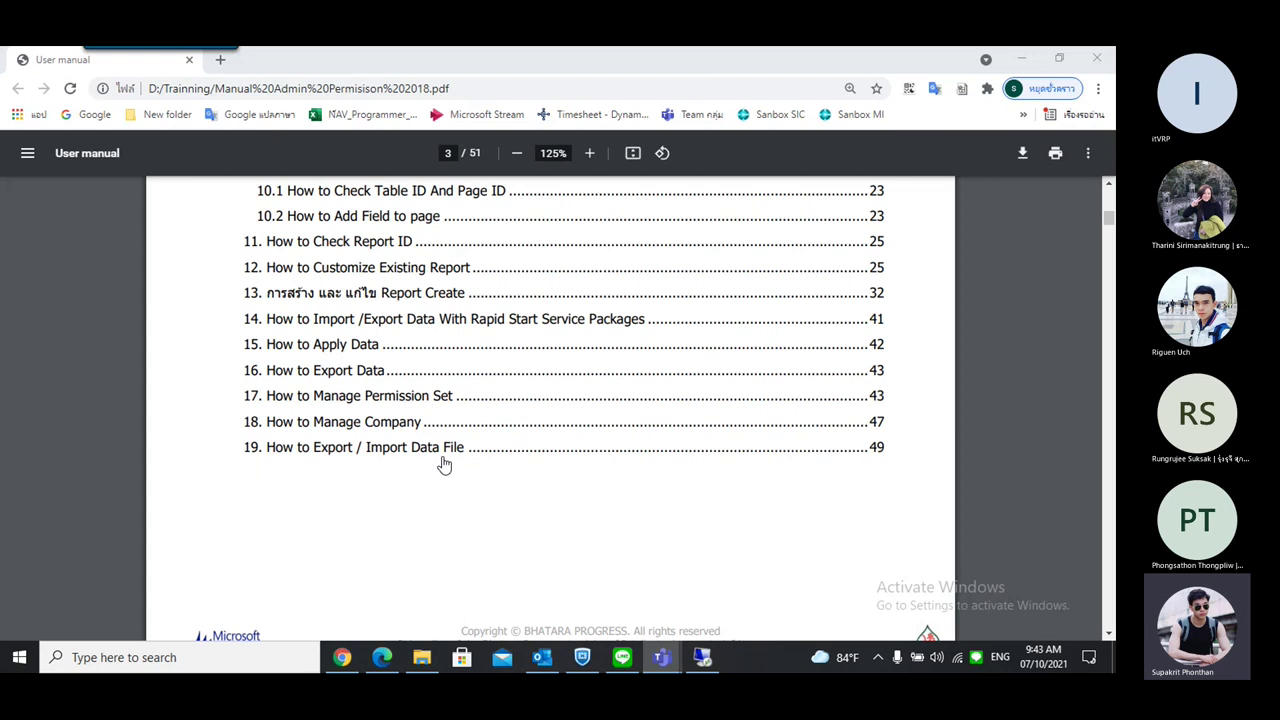
Scroll the manual to section 2 on creating a new server instance, then switch to the remote desktop
{"action": "scroll", "coordinate": [500, 386], "scroll_direction": "up", "scroll_amount": 2}
{"action": "scroll", "coordinate": [500, 400], "scroll_direction": "up", "scroll_amount": 4}
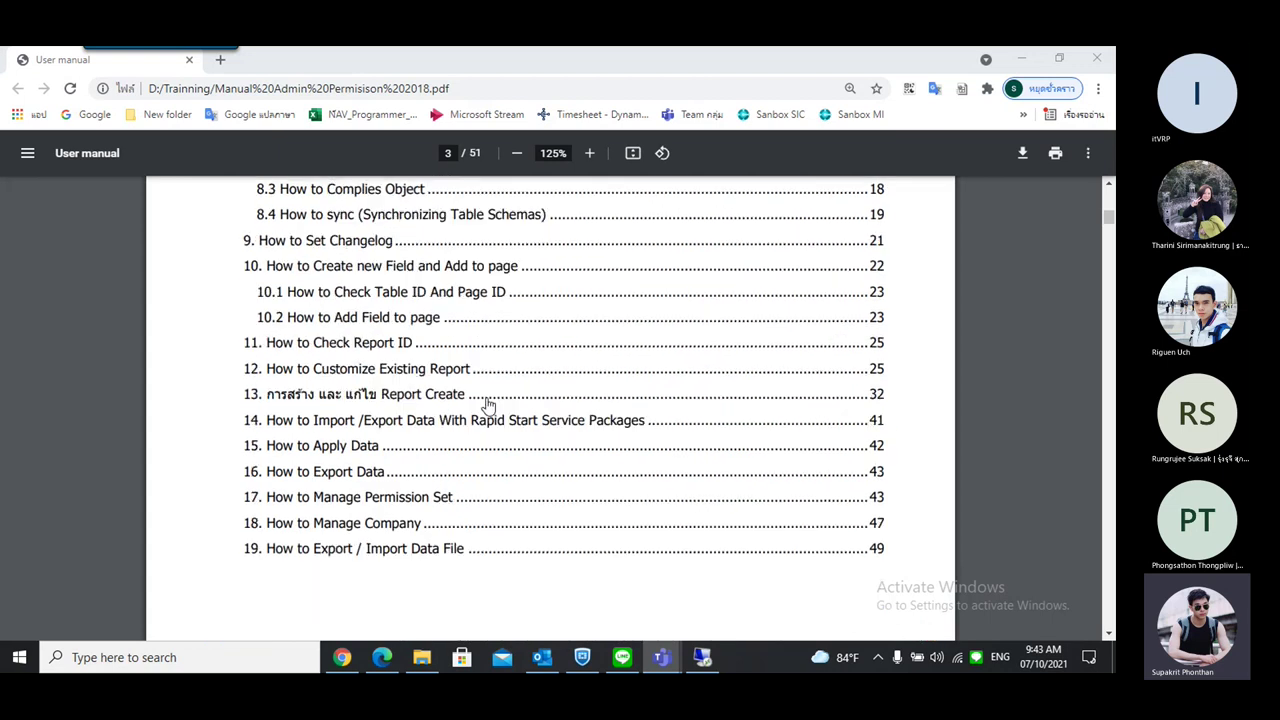
{"action": "scroll", "coordinate": [666, 371], "scroll_direction": "up", "scroll_amount": 6}
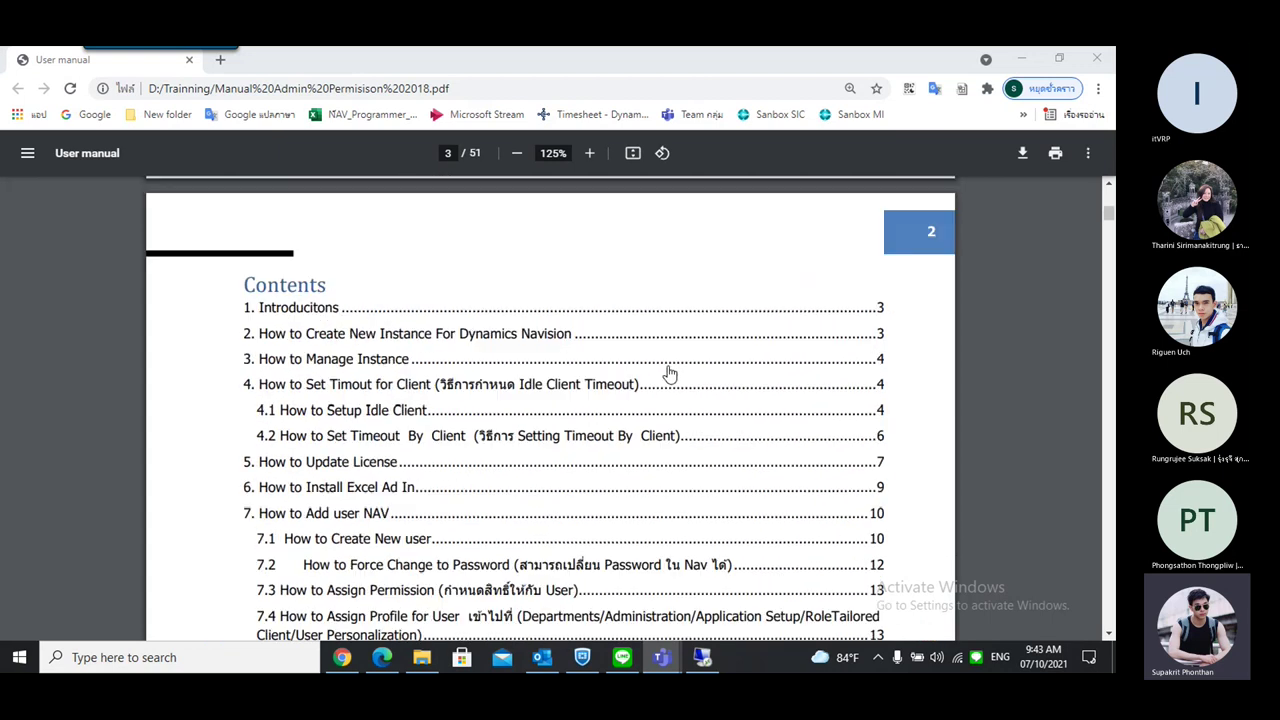
{"action": "scroll", "coordinate": [670, 365], "scroll_direction": "down", "scroll_amount": 15}
{"action": "scroll", "coordinate": [675, 360], "scroll_direction": "down", "scroll_amount": 6}
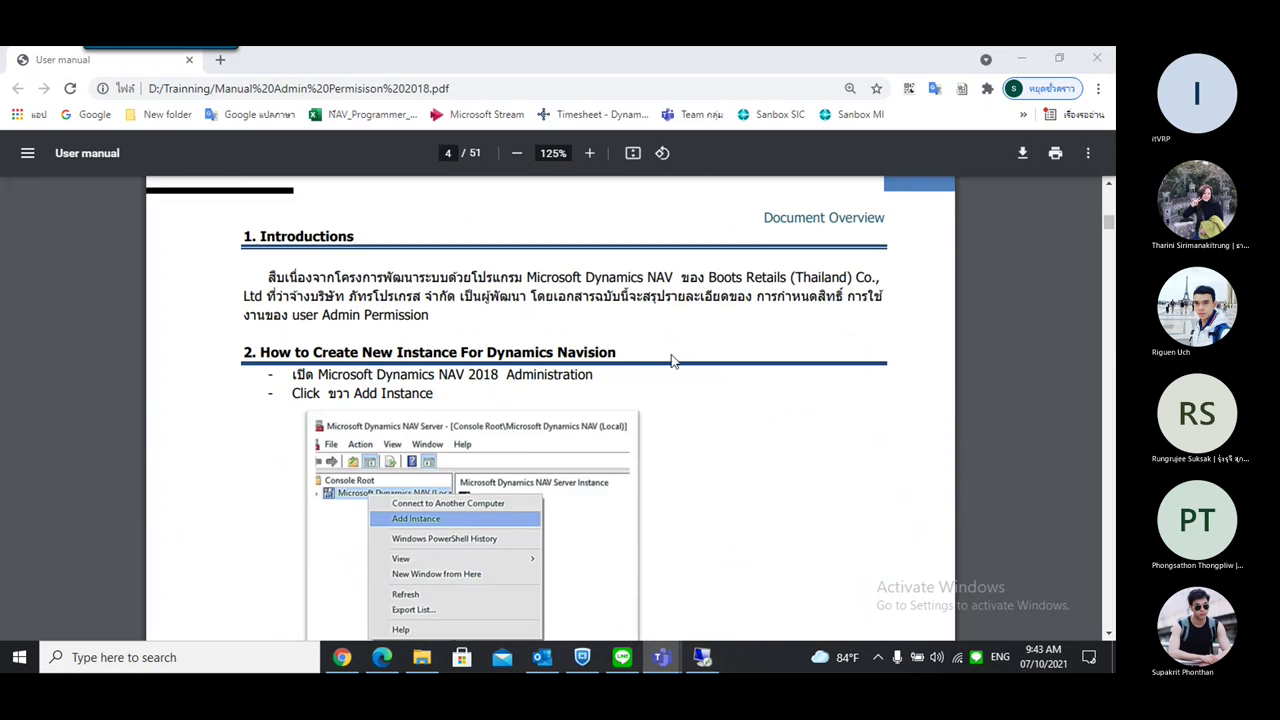
{"action": "scroll", "coordinate": [803, 408], "scroll_direction": "down", "scroll_amount": 1}
{"action": "scroll", "coordinate": [795, 365], "scroll_direction": "down", "scroll_amount": 2}
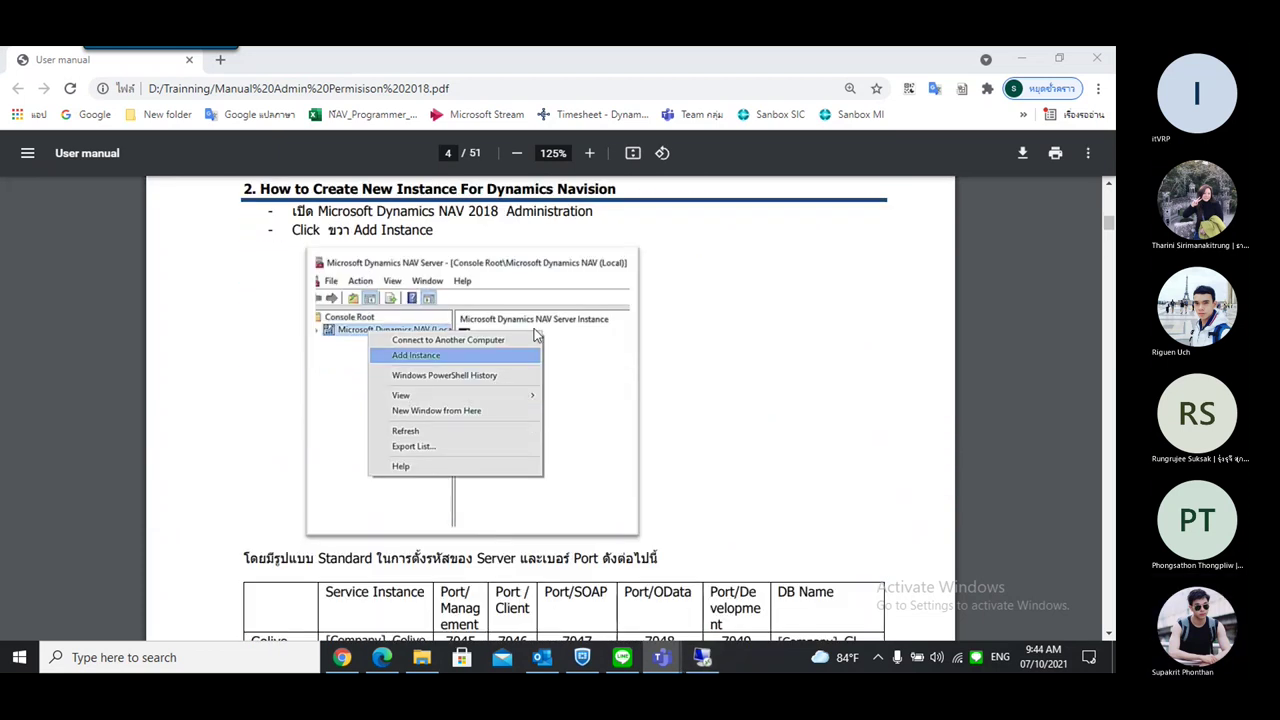
{"action": "scroll", "coordinate": [446, 330], "scroll_direction": "up", "scroll_amount": 2}
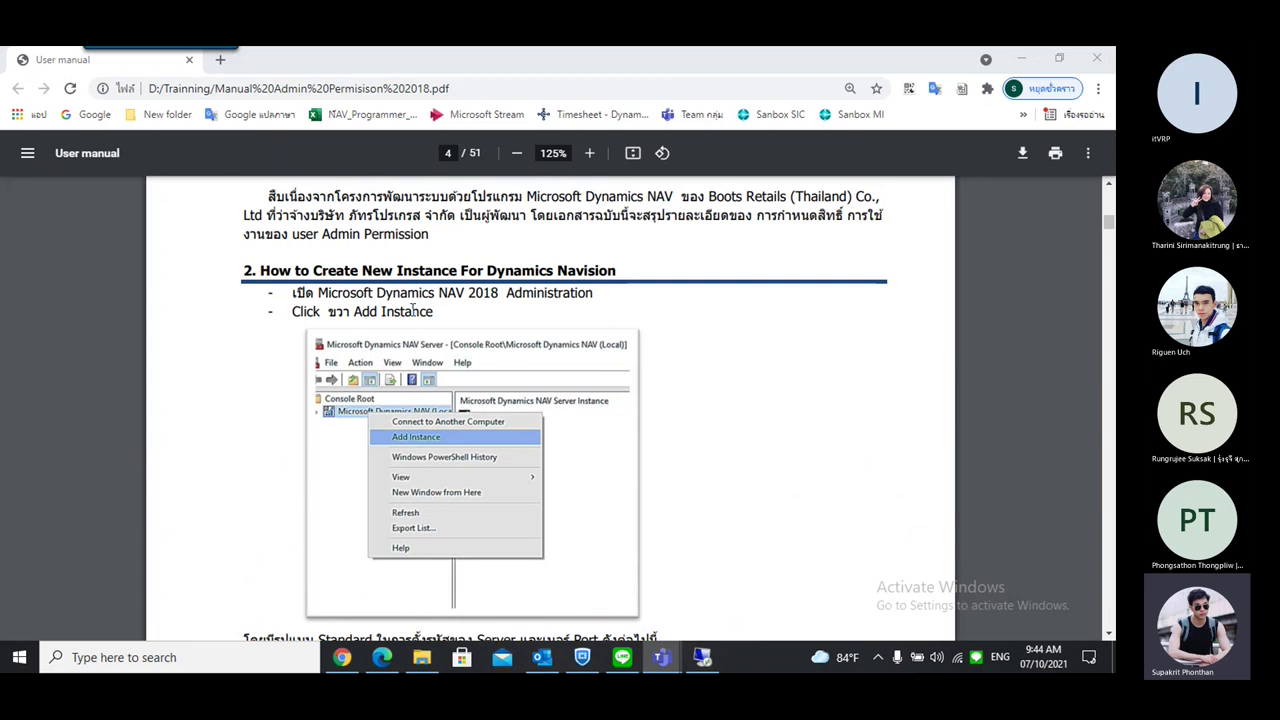
{"action": "left_click", "coordinate": [703, 658]}
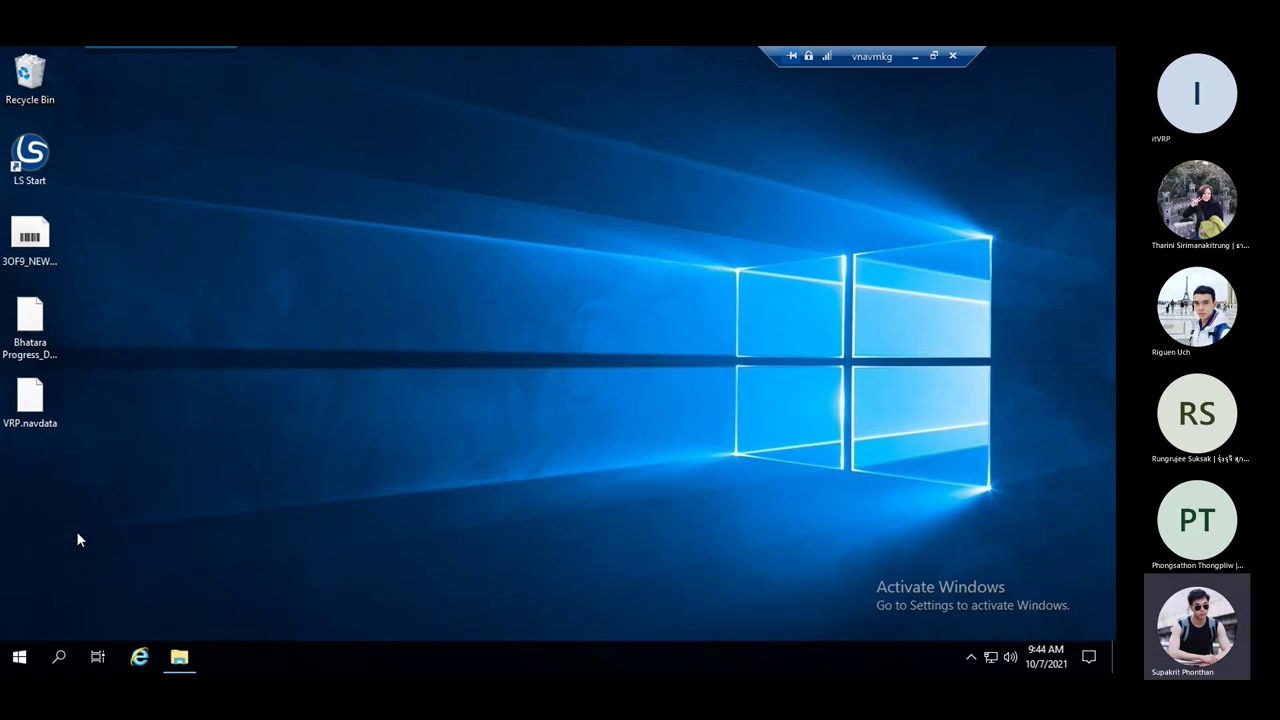
Launch Business Central Administration maximized and expand the local server to show MKG, MKG_API, VRP and VRP_MI
{"action": "left_click", "coordinate": [17, 662]}
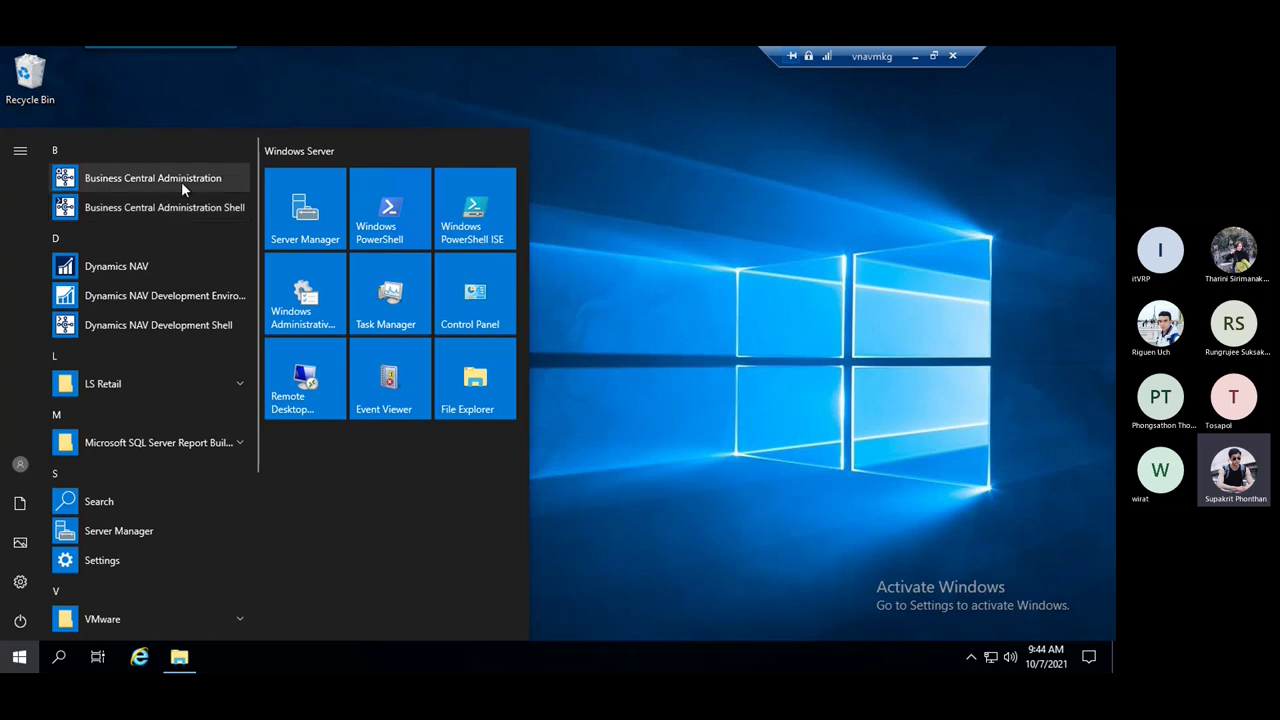
{"action": "left_click", "coordinate": [183, 179]}
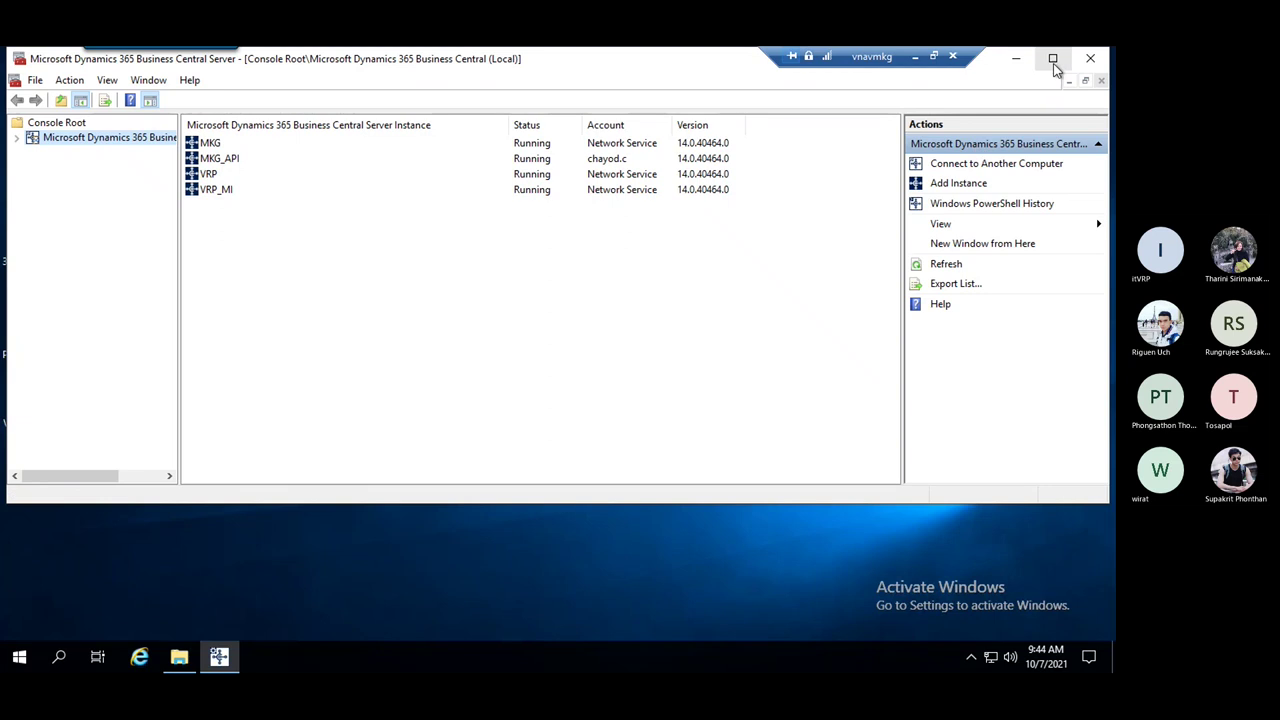
{"action": "left_click", "coordinate": [1052, 57]}
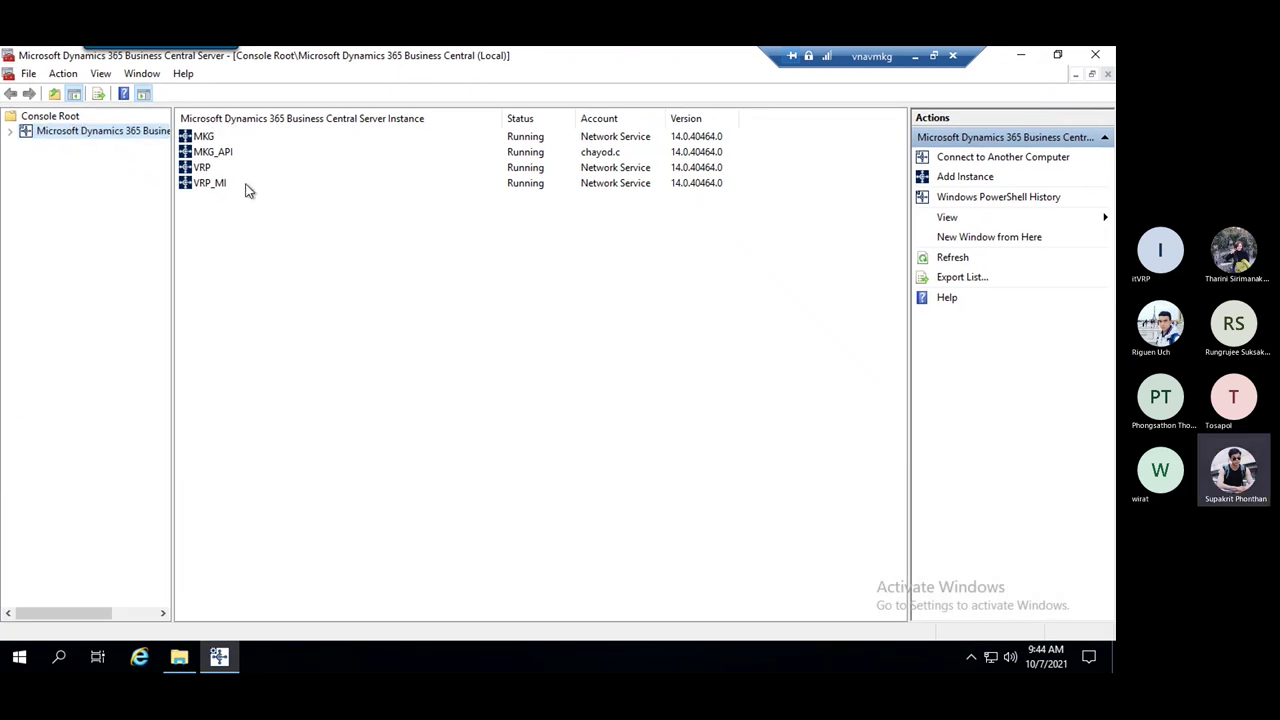
{"action": "left_click", "coordinate": [10, 132]}
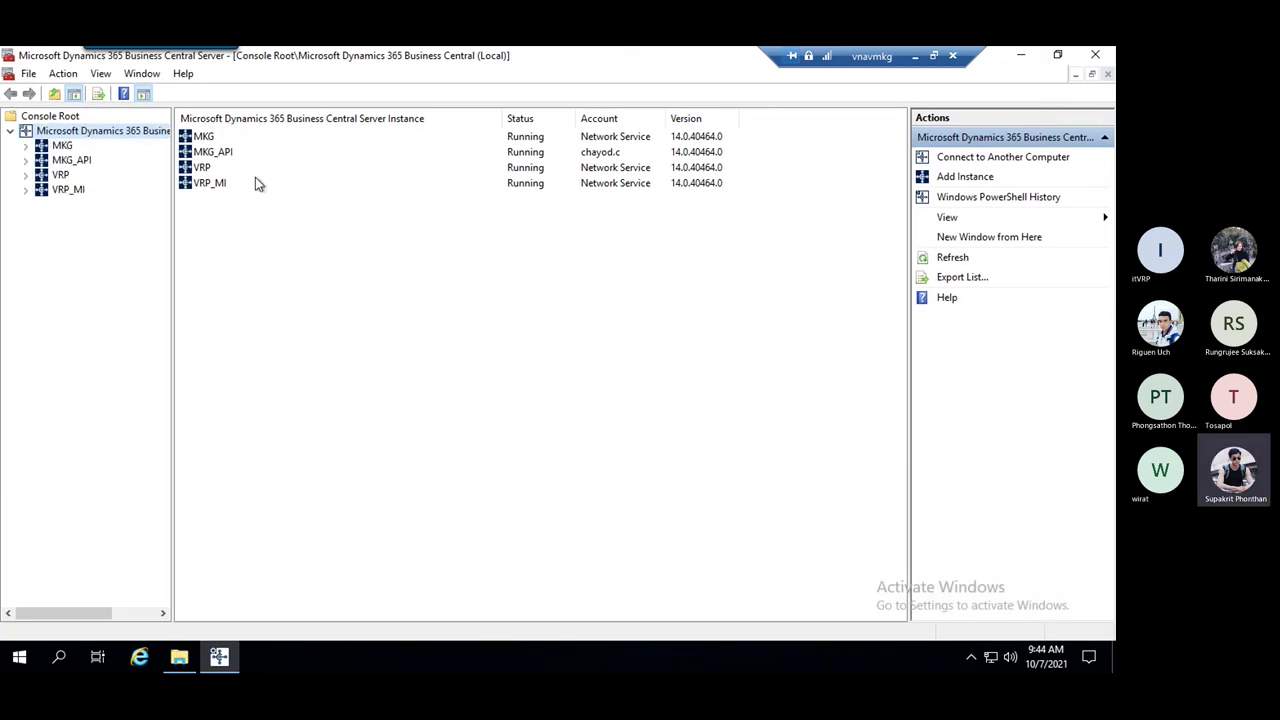
{"action": "left_click_drag", "start_coordinate": [180, 130], "coordinate": [290, 240]}
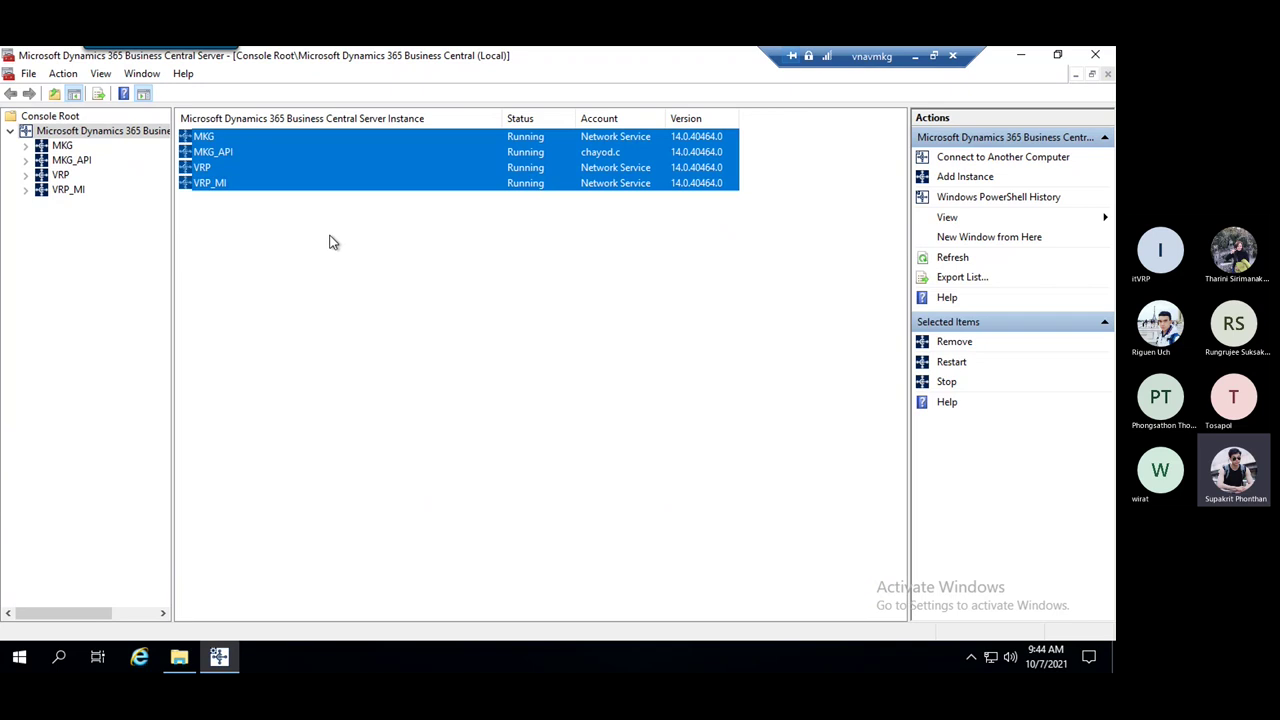
{"action": "left_click", "coordinate": [333, 242]}
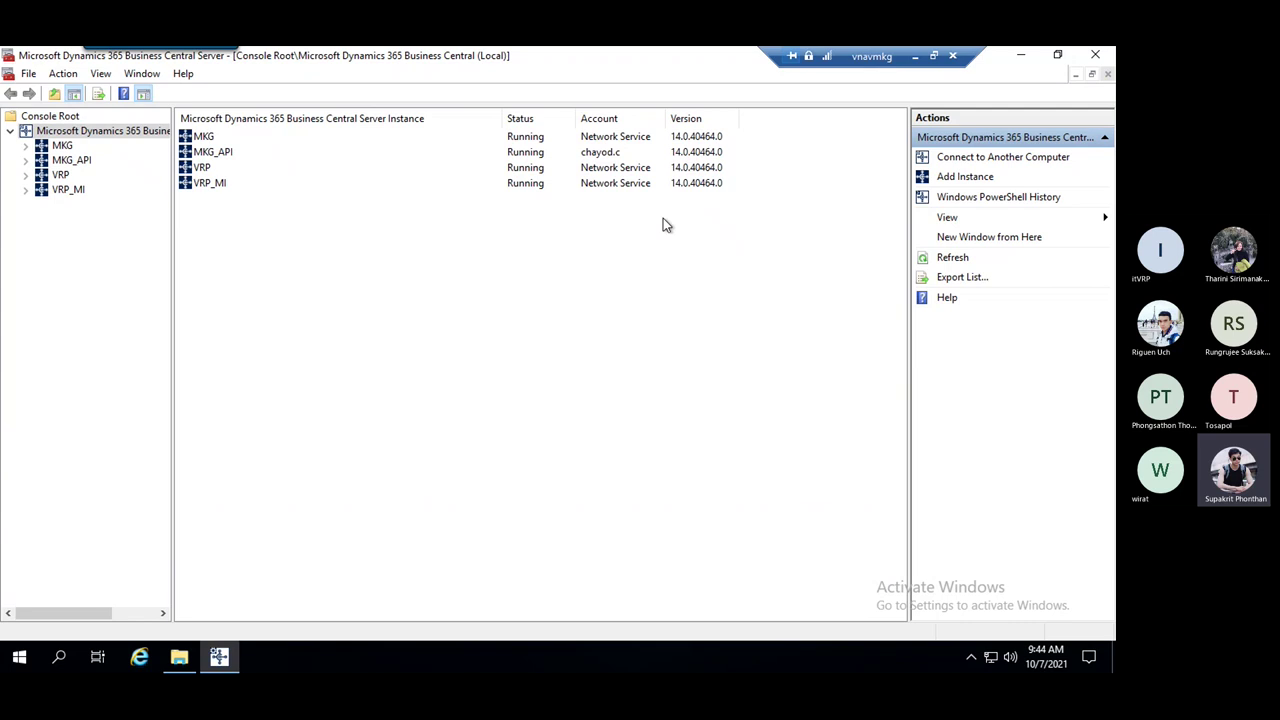
Choose Add Instance on the Business Central (Local) node and center the blank Server Instance form
{"action": "right_click", "coordinate": [105, 128]}
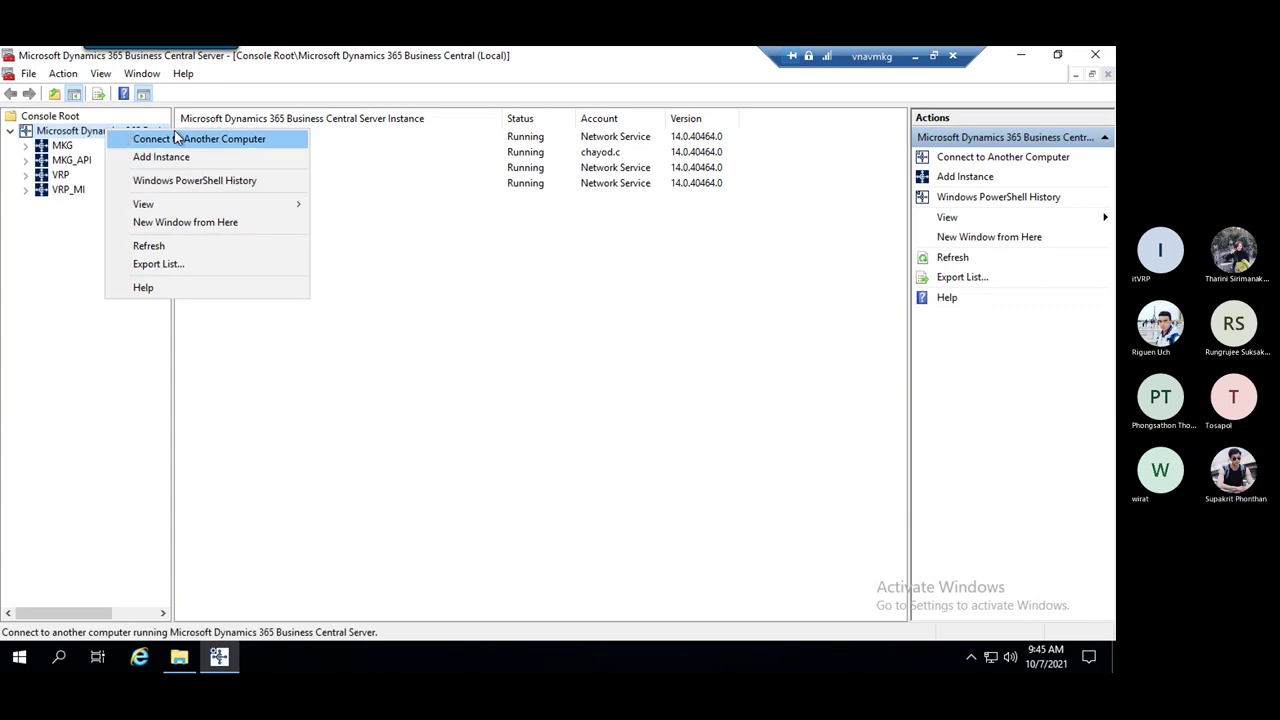
{"action": "left_click", "coordinate": [201, 157]}
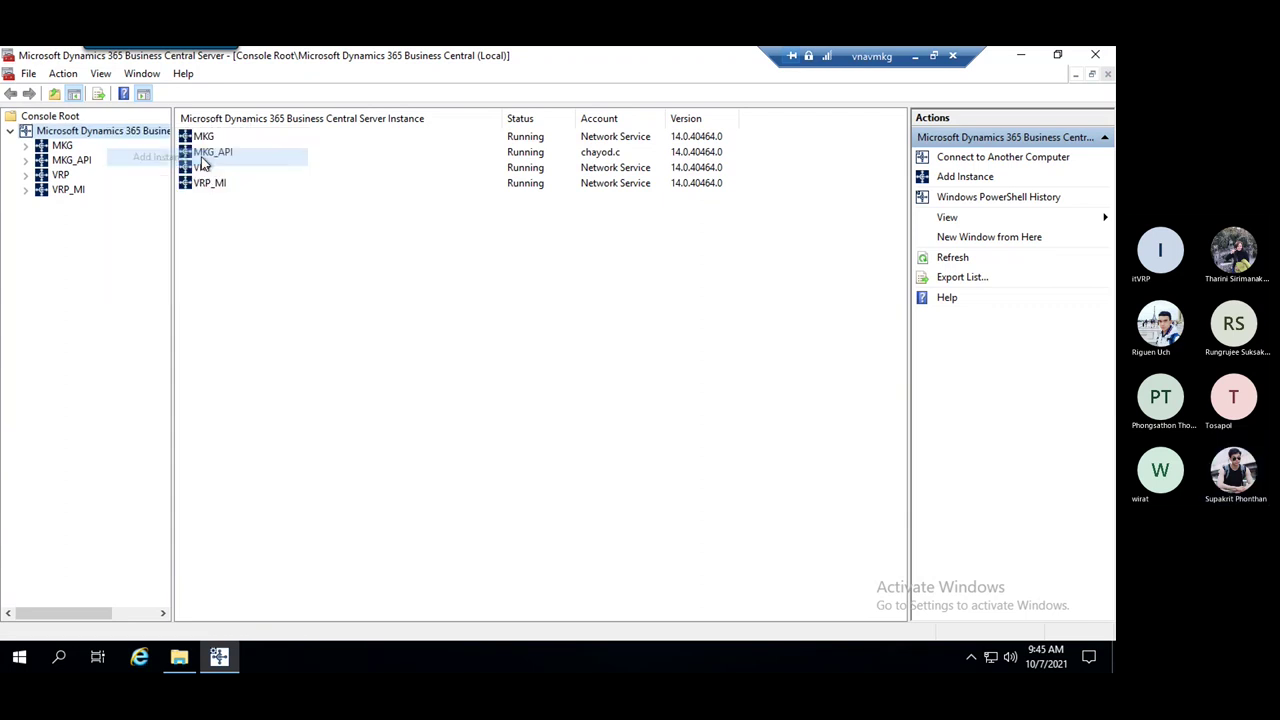
{"action": "left_click_drag", "start_coordinate": [142, 88], "coordinate": [286, 221]}
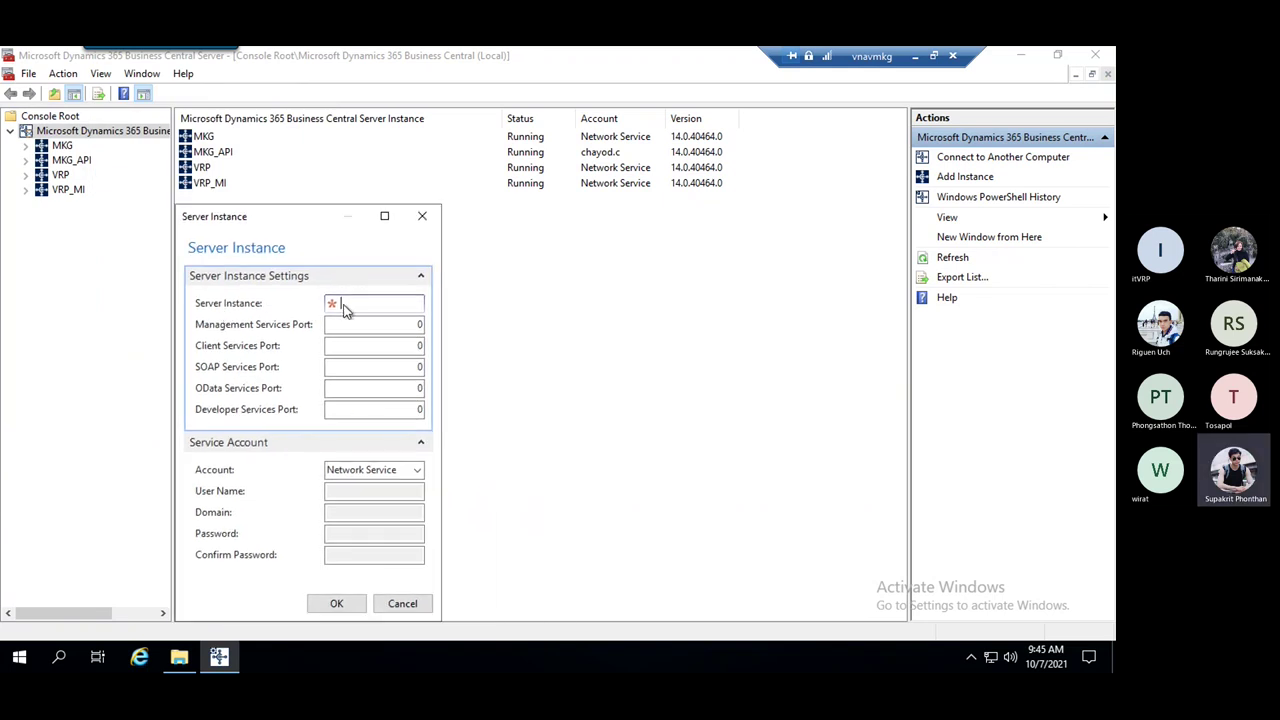
{"action": "left_click_drag", "start_coordinate": [286, 221], "coordinate": [345, 220]}
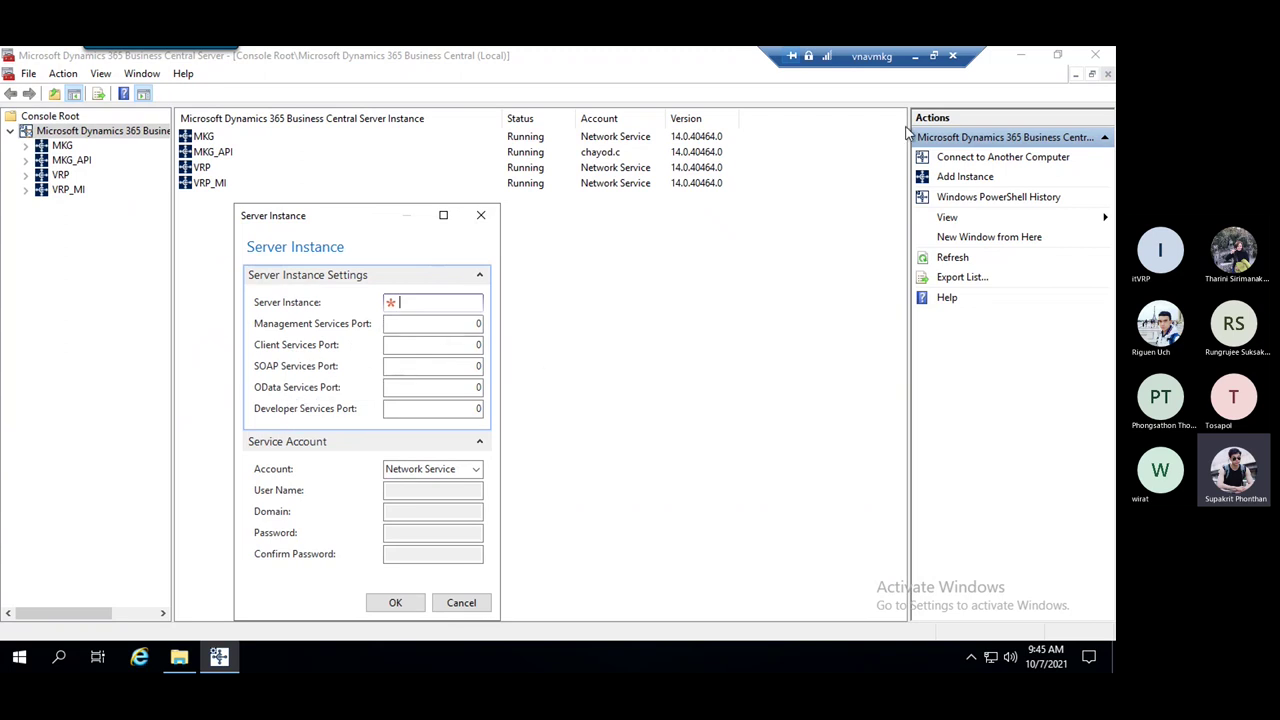
Check the manual's standard port table for Golive, Workshop and UAT instances, then return to the remote session
{"action": "left_click", "coordinate": [917, 61]}
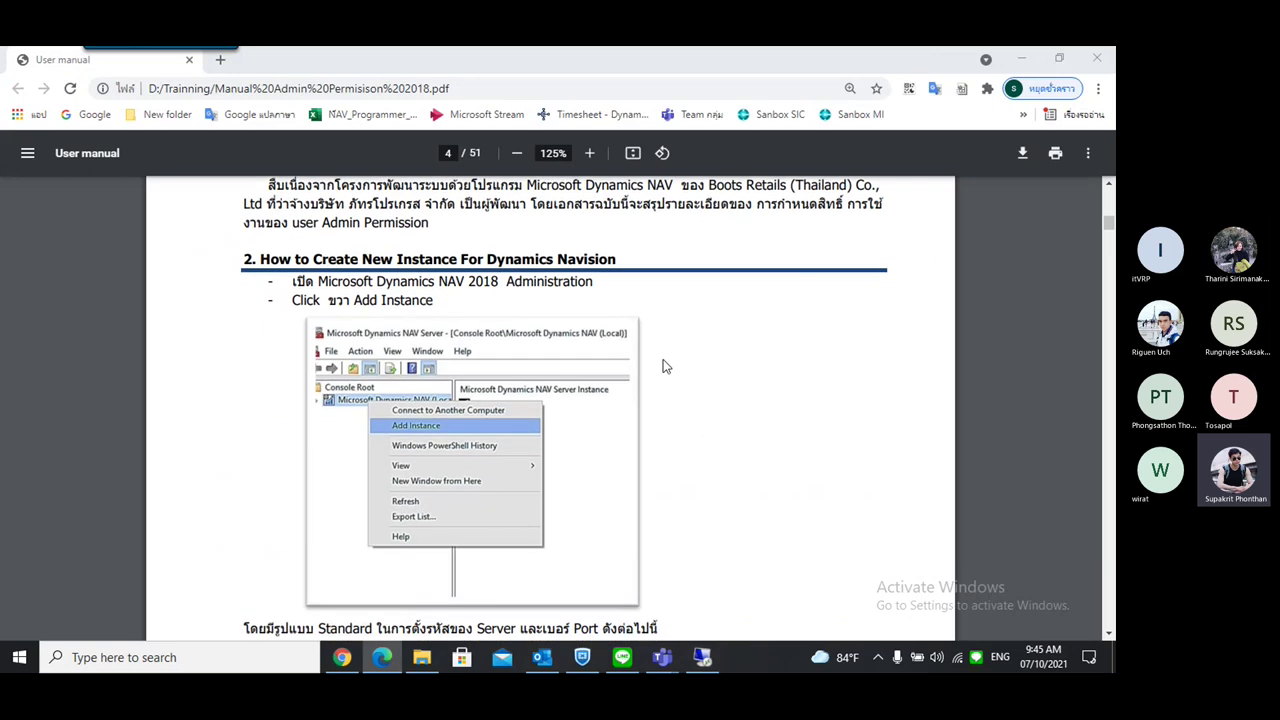
{"action": "scroll", "coordinate": [381, 333], "scroll_direction": "down", "scroll_amount": 3}
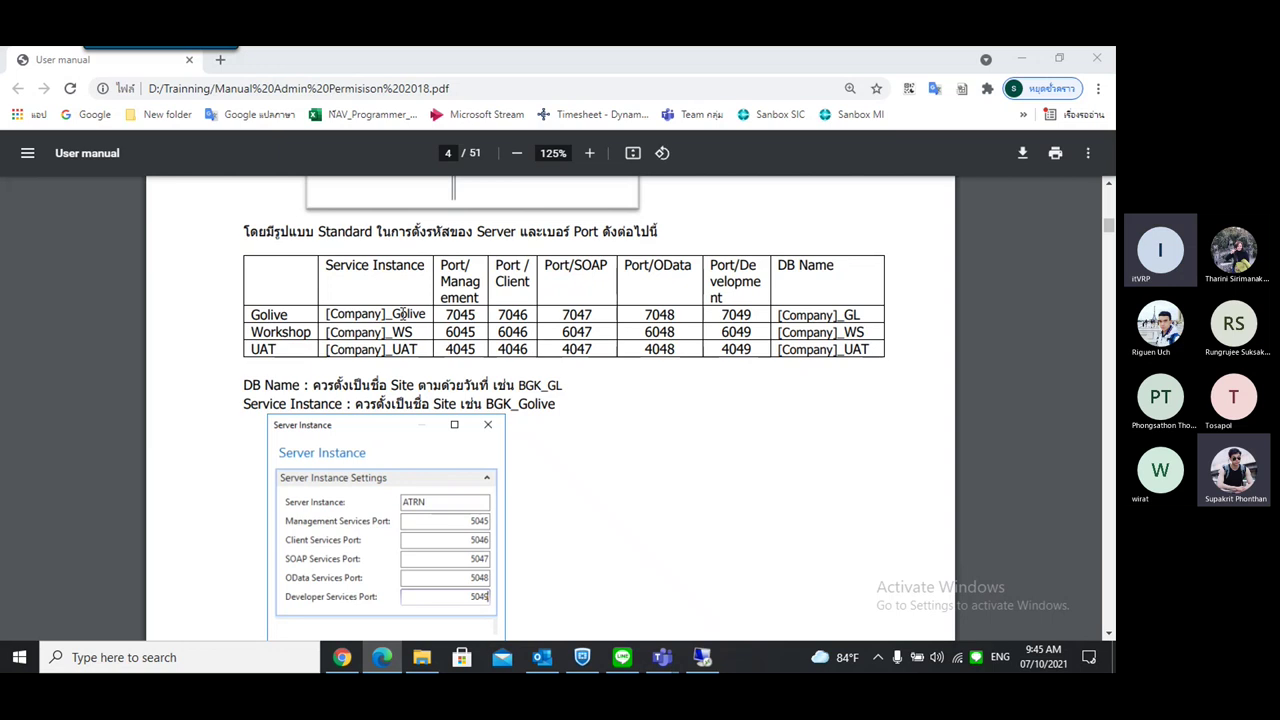
{"action": "left_click", "coordinate": [252, 349]}
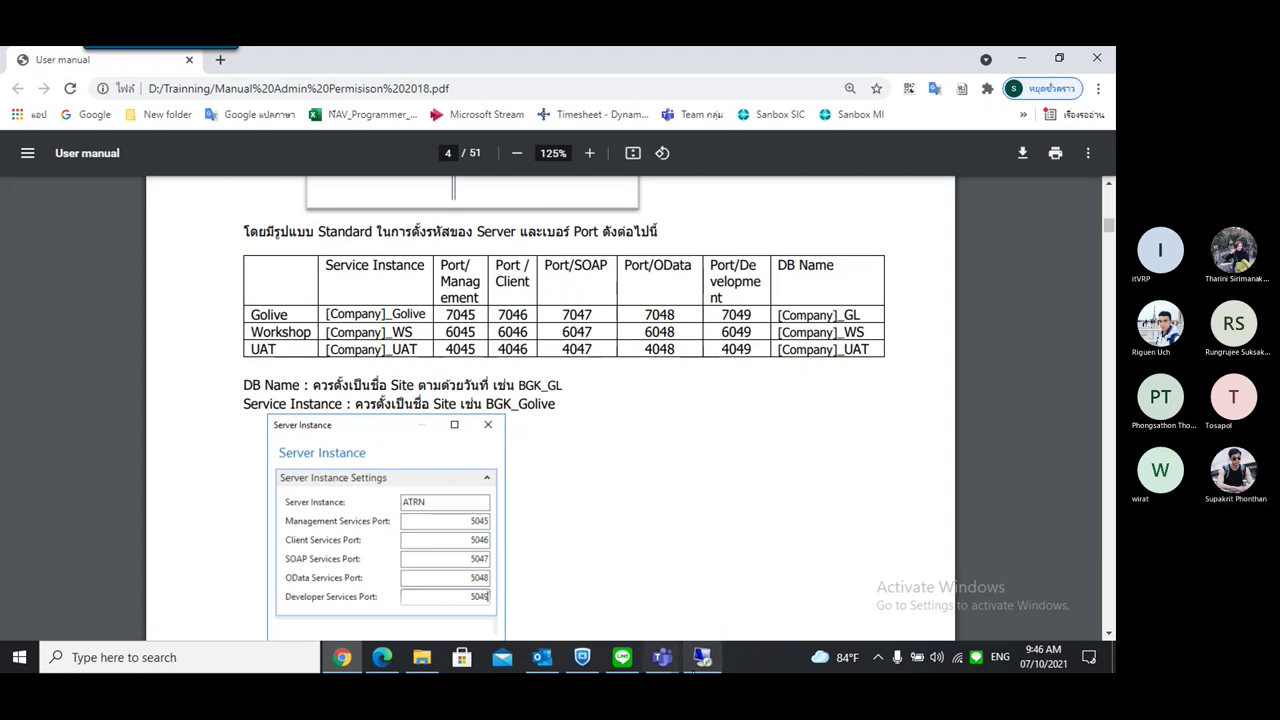
{"action": "key", "text": "alt+Tab"}
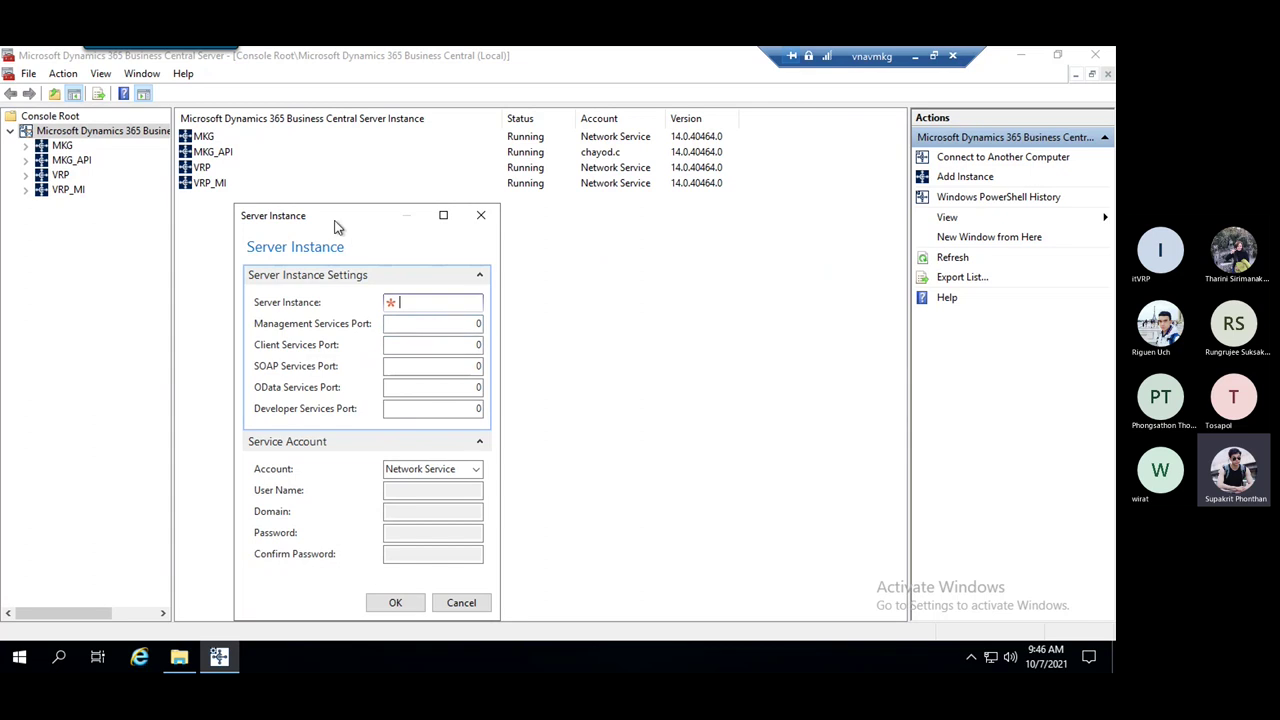
Close the empty Server Instance form without saving
{"action": "left_click_drag", "start_coordinate": [332, 216], "coordinate": [391, 214]}
{"action": "left_click", "coordinate": [466, 322]}
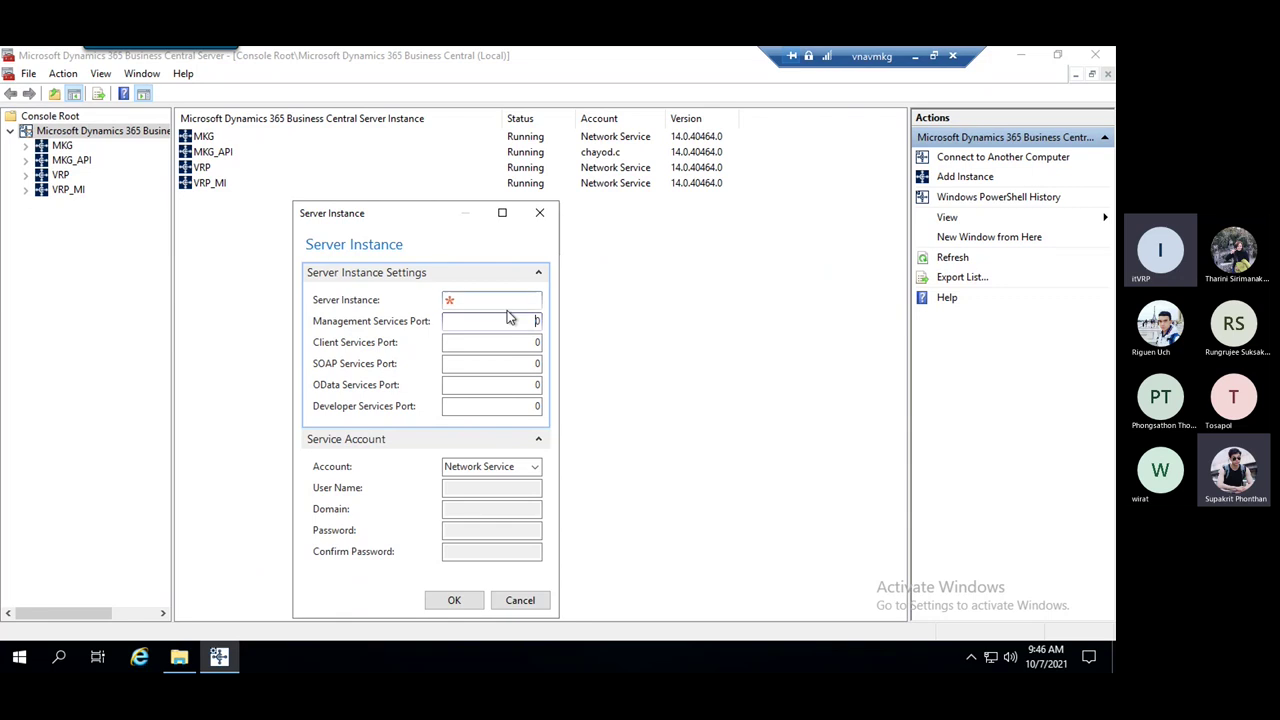
{"action": "left_click", "coordinate": [539, 213]}
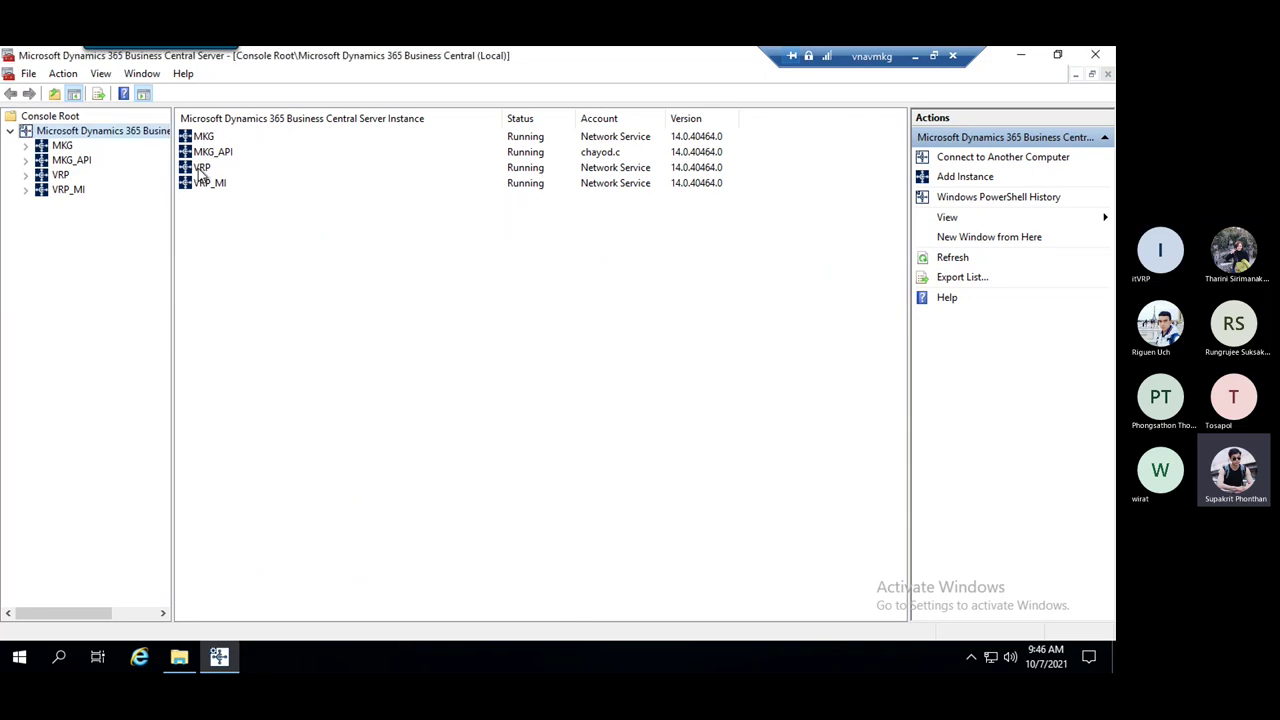
Open VRP's configuration with General collapsed, showing ports 7045–7049, then switch to the manual
{"action": "left_click", "coordinate": [200, 170]}
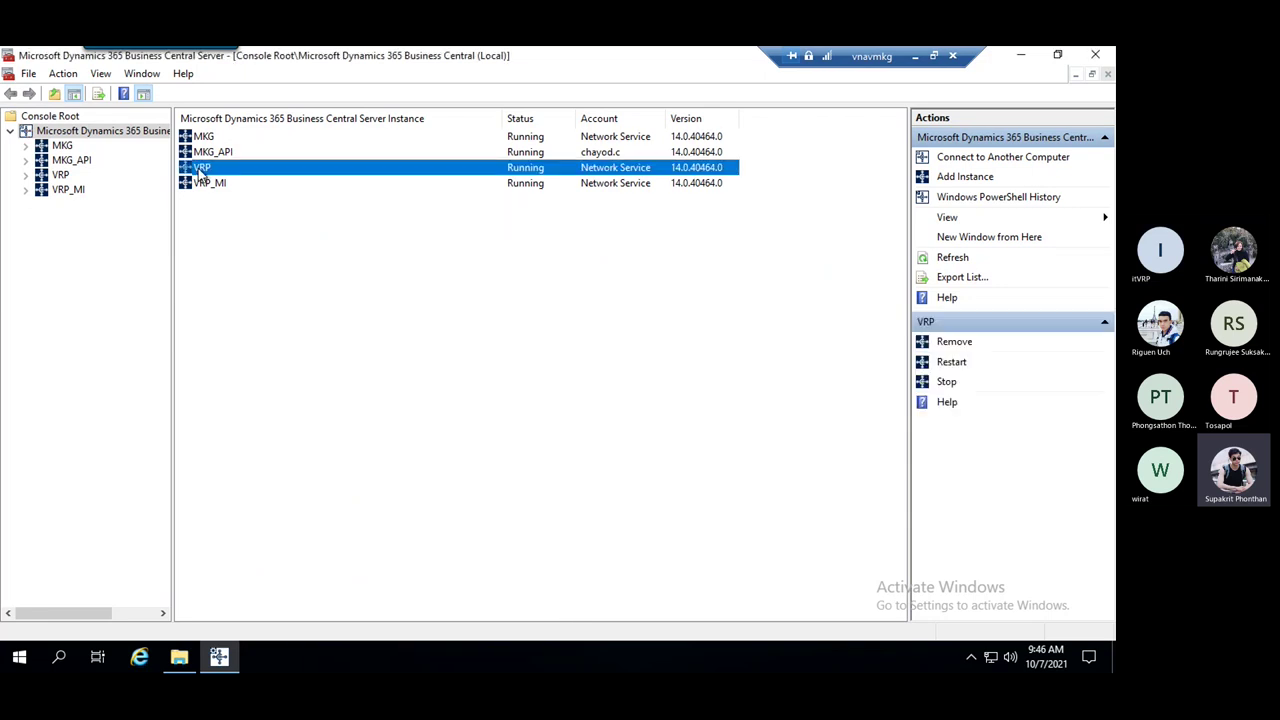
{"action": "left_click", "coordinate": [60, 175]}
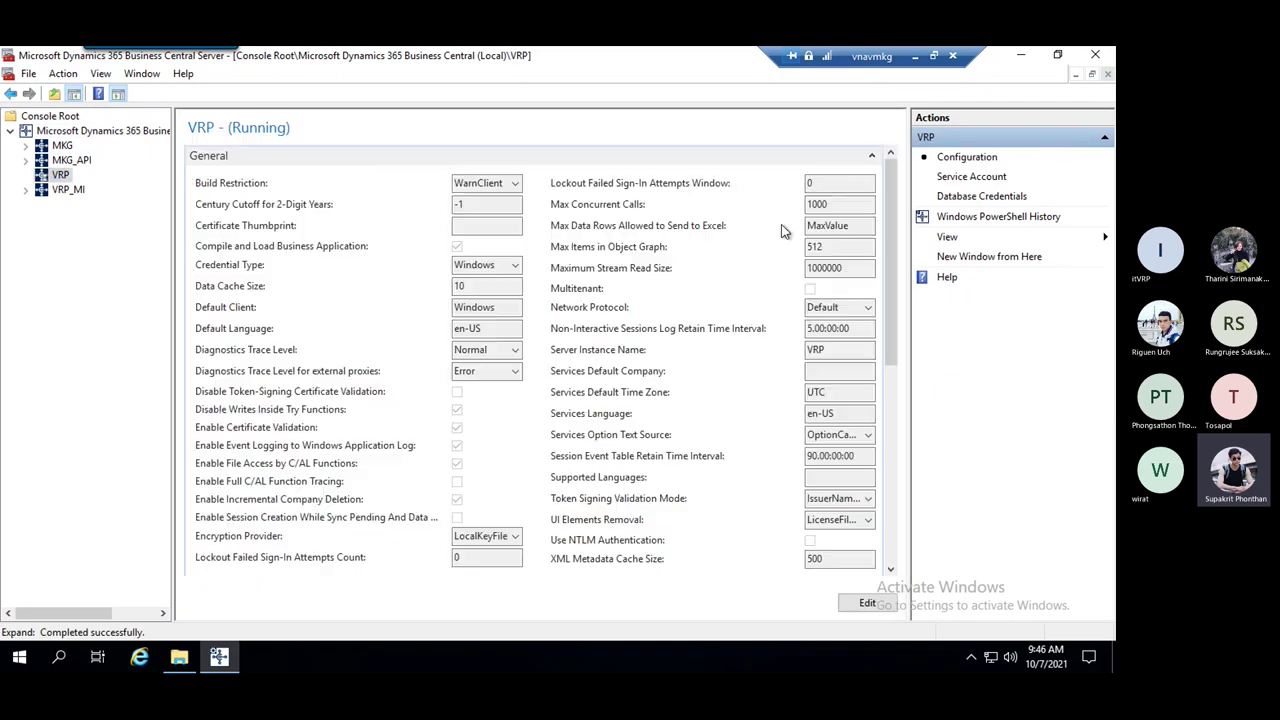
{"action": "left_click", "coordinate": [872, 156]}
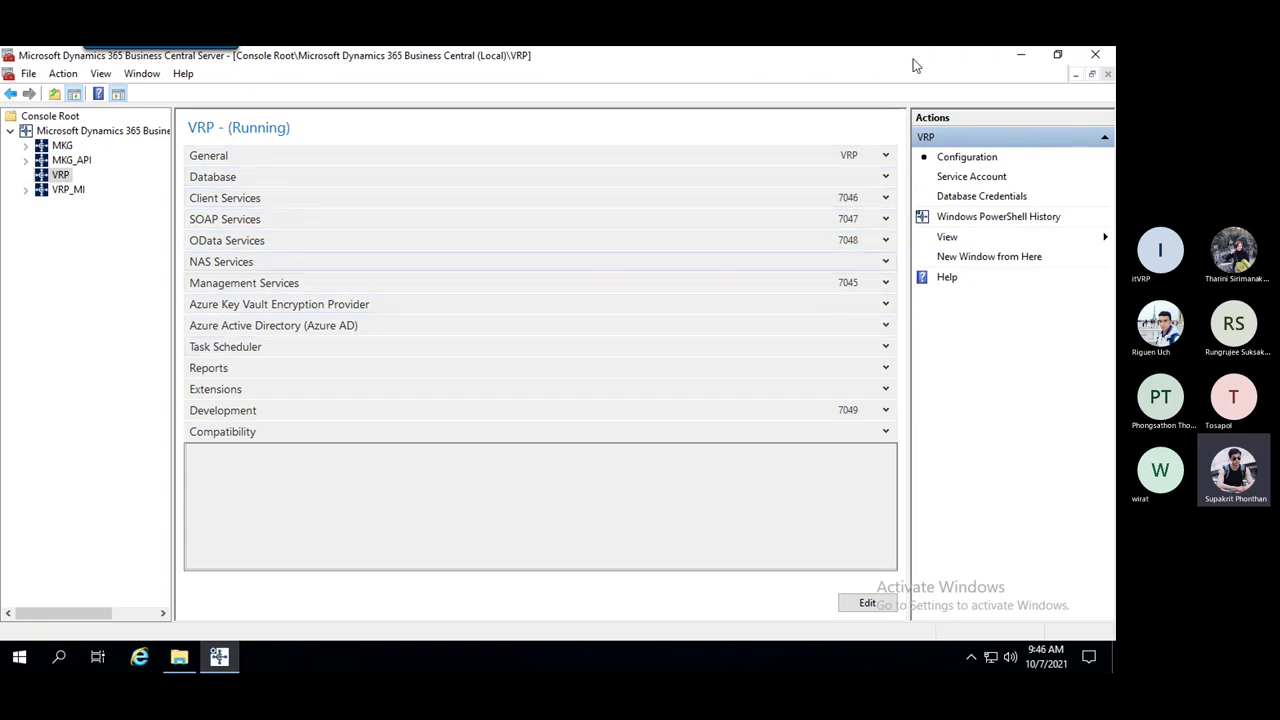
{"action": "key", "text": "alt+Tab"}
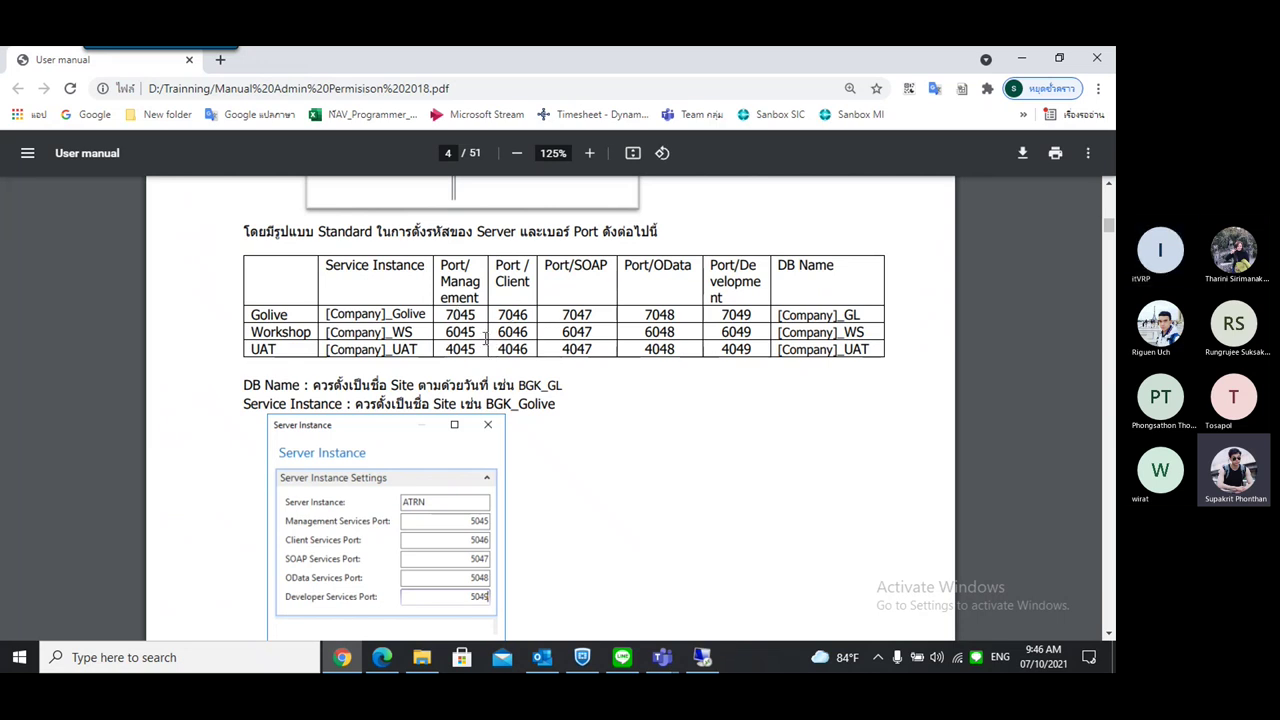
Back on the server, reopen and cancel a blank Server Instance form, then list all four instances
{"action": "left_click", "coordinate": [716, 656]}
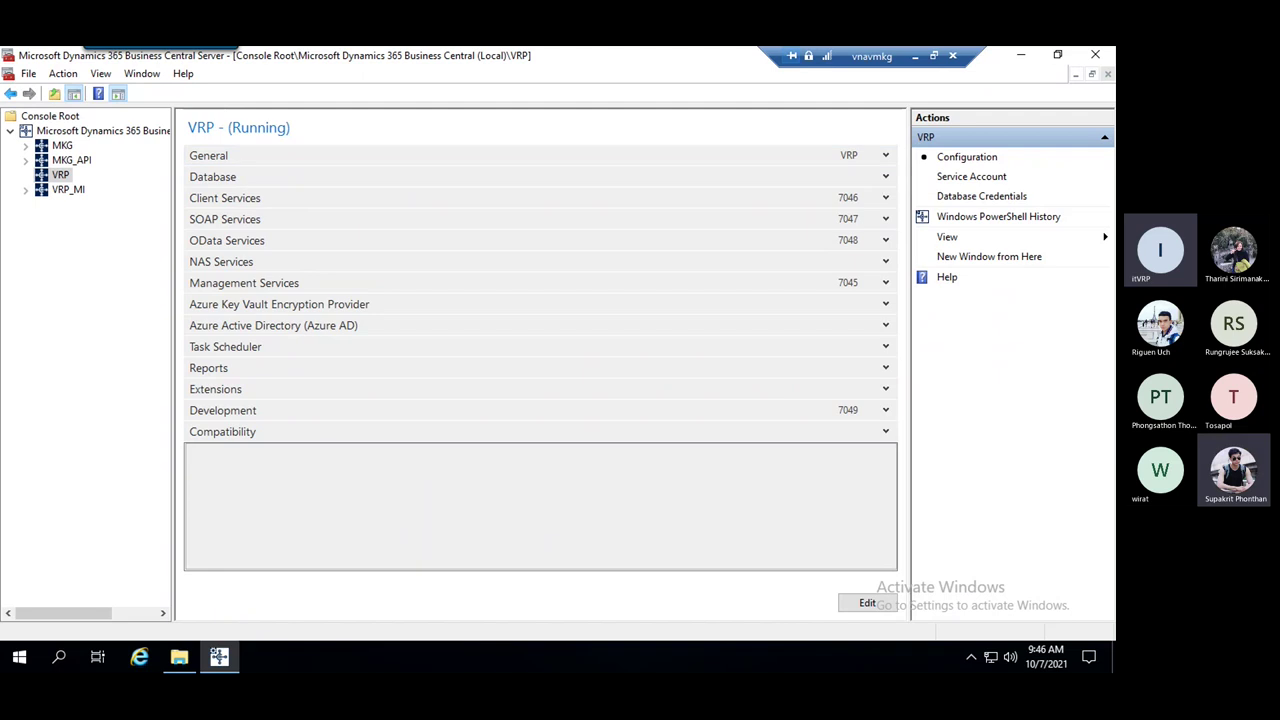
{"action": "right_click", "coordinate": [99, 131]}
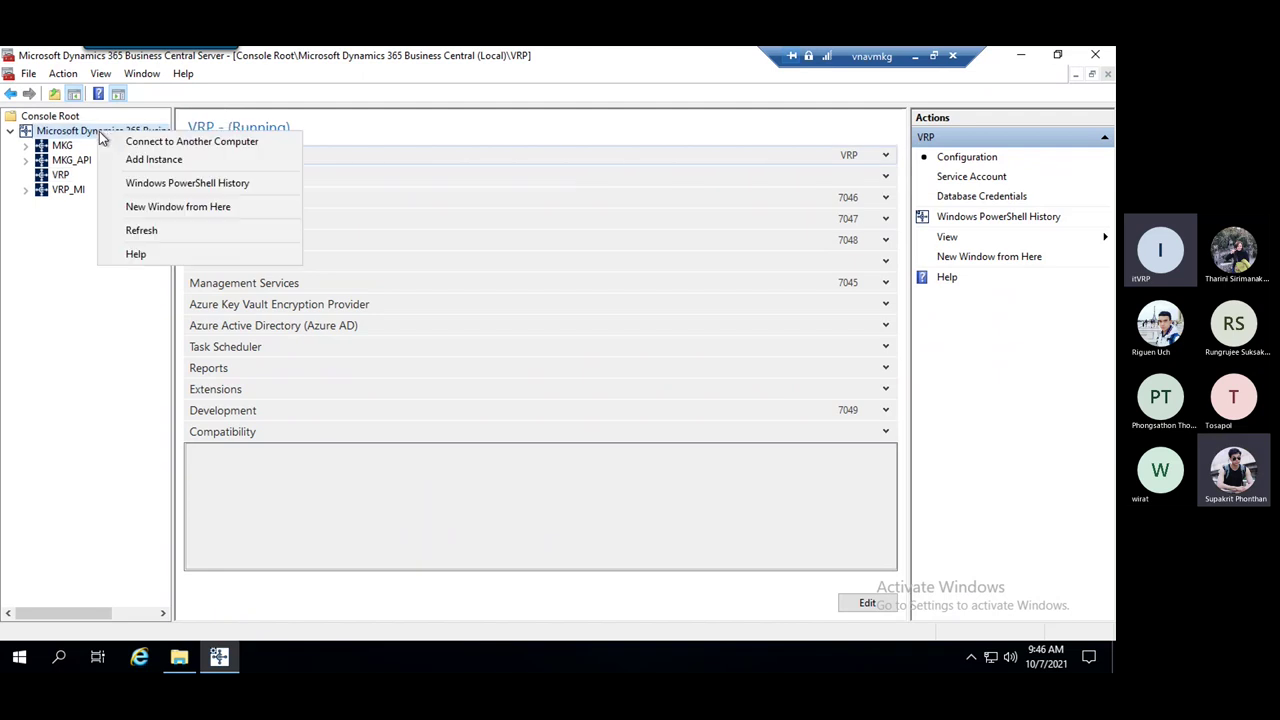
{"action": "left_click", "coordinate": [193, 160]}
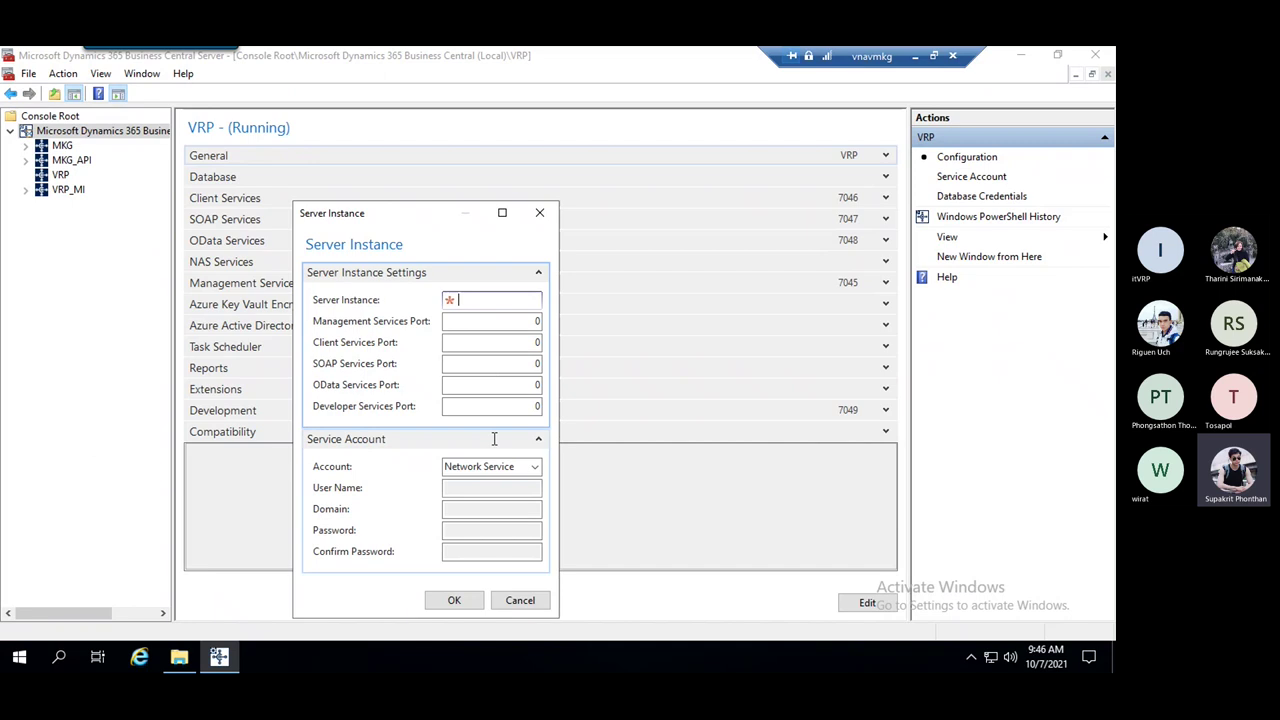
{"action": "left_click_drag", "start_coordinate": [423, 215], "coordinate": [449, 161]}
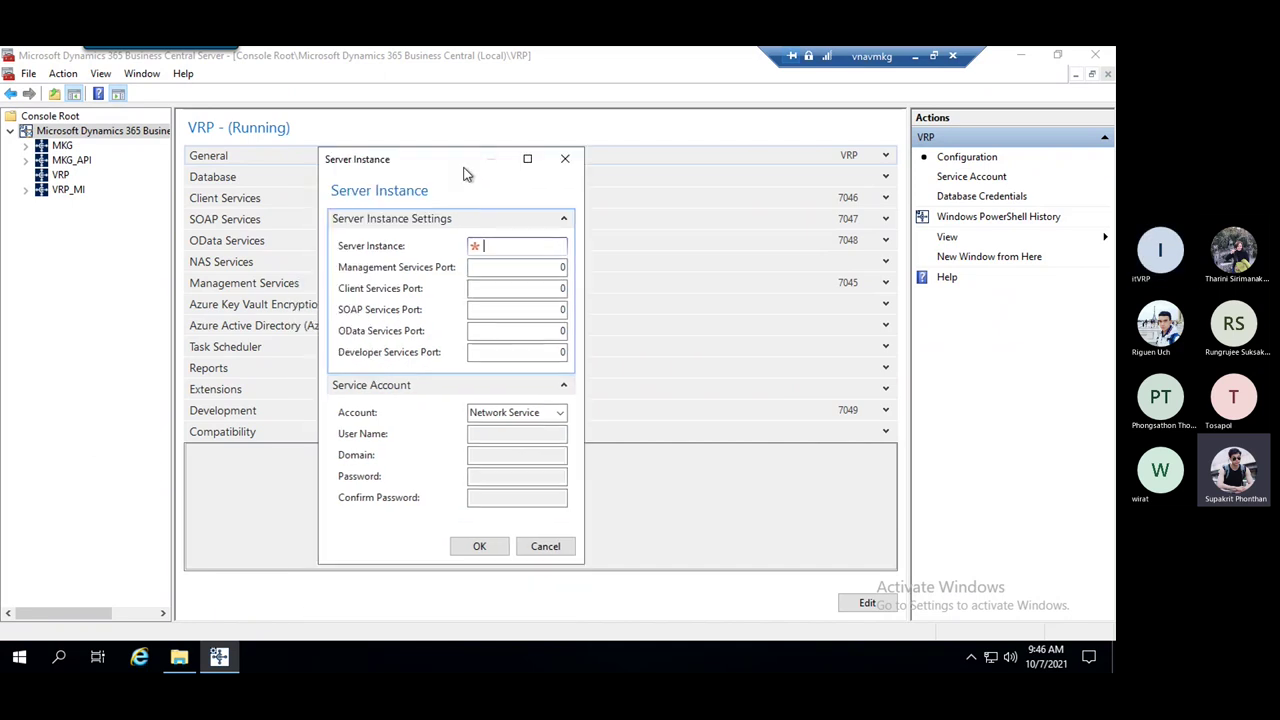
{"action": "left_click", "coordinate": [567, 160]}
{"action": "left_click", "coordinate": [70, 133]}
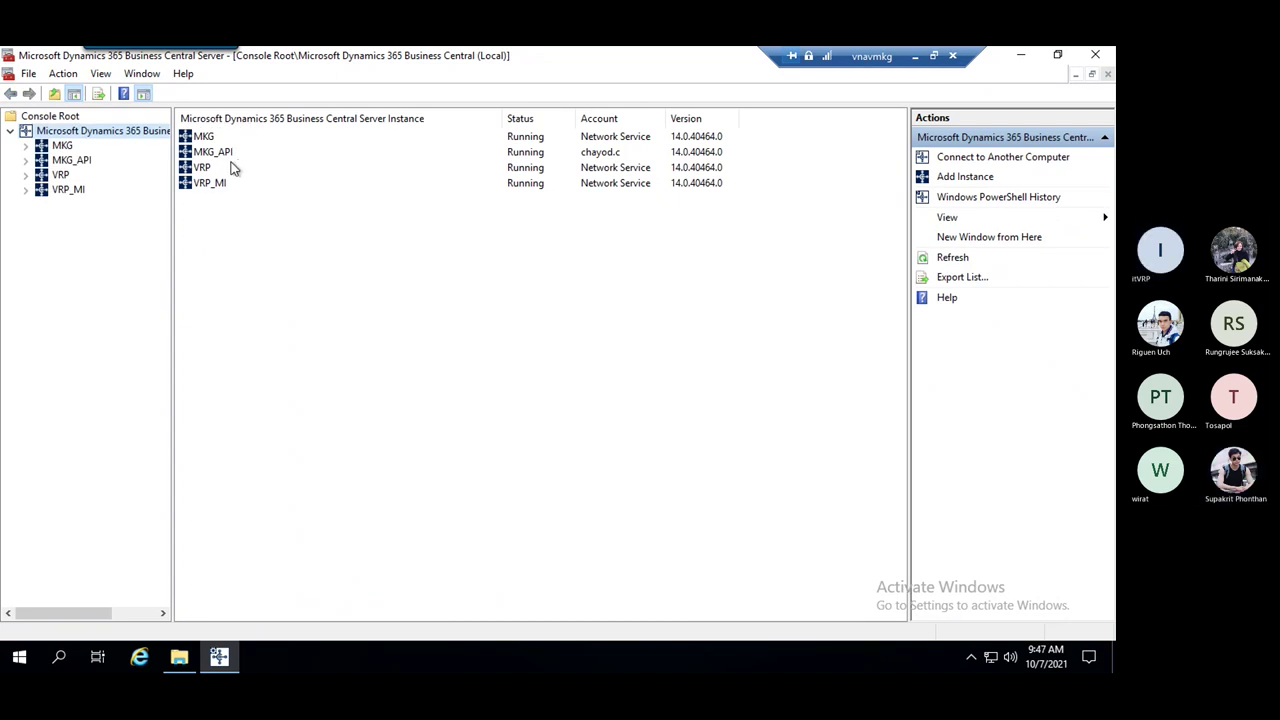
{"action": "left_click", "coordinate": [229, 167]}
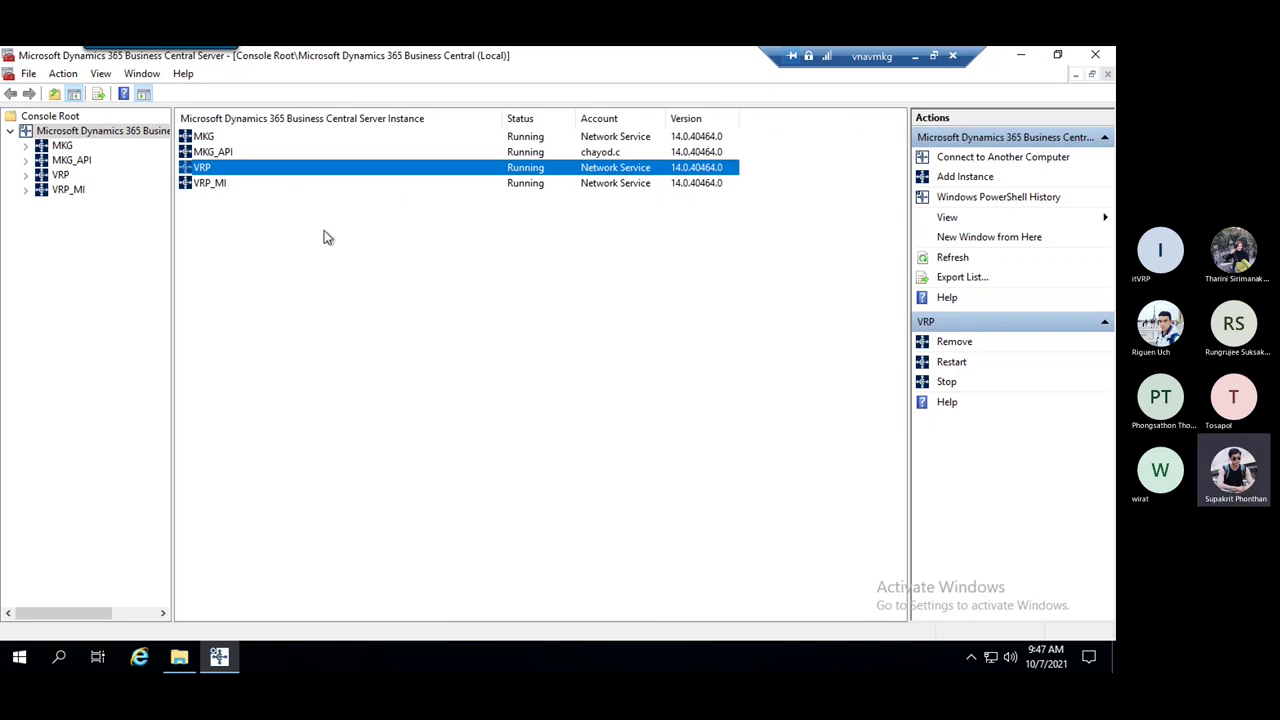
{"action": "right_click", "coordinate": [309, 177]}
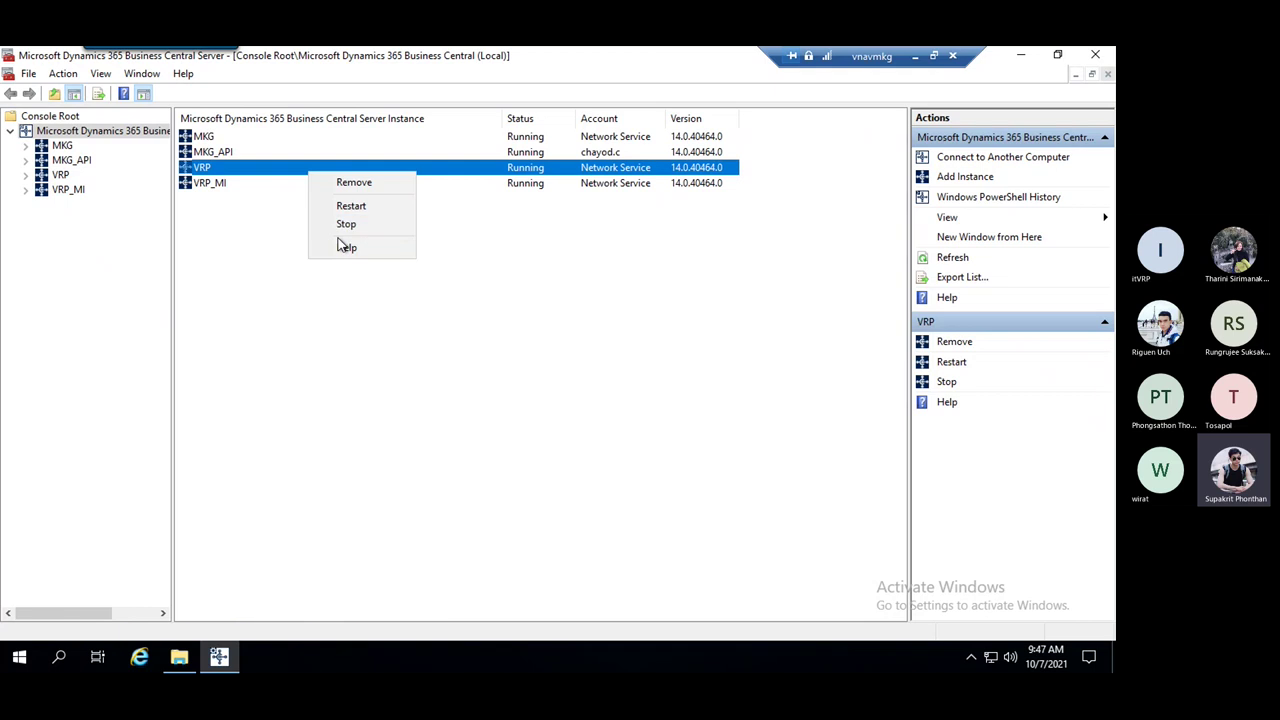
{"action": "left_click", "coordinate": [226, 243]}
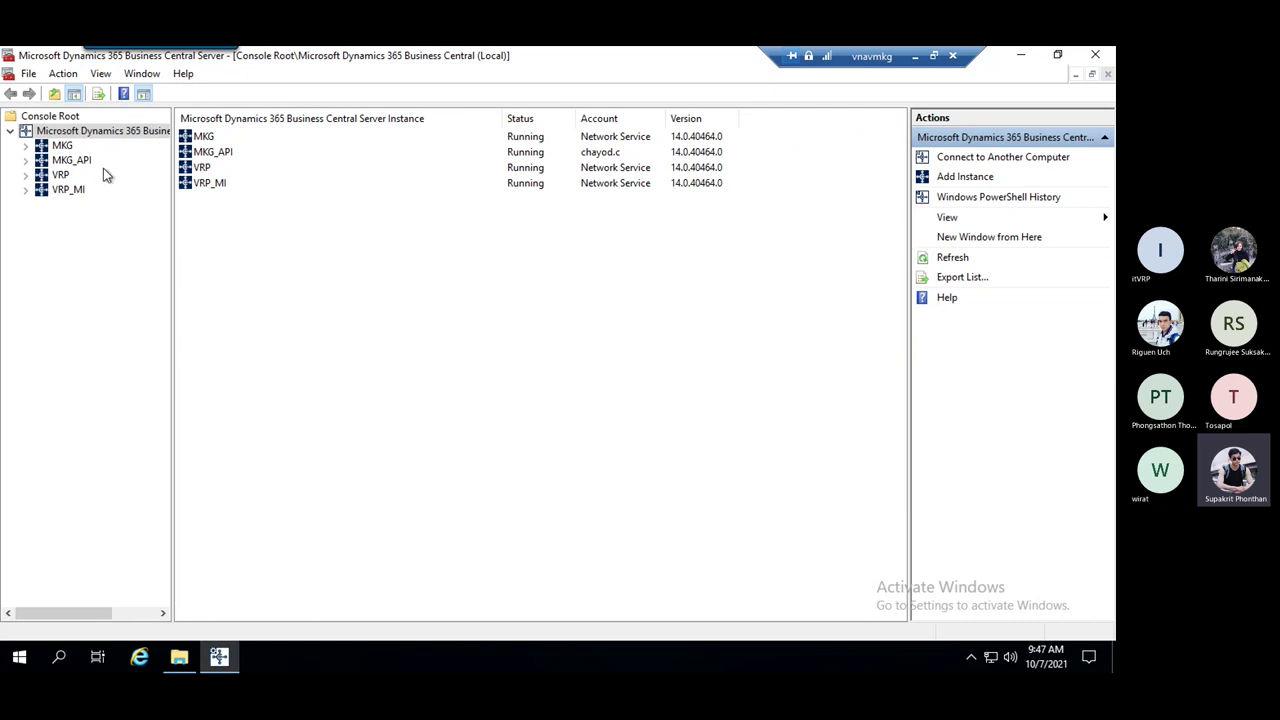
{"action": "left_click", "coordinate": [60, 176]}
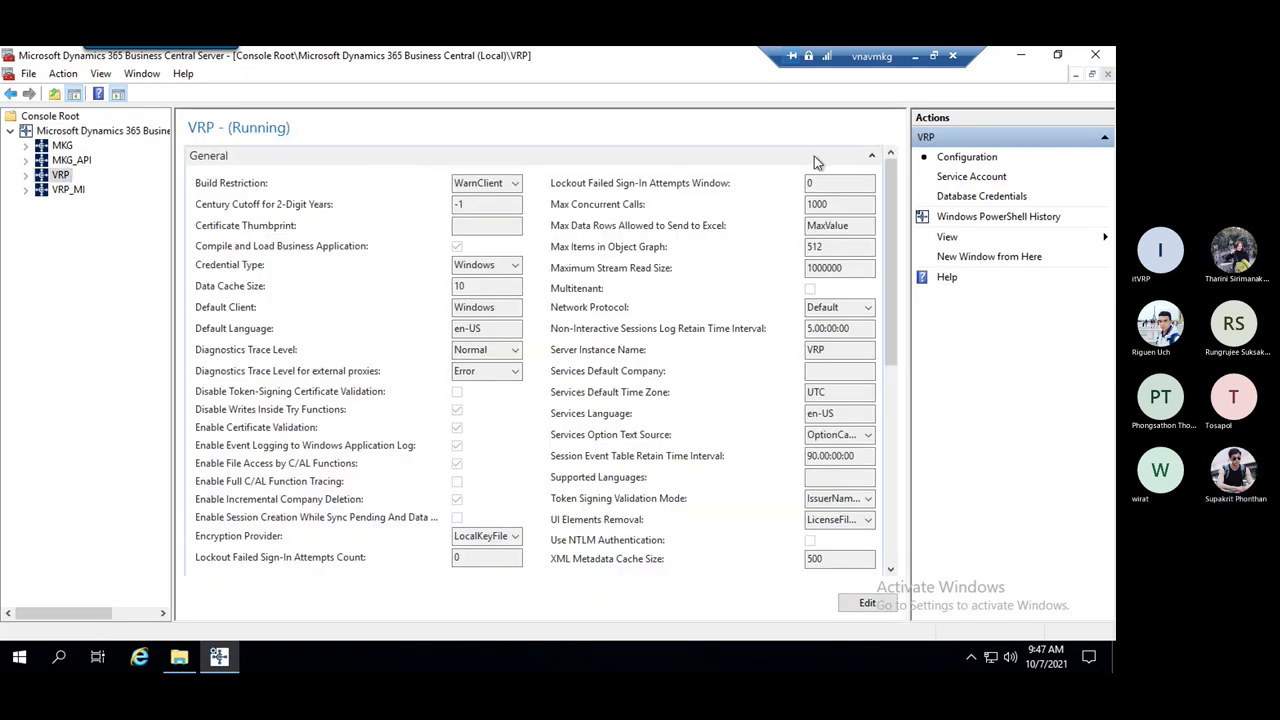
Expand VRP's Database settings, toggling the General and Client Services sections along the way
{"action": "left_click", "coordinate": [872, 156]}
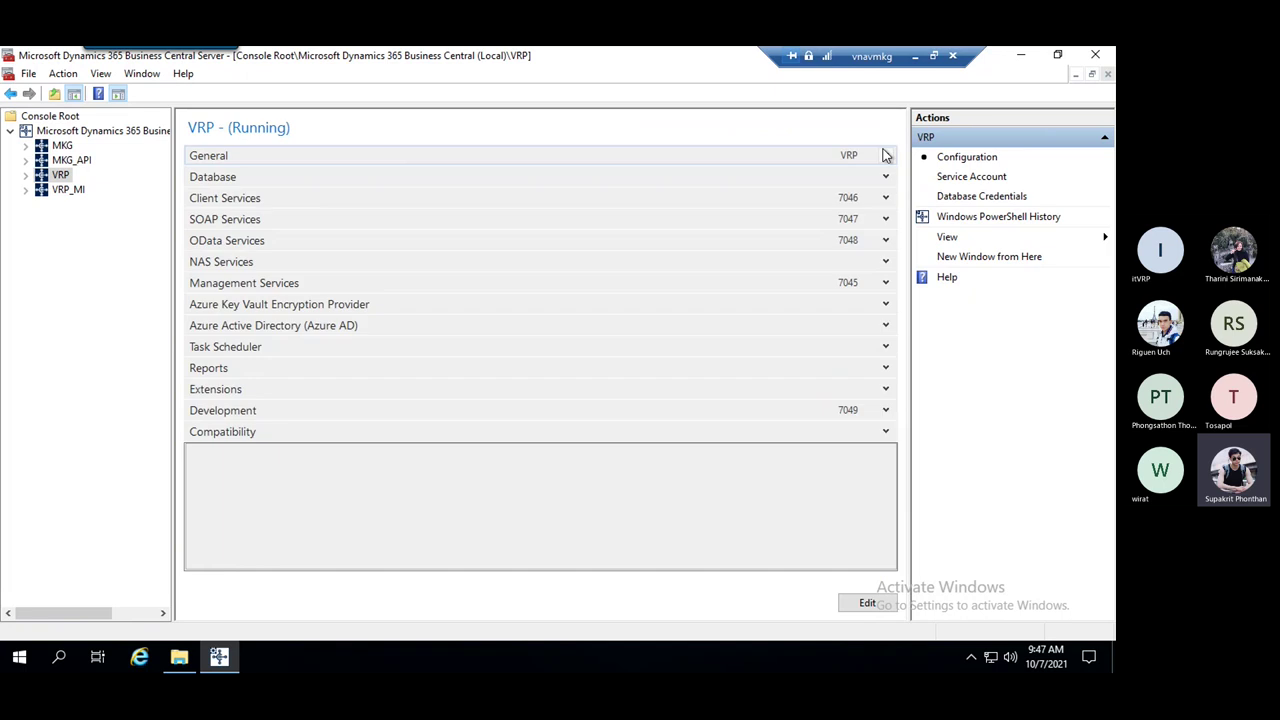
{"action": "left_click", "coordinate": [886, 157]}
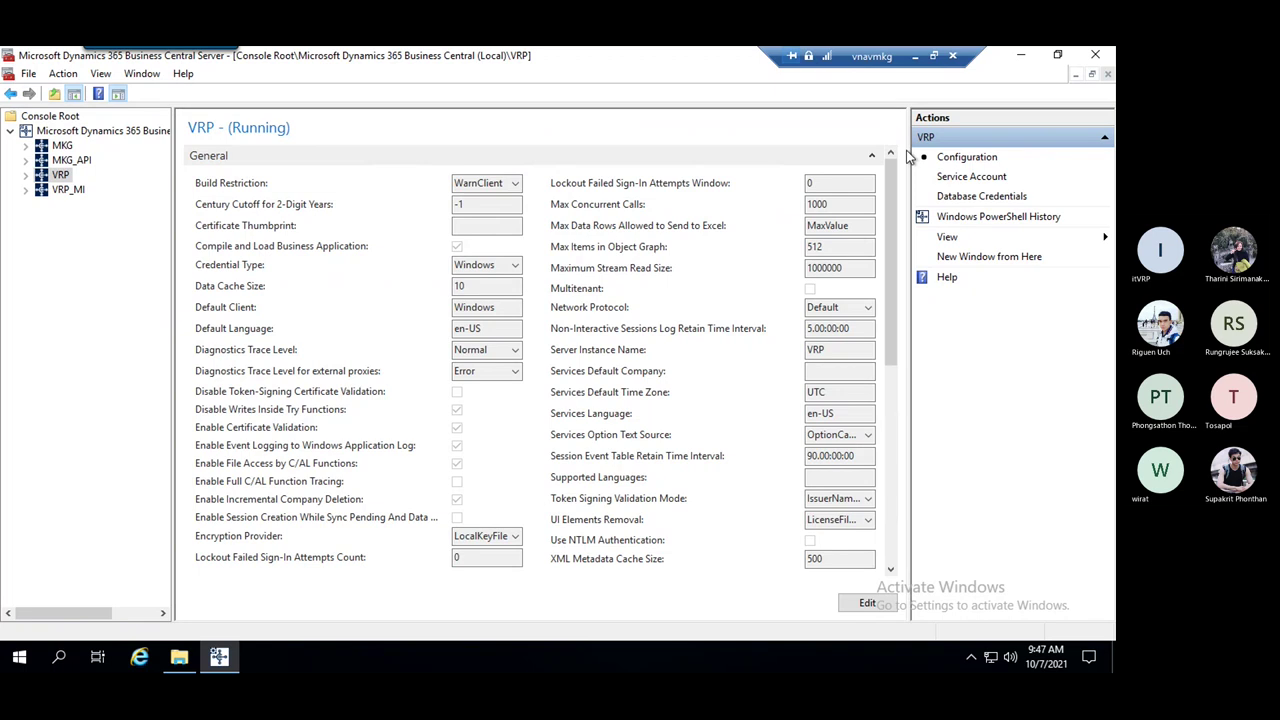
{"action": "left_click", "coordinate": [872, 158]}
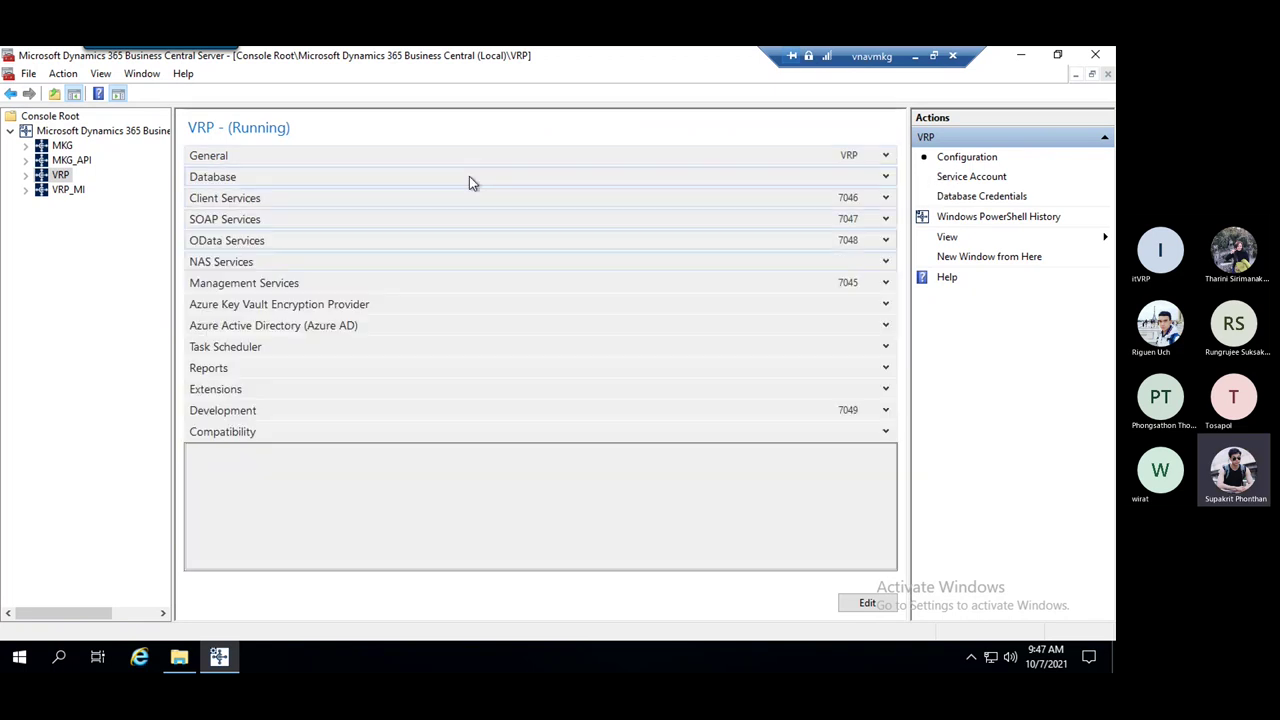
{"action": "left_click", "coordinate": [885, 176]}
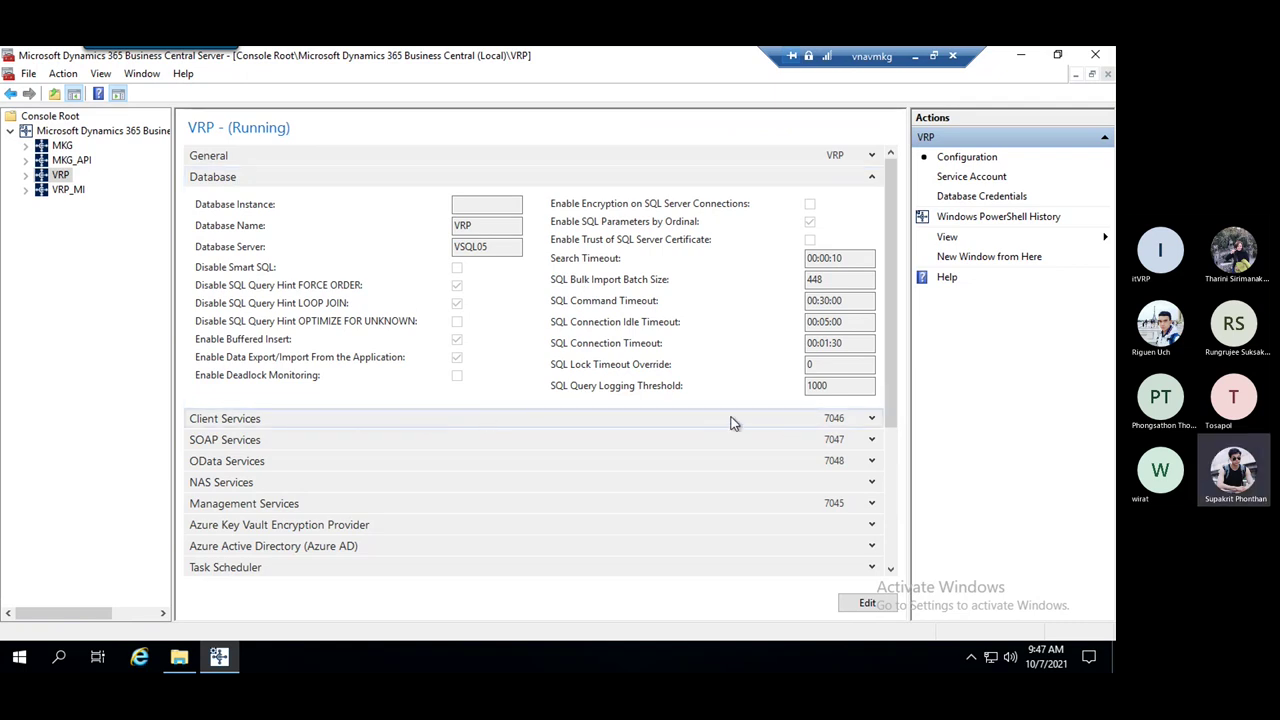
{"action": "left_click", "coordinate": [871, 418]}
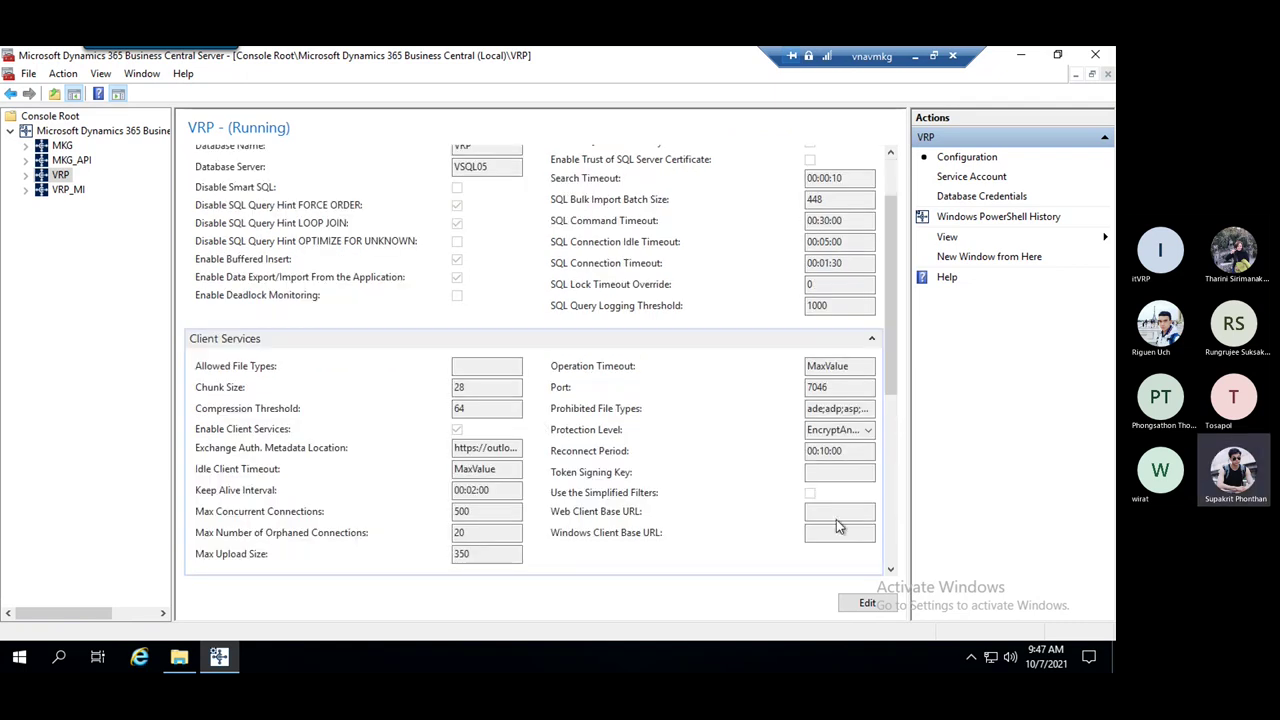
{"action": "left_click", "coordinate": [871, 339]}
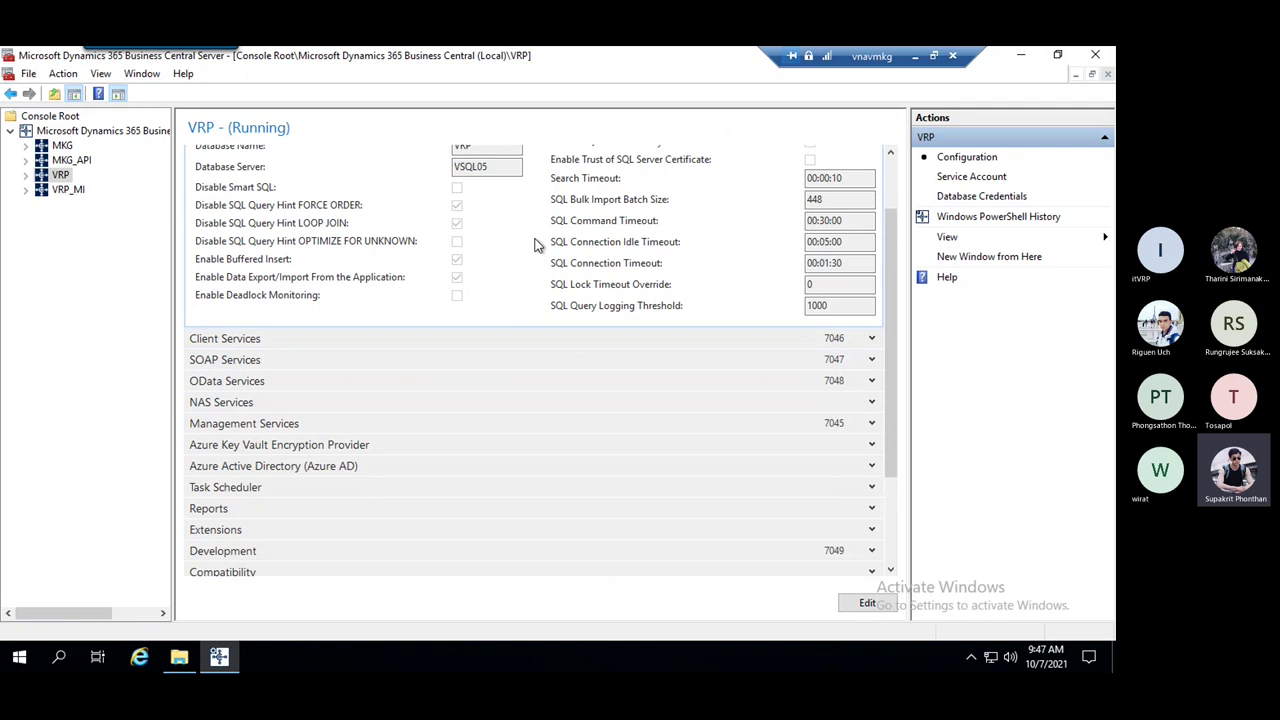
{"action": "scroll", "coordinate": [610, 303], "scroll_direction": "up", "scroll_amount": 2}
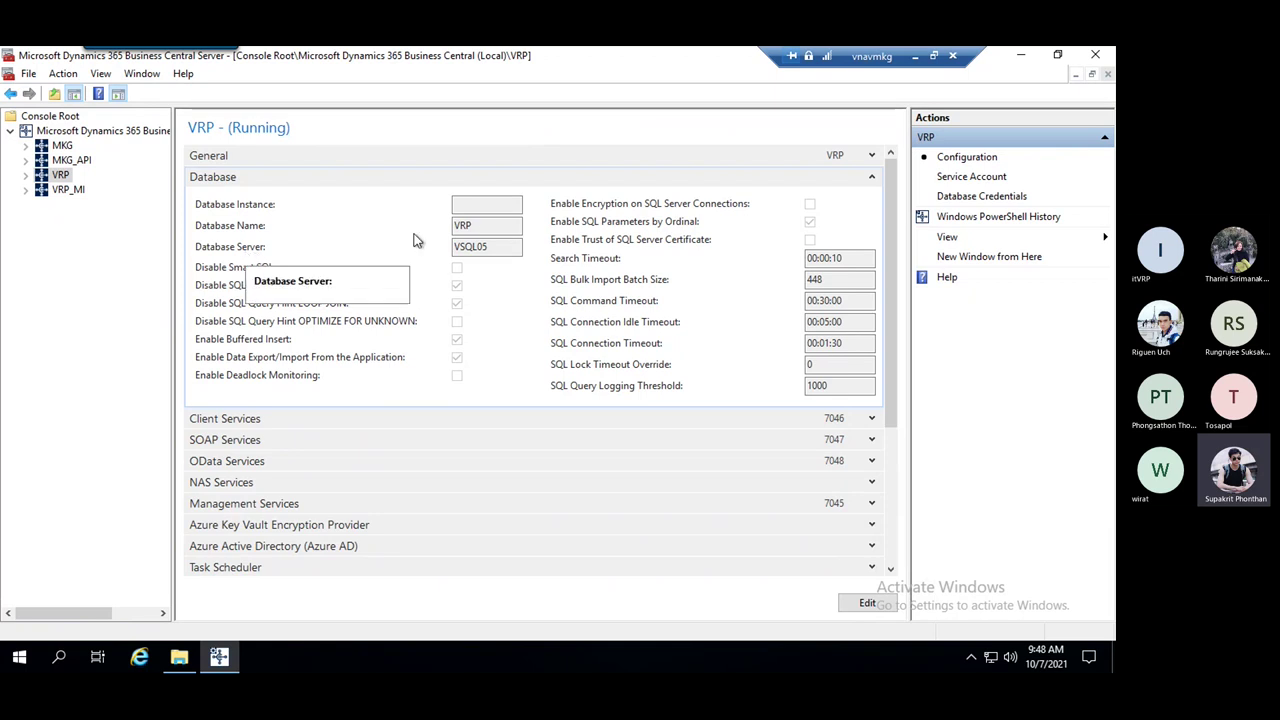
Highlight Database Name VRP and Database Server VSQL05, then collapse the Database section
{"action": "double_click", "coordinate": [483, 227]}
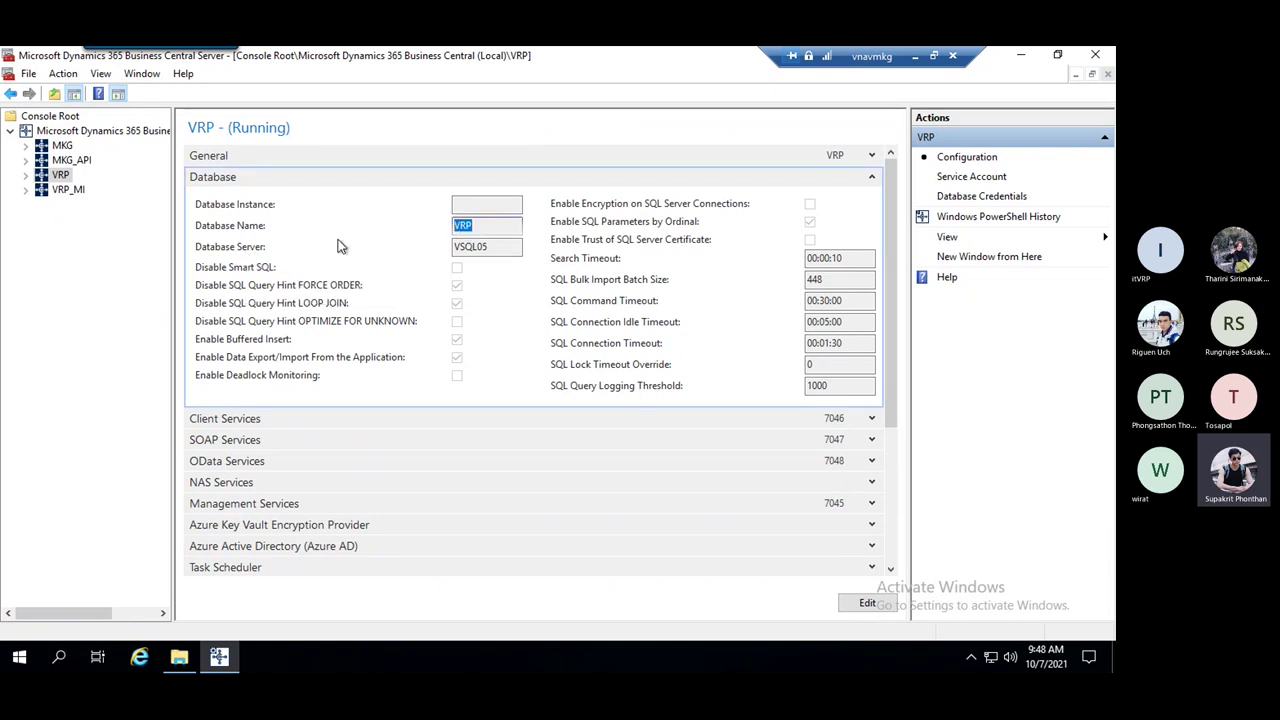
{"action": "left_click", "coordinate": [500, 247]}
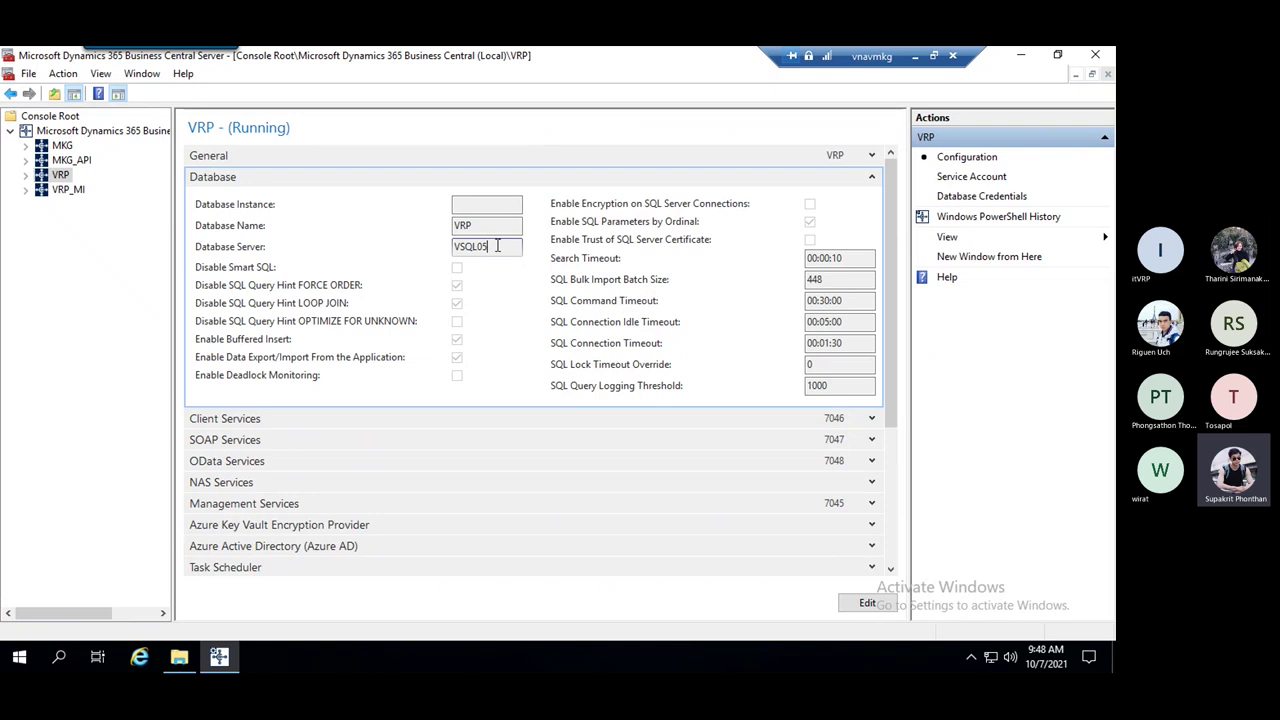
{"action": "double_click", "coordinate": [497, 246]}
{"action": "left_click", "coordinate": [488, 246]}
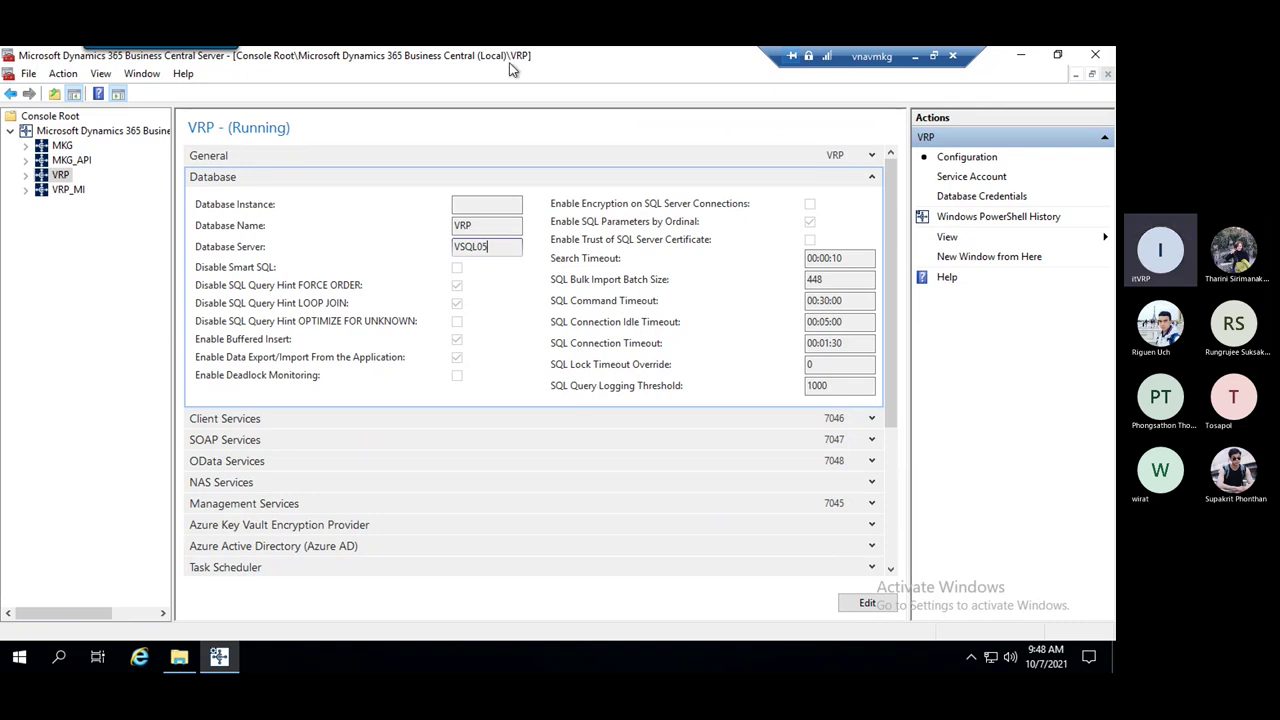
{"action": "left_click", "coordinate": [498, 226]}
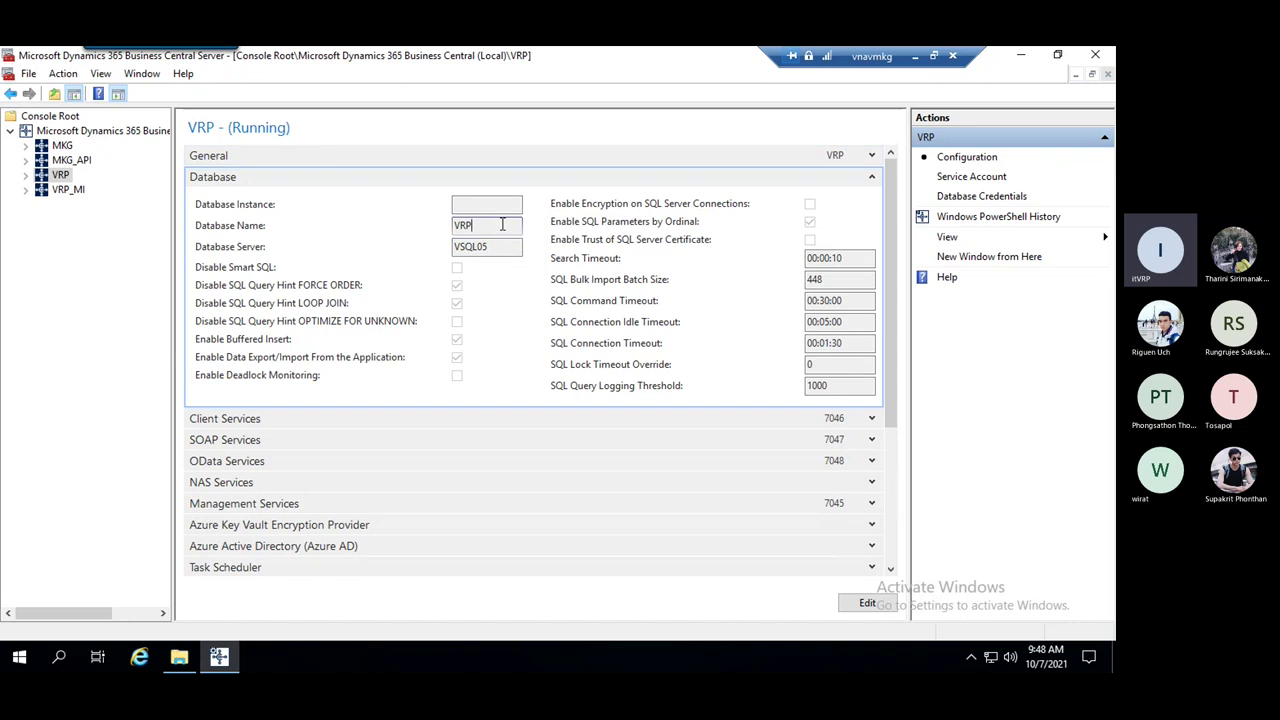
{"action": "double_click", "coordinate": [457, 226]}
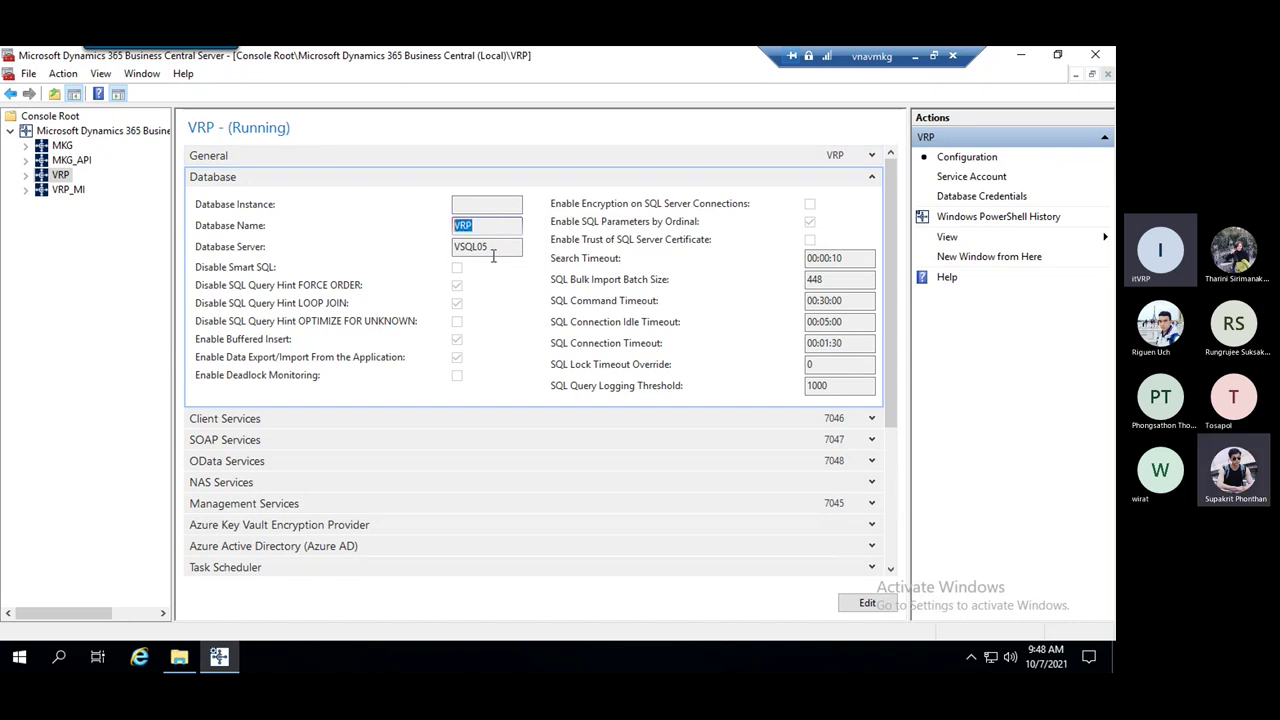
{"action": "left_click", "coordinate": [494, 248]}
{"action": "double_click", "coordinate": [494, 248]}
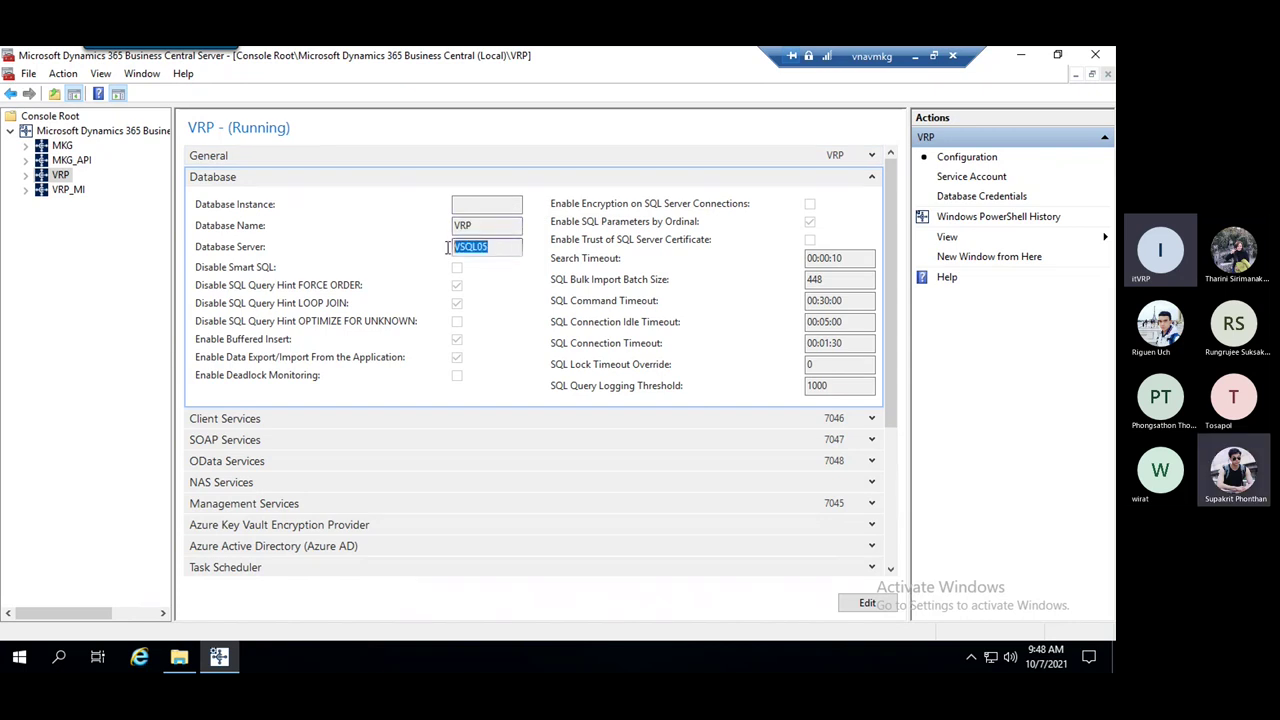
{"action": "left_click", "coordinate": [497, 249]}
{"action": "double_click", "coordinate": [492, 249]}
{"action": "left_click", "coordinate": [474, 250]}
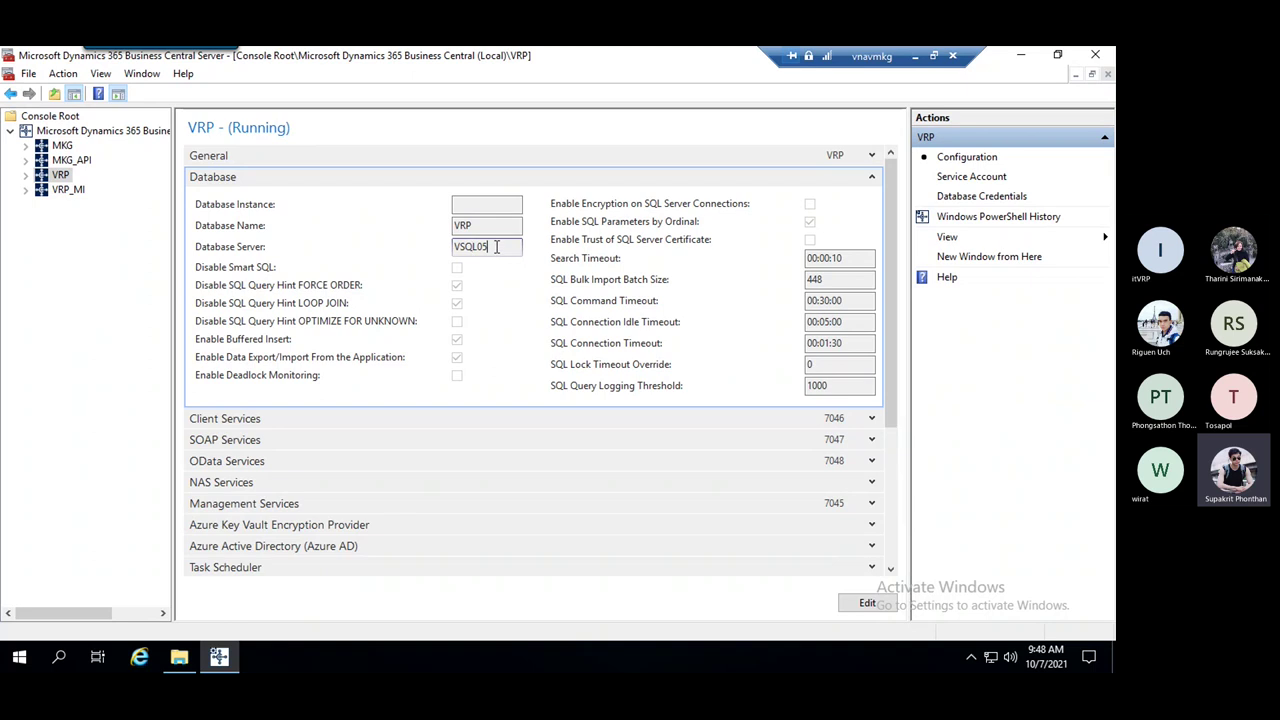
{"action": "left_click_drag", "start_coordinate": [496, 246], "coordinate": [431, 247]}
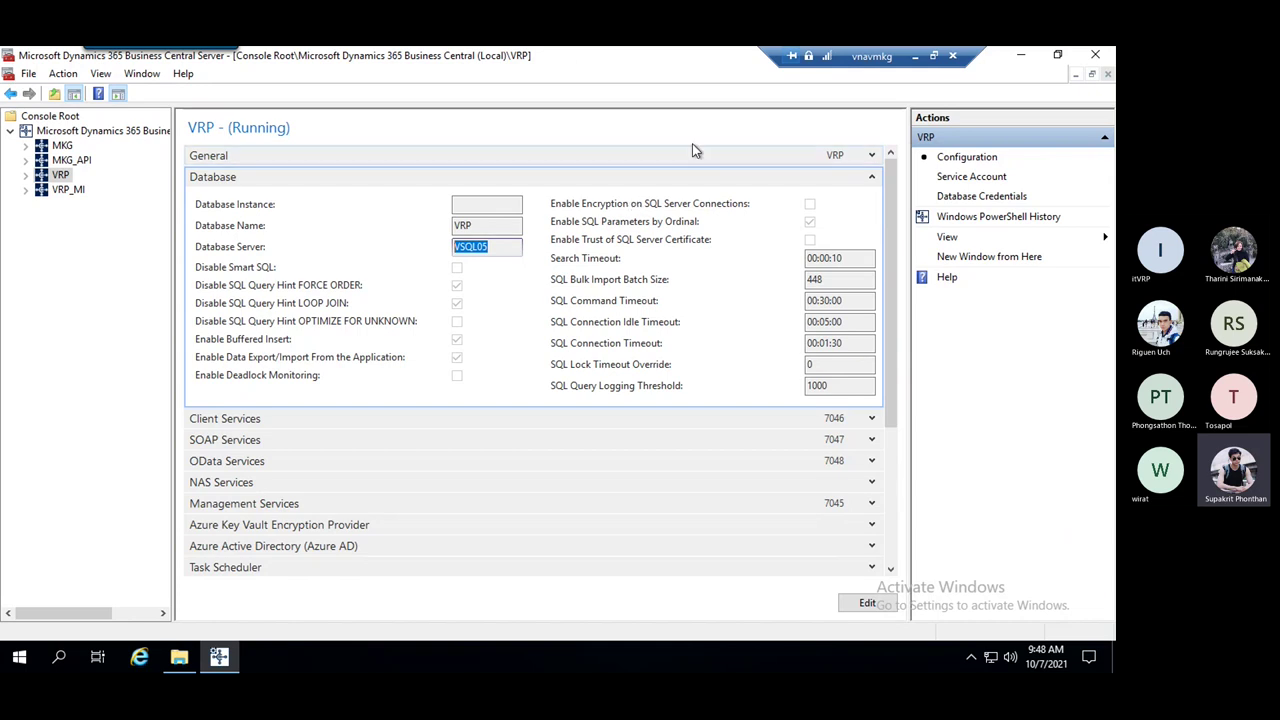
{"action": "left_click", "coordinate": [872, 180]}
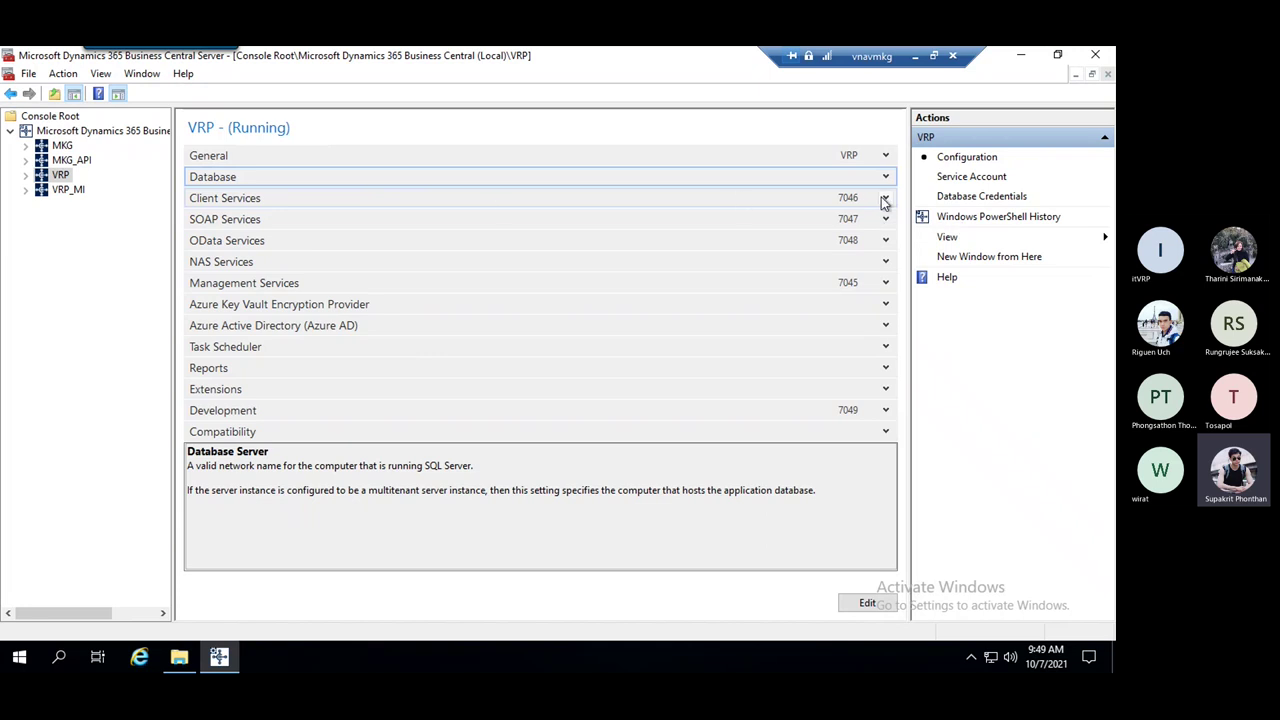
Expand VRP's Client Services and check that Idle Client Timeout is MaxValue
{"action": "left_click", "coordinate": [884, 199]}
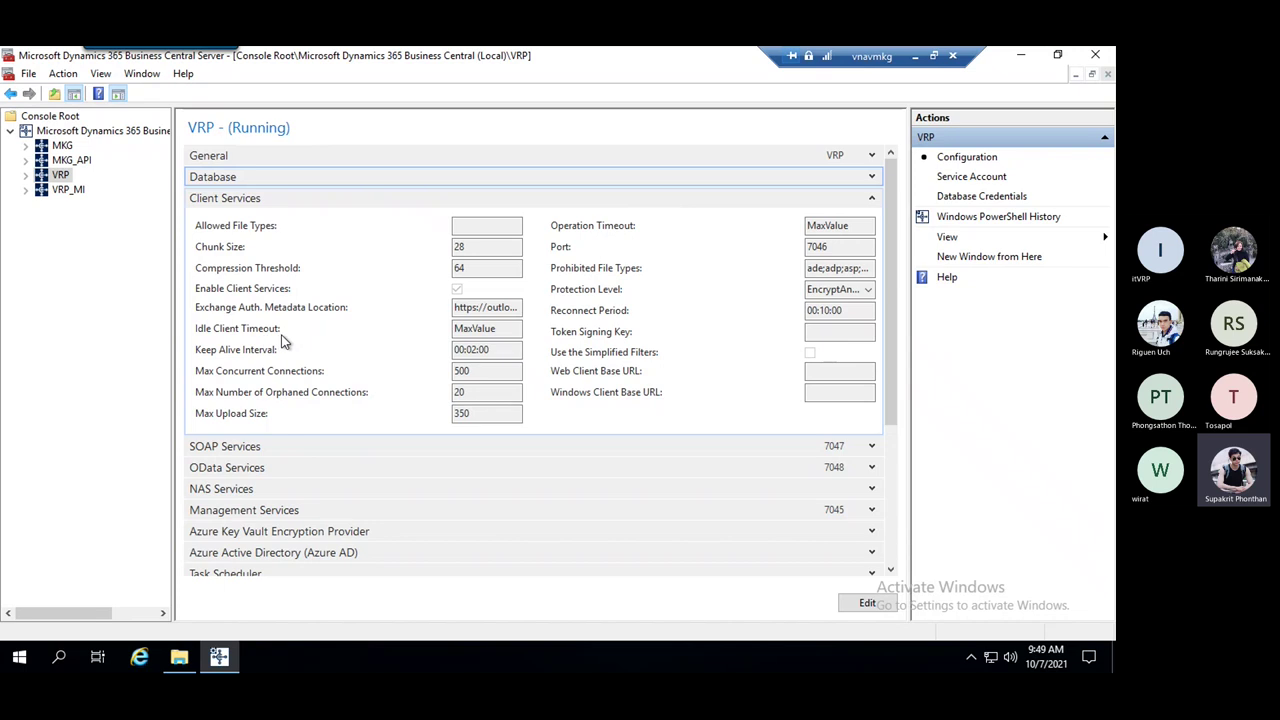
{"action": "left_click_drag", "start_coordinate": [508, 330], "coordinate": [440, 323]}
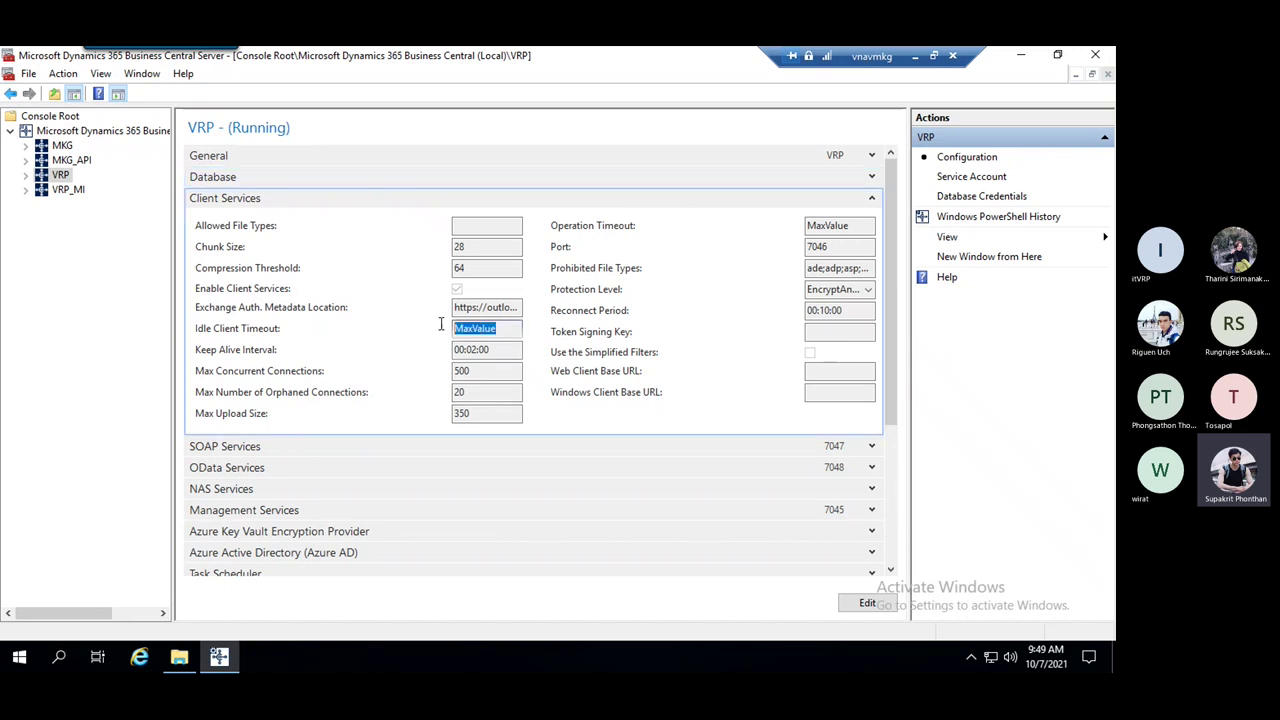
{"action": "left_click", "coordinate": [504, 331]}
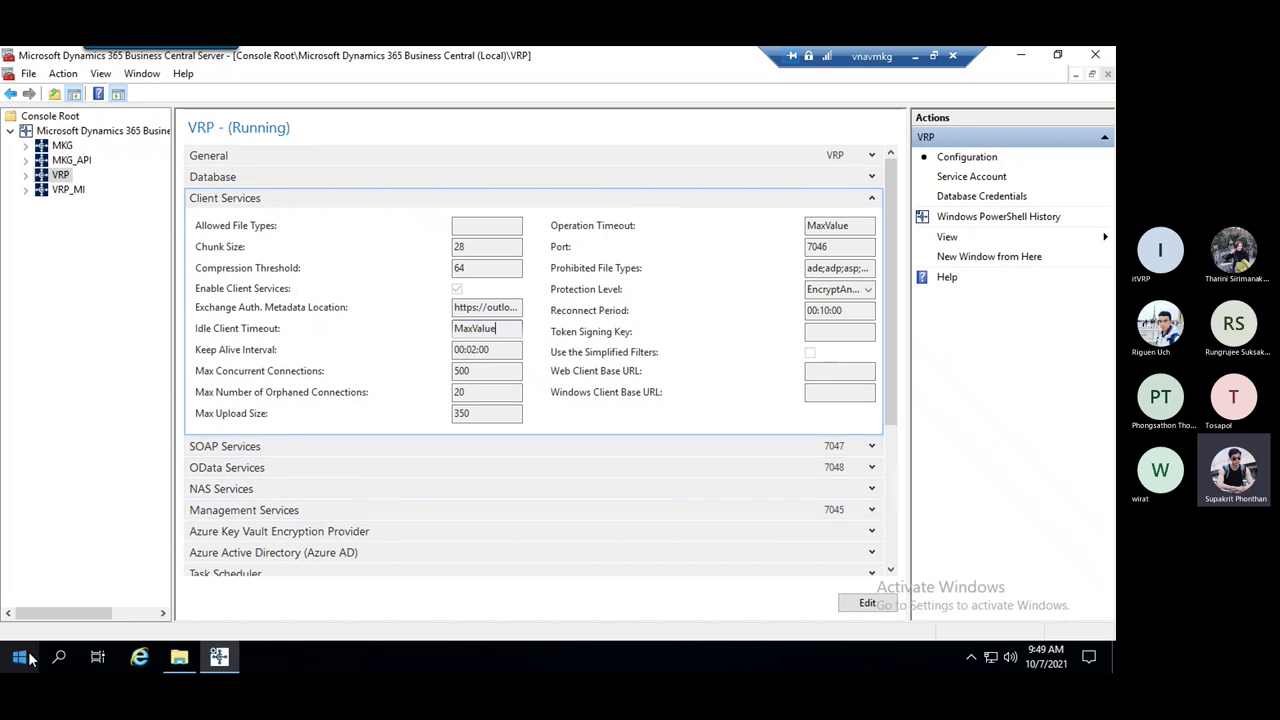
Launch the Dynamics NAV client, note Keep Alive Interval 00:02:00, and make VRP's settings editable
{"action": "left_click", "coordinate": [20, 657]}
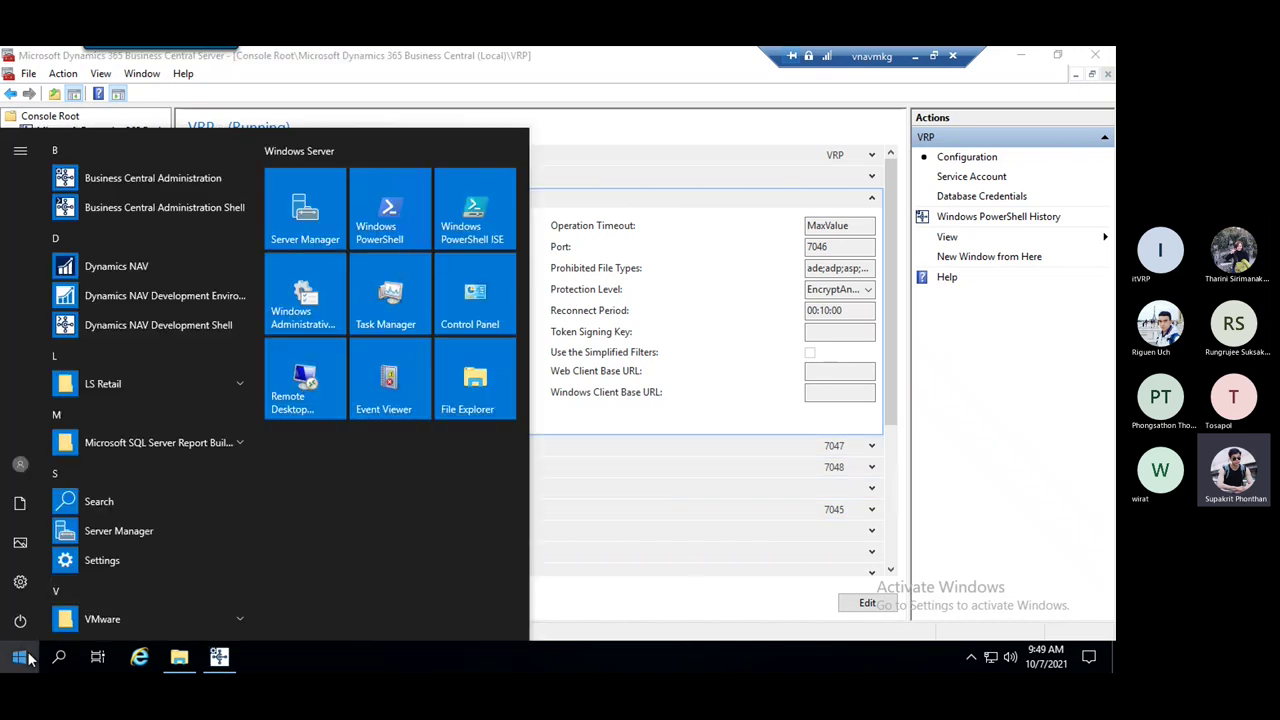
{"action": "left_click", "coordinate": [165, 266]}
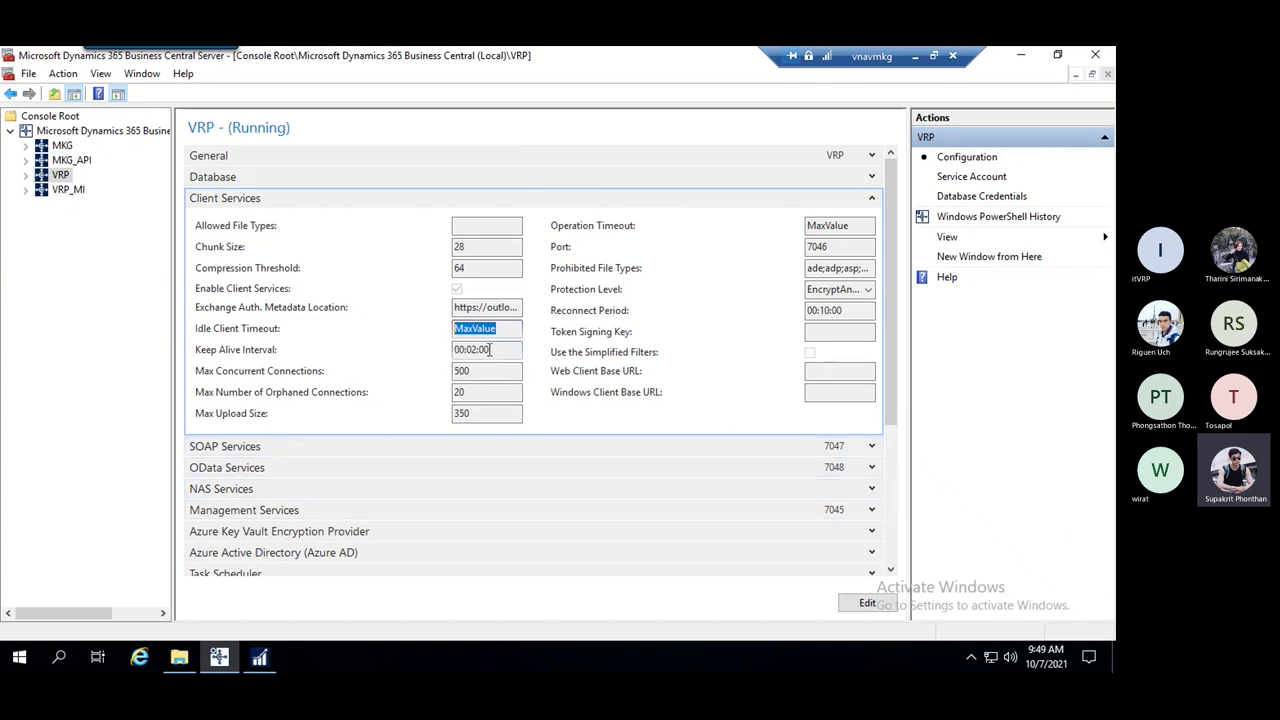
{"action": "left_click_drag", "start_coordinate": [490, 349], "coordinate": [453, 330]}
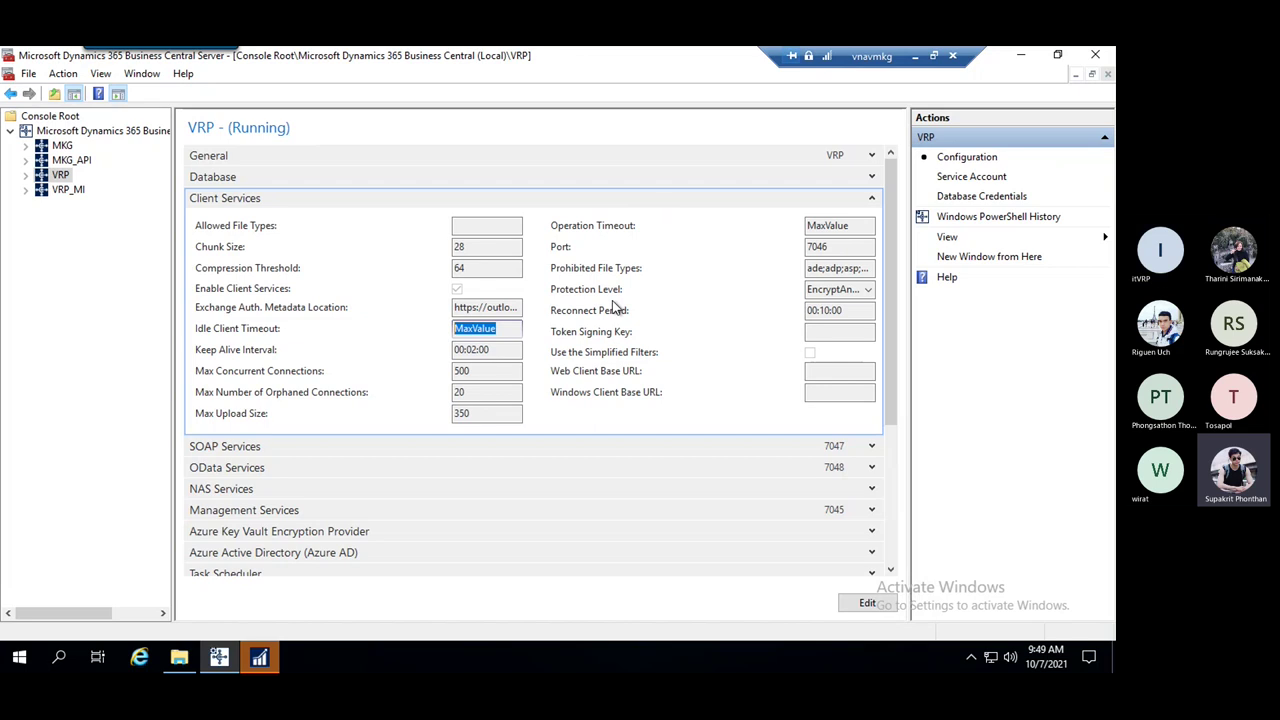
{"action": "left_click", "coordinate": [519, 328]}
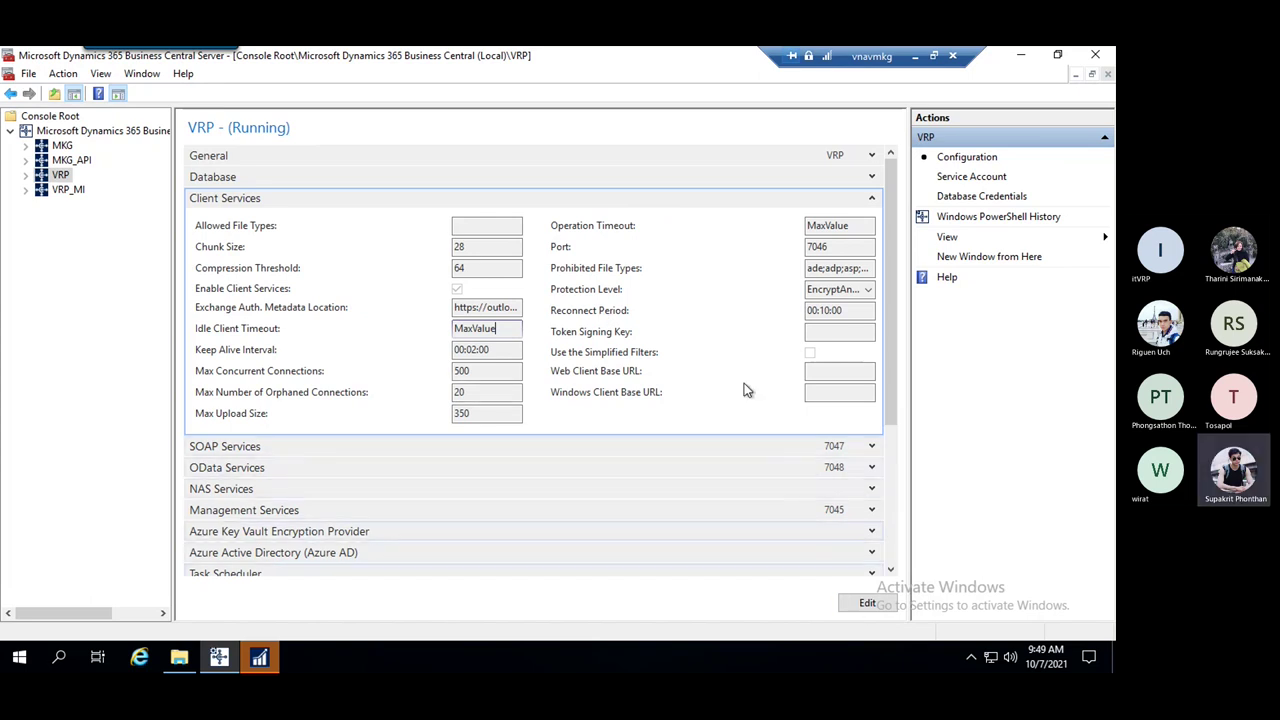
{"action": "left_click", "coordinate": [867, 603]}
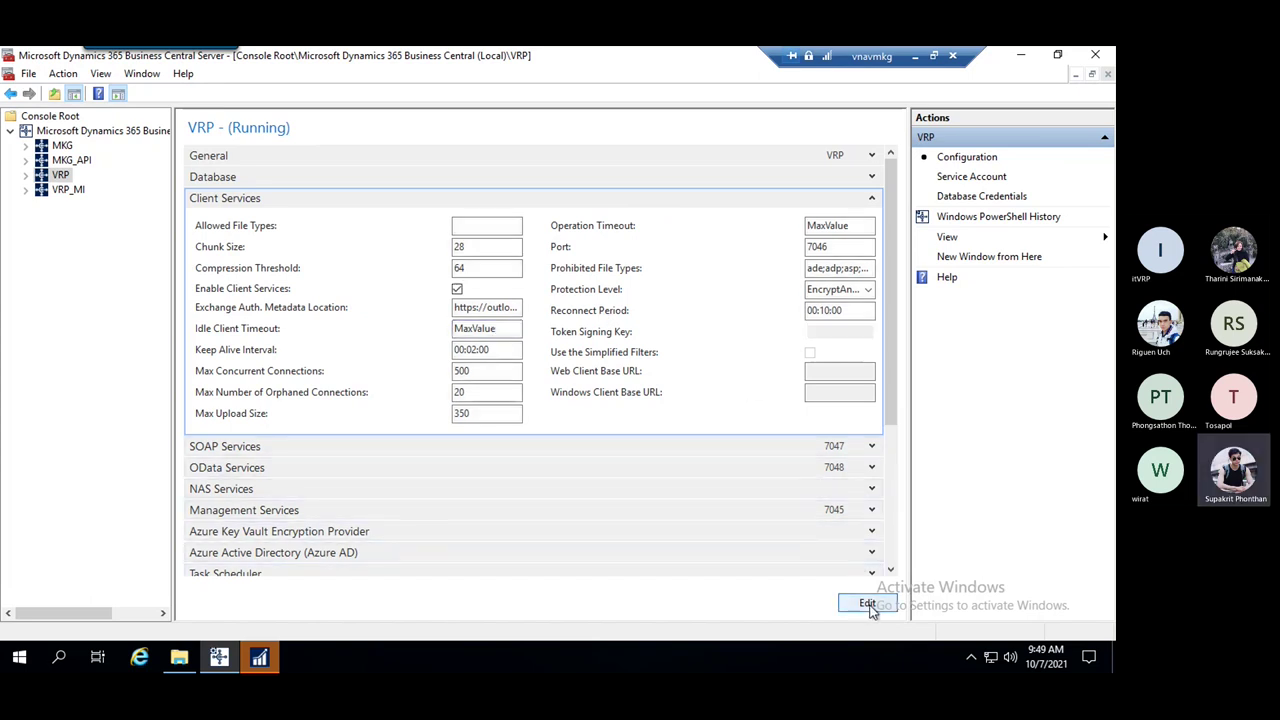
Paste the Keep Alive value into Idle Client Timeout, try 00:20:00, then discard the edit
{"action": "left_click", "coordinate": [486, 350]}
{"action": "left_click_drag", "start_coordinate": [486, 350], "coordinate": [456, 352]}
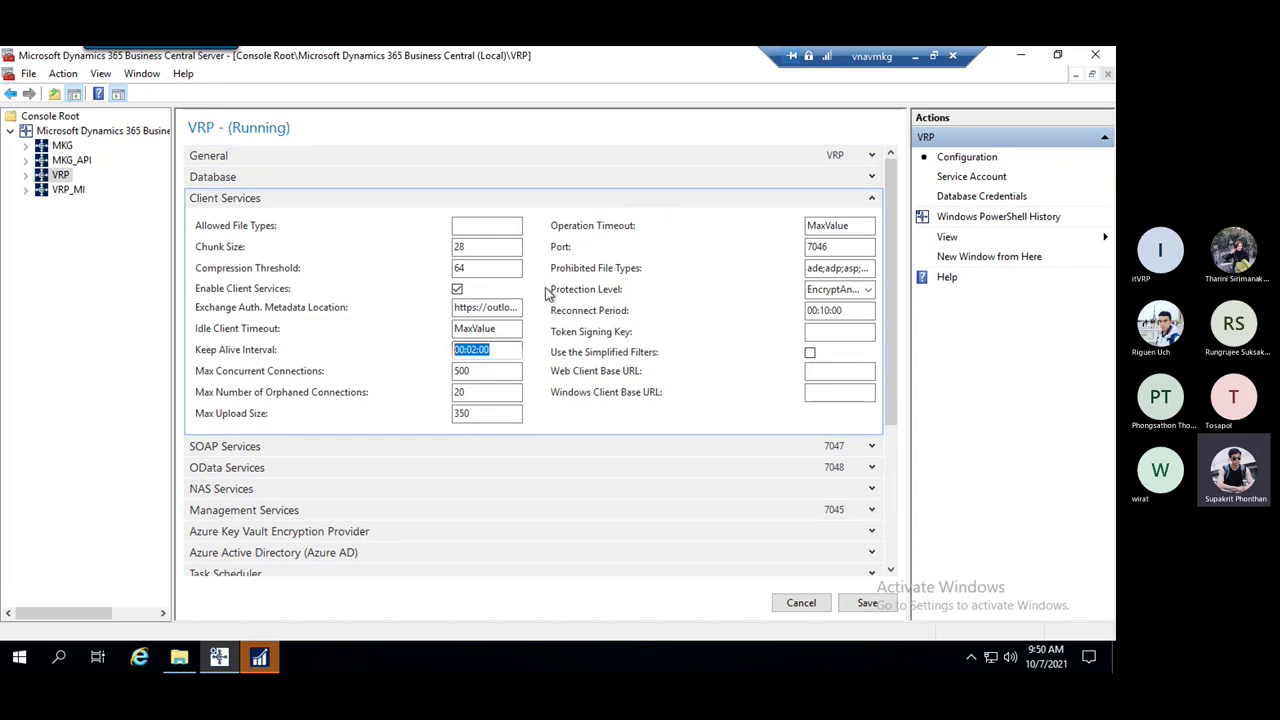
{"action": "key", "text": "ctrl+c"}
{"action": "double_click", "coordinate": [475, 329]}
{"action": "key", "text": "ctrl+v"}
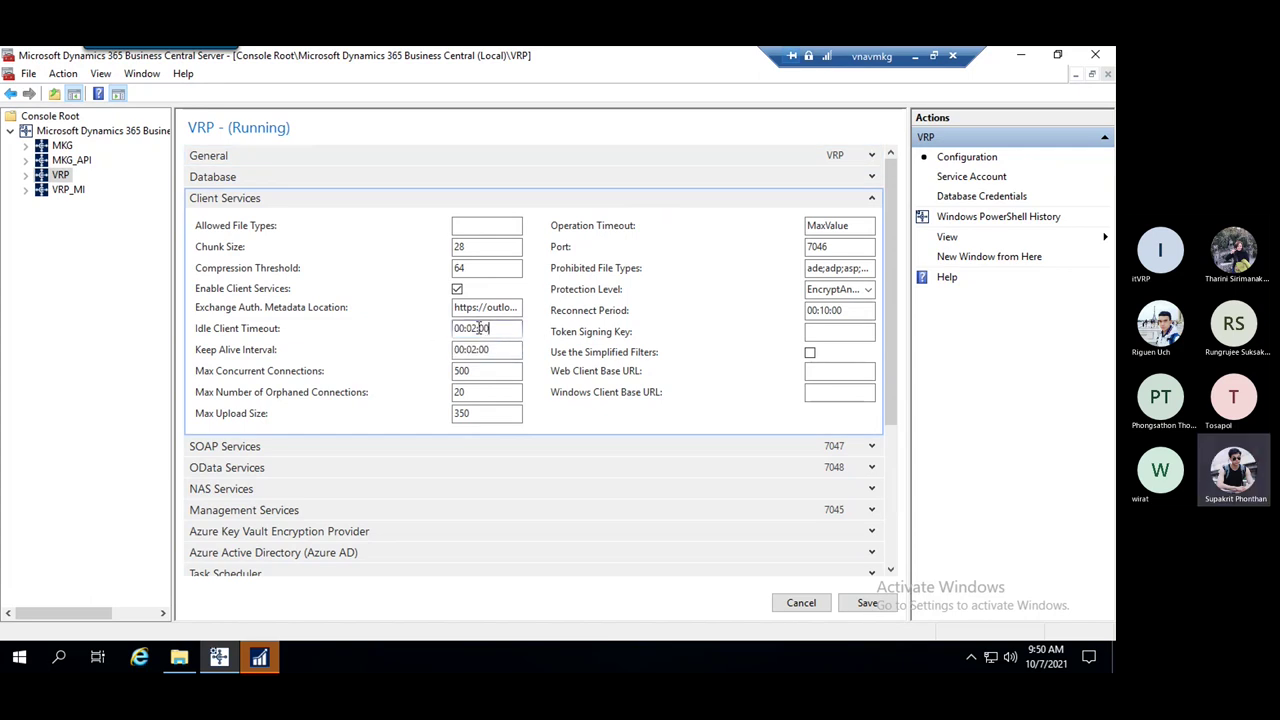
{"action": "type", "text": "20:"}
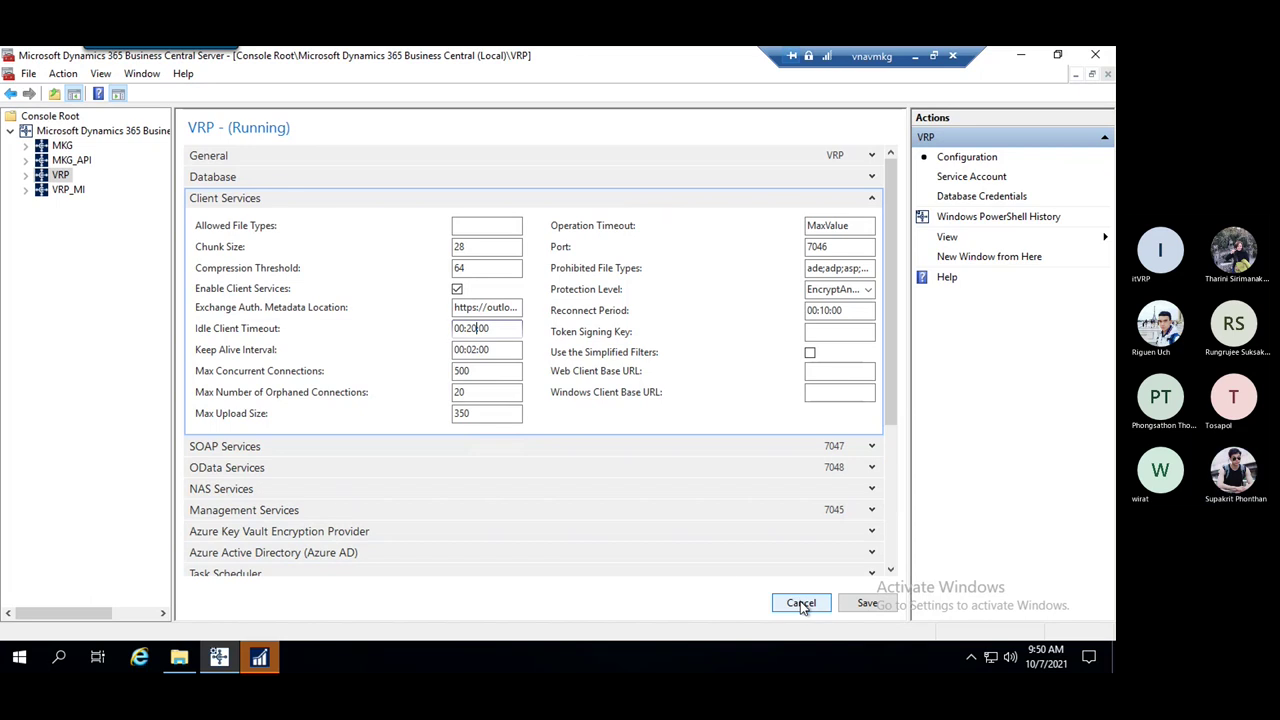
{"action": "key", "text": "Escape"}
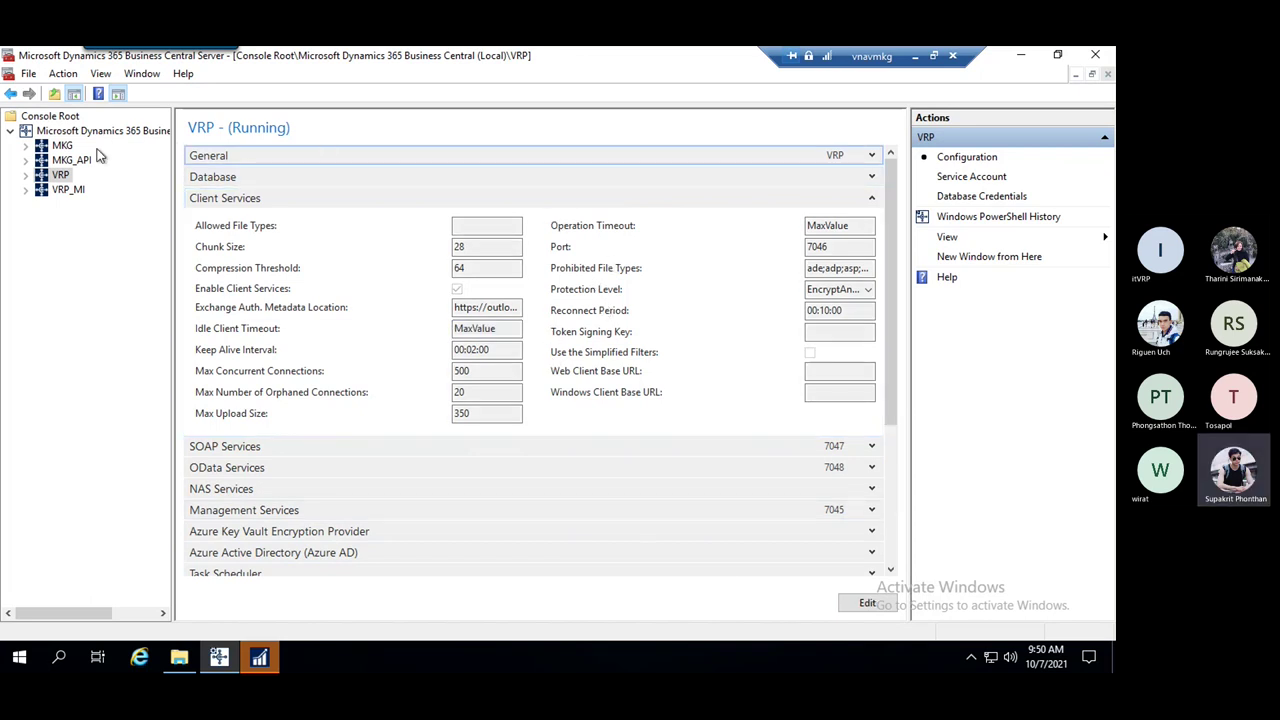
List all server instances, open and dismiss VRP's action menu, then reopen VRP's General settings
{"action": "left_click", "coordinate": [67, 134]}
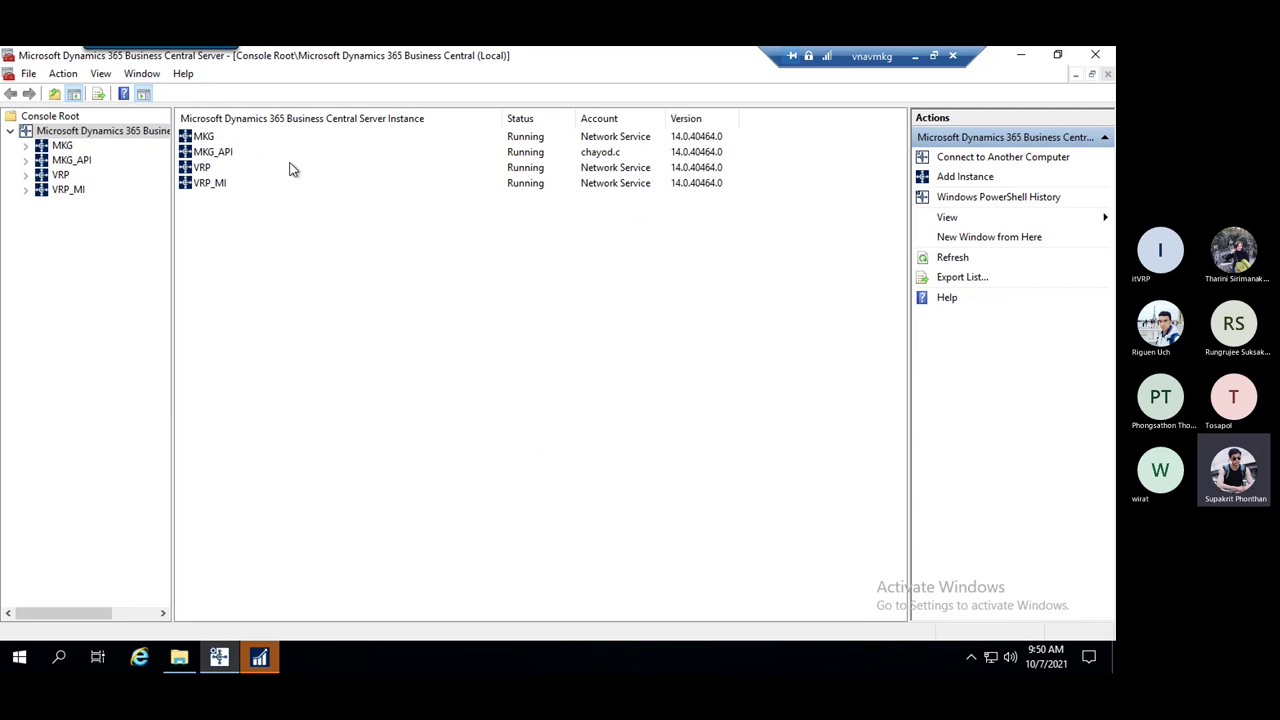
{"action": "left_click", "coordinate": [207, 168]}
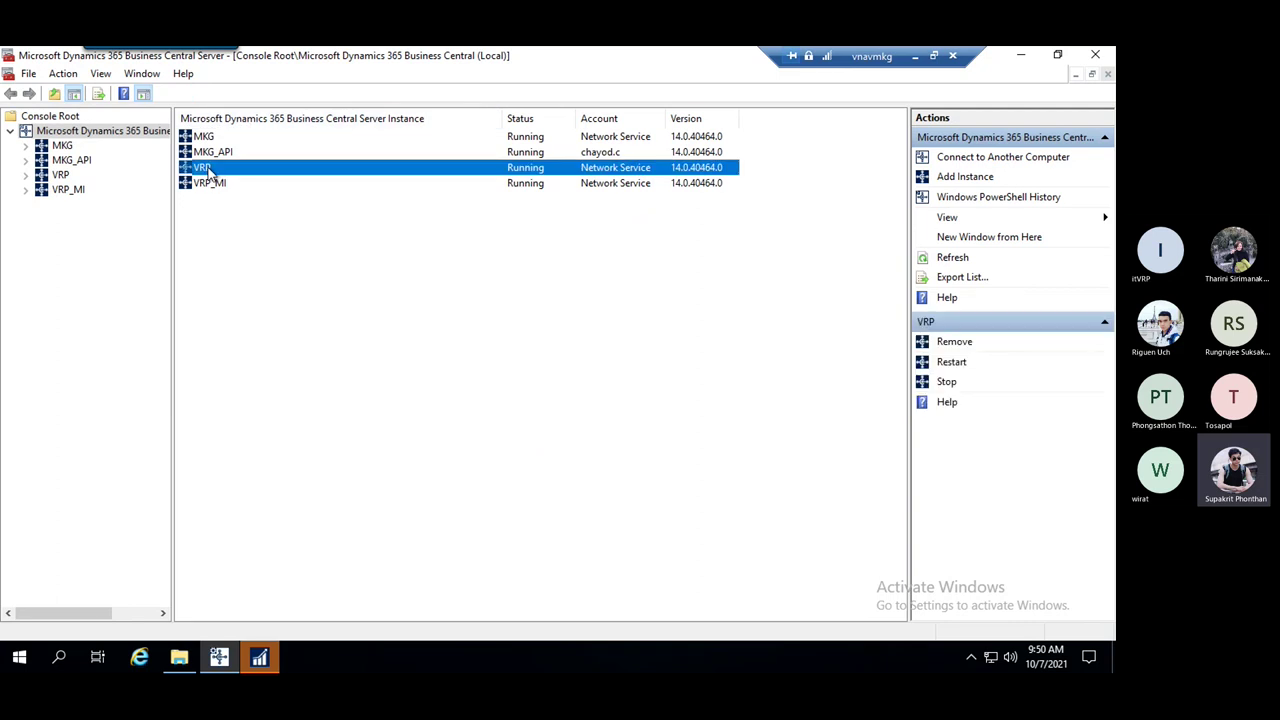
{"action": "right_click", "coordinate": [231, 172]}
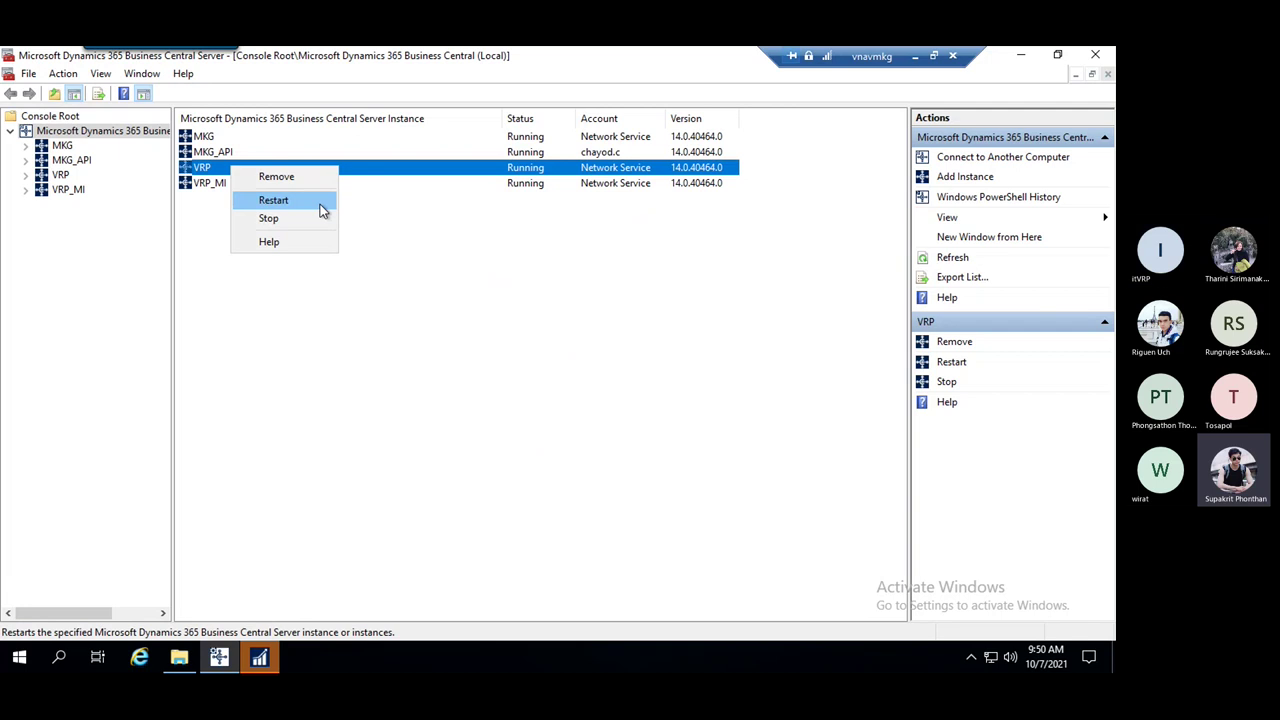
{"action": "left_click", "coordinate": [460, 245]}
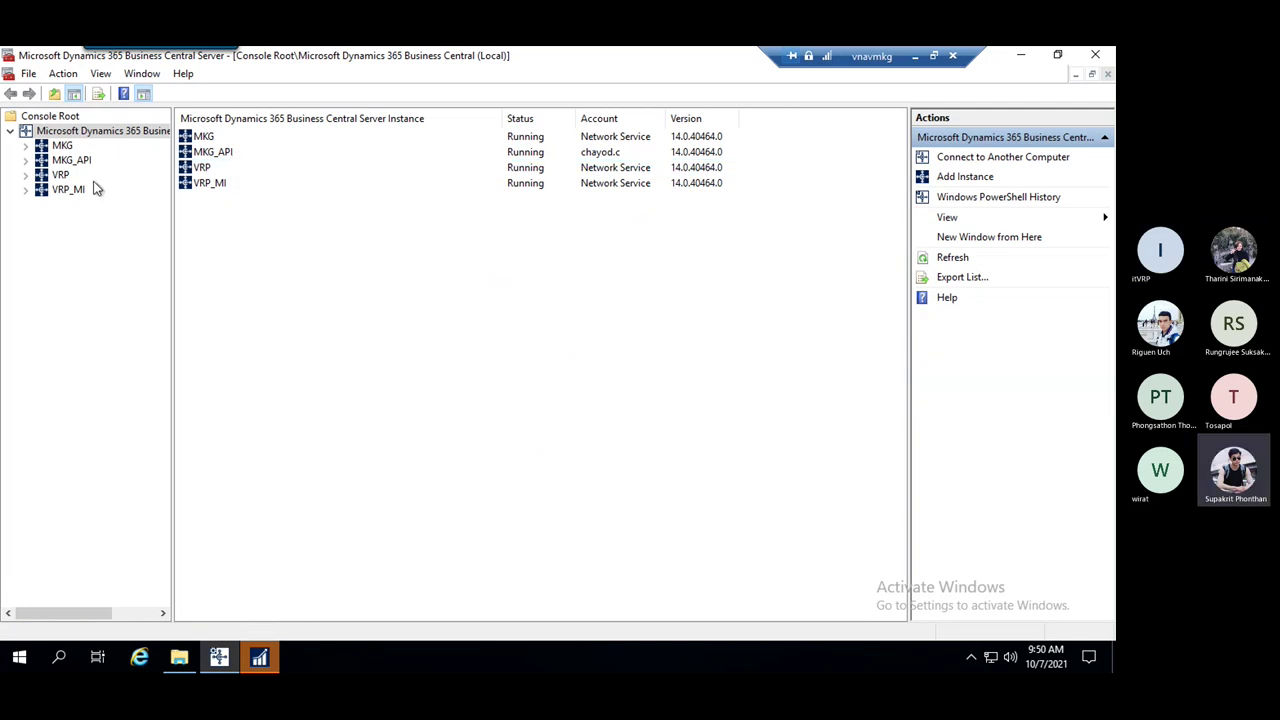
{"action": "left_click", "coordinate": [60, 175]}
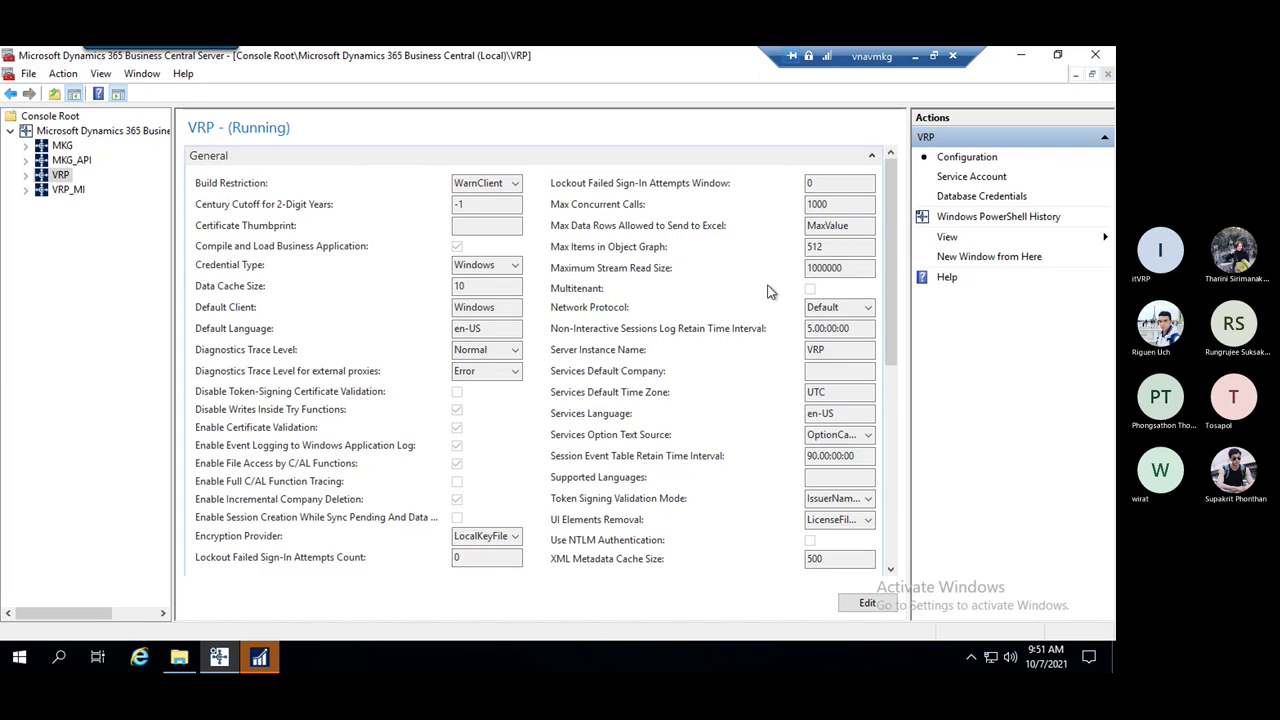
Collapse and re-expand VRP's General settings and review its Credential Type options
{"action": "left_click", "coordinate": [873, 159]}
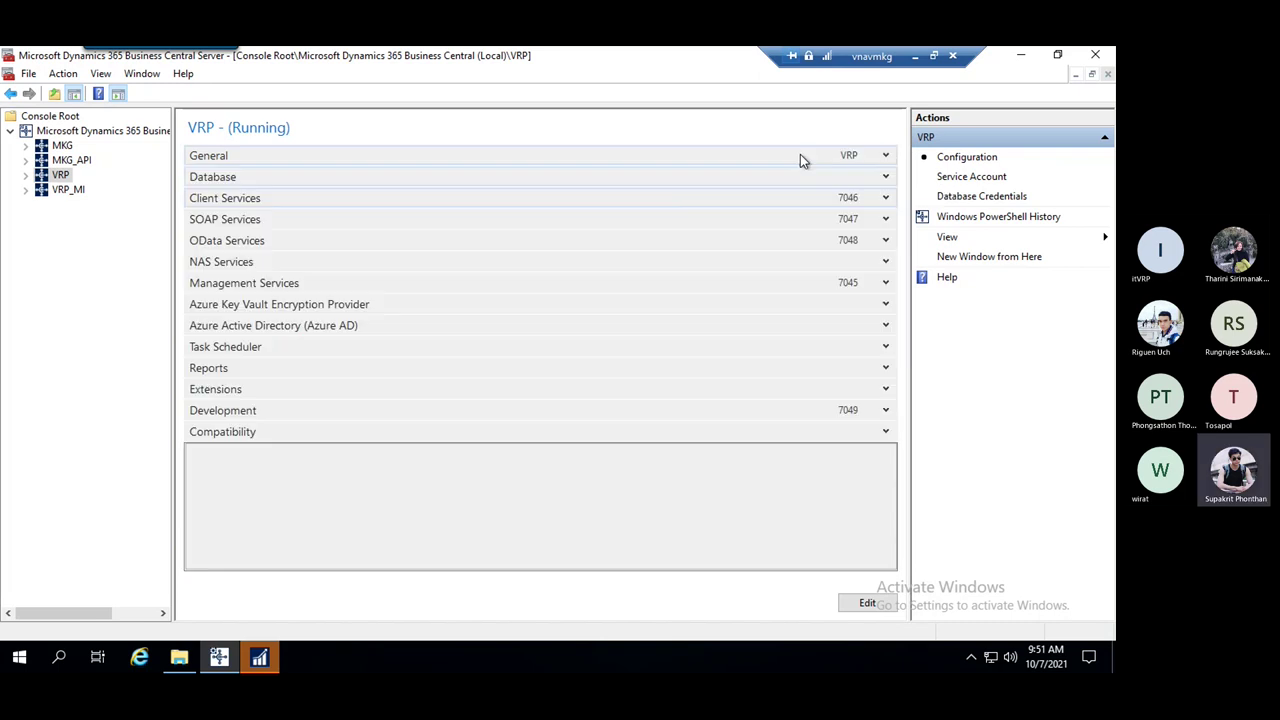
{"action": "left_click", "coordinate": [885, 157]}
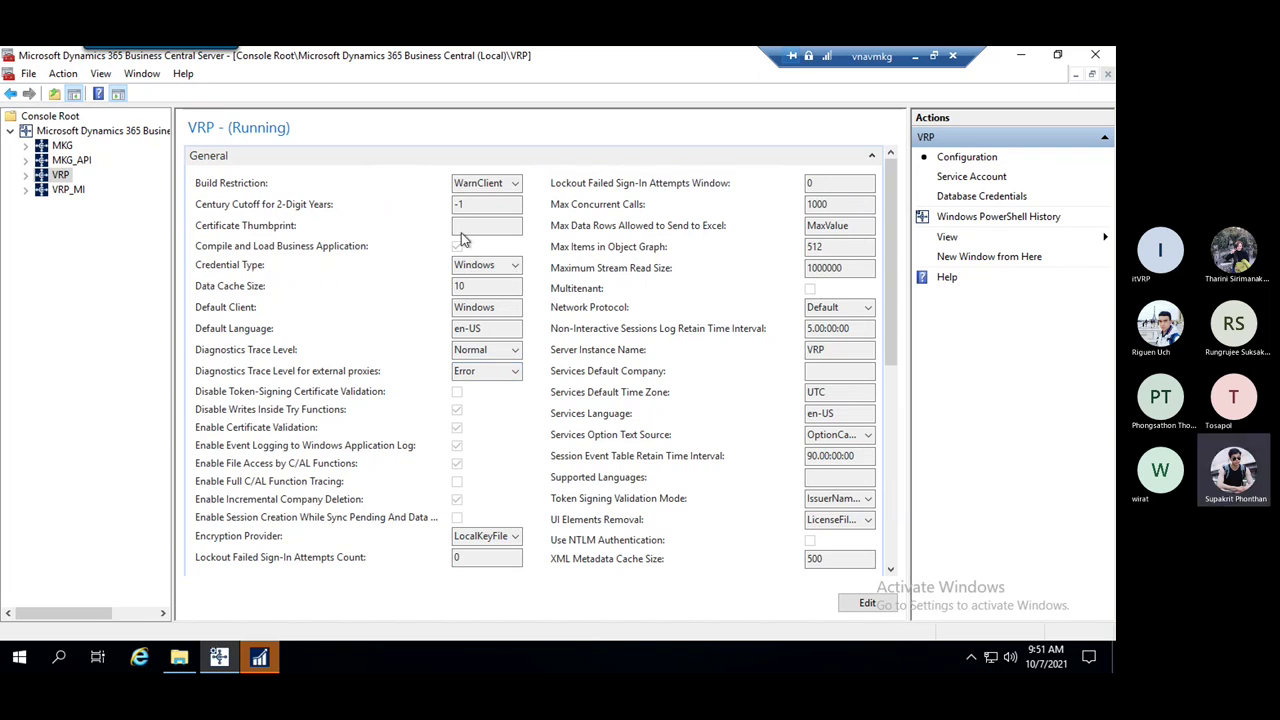
{"action": "left_click", "coordinate": [516, 266]}
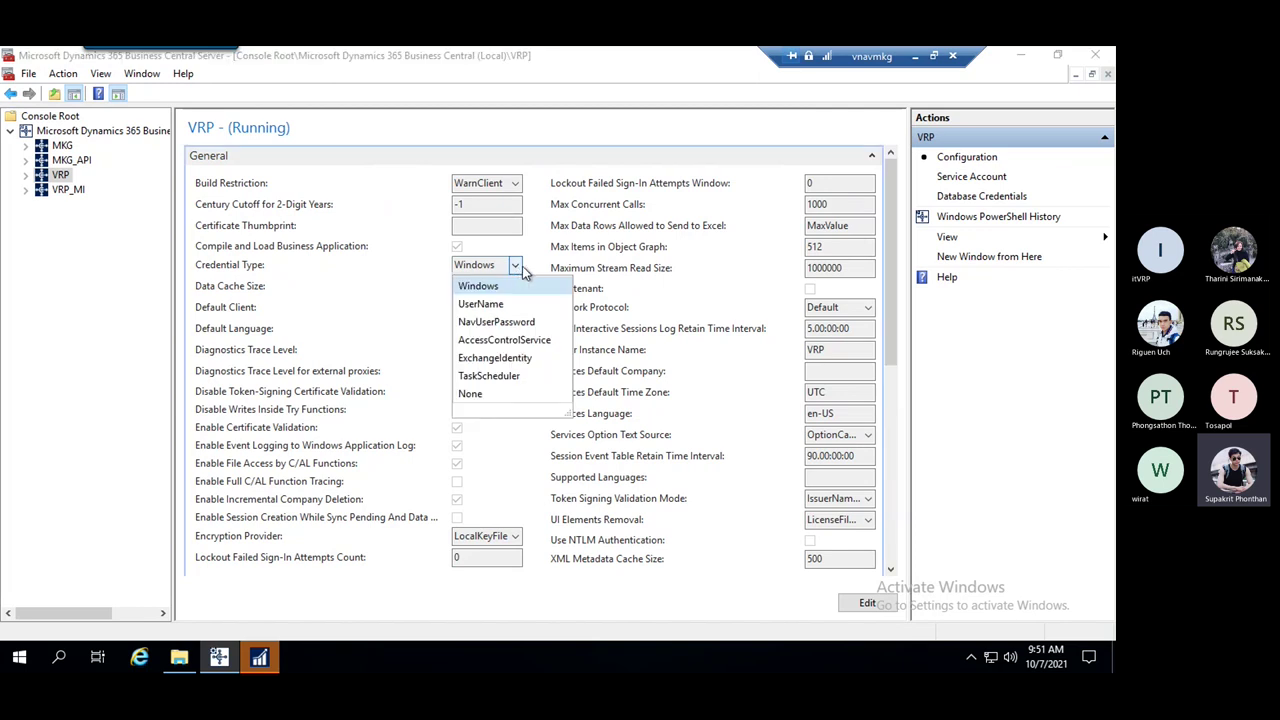
{"action": "left_click", "coordinate": [548, 258]}
Toggle between client and console, recheck Credential Type unchanged, then minimize the remote session
{"action": "left_click", "coordinate": [259, 657]}
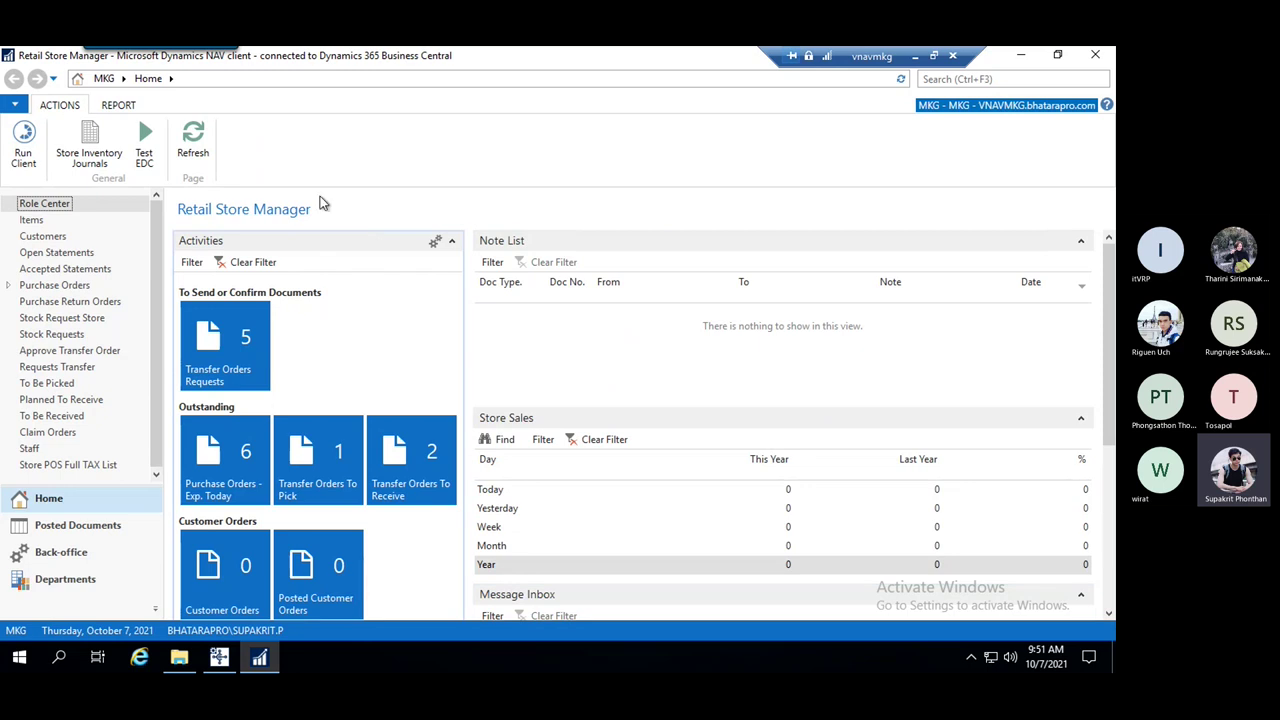
{"action": "left_click", "coordinate": [224, 663]}
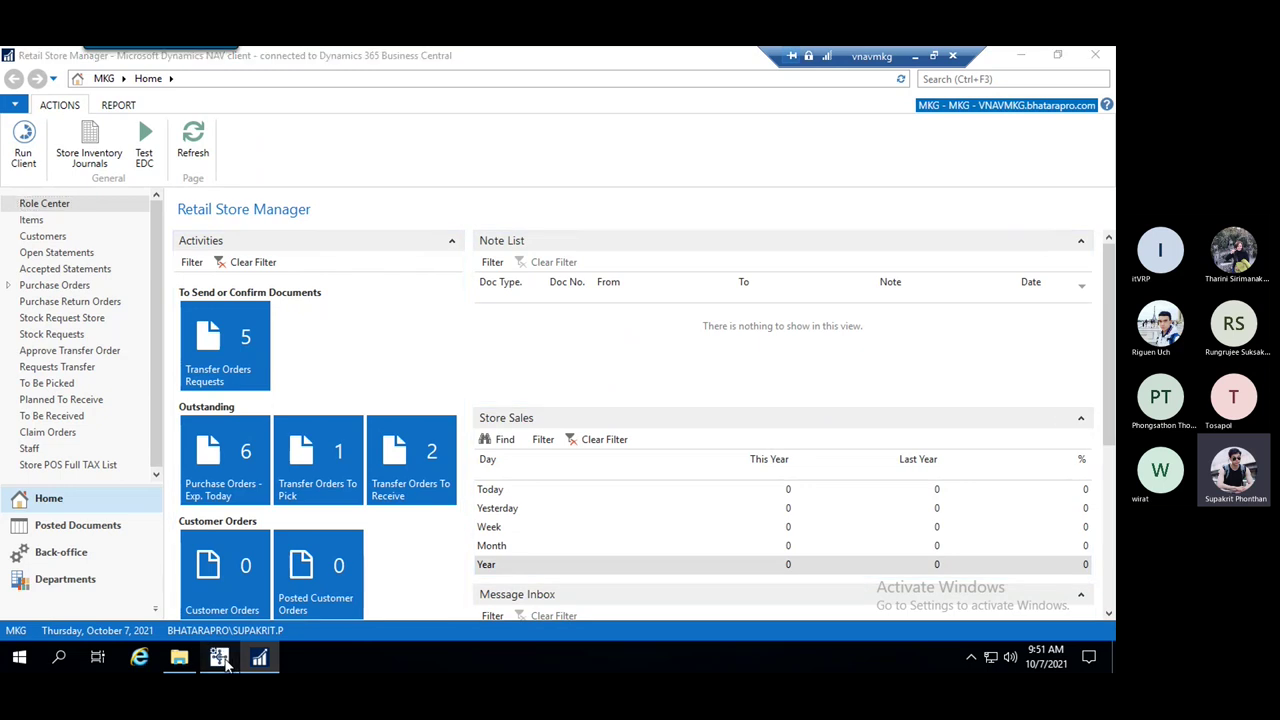
{"action": "left_click", "coordinate": [516, 267]}
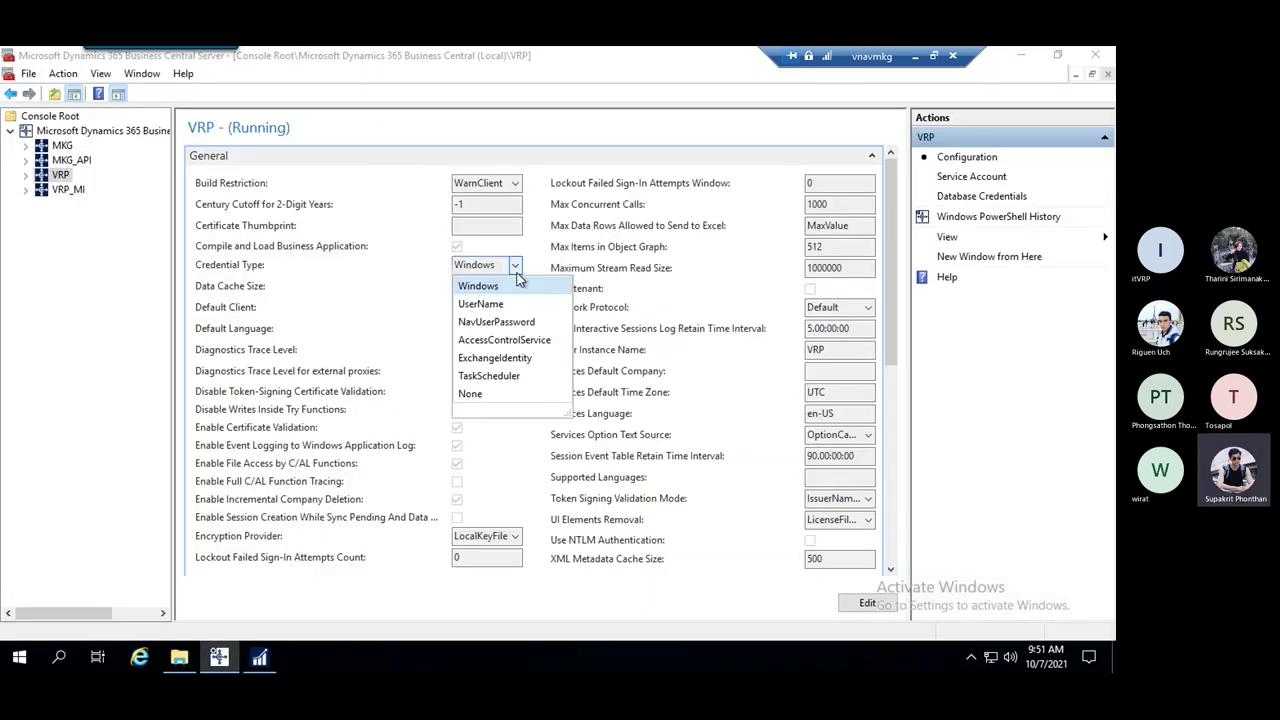
{"action": "key", "text": "Escape"}
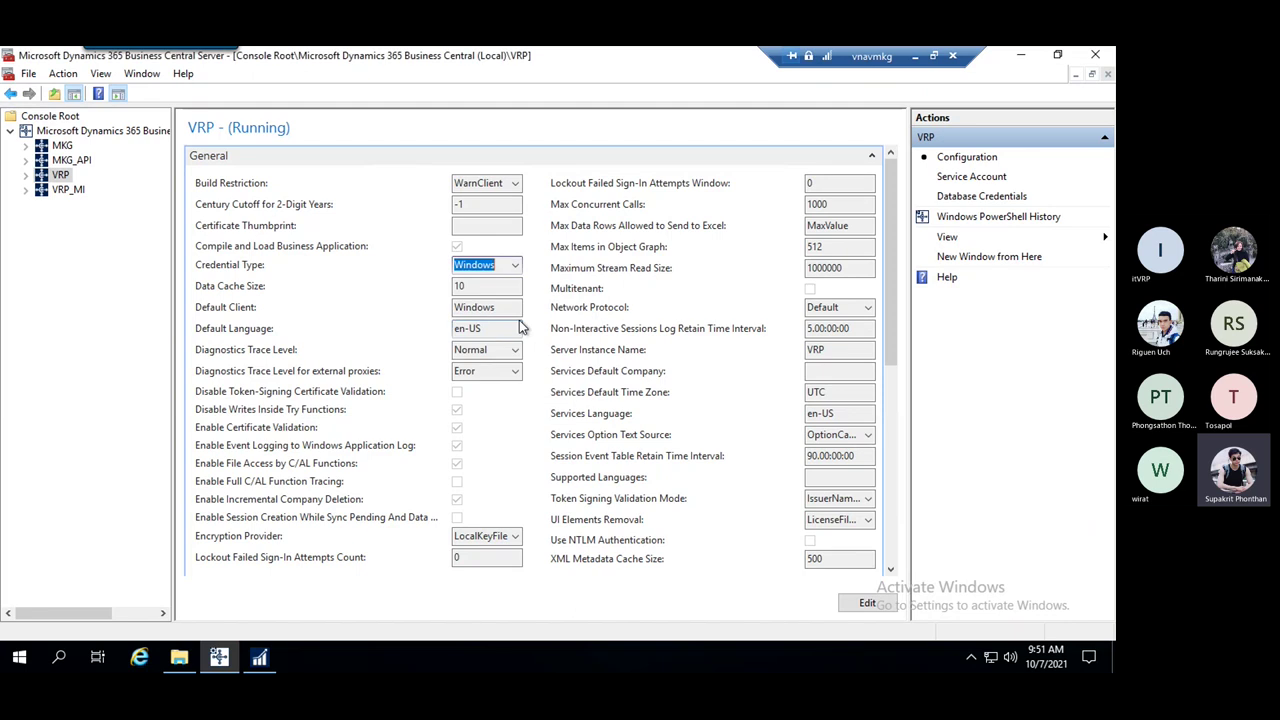
{"action": "left_click", "coordinate": [260, 668]}
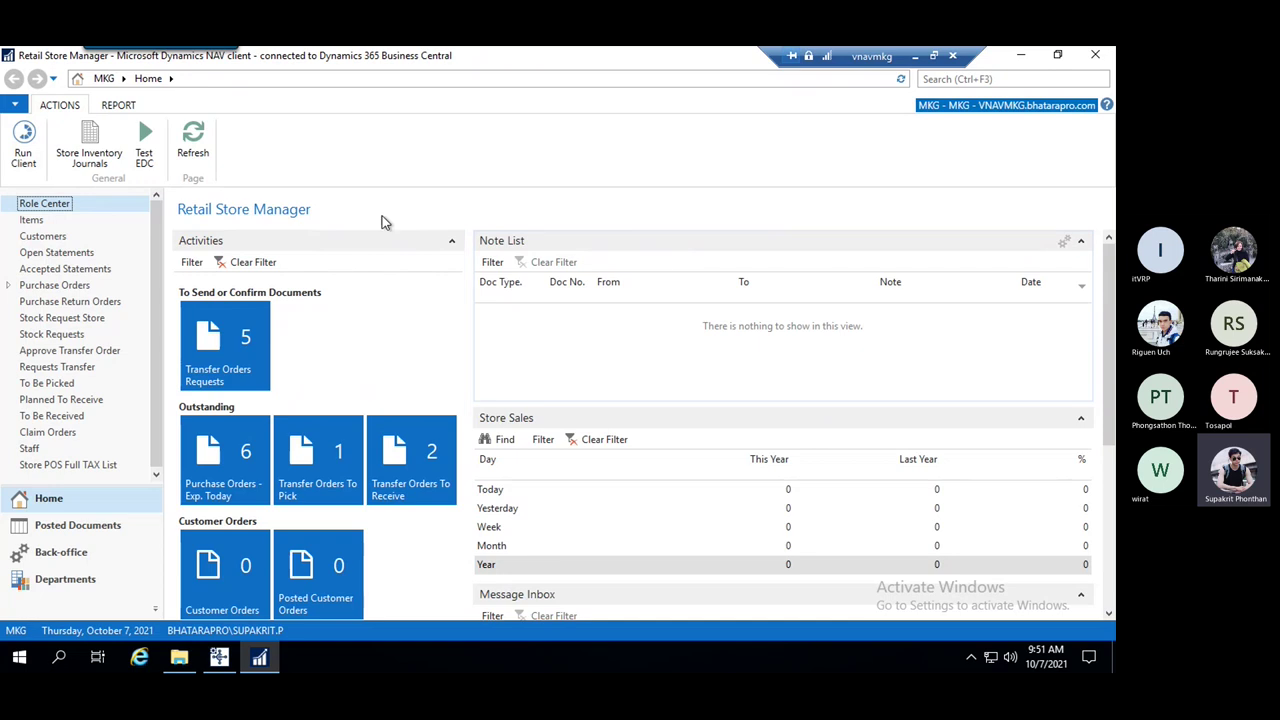
{"action": "left_click", "coordinate": [914, 55]}
Connect via Remote Desktop to the recent vnavsbk server and sign in with the account password
{"action": "left_click", "coordinate": [1019, 60]}
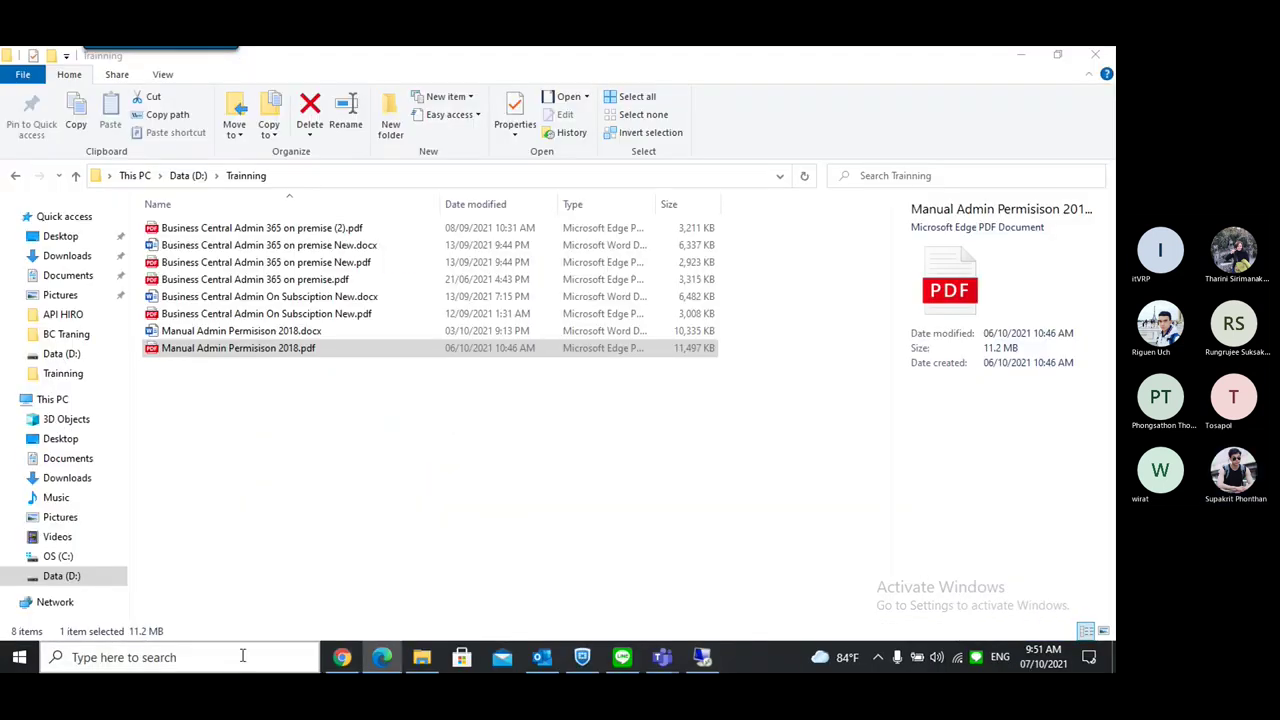
{"action": "left_click", "coordinate": [242, 656]}
{"action": "type", "text": "re"}
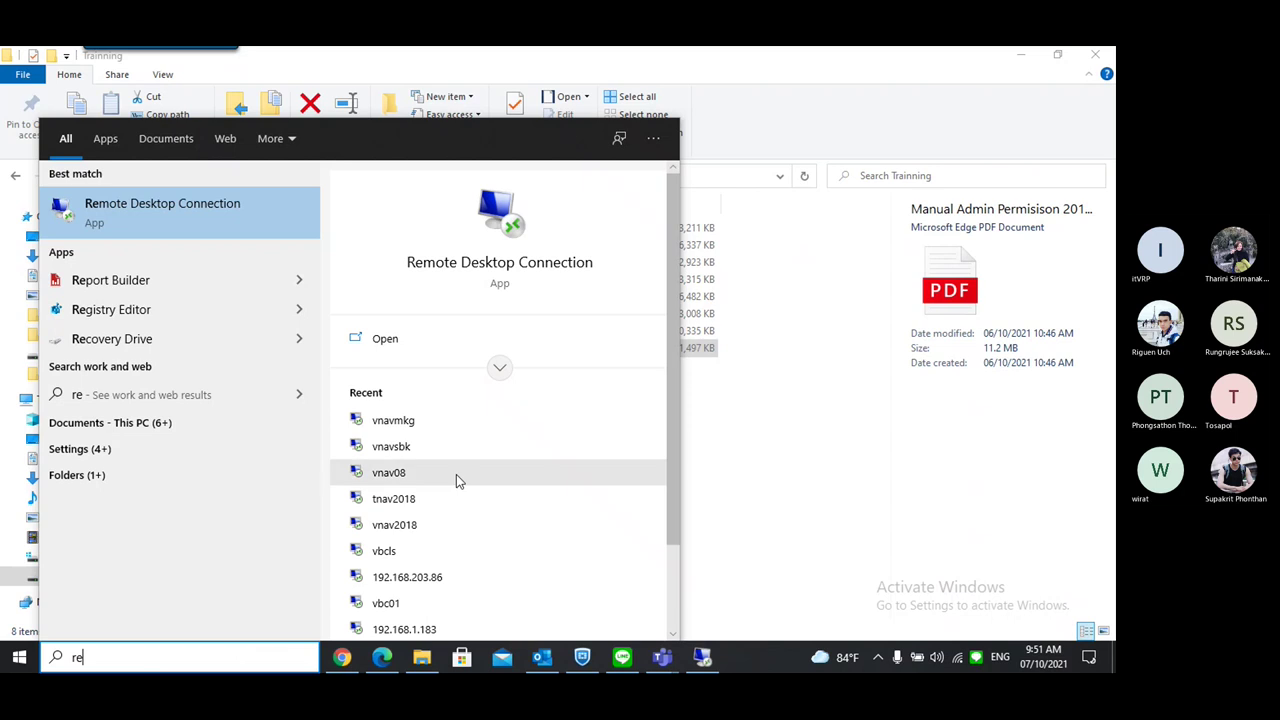
{"action": "left_click", "coordinate": [445, 447]}
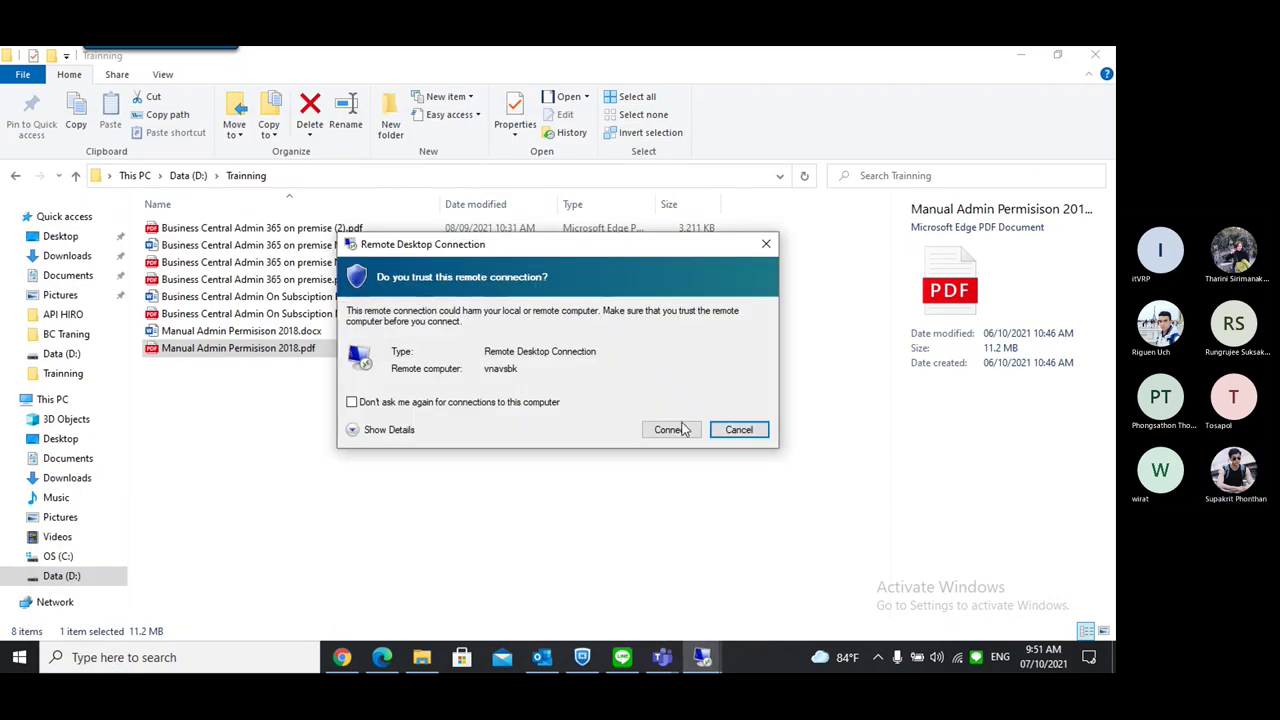
{"action": "left_click", "coordinate": [671, 430]}
{"action": "type", "text": "•"}
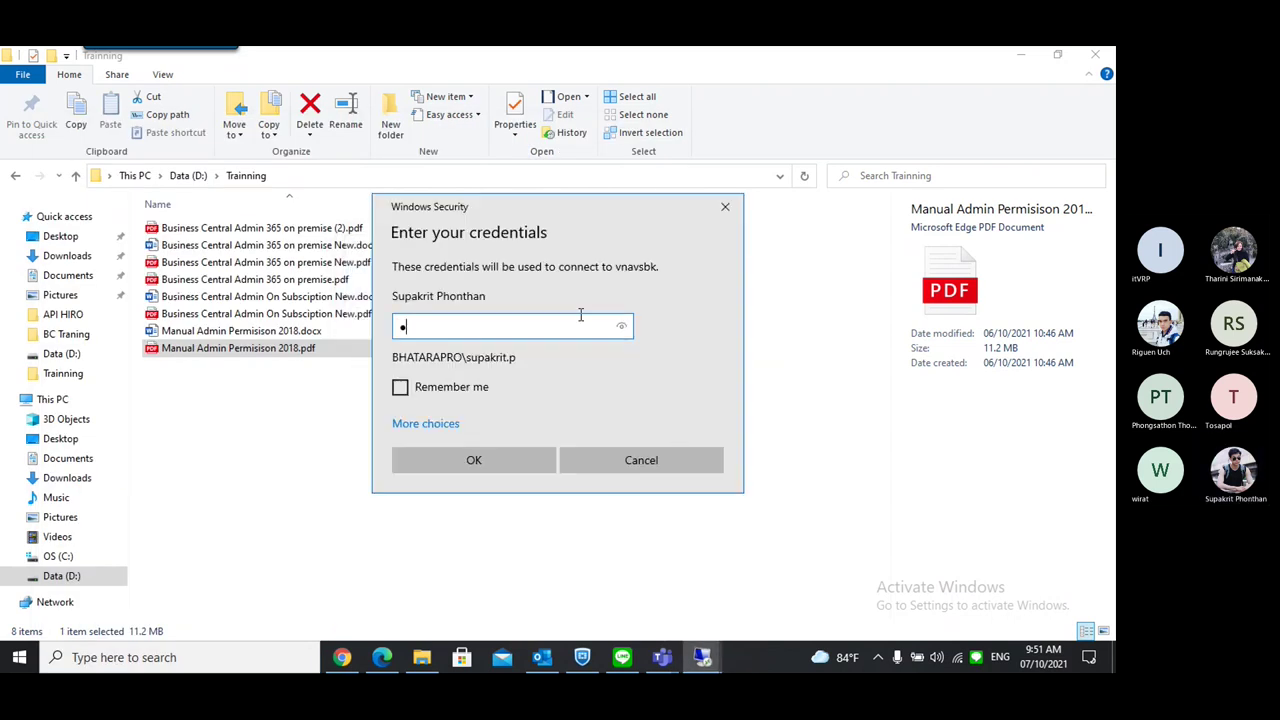
{"action": "type", "text": "••••••••••"}
{"action": "key", "text": "Return"}
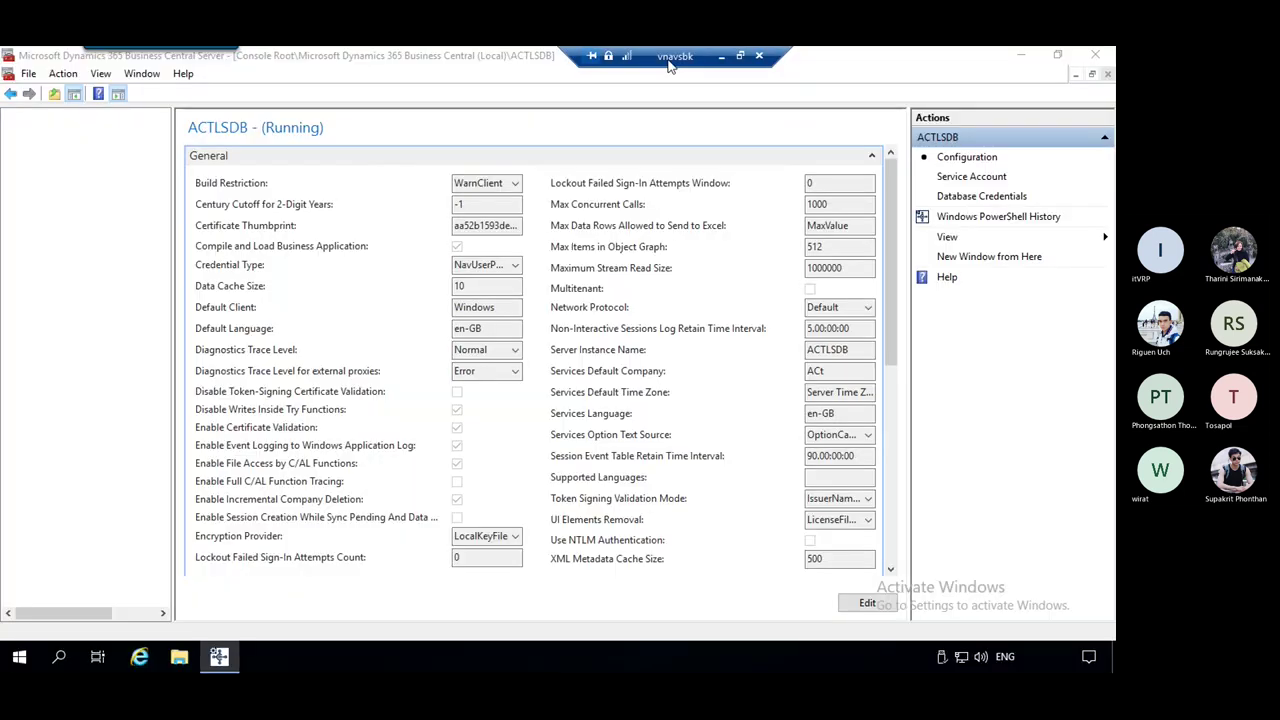
Confirm ACTLSDB uses NavUserPassword, then launch Dynamics NAV and cancel its sign-in and server prompts
{"action": "left_click", "coordinate": [517, 265]}
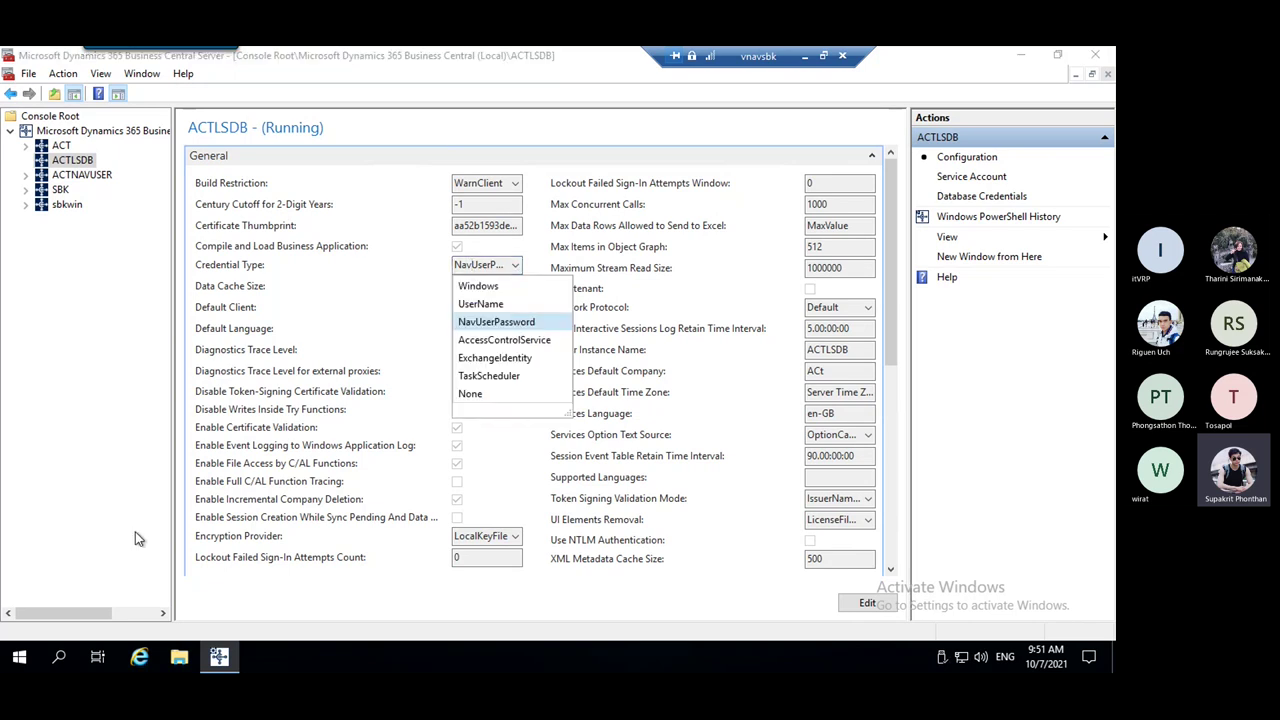
{"action": "left_click", "coordinate": [42, 616]}
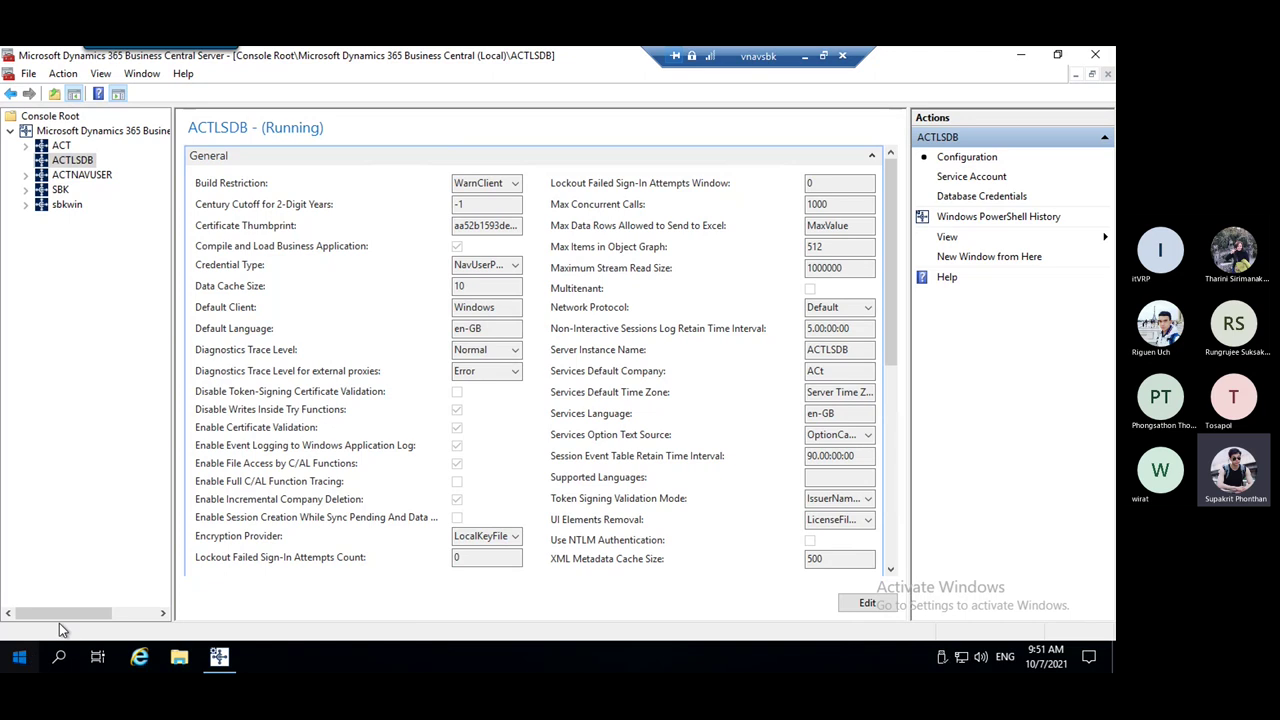
{"action": "left_click", "coordinate": [22, 660]}
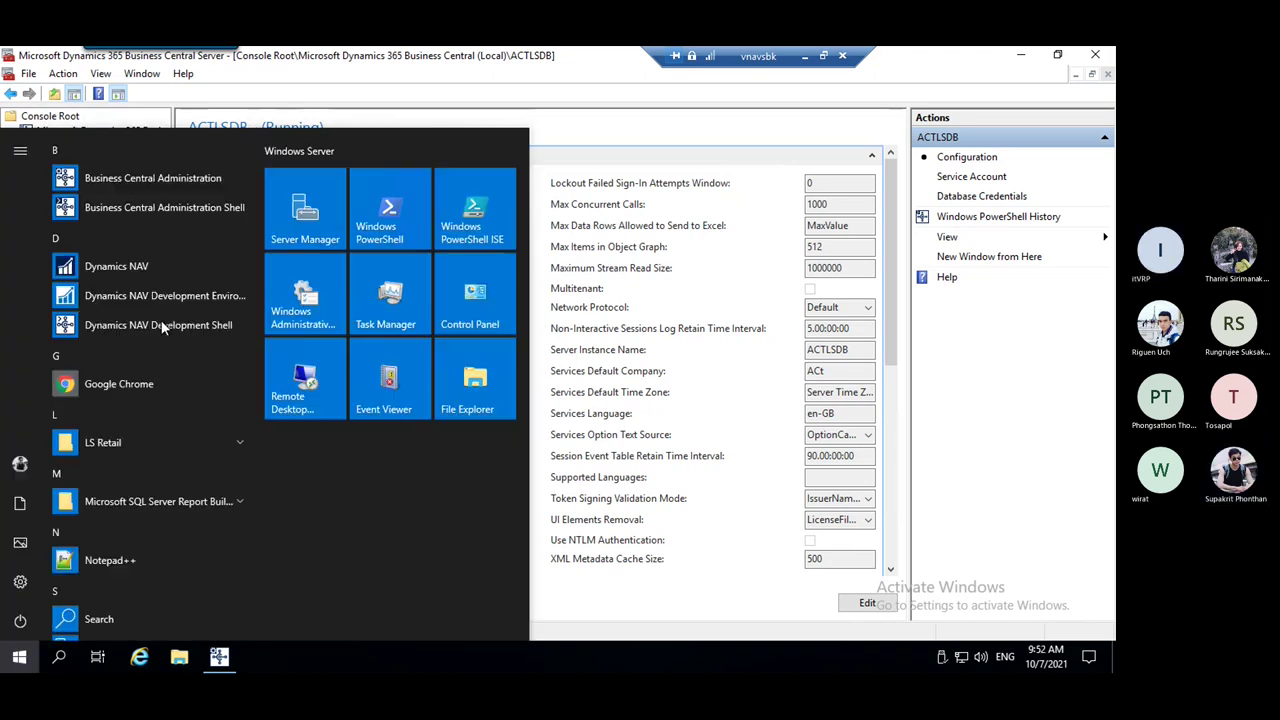
{"action": "left_click", "coordinate": [131, 267]}
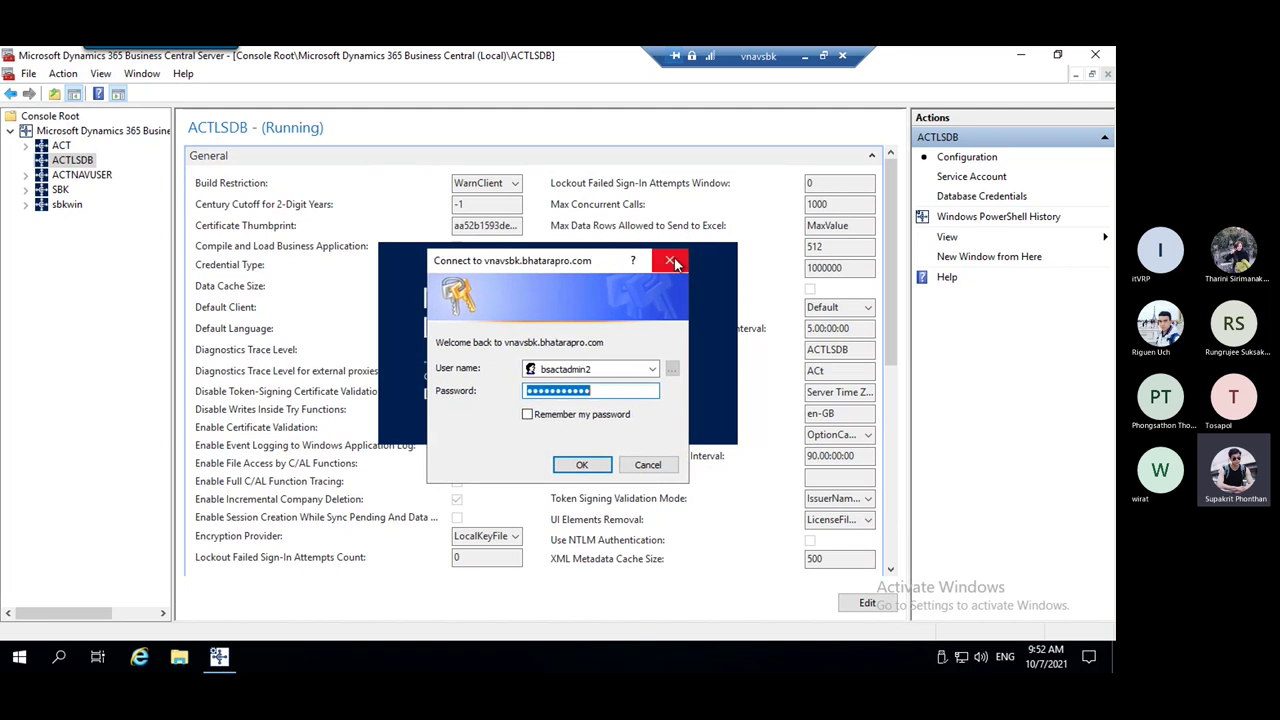
{"action": "key", "text": "Return"}
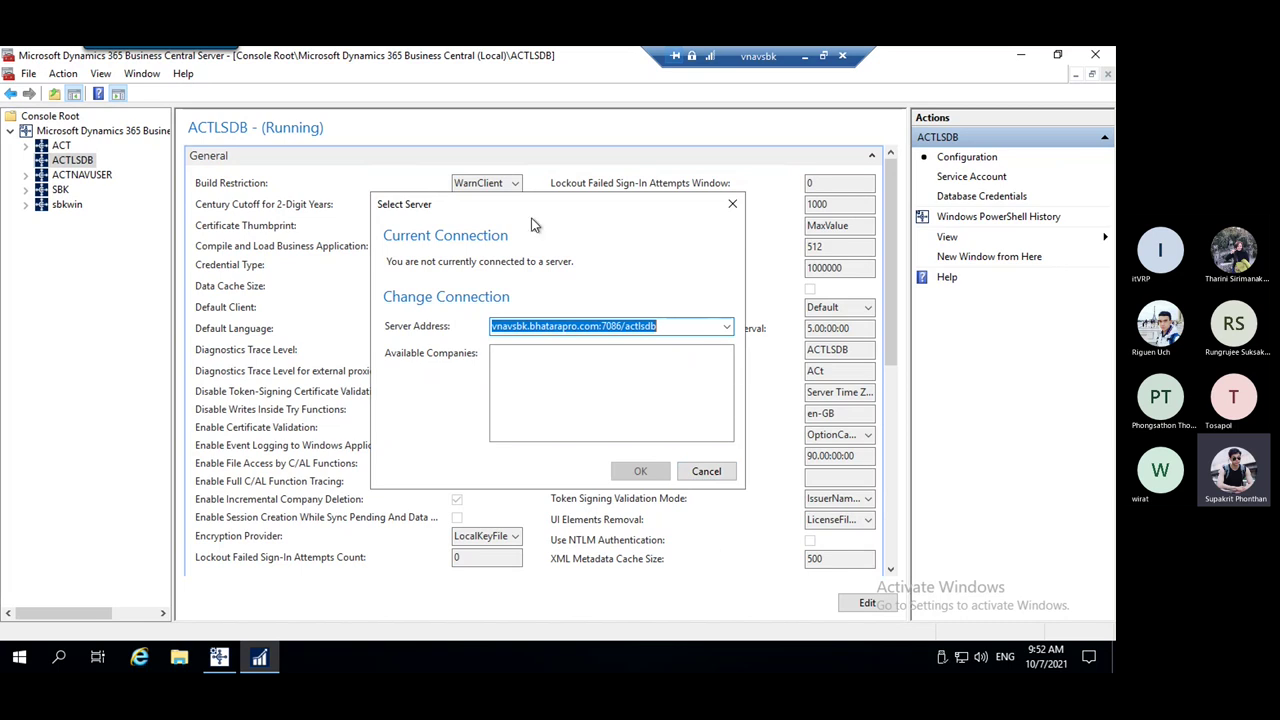
{"action": "left_click", "coordinate": [720, 473]}
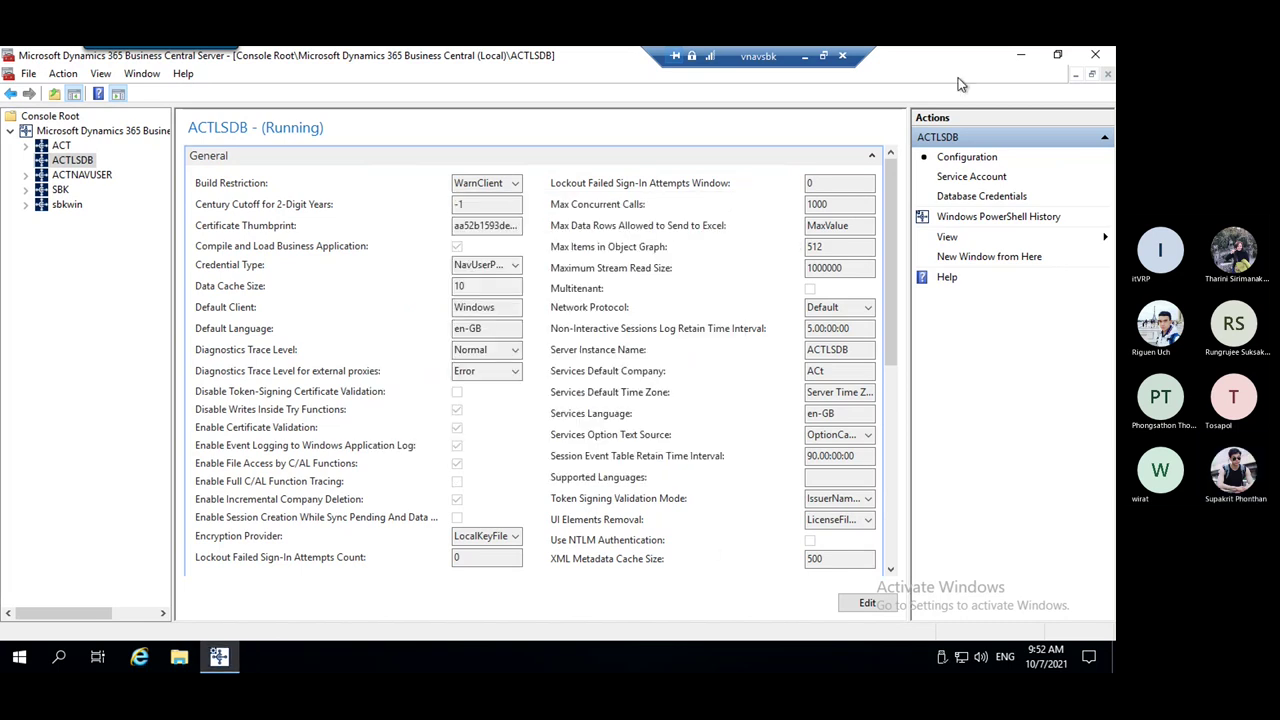
Disconnect from vnavsbk and return to the vnavmkg server administration console
{"action": "left_click", "coordinate": [842, 55]}
{"action": "left_click", "coordinate": [608, 386]}
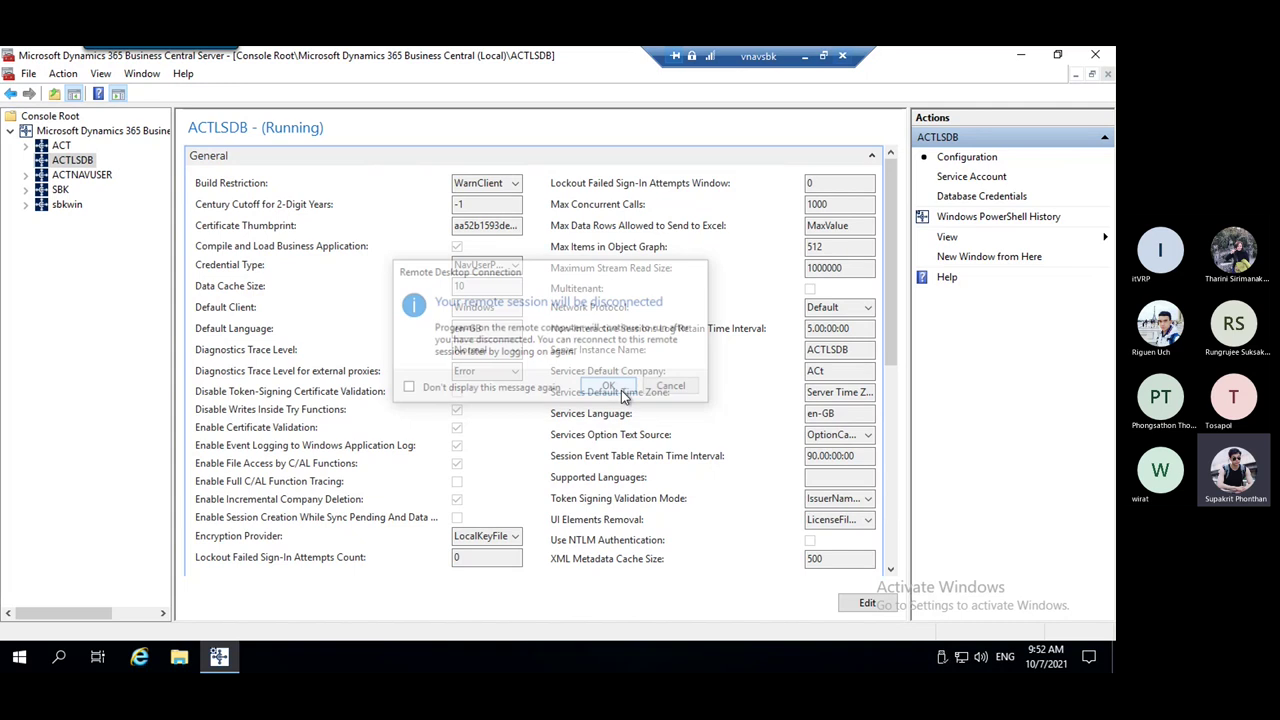
{"action": "left_click", "coordinate": [702, 657]}
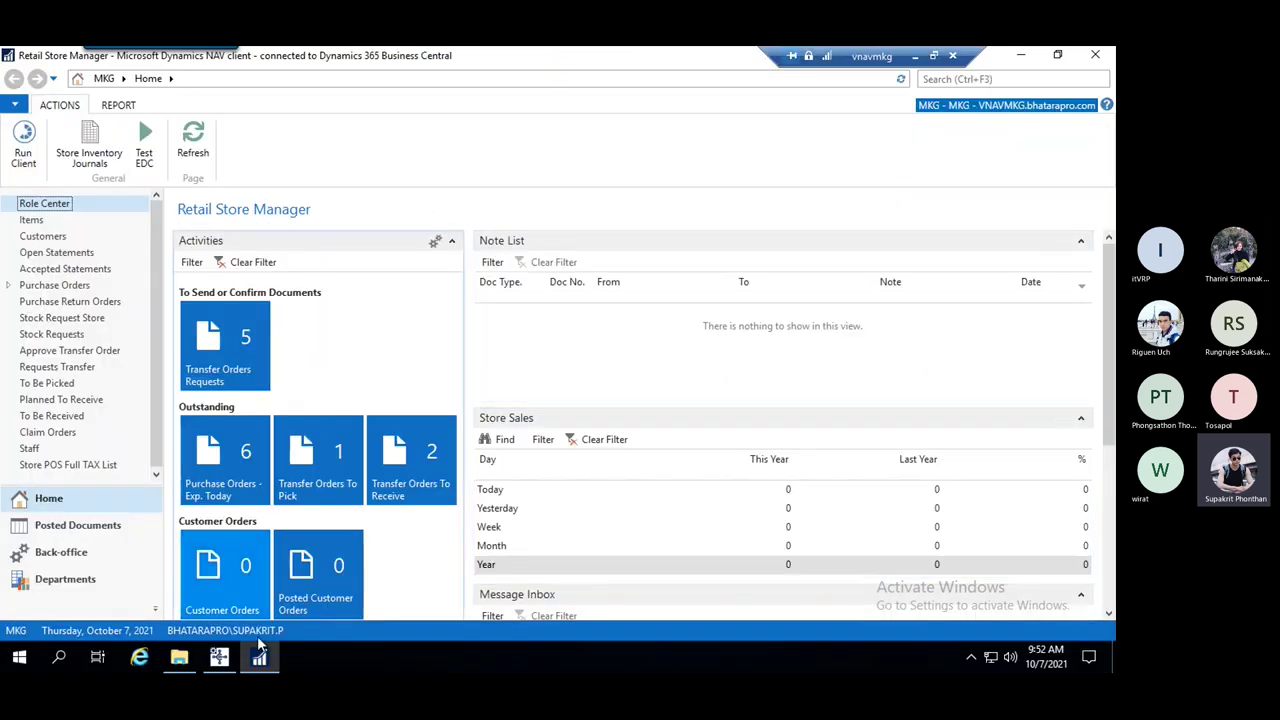
{"action": "left_click", "coordinate": [219, 657]}
Review VRP's Credential Type options, leaving it set to Windows
{"action": "left_click", "coordinate": [517, 268]}
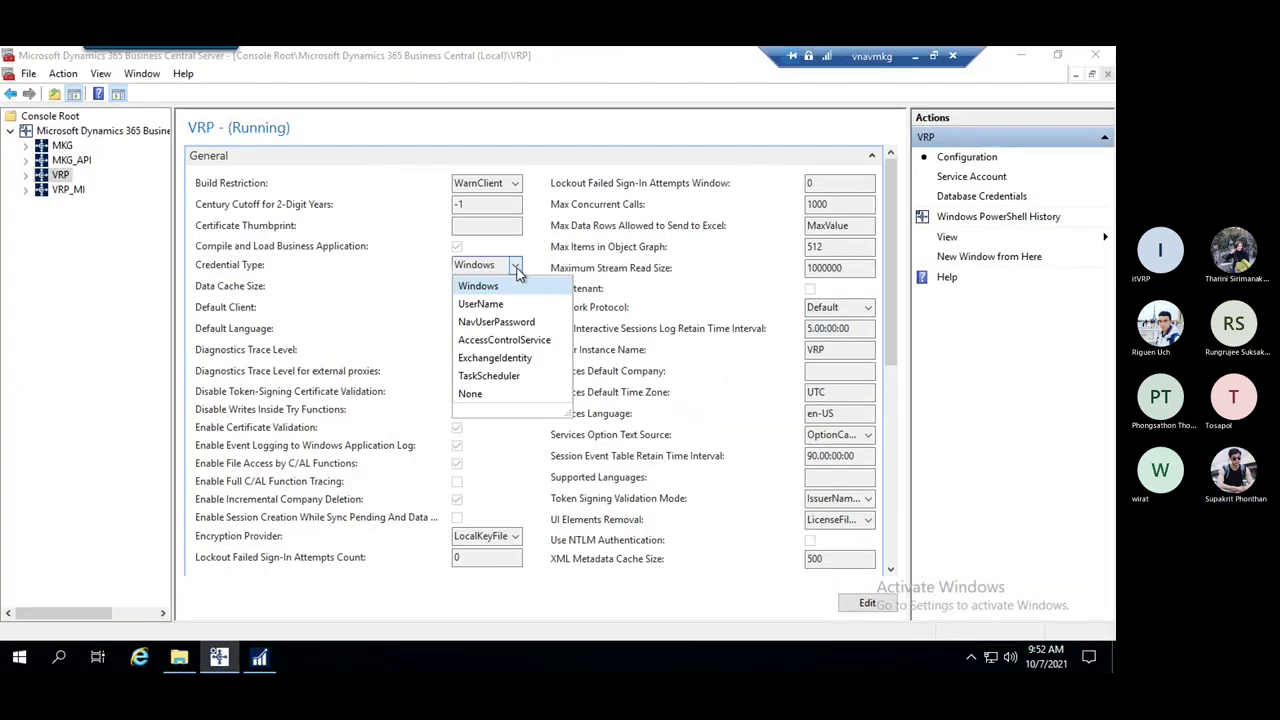
{"action": "left_click", "coordinate": [517, 268]}
{"action": "left_click", "coordinate": [516, 268]}
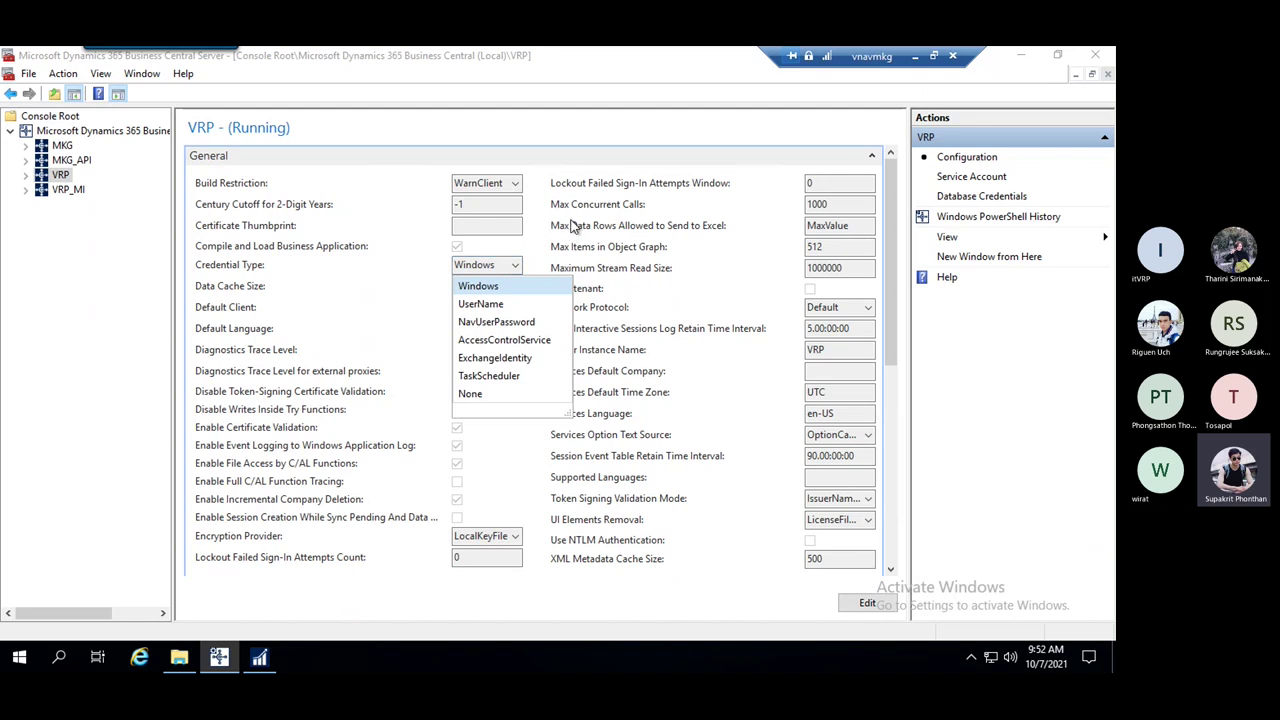
{"action": "left_click", "coordinate": [542, 251]}
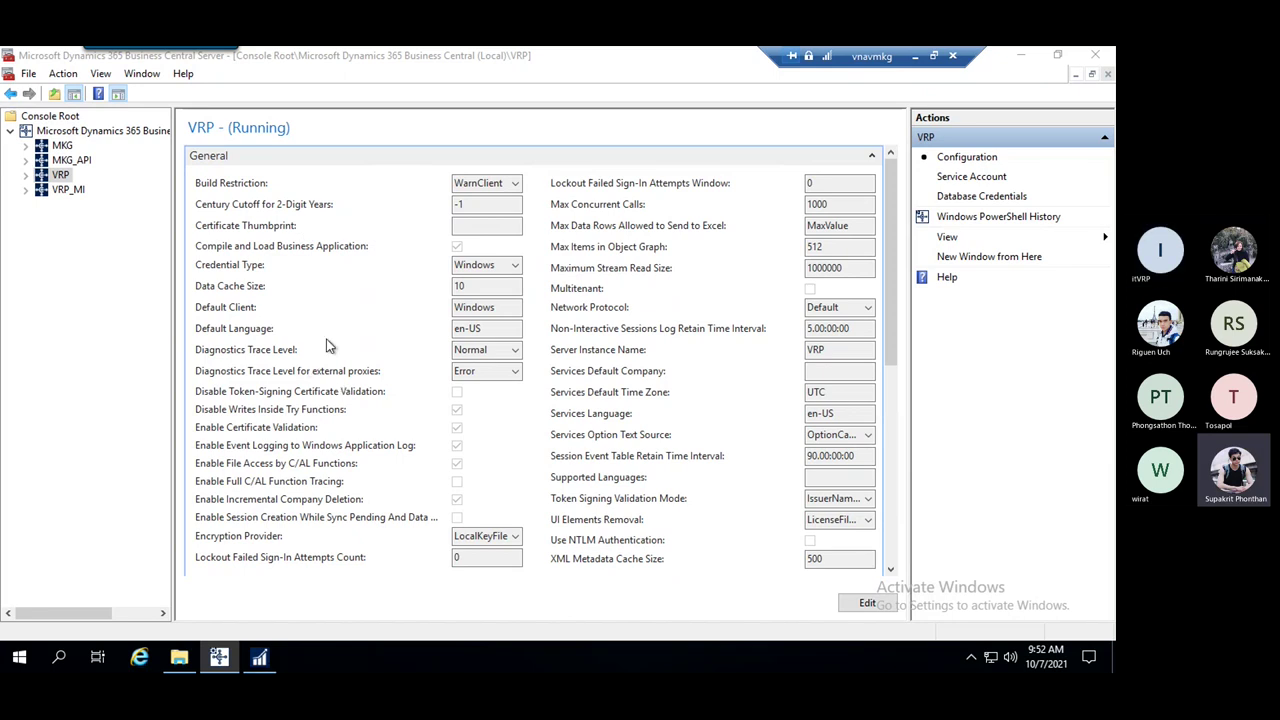
{"action": "left_click", "coordinate": [274, 115]}
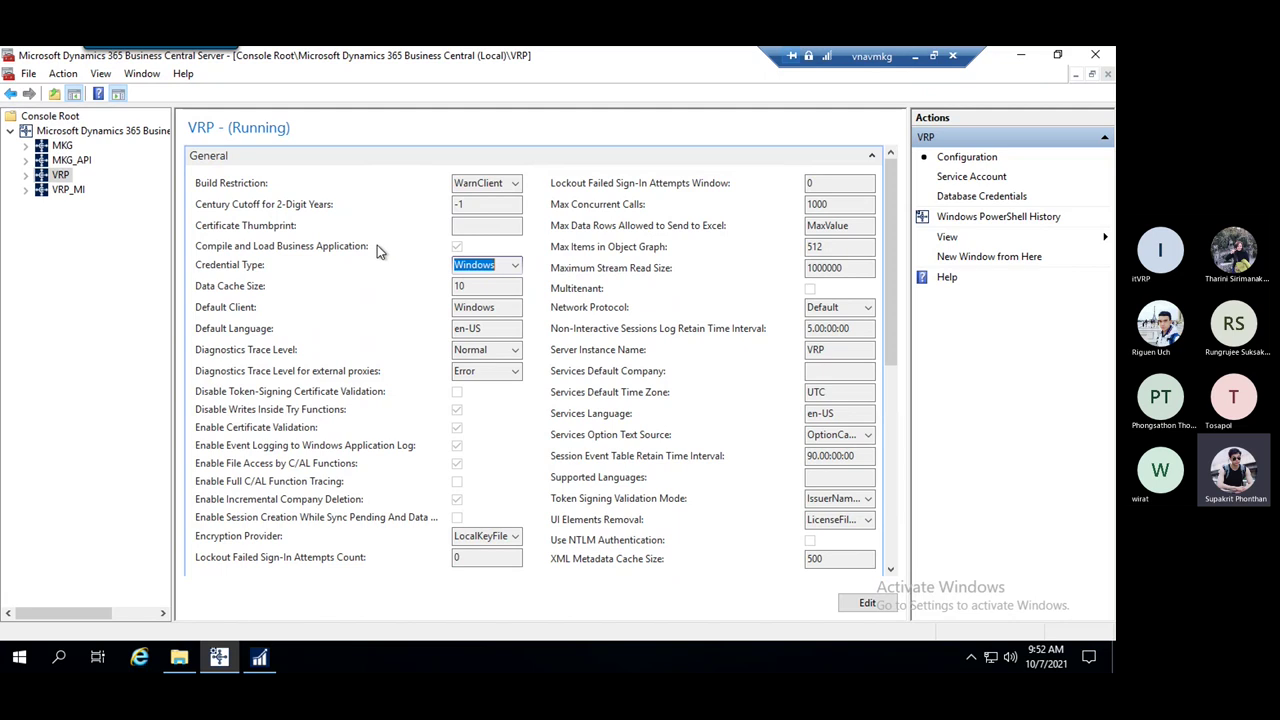
Check the NAV client, then collapse VRP's General section and minimize the console
{"action": "left_click", "coordinate": [260, 657]}
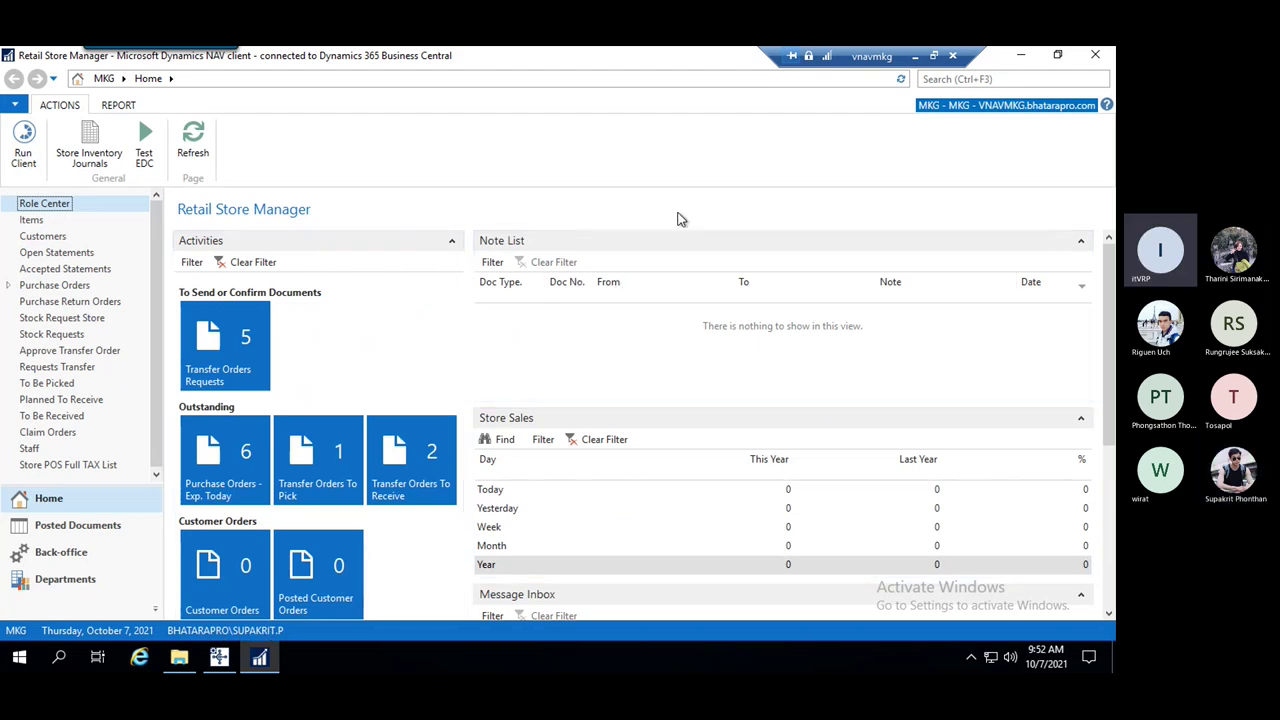
{"action": "left_click", "coordinate": [260, 657]}
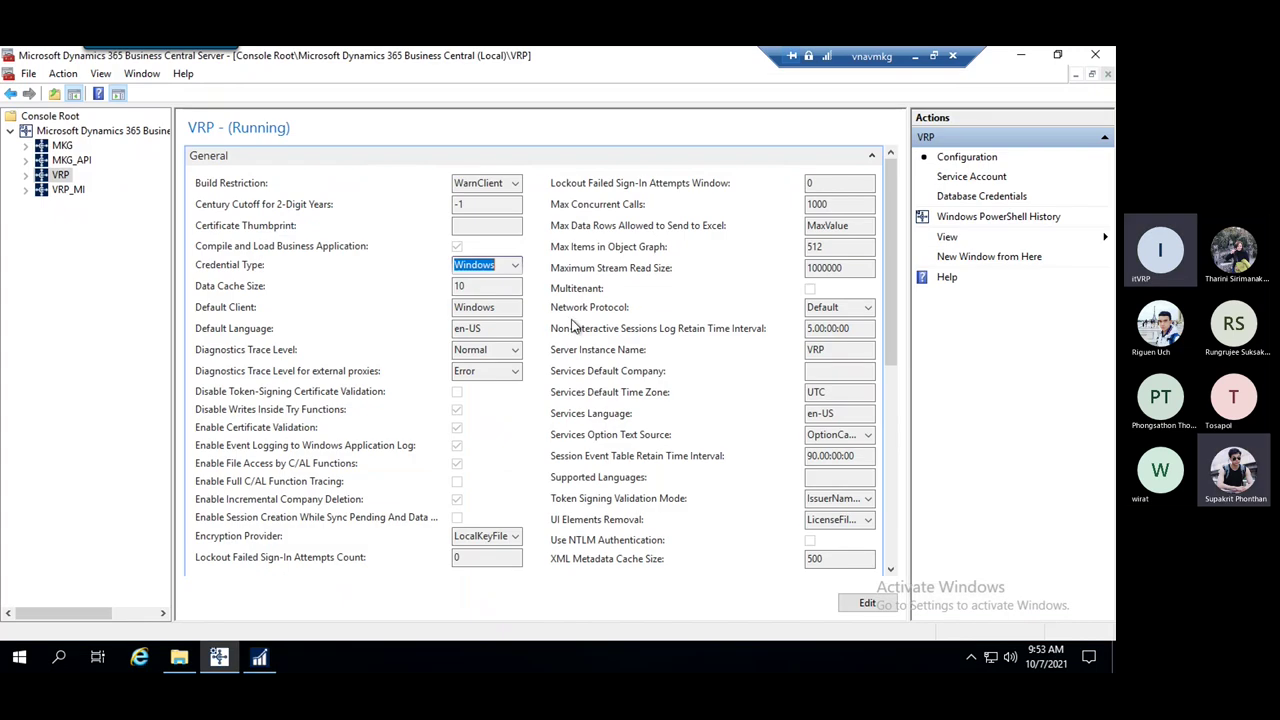
{"action": "scroll", "coordinate": [559, 318], "scroll_direction": "down", "scroll_amount": 5}
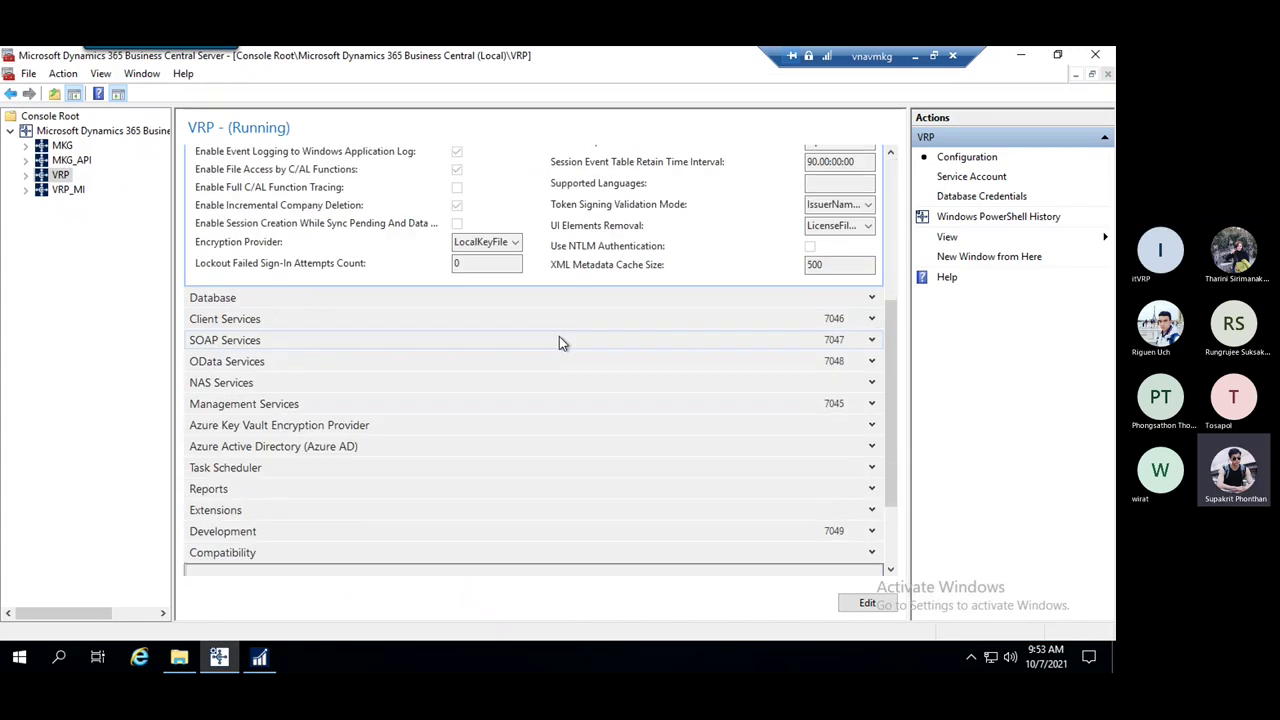
{"action": "scroll", "coordinate": [559, 342], "scroll_direction": "up", "scroll_amount": 5}
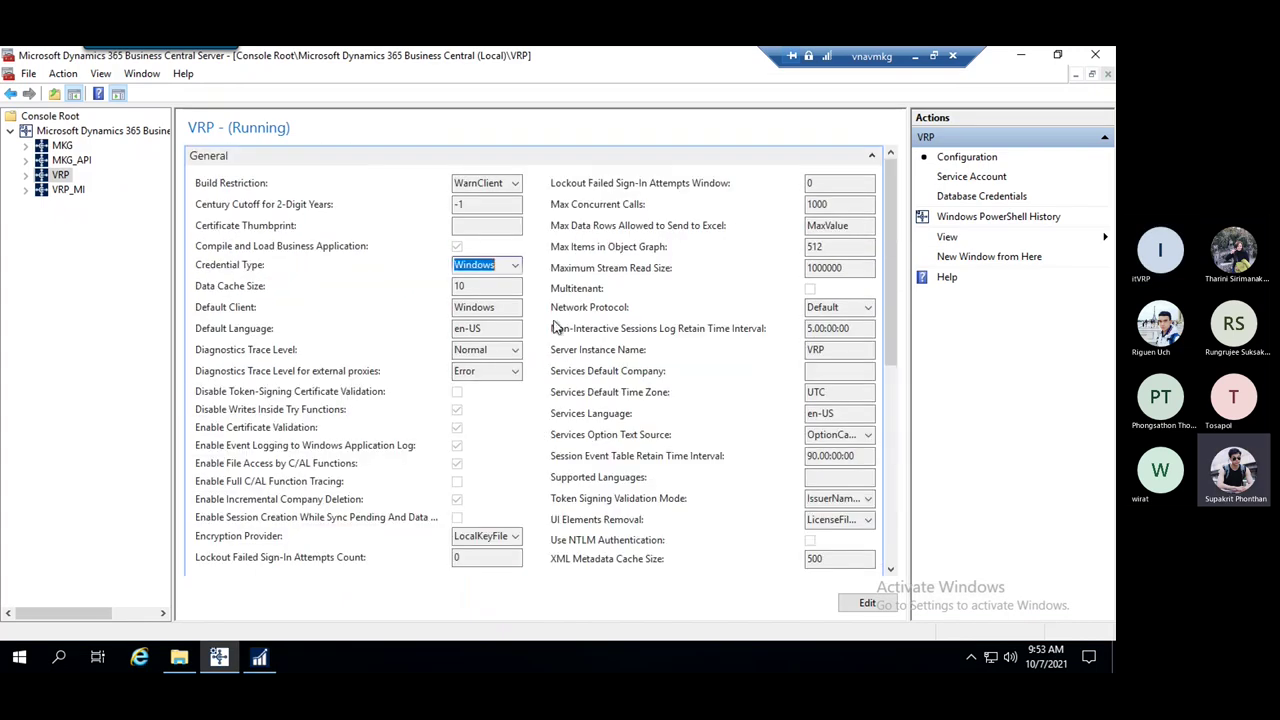
{"action": "left_click", "coordinate": [866, 158]}
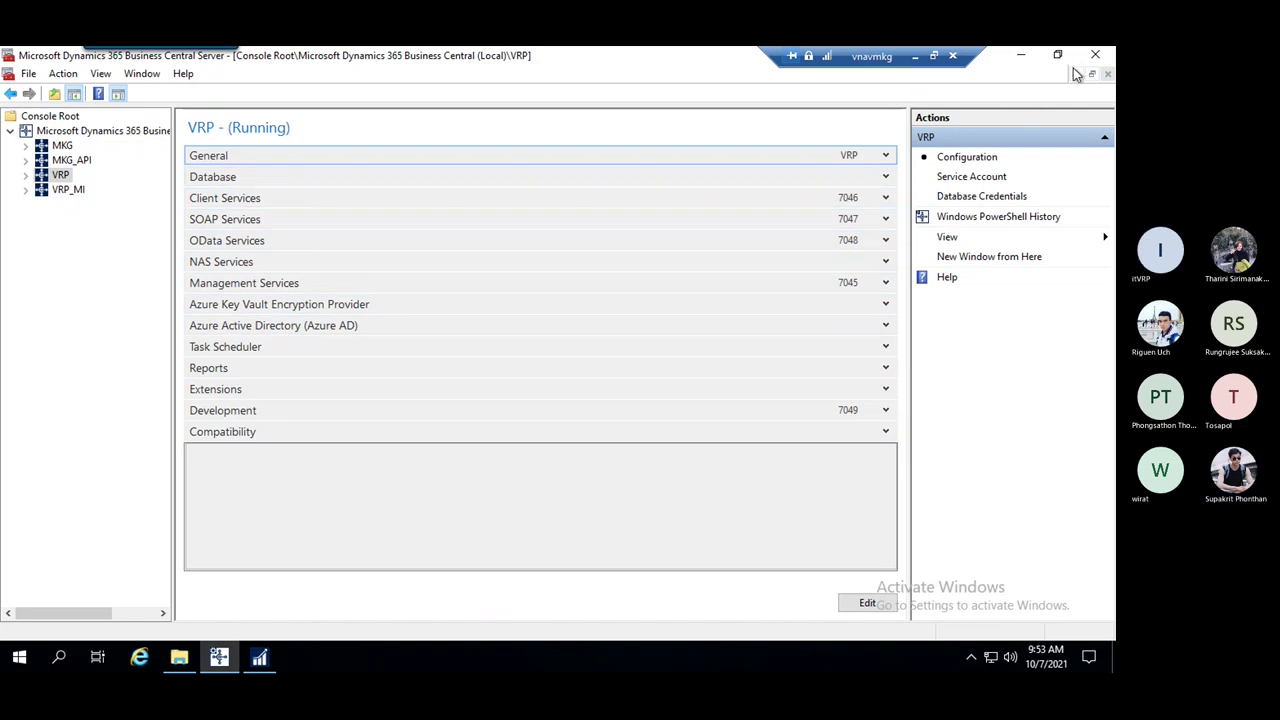
{"action": "left_click", "coordinate": [1020, 55]}
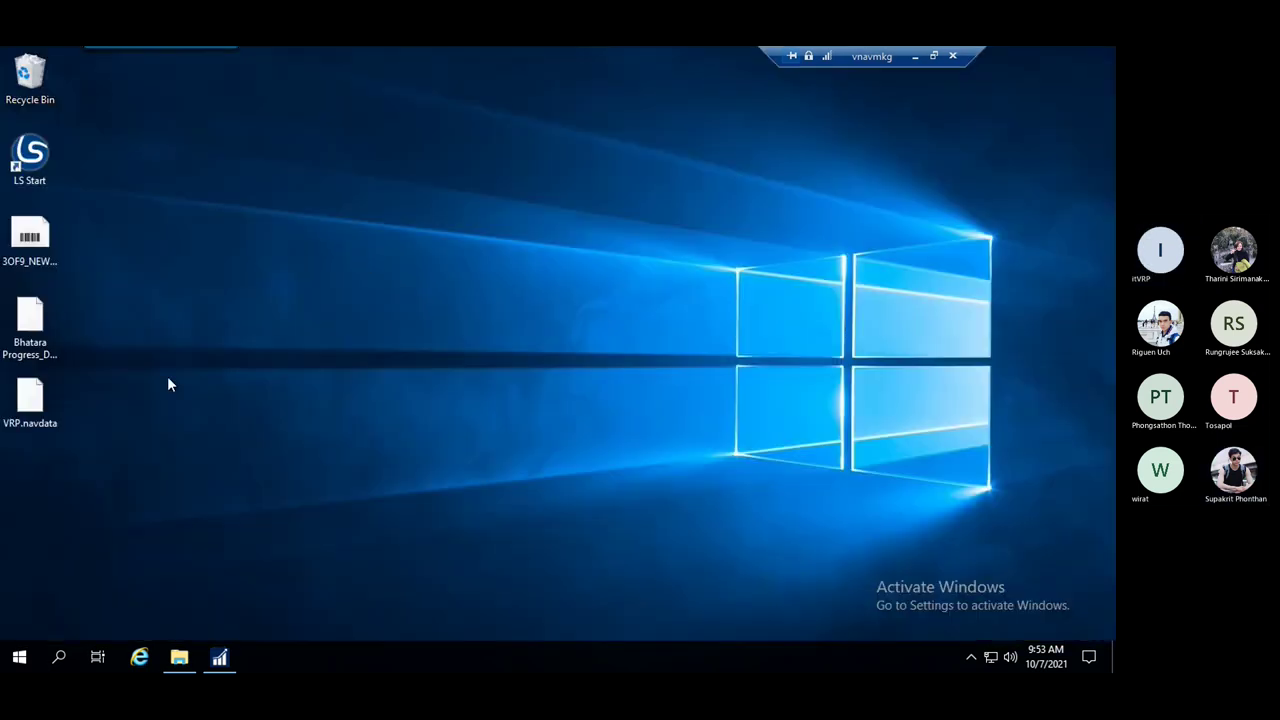
Launch Dynamics NAV Development Environment from the Start menu app list
{"action": "left_click", "coordinate": [18, 662]}
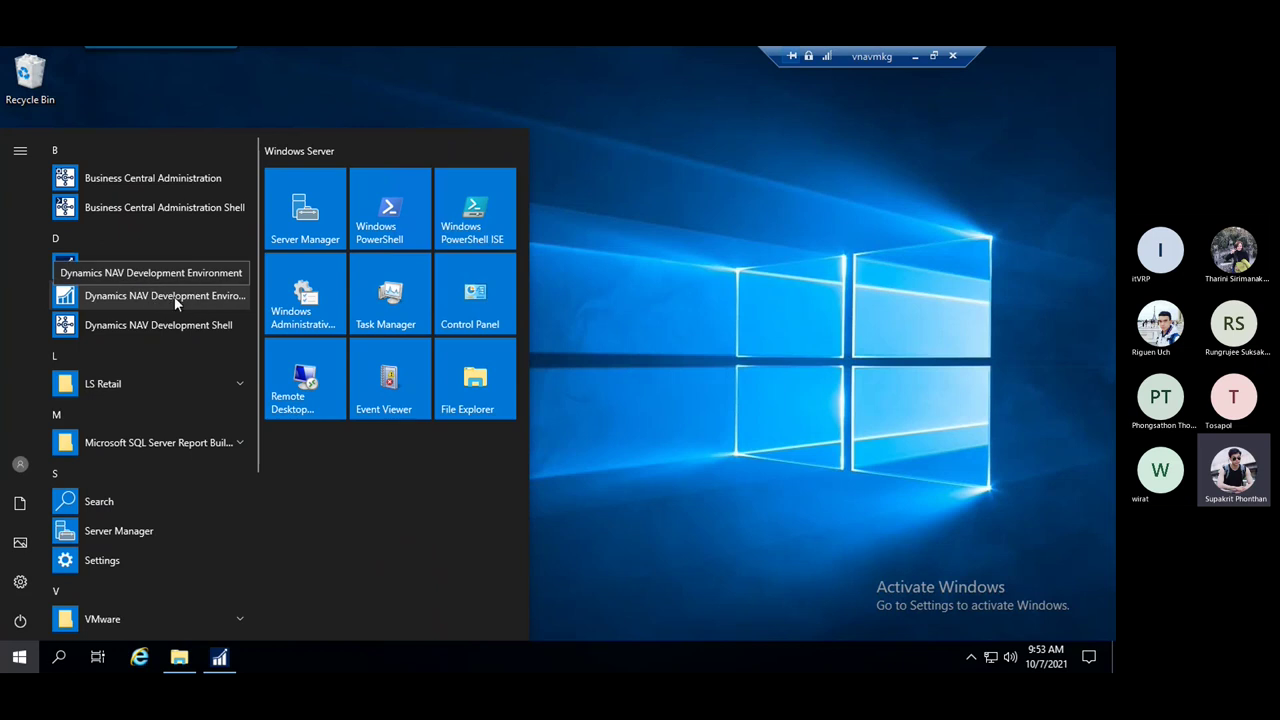
{"action": "left_click", "coordinate": [150, 294]}
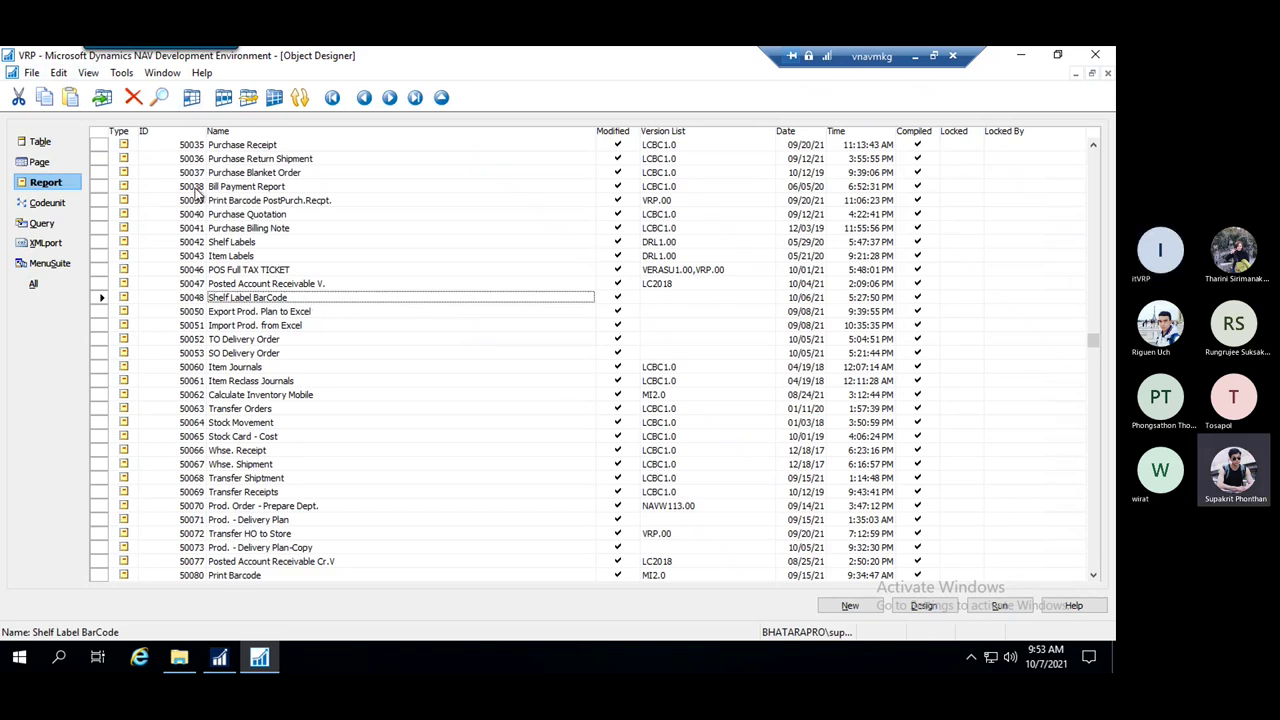
Open database VRP on server VSQL05 using Windows Authentication, then maximize Object Designer
{"action": "left_click", "coordinate": [31, 76]}
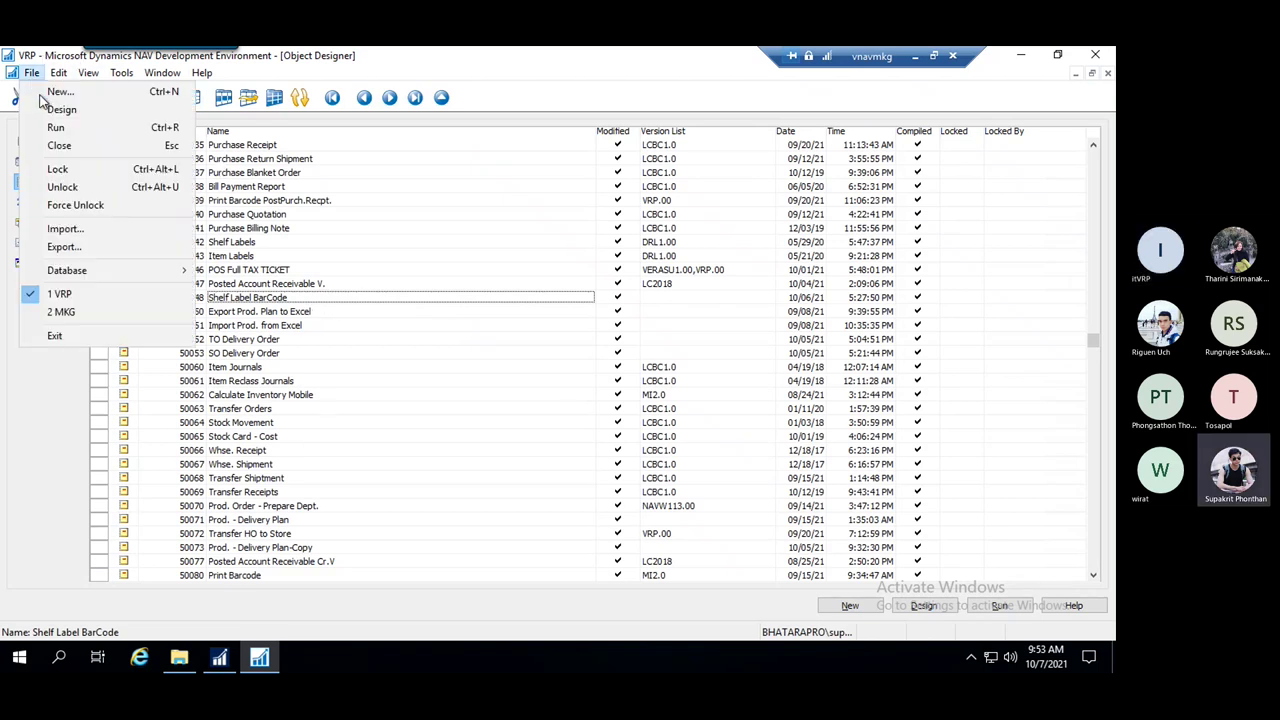
{"action": "mouse_move", "coordinate": [137, 276]}
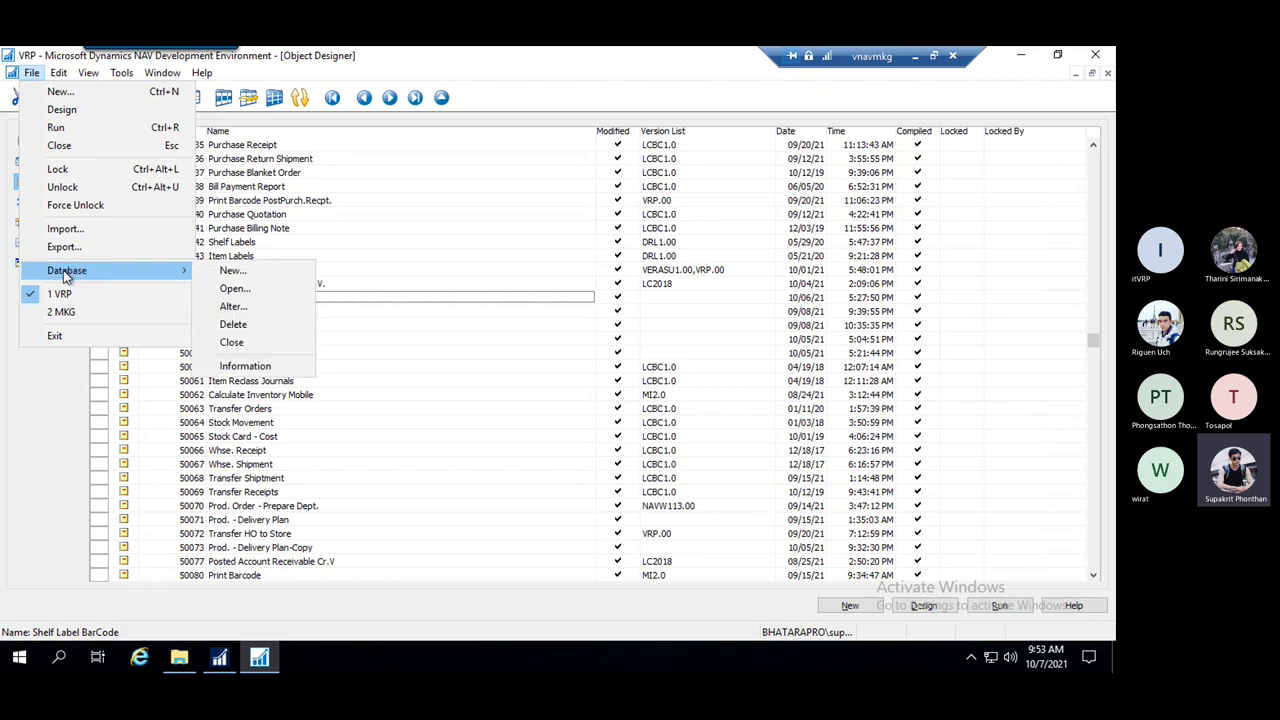
{"action": "left_click", "coordinate": [240, 289]}
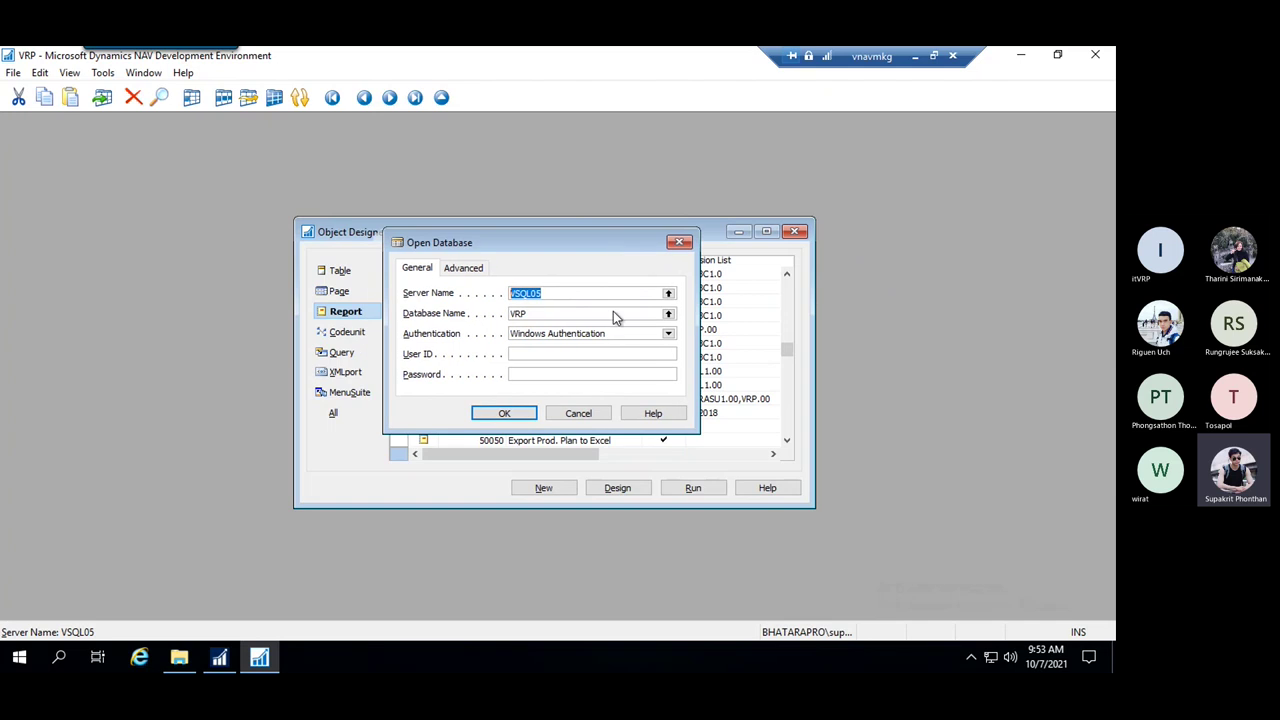
{"action": "left_click", "coordinate": [545, 314]}
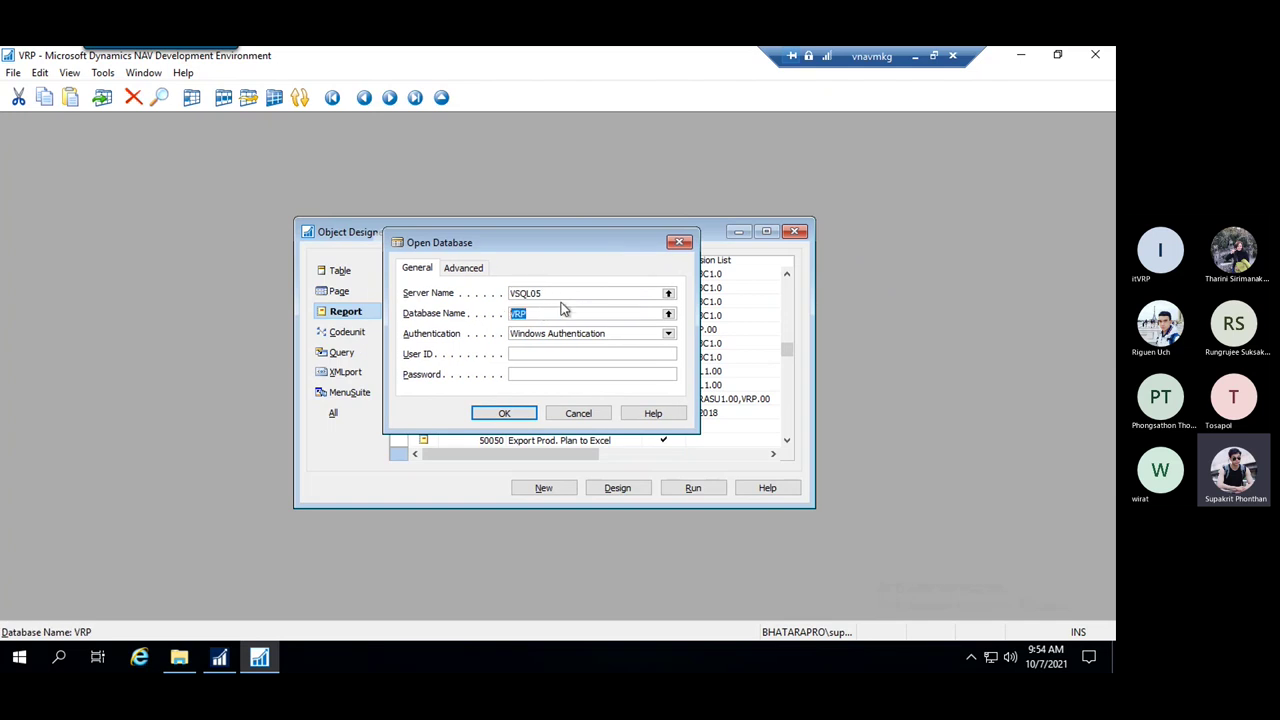
{"action": "double_click", "coordinate": [551, 293]}
{"action": "left_click", "coordinate": [628, 333]}
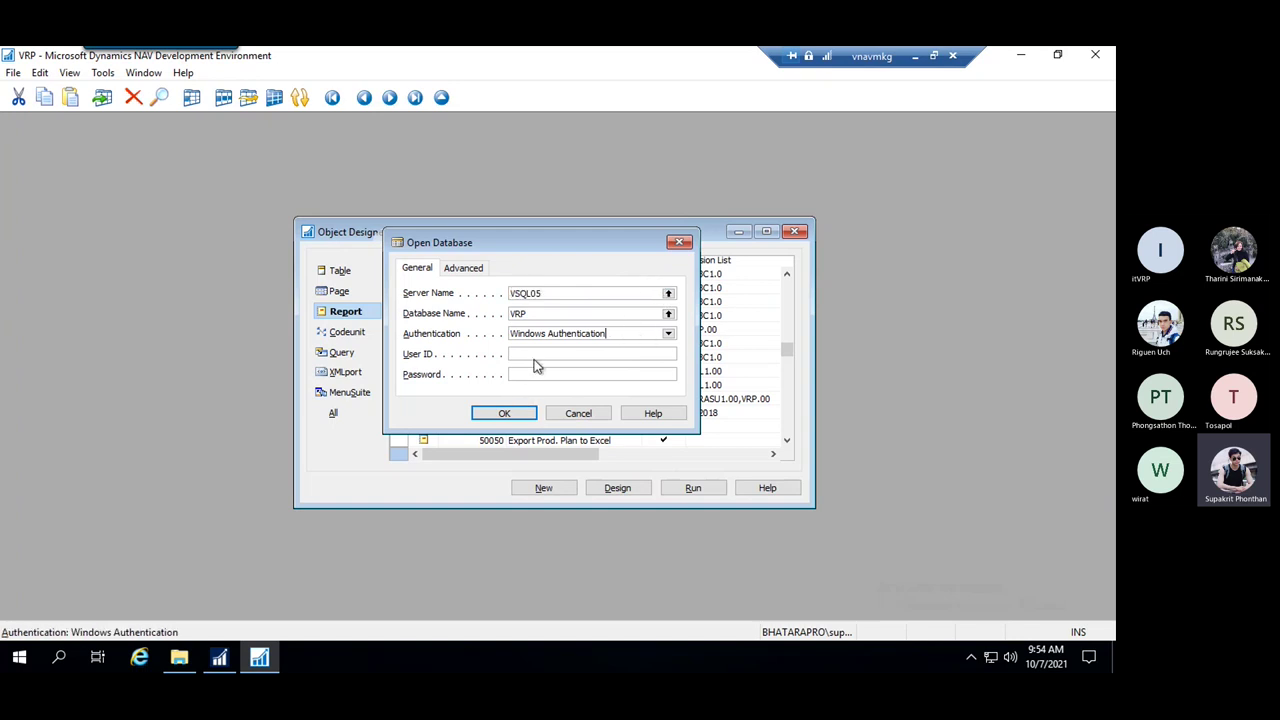
{"action": "left_click", "coordinate": [504, 413]}
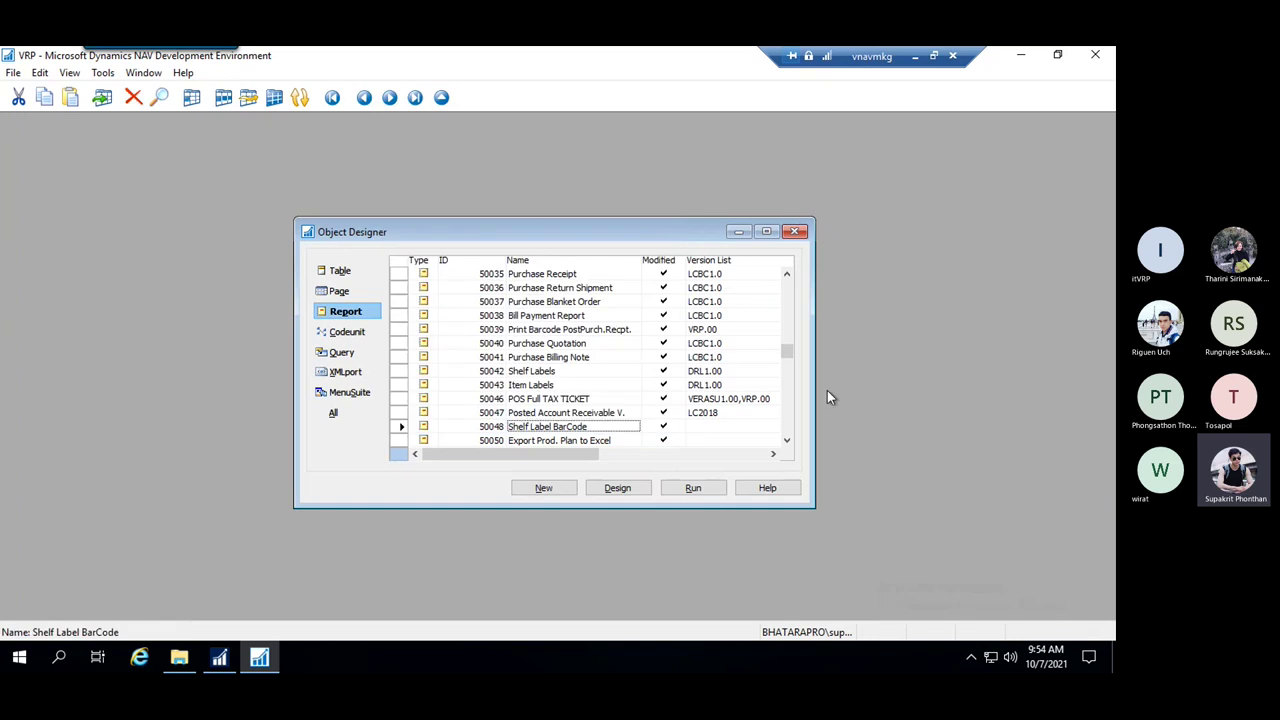
{"action": "left_click", "coordinate": [768, 233]}
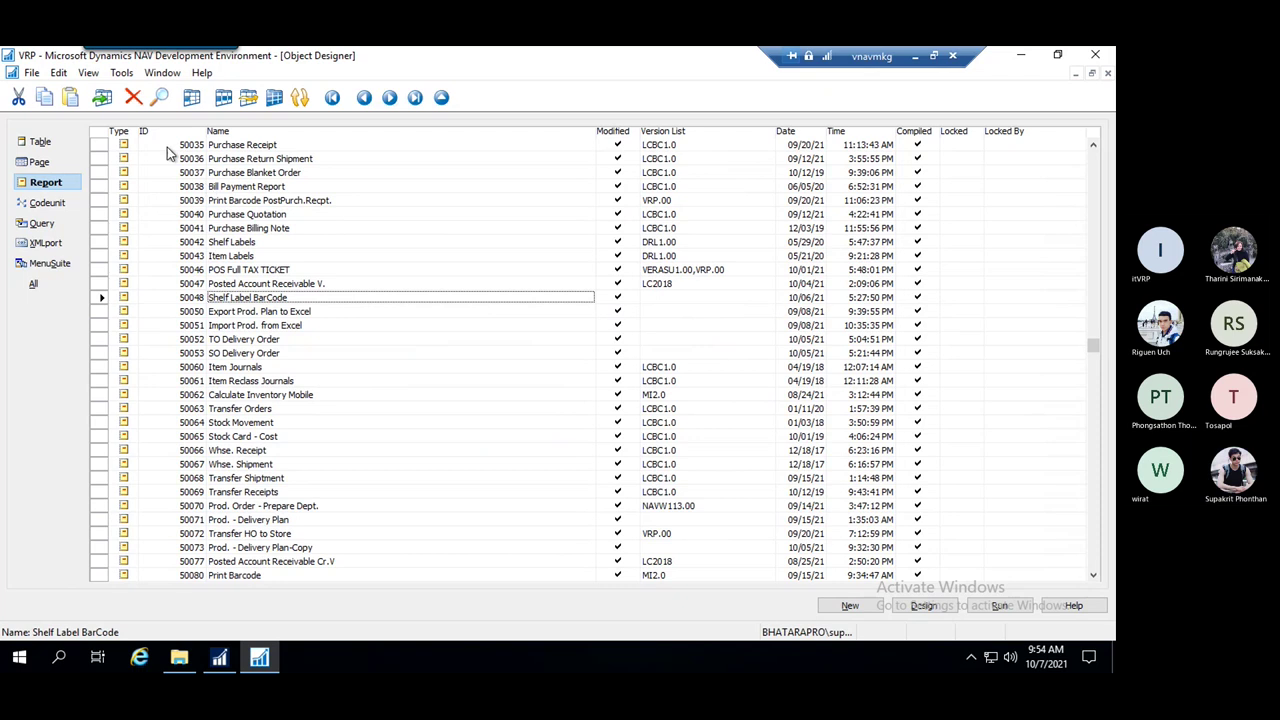
Show License Information (expiring 7/31/2022) and bring up the Upload License File dialog
{"action": "left_click", "coordinate": [121, 74]}
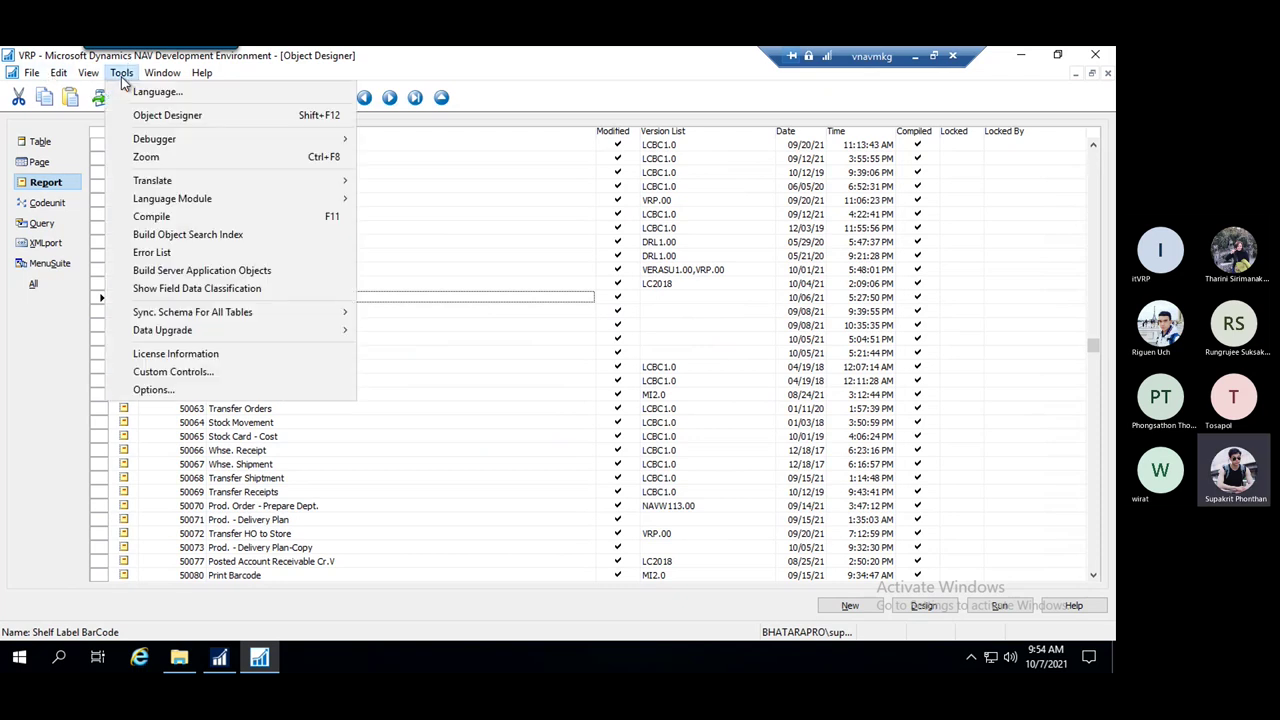
{"action": "left_click", "coordinate": [211, 360]}
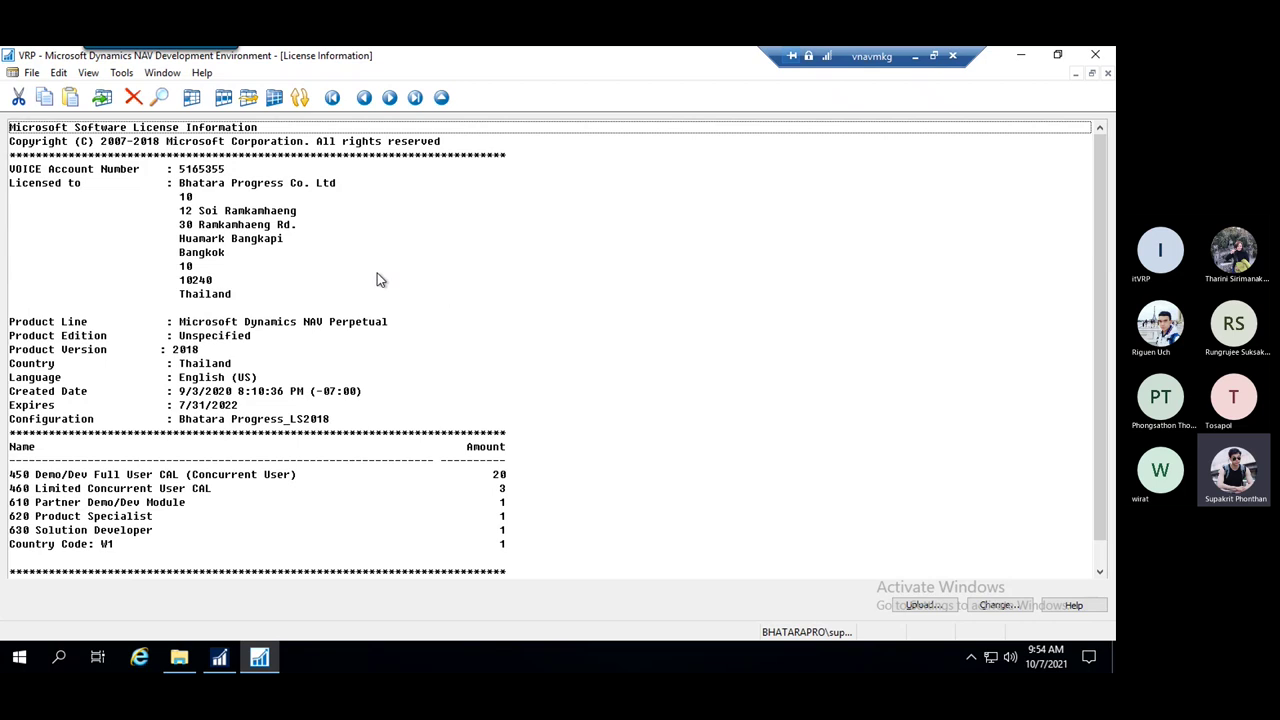
{"action": "left_click", "coordinate": [922, 605]}
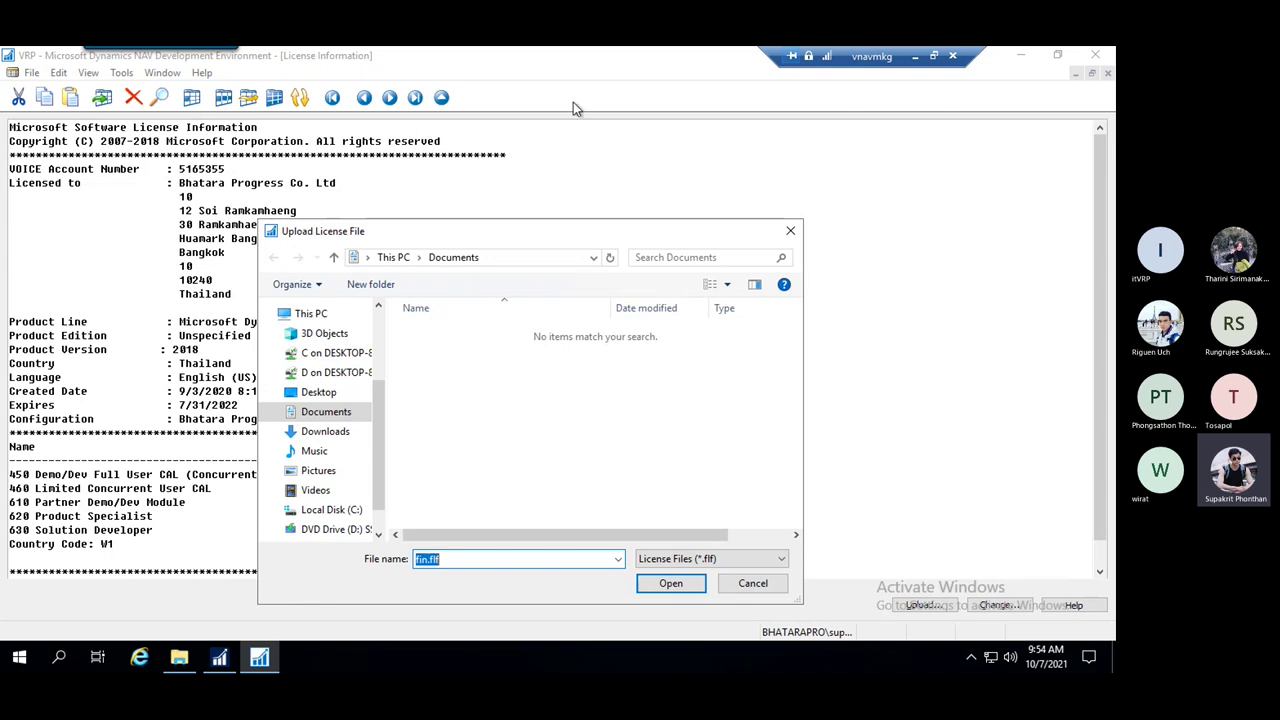
Change the license to Bhatara Progress_D365BC_New130721.flf from the Desktop and accept the expiry caution
{"action": "left_click", "coordinate": [788, 234]}
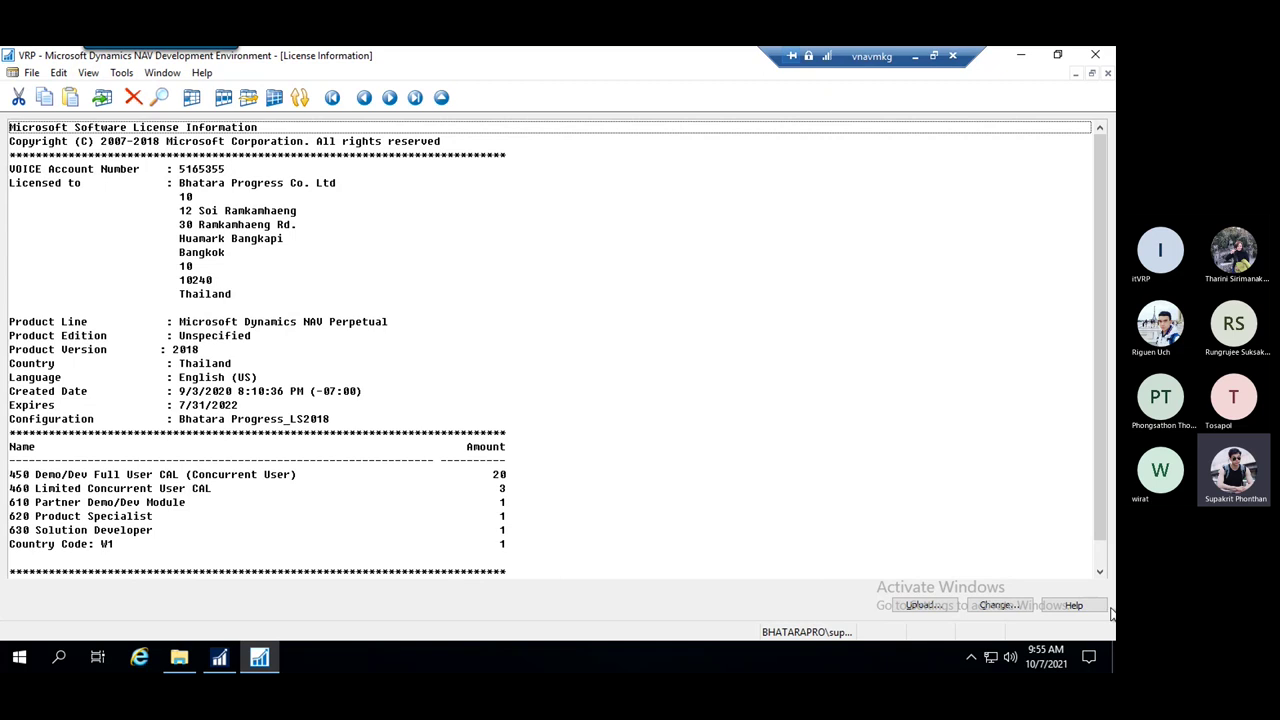
{"action": "left_click", "coordinate": [1000, 606]}
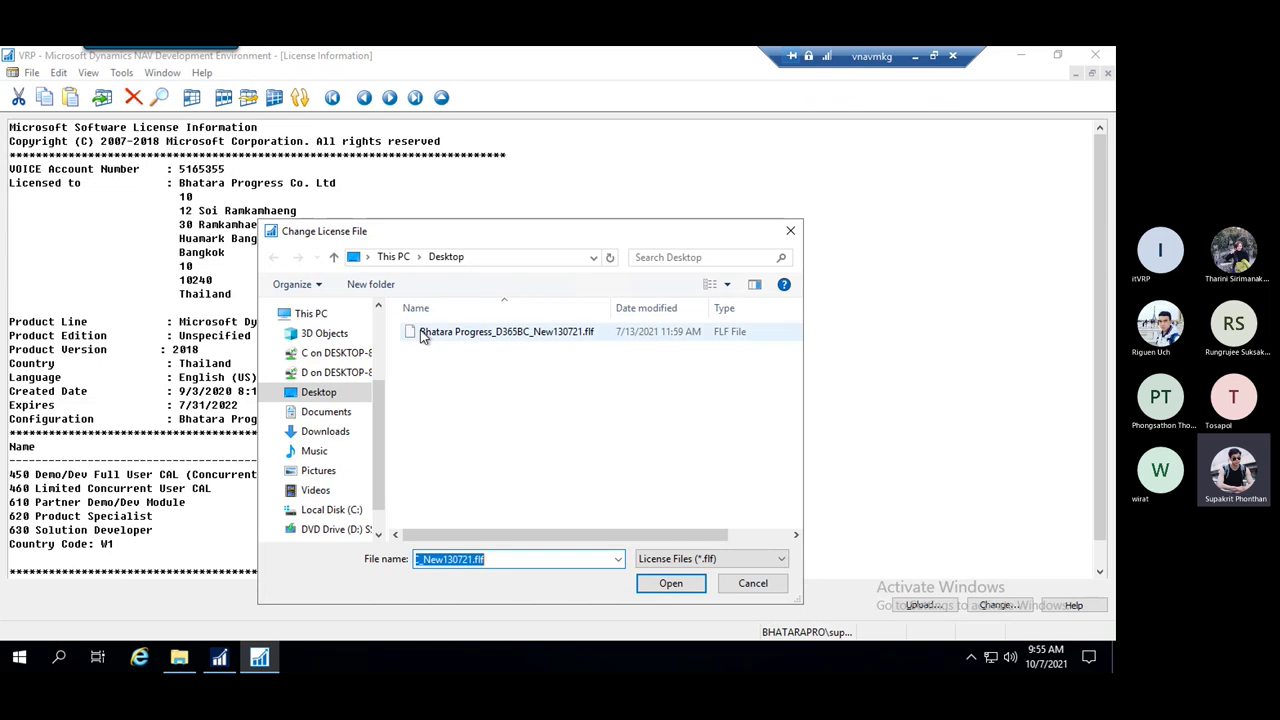
{"action": "left_click", "coordinate": [790, 231]}
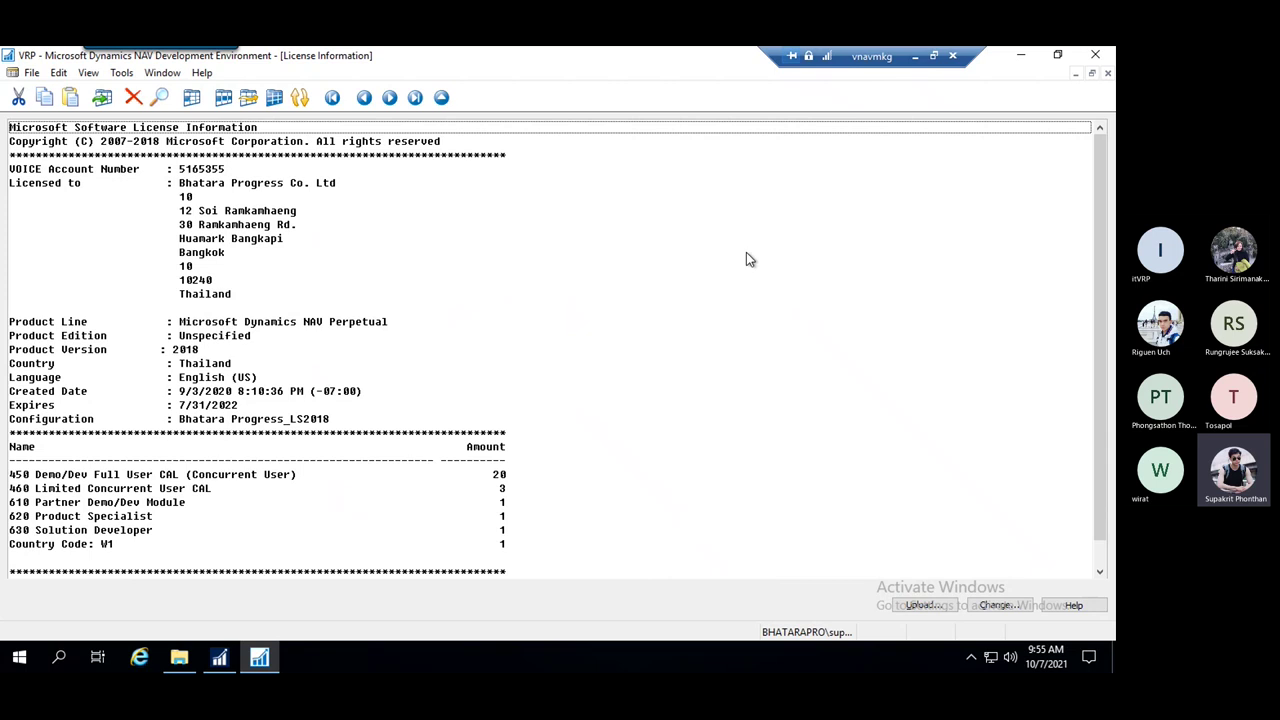
{"action": "left_click", "coordinate": [998, 605]}
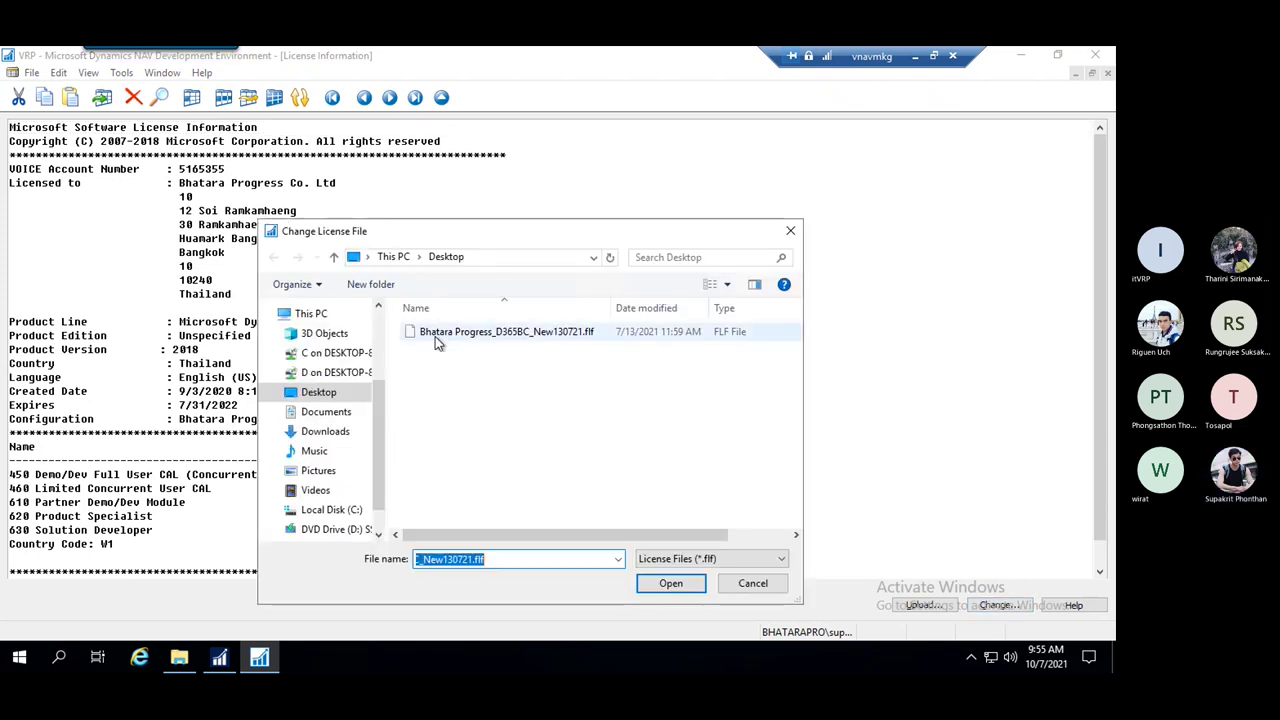
{"action": "left_click_drag", "start_coordinate": [613, 235], "coordinate": [489, 102]}
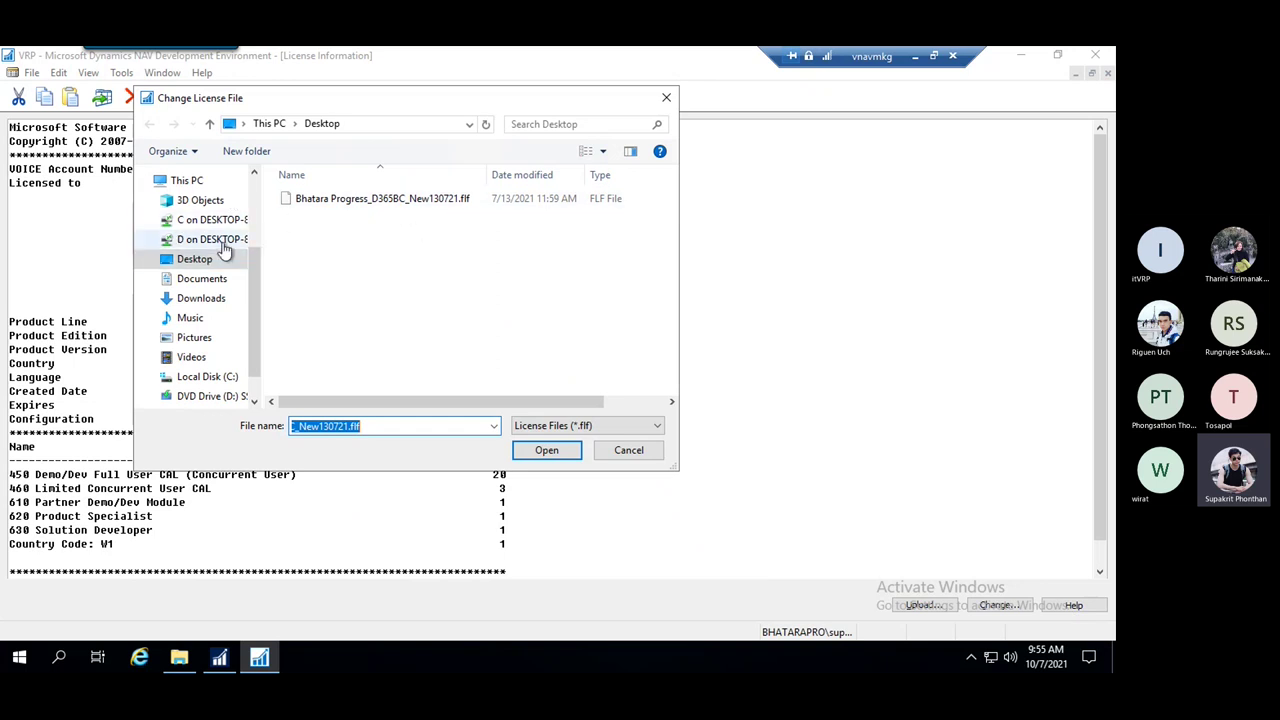
{"action": "left_click", "coordinate": [200, 261]}
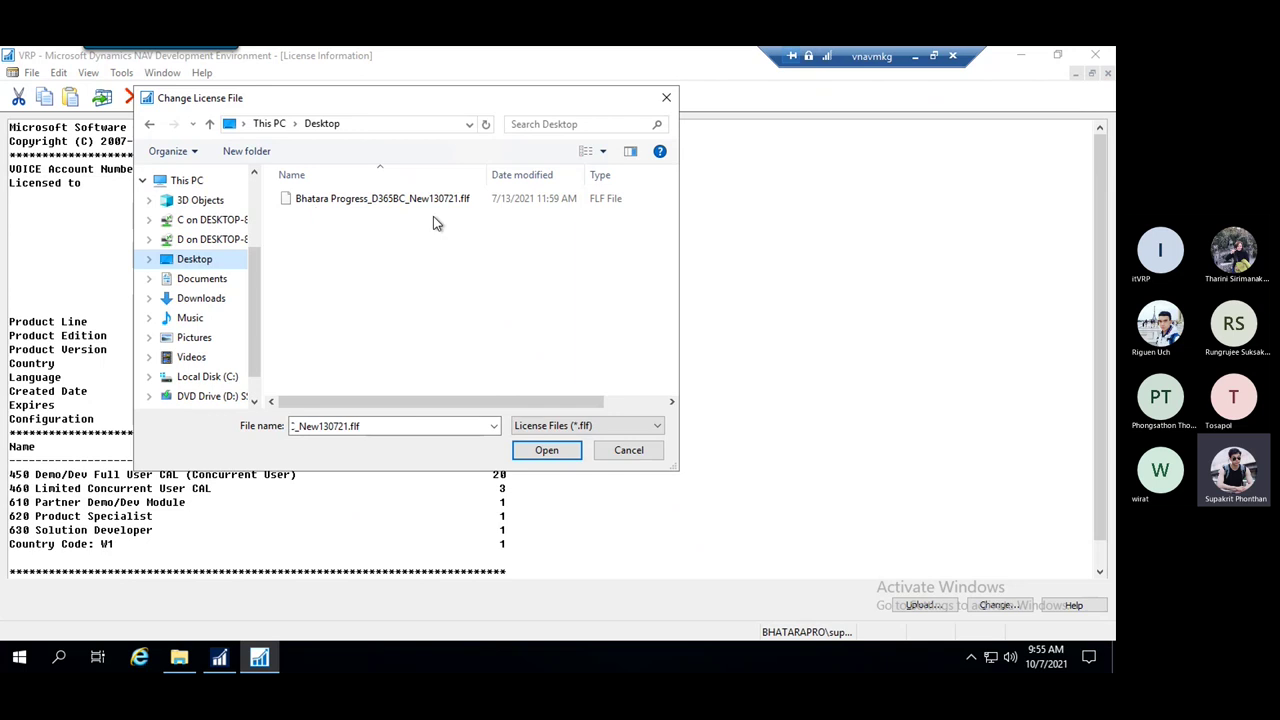
{"action": "left_click", "coordinate": [414, 199]}
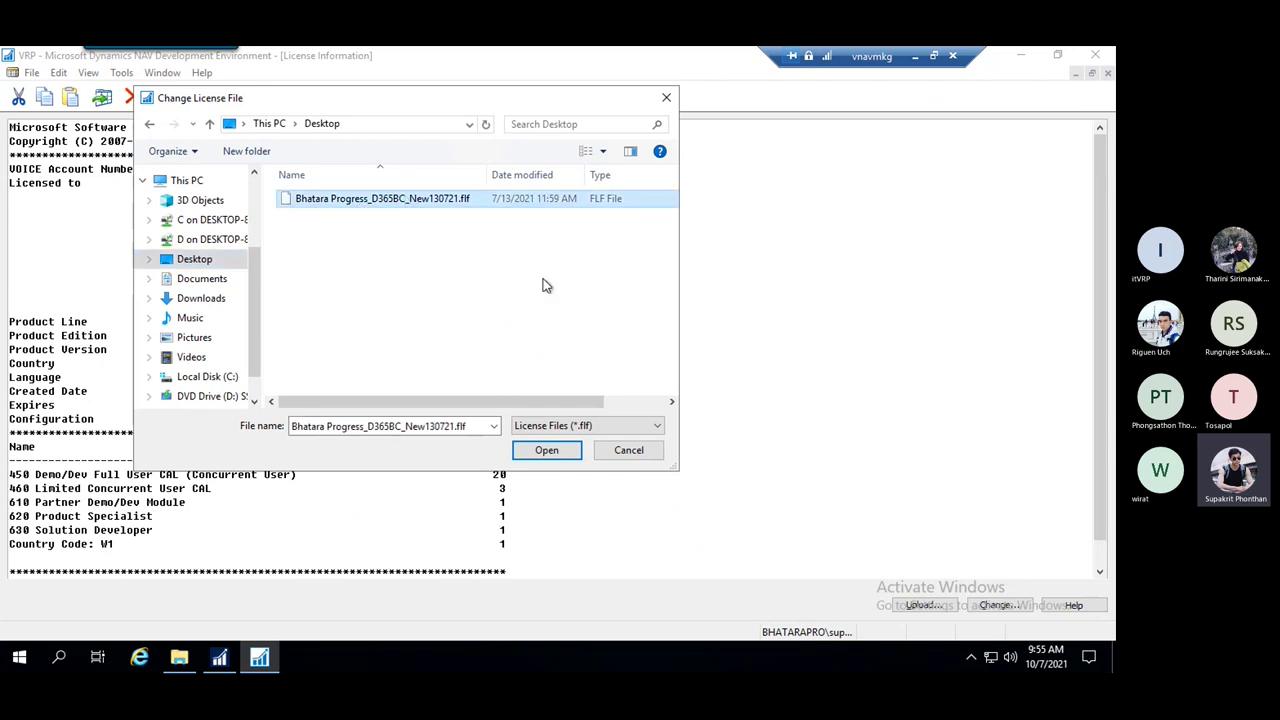
{"action": "left_click", "coordinate": [547, 451]}
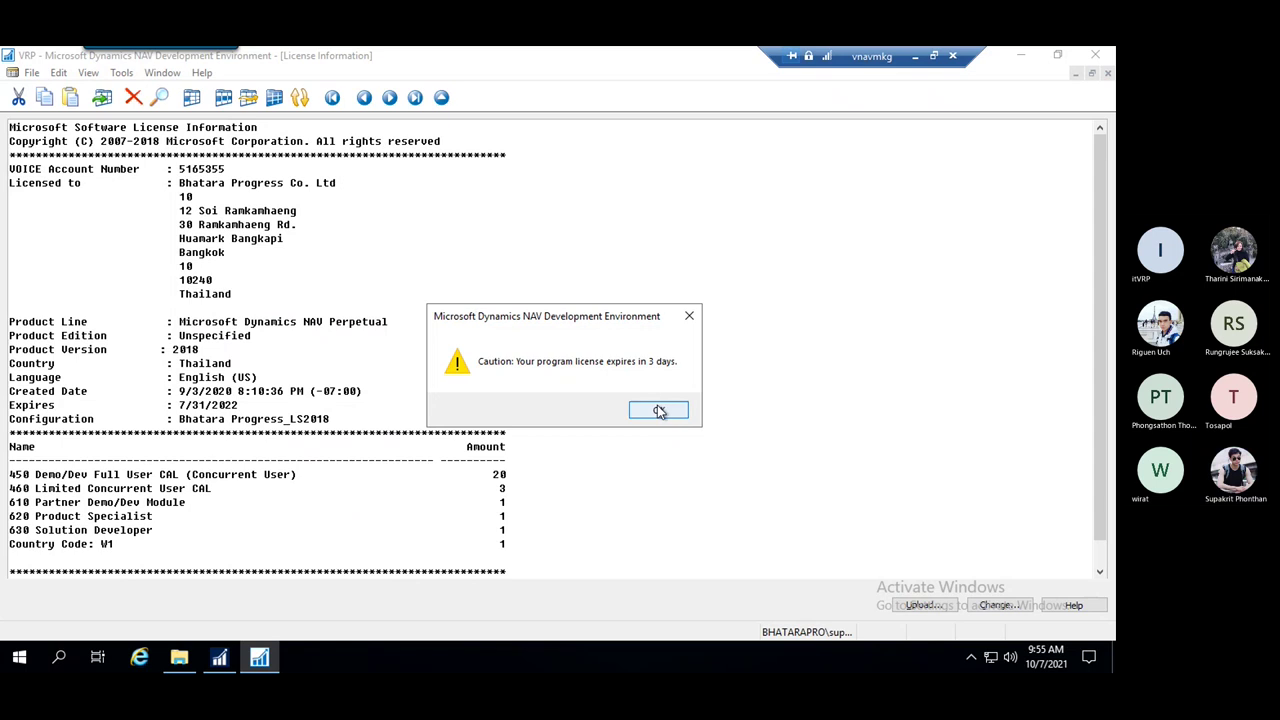
{"action": "left_click", "coordinate": [658, 410]}
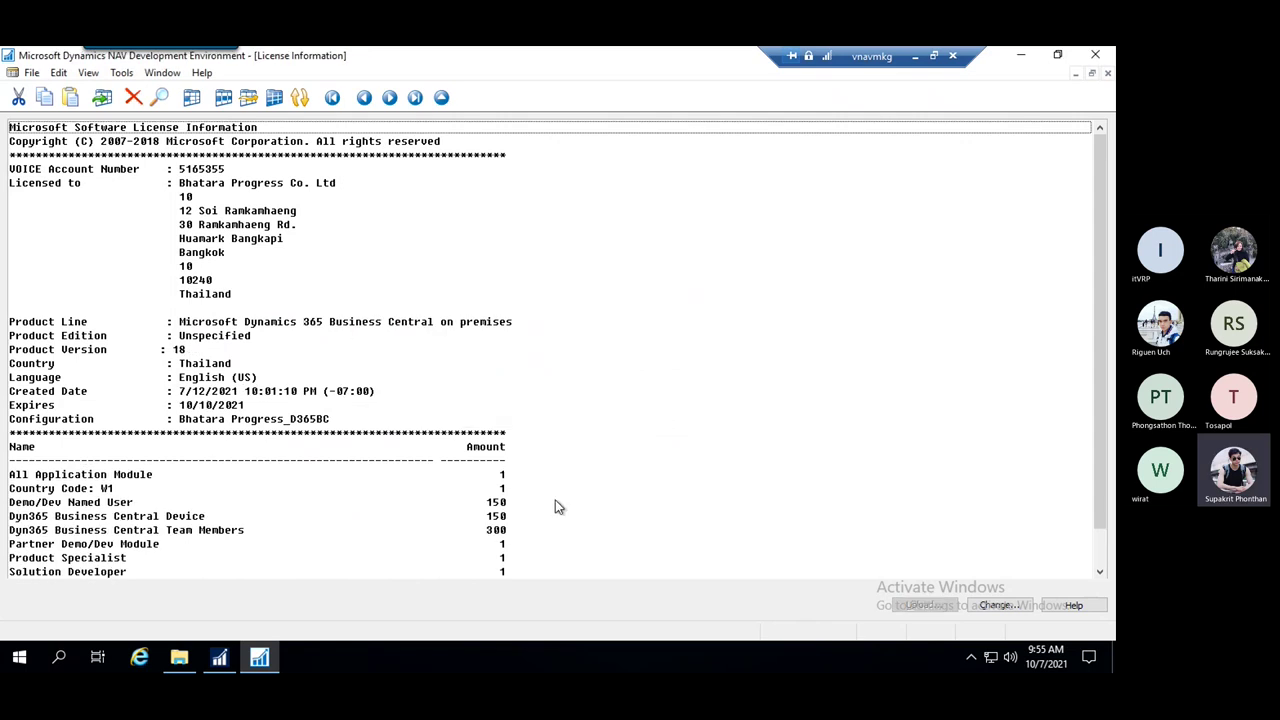
Review the new license's lines, including Product Edition, then close License Information
{"action": "key", "text": "Down"}
{"action": "key", "text": "Down"}
{"action": "key", "text": "Down"}
{"action": "key", "text": "Down"}
{"action": "key", "text": "Down"}
{"action": "key", "text": "Down"}
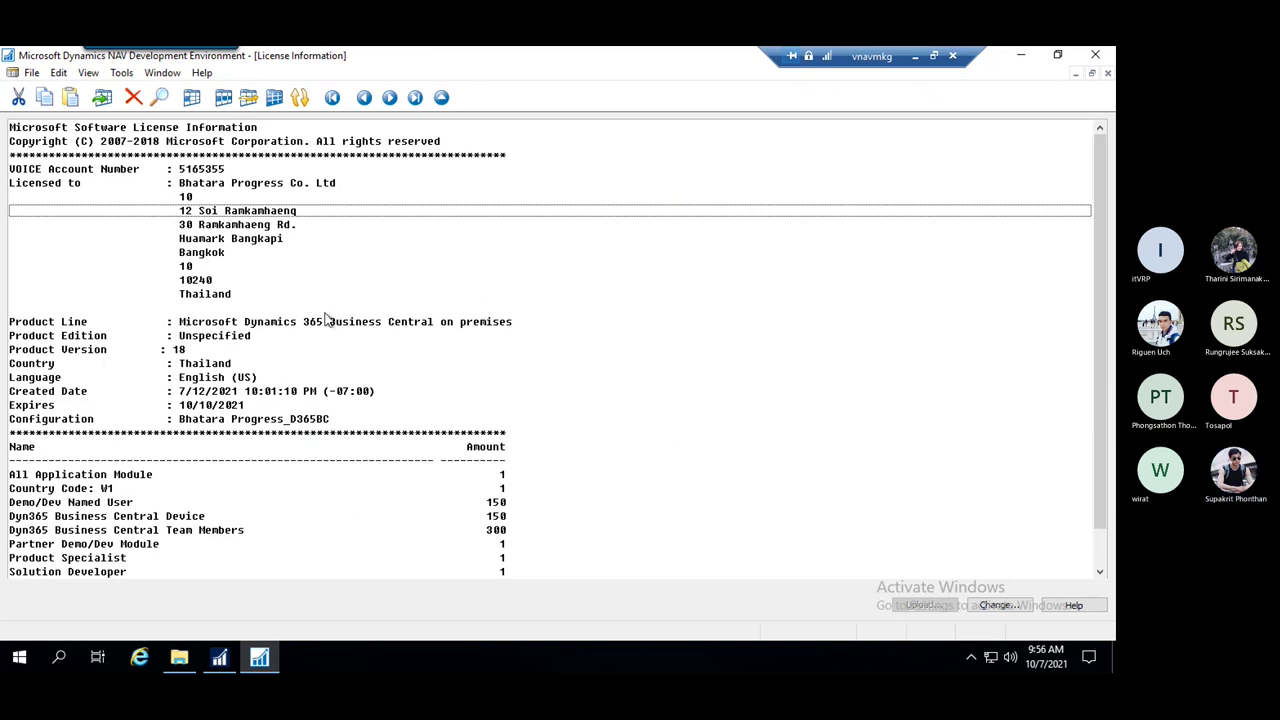
{"action": "left_click", "coordinate": [308, 340]}
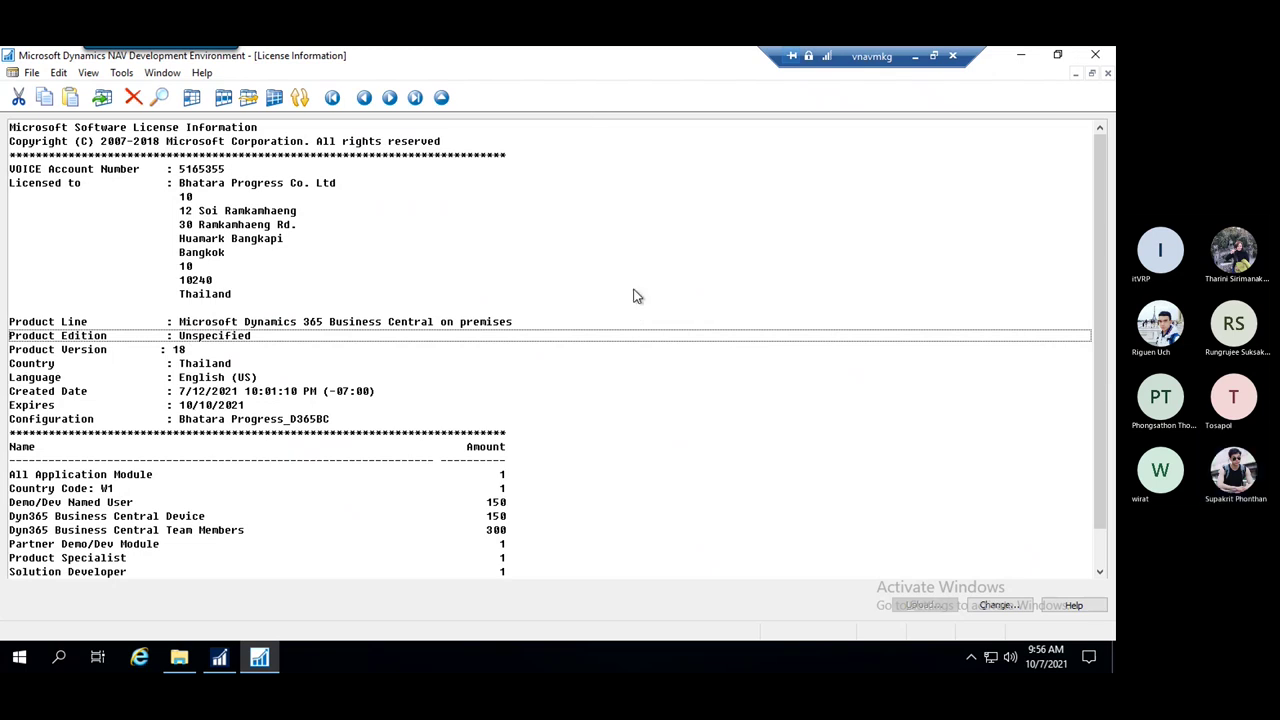
{"action": "left_click", "coordinate": [568, 280]}
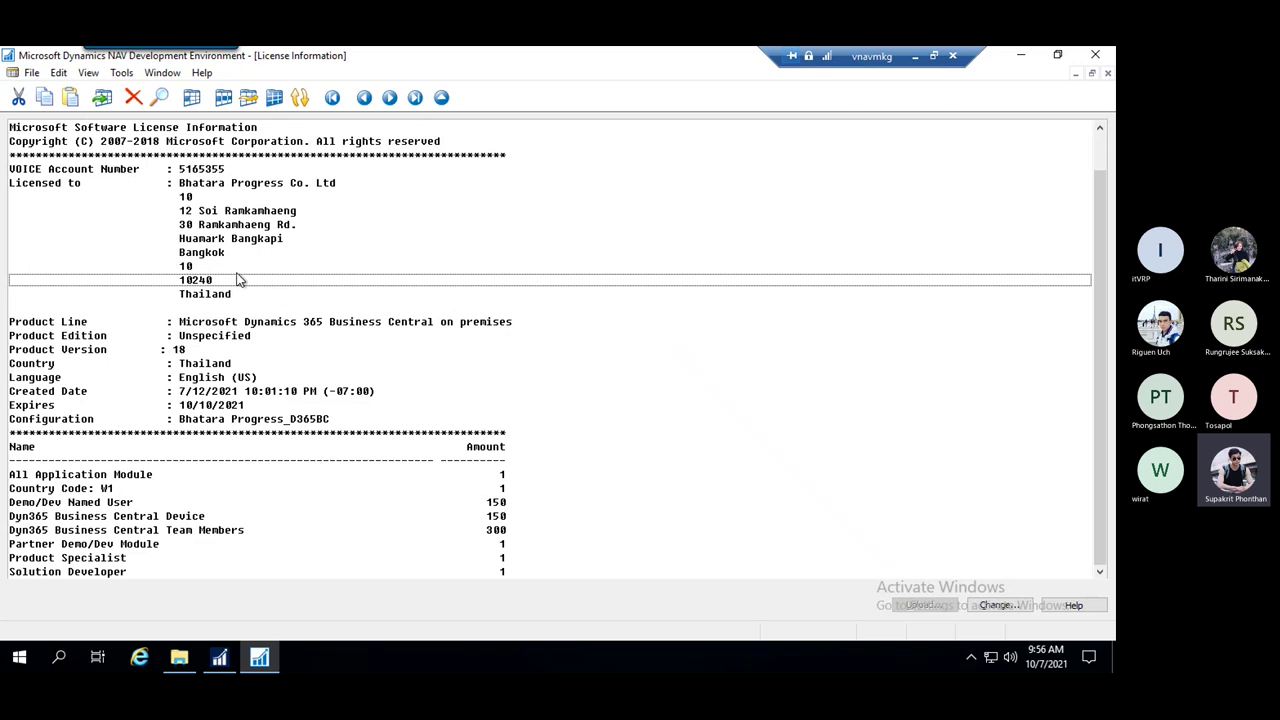
{"action": "key", "text": "Escape"}
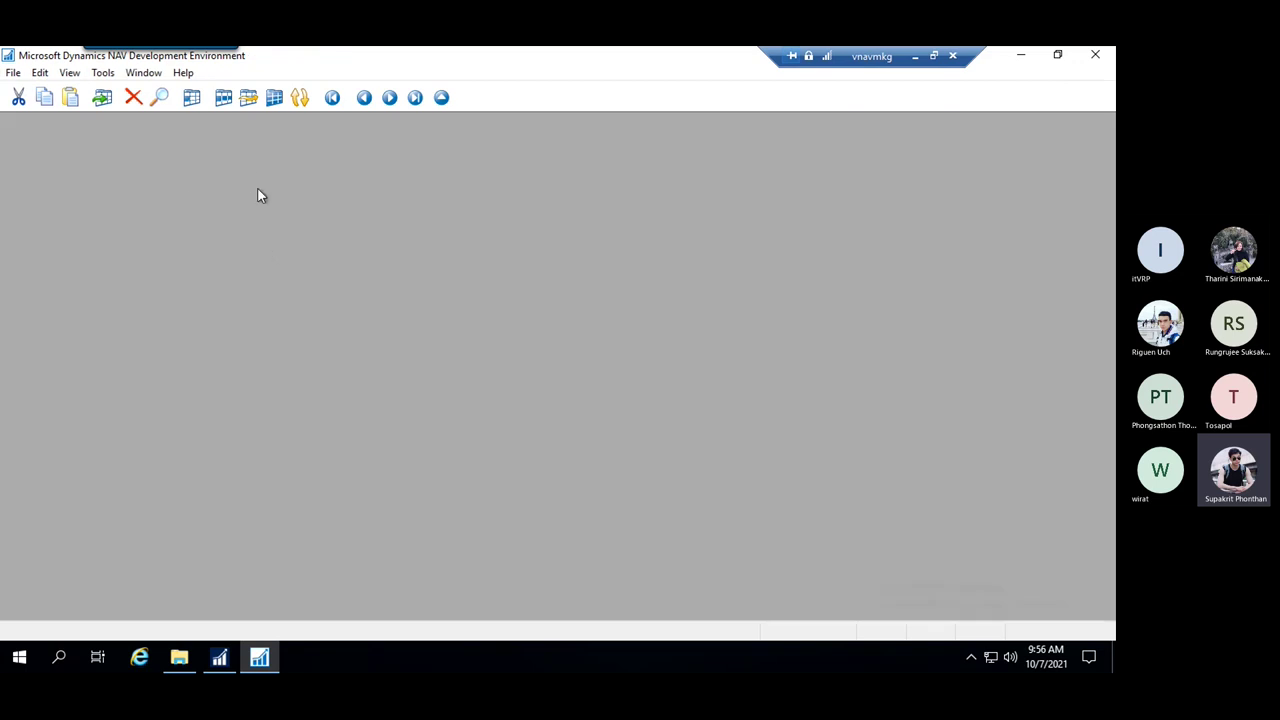
Open company VRP, list its report objects in Object Designer, then switch to Retail Store Manager
{"action": "left_click", "coordinate": [16, 76]}
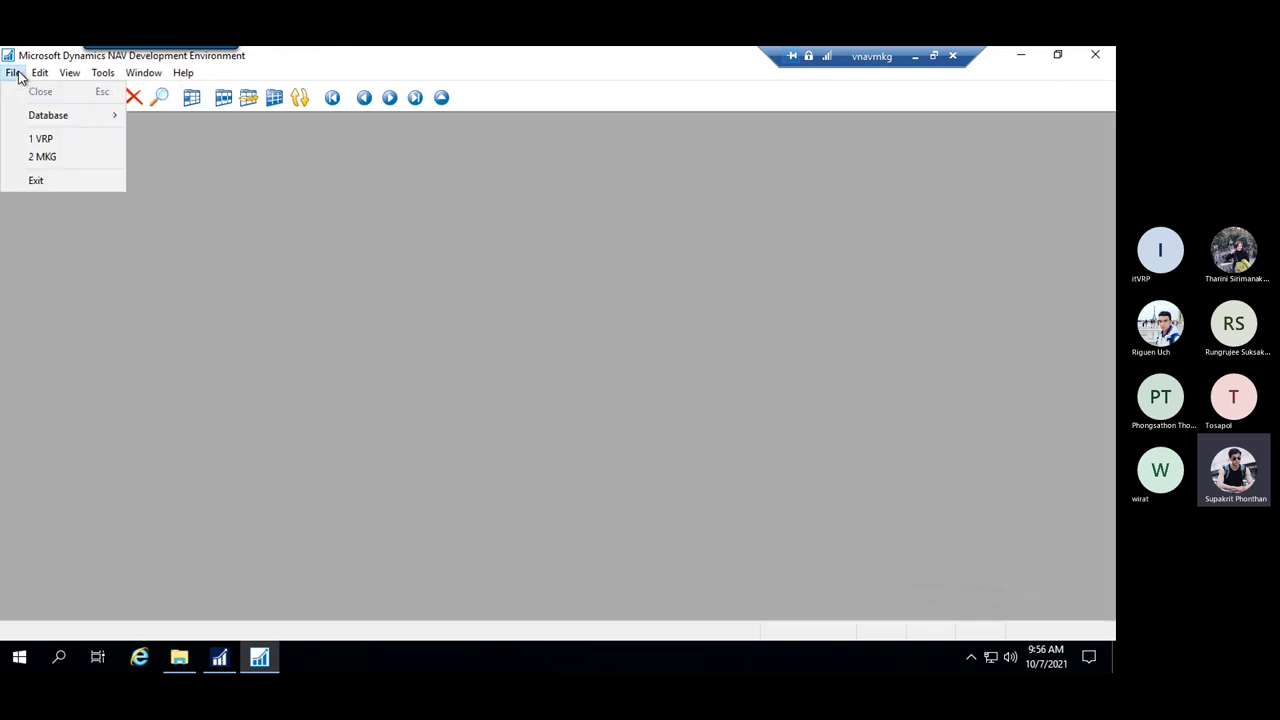
{"action": "left_click", "coordinate": [45, 139]}
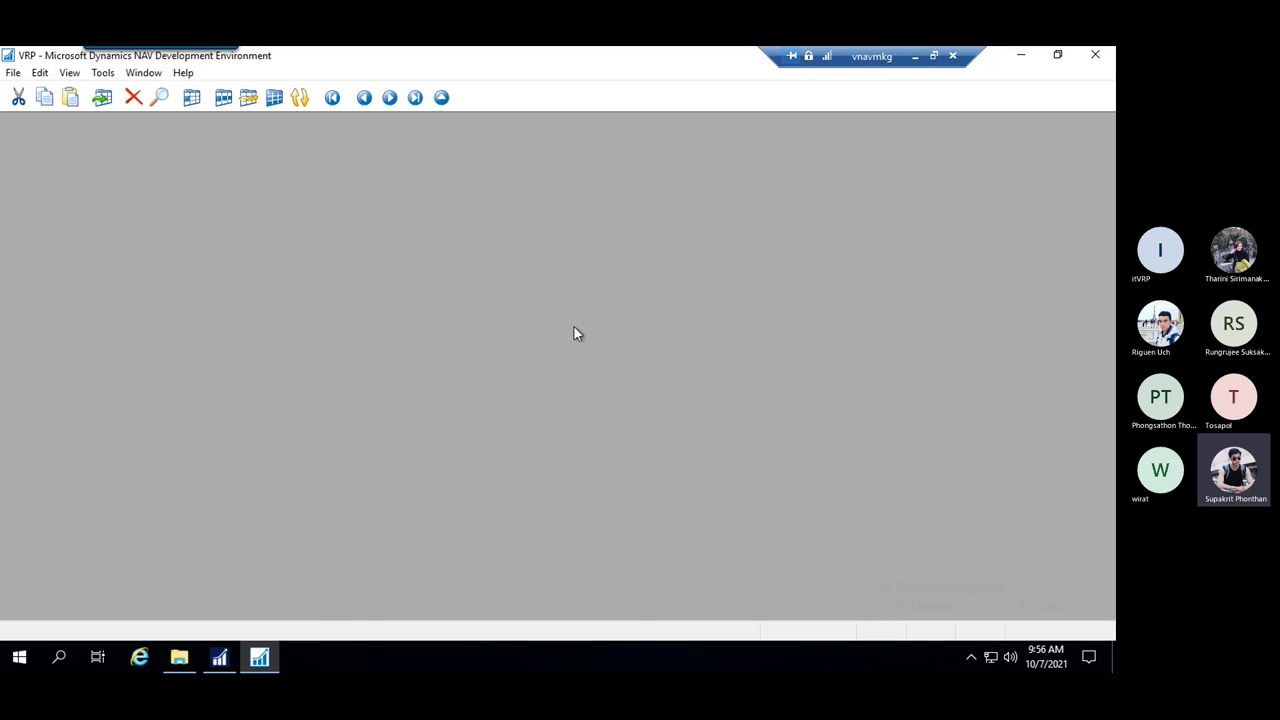
{"action": "left_click", "coordinate": [103, 73]}
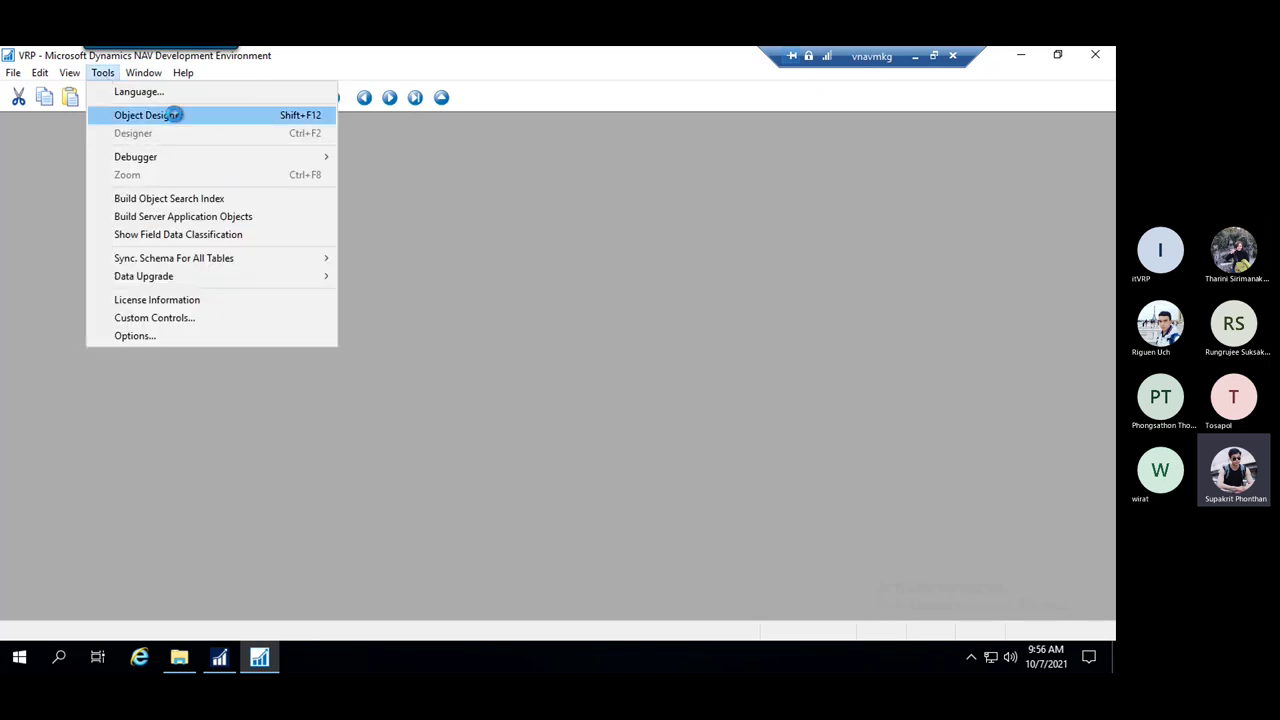
{"action": "left_click", "coordinate": [168, 116]}
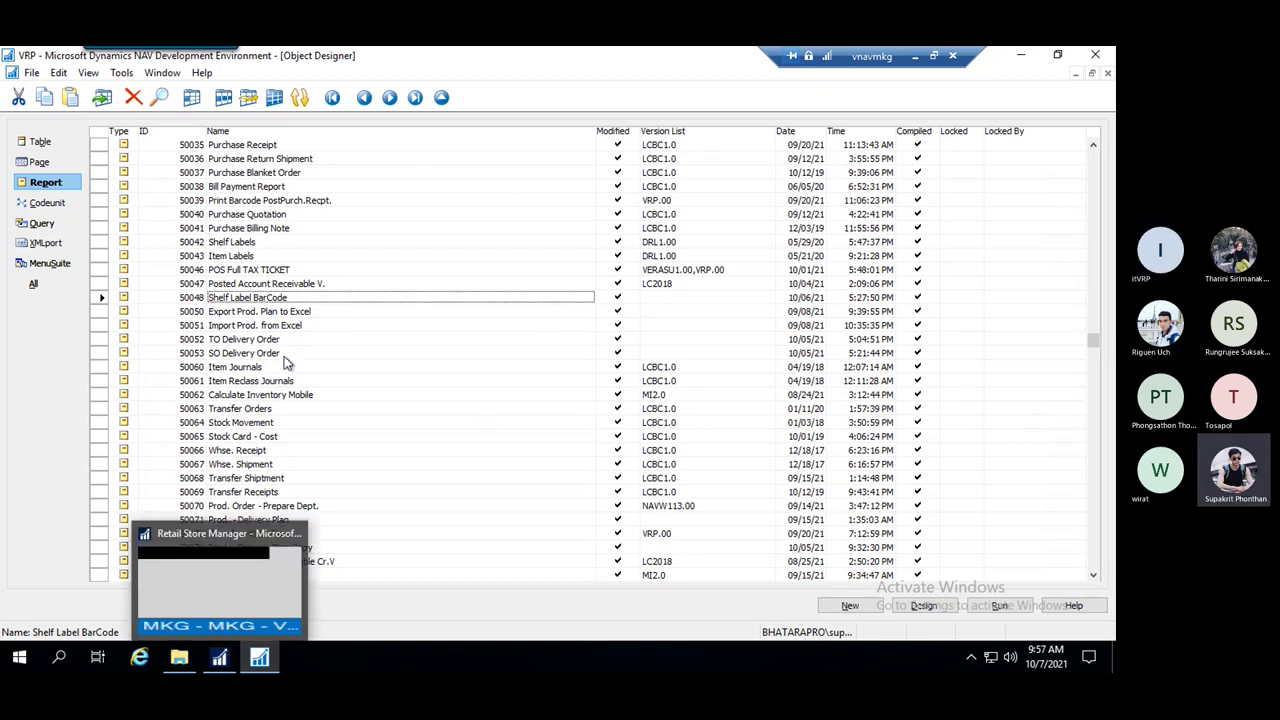
{"action": "left_click", "coordinate": [220, 667]}
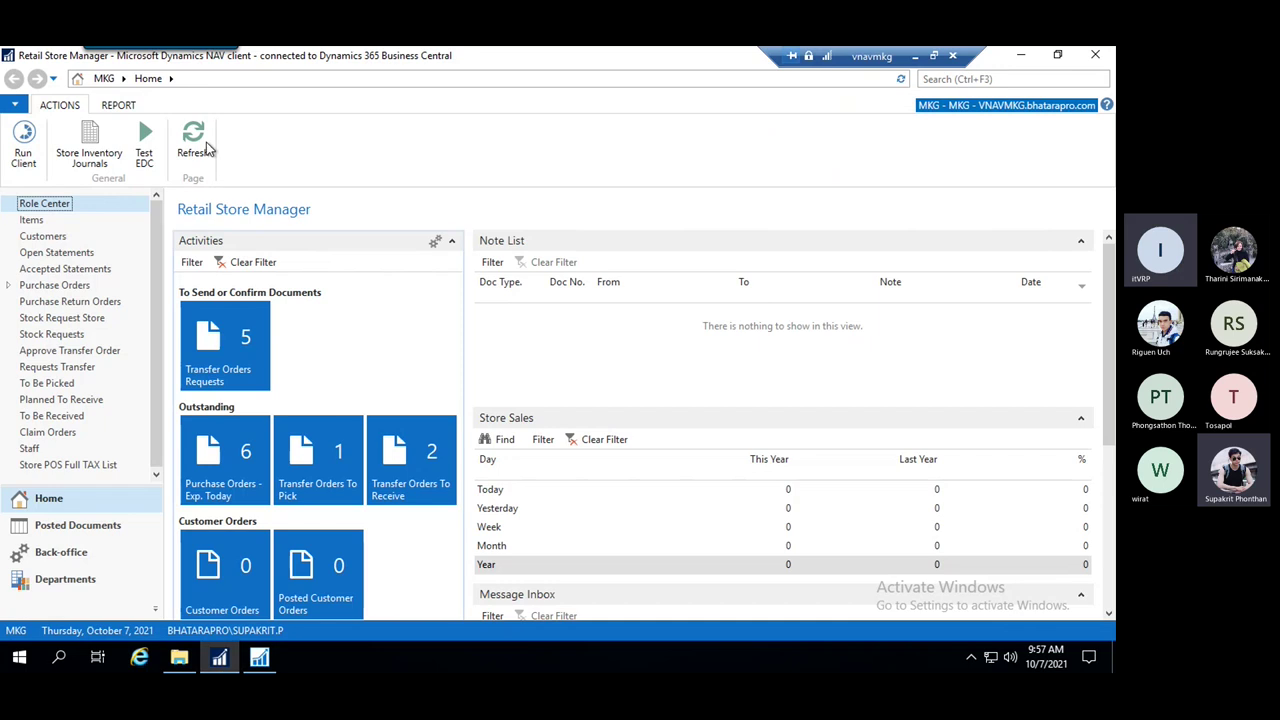
Go to Departments > Administration > IT Administration and open the General page in the NAV client
{"action": "left_click", "coordinate": [15, 668]}
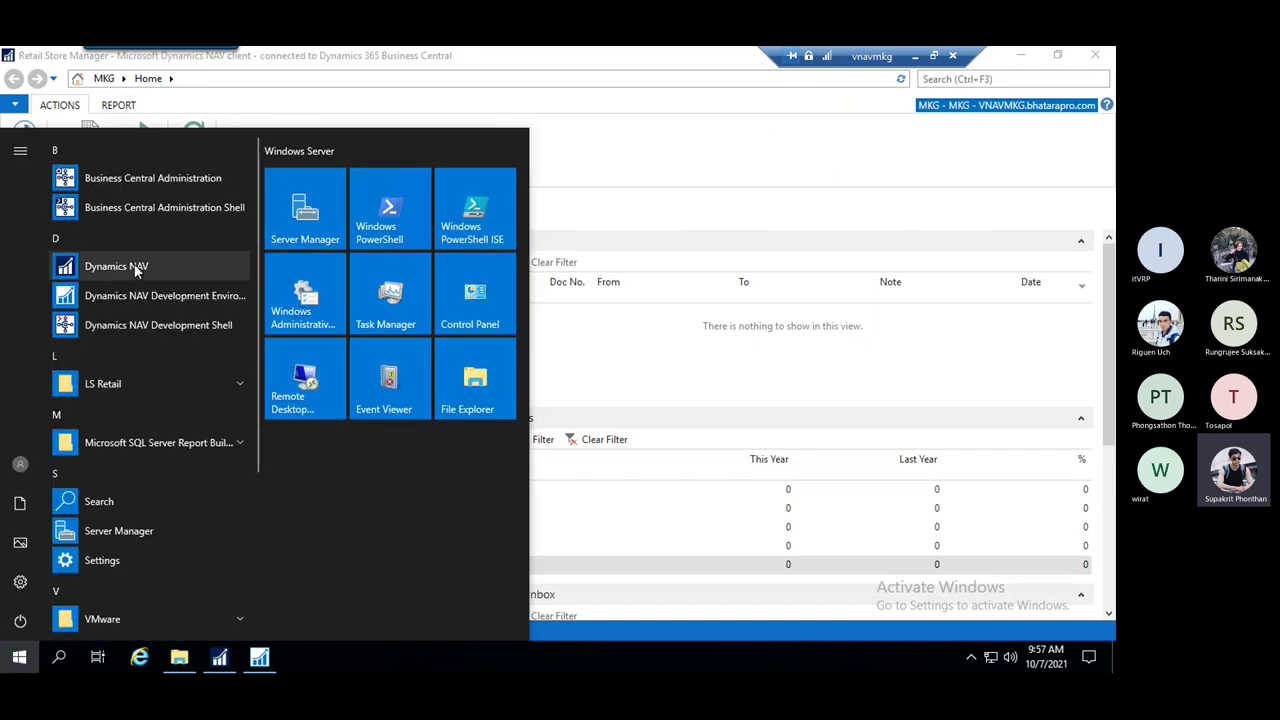
{"action": "left_click", "coordinate": [764, 160]}
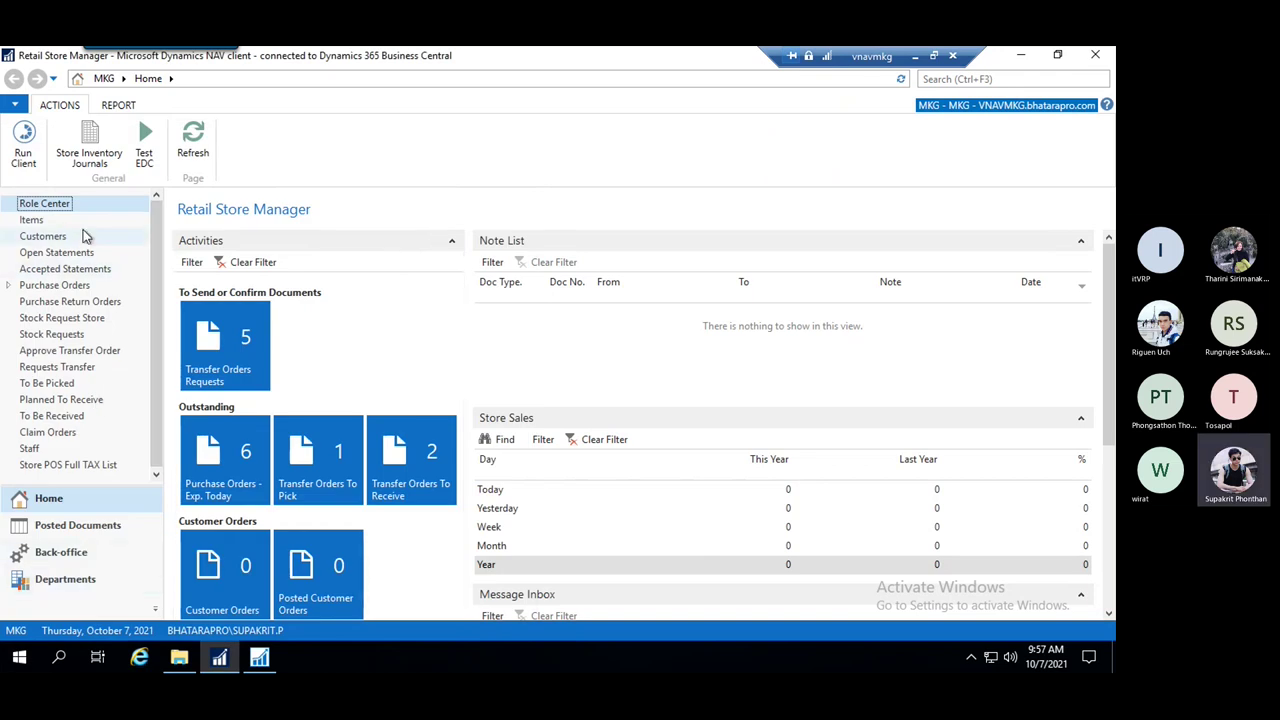
{"action": "left_click", "coordinate": [66, 585]}
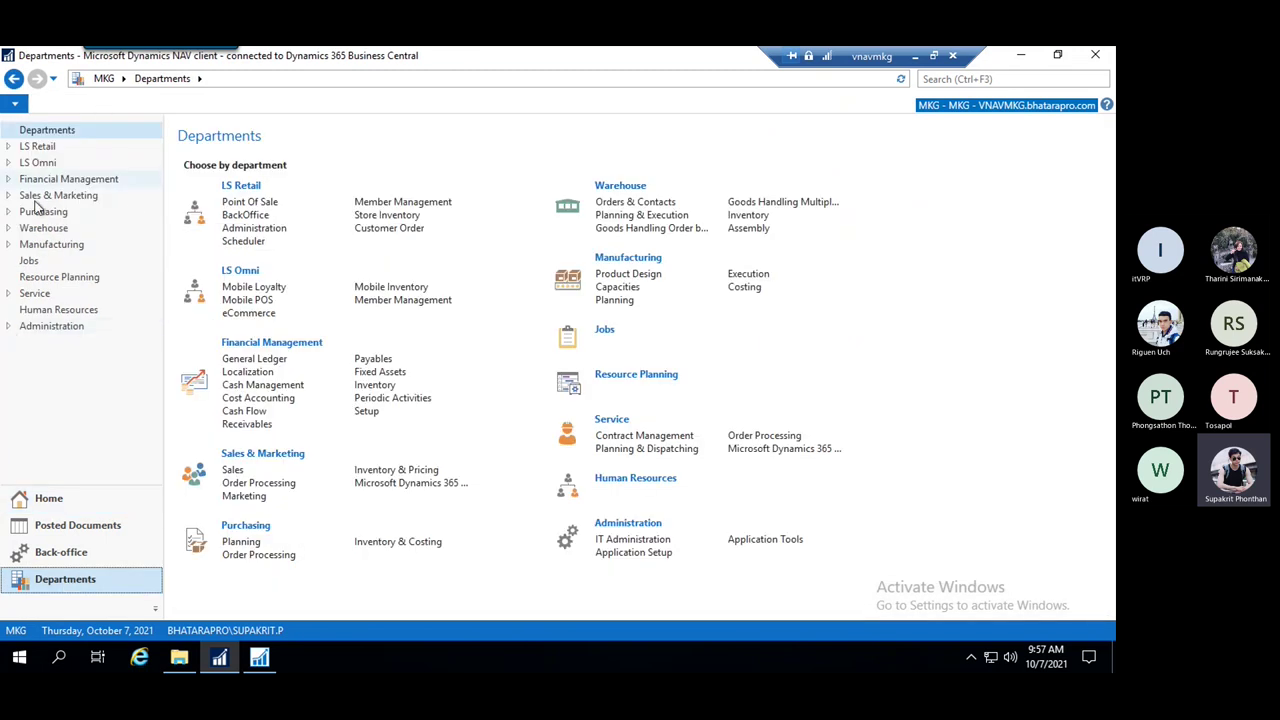
{"action": "left_click", "coordinate": [10, 328]}
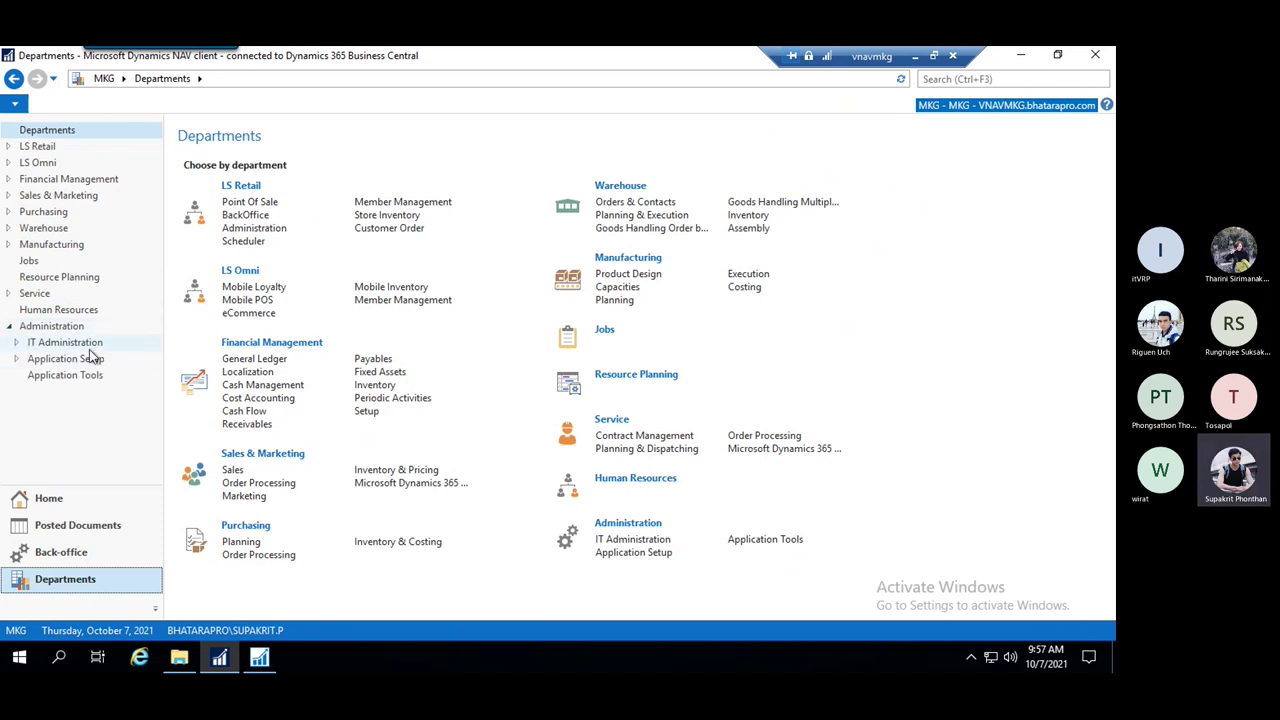
{"action": "left_click", "coordinate": [17, 343]}
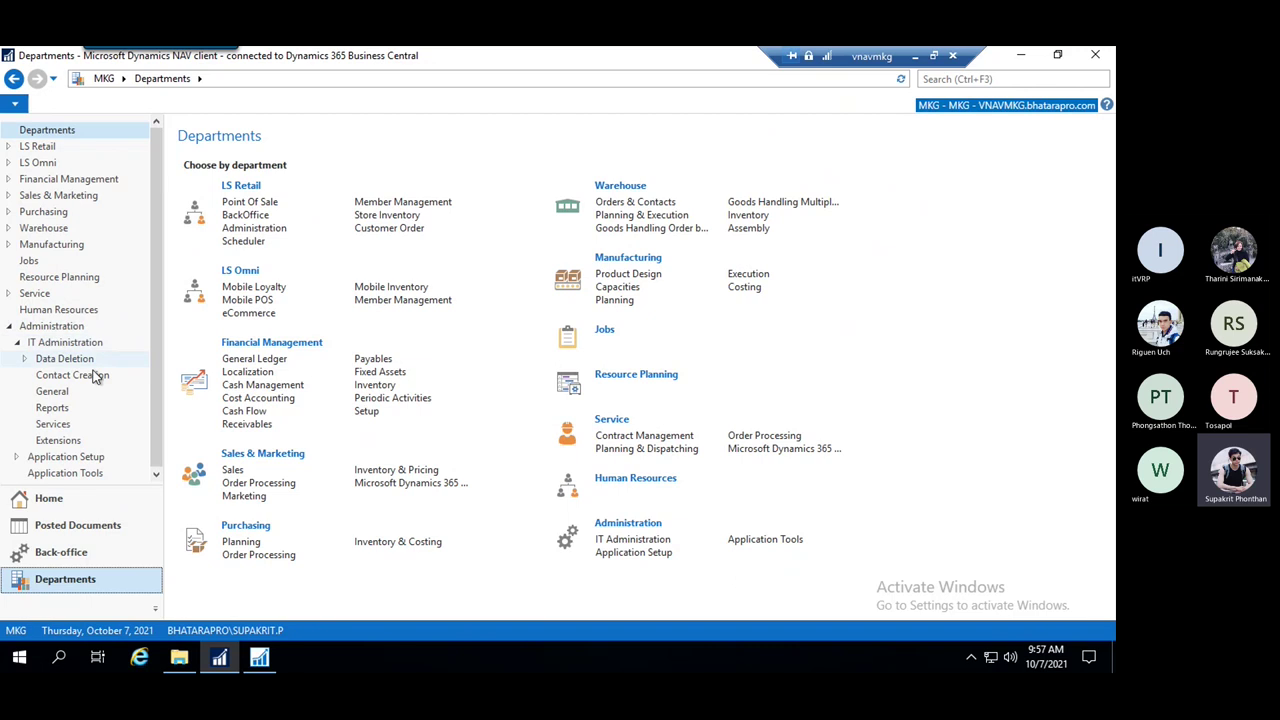
{"action": "left_click", "coordinate": [52, 392]}
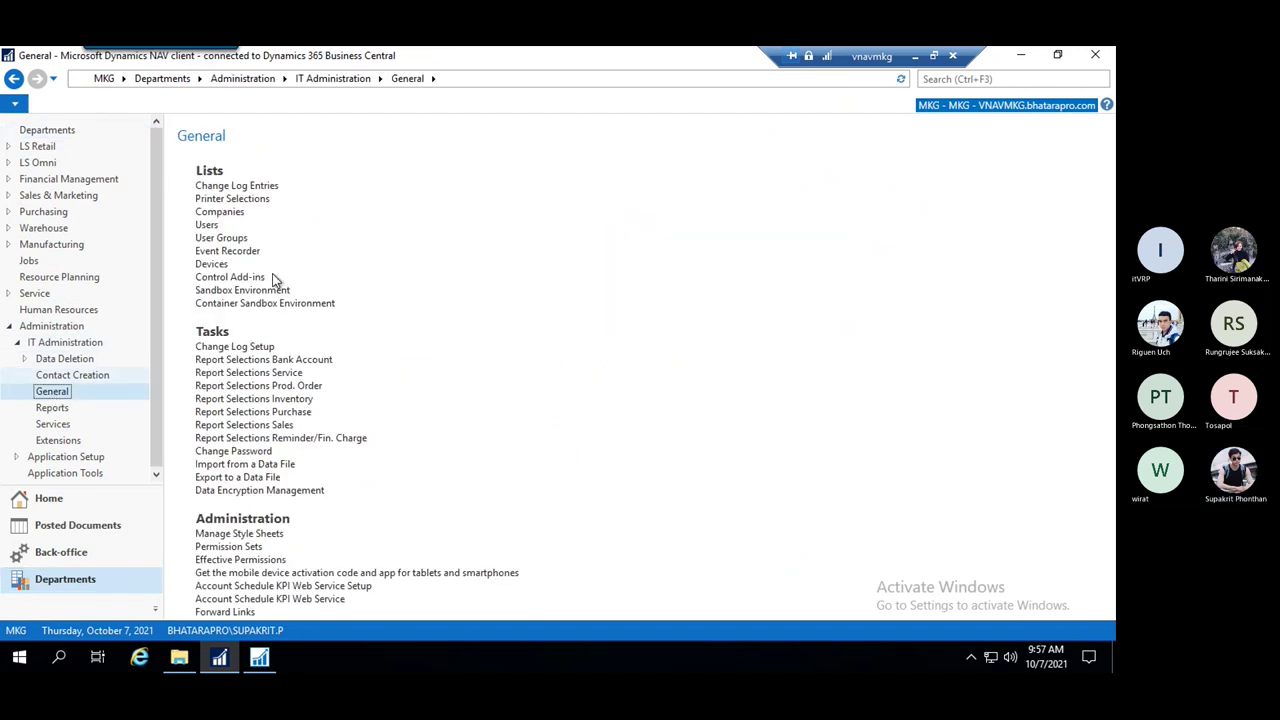
Open the Users list, then try a page search for 'users' and dismiss the results
{"action": "left_click", "coordinate": [206, 227]}
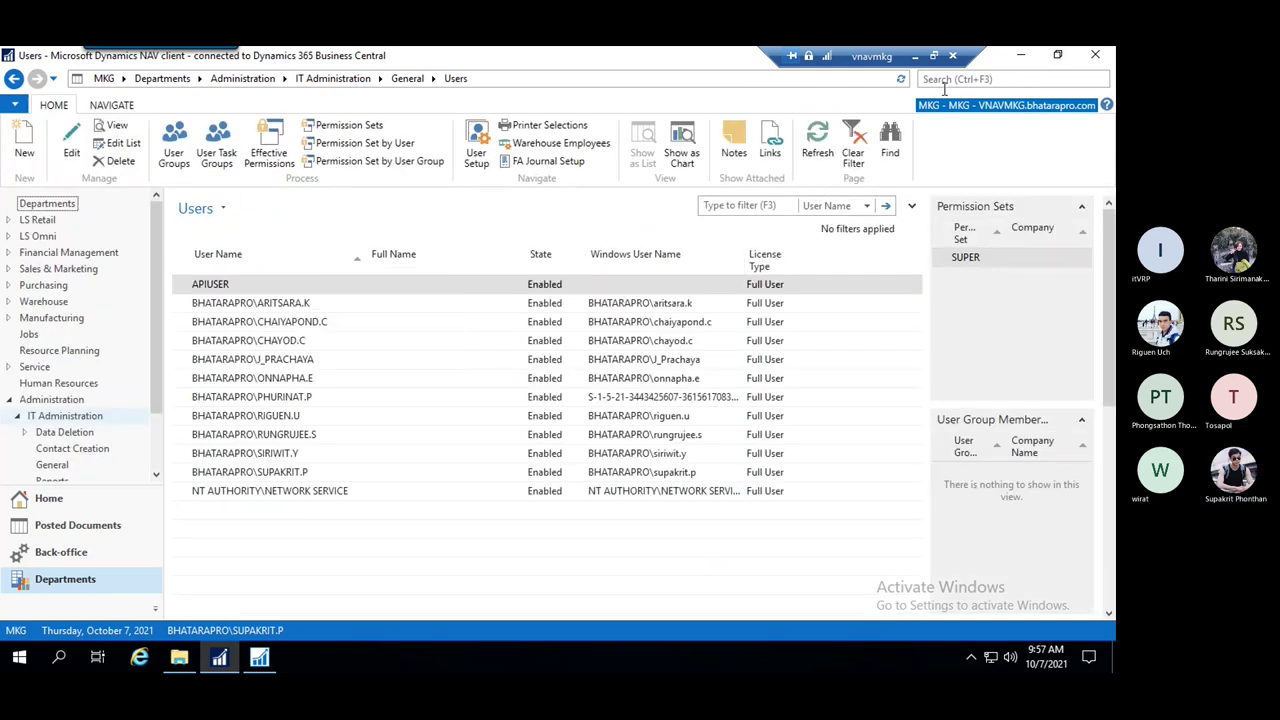
{"action": "left_click", "coordinate": [992, 82]}
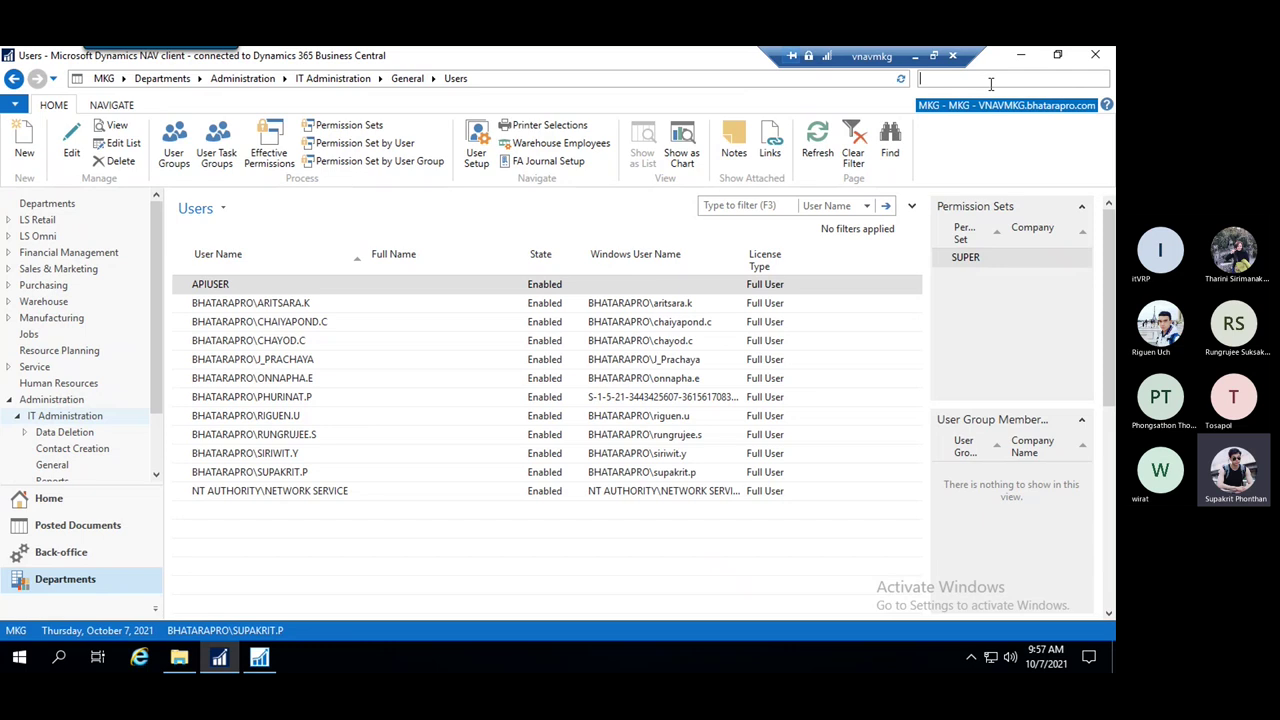
{"action": "type", "text": "usre"}
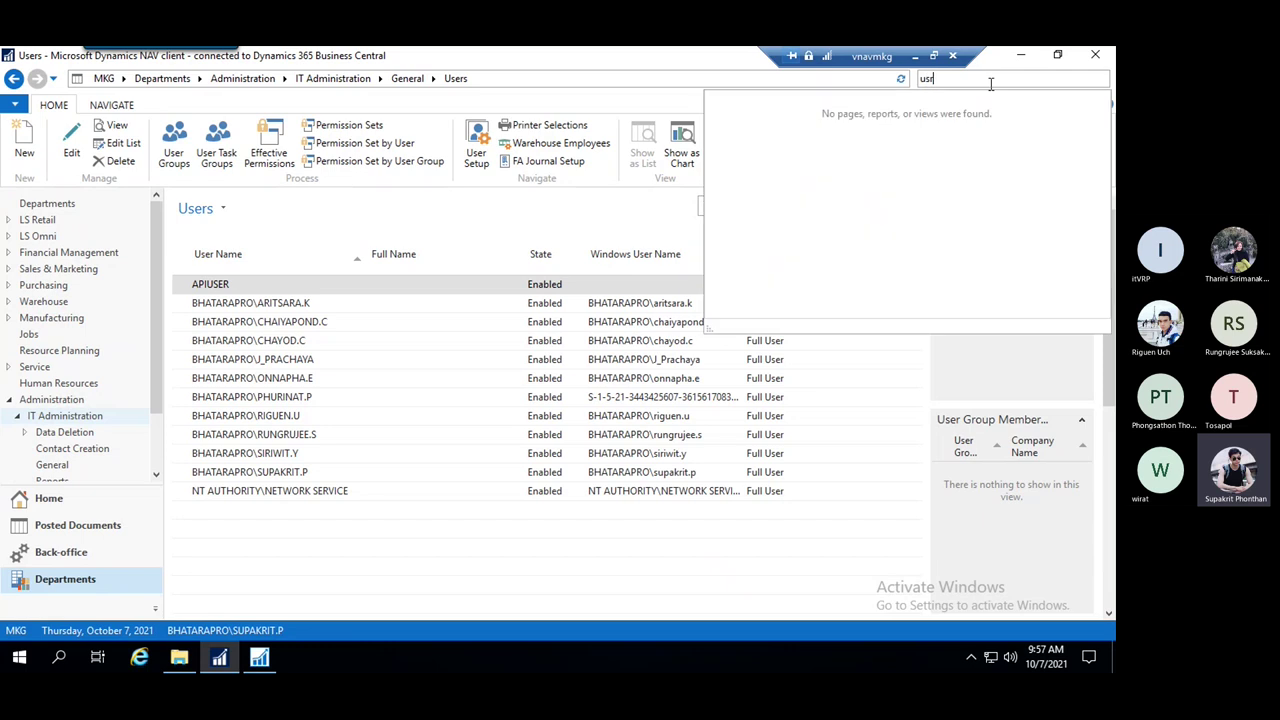
{"action": "type", "text": "s"}
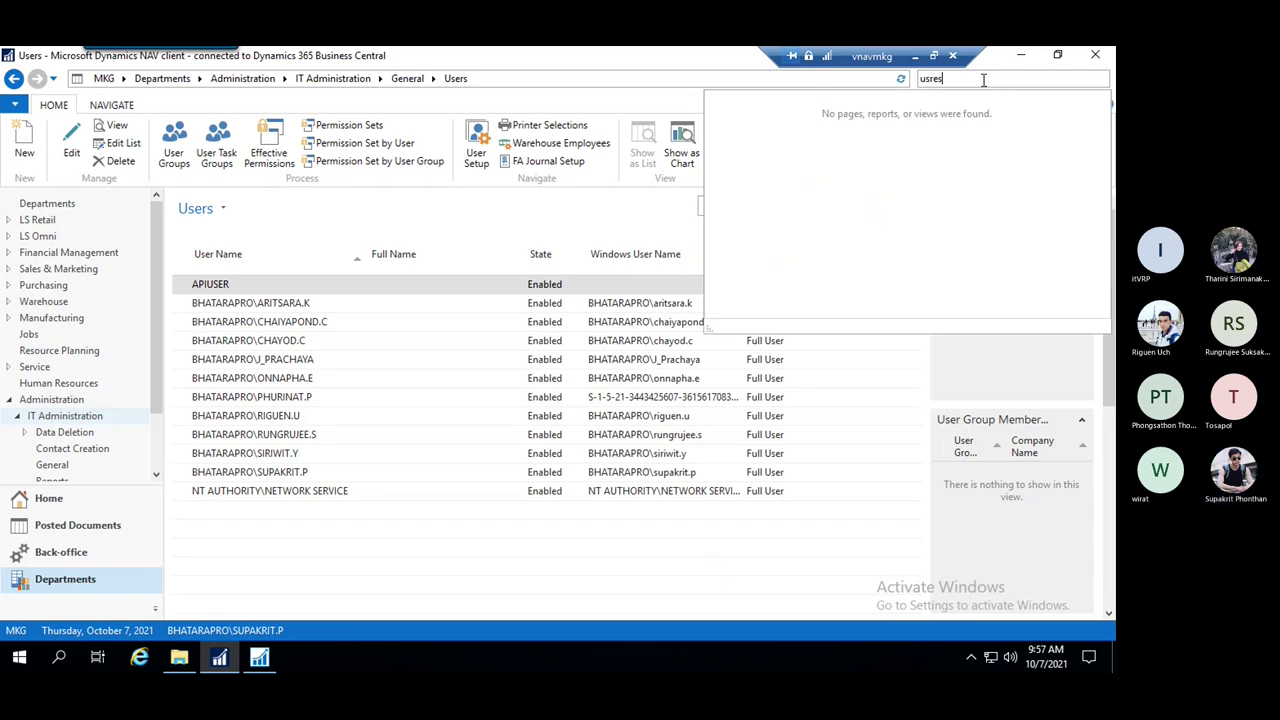
{"action": "key", "text": "BackSpace"}
{"action": "key", "text": "BackSpace"}
{"action": "key", "text": "BackSpace"}
{"action": "key", "text": "BackSpace"}
{"action": "type", "text": "sers"}
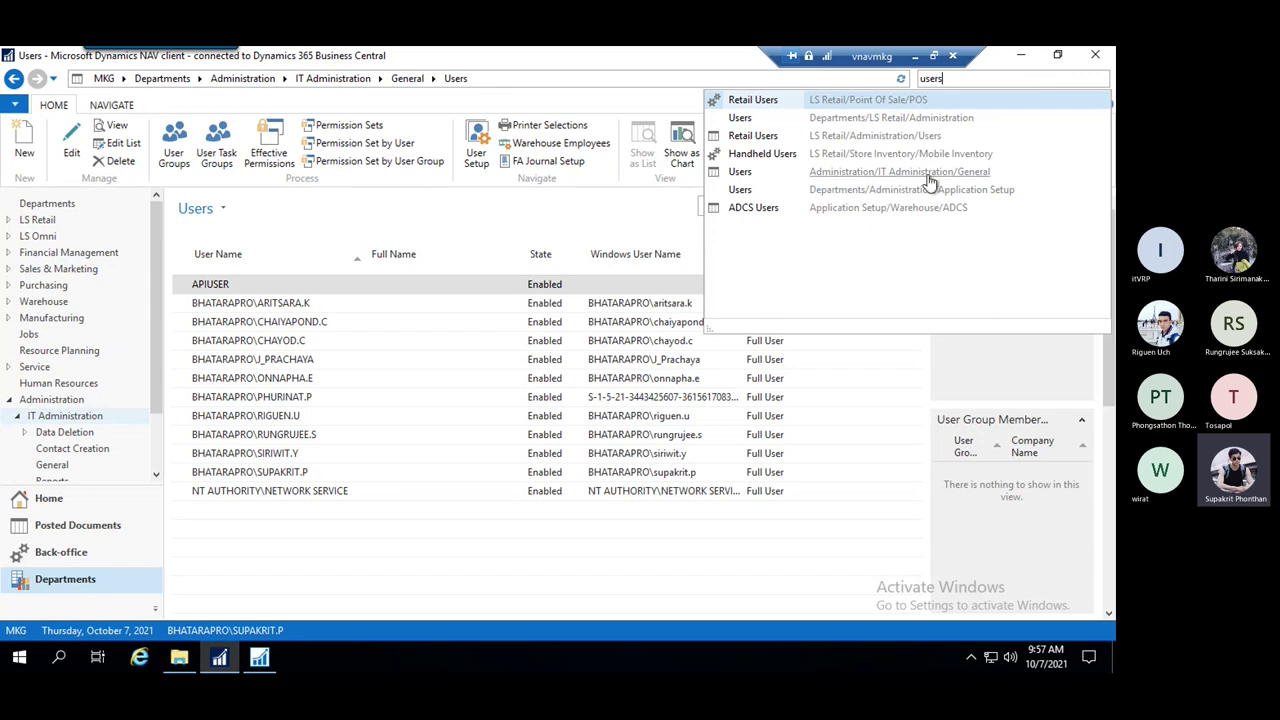
{"action": "left_click", "coordinate": [738, 178]}
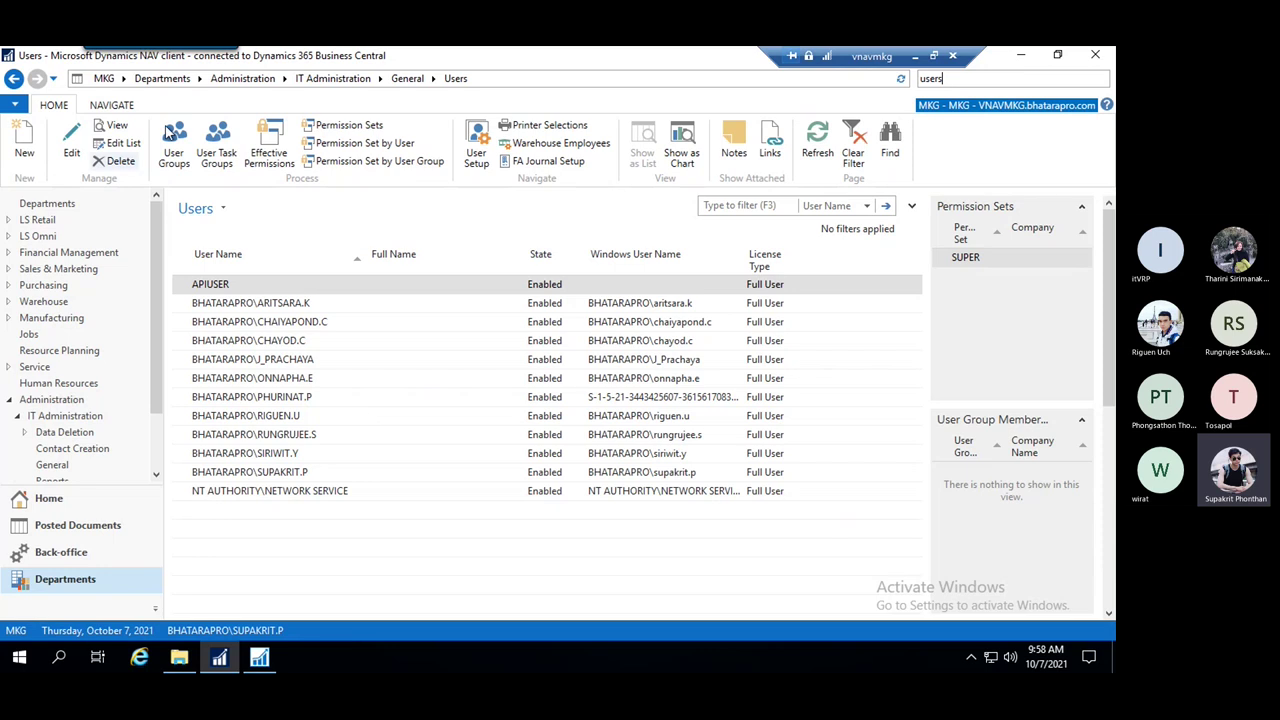
Start a new User Card, search for a Windows account, and close the lookup without selecting anyone
{"action": "left_click", "coordinate": [24, 145]}
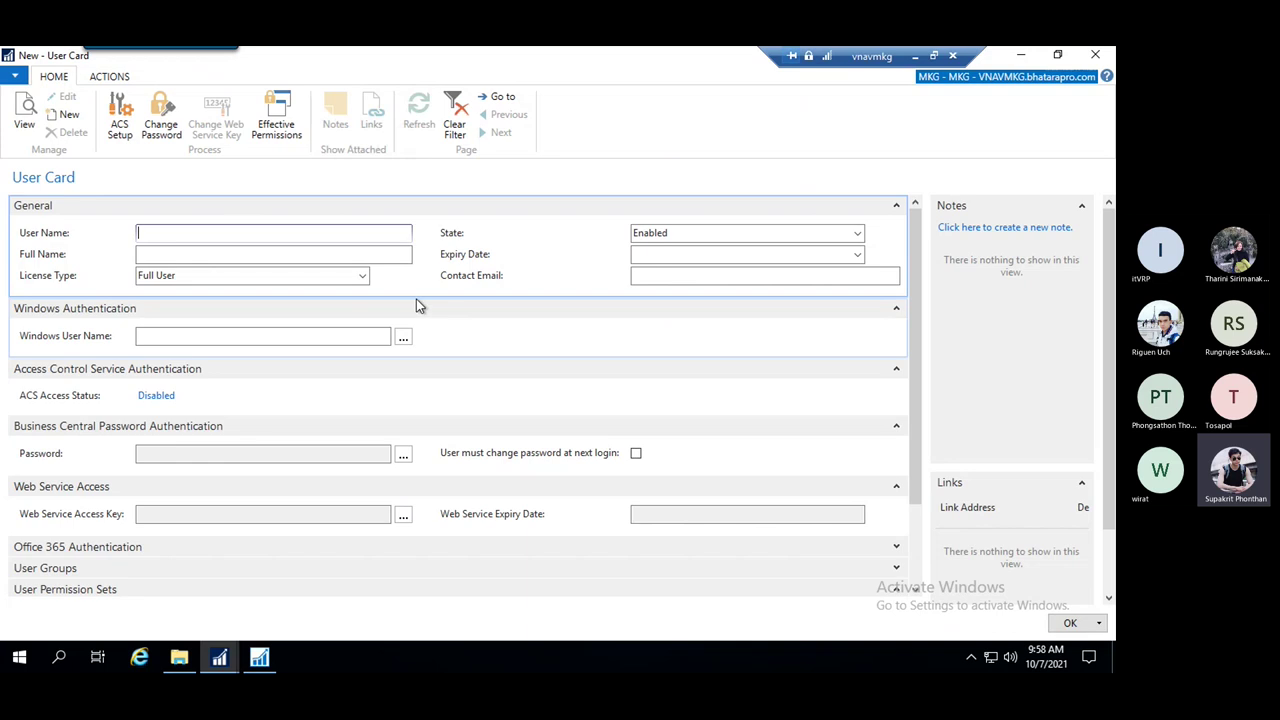
{"action": "left_click", "coordinate": [258, 340]}
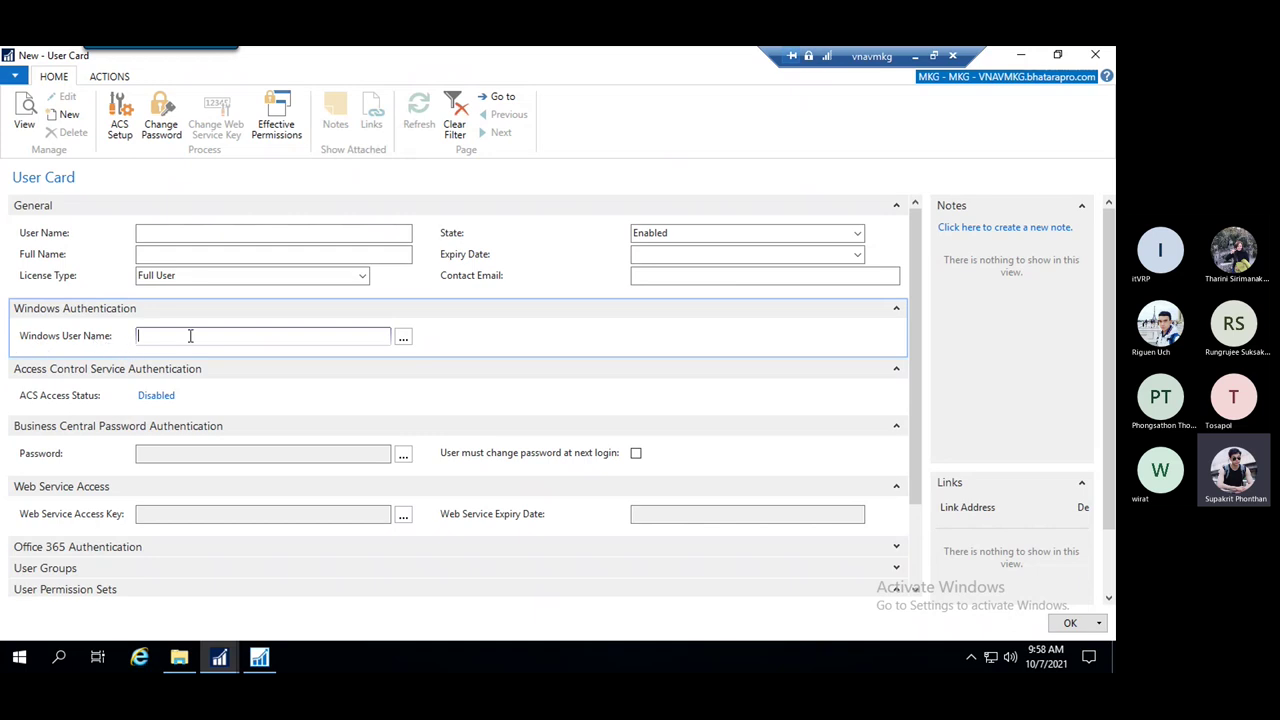
{"action": "left_click", "coordinate": [403, 341]}
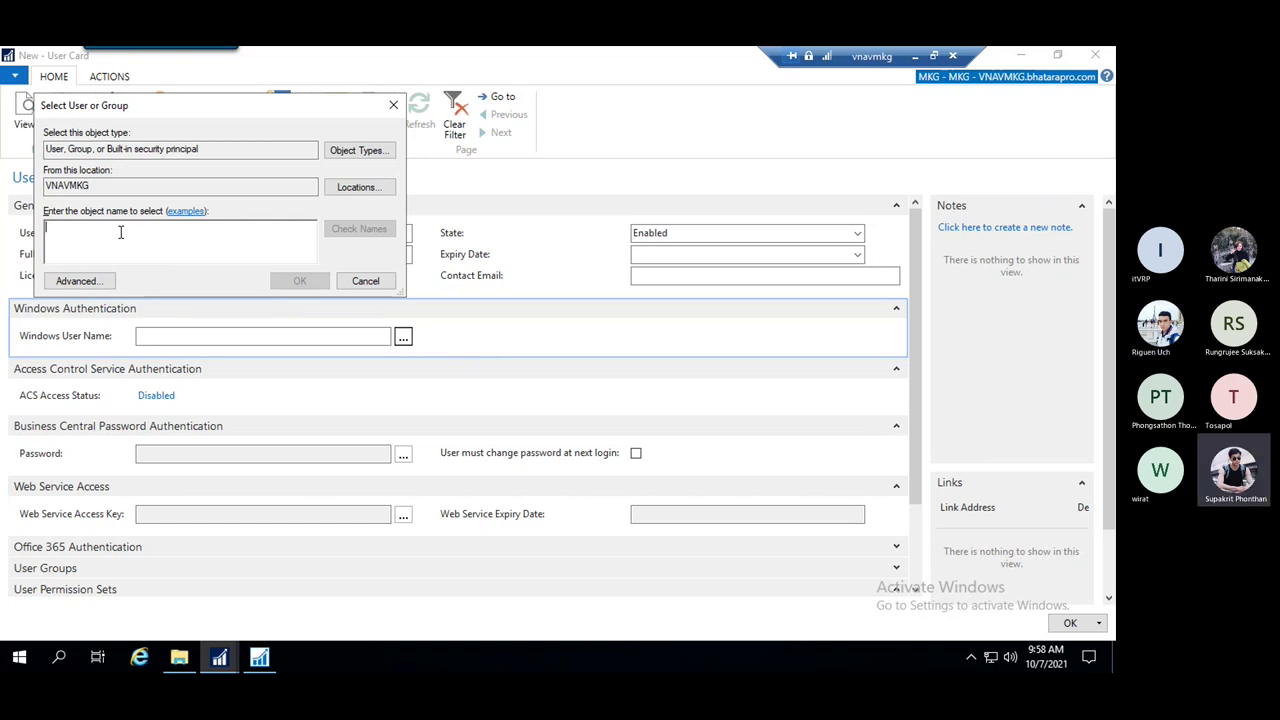
{"action": "type", "text": "b"}
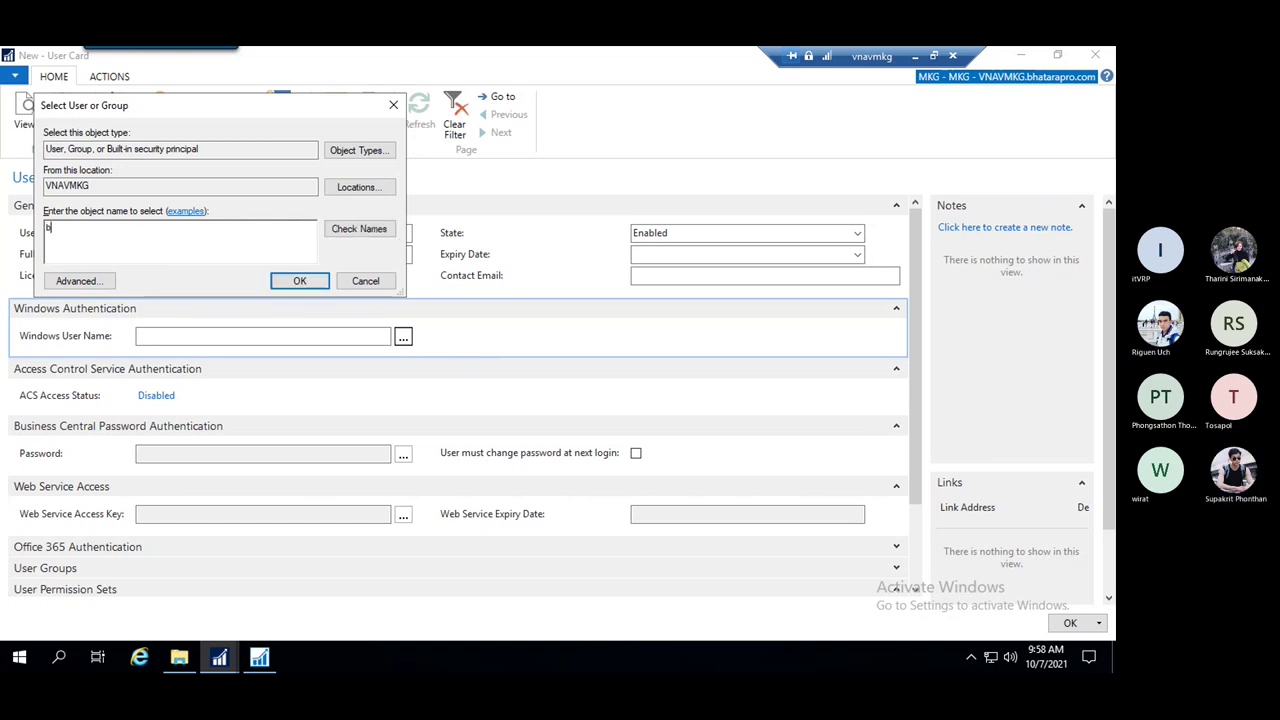
{"action": "type", "text": "hatara"}
{"action": "type", "text": "p"}
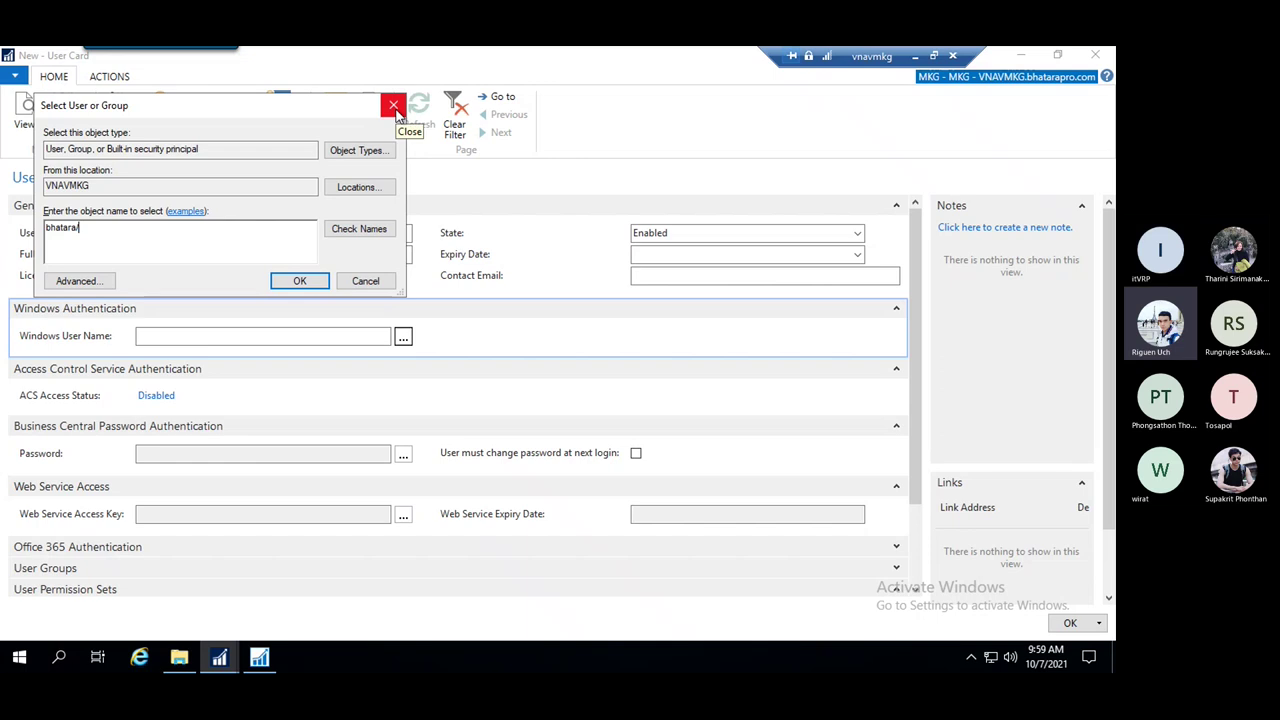
{"action": "left_click", "coordinate": [394, 106]}
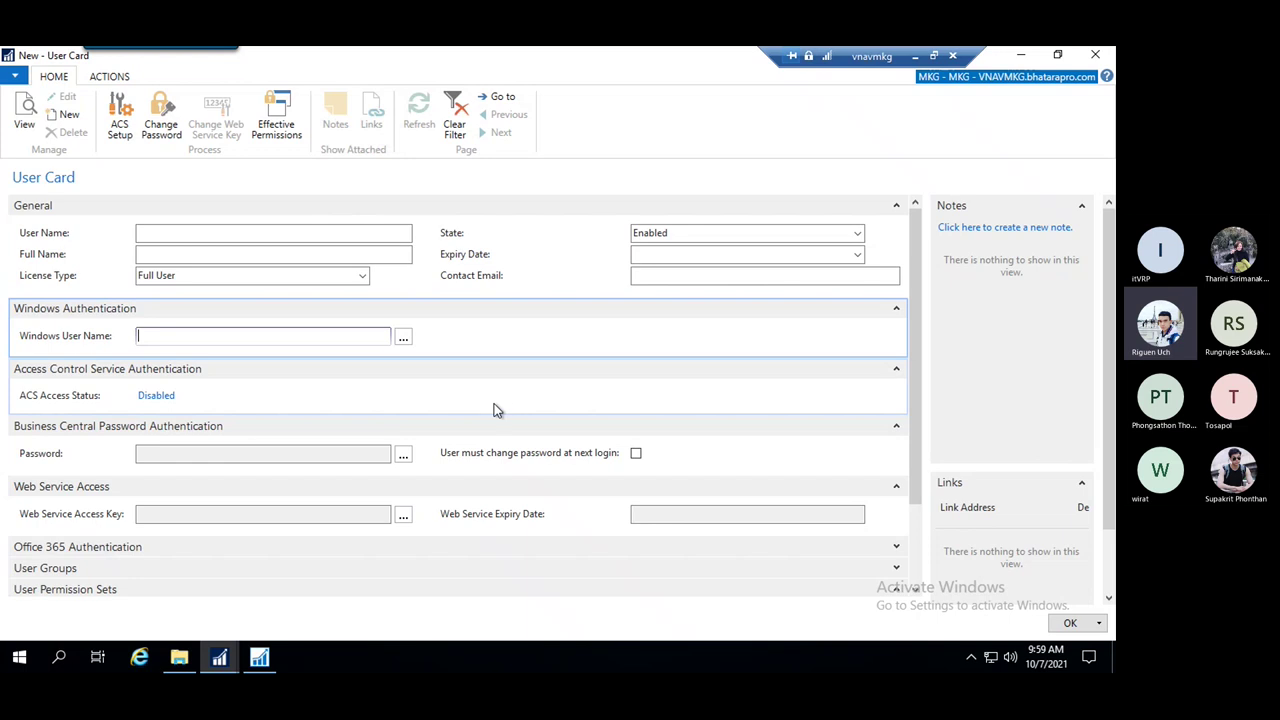
Close the Expiry Date calendar on the new User Card without a date, returning to User Name
{"action": "left_click", "coordinate": [231, 236]}
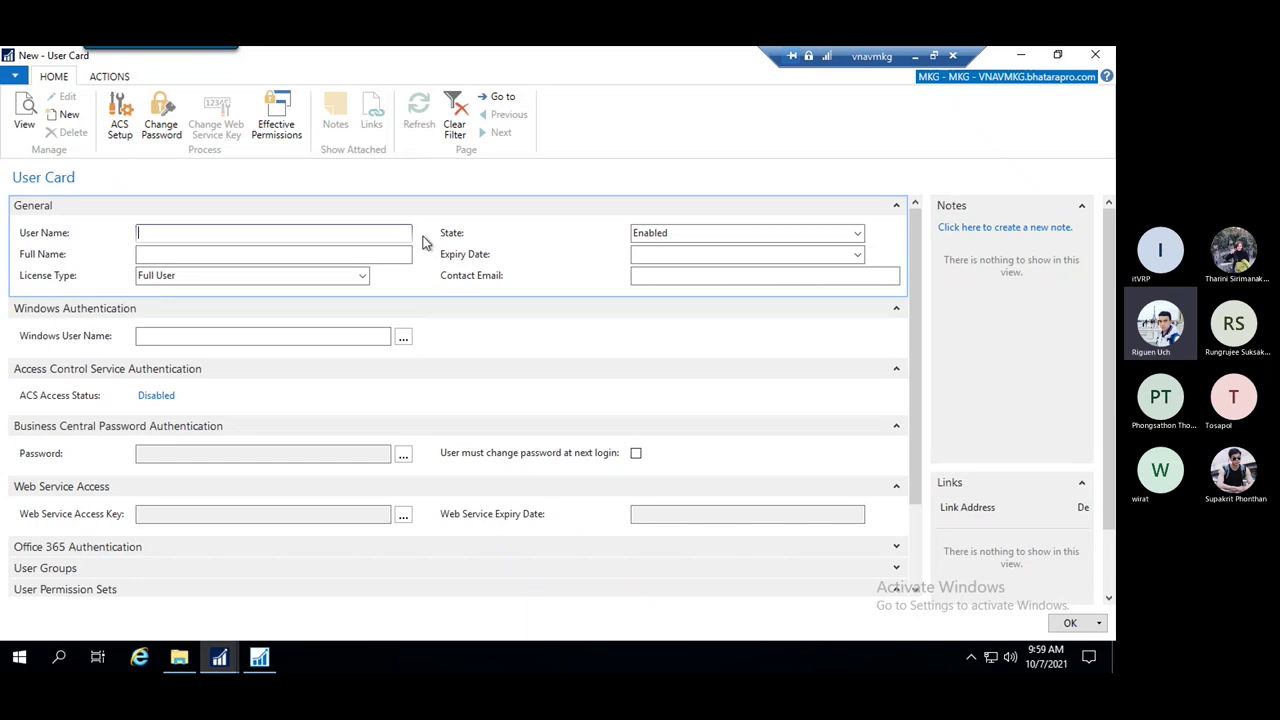
{"action": "left_click", "coordinate": [697, 254]}
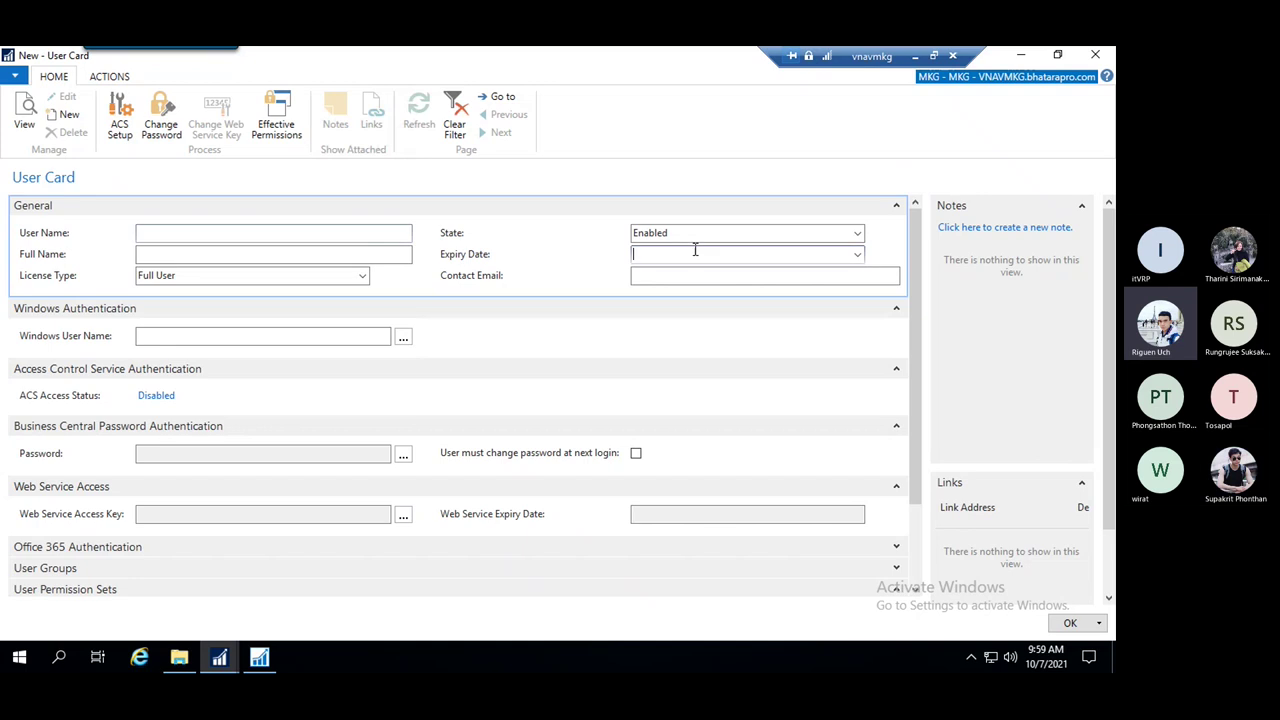
{"action": "left_click", "coordinate": [857, 256]}
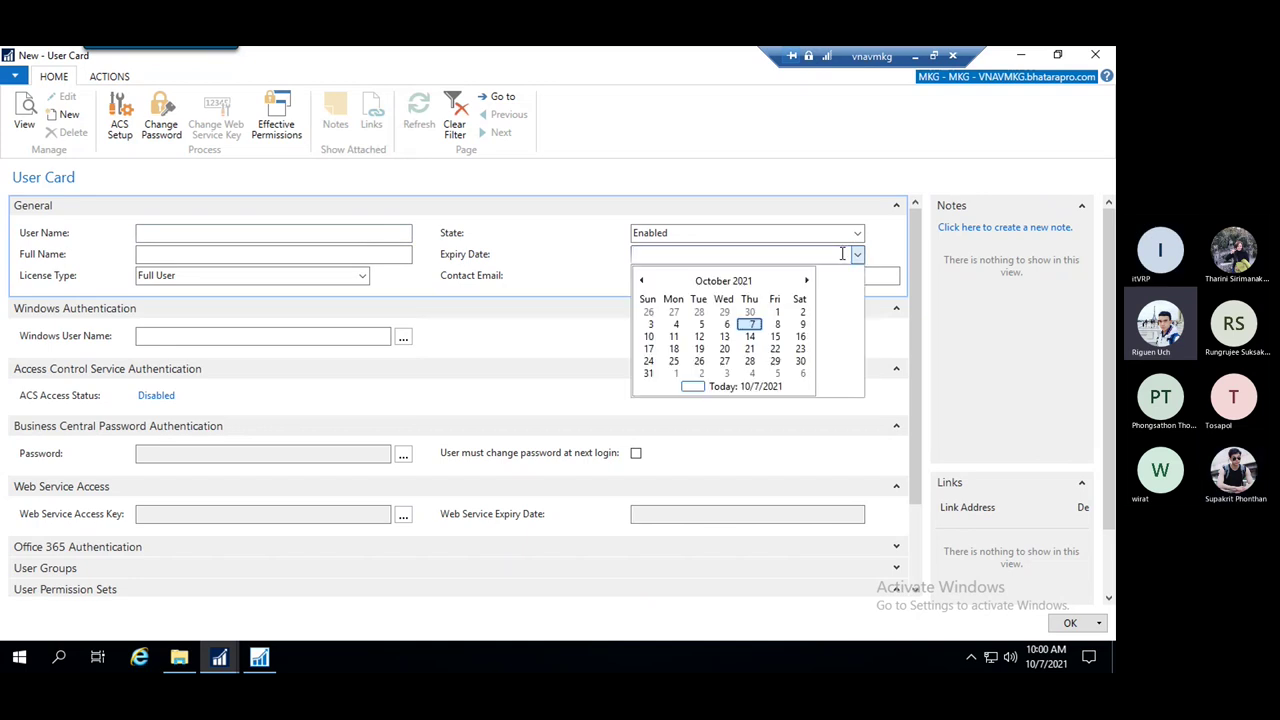
{"action": "left_click", "coordinate": [556, 250]}
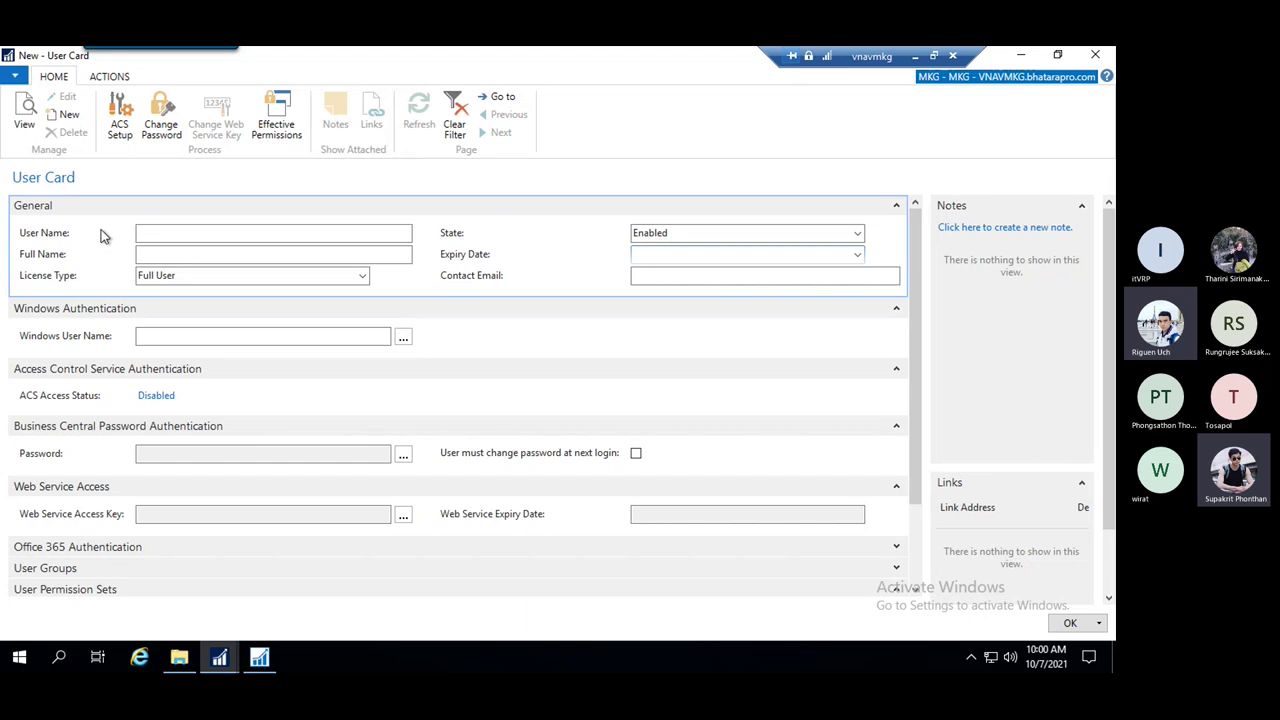
{"action": "left_click", "coordinate": [179, 233]}
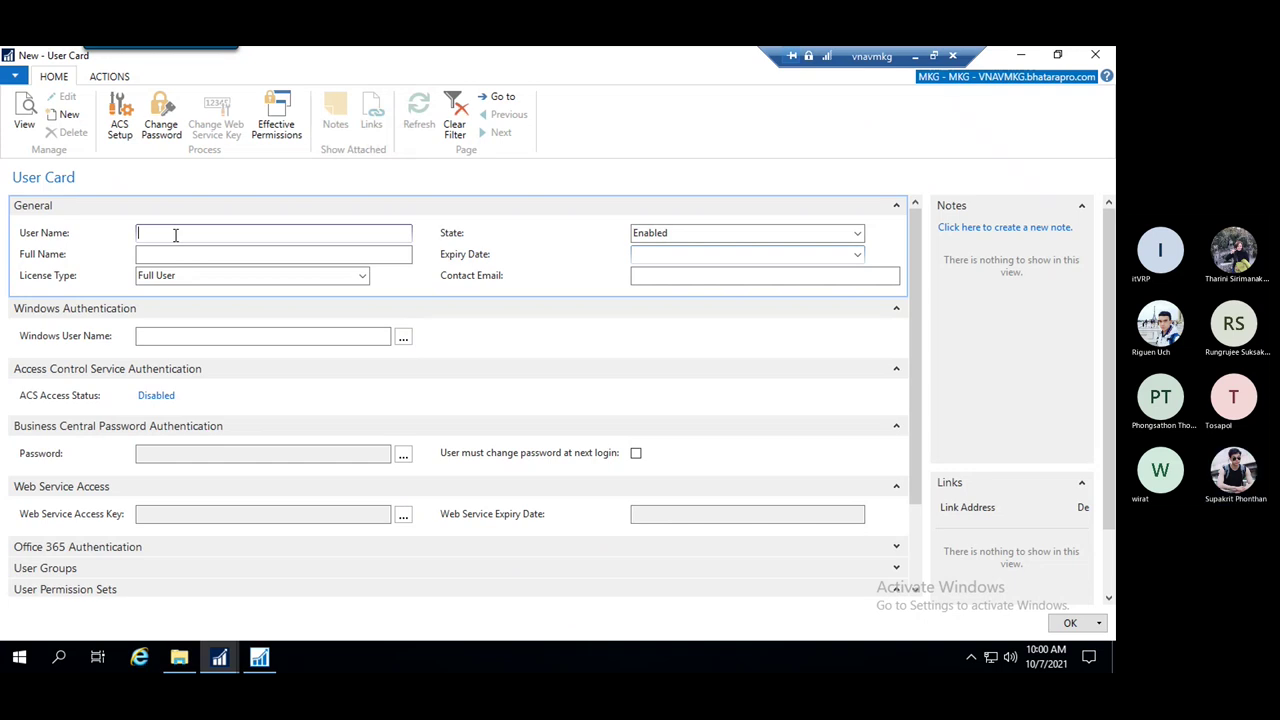
Enter the new user's user name, leaving Expiry Date empty and State set to Enabled
{"action": "type", "text": "anan.k"}
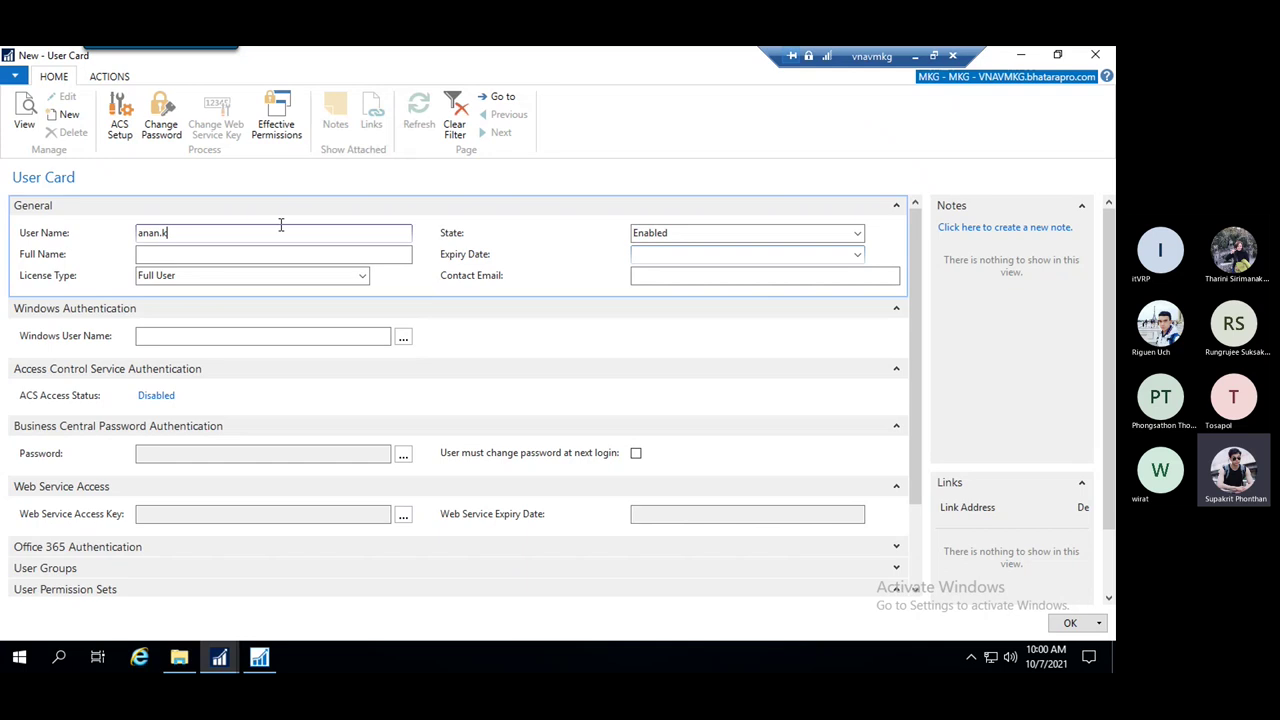
{"action": "left_click", "coordinate": [405, 254]}
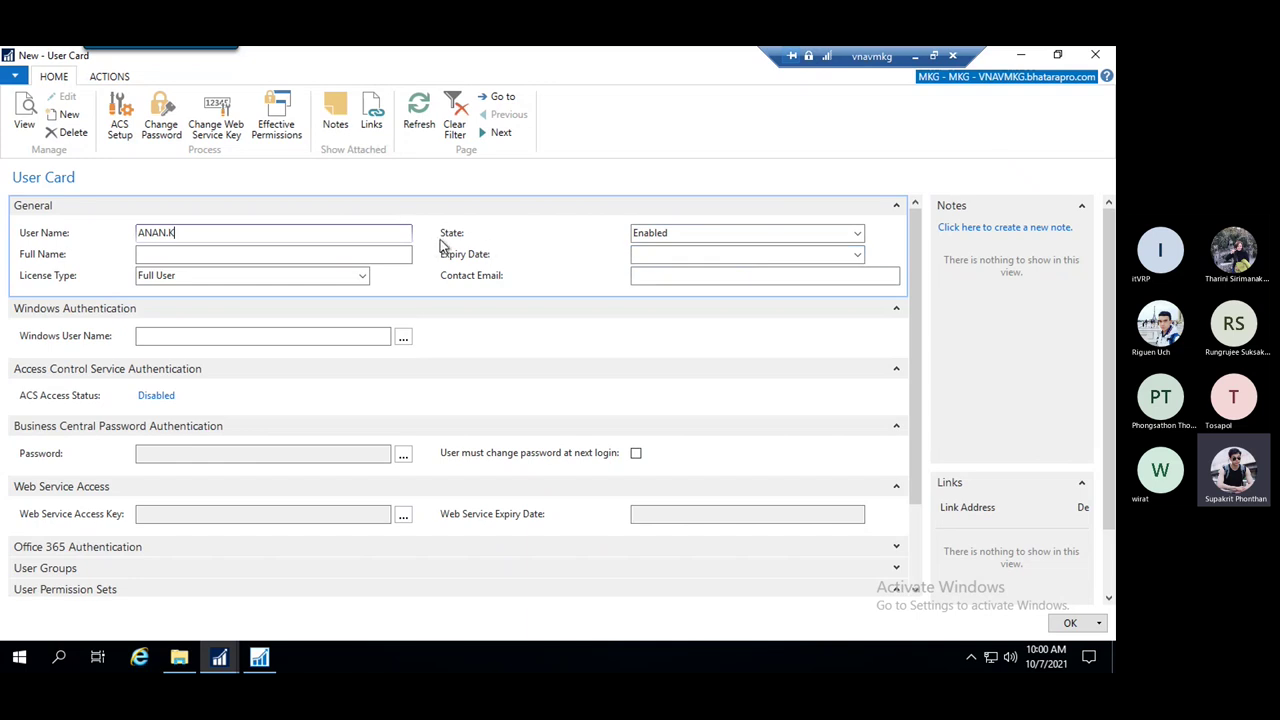
{"action": "left_click", "coordinate": [858, 256]}
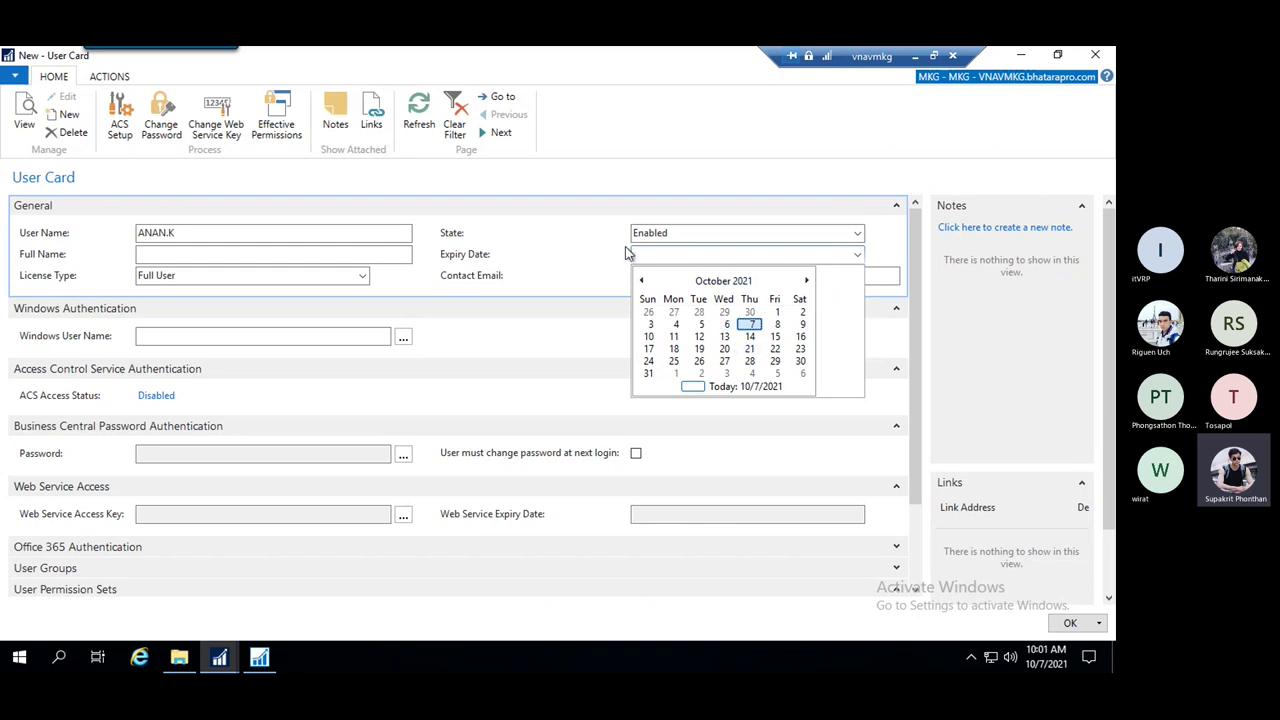
{"action": "left_click", "coordinate": [559, 263]}
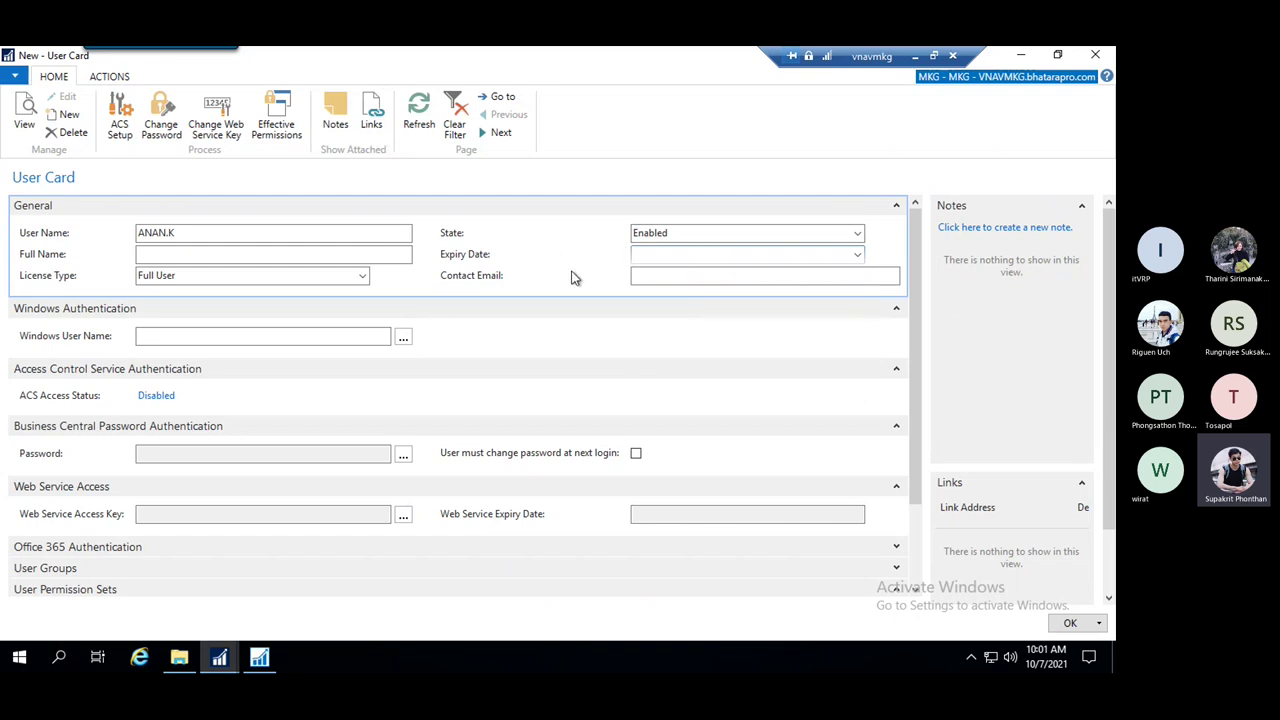
{"action": "left_click", "coordinate": [855, 257]}
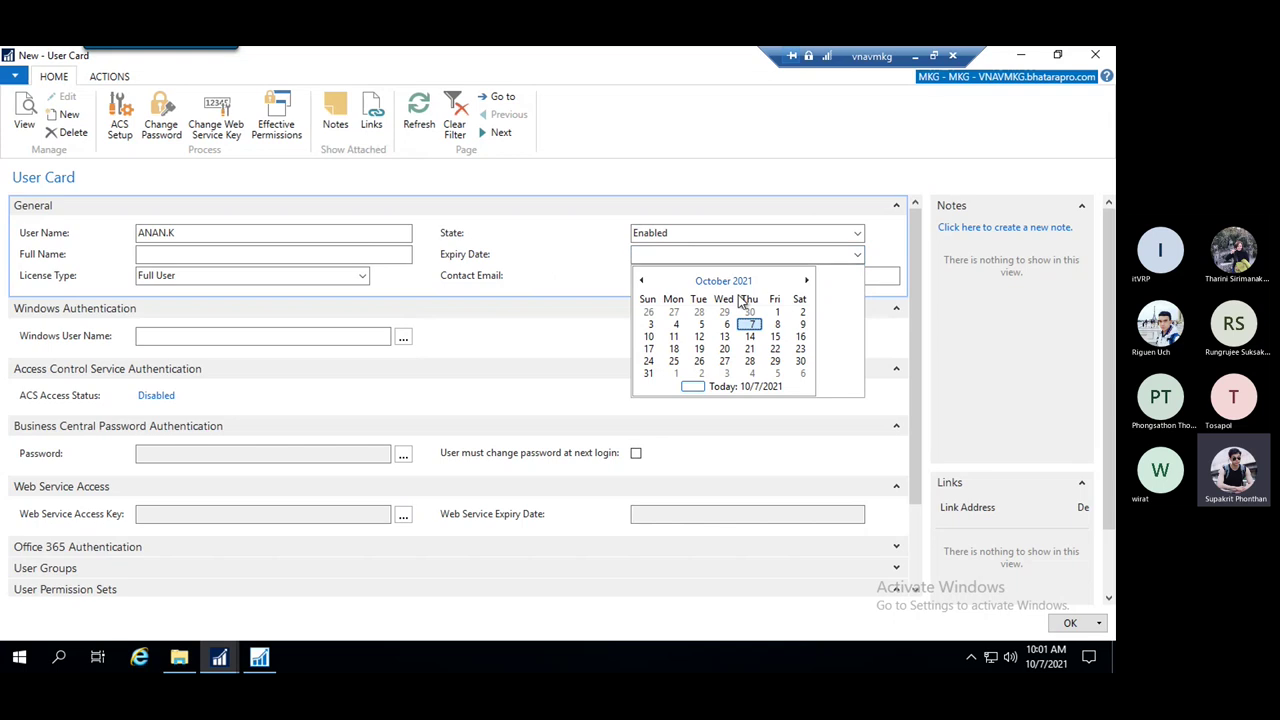
{"action": "left_click", "coordinate": [593, 251]}
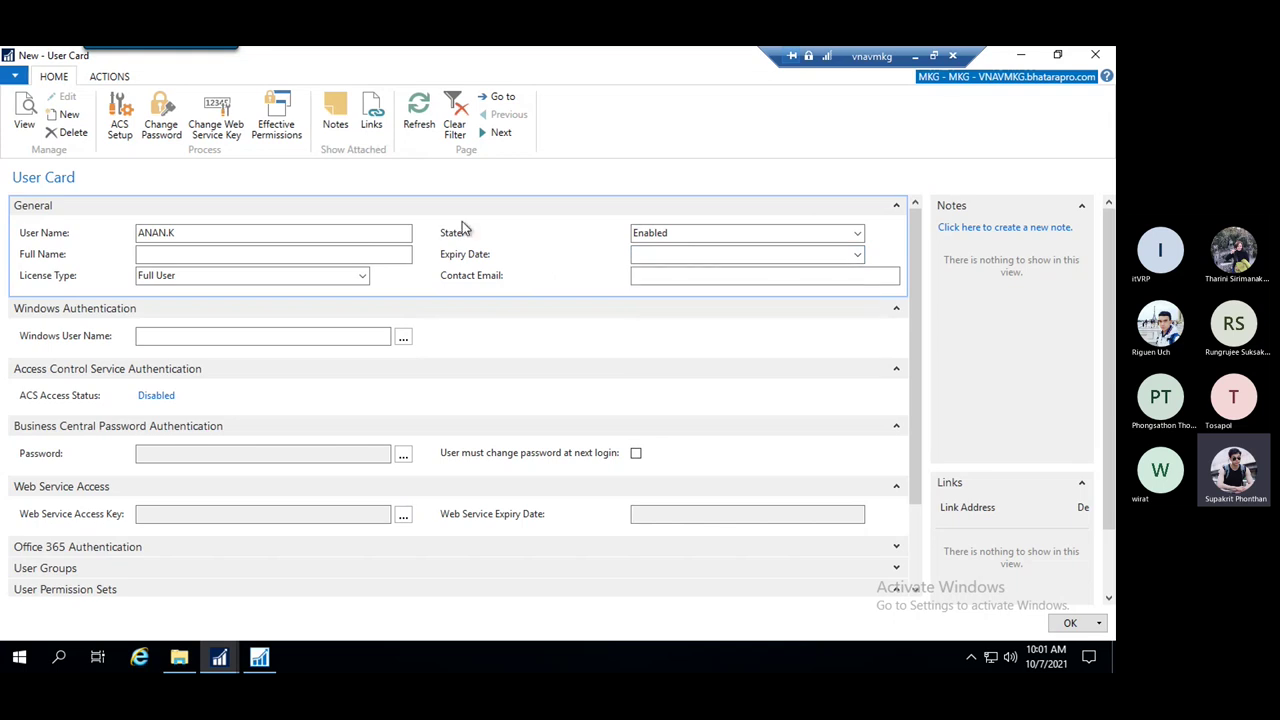
{"action": "left_click", "coordinate": [857, 234]}
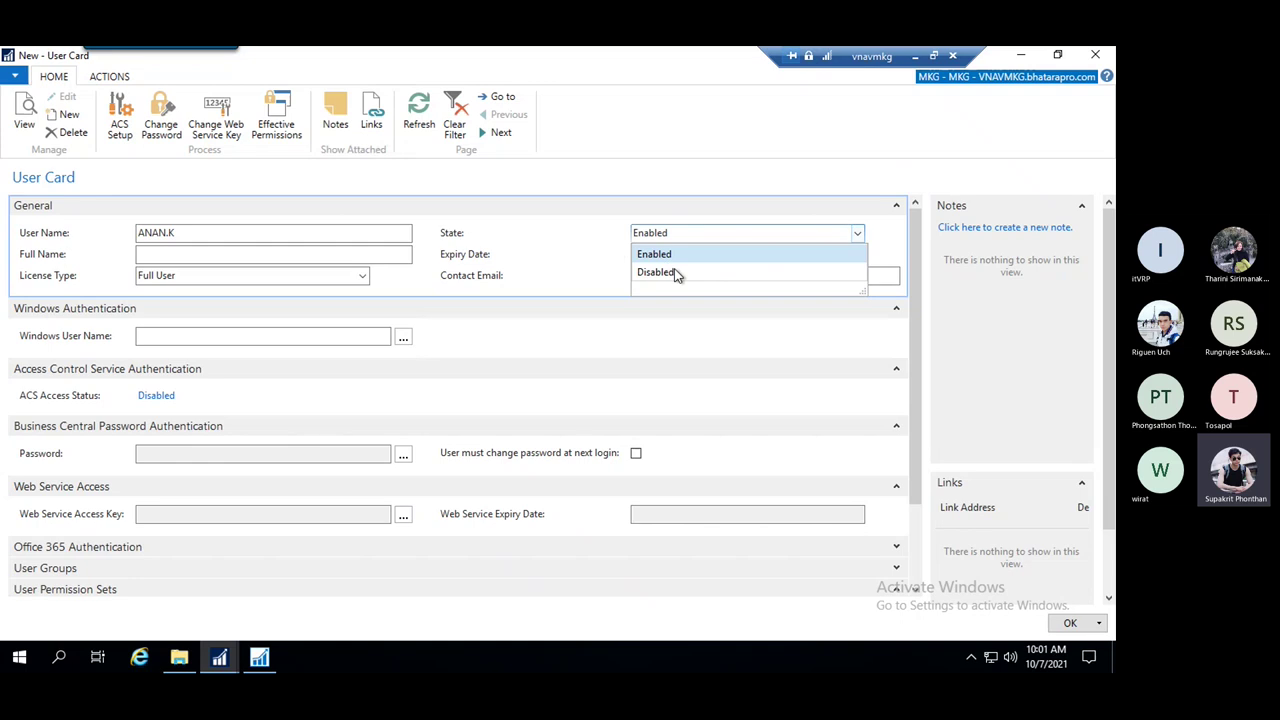
{"action": "left_click", "coordinate": [546, 249]}
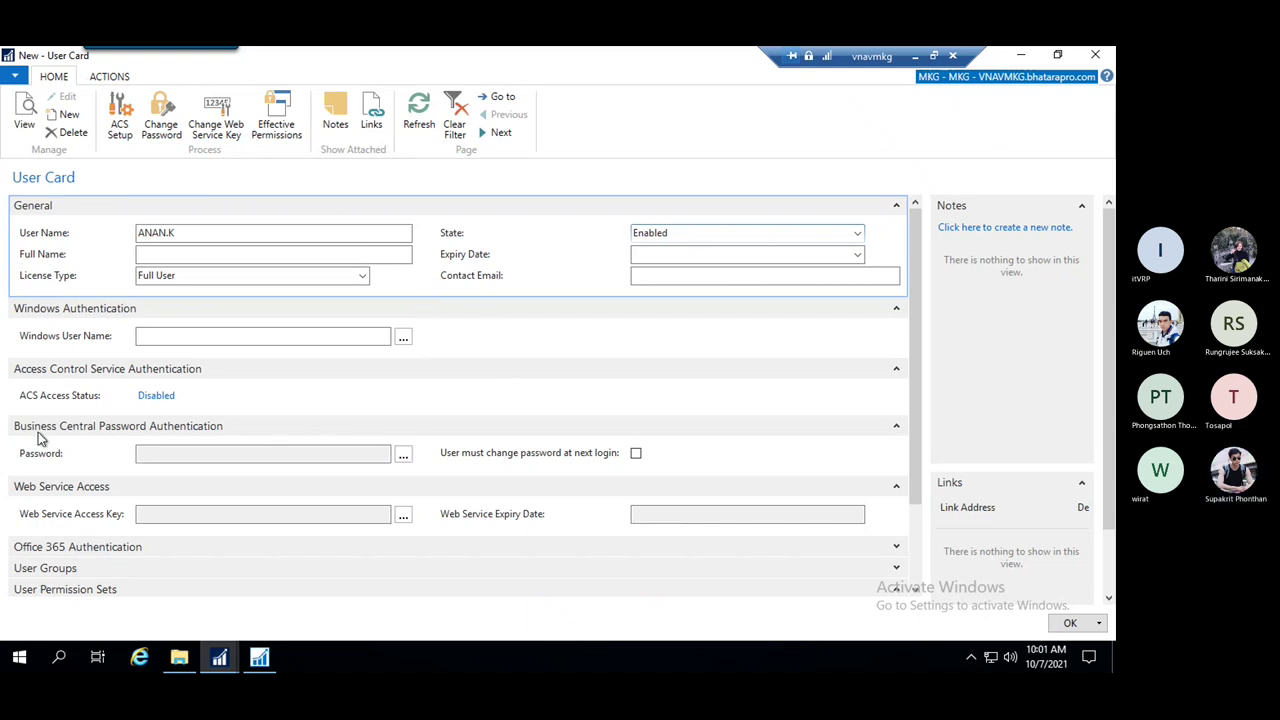
{"action": "left_click", "coordinate": [168, 448]}
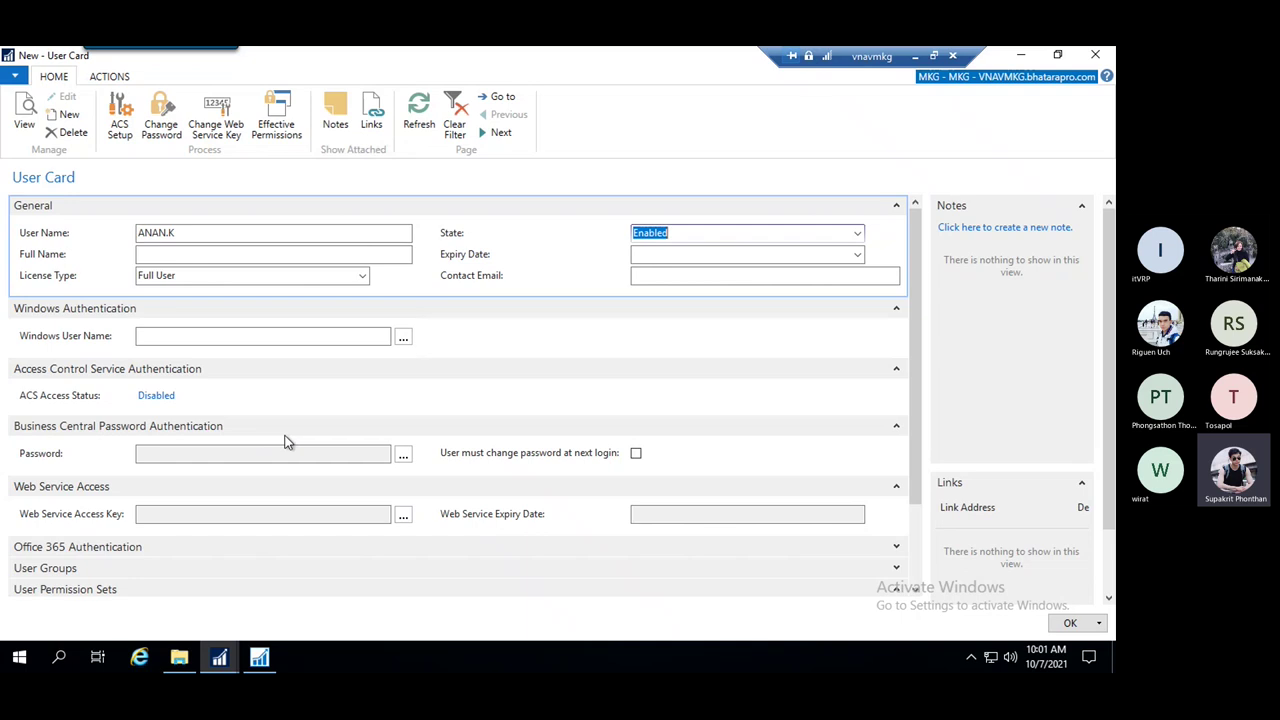
{"action": "left_click", "coordinate": [402, 456]}
{"action": "left_click_drag", "start_coordinate": [512, 256], "coordinate": [438, 248]}
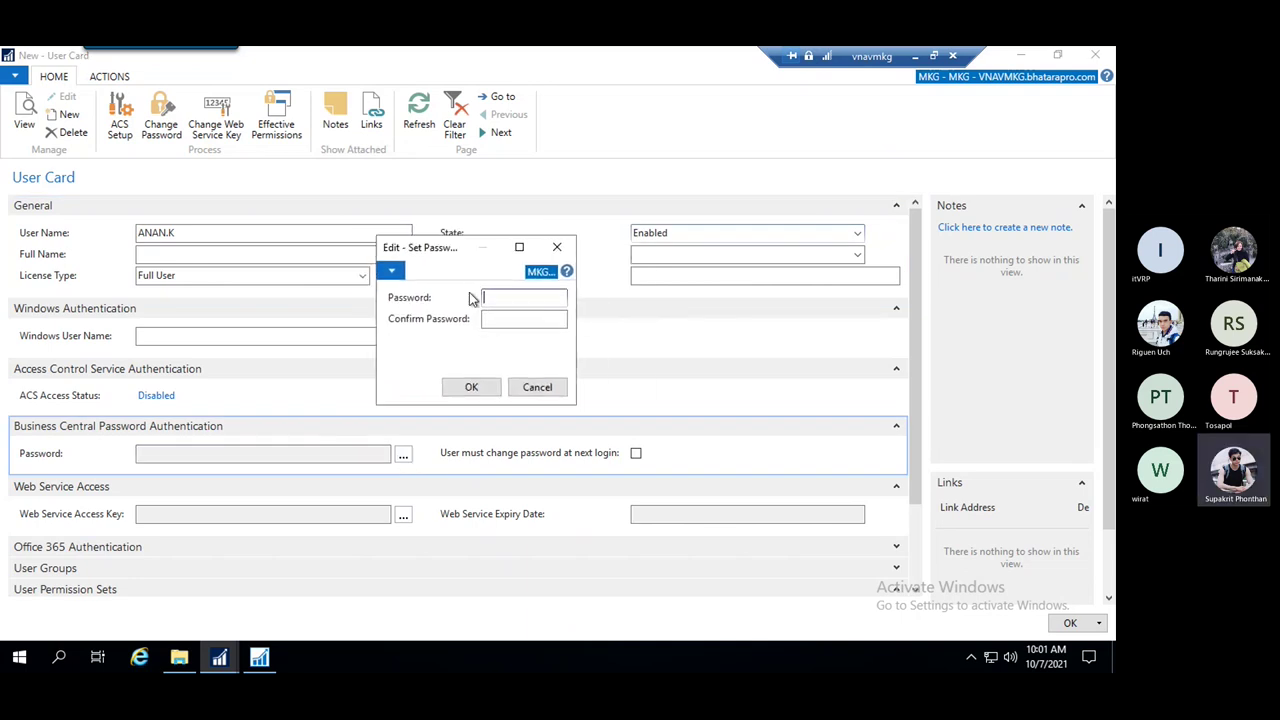
{"action": "left_click", "coordinate": [512, 319]}
{"action": "left_click", "coordinate": [518, 300]}
{"action": "key", "text": "Tab"}
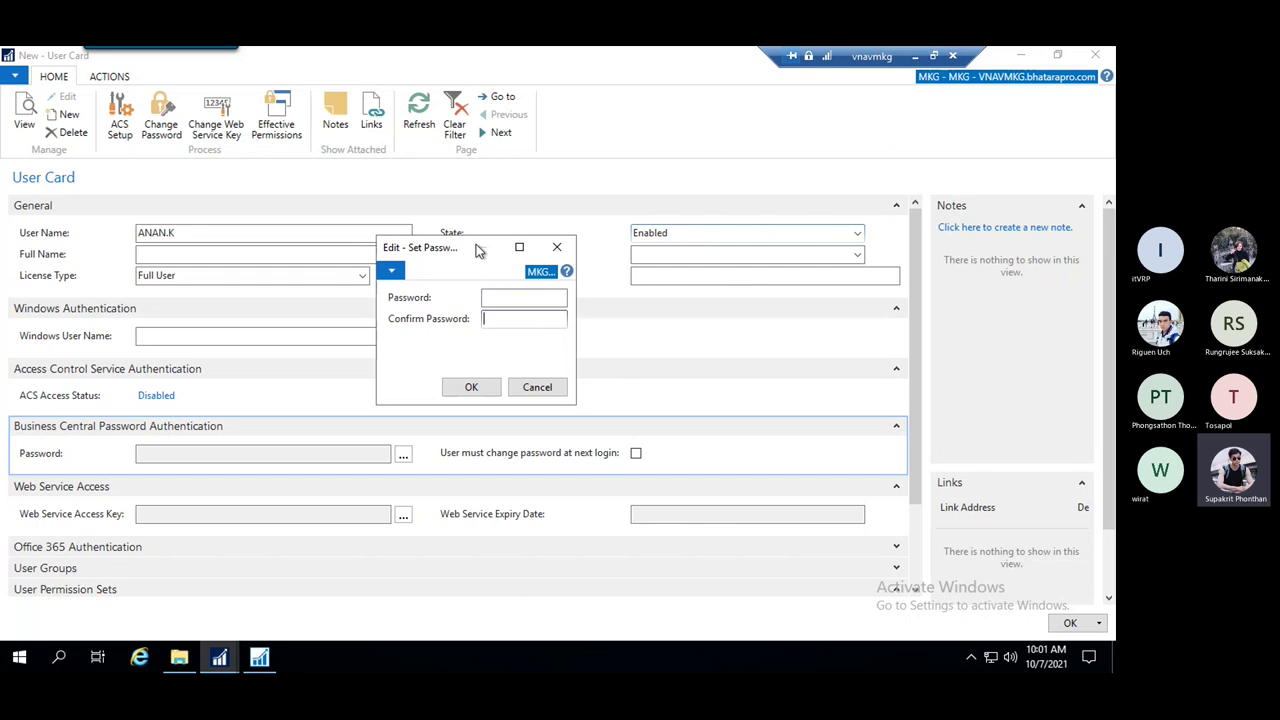
{"action": "left_click", "coordinate": [497, 297]}
{"action": "type", "text": "1"}
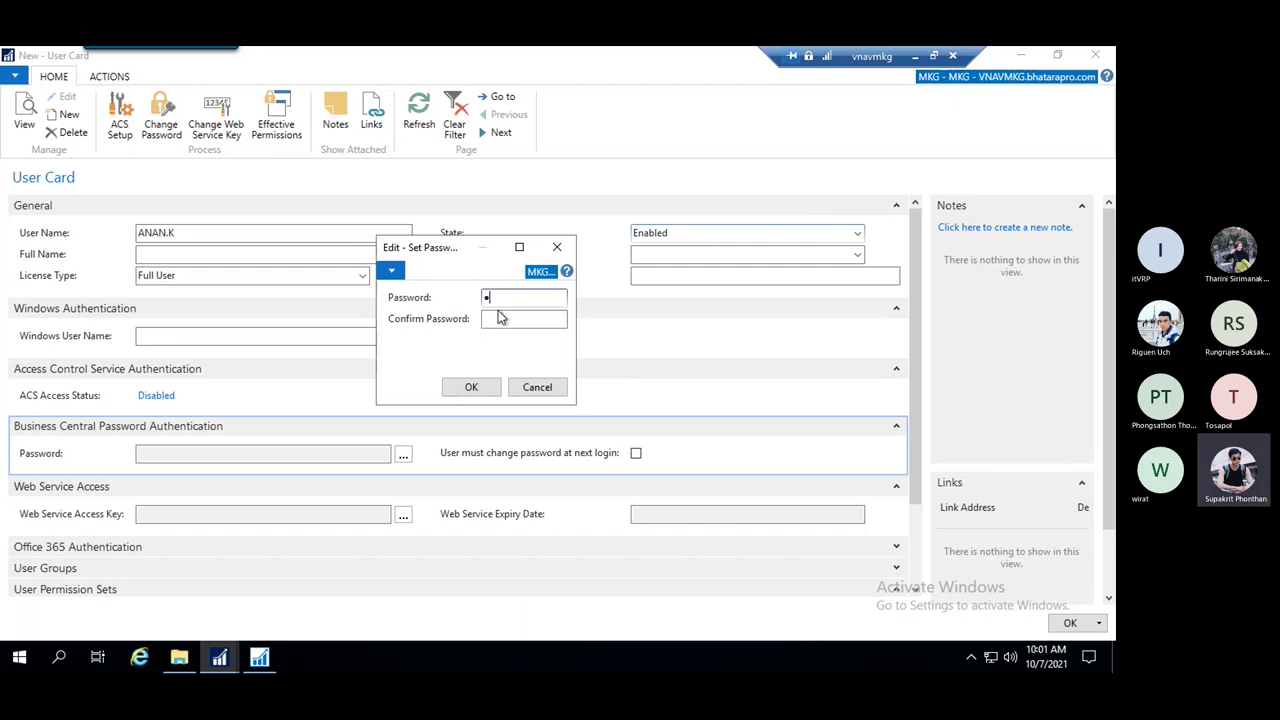
{"action": "left_click", "coordinate": [483, 392]}
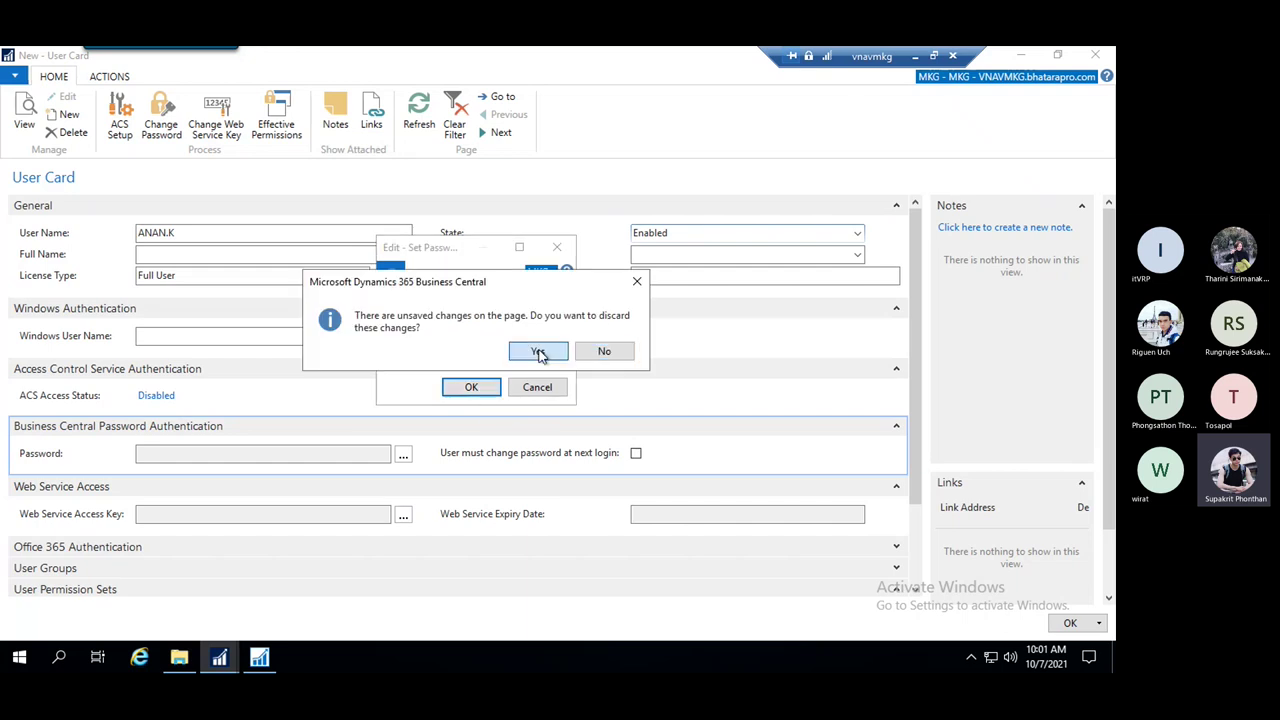
{"action": "left_click", "coordinate": [535, 351]}
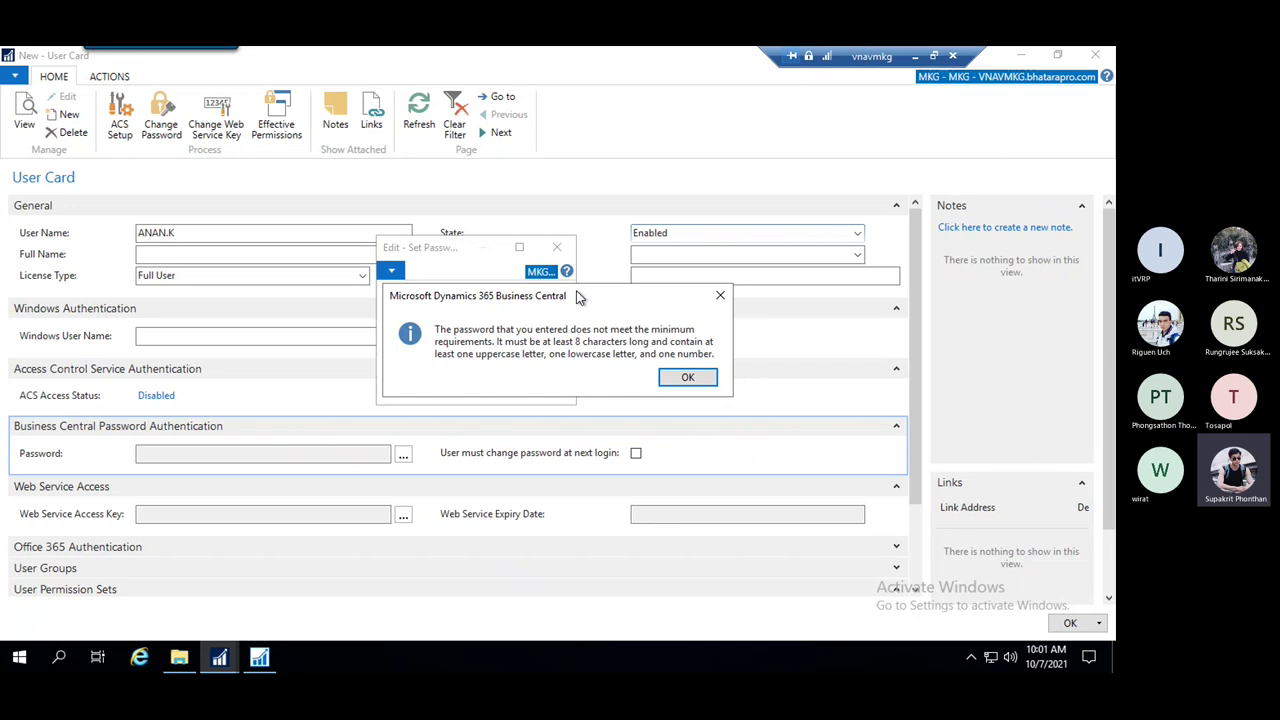
{"action": "left_click", "coordinate": [724, 303]}
{"action": "left_click", "coordinate": [536, 329]}
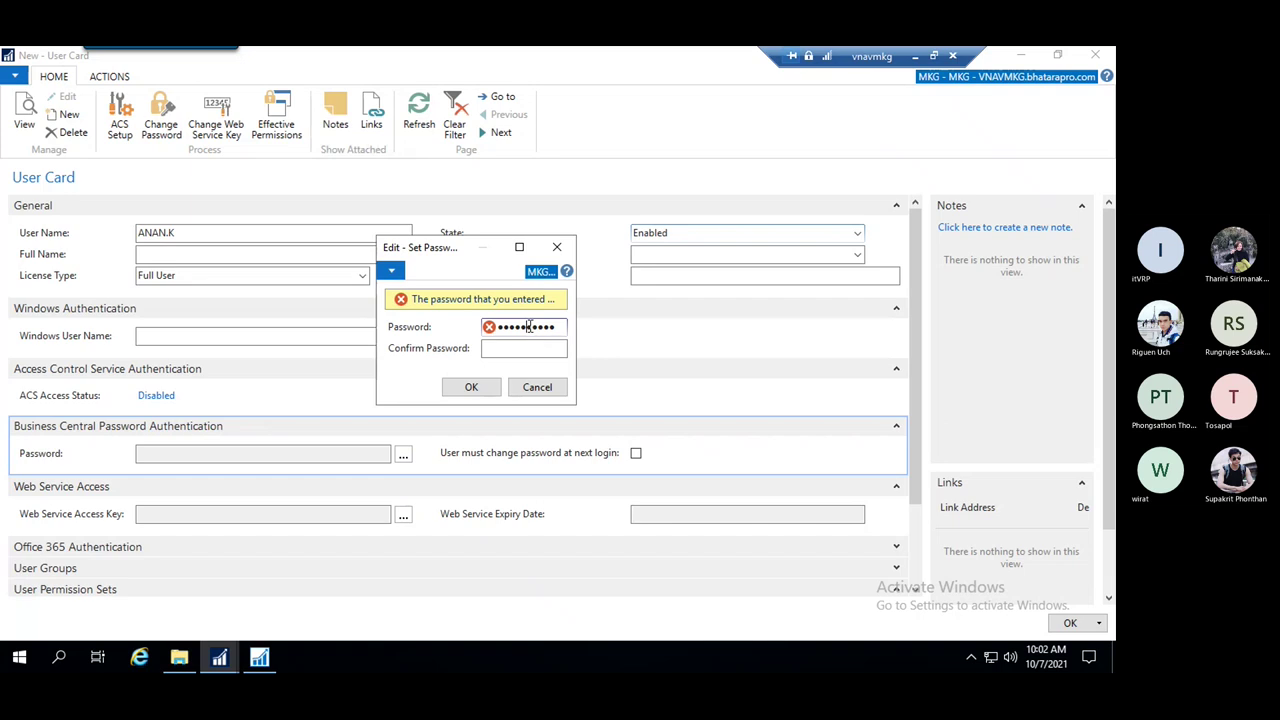
{"action": "double_click", "coordinate": [529, 327]}
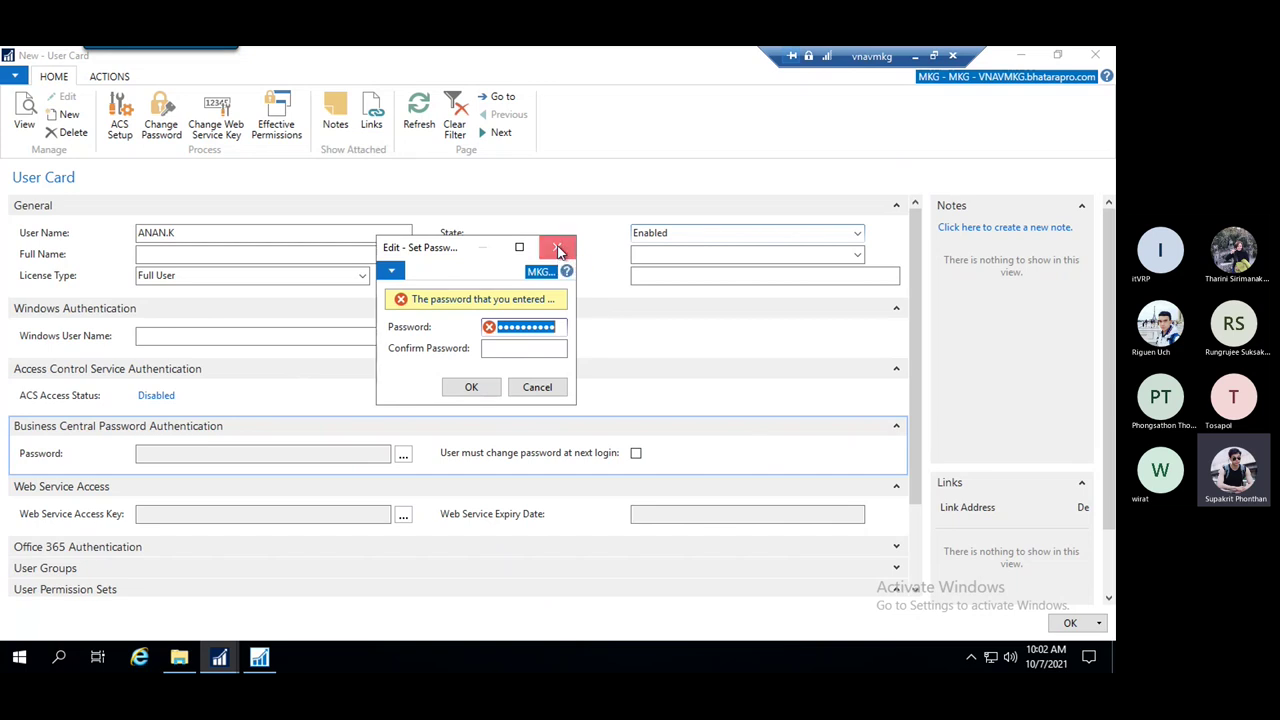
{"action": "left_click", "coordinate": [558, 250]}
{"action": "left_click", "coordinate": [550, 354]}
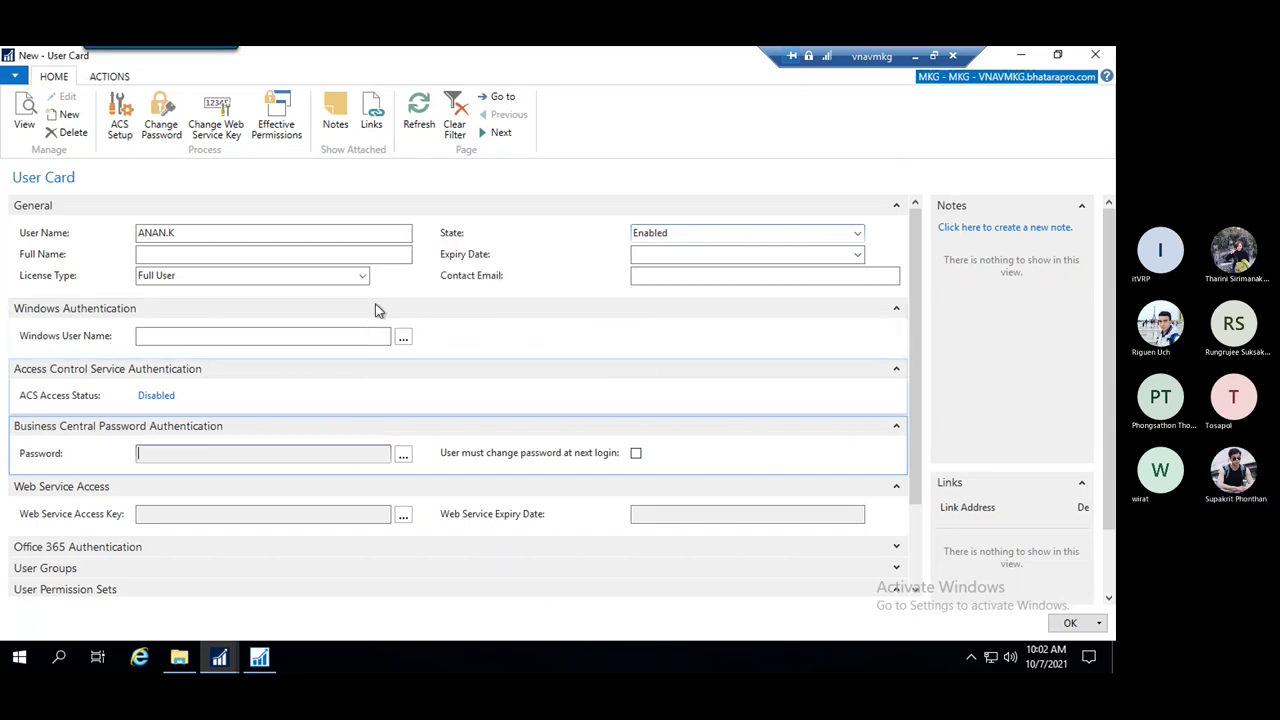
Assign the SUPER permission set to the new user on the User Card
{"action": "scroll", "coordinate": [428, 354], "scroll_direction": "down", "scroll_amount": 3}
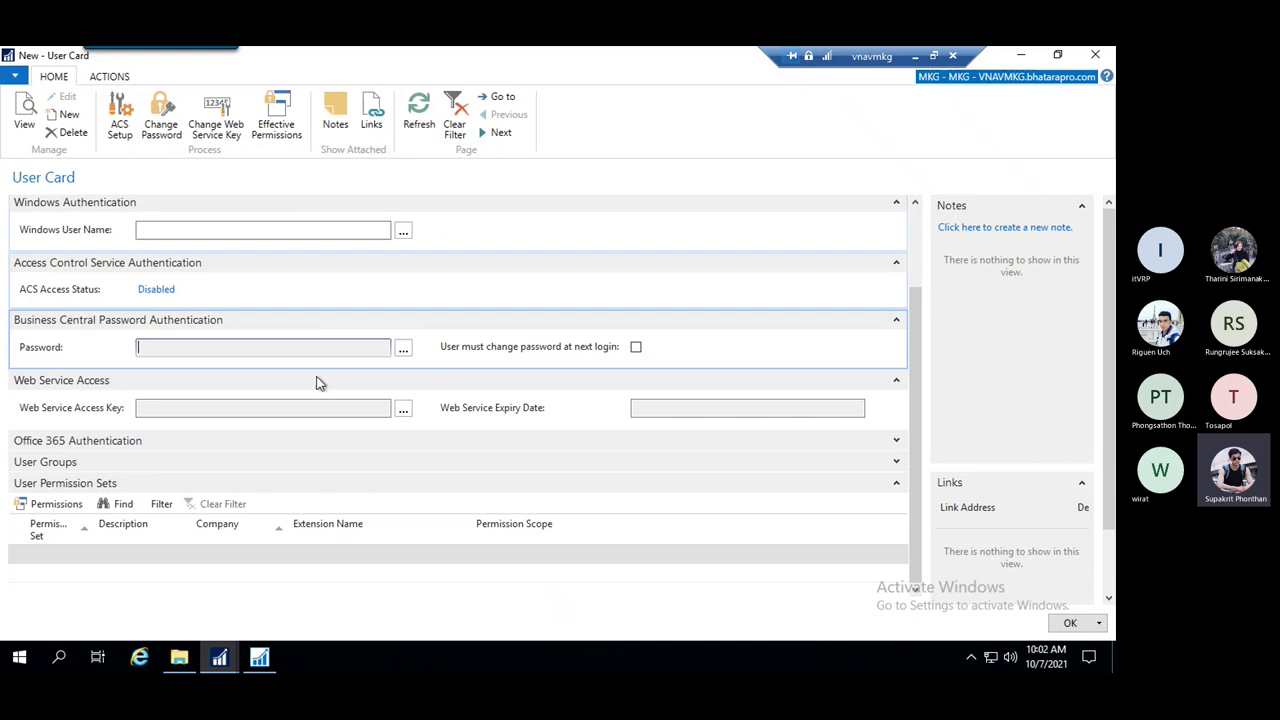
{"action": "left_click", "coordinate": [78, 556]}
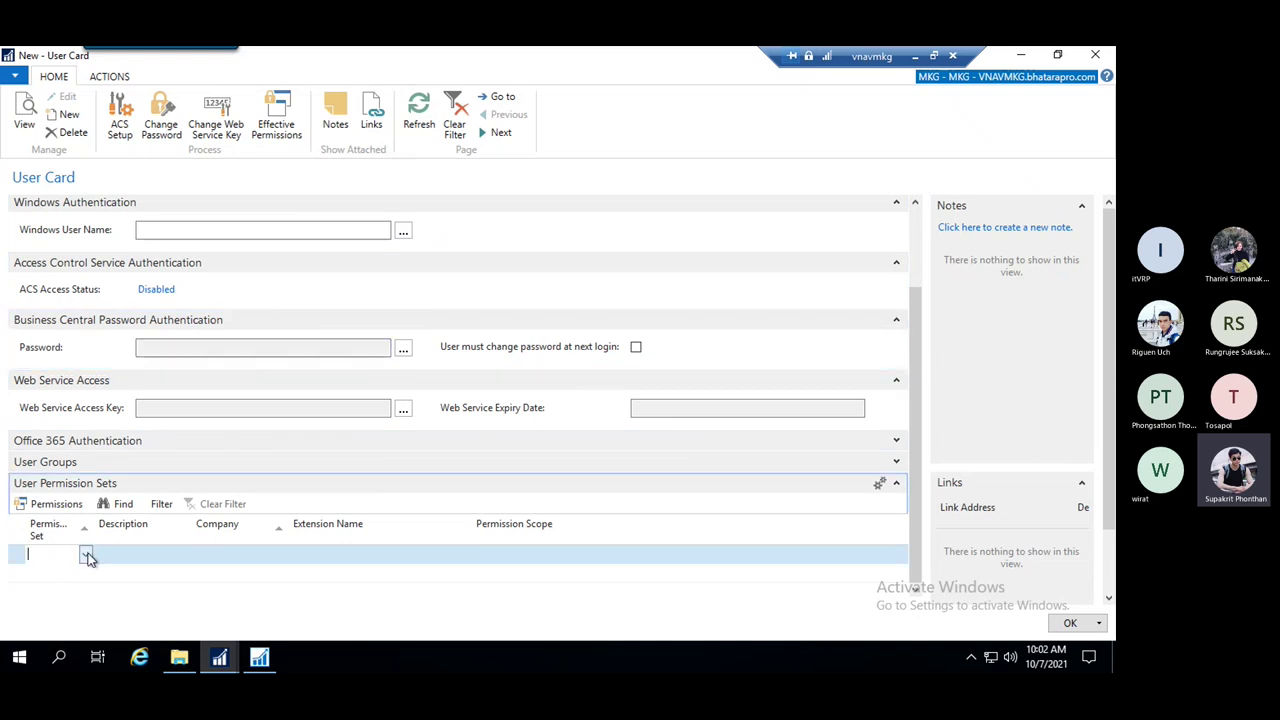
{"action": "left_click", "coordinate": [86, 556]}
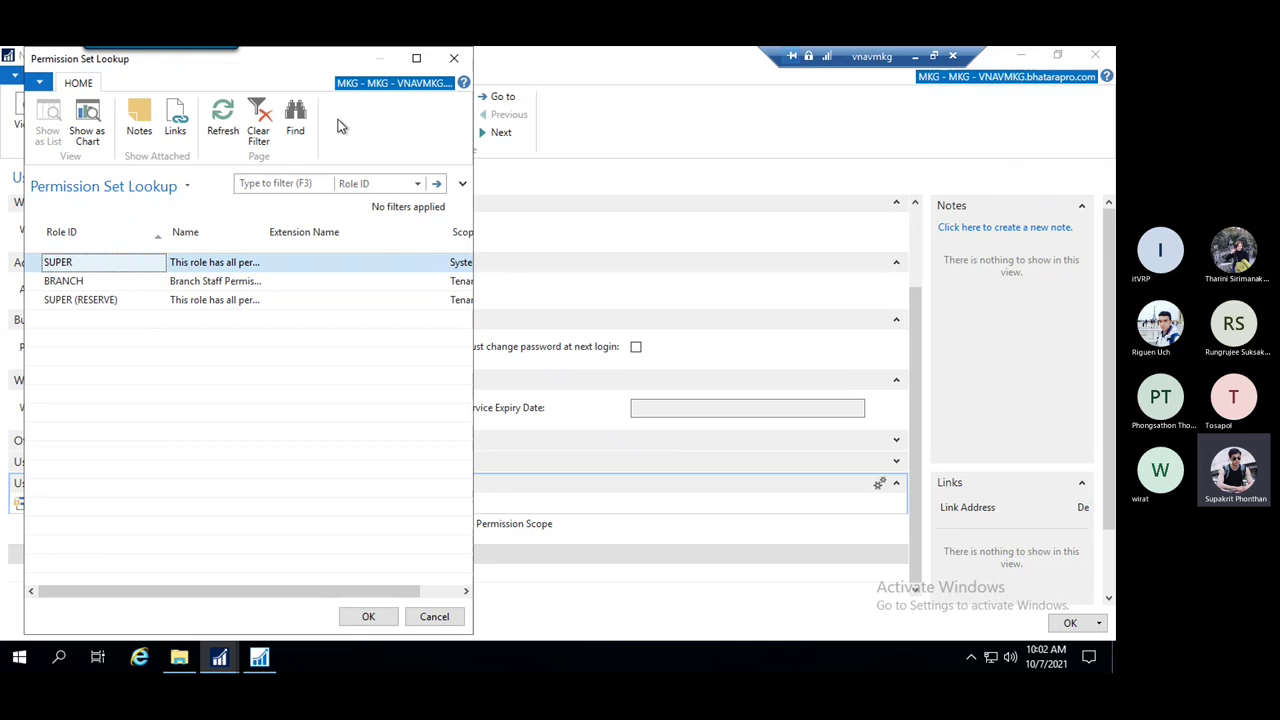
{"action": "left_click", "coordinate": [455, 59]}
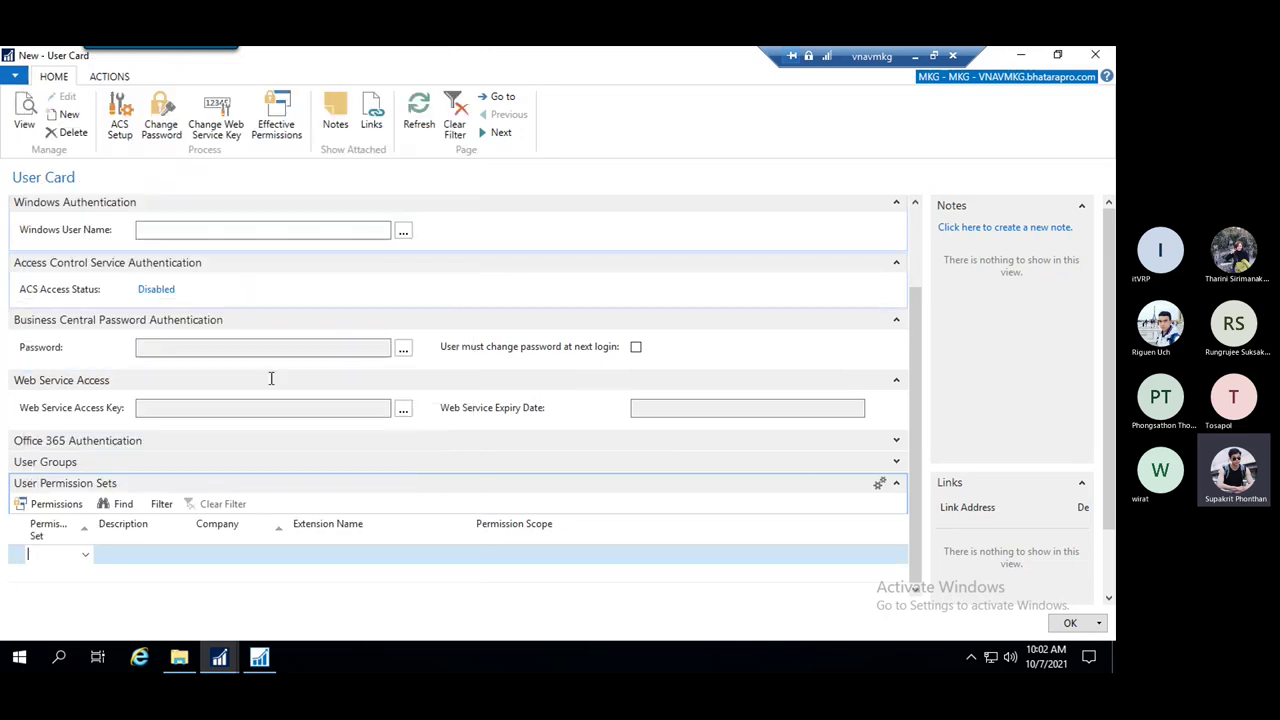
{"action": "left_click", "coordinate": [85, 556]}
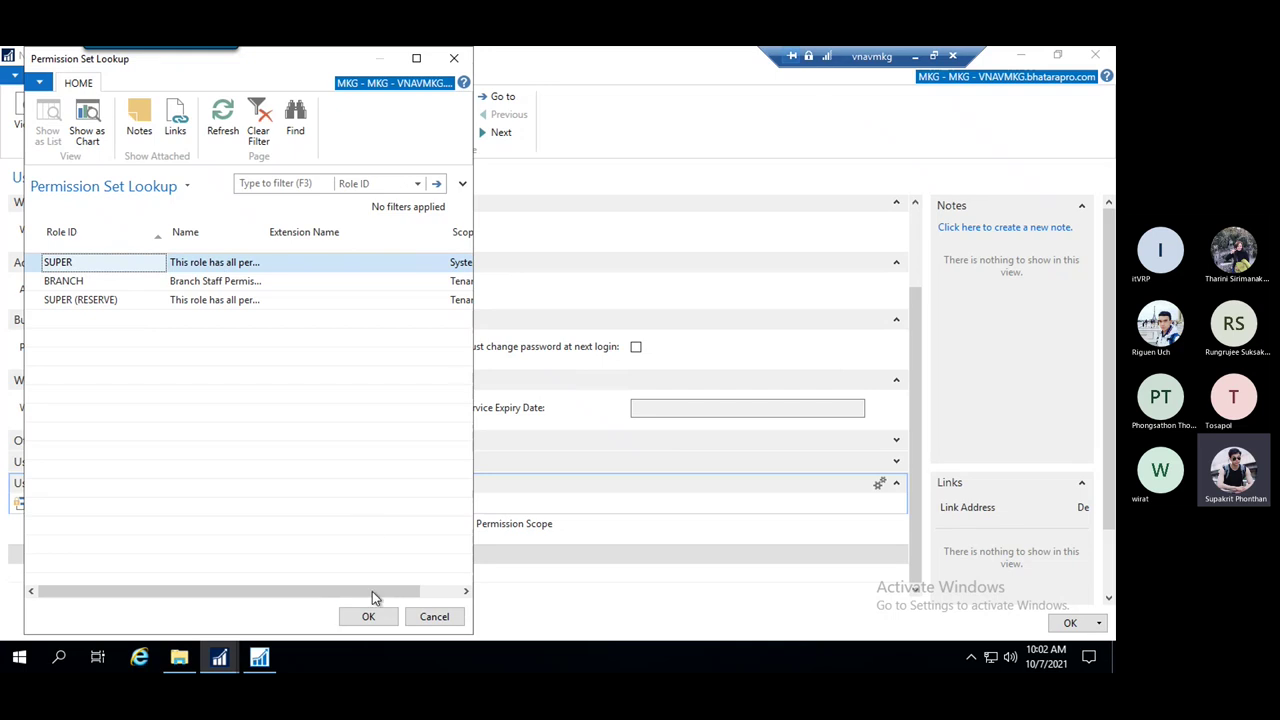
{"action": "left_click", "coordinate": [370, 617]}
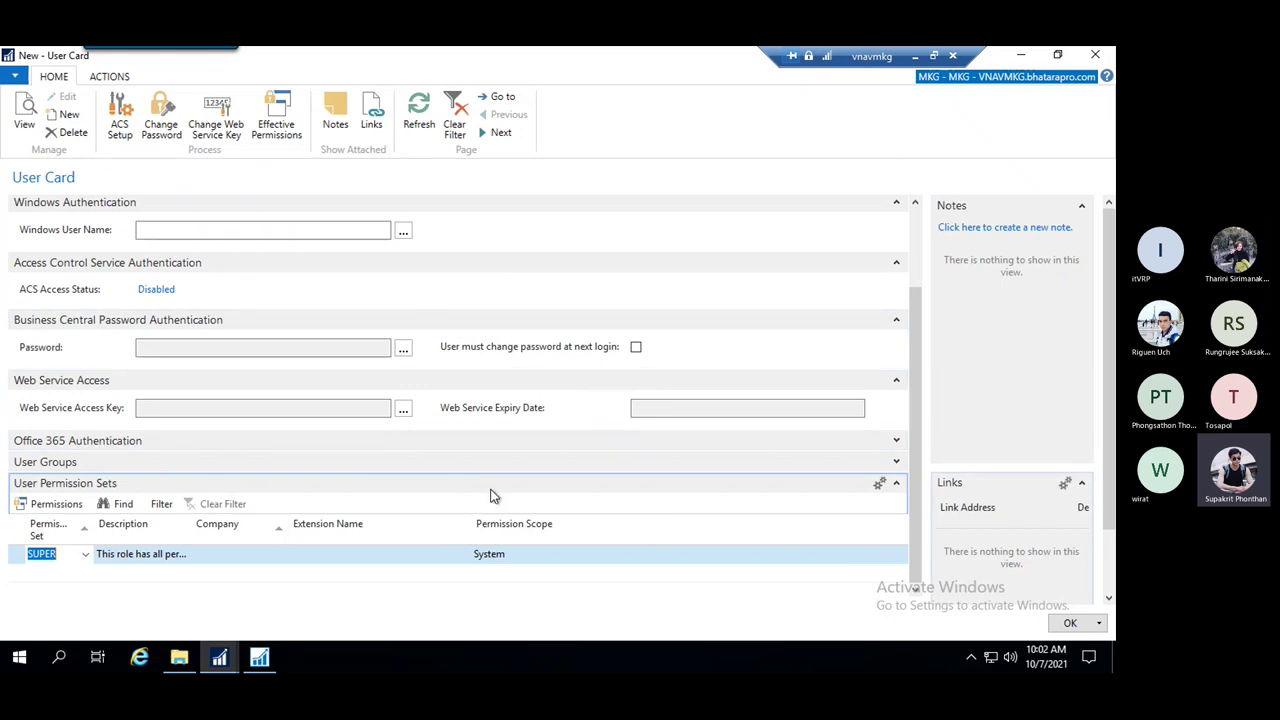
Recheck the permission set lookup and close it, keeping SUPER assigned
{"action": "scroll", "coordinate": [345, 467], "scroll_direction": "up", "scroll_amount": 2}
{"action": "scroll", "coordinate": [322, 462], "scroll_direction": "down", "scroll_amount": 2}
{"action": "scroll", "coordinate": [322, 467], "scroll_direction": "up", "scroll_amount": 2}
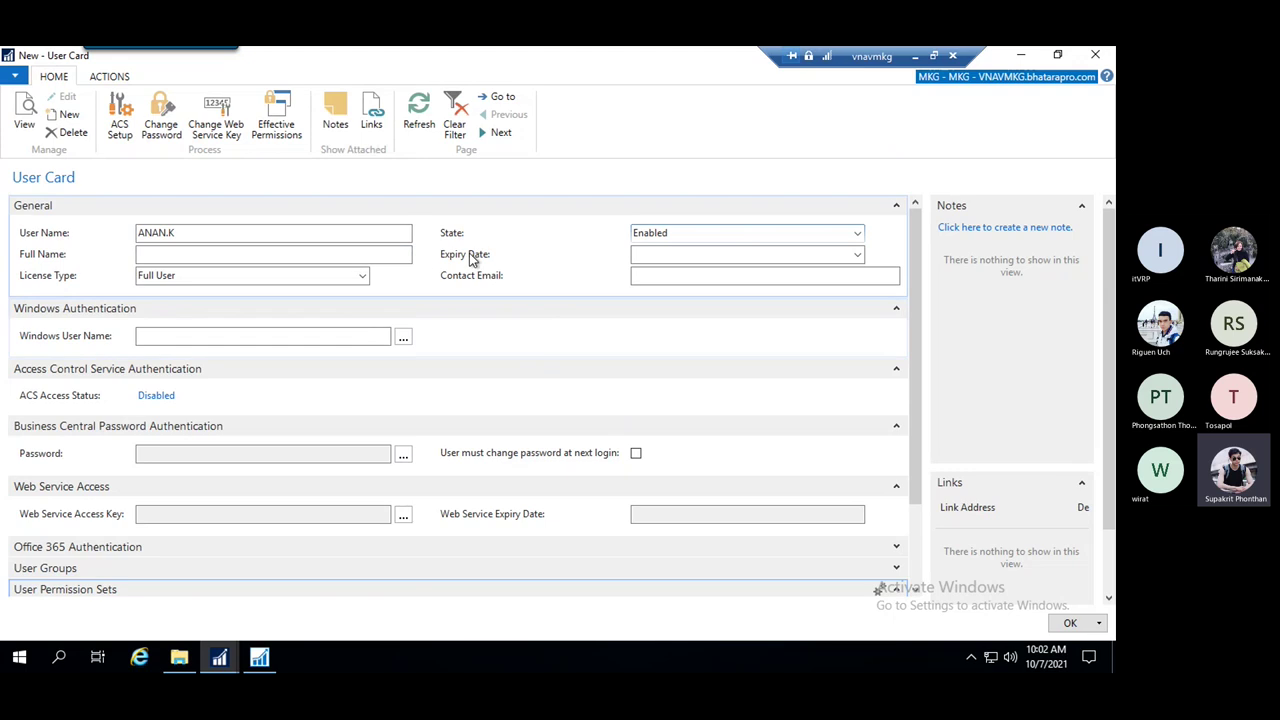
{"action": "scroll", "coordinate": [399, 396], "scroll_direction": "down", "scroll_amount": 2}
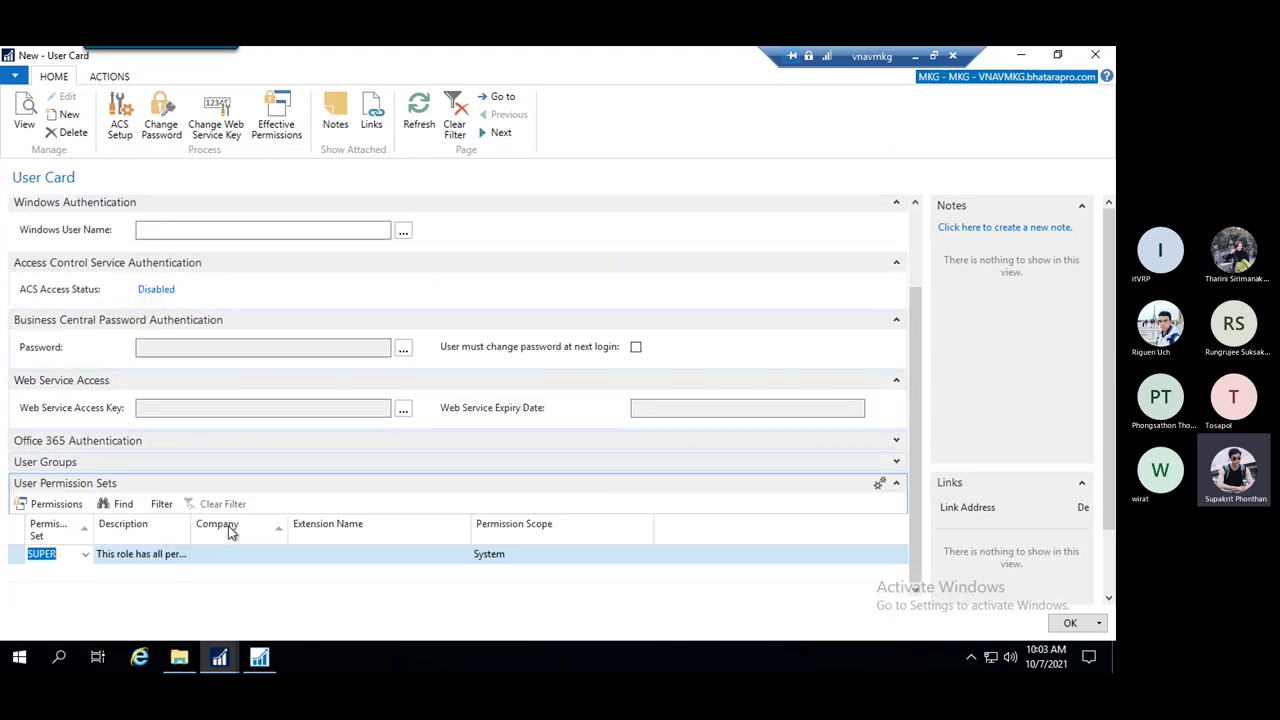
{"action": "left_click", "coordinate": [86, 556]}
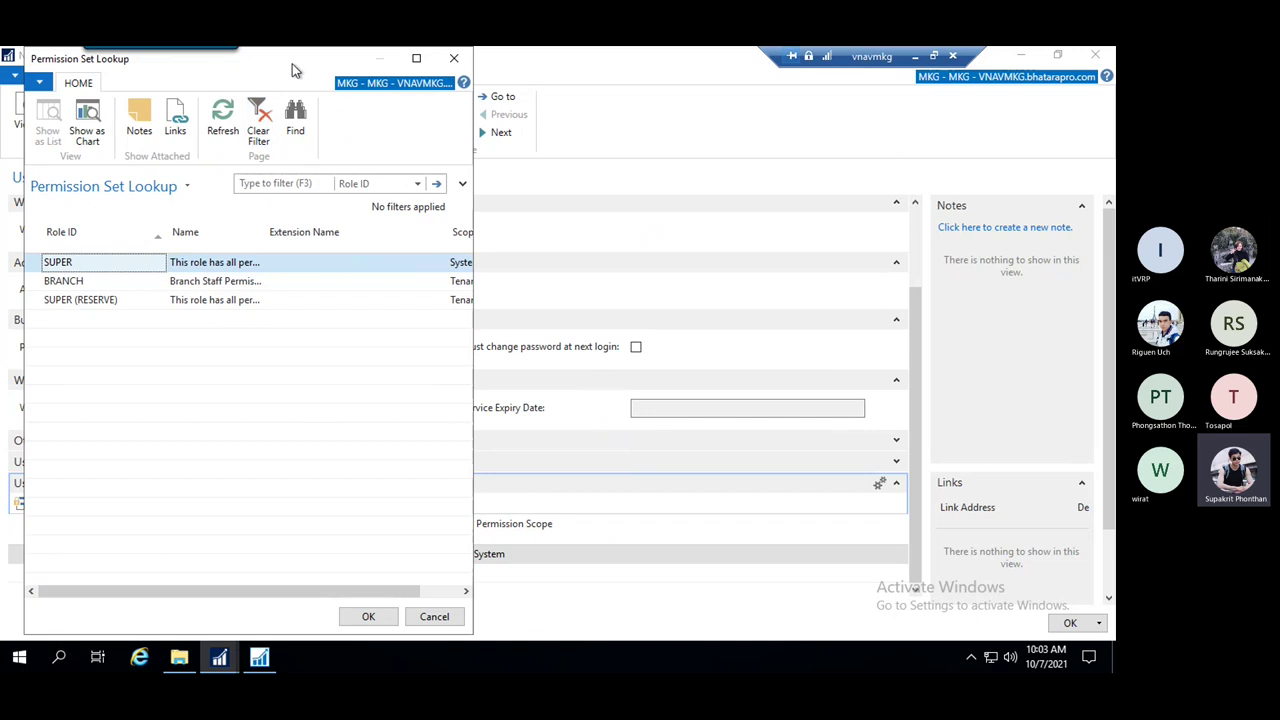
{"action": "left_click_drag", "start_coordinate": [292, 63], "coordinate": [390, 80]}
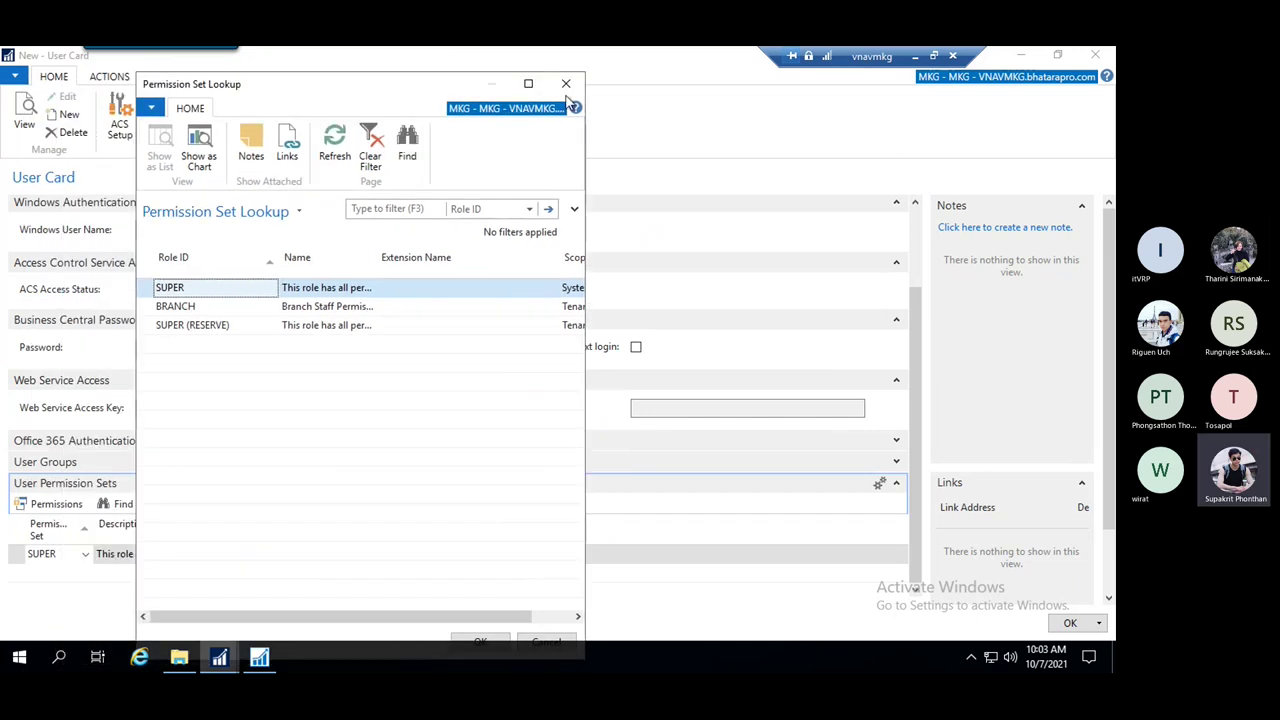
{"action": "left_click", "coordinate": [563, 86]}
{"action": "scroll", "coordinate": [373, 340], "scroll_direction": "up", "scroll_amount": 3}
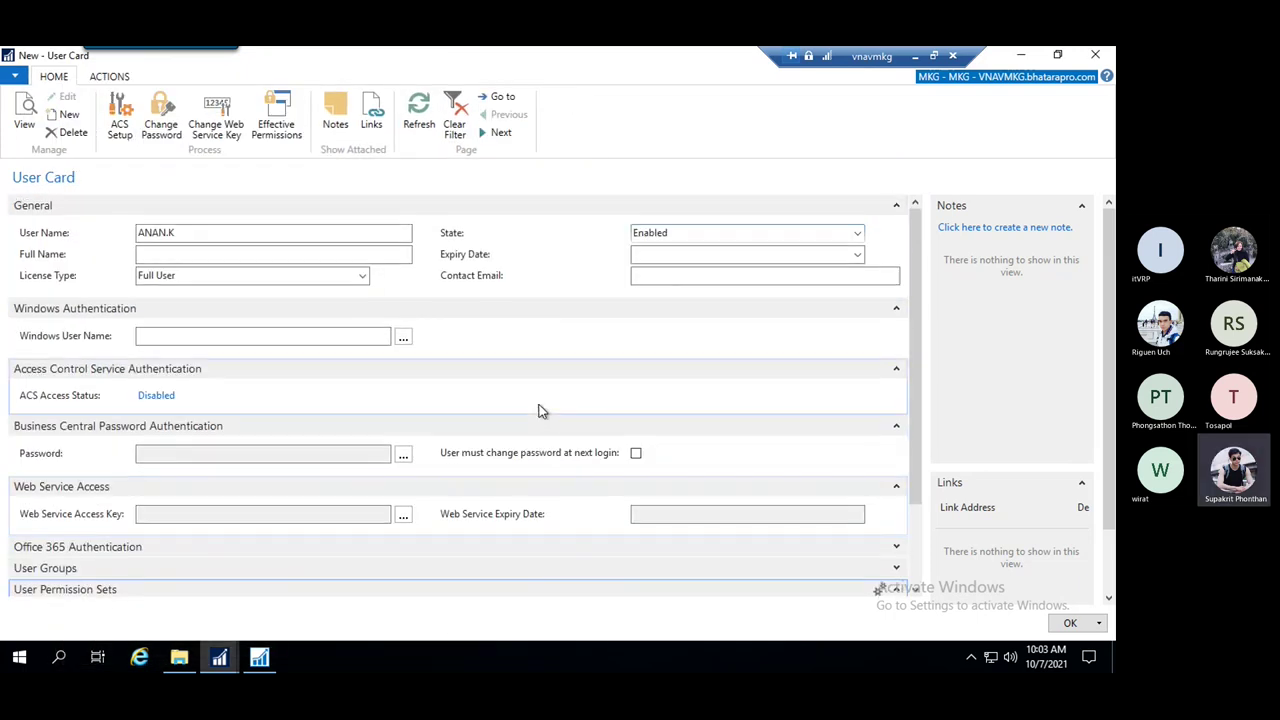
{"action": "scroll", "coordinate": [372, 362], "scroll_direction": "down", "scroll_amount": 3}
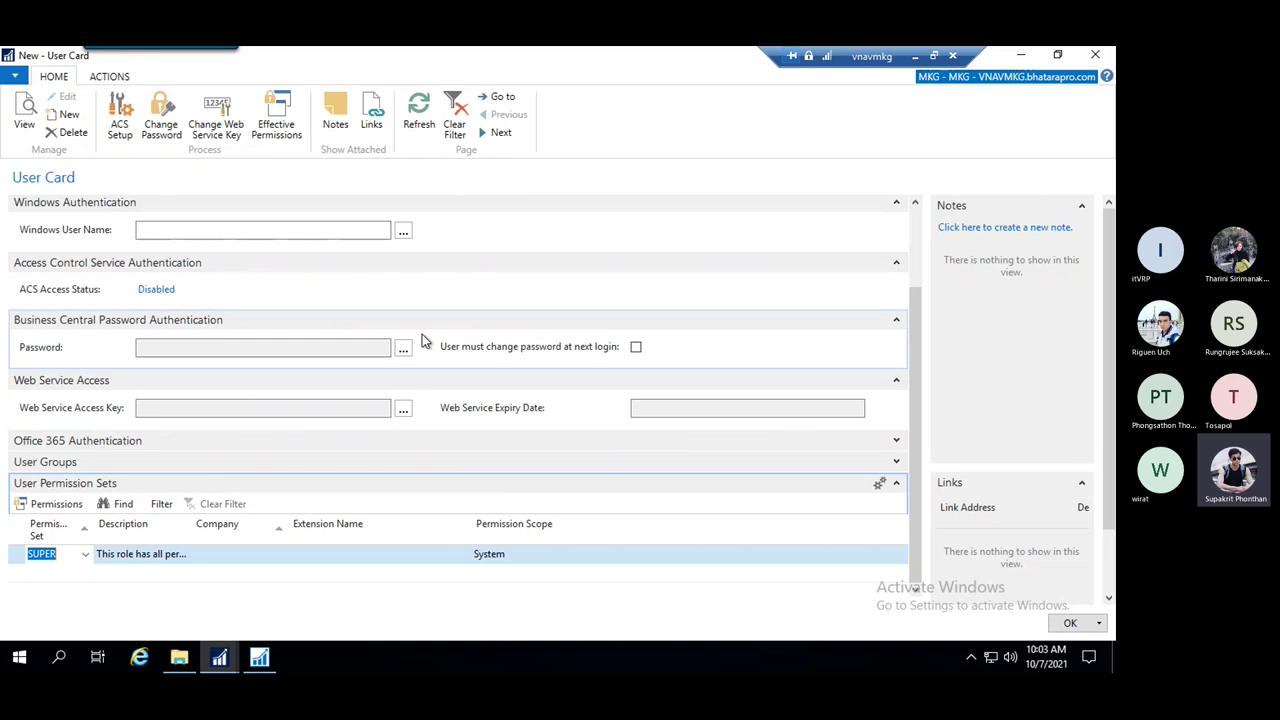
{"action": "scroll", "coordinate": [422, 342], "scroll_direction": "up", "scroll_amount": 3}
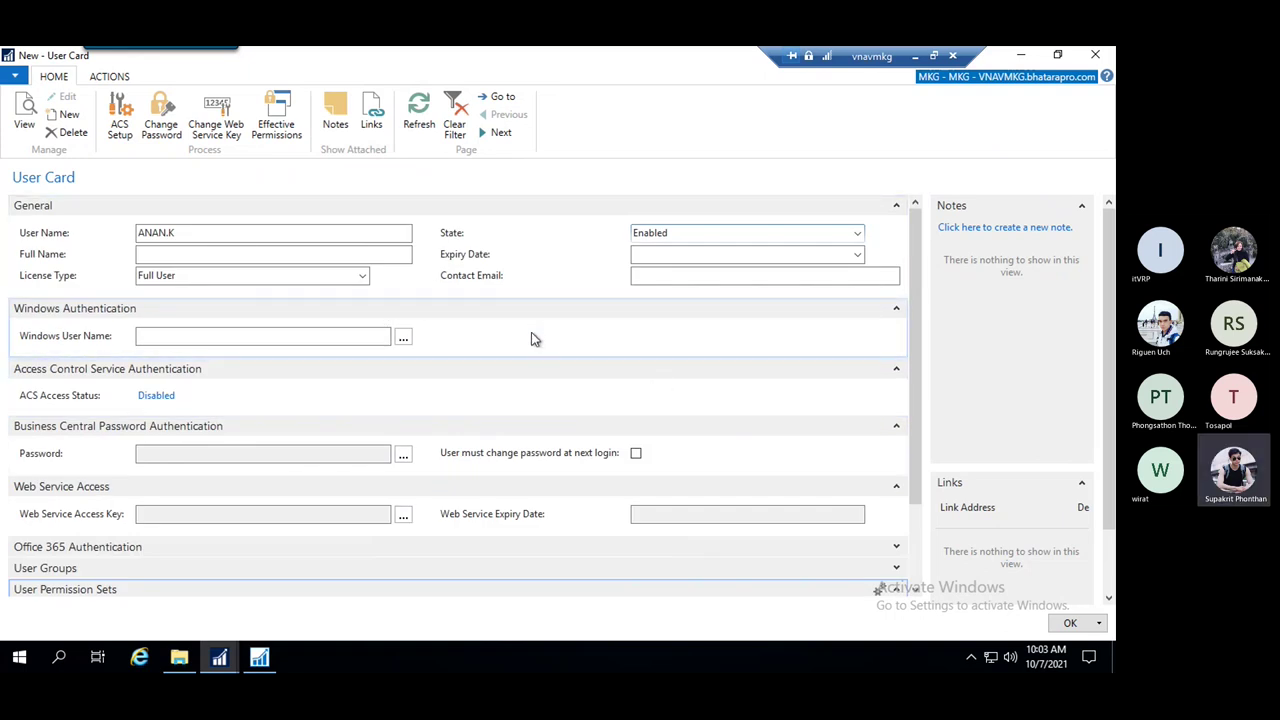
Close the User Card confirming Yes, then reopen the new user's card for editing
{"action": "key", "text": "Escape"}
{"action": "left_click", "coordinate": [627, 371]}
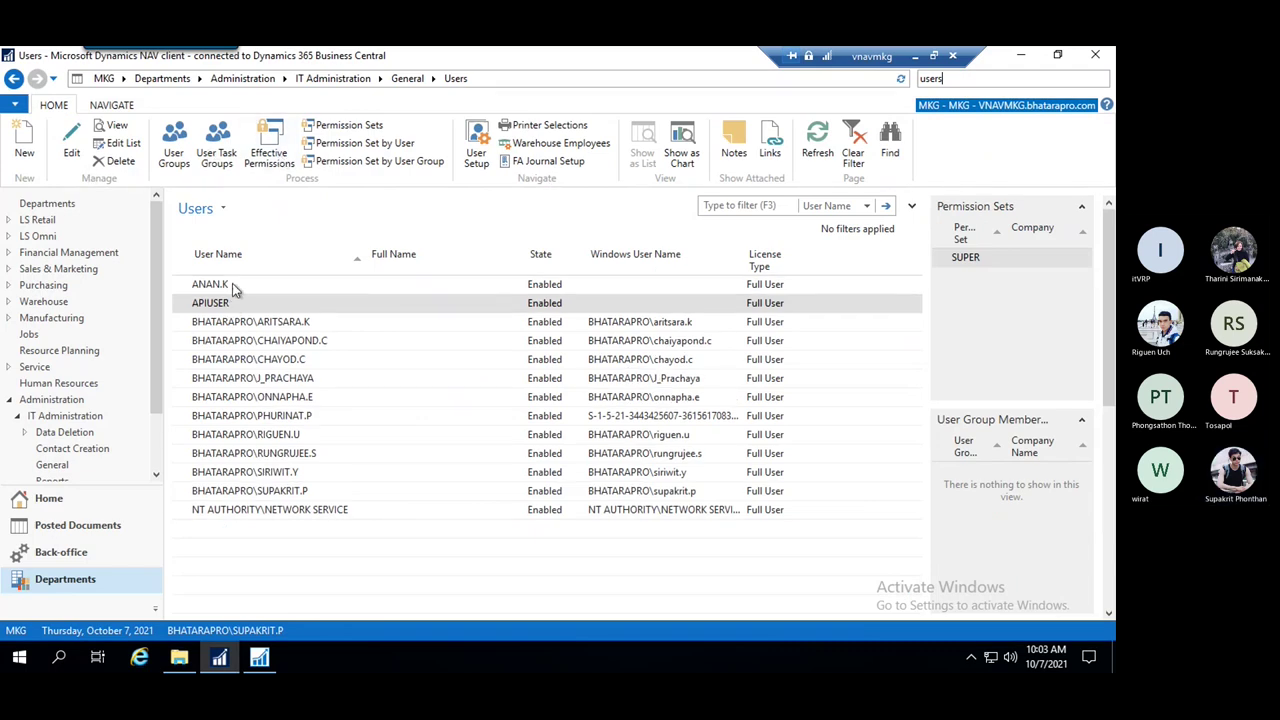
{"action": "left_click", "coordinate": [315, 288]}
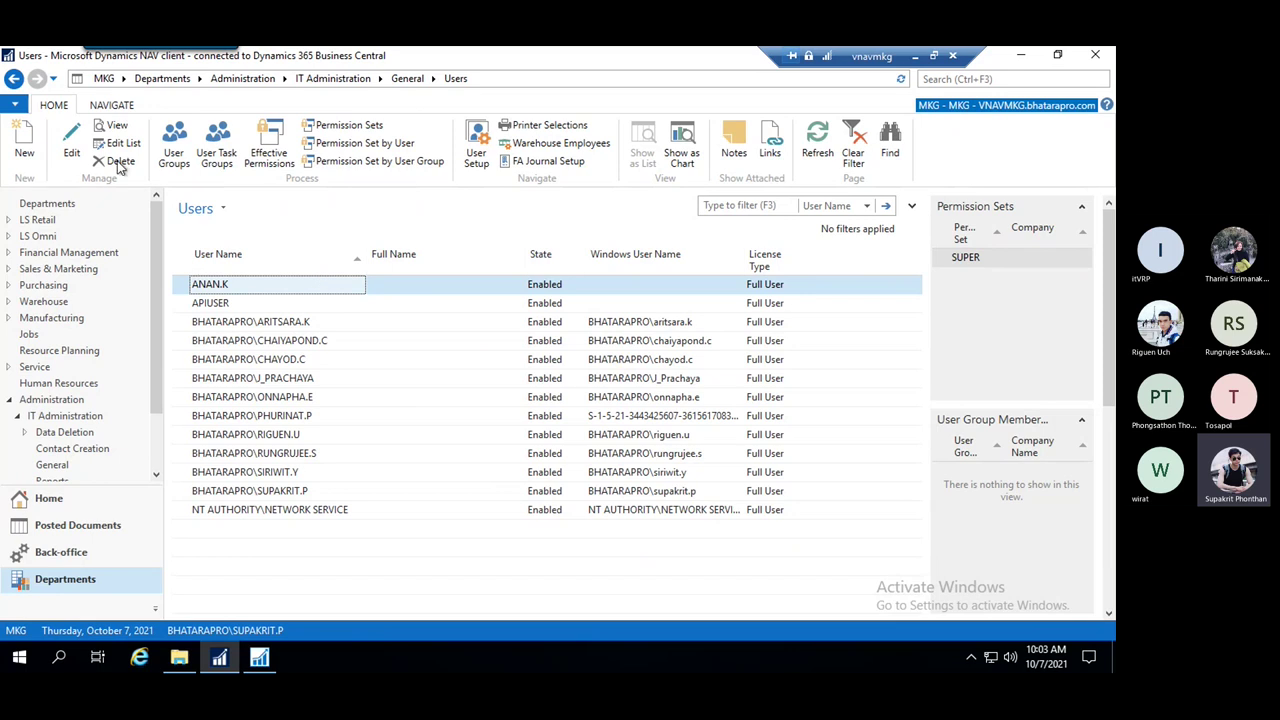
{"action": "left_click", "coordinate": [72, 145]}
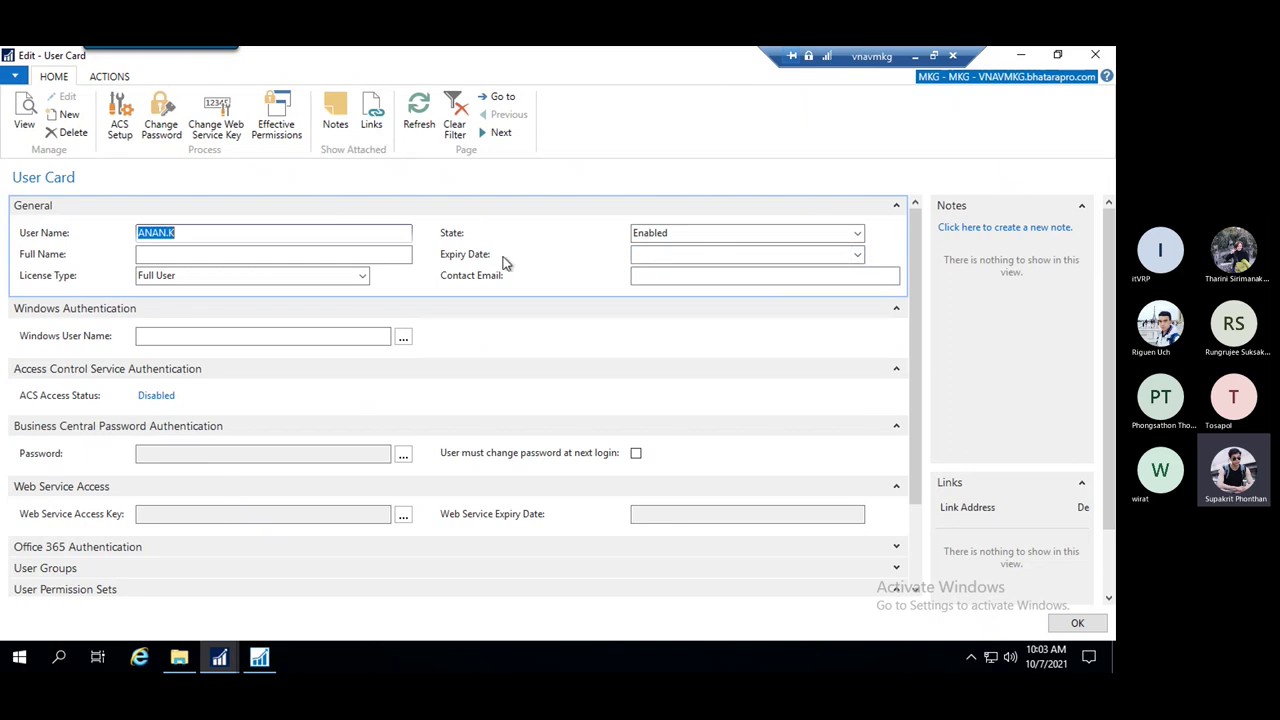
Open the Permission Set lookup on the test user's card, cancel it, and close the card with Yes
{"action": "scroll", "coordinate": [503, 346], "scroll_direction": "down", "scroll_amount": 3}
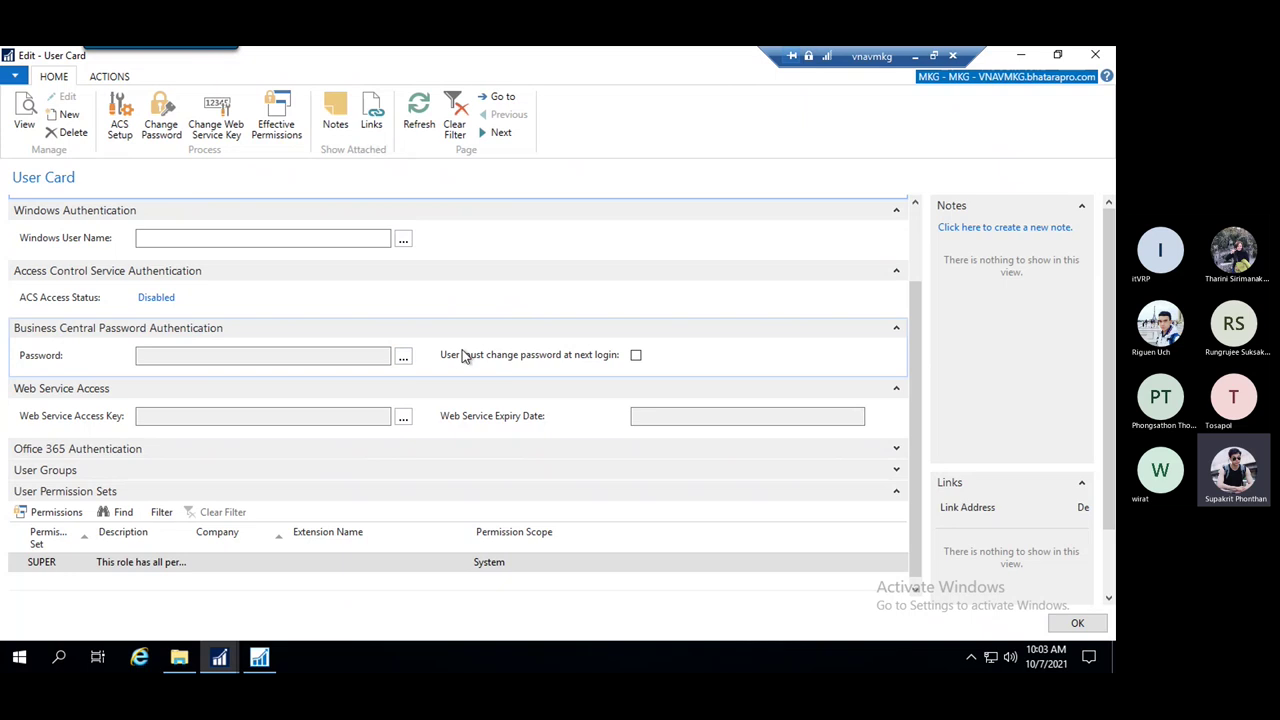
{"action": "left_click", "coordinate": [65, 583]}
{"action": "left_click", "coordinate": [87, 577]}
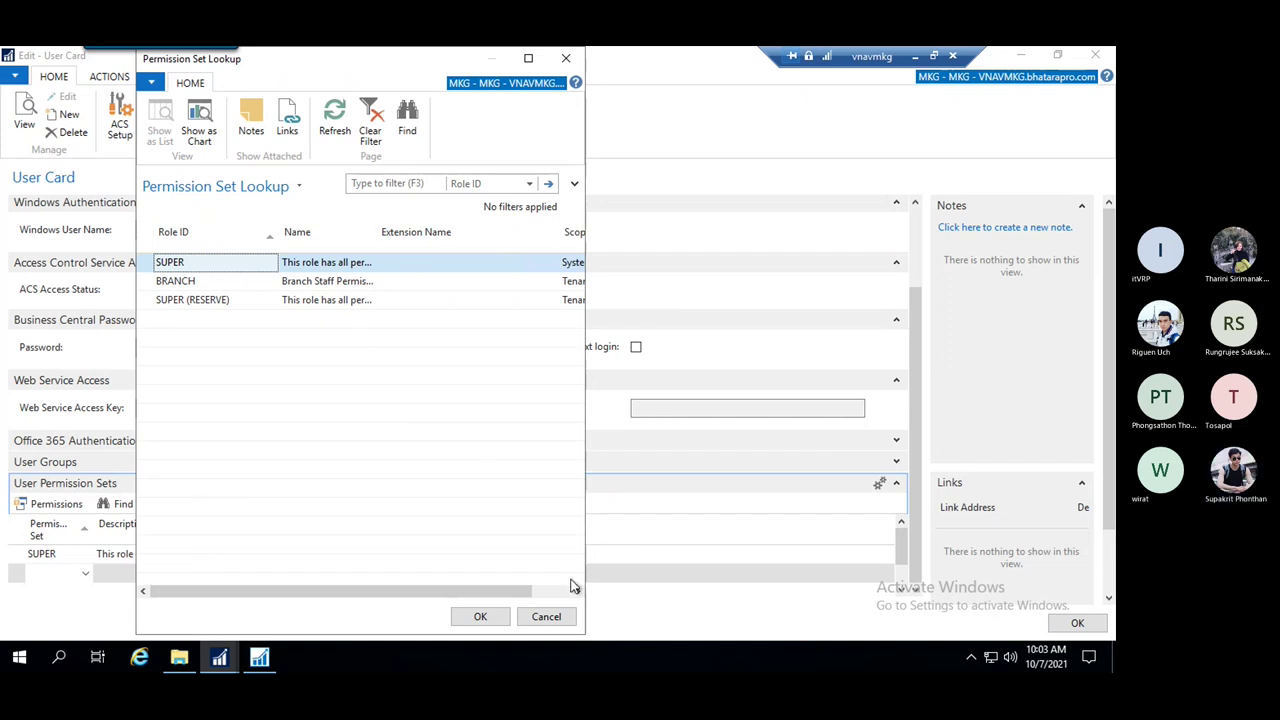
{"action": "left_click", "coordinate": [546, 617]}
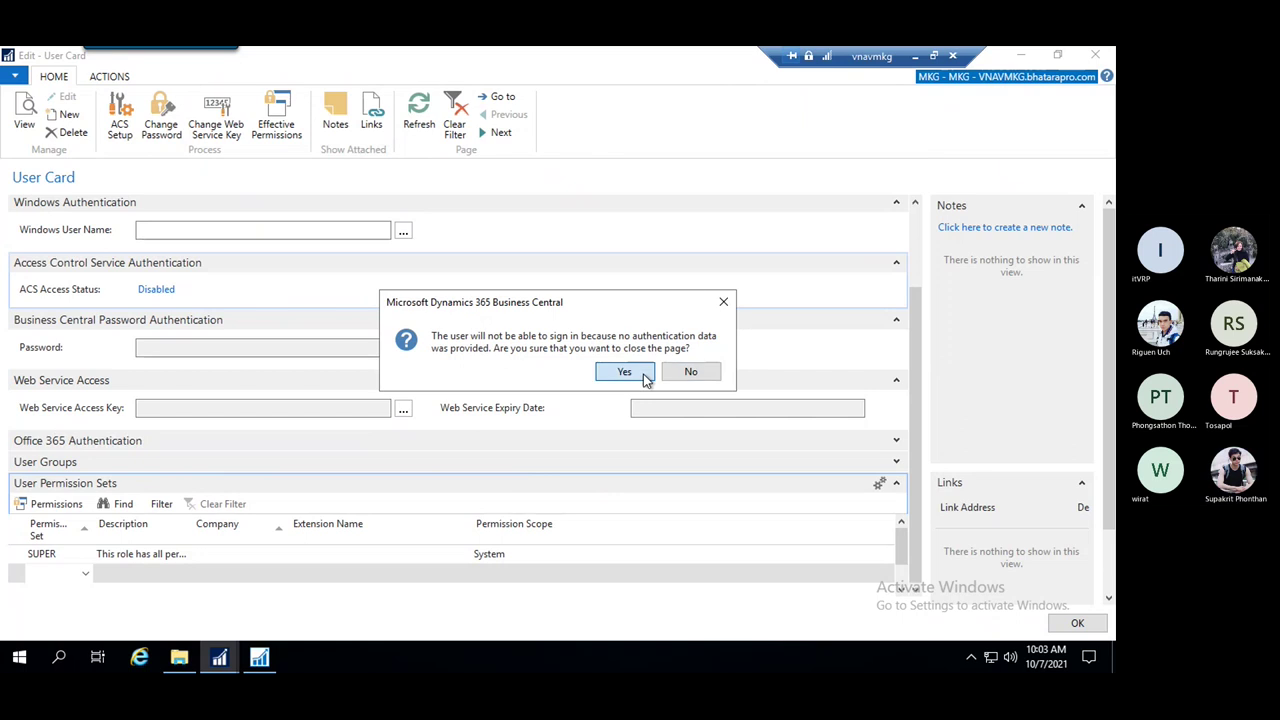
{"action": "left_click", "coordinate": [644, 372]}
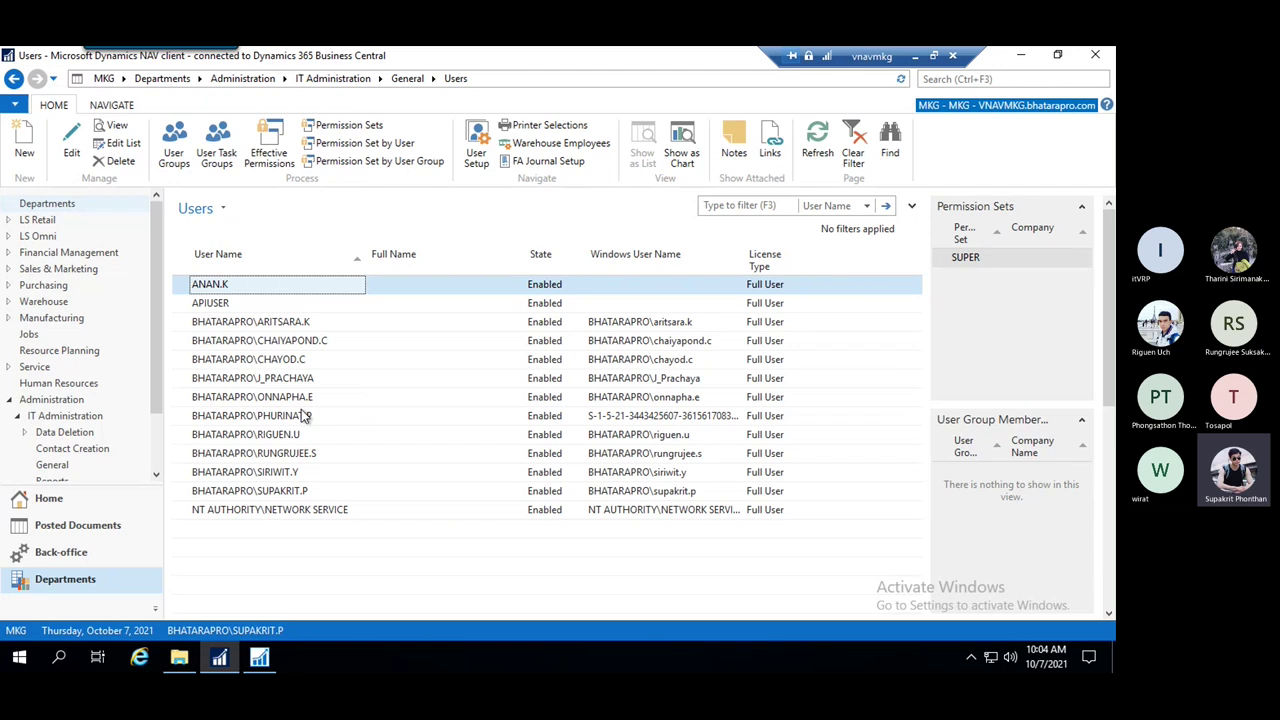
{"action": "left_click", "coordinate": [279, 362]}
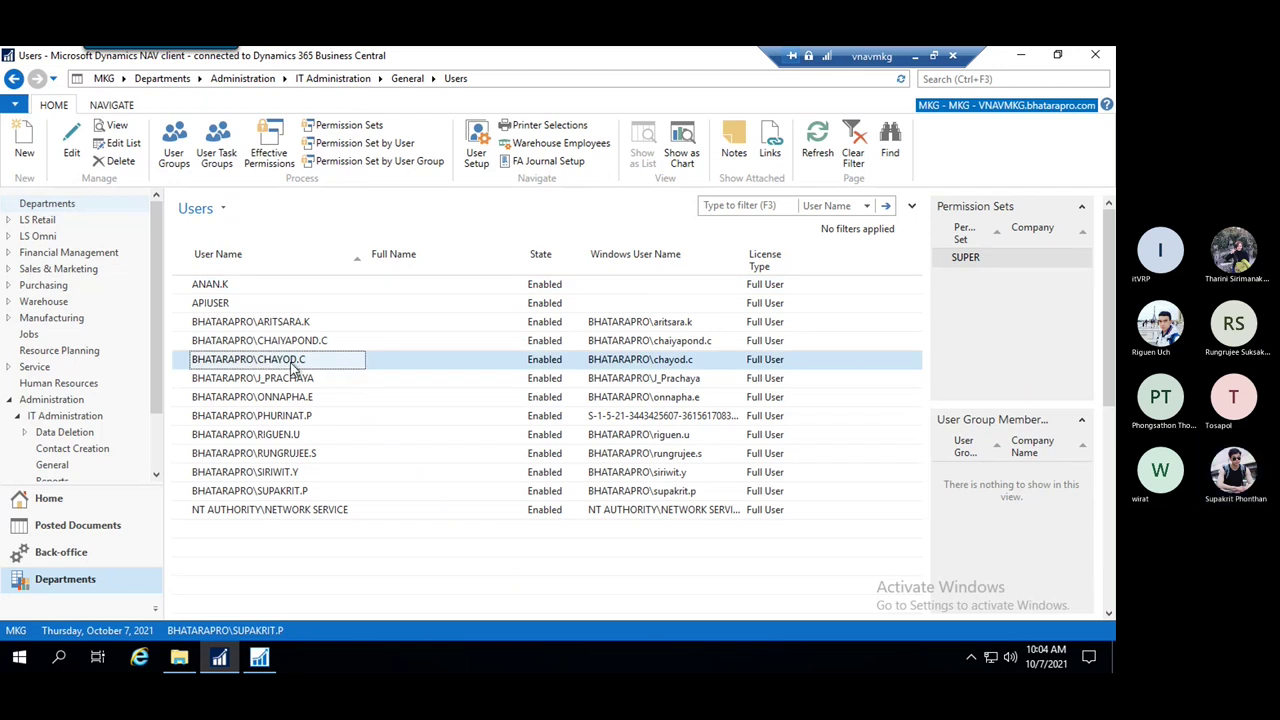
{"action": "right_click", "coordinate": [292, 366]}
{"action": "left_click", "coordinate": [120, 164]}
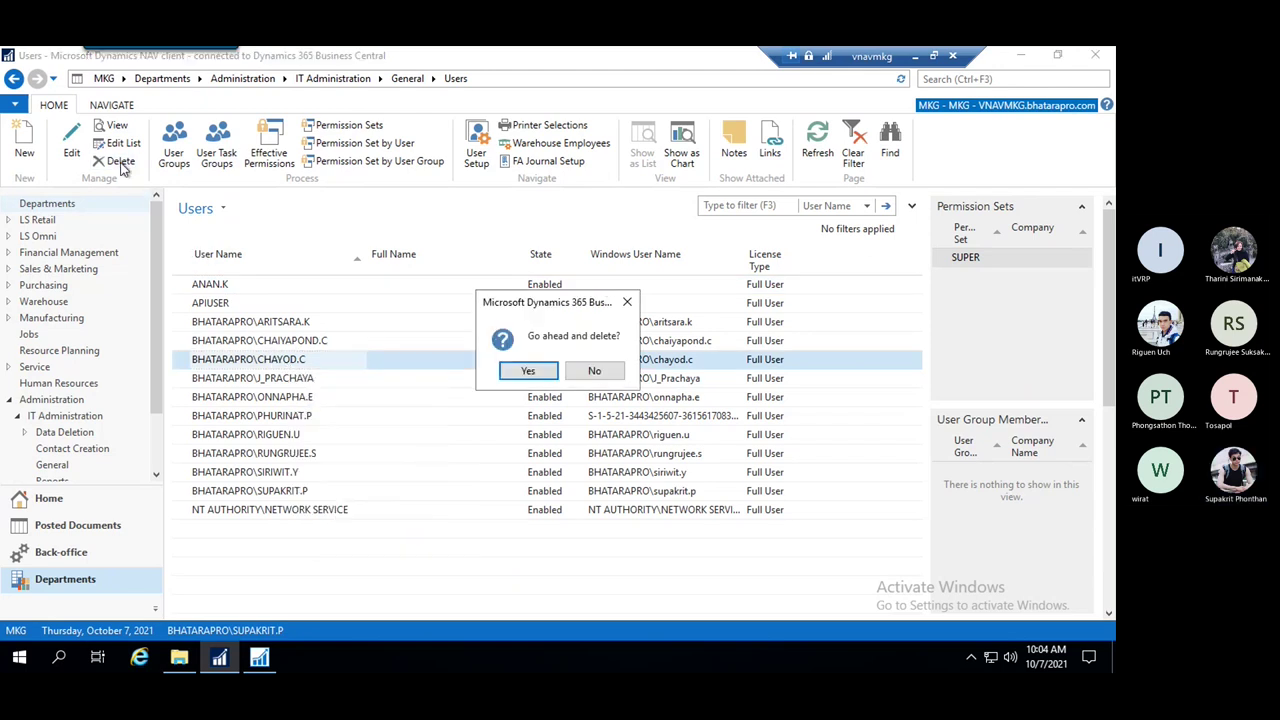
{"action": "left_click", "coordinate": [527, 371]}
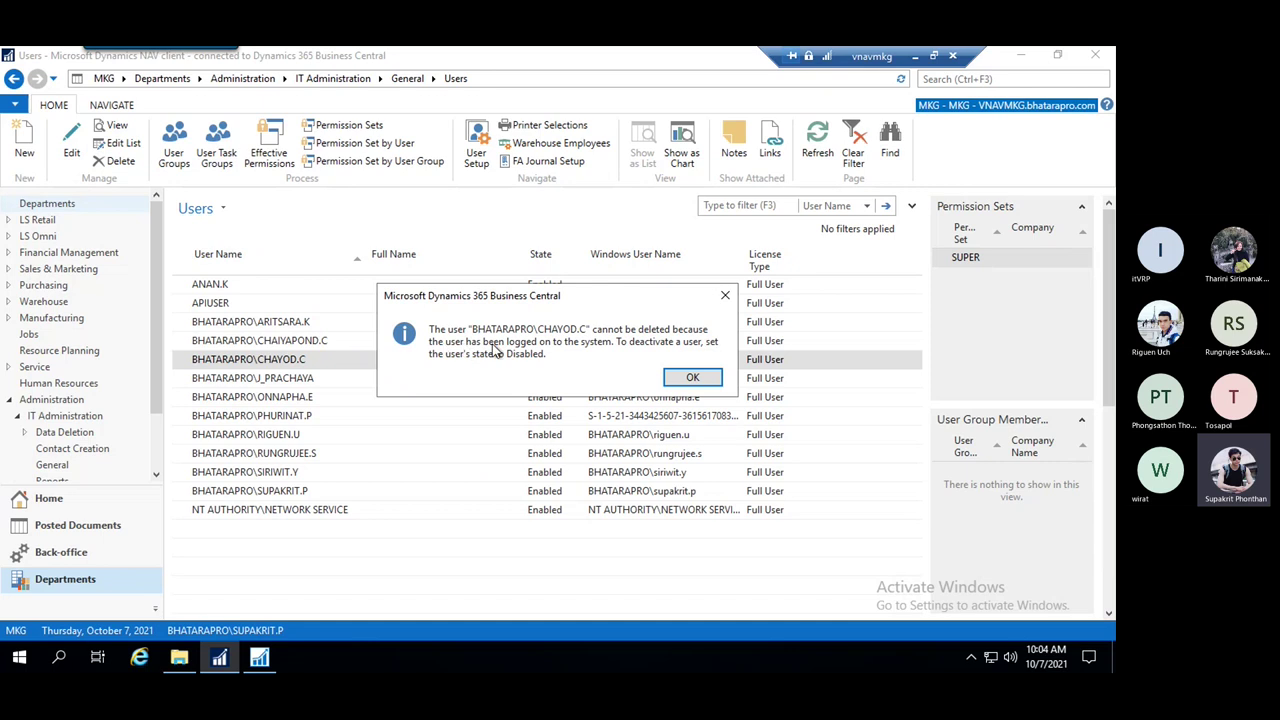
{"action": "left_click", "coordinate": [724, 296]}
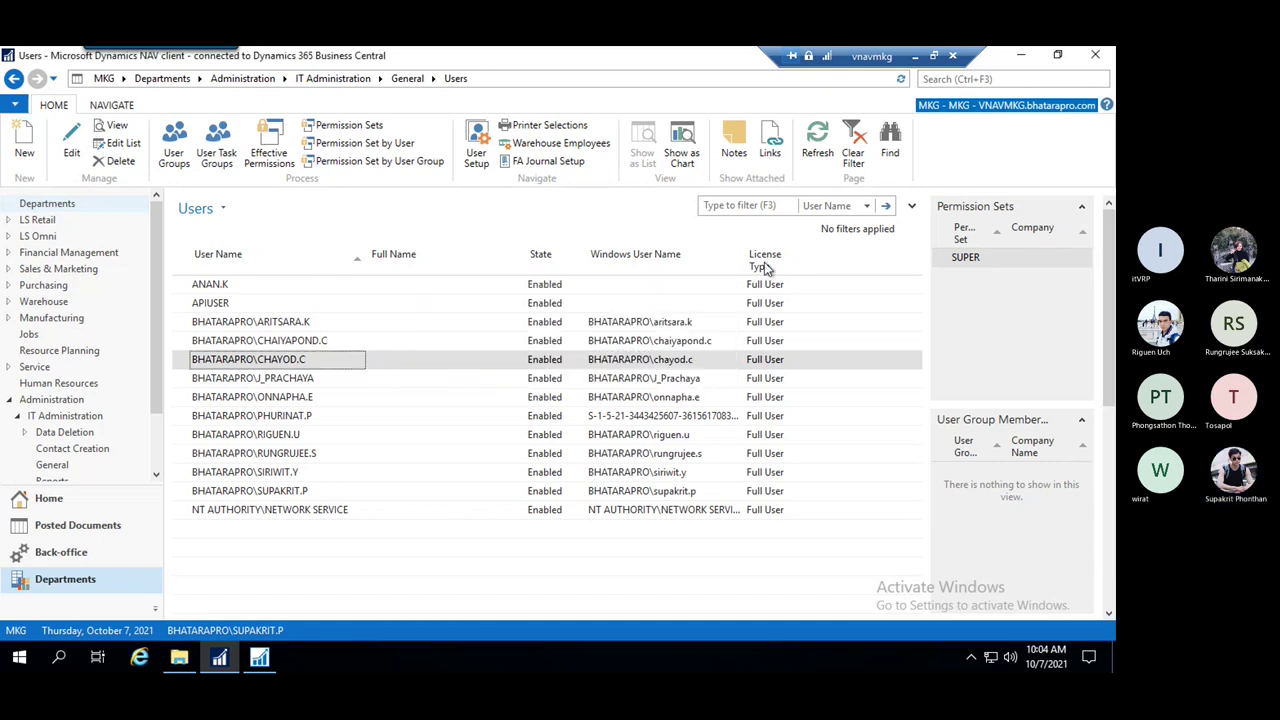
{"action": "left_click", "coordinate": [455, 289]}
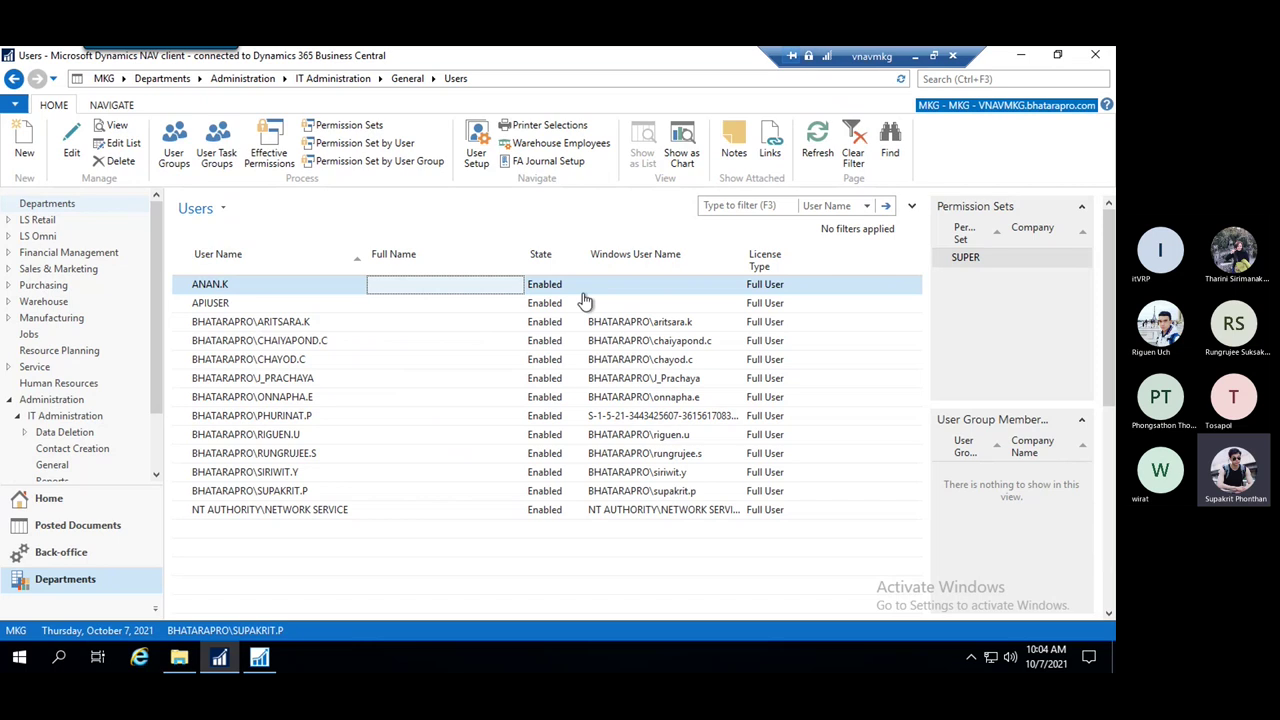
Delete the test user, confirming Yes, then select another user row
{"action": "left_click", "coordinate": [119, 164]}
{"action": "left_click", "coordinate": [530, 371]}
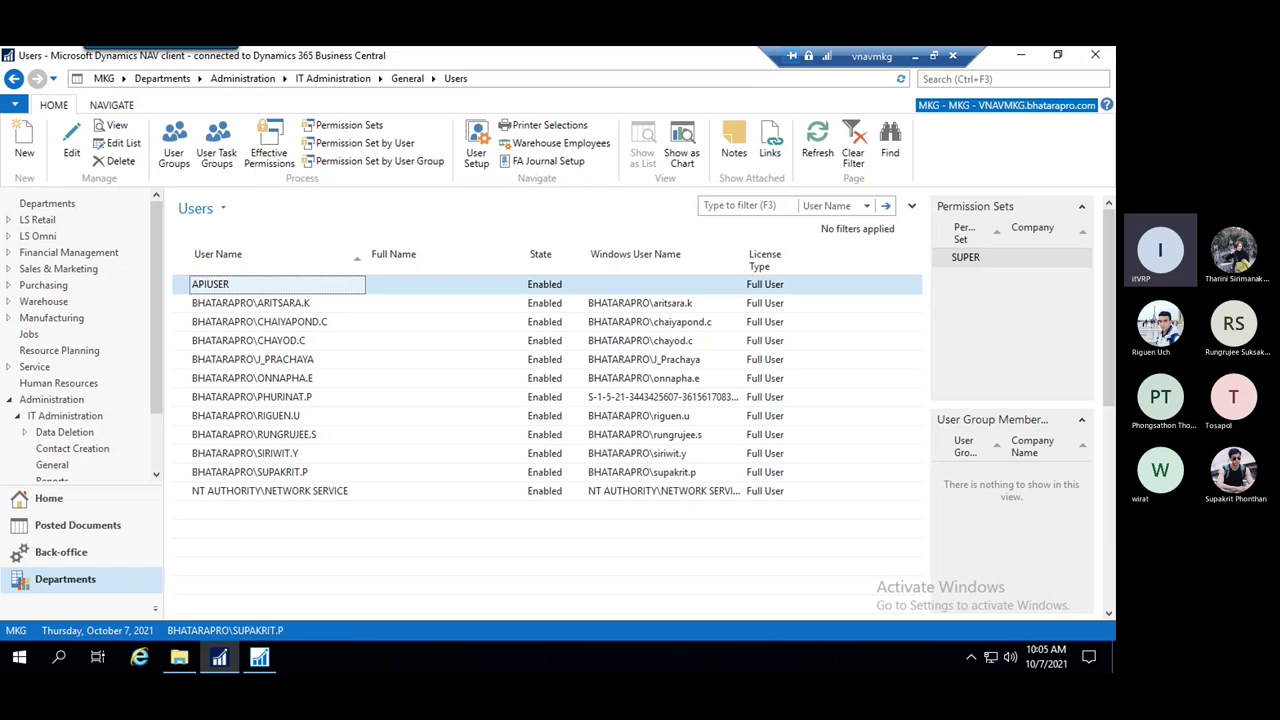
{"action": "left_click", "coordinate": [378, 362]}
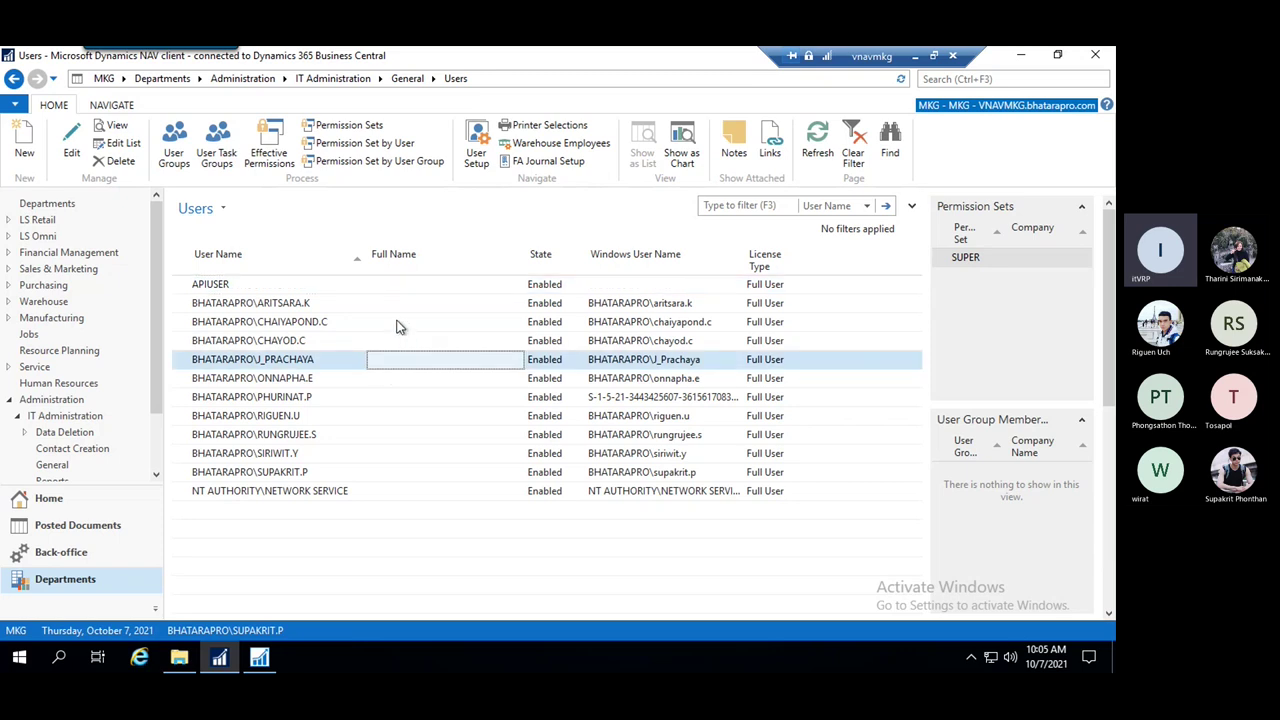
Browse several user rows, then switch to the Development Environment's Object Designer listing reports
{"action": "left_click", "coordinate": [400, 322]}
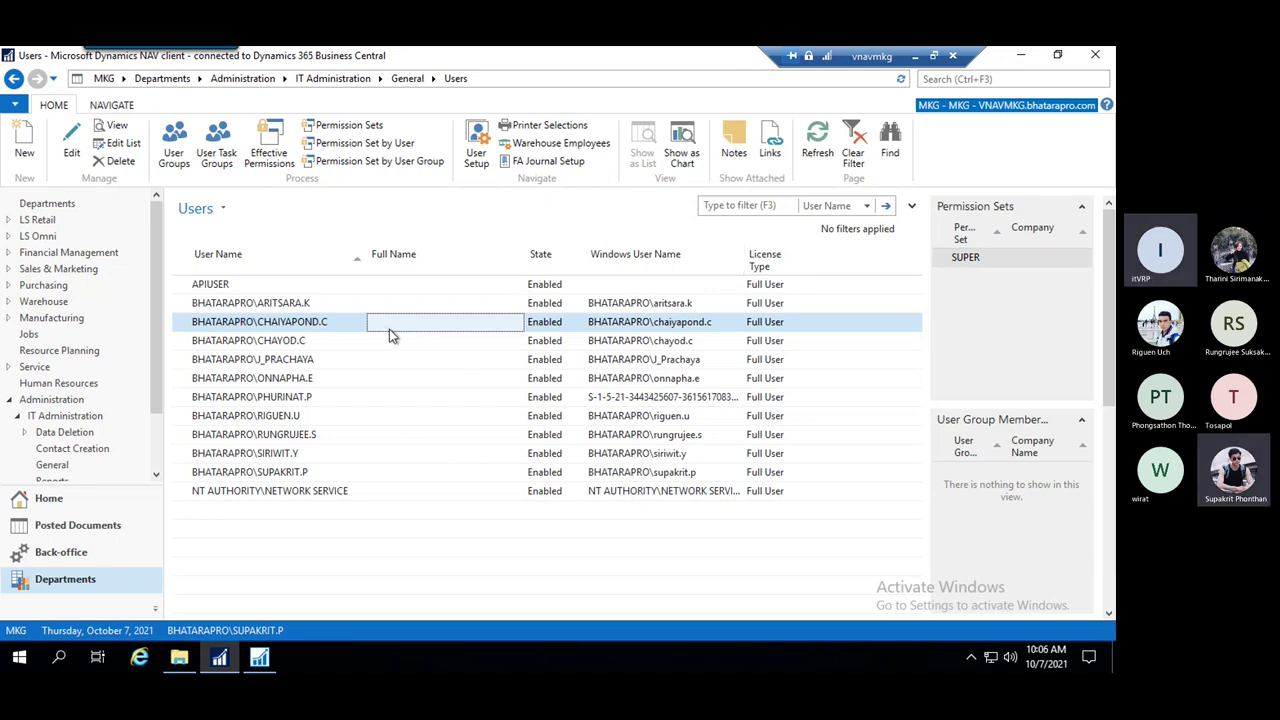
{"action": "left_click", "coordinate": [351, 396]}
{"action": "left_click", "coordinate": [305, 456]}
{"action": "left_click", "coordinate": [316, 382]}
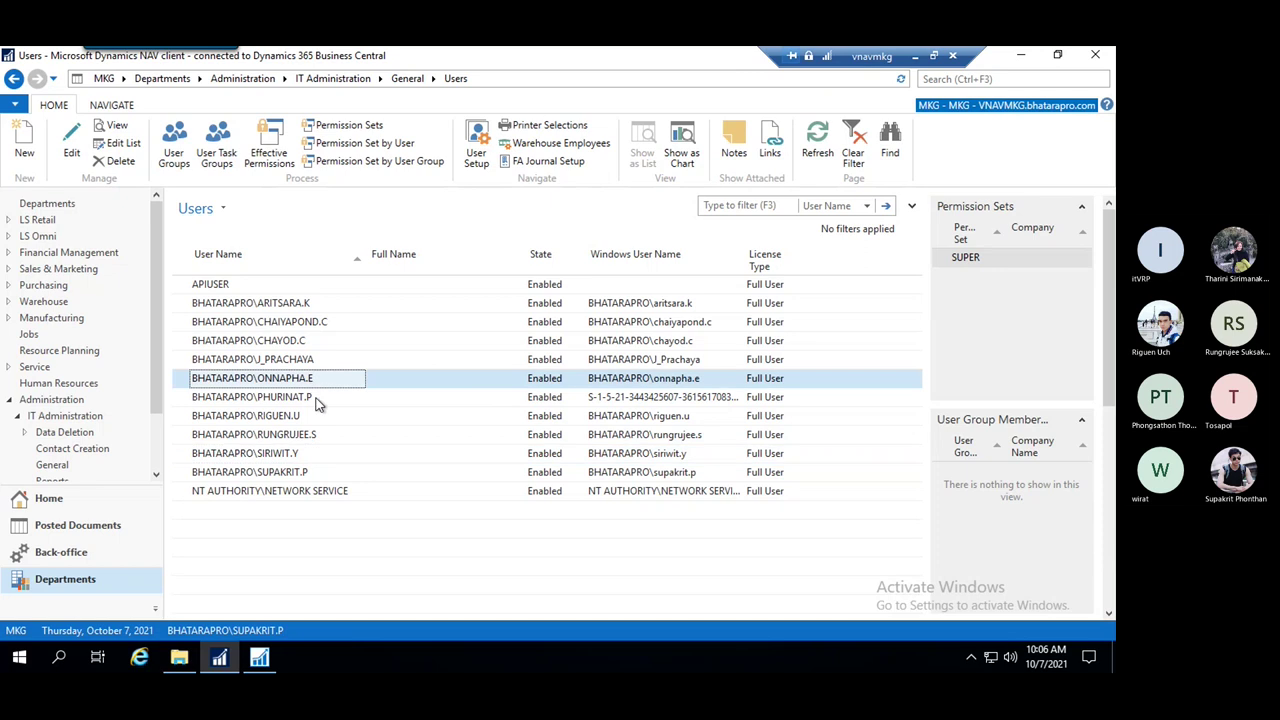
{"action": "left_click", "coordinate": [322, 402]}
{"action": "left_click", "coordinate": [326, 377]}
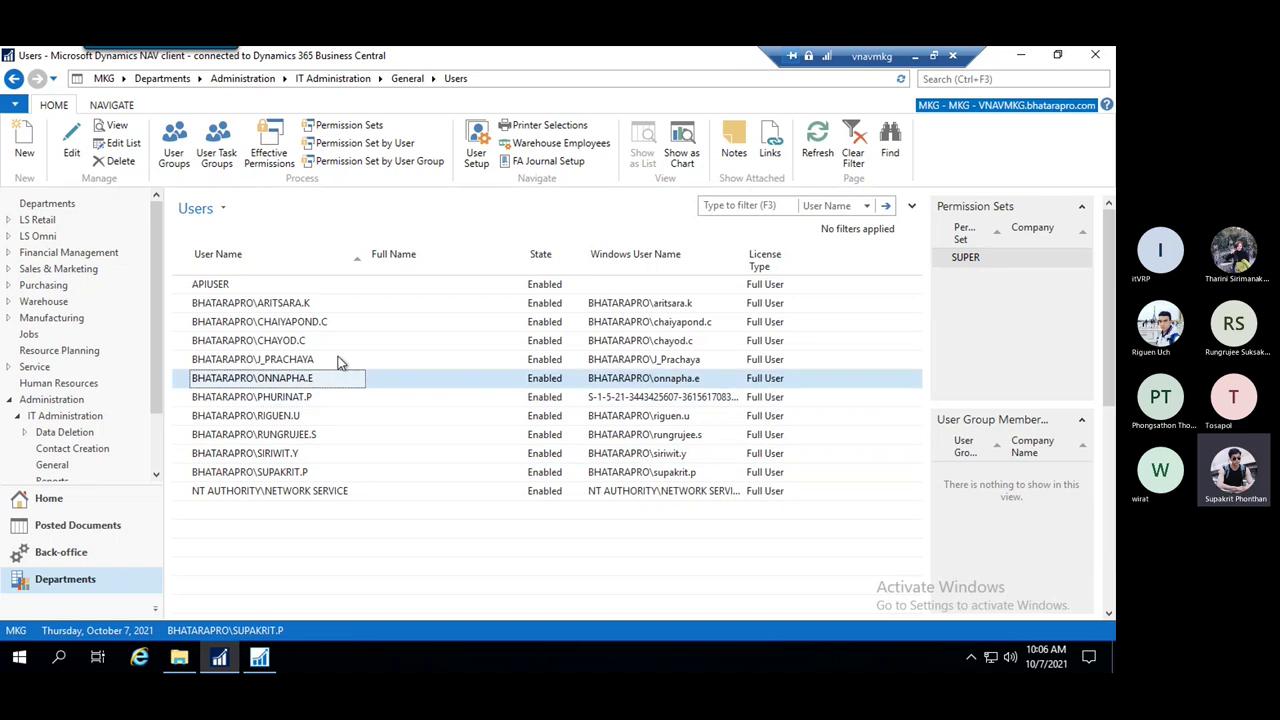
{"action": "left_click", "coordinate": [338, 359]}
{"action": "left_click", "coordinate": [338, 380]}
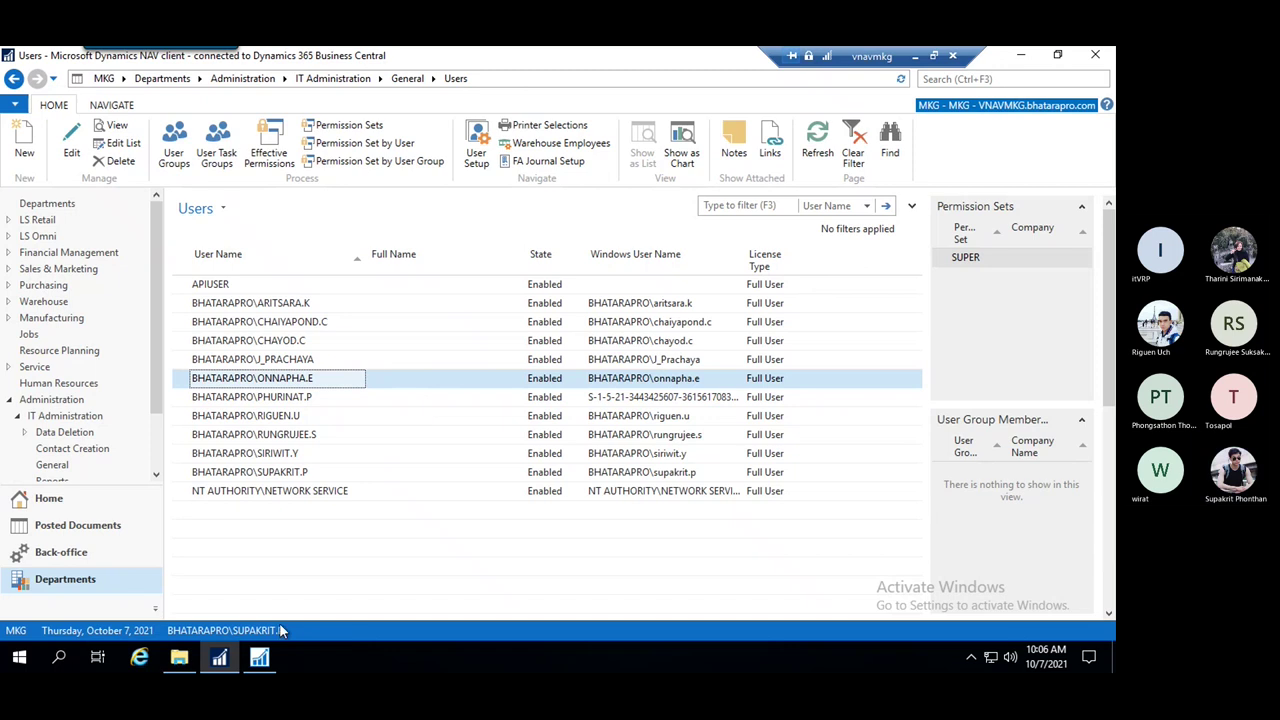
{"action": "left_click", "coordinate": [259, 659]}
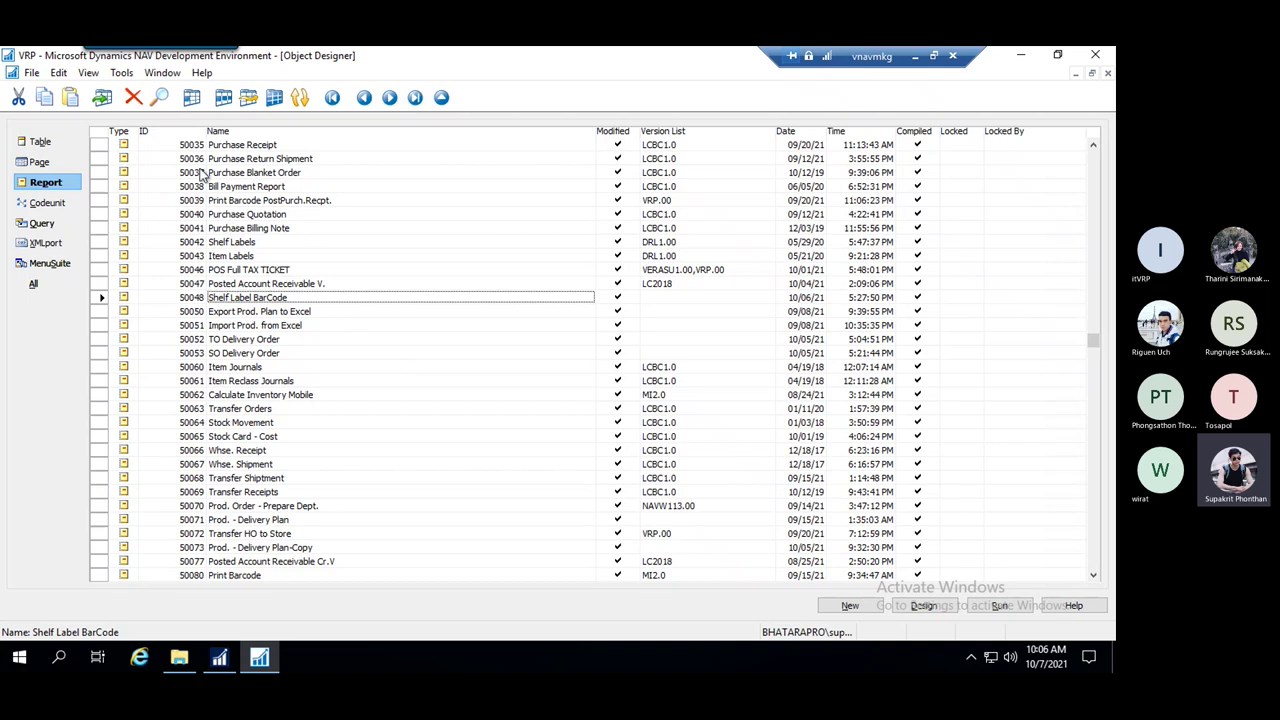
Browse the Object Designer's Table, Page and Report lists, selecting a few objects
{"action": "key", "text": "Page_Up"}
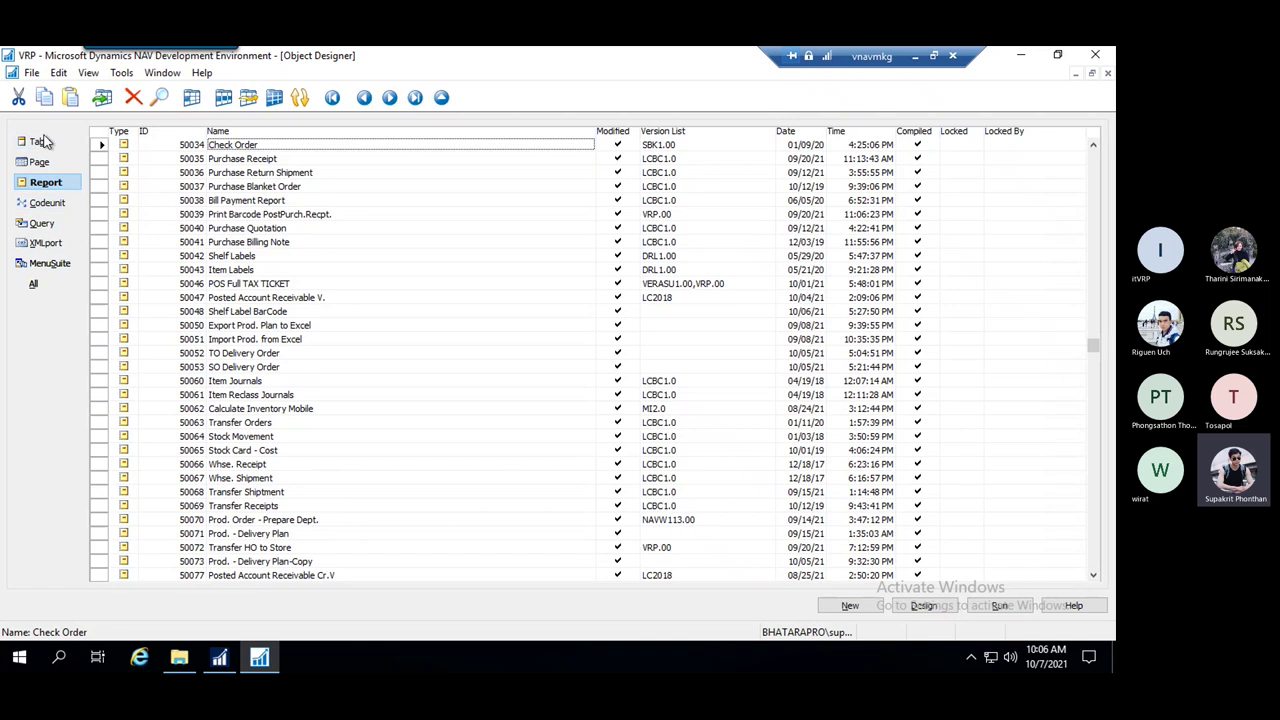
{"action": "left_click", "coordinate": [42, 141]}
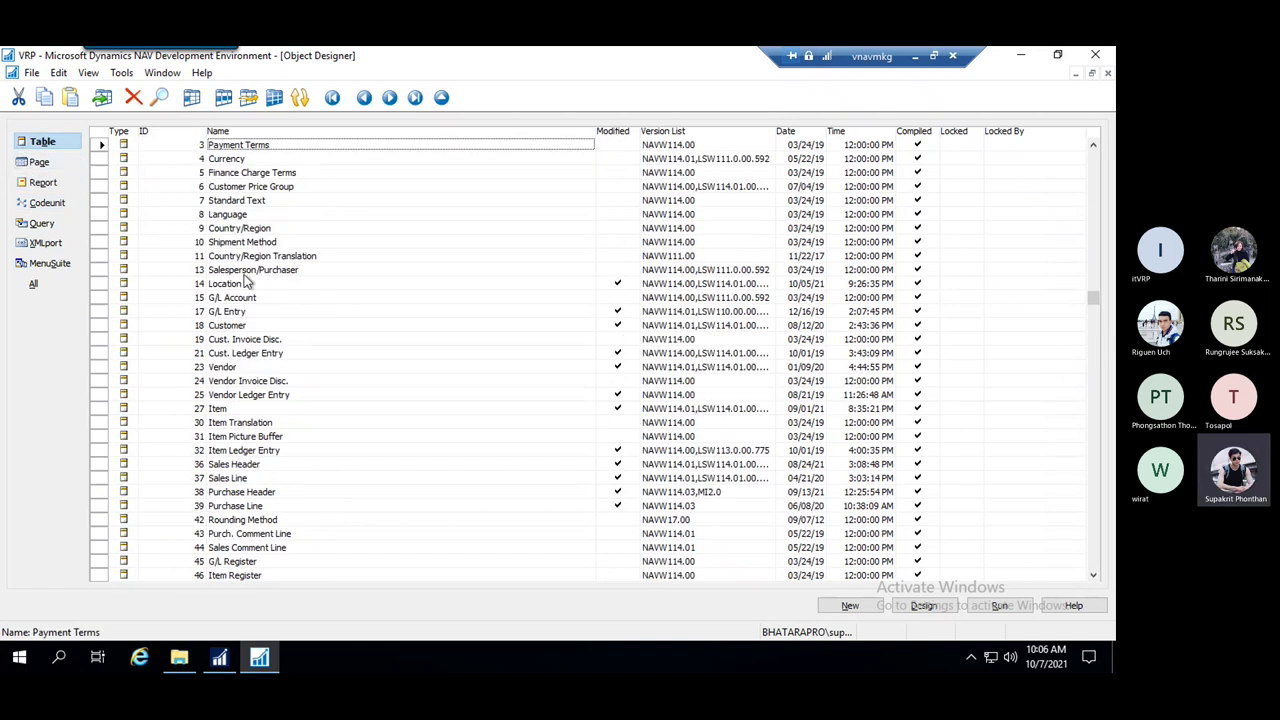
{"action": "left_click", "coordinate": [252, 216]}
{"action": "left_click", "coordinate": [254, 162]}
{"action": "left_click", "coordinate": [252, 189]}
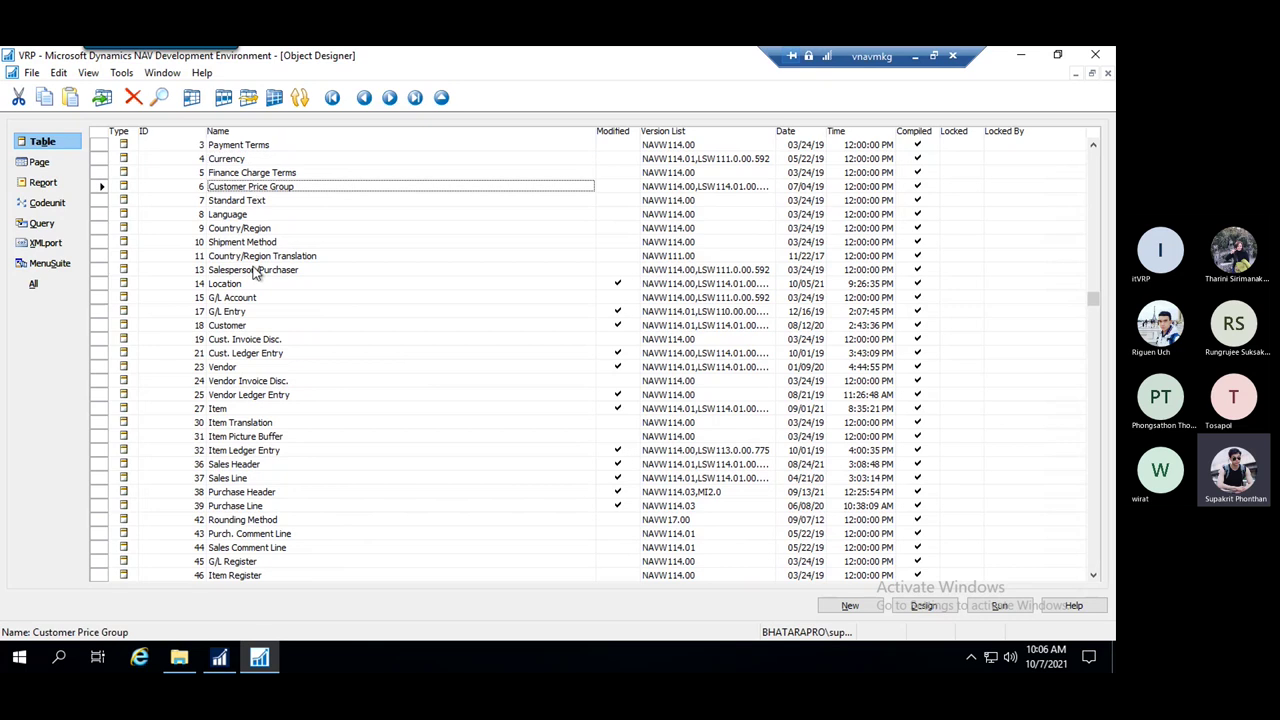
{"action": "left_click", "coordinate": [254, 242]}
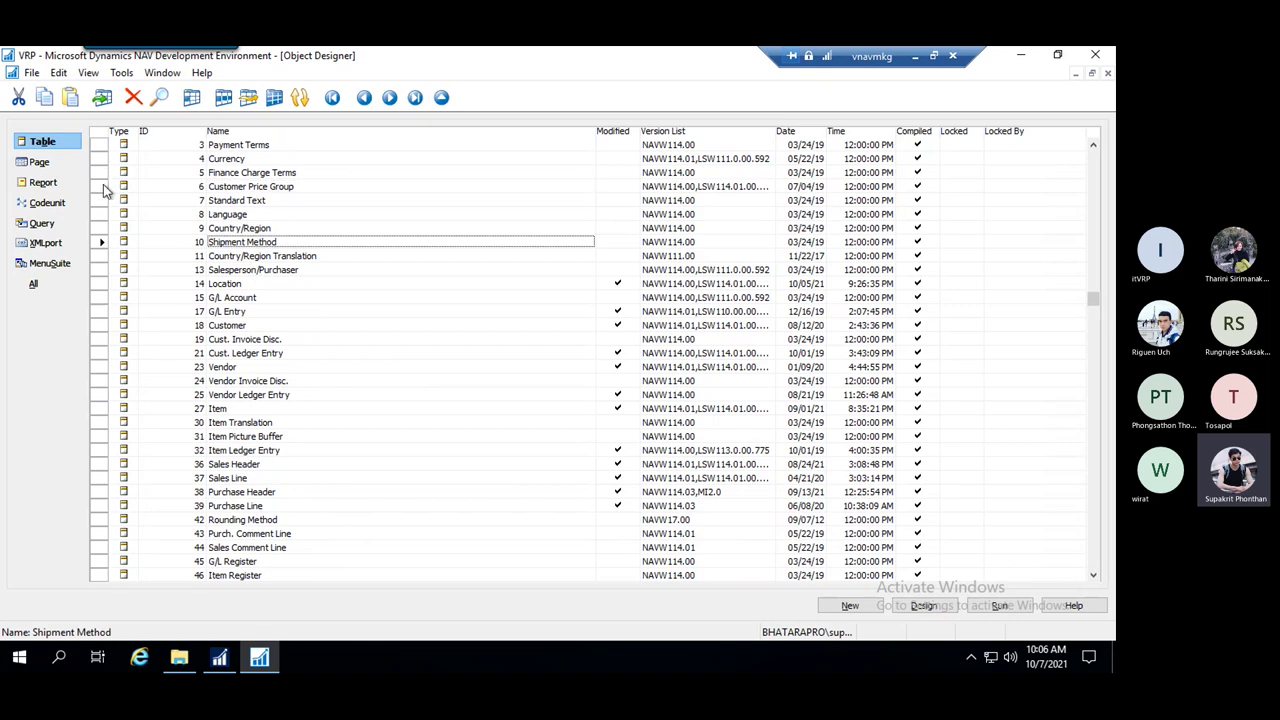
{"action": "left_click", "coordinate": [104, 187]}
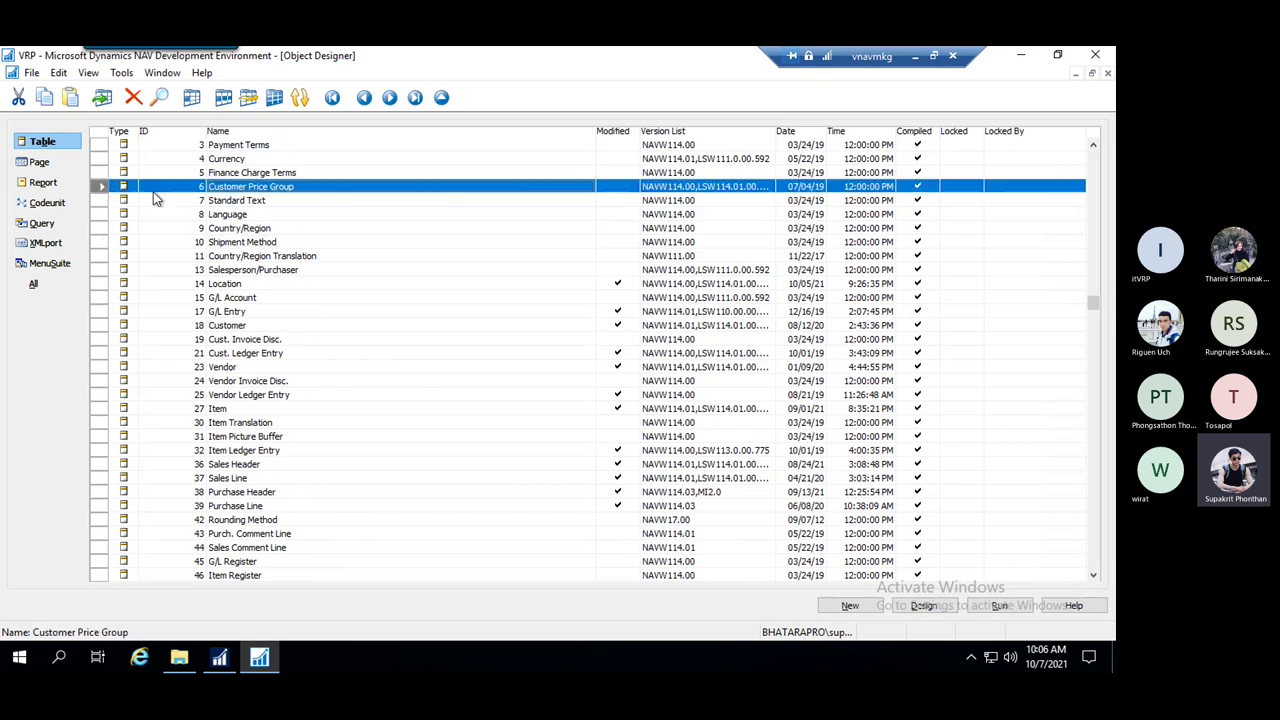
{"action": "left_click", "coordinate": [67, 157]}
{"action": "left_click", "coordinate": [101, 200]}
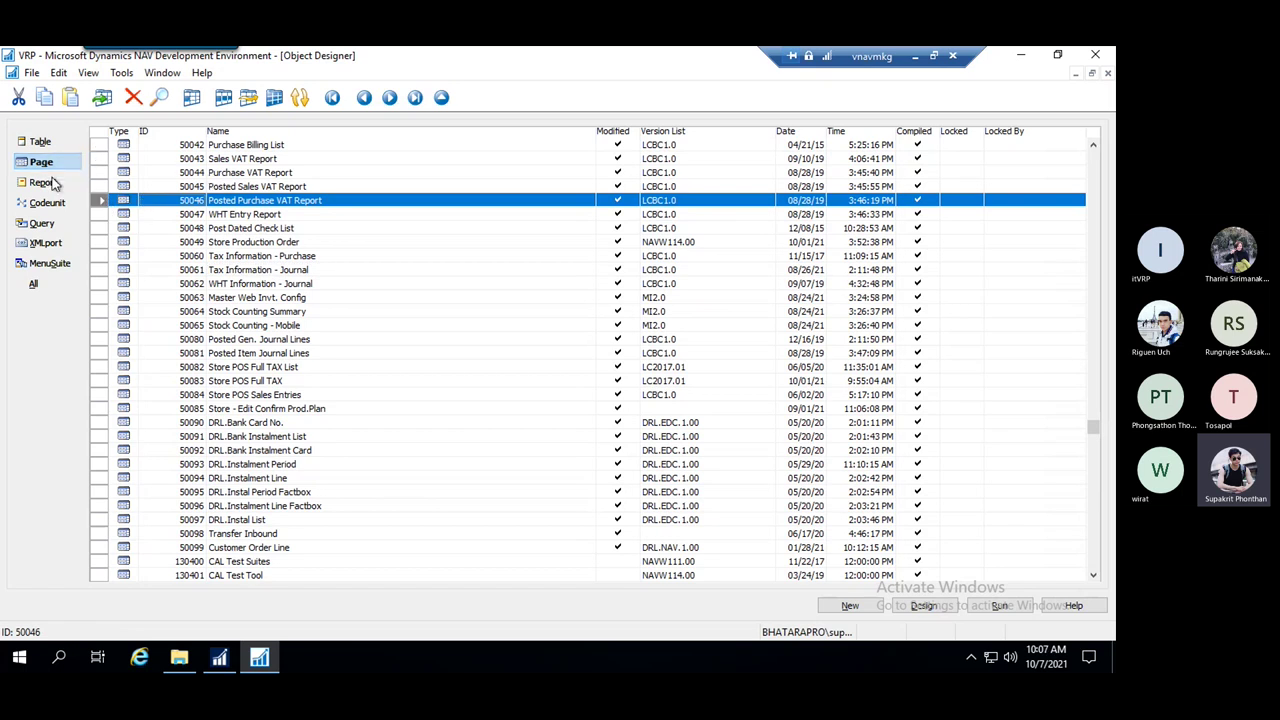
{"action": "left_click", "coordinate": [55, 183]}
{"action": "left_click", "coordinate": [45, 143]}
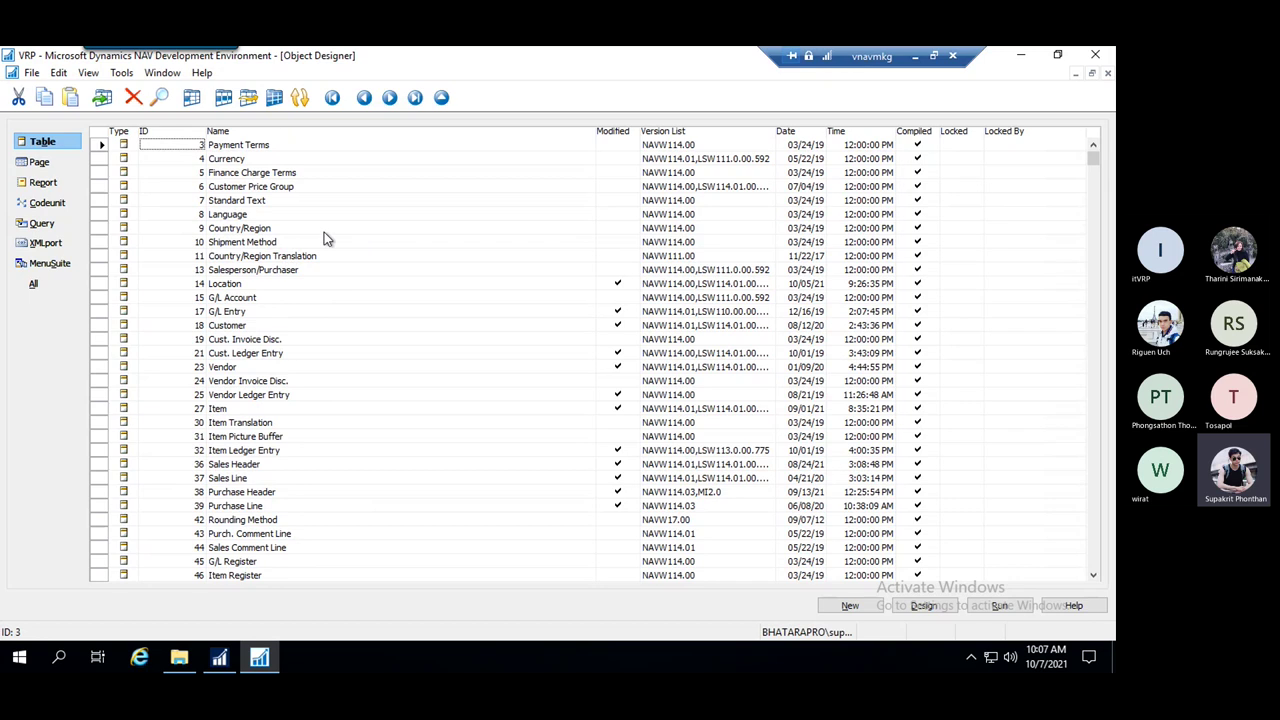
Open table 3 Payment Terms in the Table Designer from its right-click menu
{"action": "left_click", "coordinate": [254, 147]}
{"action": "right_click", "coordinate": [254, 148]}
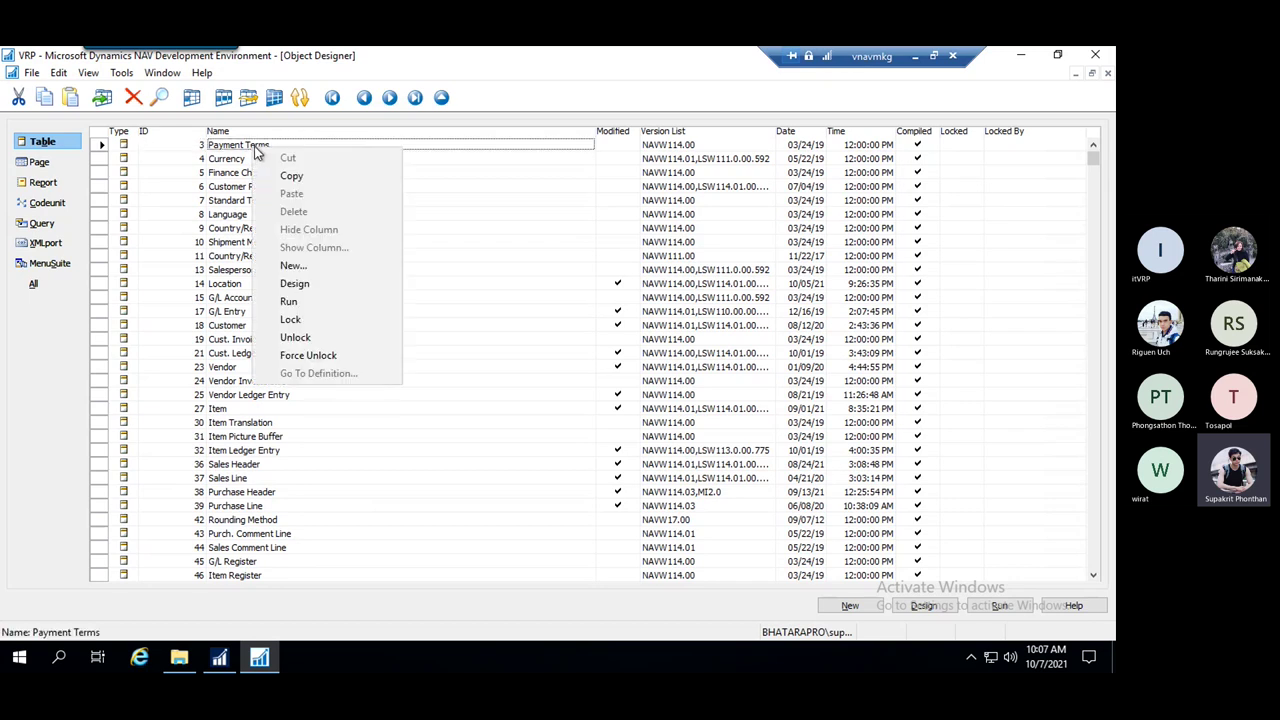
{"action": "left_click", "coordinate": [339, 286]}
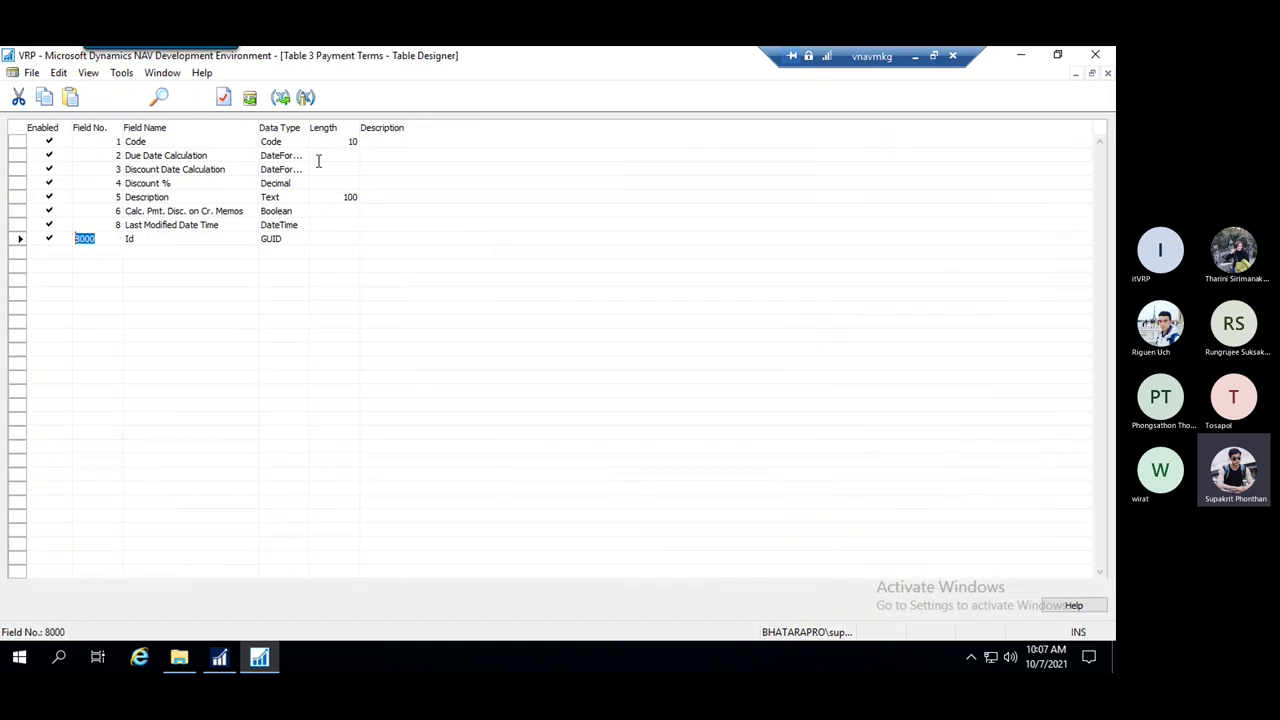
Inspect the Code field (length 10) and the Description field's name, data type and length
{"action": "left_click", "coordinate": [206, 143]}
{"action": "left_click", "coordinate": [330, 143]}
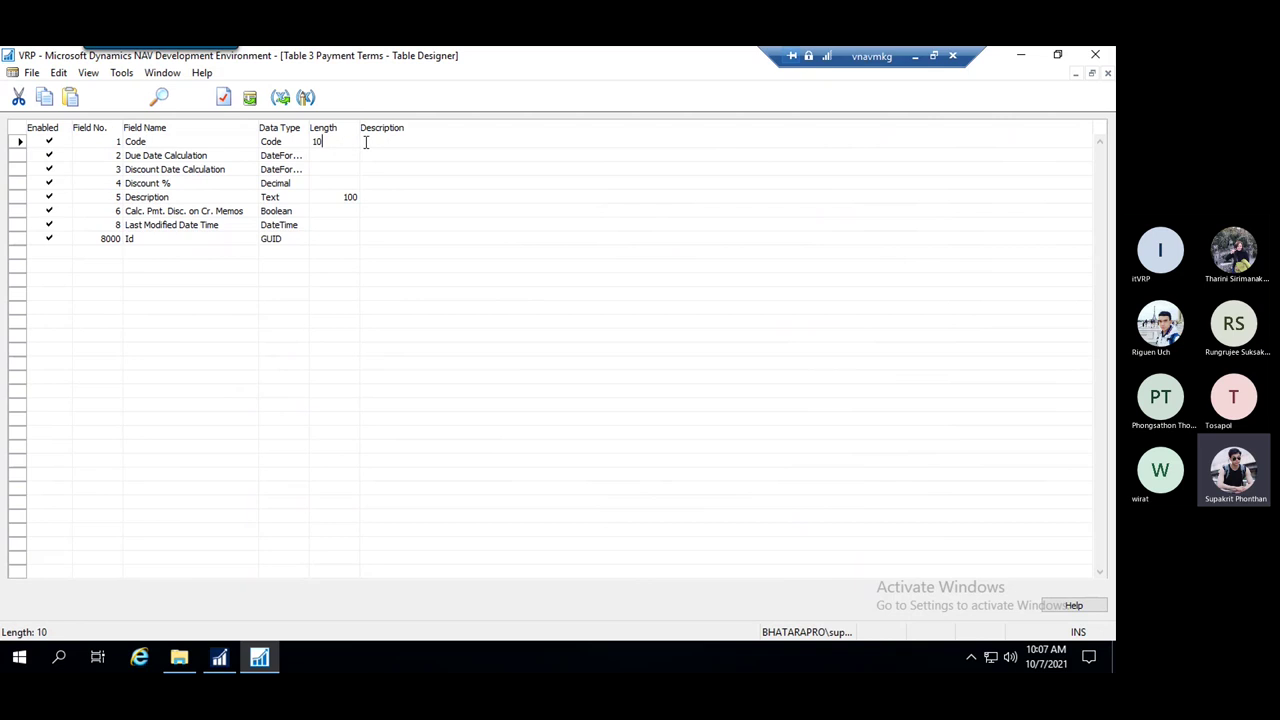
{"action": "left_click", "coordinate": [191, 199]}
{"action": "left_click_drag", "start_coordinate": [191, 199], "coordinate": [130, 197]}
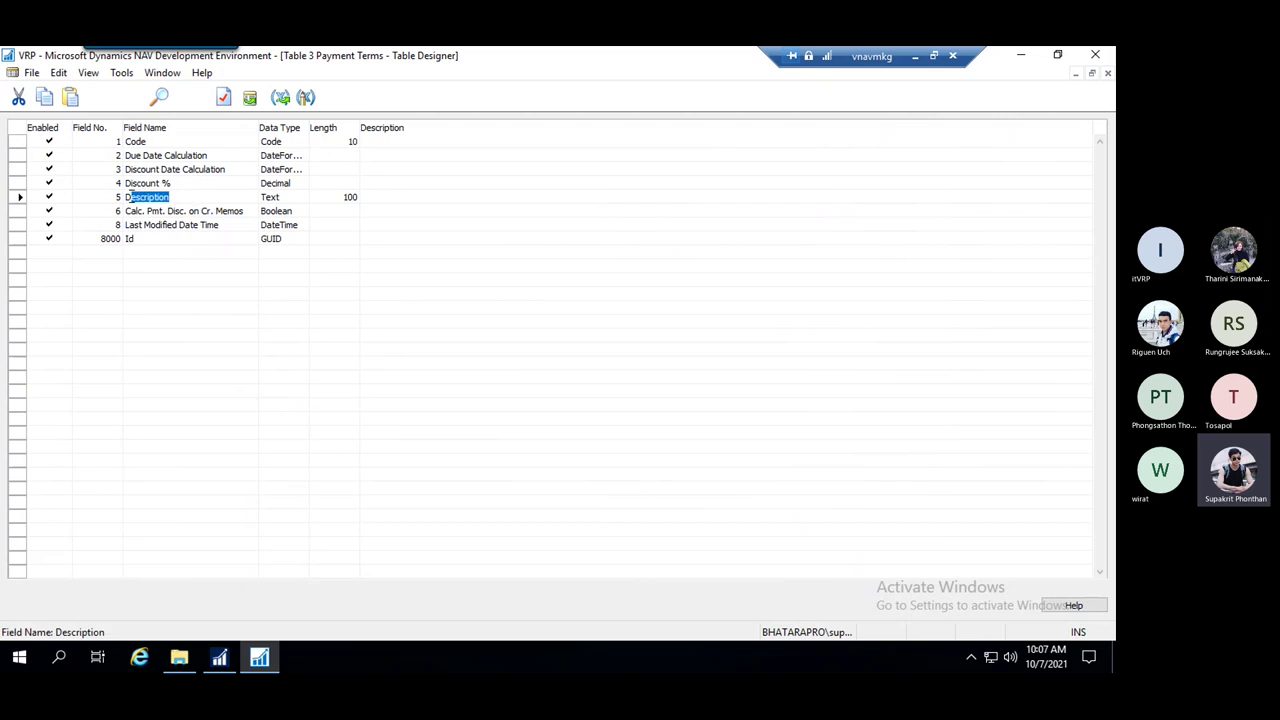
{"action": "left_click", "coordinate": [330, 197]}
{"action": "left_click_drag", "start_coordinate": [342, 196], "coordinate": [259, 216]}
{"action": "left_click", "coordinate": [285, 197]}
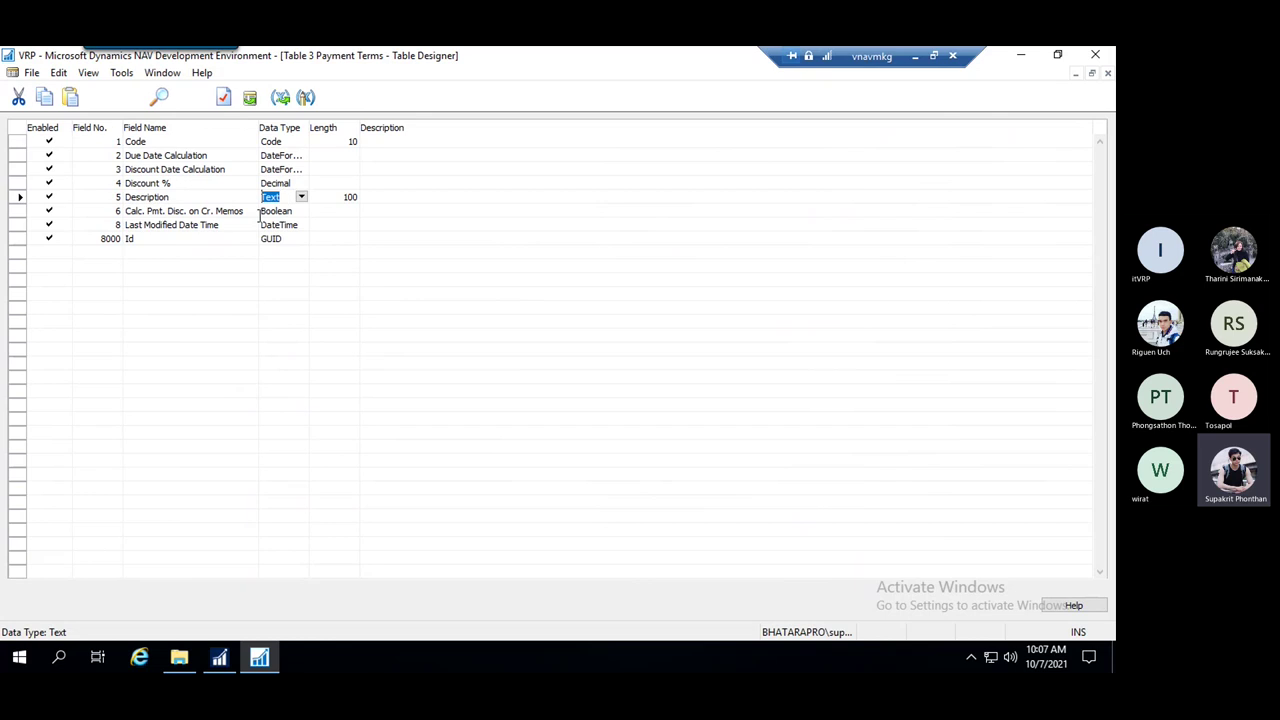
{"action": "left_click", "coordinate": [207, 194]}
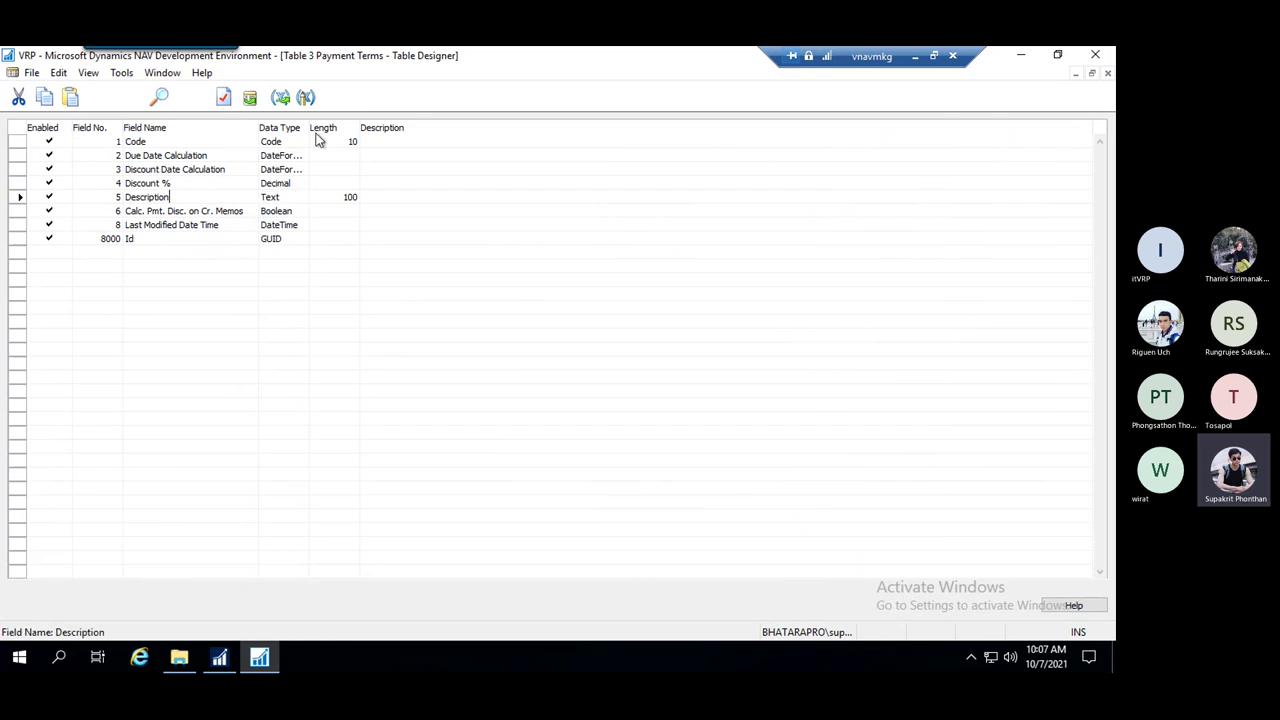
Check the Discount % field's data type and length, then close the Payment Terms design
{"action": "left_click", "coordinate": [197, 180]}
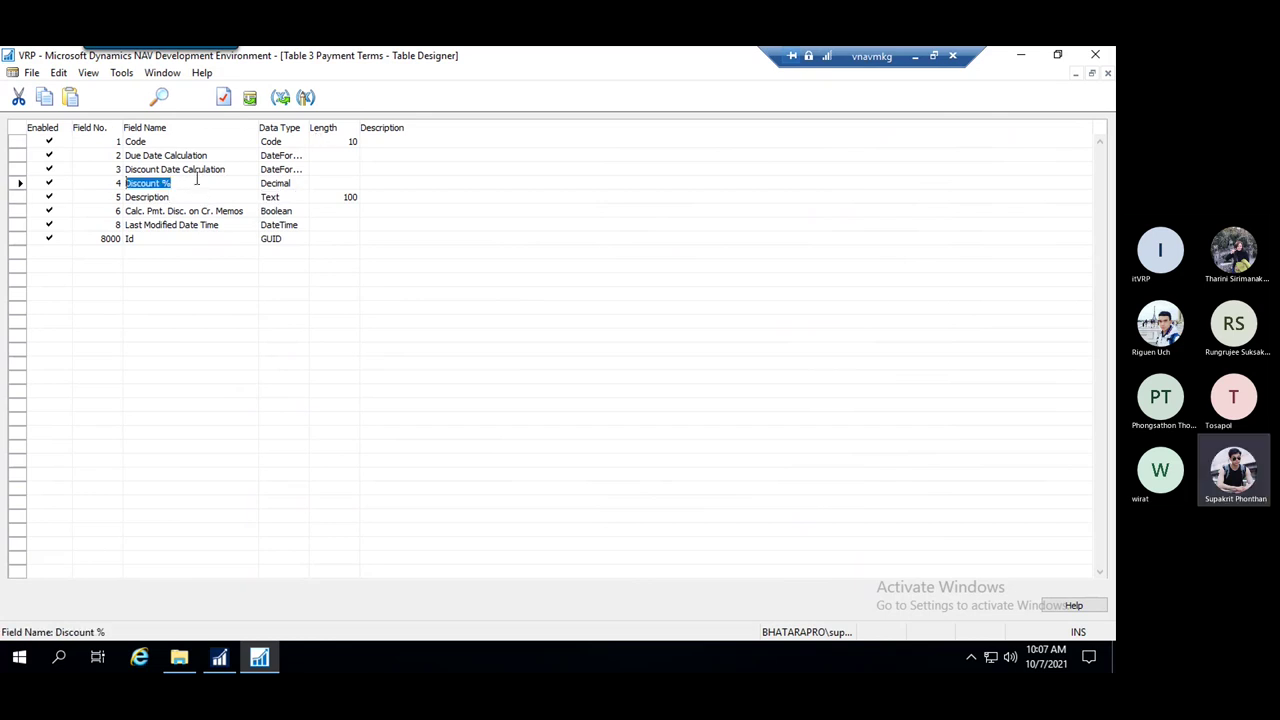
{"action": "left_click", "coordinate": [279, 183]}
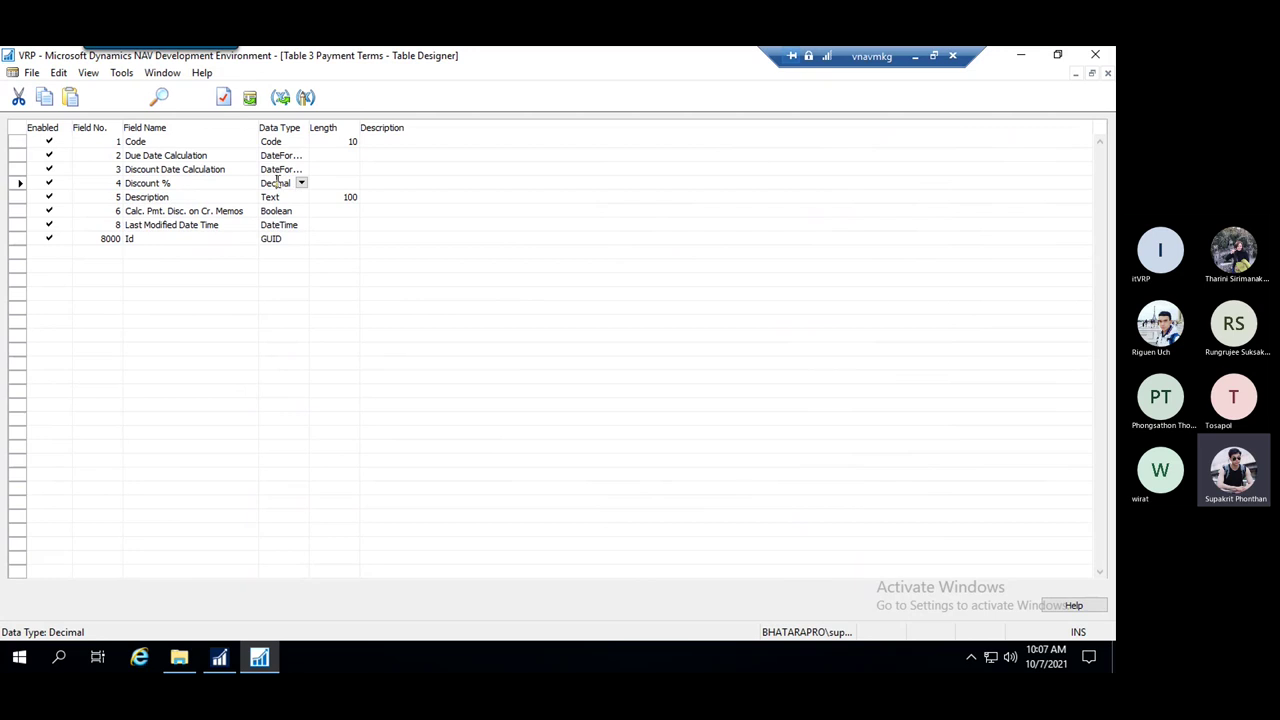
{"action": "left_click", "coordinate": [340, 184]}
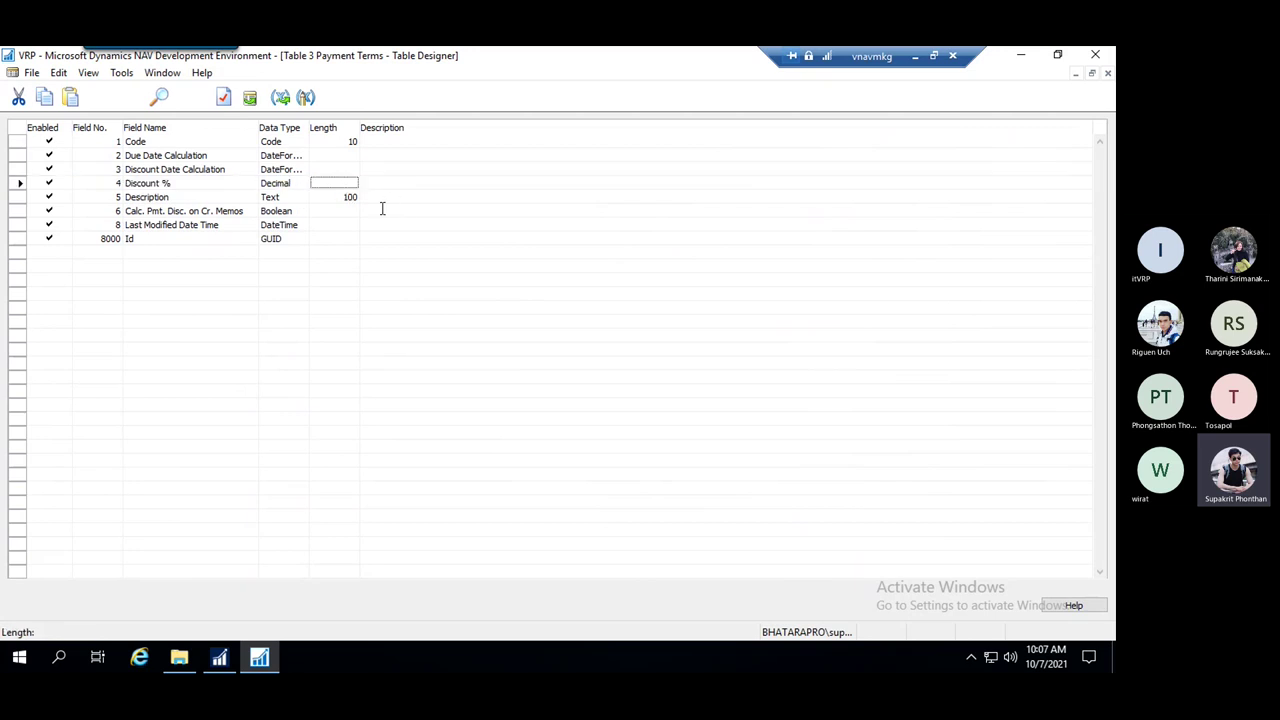
{"action": "key", "text": "Escape"}
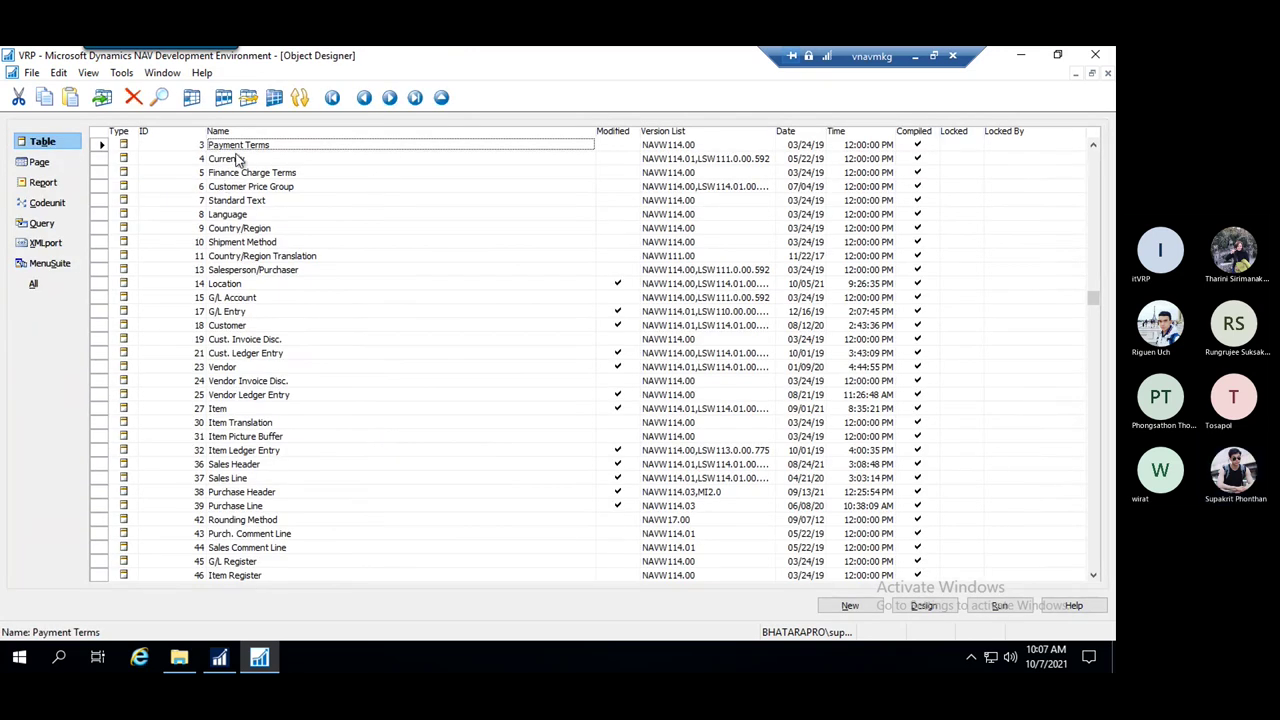
Browse the Country/Region, Shipment Method and Country/Region Translation tables, then list page objects
{"action": "left_click", "coordinate": [250, 229]}
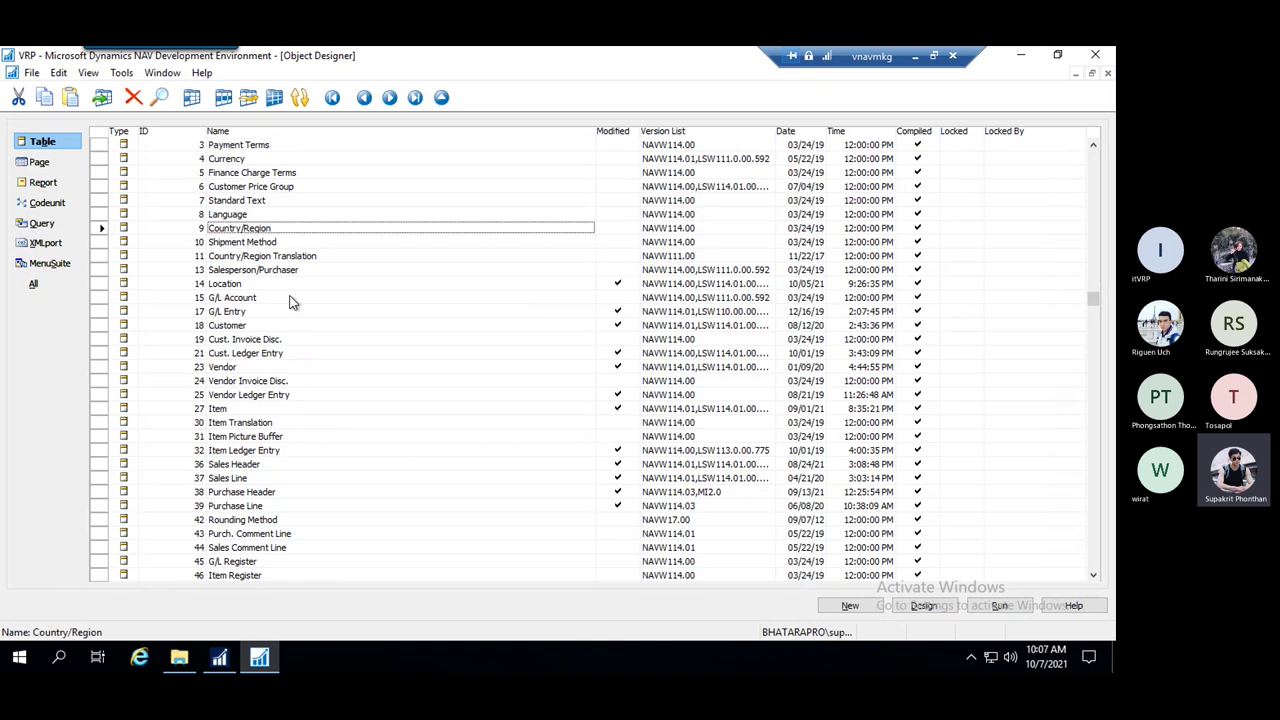
{"action": "left_click", "coordinate": [254, 243]}
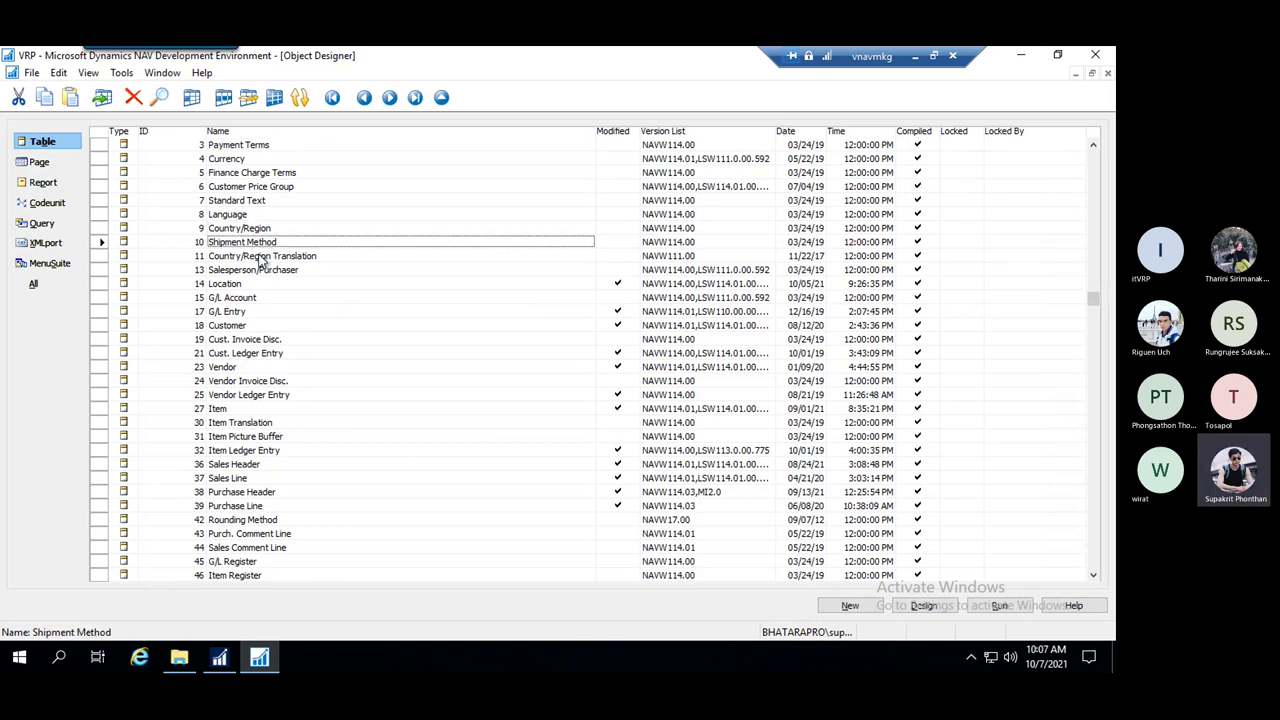
{"action": "left_click", "coordinate": [258, 258]}
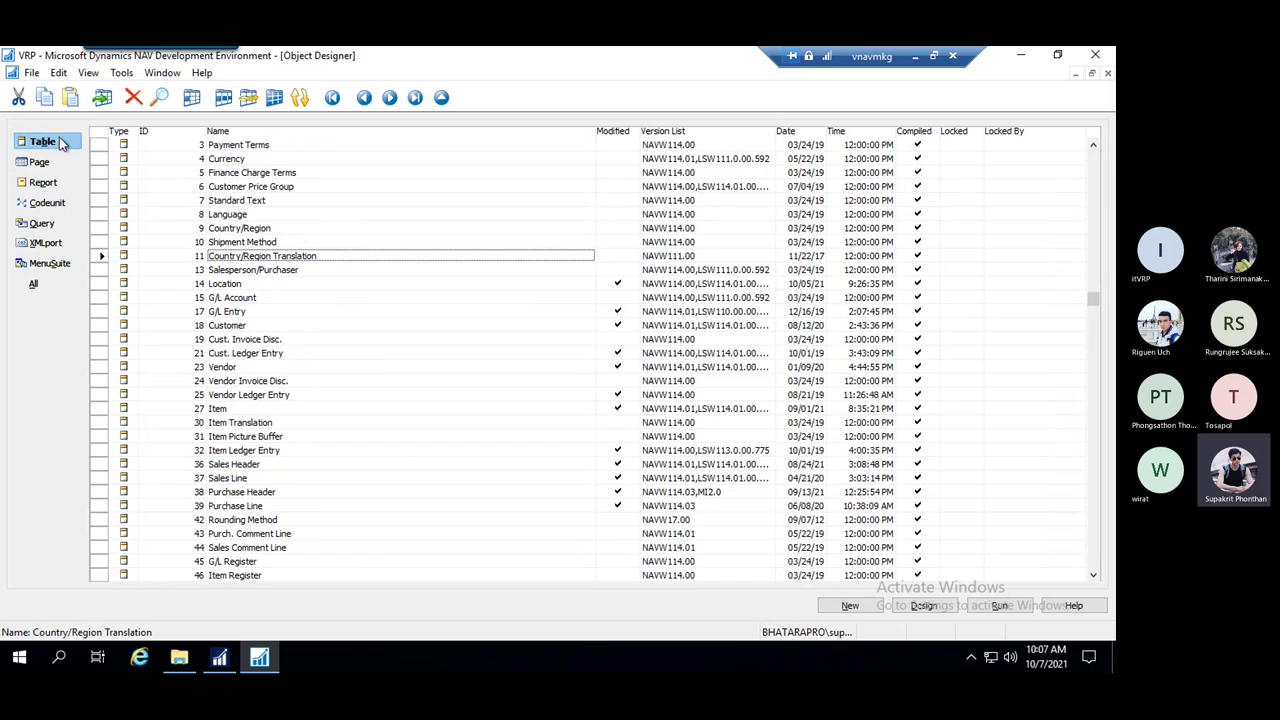
{"action": "left_click", "coordinate": [38, 164]}
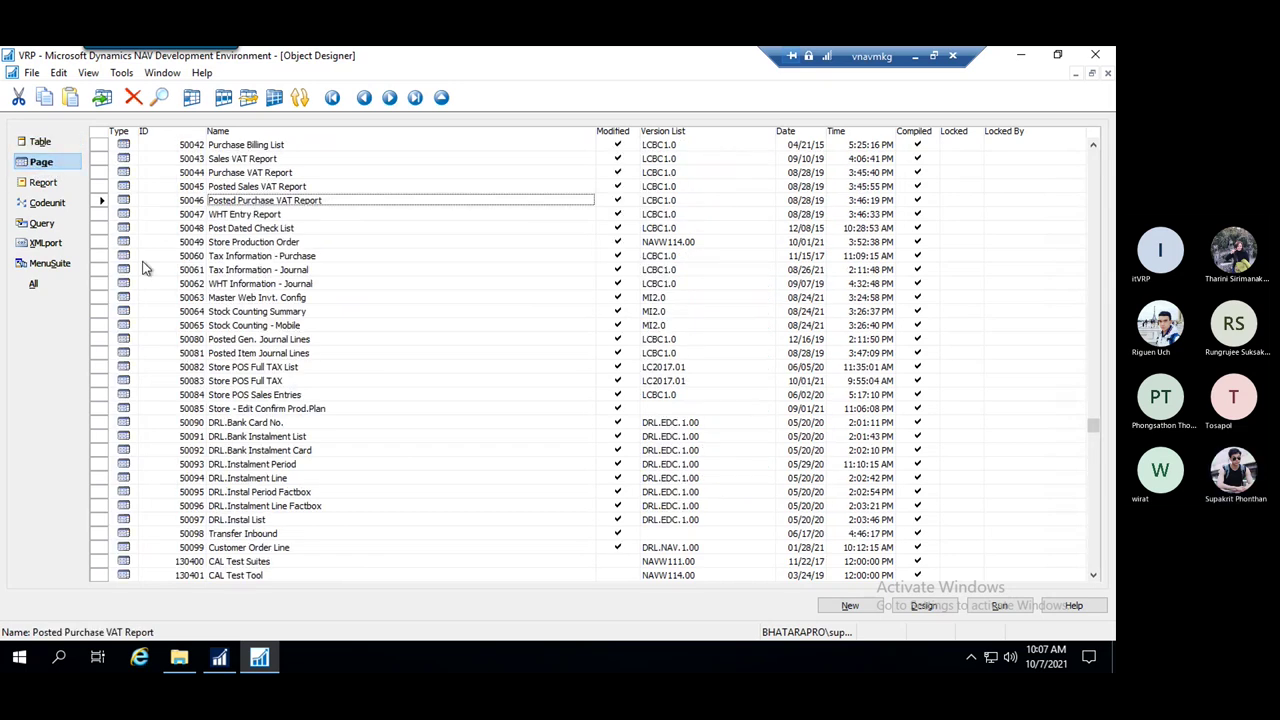
Compare the NAV client's Users page with the Object Designer's Store POS Sales Entries page
{"action": "left_click", "coordinate": [220, 658]}
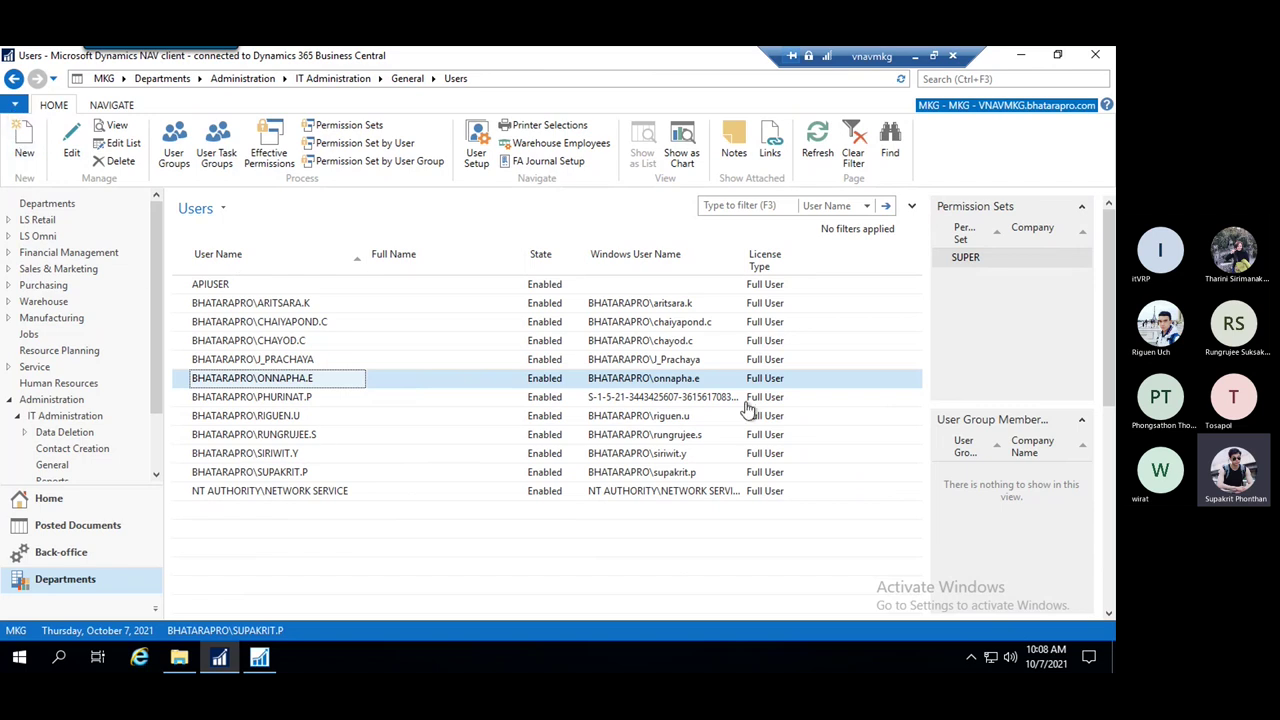
{"action": "left_click", "coordinate": [260, 657]}
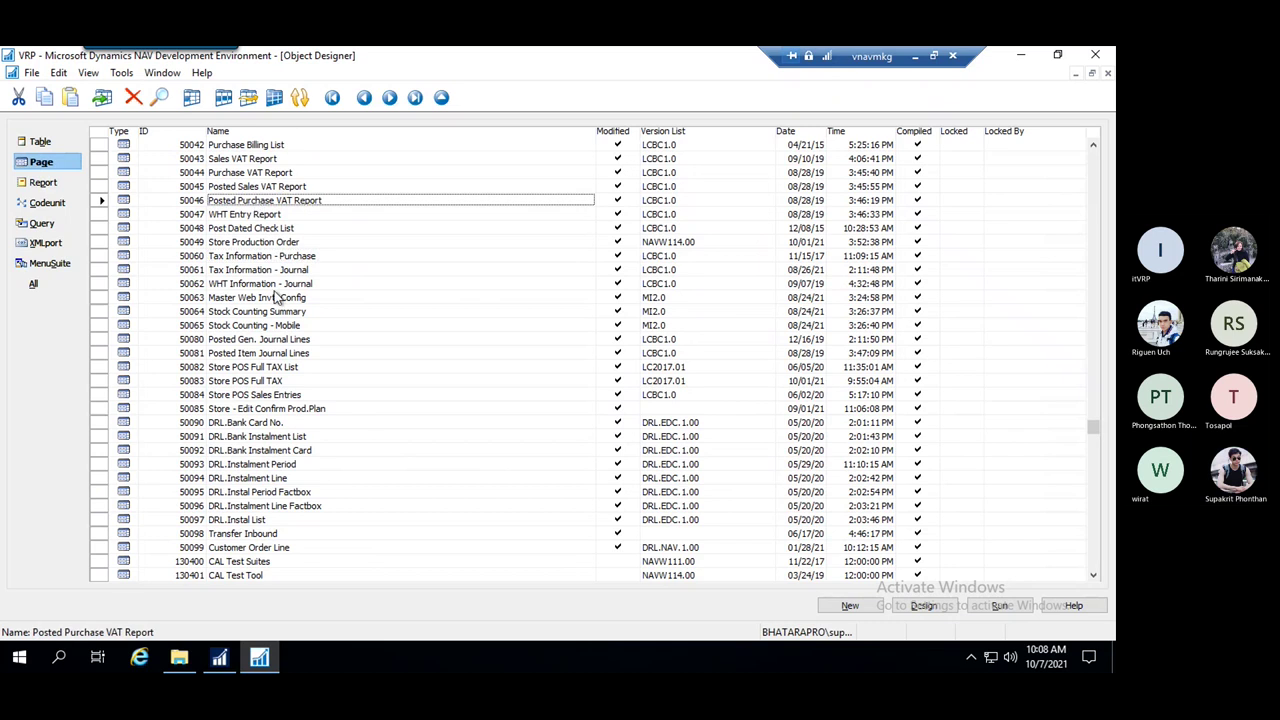
{"action": "left_click", "coordinate": [285, 397]}
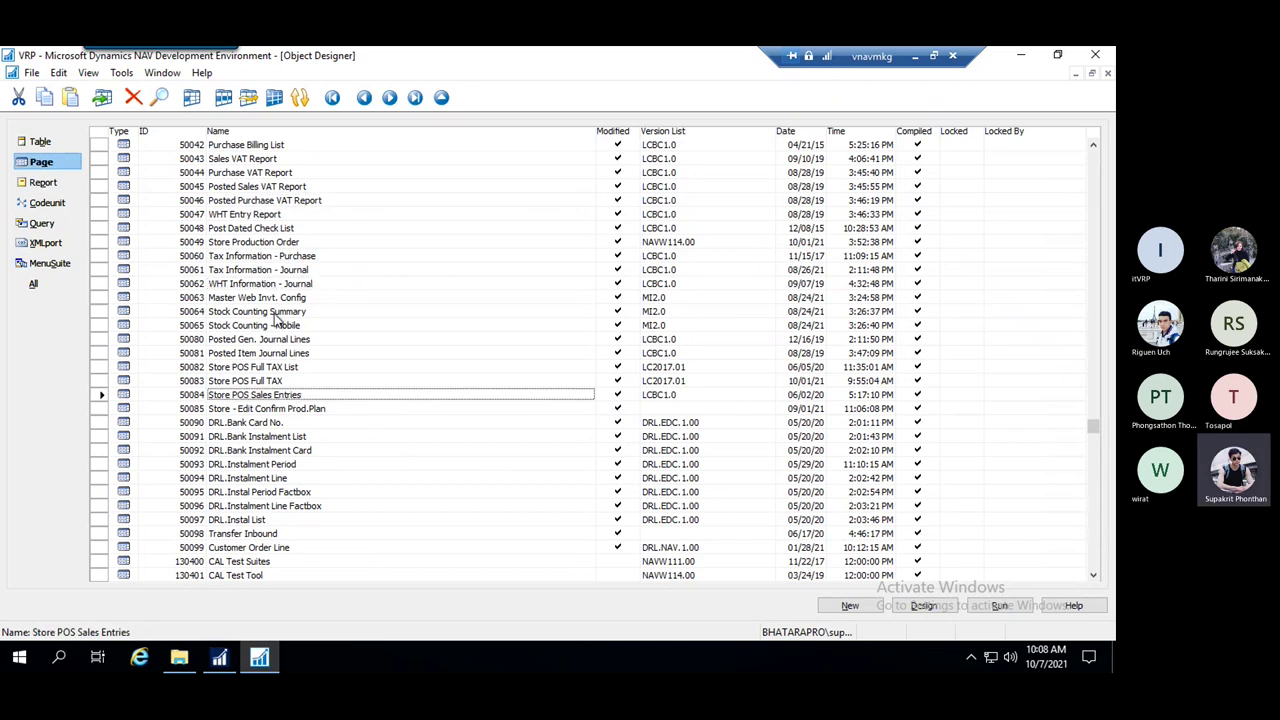
{"action": "left_click", "coordinate": [219, 657]}
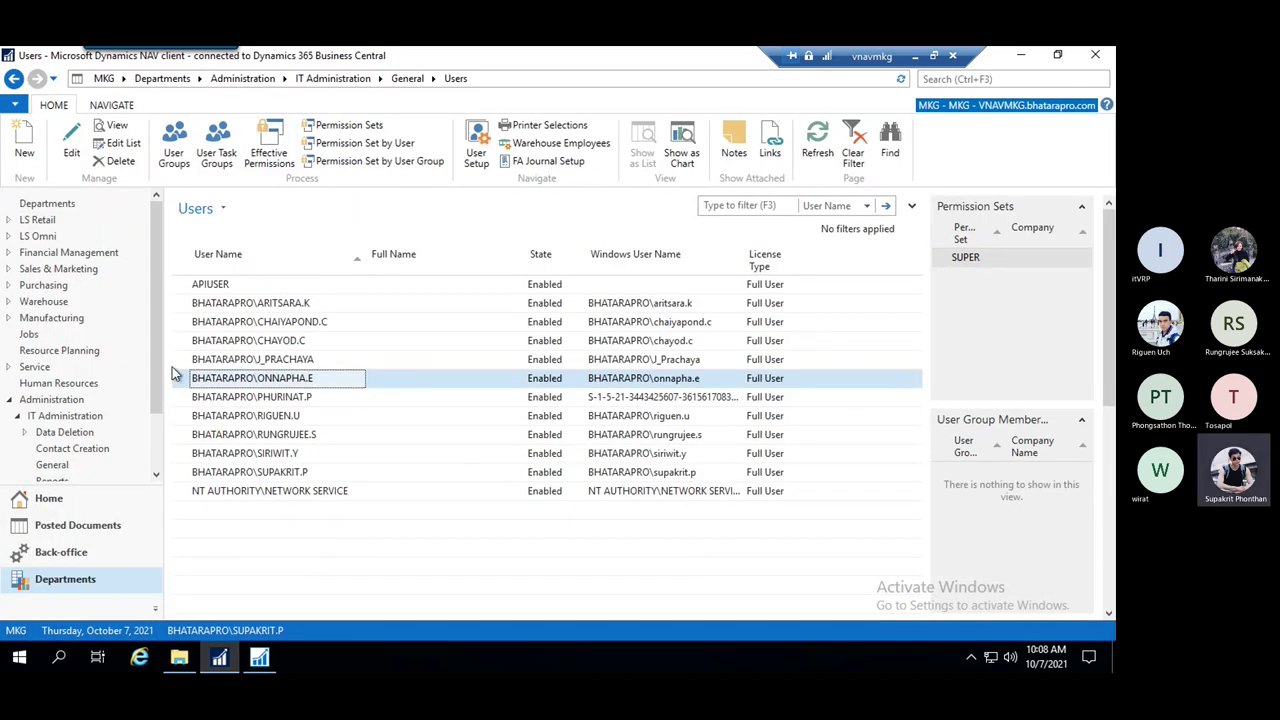
{"action": "left_click", "coordinate": [219, 657]}
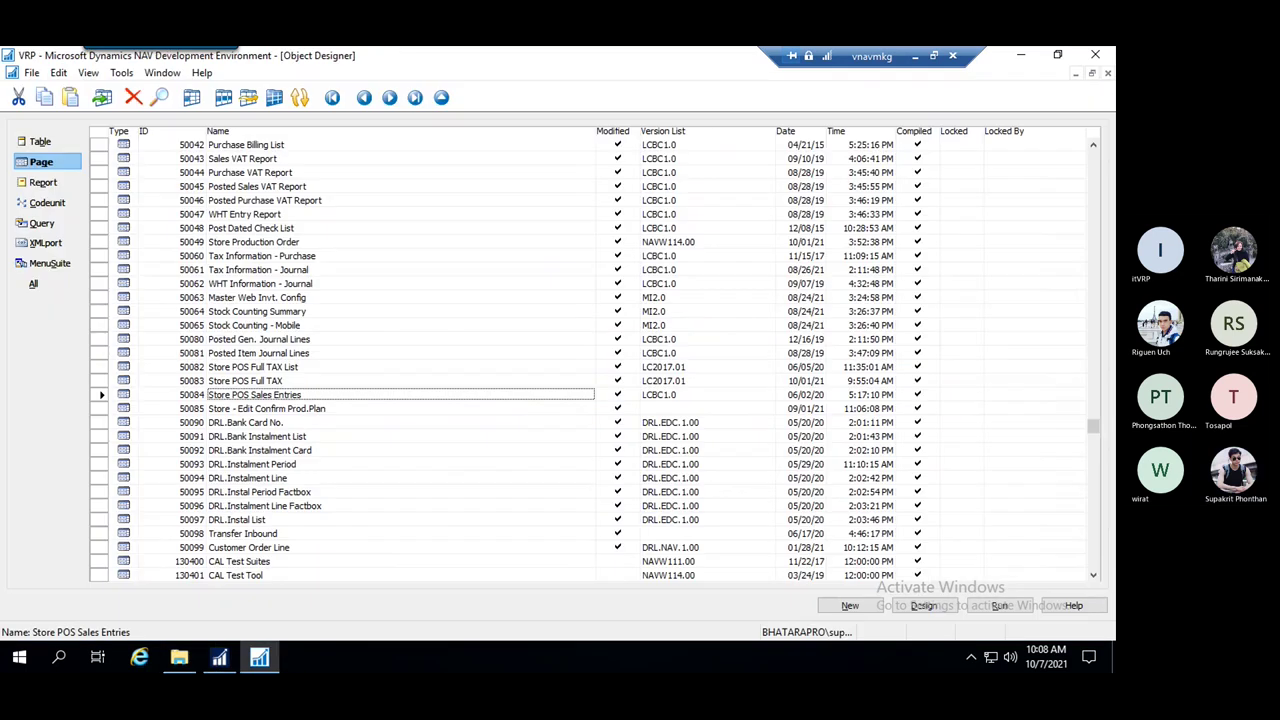
Browse the Purchase Quotation, Bill Payment, Print Barcode and Purchase Billing Note reports, then list codeunits
{"action": "left_click", "coordinate": [44, 183]}
{"action": "left_click", "coordinate": [270, 230]}
{"action": "left_click", "coordinate": [295, 201]}
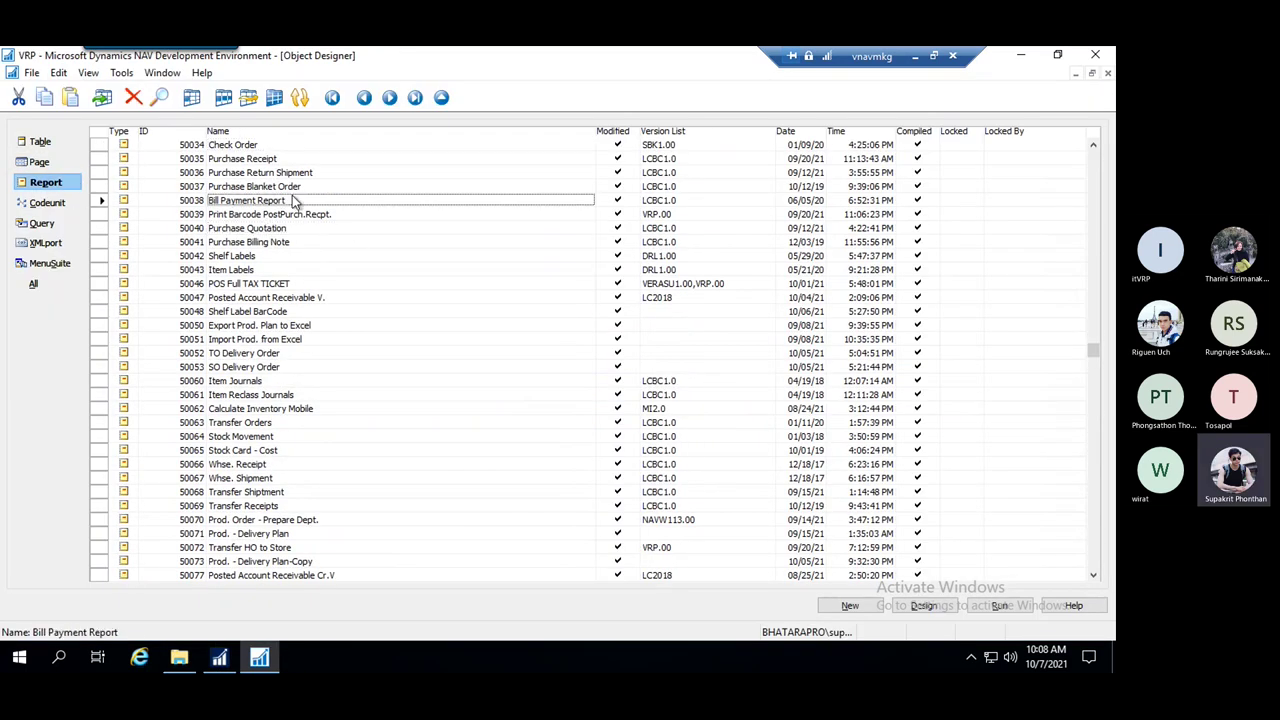
{"action": "left_click", "coordinate": [310, 216]}
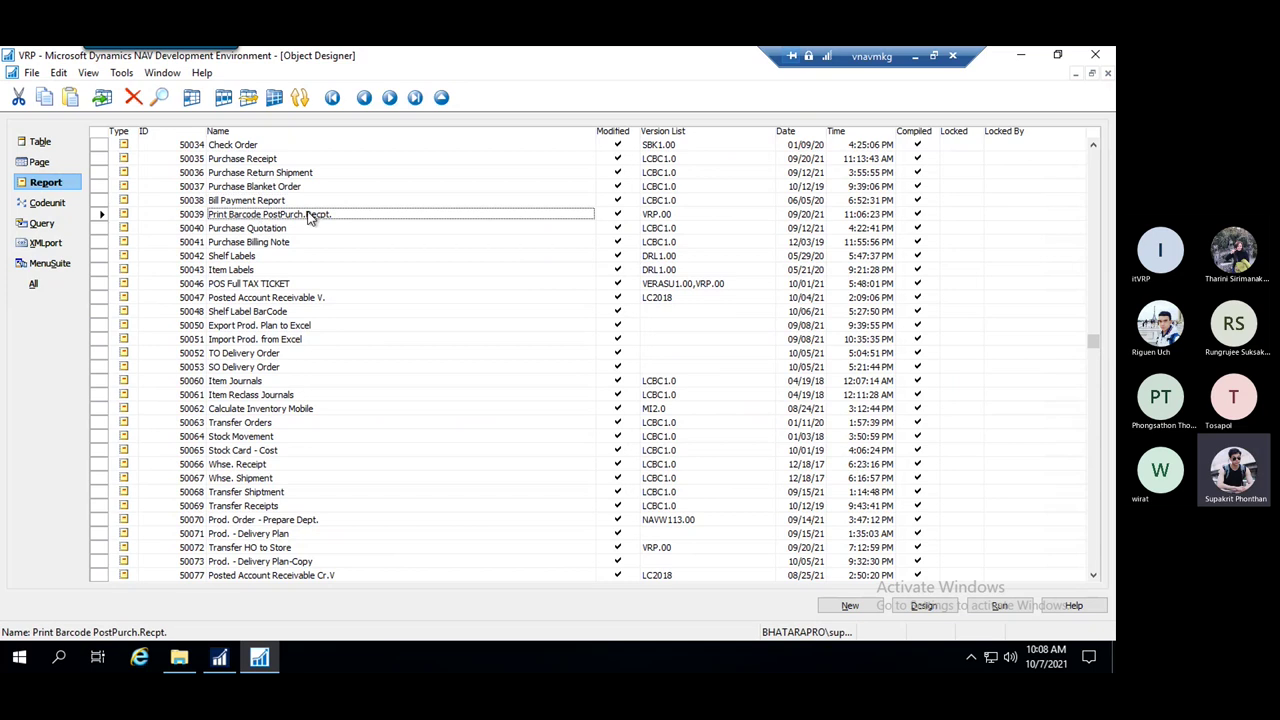
{"action": "left_click", "coordinate": [255, 247]}
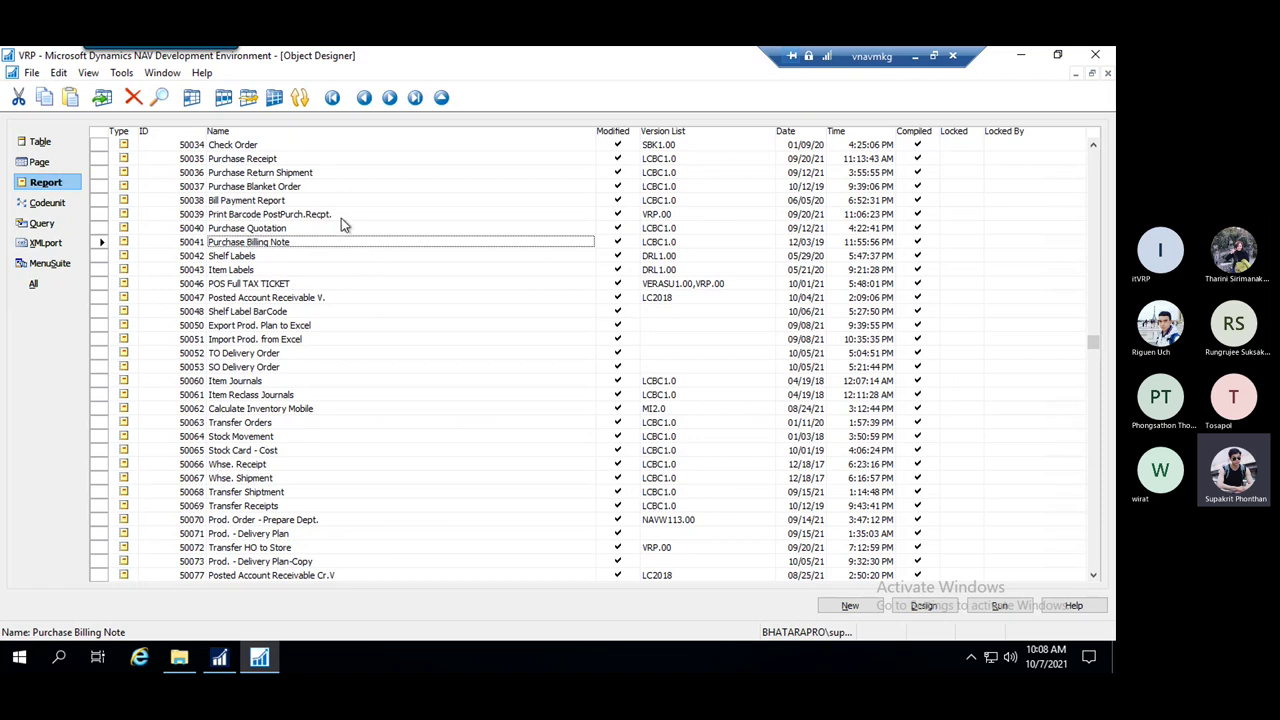
{"action": "left_click", "coordinate": [46, 204]}
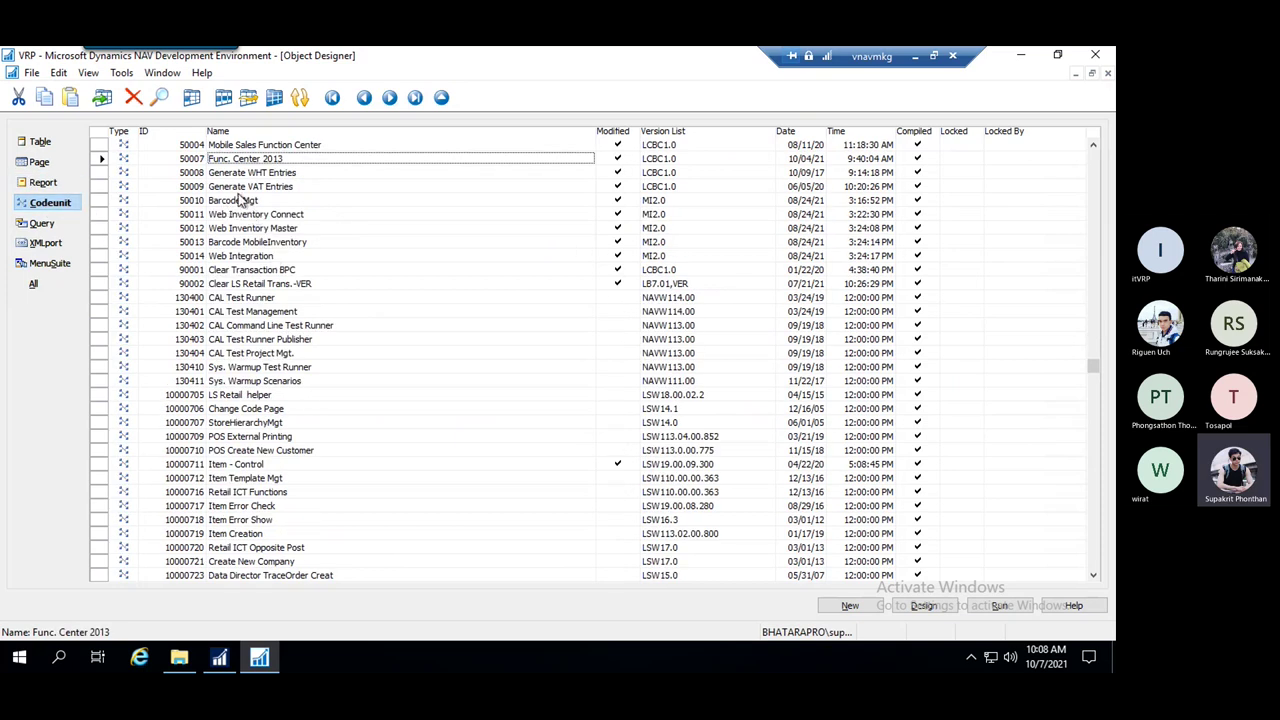
Browse the Barcode Mgt, Generate VAT Entries and CAL Command Line Test Runner codeunits, then list queries
{"action": "left_click", "coordinate": [245, 200]}
{"action": "left_click", "coordinate": [268, 188]}
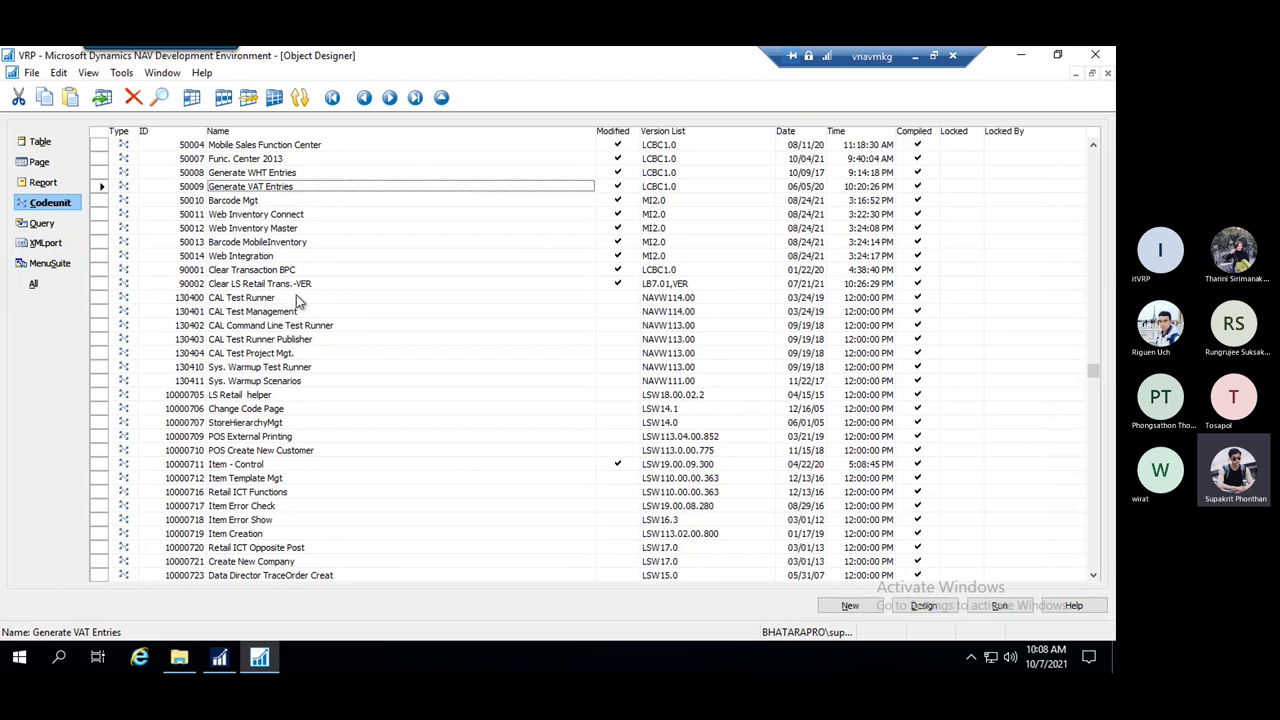
{"action": "left_click", "coordinate": [274, 329]}
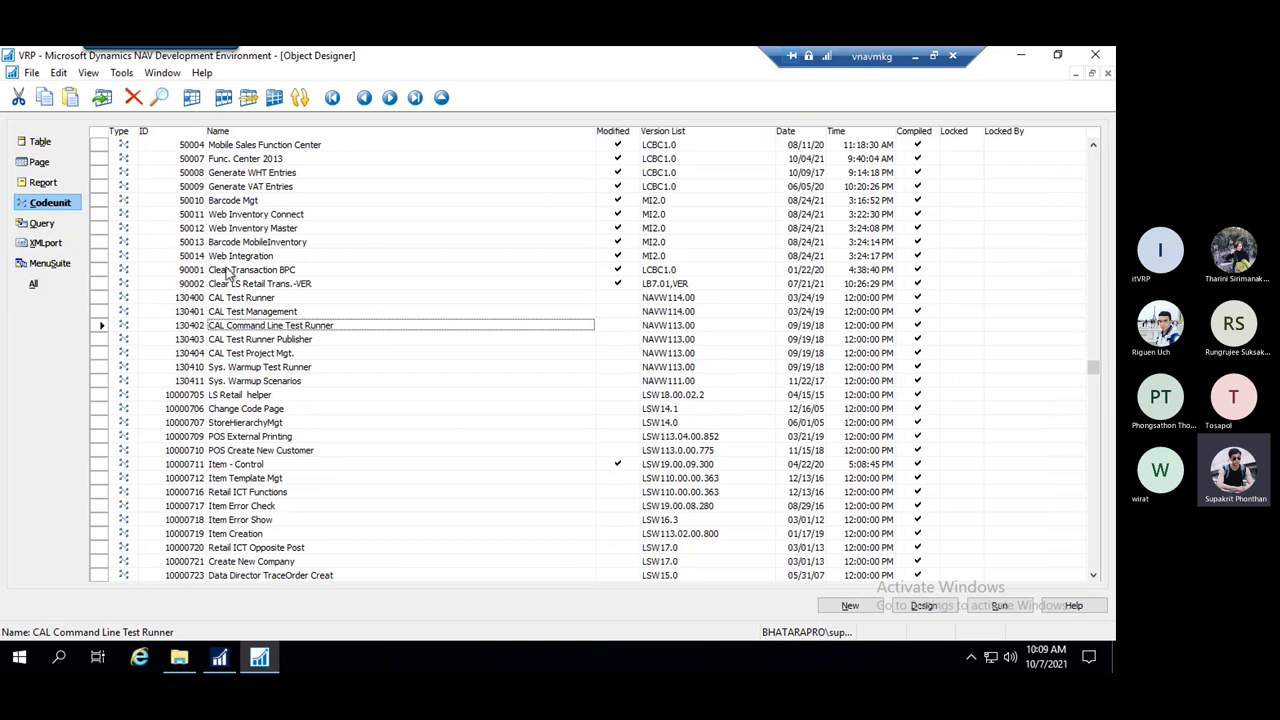
{"action": "left_click", "coordinate": [258, 243]}
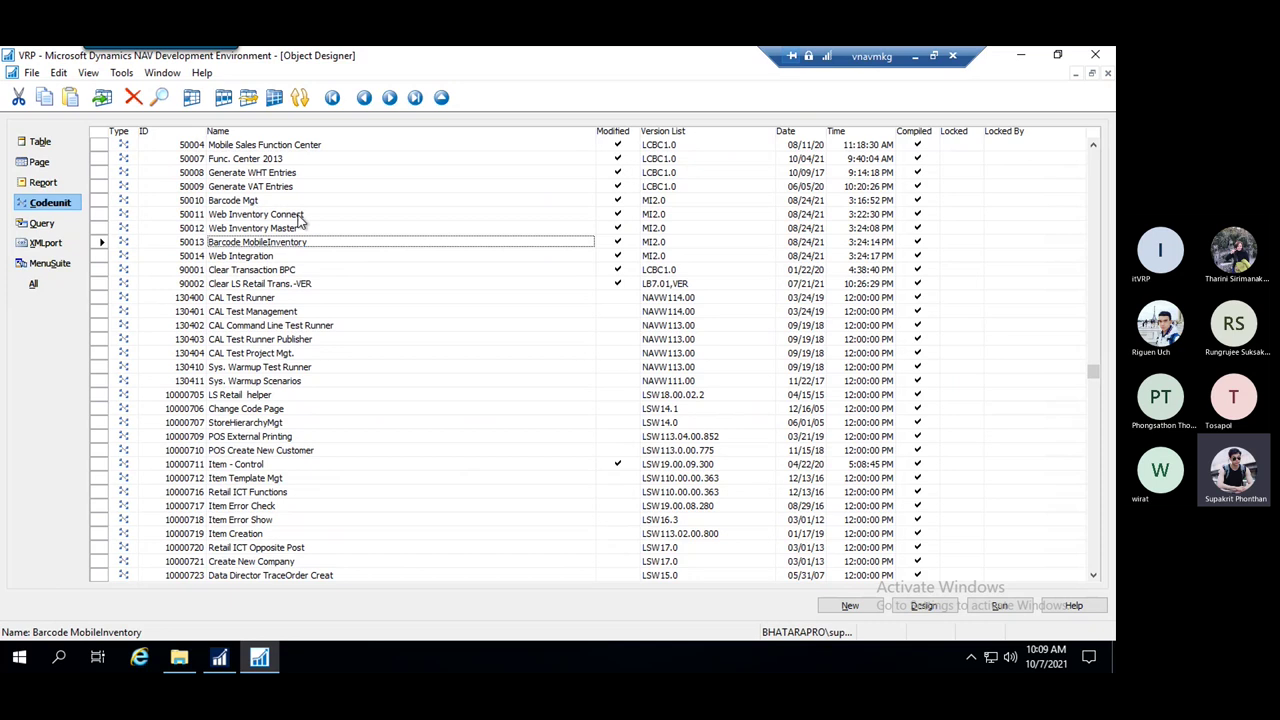
{"action": "left_click", "coordinate": [45, 225]}
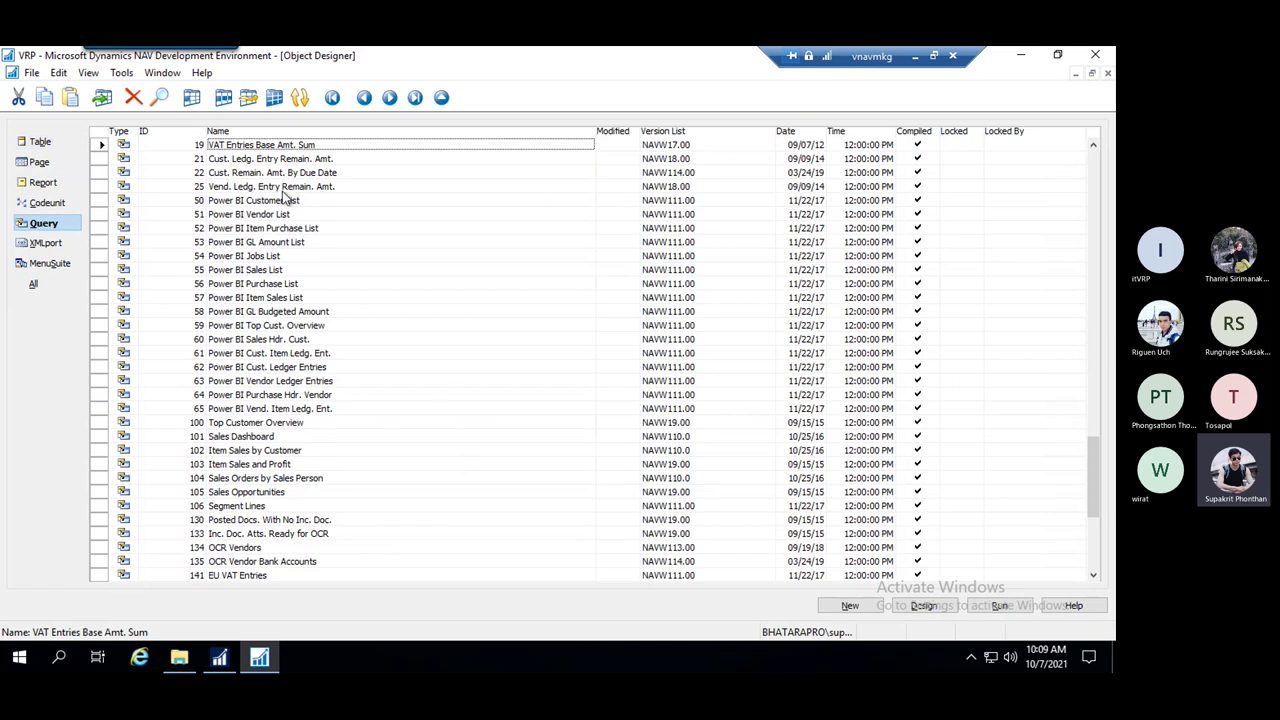
Open Query 51 Power BI Vendor List in the Query Designer
{"action": "left_click", "coordinate": [74, 143]}
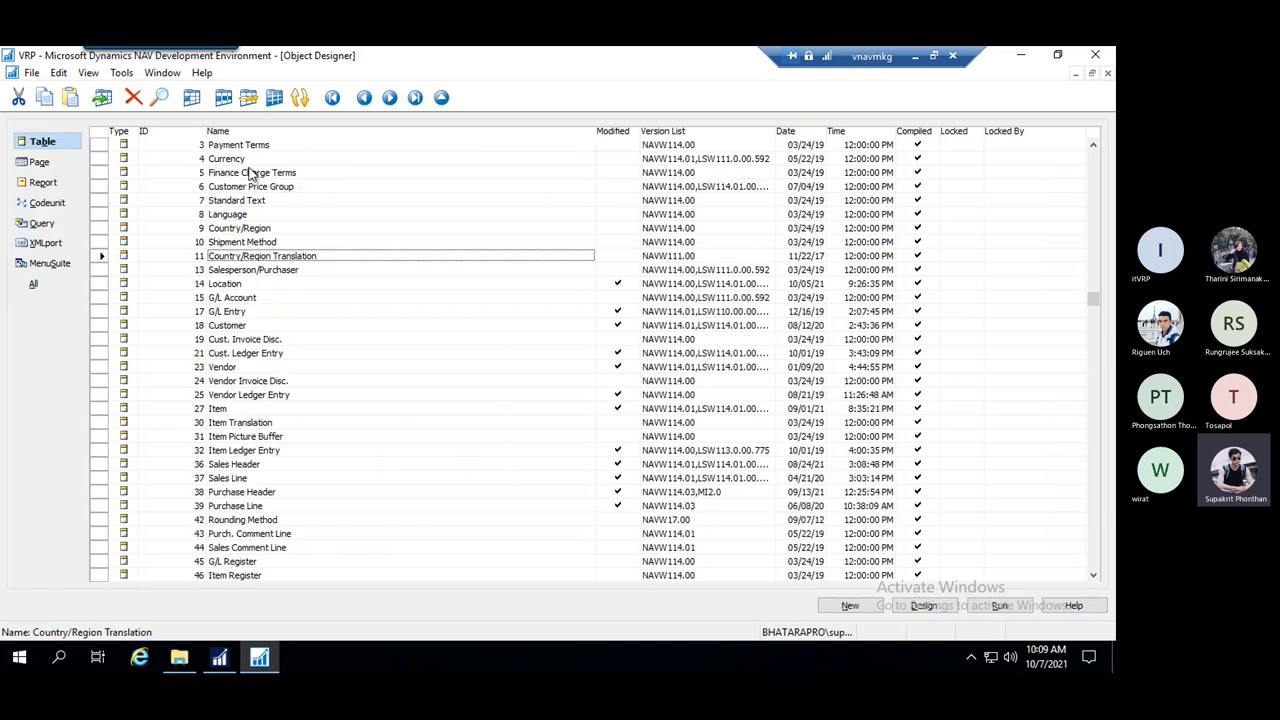
{"action": "left_click", "coordinate": [72, 224]}
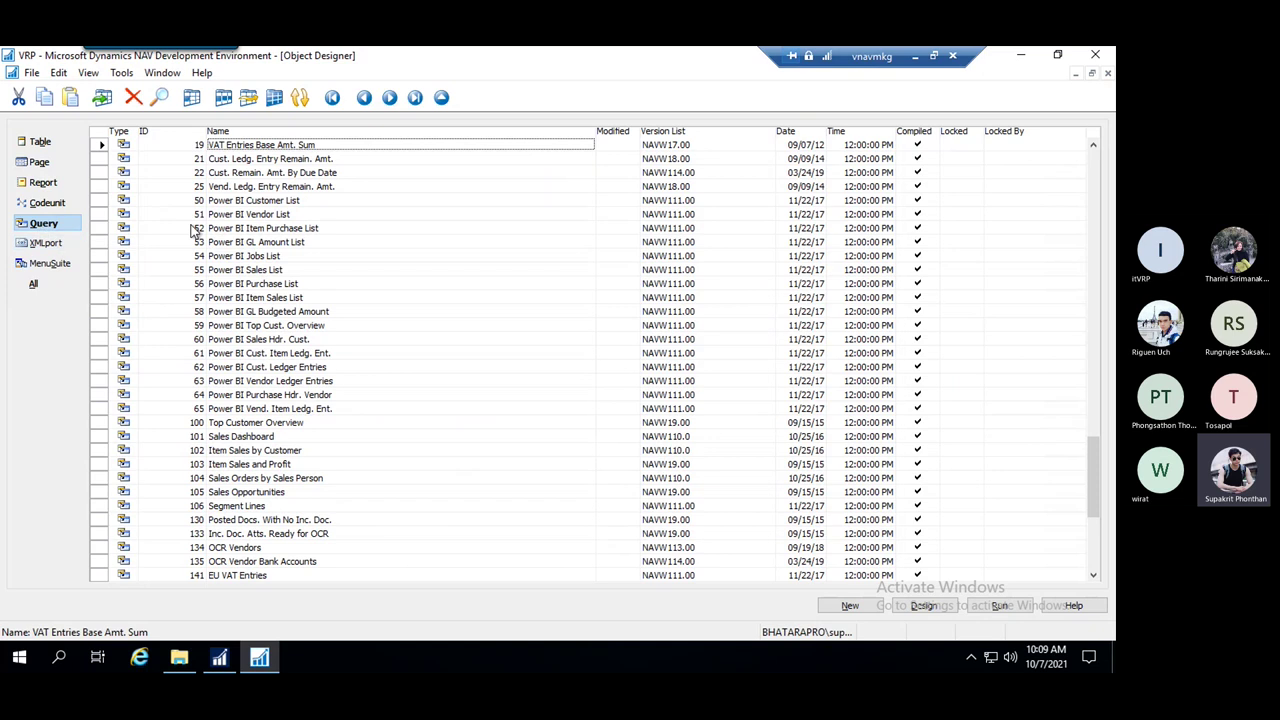
{"action": "left_click", "coordinate": [248, 220]}
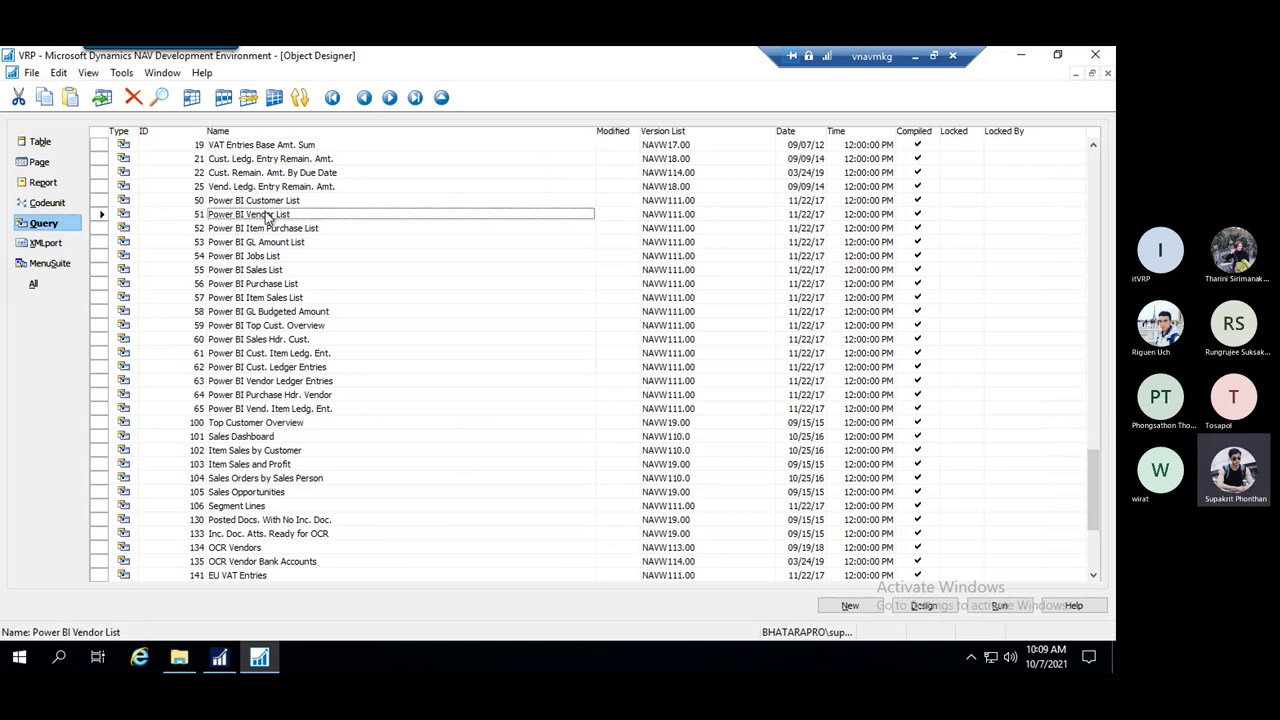
{"action": "right_click", "coordinate": [267, 213]}
{"action": "left_click", "coordinate": [339, 348]}
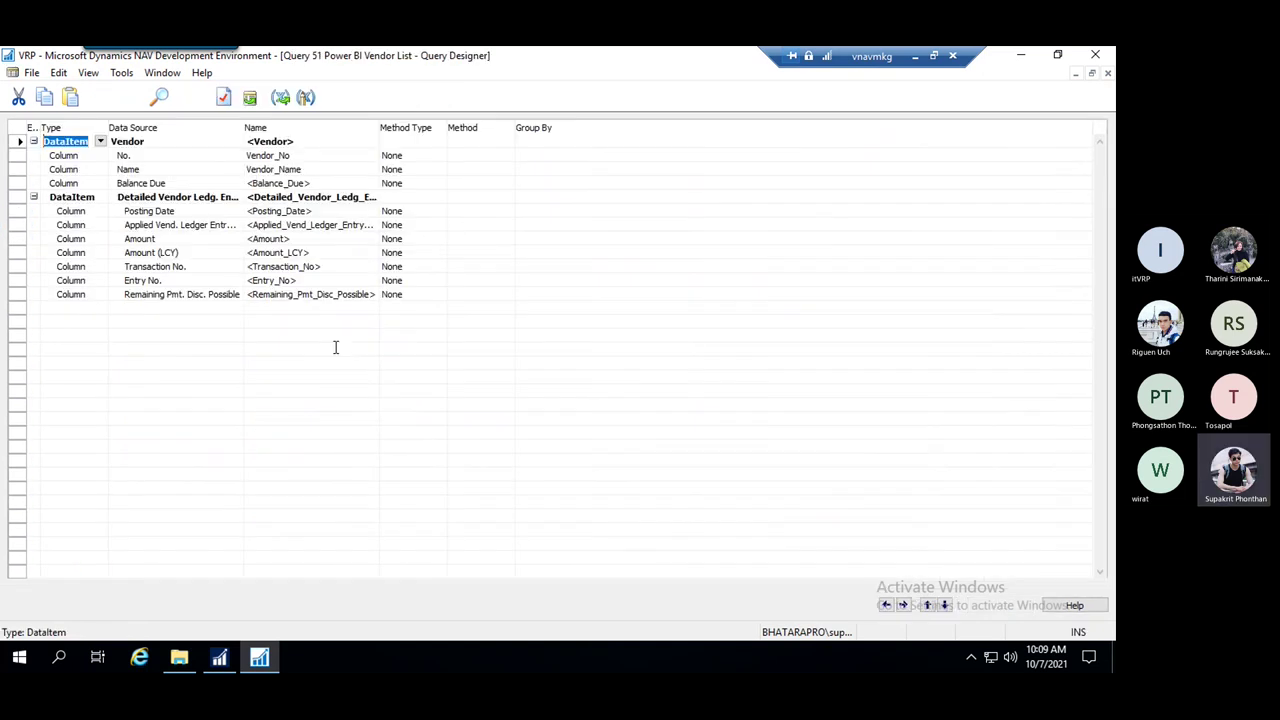
Inspect the Vendor and Detailed Vendor Ledg. Entry data sources
{"action": "left_click", "coordinate": [164, 144]}
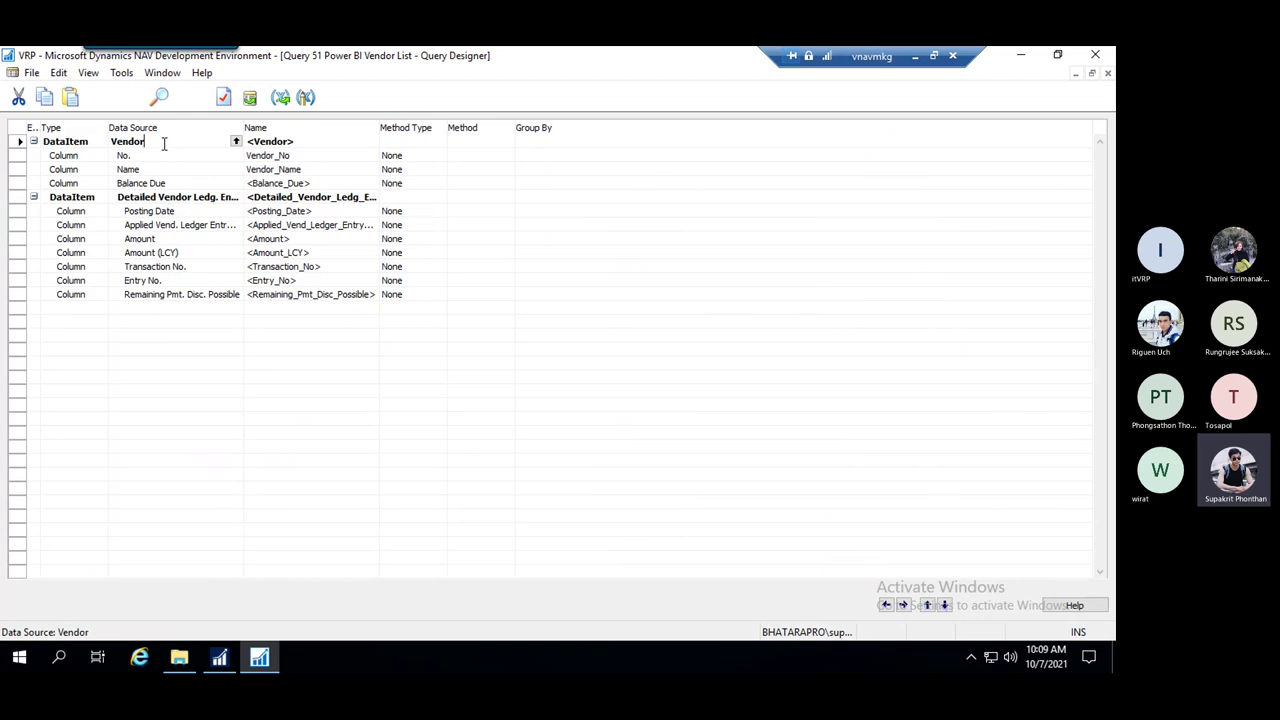
{"action": "left_click_drag", "start_coordinate": [164, 144], "coordinate": [104, 142]}
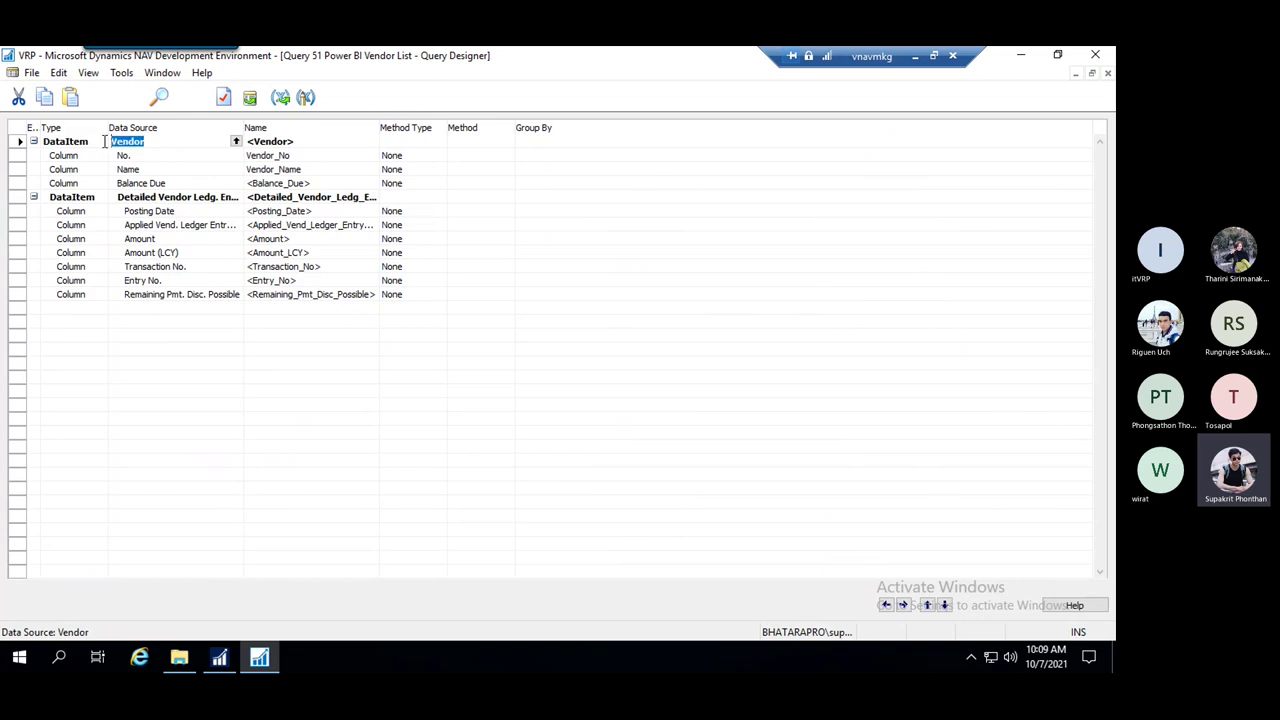
{"action": "left_click", "coordinate": [179, 198]}
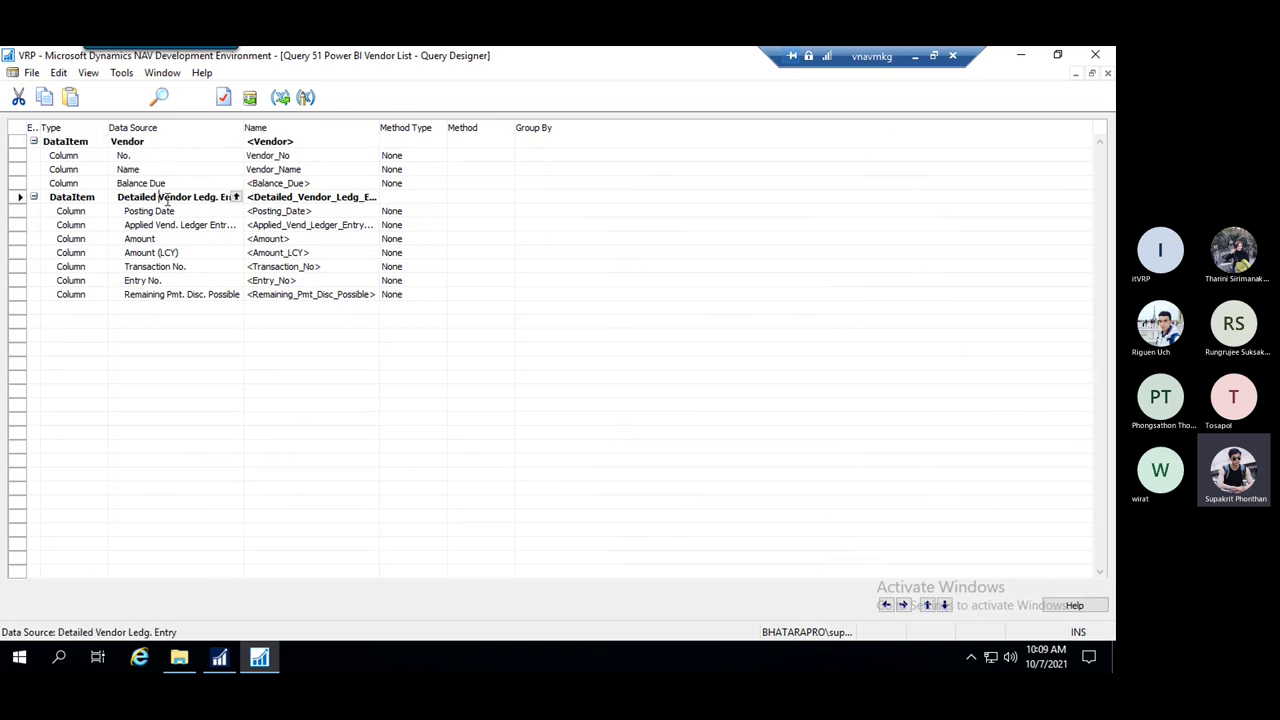
{"action": "left_click_drag", "start_coordinate": [160, 199], "coordinate": [238, 199]}
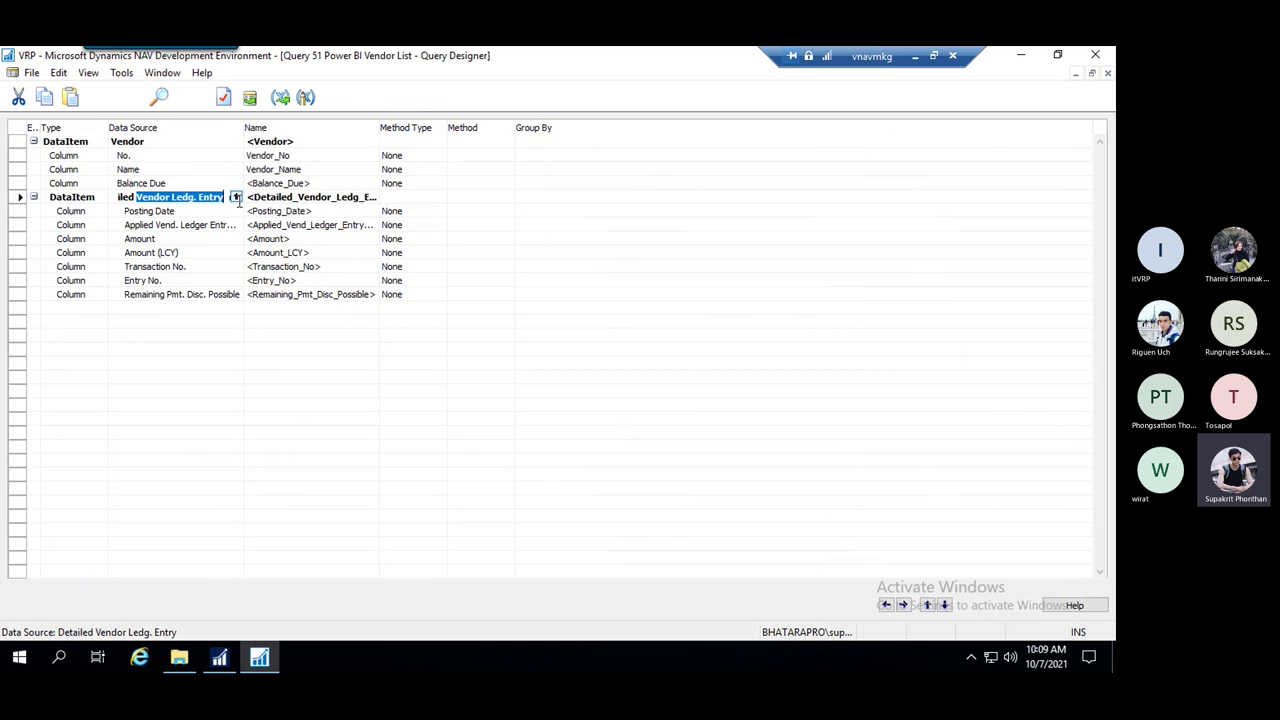
{"action": "left_click", "coordinate": [150, 199]}
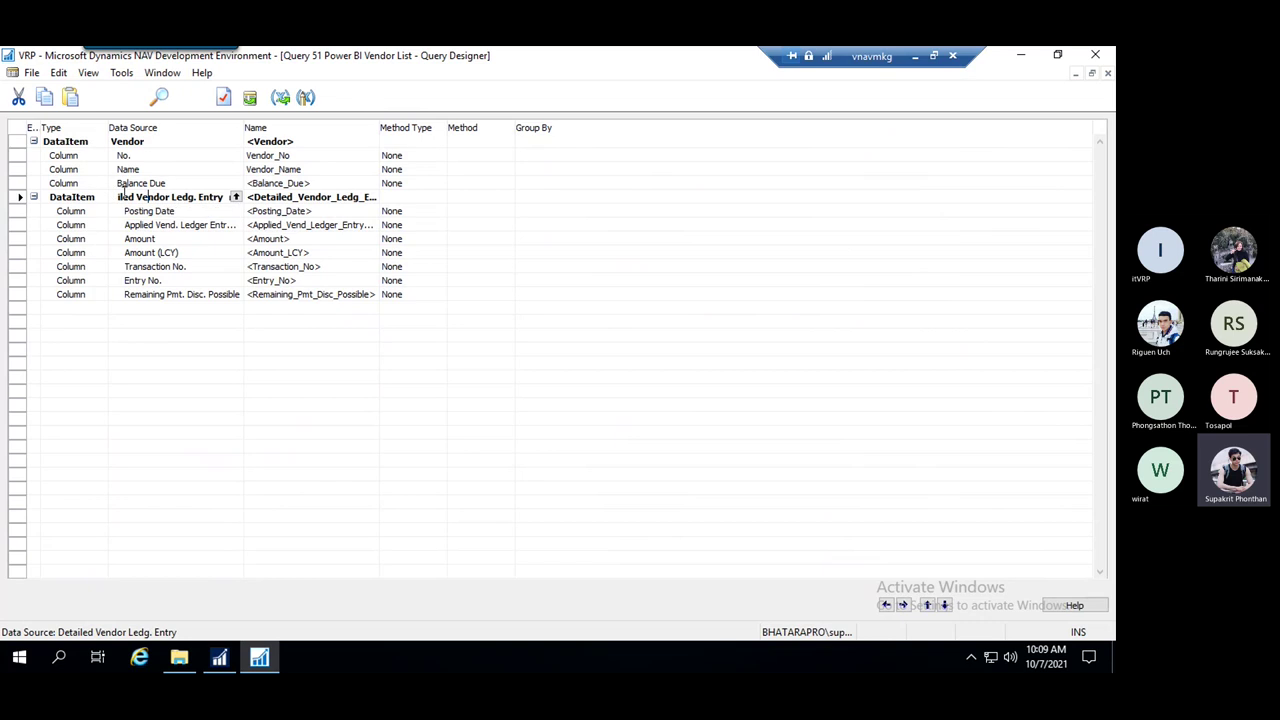
Review the Detailed Vendor Ledg. Entry data item's DataItemLink property, then close the properties
{"action": "left_click", "coordinate": [223, 98]}
{"action": "left_click_drag", "start_coordinate": [164, 211], "coordinate": [192, 211]}
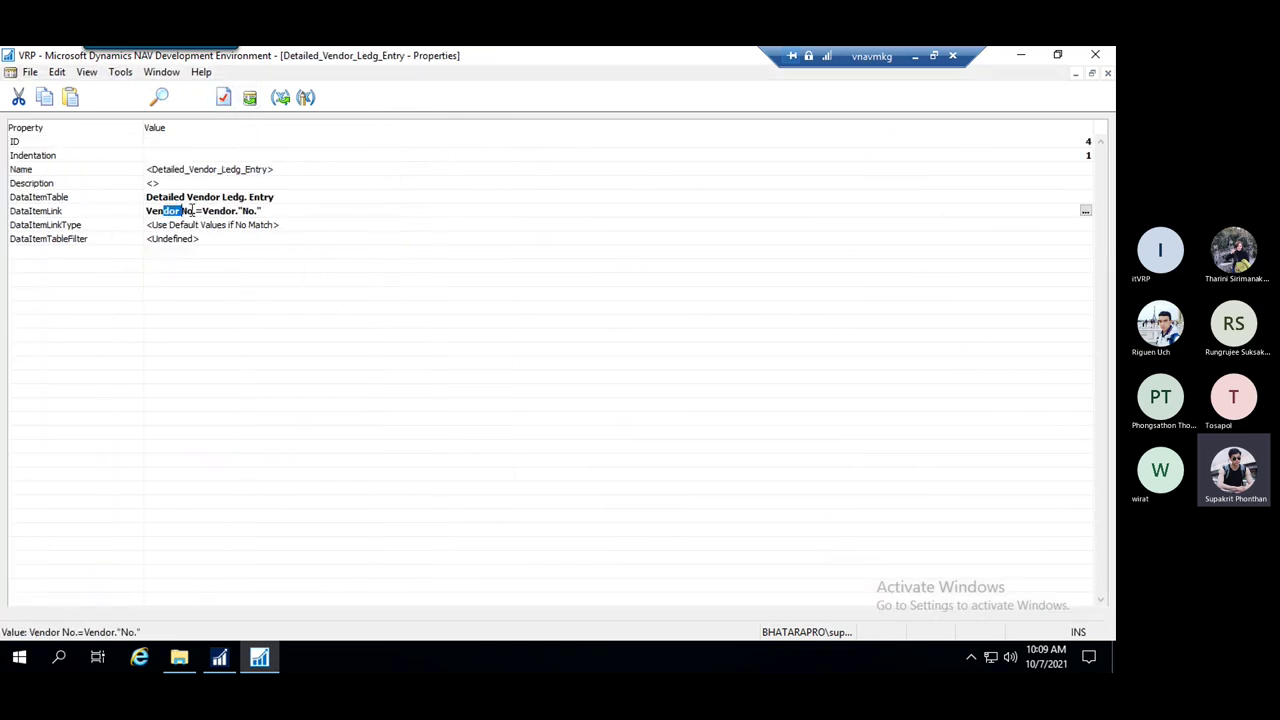
{"action": "left_click", "coordinate": [249, 211]}
{"action": "key", "text": "ctrl+a"}
{"action": "left_click", "coordinate": [246, 211]}
{"action": "key", "text": "Return"}
{"action": "key", "text": "Escape"}
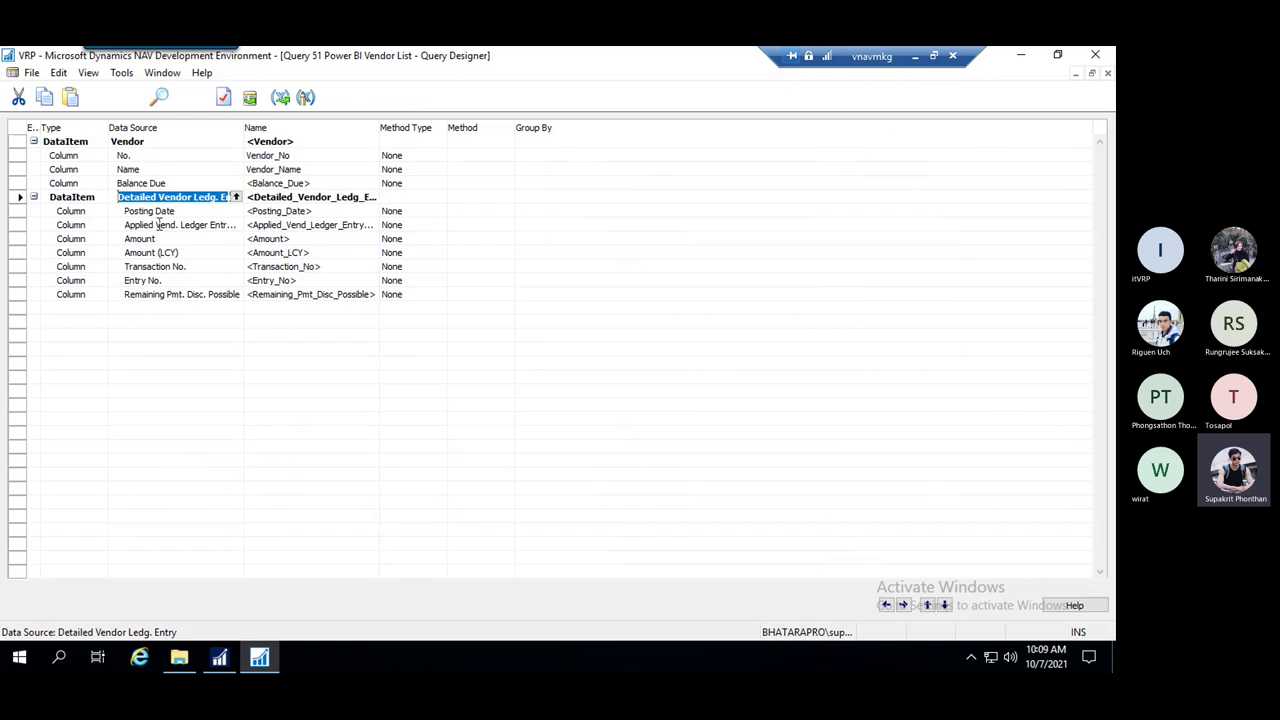
Look over the ledger and Vendor columns (No., Name, Balance Due), then close the query design
{"action": "left_click_drag", "start_coordinate": [155, 213], "coordinate": [206, 309]}
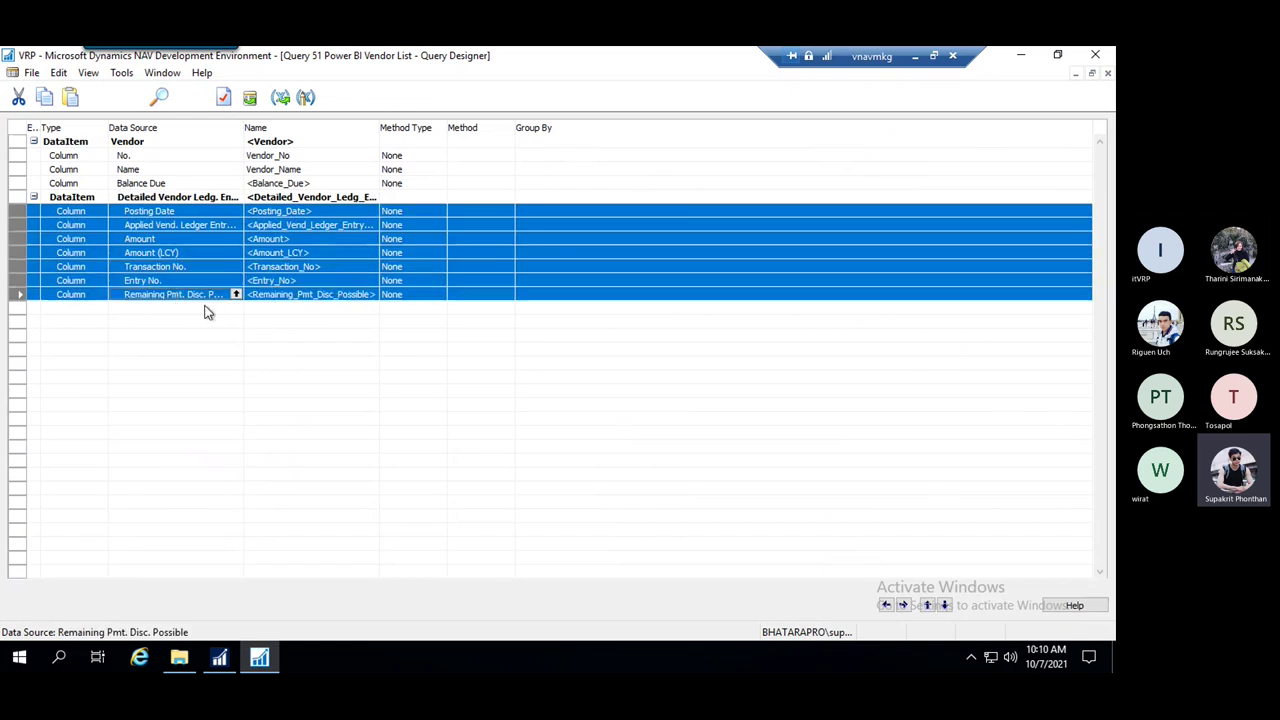
{"action": "left_click", "coordinate": [189, 211]}
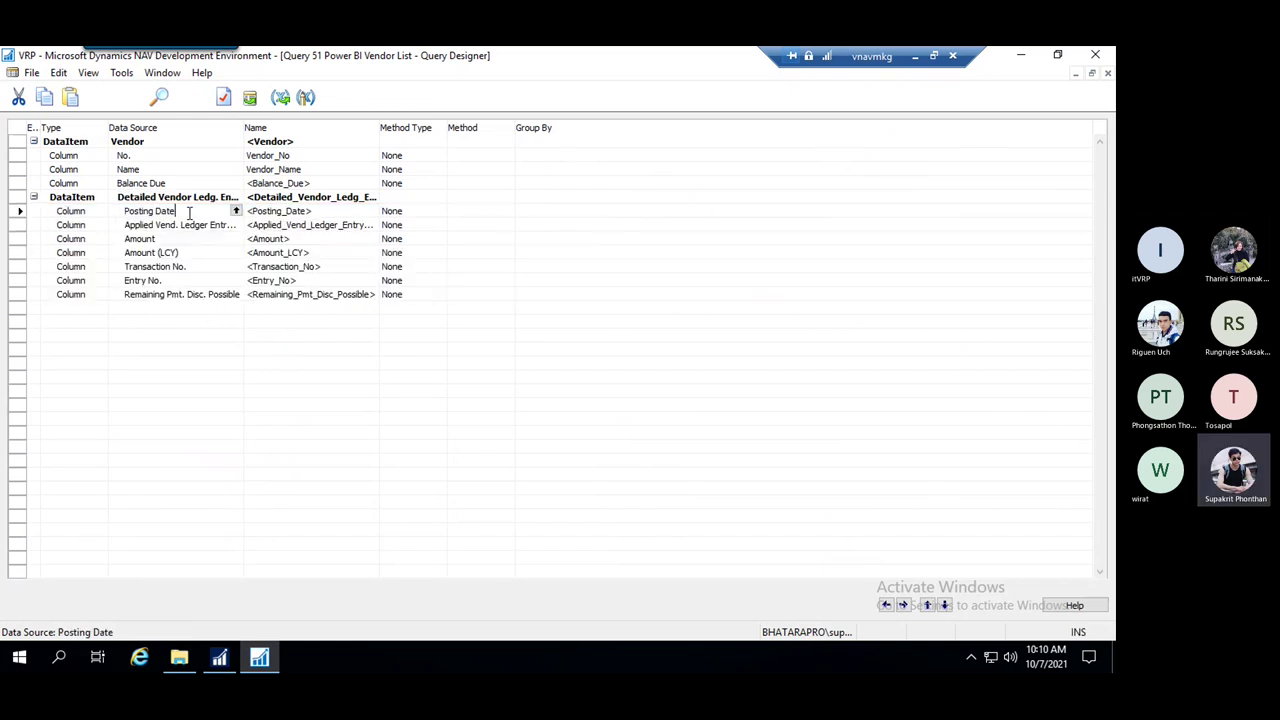
{"action": "key", "text": "Down"}
{"action": "key", "text": "Down"}
{"action": "key", "text": "Down"}
{"action": "key", "text": "Down"}
{"action": "key", "text": "Down"}
{"action": "key", "text": "Down"}
{"action": "key", "text": "Down"}
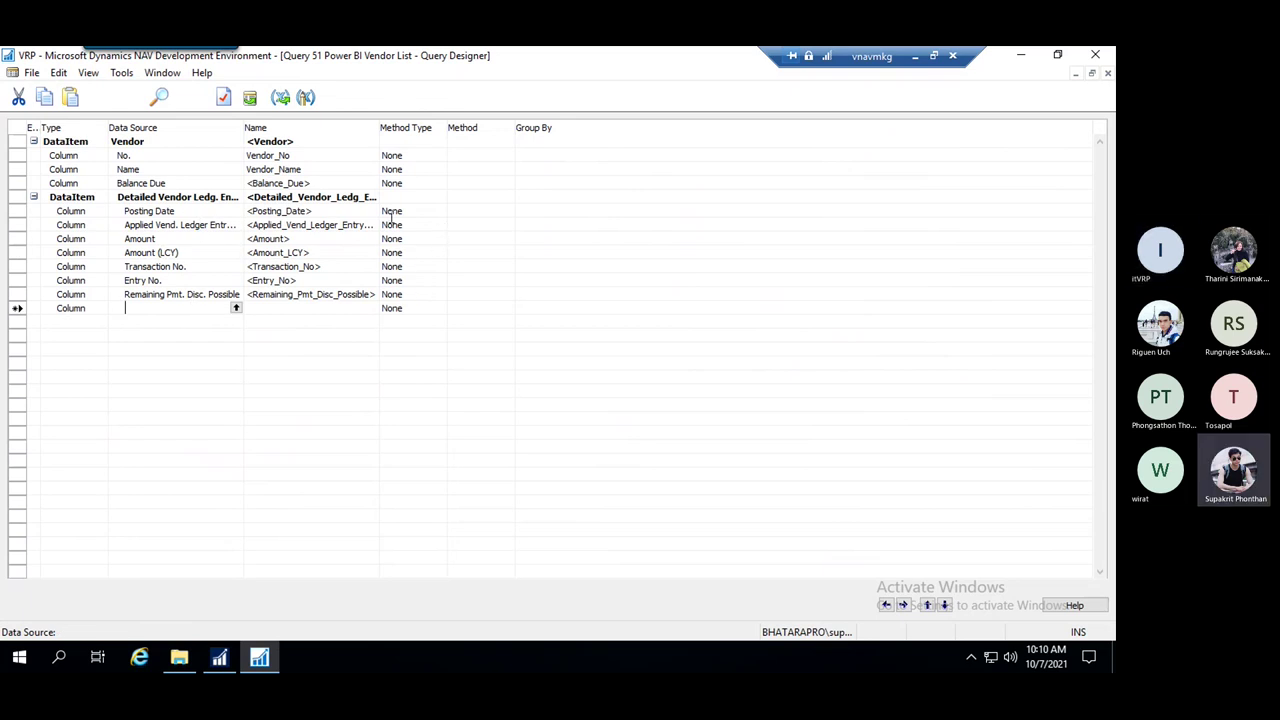
{"action": "left_click", "coordinate": [165, 156]}
{"action": "left_click", "coordinate": [164, 169]}
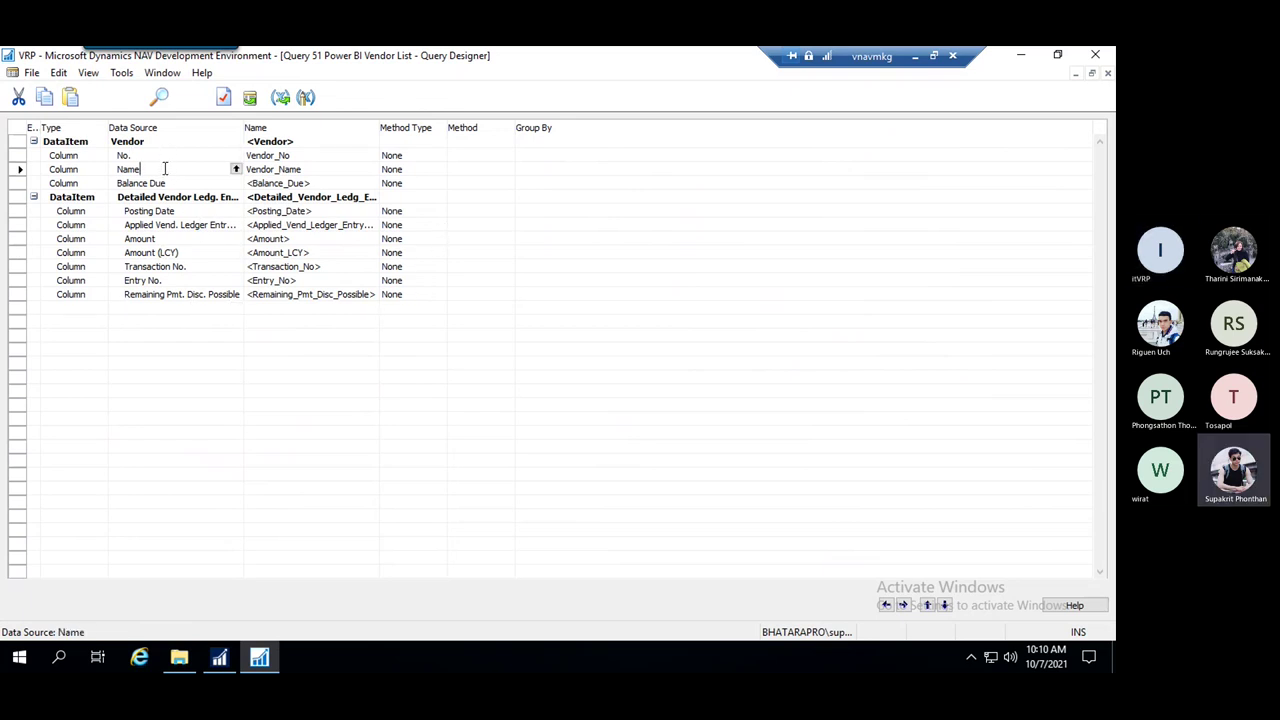
{"action": "left_click", "coordinate": [166, 183]}
{"action": "key", "text": "Escape"}
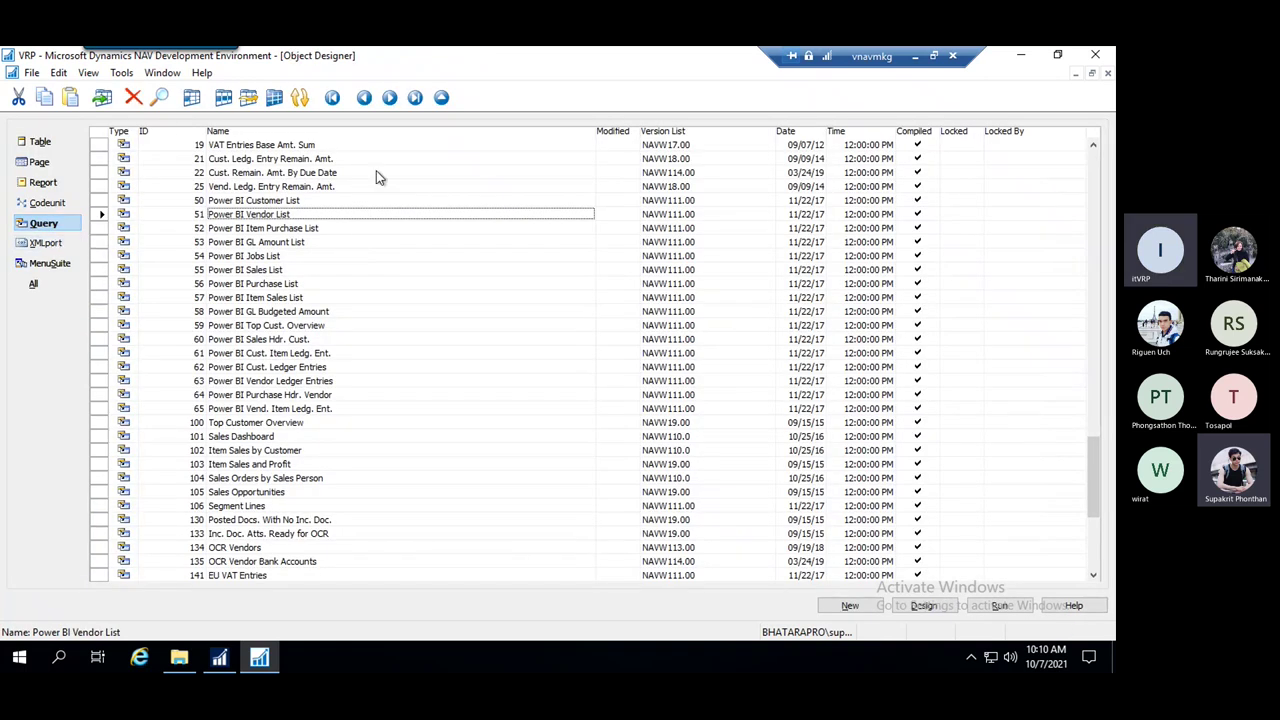
Reopen query 51 Power BI Vendor List in the Query Designer
{"action": "left_click", "coordinate": [328, 228]}
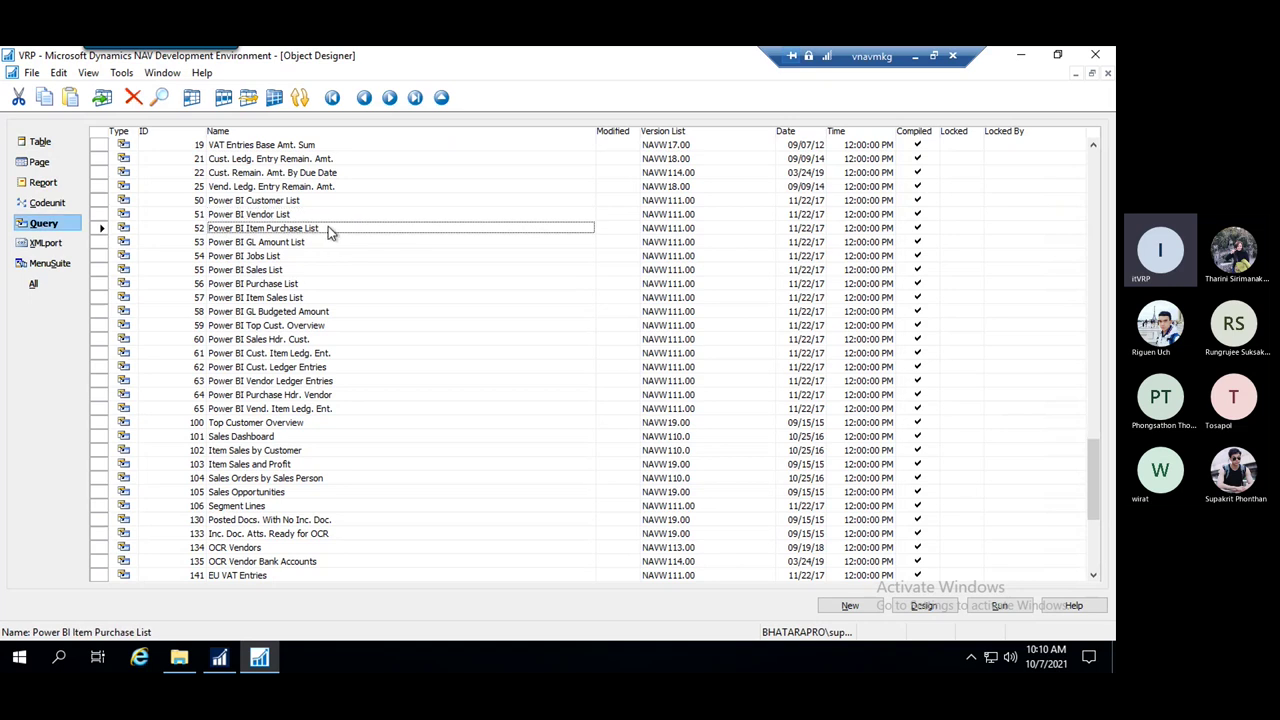
{"action": "left_click", "coordinate": [283, 216]}
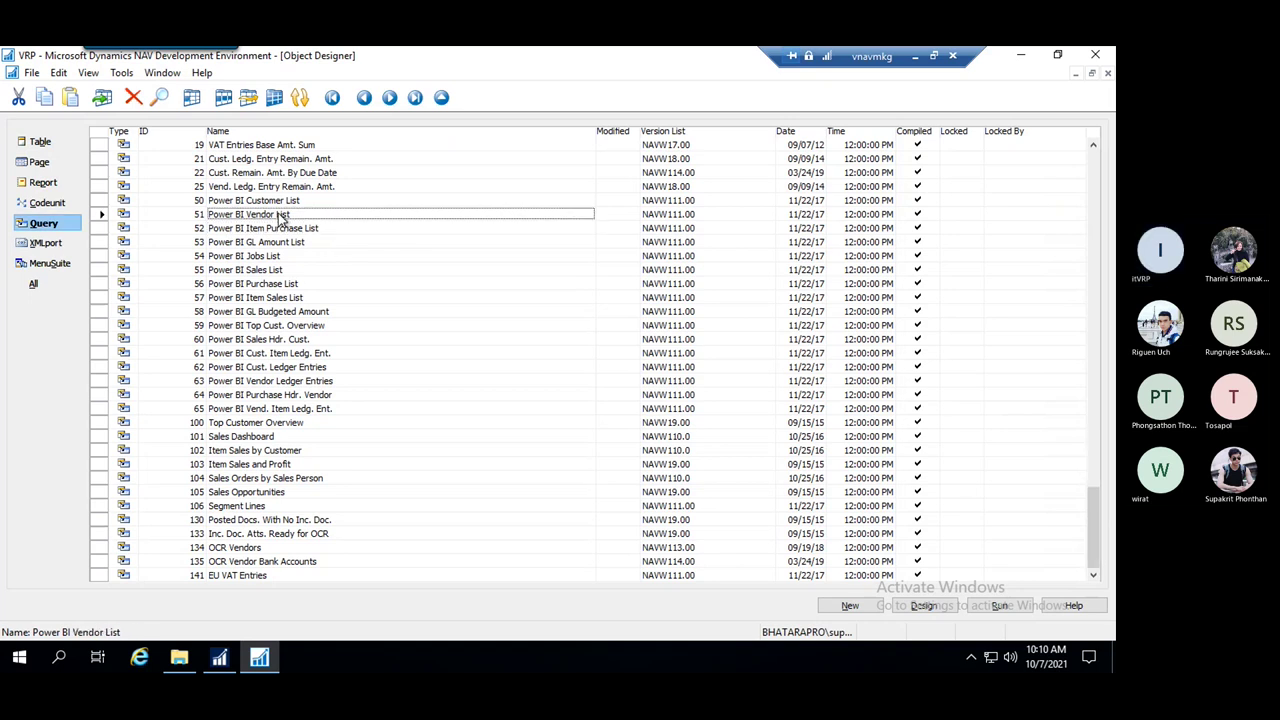
{"action": "right_click", "coordinate": [258, 218]}
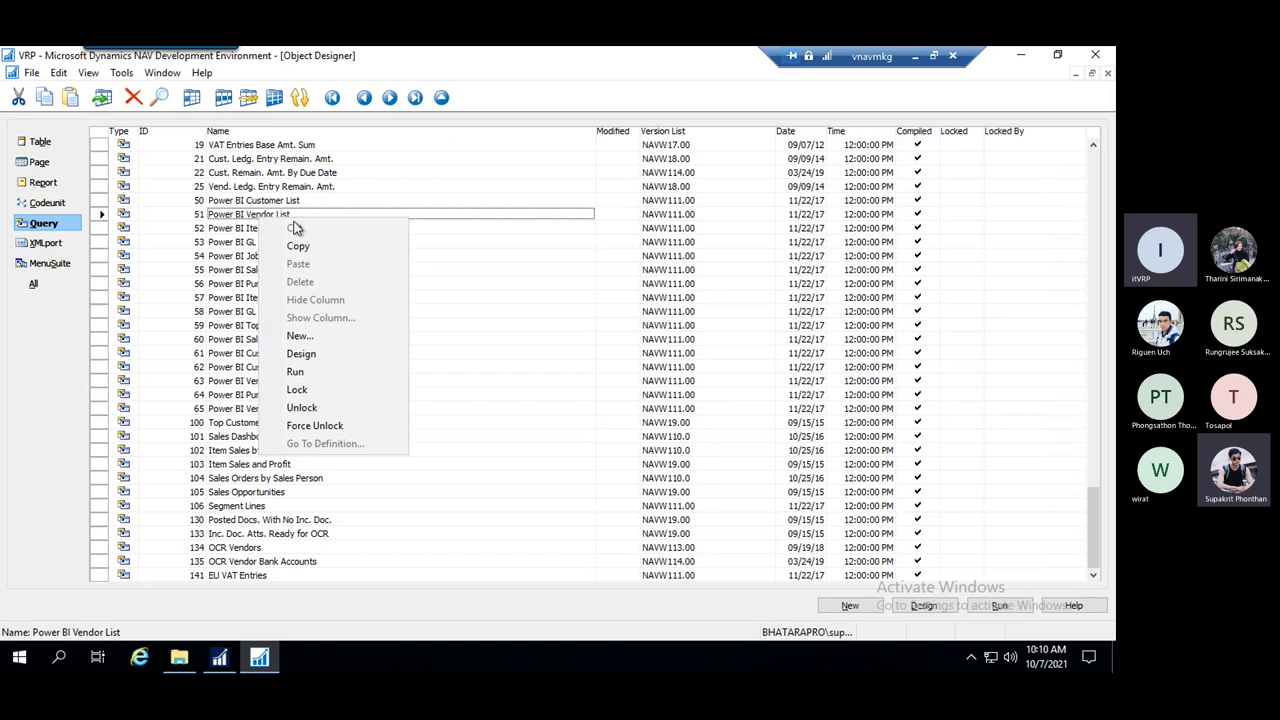
{"action": "left_click", "coordinate": [318, 353]}
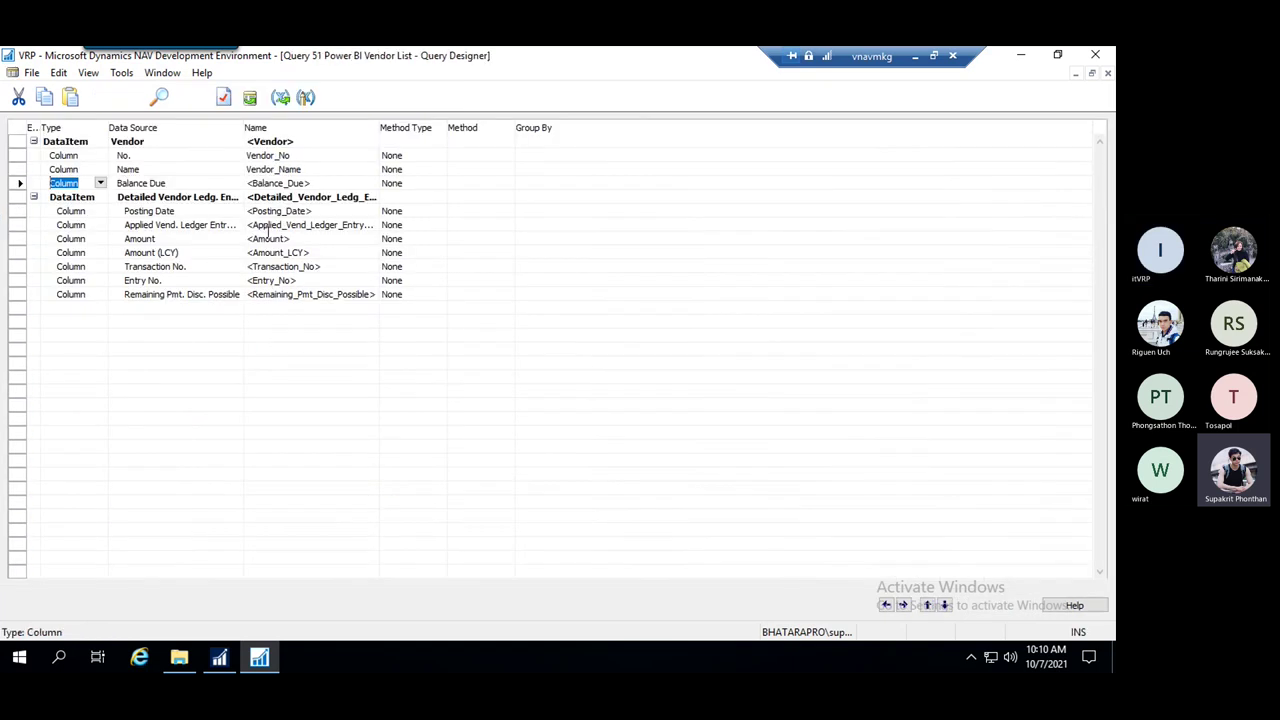
Review the Vendor columns' sources and names: Vendor_No, Vendor_Name and Balance_Due
{"action": "left_click", "coordinate": [147, 141]}
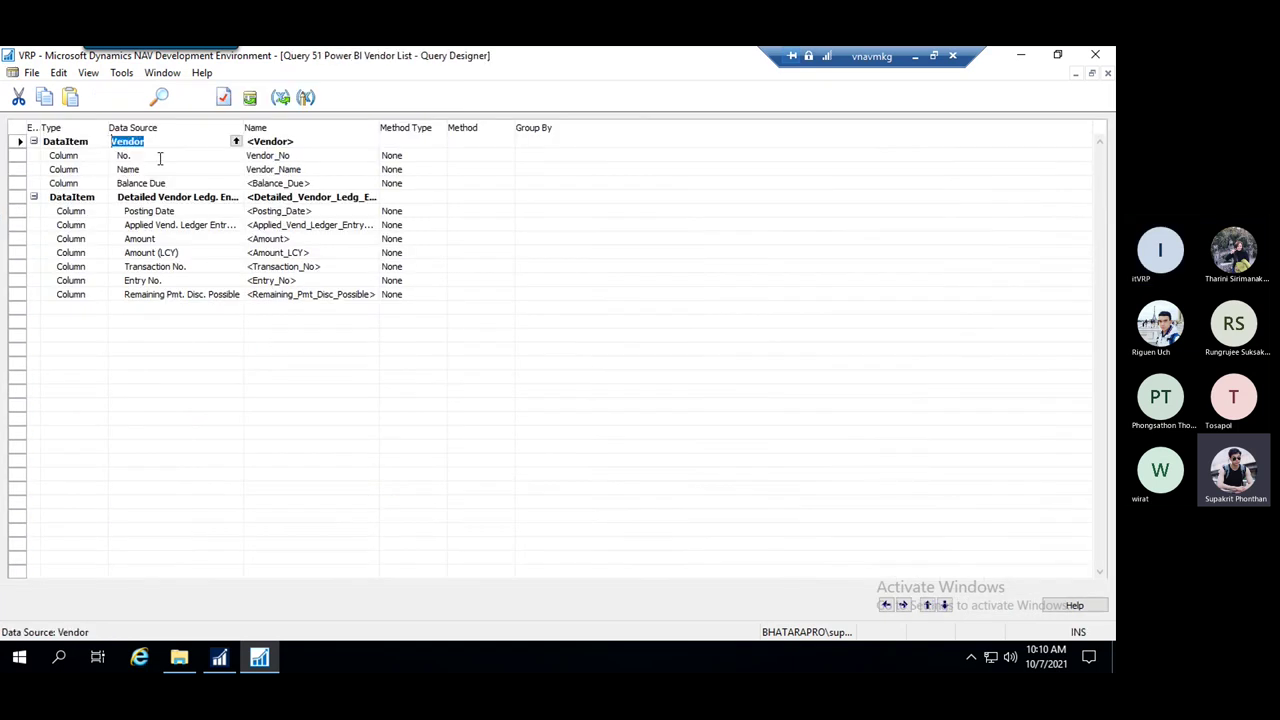
{"action": "left_click", "coordinate": [159, 157]}
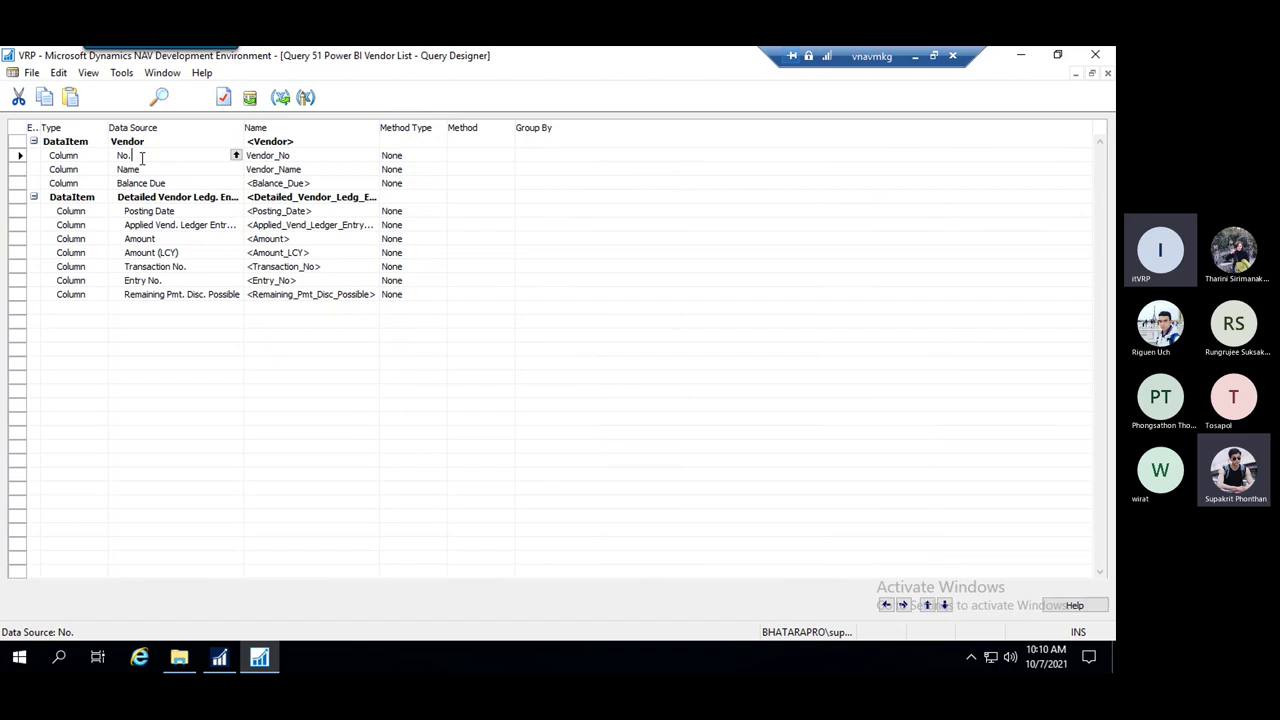
{"action": "double_click", "coordinate": [158, 156]}
{"action": "left_click", "coordinate": [165, 168]}
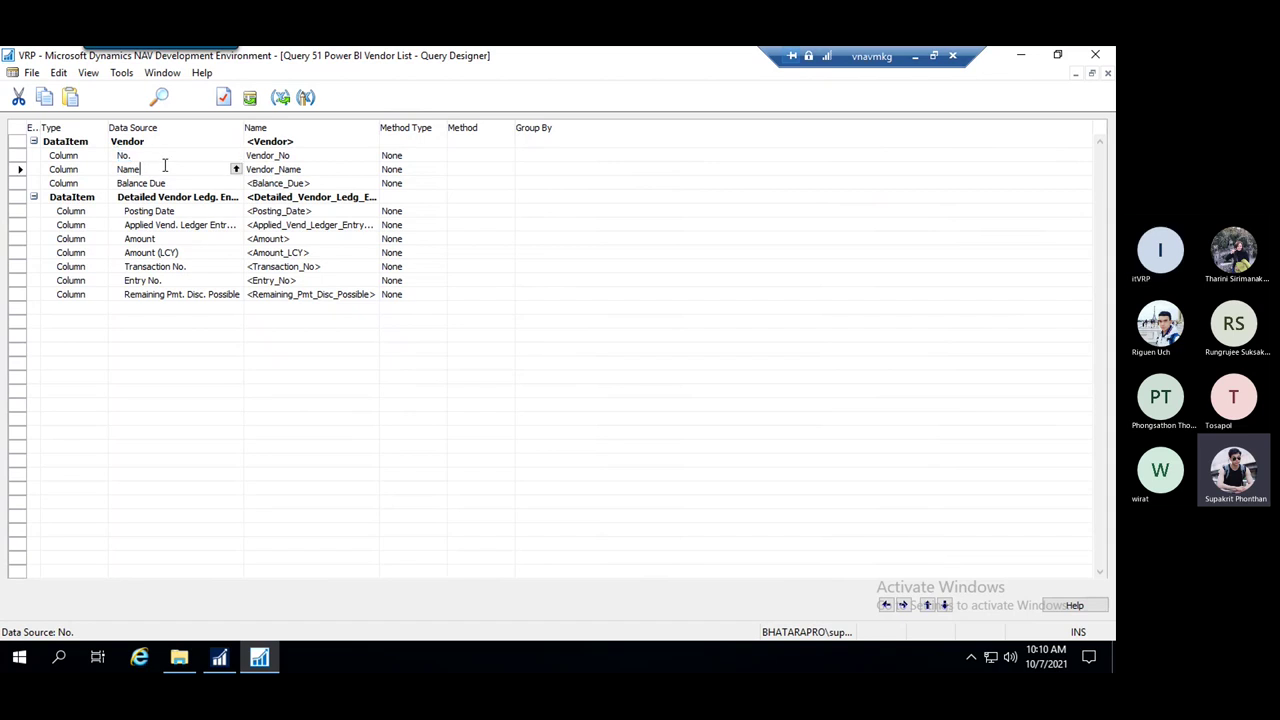
{"action": "left_click", "coordinate": [300, 155]}
{"action": "double_click", "coordinate": [271, 153]}
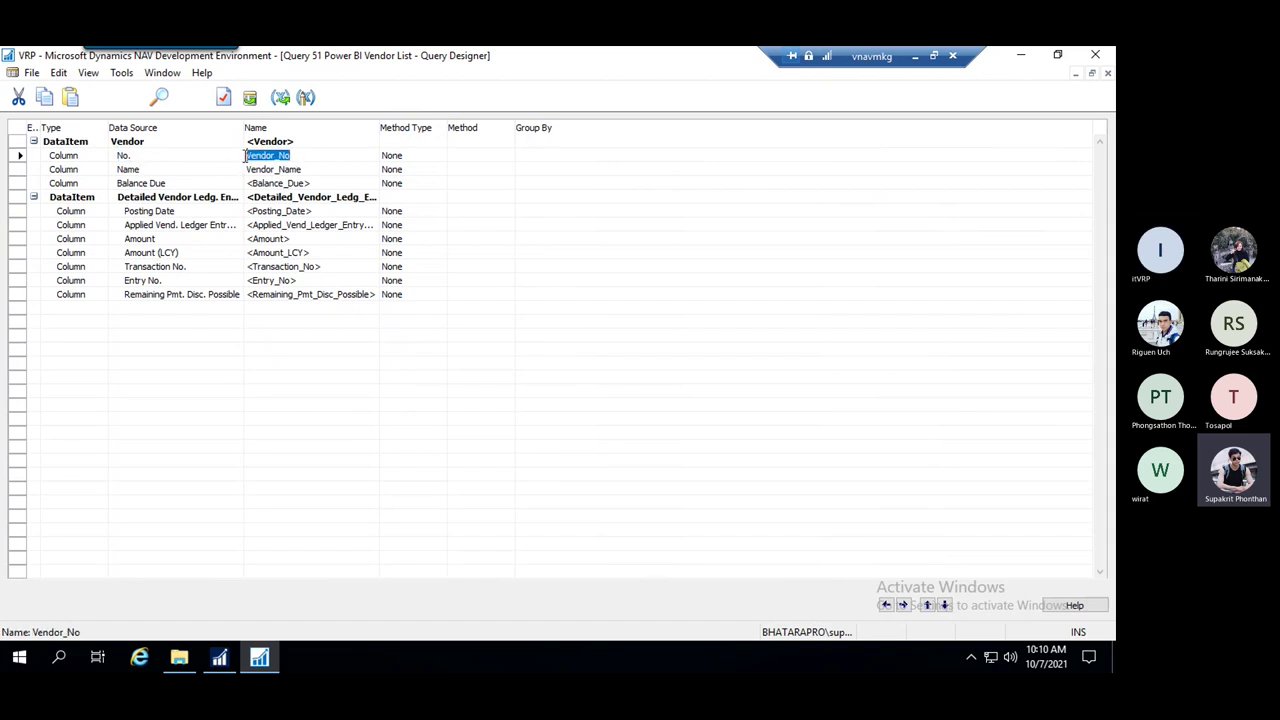
{"action": "left_click_drag", "start_coordinate": [314, 170], "coordinate": [241, 170]}
{"action": "left_click", "coordinate": [325, 183]}
{"action": "left_click_drag", "start_coordinate": [325, 183], "coordinate": [236, 183]}
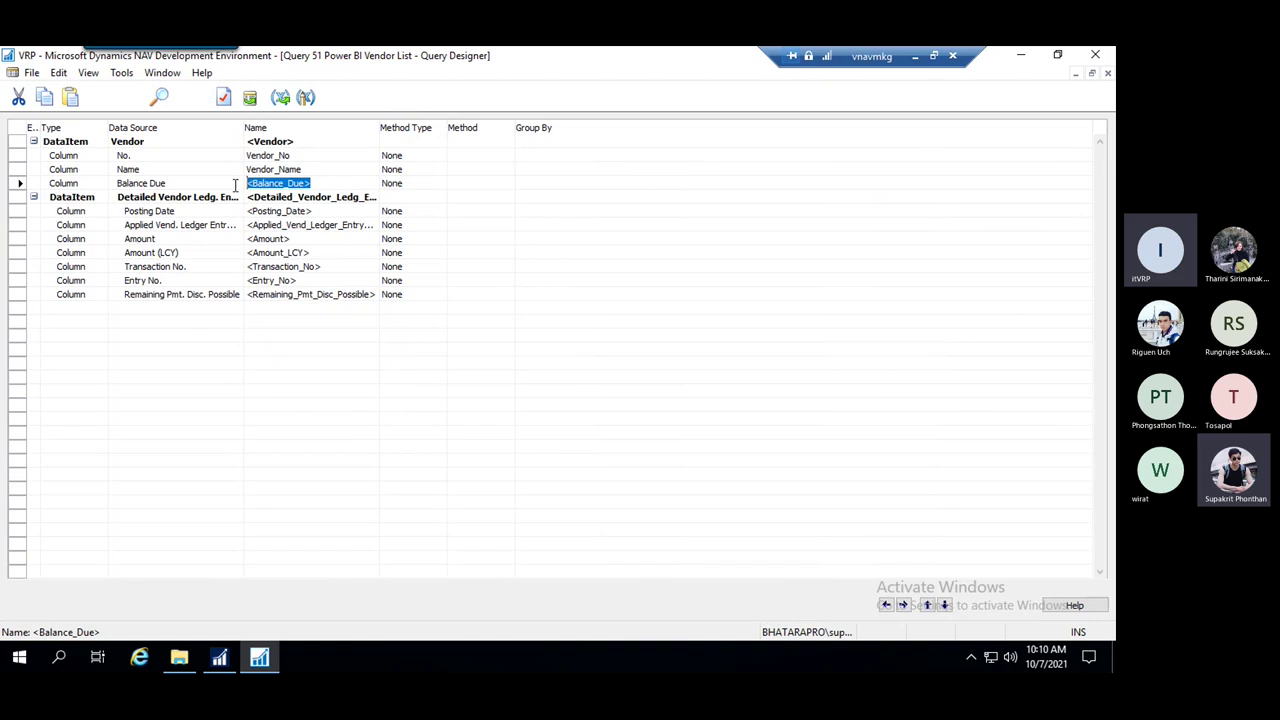
Review the ledger column names like Amount_LCY and Amount, close the design, and list XMLports
{"action": "left_click", "coordinate": [336, 266]}
{"action": "left_click", "coordinate": [331, 280]}
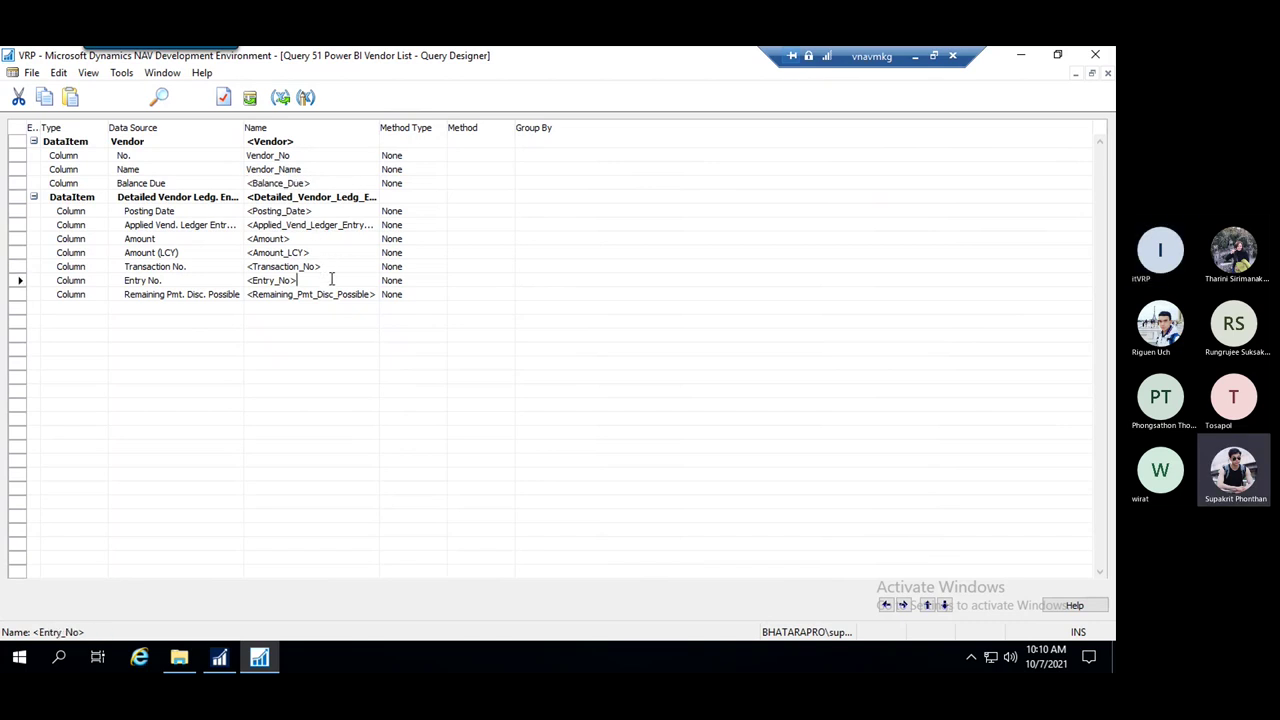
{"action": "left_click", "coordinate": [408, 293]}
{"action": "left_click", "coordinate": [338, 280]}
{"action": "left_click", "coordinate": [338, 259]}
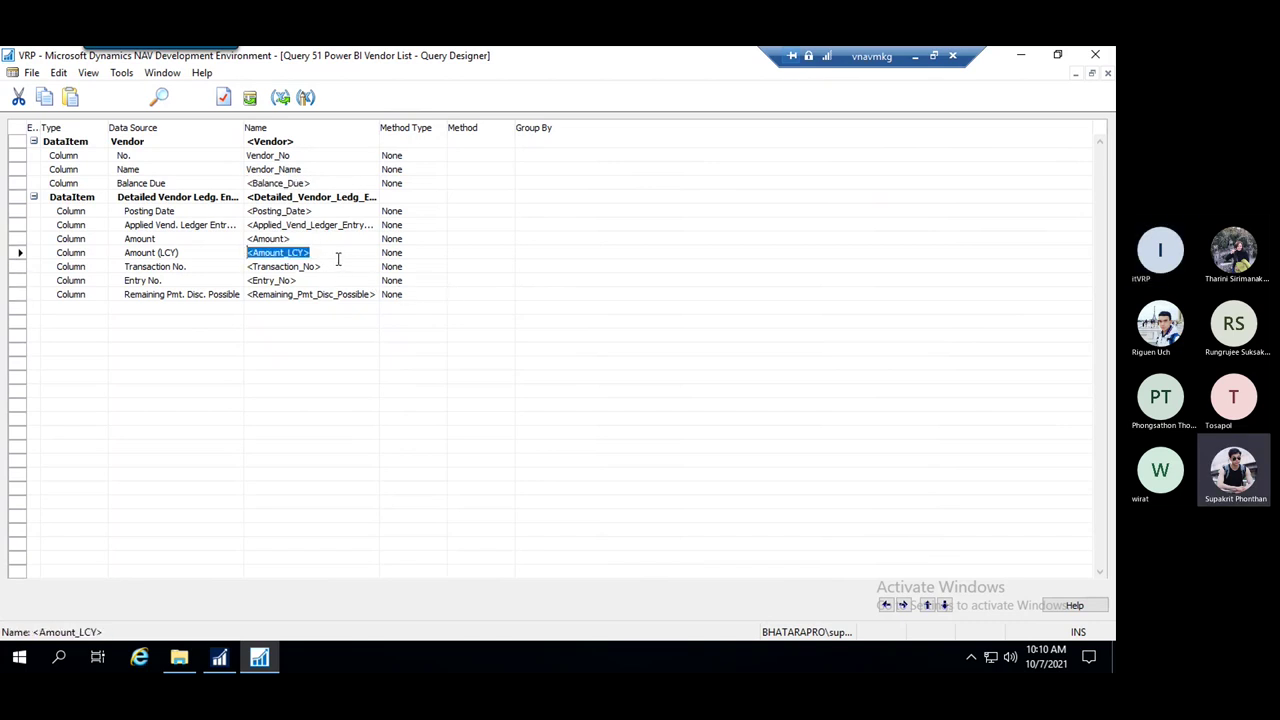
{"action": "left_click", "coordinate": [341, 267]}
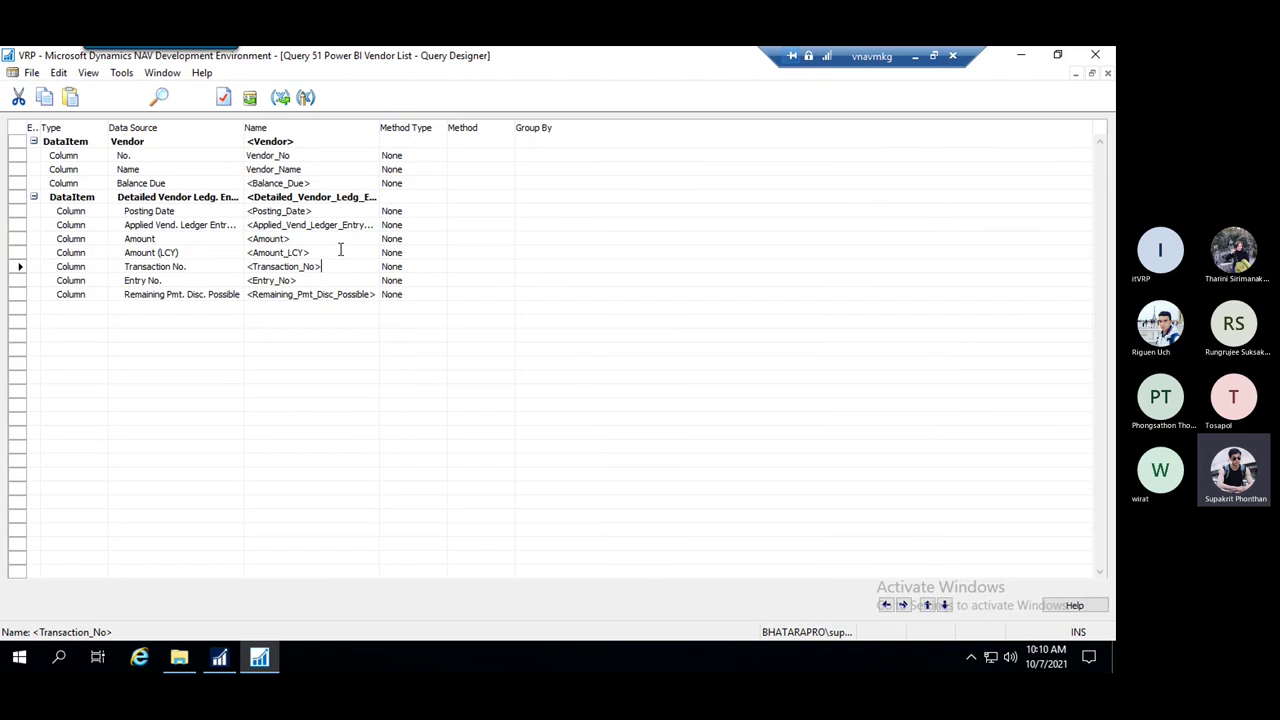
{"action": "left_click", "coordinate": [326, 239]}
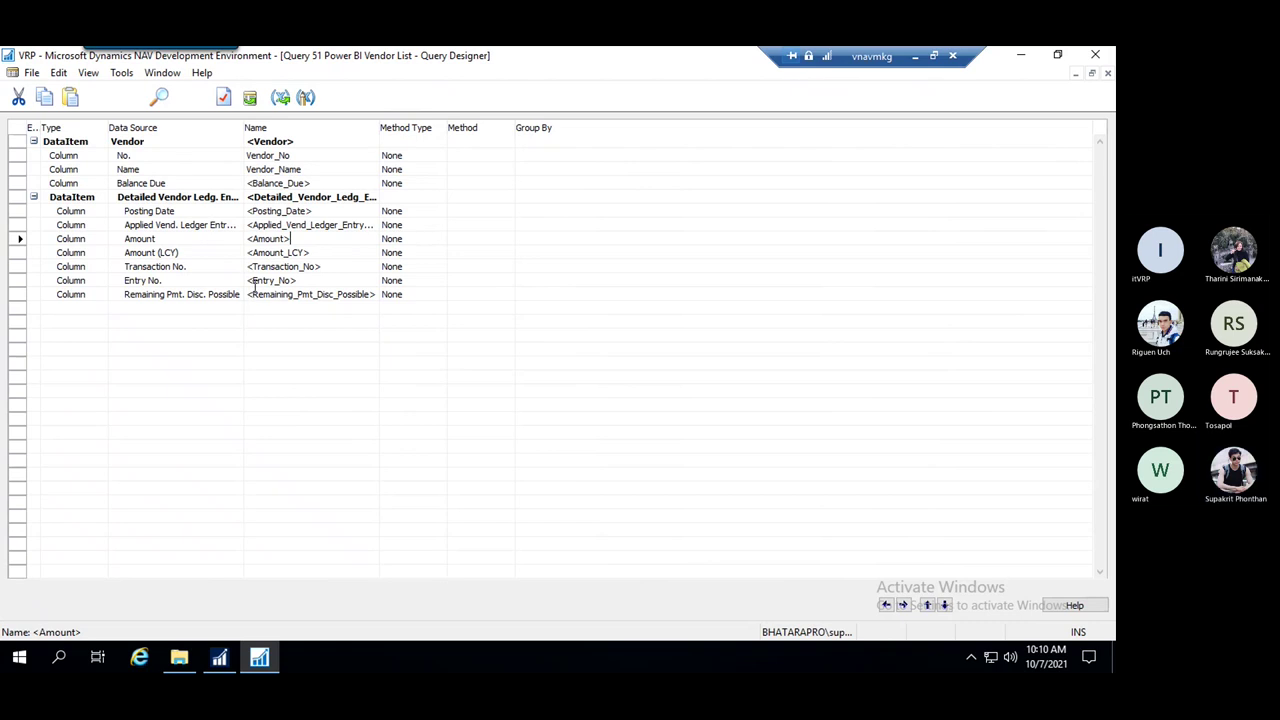
{"action": "key", "text": "Escape"}
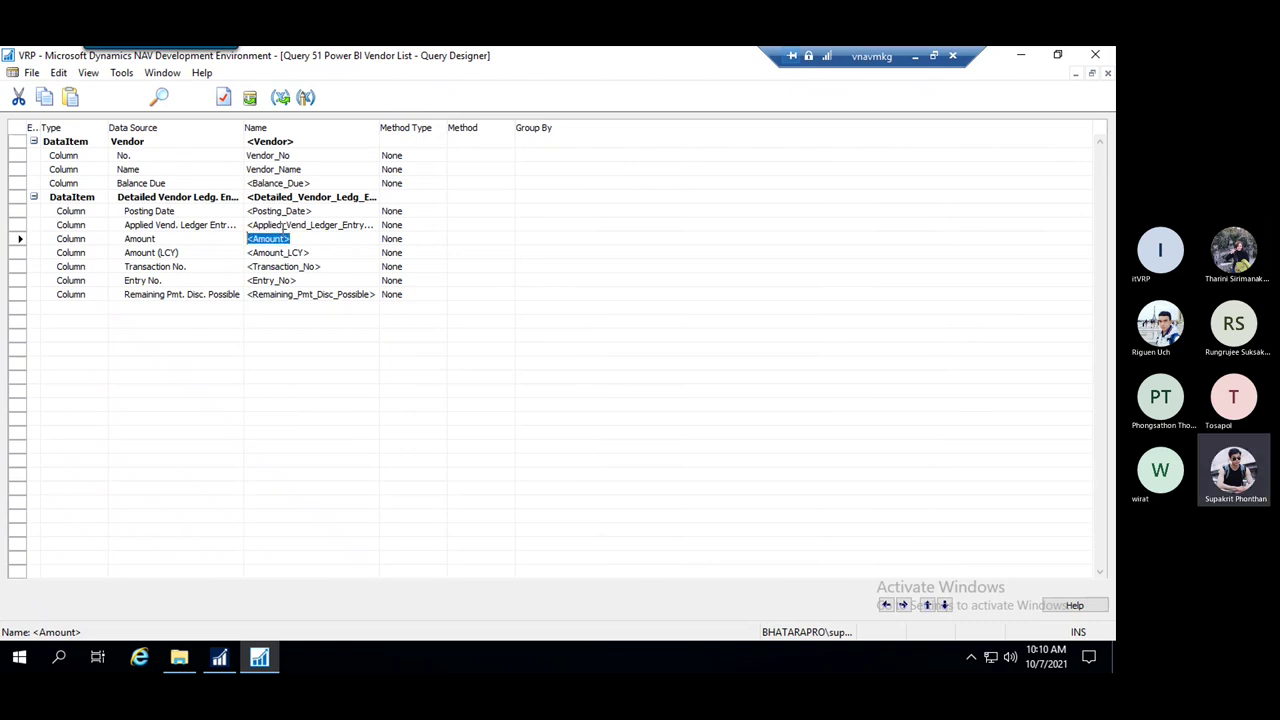
{"action": "key", "text": "Escape"}
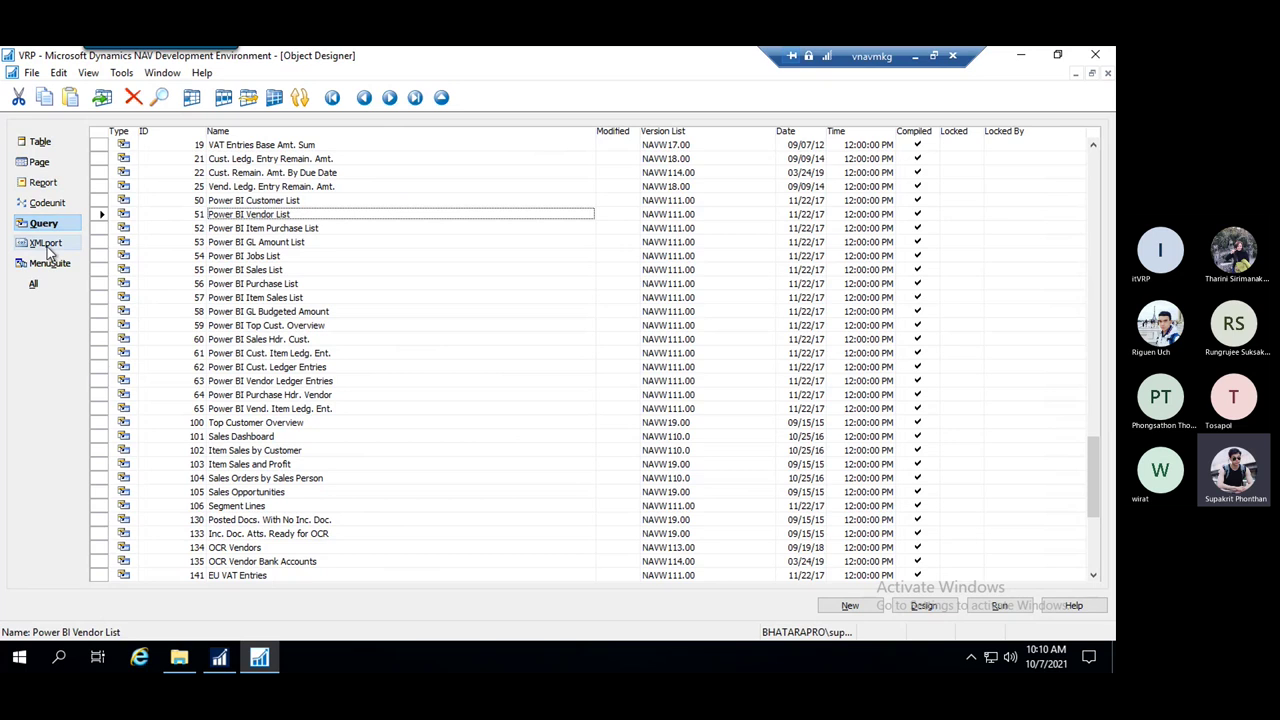
{"action": "left_click", "coordinate": [45, 243]}
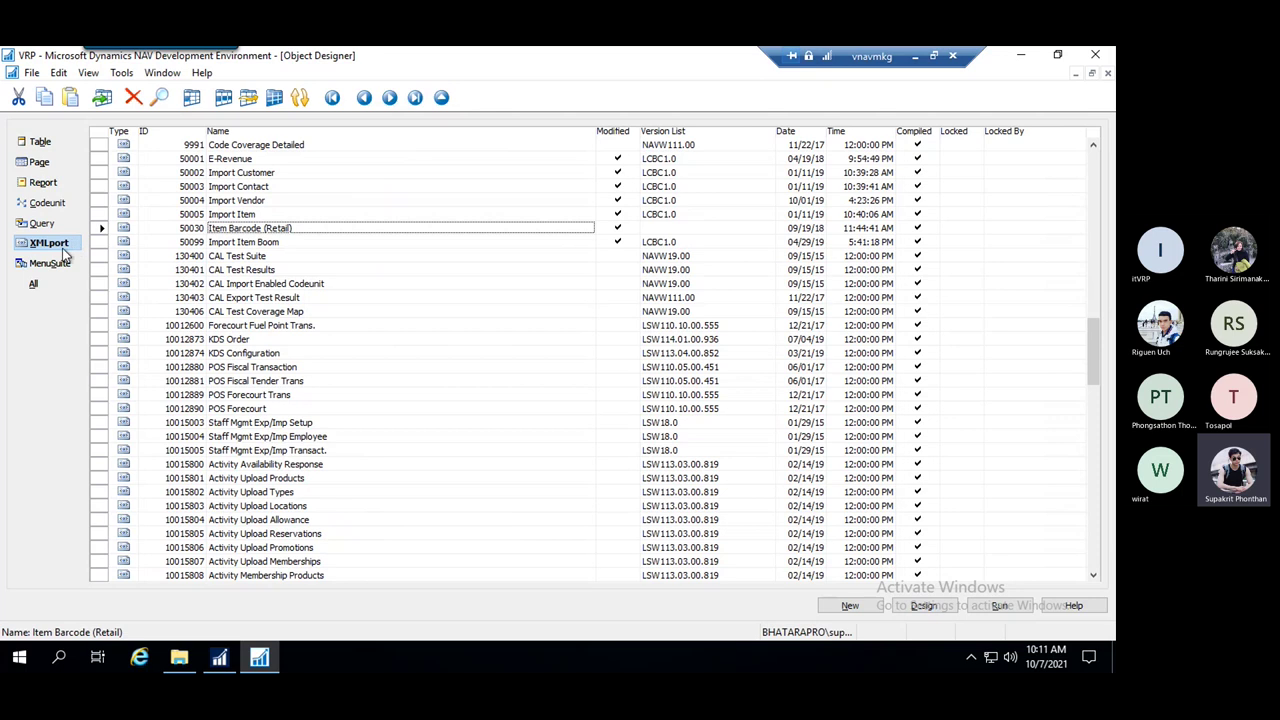
Browse the XMLport list, then filter Object Designer to only MenuSuite objects 1010 and 1051
{"action": "left_click", "coordinate": [262, 214]}
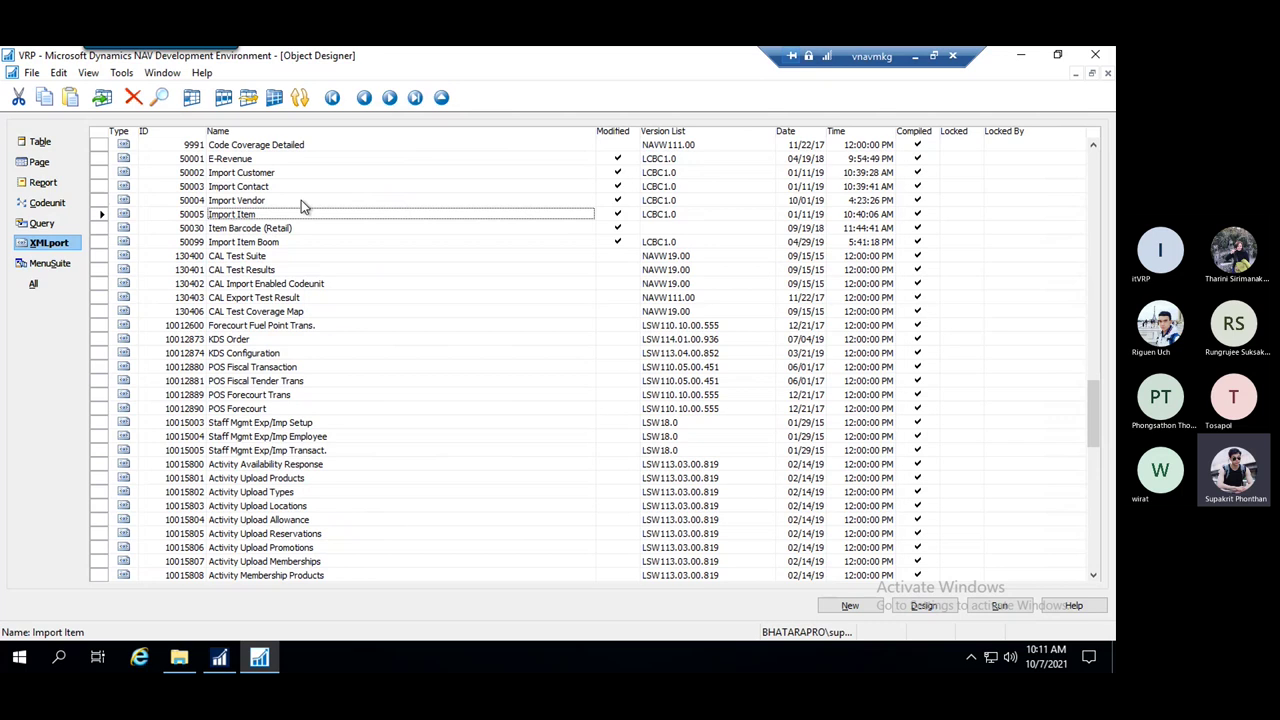
{"action": "key", "text": "Up"}
{"action": "key", "text": "Up"}
{"action": "key", "text": "Up"}
{"action": "key", "text": "Up"}
{"action": "key", "text": "Up"}
{"action": "key", "text": "Up"}
{"action": "key", "text": "Up"}
{"action": "key", "text": "Up"}
{"action": "key", "text": "Up"}
{"action": "key", "text": "Up"}
{"action": "key", "text": "Up"}
{"action": "key", "text": "Up"}
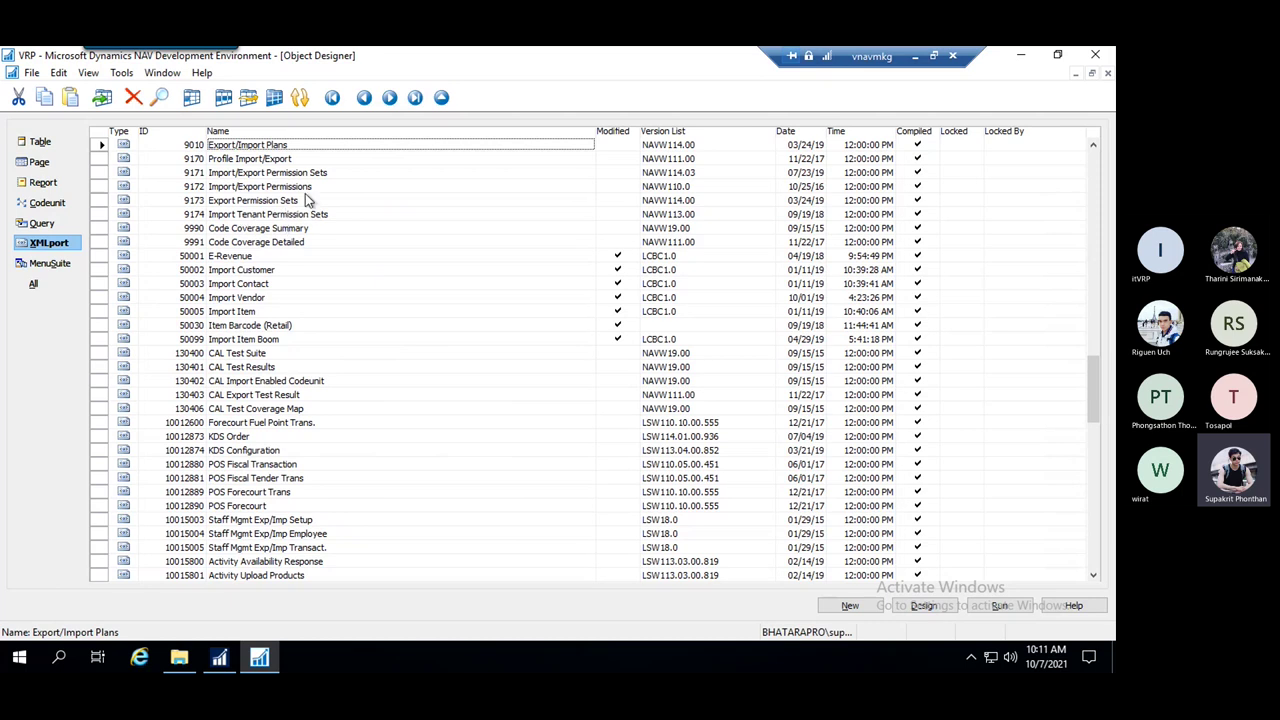
{"action": "scroll", "coordinate": [352, 166], "scroll_direction": "up", "scroll_amount": 2}
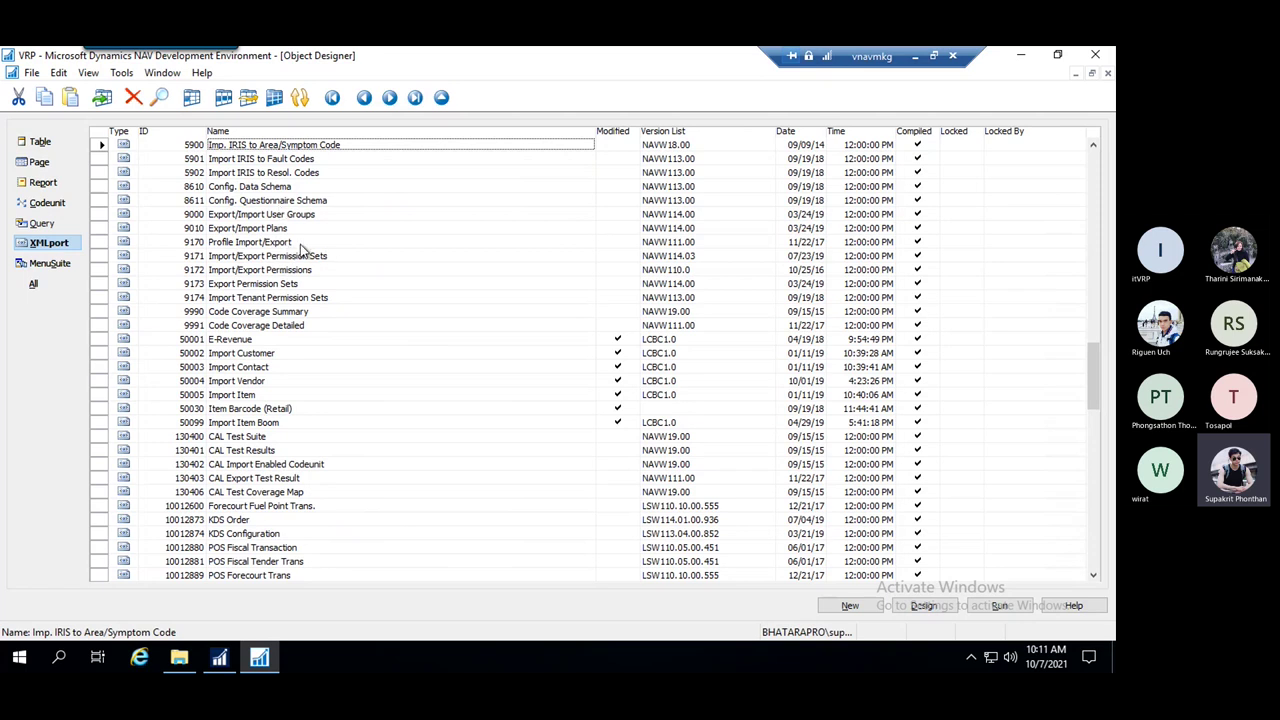
{"action": "left_click", "coordinate": [300, 243]}
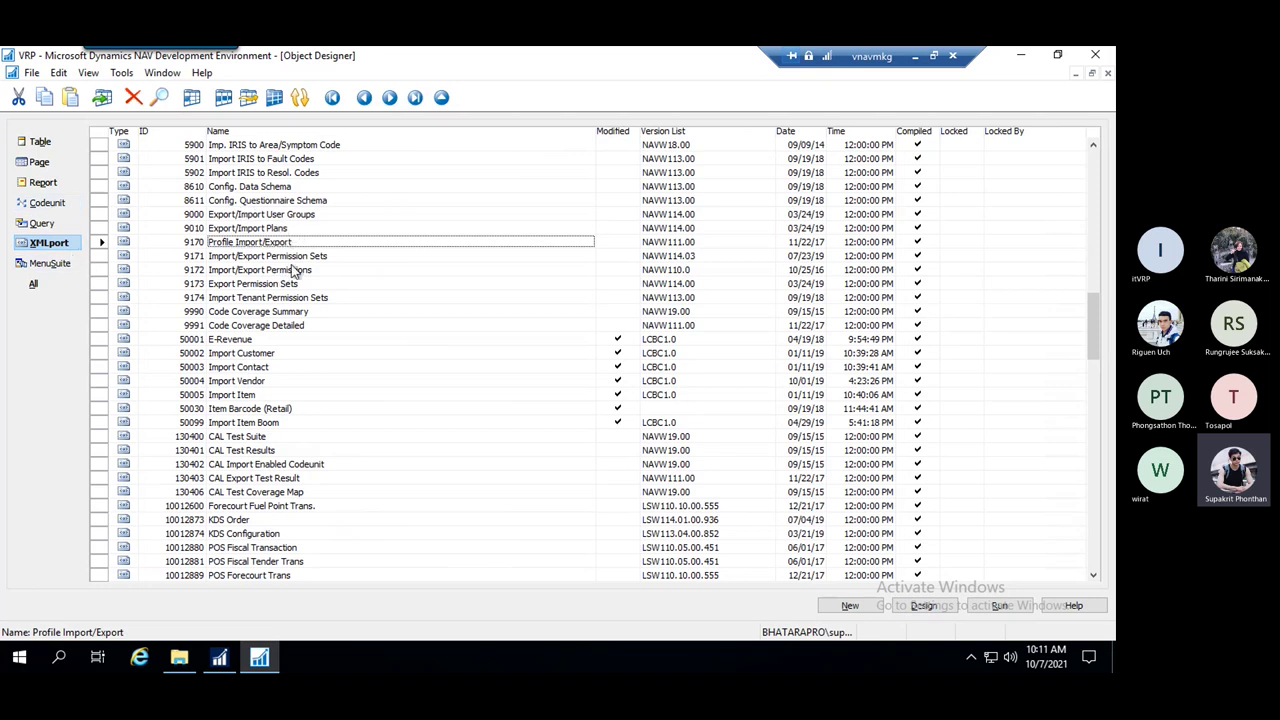
{"action": "left_click", "coordinate": [50, 264]}
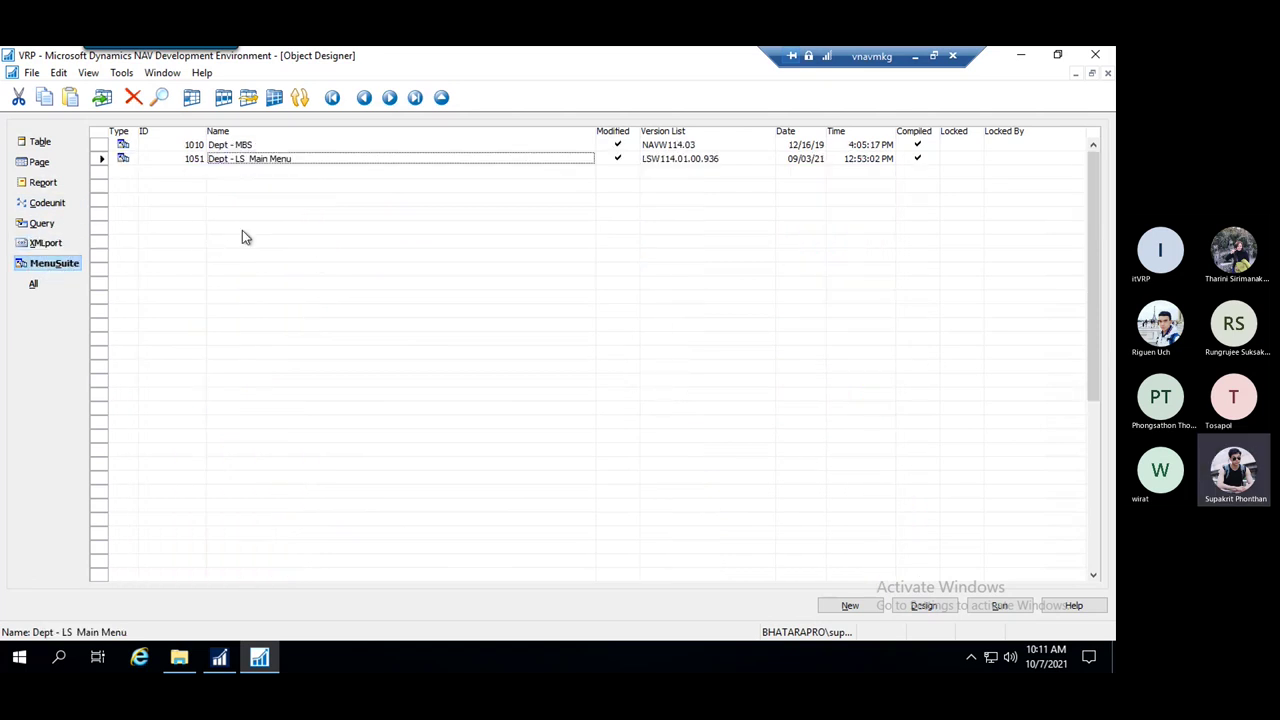
Look over the Departments navigation tree in the NAV client, then return to Object Designer
{"action": "left_click", "coordinate": [219, 657]}
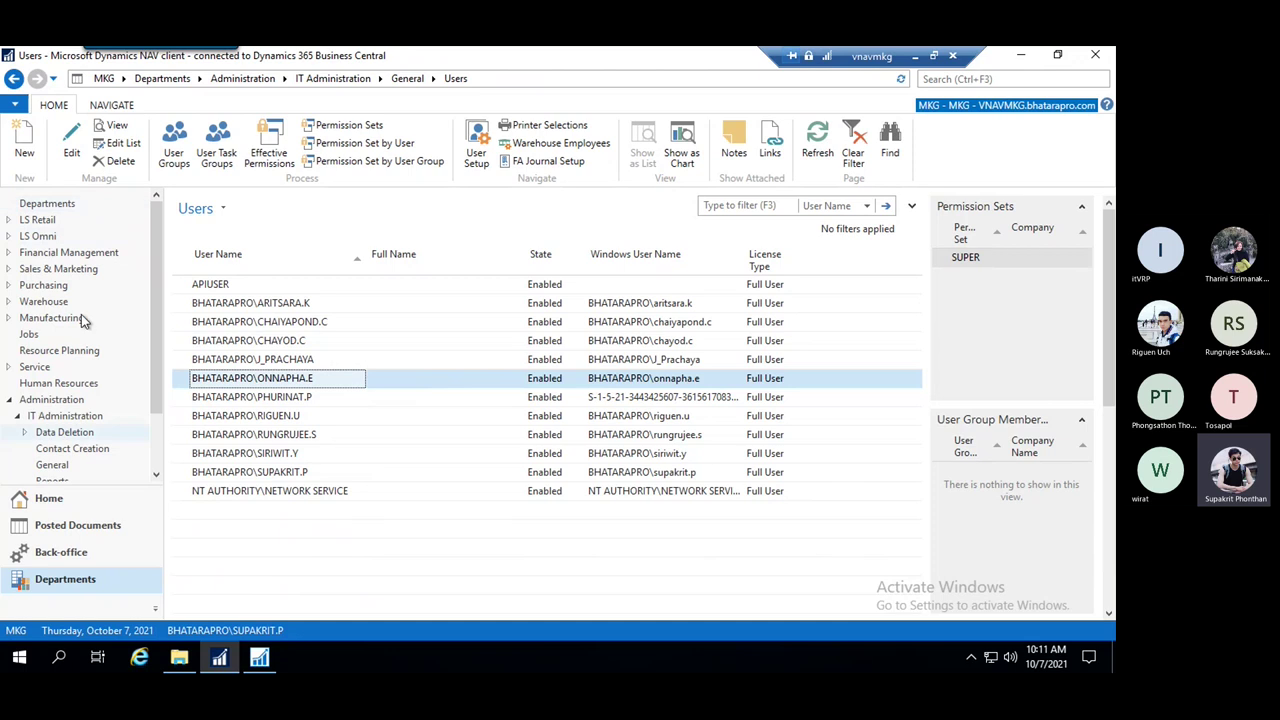
{"action": "scroll", "coordinate": [154, 296], "scroll_direction": "down", "scroll_amount": 2}
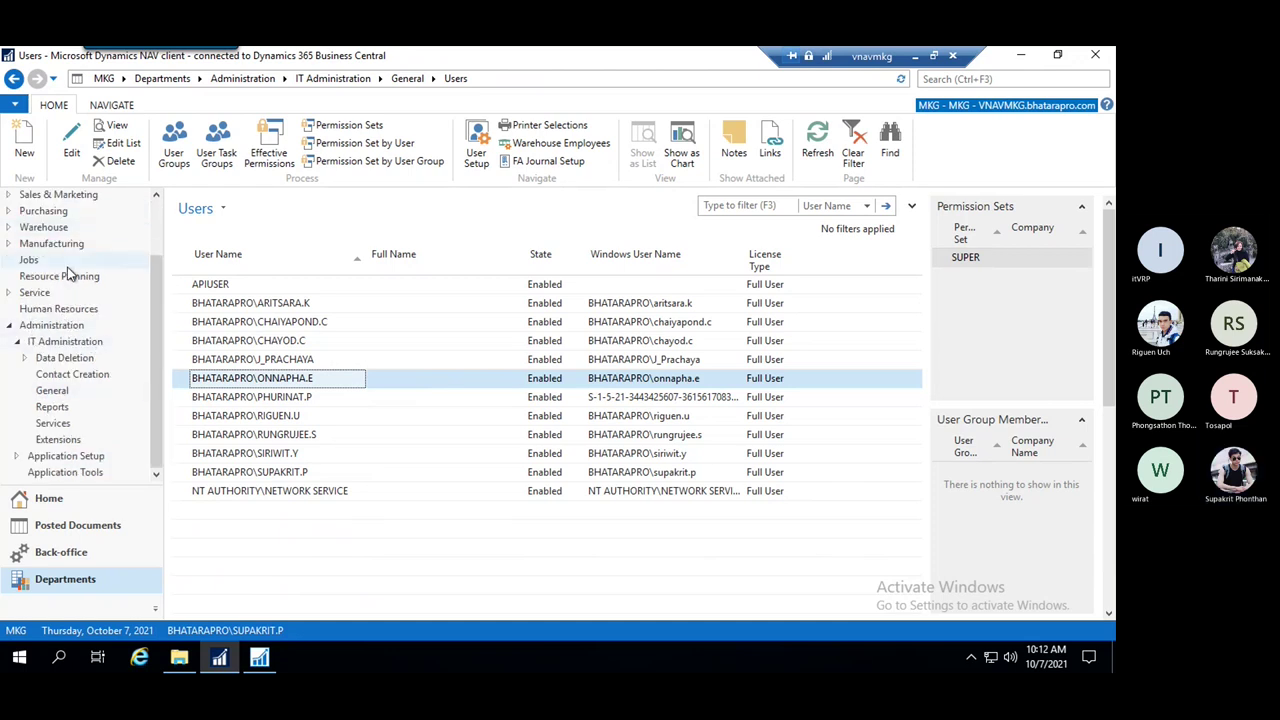
{"action": "scroll", "coordinate": [75, 235], "scroll_direction": "up", "scroll_amount": 4}
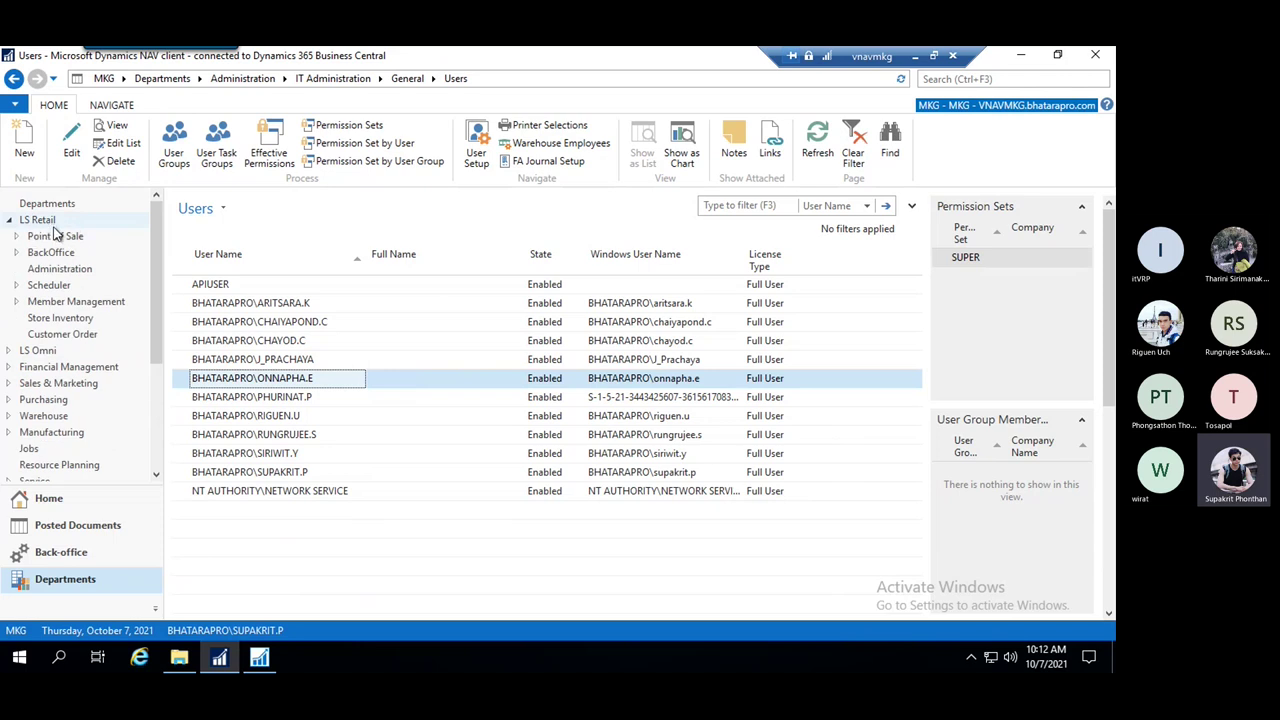
{"action": "scroll", "coordinate": [157, 259], "scroll_direction": "down", "scroll_amount": 5}
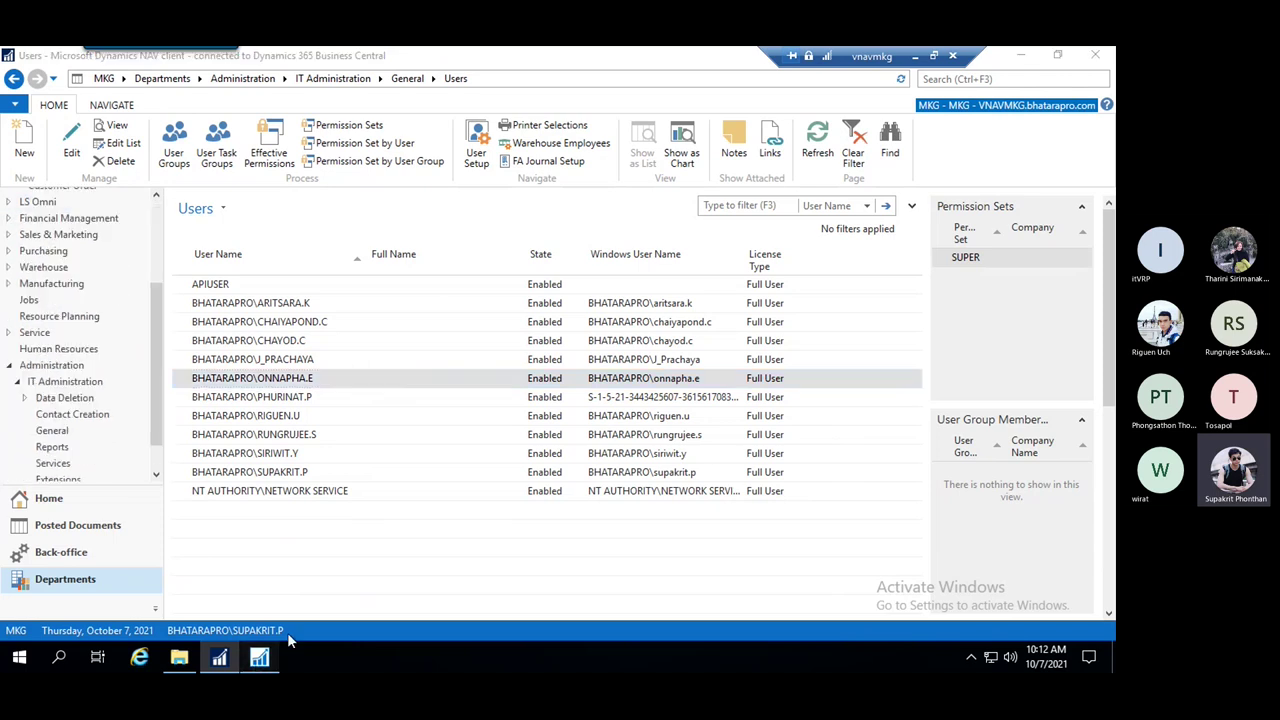
{"action": "left_click", "coordinate": [259, 657]}
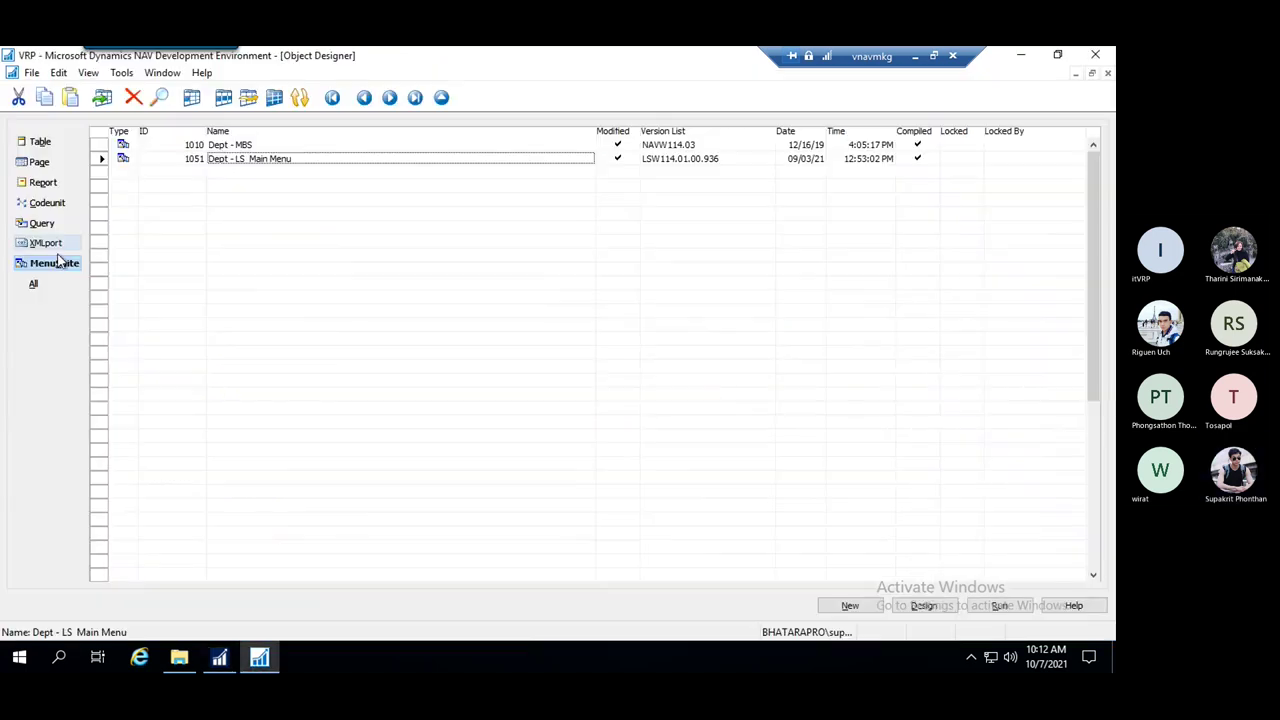
{"action": "left_click", "coordinate": [923, 605]}
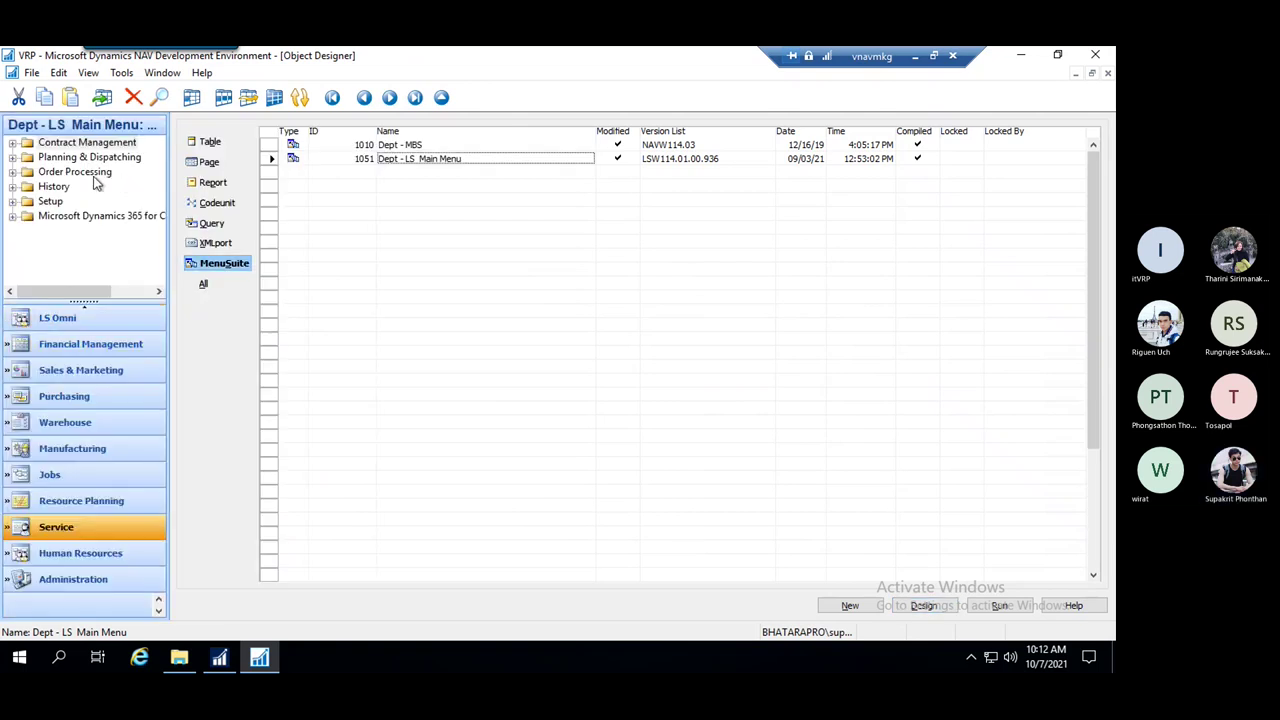
{"action": "left_click", "coordinate": [70, 347]}
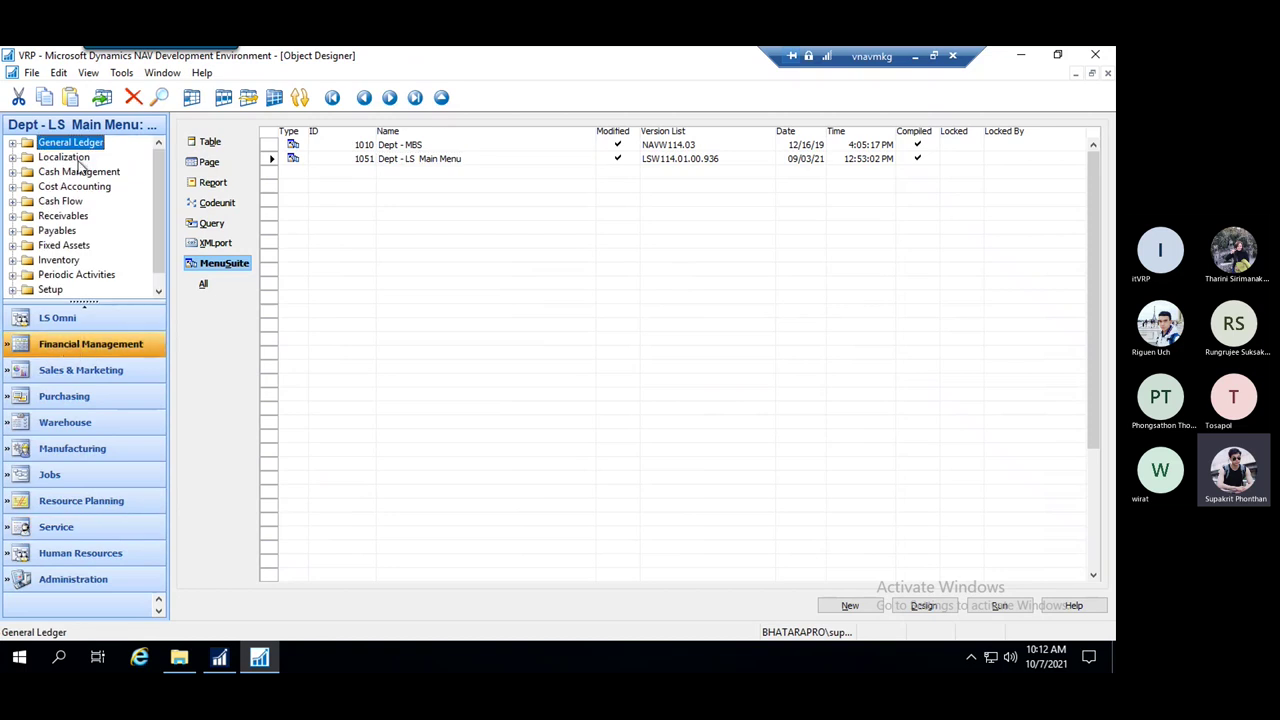
{"action": "left_click", "coordinate": [62, 160]}
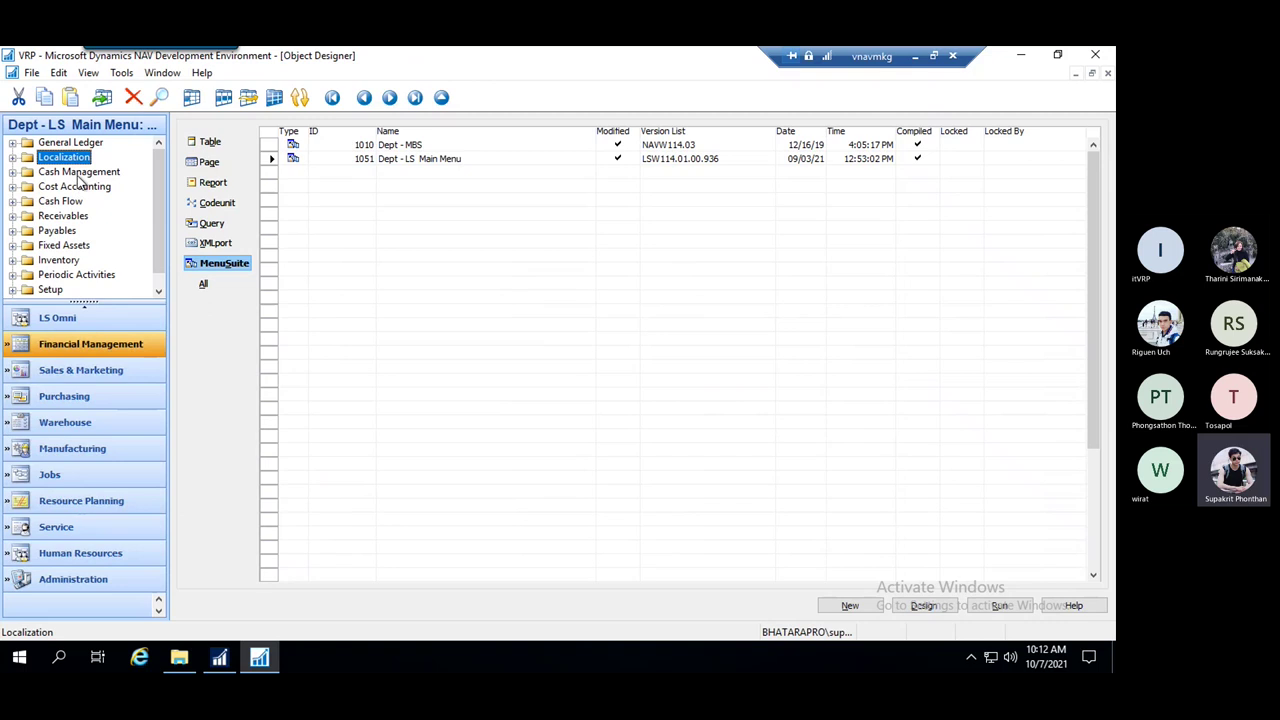
{"action": "left_click", "coordinate": [57, 231]}
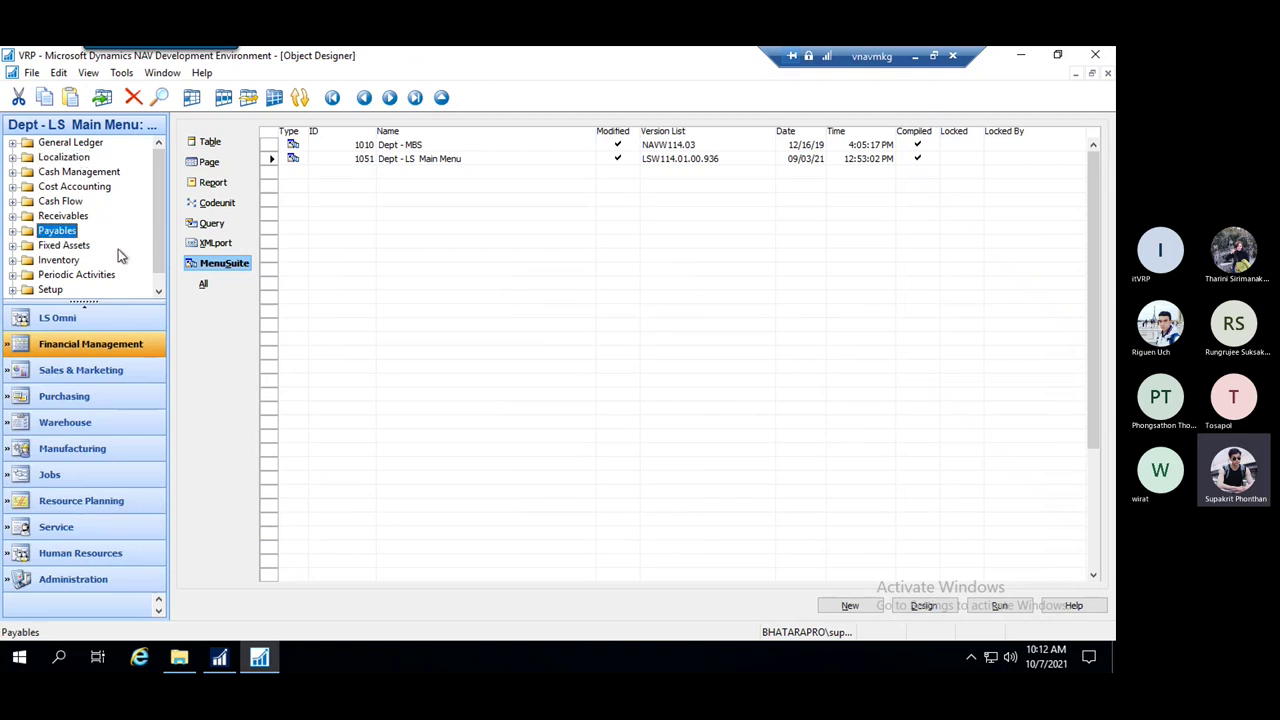
{"action": "left_click", "coordinate": [219, 657]}
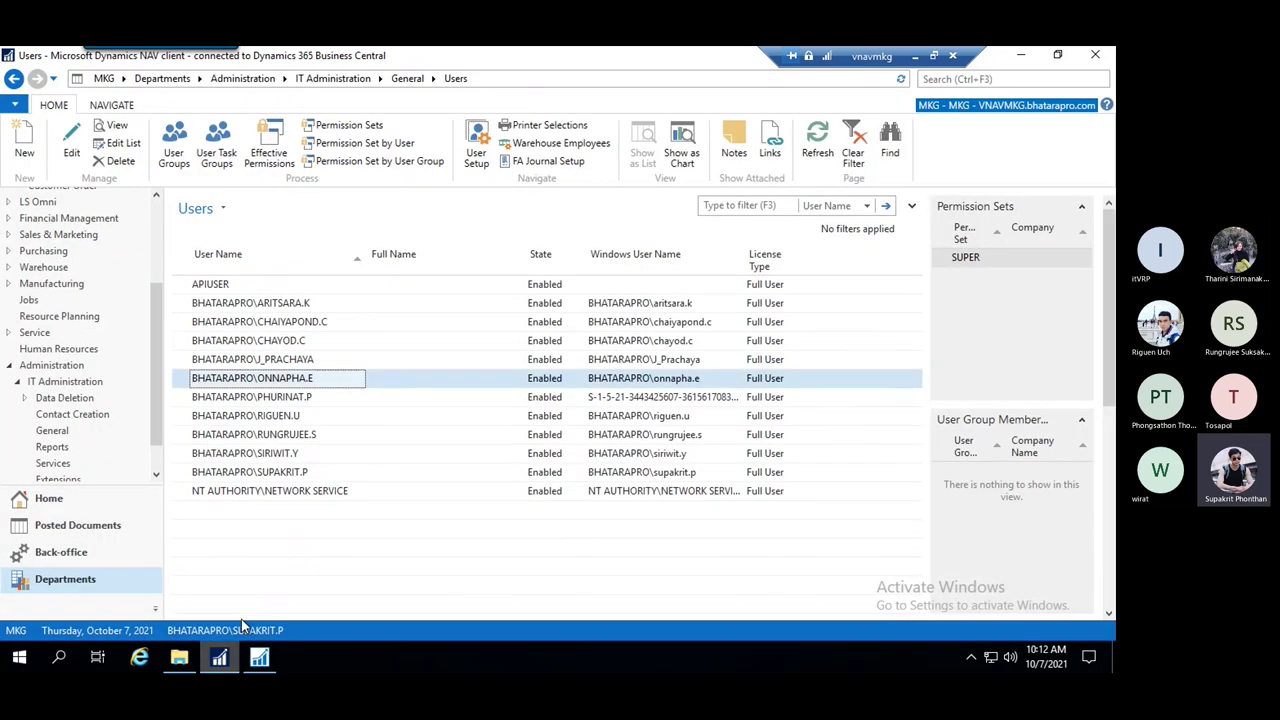
{"action": "left_click", "coordinate": [124, 220]}
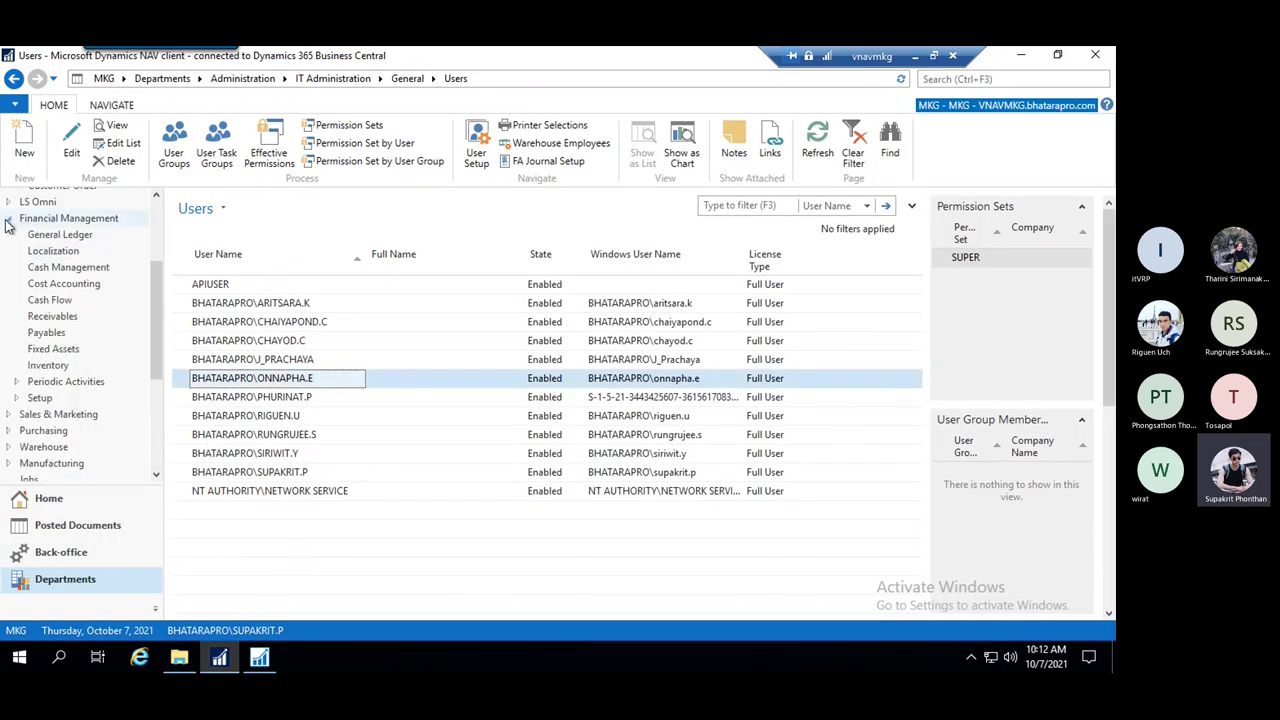
{"action": "left_click", "coordinate": [48, 332]}
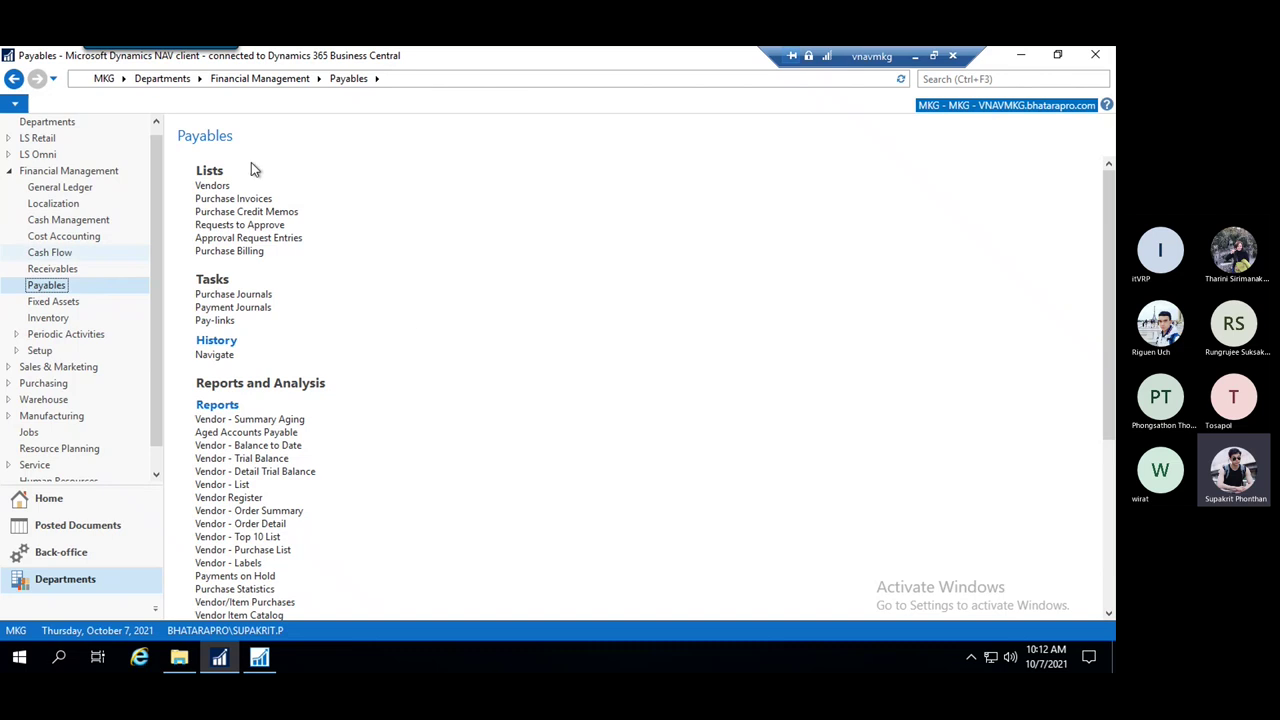
{"action": "left_click", "coordinate": [259, 657]}
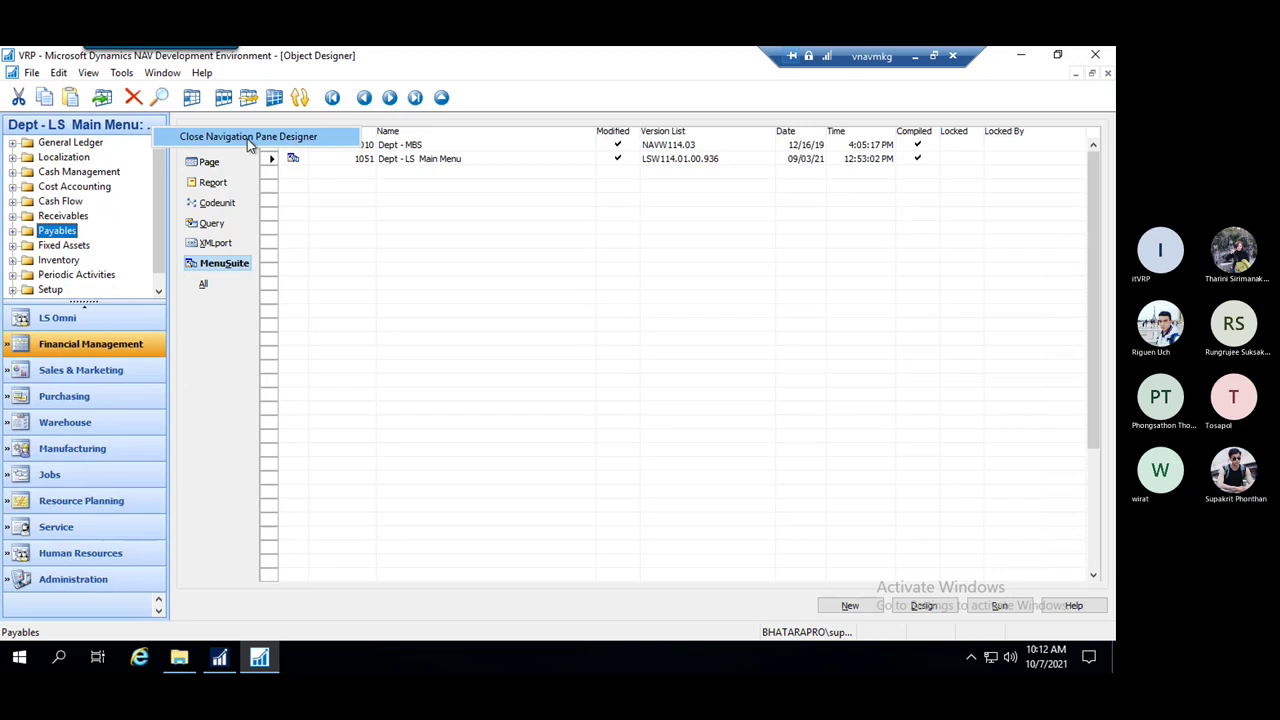
{"action": "left_click", "coordinate": [249, 142]}
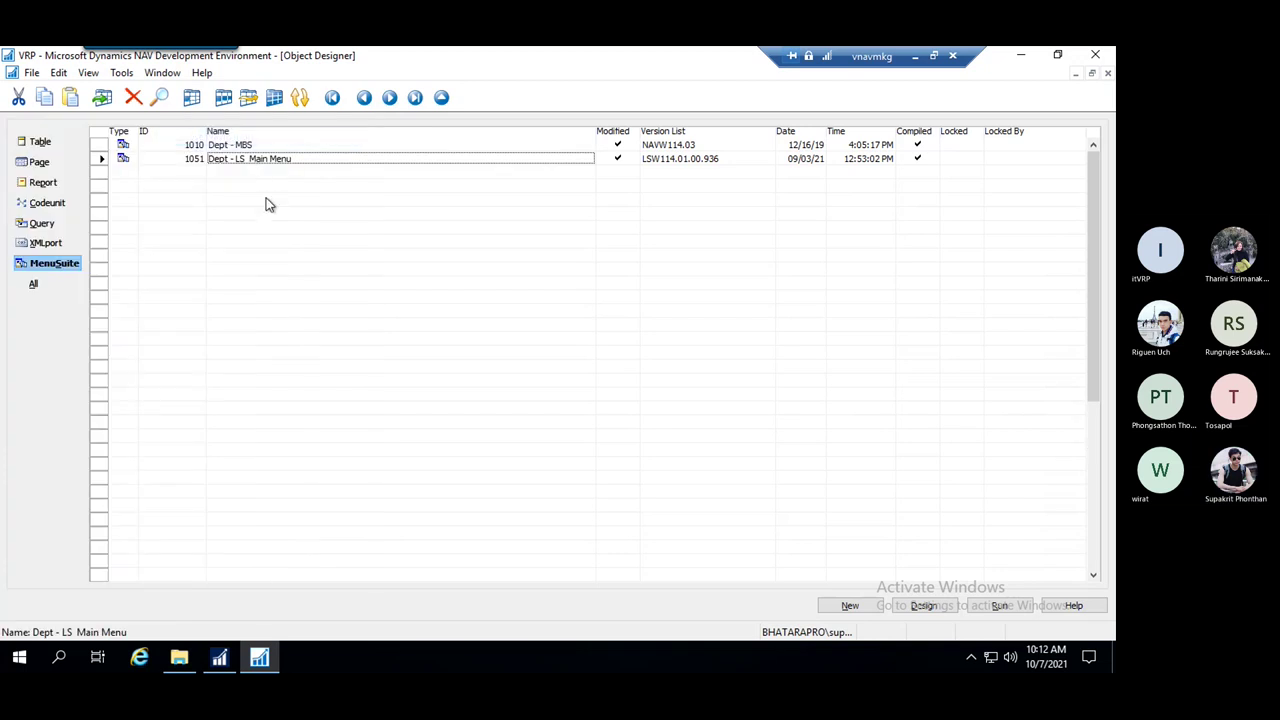
Switch the Object Designer listing from All and MenuSuite to Table objects
{"action": "left_click", "coordinate": [37, 290]}
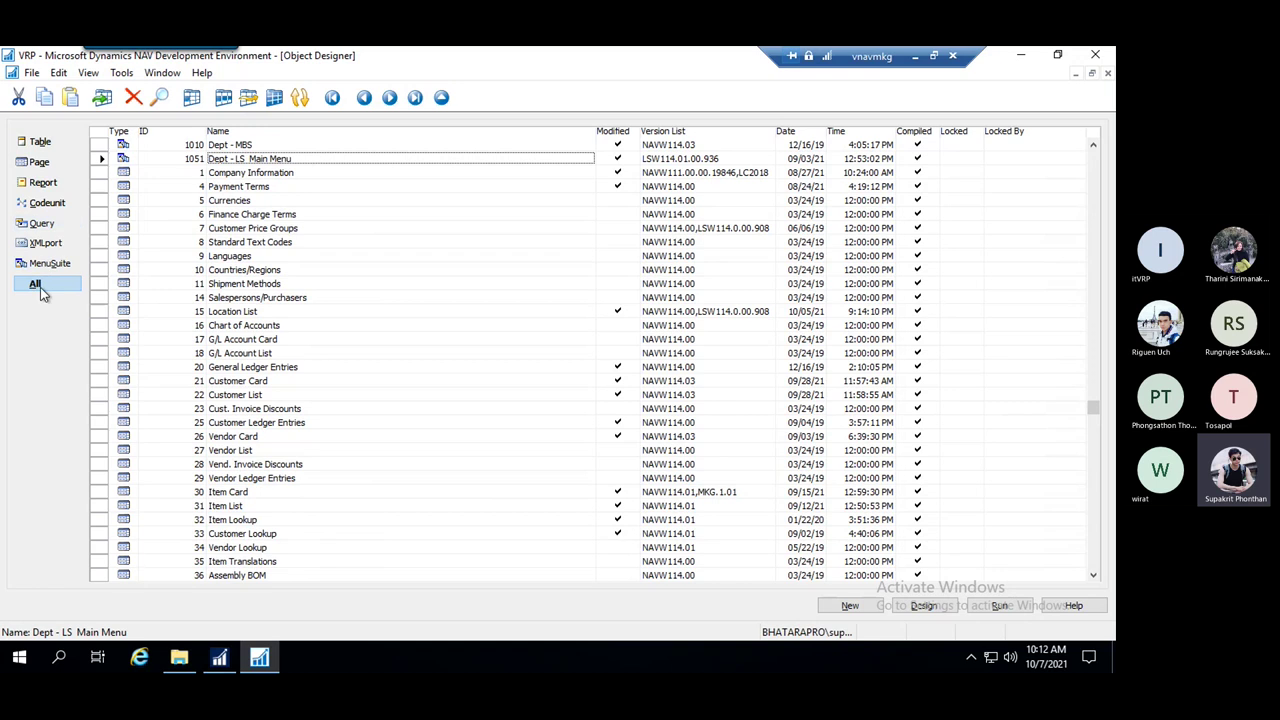
{"action": "left_click", "coordinate": [55, 265]}
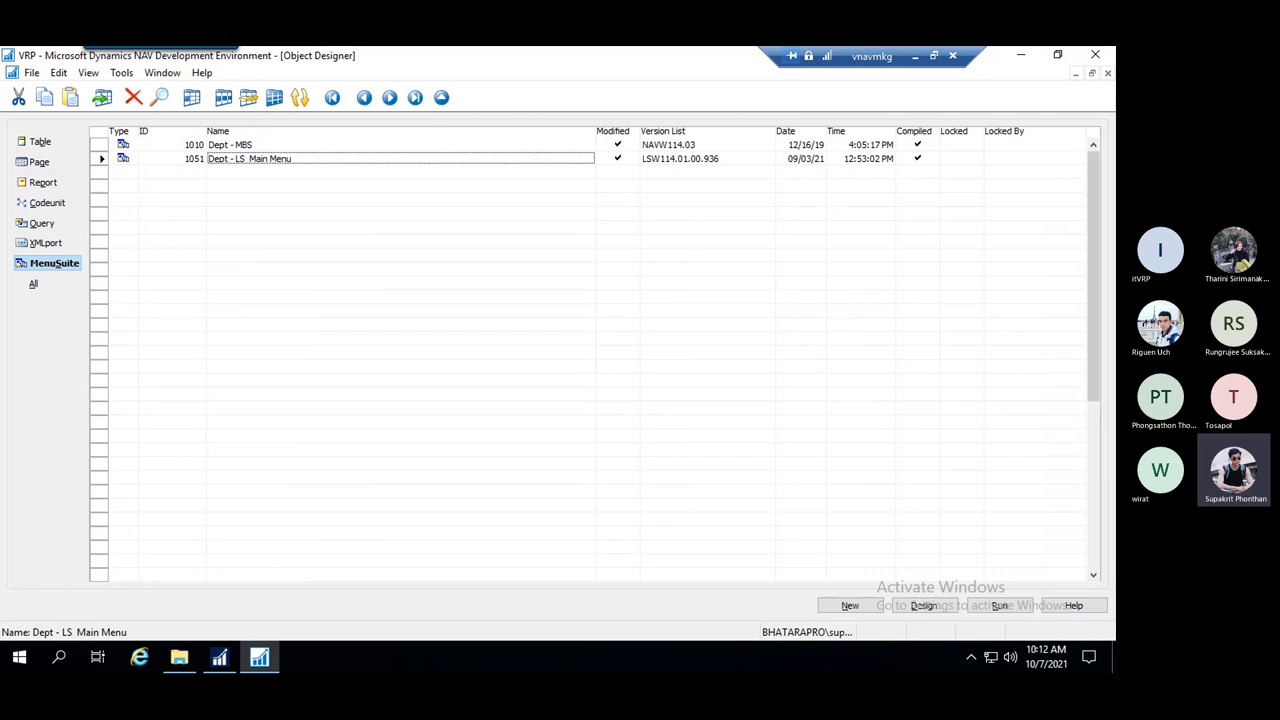
{"action": "left_click", "coordinate": [40, 142]}
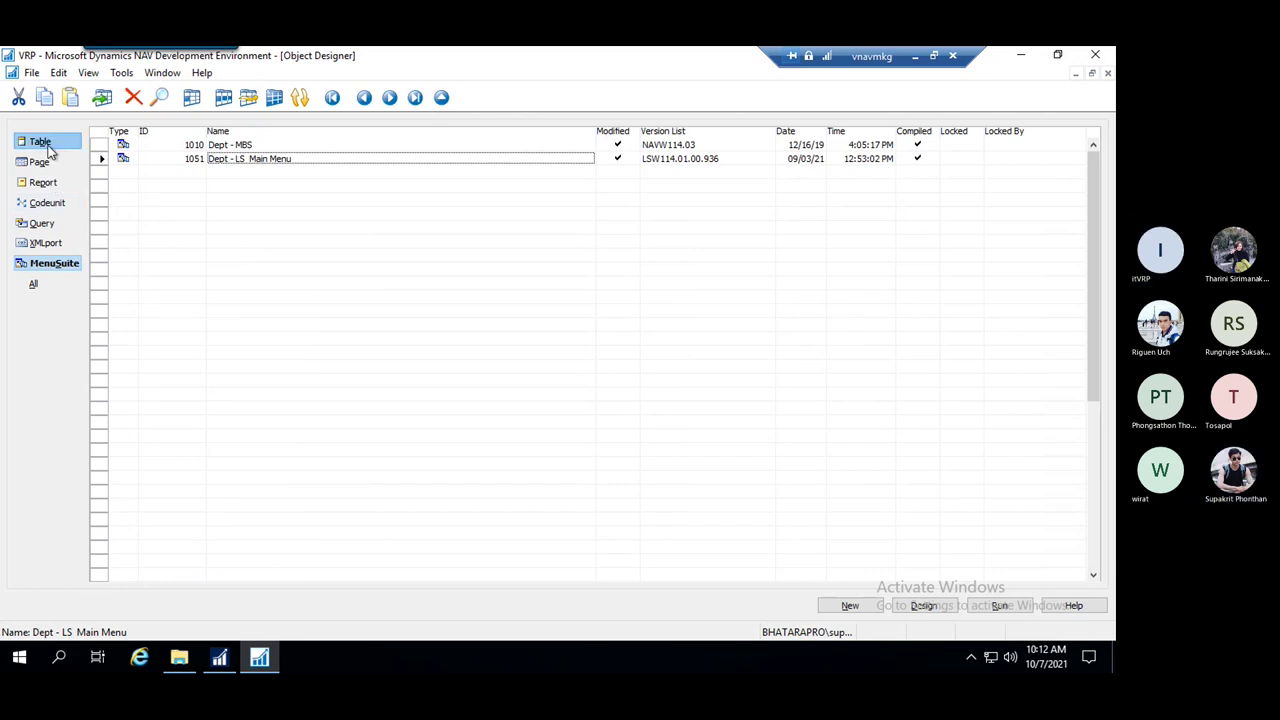
{"action": "left_click", "coordinate": [282, 297]}
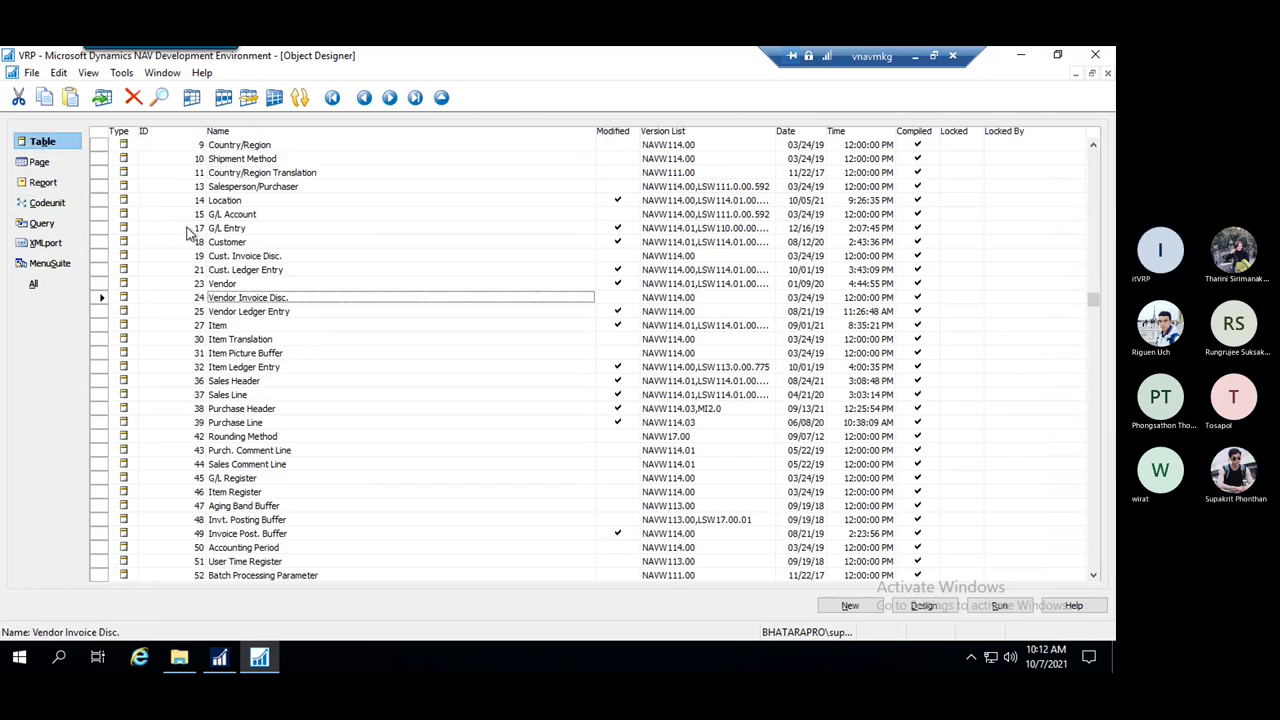
{"action": "left_click", "coordinate": [250, 464]}
Search the ID column for 50001 to jump to Posted Gen. Journal Line
{"action": "left_click", "coordinate": [165, 288]}
{"action": "key", "text": "ctrl+f"}
{"action": "type", "text": "500"}
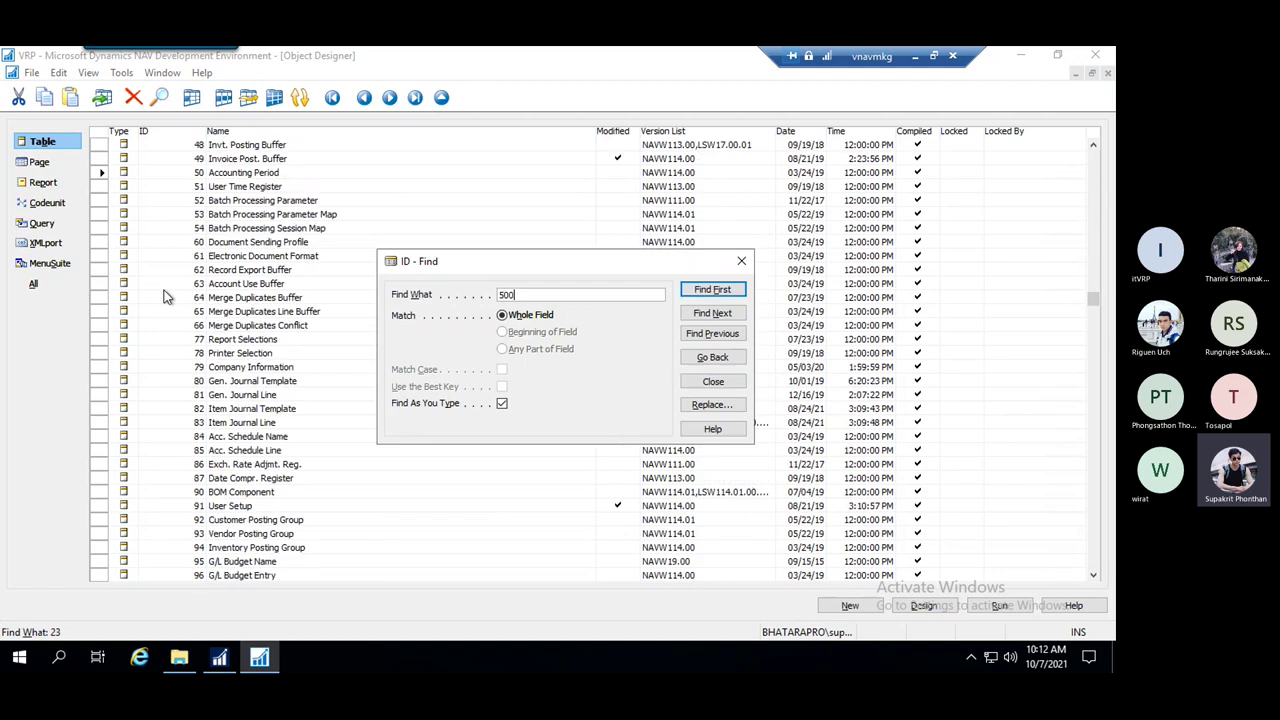
{"action": "type", "text": "01"}
{"action": "key", "text": "Return"}
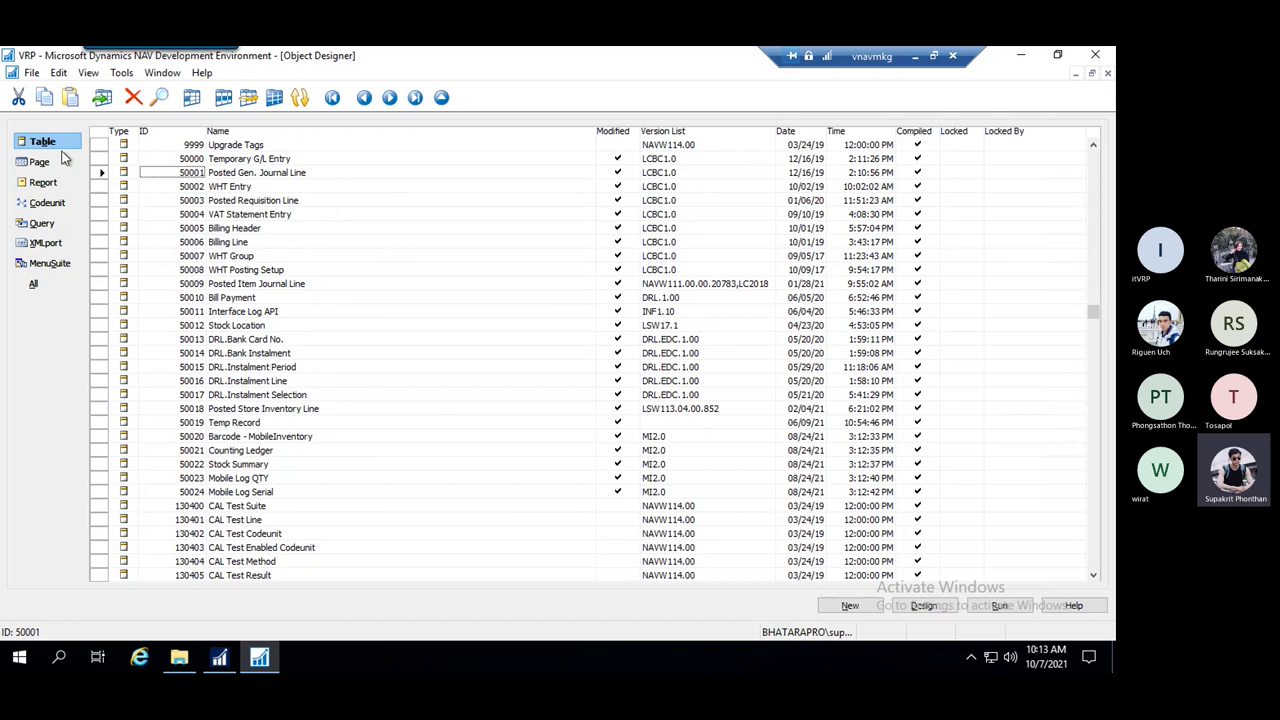
Browse the Page, Report and Codeunit object lists, ending back on Table objects
{"action": "left_click", "coordinate": [42, 162]}
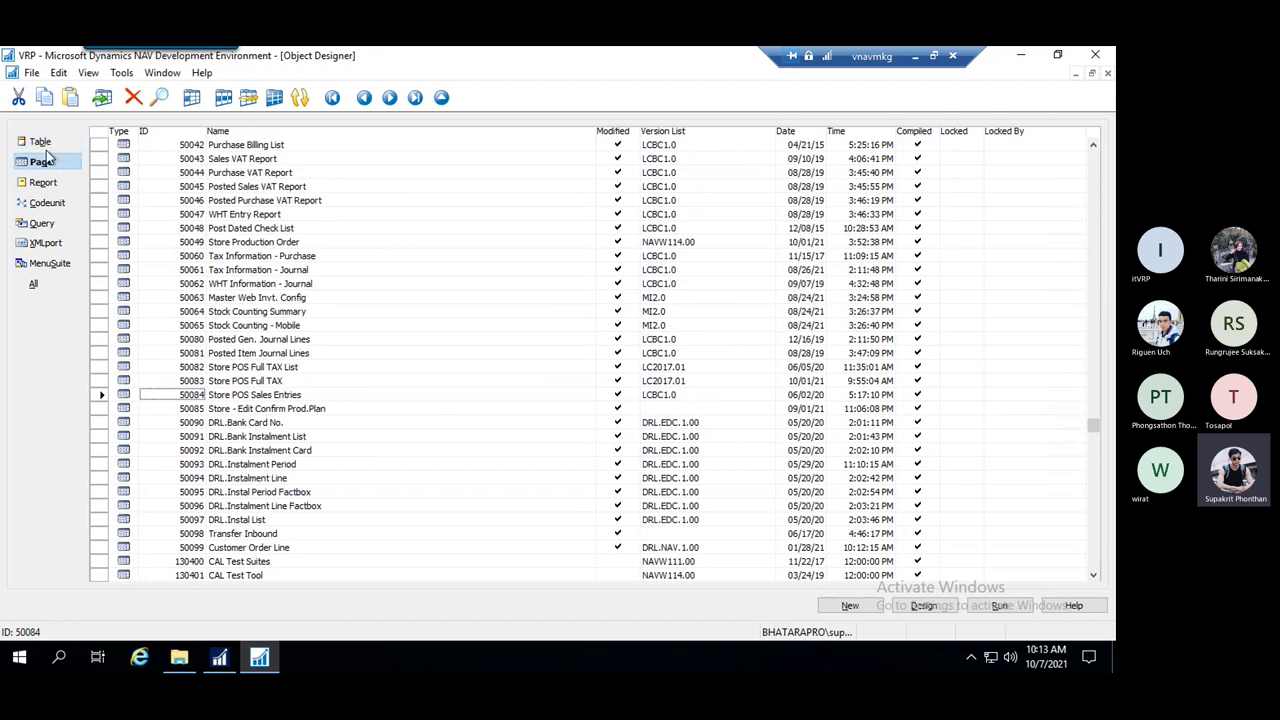
{"action": "left_click", "coordinate": [43, 182]}
{"action": "left_click", "coordinate": [45, 202]}
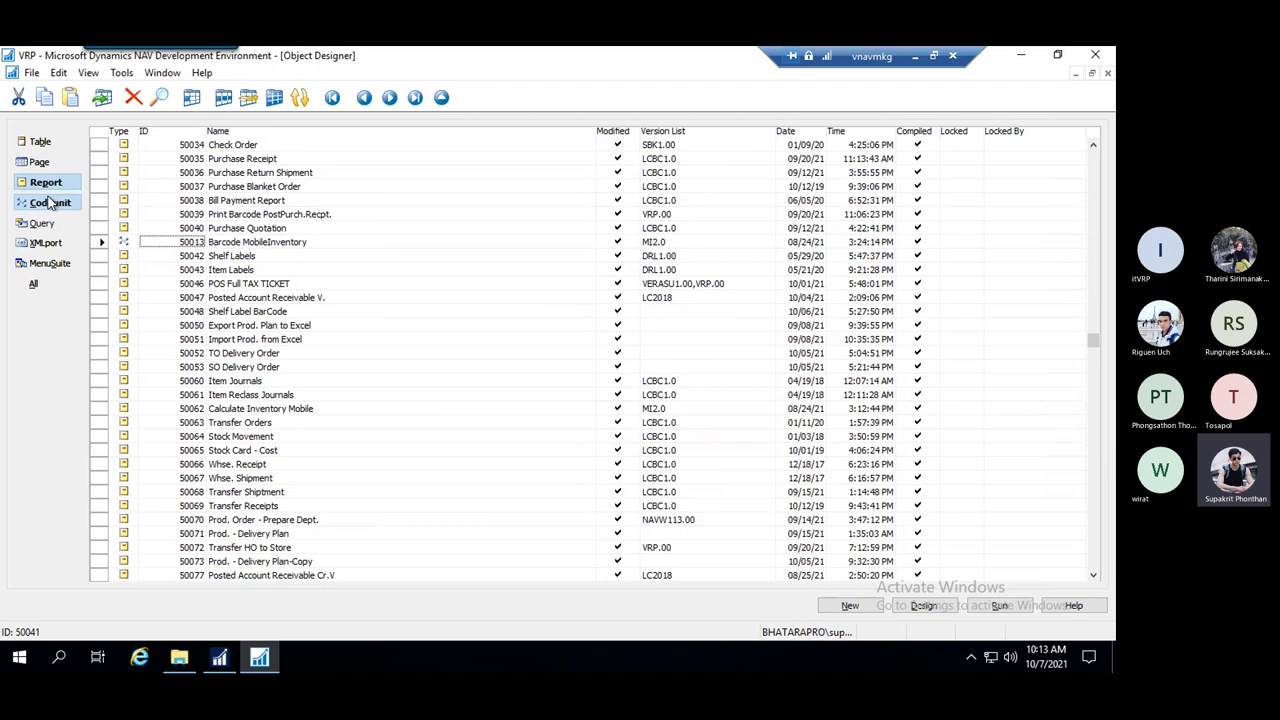
{"action": "left_click", "coordinate": [43, 182]}
{"action": "left_click", "coordinate": [48, 202]}
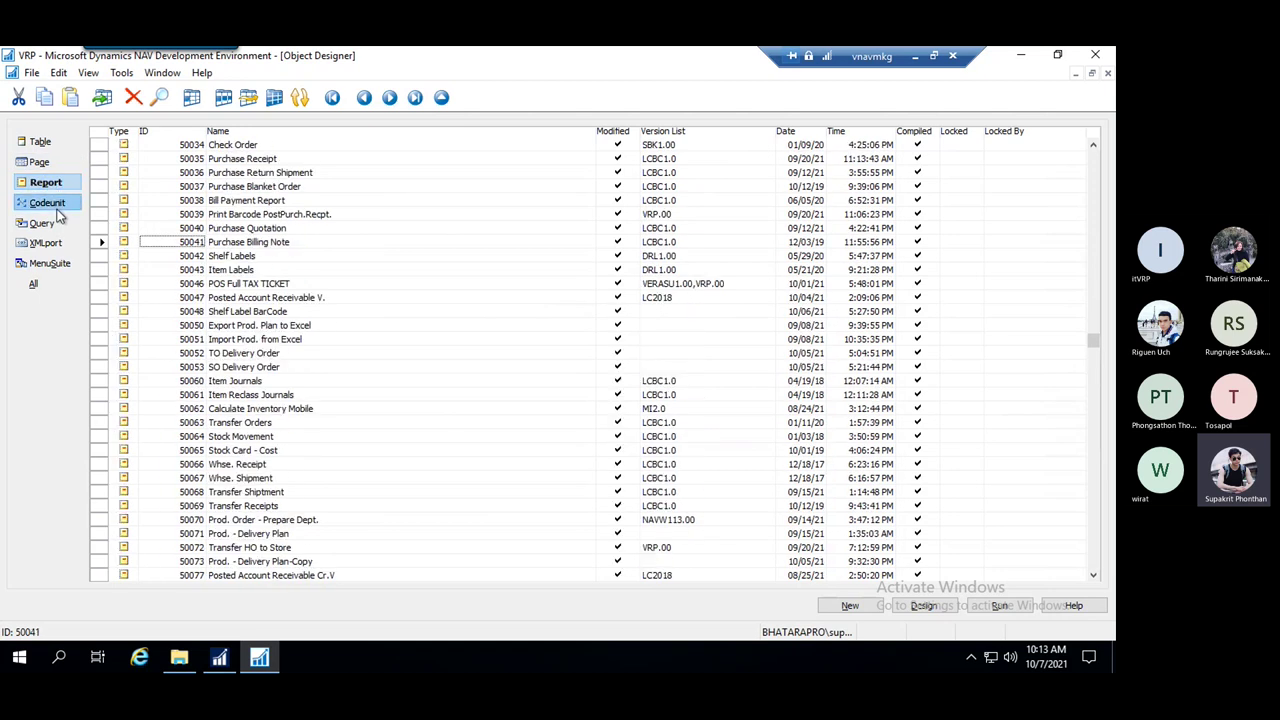
{"action": "left_click", "coordinate": [50, 150]}
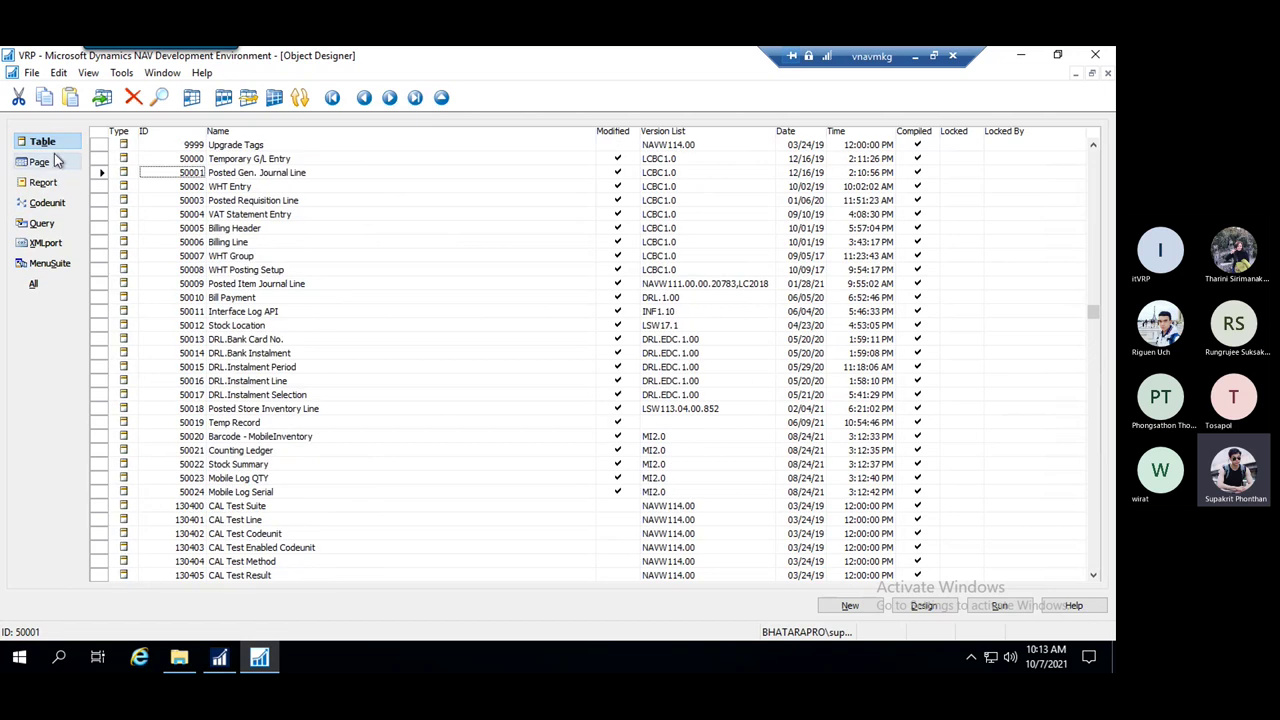
{"action": "left_click", "coordinate": [38, 163]}
{"action": "left_click", "coordinate": [60, 181]}
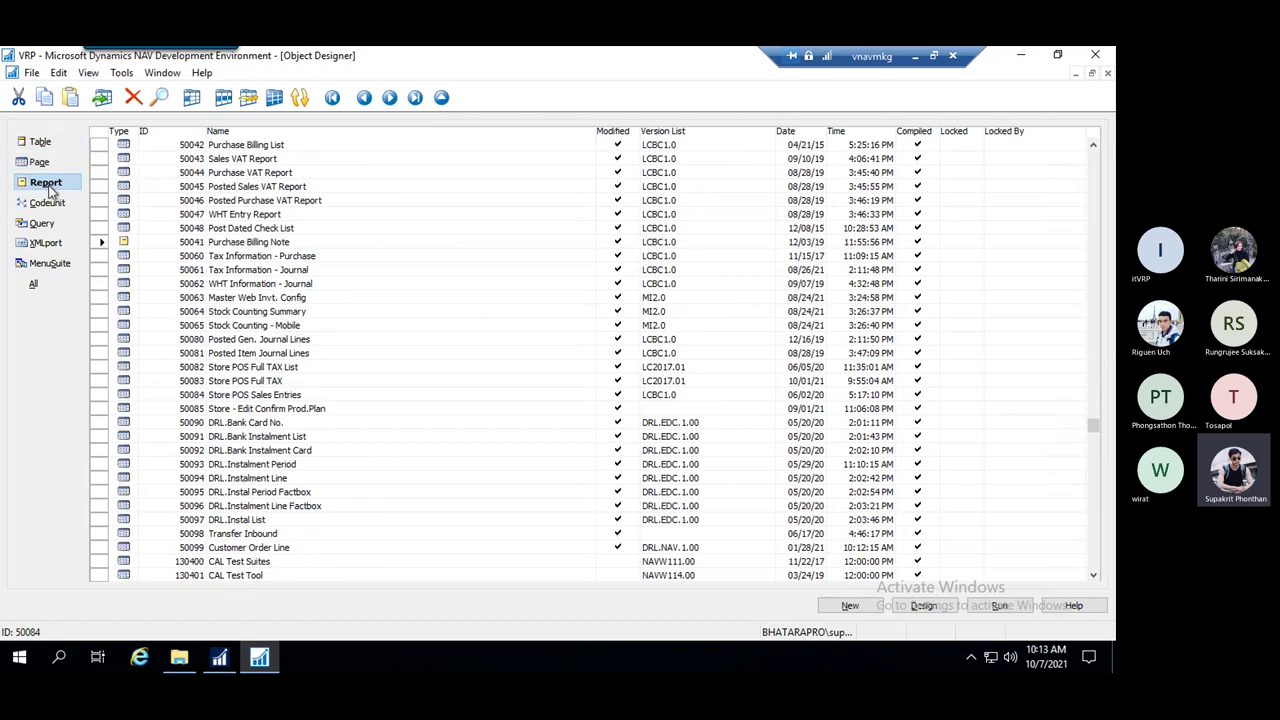
{"action": "left_click", "coordinate": [40, 162]}
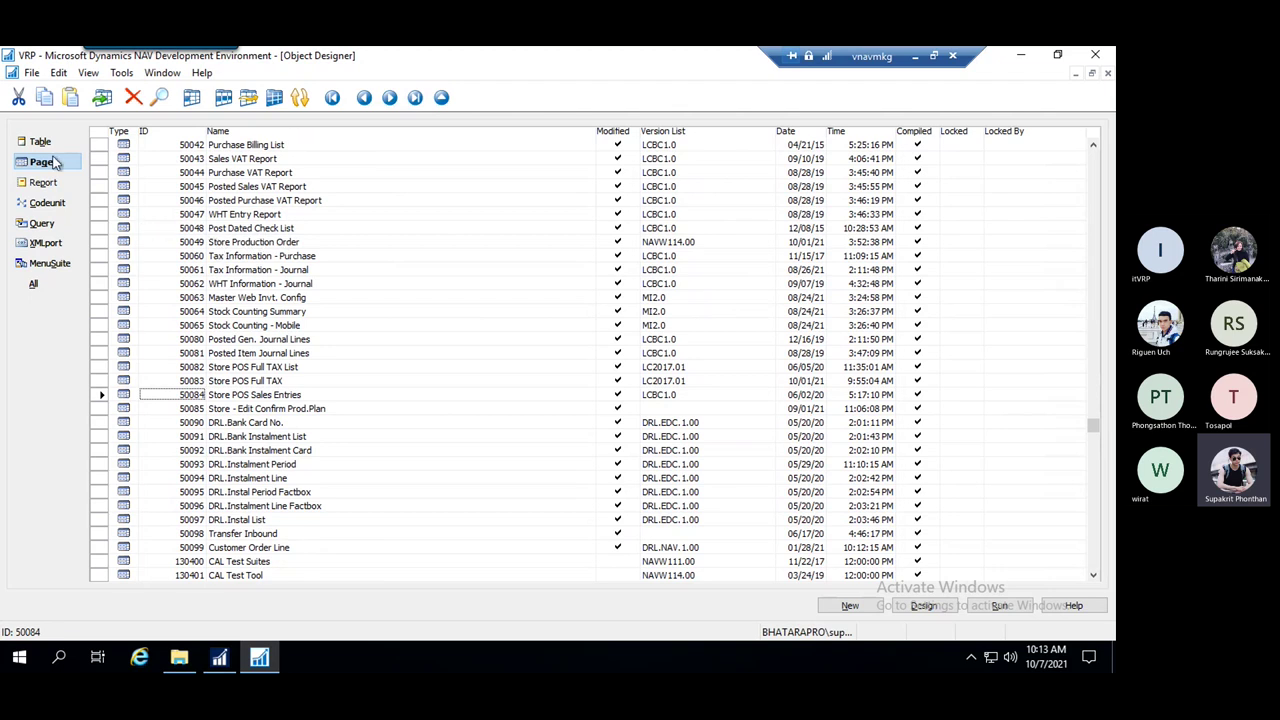
{"action": "left_click", "coordinate": [48, 145]}
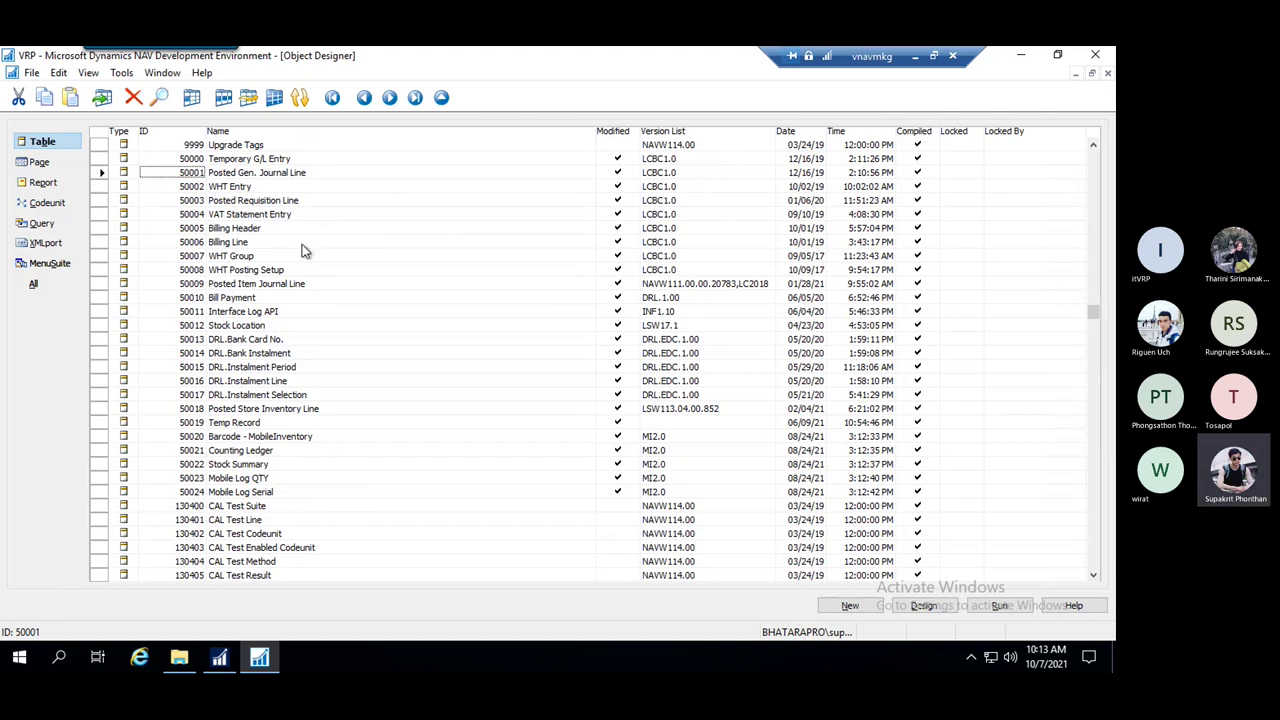
Select the whole row of table 50002 WHT Entry
{"action": "left_click", "coordinate": [184, 188]}
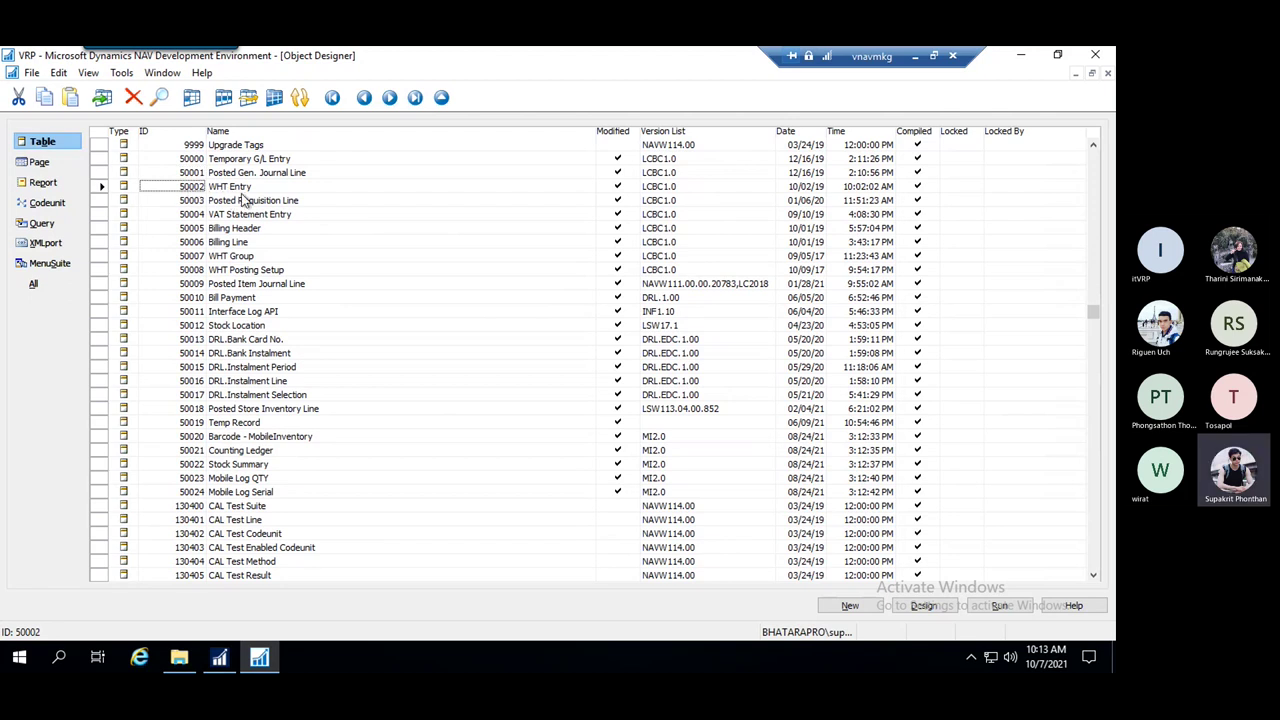
{"action": "left_click", "coordinate": [222, 189]}
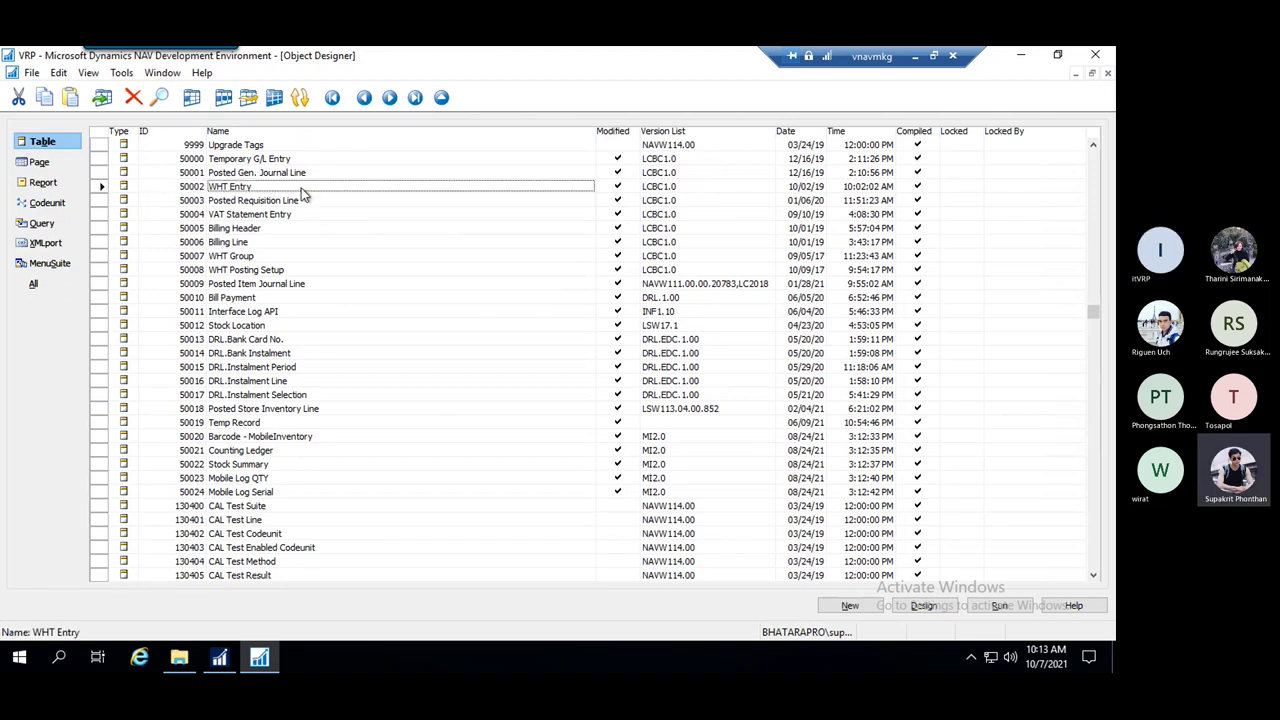
{"action": "left_click", "coordinate": [101, 188]}
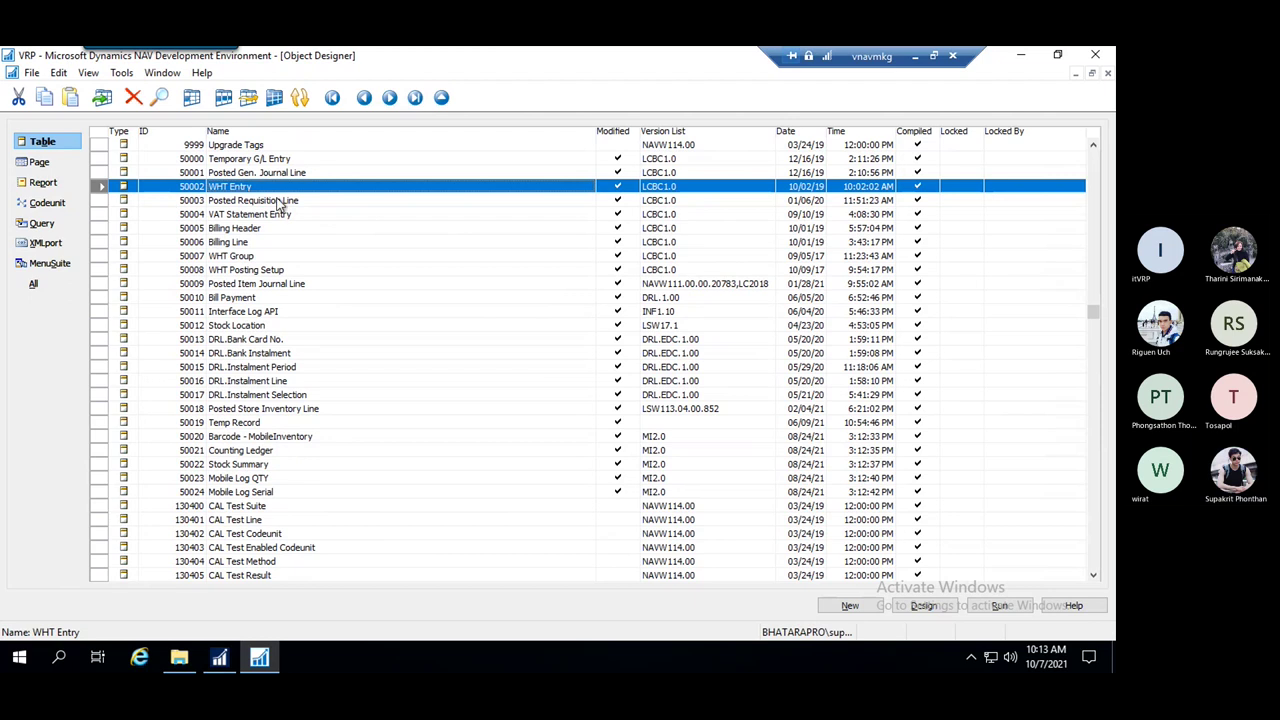
{"action": "left_click", "coordinate": [101, 201]}
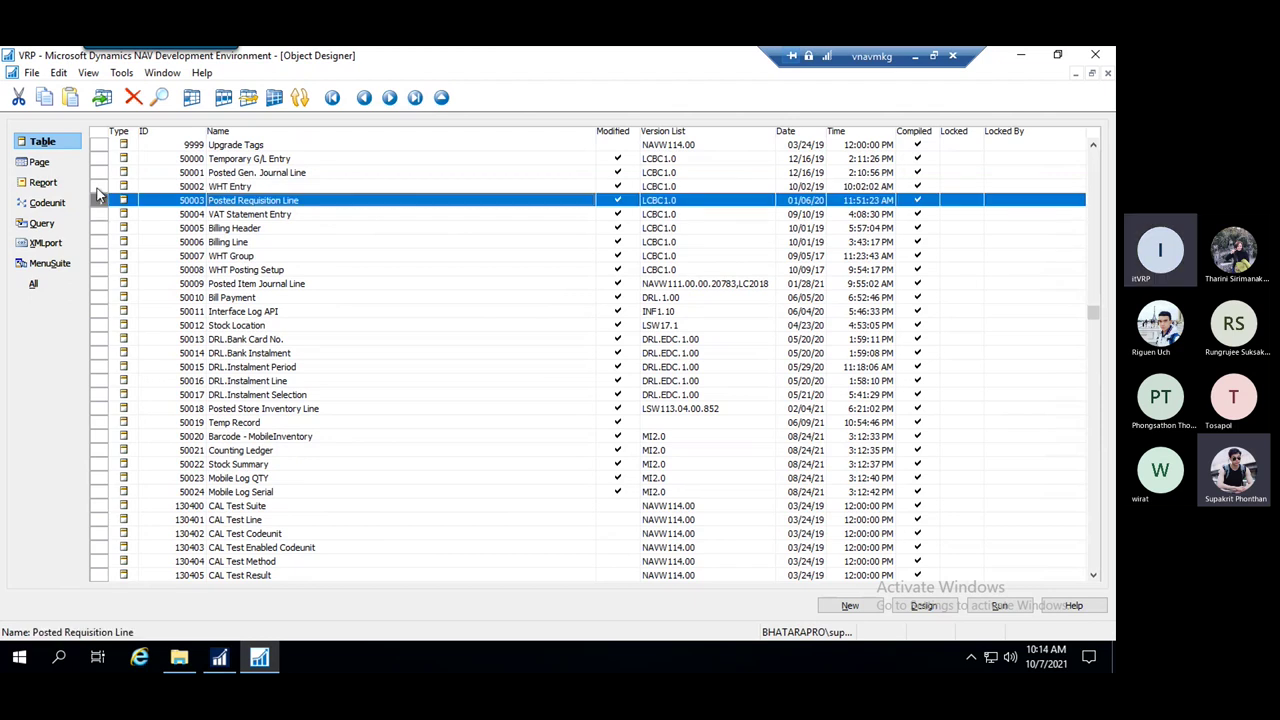
{"action": "left_click", "coordinate": [101, 188]}
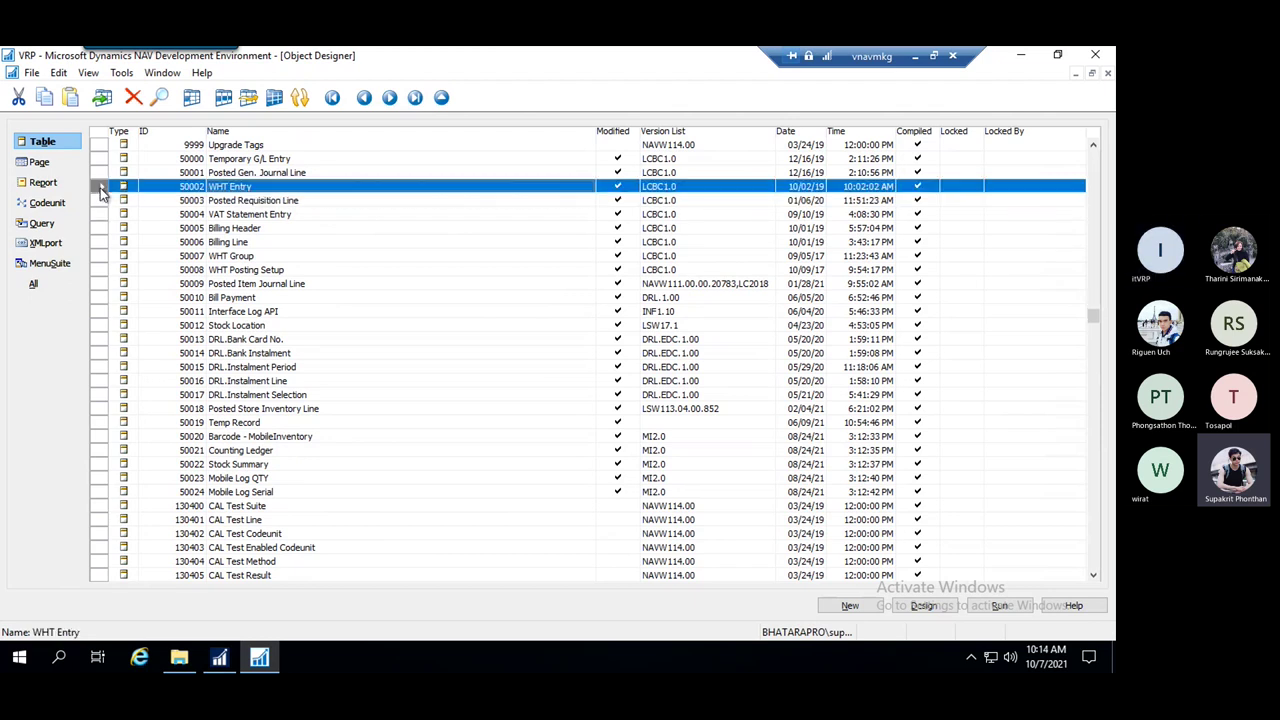
Export table 50002 WHT Entry to the Desktop as a Text Format file named 'test'
{"action": "left_click", "coordinate": [33, 75]}
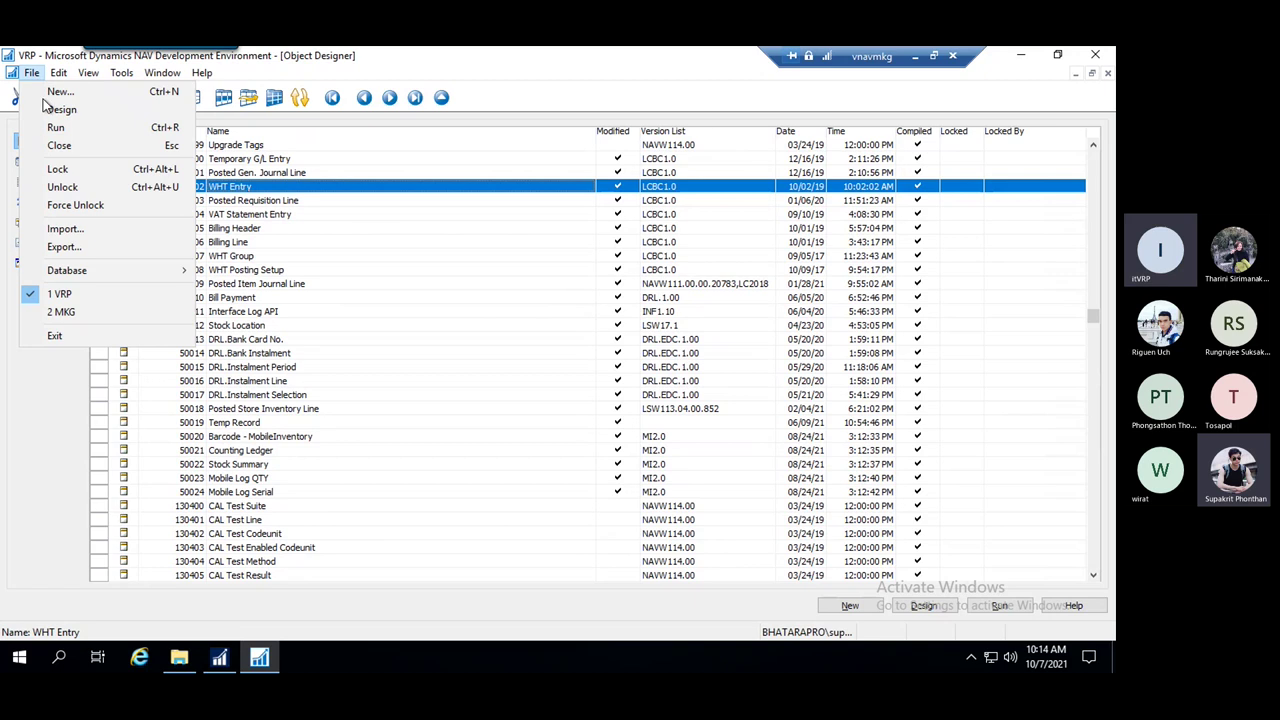
{"action": "left_click", "coordinate": [90, 248]}
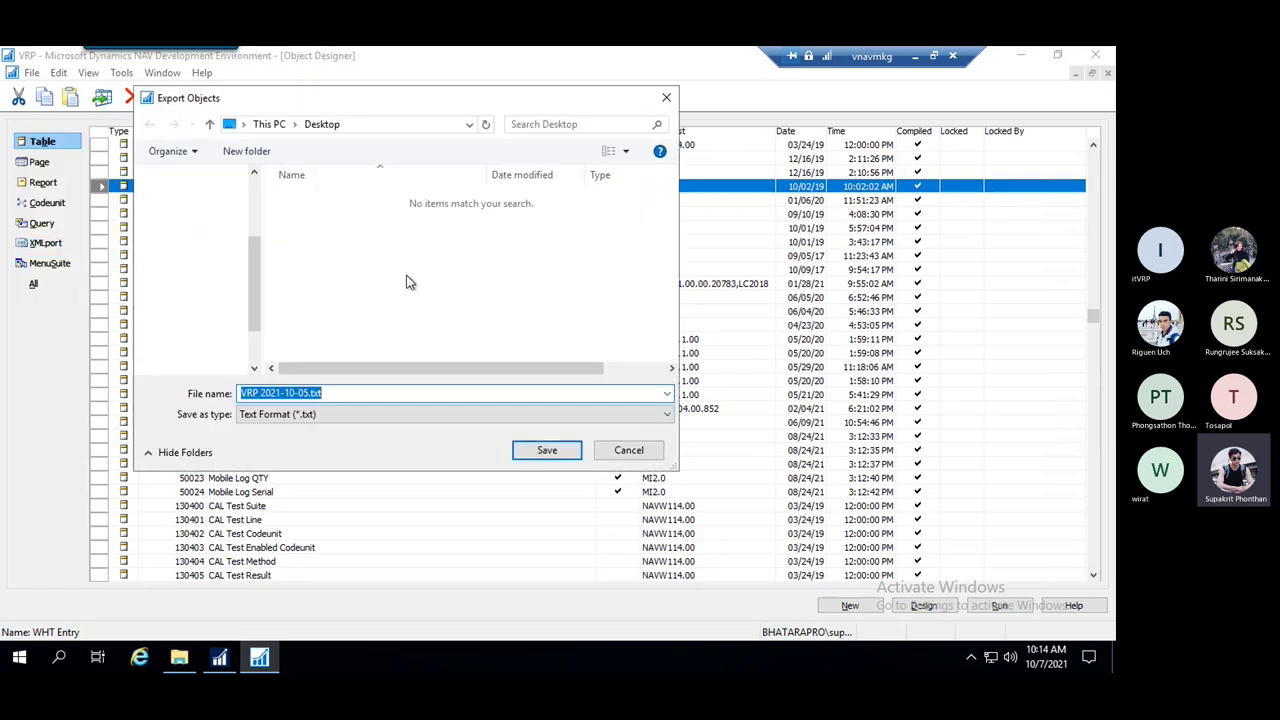
{"action": "left_click", "coordinate": [334, 393]}
{"action": "key", "text": "ctrl+a"}
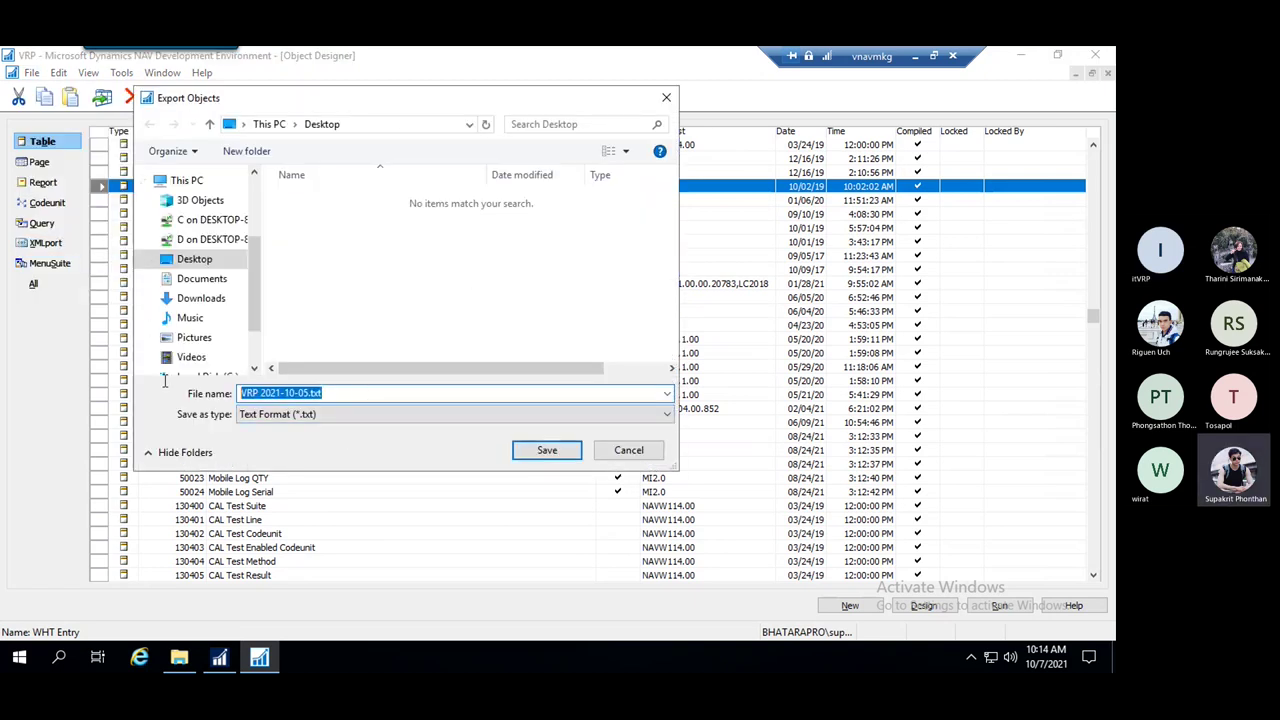
{"action": "type", "text": "t"}
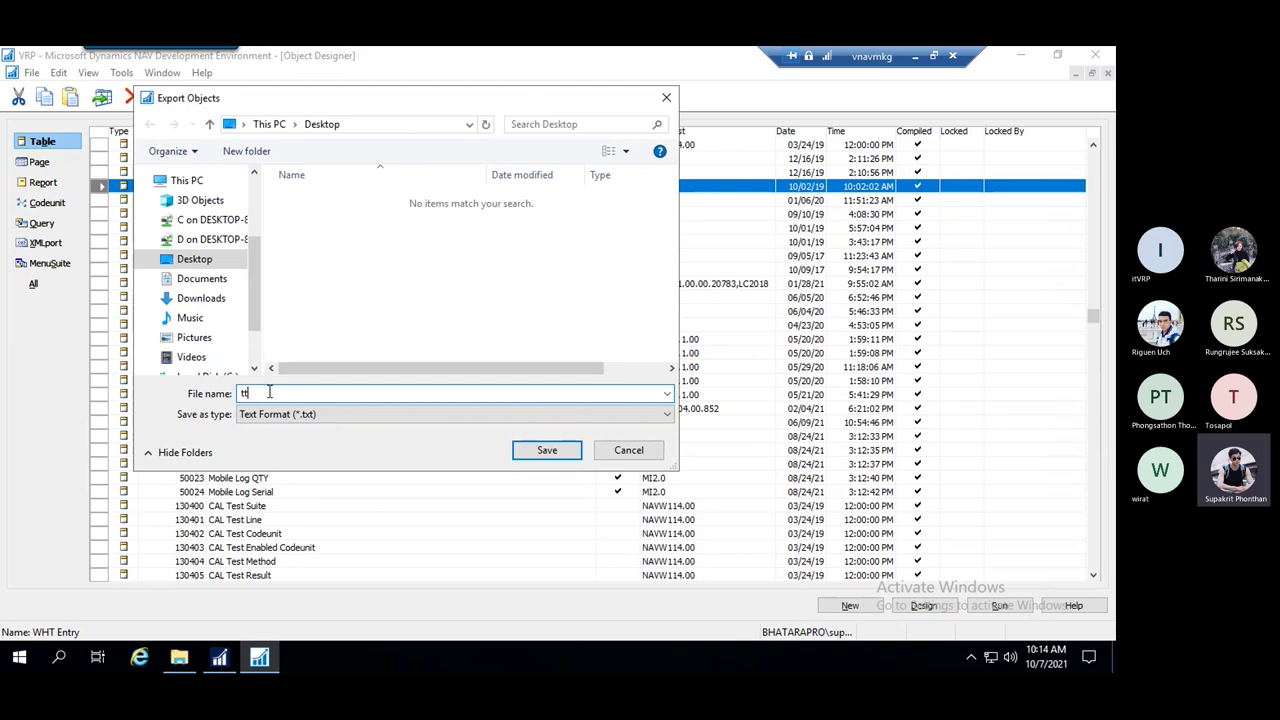
{"action": "type", "text": "test"}
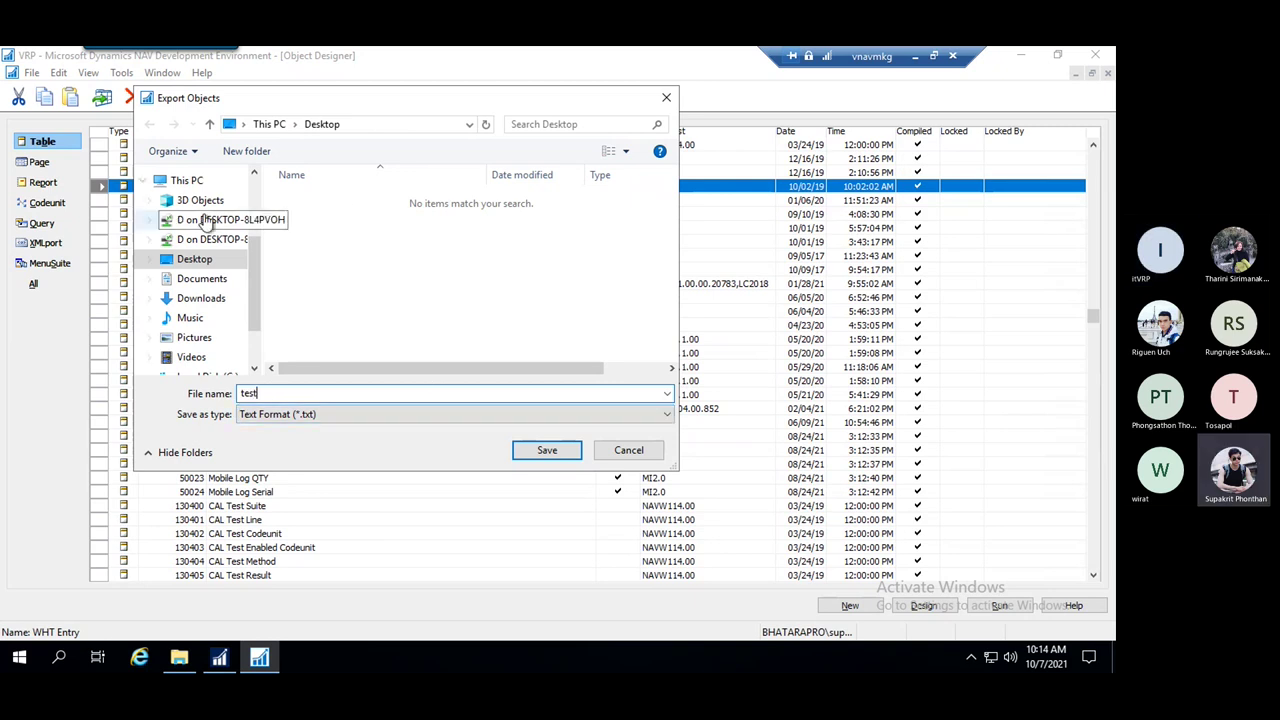
{"action": "left_click", "coordinate": [245, 265]}
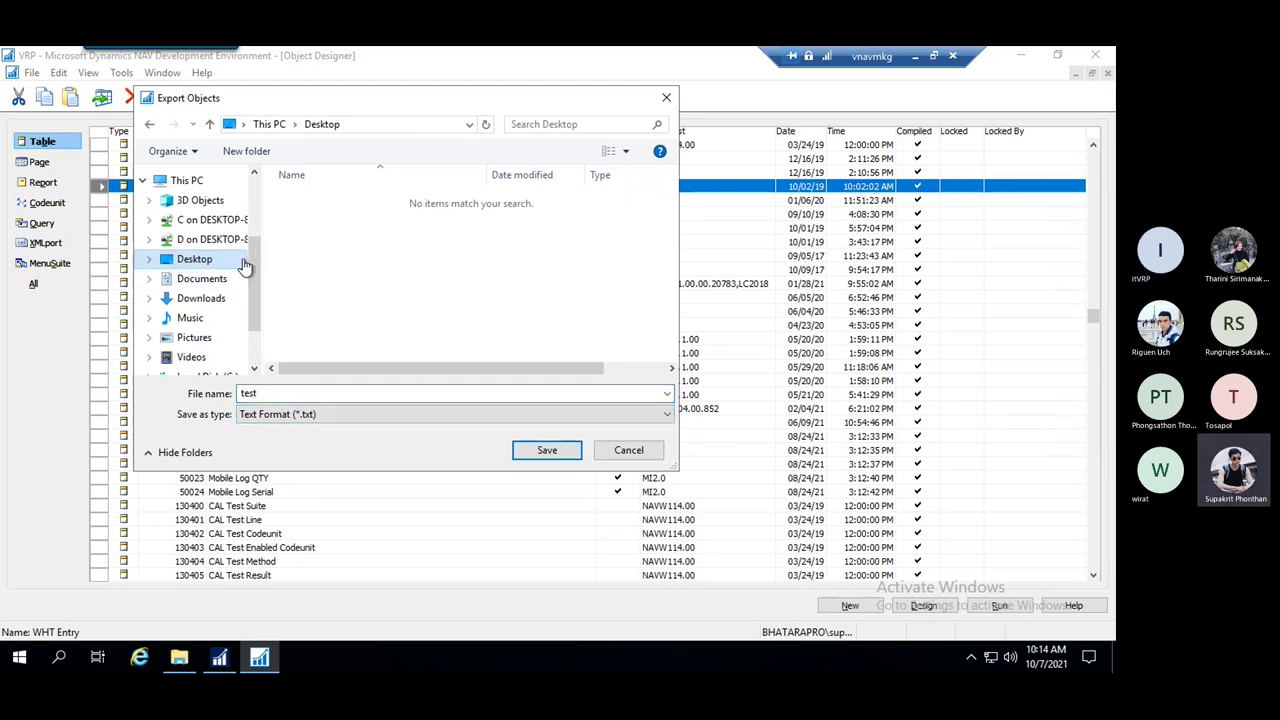
{"action": "left_click", "coordinate": [555, 455]}
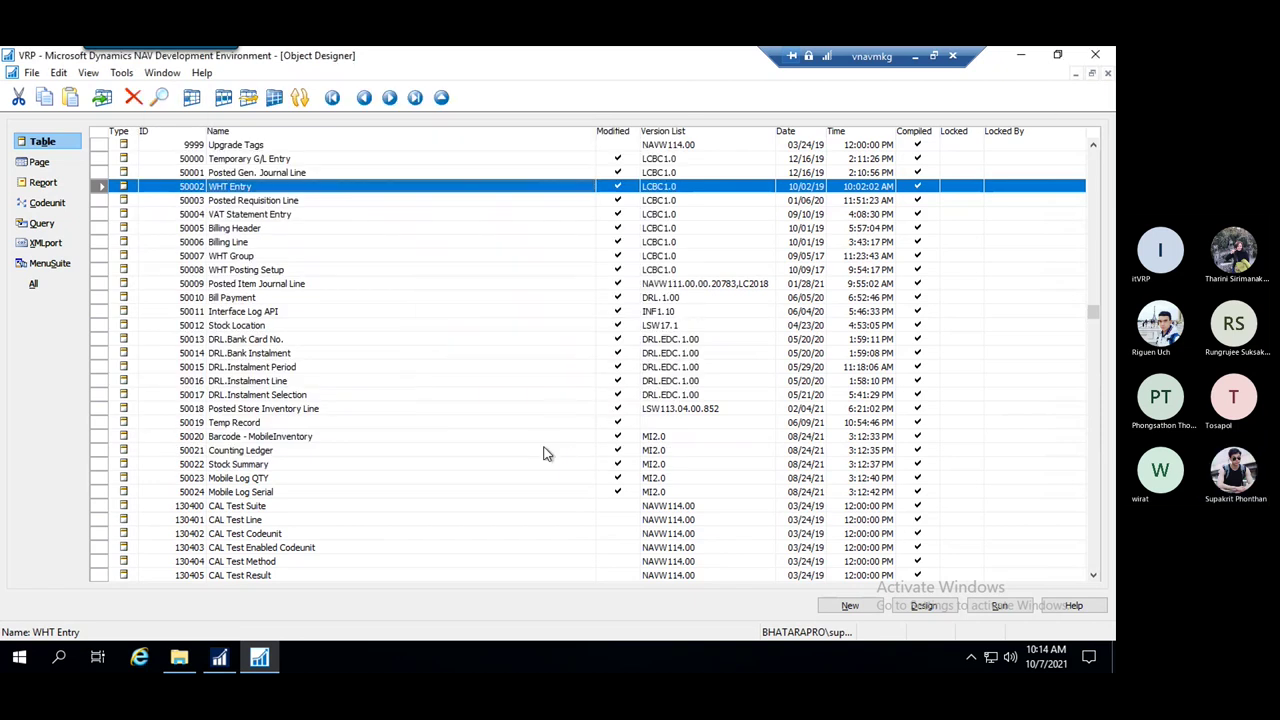
Minimize the NAV windows and open test.txt from the desktop in Notepad
{"action": "left_click", "coordinate": [1019, 56]}
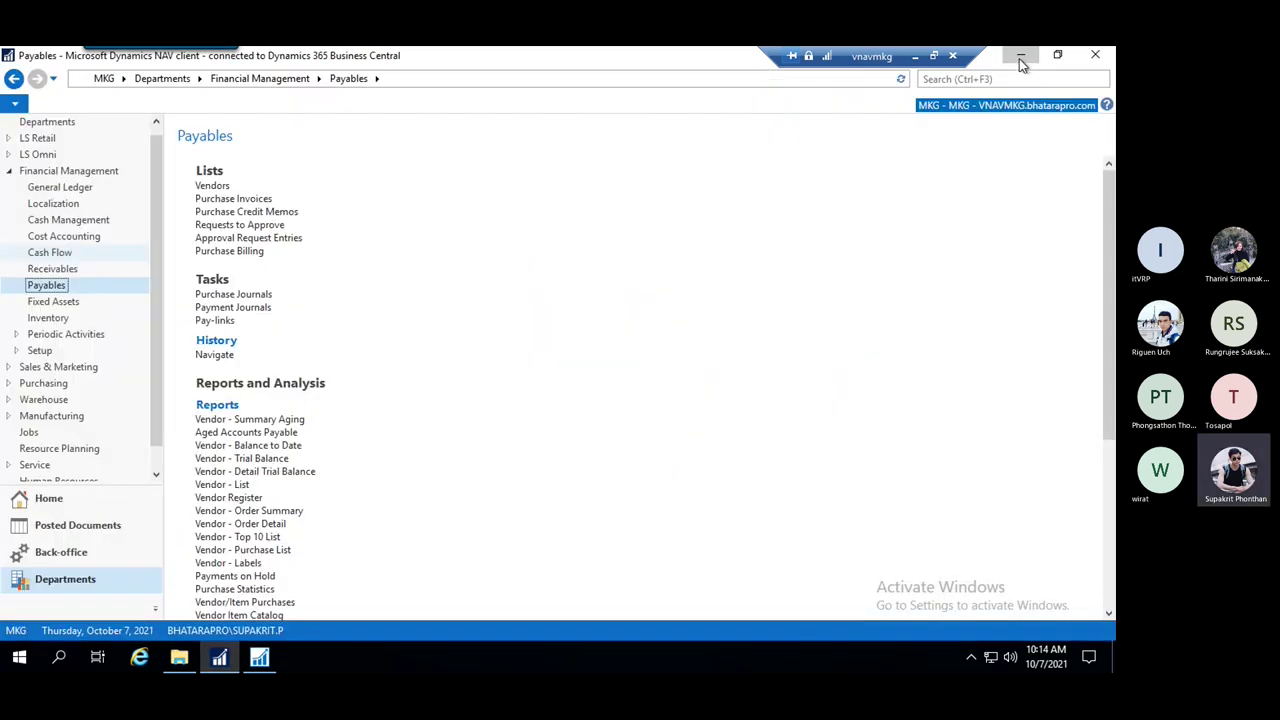
{"action": "left_click", "coordinate": [1019, 57]}
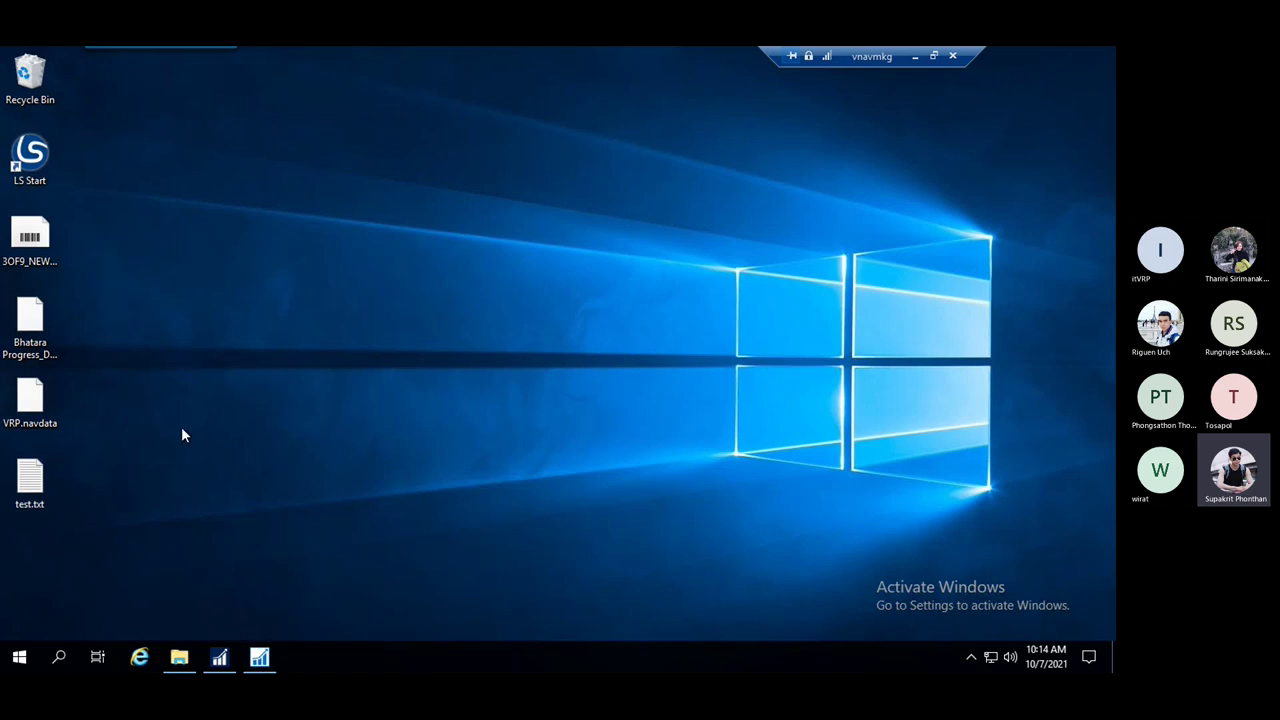
{"action": "left_click", "coordinate": [37, 499]}
{"action": "left_click", "coordinate": [259, 657]}
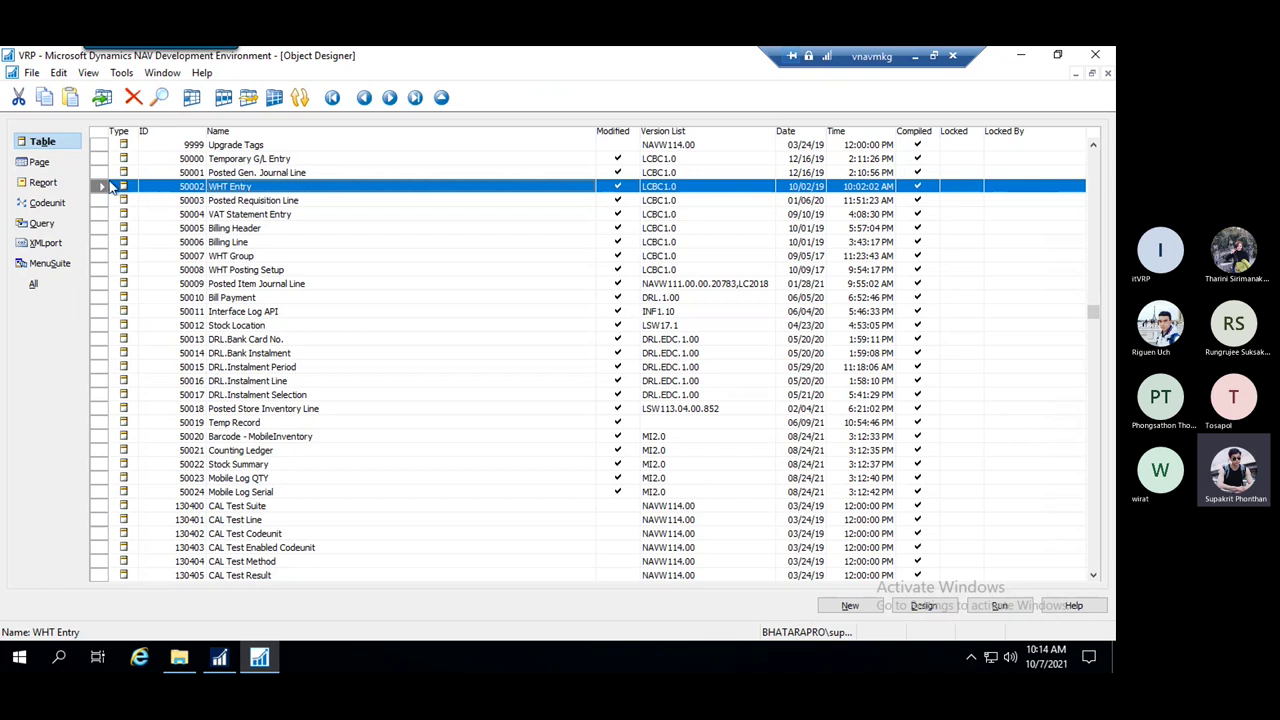
{"action": "left_click", "coordinate": [252, 655]}
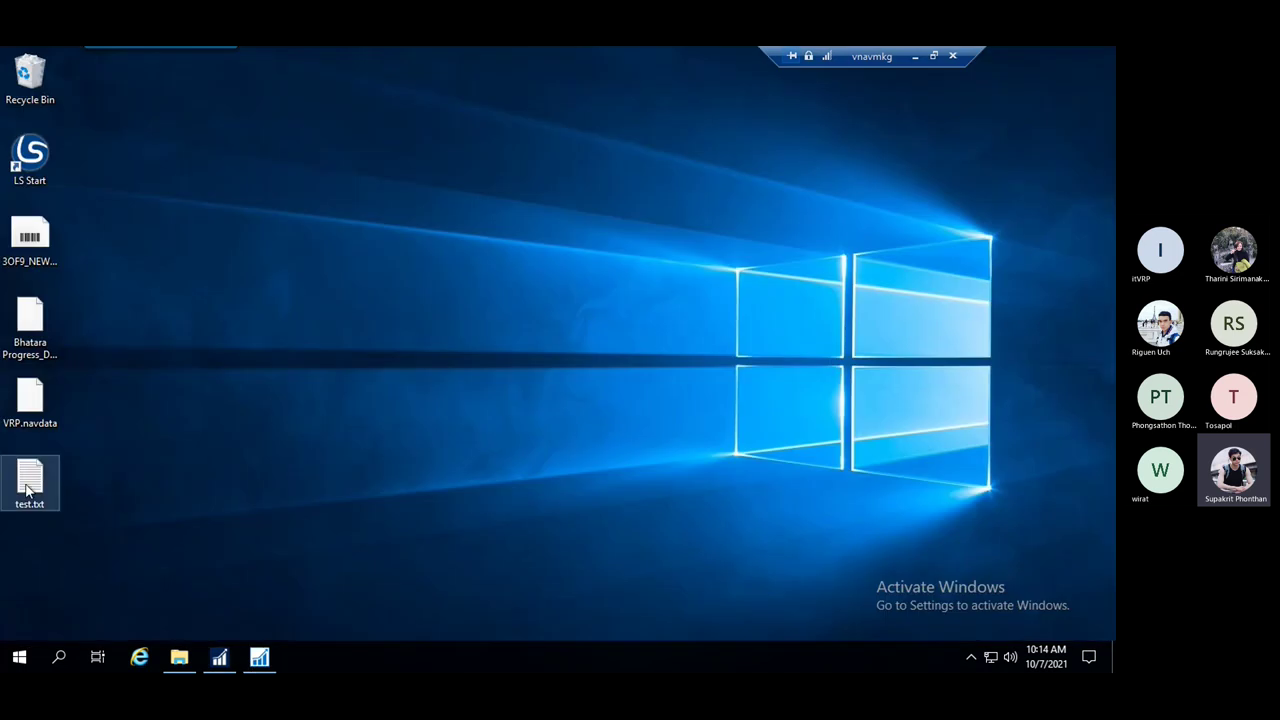
{"action": "double_click", "coordinate": [30, 485]}
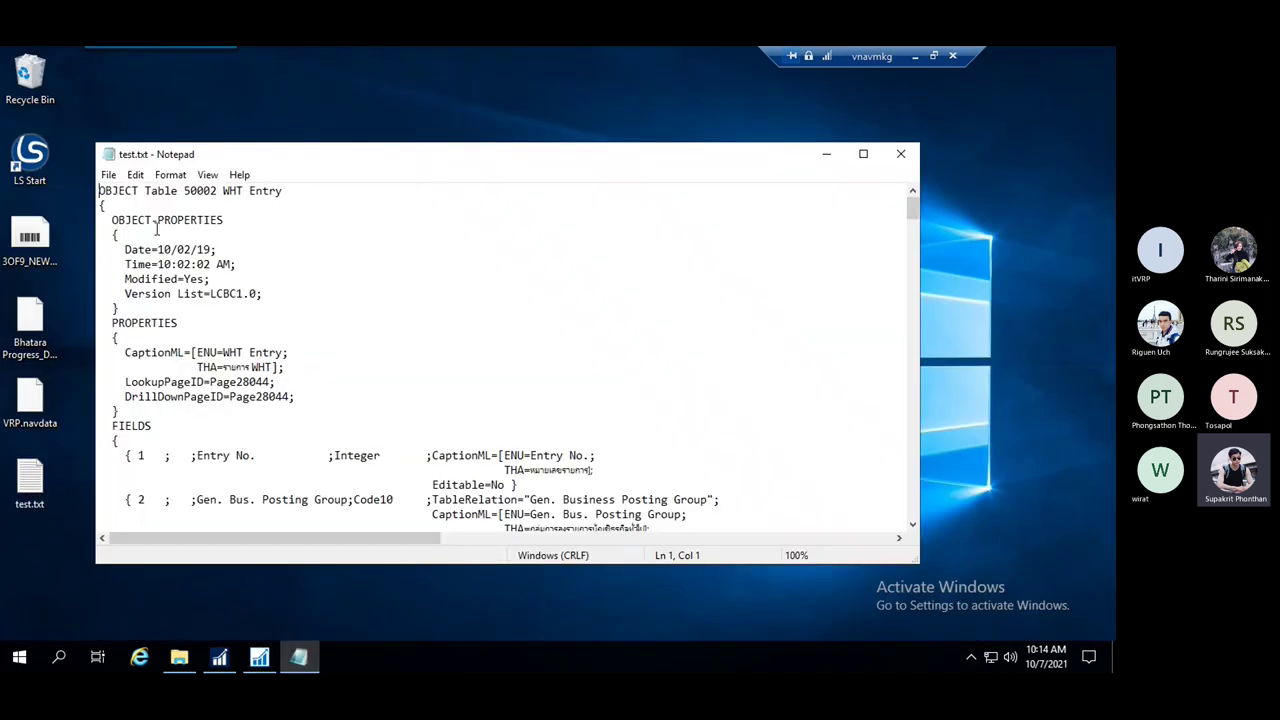
Read through the WHT Entry FIELDS definitions in test.txt, then close Notepad
{"action": "scroll", "coordinate": [356, 361], "scroll_direction": "down", "scroll_amount": 6}
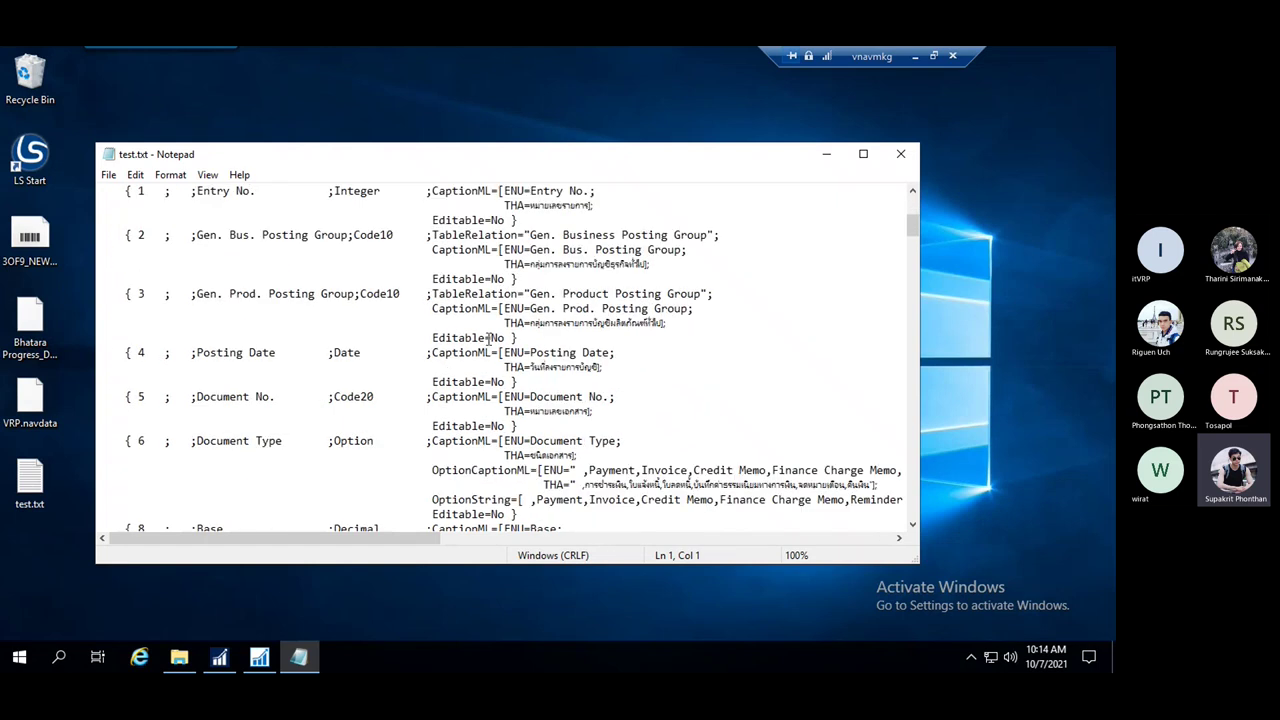
{"action": "left_click_drag", "start_coordinate": [446, 337], "coordinate": [482, 338]}
{"action": "left_click", "coordinate": [620, 352]}
{"action": "key", "text": "ctrl+f"}
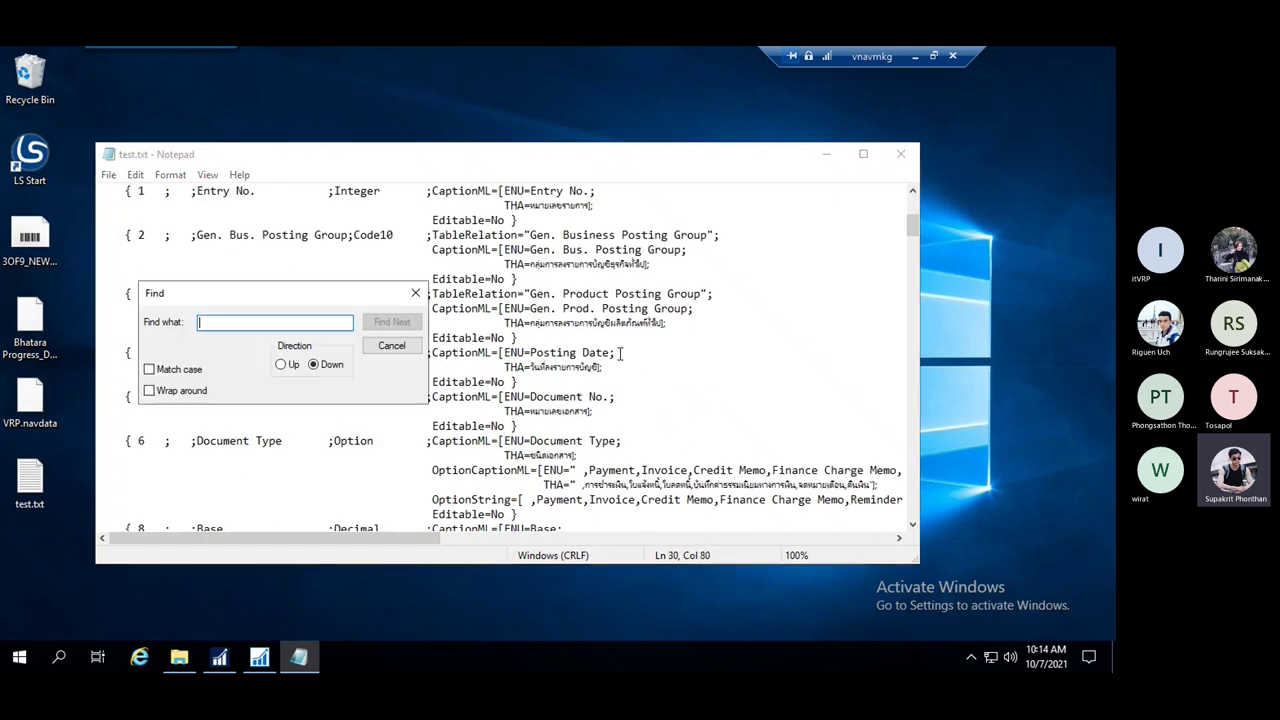
{"action": "left_click", "coordinate": [416, 292]}
{"action": "left_click_drag", "start_coordinate": [441, 290], "coordinate": [433, 279]}
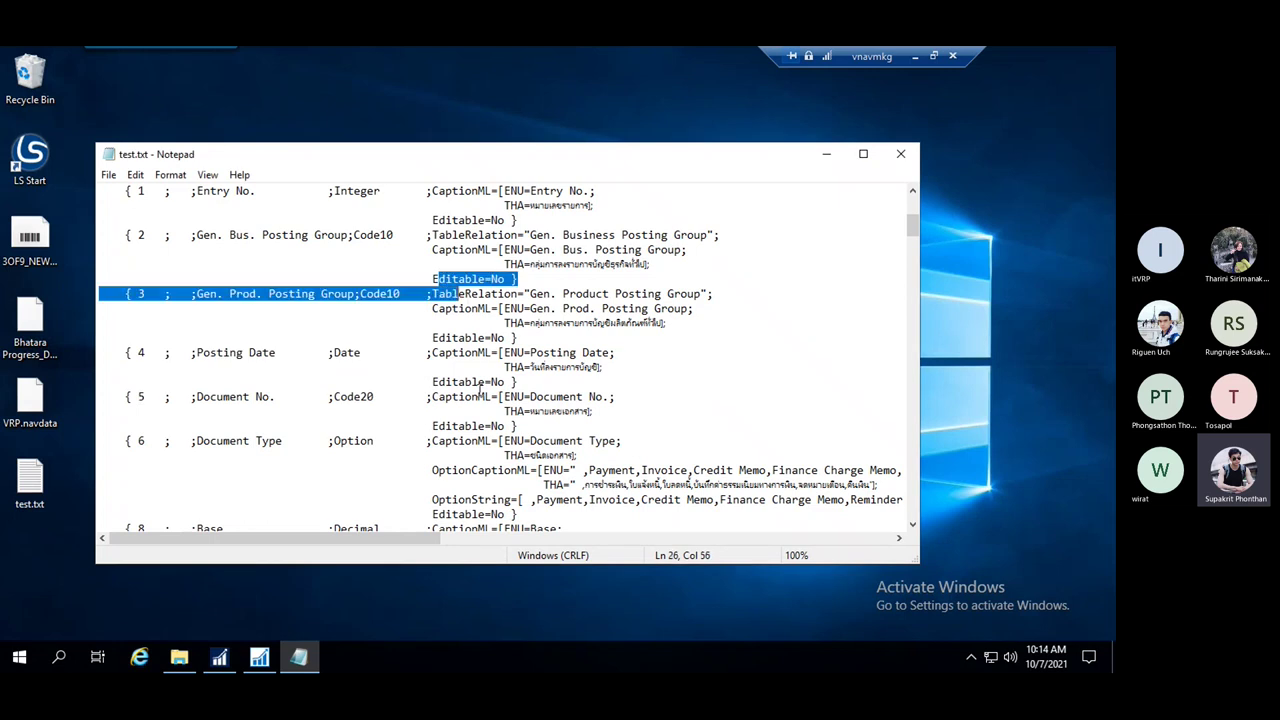
{"action": "left_click", "coordinate": [480, 396]}
{"action": "scroll", "coordinate": [520, 397], "scroll_direction": "down", "scroll_amount": 2}
{"action": "scroll", "coordinate": [576, 345], "scroll_direction": "up", "scroll_amount": 4}
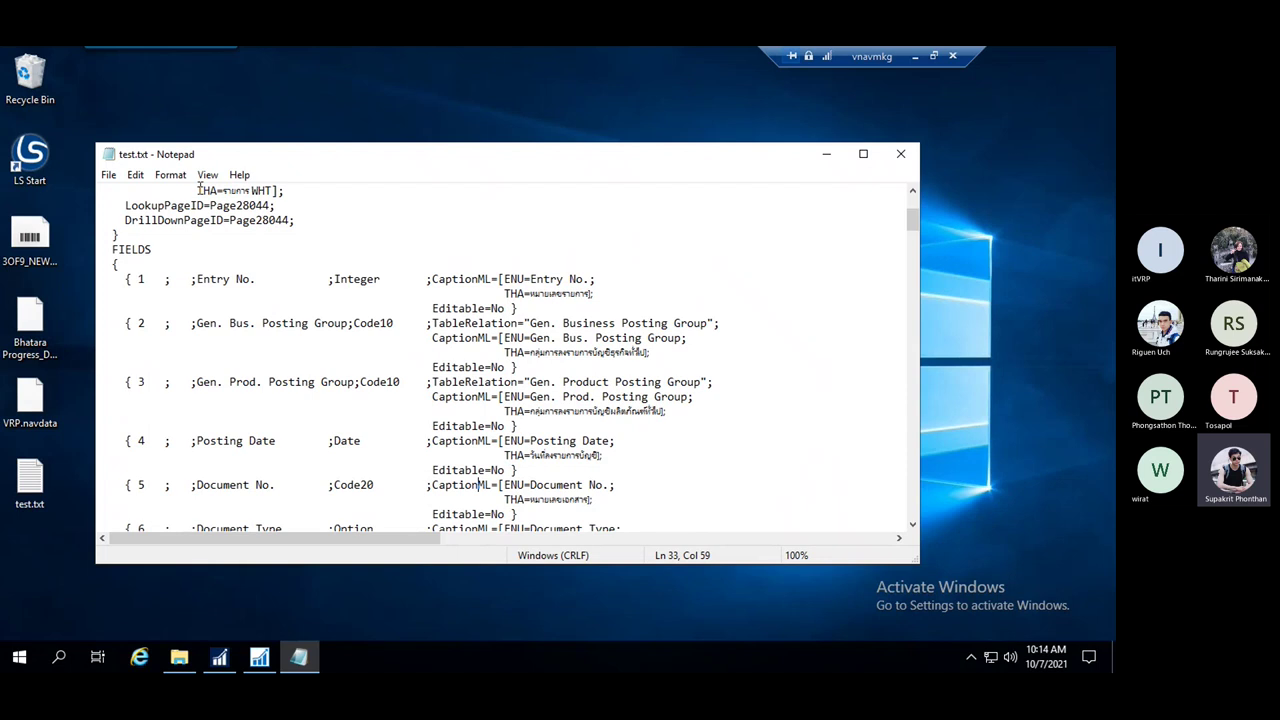
{"action": "left_click", "coordinate": [900, 153]}
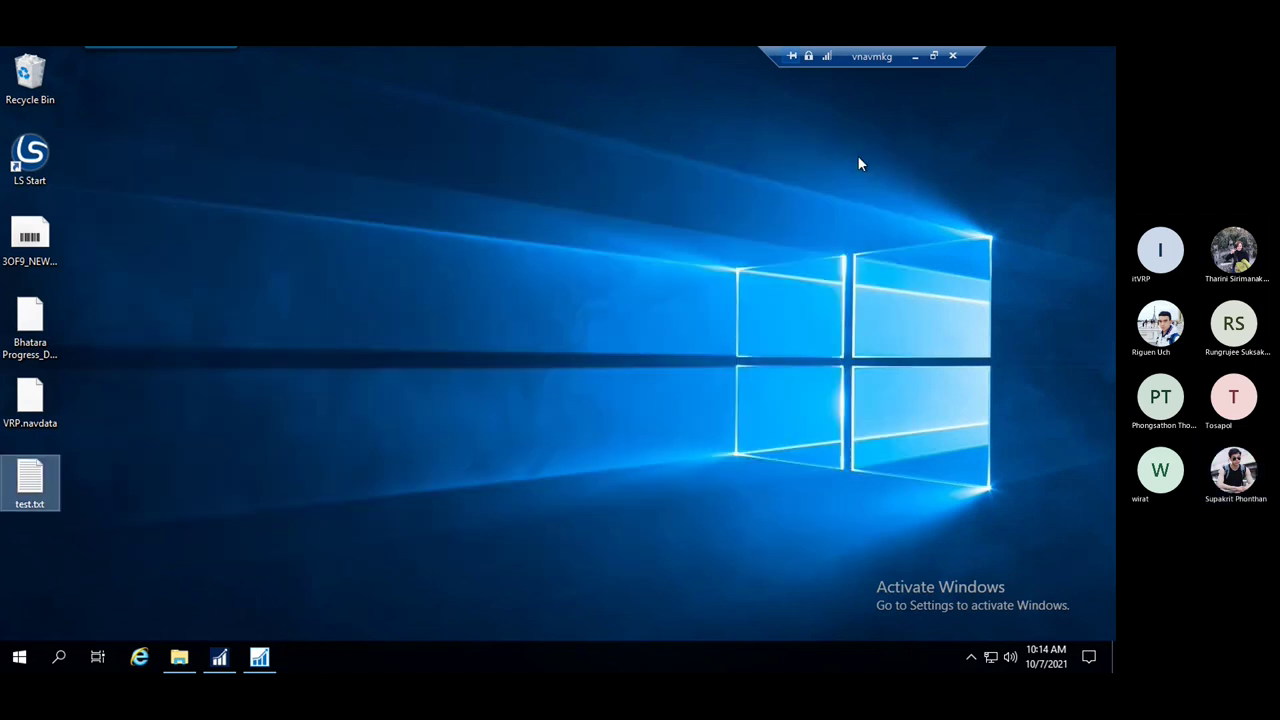
Export WHT Entry again to the desktop in Dynamics NAV Object Format as test.fob
{"action": "left_click", "coordinate": [259, 657]}
{"action": "right_click", "coordinate": [107, 190]}
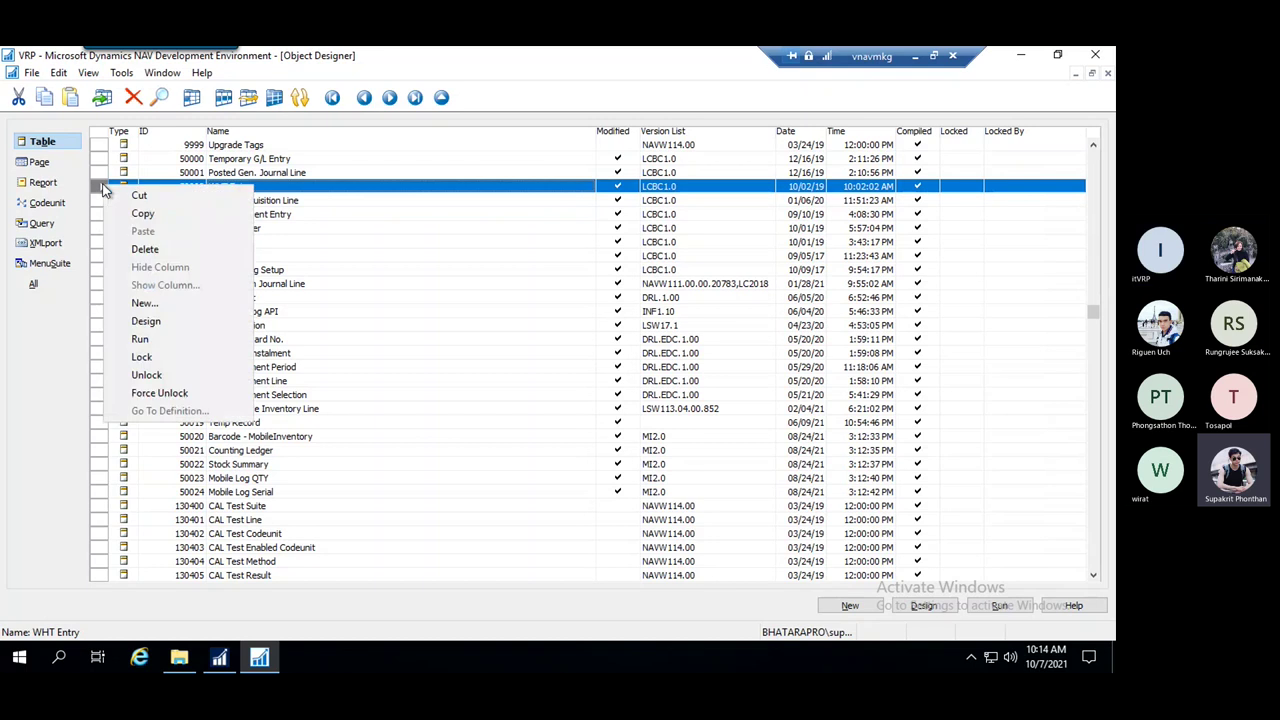
{"action": "left_click", "coordinate": [31, 75]}
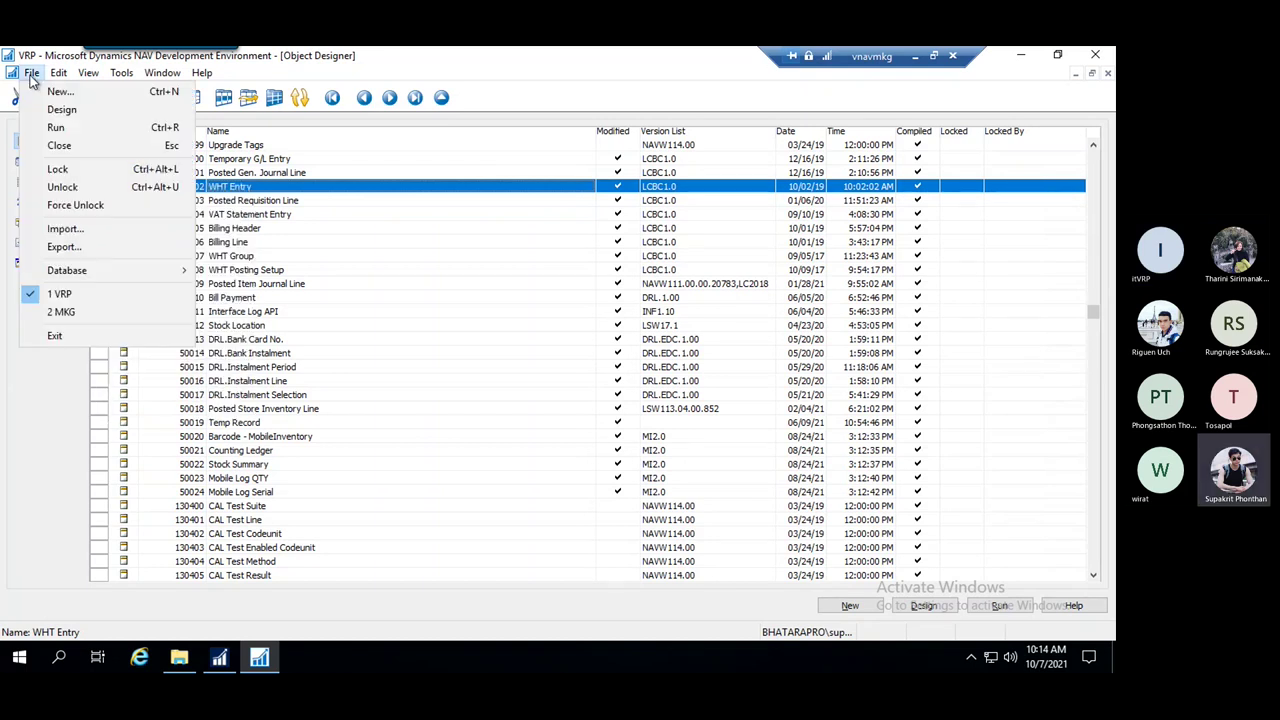
{"action": "left_click", "coordinate": [89, 248]}
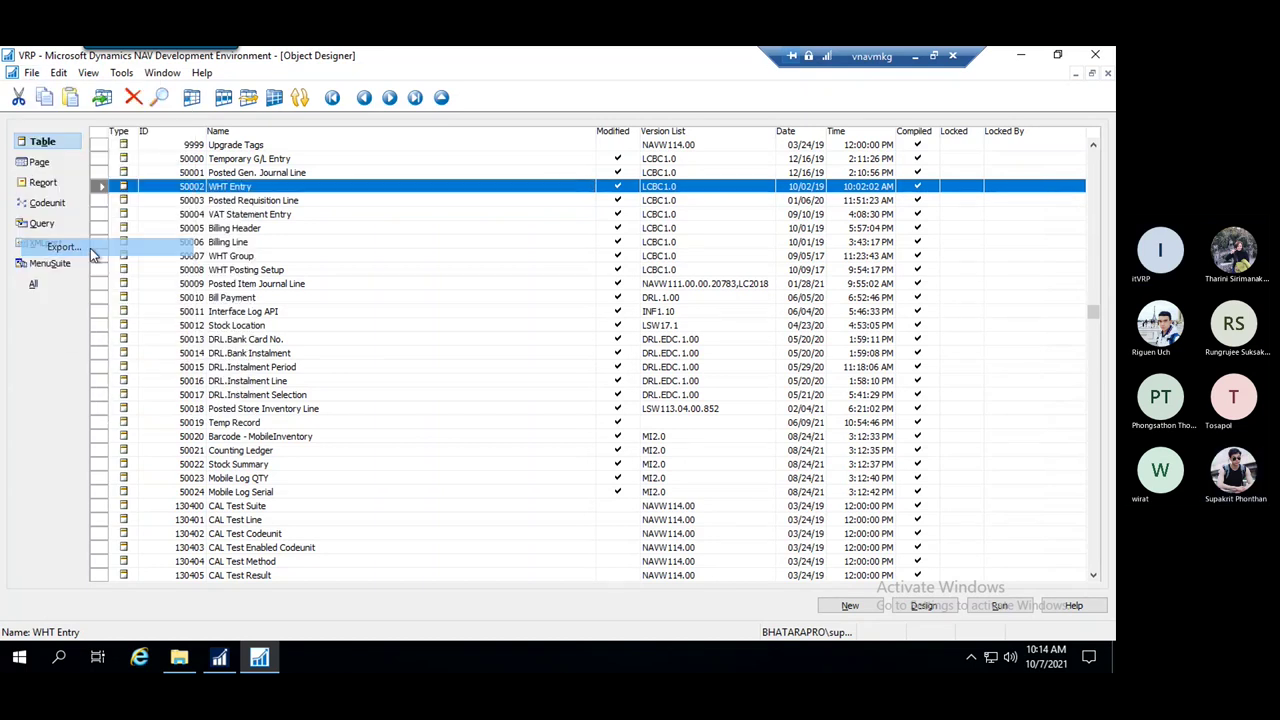
{"action": "left_click", "coordinate": [402, 420]}
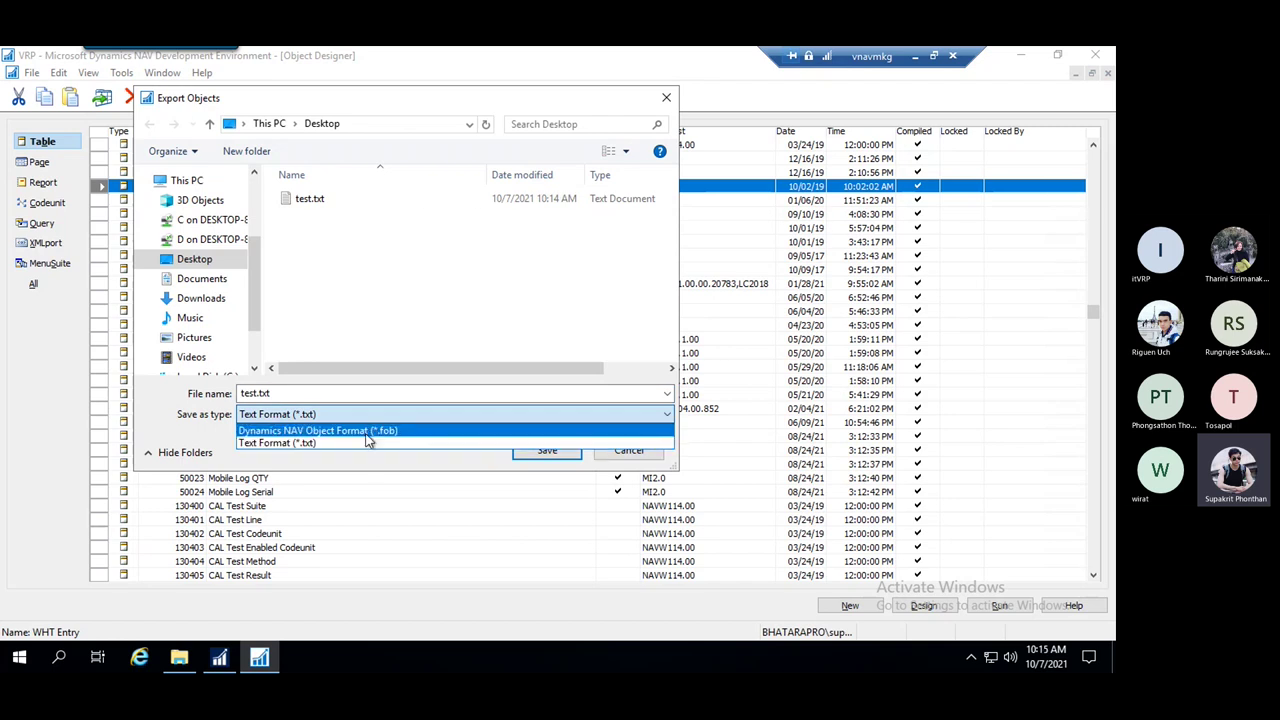
{"action": "left_click", "coordinate": [375, 431]}
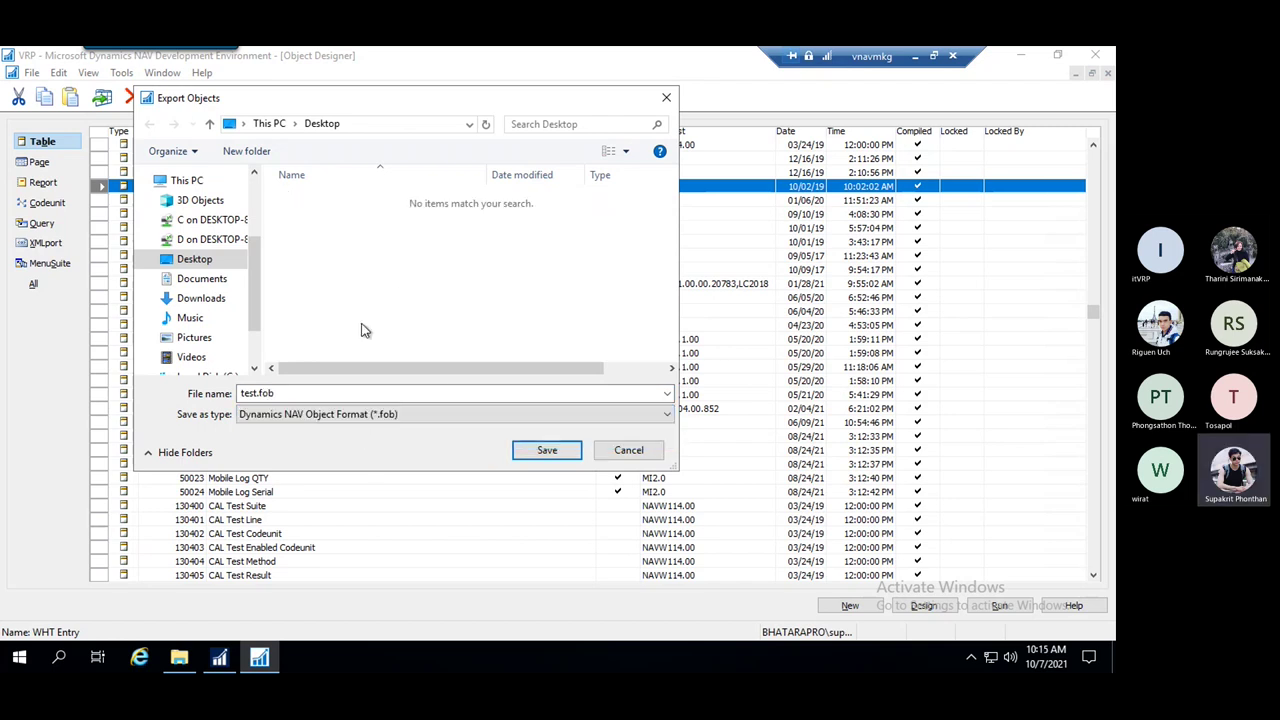
{"action": "left_click", "coordinate": [546, 452]}
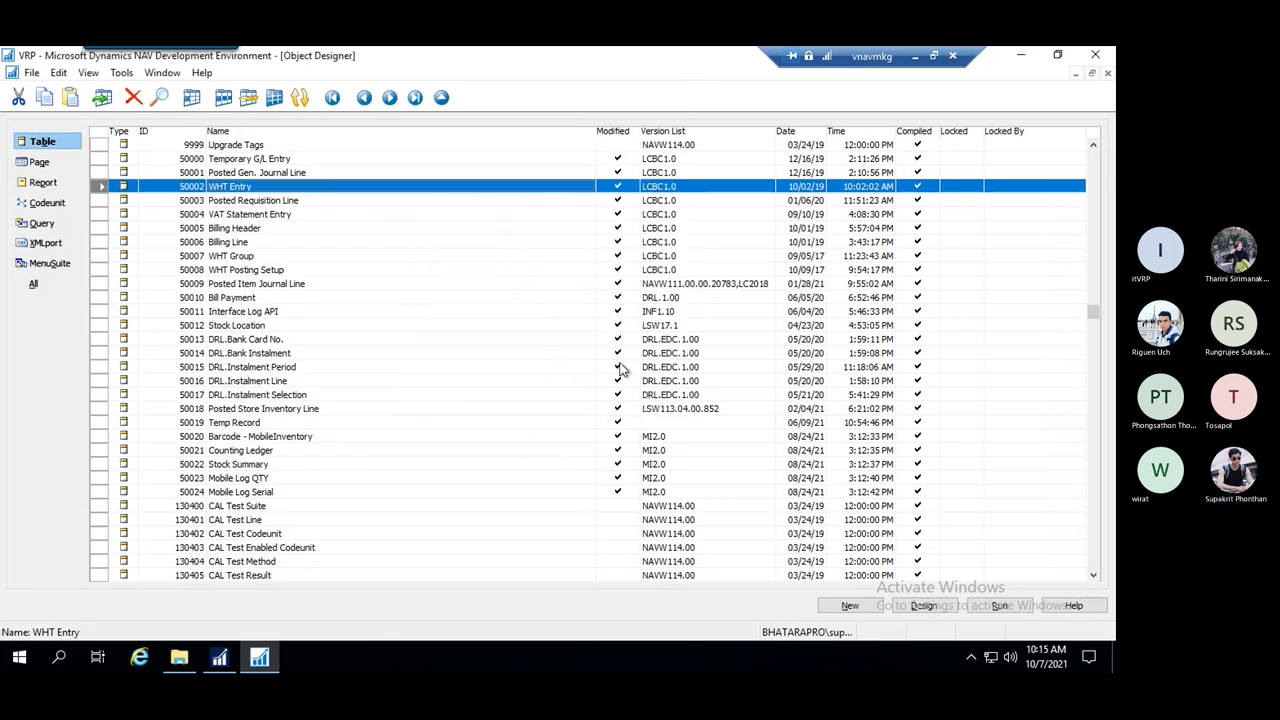
Check test.txt and test.fob on the desktop, then restore Object Designer
{"action": "left_click", "coordinate": [1020, 54]}
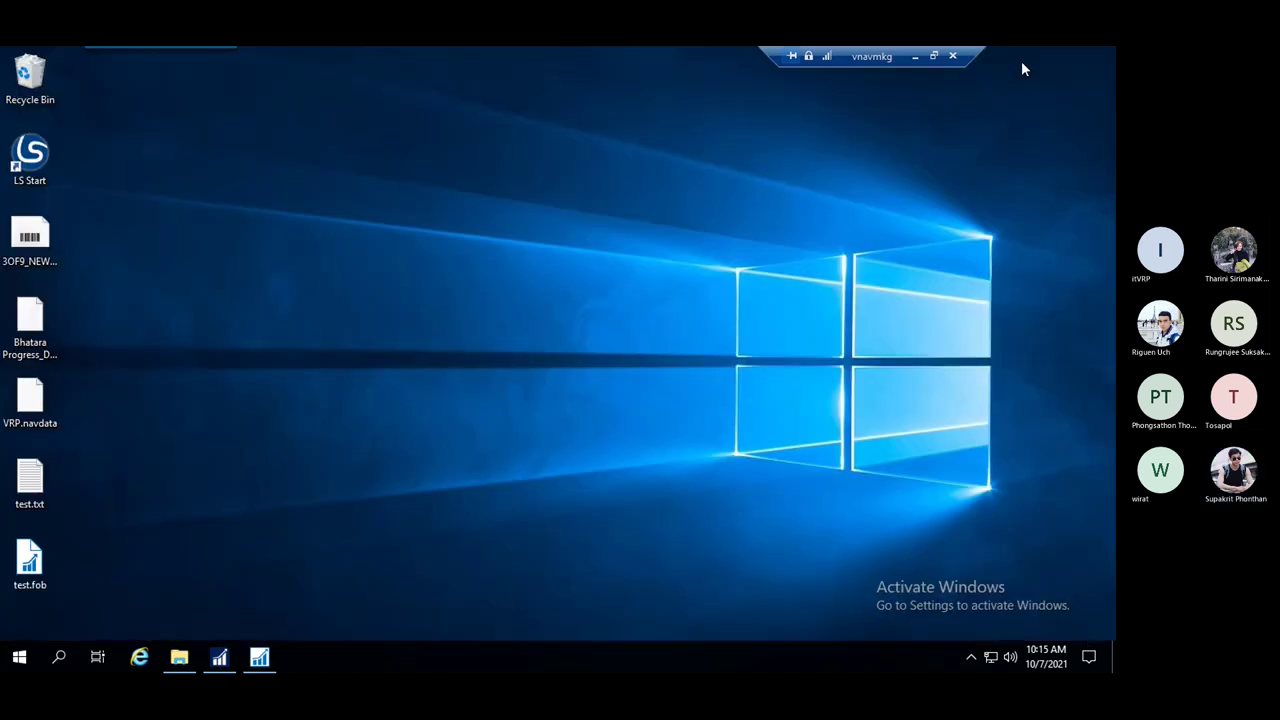
{"action": "left_click", "coordinate": [40, 488]}
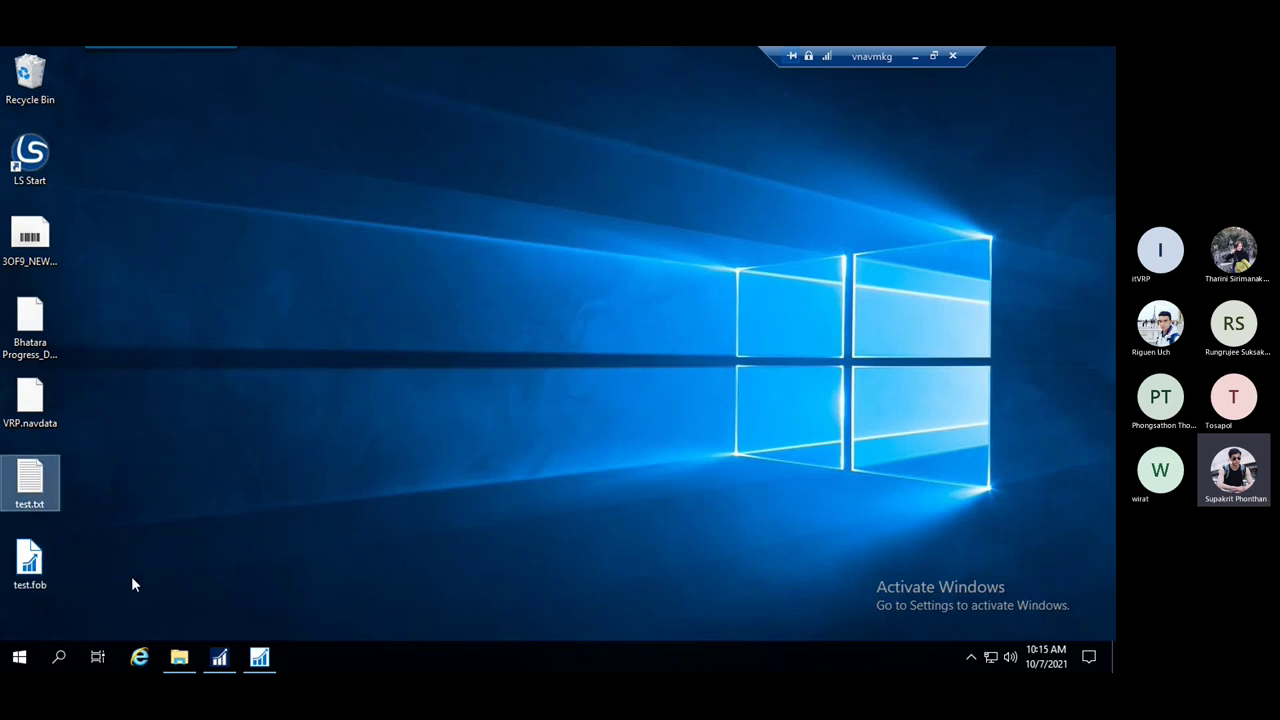
{"action": "left_click_drag", "start_coordinate": [143, 575], "coordinate": [37, 494]}
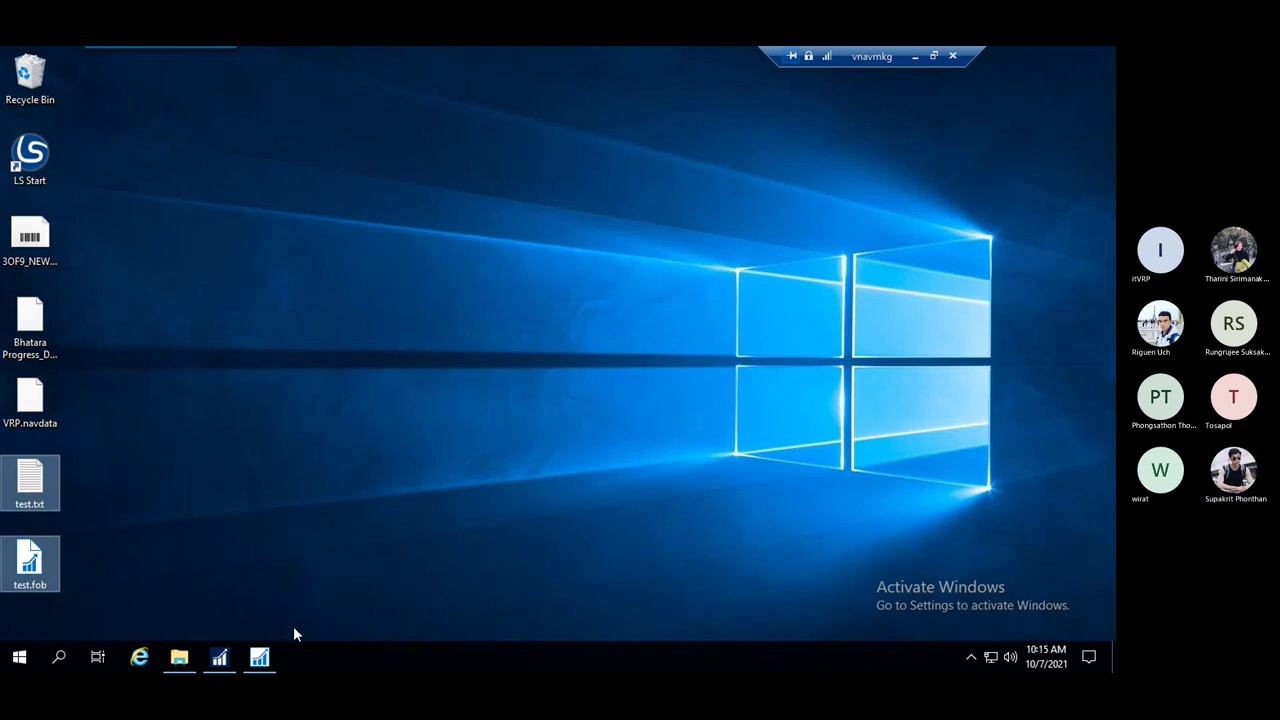
{"action": "left_click", "coordinate": [259, 657]}
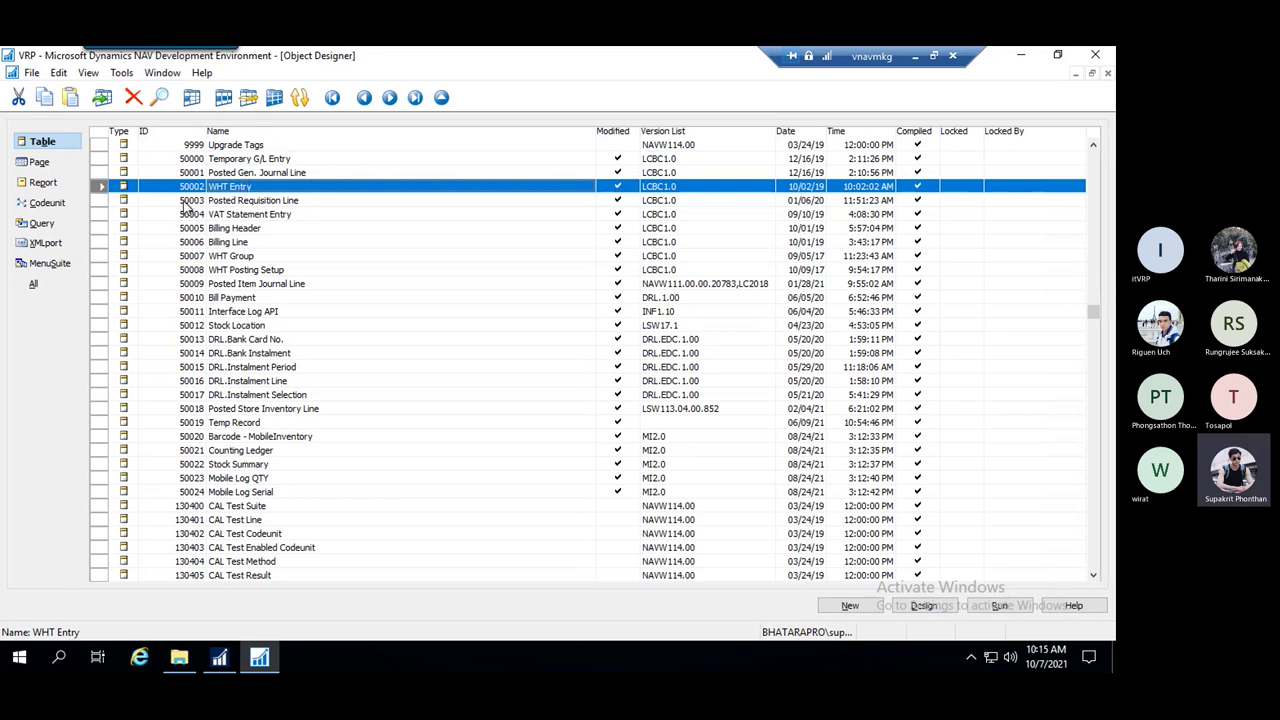
Import test.fob from the Desktop using the All Files (*.*) filter, reaching the version-conflict warning
{"action": "left_click", "coordinate": [32, 74]}
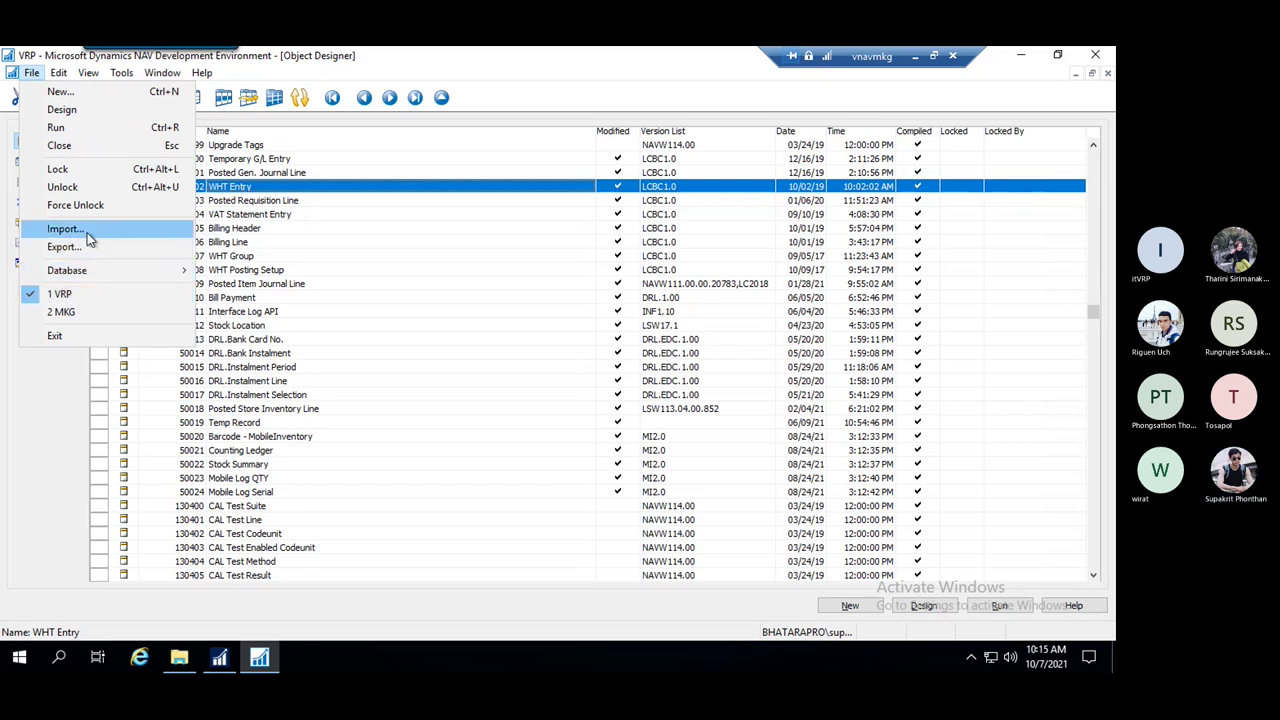
{"action": "left_click", "coordinate": [66, 229]}
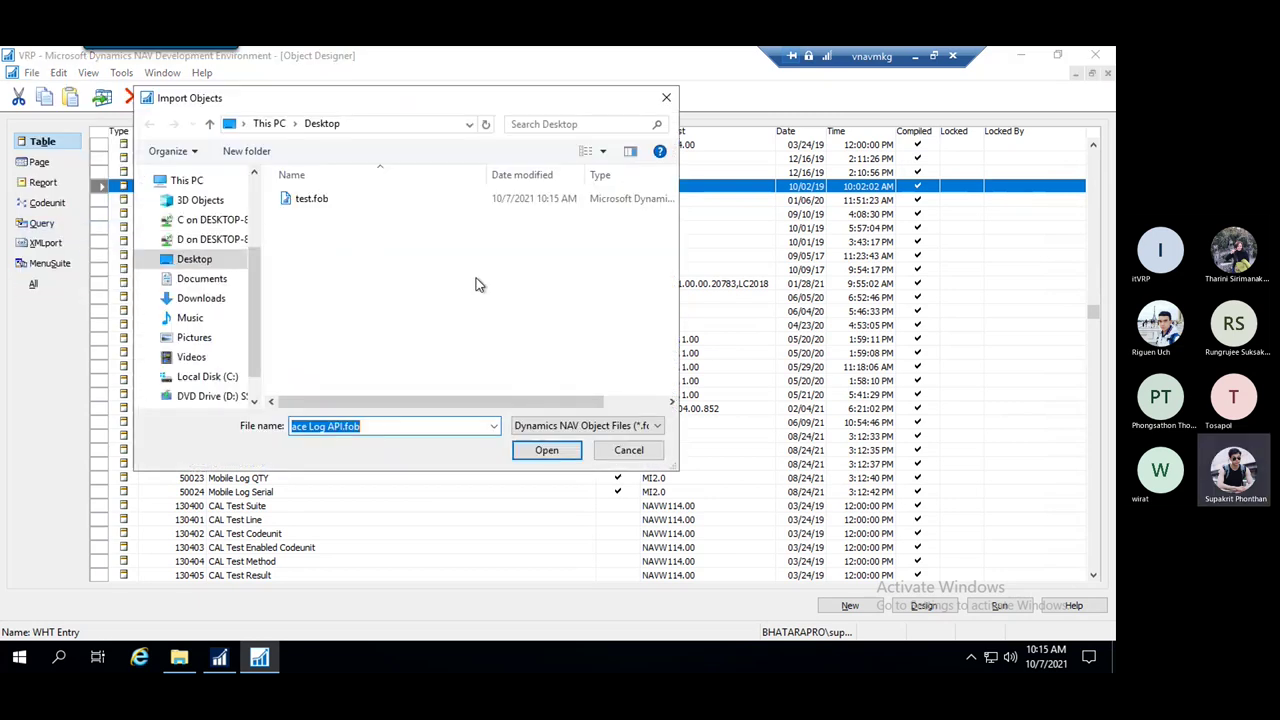
{"action": "left_click", "coordinate": [495, 427]}
{"action": "left_click", "coordinate": [650, 430]}
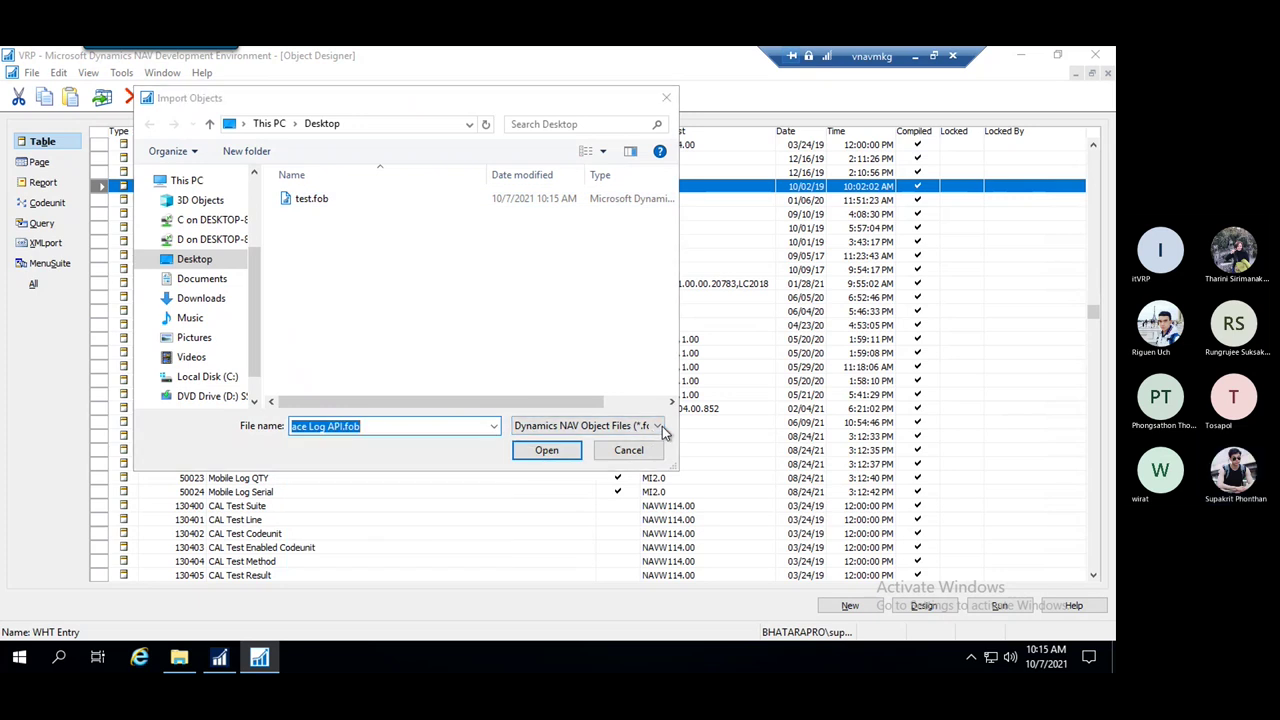
{"action": "left_click", "coordinate": [663, 430]}
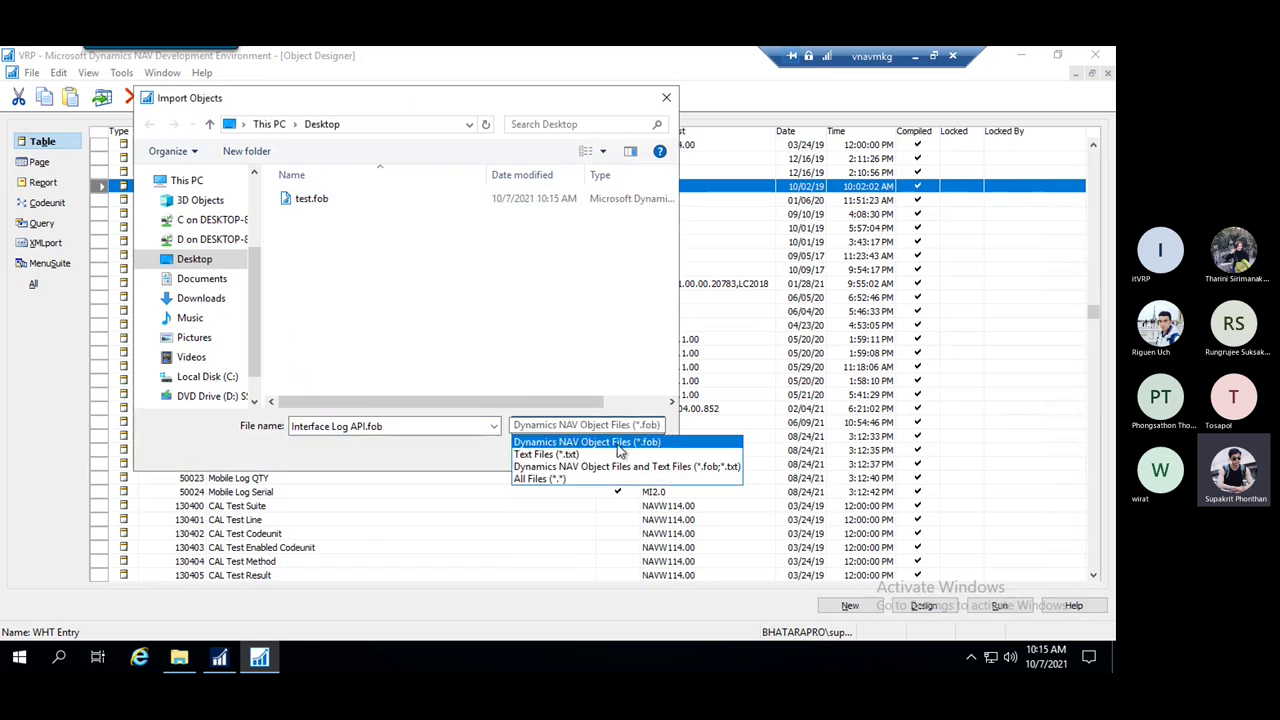
{"action": "left_click", "coordinate": [578, 479]}
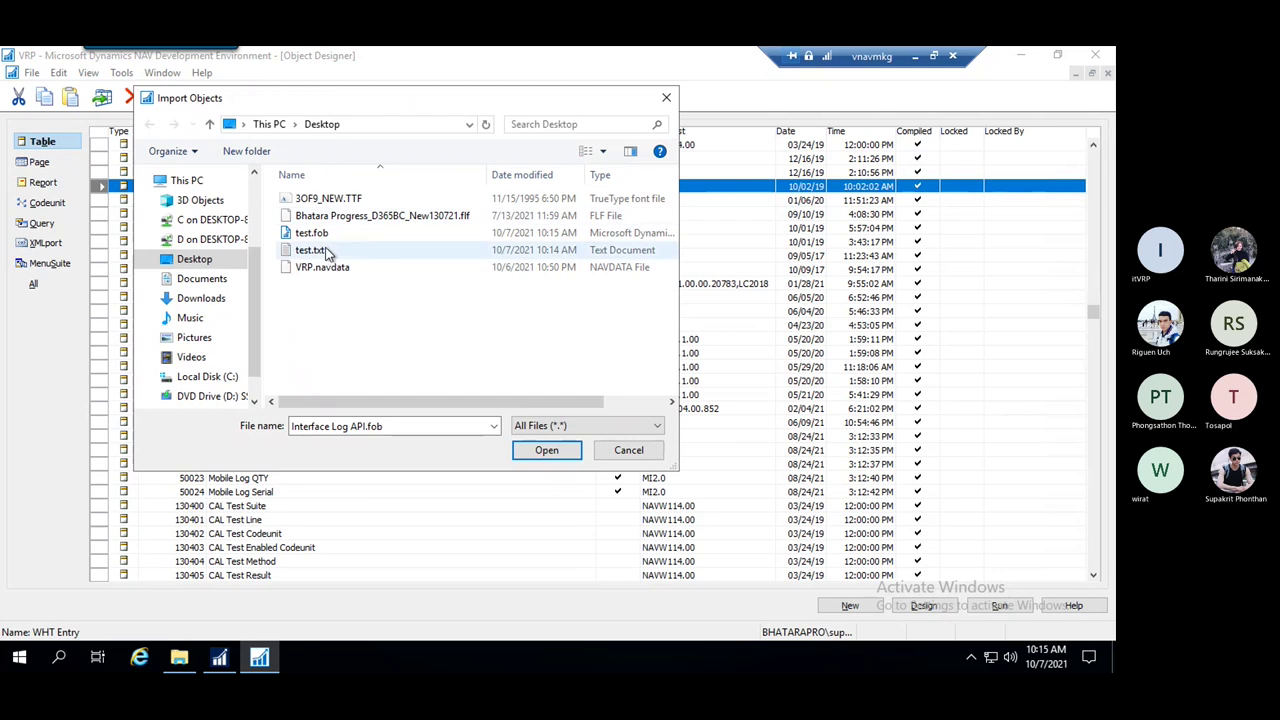
{"action": "left_click", "coordinate": [318, 251]}
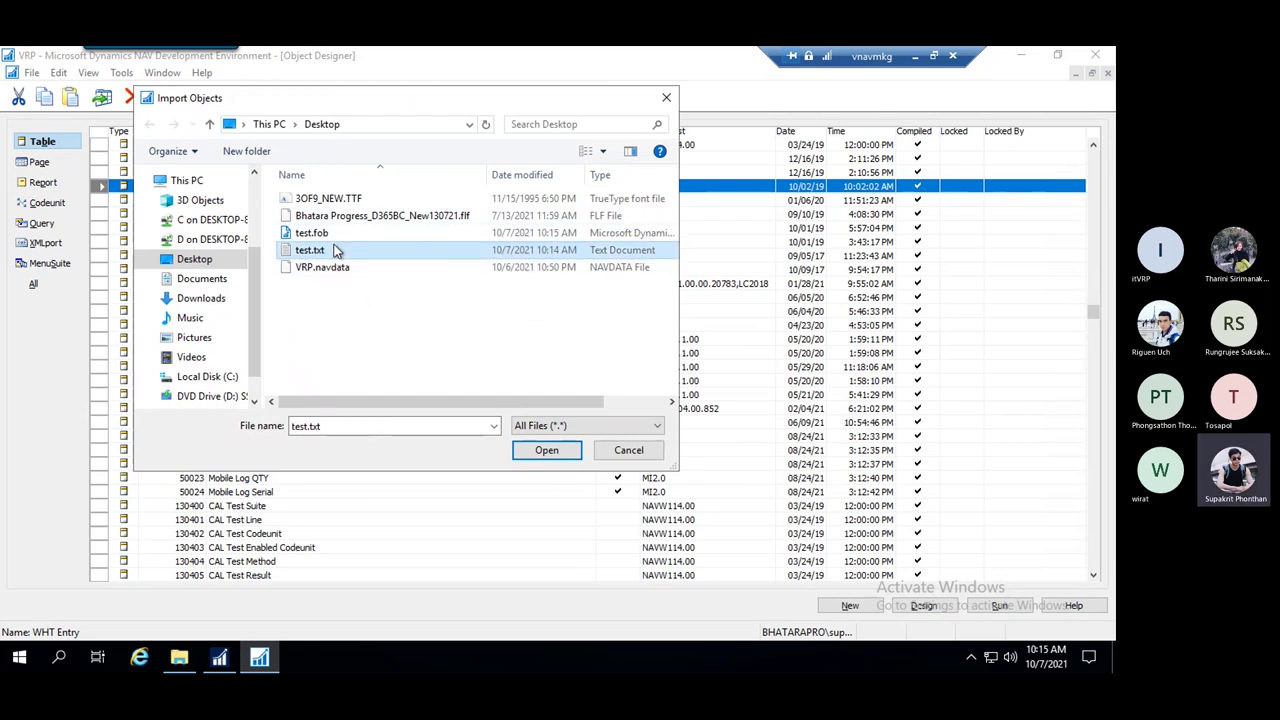
{"action": "left_click", "coordinate": [334, 235]}
{"action": "left_click", "coordinate": [339, 248]}
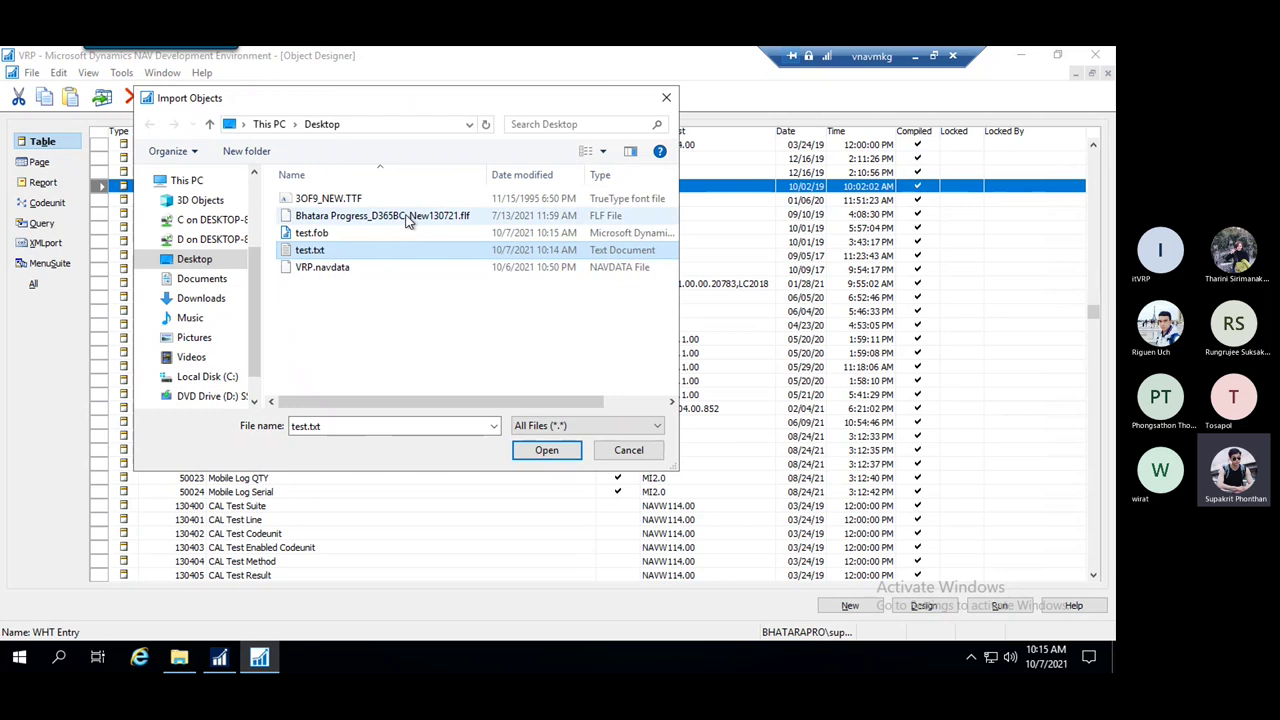
{"action": "left_click", "coordinate": [358, 234]}
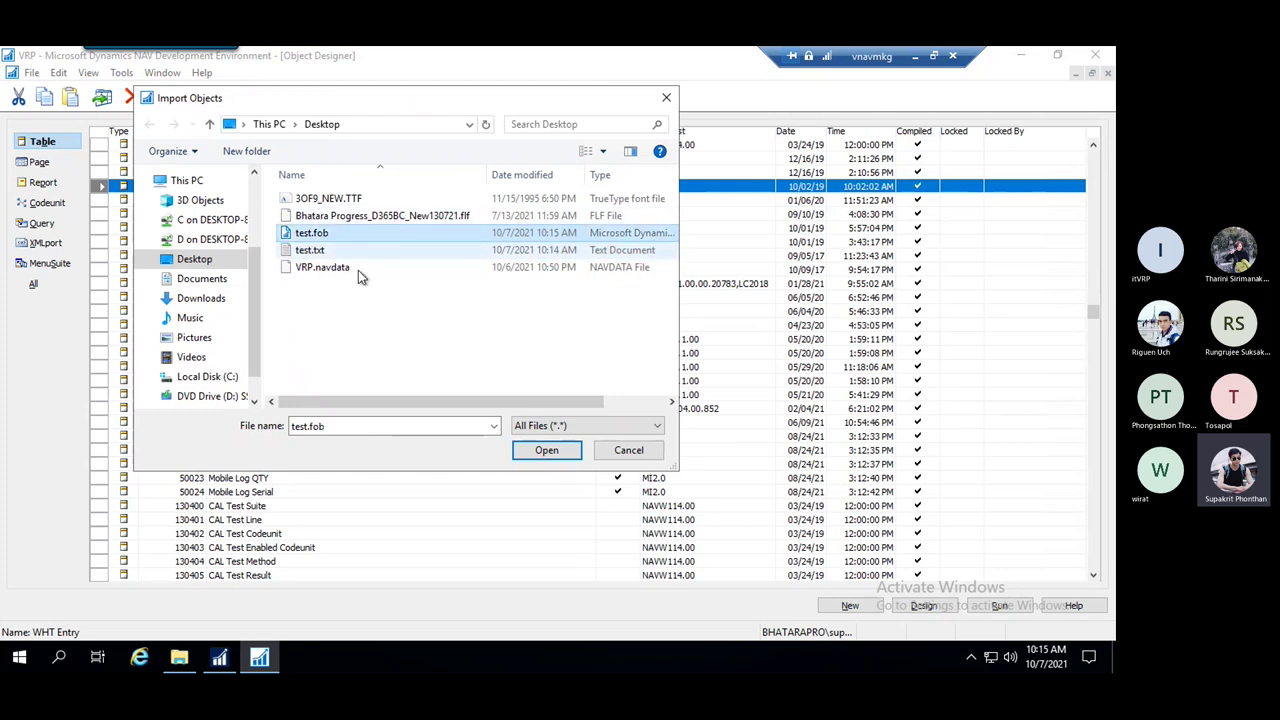
{"action": "left_click", "coordinate": [562, 455]}
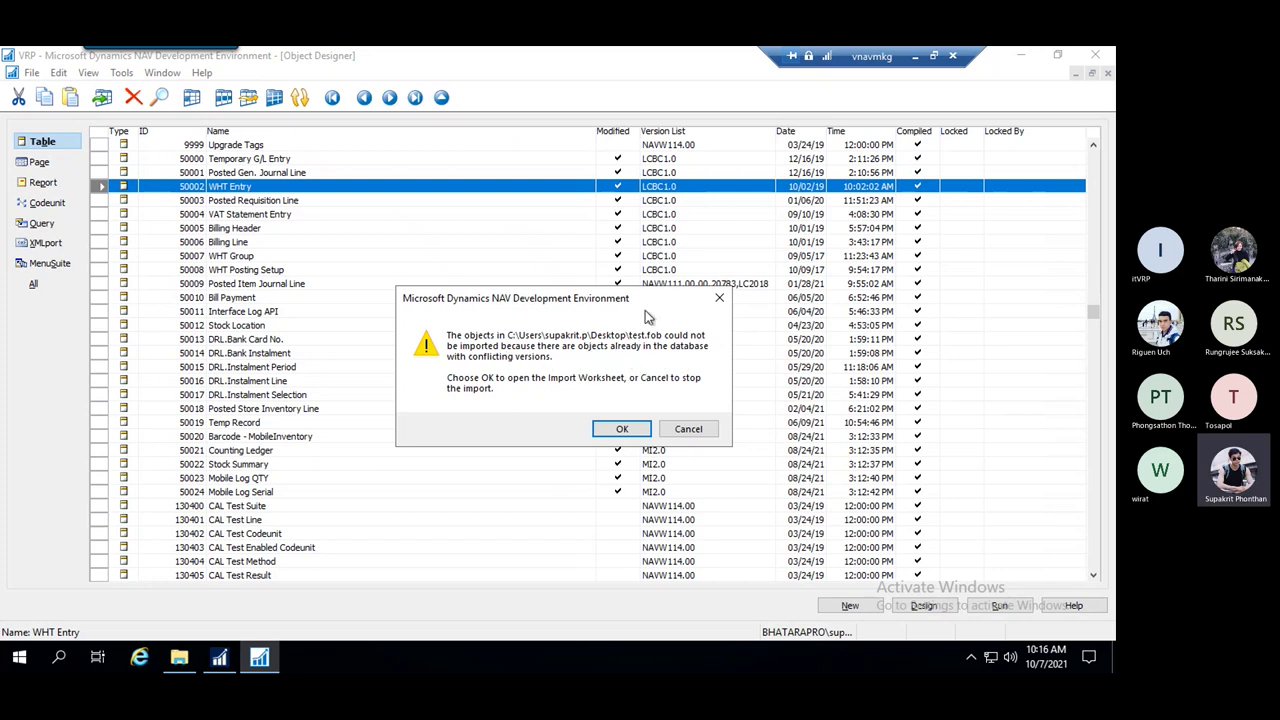
Confirm the conflict message and set table 50002 WHT Entry's Import Worksheet action to Replace
{"action": "left_click", "coordinate": [622, 430]}
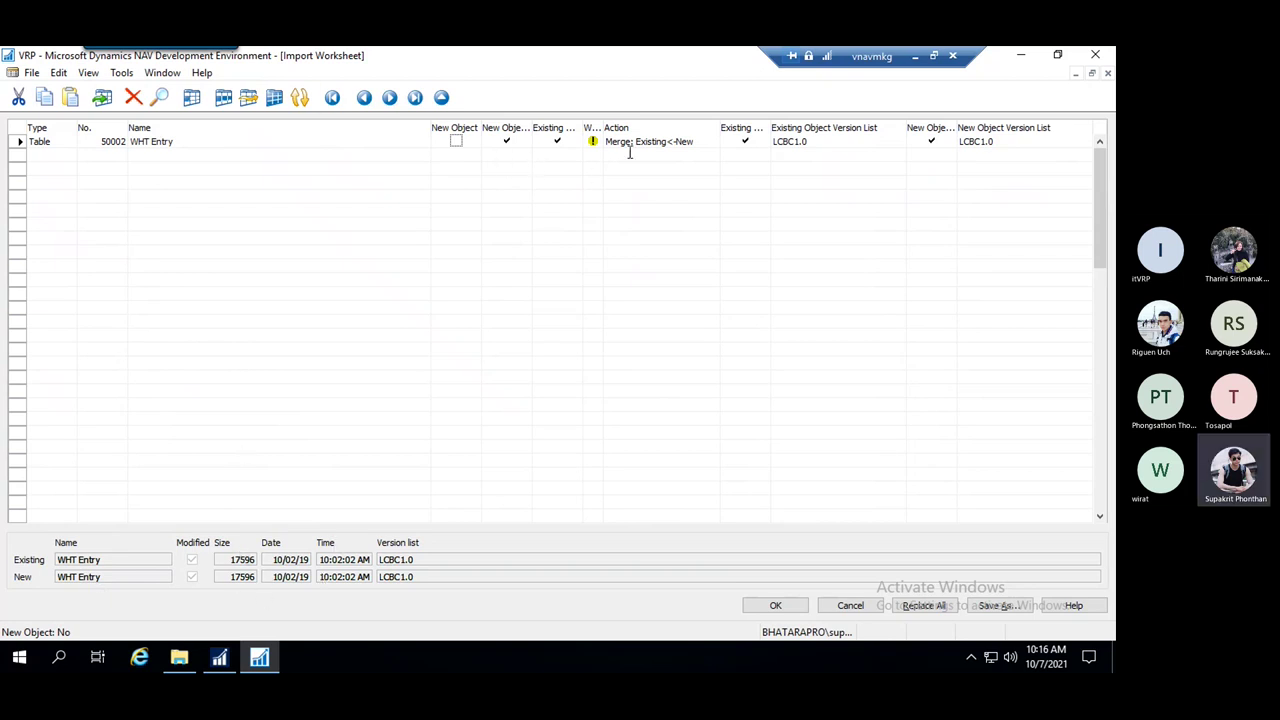
{"action": "left_click", "coordinate": [682, 141]}
{"action": "left_click", "coordinate": [711, 142]}
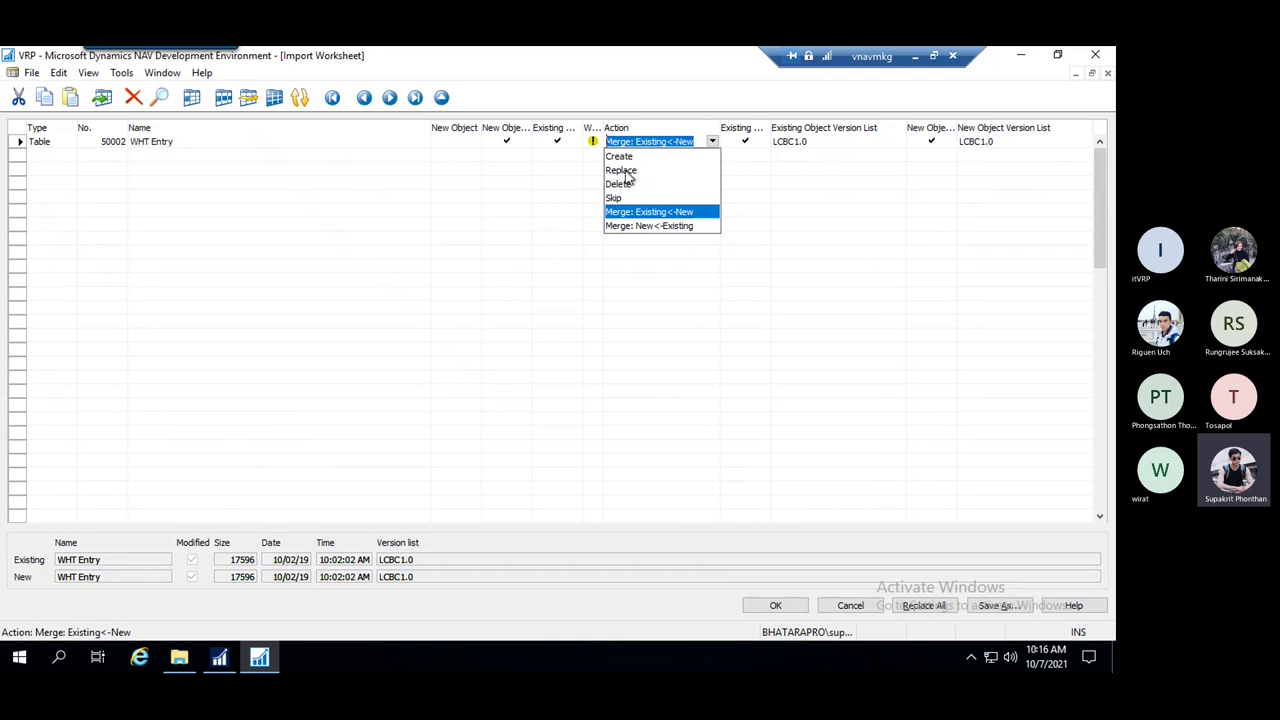
{"action": "left_click", "coordinate": [622, 171]}
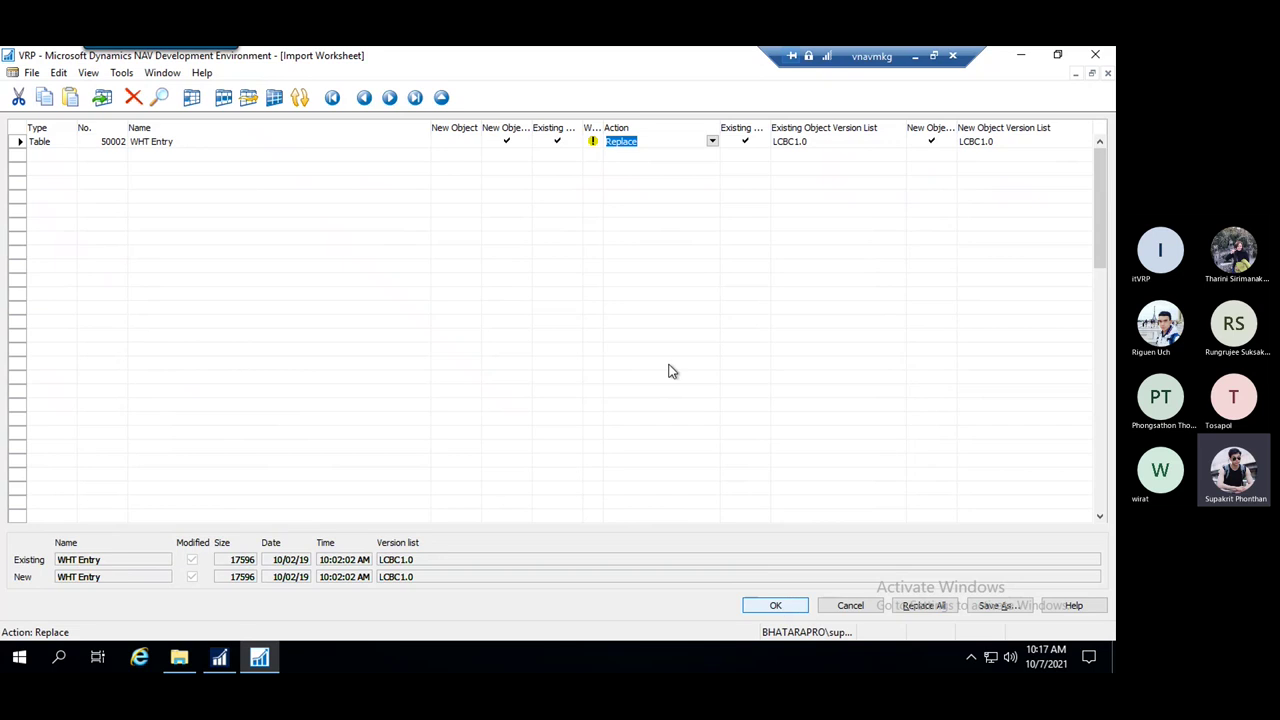
{"action": "left_click", "coordinate": [712, 141]}
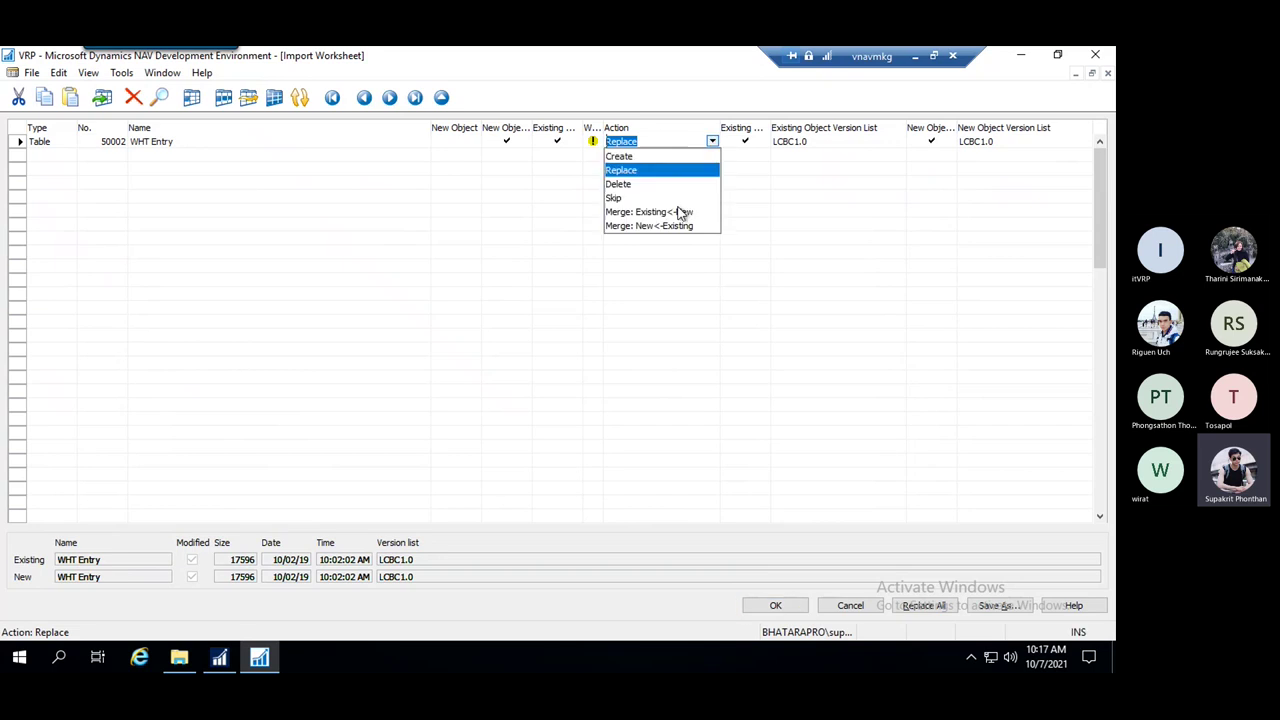
{"action": "left_click", "coordinate": [786, 226]}
{"action": "left_click", "coordinate": [690, 142]}
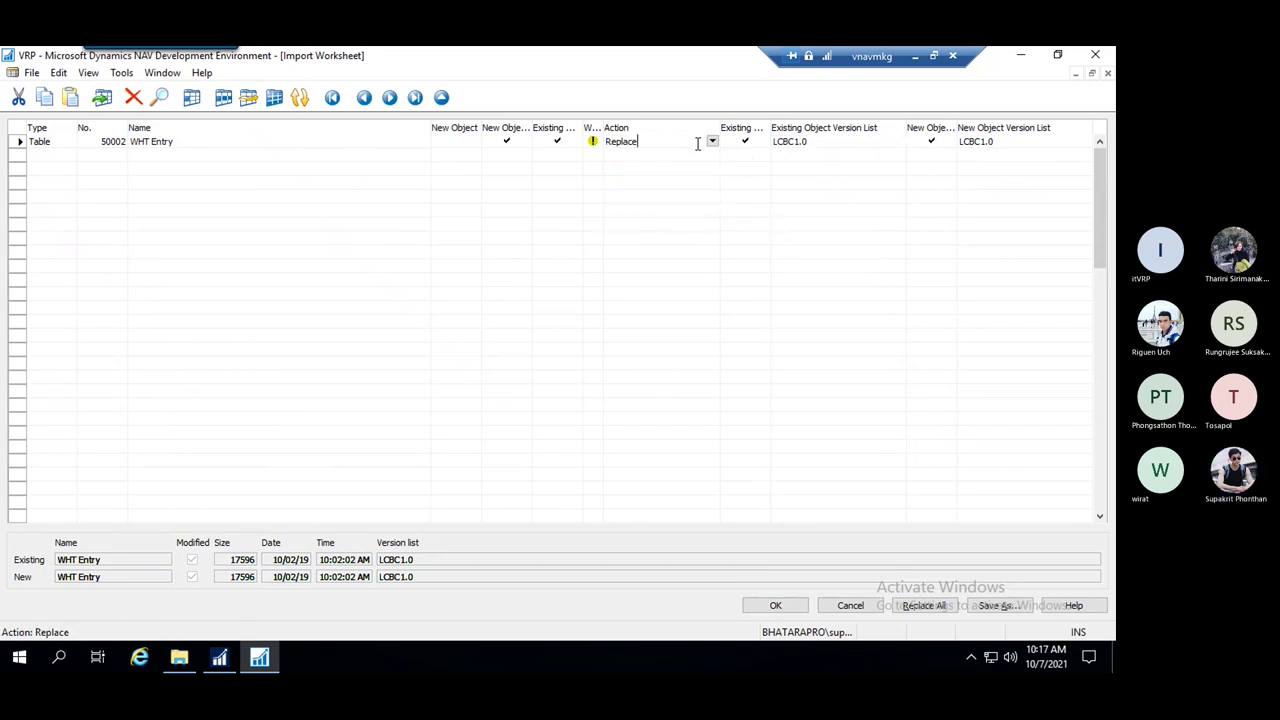
Run the Replace import to the Synchronize Schema options, then switch to the local D:\Trainning folder
{"action": "left_click", "coordinate": [776, 606]}
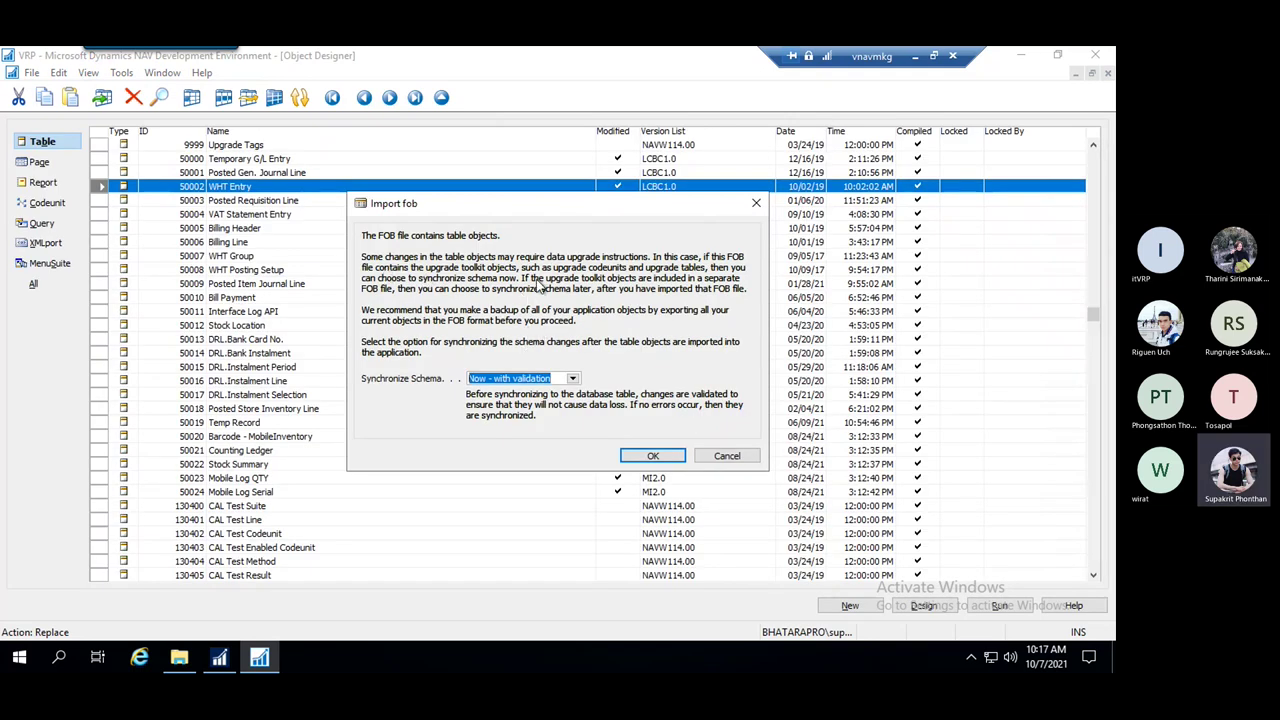
{"action": "left_click_drag", "start_coordinate": [561, 199], "coordinate": [530, 150]}
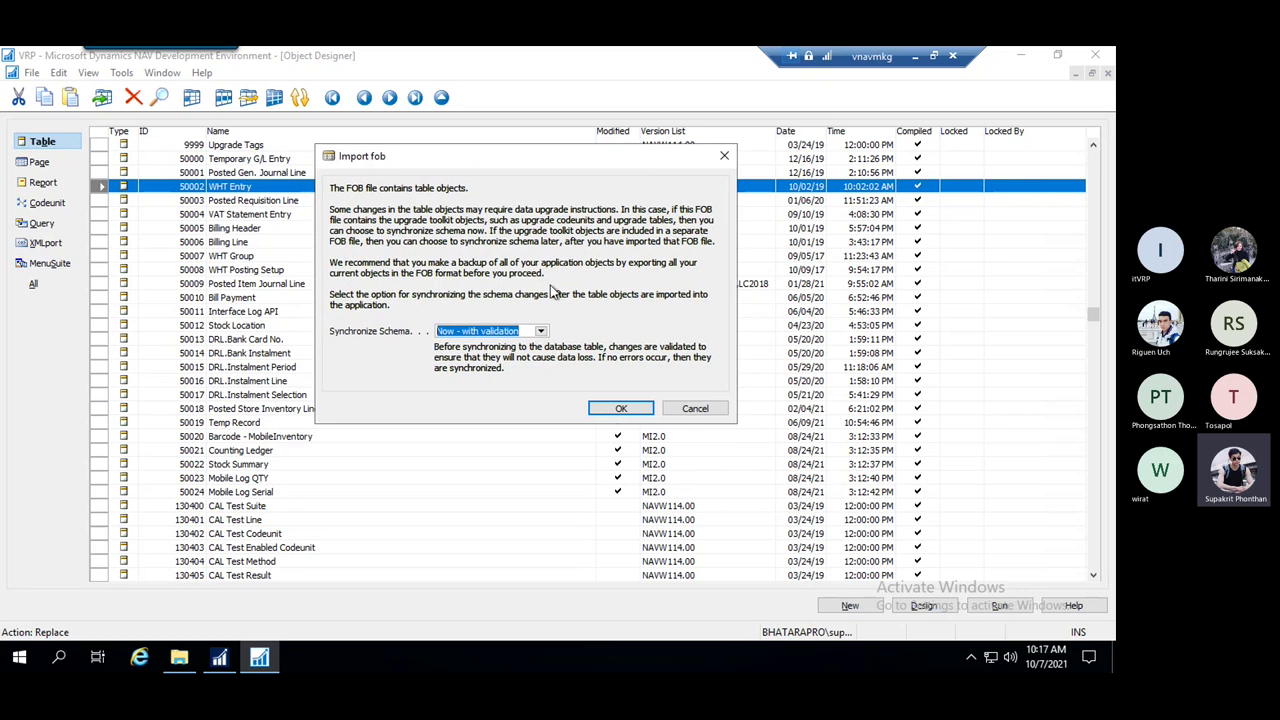
{"action": "left_click", "coordinate": [540, 332]}
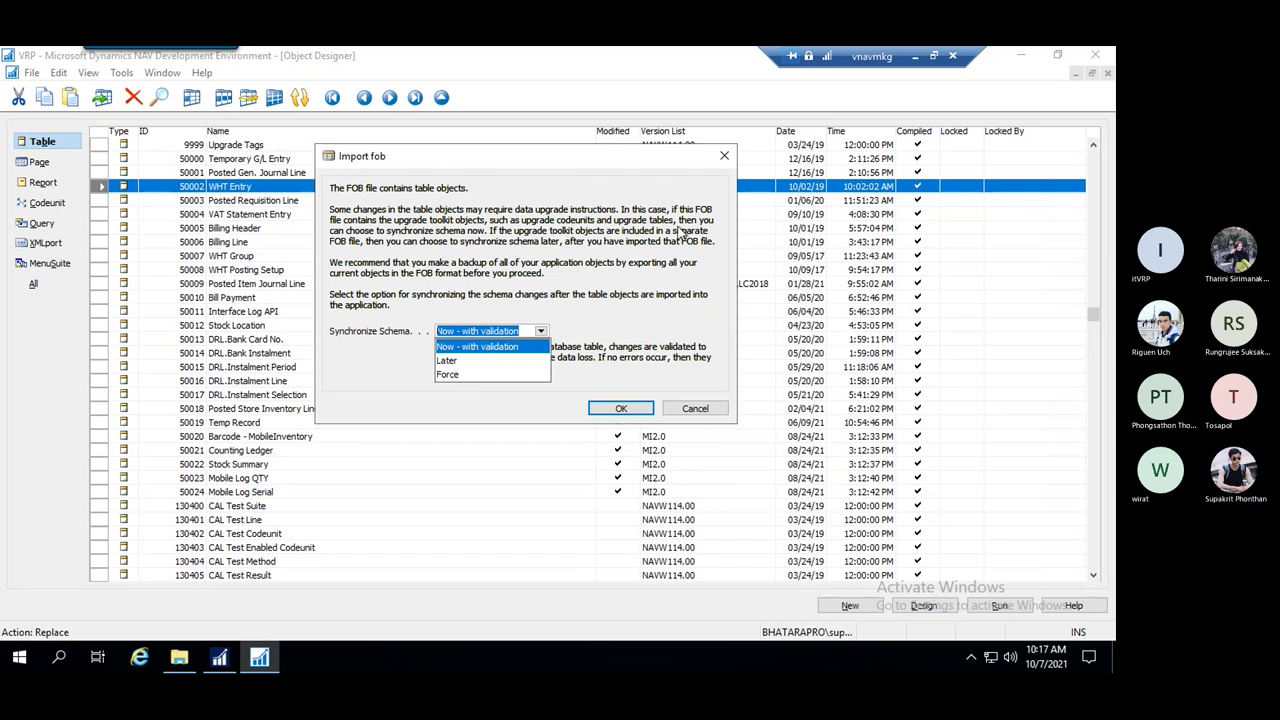
{"action": "left_click", "coordinate": [915, 57]}
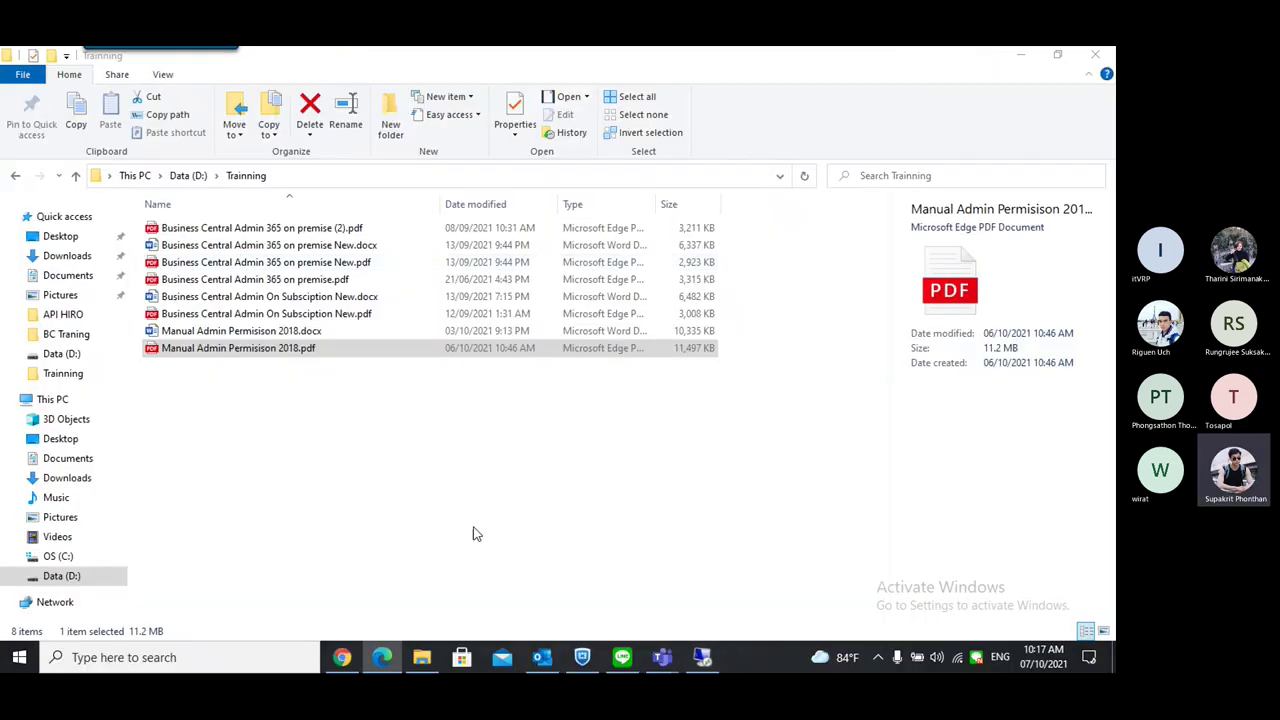
Scroll the admin manual PDF to page 20, section 8.4 on Check Only, With Validations and Force
{"action": "left_click", "coordinate": [342, 657]}
{"action": "scroll", "coordinate": [584, 397], "scroll_direction": "down", "scroll_amount": 3}
{"action": "scroll", "coordinate": [584, 397], "scroll_direction": "down", "scroll_amount": 18}
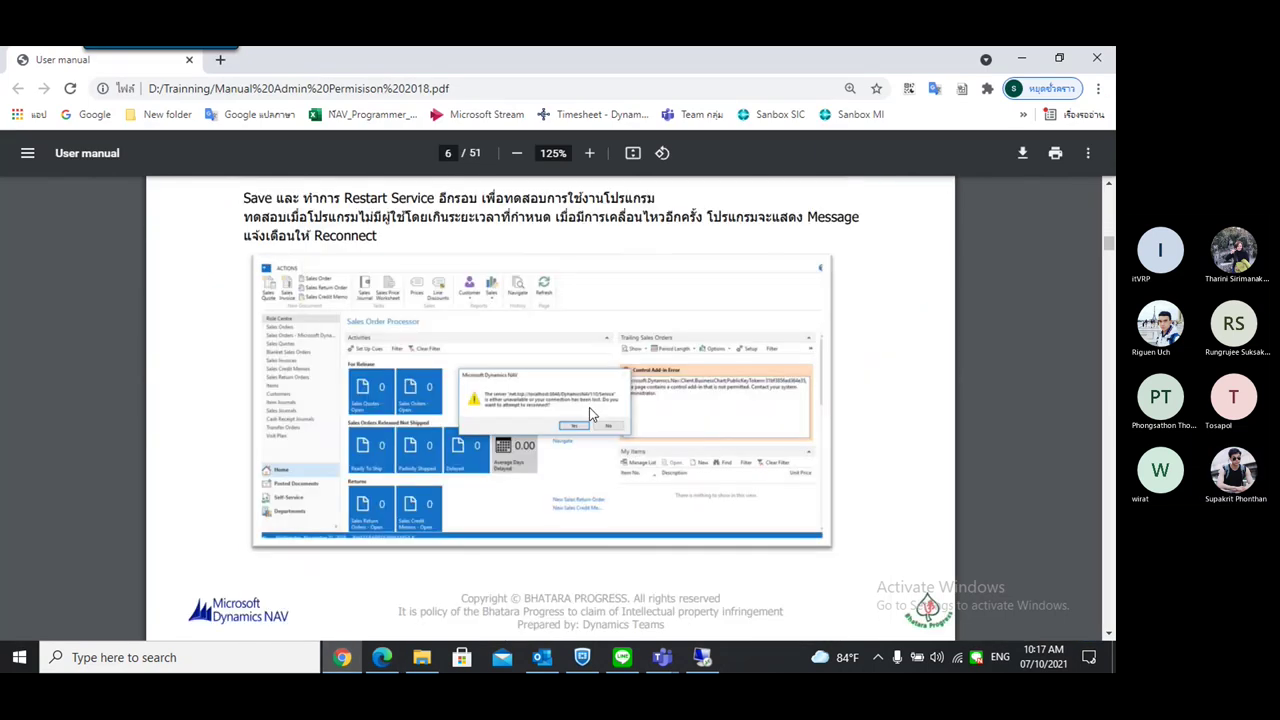
{"action": "scroll", "coordinate": [592, 428], "scroll_direction": "down", "scroll_amount": 12}
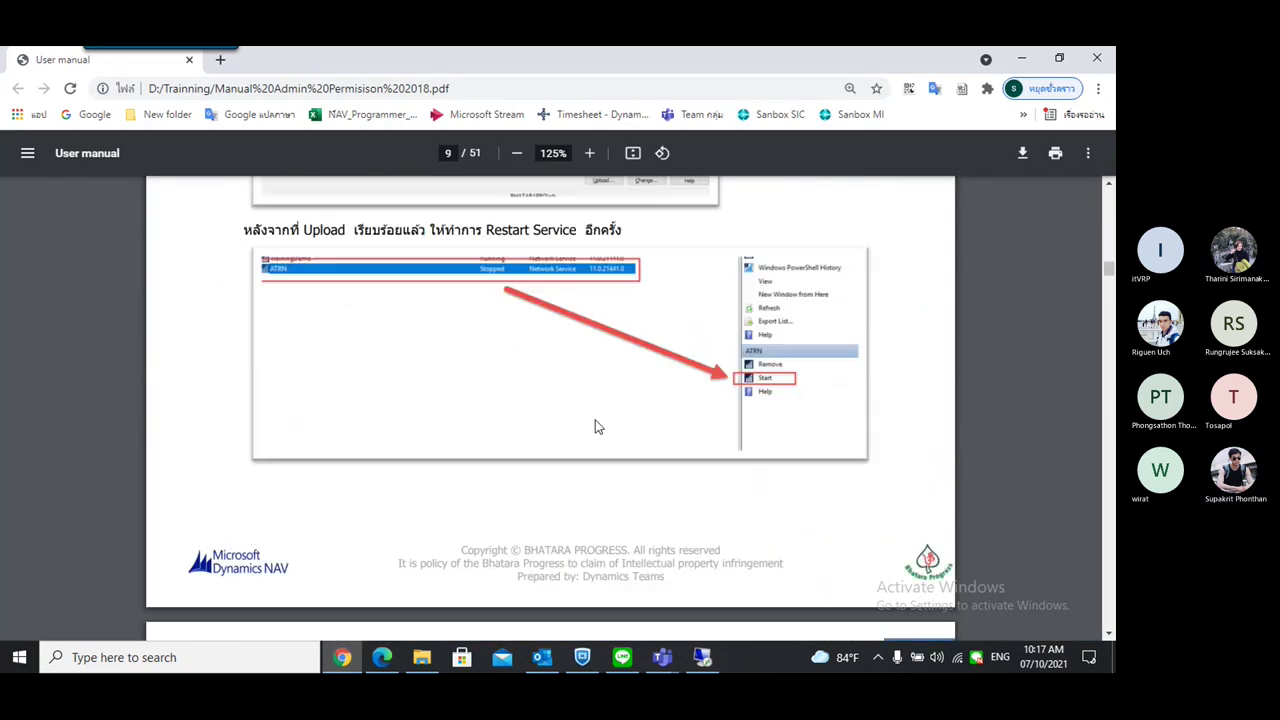
{"action": "scroll", "coordinate": [594, 425], "scroll_direction": "down", "scroll_amount": 12}
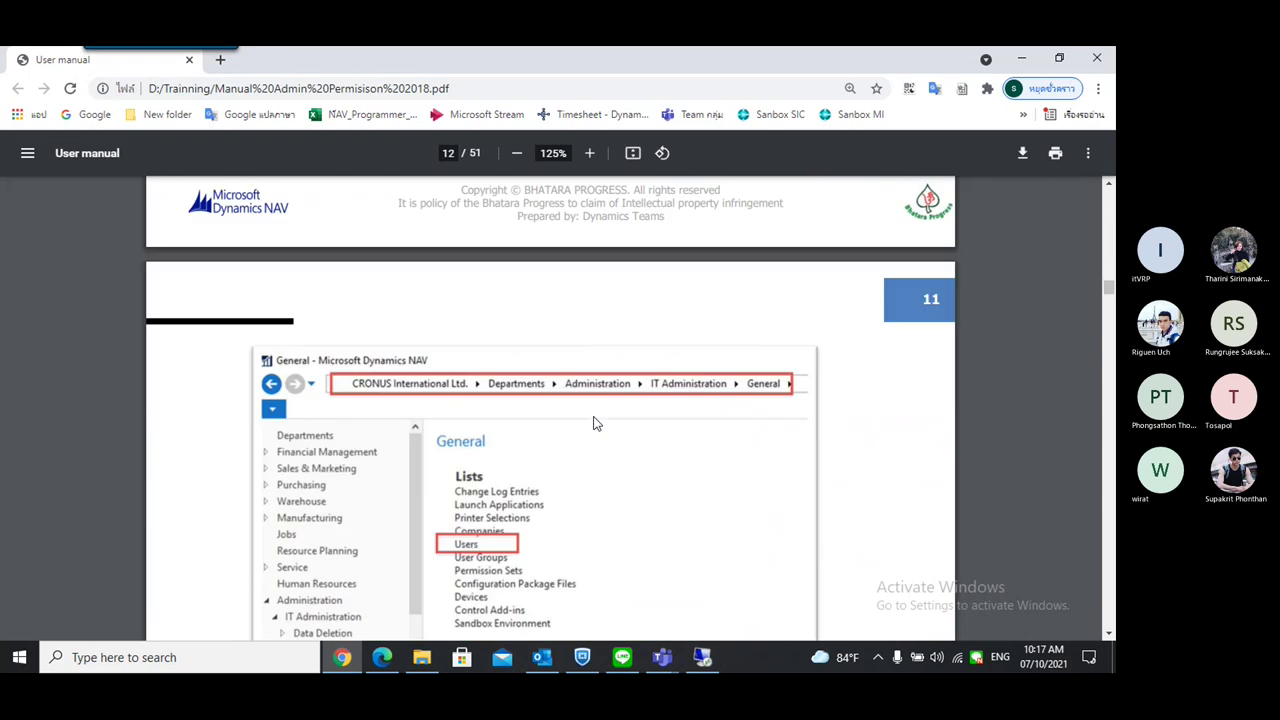
{"action": "scroll", "coordinate": [594, 421], "scroll_direction": "down", "scroll_amount": 12}
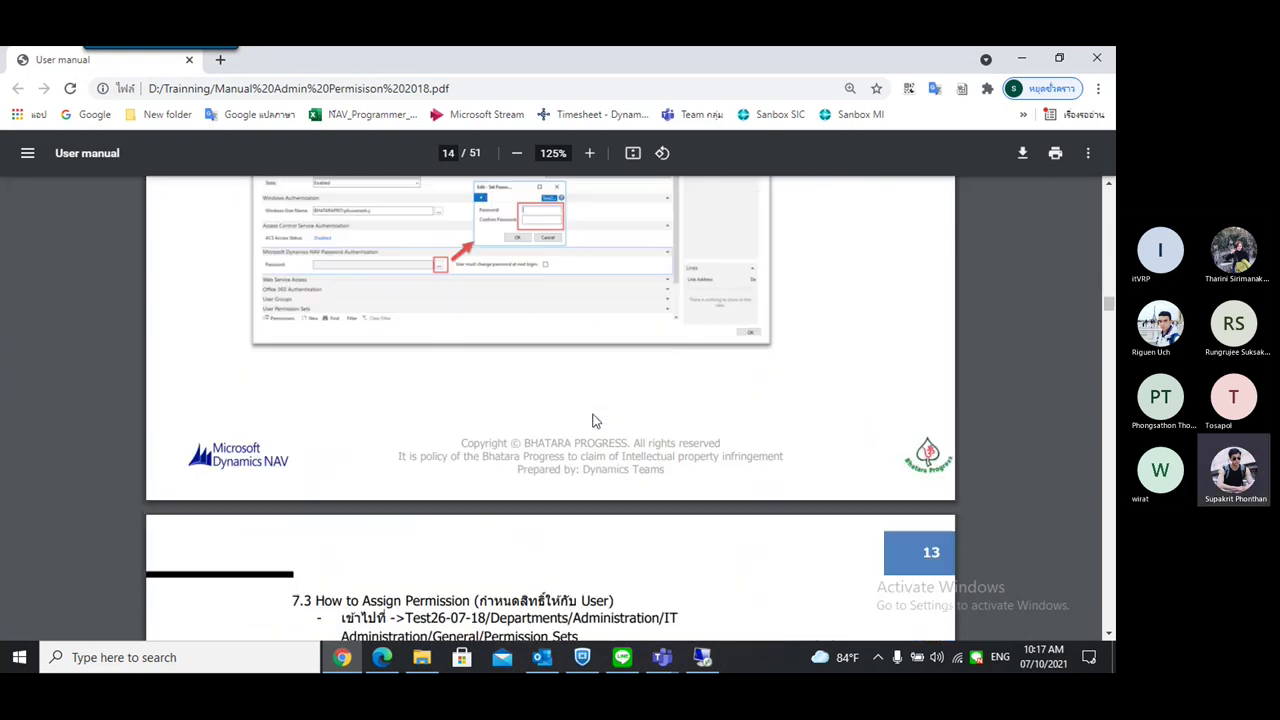
{"action": "scroll", "coordinate": [592, 421], "scroll_direction": "down", "scroll_amount": 12}
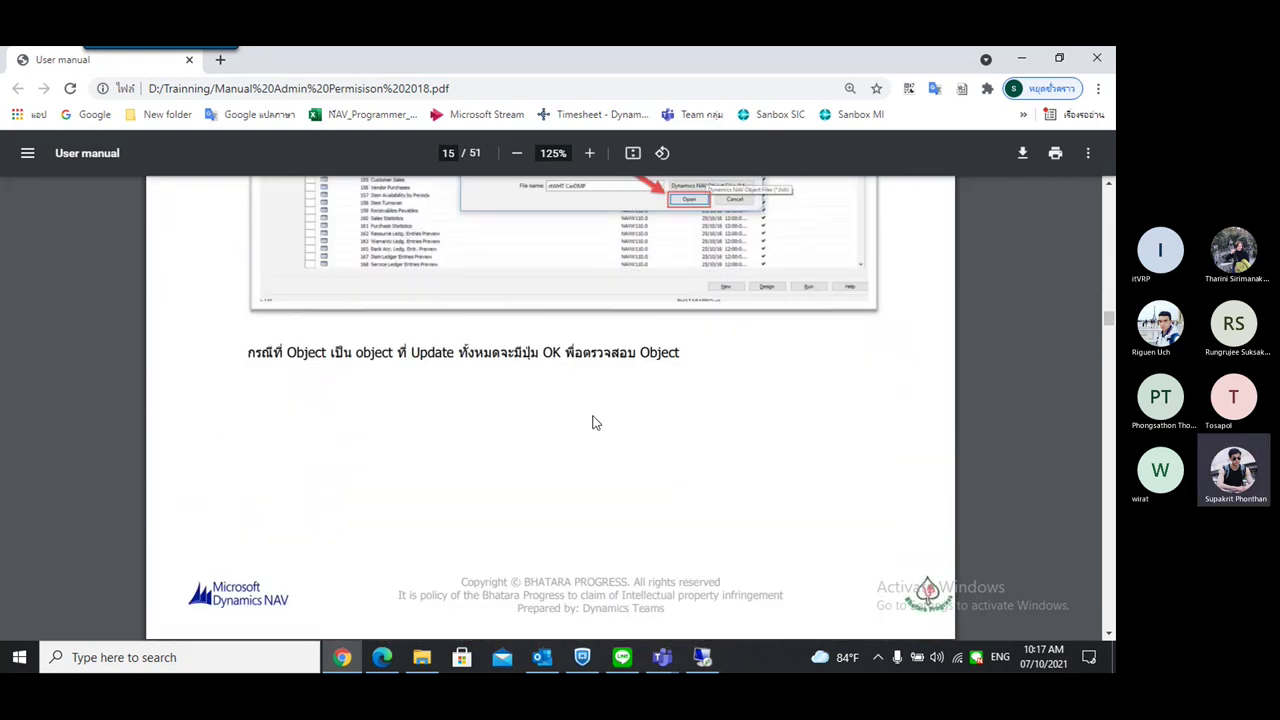
{"action": "scroll", "coordinate": [594, 421], "scroll_direction": "down", "scroll_amount": 10}
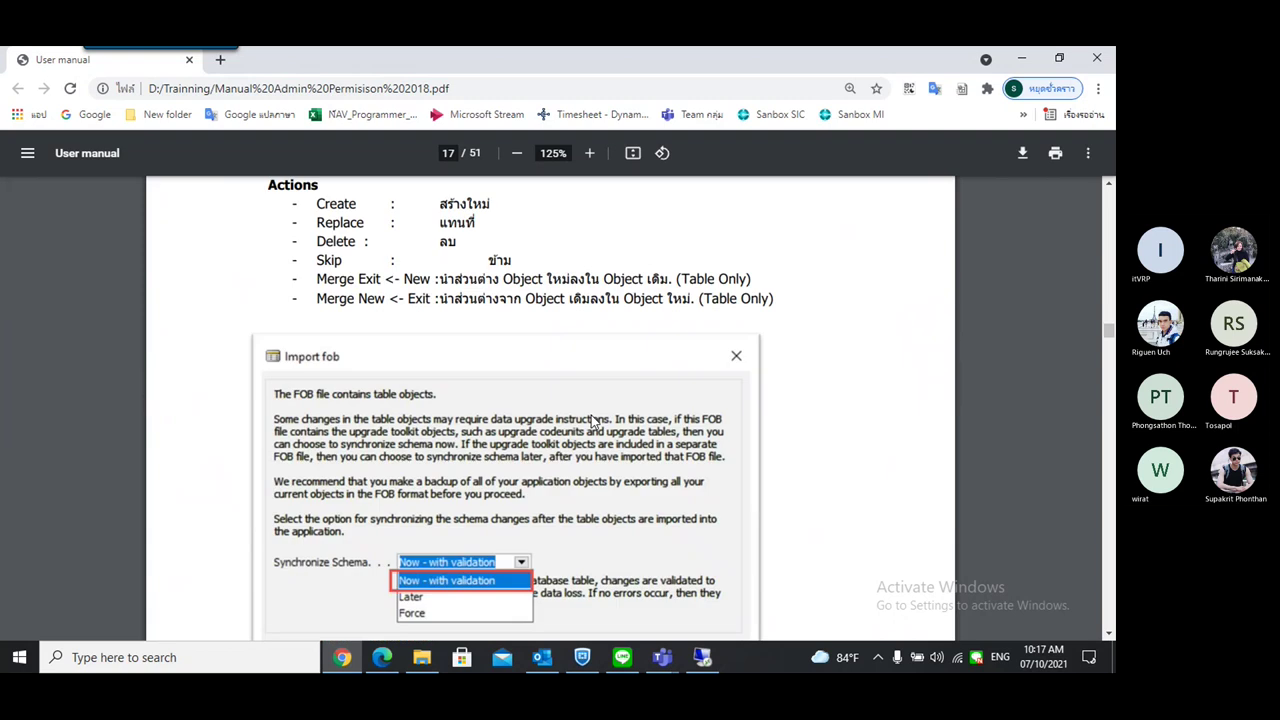
{"action": "scroll", "coordinate": [591, 421], "scroll_direction": "up", "scroll_amount": 5}
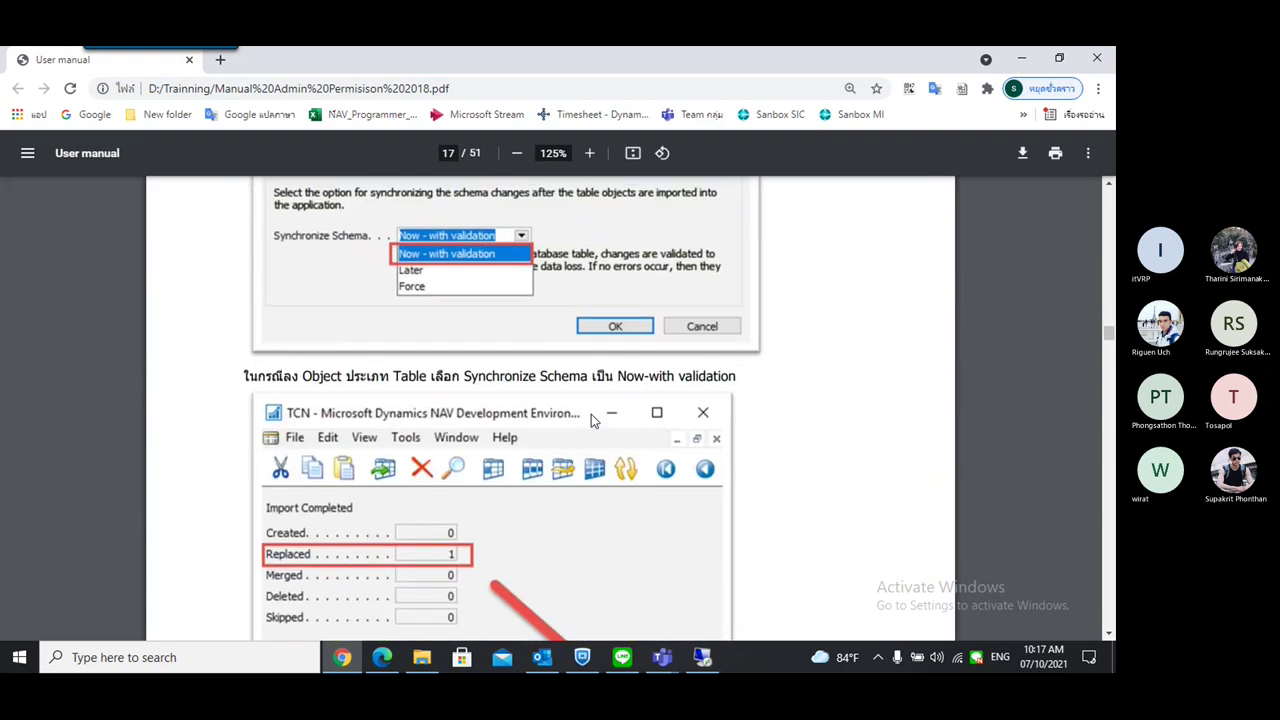
{"action": "scroll", "coordinate": [591, 421], "scroll_direction": "down", "scroll_amount": 11}
{"action": "scroll", "coordinate": [590, 422], "scroll_direction": "down", "scroll_amount": 5}
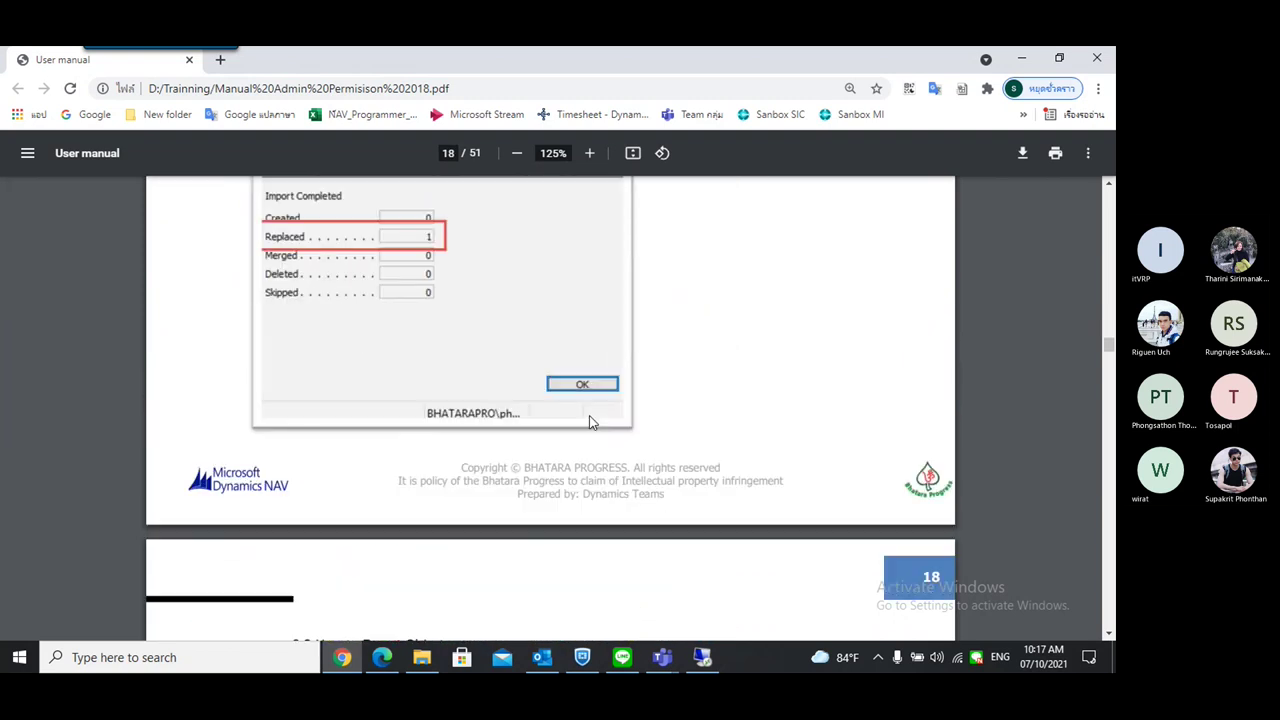
{"action": "scroll", "coordinate": [590, 422], "scroll_direction": "down", "scroll_amount": 15}
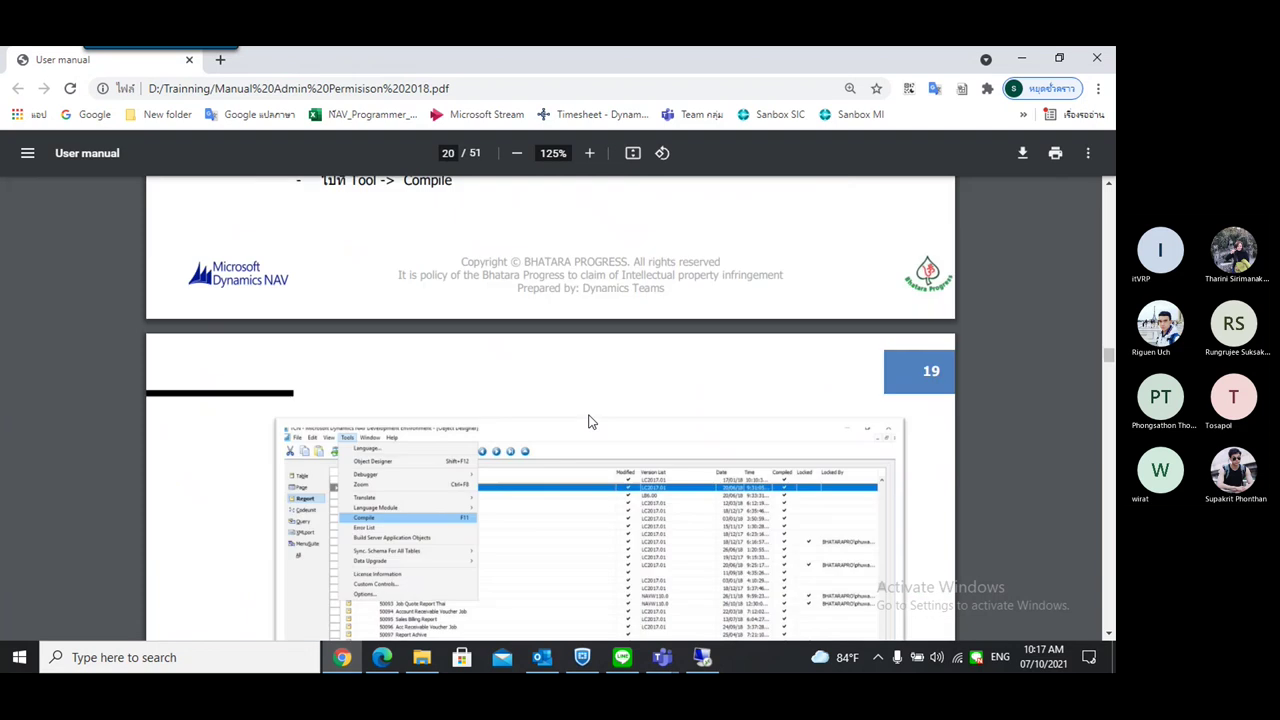
{"action": "scroll", "coordinate": [590, 422], "scroll_direction": "down", "scroll_amount": 10}
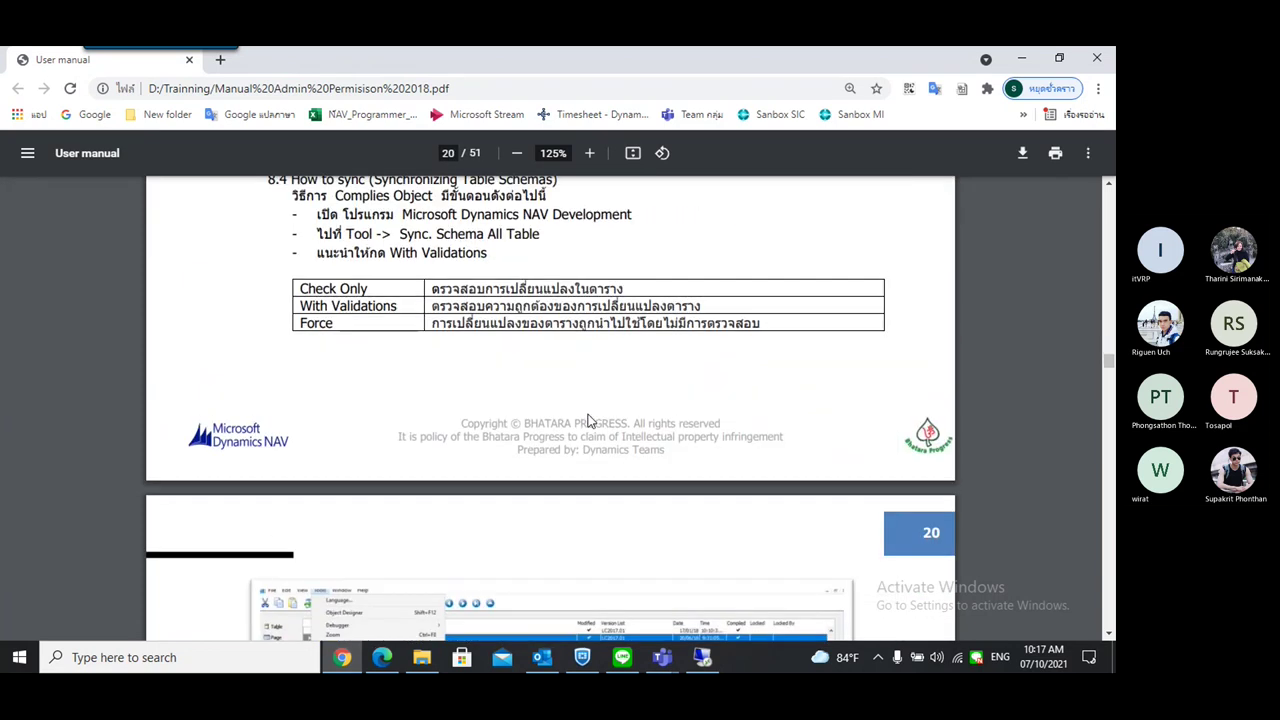
{"action": "scroll", "coordinate": [590, 422], "scroll_direction": "up", "scroll_amount": 3}
{"action": "scroll", "coordinate": [549, 430], "scroll_direction": "down", "scroll_amount": 2}
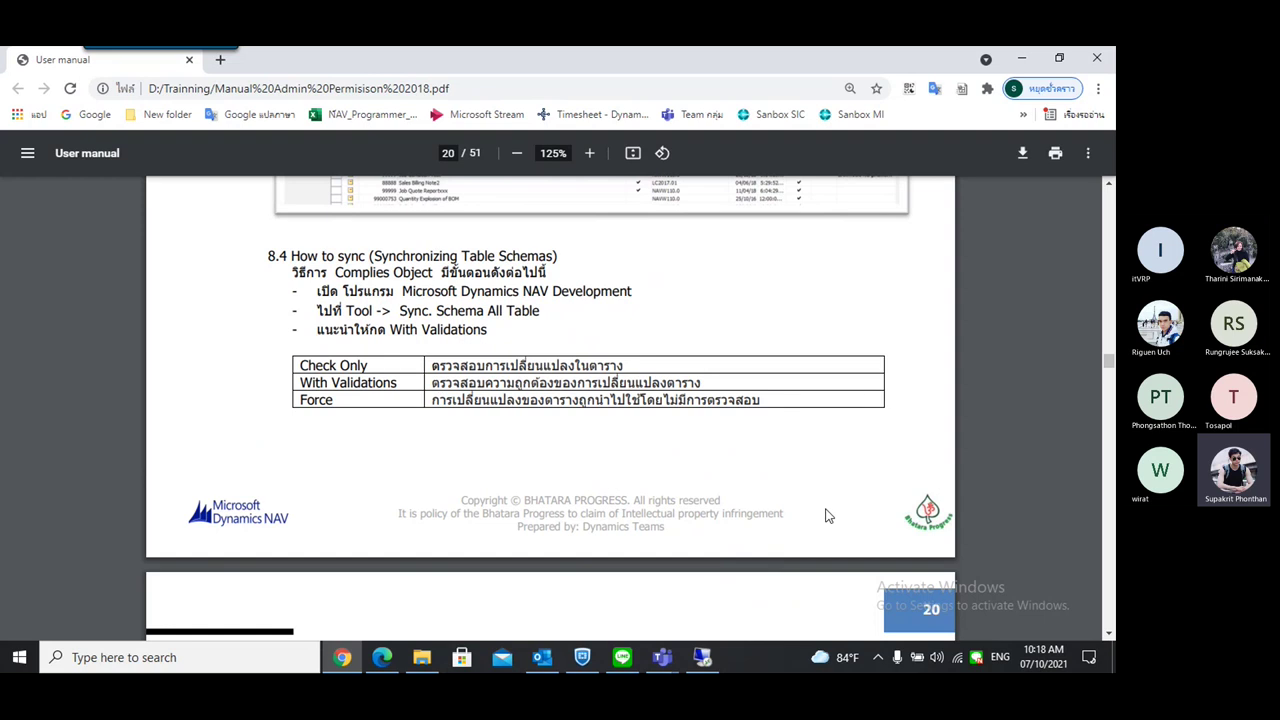
Set the pending FOB import's Synchronize Schema option to Force
{"action": "left_click", "coordinate": [702, 657]}
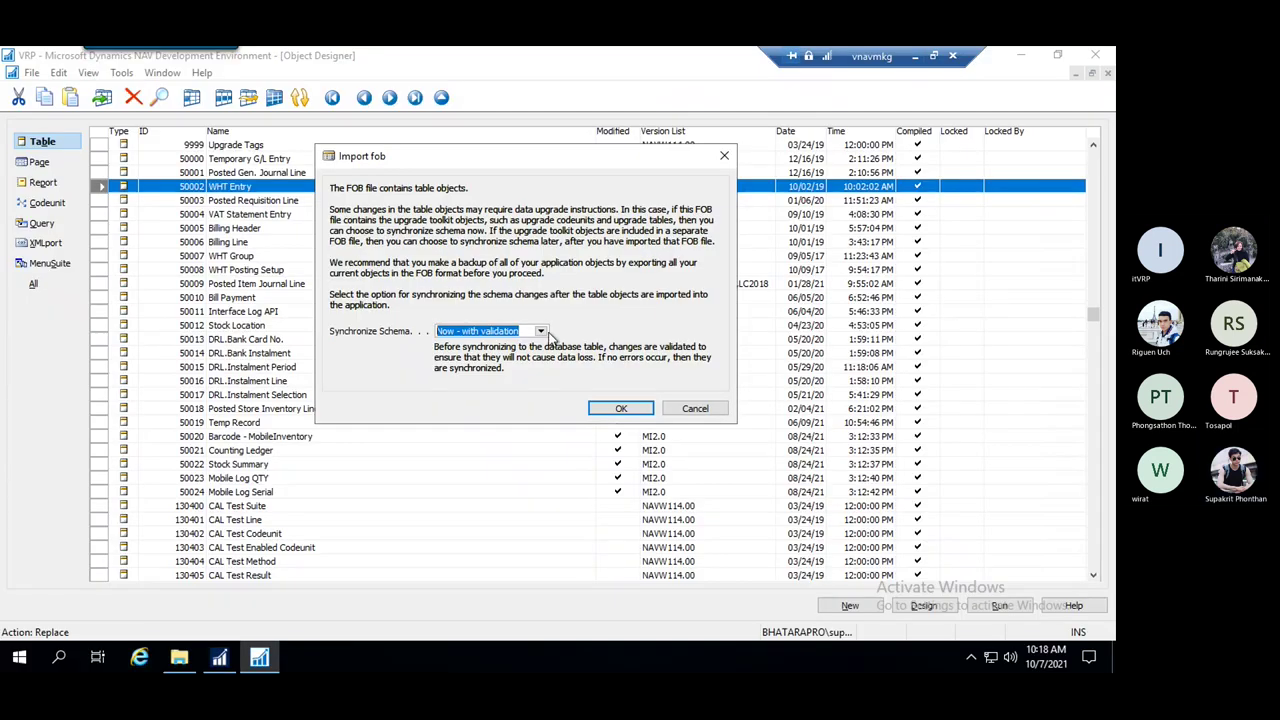
{"action": "left_click", "coordinate": [540, 331]}
{"action": "left_click", "coordinate": [458, 369]}
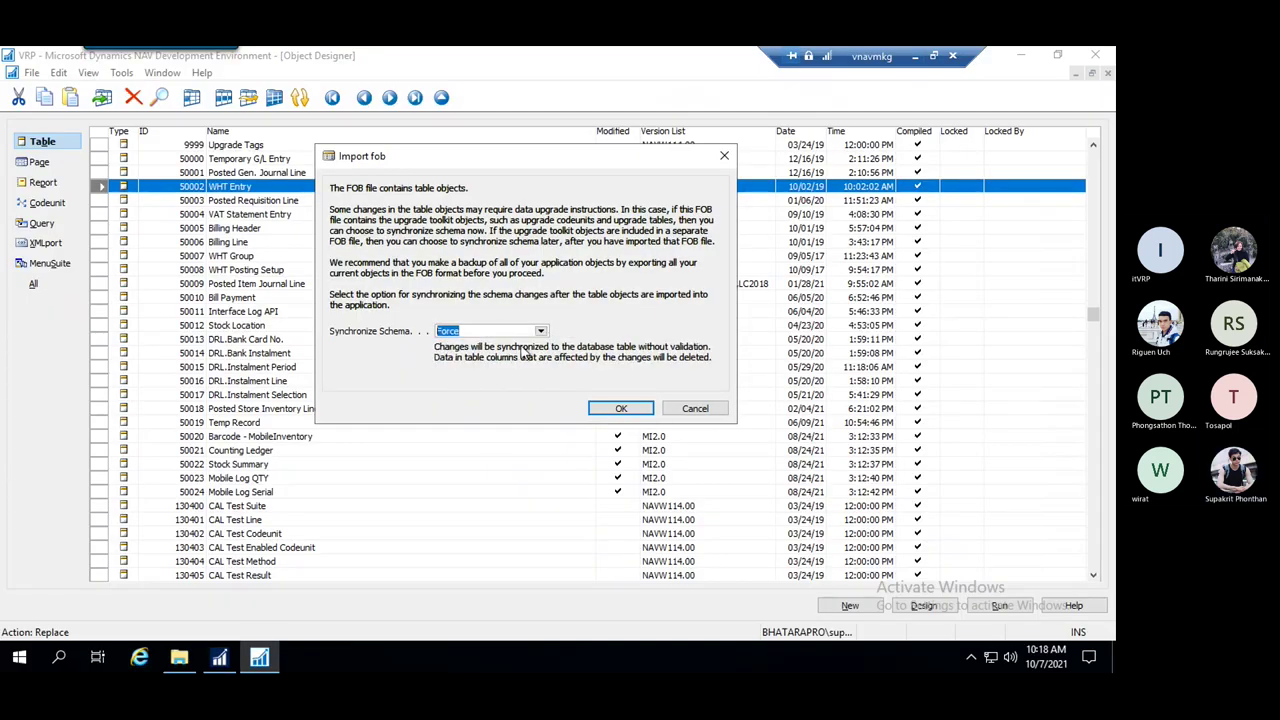
{"action": "left_click", "coordinate": [915, 56]}
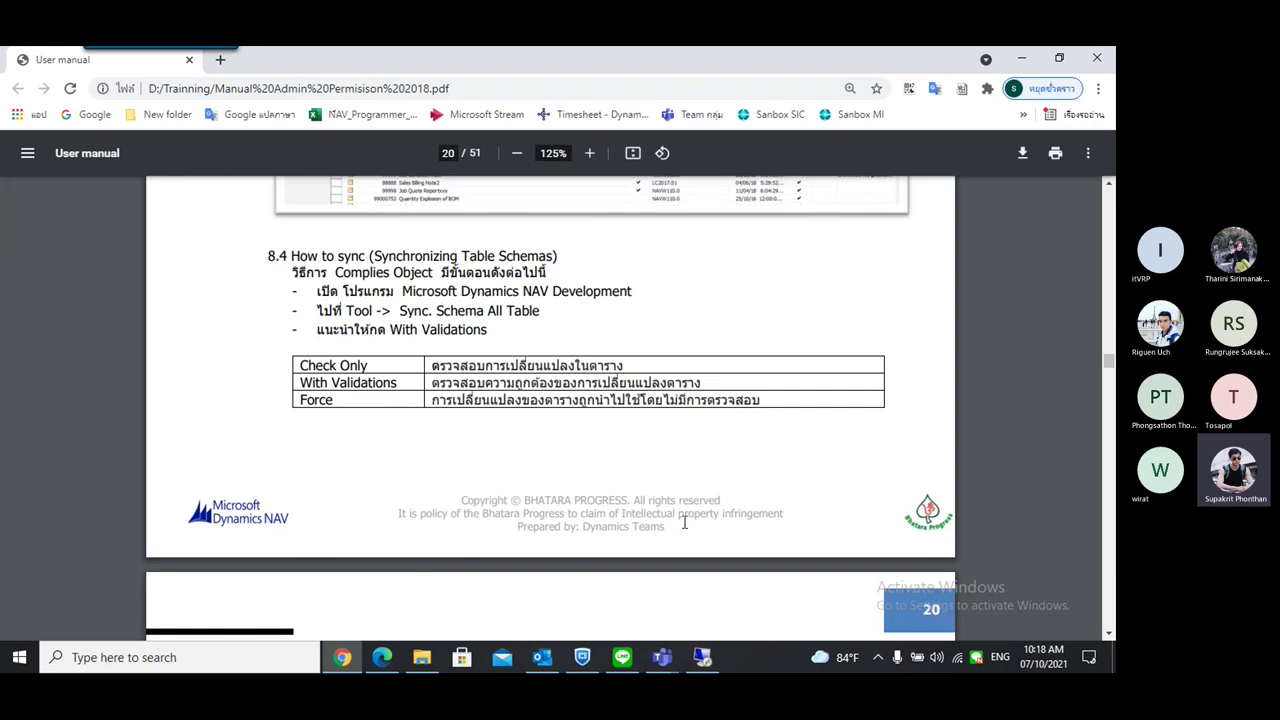
Change Synchronize Schema back to Now - with validation and run the import
{"action": "key", "text": "alt+Tab"}
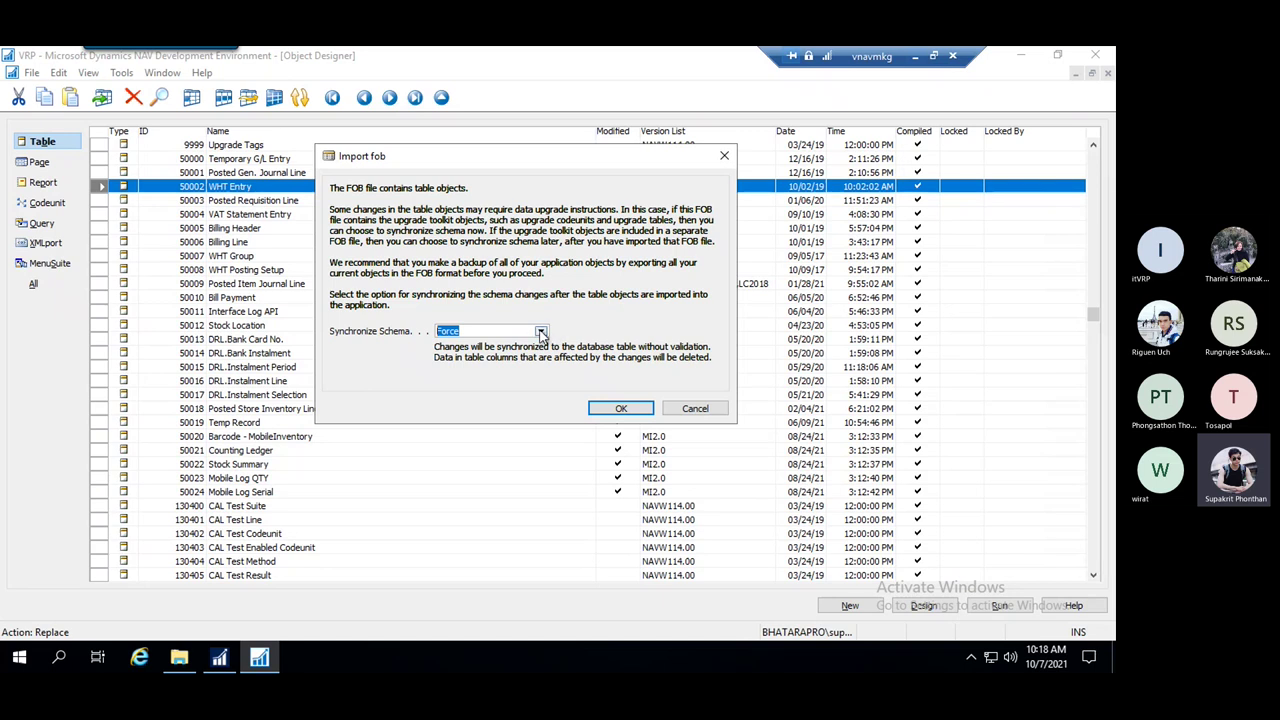
{"action": "left_click", "coordinate": [541, 332]}
{"action": "left_click", "coordinate": [492, 345]}
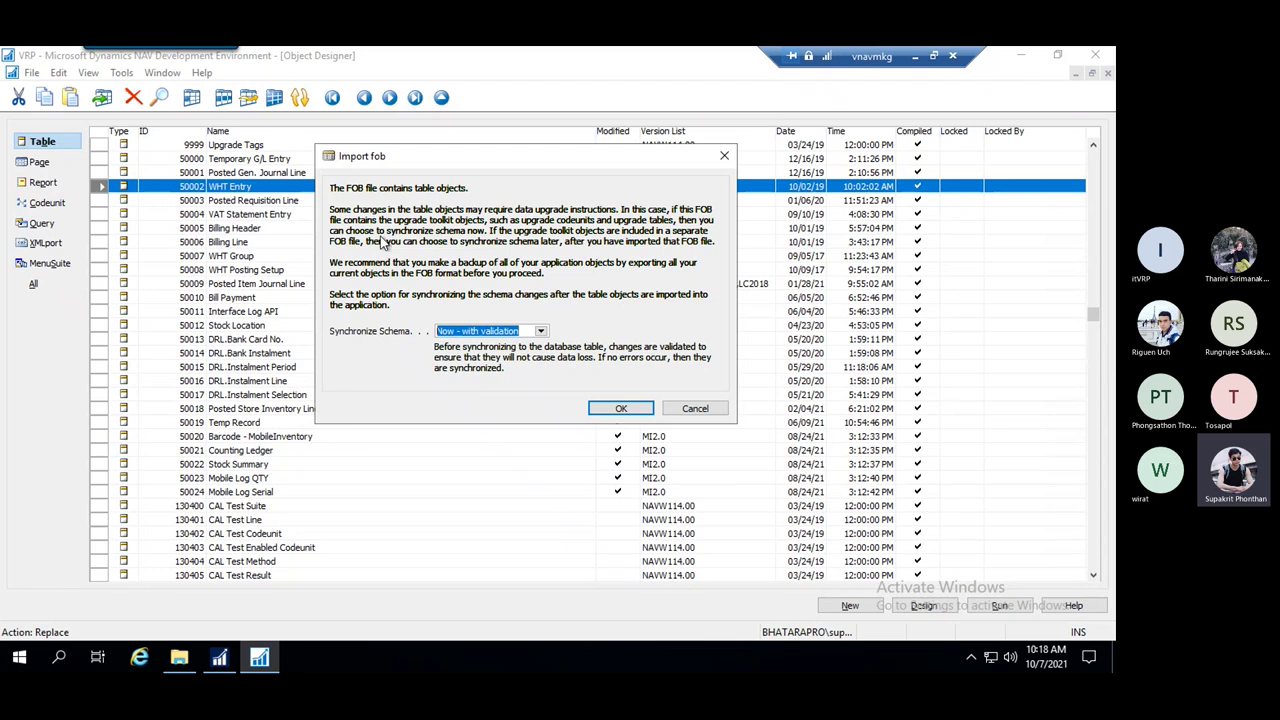
{"action": "left_click", "coordinate": [621, 410]}
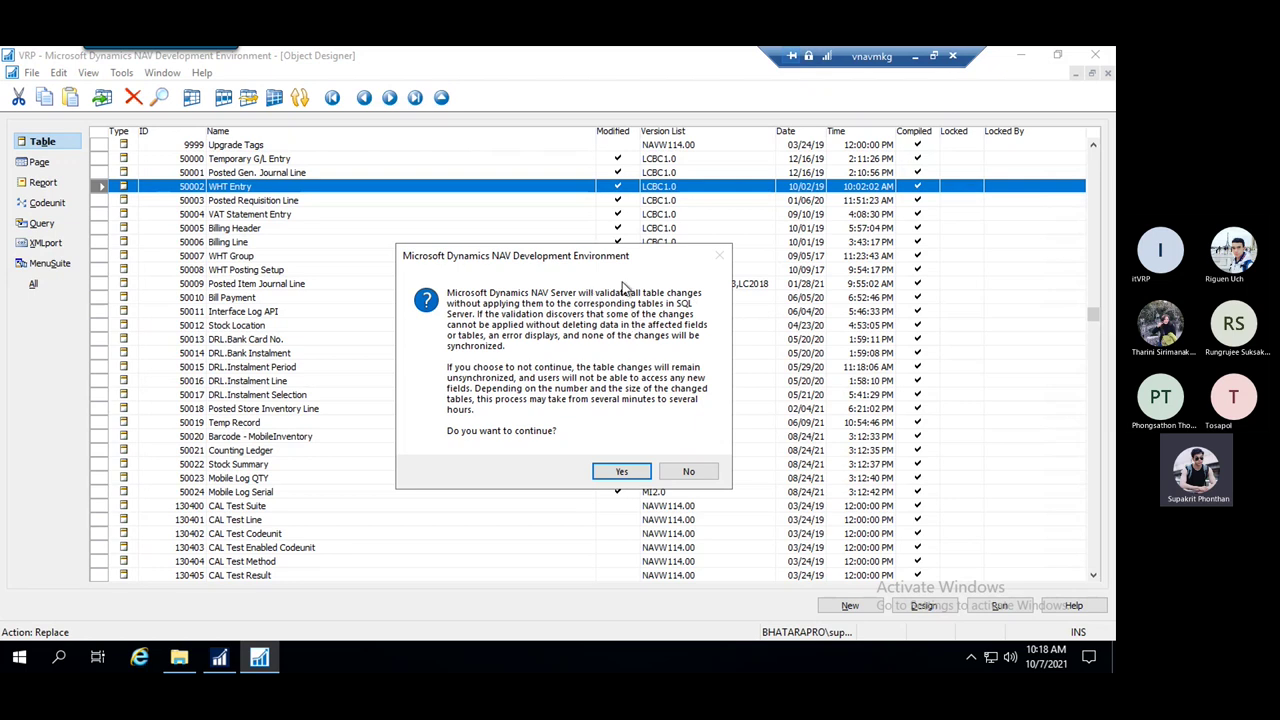
Approve validating the table changes and close the completed Synchronize Schema Changes window
{"action": "left_click", "coordinate": [624, 472]}
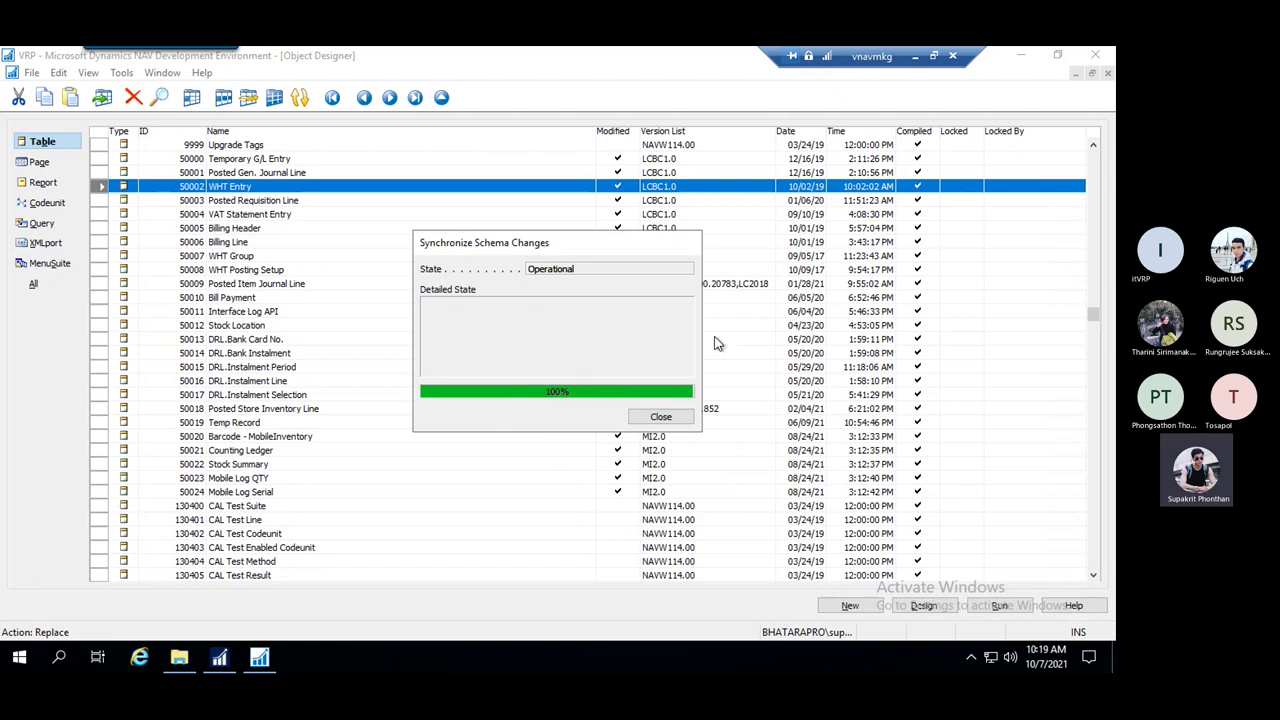
{"action": "left_click", "coordinate": [662, 418]}
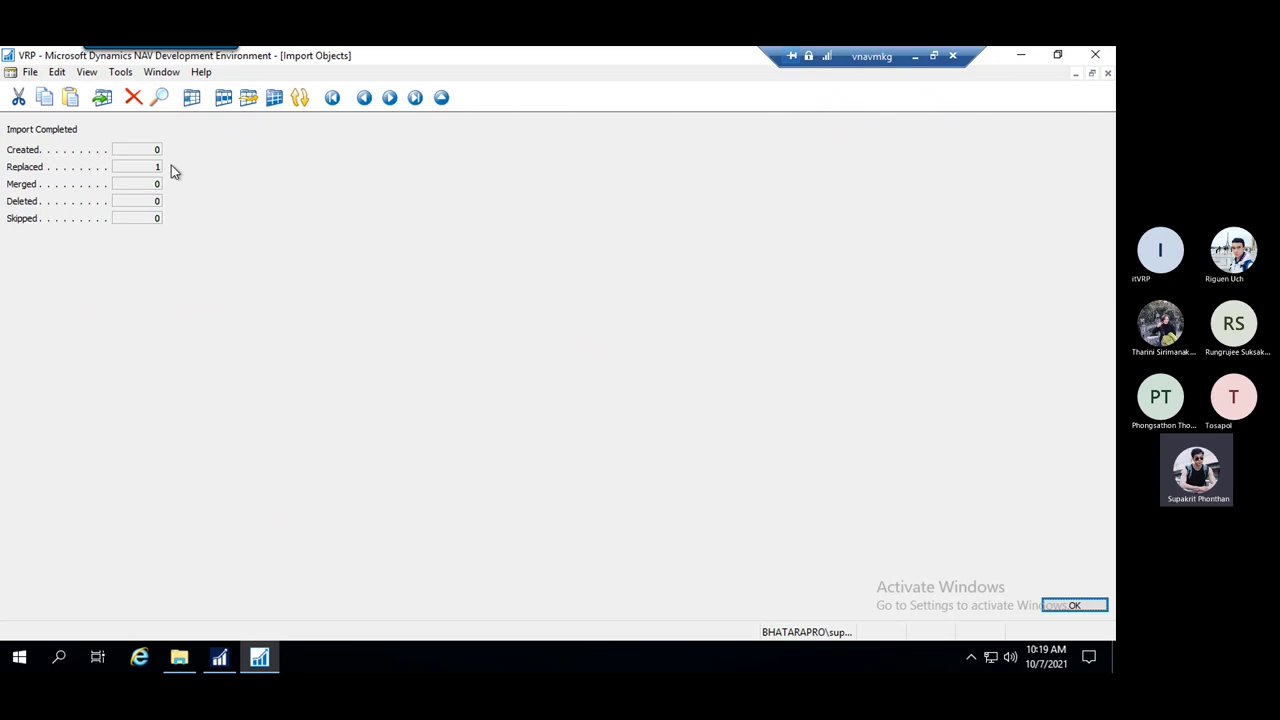
Dismiss Import Completed and check the 50002 WHT Entry row's name and modified date
{"action": "left_click", "coordinate": [1073, 606]}
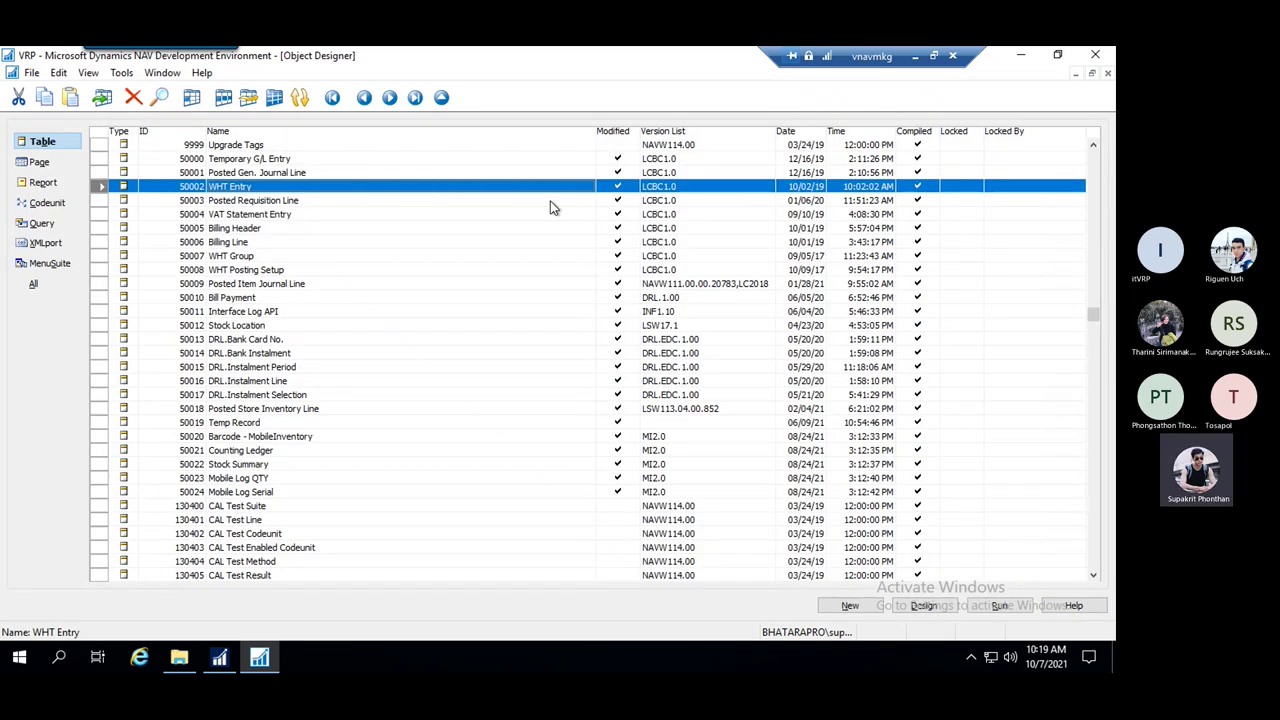
{"action": "left_click", "coordinate": [256, 204]}
{"action": "left_click", "coordinate": [268, 190]}
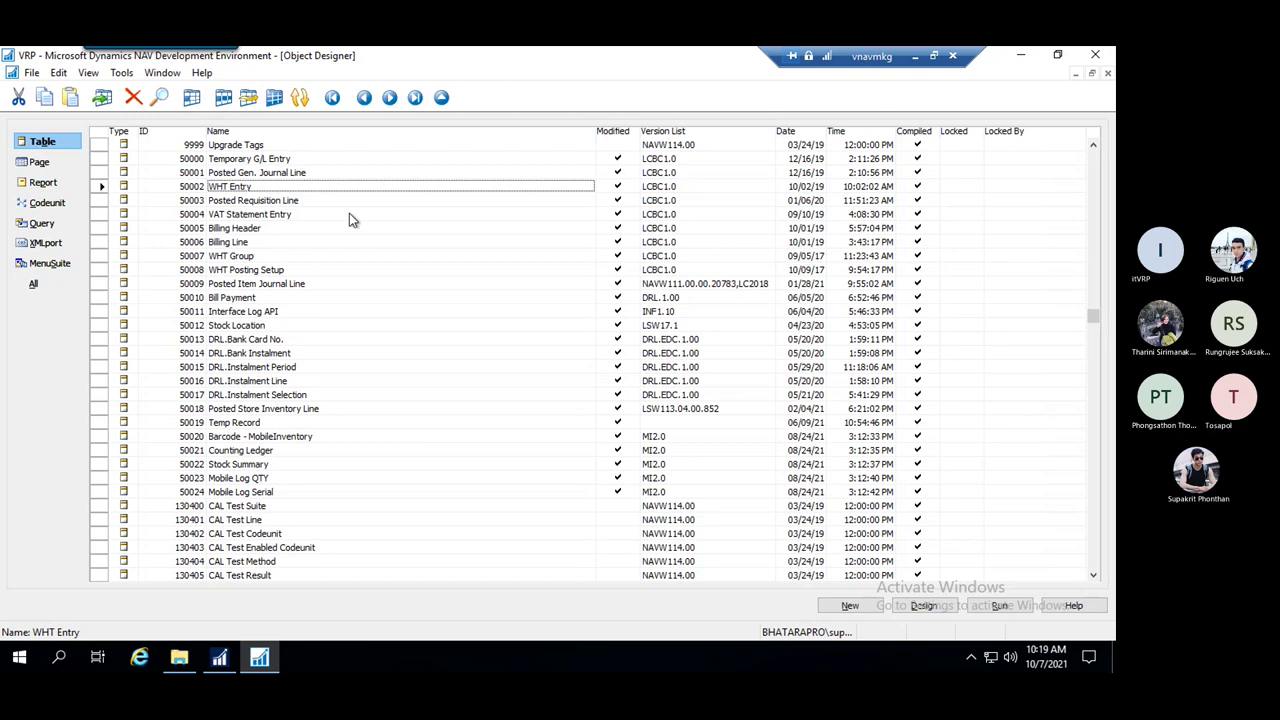
{"action": "left_click", "coordinate": [252, 175]}
{"action": "left_click", "coordinate": [268, 188]}
{"action": "left_click", "coordinate": [808, 188]}
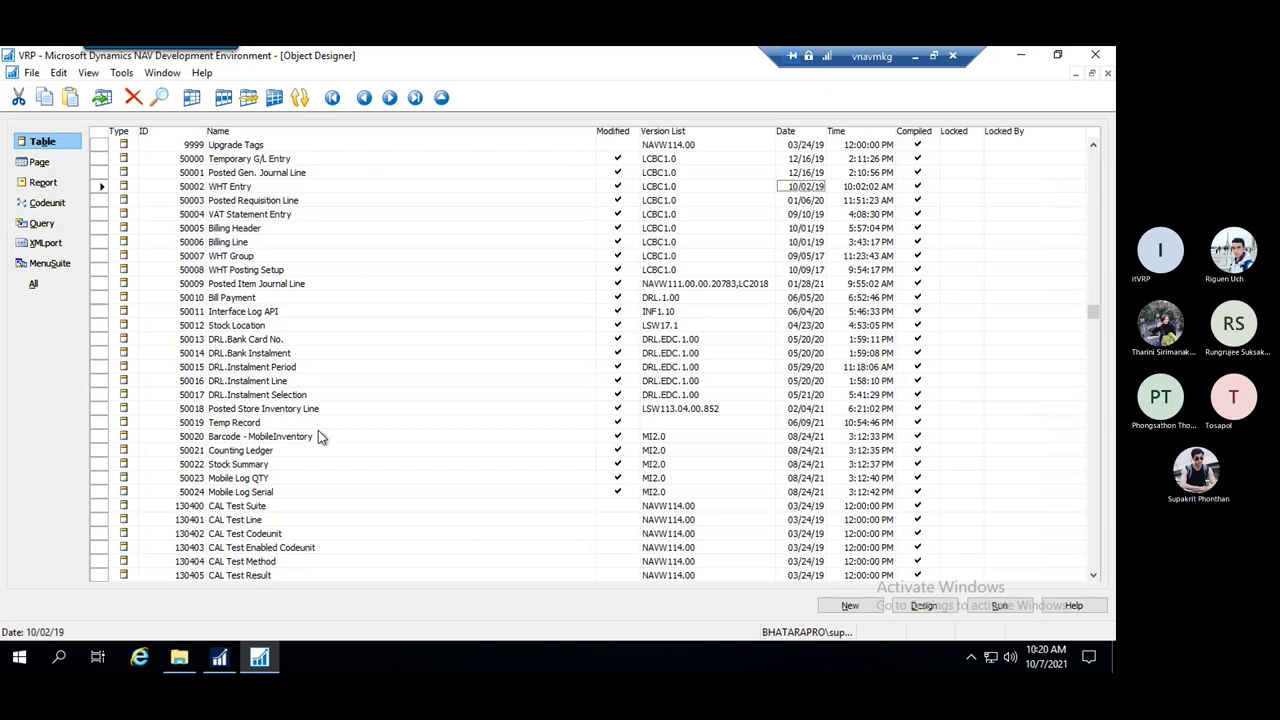
{"action": "left_click", "coordinate": [240, 188]}
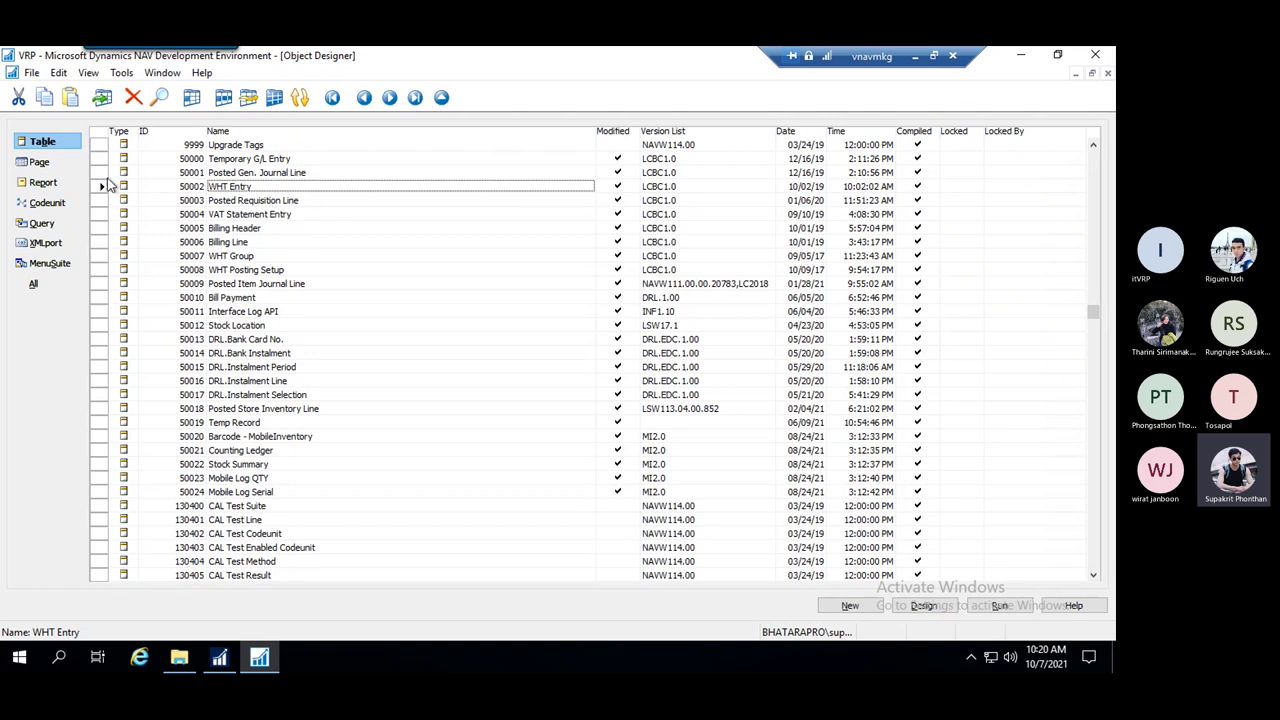
Select page 50060 Tax Information - Purchase in the page objects list
{"action": "left_click", "coordinate": [42, 163]}
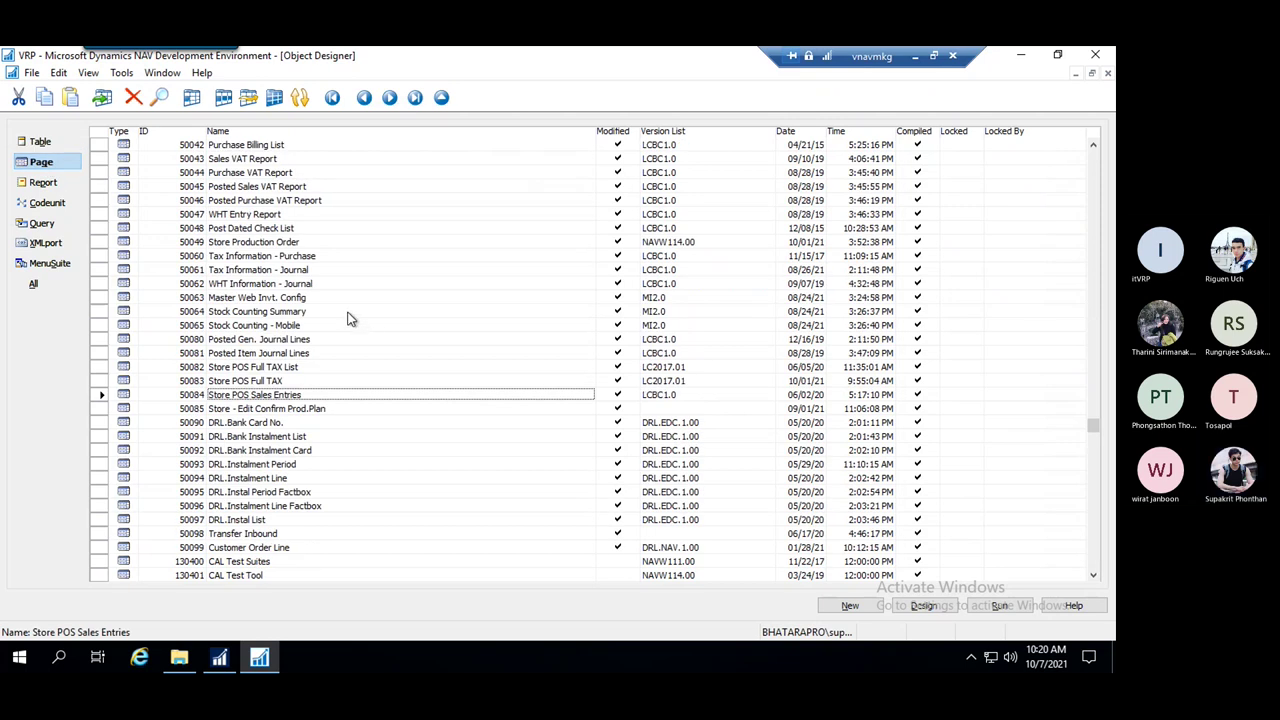
{"action": "key", "text": "Down"}
{"action": "key", "text": "Down"}
{"action": "key", "text": "Down"}
{"action": "key", "text": "Down"}
{"action": "key", "text": "Down"}
{"action": "key", "text": "Down"}
{"action": "key", "text": "Up"}
{"action": "key", "text": "Up"}
{"action": "key", "text": "Up"}
{"action": "key", "text": "Up"}
{"action": "key", "text": "Up"}
{"action": "key", "text": "Up"}
{"action": "key", "text": "Up"}
{"action": "key", "text": "Up"}
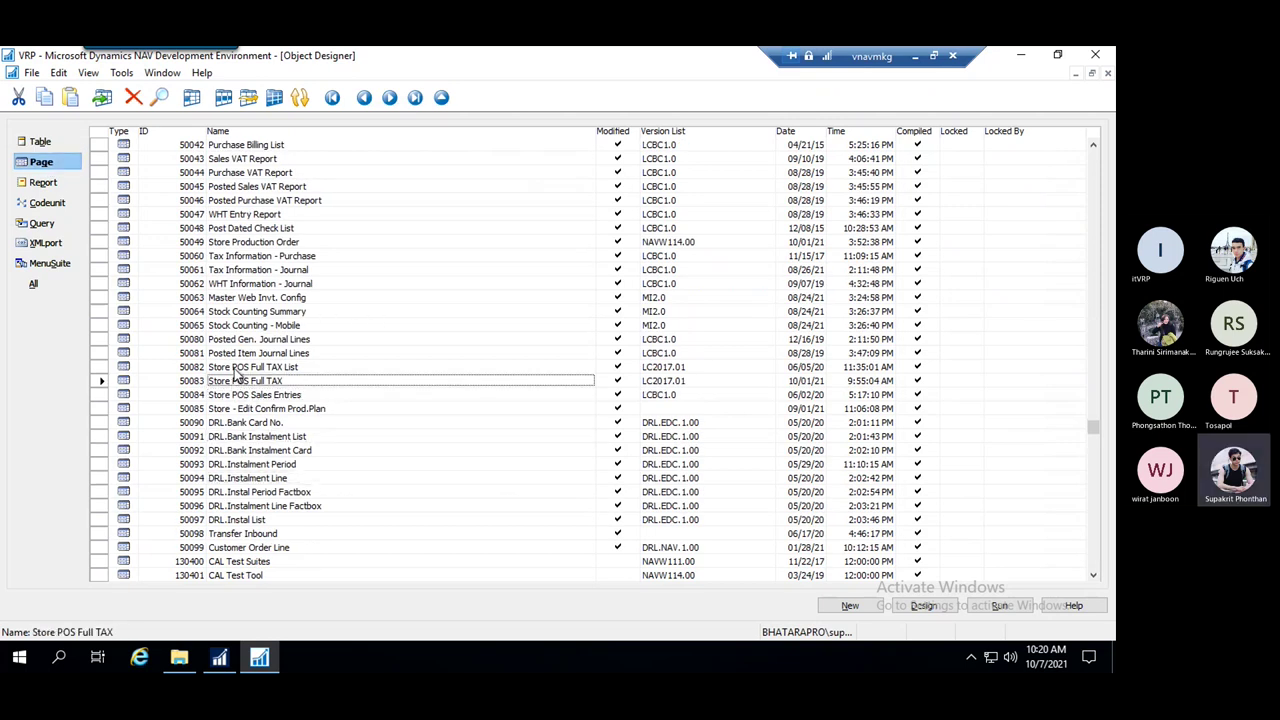
{"action": "left_click", "coordinate": [246, 258]}
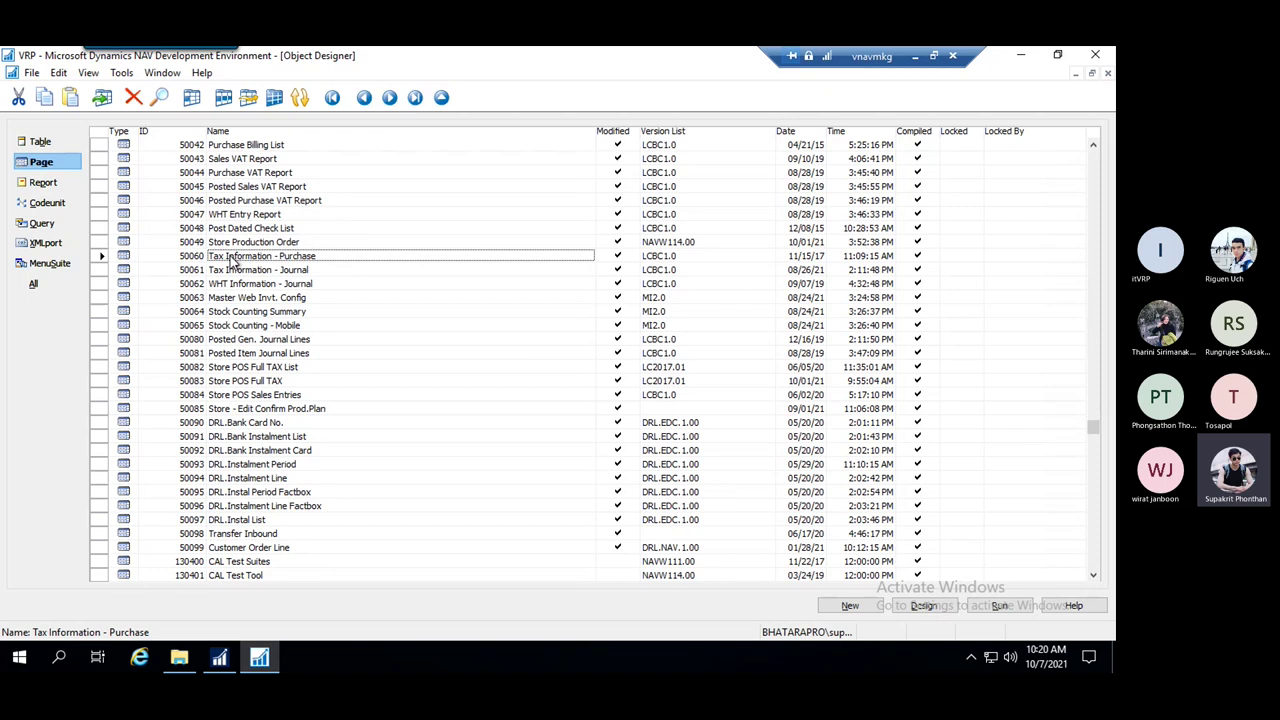
{"action": "left_click", "coordinate": [100, 258]}
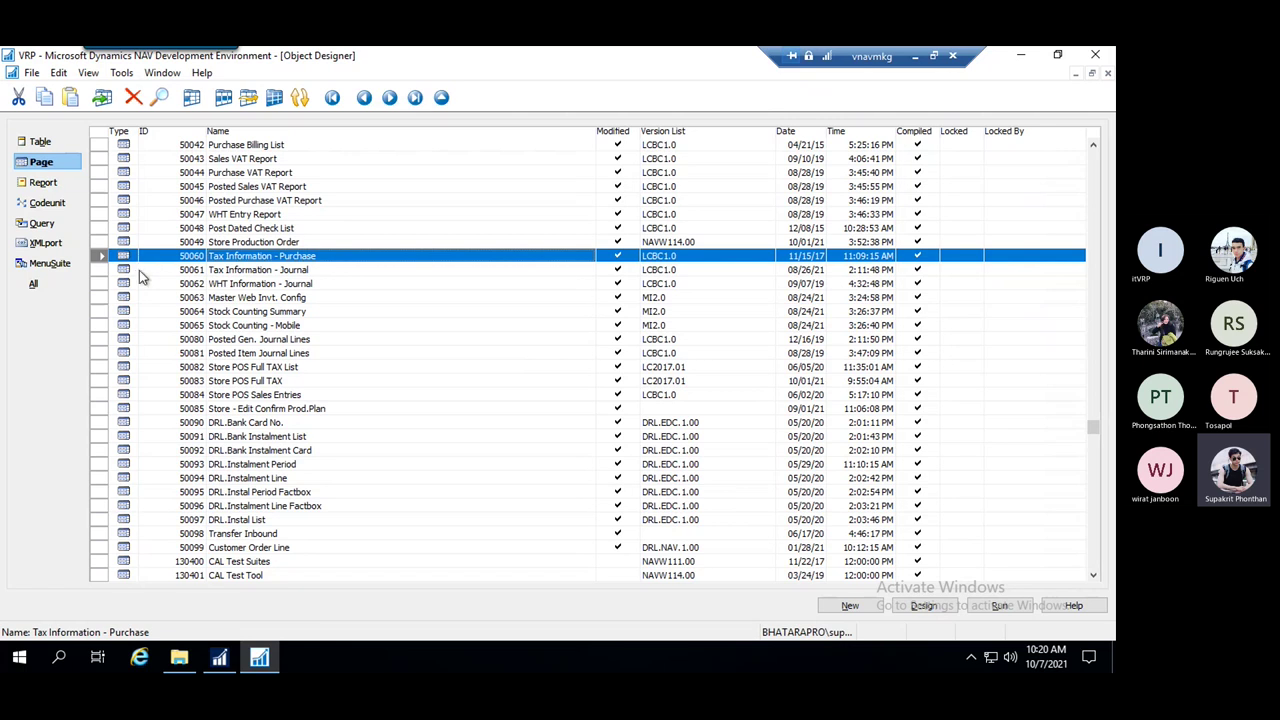
Compile the selected page with Tools > Compile and confirm
{"action": "left_click", "coordinate": [120, 76]}
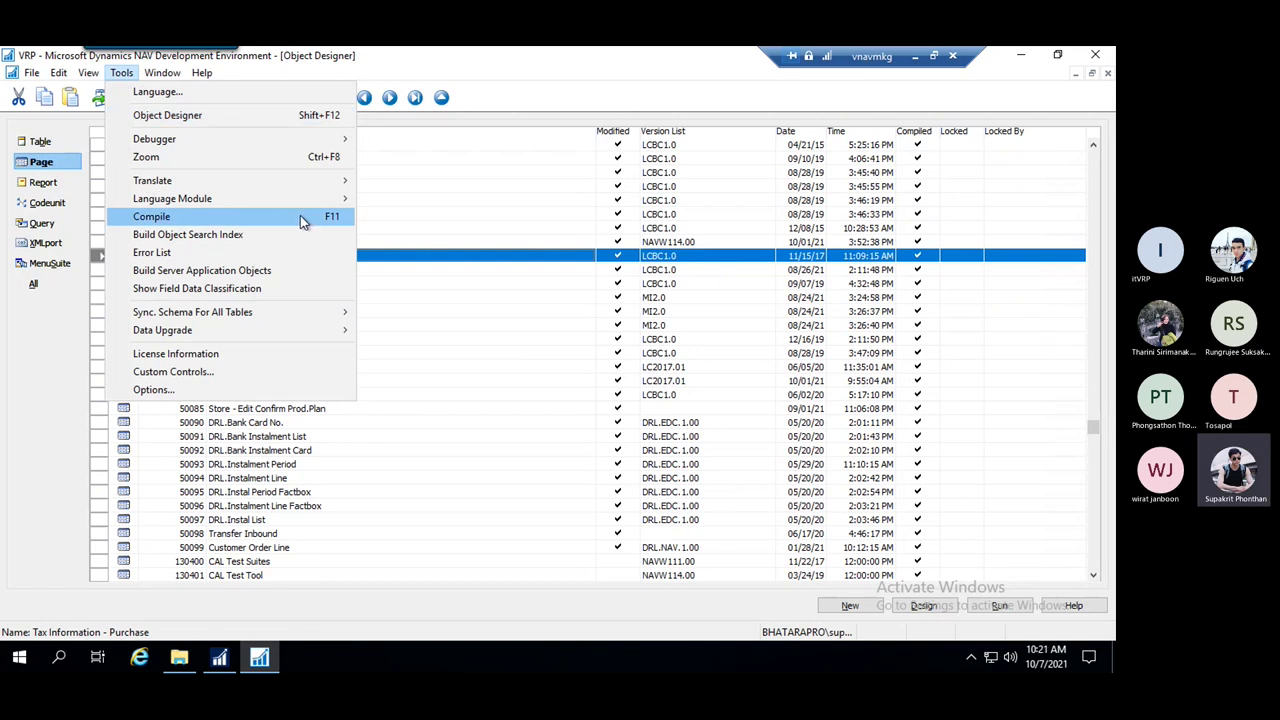
{"action": "left_click", "coordinate": [225, 222]}
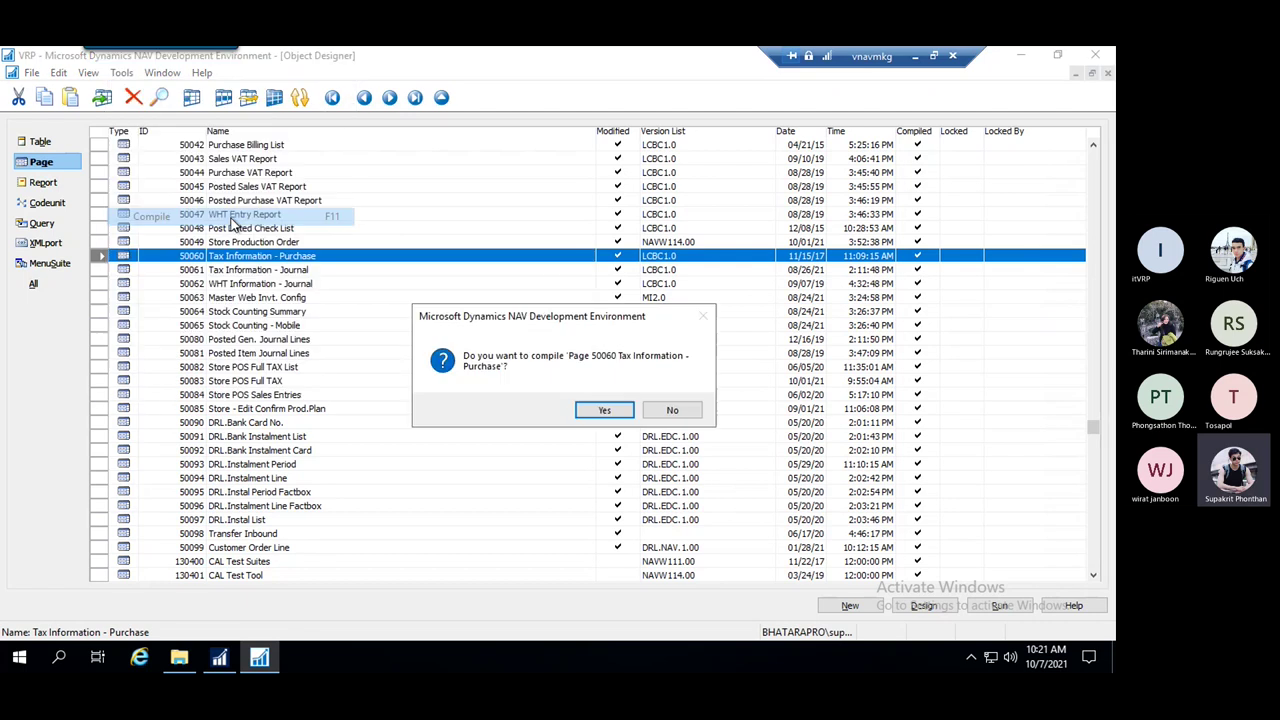
{"action": "left_click", "coordinate": [600, 413]}
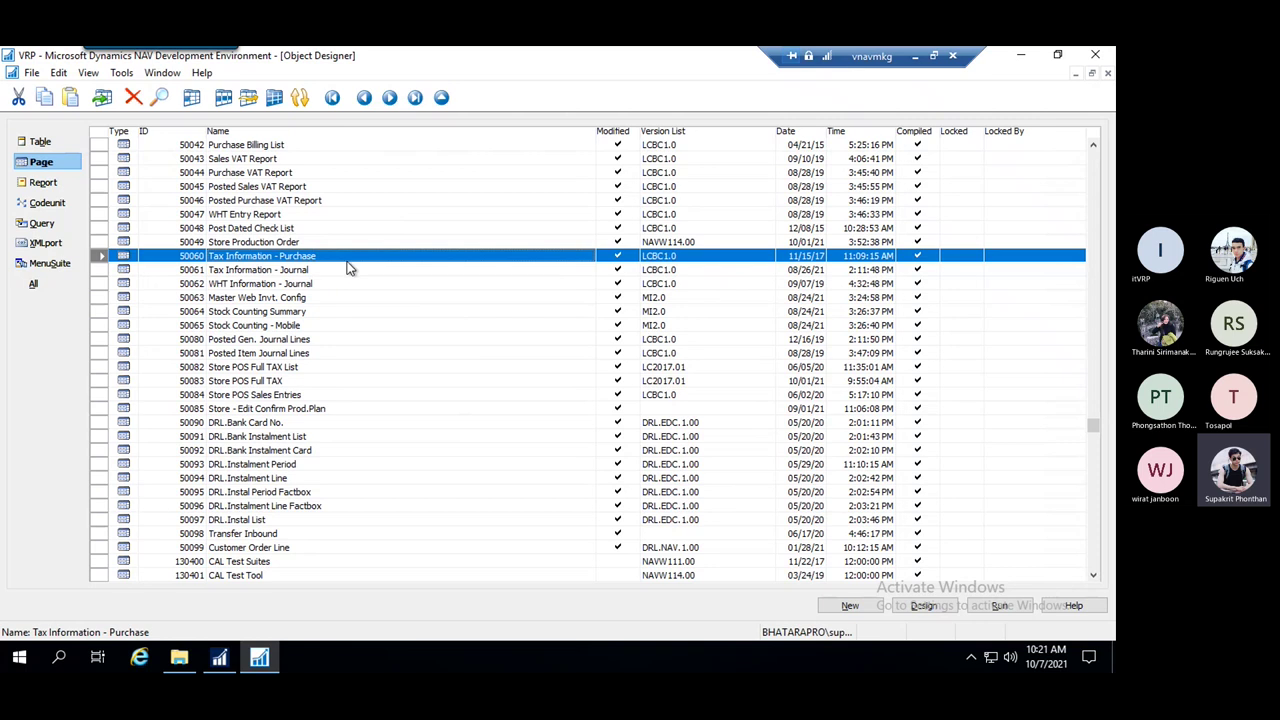
Save page 50060 from the designer with Compiled checked, then list the codeunit objects
{"action": "right_click", "coordinate": [294, 258]}
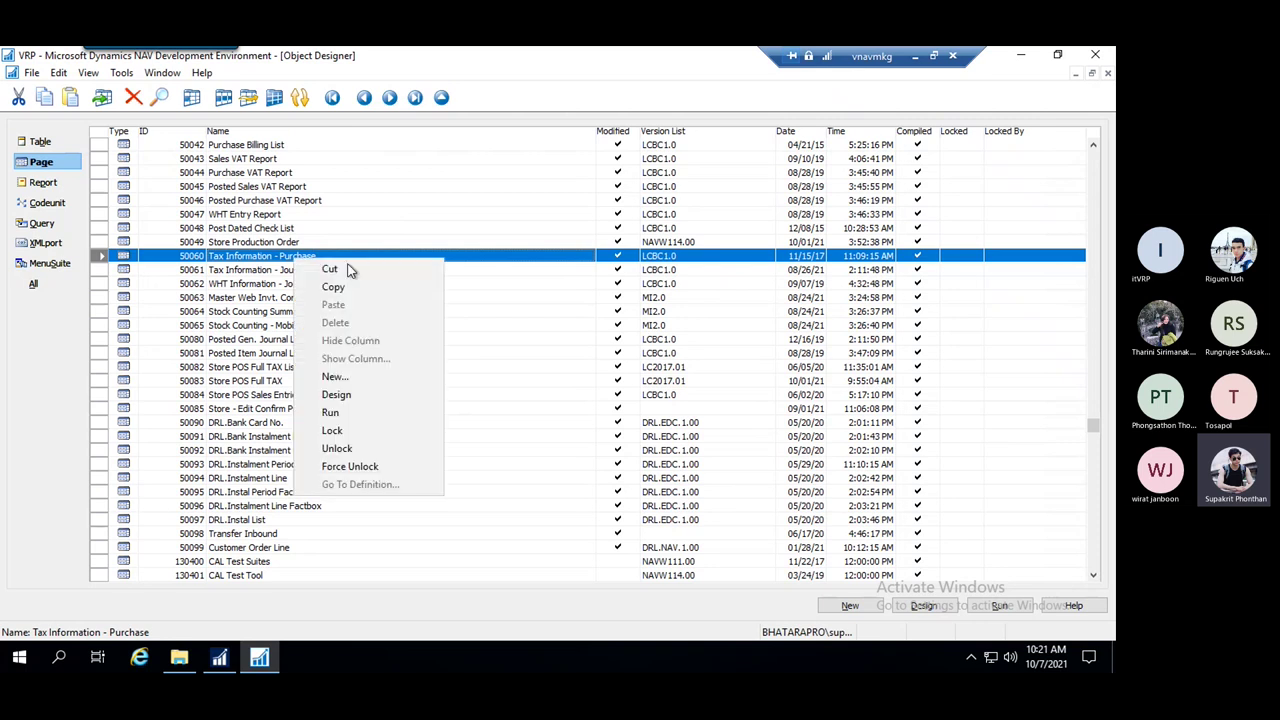
{"action": "left_click", "coordinate": [371, 394]}
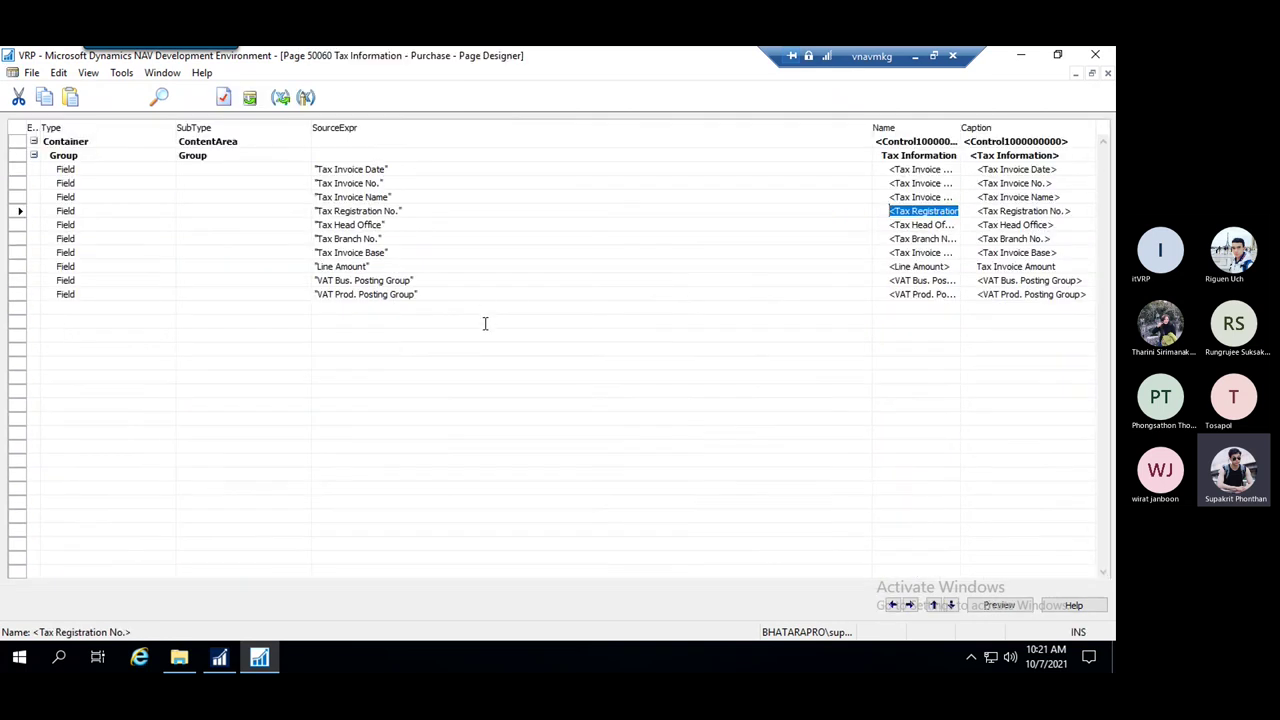
{"action": "key", "text": "ctrl+s"}
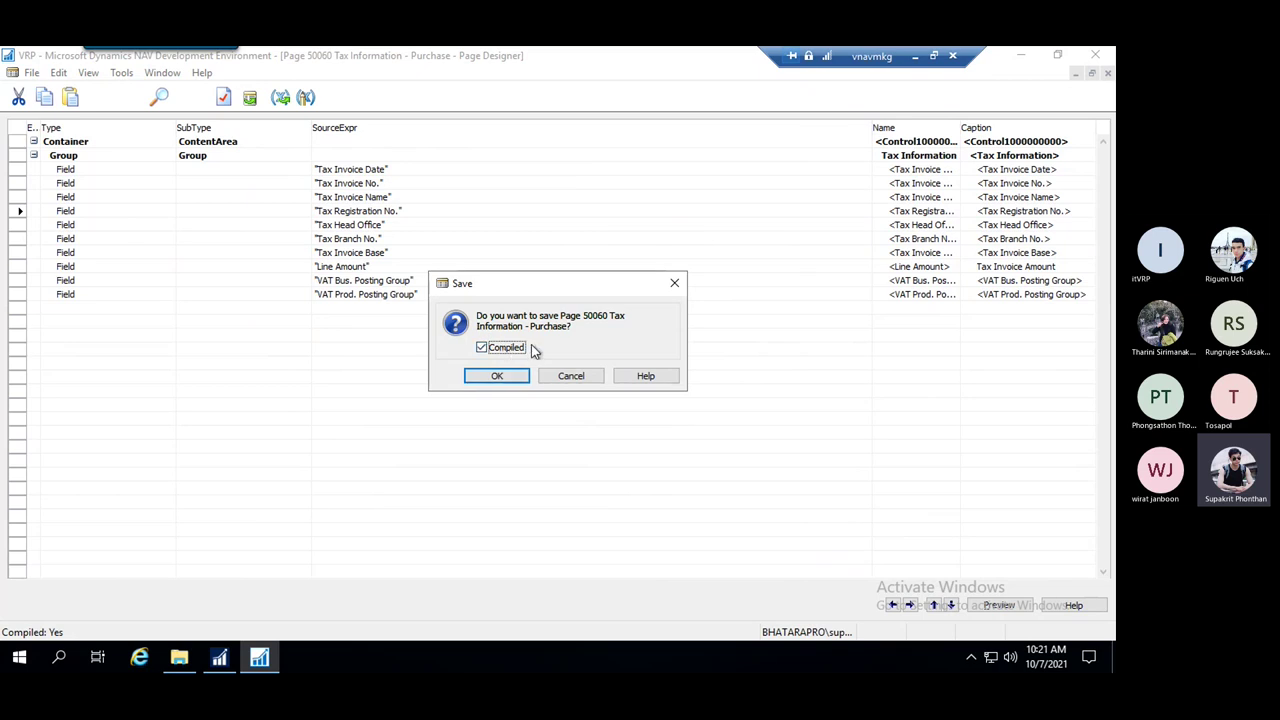
{"action": "left_click", "coordinate": [482, 342]}
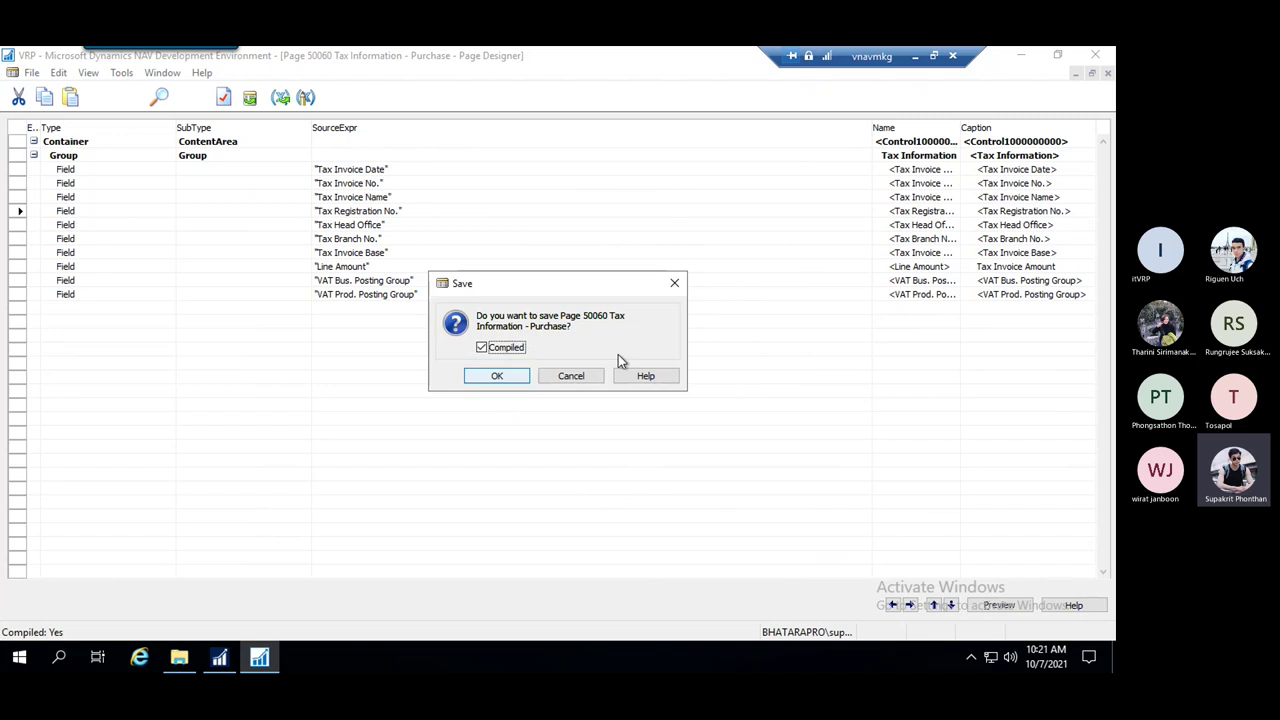
{"action": "left_click", "coordinate": [497, 376]}
{"action": "key", "text": "Escape"}
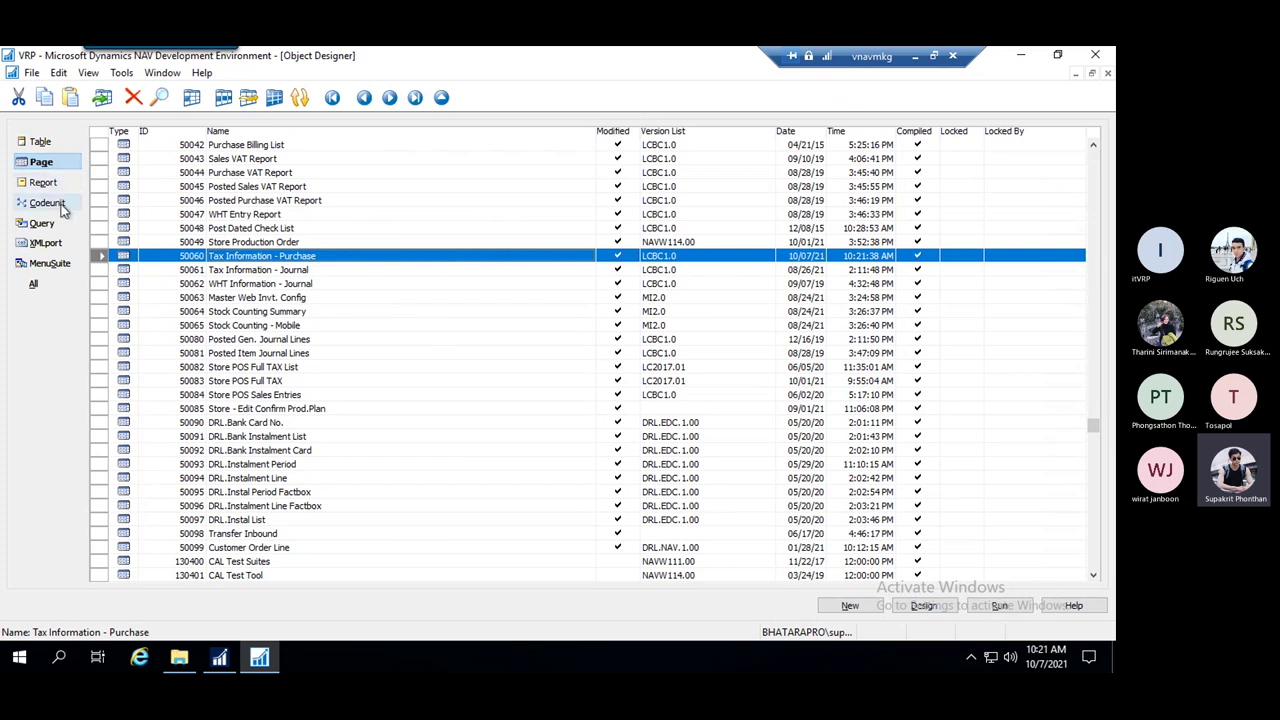
{"action": "left_click", "coordinate": [62, 203]}
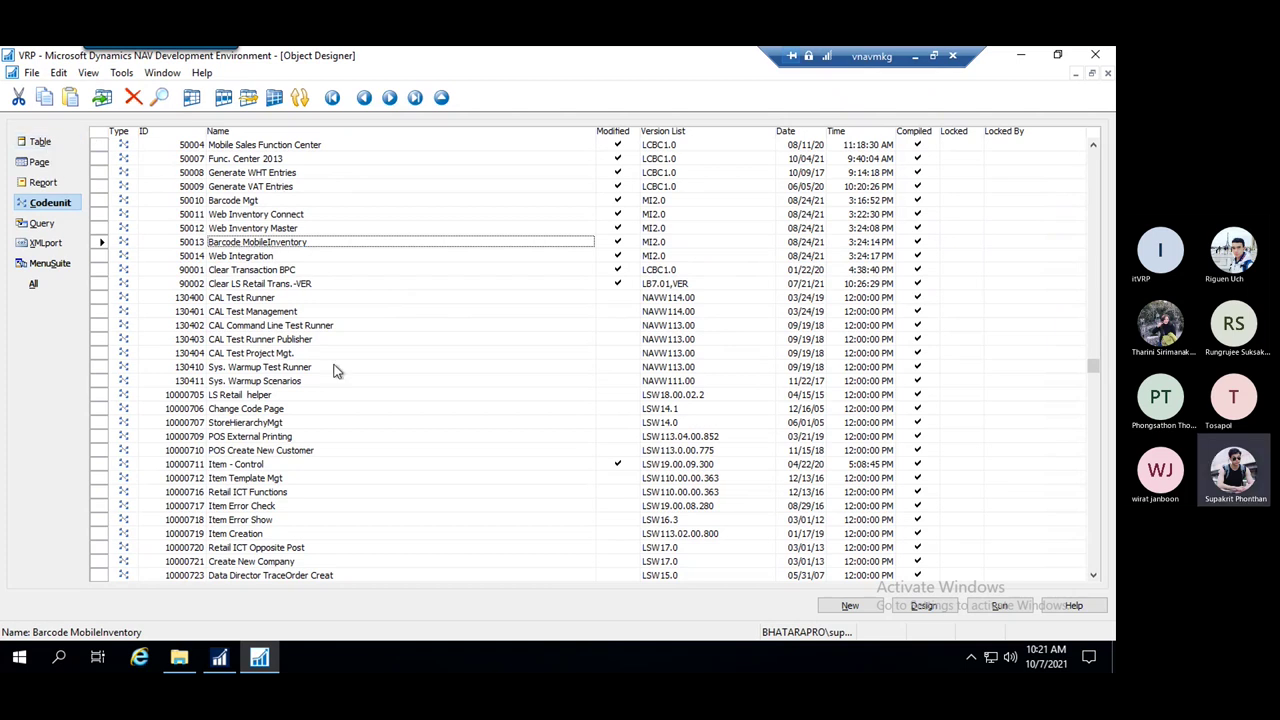
Switch Object Designer between the Report and Page lists, ending on page objects
{"action": "left_click", "coordinate": [257, 230]}
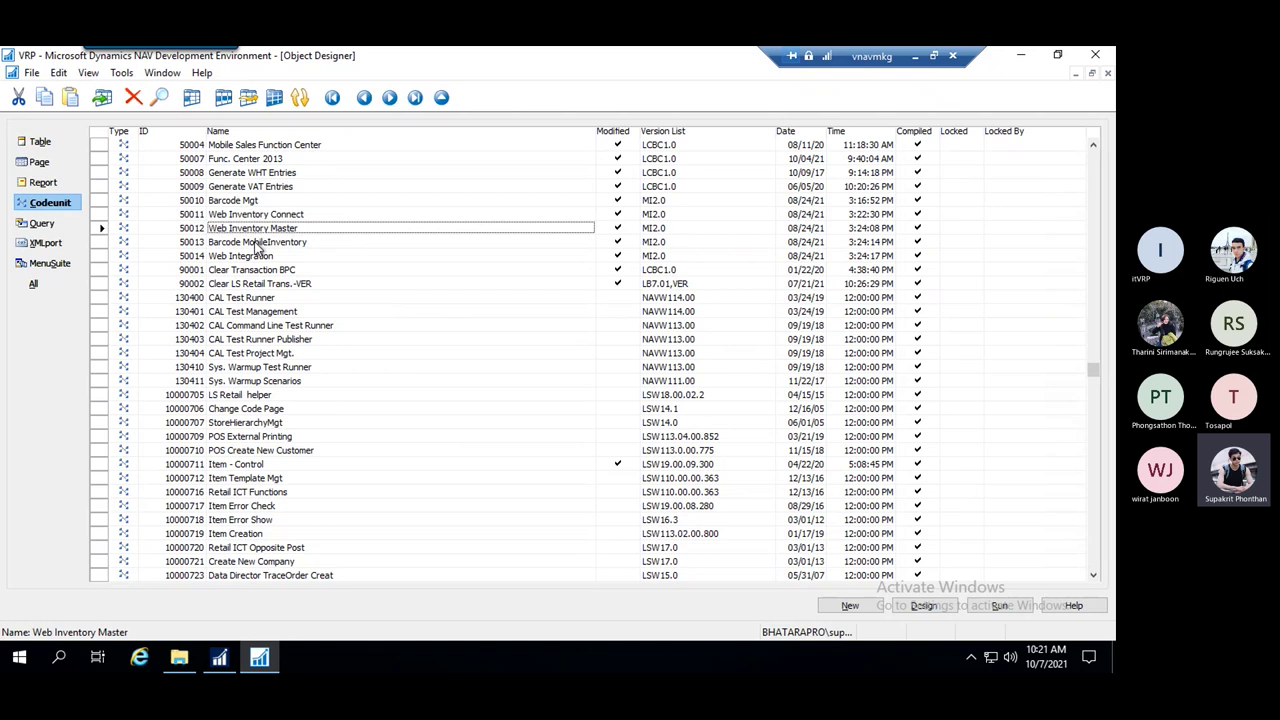
{"action": "left_click", "coordinate": [258, 245]}
{"action": "left_click", "coordinate": [45, 181]}
{"action": "left_click", "coordinate": [39, 162]}
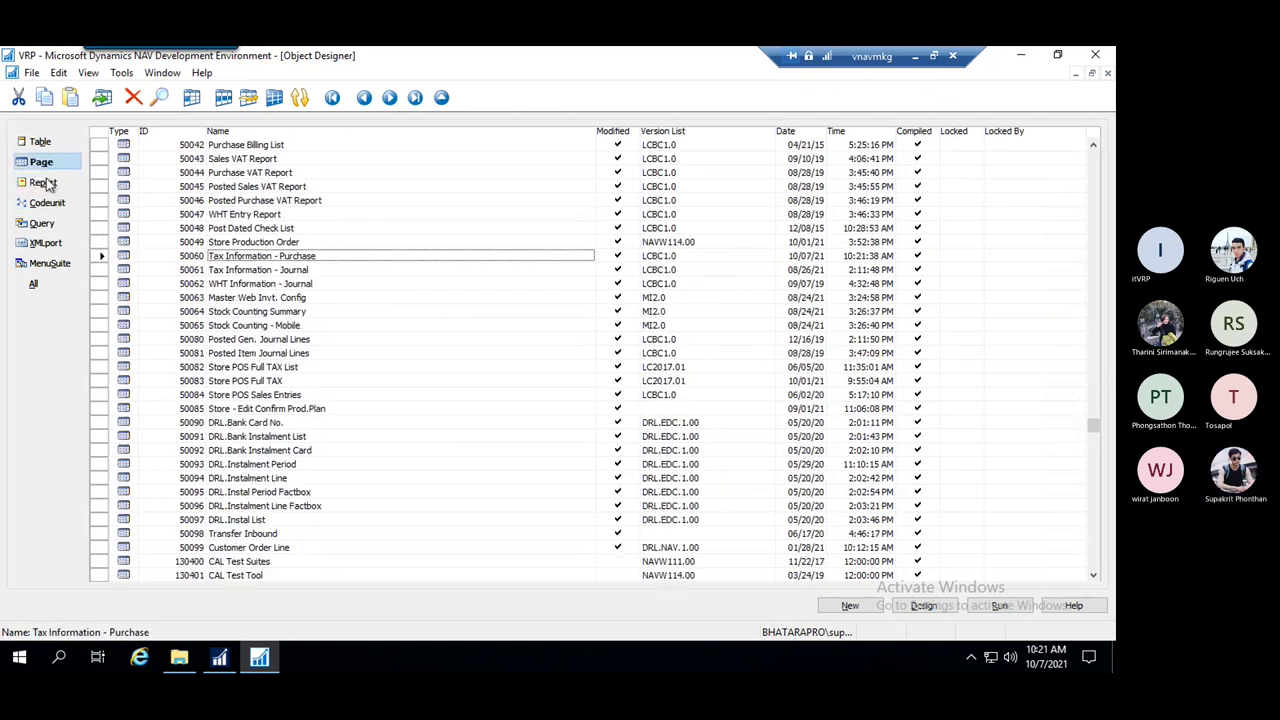
{"action": "left_click", "coordinate": [45, 182]}
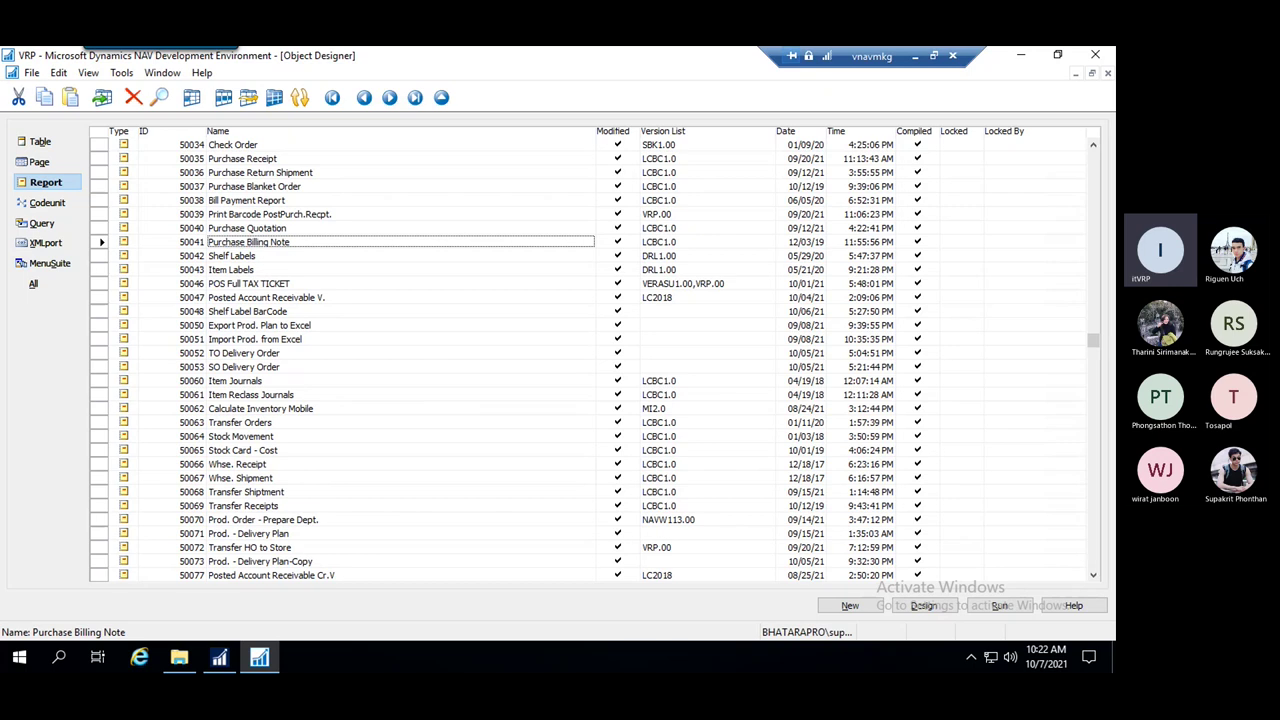
{"action": "left_click", "coordinate": [40, 162]}
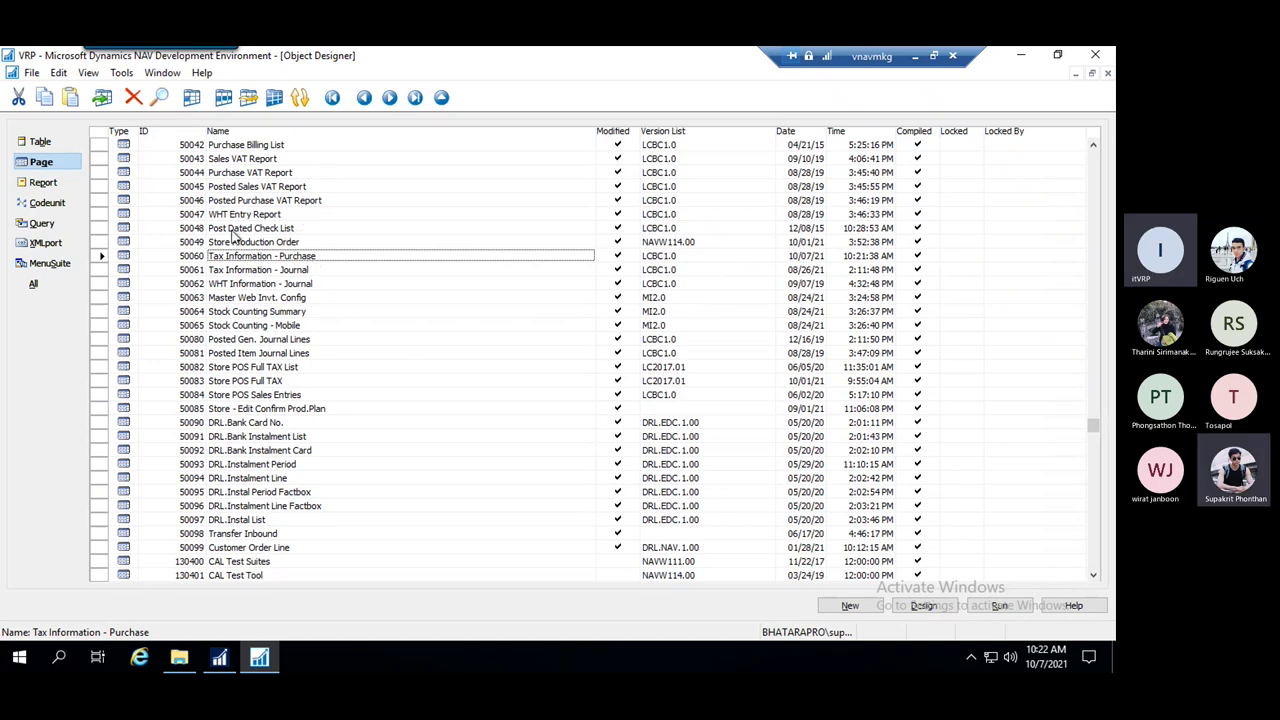
{"action": "right_click", "coordinate": [240, 260]}
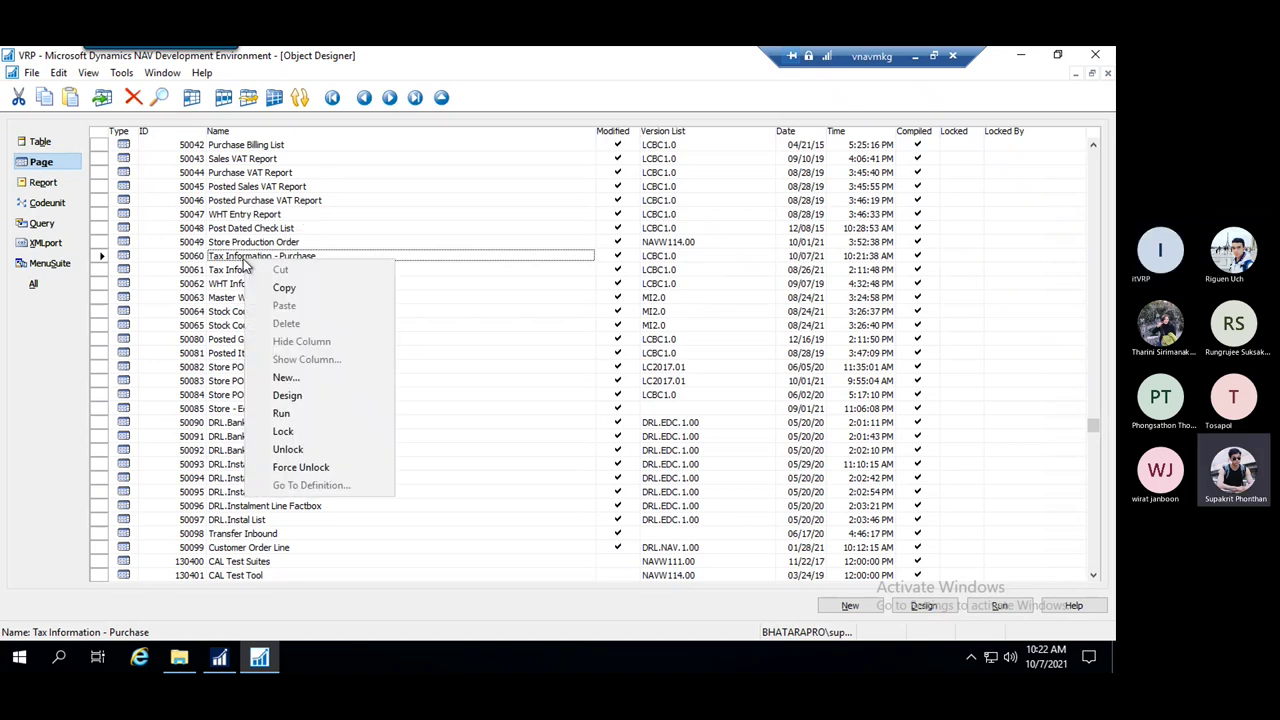
{"action": "left_click", "coordinate": [300, 396]}
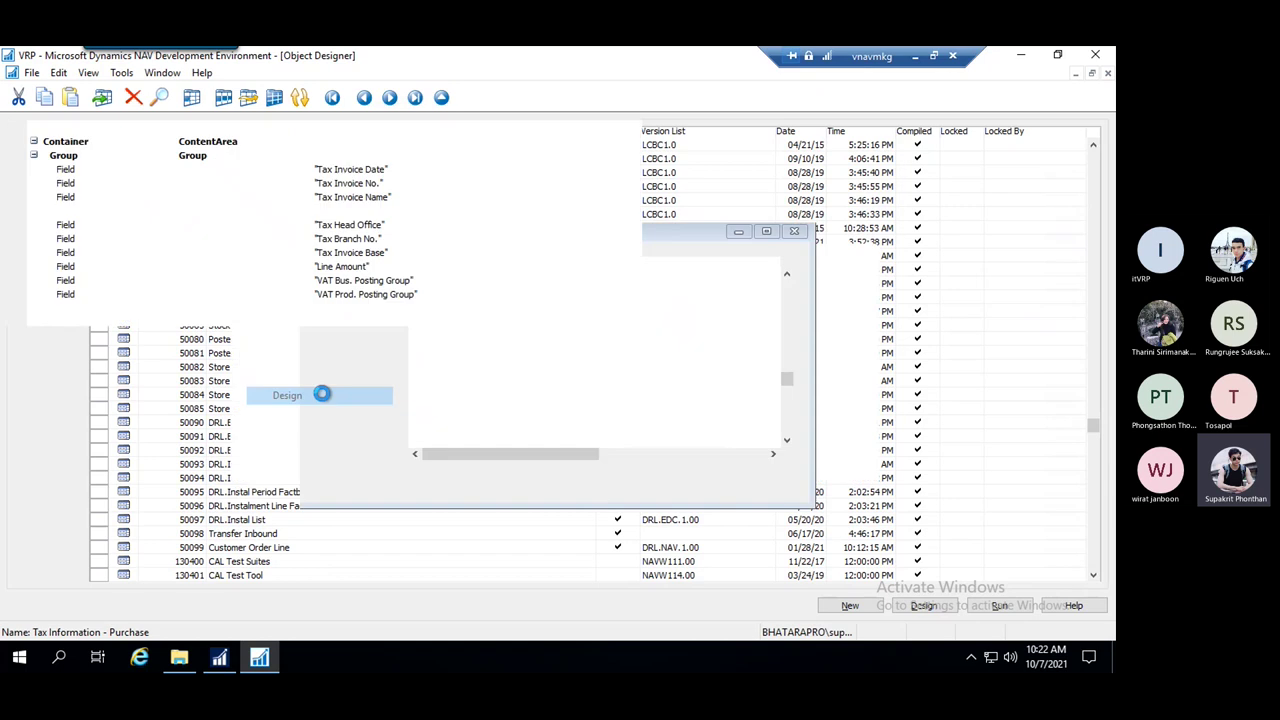
{"action": "key", "text": "Escape"}
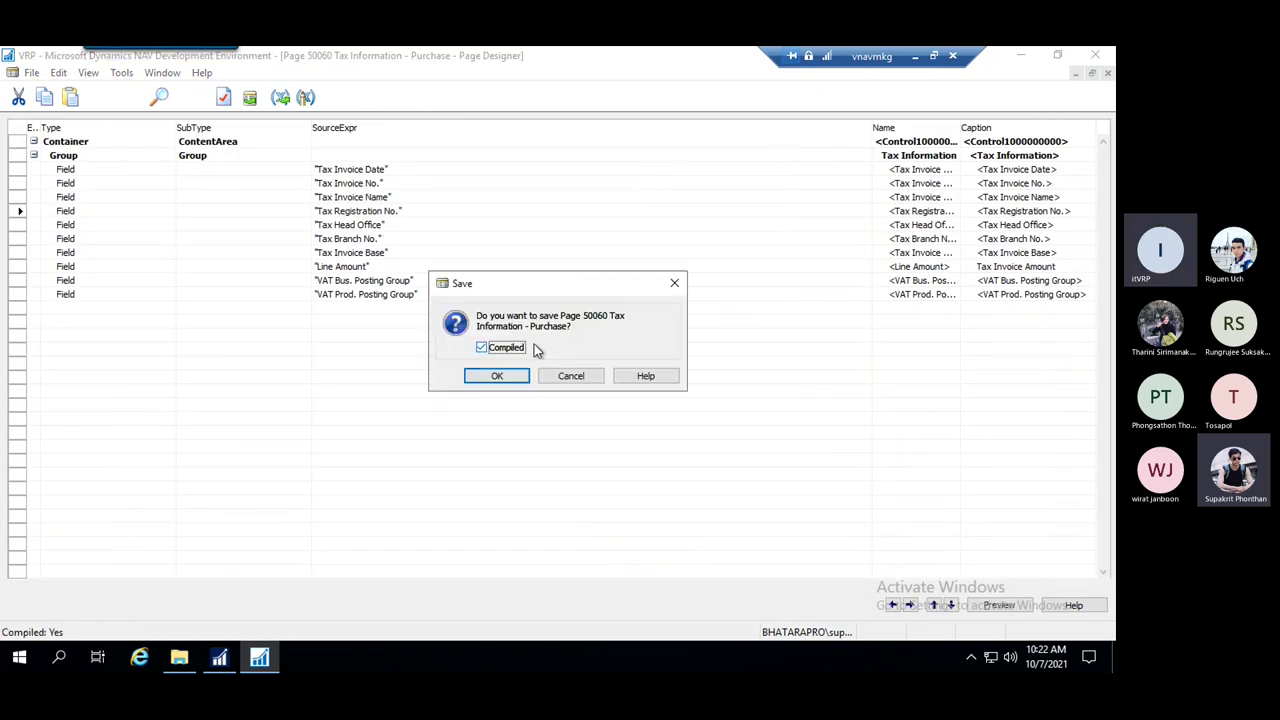
{"action": "left_click", "coordinate": [481, 347]}
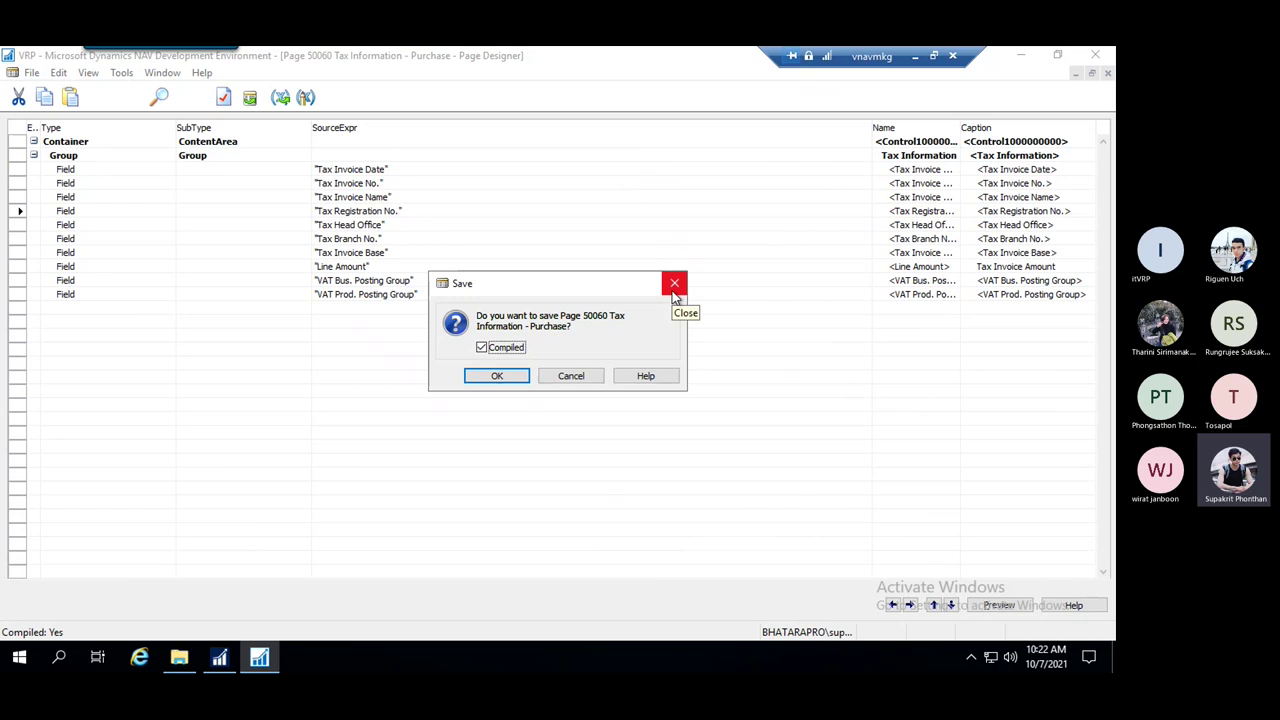
{"action": "left_click", "coordinate": [674, 285]}
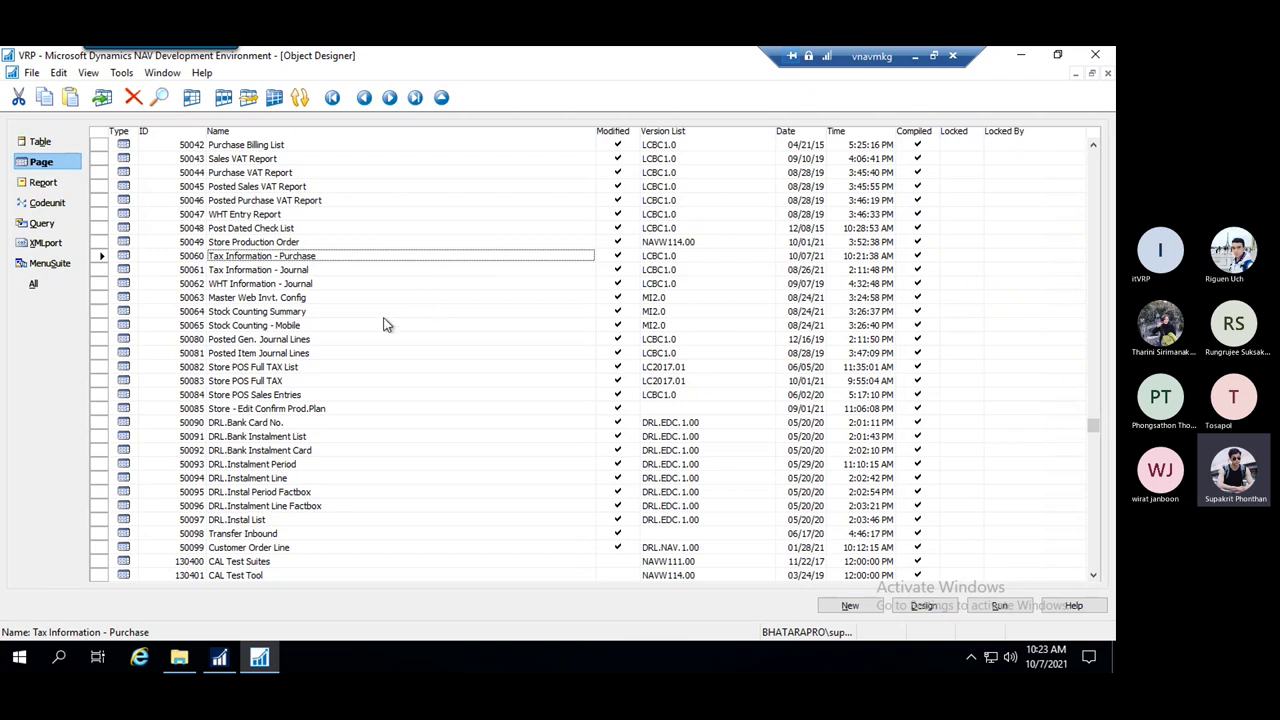
Search 'change log' in the NAV client and open the Change Log Setup result
{"action": "left_click", "coordinate": [219, 657]}
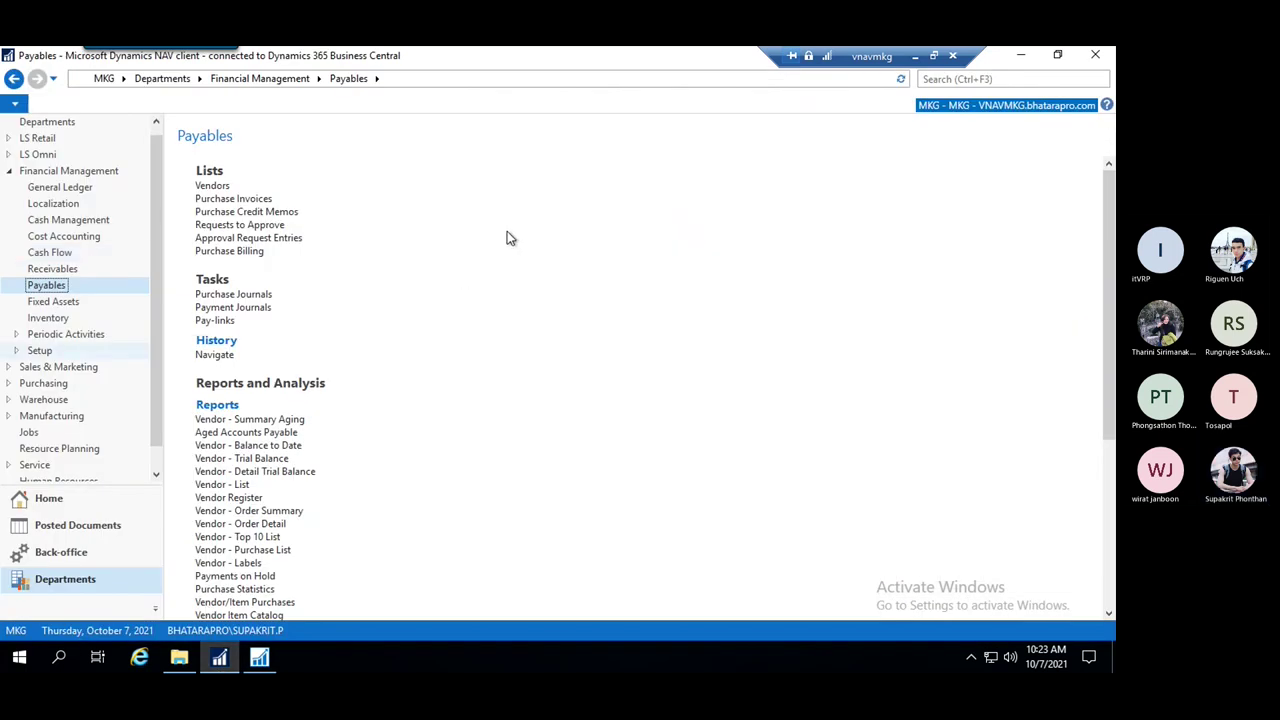
{"action": "left_click", "coordinate": [994, 80]}
{"action": "type", "text": "cha"}
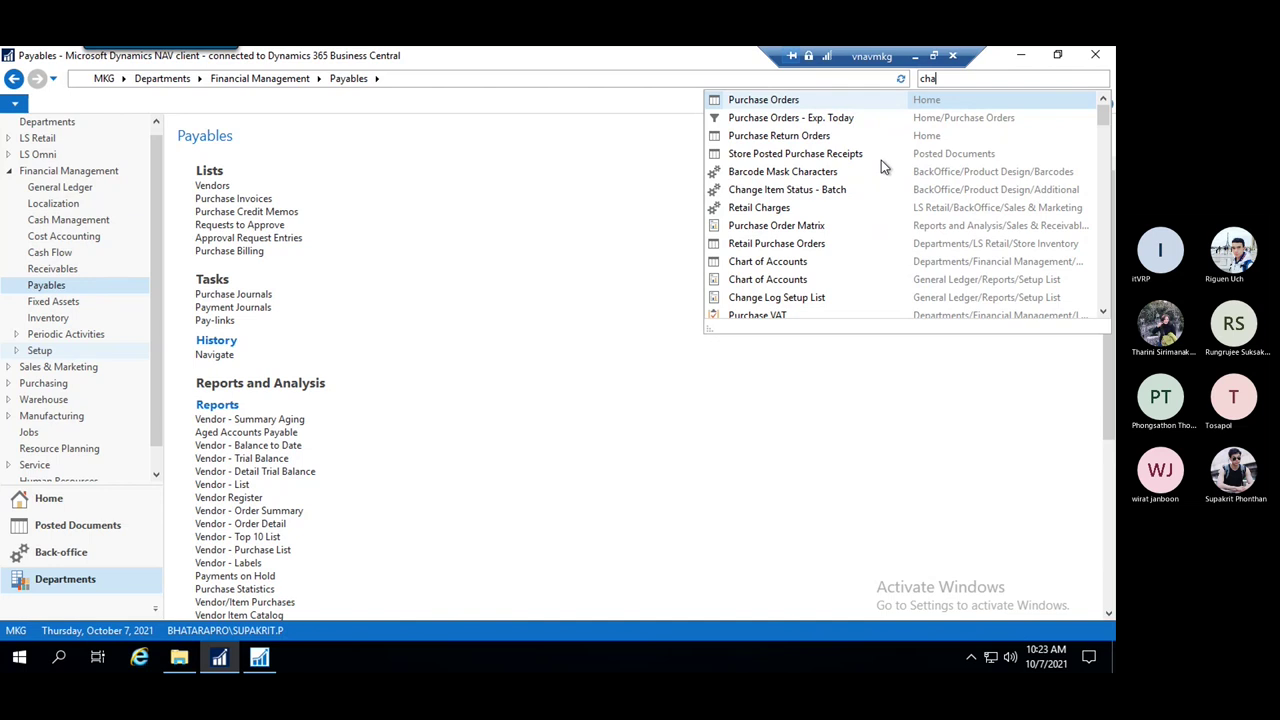
{"action": "type", "text": "ng lo"}
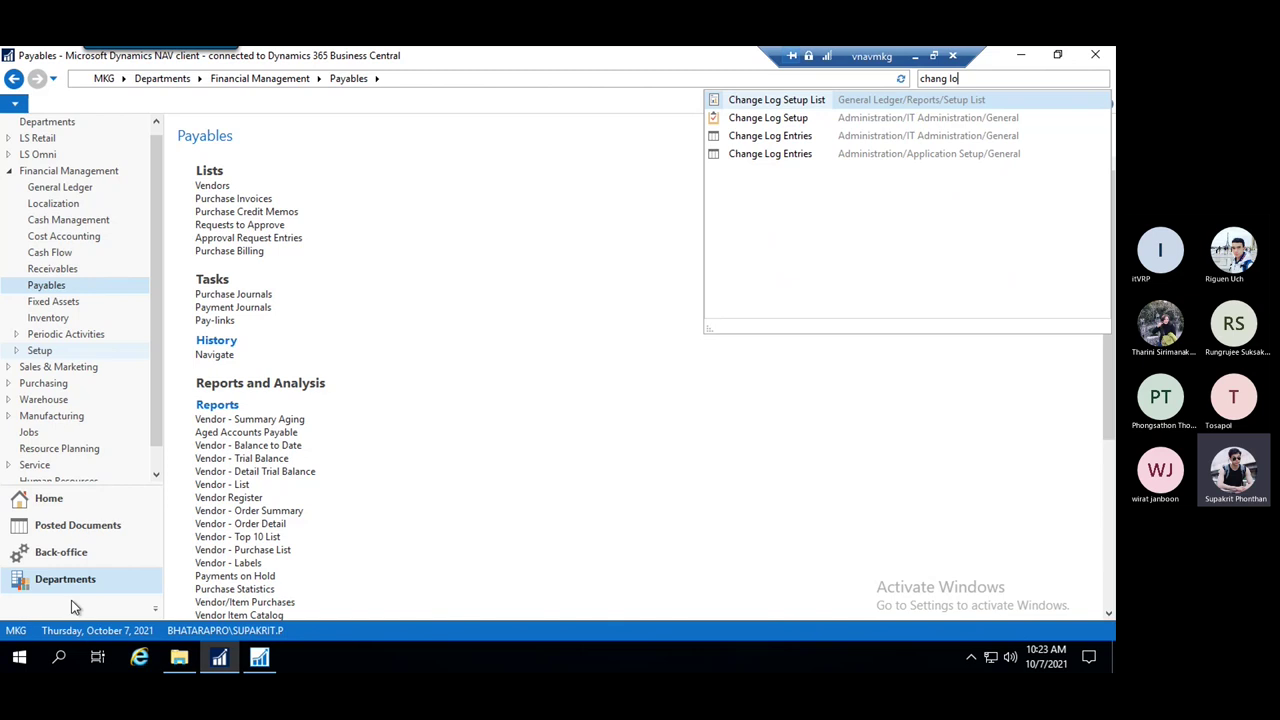
{"action": "left_click", "coordinate": [154, 266]}
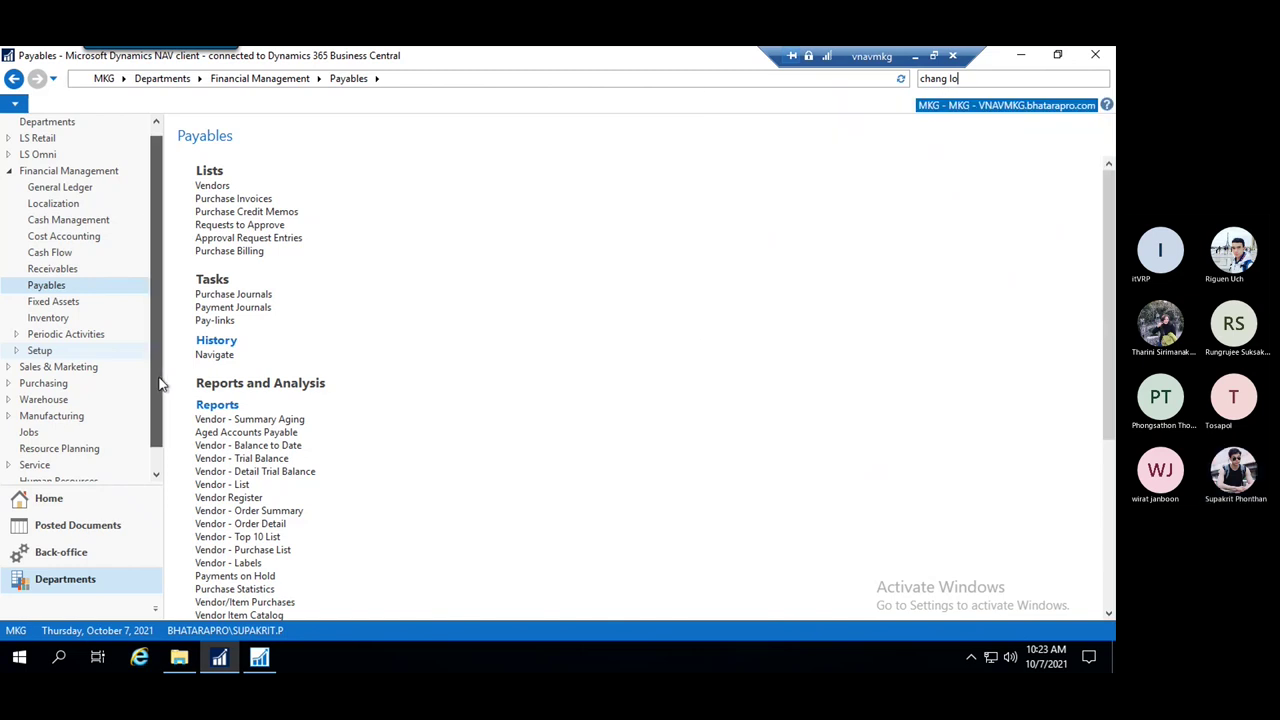
{"action": "scroll", "coordinate": [158, 450], "scroll_direction": "down", "scroll_amount": 1}
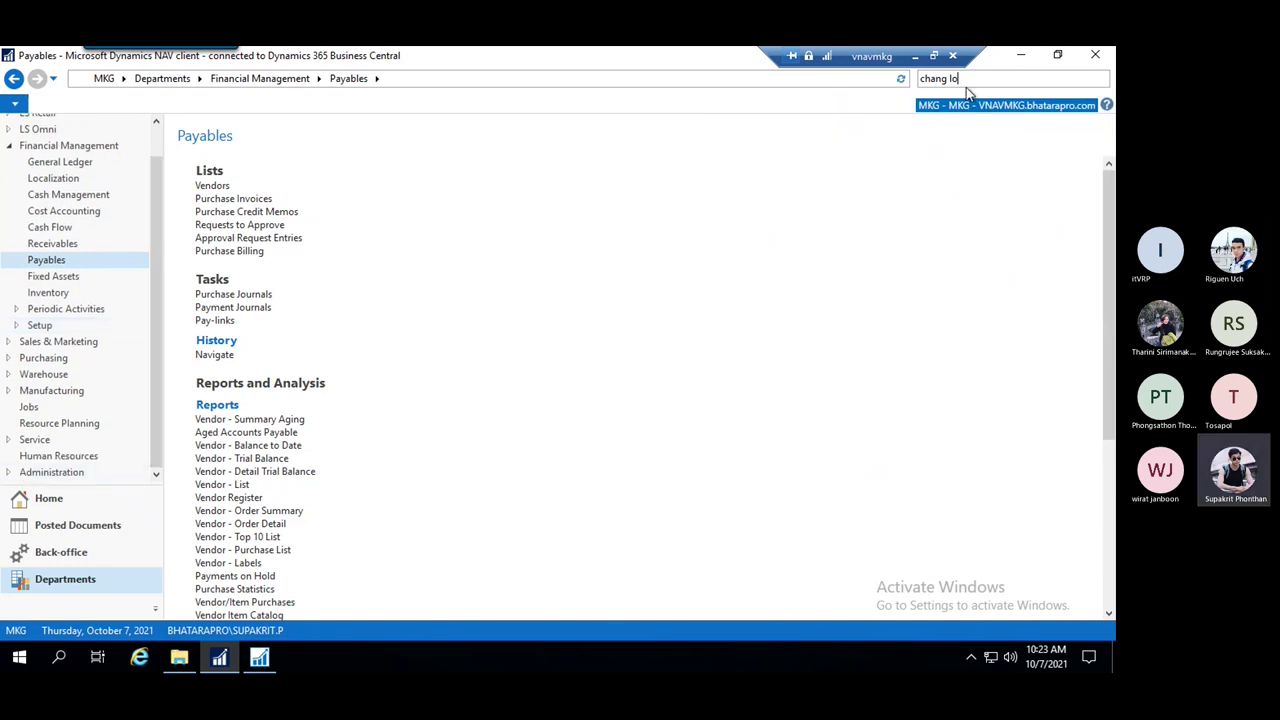
{"action": "type", "text": "g"}
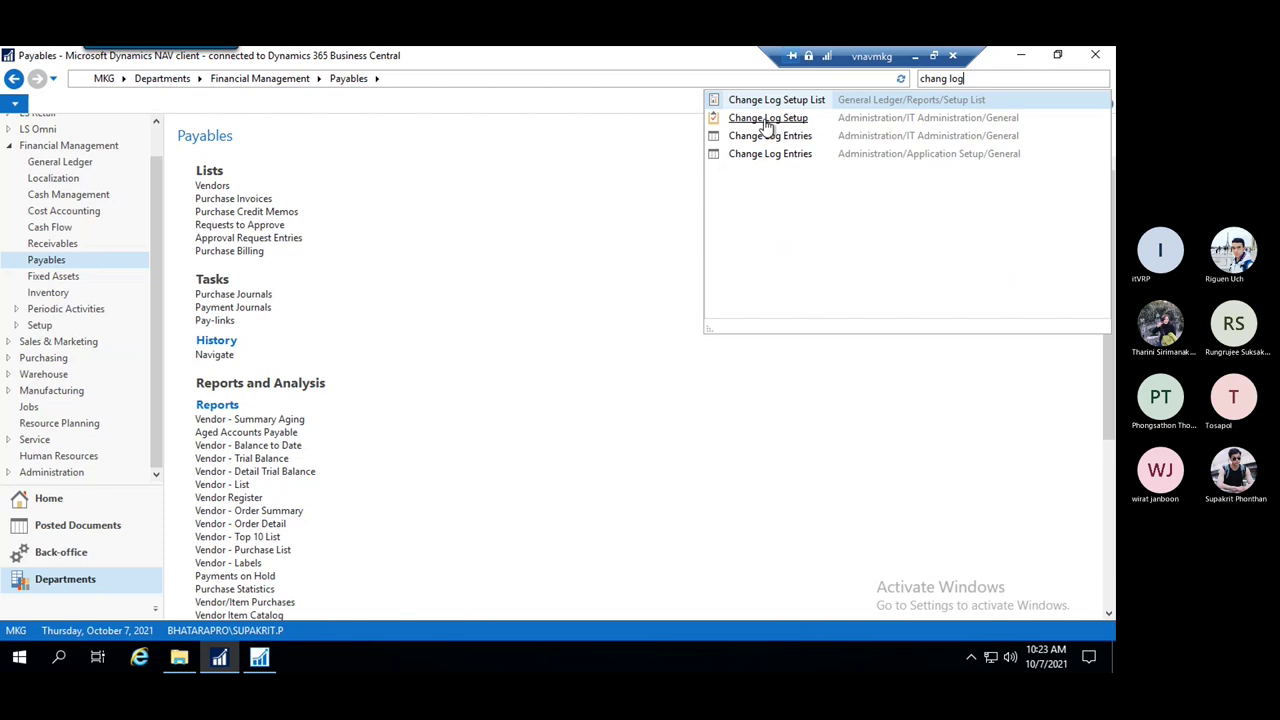
{"action": "left_click", "coordinate": [781, 122]}
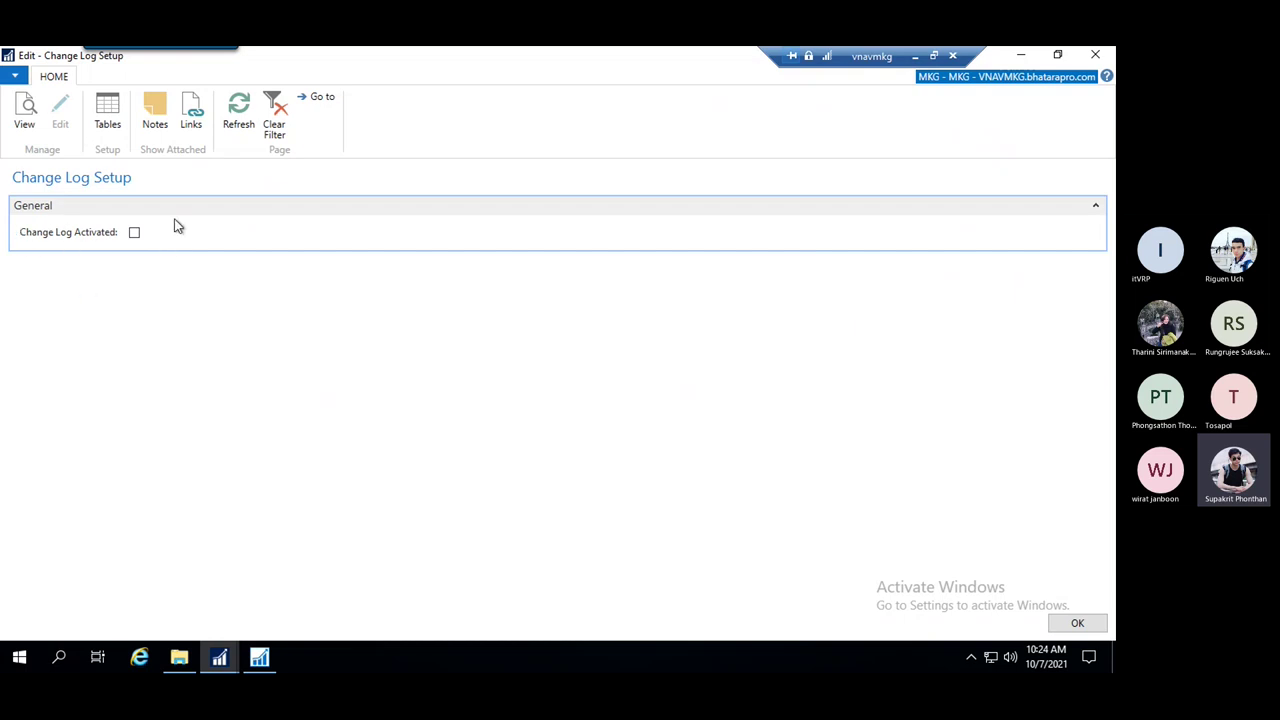
Tick Change Log Activated and filter the Tables list to ID 18, Customer
{"action": "left_click", "coordinate": [134, 232]}
{"action": "left_click", "coordinate": [108, 110]}
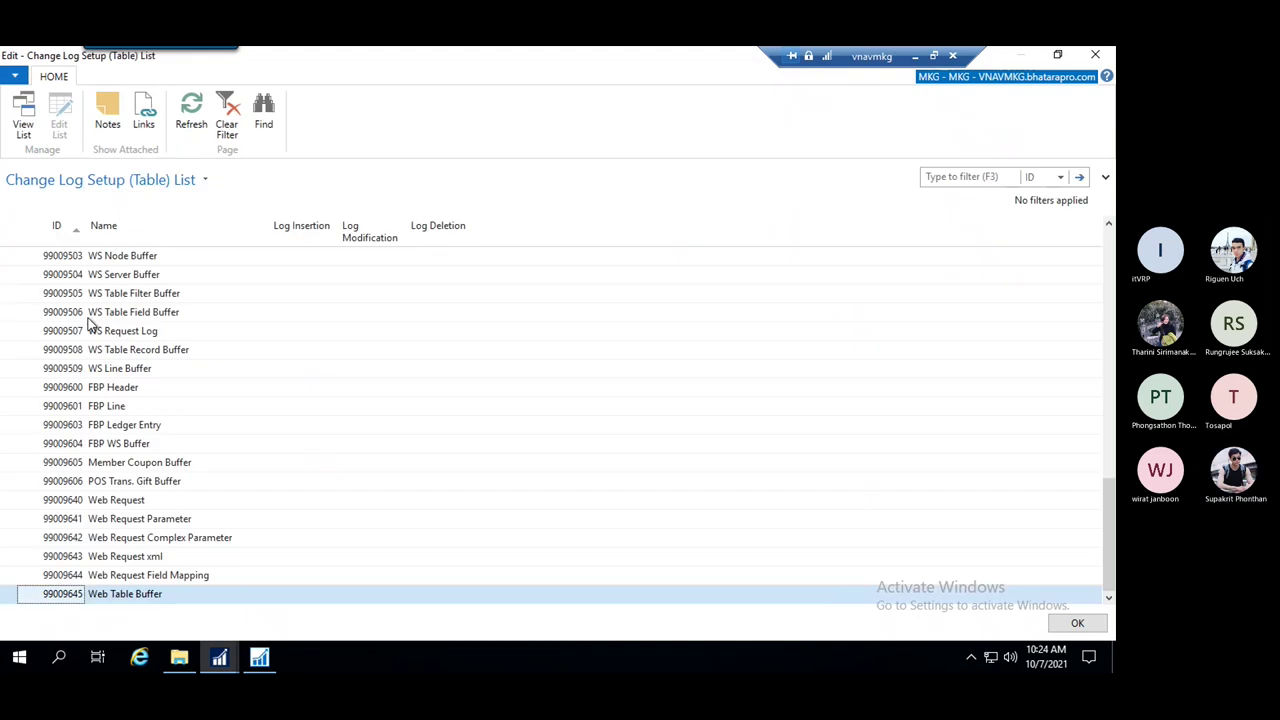
{"action": "scroll", "coordinate": [114, 398], "scroll_direction": "up", "scroll_amount": 3}
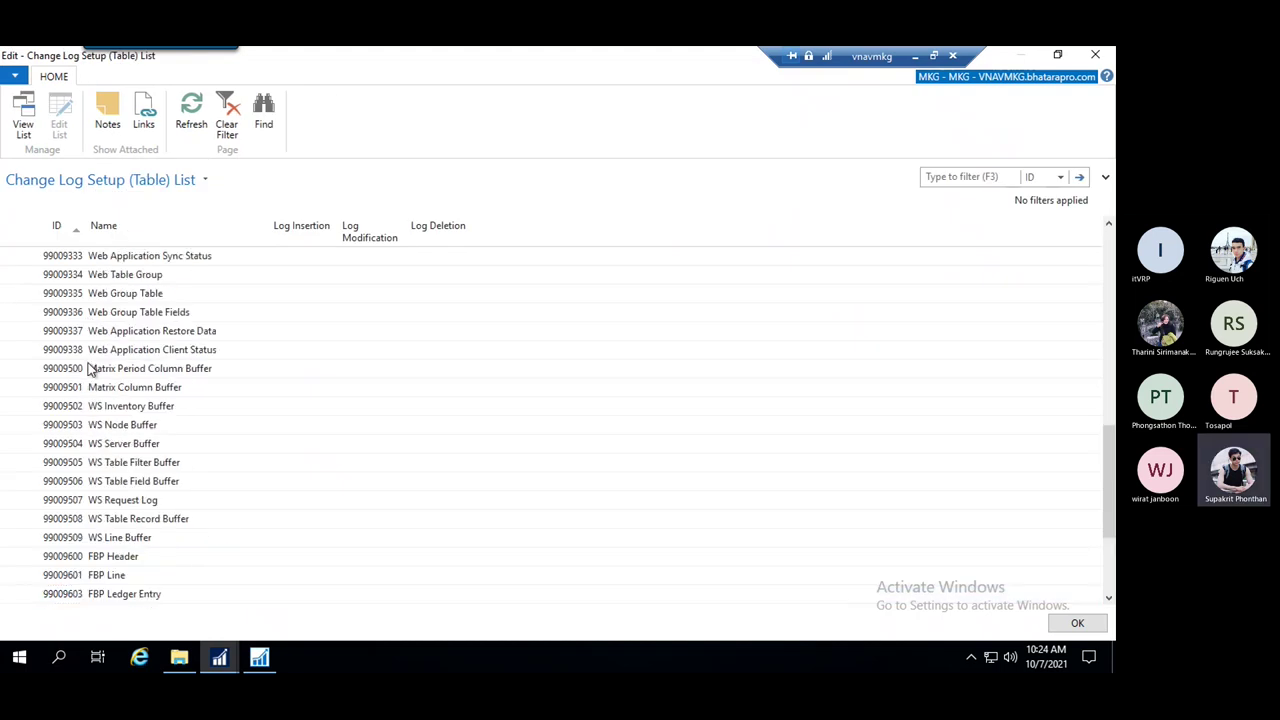
{"action": "left_click", "coordinate": [974, 179]}
{"action": "key", "text": "Return"}
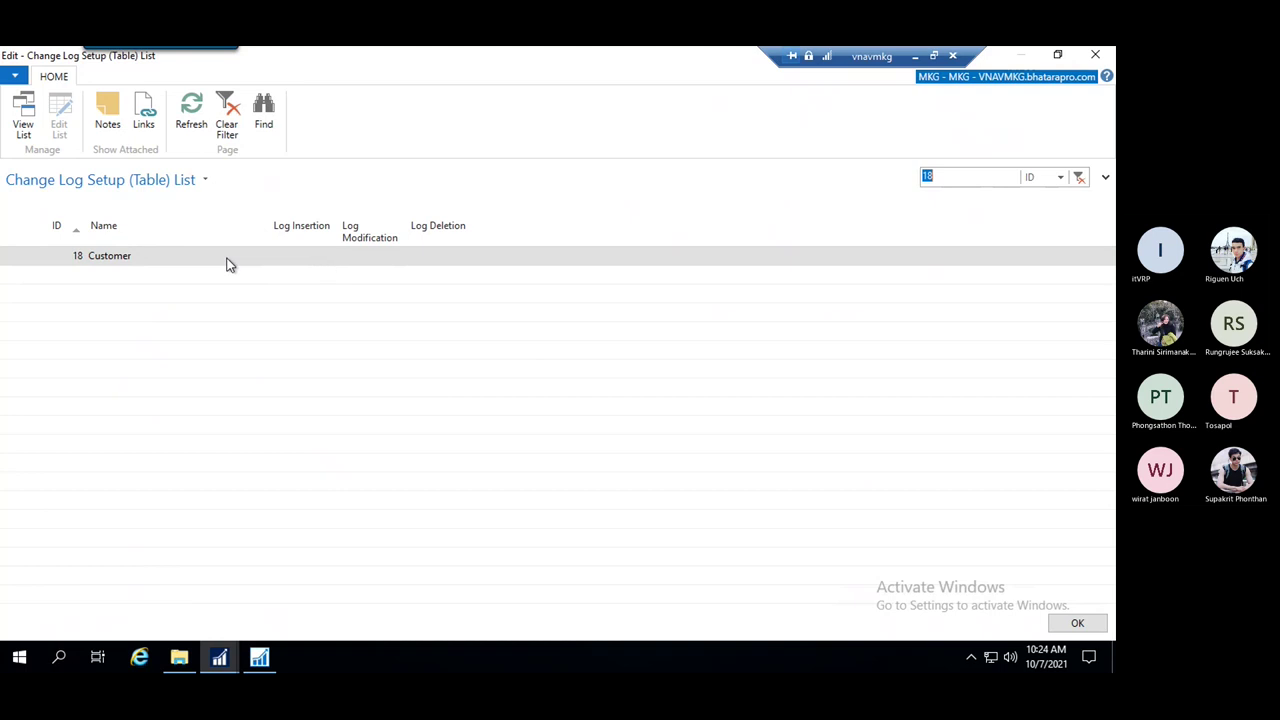
Widen the Log Modification column and move through the Customer row's logging settings
{"action": "left_click", "coordinate": [150, 262]}
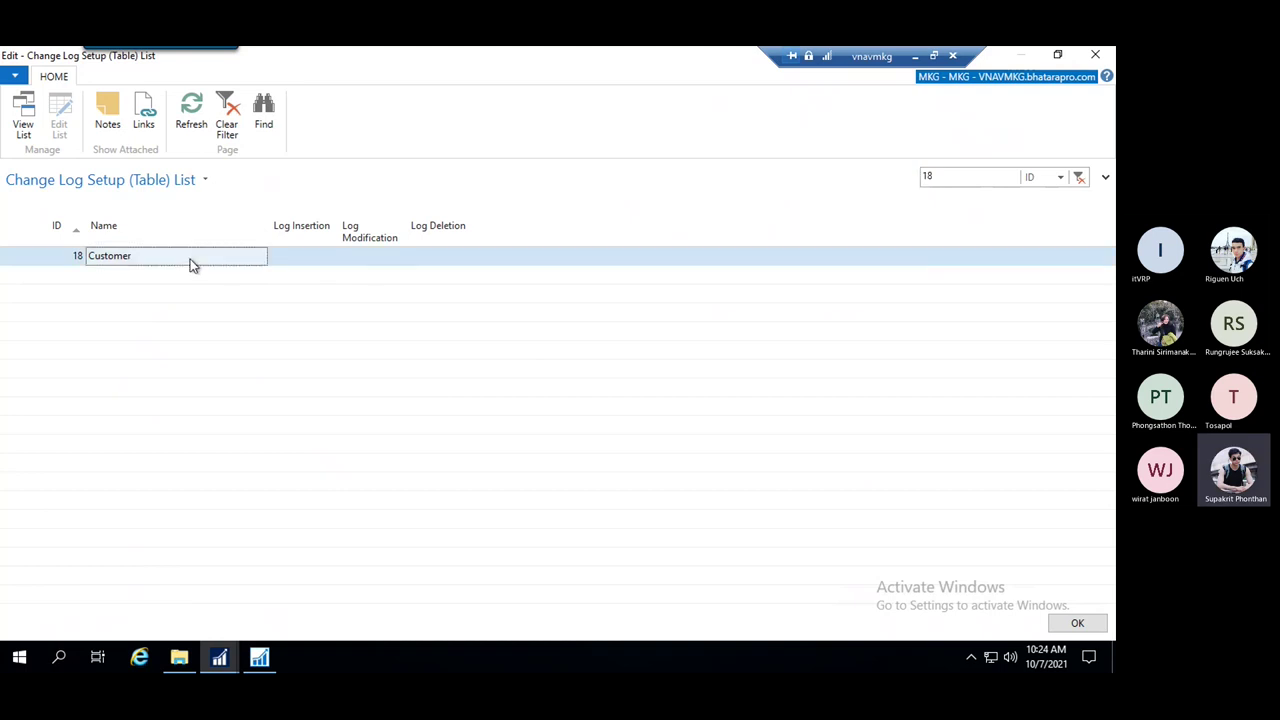
{"action": "left_click", "coordinate": [287, 256]}
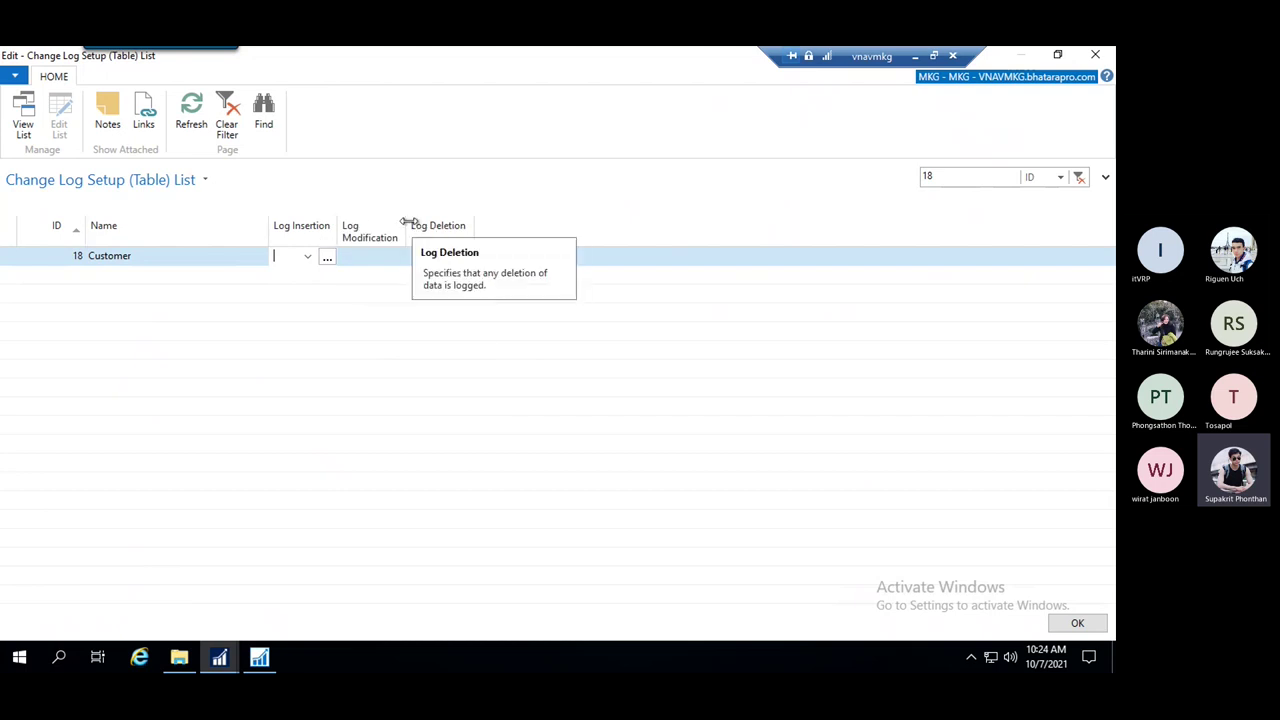
{"action": "left_click_drag", "start_coordinate": [408, 222], "coordinate": [424, 224]}
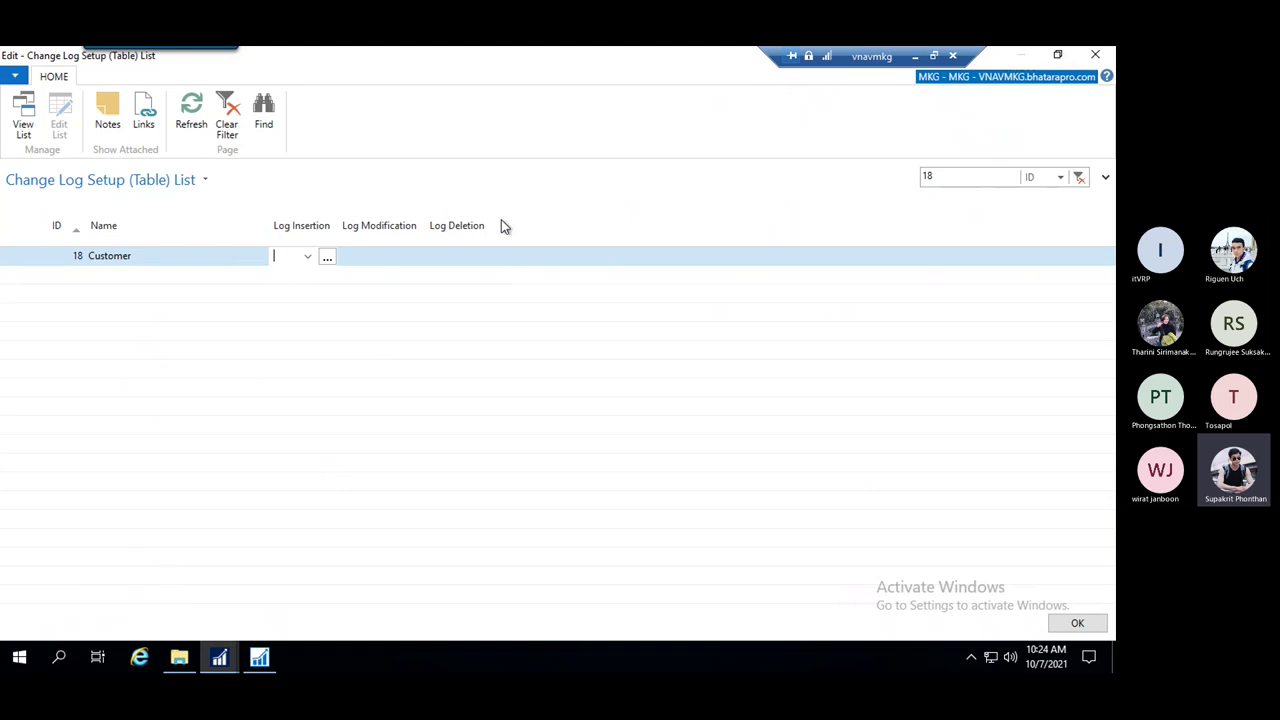
{"action": "left_click", "coordinate": [452, 258]}
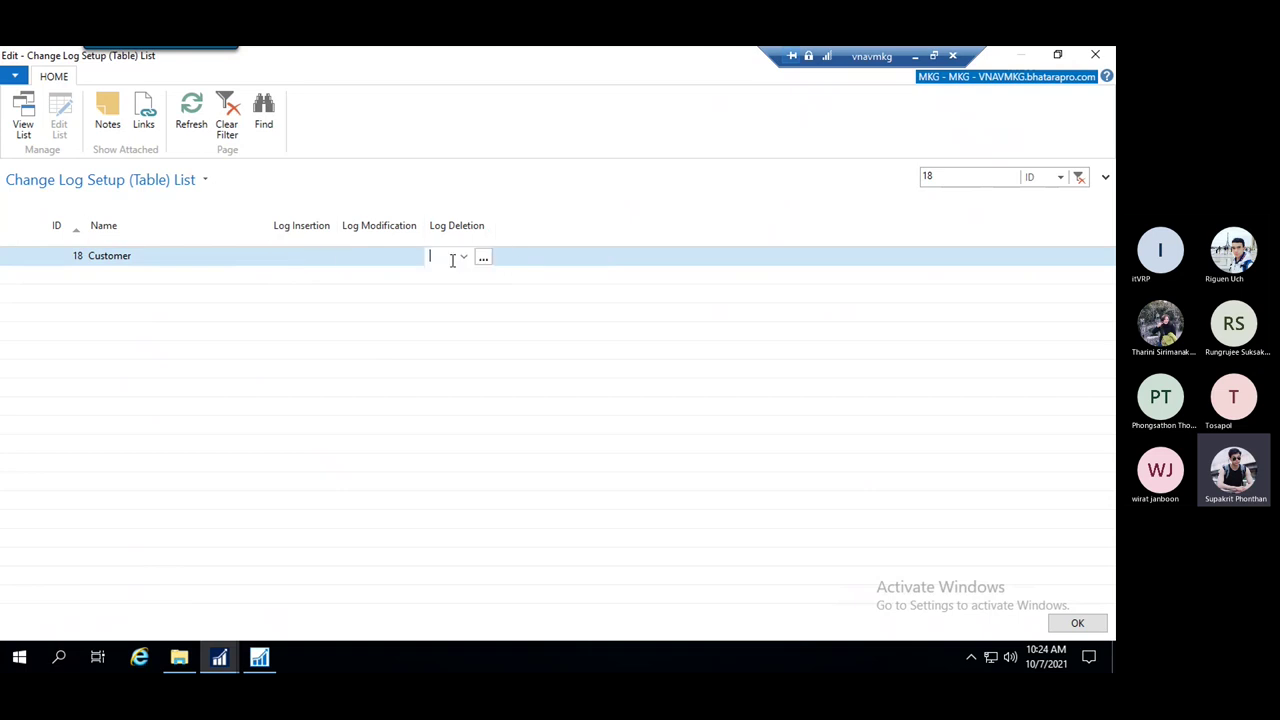
{"action": "left_click", "coordinate": [286, 256]}
{"action": "left_click", "coordinate": [366, 257]}
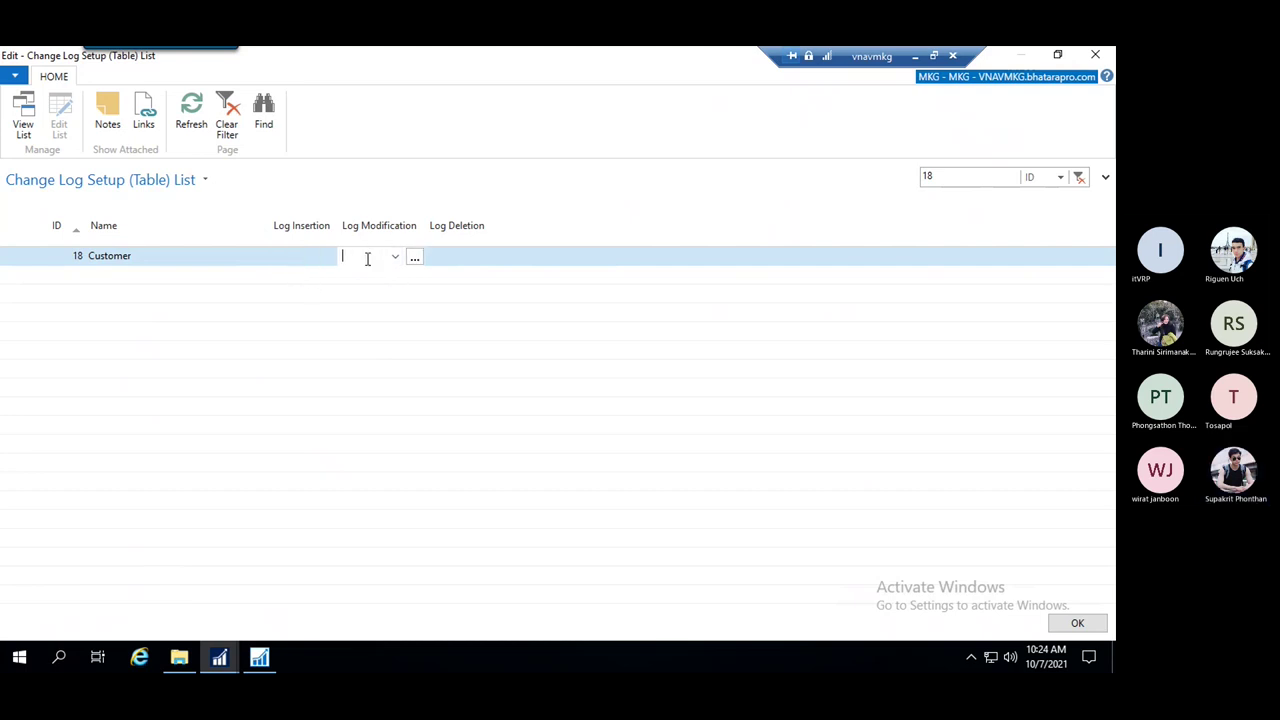
{"action": "left_click", "coordinate": [448, 257]}
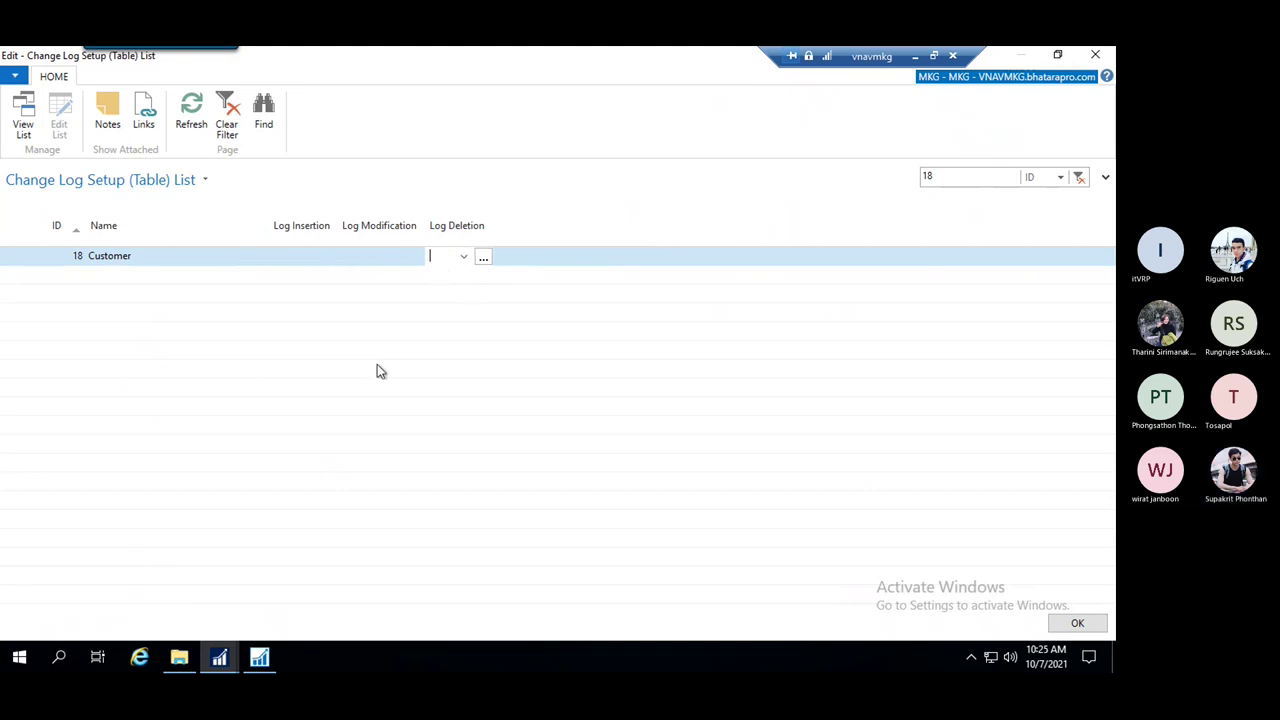
{"action": "left_click", "coordinate": [295, 258]}
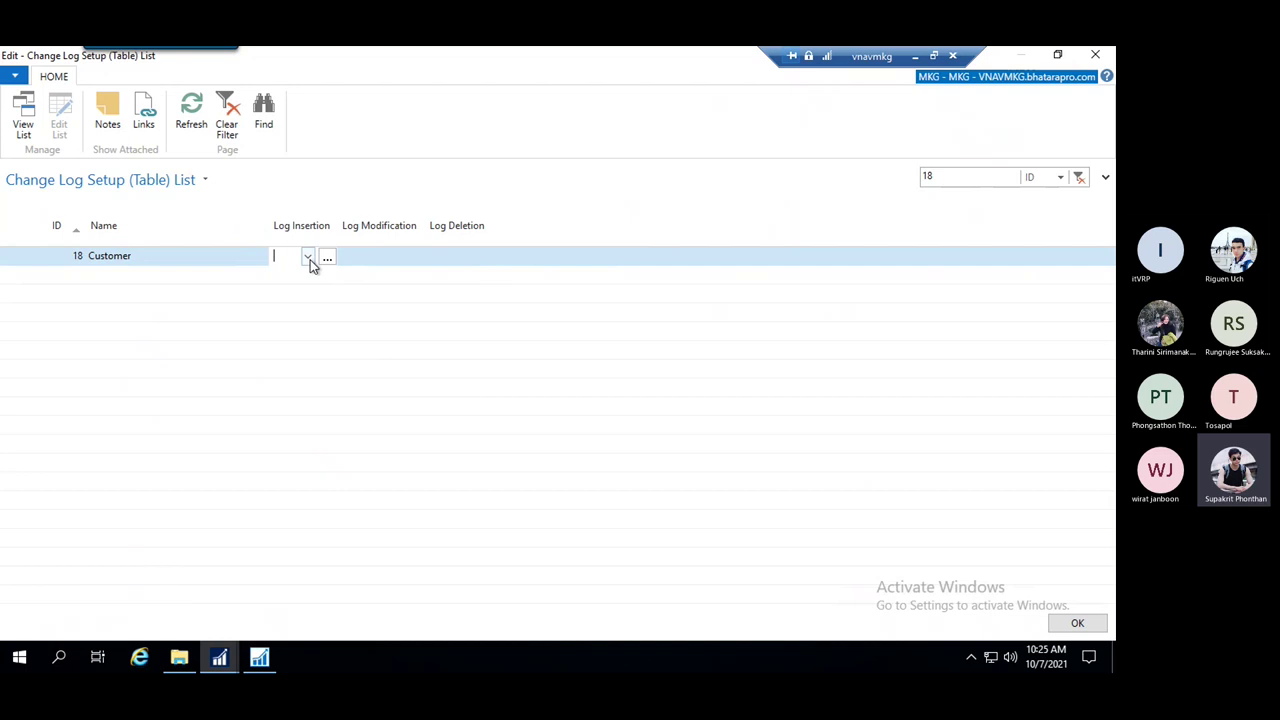
Set Log Insertion for the Customer table to Some Fields
{"action": "left_click", "coordinate": [308, 258]}
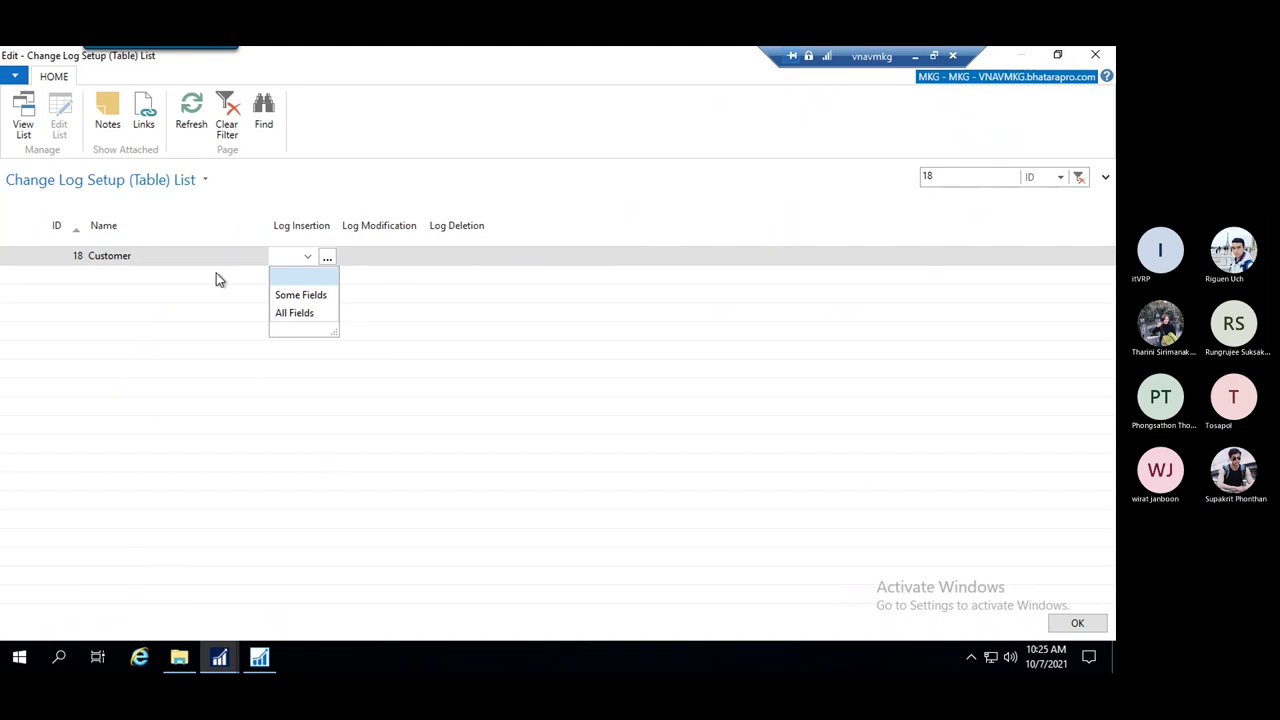
{"action": "left_click", "coordinate": [300, 299]}
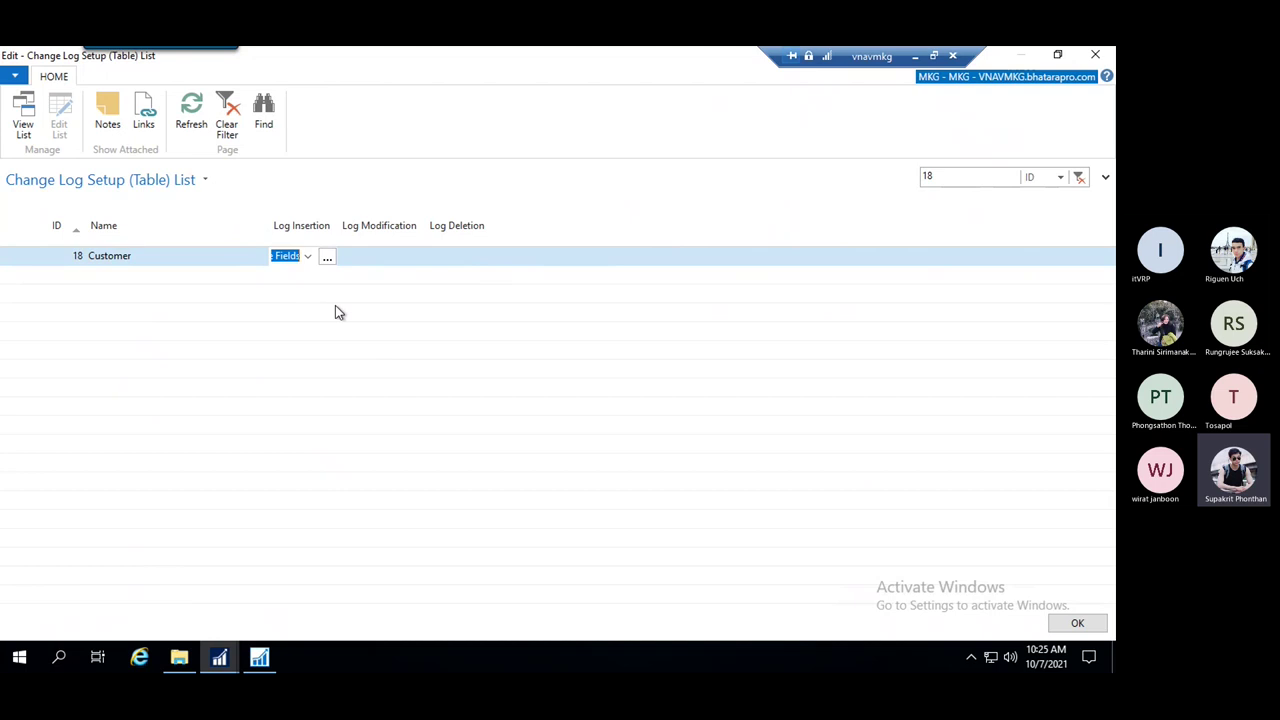
{"action": "left_click", "coordinate": [306, 258]}
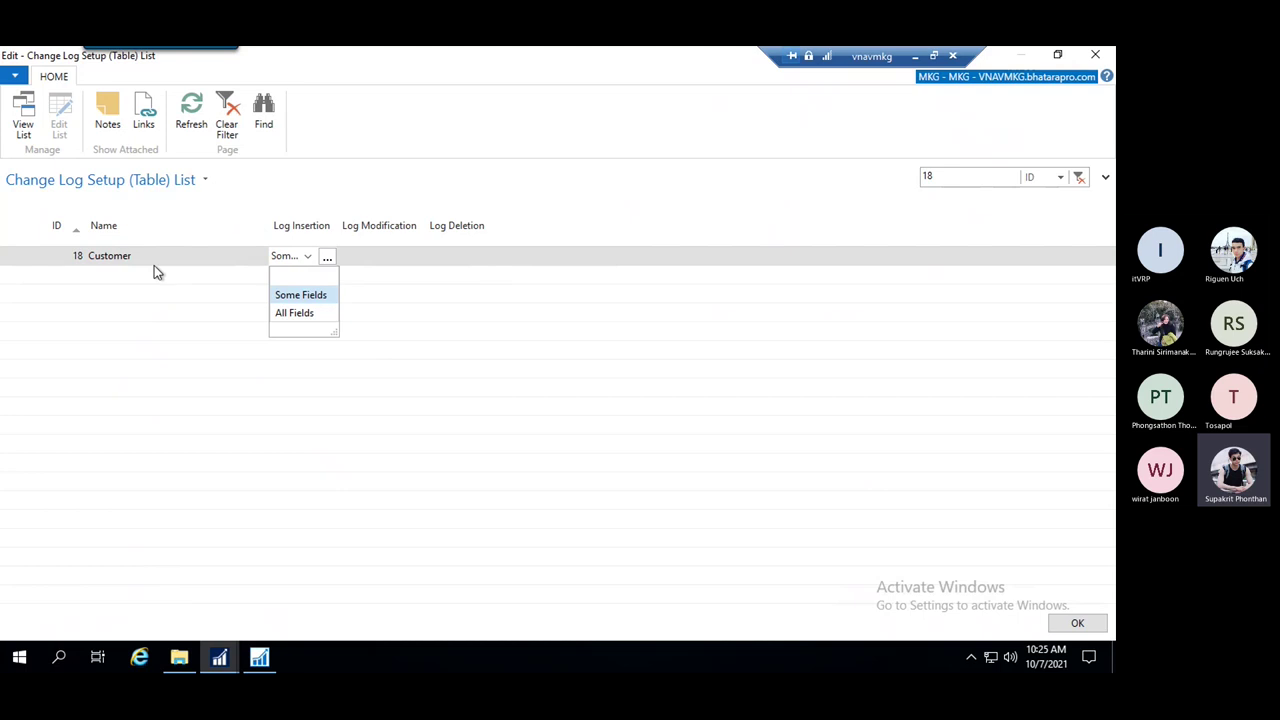
{"action": "left_click", "coordinate": [307, 296]}
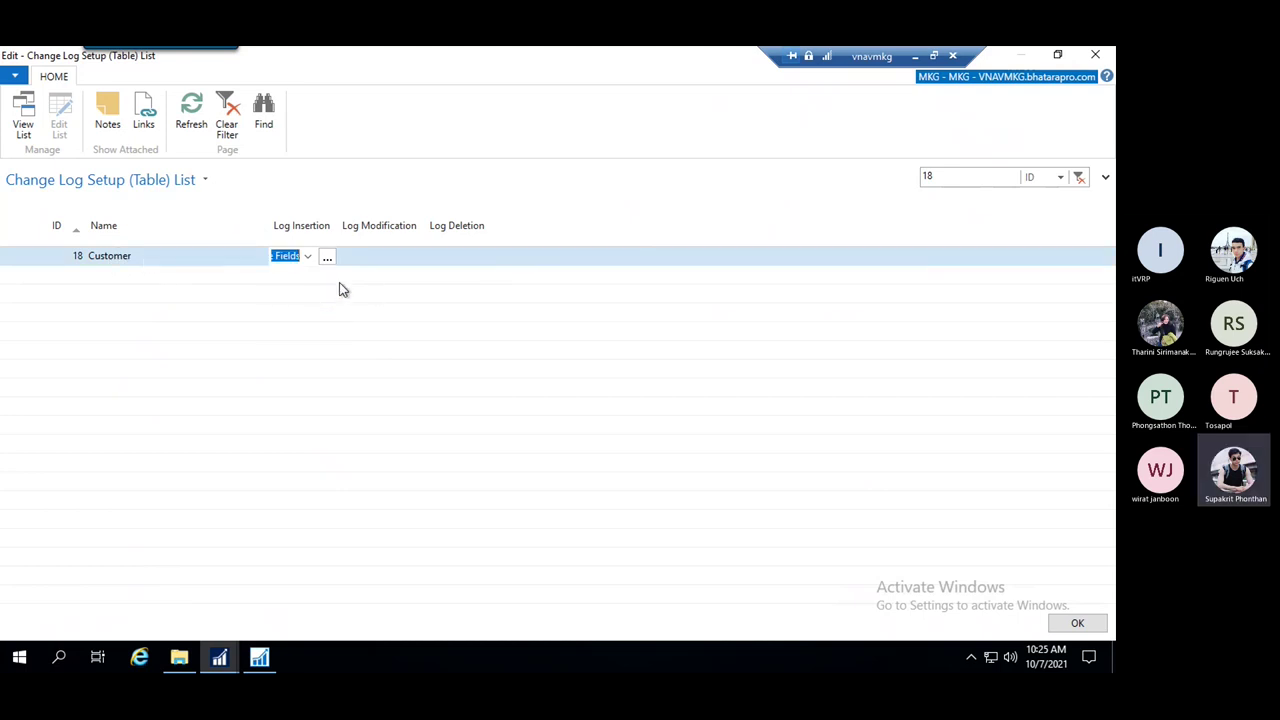
{"action": "left_click", "coordinate": [367, 260]}
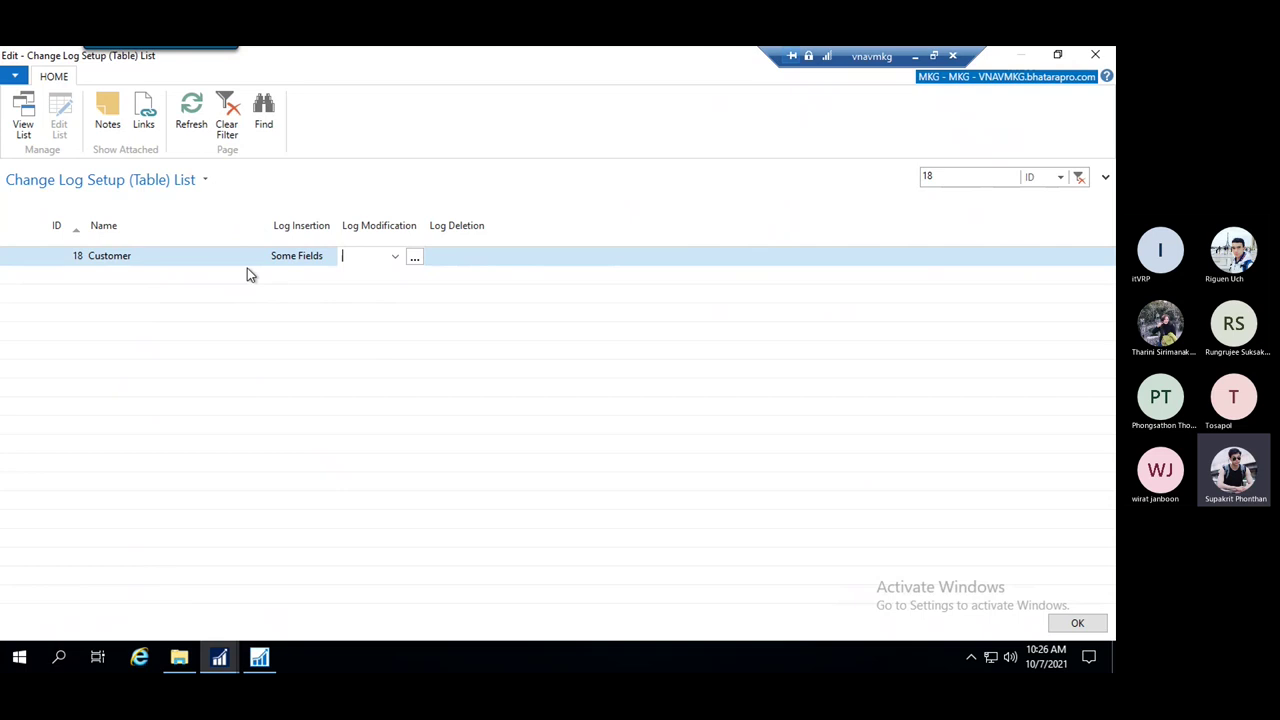
Set both Log Modification and Log Deletion for the Customer table to Some Fields
{"action": "left_click", "coordinate": [295, 258]}
{"action": "left_click", "coordinate": [394, 257]}
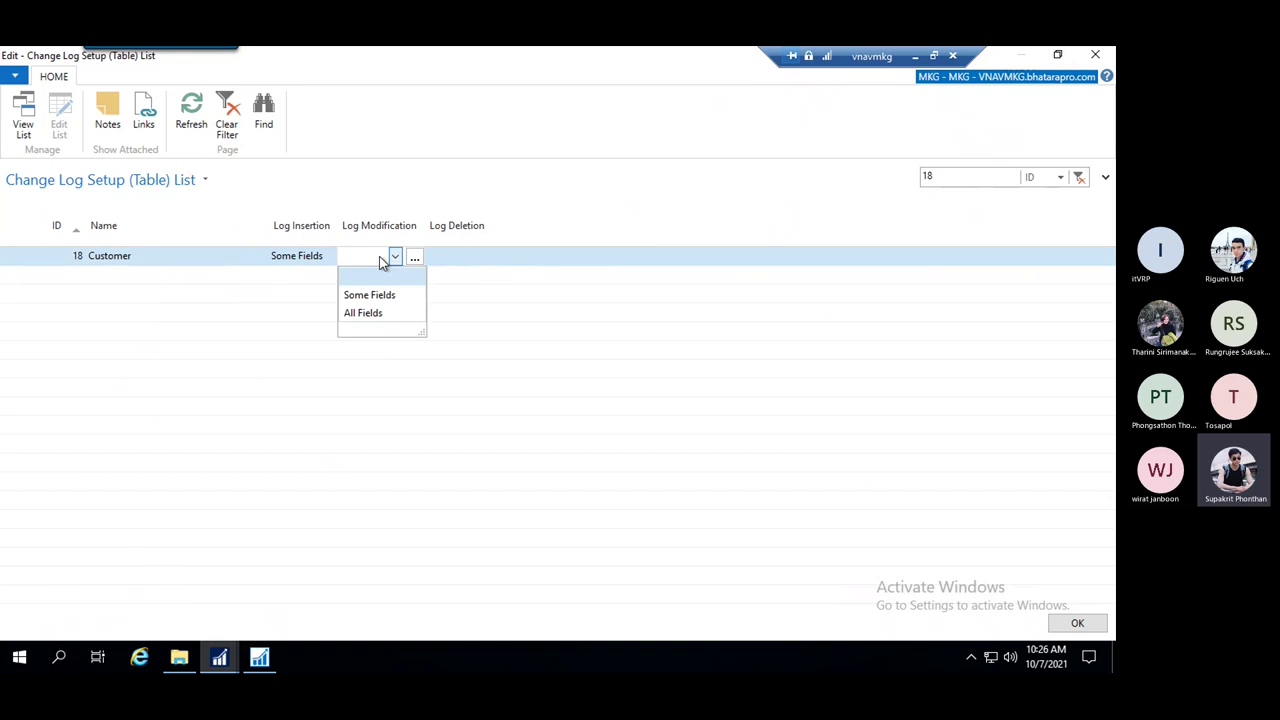
{"action": "left_click", "coordinate": [395, 300]}
{"action": "left_click", "coordinate": [476, 260]}
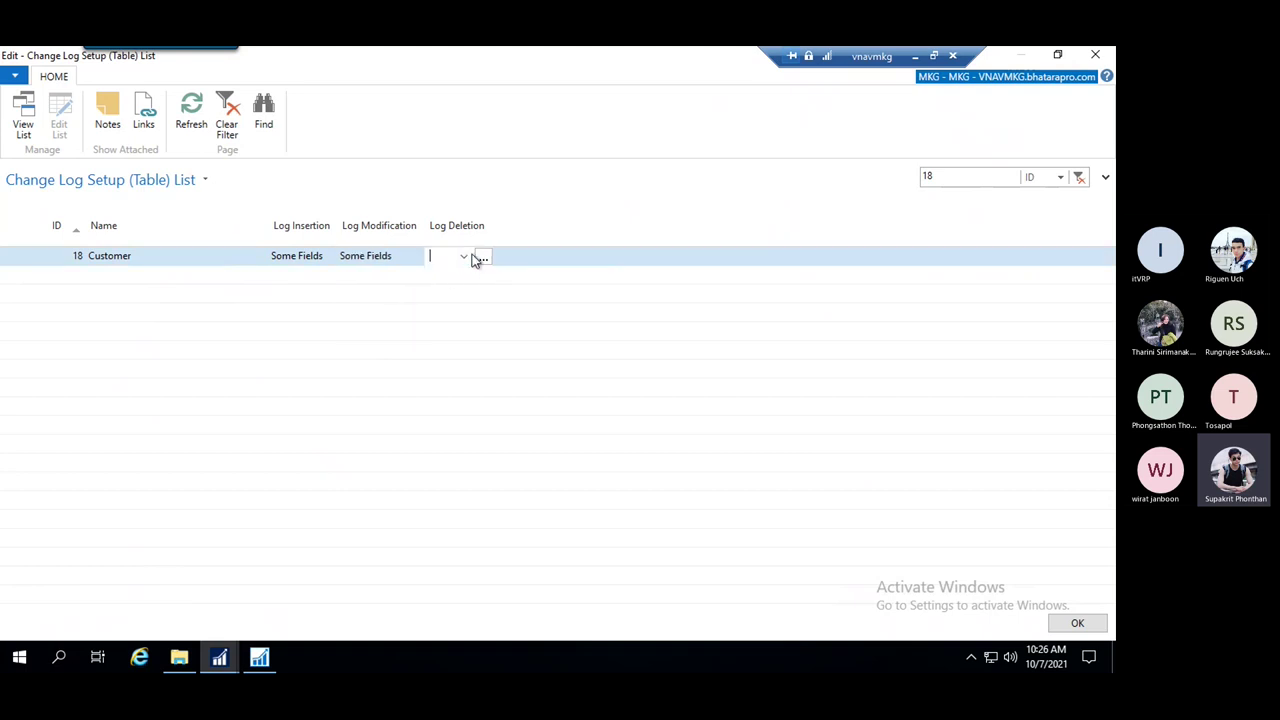
{"action": "left_click", "coordinate": [466, 257]}
{"action": "left_click", "coordinate": [459, 300]}
{"action": "left_click", "coordinate": [300, 262]}
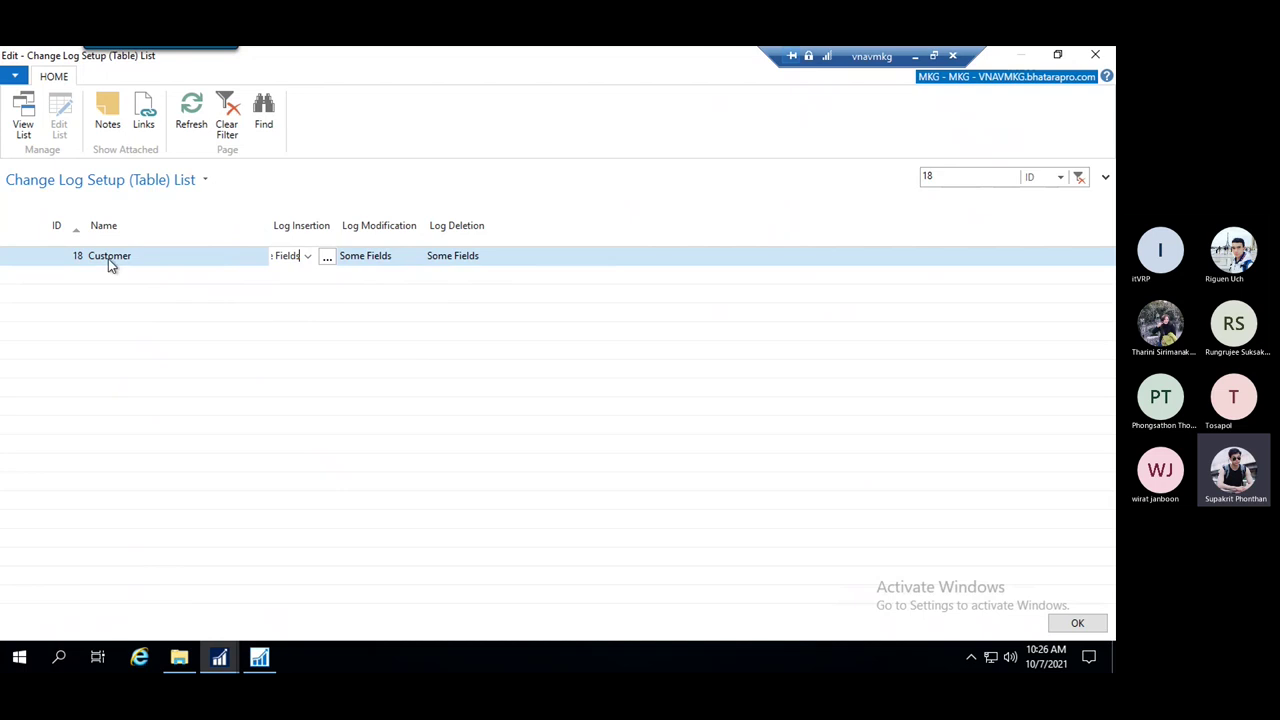
In the Customer field list, tick insertion, modification and deletion logging for No
{"action": "left_click", "coordinate": [328, 259]}
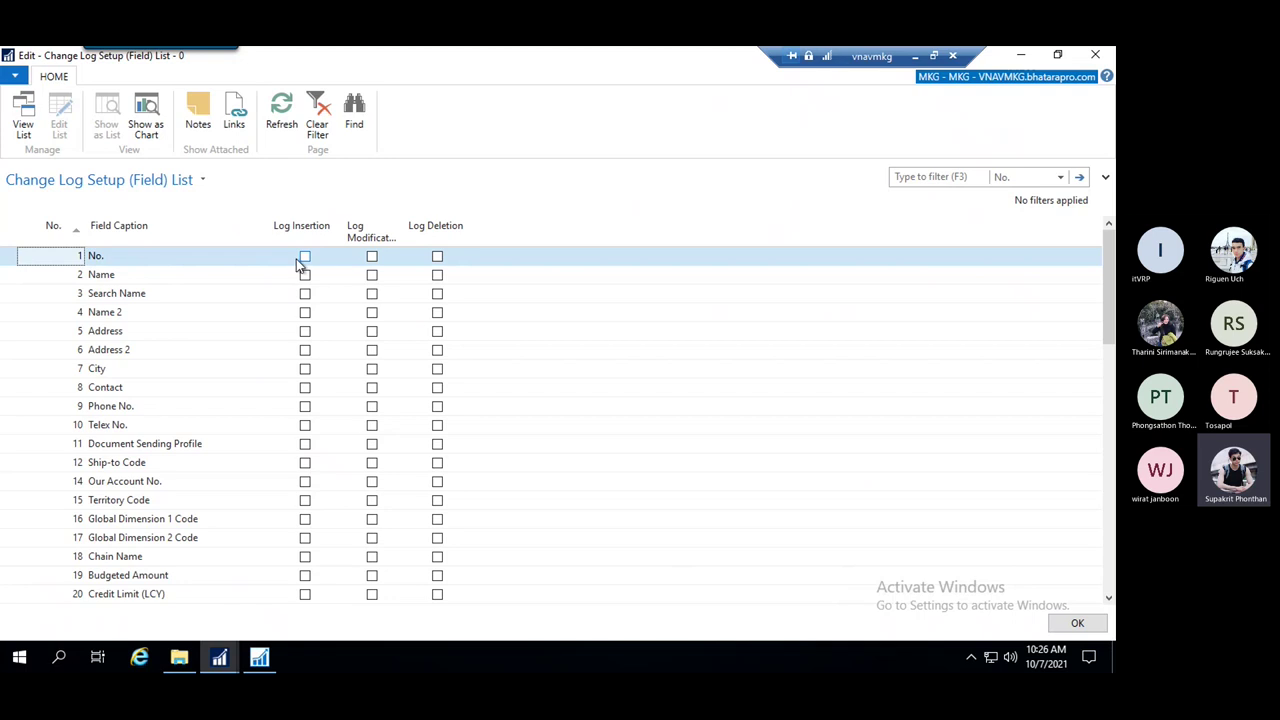
{"action": "left_click", "coordinate": [126, 256]}
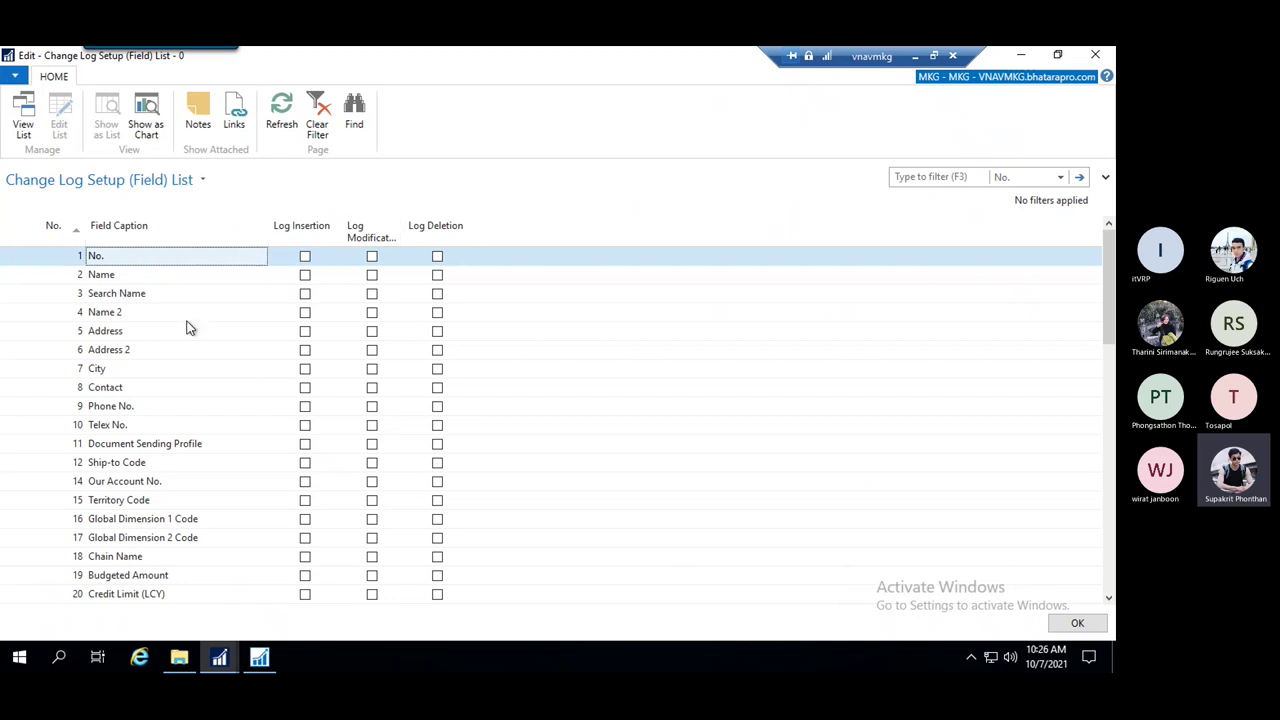
{"action": "left_click", "coordinate": [175, 274]}
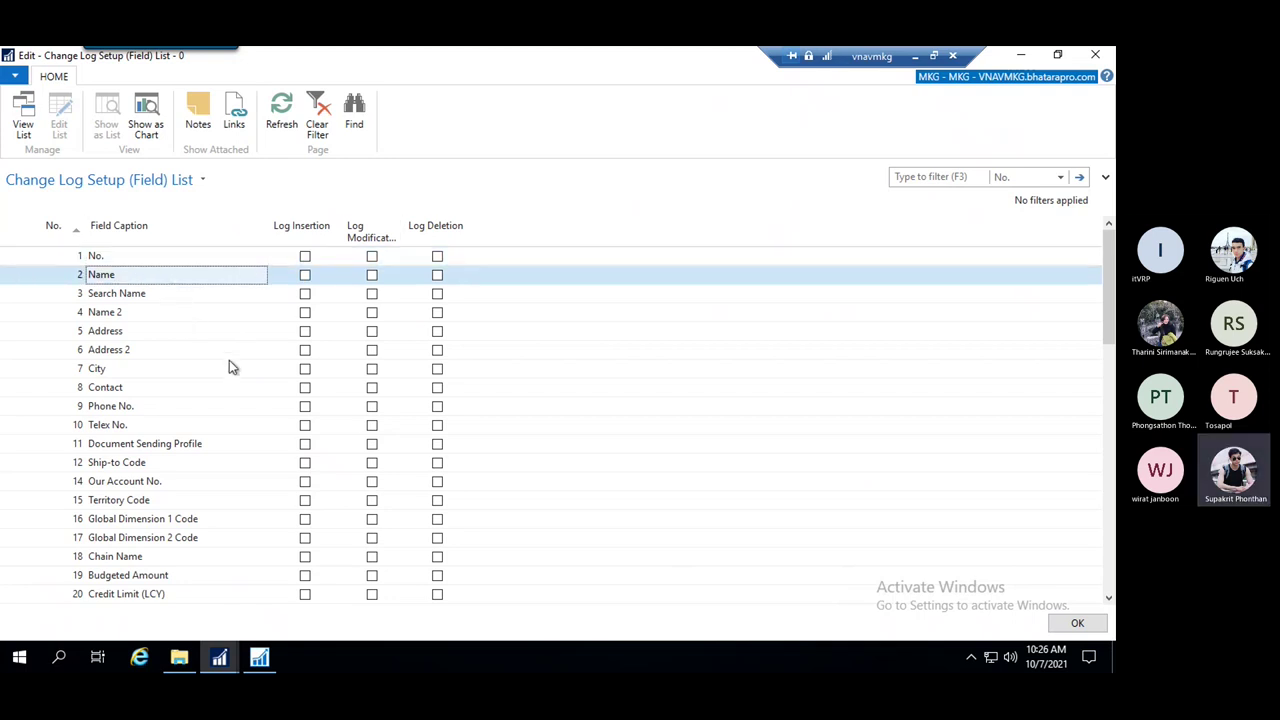
{"action": "left_click", "coordinate": [305, 256]}
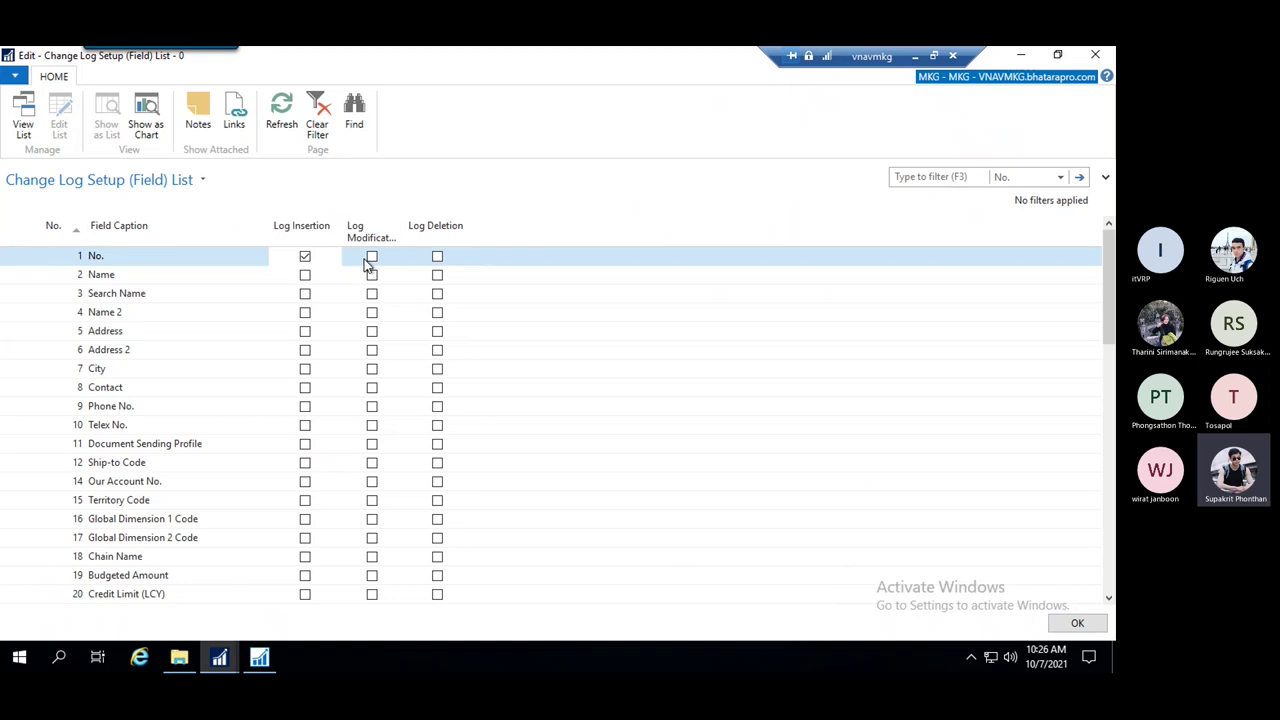
{"action": "left_click", "coordinate": [373, 259]}
{"action": "left_click", "coordinate": [437, 258]}
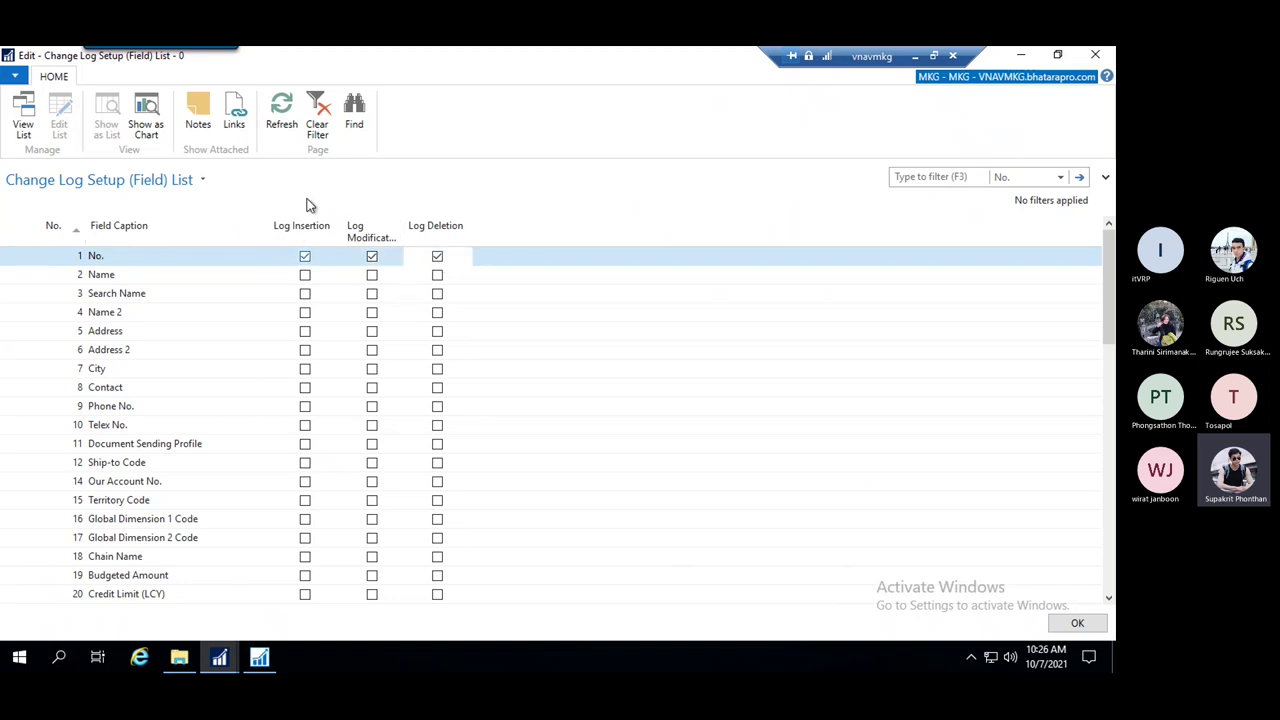
Log insertion, modification and deletion for Name, and insertion and modification for Name 2
{"action": "left_click", "coordinate": [305, 276]}
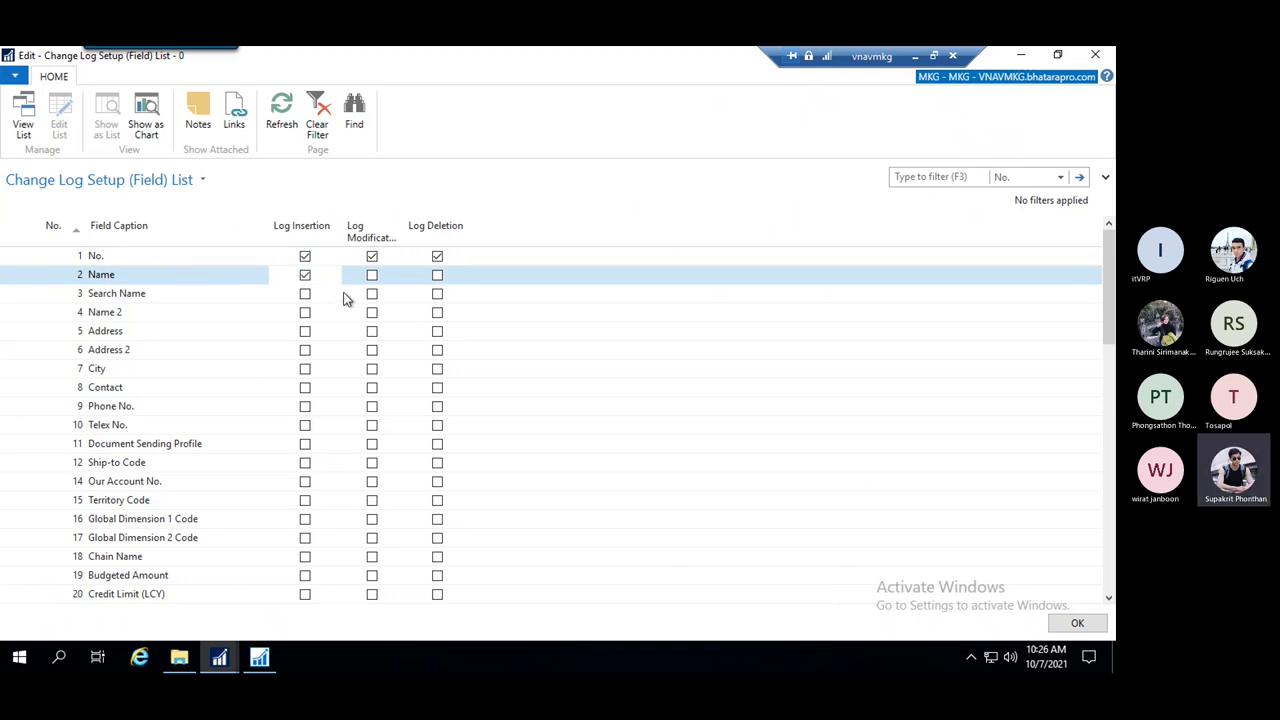
{"action": "left_click", "coordinate": [305, 313]}
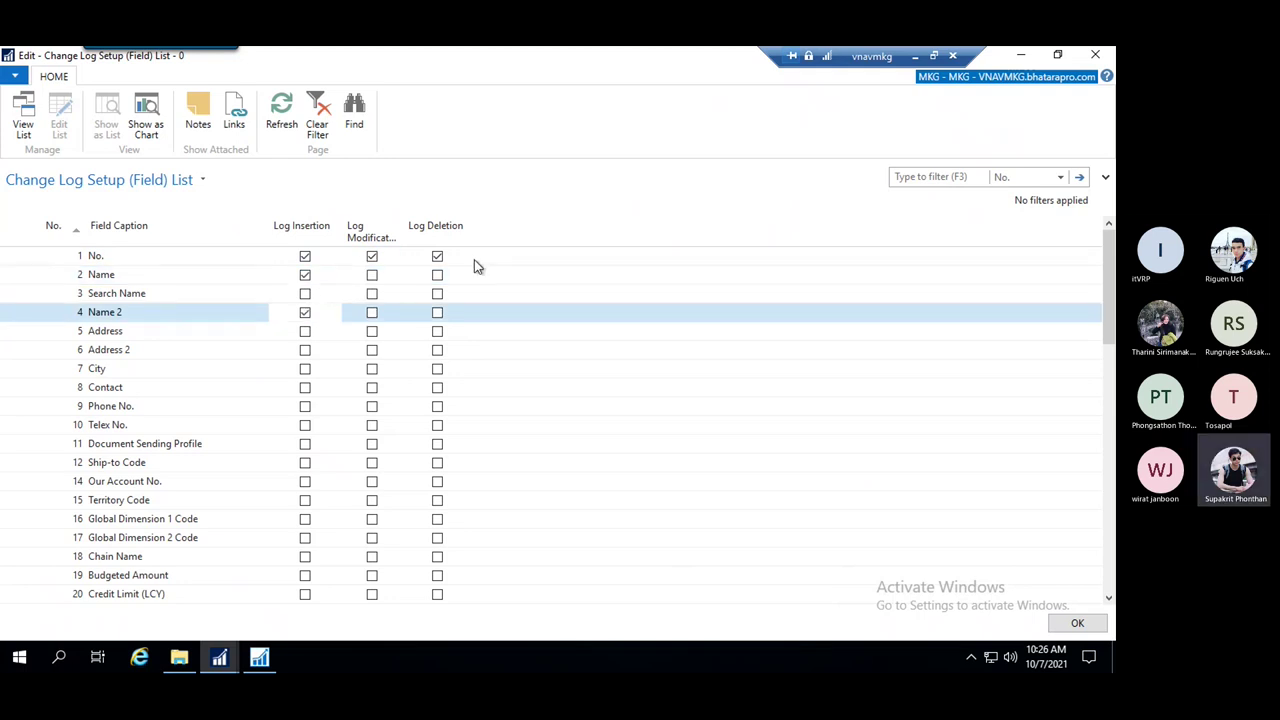
{"action": "left_click", "coordinate": [372, 276]}
{"action": "left_click", "coordinate": [372, 313]}
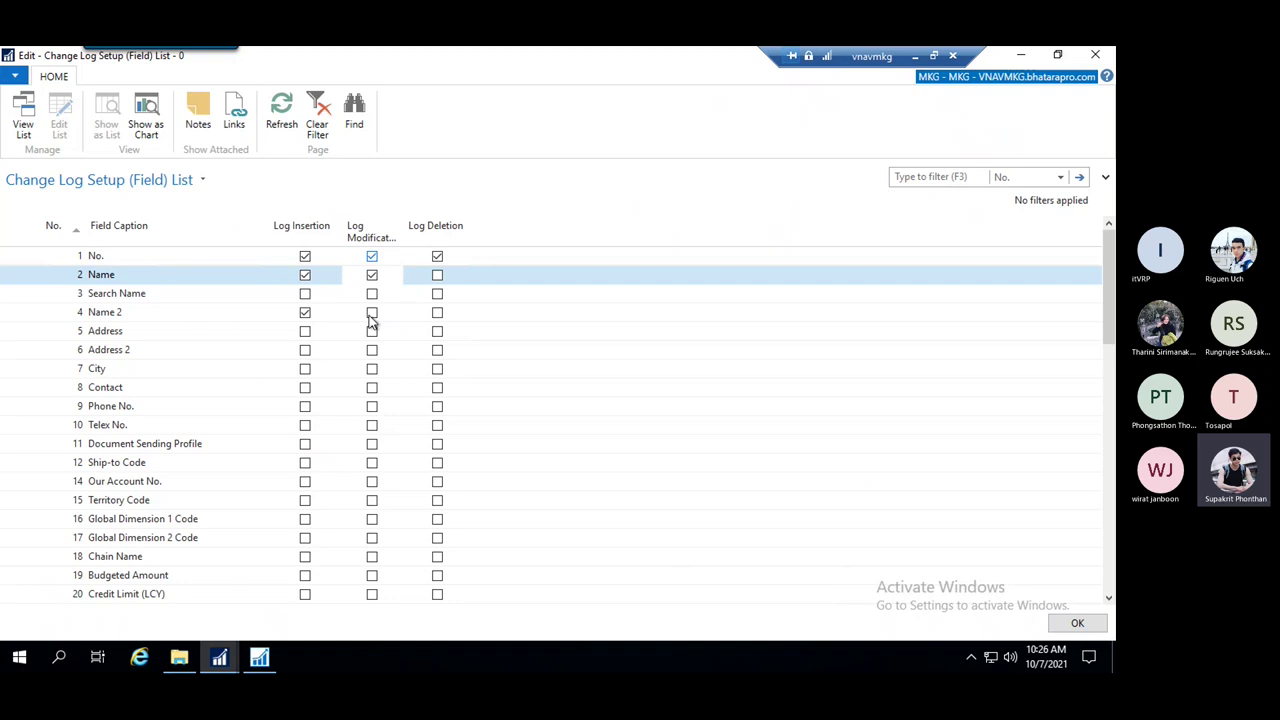
{"action": "left_click", "coordinate": [437, 257]}
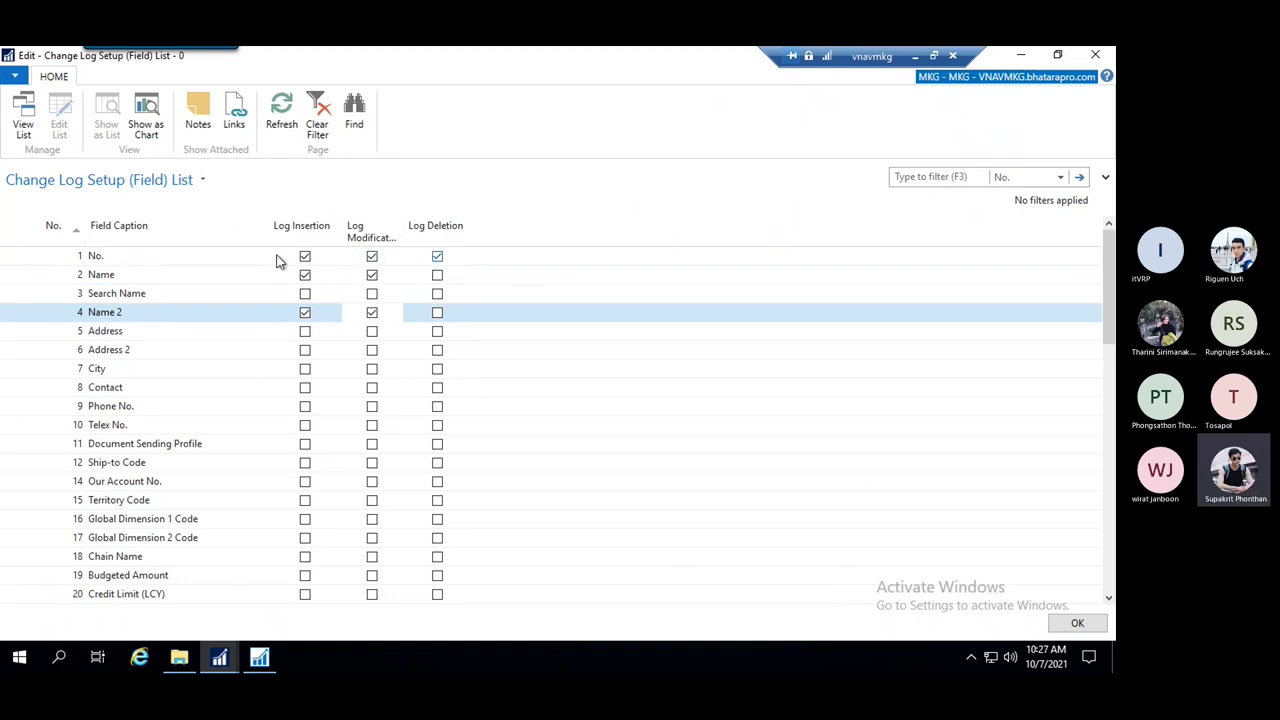
{"action": "left_click", "coordinate": [437, 275]}
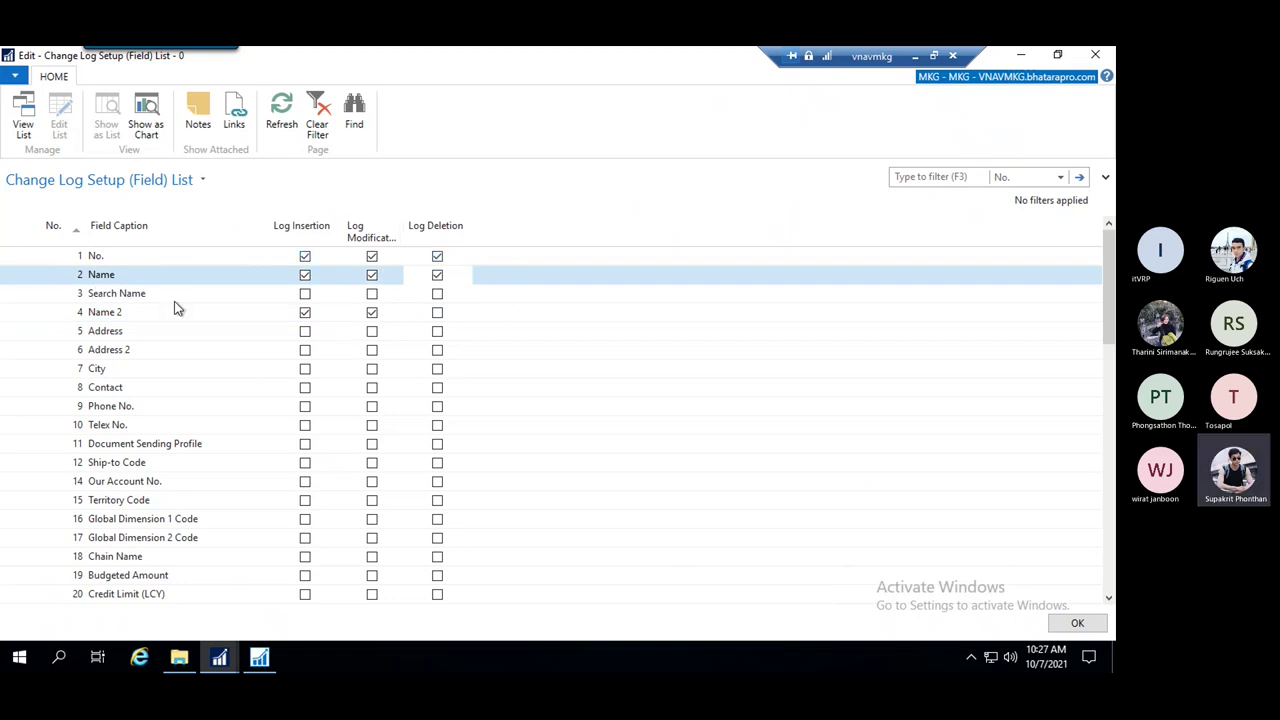
{"action": "scroll", "coordinate": [581, 364], "scroll_direction": "down", "scroll_amount": 10}
{"action": "scroll", "coordinate": [585, 376], "scroll_direction": "up", "scroll_amount": 10}
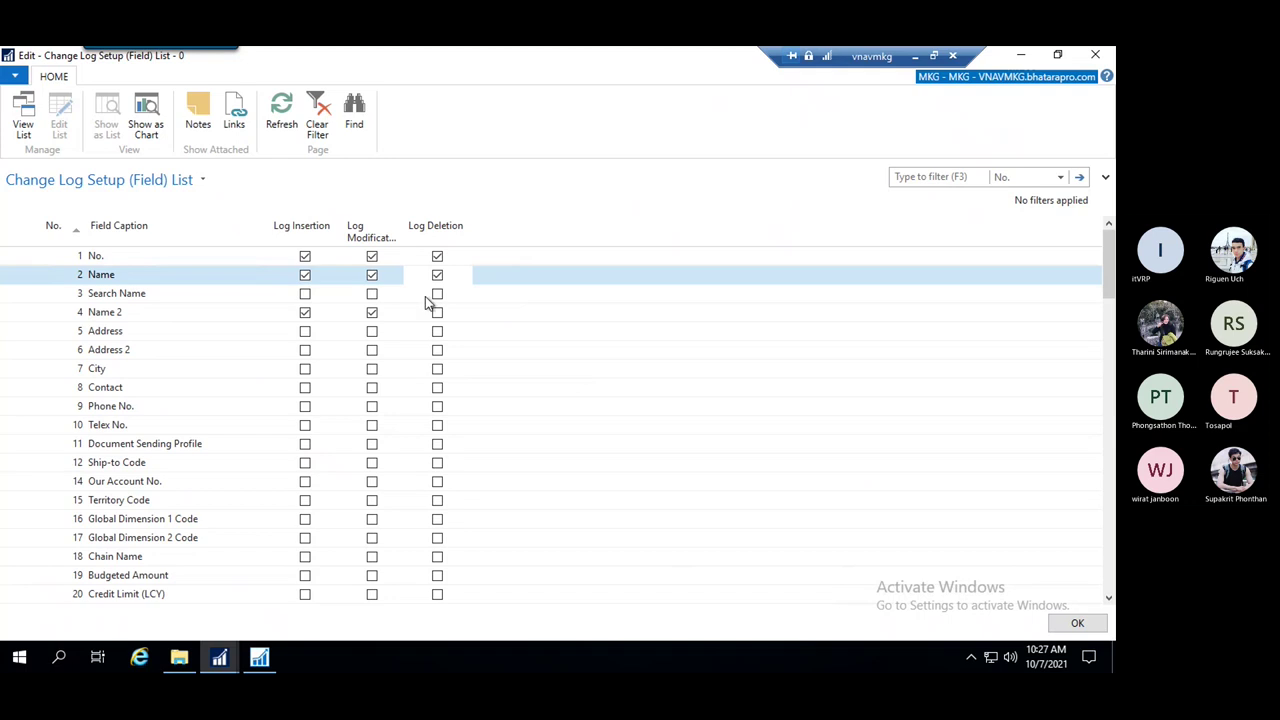
Confirm the field logging choices and review the insertion and modification logging dropdowns
{"action": "left_click", "coordinate": [1077, 624]}
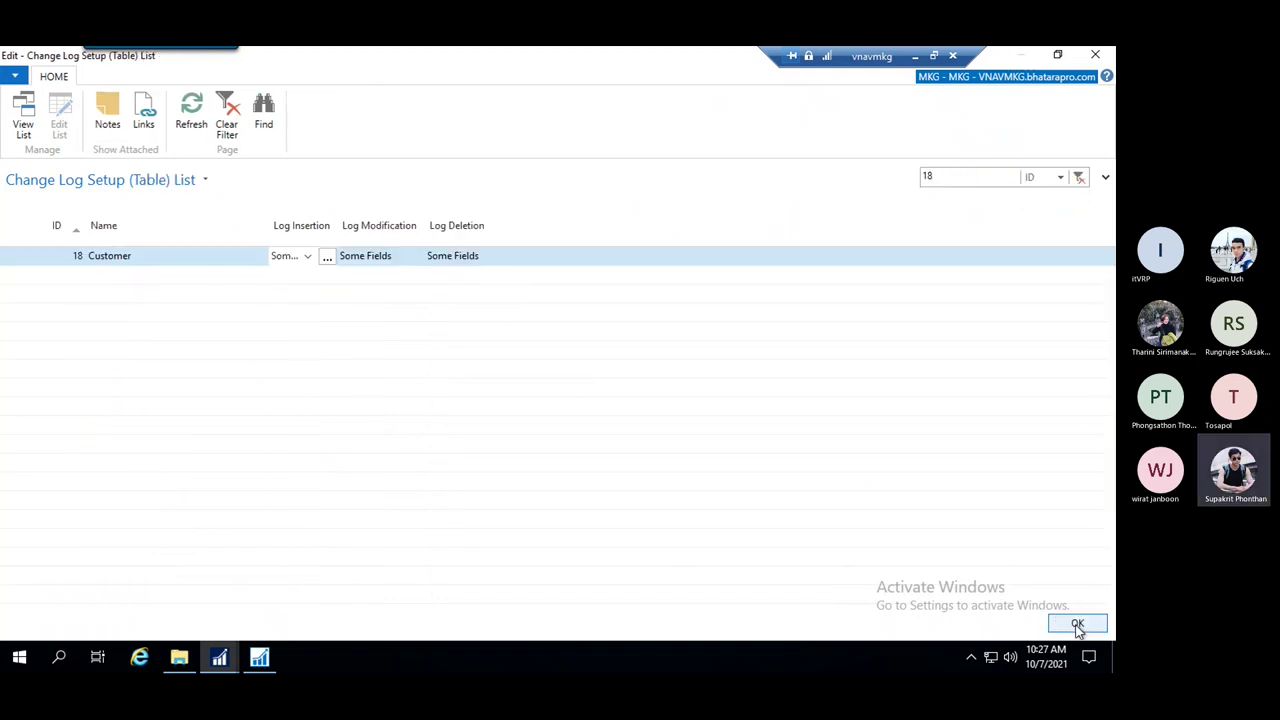
{"action": "left_click", "coordinate": [373, 260]}
{"action": "left_click", "coordinate": [307, 257]}
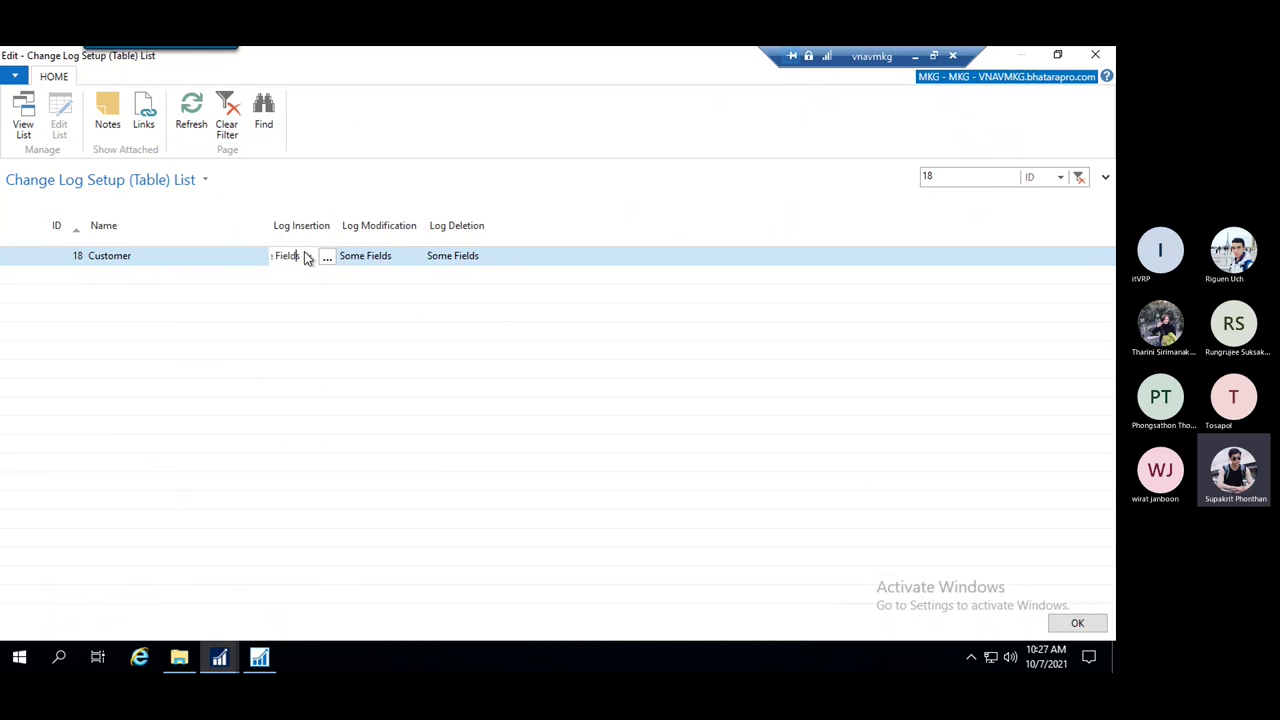
{"action": "left_click", "coordinate": [396, 256]}
{"action": "left_click", "coordinate": [313, 265]}
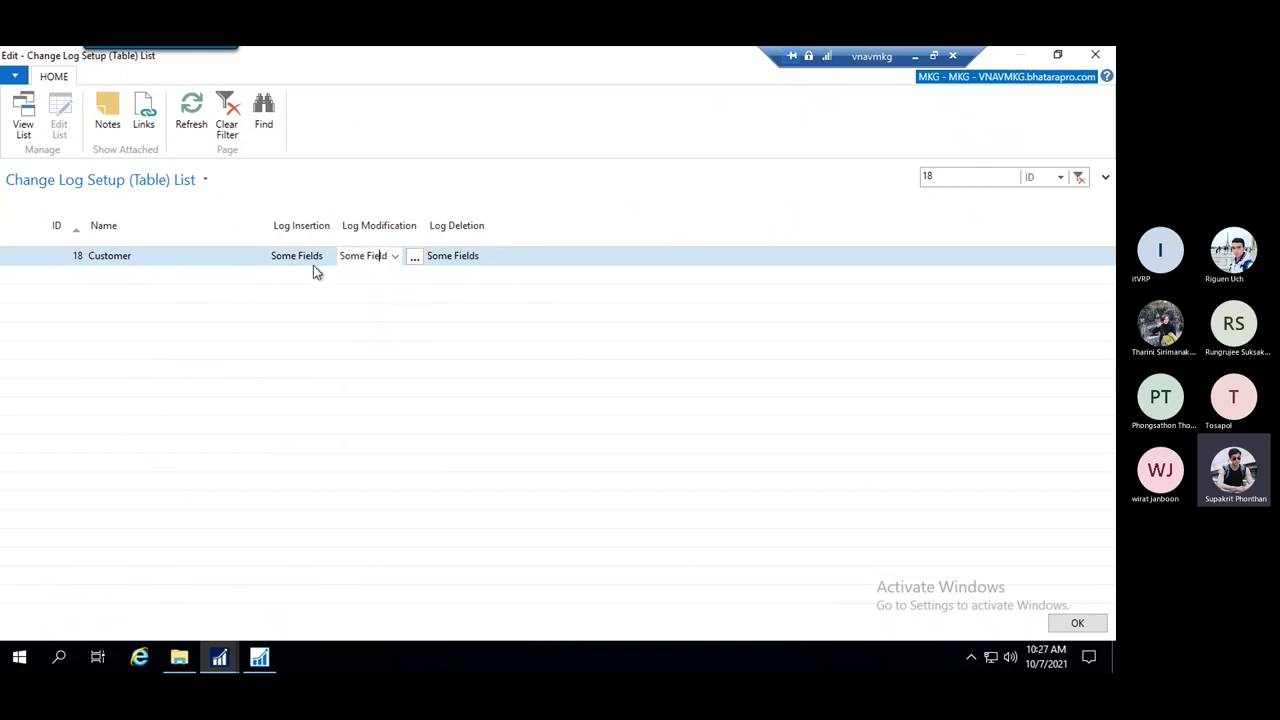
{"action": "left_click", "coordinate": [310, 264]}
{"action": "left_click", "coordinate": [318, 256]}
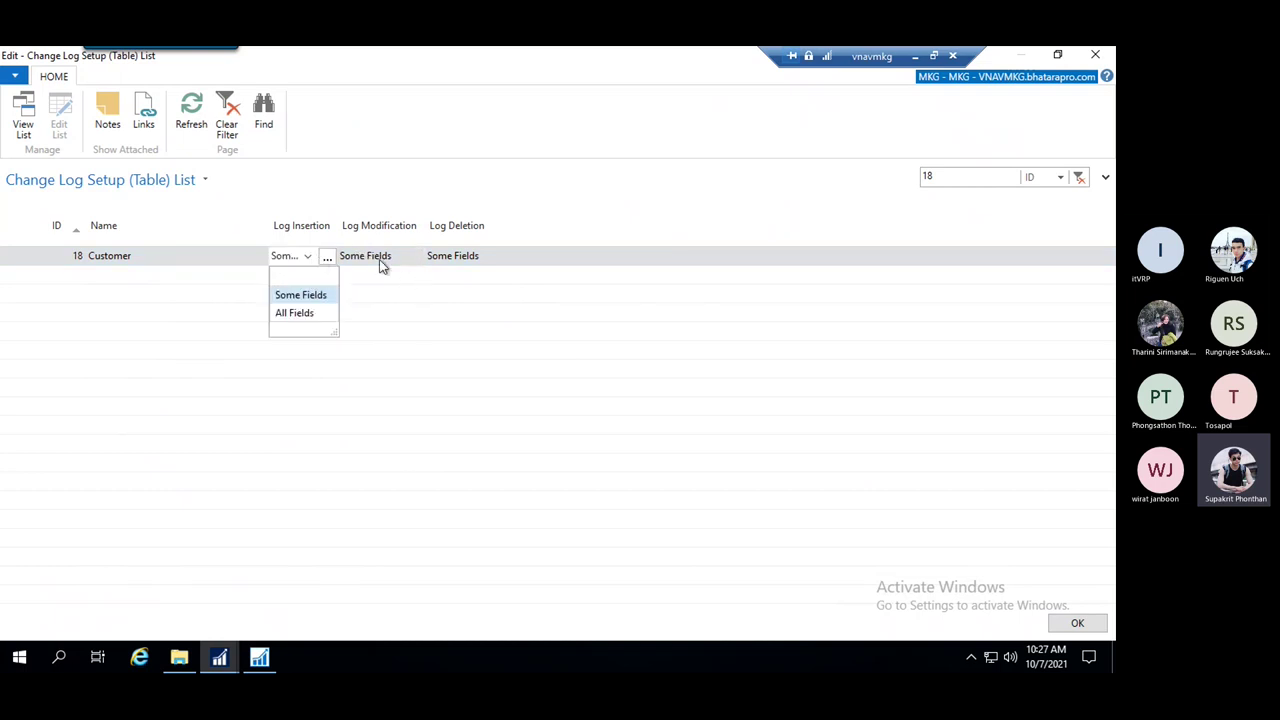
{"action": "left_click", "coordinate": [418, 258]}
Glance at the modification field list, then confirm and close the Table List and Change Log Setup
{"action": "left_click", "coordinate": [413, 259]}
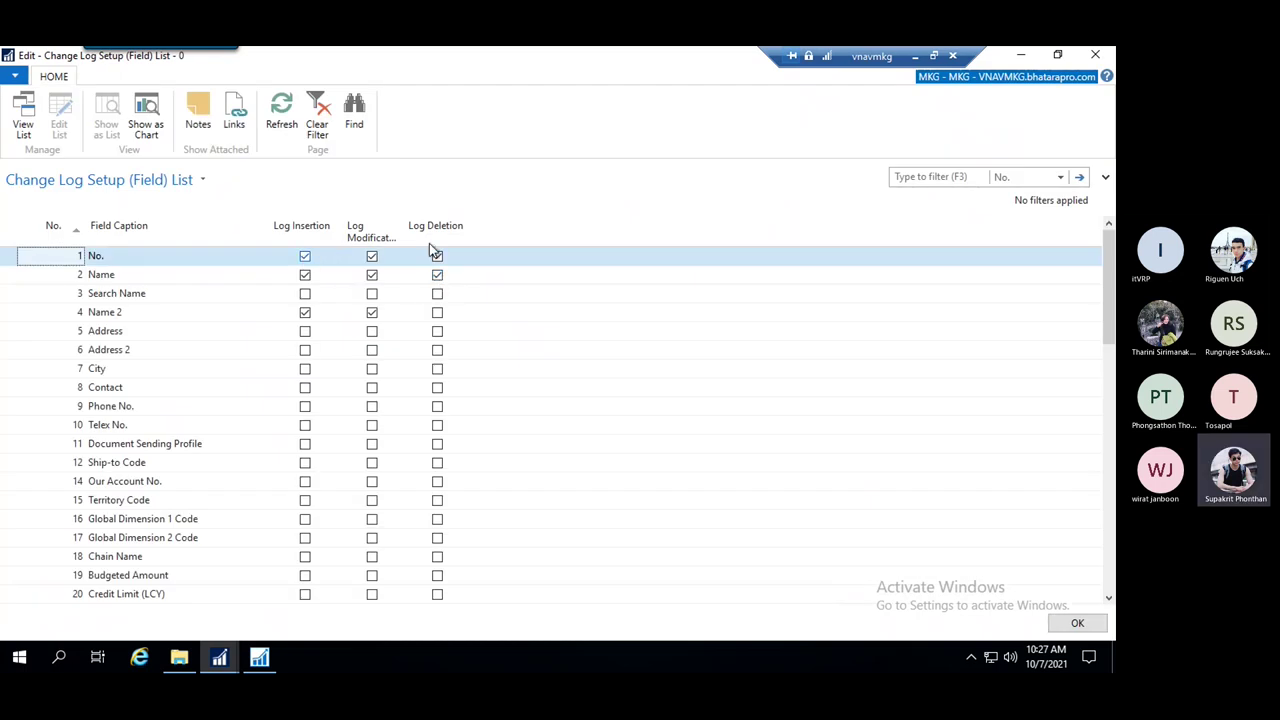
{"action": "key", "text": "Escape"}
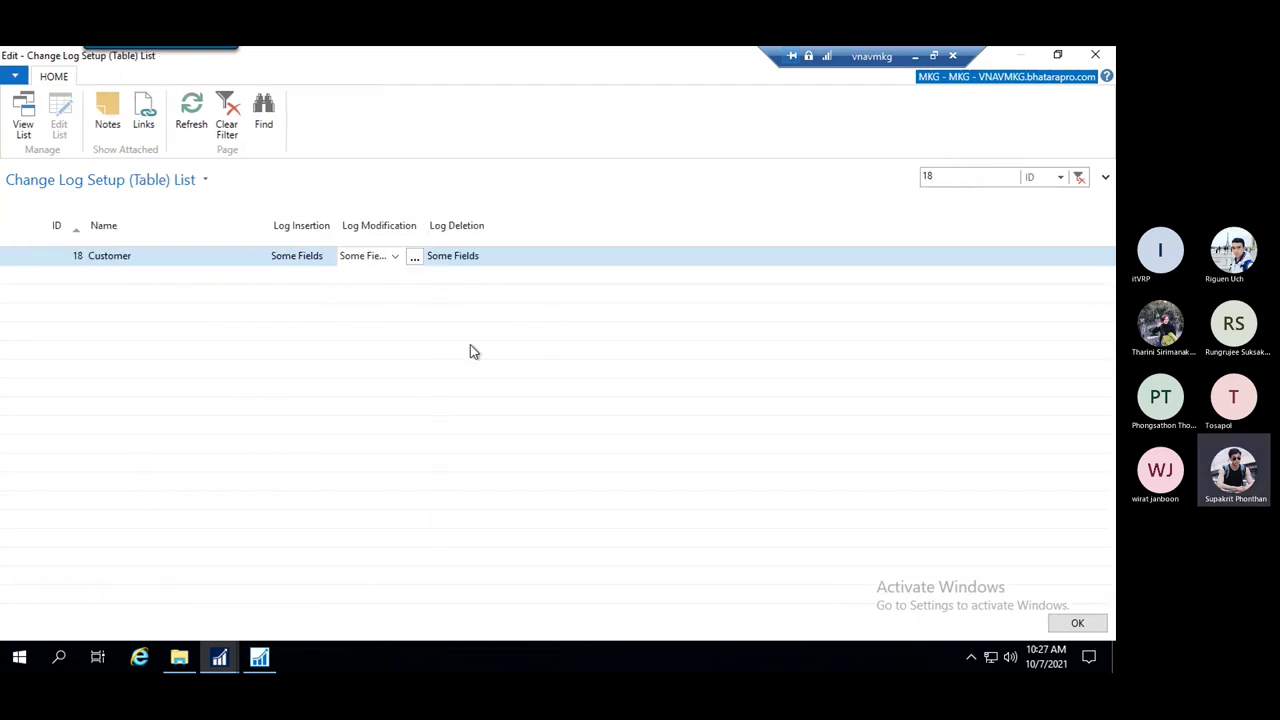
{"action": "left_click", "coordinate": [172, 255]}
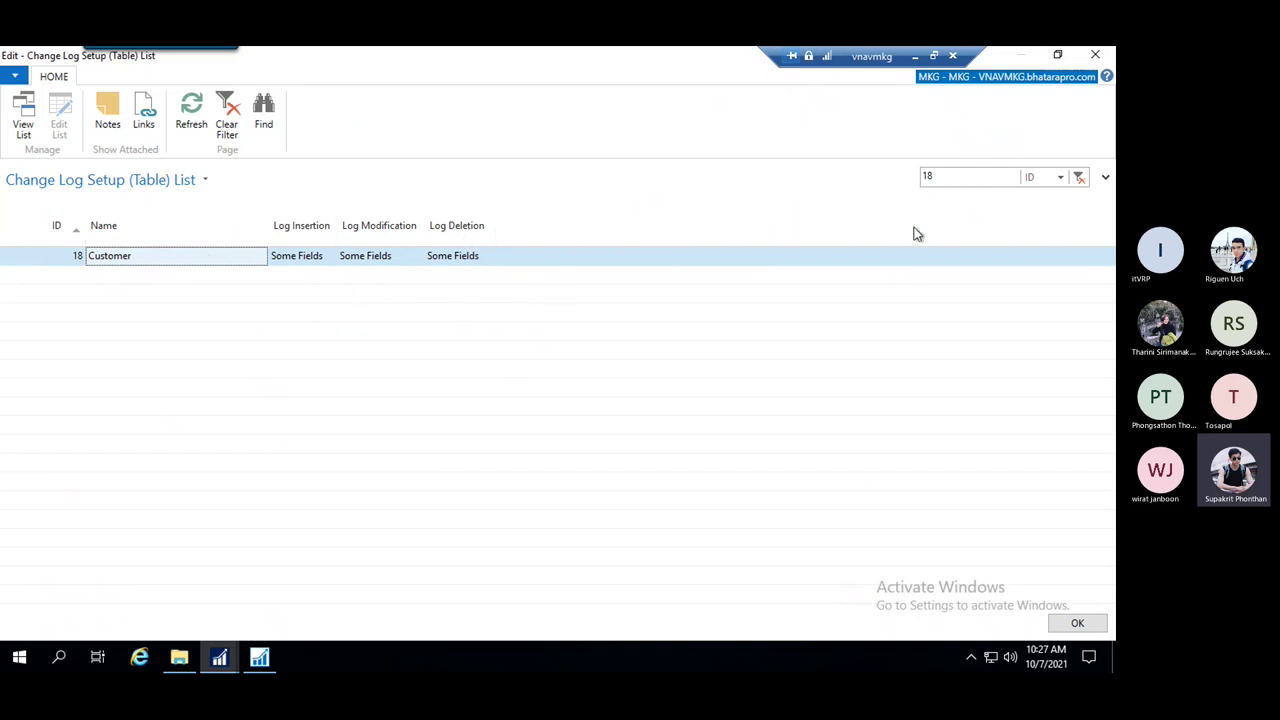
{"action": "left_click", "coordinate": [1075, 623]}
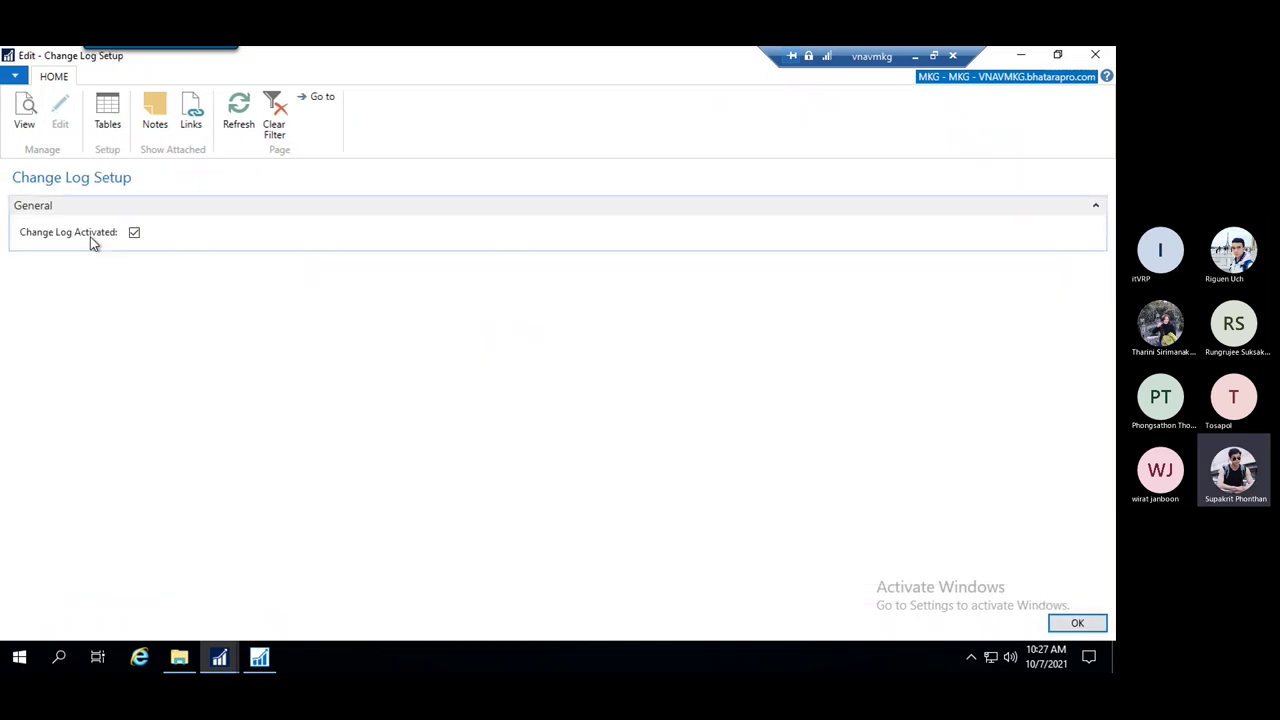
{"action": "left_click", "coordinate": [1075, 623]}
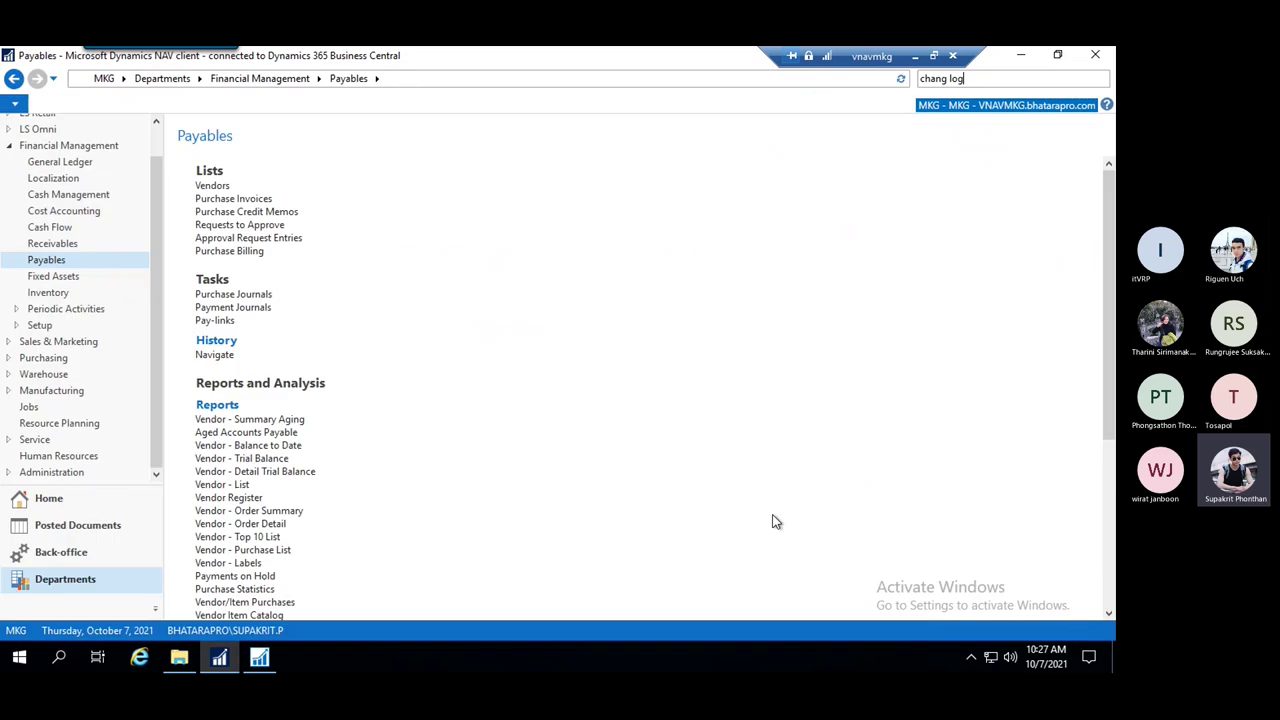
Close the NAV client and relaunch Dynamics NAV from the Start menu
{"action": "left_click", "coordinate": [1097, 62]}
{"action": "key", "text": "super"}
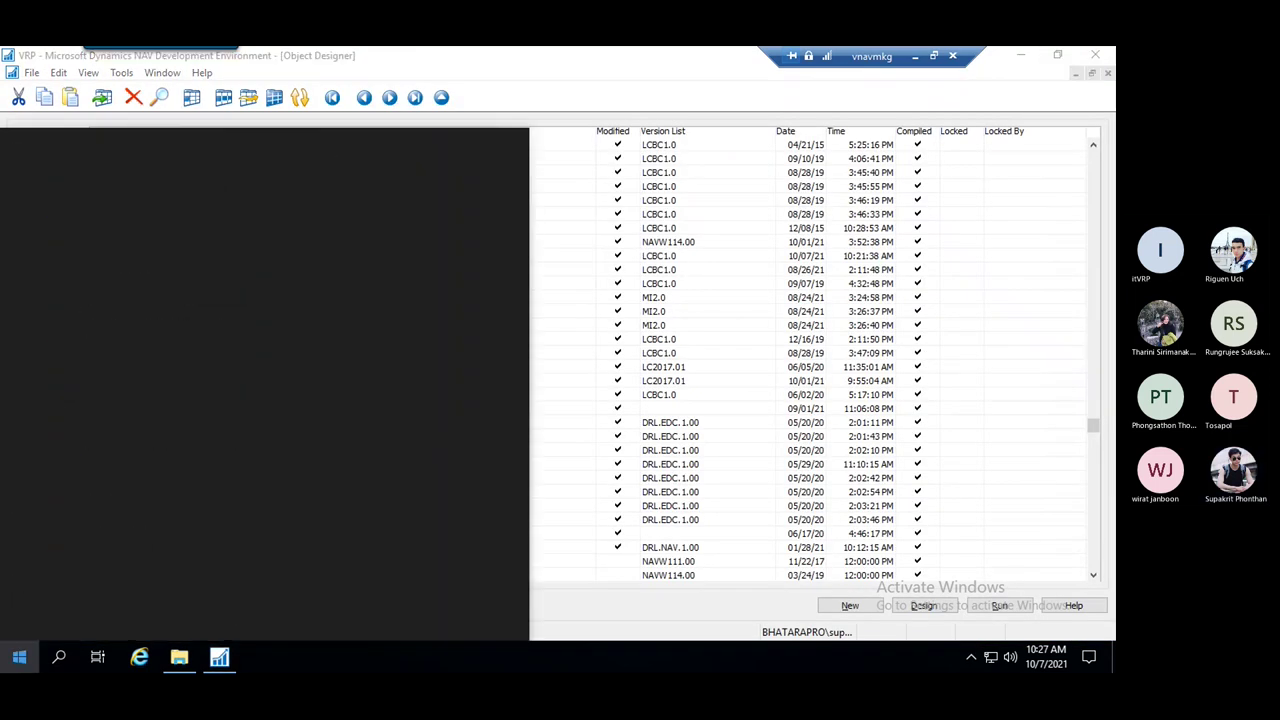
{"action": "left_click", "coordinate": [144, 267]}
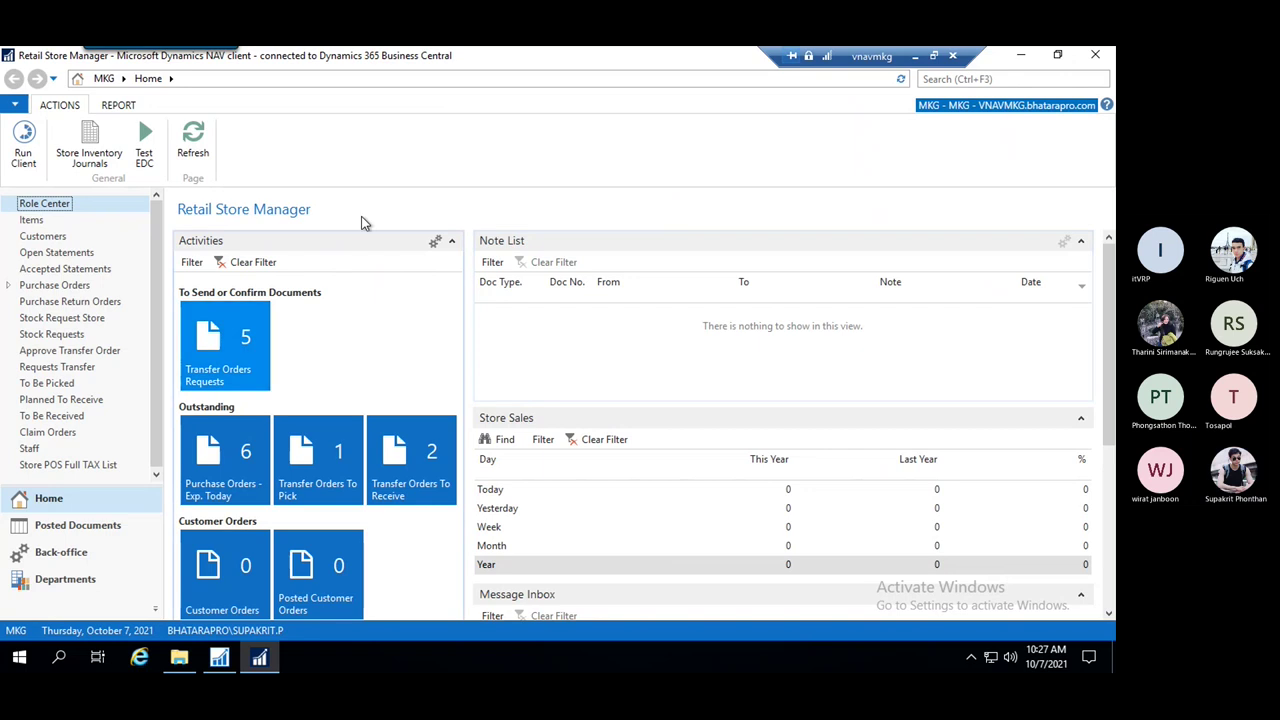
Search the pages for 'chang log', correcting the mistyped letter
{"action": "left_click", "coordinate": [1013, 80]}
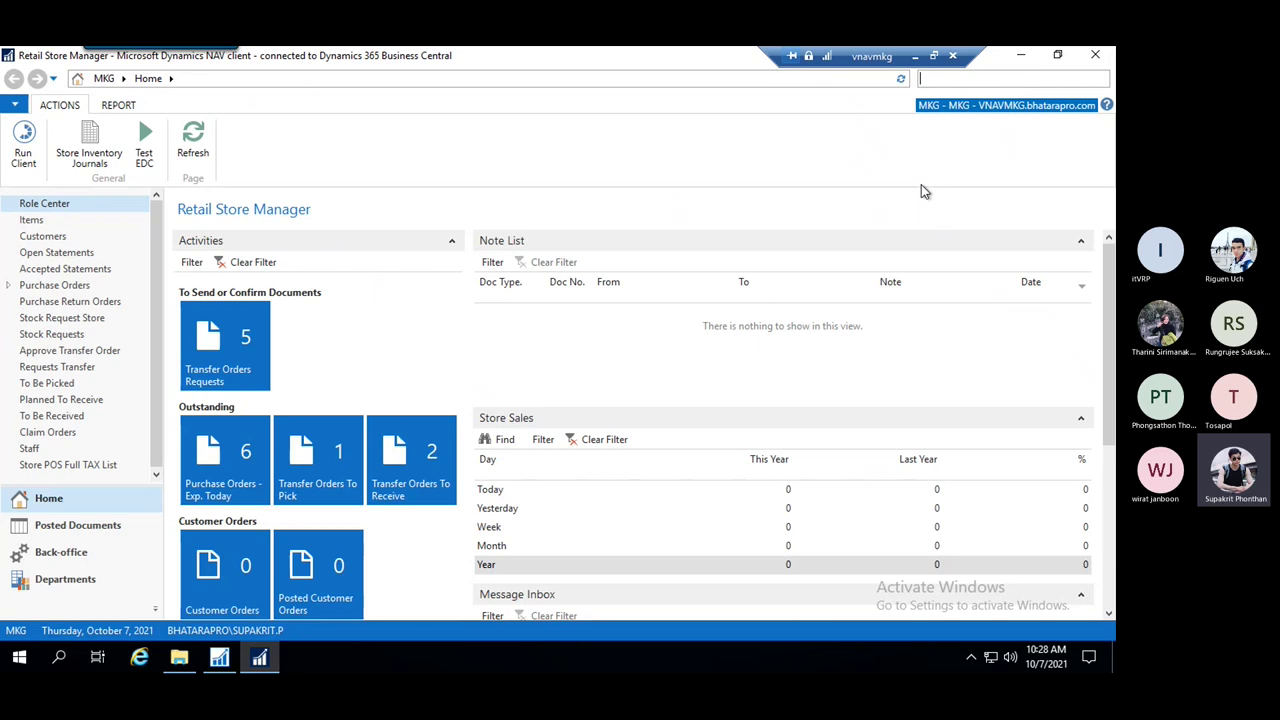
{"action": "type", "text": "chang l"}
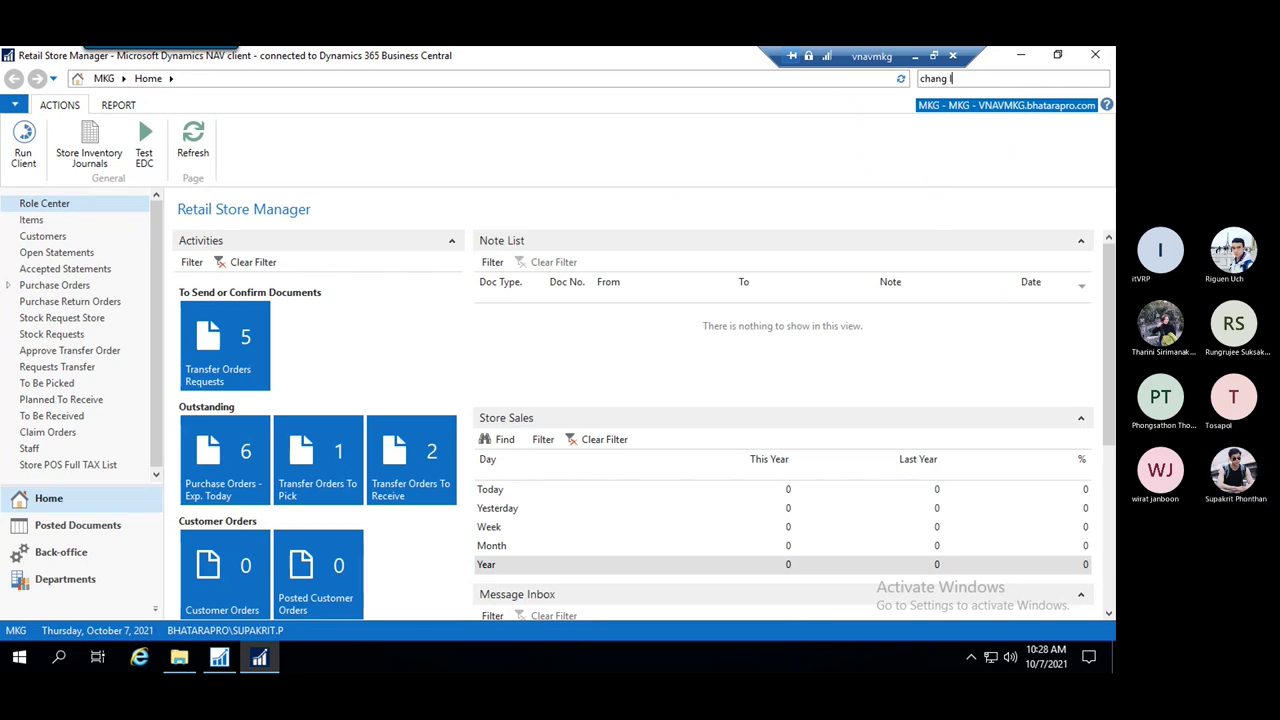
{"action": "type", "text": "p"}
{"action": "key", "text": "BackSpace"}
{"action": "type", "text": "o"}
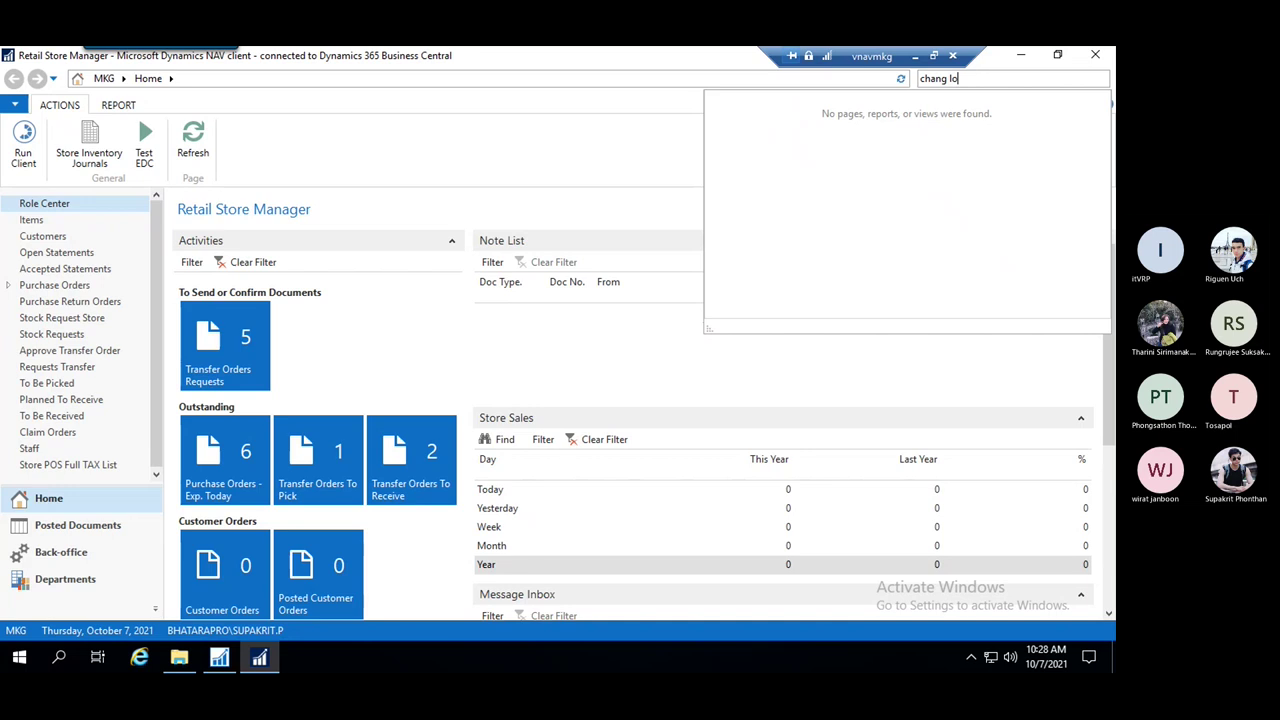
{"action": "type", "text": "g e"}
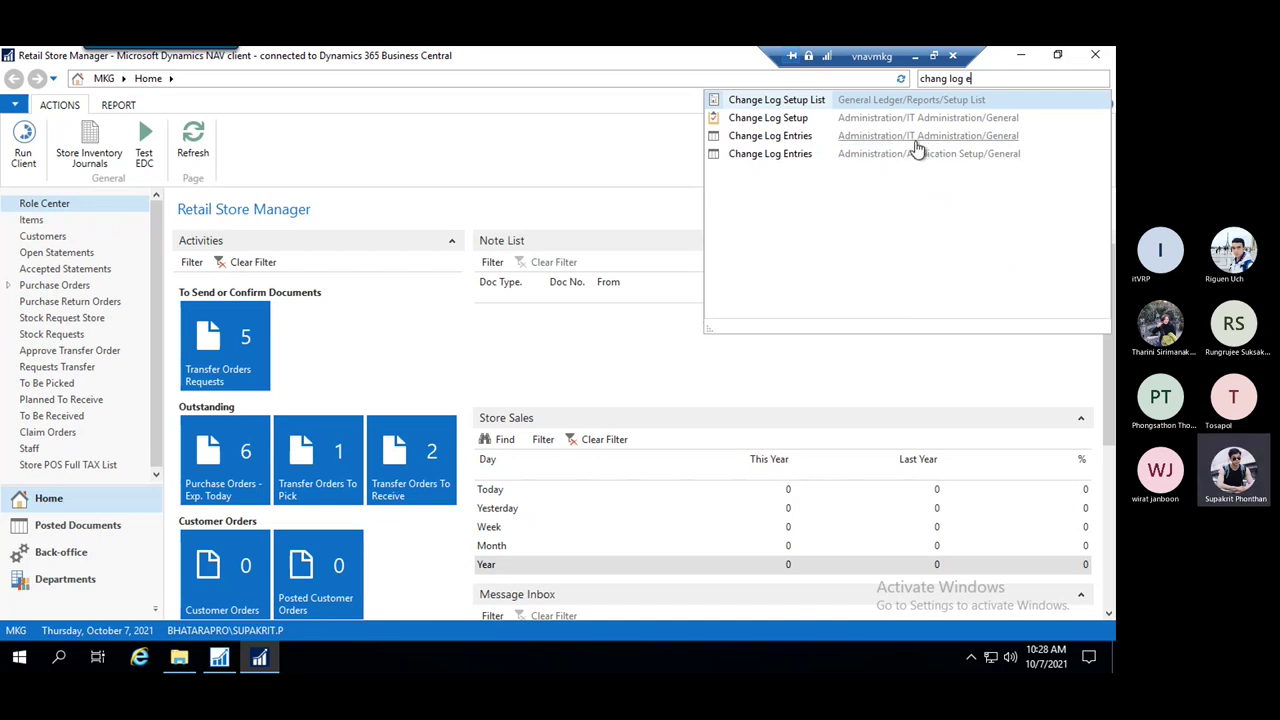
Open Change Log Entries and sort them by Date and Time, newest first
{"action": "left_click", "coordinate": [784, 140]}
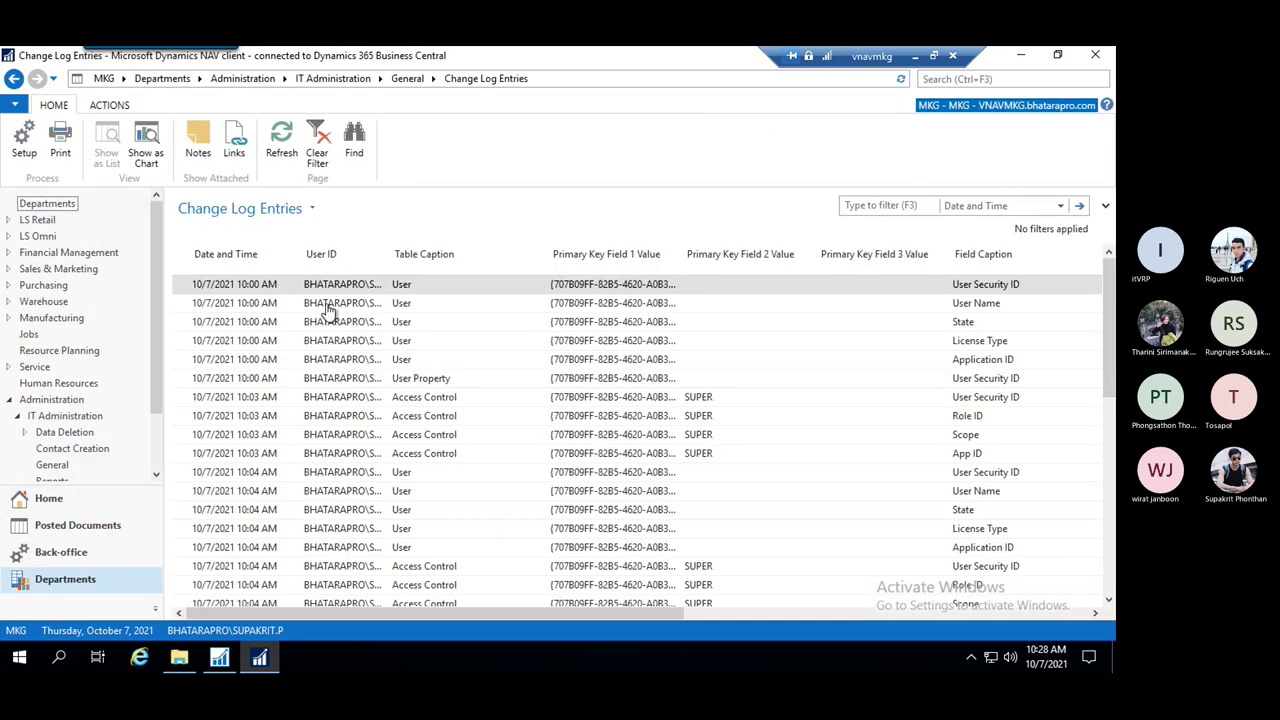
{"action": "left_click", "coordinate": [240, 283]}
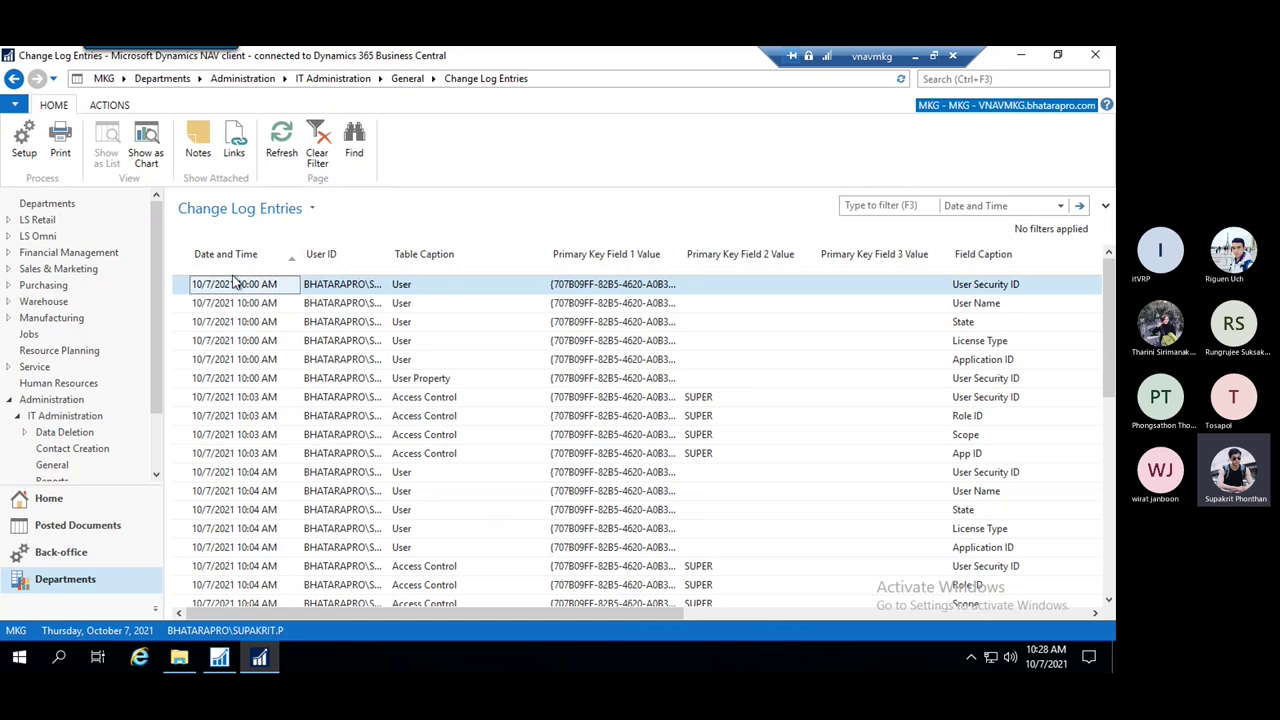
{"action": "left_click", "coordinate": [235, 258]}
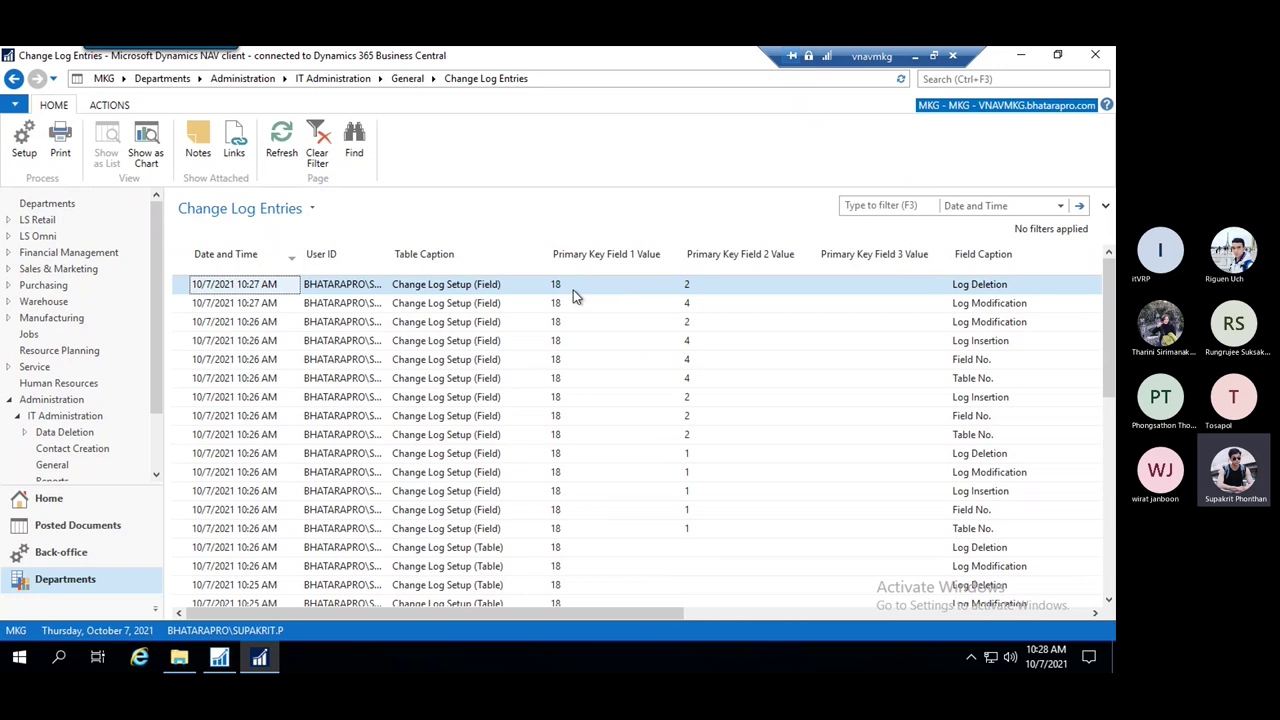
Scroll across the columns to review the table 18 setup entries' old and new values
{"action": "left_click_drag", "start_coordinate": [656, 608], "coordinate": [734, 615]}
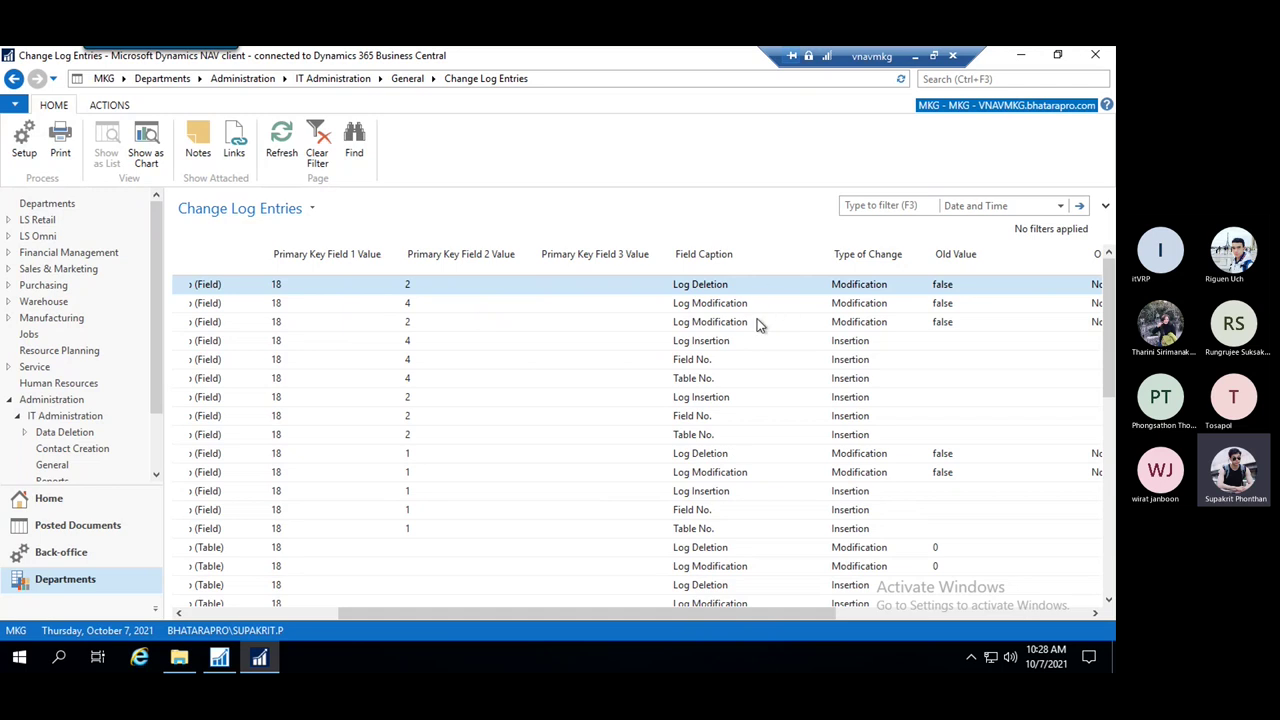
{"action": "left_click_drag", "start_coordinate": [787, 612], "coordinate": [914, 617]}
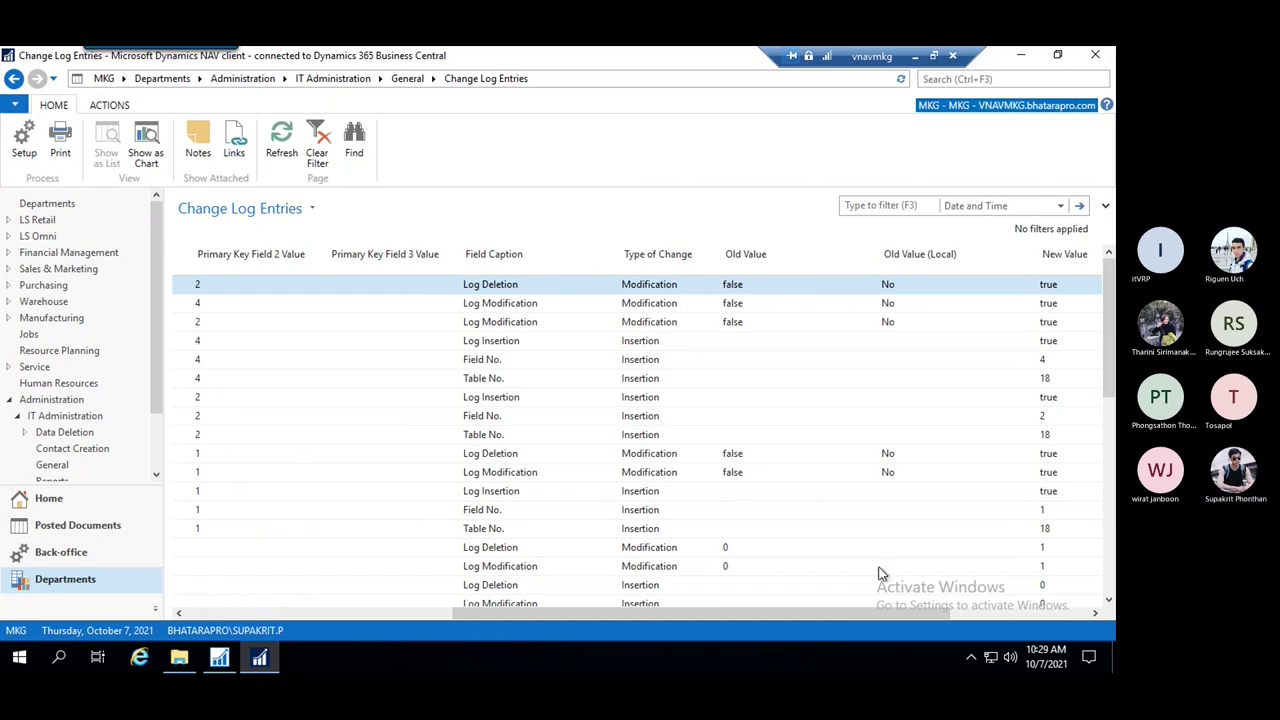
{"action": "left_click_drag", "start_coordinate": [754, 617], "coordinate": [884, 610]}
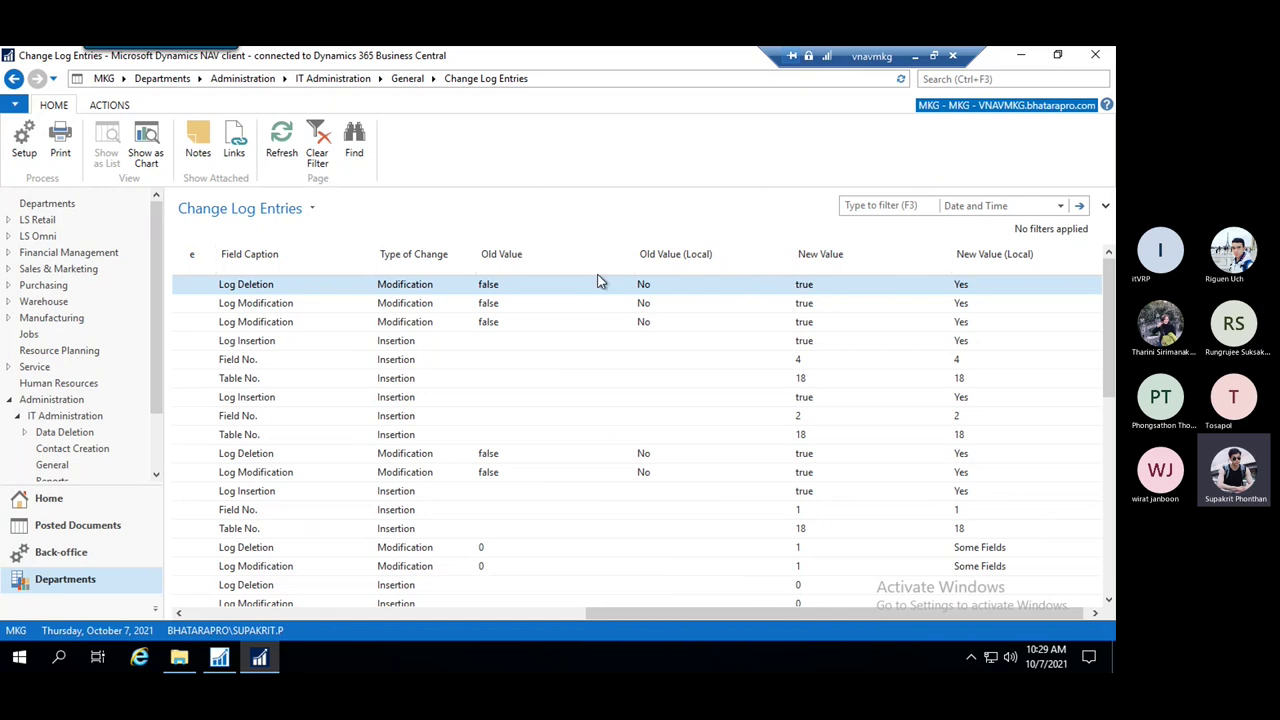
{"action": "left_click_drag", "start_coordinate": [784, 611], "coordinate": [294, 557]}
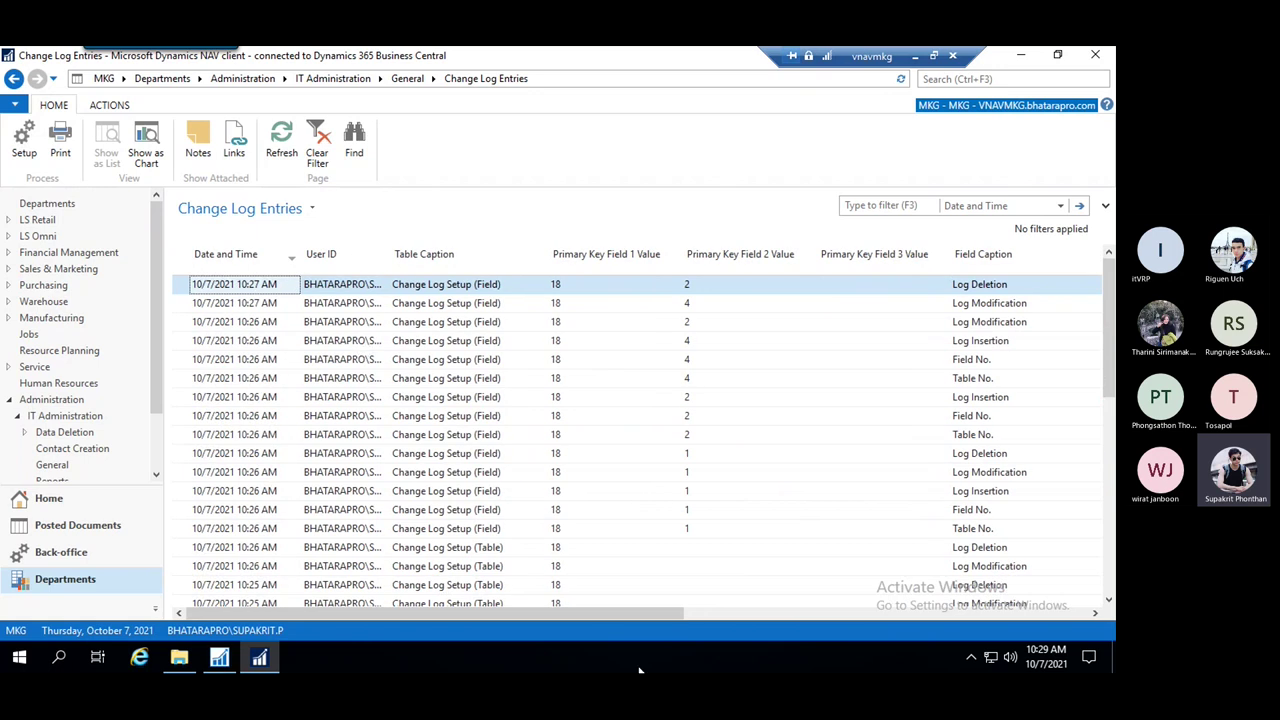
{"action": "left_click_drag", "start_coordinate": [618, 613], "coordinate": [755, 612]}
{"action": "left_click", "coordinate": [985, 82]}
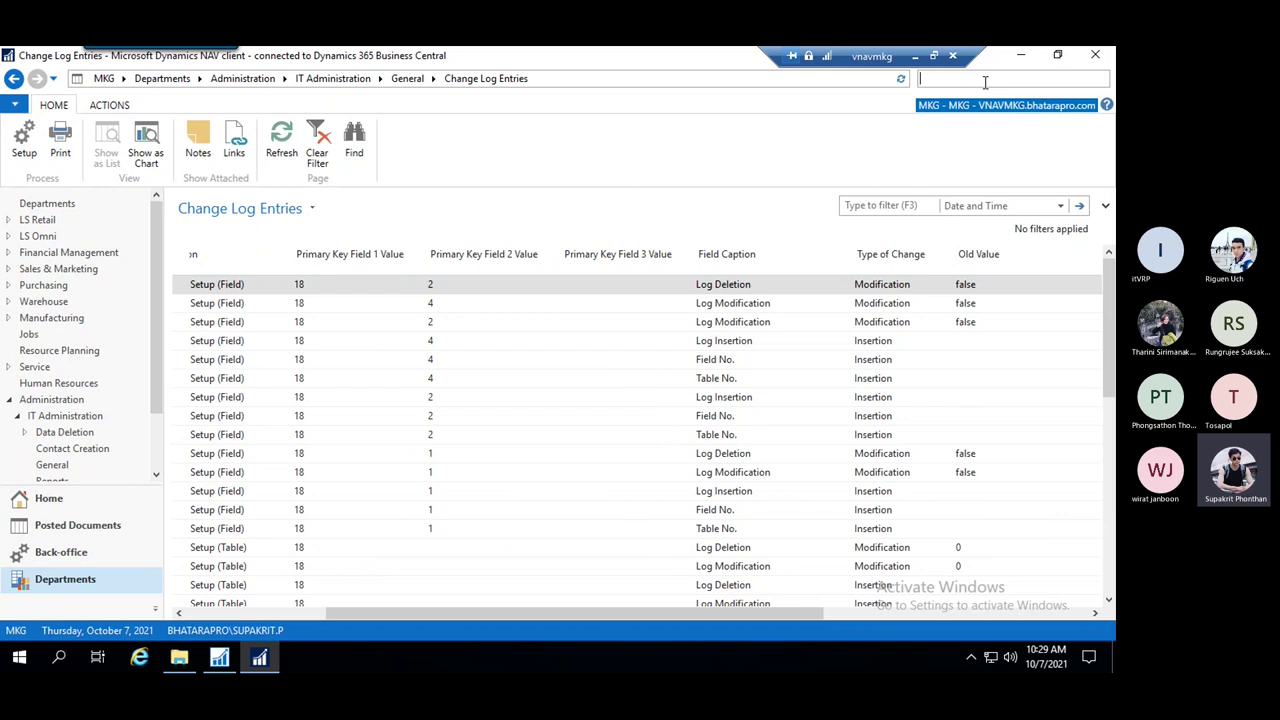
Open Customers via 'customer' search, start a new card and accept the Customer No. series
{"action": "type", "text": "customer"}
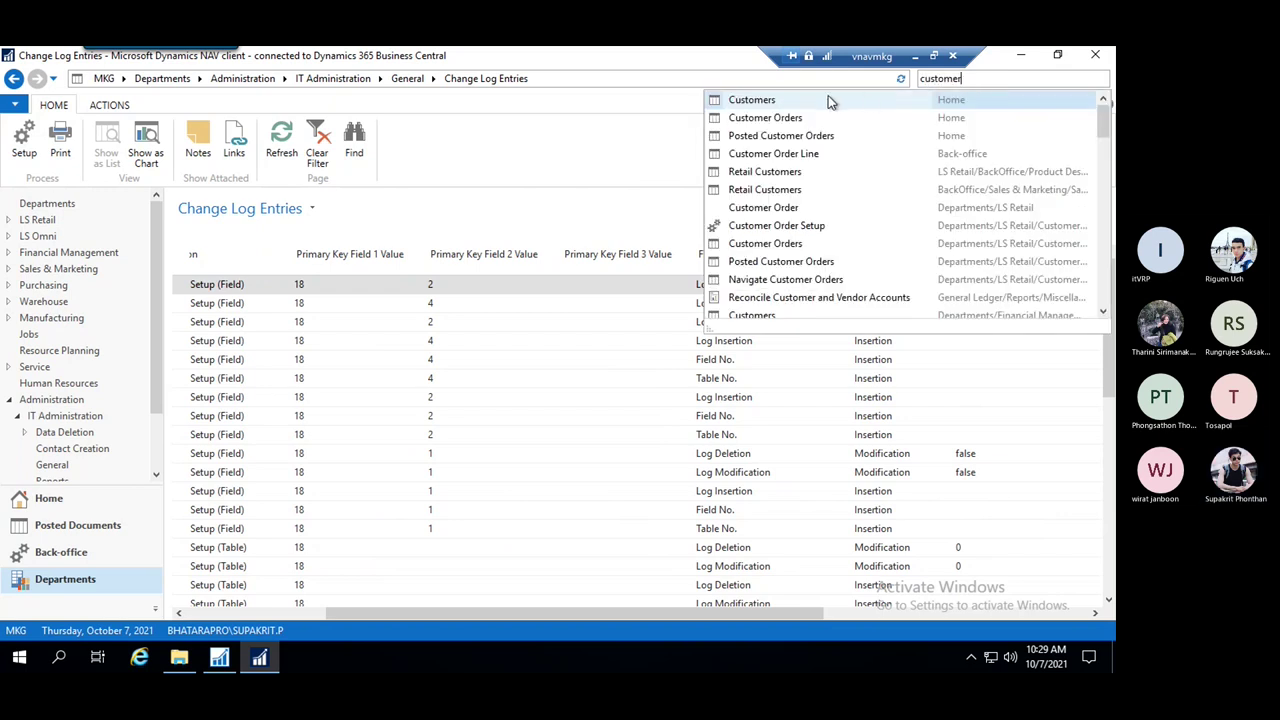
{"action": "left_click", "coordinate": [766, 107]}
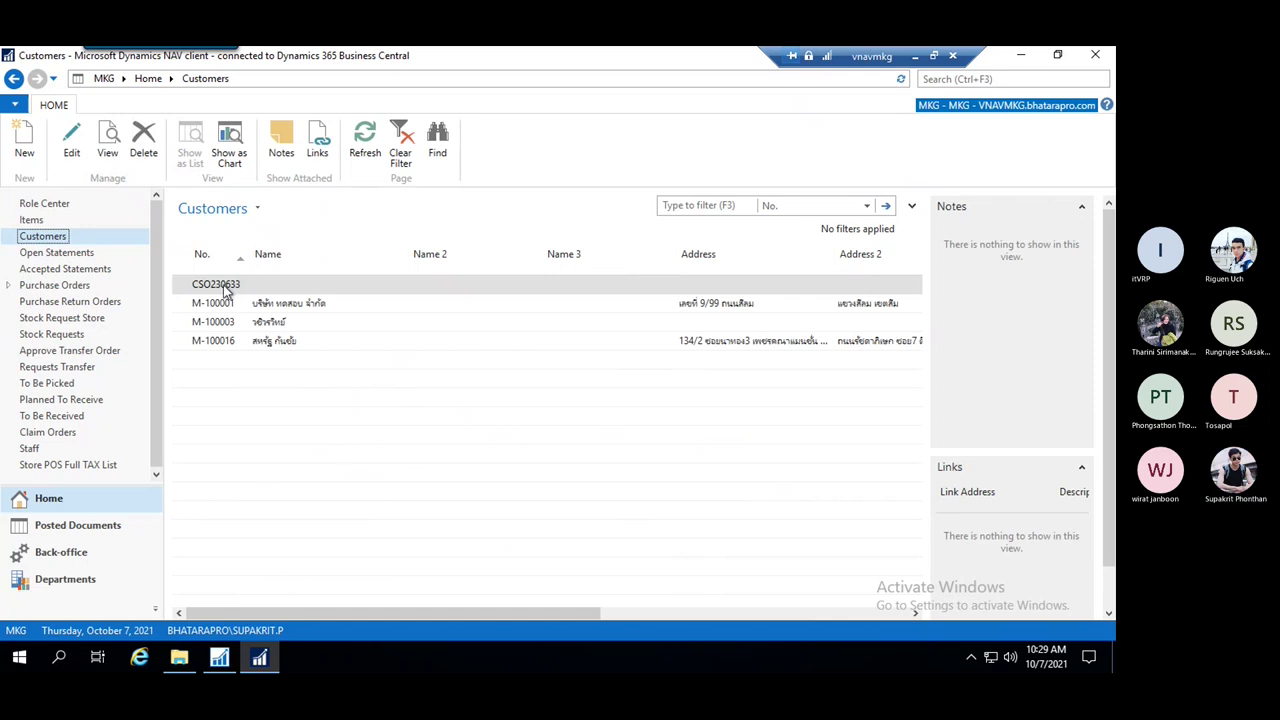
{"action": "left_click", "coordinate": [23, 147]}
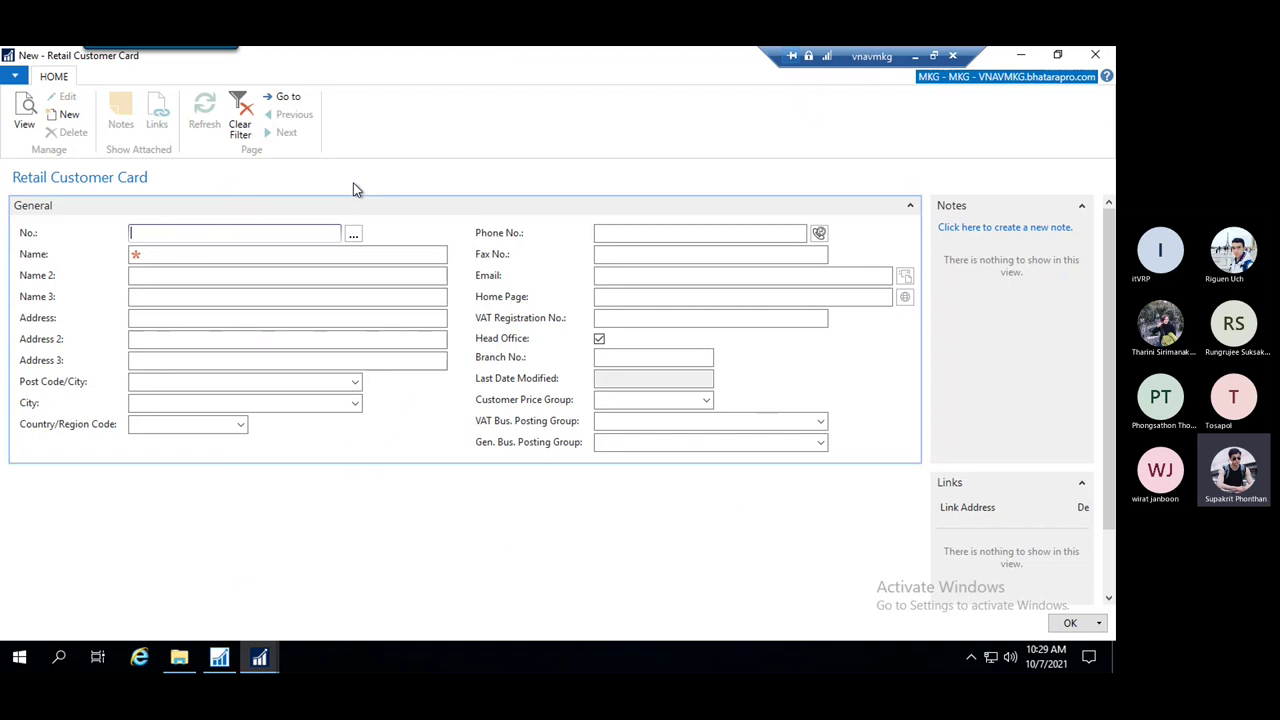
{"action": "left_click", "coordinate": [356, 235]}
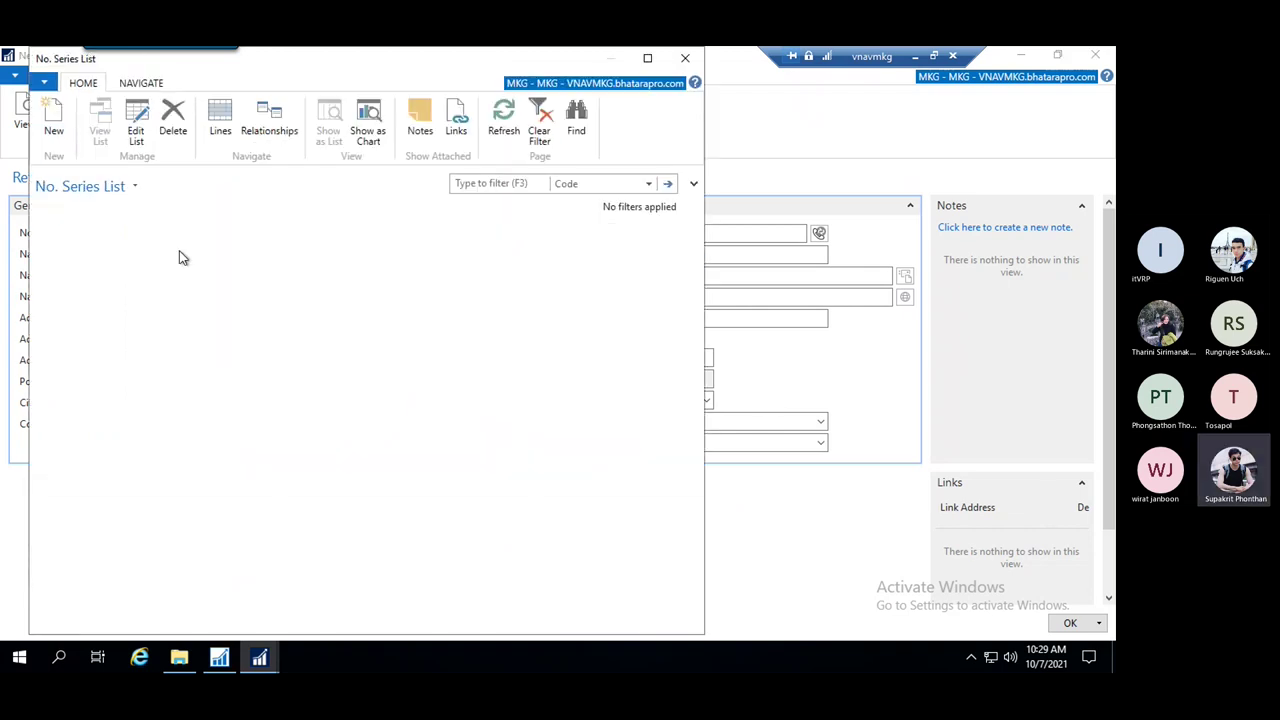
{"action": "left_click_drag", "start_coordinate": [386, 60], "coordinate": [717, 114]}
{"action": "left_click", "coordinate": [1011, 114]}
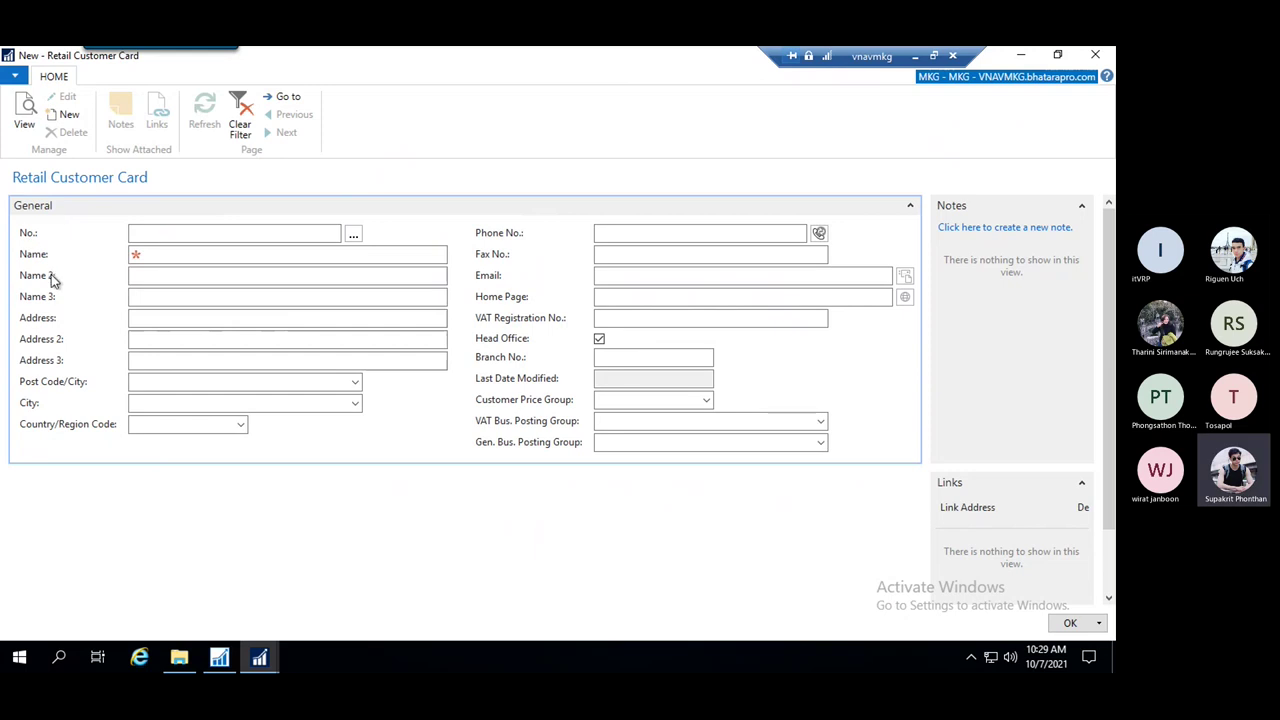
{"action": "left_click", "coordinate": [353, 237]}
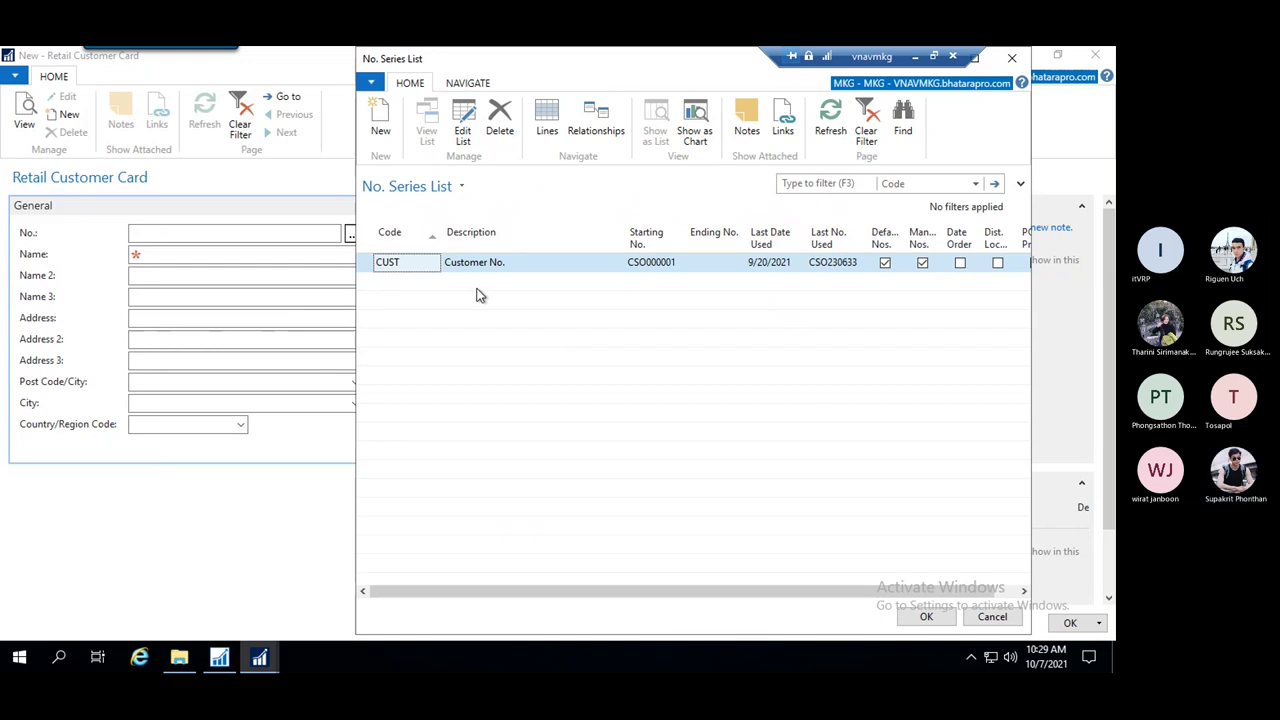
{"action": "left_click", "coordinate": [926, 616]}
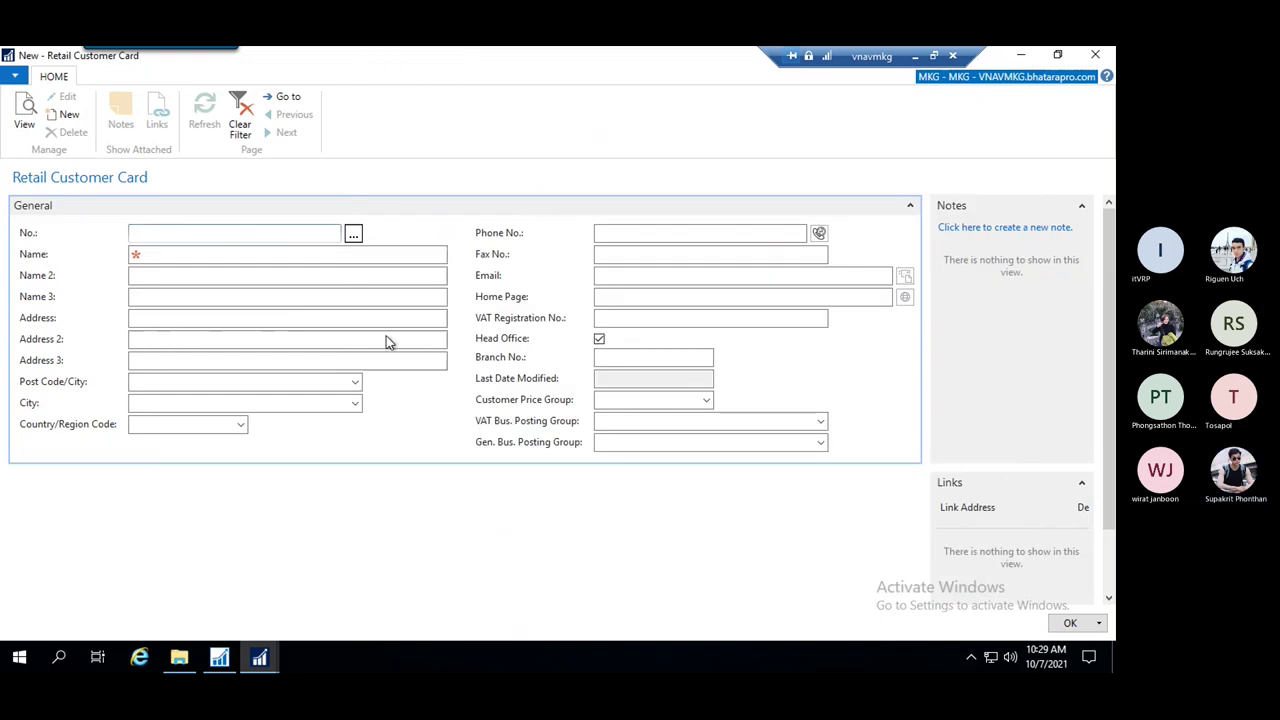
Enter Name 'TEST Insert' and Name 2 'TEST insert2' on the new customer card
{"action": "left_click", "coordinate": [225, 254]}
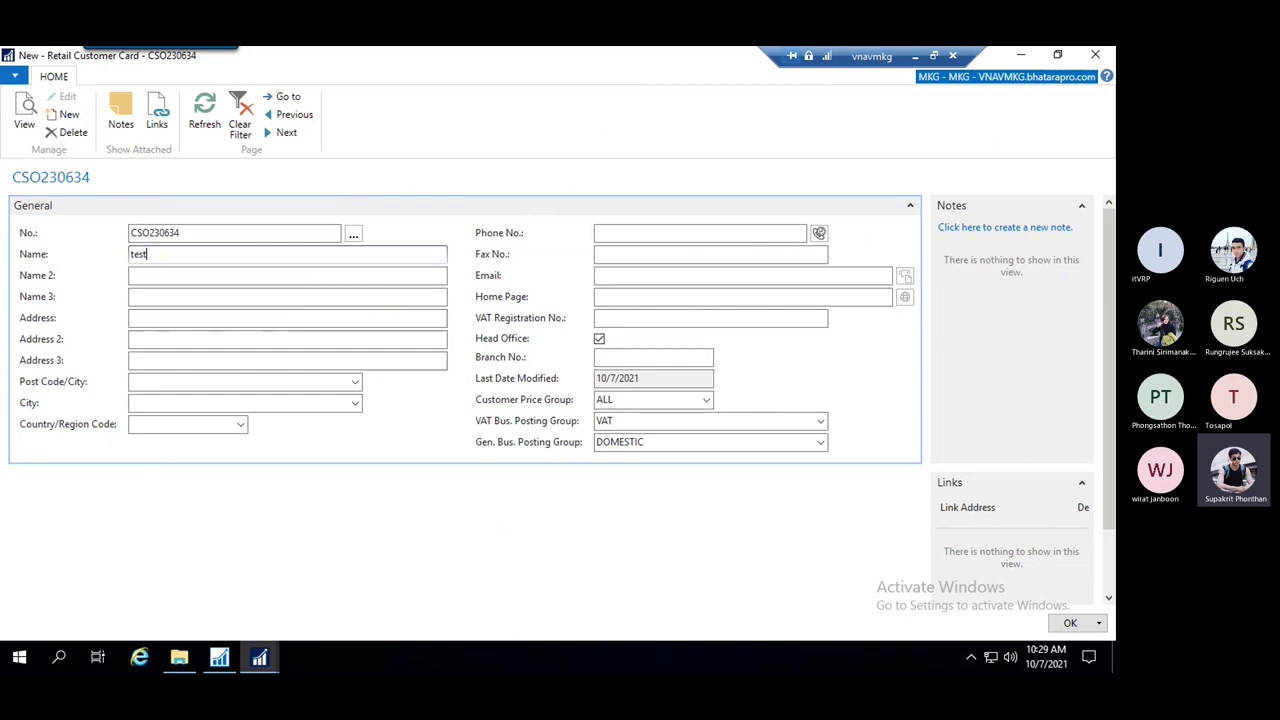
{"action": "type", "text": "test"}
{"action": "key", "text": "BackSpace"}
{"action": "key", "text": "BackSpace"}
{"action": "key", "text": "BackSpace"}
{"action": "key", "text": "BackSpace"}
{"action": "type", "text": "TEST "}
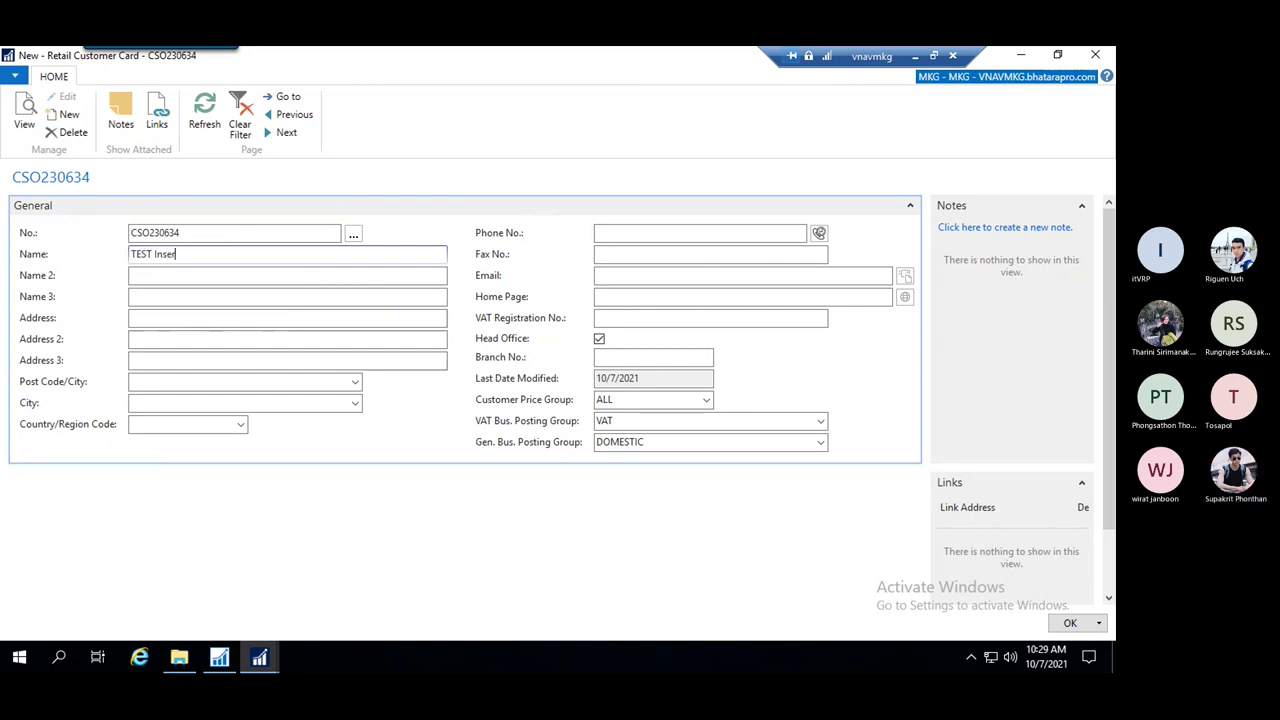
{"action": "type", "text": "Insert"}
{"action": "left_click", "coordinate": [166, 276]}
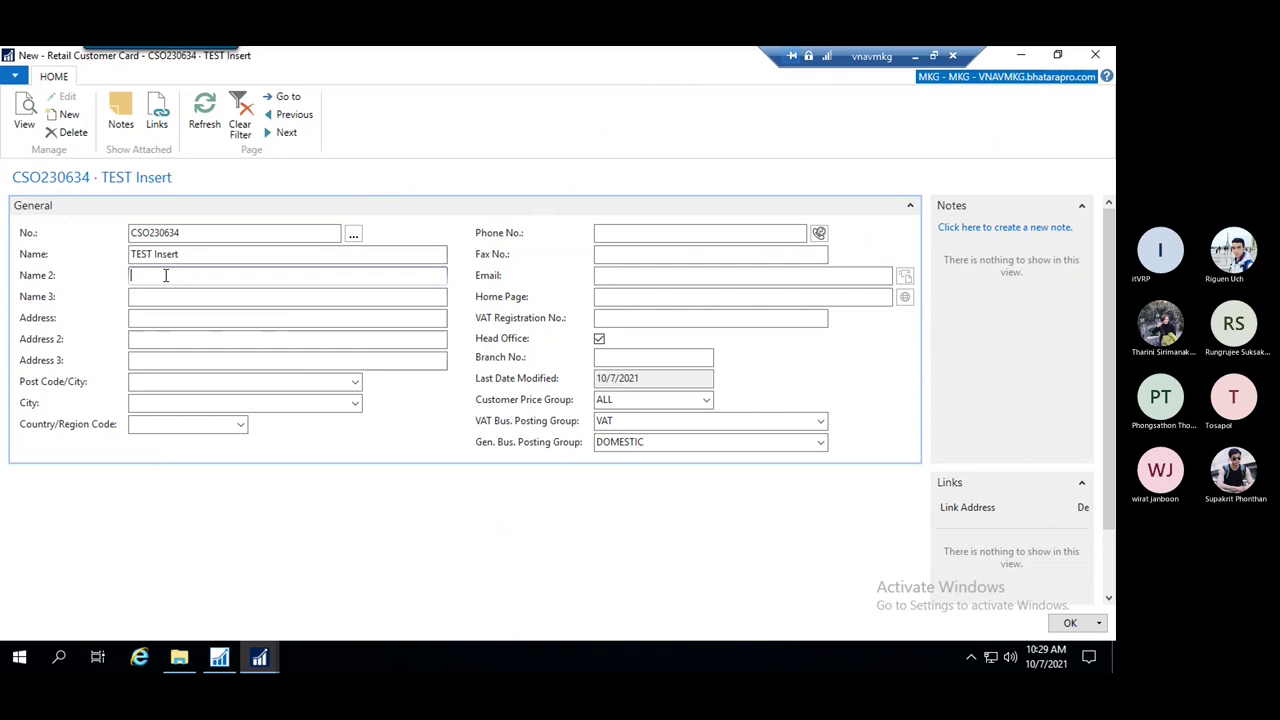
{"action": "type", "text": "TEST insert2"}
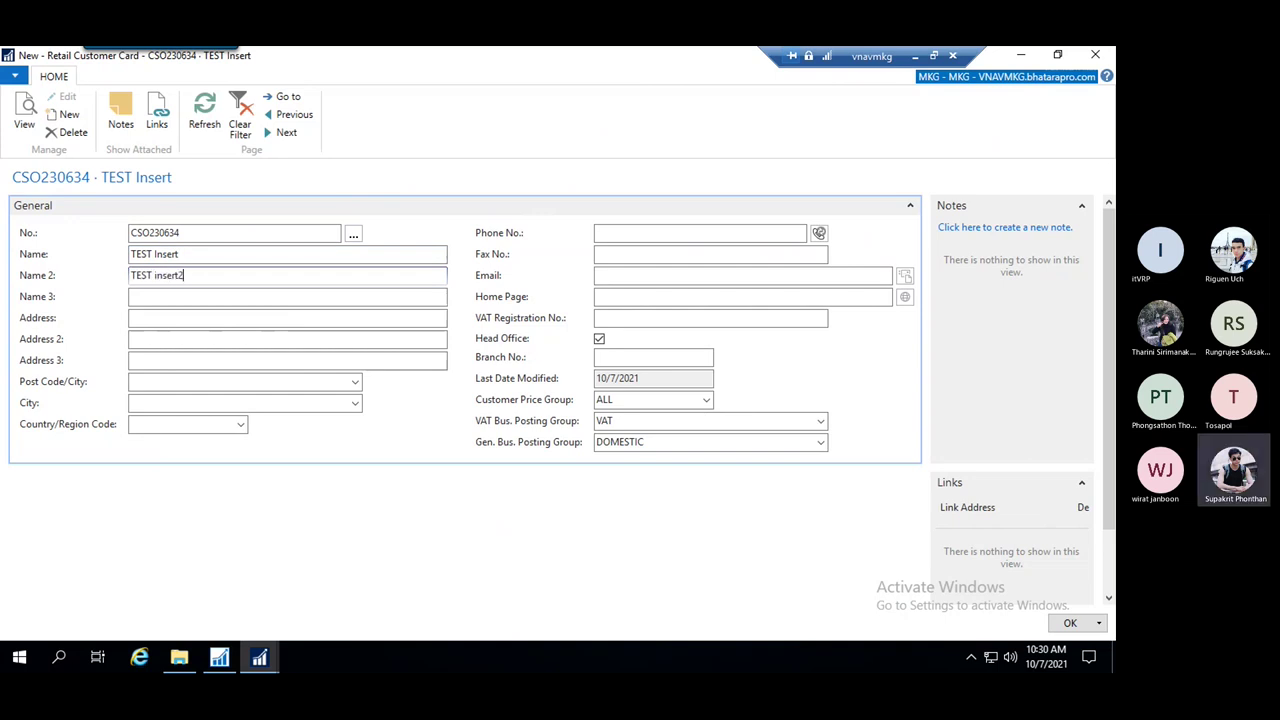
{"action": "left_click", "coordinate": [187, 233]}
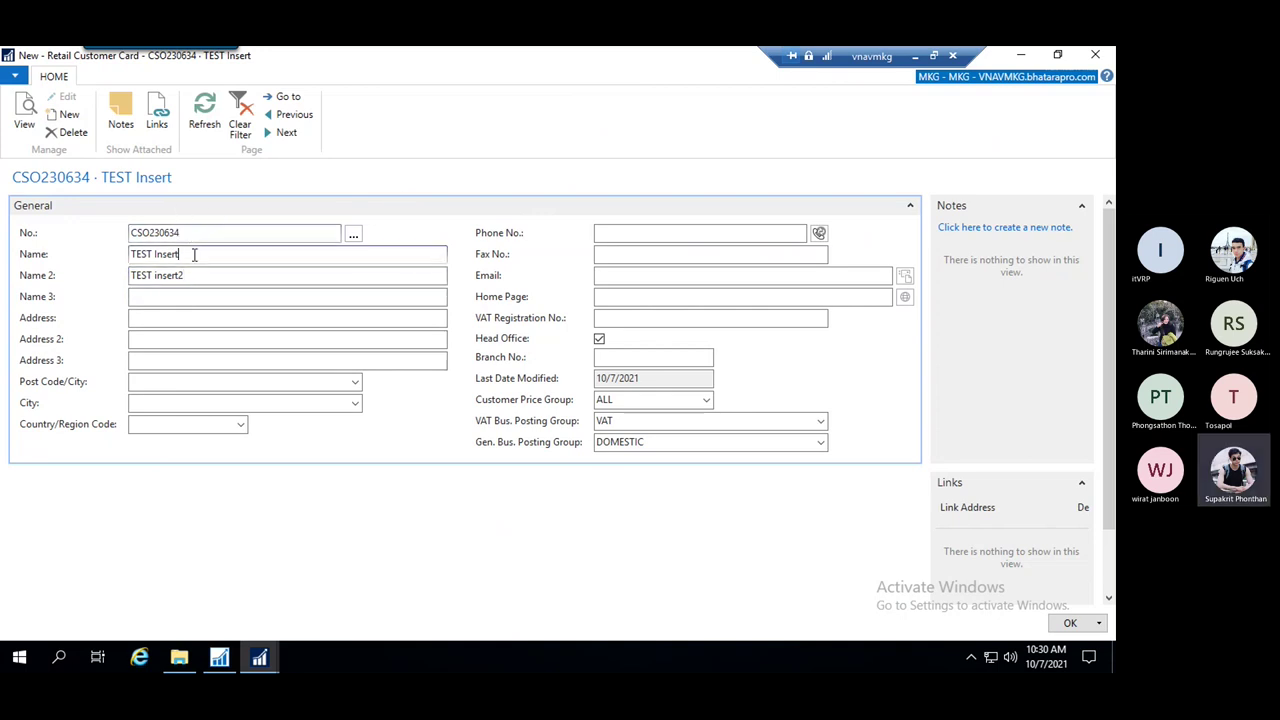
{"action": "left_click_drag", "start_coordinate": [189, 233], "coordinate": [136, 226]}
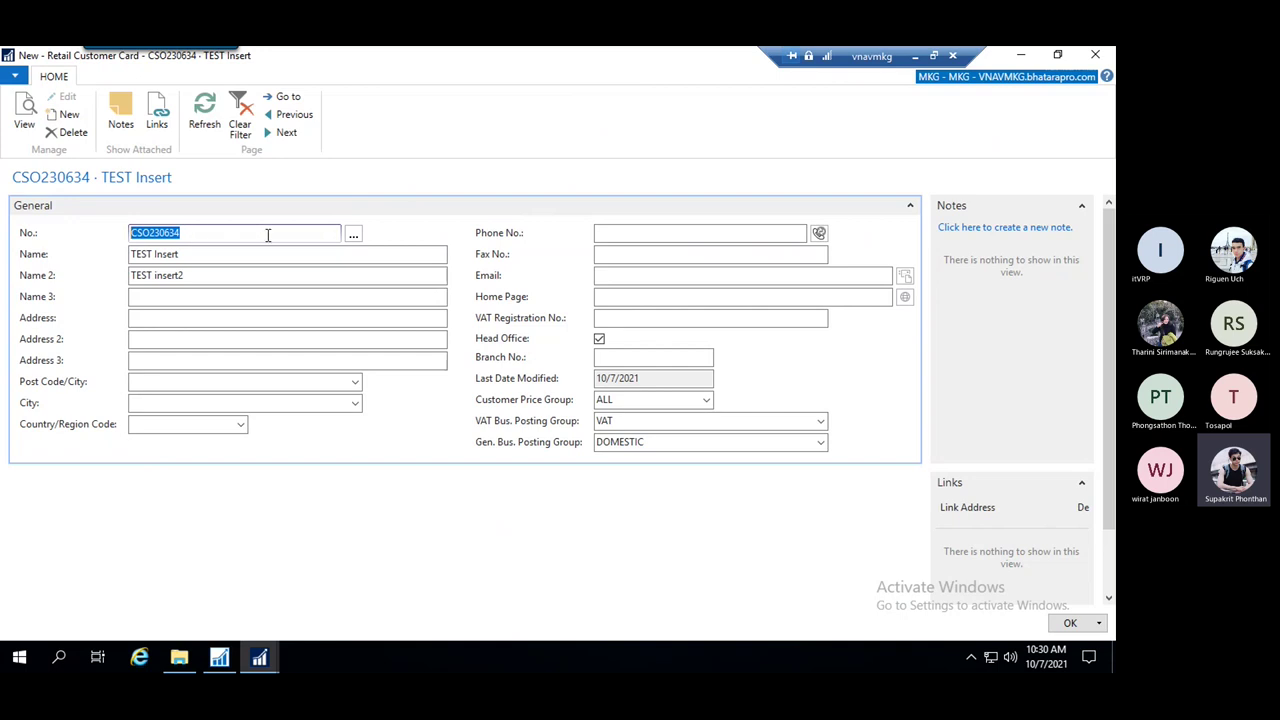
{"action": "left_click", "coordinate": [192, 233]}
{"action": "left_click_drag", "start_coordinate": [211, 231], "coordinate": [113, 231]}
{"action": "left_click", "coordinate": [193, 256]}
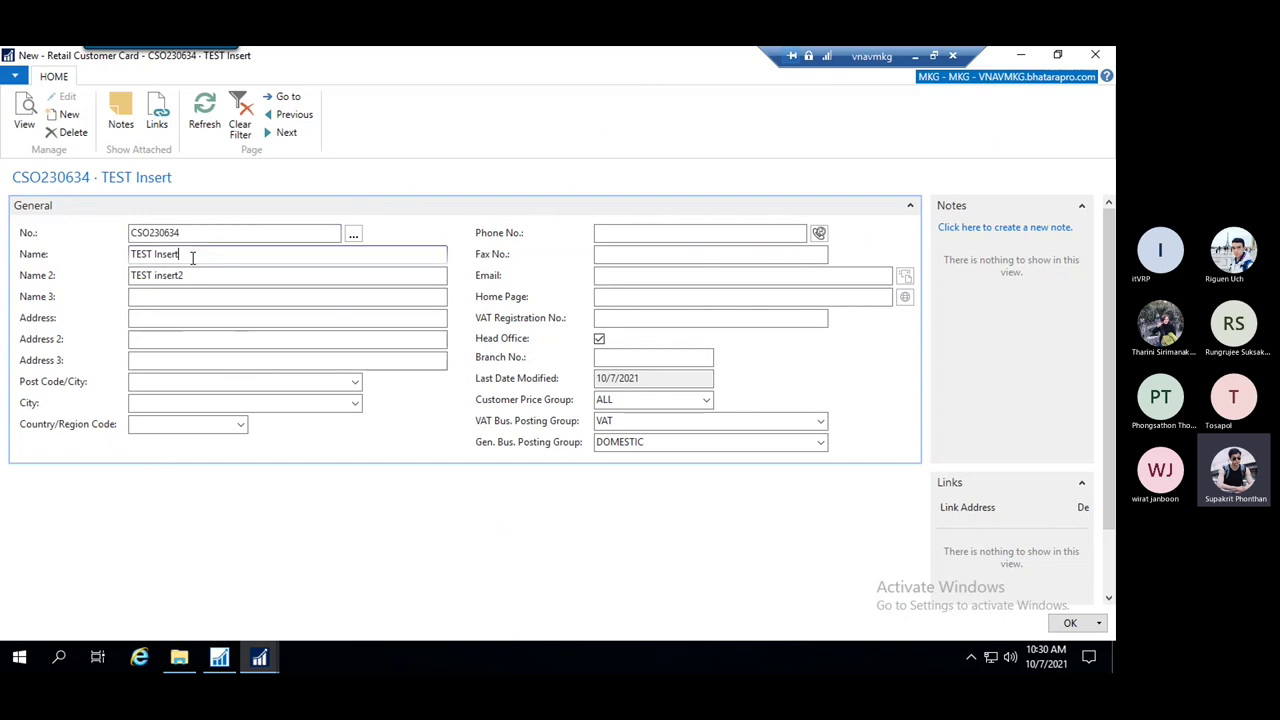
{"action": "left_click_drag", "start_coordinate": [193, 254], "coordinate": [126, 246]}
{"action": "left_click", "coordinate": [189, 232]}
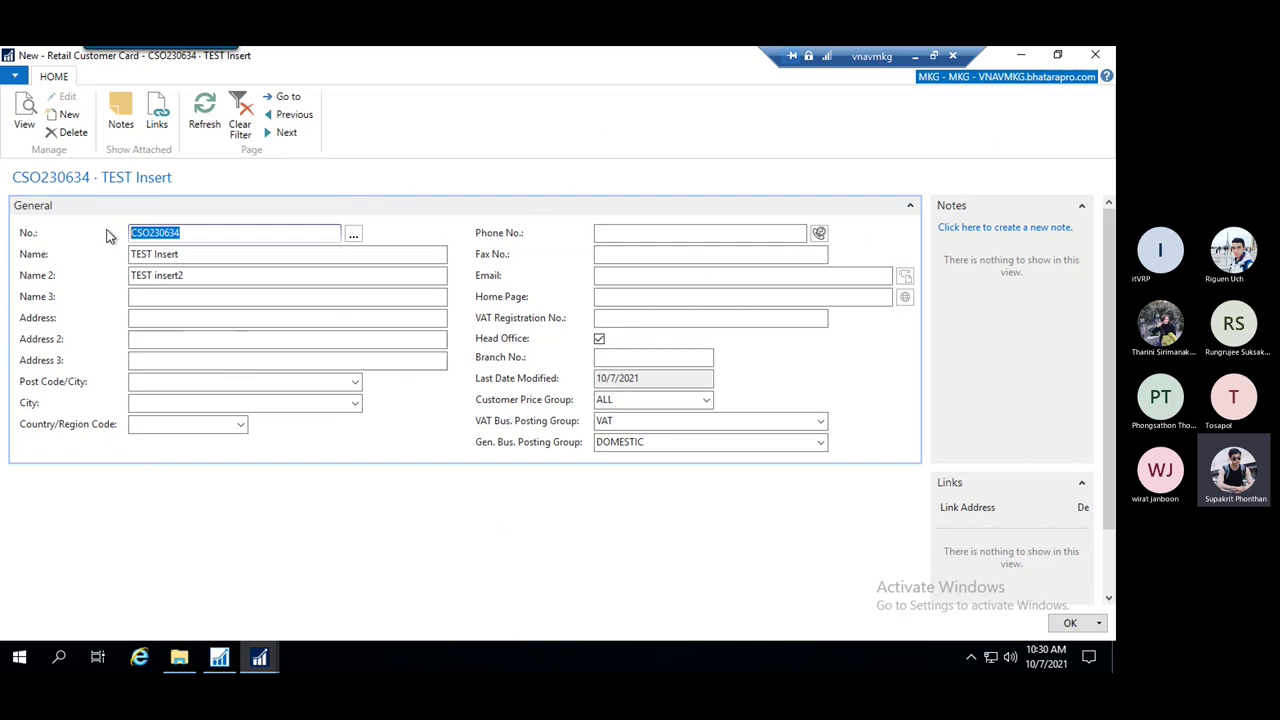
{"action": "left_click", "coordinate": [189, 254]}
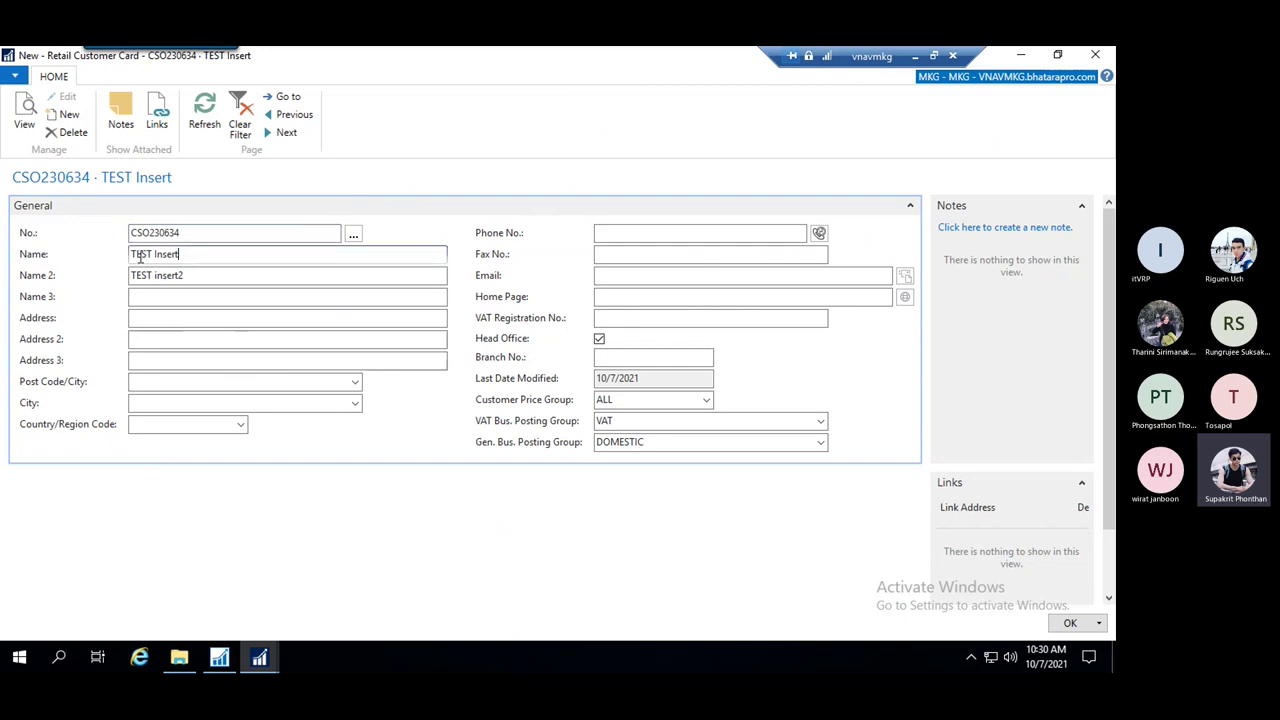
{"action": "left_click_drag", "start_coordinate": [192, 254], "coordinate": [100, 256]}
{"action": "left_click", "coordinate": [199, 254]}
{"action": "left_click_drag", "start_coordinate": [188, 253], "coordinate": [123, 249]}
{"action": "left_click", "coordinate": [210, 277]}
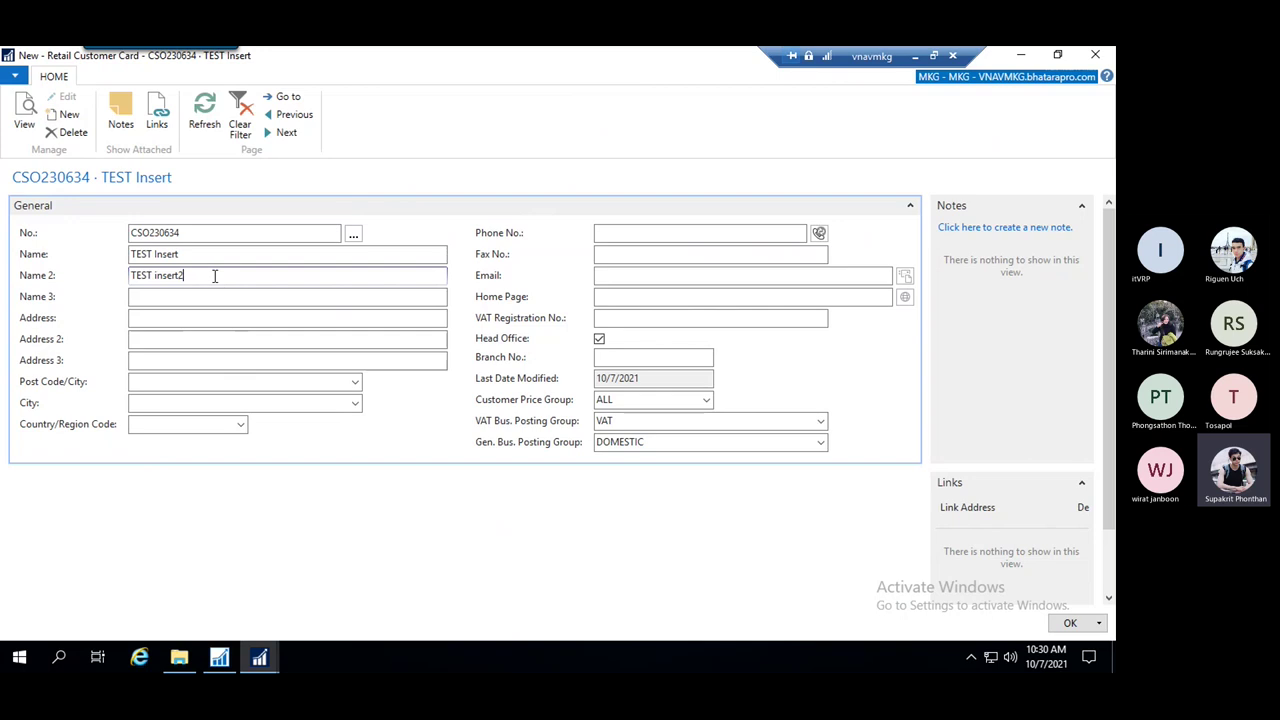
{"action": "left_click_drag", "start_coordinate": [200, 254], "coordinate": [122, 250]}
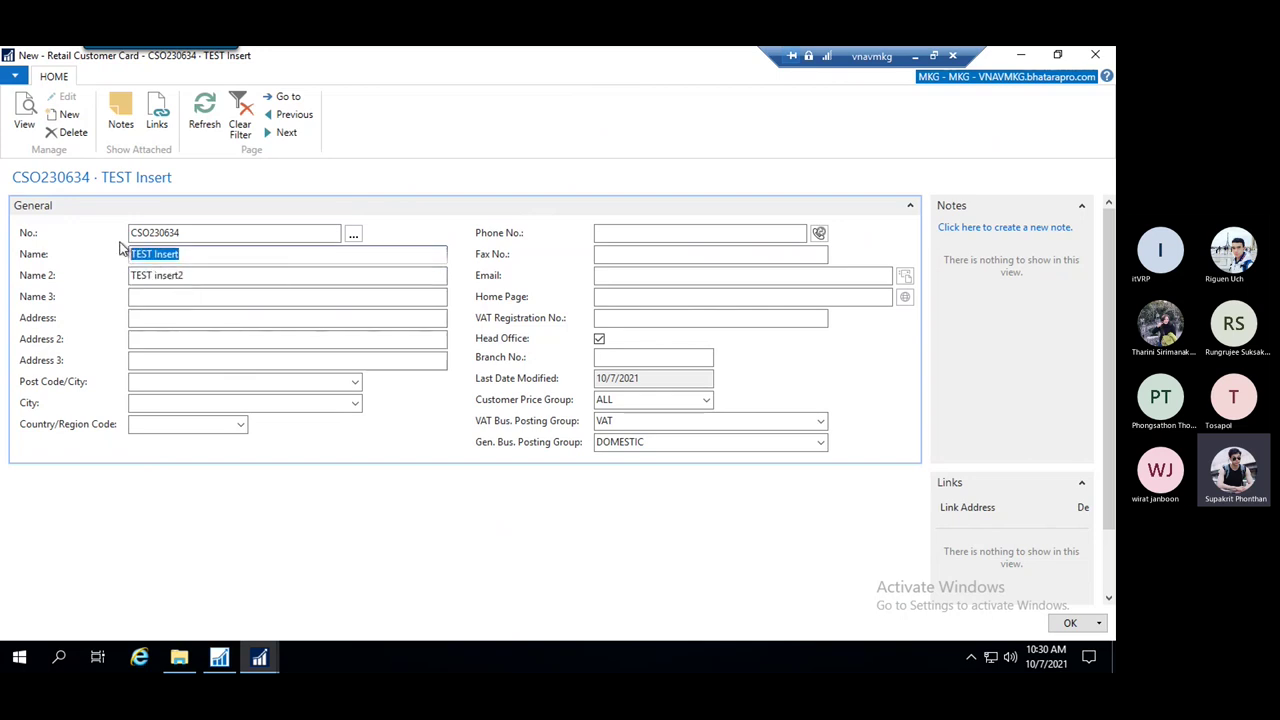
{"action": "left_click_drag", "start_coordinate": [183, 233], "coordinate": [129, 233]}
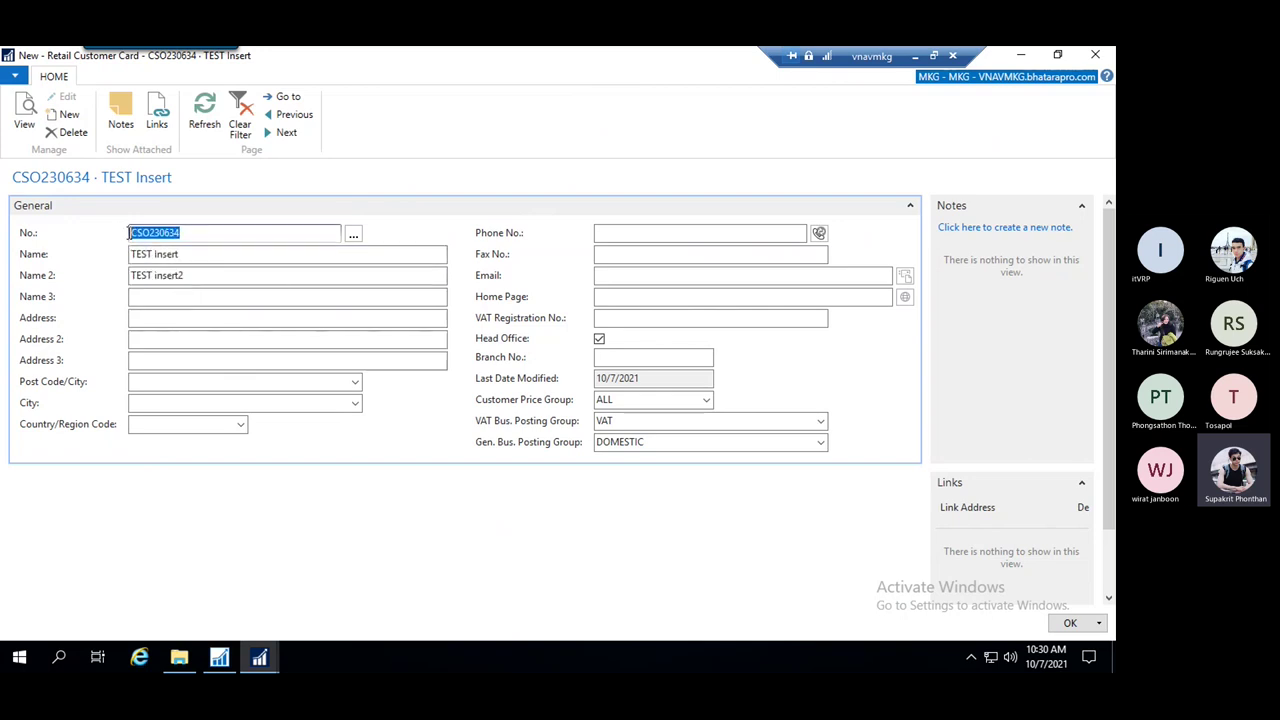
{"action": "left_click", "coordinate": [196, 255]}
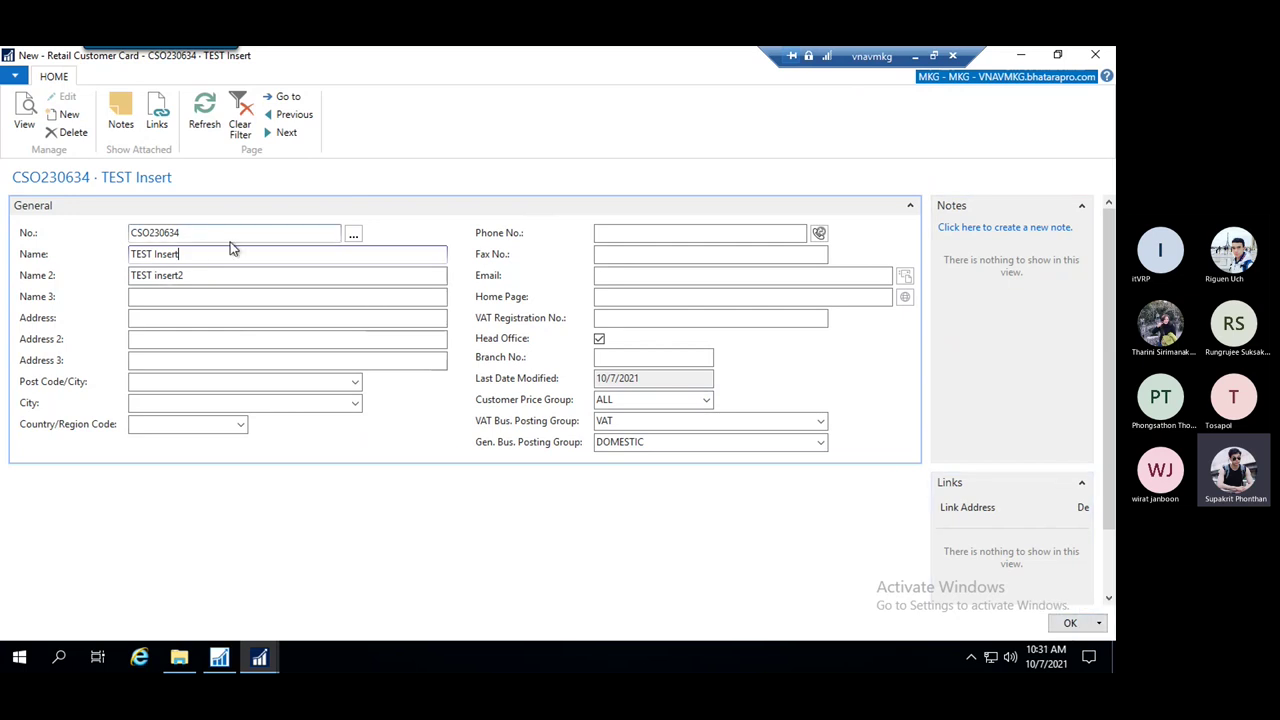
Save the customer, then open Change Log Entries sorted by Date and Time, newest first
{"action": "left_click", "coordinate": [1062, 613]}
{"action": "left_click", "coordinate": [994, 78]}
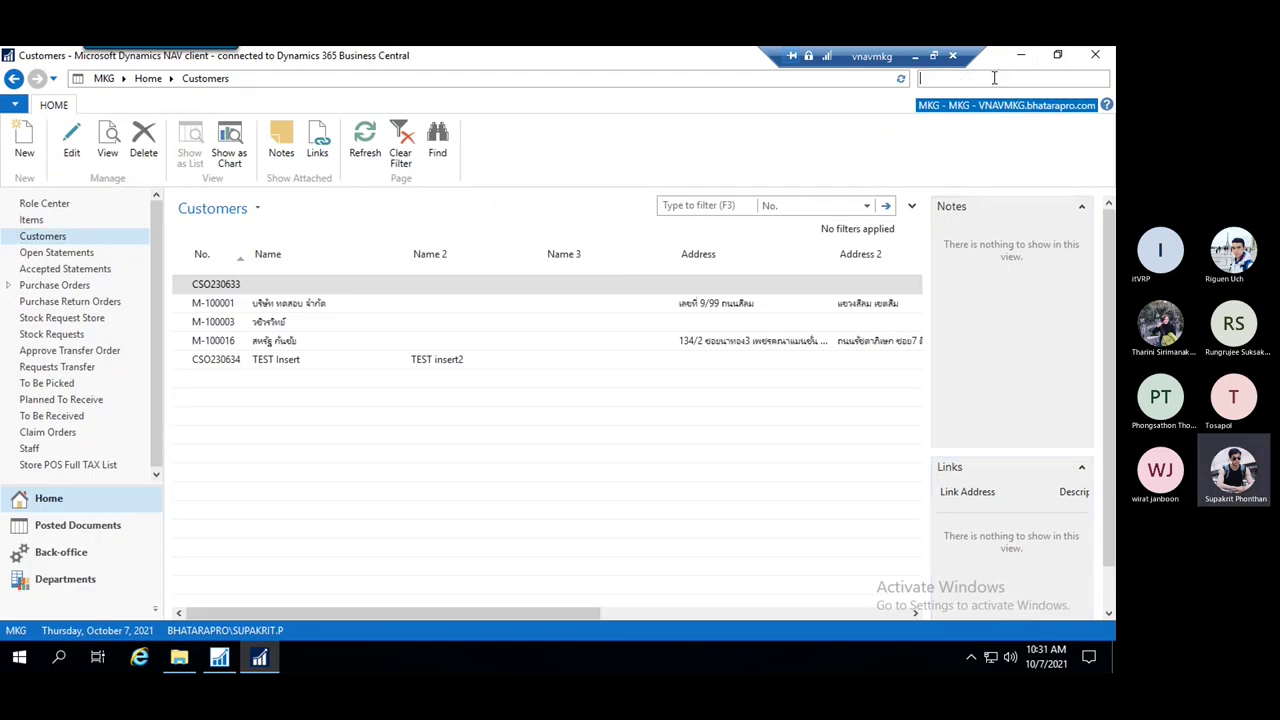
{"action": "type", "text": "chan"}
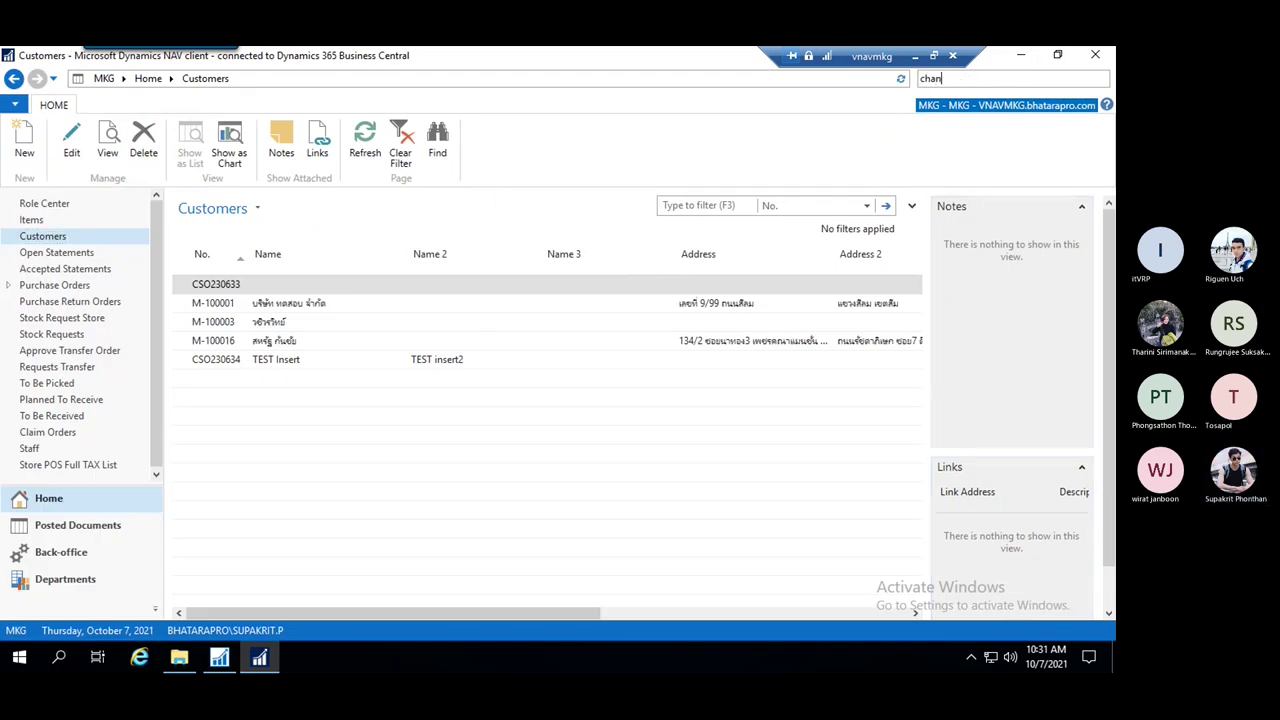
{"action": "type", "text": "g log en"}
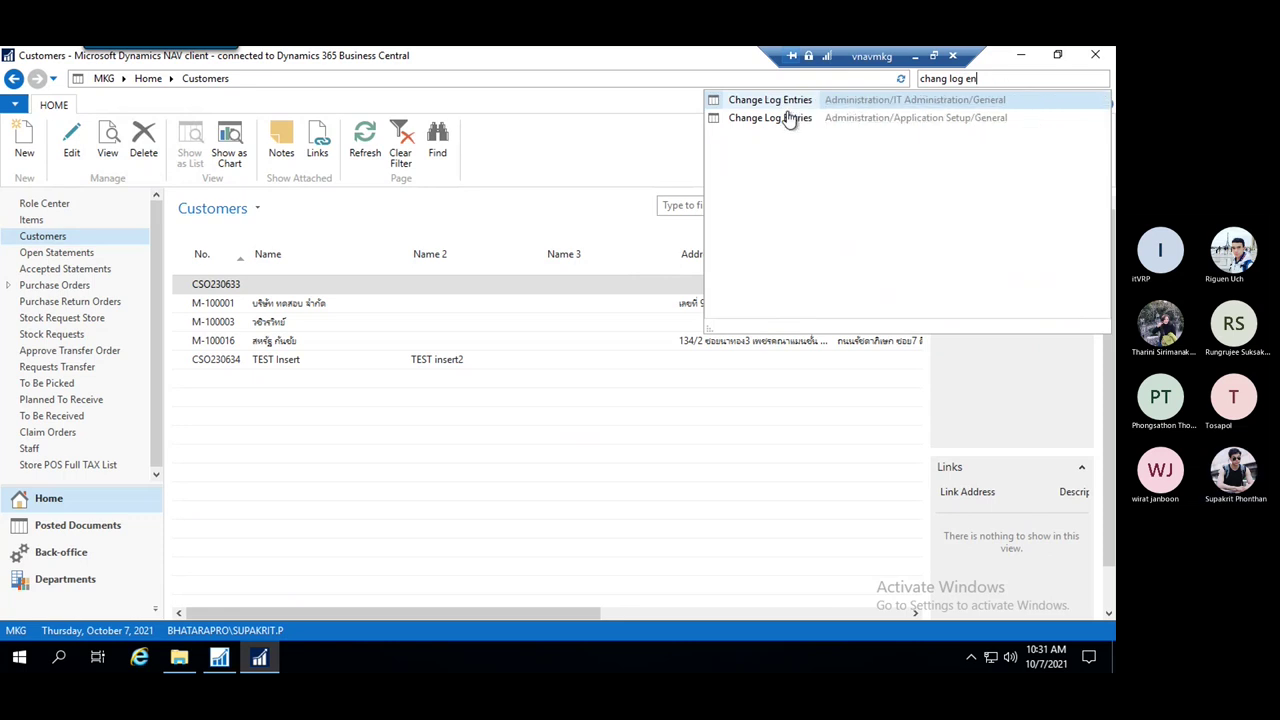
{"action": "left_click", "coordinate": [779, 101]}
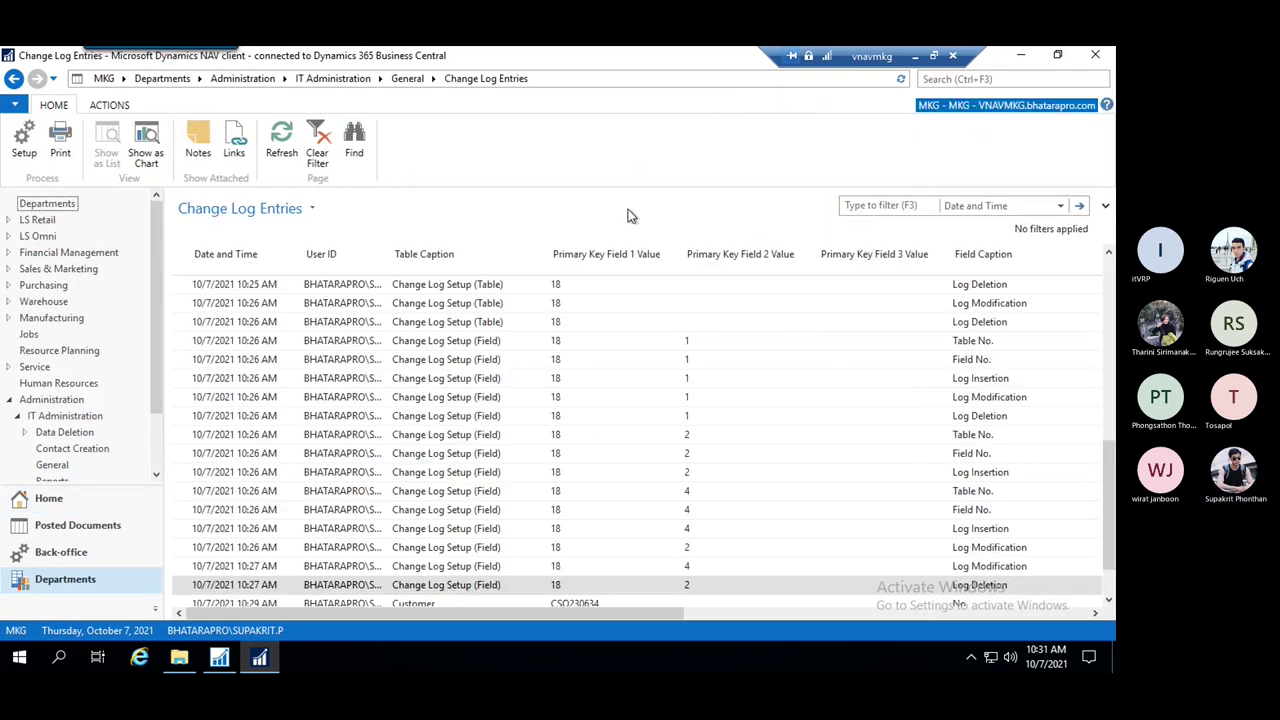
{"action": "left_click", "coordinate": [242, 256]}
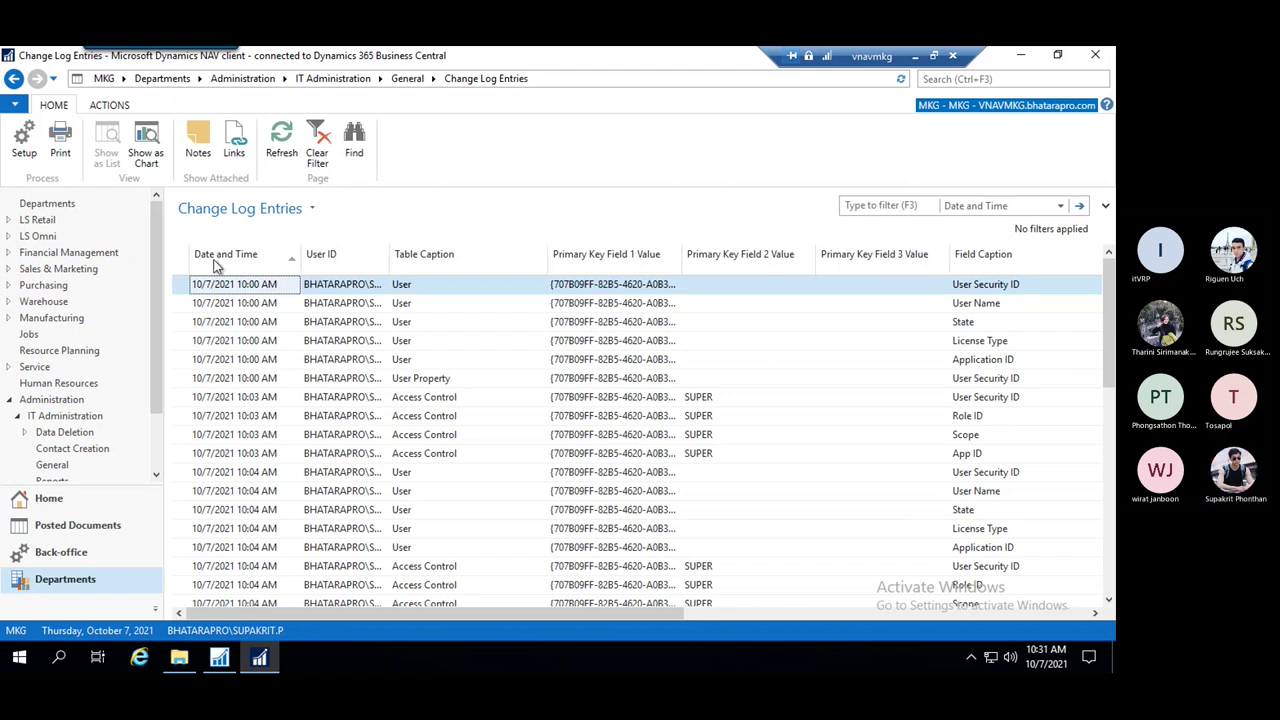
{"action": "left_click", "coordinate": [219, 258]}
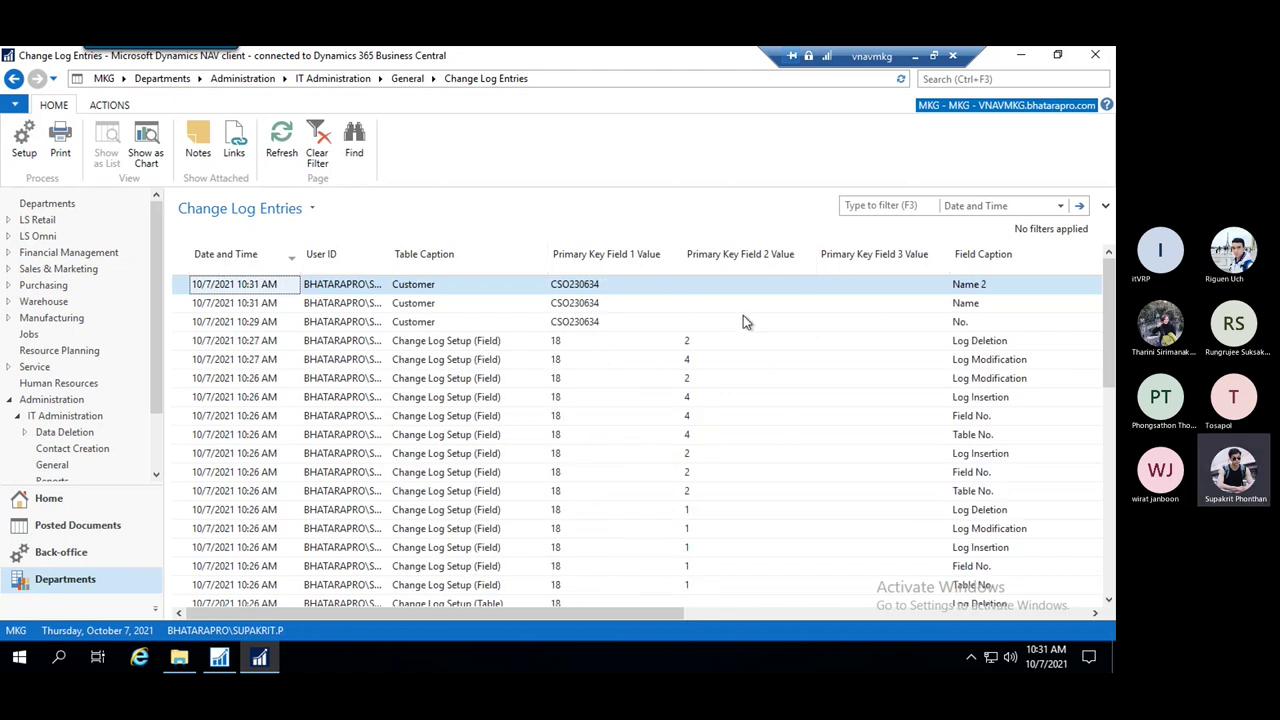
Inspect the 10:29 AM Insertion entry for No. with new value CSO230634
{"action": "left_click", "coordinate": [699, 321]}
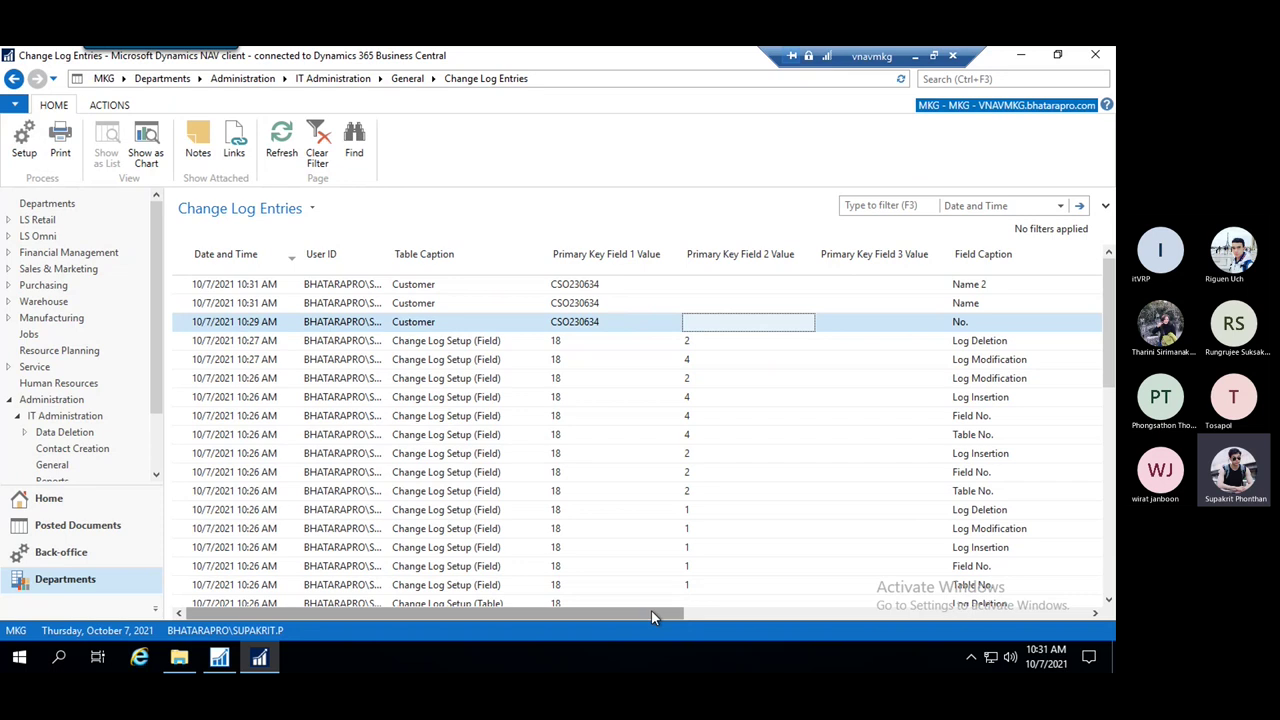
{"action": "left_click_drag", "start_coordinate": [651, 612], "coordinate": [876, 604]}
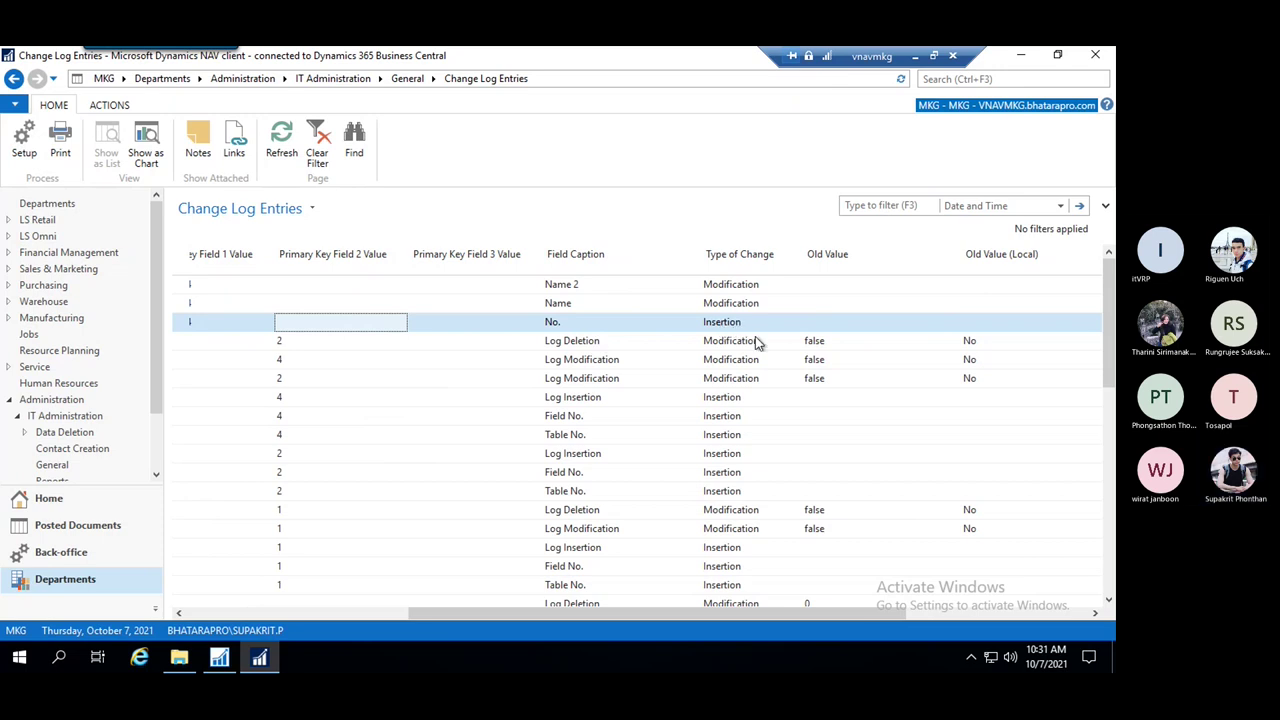
{"action": "left_click", "coordinate": [616, 329]}
{"action": "left_click", "coordinate": [751, 325]}
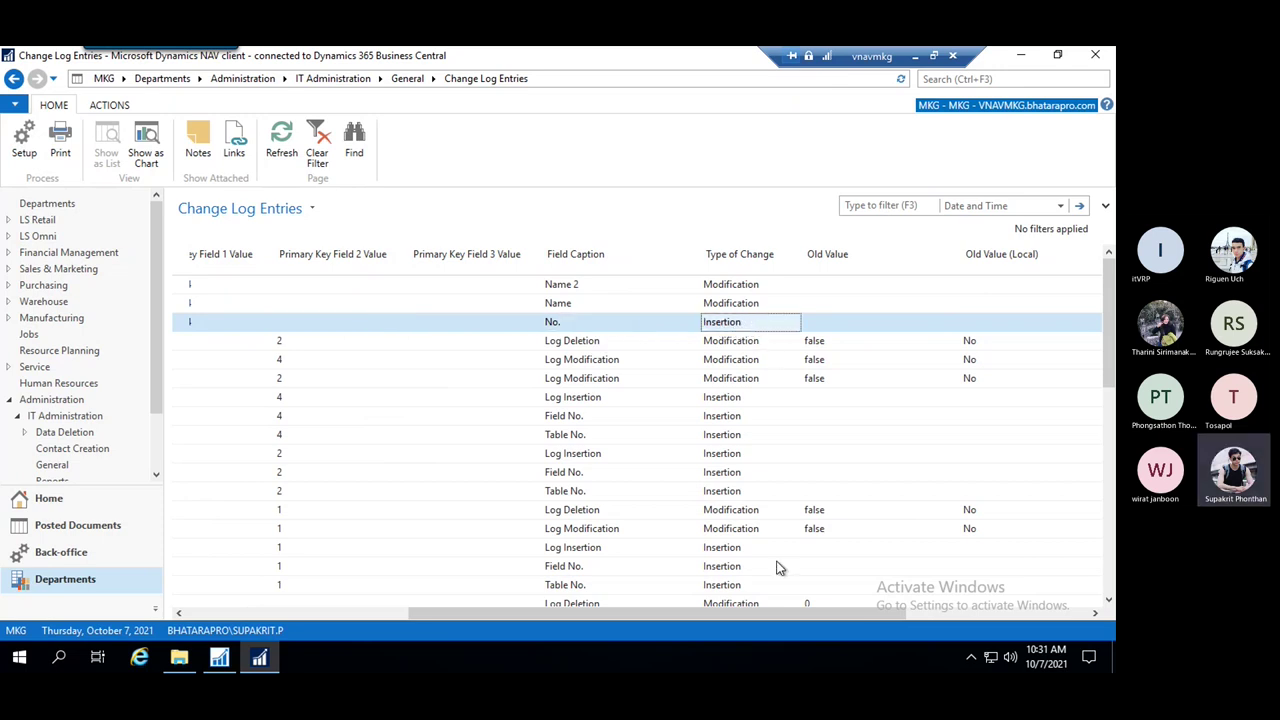
{"action": "left_click_drag", "start_coordinate": [698, 615], "coordinate": [880, 613]}
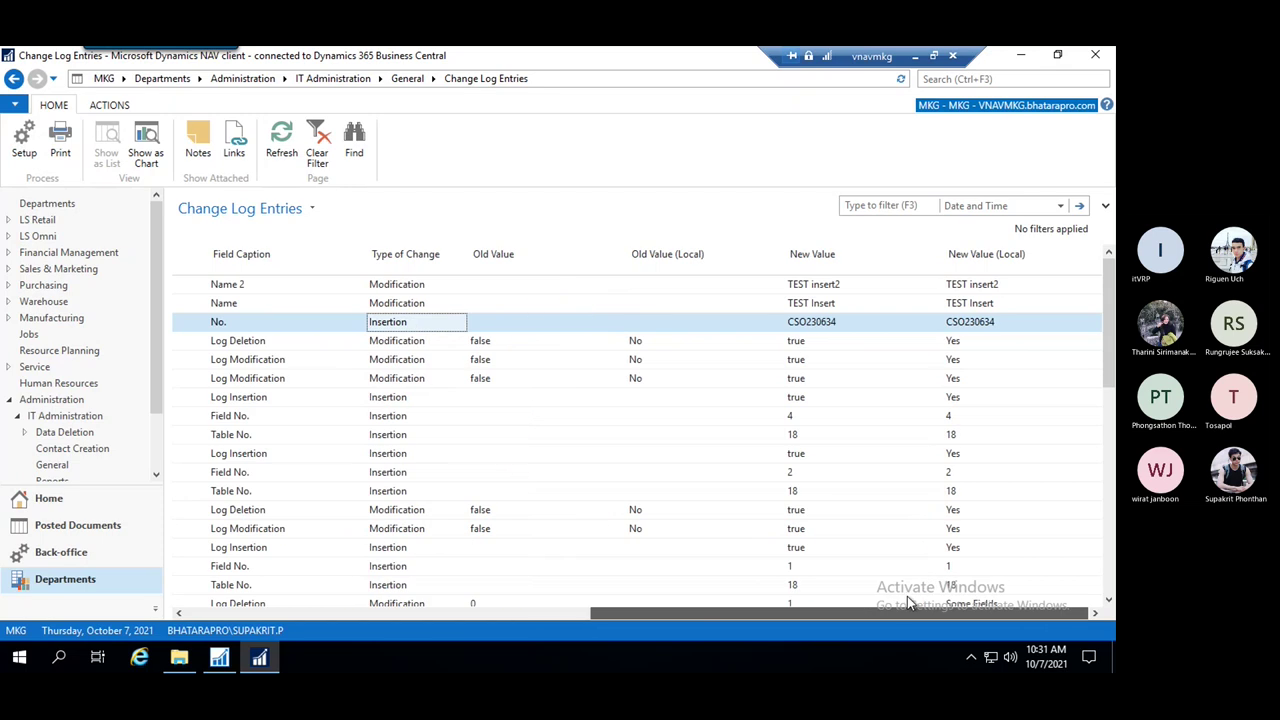
{"action": "left_click", "coordinate": [840, 322]}
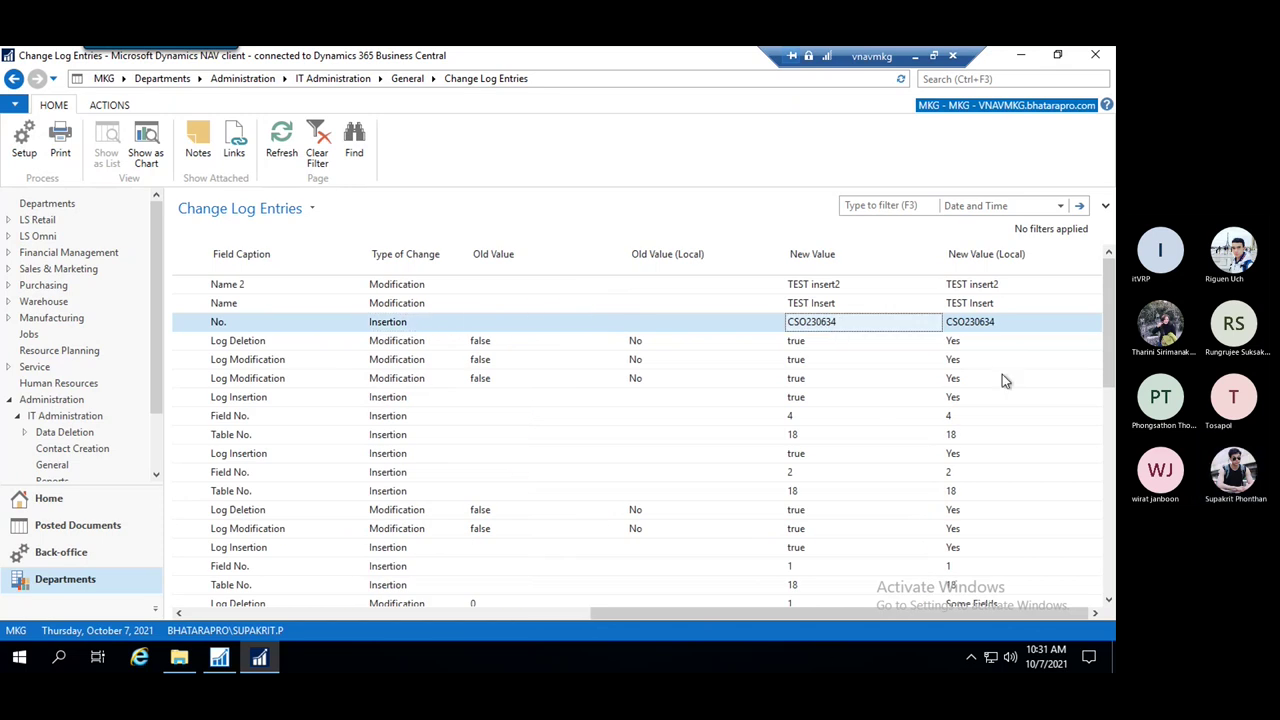
{"action": "left_click_drag", "start_coordinate": [832, 615], "coordinate": [772, 617]}
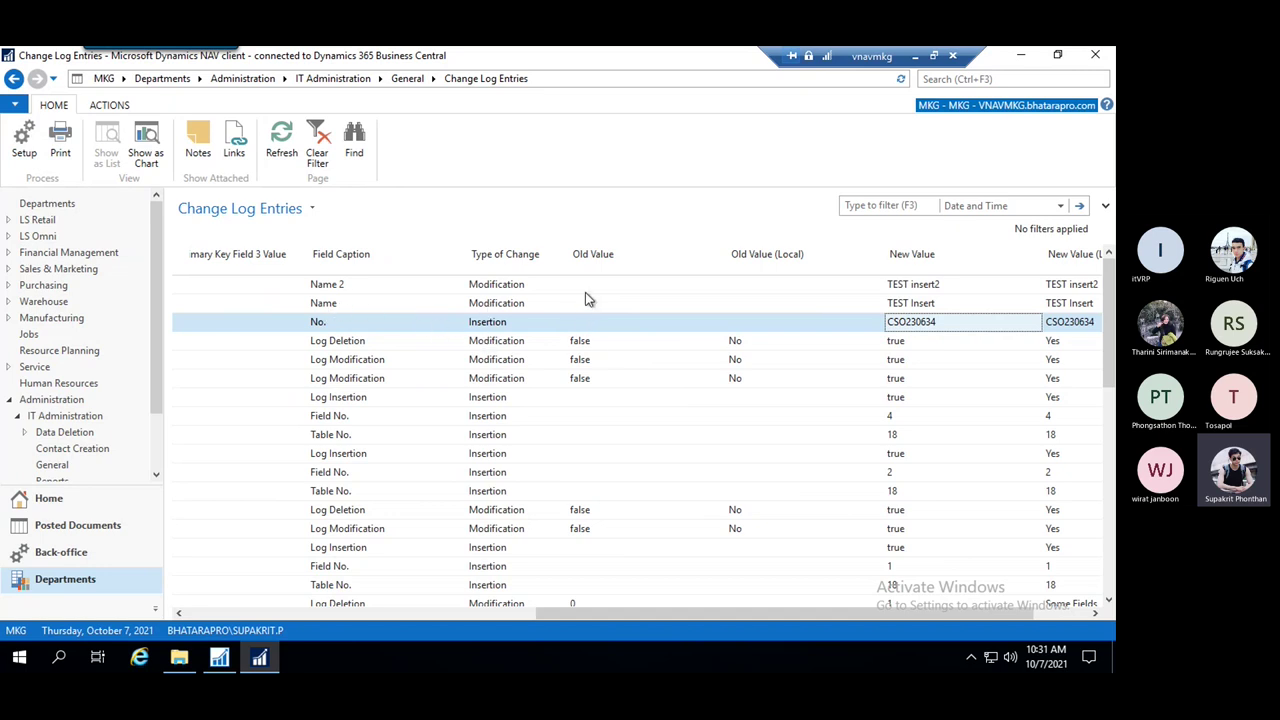
Inspect the Name and Name 2 entries and their new values
{"action": "left_click", "coordinate": [920, 305]}
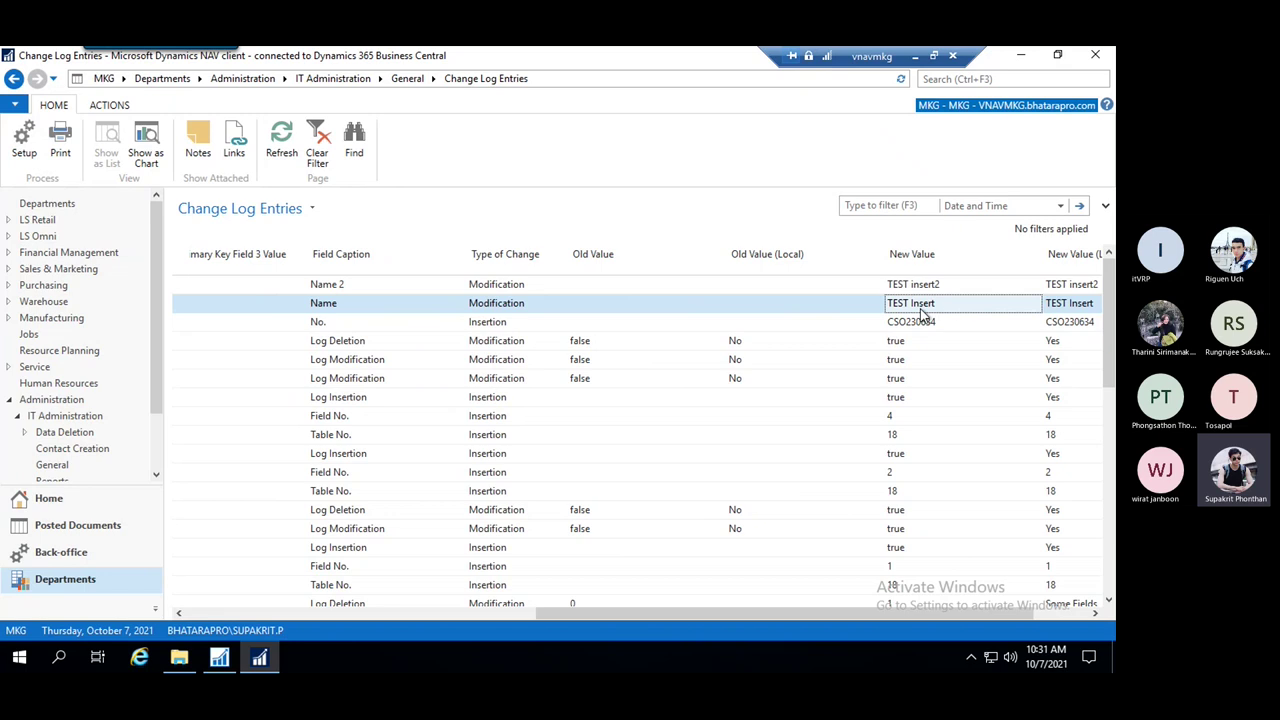
{"action": "left_click", "coordinate": [362, 286]}
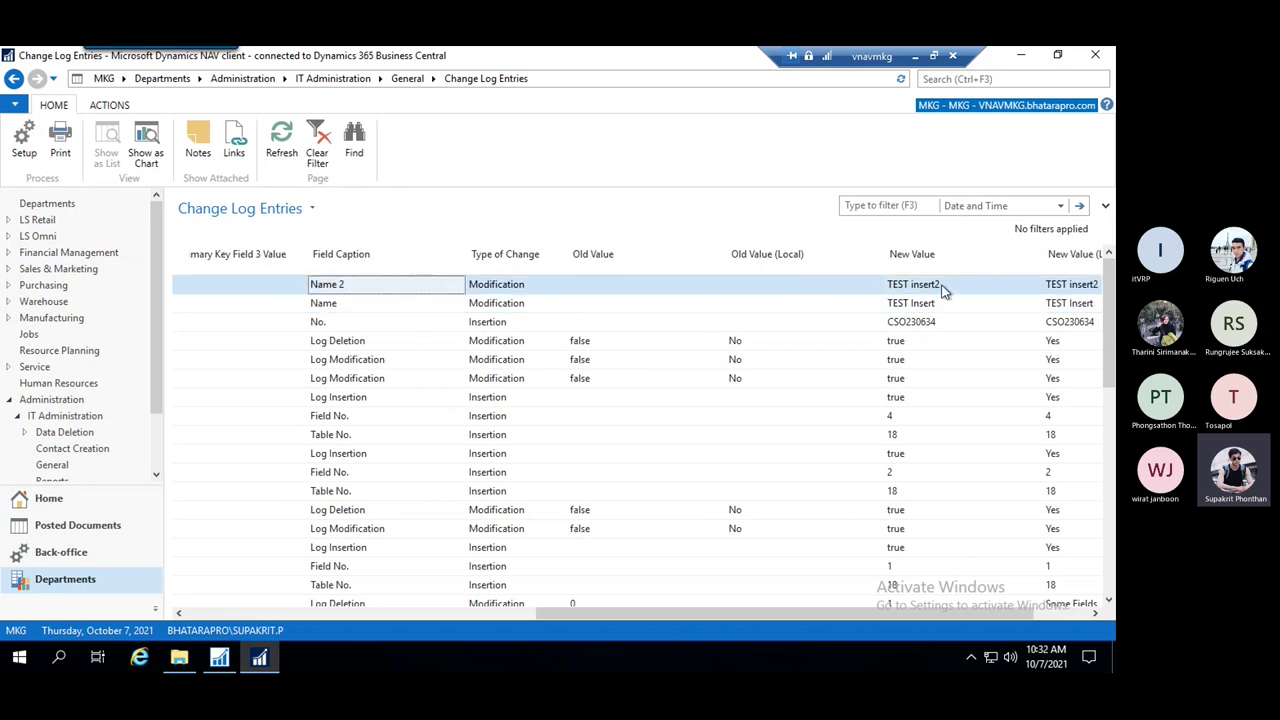
{"action": "left_click", "coordinate": [947, 288]}
{"action": "left_click_drag", "start_coordinate": [768, 611], "coordinate": [653, 610]}
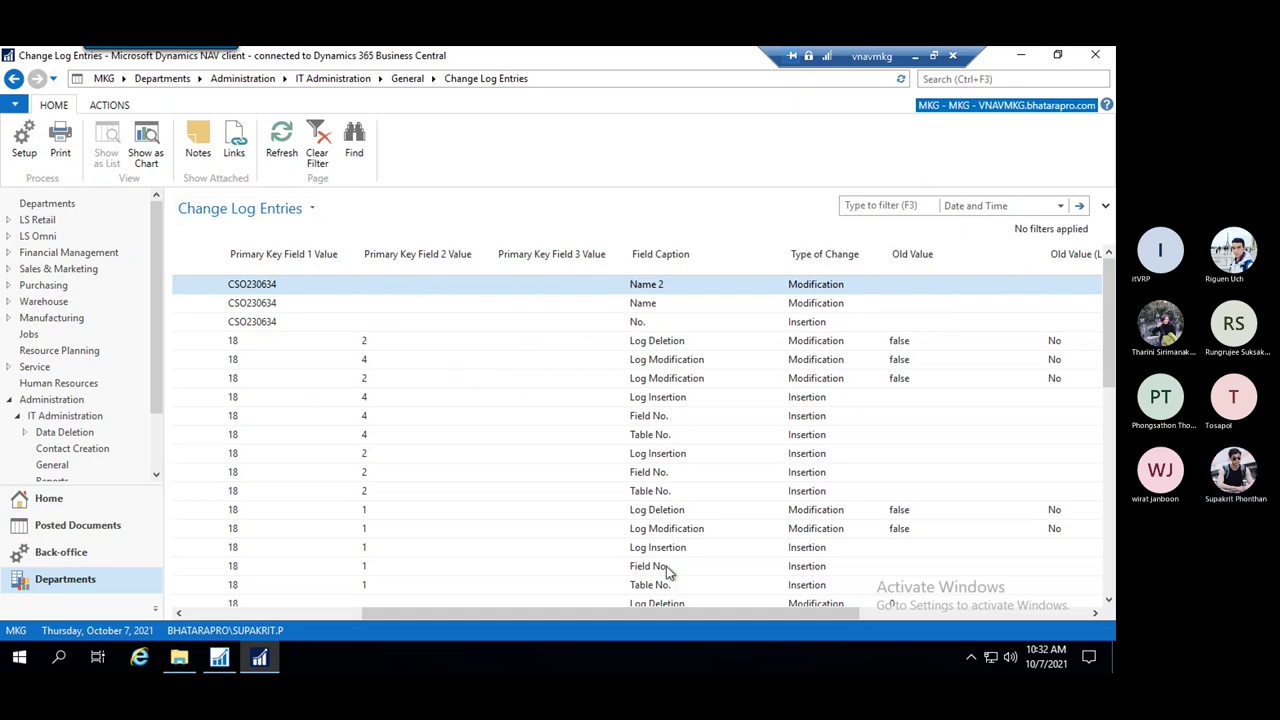
{"action": "left_click_drag", "start_coordinate": [654, 612], "coordinate": [614, 612]}
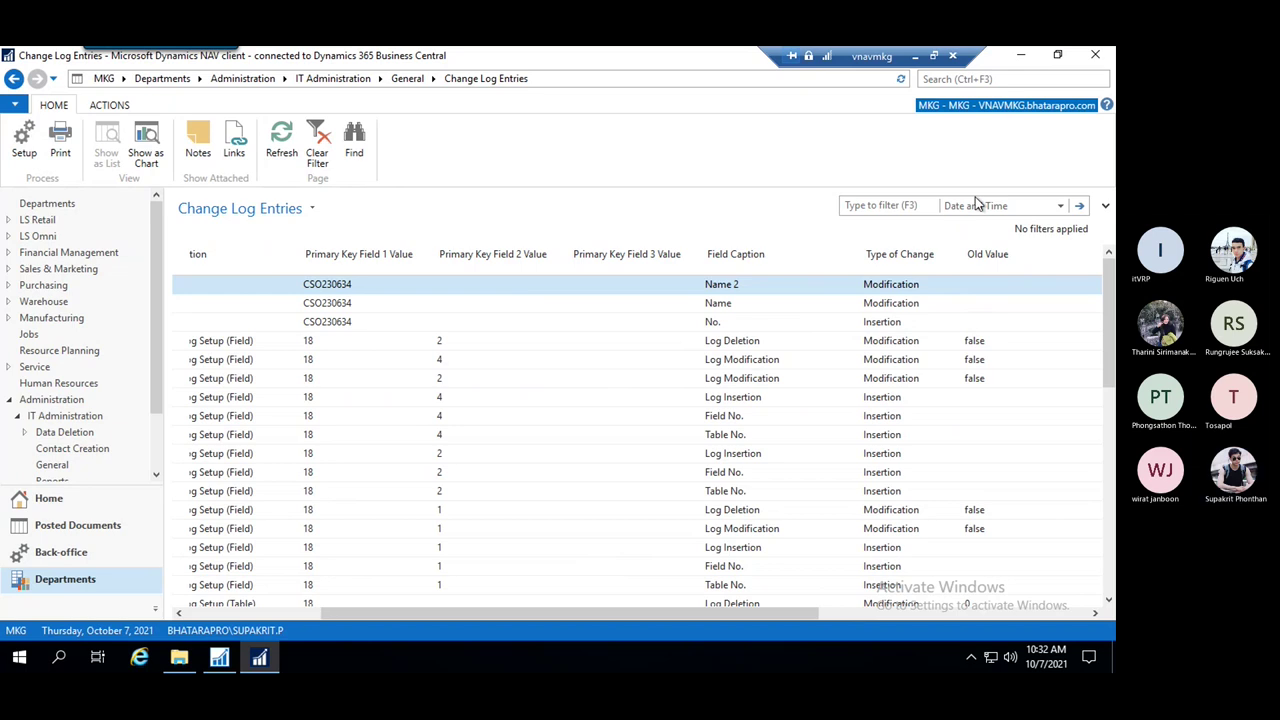
{"action": "left_click", "coordinate": [1002, 78]}
Open the Customers list and edit customer CSO230634's card
{"action": "left_click", "coordinate": [752, 102]}
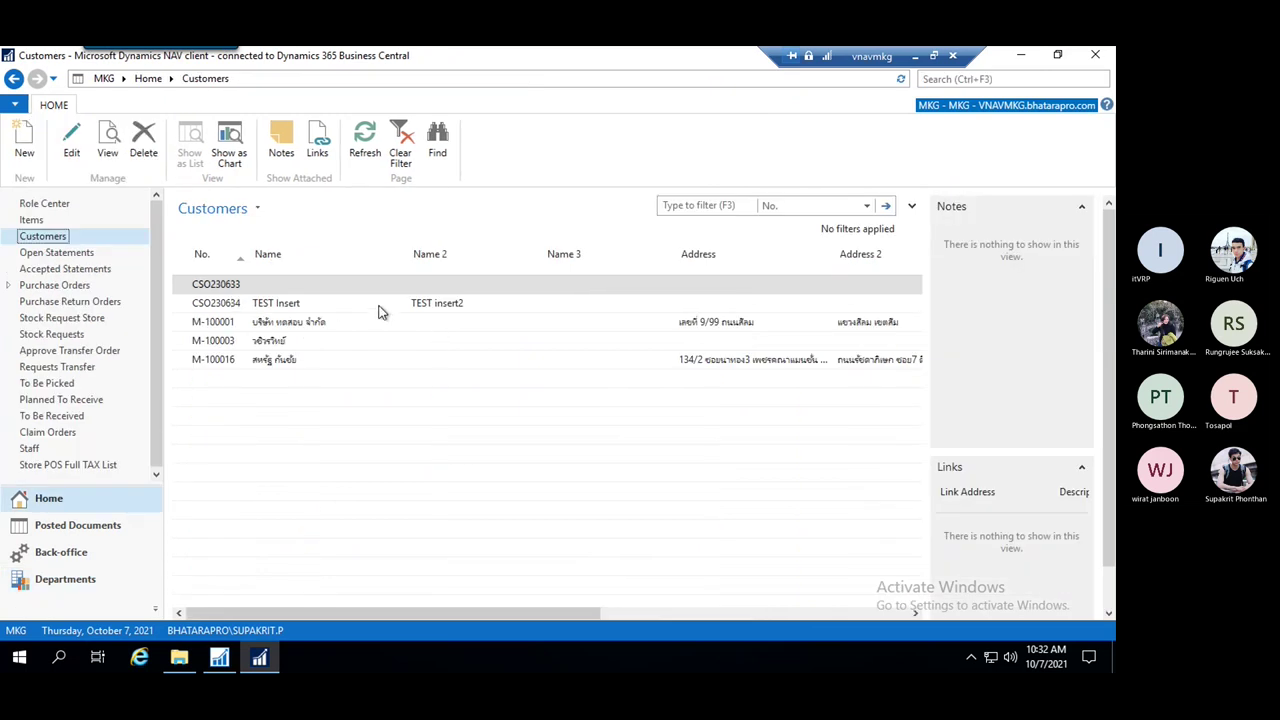
{"action": "left_click", "coordinate": [364, 305]}
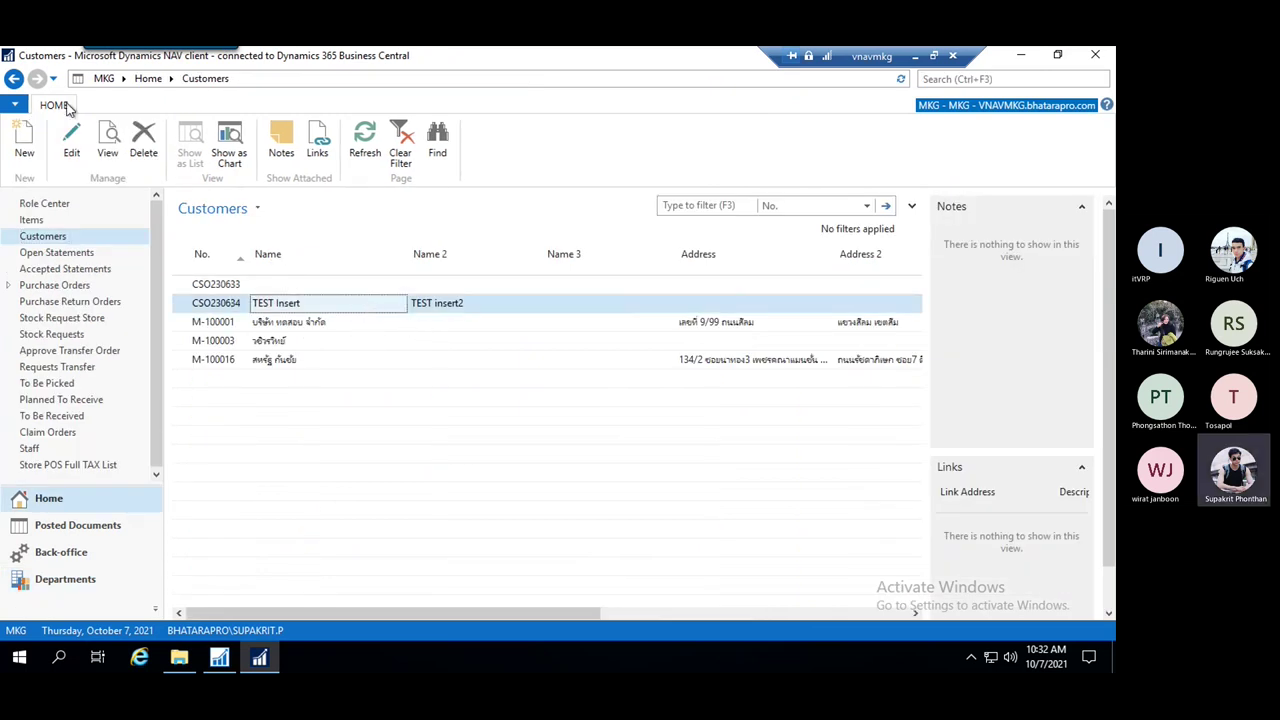
{"action": "left_click", "coordinate": [71, 145]}
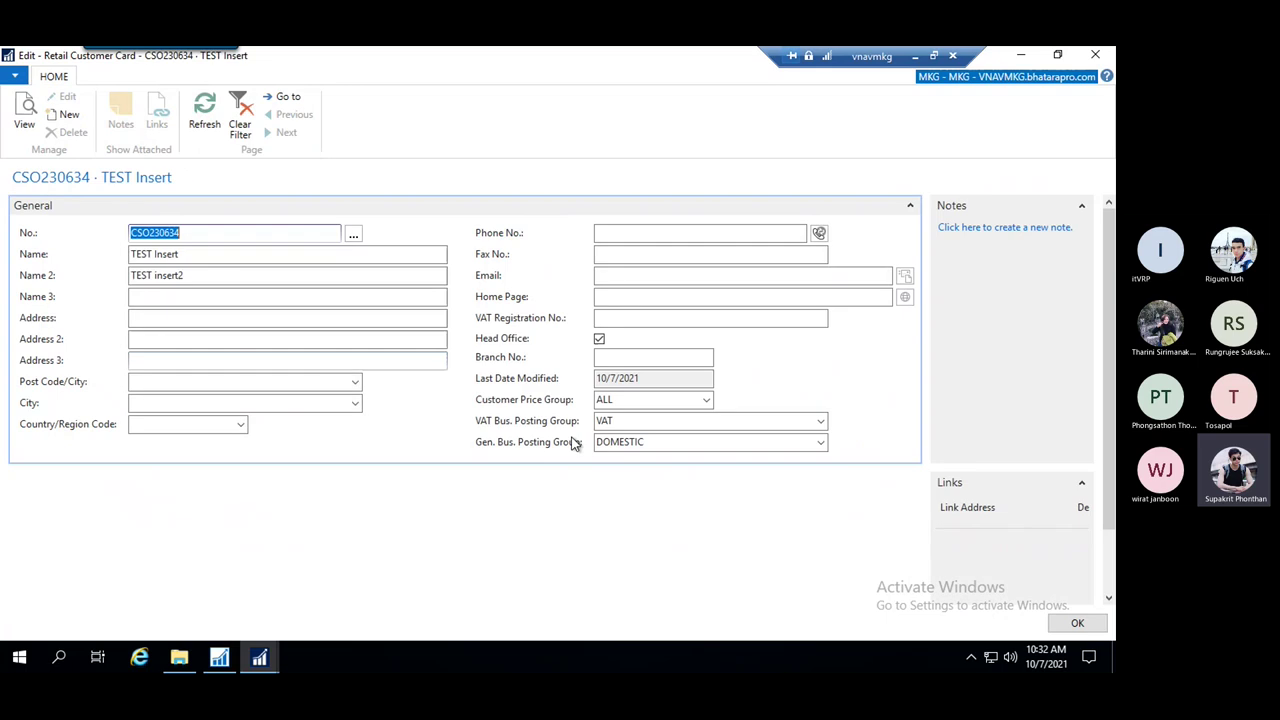
Change Name to 'TEST Modify' and Name 2 to 'TEST modify2', then save the card
{"action": "left_click", "coordinate": [195, 254]}
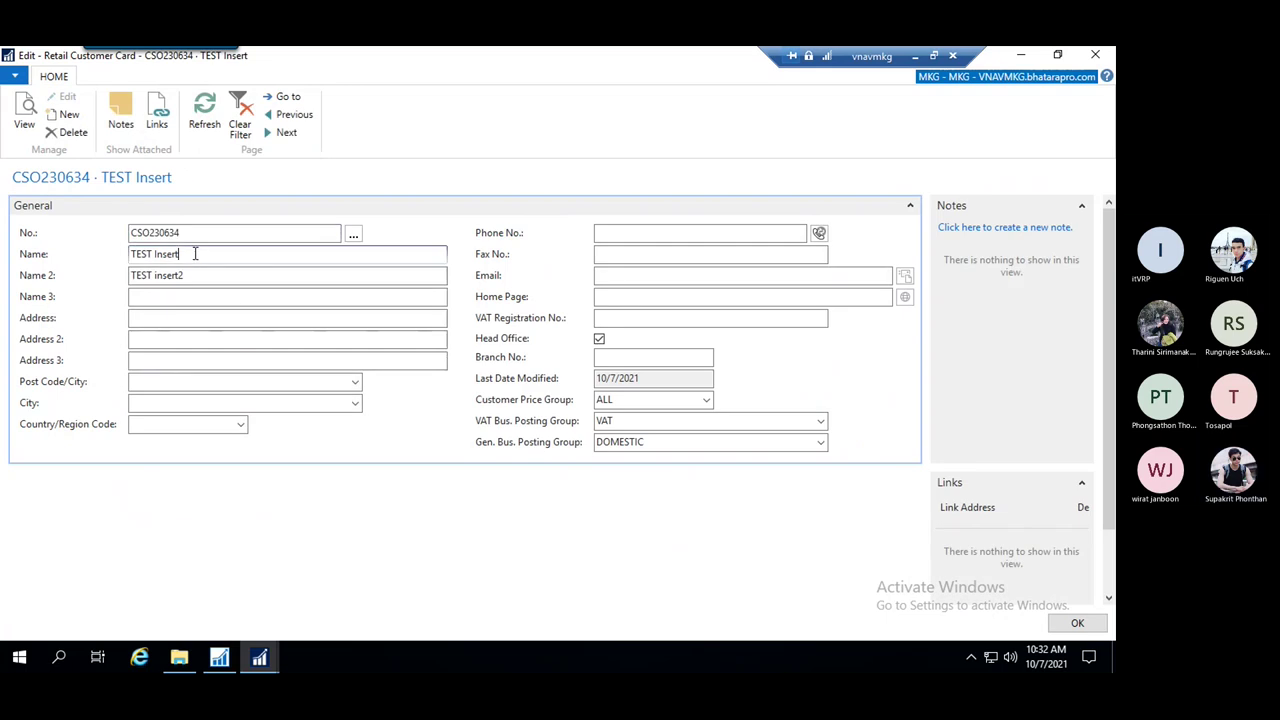
{"action": "left_click_drag", "start_coordinate": [158, 255], "coordinate": [154, 256]}
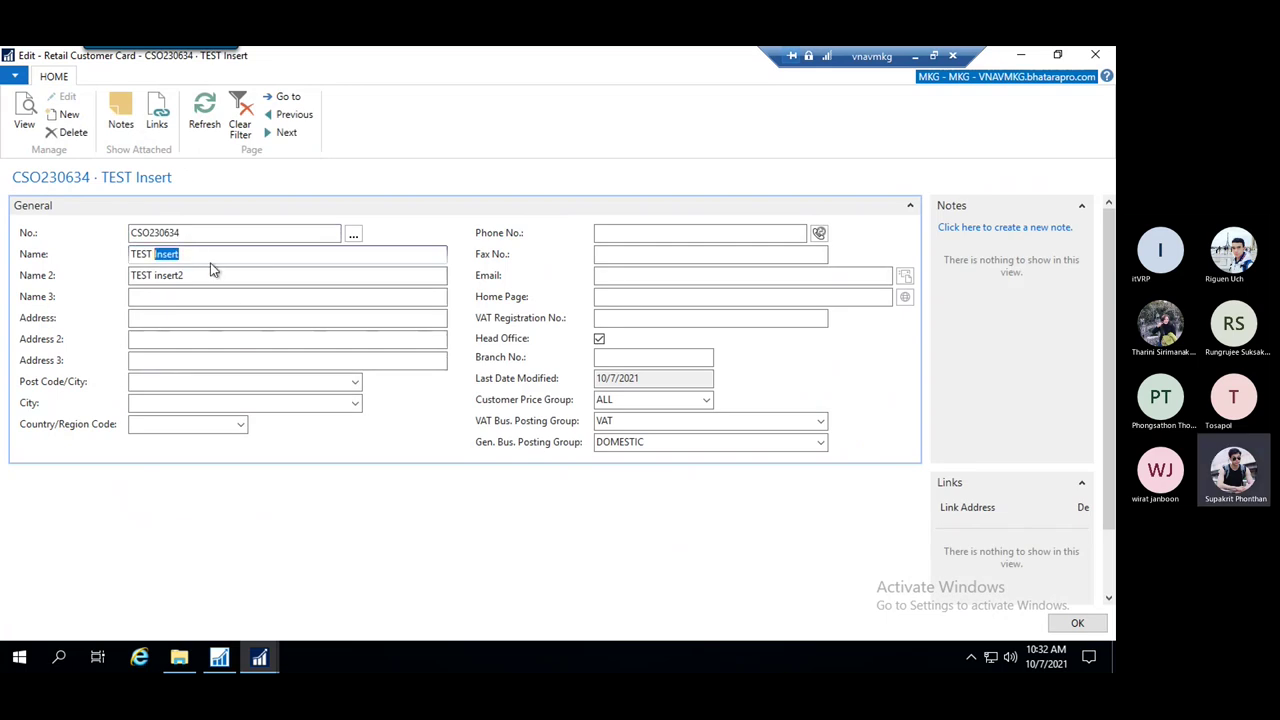
{"action": "type", "text": "Modify"}
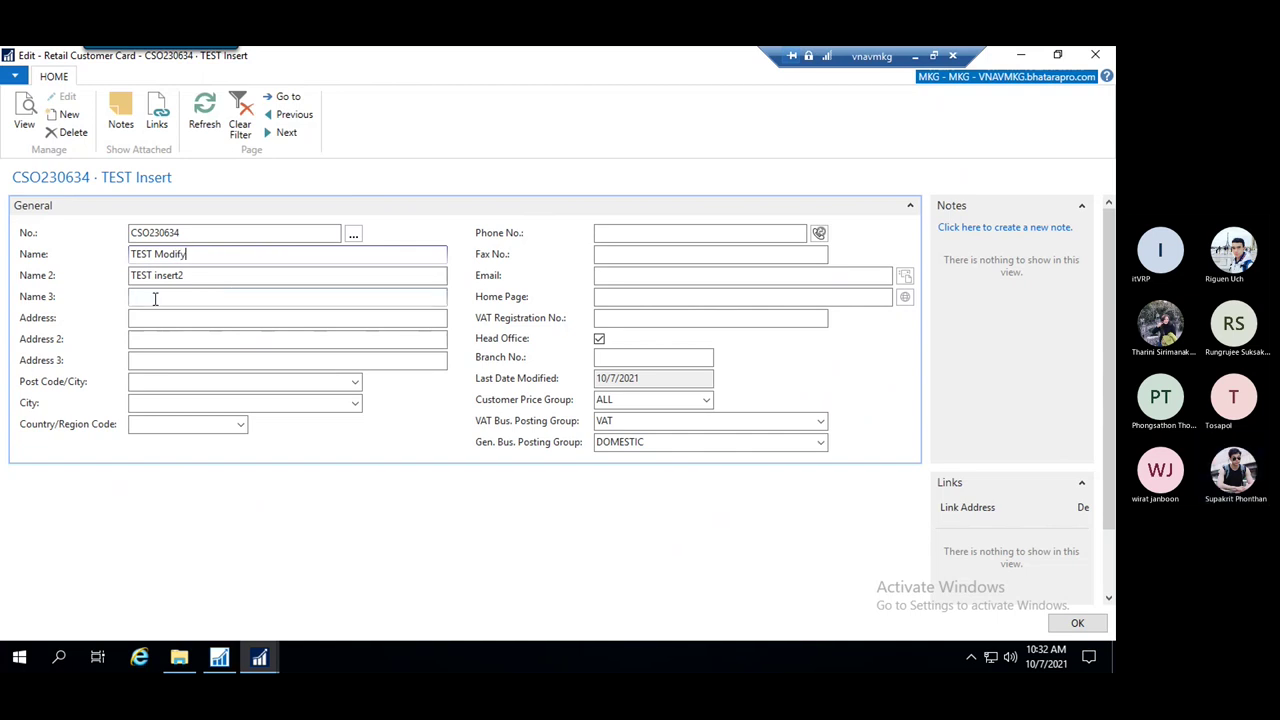
{"action": "left_click_drag", "start_coordinate": [184, 275], "coordinate": [160, 275]}
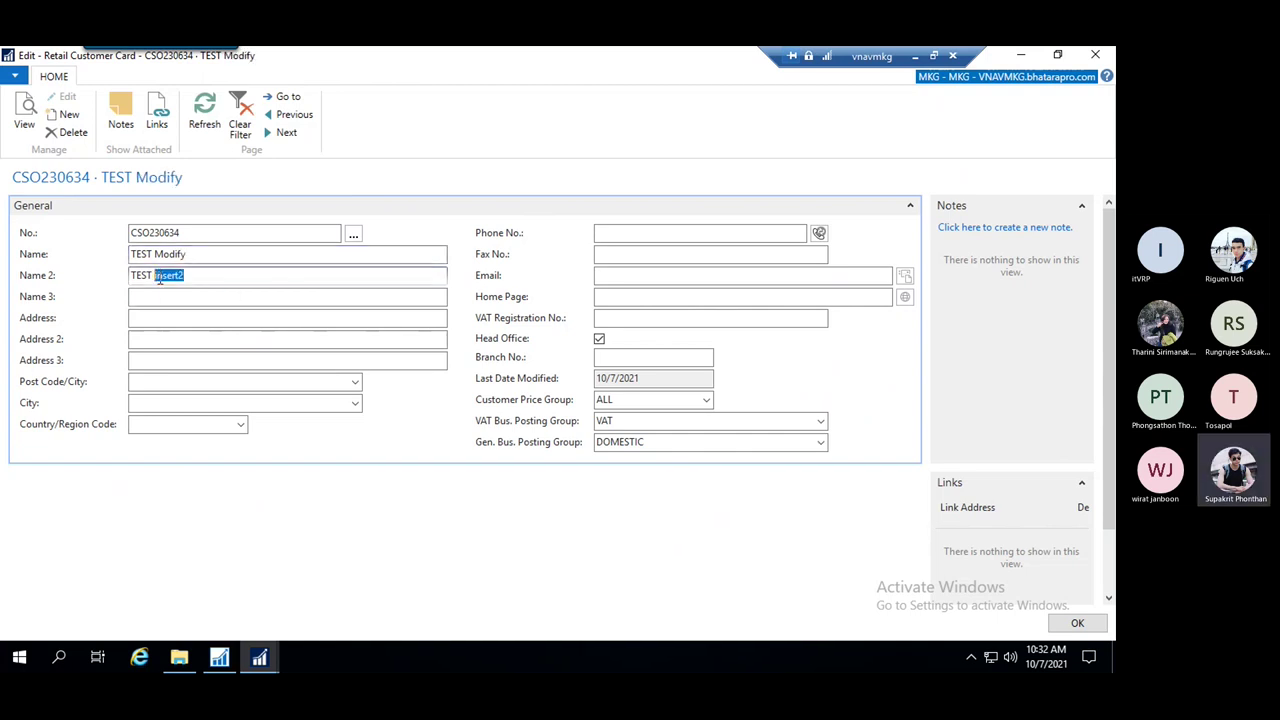
{"action": "type", "text": "modify2"}
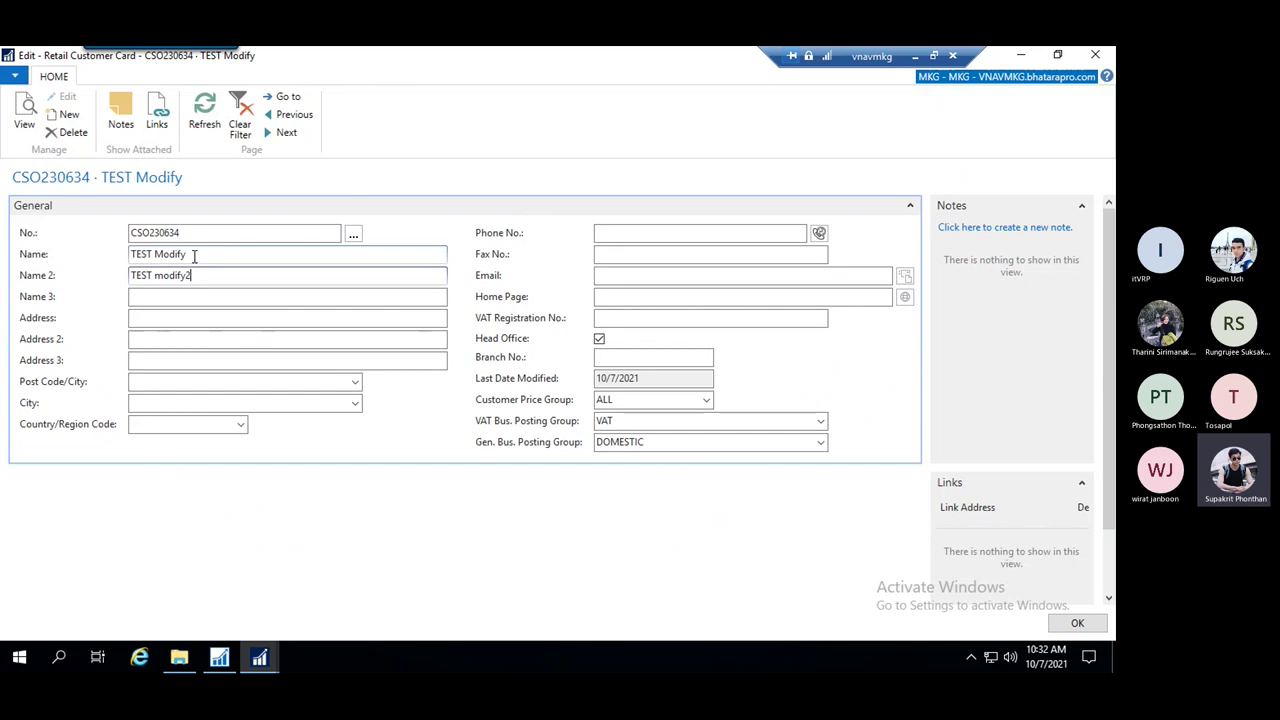
{"action": "left_click", "coordinate": [194, 256]}
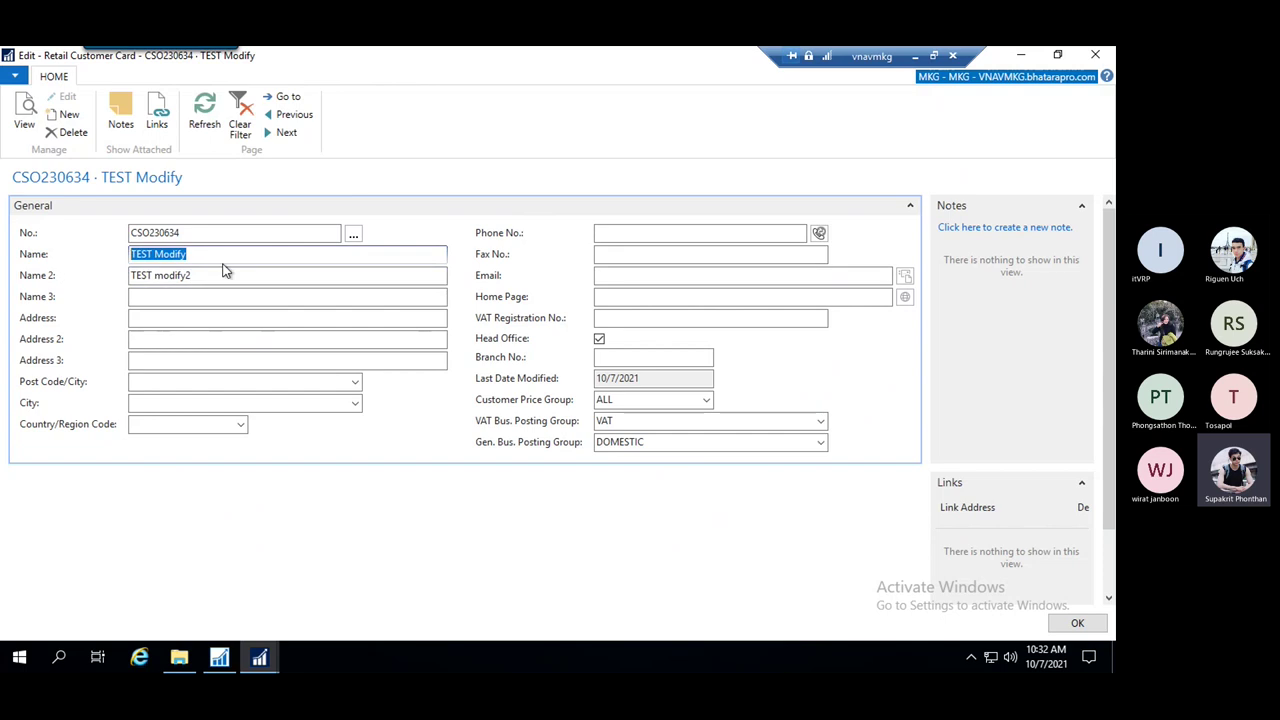
{"action": "left_click", "coordinate": [226, 271]}
{"action": "left_click", "coordinate": [1070, 623]}
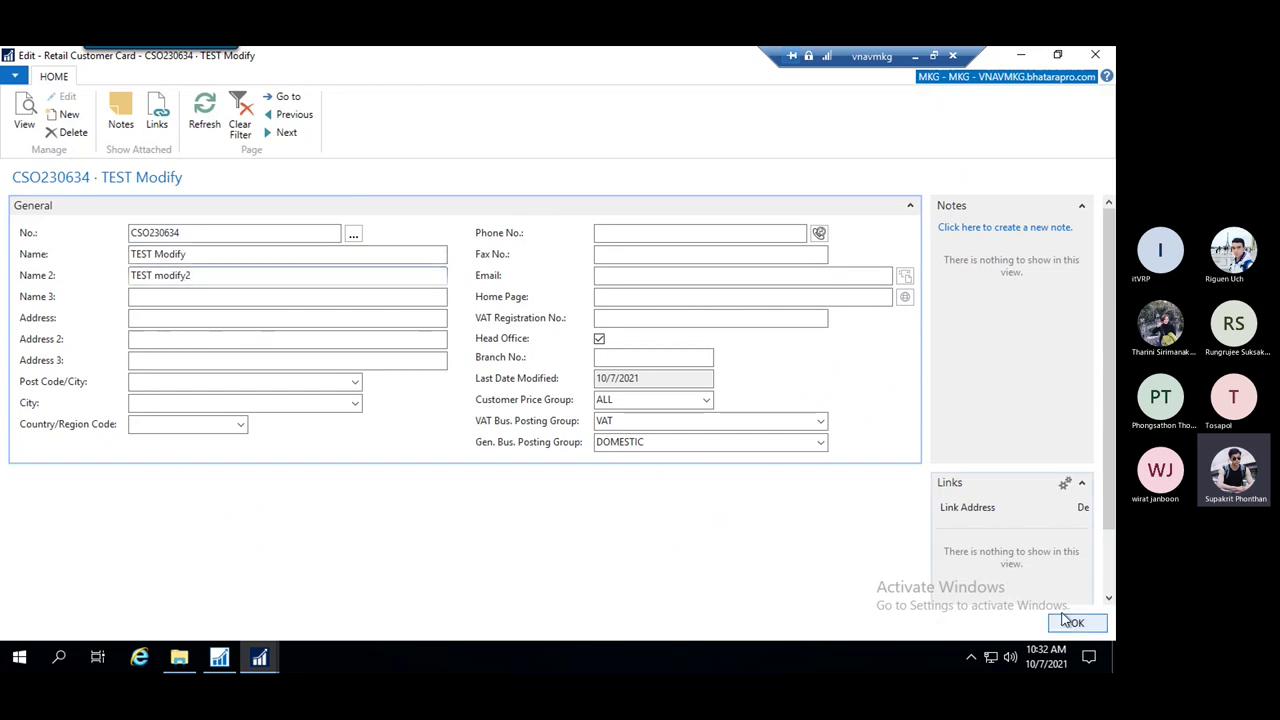
{"action": "left_click", "coordinate": [985, 81]}
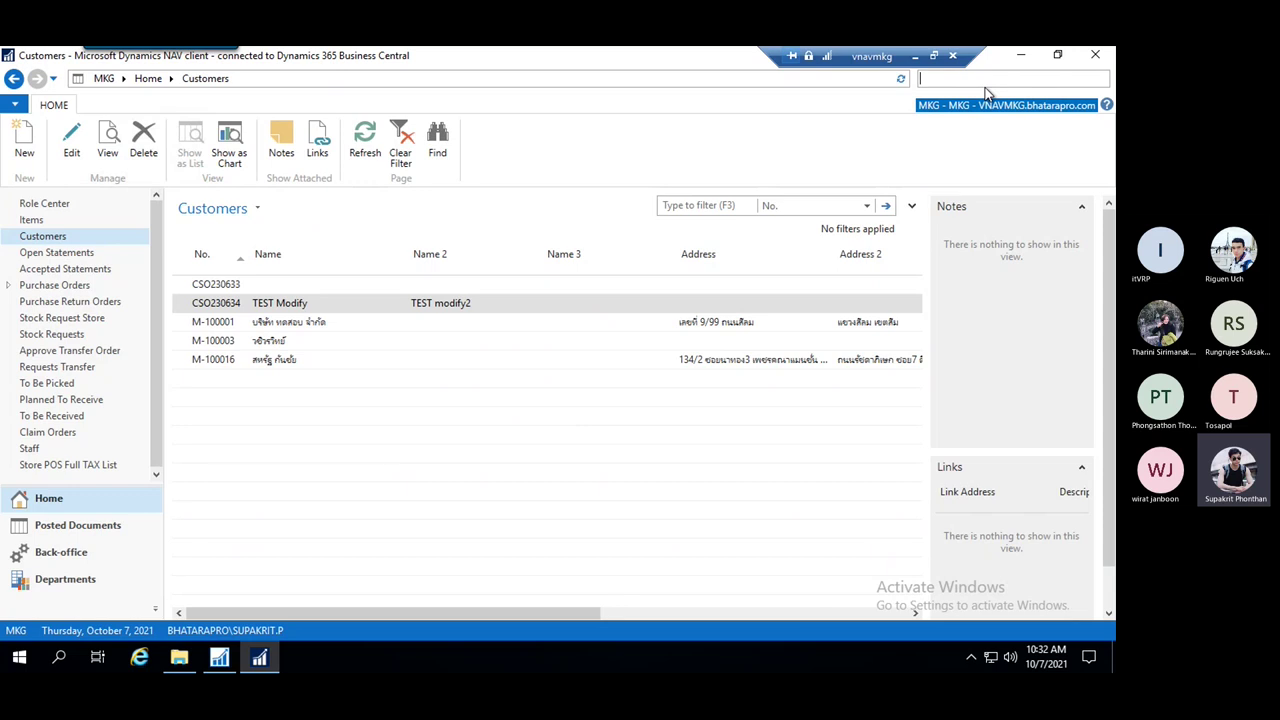
Reopen Change Log Entries newest first and select the two latest name change entries
{"action": "type", "text": "chang log en"}
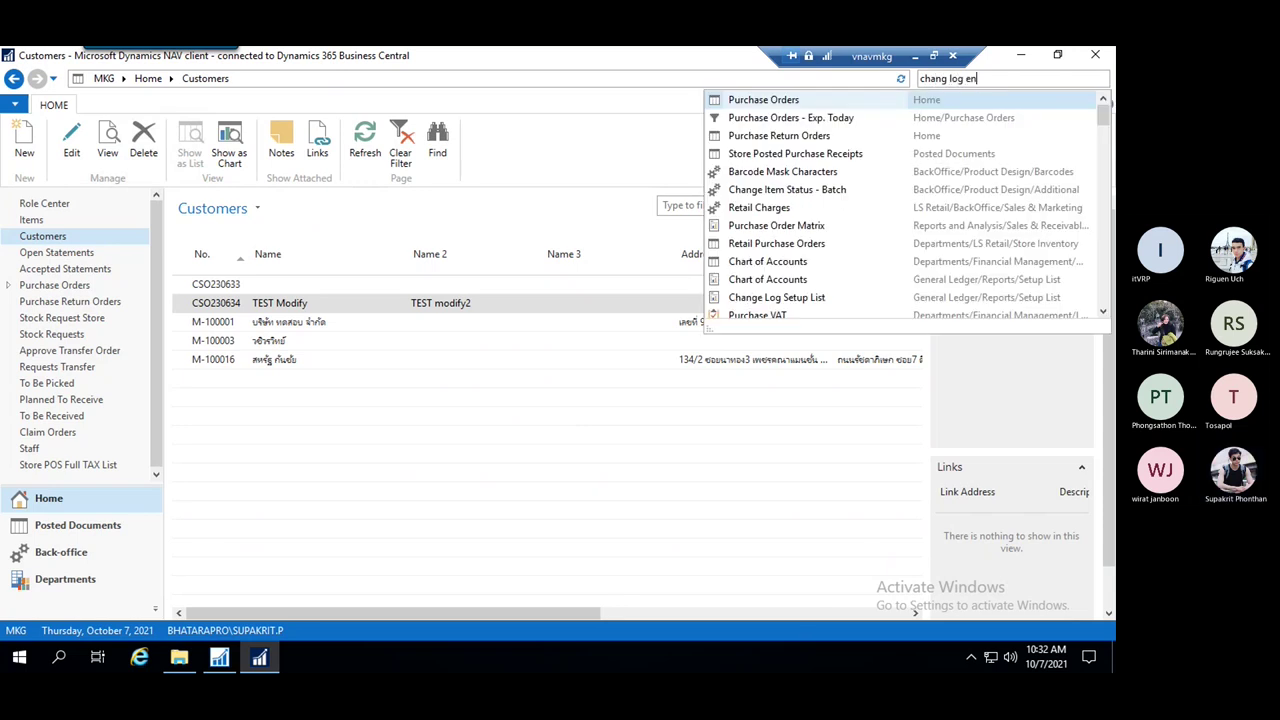
{"action": "left_click", "coordinate": [782, 102]}
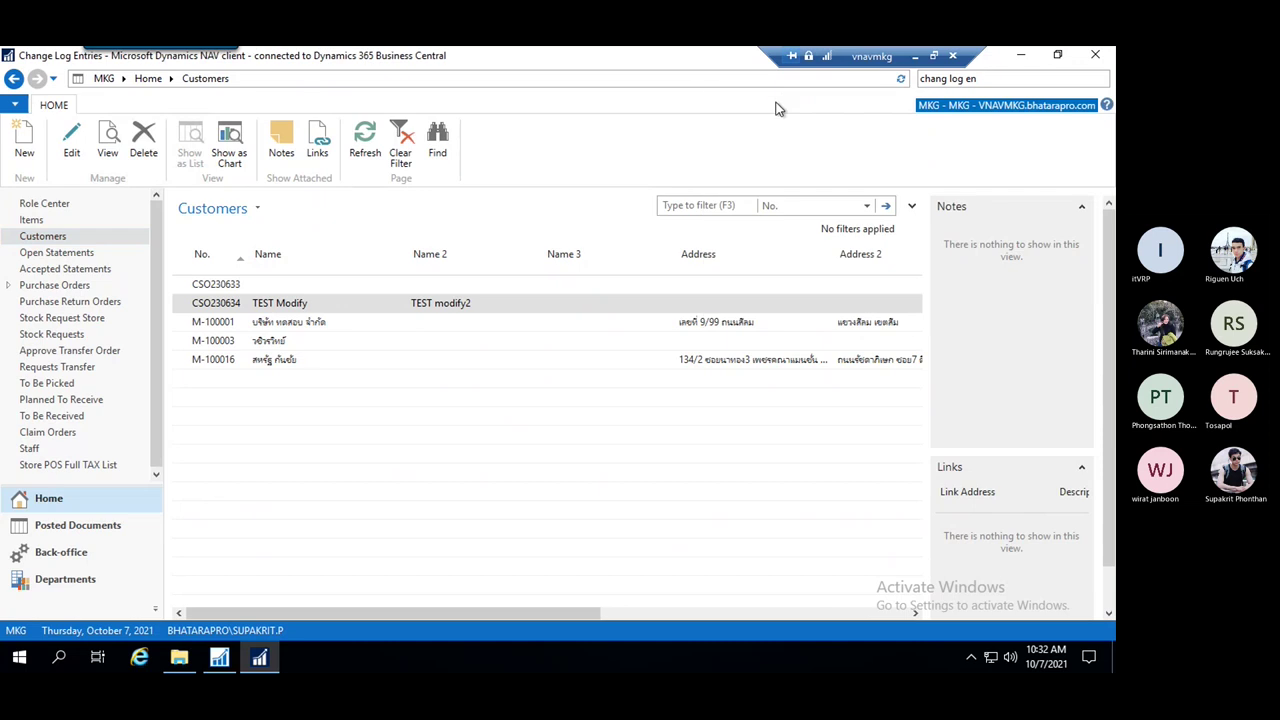
{"action": "left_click", "coordinate": [250, 262]}
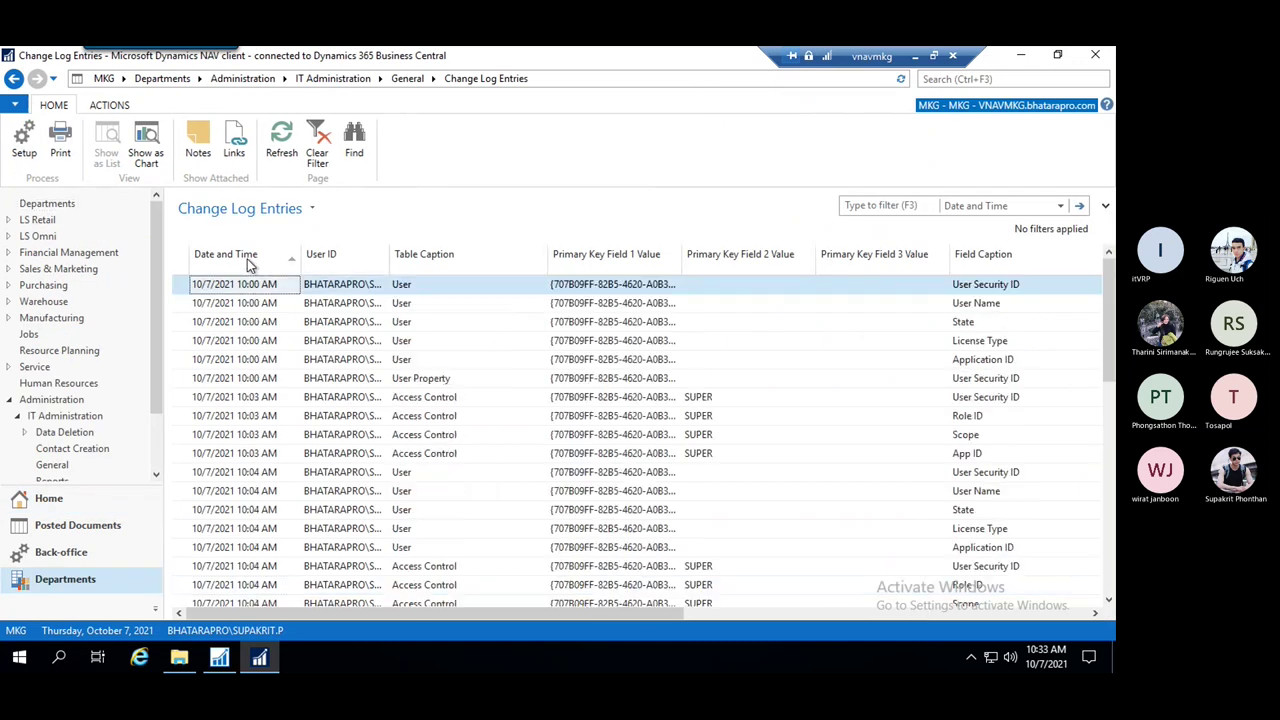
{"action": "left_click", "coordinate": [245, 256]}
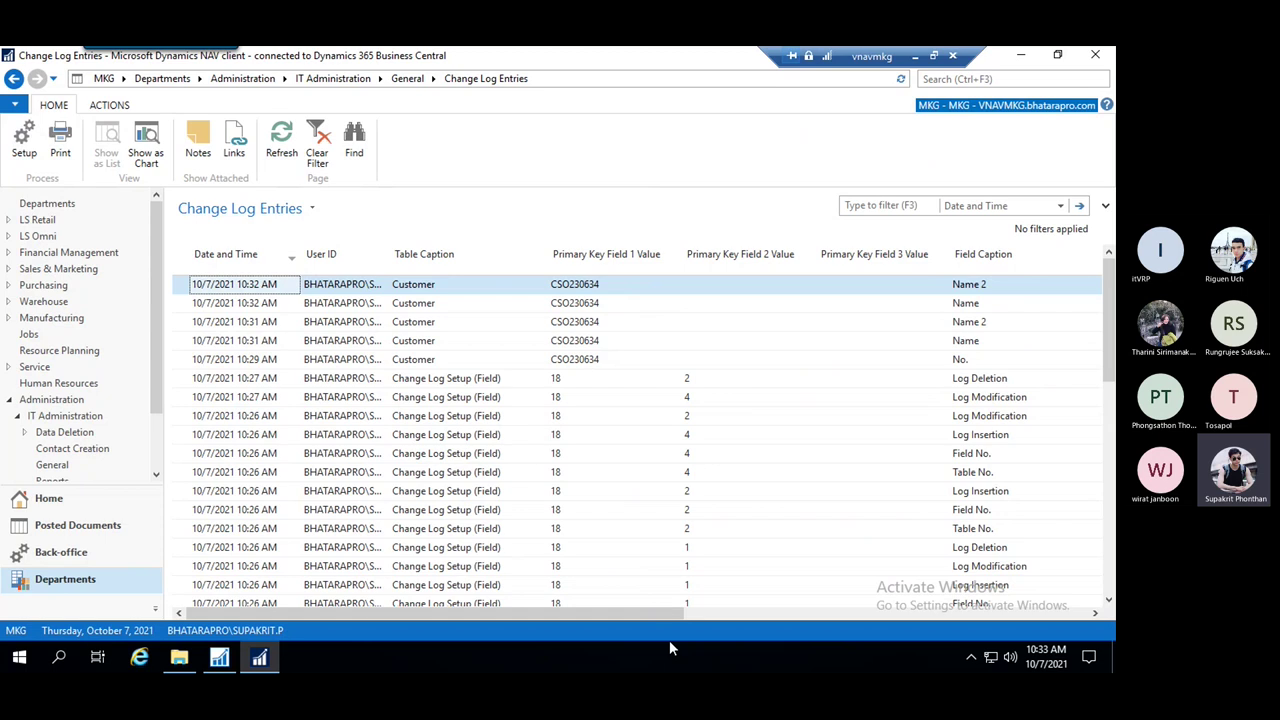
{"action": "left_click", "coordinate": [668, 303], "text": "shift"}
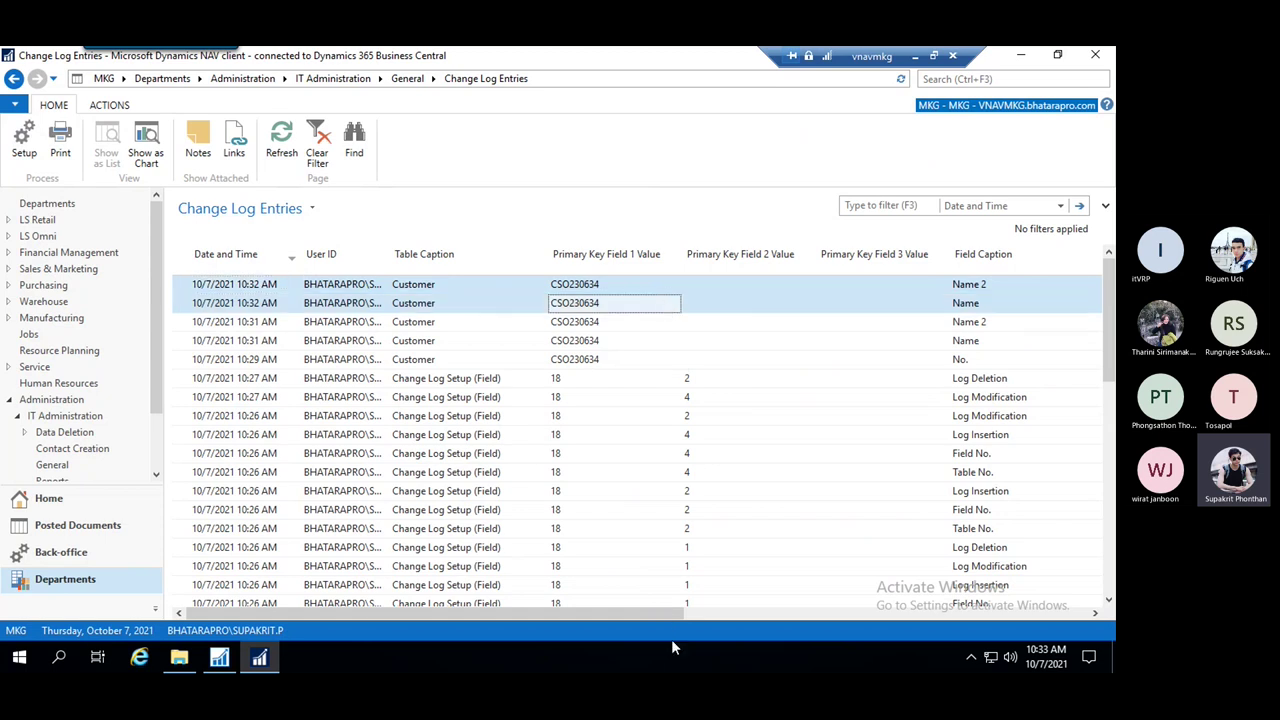
Check old and new values (TEST Modify, TEST modify2), then search pages for 'customer'
{"action": "left_click_drag", "start_coordinate": [653, 612], "coordinate": [927, 615]}
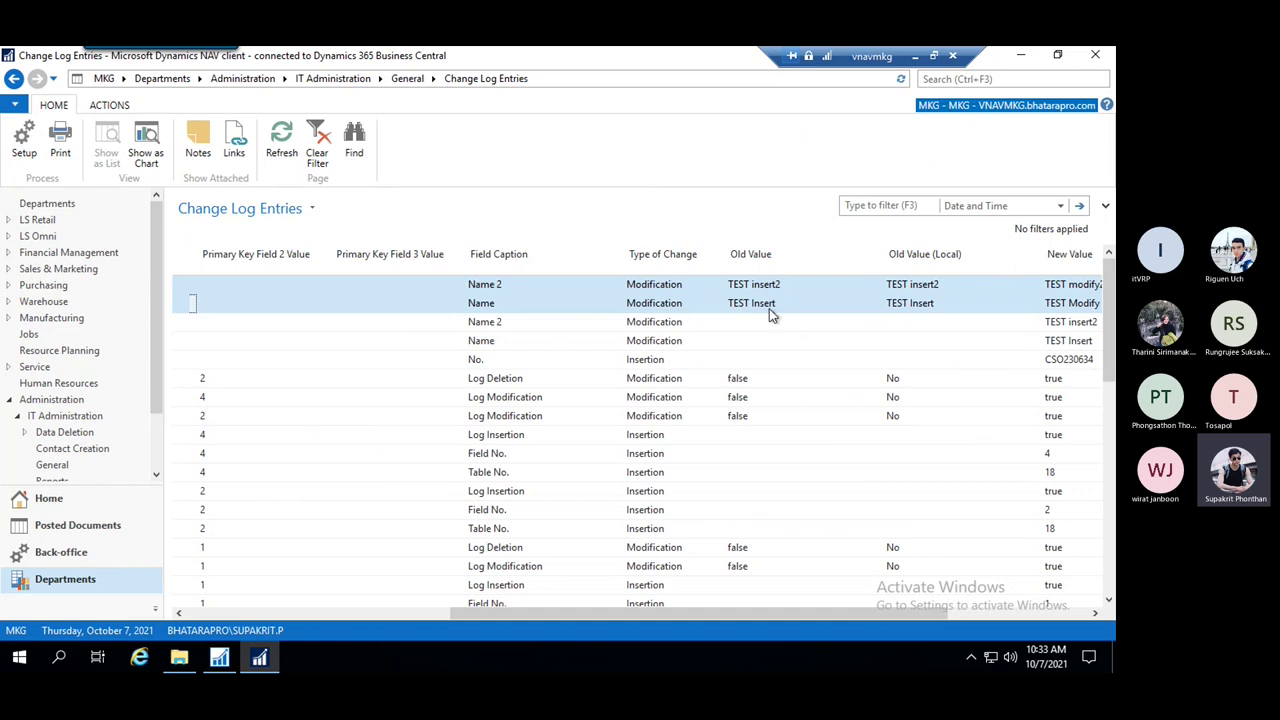
{"action": "left_click", "coordinate": [934, 614]}
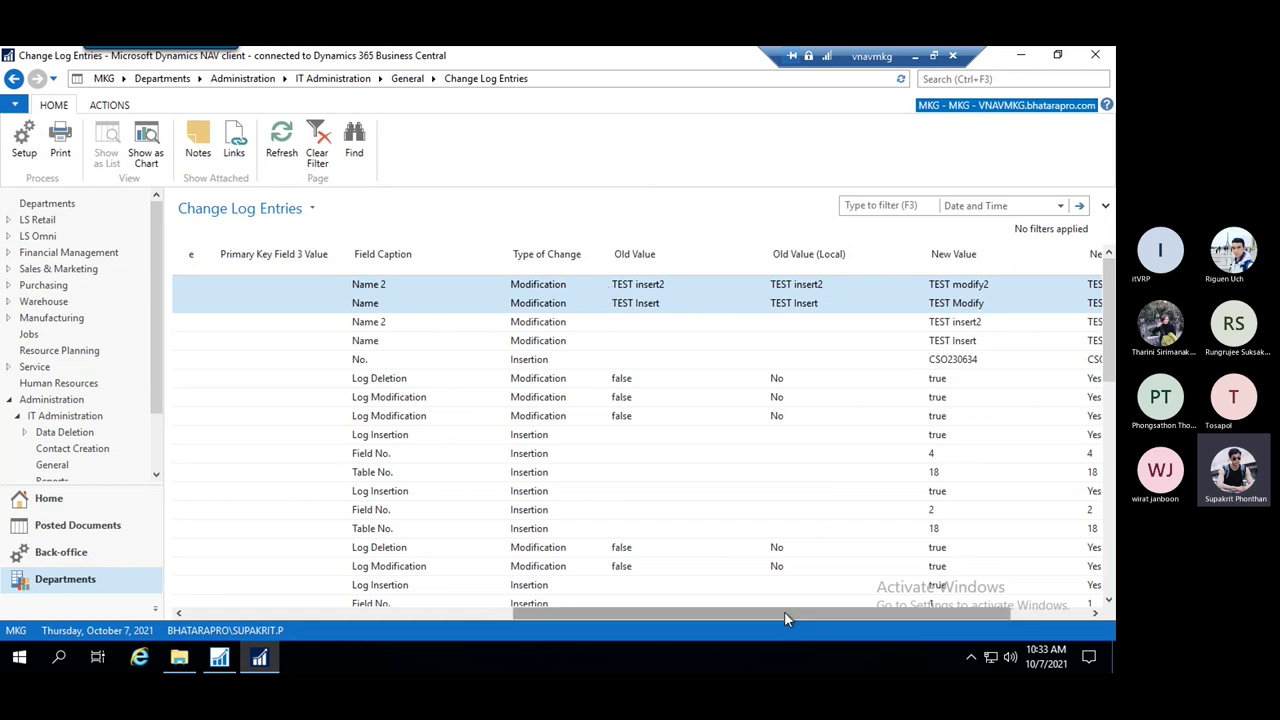
{"action": "left_click_drag", "start_coordinate": [784, 611], "coordinate": [823, 613]}
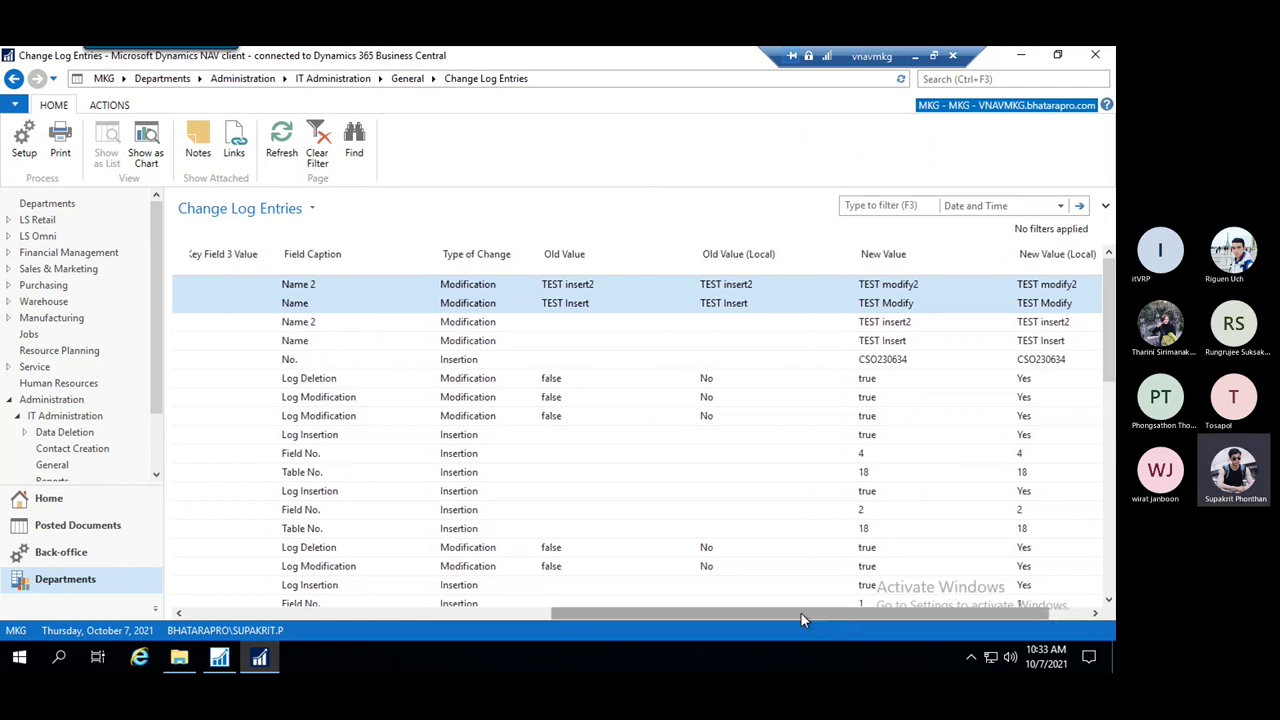
{"action": "left_click_drag", "start_coordinate": [801, 613], "coordinate": [891, 606]}
{"action": "left_click_drag", "start_coordinate": [792, 610], "coordinate": [418, 607]}
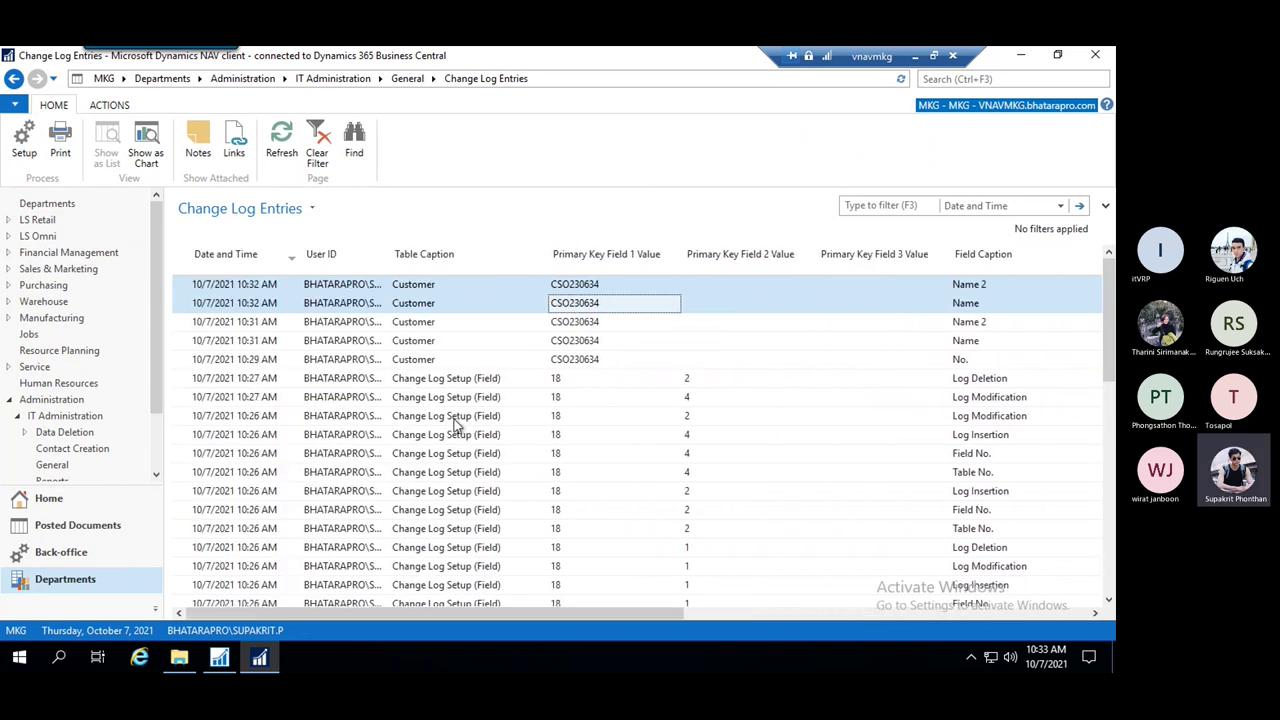
{"action": "left_click", "coordinate": [1010, 84]}
{"action": "type", "text": "cus"}
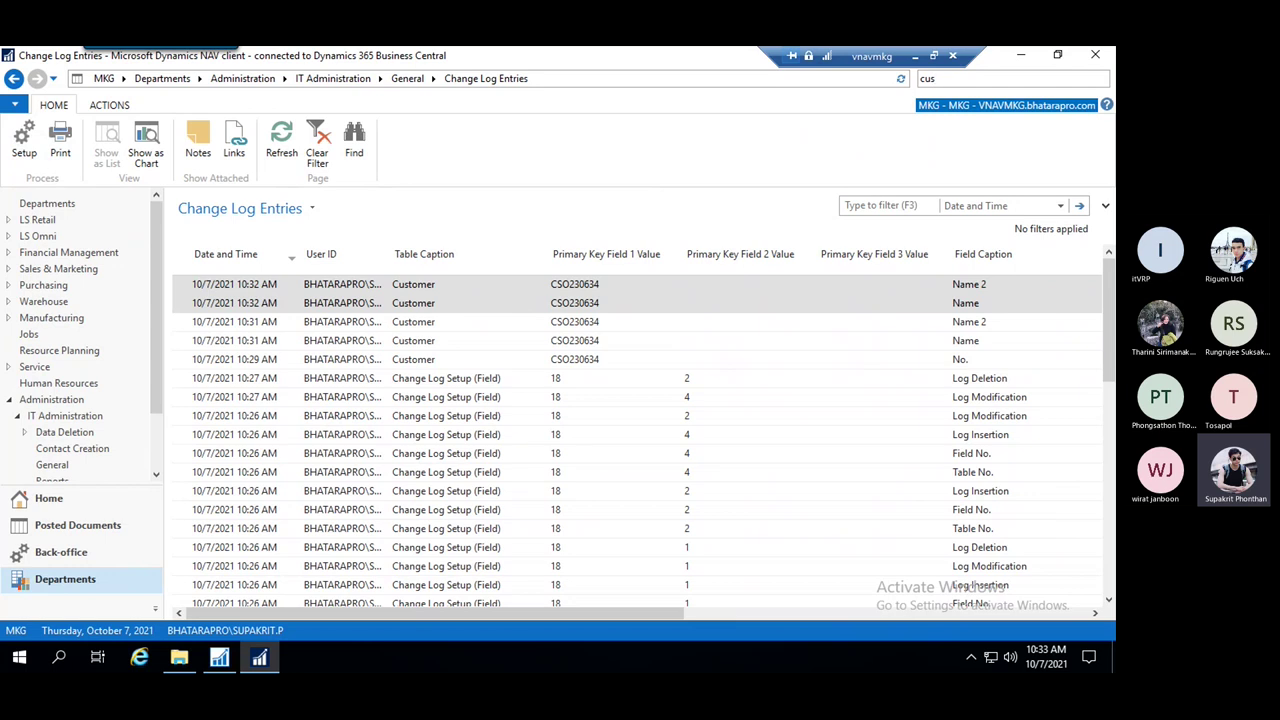
{"action": "type", "text": "tomer"}
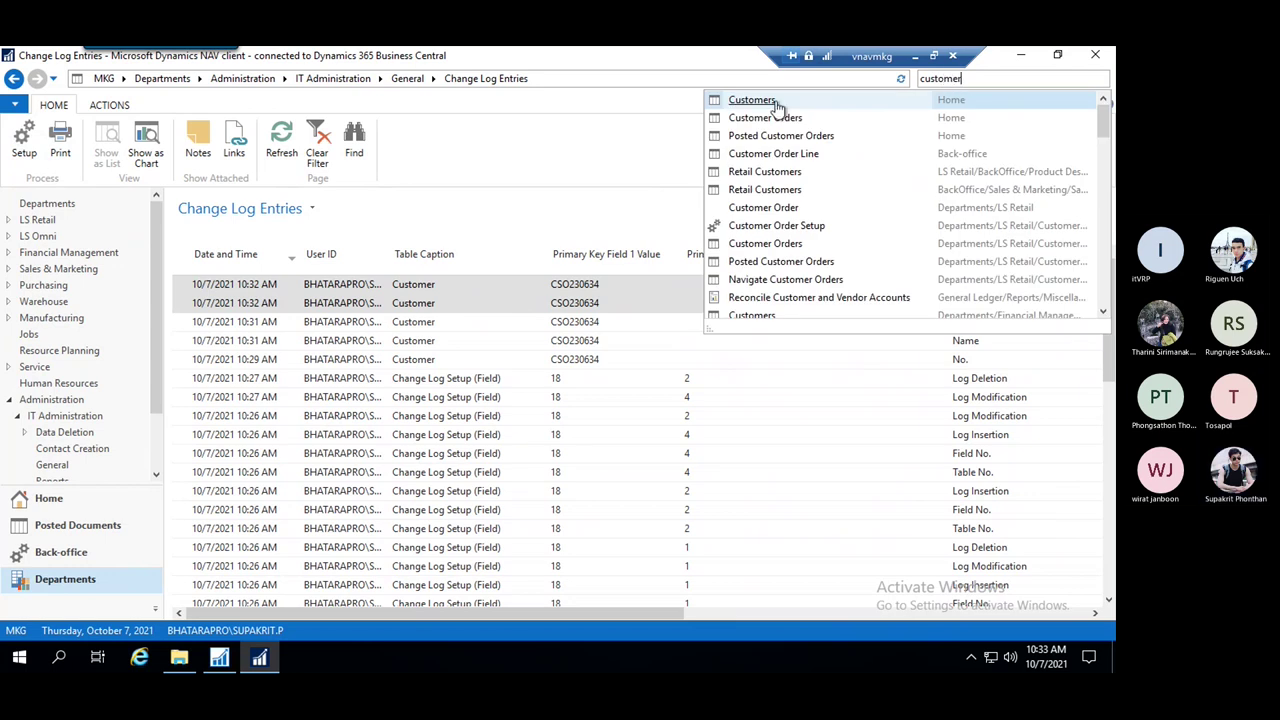
Delete customer CSO230634 (TEST Modify) from the Customers list and confirm the deletion
{"action": "left_click", "coordinate": [780, 102]}
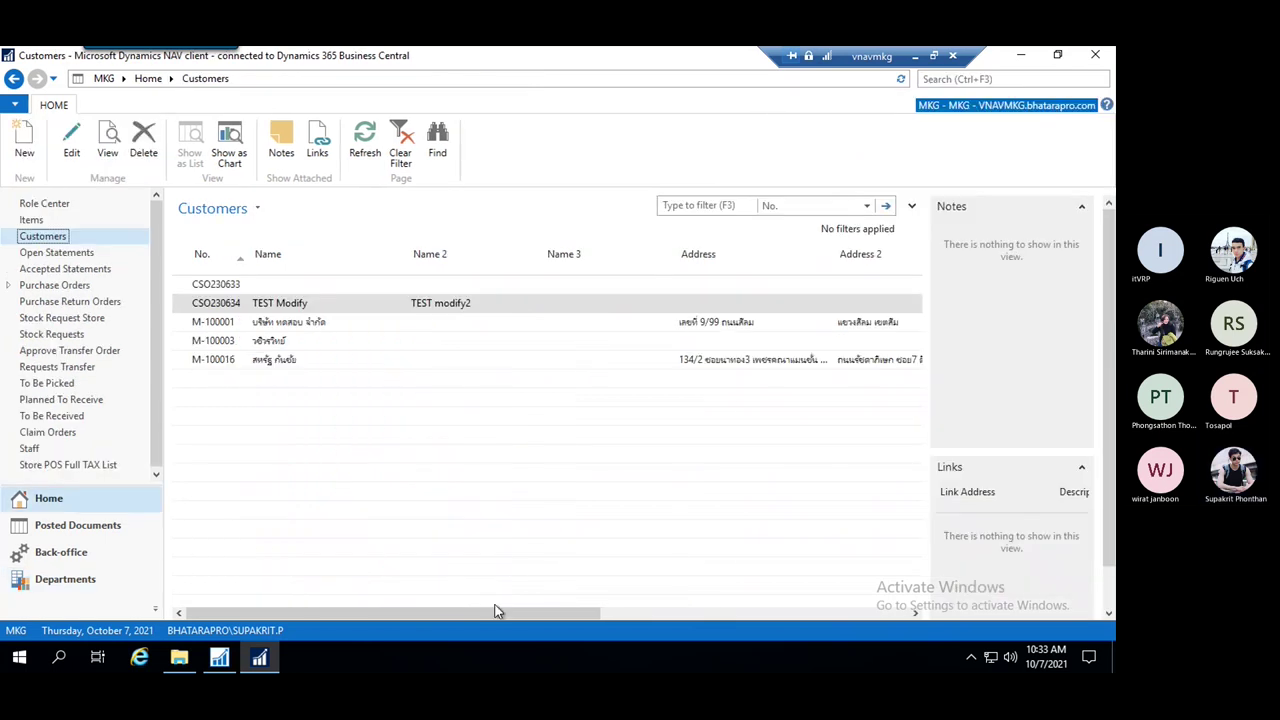
{"action": "left_click", "coordinate": [277, 287]}
{"action": "left_click", "coordinate": [279, 305]}
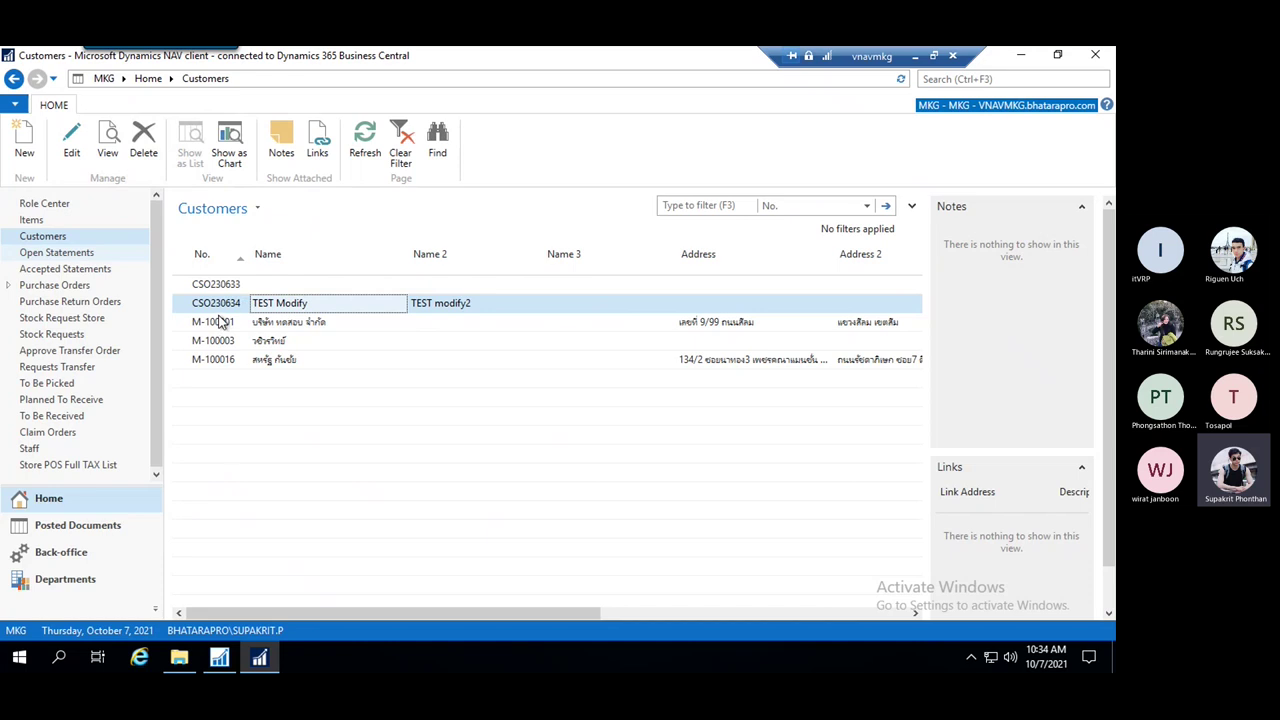
{"action": "left_click", "coordinate": [161, 143]}
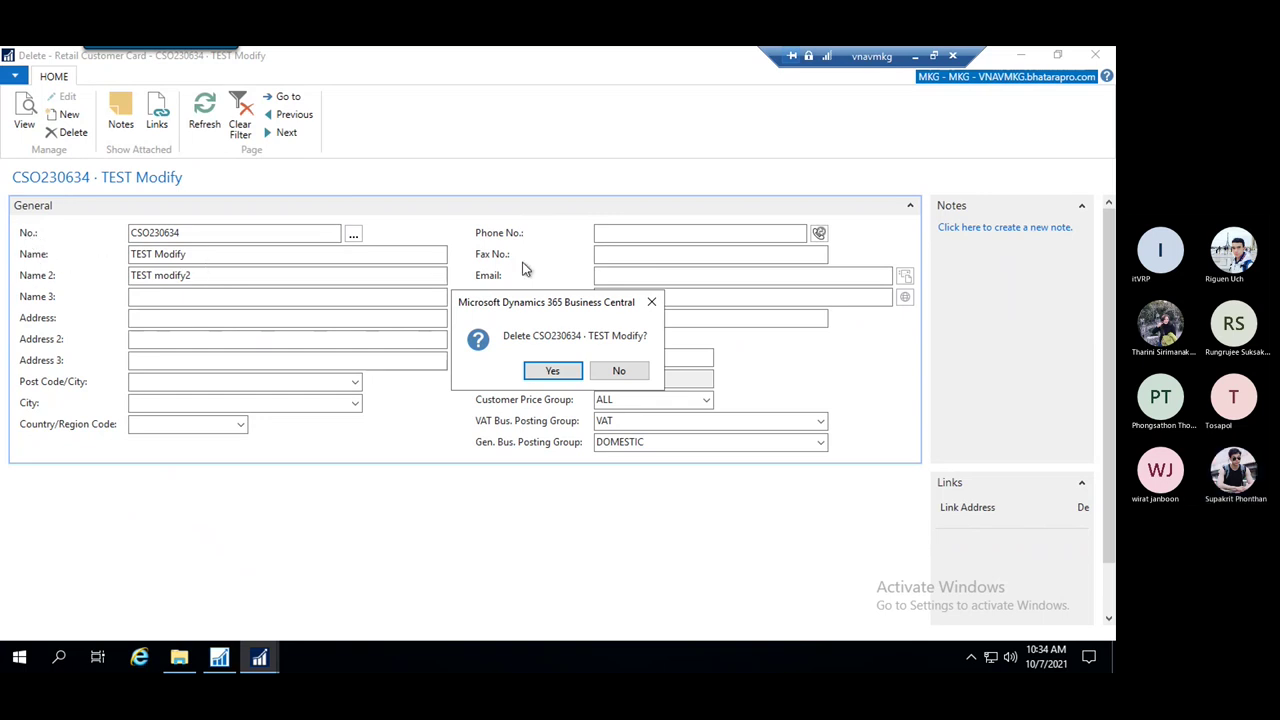
{"action": "left_click", "coordinate": [553, 371]}
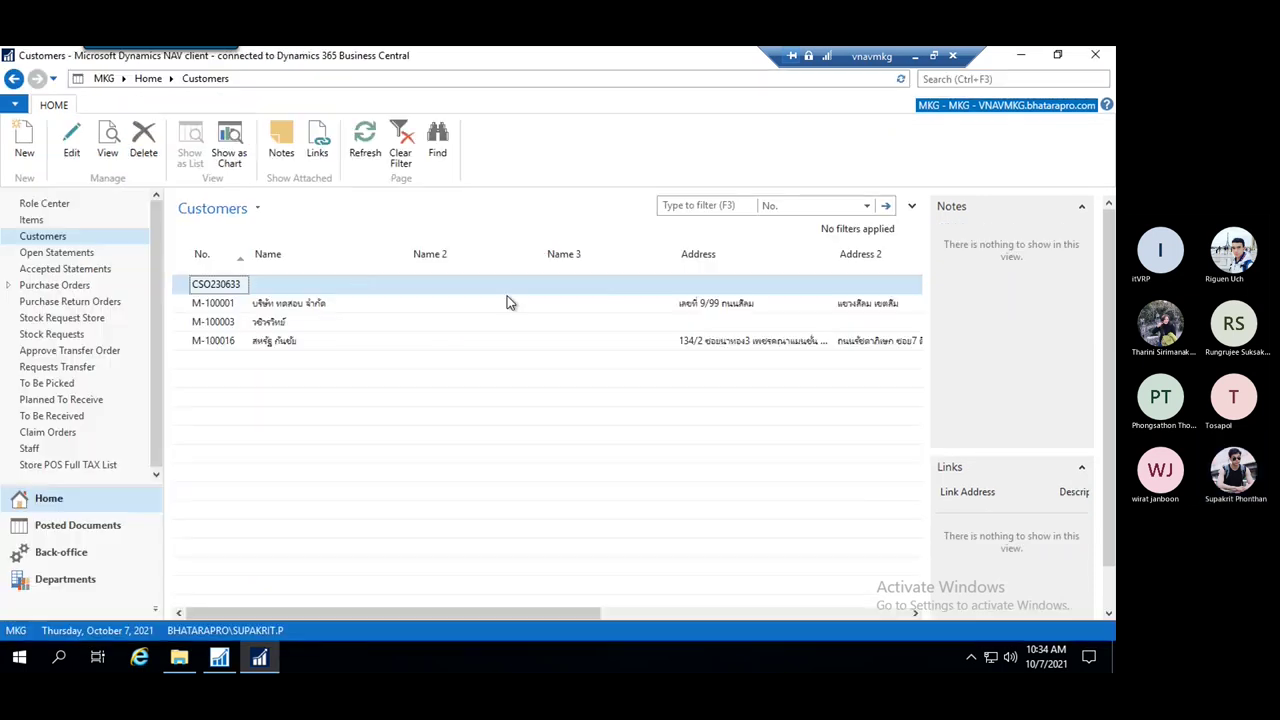
Open Change Log Entries sorted by Date and Time, newest first
{"action": "left_click", "coordinate": [1004, 79]}
{"action": "type", "text": "ch"}
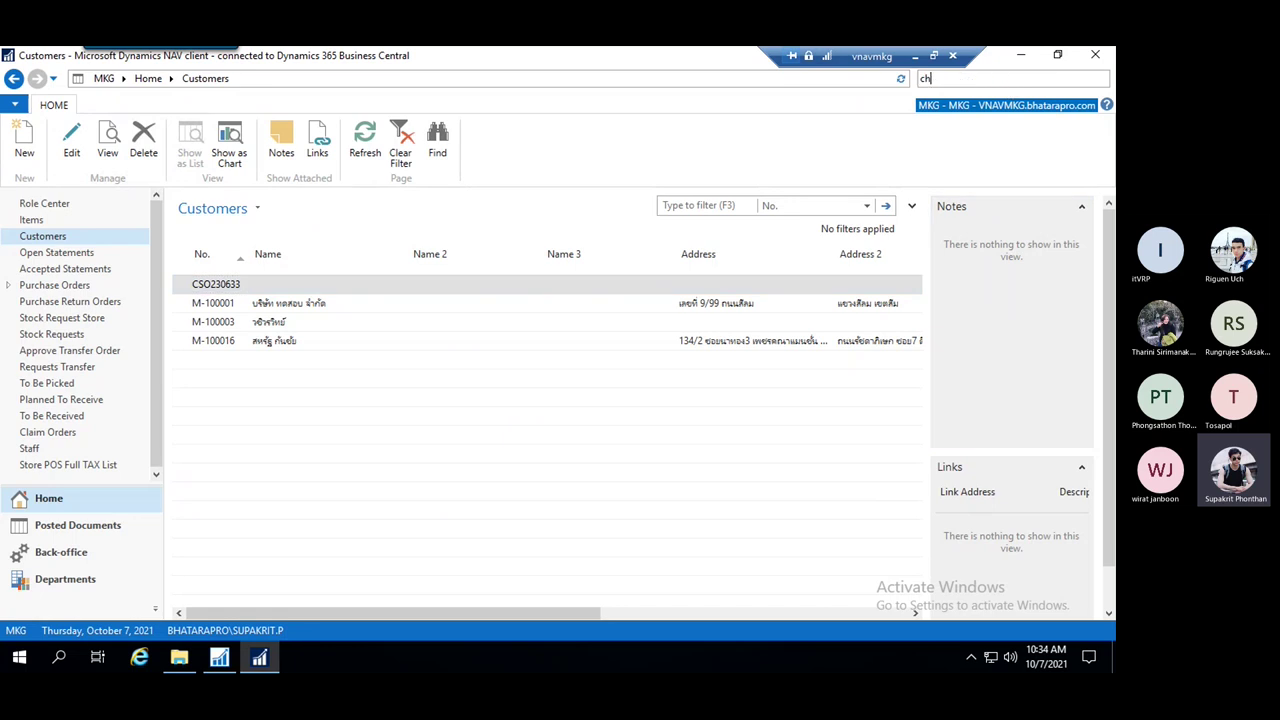
{"action": "type", "text": "ang log e"}
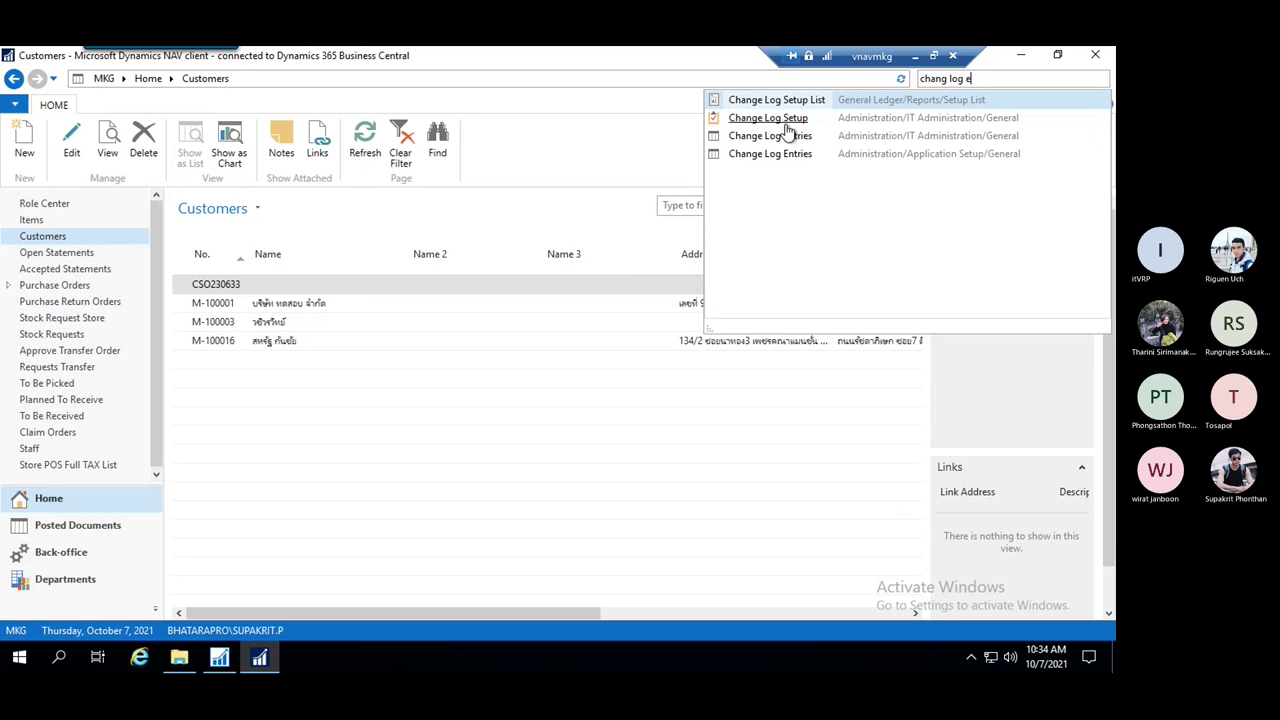
{"action": "left_click", "coordinate": [790, 137]}
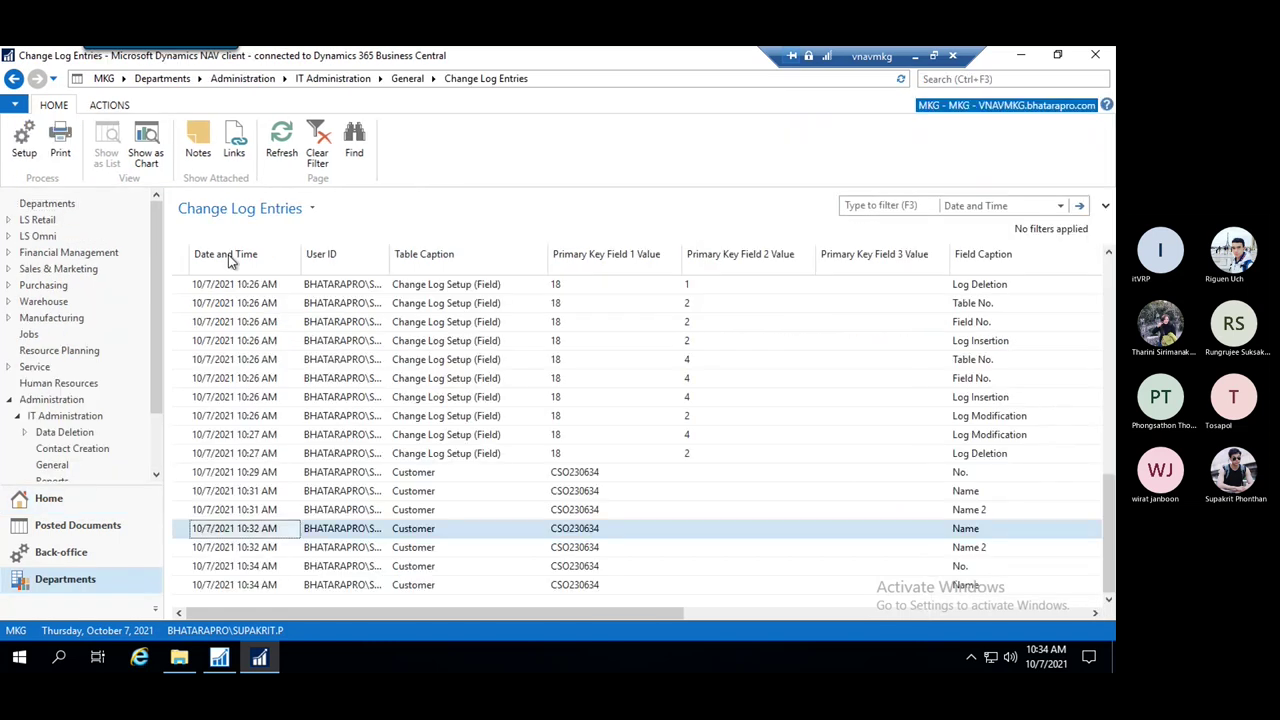
{"action": "left_click", "coordinate": [230, 254]}
{"action": "left_click", "coordinate": [230, 254]}
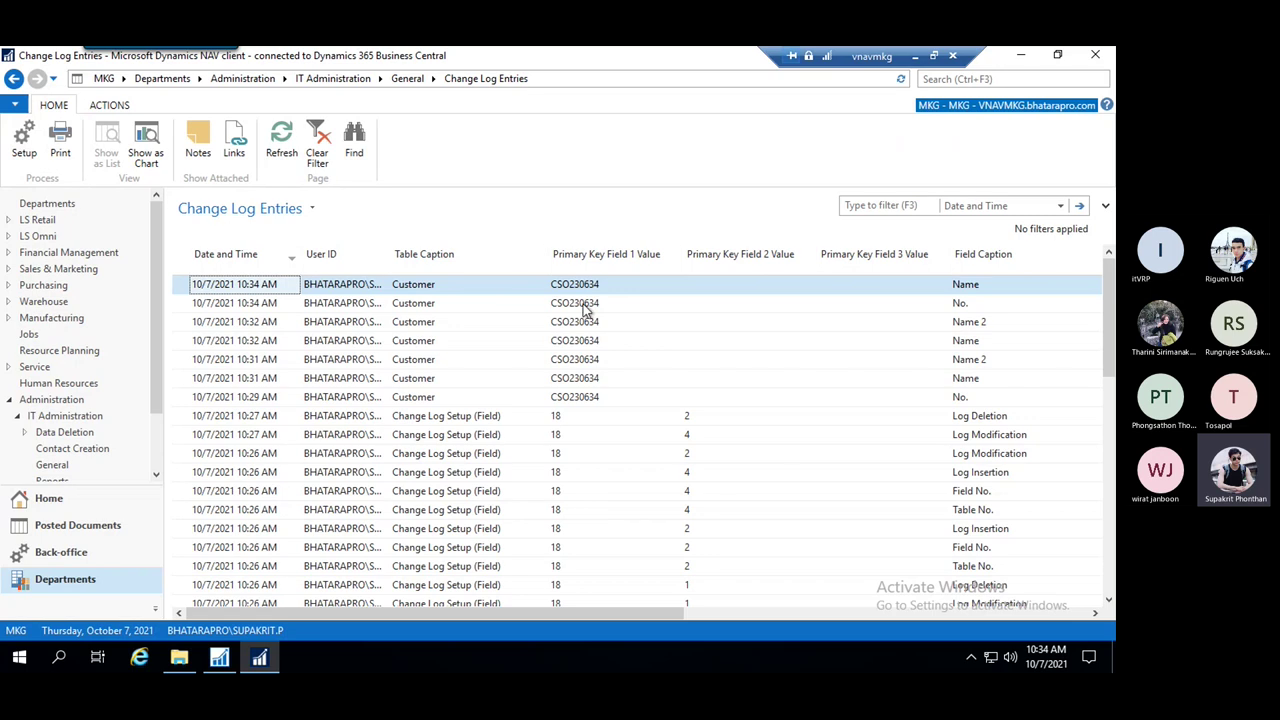
Select the newest Deletion entries and view their old values TEST Modify and CSO230634
{"action": "left_click", "coordinate": [485, 303], "text": "shift"}
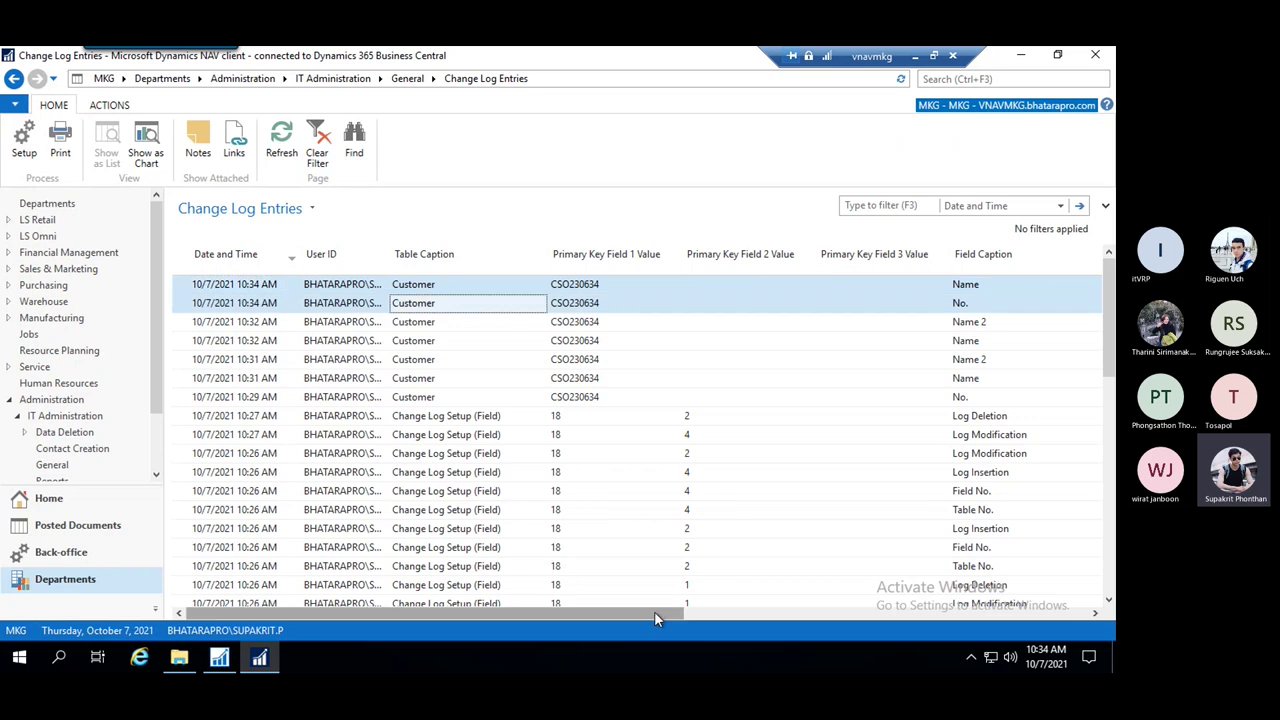
{"action": "left_click_drag", "start_coordinate": [654, 611], "coordinate": [1001, 584]}
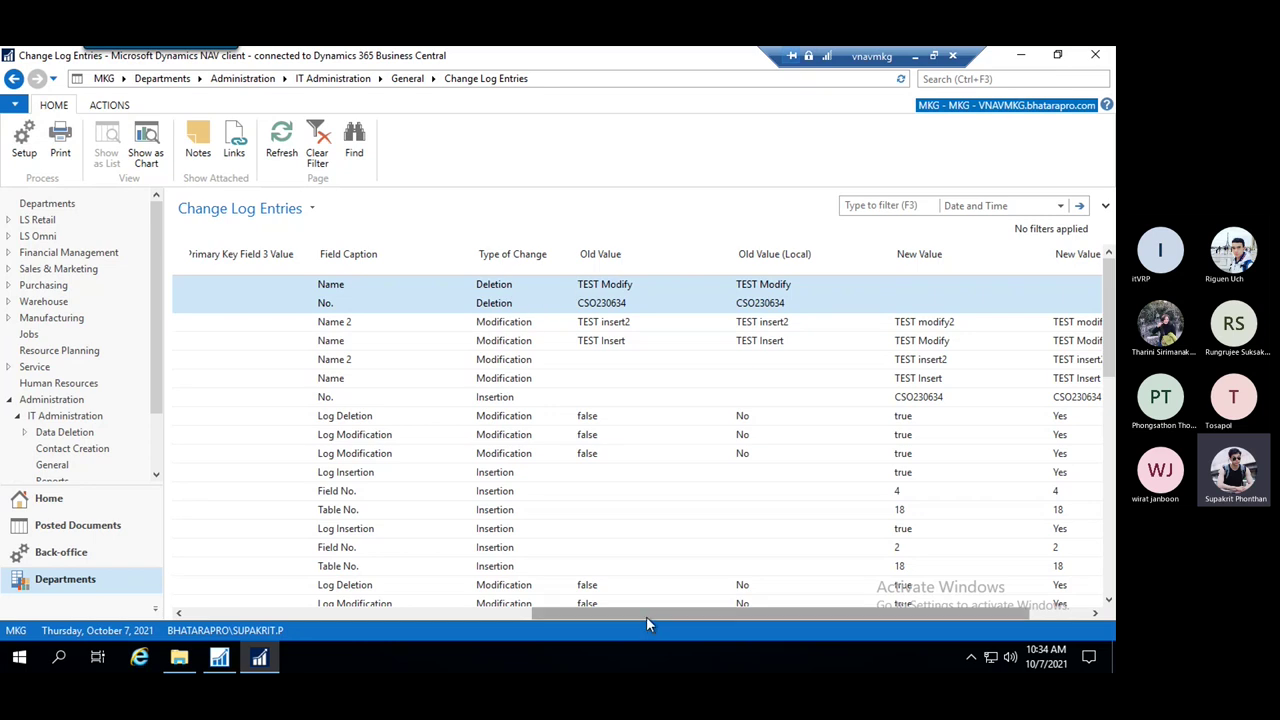
{"action": "left_click_drag", "start_coordinate": [646, 614], "coordinate": [706, 614]}
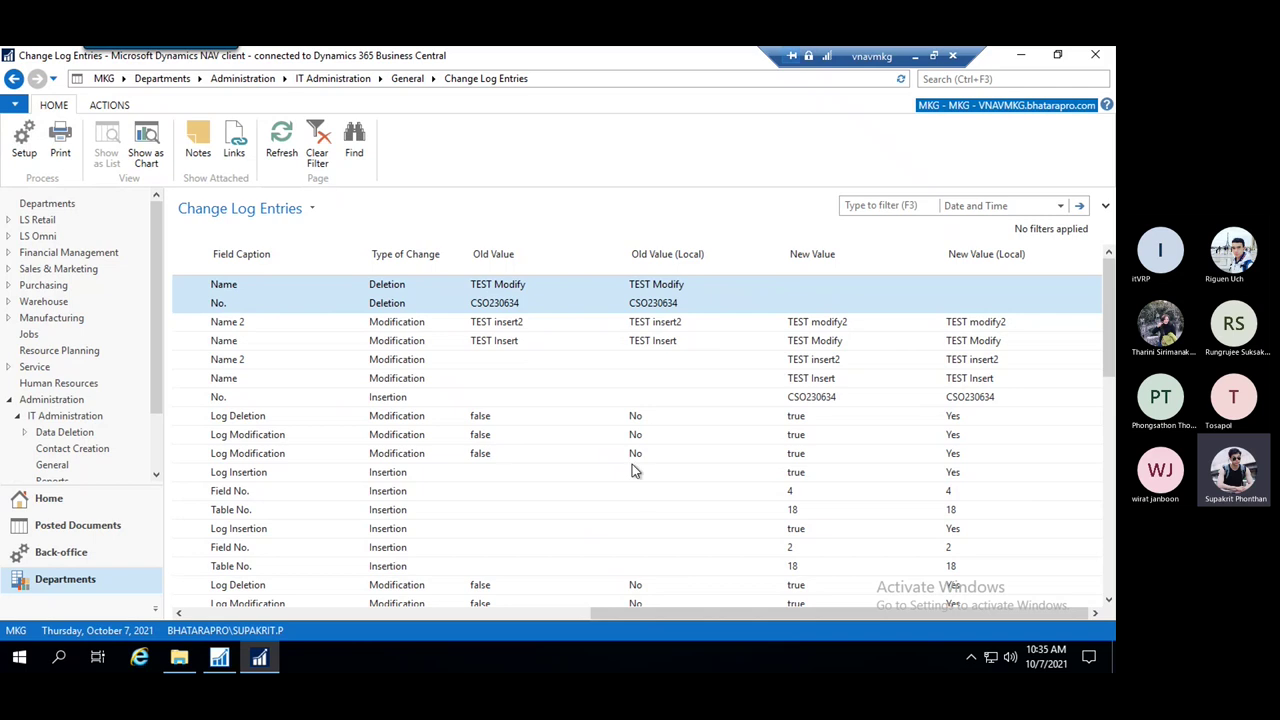
{"action": "scroll", "coordinate": [698, 613], "scroll_direction": "left", "scroll_amount": 1}
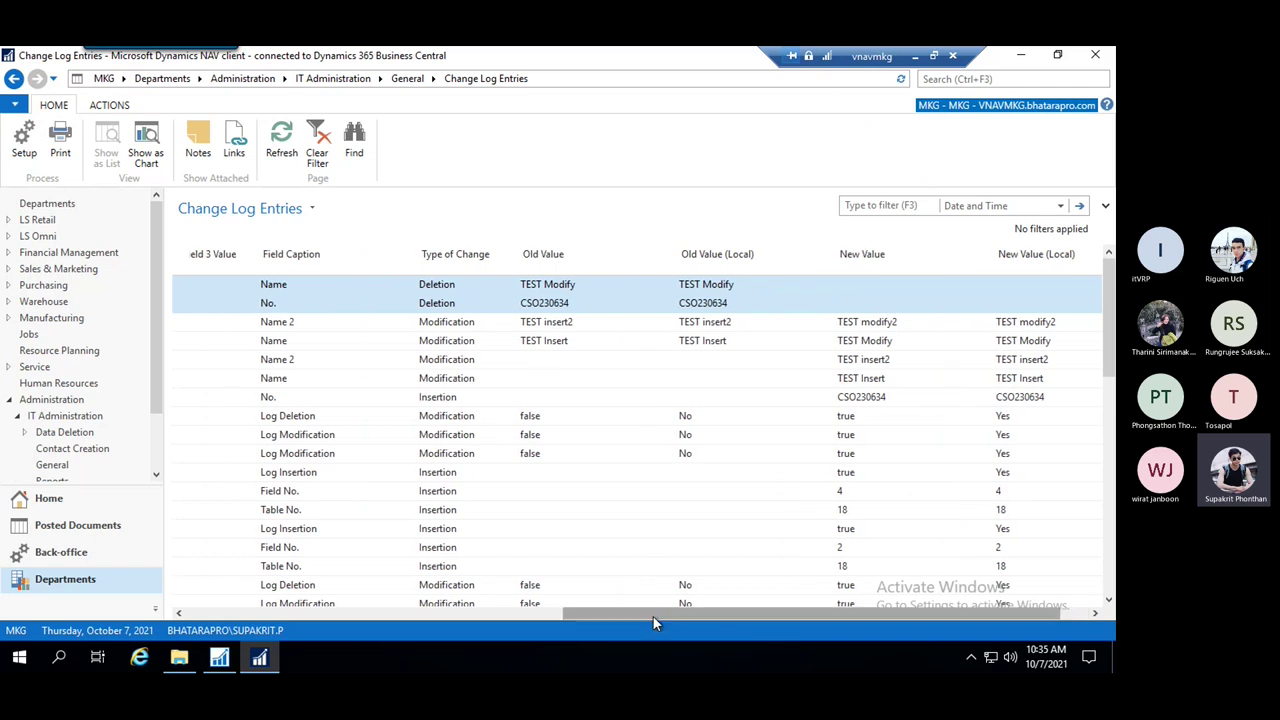
{"action": "left_click_drag", "start_coordinate": [655, 622], "coordinate": [562, 610]}
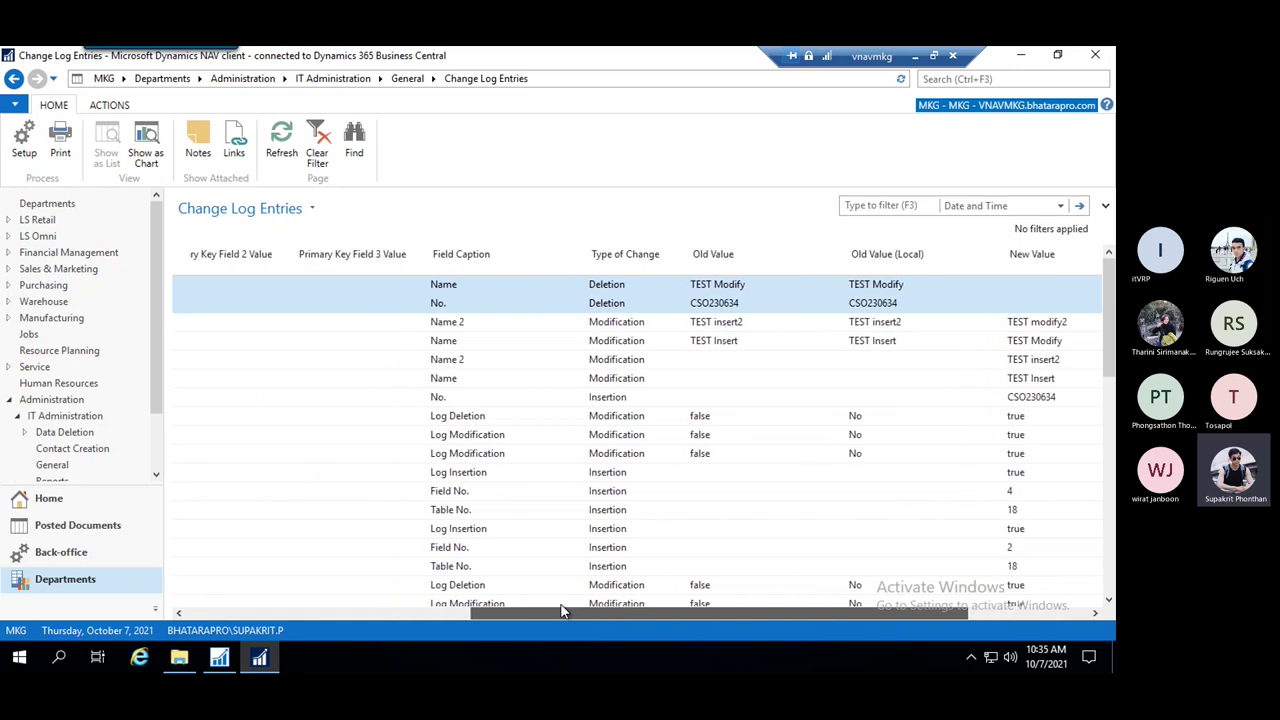
{"action": "left_click", "coordinate": [900, 207]}
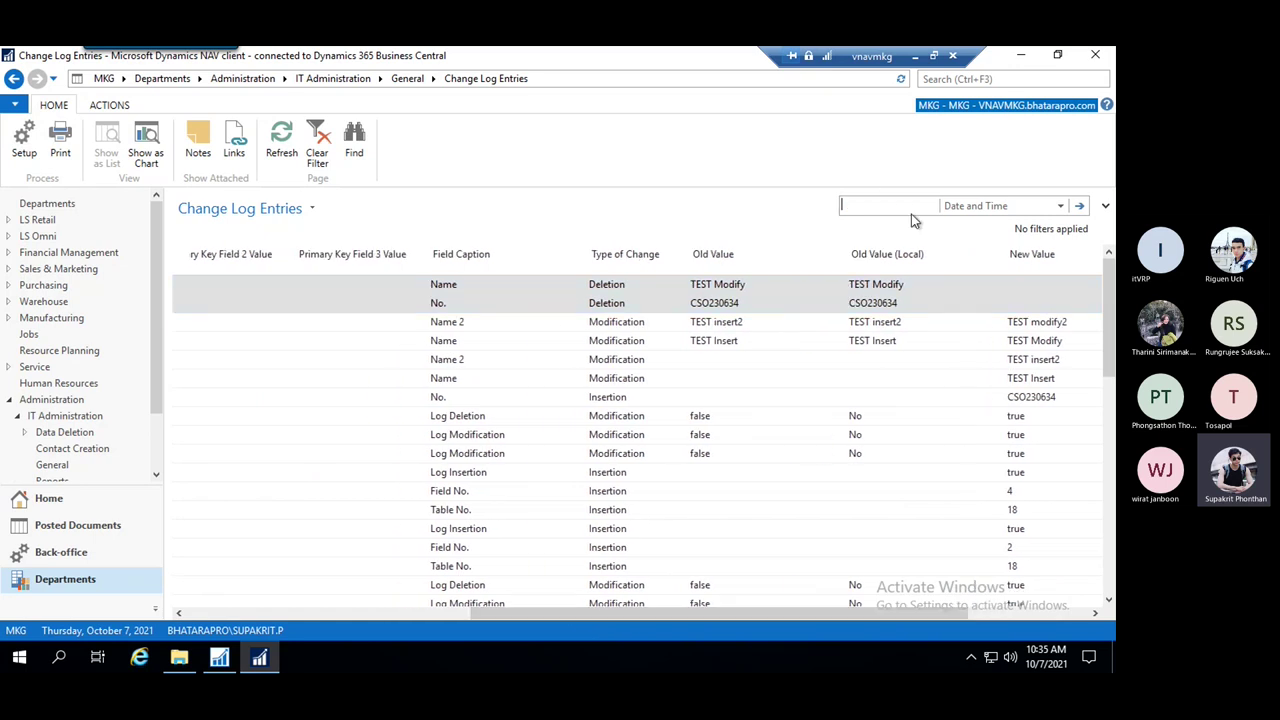
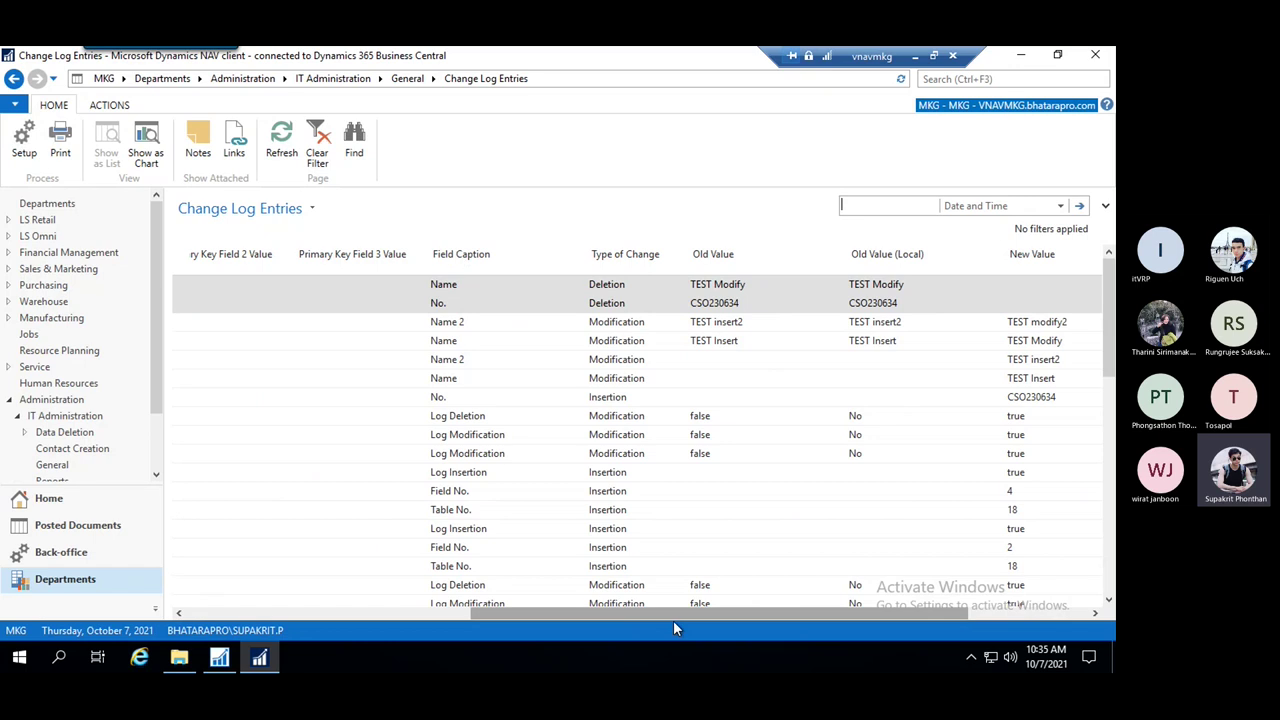
Find and open the Change Log Setup page by searching for 'chang'
{"action": "left_click_drag", "start_coordinate": [683, 614], "coordinate": [492, 608]}
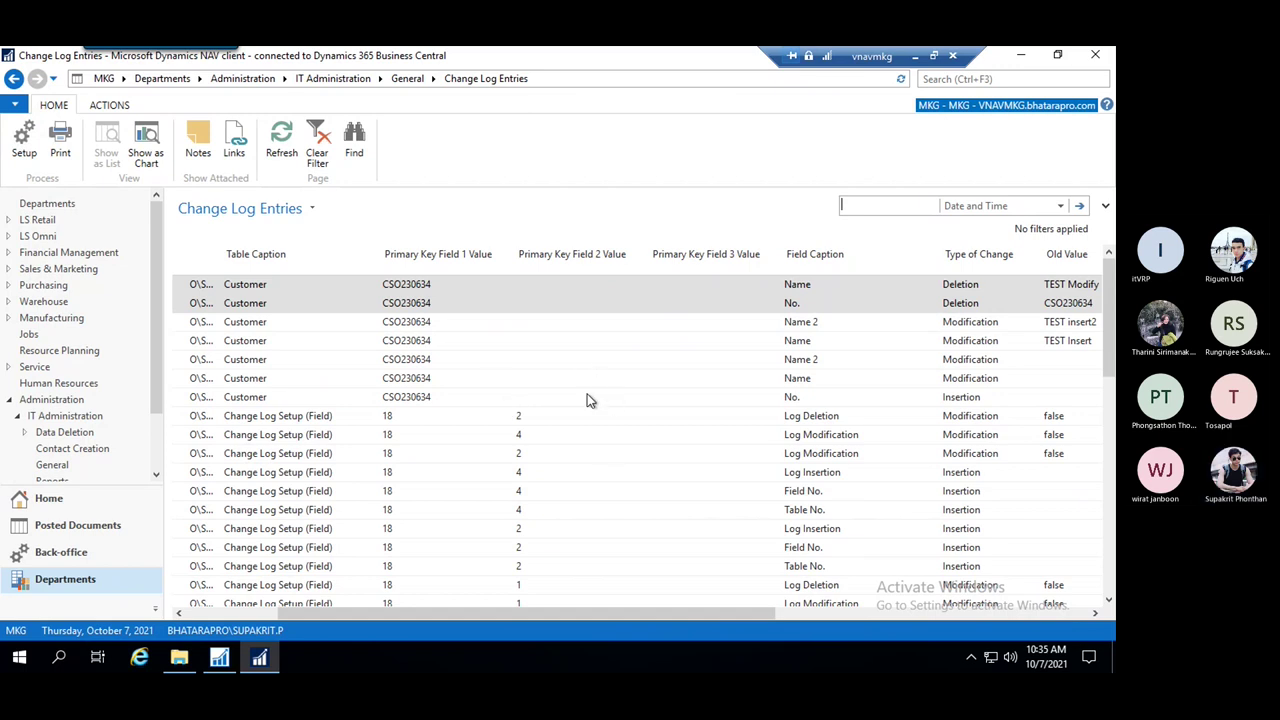
{"action": "left_click", "coordinate": [1008, 79]}
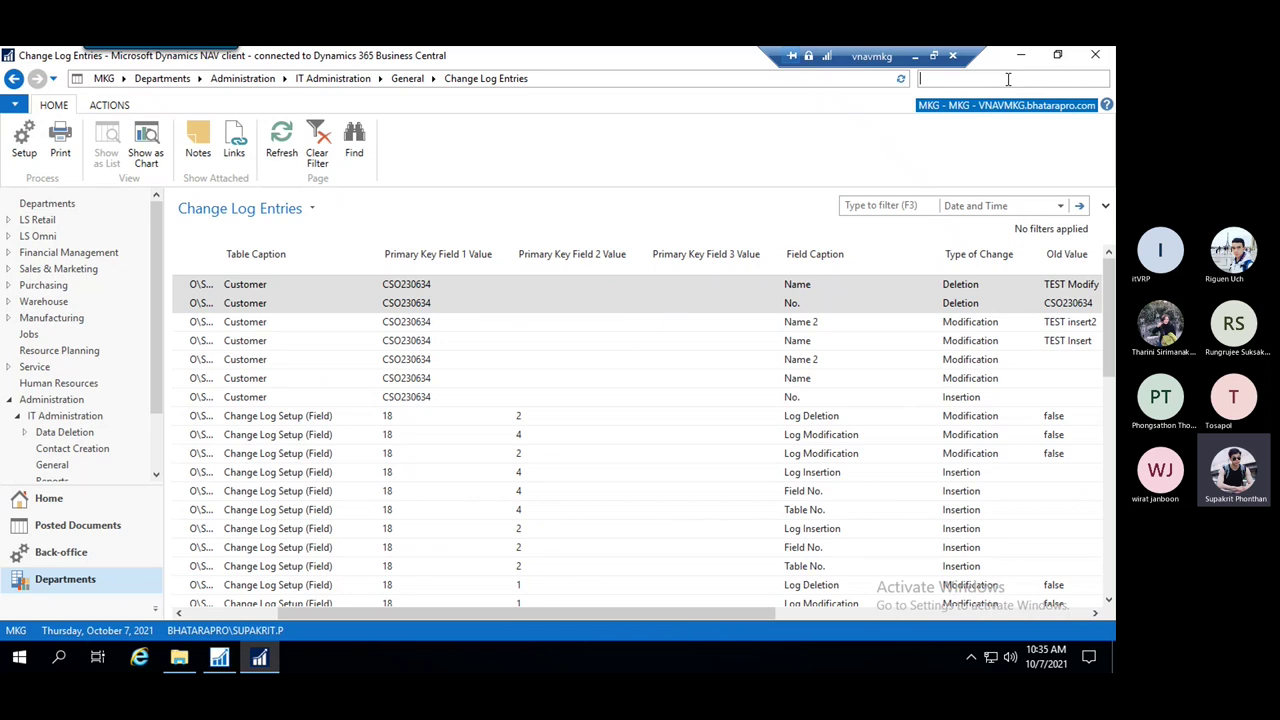
{"action": "type", "text": "chang log"}
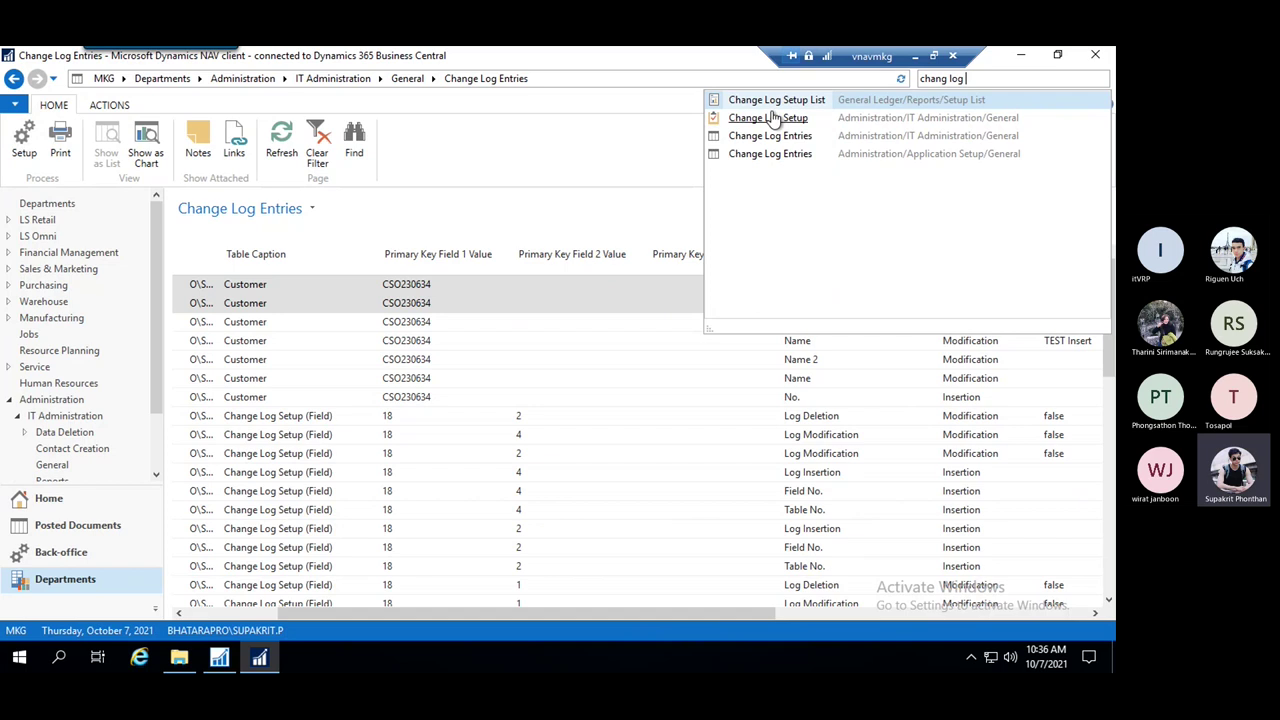
{"action": "left_click", "coordinate": [772, 118]}
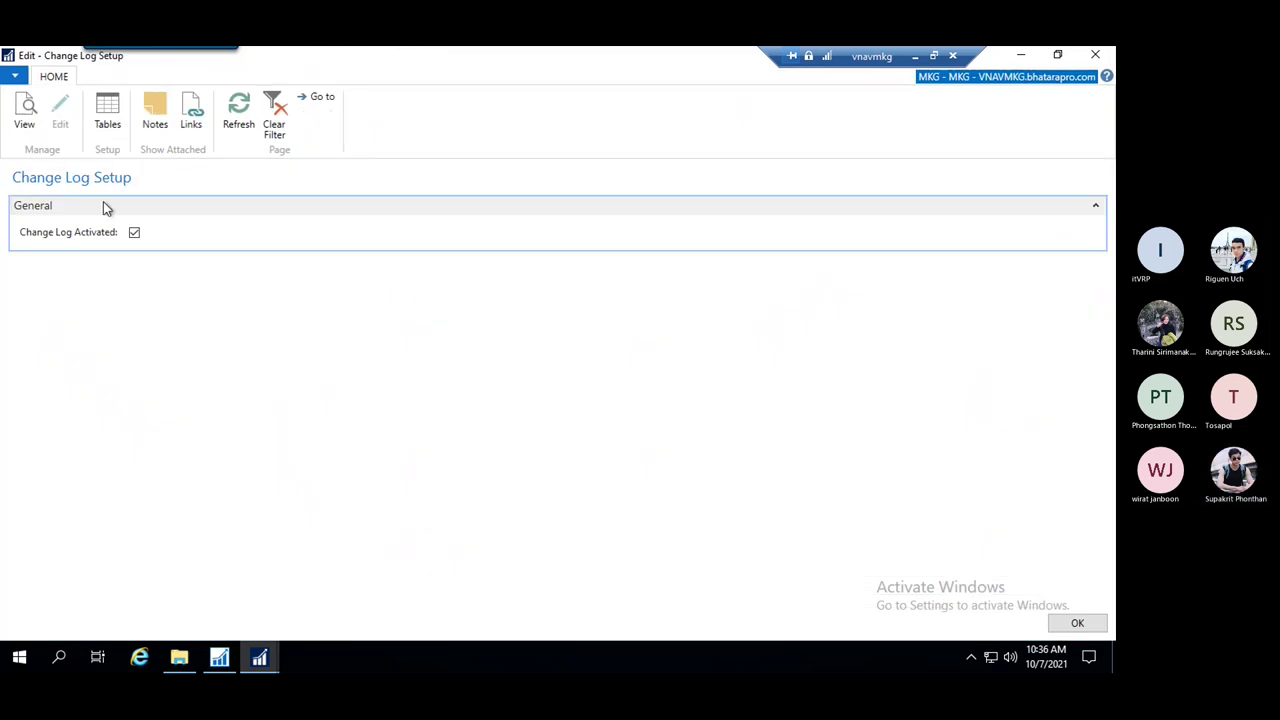
Show the logged tables filtered to IDs 18..30 and select the Item row
{"action": "left_click", "coordinate": [110, 118]}
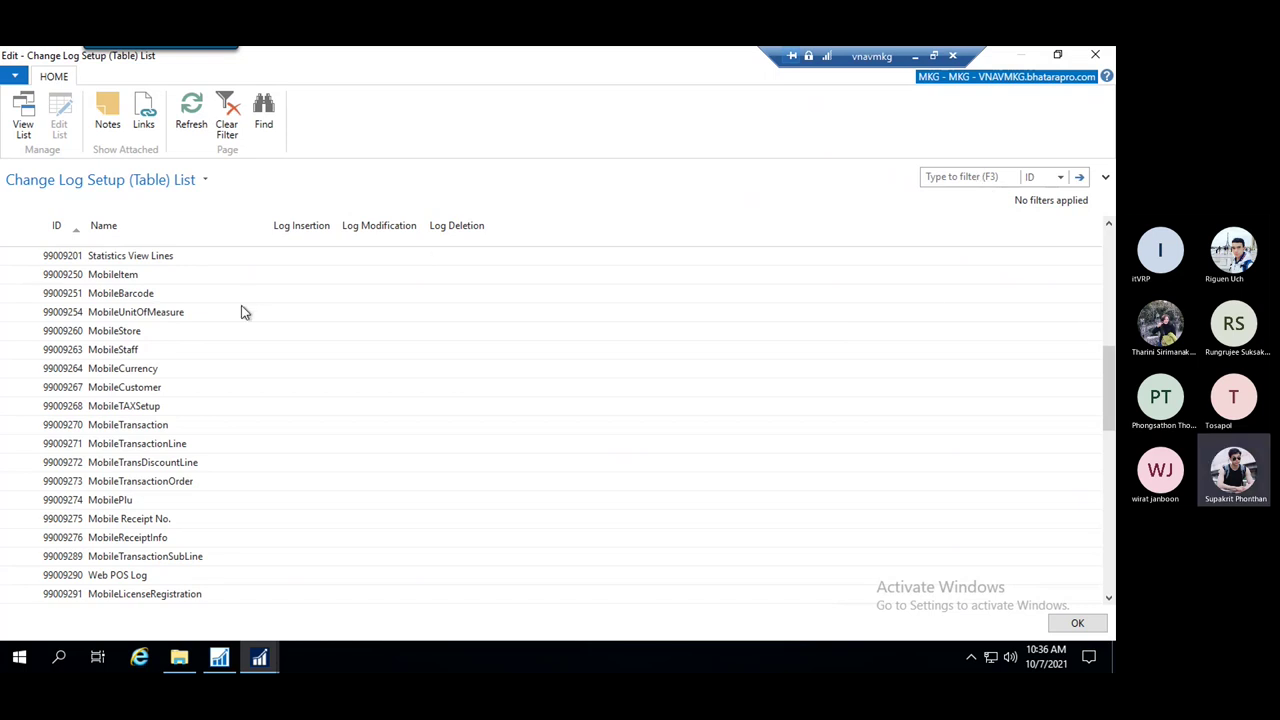
{"action": "scroll", "coordinate": [244, 313], "scroll_direction": "up", "scroll_amount": 5}
{"action": "left_click", "coordinate": [968, 176]}
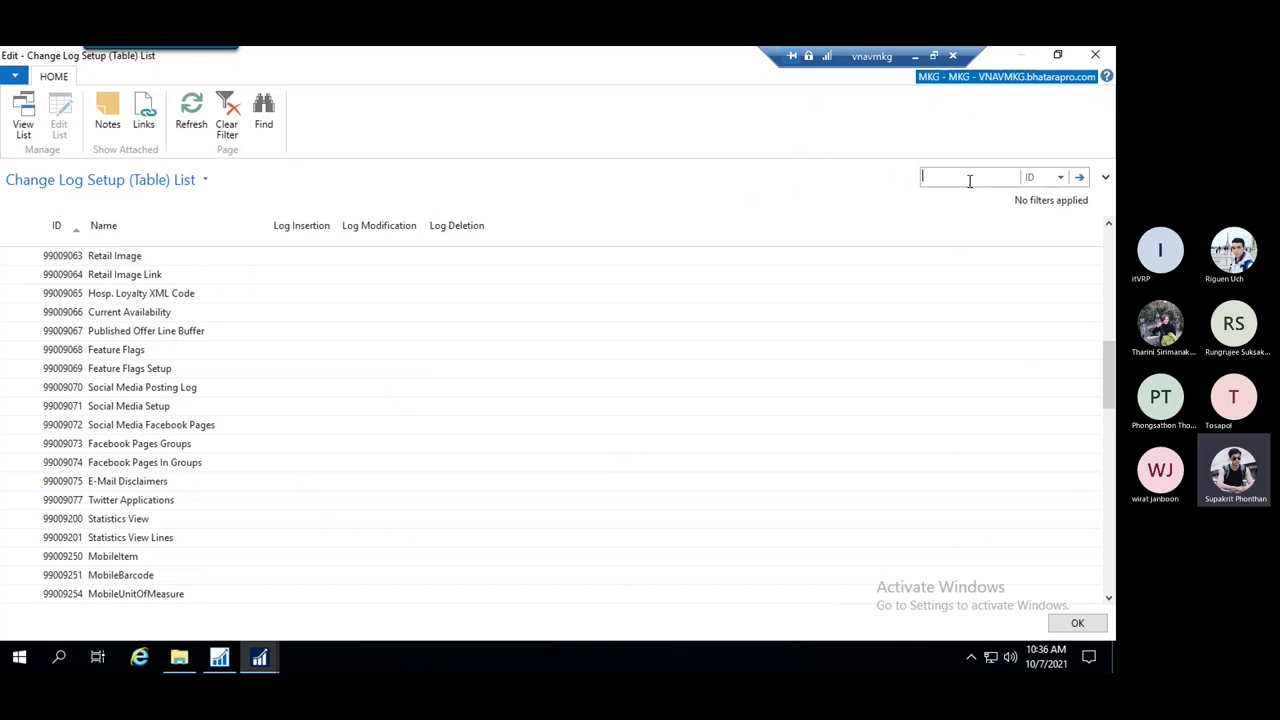
{"action": "type", "text": "18..30"}
{"action": "key", "text": "Return"}
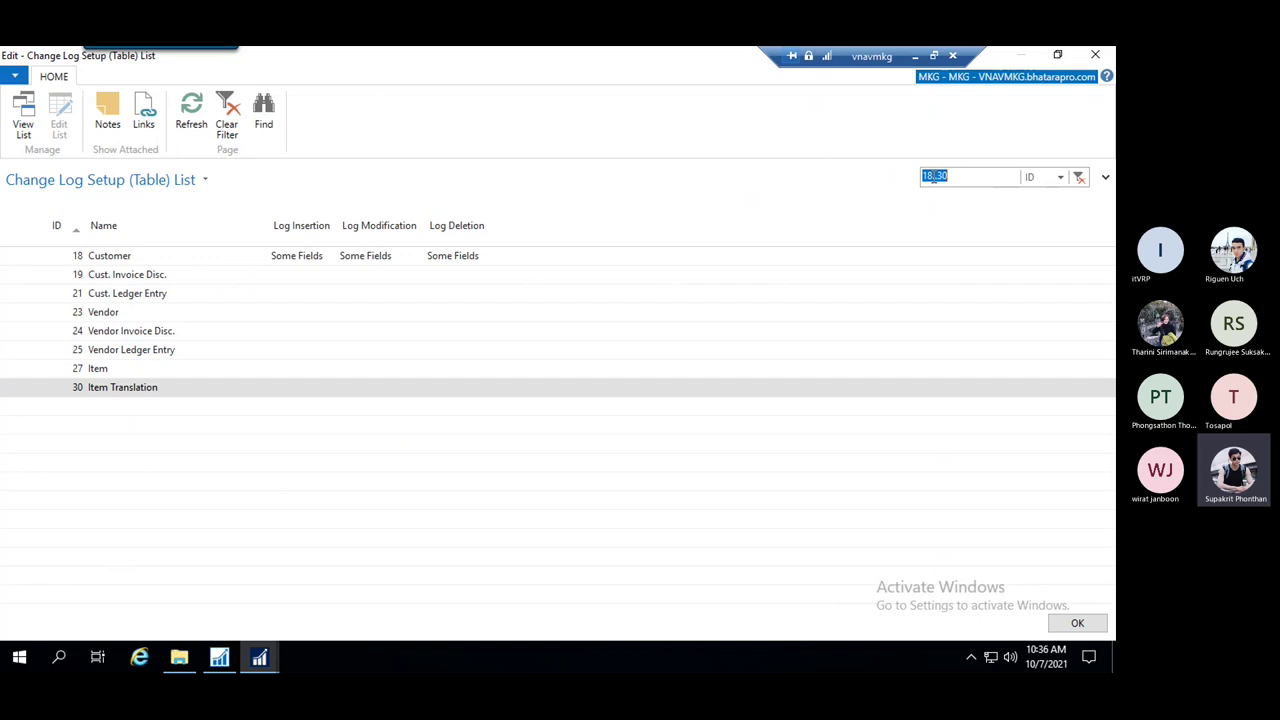
{"action": "left_click", "coordinate": [937, 176]}
{"action": "left_click", "coordinate": [128, 370]}
Set Item's Log Insertion to Some Fields and review its field list
{"action": "left_click", "coordinate": [317, 372]}
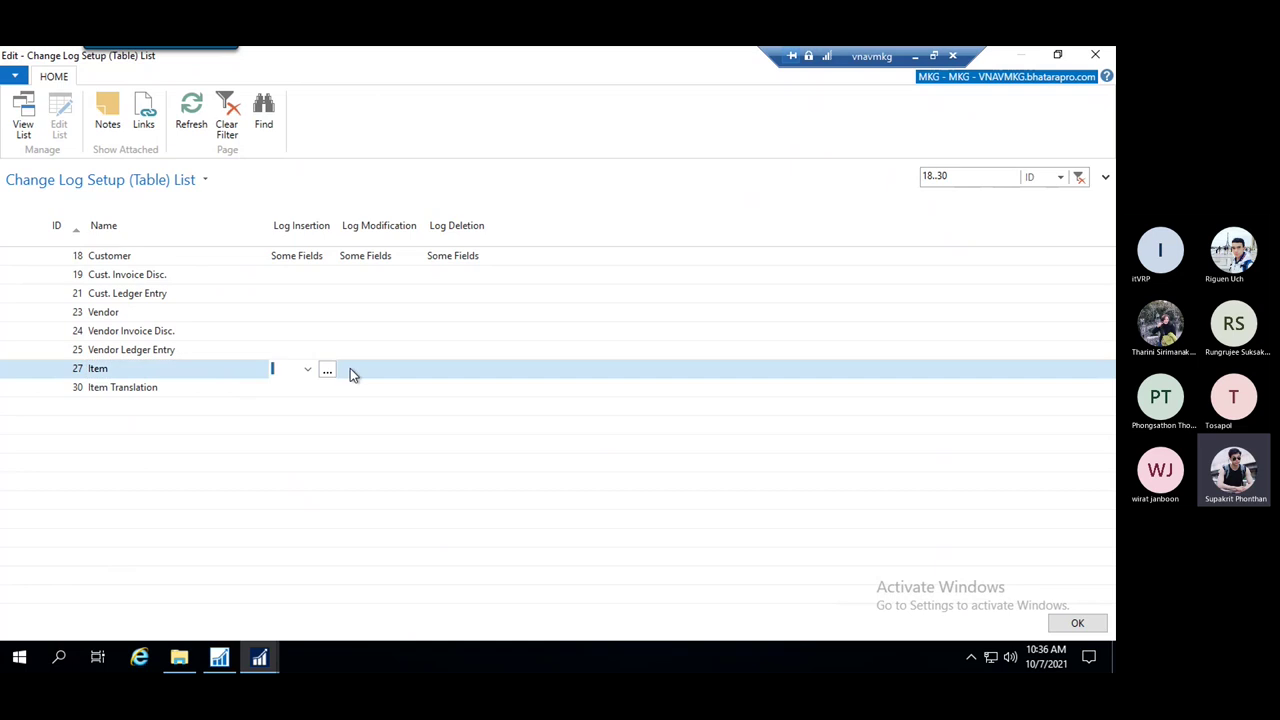
{"action": "left_click", "coordinate": [322, 373]}
{"action": "left_click", "coordinate": [322, 406]}
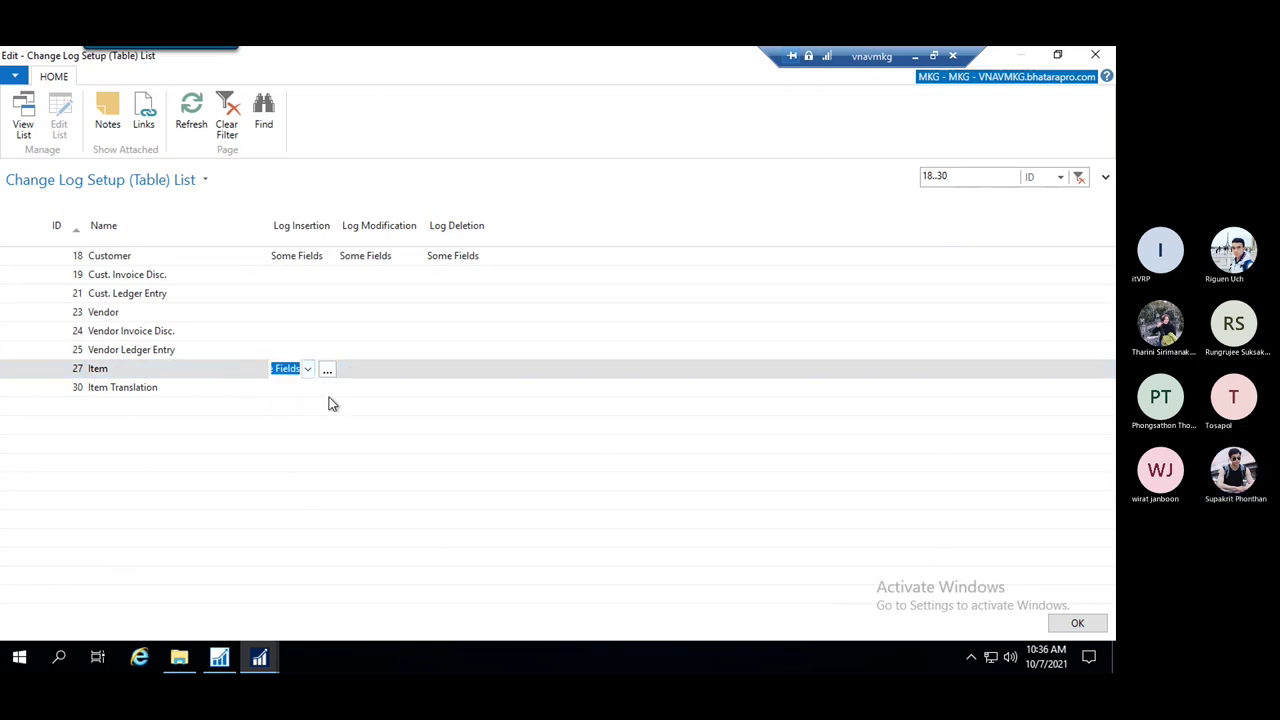
{"action": "left_click", "coordinate": [328, 371]}
{"action": "scroll", "coordinate": [200, 329], "scroll_direction": "down", "scroll_amount": 11}
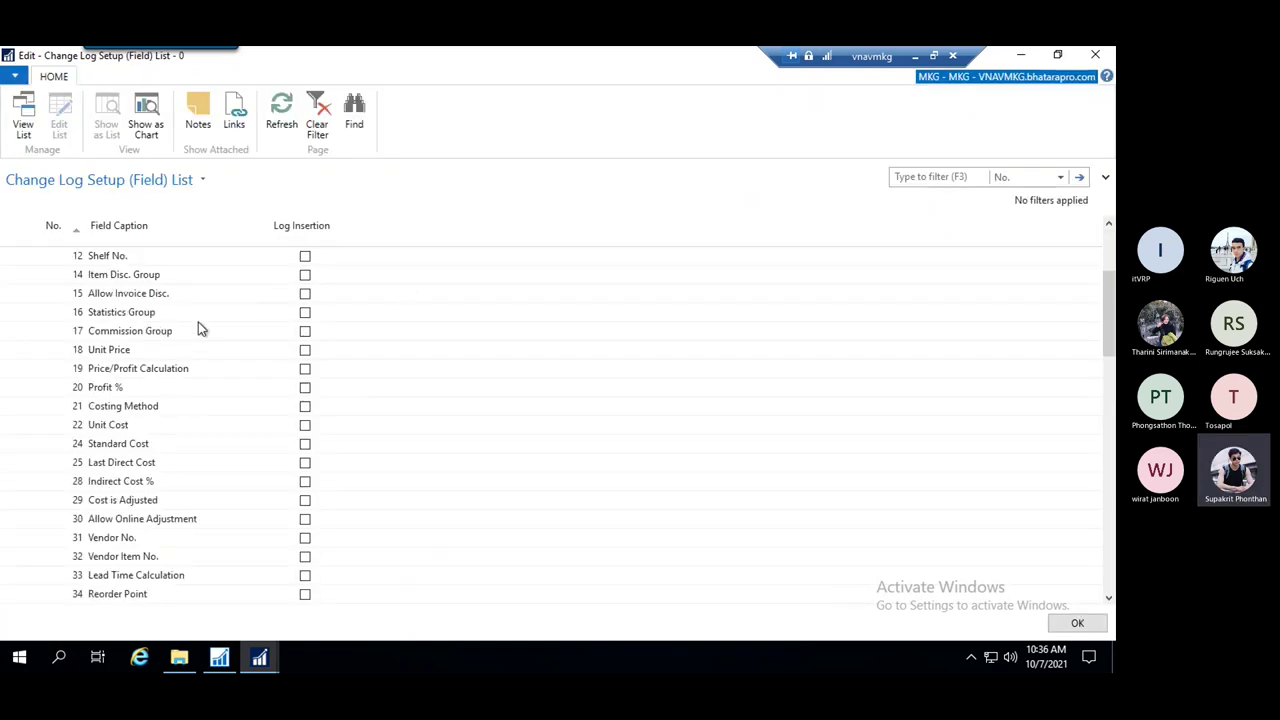
{"action": "scroll", "coordinate": [212, 338], "scroll_direction": "down", "scroll_amount": 12}
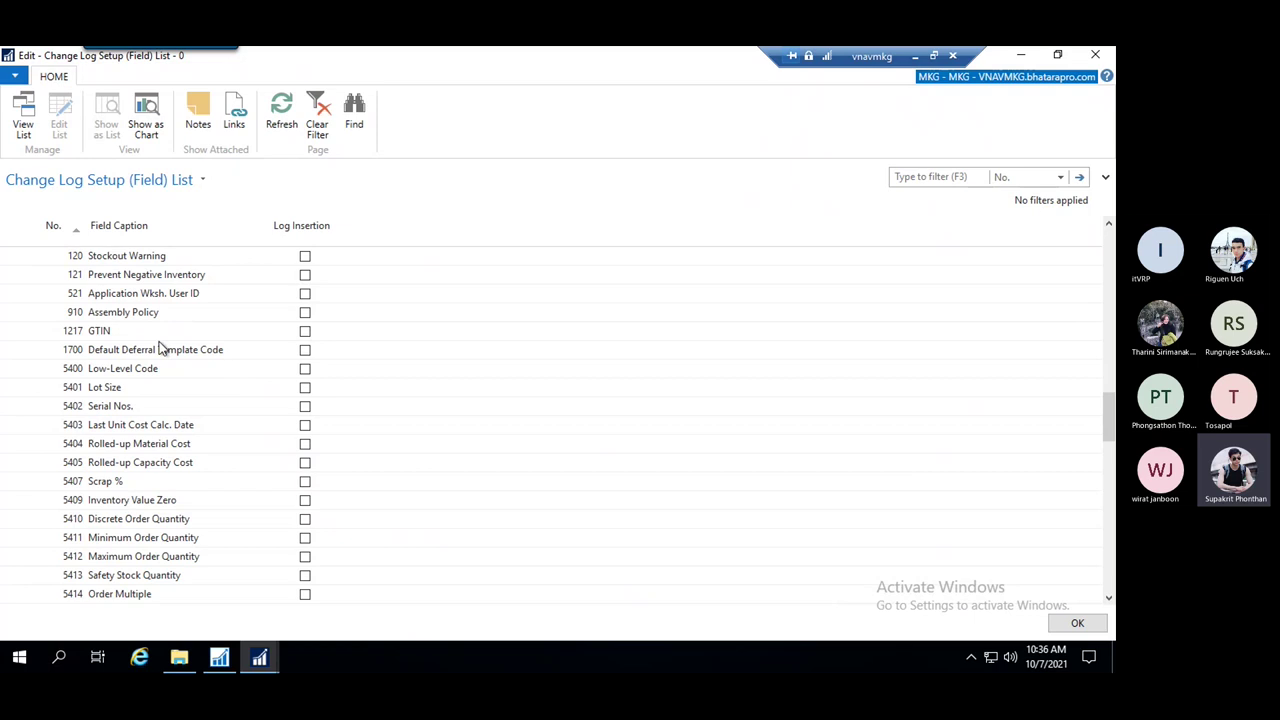
{"action": "scroll", "coordinate": [187, 360], "scroll_direction": "up", "scroll_amount": 5}
{"action": "scroll", "coordinate": [189, 352], "scroll_direction": "up", "scroll_amount": 7}
{"action": "scroll", "coordinate": [189, 352], "scroll_direction": "down", "scroll_amount": 15}
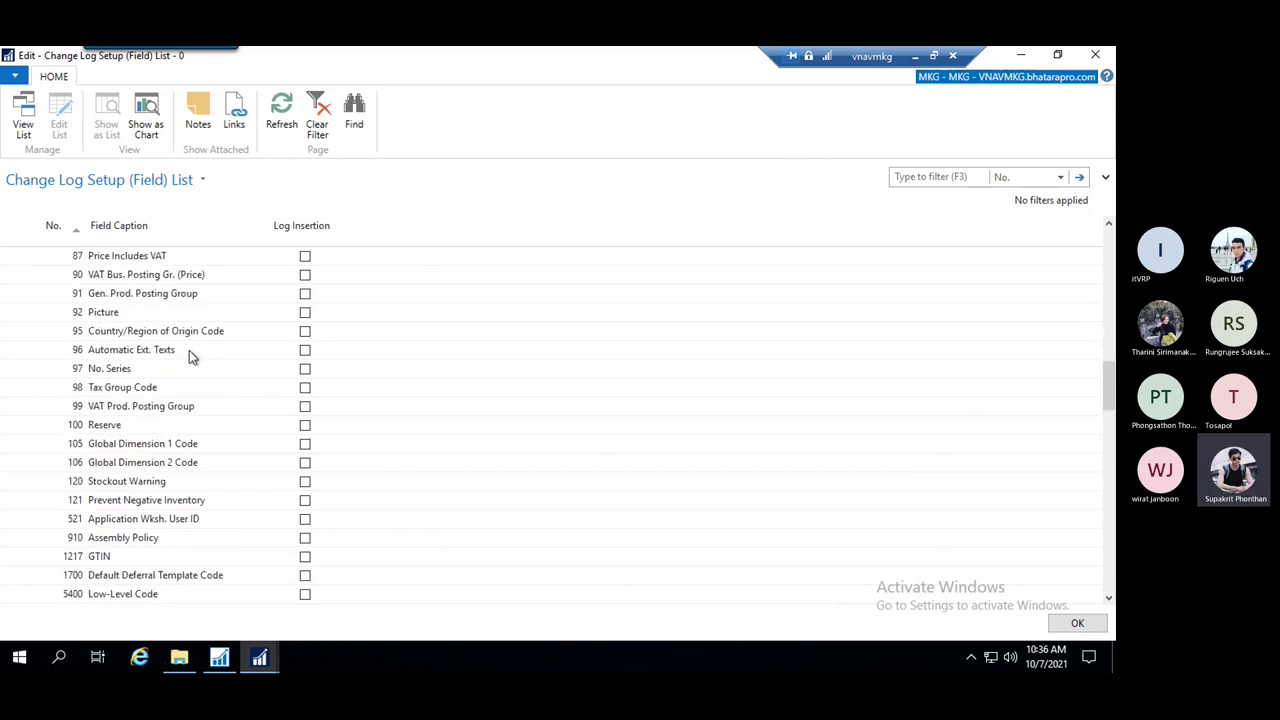
{"action": "scroll", "coordinate": [193, 357], "scroll_direction": "down", "scroll_amount": 6}
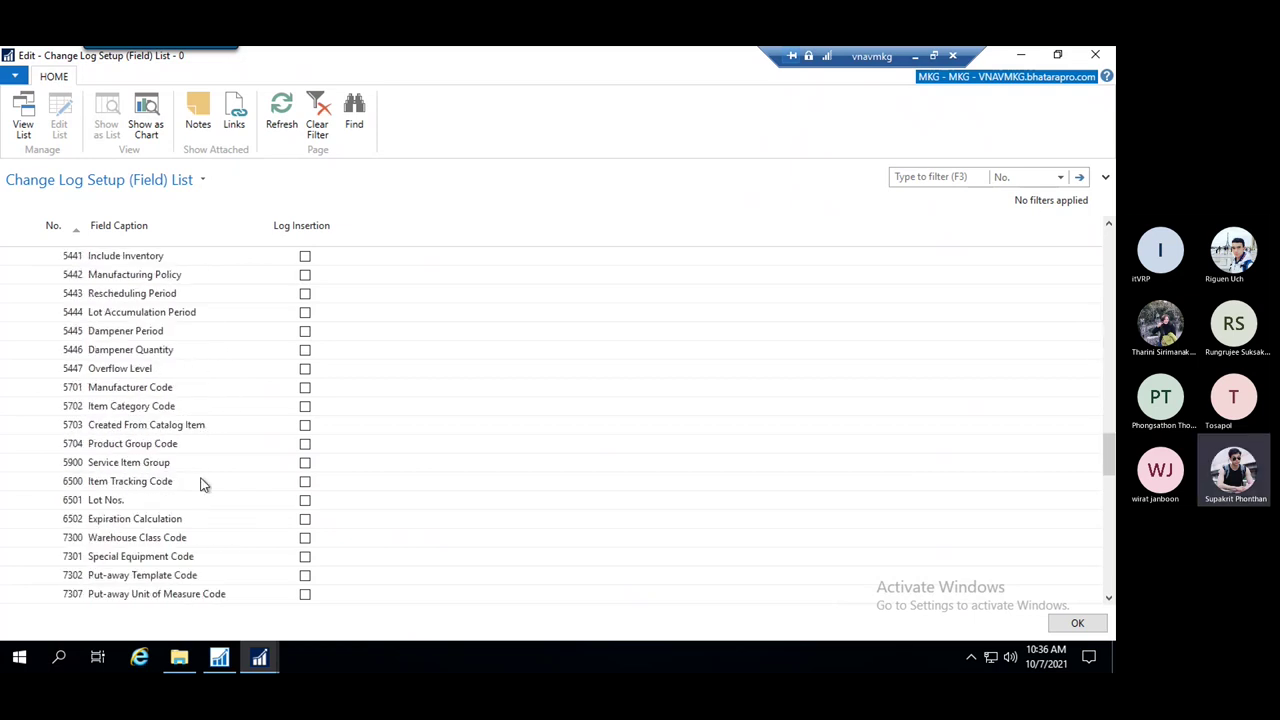
{"action": "scroll", "coordinate": [199, 477], "scroll_direction": "down", "scroll_amount": 11}
{"action": "scroll", "coordinate": [198, 479], "scroll_direction": "up", "scroll_amount": 8}
{"action": "key", "text": "Escape"}
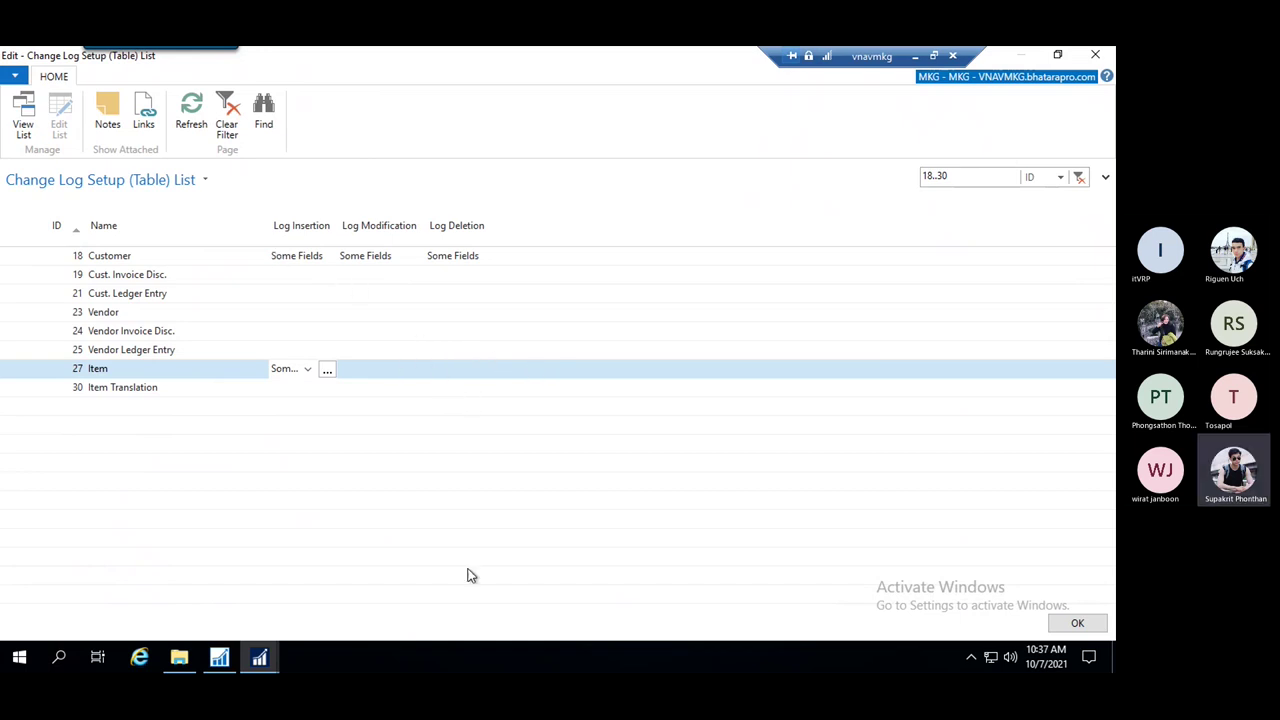
Turn off Change Log Activated, confirm the setup, and switch to the Object Designer
{"action": "key", "text": "Escape"}
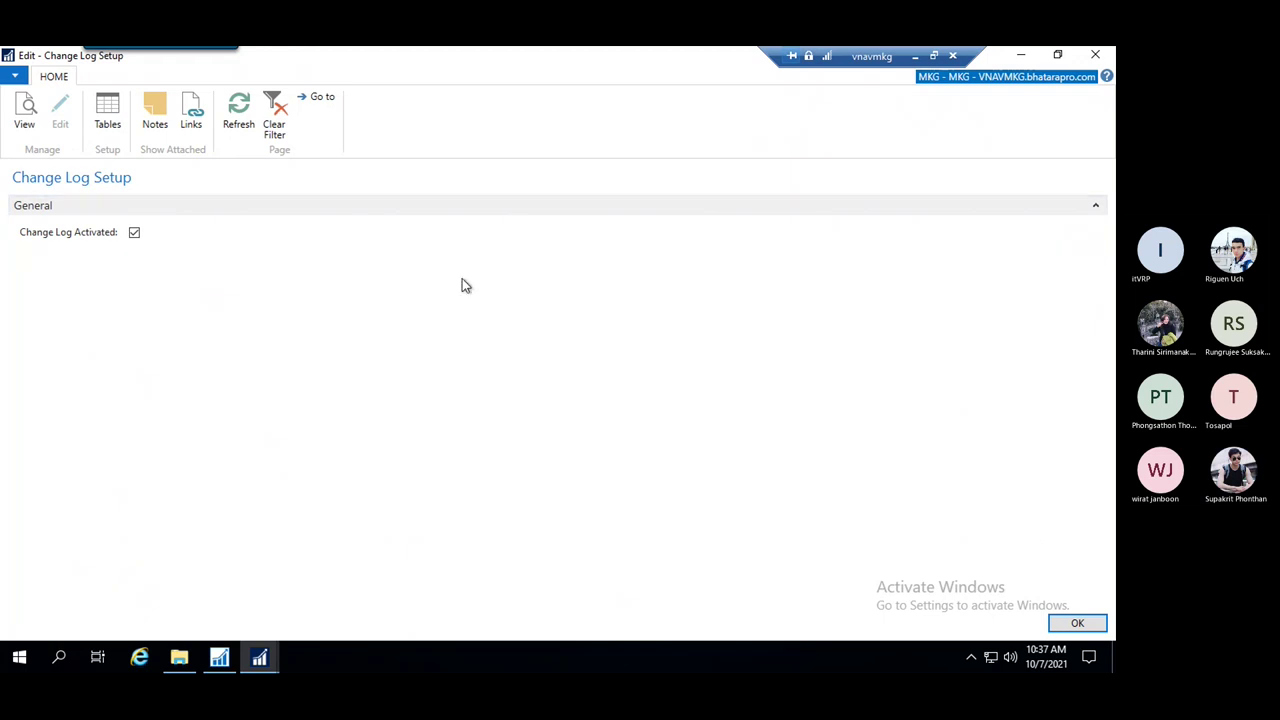
{"action": "left_click", "coordinate": [134, 233]}
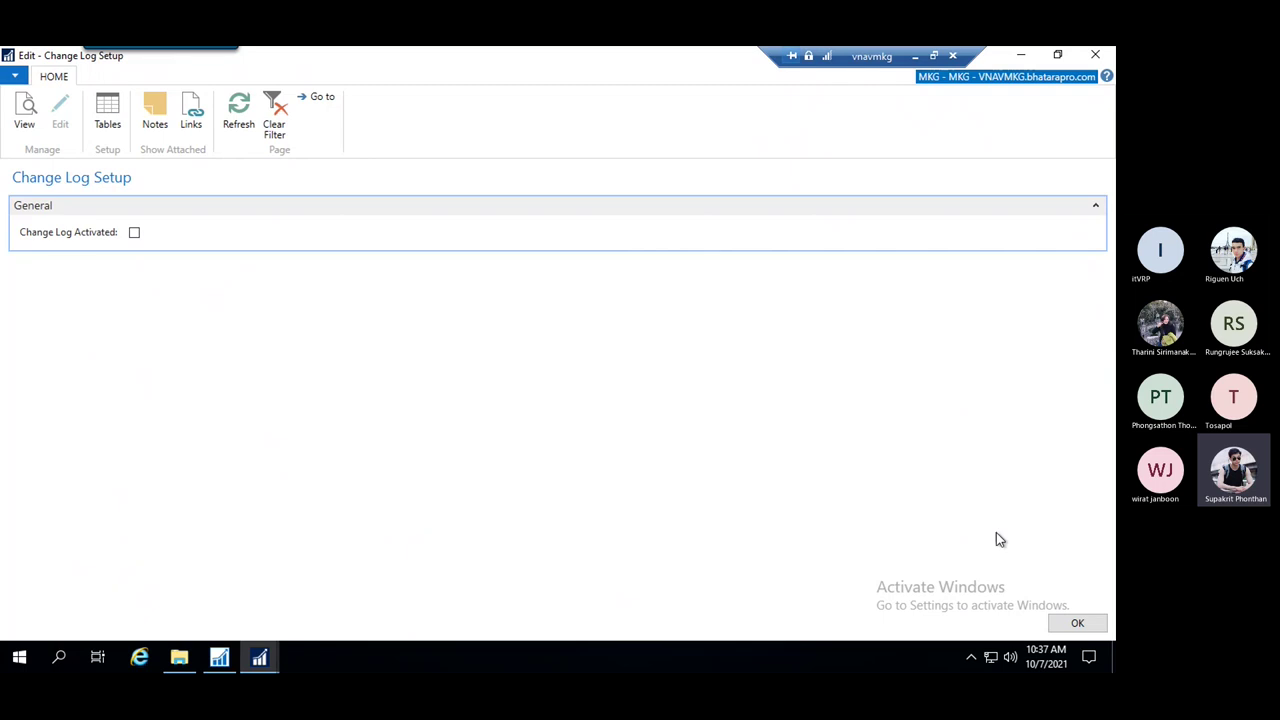
{"action": "left_click", "coordinate": [1086, 624]}
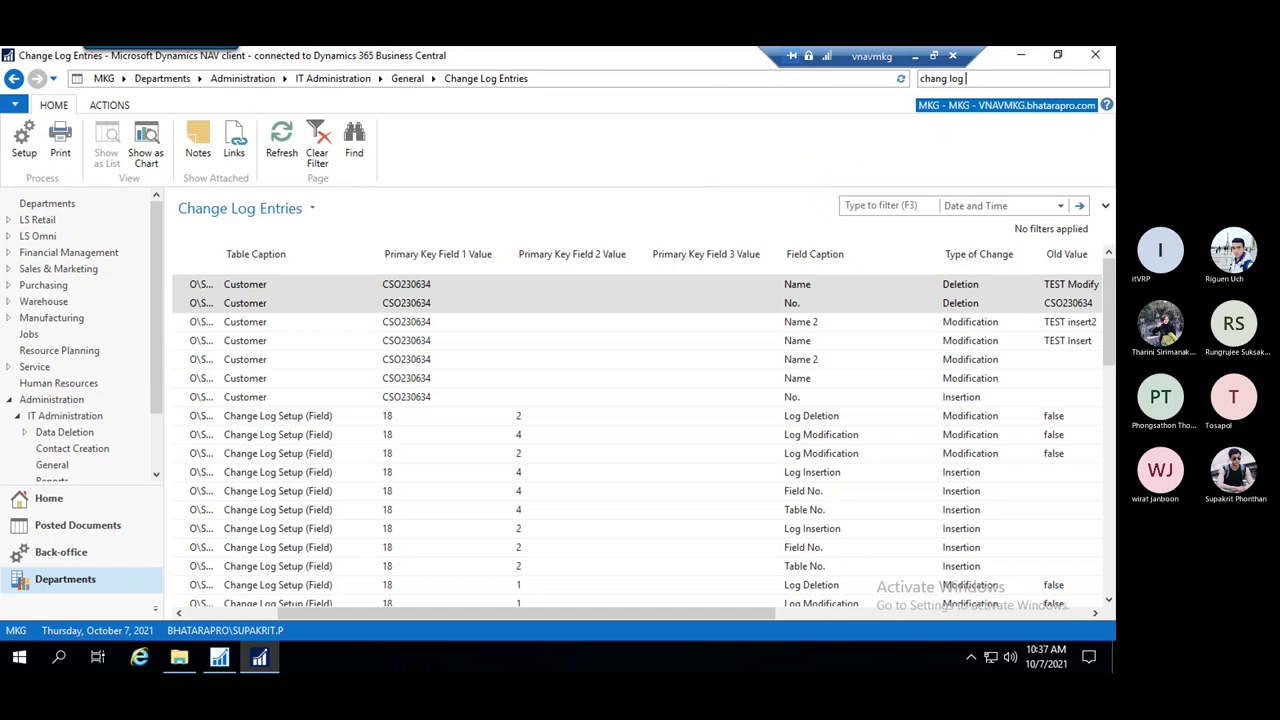
{"action": "left_click", "coordinate": [219, 668]}
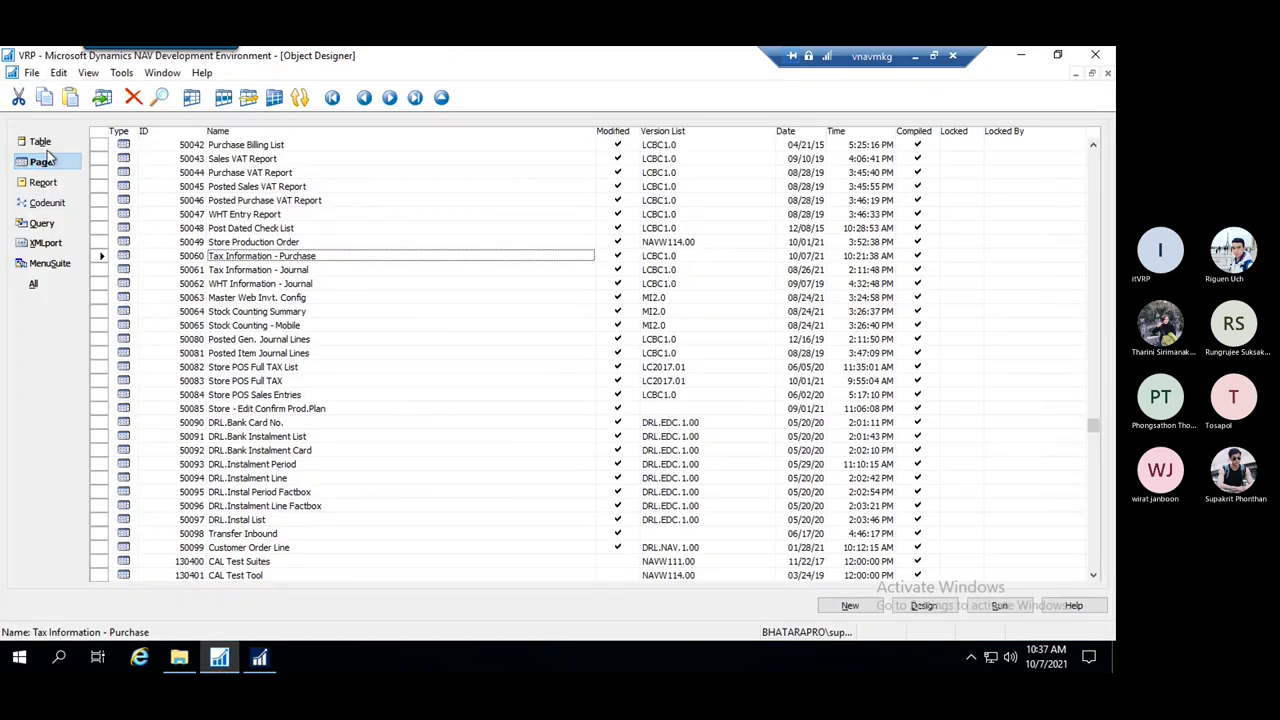
List table objects in the Object Designer and browse through them
{"action": "left_click", "coordinate": [42, 142]}
{"action": "key", "text": "Down"}
{"action": "key", "text": "Down"}
{"action": "key", "text": "Down"}
{"action": "key", "text": "Down"}
{"action": "key", "text": "Down"}
{"action": "key", "text": "Down"}
{"action": "key", "text": "Down"}
{"action": "key", "text": "Down"}
{"action": "key", "text": "Down"}
{"action": "key", "text": "Down"}
{"action": "key", "text": "Down"}
{"action": "key", "text": "Down"}
{"action": "key", "text": "Down"}
{"action": "key", "text": "Down"}
{"action": "key", "text": "Down"}
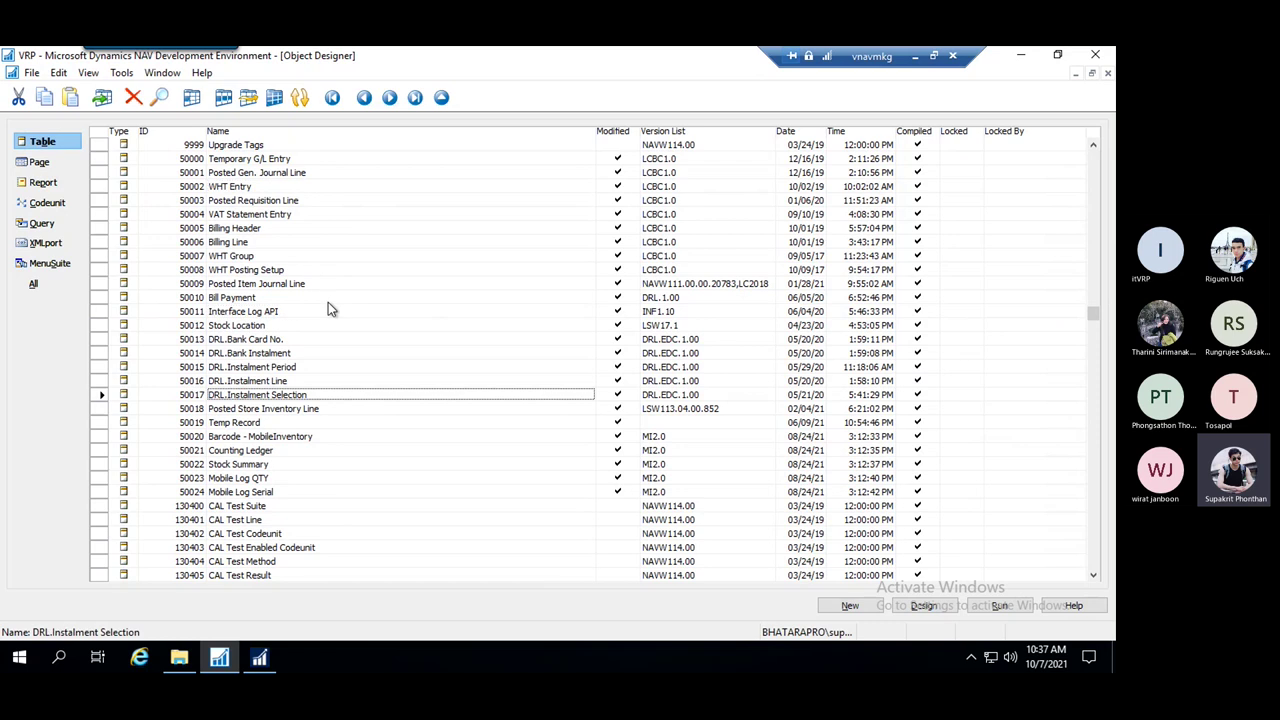
{"action": "key", "text": "Down"}
{"action": "key", "text": "Down"}
{"action": "key", "text": "Down"}
{"action": "key", "text": "Down"}
{"action": "key", "text": "Down"}
{"action": "key", "text": "Down"}
{"action": "key", "text": "Down"}
{"action": "key", "text": "Down"}
{"action": "key", "text": "Down"}
{"action": "key", "text": "Down"}
{"action": "key", "text": "Down"}
{"action": "key", "text": "Down"}
{"action": "key", "text": "Down"}
{"action": "key", "text": "Down"}
{"action": "key", "text": "Down"}
{"action": "key", "text": "Down"}
{"action": "key", "text": "Down"}
{"action": "key", "text": "Down"}
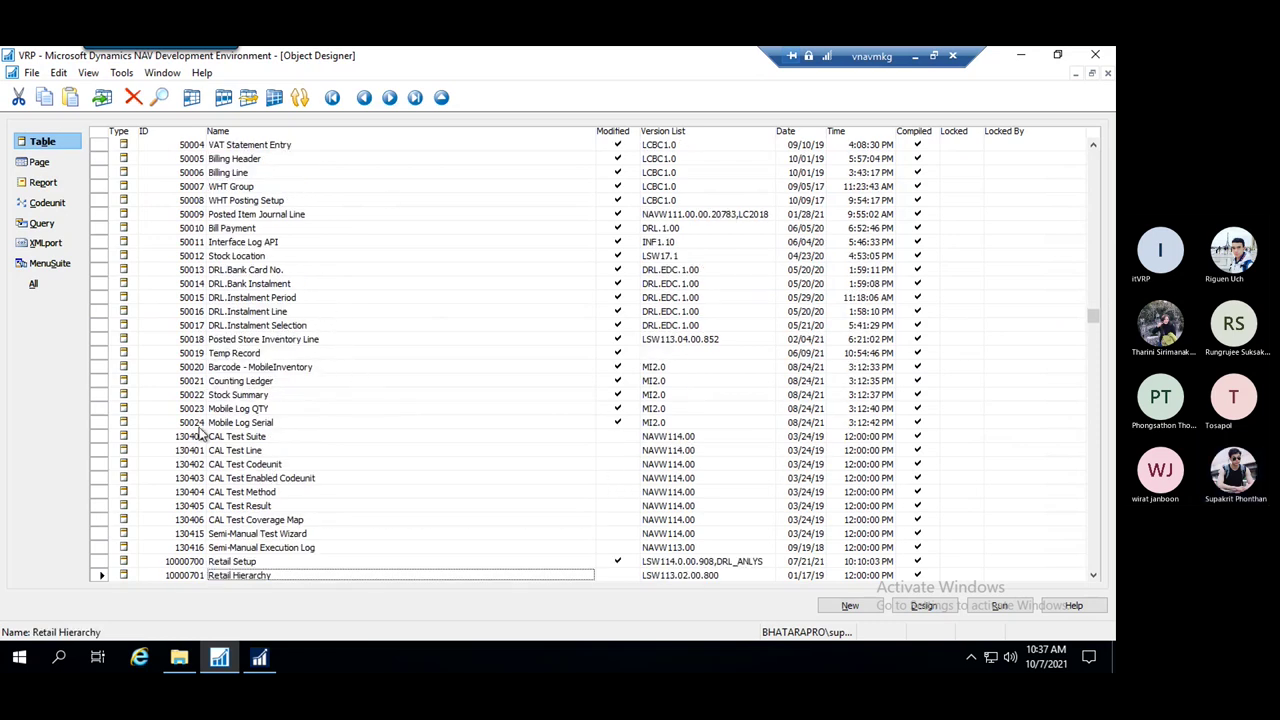
{"action": "left_click", "coordinate": [279, 448]}
{"action": "key", "text": "Up"}
{"action": "key", "text": "Up"}
{"action": "key", "text": "Up"}
{"action": "key", "text": "Up"}
{"action": "key", "text": "Up"}
{"action": "key", "text": "Up"}
{"action": "key", "text": "Up"}
{"action": "key", "text": "Up"}
{"action": "key", "text": "Up"}
{"action": "key", "text": "Up"}
{"action": "key", "text": "Up"}
{"action": "key", "text": "Up"}
{"action": "key", "text": "Up"}
{"action": "key", "text": "Up"}
{"action": "key", "text": "Up"}
{"action": "key", "text": "Up"}
{"action": "key", "text": "Up"}
{"action": "key", "text": "Up"}
{"action": "key", "text": "Up"}
{"action": "key", "text": "Up"}
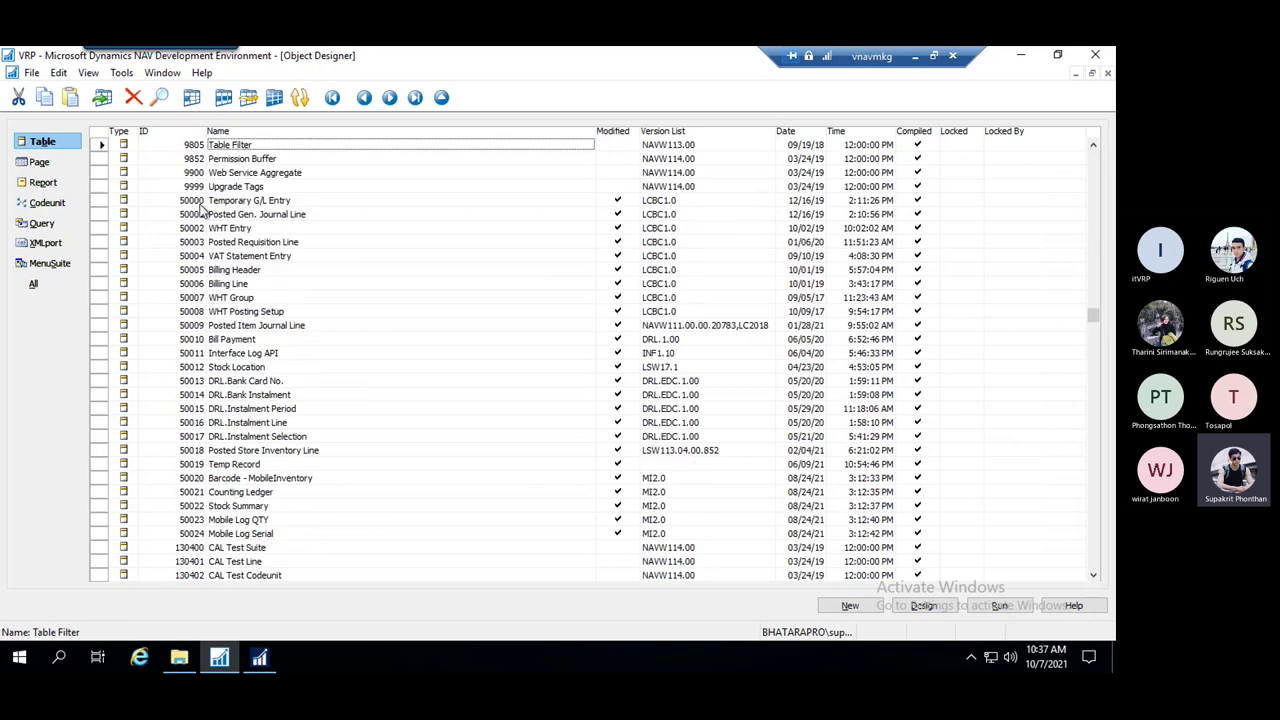
{"action": "left_click", "coordinate": [268, 187]}
{"action": "left_click", "coordinate": [252, 201]}
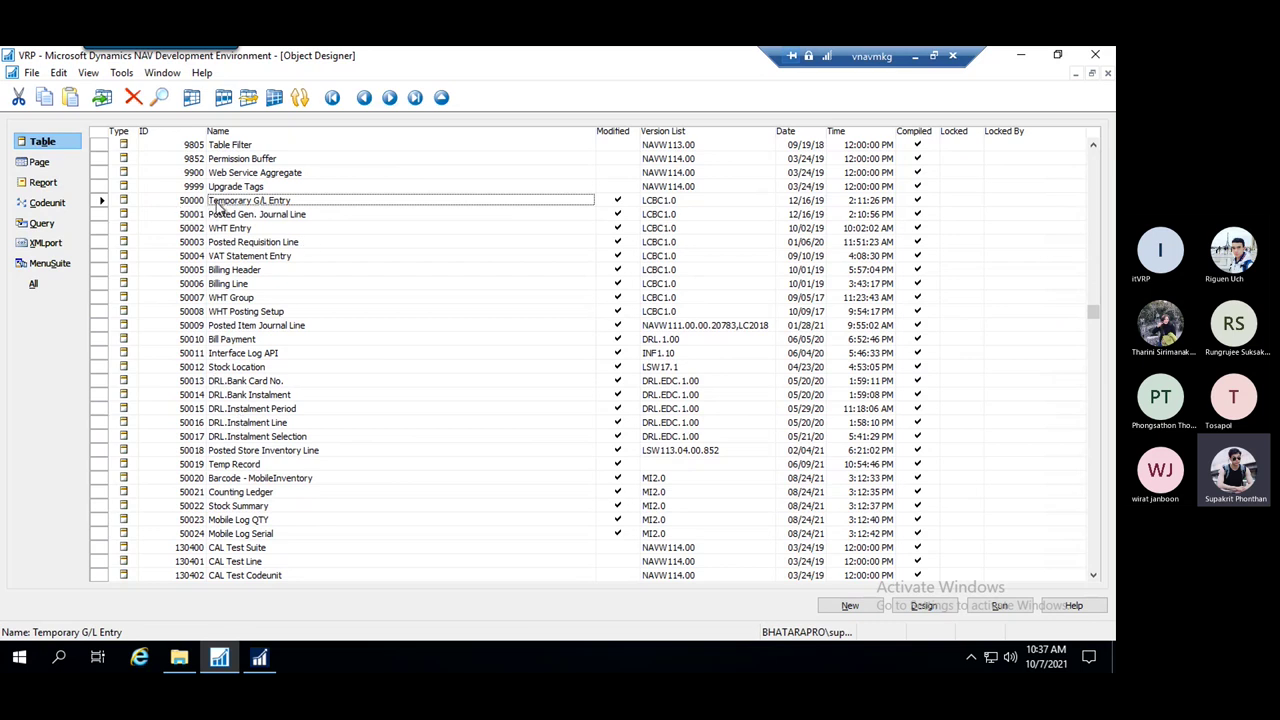
Browse the custom 50000-range tables, then start a new blank table
{"action": "key", "text": "Down"}
{"action": "key", "text": "Down"}
{"action": "key", "text": "Down"}
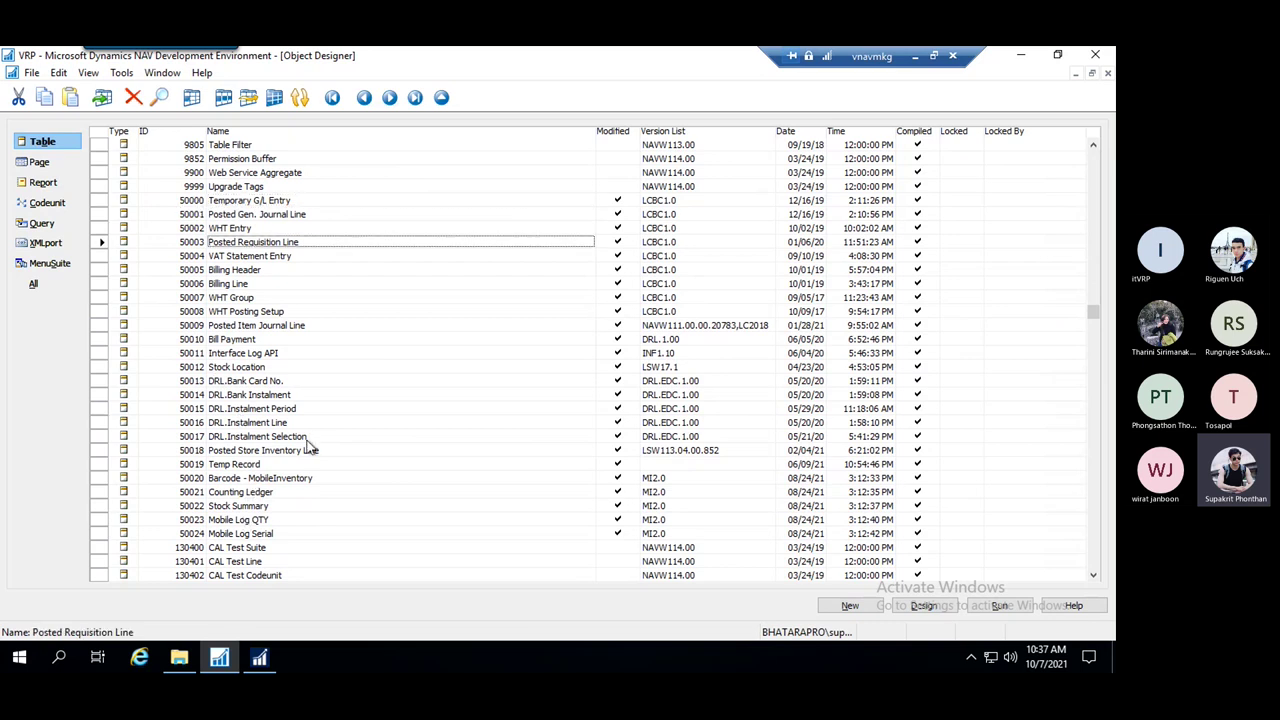
{"action": "key", "text": "Down"}
{"action": "key", "text": "Down"}
{"action": "key", "text": "Down"}
{"action": "key", "text": "Down"}
{"action": "key", "text": "Down"}
{"action": "key", "text": "Down"}
{"action": "key", "text": "Up"}
{"action": "key", "text": "Up"}
{"action": "key", "text": "Up"}
{"action": "key", "text": "Up"}
{"action": "key", "text": "Up"}
{"action": "key", "text": "Up"}
{"action": "key", "text": "Up"}
{"action": "key", "text": "Up"}
{"action": "key", "text": "Up"}
{"action": "key", "text": "Up"}
{"action": "key", "text": "Up"}
{"action": "key", "text": "Up"}
{"action": "key", "text": "Up"}
{"action": "key", "text": "Up"}
{"action": "key", "text": "Up"}
{"action": "key", "text": "Up"}
{"action": "key", "text": "Up"}
{"action": "key", "text": "Up"}
{"action": "key", "text": "Up"}
{"action": "key", "text": "Up"}
{"action": "key", "text": "Up"}
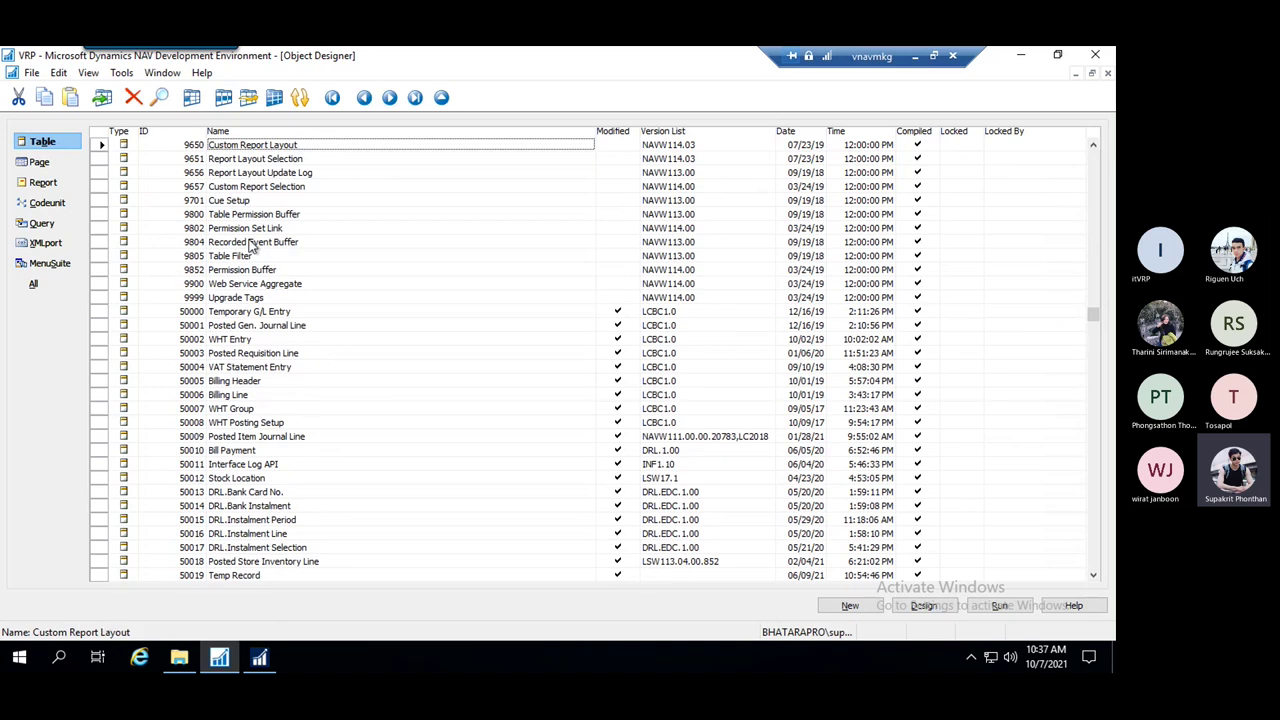
{"action": "key", "text": "Down"}
{"action": "key", "text": "Down"}
{"action": "key", "text": "Down"}
{"action": "key", "text": "Down"}
{"action": "key", "text": "Down"}
{"action": "key", "text": "Down"}
{"action": "key", "text": "Down"}
{"action": "key", "text": "Down"}
{"action": "key", "text": "Down"}
{"action": "key", "text": "Down"}
{"action": "key", "text": "Down"}
{"action": "key", "text": "Down"}
{"action": "key", "text": "Down"}
{"action": "key", "text": "Down"}
{"action": "key", "text": "Down"}
{"action": "key", "text": "Down"}
{"action": "key", "text": "Down"}
{"action": "key", "text": "Down"}
{"action": "key", "text": "Down"}
{"action": "key", "text": "Down"}
{"action": "key", "text": "Down"}
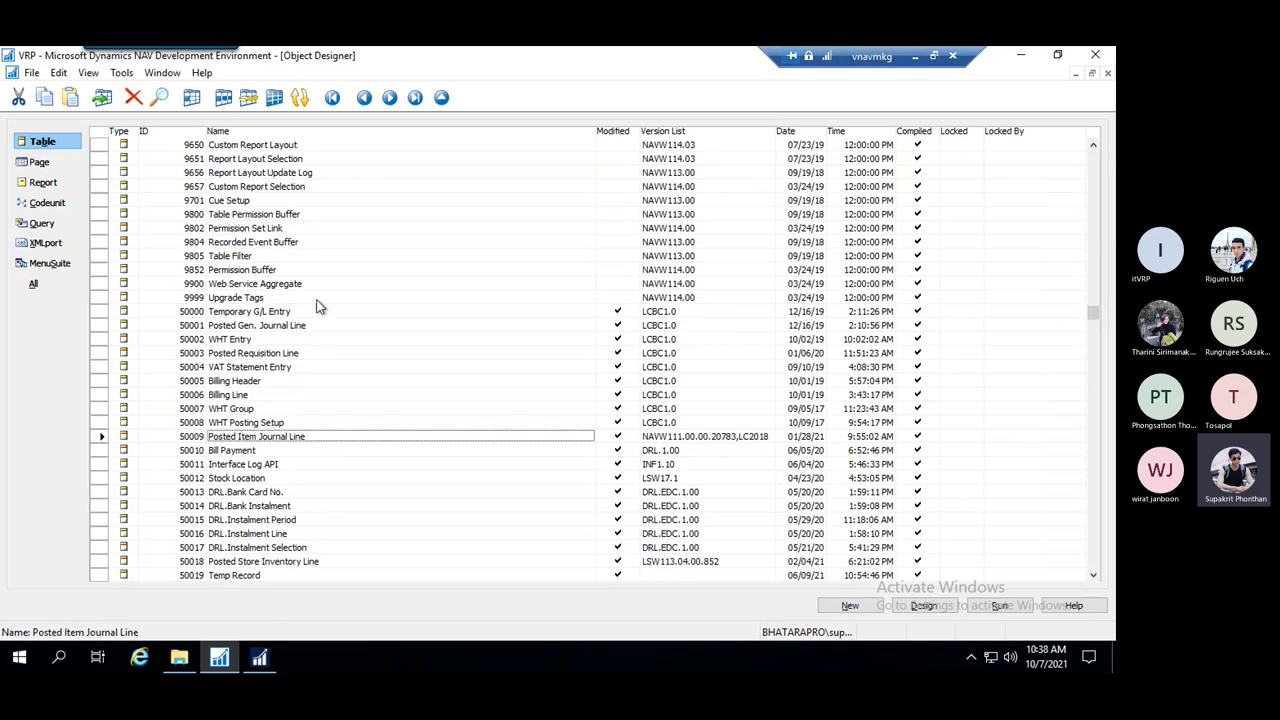
{"action": "key", "text": "Down"}
{"action": "key", "text": "Down"}
{"action": "key", "text": "Down"}
{"action": "key", "text": "Down"}
{"action": "key", "text": "Down"}
{"action": "key", "text": "Down"}
{"action": "key", "text": "Down"}
{"action": "key", "text": "Down"}
{"action": "key", "text": "Down"}
{"action": "key", "text": "Down"}
{"action": "key", "text": "Down"}
{"action": "key", "text": "Down"}
{"action": "key", "text": "Down"}
{"action": "key", "text": "Down"}
{"action": "key", "text": "Down"}
{"action": "key", "text": "Down"}
{"action": "key", "text": "Down"}
{"action": "key", "text": "Down"}
{"action": "key", "text": "Down"}
{"action": "key", "text": "Down"}
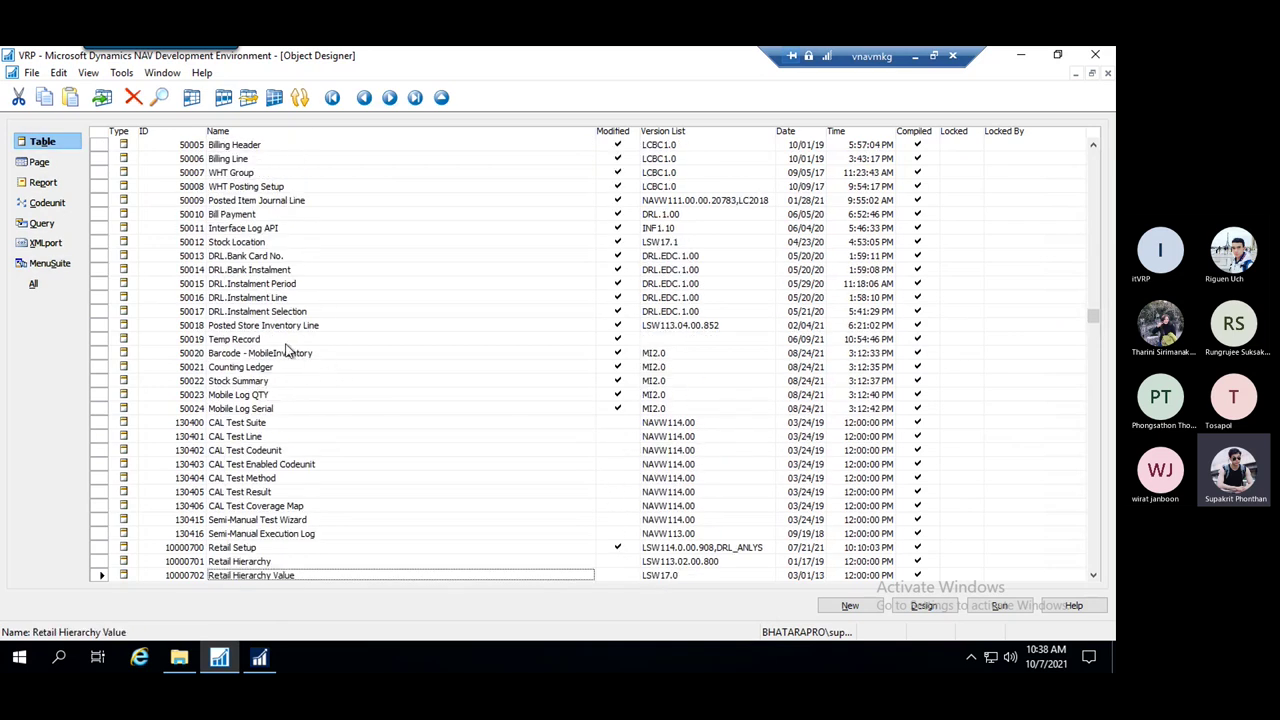
{"action": "key", "text": "Up"}
{"action": "key", "text": "Up"}
{"action": "key", "text": "Up"}
{"action": "key", "text": "Up"}
{"action": "key", "text": "Up"}
{"action": "key", "text": "Up"}
{"action": "key", "text": "Up"}
{"action": "key", "text": "Up"}
{"action": "key", "text": "Up"}
{"action": "key", "text": "Up"}
{"action": "key", "text": "Up"}
{"action": "key", "text": "Up"}
{"action": "key", "text": "Up"}
{"action": "key", "text": "Up"}
{"action": "key", "text": "Up"}
{"action": "key", "text": "Up"}
{"action": "key", "text": "Up"}
{"action": "key", "text": "Up"}
{"action": "key", "text": "Up"}
{"action": "key", "text": "Up"}
{"action": "key", "text": "Up"}
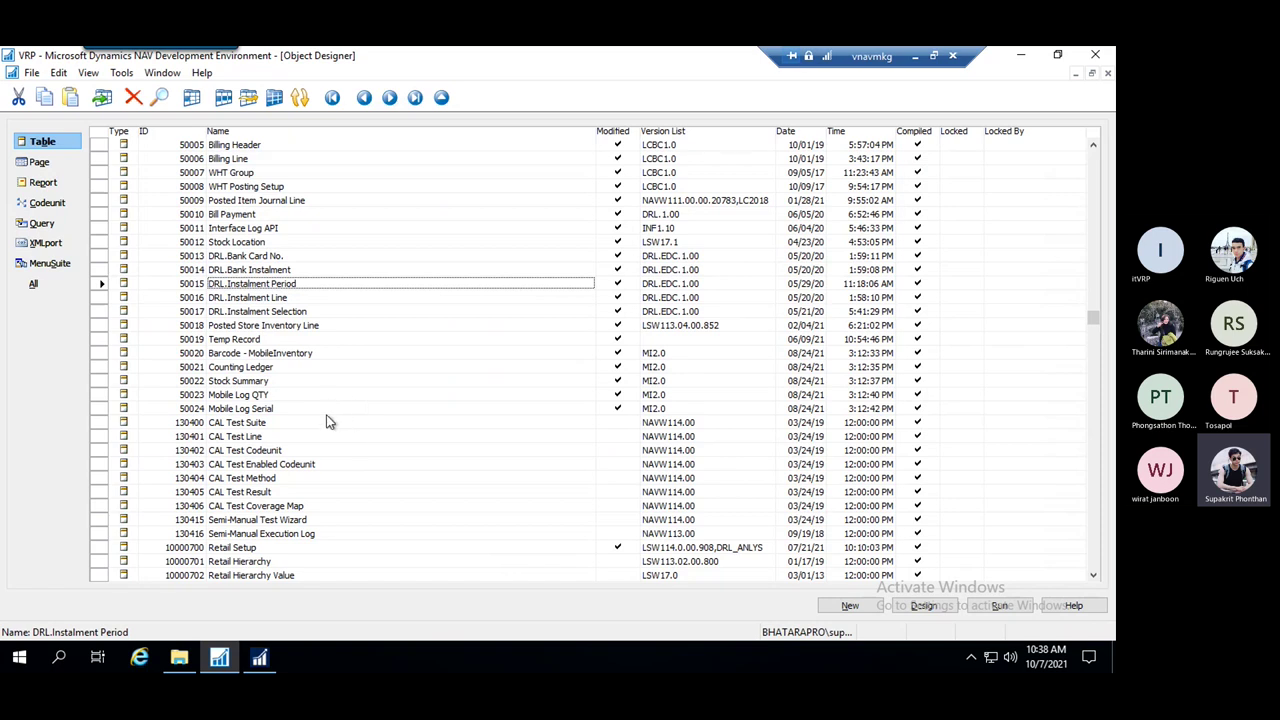
{"action": "left_click", "coordinate": [290, 424]}
{"action": "left_click", "coordinate": [257, 409]}
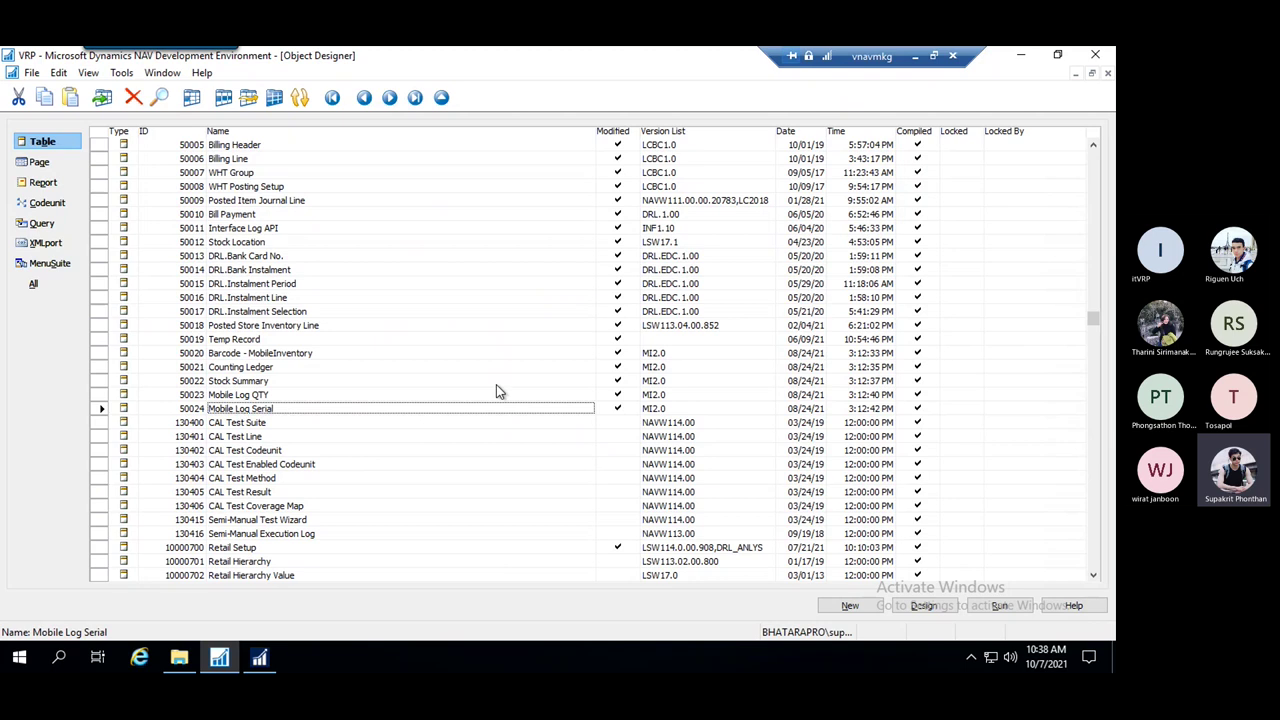
{"action": "left_click", "coordinate": [868, 612]}
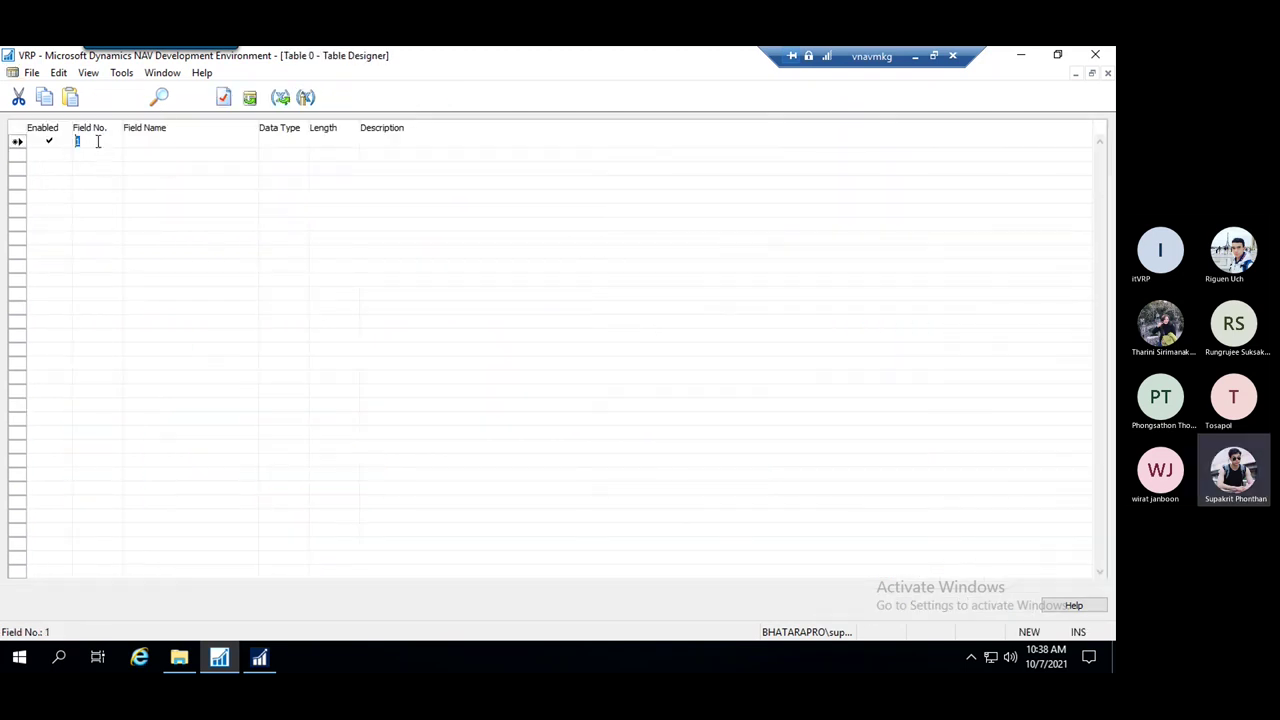
Add the first field PK as Code with length 20
{"action": "left_click", "coordinate": [146, 141]}
{"action": "left_click", "coordinate": [278, 145]}
{"action": "left_click", "coordinate": [299, 143]}
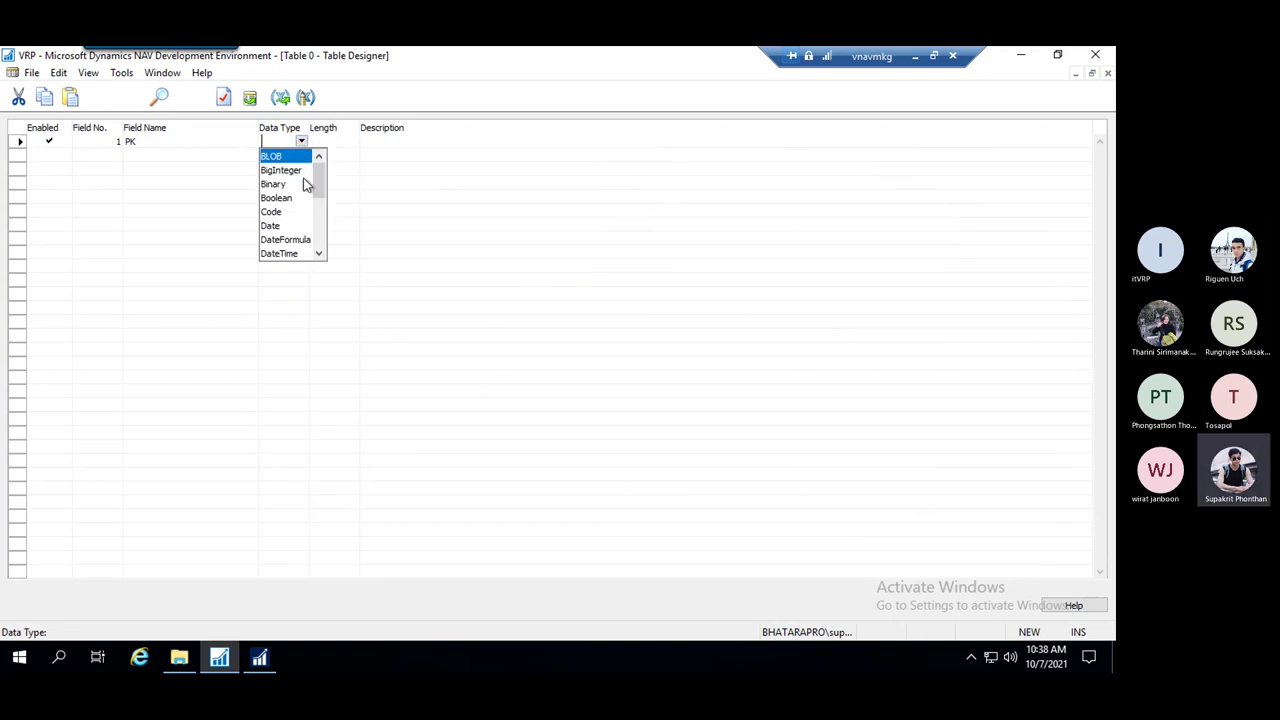
{"action": "left_click", "coordinate": [288, 209]}
{"action": "left_click", "coordinate": [336, 141]}
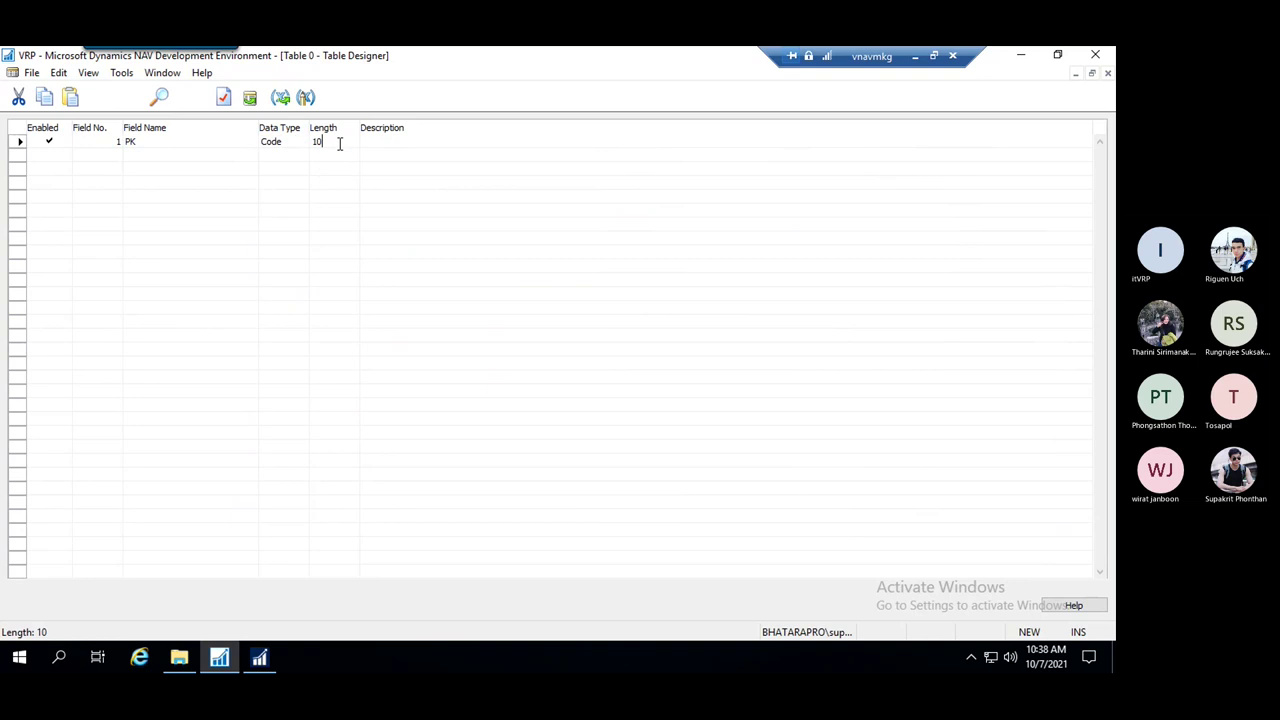
{"action": "type", "text": "2"}
{"action": "left_click", "coordinate": [177, 178]}
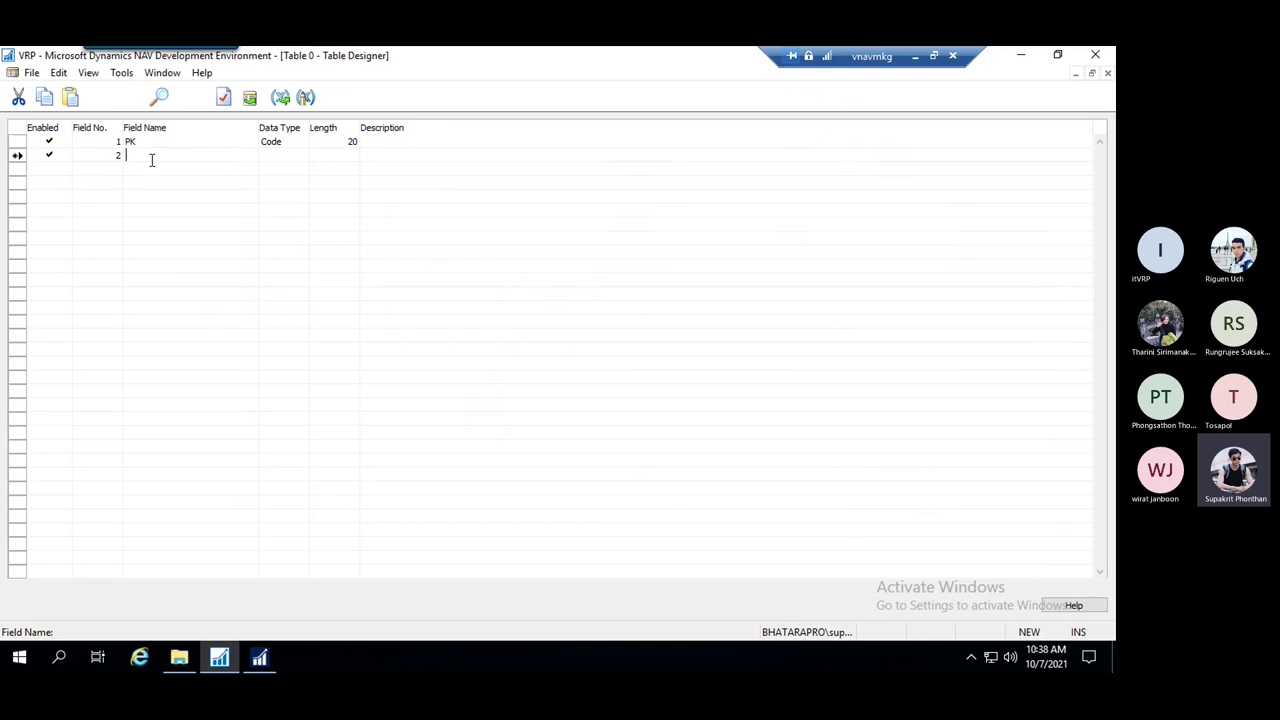
Add a second field named Name with data type Text
{"action": "key", "text": "BackSpace"}
{"action": "key", "text": "BackSpace"}
{"action": "key", "text": "BackSpace"}
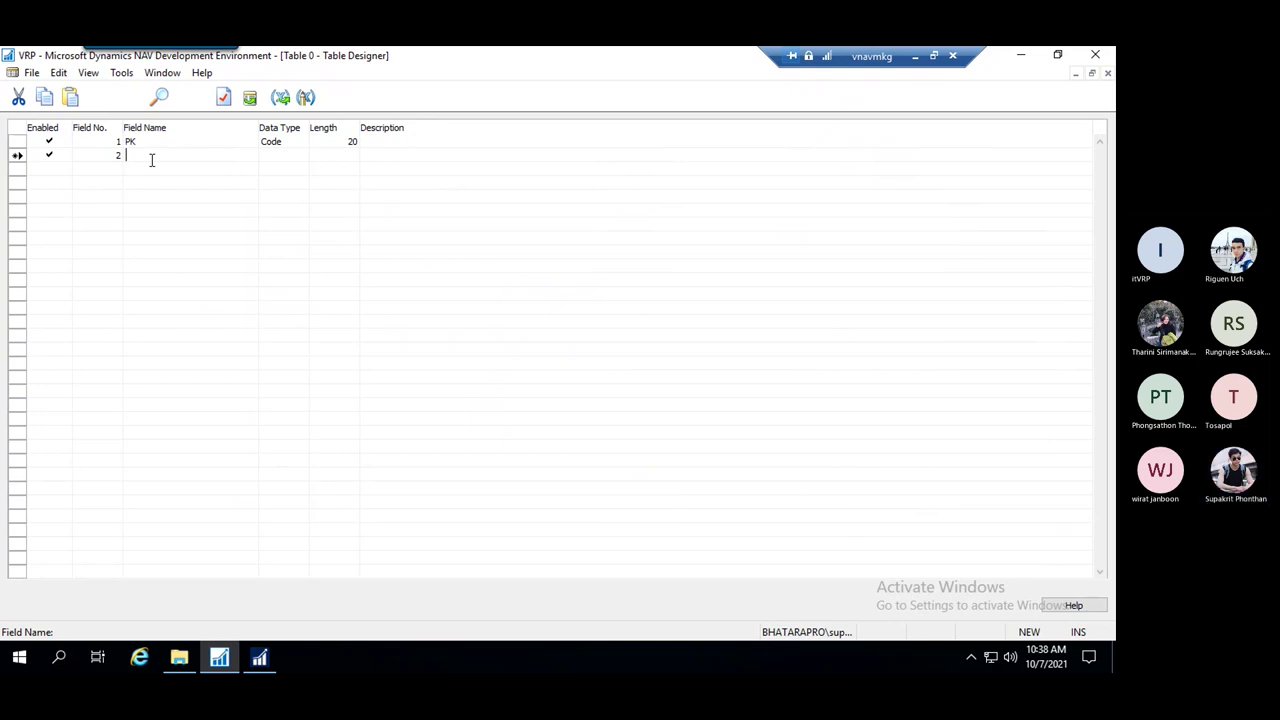
{"action": "type", "text": "Name"}
{"action": "left_click", "coordinate": [277, 157]}
{"action": "left_click", "coordinate": [301, 156]}
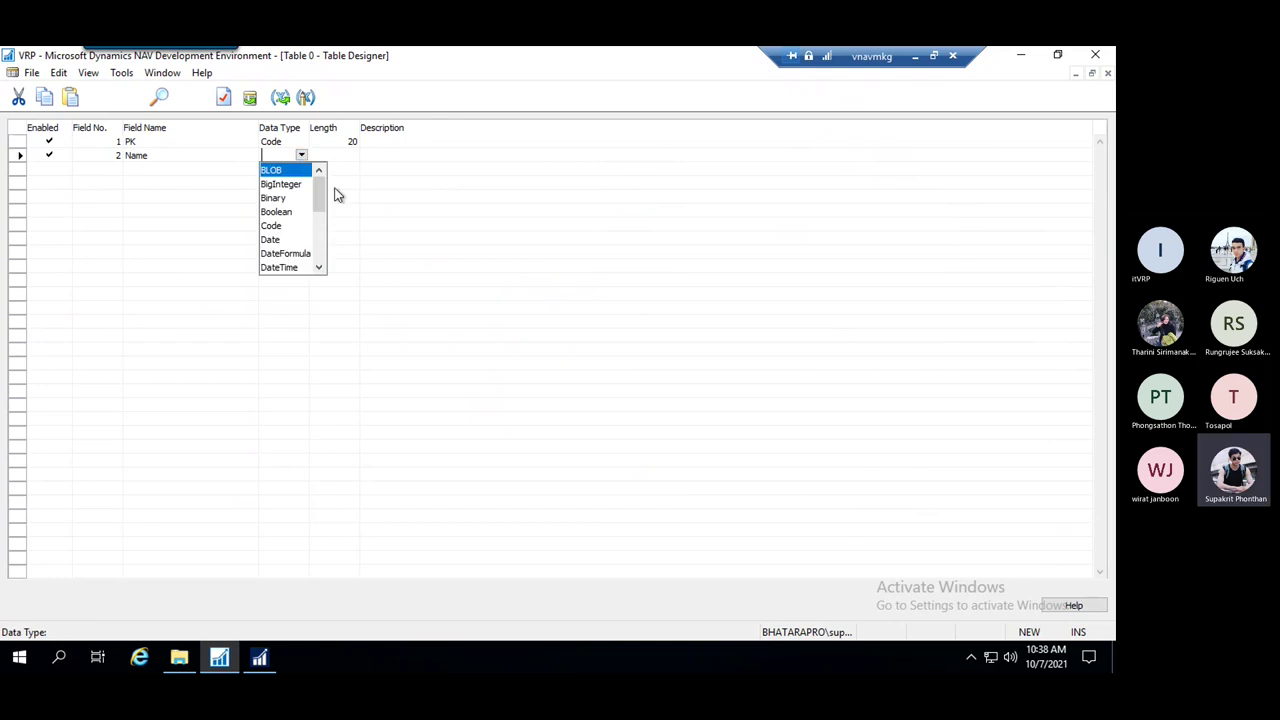
{"action": "key", "text": "t"}
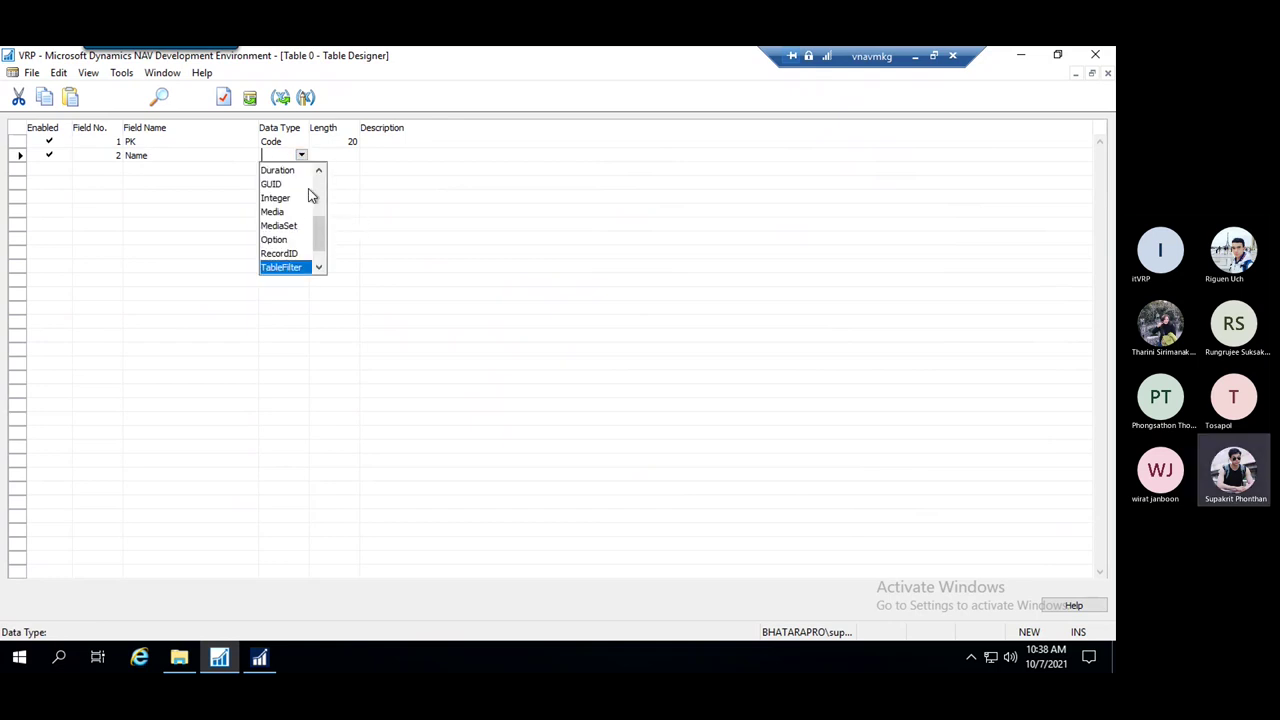
{"action": "key", "text": "Down"}
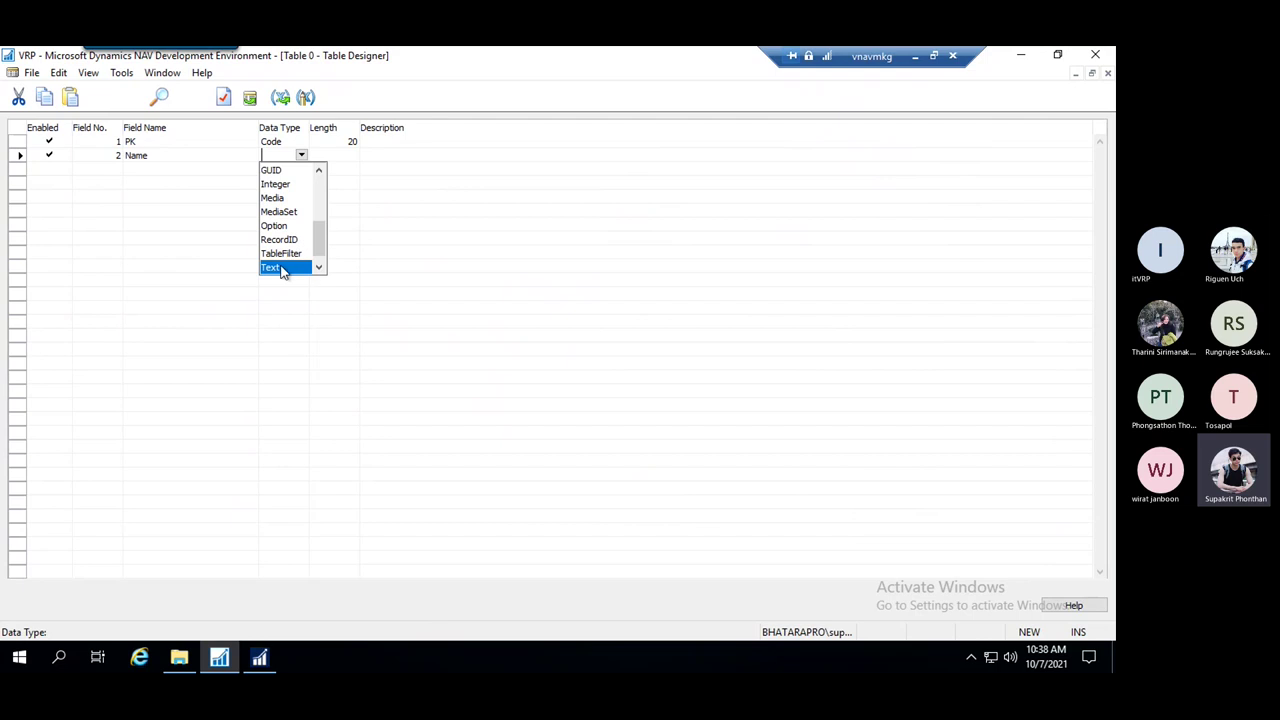
{"action": "left_click", "coordinate": [283, 268]}
Change the Name field's length from 30 to 1024
{"action": "left_click", "coordinate": [352, 155]}
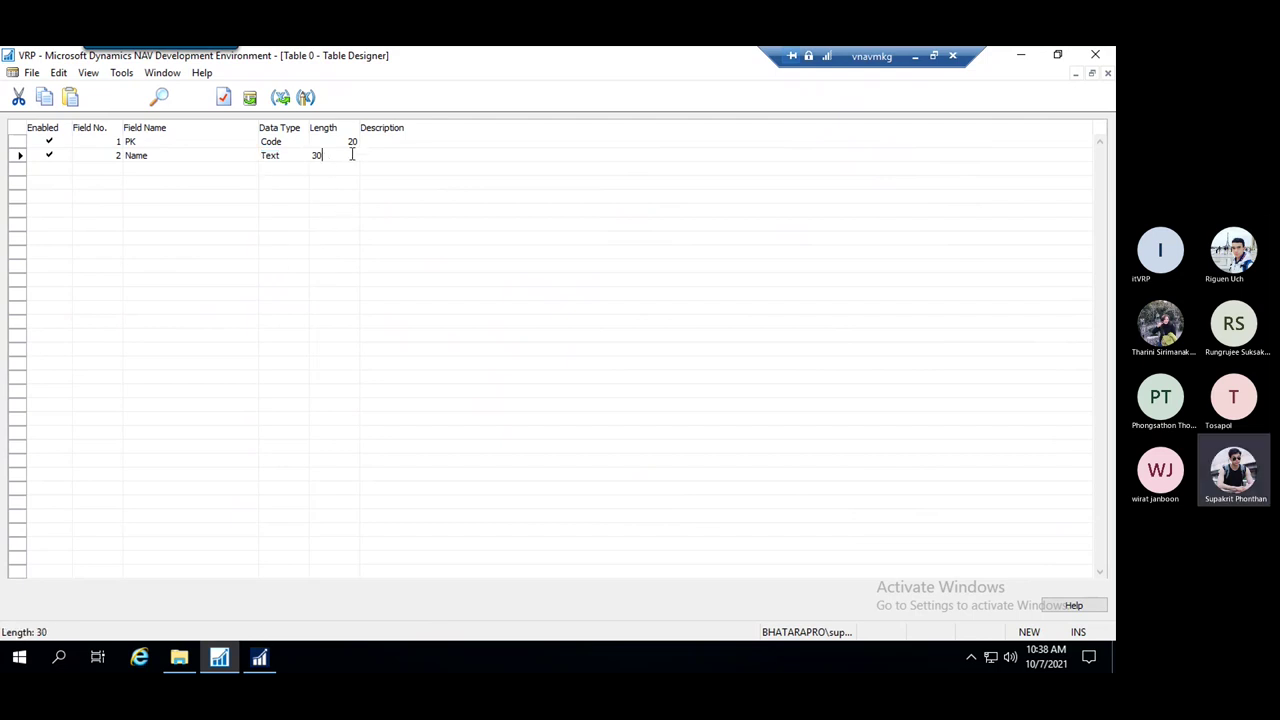
{"action": "double_click", "coordinate": [318, 156]}
{"action": "left_click", "coordinate": [200, 157]}
{"action": "left_click_drag", "start_coordinate": [356, 160], "coordinate": [300, 157]}
{"action": "left_click", "coordinate": [158, 157]}
{"action": "left_click", "coordinate": [328, 158]}
{"action": "left_click_drag", "start_coordinate": [338, 155], "coordinate": [301, 154]}
{"action": "left_click", "coordinate": [348, 157]}
{"action": "left_click", "coordinate": [332, 171]}
{"action": "left_click", "coordinate": [340, 156]}
{"action": "left_click", "coordinate": [340, 156]}
{"action": "left_click", "coordinate": [334, 178]}
{"action": "left_click", "coordinate": [300, 156]}
{"action": "left_click", "coordinate": [328, 156]}
{"action": "left_click_drag", "start_coordinate": [343, 159], "coordinate": [304, 153]}
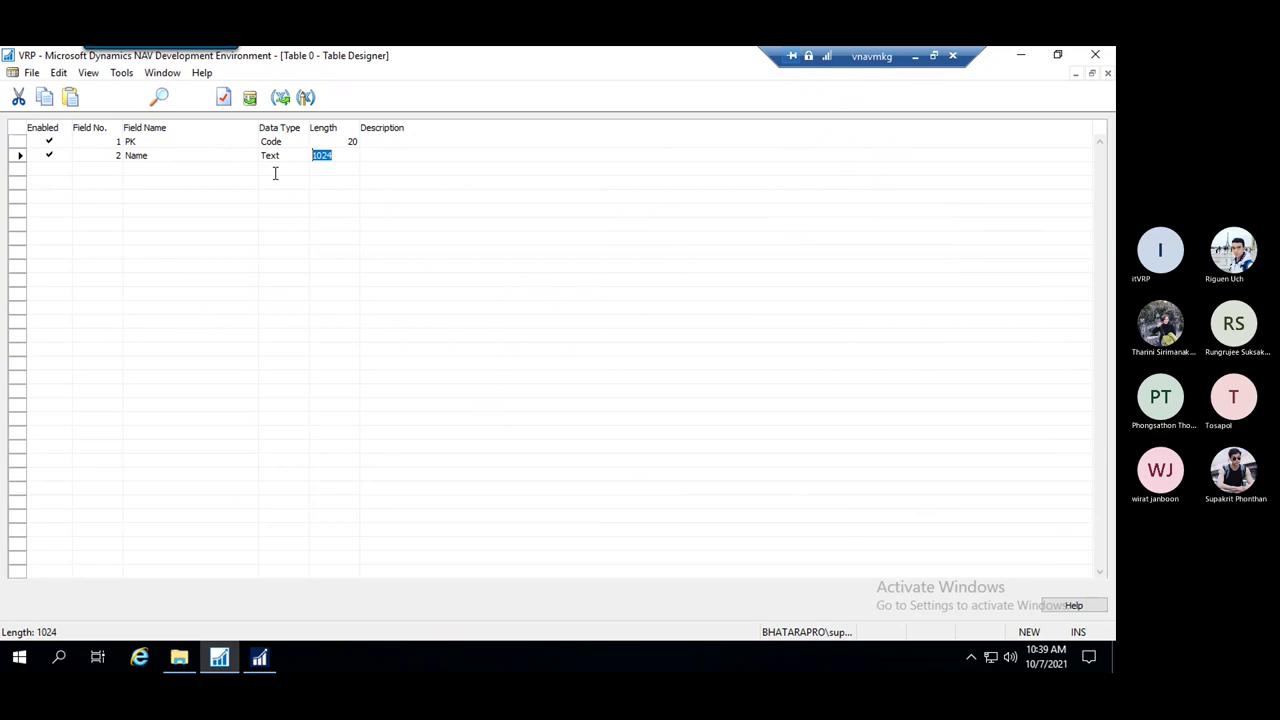
{"action": "left_click", "coordinate": [275, 156]}
{"action": "key", "text": "Tab"}
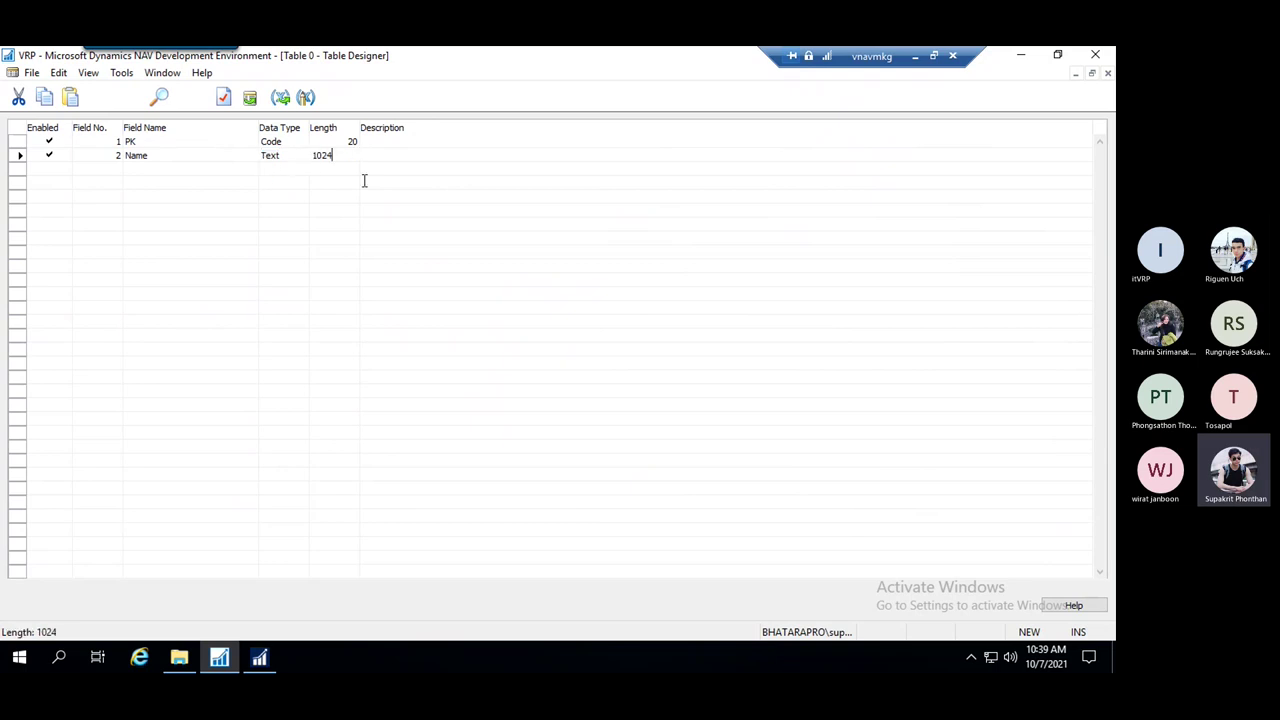
{"action": "left_click", "coordinate": [341, 155]}
{"action": "left_click", "coordinate": [306, 151]}
{"action": "left_click", "coordinate": [161, 170]}
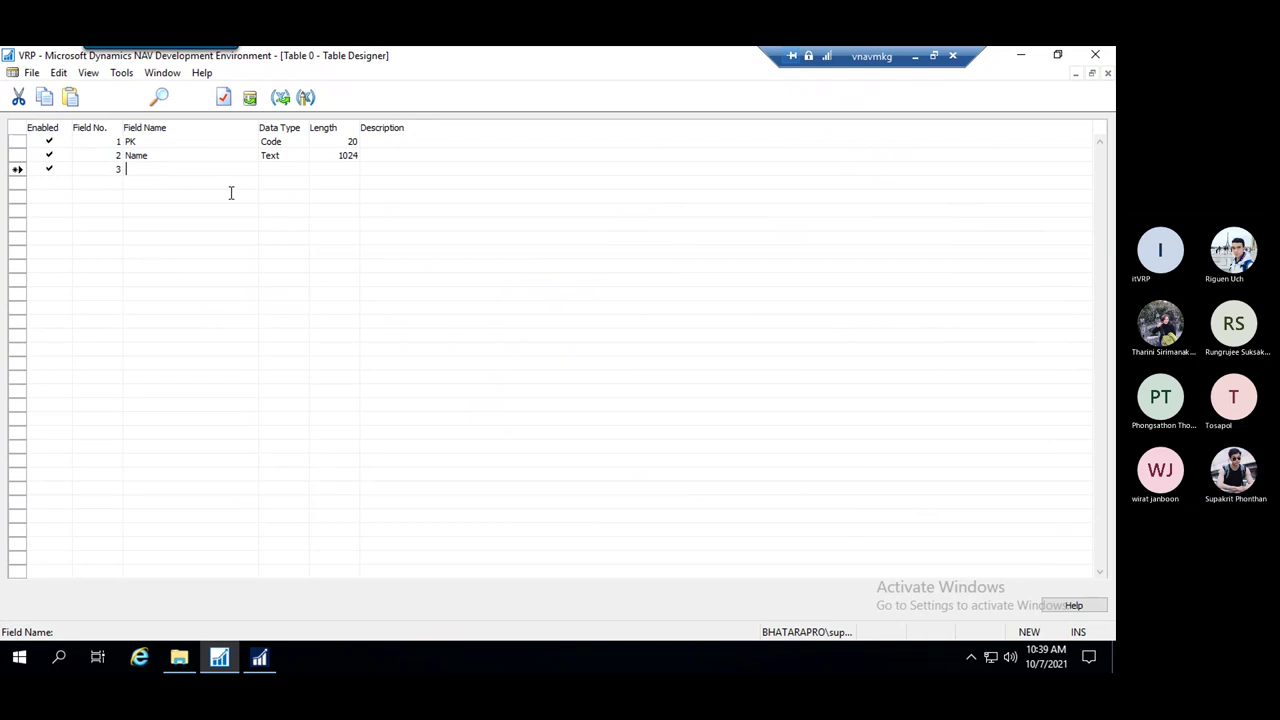
Add a third field and rename it from TESTTEST to Price
{"action": "type", "text": "T"}
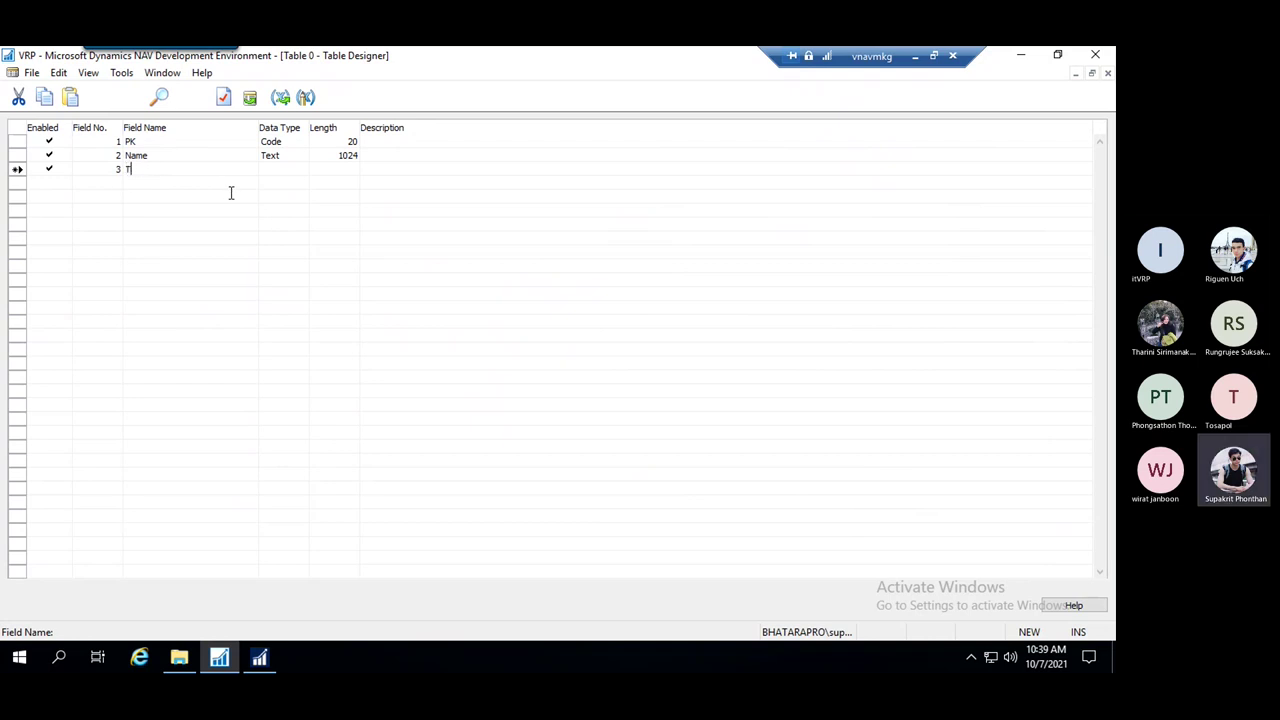
{"action": "type", "text": "ESTTEST"}
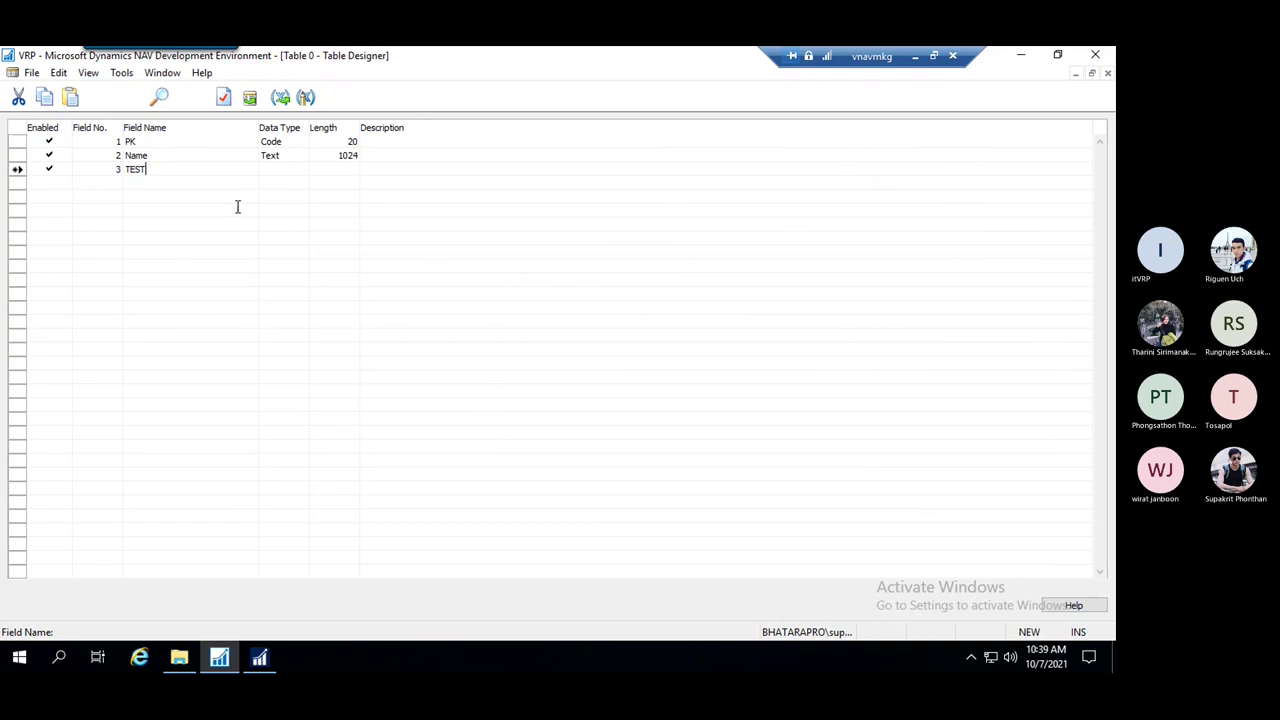
{"action": "left_click", "coordinate": [297, 164]}
{"action": "left_click", "coordinate": [299, 170]}
{"action": "left_click", "coordinate": [301, 169]}
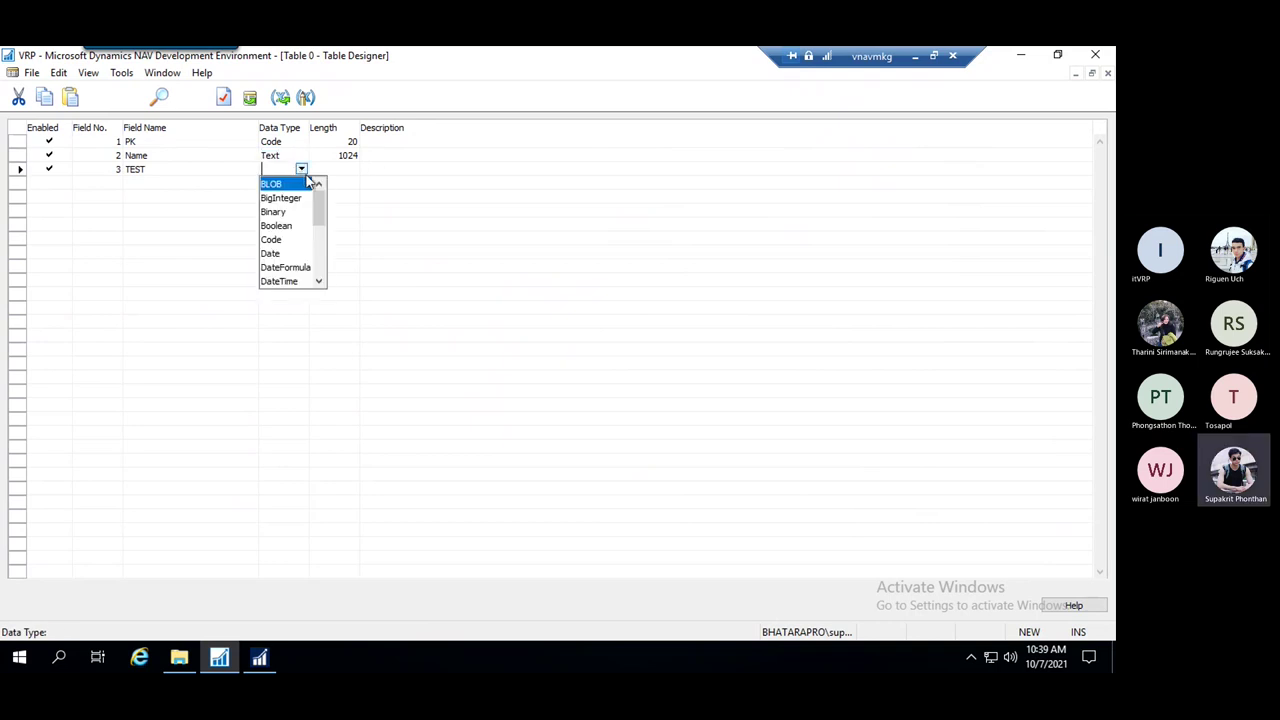
{"action": "scroll", "coordinate": [310, 228], "scroll_direction": "down", "scroll_amount": 3}
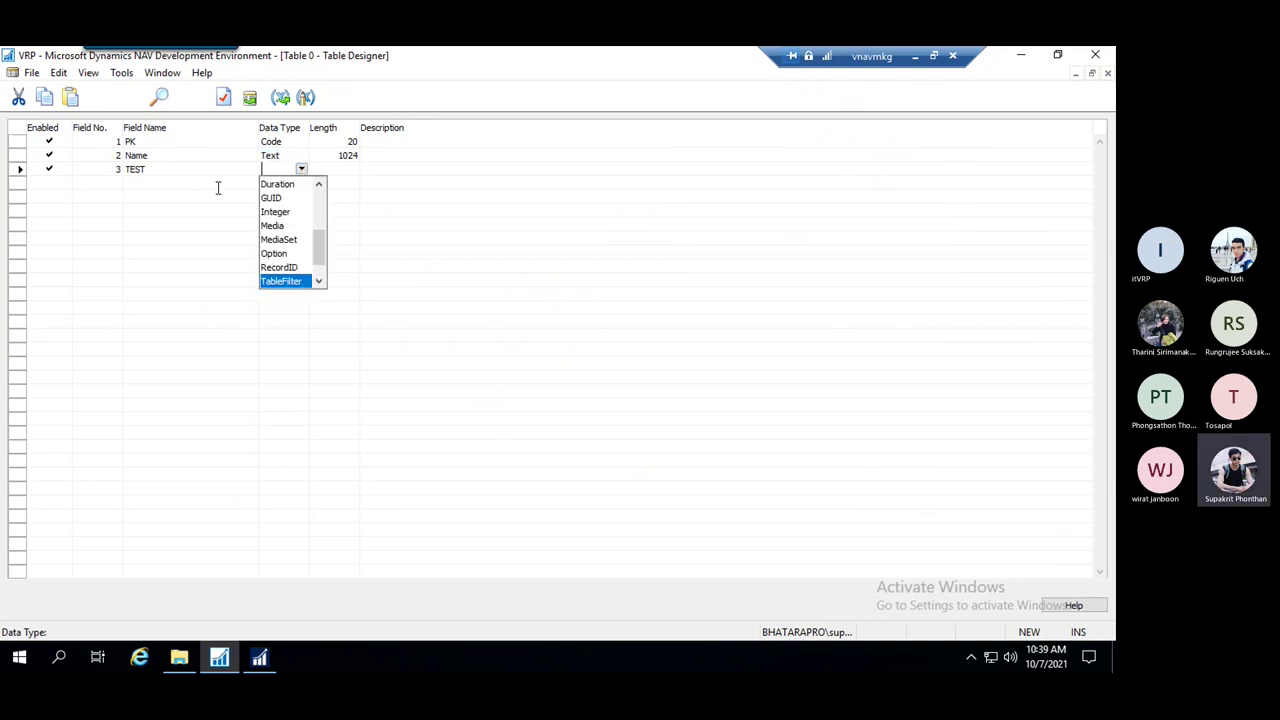
{"action": "left_click", "coordinate": [150, 169]}
{"action": "left_click_drag", "start_coordinate": [137, 169], "coordinate": [115, 169]}
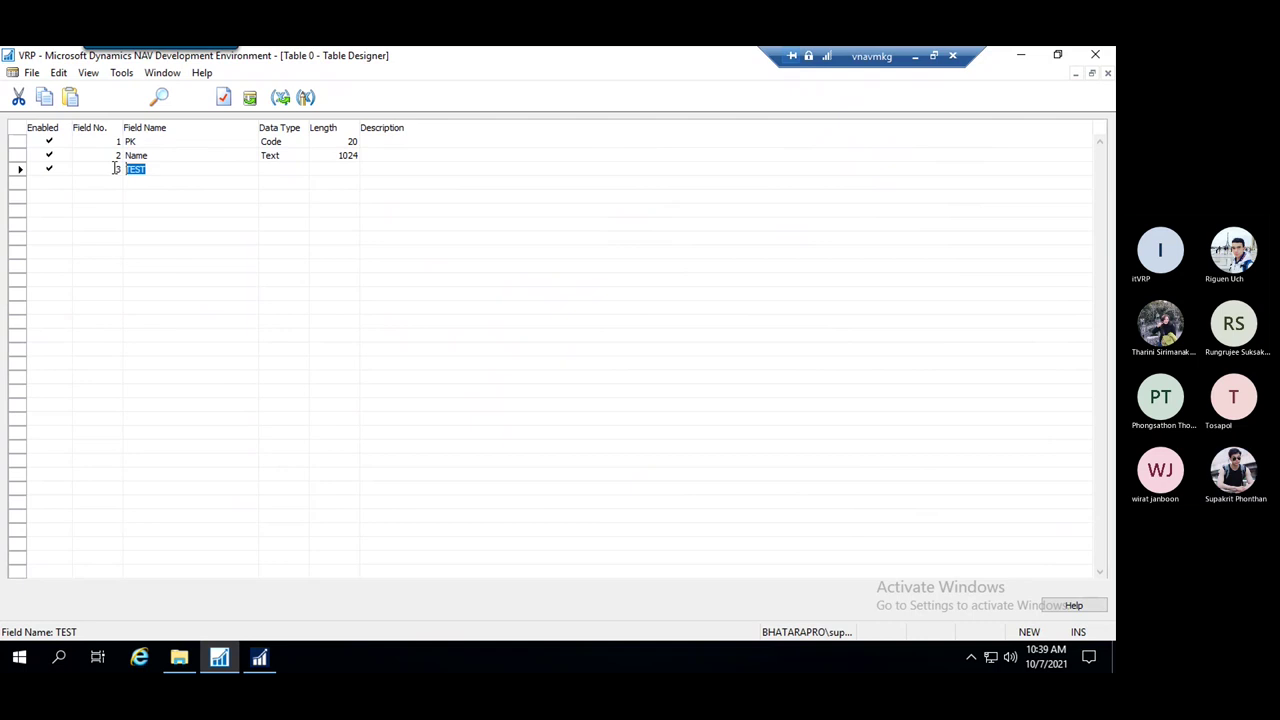
{"action": "type", "text": "Price"}
Make Price a Decimal field and bring up the save dialog
{"action": "left_click", "coordinate": [270, 169]}
{"action": "left_click", "coordinate": [301, 169]}
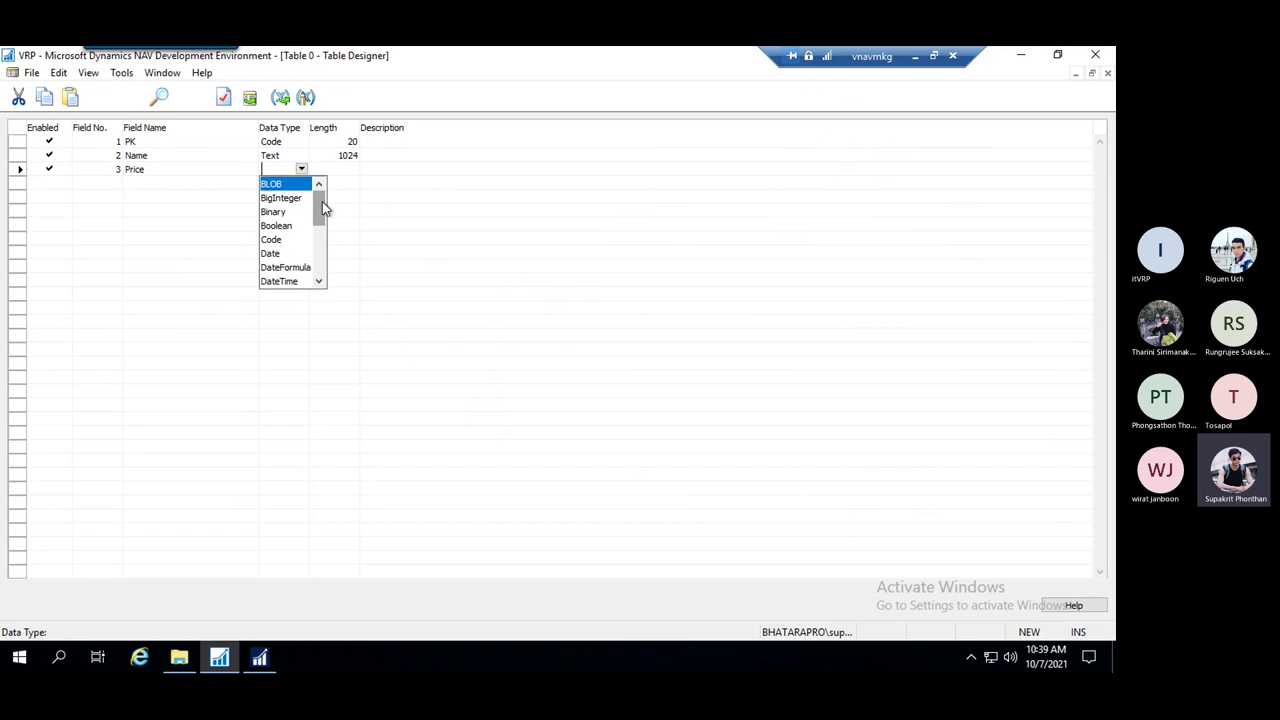
{"action": "key", "text": "d"}
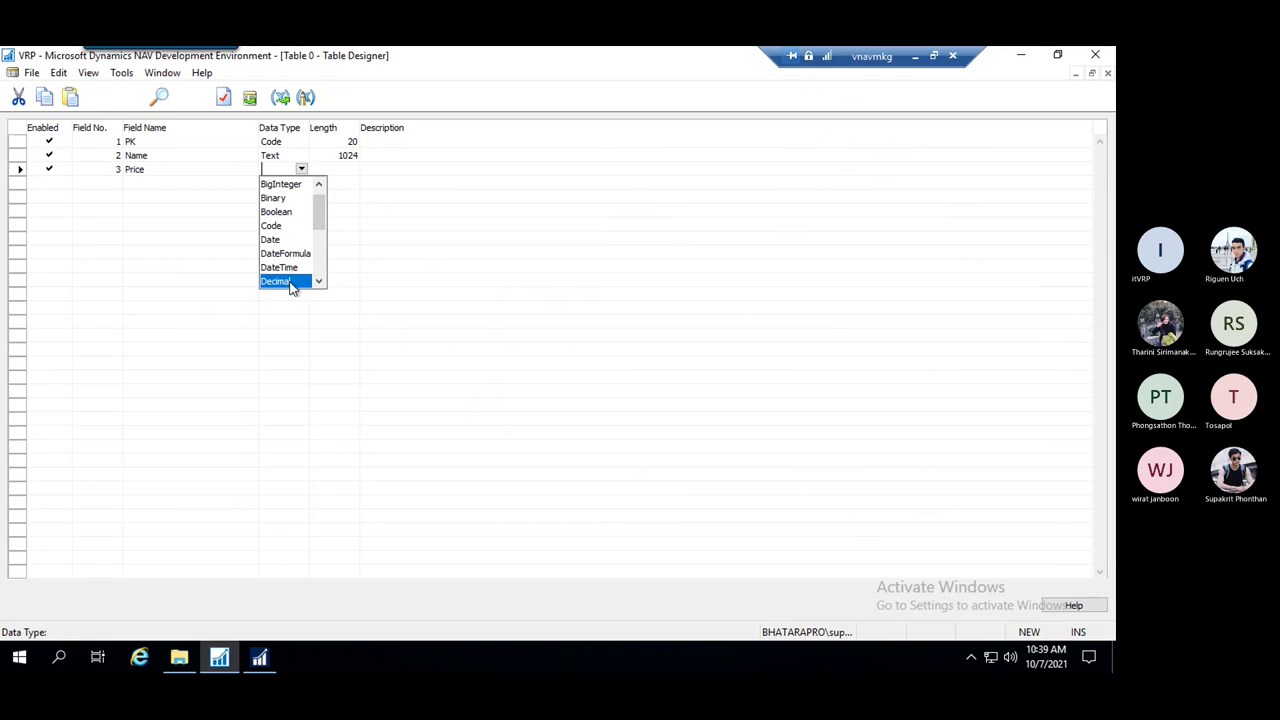
{"action": "left_click", "coordinate": [290, 283]}
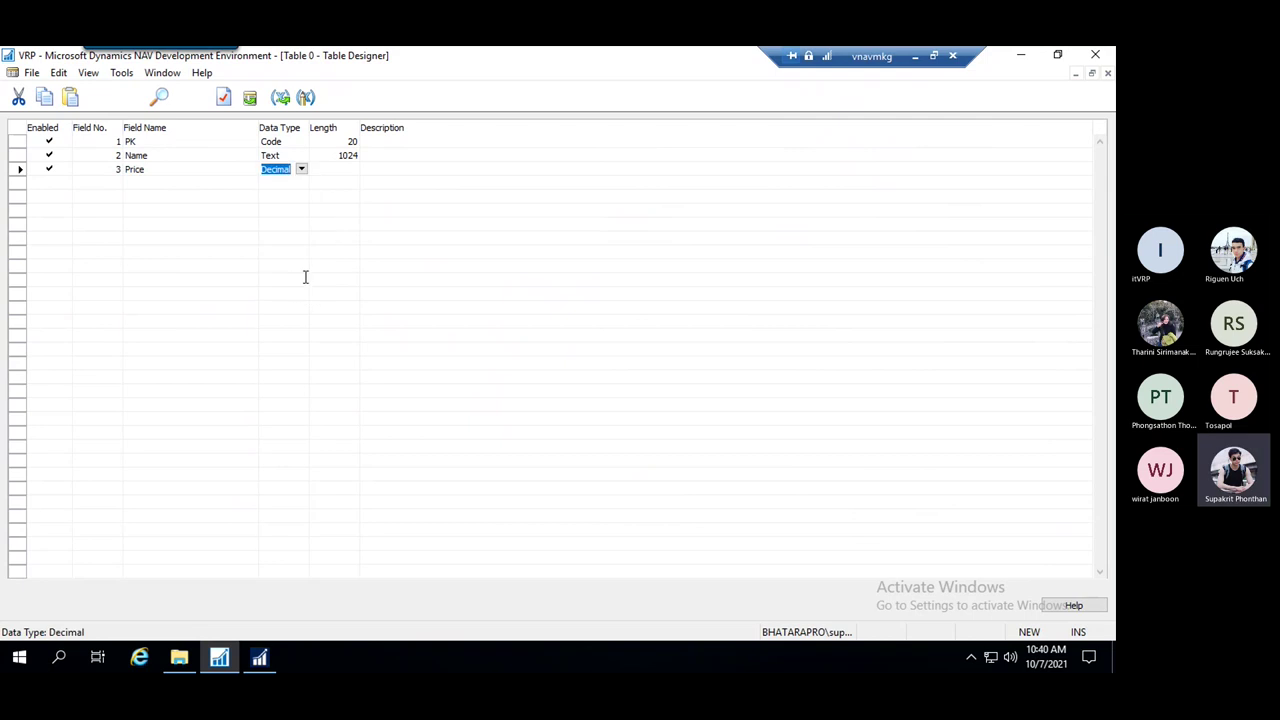
{"action": "left_click", "coordinate": [335, 169]}
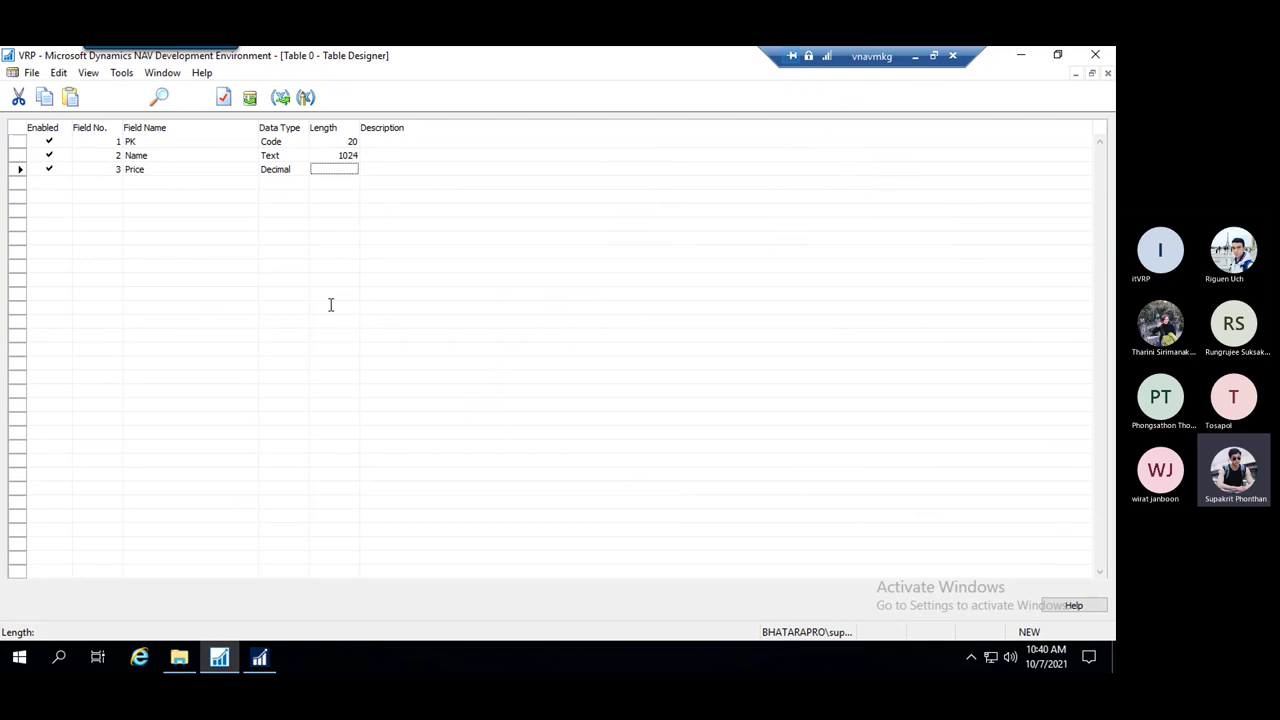
{"action": "key", "text": "ctrl+s"}
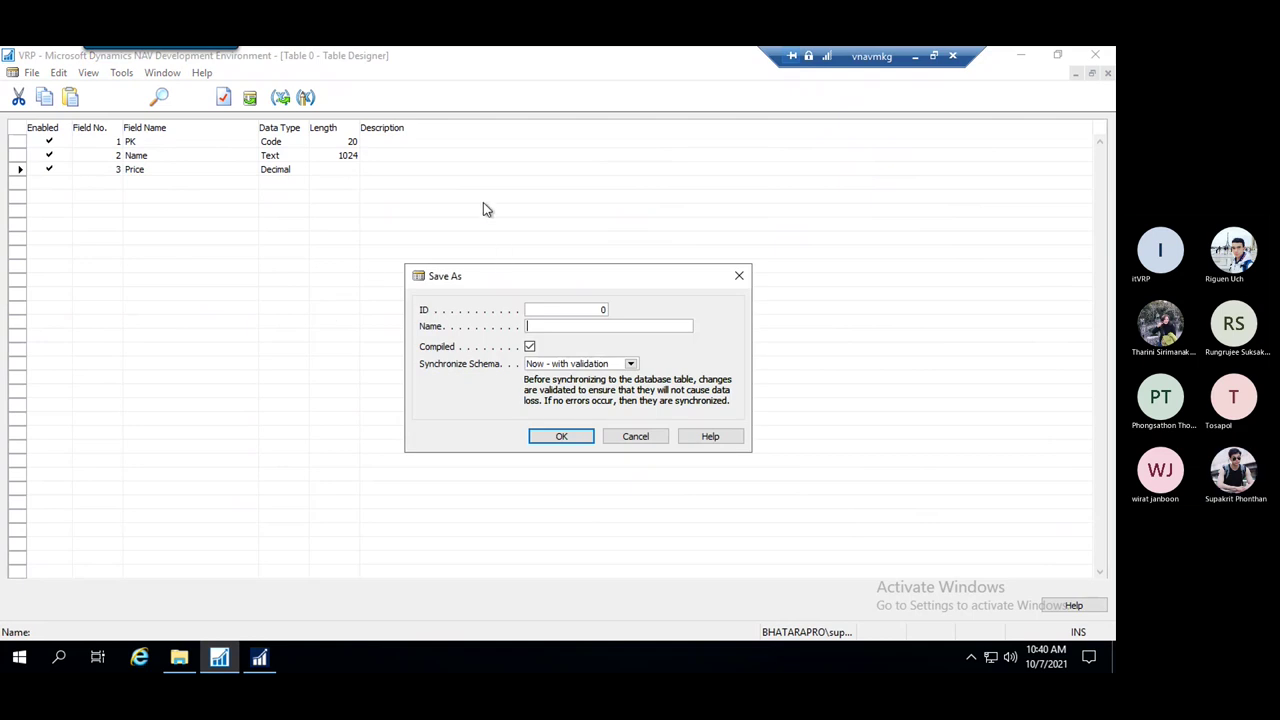
Cancel saving to check the object list for a free table ID
{"action": "left_click", "coordinate": [578, 310]}
{"action": "left_click_drag", "start_coordinate": [563, 309], "coordinate": [509, 305]}
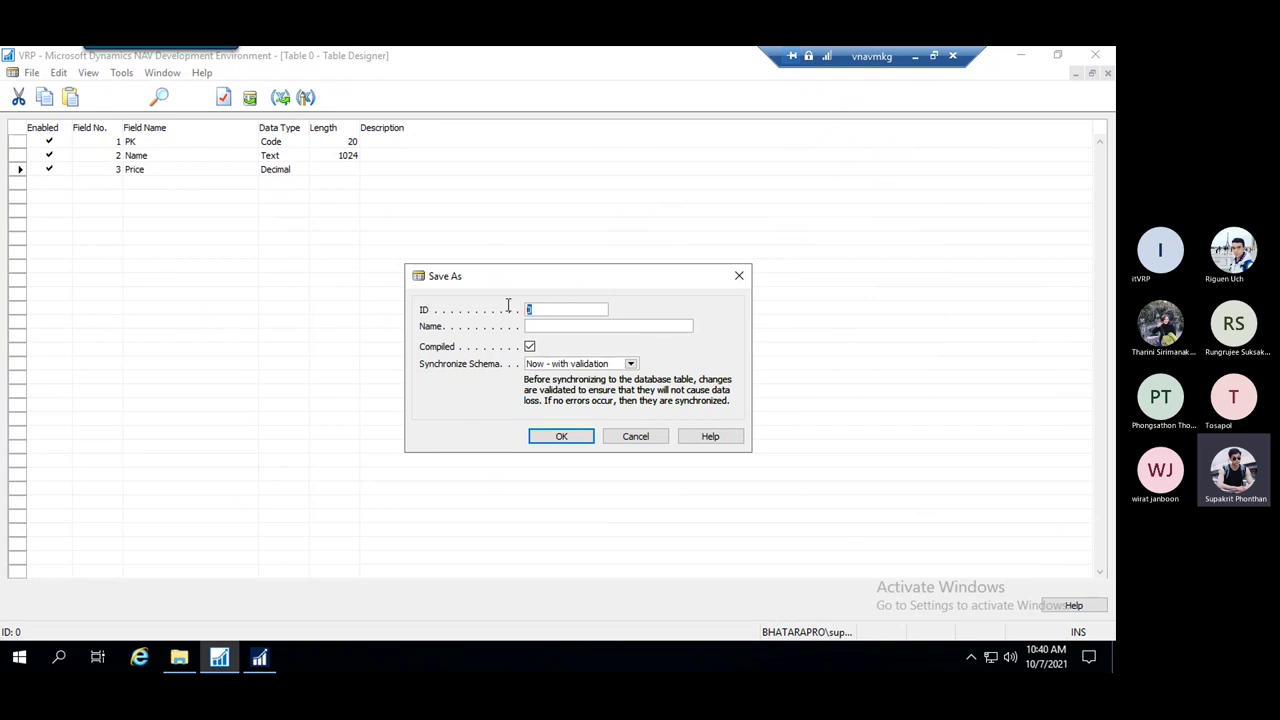
{"action": "left_click", "coordinate": [740, 277]}
{"action": "left_click", "coordinate": [162, 73]}
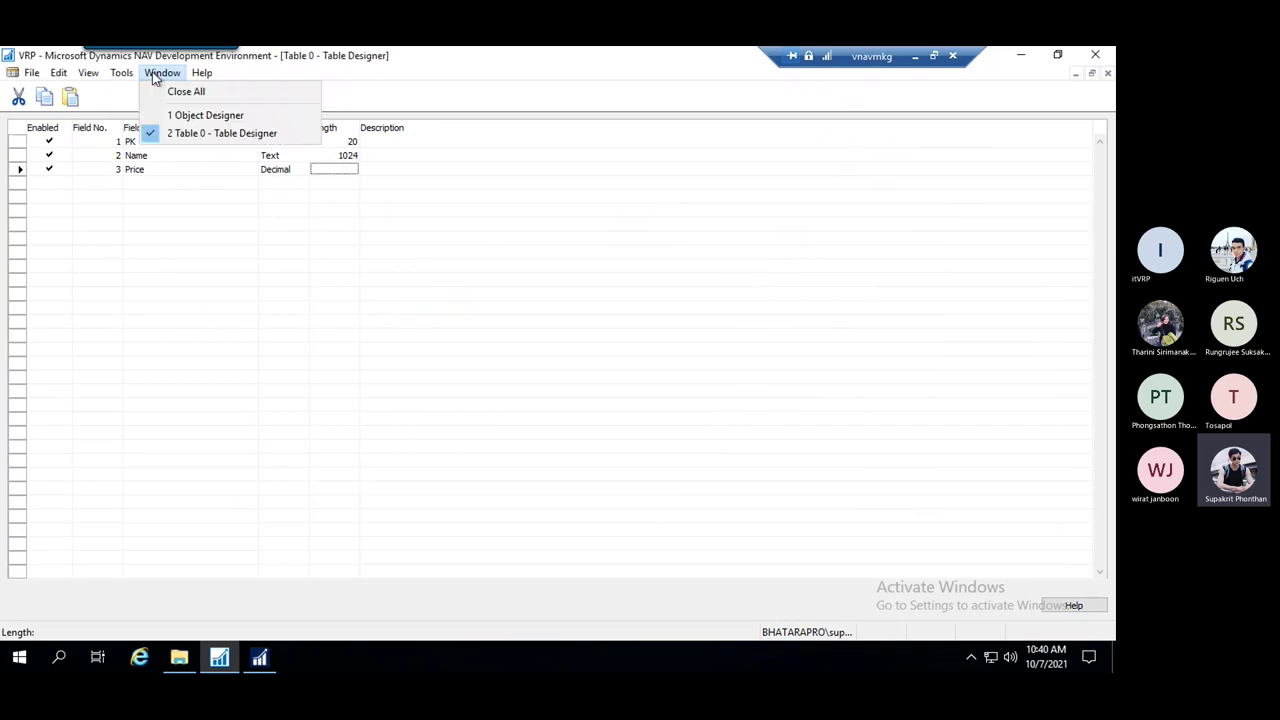
{"action": "left_click", "coordinate": [228, 116]}
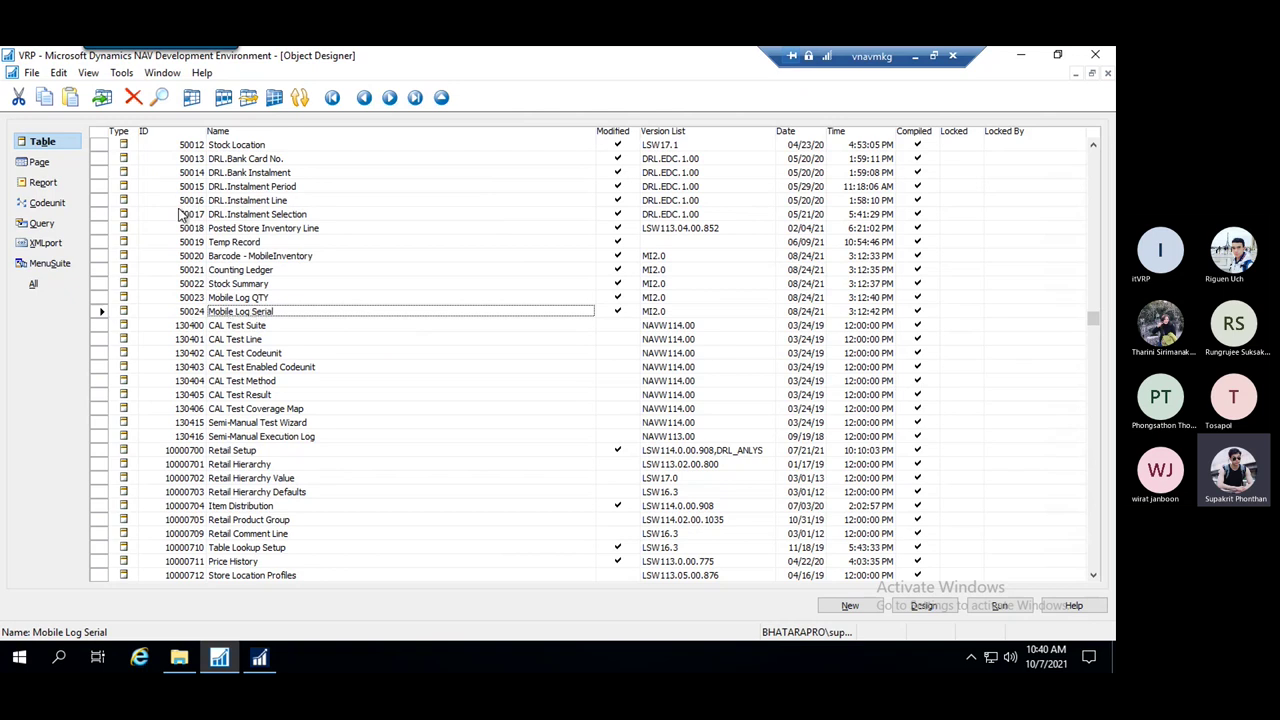
{"action": "left_click", "coordinate": [158, 75]}
{"action": "left_click", "coordinate": [227, 134]}
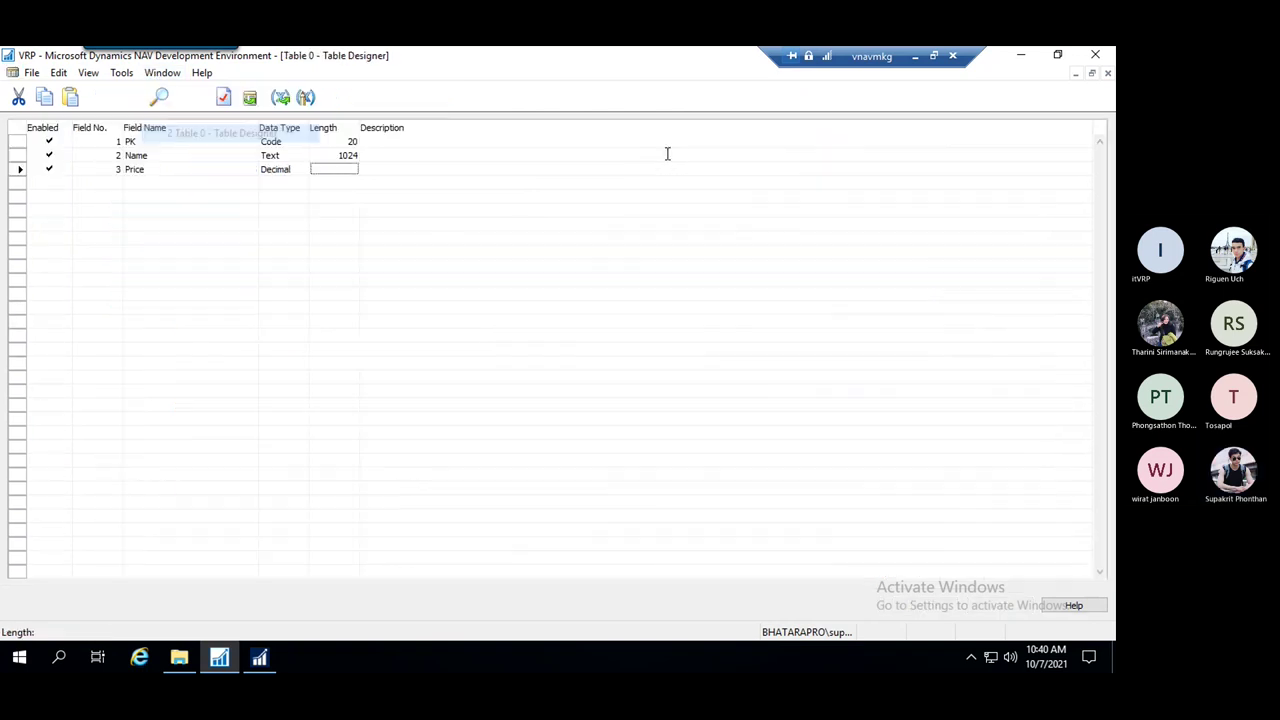
{"action": "key", "text": "ctrl+s"}
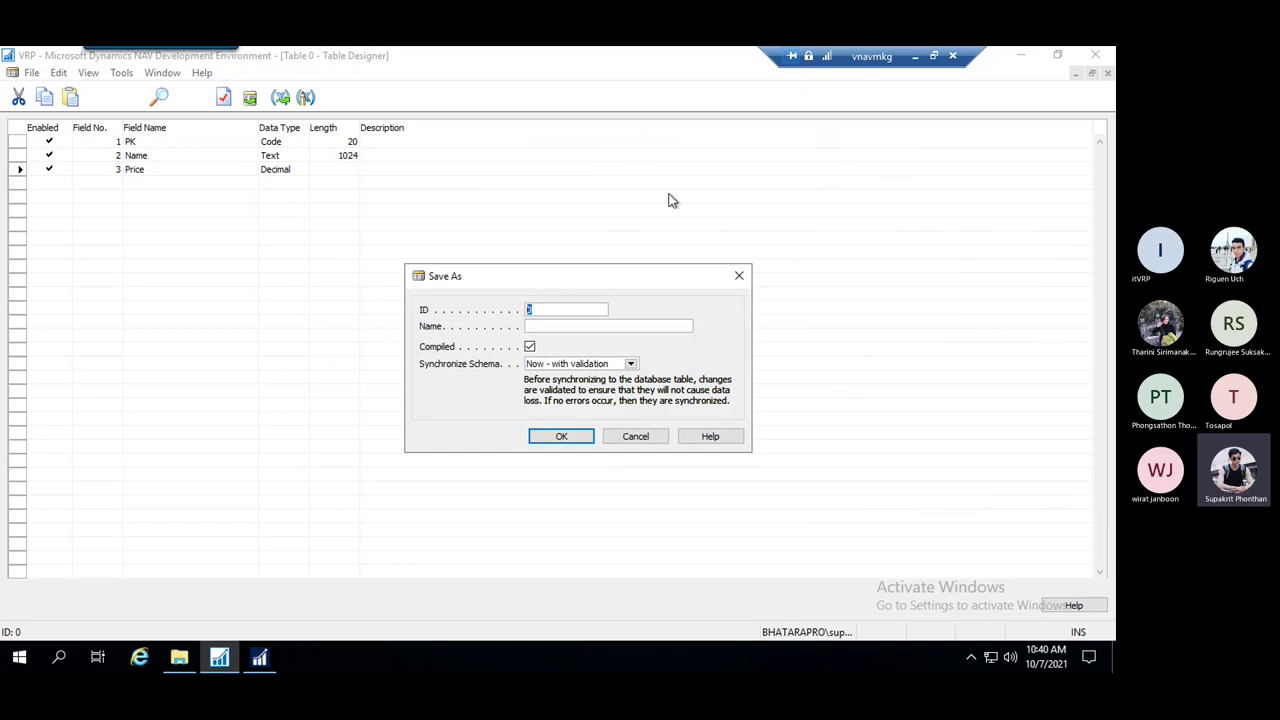
{"action": "left_click", "coordinate": [739, 275]}
Save the new table with ID 50025 and name TEST
{"action": "left_click", "coordinate": [36, 74]}
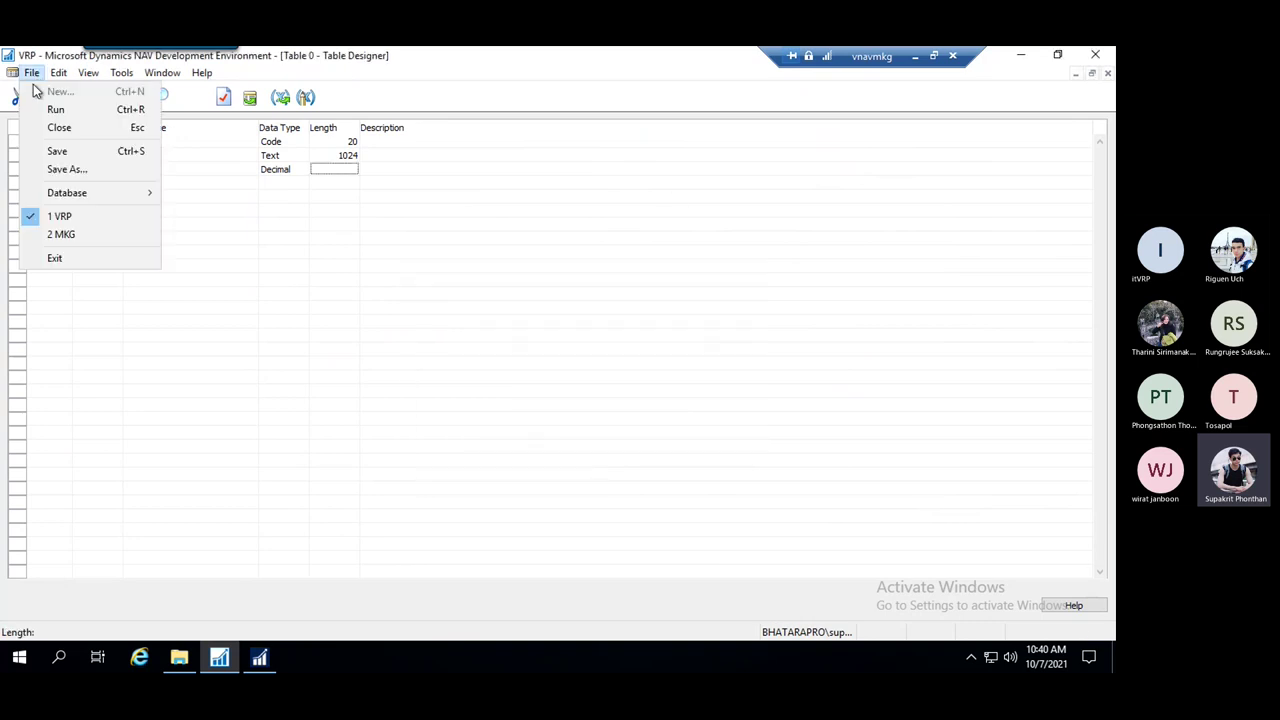
{"action": "left_click", "coordinate": [98, 165]}
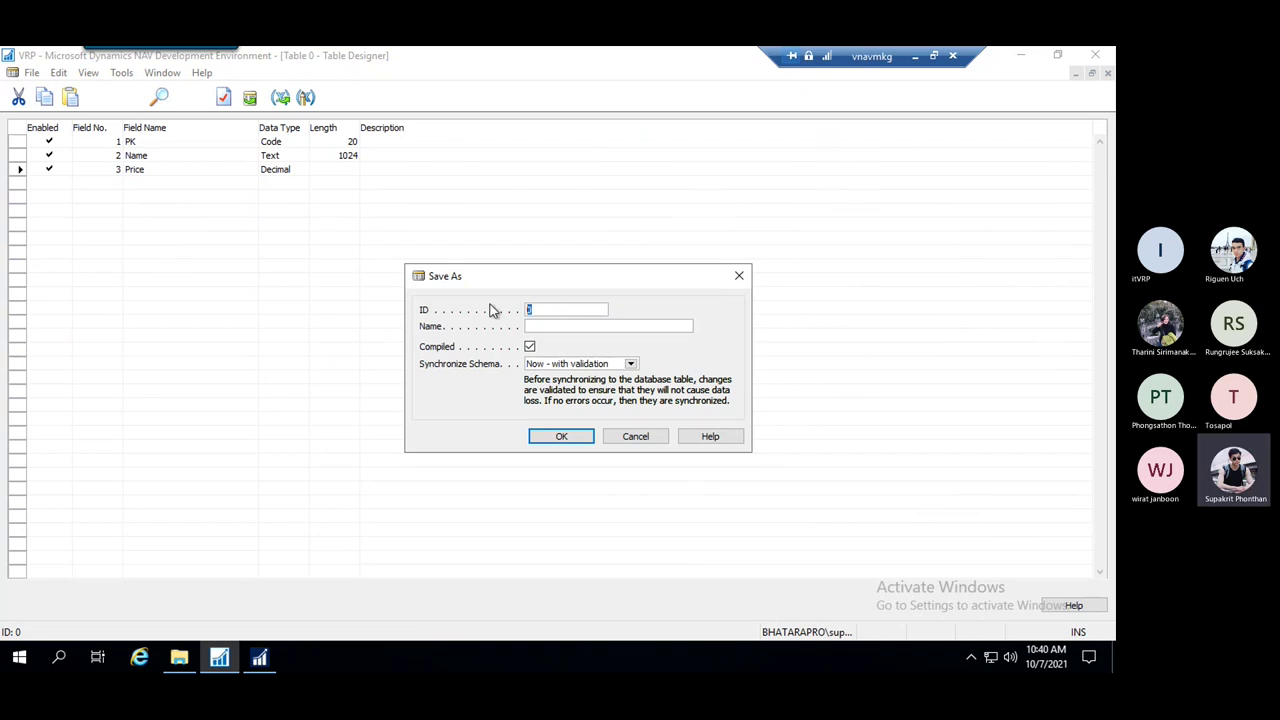
{"action": "type", "text": "50025"}
{"action": "key", "text": "Tab"}
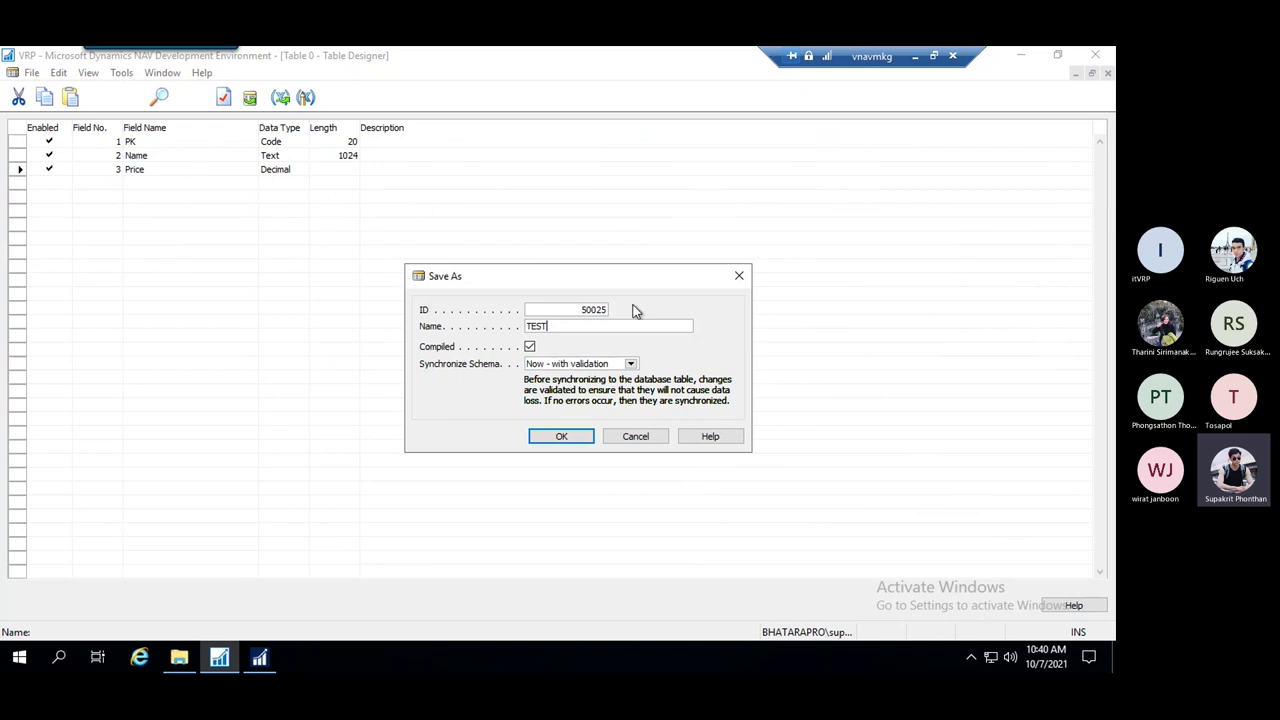
{"action": "left_click", "coordinate": [562, 437]}
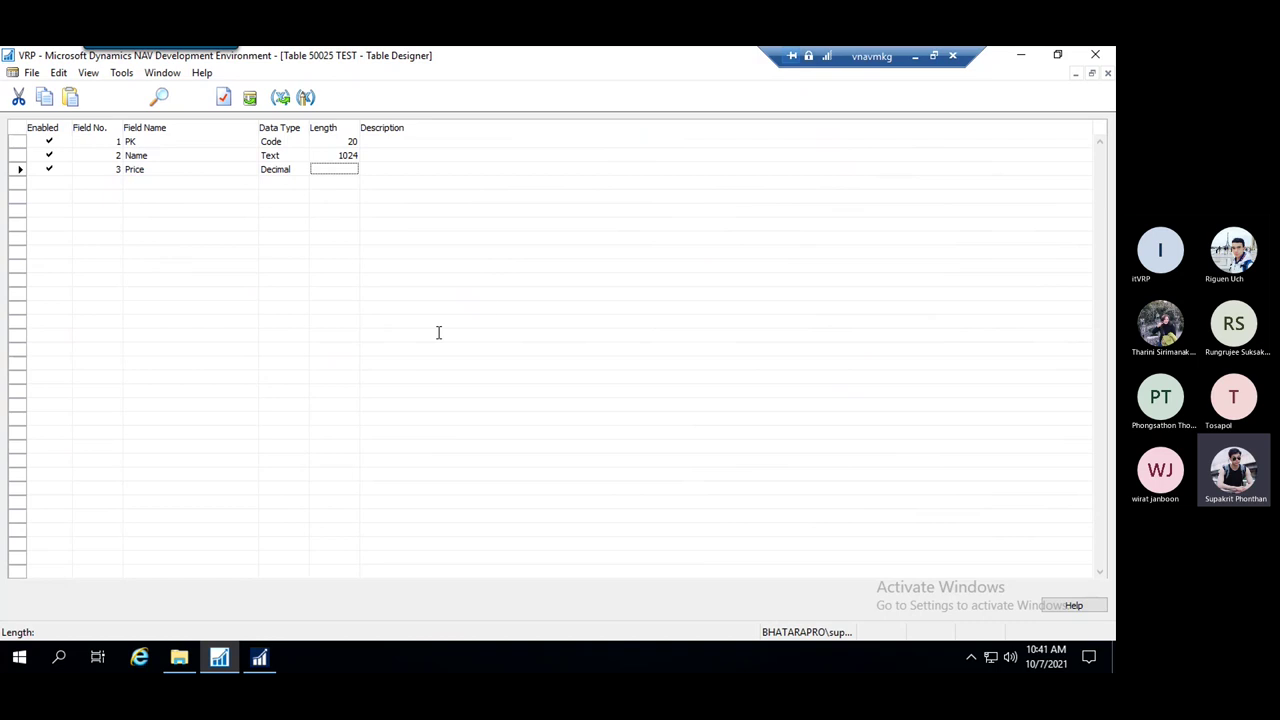
{"action": "left_click", "coordinate": [403, 279]}
Close the designer and run the TEST table, accepting the security notice
{"action": "key", "text": "Escape"}
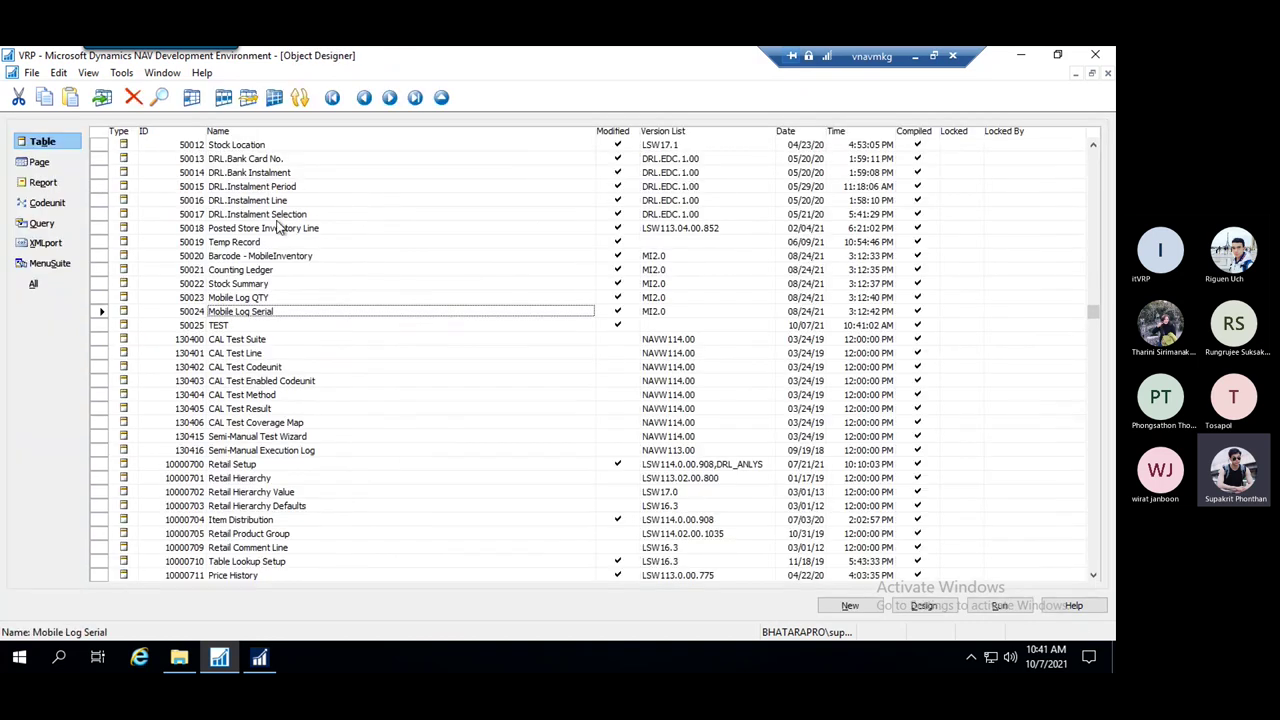
{"action": "left_click", "coordinate": [226, 328]}
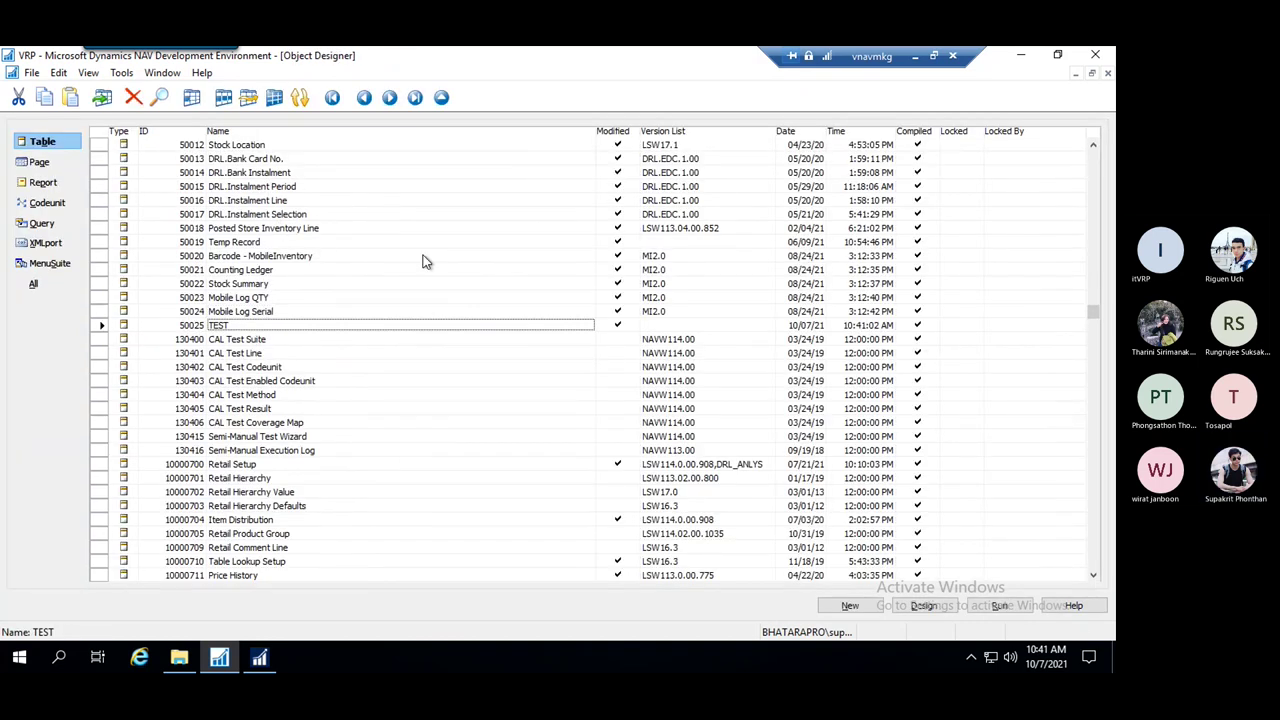
{"action": "left_click", "coordinate": [285, 312]}
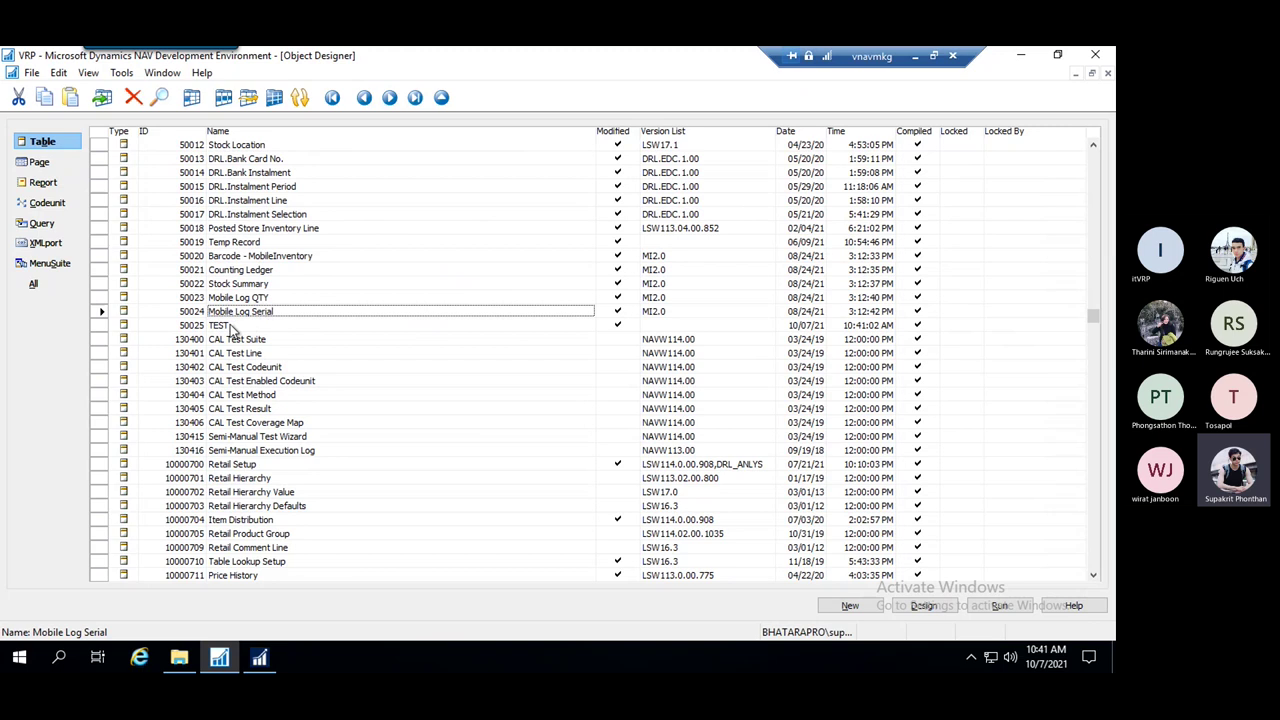
{"action": "left_click", "coordinate": [230, 328]}
{"action": "right_click", "coordinate": [232, 329]}
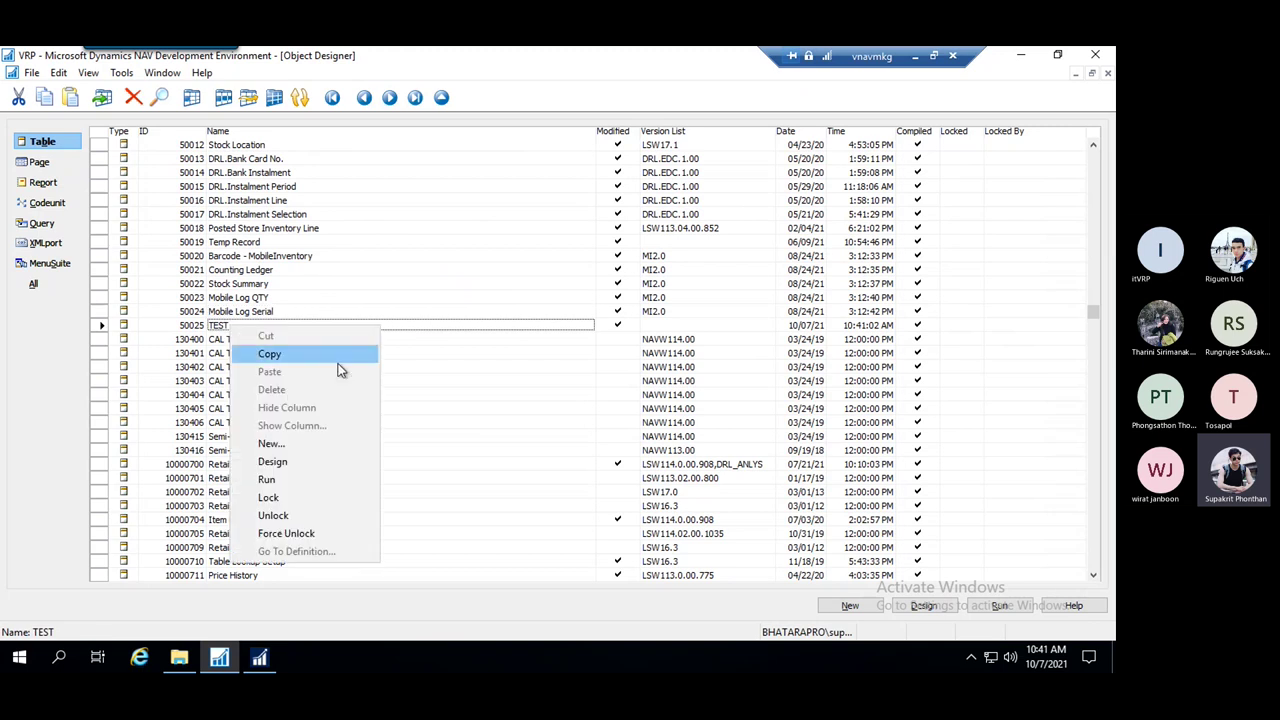
{"action": "left_click", "coordinate": [318, 480]}
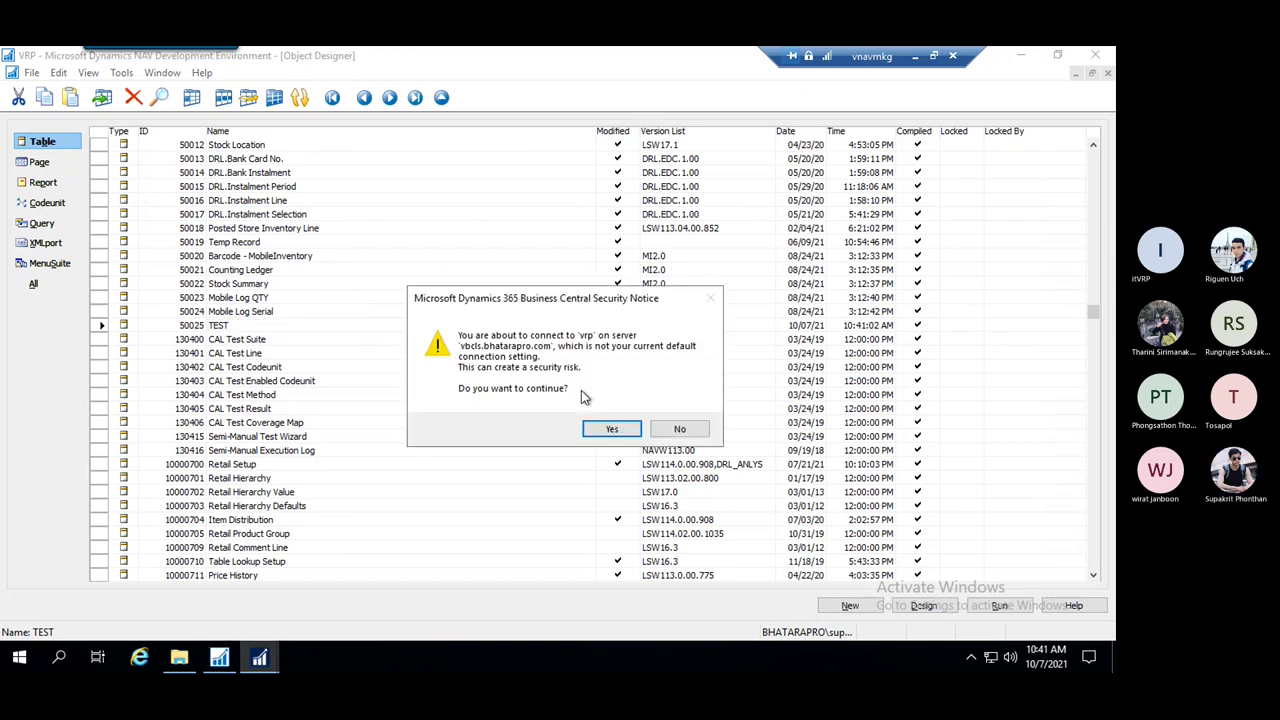
{"action": "left_click", "coordinate": [600, 428]}
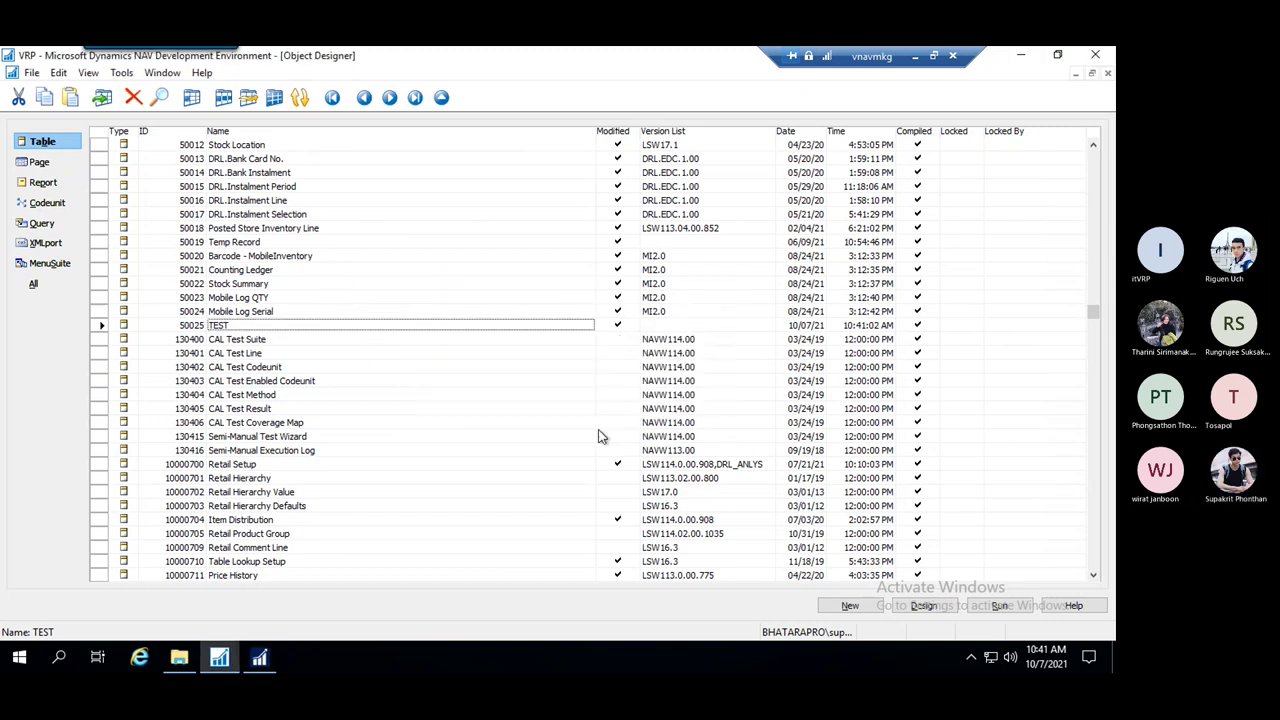
Bring the NAV client showing the empty TEST list to the front
{"action": "left_click", "coordinate": [265, 660]}
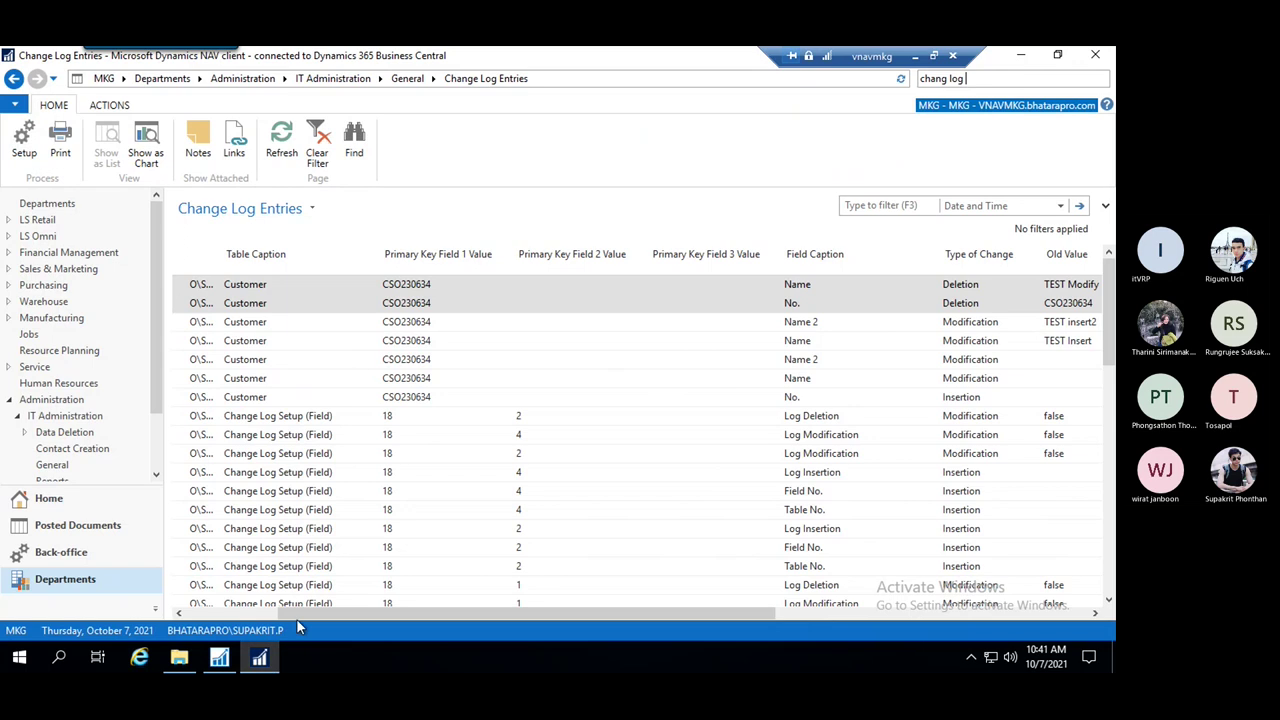
{"action": "left_click", "coordinate": [262, 658]}
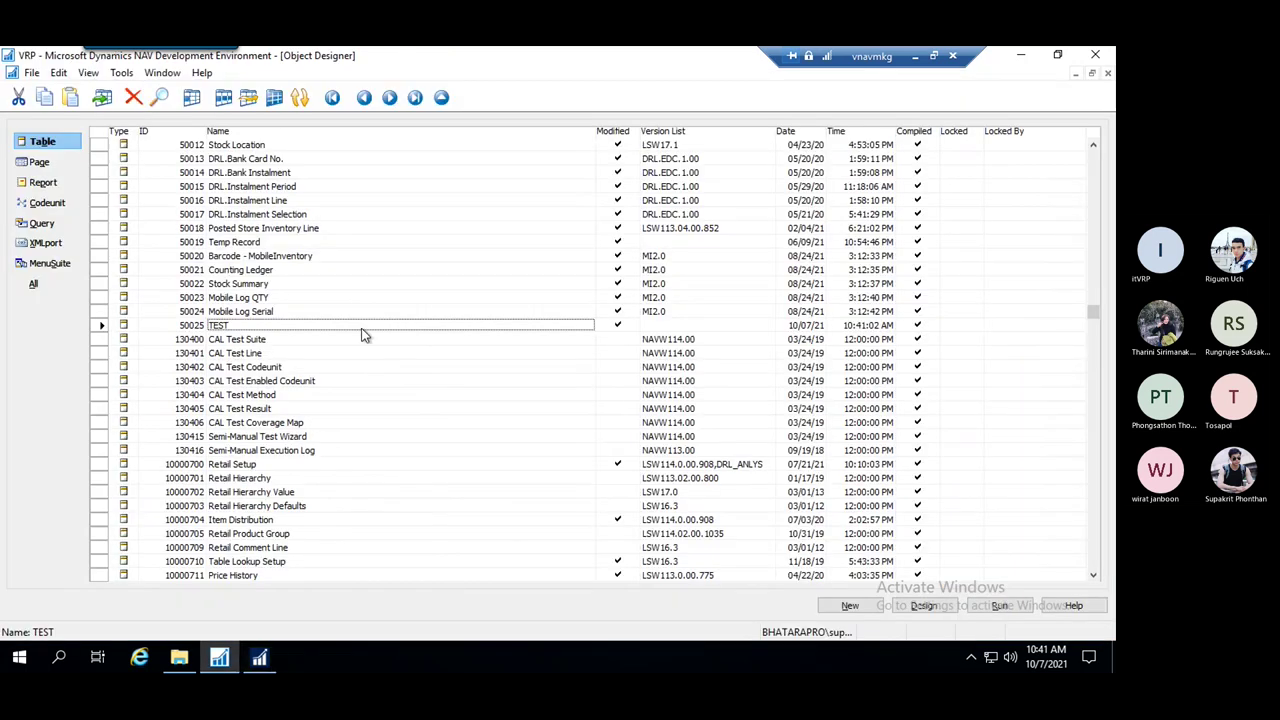
{"action": "left_click", "coordinate": [262, 660]}
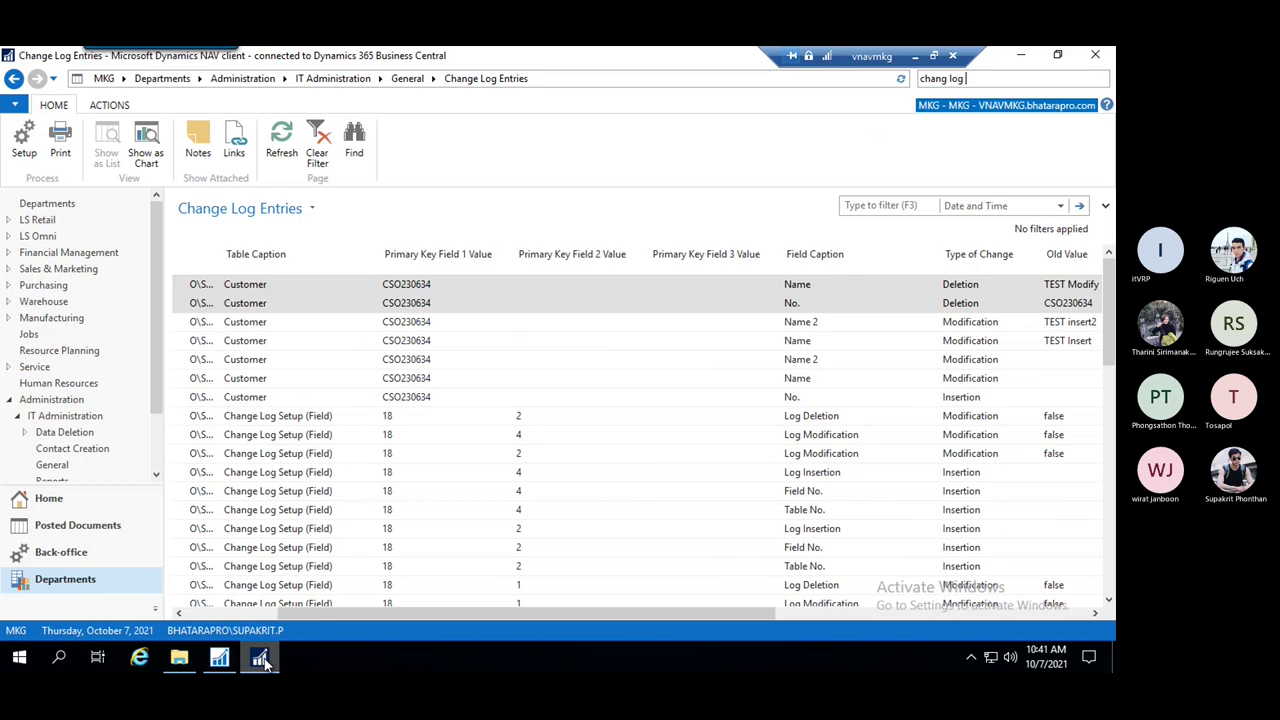
{"action": "left_click", "coordinate": [262, 660]}
{"action": "left_click", "coordinate": [262, 660]}
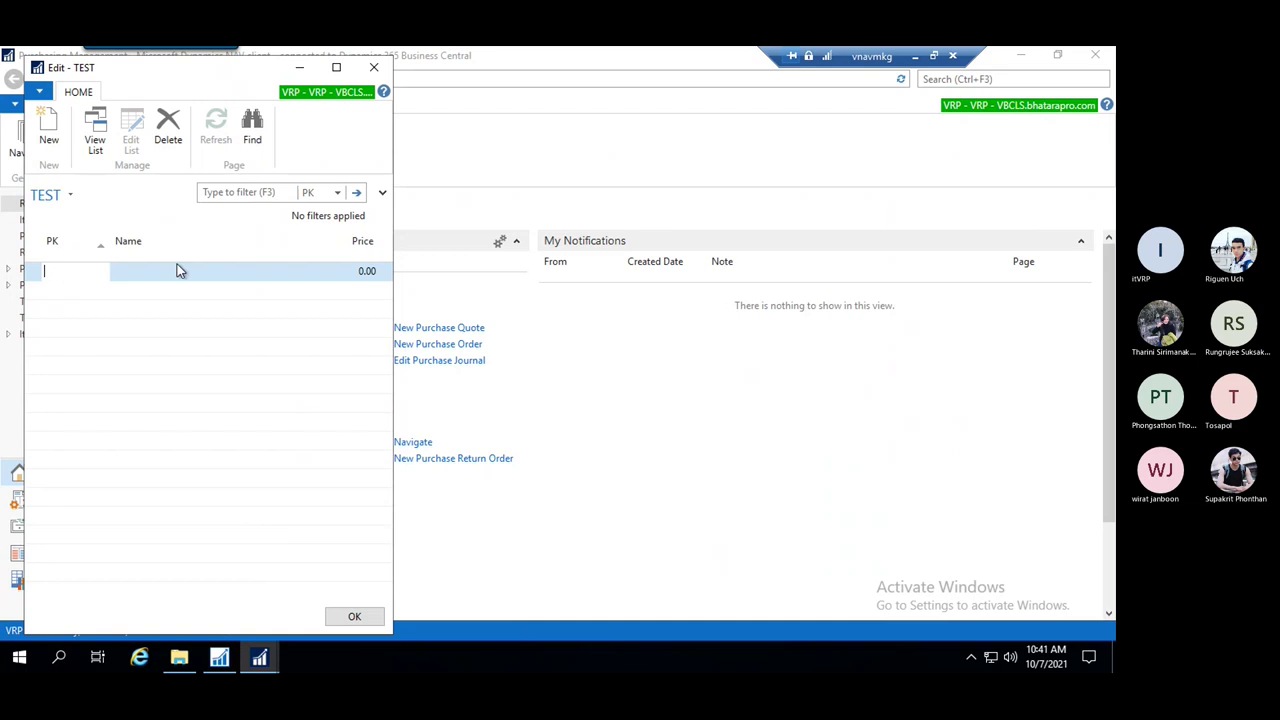
Enter a TEST record with PK TEST, name TEST Name and price 12.90
{"action": "left_click", "coordinate": [336, 67]}
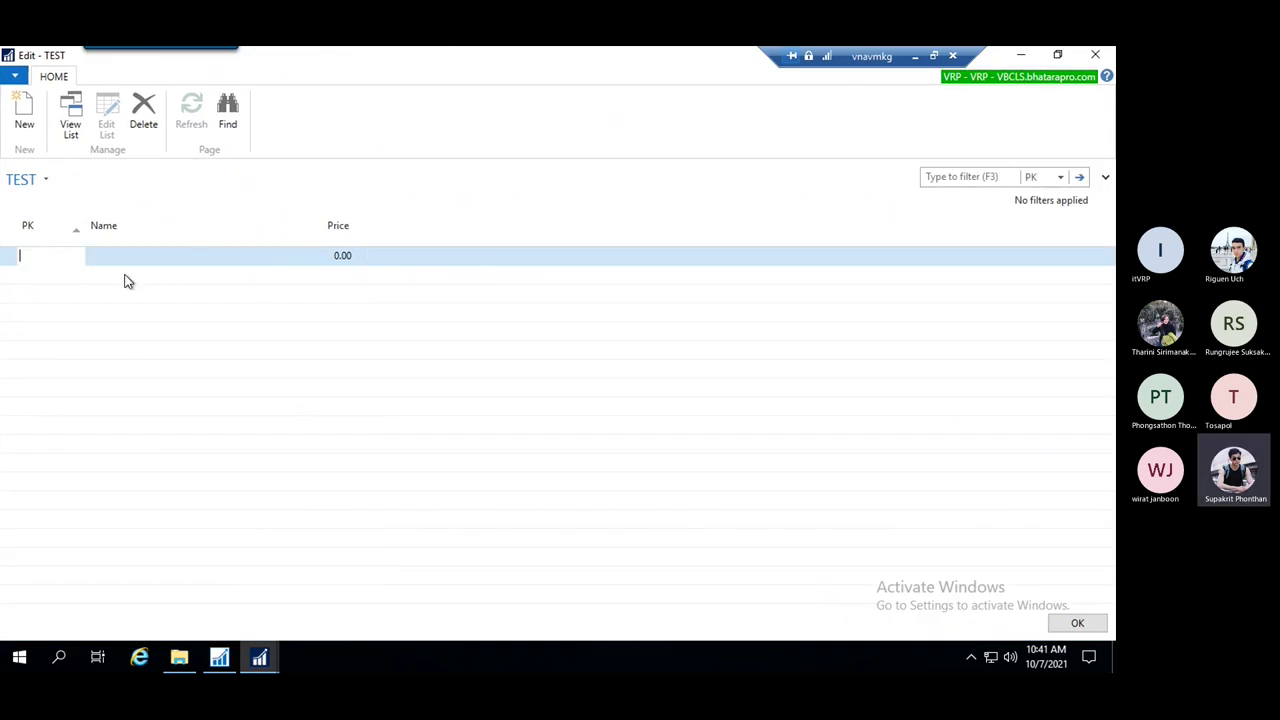
{"action": "type", "text": "TEST"}
{"action": "left_click", "coordinate": [143, 256]}
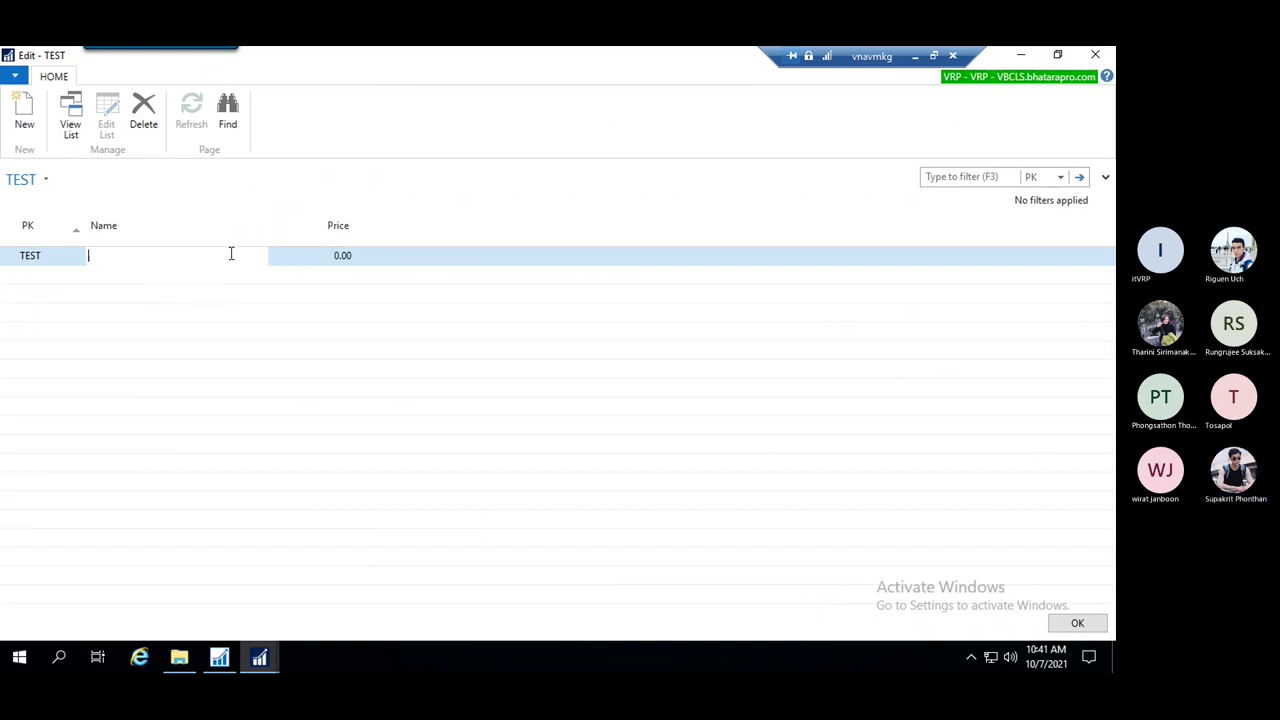
{"action": "type", "text": "TEST Name"}
{"action": "left_click", "coordinate": [328, 256]}
{"action": "left_click_drag", "start_coordinate": [320, 254], "coordinate": [360, 260]}
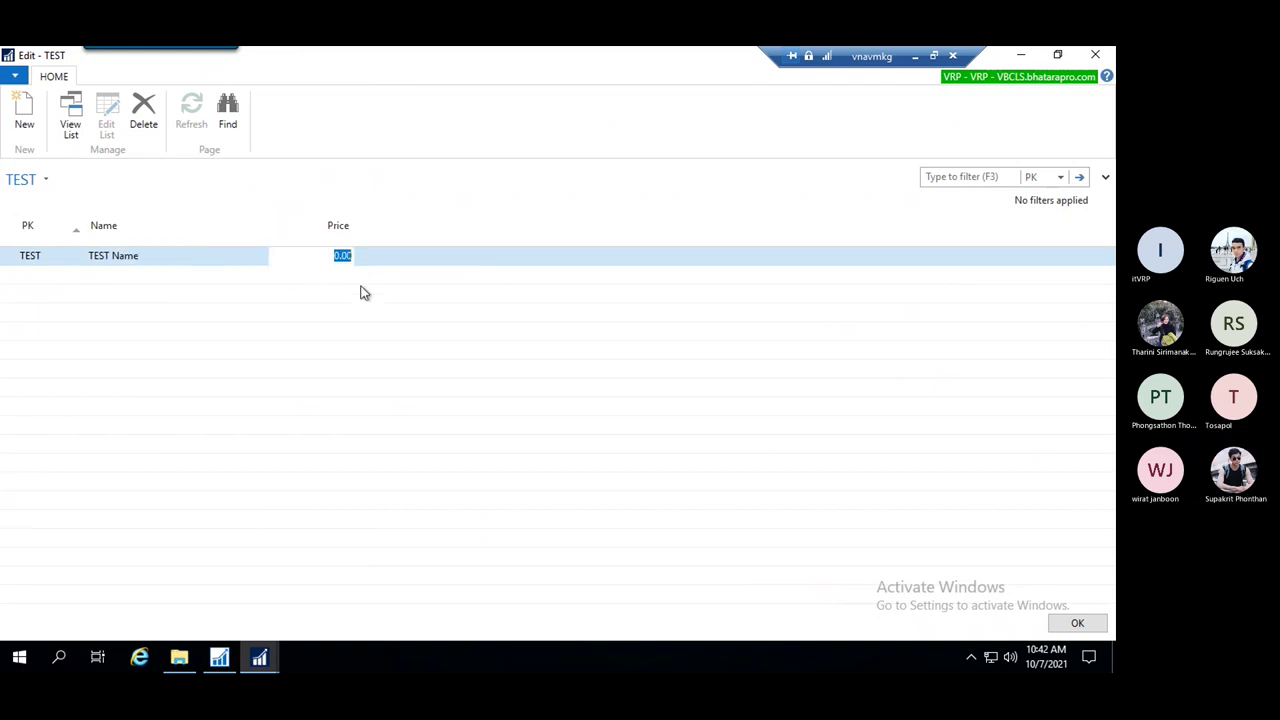
{"action": "type", "text": "12.9"}
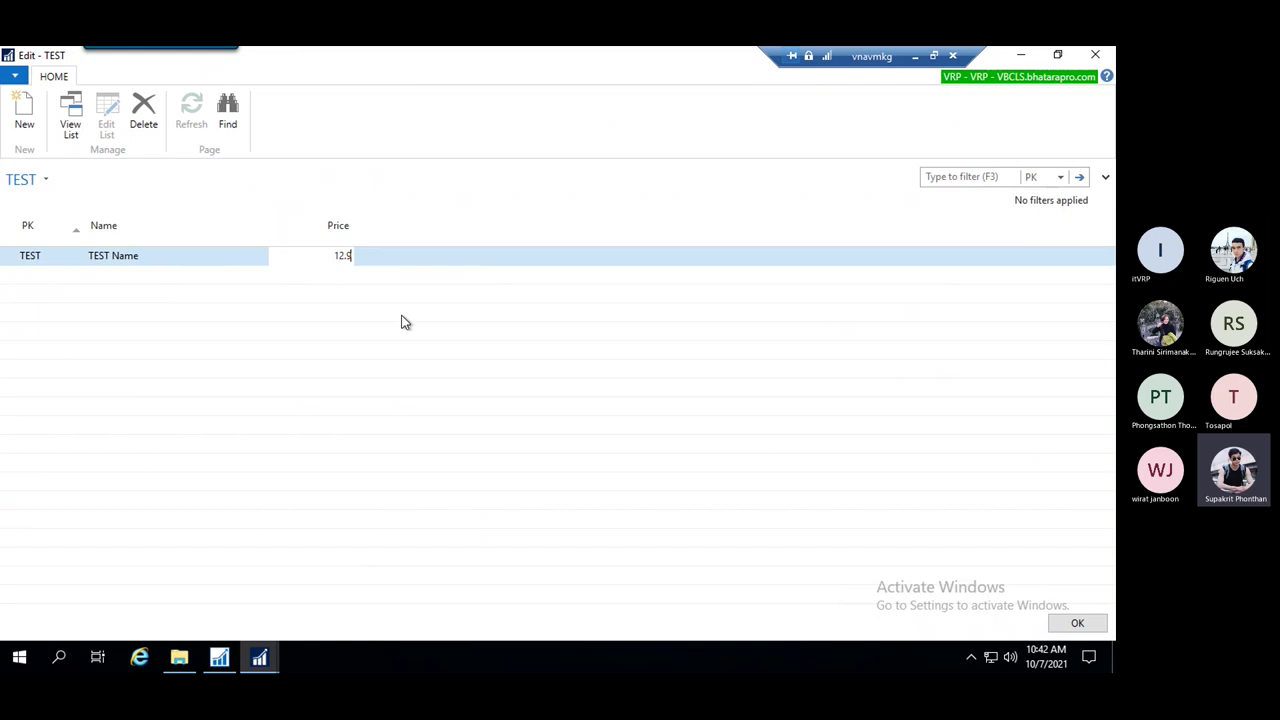
{"action": "key", "text": "Return"}
{"action": "left_click", "coordinate": [176, 310]}
Close the TEST data window
{"action": "left_click", "coordinate": [435, 257]}
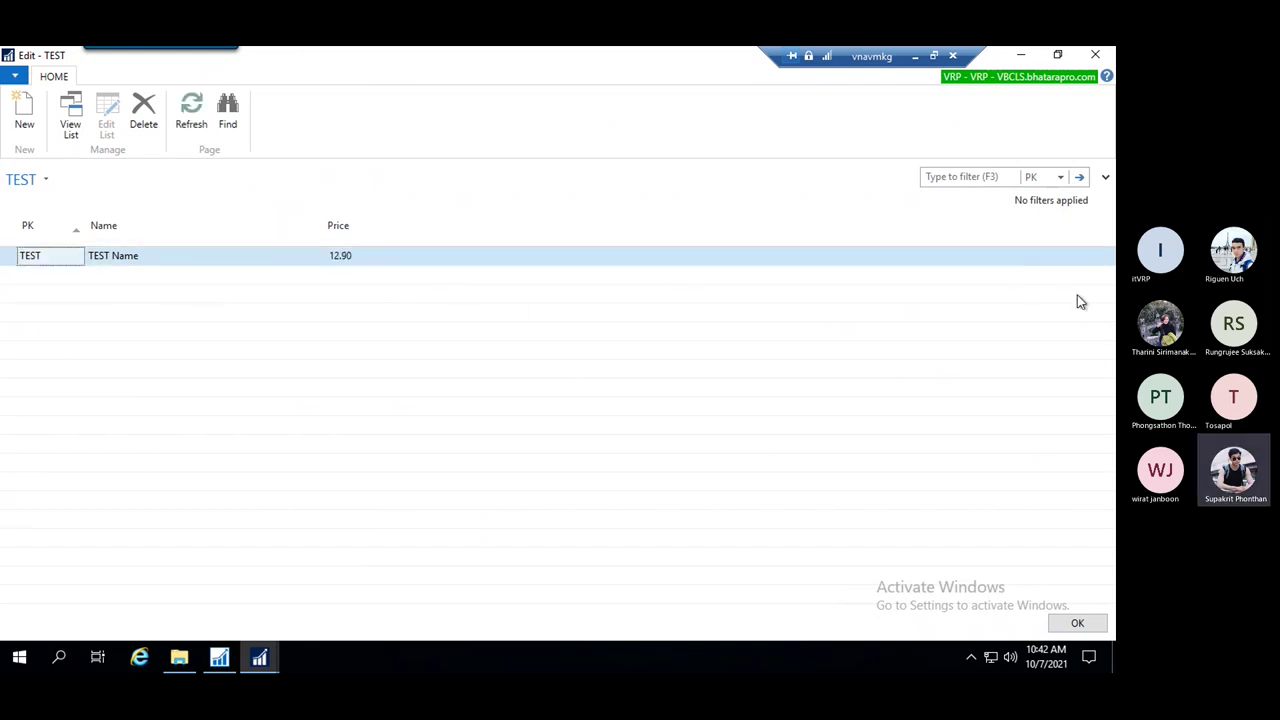
{"action": "left_click", "coordinate": [971, 177]}
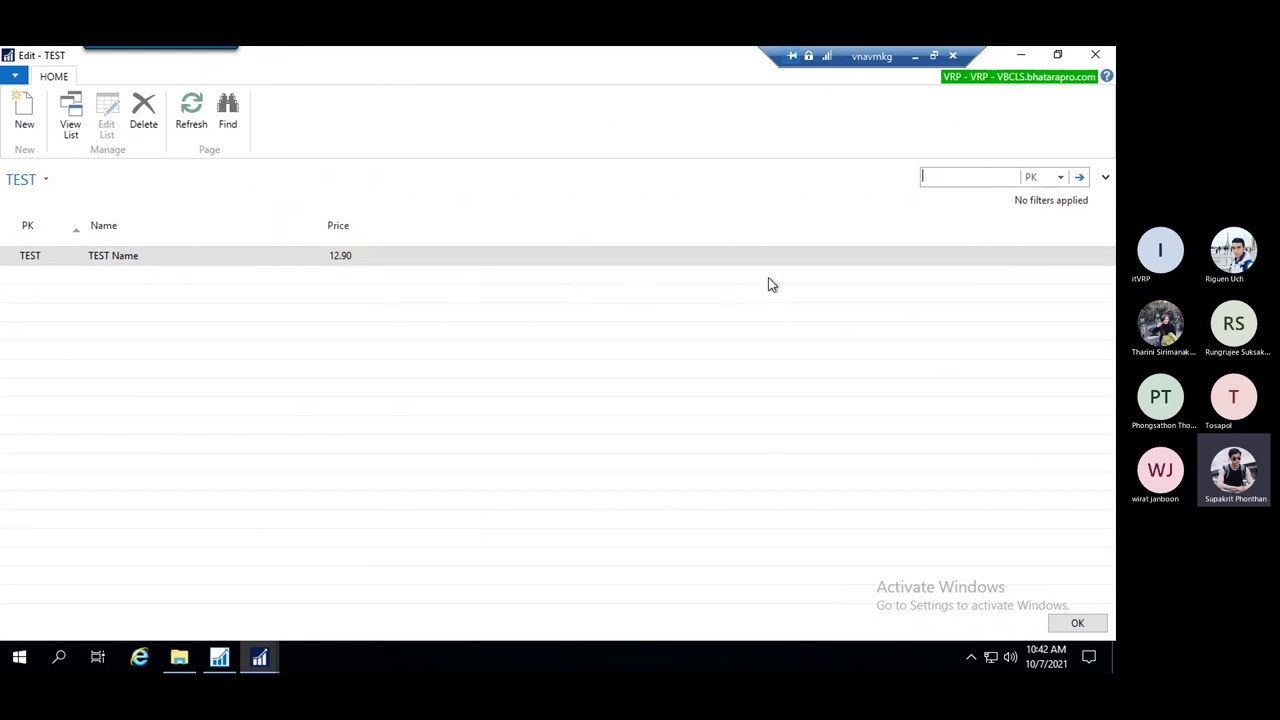
{"action": "left_click", "coordinate": [1095, 55]}
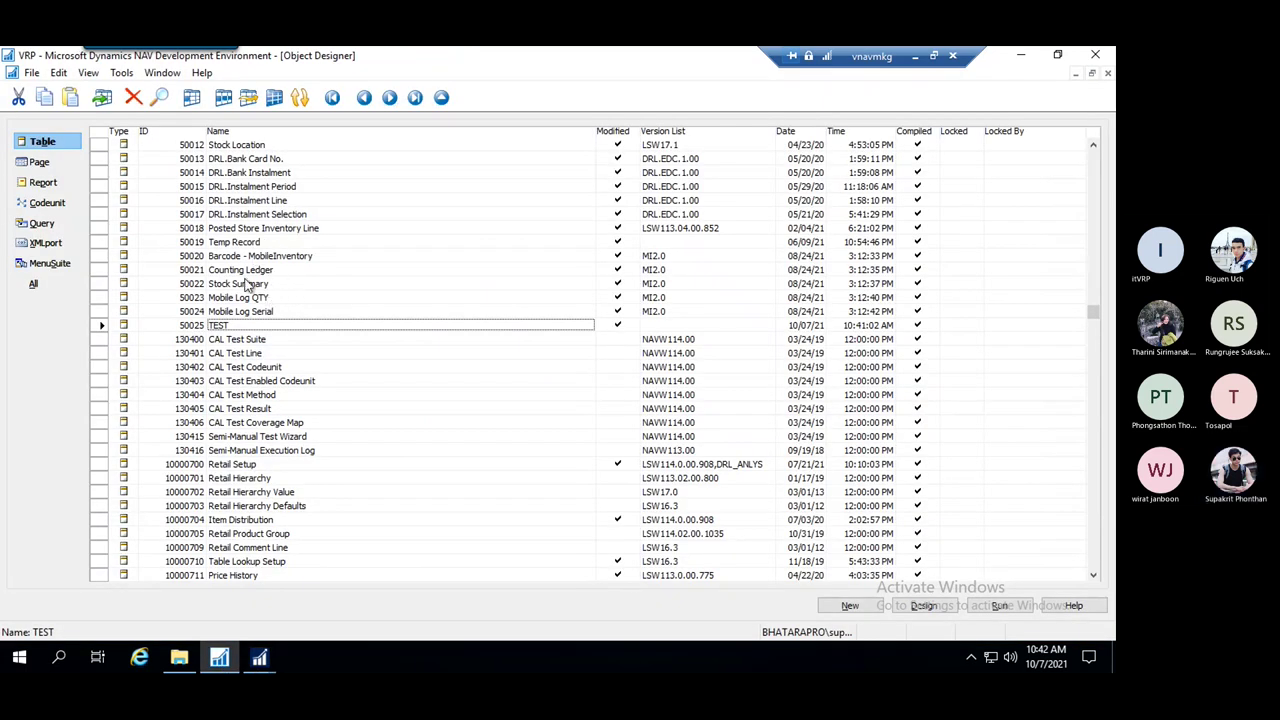
Review the Stock Summary table's field design, then close it
{"action": "right_click", "coordinate": [248, 285]}
{"action": "left_click", "coordinate": [285, 422]}
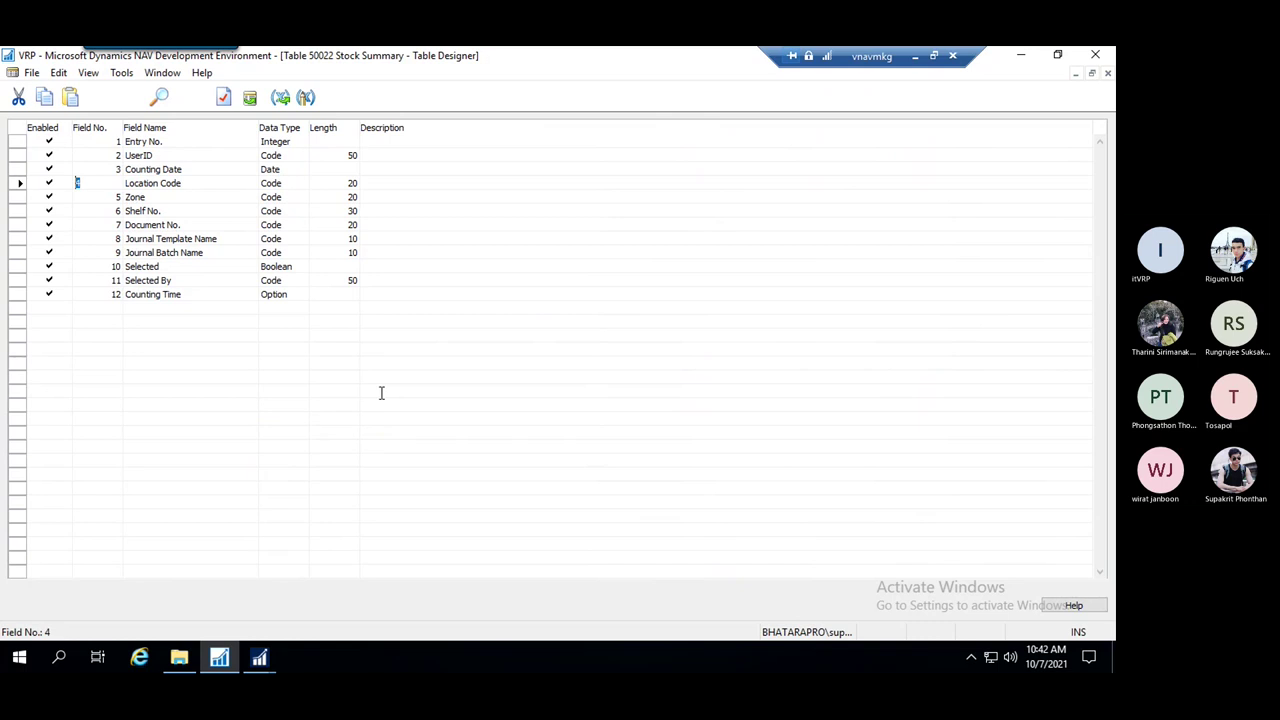
{"action": "key", "text": "Escape"}
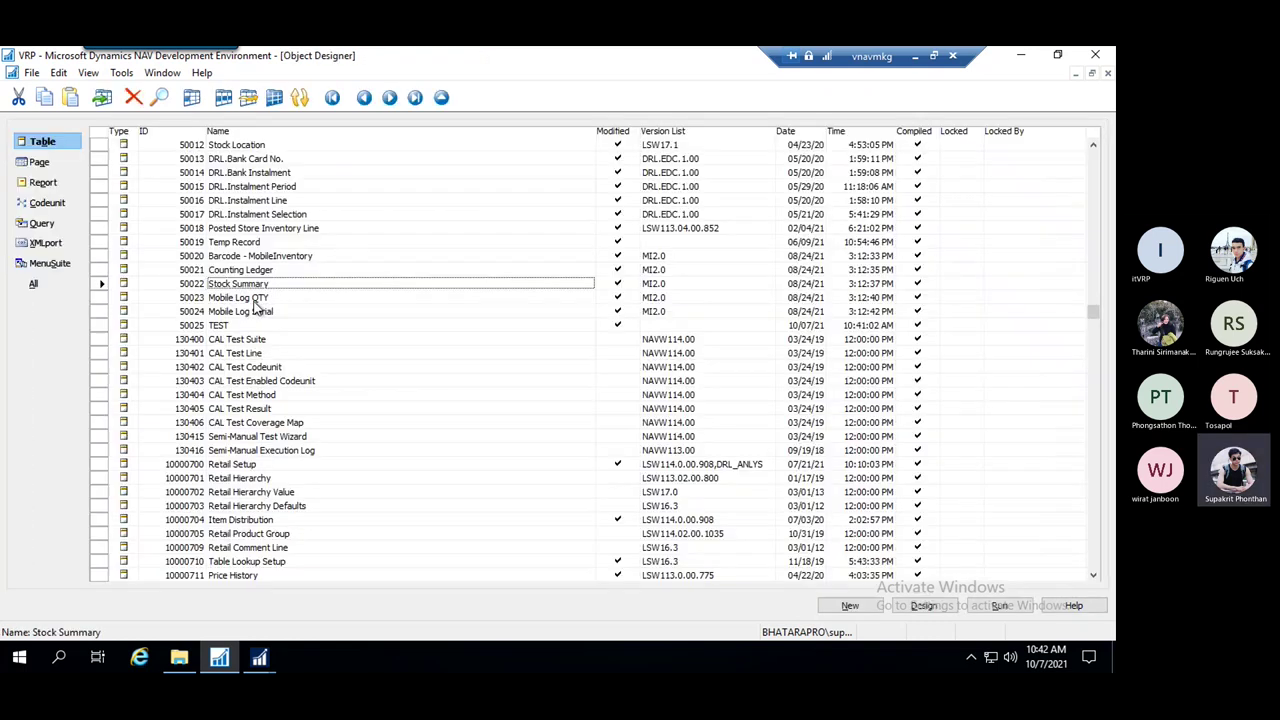
Run Stock Summary maximized, check both entries' Location Code, Zone, Shelf No., Document No. values, then close
{"action": "right_click", "coordinate": [246, 284]}
{"action": "left_click", "coordinate": [310, 438]}
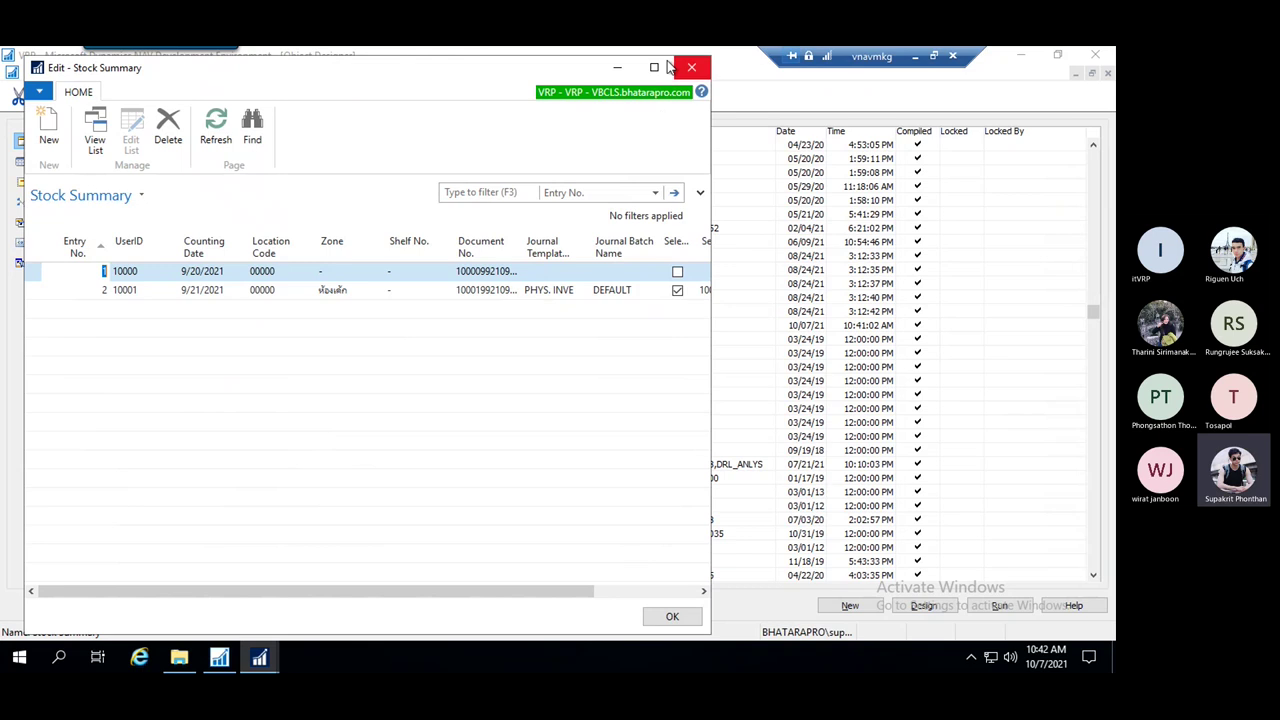
{"action": "left_click", "coordinate": [654, 67]}
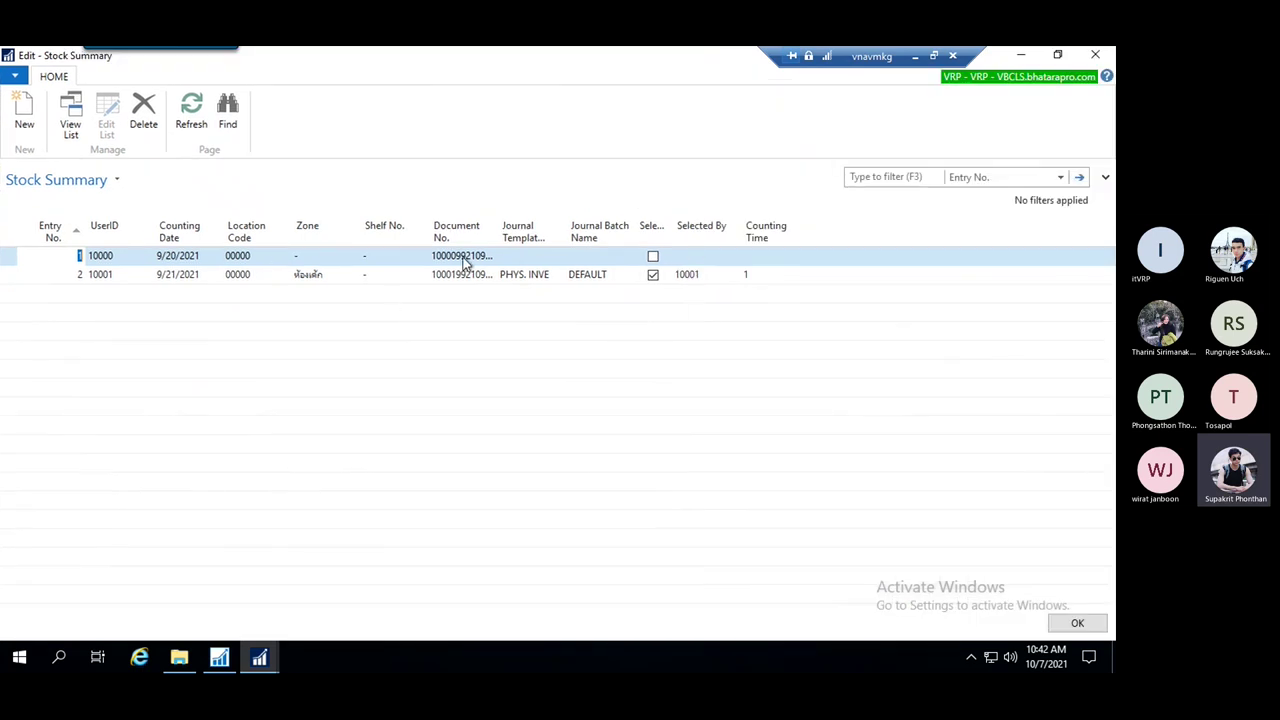
{"action": "left_click", "coordinate": [276, 260]}
{"action": "left_click", "coordinate": [196, 257]}
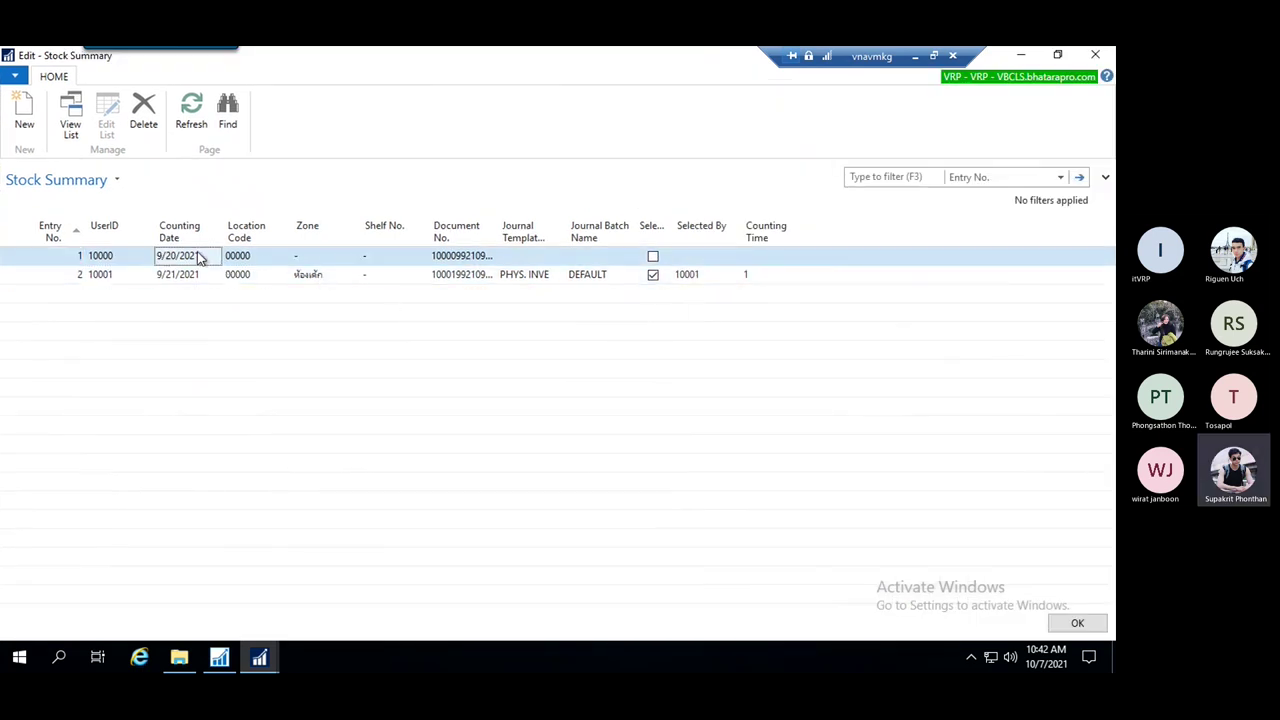
{"action": "left_click", "coordinate": [252, 262]}
{"action": "left_click", "coordinate": [246, 276]}
{"action": "left_click", "coordinate": [257, 258]}
{"action": "left_click", "coordinate": [170, 258]}
{"action": "left_click", "coordinate": [77, 272]}
{"action": "left_click", "coordinate": [337, 277]}
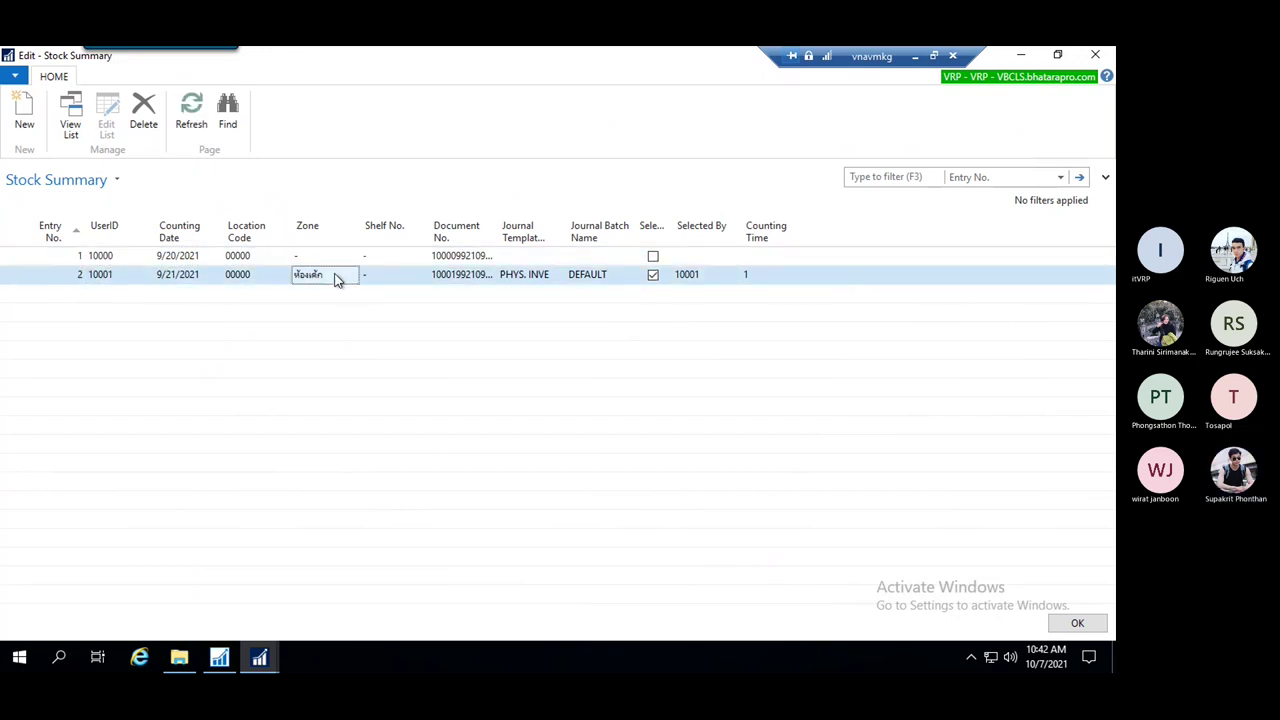
{"action": "left_click", "coordinate": [395, 274]}
{"action": "left_click", "coordinate": [460, 256]}
{"action": "left_click", "coordinate": [469, 273]}
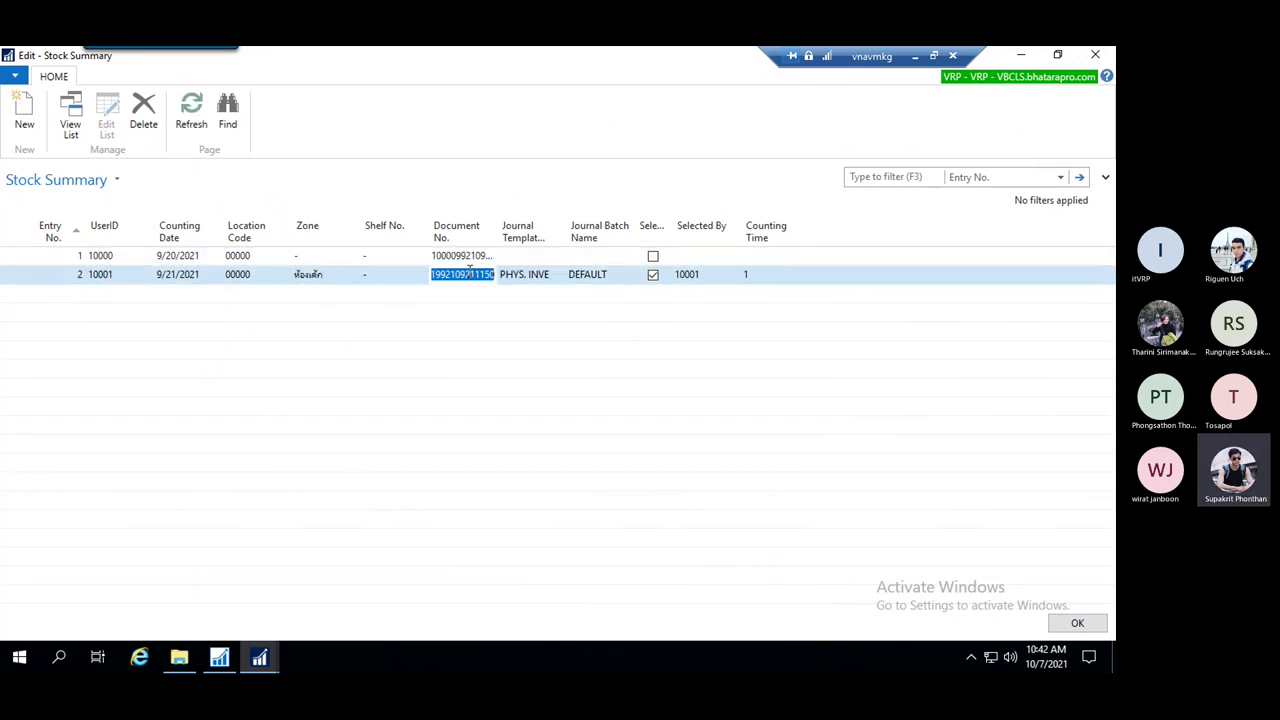
{"action": "left_click", "coordinate": [467, 259]}
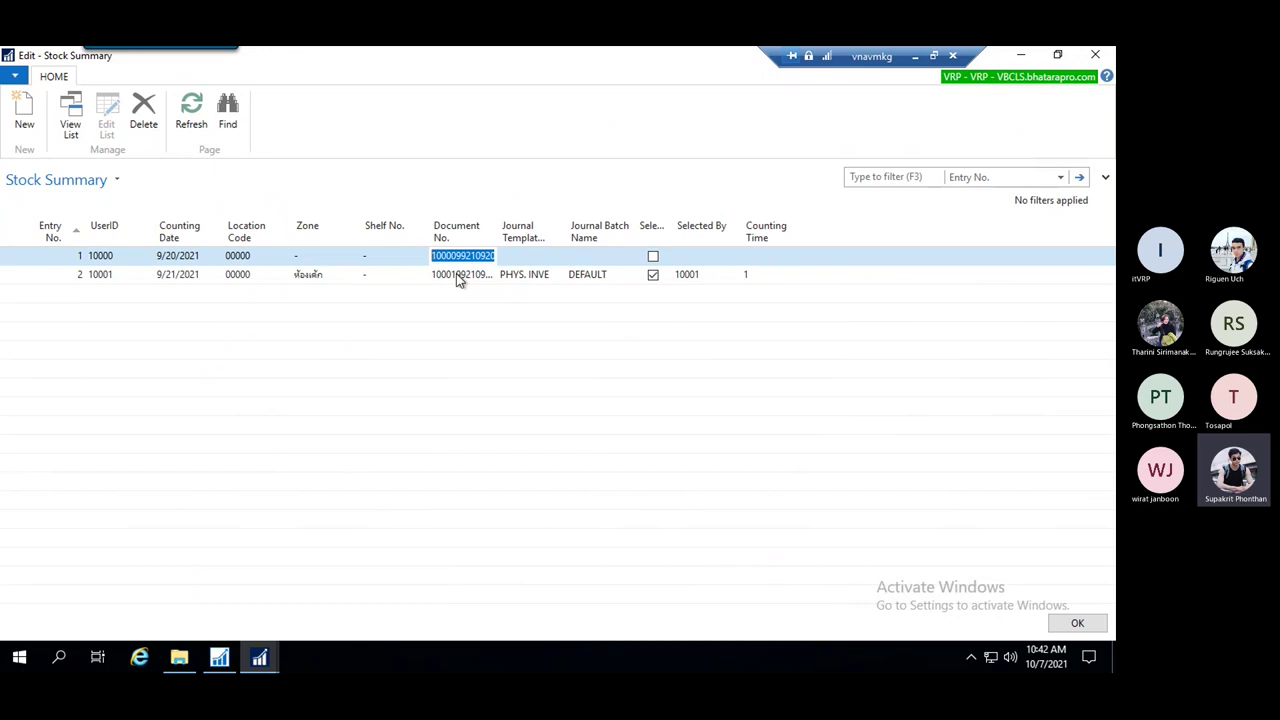
{"action": "left_click", "coordinate": [460, 275]}
{"action": "left_click", "coordinate": [392, 278]}
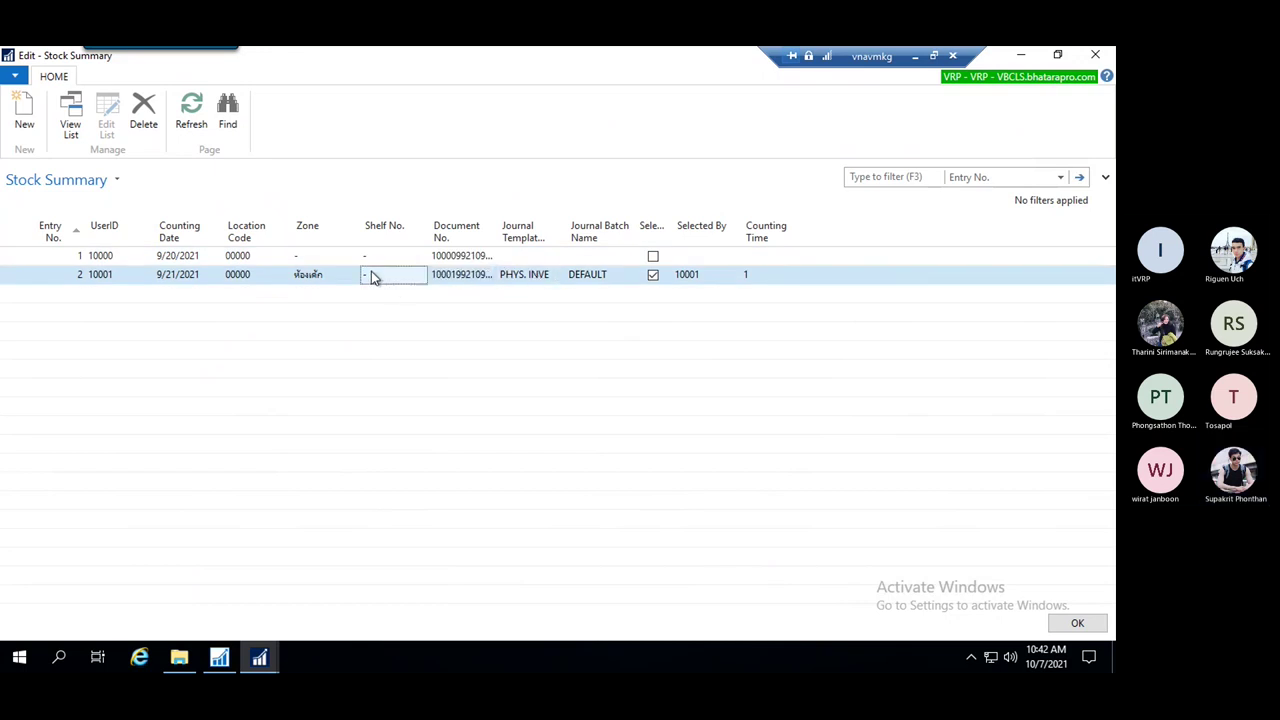
{"action": "left_click", "coordinate": [320, 275]}
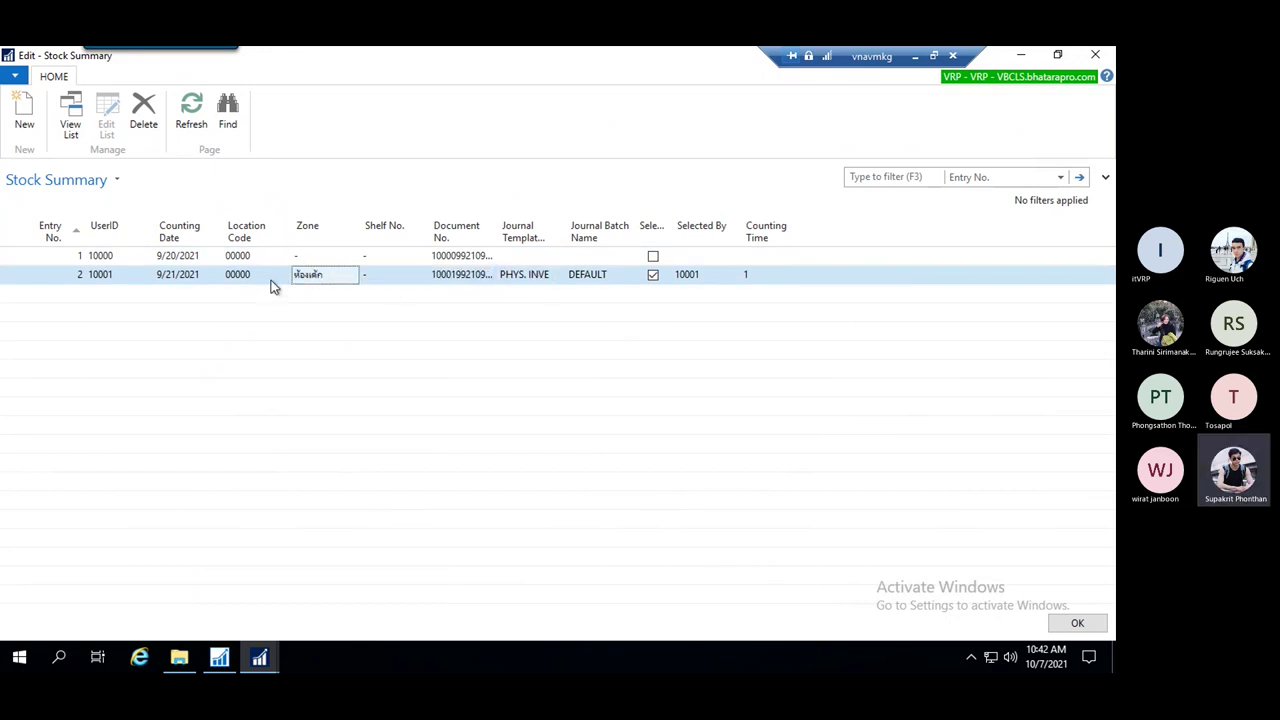
{"action": "left_click", "coordinate": [238, 257]}
{"action": "left_click", "coordinate": [320, 263]}
{"action": "left_click", "coordinate": [324, 274]}
{"action": "left_click", "coordinate": [716, 280]}
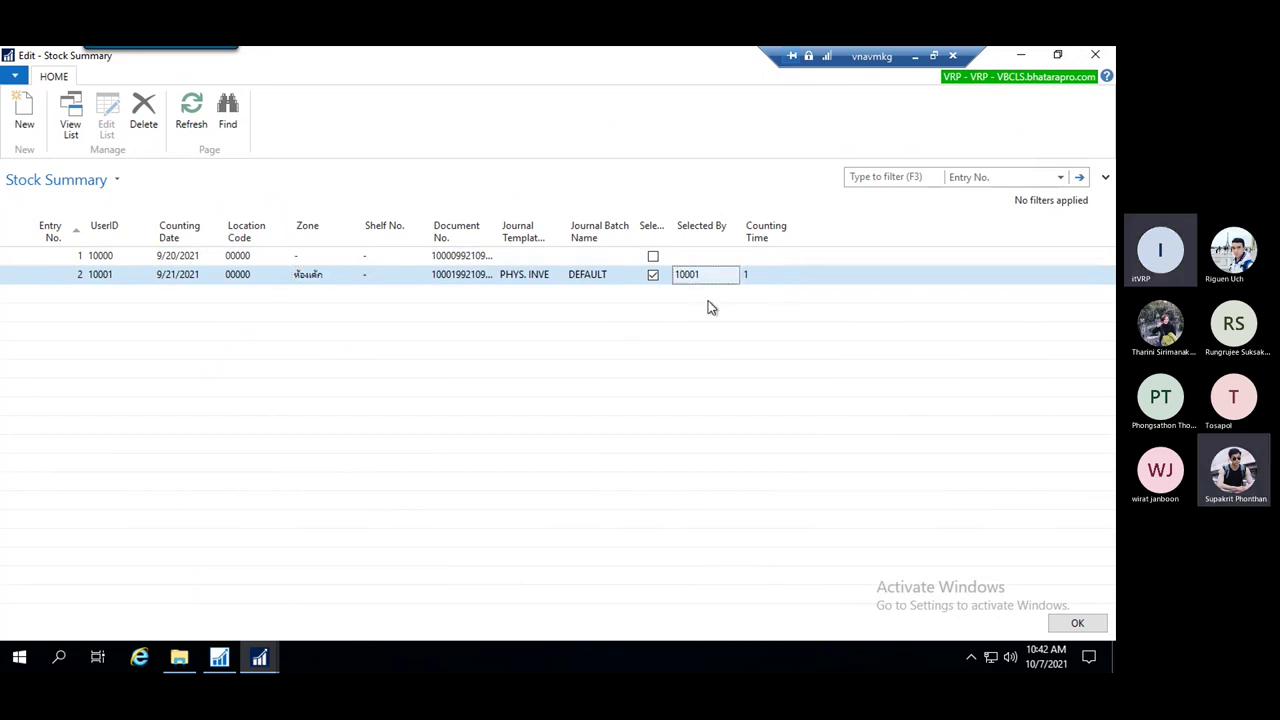
{"action": "key", "text": "Escape"}
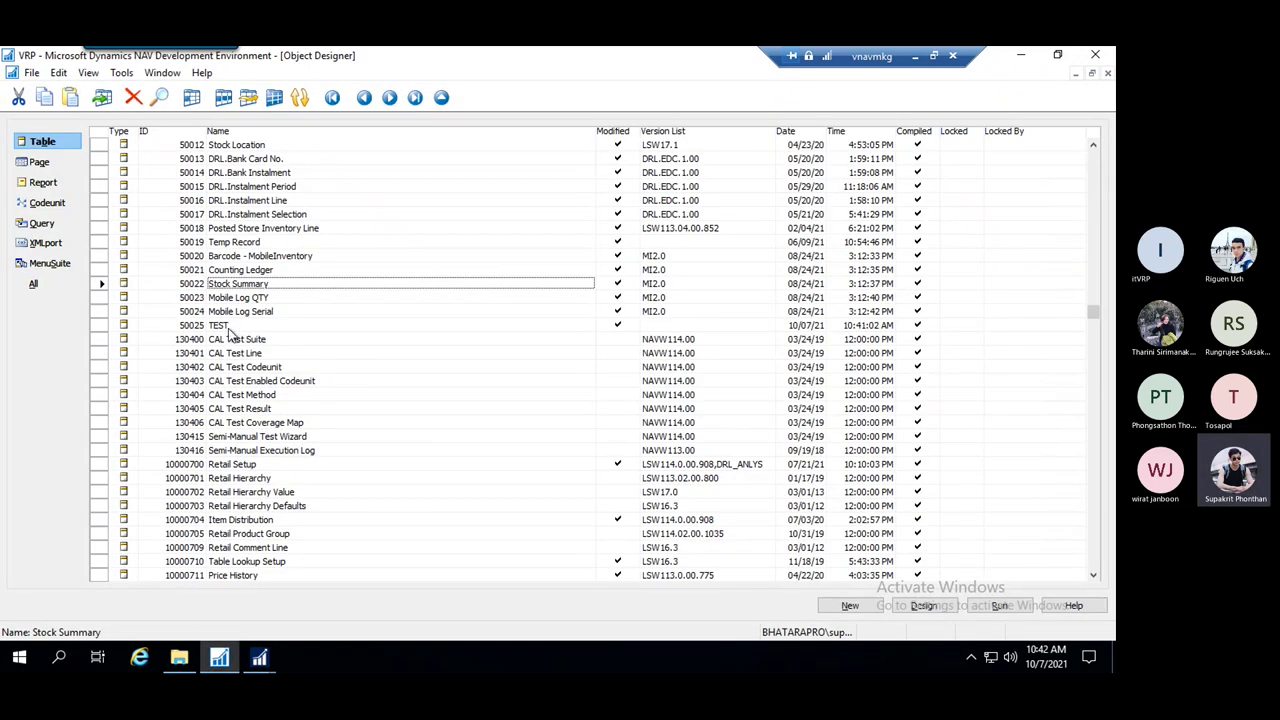
Open table 50025 TEST in design and show the Price field's properties
{"action": "left_click", "coordinate": [228, 326]}
{"action": "right_click", "coordinate": [242, 328]}
{"action": "left_click", "coordinate": [264, 464]}
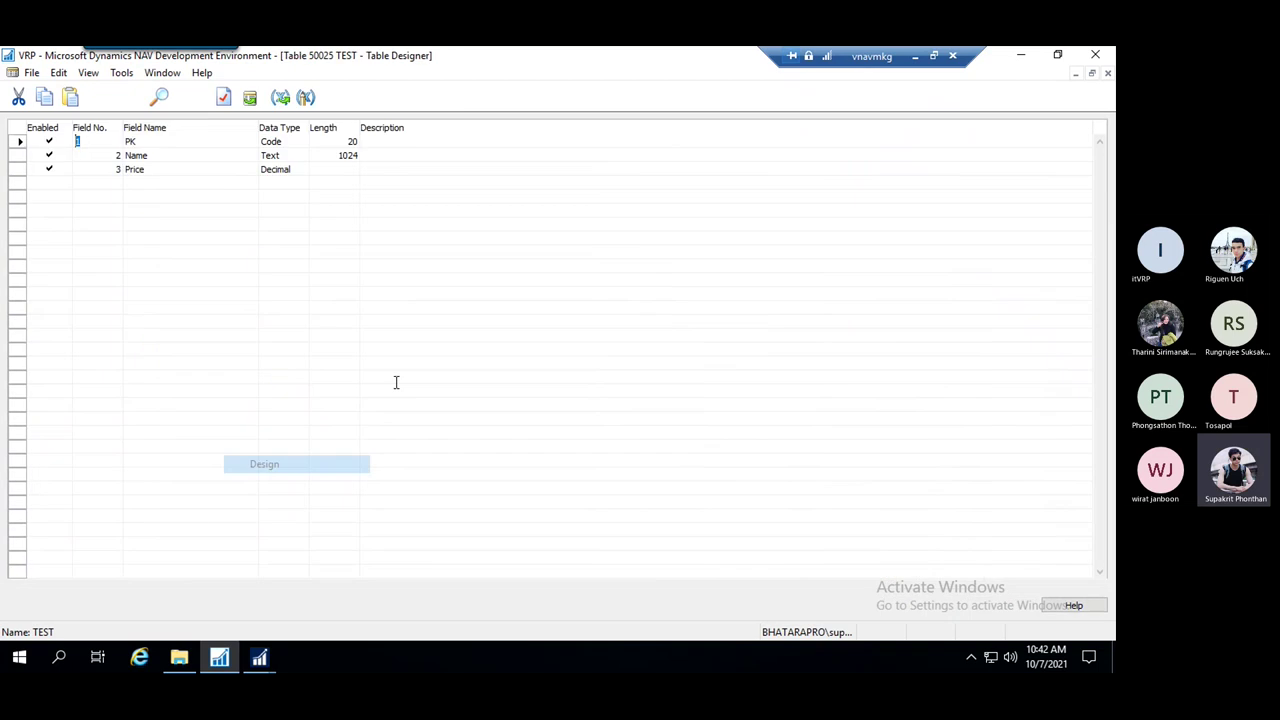
{"action": "left_click", "coordinate": [167, 169]}
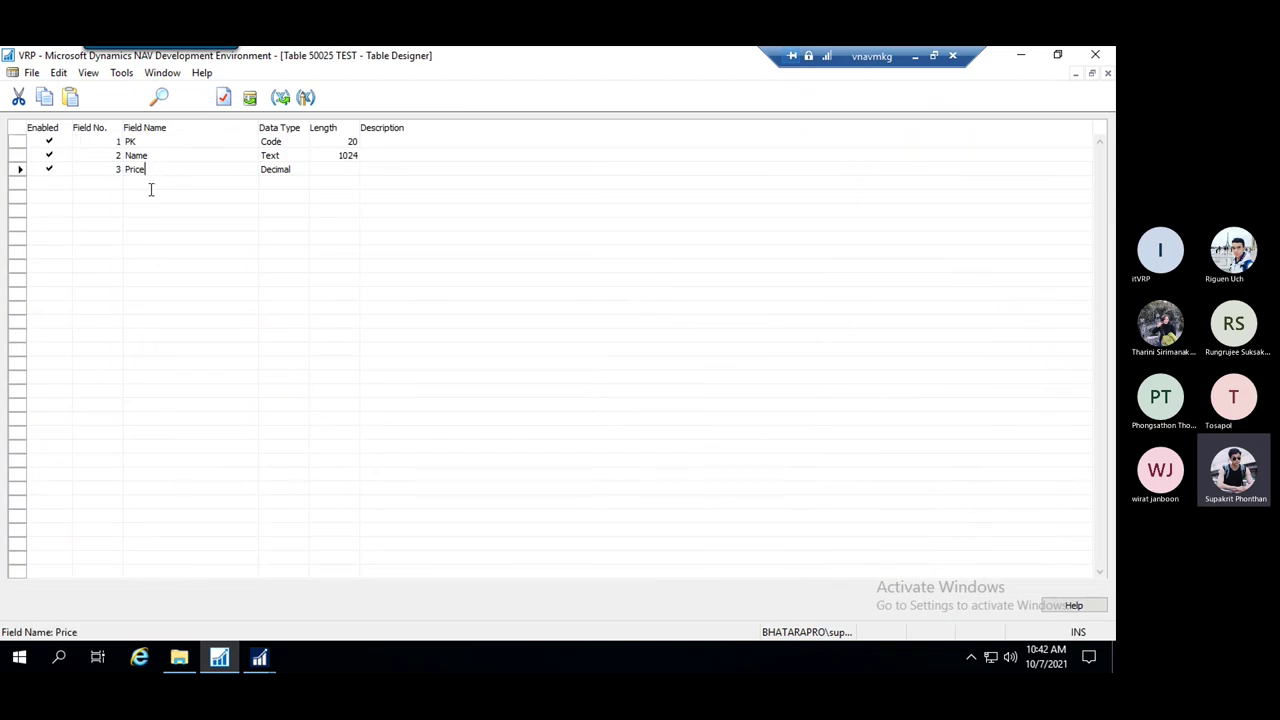
{"action": "left_click", "coordinate": [19, 169]}
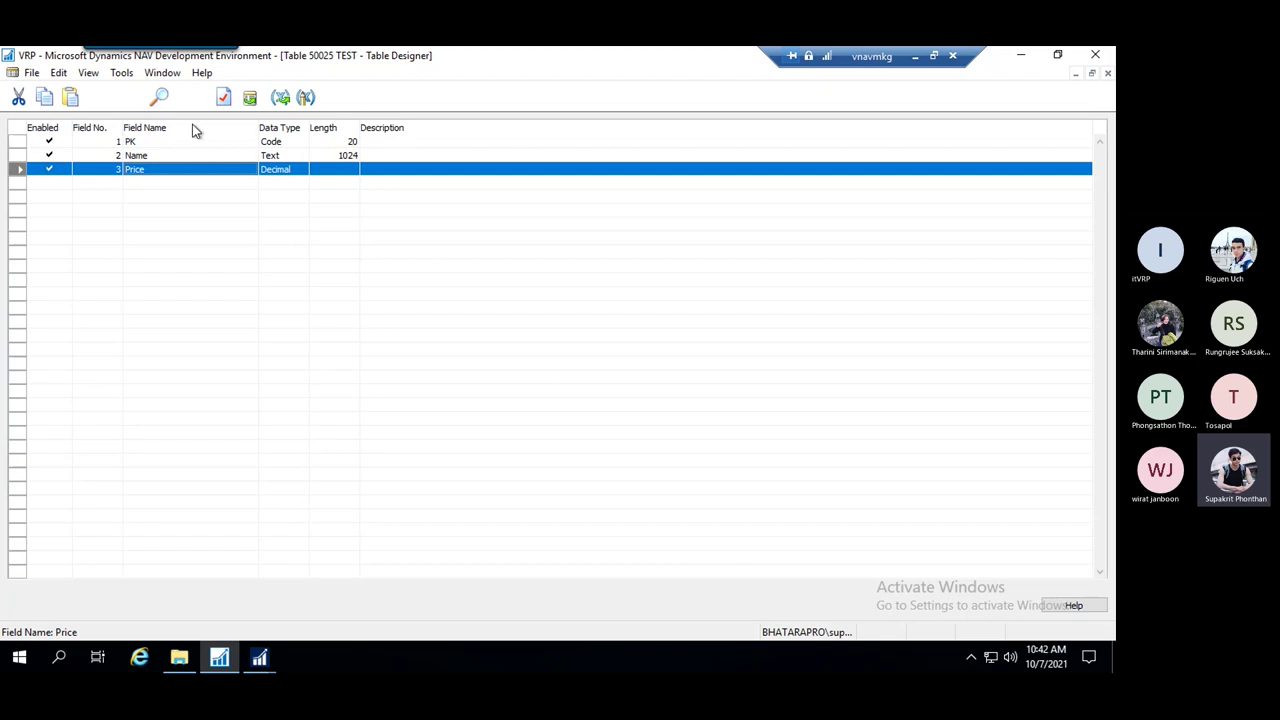
{"action": "left_click", "coordinate": [224, 98]}
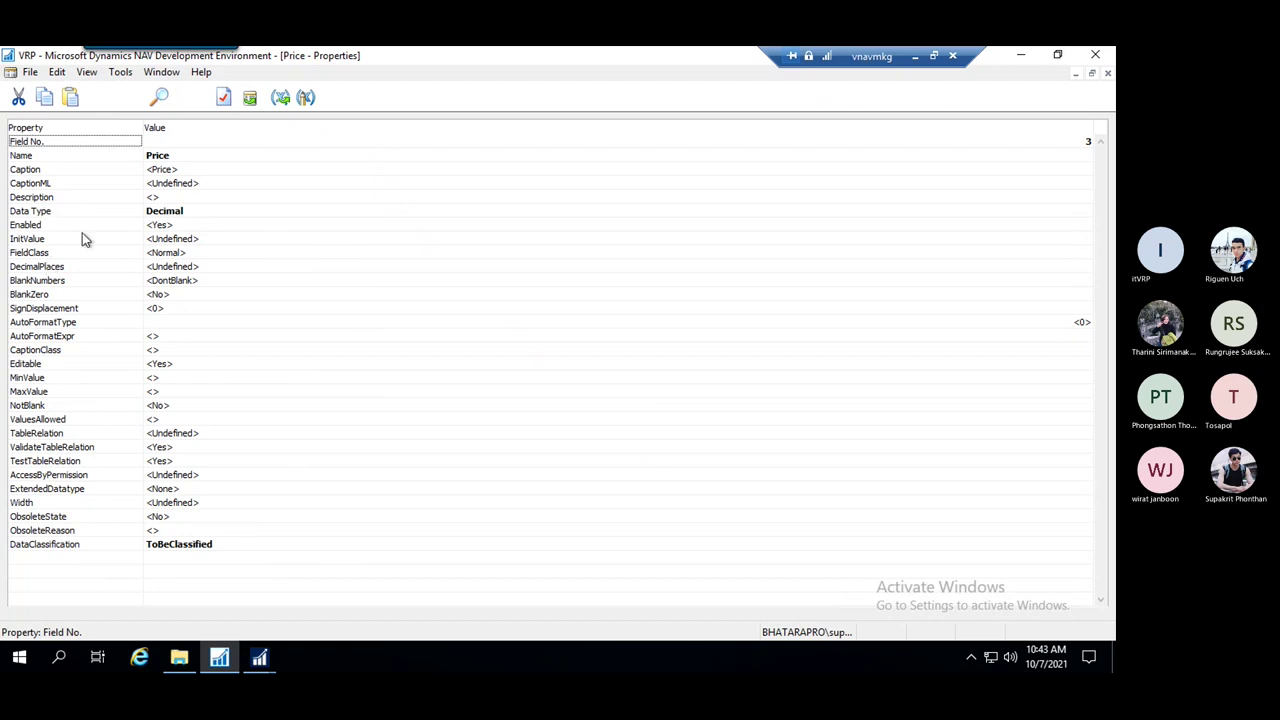
Change the Price field's Enabled property from Yes to No and save the table
{"action": "left_click", "coordinate": [195, 225]}
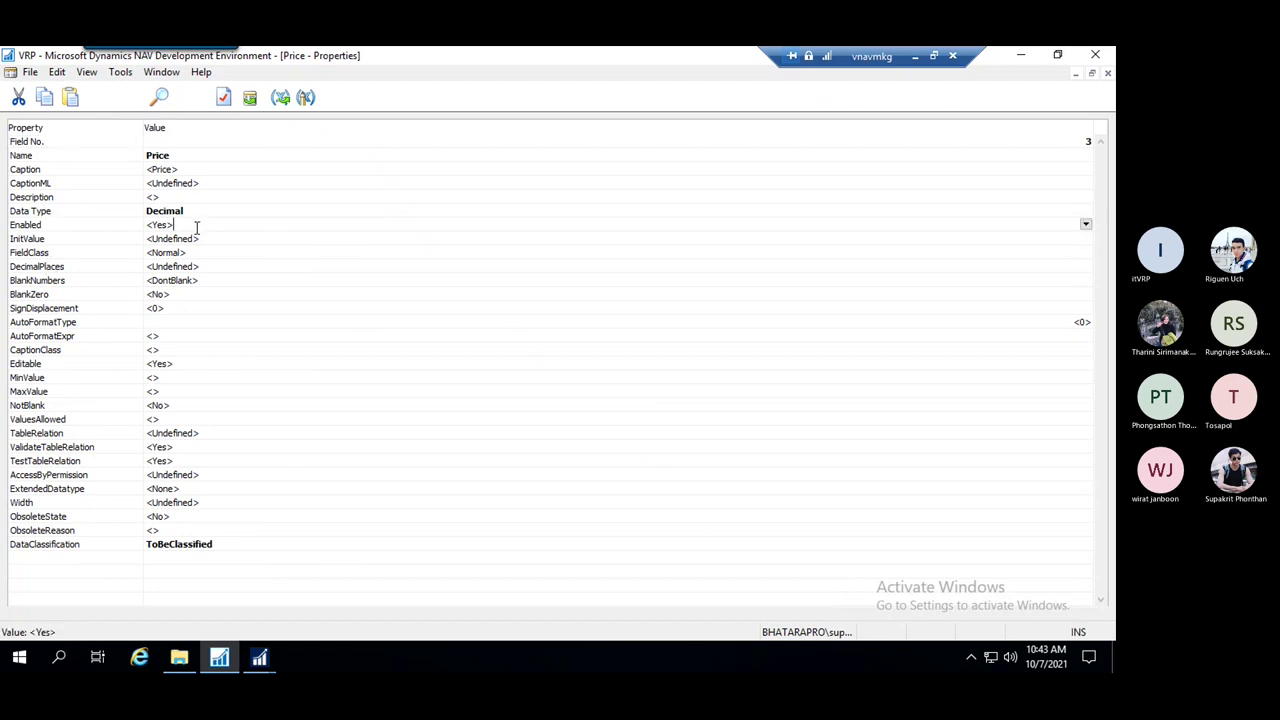
{"action": "left_click_drag", "start_coordinate": [179, 225], "coordinate": [141, 225]}
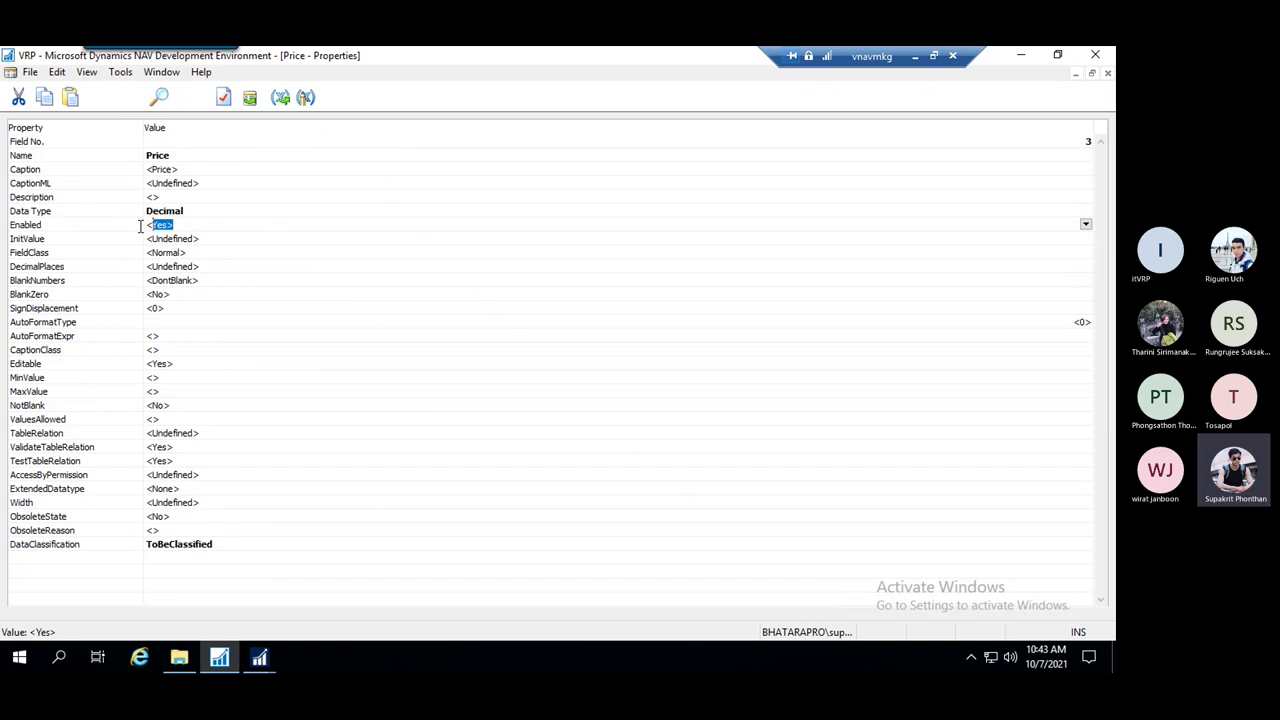
{"action": "left_click", "coordinate": [222, 207]}
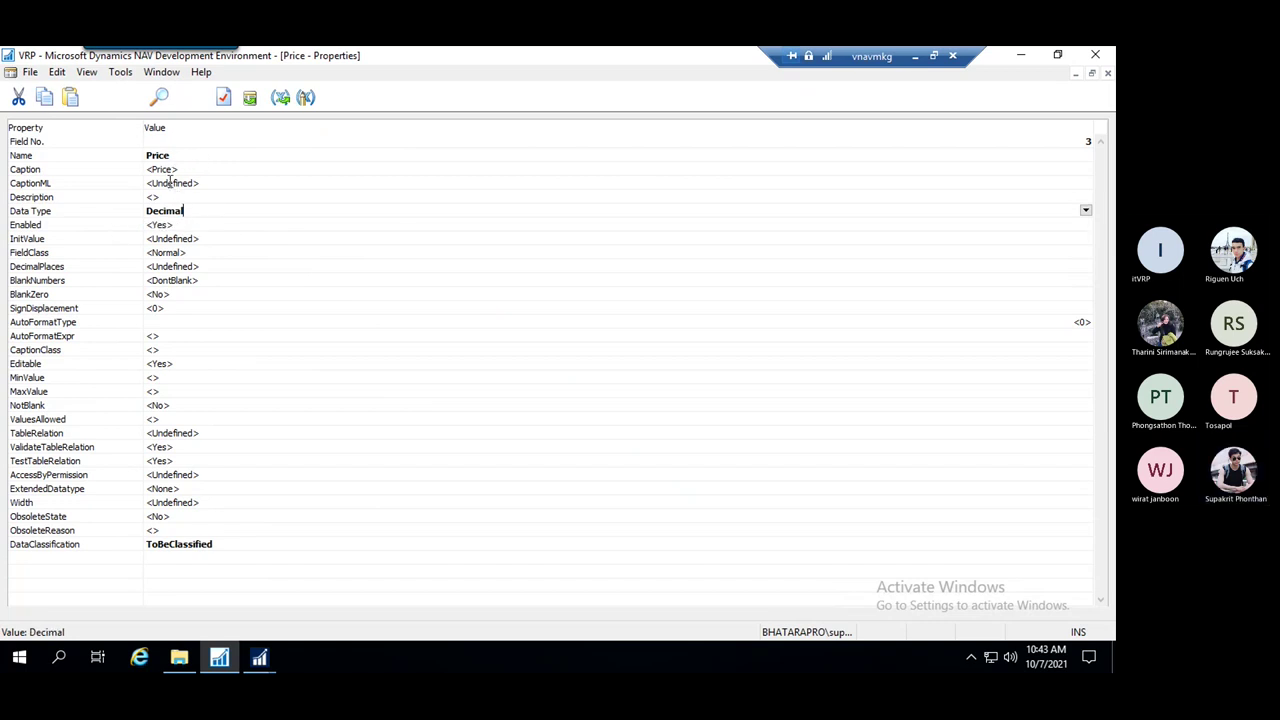
{"action": "left_click_drag", "start_coordinate": [184, 224], "coordinate": [126, 237]}
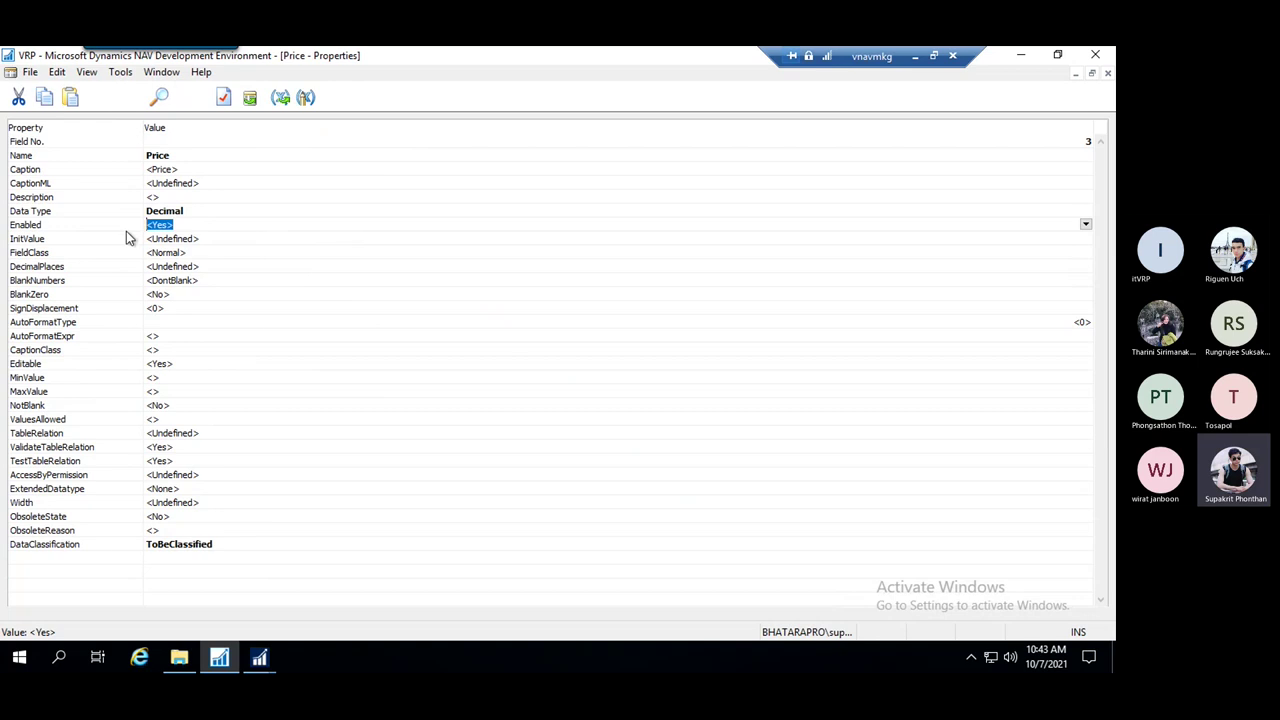
{"action": "type", "text": "no"}
{"action": "left_click", "coordinate": [232, 323]}
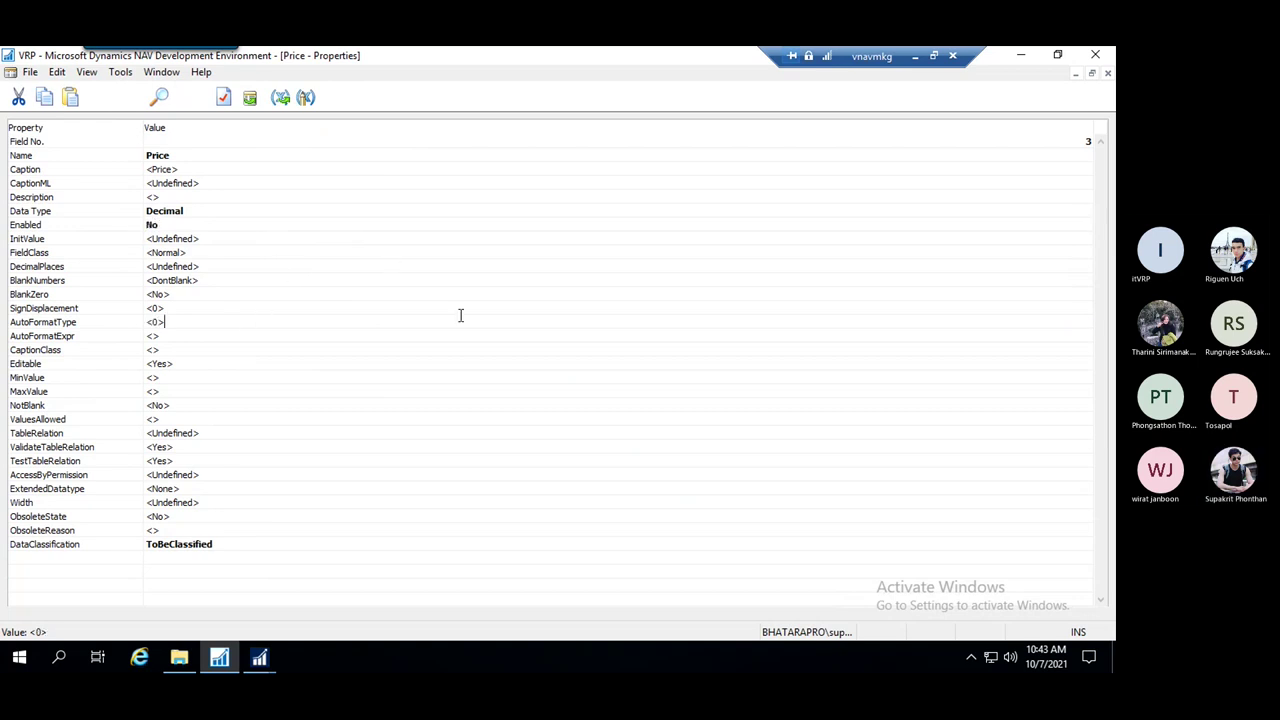
{"action": "key", "text": "ctrl+s"}
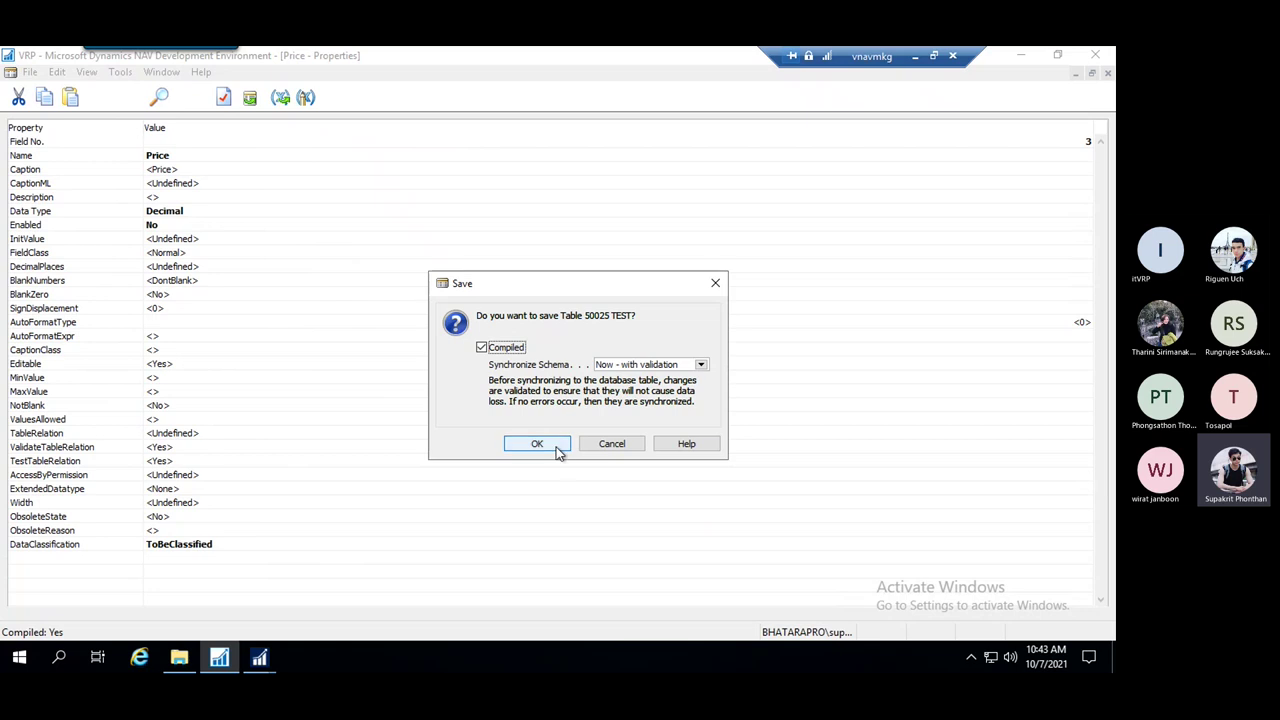
Confirm the save, acknowledge the sync warning and close the Price properties
{"action": "left_click", "coordinate": [537, 444]}
{"action": "left_click", "coordinate": [677, 449]}
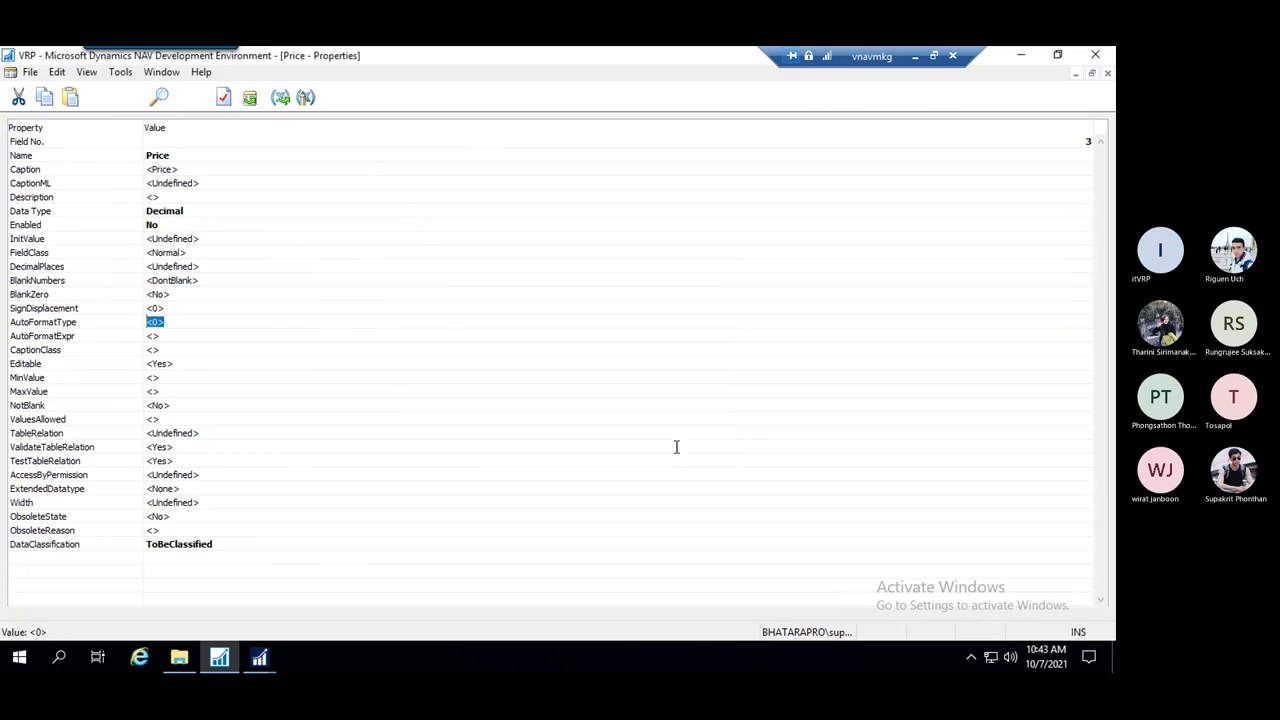
{"action": "key", "text": "Escape"}
{"action": "mouse_move", "coordinate": [261, 664]}
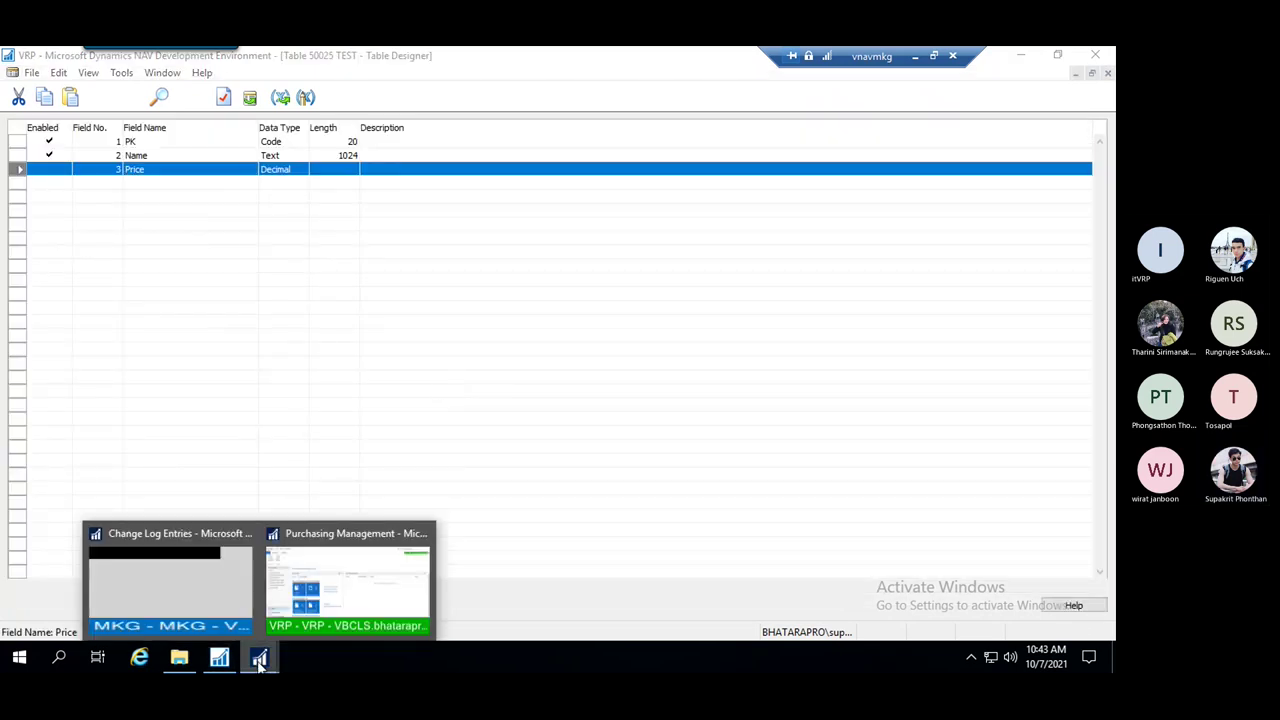
{"action": "left_click", "coordinate": [200, 591]}
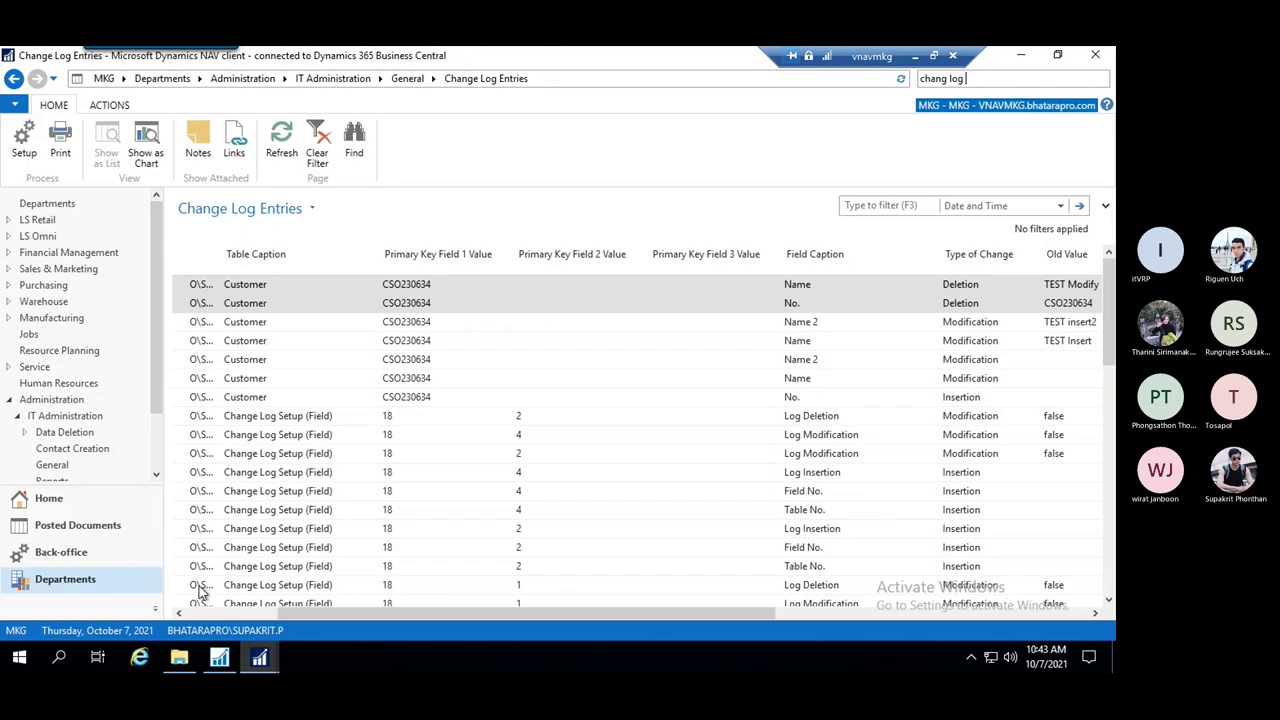
{"action": "left_click", "coordinate": [259, 657]}
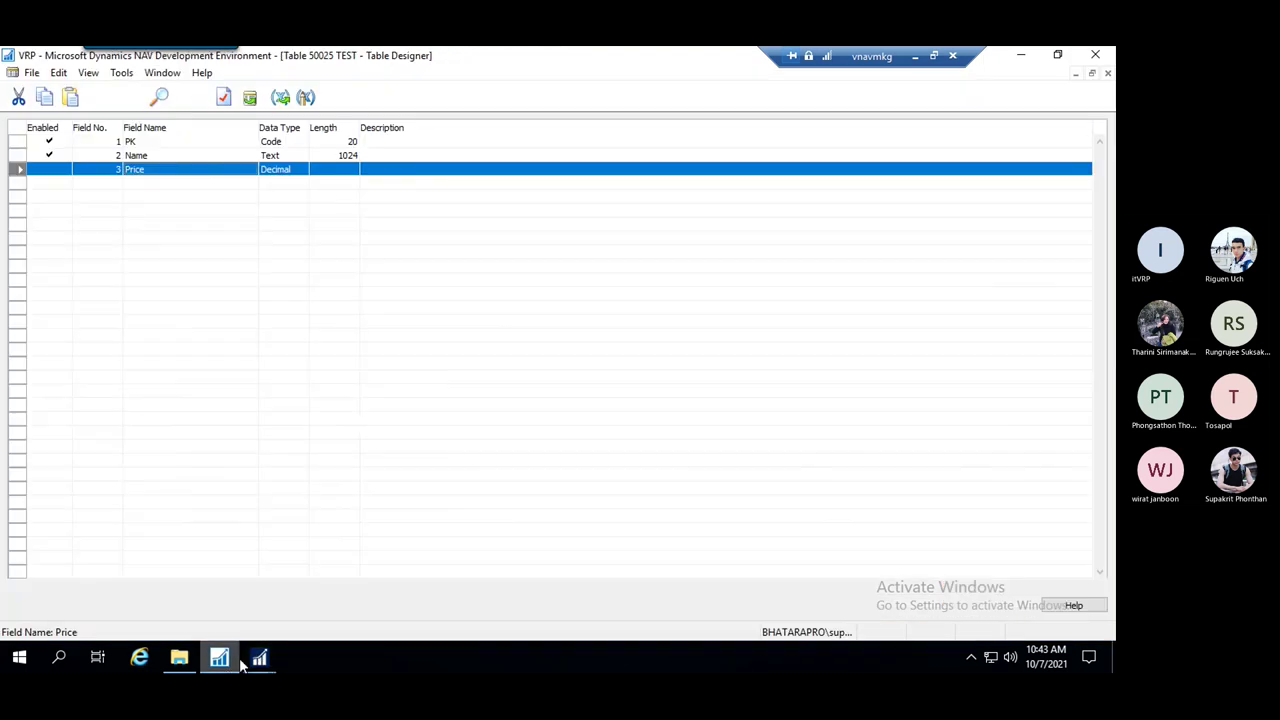
Save table 50025 TEST again, accept the Price deletion warning and close the designer
{"action": "key", "text": "Down"}
{"action": "key", "text": "Escape"}
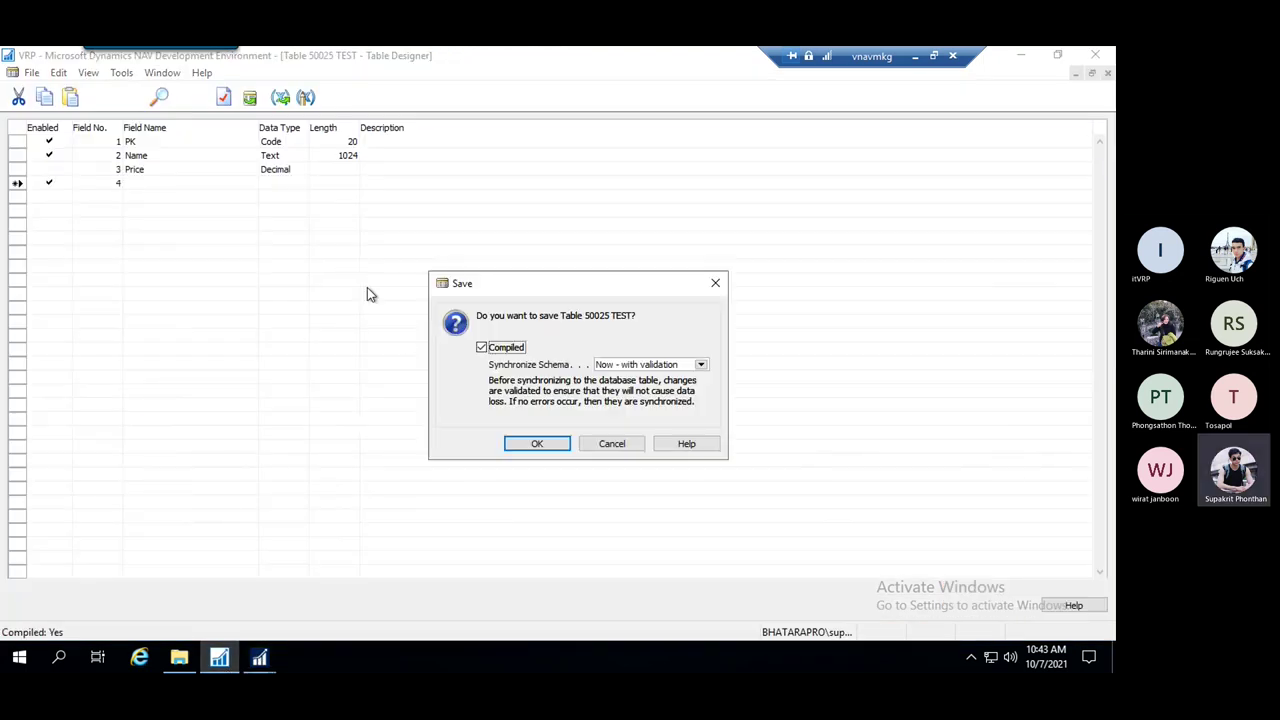
{"action": "left_click", "coordinate": [537, 446]}
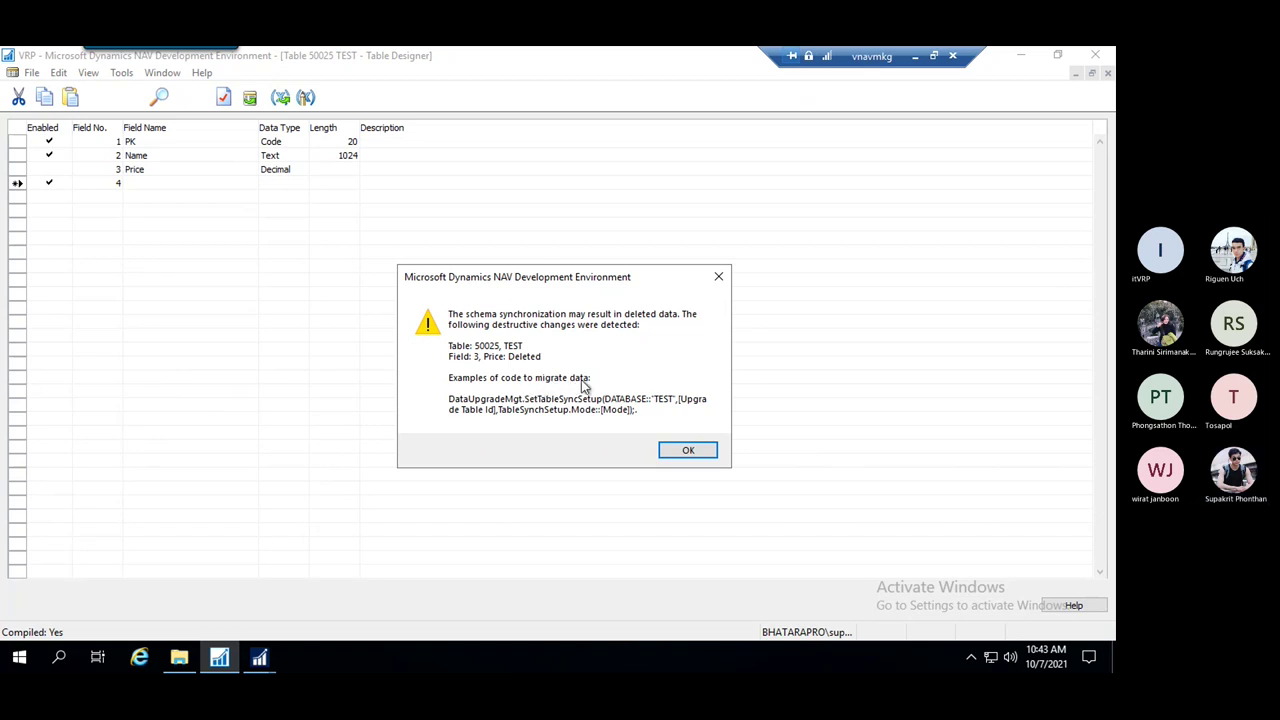
{"action": "left_click", "coordinate": [688, 451]}
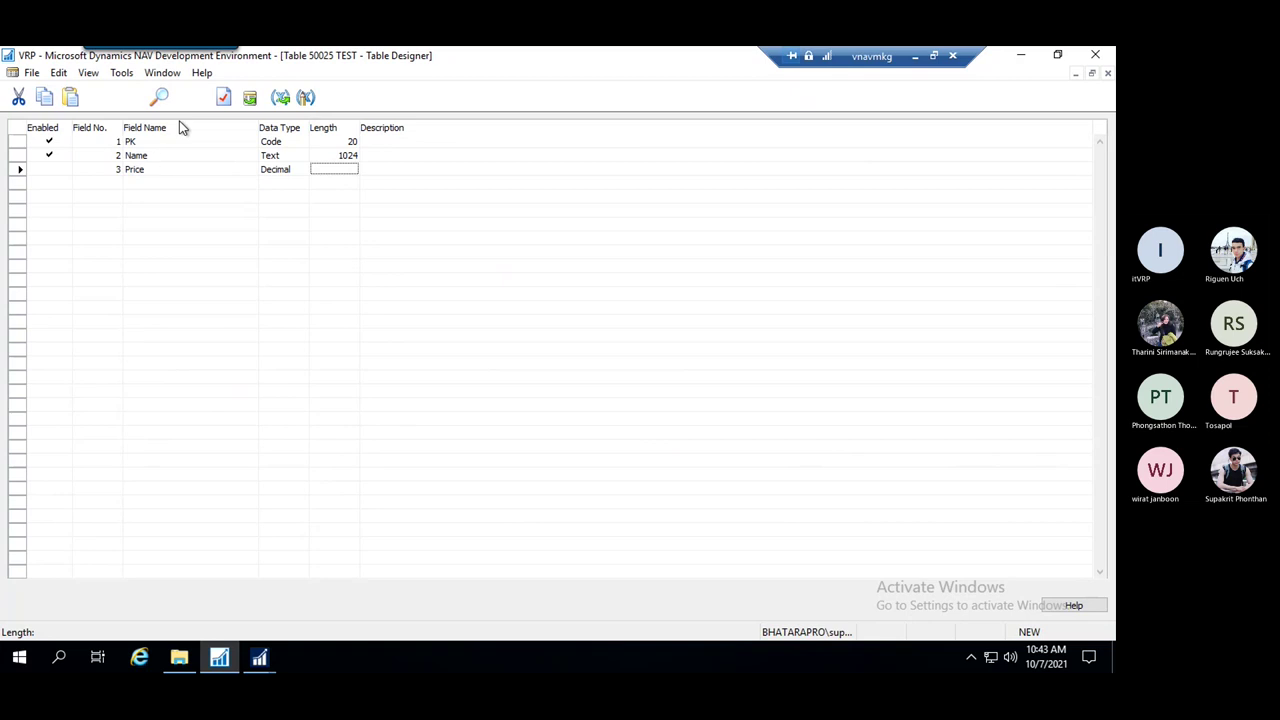
{"action": "key", "text": "Escape"}
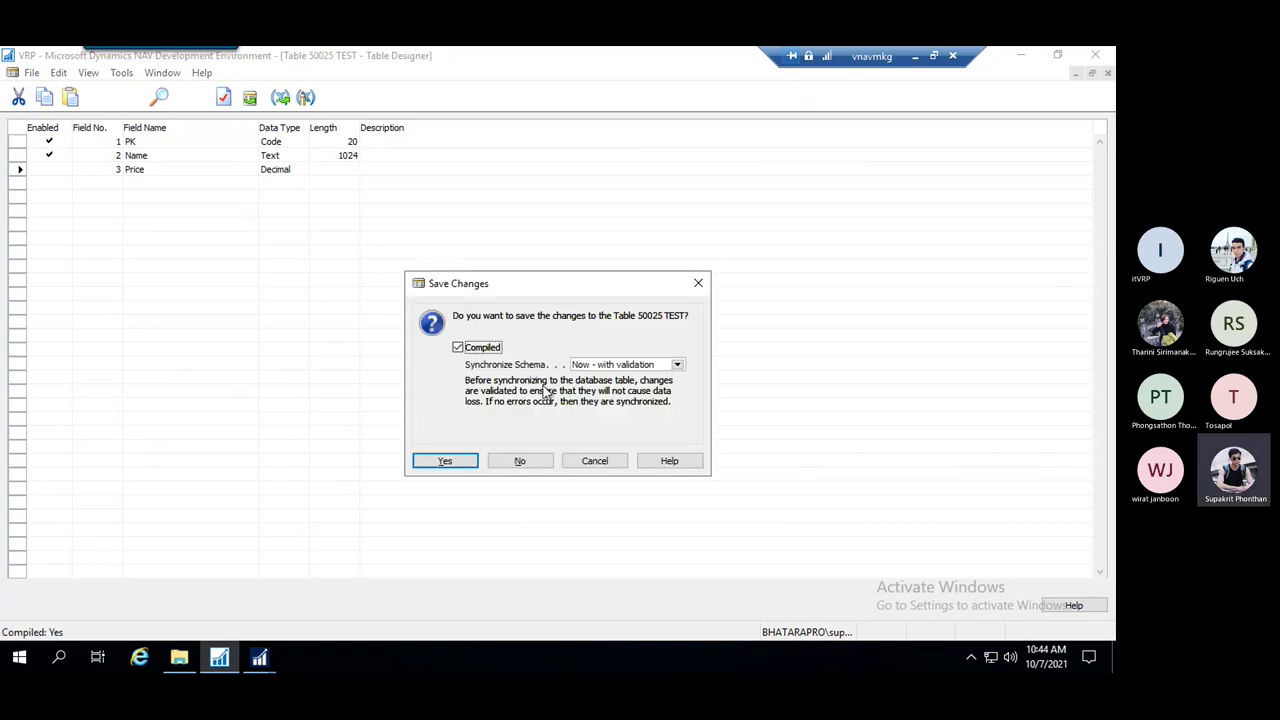
{"action": "left_click", "coordinate": [523, 465]}
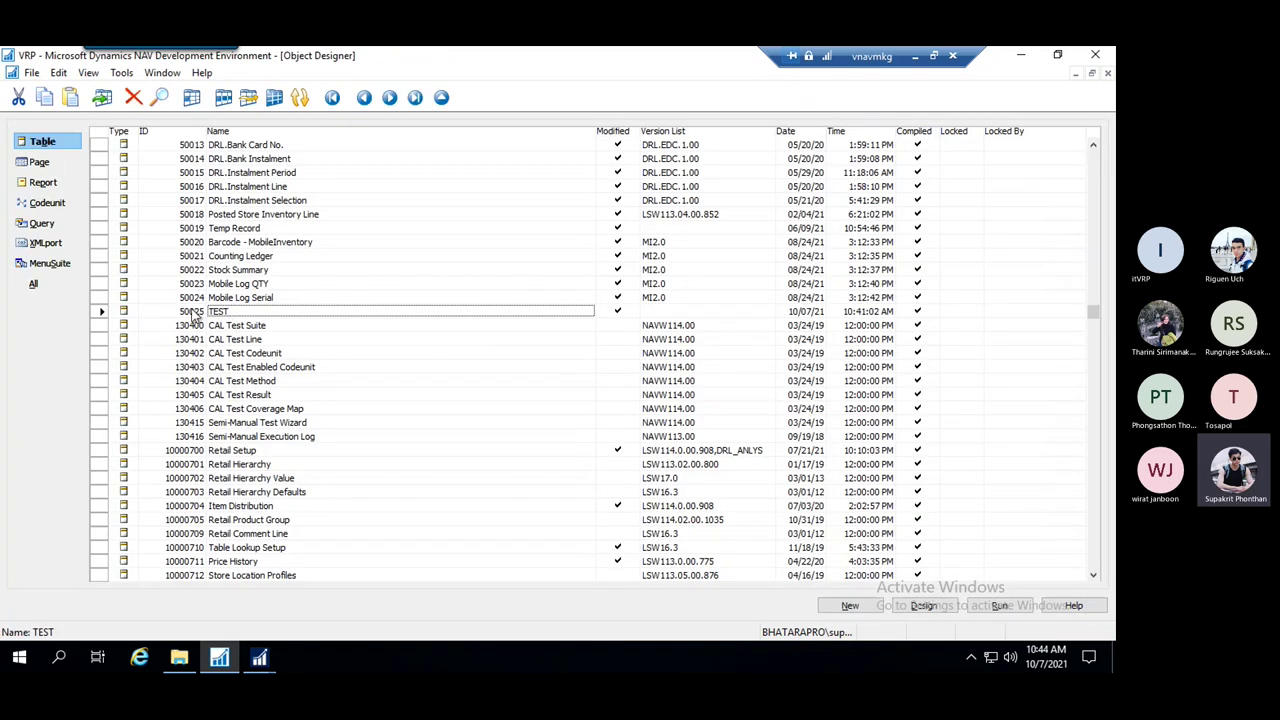
Open table 50025 TEST in design and set the Price field's Editable property to No
{"action": "right_click", "coordinate": [218, 314]}
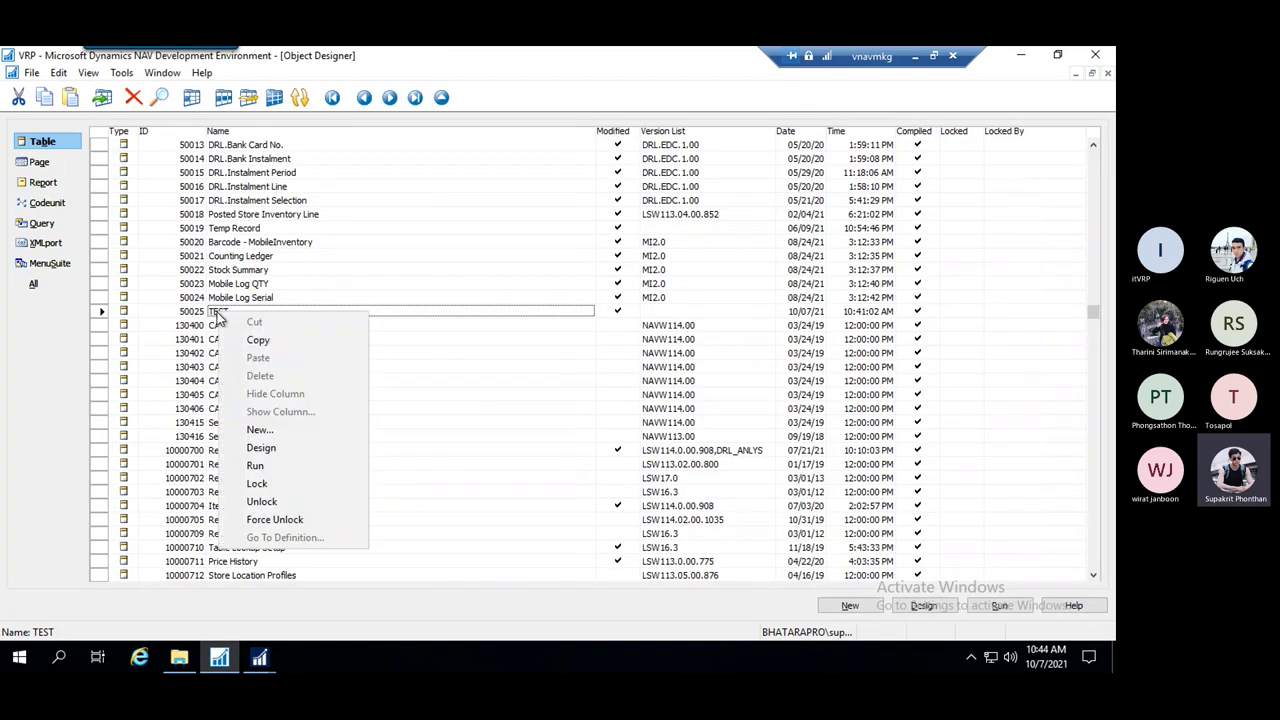
{"action": "left_click", "coordinate": [295, 450]}
{"action": "left_click", "coordinate": [225, 97]}
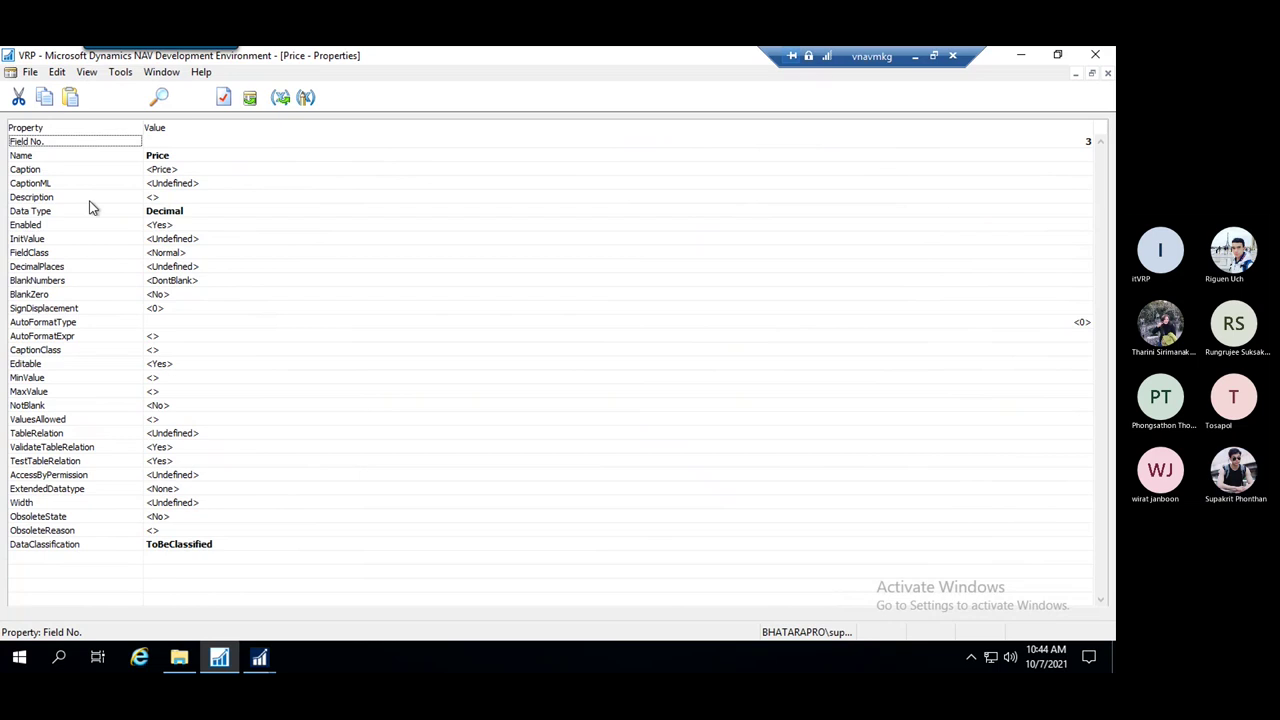
{"action": "left_click", "coordinate": [181, 364]}
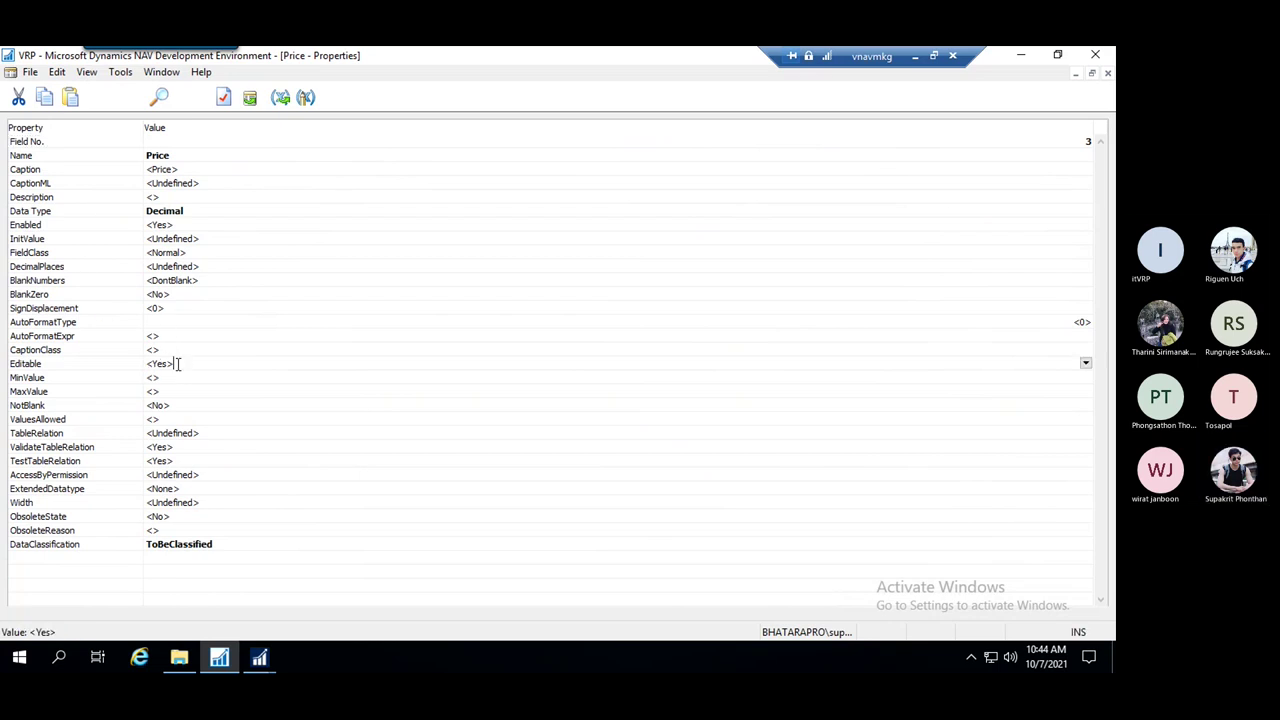
{"action": "left_click_drag", "start_coordinate": [178, 364], "coordinate": [122, 366]}
{"action": "type", "text": "No"}
{"action": "left_click", "coordinate": [207, 376]}
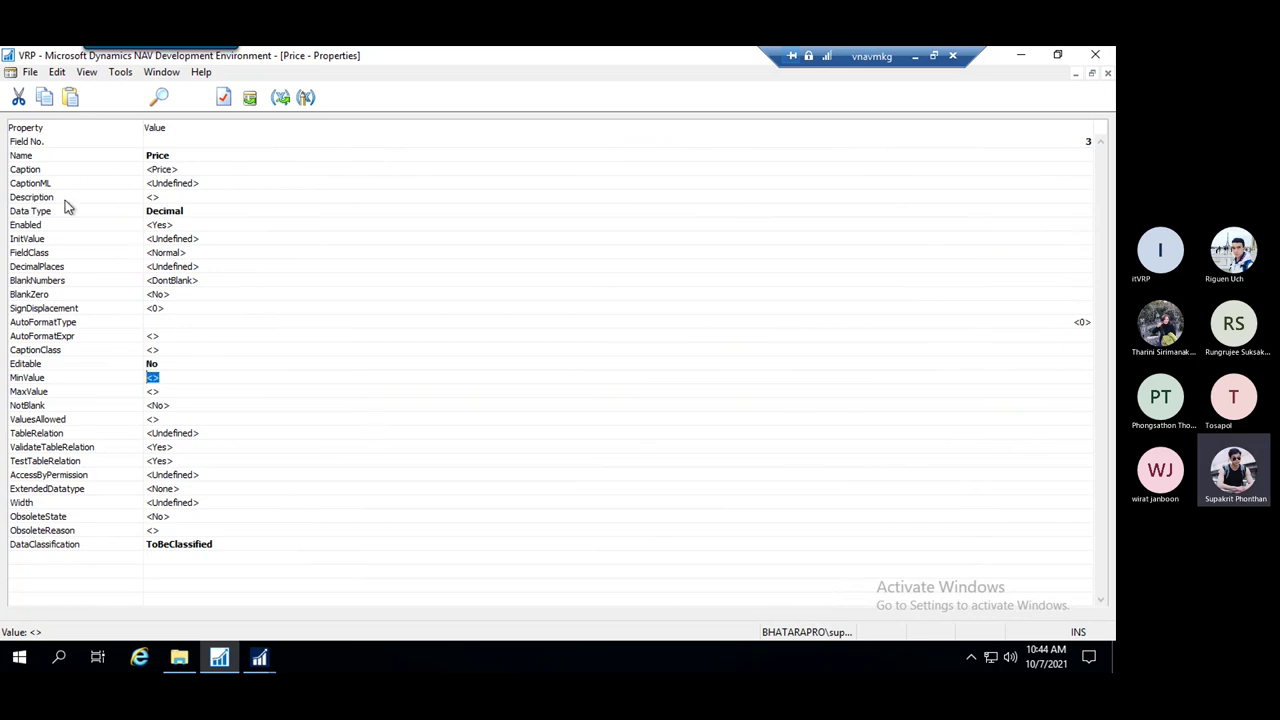
Close the Price properties and save table 50025 TEST
{"action": "left_click", "coordinate": [60, 227]}
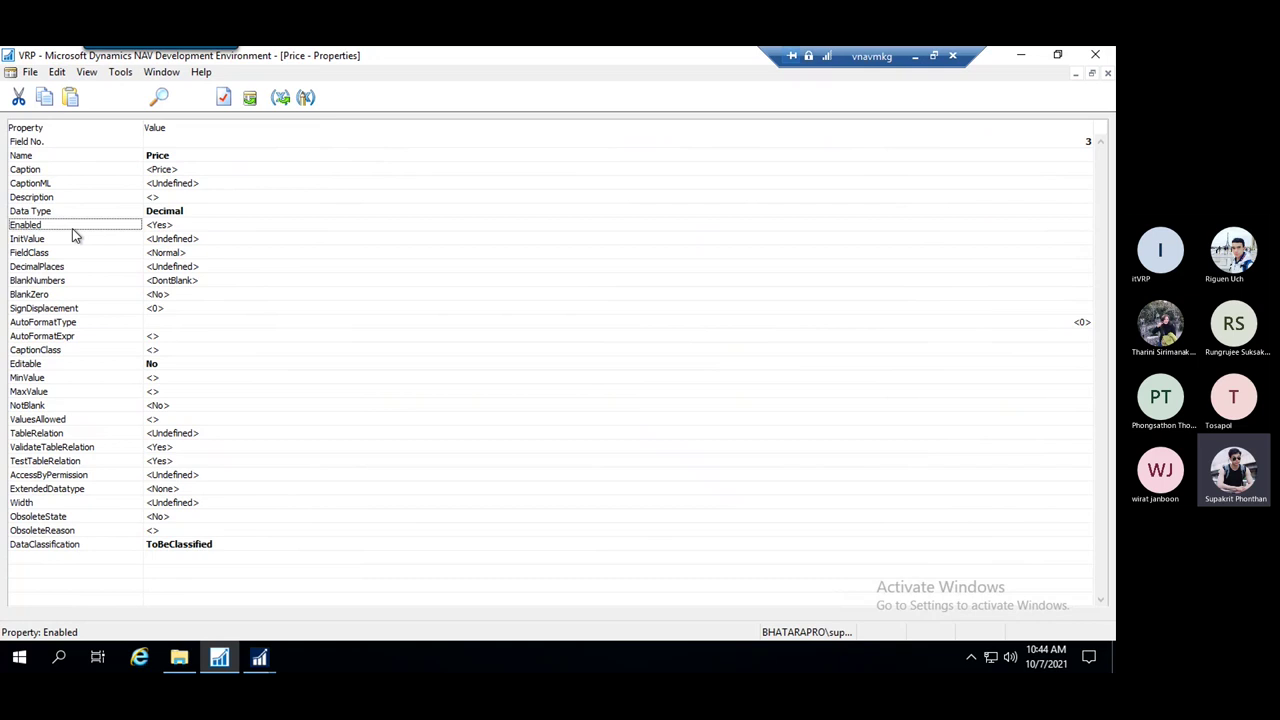
{"action": "left_click", "coordinate": [172, 228]}
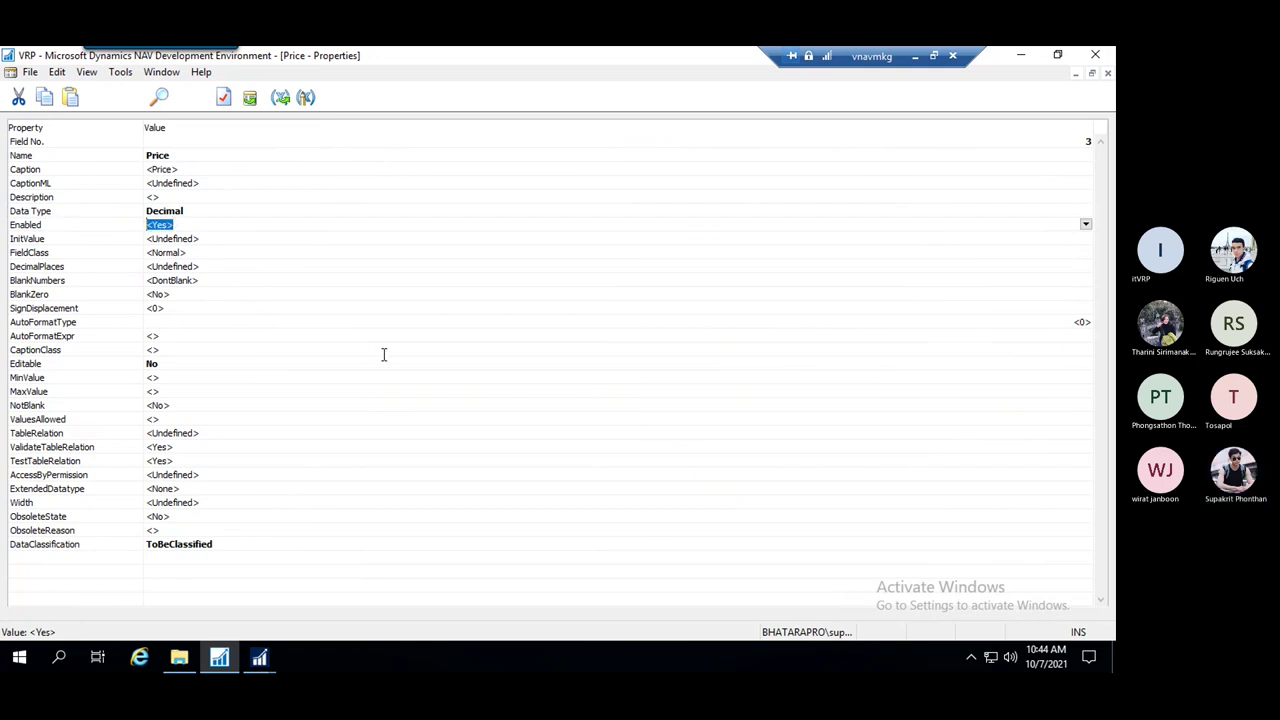
{"action": "key", "text": "Escape"}
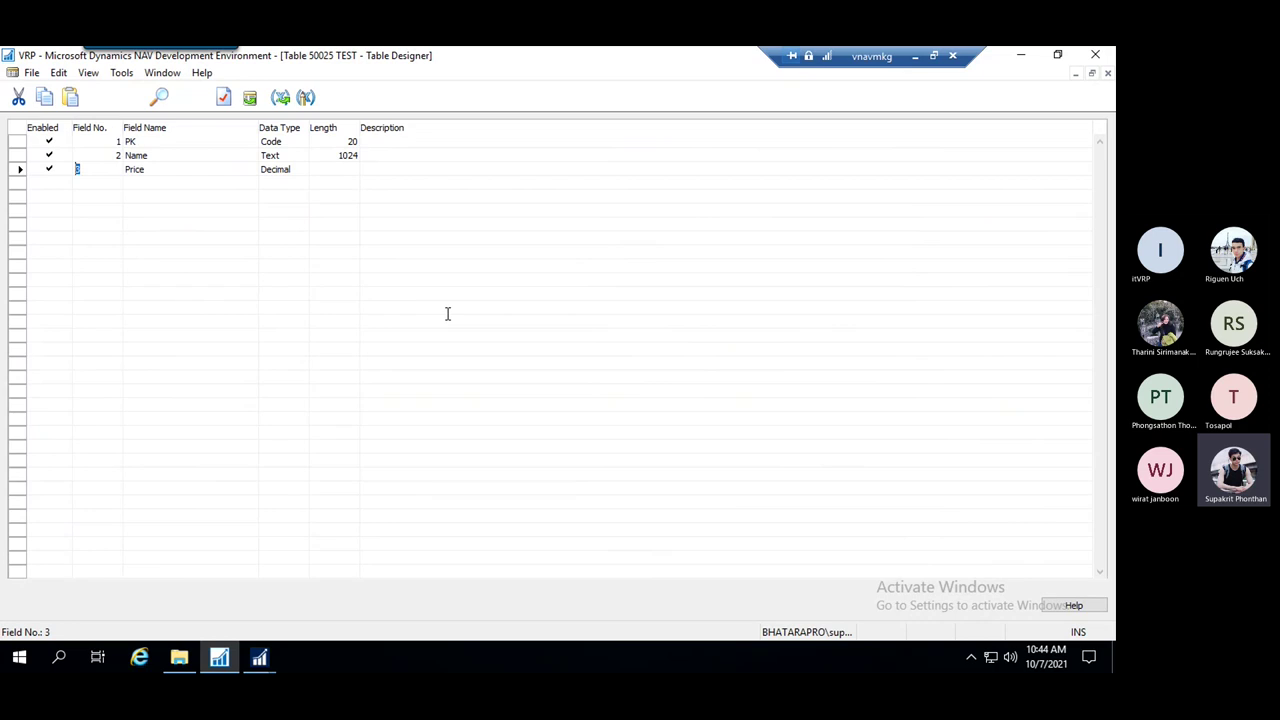
{"action": "key", "text": "ctrl+s"}
{"action": "left_click", "coordinate": [530, 442]}
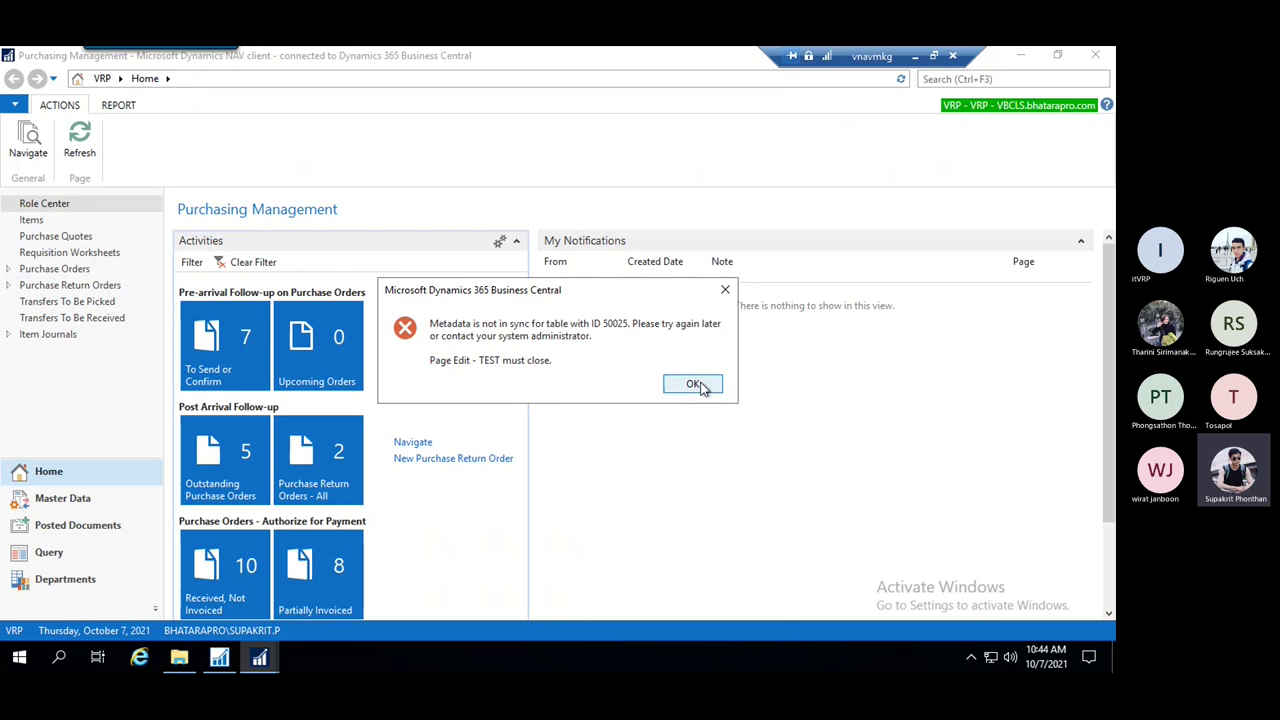
Dismiss the metadata out-of-sync errors, close the client windows and cancel server selection
{"action": "key", "text": "Return"}
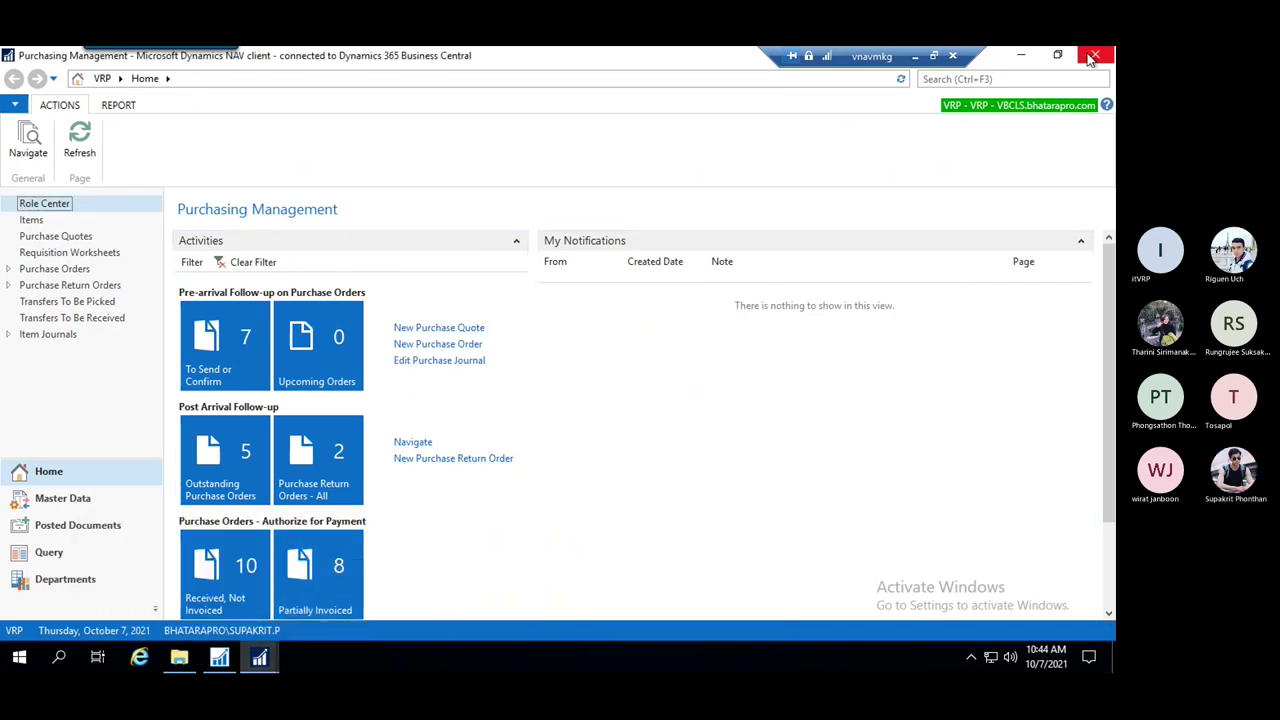
{"action": "left_click", "coordinate": [1092, 58]}
{"action": "left_click", "coordinate": [259, 657]}
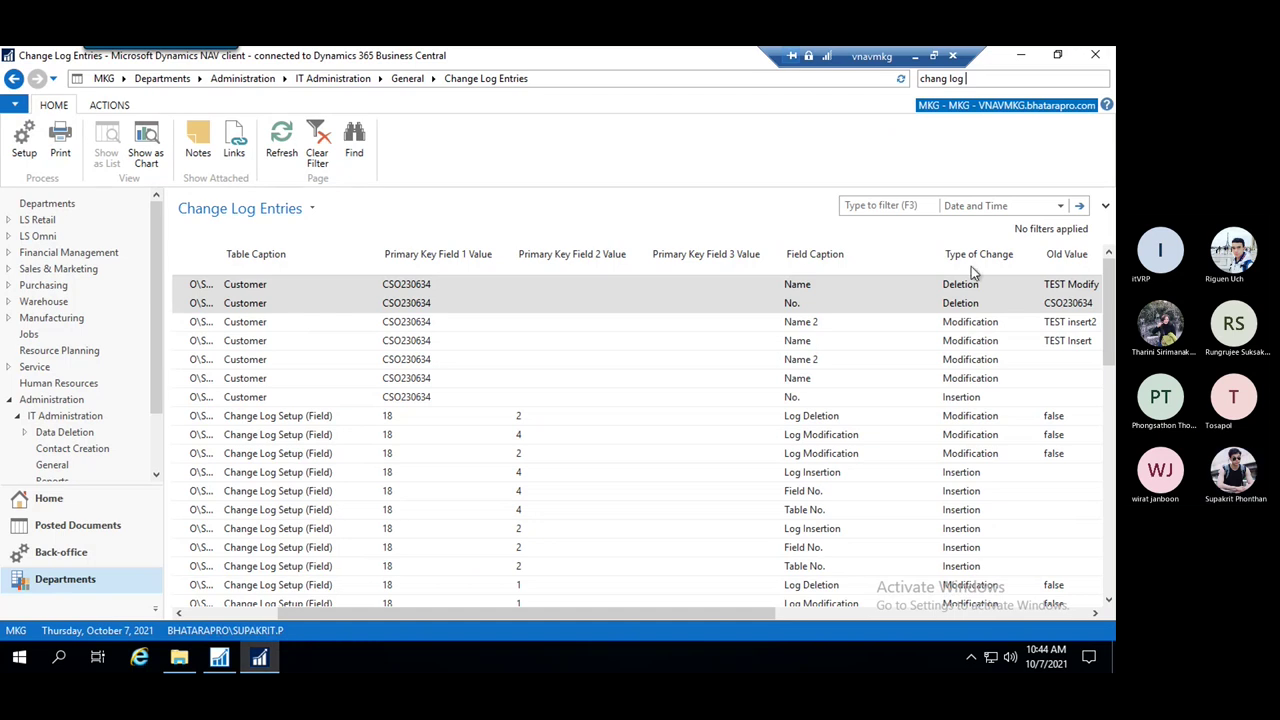
{"action": "left_click", "coordinate": [1095, 55]}
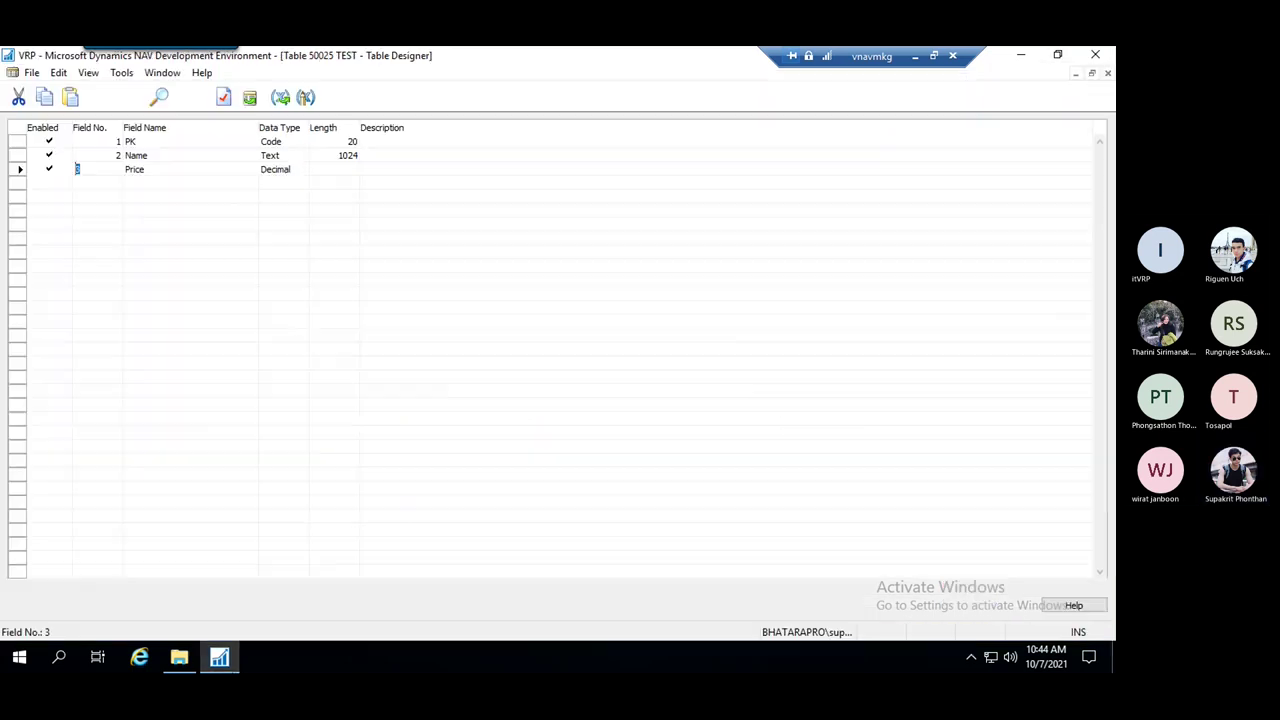
{"action": "left_click", "coordinate": [388, 281]}
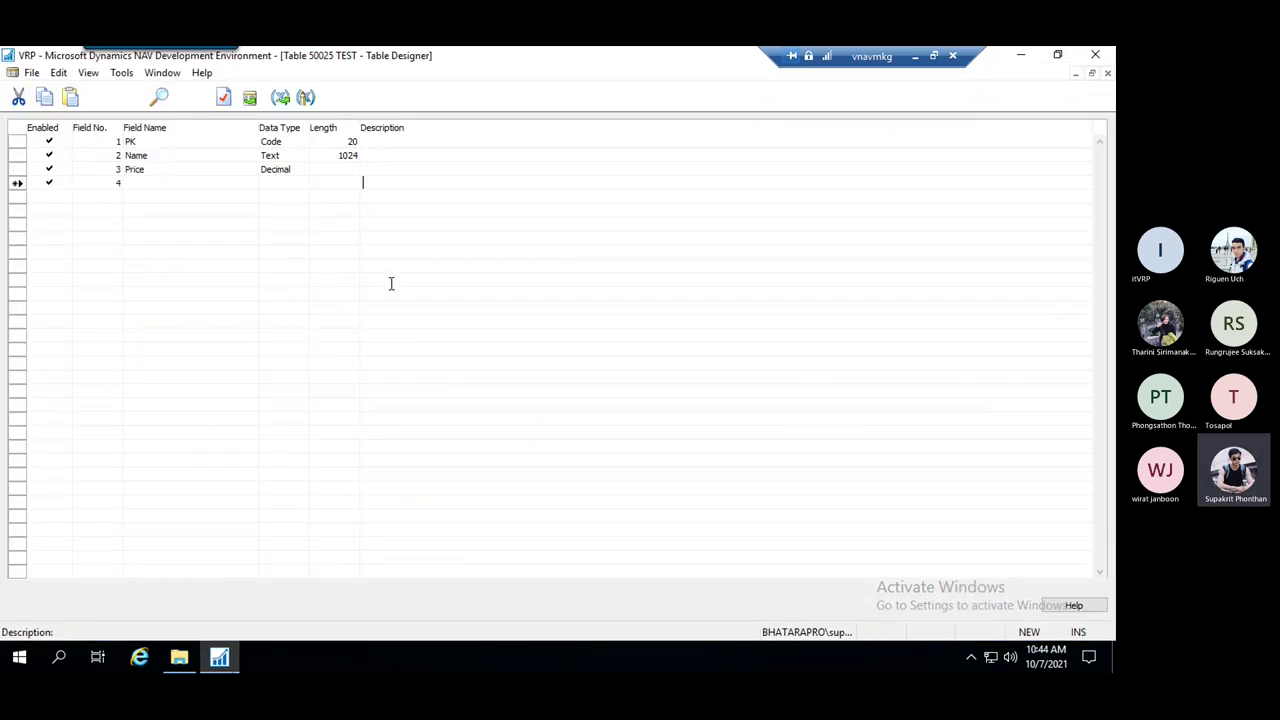
{"action": "left_click", "coordinate": [612, 429]}
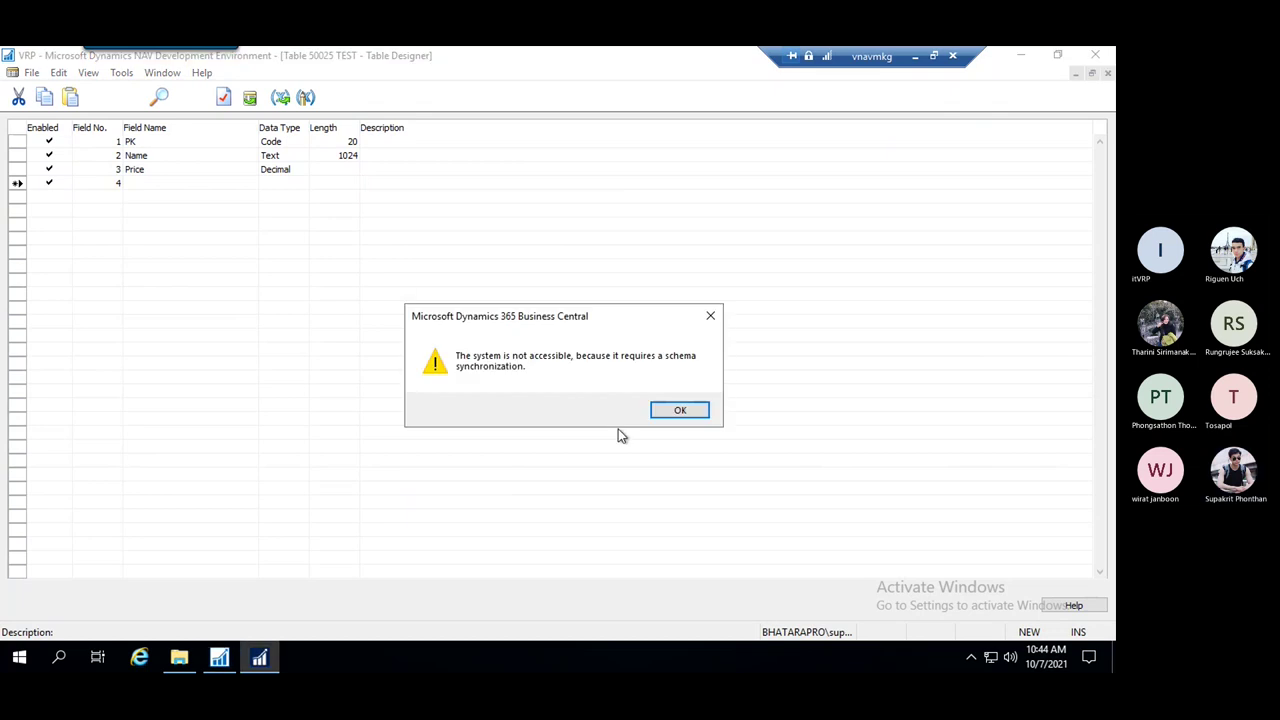
{"action": "left_click", "coordinate": [677, 410]}
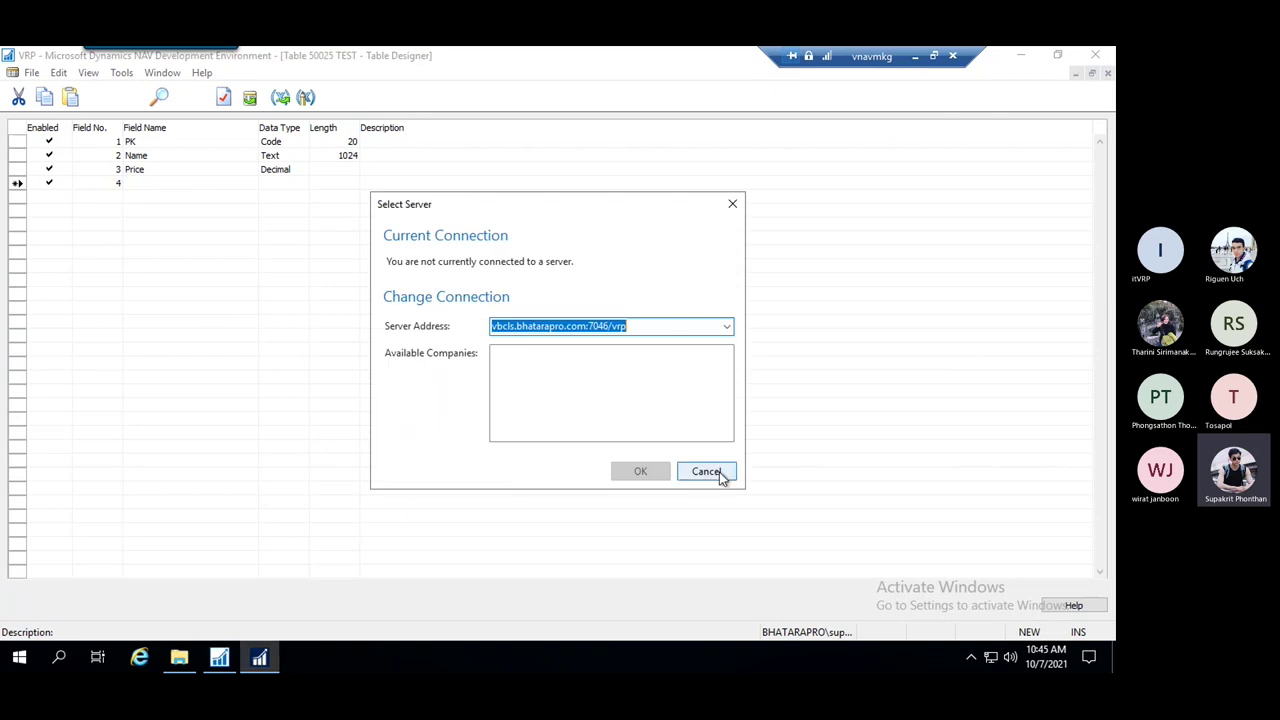
{"action": "left_click", "coordinate": [712, 474]}
Discard the empty fourth field row and bring up Sync. Schema For All Tables
{"action": "left_click", "coordinate": [313, 182]}
{"action": "left_click", "coordinate": [234, 171]}
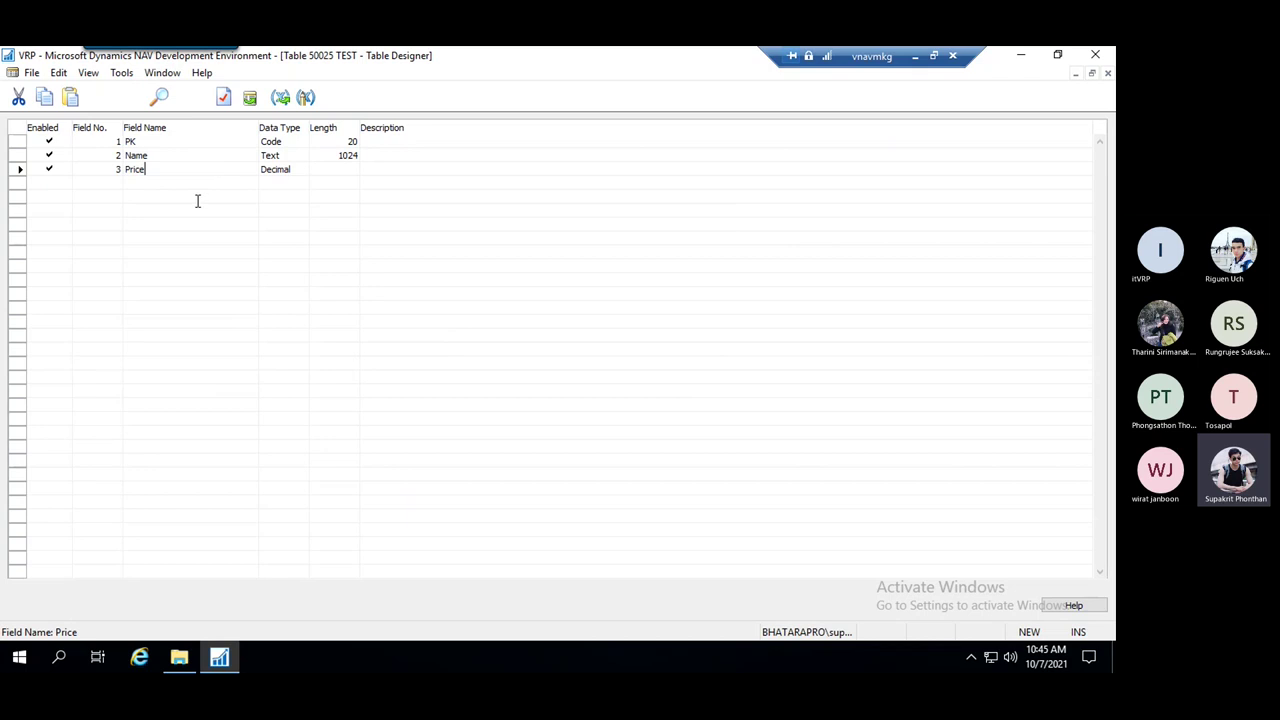
{"action": "left_click", "coordinate": [121, 74]}
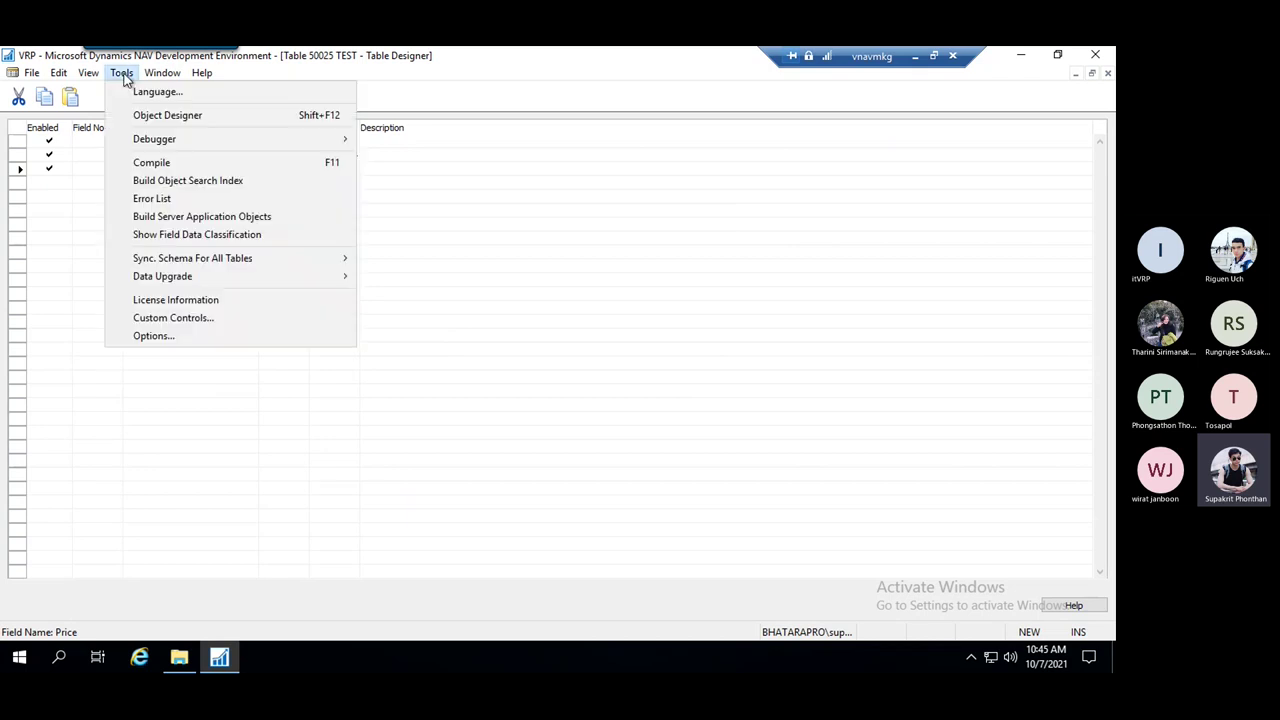
{"action": "mouse_move", "coordinate": [229, 259]}
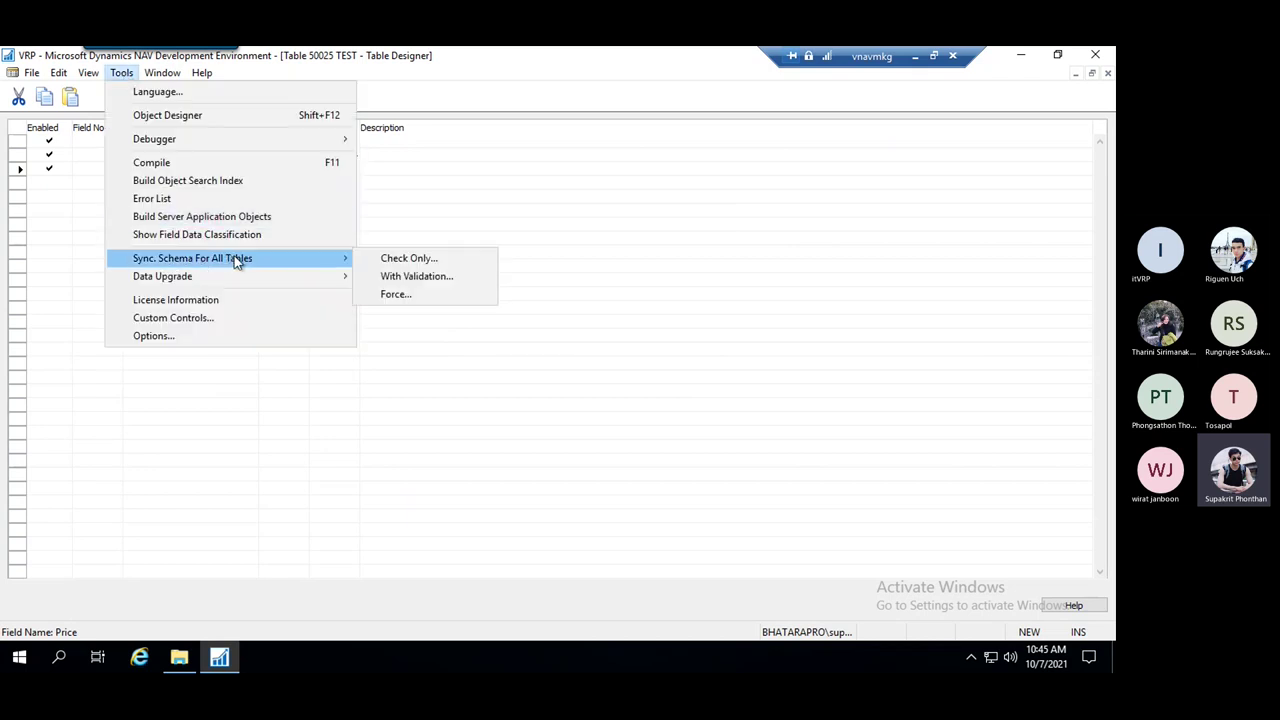
Synchronize all table schemas with validation, then run table 50025 TEST in the client
{"action": "left_click", "coordinate": [445, 277]}
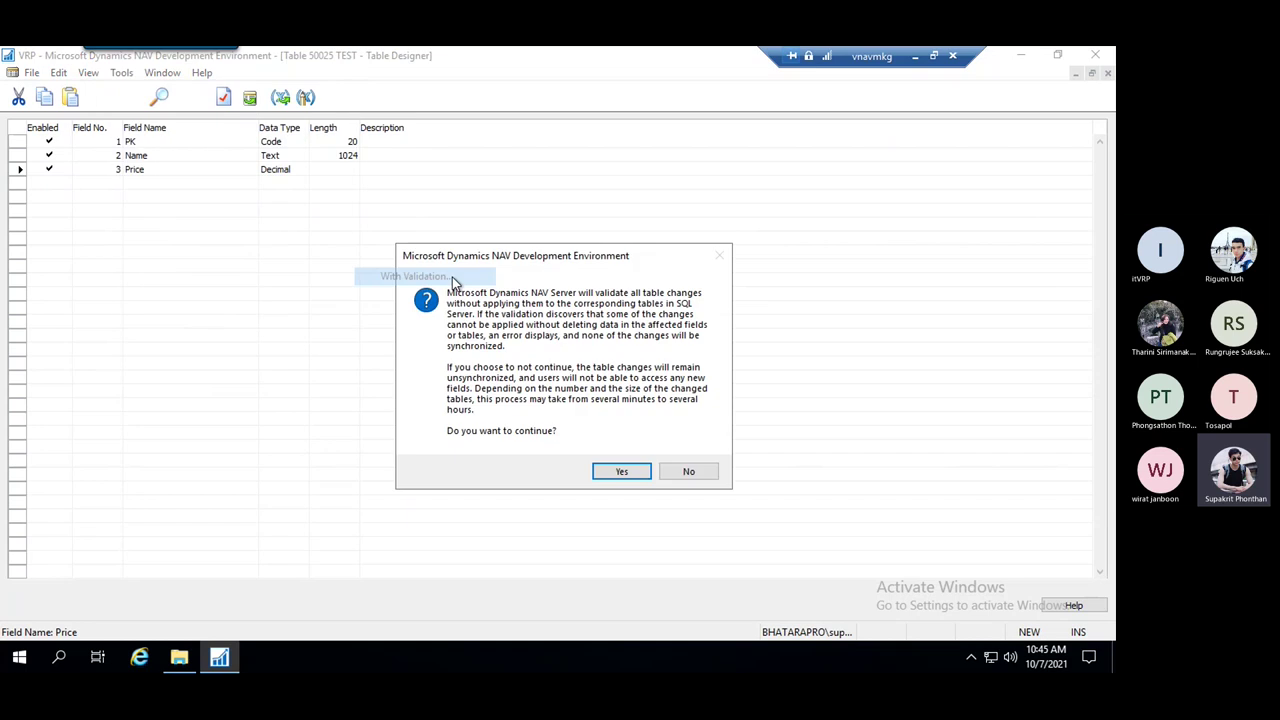
{"action": "left_click", "coordinate": [608, 471]}
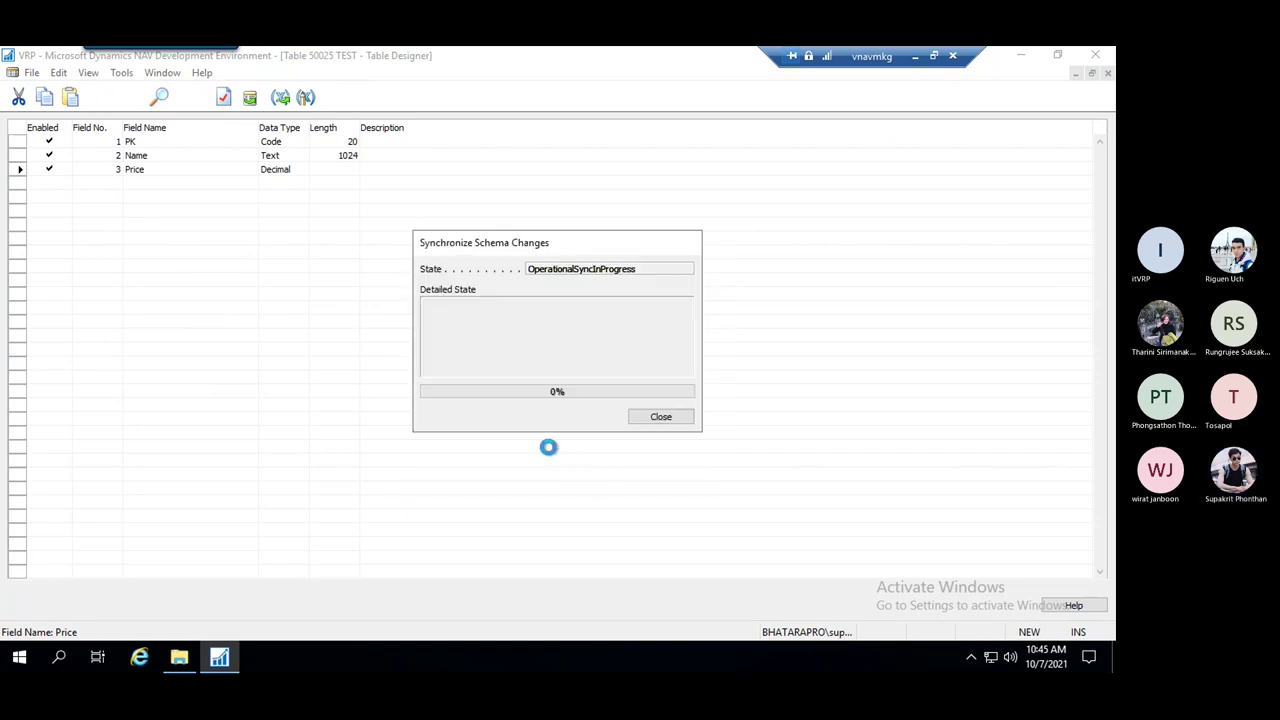
{"action": "left_click", "coordinate": [656, 418]}
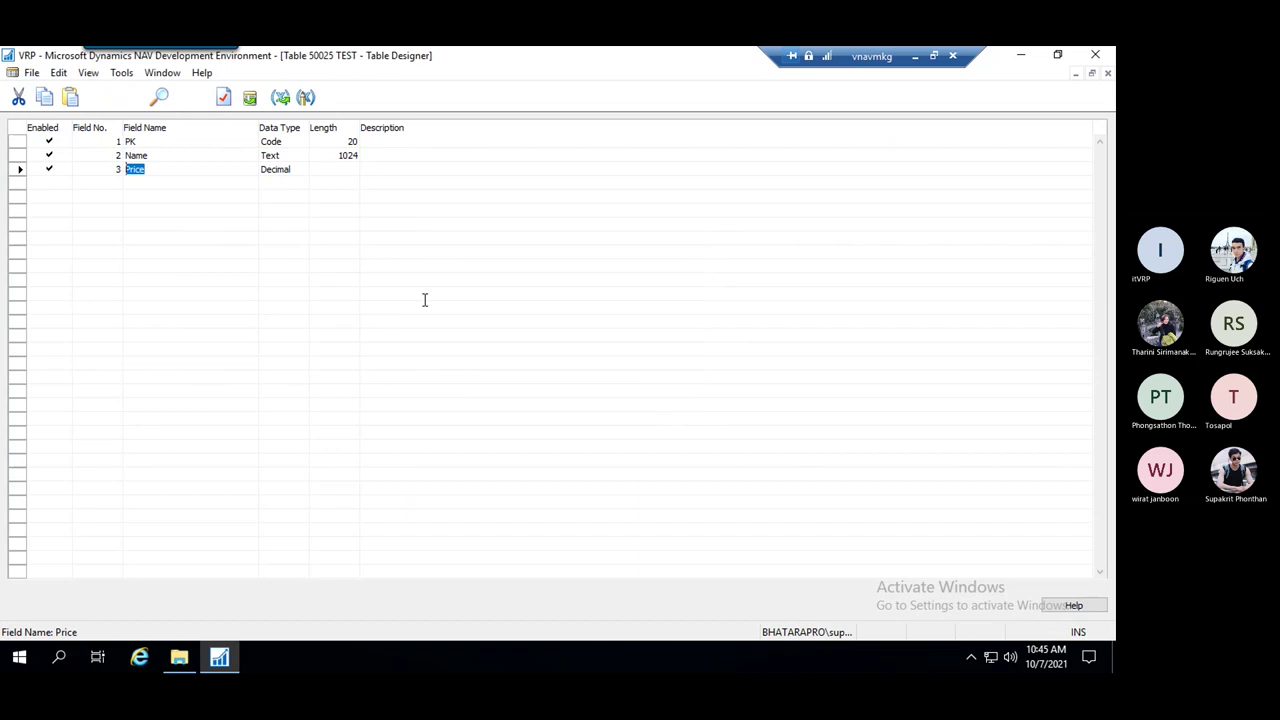
{"action": "left_click", "coordinate": [444, 293]}
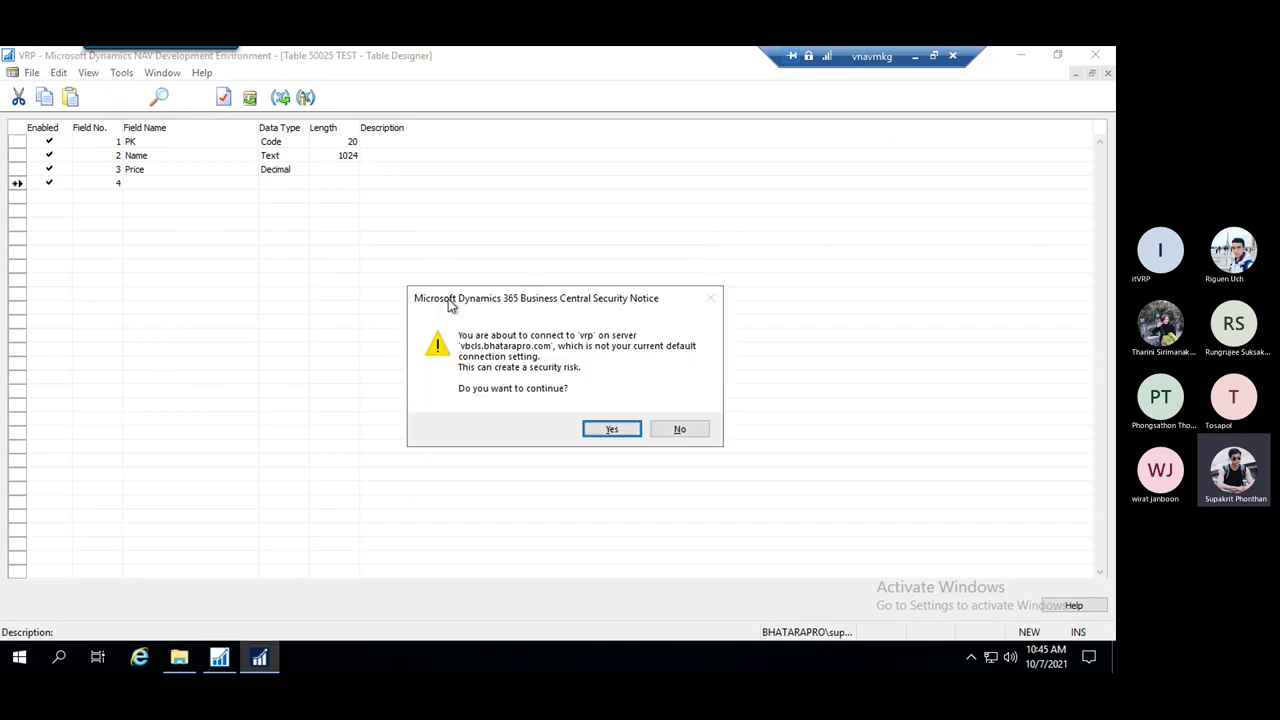
{"action": "left_click", "coordinate": [606, 428]}
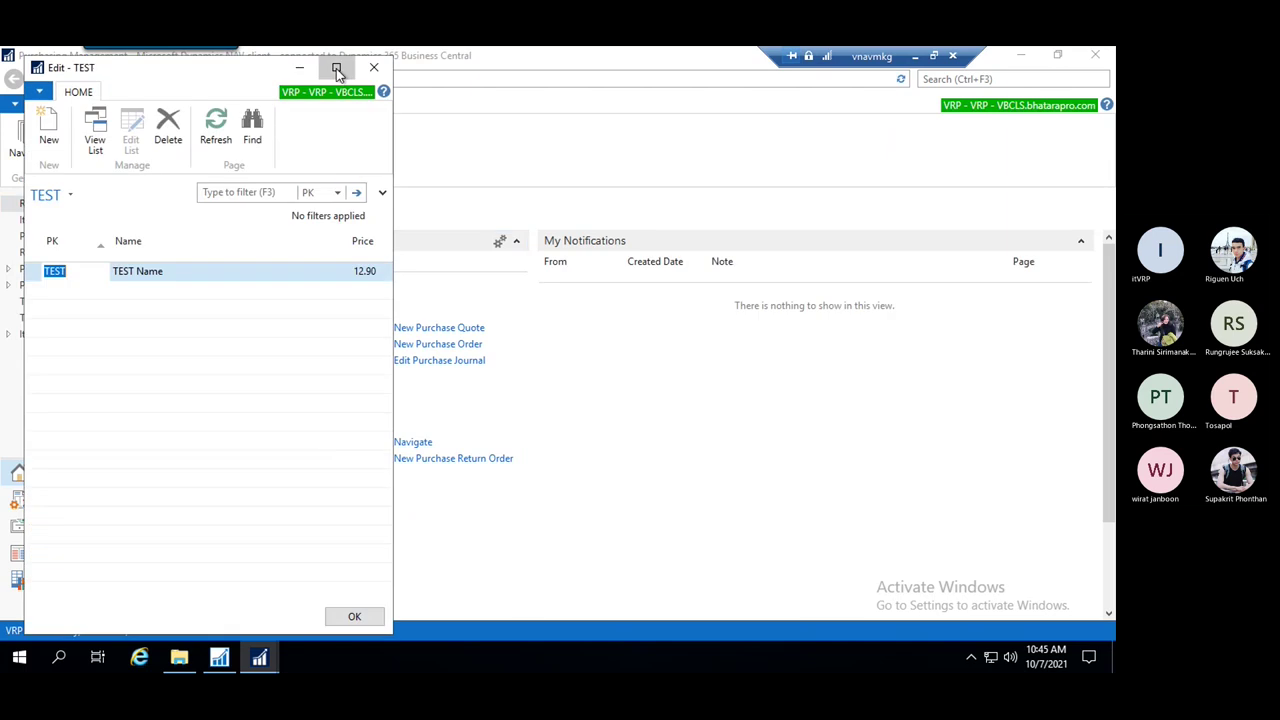
Maximize the TEST list, review PK TEST, Name 'TEST Name' and Price 12.90, then close it
{"action": "left_click", "coordinate": [336, 67]}
{"action": "left_click", "coordinate": [346, 257]}
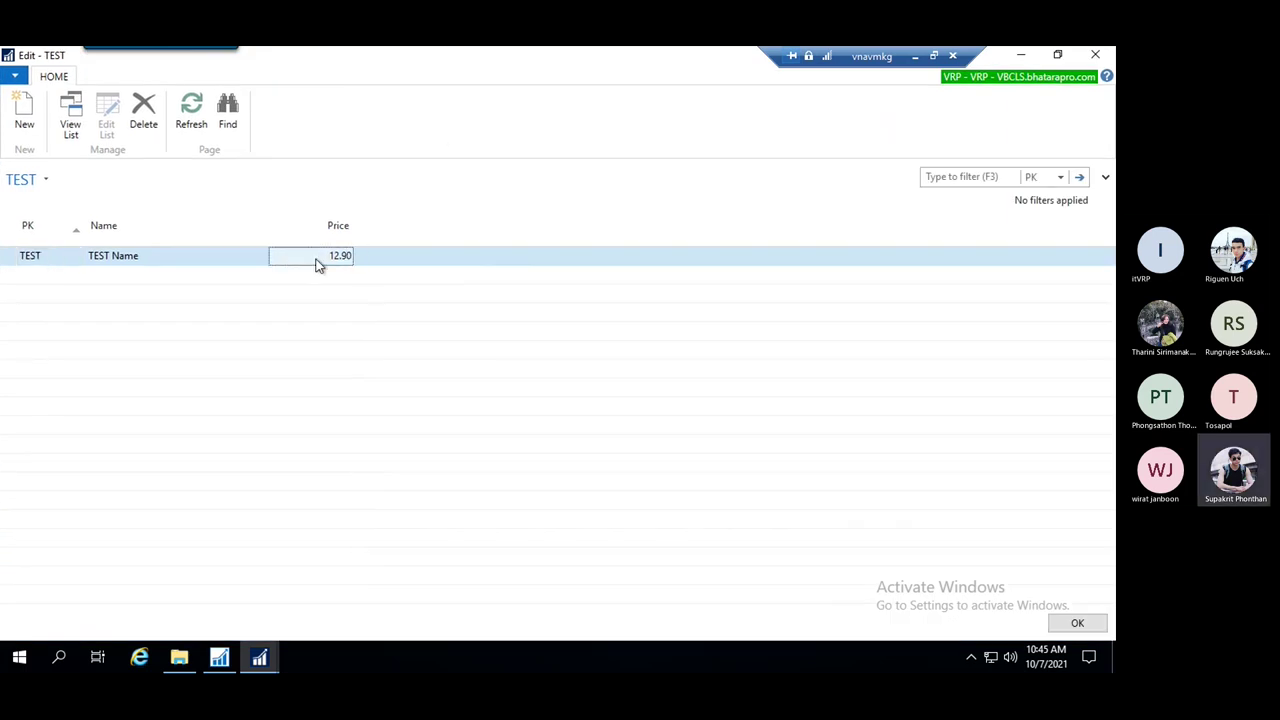
{"action": "left_click", "coordinate": [180, 266]}
{"action": "left_click", "coordinate": [340, 258]}
{"action": "left_click", "coordinate": [210, 262]}
{"action": "left_click", "coordinate": [74, 256]}
{"action": "left_click", "coordinate": [165, 256]}
{"action": "left_click", "coordinate": [45, 266]}
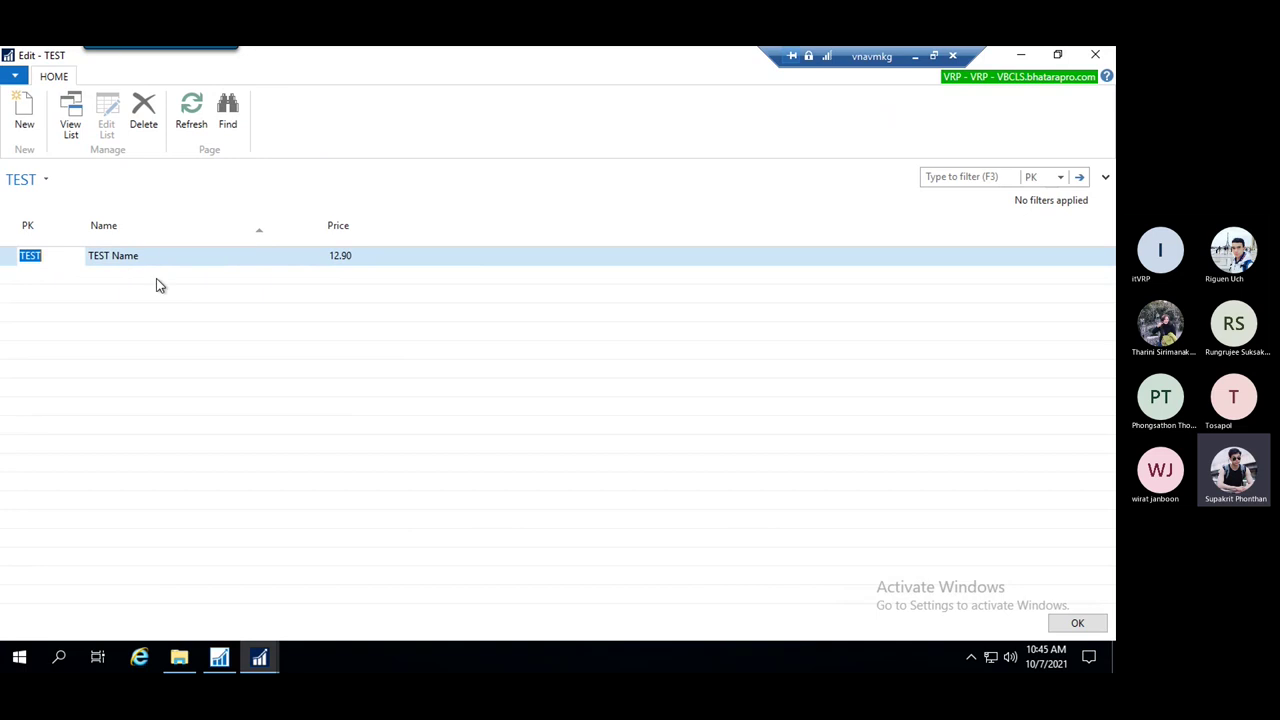
{"action": "left_click", "coordinate": [348, 262]}
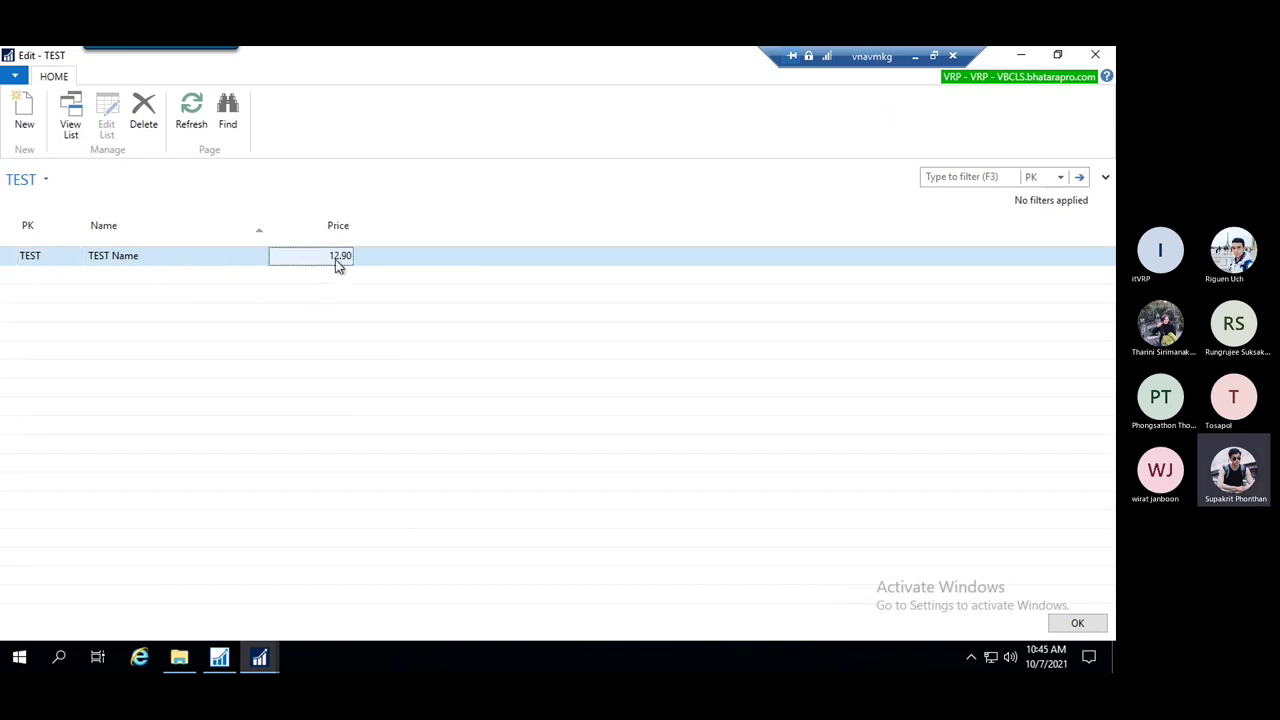
{"action": "left_click", "coordinate": [47, 262]}
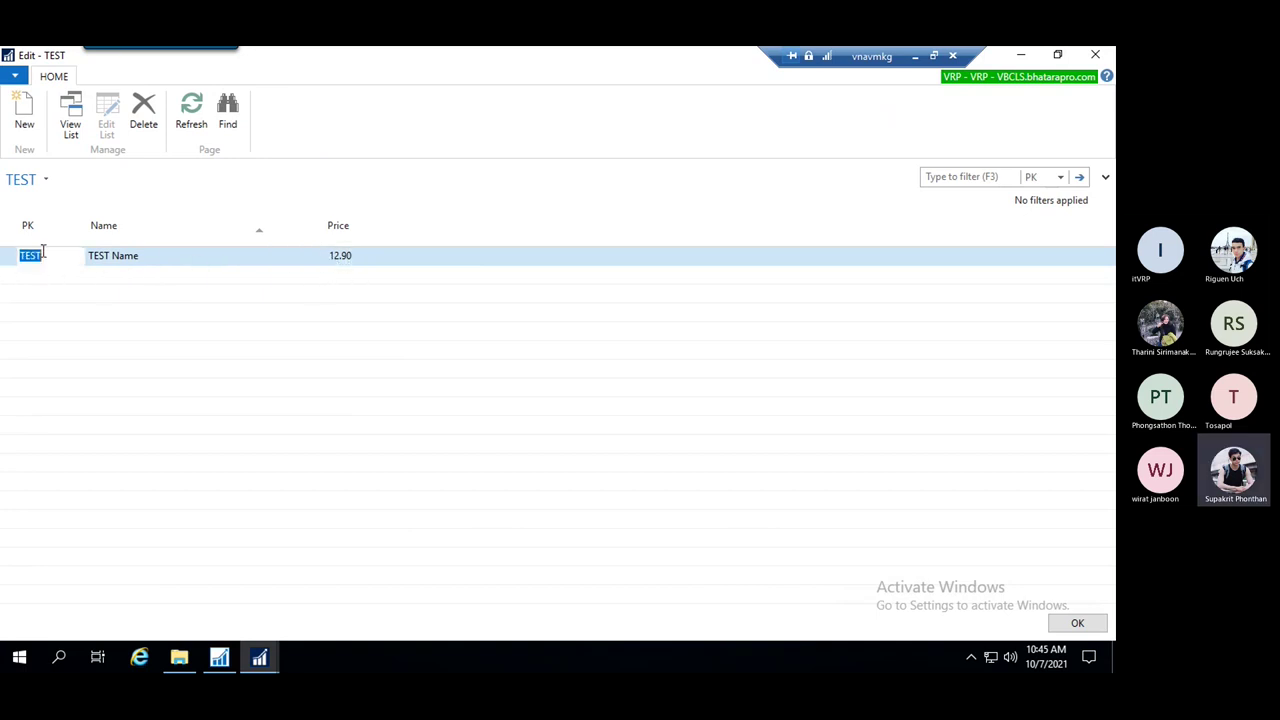
{"action": "left_click", "coordinate": [125, 260]}
{"action": "left_click", "coordinate": [45, 257]}
{"action": "left_click", "coordinate": [132, 256]}
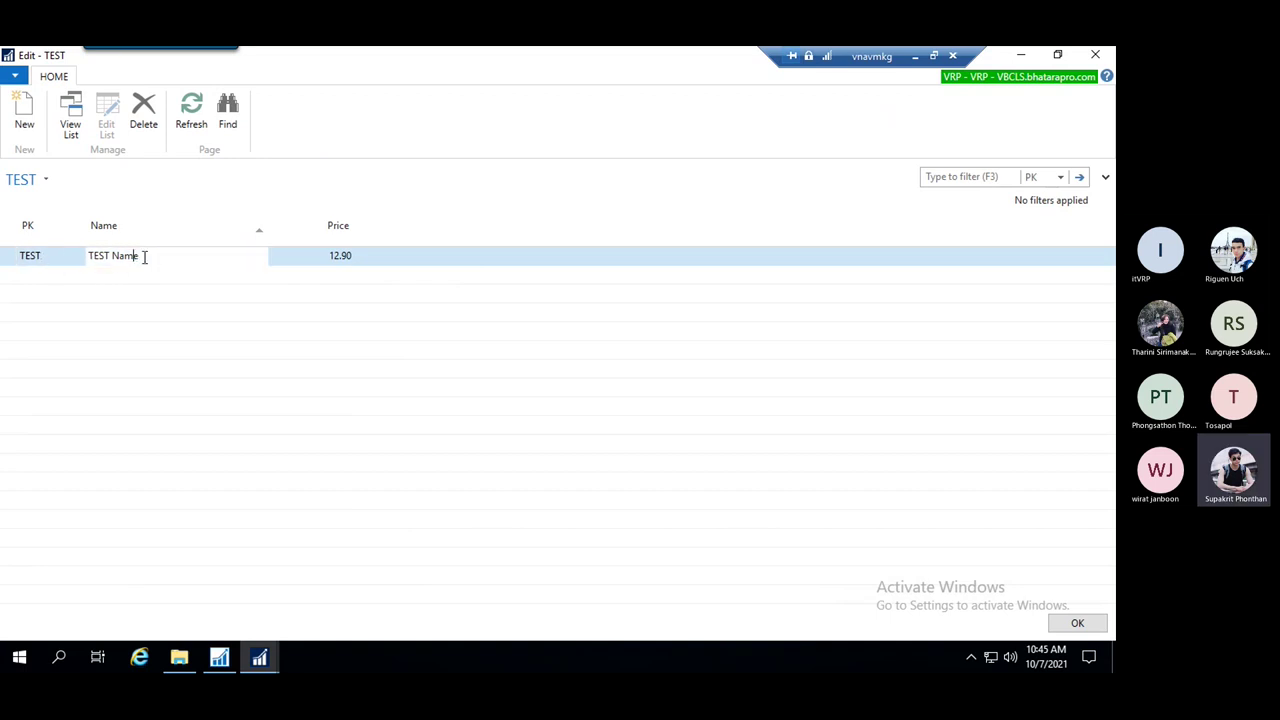
{"action": "left_click_drag", "start_coordinate": [159, 259], "coordinate": [111, 268]}
{"action": "left_click", "coordinate": [324, 258]}
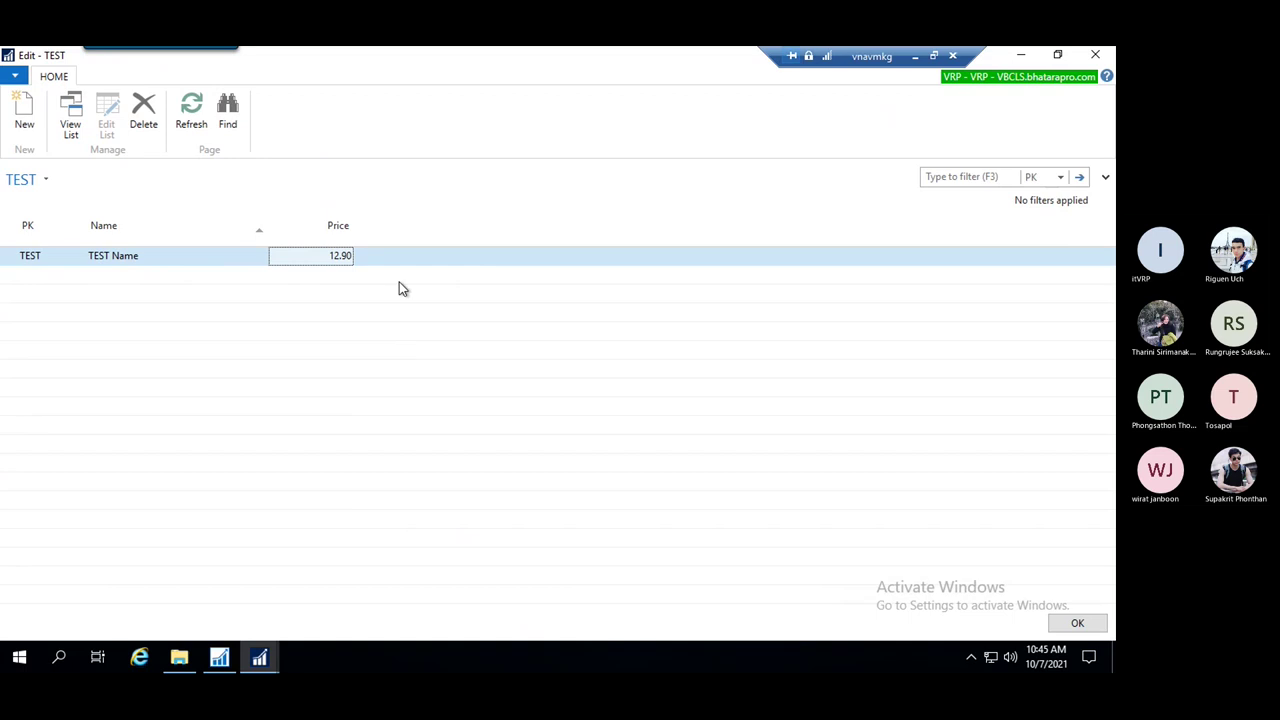
{"action": "key", "text": "Escape"}
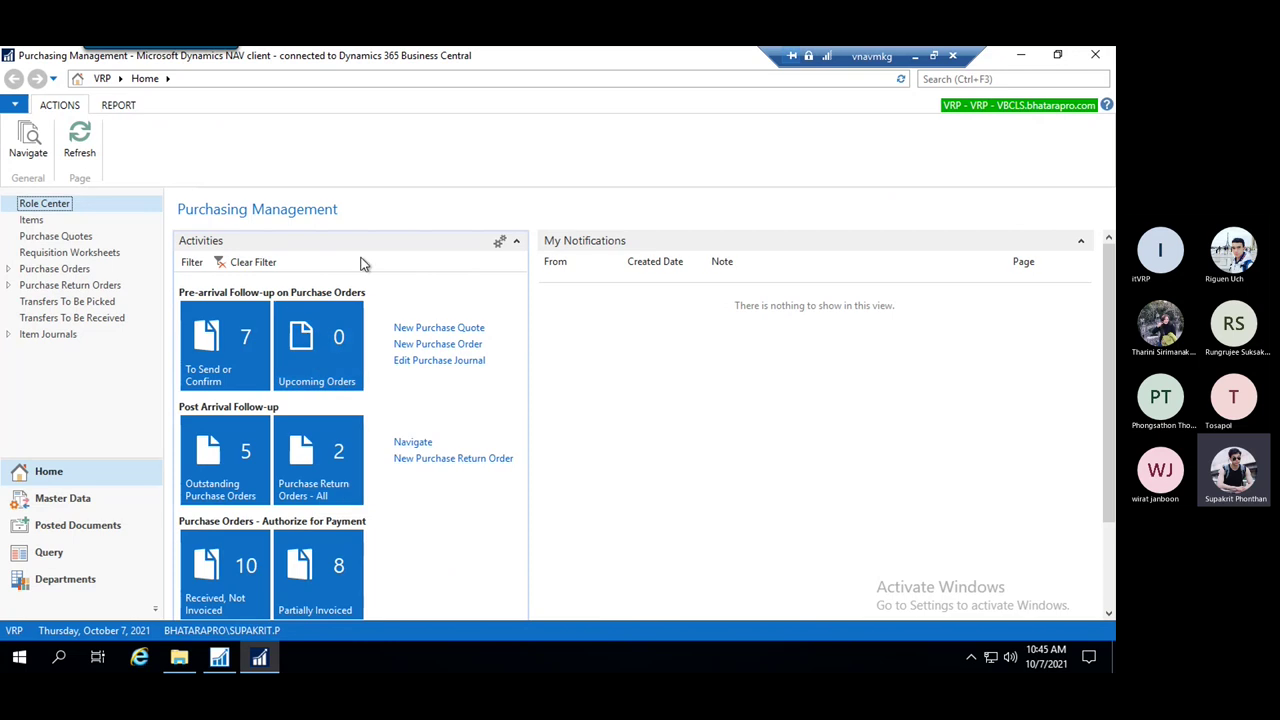
Close the TEST table designer in the Development Environment
{"action": "left_click", "coordinate": [220, 660]}
{"action": "left_click", "coordinate": [333, 171]}
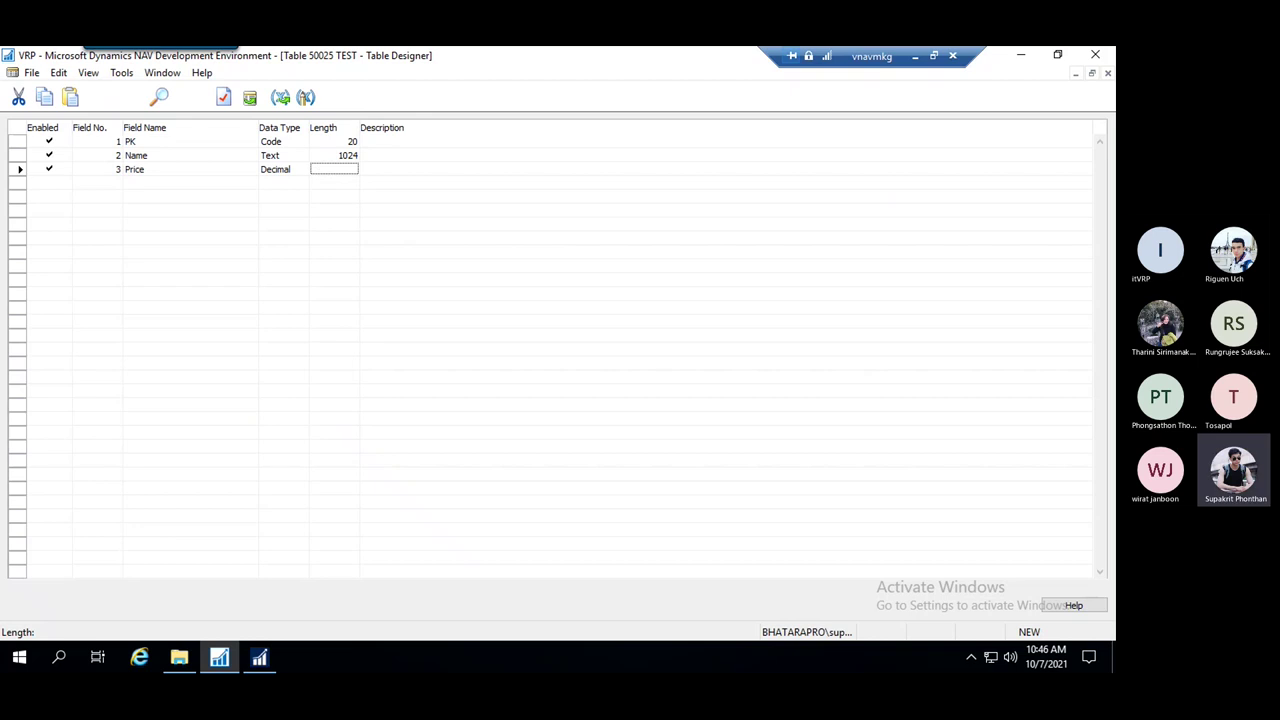
{"action": "key", "text": "Down"}
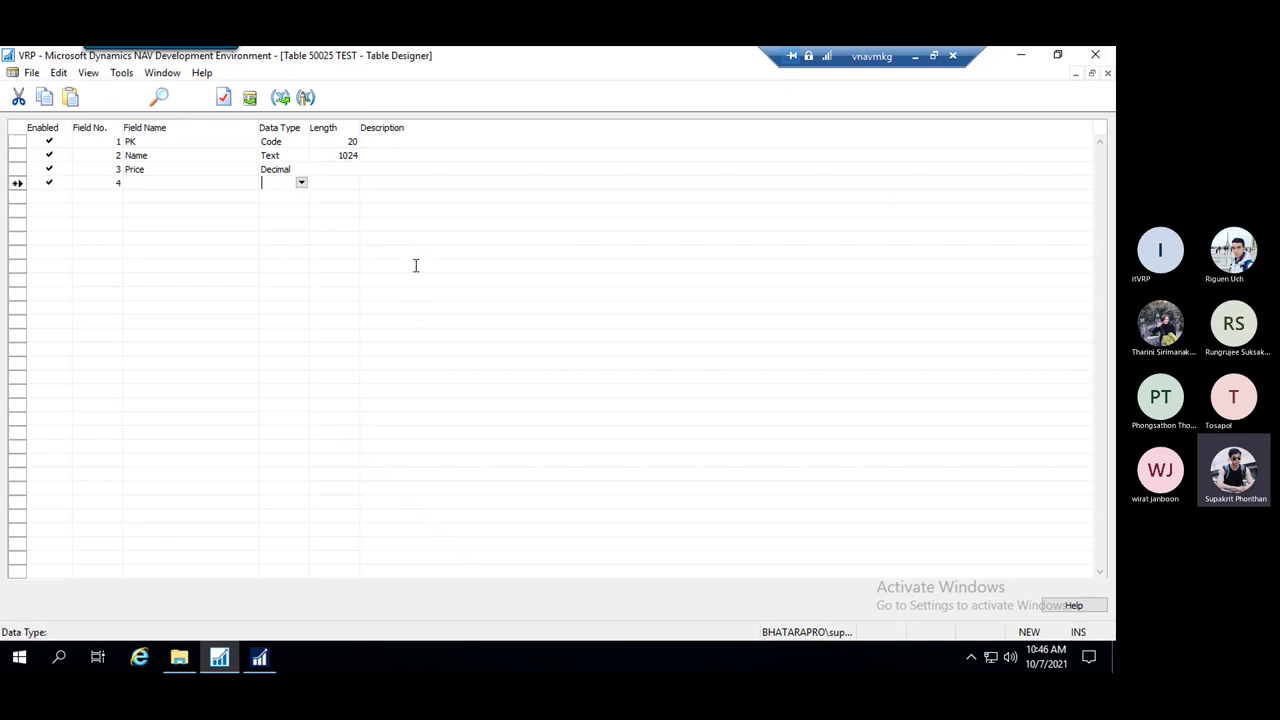
{"action": "key", "text": "Escape"}
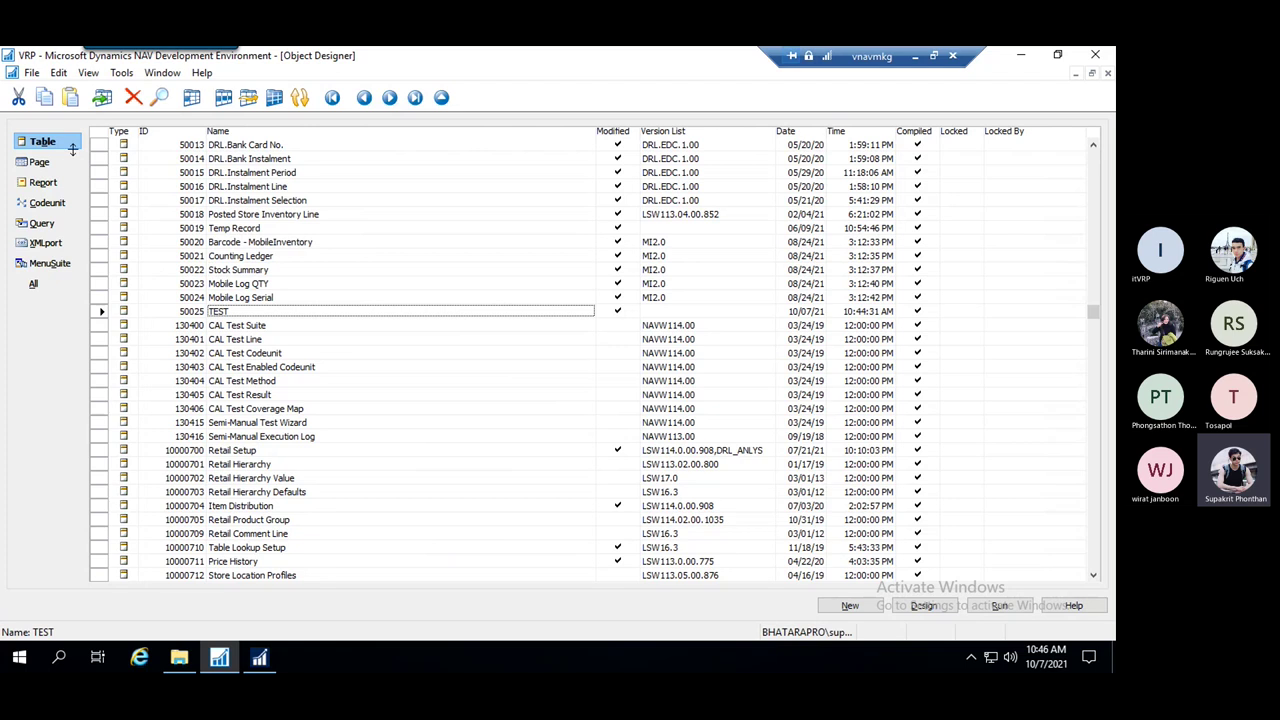
Browse the page objects list in the Object Designer
{"action": "left_click", "coordinate": [41, 164]}
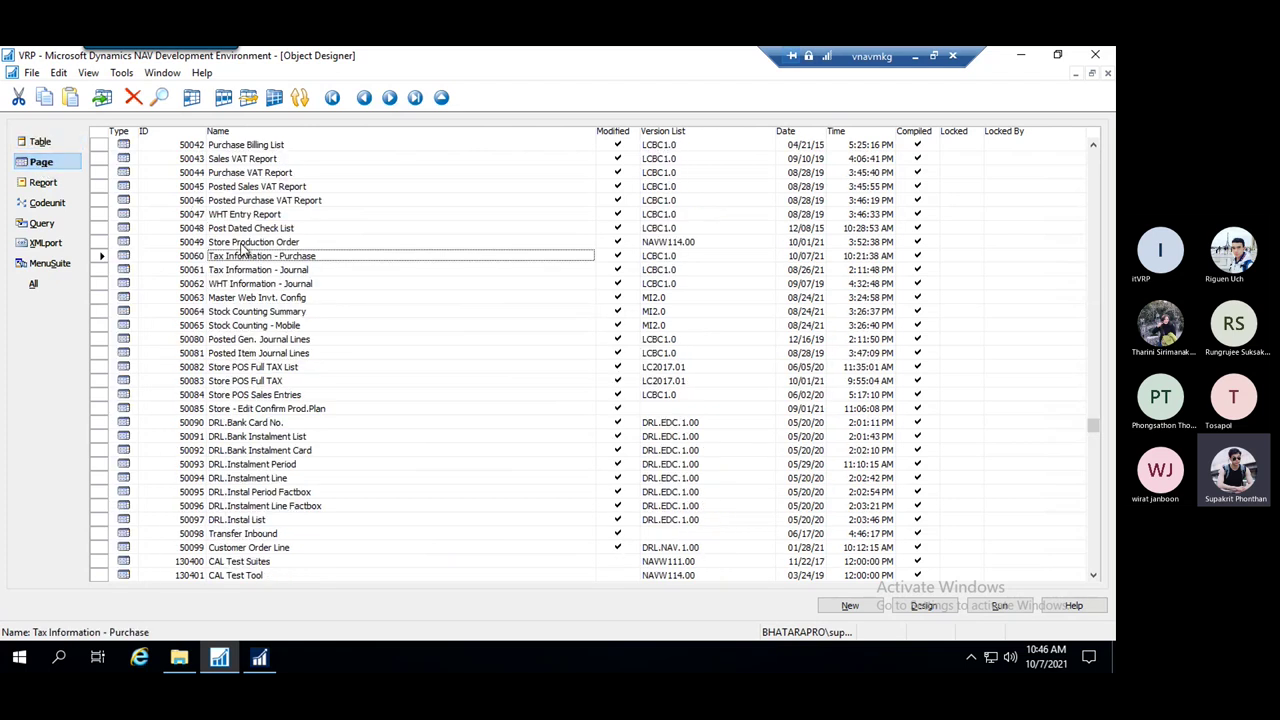
{"action": "scroll", "coordinate": [240, 280], "scroll_direction": "up", "scroll_amount": 15}
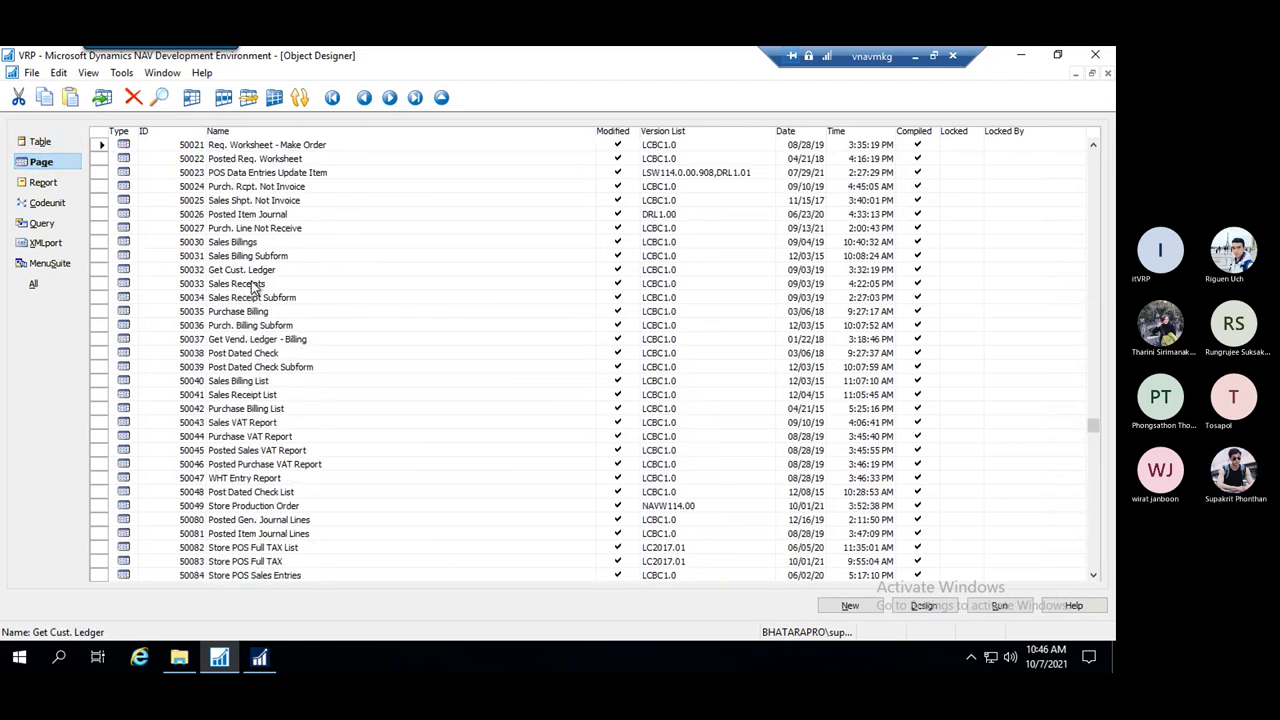
{"action": "scroll", "coordinate": [268, 300], "scroll_direction": "up", "scroll_amount": 2}
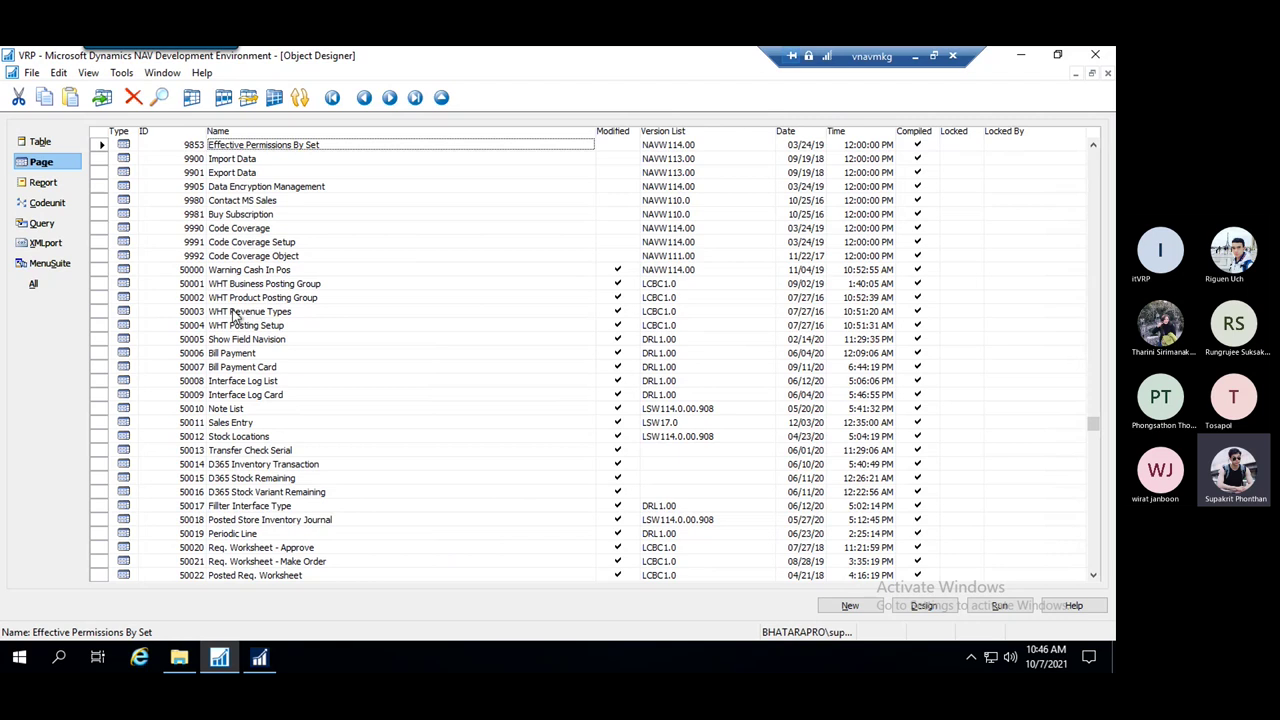
{"action": "scroll", "coordinate": [244, 315], "scroll_direction": "down", "scroll_amount": 2}
{"action": "scroll", "coordinate": [230, 278], "scroll_direction": "down", "scroll_amount": 15}
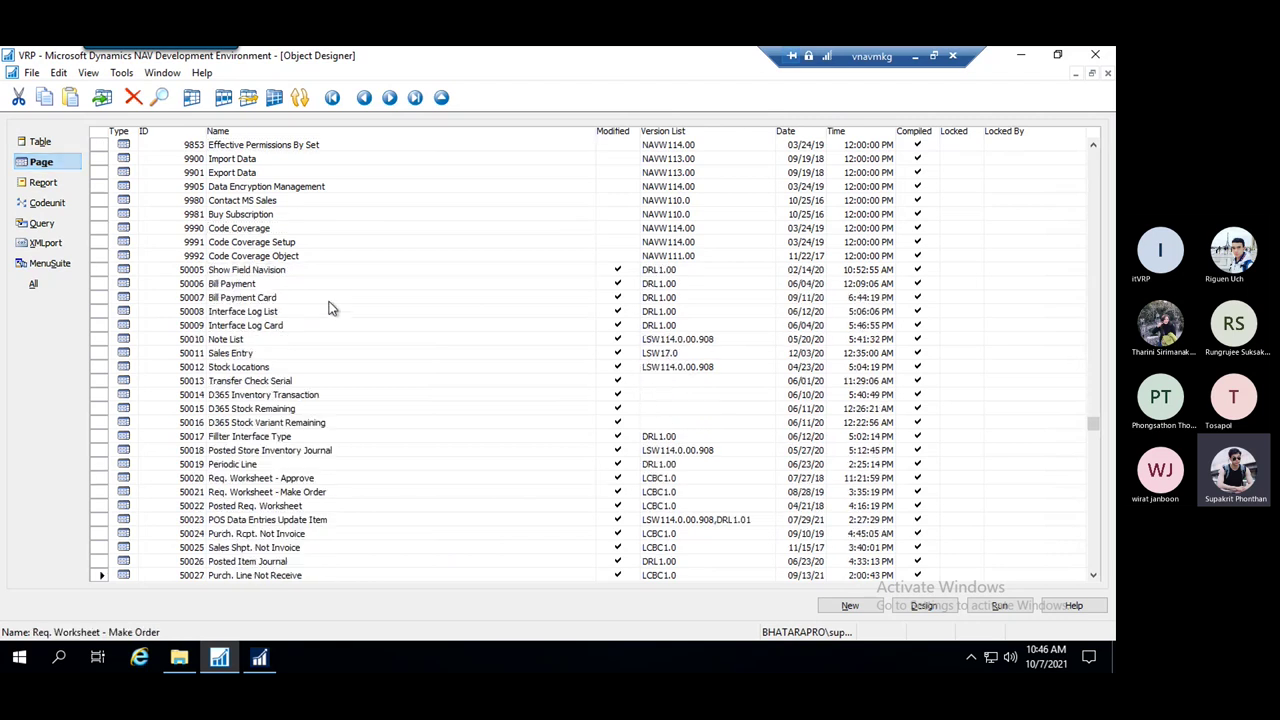
{"action": "scroll", "coordinate": [335, 320], "scroll_direction": "down", "scroll_amount": 12}
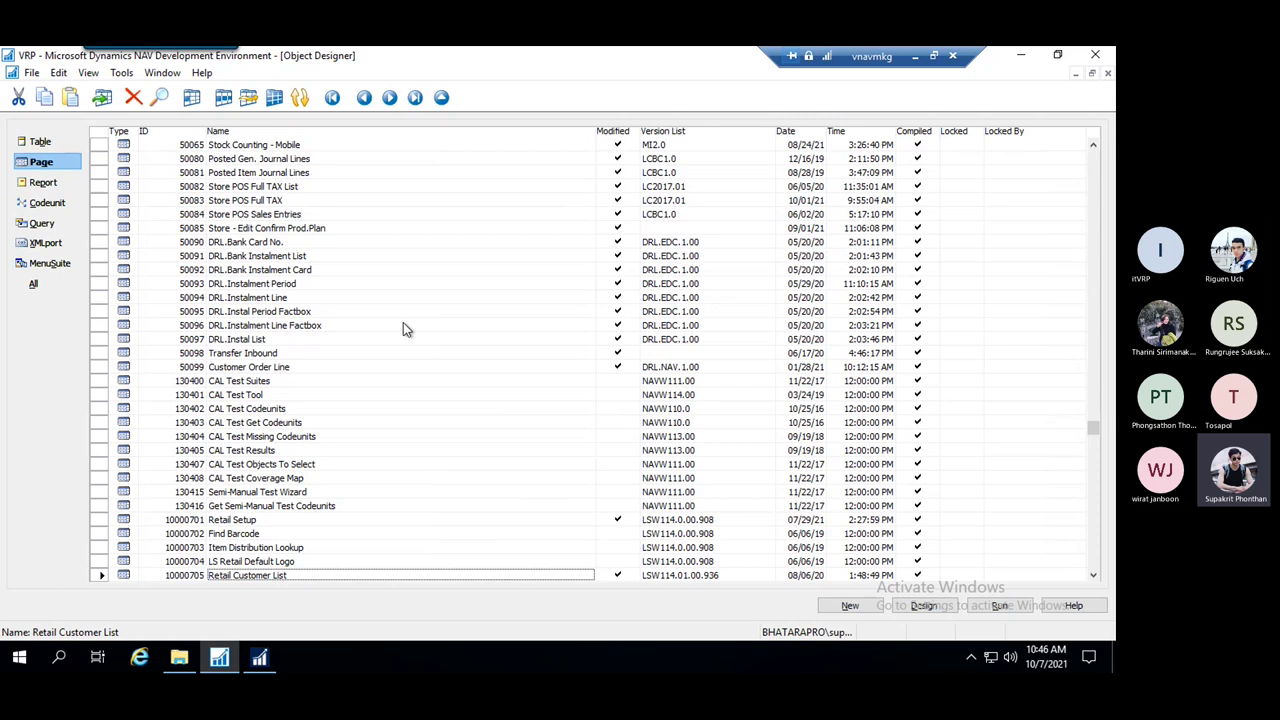
{"action": "left_click", "coordinate": [242, 286]}
{"action": "left_click", "coordinate": [246, 369]}
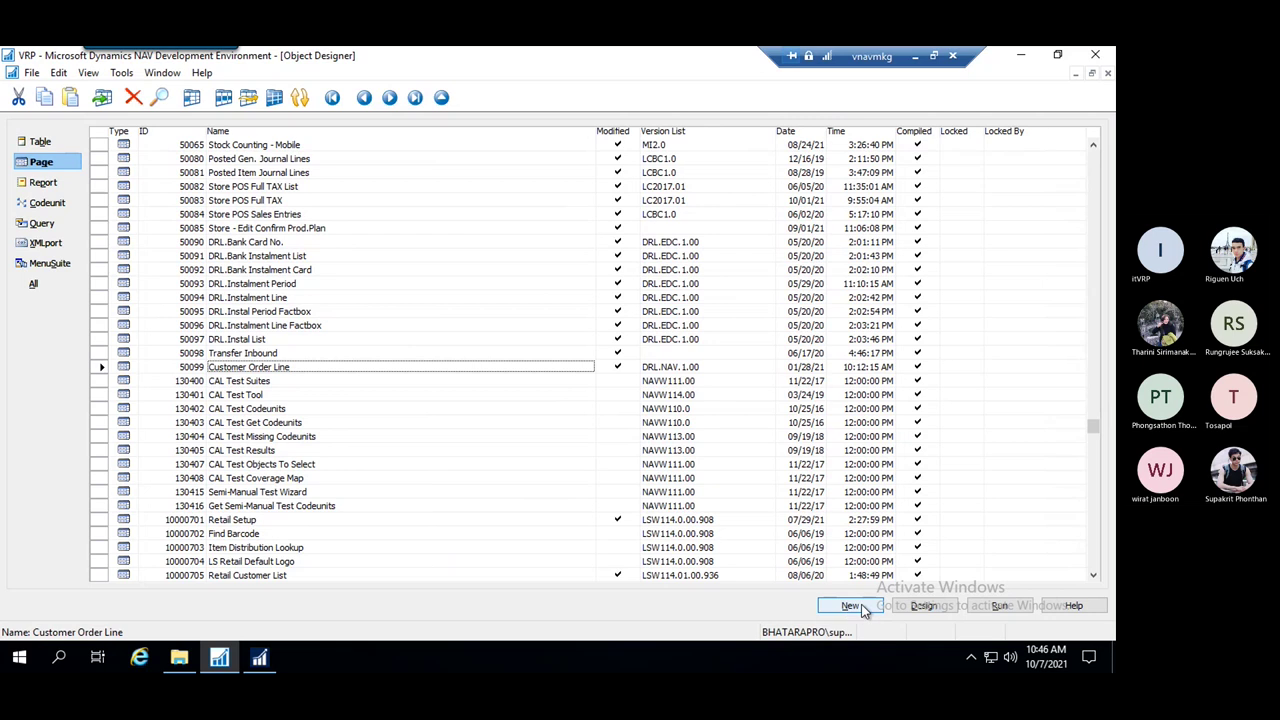
Open the New Page dialog, then return to the NAV client's Purchasing Management page
{"action": "left_click", "coordinate": [852, 607]}
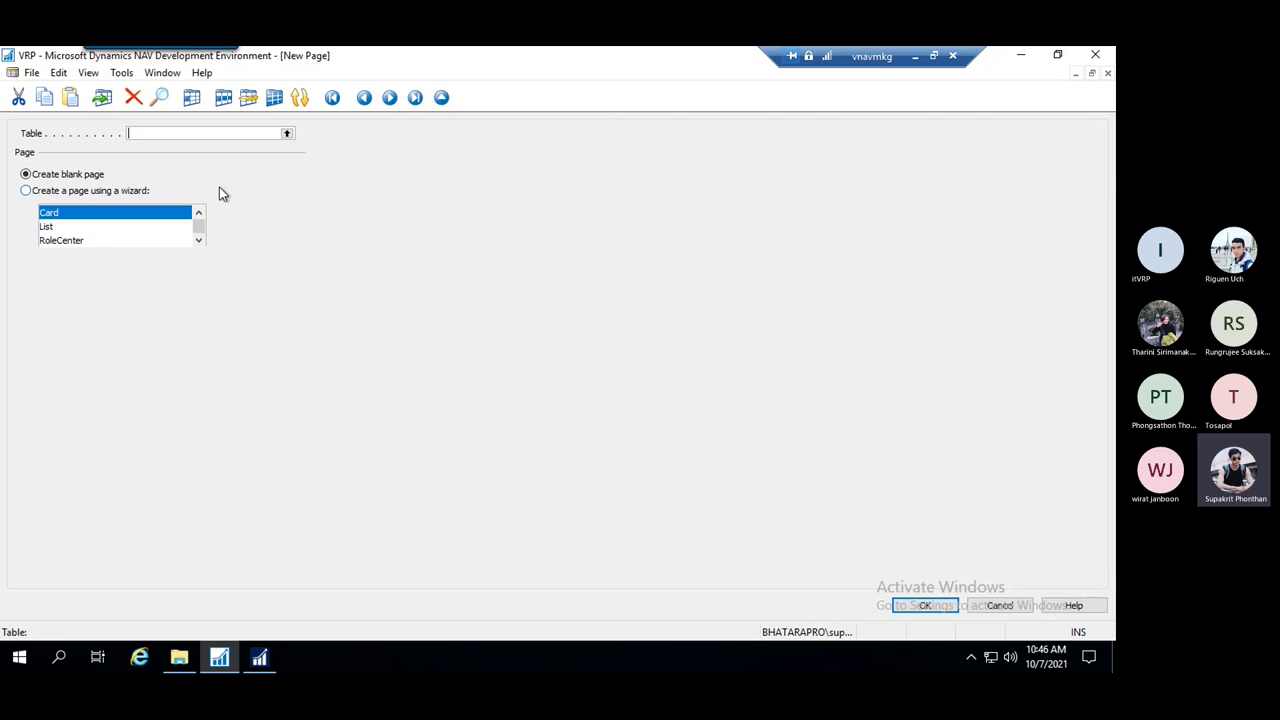
{"action": "left_click", "coordinate": [259, 657]}
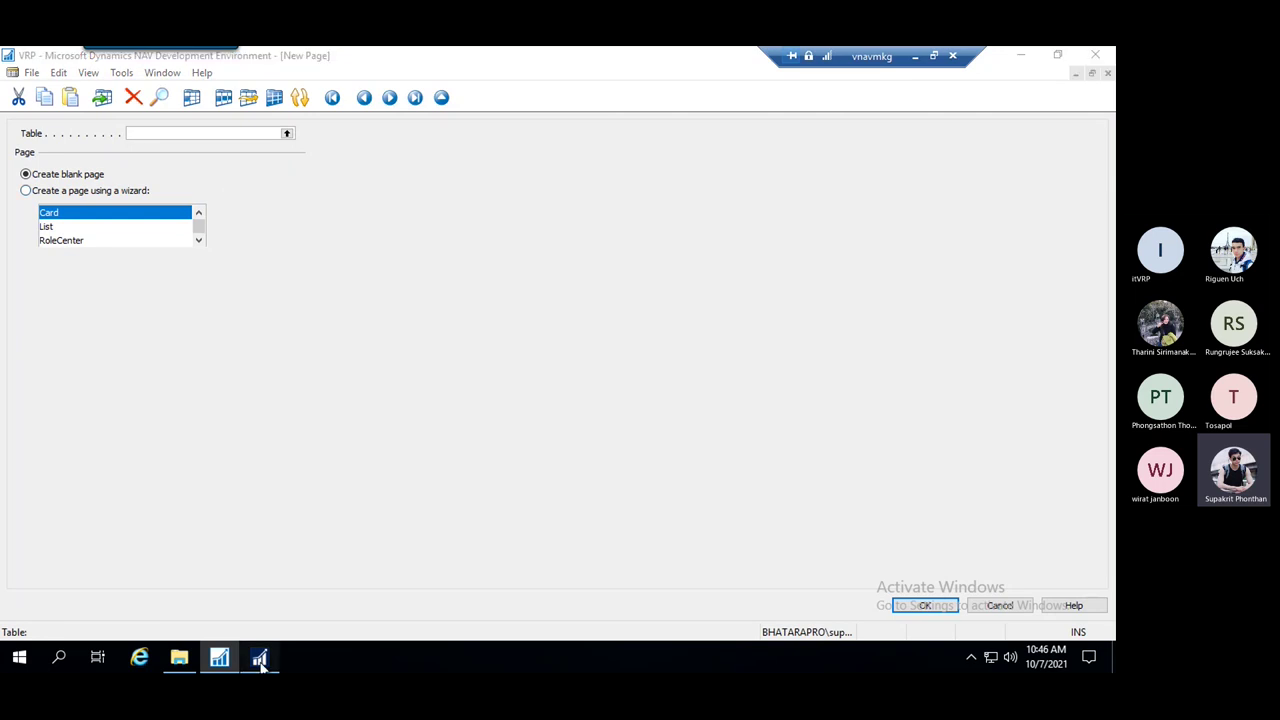
{"action": "left_click", "coordinate": [1010, 84]}
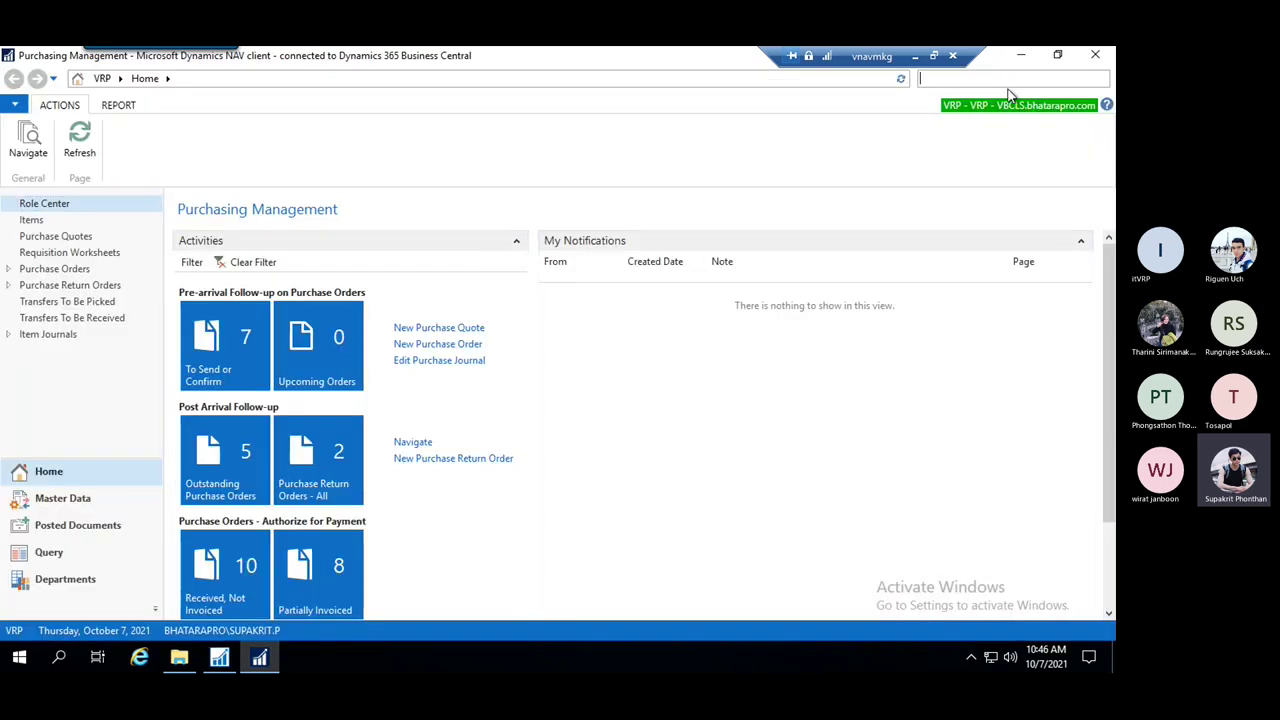
Search 'customer', glance at Customer Orders, then open the Customers list under Receivables
{"action": "type", "text": "customer"}
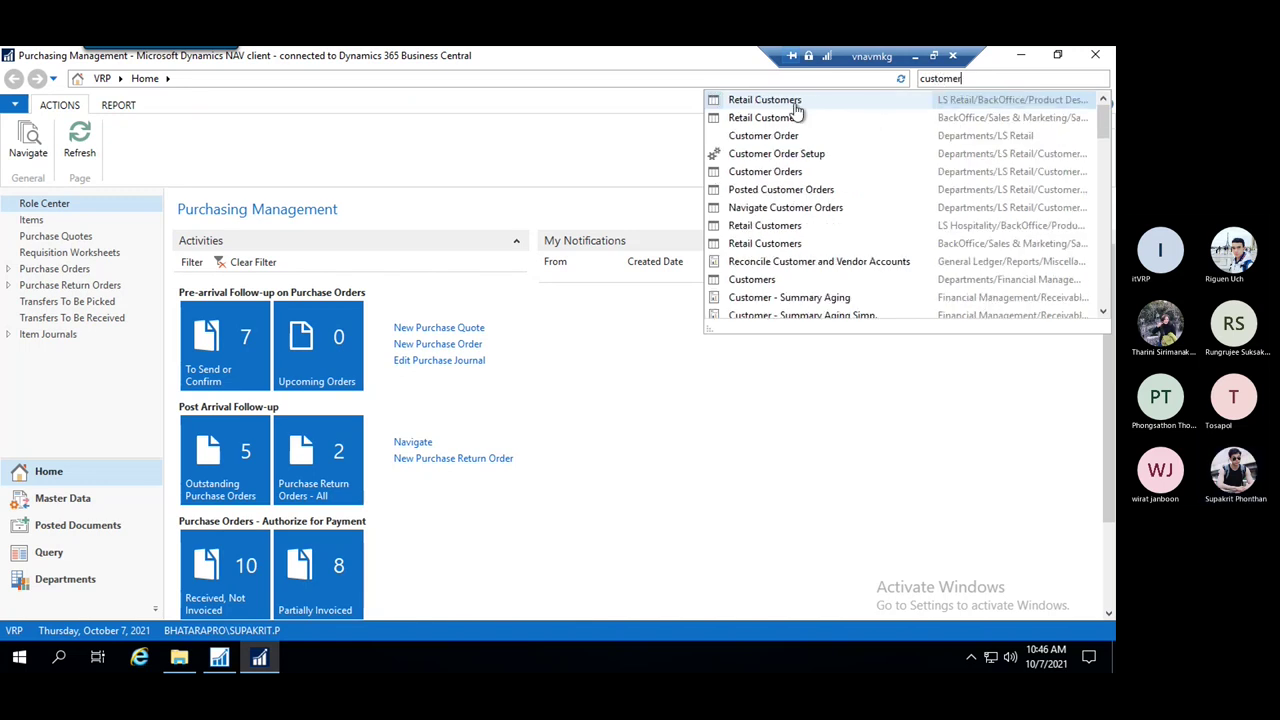
{"action": "left_click", "coordinate": [786, 143]}
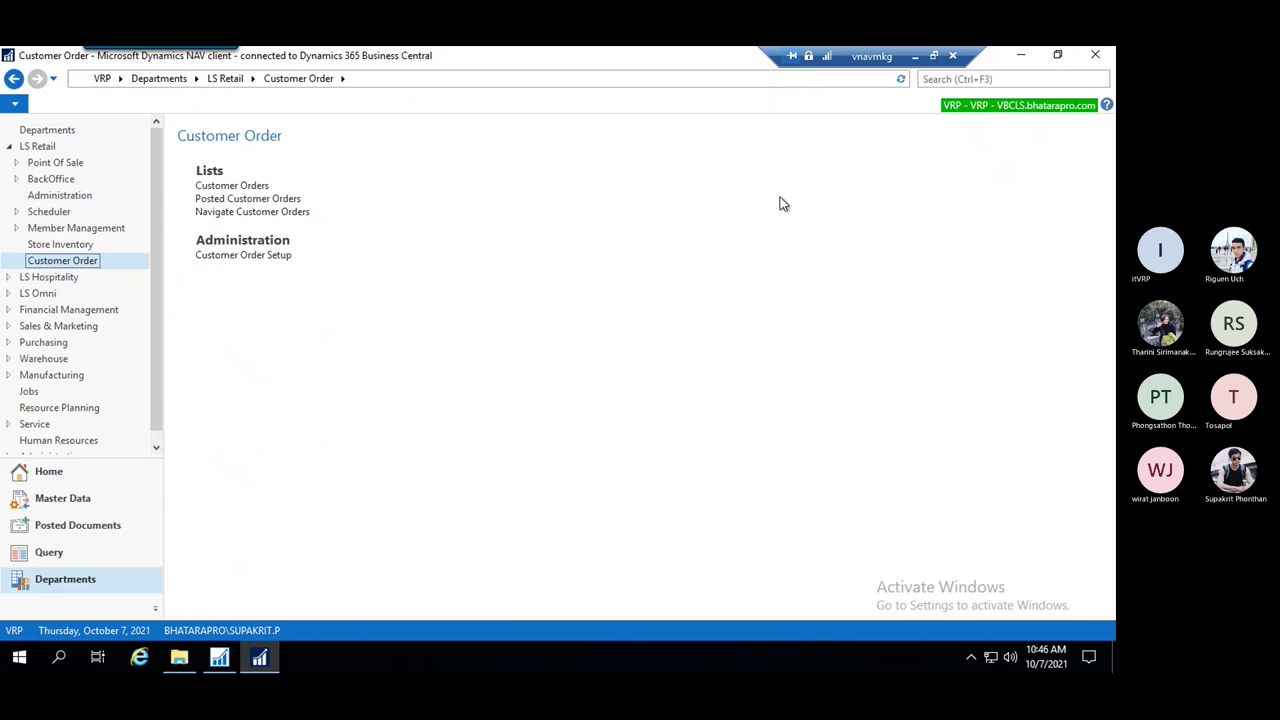
{"action": "left_click", "coordinate": [262, 187]}
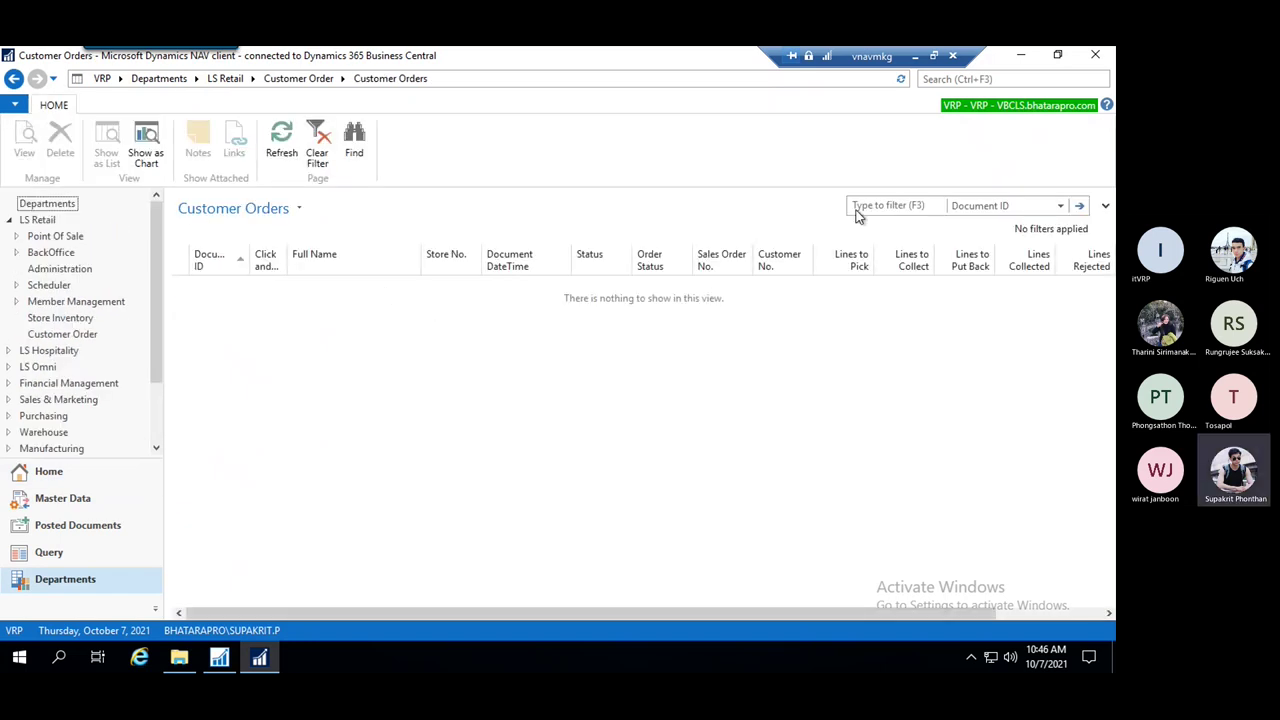
{"action": "left_click", "coordinate": [966, 80]}
{"action": "type", "text": "cu"}
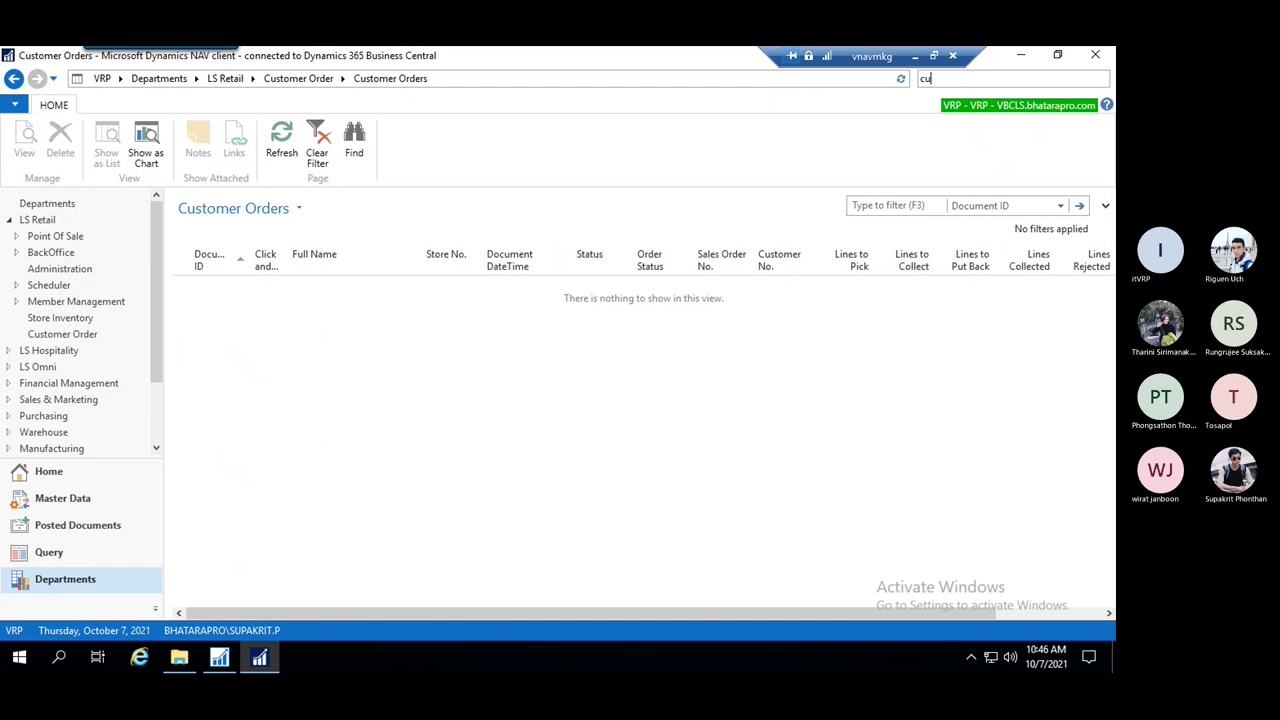
{"action": "type", "text": "stomer"}
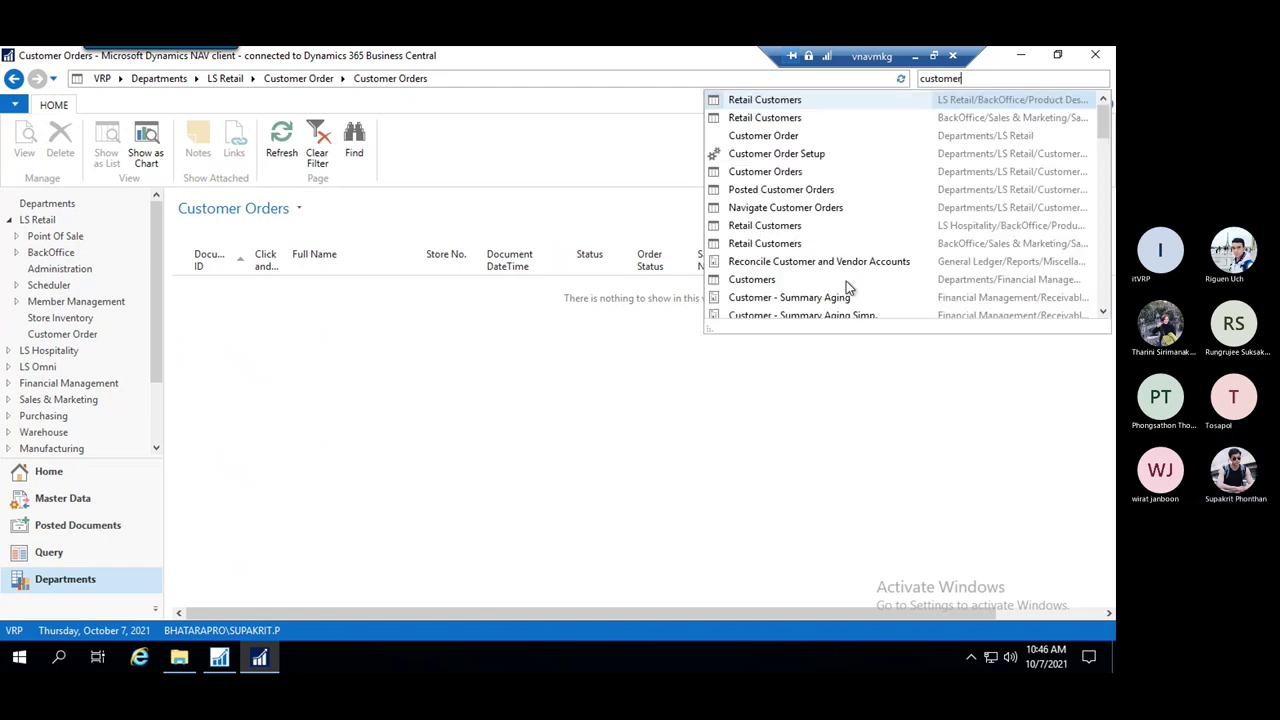
{"action": "left_click", "coordinate": [761, 285]}
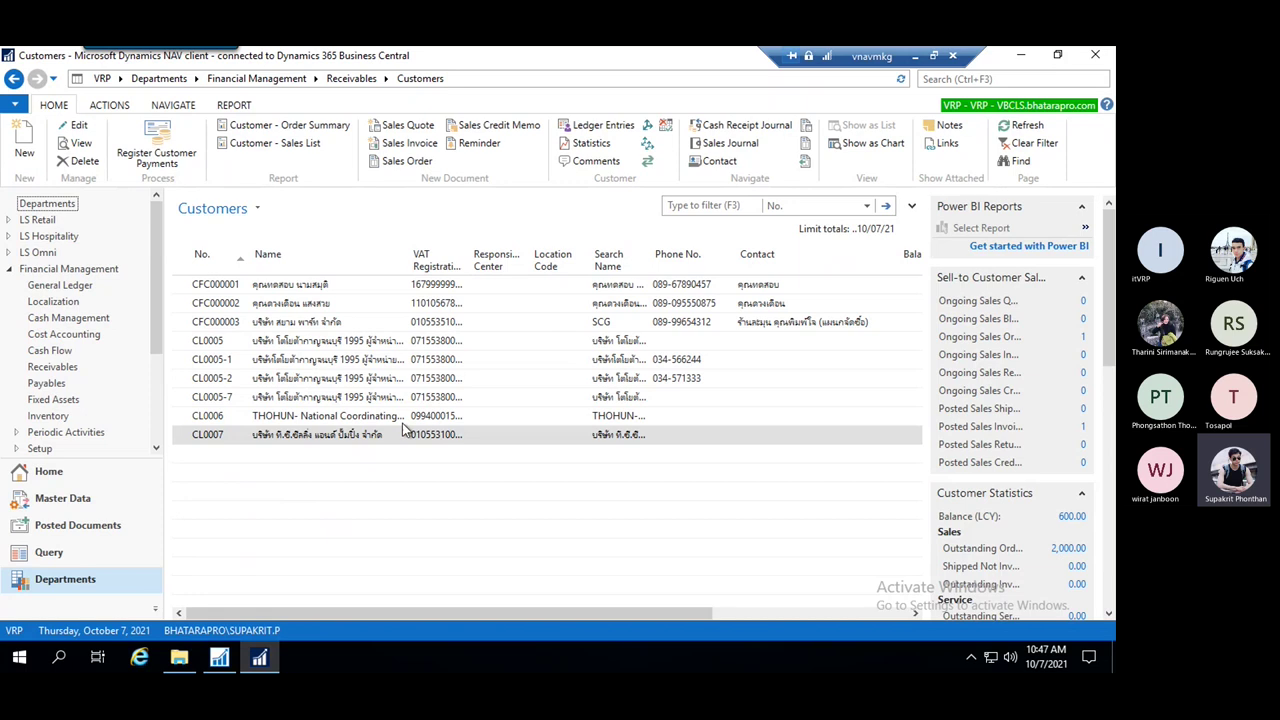
{"action": "left_click", "coordinate": [255, 288]}
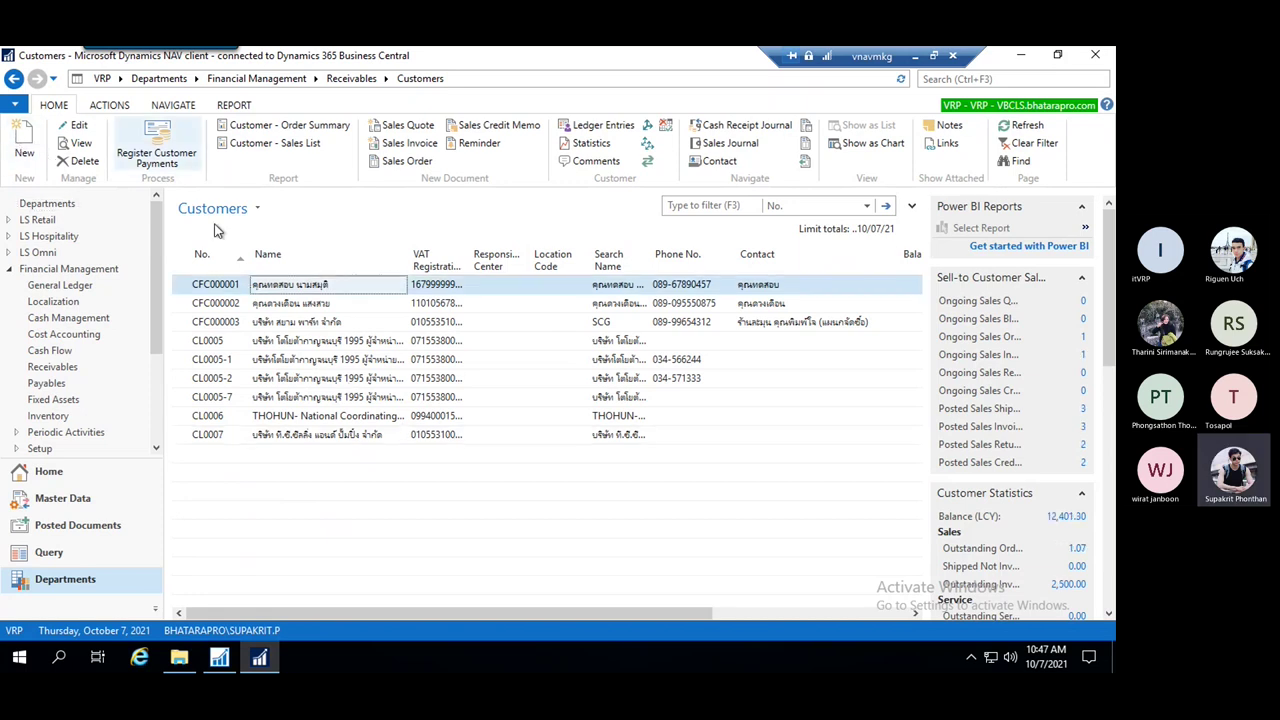
{"action": "left_click", "coordinate": [80, 126]}
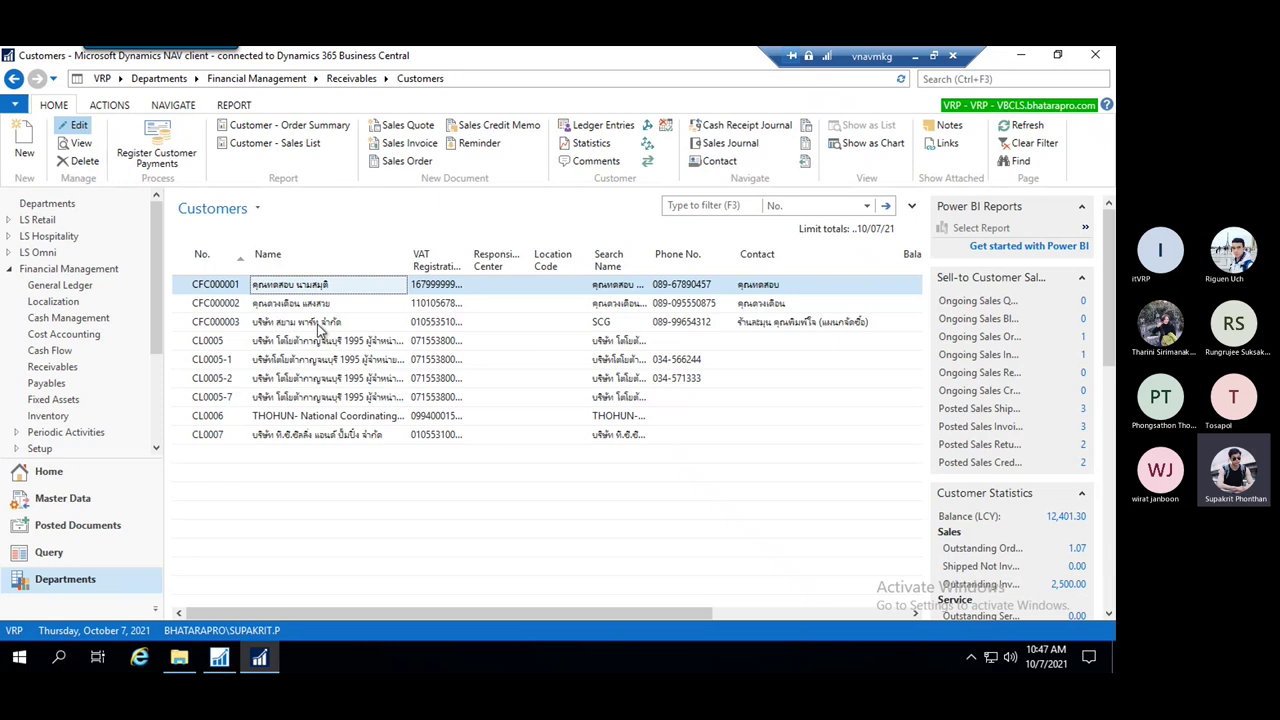
{"action": "key", "text": "ctrl+n"}
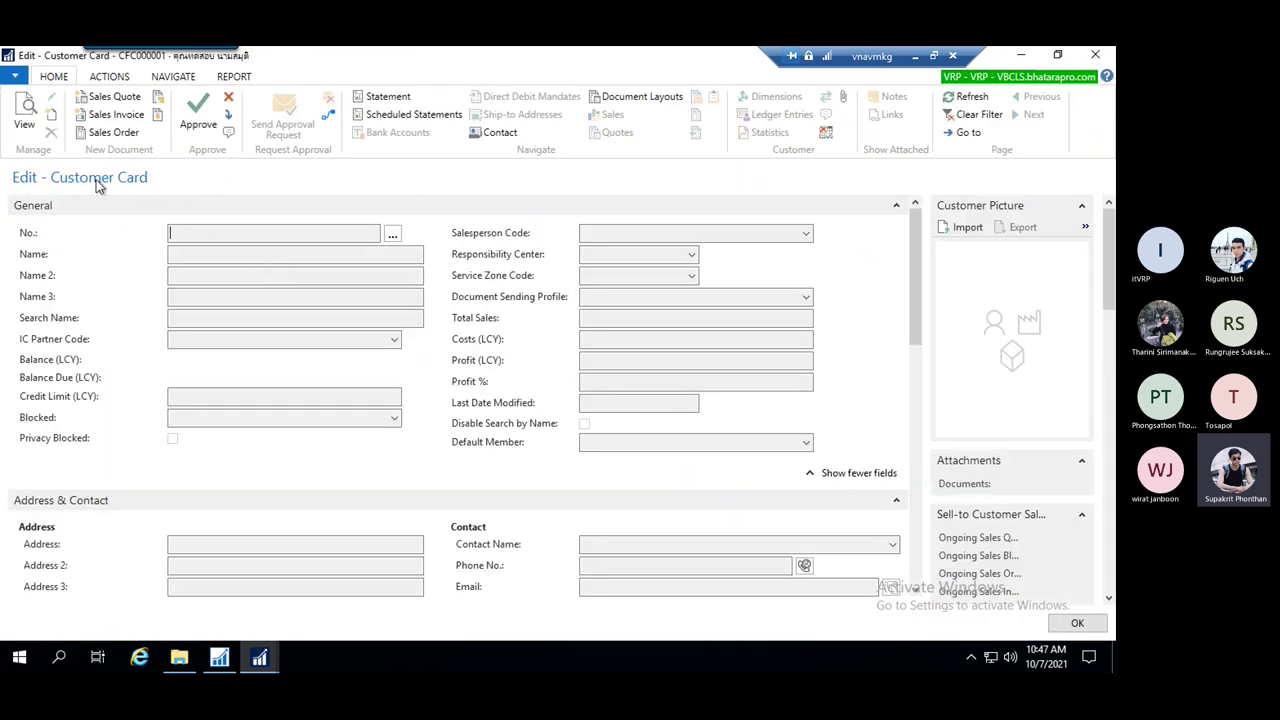
{"action": "scroll", "coordinate": [453, 398], "scroll_direction": "down", "scroll_amount": 3}
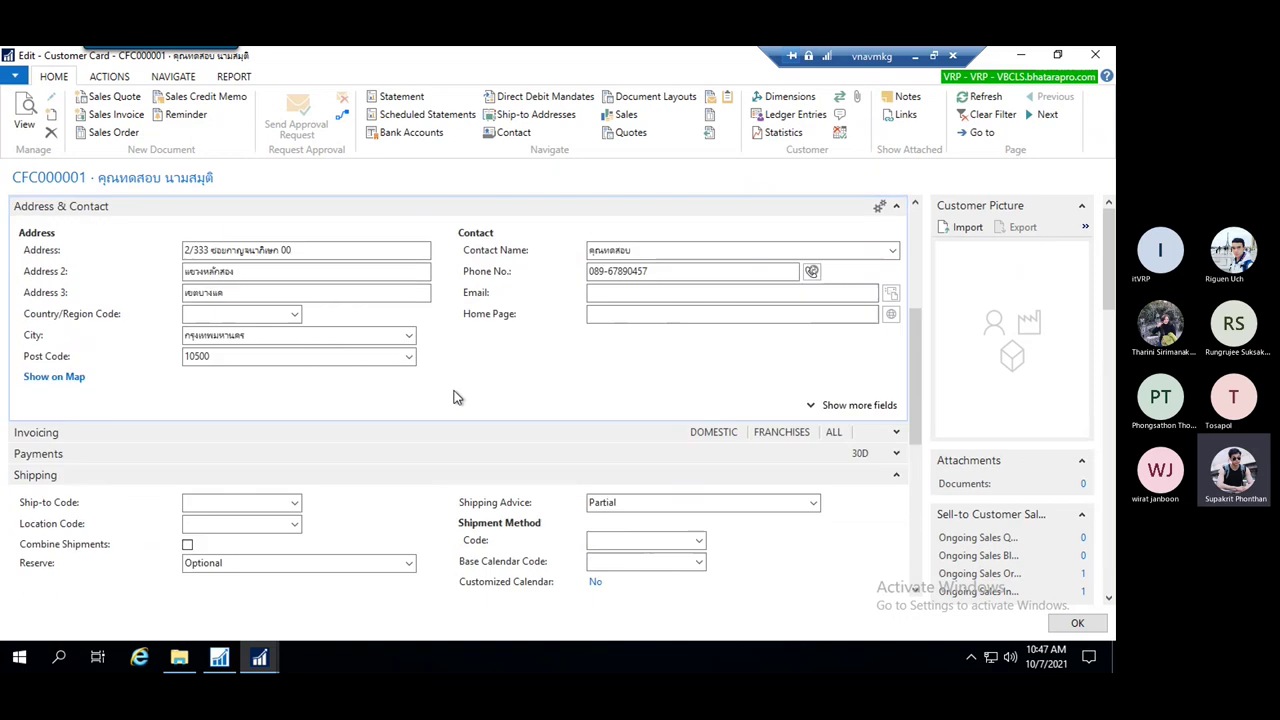
{"action": "scroll", "coordinate": [460, 386], "scroll_direction": "up", "scroll_amount": 5}
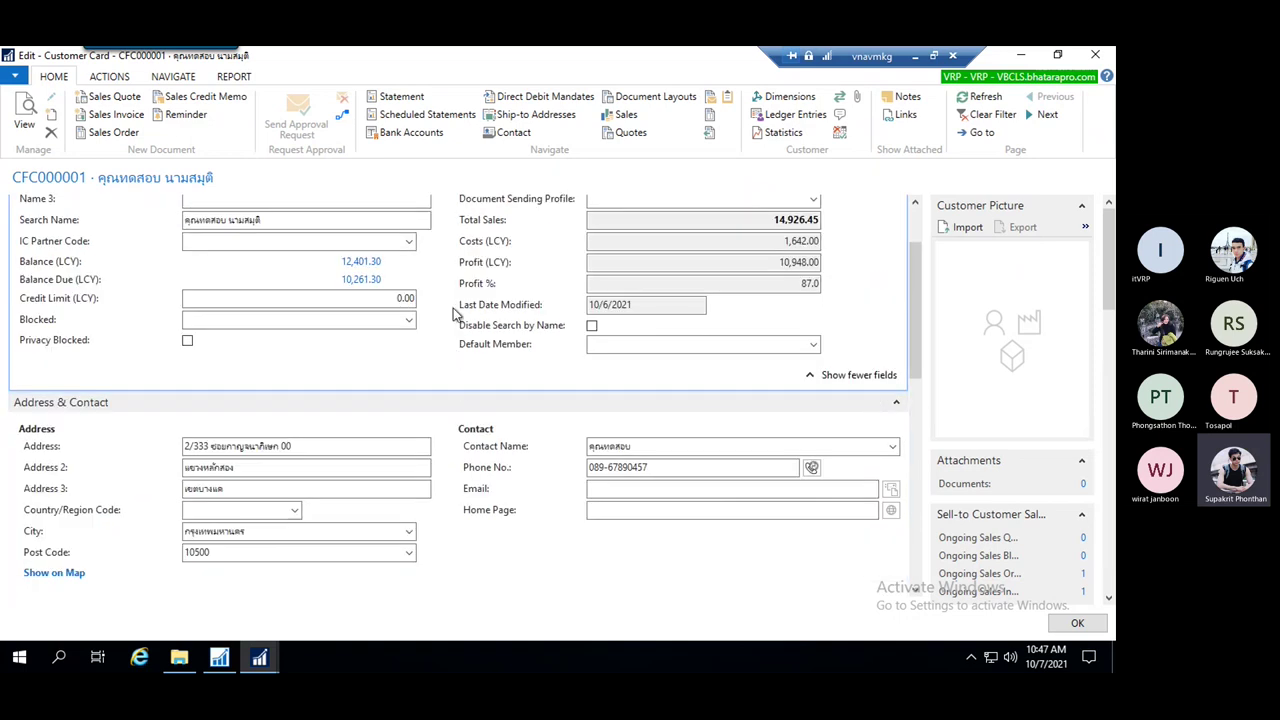
{"action": "scroll", "coordinate": [458, 300], "scroll_direction": "down", "scroll_amount": 10}
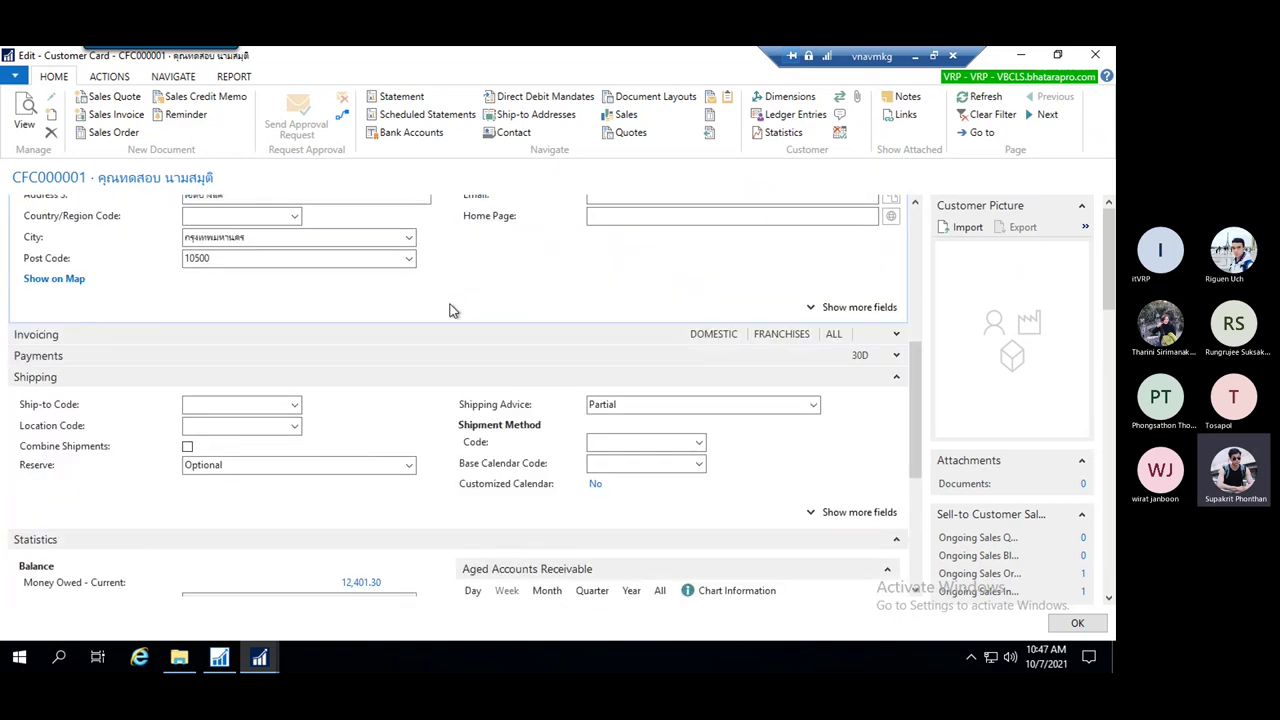
{"action": "scroll", "coordinate": [461, 346], "scroll_direction": "up", "scroll_amount": 3}
{"action": "scroll", "coordinate": [449, 363], "scroll_direction": "down", "scroll_amount": 3}
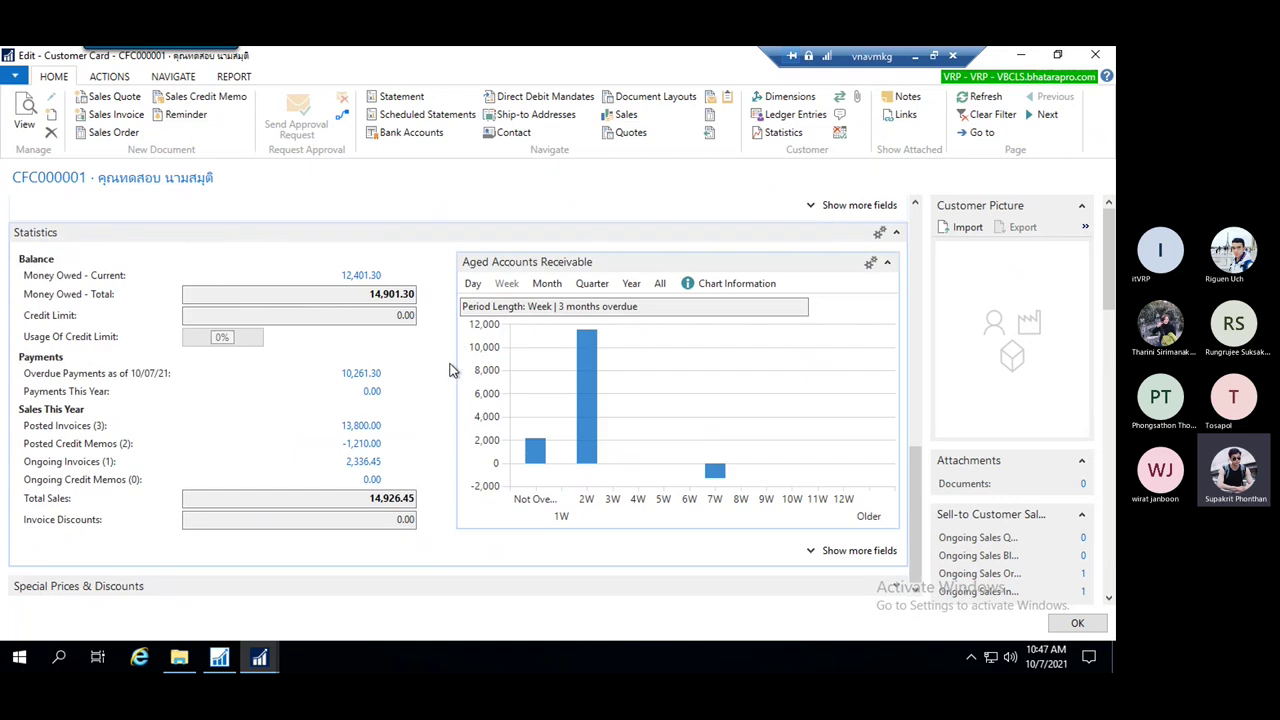
{"action": "scroll", "coordinate": [436, 420], "scroll_direction": "up", "scroll_amount": 5}
{"action": "scroll", "coordinate": [437, 425], "scroll_direction": "up", "scroll_amount": 5}
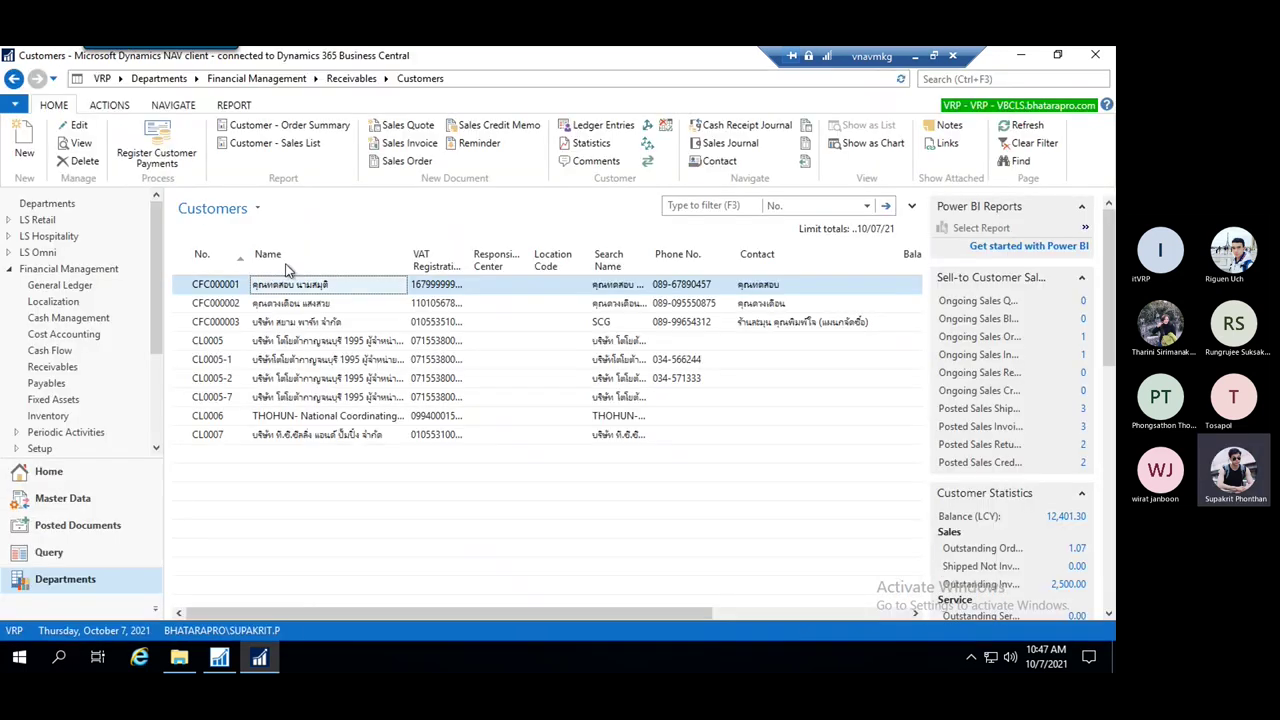
In New Page, enter source table 18 (Customer), choose the wizard with List type, and launch it
{"action": "left_click", "coordinate": [266, 660]}
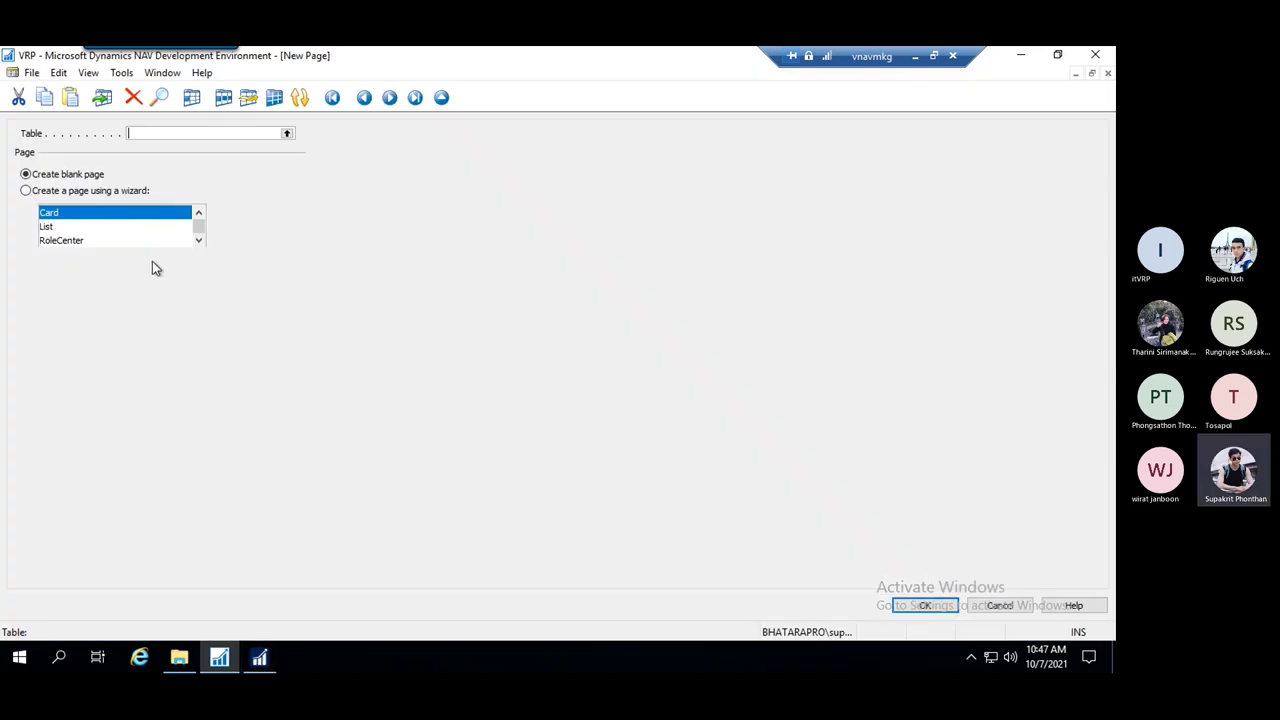
{"action": "left_click", "coordinate": [57, 228]}
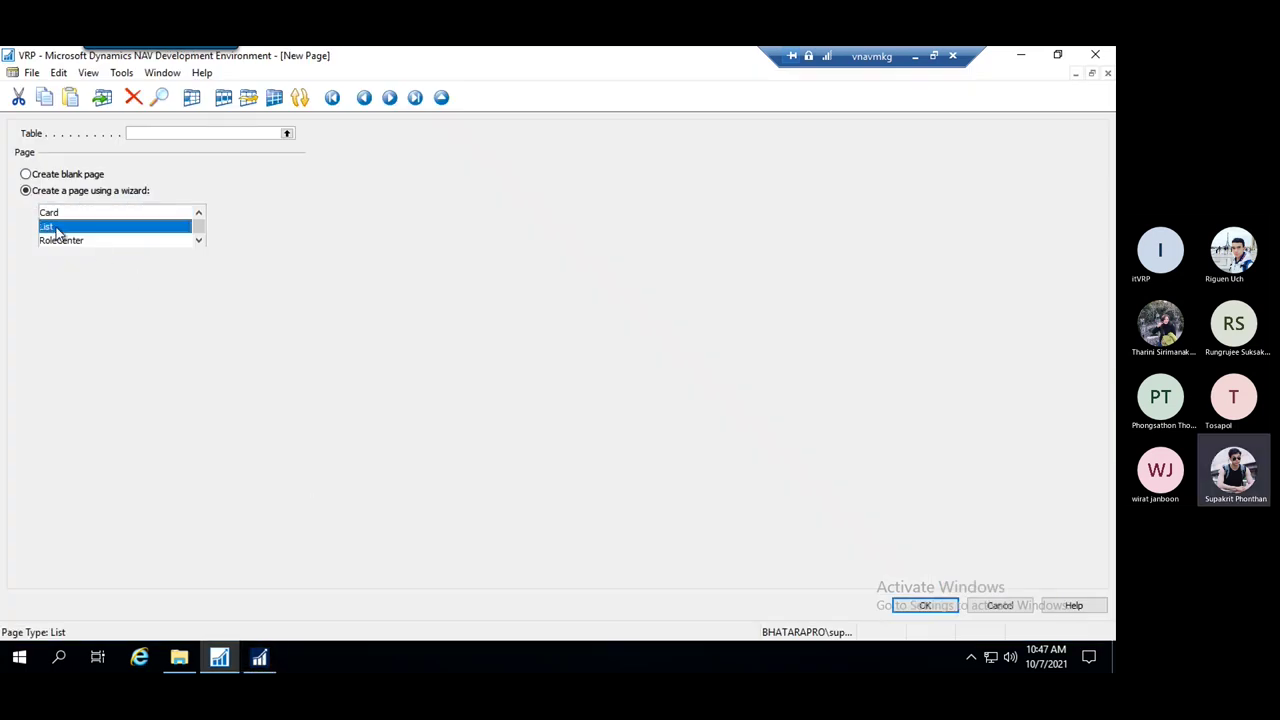
{"action": "left_click", "coordinate": [200, 134]}
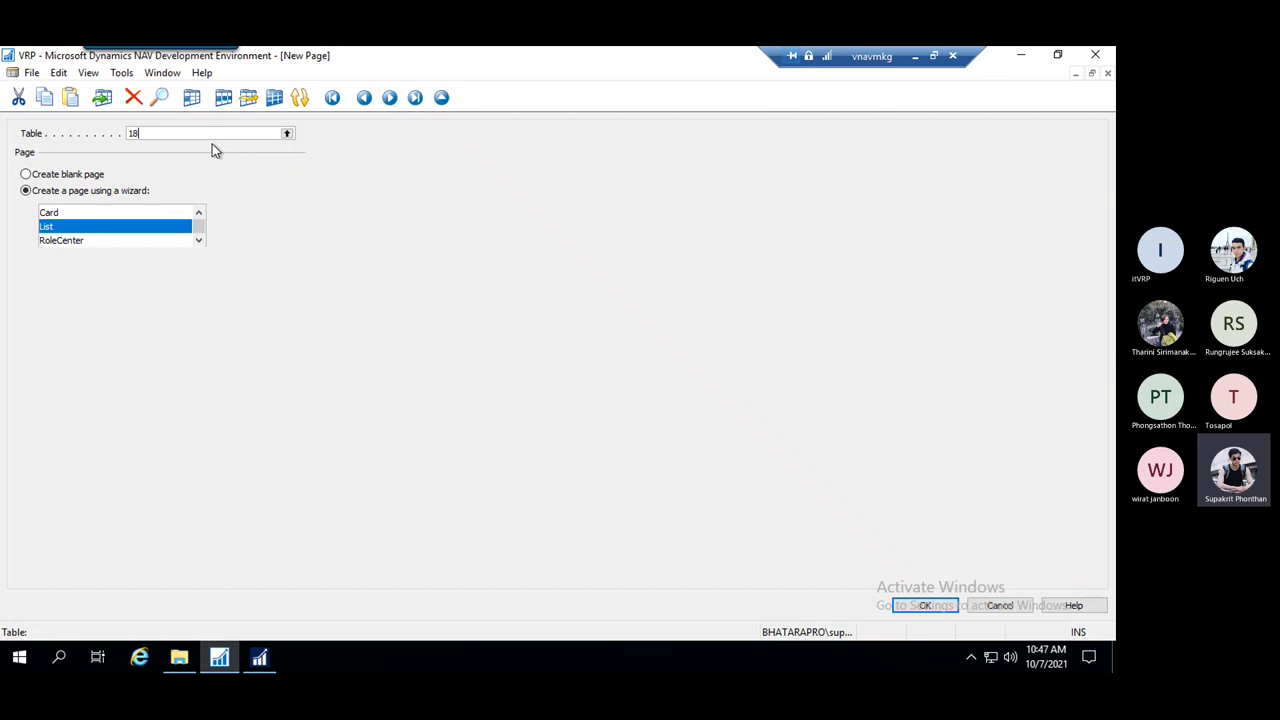
{"action": "left_click", "coordinate": [100, 175]}
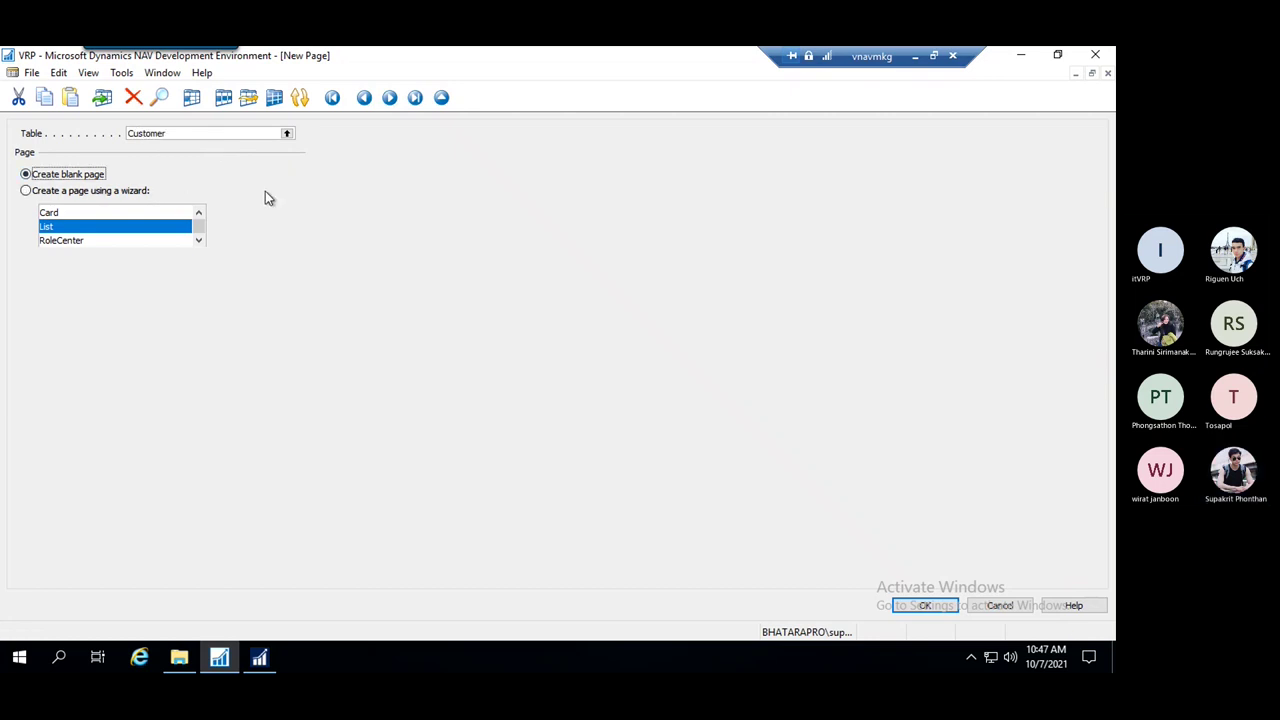
{"action": "left_click", "coordinate": [26, 191]}
{"action": "left_click", "coordinate": [69, 228]}
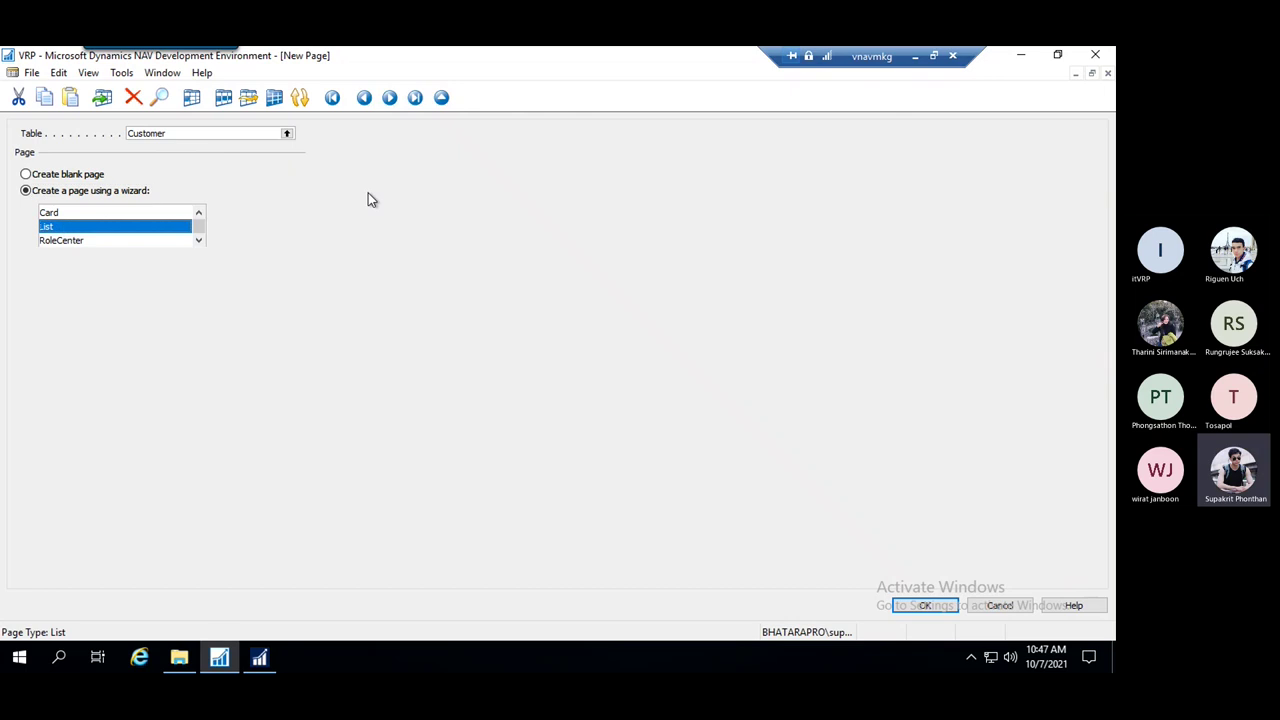
{"action": "left_click", "coordinate": [937, 608]}
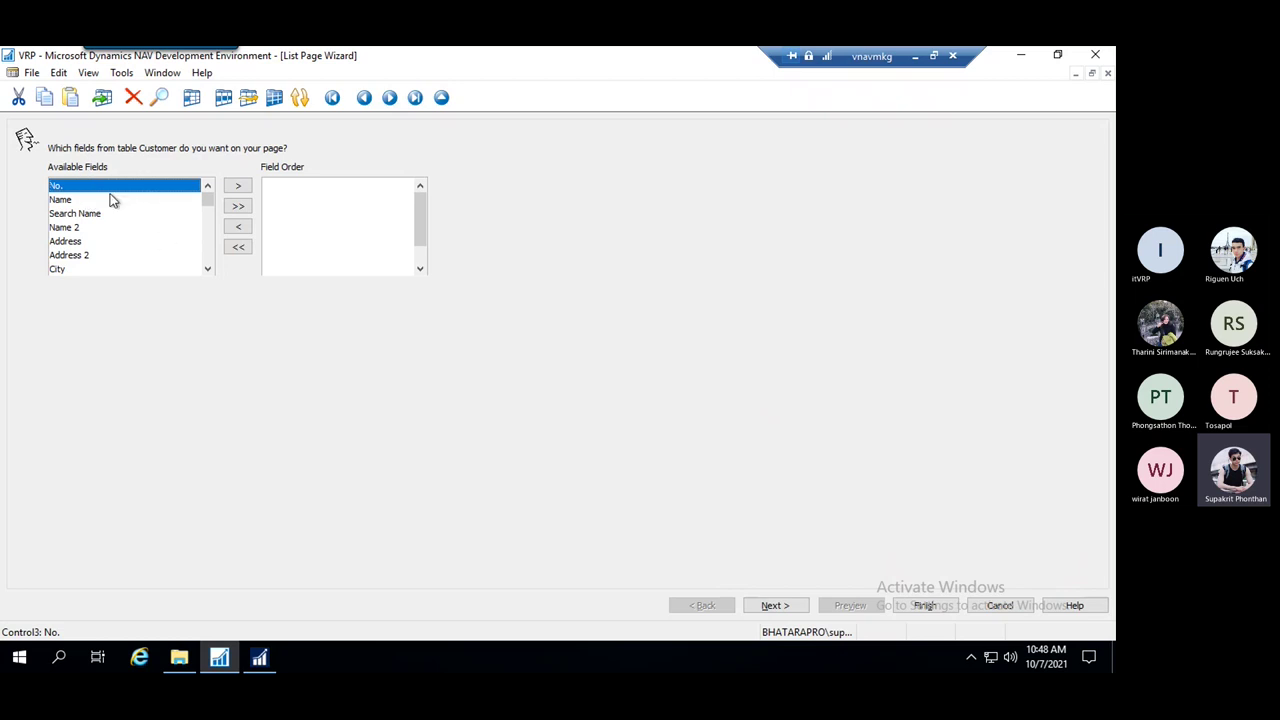
Add No., Name, Name 2, Address, City and Phone No. to the Field Order list
{"action": "double_click", "coordinate": [70, 187]}
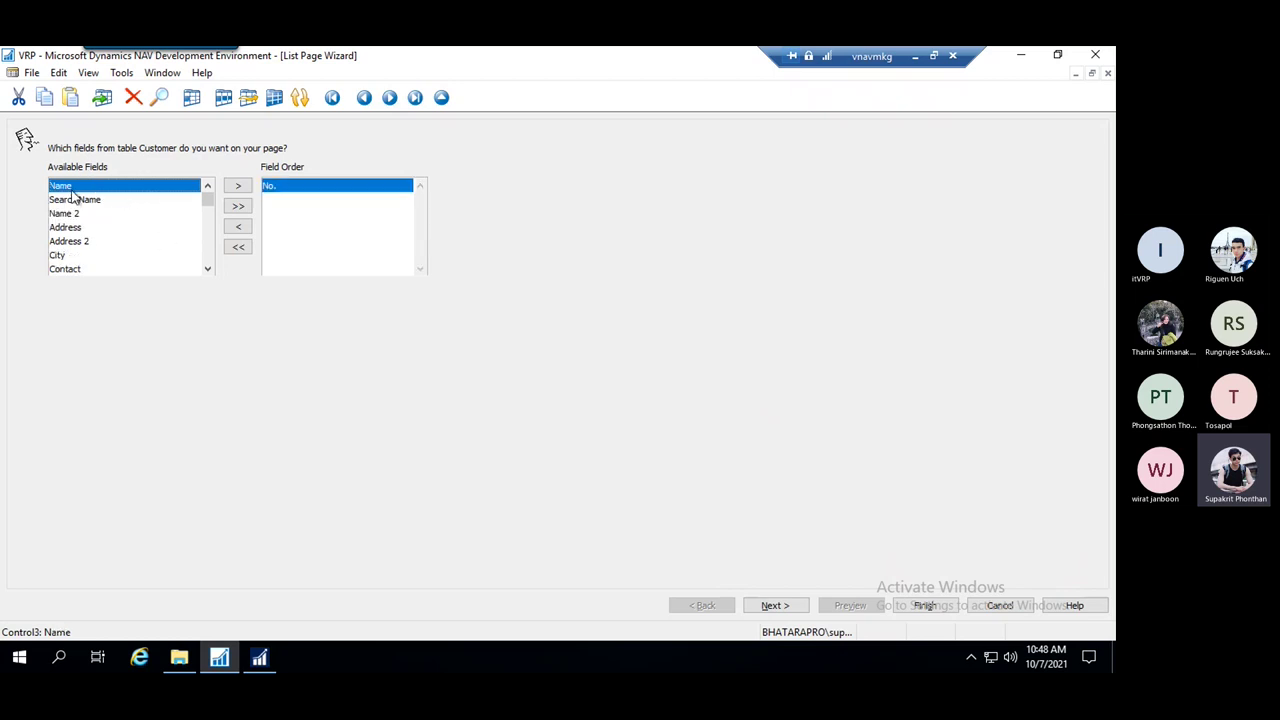
{"action": "double_click", "coordinate": [70, 187]}
{"action": "double_click", "coordinate": [104, 200]}
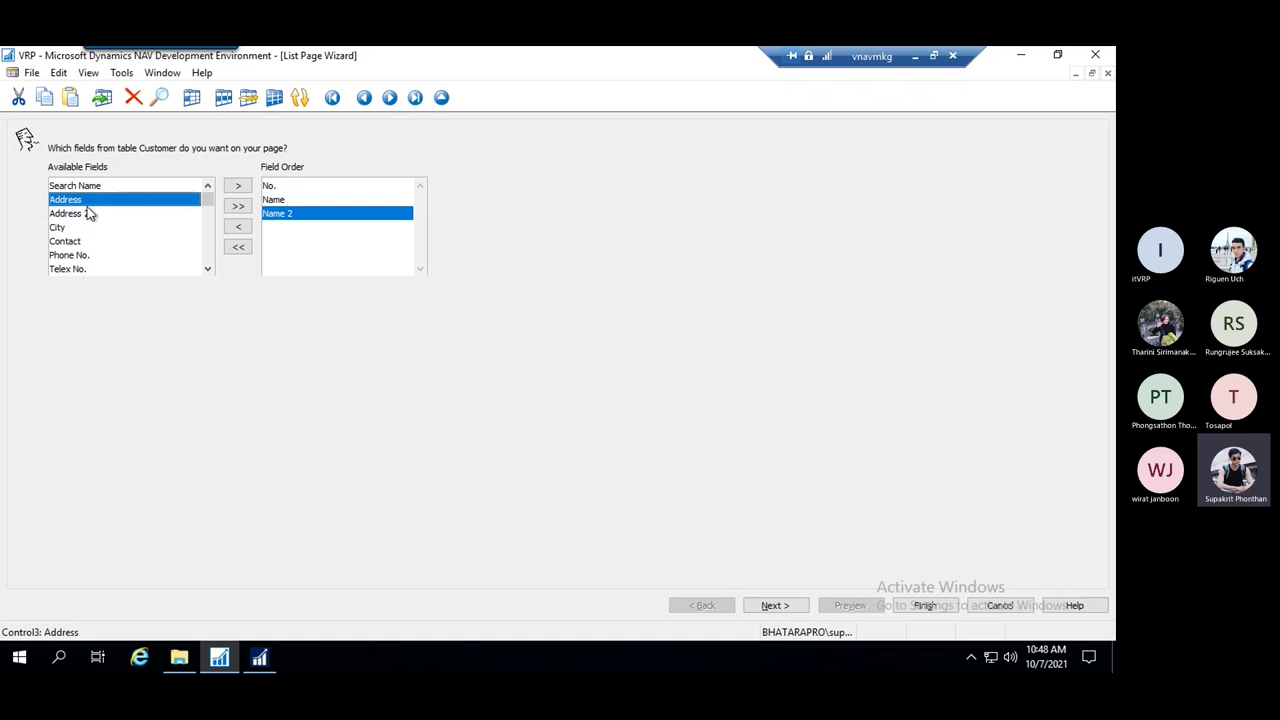
{"action": "double_click", "coordinate": [100, 202]}
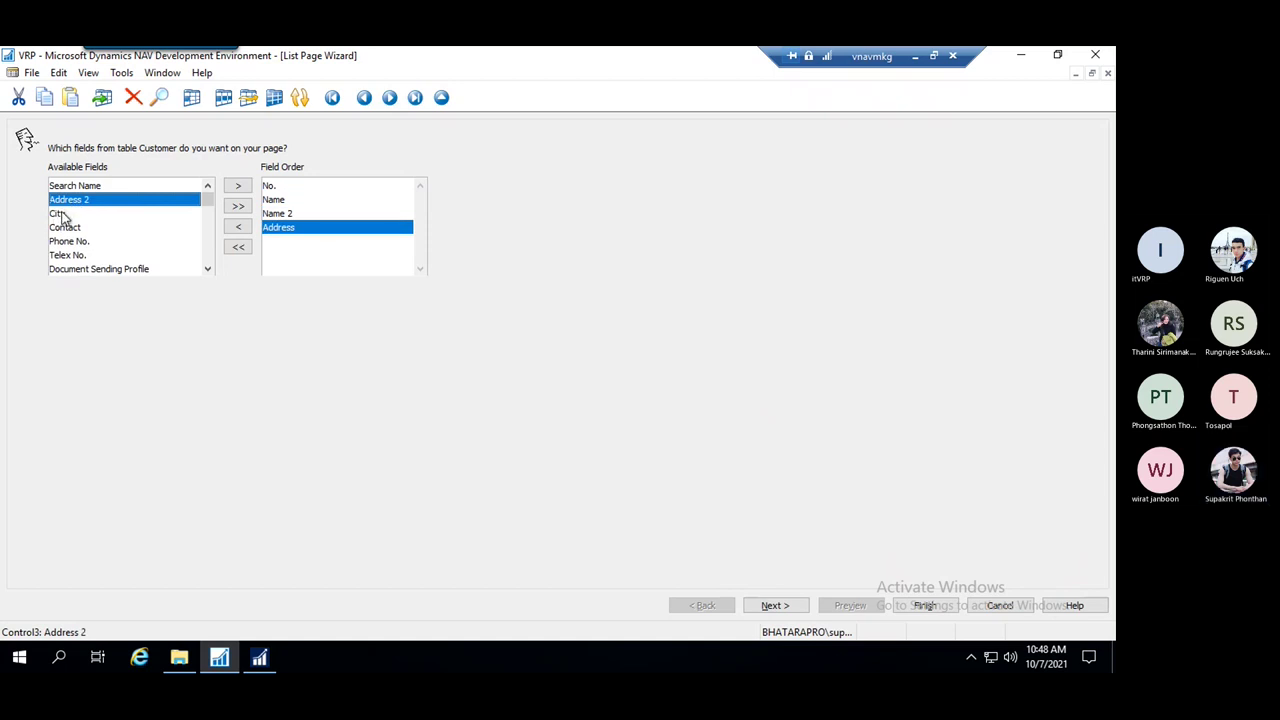
{"action": "double_click", "coordinate": [57, 215]}
{"action": "double_click", "coordinate": [77, 228]}
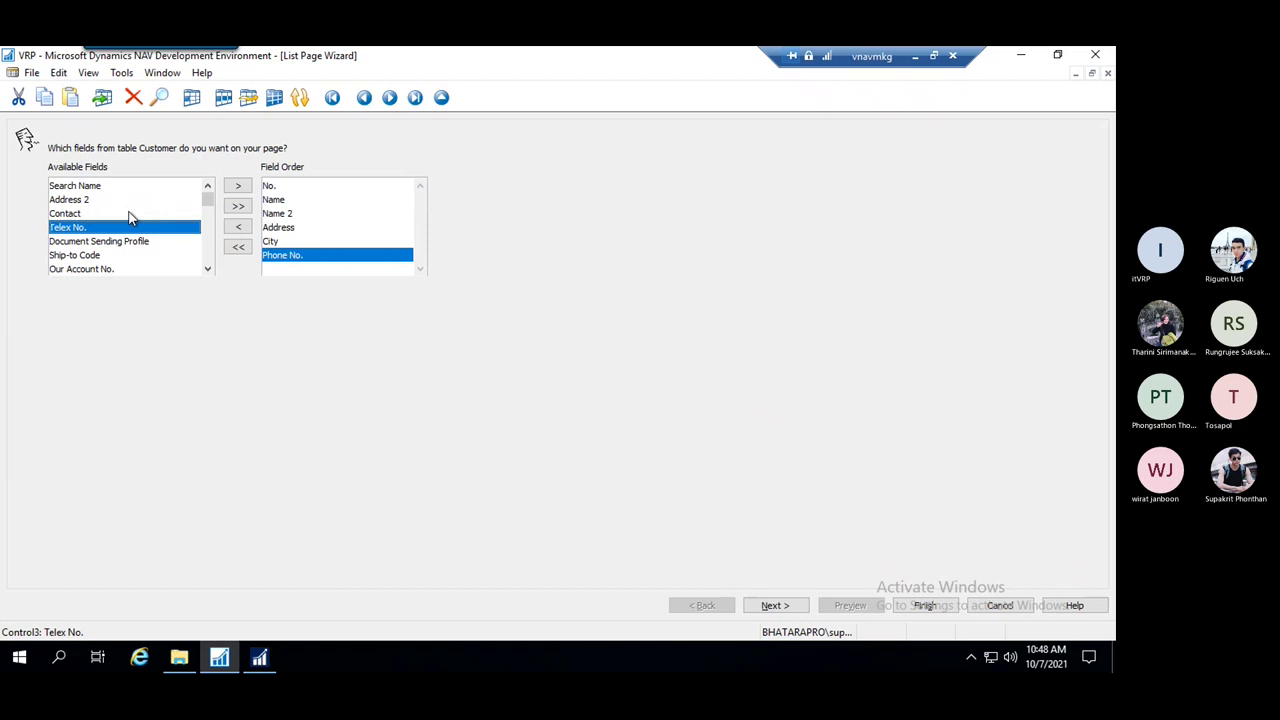
{"action": "scroll", "coordinate": [128, 237], "scroll_direction": "down", "scroll_amount": 4}
{"action": "key", "text": "Page_Up"}
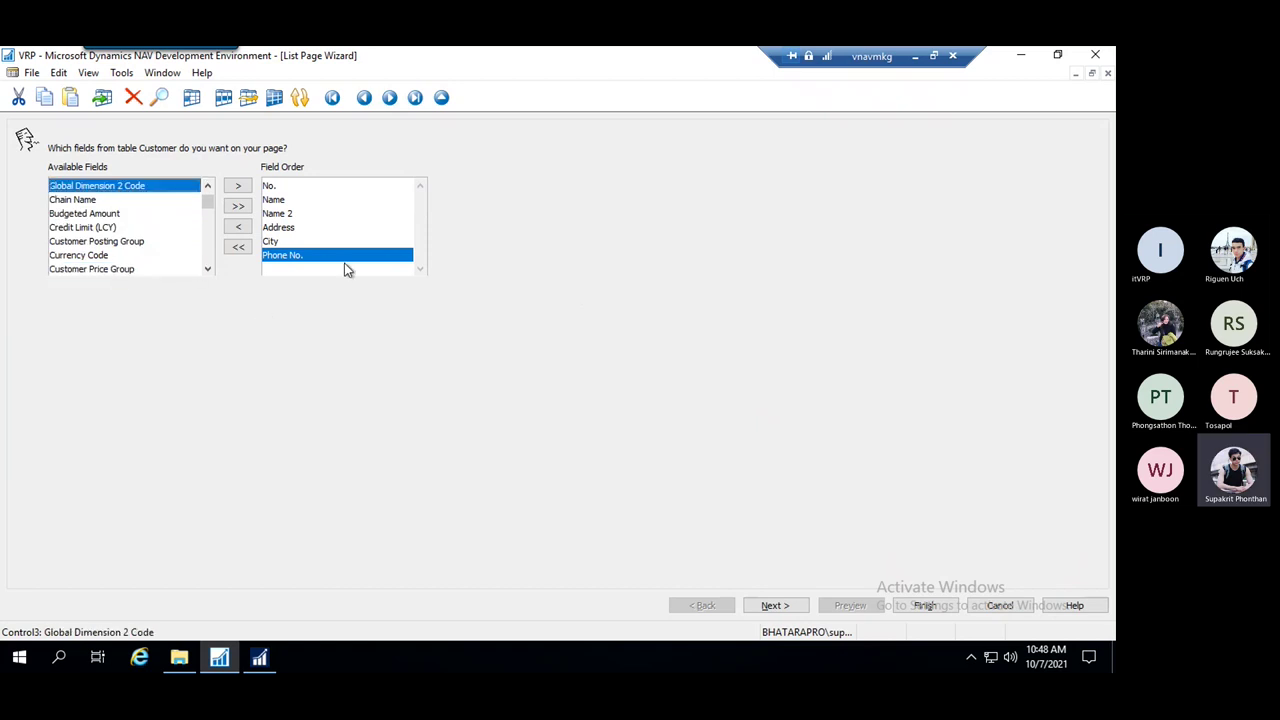
Review the available Card and List Parts, add no FactBoxes, and finish the wizard
{"action": "left_click", "coordinate": [786, 606]}
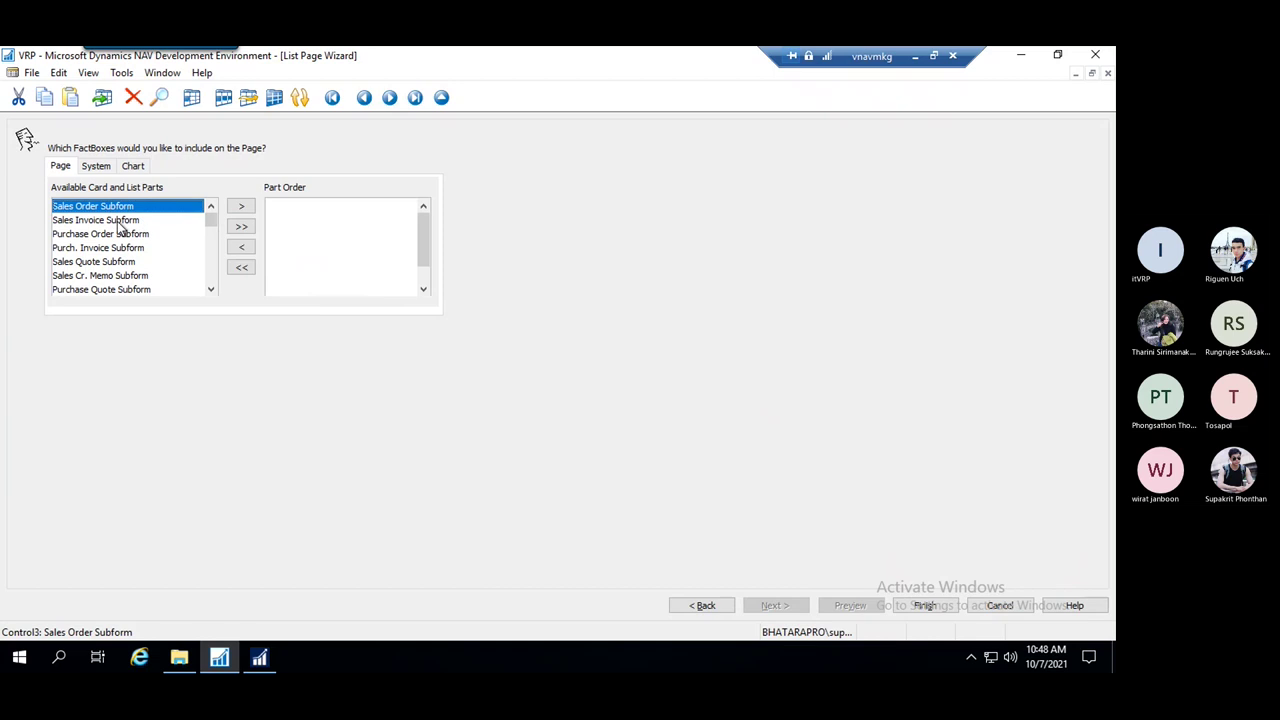
{"action": "left_click", "coordinate": [209, 291]}
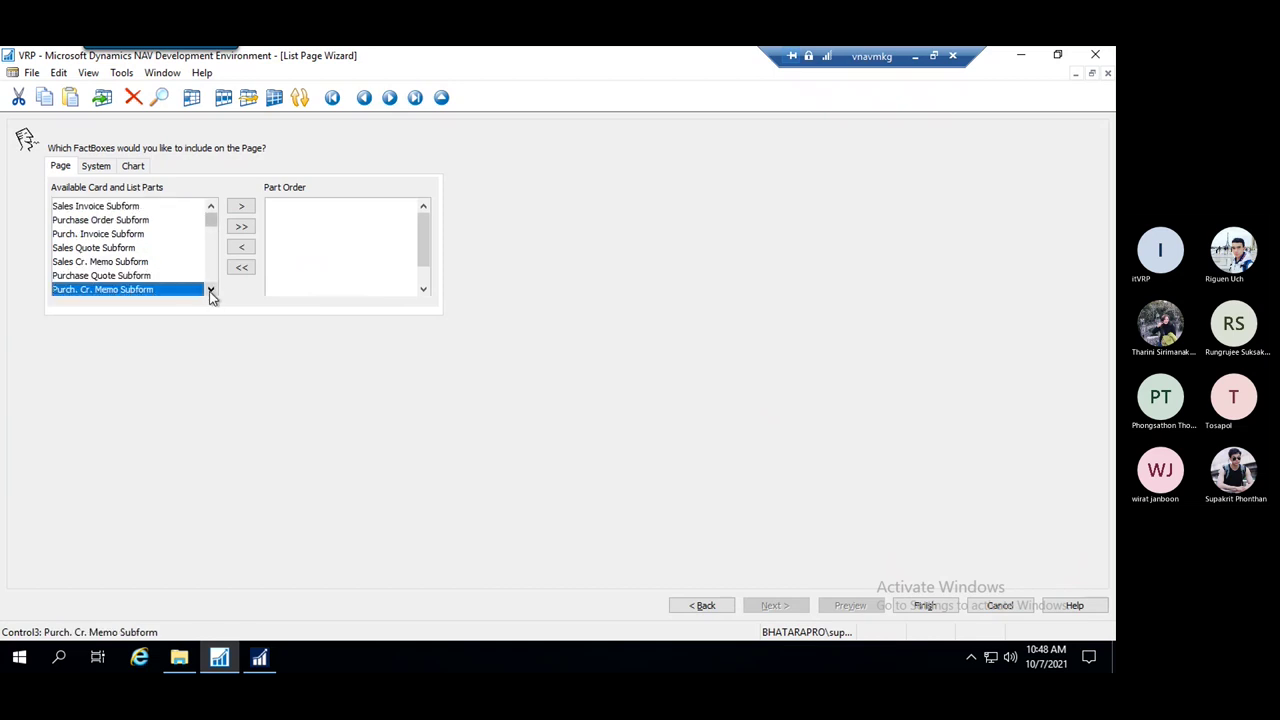
{"action": "left_click", "coordinate": [210, 291]}
{"action": "left_click", "coordinate": [210, 291]}
{"action": "left_click", "coordinate": [210, 291]}
{"action": "left_click", "coordinate": [210, 291]}
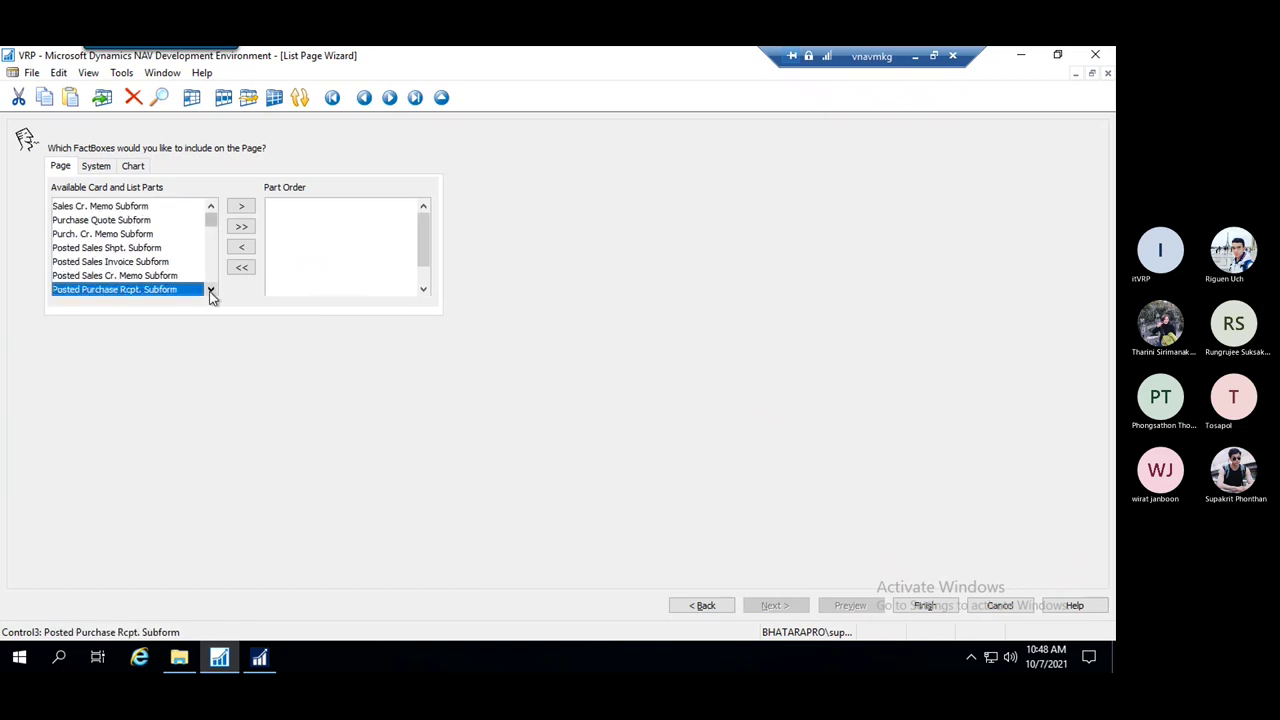
{"action": "left_click", "coordinate": [212, 207]}
{"action": "left_click", "coordinate": [212, 207]}
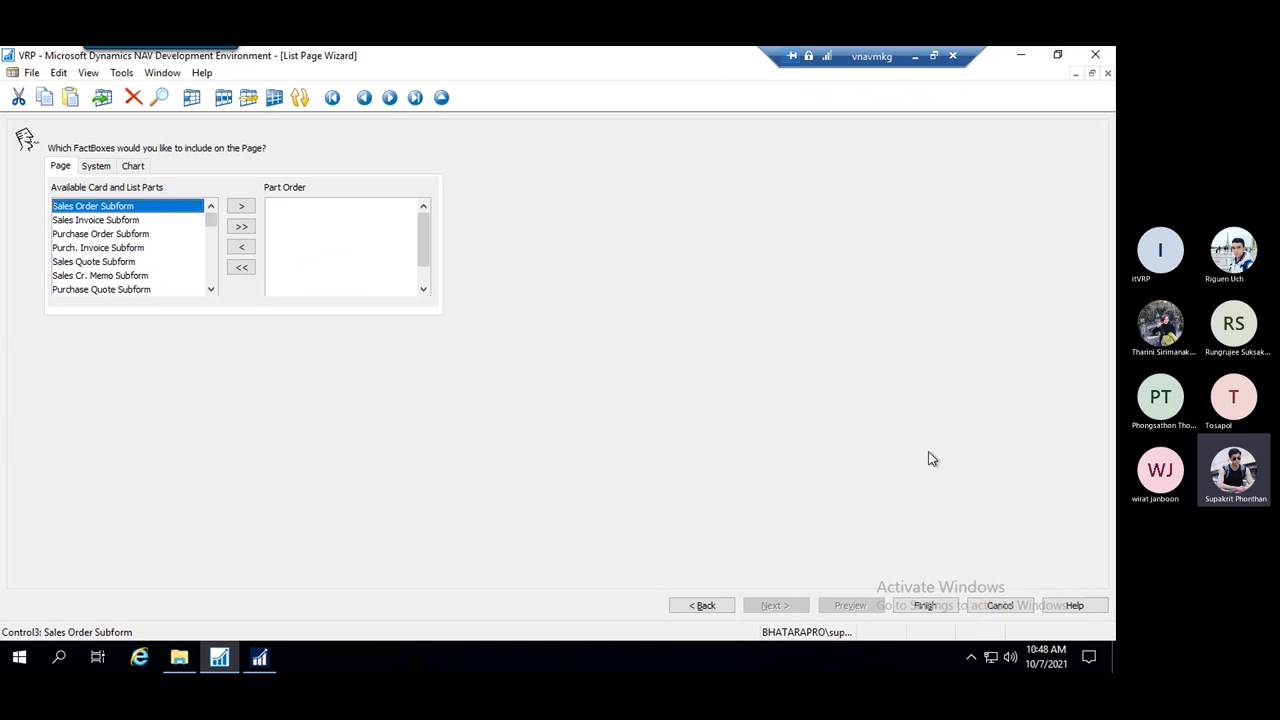
{"action": "left_click", "coordinate": [925, 606]}
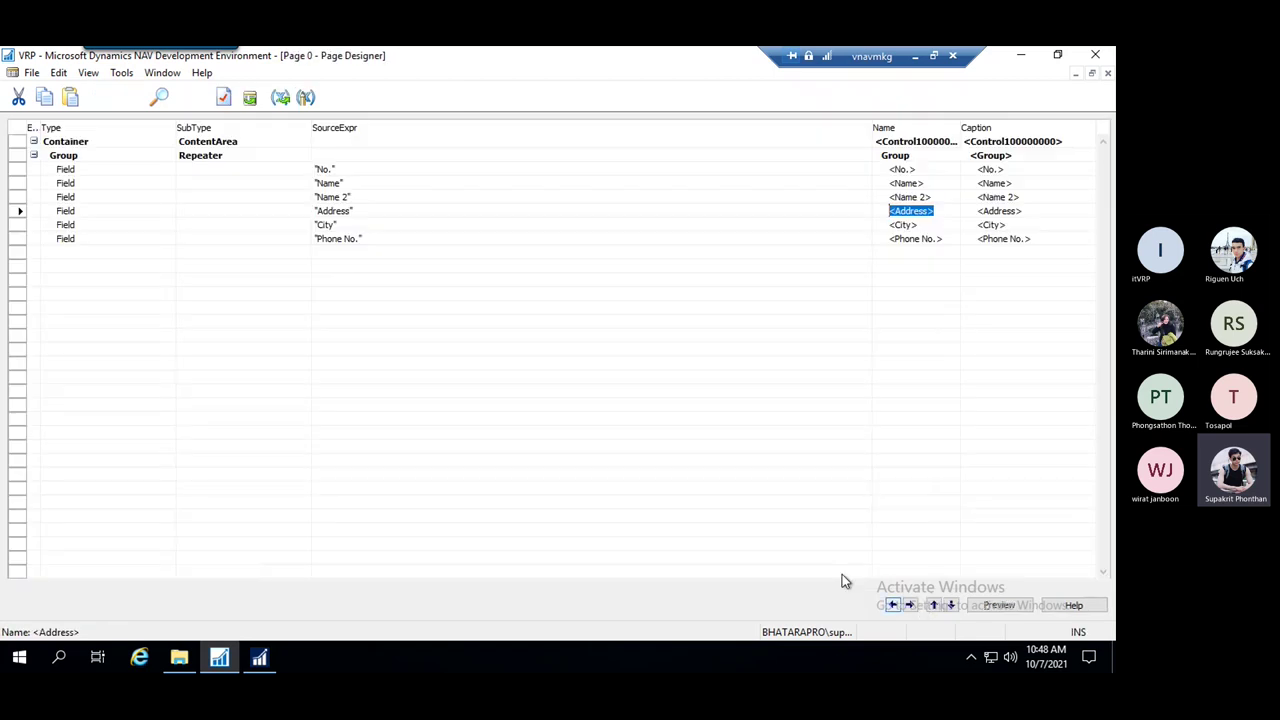
{"action": "left_click", "coordinate": [333, 169]}
{"action": "left_click_drag", "start_coordinate": [333, 169], "coordinate": [280, 172]}
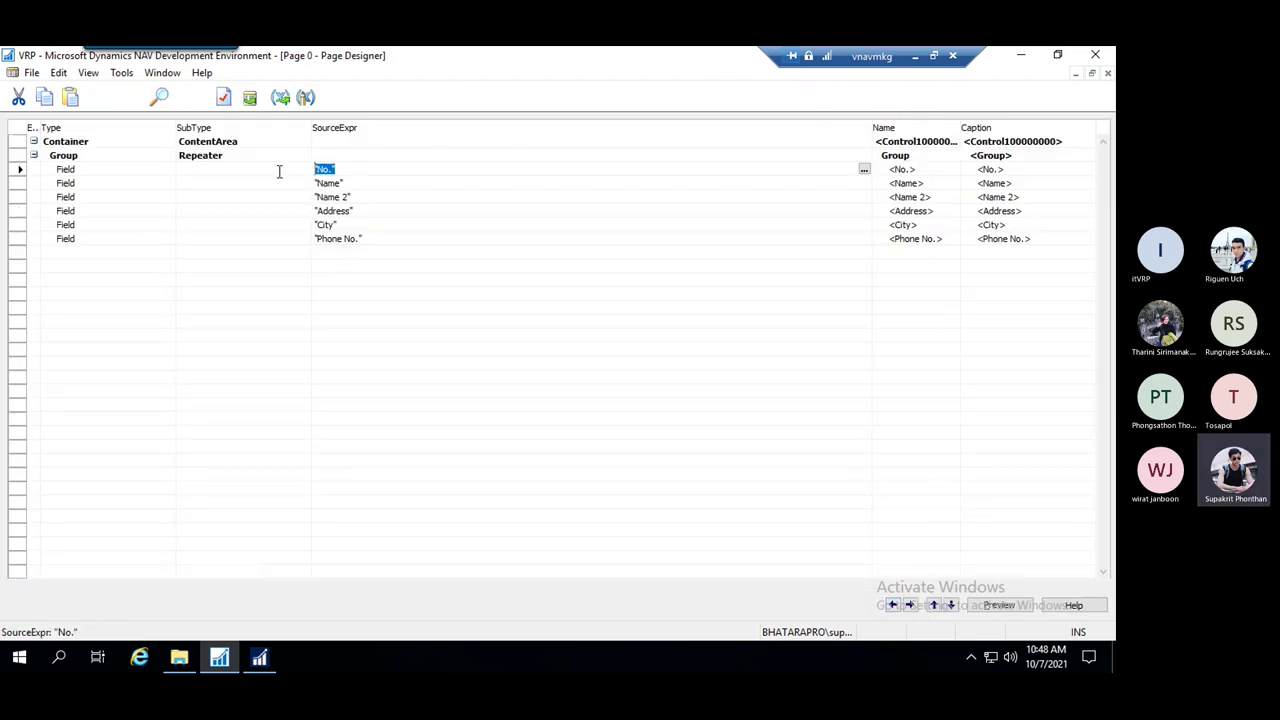
{"action": "key", "text": "Down"}
{"action": "left_click", "coordinate": [366, 169]}
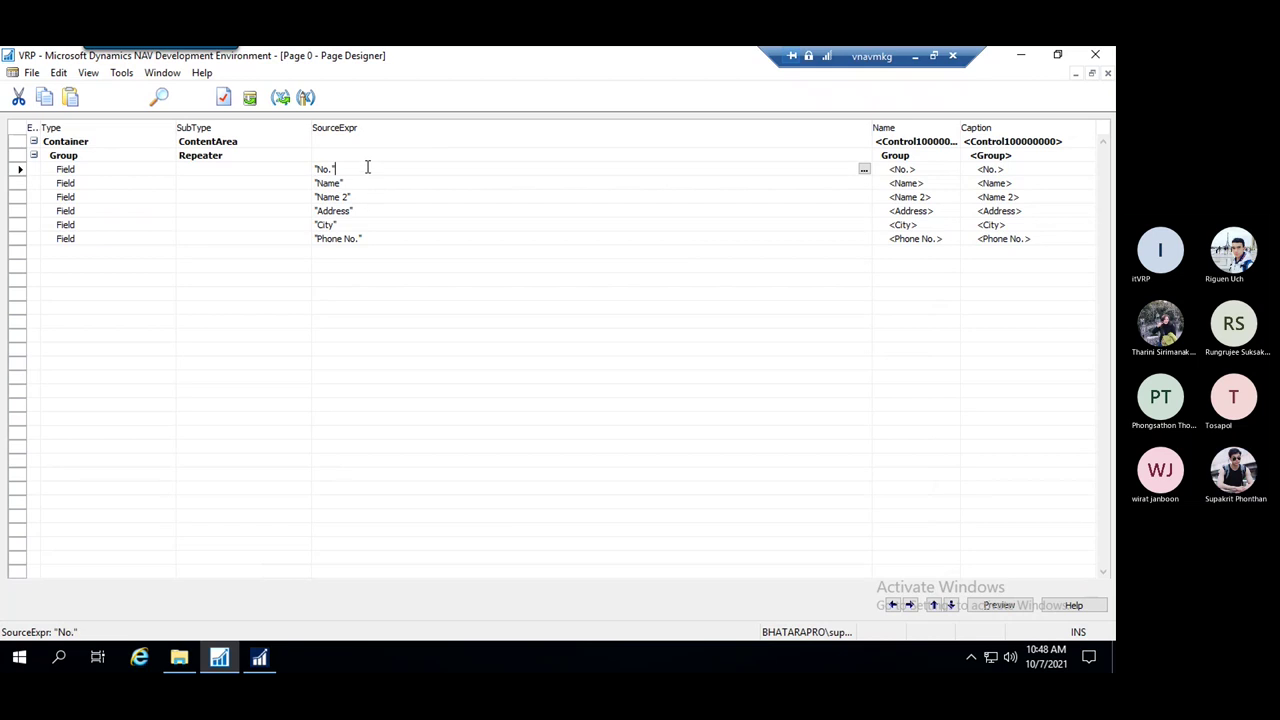
{"action": "left_click_drag", "start_coordinate": [375, 167], "coordinate": [285, 169]}
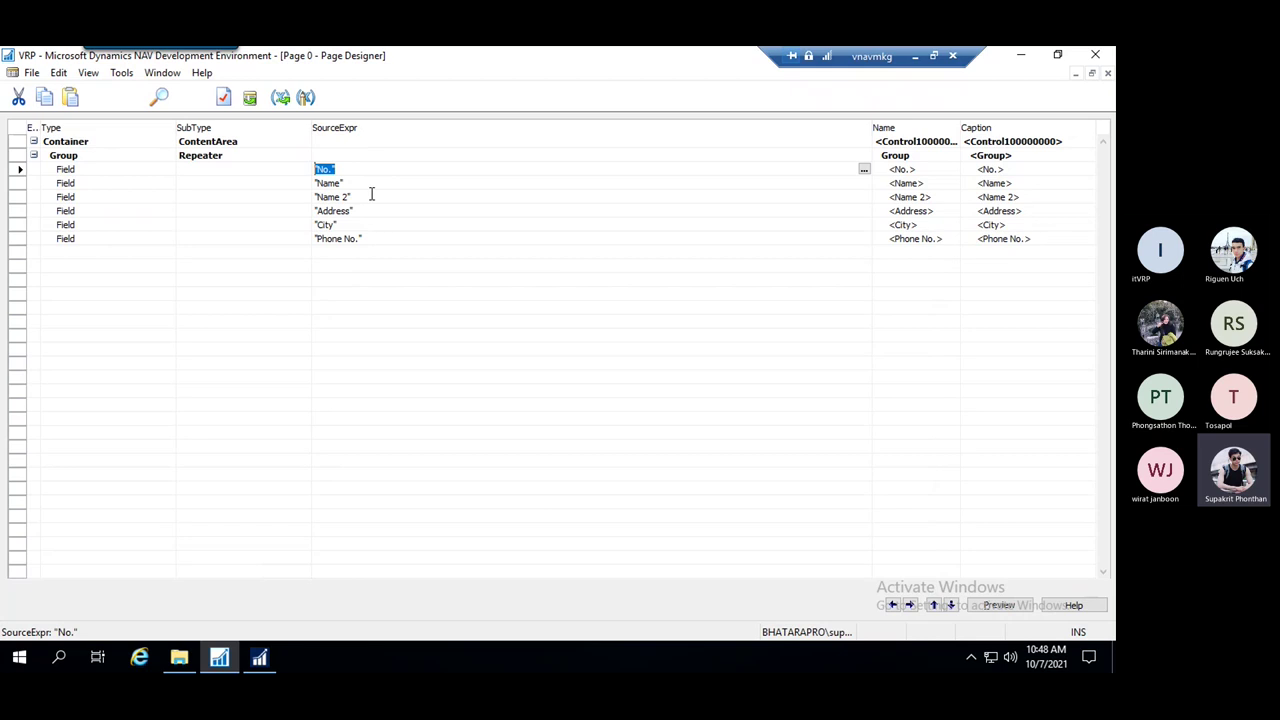
{"action": "left_click_drag", "start_coordinate": [355, 185], "coordinate": [316, 183]}
{"action": "left_click", "coordinate": [390, 198]}
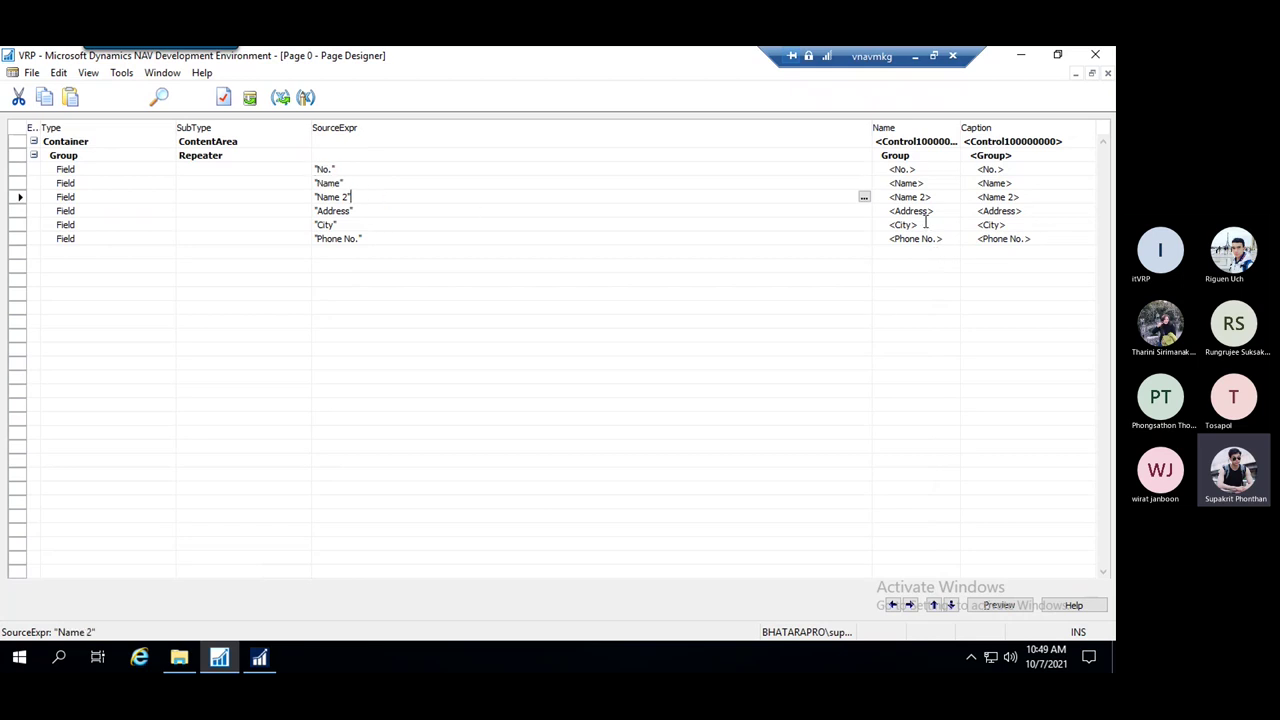
{"action": "left_click", "coordinate": [259, 657]}
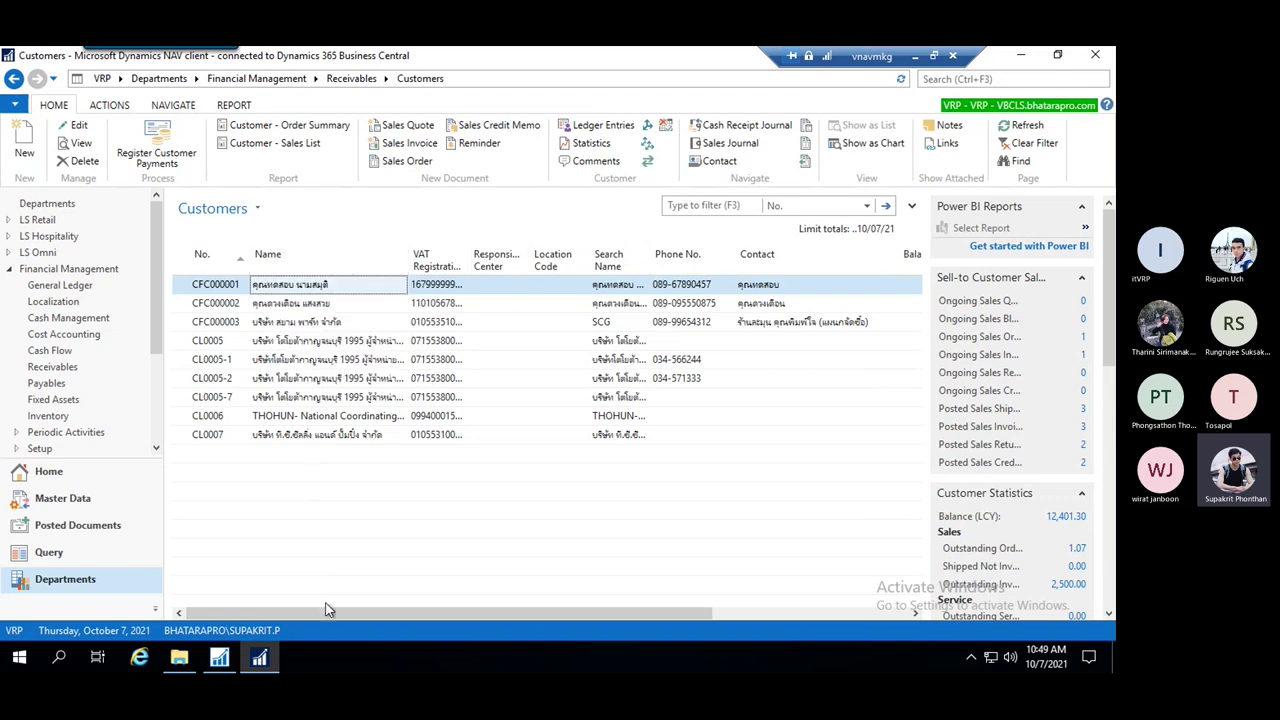
{"action": "key", "text": "alt+Tab"}
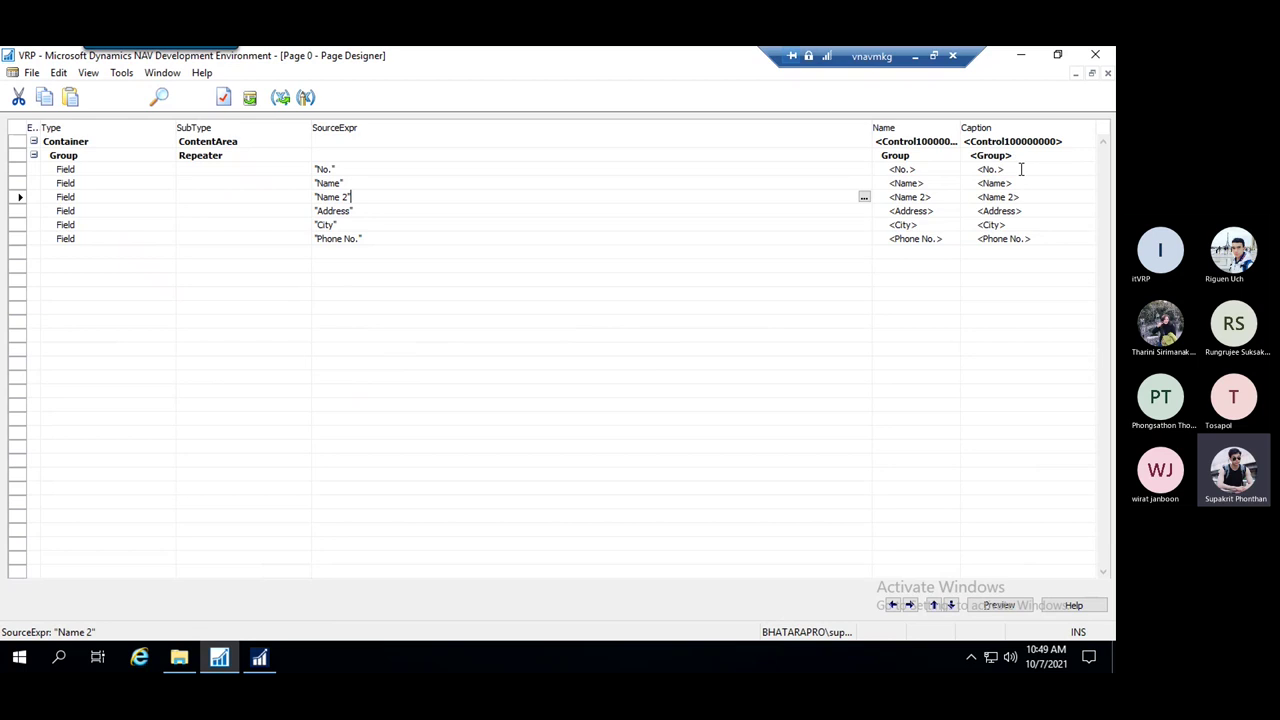
{"action": "left_click", "coordinate": [1021, 169]}
{"action": "left_click", "coordinate": [1030, 183]}
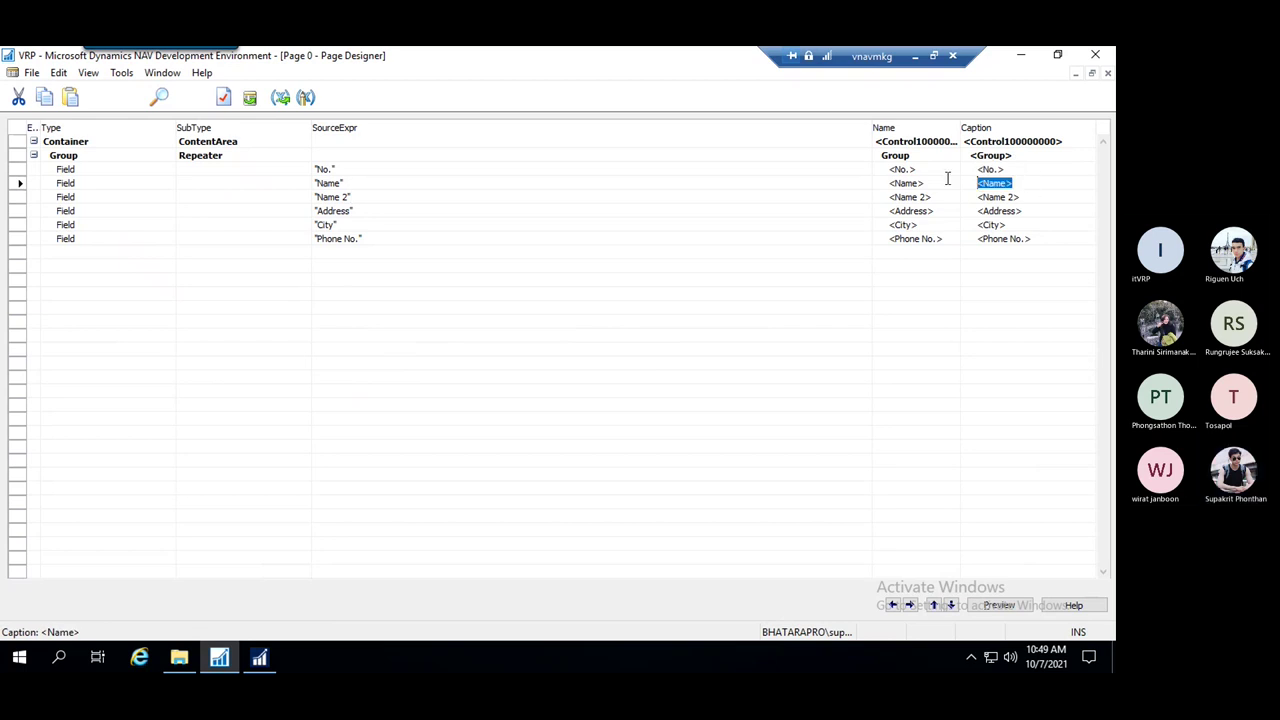
Type the Thai word ชื่อ in Windows search and copy it
{"action": "left_click", "coordinate": [1026, 198]}
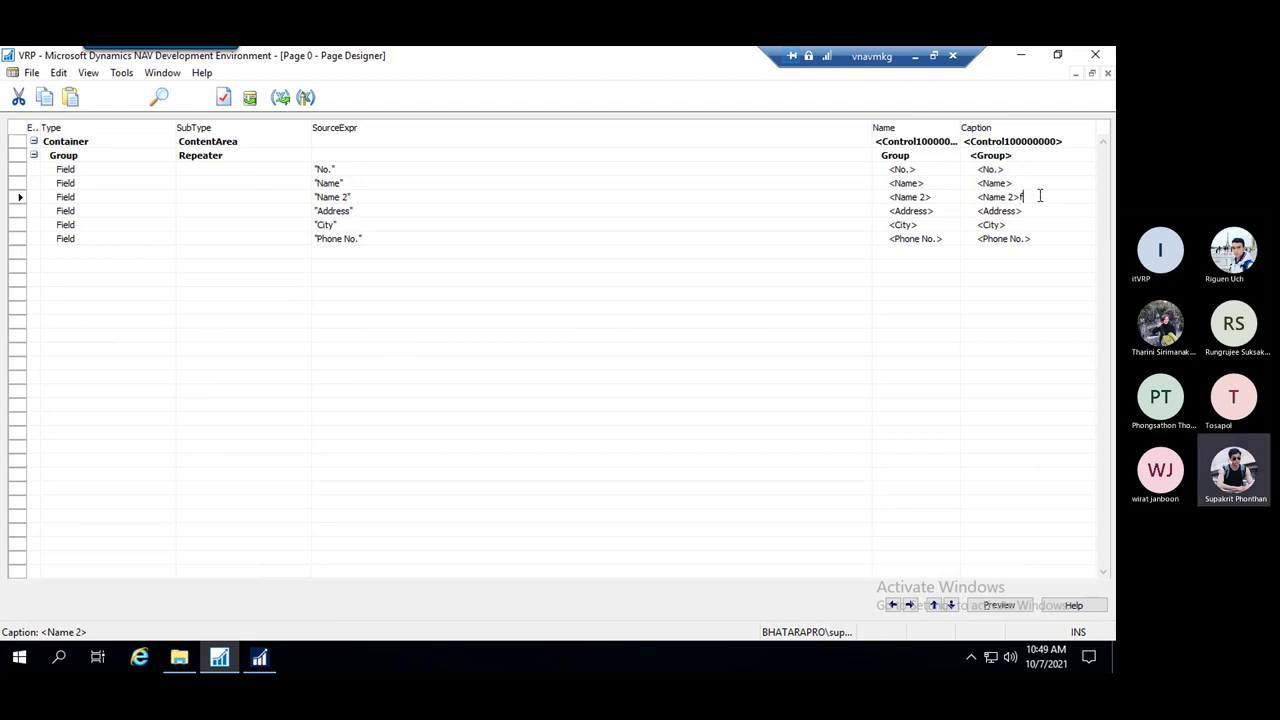
{"action": "type", "text": "fdl"}
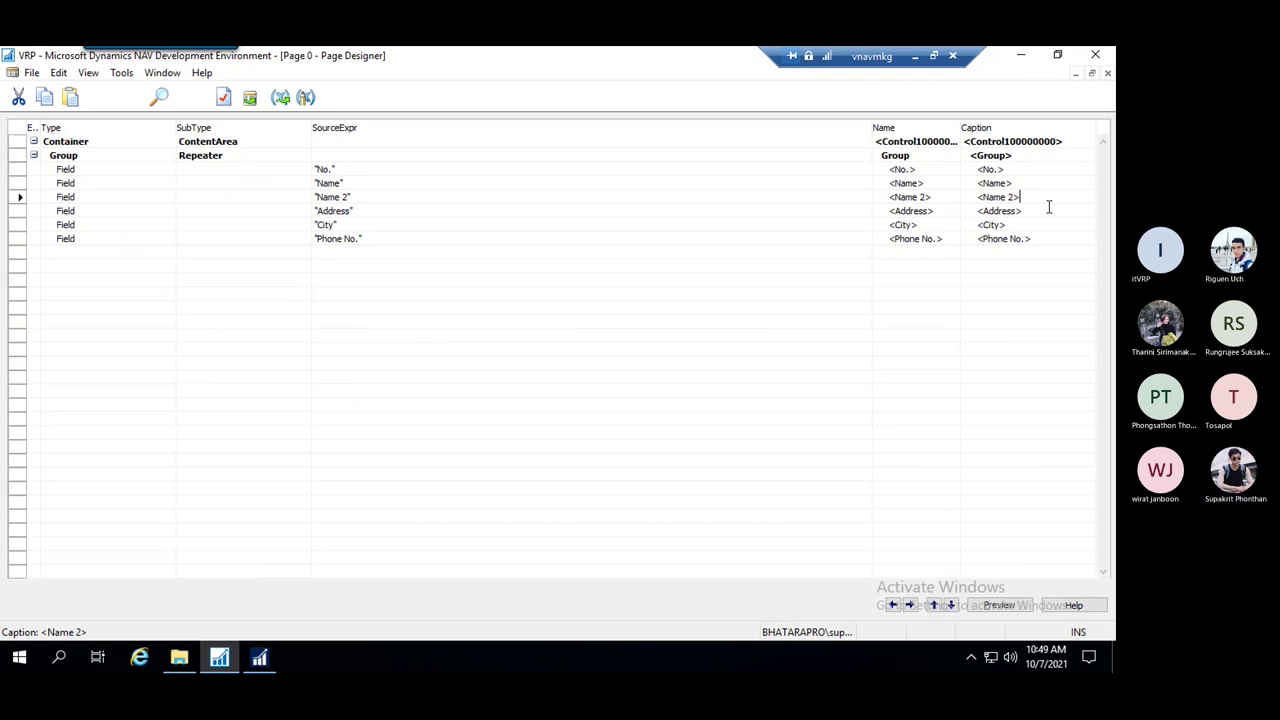
{"action": "left_click", "coordinate": [918, 58]}
{"action": "left_click", "coordinate": [246, 655]}
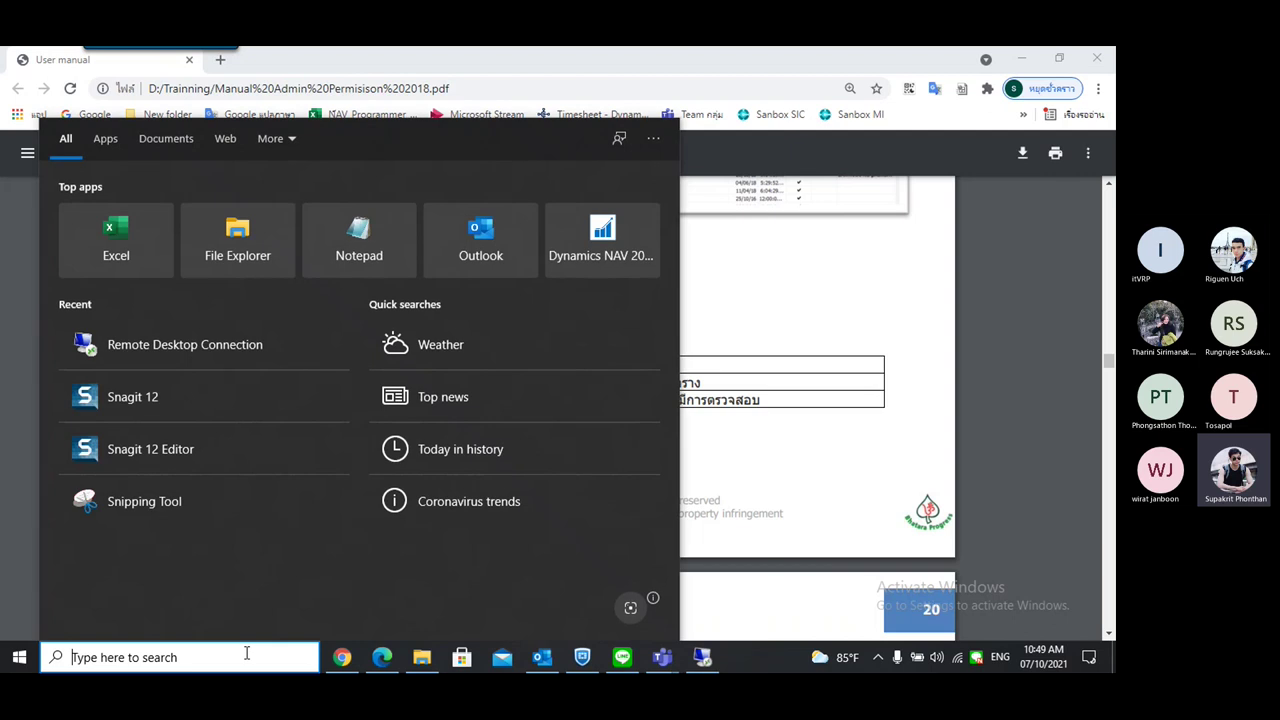
{"action": "type", "text": ":"}
{"action": "key", "text": "BackSpace"}
{"action": "key", "text": "grave"}
{"action": "type", "text": "ซ"}
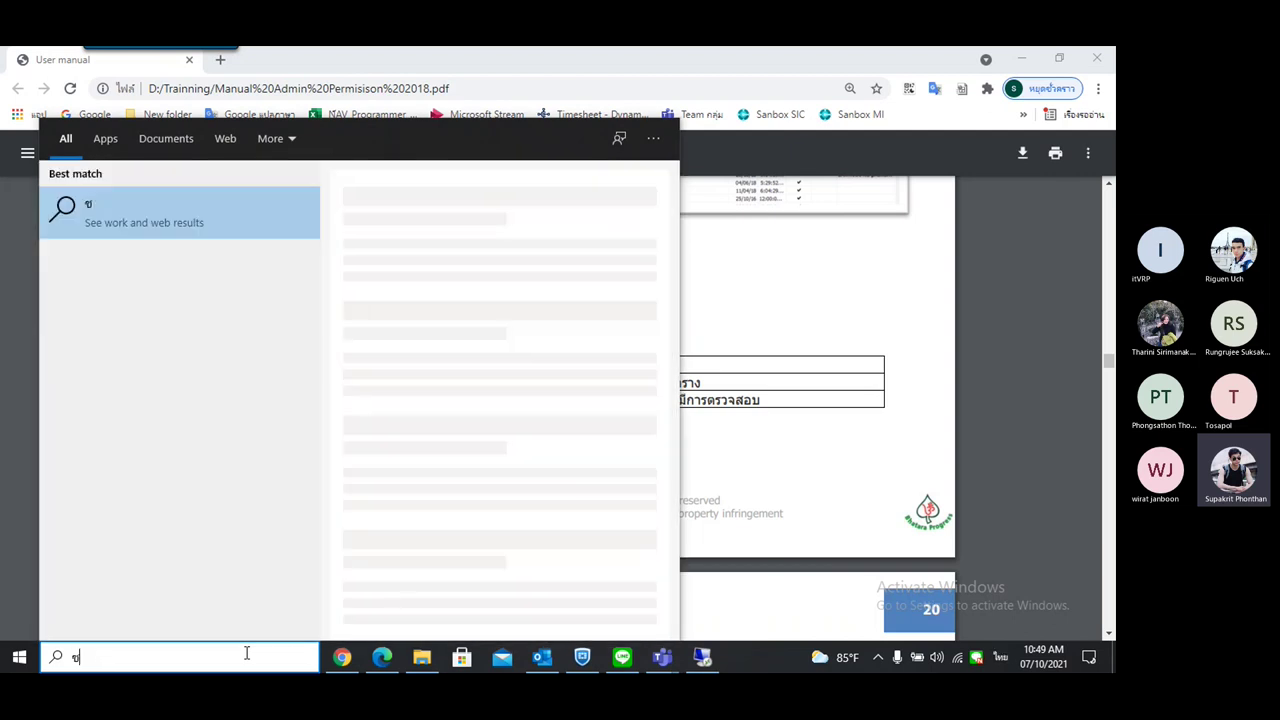
{"action": "type", "text": "ื่อ"}
{"action": "left_click_drag", "start_coordinate": [107, 660], "coordinate": [50, 665]}
{"action": "key", "text": "ctrl+c"}
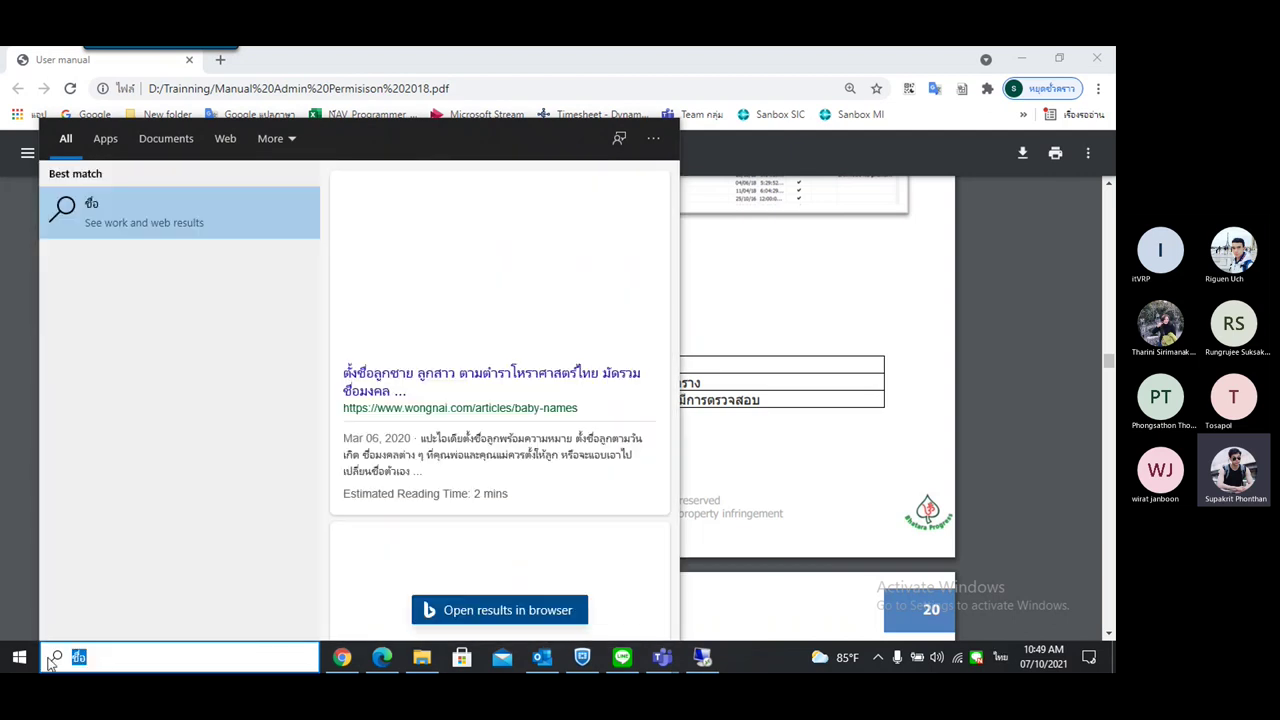
{"action": "key", "text": "alt+Tab"}
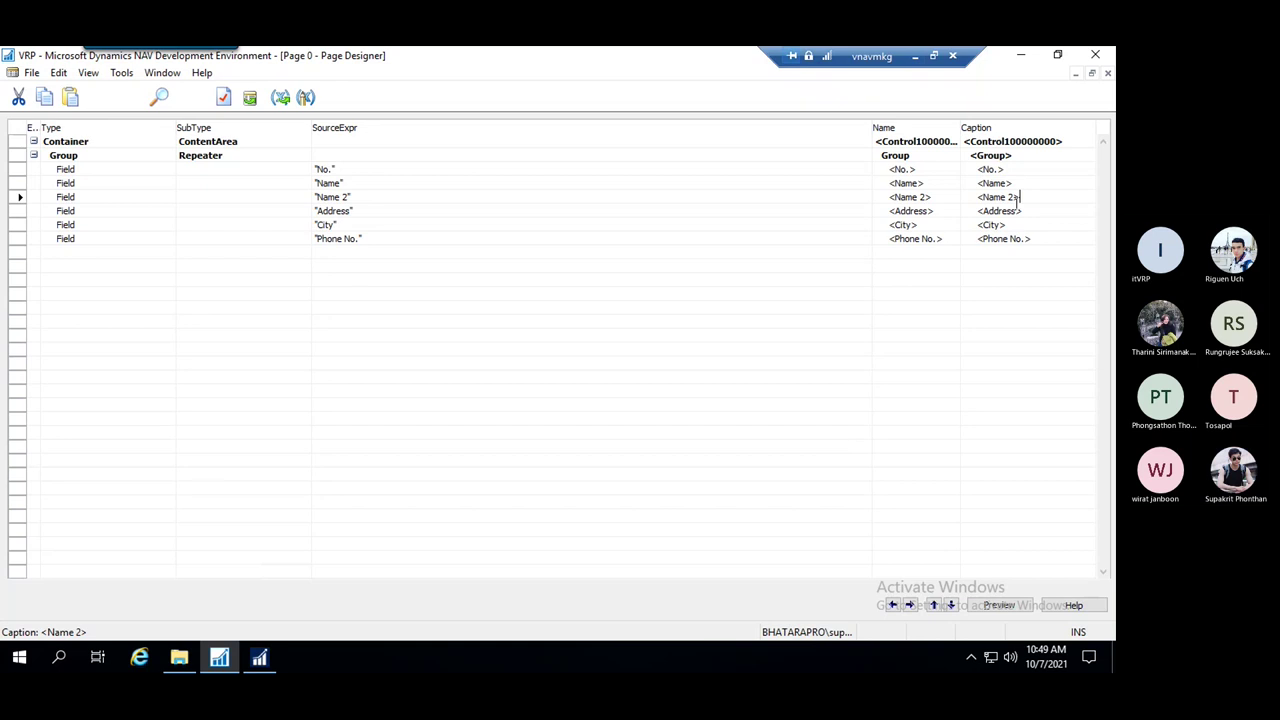
Paste ชื่อ as the Name field's caption and bring up saving the page
{"action": "left_click", "coordinate": [1000, 183]}
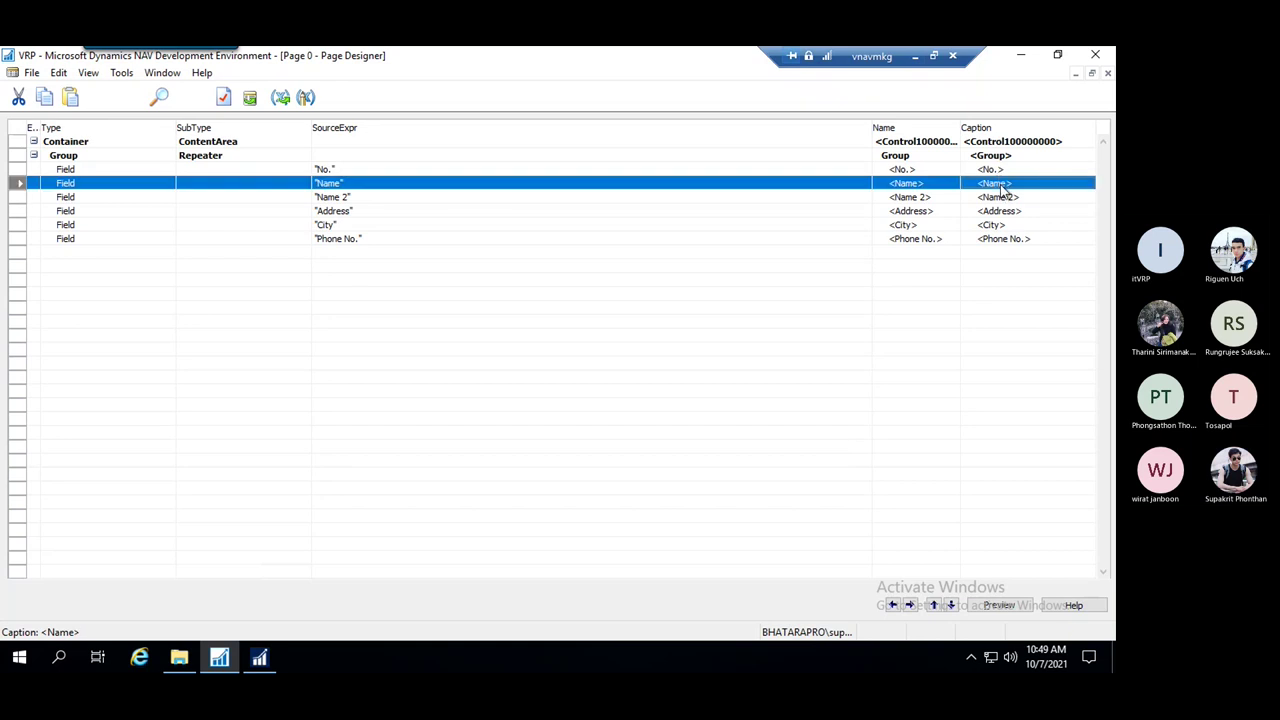
{"action": "left_click", "coordinate": [1000, 183]}
{"action": "key", "text": "ctrl+v"}
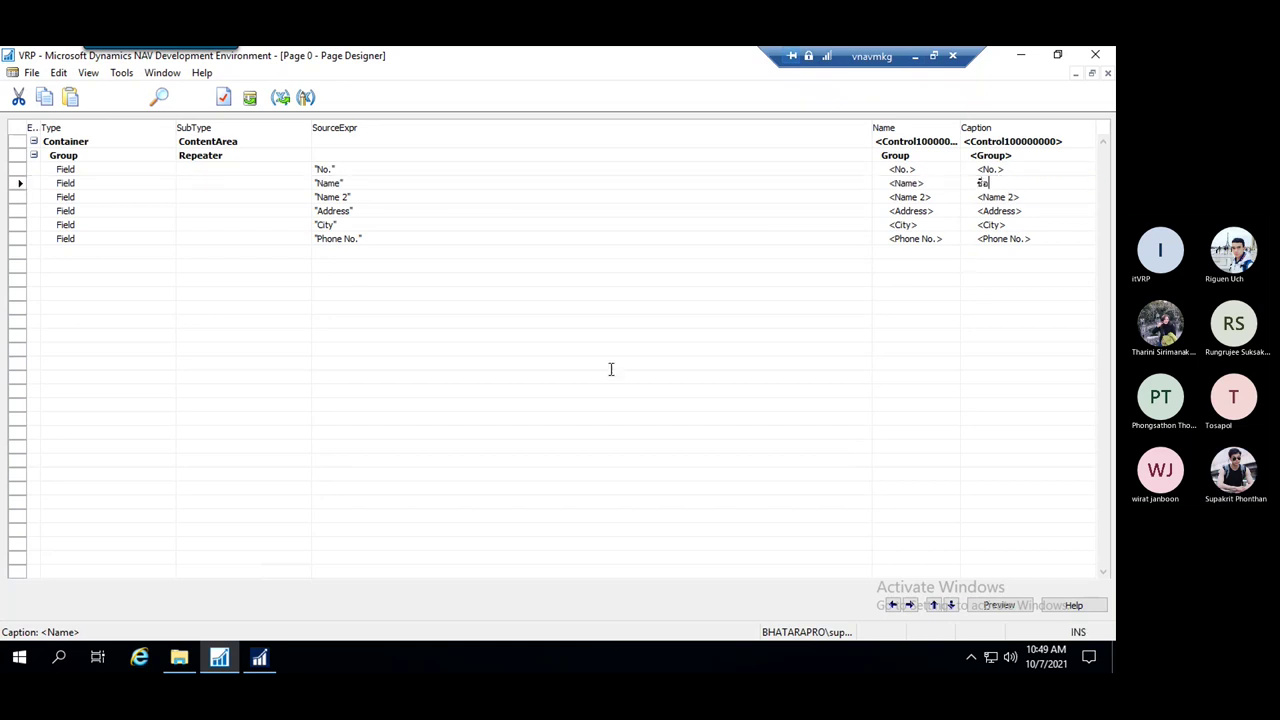
{"action": "left_click", "coordinate": [840, 252]}
{"action": "left_click", "coordinate": [454, 213]}
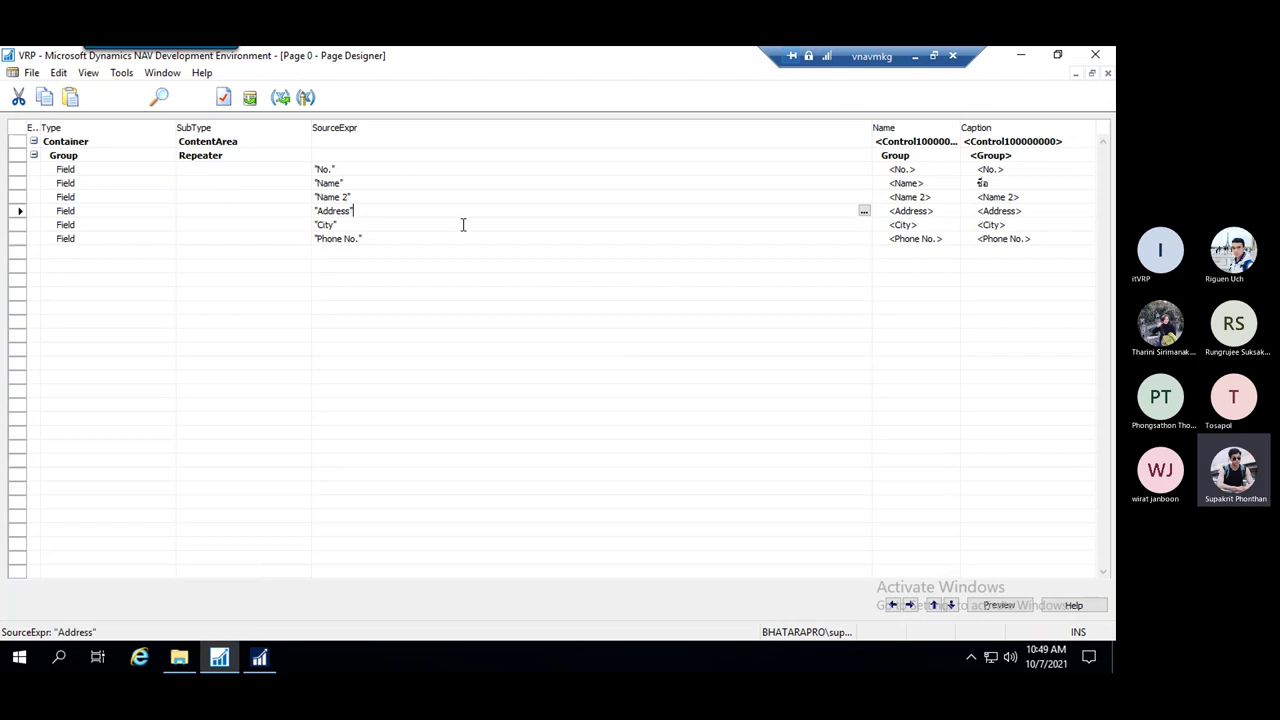
{"action": "key", "text": "ctrl+s"}
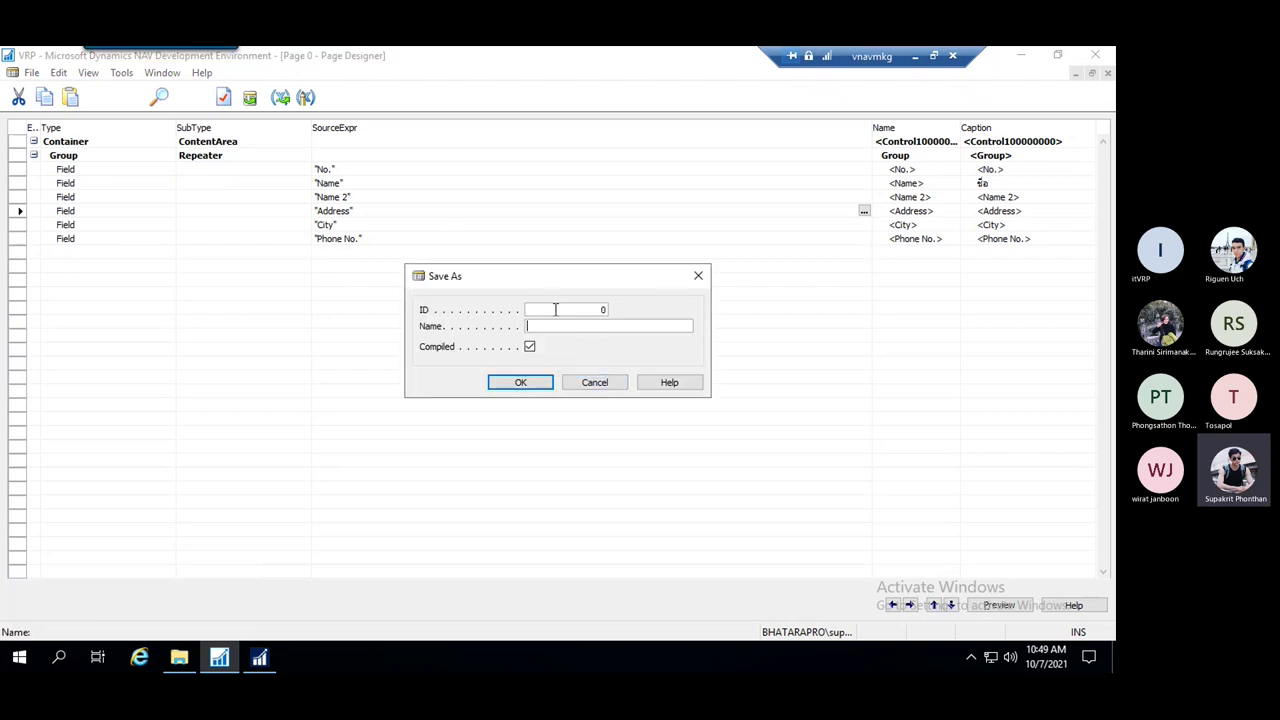
Dismiss the save prompt and check existing page IDs in the Object Designer before returning
{"action": "left_click", "coordinate": [698, 275]}
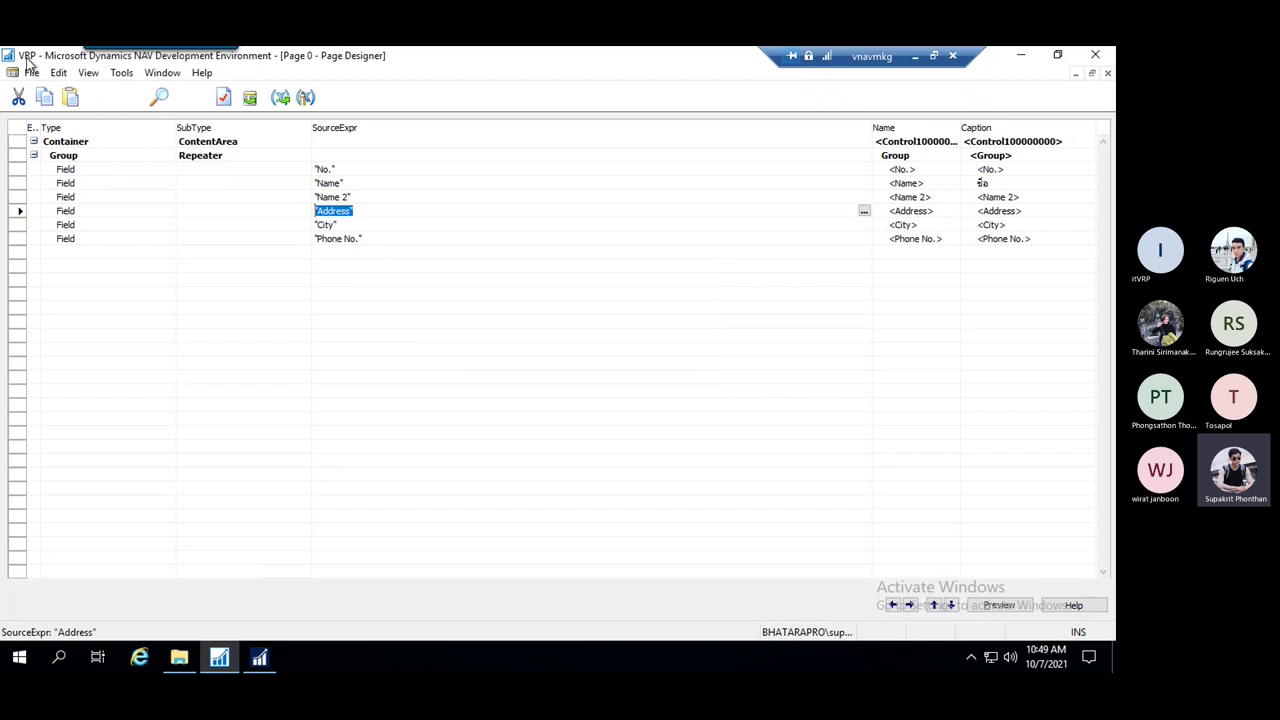
{"action": "left_click", "coordinate": [32, 72]}
{"action": "left_click", "coordinate": [86, 150]}
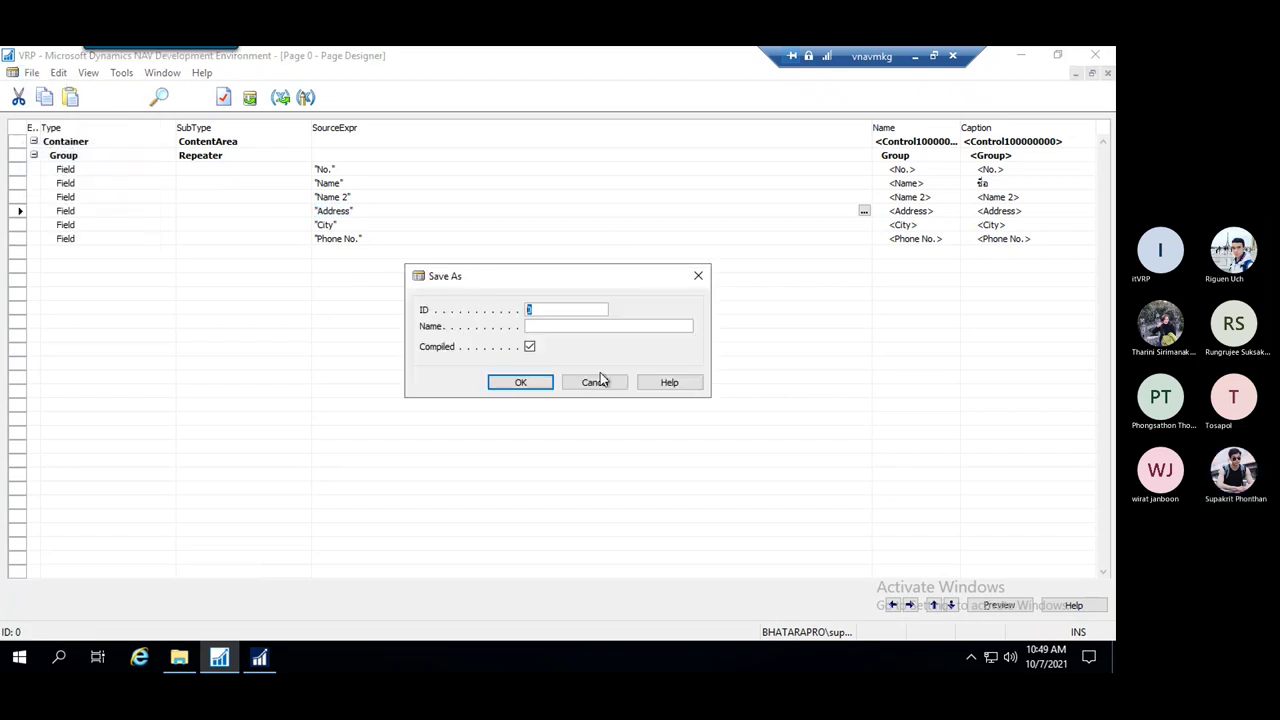
{"action": "left_click", "coordinate": [698, 275]}
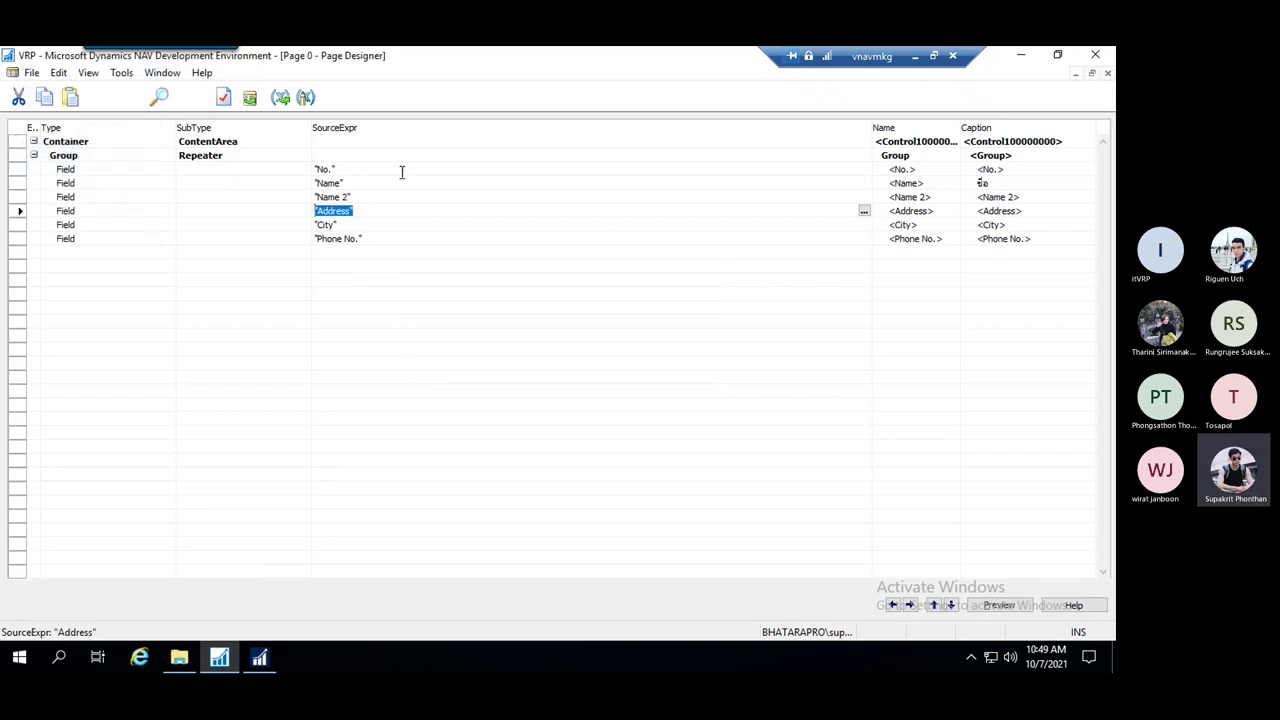
{"action": "left_click", "coordinate": [162, 73]}
{"action": "left_click", "coordinate": [206, 115]}
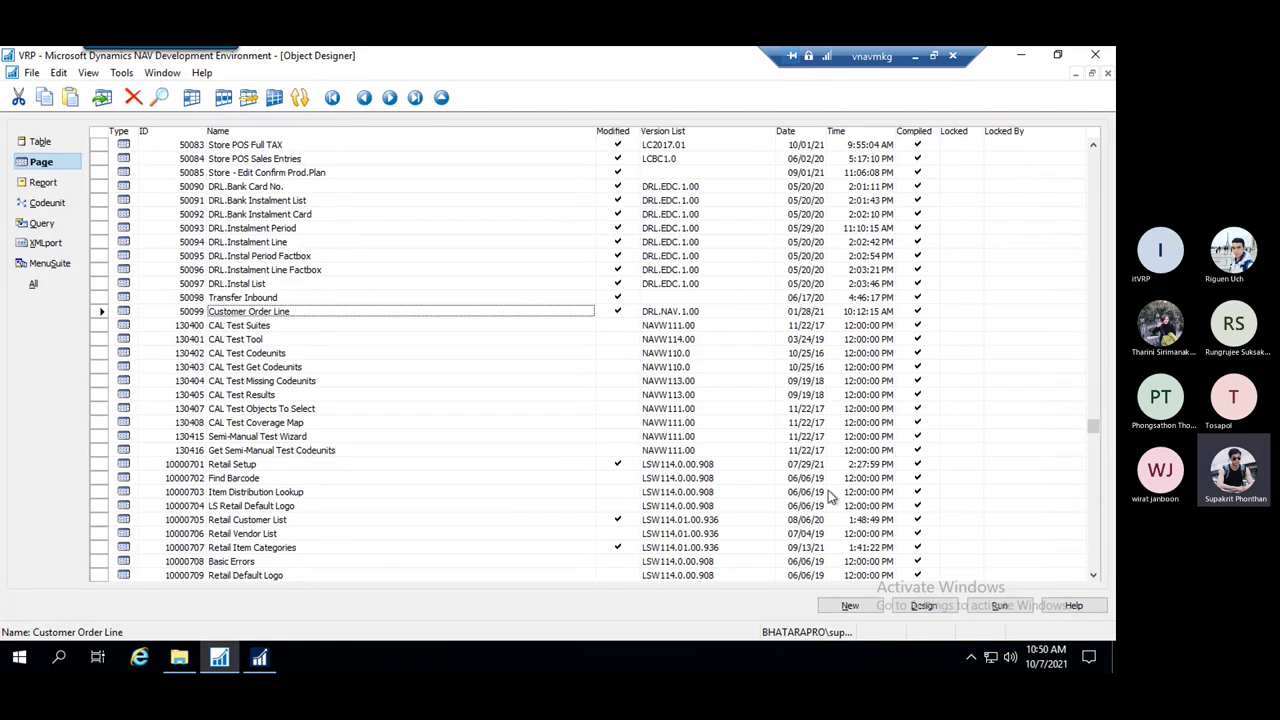
{"action": "left_click", "coordinate": [162, 72]}
{"action": "left_click", "coordinate": [225, 131]}
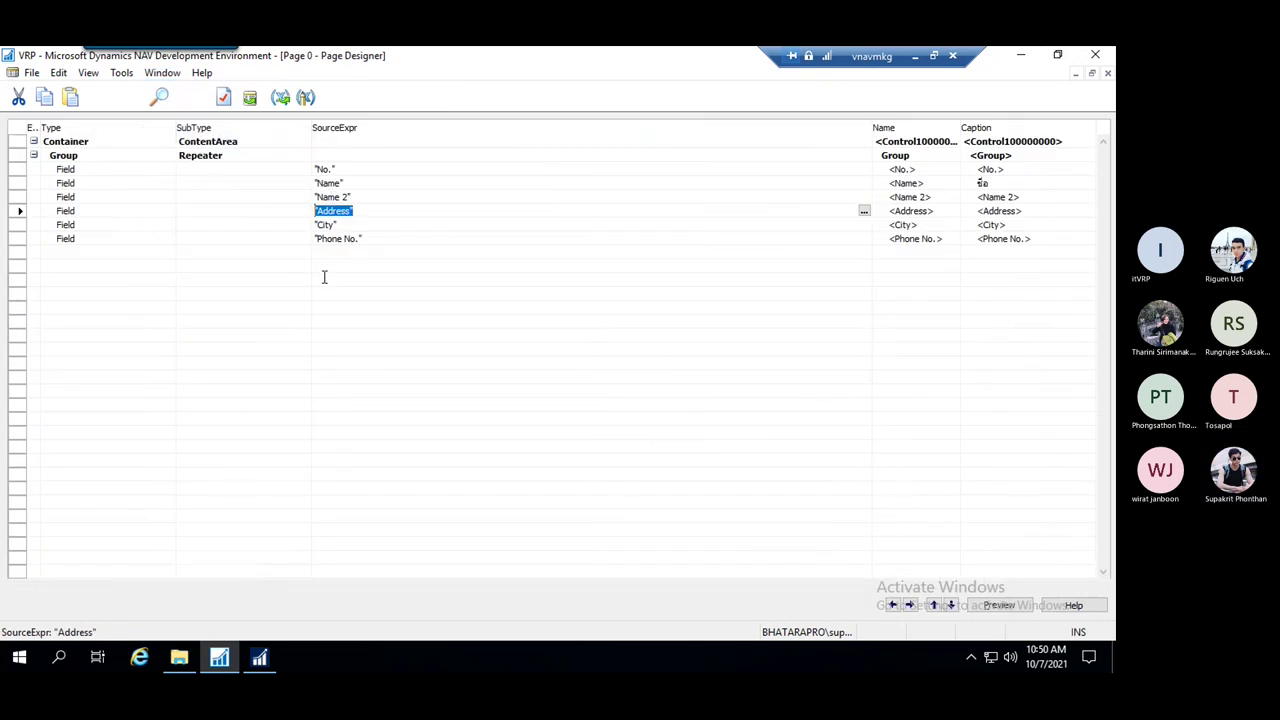
Reopen Save As and enter 50100 as the new page's ID
{"action": "key", "text": "ctrl+s"}
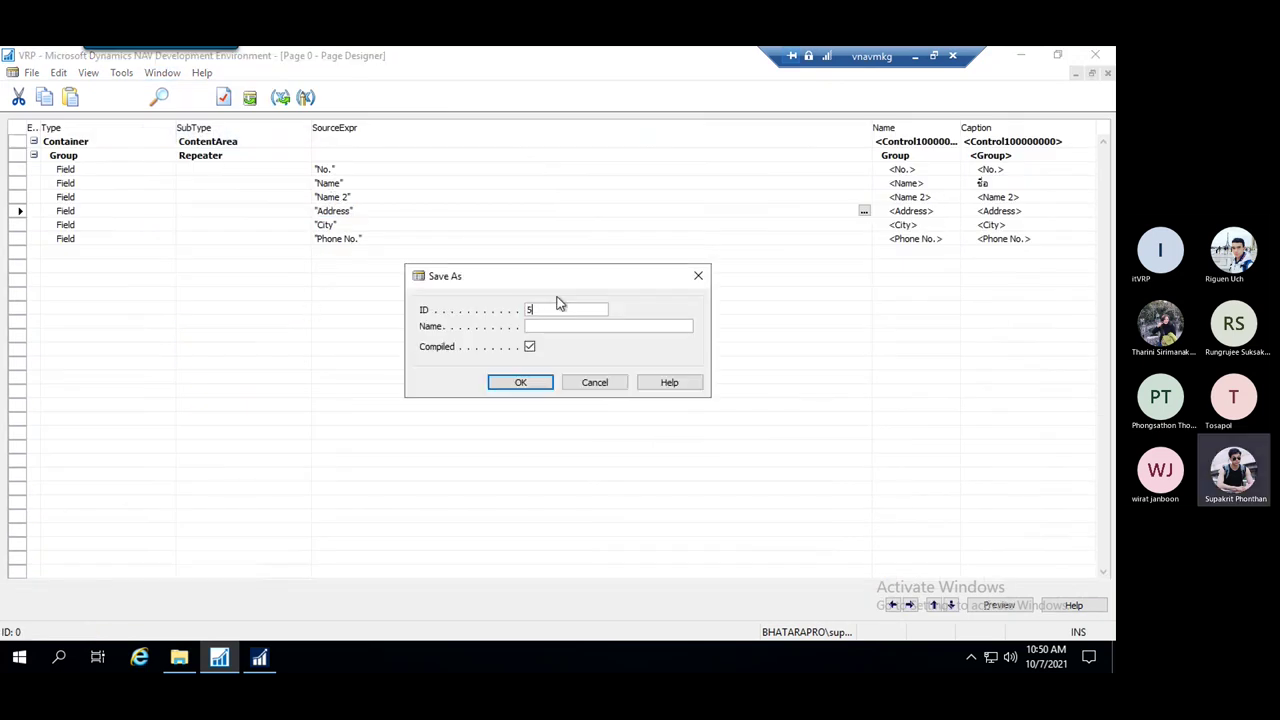
{"action": "type", "text": "50100"}
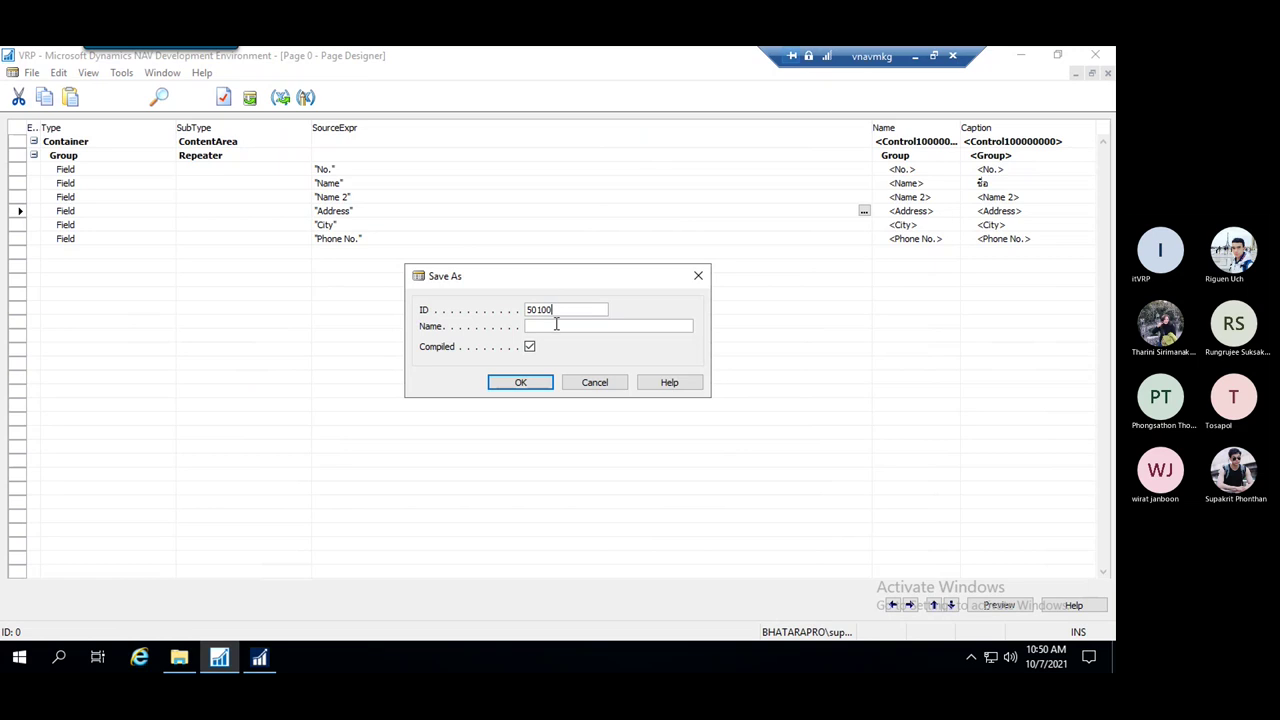
{"action": "left_click", "coordinate": [560, 326]}
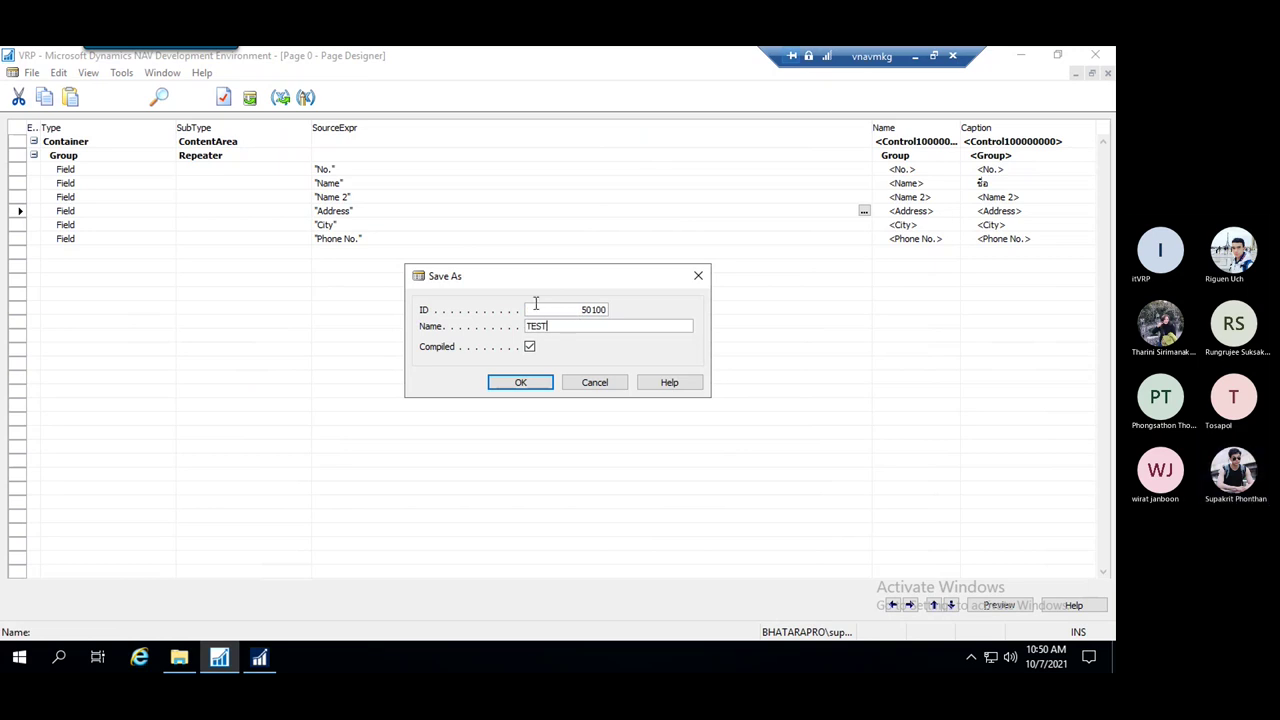
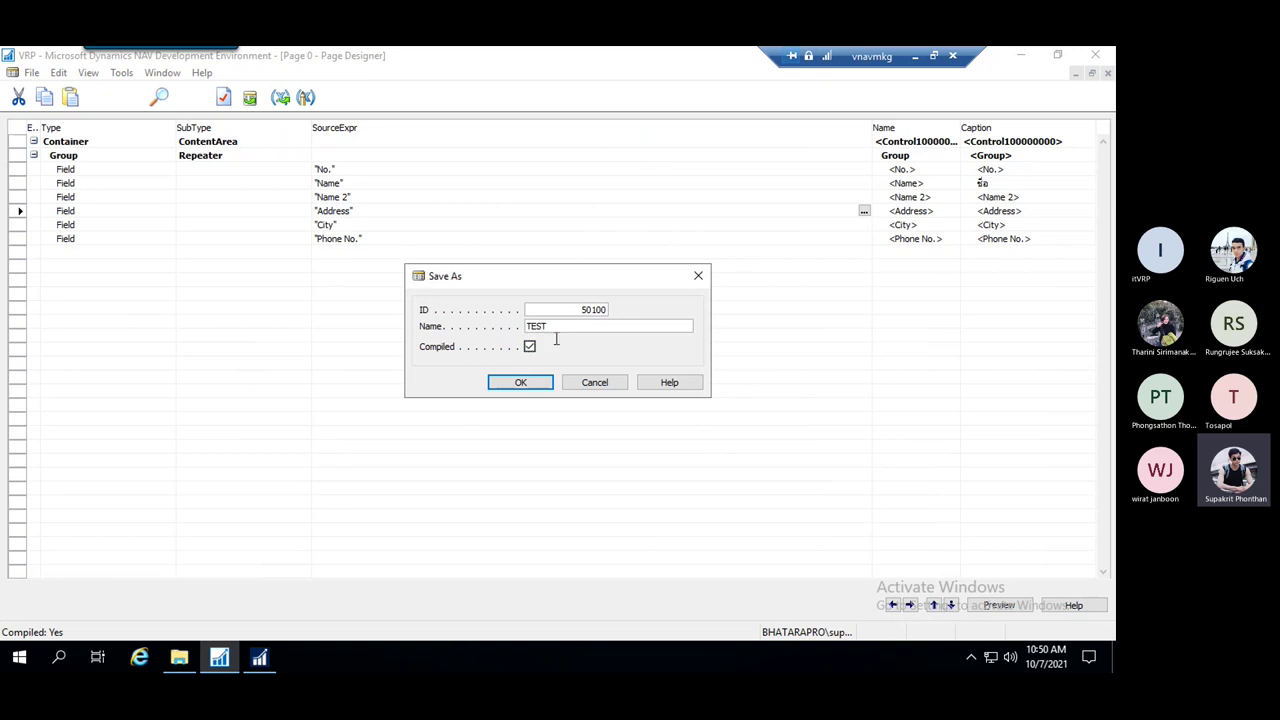
Confirm saving the compiled page as ID 50100, name TEST, then start a field row below Phone No
{"action": "left_click", "coordinate": [521, 383]}
{"action": "left_click", "coordinate": [491, 302]}
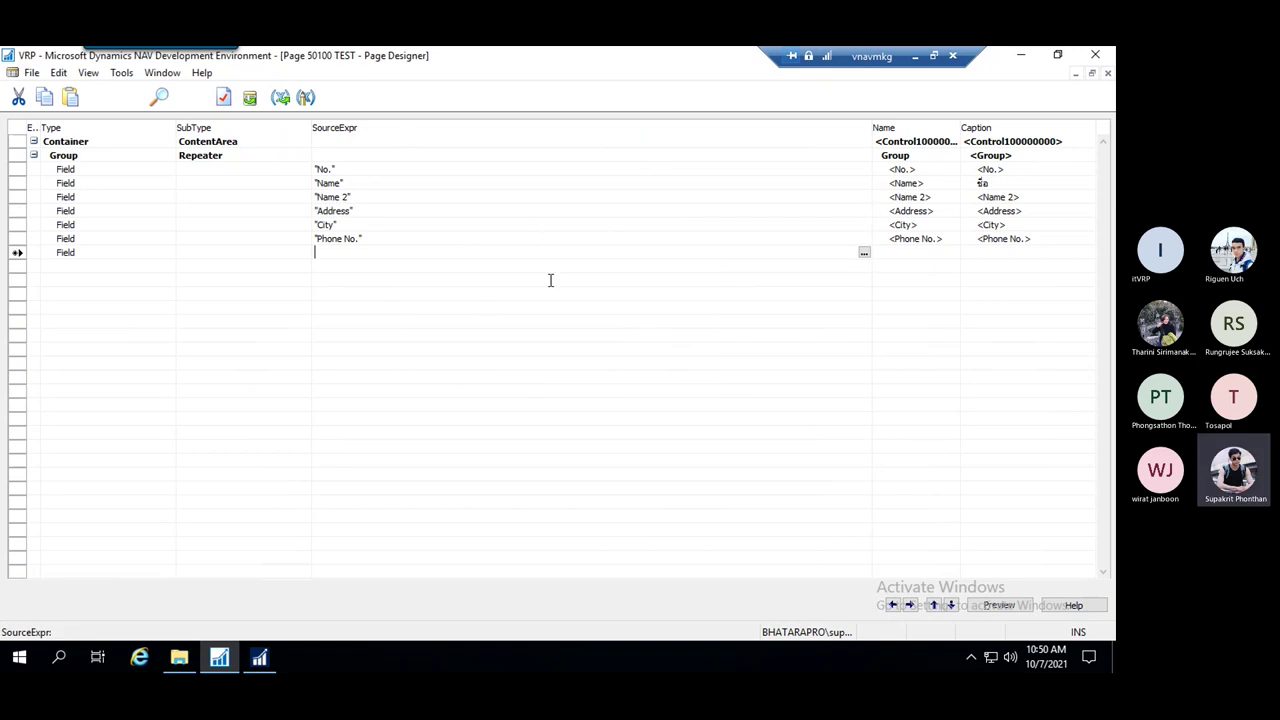
{"action": "left_click", "coordinate": [290, 197]}
{"action": "left_click", "coordinate": [457, 197]}
{"action": "left_click", "coordinate": [466, 270]}
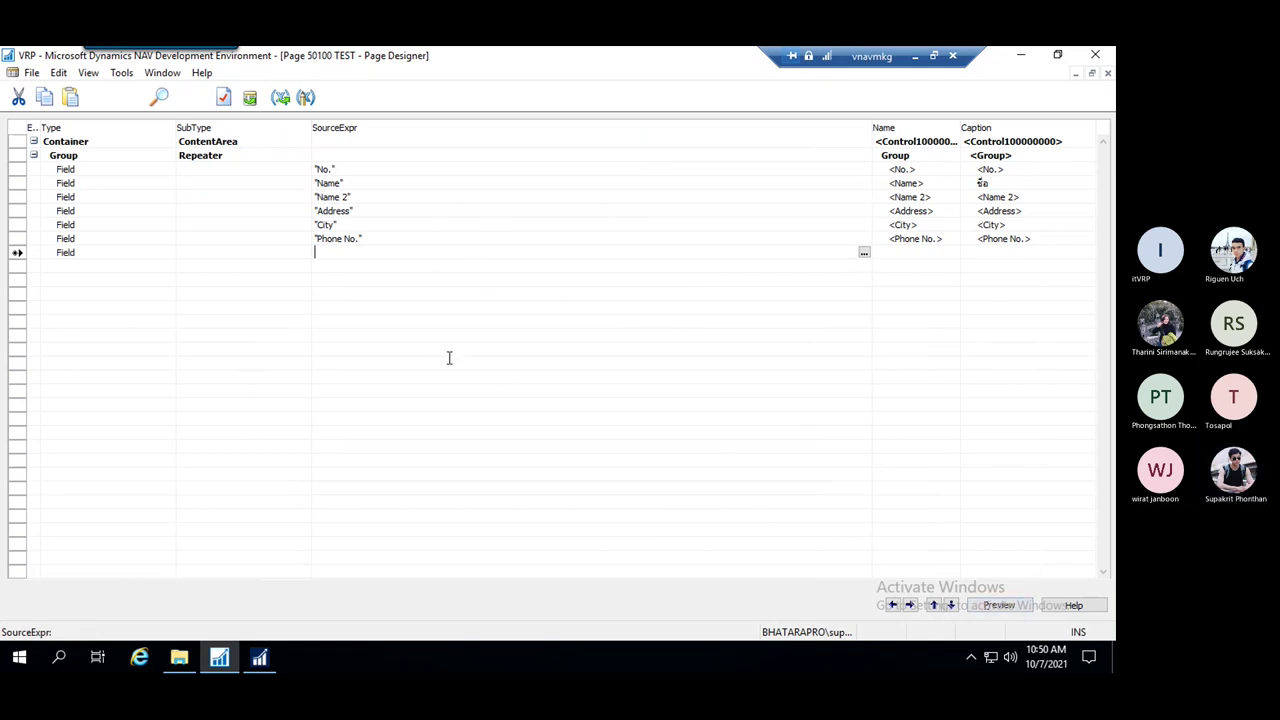
{"action": "left_click", "coordinate": [32, 73]}
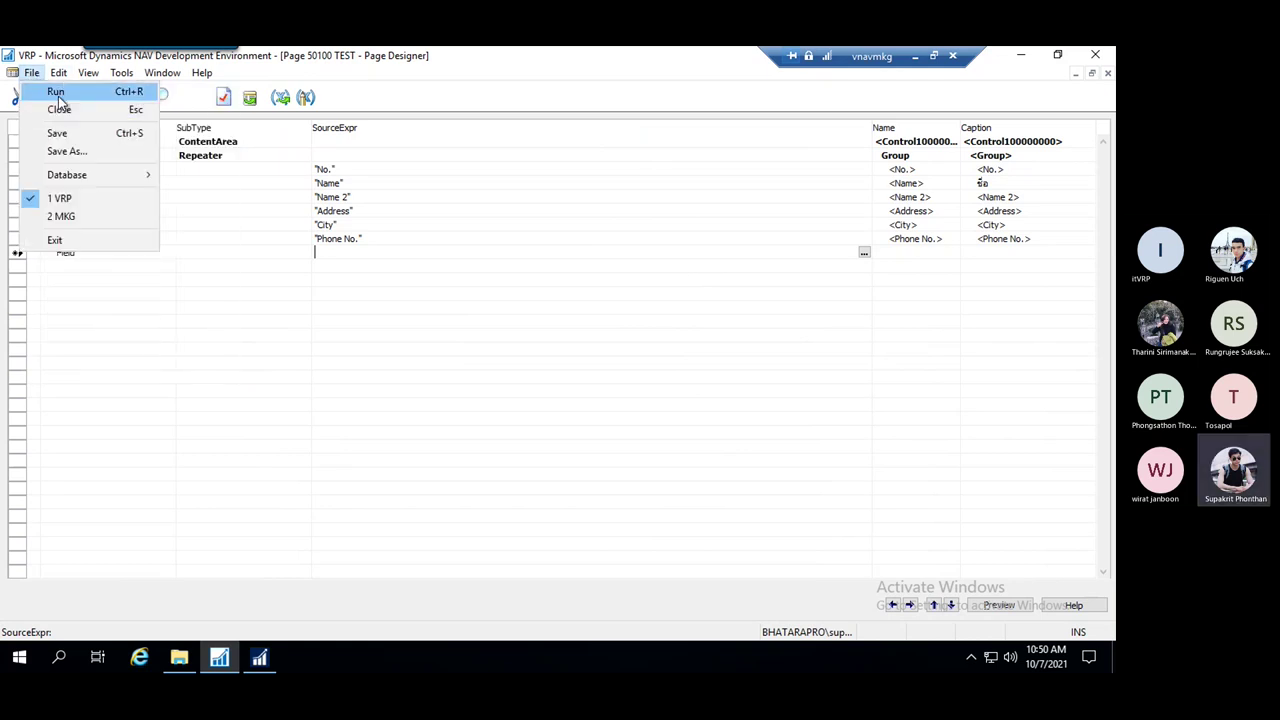
Run the TEST page maximized, drag the No. column wider, and close the preview with Esc
{"action": "left_click", "coordinate": [57, 97]}
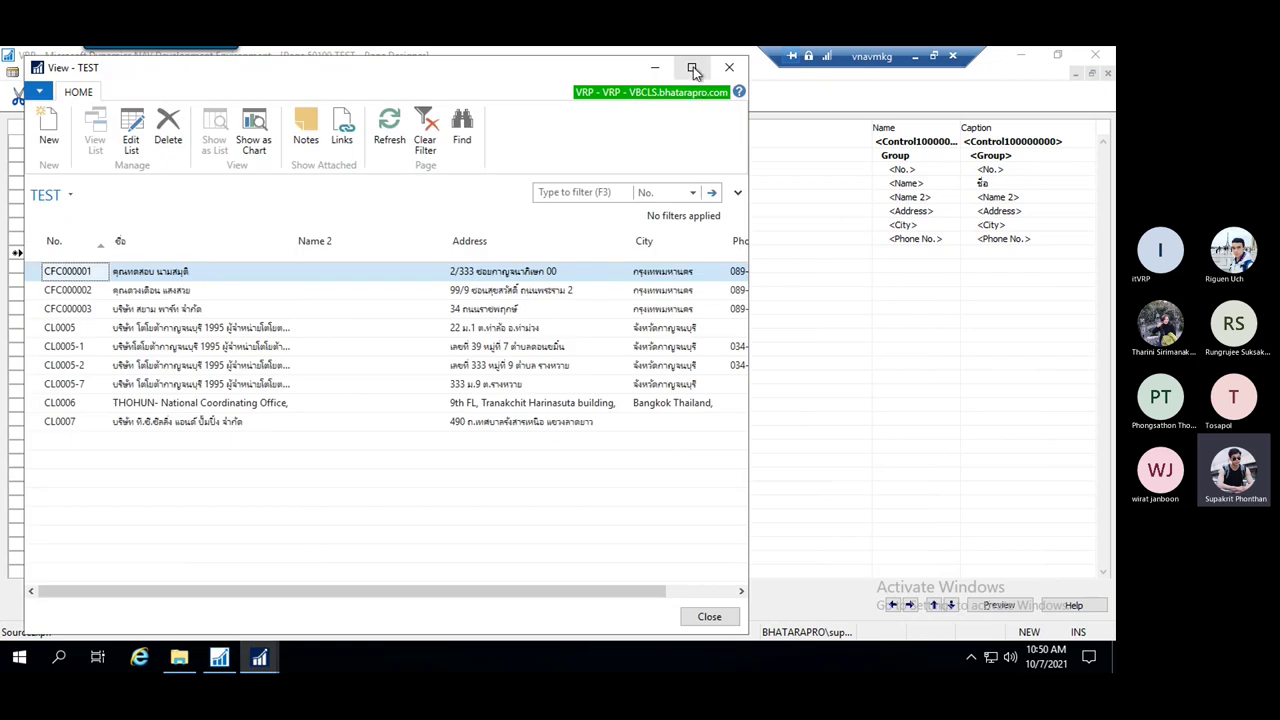
{"action": "left_click", "coordinate": [692, 68]}
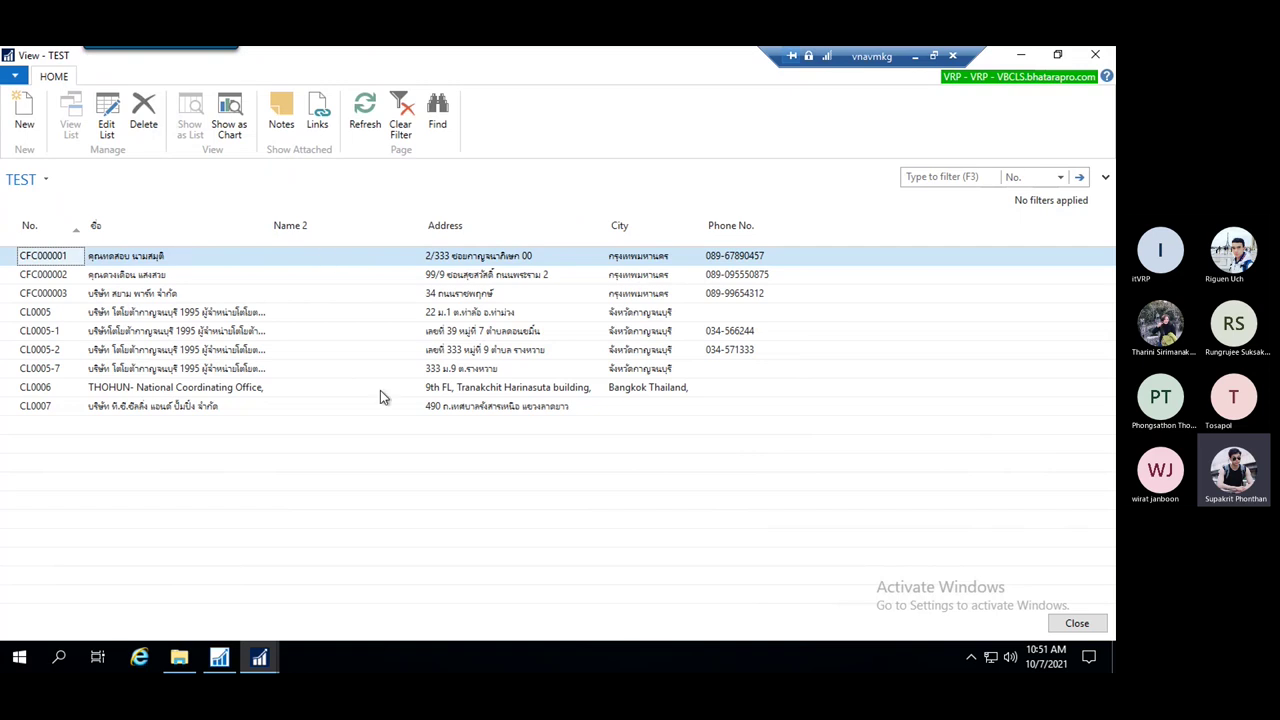
{"action": "left_click_drag", "start_coordinate": [85, 221], "coordinate": [121, 222]}
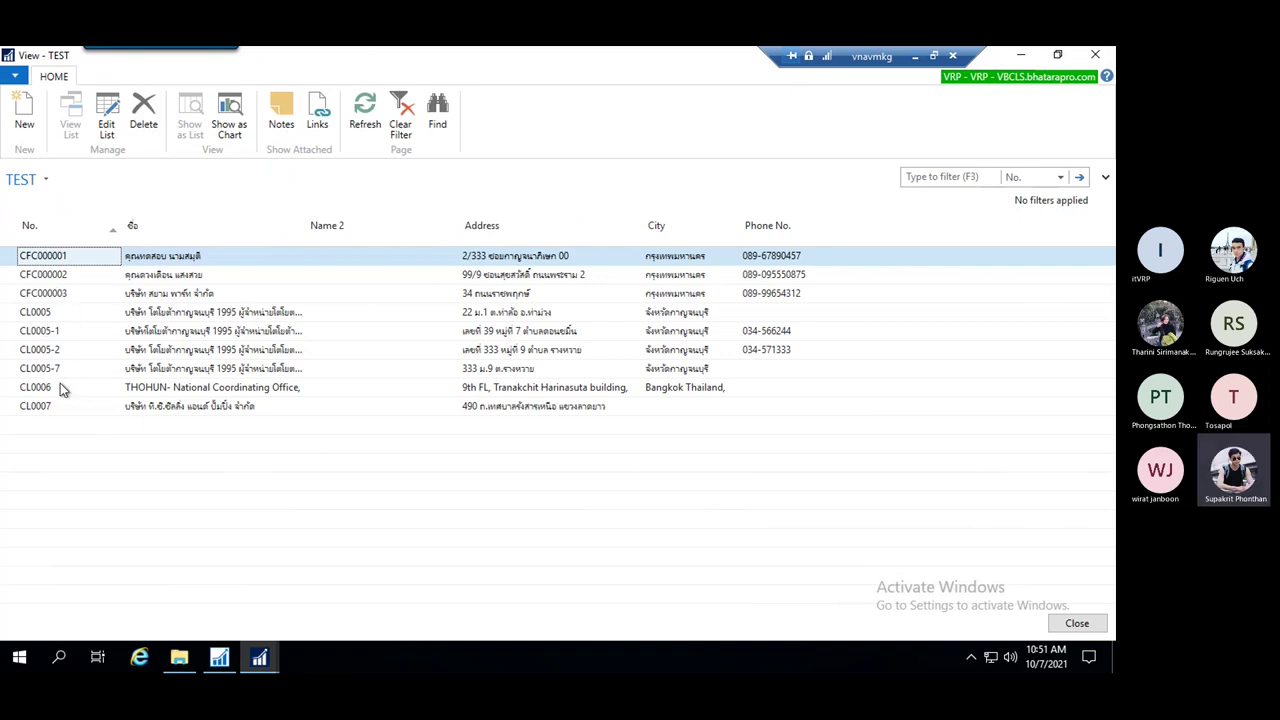
{"action": "left_click", "coordinate": [56, 316]}
{"action": "key", "text": "Escape"}
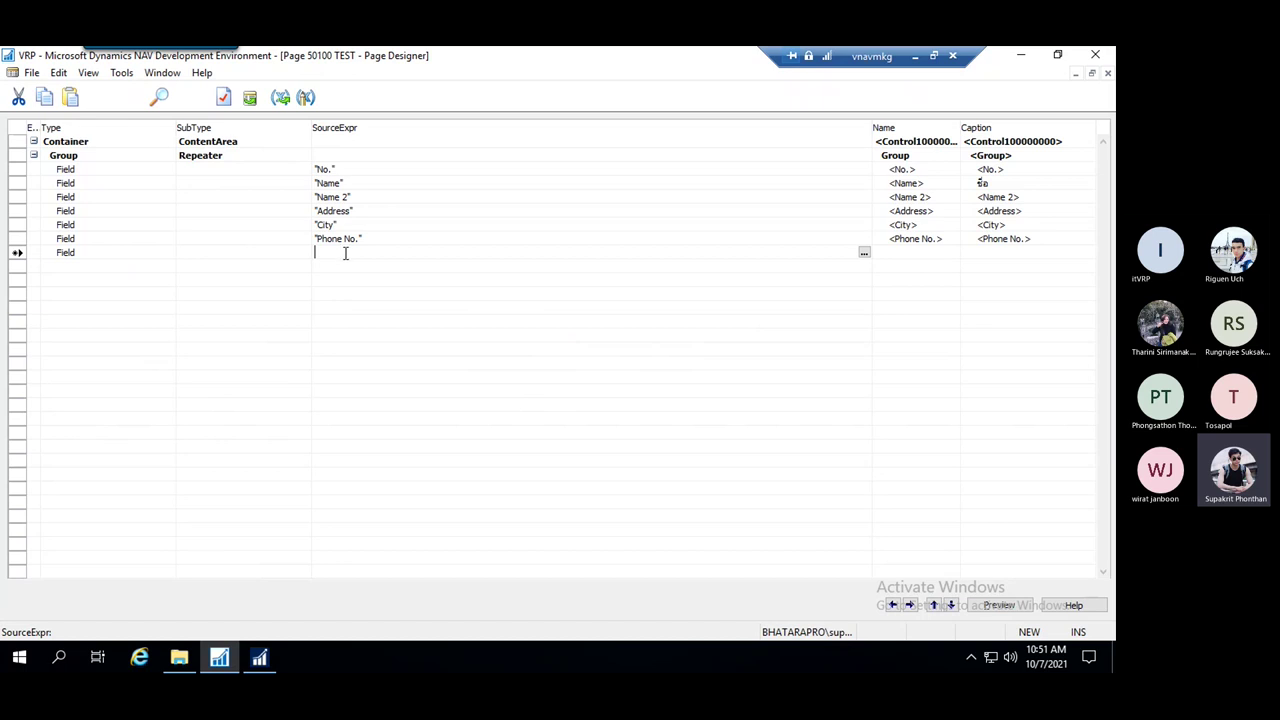
Open the table filter editor for the TEST page's SourceTableView property
{"action": "left_click", "coordinate": [224, 100]}
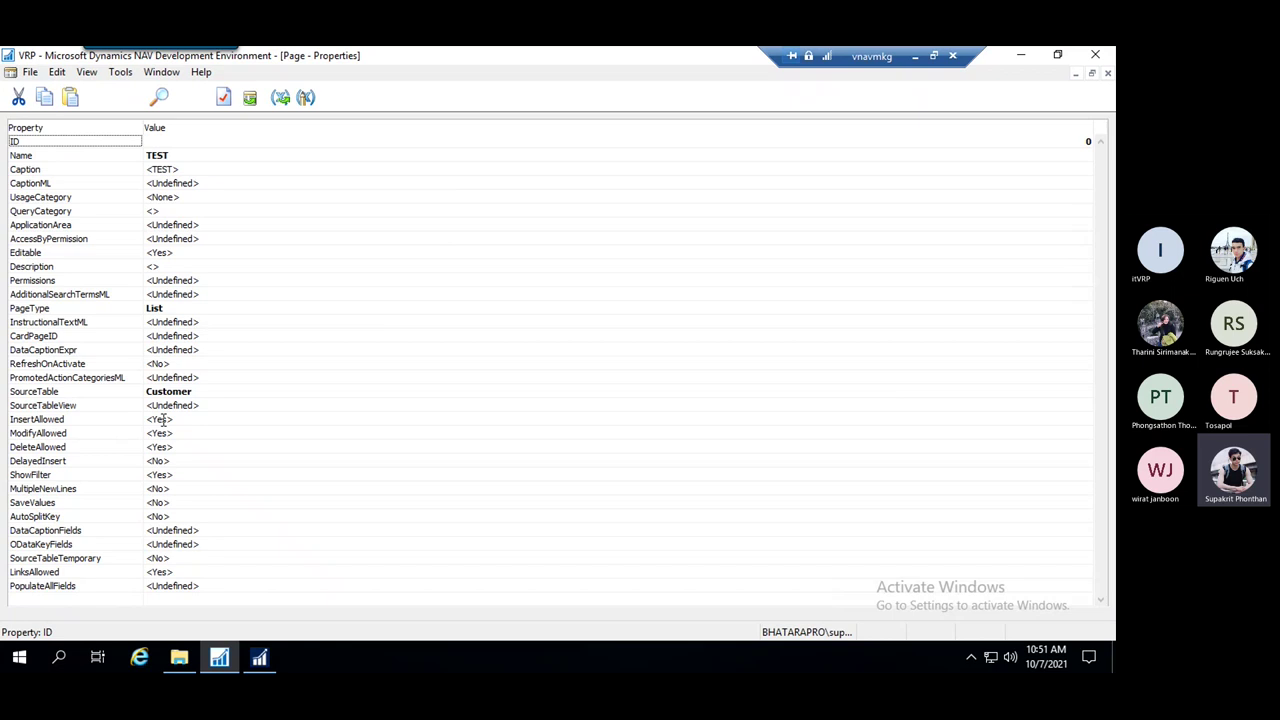
{"action": "left_click", "coordinate": [212, 404]}
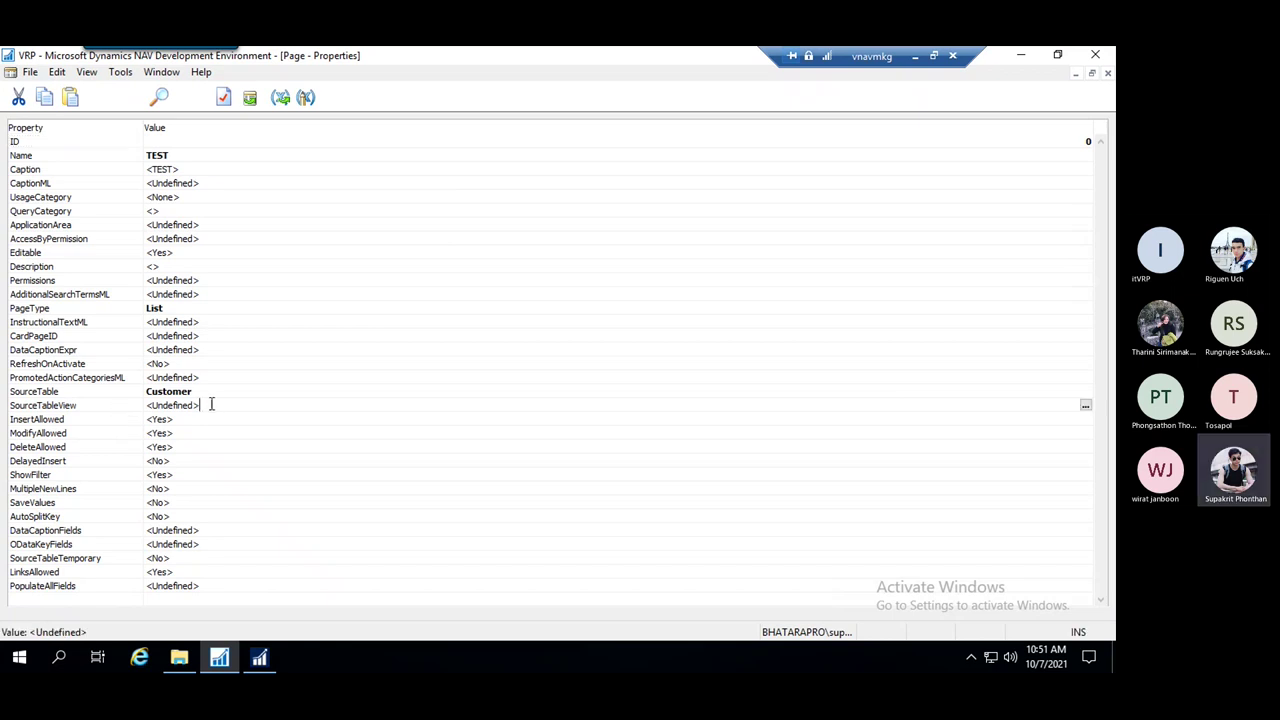
{"action": "left_click", "coordinate": [197, 403]}
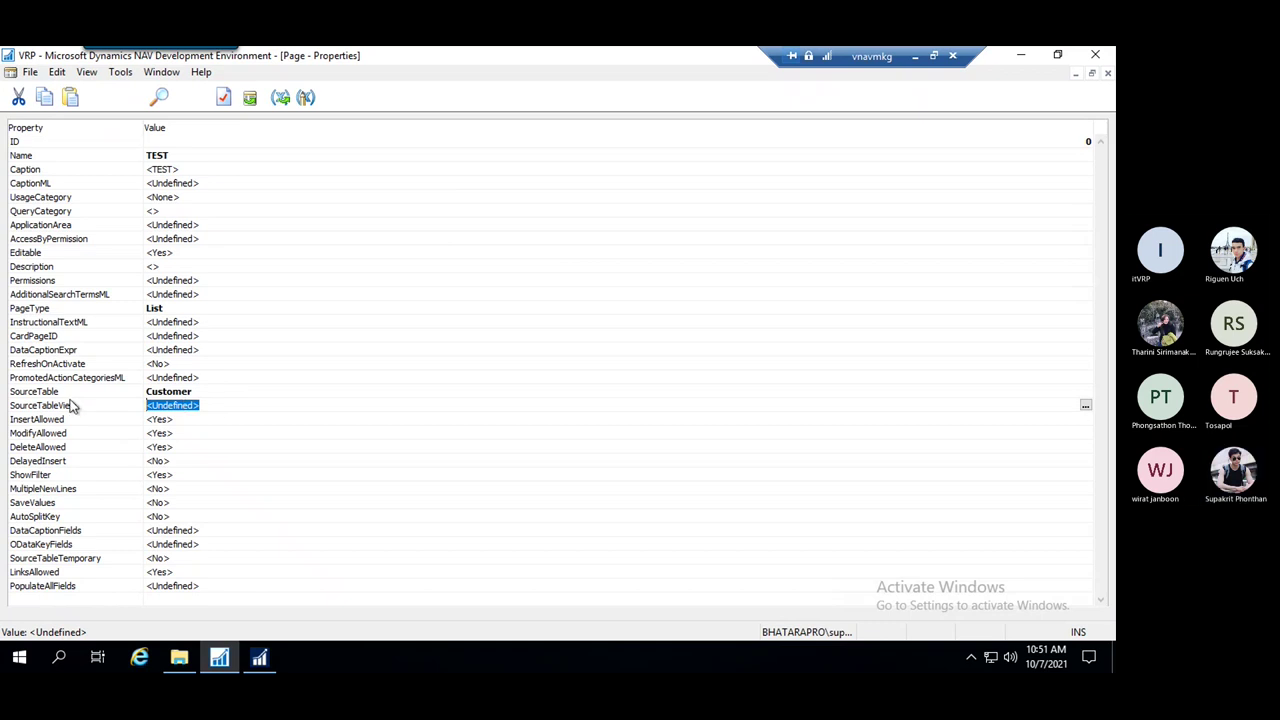
{"action": "left_click", "coordinate": [1086, 406]}
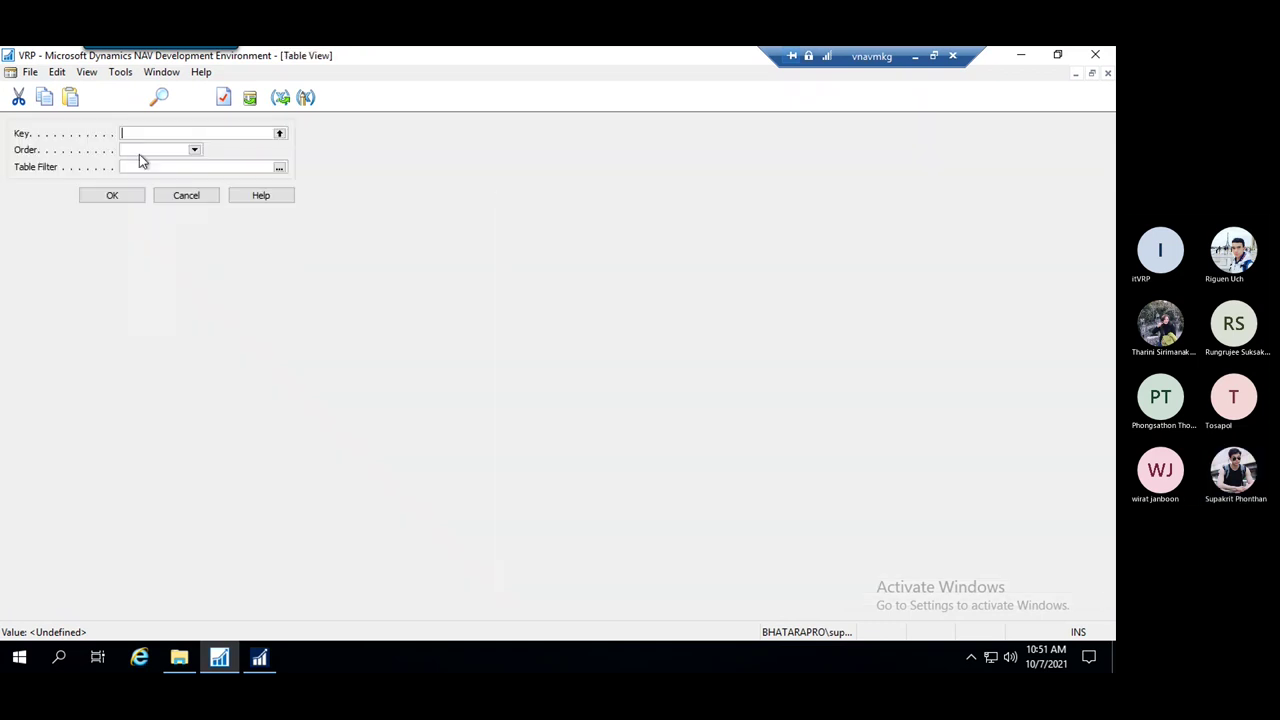
{"action": "left_click", "coordinate": [279, 168]}
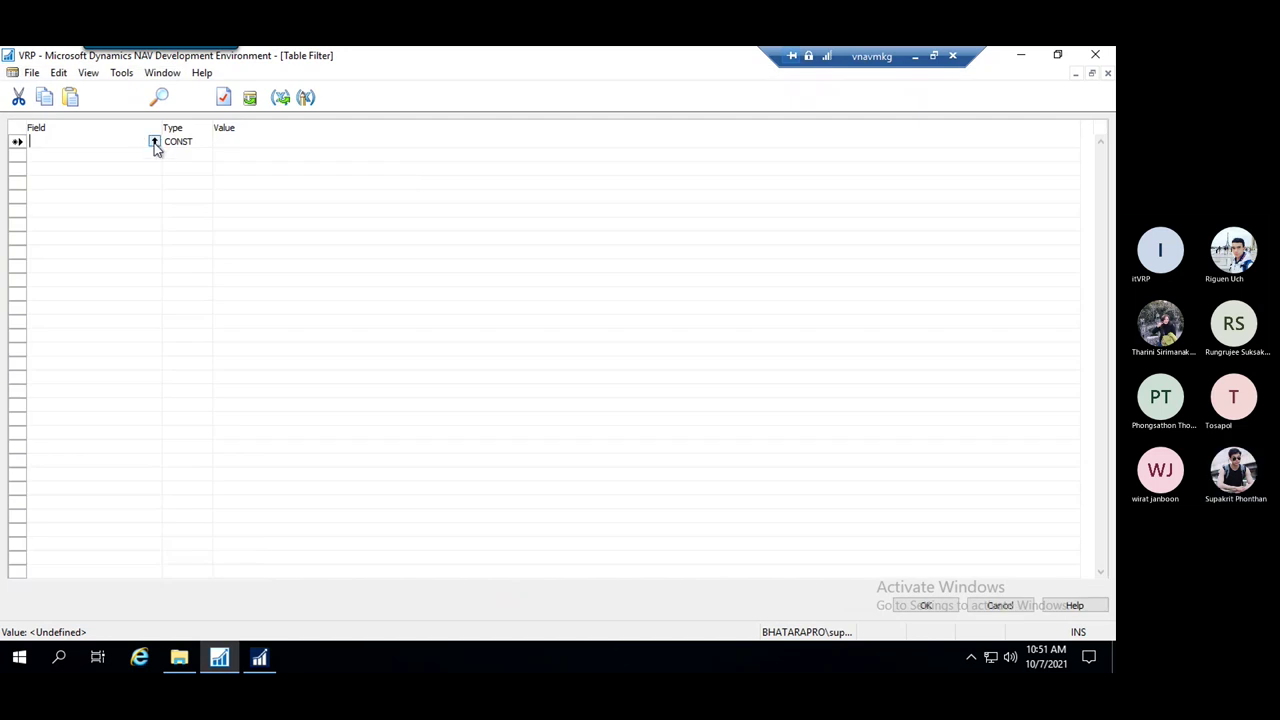
Add a filter row on the Customer field No. with filter type FILTER
{"action": "left_click", "coordinate": [154, 142]}
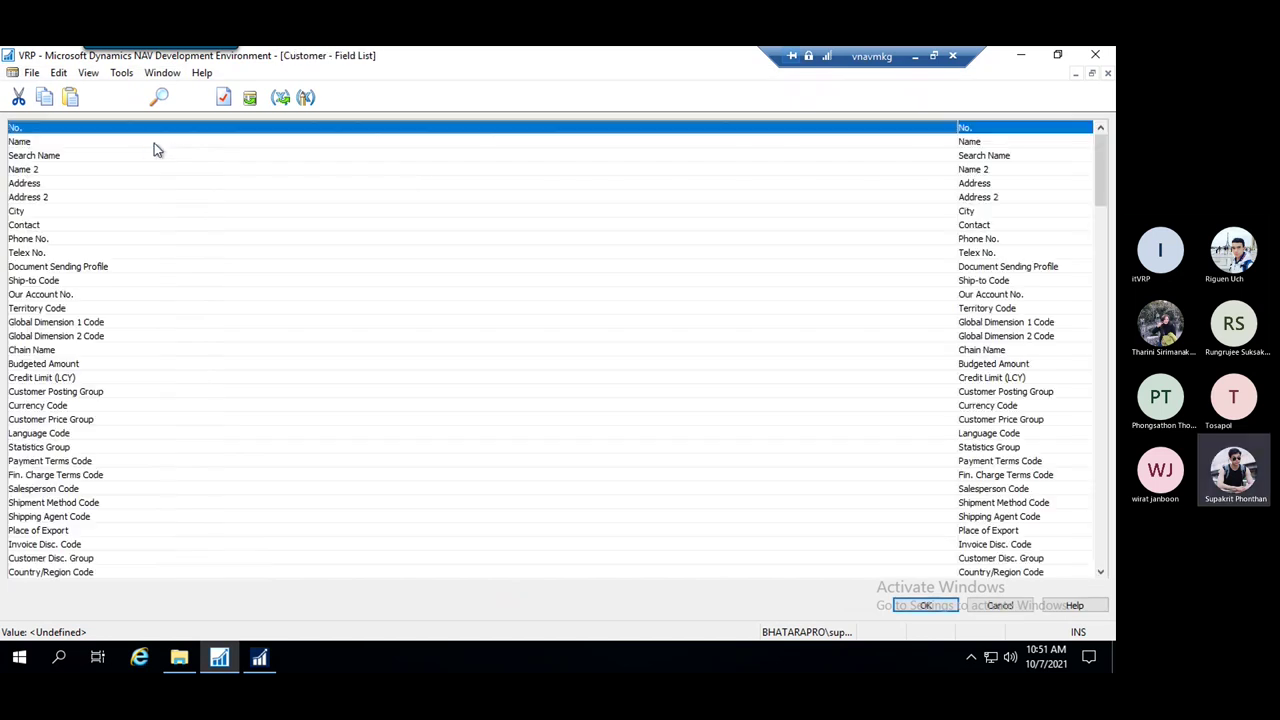
{"action": "double_click", "coordinate": [58, 130]}
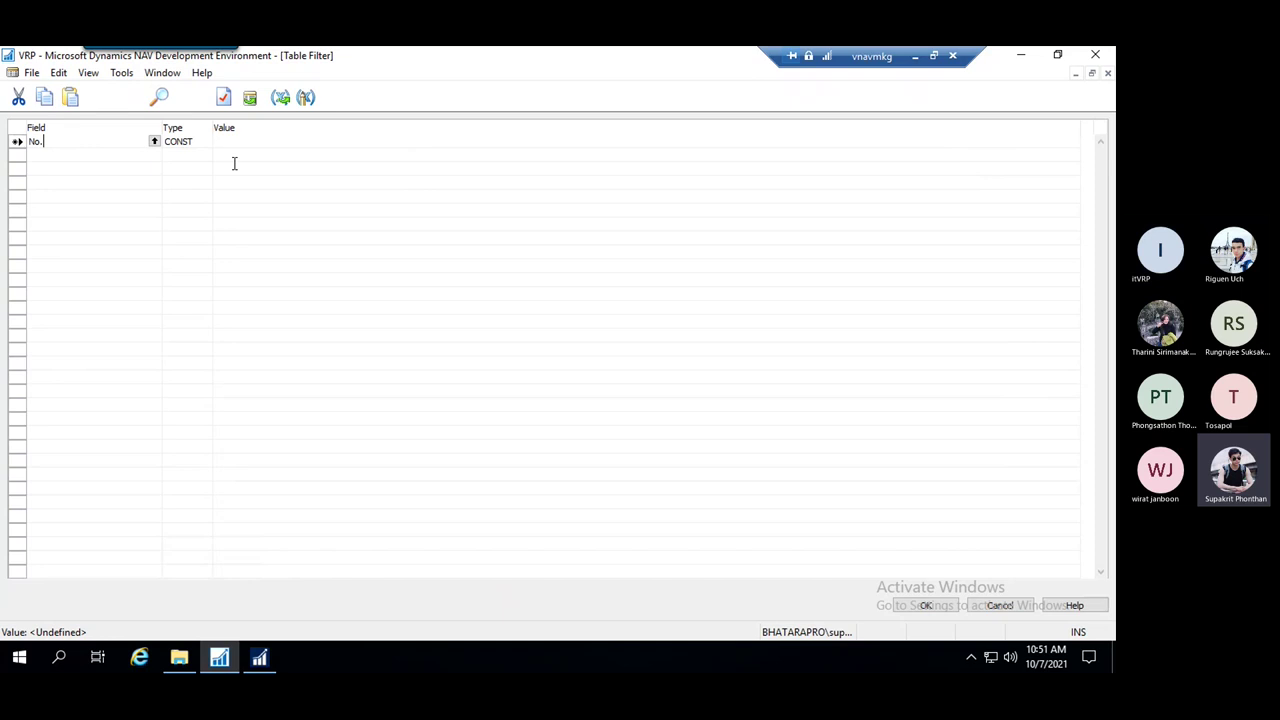
{"action": "left_click", "coordinate": [182, 142]}
{"action": "left_click", "coordinate": [205, 141]}
{"action": "left_click", "coordinate": [251, 142]}
{"action": "left_click", "coordinate": [200, 141]}
{"action": "left_click", "coordinate": [206, 141]}
{"action": "left_click", "coordinate": [233, 142]}
Set the No. filter type back to CONST and move to the value cell
{"action": "left_click", "coordinate": [198, 141]}
{"action": "left_click", "coordinate": [205, 141]}
{"action": "left_click", "coordinate": [182, 155]}
{"action": "left_click", "coordinate": [247, 142]}
In the Customers list, widen the VAT Registration No. column and copy a customer's VAT number
{"action": "left_click", "coordinate": [259, 657]}
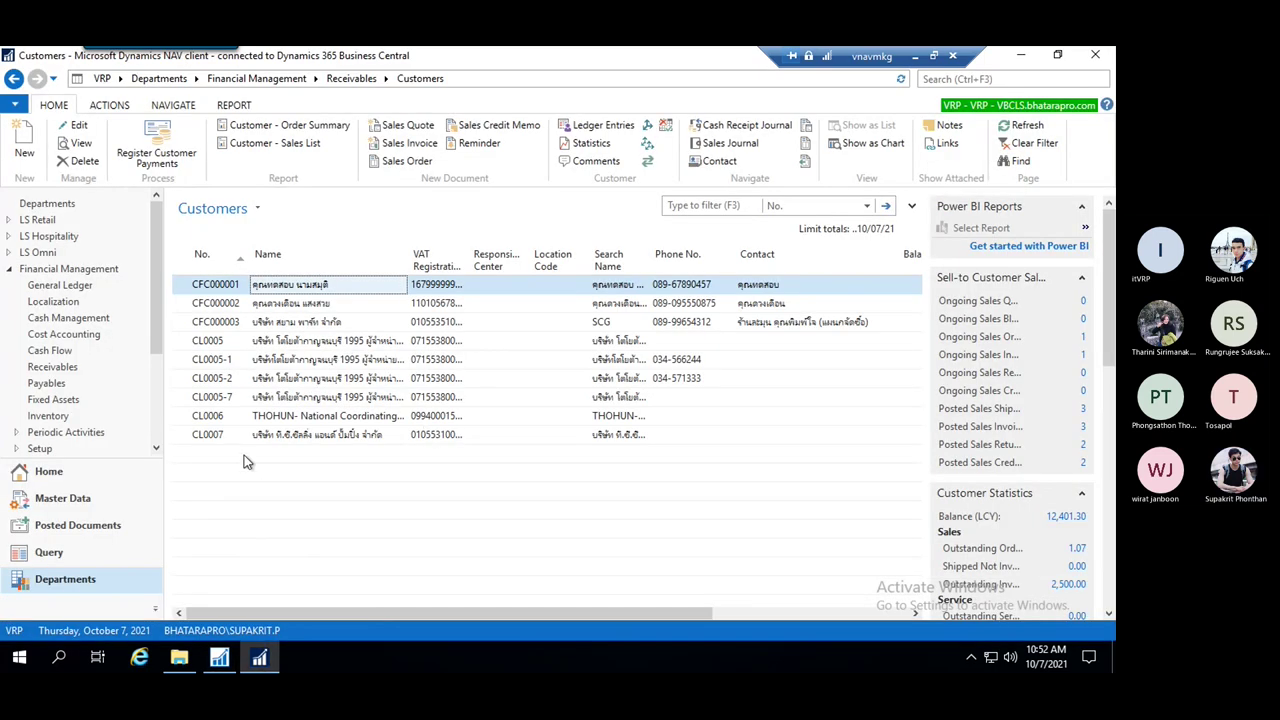
{"action": "left_click", "coordinate": [222, 287]}
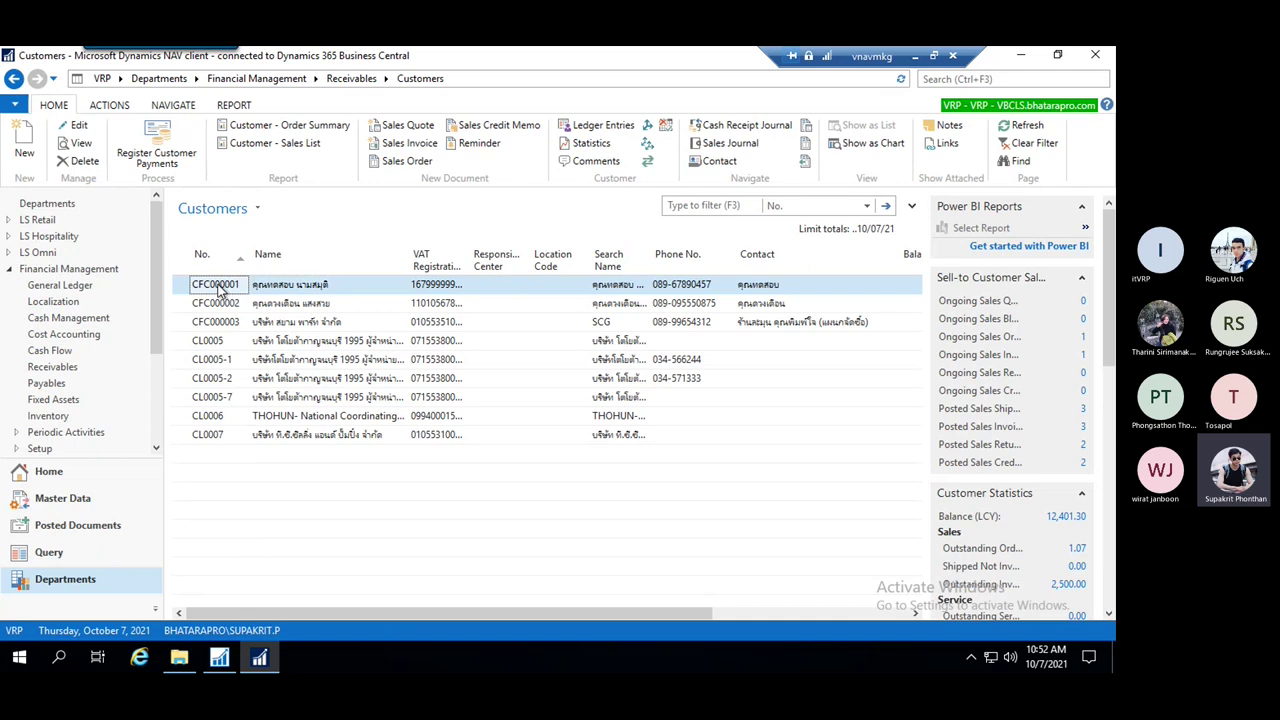
{"action": "right_click", "coordinate": [222, 287]}
{"action": "left_click", "coordinate": [271, 294]}
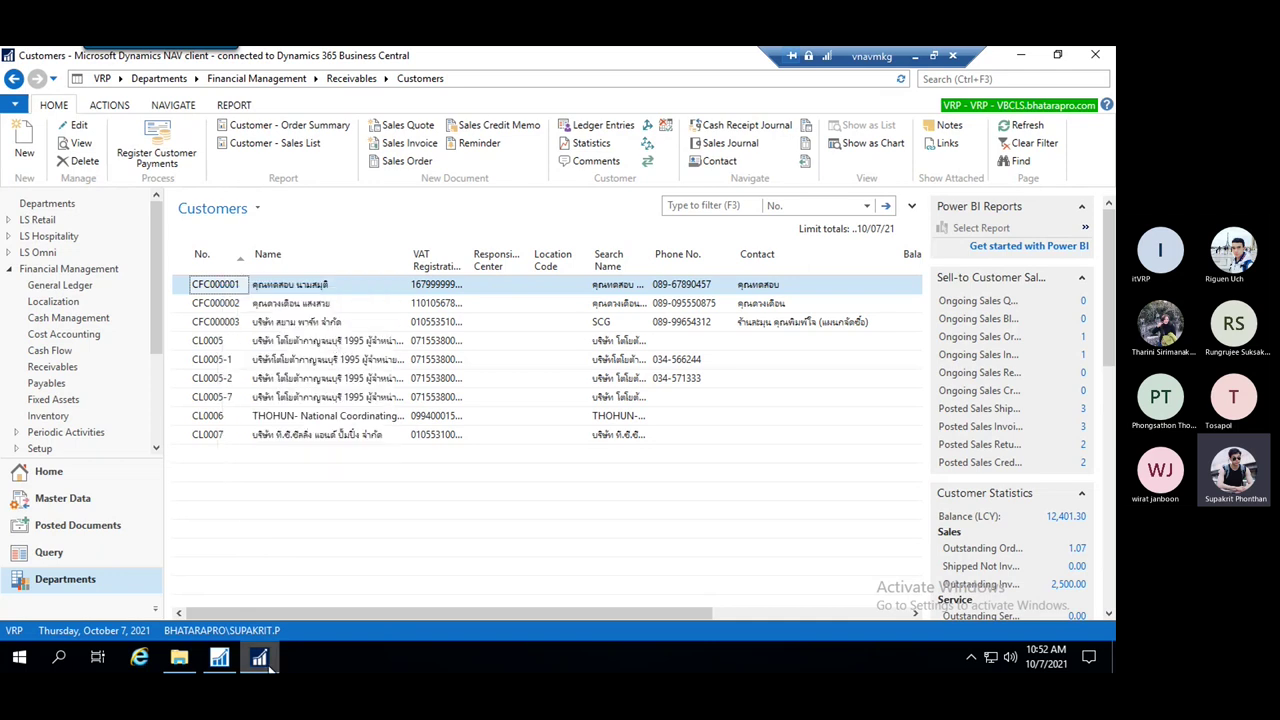
{"action": "left_click_drag", "start_coordinate": [470, 258], "coordinate": [537, 260]}
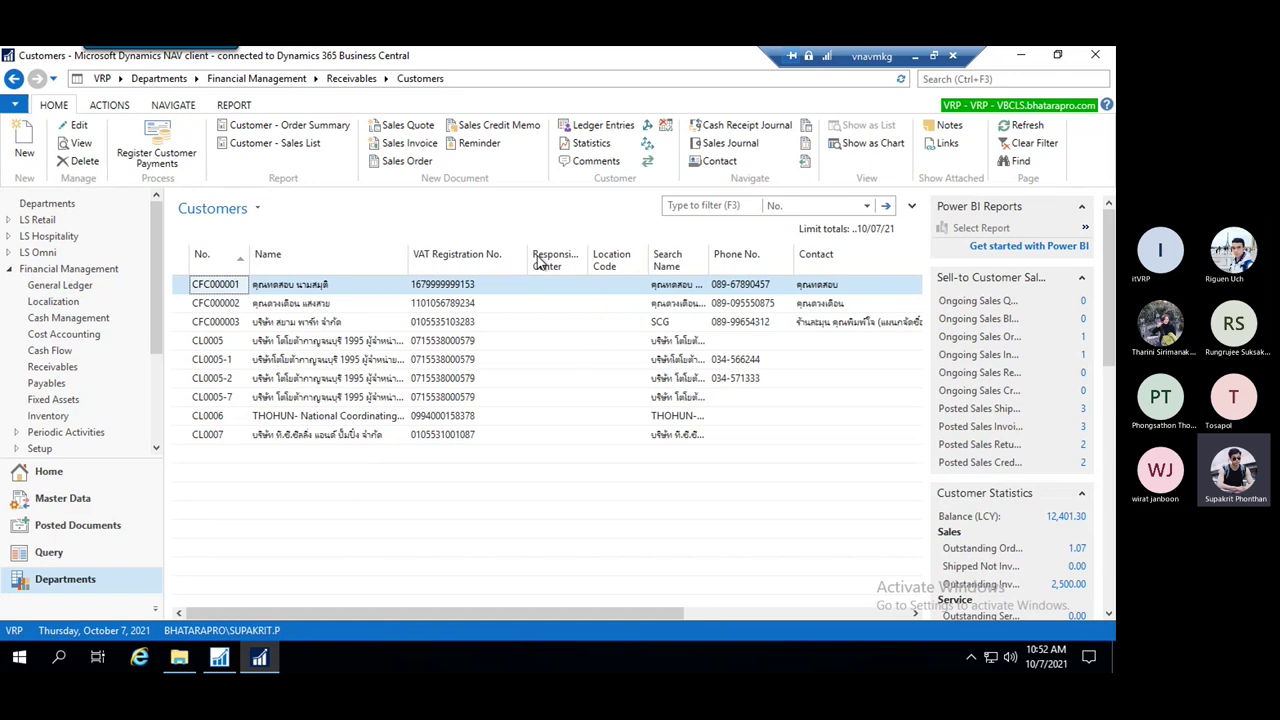
{"action": "right_click", "coordinate": [455, 343]}
{"action": "left_click", "coordinate": [511, 352]}
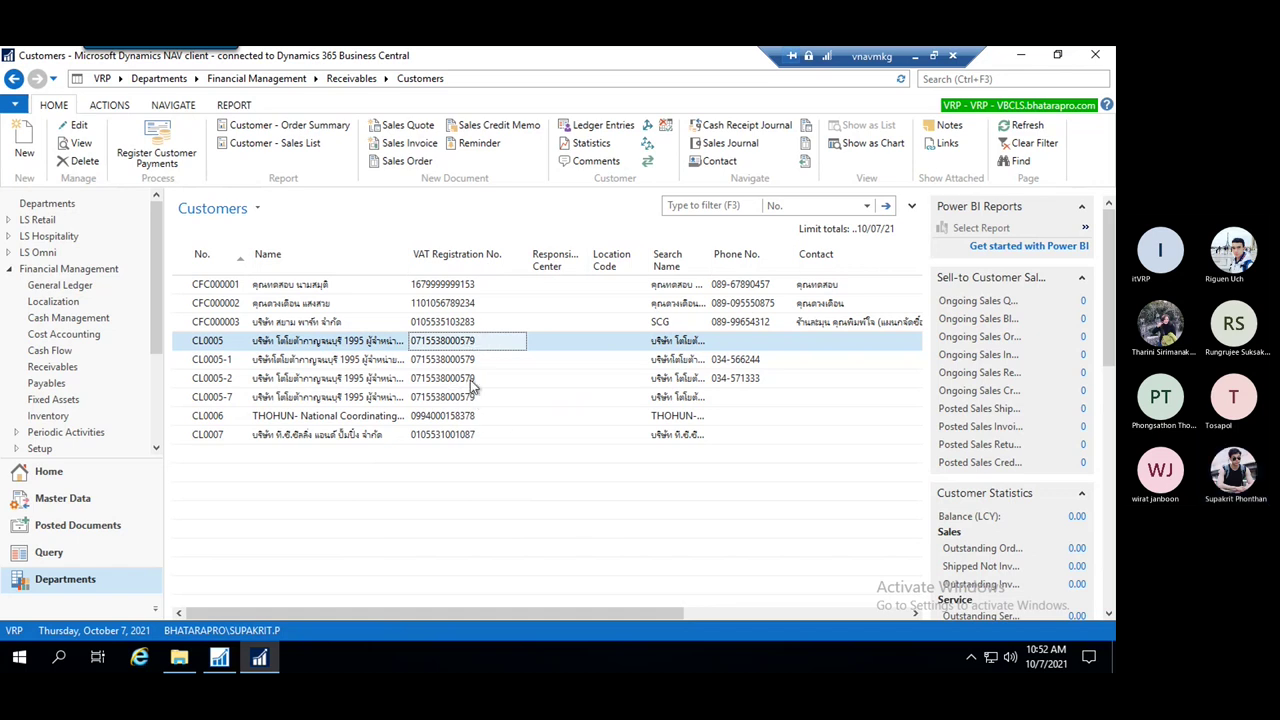
Change the table filter's field from No. to VAT Registration No
{"action": "left_click", "coordinate": [274, 664]}
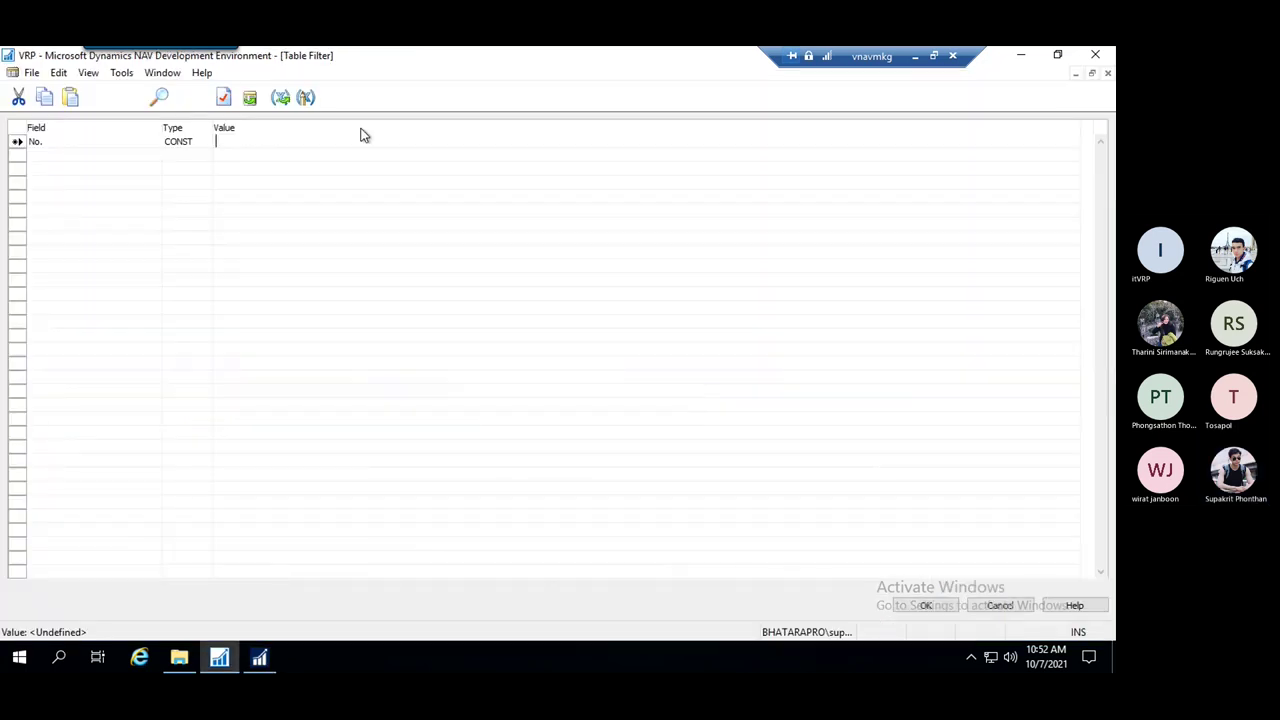
{"action": "key", "text": "ctrl+v"}
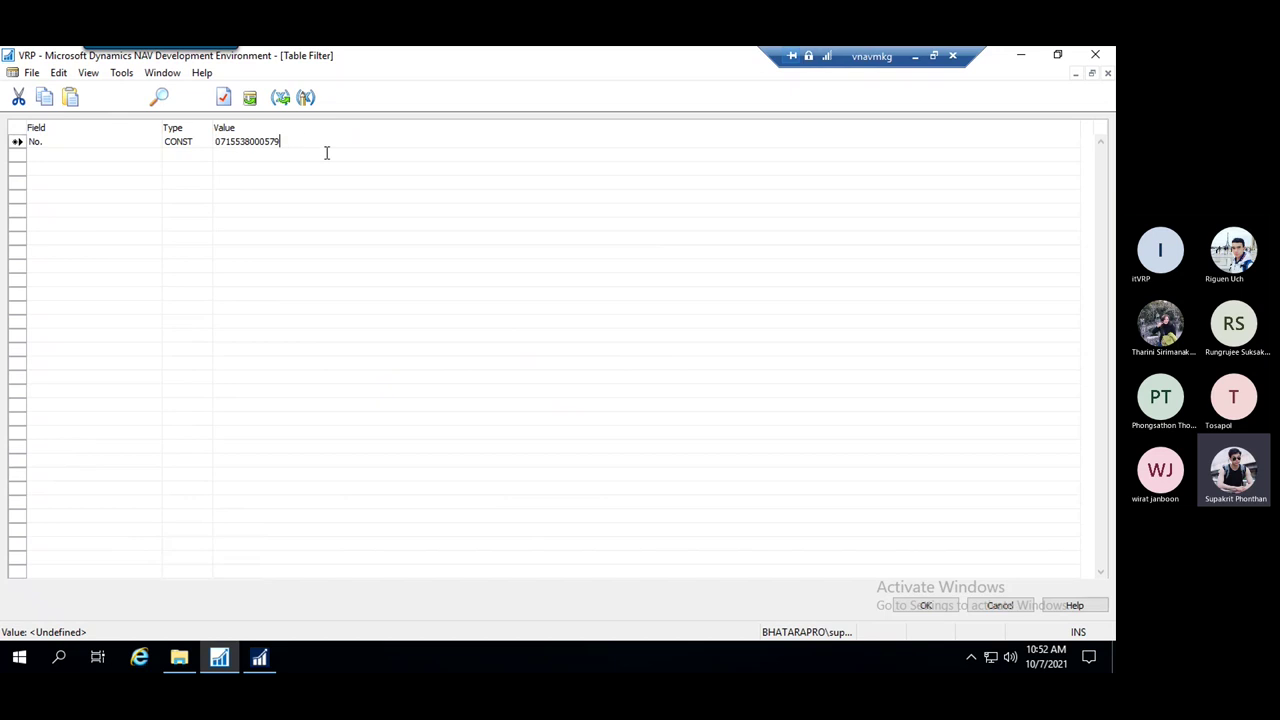
{"action": "left_click", "coordinate": [151, 141]}
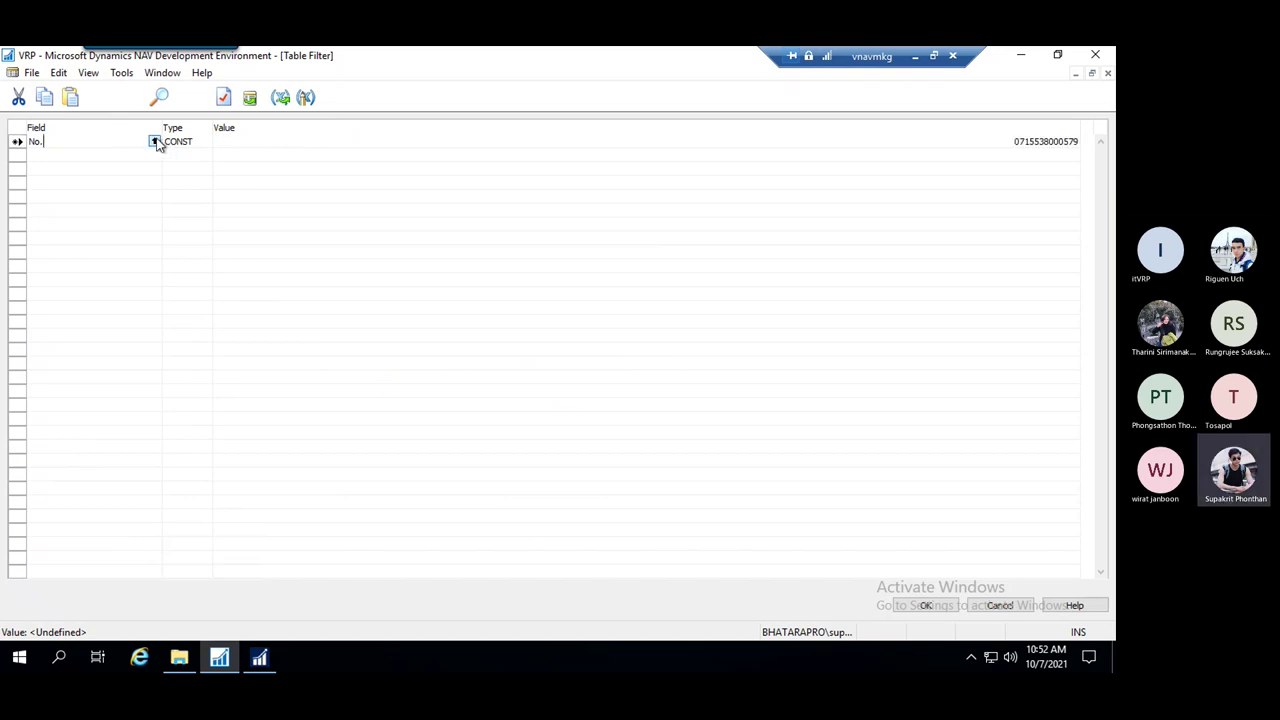
{"action": "left_click", "coordinate": [157, 141]}
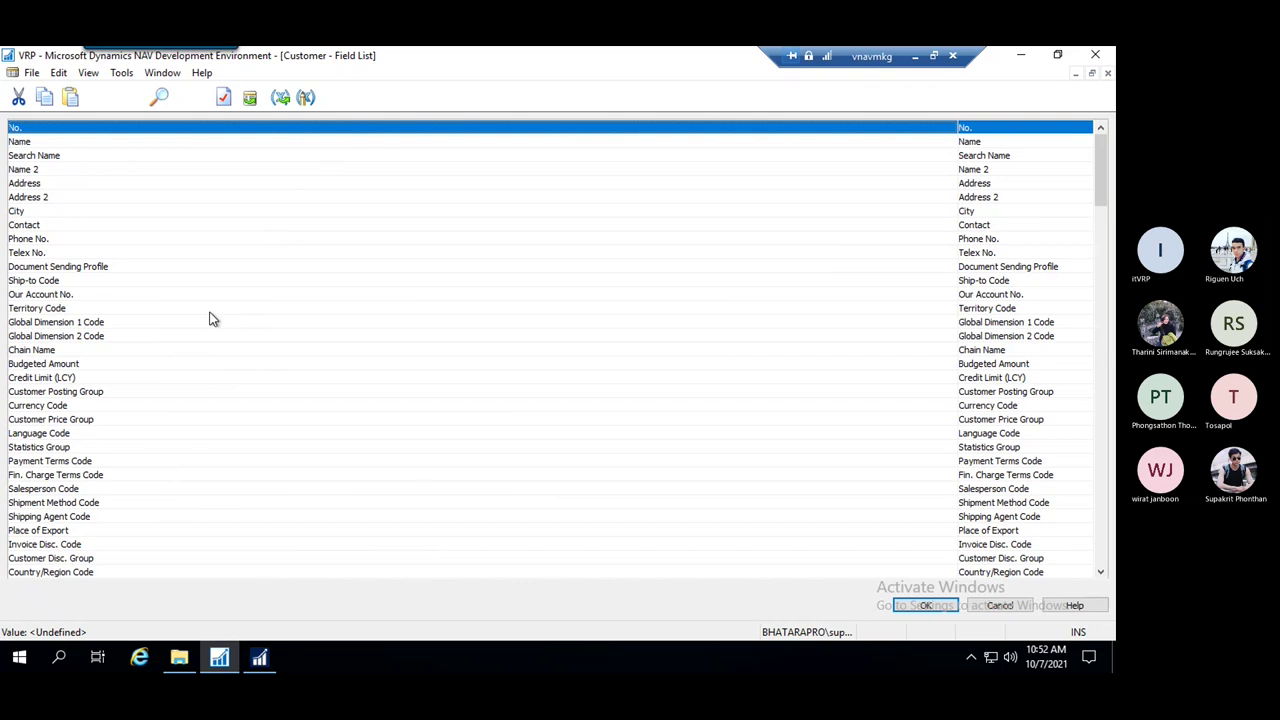
{"action": "key", "text": "Page_Down"}
{"action": "key", "text": "Page_Down"}
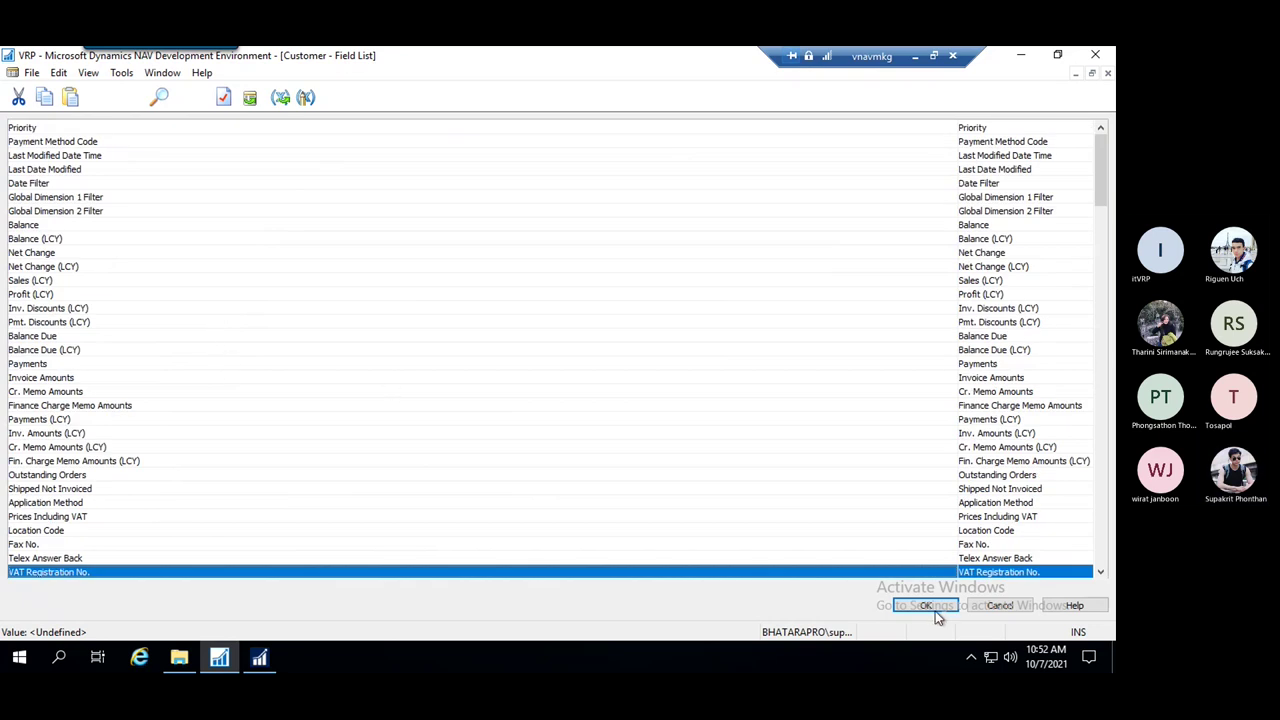
{"action": "left_click", "coordinate": [935, 611]}
Paste the copied VAT number as the CONST value, confirm both filter dialogs, and save page 50100
{"action": "left_click", "coordinate": [241, 141]}
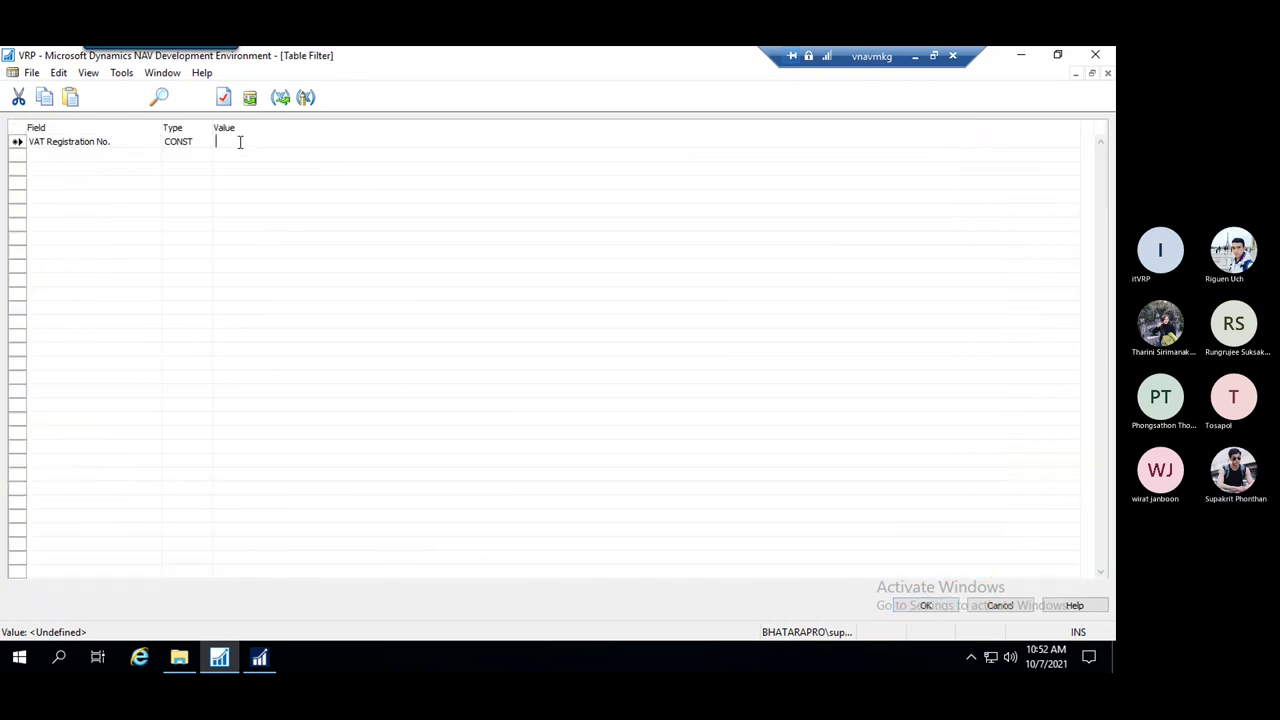
{"action": "key", "text": "ctrl+v"}
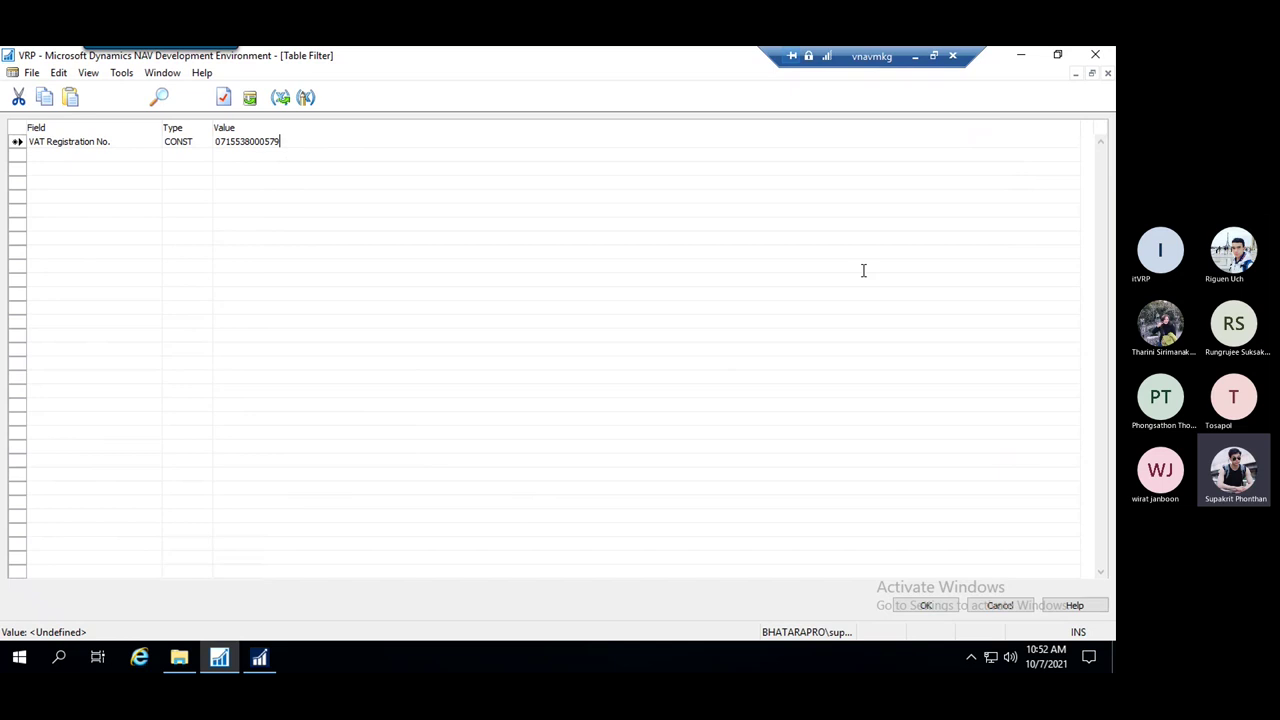
{"action": "left_click", "coordinate": [934, 608]}
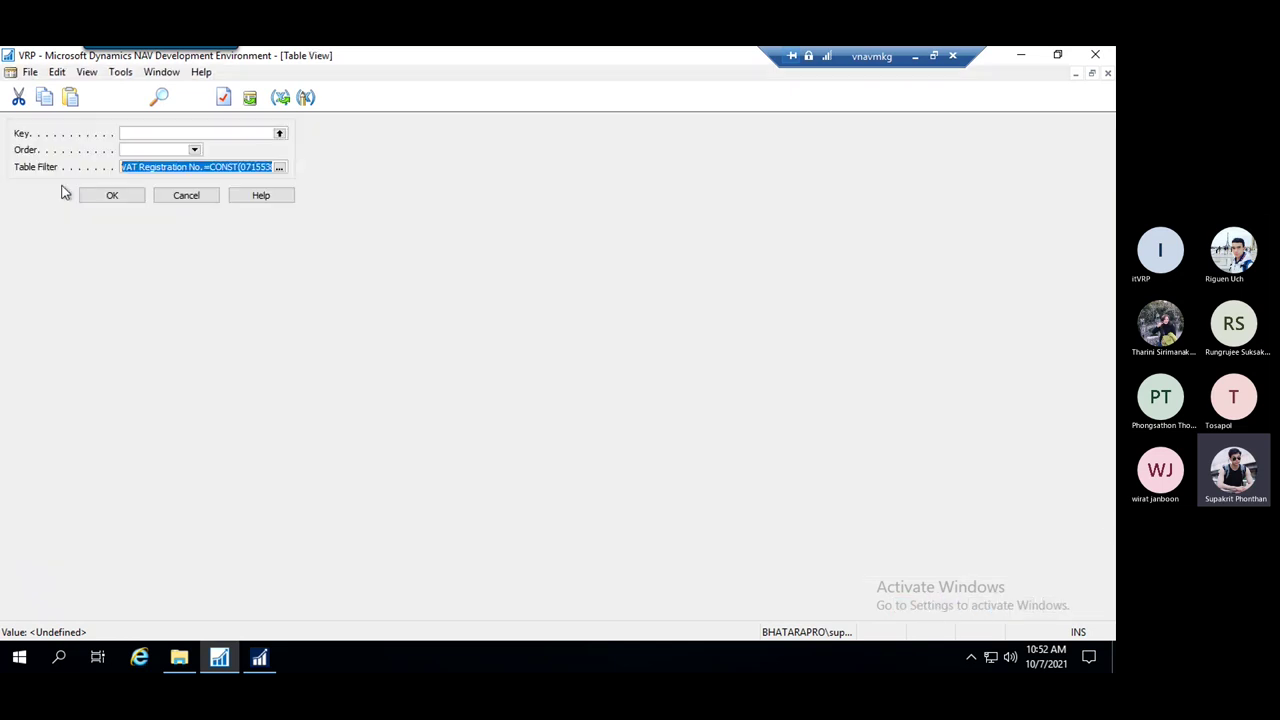
{"action": "left_click", "coordinate": [108, 197]}
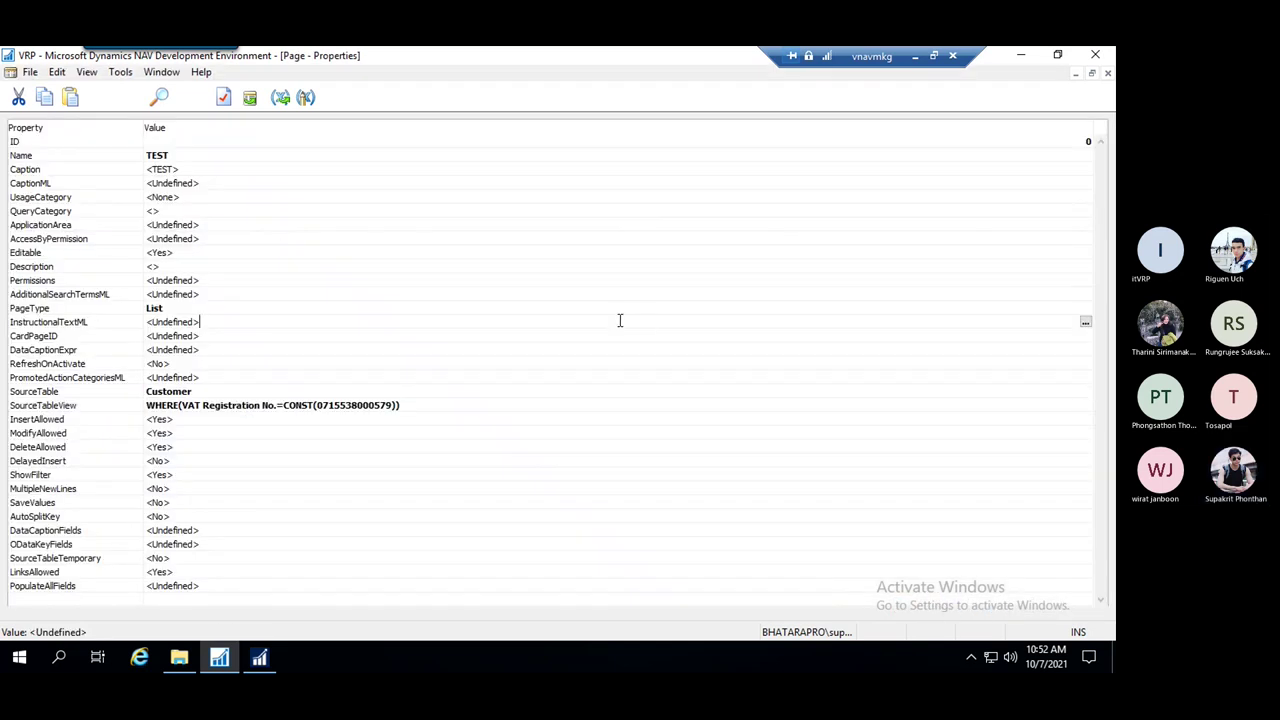
{"action": "key", "text": "Escape"}
{"action": "left_click", "coordinate": [498, 371]}
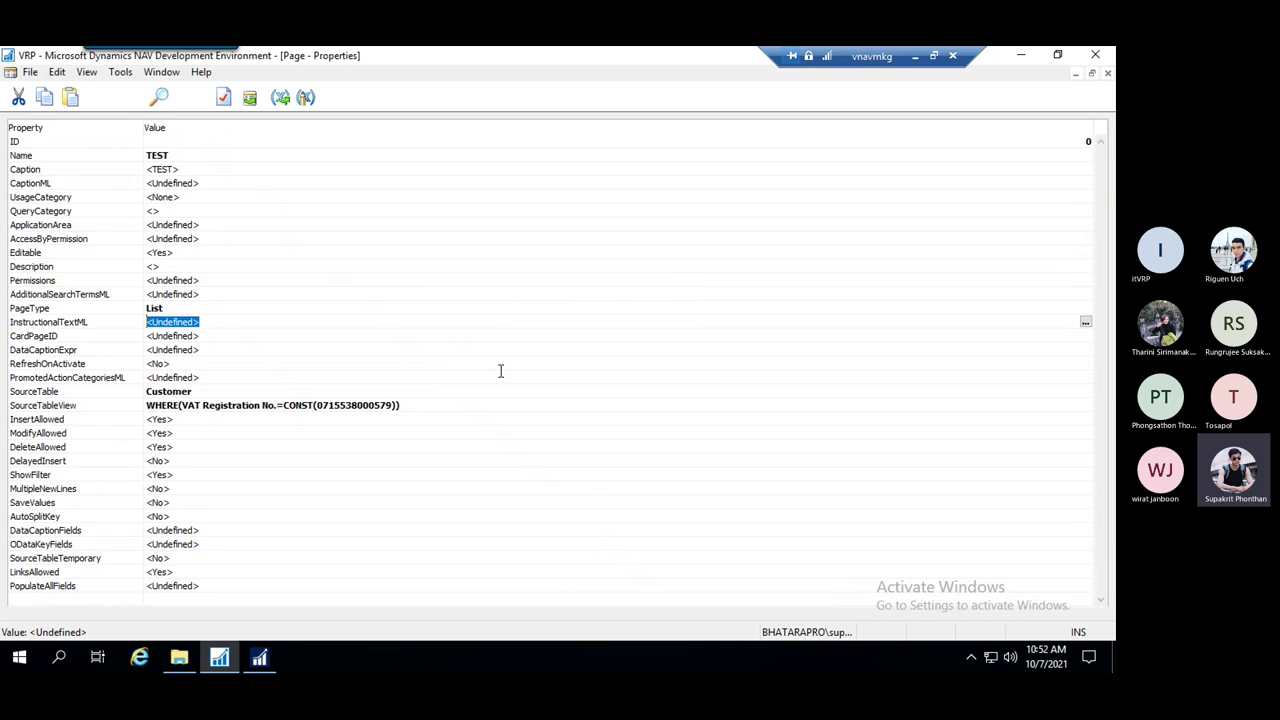
{"action": "key", "text": "Escape"}
{"action": "key", "text": "Escape"}
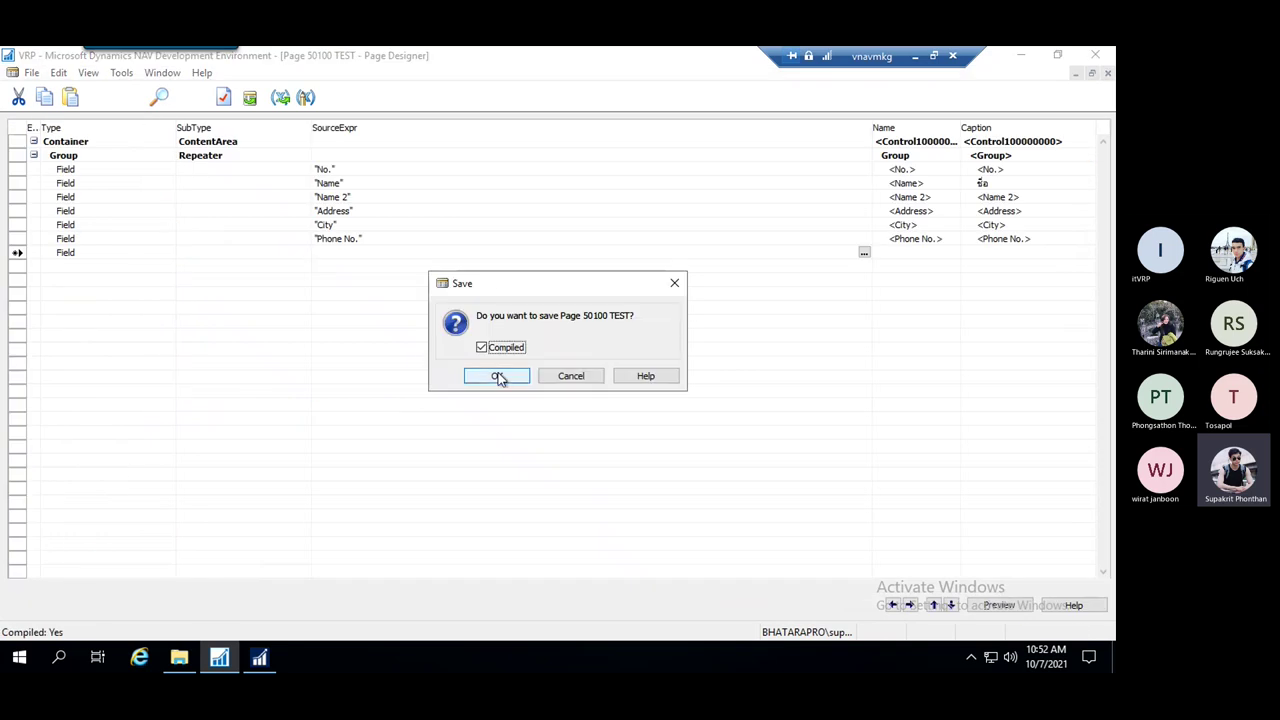
Save page 50100, widen the filtered TEST list's ชื่อ column, check the Customers list, and return to the designer
{"action": "left_click", "coordinate": [498, 376]}
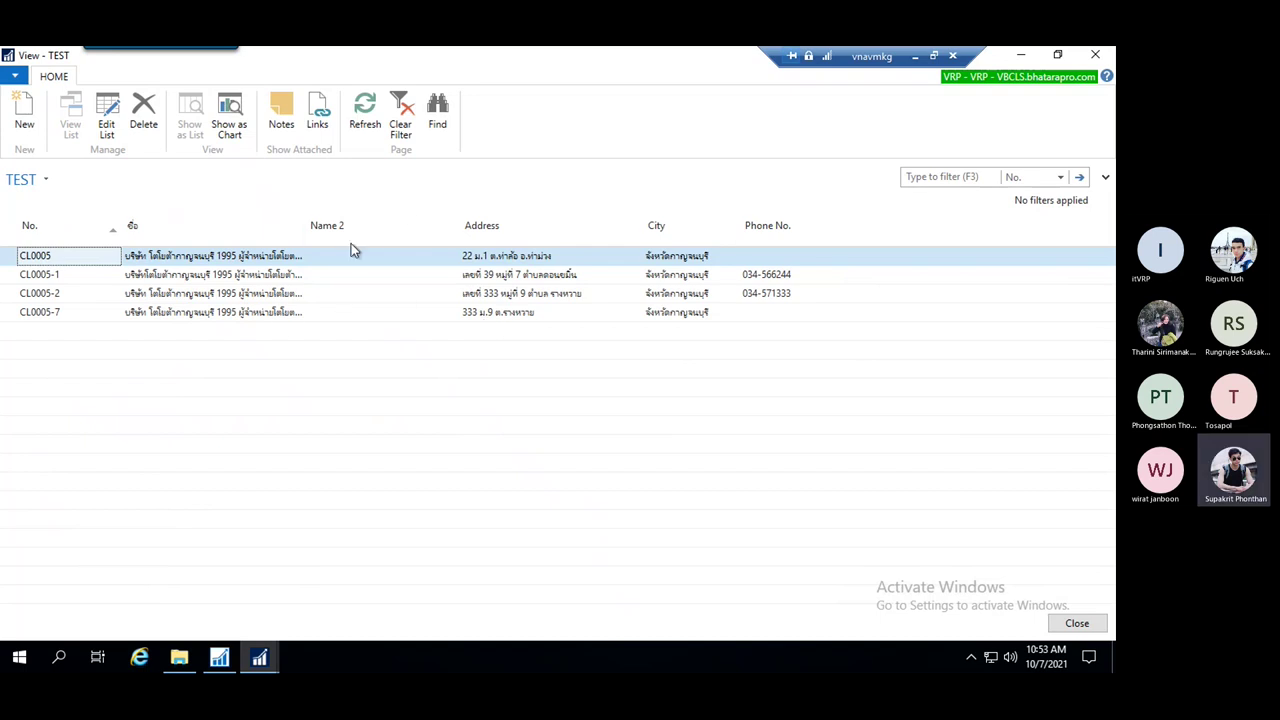
{"action": "left_click_drag", "start_coordinate": [306, 226], "coordinate": [357, 226]}
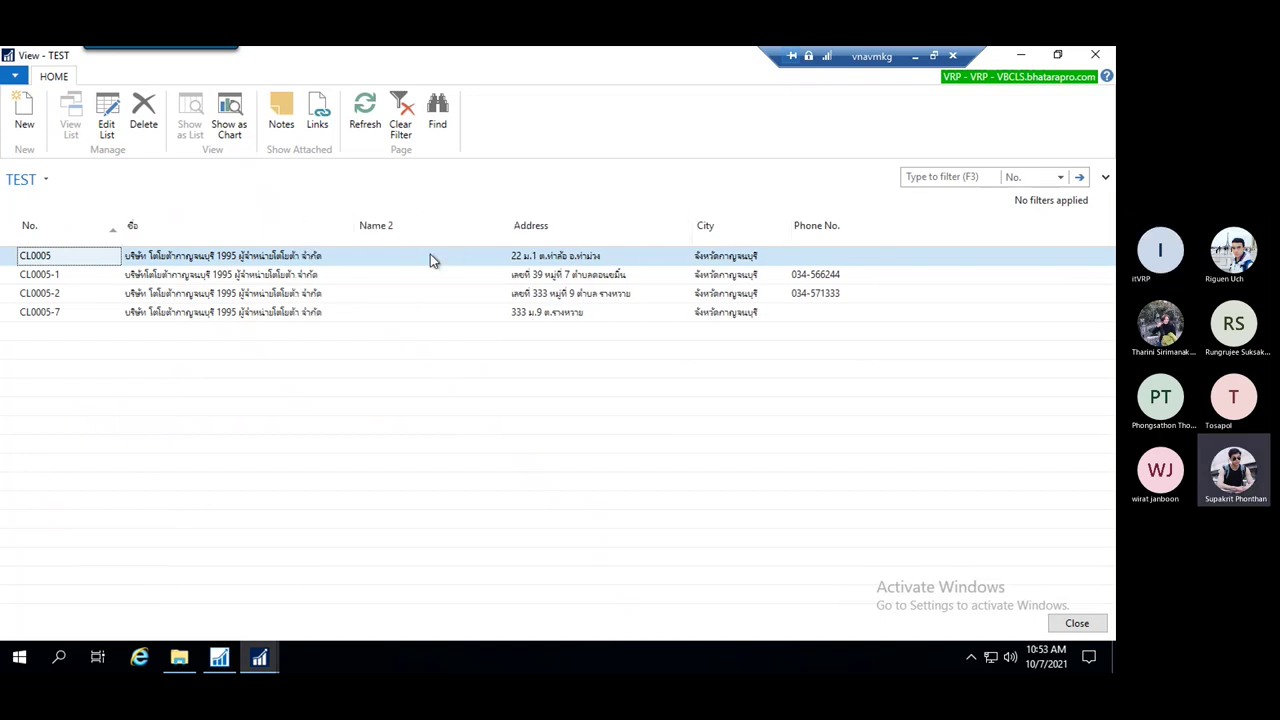
{"action": "left_click", "coordinate": [259, 657]}
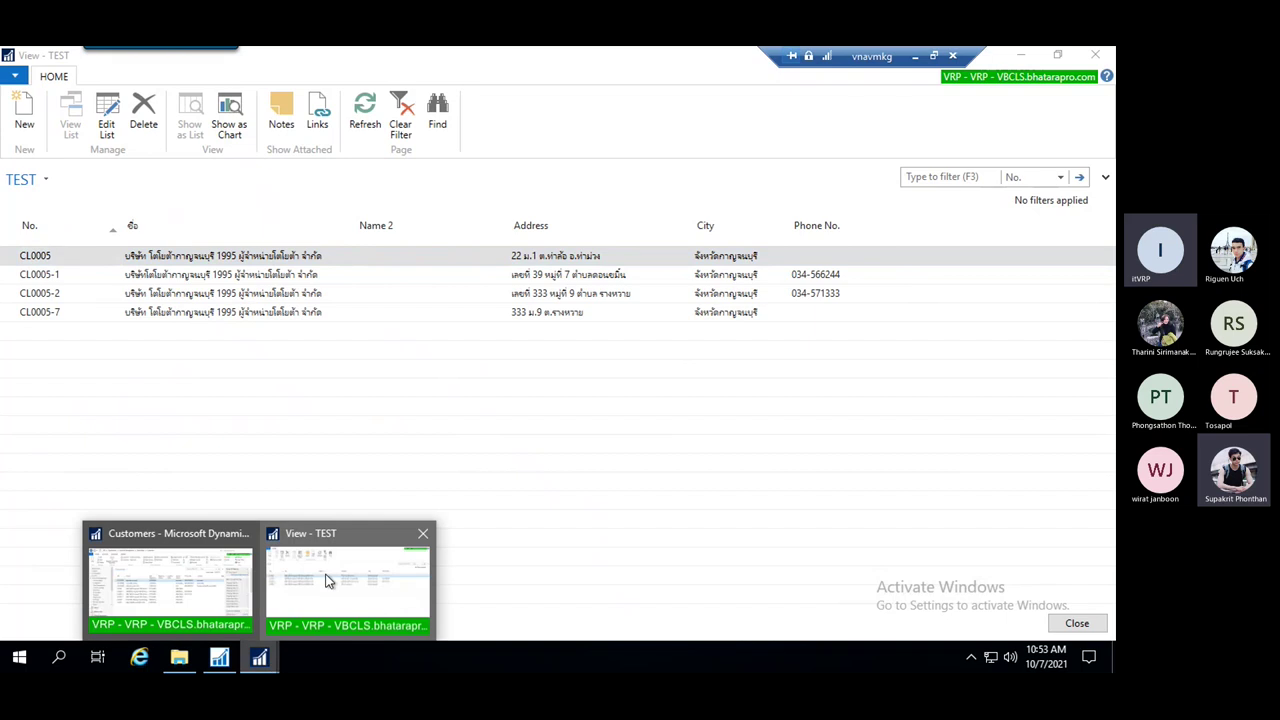
{"action": "left_click", "coordinate": [203, 590]}
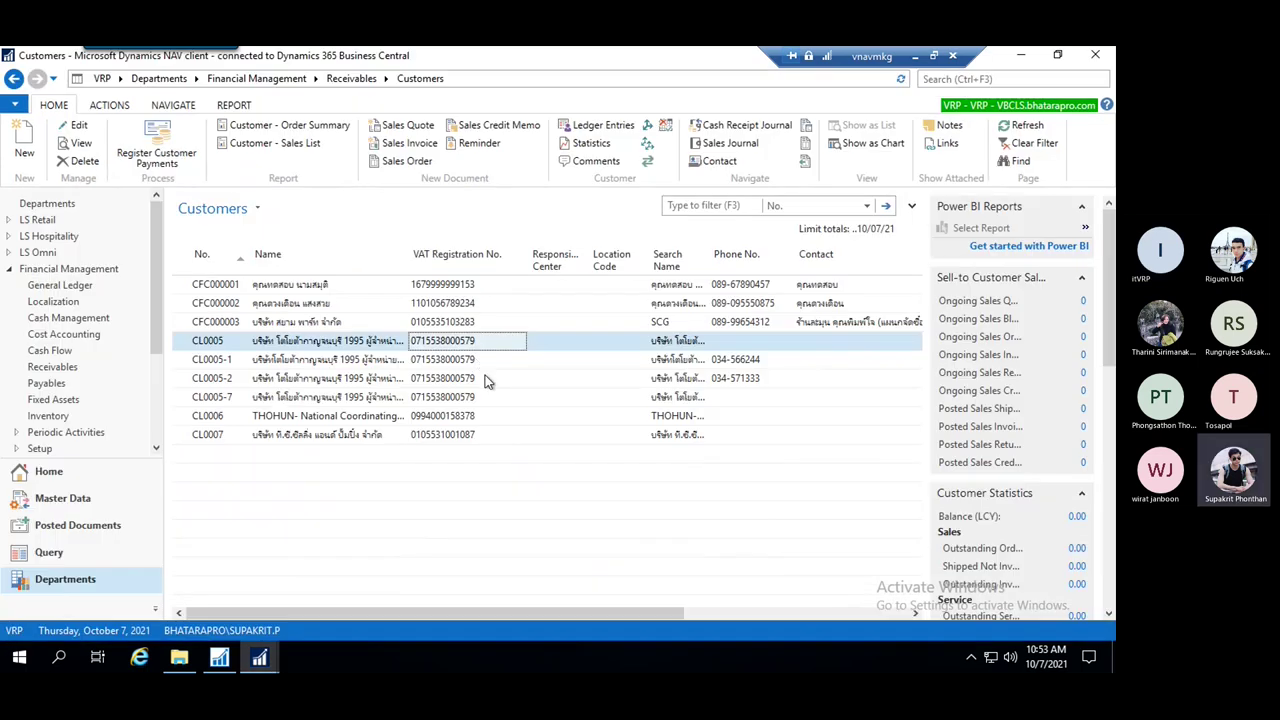
{"action": "left_click", "coordinate": [479, 397], "text": "shift"}
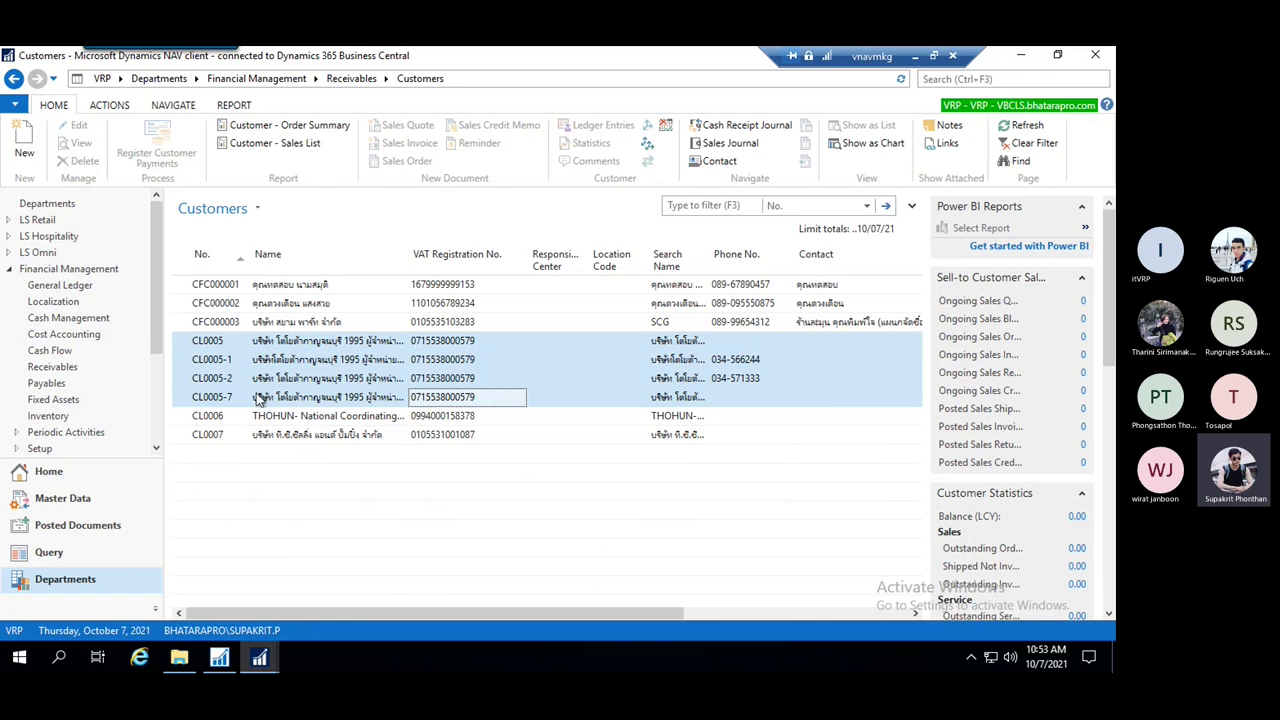
{"action": "mouse_move", "coordinate": [259, 657]}
{"action": "left_click", "coordinate": [345, 555]}
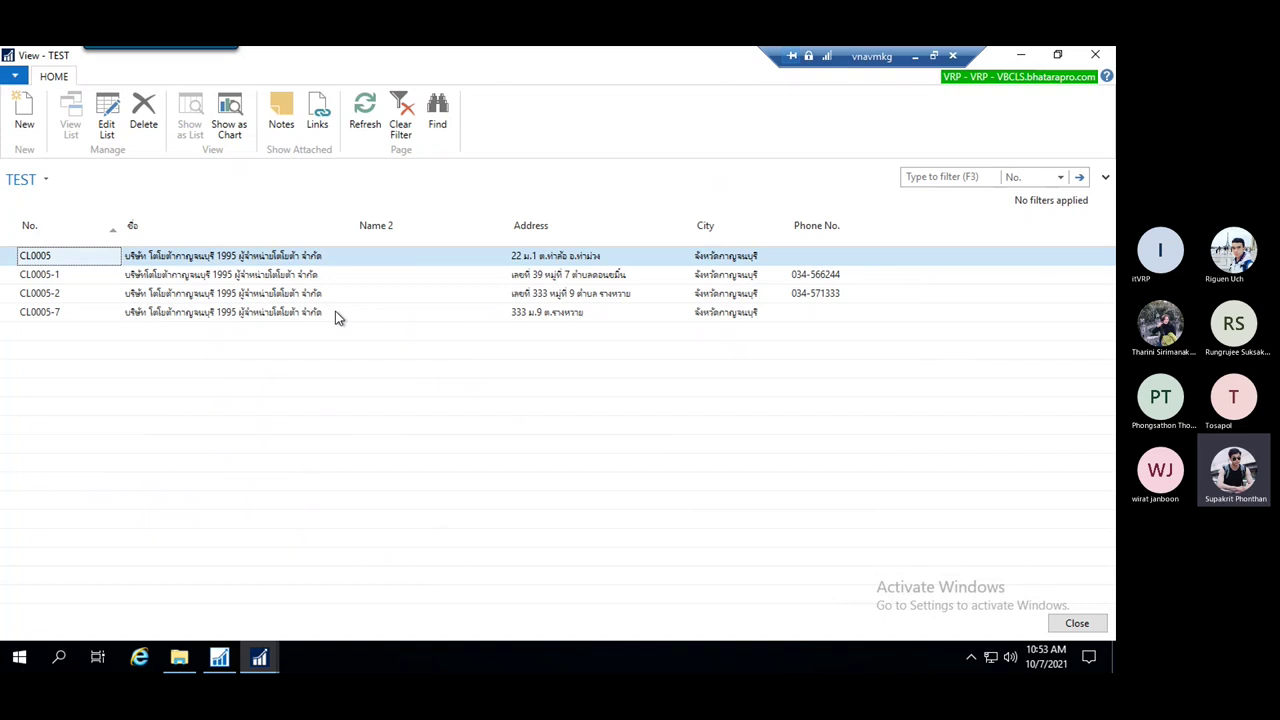
{"action": "left_click", "coordinate": [219, 657]}
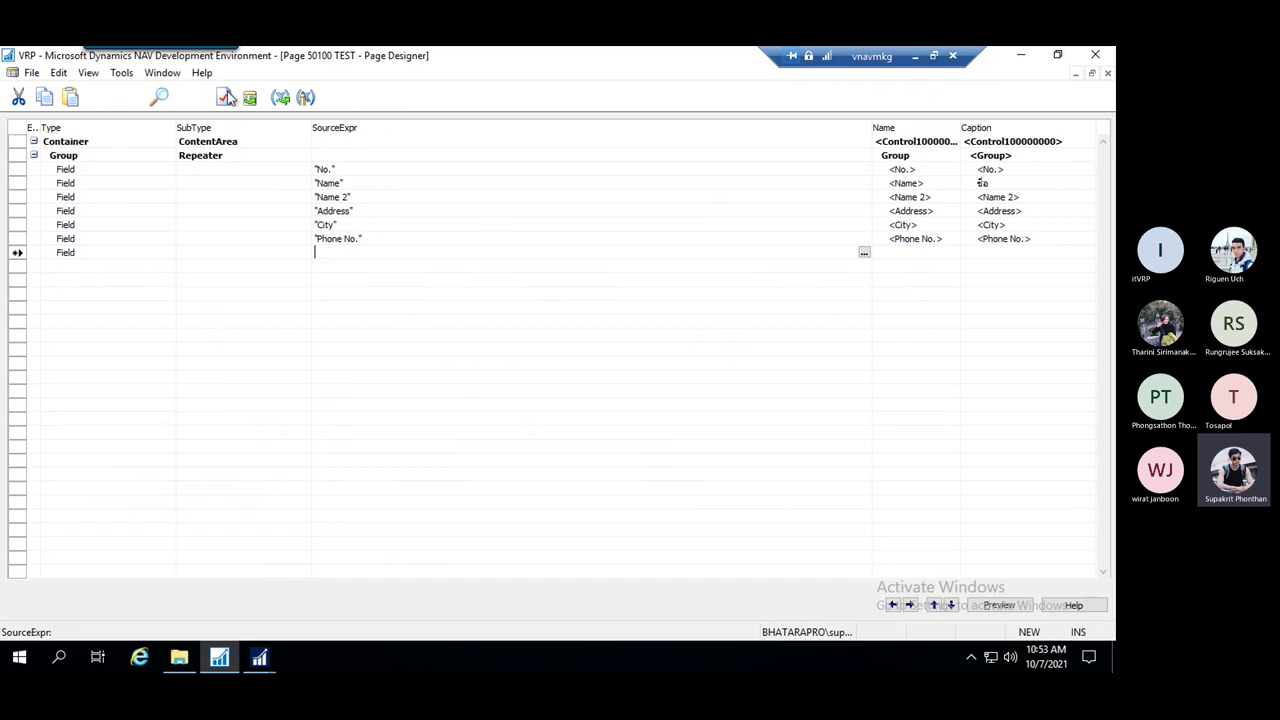
Browse the TEST page properties, close the Page Designer, and select page 50100 TEST in Object Designer
{"action": "key", "text": "shift+F4"}
{"action": "key", "text": "Down"}
{"action": "key", "text": "Down"}
{"action": "key", "text": "Down"}
{"action": "key", "text": "Down"}
{"action": "key", "text": "Down"}
{"action": "key", "text": "Down"}
{"action": "key", "text": "Down"}
{"action": "key", "text": "Down"}
{"action": "key", "text": "Down"}
{"action": "key", "text": "Down"}
{"action": "key", "text": "Down"}
{"action": "key", "text": "Down"}
{"action": "key", "text": "Down"}
{"action": "key", "text": "Down"}
{"action": "key", "text": "Down"}
{"action": "key", "text": "Down"}
{"action": "key", "text": "Down"}
{"action": "key", "text": "Down"}
{"action": "key", "text": "Down"}
{"action": "key", "text": "Down"}
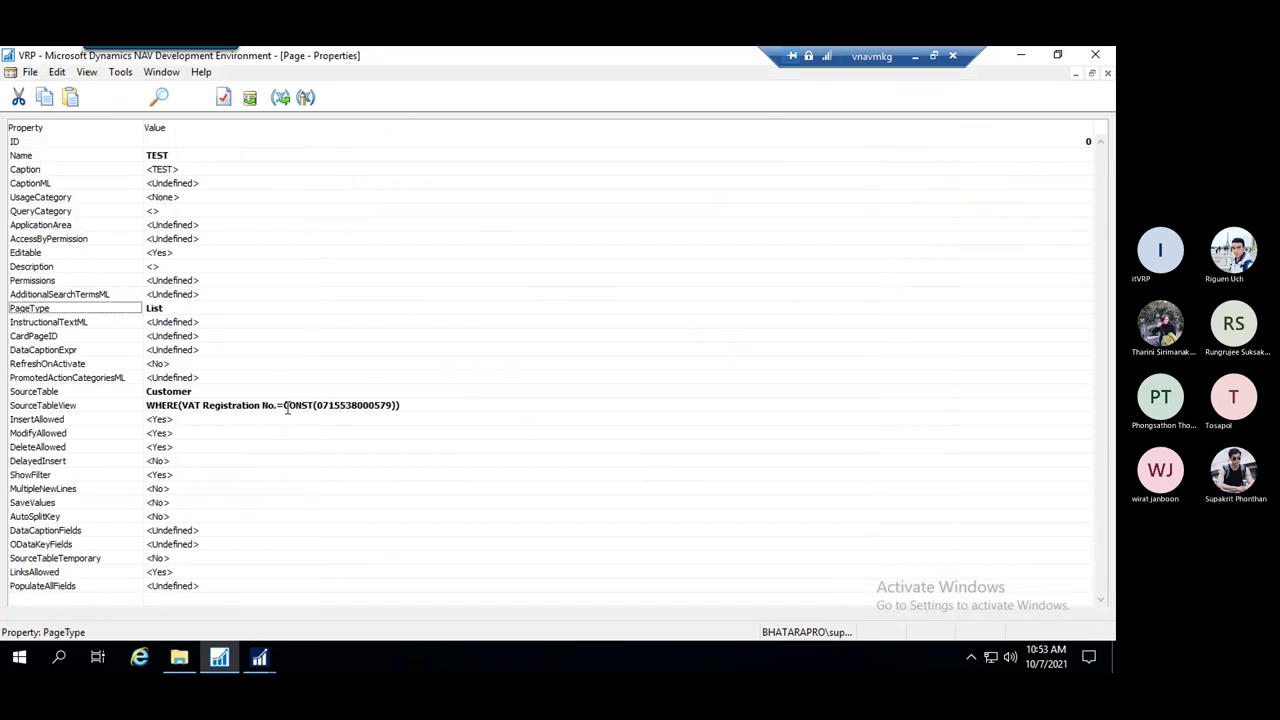
{"action": "key", "text": "Up"}
{"action": "key", "text": "Up"}
{"action": "key", "text": "Up"}
{"action": "key", "text": "Up"}
{"action": "key", "text": "Up"}
{"action": "key", "text": "Up"}
{"action": "key", "text": "Up"}
{"action": "key", "text": "Up"}
{"action": "key", "text": "Up"}
{"action": "key", "text": "Up"}
{"action": "key", "text": "Up"}
{"action": "key", "text": "Up"}
{"action": "key", "text": "Up"}
{"action": "key", "text": "Up"}
{"action": "key", "text": "Up"}
{"action": "key", "text": "Up"}
{"action": "key", "text": "Up"}
{"action": "key", "text": "Up"}
{"action": "key", "text": "Up"}
{"action": "key", "text": "Up"}
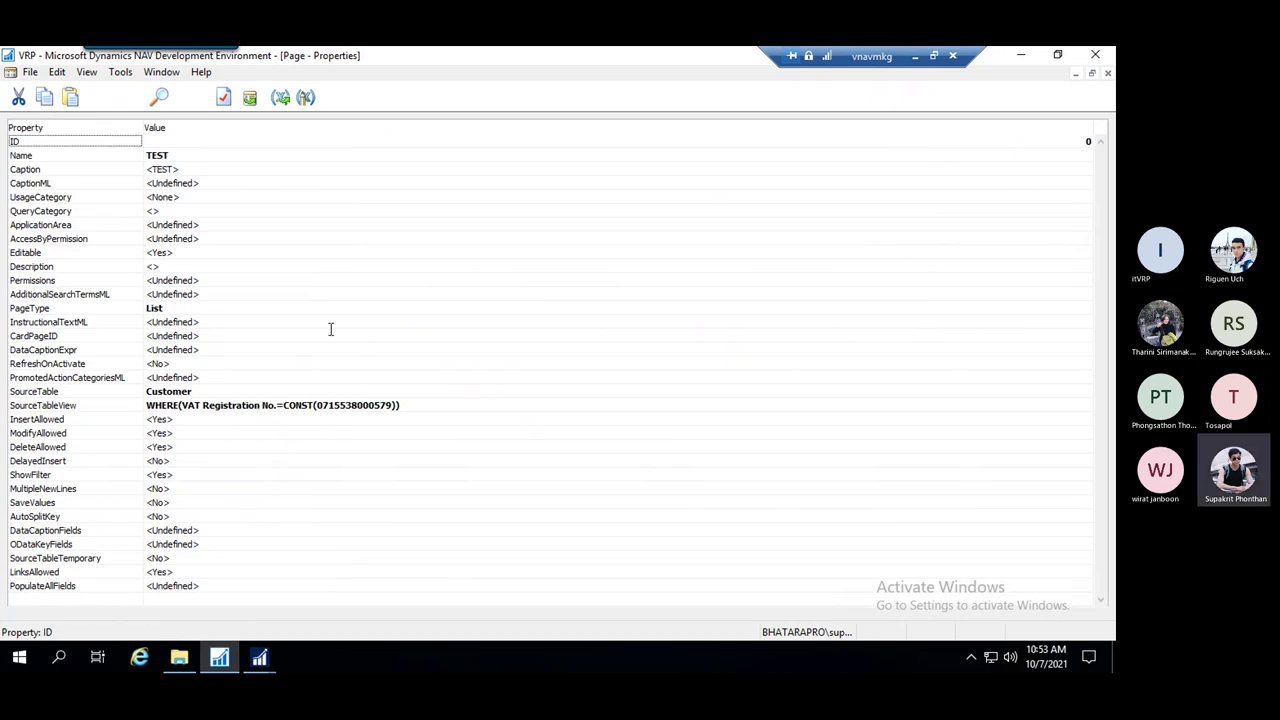
{"action": "key", "text": "Escape"}
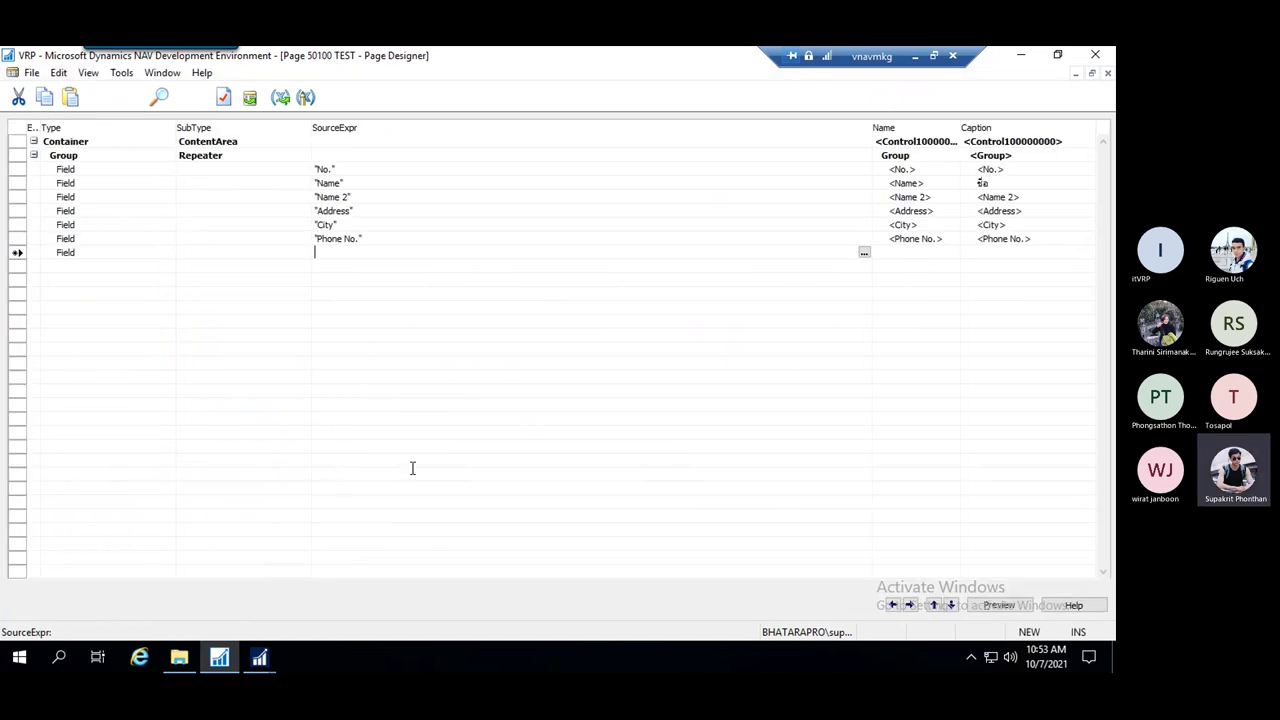
{"action": "key", "text": "Escape"}
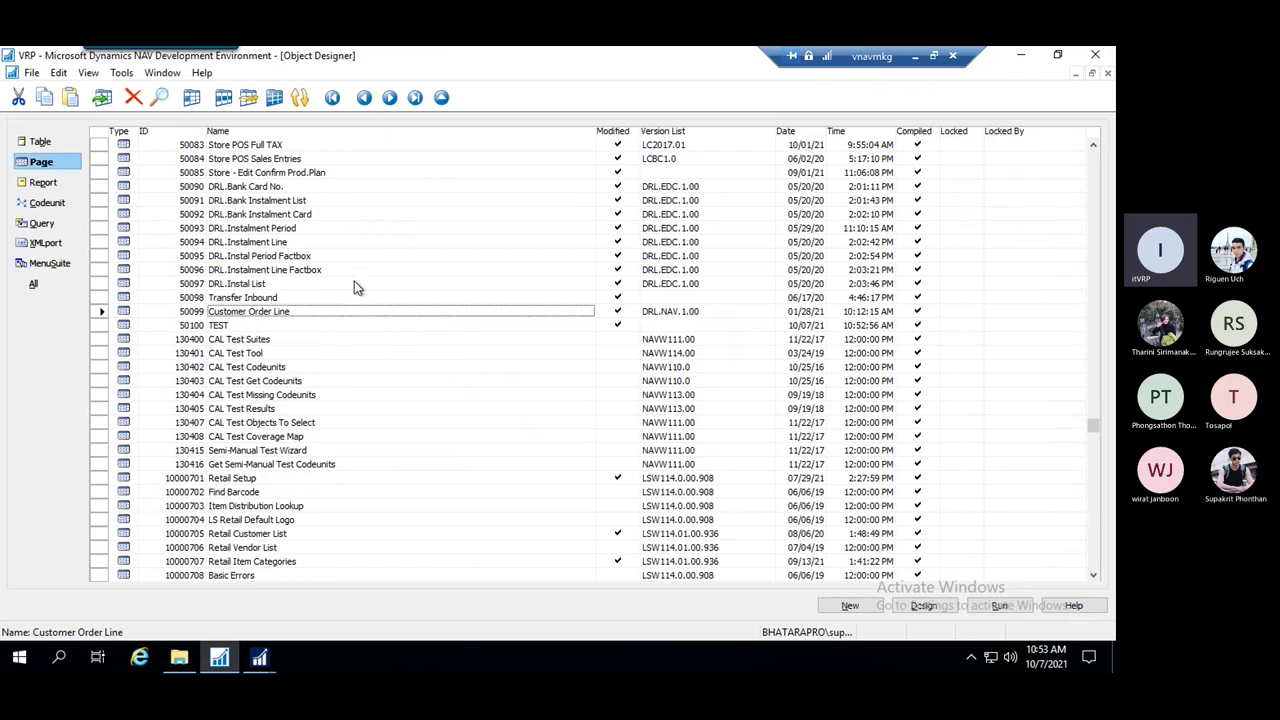
{"action": "left_click", "coordinate": [240, 328]}
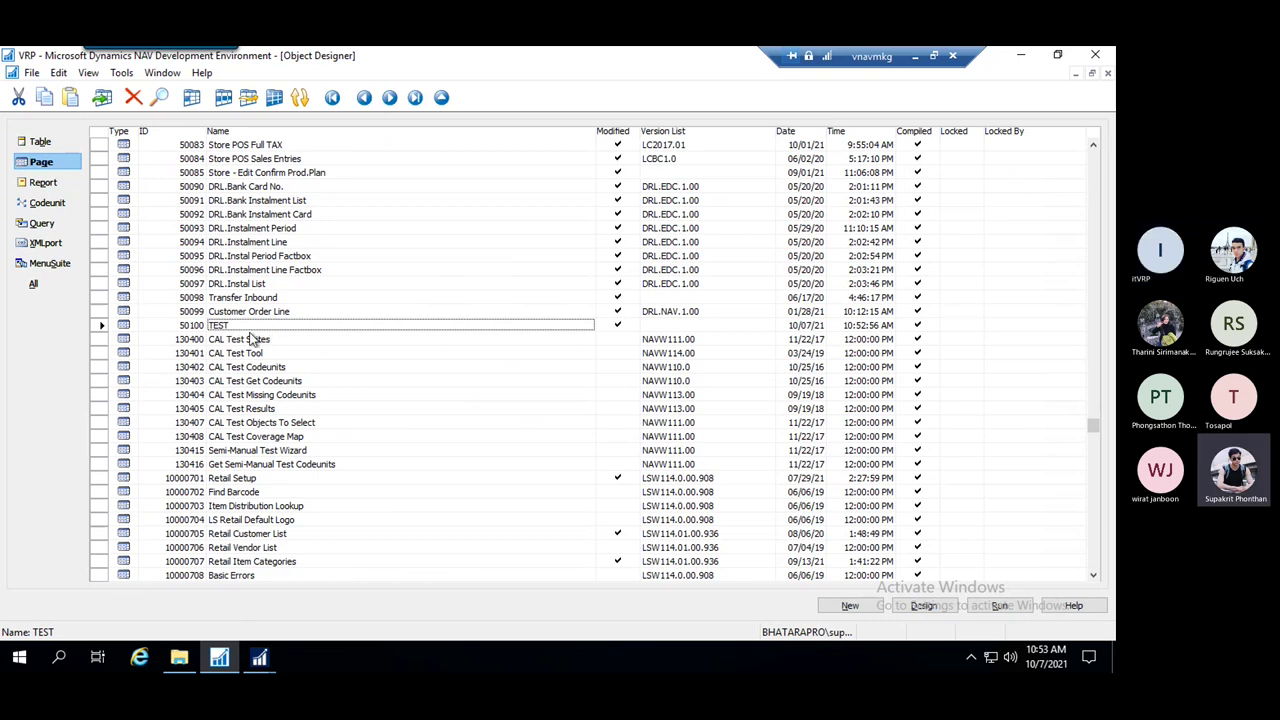
{"action": "left_click", "coordinate": [259, 657]}
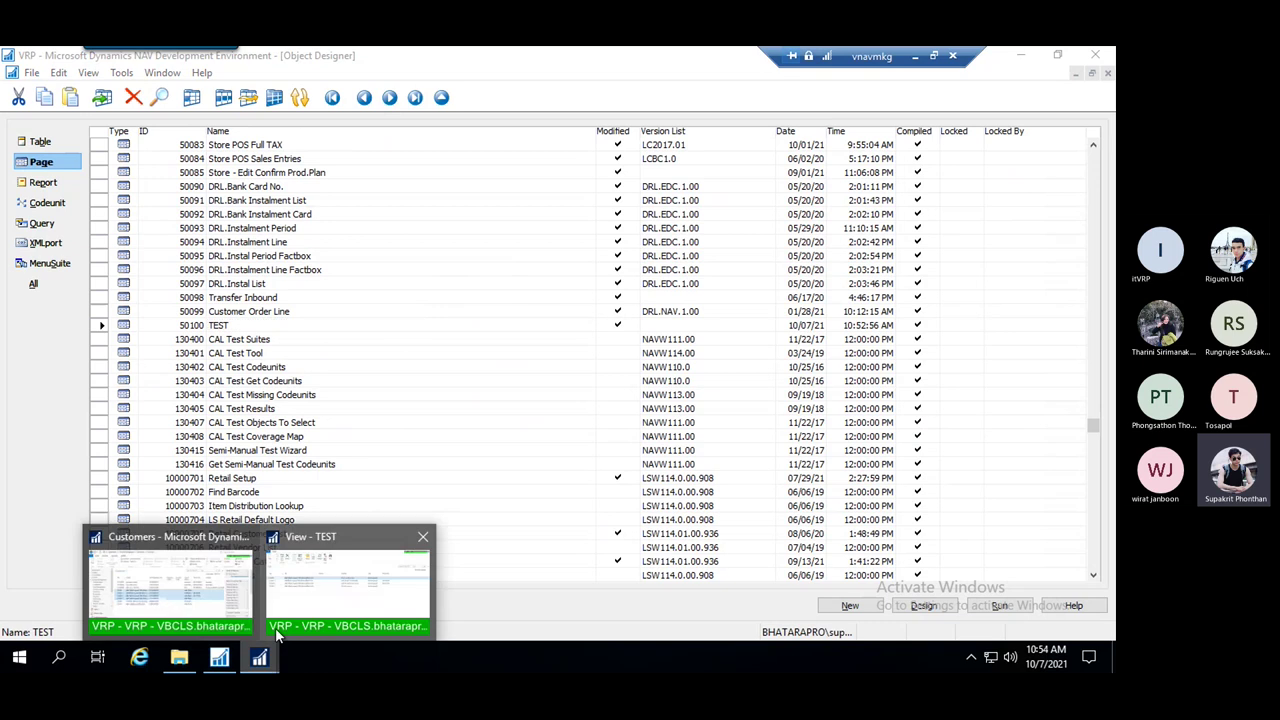
{"action": "left_click", "coordinate": [352, 601]}
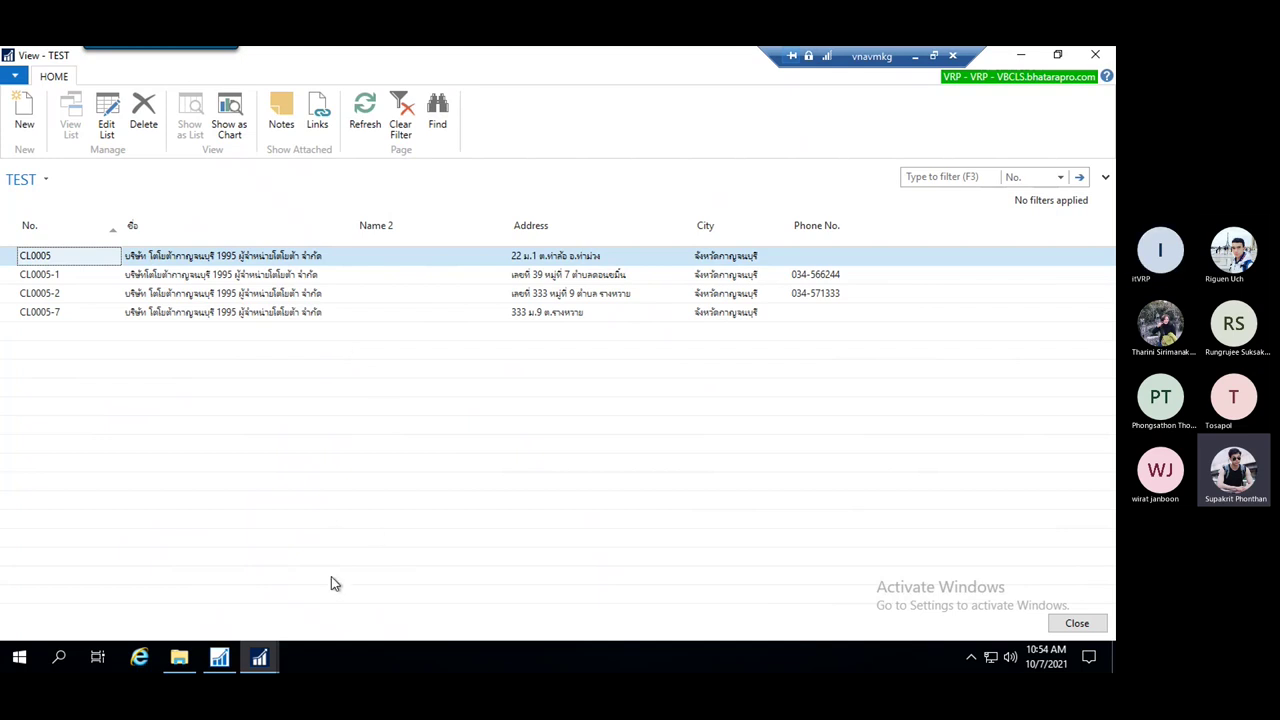
{"action": "left_click", "coordinate": [219, 657]}
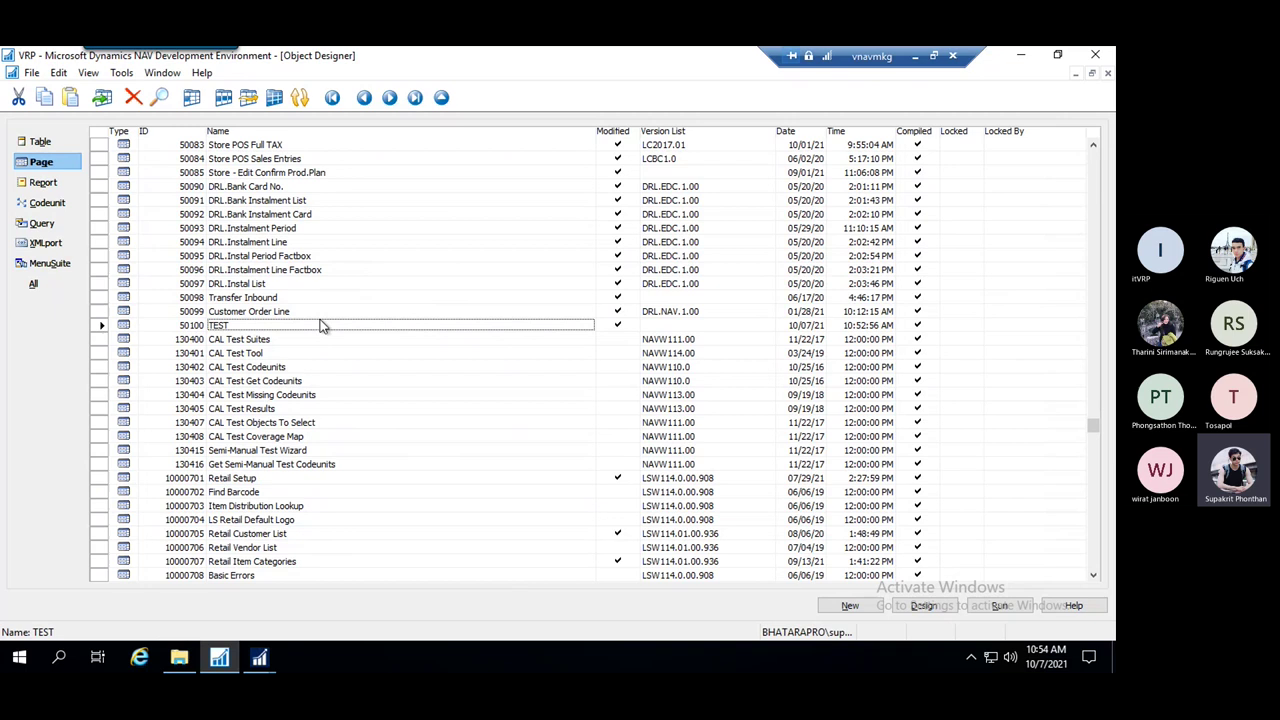
{"action": "right_click", "coordinate": [232, 330]}
{"action": "left_click", "coordinate": [290, 456]}
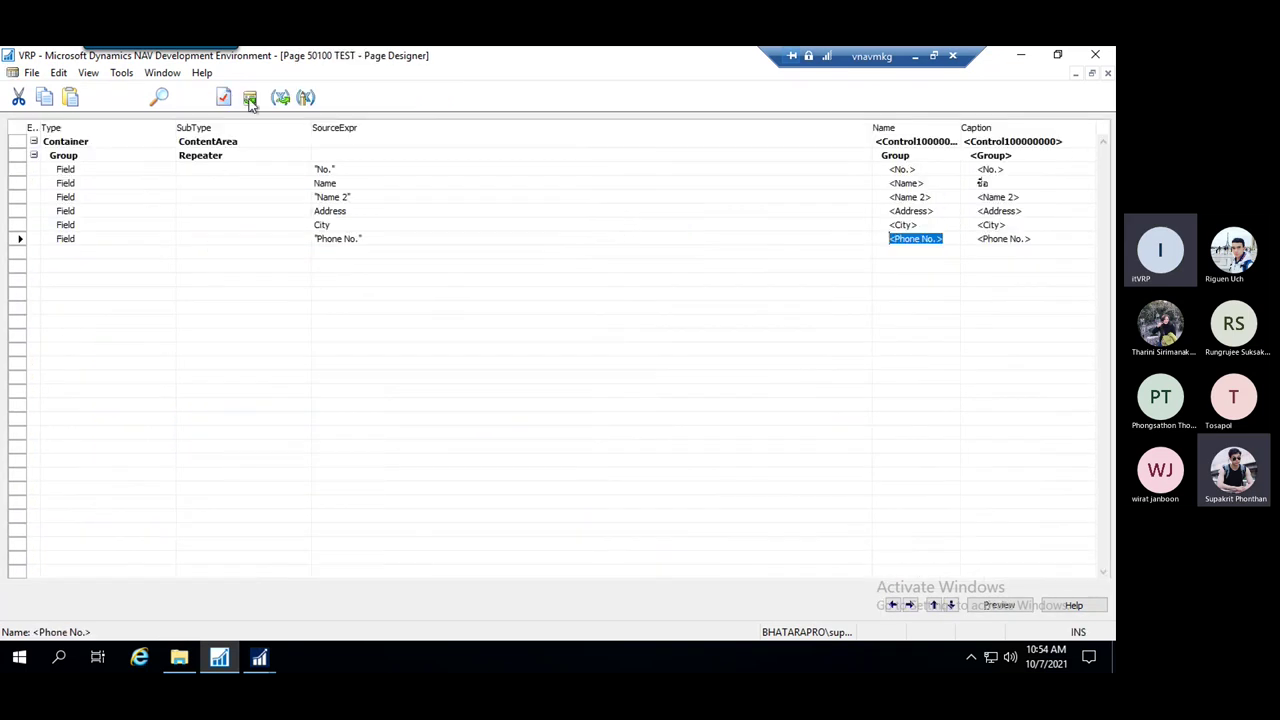
{"action": "key", "text": "Down"}
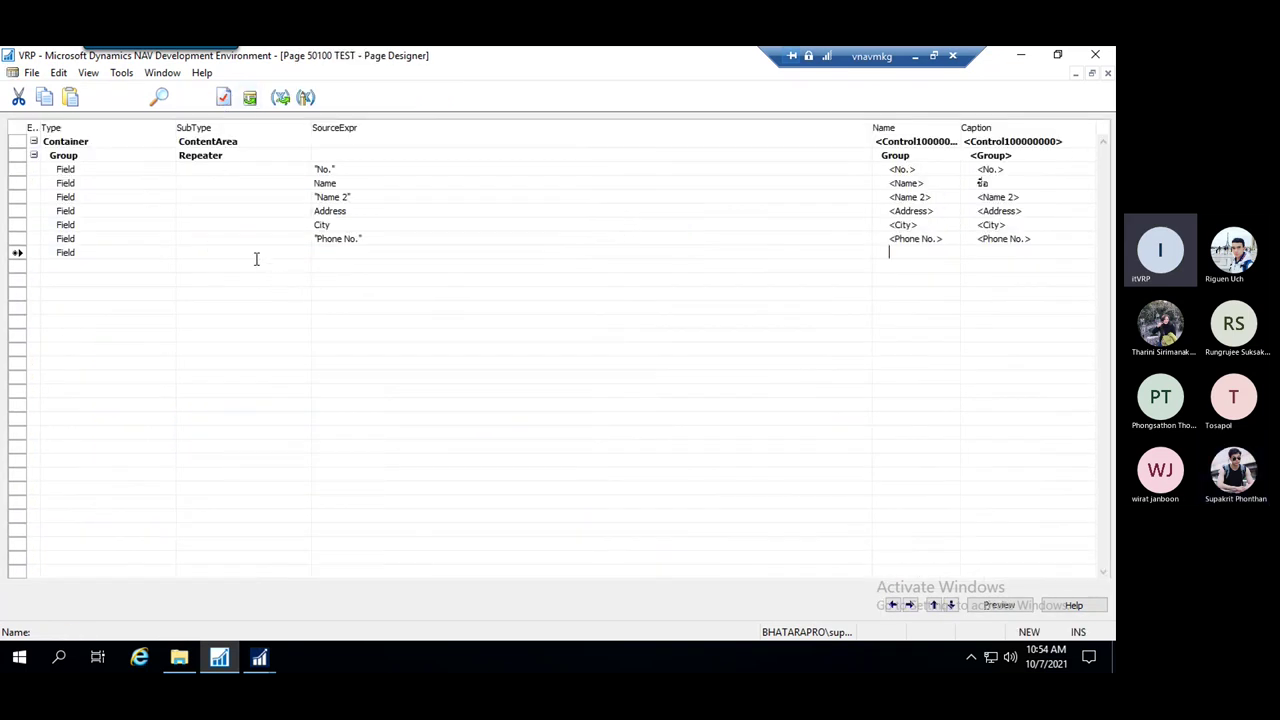
{"action": "left_click", "coordinate": [256, 258]}
{"action": "left_click", "coordinate": [356, 253]}
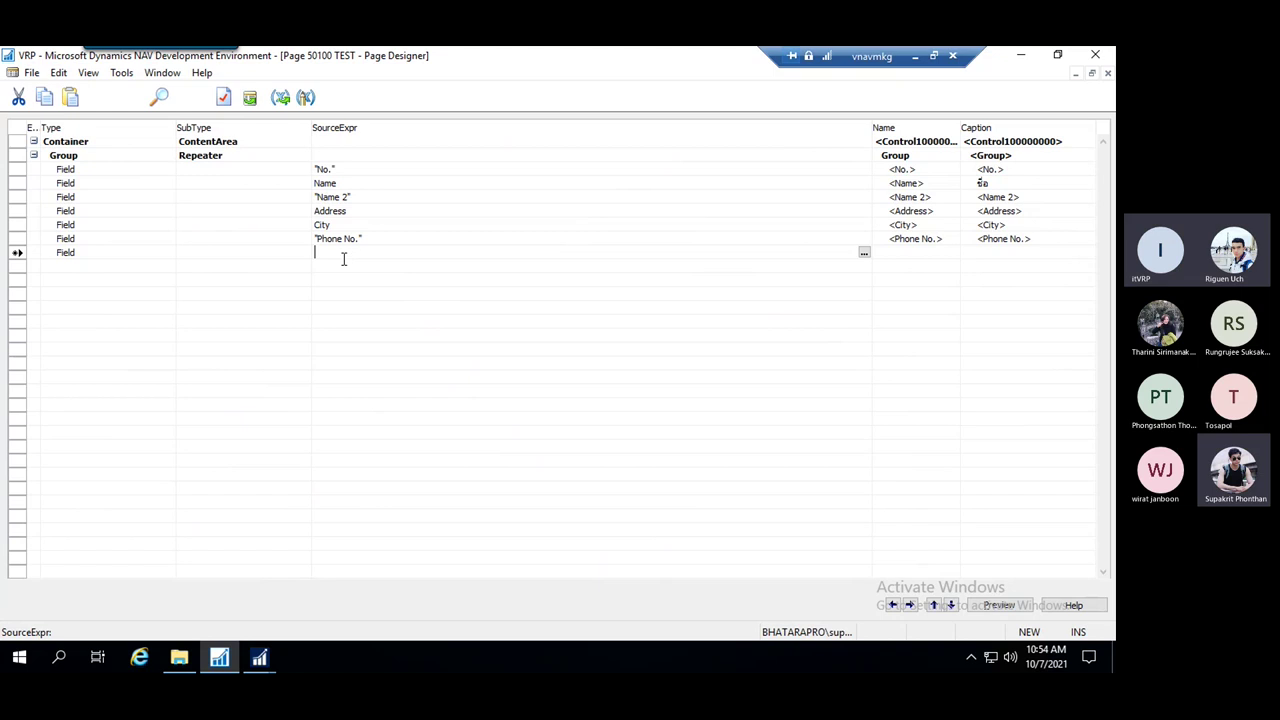
{"action": "left_click", "coordinate": [224, 103]}
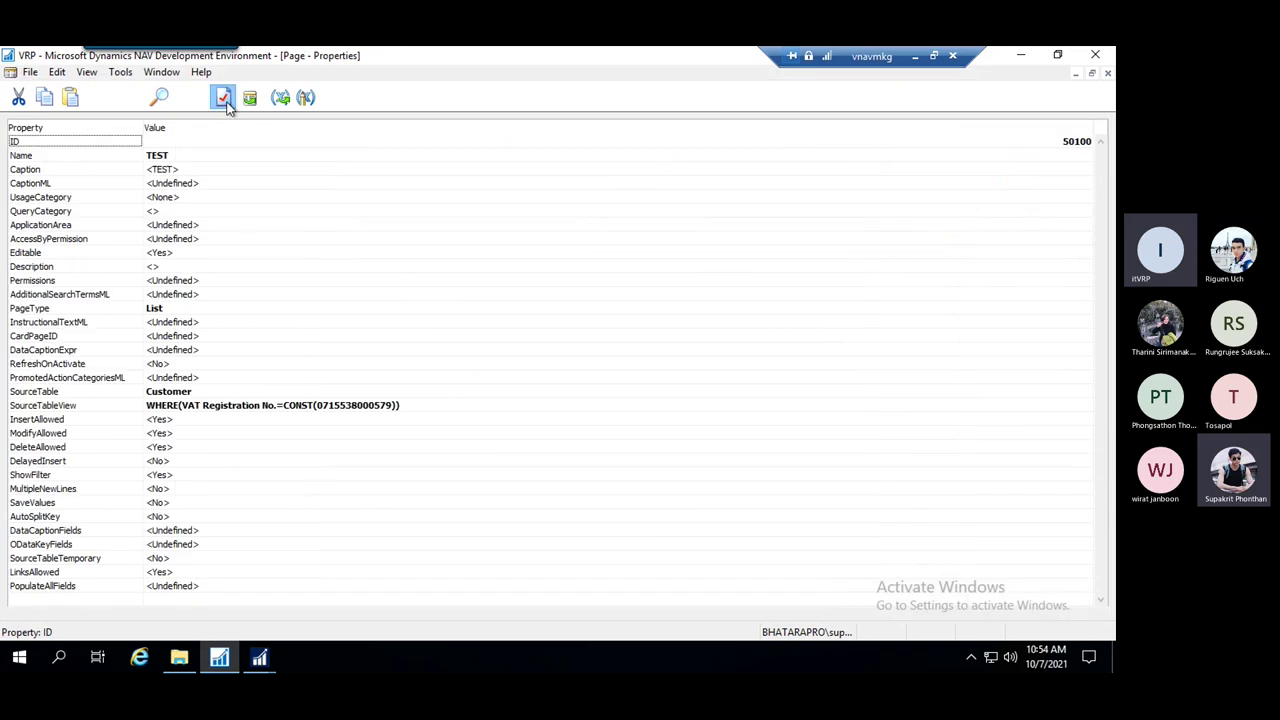
{"action": "left_click", "coordinate": [200, 307]}
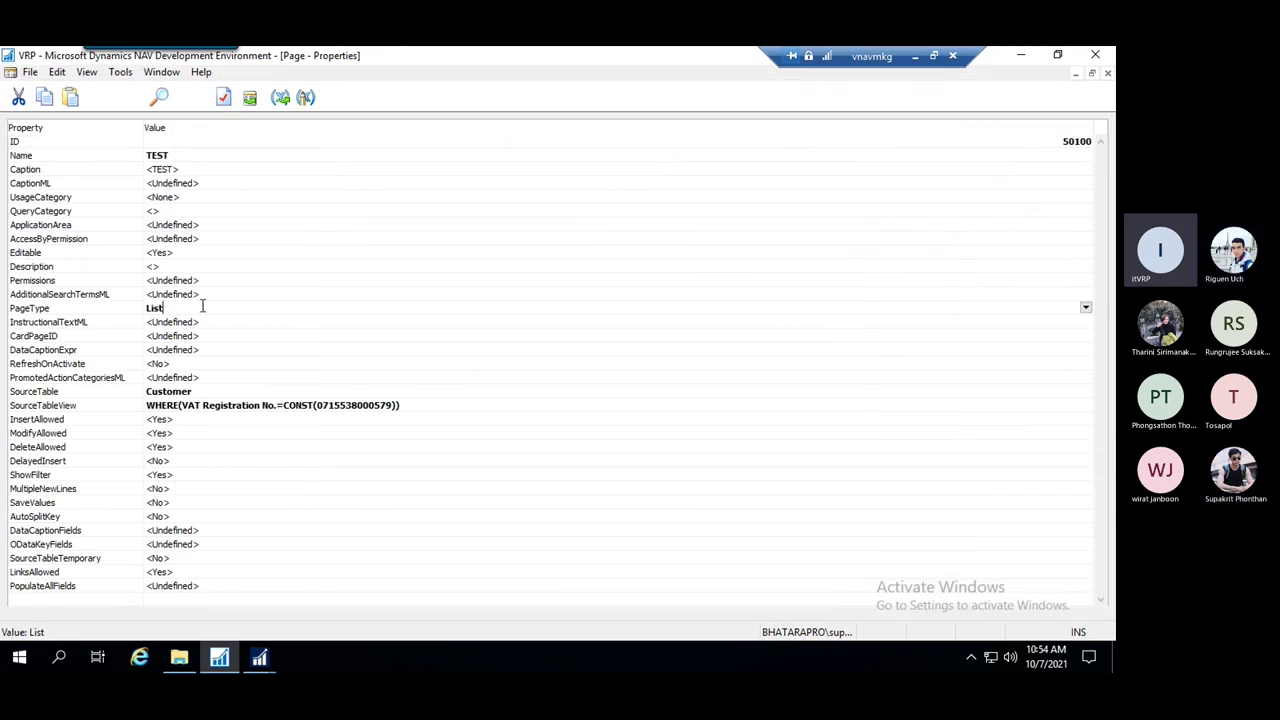
{"action": "left_click", "coordinate": [252, 283]}
{"action": "left_click", "coordinate": [246, 292]}
{"action": "left_click", "coordinate": [248, 280]}
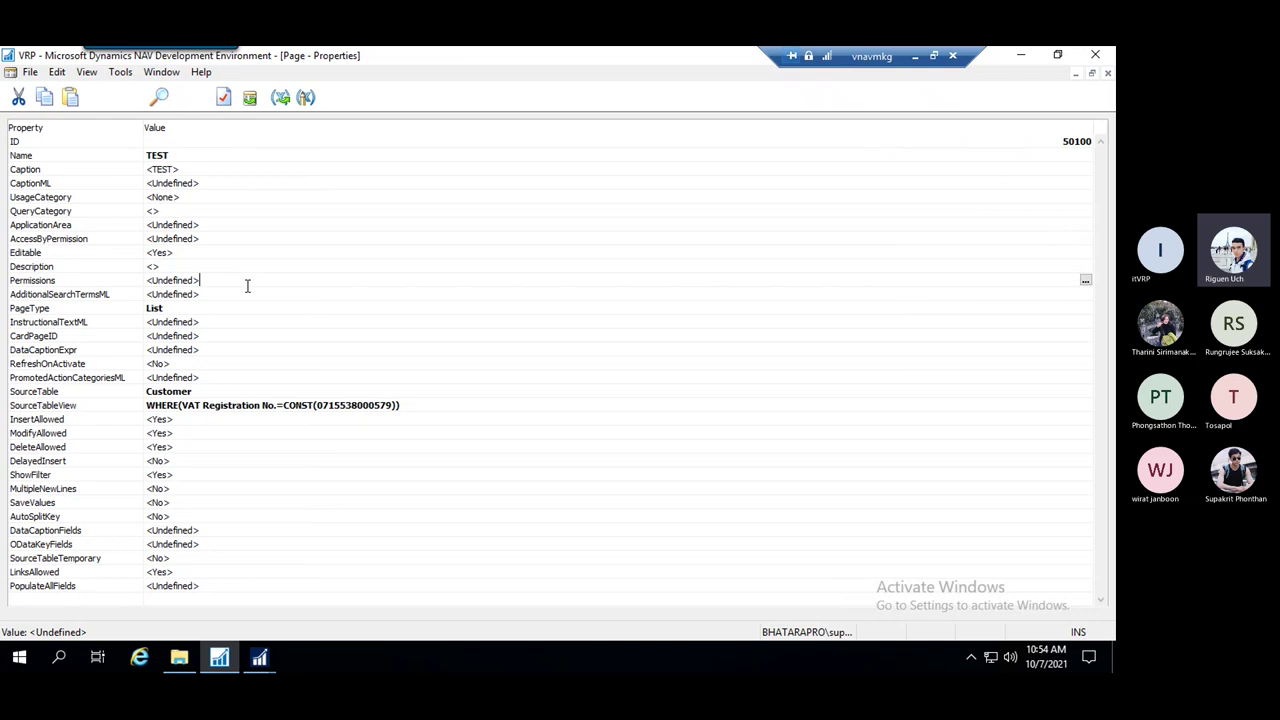
{"action": "left_click", "coordinate": [243, 292]}
{"action": "left_click", "coordinate": [240, 279]}
{"action": "left_click", "coordinate": [242, 295]}
{"action": "left_click", "coordinate": [243, 282]}
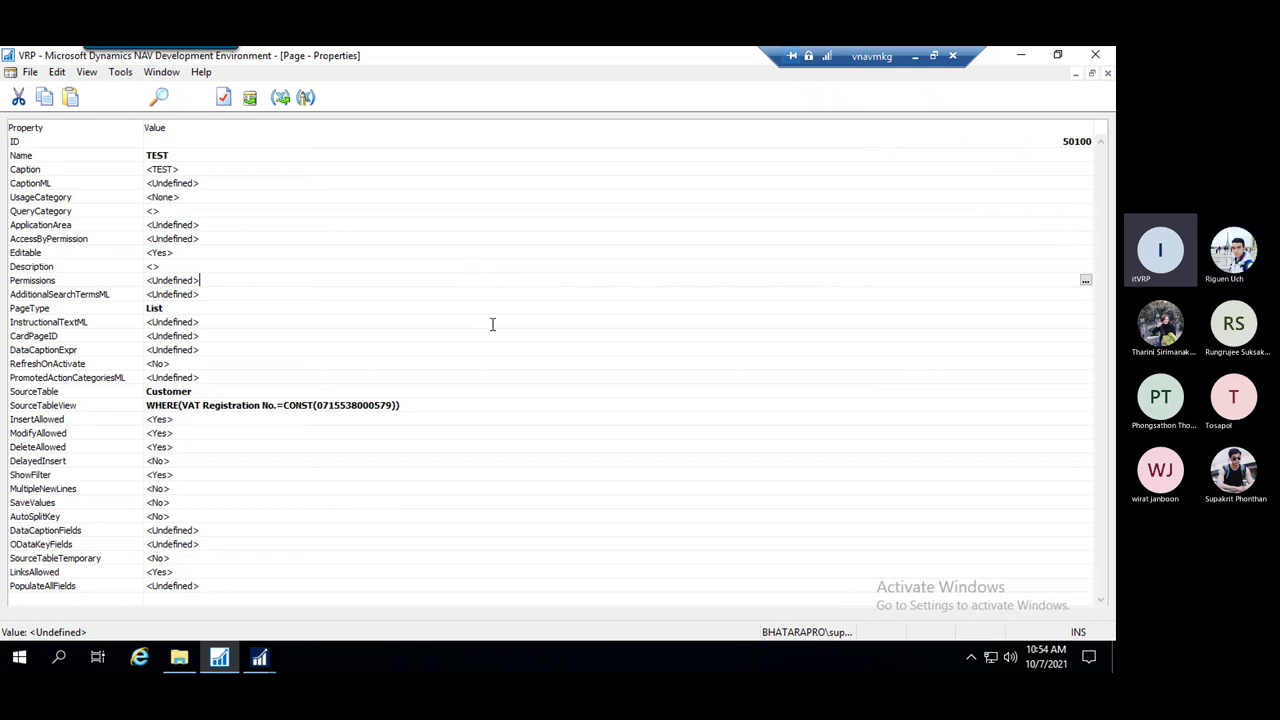
{"action": "key", "text": "shift+Home"}
{"action": "key", "text": "Escape"}
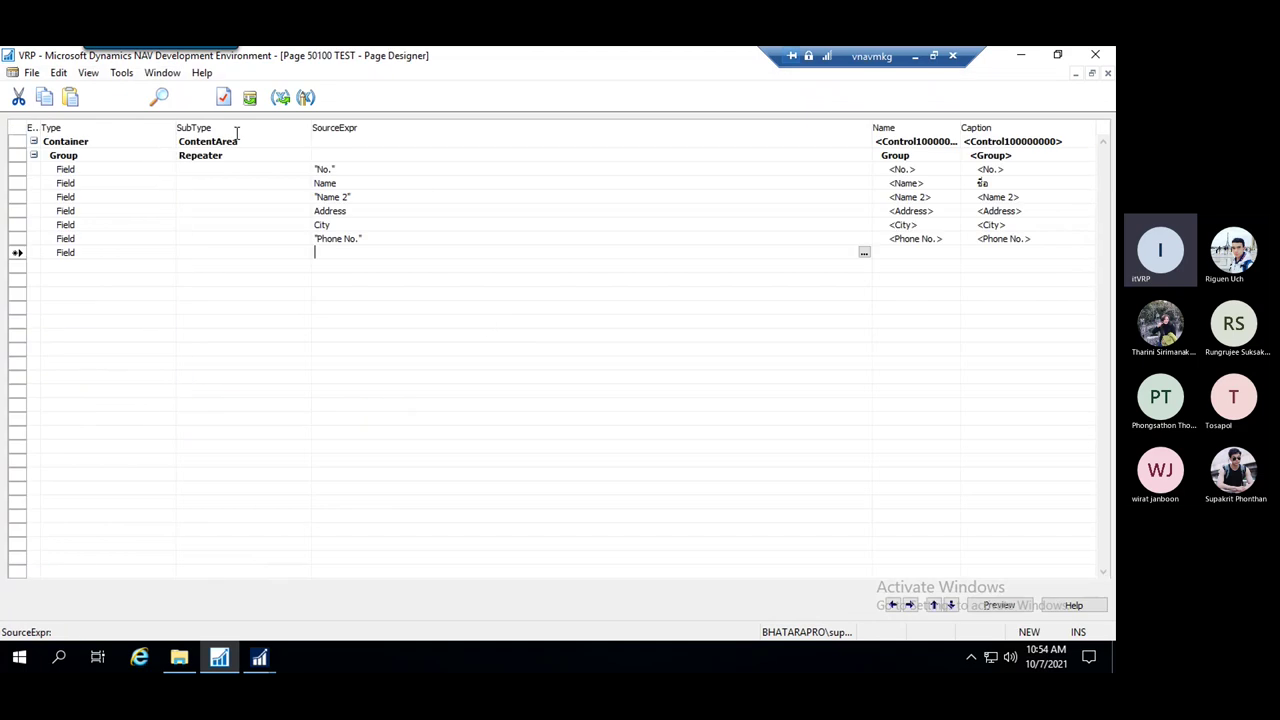
{"action": "left_click", "coordinate": [164, 73]}
{"action": "left_click", "coordinate": [229, 117]}
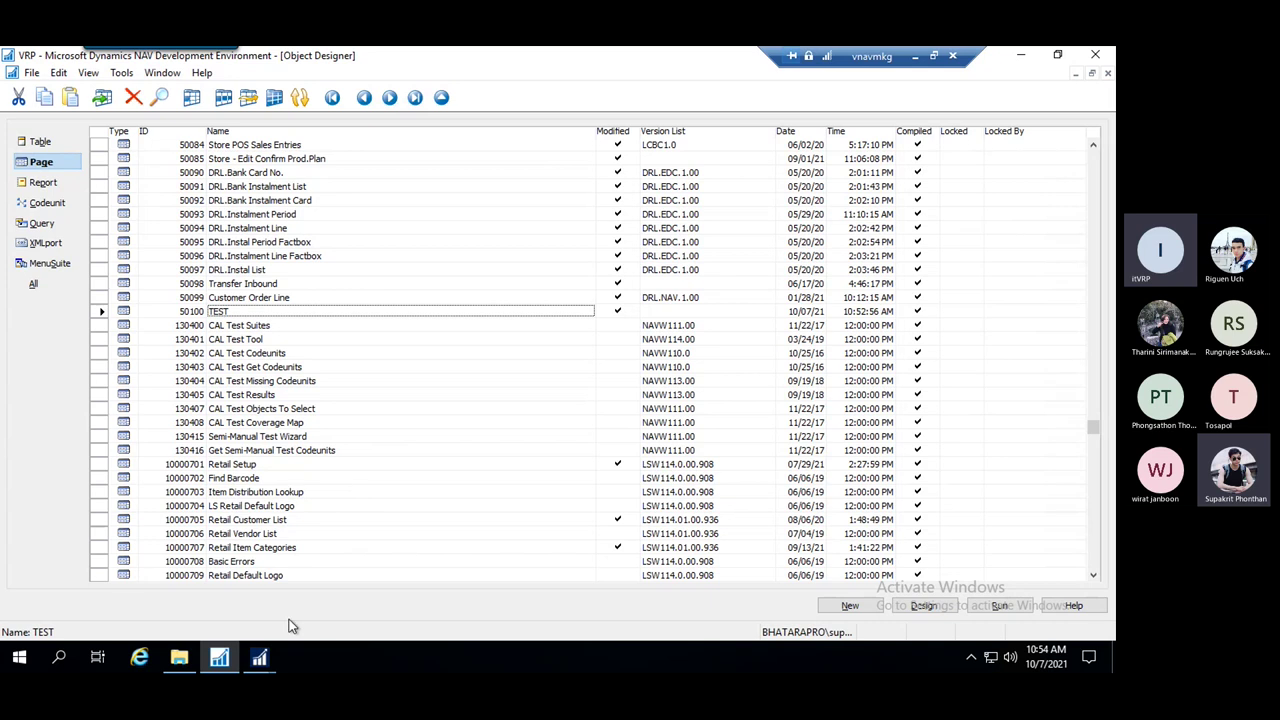
Go back to Object Designer and select the TEST page row
{"action": "left_click", "coordinate": [262, 658]}
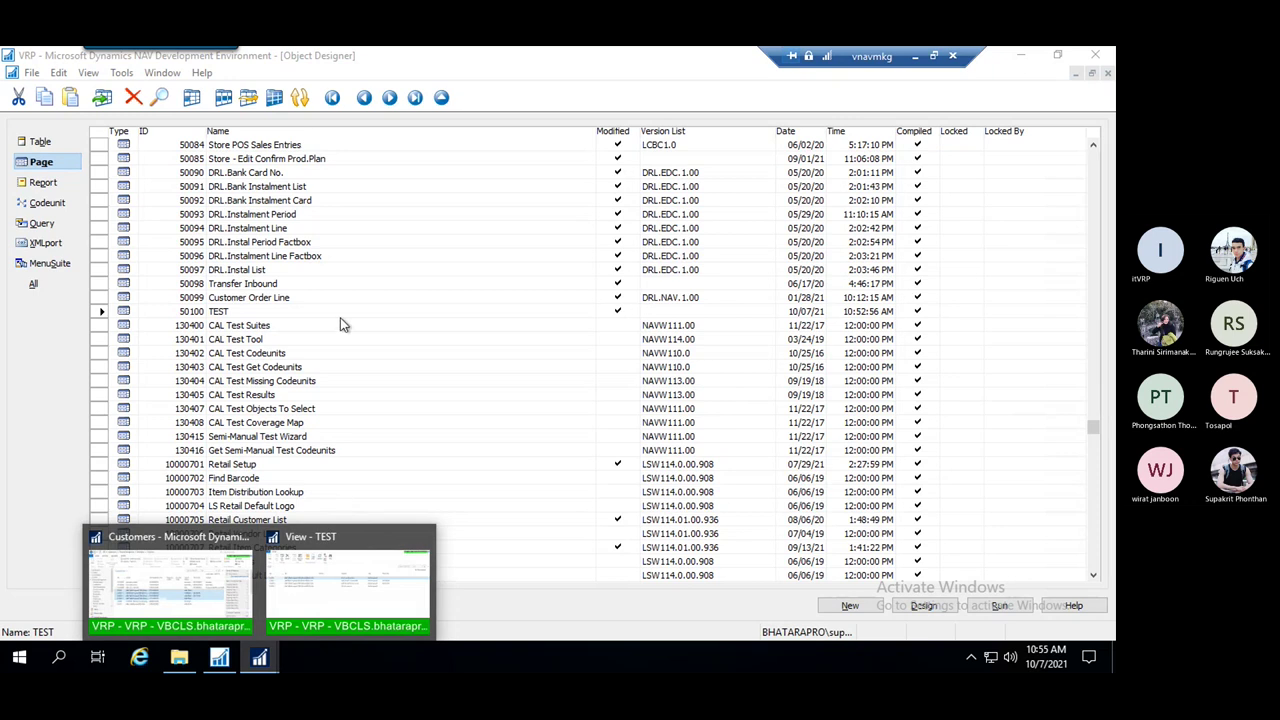
{"action": "left_click", "coordinate": [279, 330]}
{"action": "left_click", "coordinate": [281, 298]}
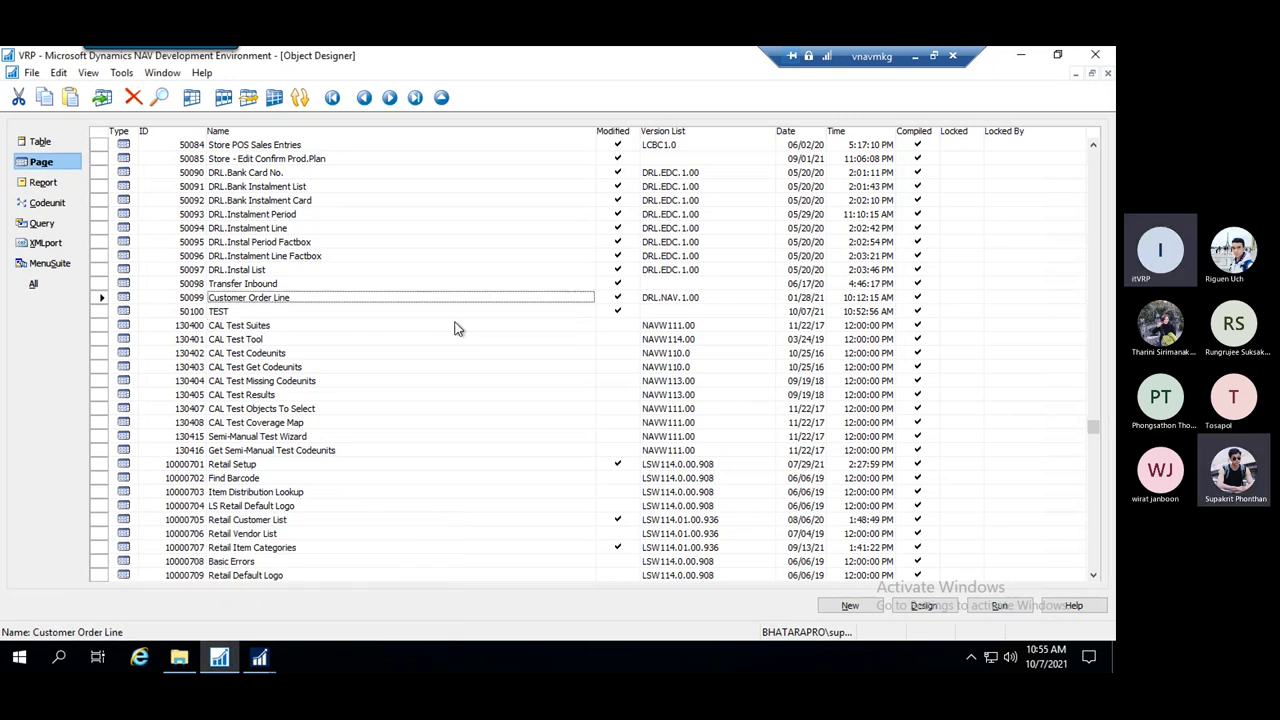
{"action": "left_click", "coordinate": [245, 313]}
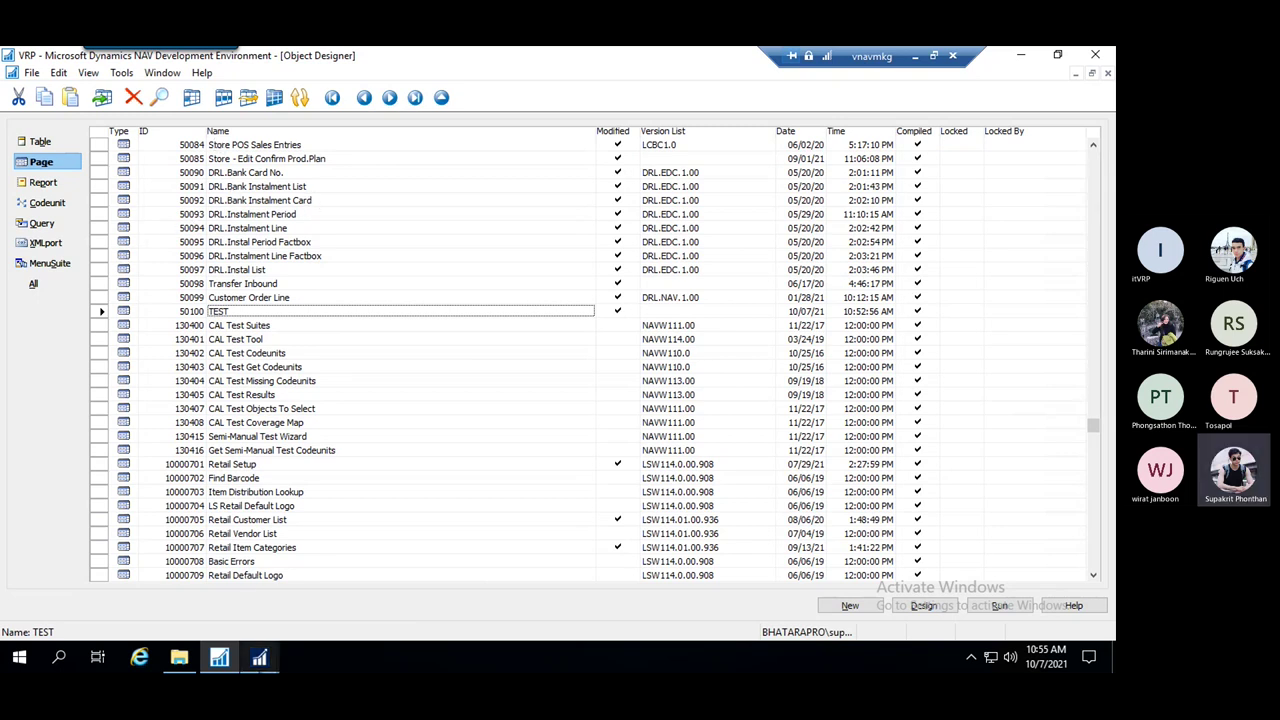
Look over the Customers list, then show MenuSuite objects in Object Designer
{"action": "left_click", "coordinate": [259, 657]}
{"action": "left_click", "coordinate": [170, 596]}
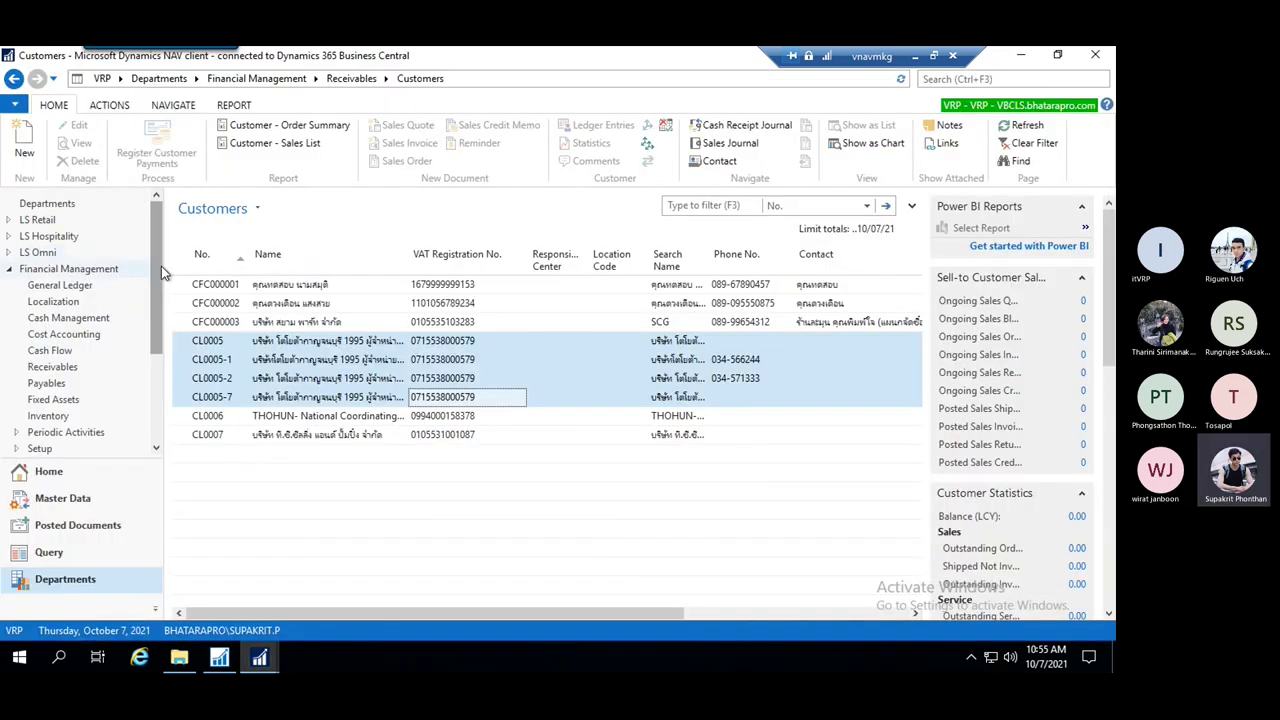
{"action": "left_click_drag", "start_coordinate": [160, 285], "coordinate": [168, 415]}
{"action": "left_click", "coordinate": [219, 657]}
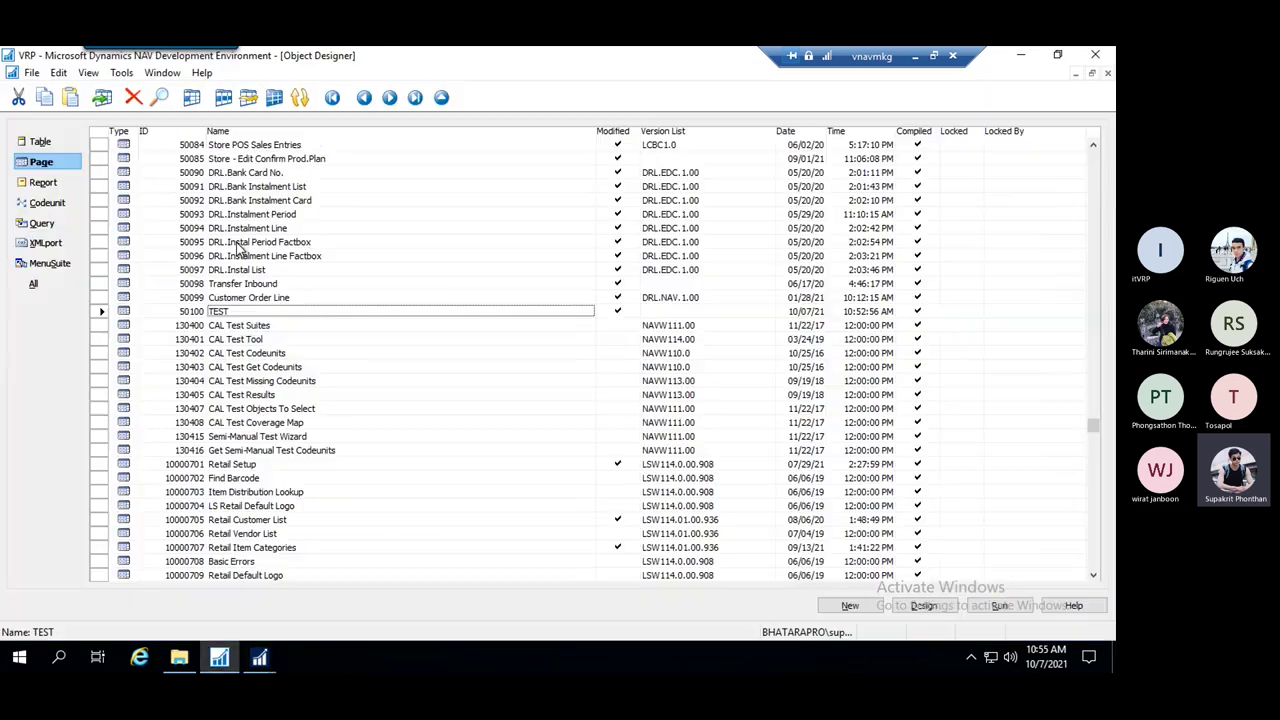
{"action": "left_click", "coordinate": [50, 264]}
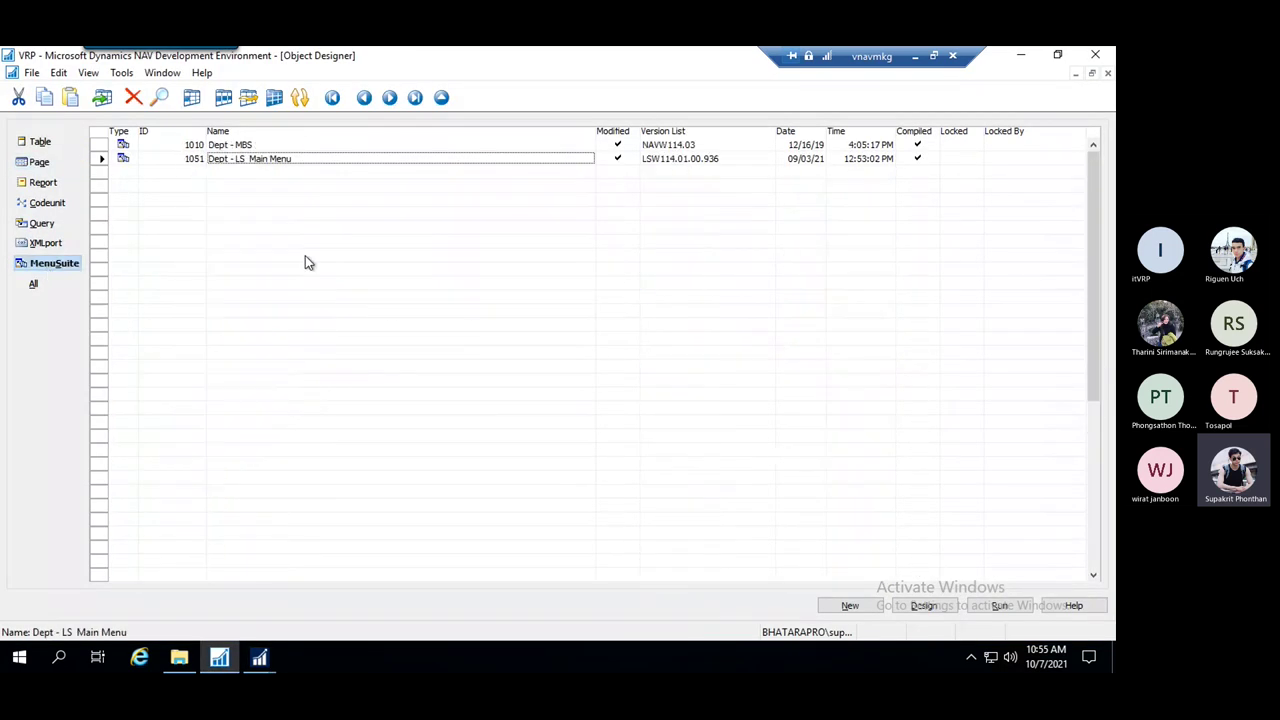
Open MenuSuite 1051 Dept - LS Main Menu in the MenuSuite Designer
{"action": "left_click", "coordinate": [255, 158]}
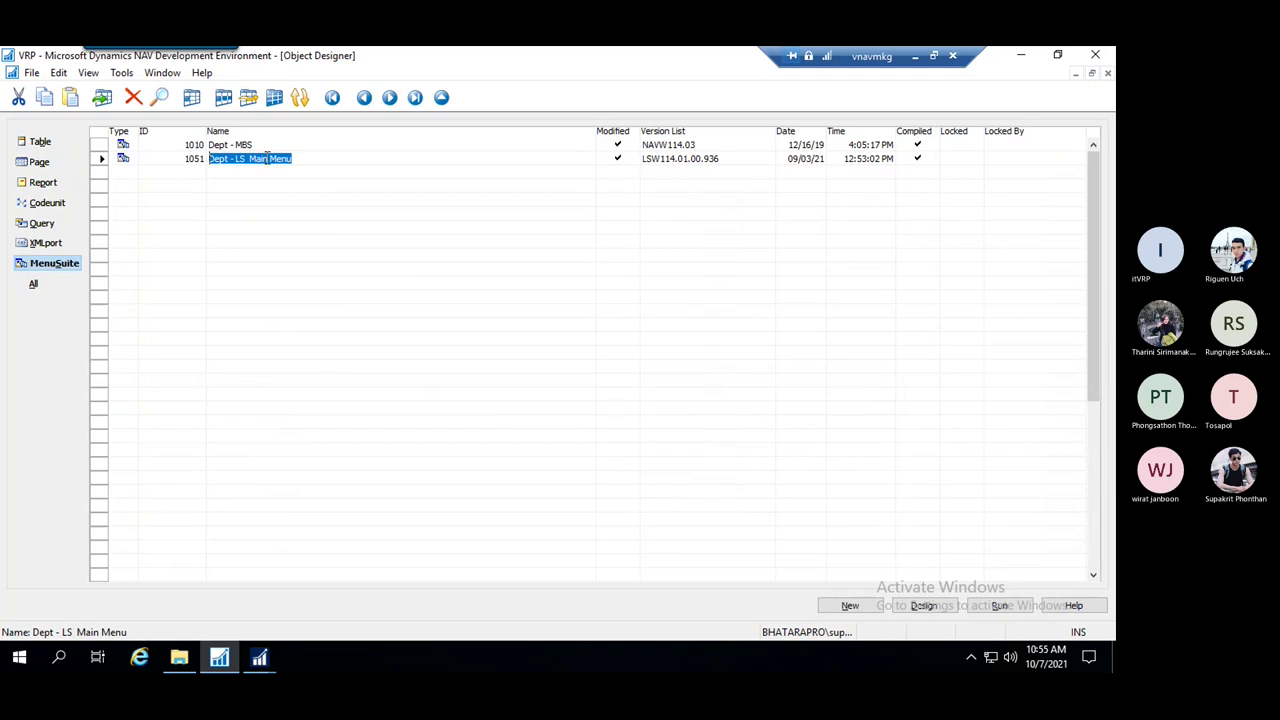
{"action": "left_click", "coordinate": [938, 606]}
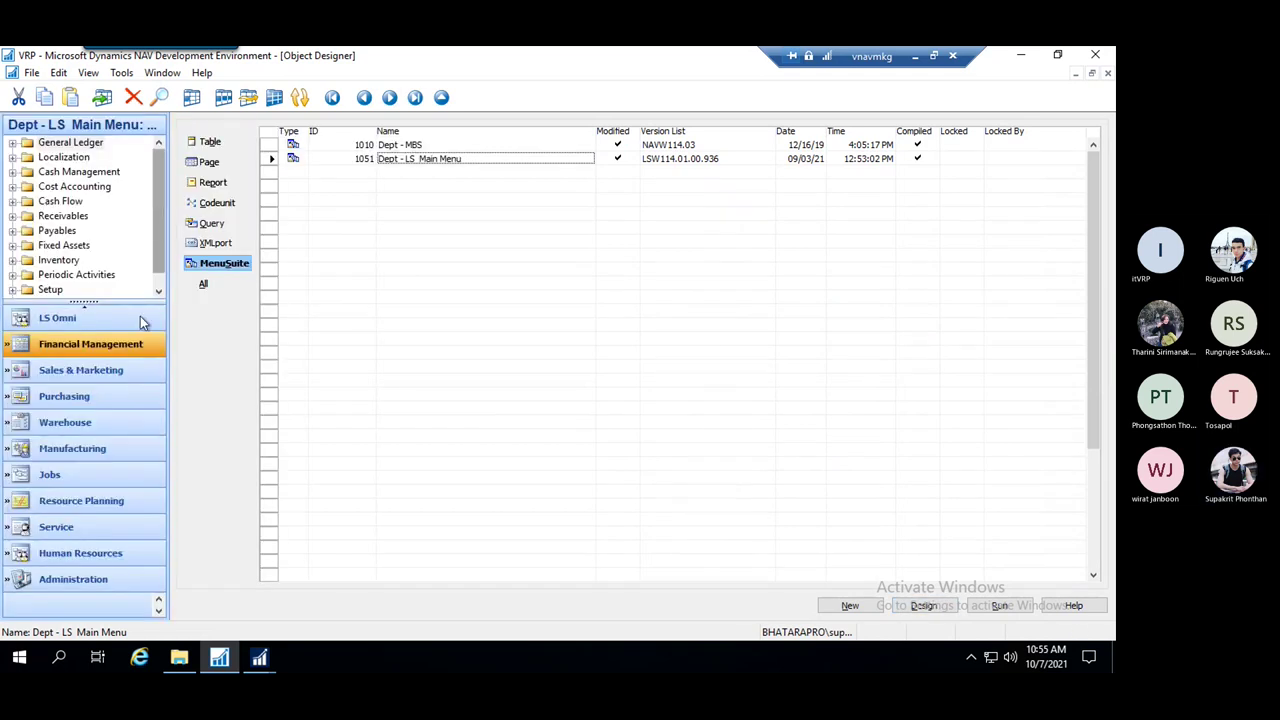
{"action": "left_click_drag", "start_coordinate": [168, 222], "coordinate": [173, 254]}
Expand Payables under Financial Management and select its Vendors item
{"action": "left_click", "coordinate": [88, 344]}
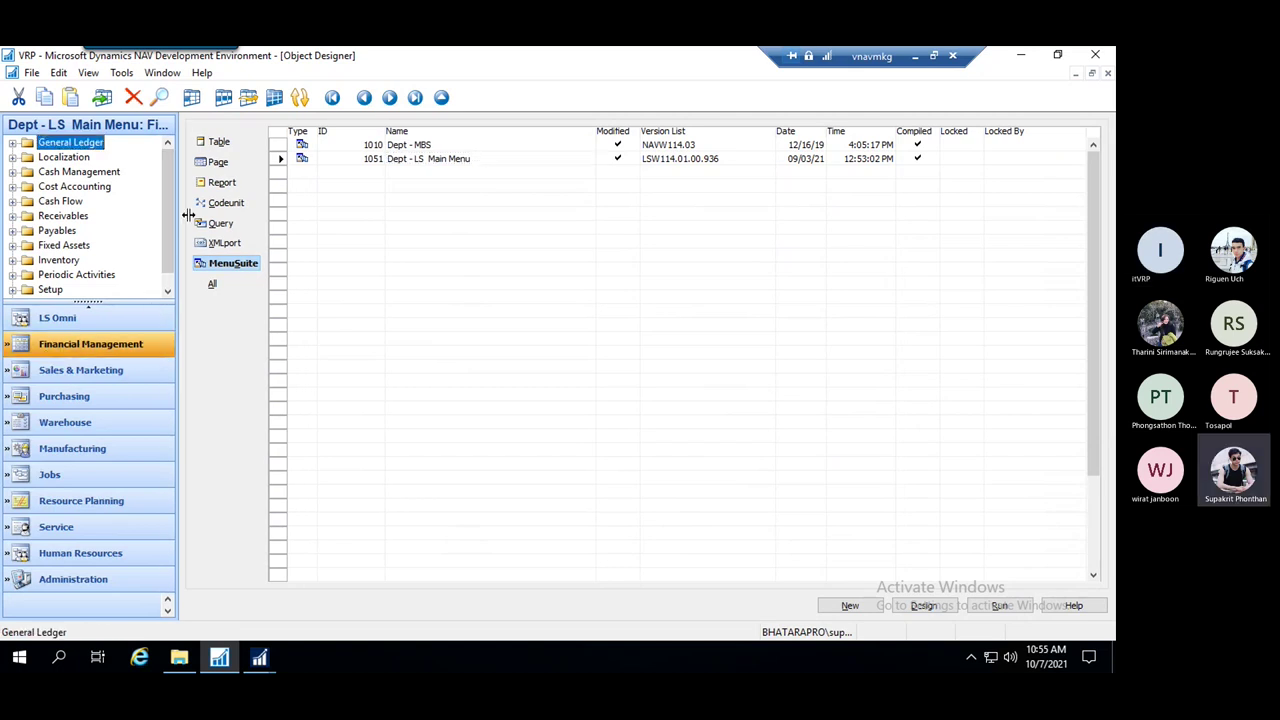
{"action": "scroll", "coordinate": [166, 196], "scroll_direction": "down", "scroll_amount": 1}
{"action": "left_click", "coordinate": [55, 216]}
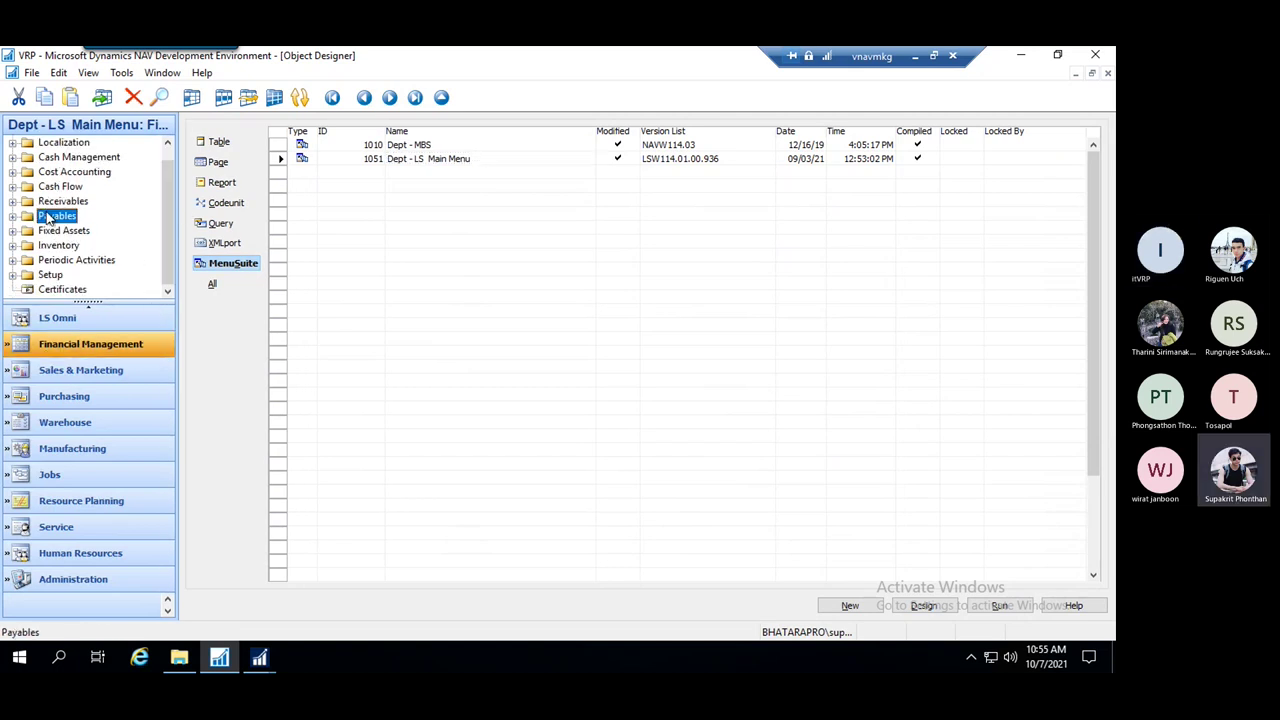
{"action": "left_click", "coordinate": [12, 216]}
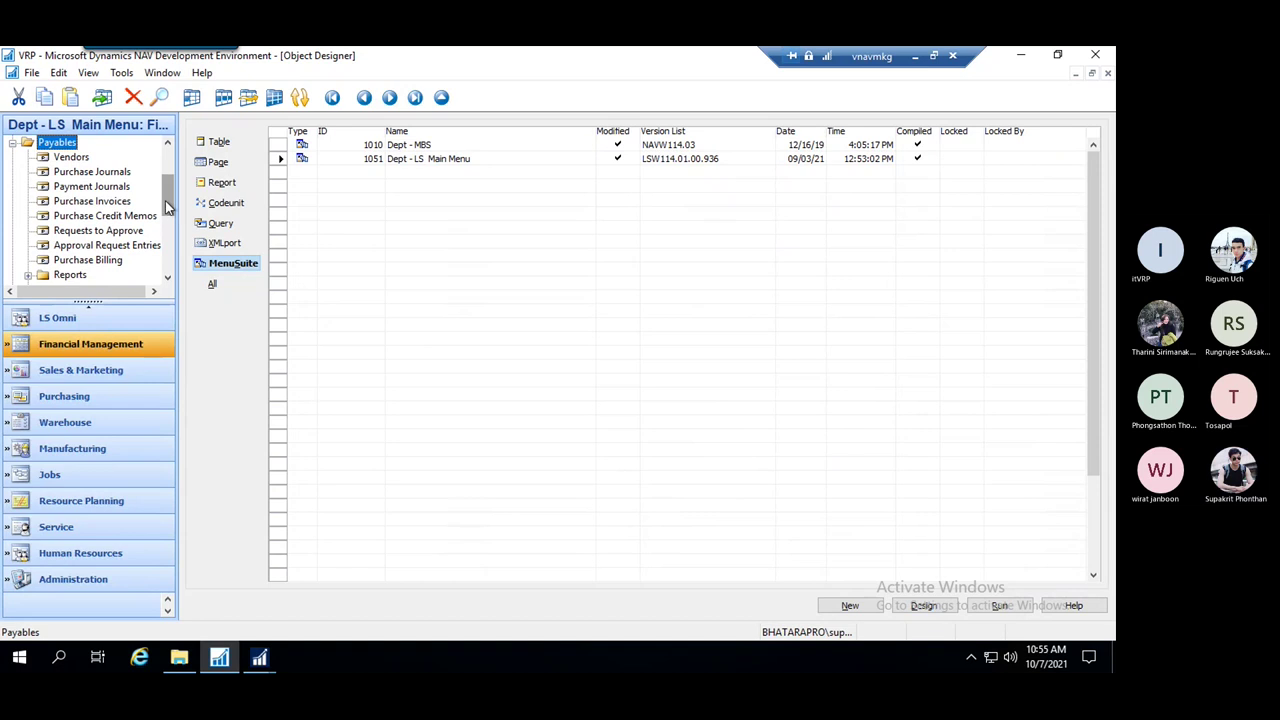
{"action": "scroll", "coordinate": [164, 195], "scroll_direction": "down", "scroll_amount": 1}
{"action": "scroll", "coordinate": [164, 195], "scroll_direction": "up", "scroll_amount": 2}
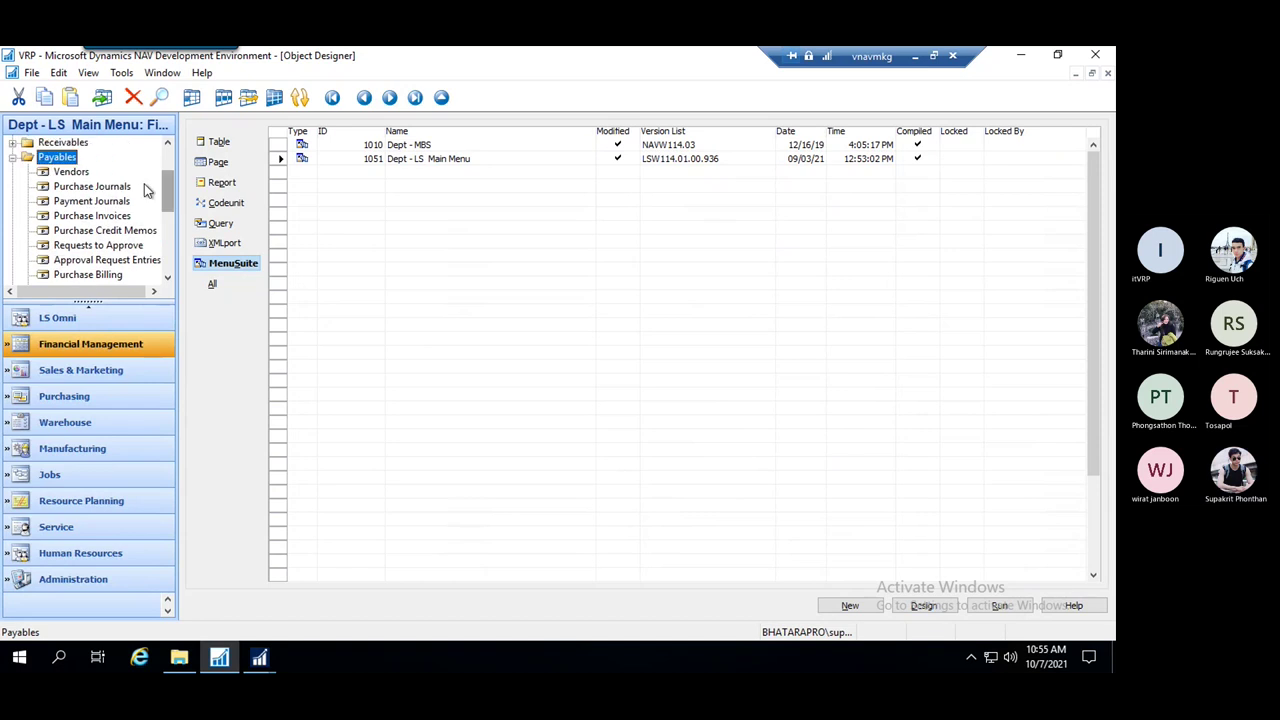
{"action": "left_click", "coordinate": [88, 175]}
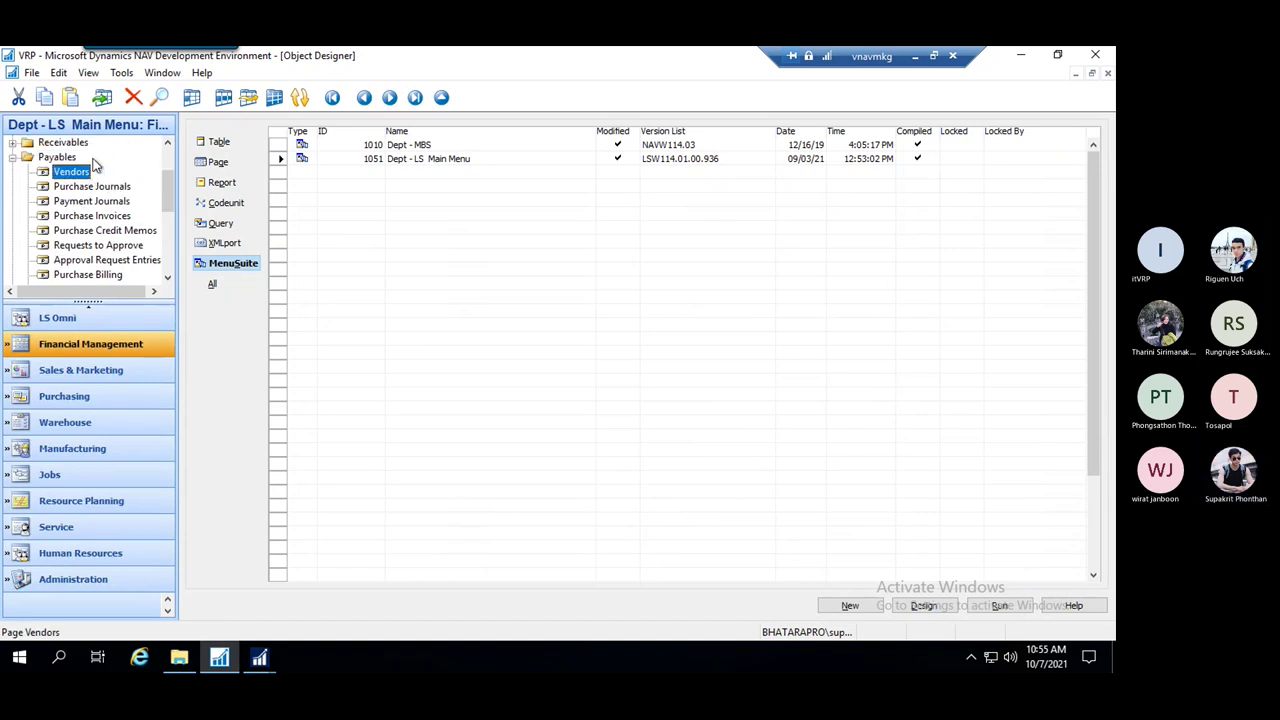
{"action": "left_click", "coordinate": [82, 187]}
{"action": "left_click", "coordinate": [74, 173]}
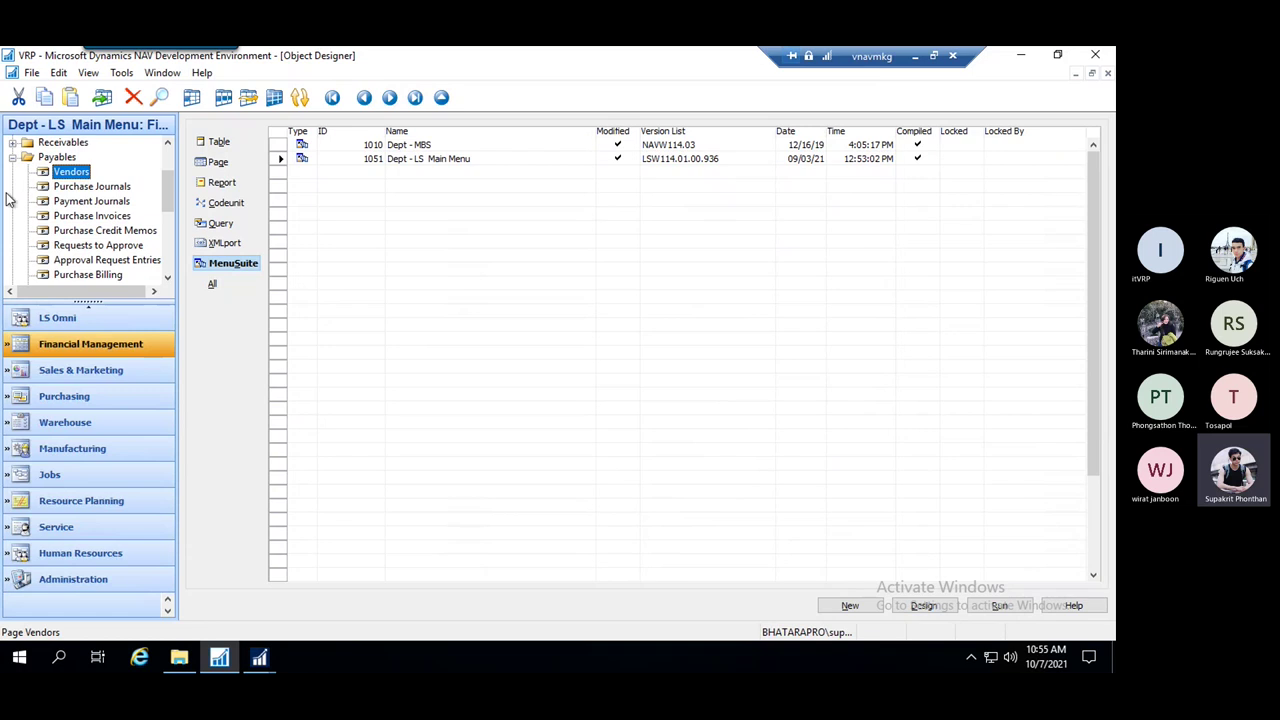
{"action": "right_click", "coordinate": [91, 174]}
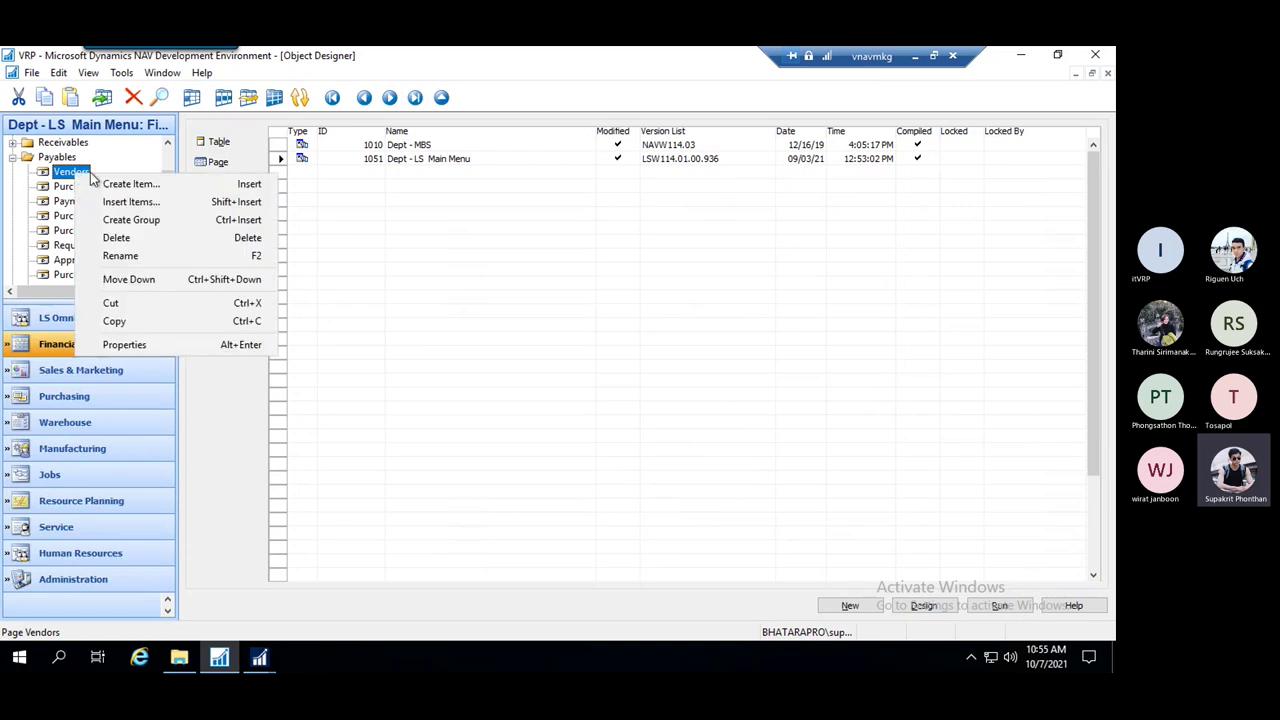
Create a new Page menu item with Object ID and Caption set to TEST
{"action": "left_click", "coordinate": [157, 186]}
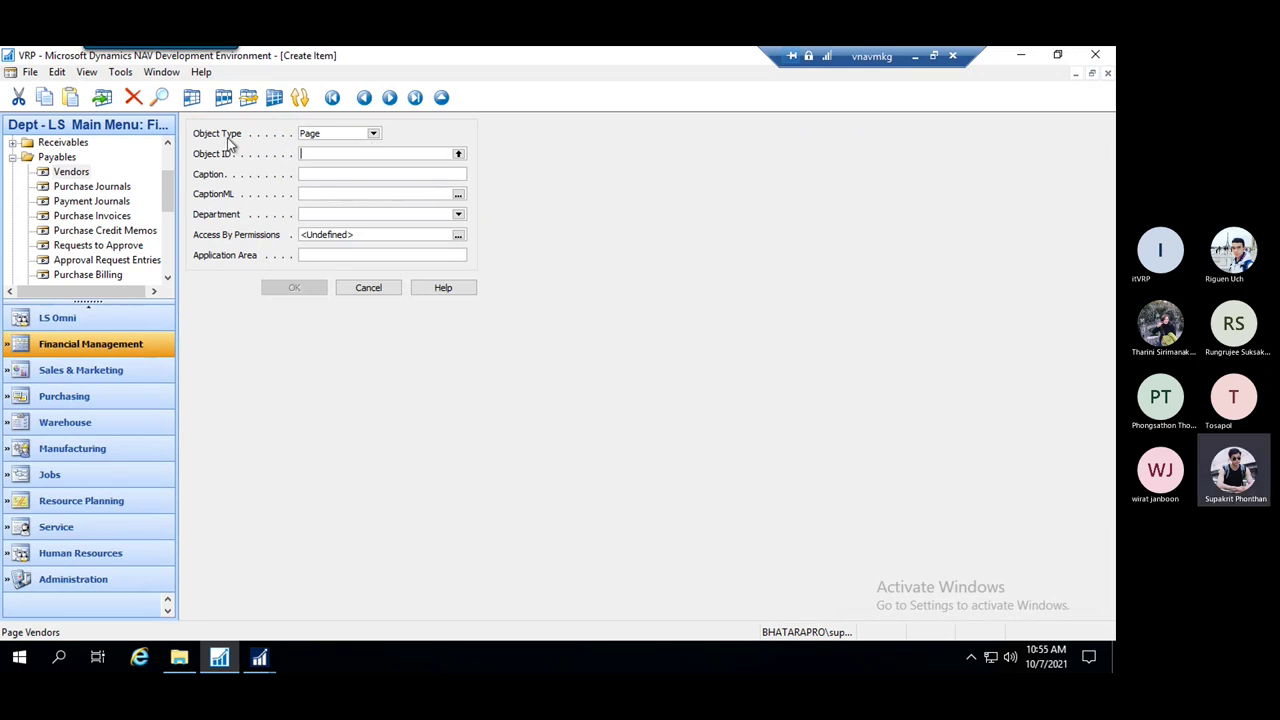
{"action": "left_click", "coordinate": [373, 134]}
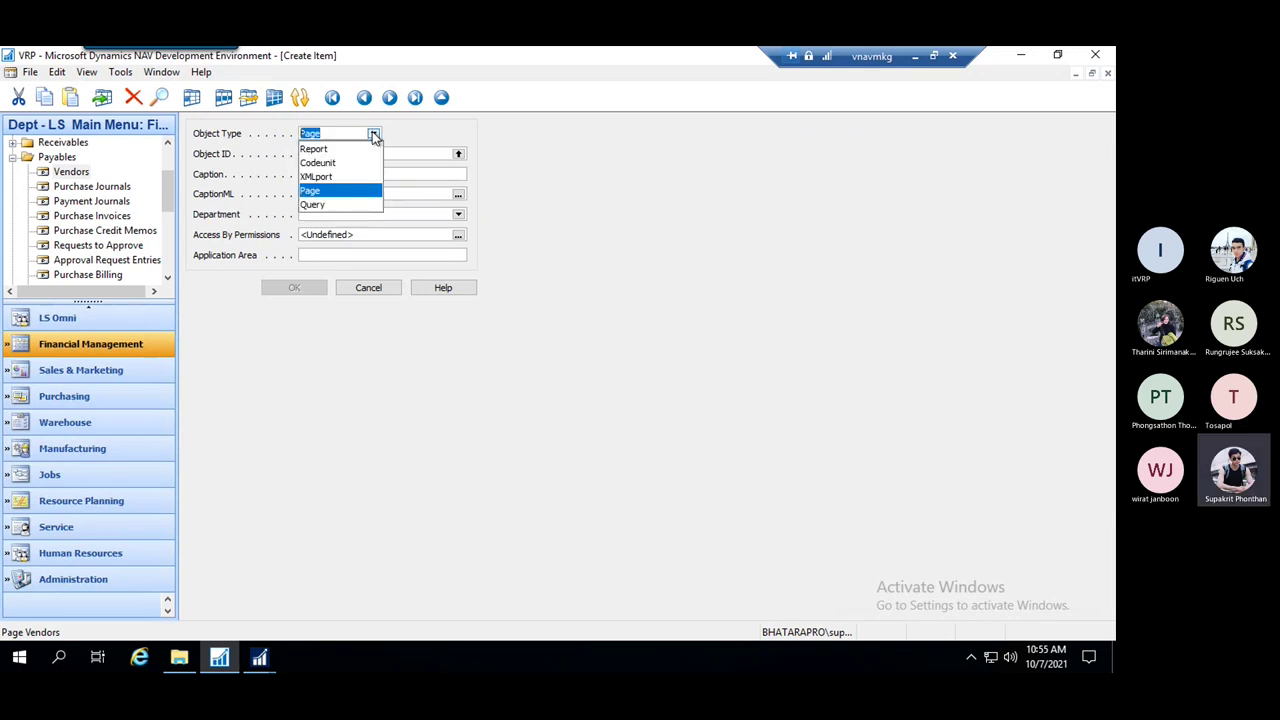
{"action": "left_click", "coordinate": [375, 137]}
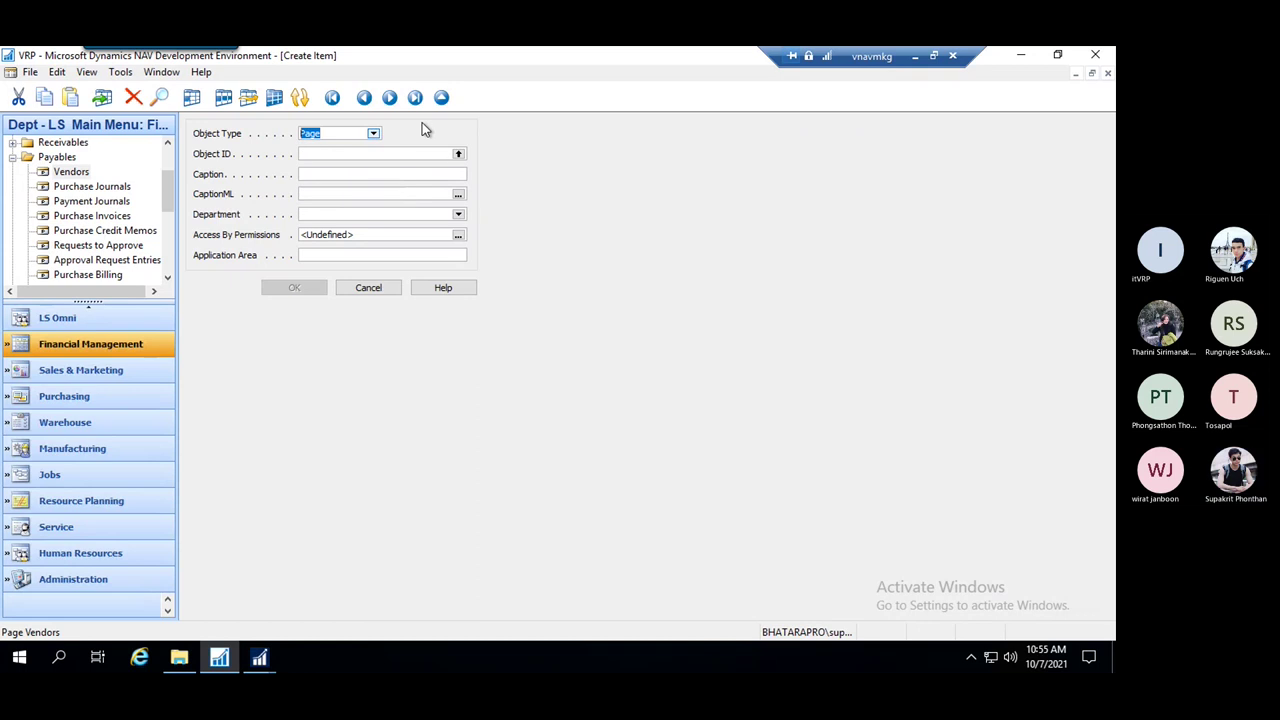
{"action": "left_click", "coordinate": [414, 155]}
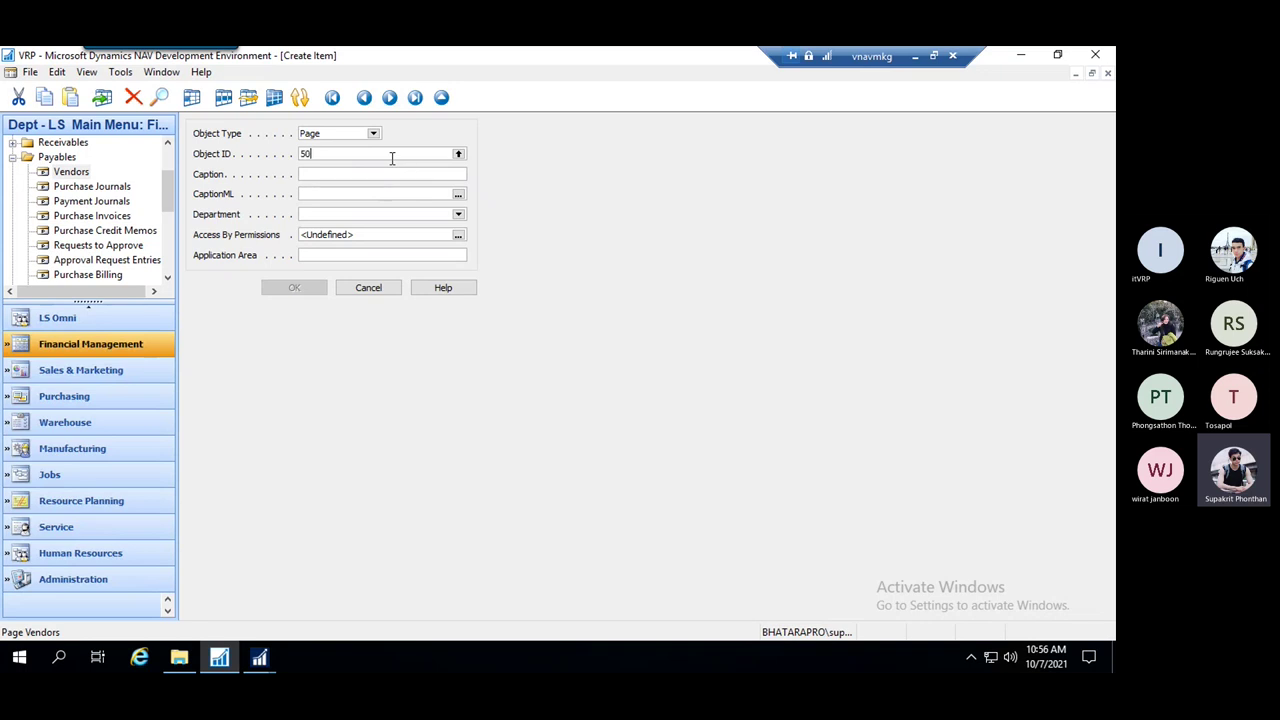
{"action": "key", "text": "Tab"}
{"action": "type", "text": "TEST"}
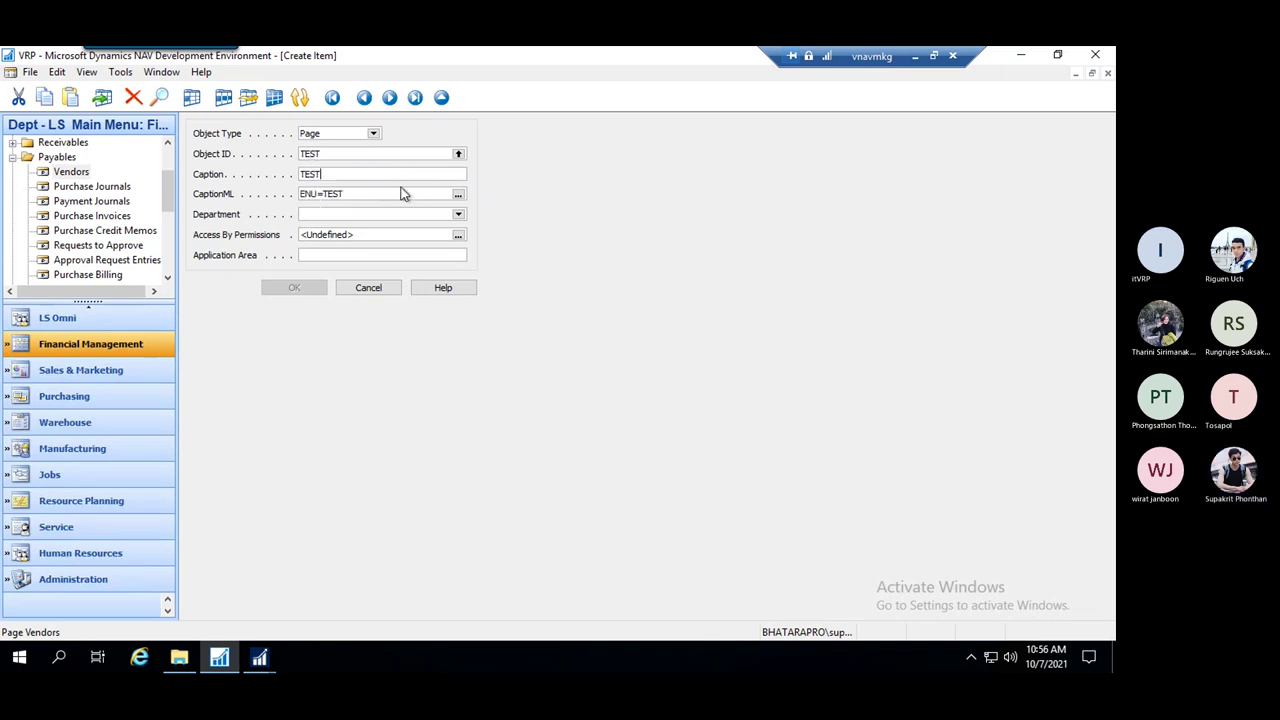
{"action": "left_click_drag", "start_coordinate": [334, 154], "coordinate": [296, 154]}
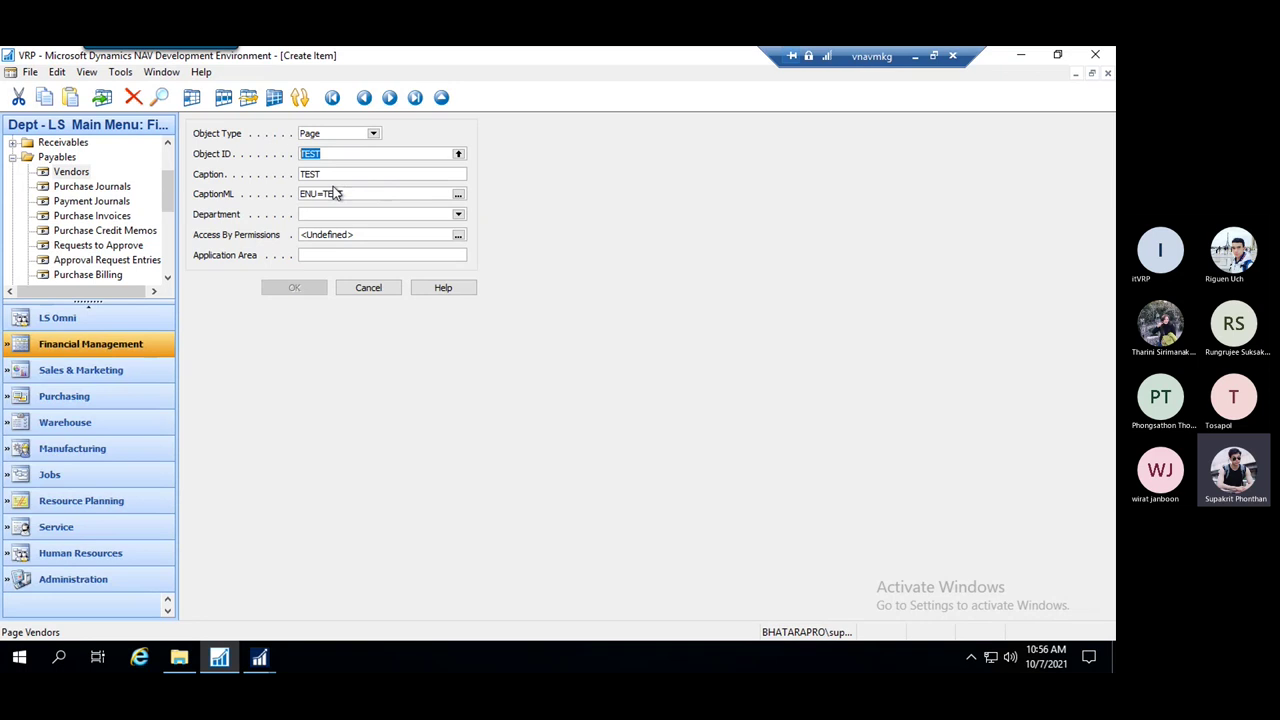
{"action": "left_click", "coordinate": [300, 172]}
Assign the TEST item to the Lists department and confirm creating it
{"action": "left_click", "coordinate": [357, 214]}
{"action": "left_click", "coordinate": [458, 216]}
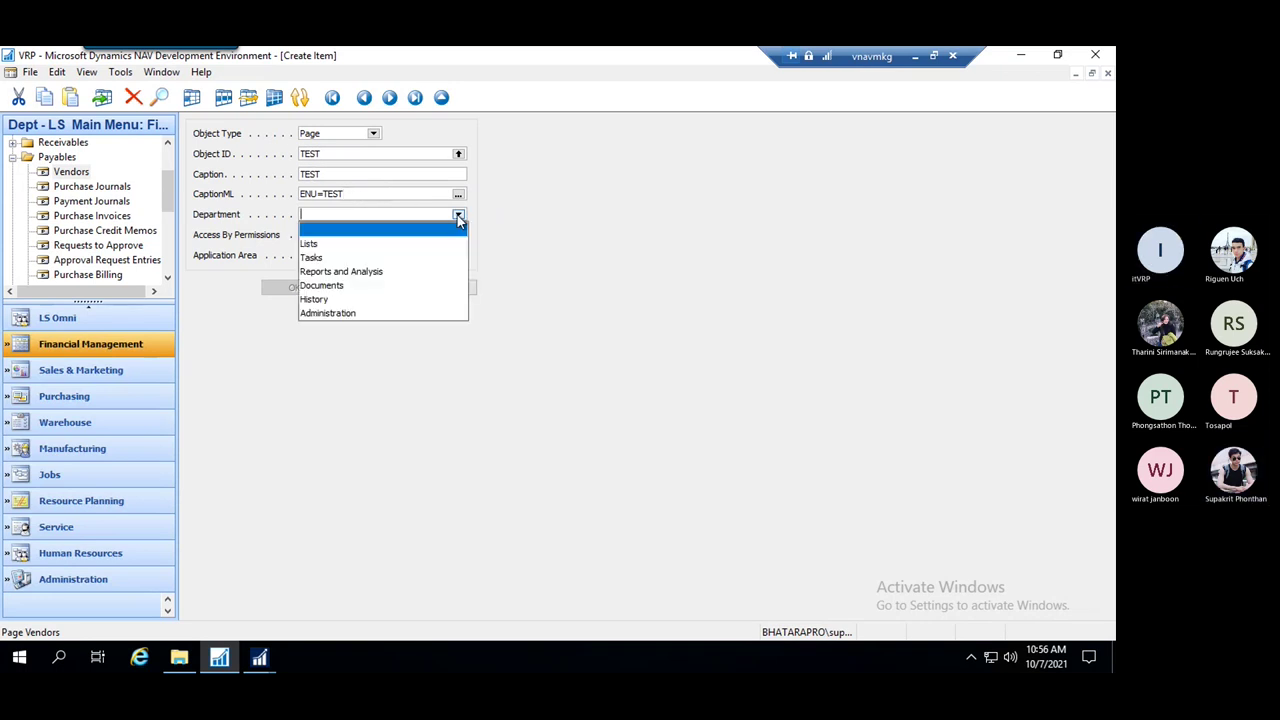
{"action": "left_click", "coordinate": [314, 245]}
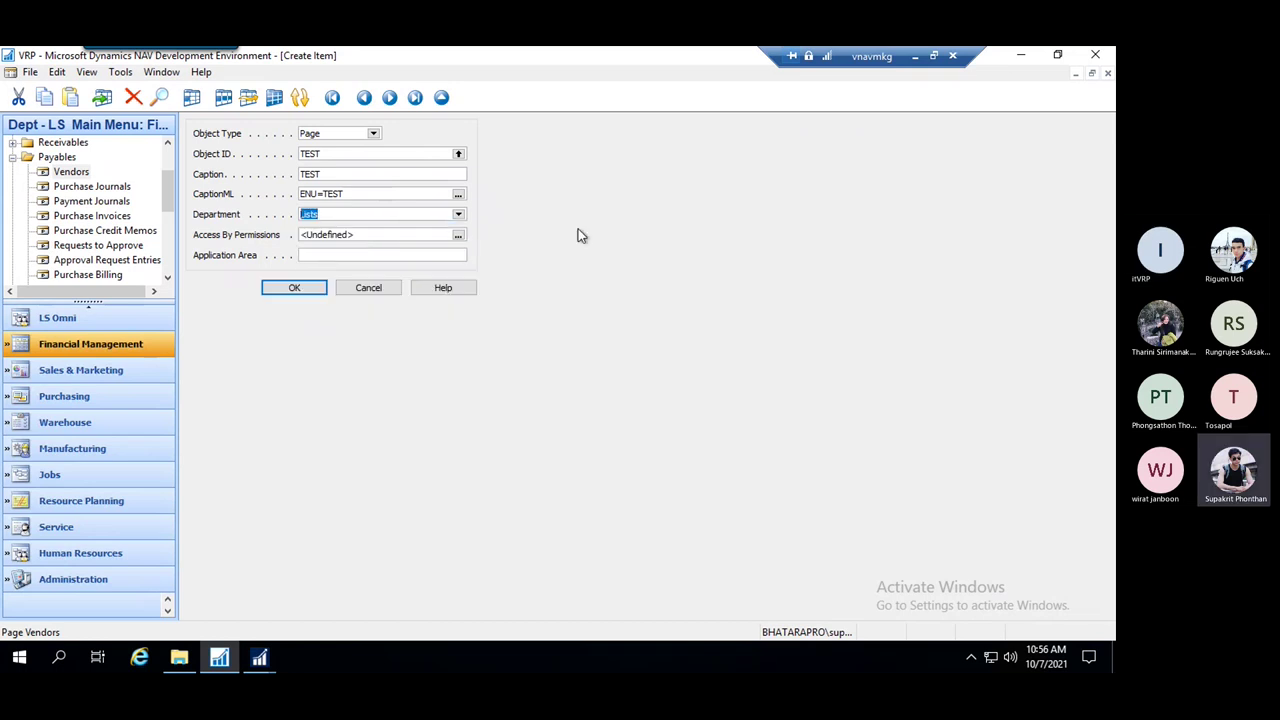
{"action": "left_click", "coordinate": [457, 236]}
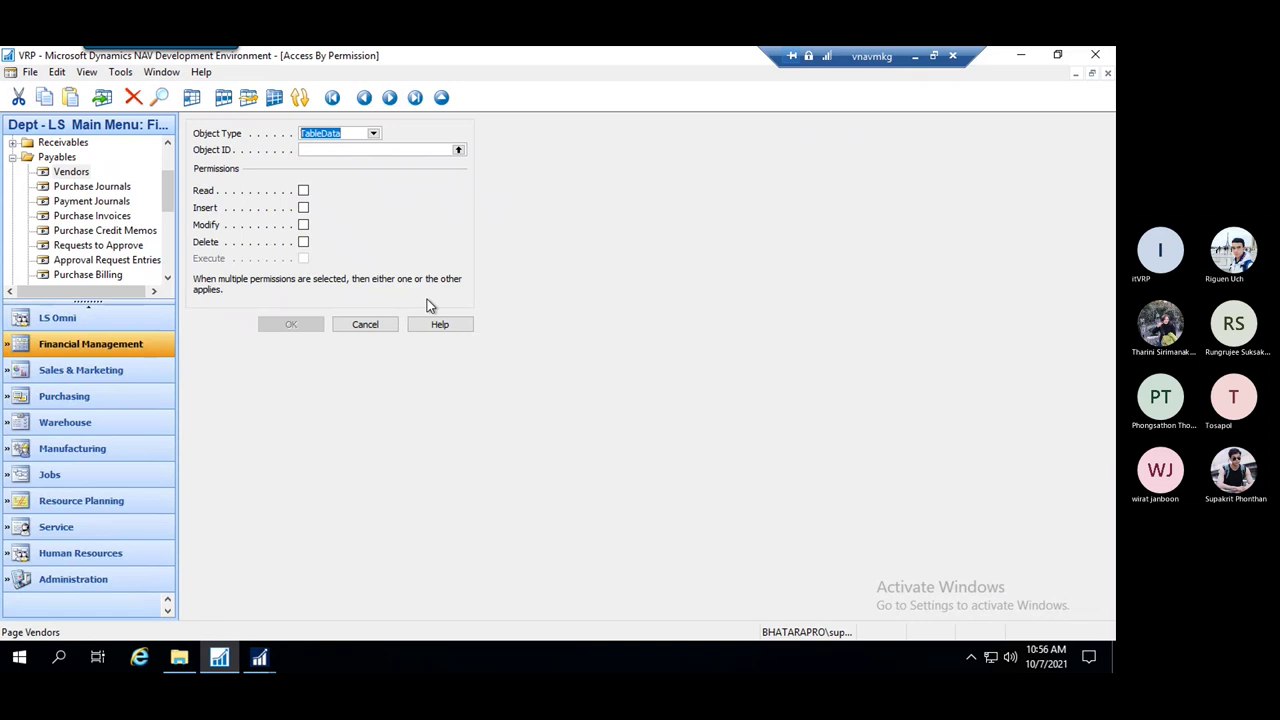
{"action": "key", "text": "Escape"}
{"action": "left_click", "coordinate": [360, 256]}
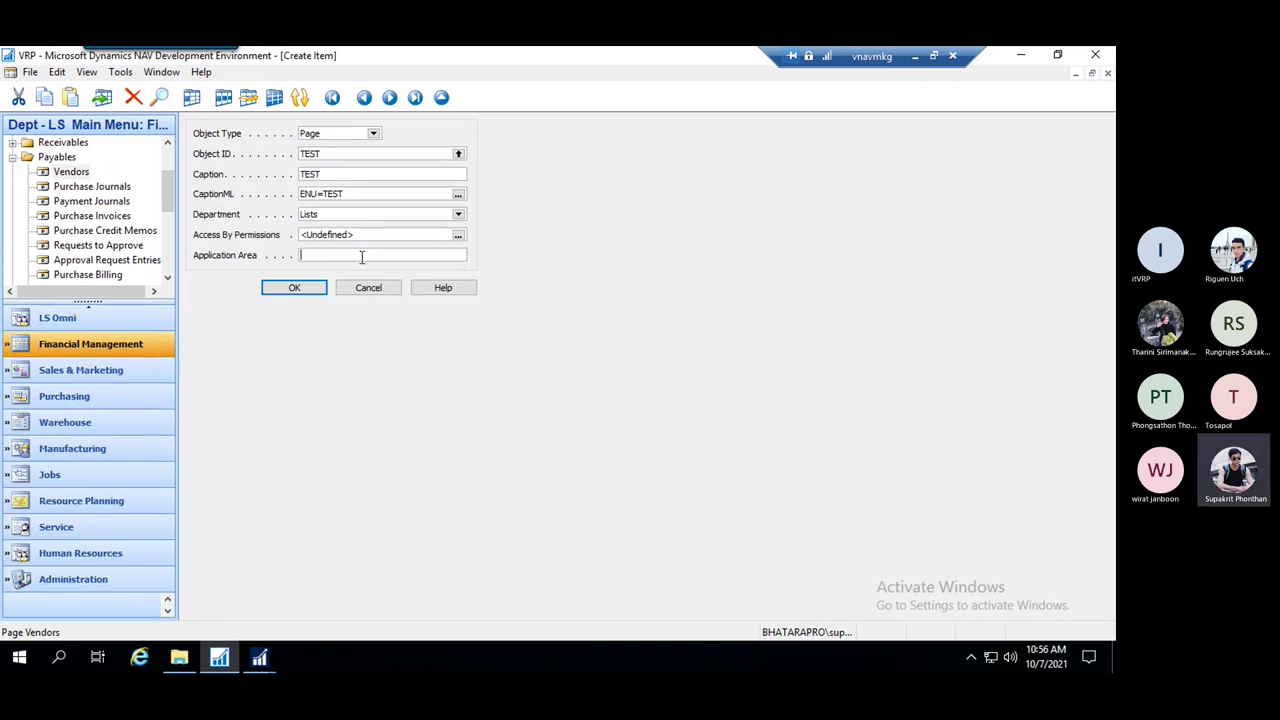
{"action": "left_click", "coordinate": [366, 194]}
{"action": "left_click", "coordinate": [305, 288]}
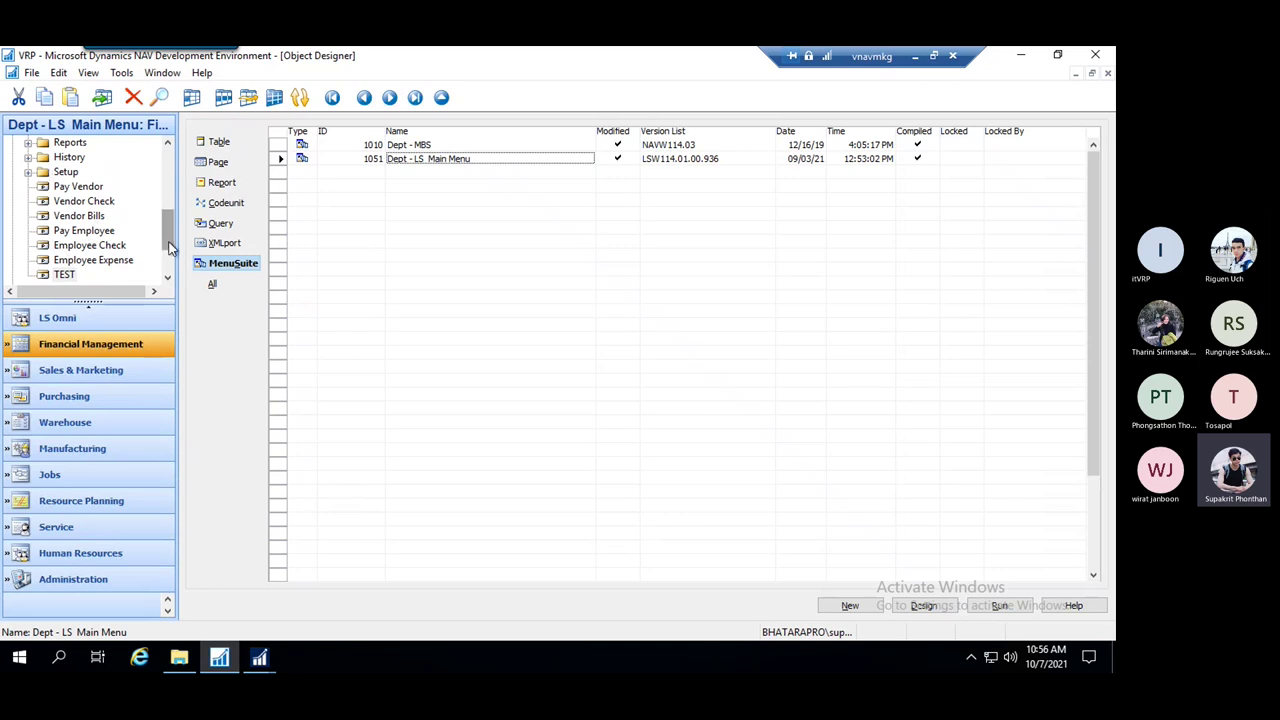
Move the TEST entry up the Payables group, past Pay Employee and Vendor Bills
{"action": "mouse_move", "coordinate": [172, 230]}
{"action": "left_mouse_down"}
{"action": "mouse_move", "coordinate": [172, 176]}
{"action": "mouse_move", "coordinate": [171, 250]}
{"action": "left_mouse_up"}
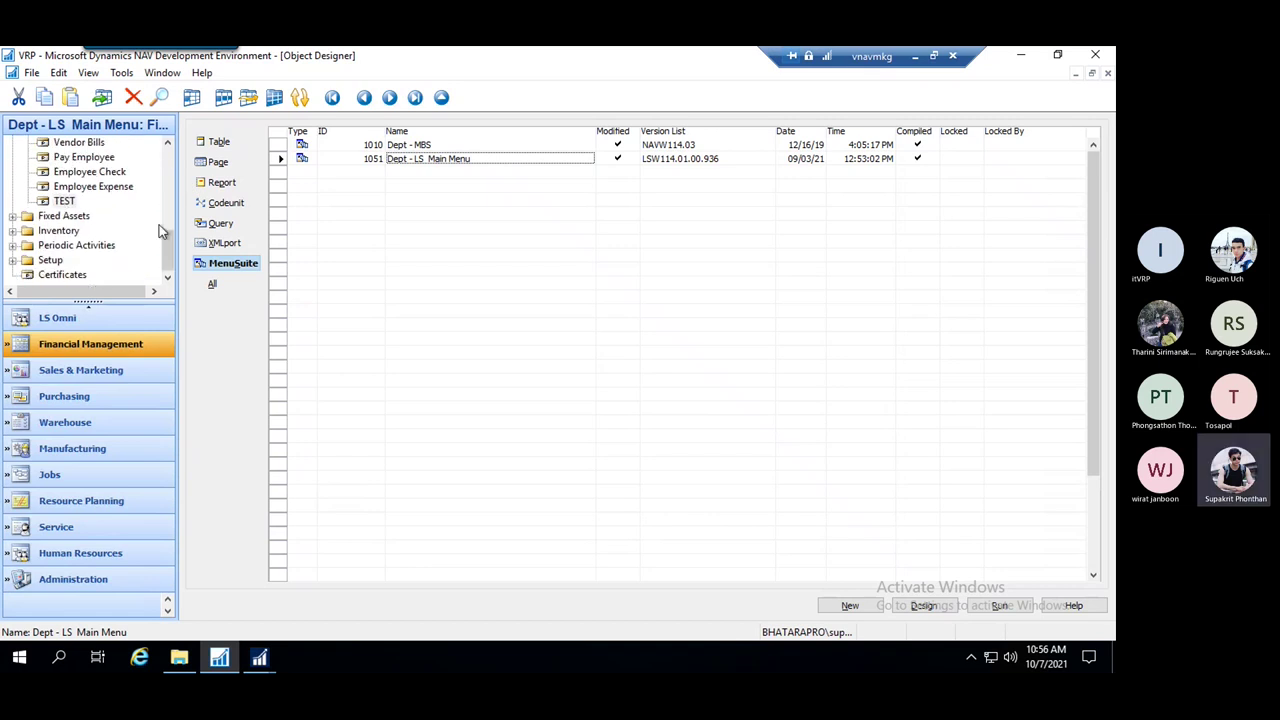
{"action": "scroll", "coordinate": [160, 231], "scroll_direction": "up", "scroll_amount": 2}
{"action": "left_click", "coordinate": [64, 276]}
{"action": "right_click", "coordinate": [64, 278]}
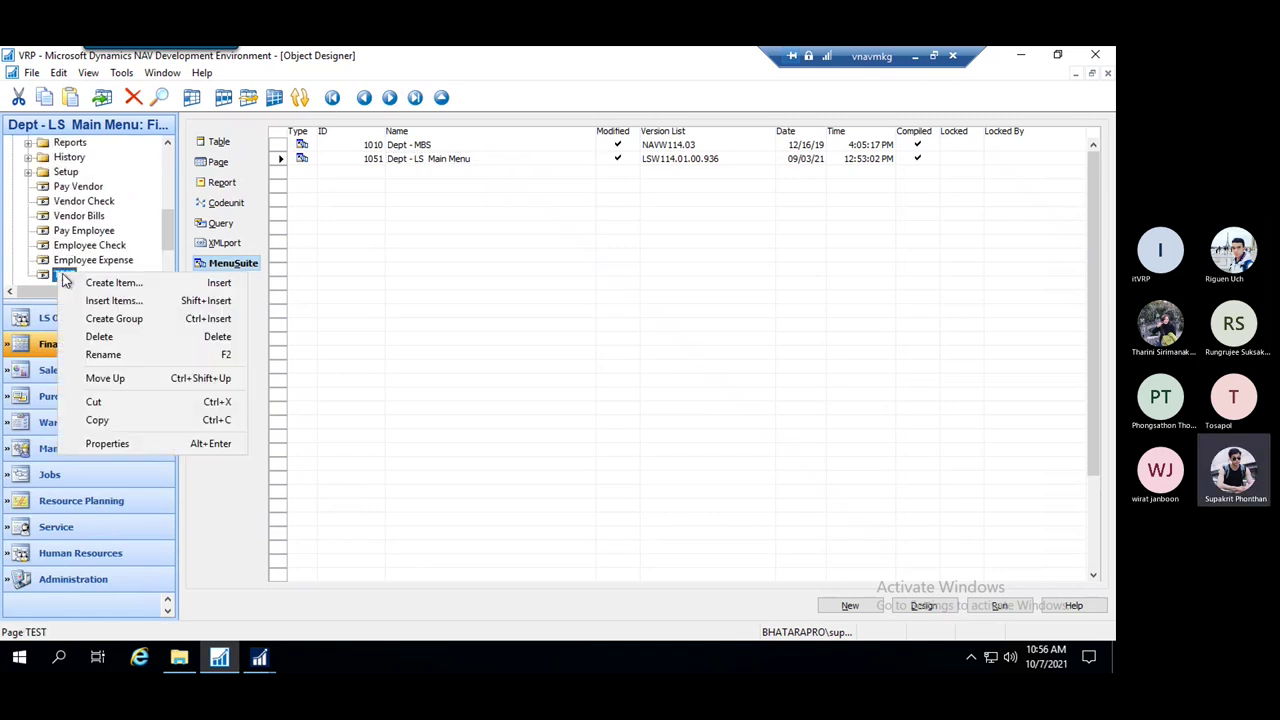
{"action": "left_click", "coordinate": [148, 377]}
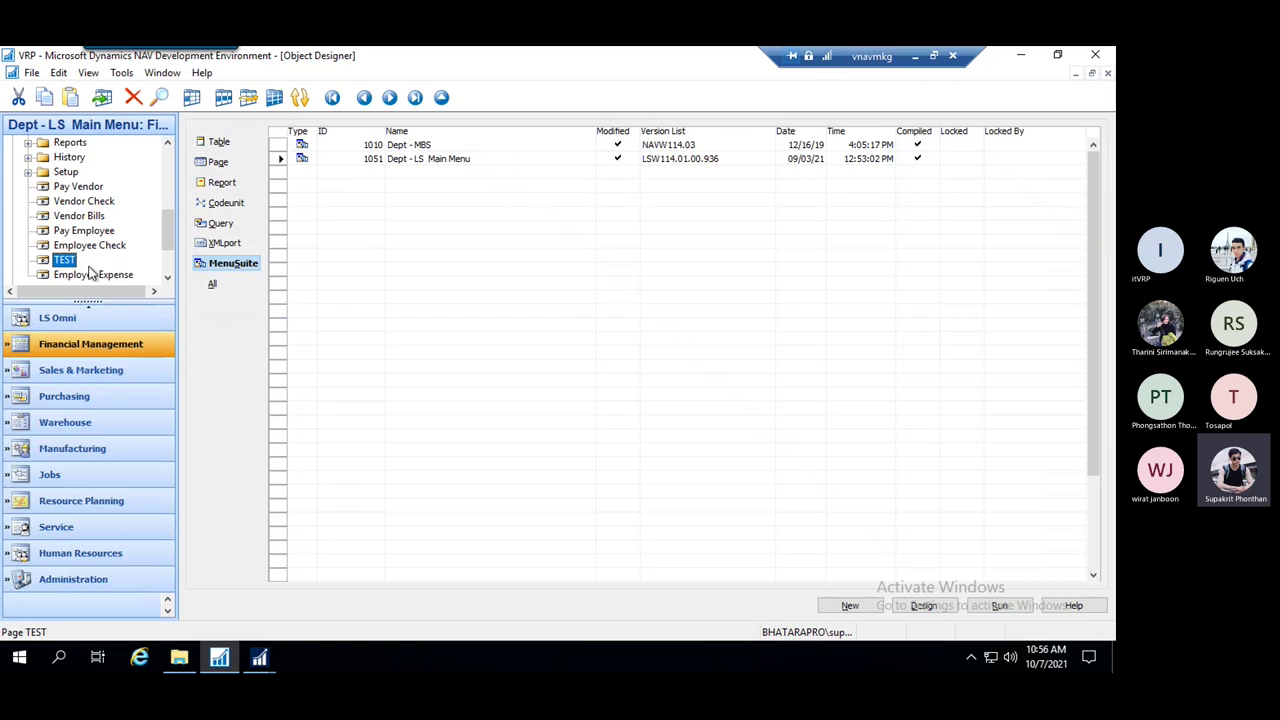
{"action": "right_click", "coordinate": [70, 260]}
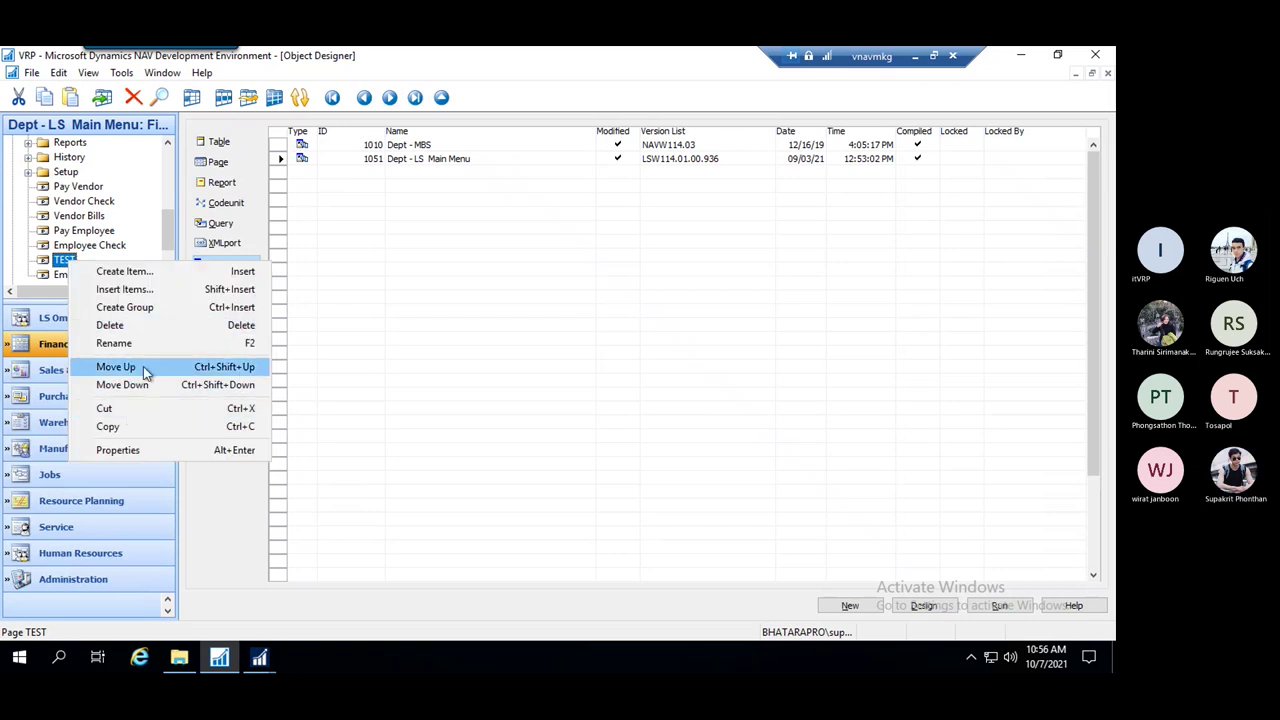
{"action": "left_click", "coordinate": [143, 366]}
{"action": "right_click", "coordinate": [64, 247]}
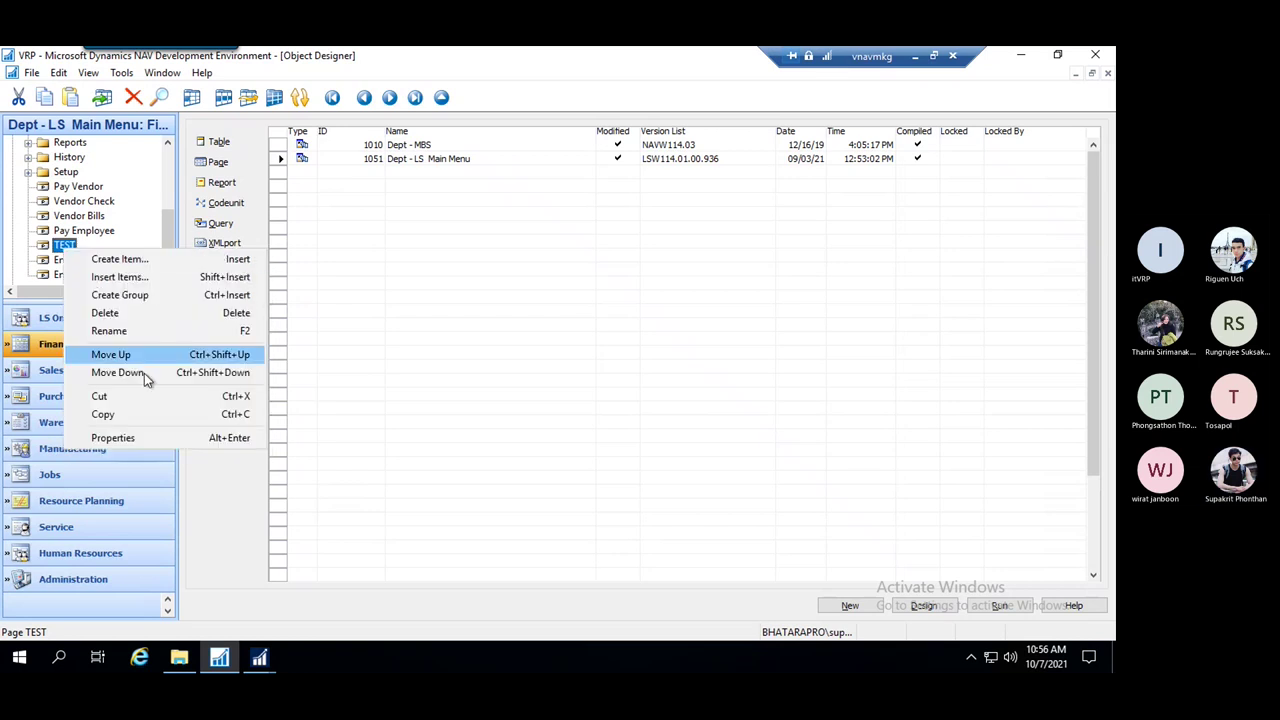
{"action": "left_click", "coordinate": [140, 355]}
{"action": "right_click", "coordinate": [64, 219]}
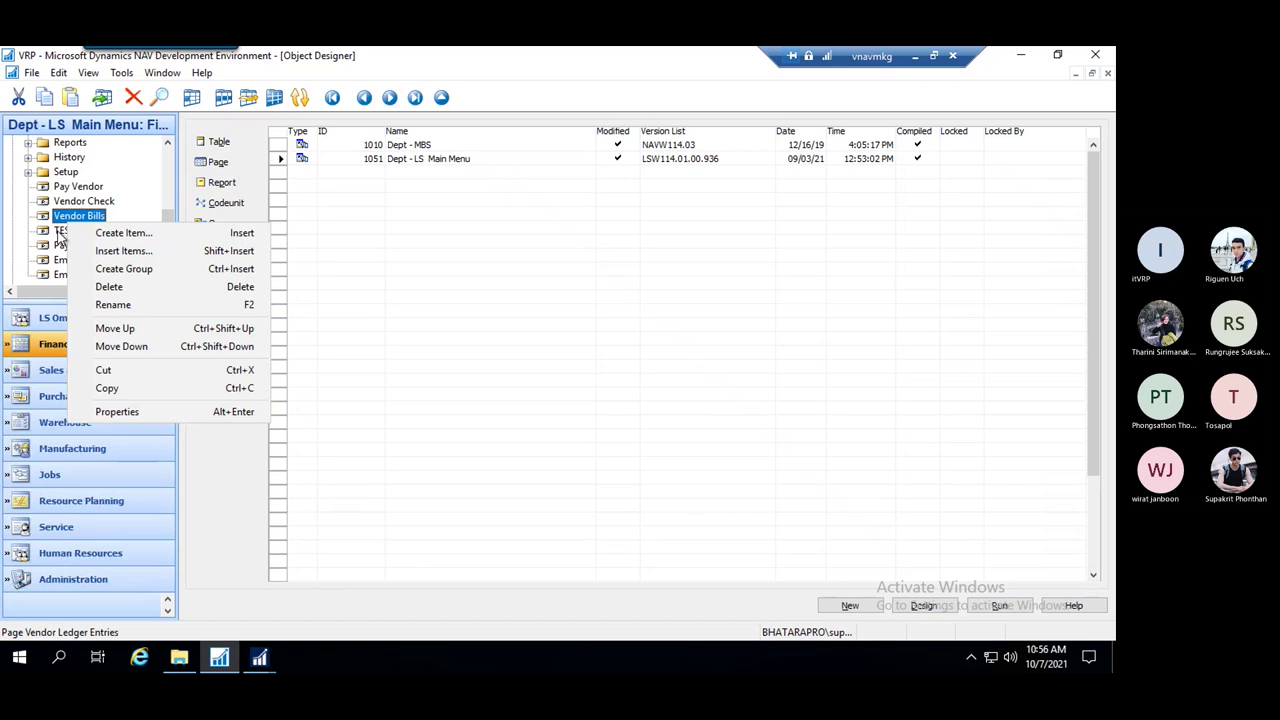
{"action": "right_click", "coordinate": [62, 231]}
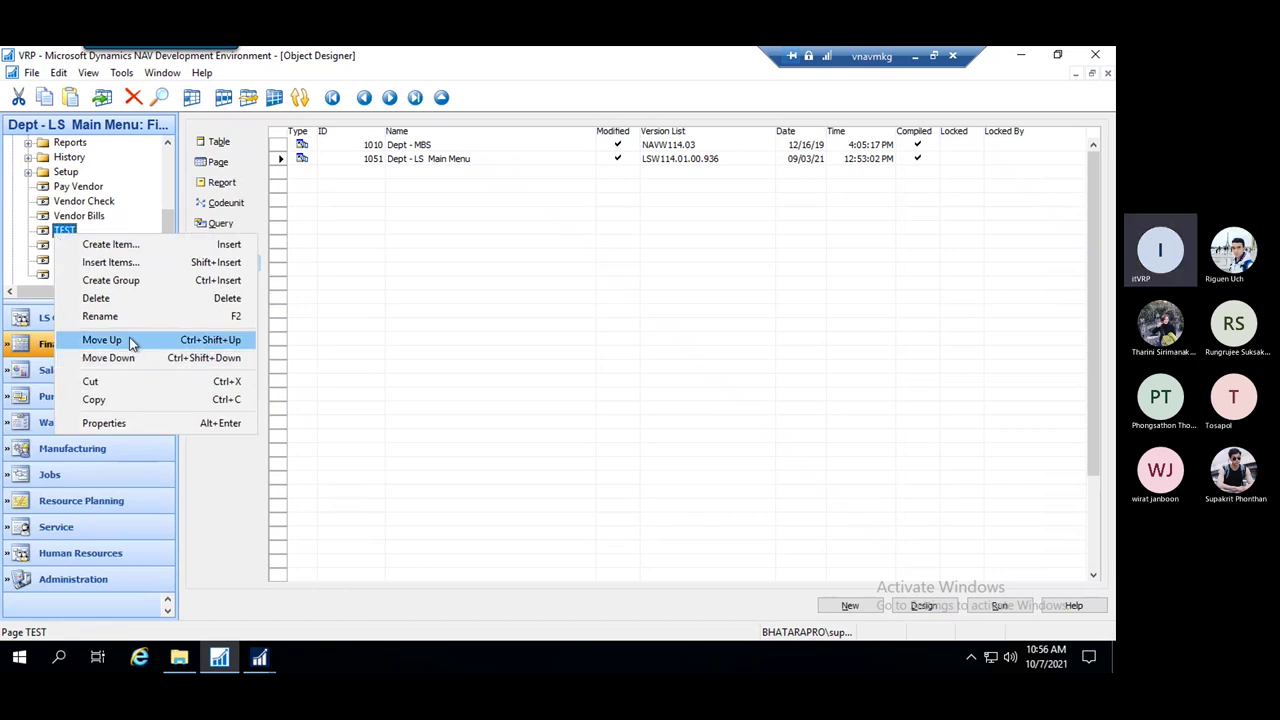
{"action": "left_click", "coordinate": [131, 340]}
Keep moving TEST up past Vendor Check and Pay Vendor until it sits above History
{"action": "right_click", "coordinate": [64, 215]}
{"action": "left_click", "coordinate": [118, 322]}
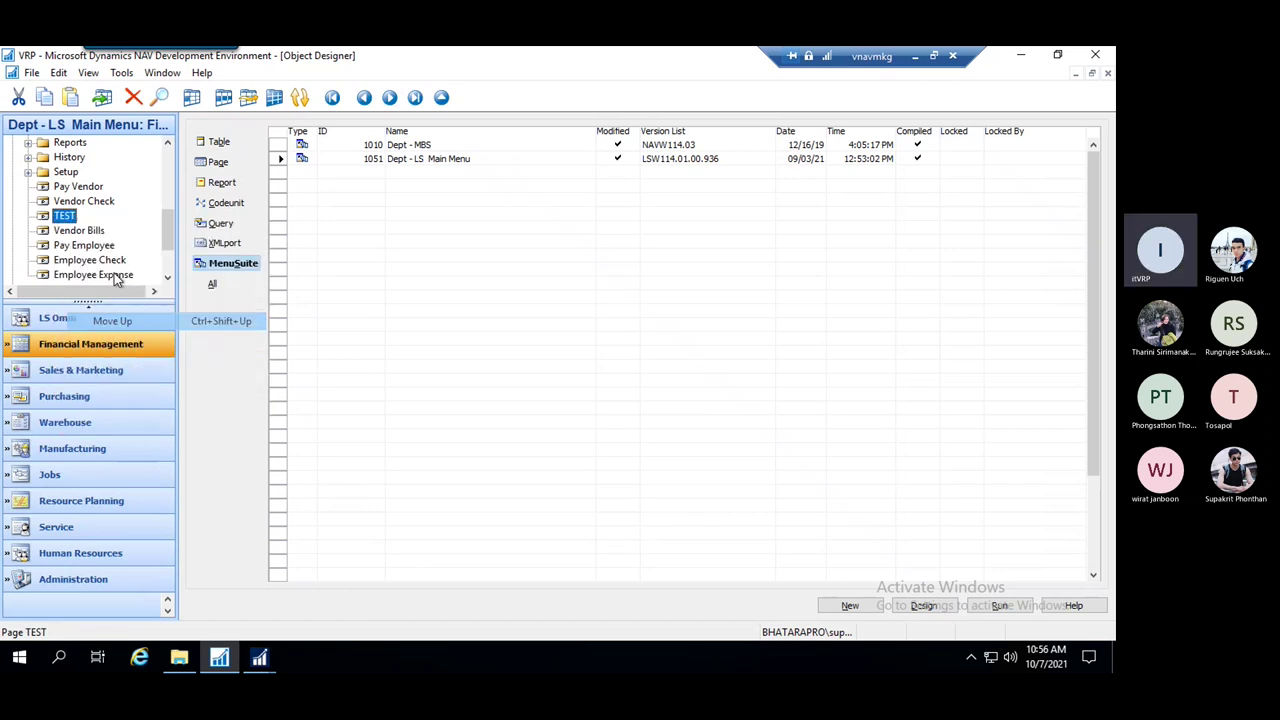
{"action": "right_click", "coordinate": [64, 201]}
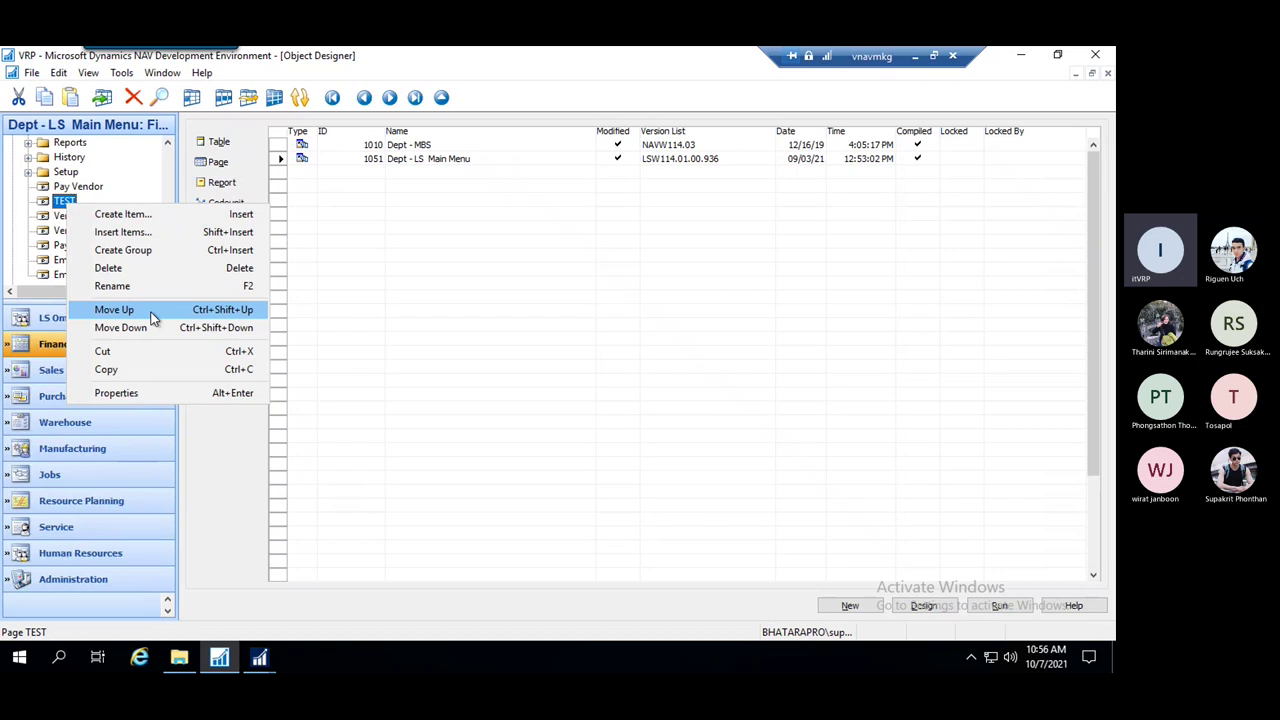
{"action": "left_click", "coordinate": [145, 318]}
{"action": "right_click", "coordinate": [66, 187]}
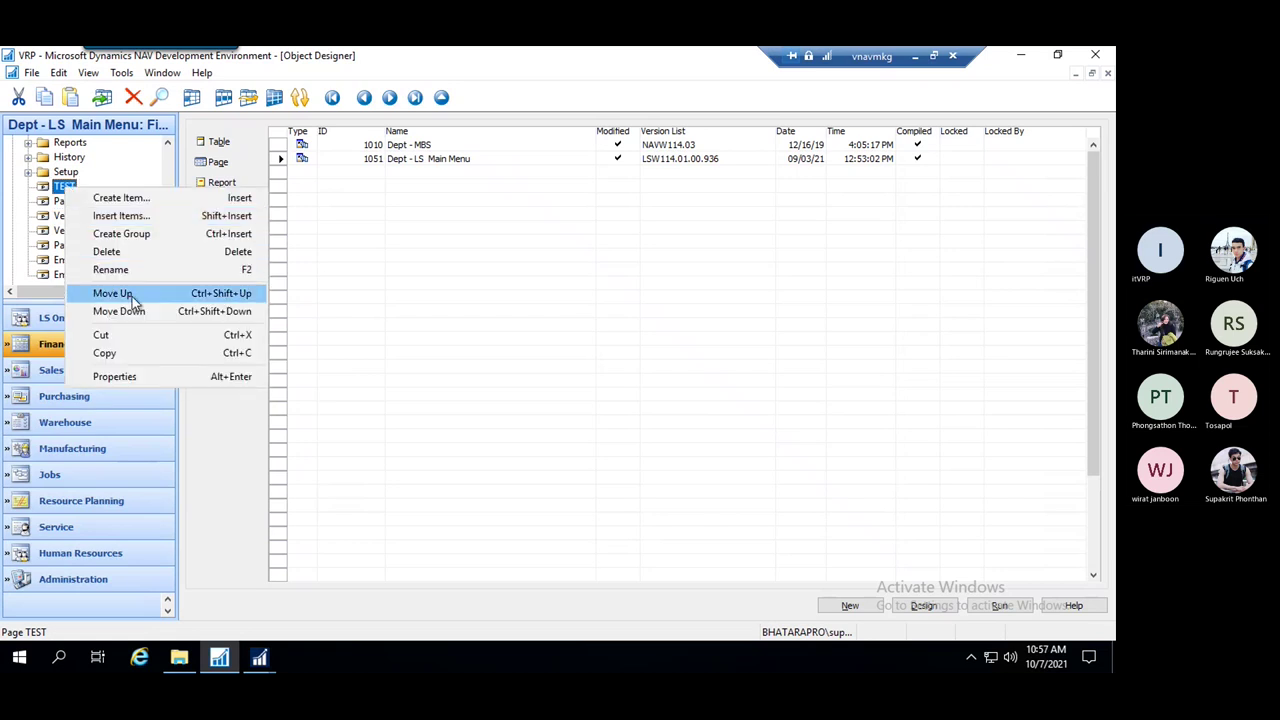
{"action": "left_click", "coordinate": [131, 294]}
{"action": "right_click", "coordinate": [72, 172]}
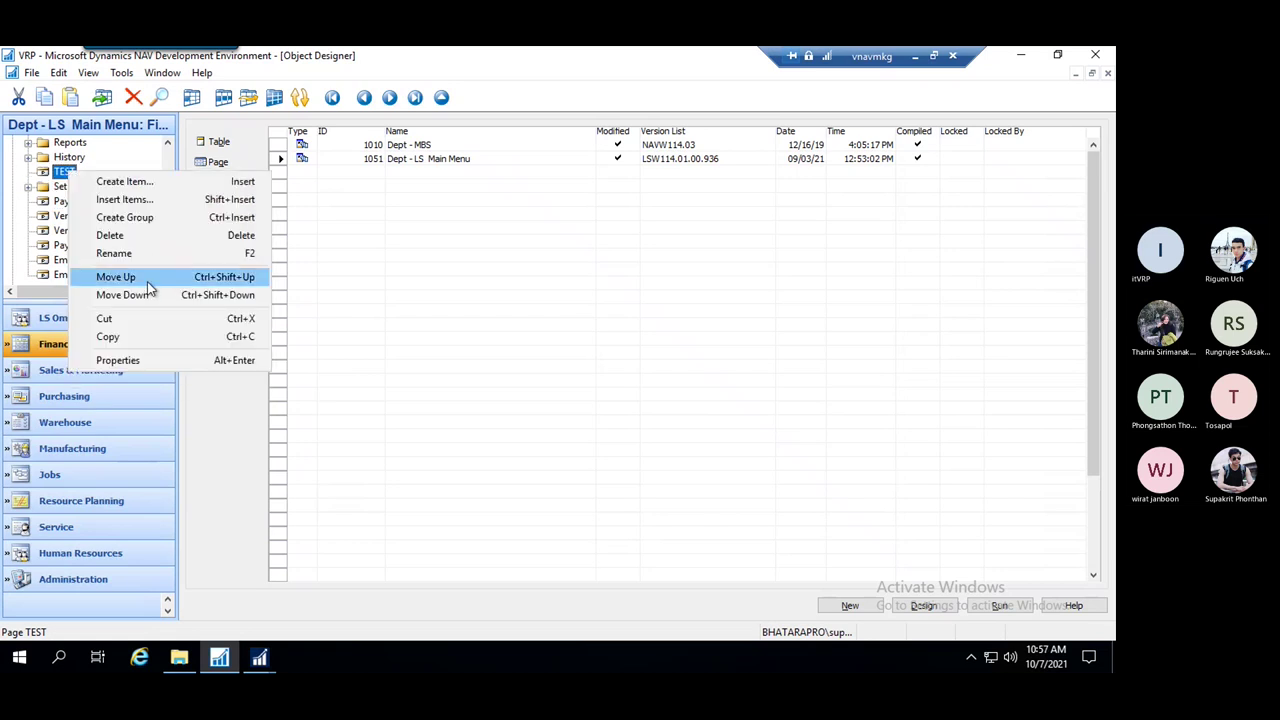
{"action": "left_click", "coordinate": [147, 279]}
{"action": "right_click", "coordinate": [72, 160]}
{"action": "left_click", "coordinate": [151, 263]}
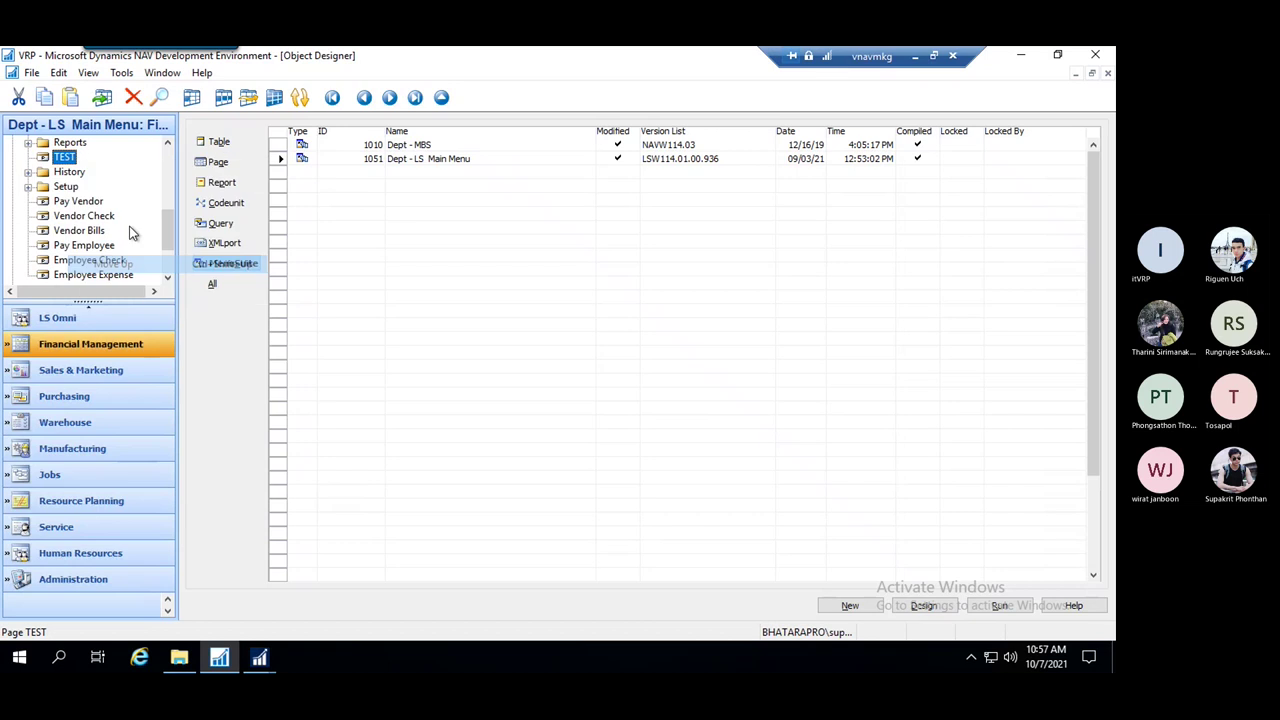
{"action": "scroll", "coordinate": [133, 233], "scroll_direction": "down", "scroll_amount": 2}
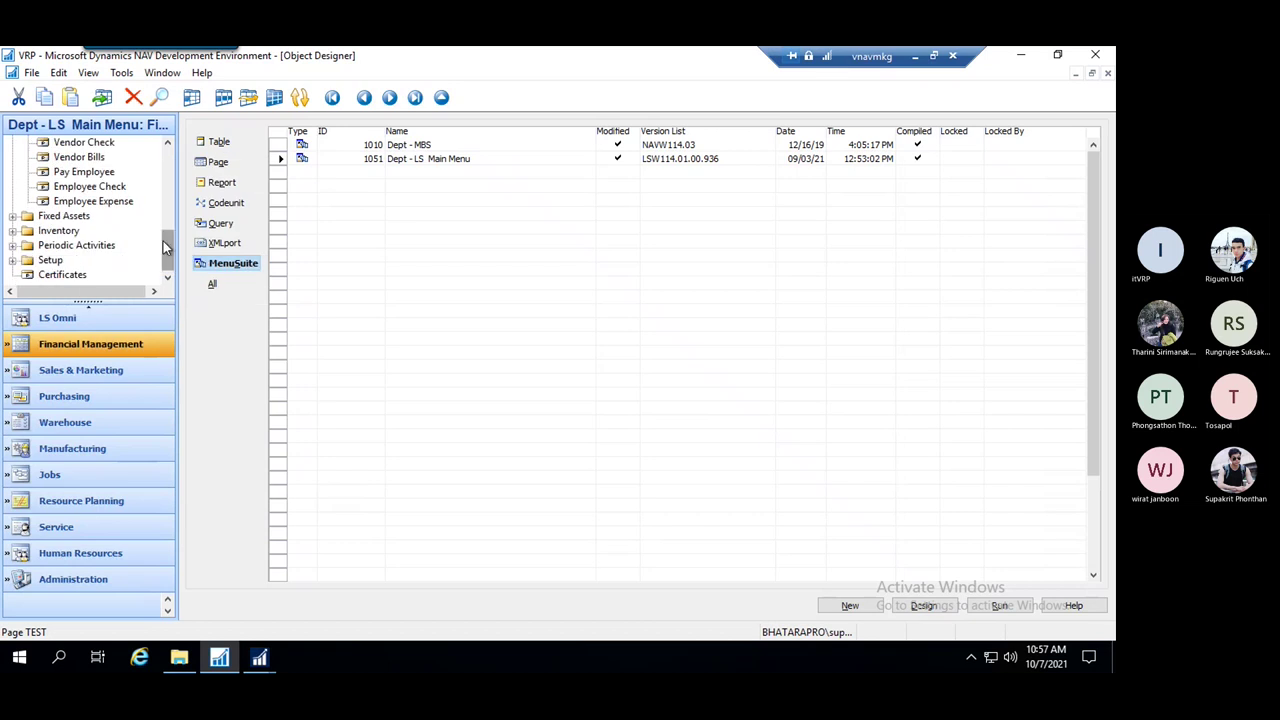
{"action": "left_click_drag", "start_coordinate": [167, 243], "coordinate": [172, 188]}
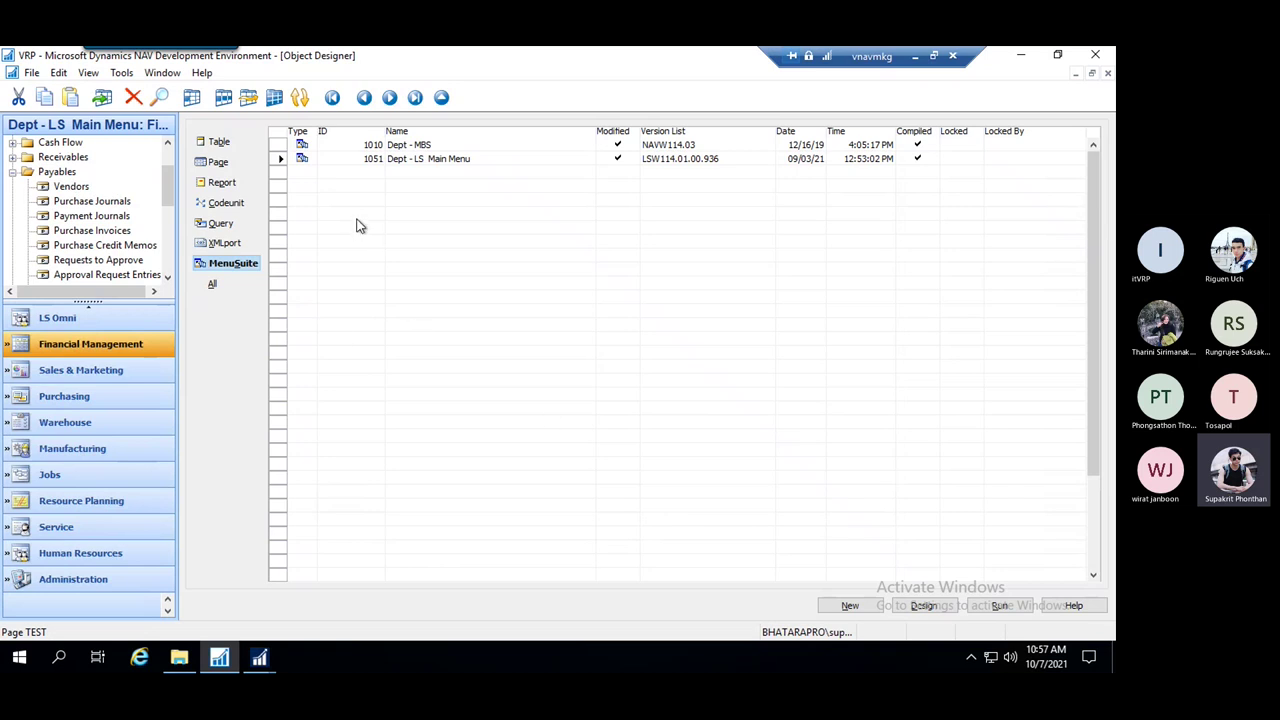
Discard the stray empty new row, returning to the menu suite 1051 row
{"action": "left_click", "coordinate": [462, 256]}
{"action": "left_click", "coordinate": [31, 73]}
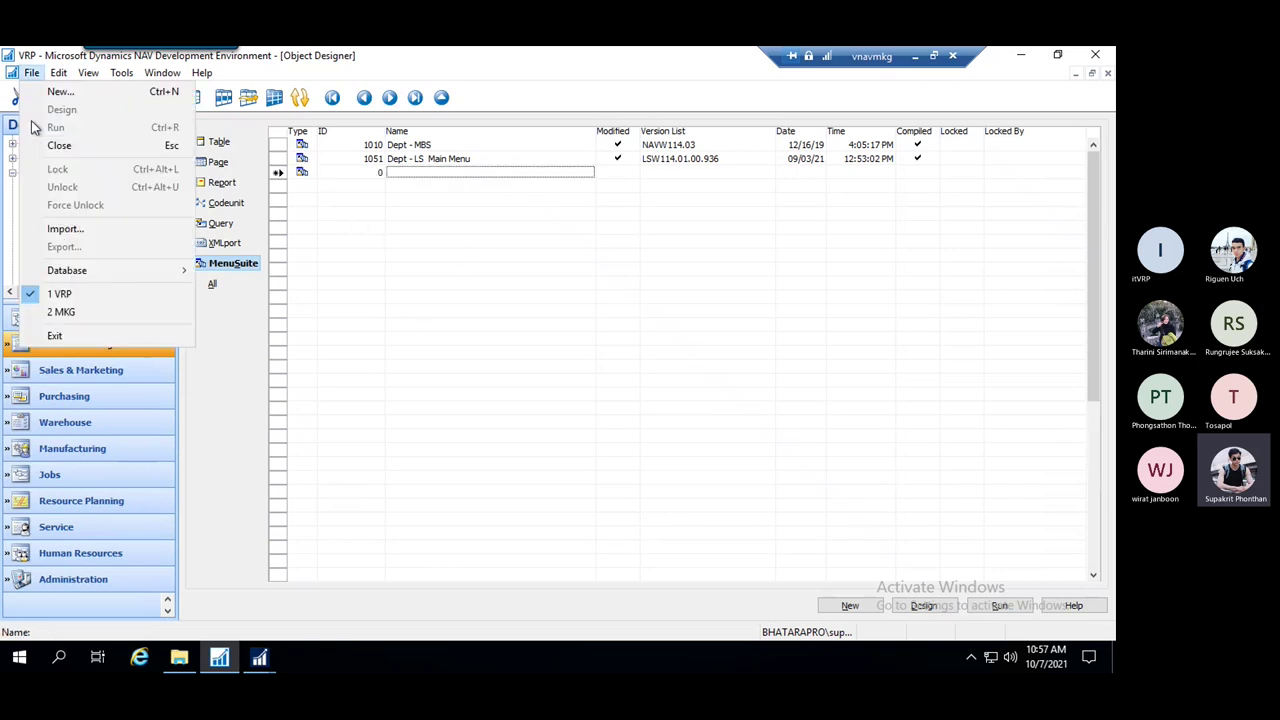
{"action": "left_click", "coordinate": [471, 323]}
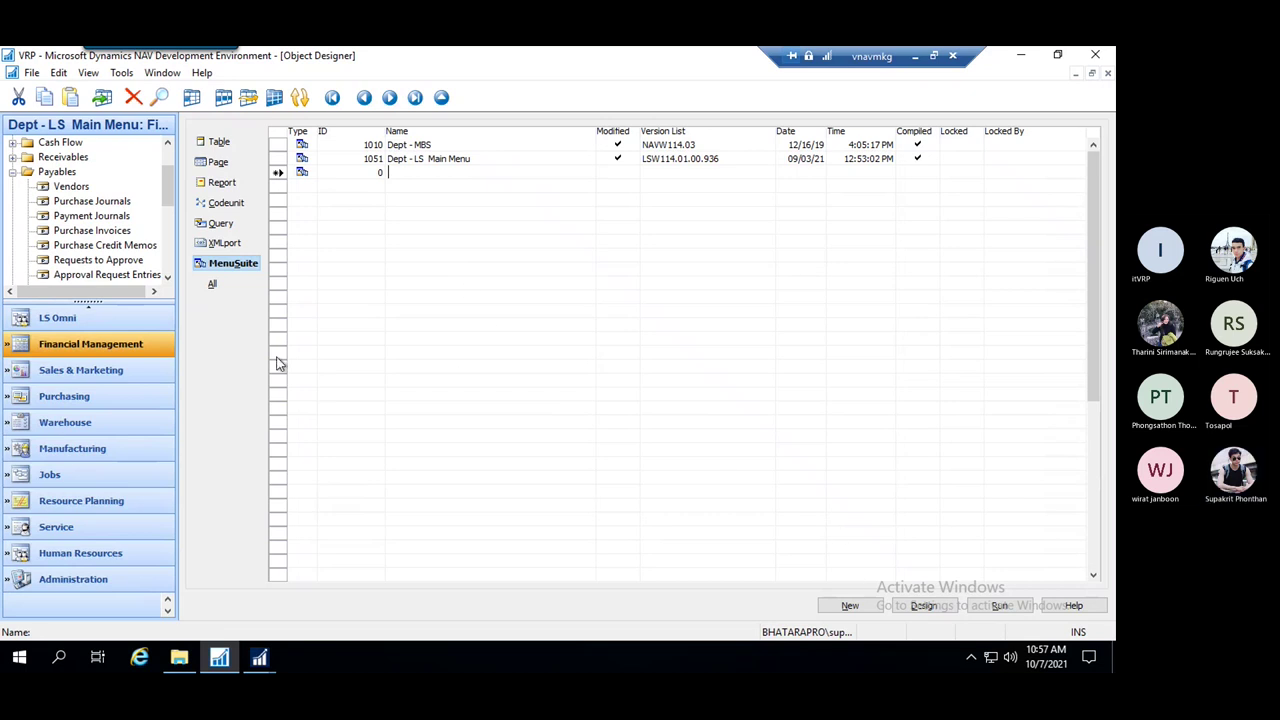
{"action": "left_click", "coordinate": [452, 160]}
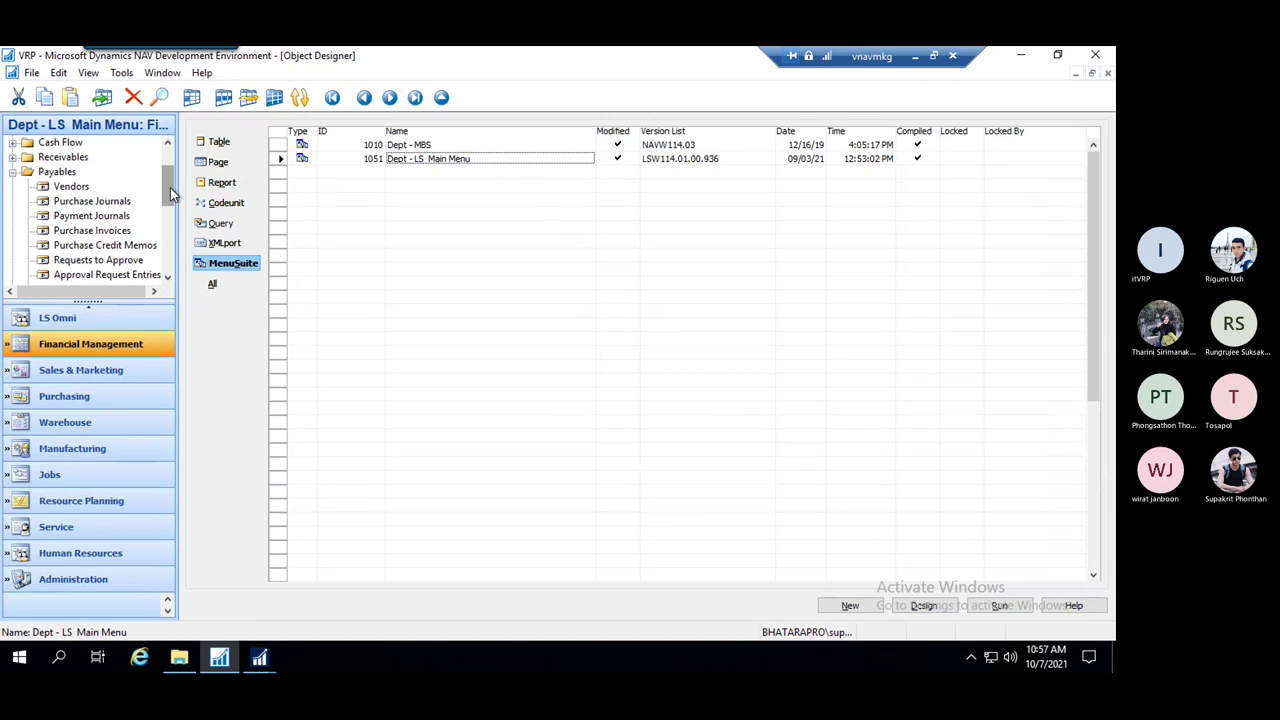
{"action": "left_click_drag", "start_coordinate": [170, 195], "coordinate": [172, 163]}
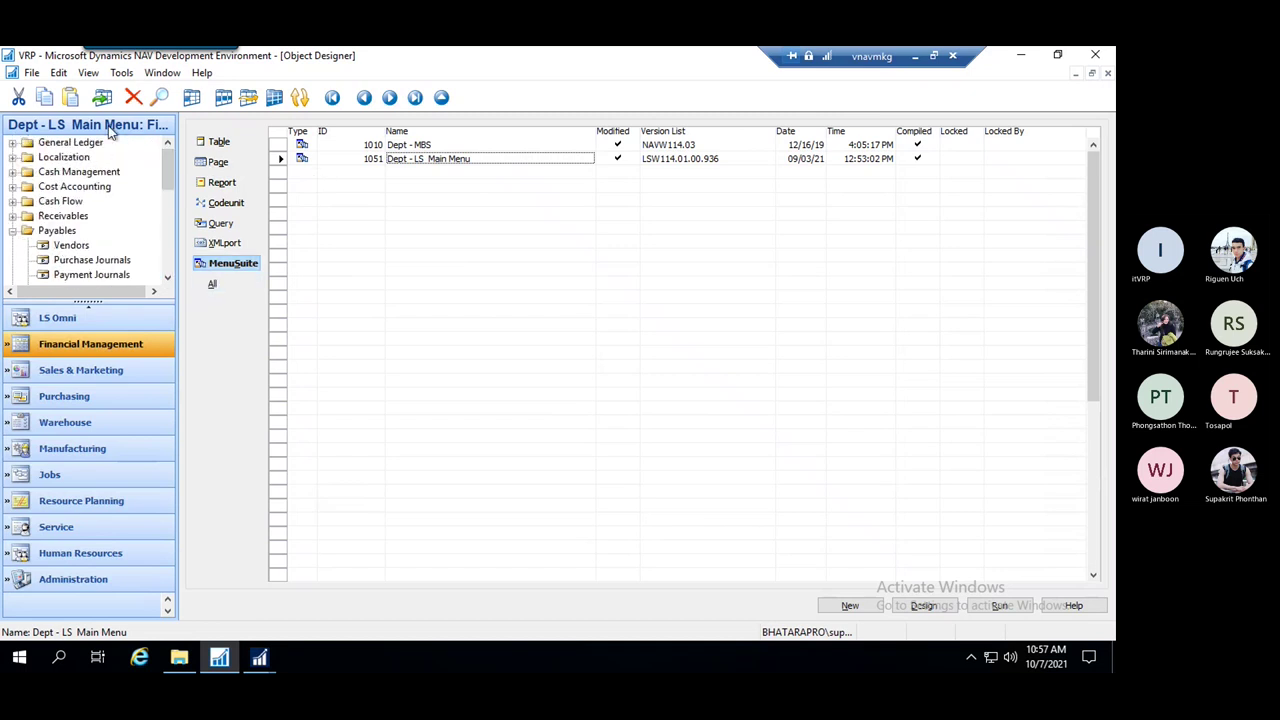
{"action": "scroll", "coordinate": [110, 200], "scroll_direction": "down", "scroll_amount": 2}
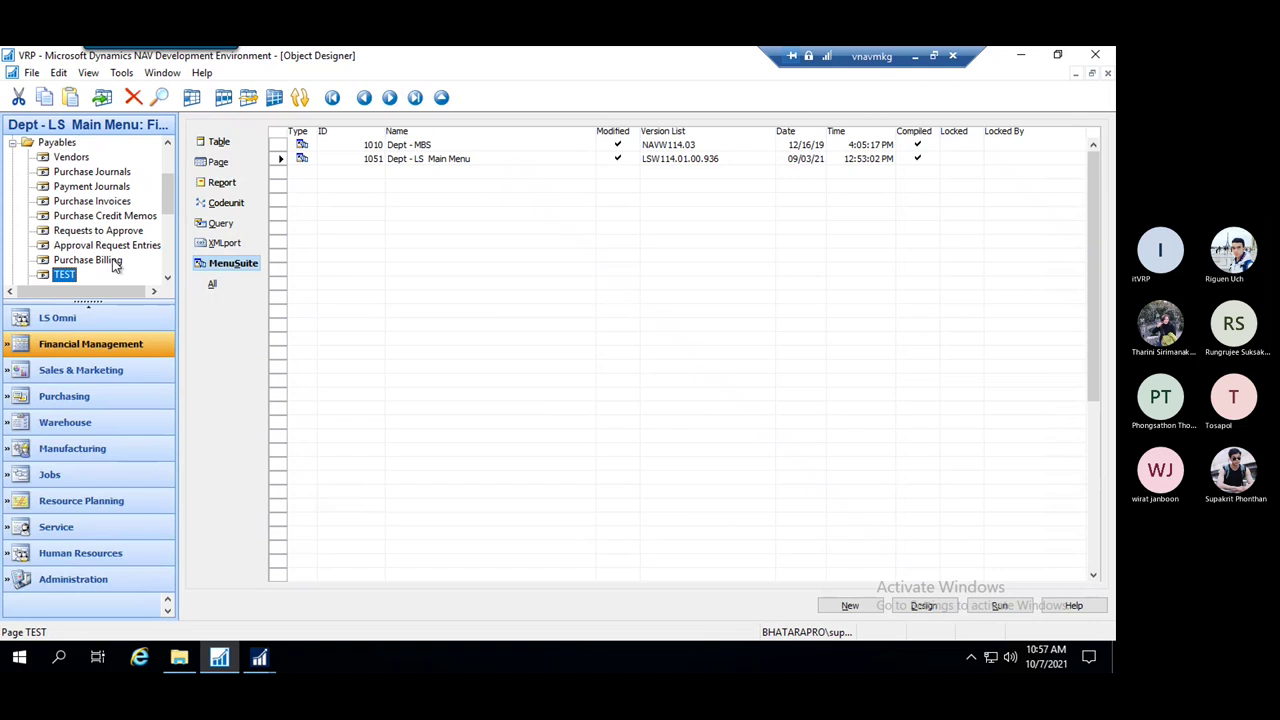
Close the designer and save menu suite 1051 with Compiled checked
{"action": "key", "text": "Escape"}
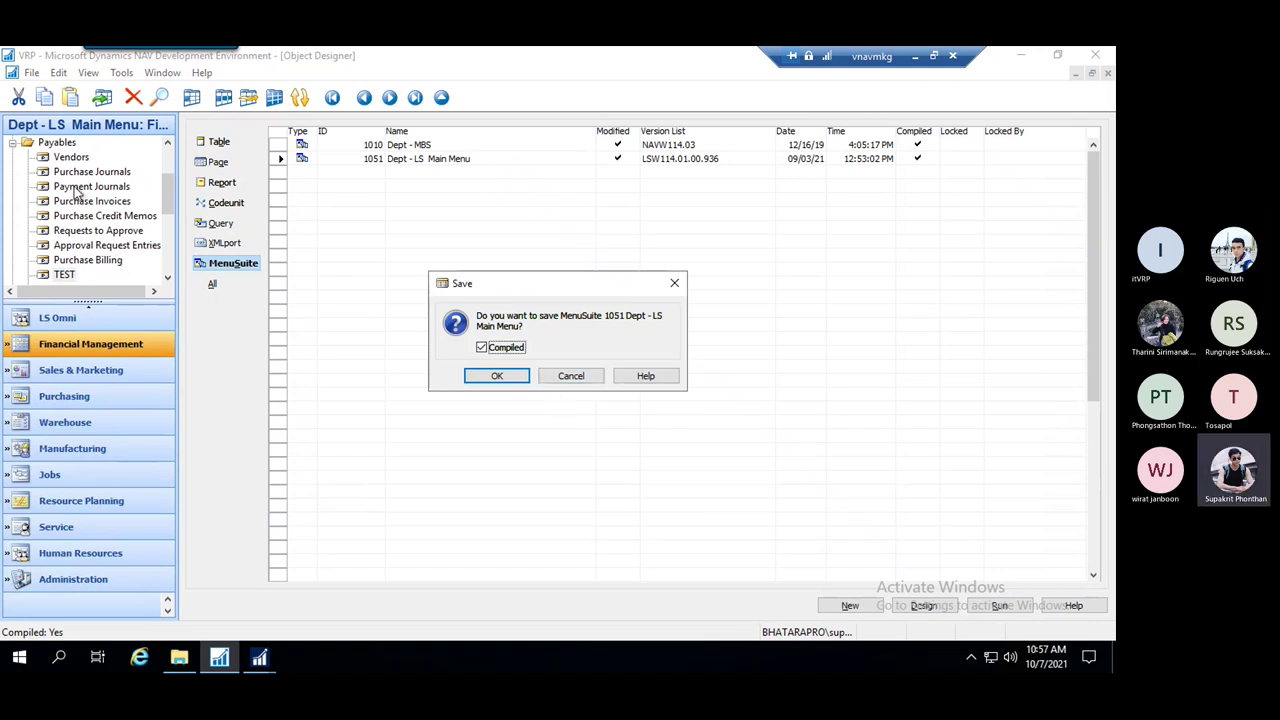
{"action": "left_click", "coordinate": [674, 283]}
{"action": "key", "text": "Escape"}
{"action": "left_click", "coordinate": [483, 348]}
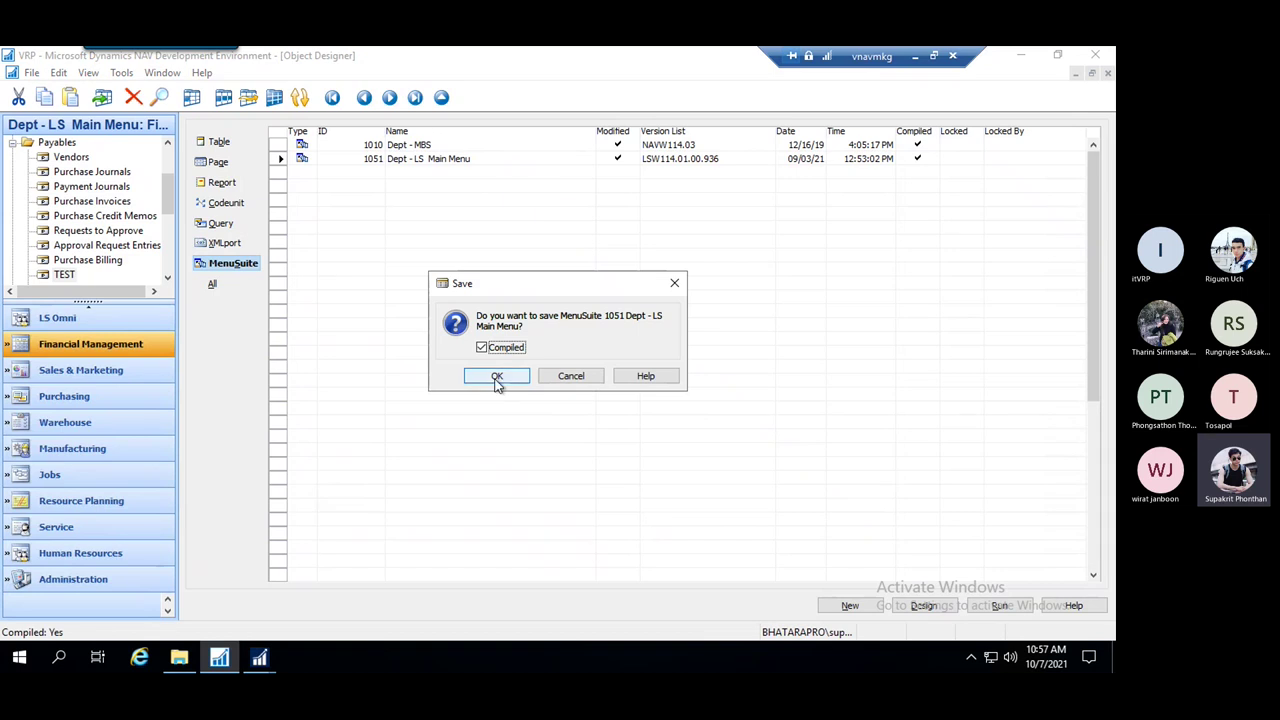
{"action": "left_click", "coordinate": [497, 377]}
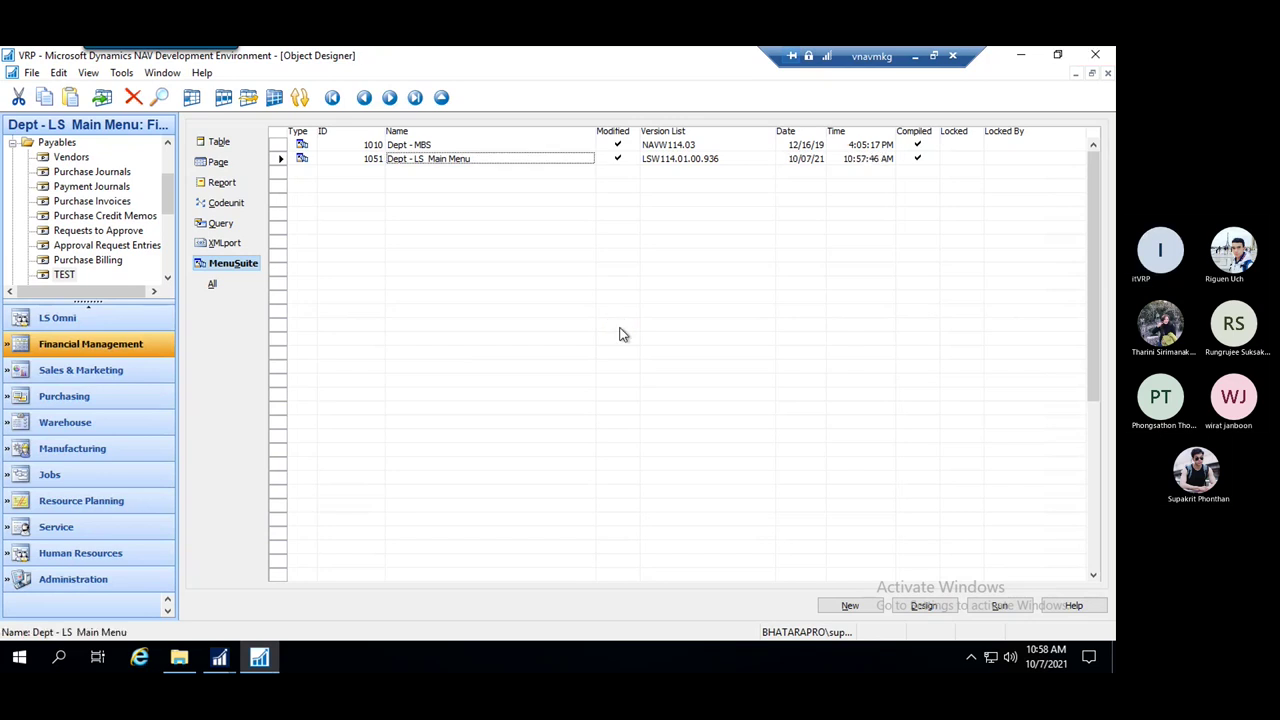
Close the View - TEST and Customers client windows from the taskbar previews
{"action": "left_click", "coordinate": [220, 657]}
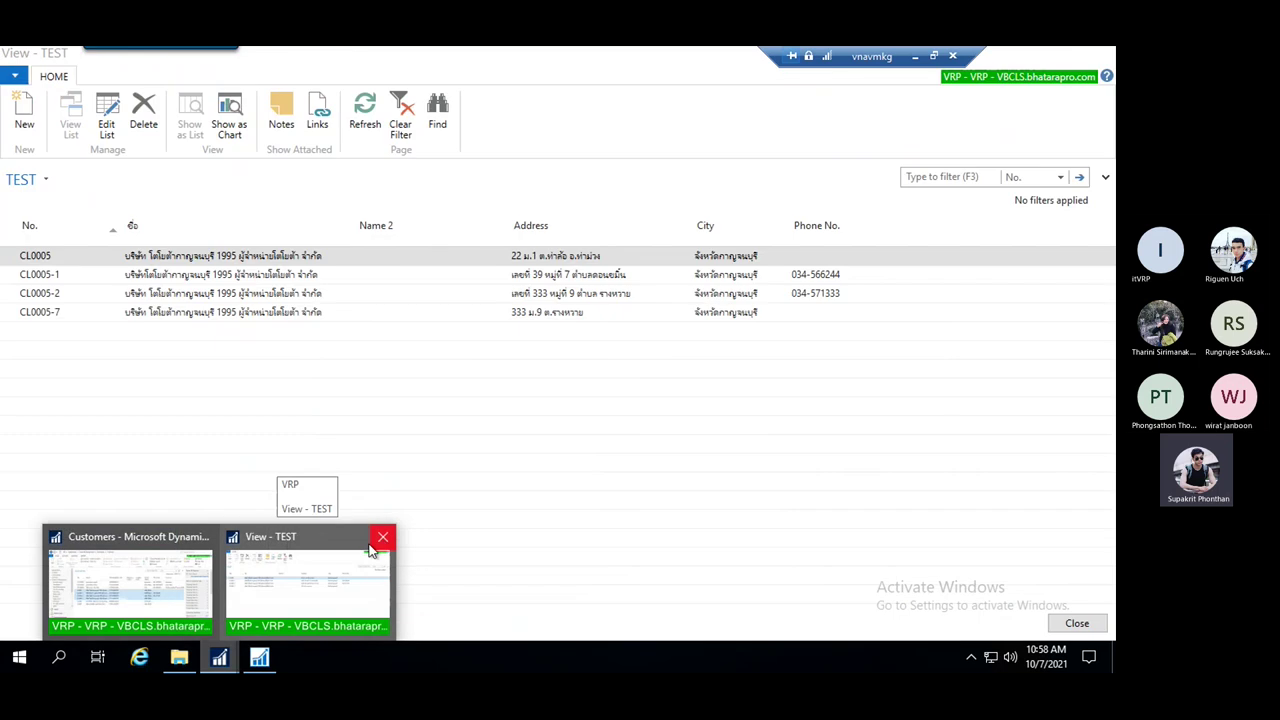
{"action": "left_click", "coordinate": [381, 537]}
{"action": "left_click", "coordinate": [294, 537]}
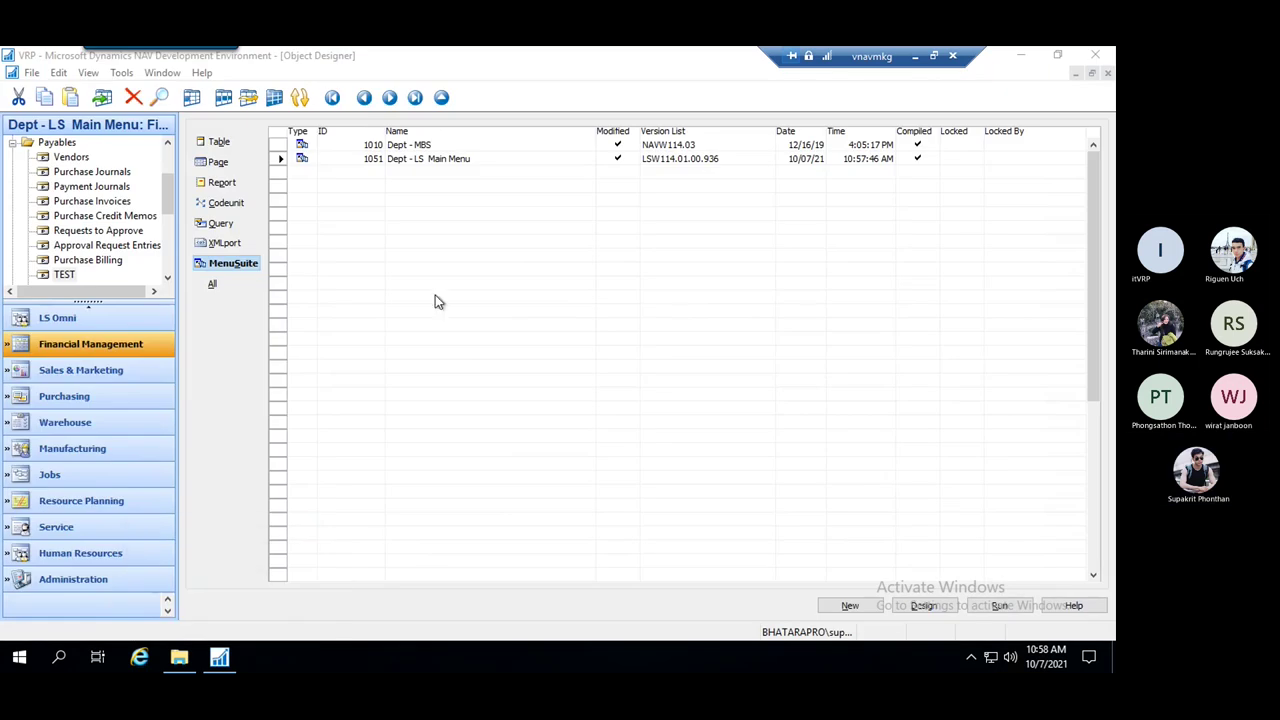
Close the Navigation Pane Designer and list the Report objects in Object Designer
{"action": "right_click", "coordinate": [165, 130]}
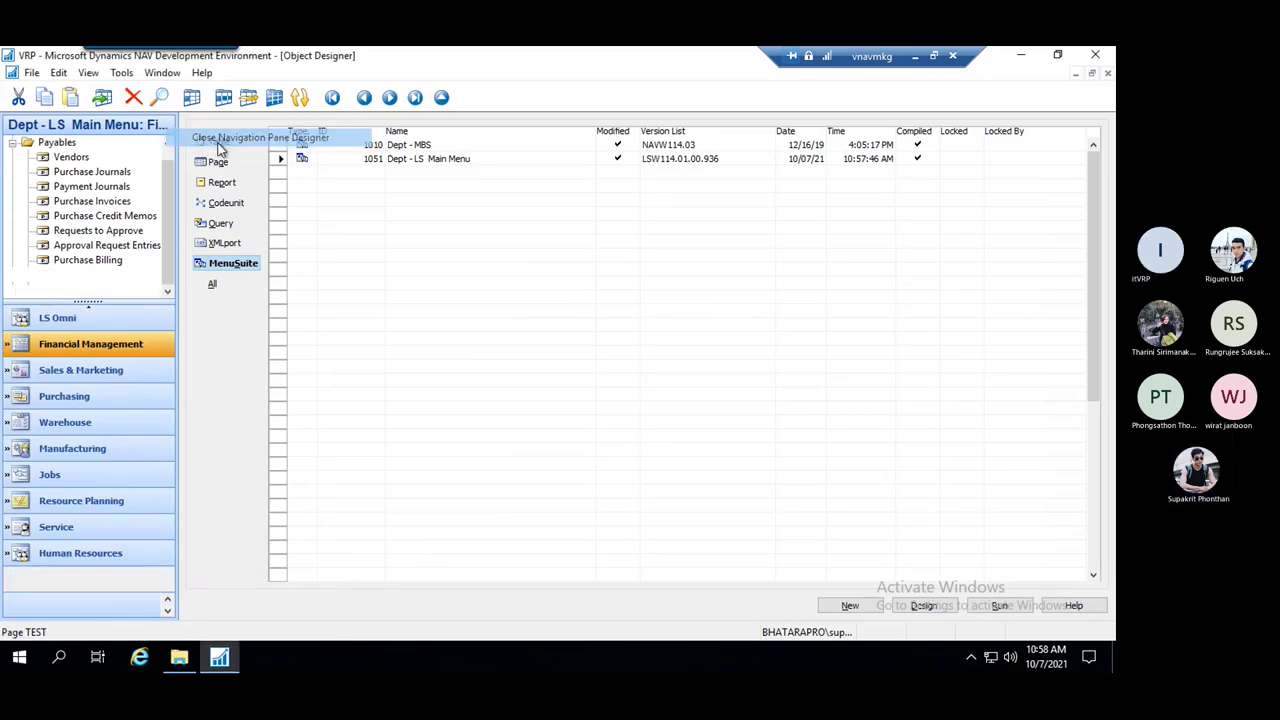
{"action": "left_click", "coordinate": [215, 138]}
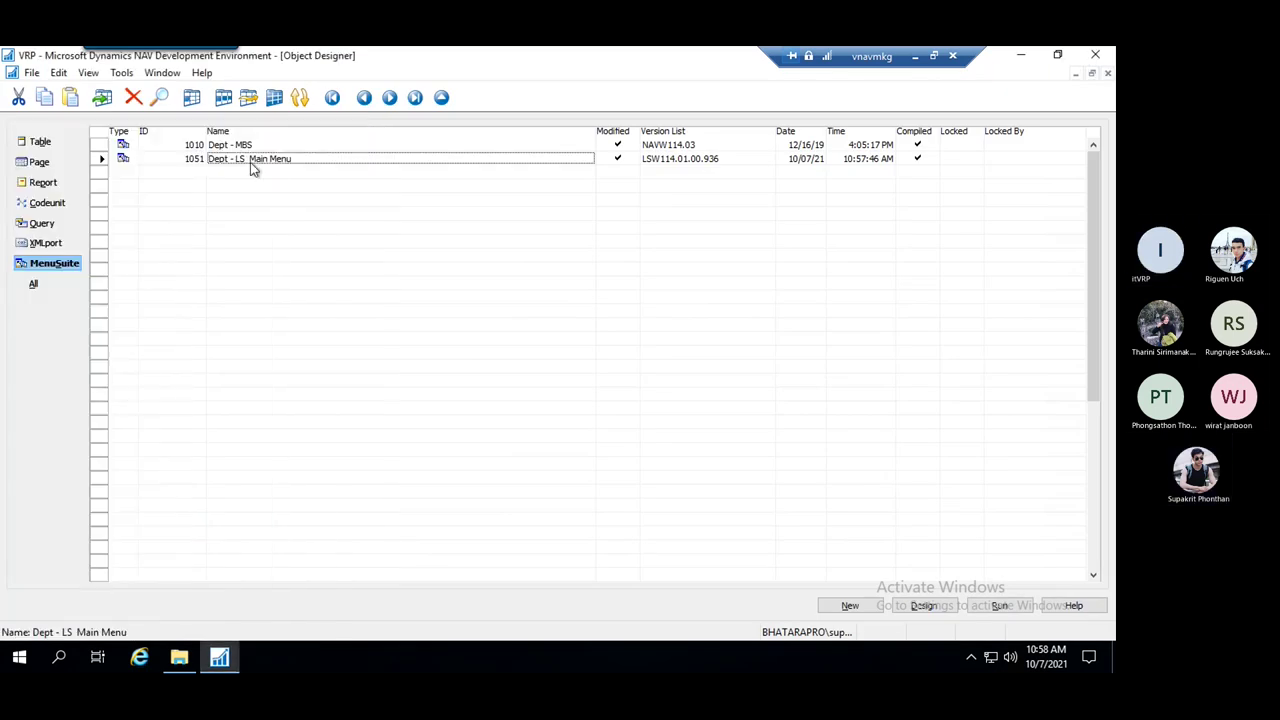
{"action": "left_click", "coordinate": [50, 184]}
Run the Shelf Label BarCode report, allow the server connection, and close its request page
{"action": "right_click", "coordinate": [262, 242]}
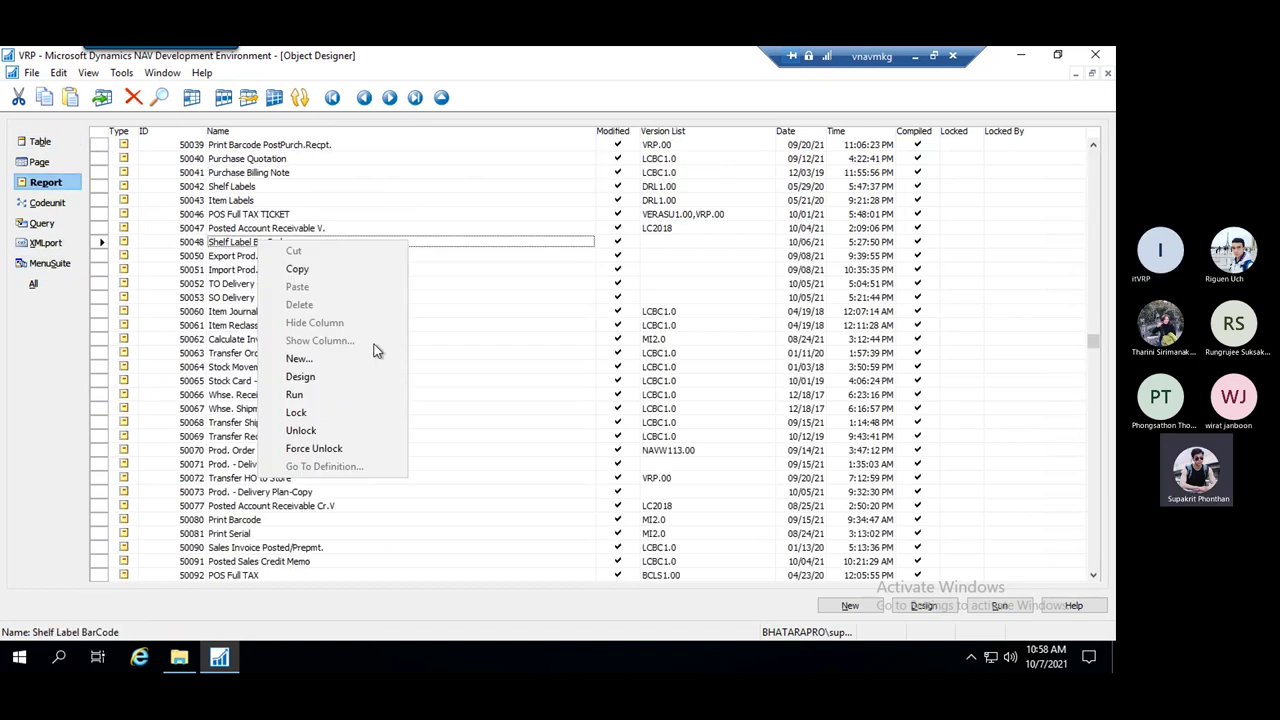
{"action": "left_click", "coordinate": [316, 399]}
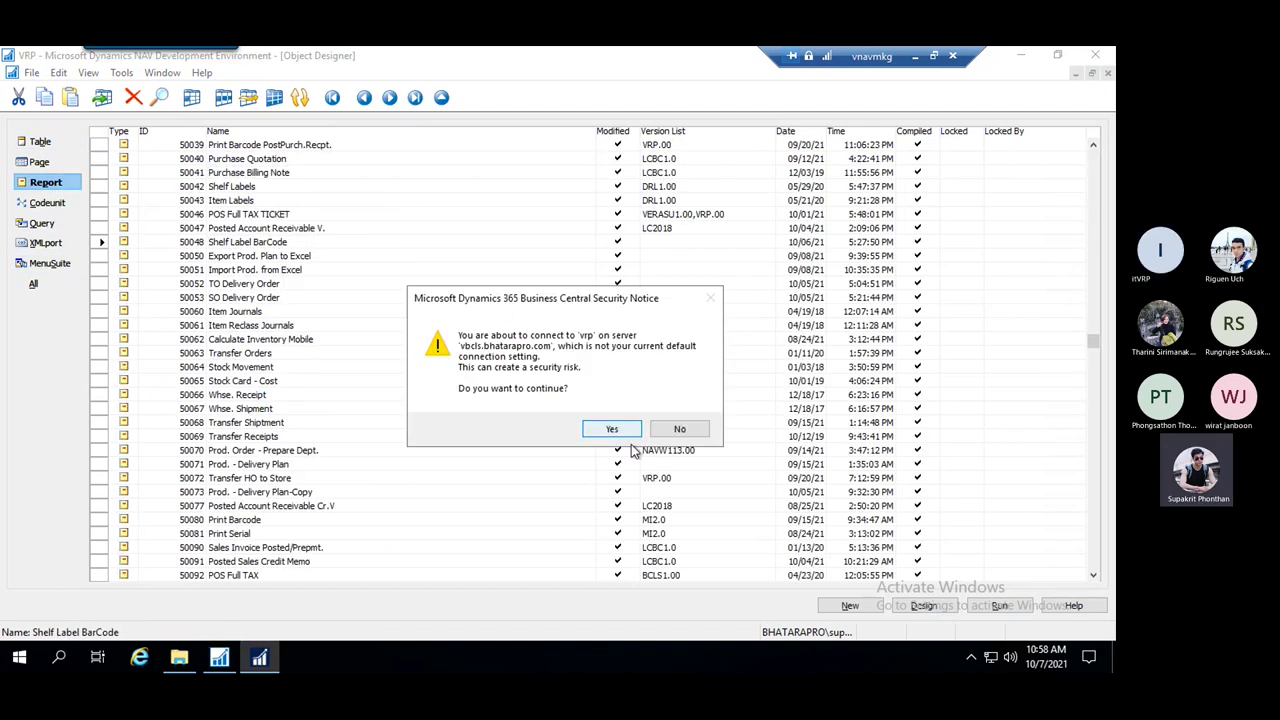
{"action": "left_click", "coordinate": [612, 430]}
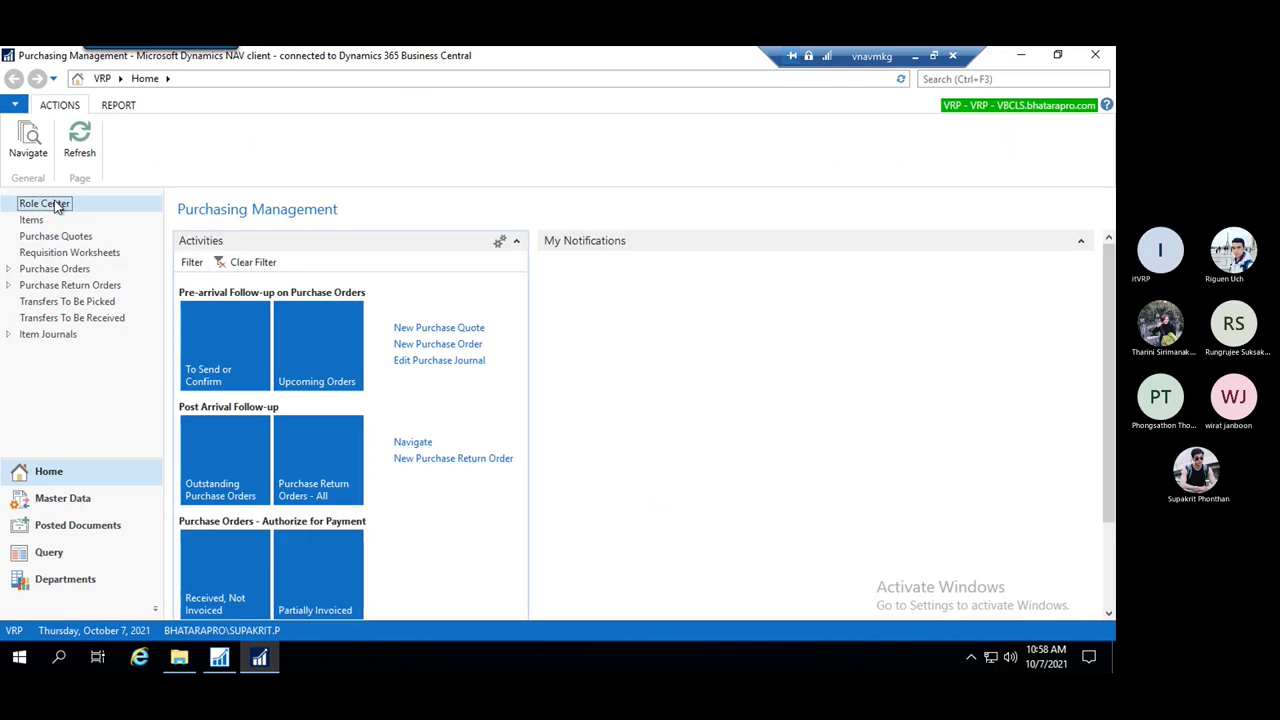
{"action": "left_click", "coordinate": [836, 145]}
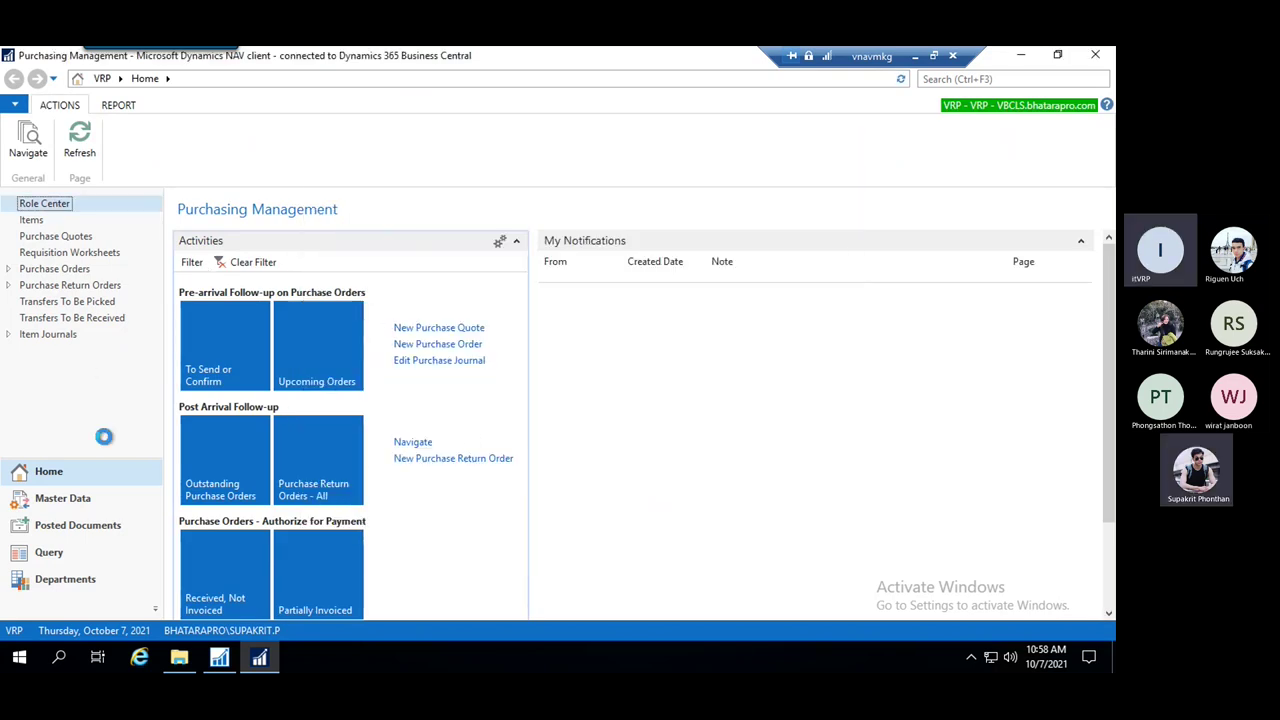
Open Departments > Financial Management > Payables > TEST and widen the No. column
{"action": "left_click", "coordinate": [62, 579]}
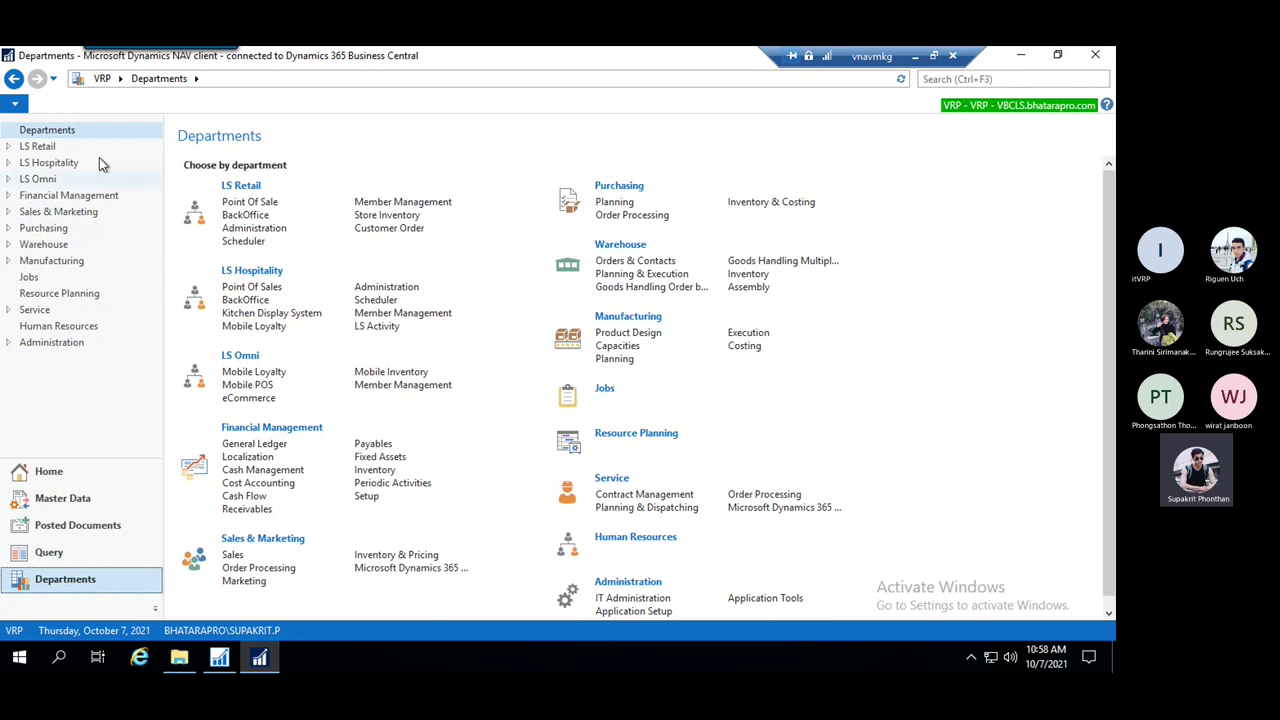
{"action": "left_click", "coordinate": [28, 196]}
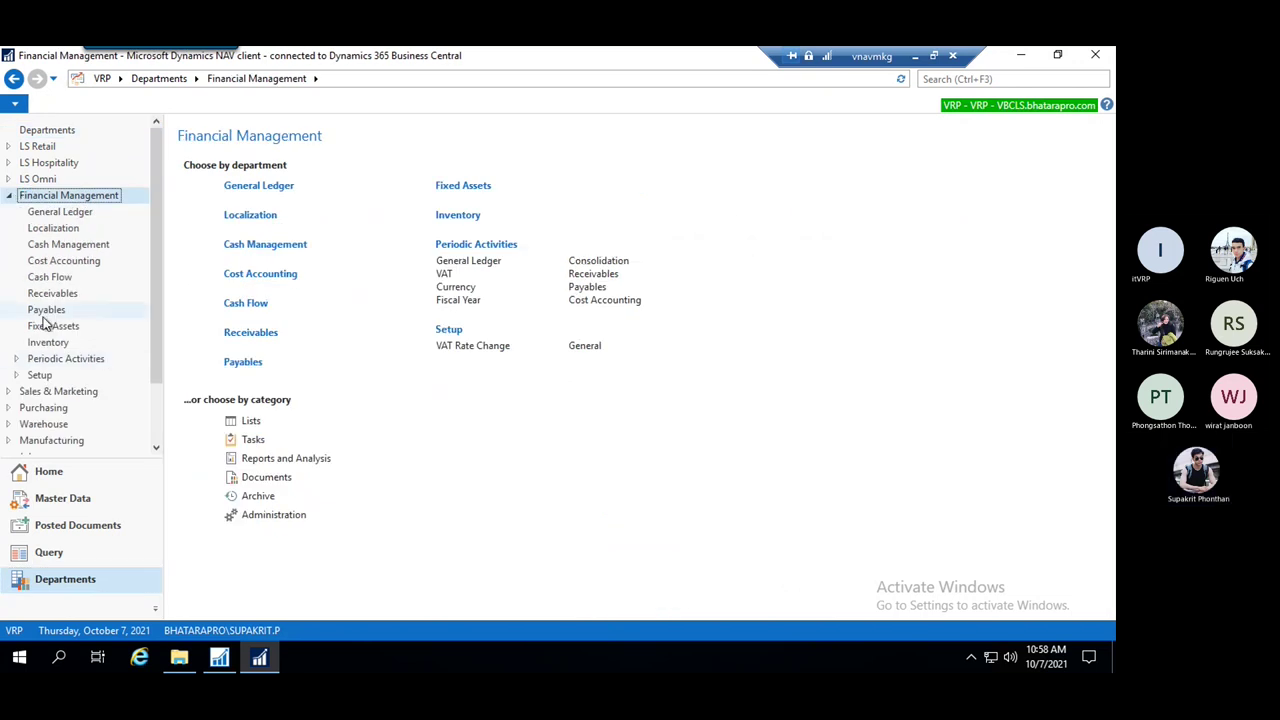
{"action": "left_click", "coordinate": [45, 310]}
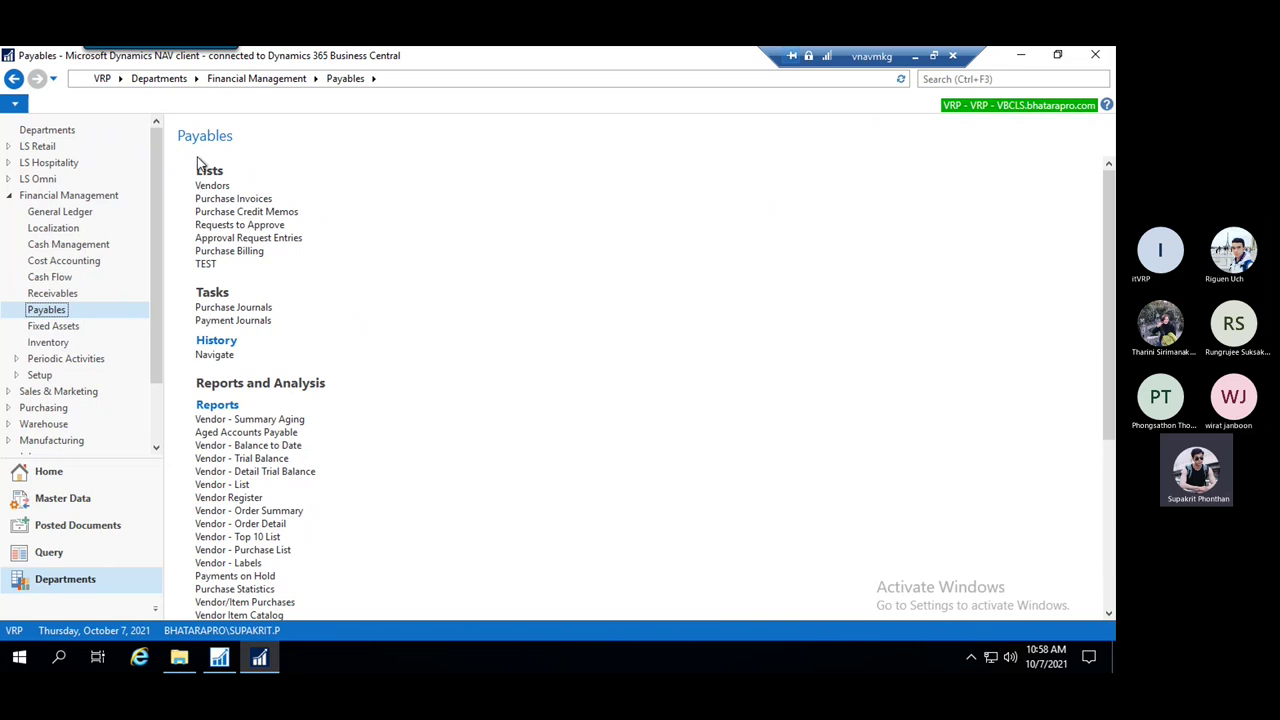
{"action": "left_click", "coordinate": [205, 264]}
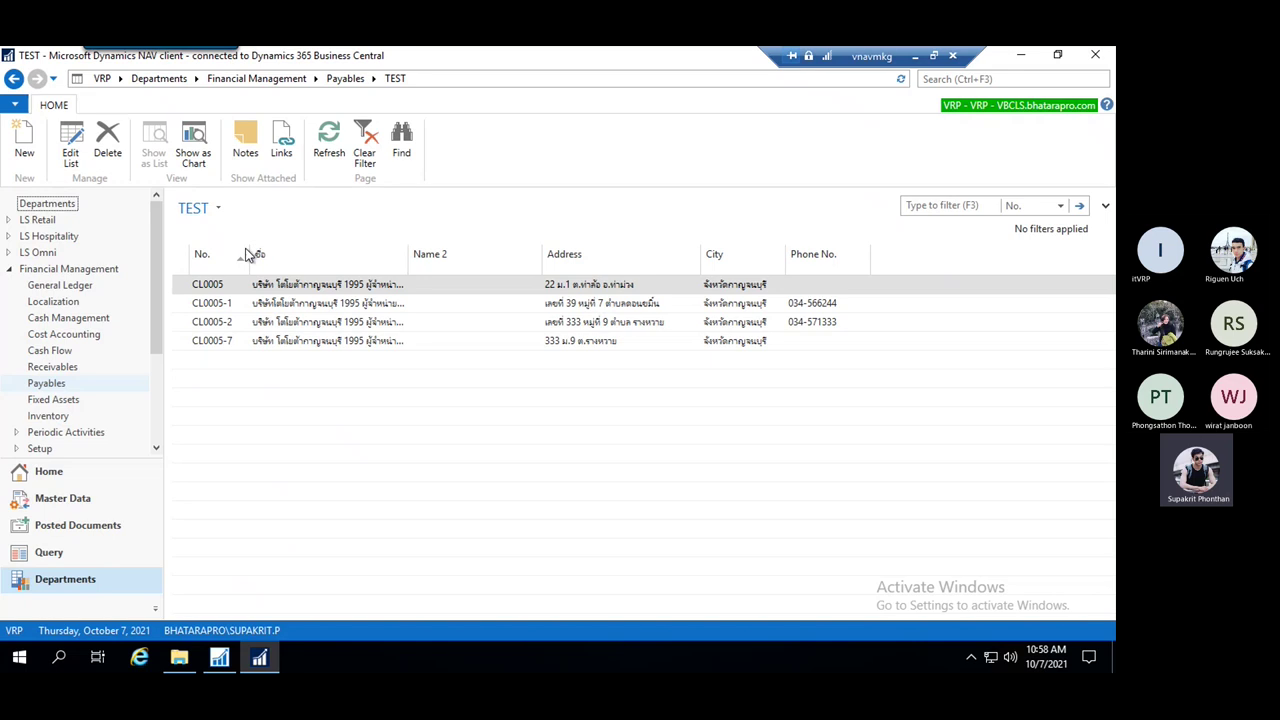
{"action": "left_click_drag", "start_coordinate": [252, 253], "coordinate": [288, 253]}
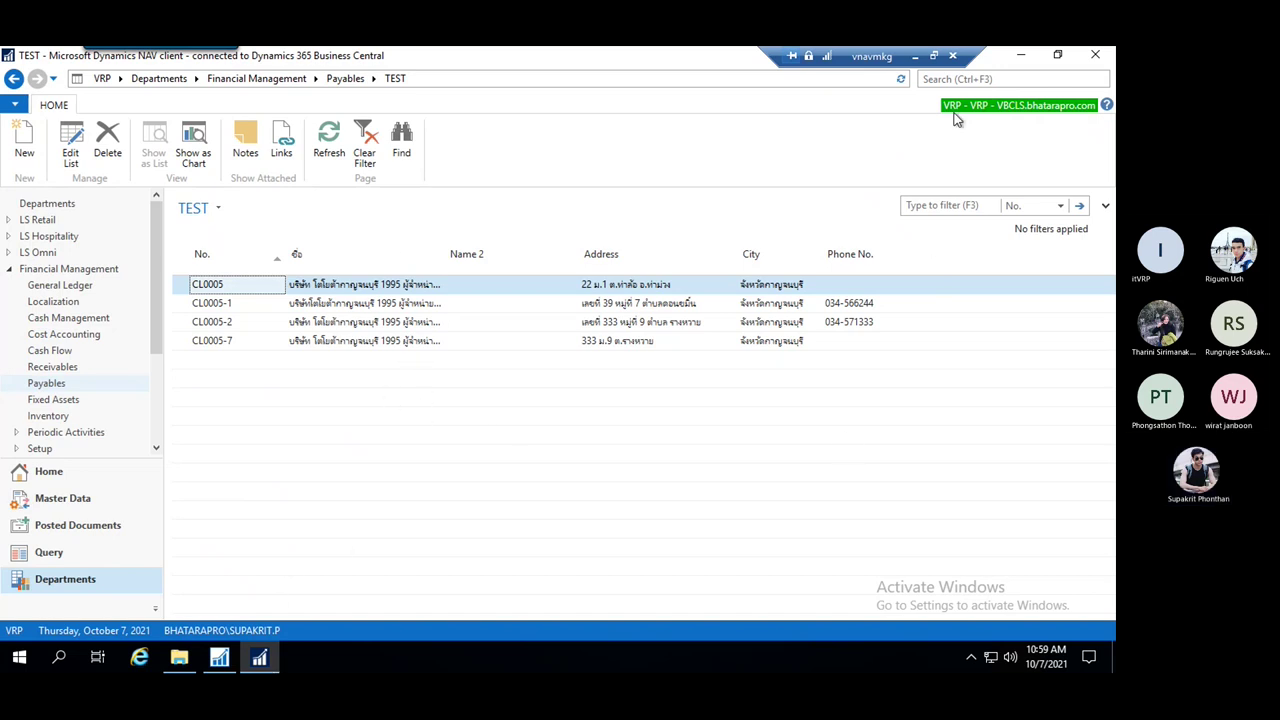
Open the Purchase Orders list, start a purchase order report preview, then cancel it
{"action": "left_click", "coordinate": [979, 80]}
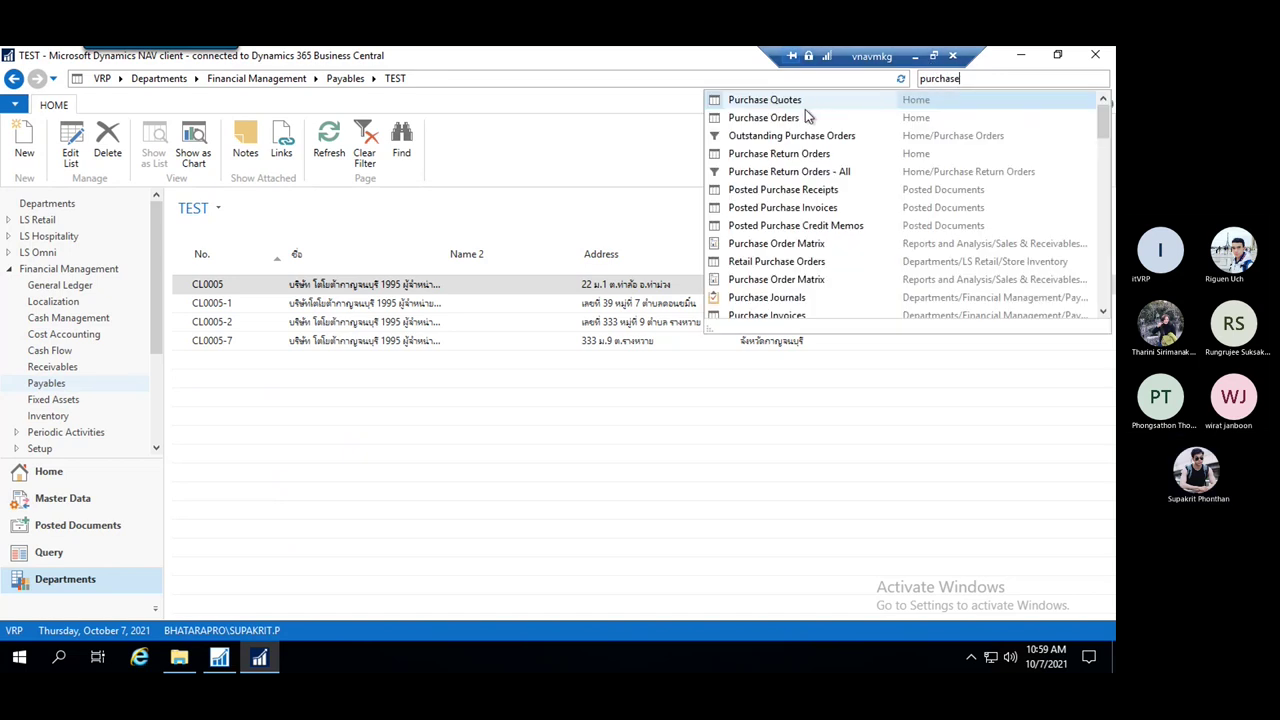
{"action": "left_click", "coordinate": [770, 119]}
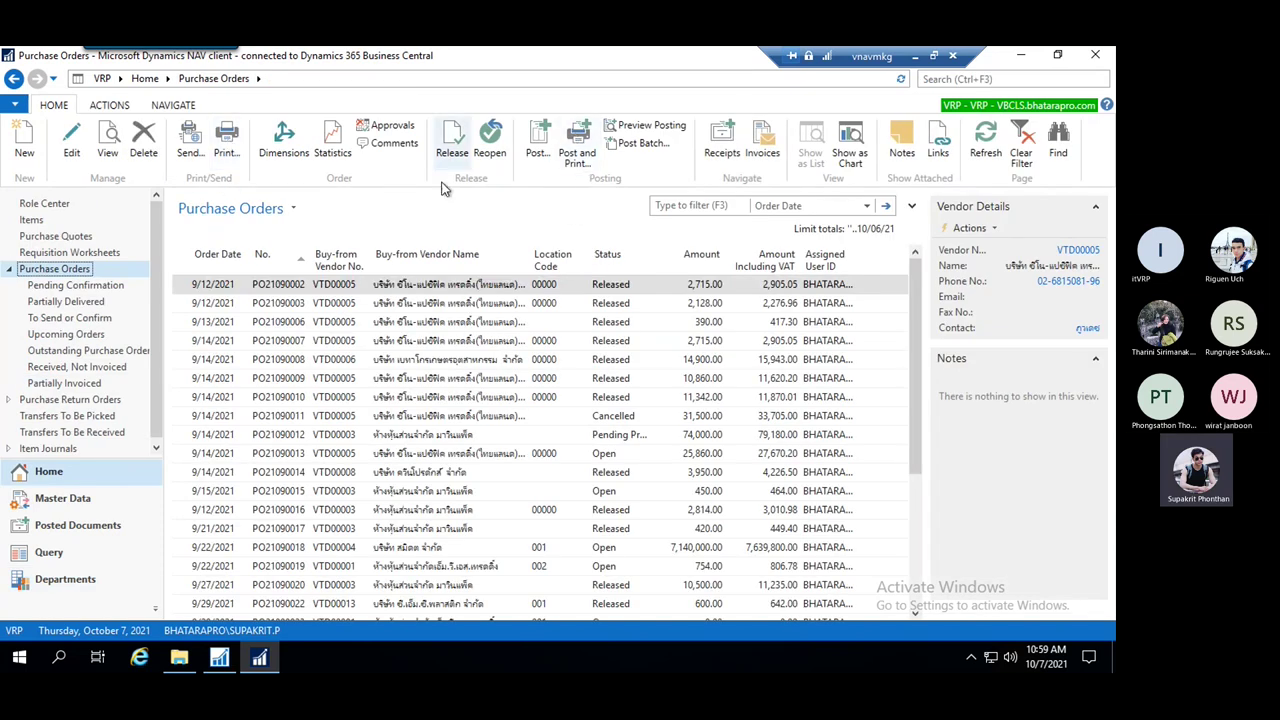
{"action": "left_click", "coordinate": [228, 142]}
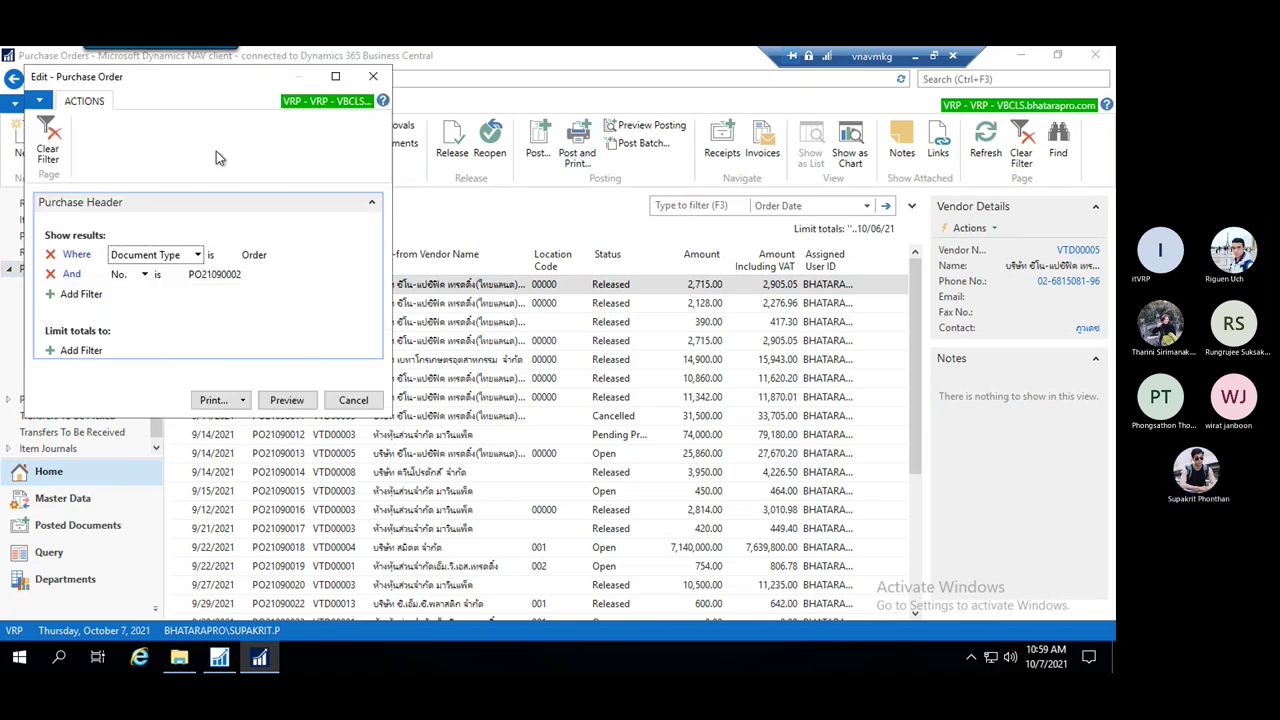
{"action": "left_click", "coordinate": [287, 400]}
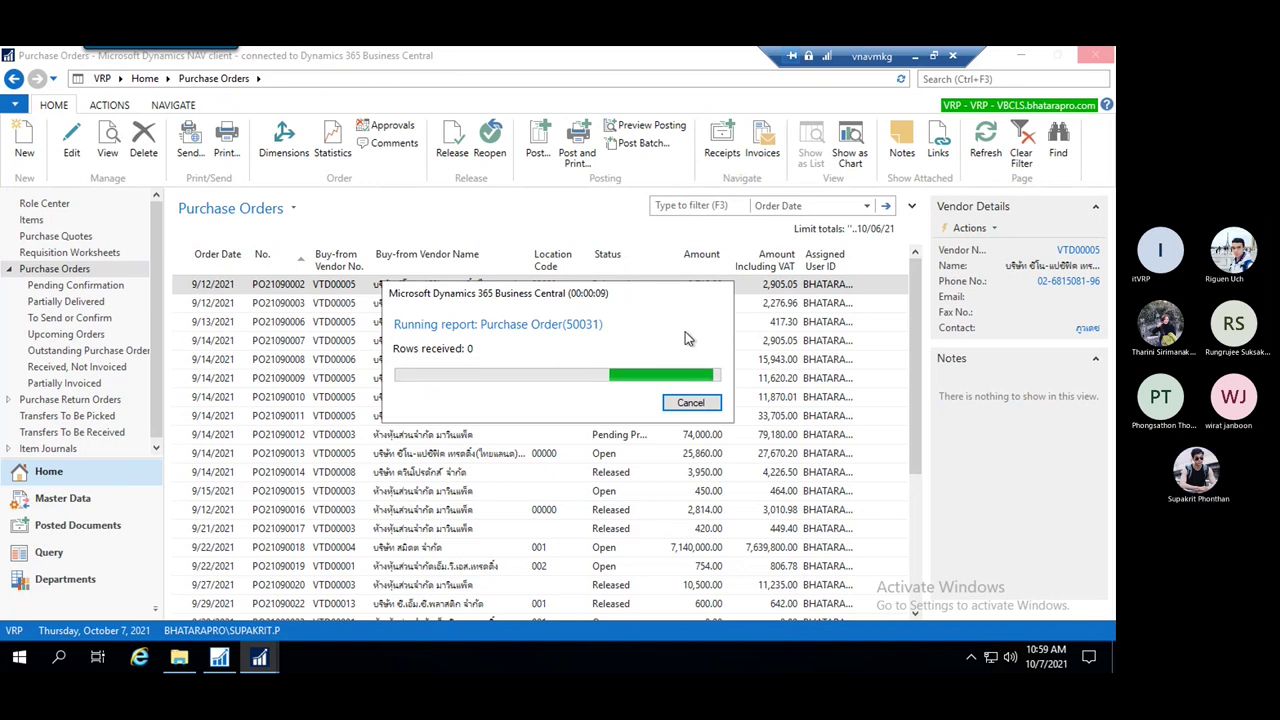
{"action": "left_click", "coordinate": [690, 402]}
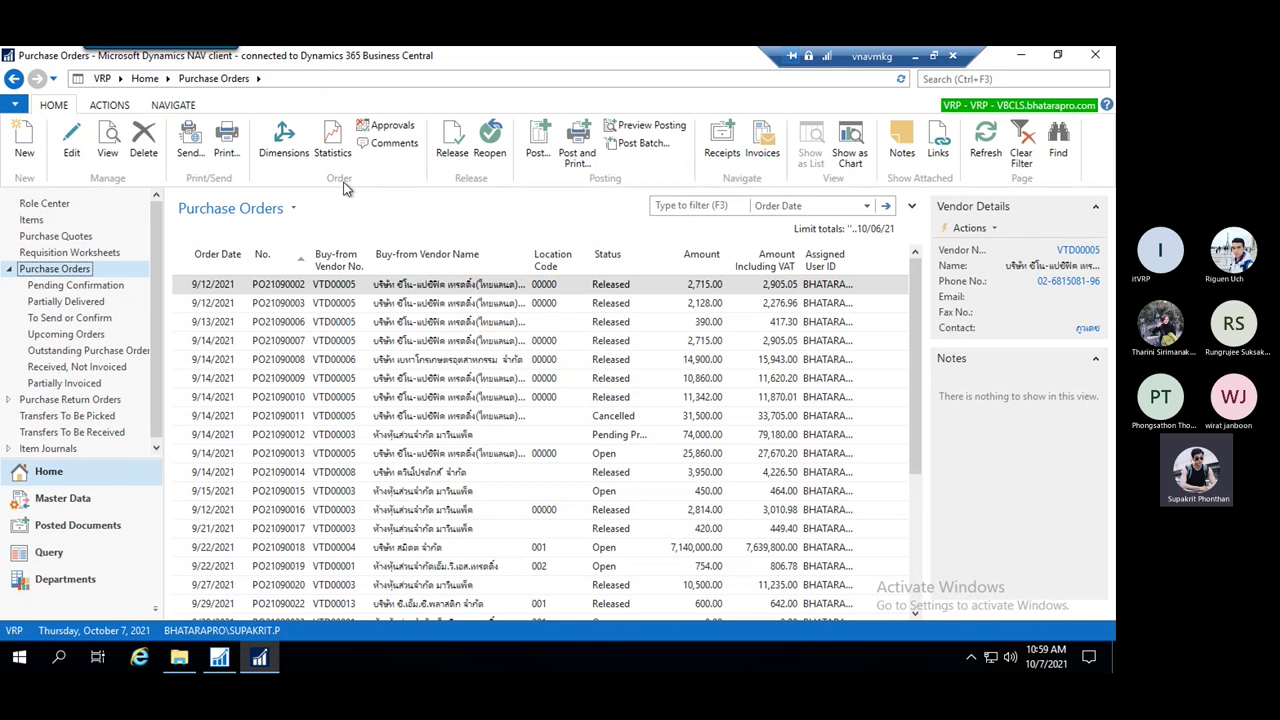
Reopen the purchase order print request and read its page ID, 50031, in About This Page
{"action": "left_click", "coordinate": [226, 143]}
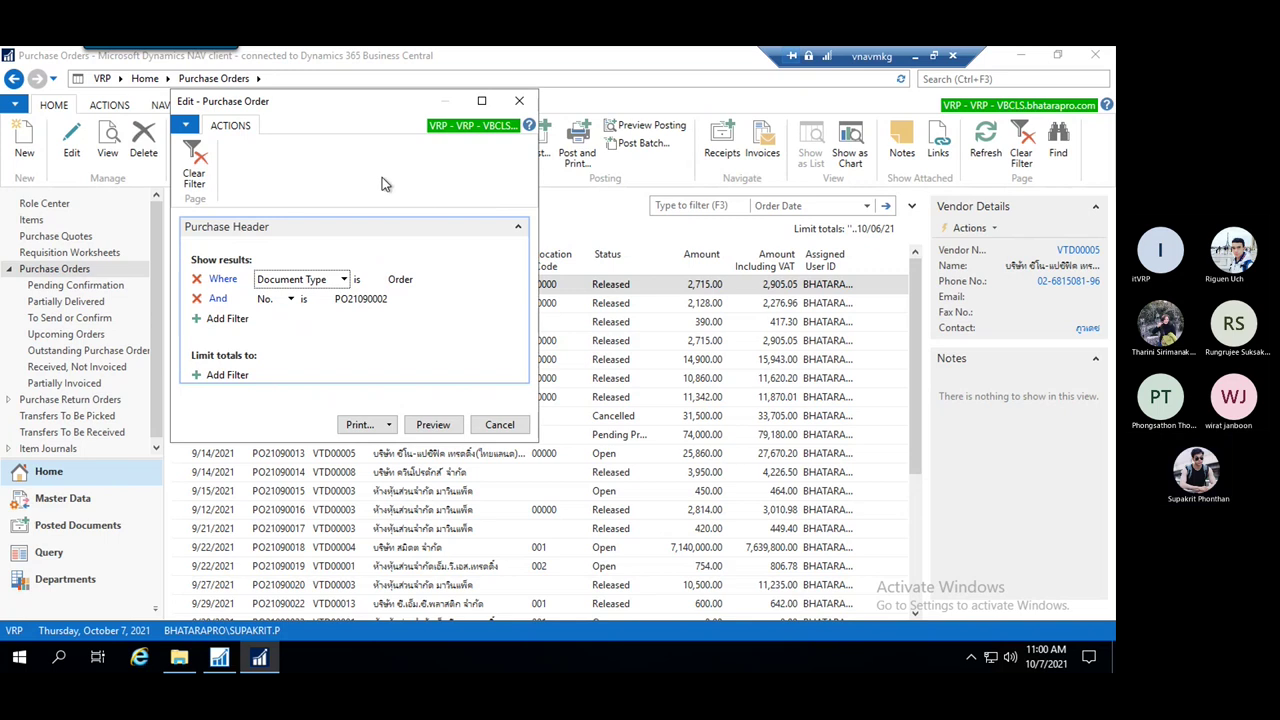
{"action": "left_click", "coordinate": [186, 126]}
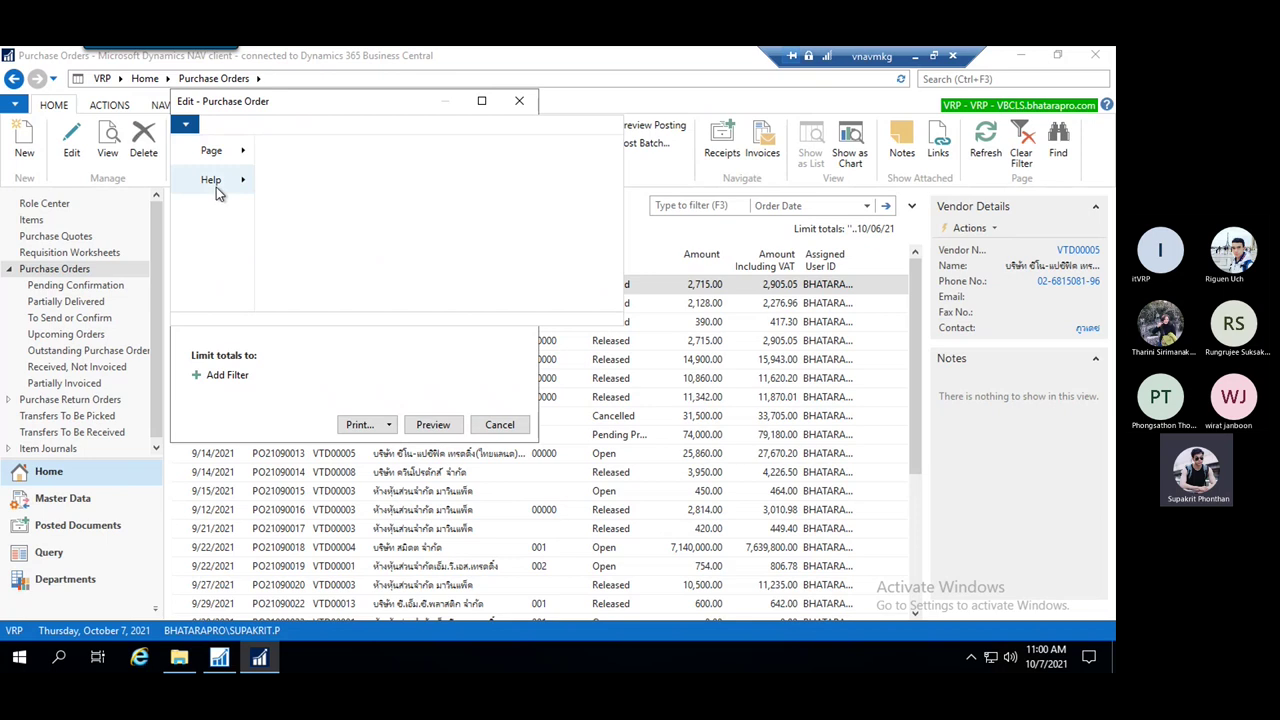
{"action": "mouse_move", "coordinate": [218, 193]}
{"action": "left_click", "coordinate": [340, 194]}
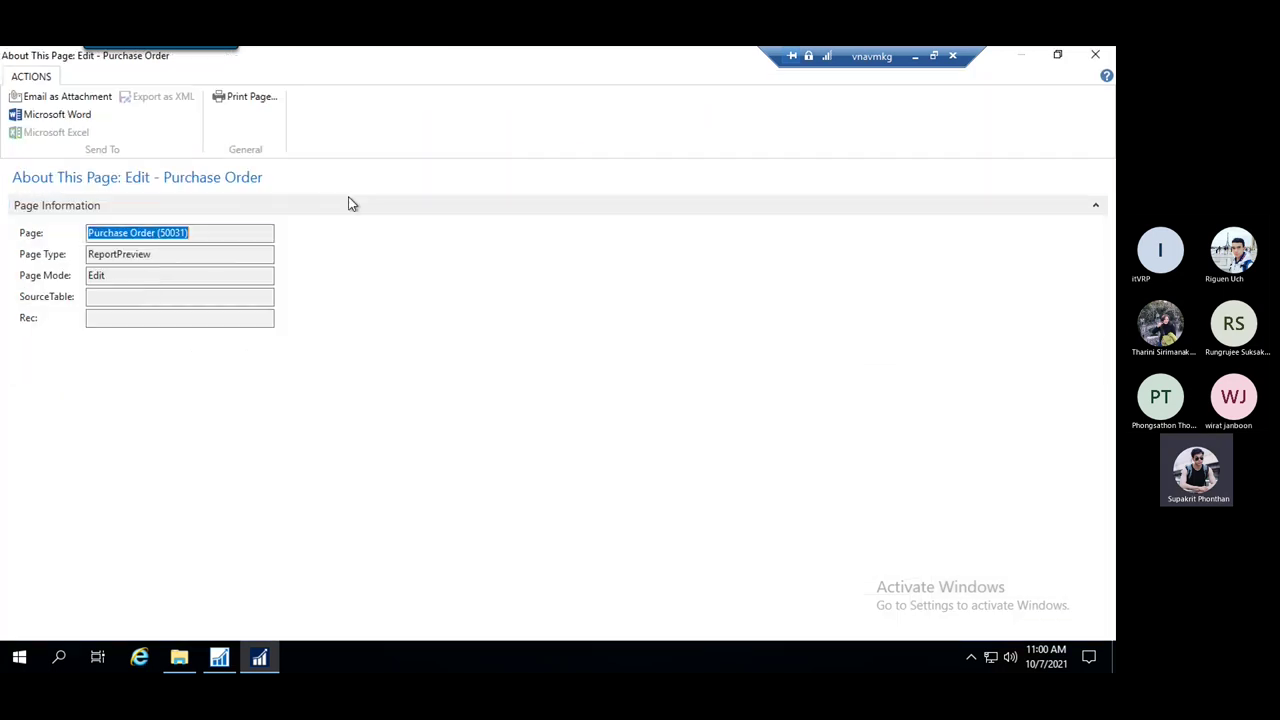
{"action": "left_click", "coordinate": [168, 232]}
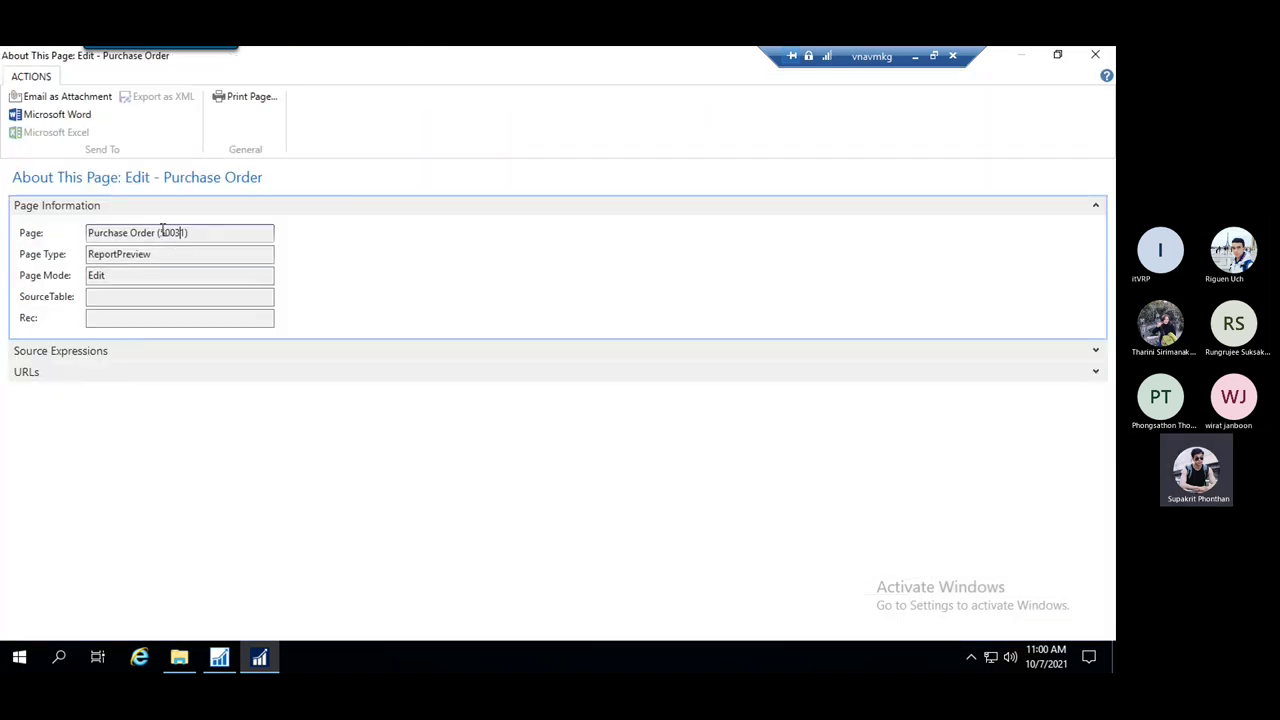
{"action": "left_click_drag", "start_coordinate": [160, 232], "coordinate": [182, 232]}
{"action": "left_click", "coordinate": [199, 233]}
{"action": "key", "text": "ctrl+shift+Left"}
{"action": "key", "text": "ctrl+shift+Left"}
{"action": "key", "text": "ctrl+shift+Left"}
{"action": "key", "text": "ctrl+shift+Left"}
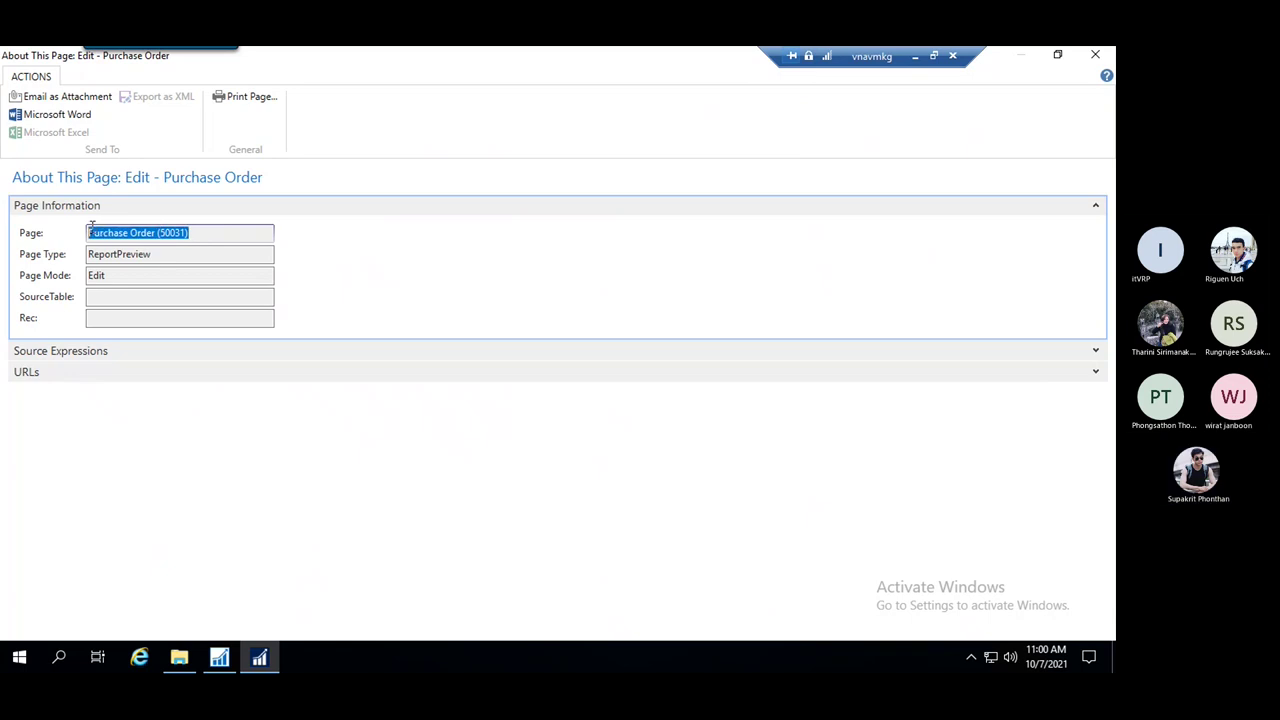
{"action": "left_click", "coordinate": [194, 232]}
{"action": "key", "text": "Escape"}
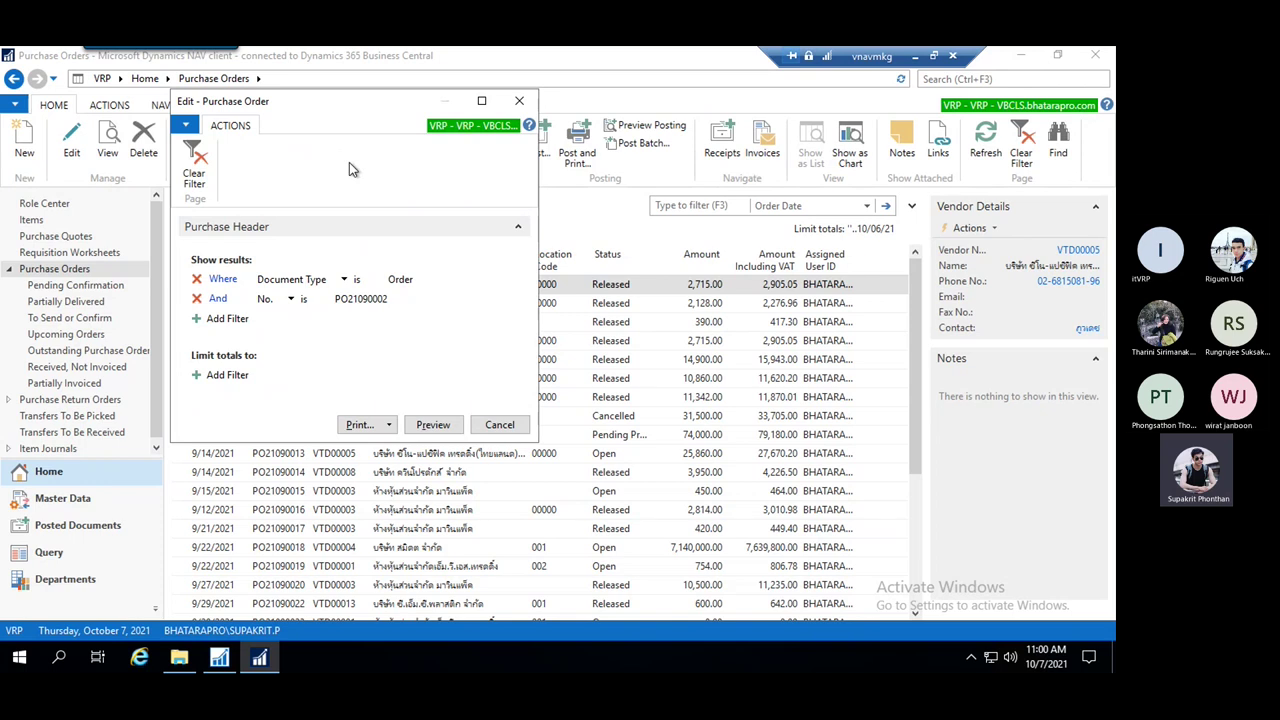
Reopen and close the page information, then cancel the Purchase Order report request
{"action": "key", "text": "ctrl+alt+F1"}
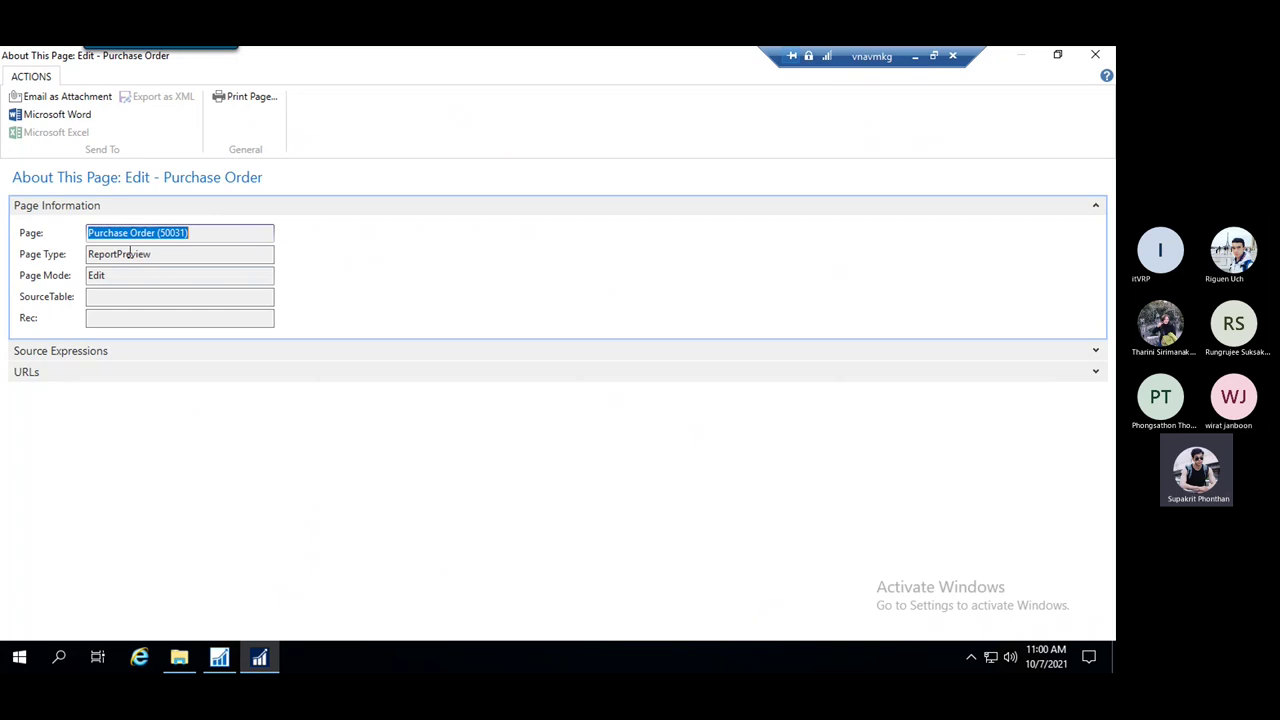
{"action": "key", "text": "Escape"}
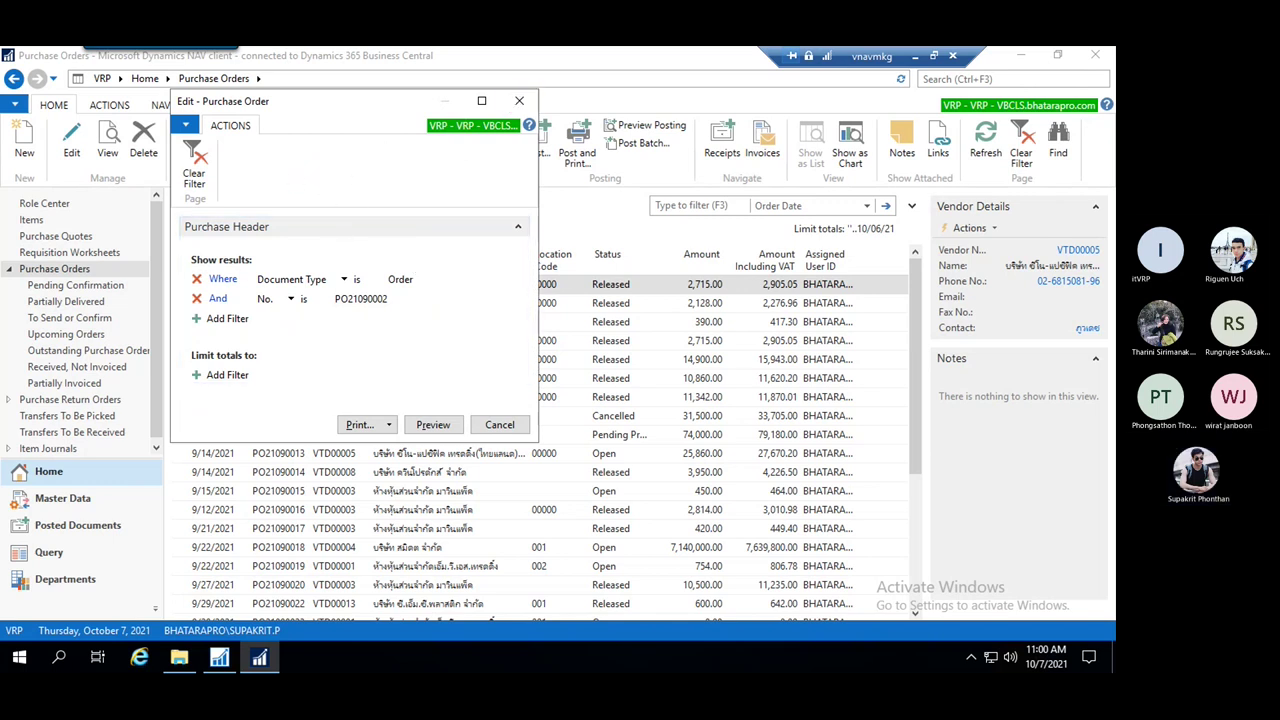
{"action": "left_click", "coordinate": [520, 104]}
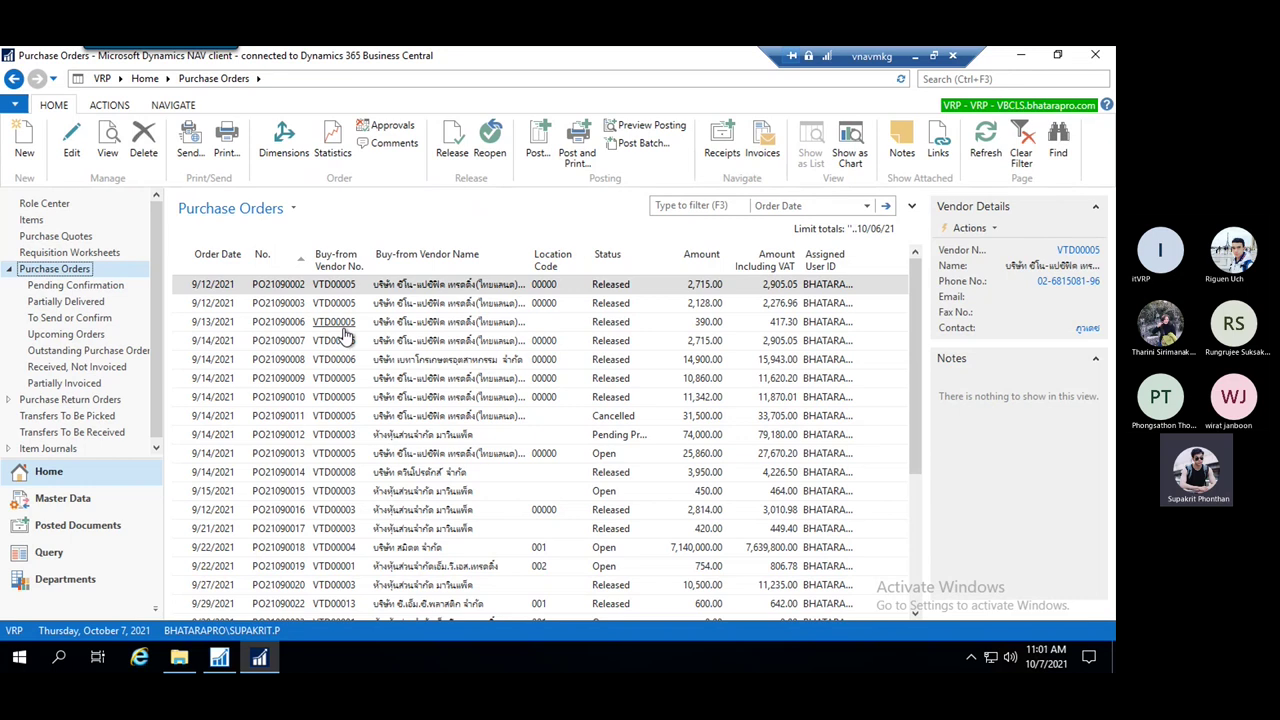
{"action": "key", "text": "ctrl+alt+F1"}
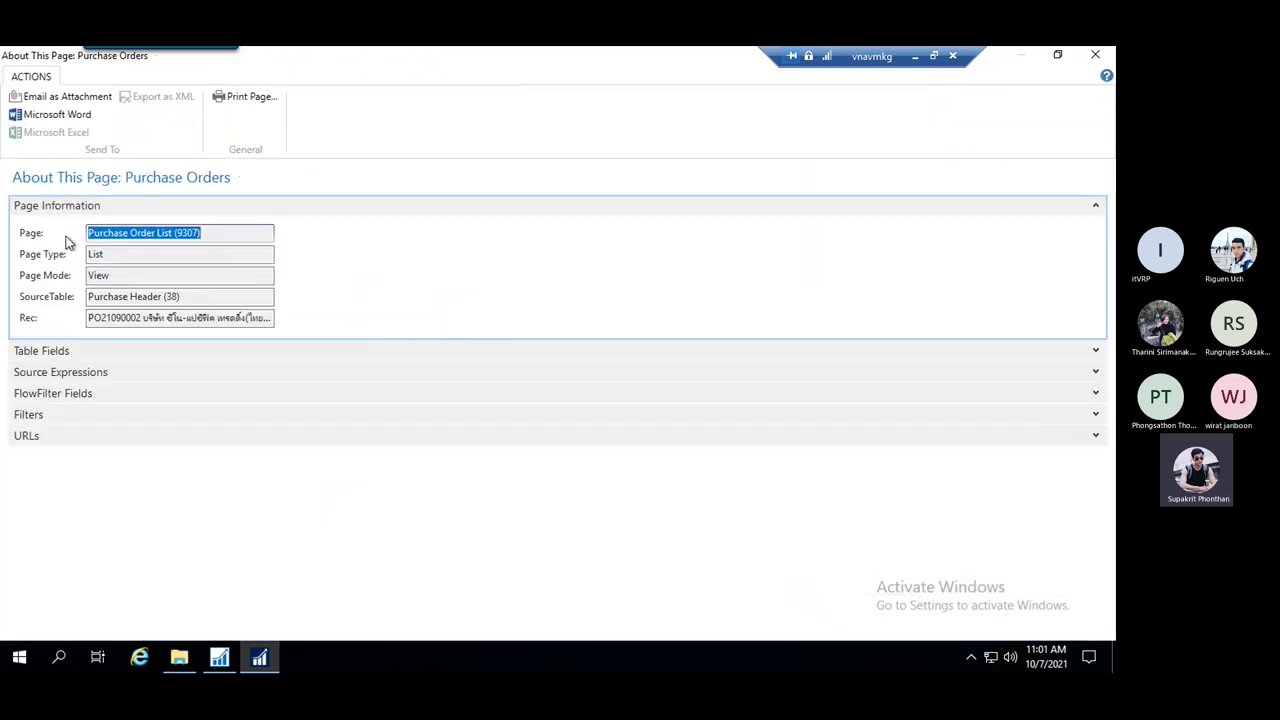
{"action": "left_click", "coordinate": [183, 232]}
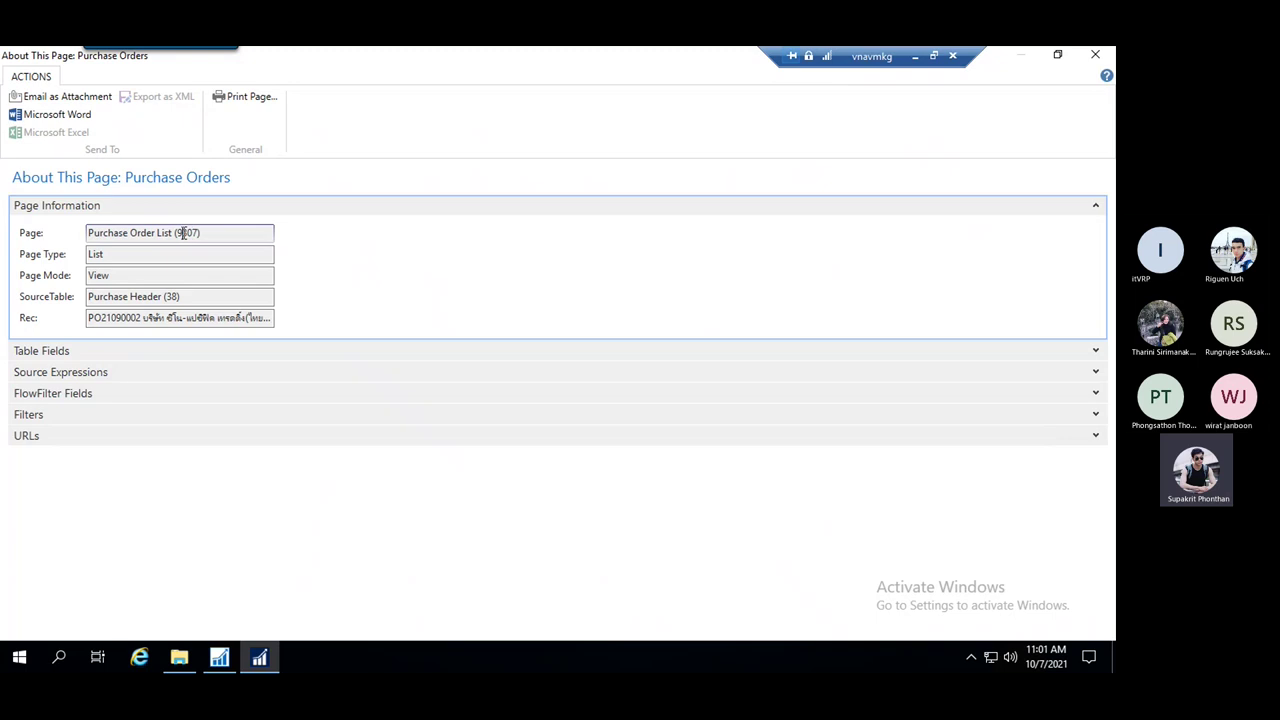
{"action": "left_click_drag", "start_coordinate": [96, 233], "coordinate": [173, 233]}
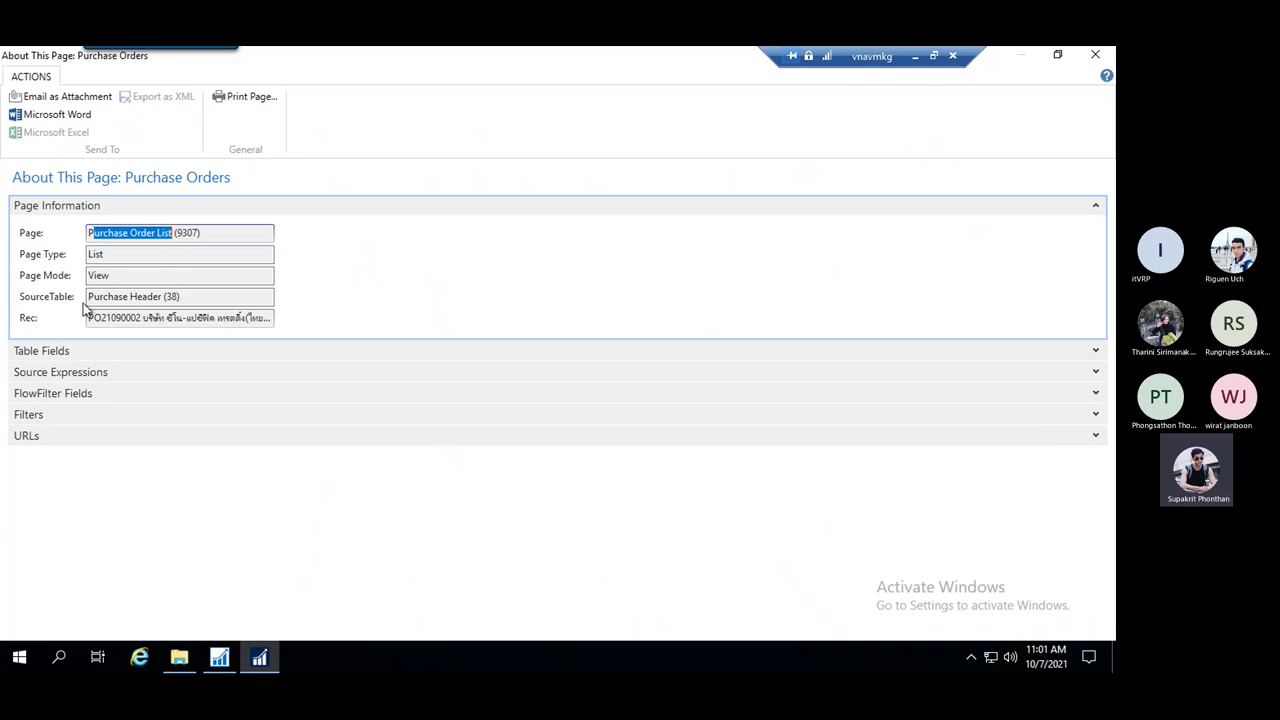
{"action": "left_click_drag", "start_coordinate": [97, 297], "coordinate": [163, 297]}
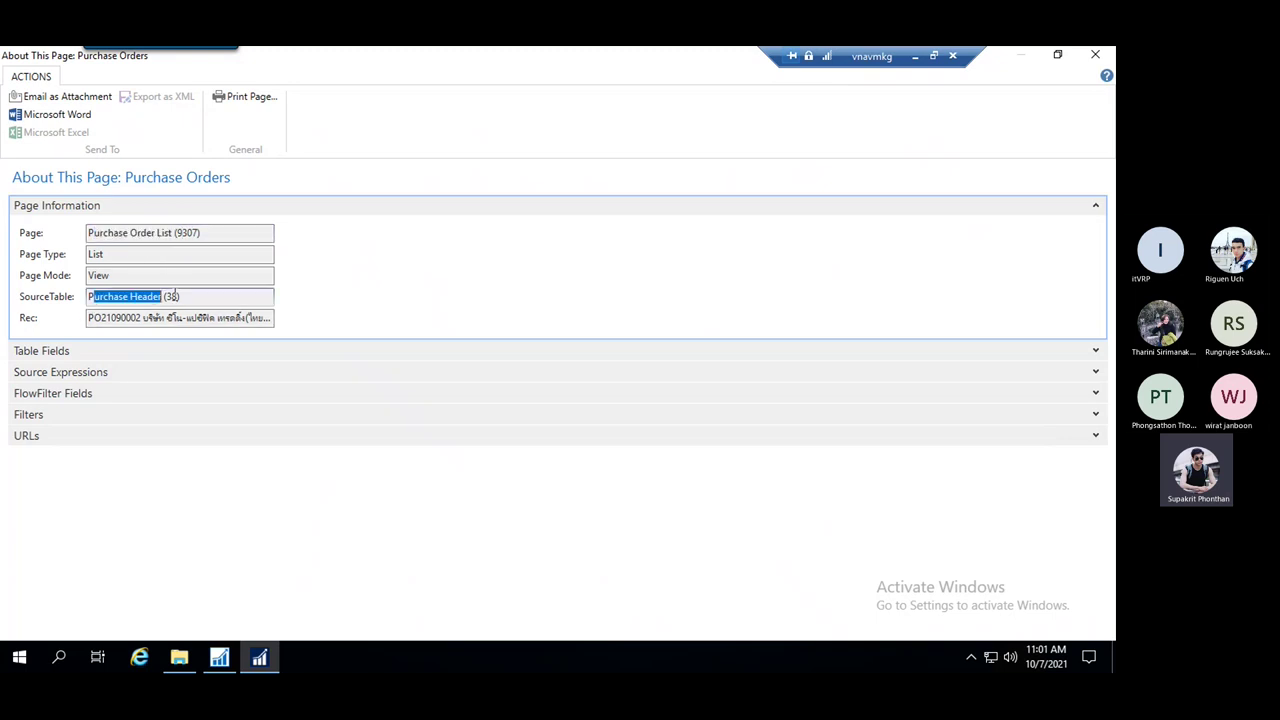
{"action": "left_click", "coordinate": [128, 297]}
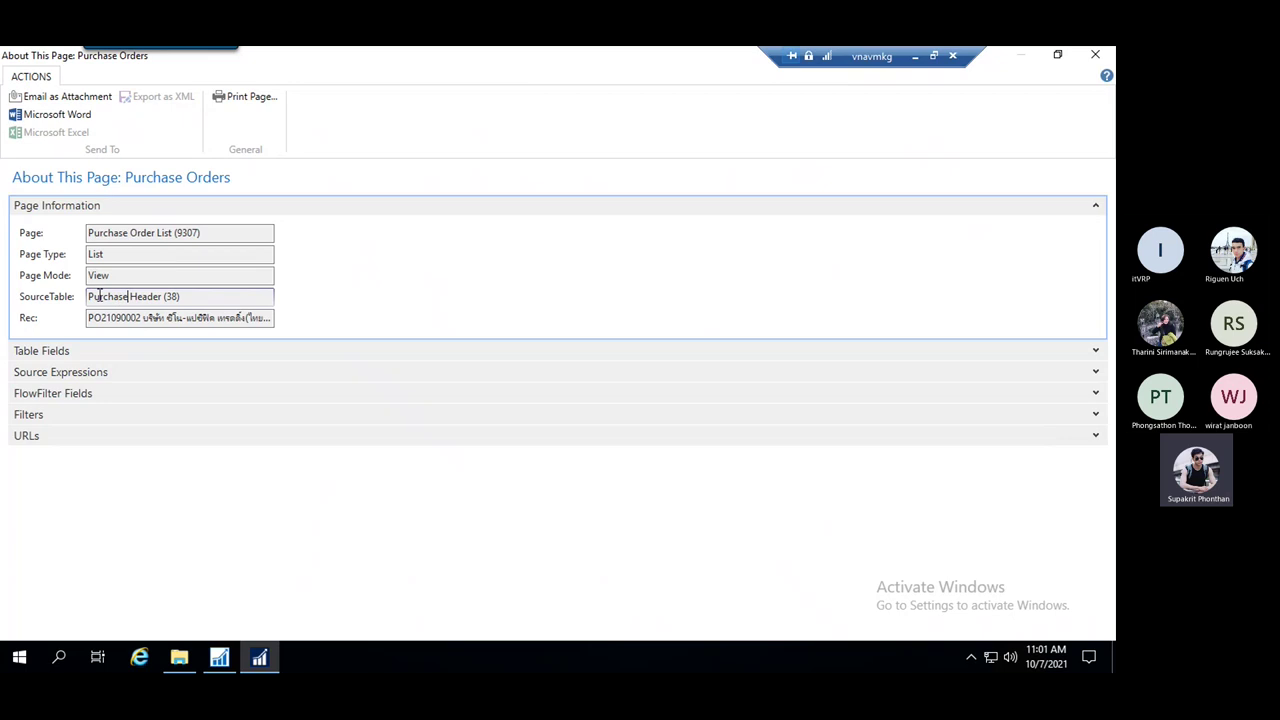
{"action": "left_click_drag", "start_coordinate": [99, 296], "coordinate": [152, 293]}
{"action": "left_click", "coordinate": [170, 295]}
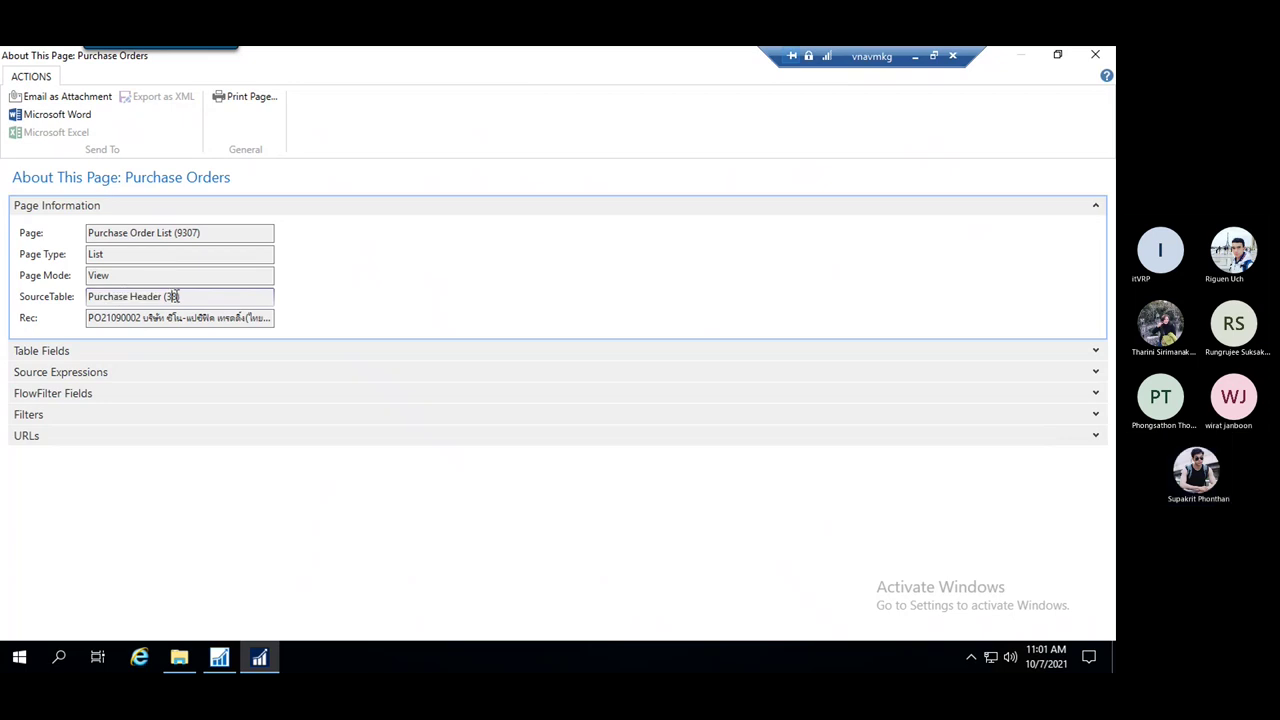
{"action": "left_click", "coordinate": [173, 232]}
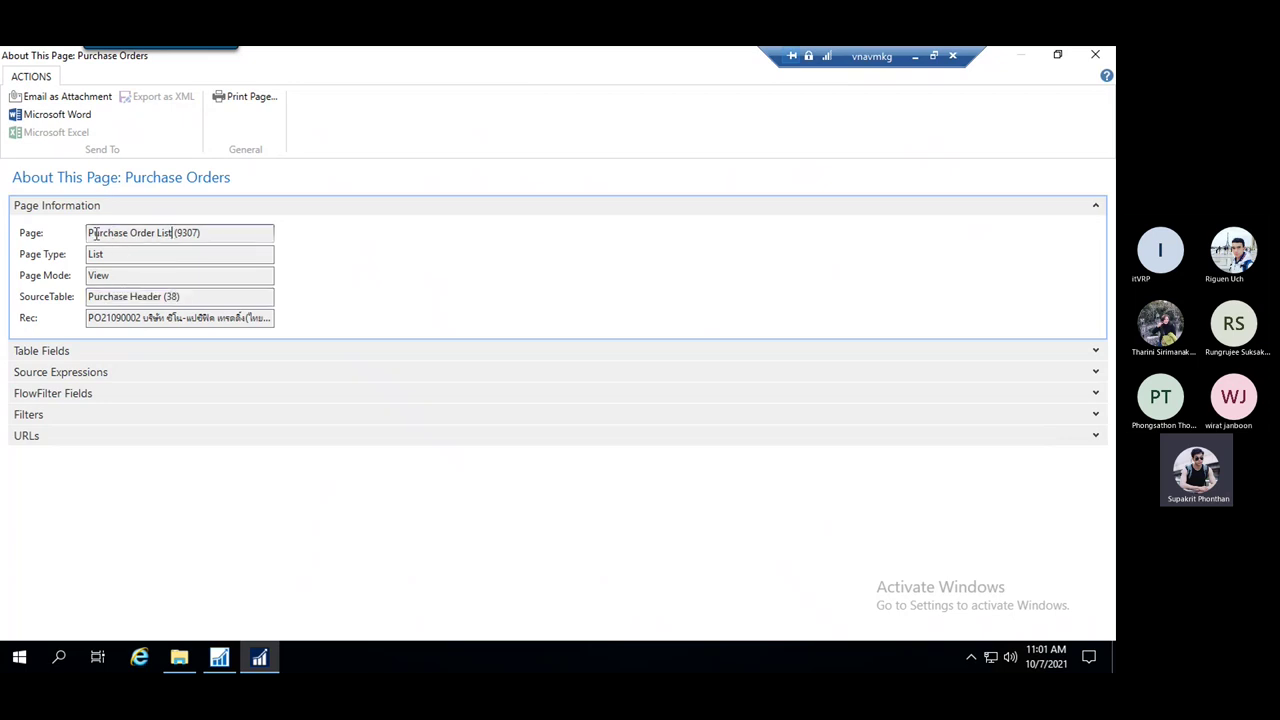
{"action": "left_click_drag", "start_coordinate": [97, 232], "coordinate": [199, 232]}
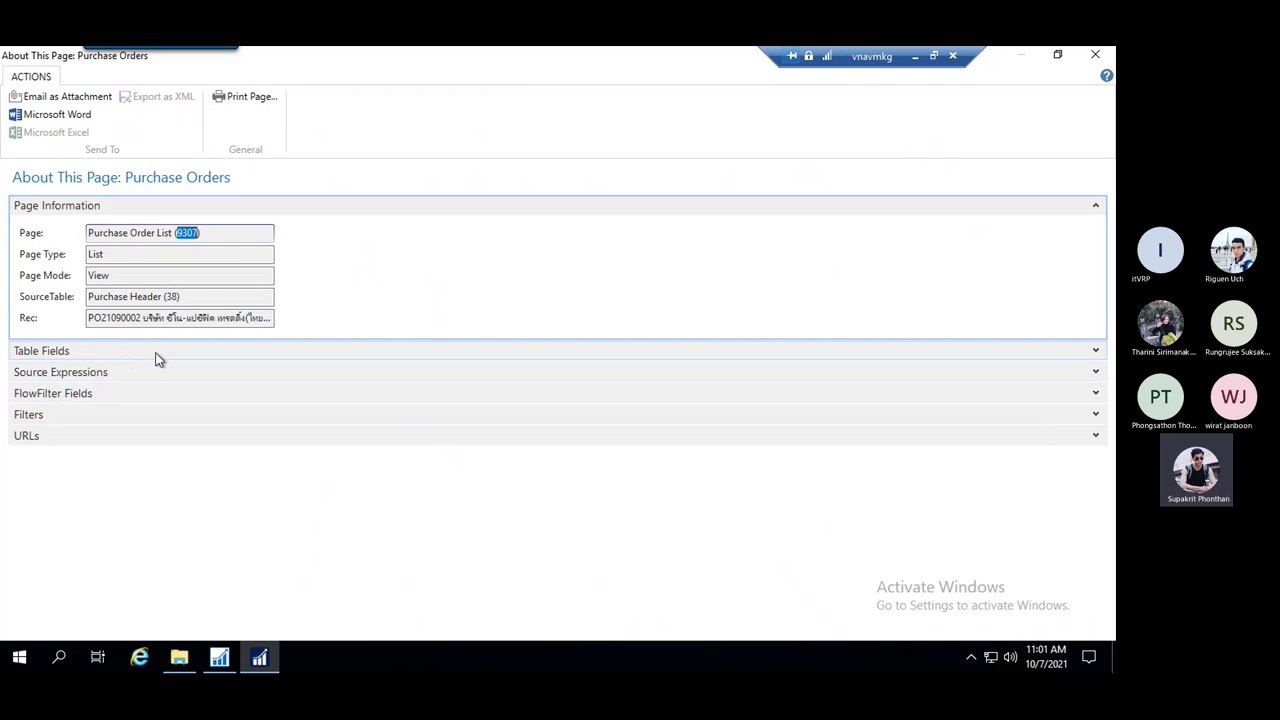
{"action": "left_click", "coordinate": [1096, 355]}
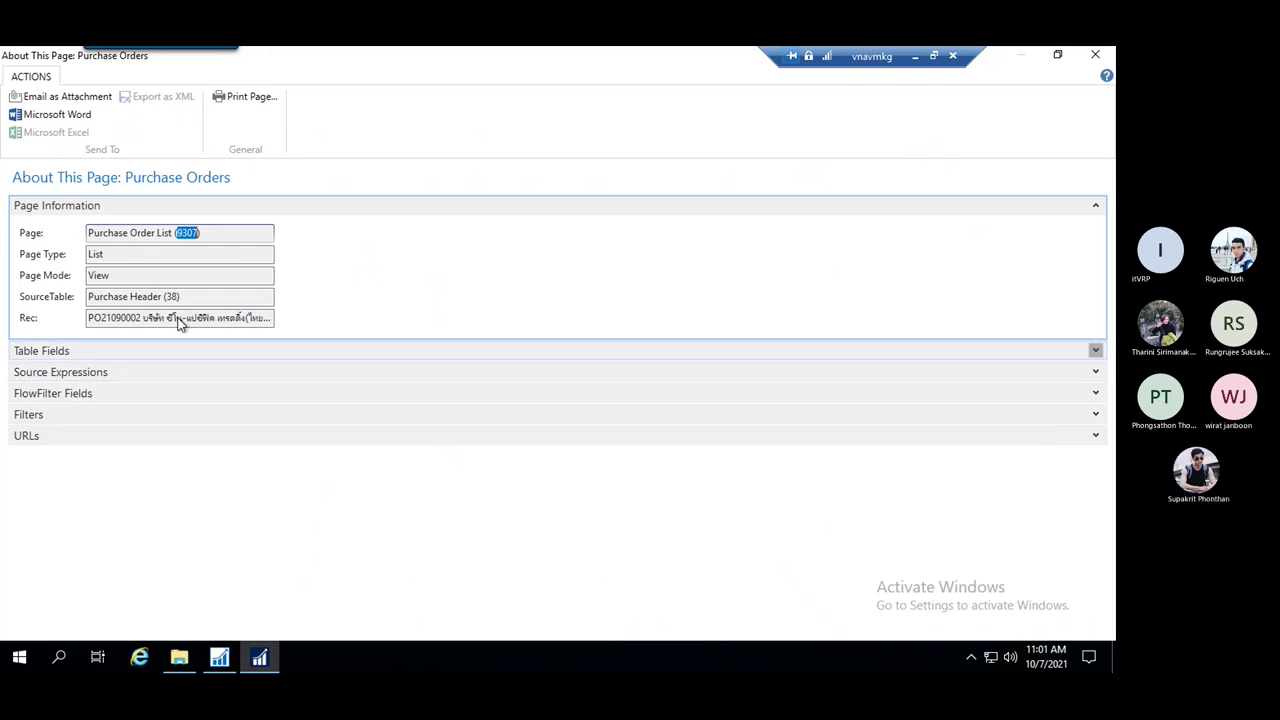
{"action": "scroll", "coordinate": [147, 303], "scroll_direction": "up", "scroll_amount": 2}
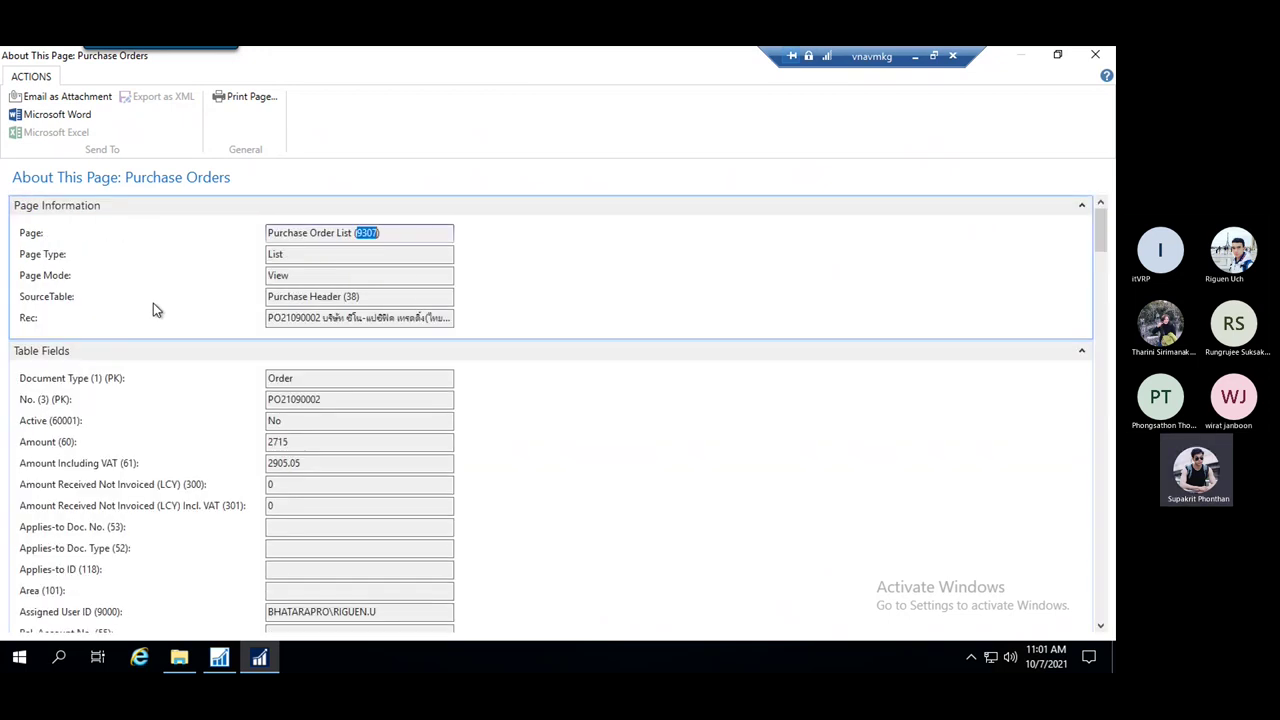
{"action": "scroll", "coordinate": [337, 390], "scroll_direction": "down", "scroll_amount": 4}
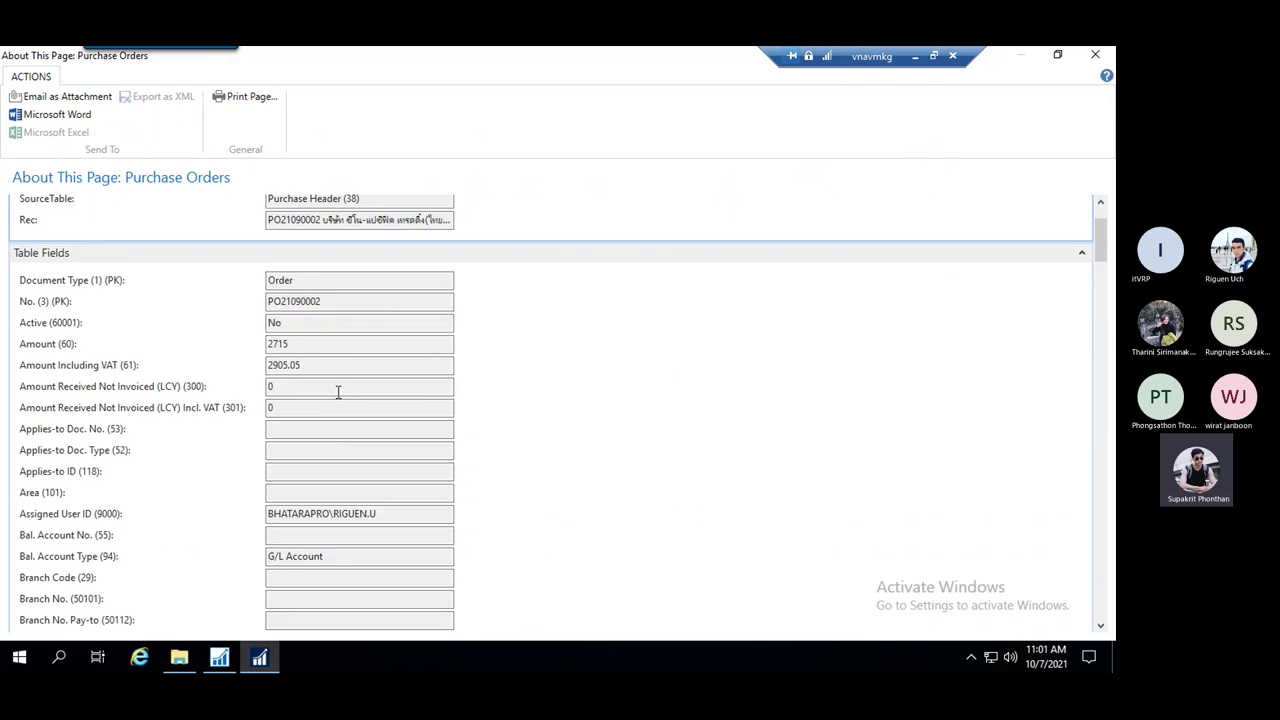
{"action": "scroll", "coordinate": [330, 384], "scroll_direction": "down", "scroll_amount": 12}
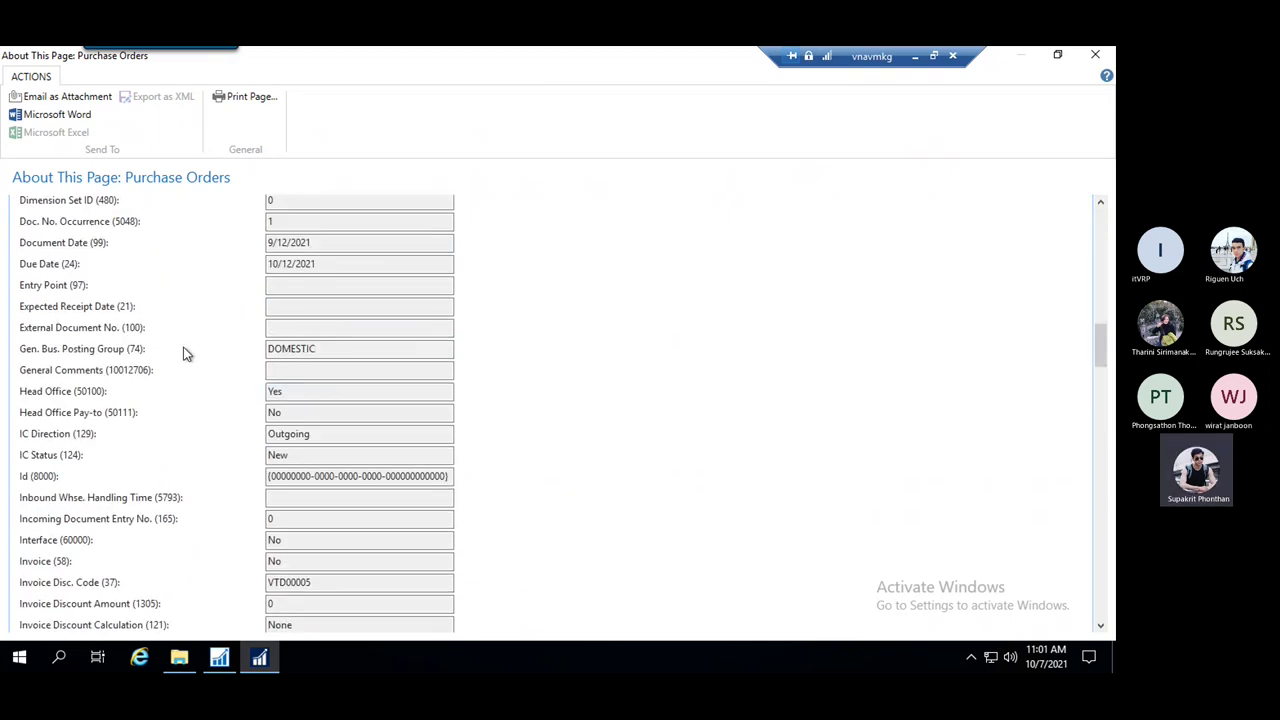
{"action": "scroll", "coordinate": [243, 357], "scroll_direction": "down", "scroll_amount": 15}
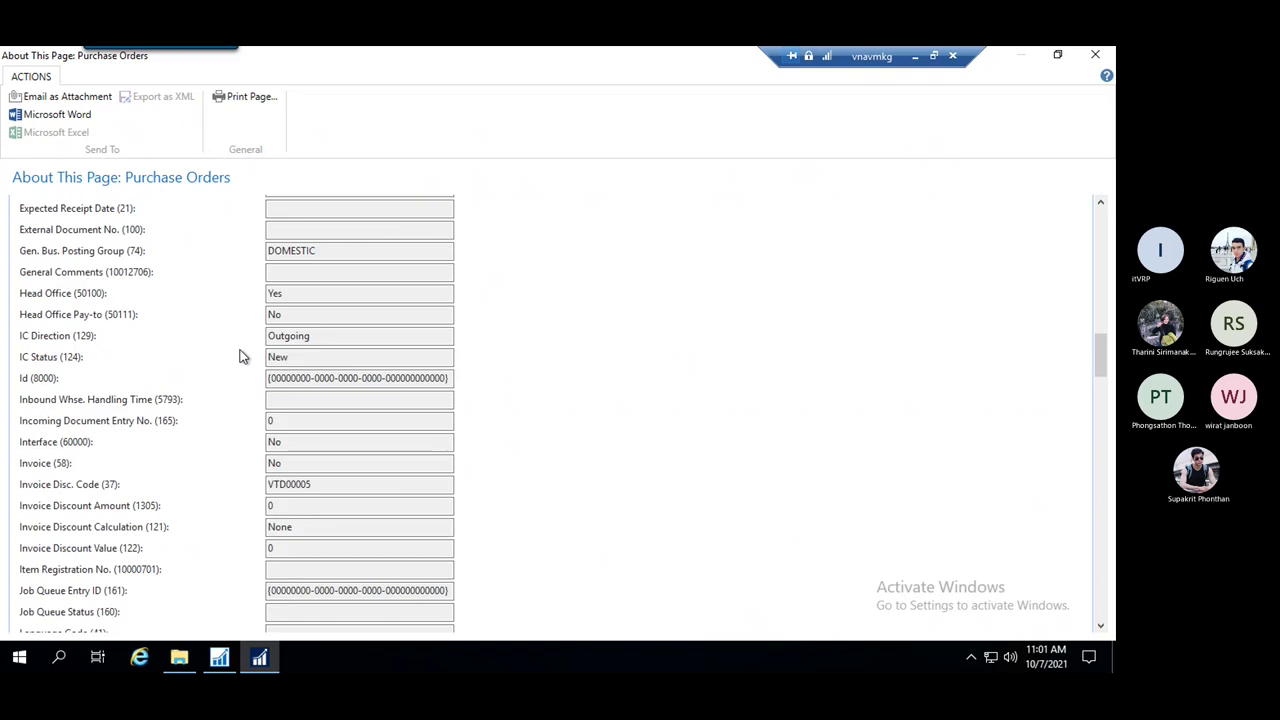
{"action": "scroll", "coordinate": [260, 362], "scroll_direction": "up", "scroll_amount": 18}
{"action": "scroll", "coordinate": [269, 367], "scroll_direction": "up", "scroll_amount": 6}
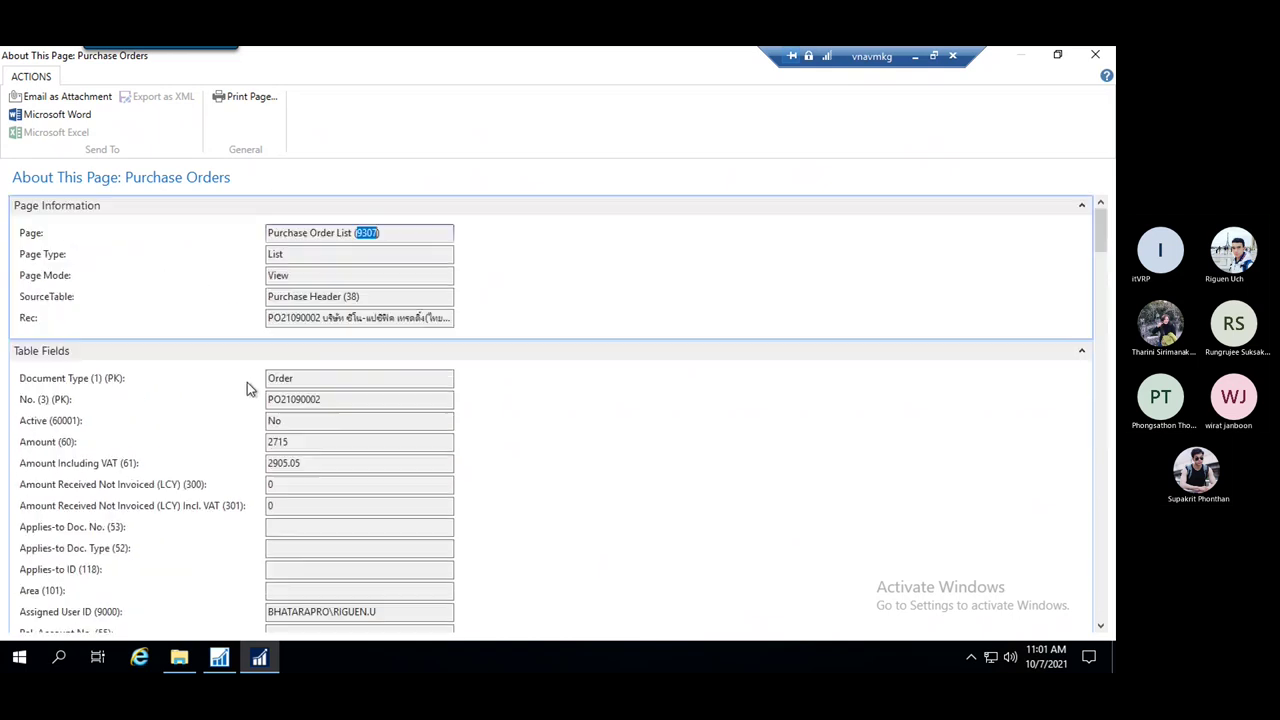
{"action": "left_click", "coordinate": [1082, 353]}
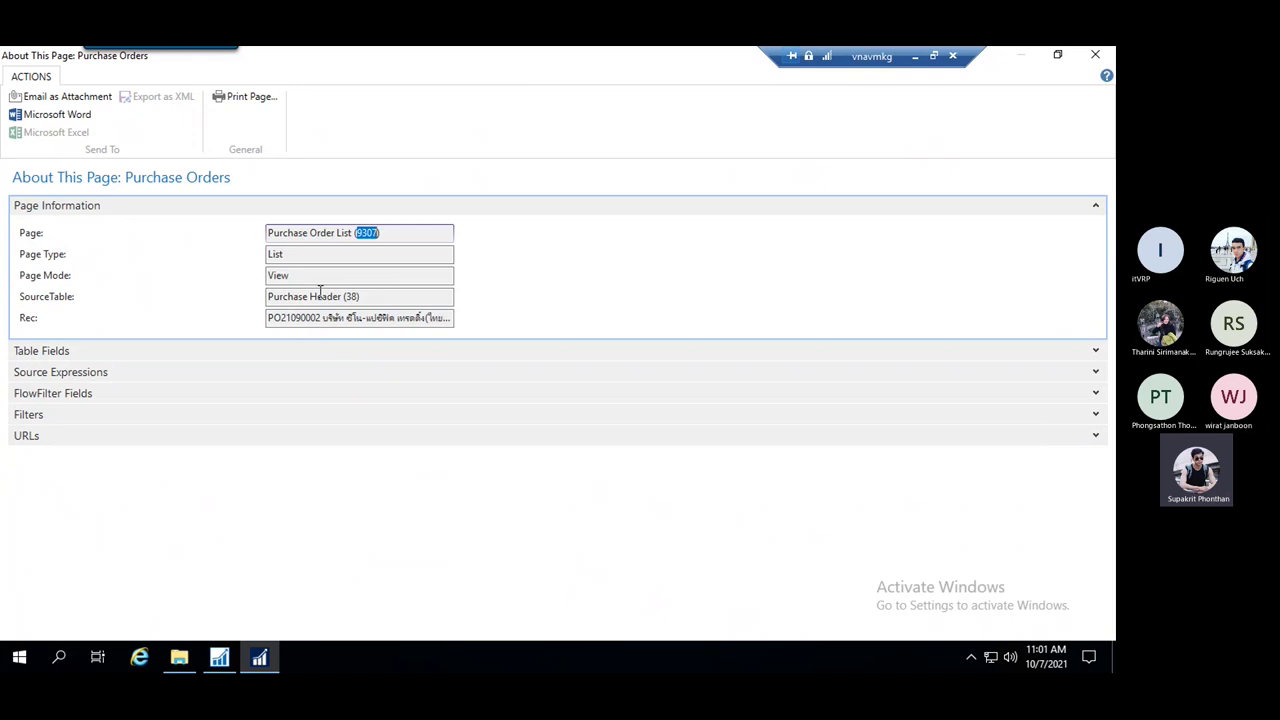
{"action": "key", "text": "Escape"}
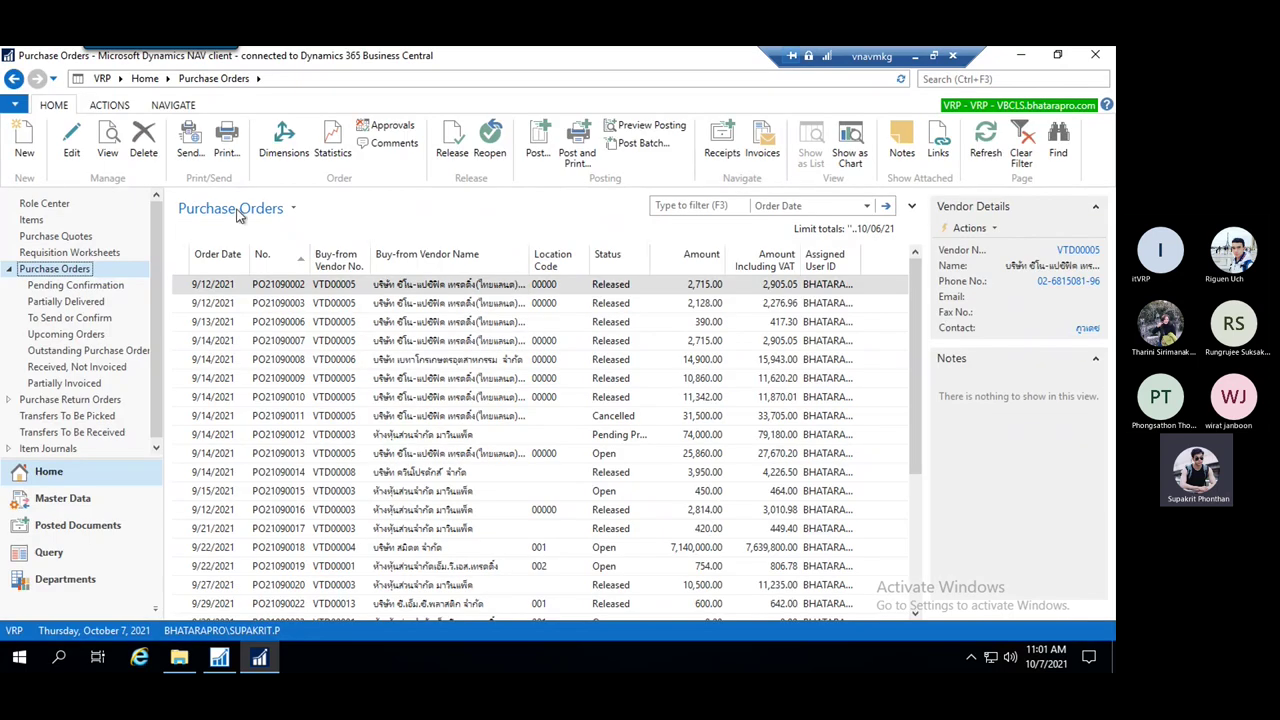
{"action": "left_click", "coordinate": [16, 106]}
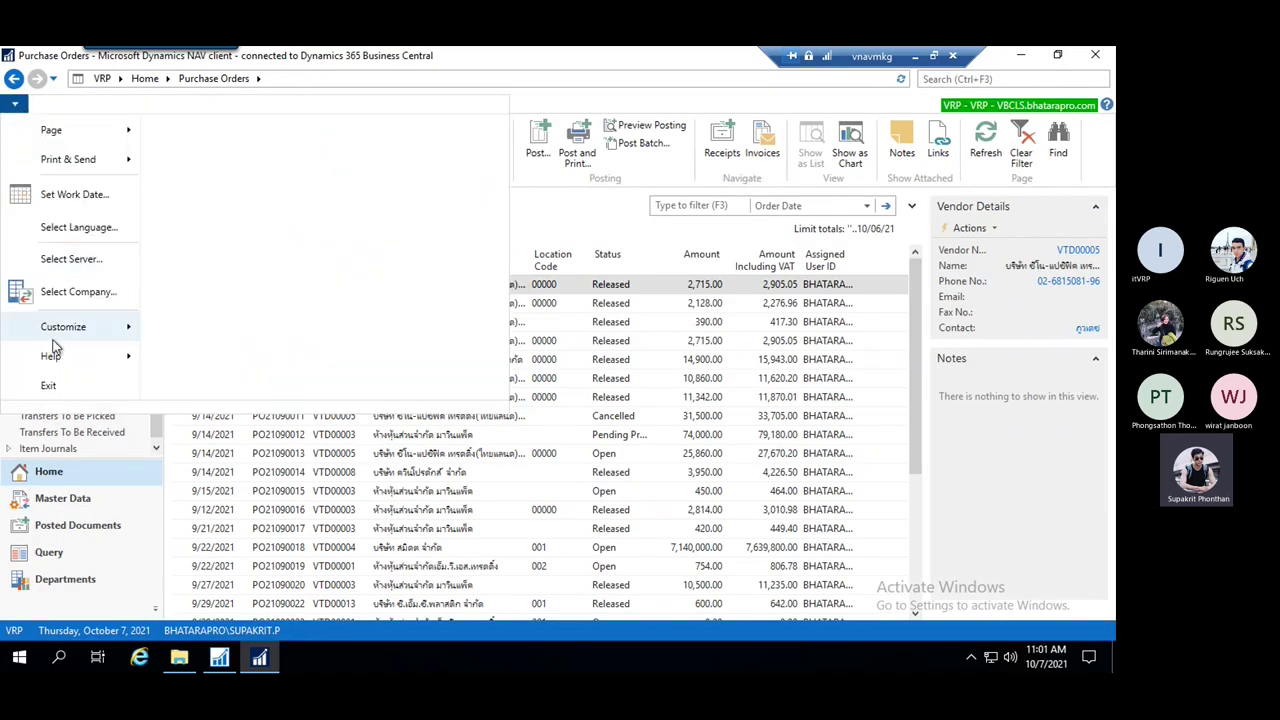
{"action": "left_click", "coordinate": [78, 360]}
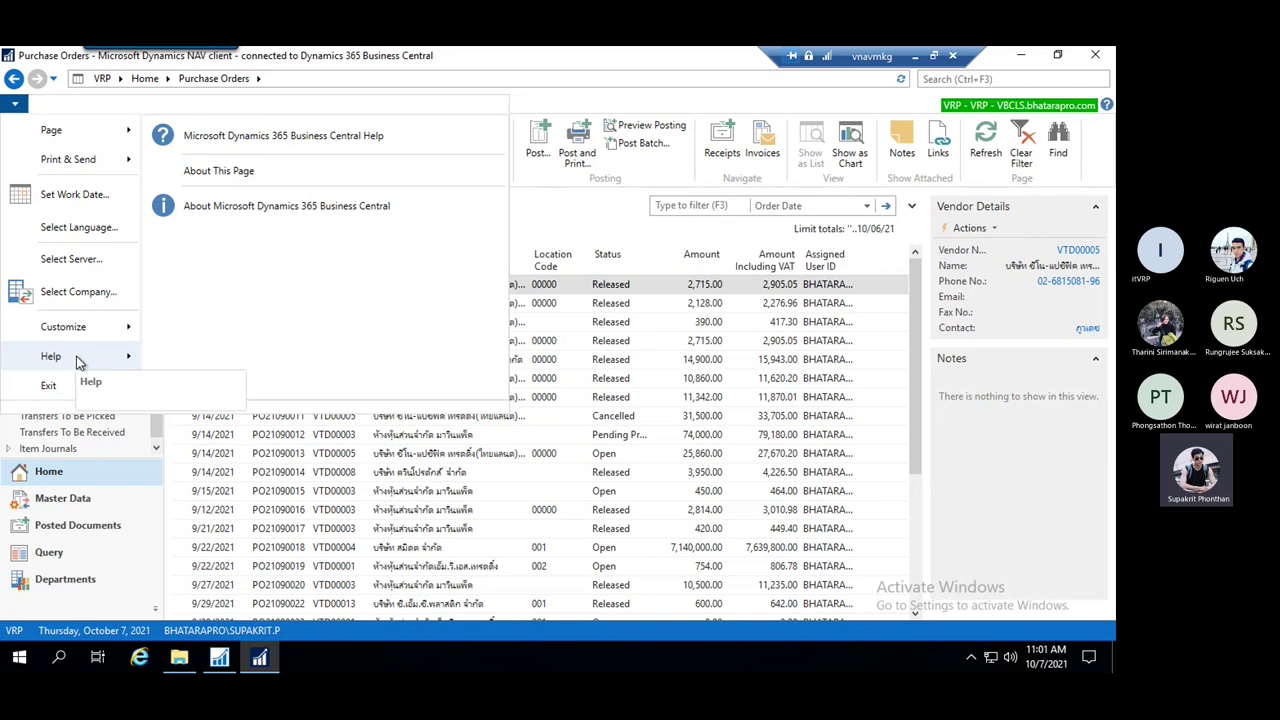
{"action": "left_click", "coordinate": [220, 171]}
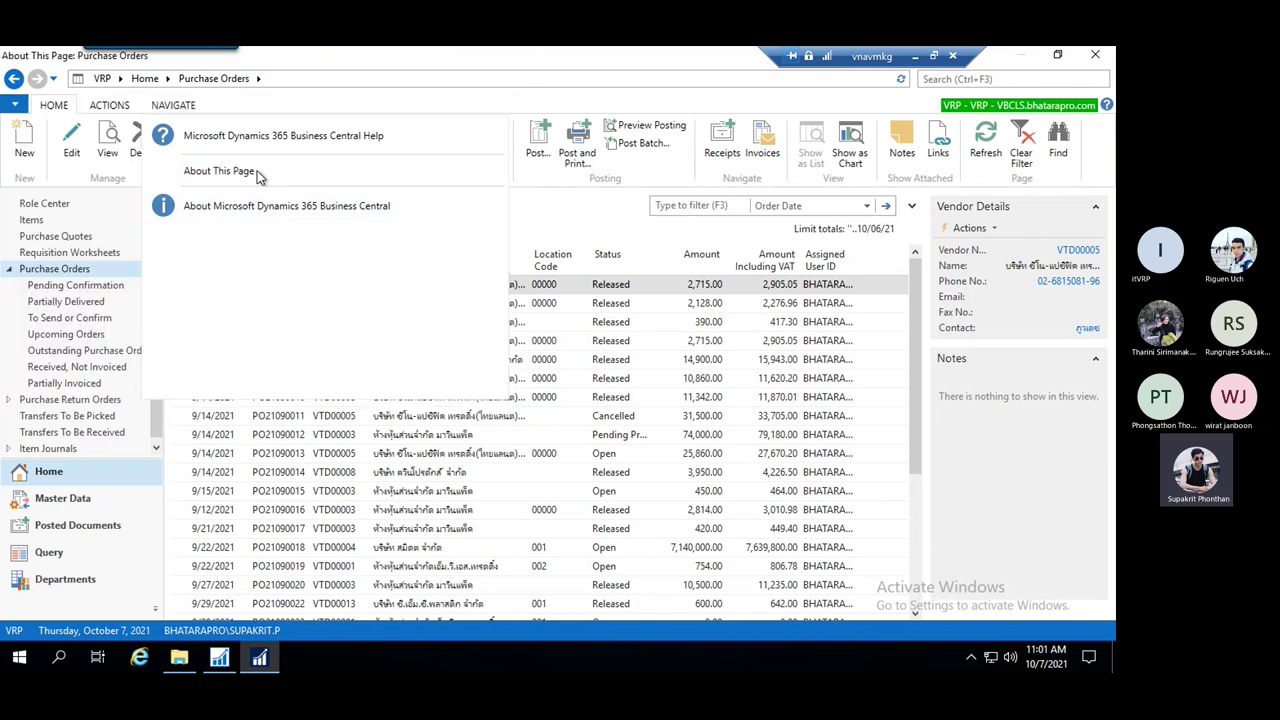
{"action": "key", "text": "Escape"}
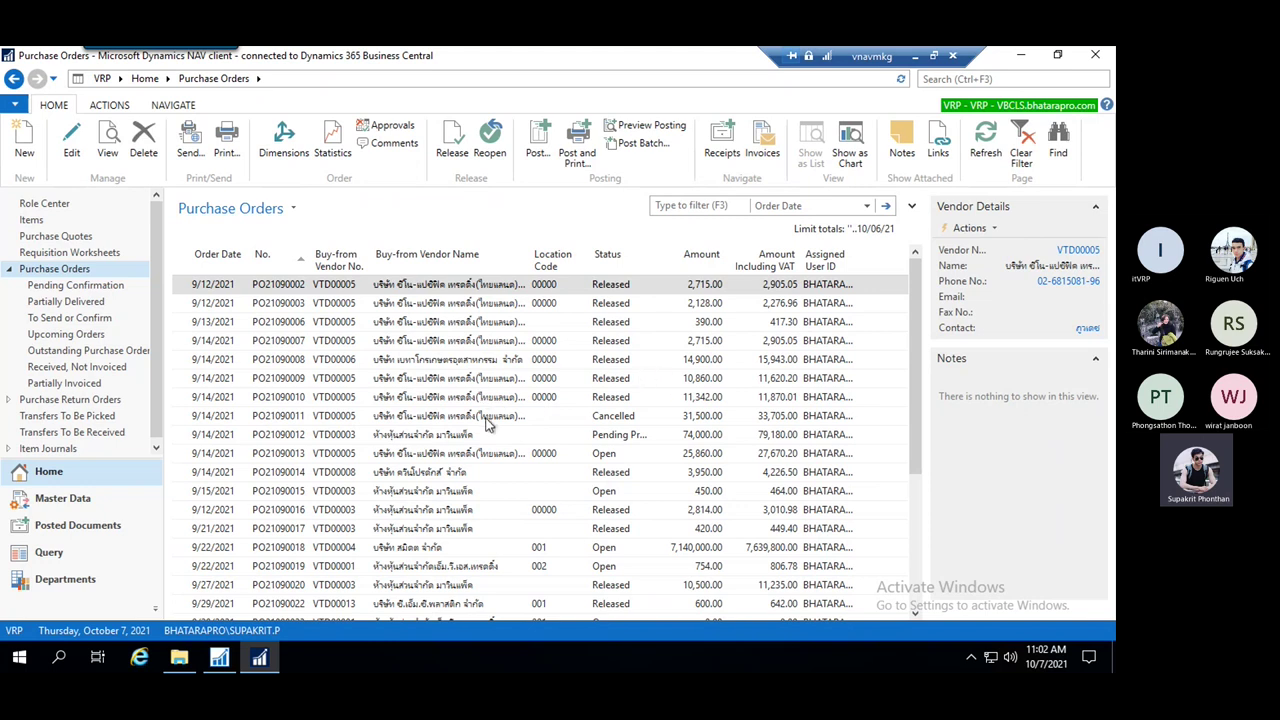
{"action": "left_click", "coordinate": [226, 667]}
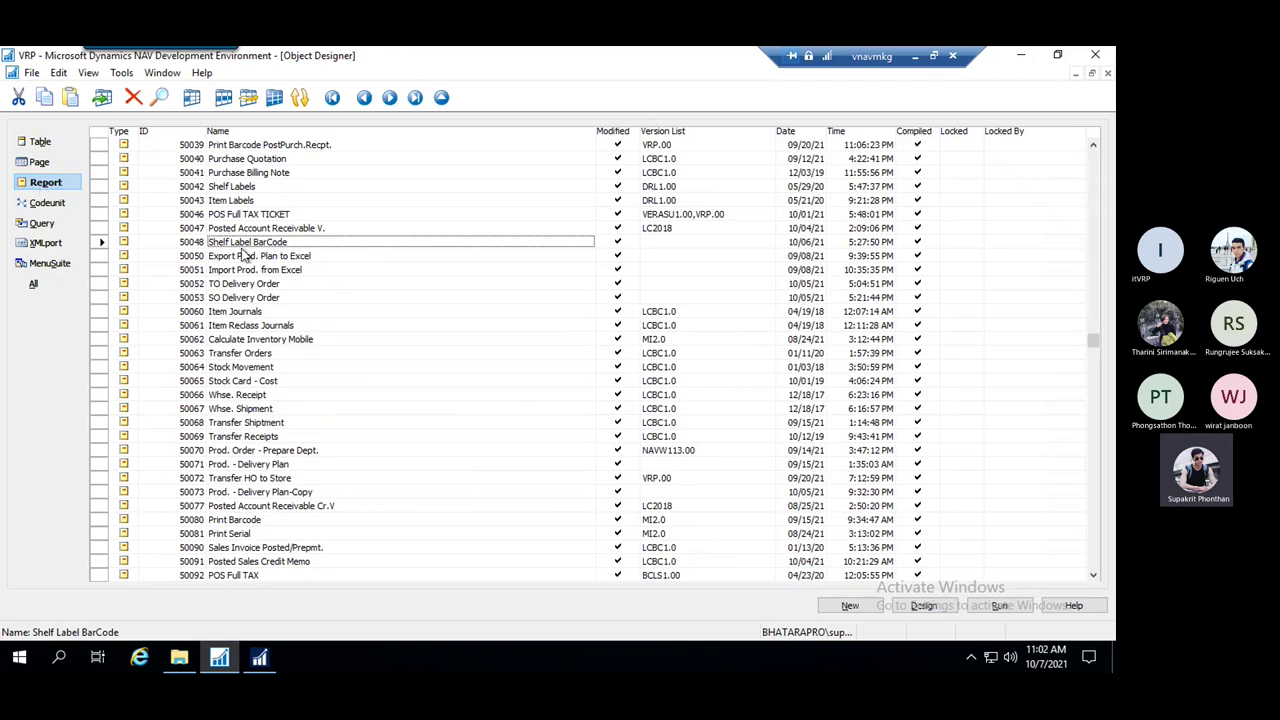
{"action": "scroll", "coordinate": [210, 245], "scroll_direction": "up", "scroll_amount": 5}
{"action": "scroll", "coordinate": [210, 245], "scroll_direction": "up", "scroll_amount": 10}
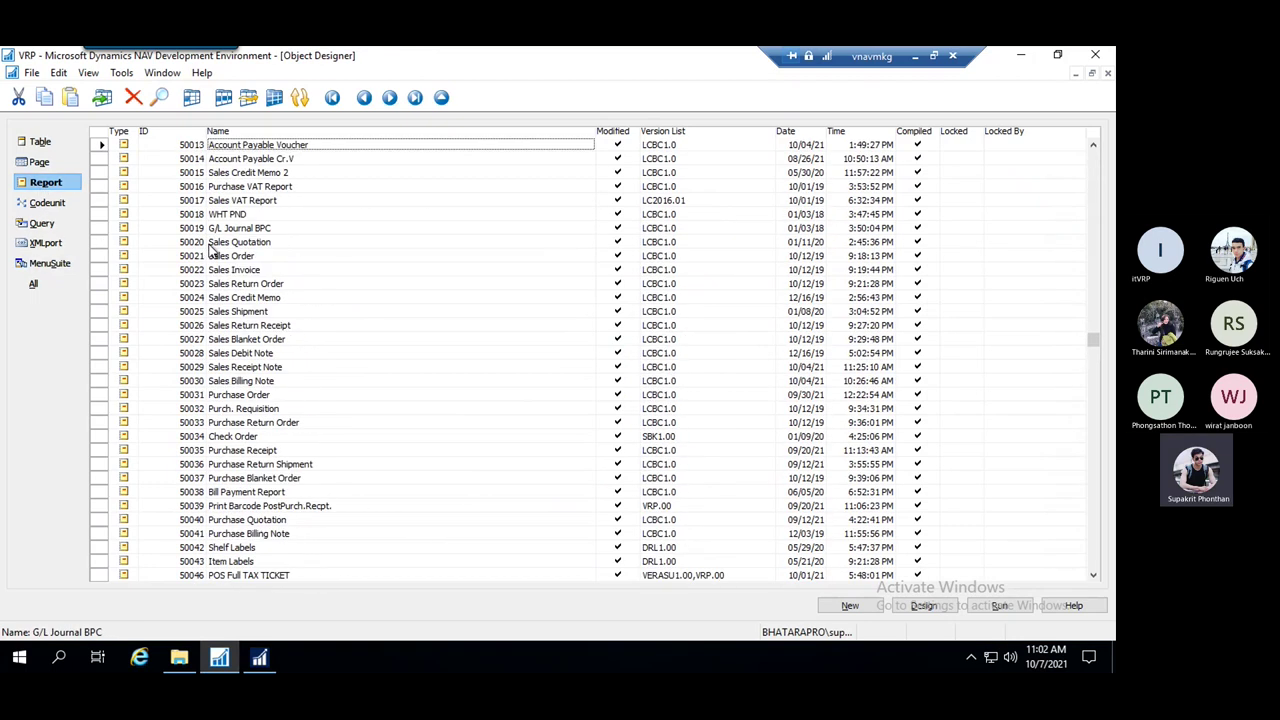
{"action": "scroll", "coordinate": [323, 338], "scroll_direction": "down", "scroll_amount": 20}
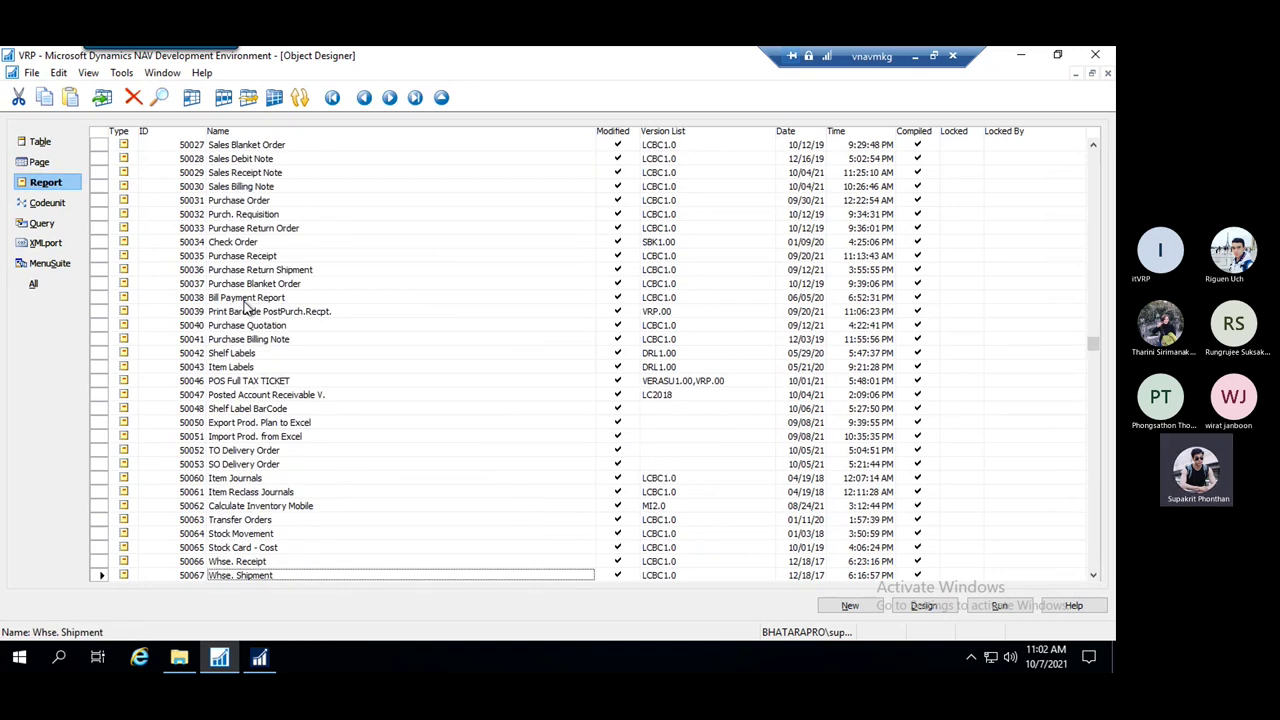
{"action": "left_click", "coordinate": [216, 422]}
{"action": "scroll", "coordinate": [354, 354], "scroll_direction": "down", "scroll_amount": 3}
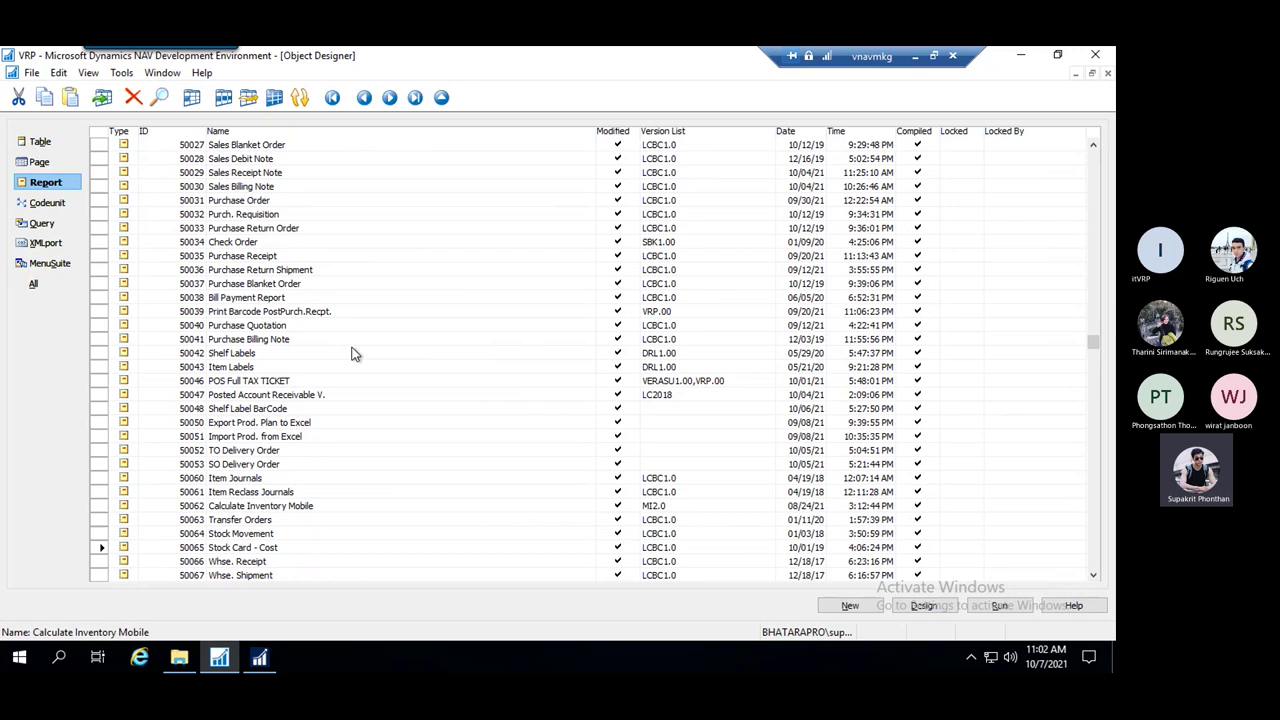
{"action": "scroll", "coordinate": [238, 420], "scroll_direction": "up", "scroll_amount": 3}
{"action": "scroll", "coordinate": [238, 422], "scroll_direction": "down", "scroll_amount": 1}
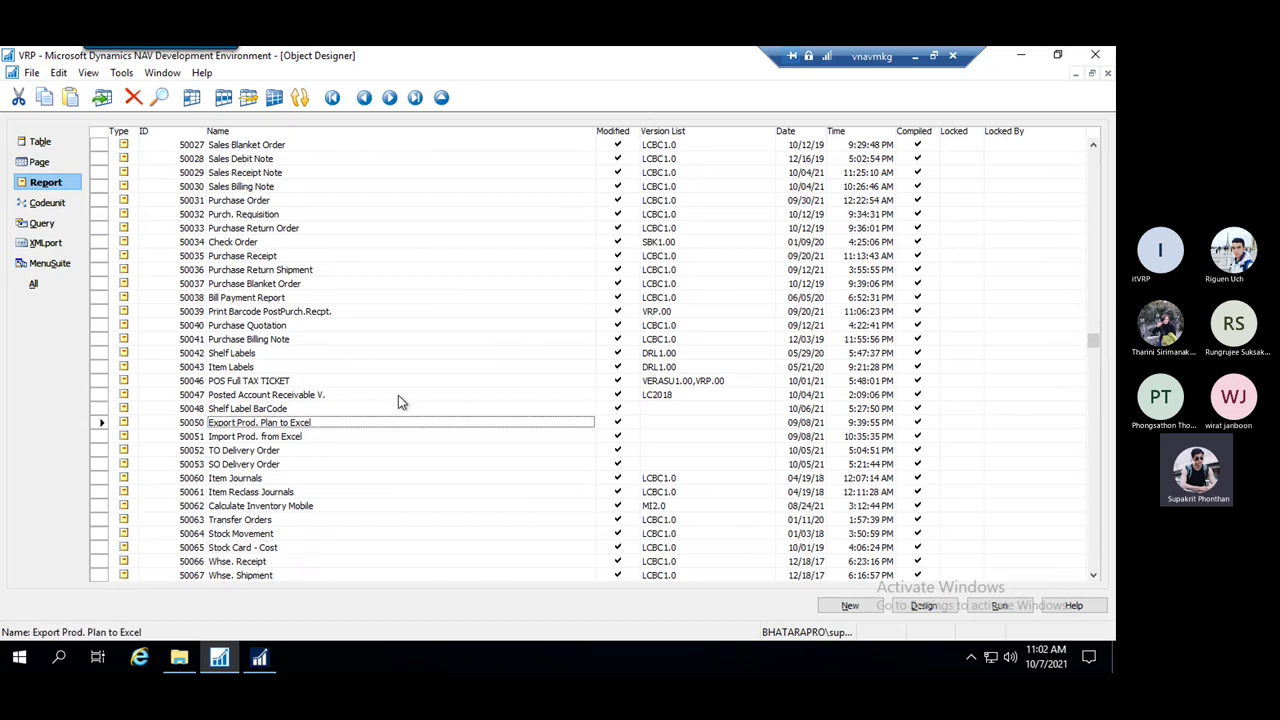
{"action": "scroll", "coordinate": [240, 426], "scroll_direction": "up", "scroll_amount": 1}
{"action": "scroll", "coordinate": [240, 426], "scroll_direction": "down", "scroll_amount": 8}
{"action": "scroll", "coordinate": [240, 284], "scroll_direction": "down", "scroll_amount": 5}
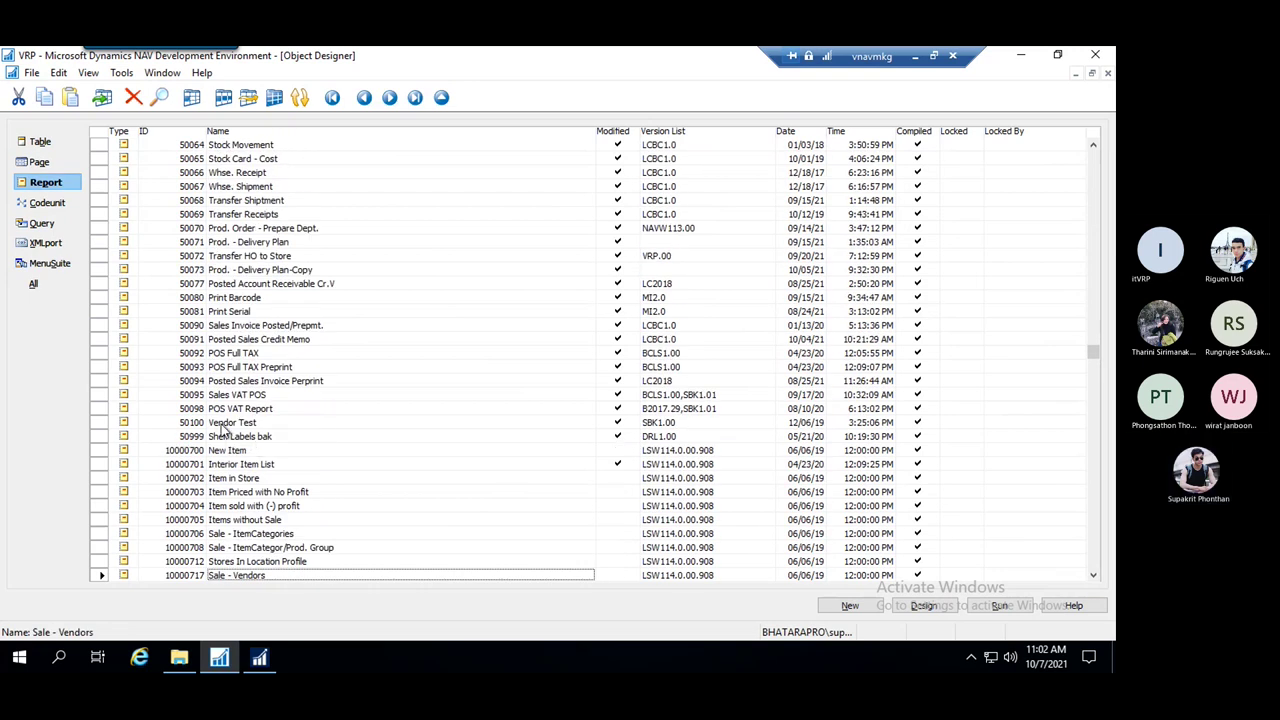
{"action": "left_click", "coordinate": [192, 410]}
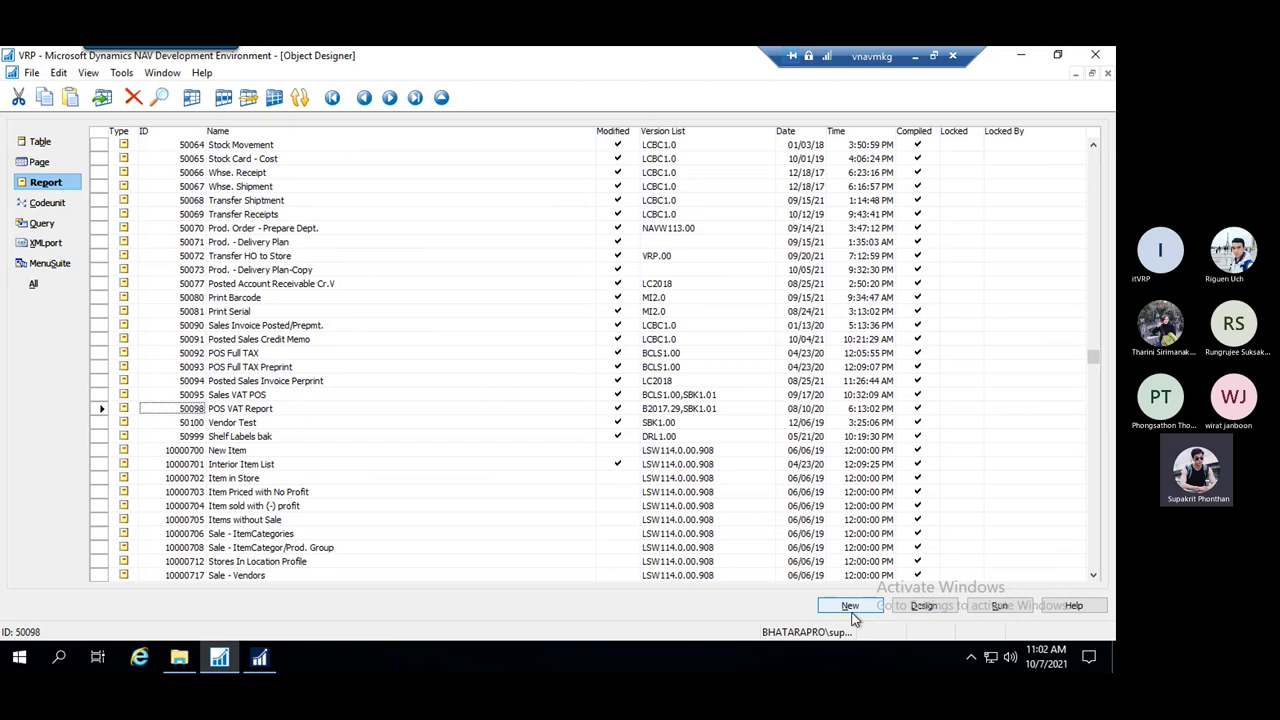
Create a new report whose first data item uses table 18, Customer
{"action": "left_click", "coordinate": [850, 609]}
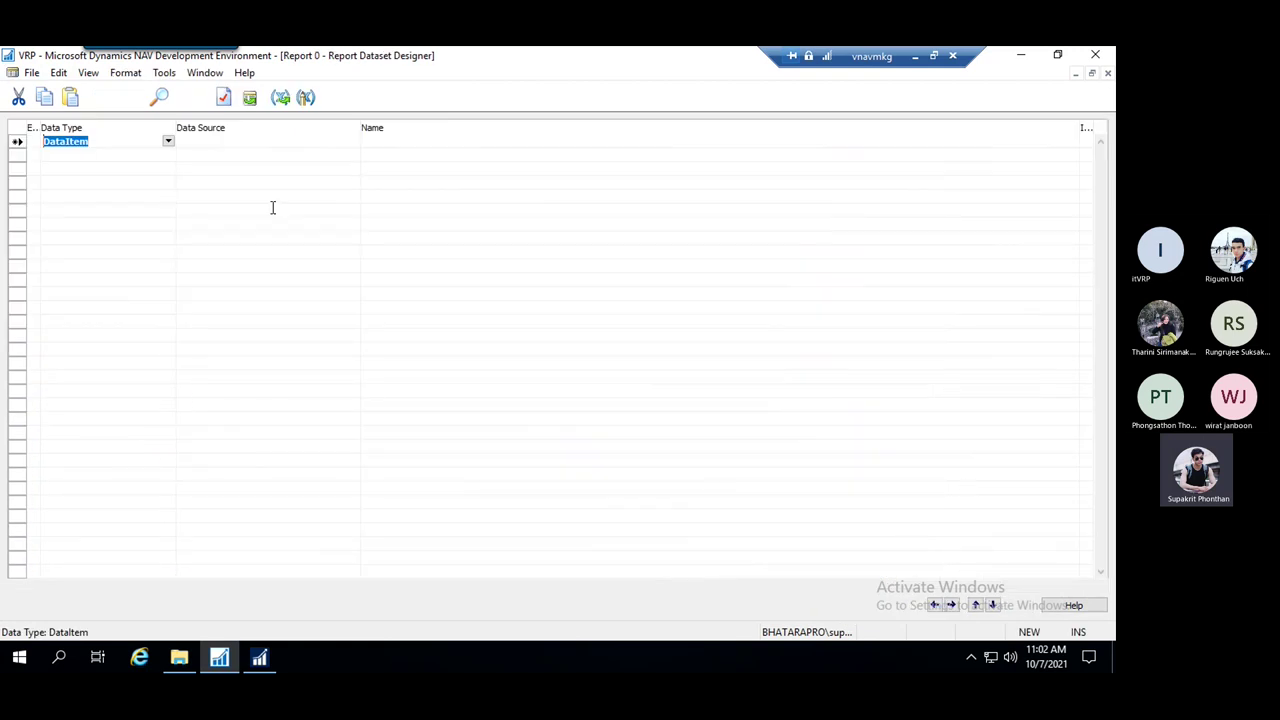
{"action": "key", "text": "Tab"}
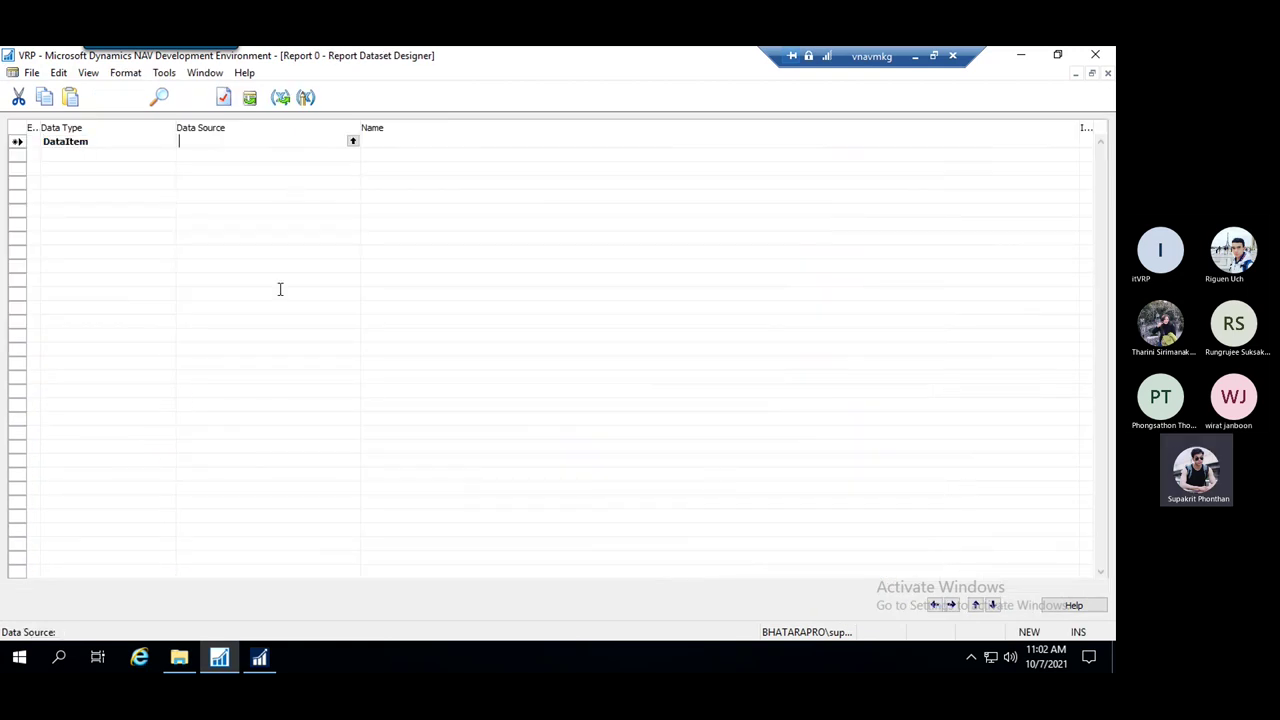
{"action": "left_click", "coordinate": [116, 141]}
{"action": "left_click", "coordinate": [180, 145]}
{"action": "key", "text": "Return"}
{"action": "left_click", "coordinate": [253, 142]}
{"action": "left_click", "coordinate": [243, 140]}
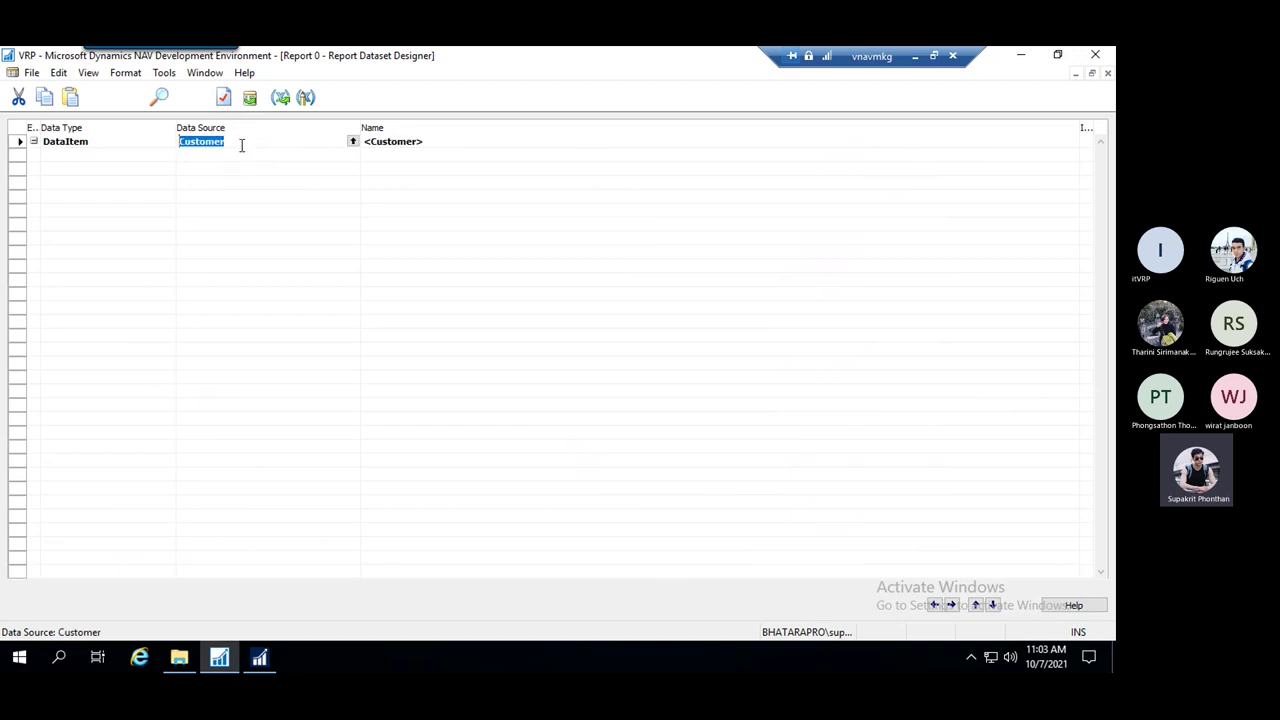
{"action": "key", "text": "Down"}
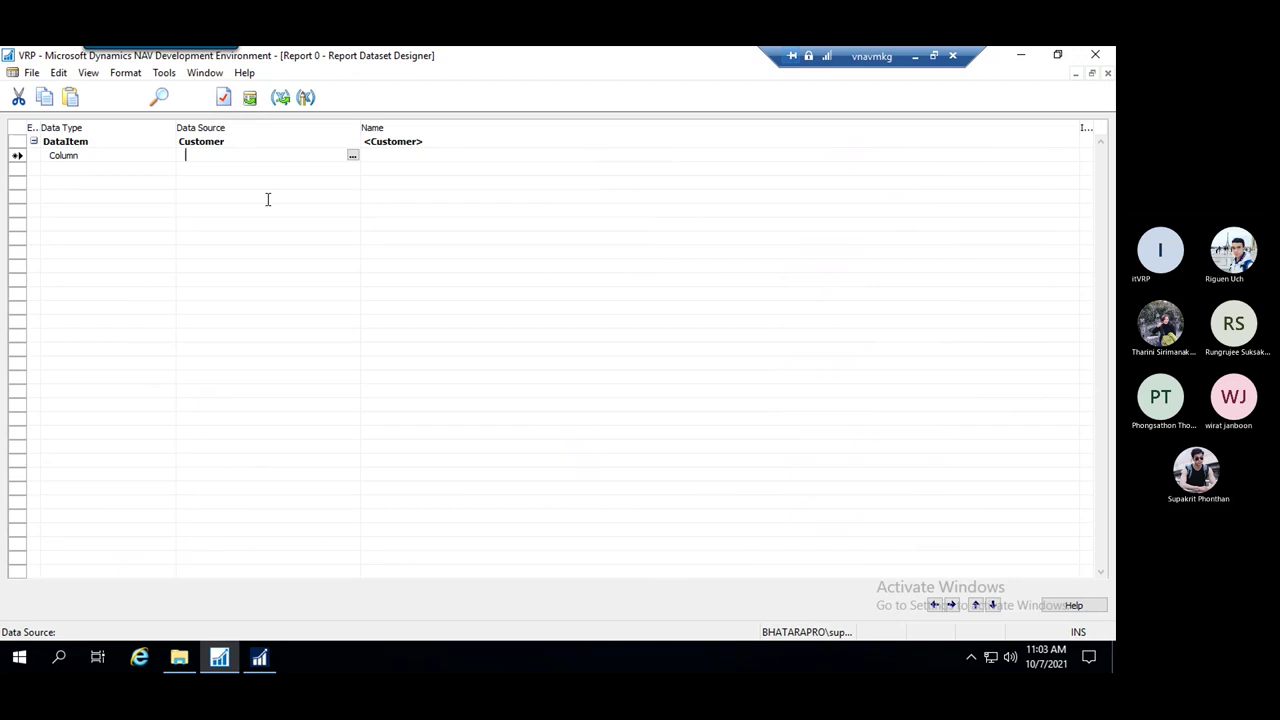
{"action": "key", "text": "Up"}
{"action": "key", "text": "Down"}
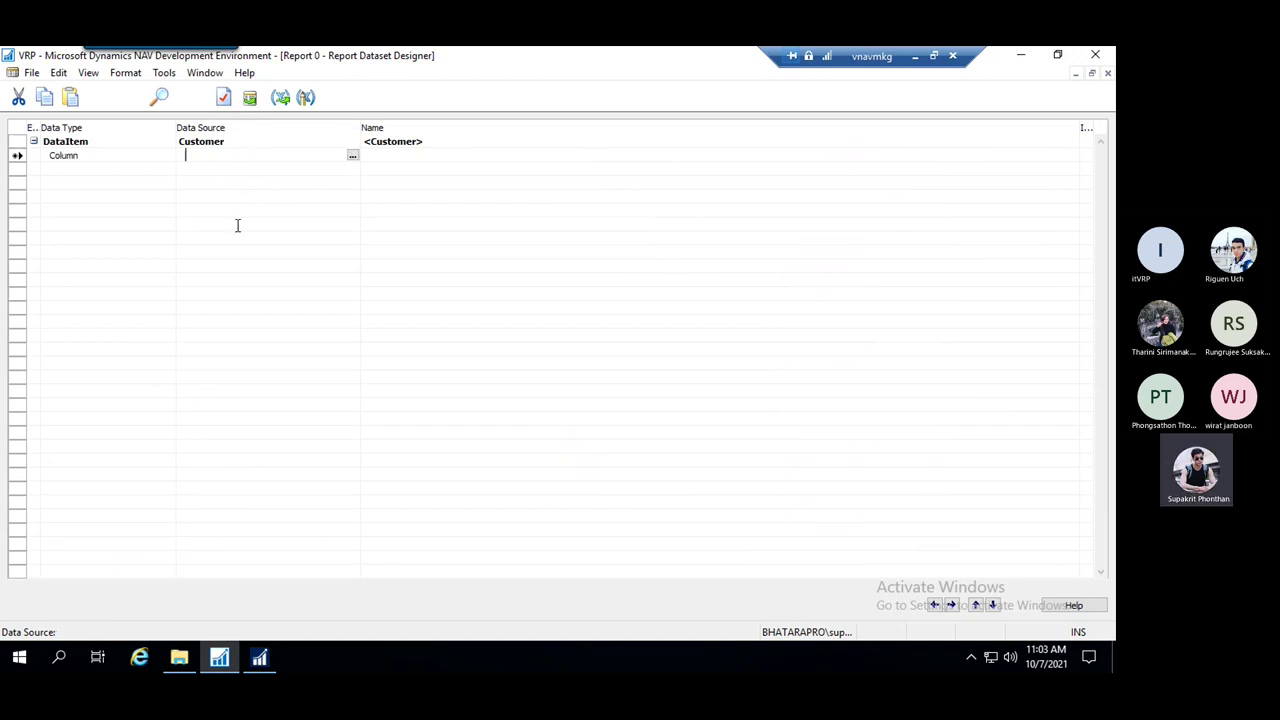
Add Customer fields No. through Contact from the Field Menu as eight dataset columns
{"action": "left_click", "coordinate": [250, 98]}
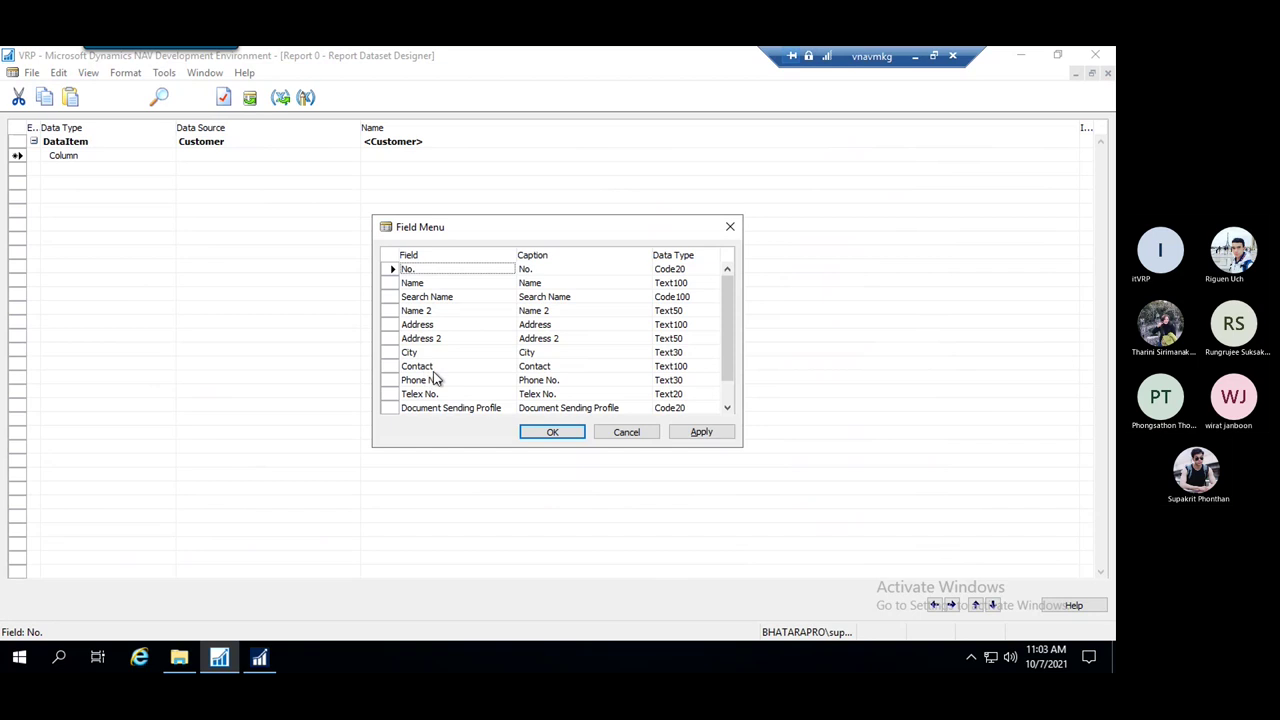
{"action": "left_click", "coordinate": [436, 368], "text": "shift"}
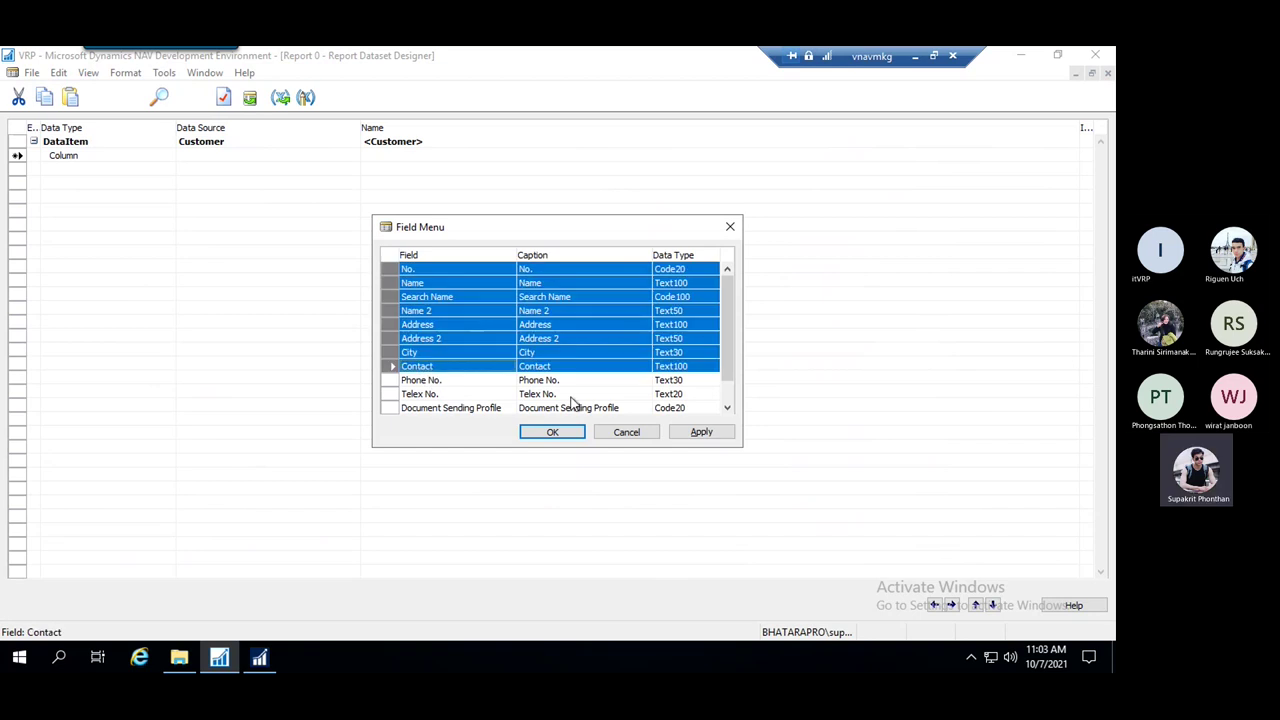
{"action": "left_click", "coordinate": [560, 433]}
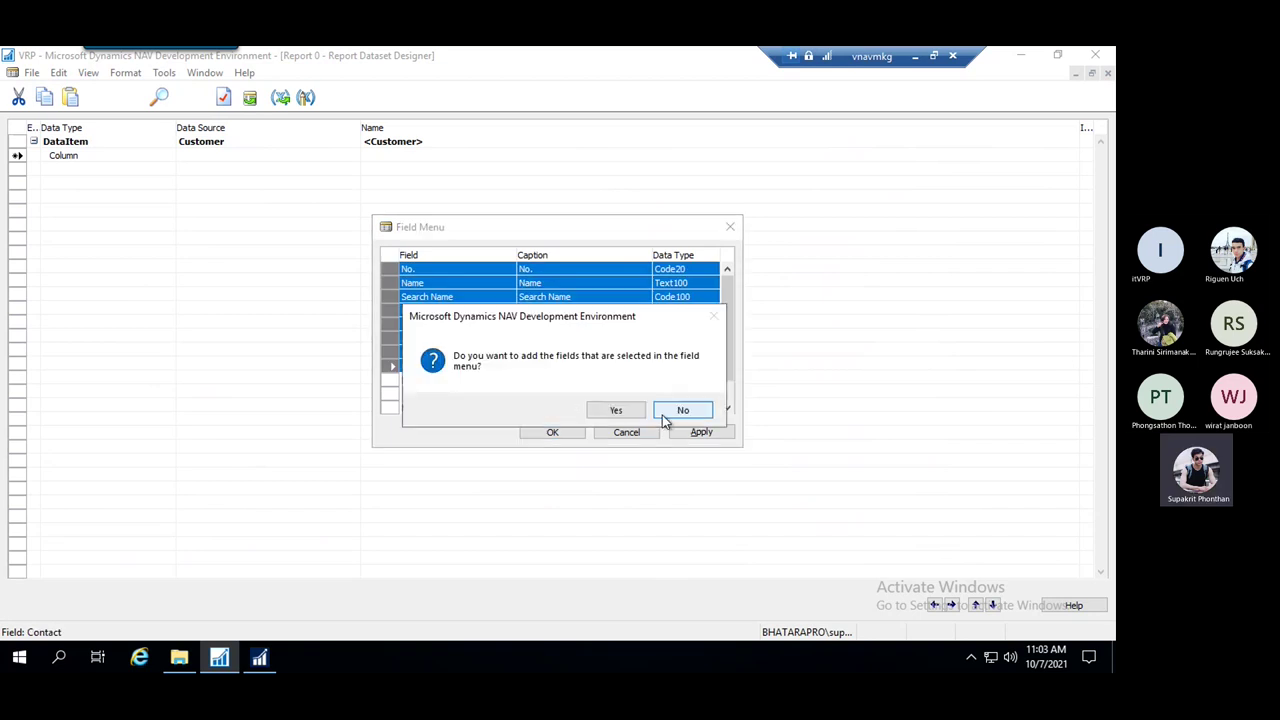
{"action": "left_click", "coordinate": [612, 411]}
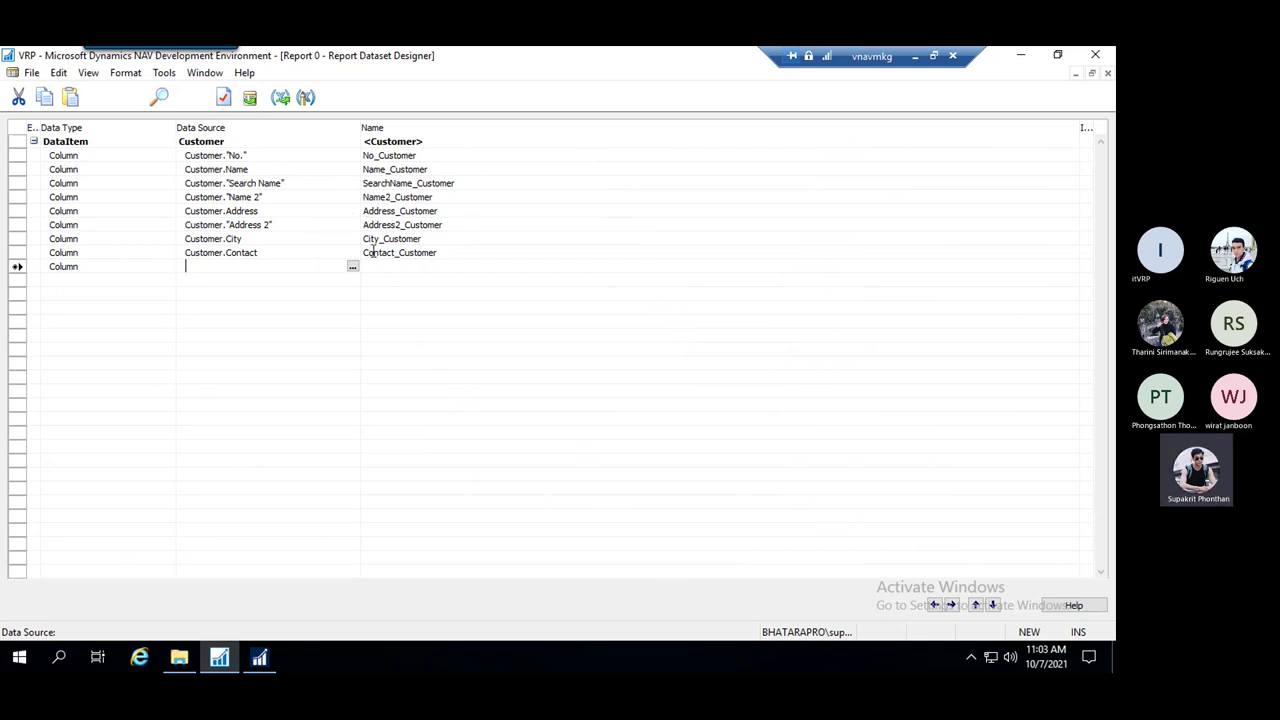
Delete the _Customer suffix from the No_Customer column name, leaving No
{"action": "left_click", "coordinate": [429, 155]}
{"action": "left_click_drag", "start_coordinate": [429, 155], "coordinate": [376, 149]}
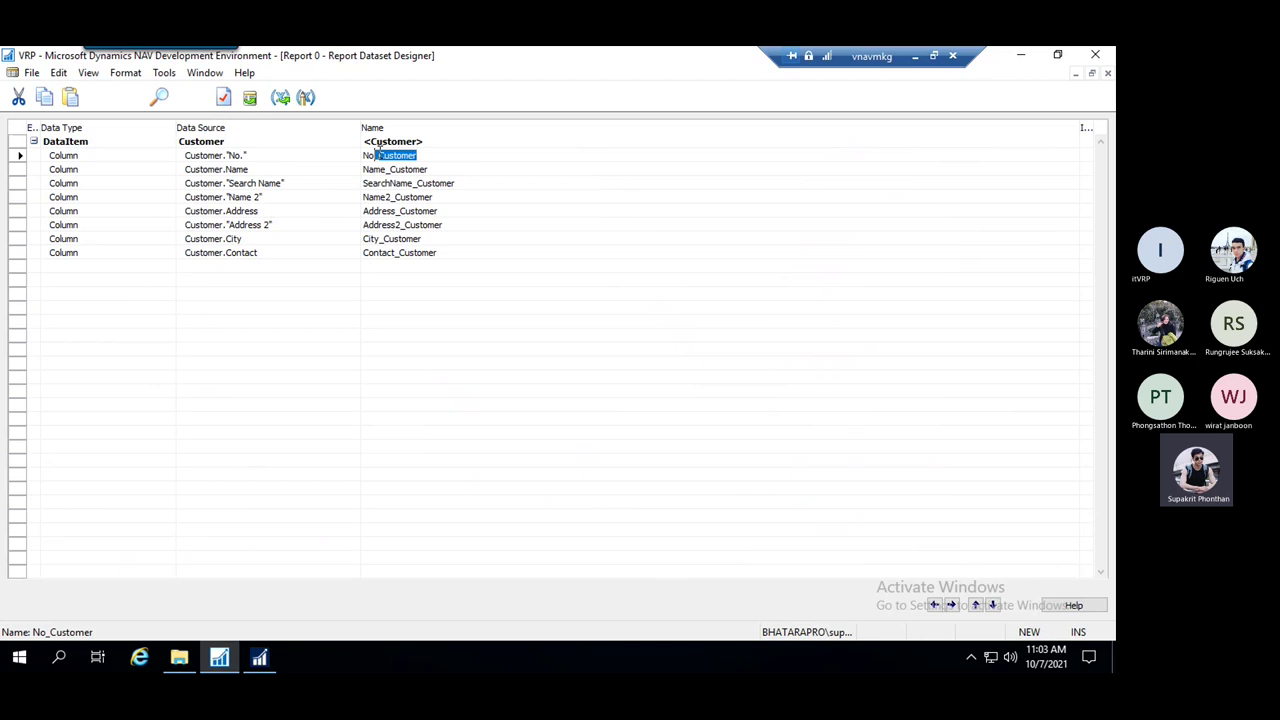
{"action": "left_click", "coordinate": [440, 158]}
{"action": "key", "text": "Escape"}
{"action": "left_click_drag", "start_coordinate": [433, 160], "coordinate": [374, 162]}
{"action": "key", "text": "Delete"}
Remove the _Customer suffix from Name, SearchName, Name2 and the remaining column names
{"action": "left_click_drag", "start_coordinate": [446, 168], "coordinate": [390, 167]}
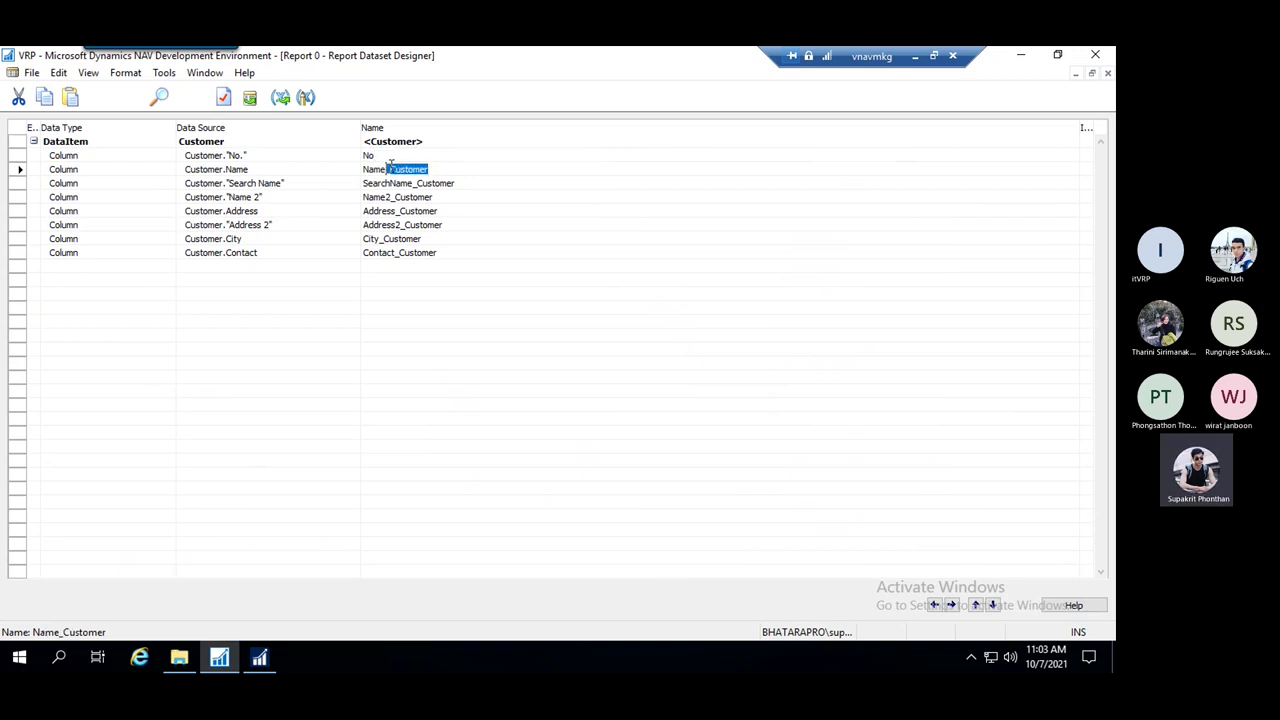
{"action": "key", "text": "Delete"}
{"action": "mouse_move", "coordinate": [462, 183]}
{"action": "left_mouse_down"}
{"action": "mouse_move", "coordinate": [417, 184]}
{"action": "mouse_move", "coordinate": [399, 200]}
{"action": "mouse_move", "coordinate": [406, 225]}
{"action": "mouse_move", "coordinate": [381, 239]}
{"action": "mouse_move", "coordinate": [428, 251]}
{"action": "mouse_move", "coordinate": [397, 252]}
{"action": "left_mouse_up"}
{"action": "key", "text": "Delete"}
{"action": "key", "text": "Delete"}
{"action": "left_click", "coordinate": [455, 212]}
{"action": "left_click", "coordinate": [449, 212]}
{"action": "key", "text": "Delete"}
{"action": "key", "text": "Delete"}
{"action": "key", "text": "Delete"}
{"action": "key", "text": "Delete"}
{"action": "left_click", "coordinate": [634, 226]}
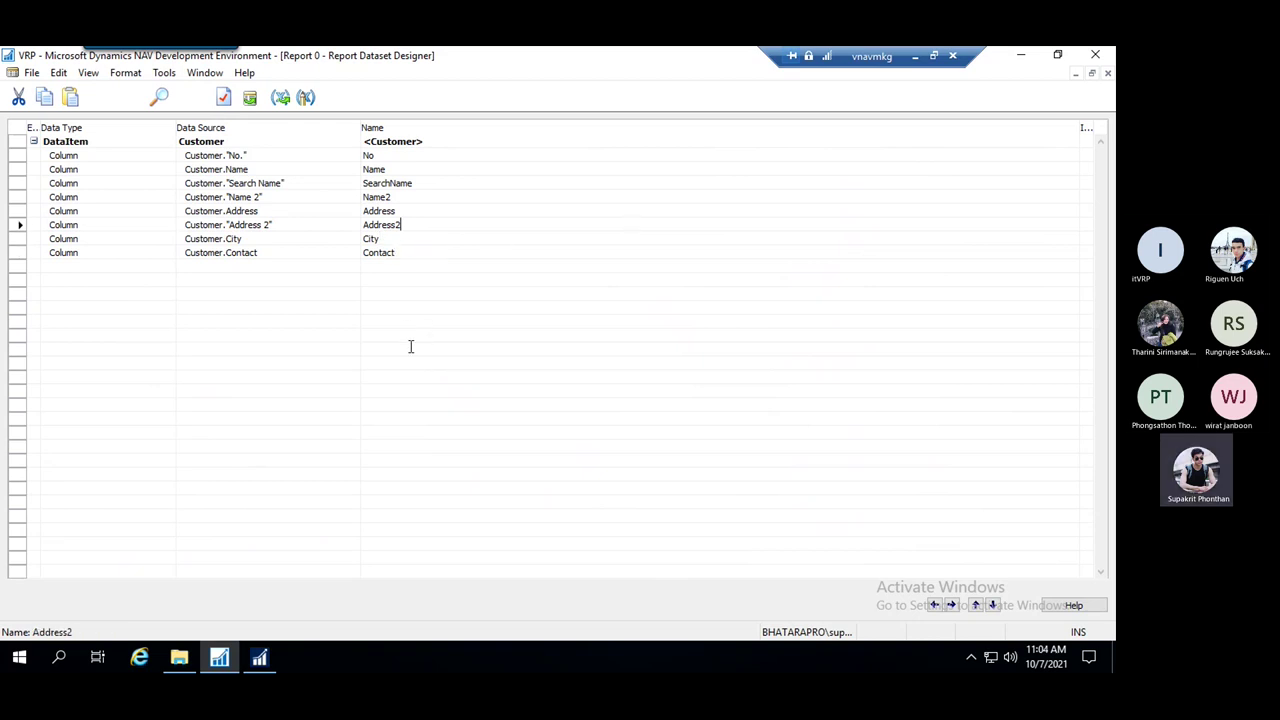
{"action": "key", "text": "ctrl+s"}
Cancel the first save attempt and switch windows back to the unsaved Report 0 dataset
{"action": "left_click", "coordinate": [698, 275]}
{"action": "left_click", "coordinate": [32, 73]}
{"action": "left_click", "coordinate": [82, 169]}
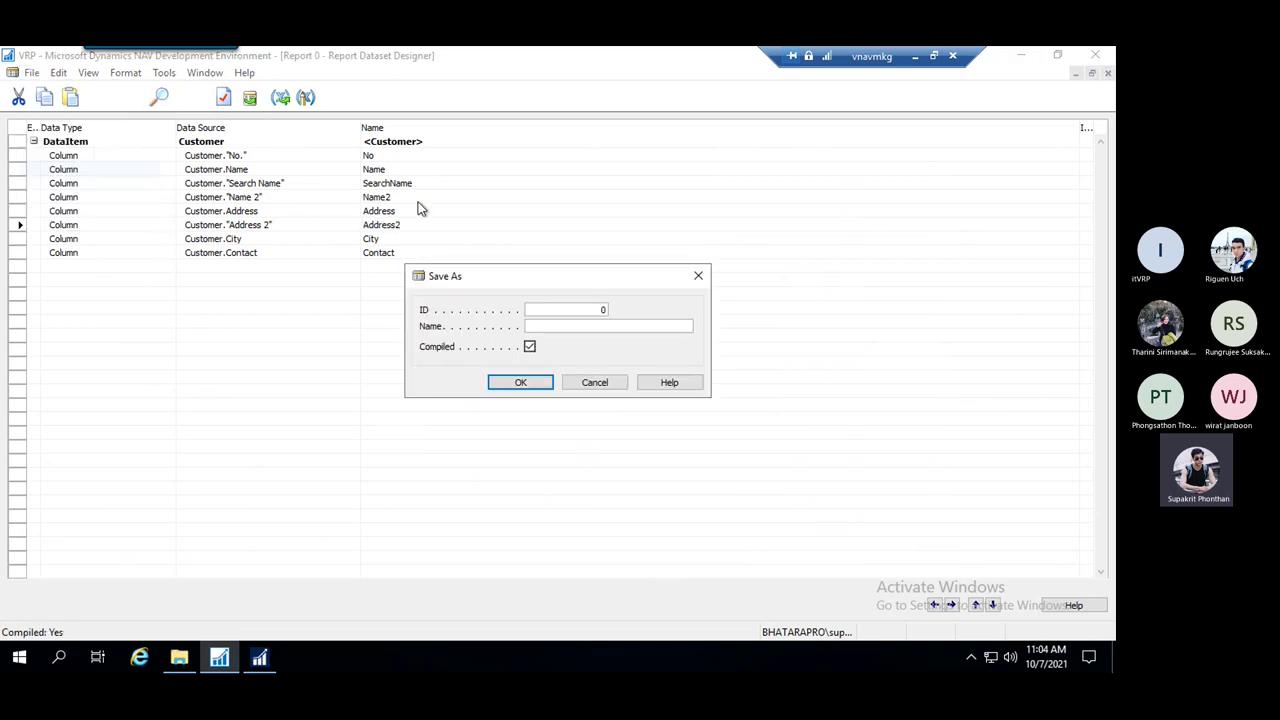
{"action": "left_click", "coordinate": [547, 312]}
{"action": "left_click", "coordinate": [698, 275]}
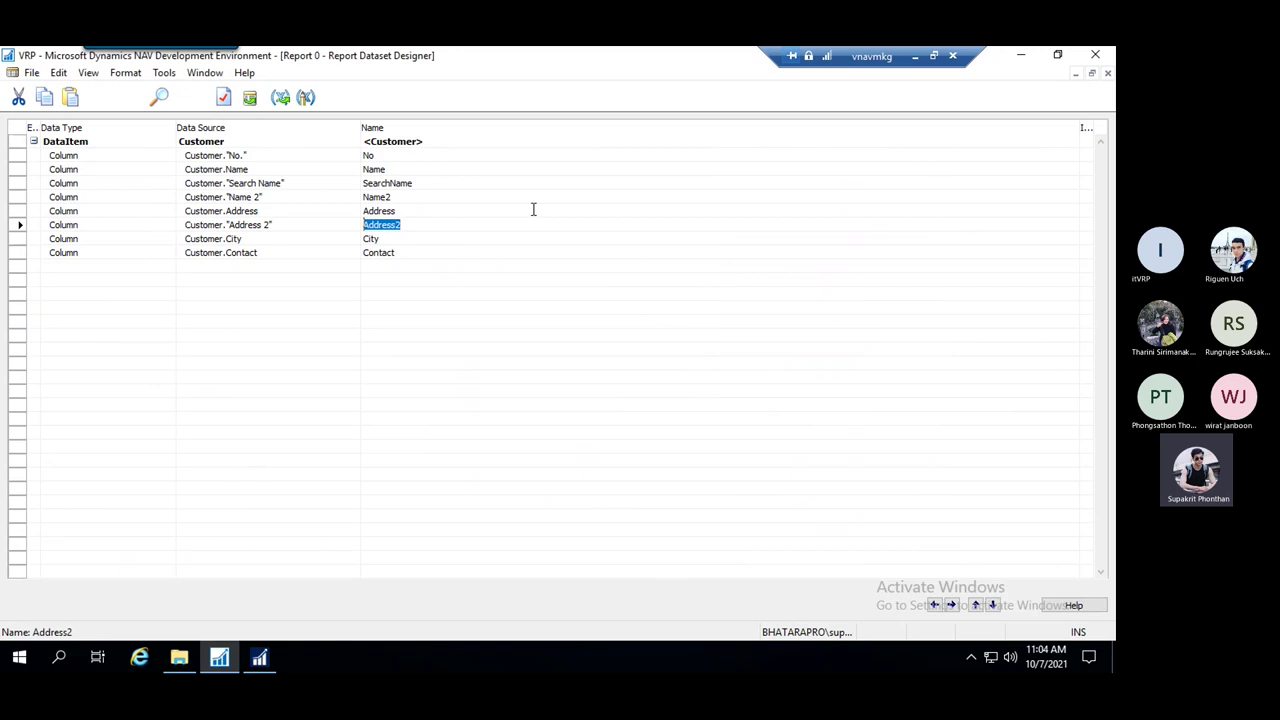
{"action": "left_click", "coordinate": [200, 77]}
{"action": "left_click", "coordinate": [260, 133]}
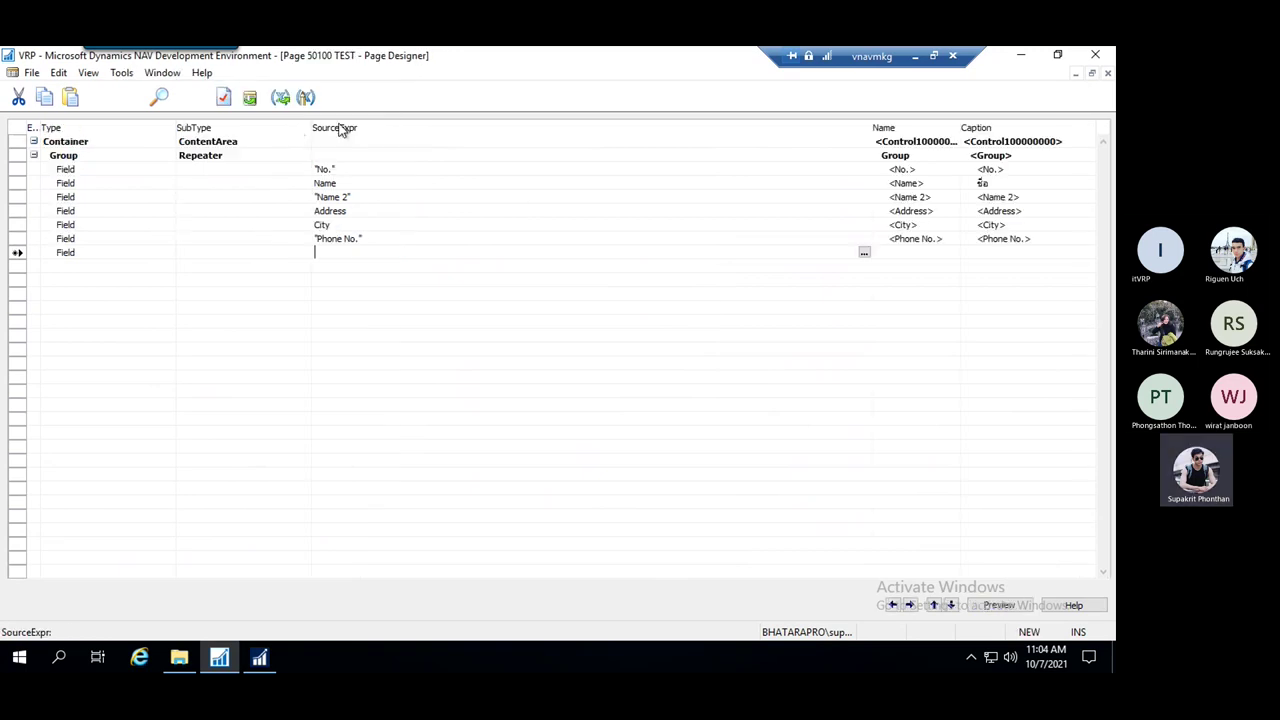
{"action": "left_click", "coordinate": [162, 73]}
{"action": "left_click", "coordinate": [175, 97]}
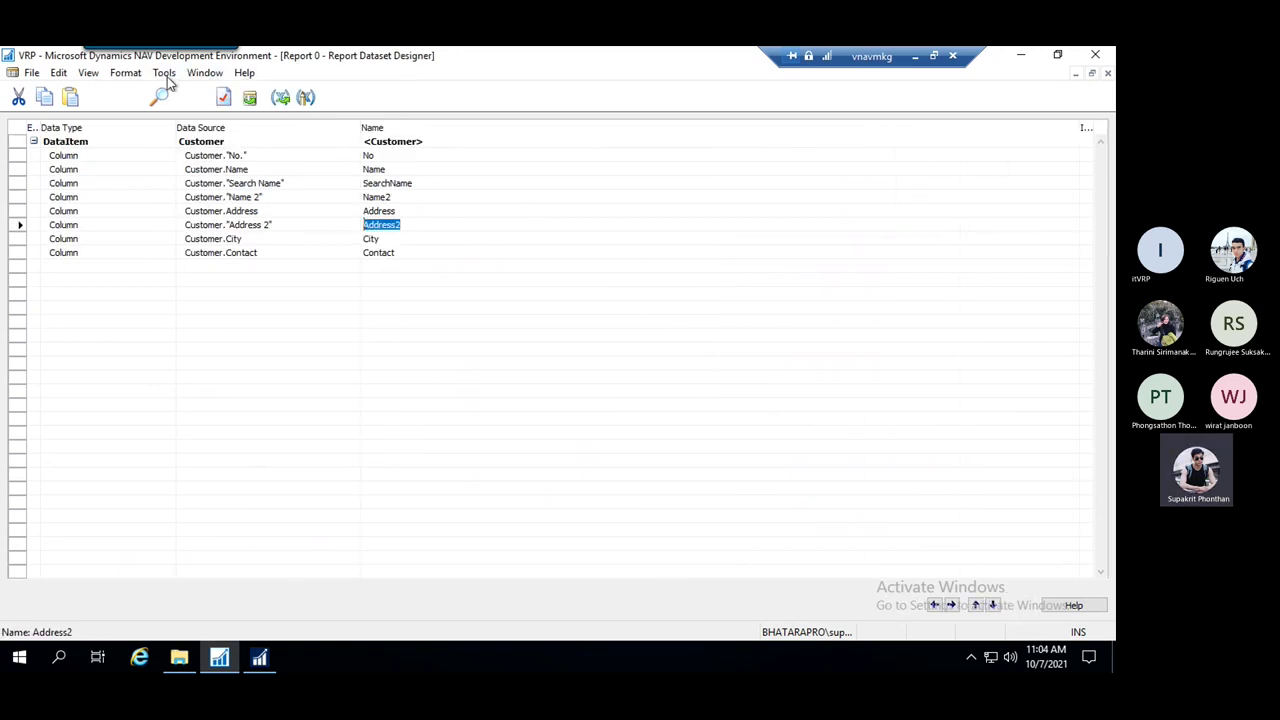
{"action": "left_click", "coordinate": [206, 73]}
{"action": "left_click", "coordinate": [205, 114]}
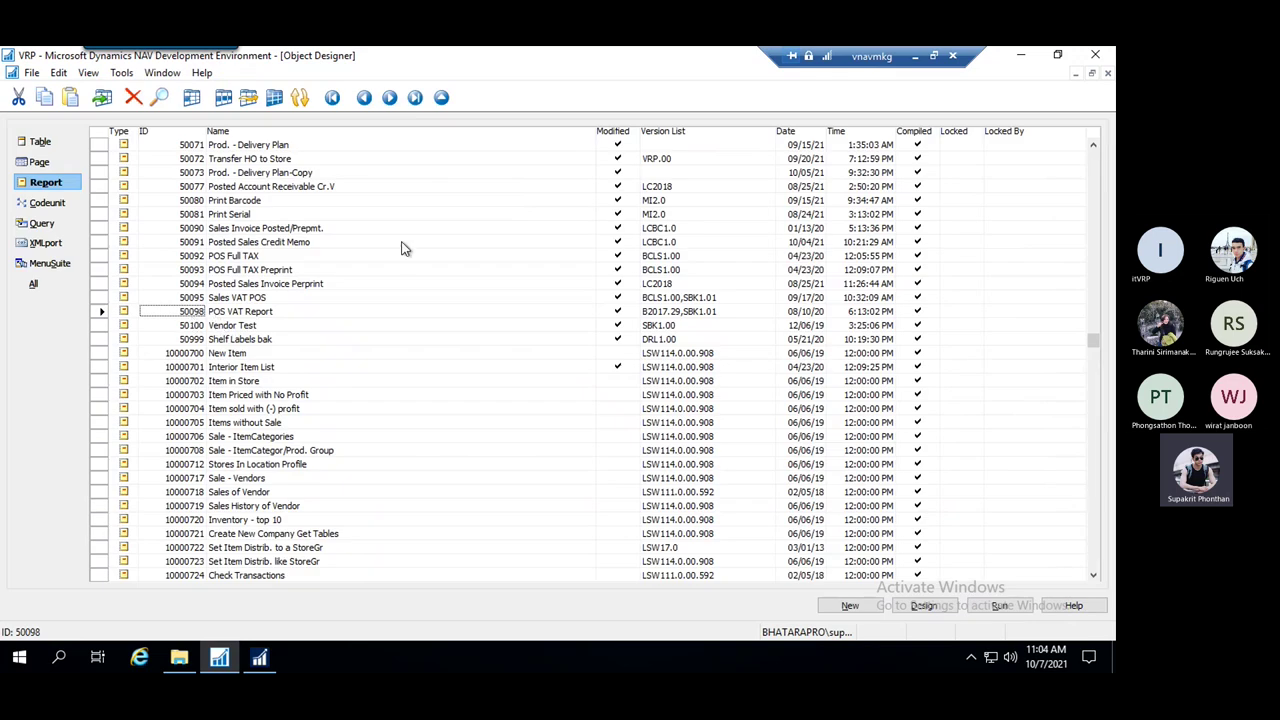
{"action": "left_click", "coordinate": [162, 73]}
{"action": "left_click", "coordinate": [222, 135]}
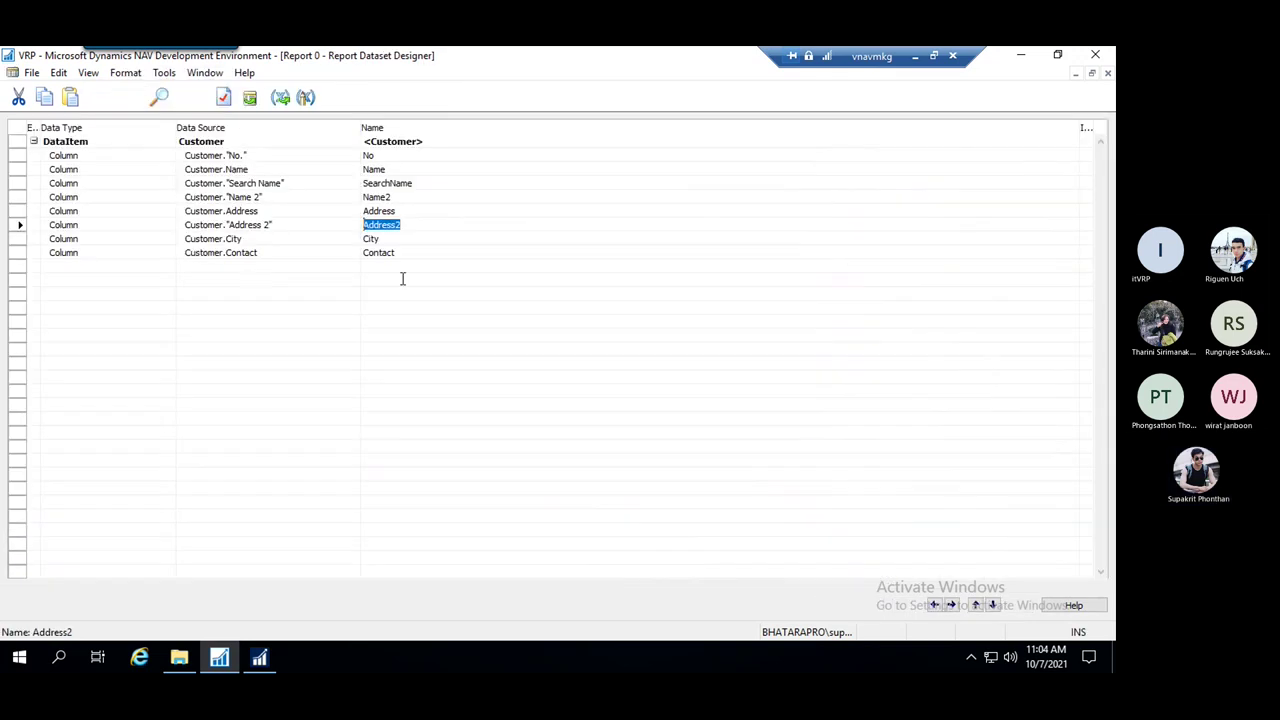
Enter ID 50099 and name 'TEST Report' in the save dialog and save it compiled
{"action": "key", "text": "ctrl+s"}
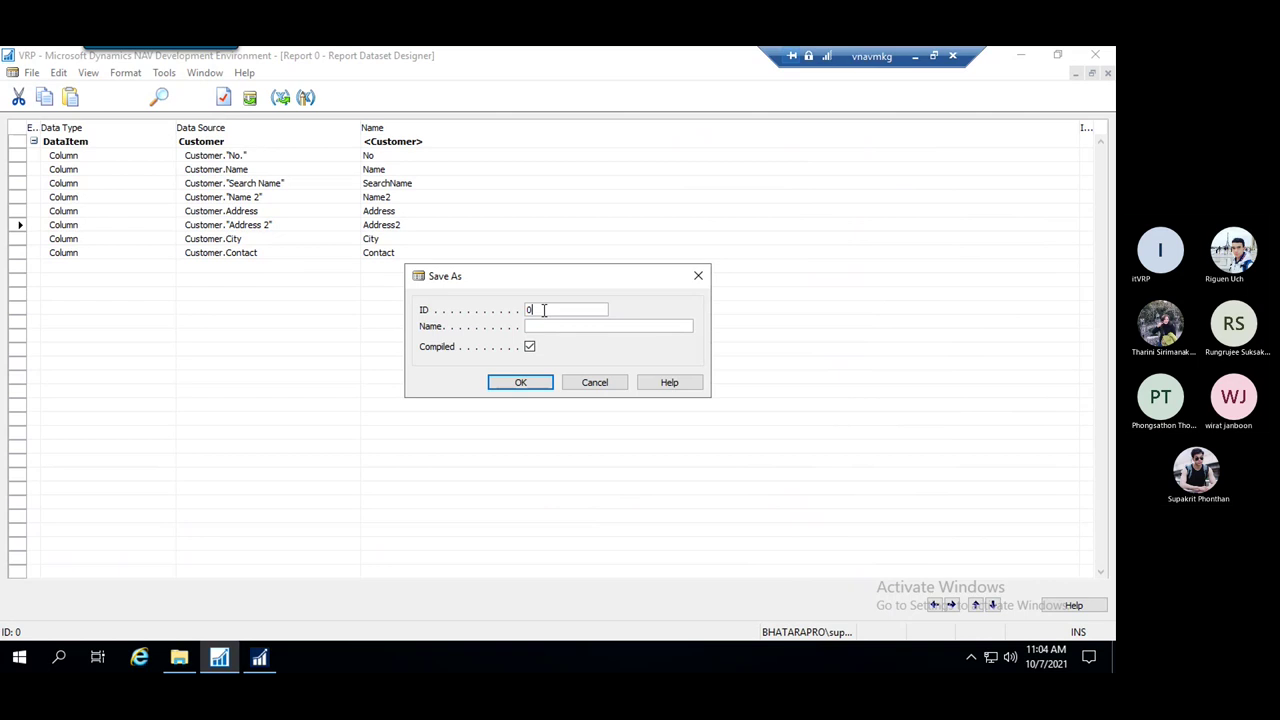
{"action": "left_click_drag", "start_coordinate": [544, 310], "coordinate": [497, 315]}
{"action": "type", "text": "50090"}
{"action": "key", "text": "BackSpace"}
{"action": "type", "text": "9"}
{"action": "left_click", "coordinate": [584, 328]}
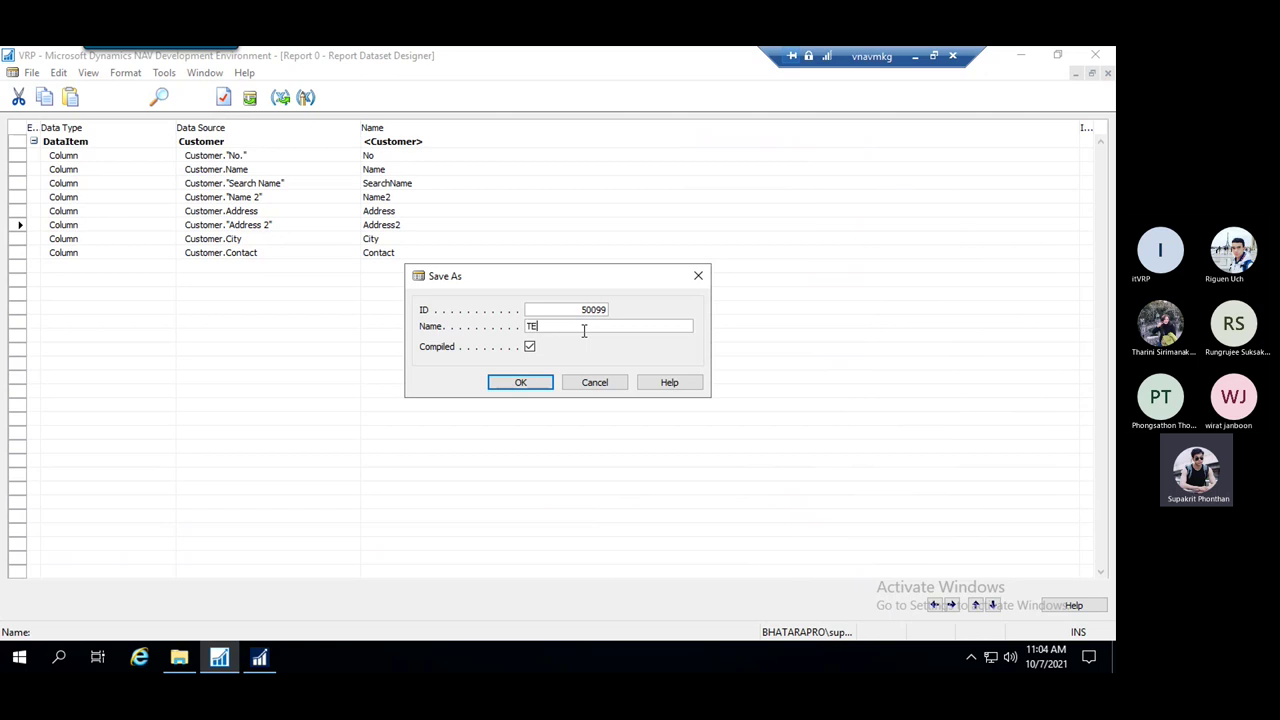
{"action": "type", "text": "TEST Rep"}
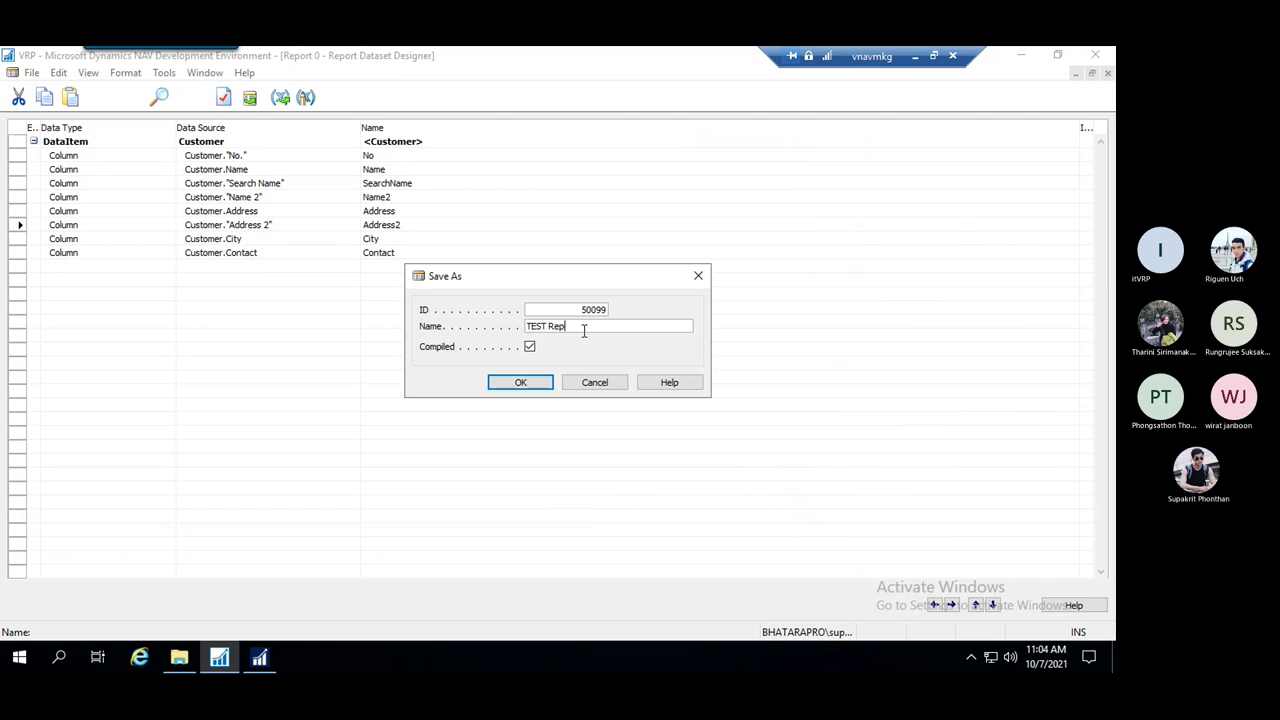
{"action": "type", "text": "ort"}
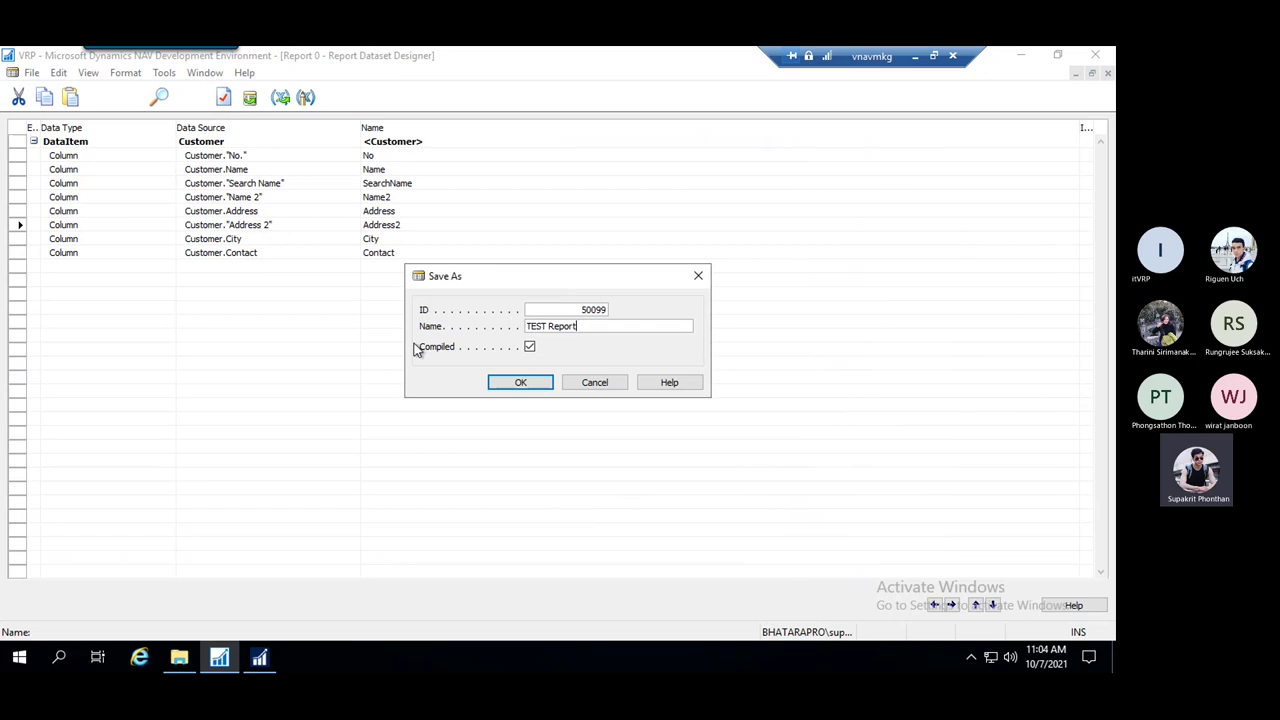
{"action": "left_click", "coordinate": [522, 384]}
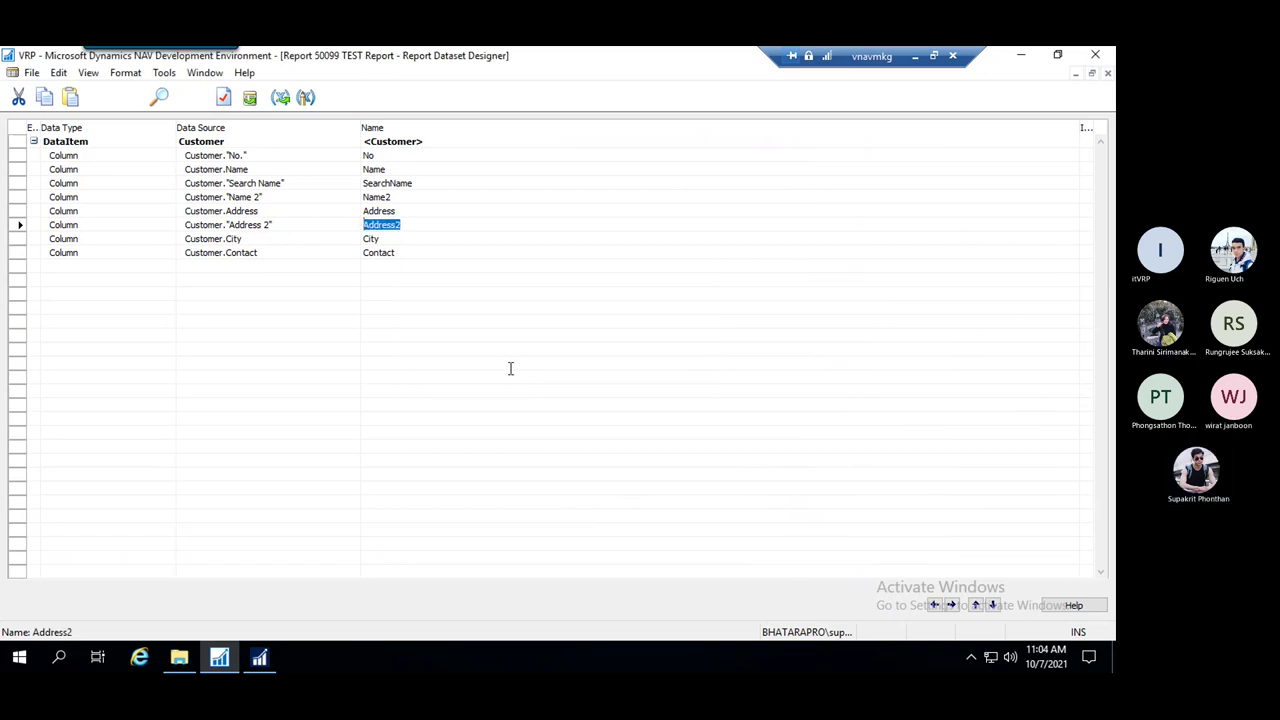
Set Use Report Builder to No in the development environment Options
{"action": "left_click", "coordinate": [446, 240]}
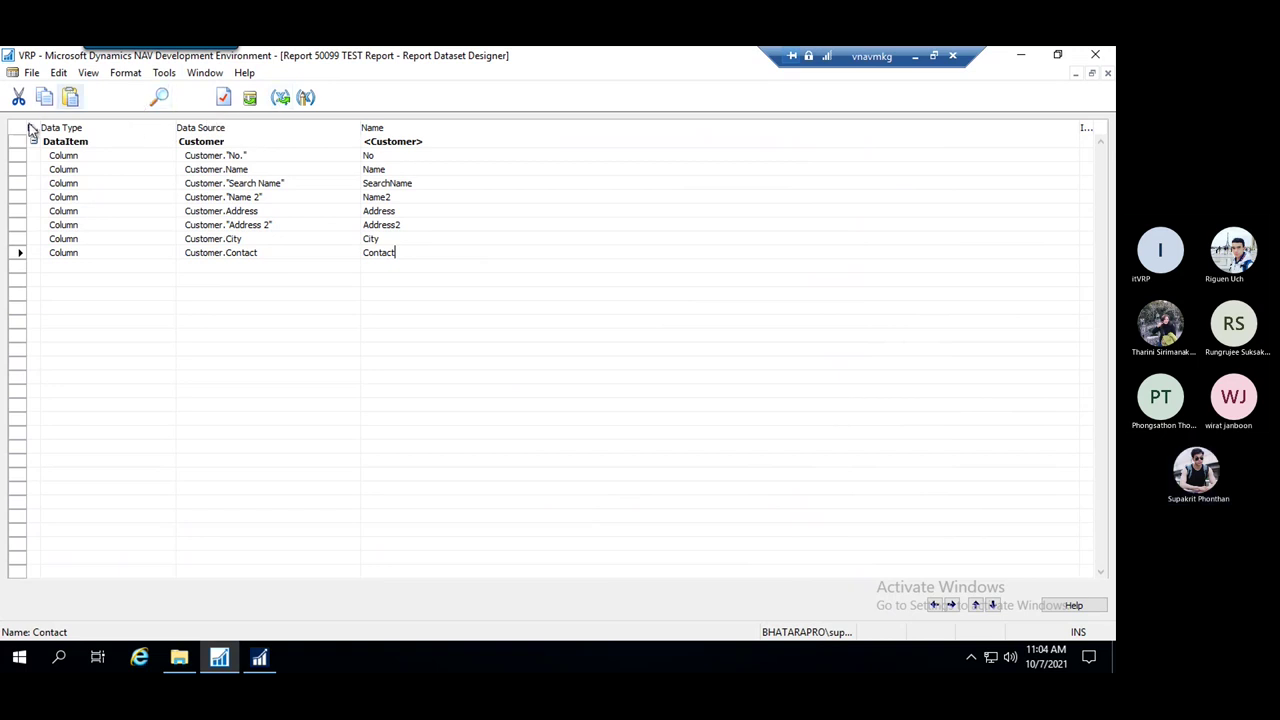
{"action": "left_click", "coordinate": [88, 73]}
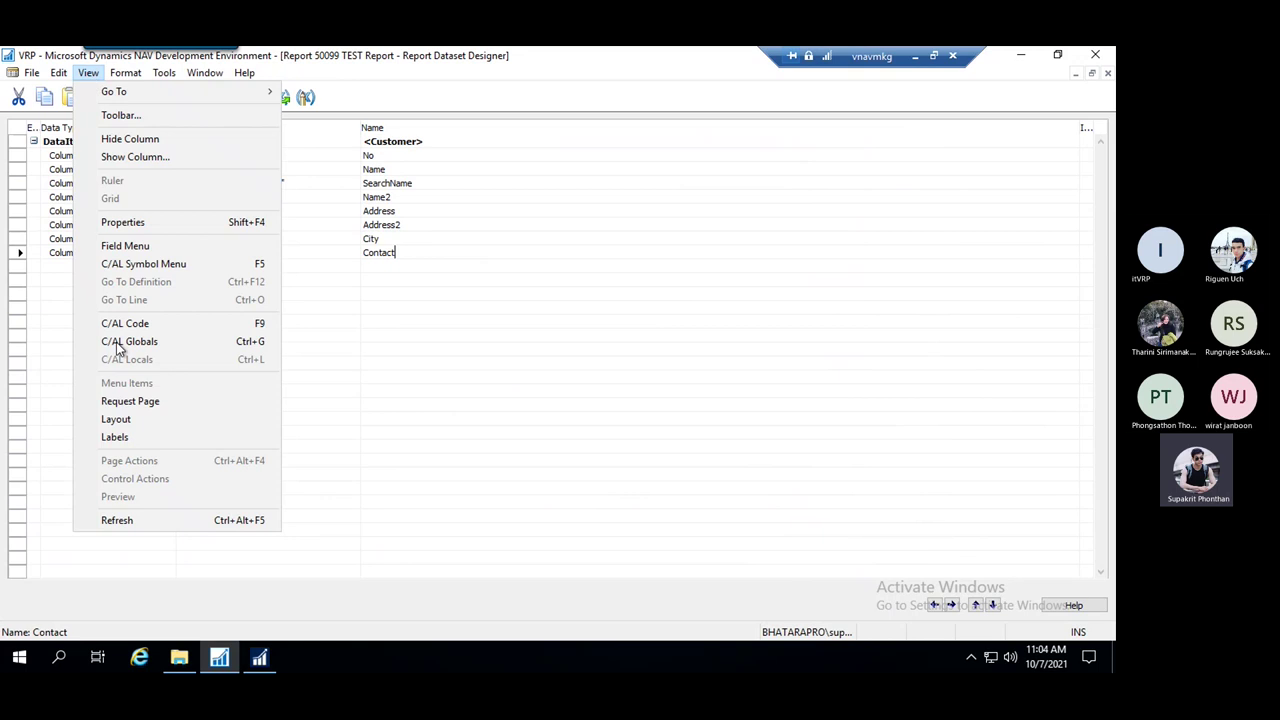
{"action": "left_click", "coordinate": [320, 410]}
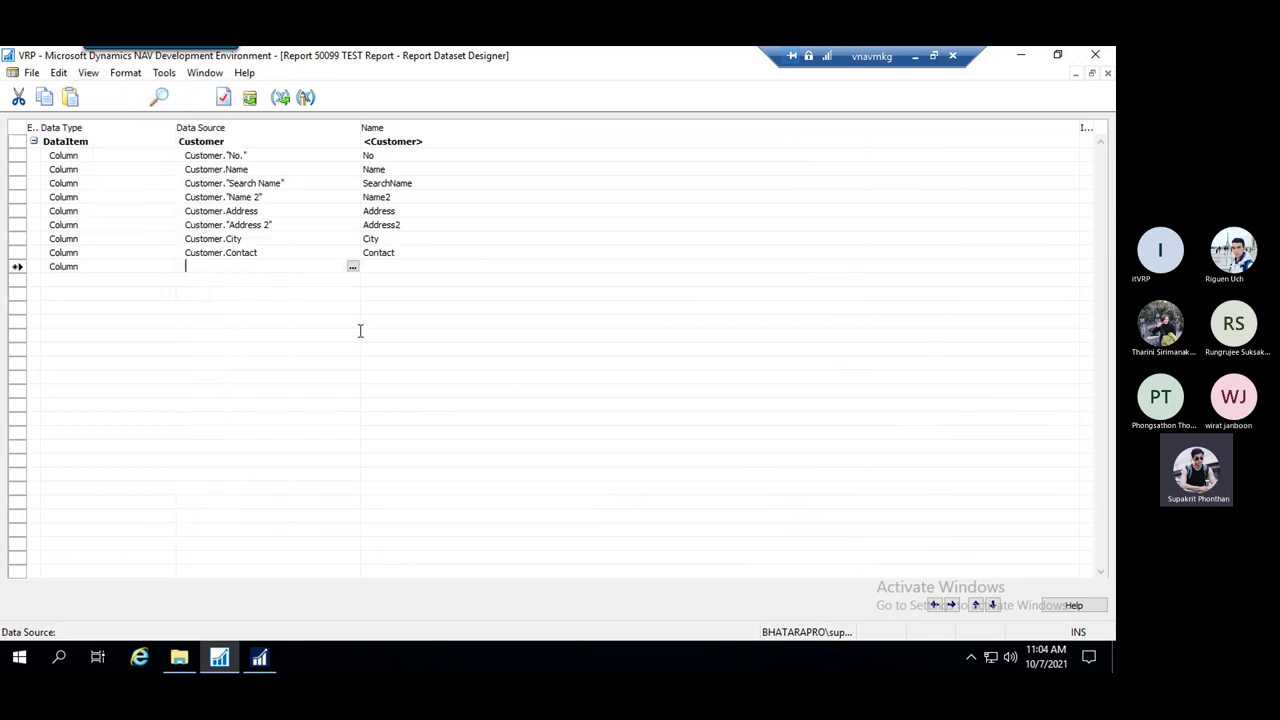
{"action": "left_click", "coordinate": [164, 73]}
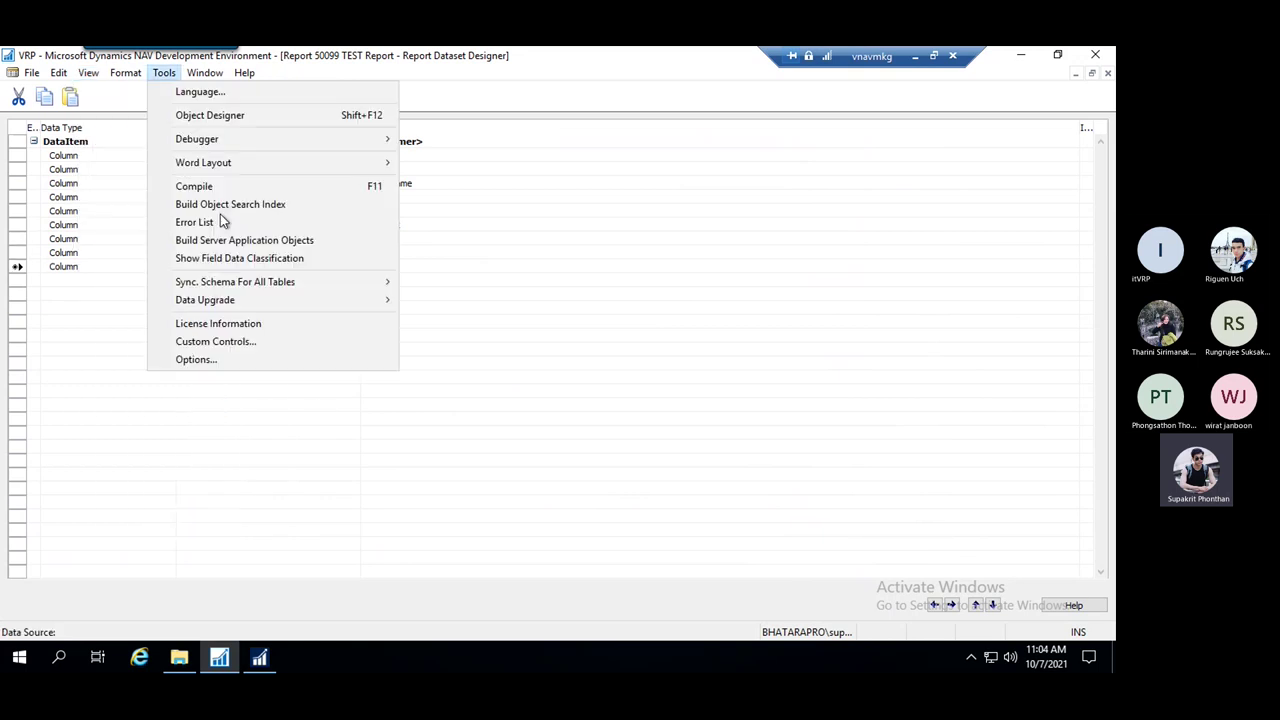
{"action": "left_click", "coordinate": [243, 360]}
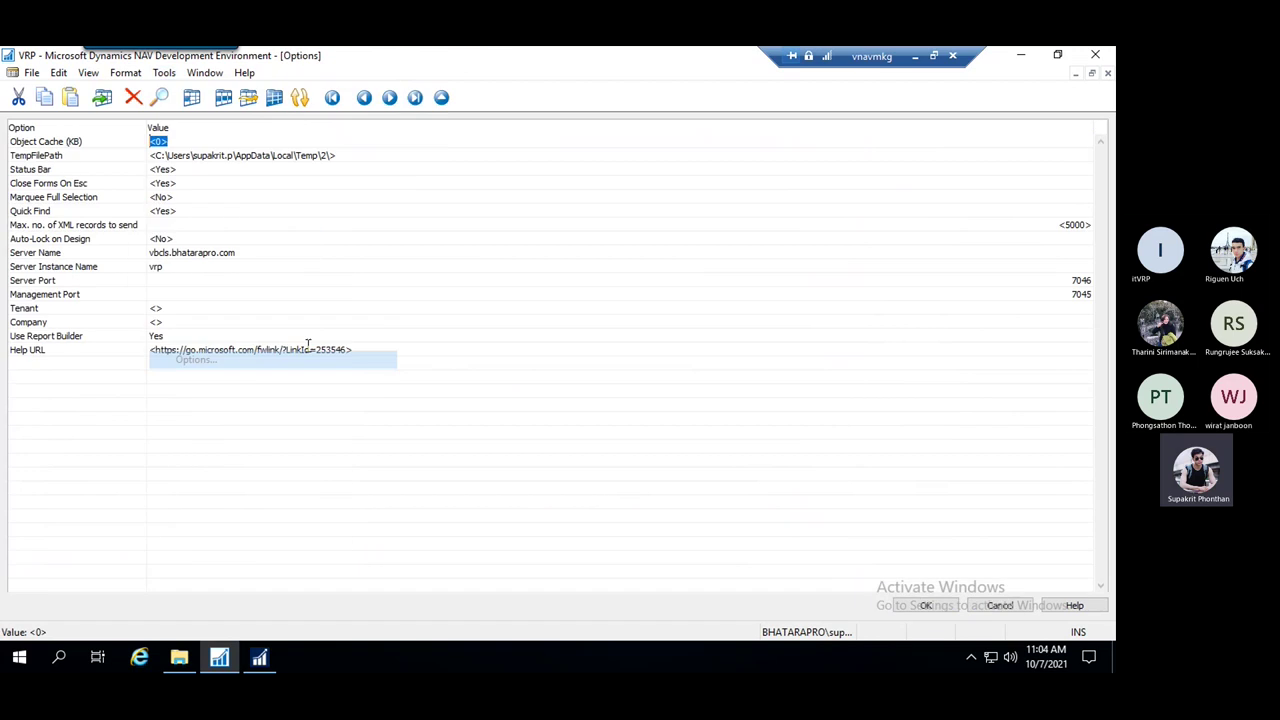
{"action": "left_click", "coordinate": [133, 337]}
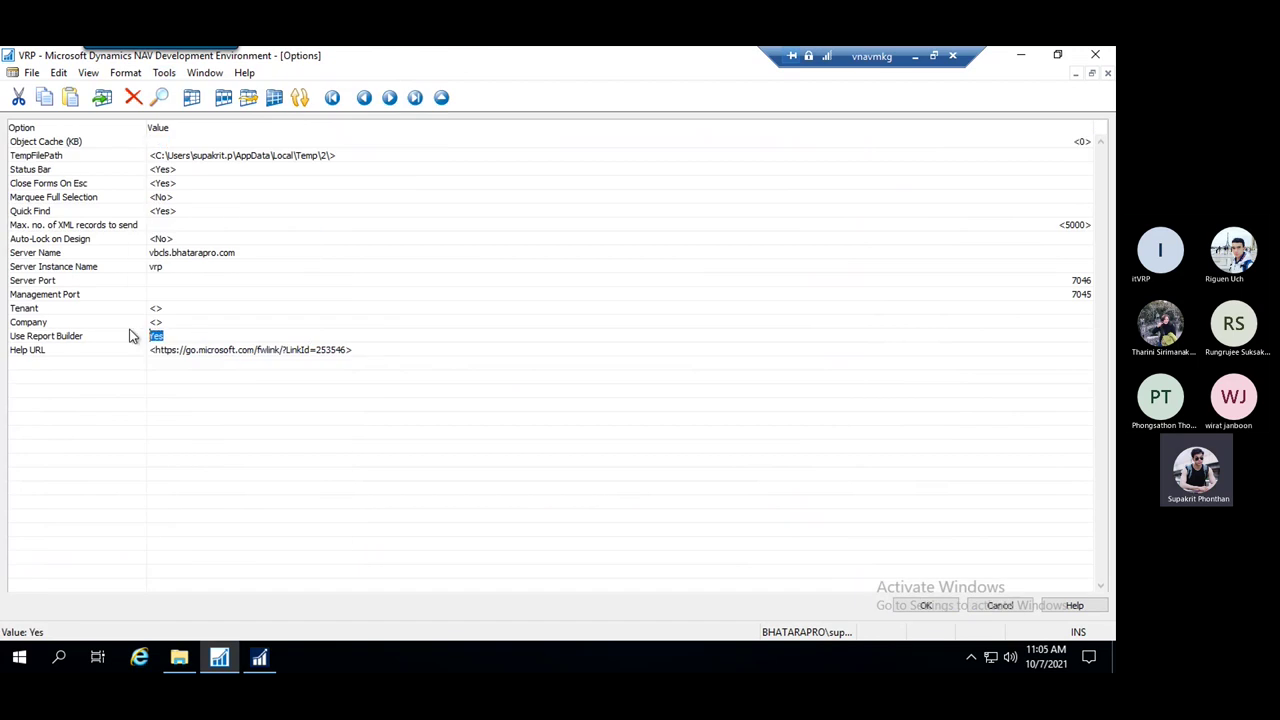
{"action": "type", "text": "n"}
{"action": "key", "text": "Return"}
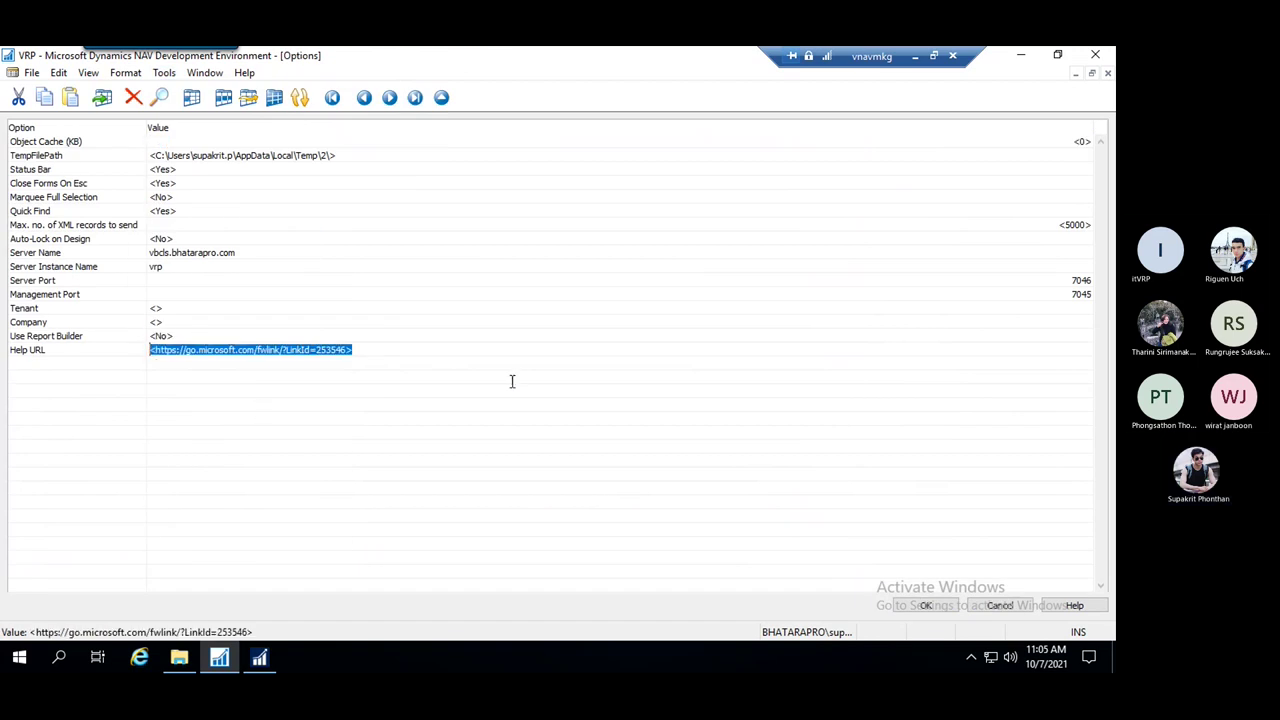
{"action": "left_click", "coordinate": [931, 613]}
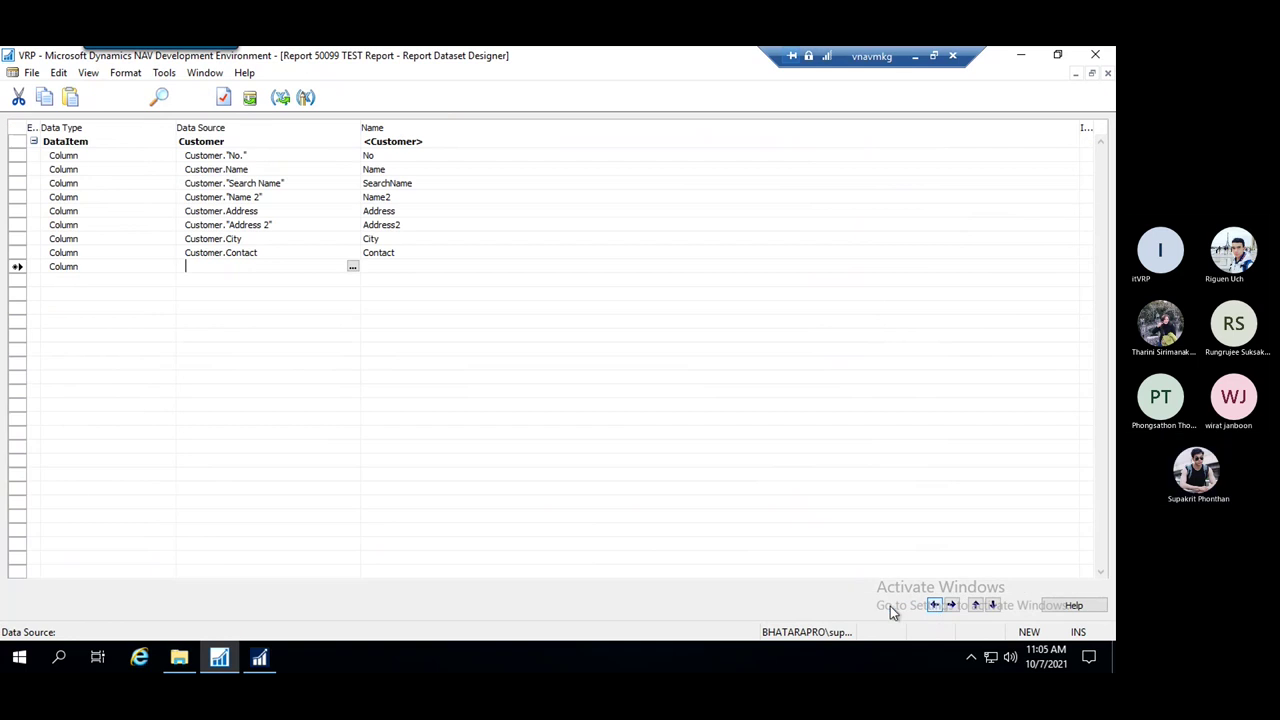
Save and compile Report 50099, then open its layout from the View menu
{"action": "key", "text": "Escape"}
{"action": "left_click", "coordinate": [497, 376]}
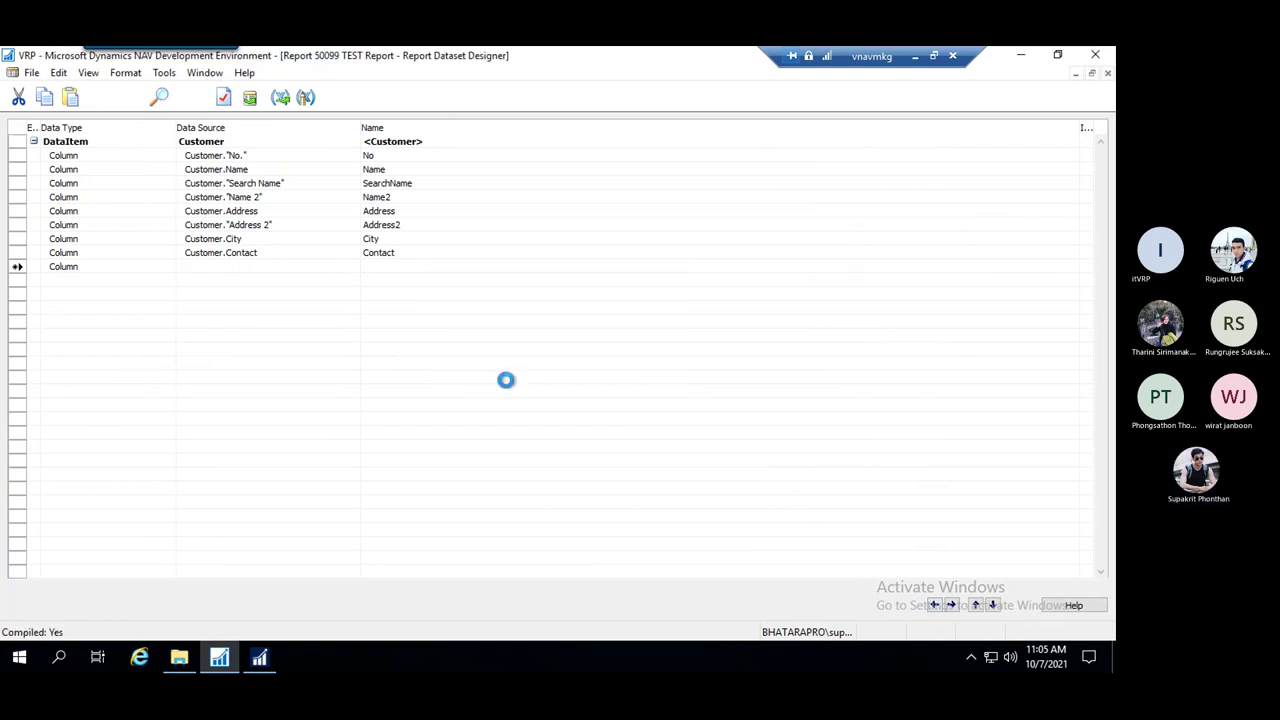
{"action": "left_click", "coordinate": [89, 74]}
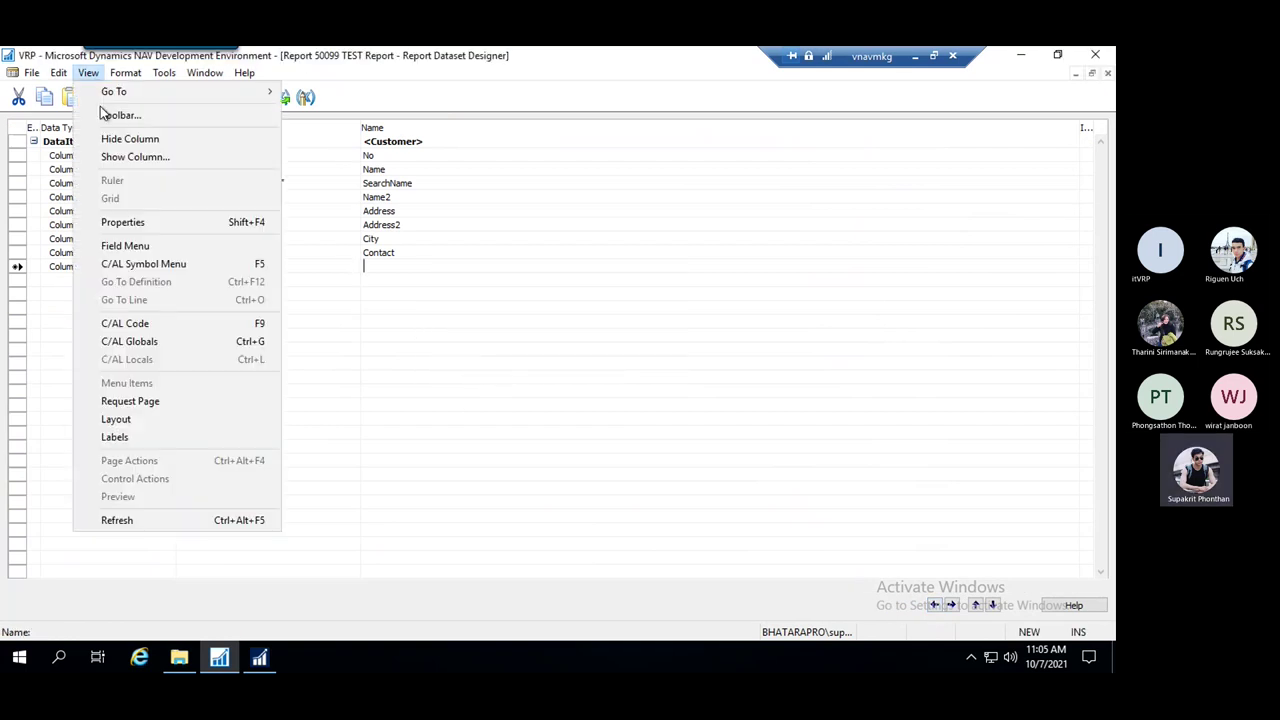
{"action": "left_click", "coordinate": [137, 424]}
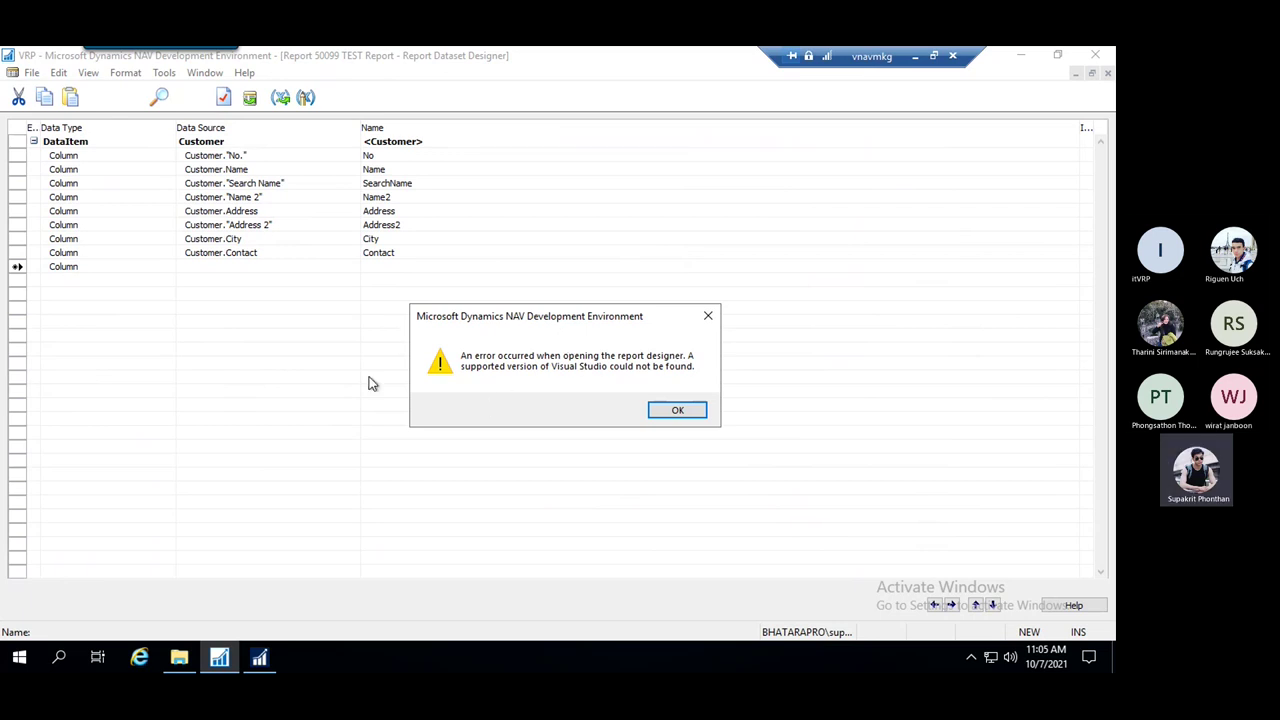
Dismiss the Visual Studio error and set Use Report Builder to Yes in the options
{"action": "left_click", "coordinate": [680, 411]}
{"action": "left_click", "coordinate": [164, 73]}
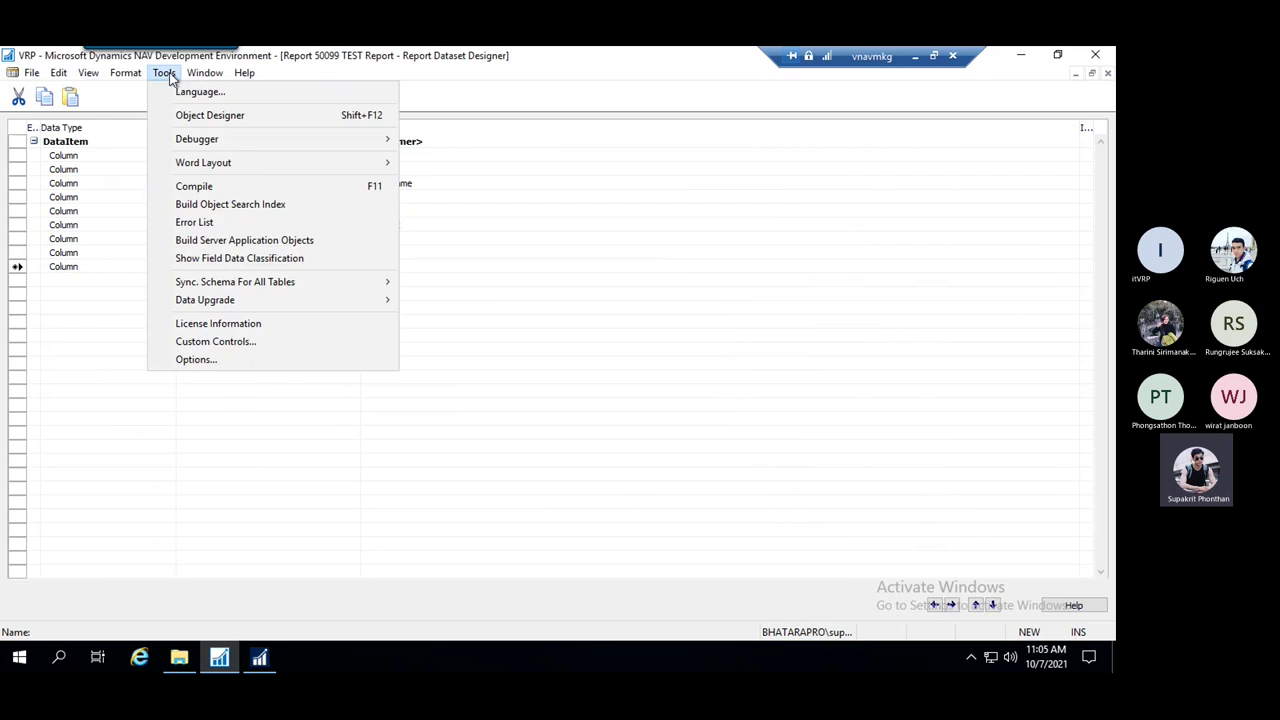
{"action": "left_click", "coordinate": [195, 360]}
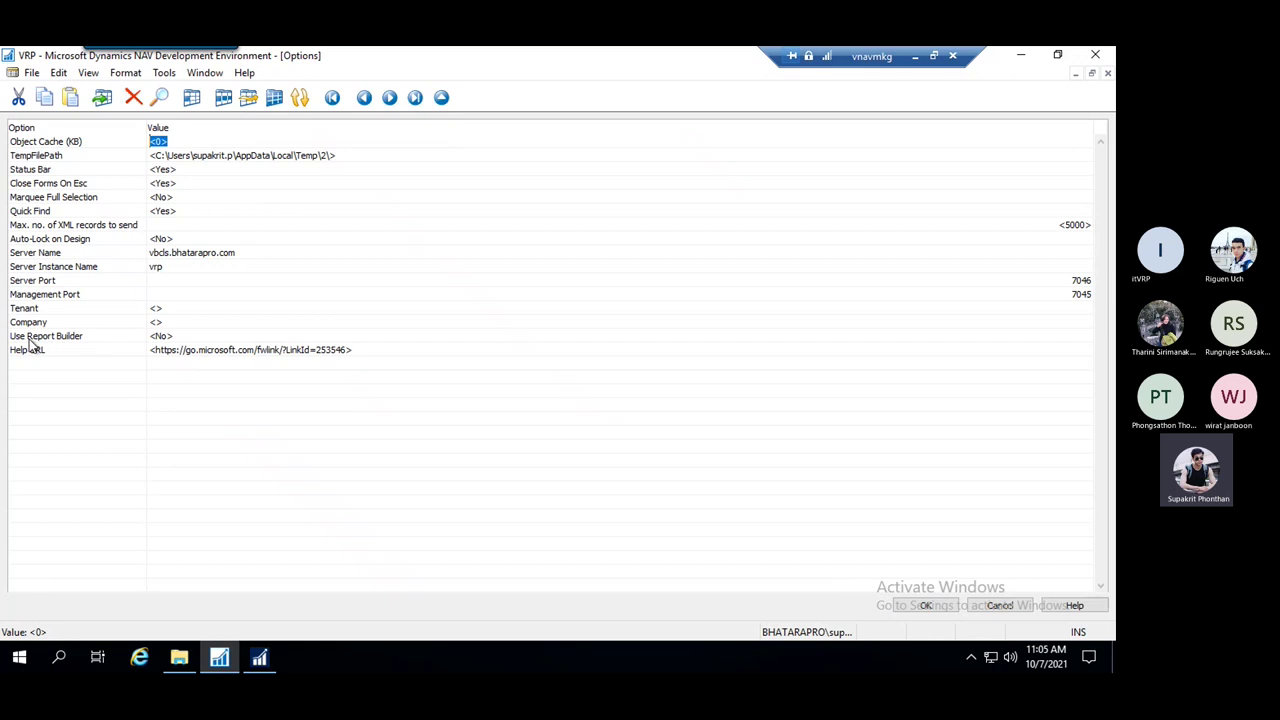
{"action": "left_click", "coordinate": [185, 337]}
{"action": "type", "text": "Y"}
{"action": "key", "text": "Return"}
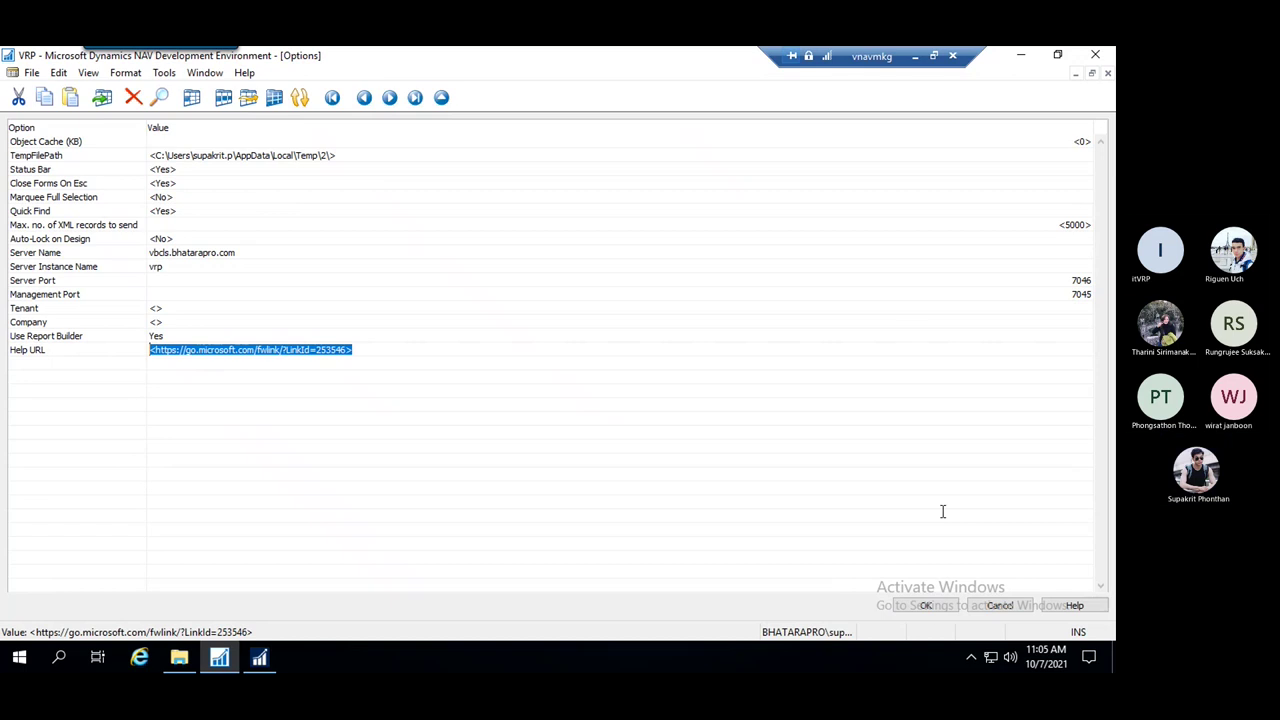
{"action": "left_click", "coordinate": [927, 606]}
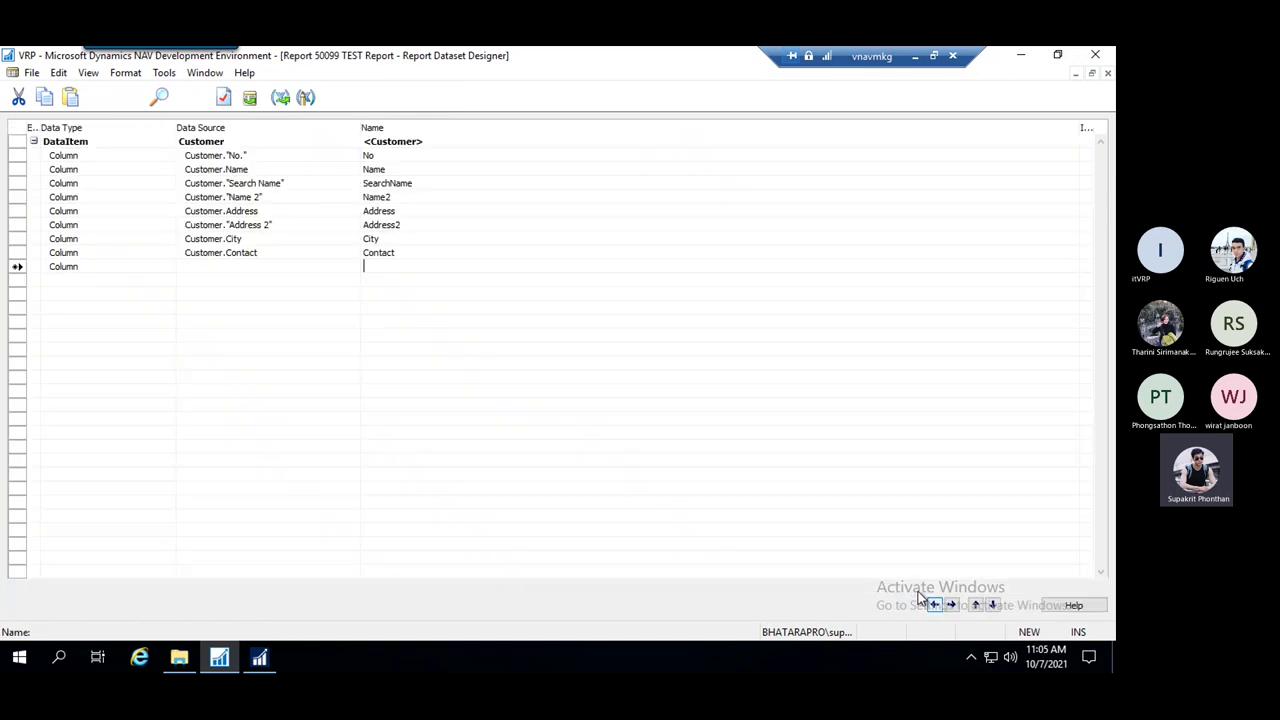
Save and compile Report 50099
{"action": "left_click", "coordinate": [89, 73]}
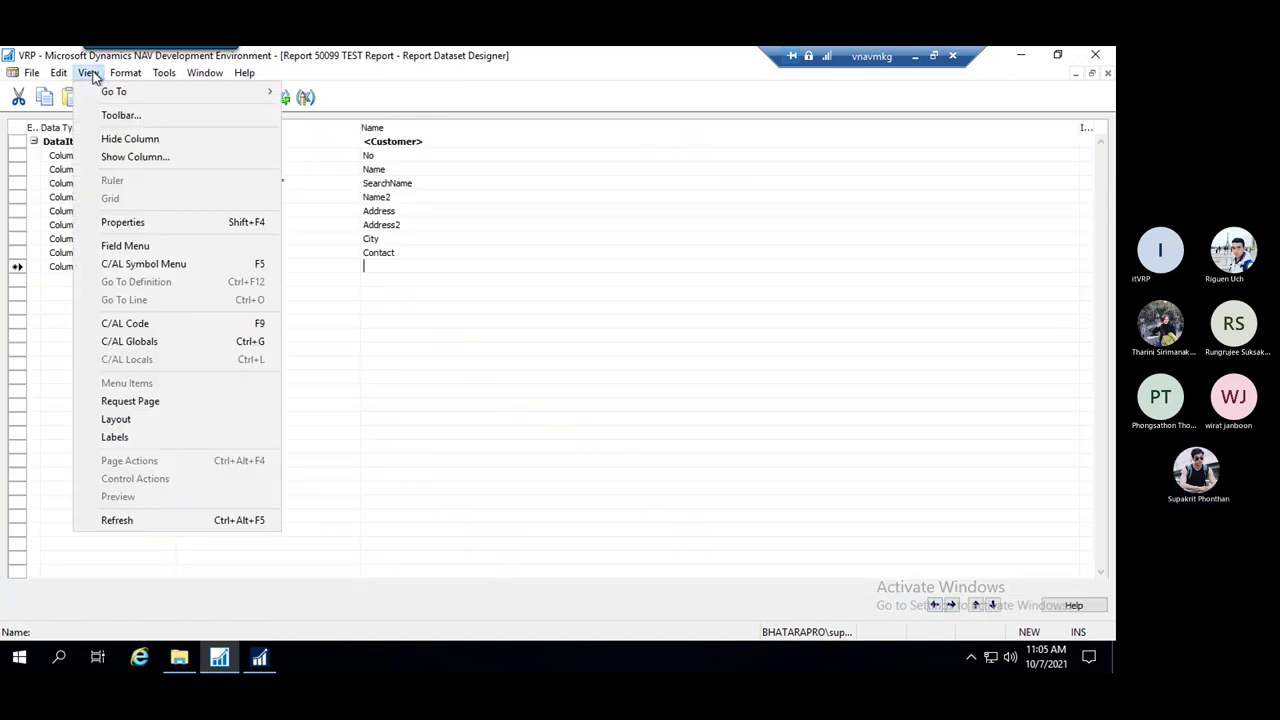
{"action": "left_click", "coordinate": [563, 277]}
{"action": "key", "text": "ctrl+s"}
{"action": "left_click", "coordinate": [510, 375]}
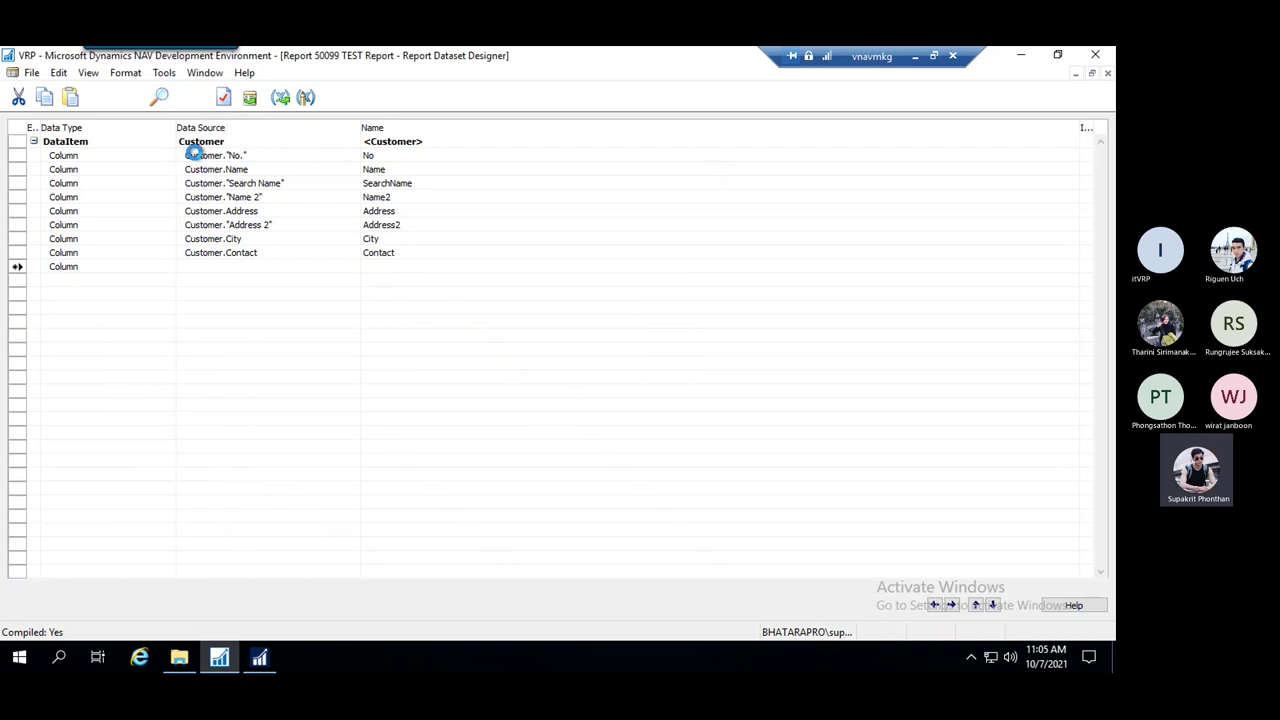
{"action": "left_click", "coordinate": [88, 74]}
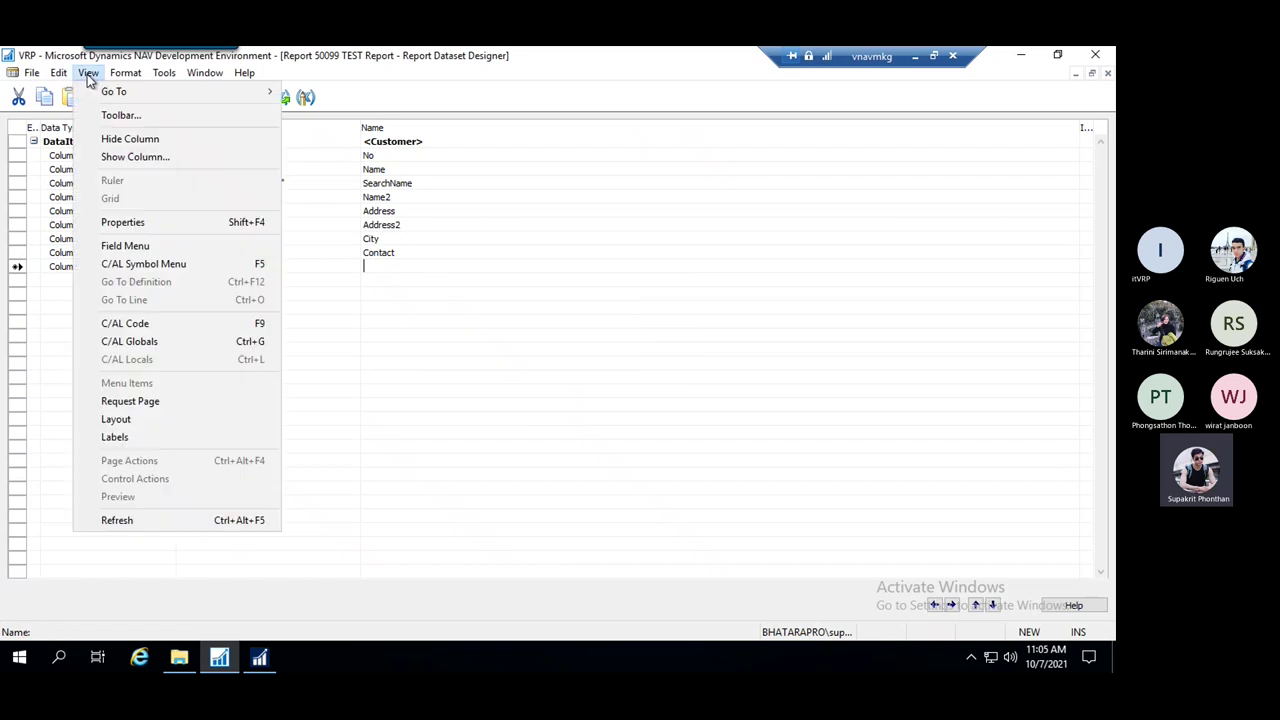
Open Report 50099's blank layout (Report.rdl) in Report Builder
{"action": "left_click", "coordinate": [134, 419]}
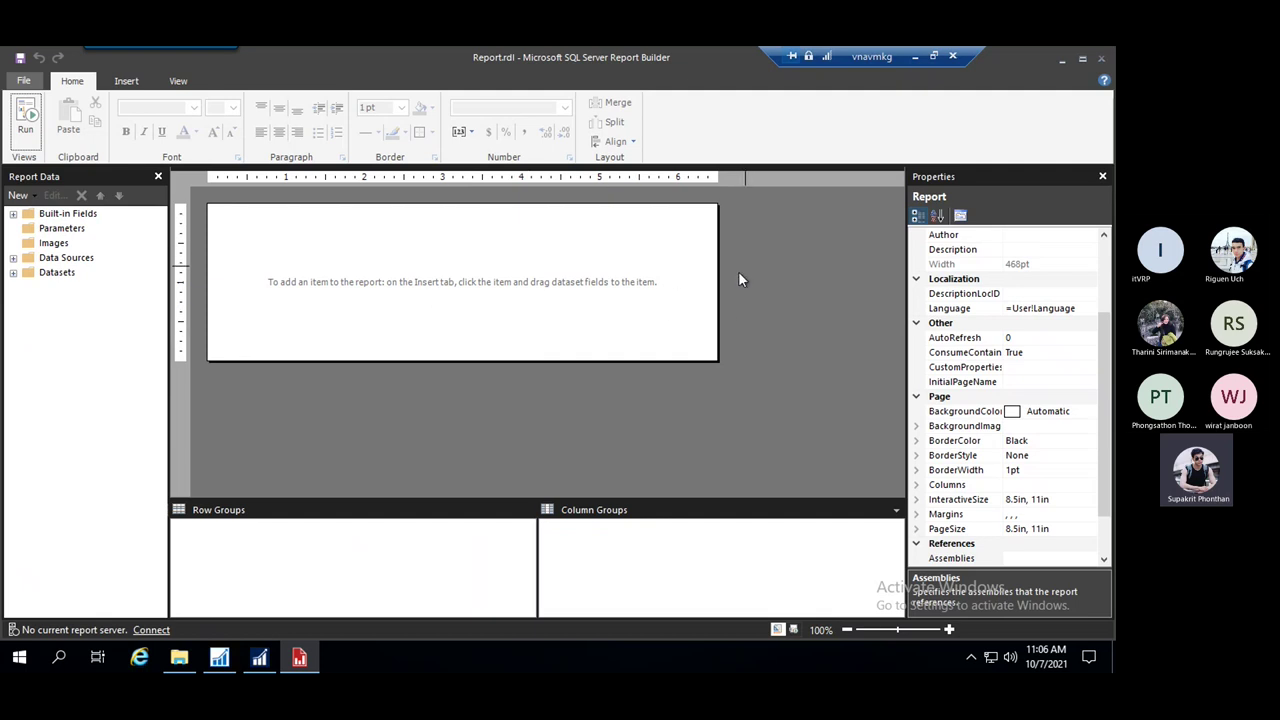
In Report Properties, switch page units to centimetres, keep portrait orientation, and review paper sizes
{"action": "right_click", "coordinate": [777, 237]}
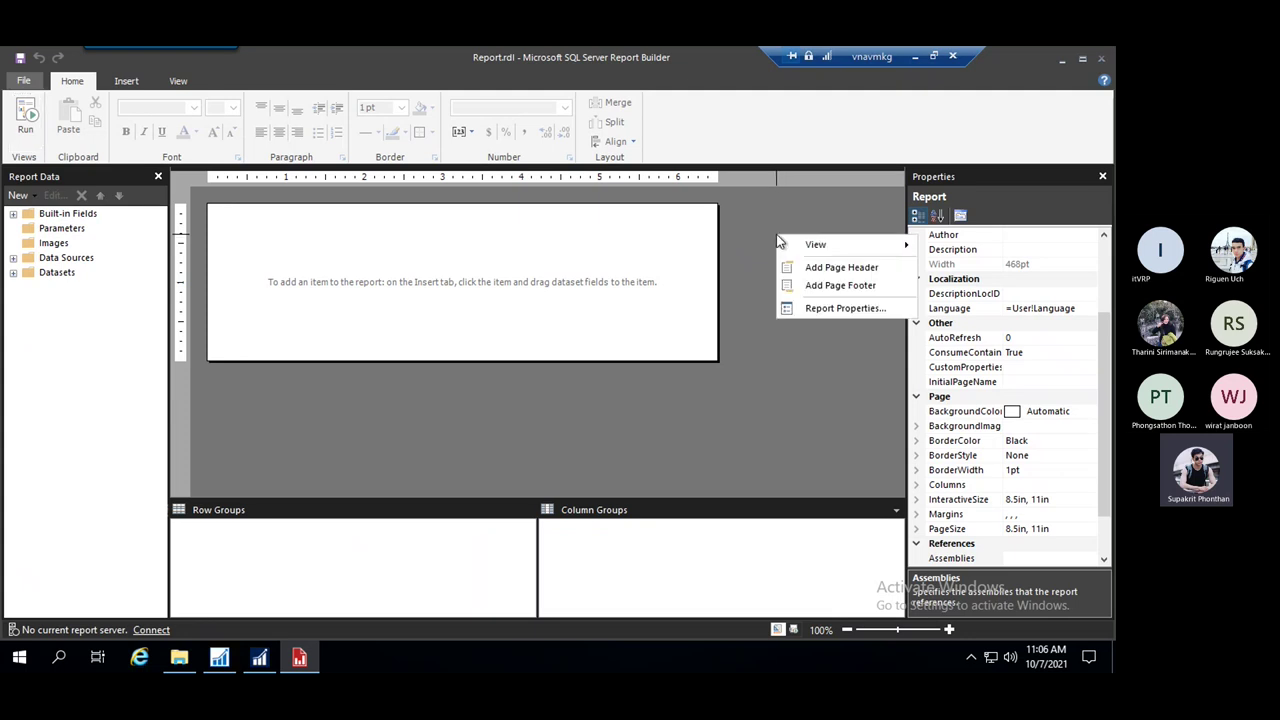
{"action": "left_click", "coordinate": [846, 310]}
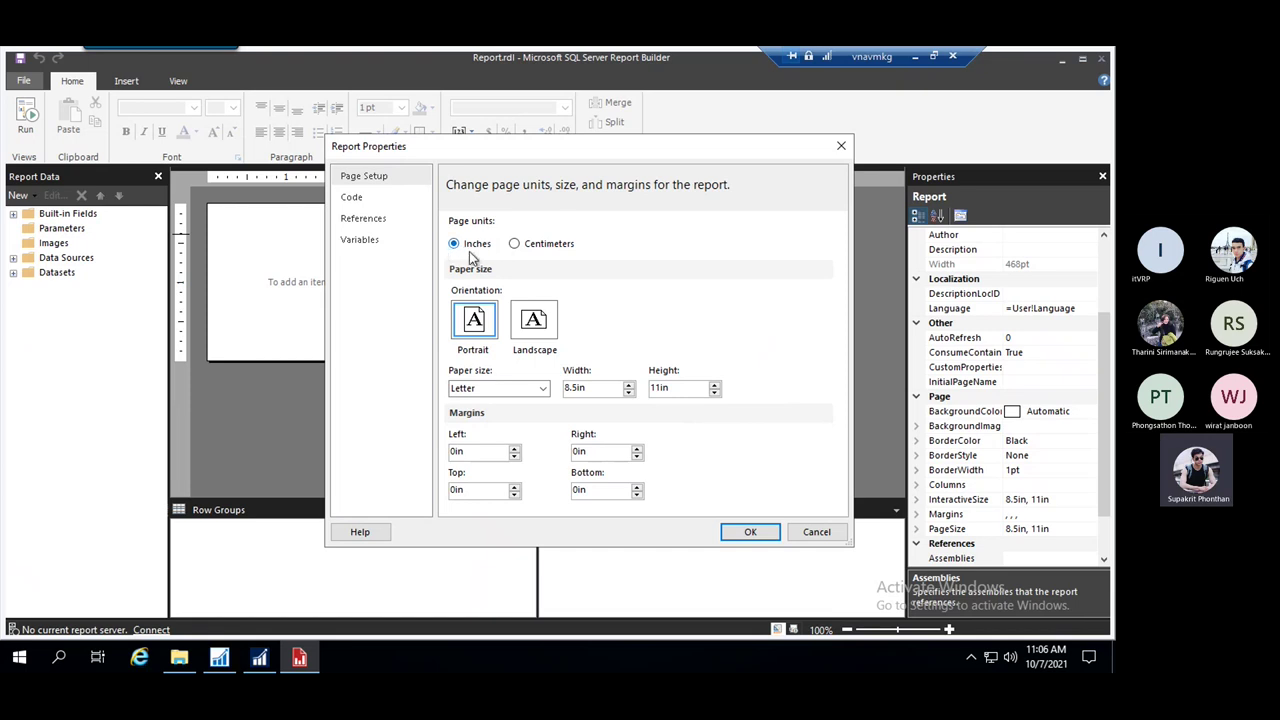
{"action": "left_click", "coordinate": [514, 245]}
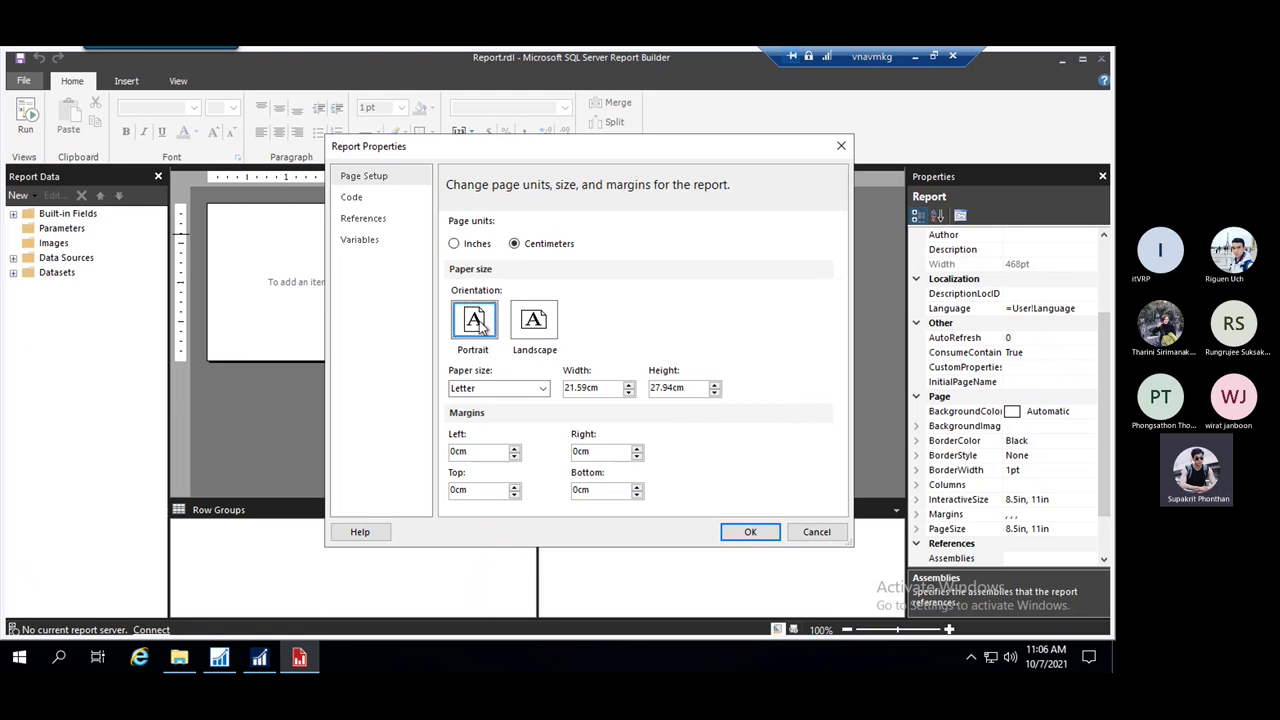
{"action": "left_click", "coordinate": [534, 322]}
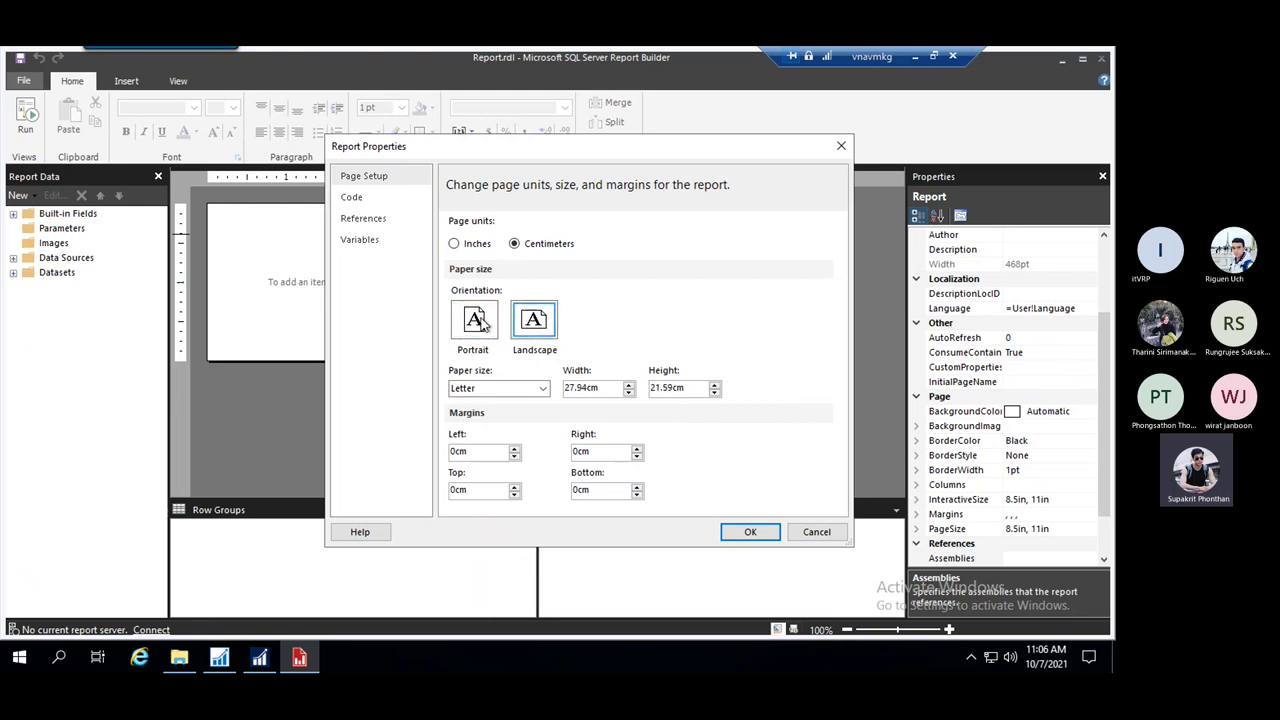
{"action": "left_click", "coordinate": [477, 320]}
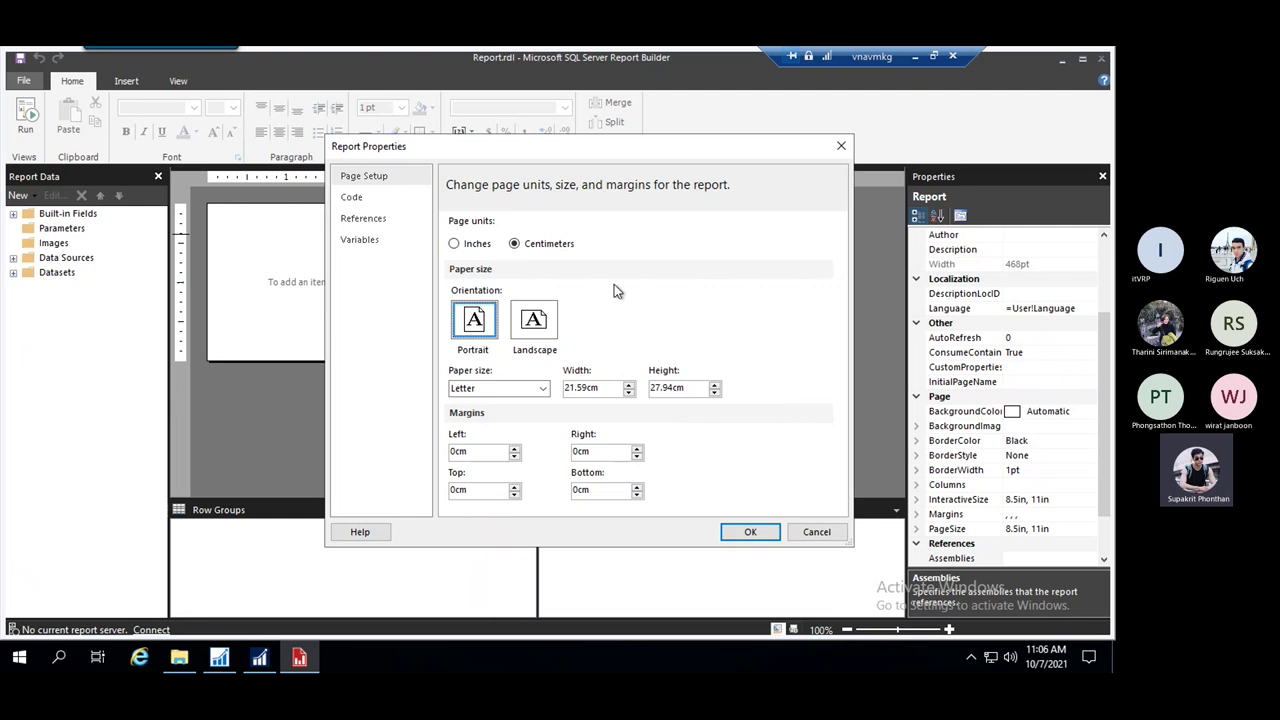
{"action": "left_click", "coordinate": [543, 390]}
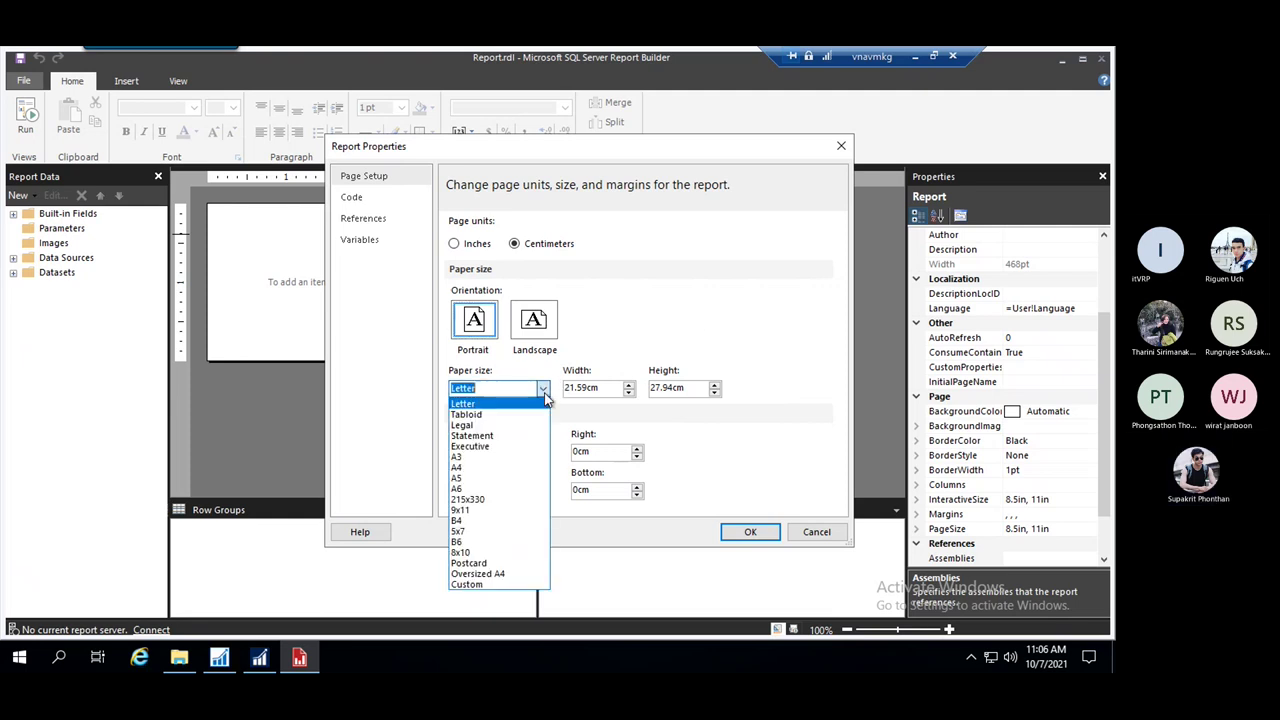
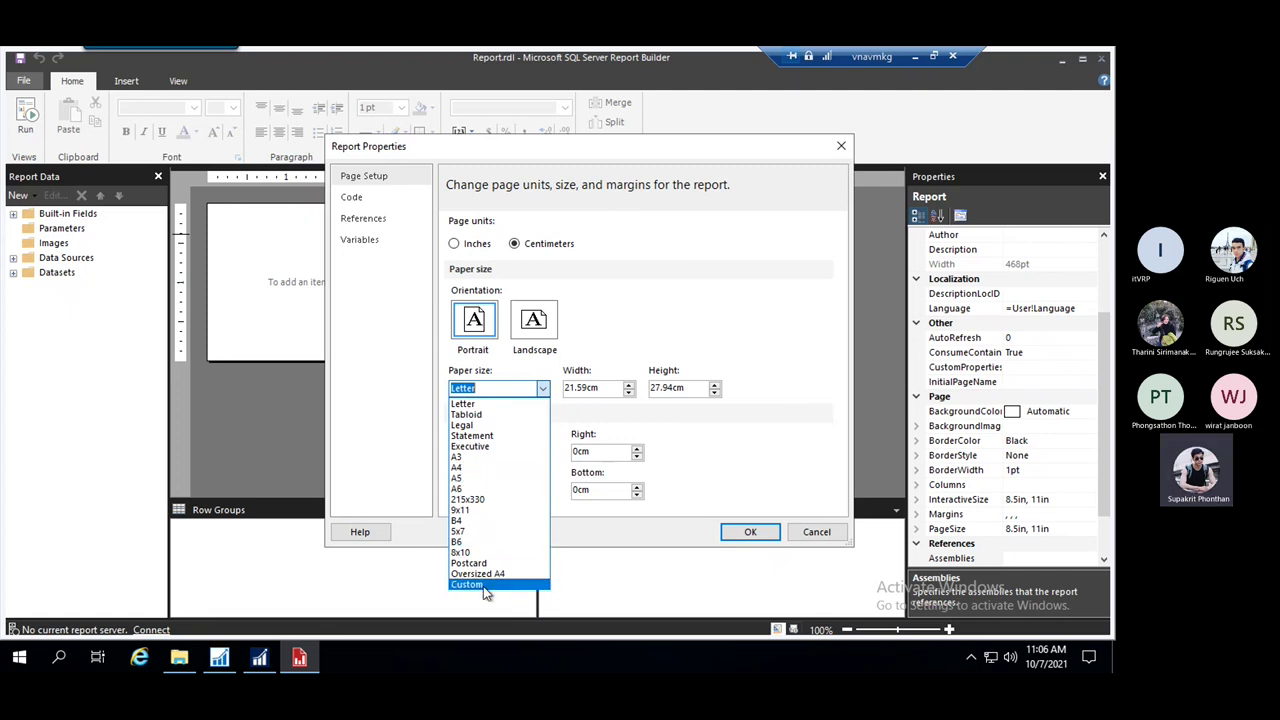
Choose A4 (21 × 29.7 cm) as the report's paper size
{"action": "left_click", "coordinate": [600, 388]}
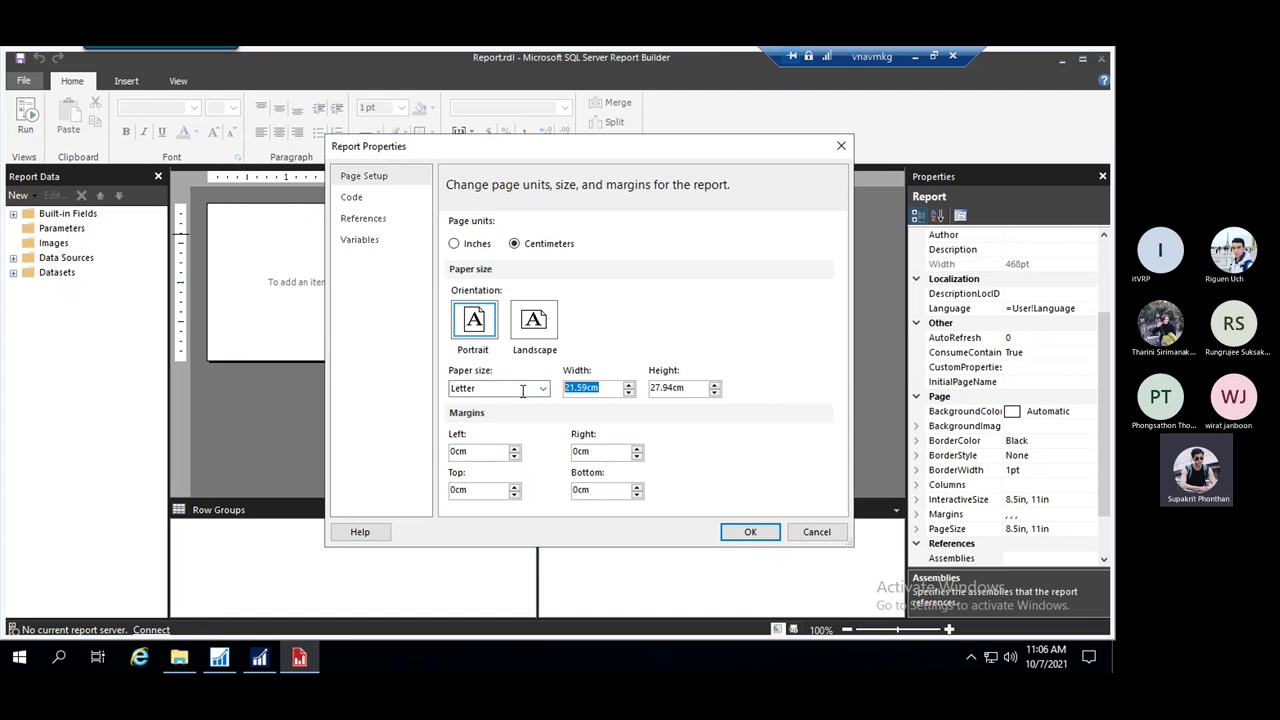
{"action": "left_click", "coordinate": [681, 390]}
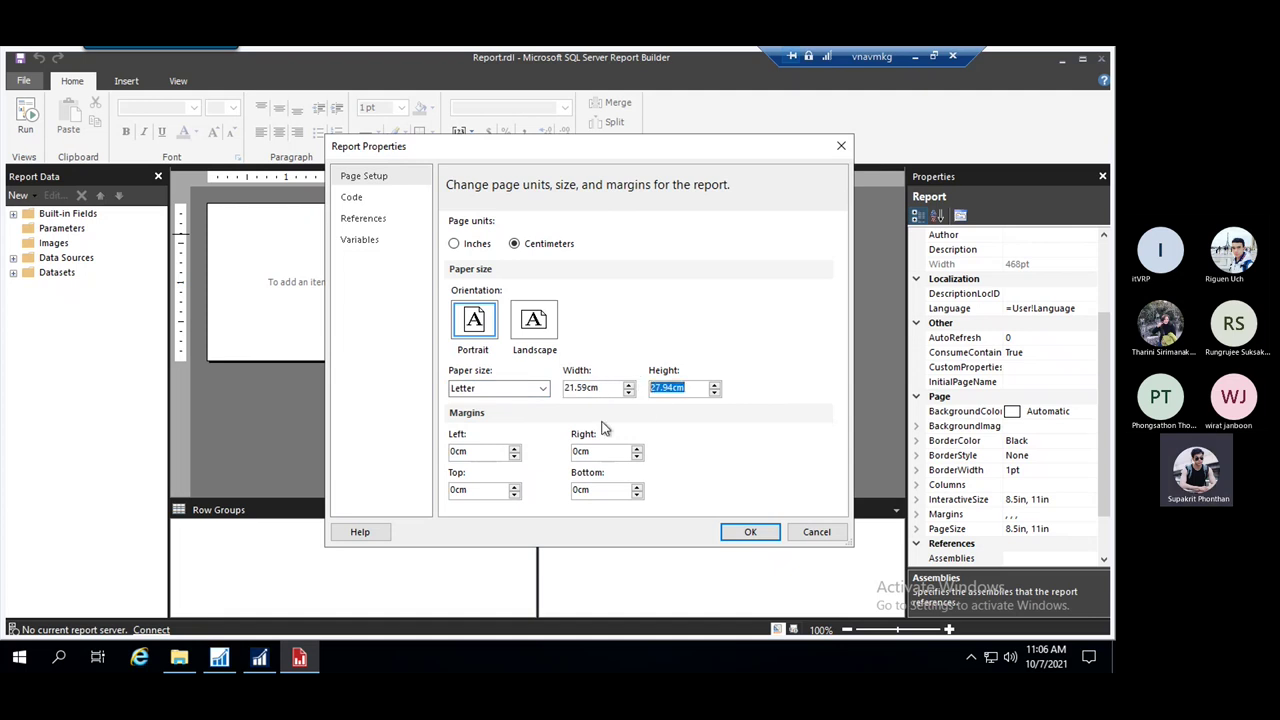
{"action": "left_click", "coordinate": [500, 392]}
{"action": "left_click", "coordinate": [541, 389]}
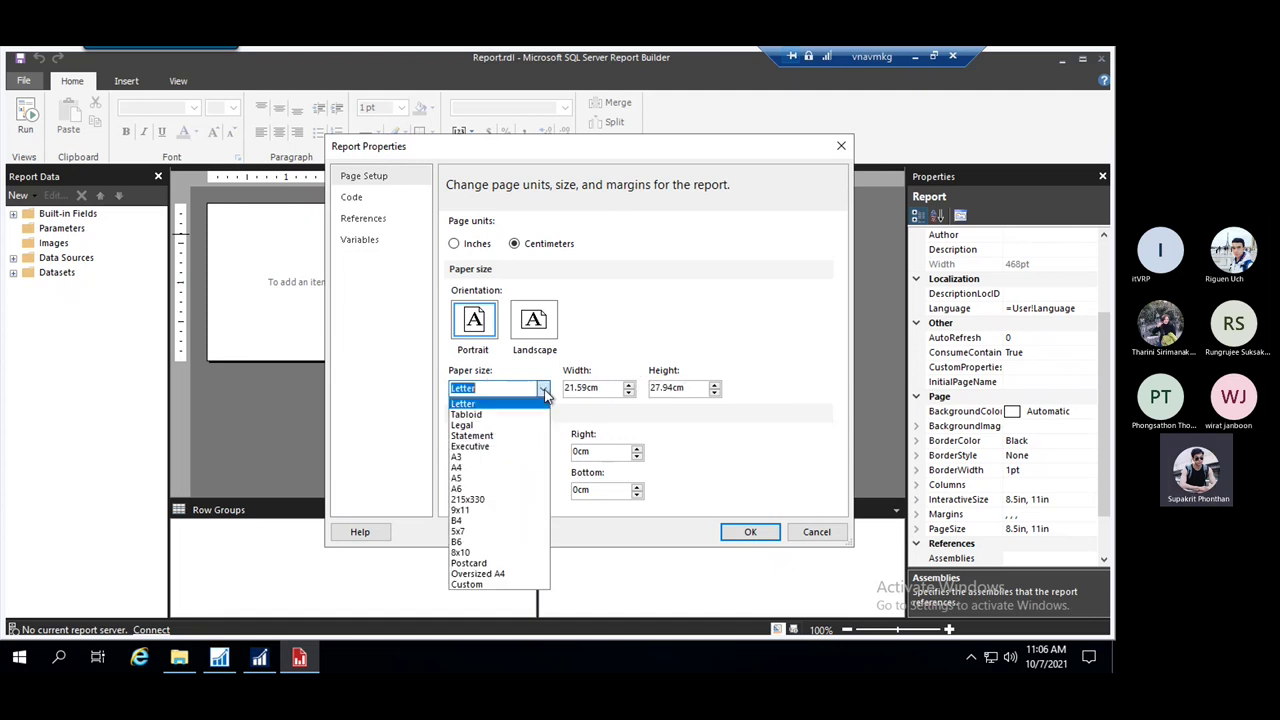
{"action": "left_click", "coordinate": [466, 470]}
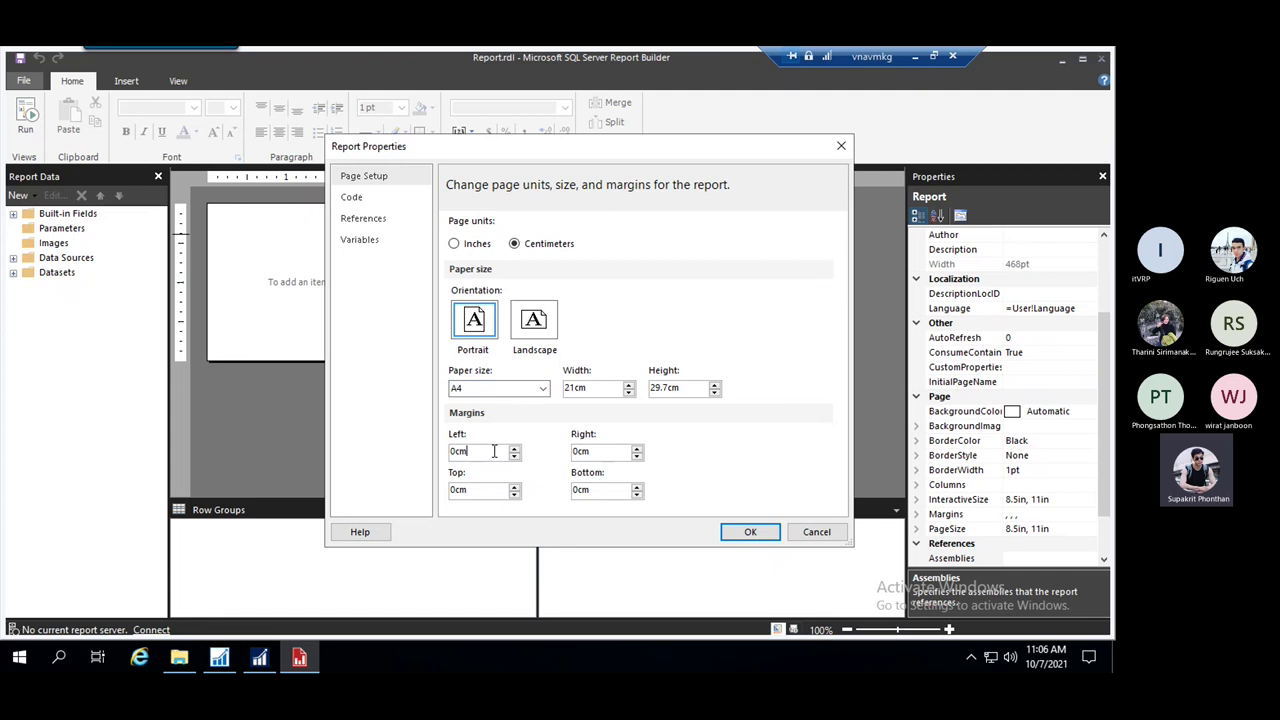
Set the left, right, top and bottom margins to 1 cm and apply the page setup
{"action": "left_click_drag", "start_coordinate": [492, 452], "coordinate": [427, 449]}
{"action": "type", "text": "1"}
{"action": "double_click", "coordinate": [603, 455]}
{"action": "type", "text": "1"}
{"action": "left_click_drag", "start_coordinate": [486, 489], "coordinate": [420, 492]}
{"action": "type", "text": "1"}
{"action": "key", "text": "Tab"}
{"action": "type", "text": "1"}
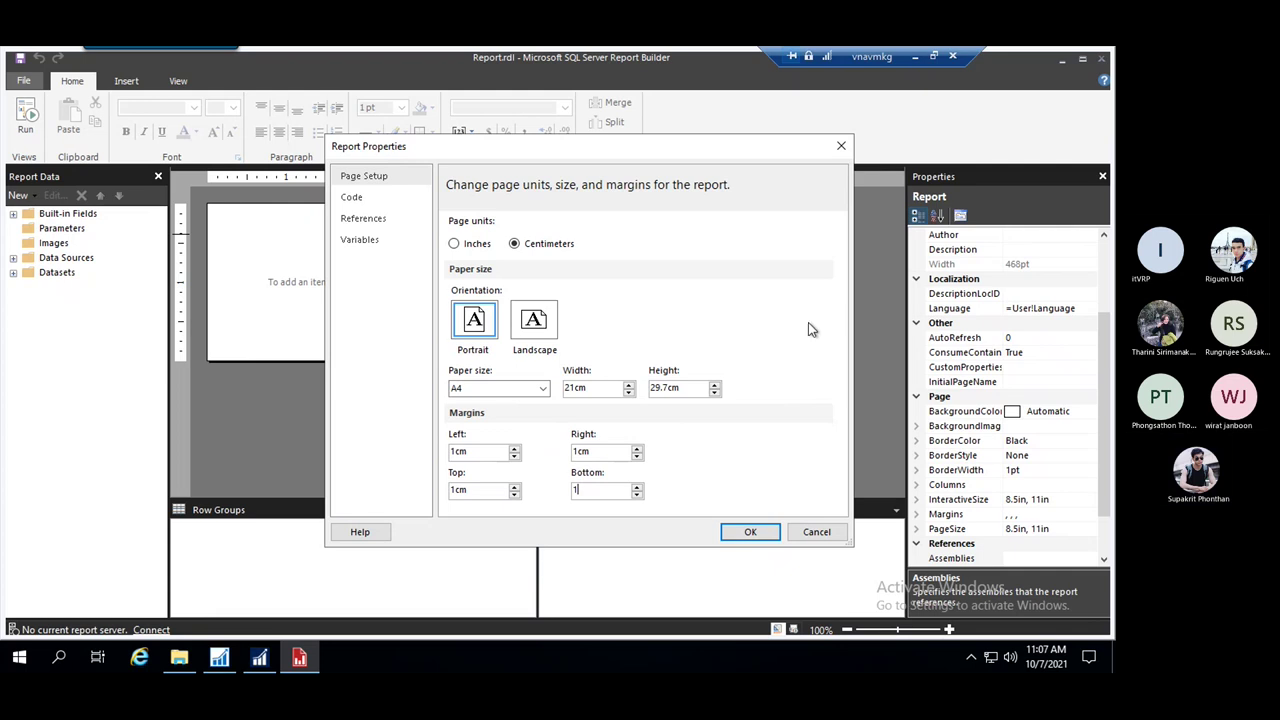
{"action": "left_click", "coordinate": [760, 533]}
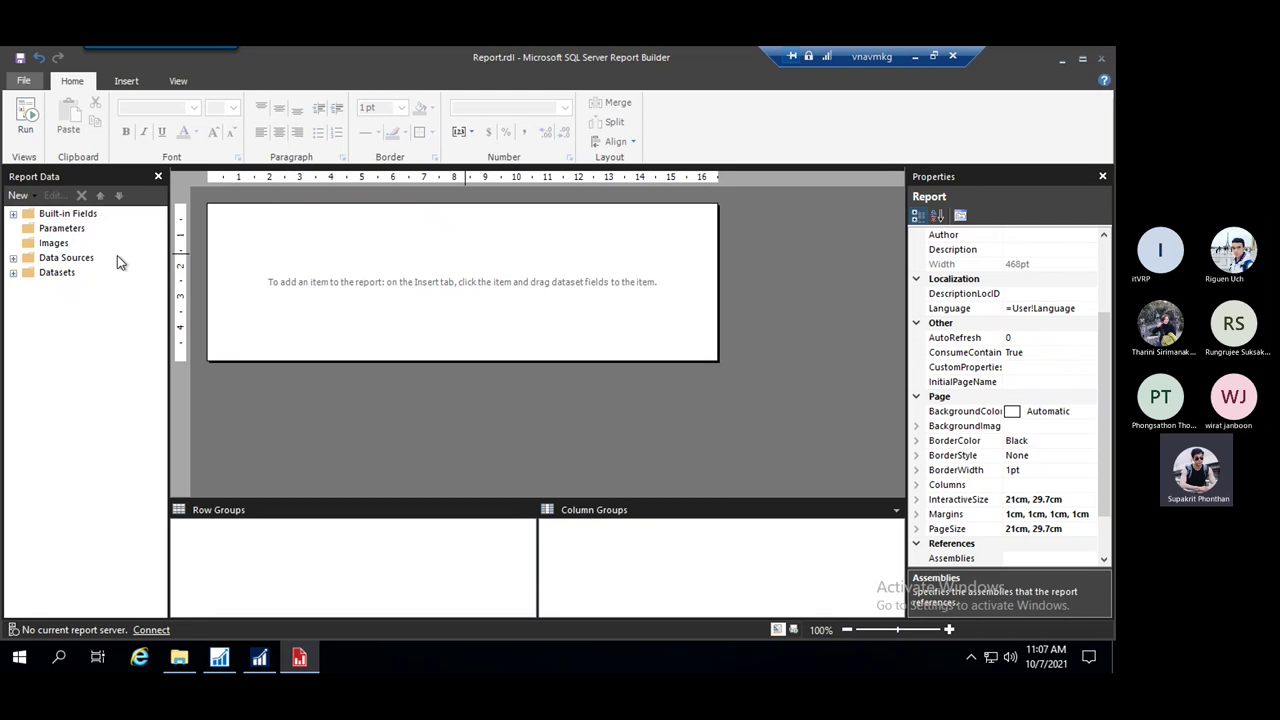
Reopen the report's page setup to check it, then close it unchanged
{"action": "right_click", "coordinate": [751, 267]}
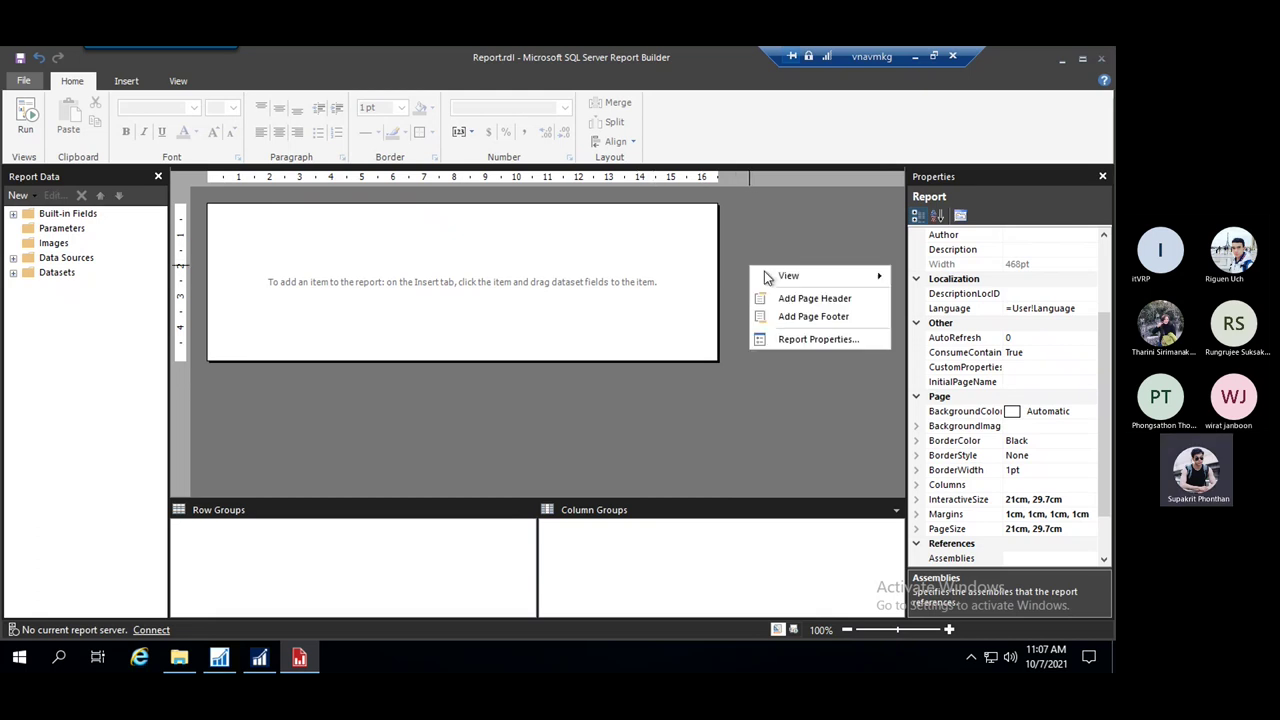
{"action": "left_click", "coordinate": [828, 343]}
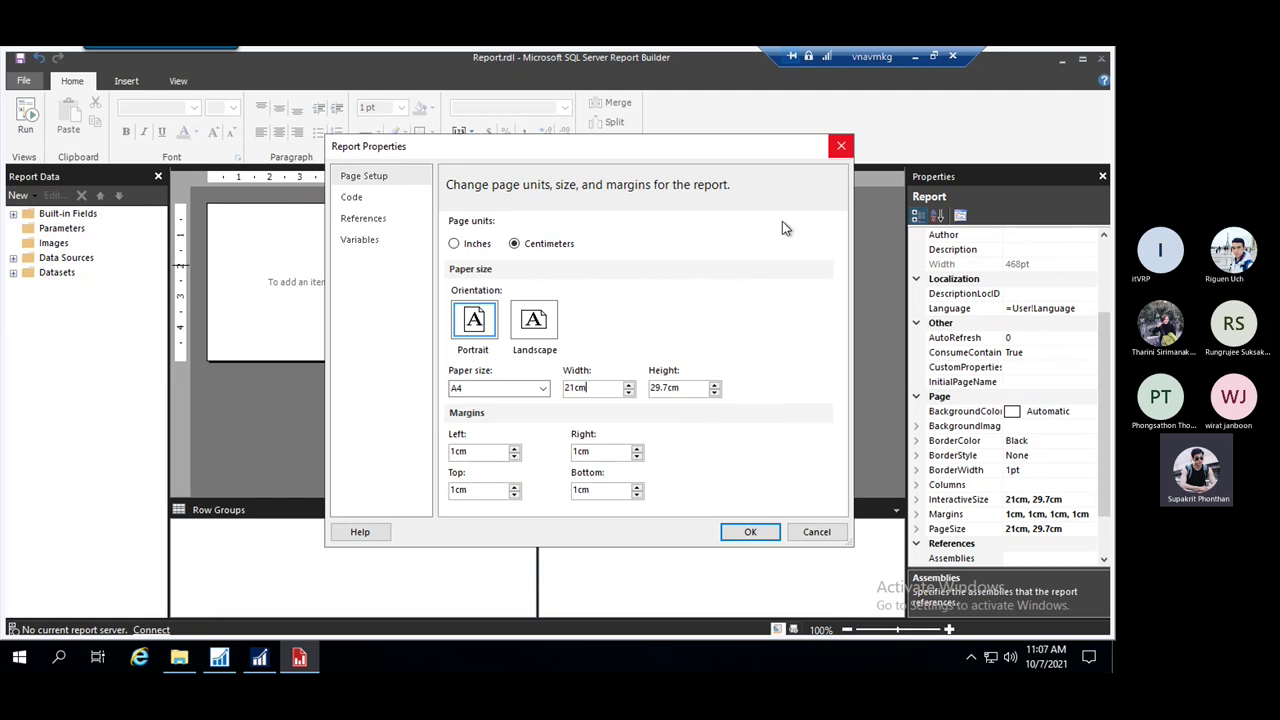
{"action": "left_click", "coordinate": [839, 148]}
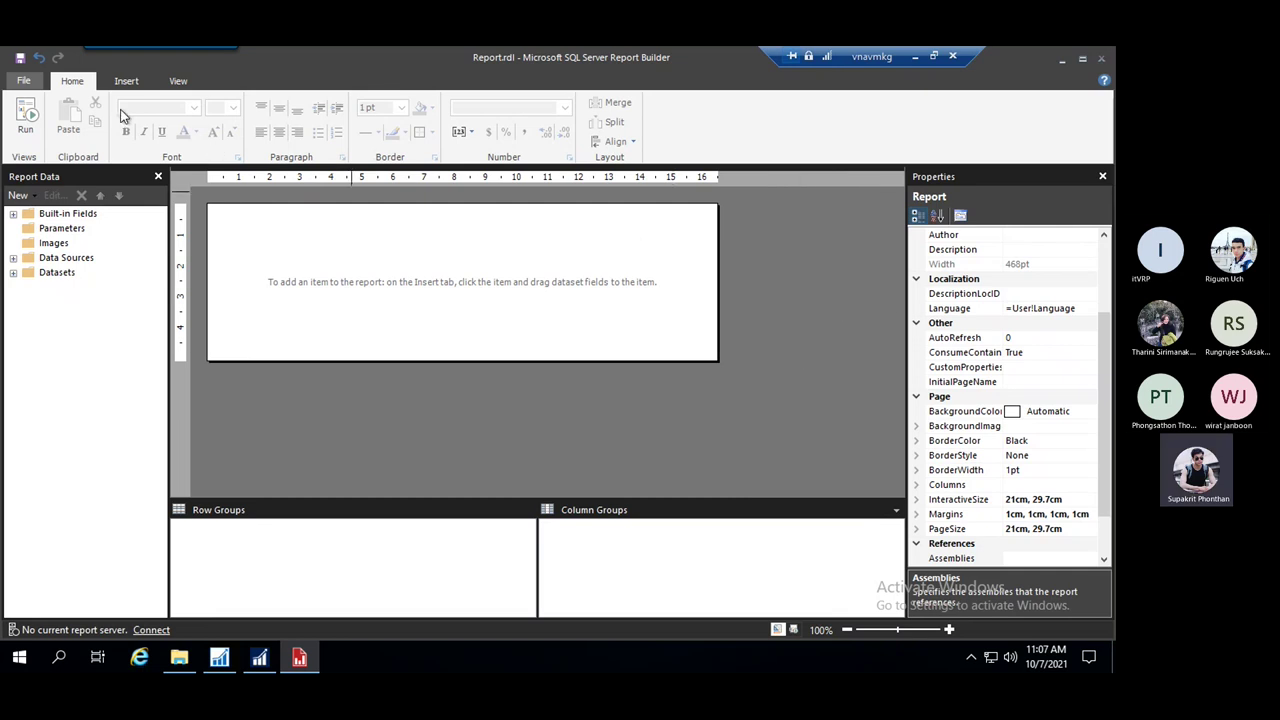
Draw a horizontal line near the body's top and set its end point X to 19 cm
{"action": "left_click", "coordinate": [127, 84]}
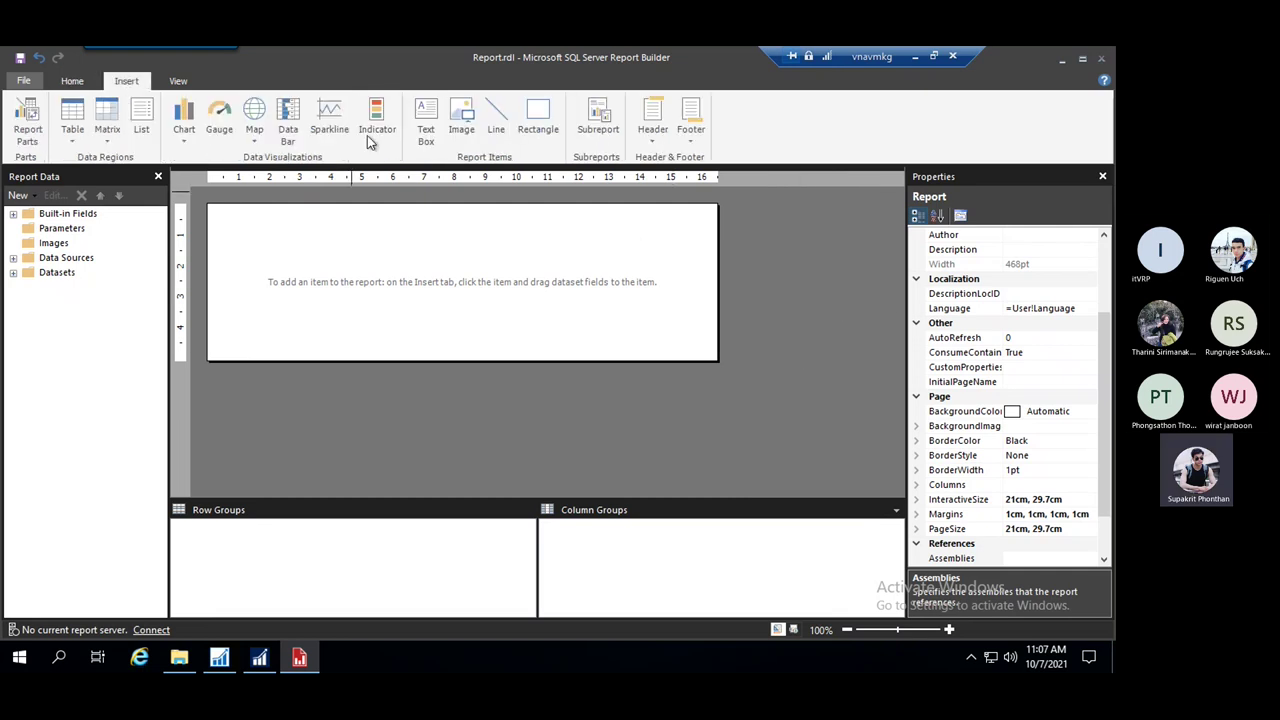
{"action": "left_click", "coordinate": [498, 116]}
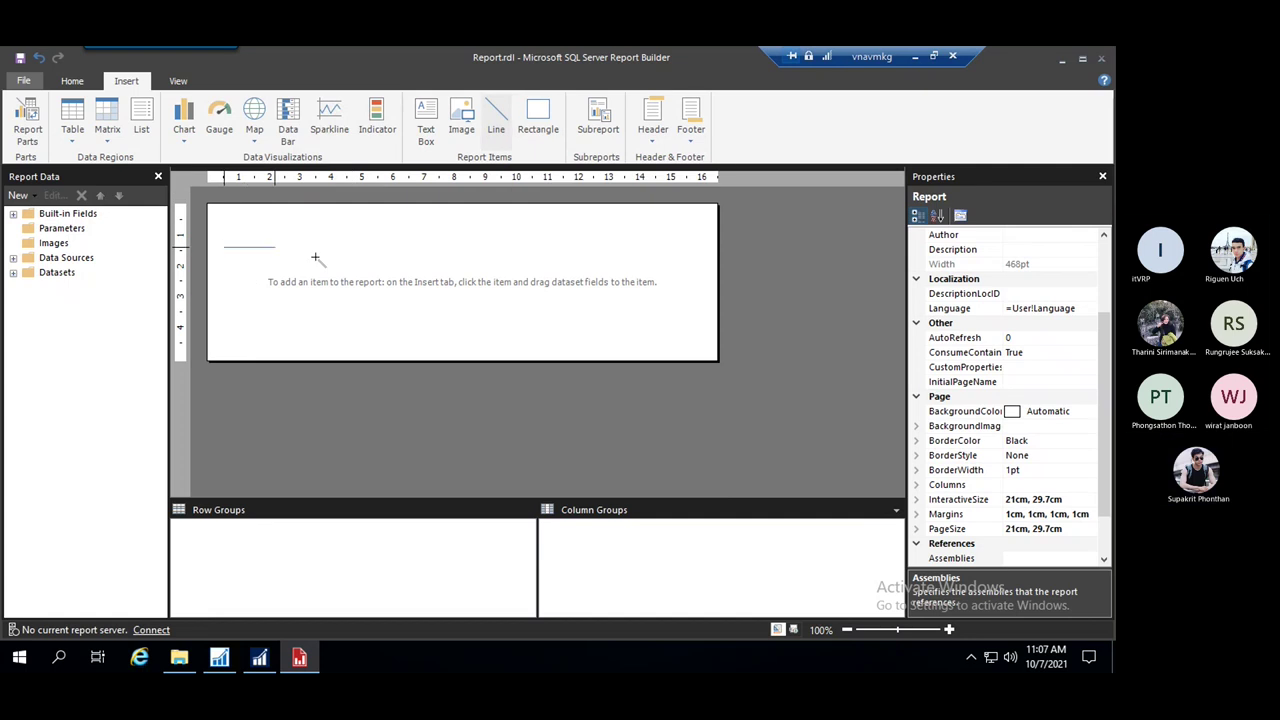
{"action": "mouse_move", "coordinate": [315, 258]}
{"action": "left_mouse_down"}
{"action": "mouse_move", "coordinate": [510, 247]}
{"action": "mouse_move", "coordinate": [424, 246]}
{"action": "left_mouse_up"}
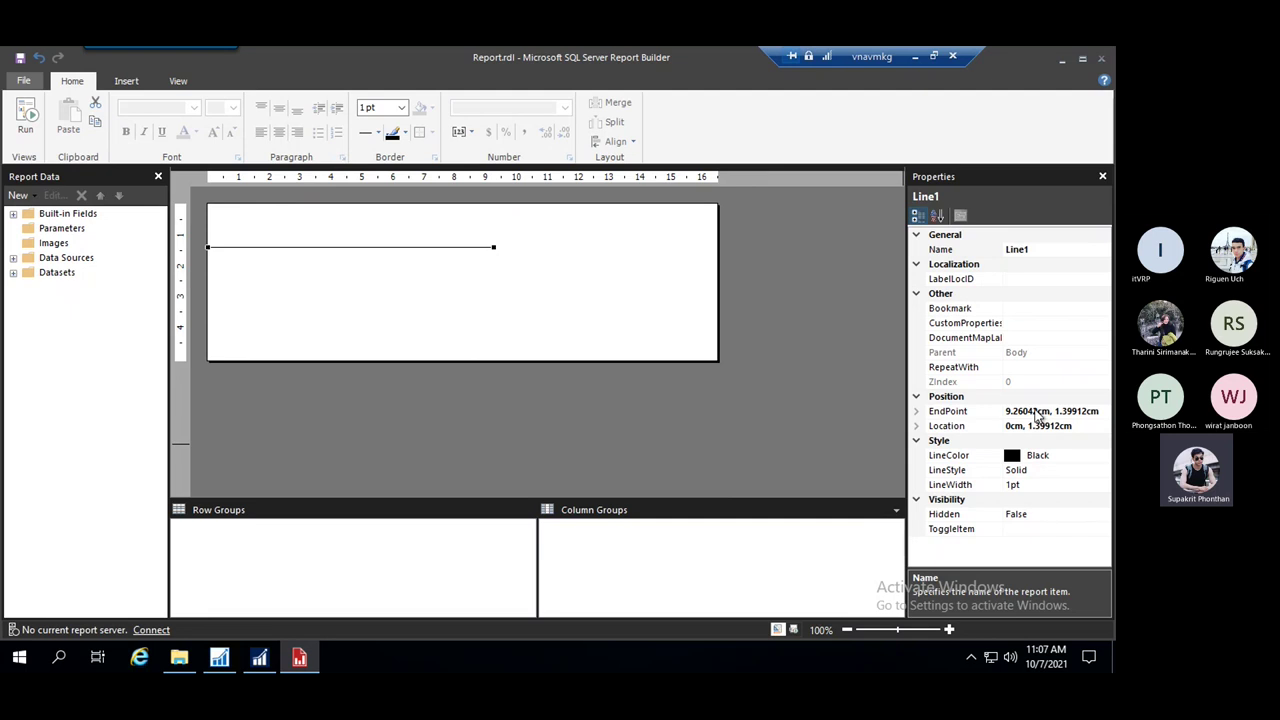
{"action": "left_click", "coordinate": [1046, 413]}
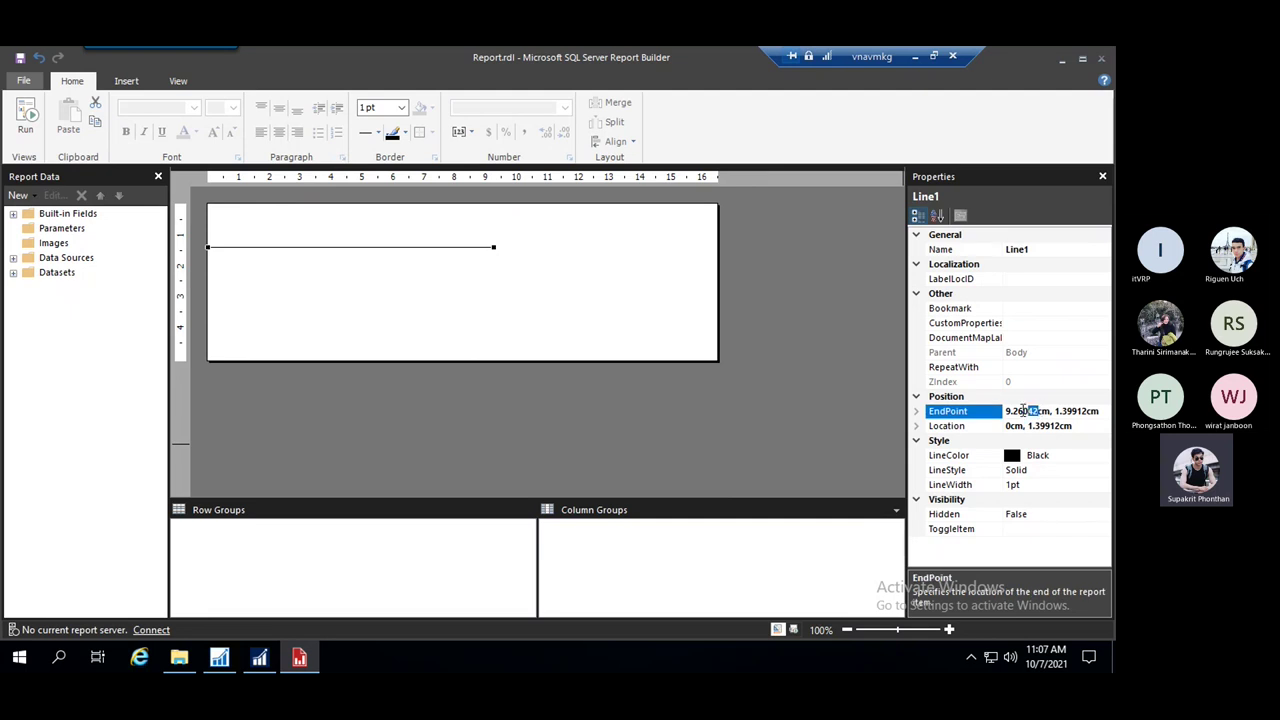
{"action": "left_click_drag", "start_coordinate": [1022, 410], "coordinate": [1004, 411]}
{"action": "type", "text": "19"}
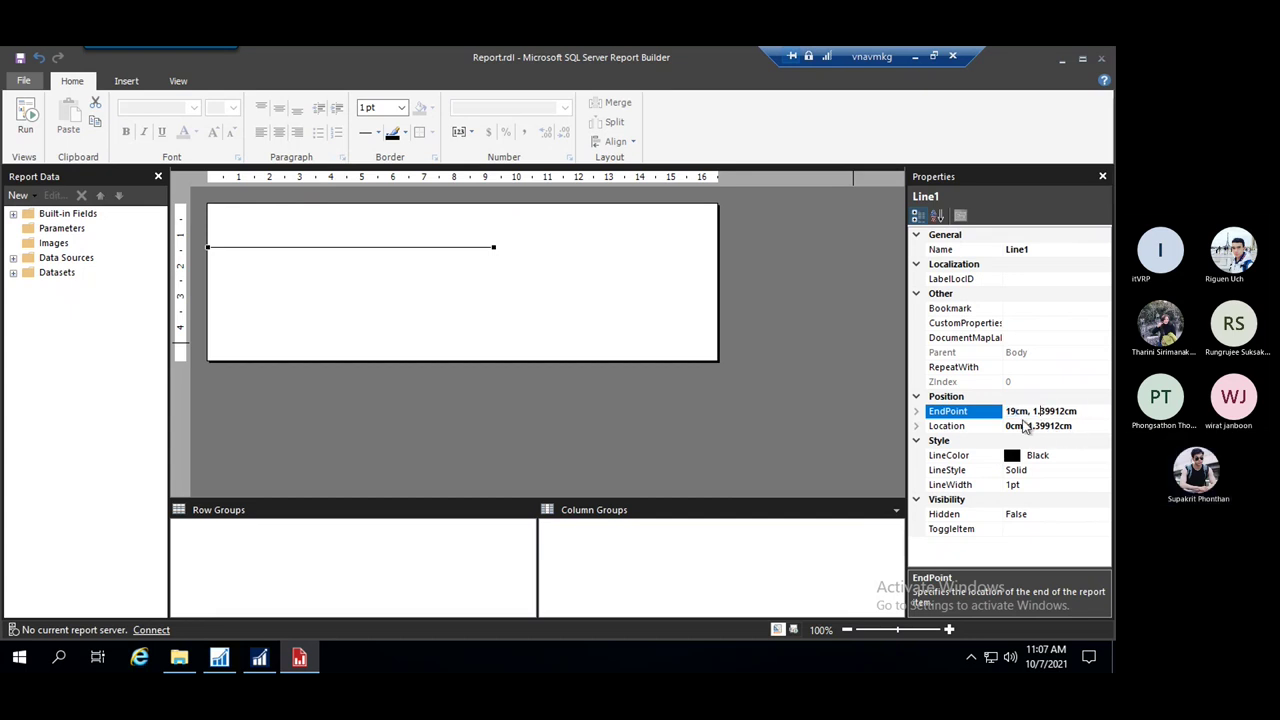
{"action": "left_click", "coordinate": [1030, 426]}
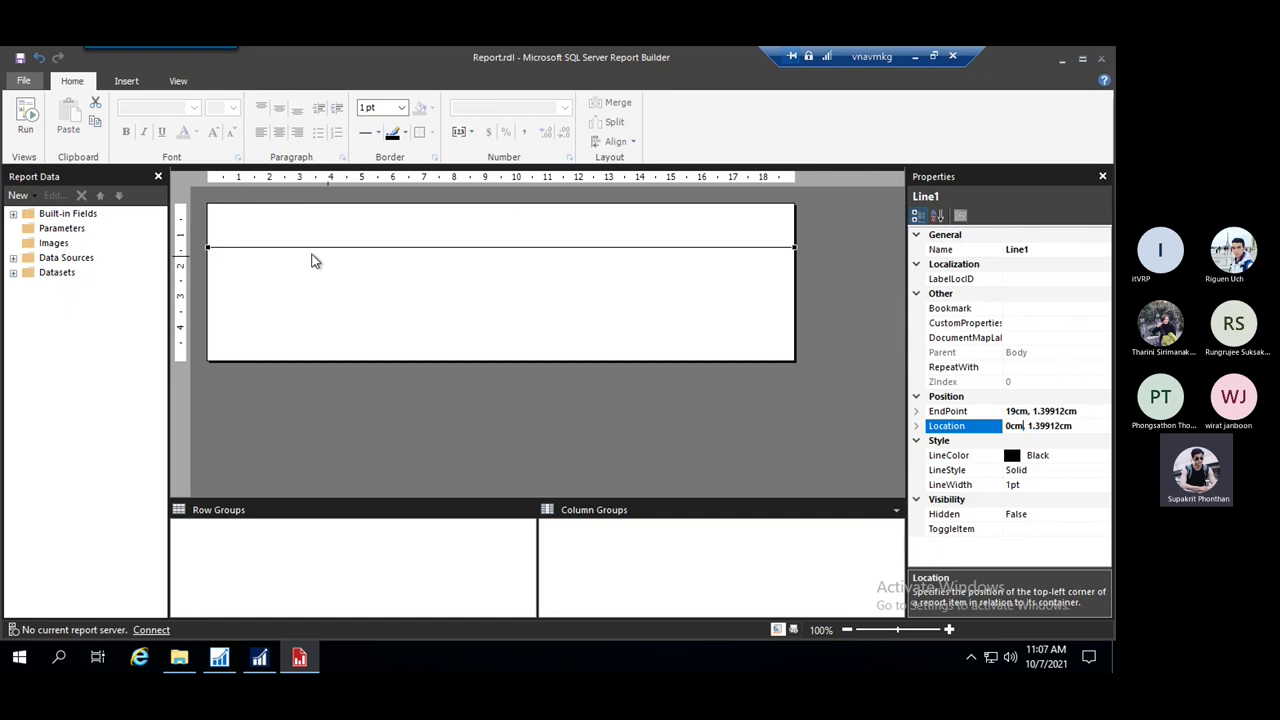
Resize the report body back to 19 cm wide
{"action": "left_click", "coordinate": [828, 232]}
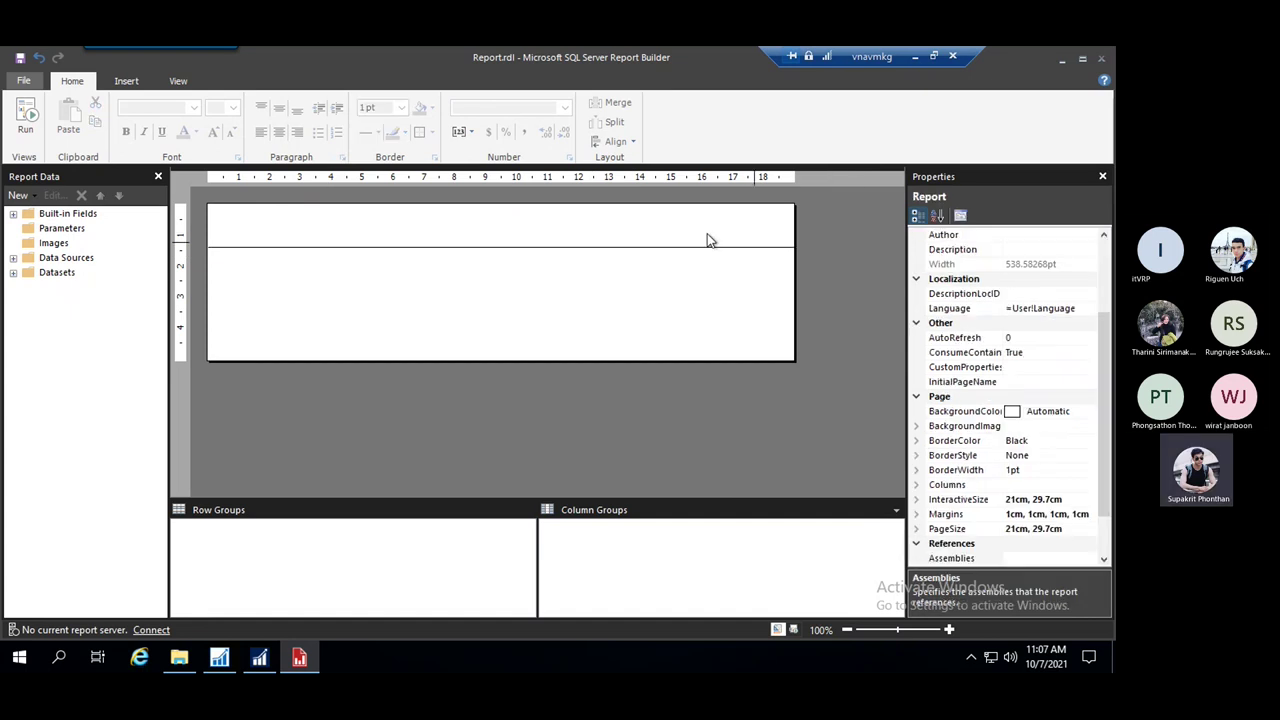
{"action": "left_click", "coordinate": [575, 236]}
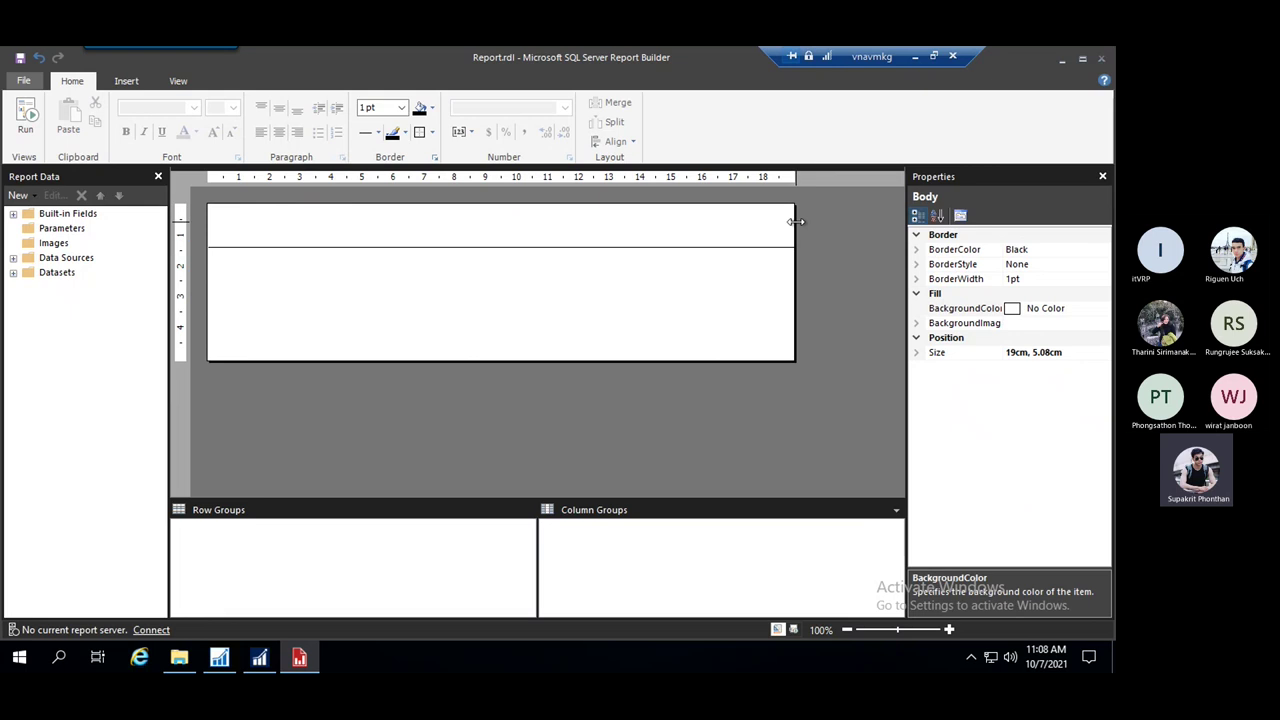
{"action": "left_click_drag", "start_coordinate": [796, 221], "coordinate": [831, 221]}
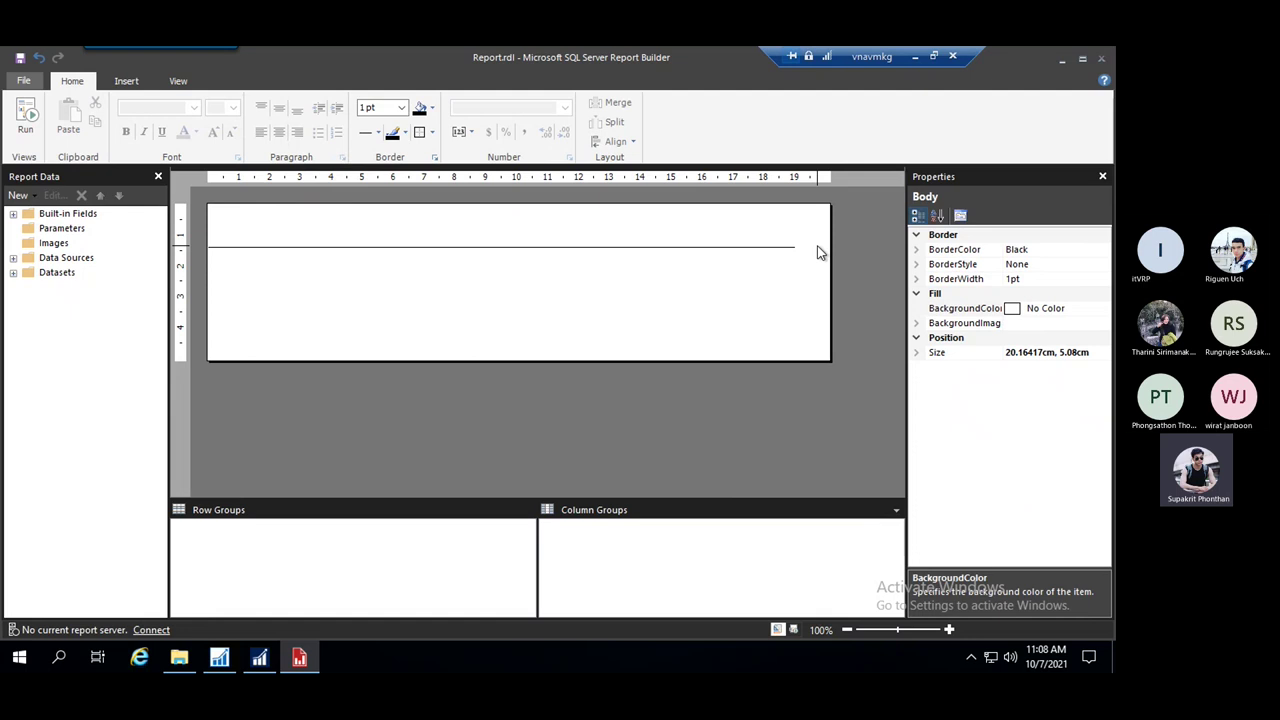
{"action": "left_click_drag", "start_coordinate": [831, 222], "coordinate": [795, 222]}
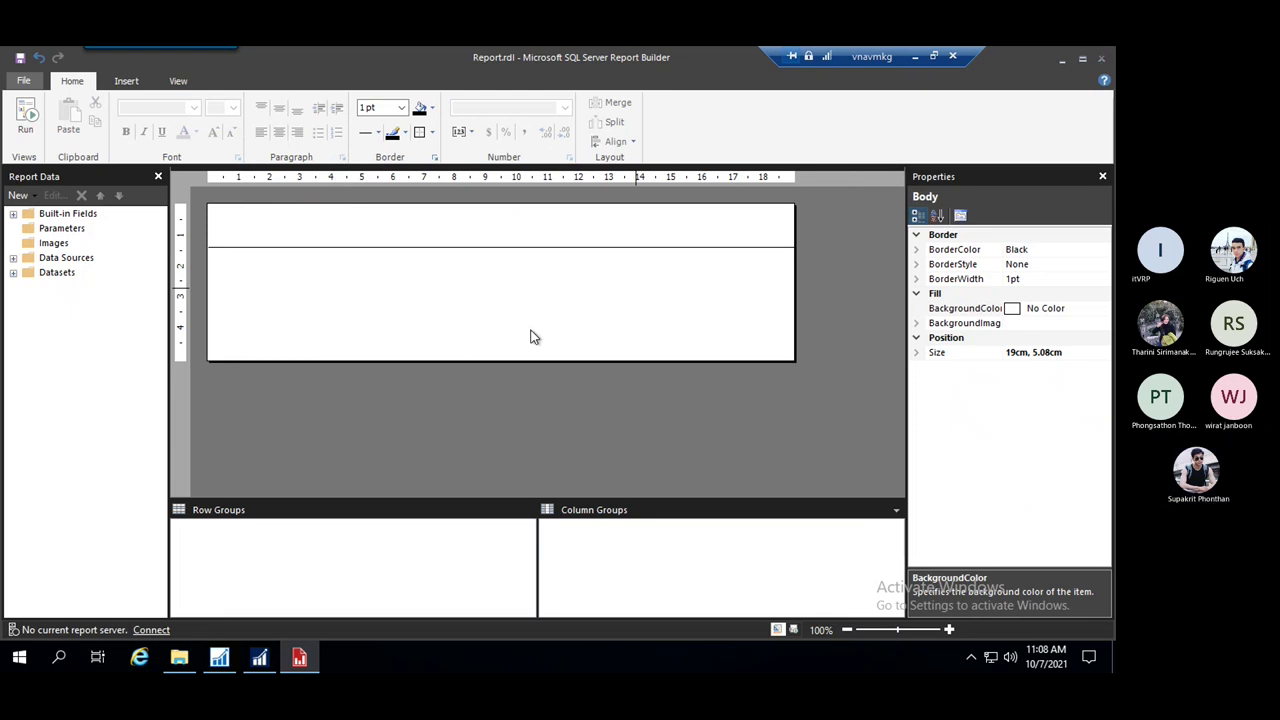
Add a page header and a page footer to the report
{"action": "left_click", "coordinate": [130, 83]}
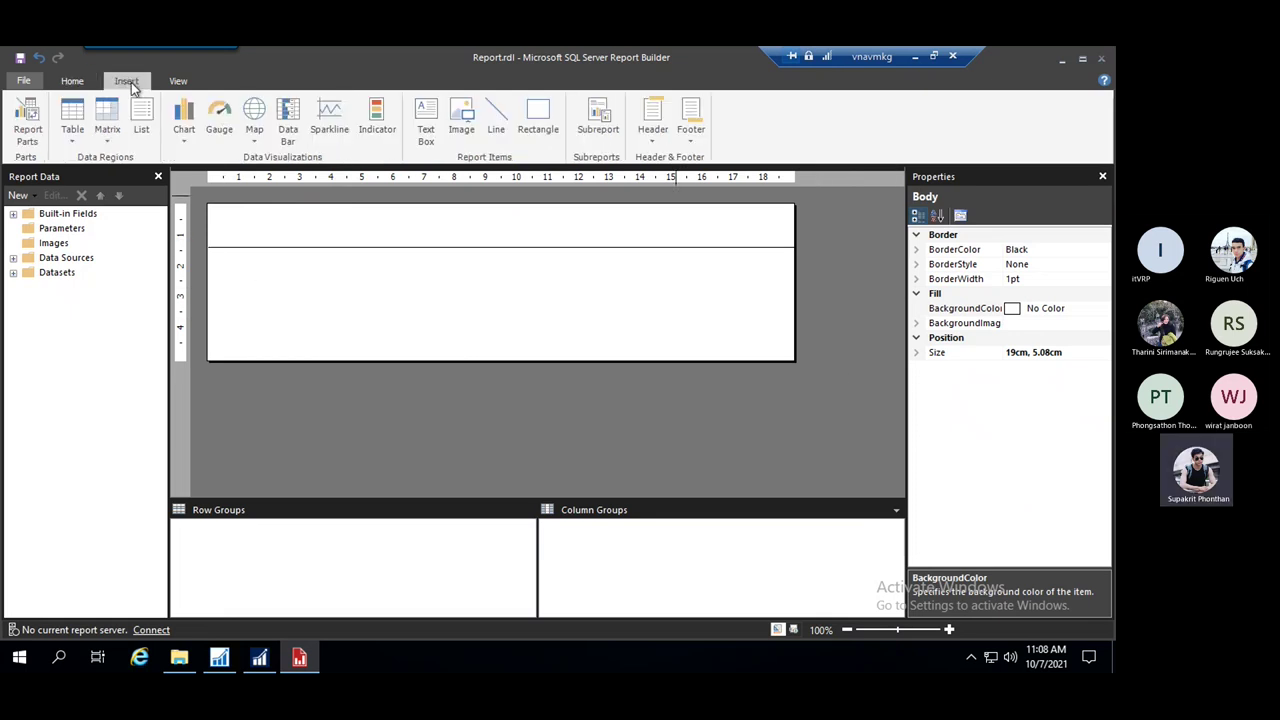
{"action": "left_click", "coordinate": [656, 128]}
{"action": "left_click", "coordinate": [710, 162]}
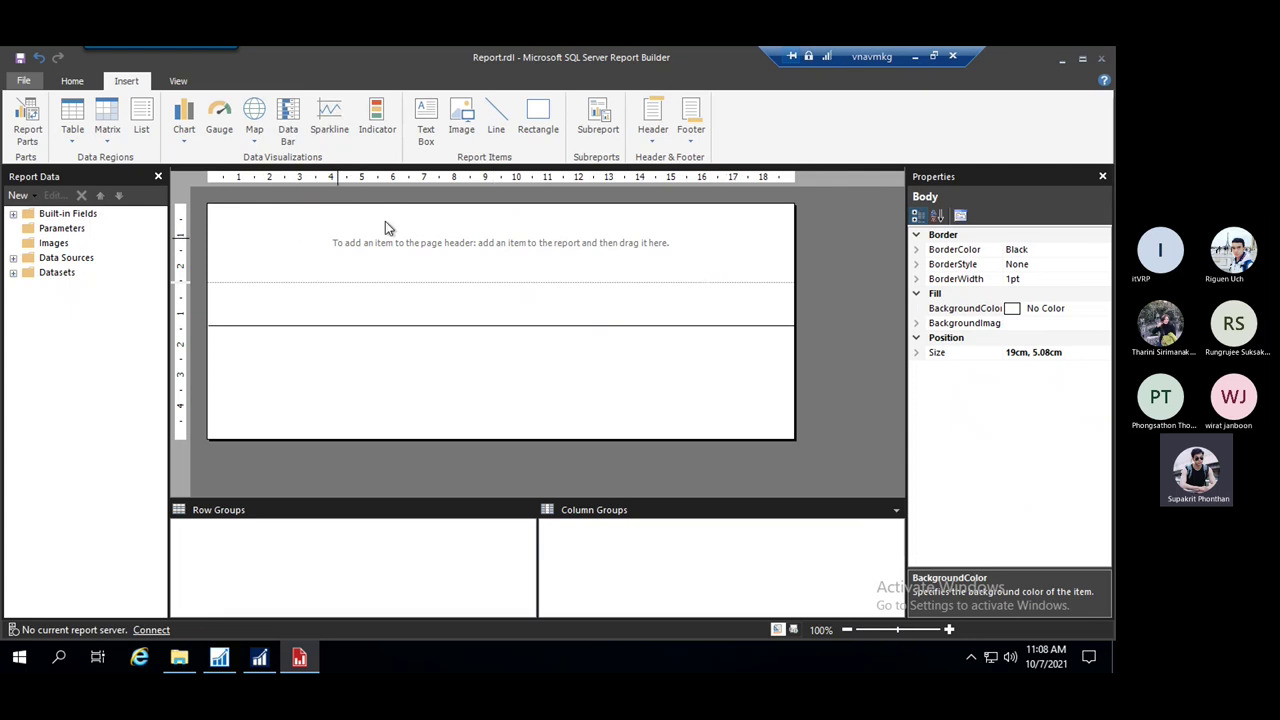
{"action": "left_click", "coordinate": [698, 120]}
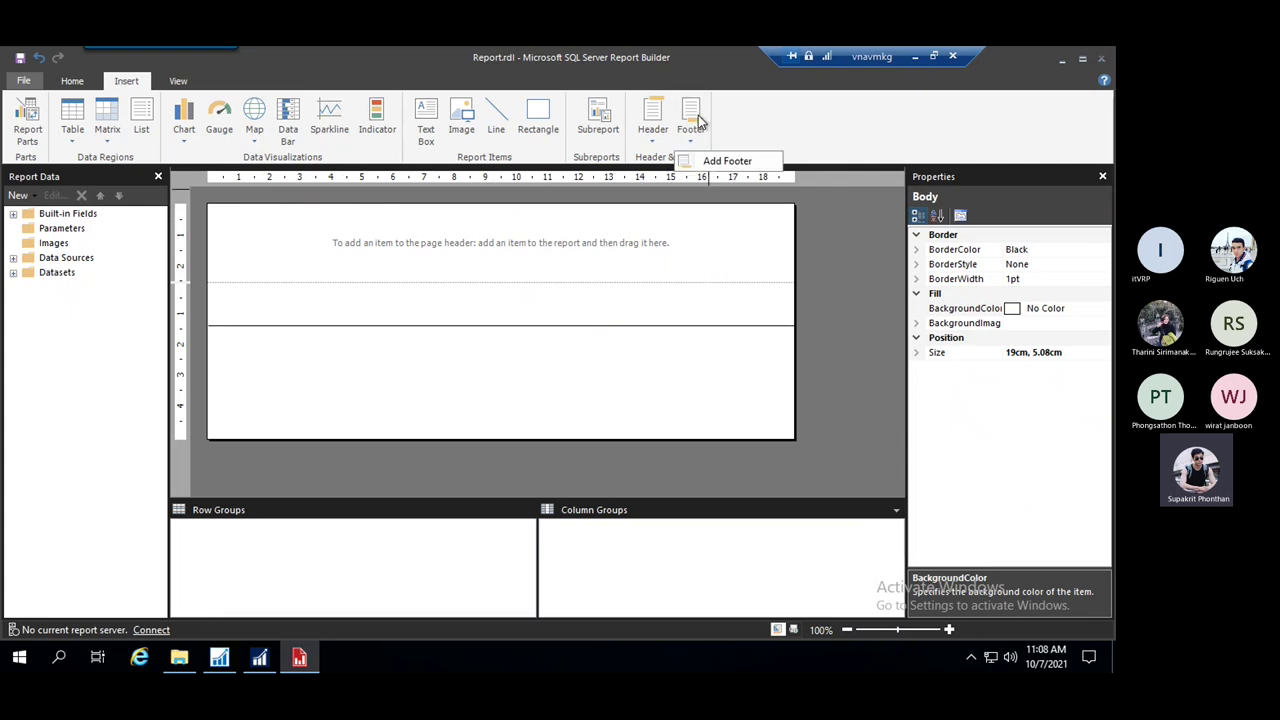
{"action": "left_click", "coordinate": [730, 167]}
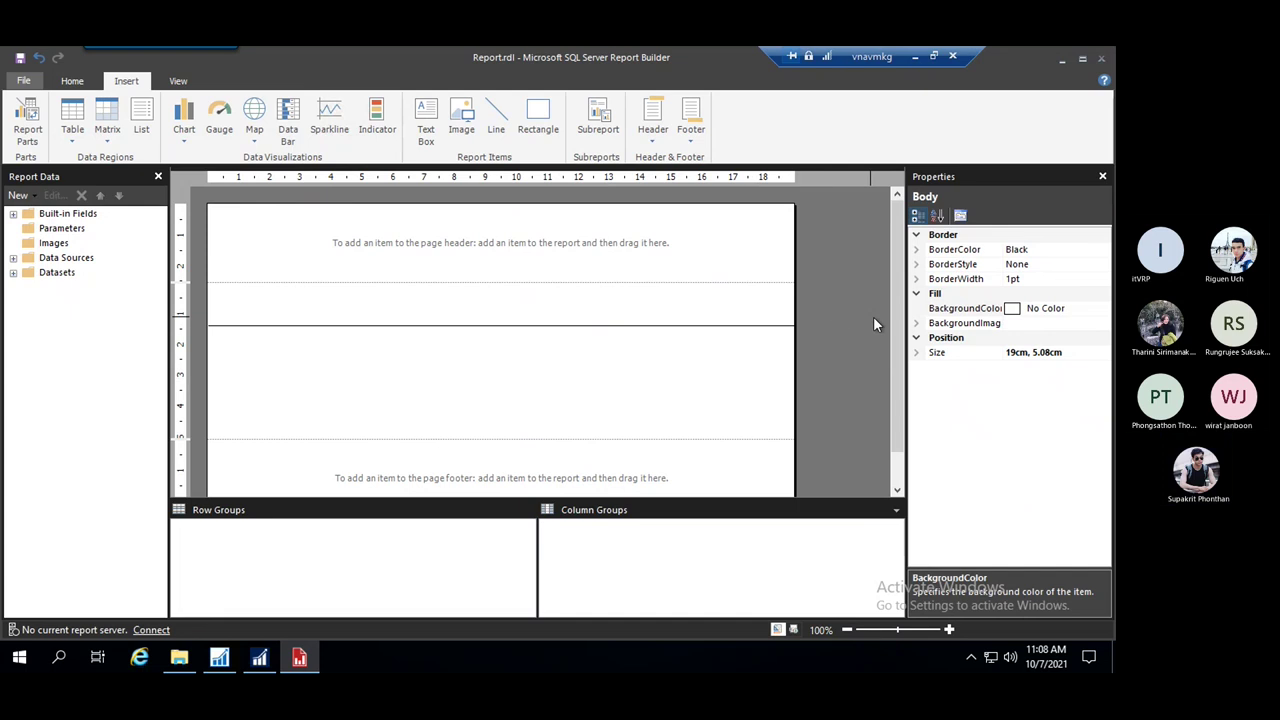
Move the 19 cm horizontal line up into the page header
{"action": "scroll", "coordinate": [894, 332], "scroll_direction": "down", "scroll_amount": 2}
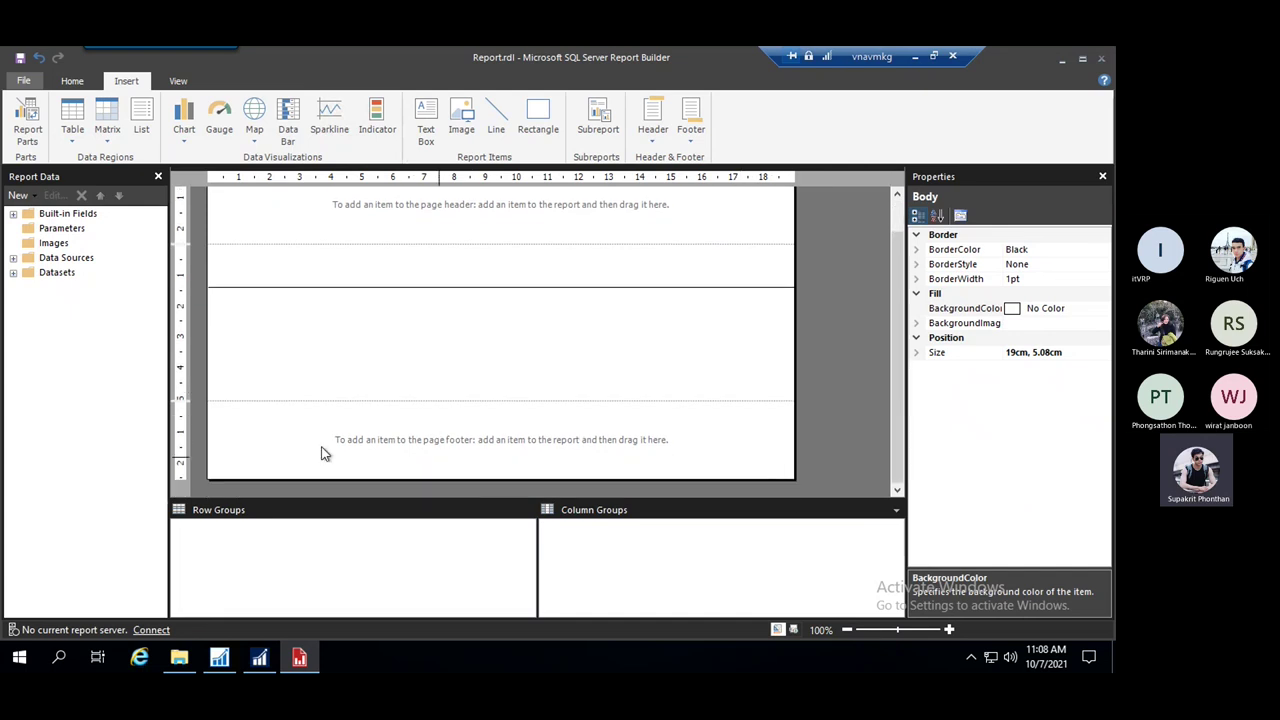
{"action": "scroll", "coordinate": [893, 397], "scroll_direction": "up", "scroll_amount": 2}
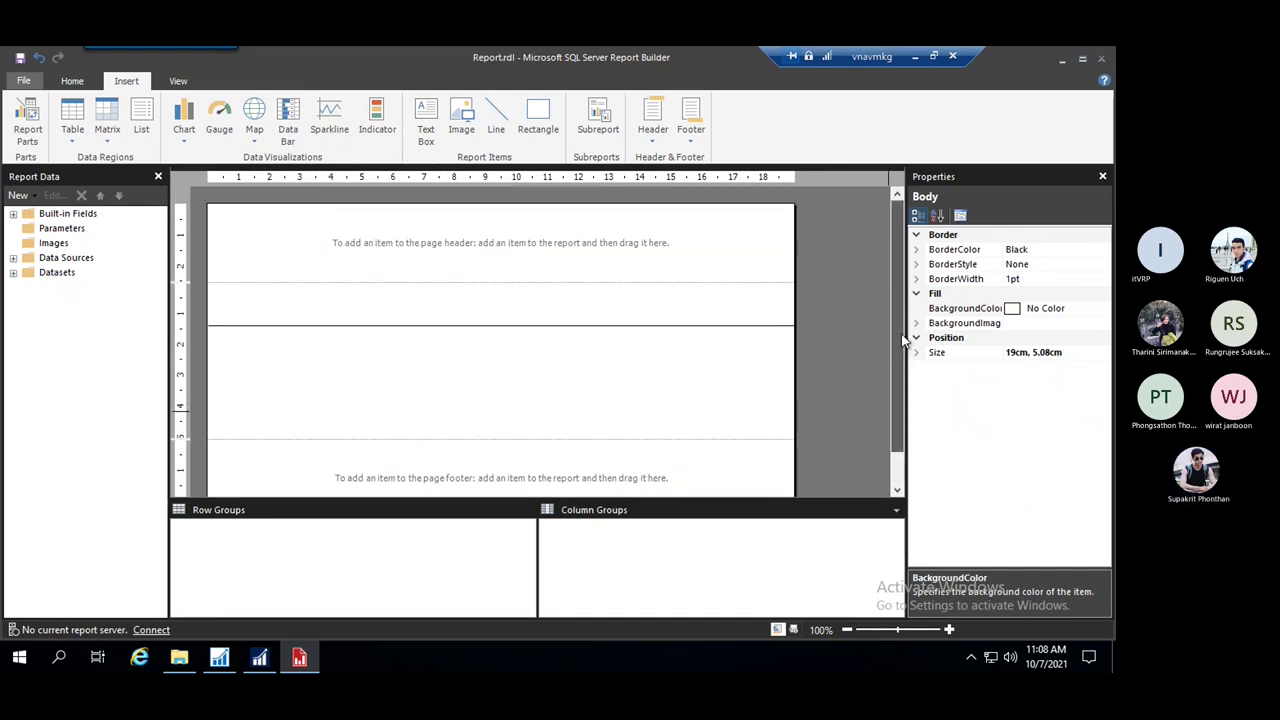
{"action": "scroll", "coordinate": [892, 385], "scroll_direction": "down", "scroll_amount": 2}
{"action": "scroll", "coordinate": [891, 379], "scroll_direction": "up", "scroll_amount": 2}
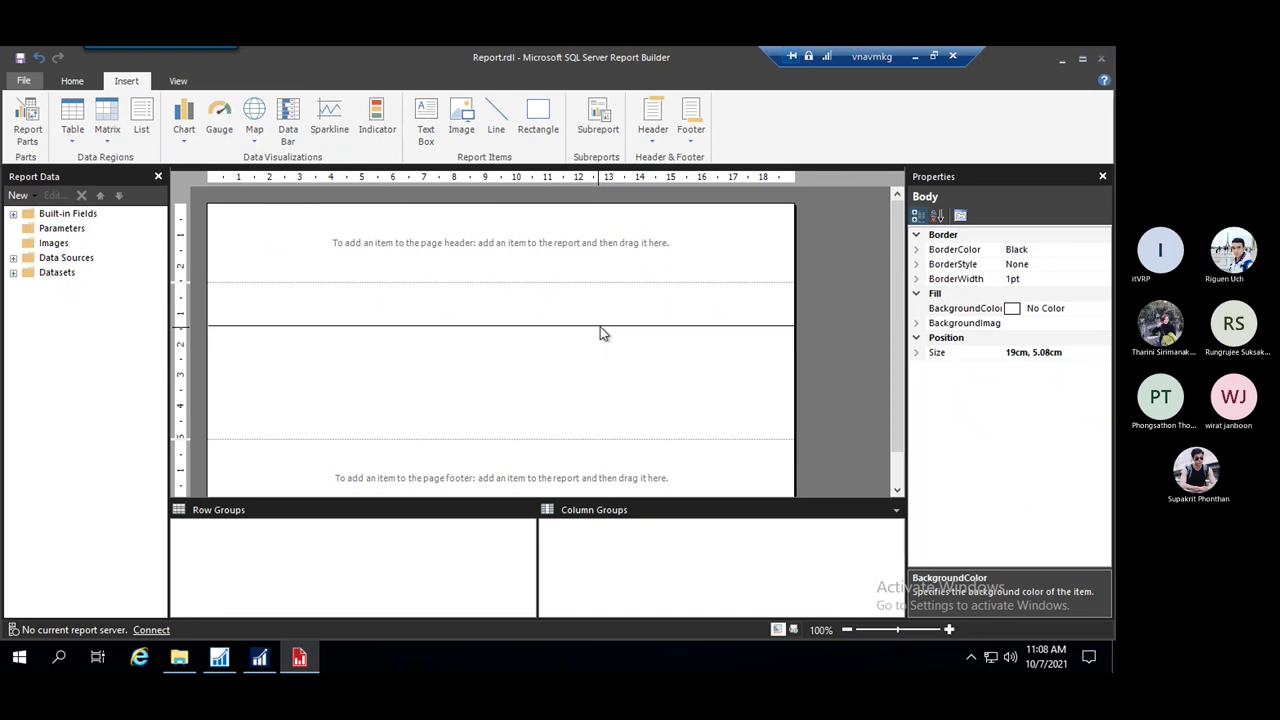
{"action": "left_click_drag", "start_coordinate": [601, 326], "coordinate": [681, 272]}
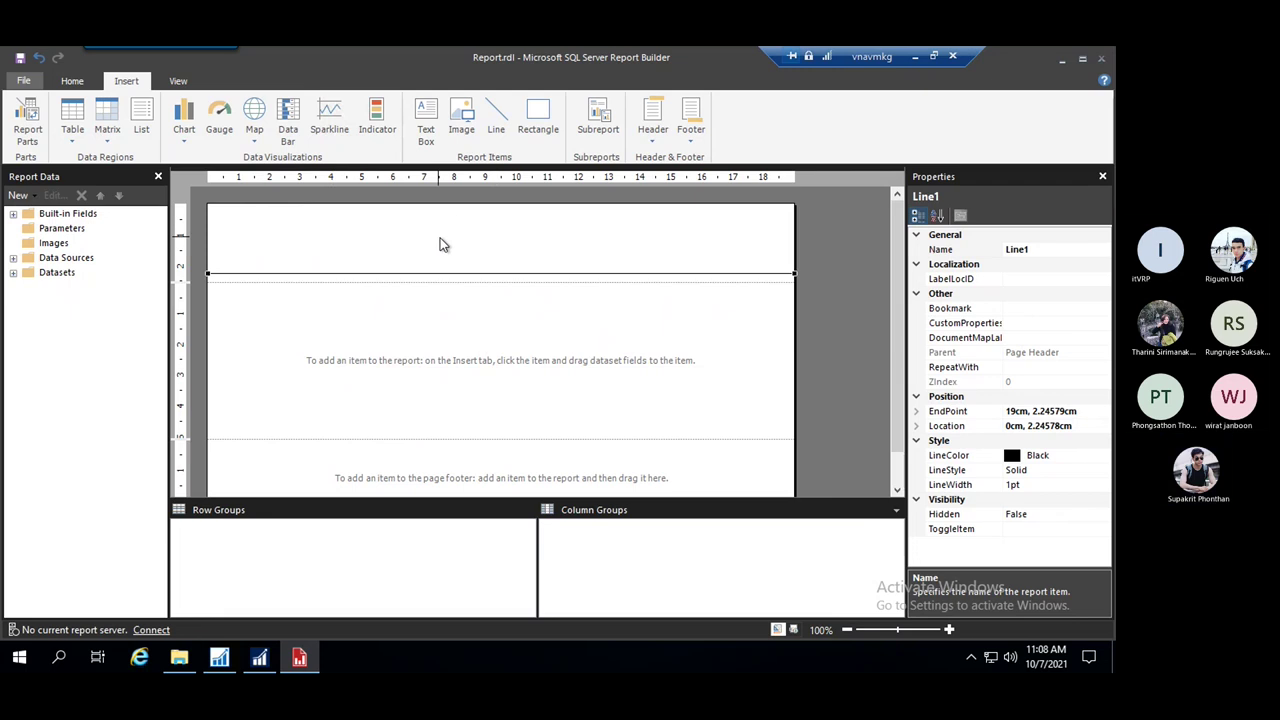
{"action": "left_click", "coordinate": [265, 231]}
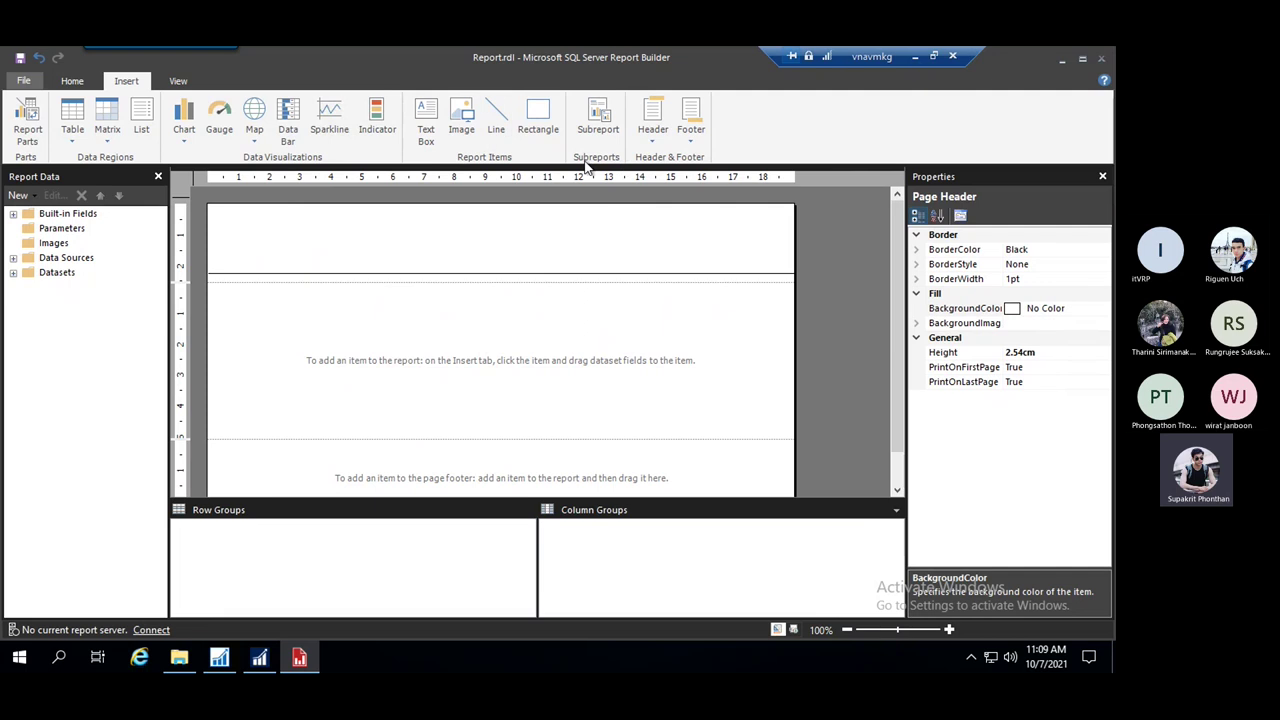
Draw a page header text box reading 'TEST Company' and make it bold
{"action": "left_click", "coordinate": [430, 120]}
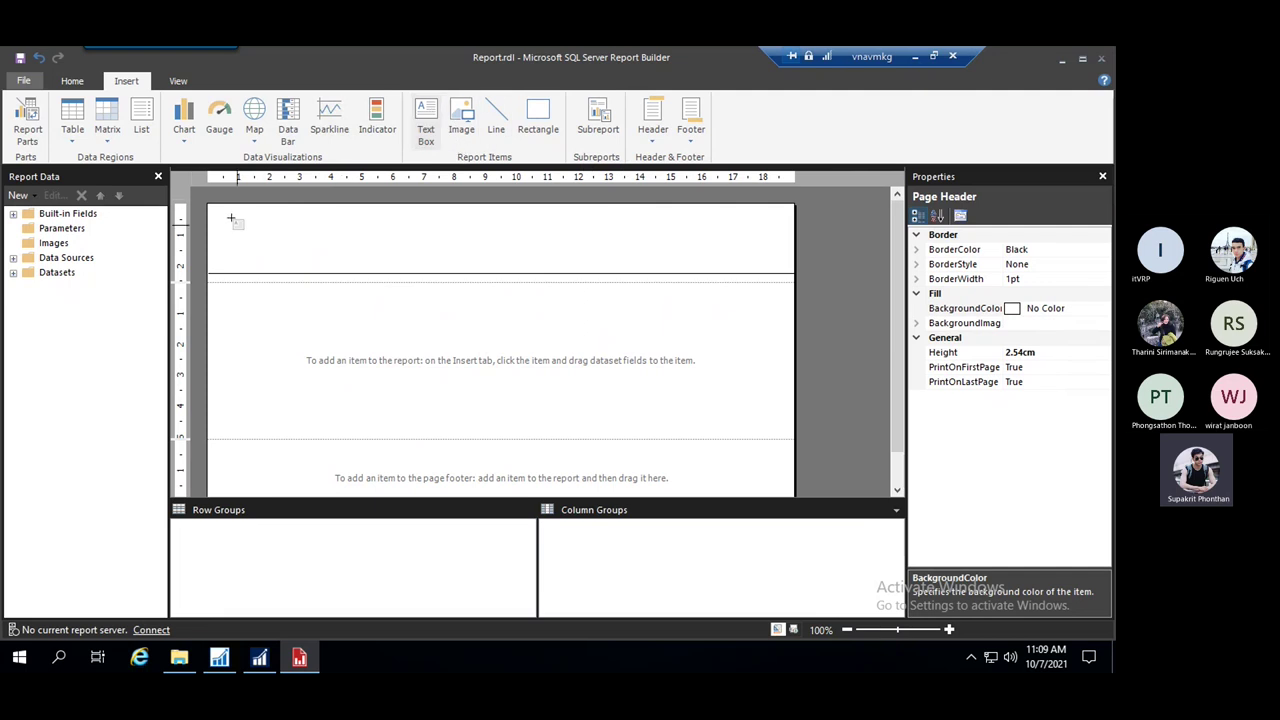
{"action": "left_click_drag", "start_coordinate": [224, 214], "coordinate": [455, 238]}
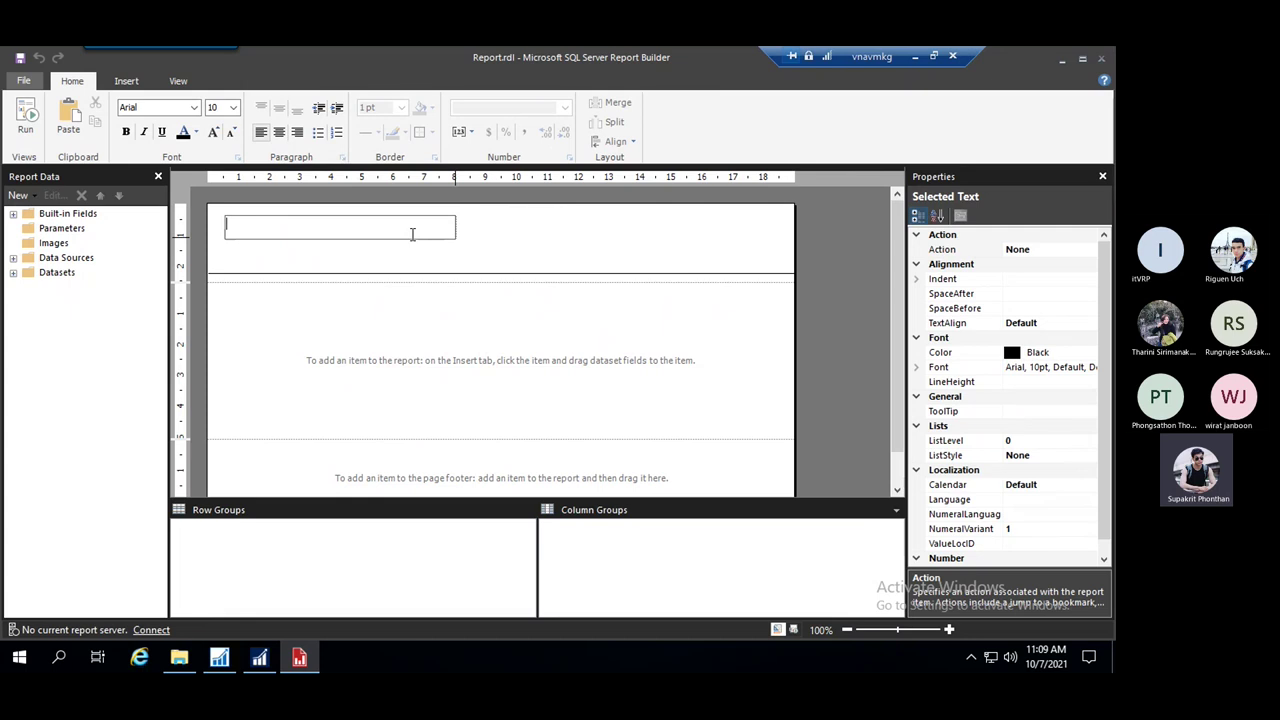
{"action": "type", "text": "TEST"}
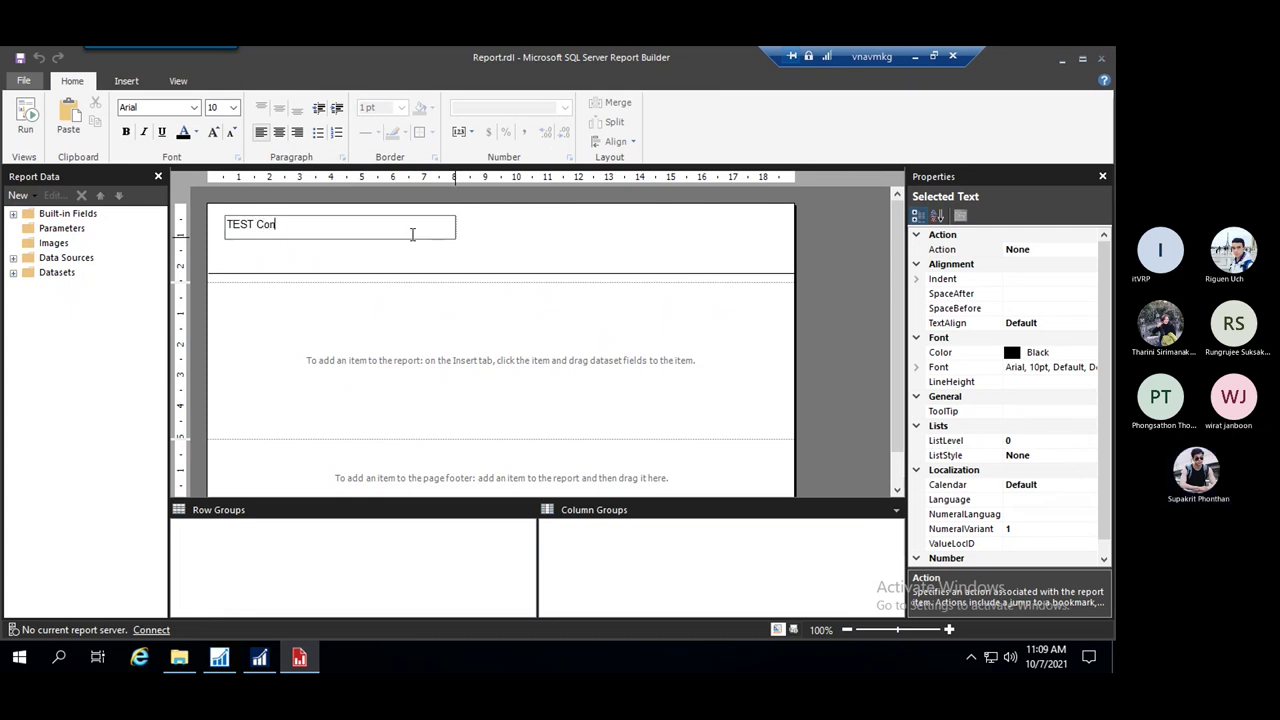
{"action": "type", "text": " Company"}
{"action": "left_click", "coordinate": [472, 248]}
{"action": "left_click", "coordinate": [413, 230]}
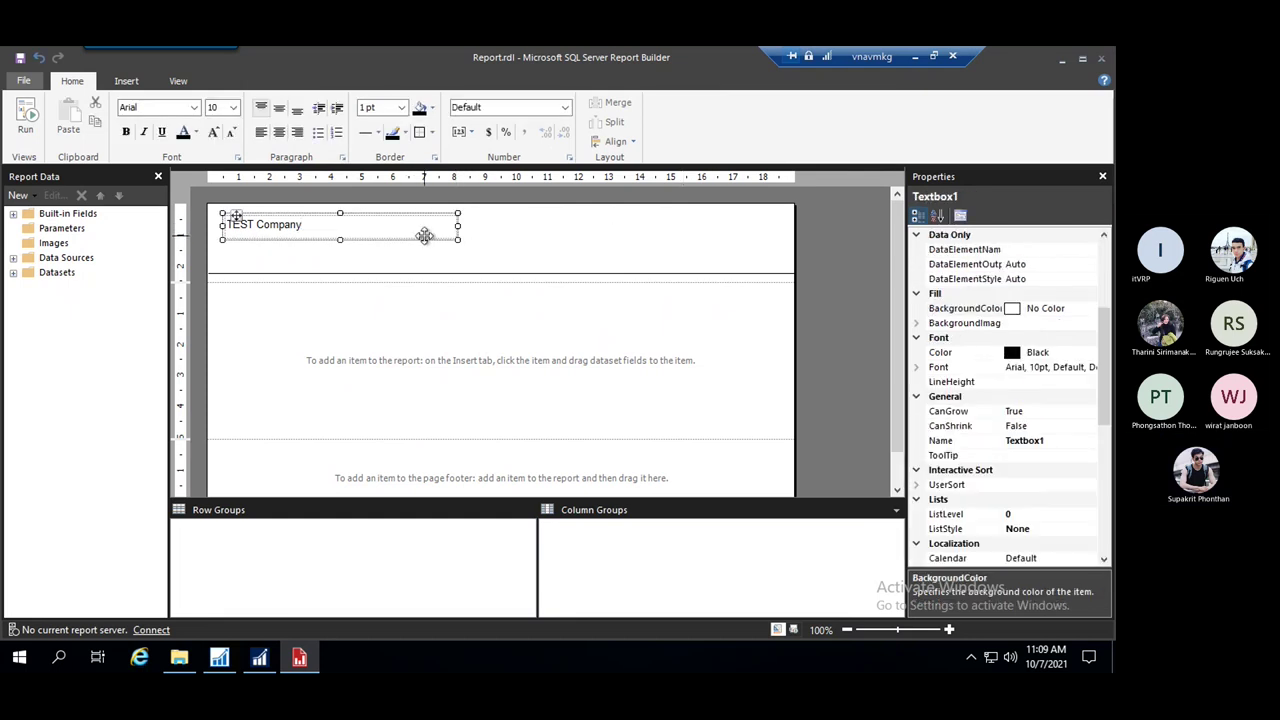
{"action": "key", "text": "ctrl+b"}
Set the TEST Company title's font to Tahoma
{"action": "left_click", "coordinate": [194, 107]}
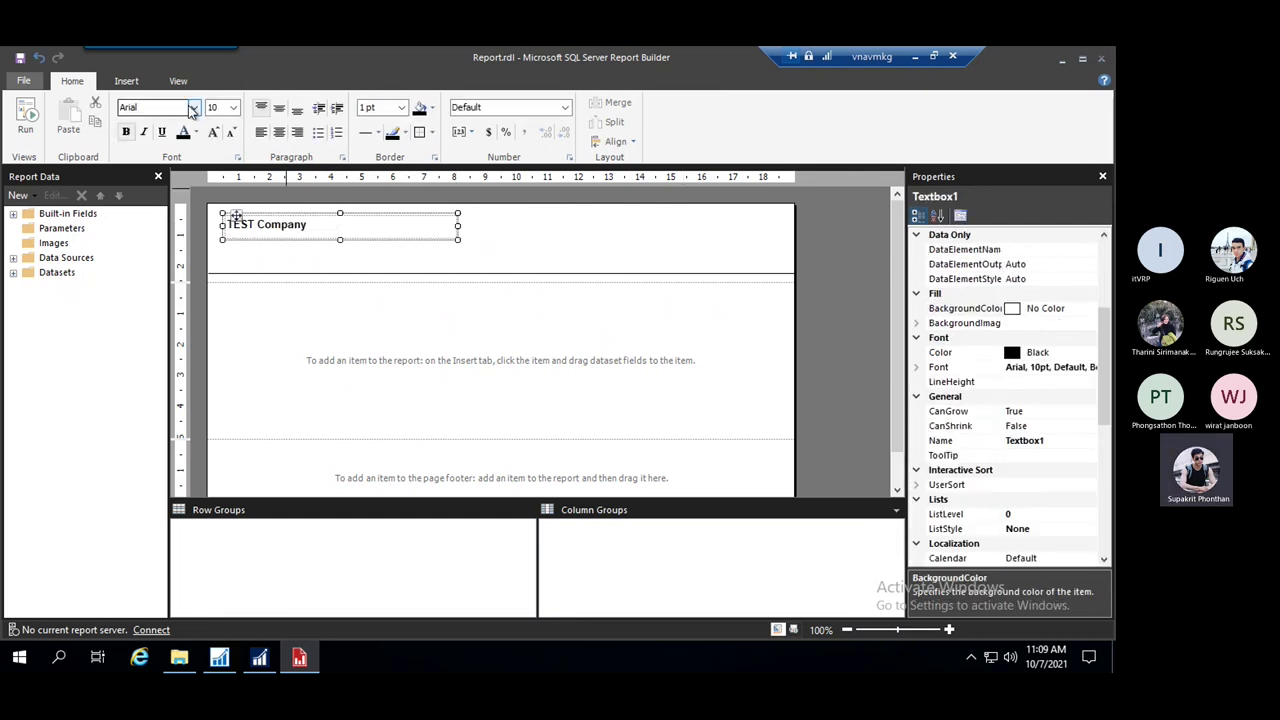
{"action": "left_click_drag", "start_coordinate": [194, 170], "coordinate": [194, 380]}
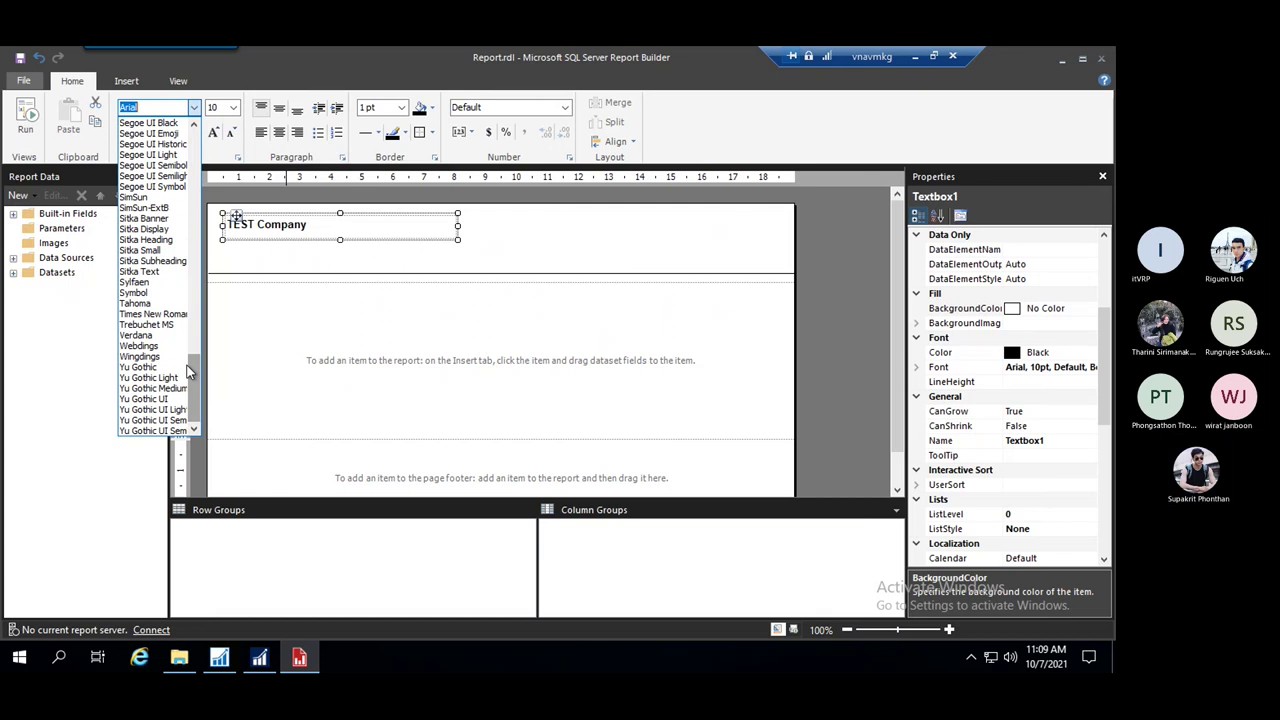
{"action": "left_click", "coordinate": [150, 305]}
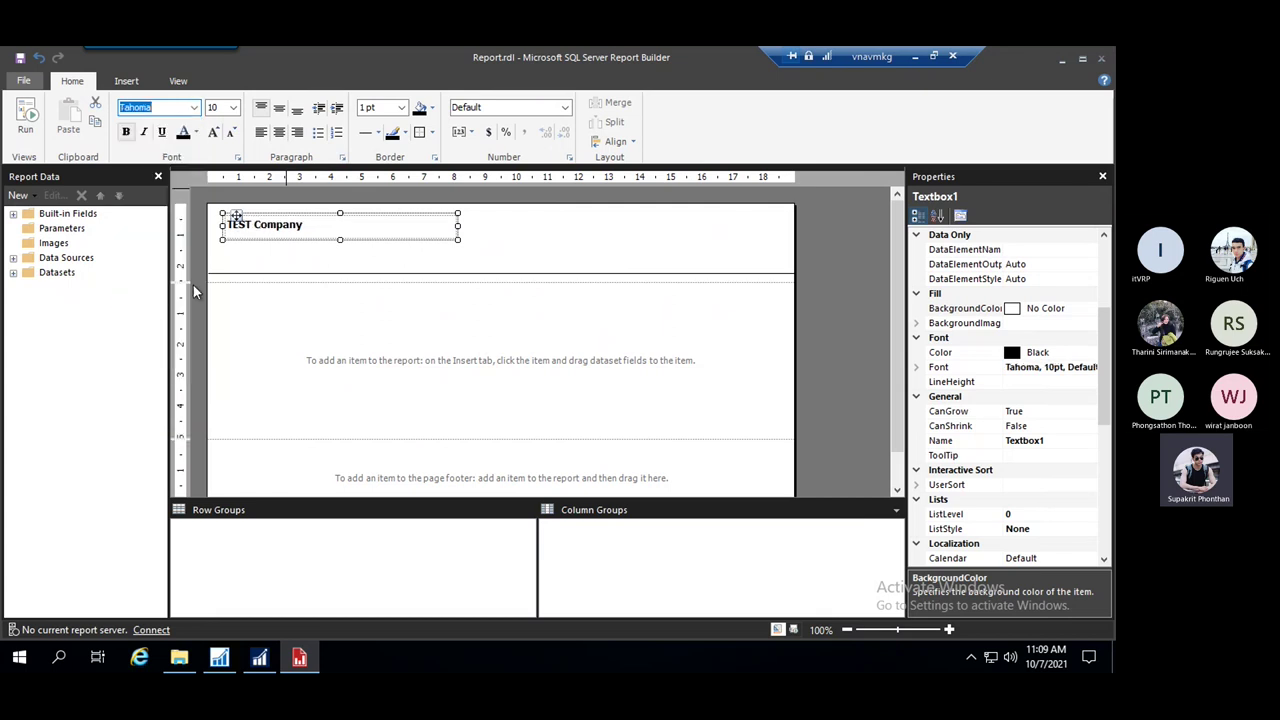
{"action": "left_click", "coordinate": [506, 255]}
Resize the title box to fit its text and place it at the header's top-left
{"action": "left_click", "coordinate": [405, 237]}
{"action": "left_click_drag", "start_coordinate": [457, 225], "coordinate": [492, 225]}
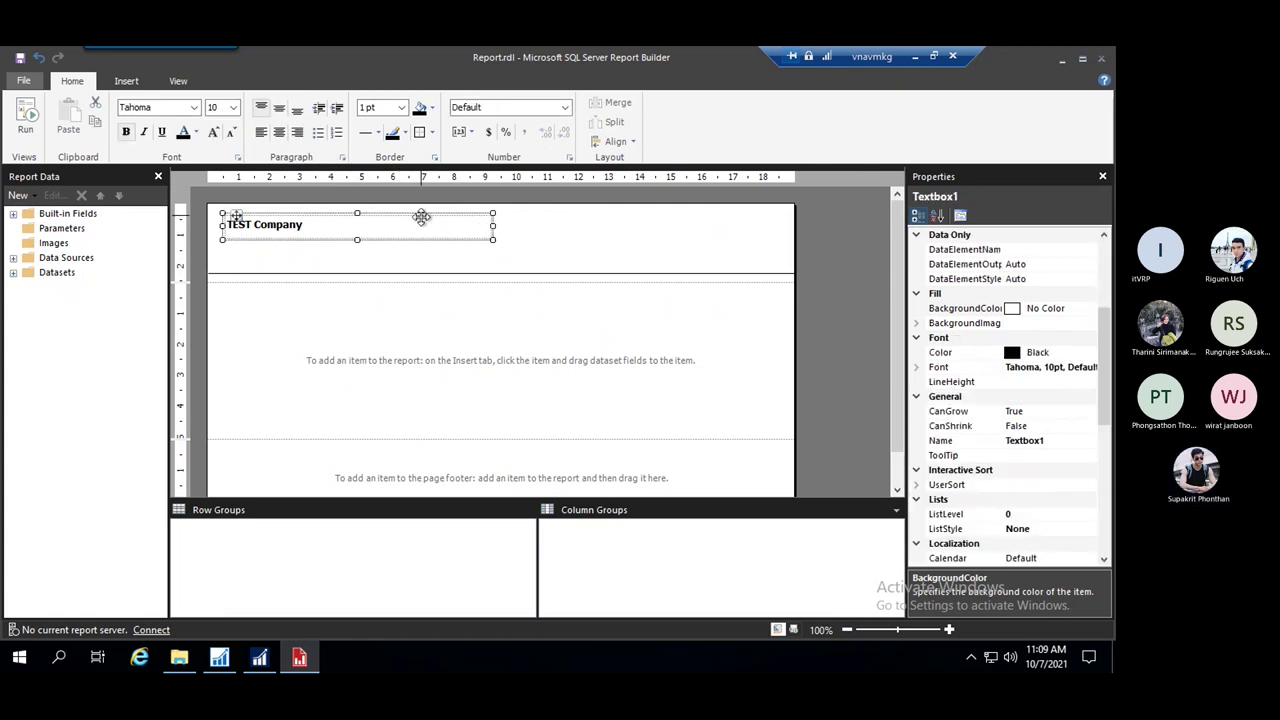
{"action": "left_click_drag", "start_coordinate": [421, 217], "coordinate": [410, 211]}
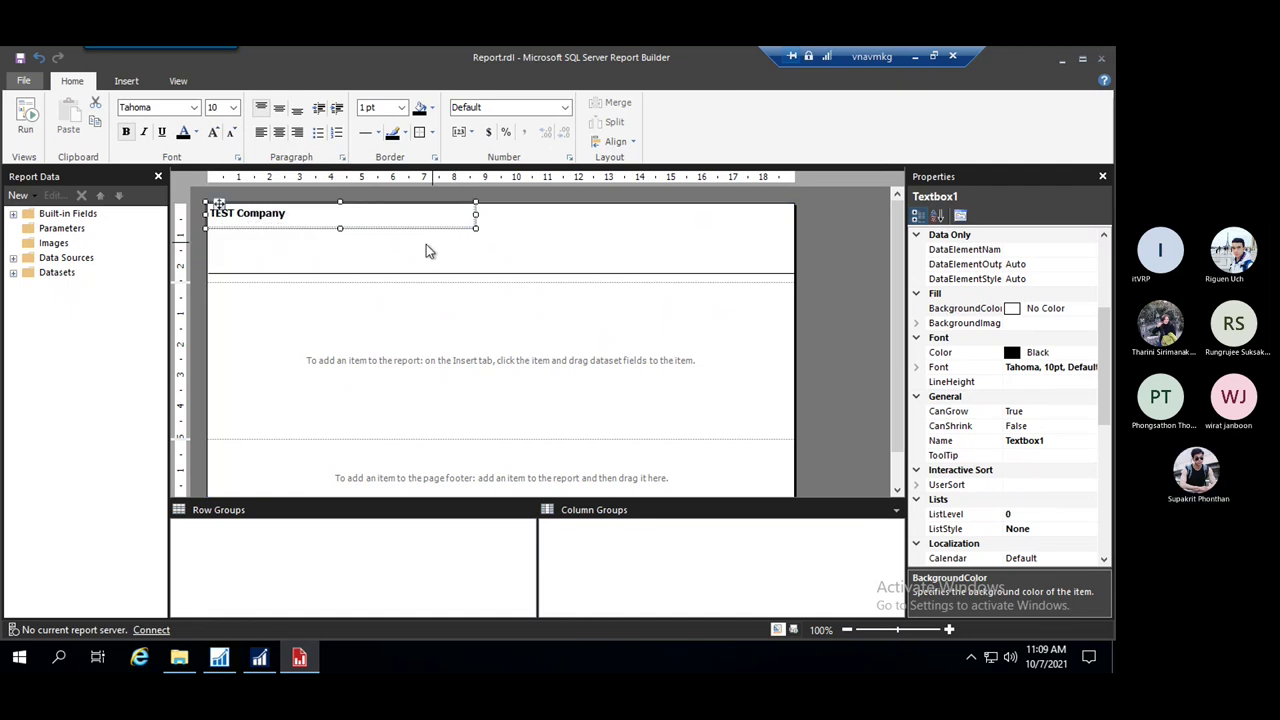
{"action": "left_click", "coordinate": [367, 249]}
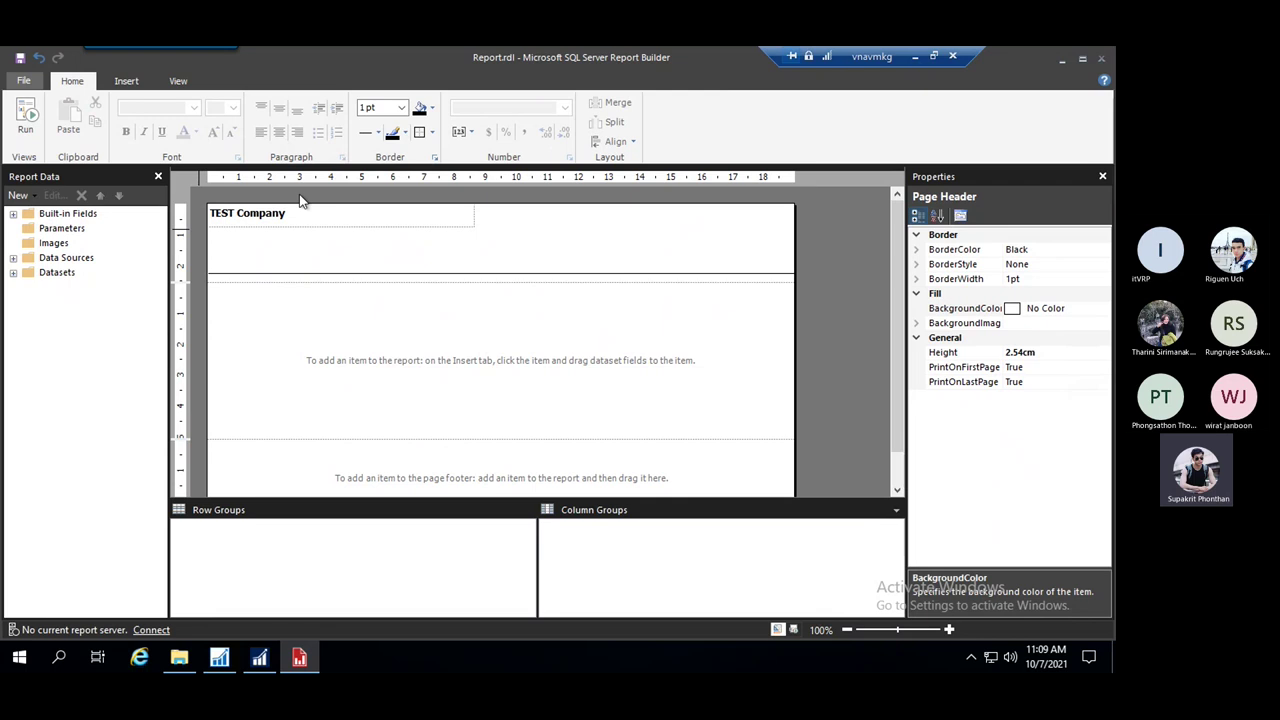
{"action": "left_click", "coordinate": [470, 218]}
{"action": "left_click_drag", "start_coordinate": [475, 213], "coordinate": [401, 213]}
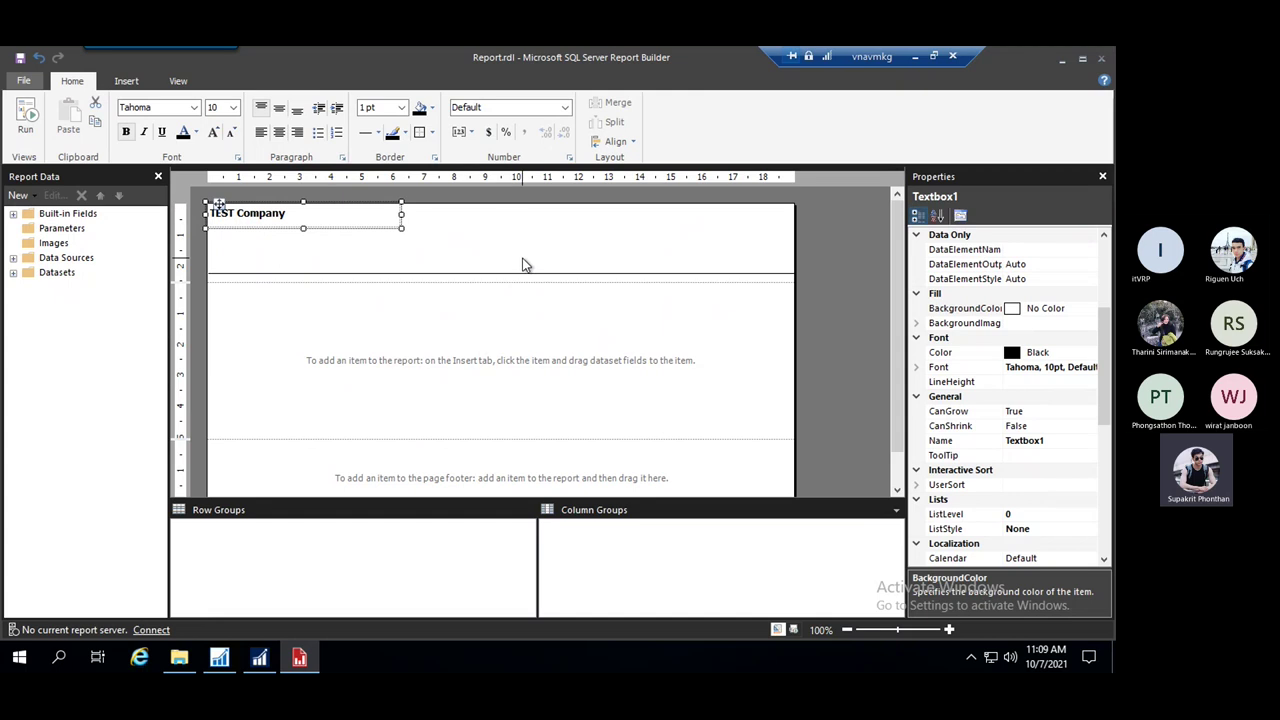
{"action": "left_click", "coordinate": [338, 238]}
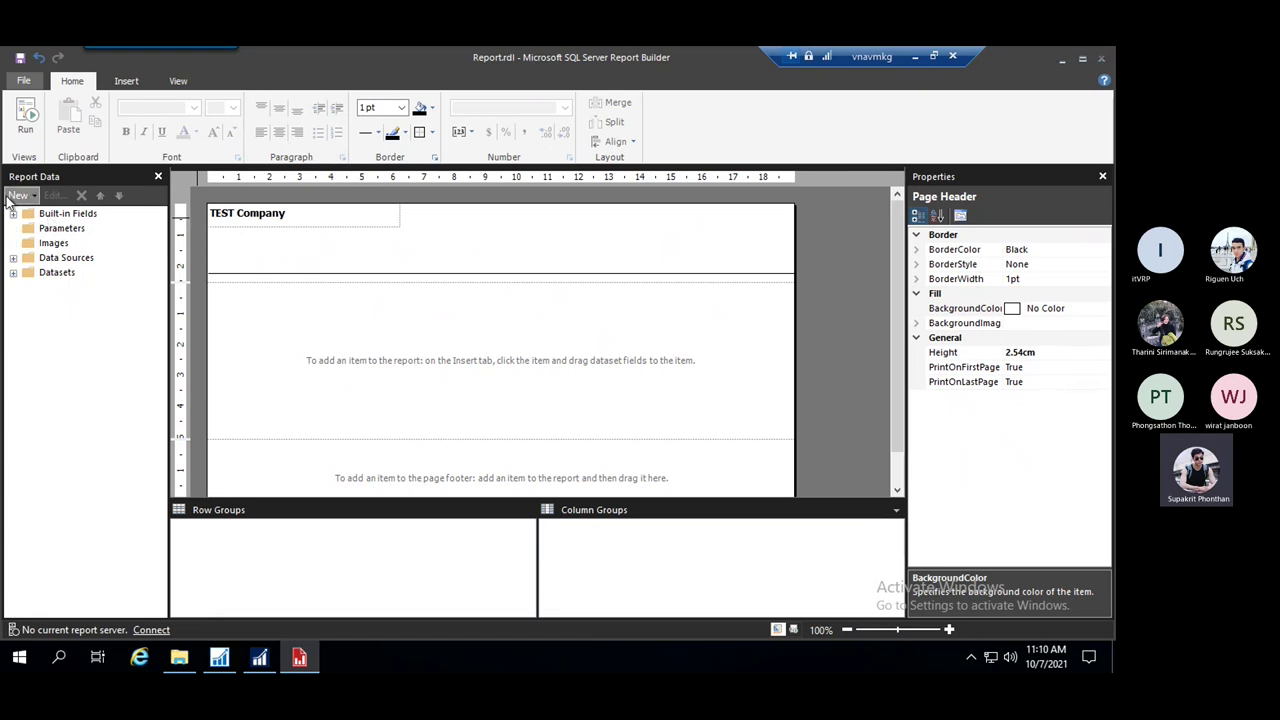
{"action": "left_click", "coordinate": [14, 273]}
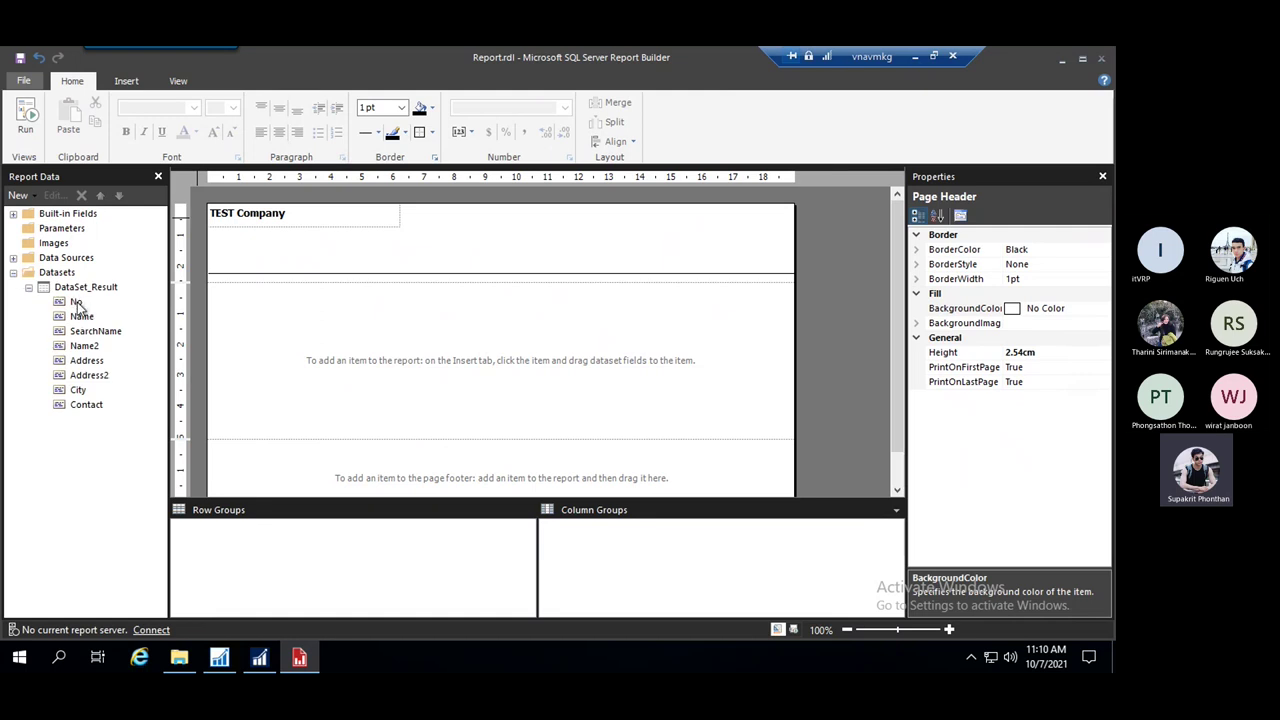
{"action": "left_click", "coordinate": [219, 657]}
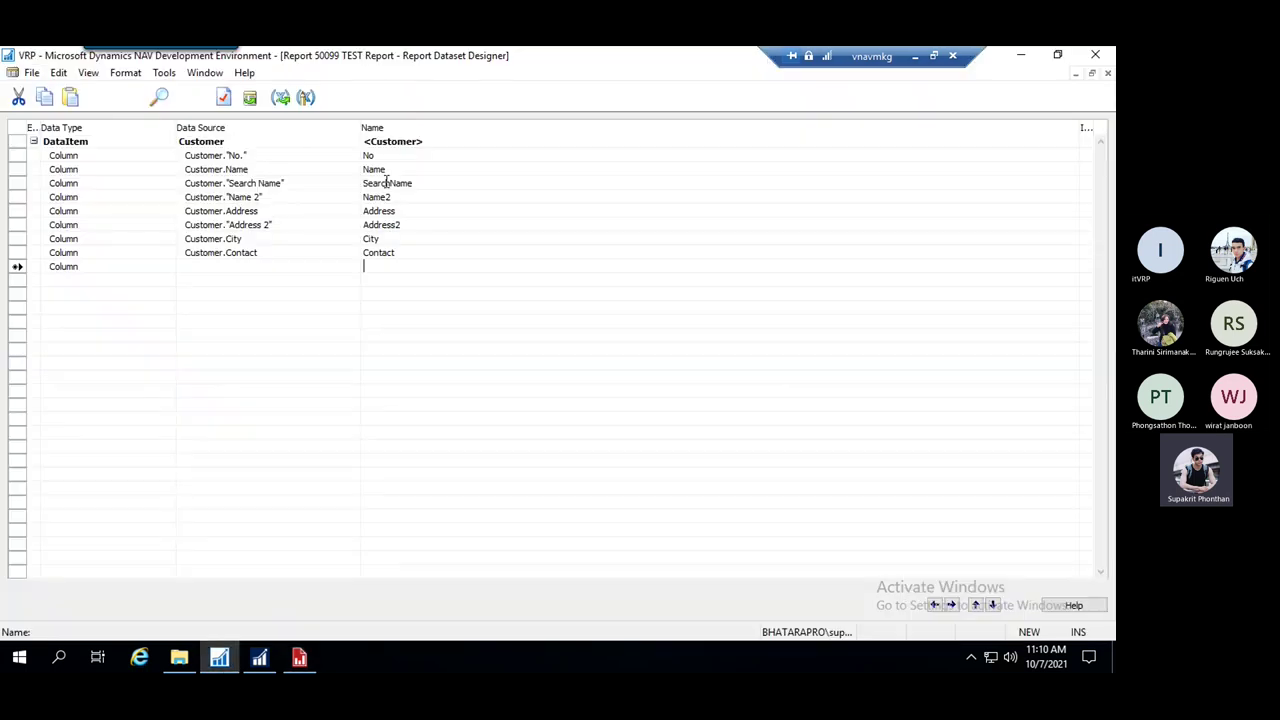
{"action": "key", "text": "ctrl+a"}
{"action": "left_click", "coordinate": [400, 157]}
{"action": "left_click", "coordinate": [259, 657]}
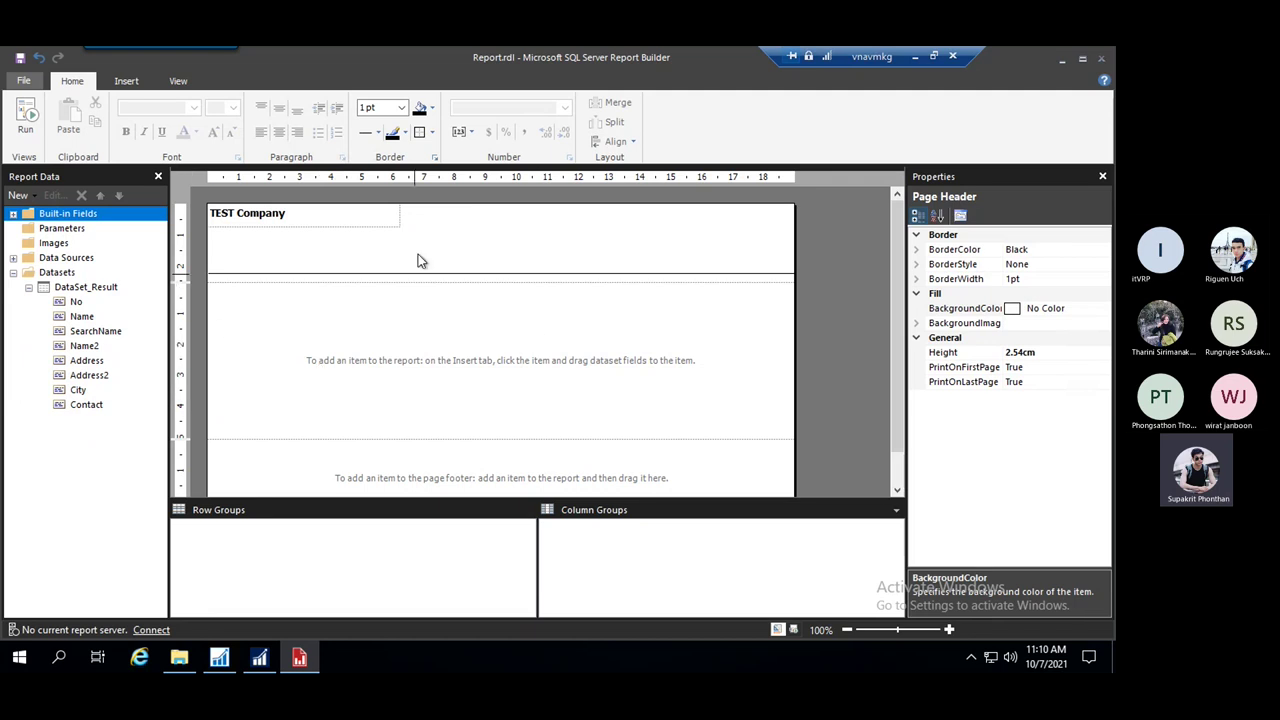
{"action": "left_click", "coordinate": [460, 257]}
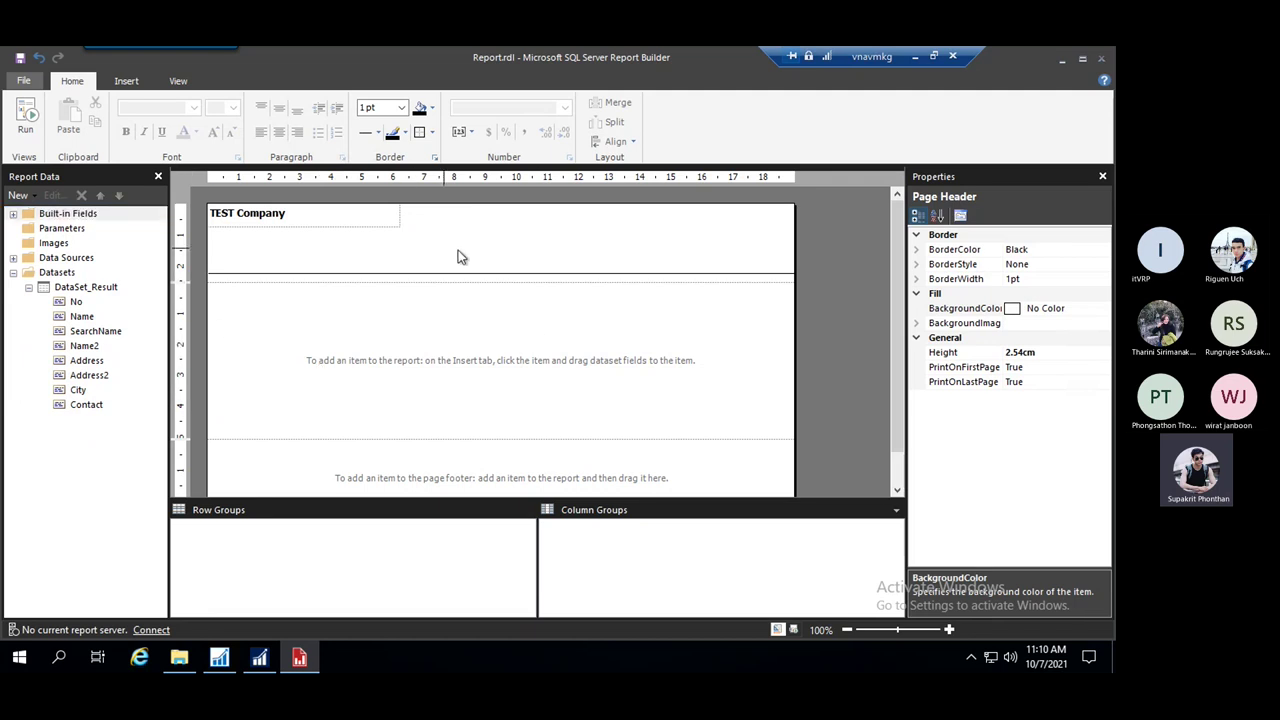
Drag the built-in Execution Time field into the header, widen it, and move it top-right
{"action": "left_click", "coordinate": [14, 214]}
{"action": "left_click_drag", "start_coordinate": [98, 235], "coordinate": [745, 262]}
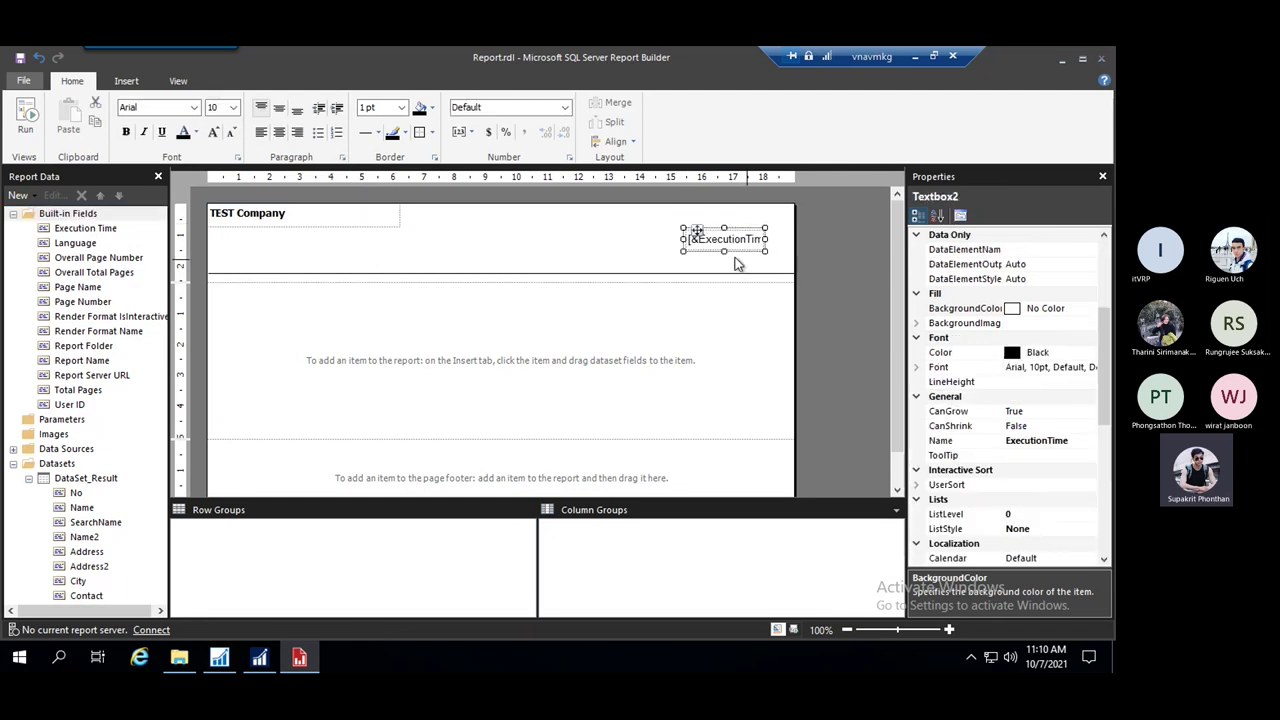
{"action": "left_click_drag", "start_coordinate": [683, 239], "coordinate": [614, 239]}
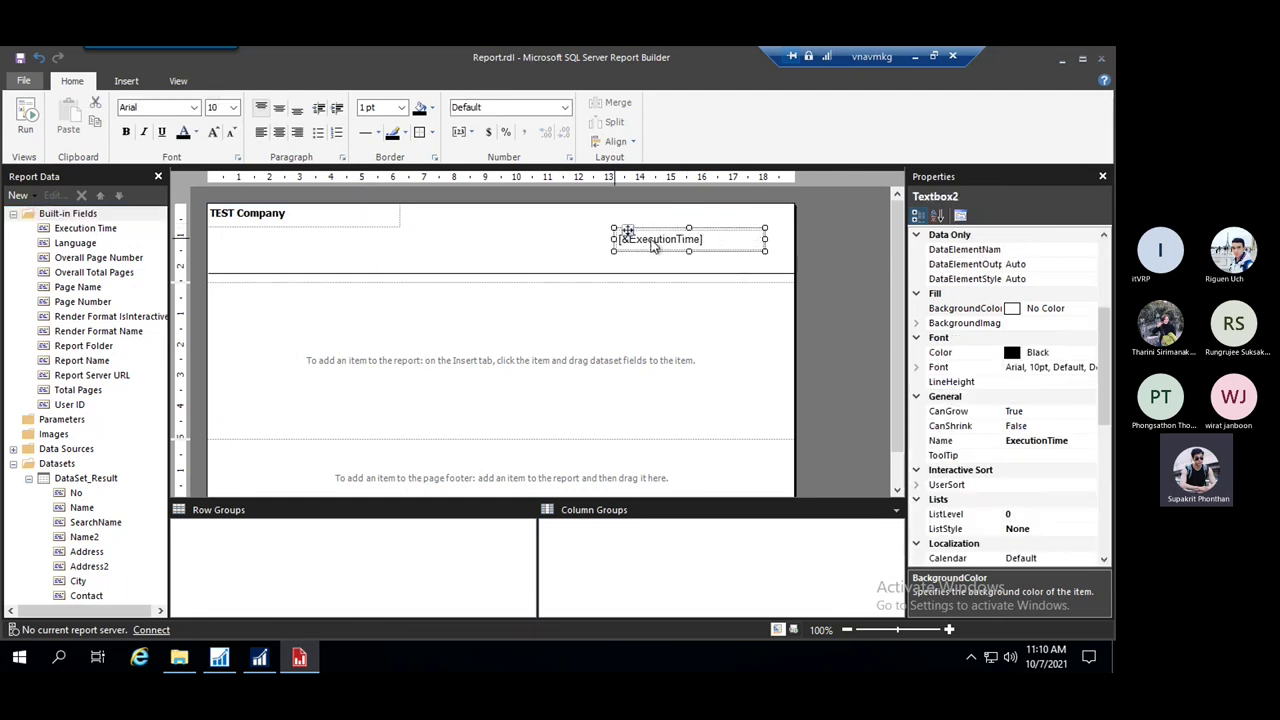
{"action": "left_click_drag", "start_coordinate": [714, 229], "coordinate": [747, 210]}
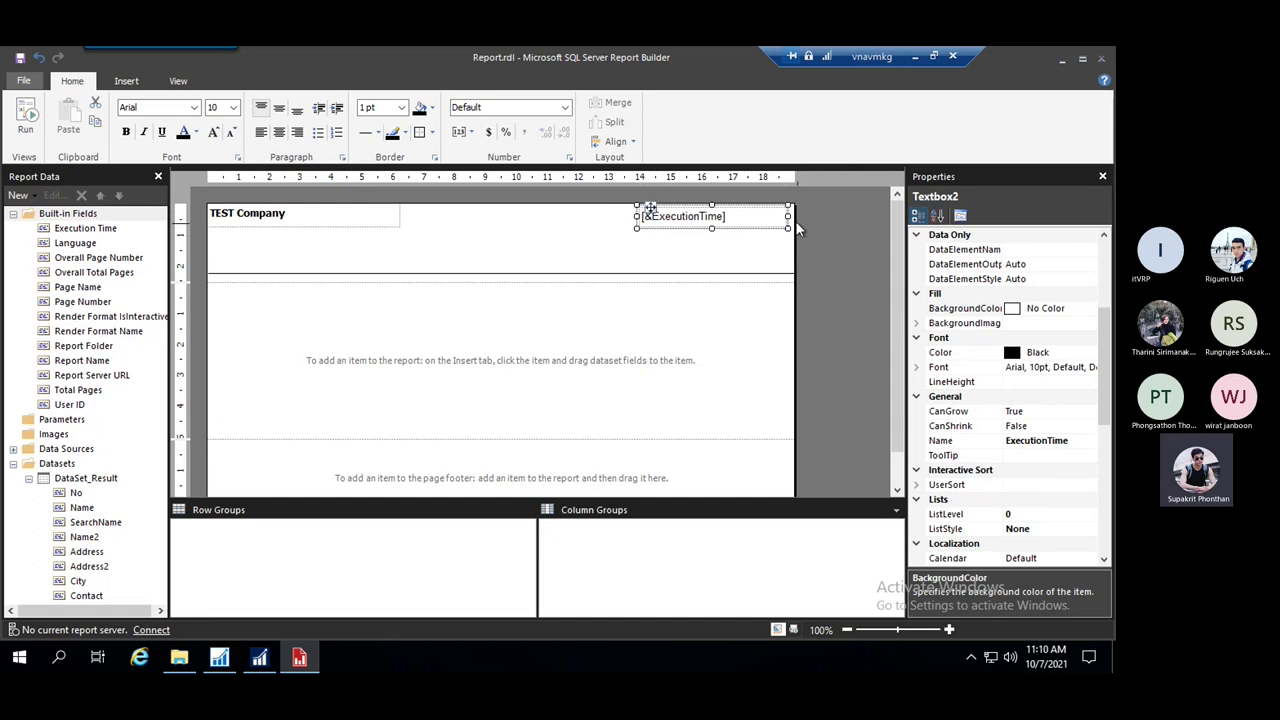
{"action": "left_click", "coordinate": [685, 217]}
Give the Execution Time placeholder the custom date format dd/MM/yyyy
{"action": "double_click", "coordinate": [685, 217]}
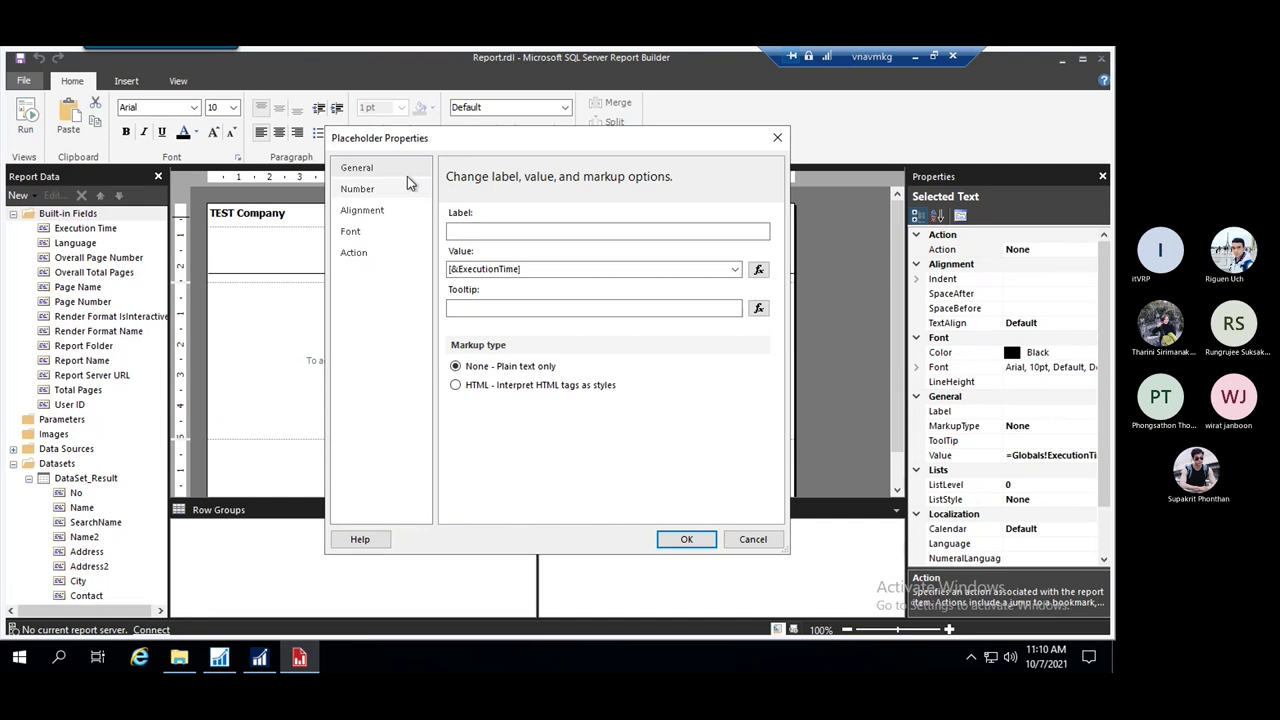
{"action": "left_click", "coordinate": [779, 139]}
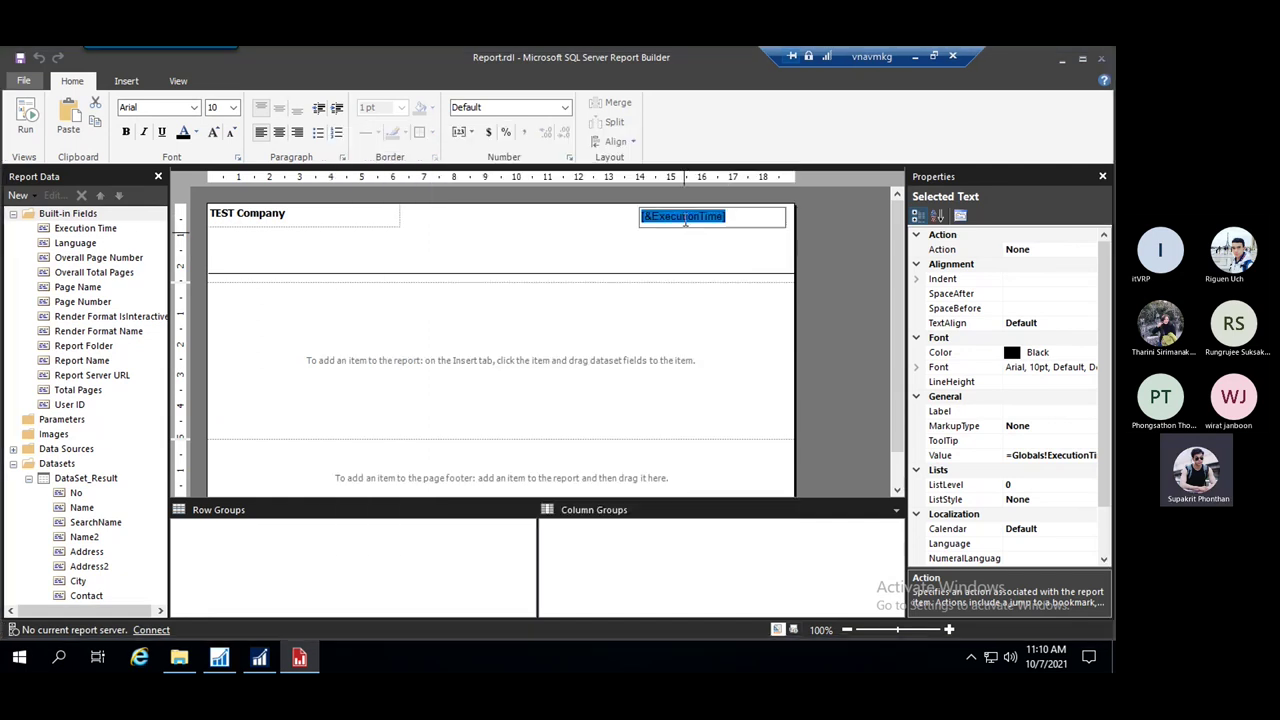
{"action": "double_click", "coordinate": [685, 220]}
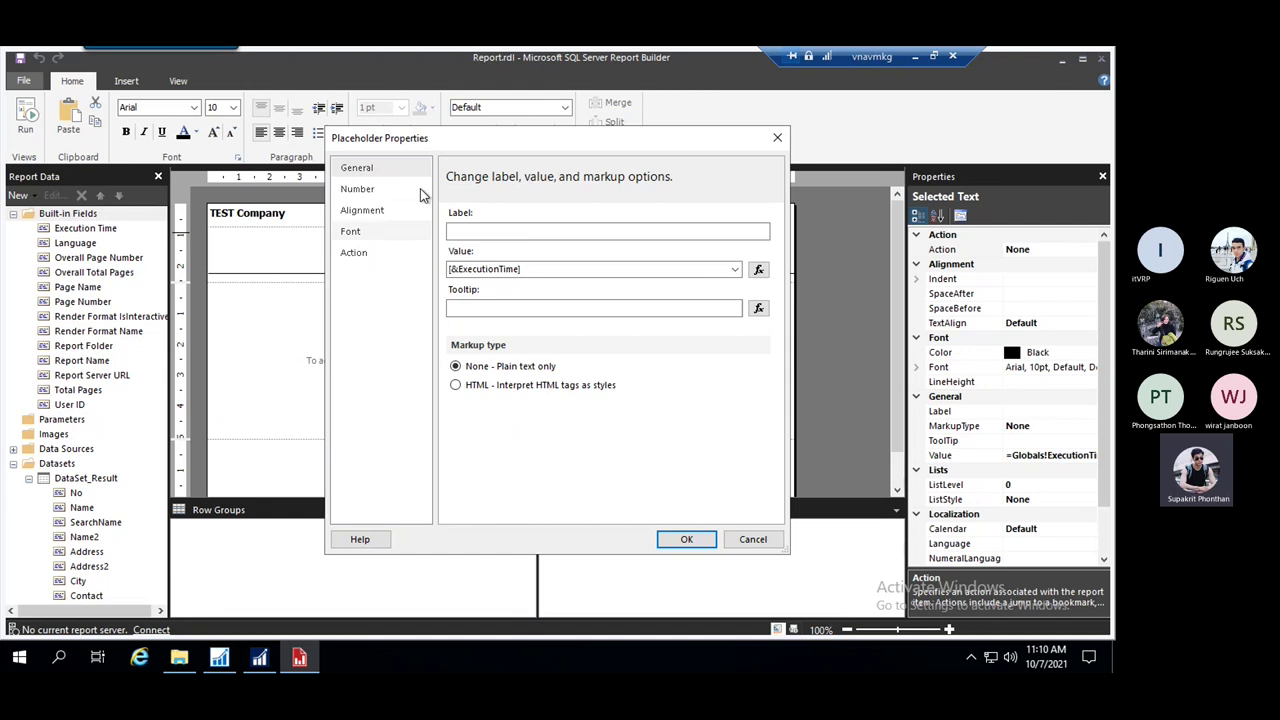
{"action": "left_click", "coordinate": [365, 190]}
{"action": "left_click", "coordinate": [484, 300]}
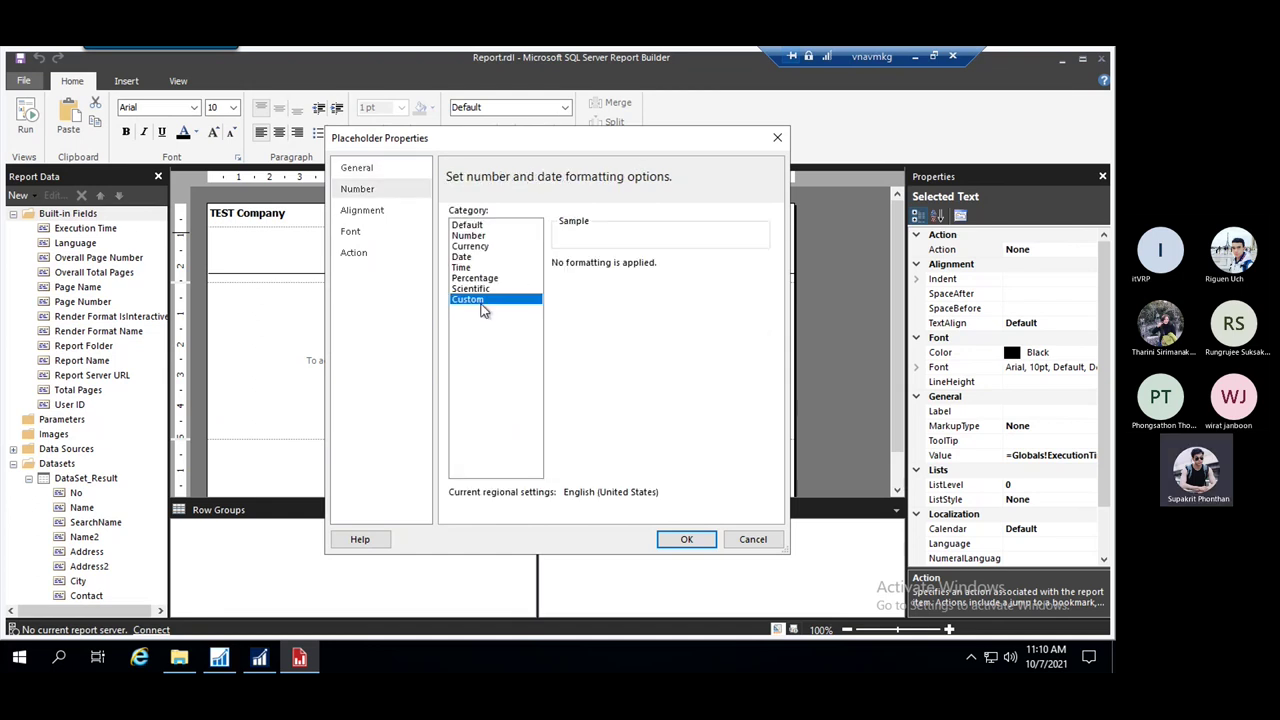
{"action": "left_click", "coordinate": [580, 277]}
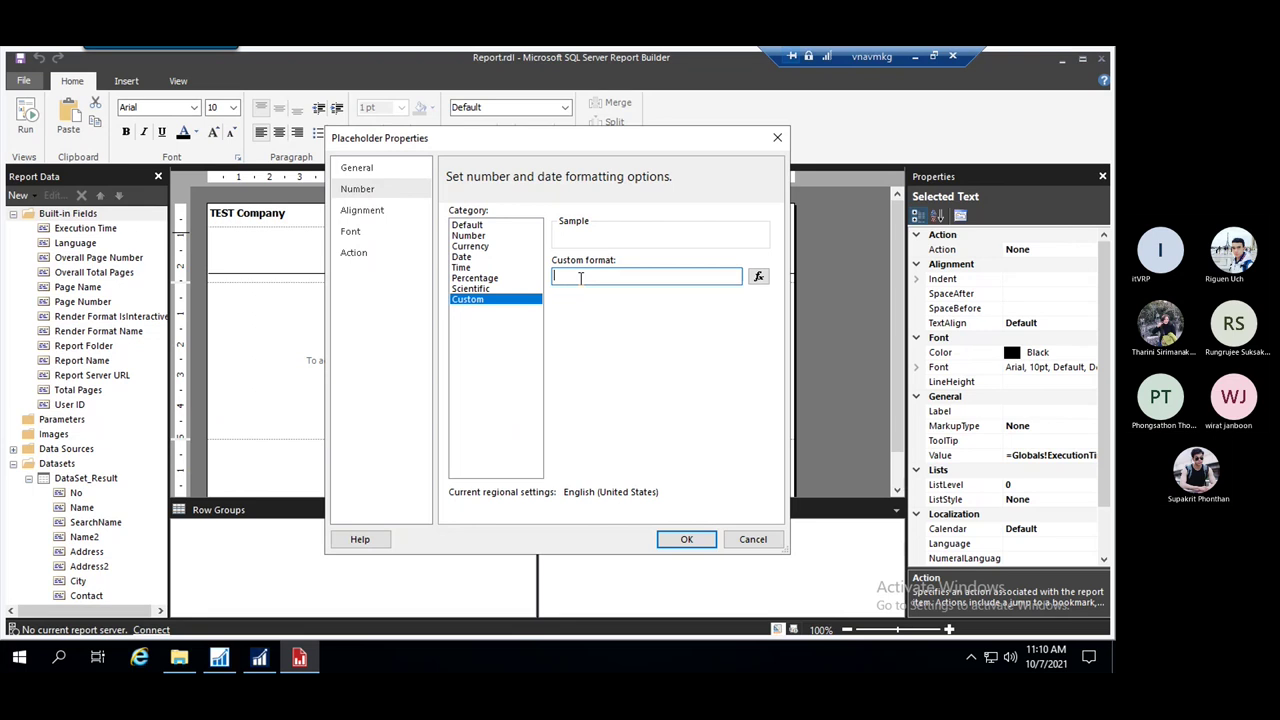
{"action": "type", "text": "dd/MM/yyy"}
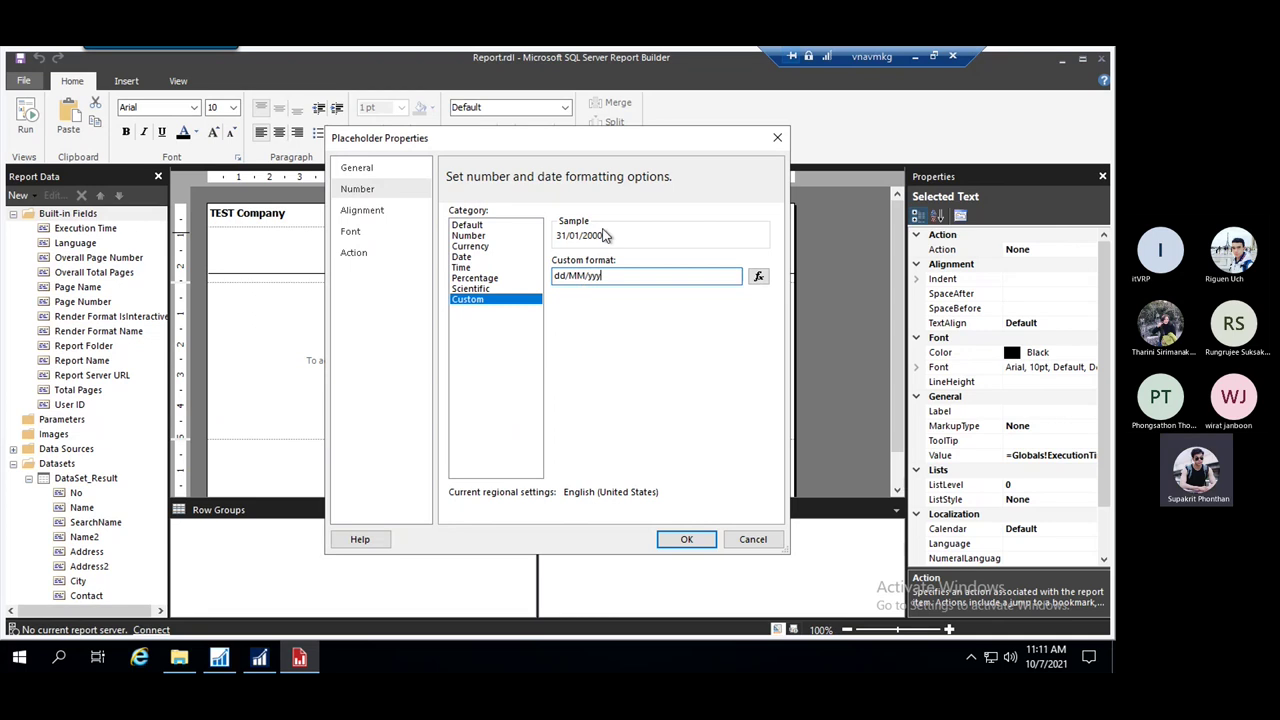
{"action": "left_click", "coordinate": [686, 540]}
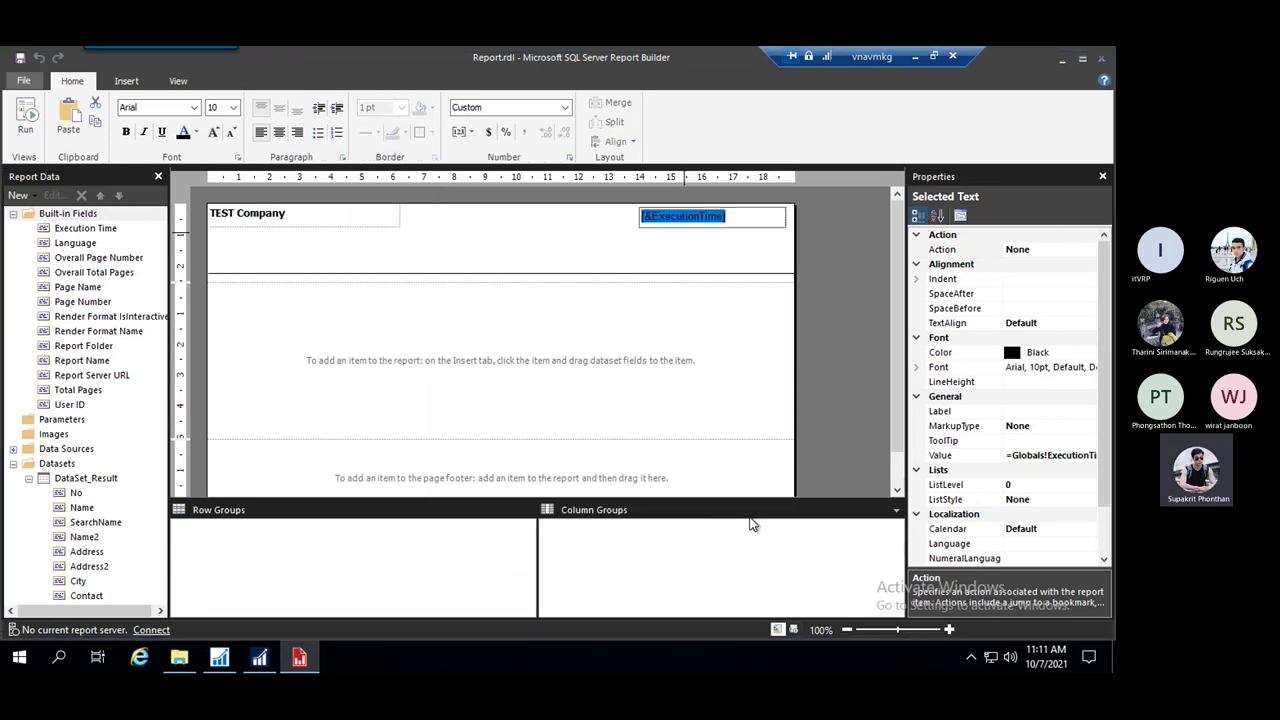
Set the execution time box's font to Tahoma
{"action": "left_click", "coordinate": [193, 107]}
{"action": "scroll", "coordinate": [160, 260], "scroll_direction": "down", "scroll_amount": 15}
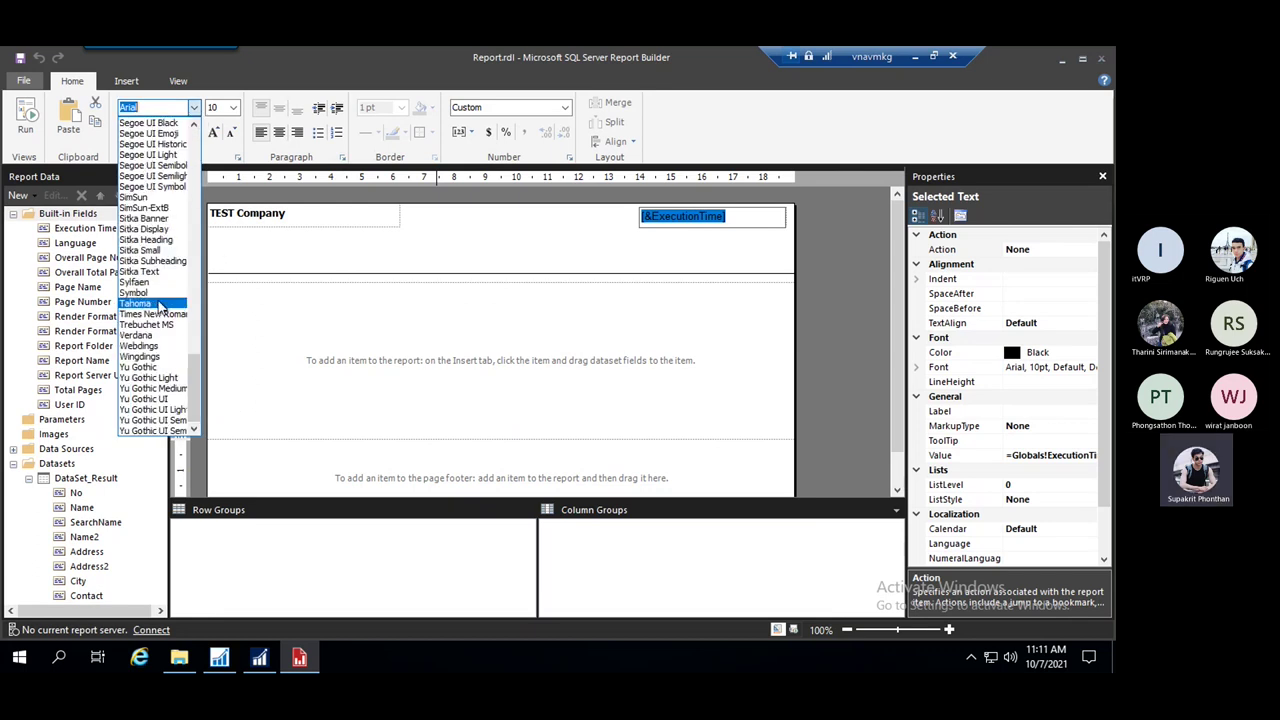
{"action": "left_click", "coordinate": [157, 302]}
{"action": "left_click", "coordinate": [745, 252]}
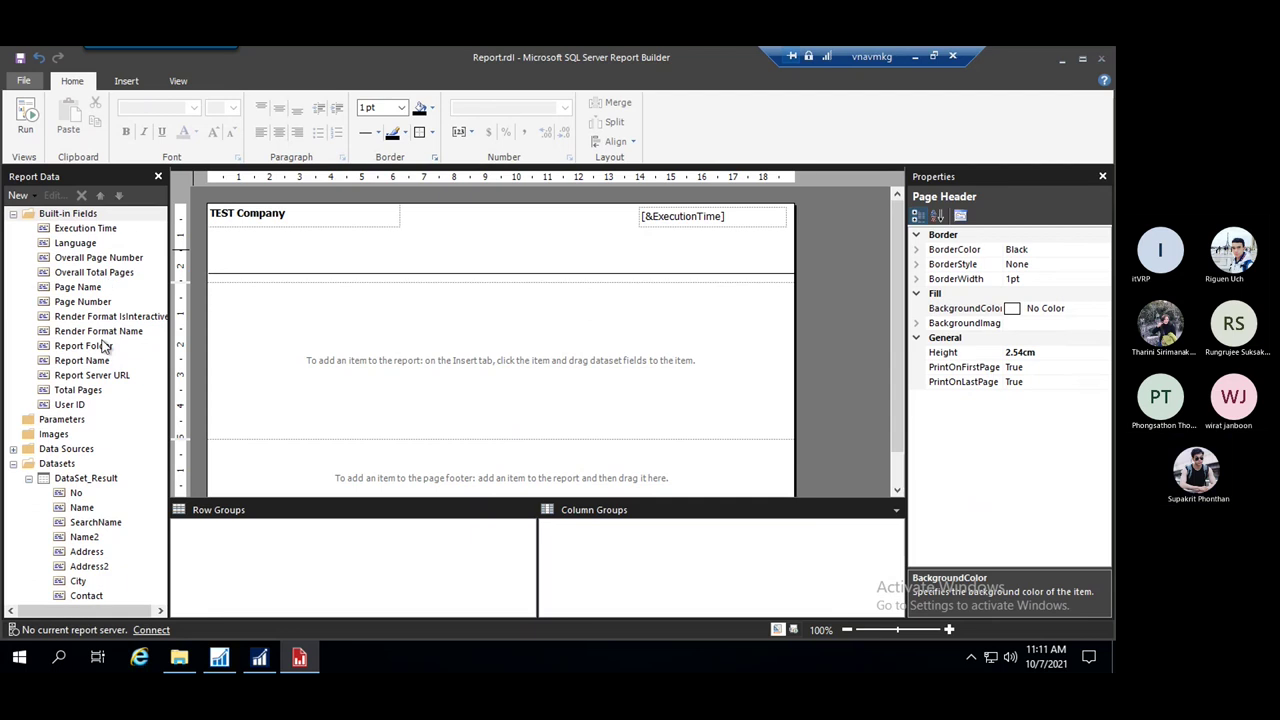
Add User ID under Execution Time, right-align both, and place a Page Number box in the header
{"action": "left_click_drag", "start_coordinate": [68, 406], "coordinate": [788, 262]}
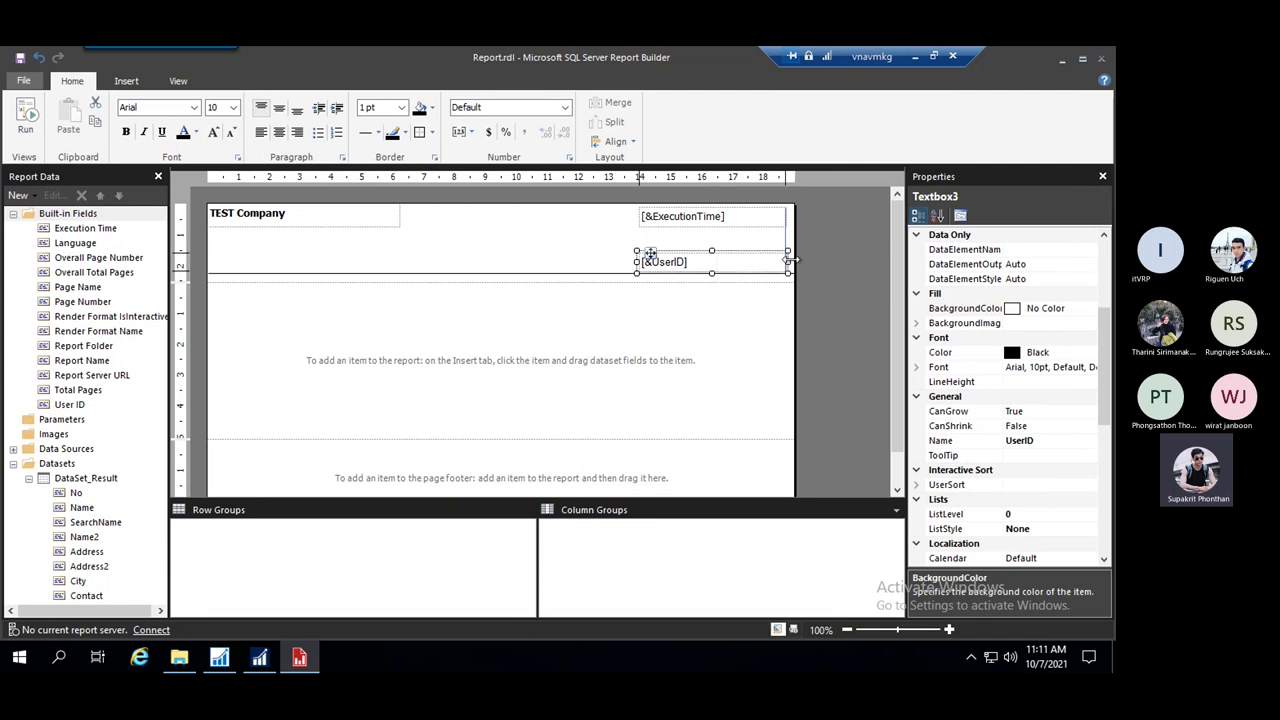
{"action": "left_click", "coordinate": [746, 222]}
{"action": "left_click", "coordinate": [760, 262], "text": "ctrl"}
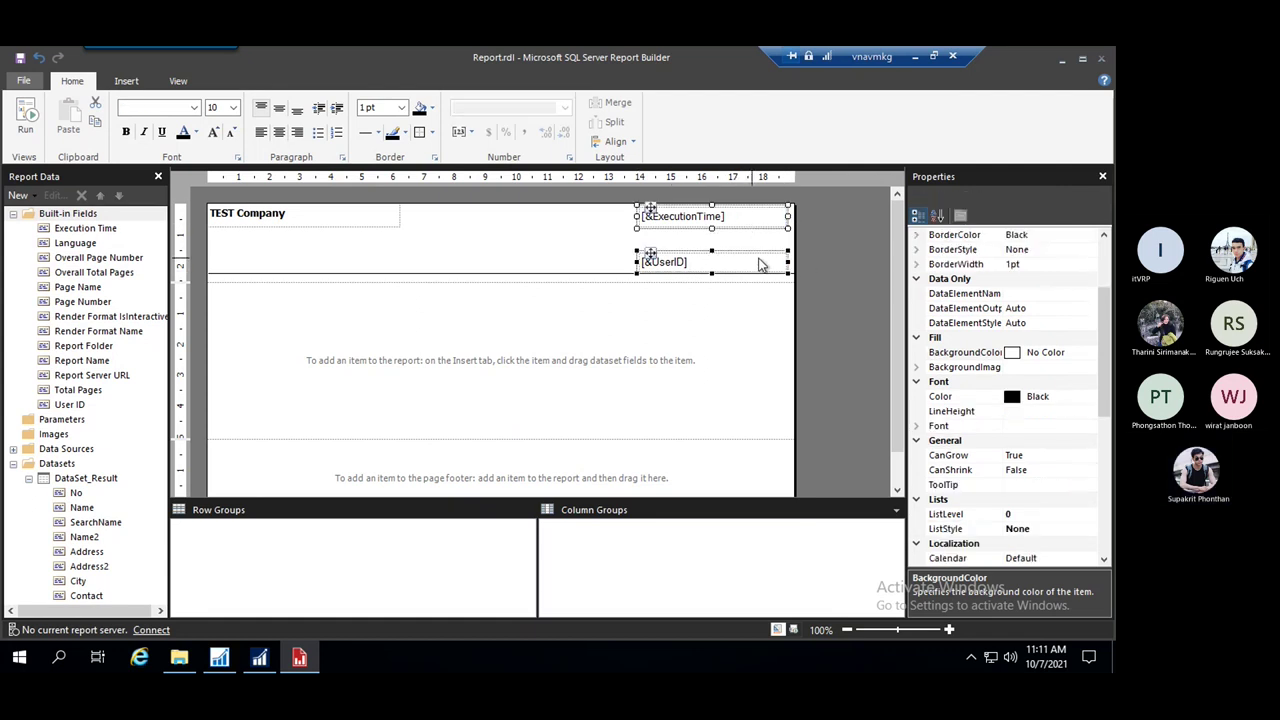
{"action": "left_click", "coordinate": [298, 133]}
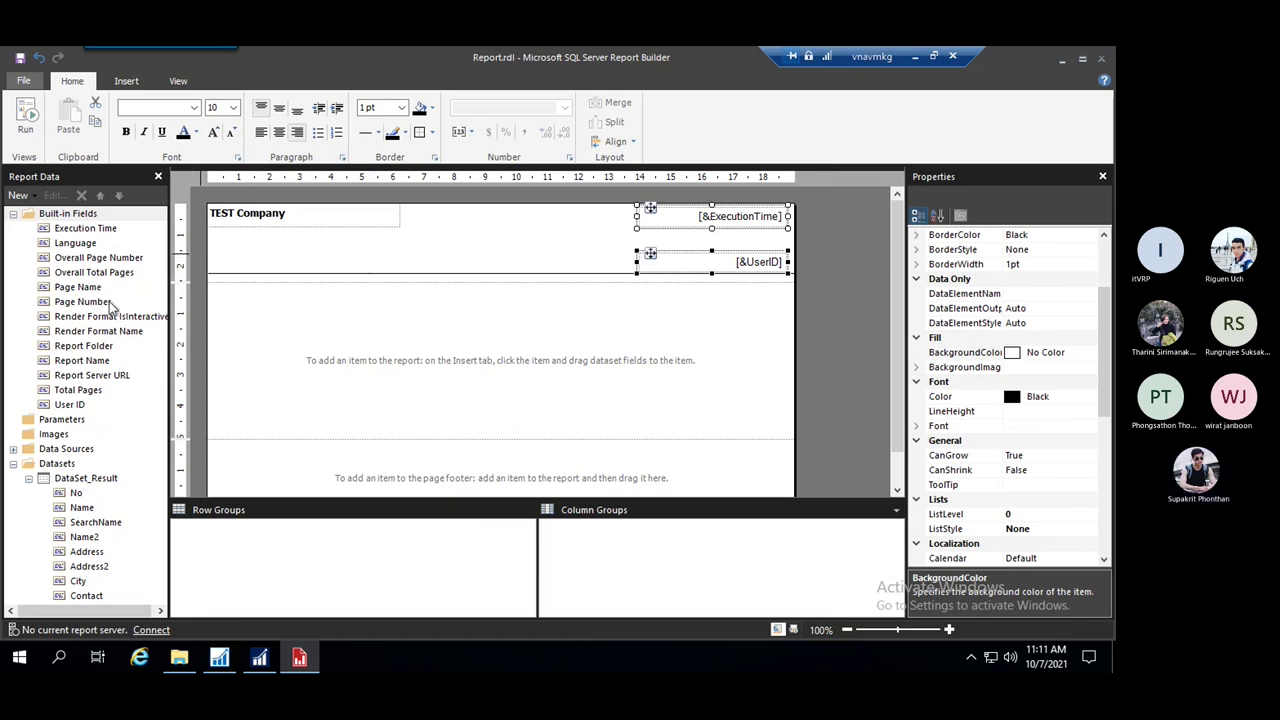
{"action": "left_click_drag", "start_coordinate": [82, 301], "coordinate": [491, 257]}
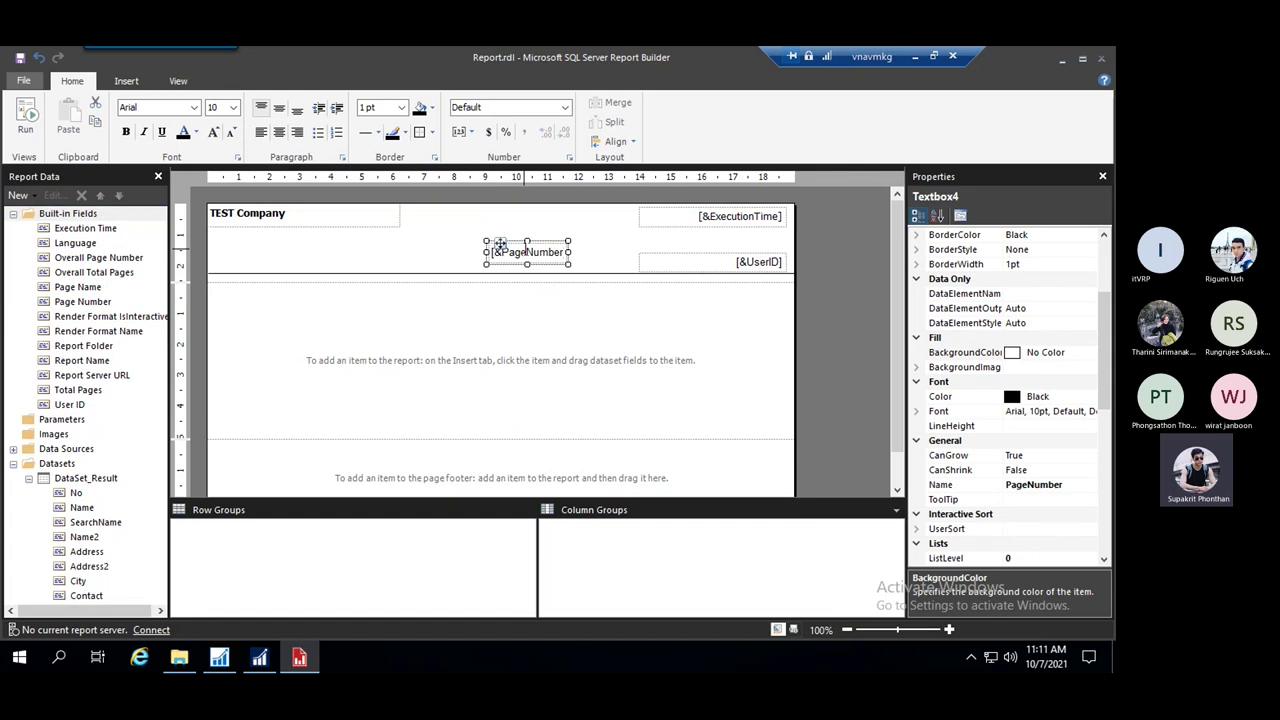
Set the page number box's value to ="Page " & Globals!PageNumber & " / " & Globals!TotalPages
{"action": "double_click", "coordinate": [556, 251]}
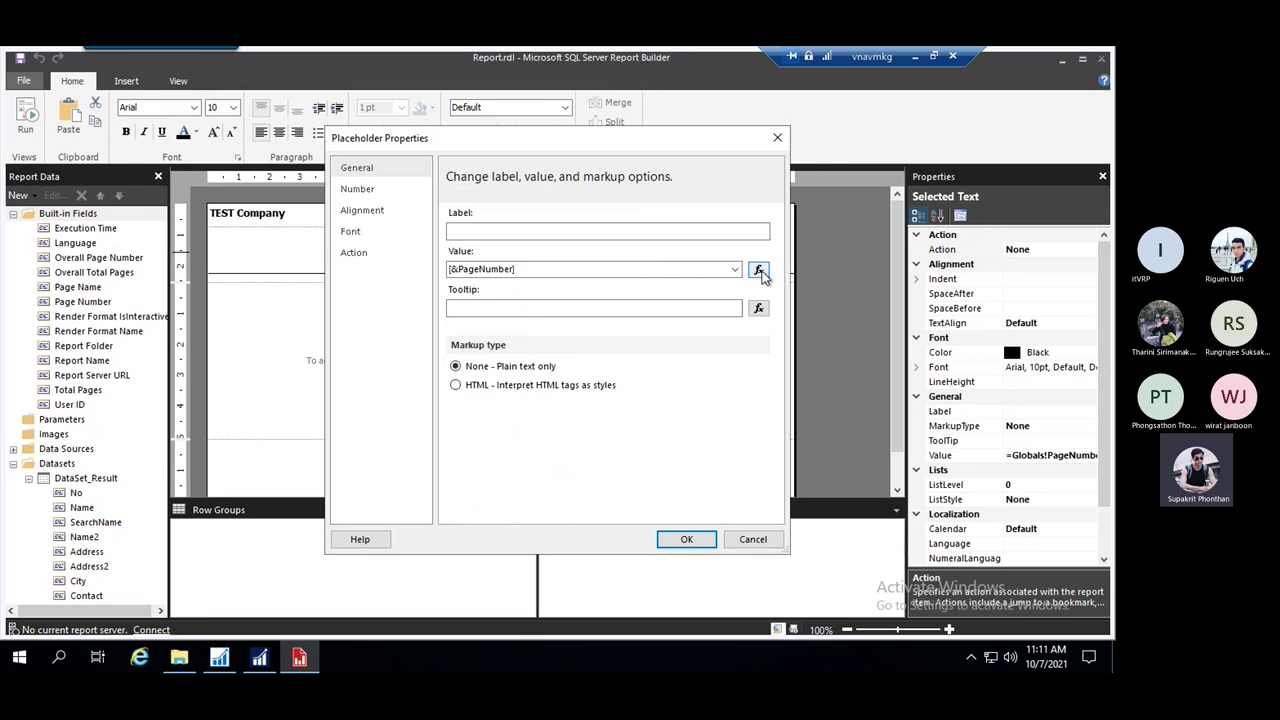
{"action": "left_click", "coordinate": [759, 270]}
{"action": "left_click", "coordinate": [766, 101]}
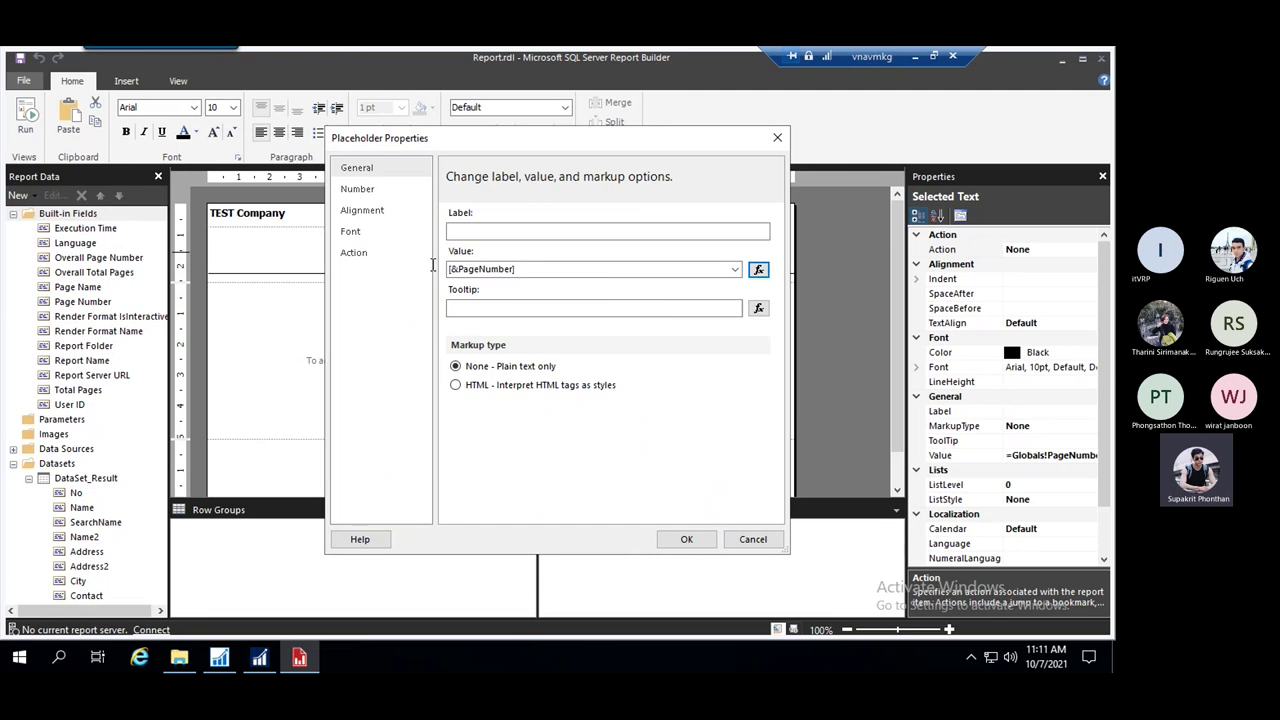
{"action": "left_click", "coordinate": [759, 270]}
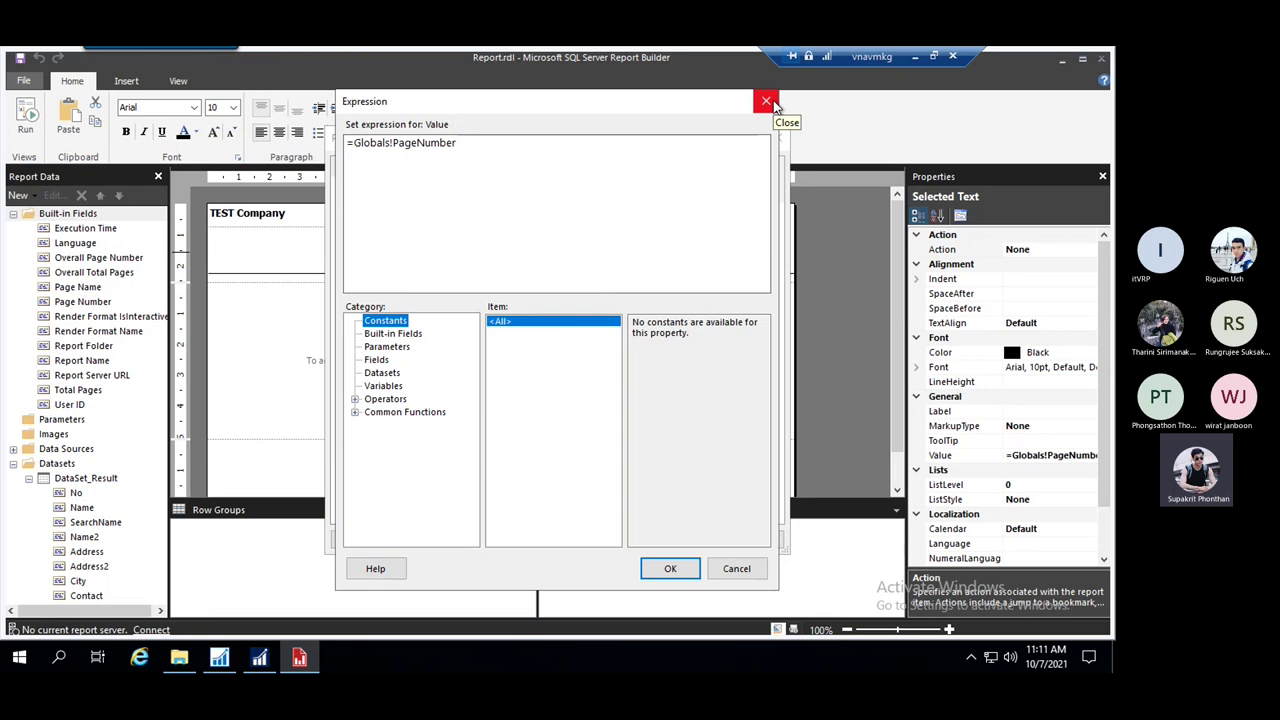
{"action": "left_click", "coordinate": [772, 104]}
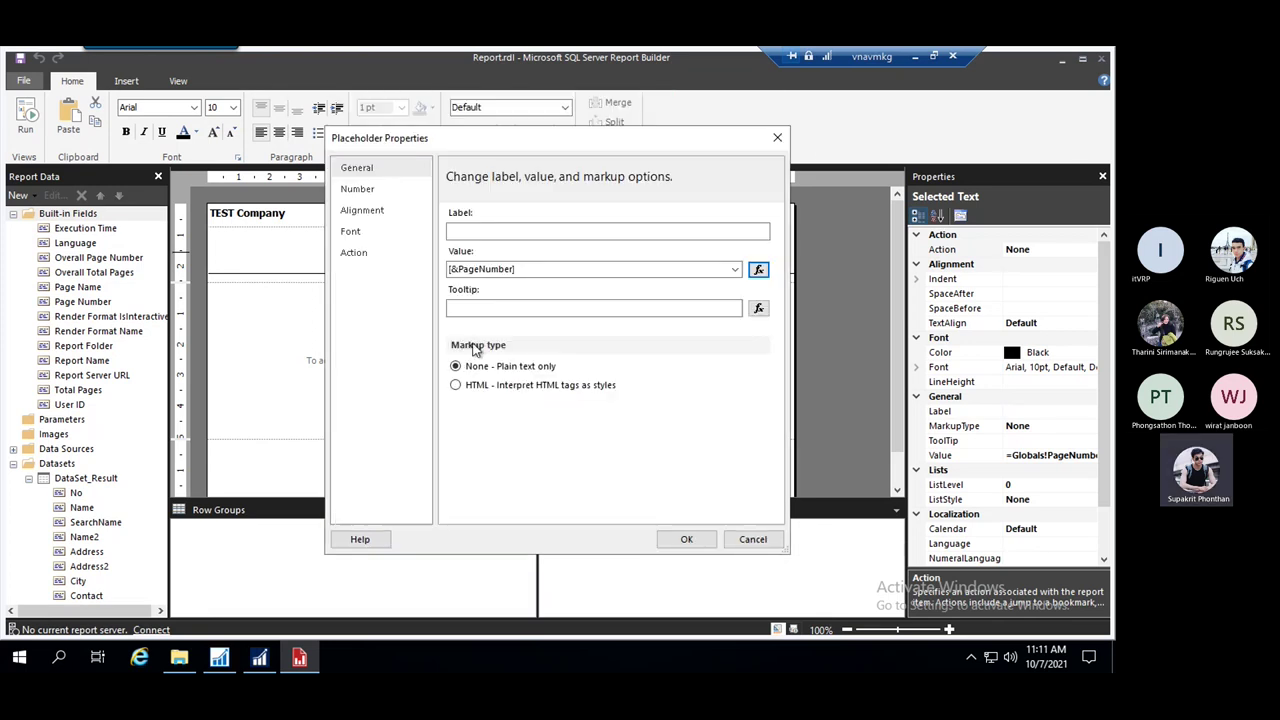
{"action": "left_click", "coordinate": [758, 269]}
{"action": "left_click", "coordinate": [357, 146]}
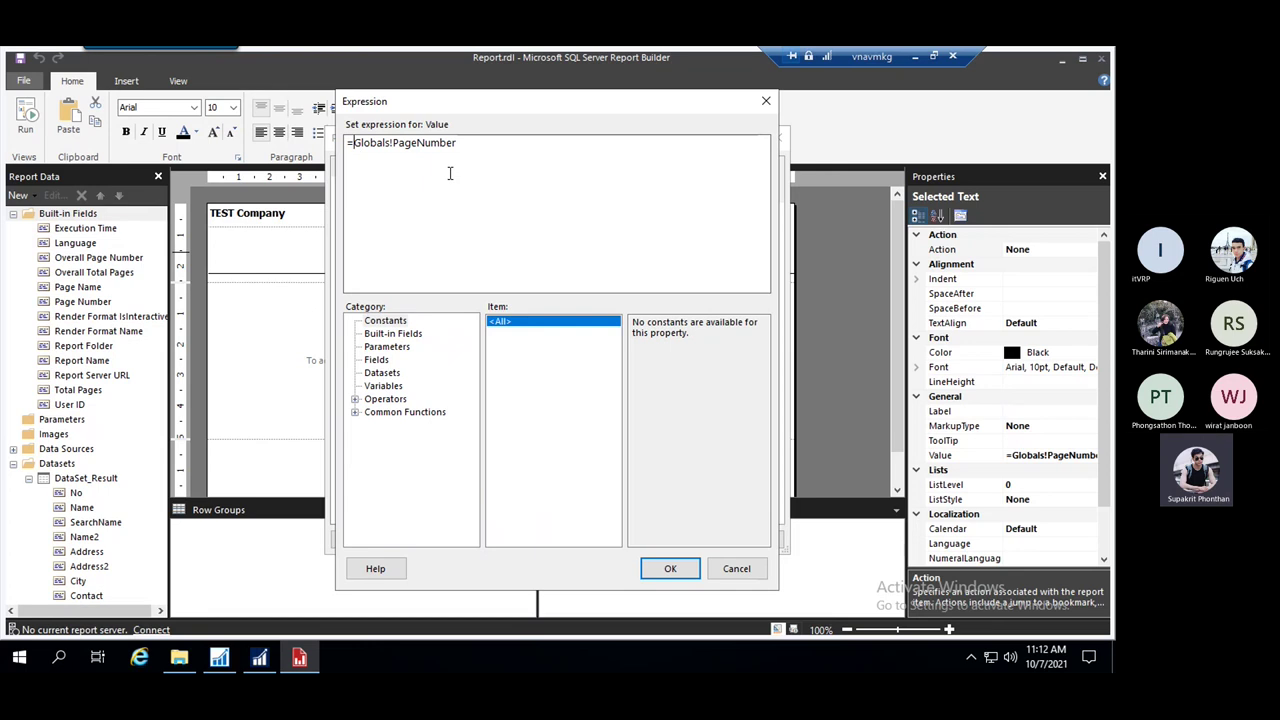
{"action": "type", "text": "\"\"Page "}
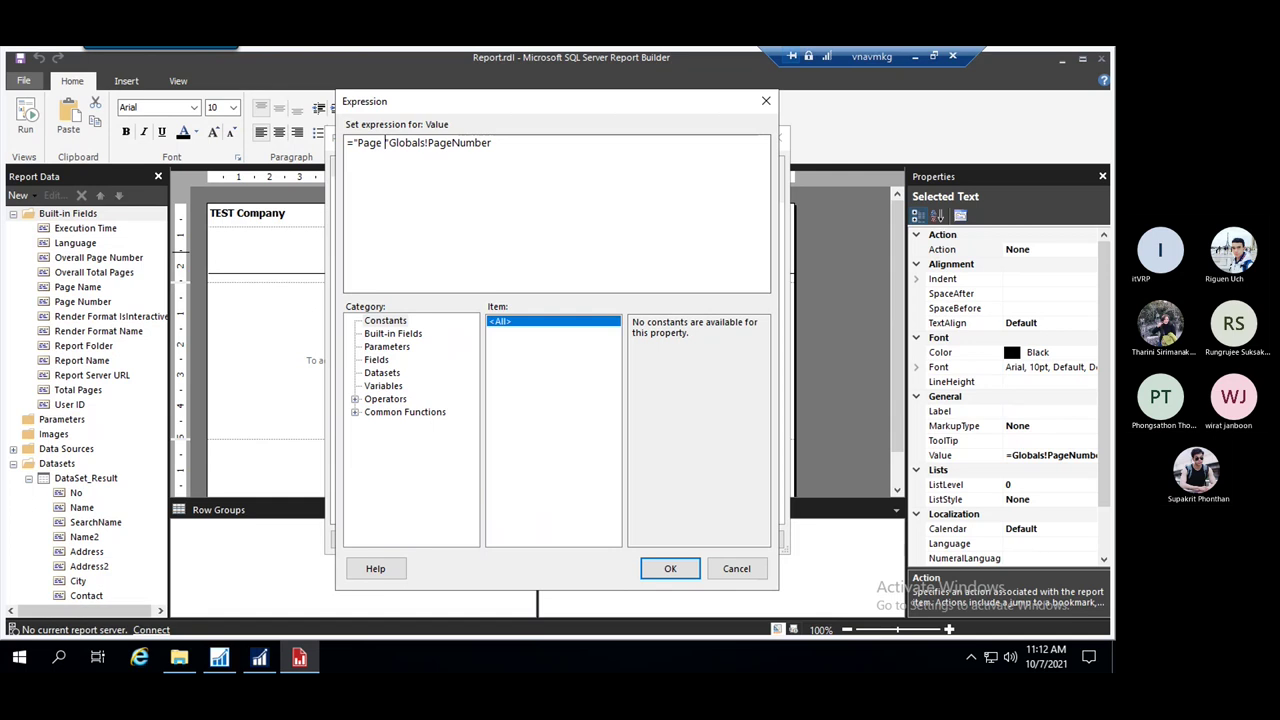
{"action": "type", "text": " & "}
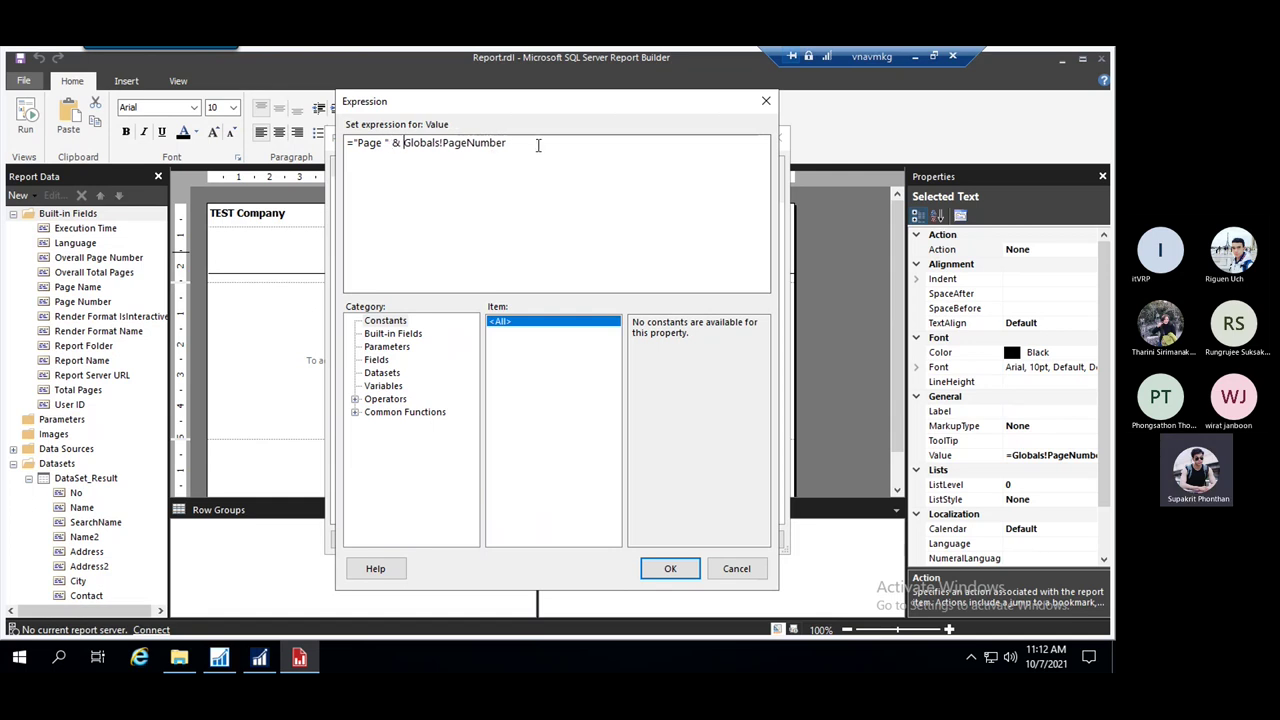
{"action": "type", "text": "&"}
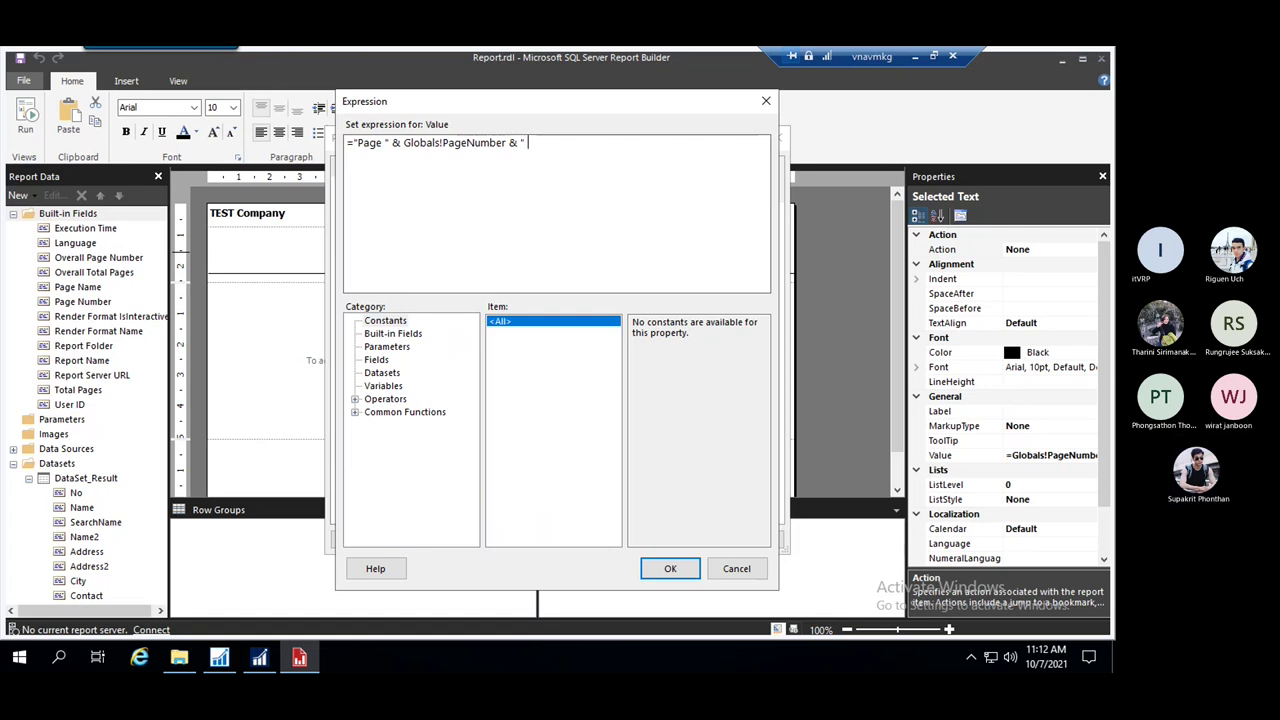
{"action": "type", "text": " \" /\" &"}
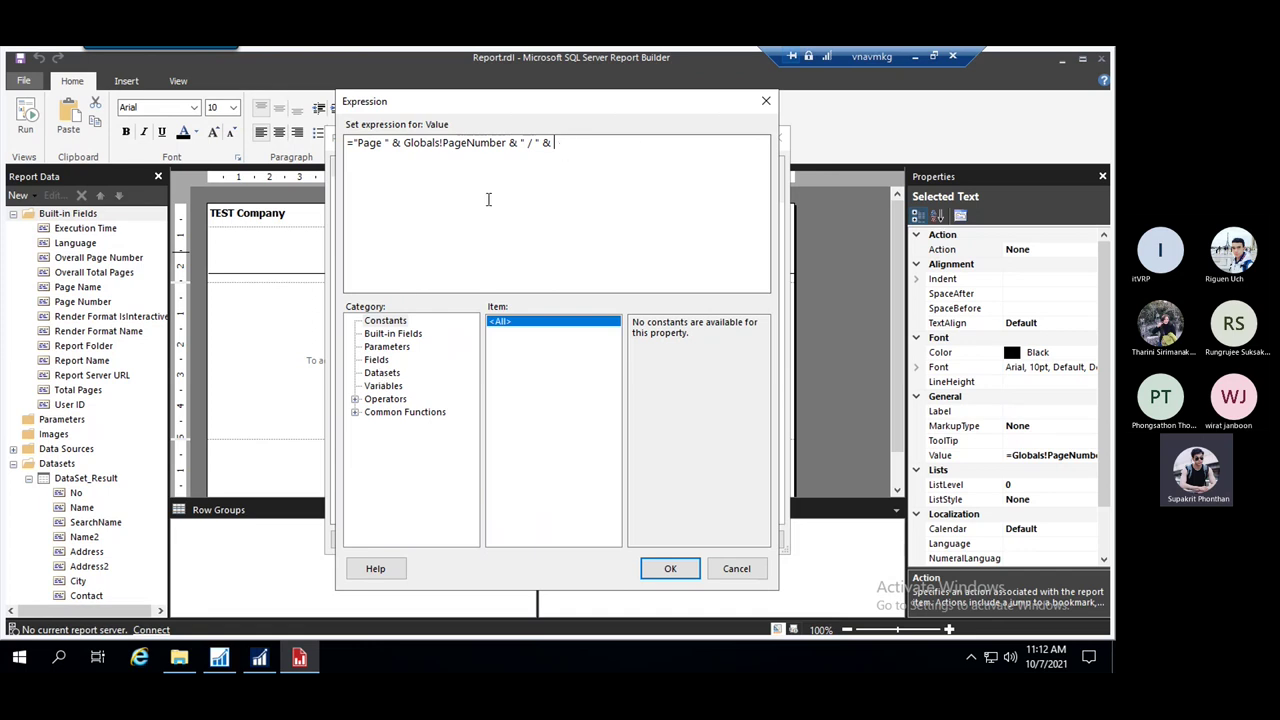
{"action": "left_click", "coordinate": [393, 333]}
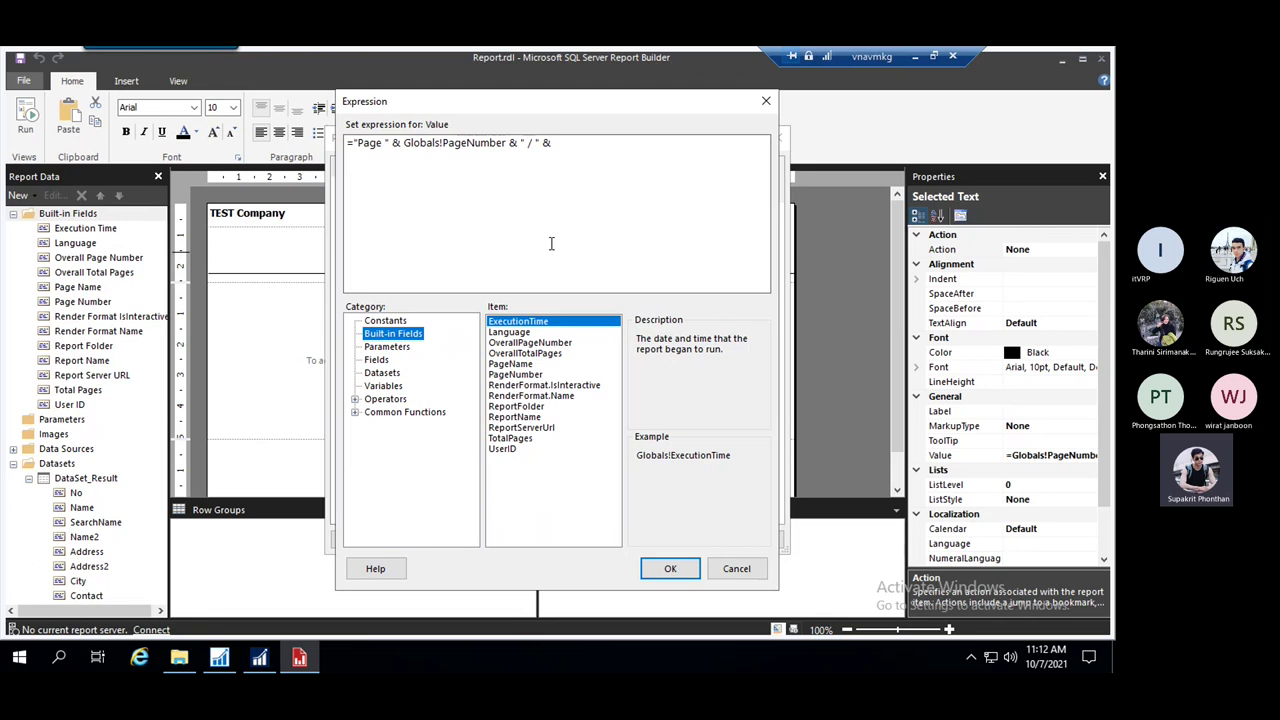
{"action": "left_click", "coordinate": [518, 440]}
{"action": "double_click", "coordinate": [528, 440]}
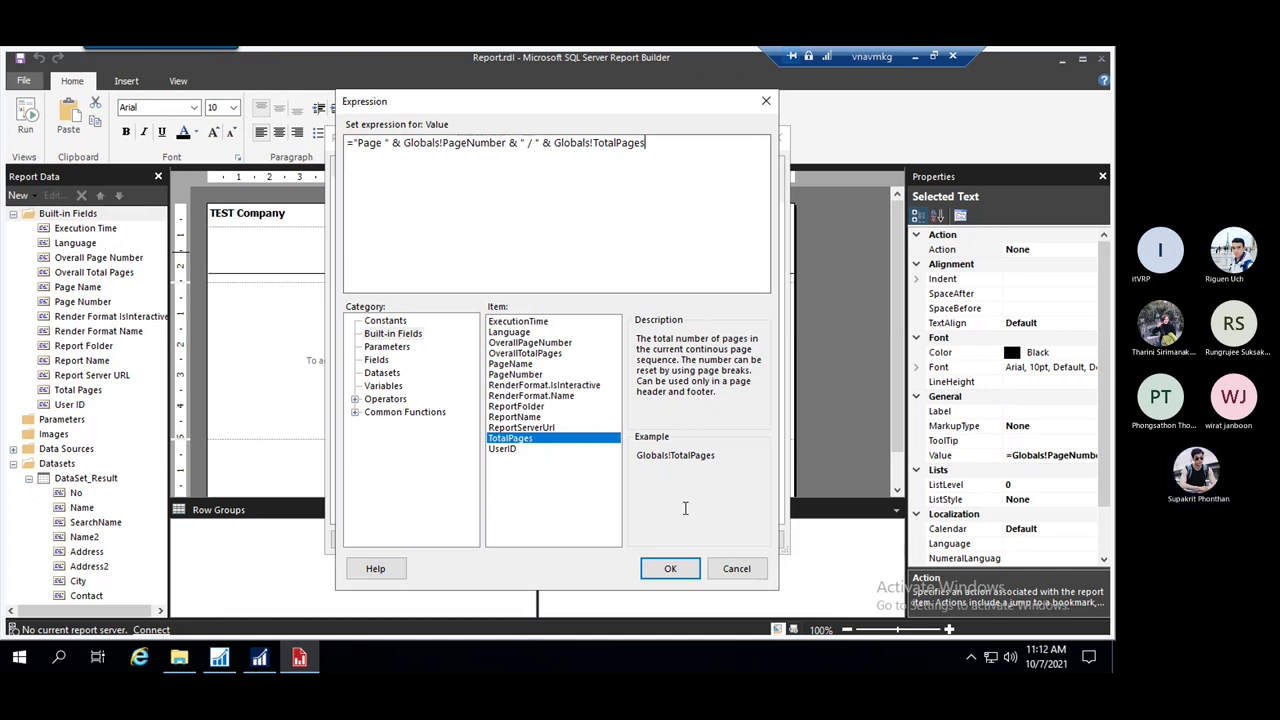
{"action": "left_click", "coordinate": [670, 569]}
{"action": "left_click", "coordinate": [697, 541]}
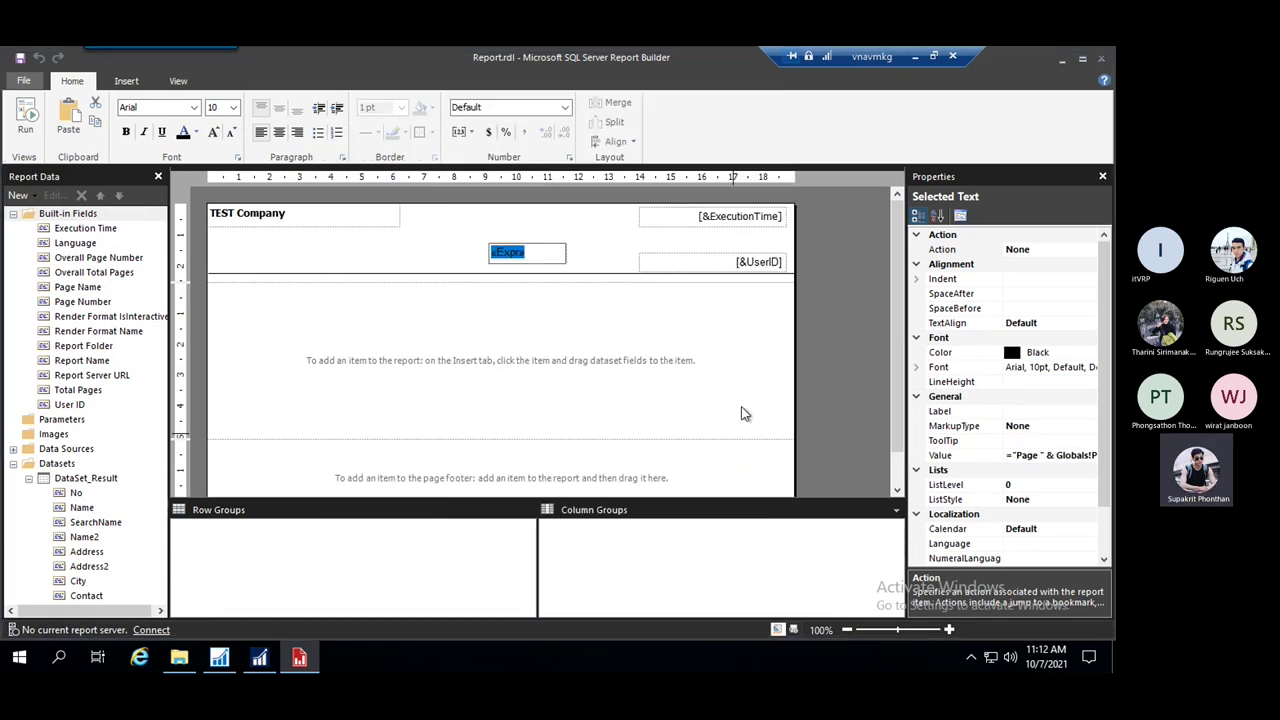
Move the page expression box under the execution time, widen it, and right-align it
{"action": "left_click", "coordinate": [590, 247]}
{"action": "left_click", "coordinate": [557, 251]}
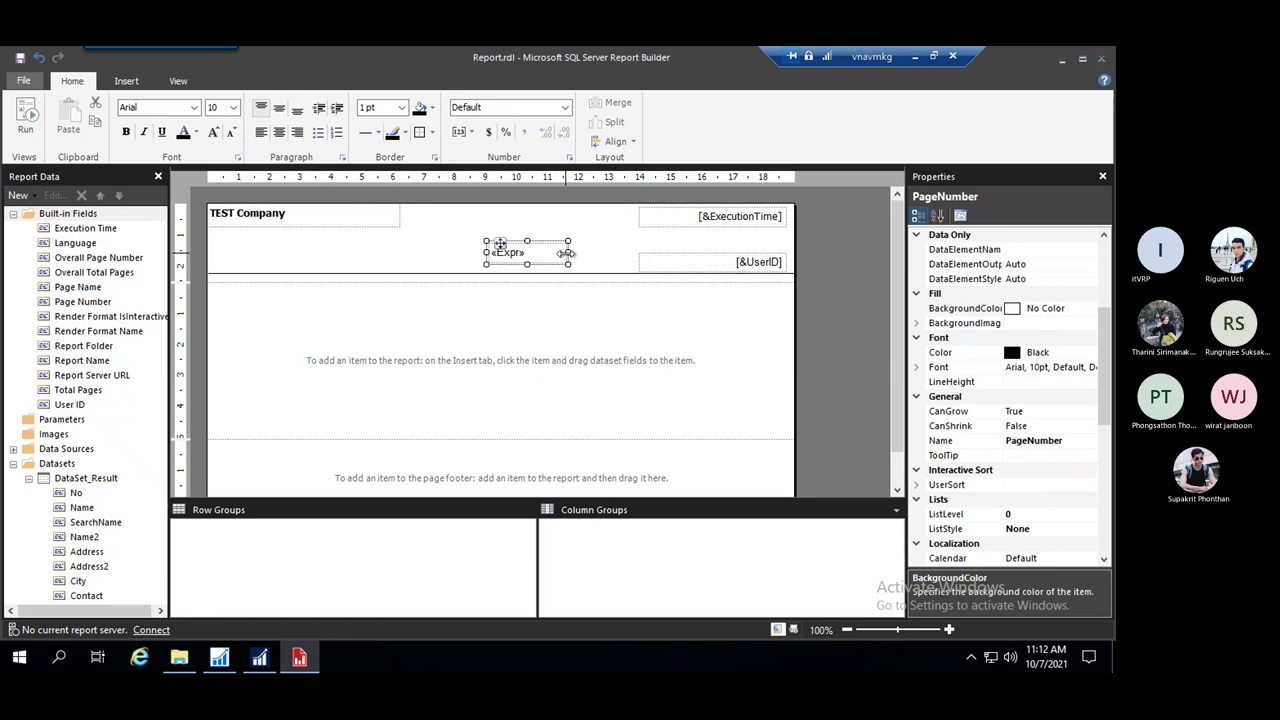
{"action": "left_click_drag", "start_coordinate": [565, 252], "coordinate": [746, 238]}
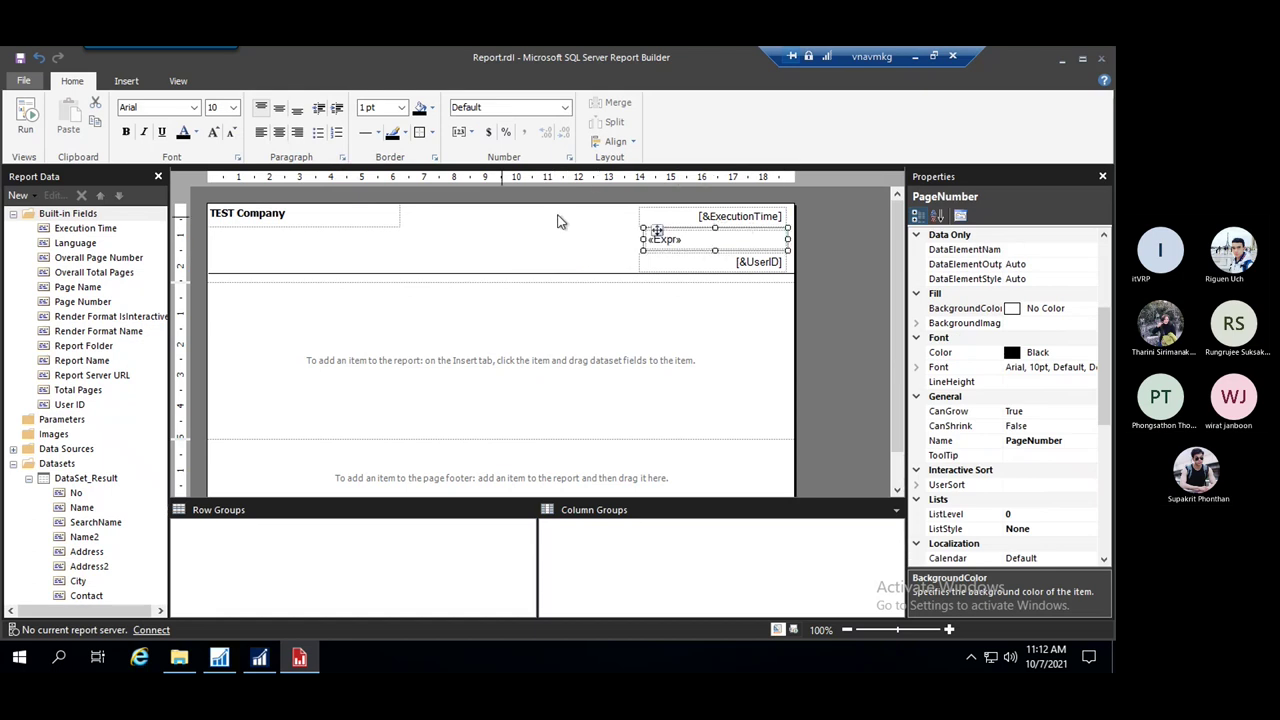
{"action": "left_click_drag", "start_coordinate": [636, 239], "coordinate": [636, 239]}
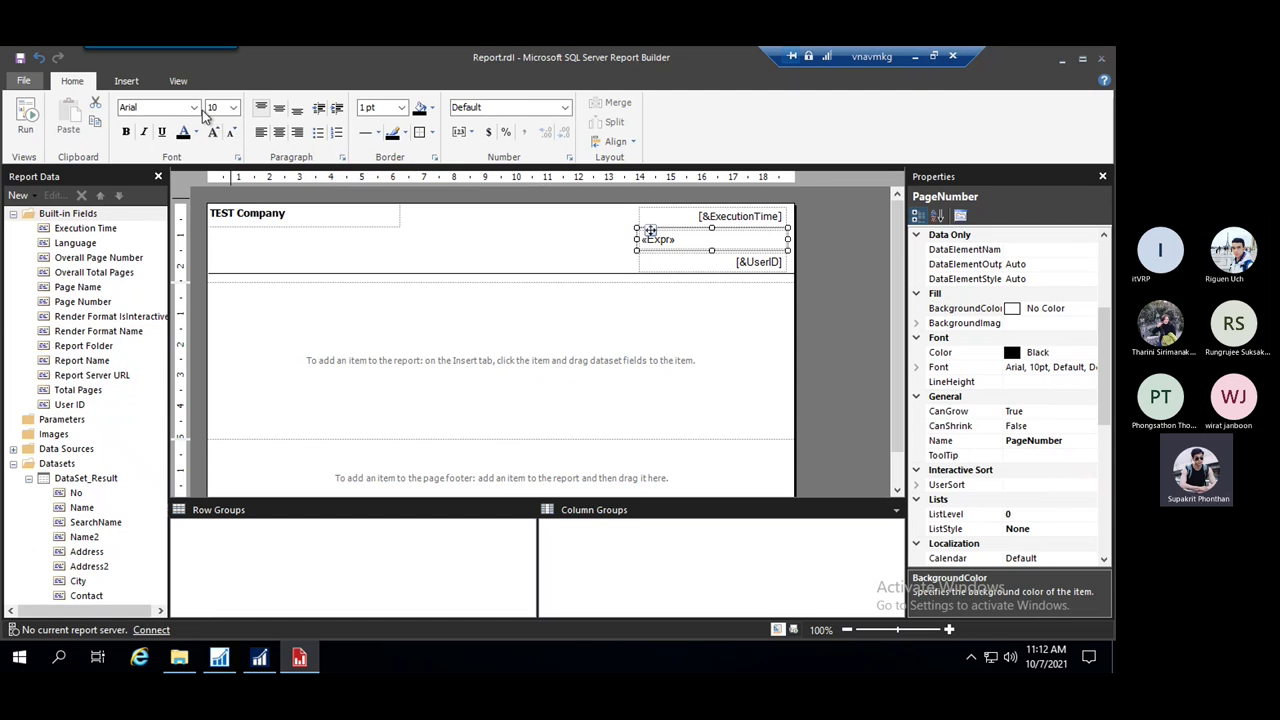
{"action": "left_click", "coordinate": [297, 132]}
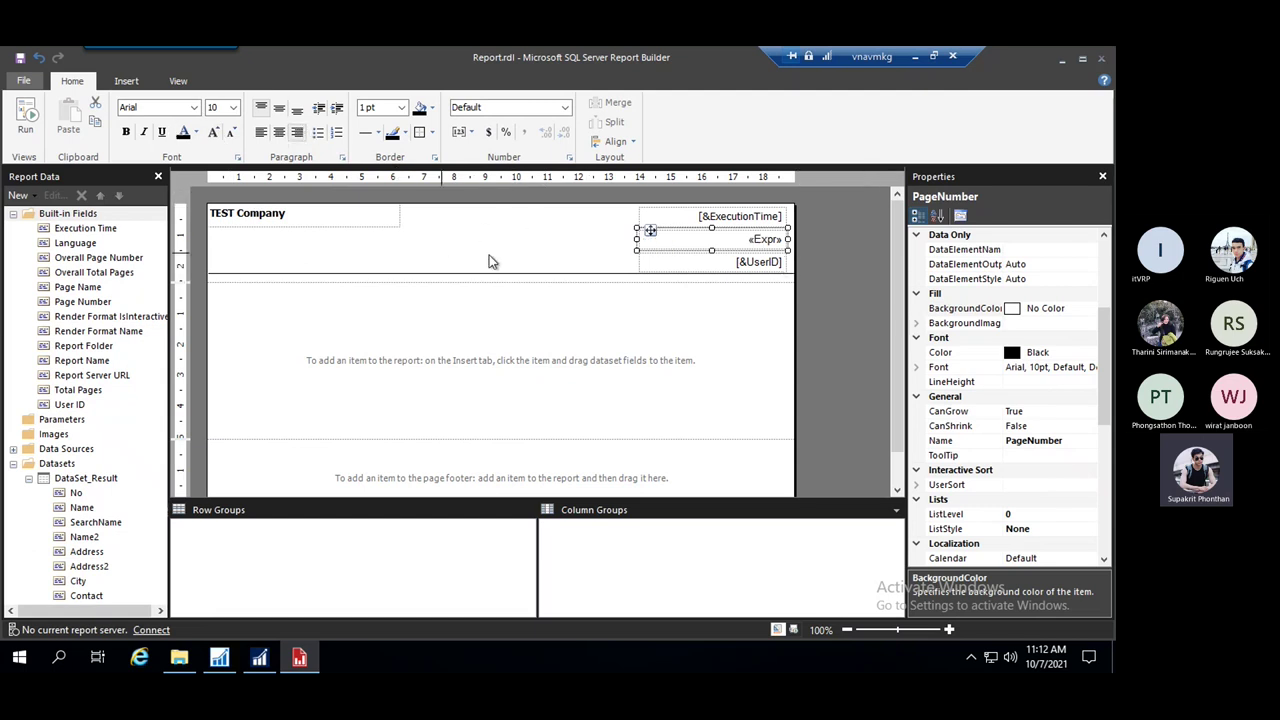
Shorten the page header slightly to 2.43417 cm
{"action": "left_click", "coordinate": [506, 240]}
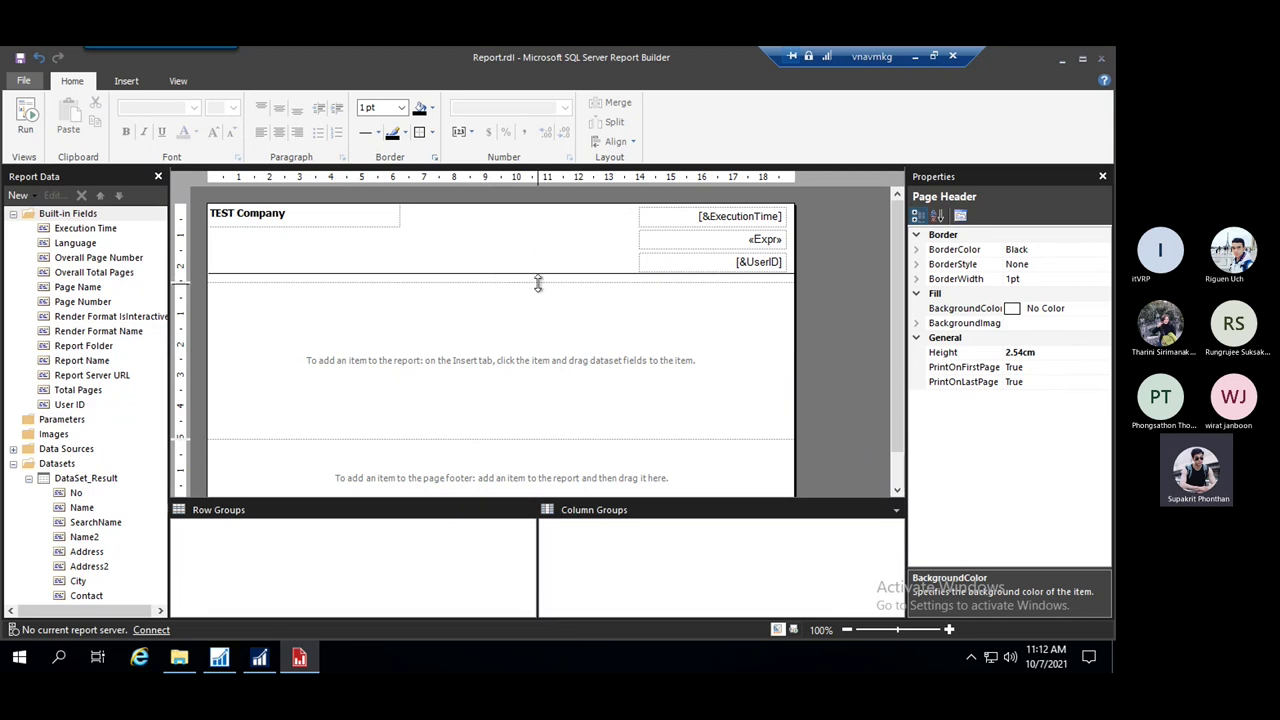
{"action": "left_click_drag", "start_coordinate": [537, 283], "coordinate": [537, 279]}
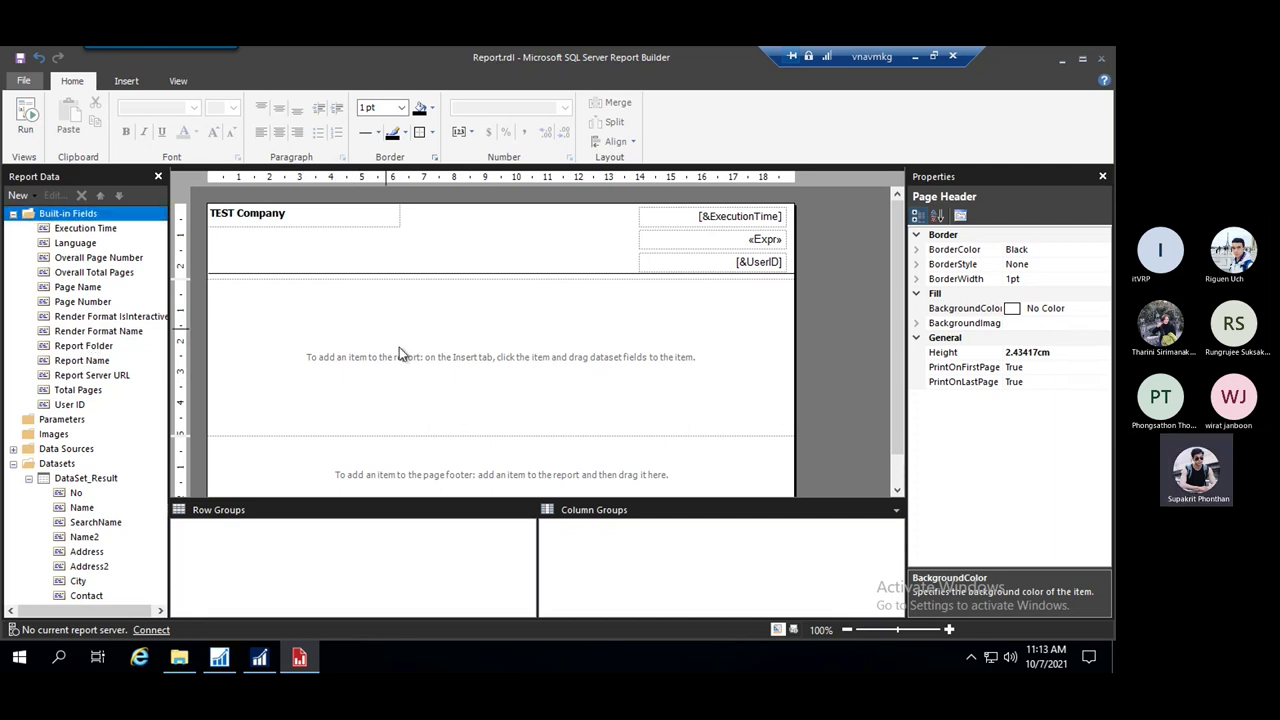
{"action": "left_click", "coordinate": [296, 327]}
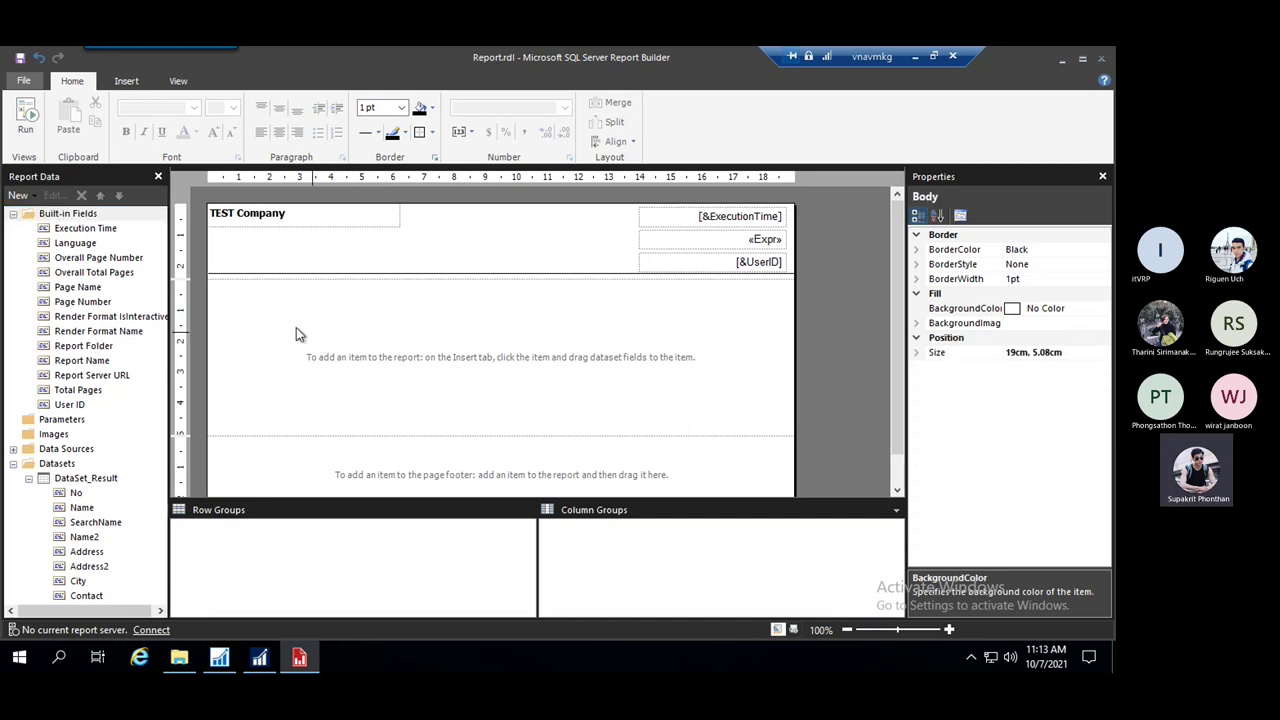
Insert a blank table into the report body
{"action": "left_click", "coordinate": [126, 81]}
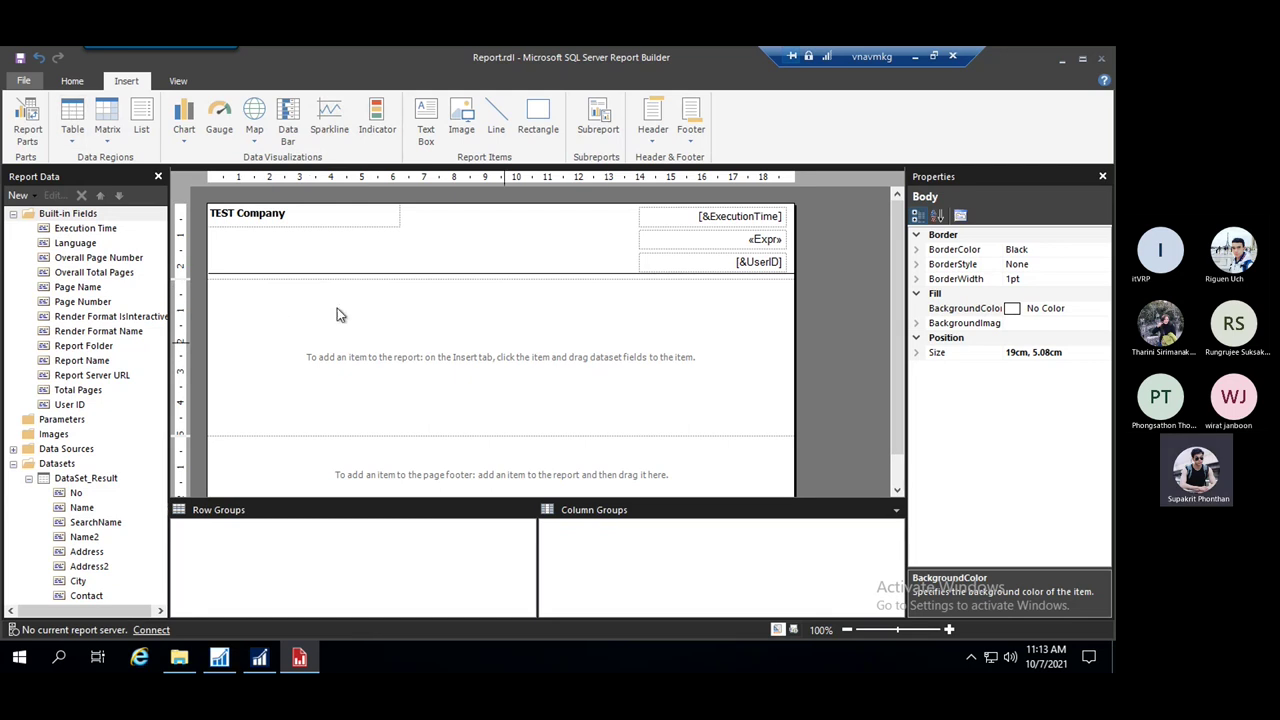
{"action": "left_click", "coordinate": [71, 120]}
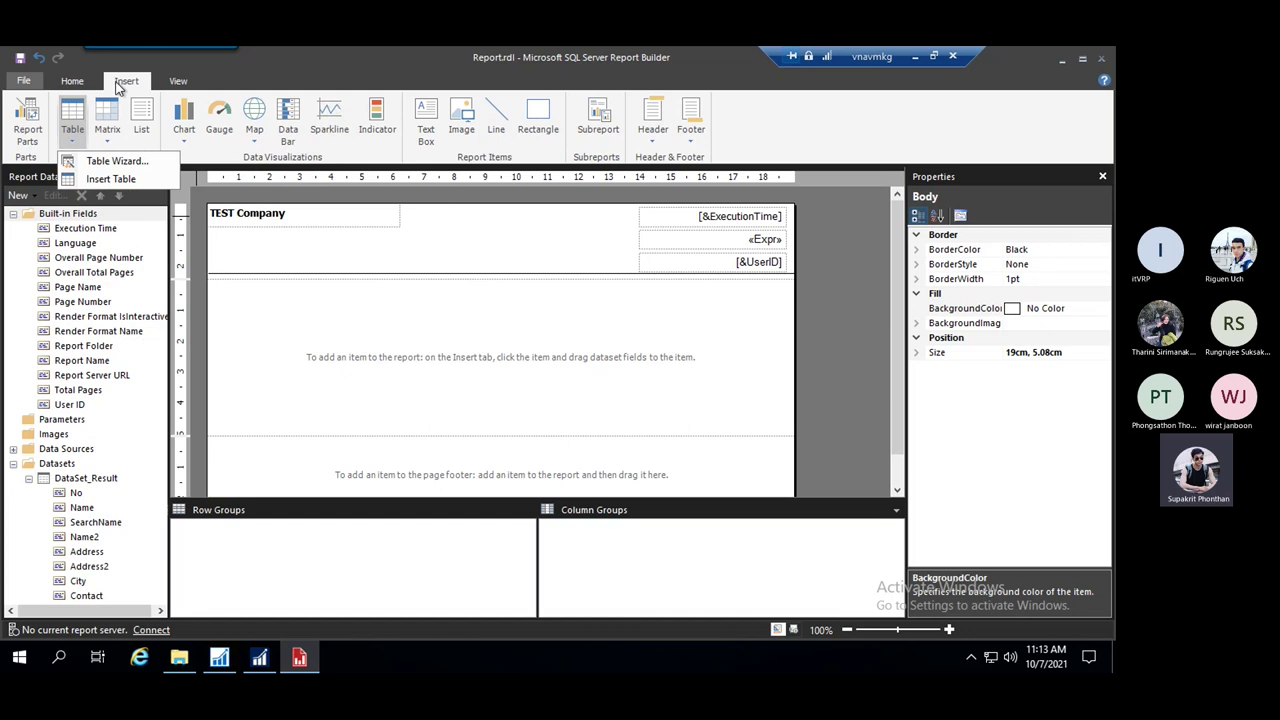
{"action": "left_click", "coordinate": [112, 180]}
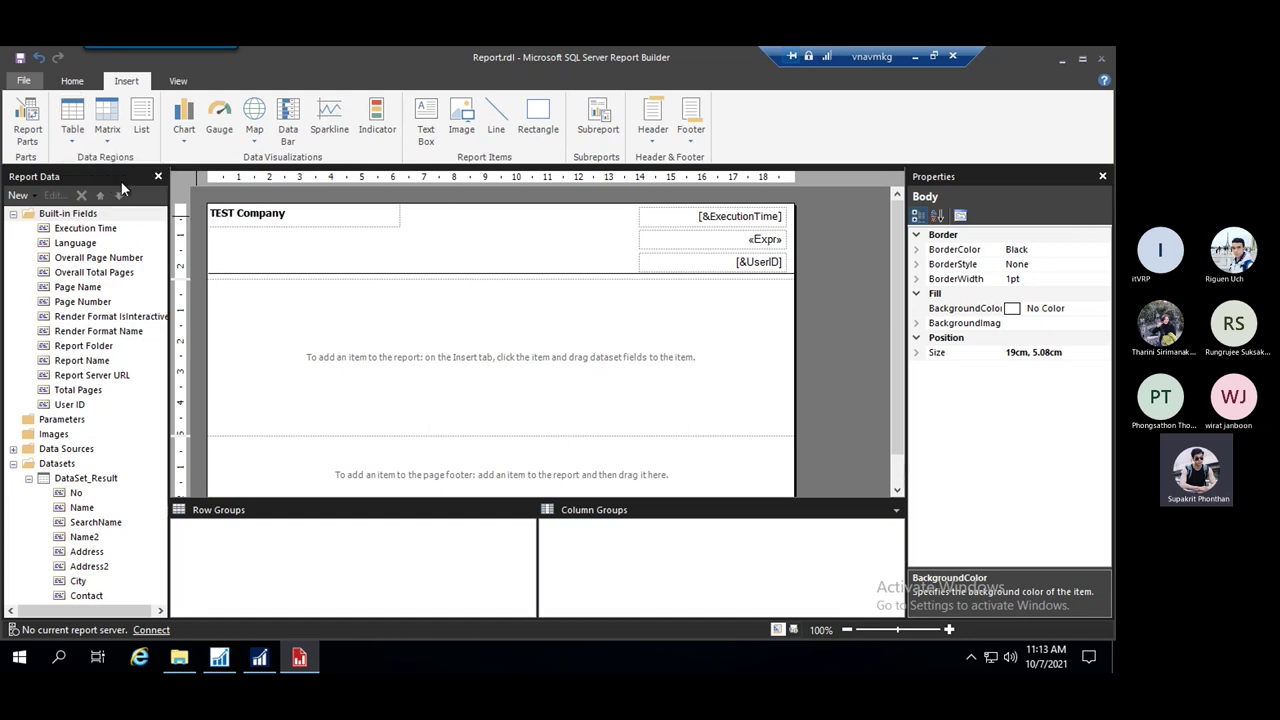
{"action": "left_click_drag", "start_coordinate": [228, 298], "coordinate": [551, 395]}
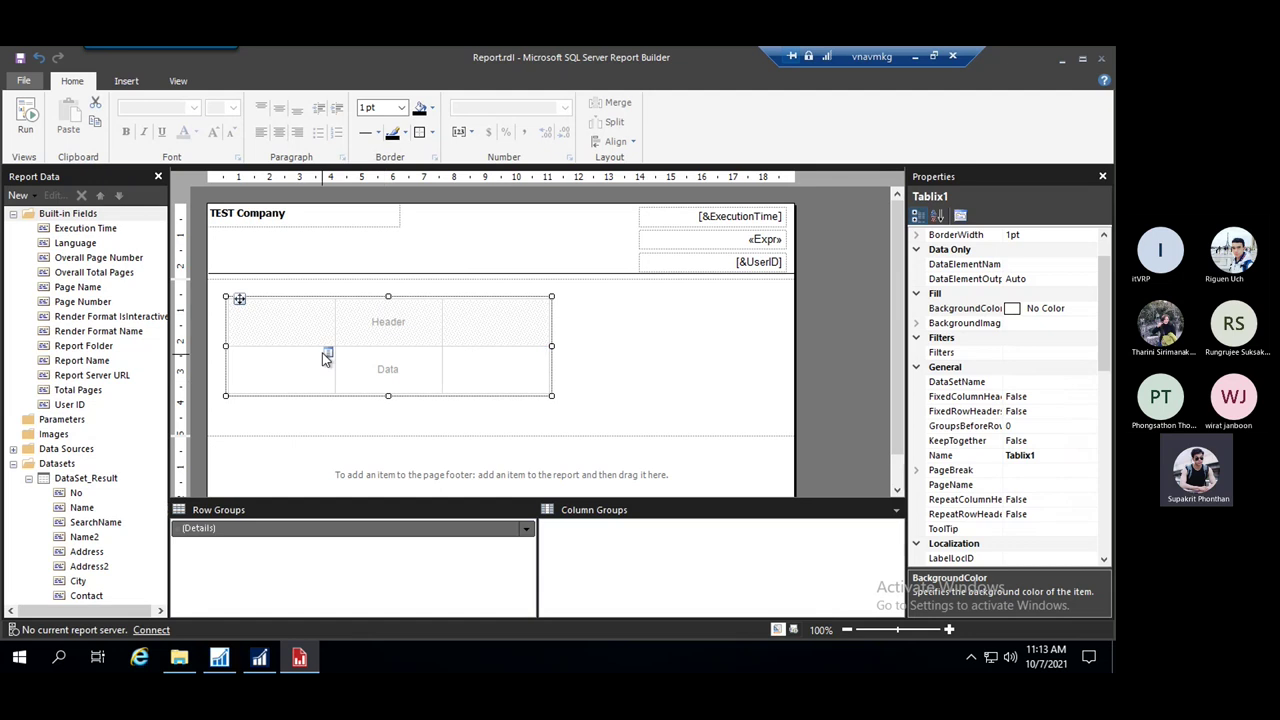
Insert columns to the right until the table has six columns
{"action": "right_click", "coordinate": [389, 326]}
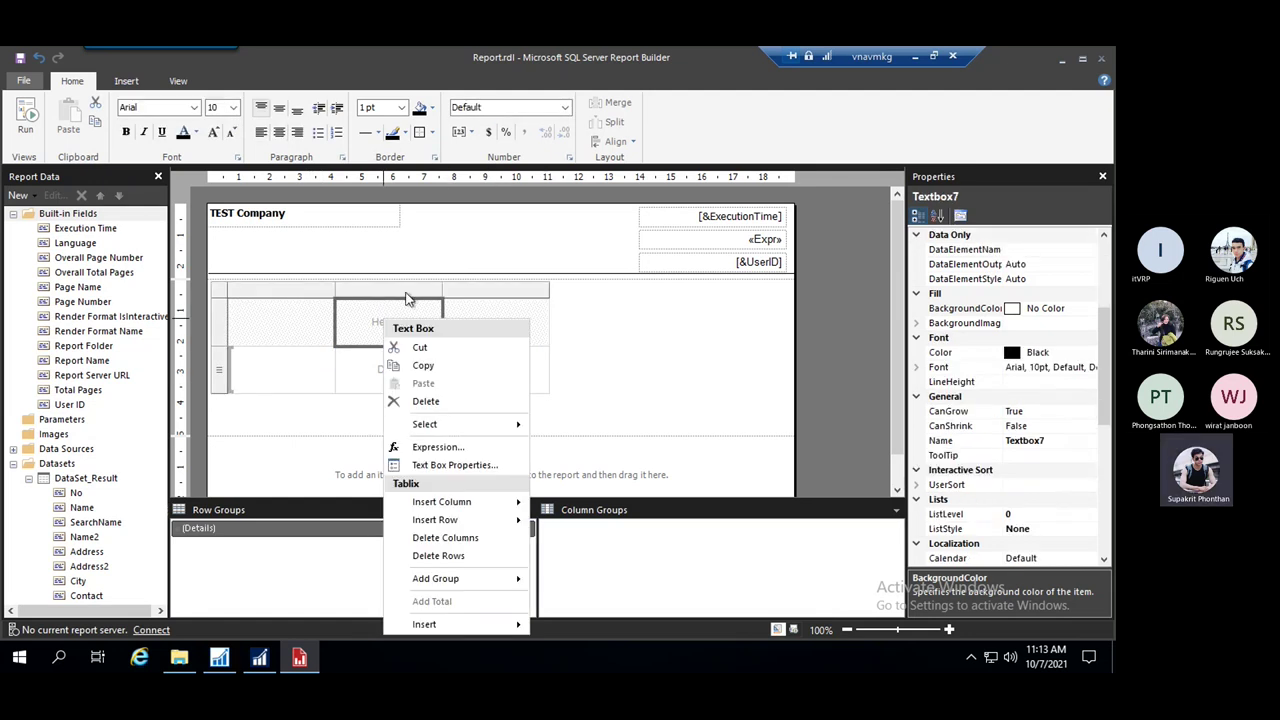
{"action": "key", "text": "Escape"}
{"action": "right_click", "coordinate": [407, 297]}
{"action": "mouse_move", "coordinate": [528, 304]}
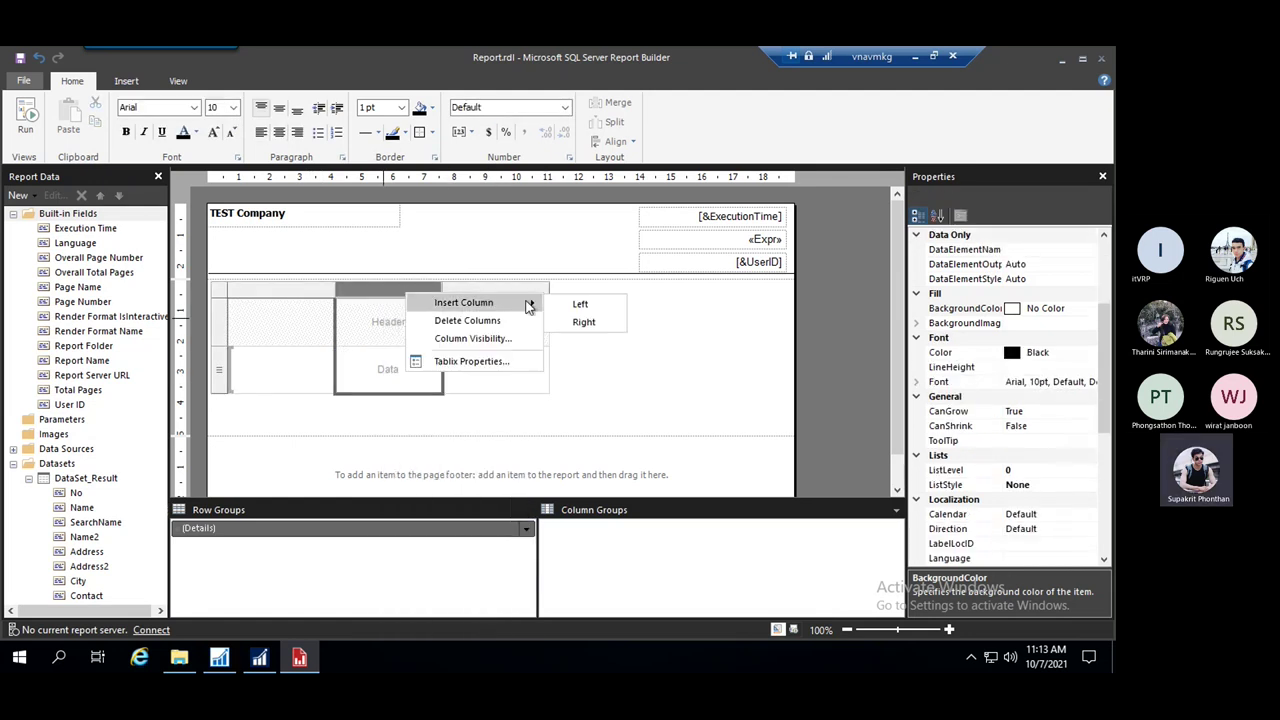
{"action": "left_click", "coordinate": [583, 321]}
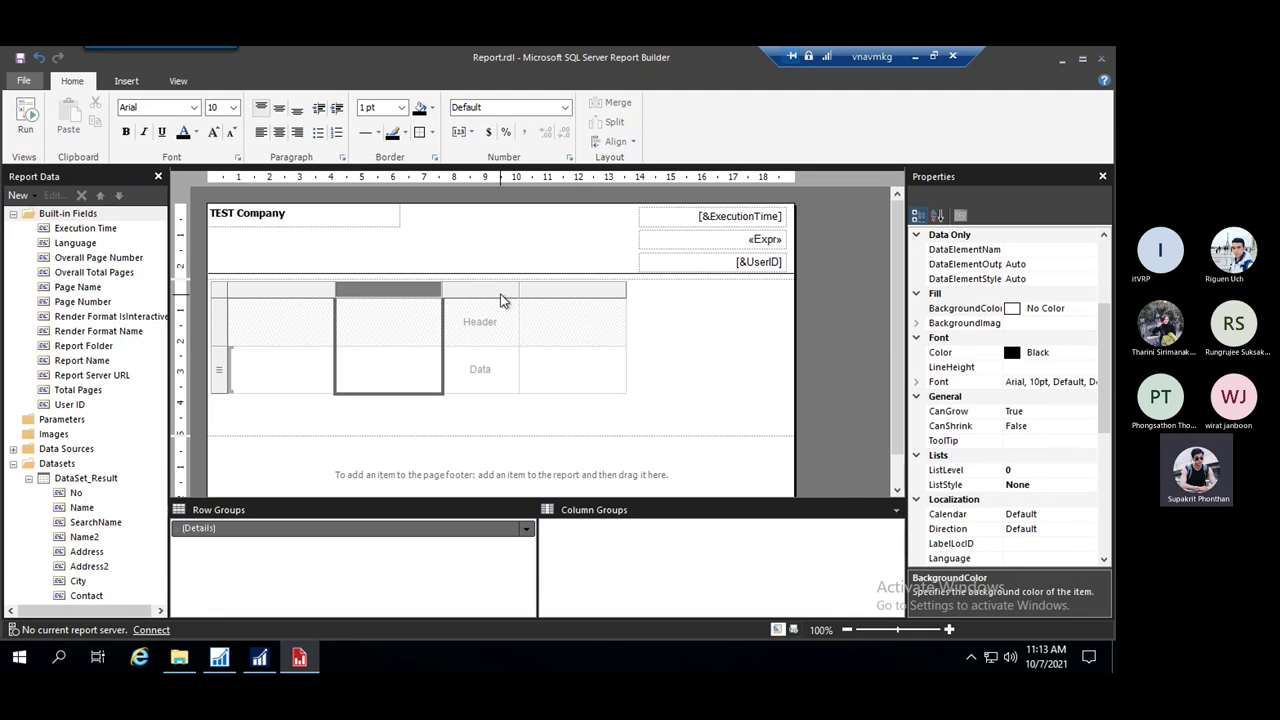
{"action": "right_click", "coordinate": [502, 293]}
{"action": "mouse_move", "coordinate": [562, 312]}
{"action": "left_click", "coordinate": [682, 322]}
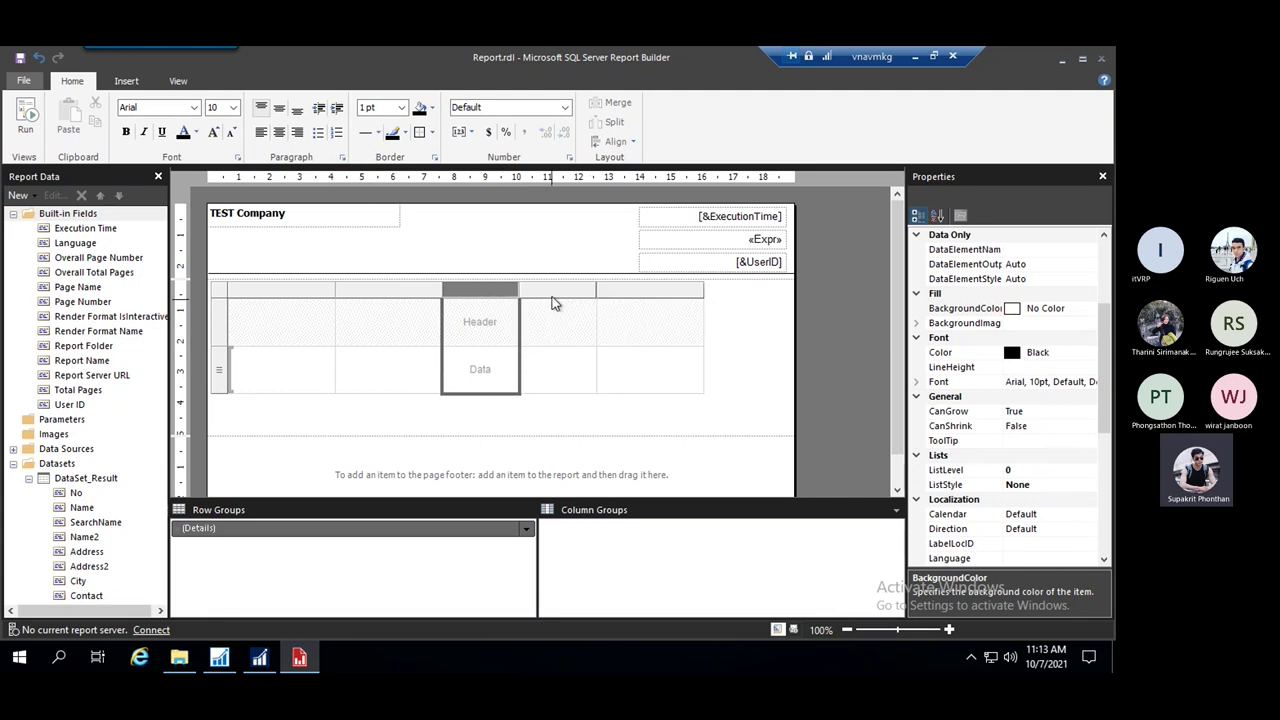
{"action": "right_click", "coordinate": [560, 296]}
{"action": "mouse_move", "coordinate": [663, 301]}
{"action": "left_click", "coordinate": [726, 321]}
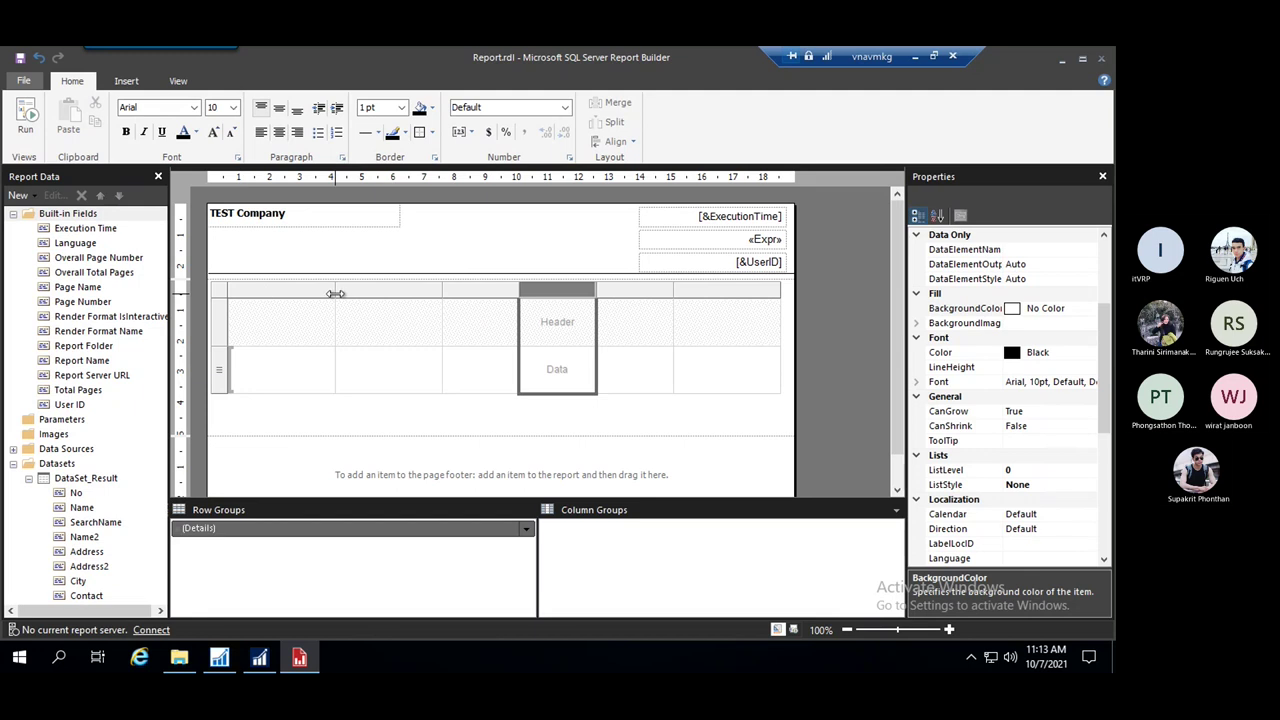
Narrow the table's first two columns
{"action": "left_click_drag", "start_coordinate": [336, 290], "coordinate": [302, 290]}
{"action": "left_click_drag", "start_coordinate": [410, 289], "coordinate": [385, 289]}
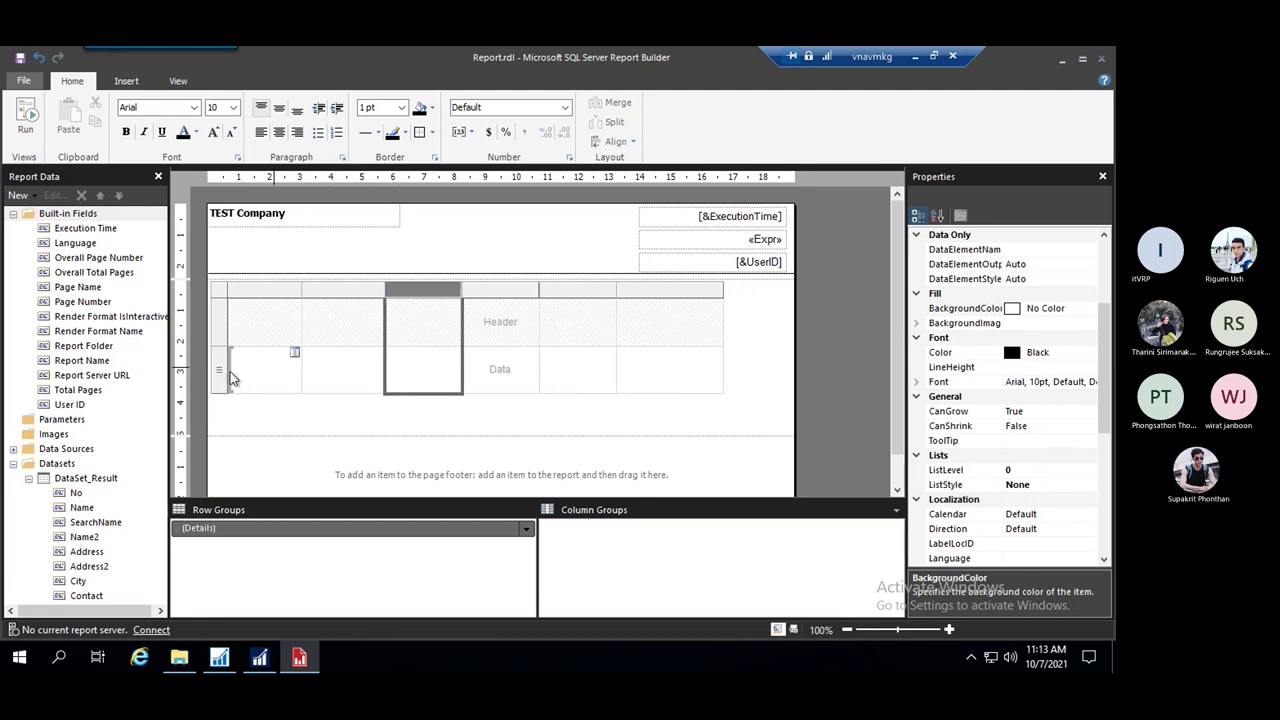
{"action": "left_click", "coordinate": [220, 352]}
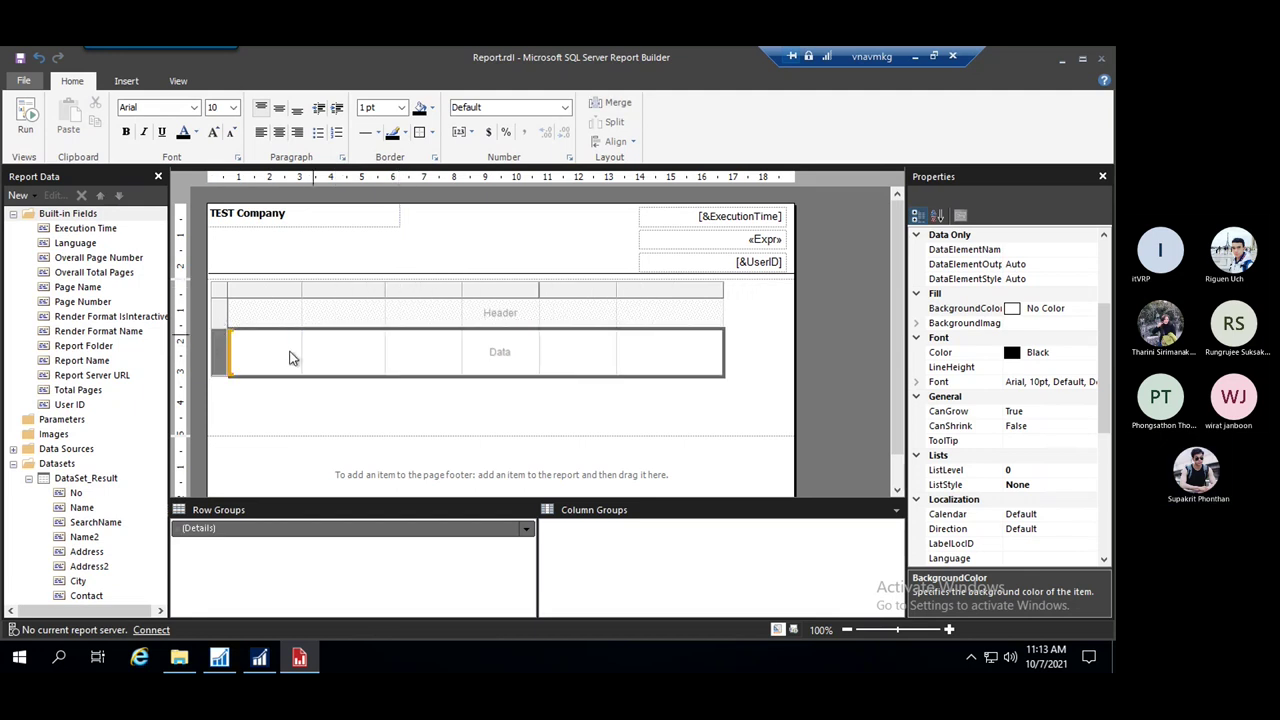
{"action": "left_click", "coordinate": [318, 420]}
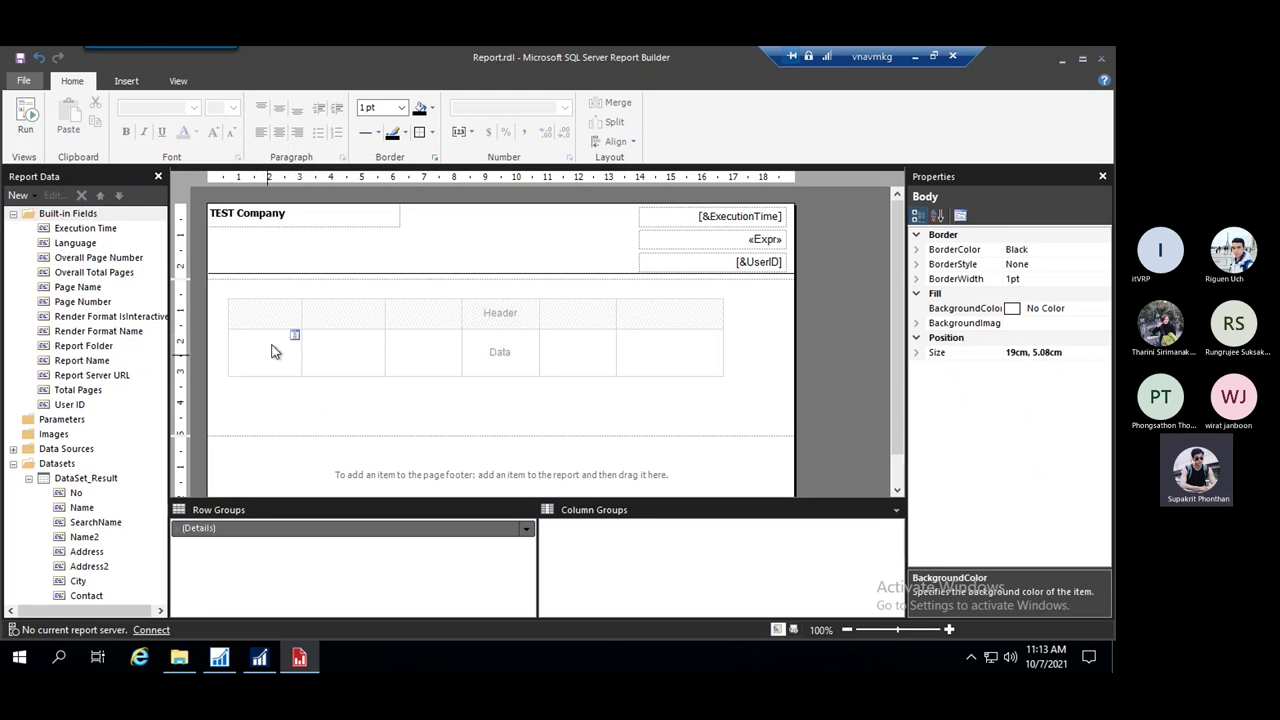
{"action": "left_click", "coordinate": [13, 214]}
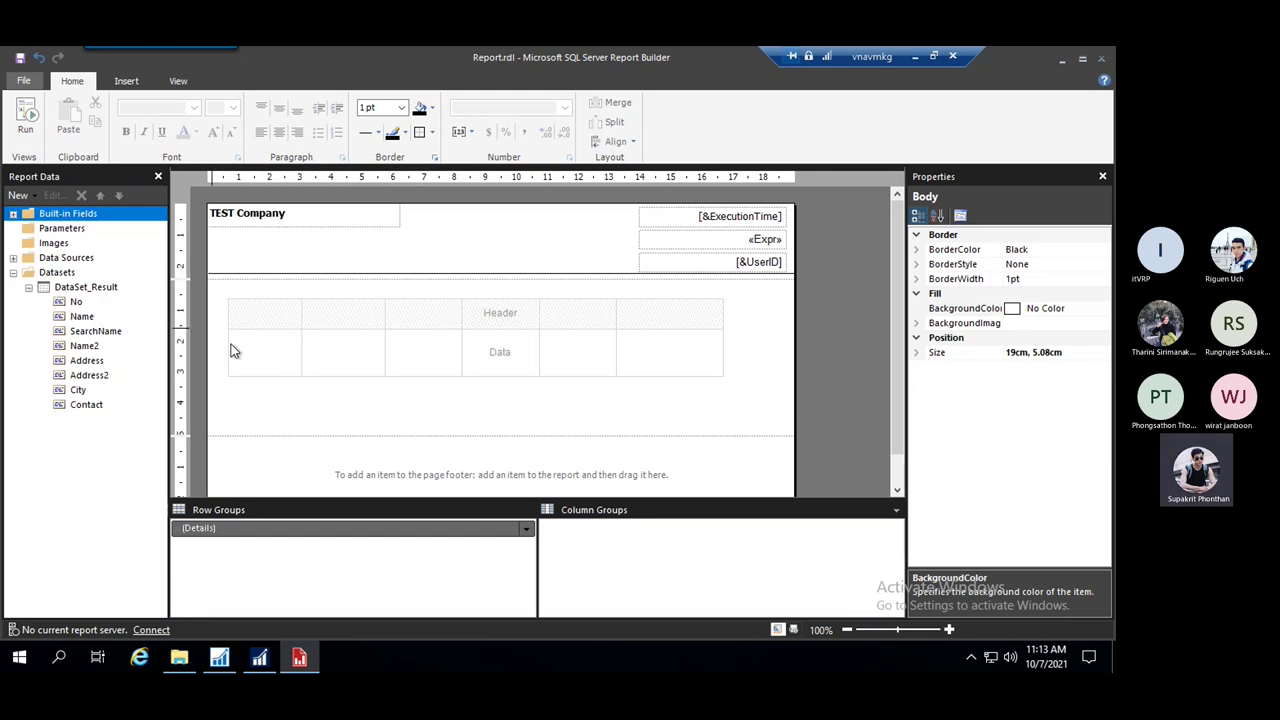
Bind the first three data cells to No, Name and Address
{"action": "left_click", "coordinate": [295, 337]}
{"action": "left_click", "coordinate": [317, 357]}
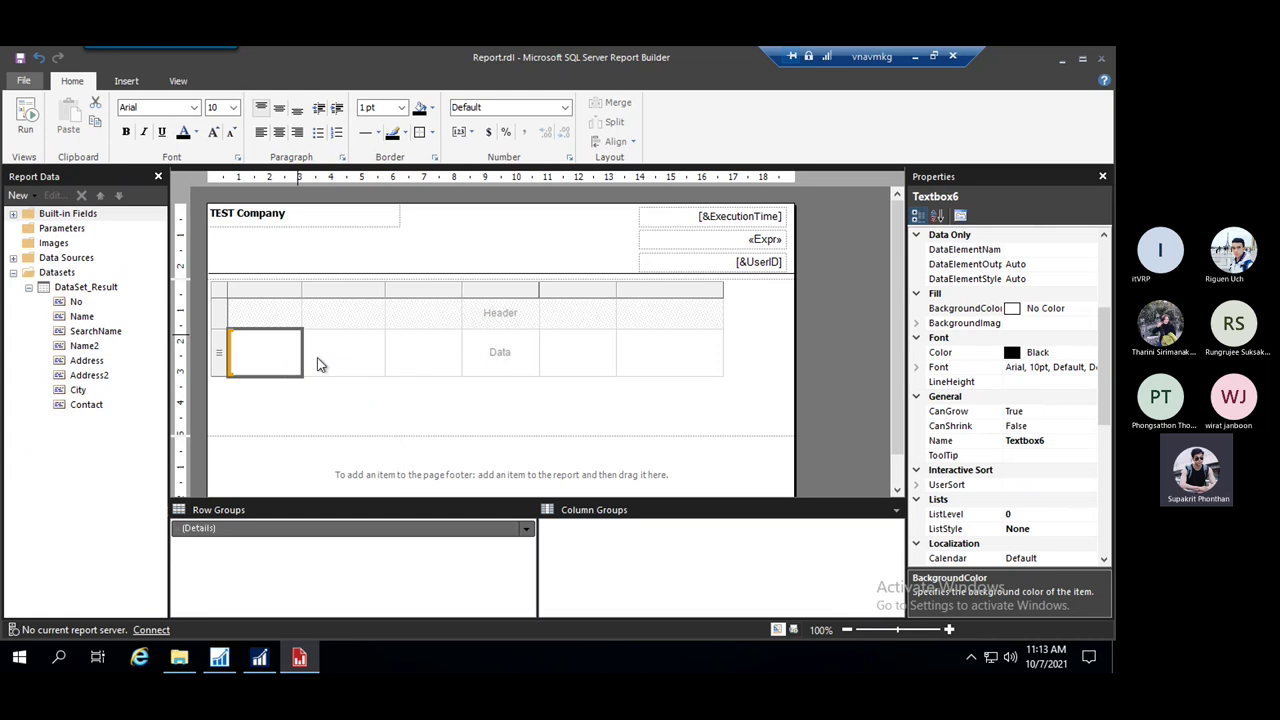
{"action": "left_click", "coordinate": [379, 341]}
{"action": "left_click", "coordinate": [414, 370]}
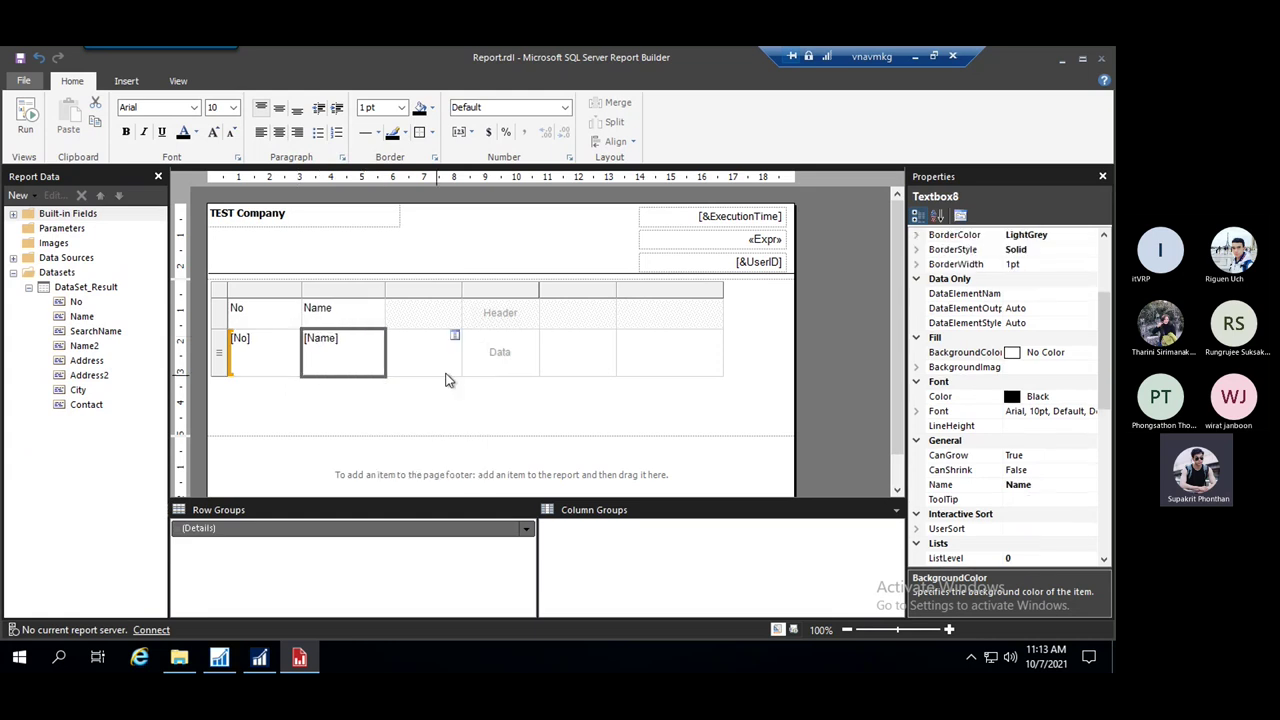
{"action": "left_click", "coordinate": [455, 337]}
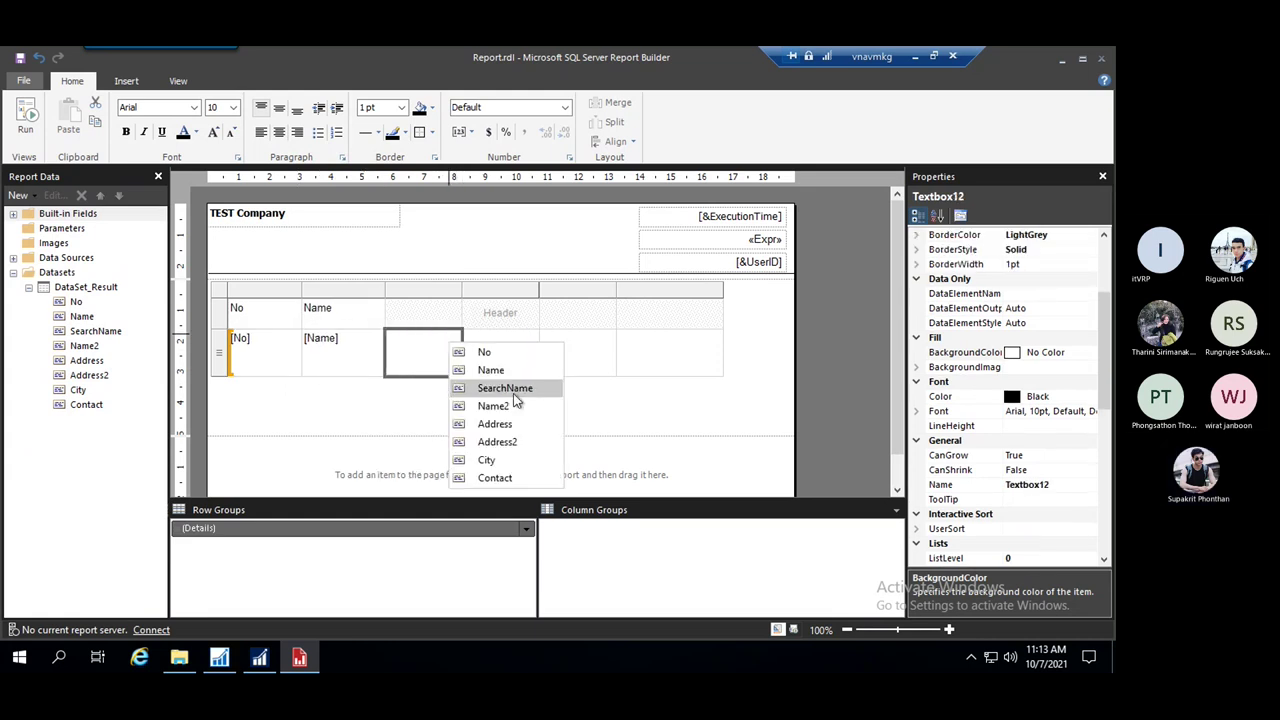
{"action": "left_click", "coordinate": [519, 390]}
{"action": "left_click", "coordinate": [456, 338]}
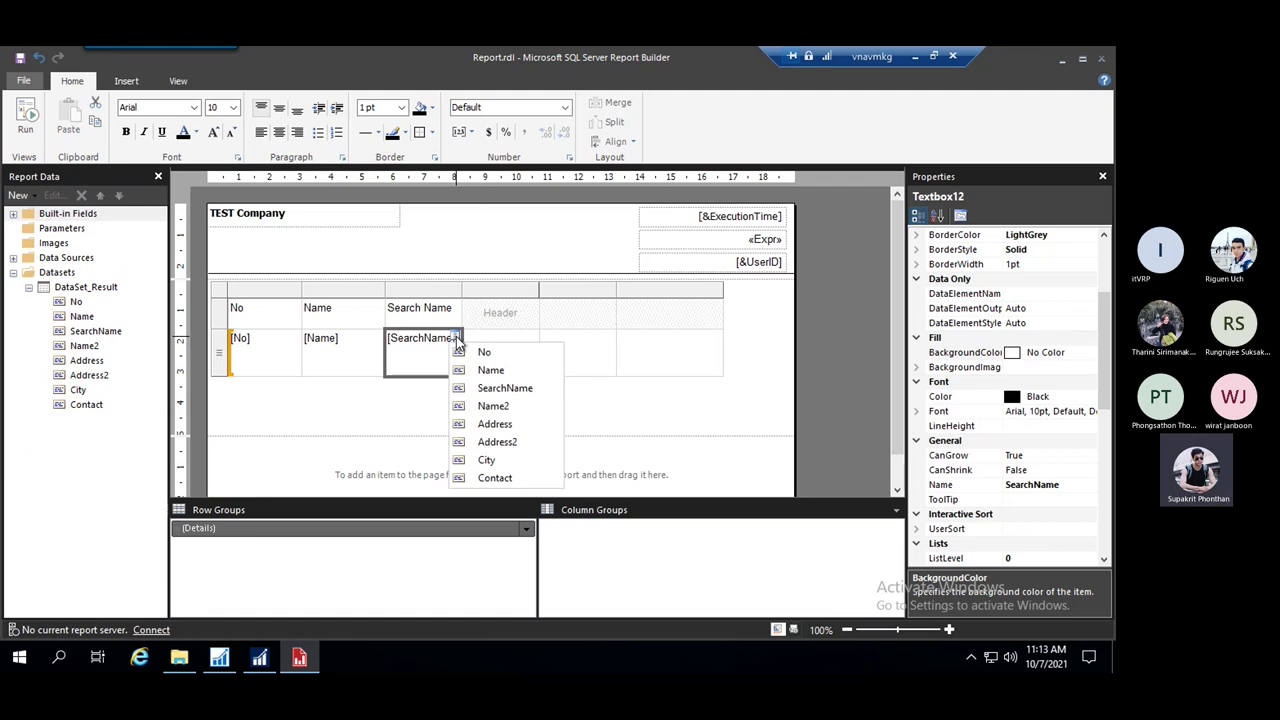
{"action": "left_click", "coordinate": [505, 427]}
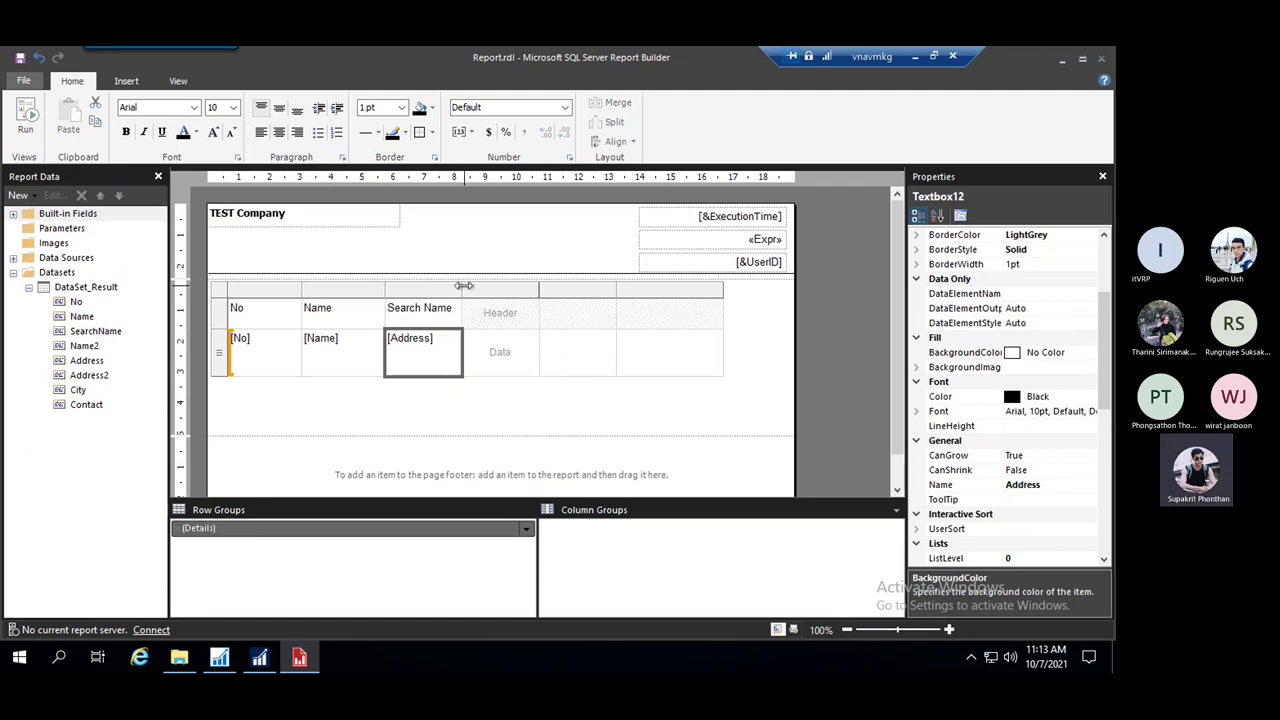
Widen the Search Name column and bind the fourth and fifth cells to City and Contact
{"action": "left_click_drag", "start_coordinate": [463, 290], "coordinate": [490, 290]}
{"action": "left_click_drag", "start_coordinate": [751, 294], "coordinate": [722, 294]}
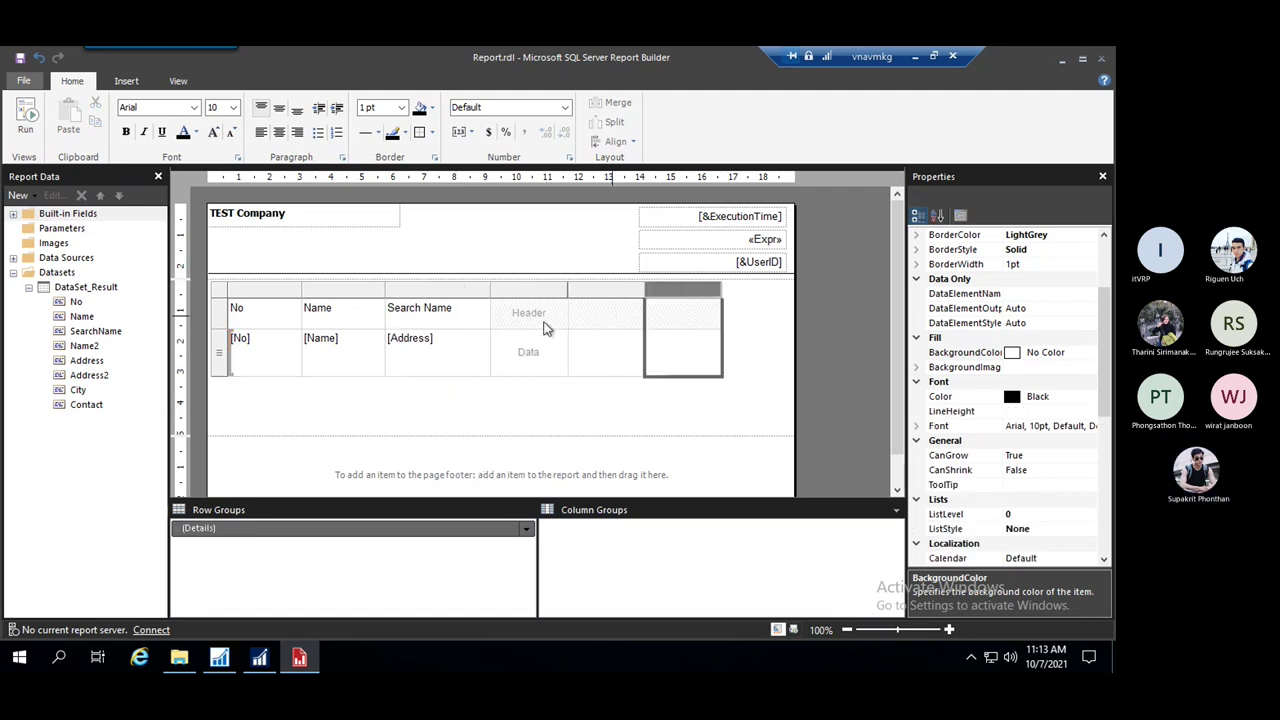
{"action": "left_click_drag", "start_coordinate": [490, 290], "coordinate": [515, 290]}
{"action": "left_click", "coordinate": [586, 337]}
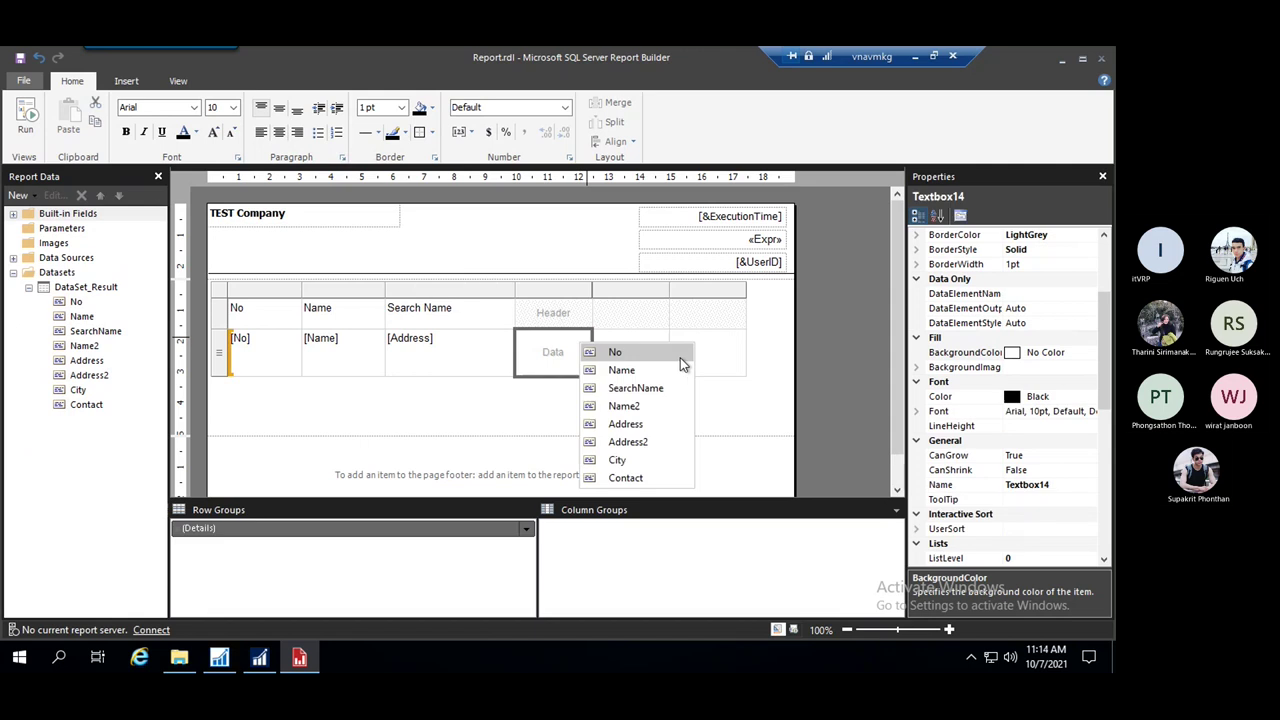
{"action": "left_click", "coordinate": [640, 457]}
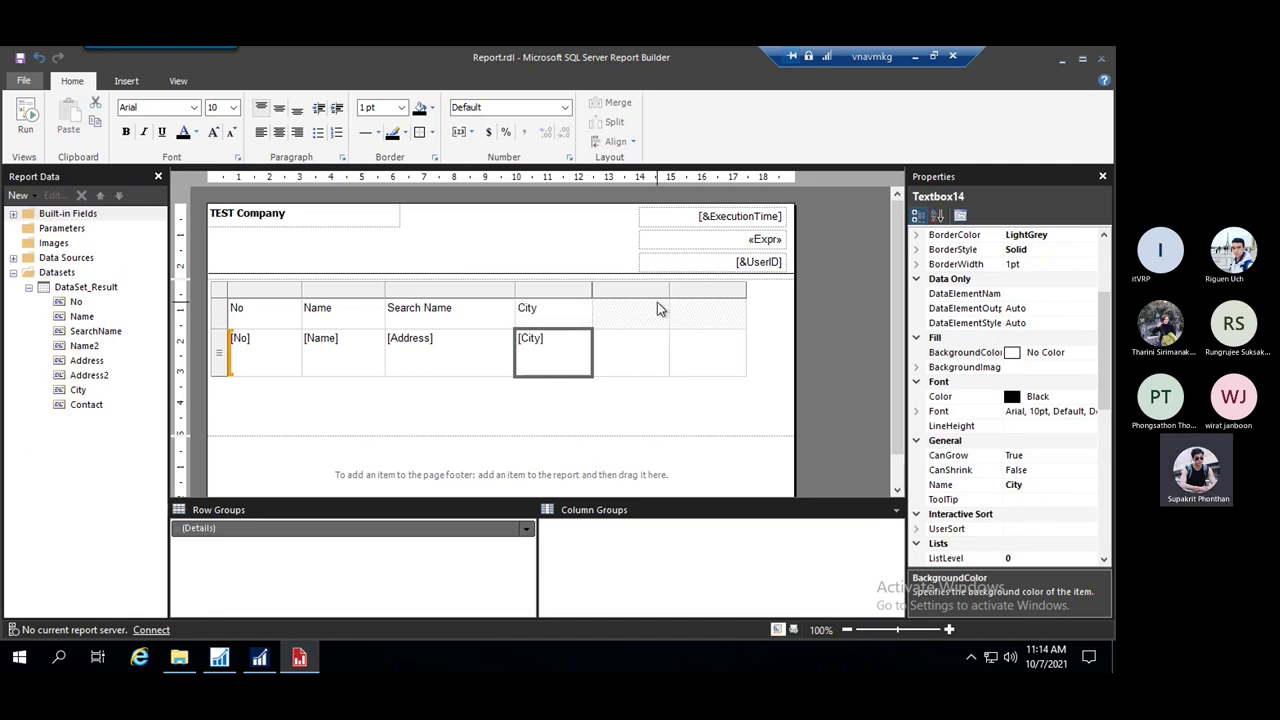
{"action": "left_click", "coordinate": [655, 340]}
{"action": "left_click", "coordinate": [663, 337]}
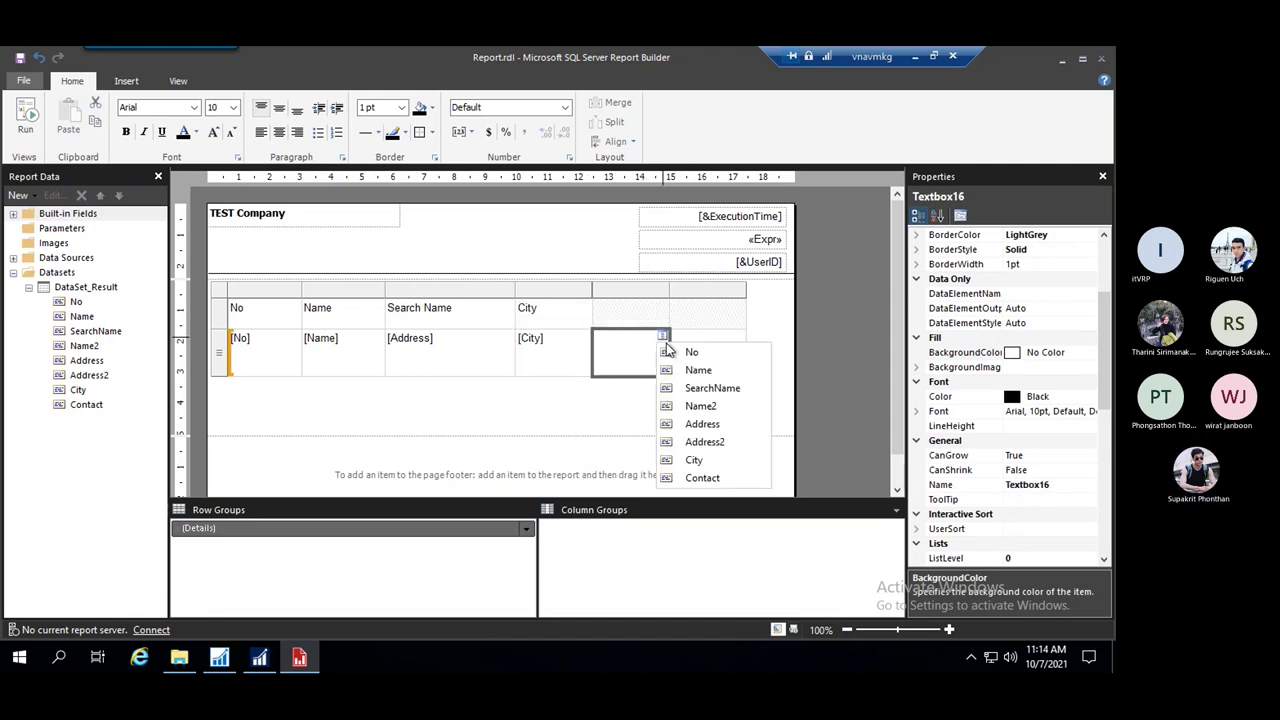
{"action": "left_click", "coordinate": [703, 478]}
Delete the empty sixth column of the table
{"action": "left_click", "coordinate": [701, 290]}
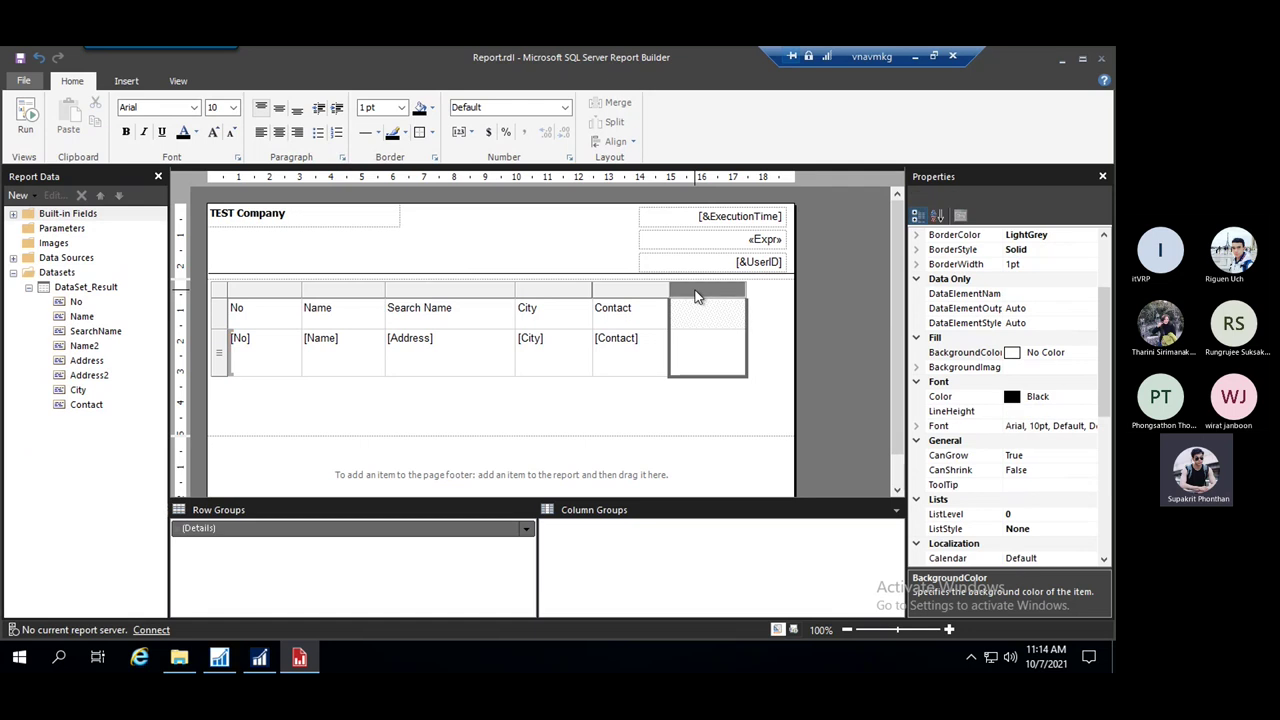
{"action": "right_click", "coordinate": [701, 291]}
{"action": "left_click", "coordinate": [768, 322]}
Widen the Search Name column, pushing City and Contact to the right
{"action": "left_click", "coordinate": [522, 291]}
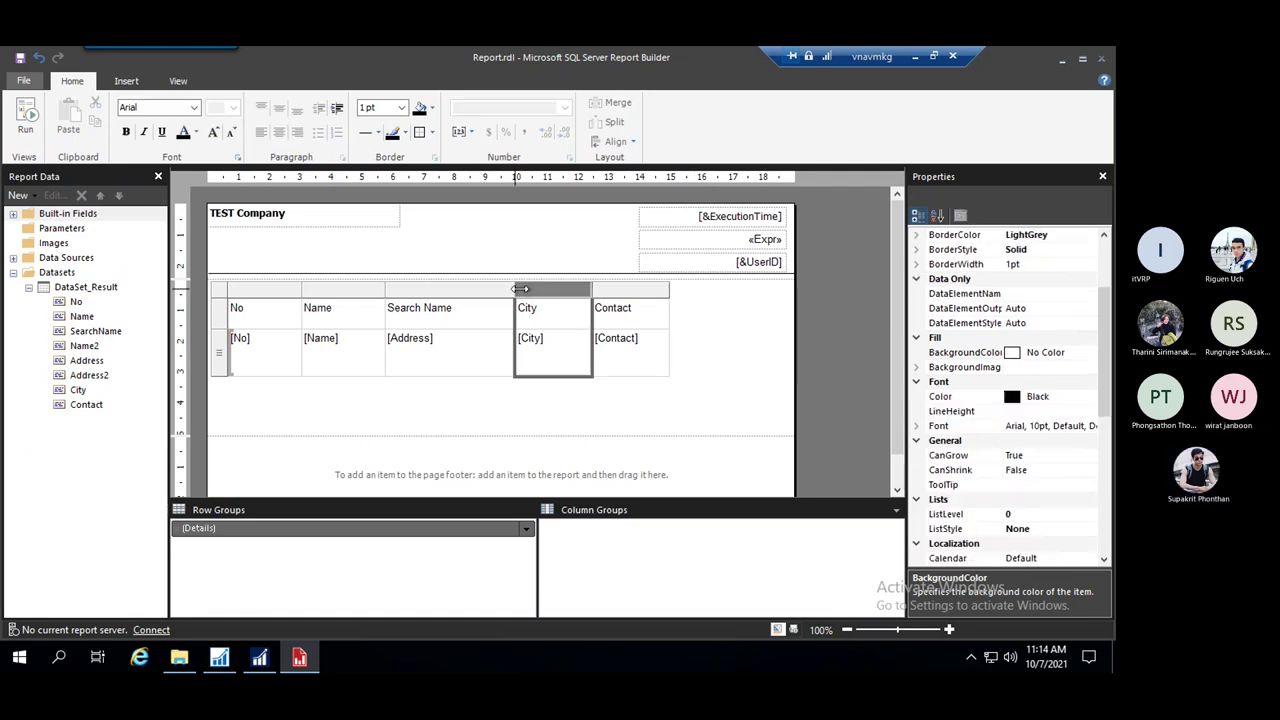
{"action": "left_click_drag", "start_coordinate": [515, 290], "coordinate": [630, 290]}
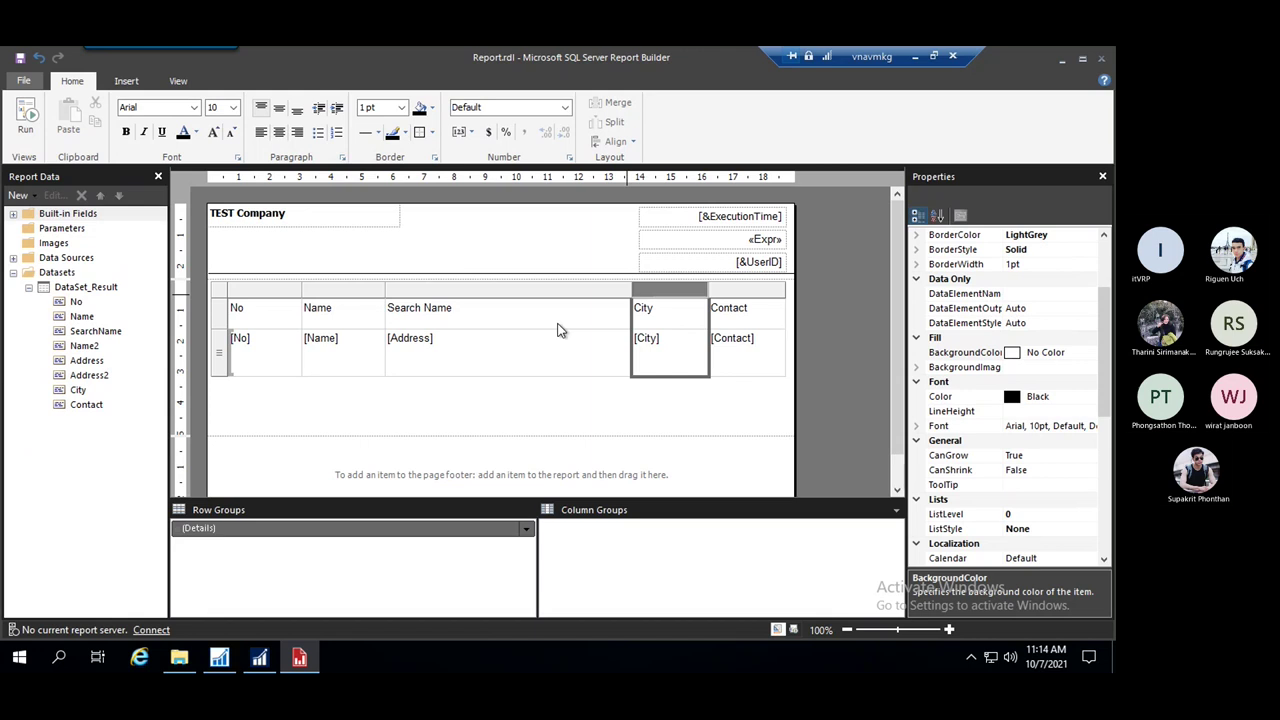
{"action": "left_click", "coordinate": [300, 405]}
{"action": "left_click", "coordinate": [503, 368]}
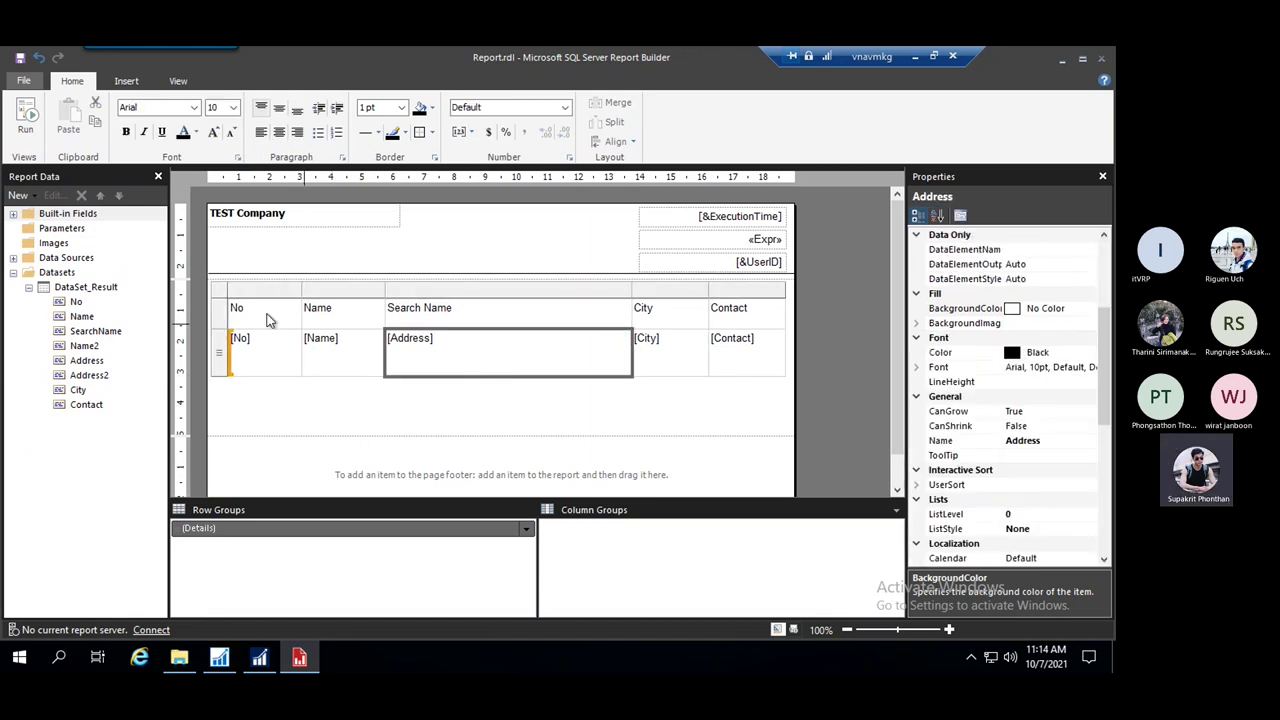
{"action": "left_click", "coordinate": [229, 303]}
{"action": "left_click", "coordinate": [224, 320]}
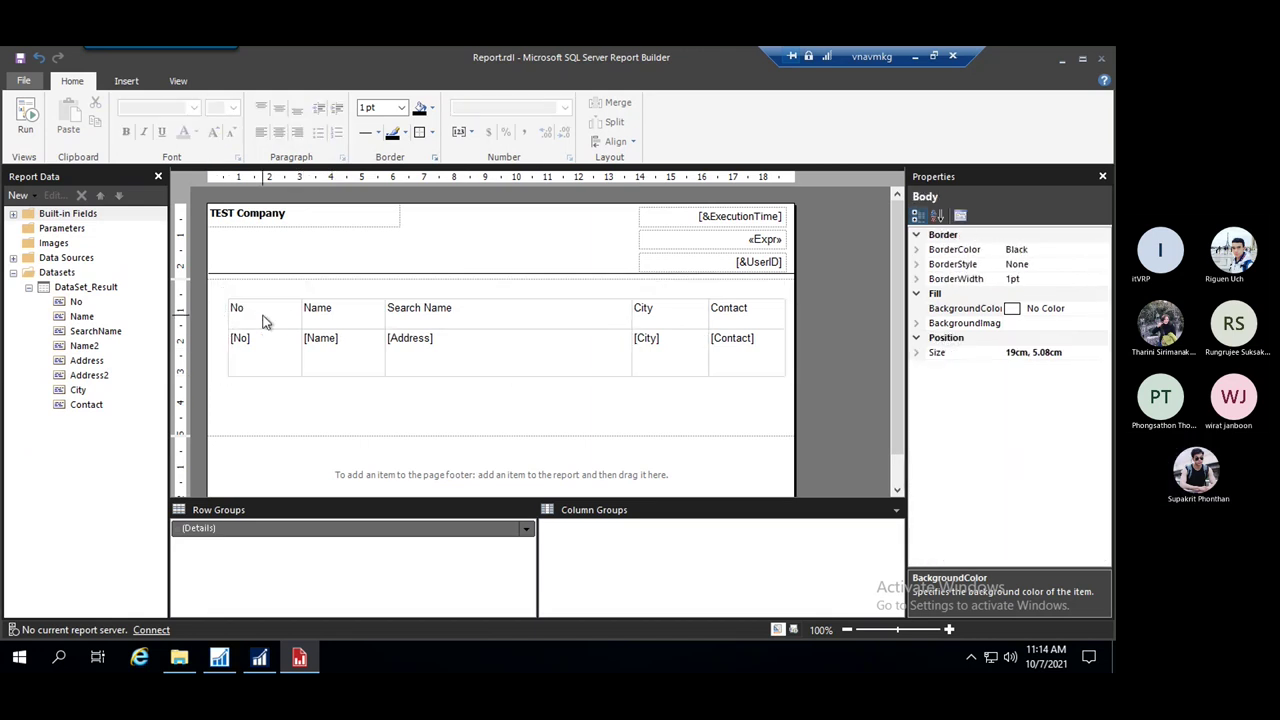
Make the header row bold, vertically centred and left-aligned
{"action": "left_click", "coordinate": [232, 316]}
{"action": "left_click", "coordinate": [219, 313]}
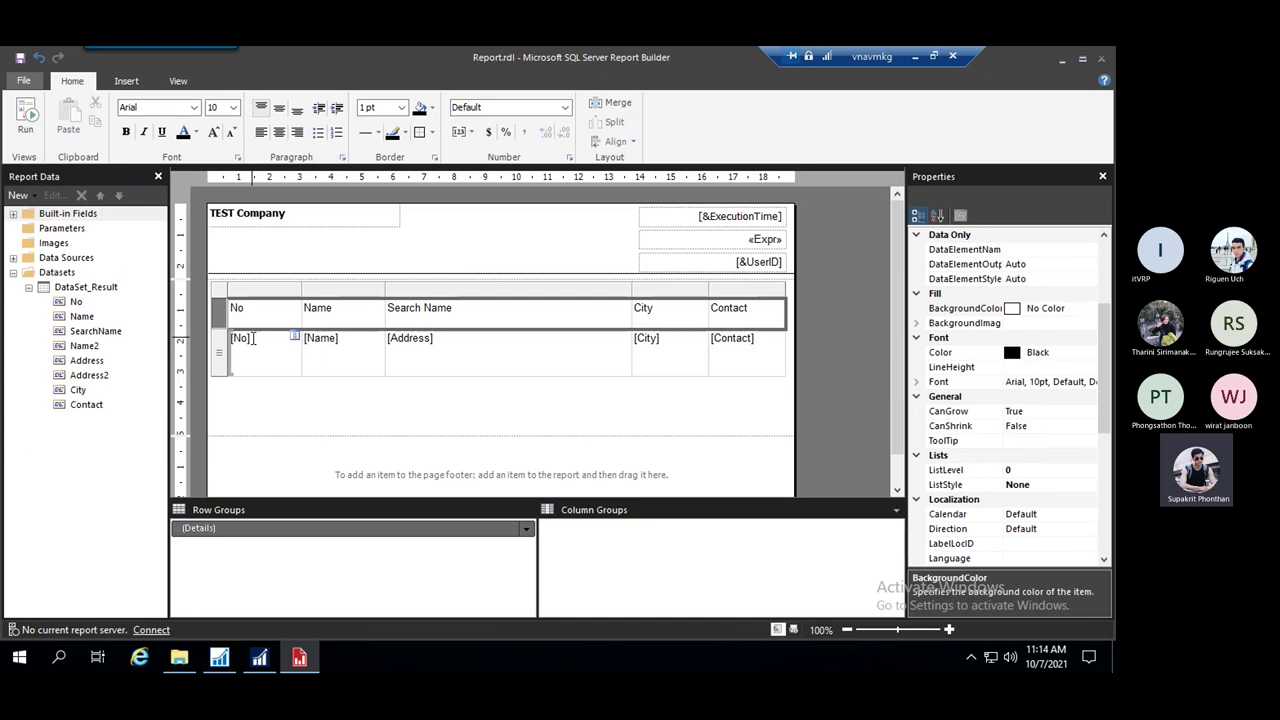
{"action": "key", "text": "ctrl+b"}
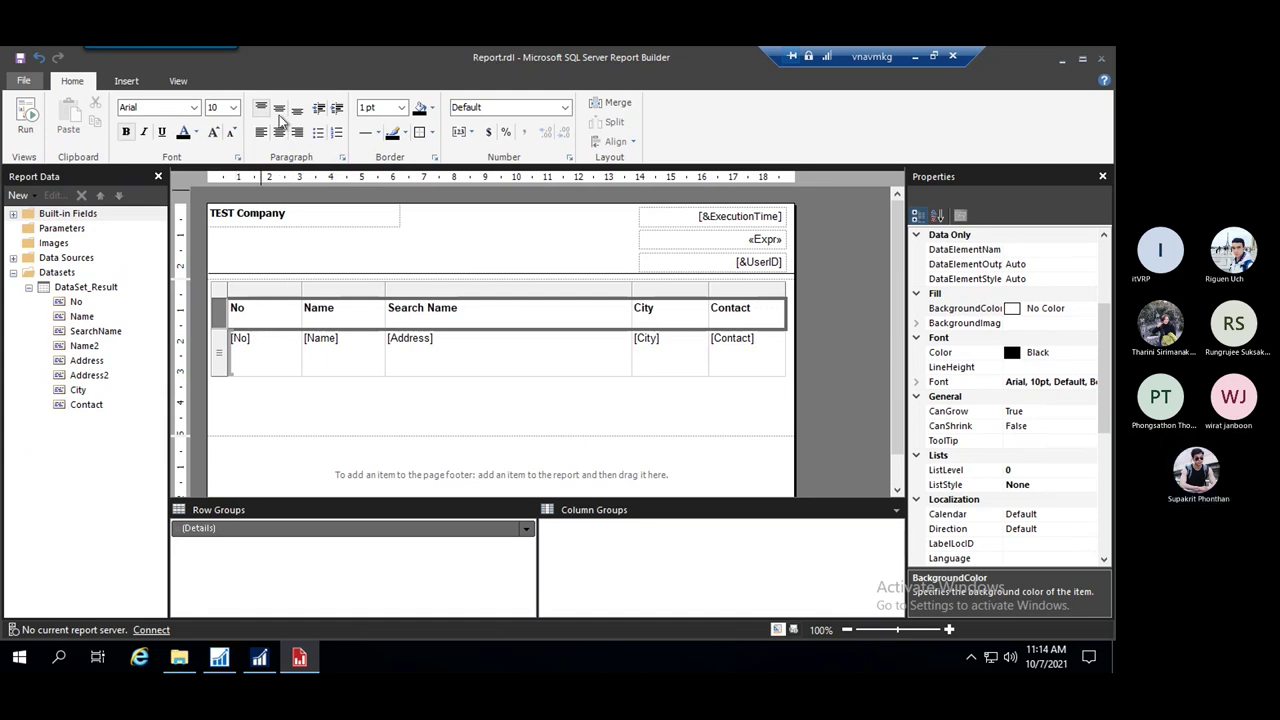
{"action": "left_click", "coordinate": [279, 107]}
{"action": "left_click", "coordinate": [279, 133]}
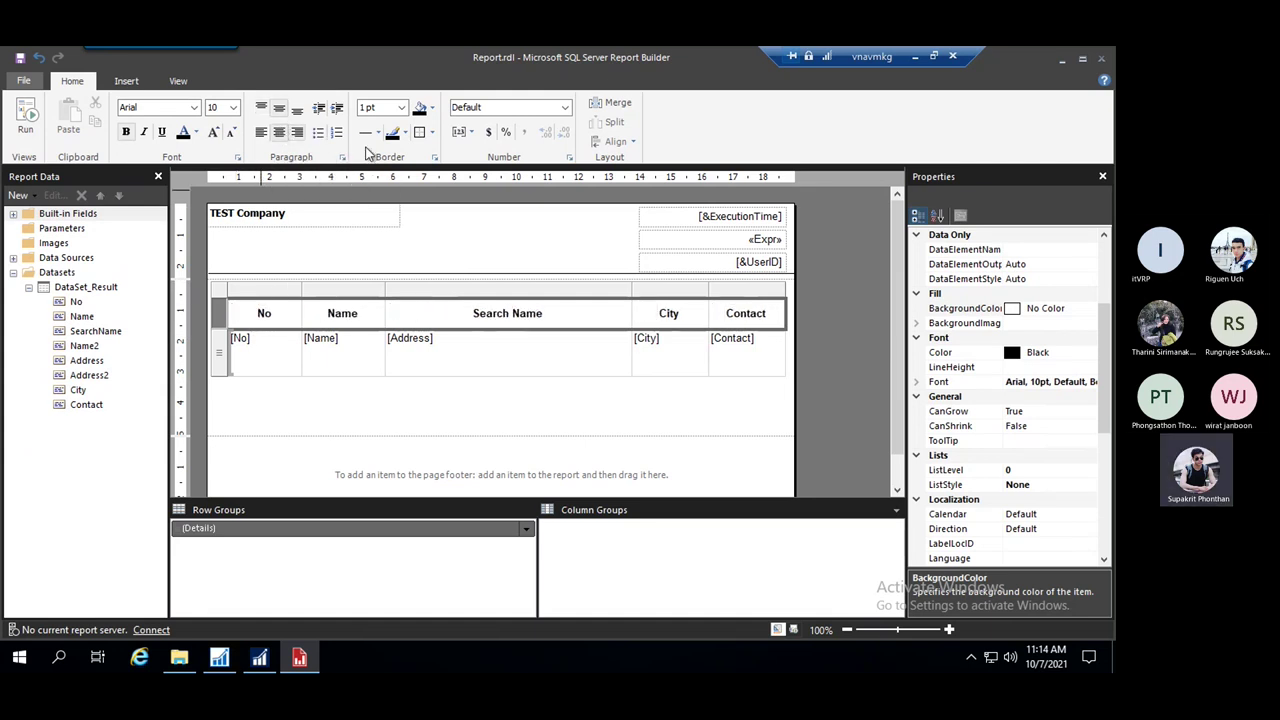
{"action": "left_click", "coordinate": [260, 132]}
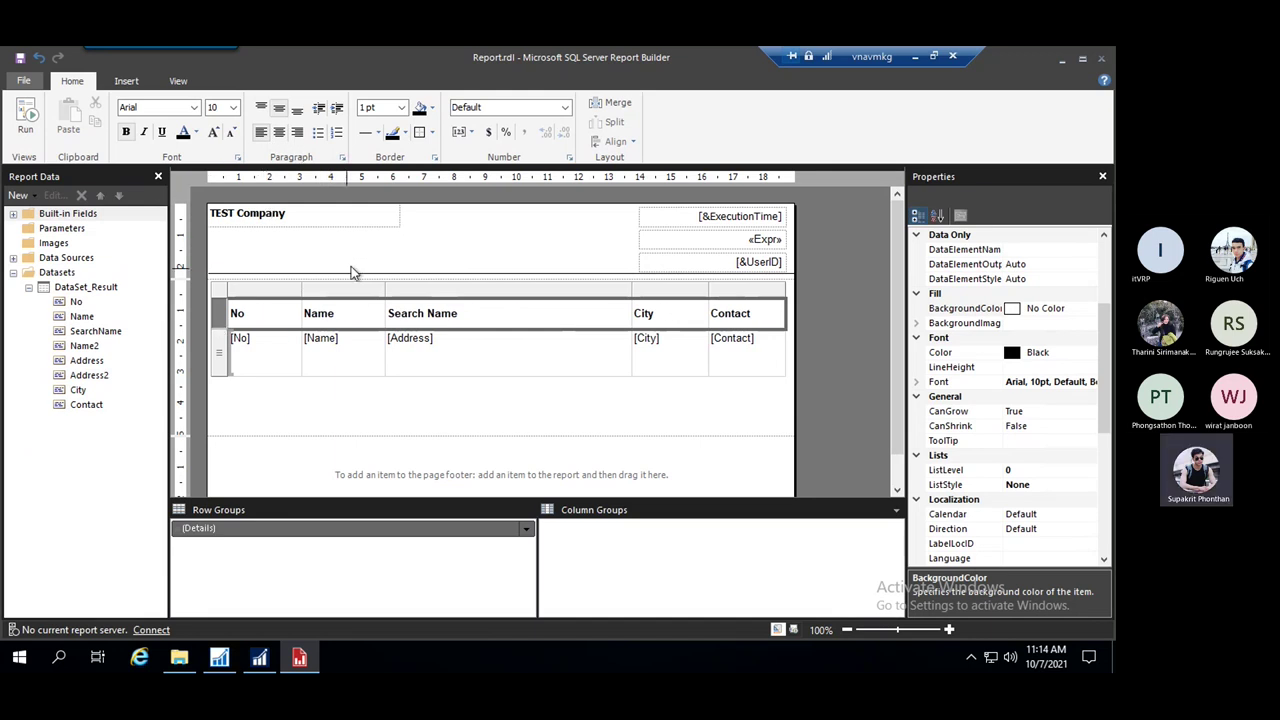
Give the header row top and bottom borders
{"action": "left_click", "coordinate": [433, 134]}
{"action": "left_click", "coordinate": [449, 171]}
{"action": "left_click", "coordinate": [433, 134]}
{"action": "left_click", "coordinate": [450, 184]}
{"action": "left_click", "coordinate": [449, 389]}
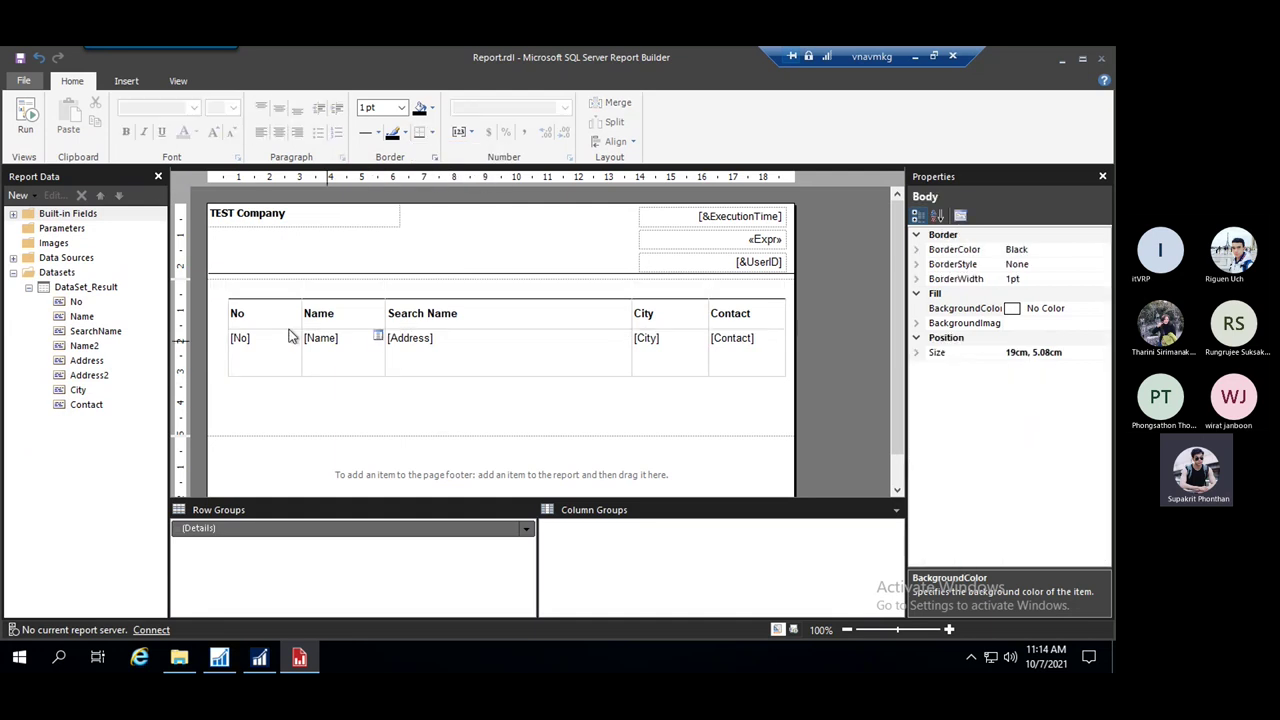
{"action": "left_click", "coordinate": [236, 313]}
Check the detail row's row options, dismissing them twice without inserting anything
{"action": "left_click", "coordinate": [219, 314]}
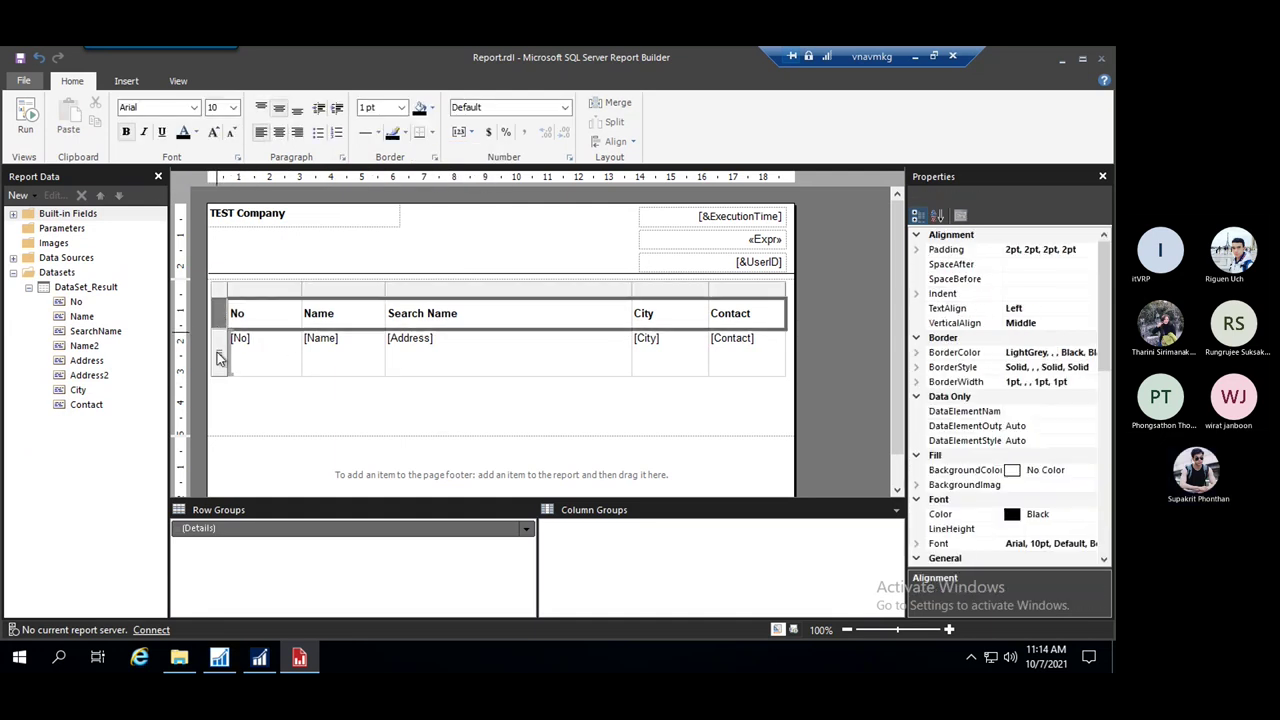
{"action": "left_click", "coordinate": [220, 358]}
{"action": "right_click", "coordinate": [220, 358]}
{"action": "mouse_move", "coordinate": [308, 370]}
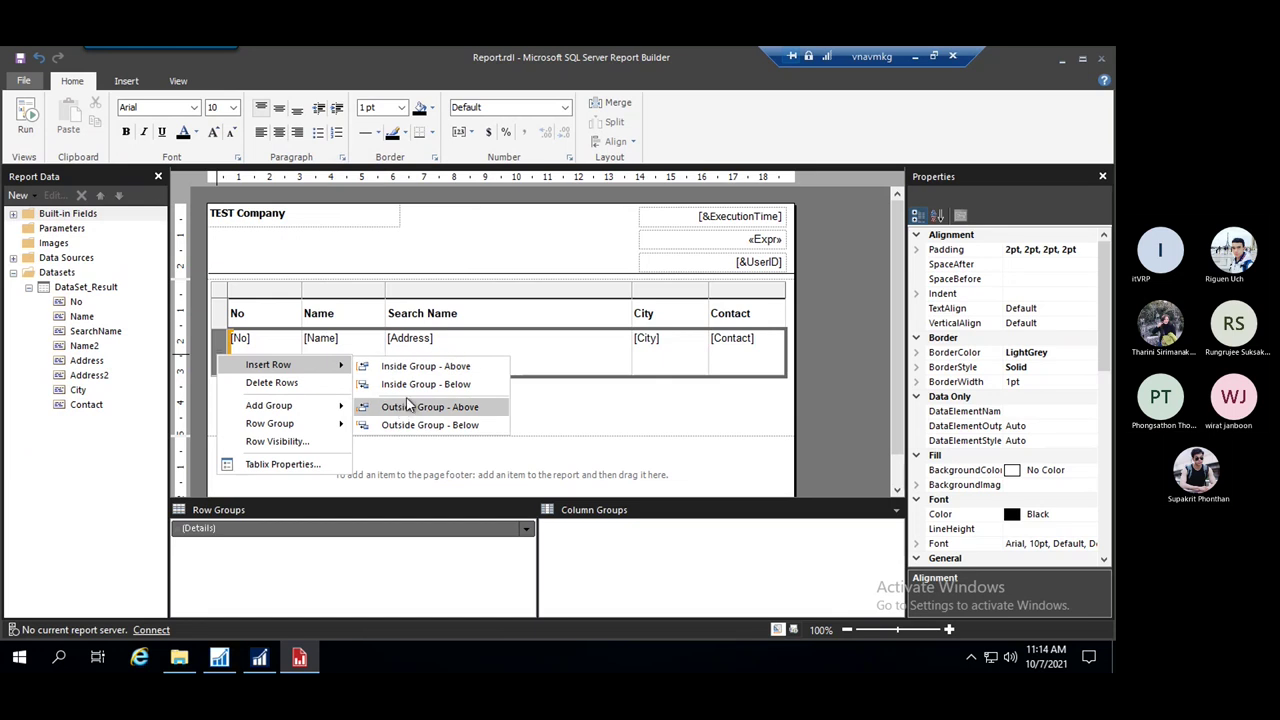
{"action": "left_click", "coordinate": [650, 405]}
{"action": "left_click", "coordinate": [224, 362]}
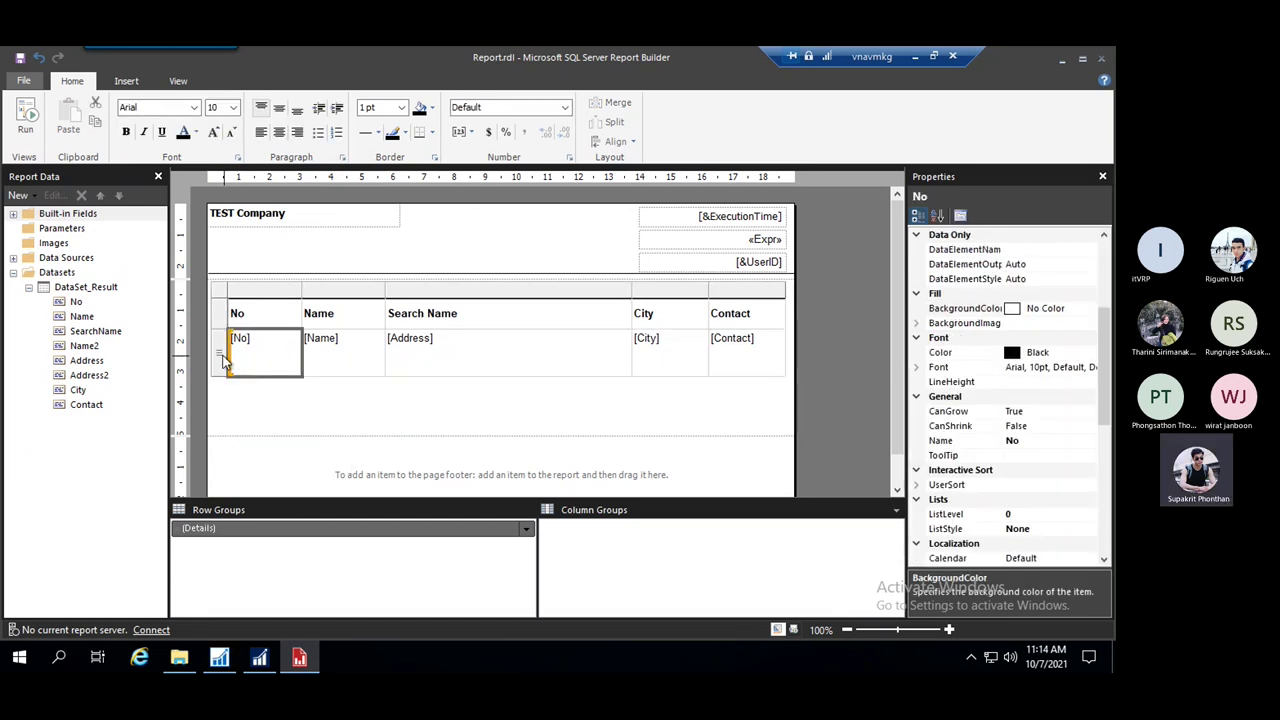
{"action": "left_click", "coordinate": [220, 357]}
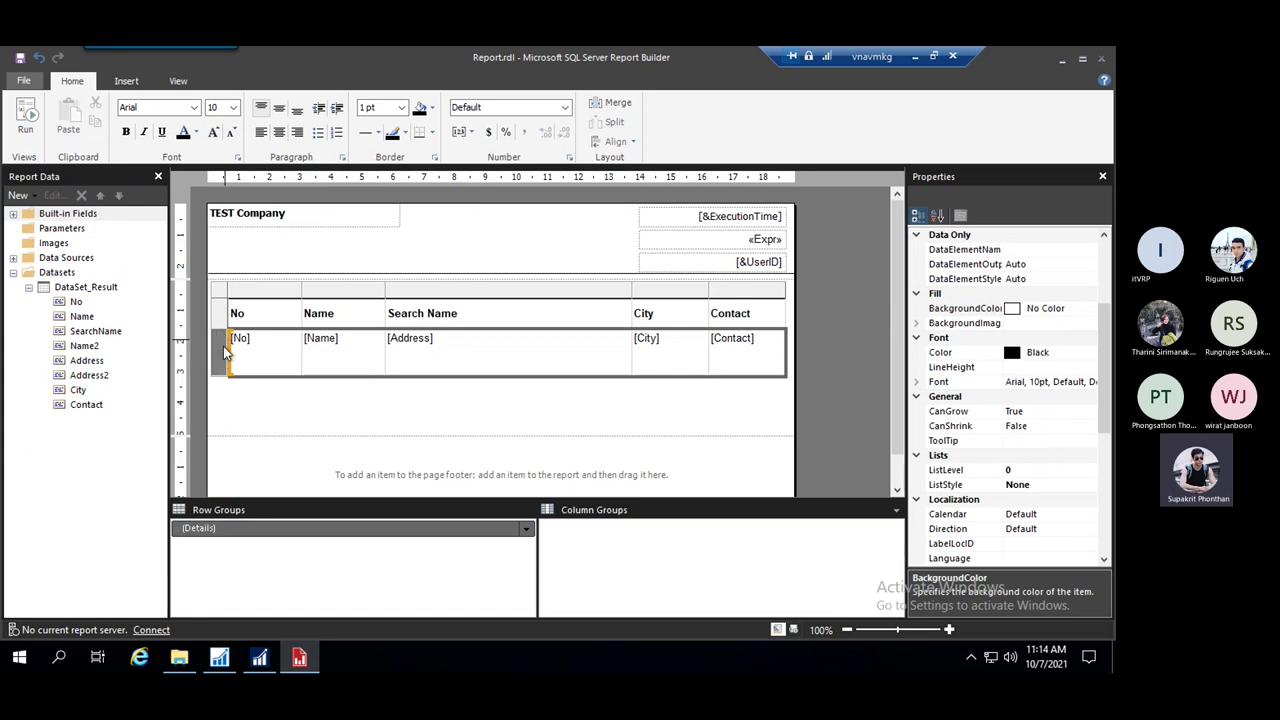
{"action": "right_click", "coordinate": [221, 352]}
{"action": "key", "text": "Escape"}
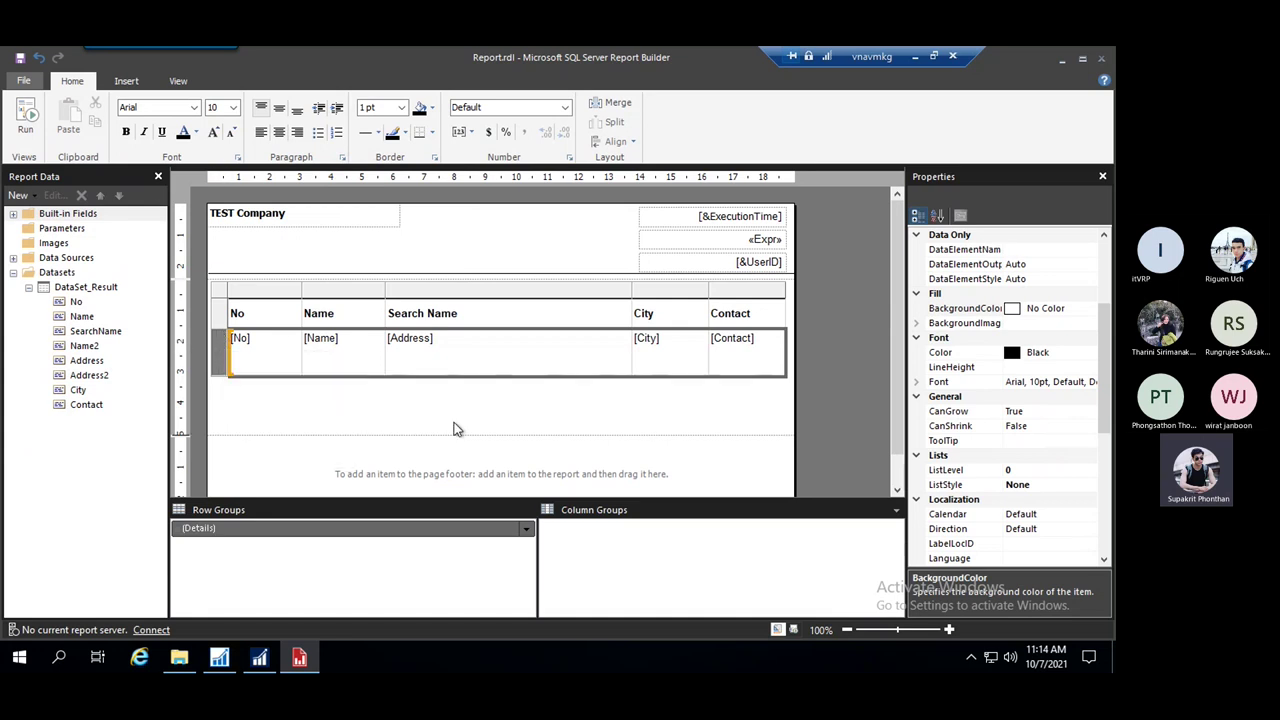
Insert a new row above the detail row, outside the details group
{"action": "left_click", "coordinate": [253, 374]}
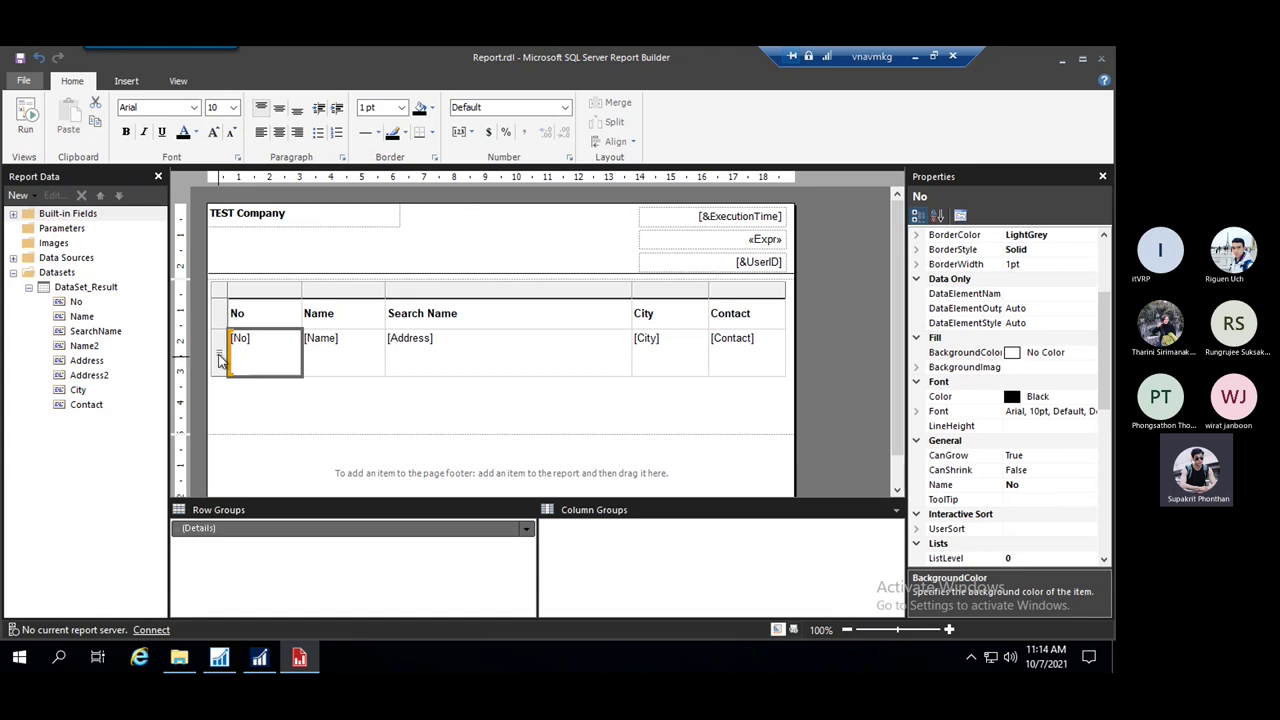
{"action": "left_click", "coordinate": [253, 538]}
{"action": "right_click", "coordinate": [220, 358]}
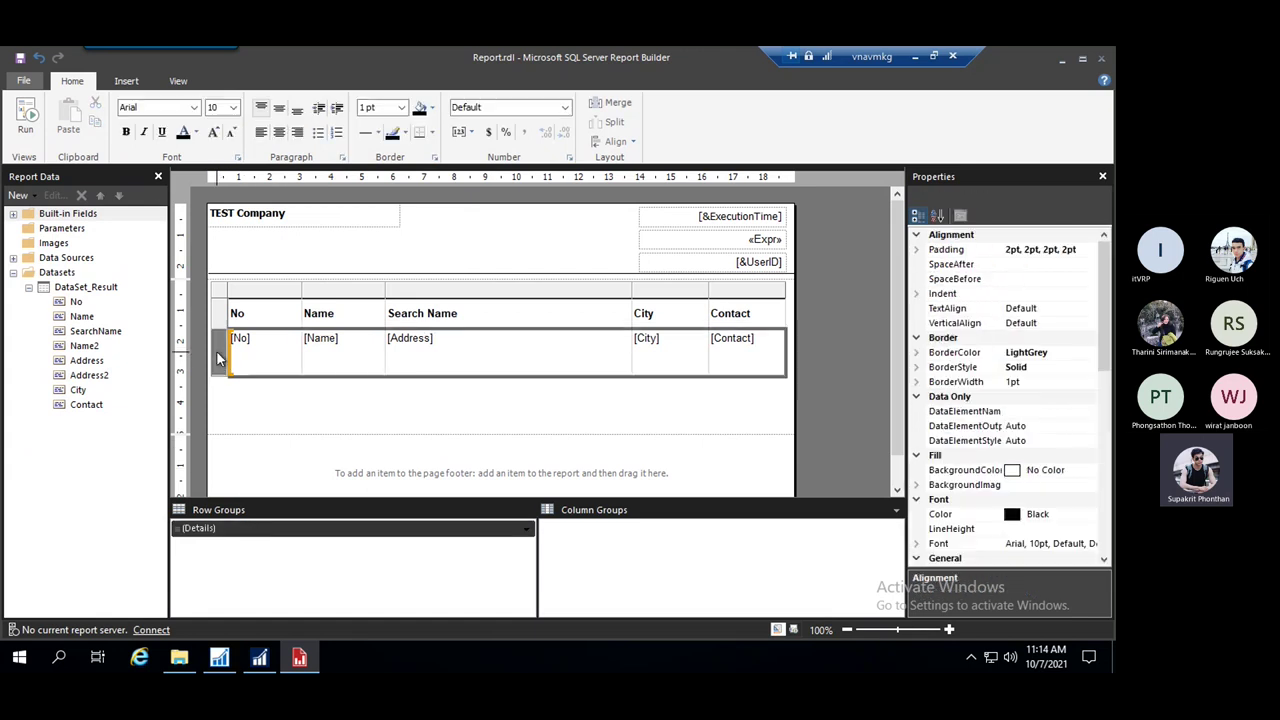
{"action": "mouse_move", "coordinate": [300, 363]}
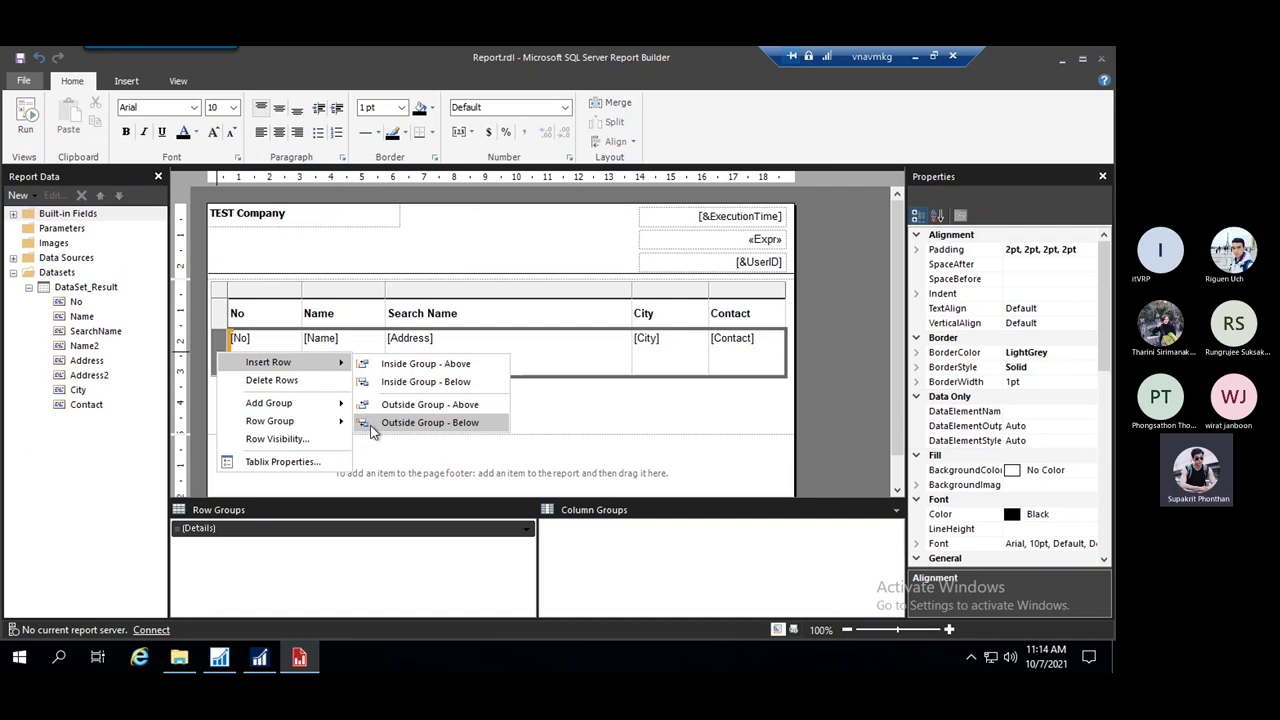
{"action": "left_click", "coordinate": [436, 405]}
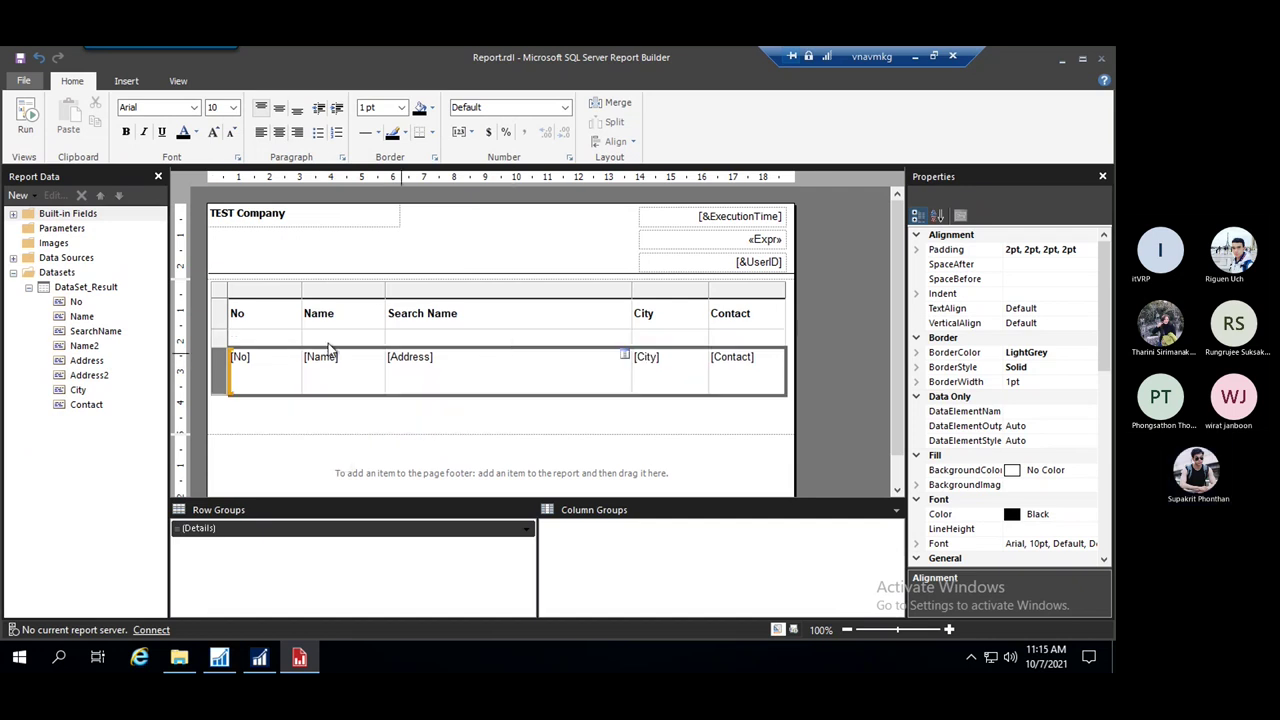
{"action": "left_click", "coordinate": [226, 332]}
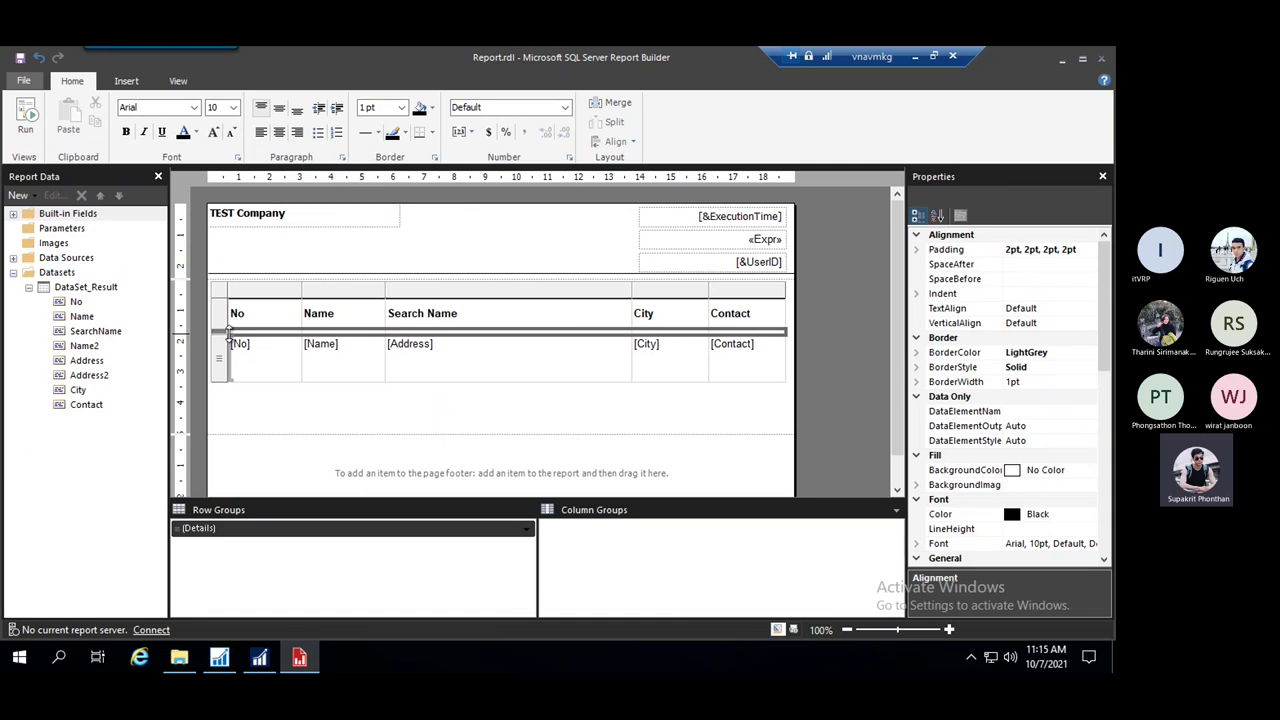
Add a top border to the table's header row
{"action": "left_click", "coordinate": [437, 405]}
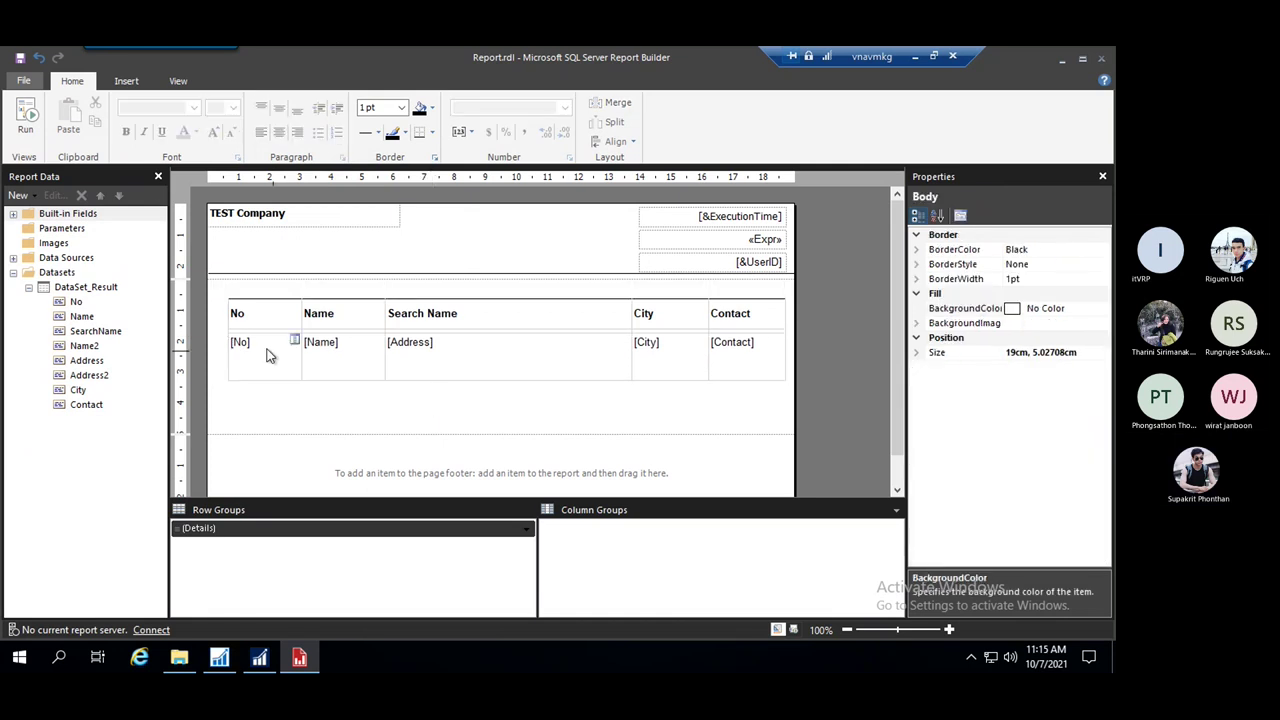
{"action": "left_click", "coordinate": [240, 318]}
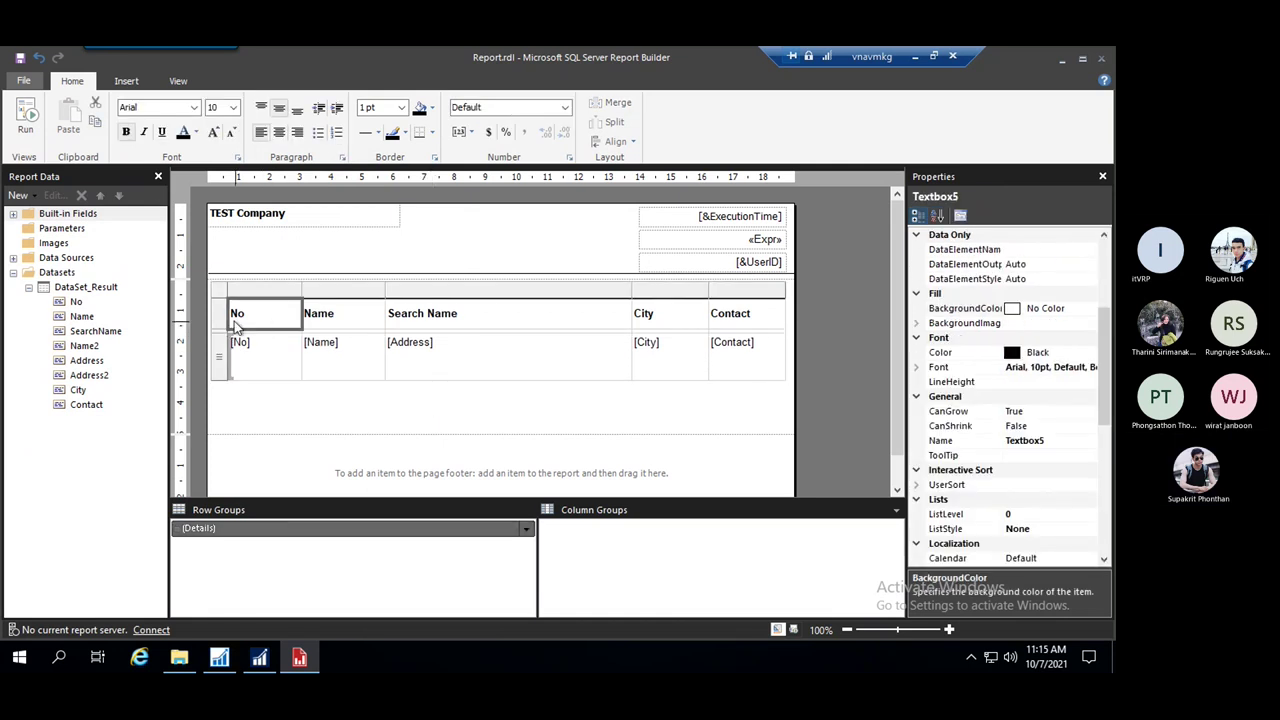
{"action": "left_click", "coordinate": [352, 370]}
{"action": "left_click", "coordinate": [507, 346]}
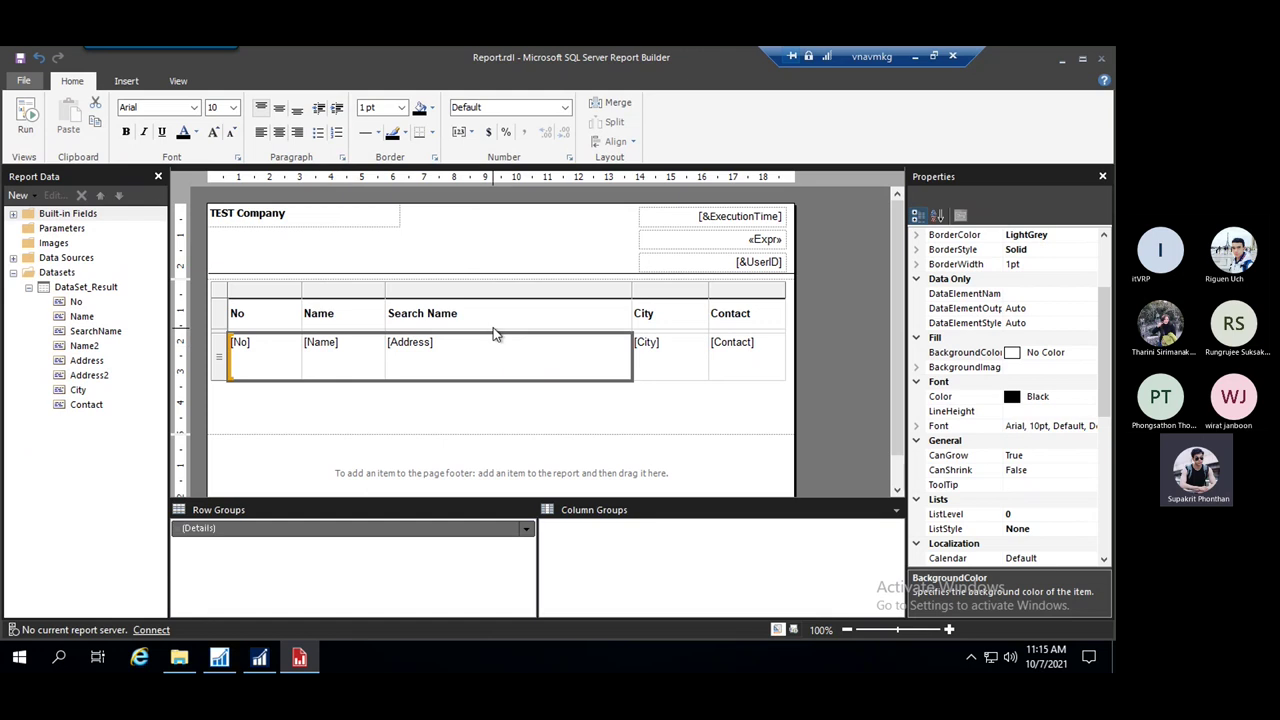
{"action": "left_click", "coordinate": [266, 318]}
{"action": "left_click", "coordinate": [218, 316]}
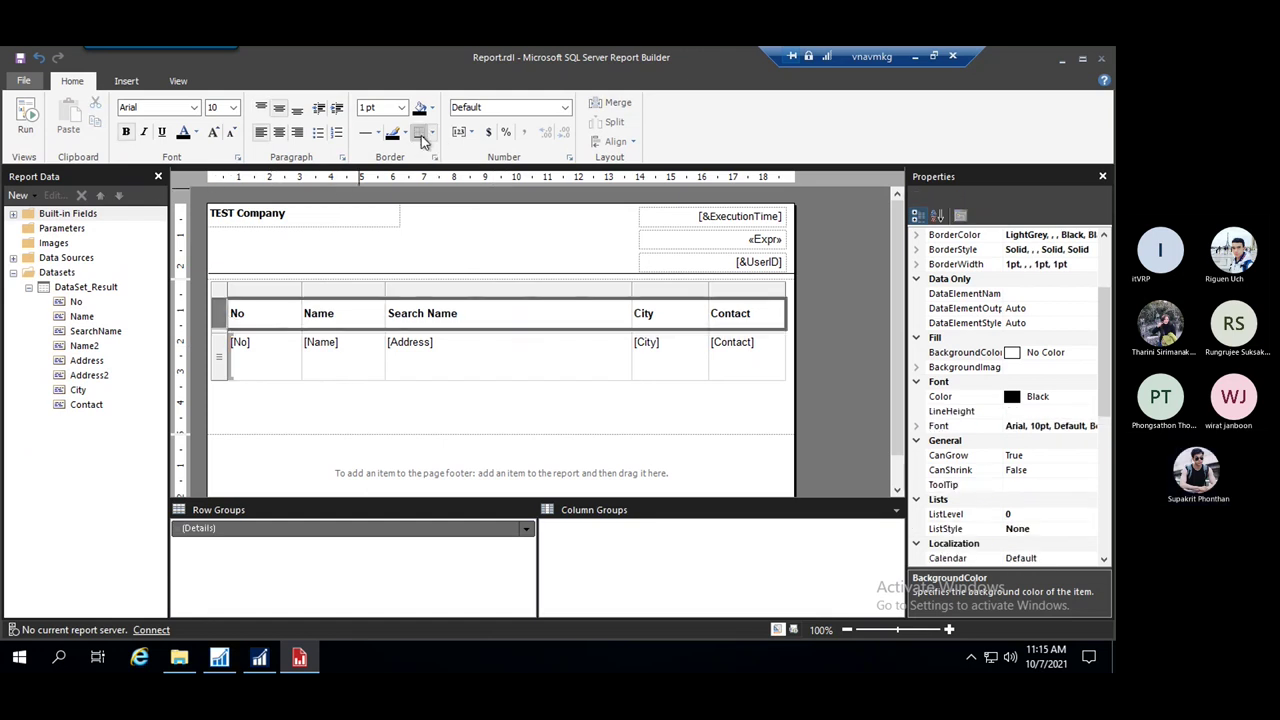
{"action": "left_click", "coordinate": [429, 132]}
{"action": "left_click", "coordinate": [448, 170]}
Remove all borders from the detail row
{"action": "left_click", "coordinate": [333, 416]}
{"action": "left_click", "coordinate": [245, 328]}
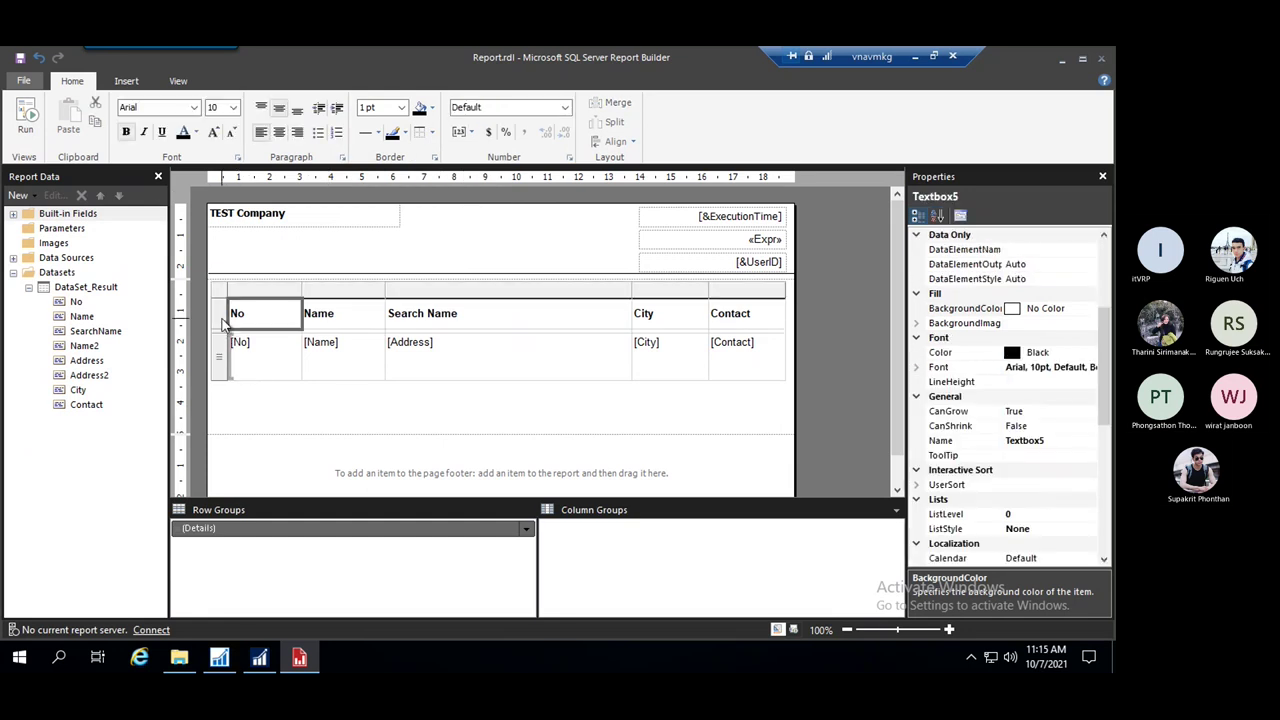
{"action": "left_click", "coordinate": [220, 316]}
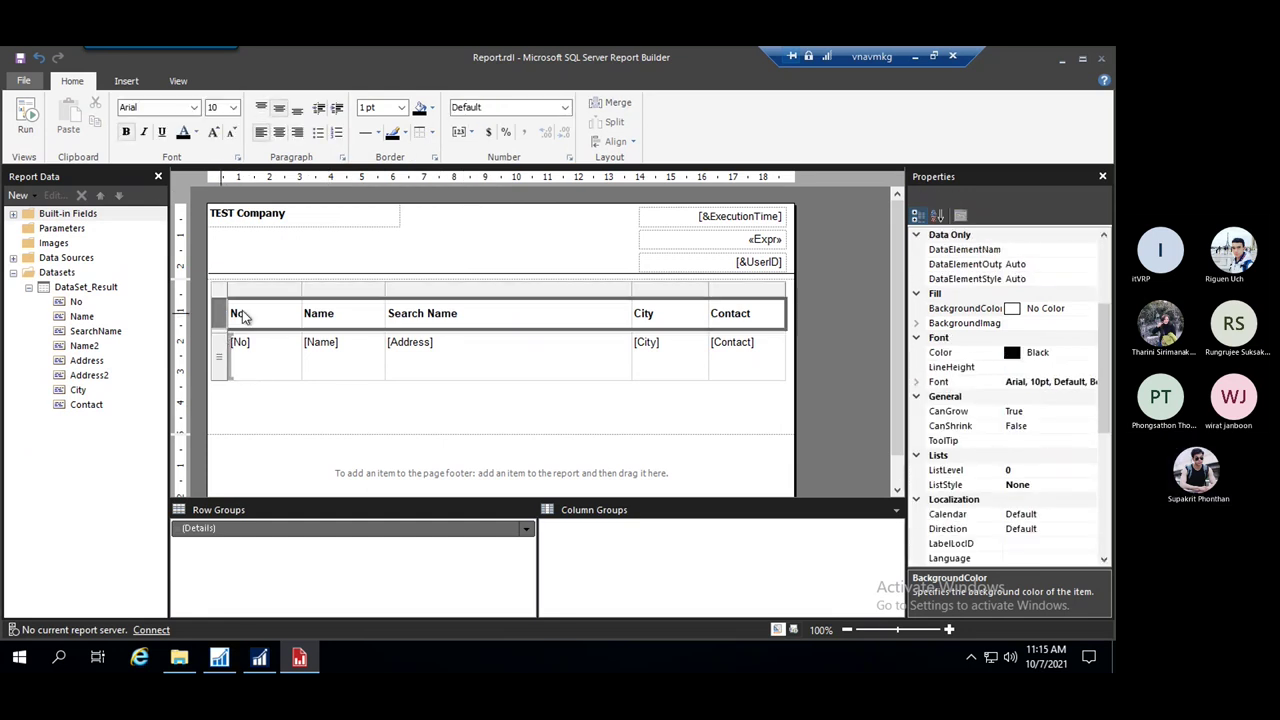
{"action": "left_click", "coordinate": [222, 333]}
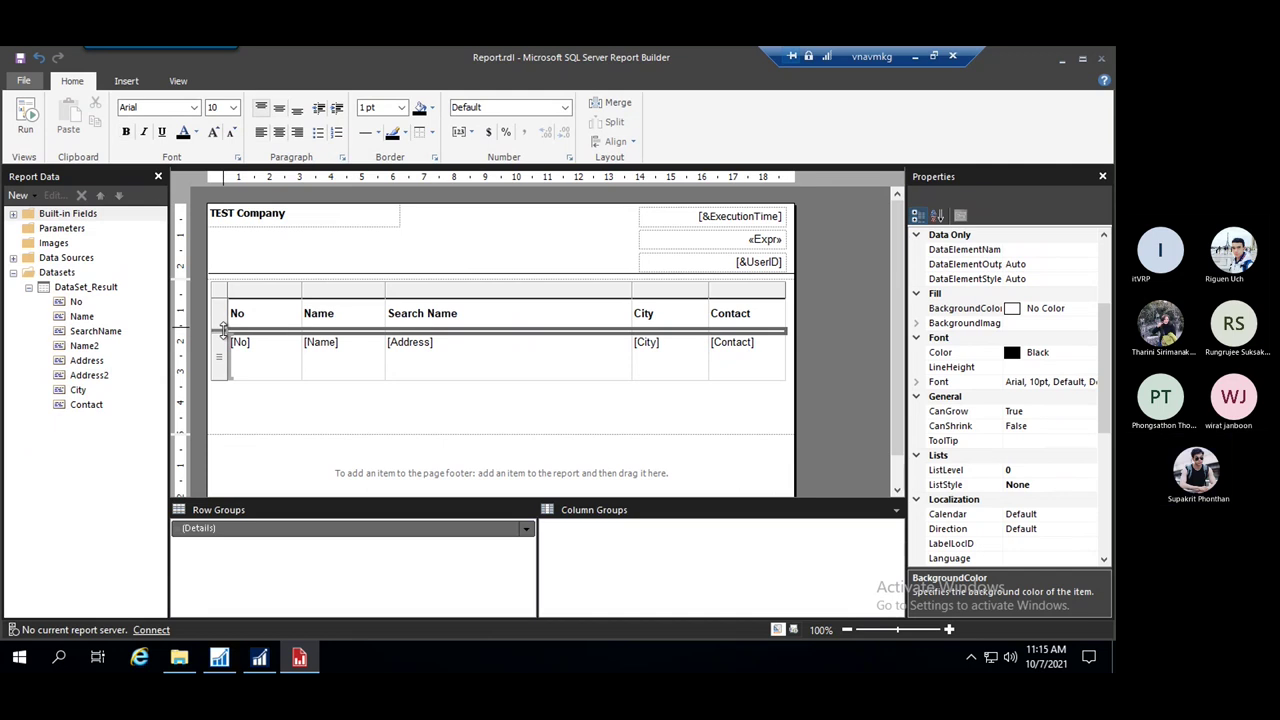
{"action": "left_click", "coordinate": [221, 320]}
{"action": "left_click", "coordinate": [222, 345]}
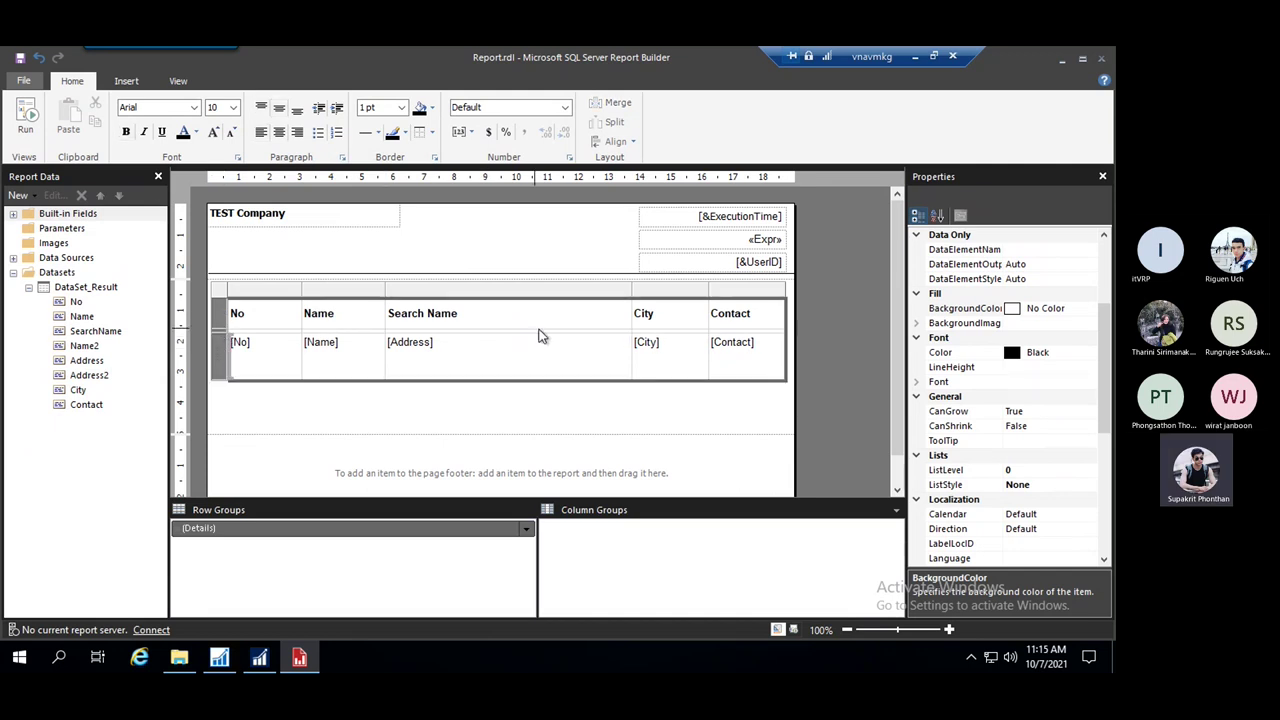
{"action": "left_click", "coordinate": [431, 132]}
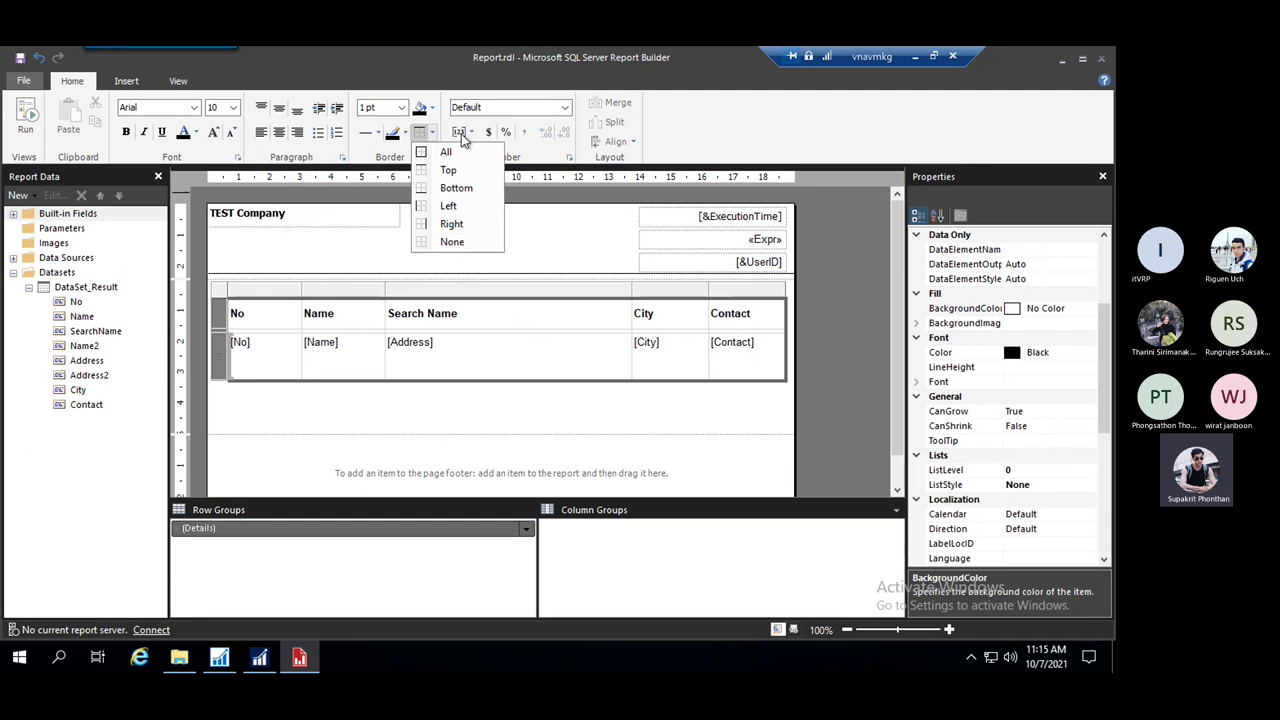
{"action": "left_click", "coordinate": [450, 243]}
{"action": "left_click", "coordinate": [408, 405]}
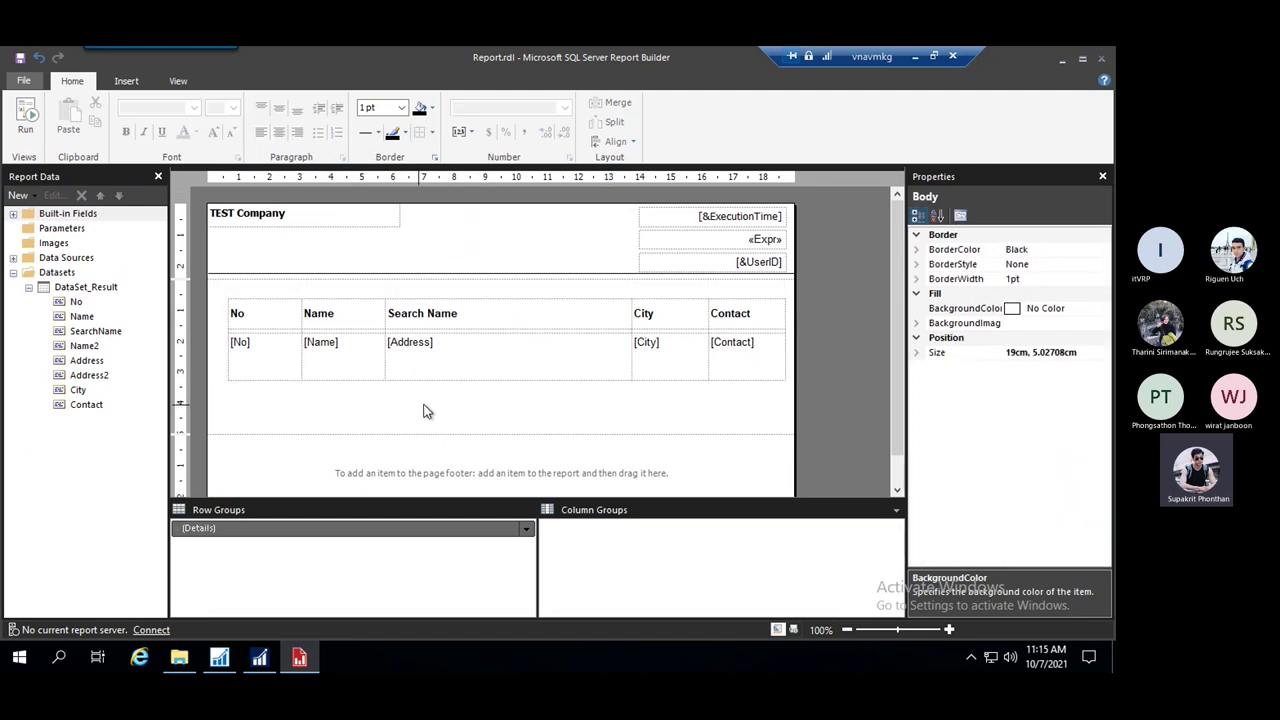
Add a bottom border to the header row
{"action": "left_click", "coordinate": [270, 311]}
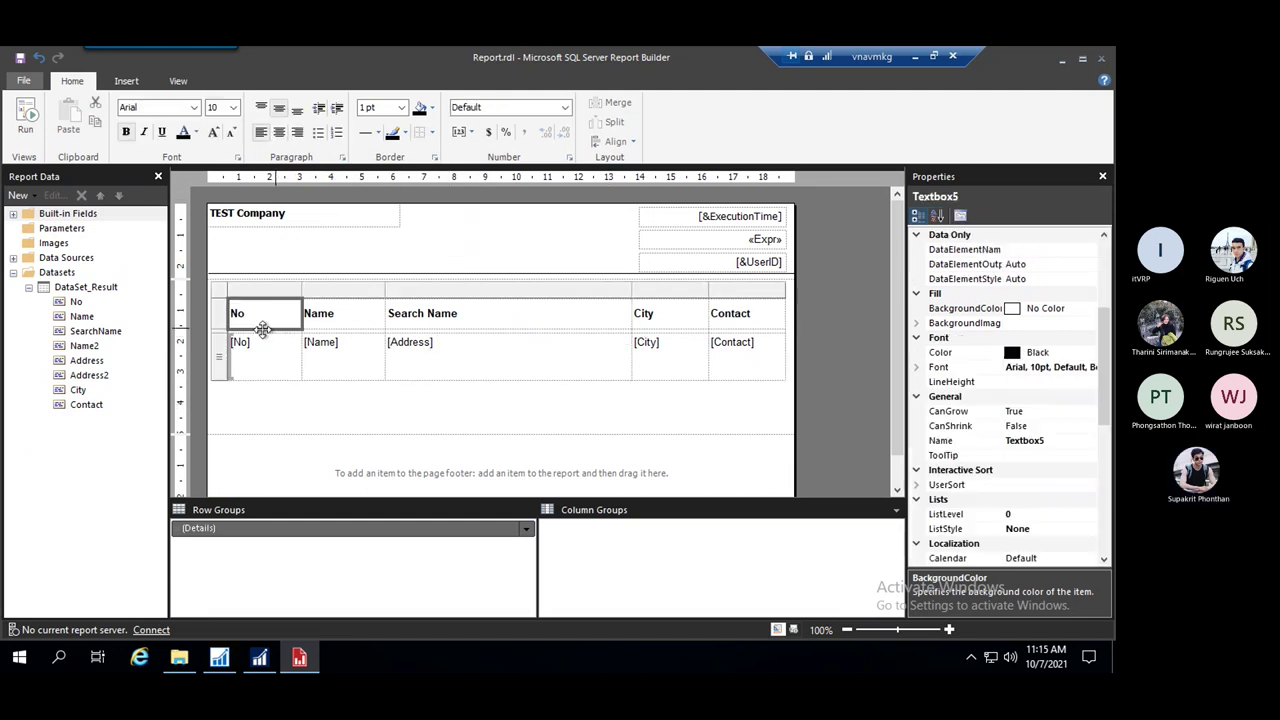
{"action": "left_click", "coordinate": [220, 314]}
{"action": "left_click", "coordinate": [431, 132]}
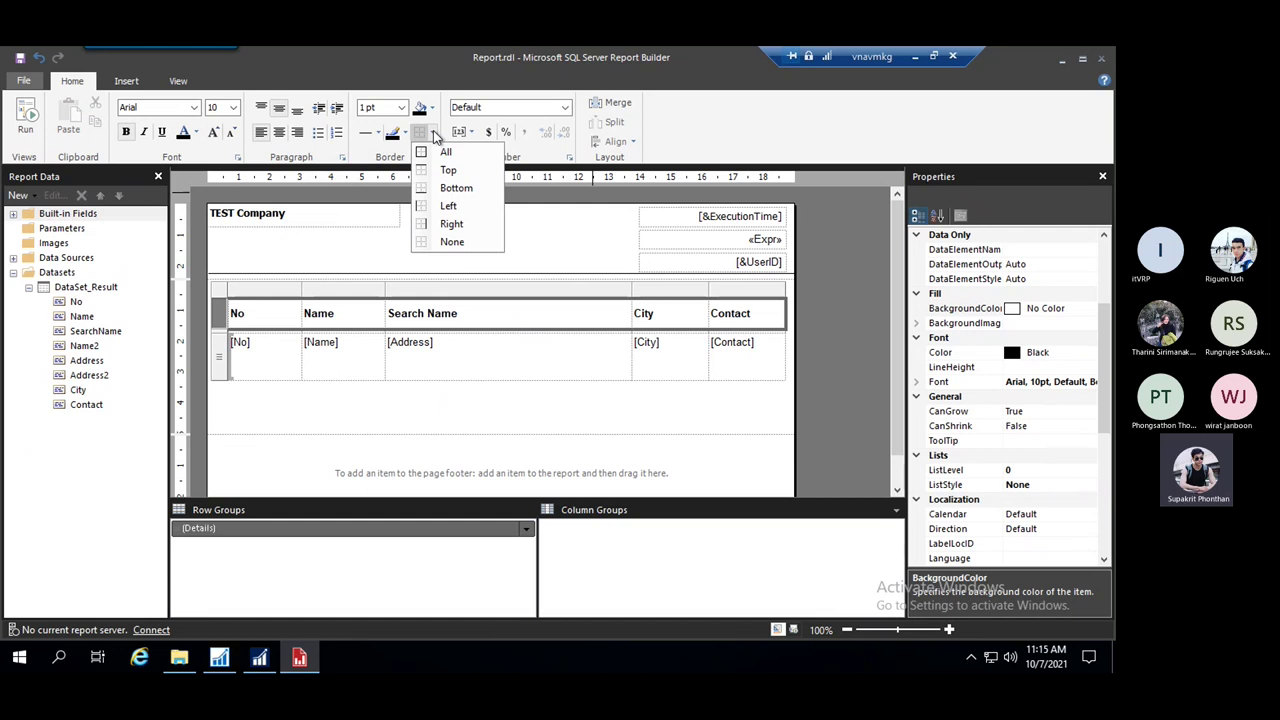
{"action": "left_click", "coordinate": [445, 152]}
{"action": "left_click", "coordinate": [431, 132]}
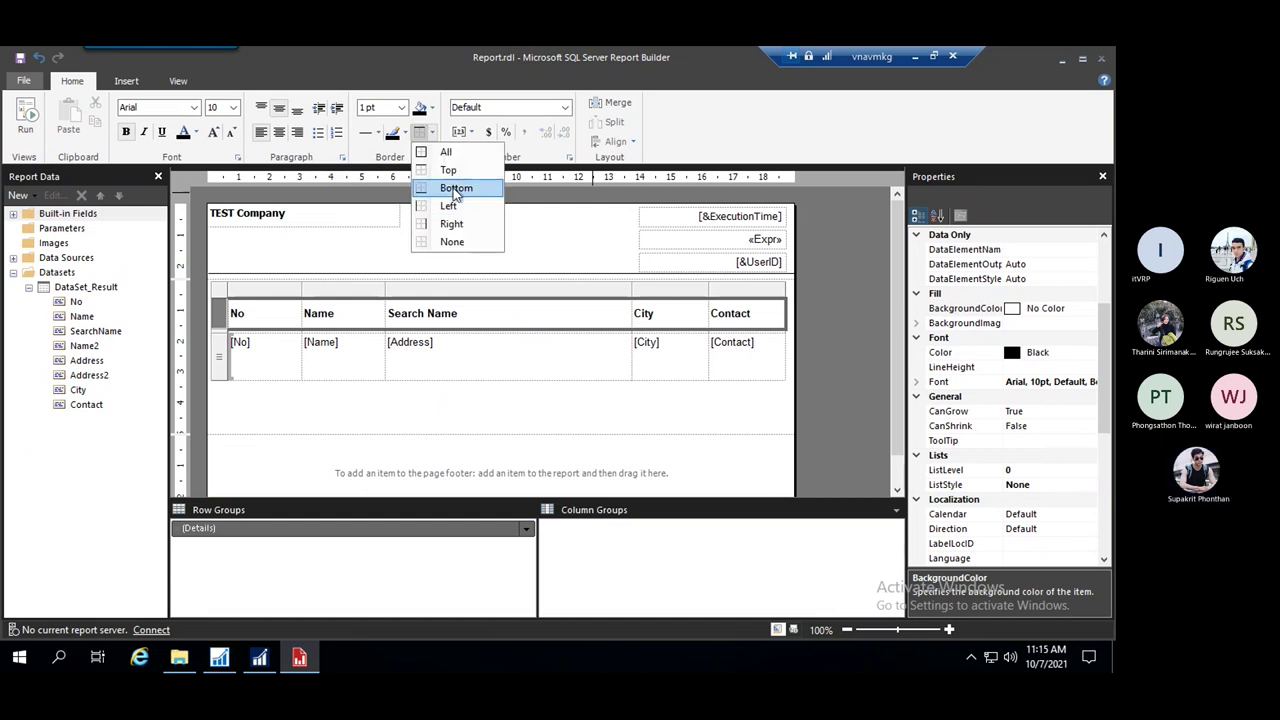
{"action": "left_click", "coordinate": [456, 188]}
{"action": "left_click", "coordinate": [460, 374]}
{"action": "left_click", "coordinate": [336, 396]}
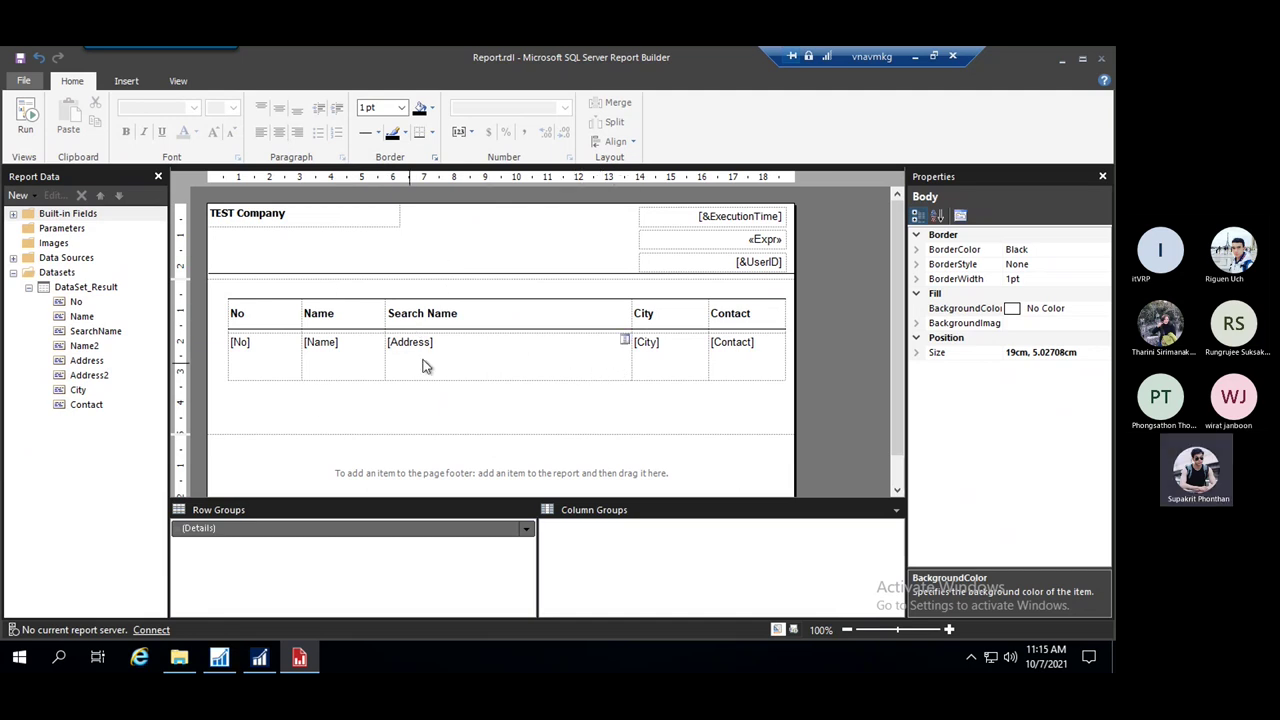
Save the report, then select the header row again
{"action": "left_click", "coordinate": [23, 80]}
{"action": "left_click", "coordinate": [58, 197]}
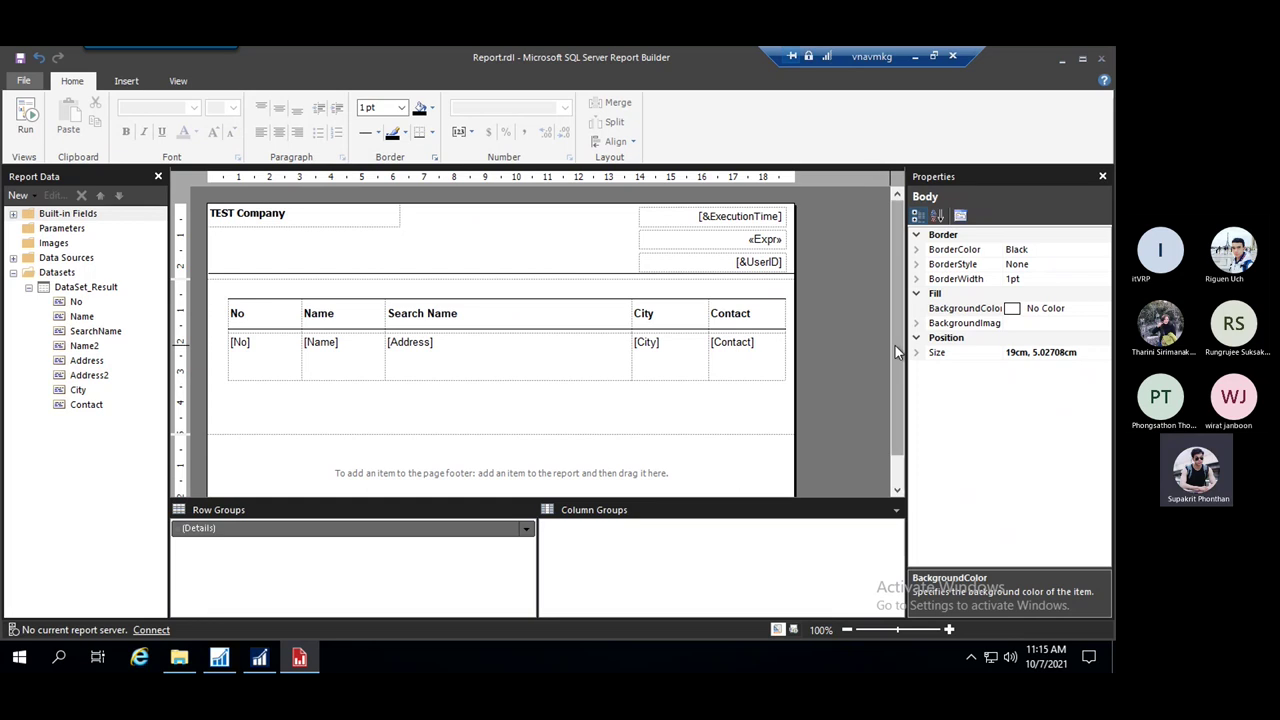
{"action": "left_click_drag", "start_coordinate": [903, 354], "coordinate": [903, 406]}
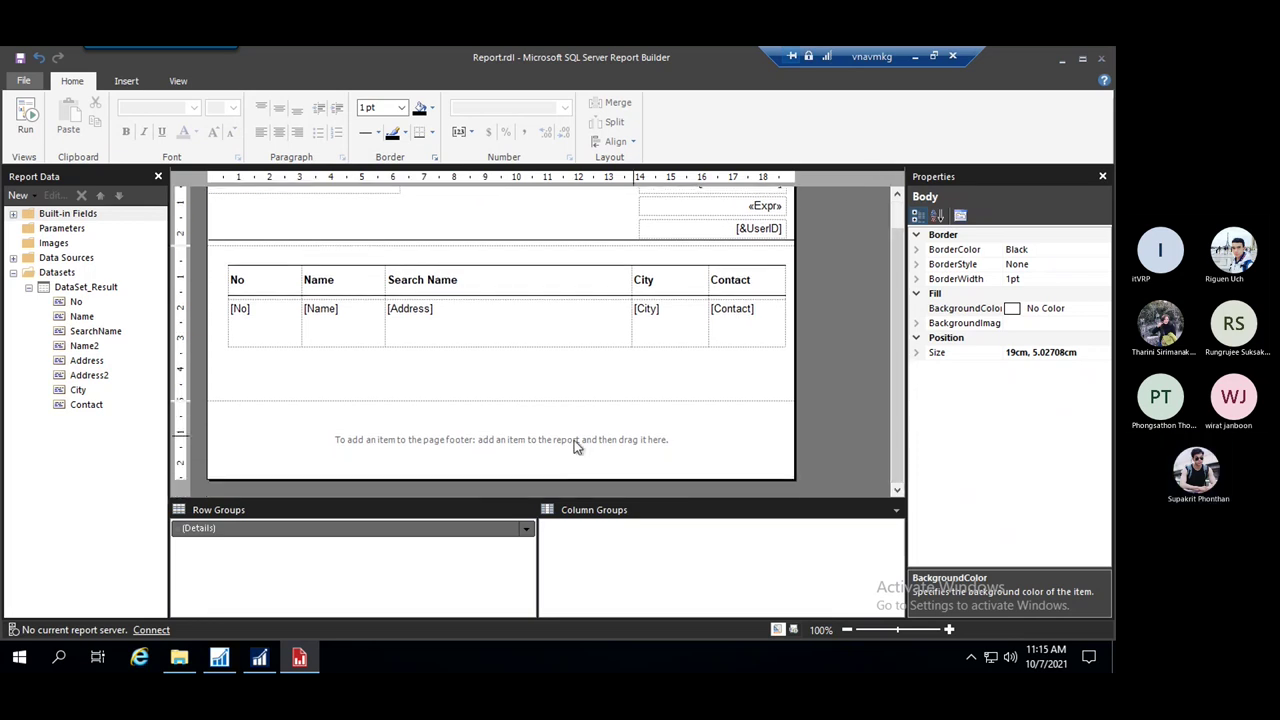
{"action": "left_click", "coordinate": [272, 287]}
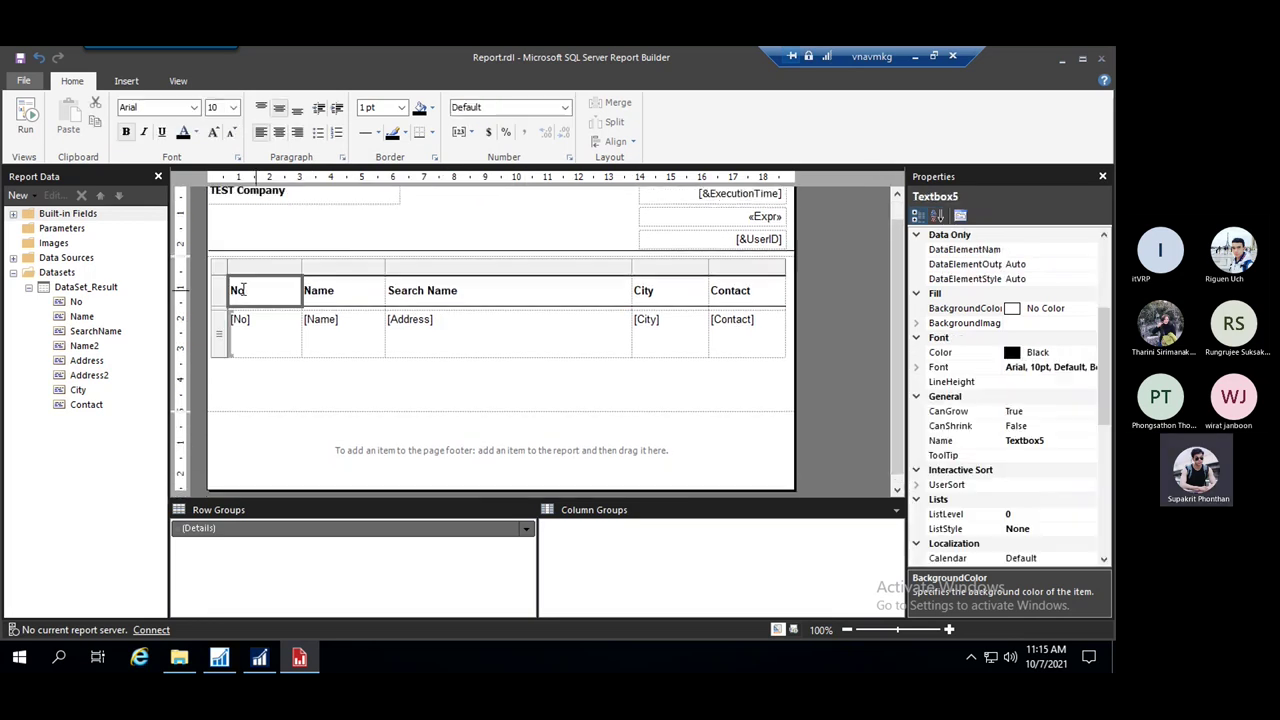
{"action": "left_click", "coordinate": [223, 292]}
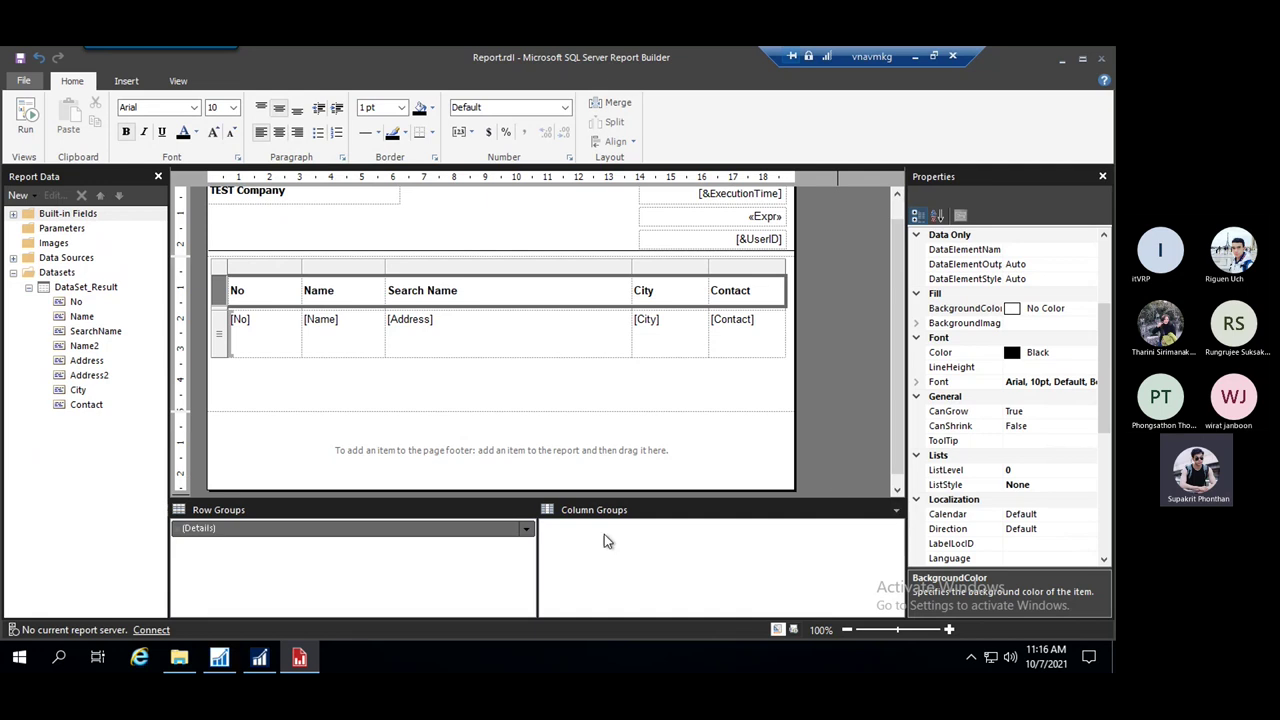
{"action": "left_click", "coordinate": [897, 515]}
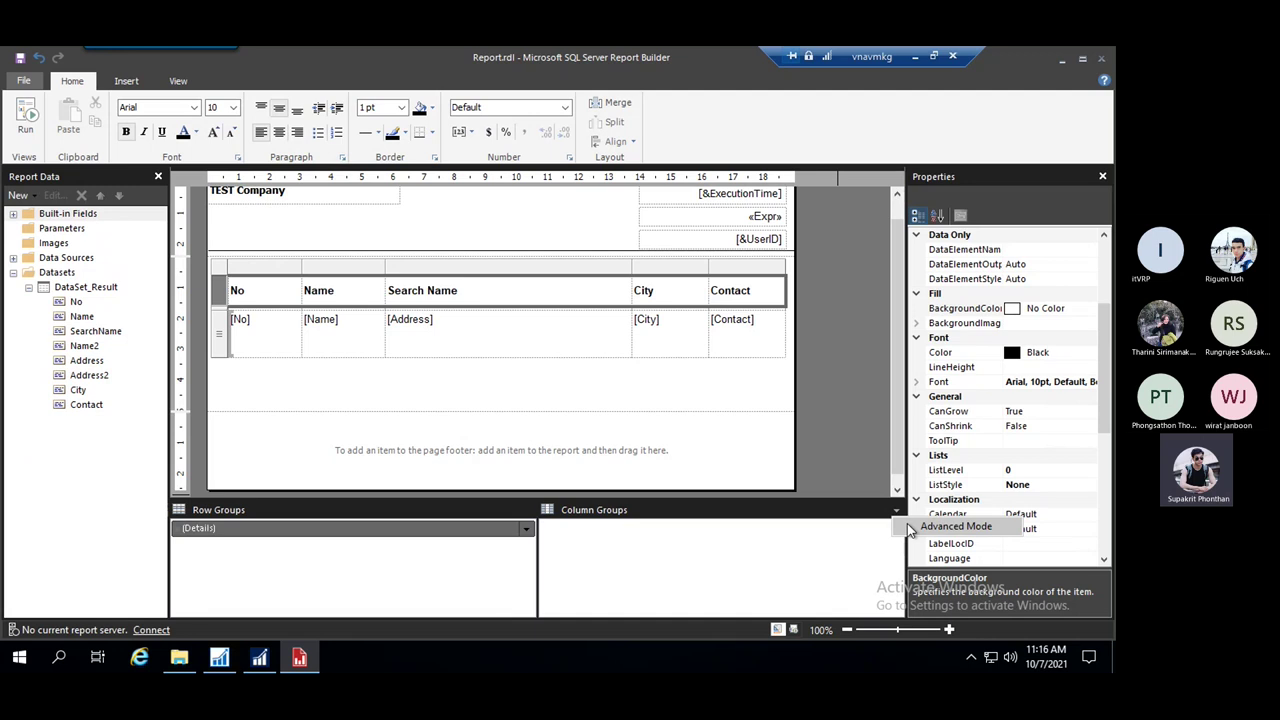
{"action": "left_click", "coordinate": [910, 528]}
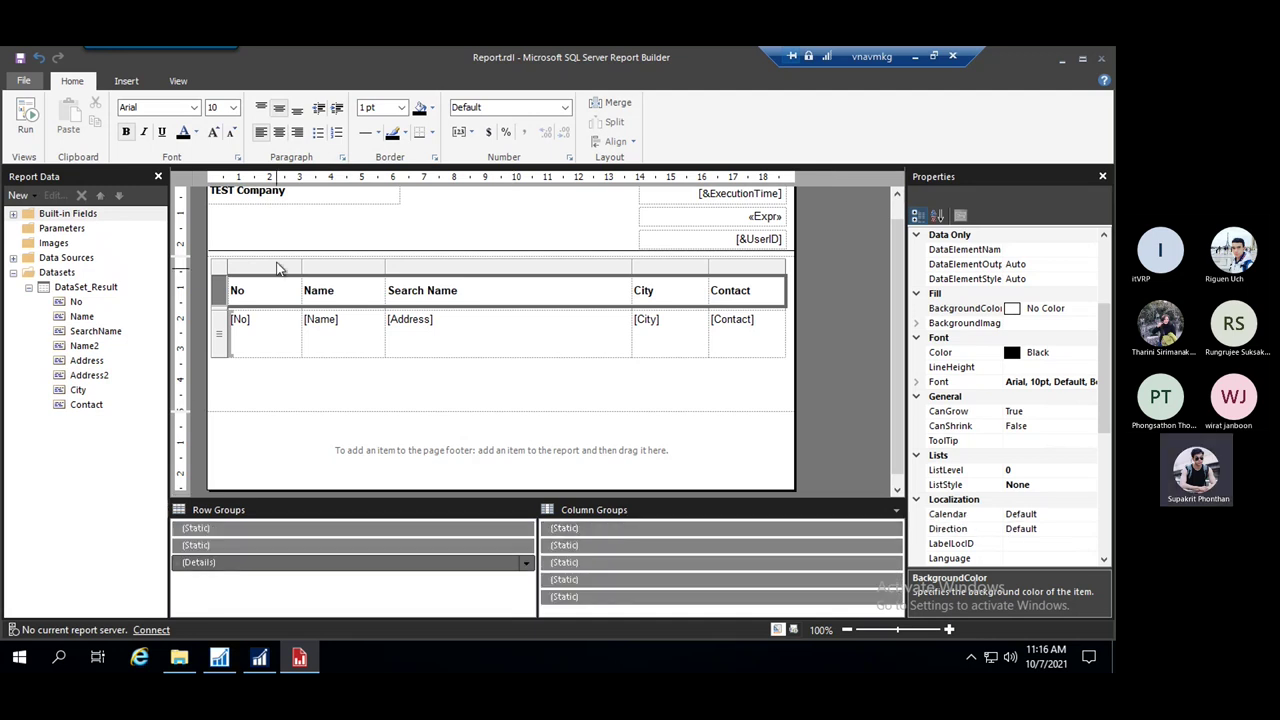
{"action": "left_click", "coordinate": [281, 545]}
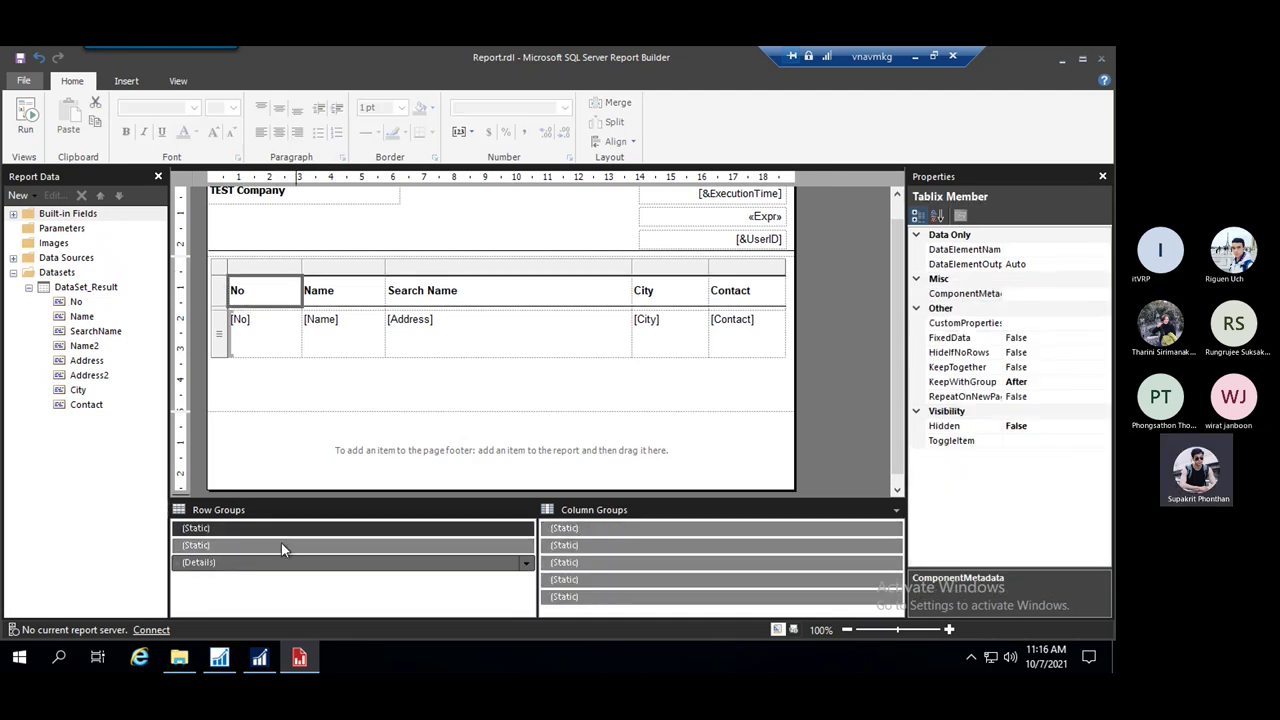
{"action": "left_click", "coordinate": [283, 563]}
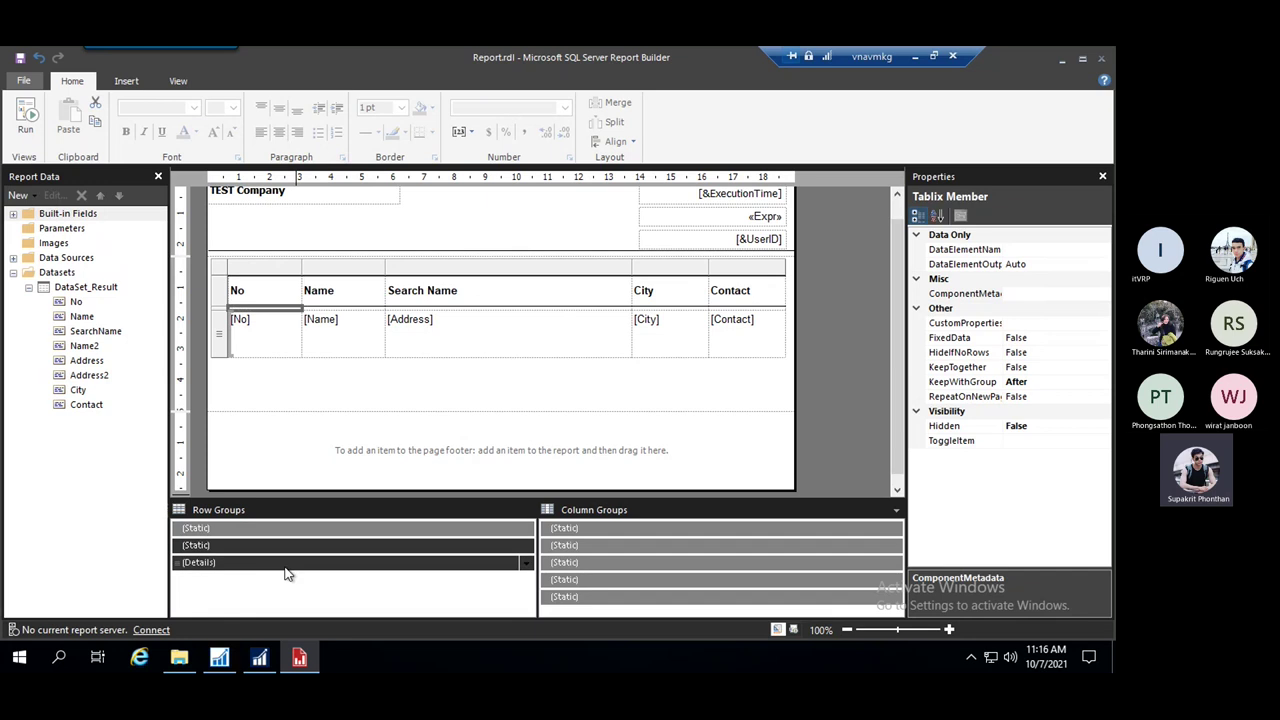
{"action": "left_click", "coordinate": [292, 546]}
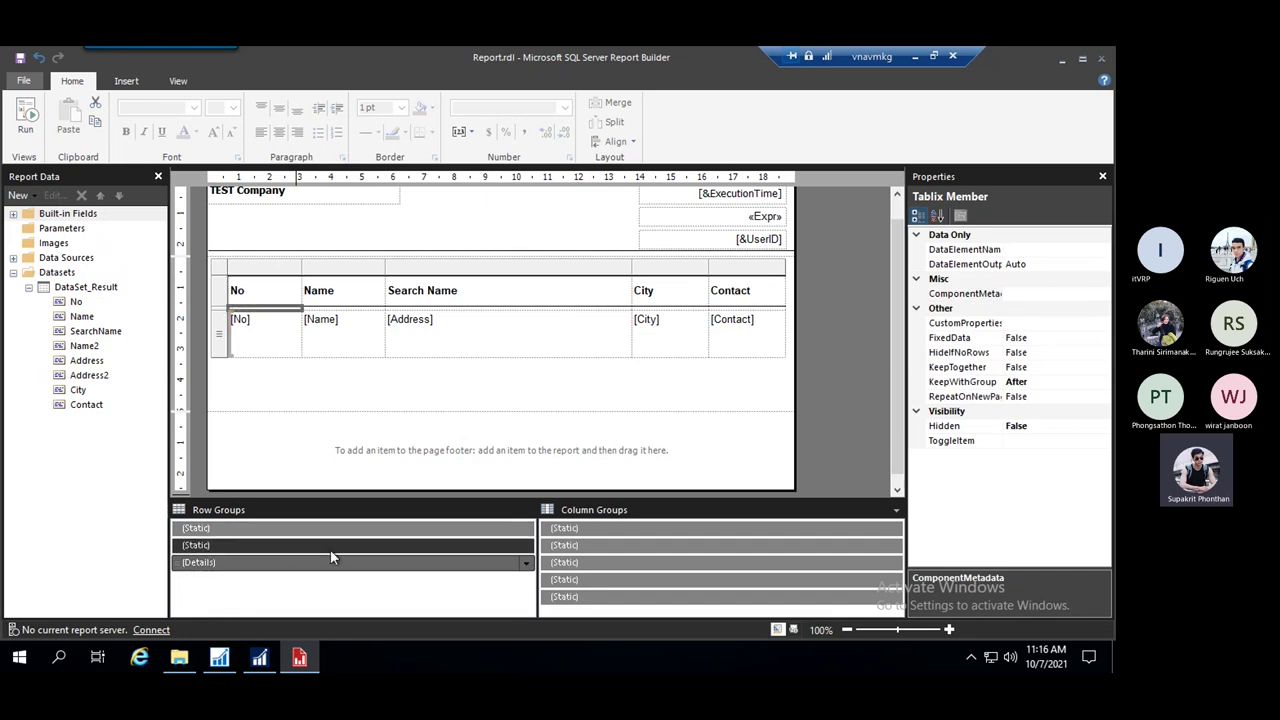
{"action": "left_click", "coordinate": [293, 545]}
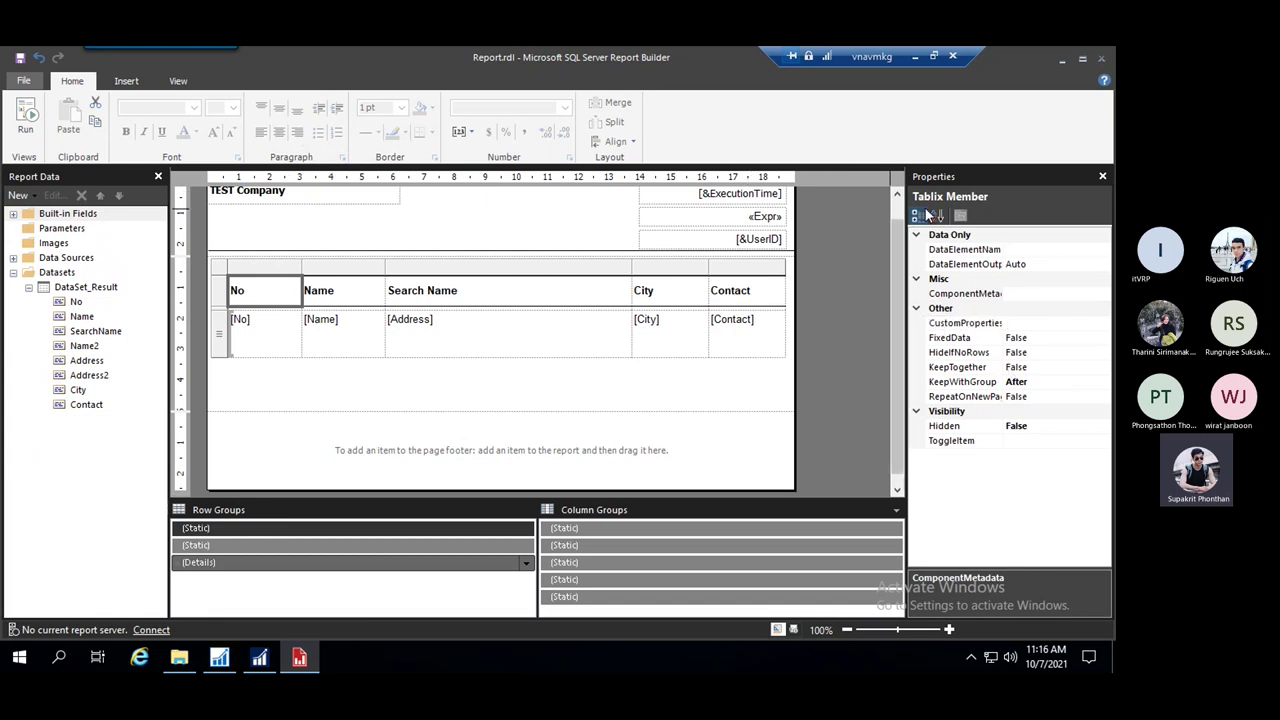
{"action": "left_click", "coordinate": [126, 83]}
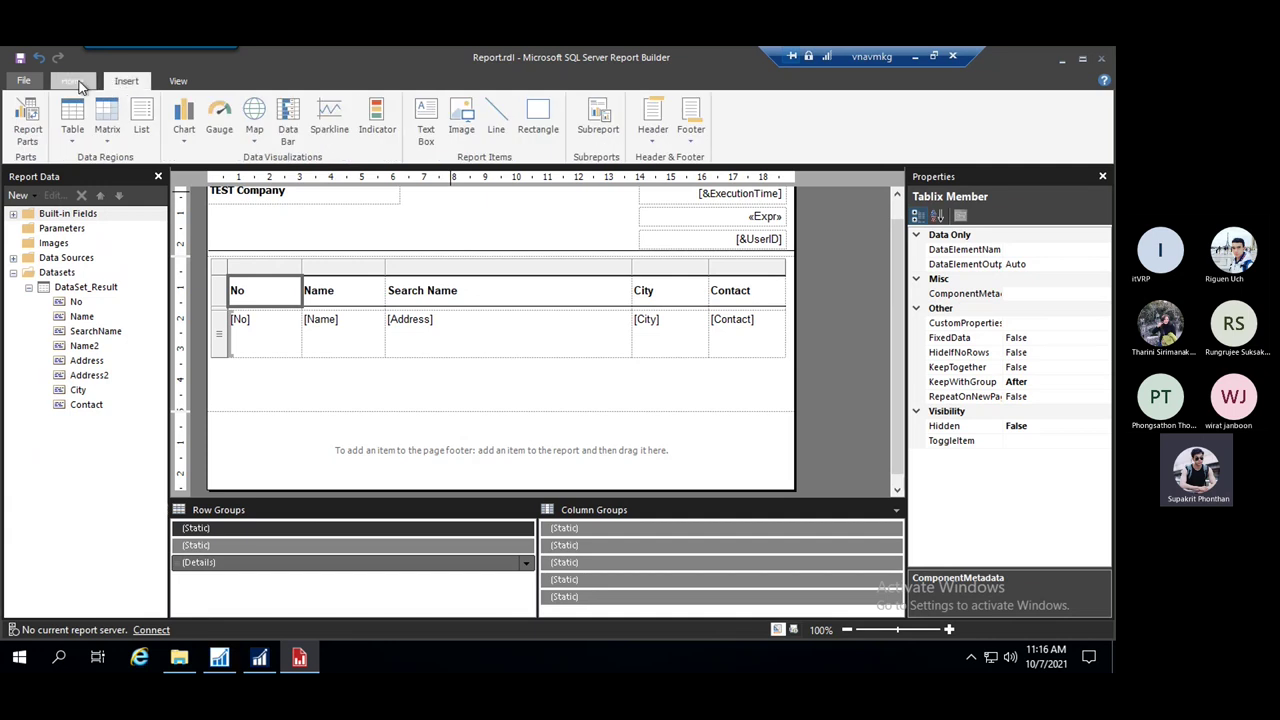
{"action": "left_click", "coordinate": [72, 83]}
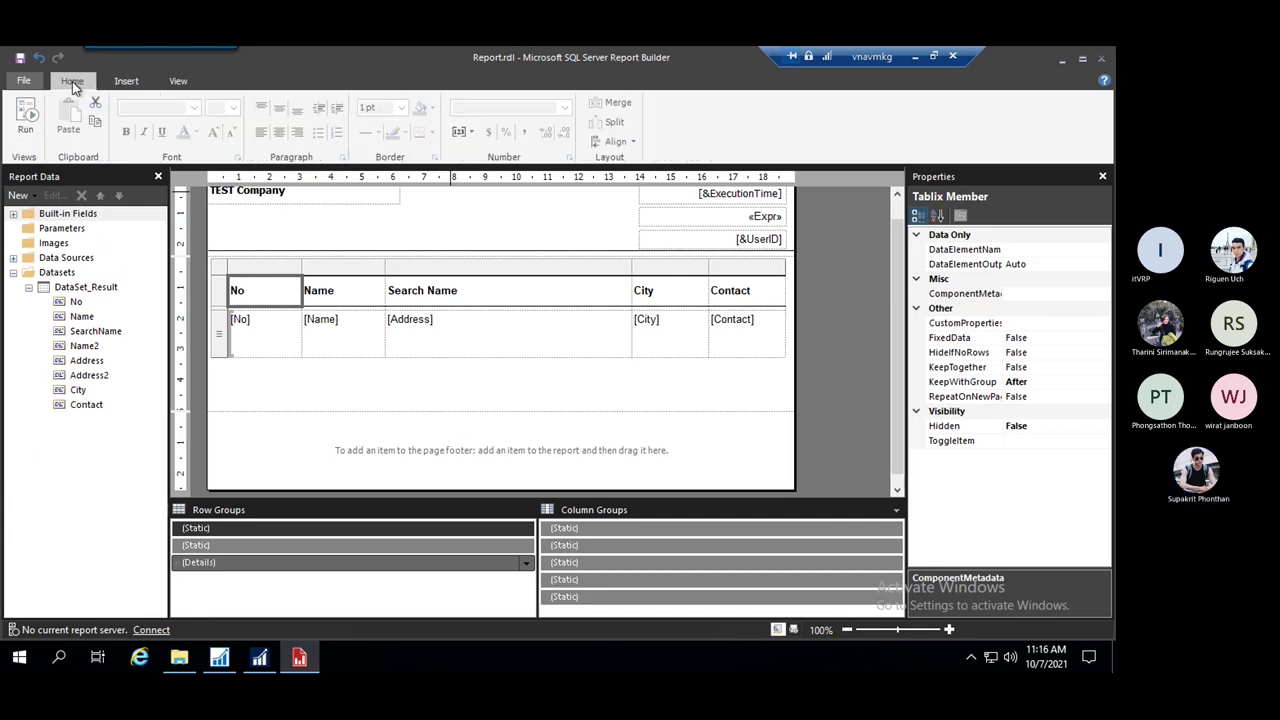
{"action": "left_click", "coordinate": [177, 84]}
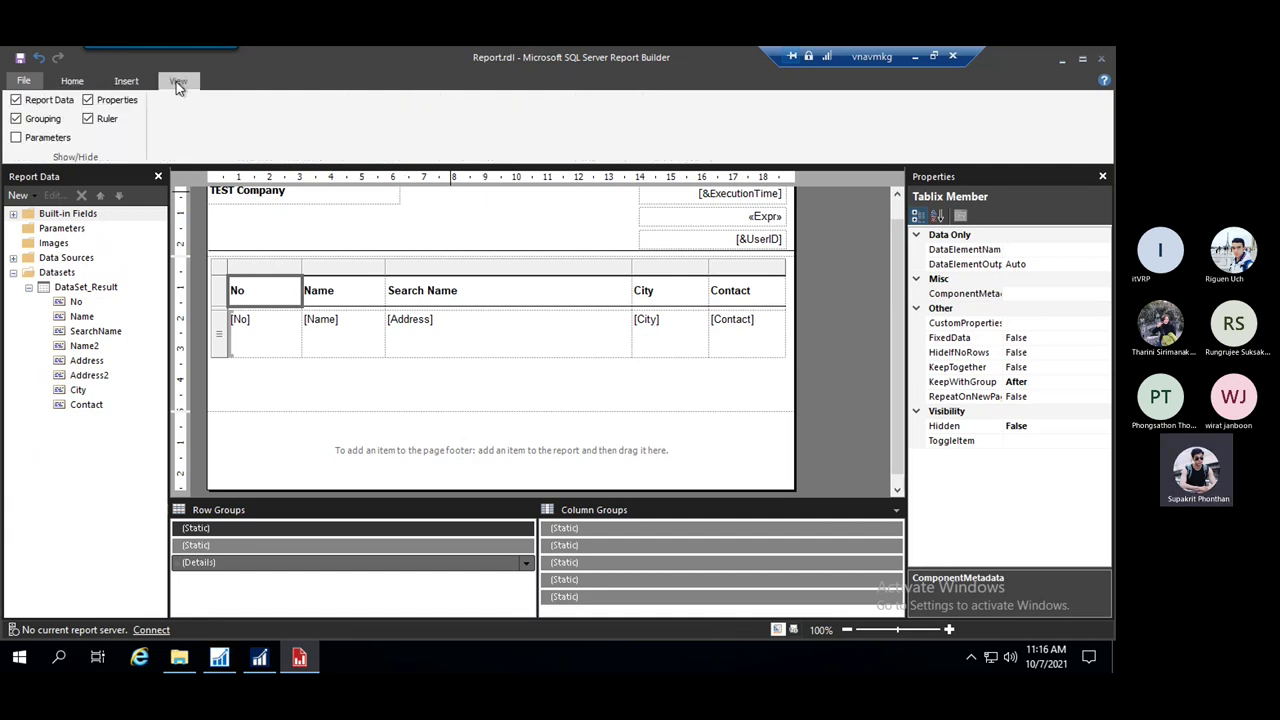
{"action": "left_click", "coordinate": [89, 100]}
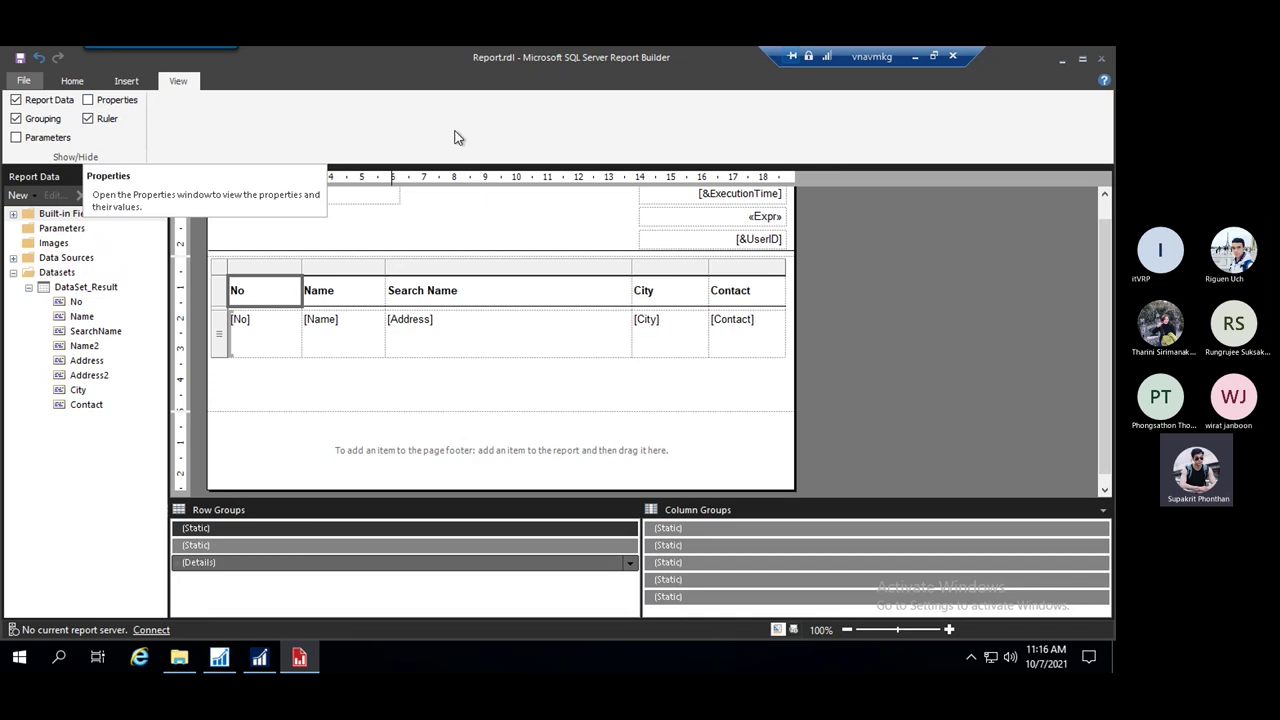
{"action": "left_click", "coordinate": [88, 101]}
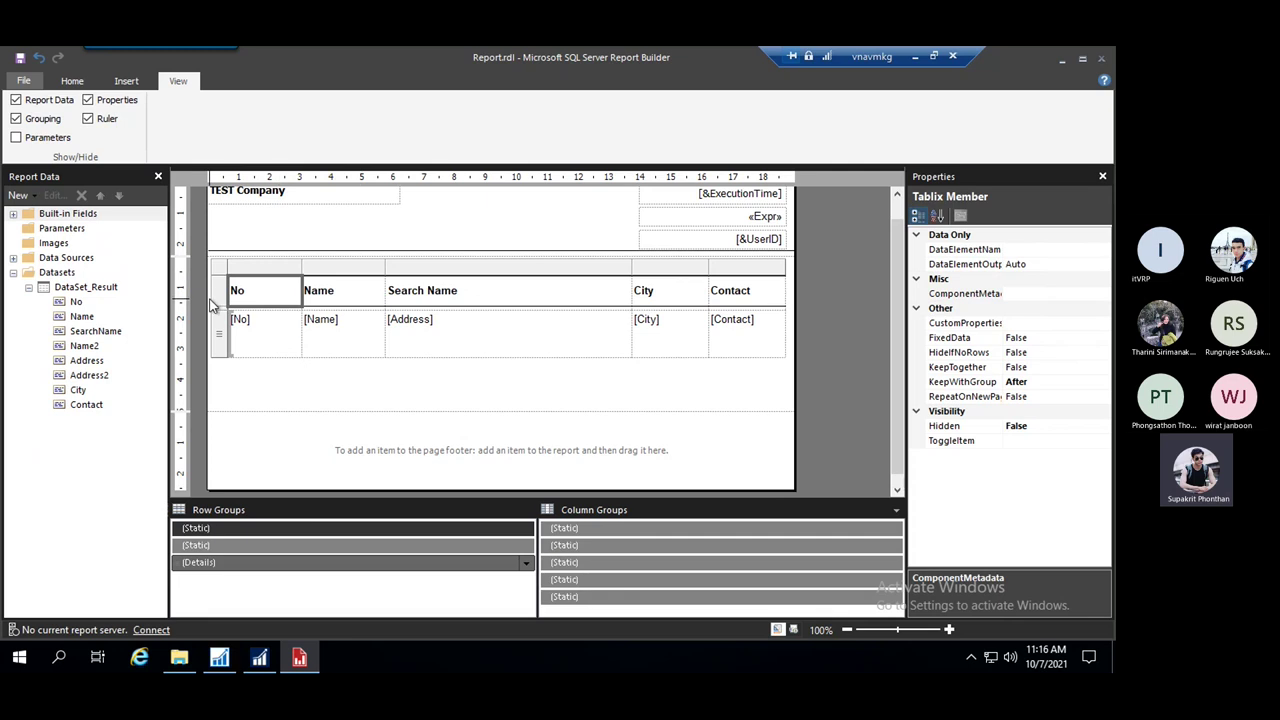
Set KeepTogether and RepeatOnNewPage to True on the header row's static member
{"action": "left_click", "coordinate": [218, 292]}
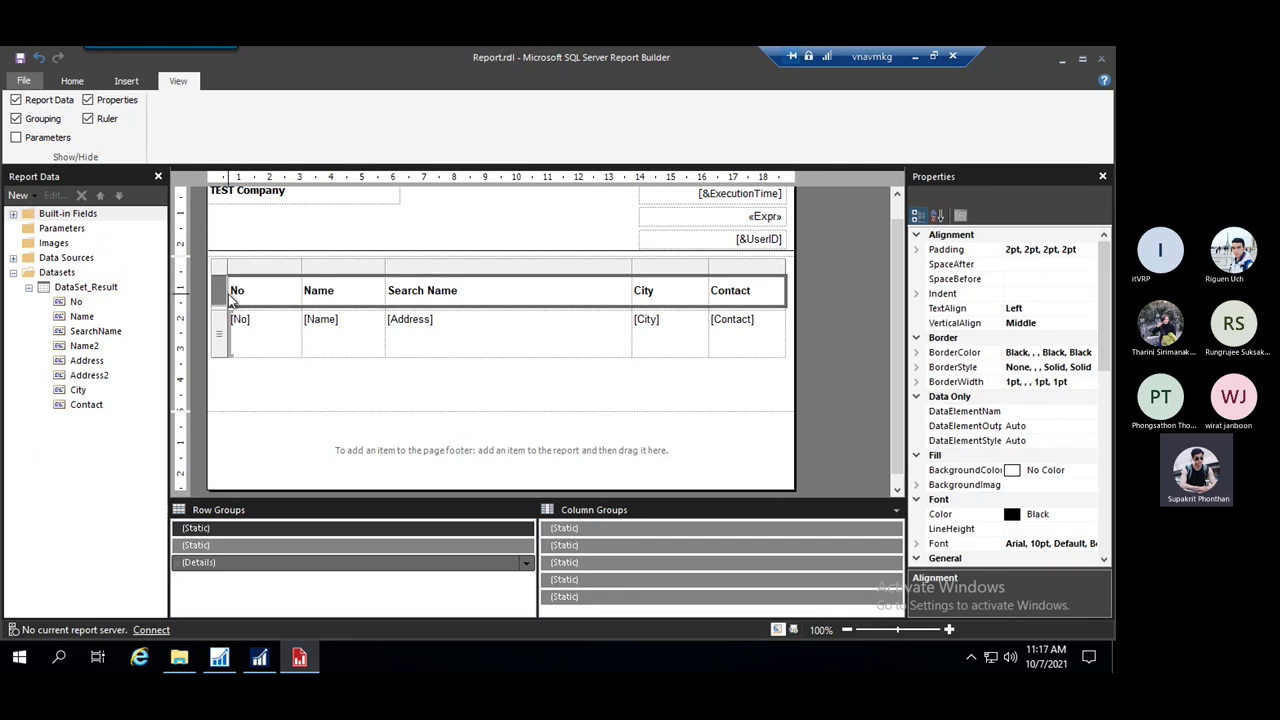
{"action": "left_click", "coordinate": [253, 533]}
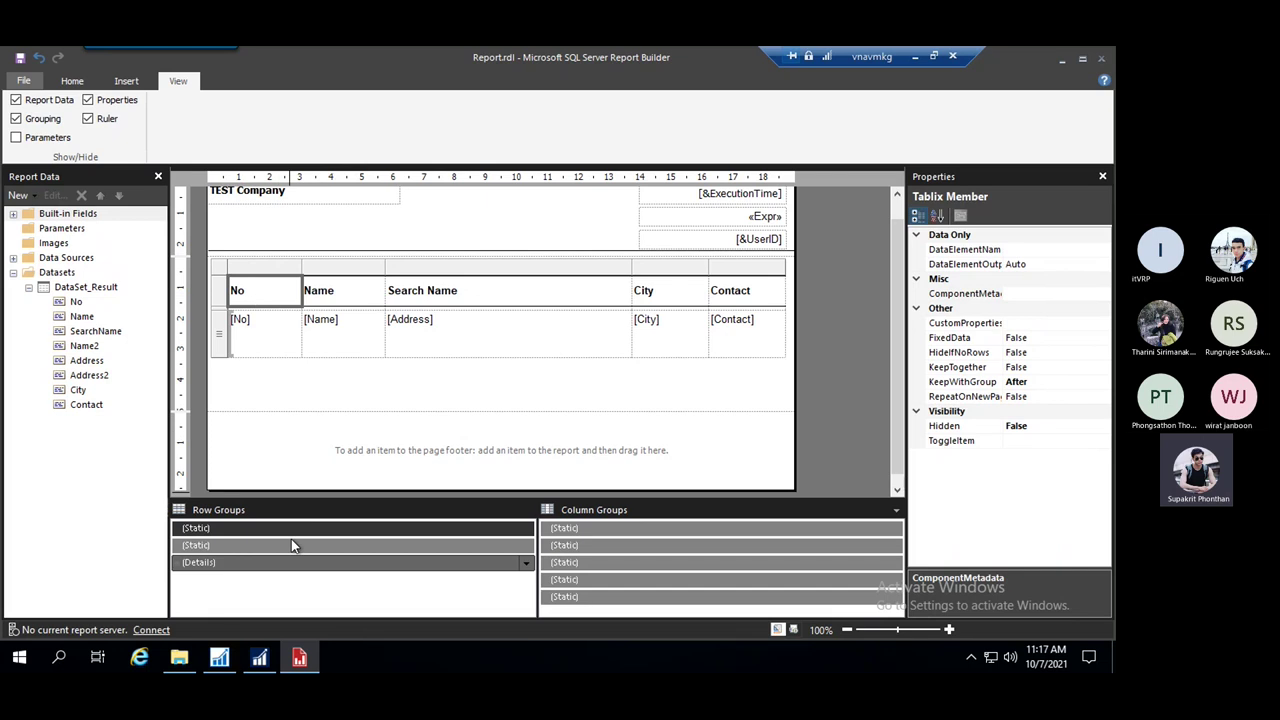
{"action": "double_click", "coordinate": [1017, 368]}
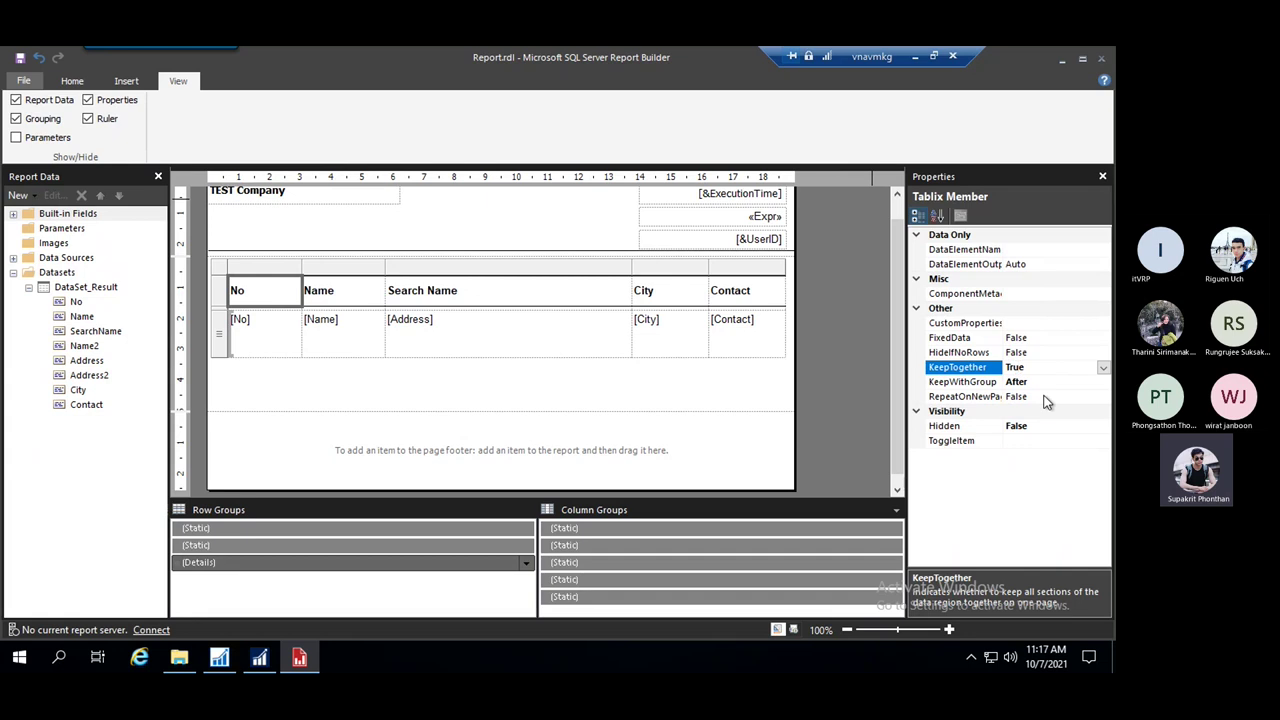
{"action": "left_click", "coordinate": [1020, 384]}
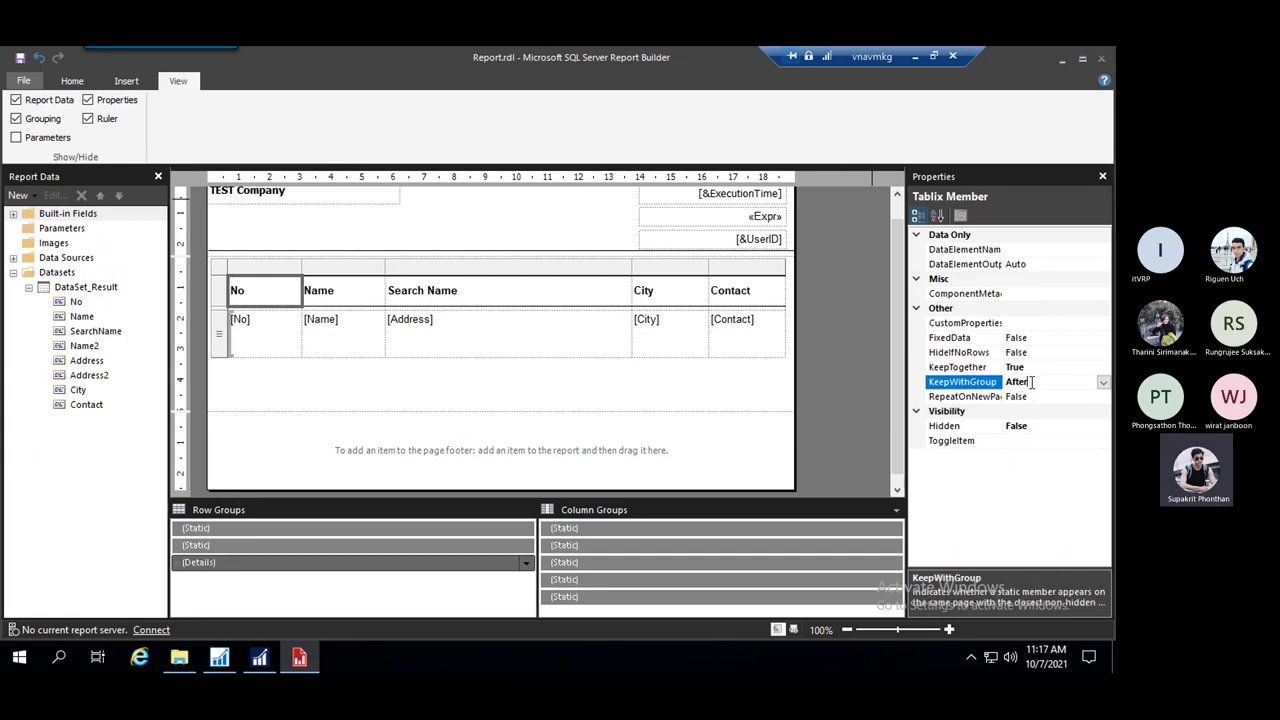
{"action": "double_click", "coordinate": [1017, 397]}
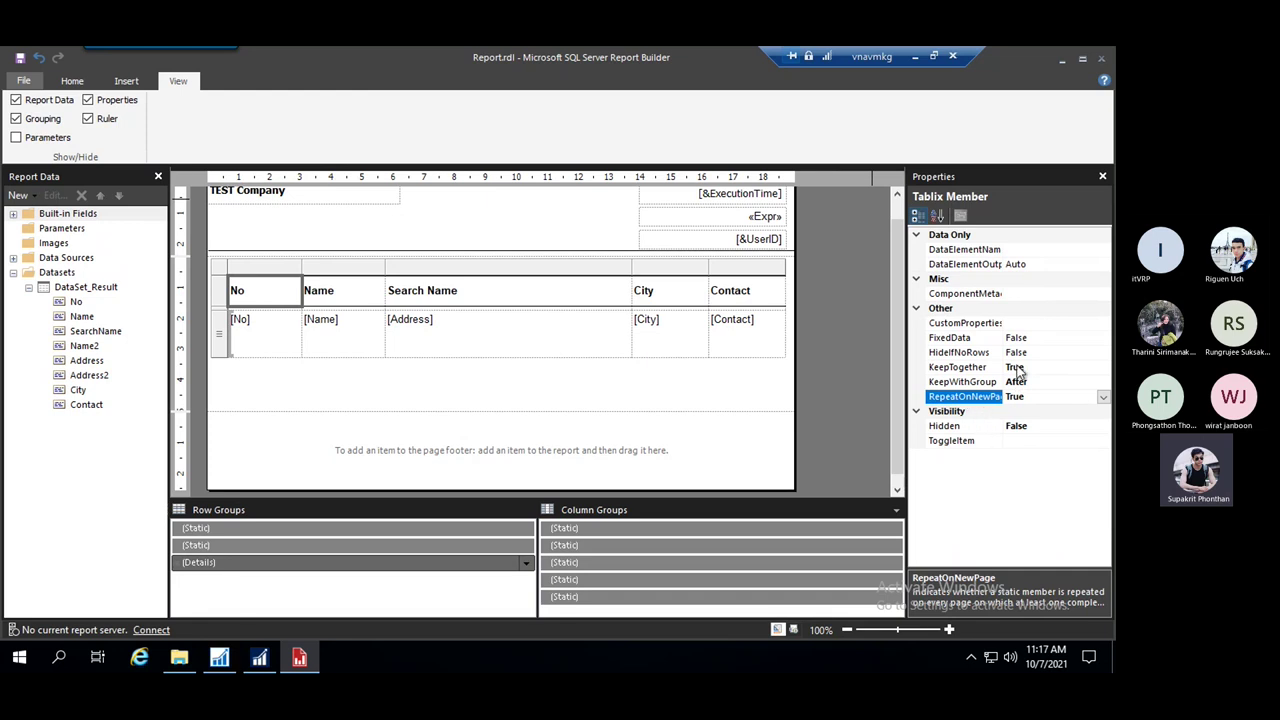
{"action": "left_click_drag", "start_coordinate": [1016, 314], "coordinate": [1038, 316]}
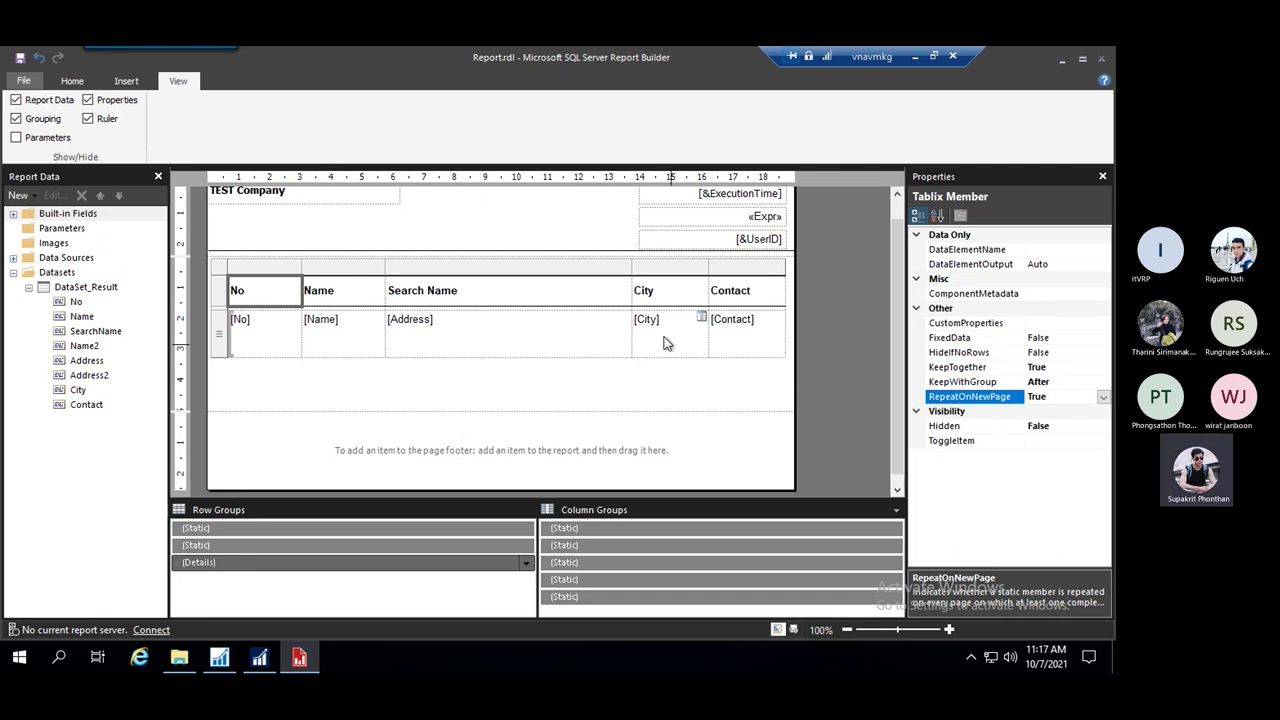
{"action": "left_click", "coordinate": [805, 353]}
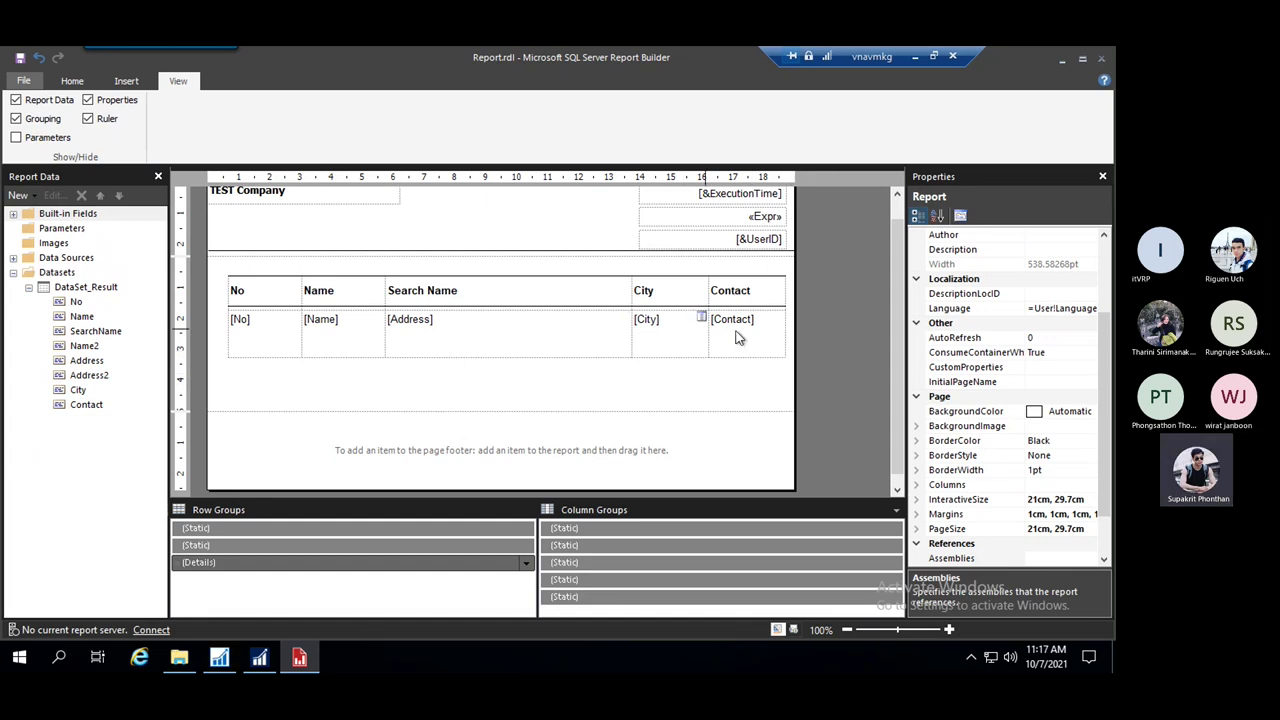
{"action": "left_click", "coordinate": [896, 510]}
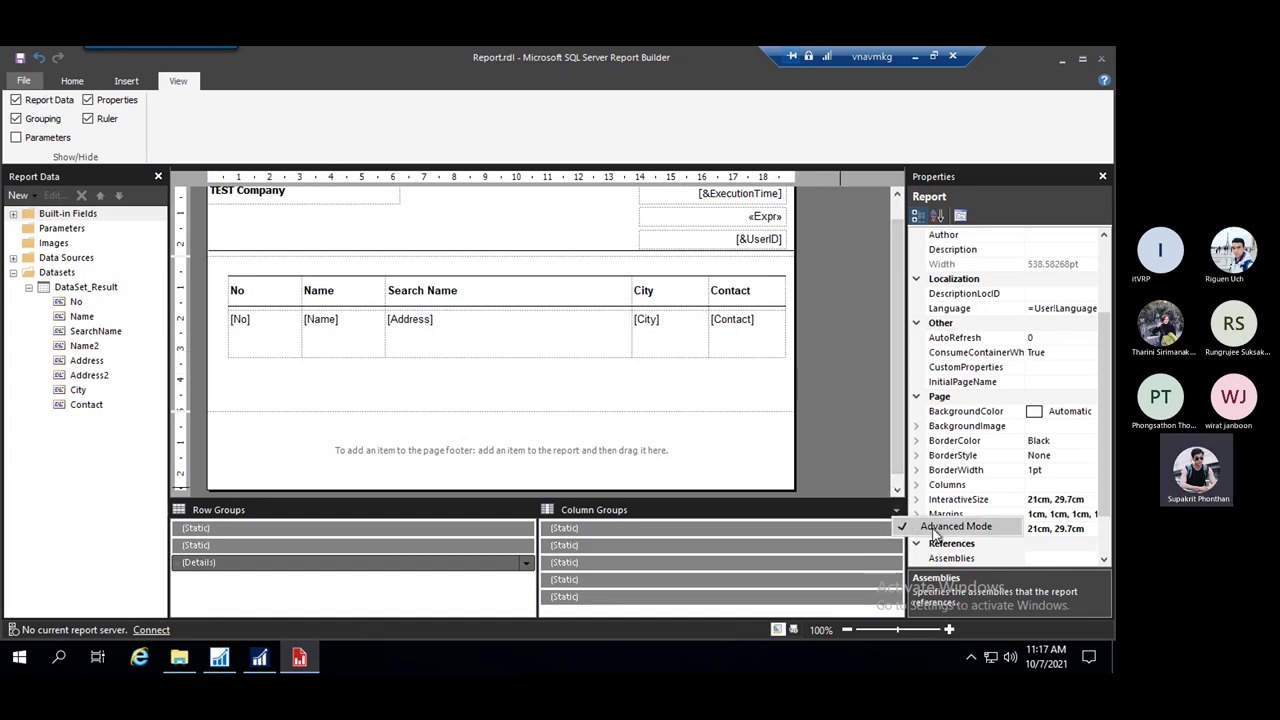
Turn off Advanced Mode and shorten the report body, discarding a trial image placeholder
{"action": "left_click", "coordinate": [937, 528]}
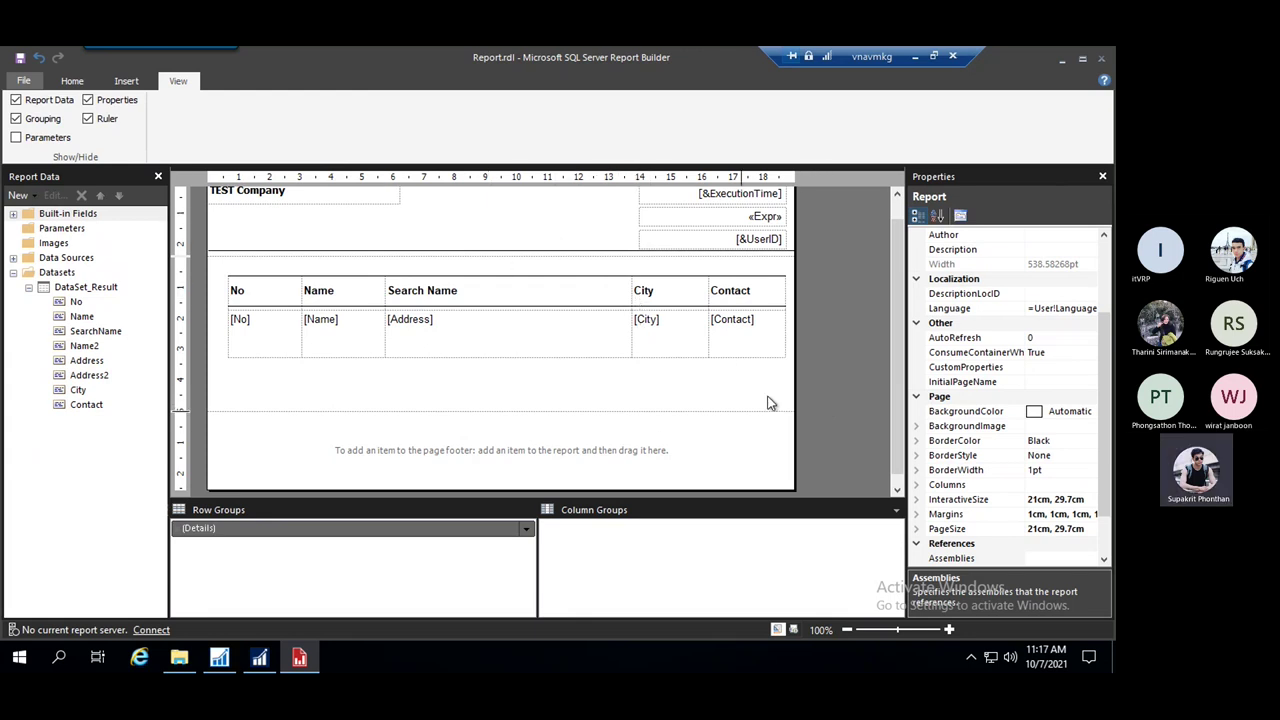
{"action": "left_click_drag", "start_coordinate": [745, 411], "coordinate": [750, 376]}
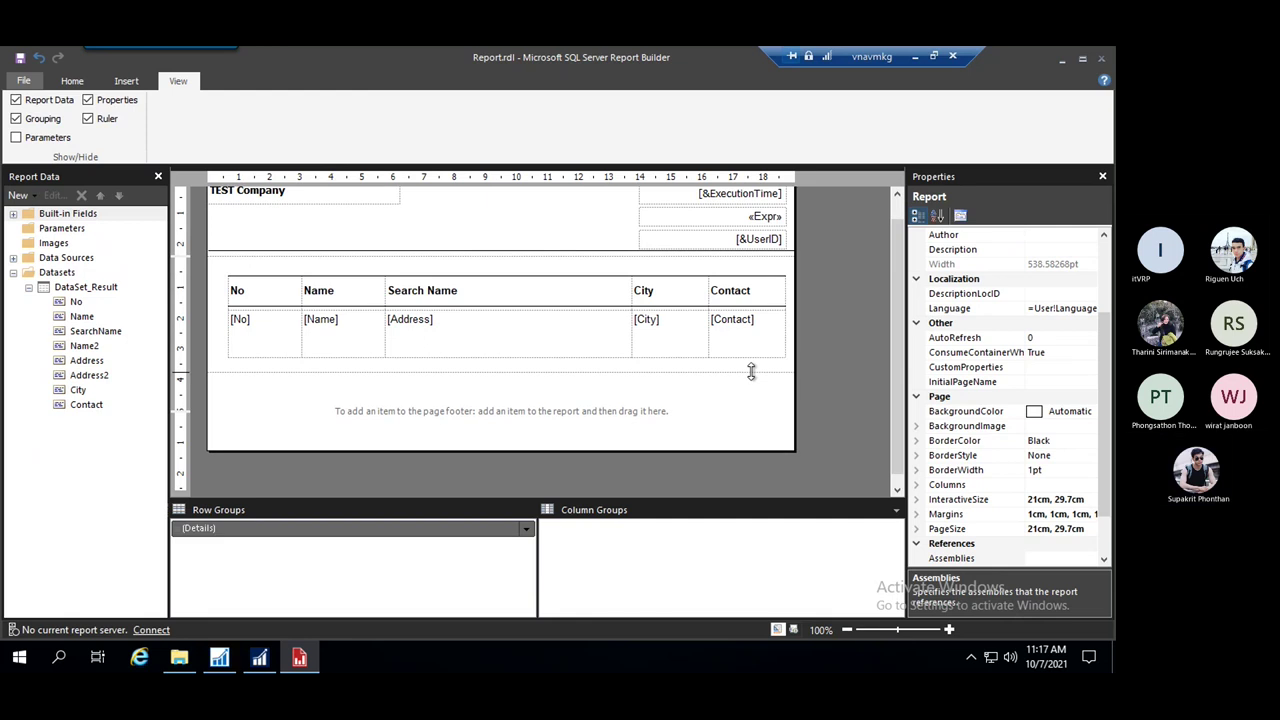
{"action": "right_click", "coordinate": [639, 423]}
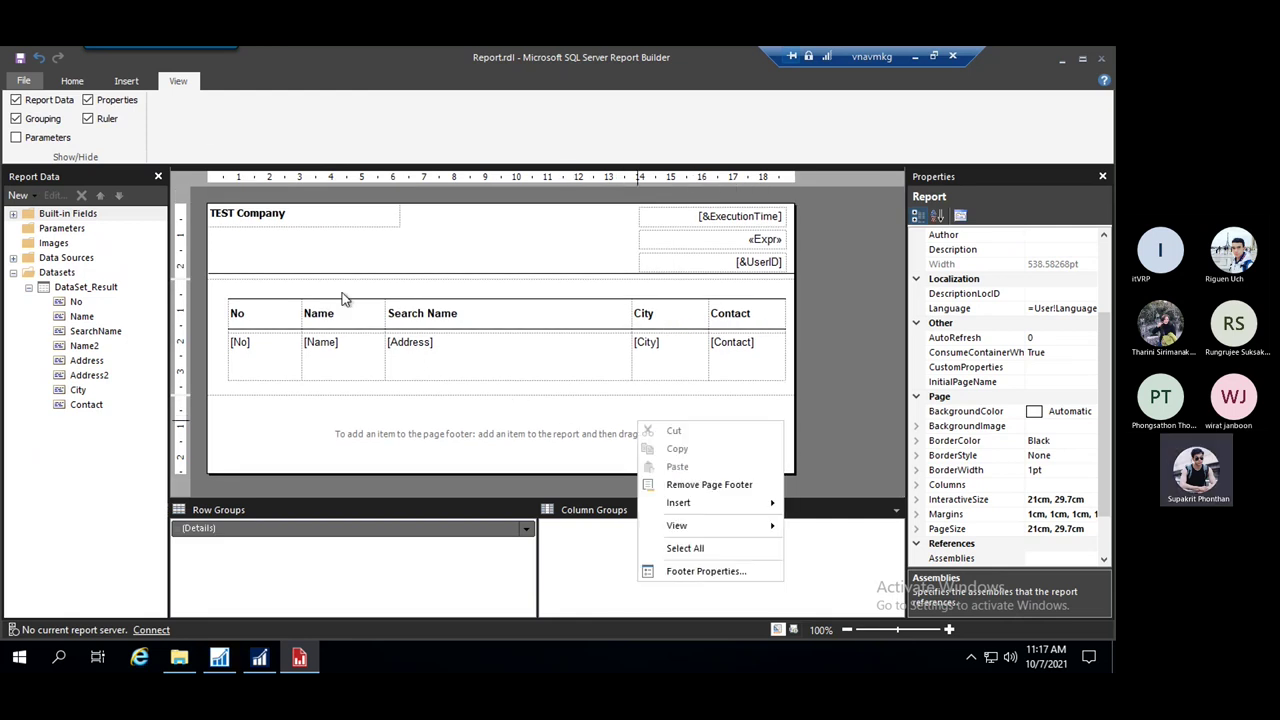
{"action": "left_click", "coordinate": [119, 83]}
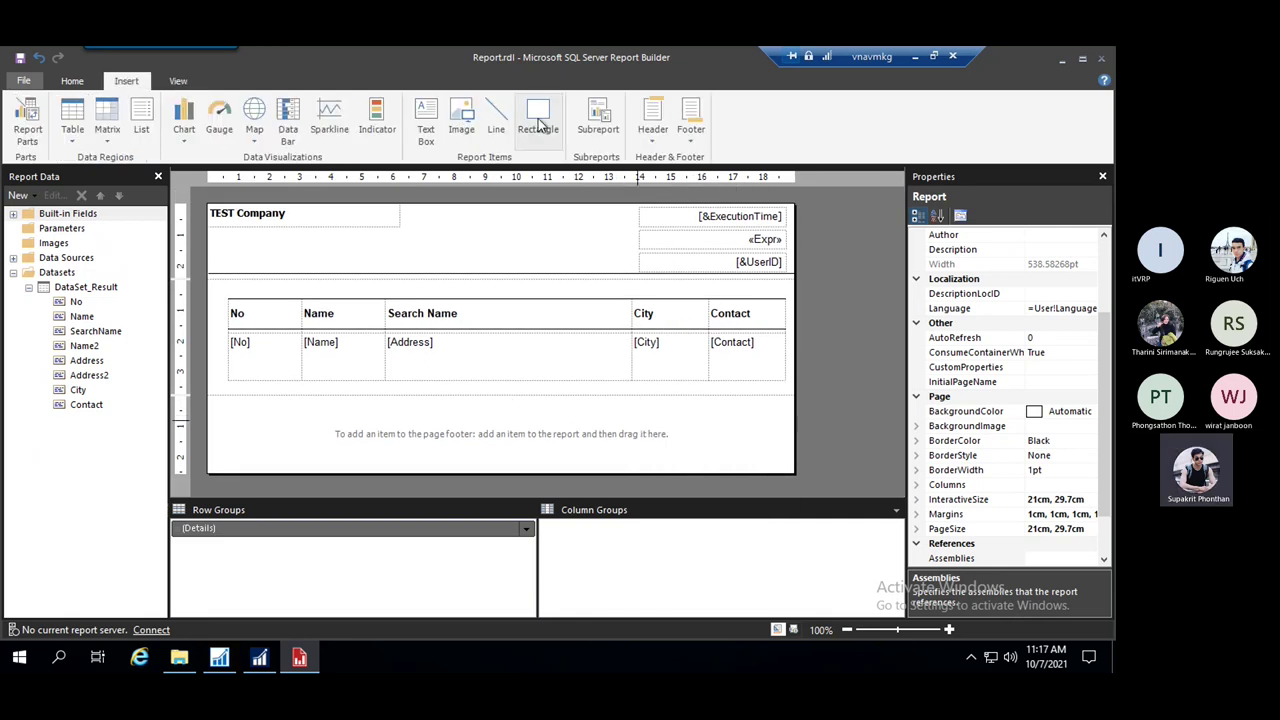
{"action": "left_click", "coordinate": [462, 117]}
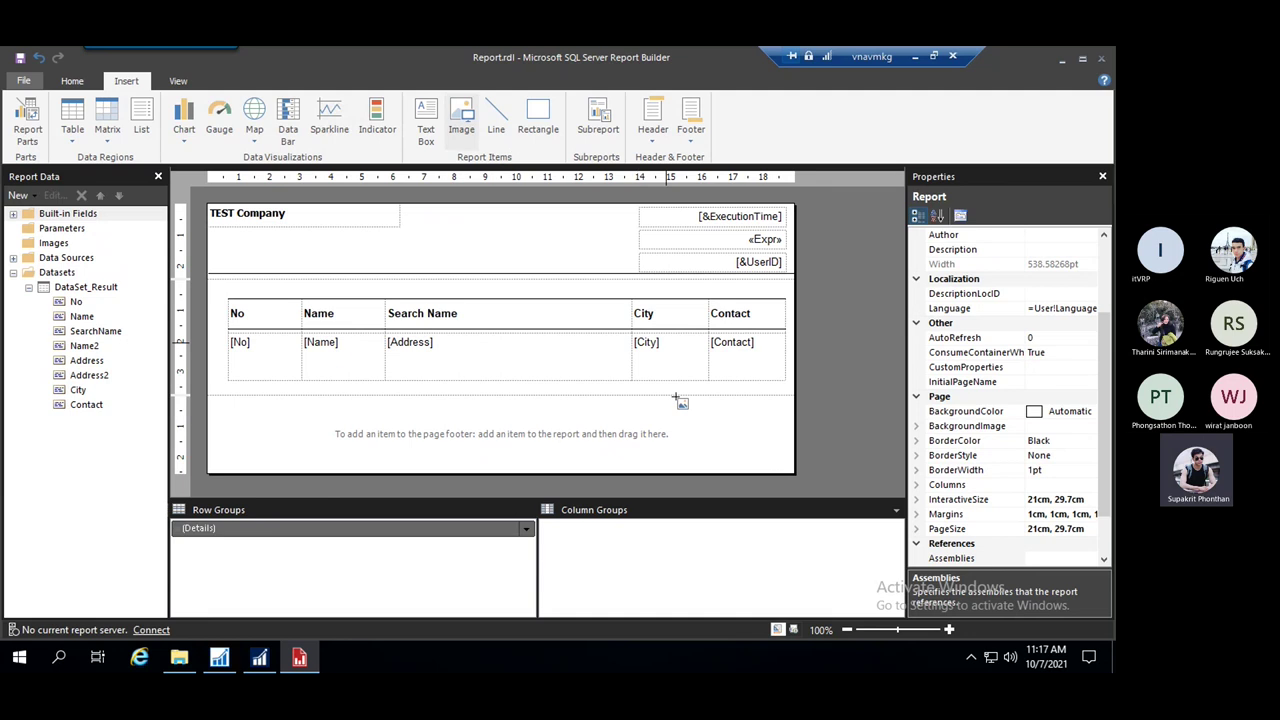
{"action": "left_click_drag", "start_coordinate": [583, 406], "coordinate": [752, 455]}
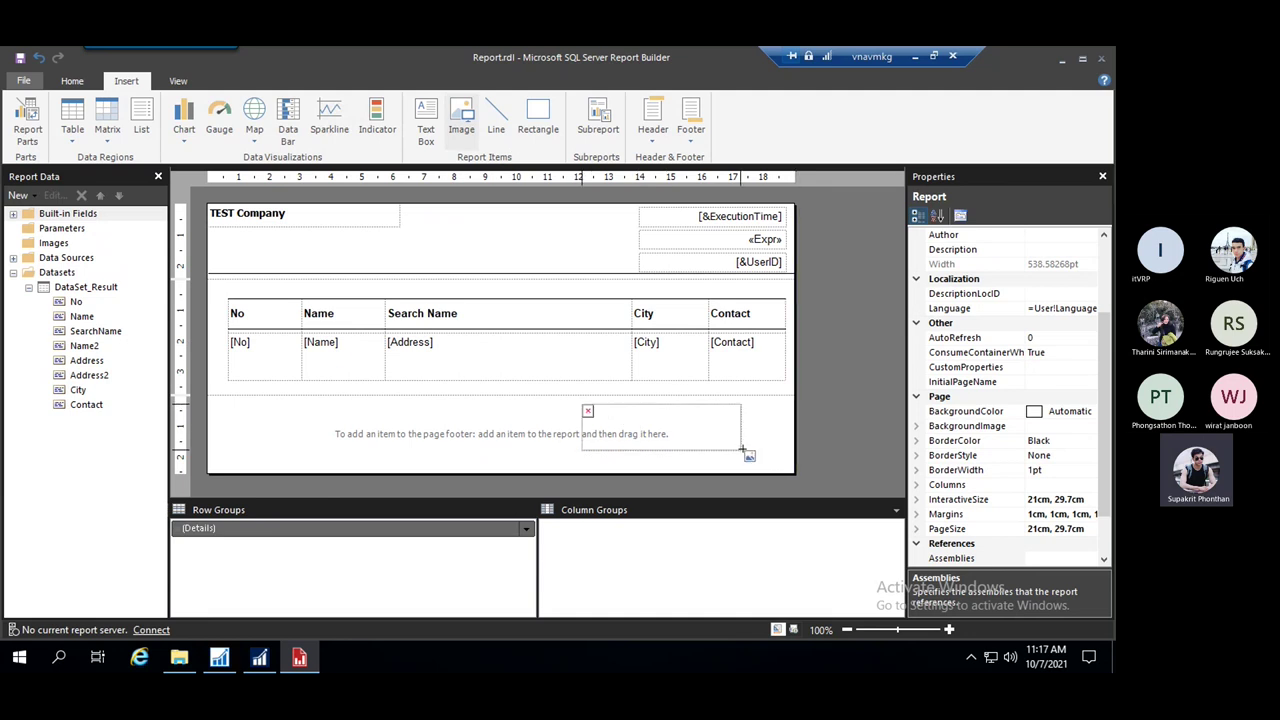
{"action": "left_click", "coordinate": [778, 139]}
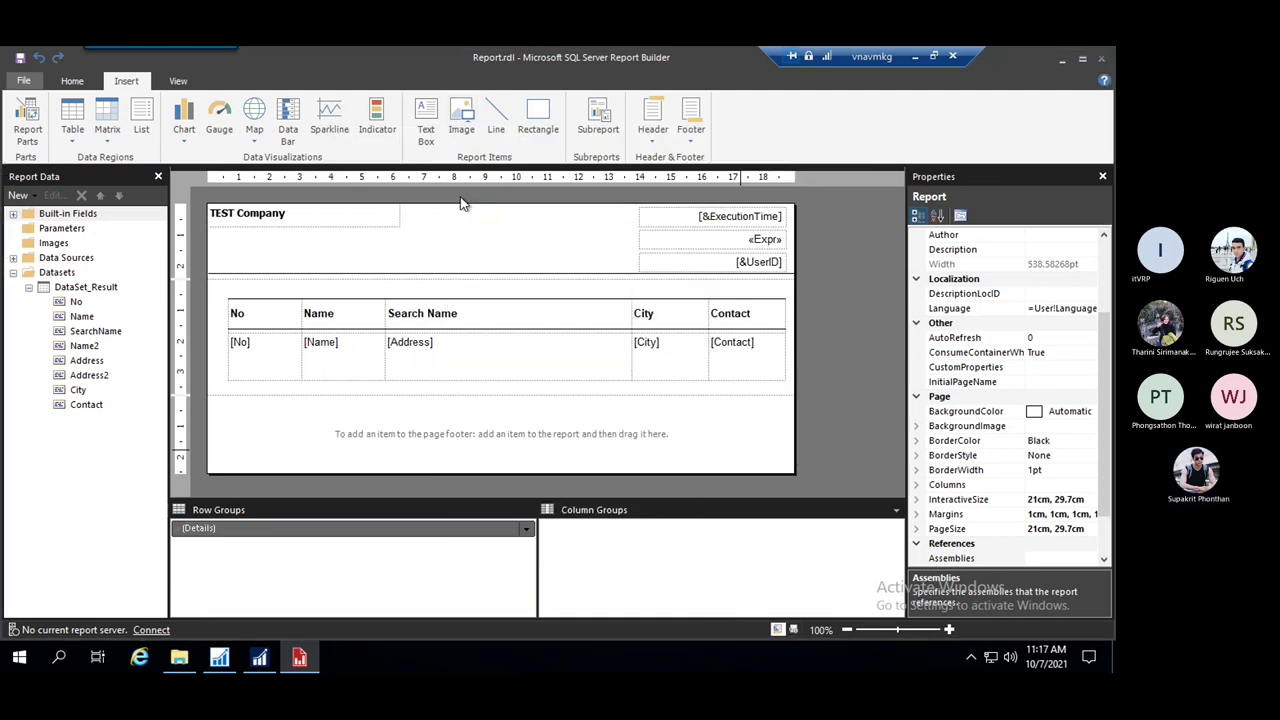
Draw a text box on the footer's right side reading 'Aprove By'
{"action": "left_click", "coordinate": [433, 117]}
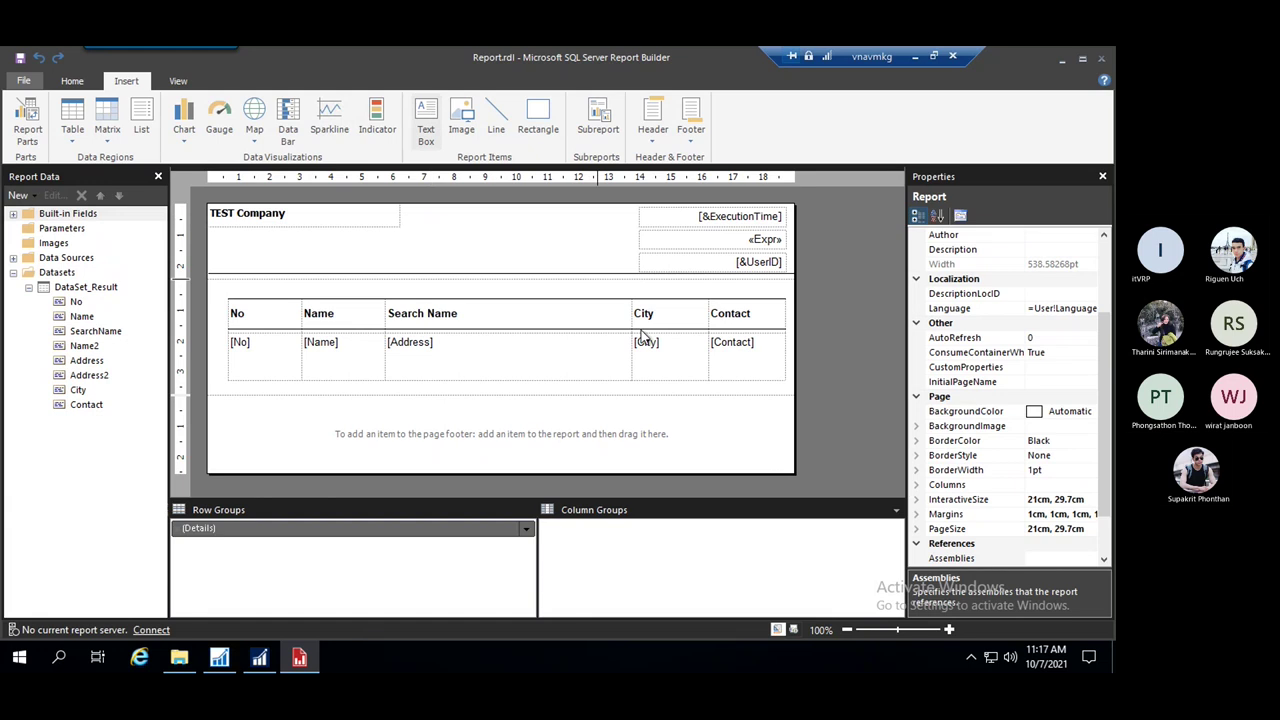
{"action": "left_click_drag", "start_coordinate": [598, 406], "coordinate": [763, 446]}
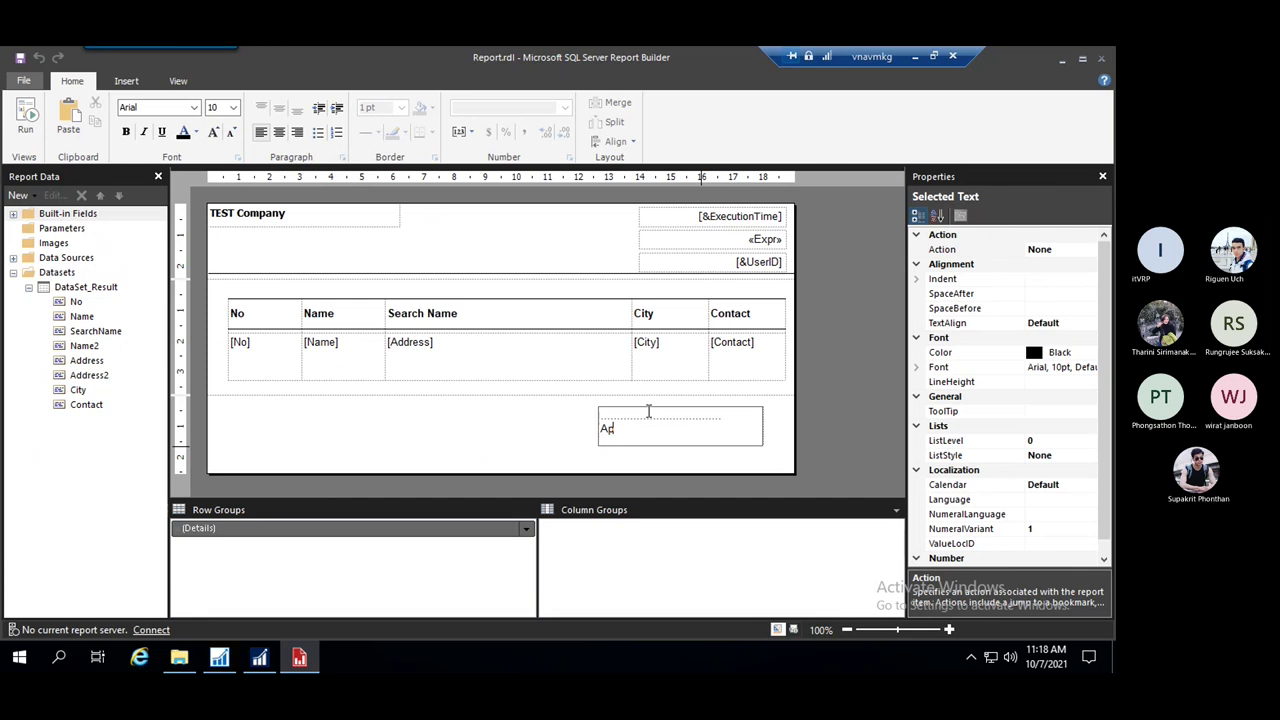
{"action": "type", "text": "Aprove By"}
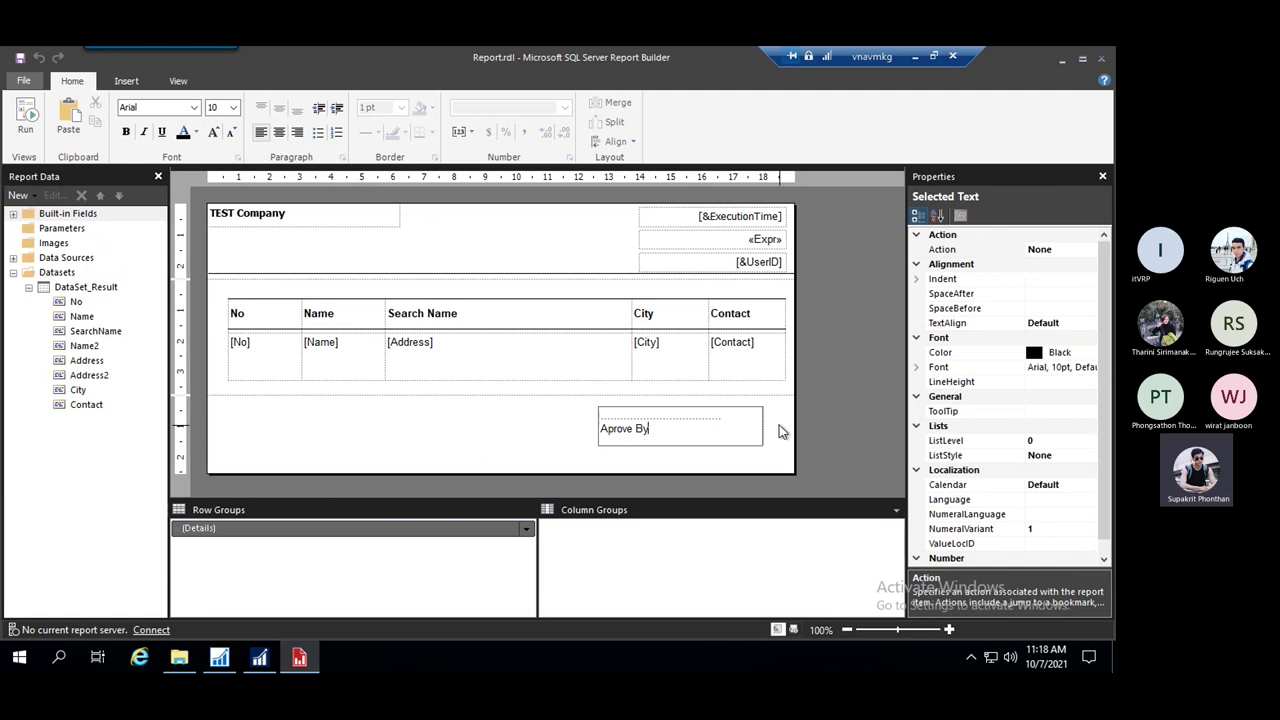
{"action": "key", "text": "Escape"}
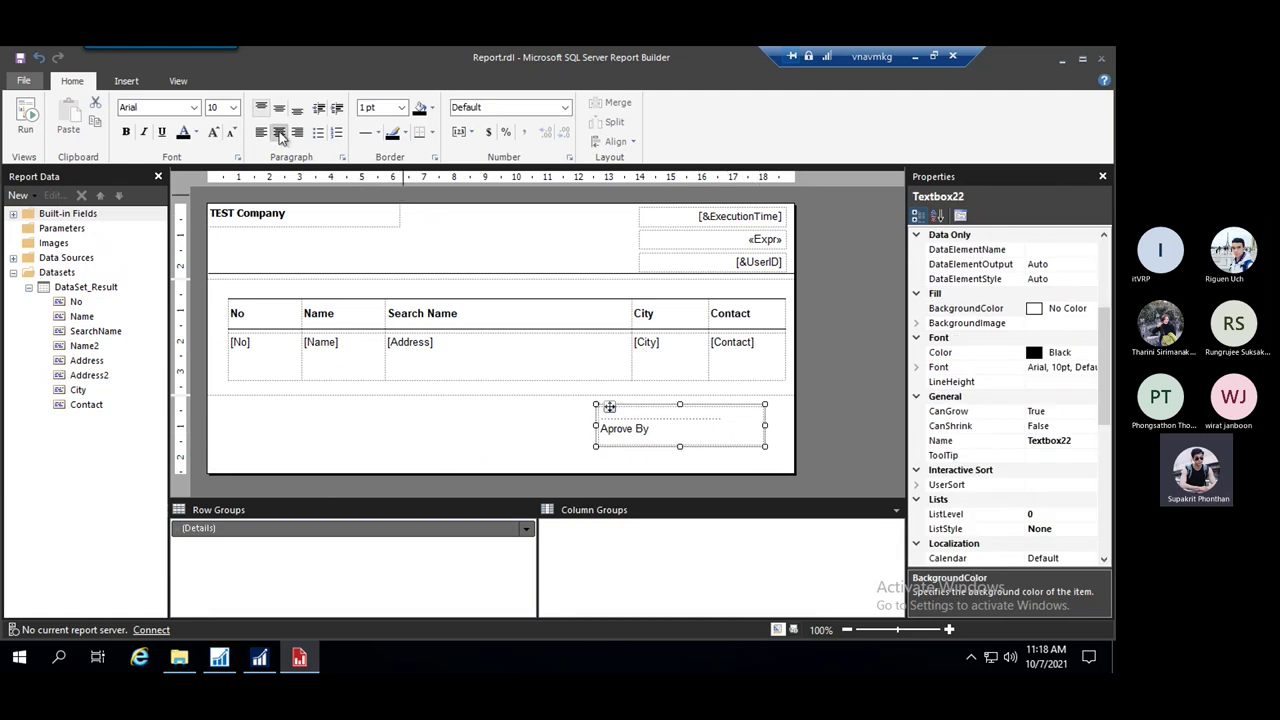
Centre the Aprove By text and move its box slightly lower
{"action": "left_click", "coordinate": [280, 134]}
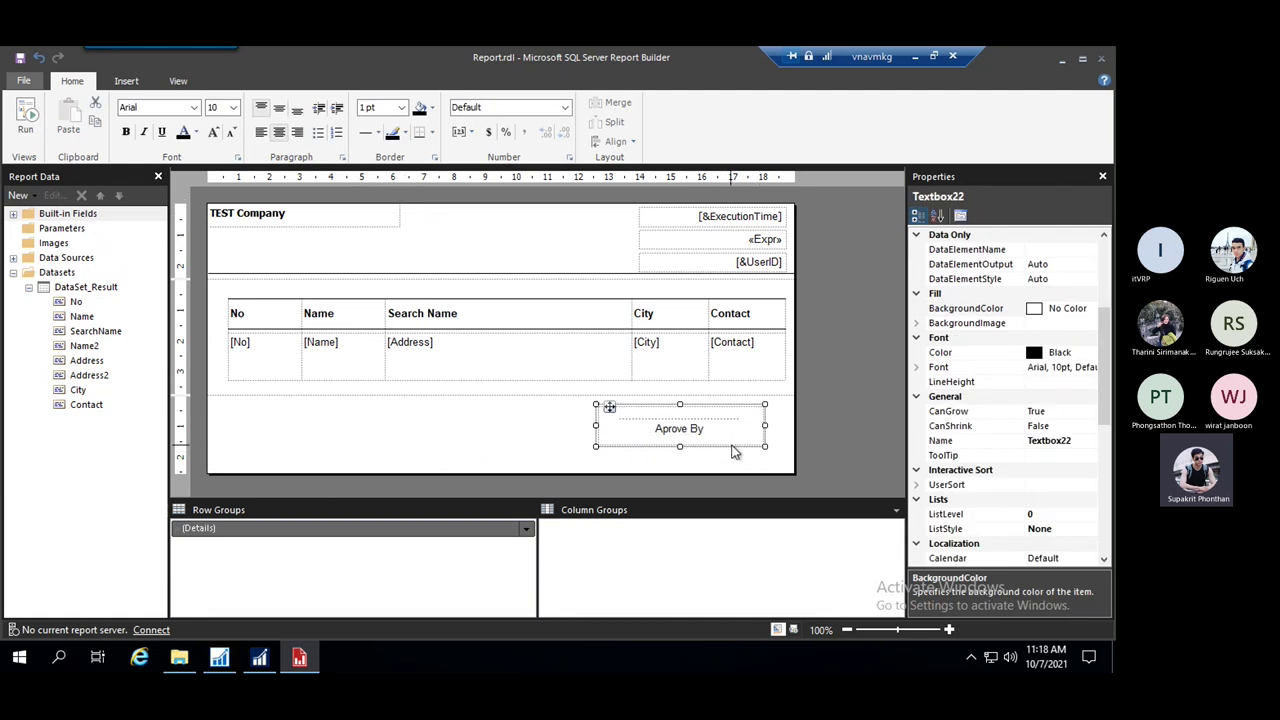
{"action": "left_click_drag", "start_coordinate": [737, 432], "coordinate": [740, 446]}
{"action": "left_click", "coordinate": [498, 445]}
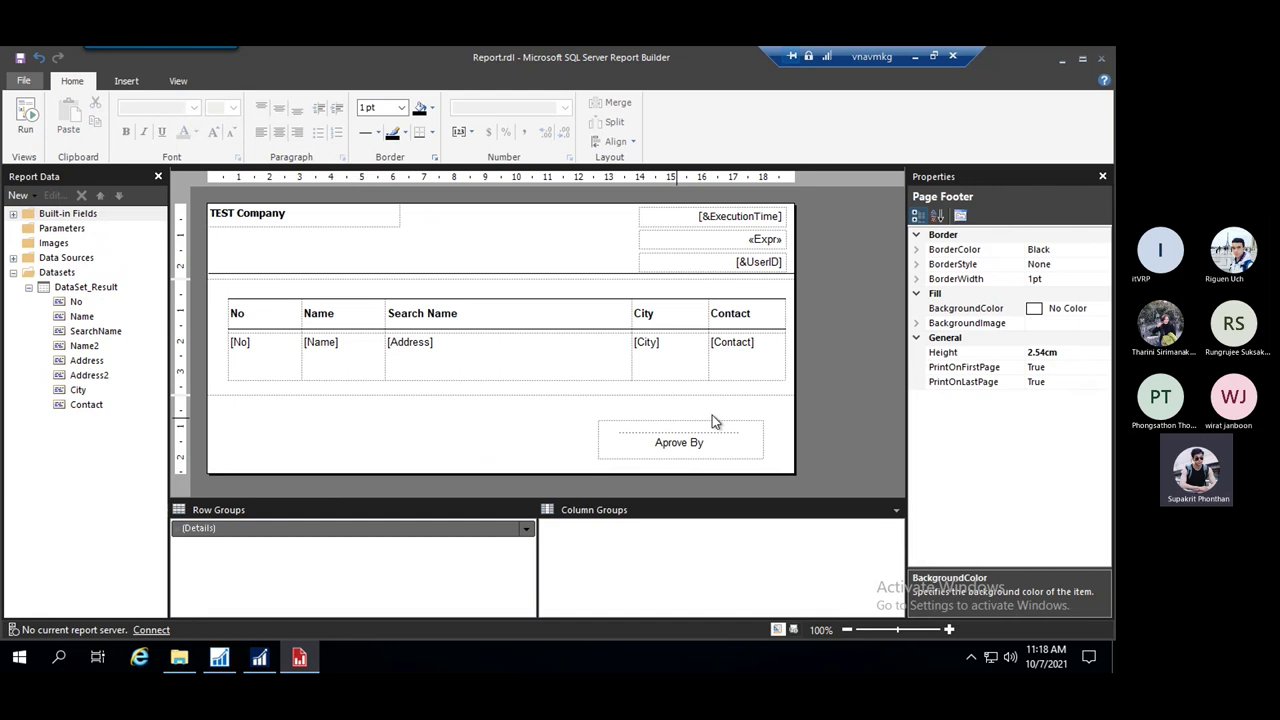
Stop the page footer printing on the first page, keep it on the last, then return to NAV
{"action": "left_click", "coordinate": [856, 345]}
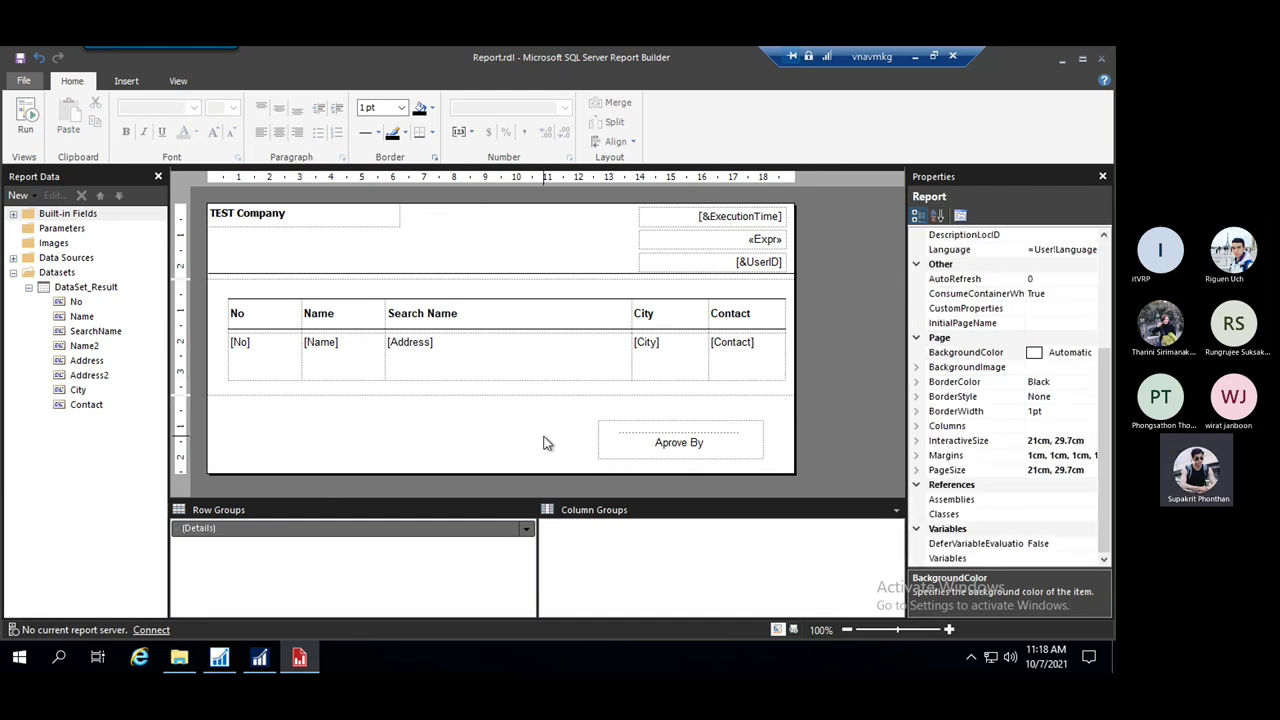
{"action": "left_click", "coordinate": [543, 443]}
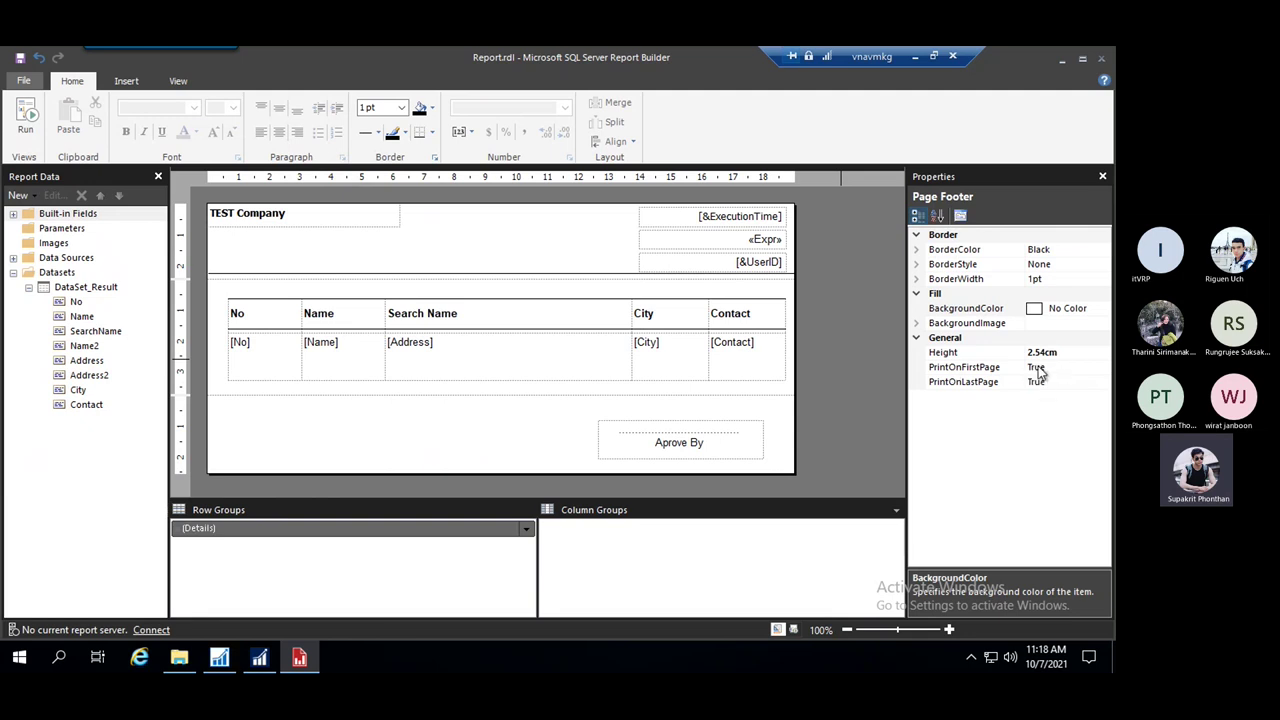
{"action": "double_click", "coordinate": [1034, 369]}
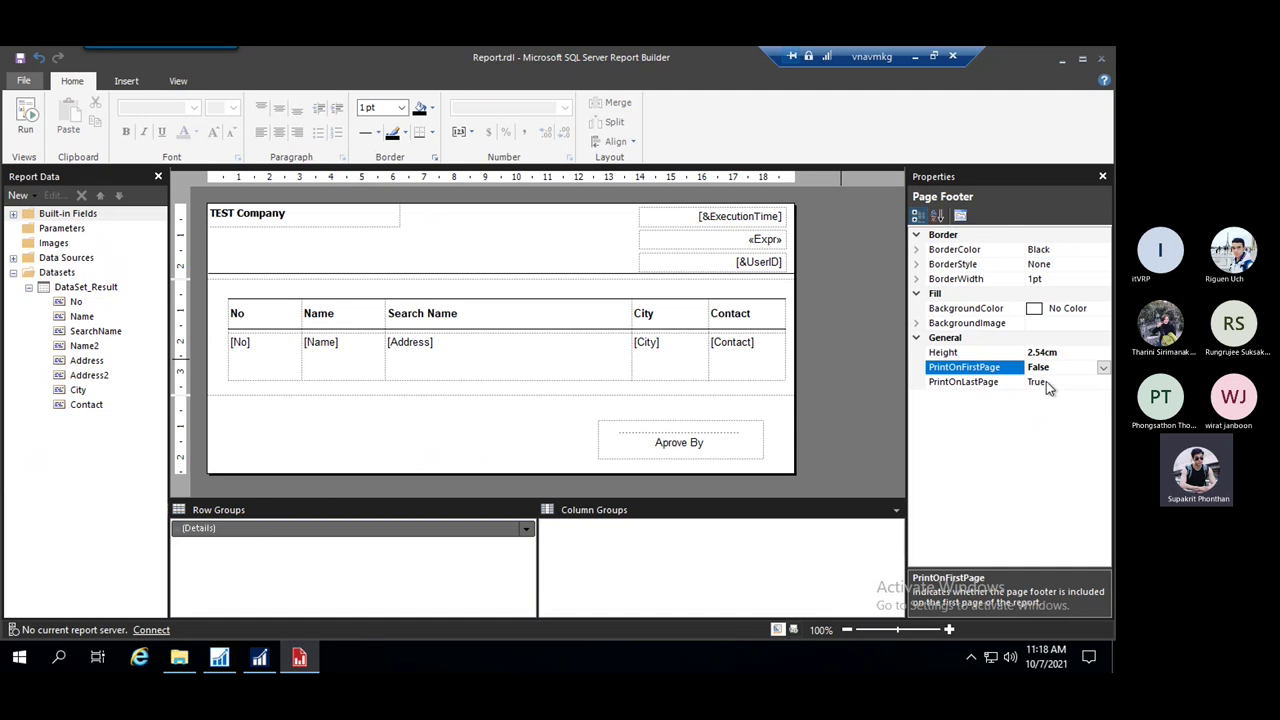
{"action": "left_click", "coordinate": [1046, 381]}
{"action": "left_click", "coordinate": [831, 404]}
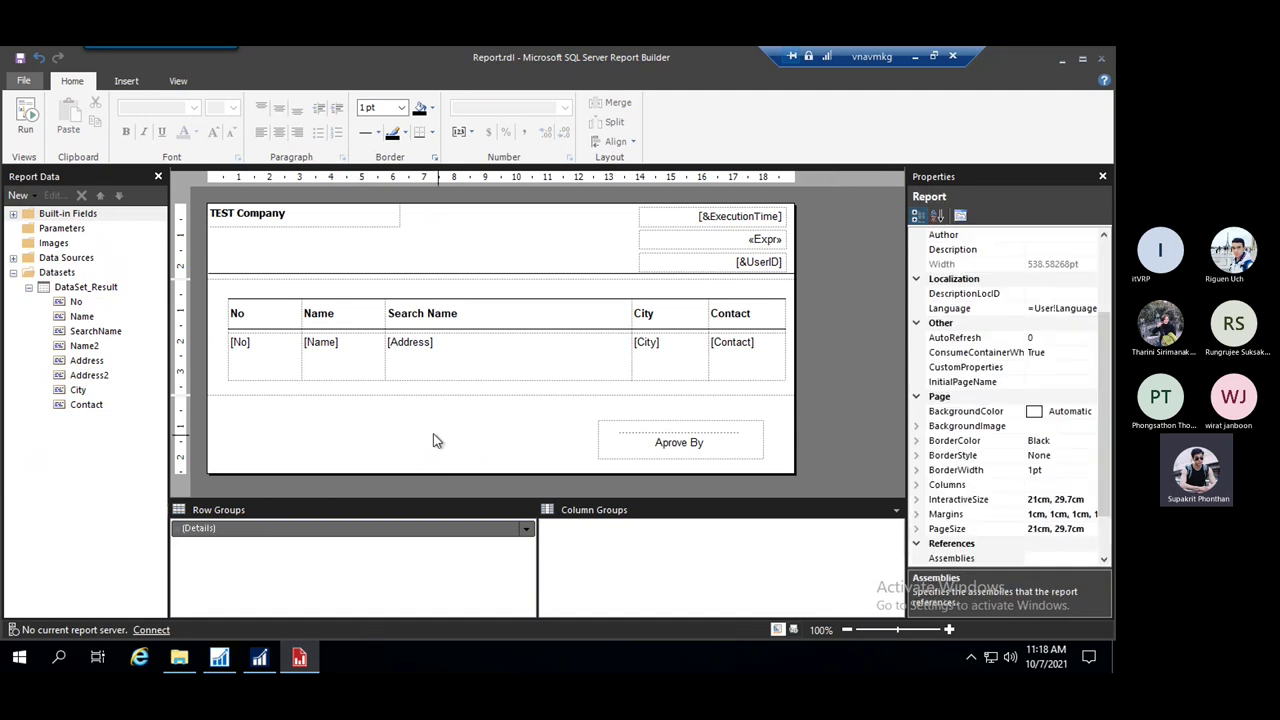
{"action": "left_click", "coordinate": [433, 433]}
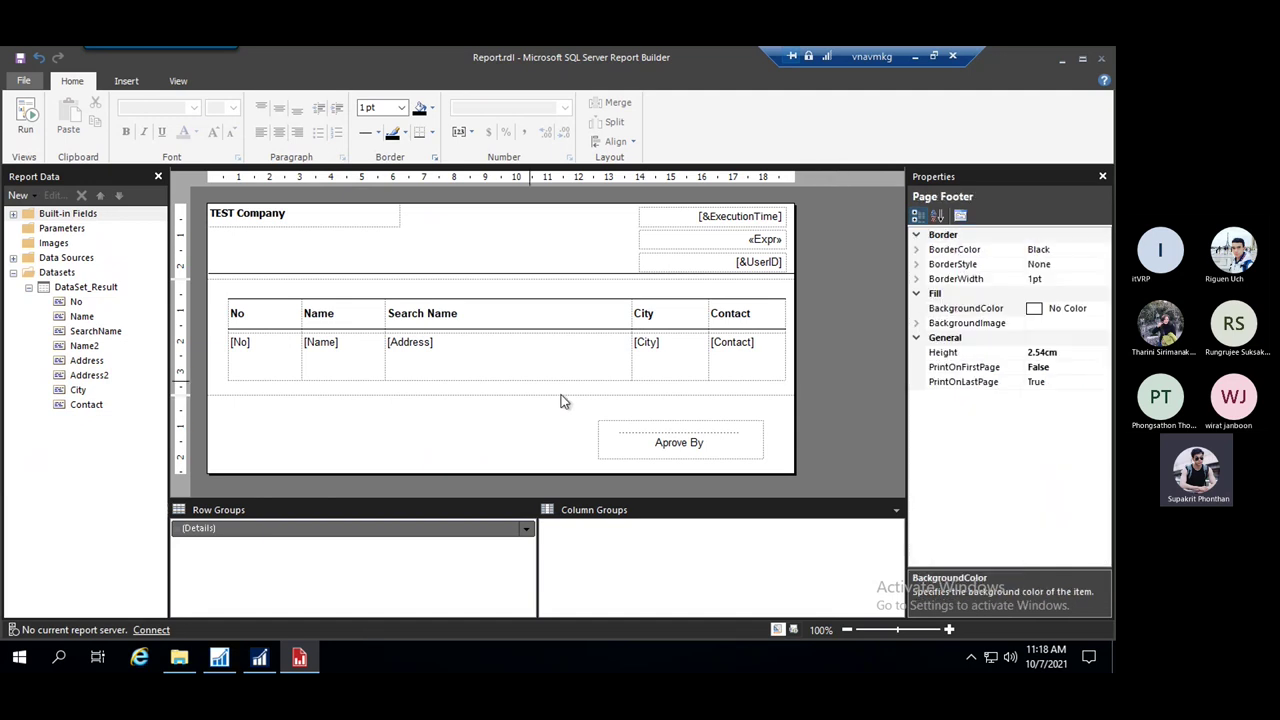
{"action": "left_click", "coordinate": [831, 333]}
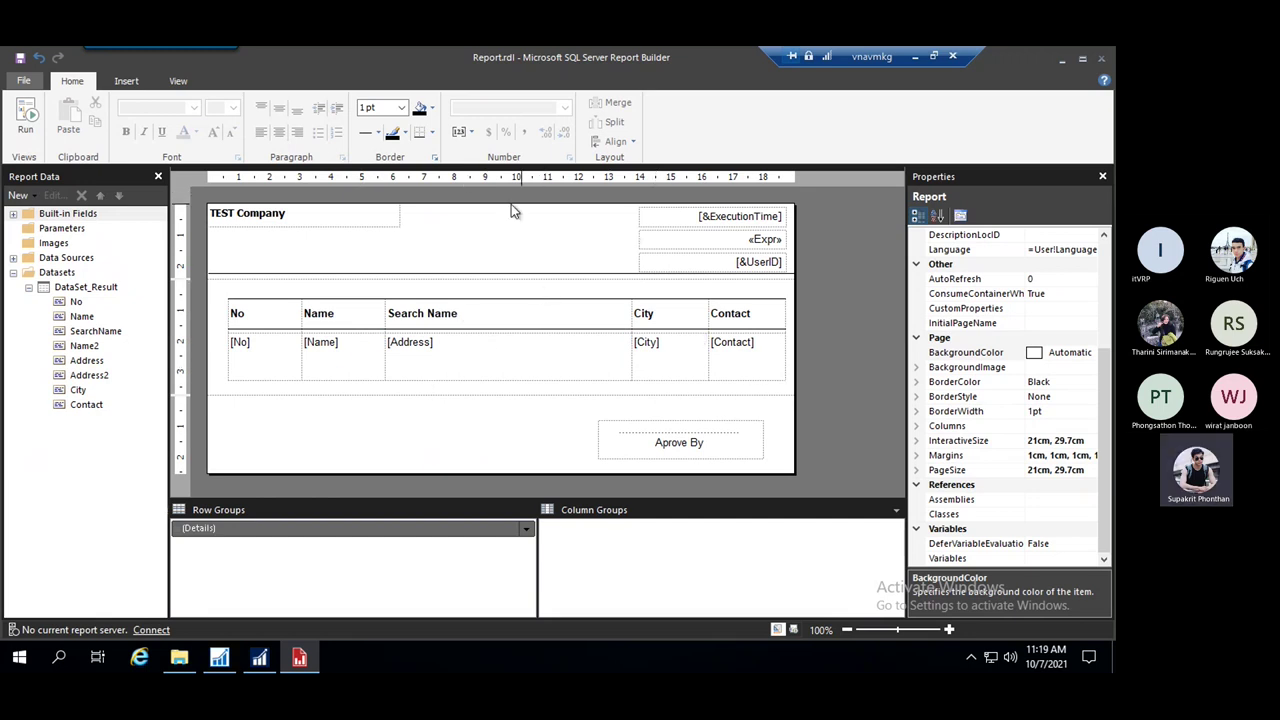
{"action": "left_click", "coordinate": [222, 668]}
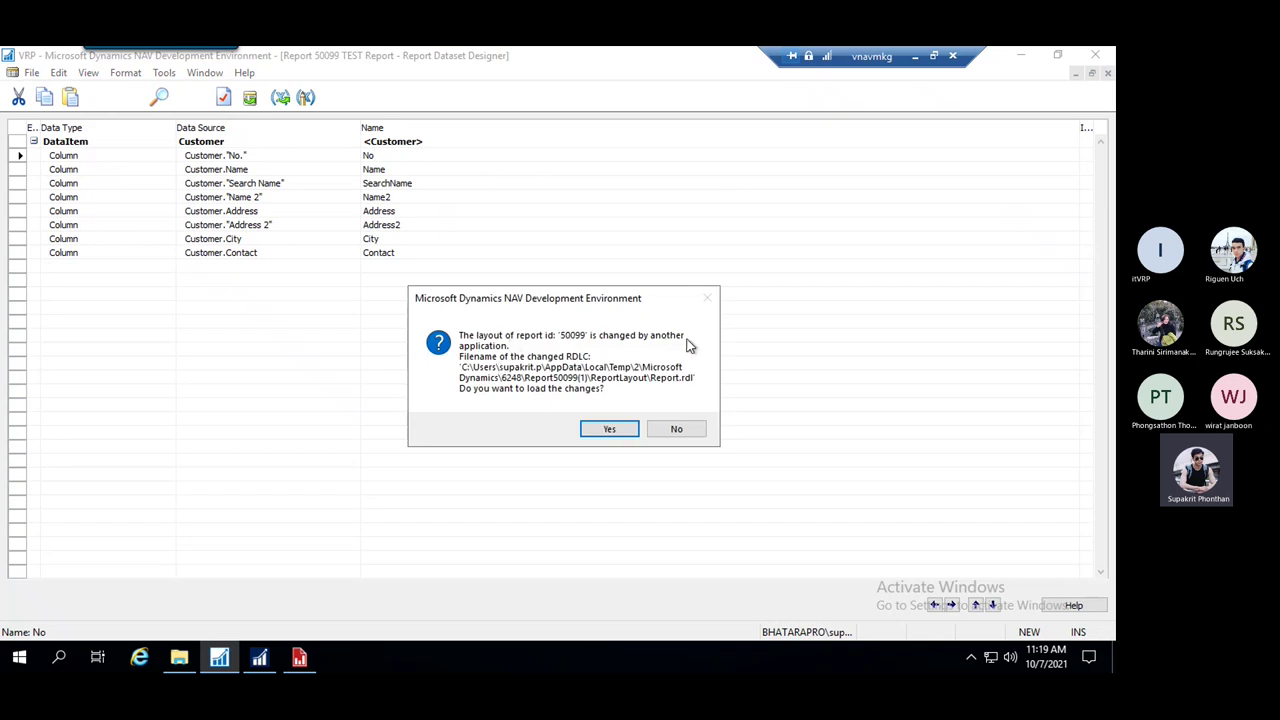
Load the changed layout in NAV, save it compiled, and dismiss the RepeatOnNewPage RDL error
{"action": "left_click", "coordinate": [610, 428]}
{"action": "left_click", "coordinate": [540, 241]}
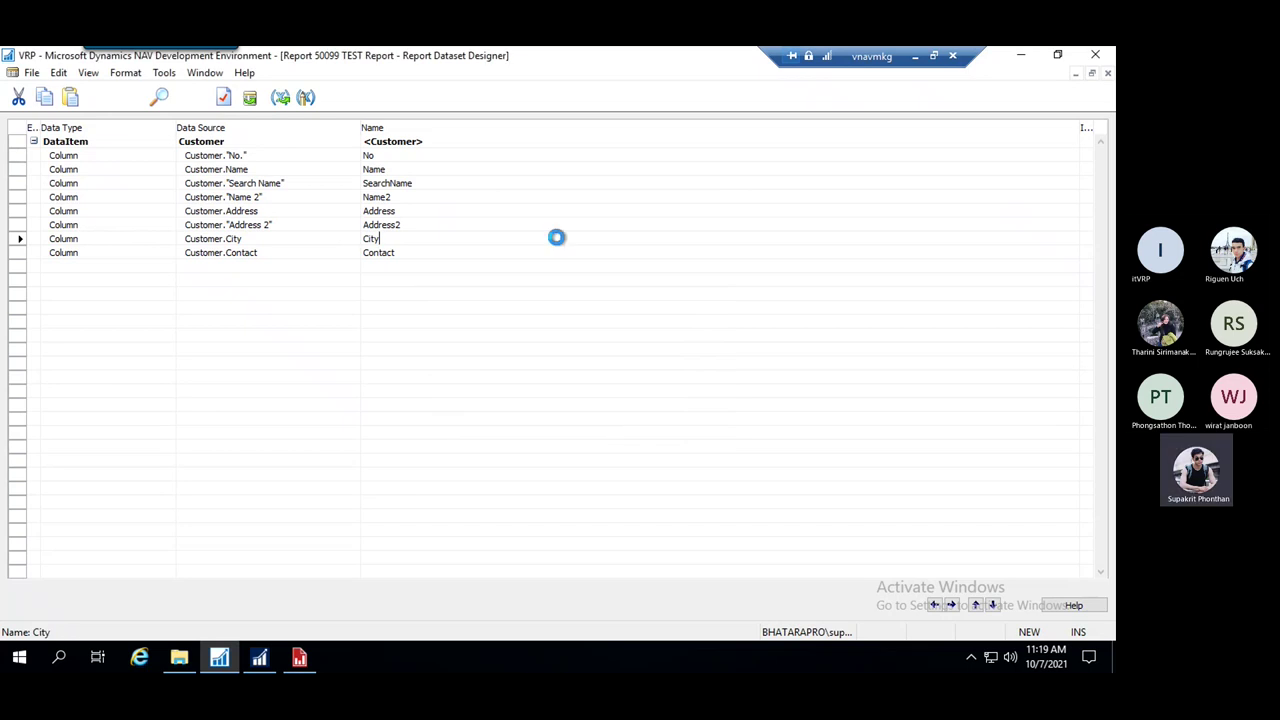
{"action": "key", "text": "ctrl+s"}
{"action": "left_click", "coordinate": [506, 377]}
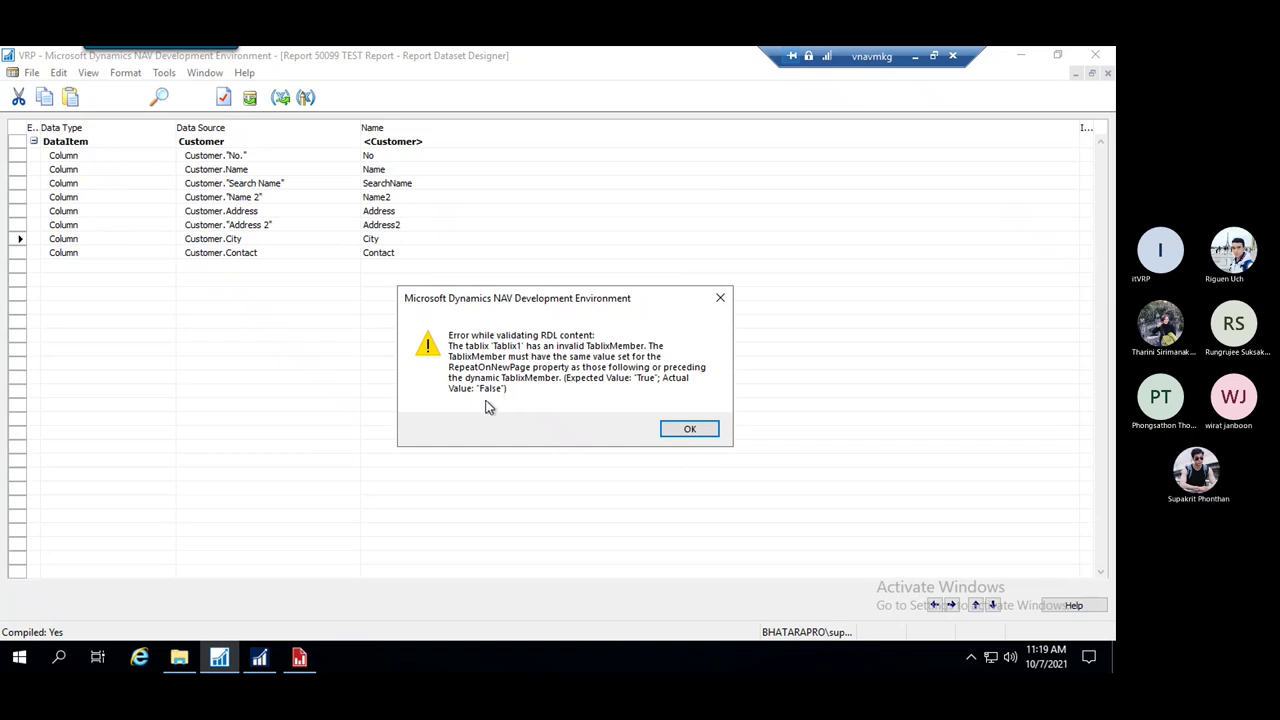
{"action": "left_click", "coordinate": [686, 428]}
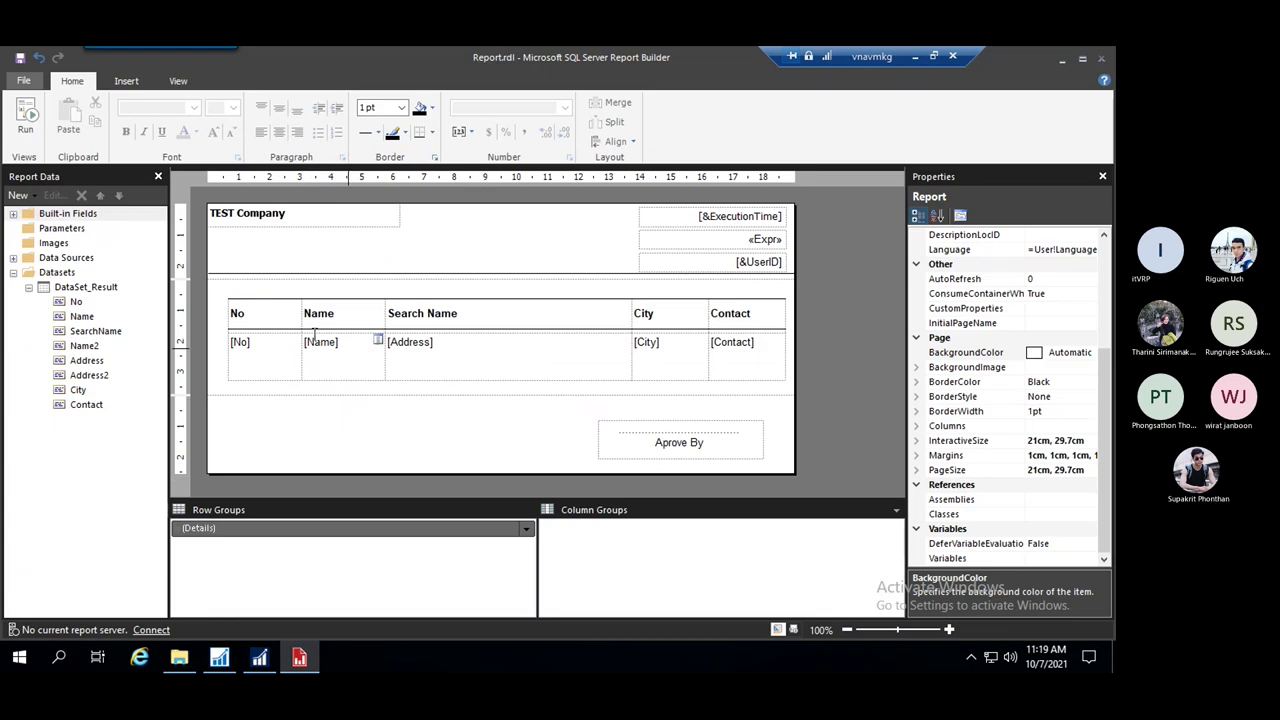
Show static members in the grouping panes and toggle the header member's KeepTogether setting
{"action": "double_click", "coordinate": [239, 318]}
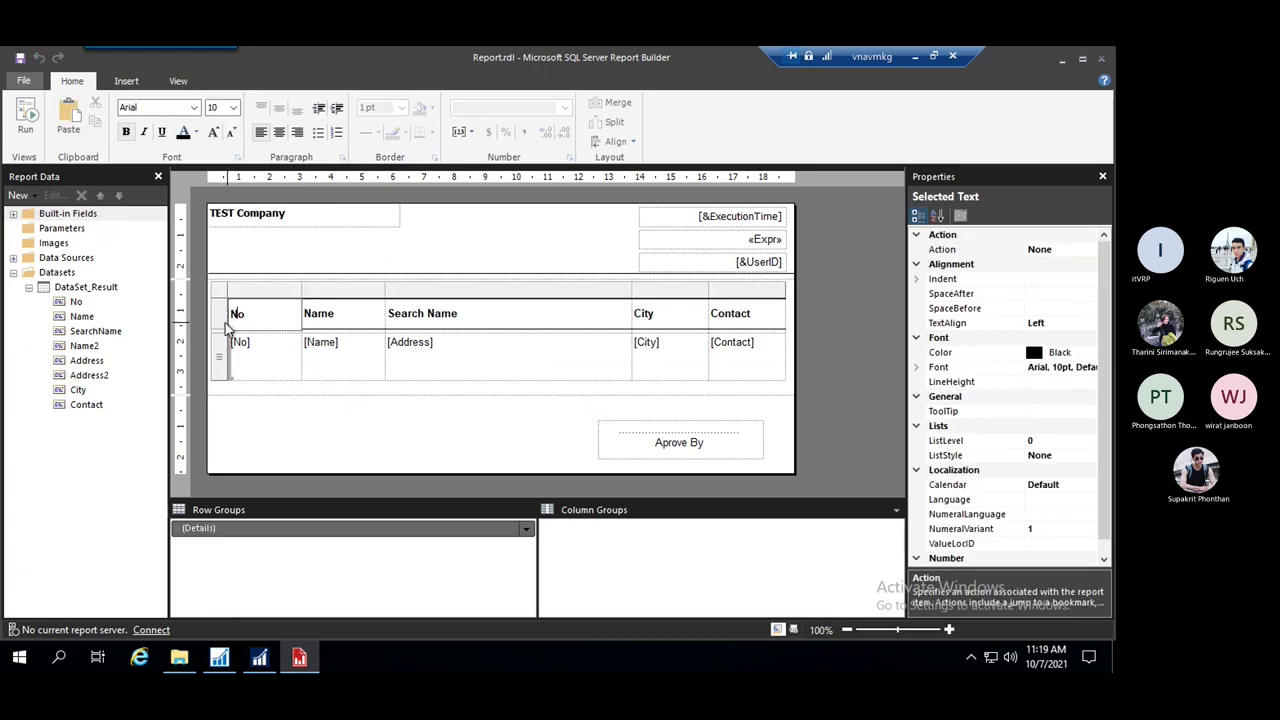
{"action": "left_click", "coordinate": [220, 317]}
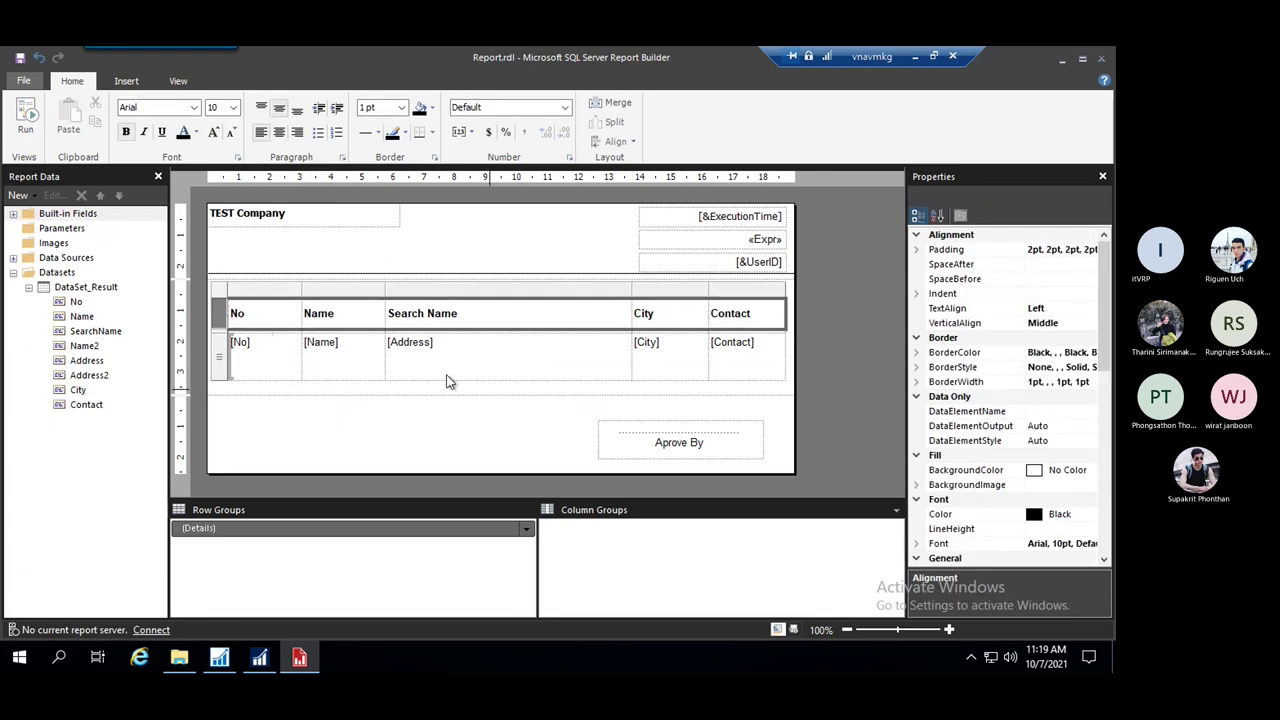
{"action": "right_click", "coordinate": [221, 322]}
{"action": "left_click", "coordinate": [896, 510]}
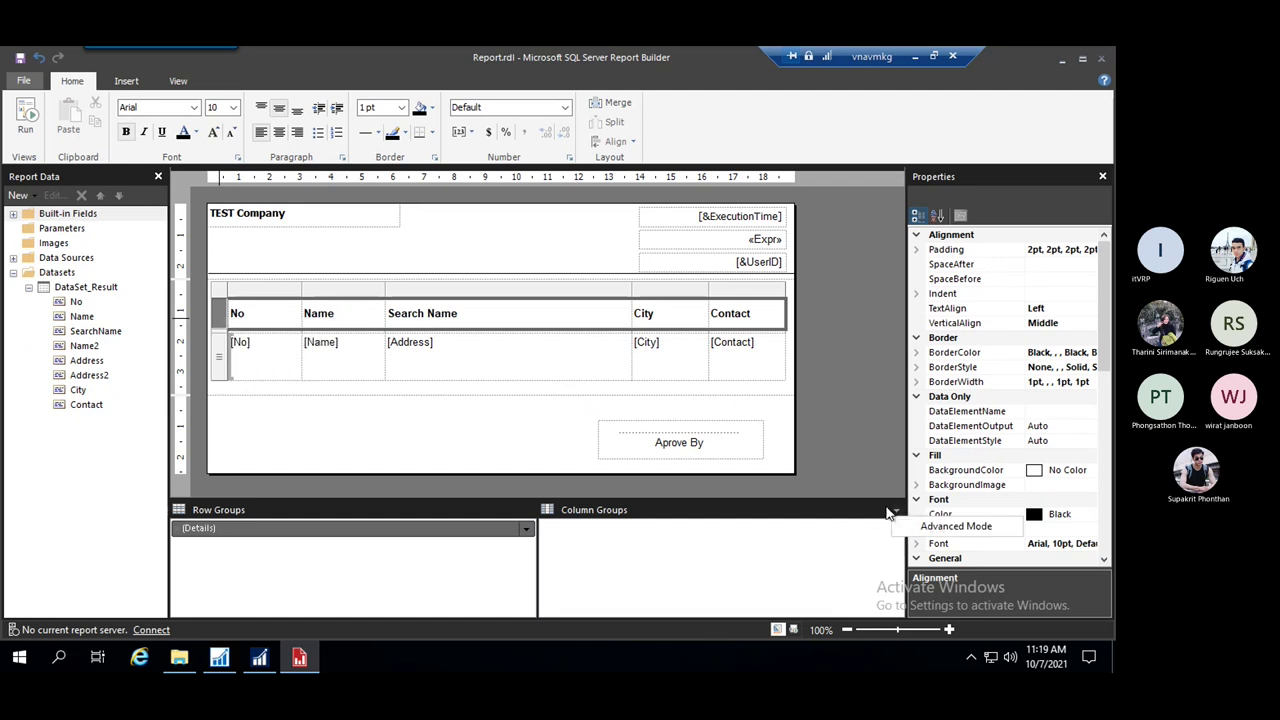
{"action": "left_click", "coordinate": [985, 525]}
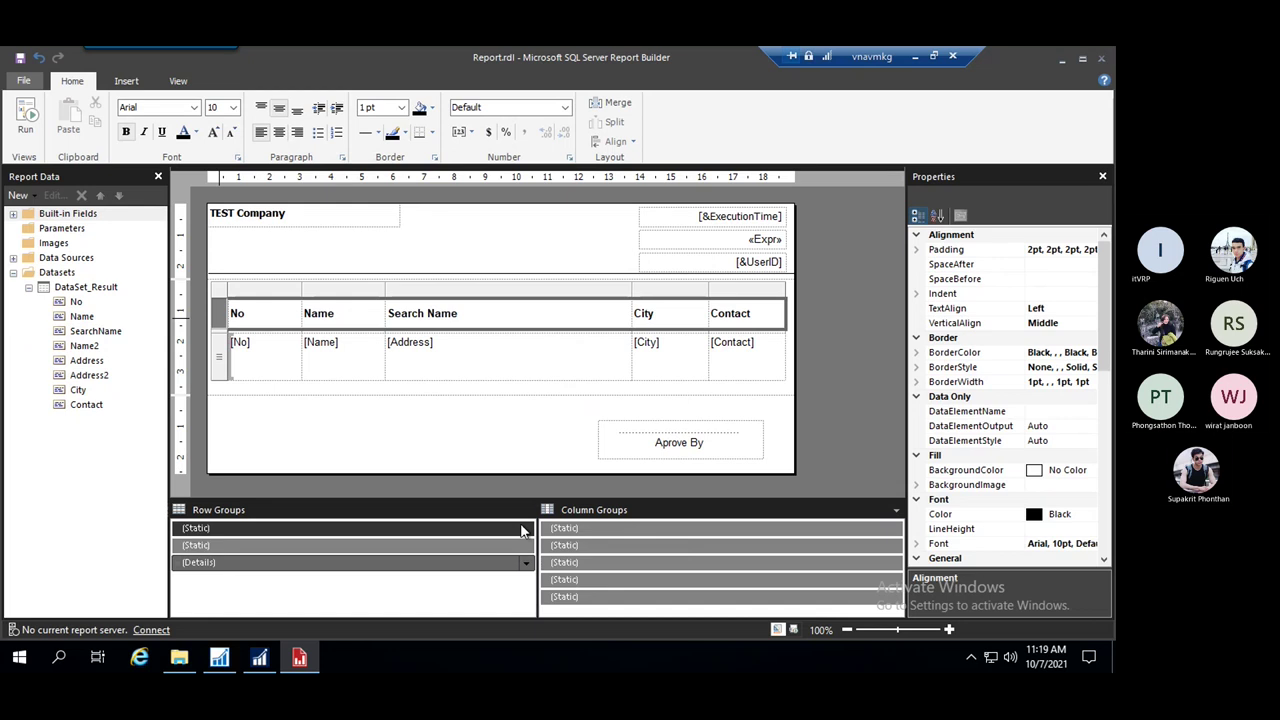
{"action": "left_click", "coordinate": [450, 532]}
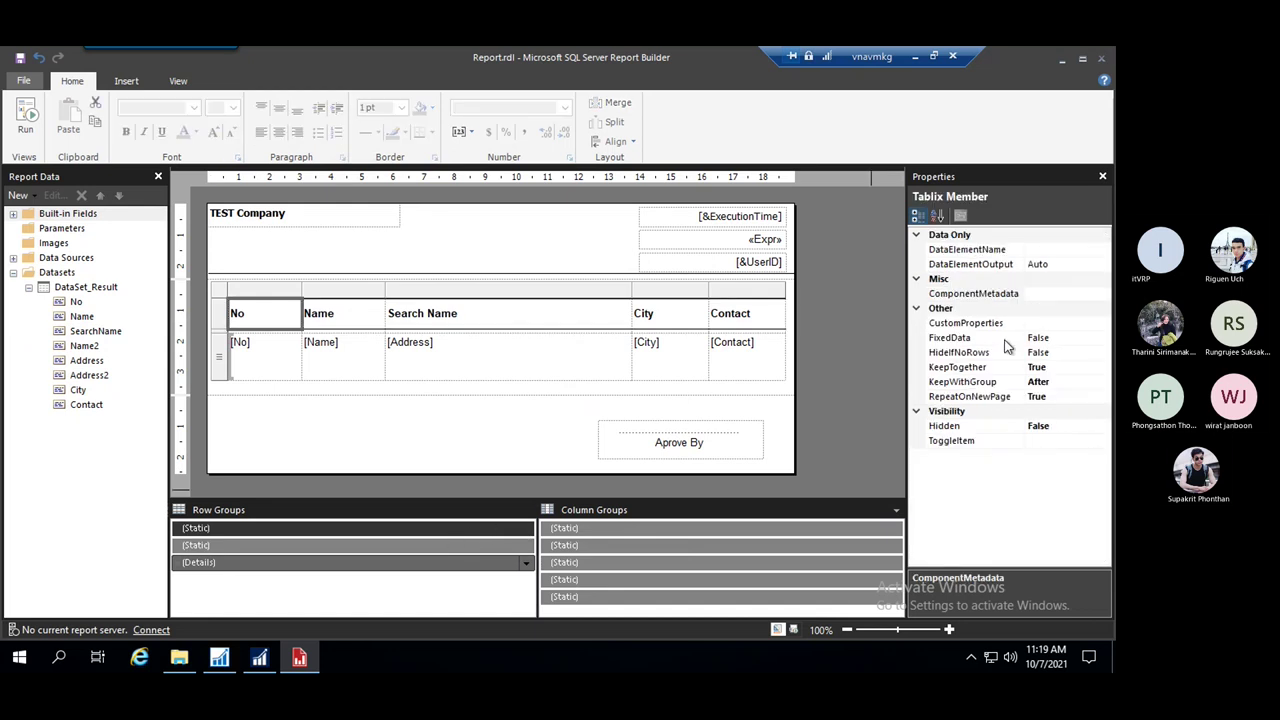
{"action": "double_click", "coordinate": [1058, 368]}
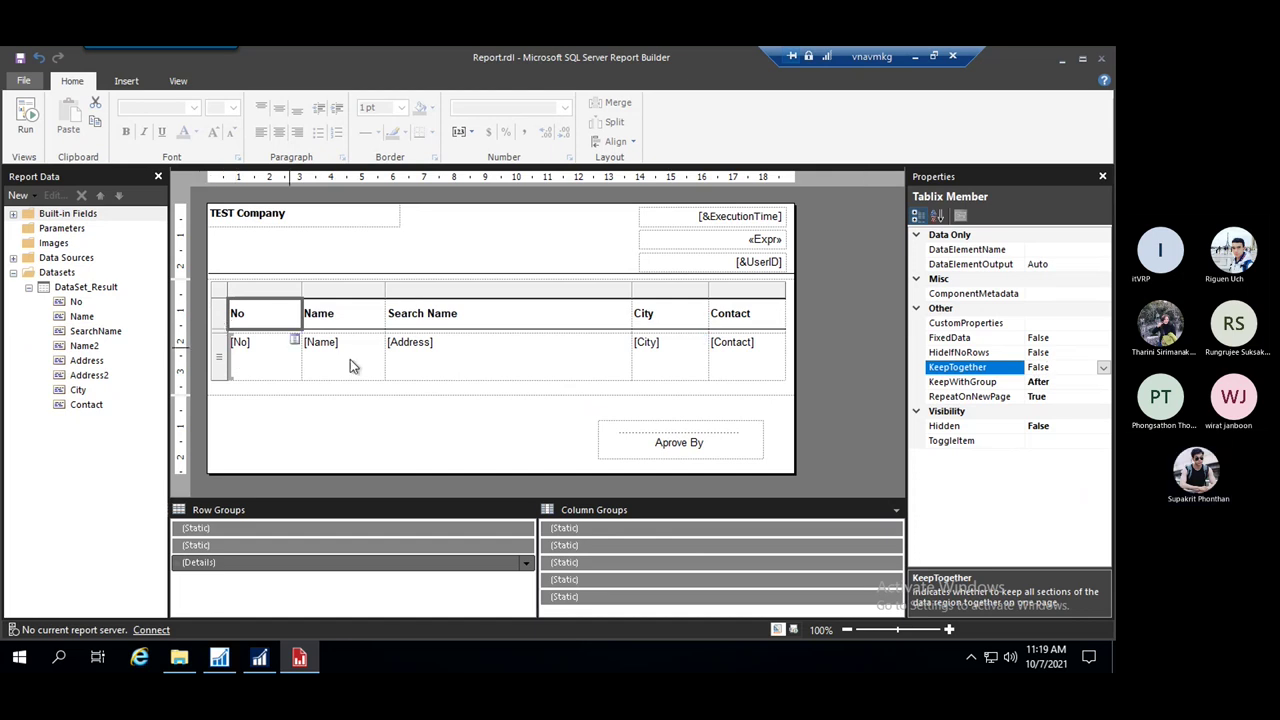
Insert an empty row above the header row and remove all its borders
{"action": "left_click", "coordinate": [224, 316]}
{"action": "right_click", "coordinate": [224, 316]}
{"action": "mouse_move", "coordinate": [290, 321]}
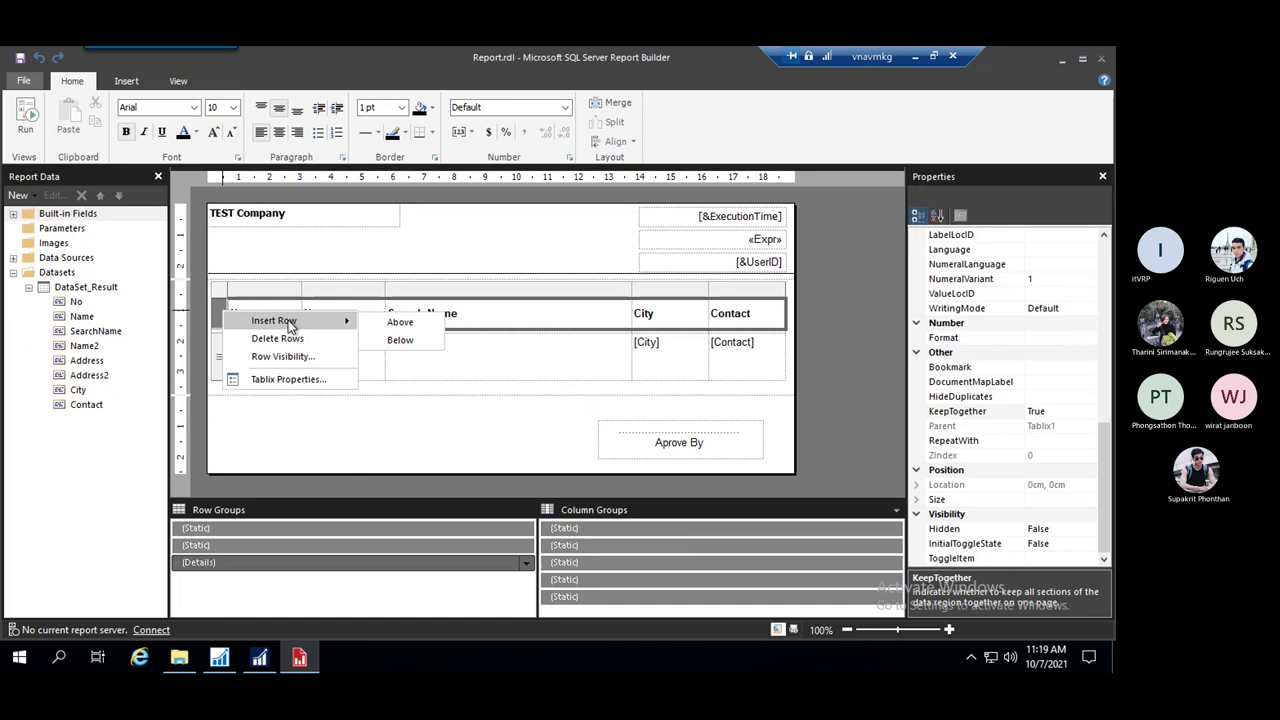
{"action": "left_click", "coordinate": [401, 322]}
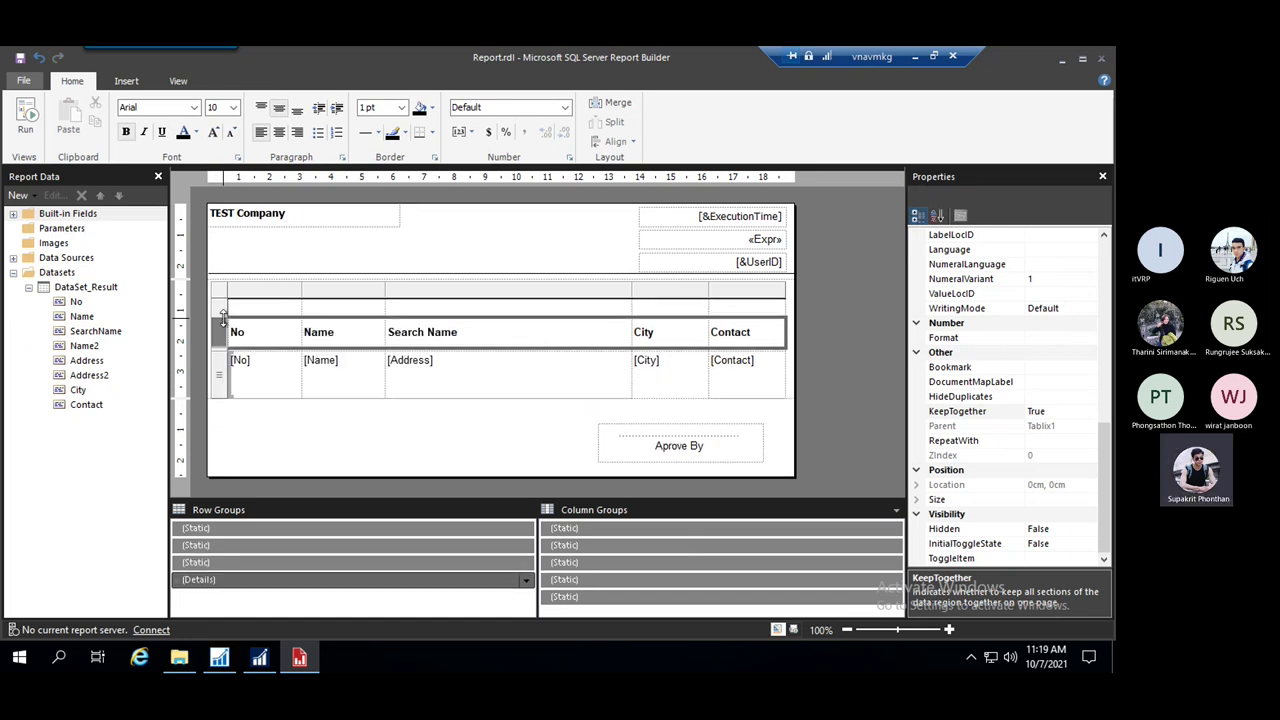
{"action": "left_click", "coordinate": [223, 307]}
{"action": "left_click", "coordinate": [432, 132]}
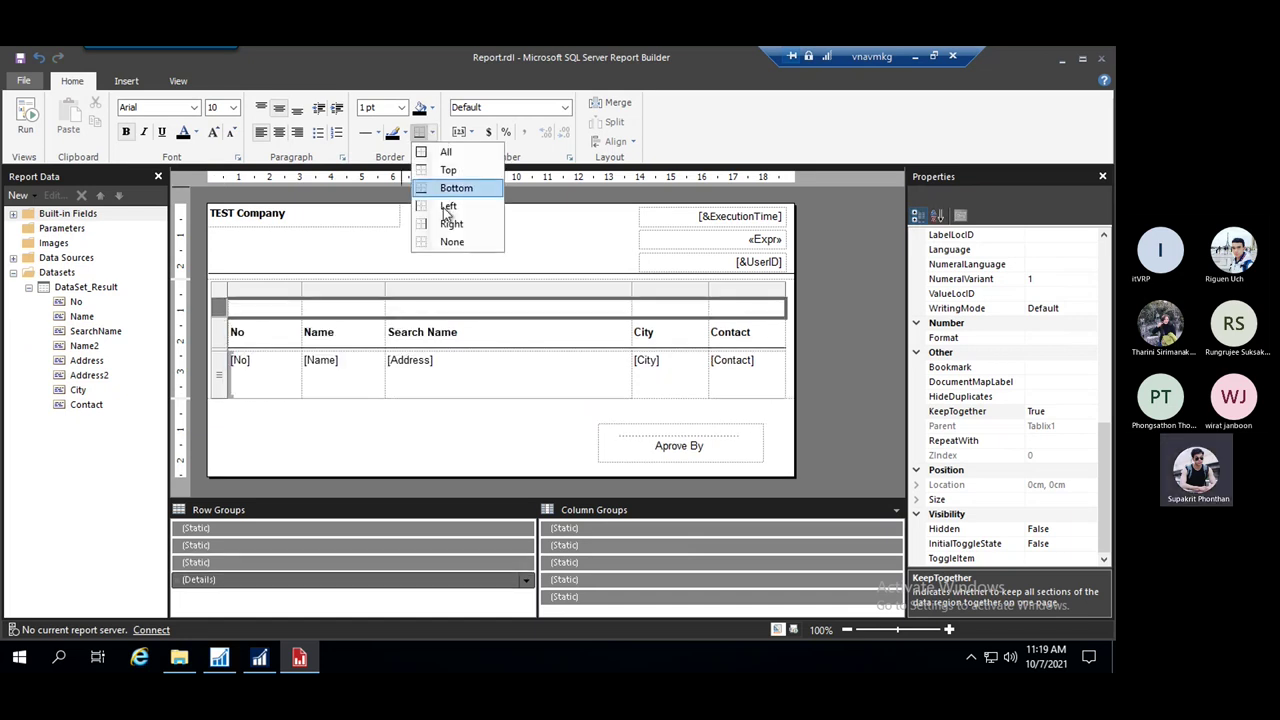
{"action": "left_click", "coordinate": [450, 243]}
{"action": "left_click", "coordinate": [408, 447]}
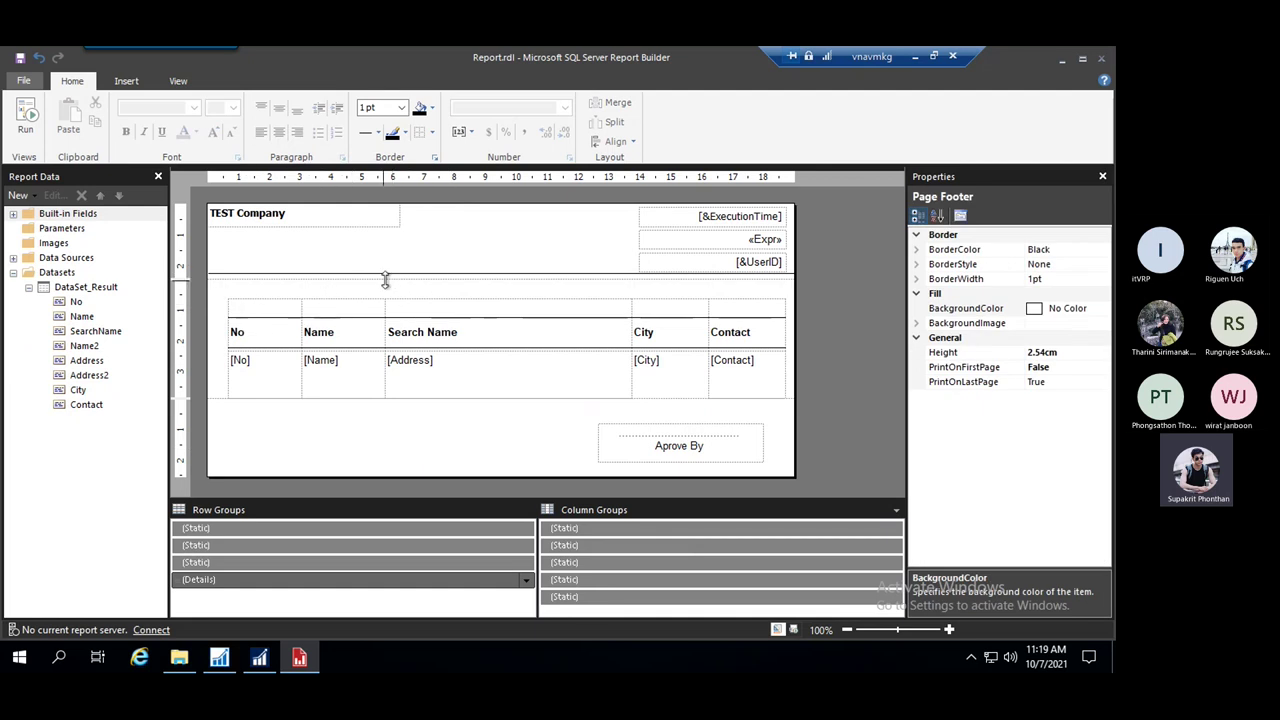
Adjust the page header space and make the new empty top row thin
{"action": "left_click_drag", "start_coordinate": [374, 280], "coordinate": [386, 314]}
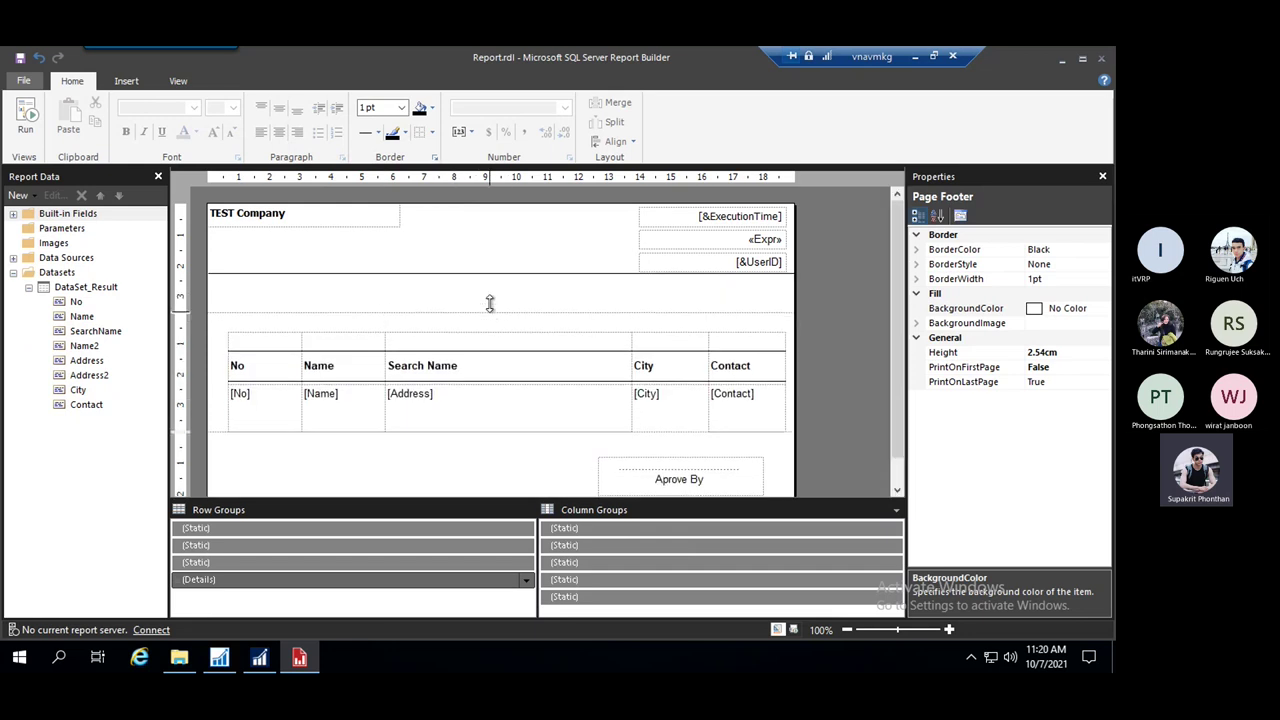
{"action": "left_click_drag", "start_coordinate": [489, 300], "coordinate": [488, 290]}
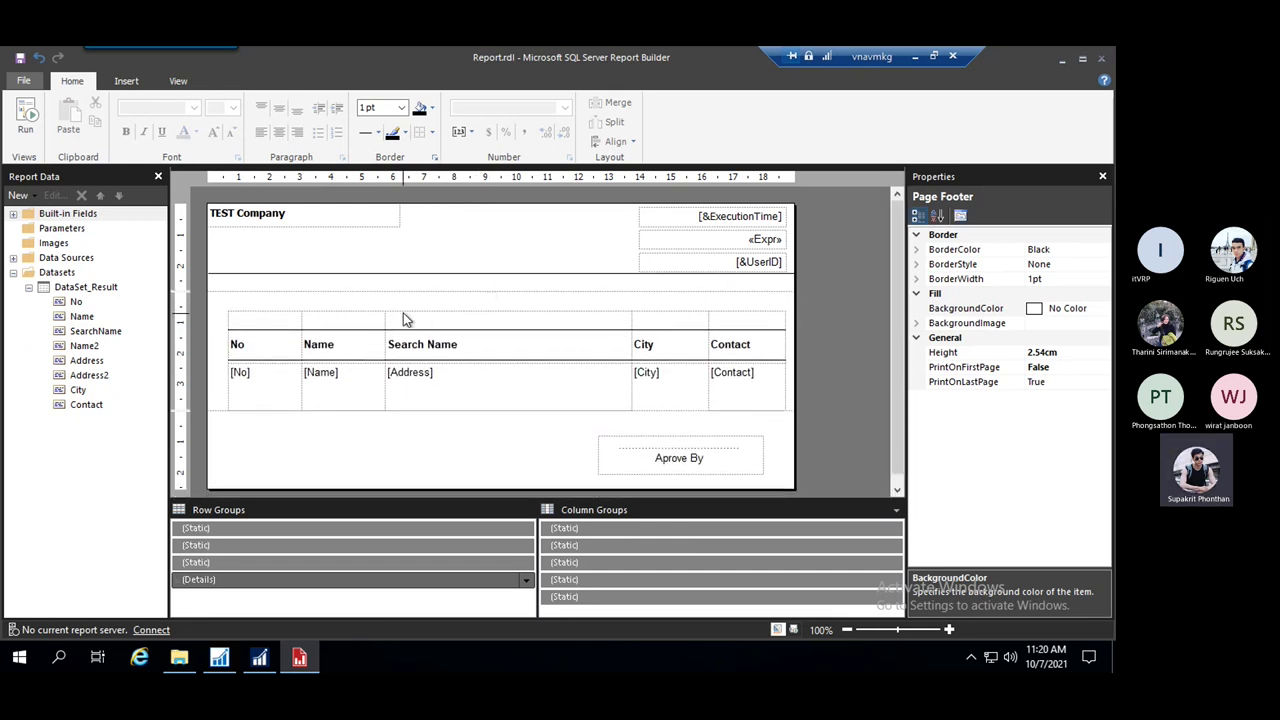
{"action": "left_click", "coordinate": [249, 319]}
{"action": "left_click_drag", "start_coordinate": [213, 328], "coordinate": [220, 312]}
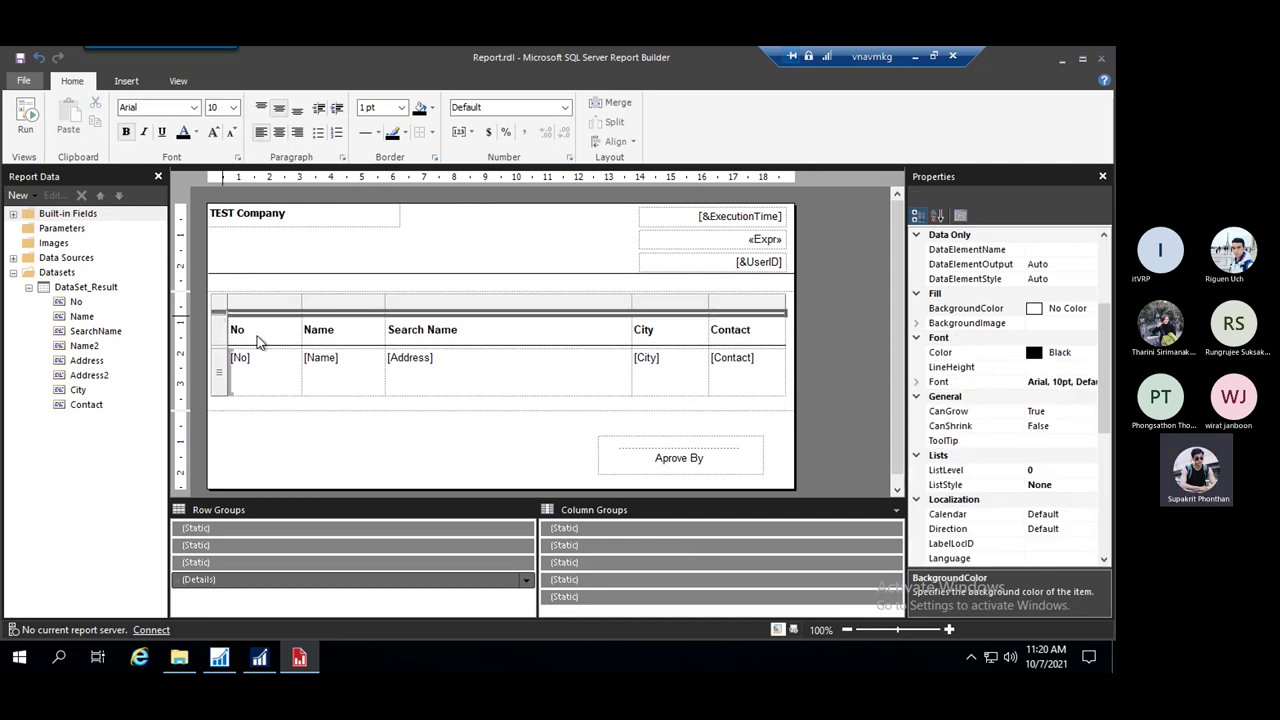
{"action": "left_click", "coordinate": [319, 404]}
{"action": "left_click", "coordinate": [249, 357]}
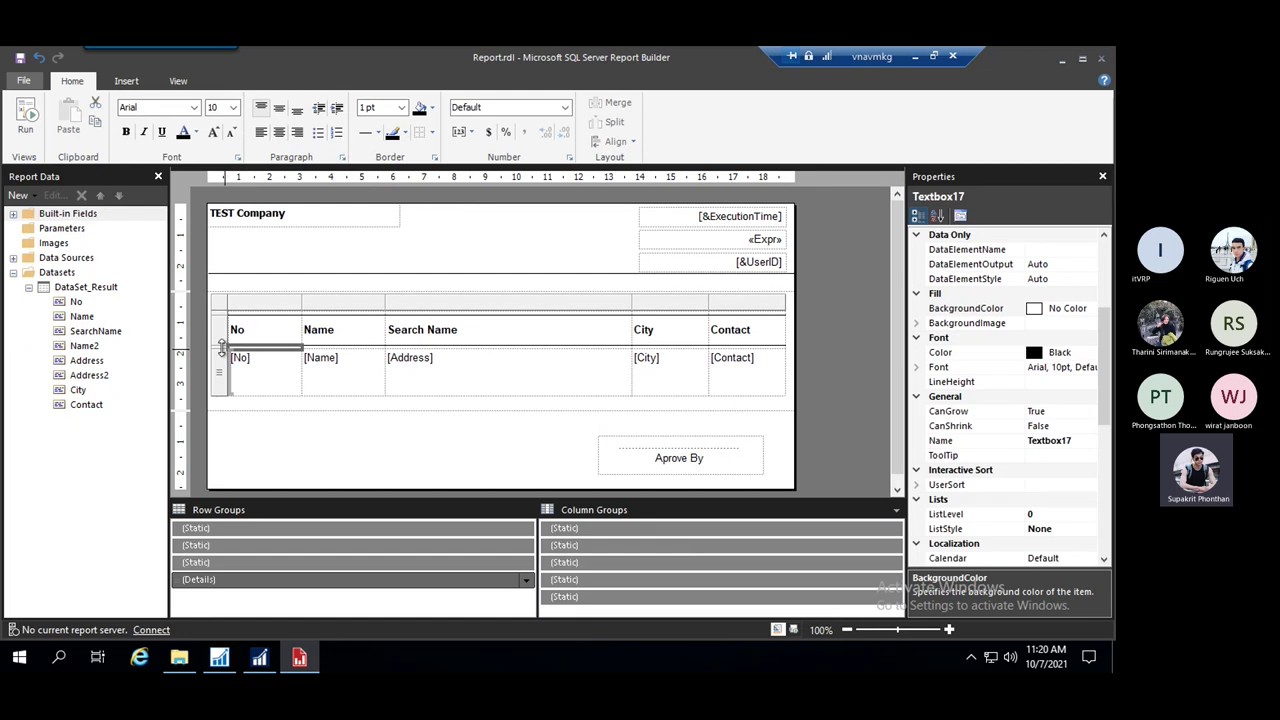
Delete the extra table row, leaving one blank row above the header
{"action": "left_click_drag", "start_coordinate": [221, 345], "coordinate": [224, 349]}
{"action": "right_click", "coordinate": [223, 347]}
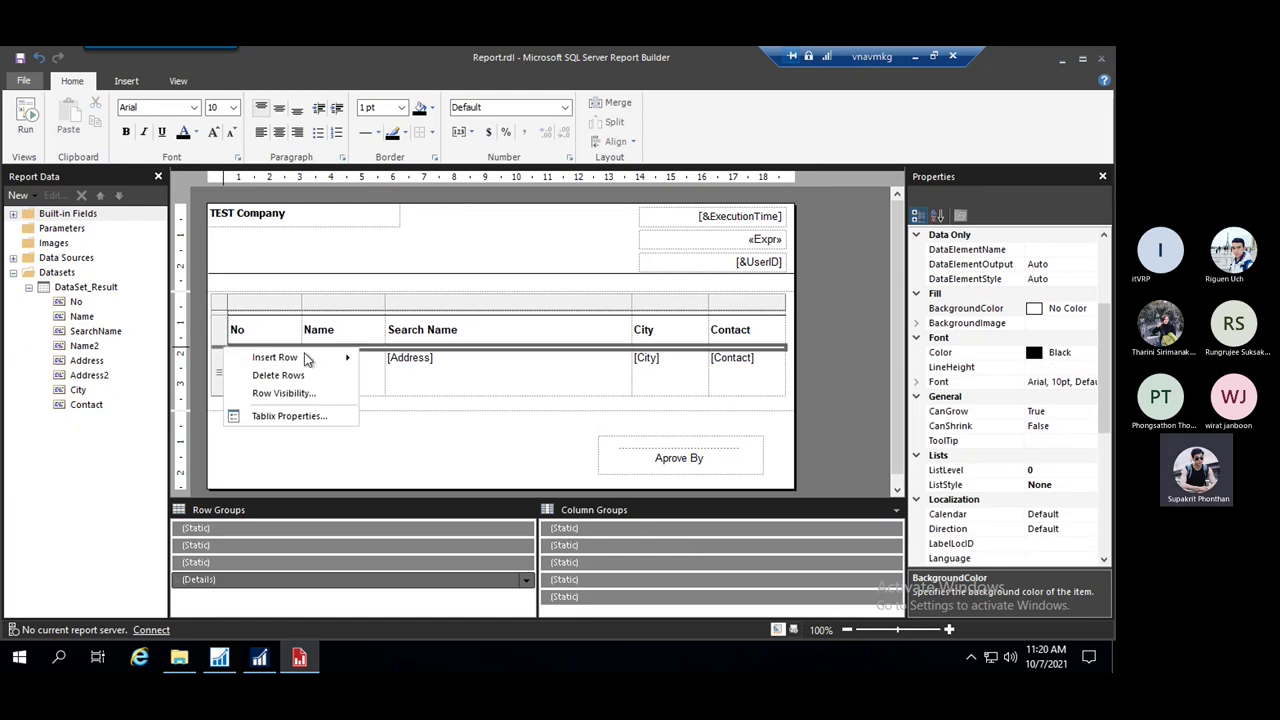
{"action": "left_click", "coordinate": [313, 382]}
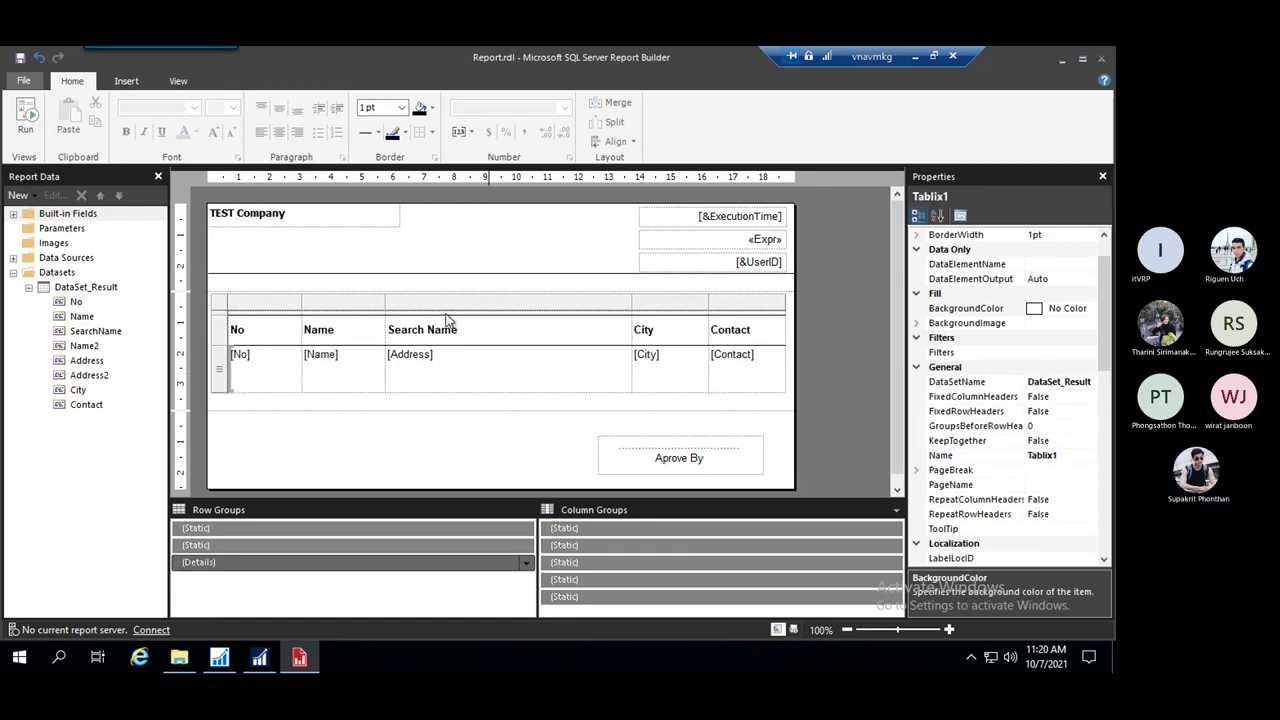
{"action": "left_click", "coordinate": [218, 312]}
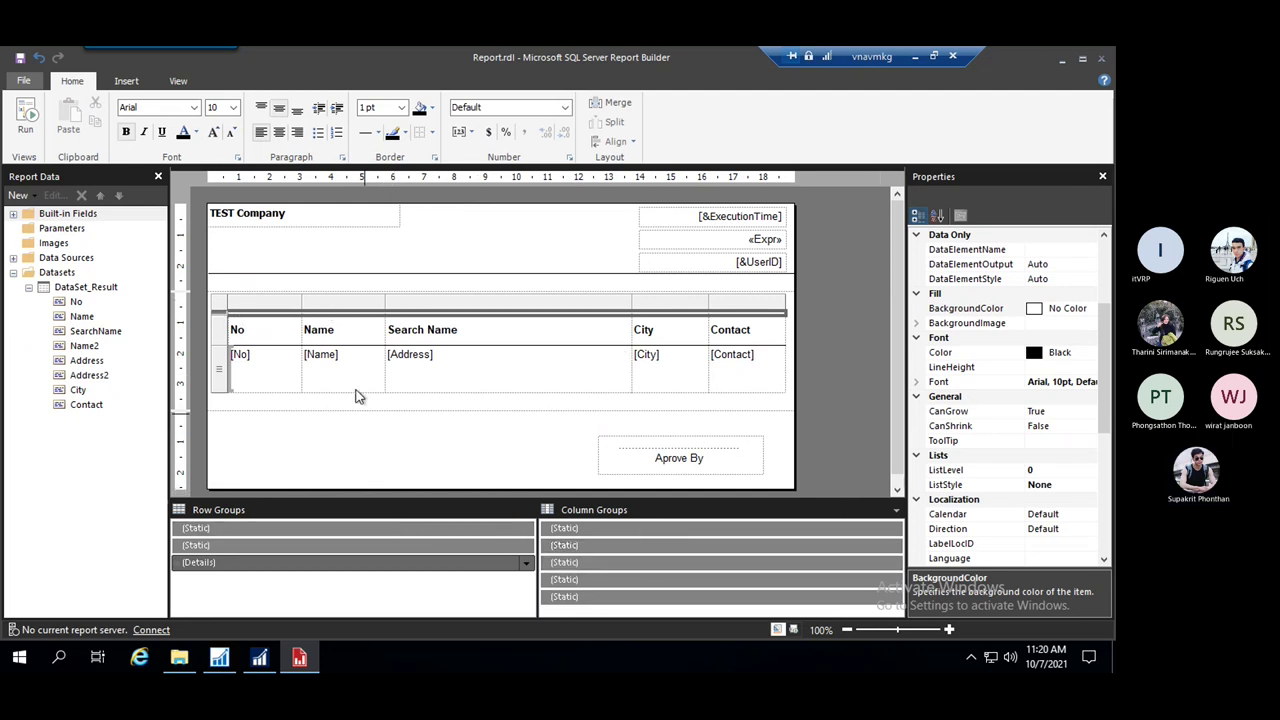
Set KeepTogether to True on the second static row member, then hide static grouping members
{"action": "left_click", "coordinate": [357, 545]}
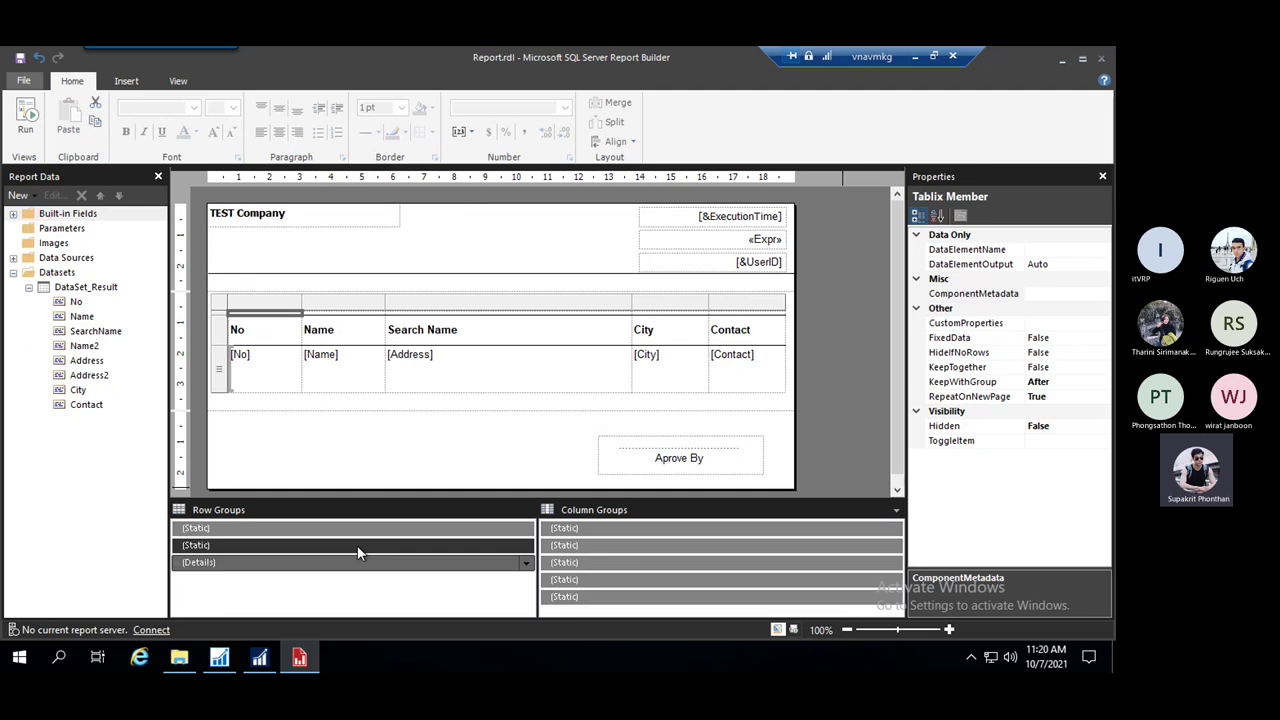
{"action": "left_click", "coordinate": [1038, 368]}
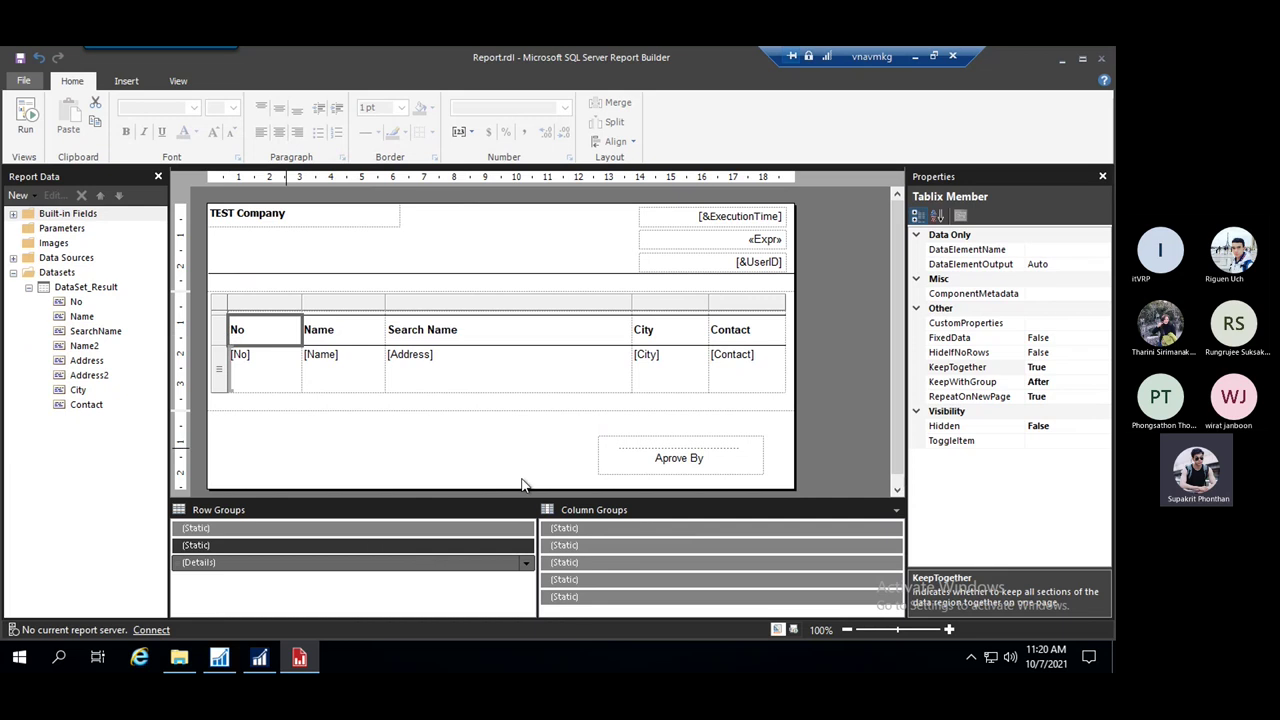
{"action": "left_click", "coordinate": [897, 511]}
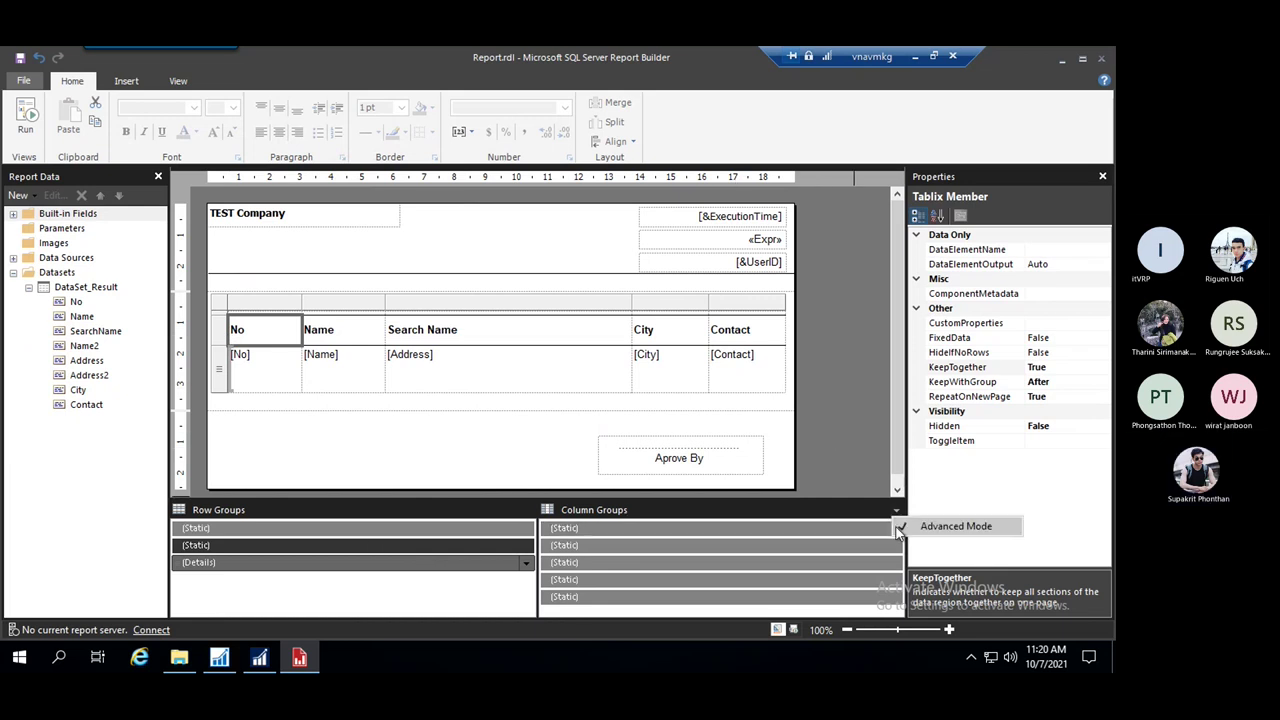
{"action": "left_click", "coordinate": [906, 527]}
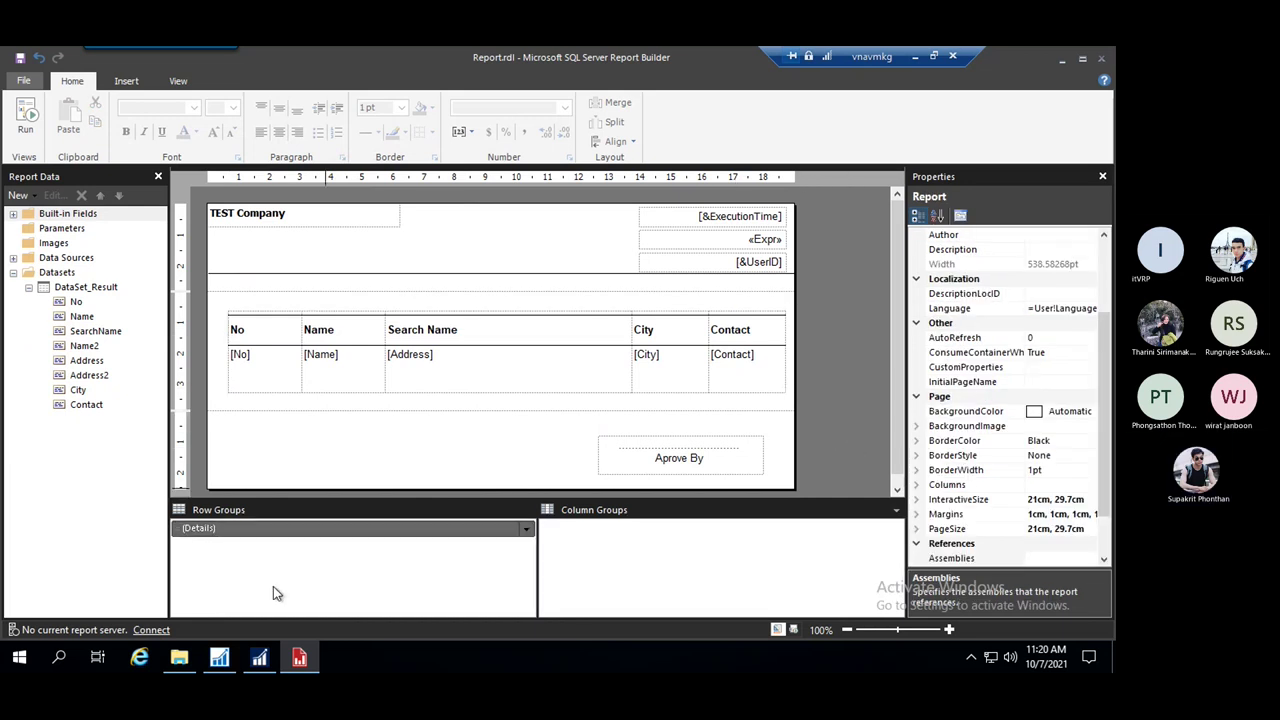
{"action": "left_click", "coordinate": [259, 657]}
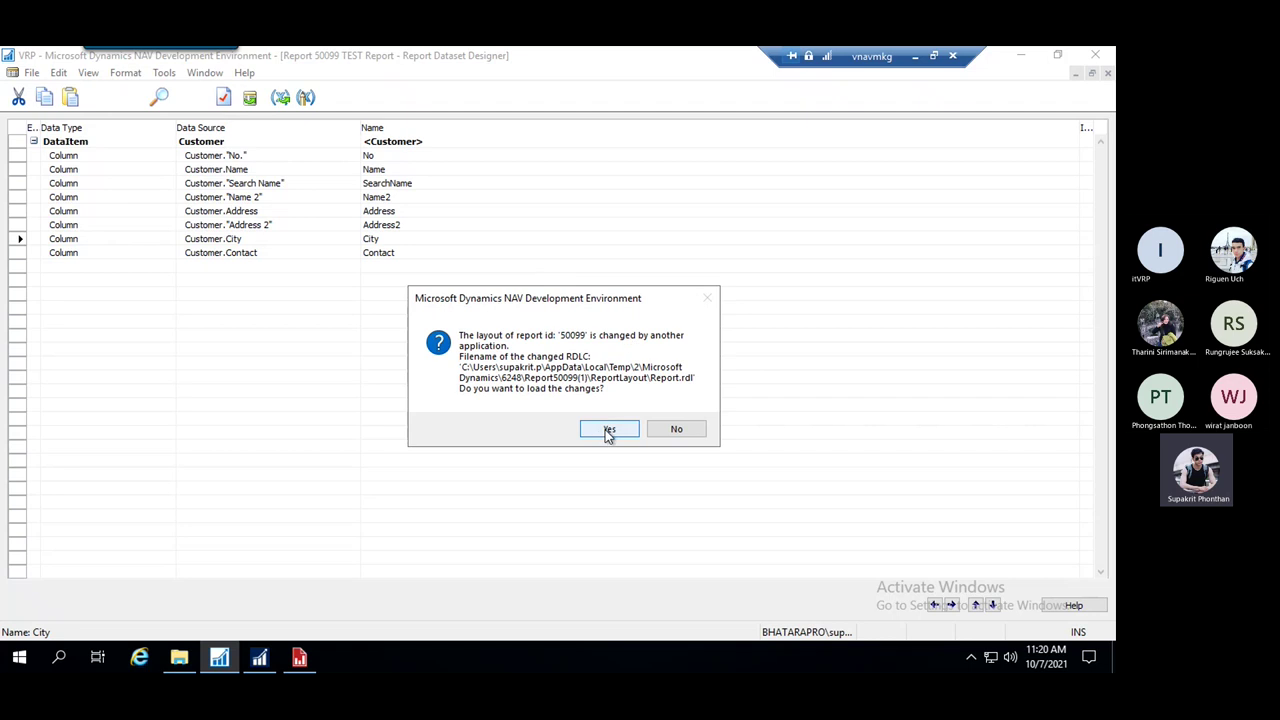
Load the changed Report.rdl layout into report 50099 and save it compiled
{"action": "left_click", "coordinate": [606, 430]}
{"action": "key", "text": "ctrl+s"}
{"action": "left_click", "coordinate": [514, 374]}
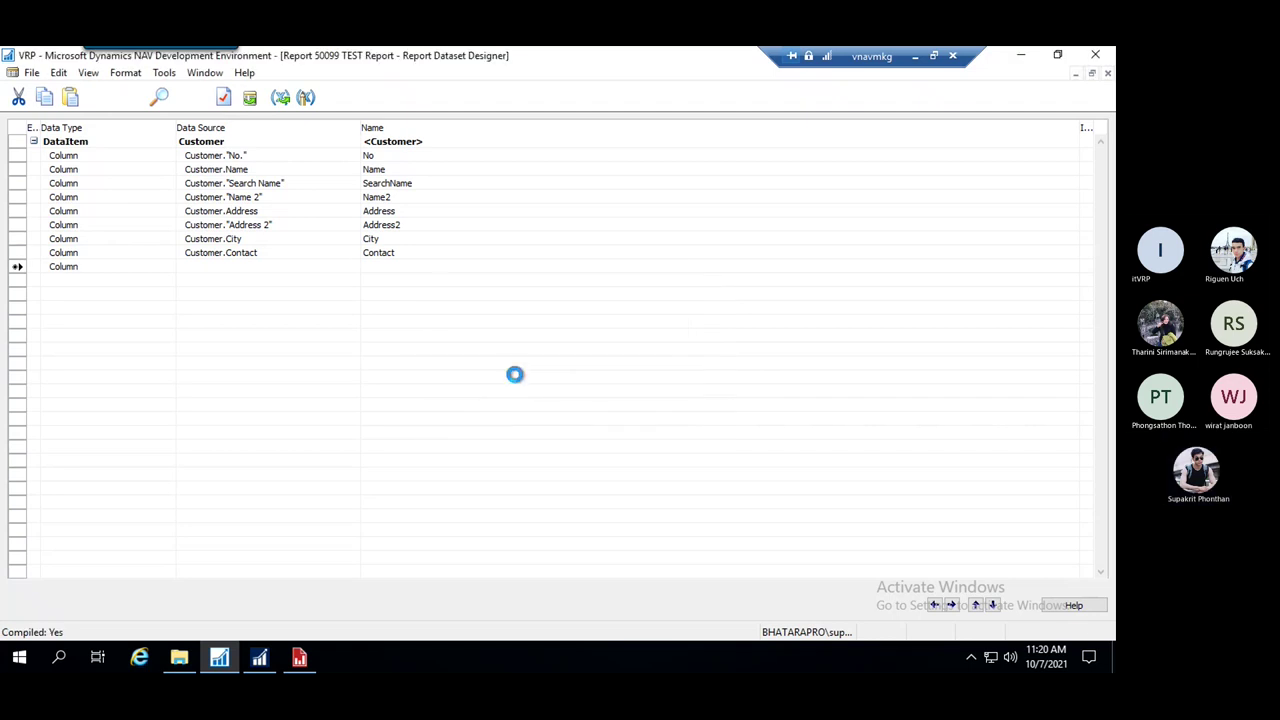
Return to the dataset designer, select the SearchName column row, and run the TEST Report
{"action": "left_click", "coordinate": [505, 223]}
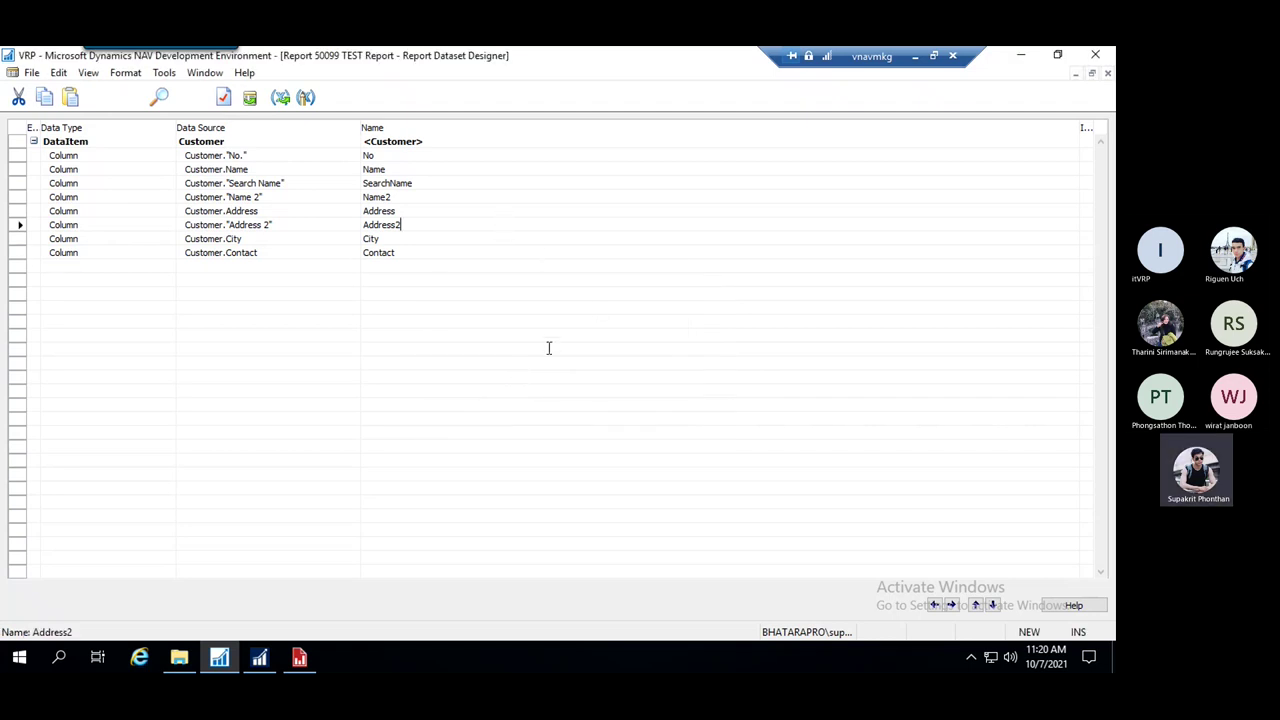
{"action": "left_click", "coordinate": [299, 659]}
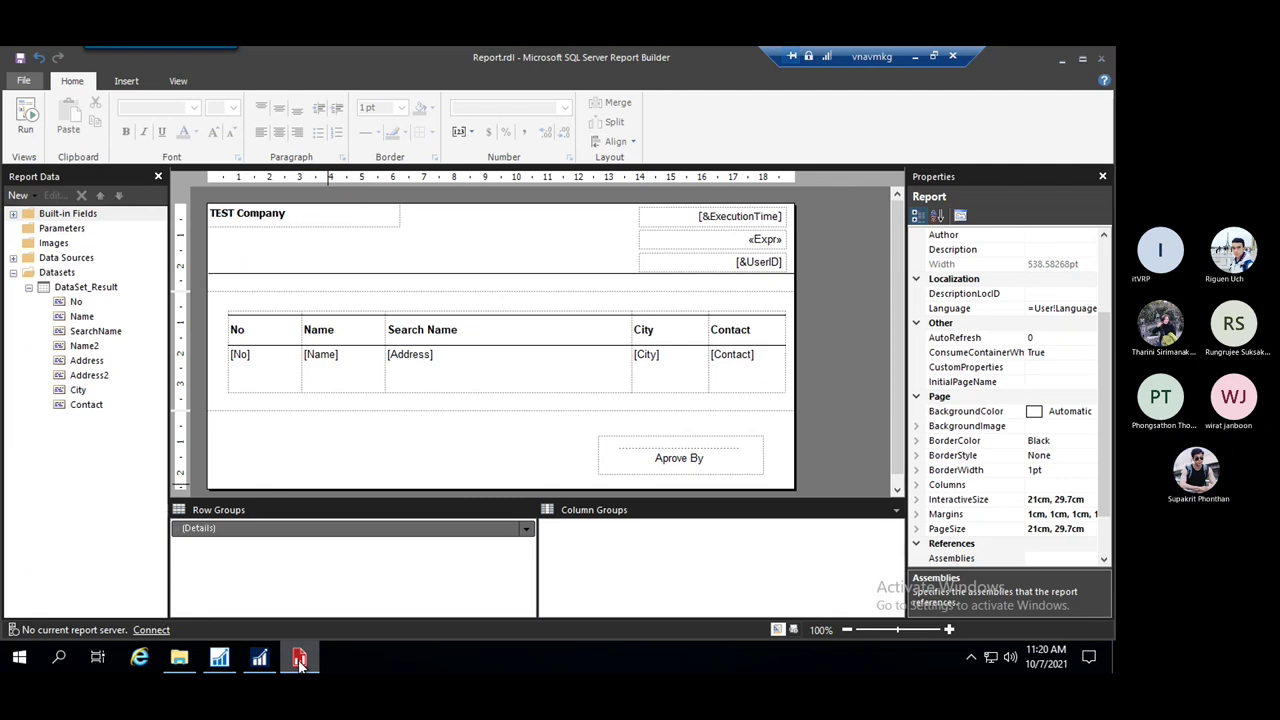
{"action": "left_click", "coordinate": [299, 659]}
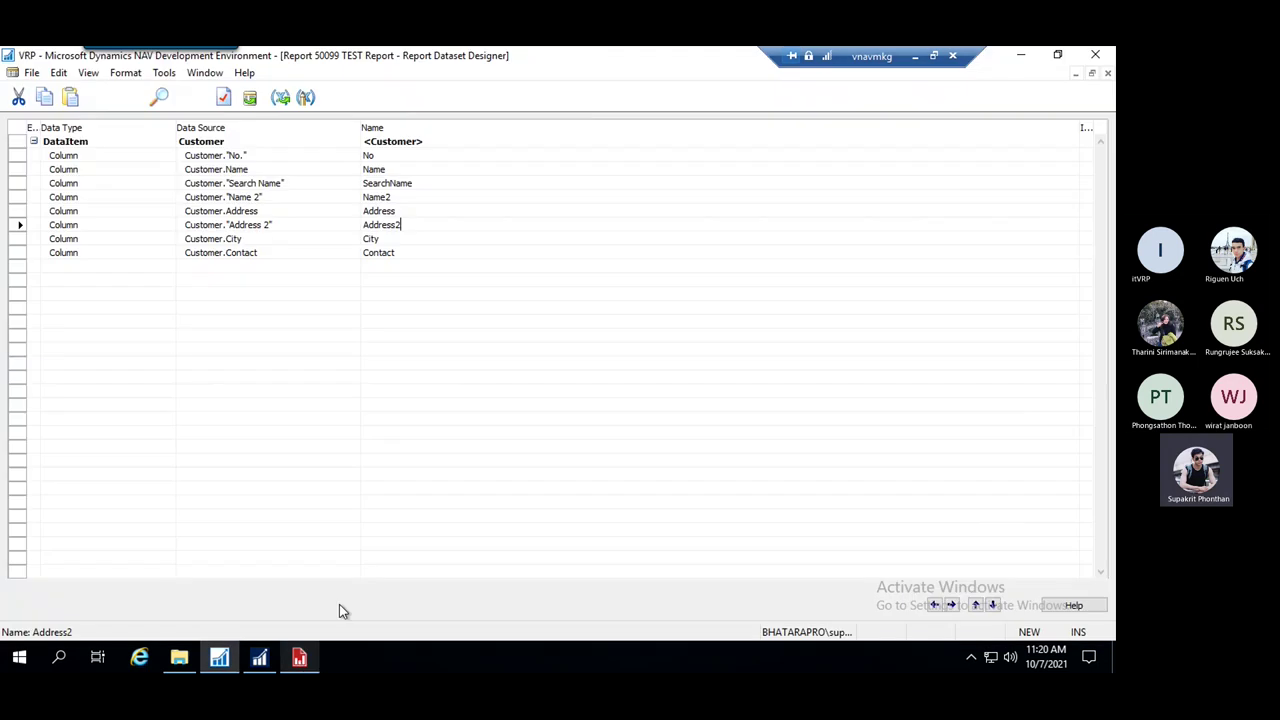
{"action": "left_click", "coordinate": [546, 181]}
{"action": "key", "text": "shift+Home"}
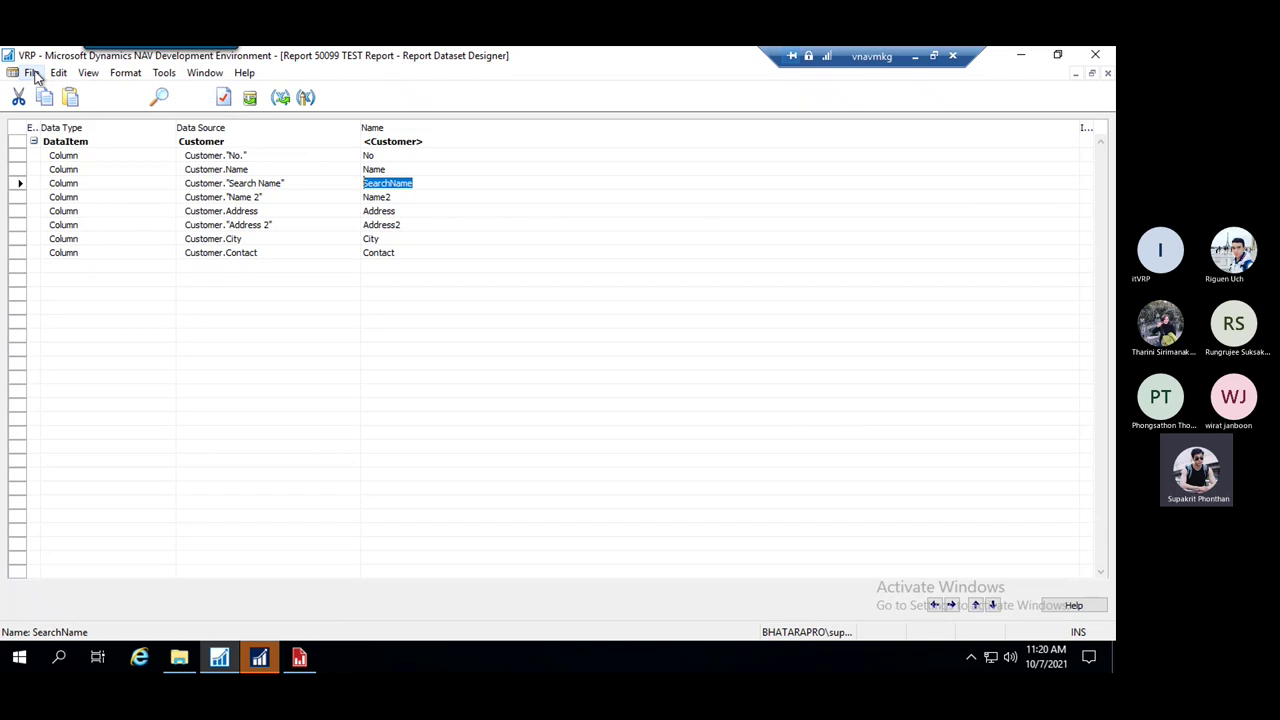
{"action": "key", "text": "alt+Tab"}
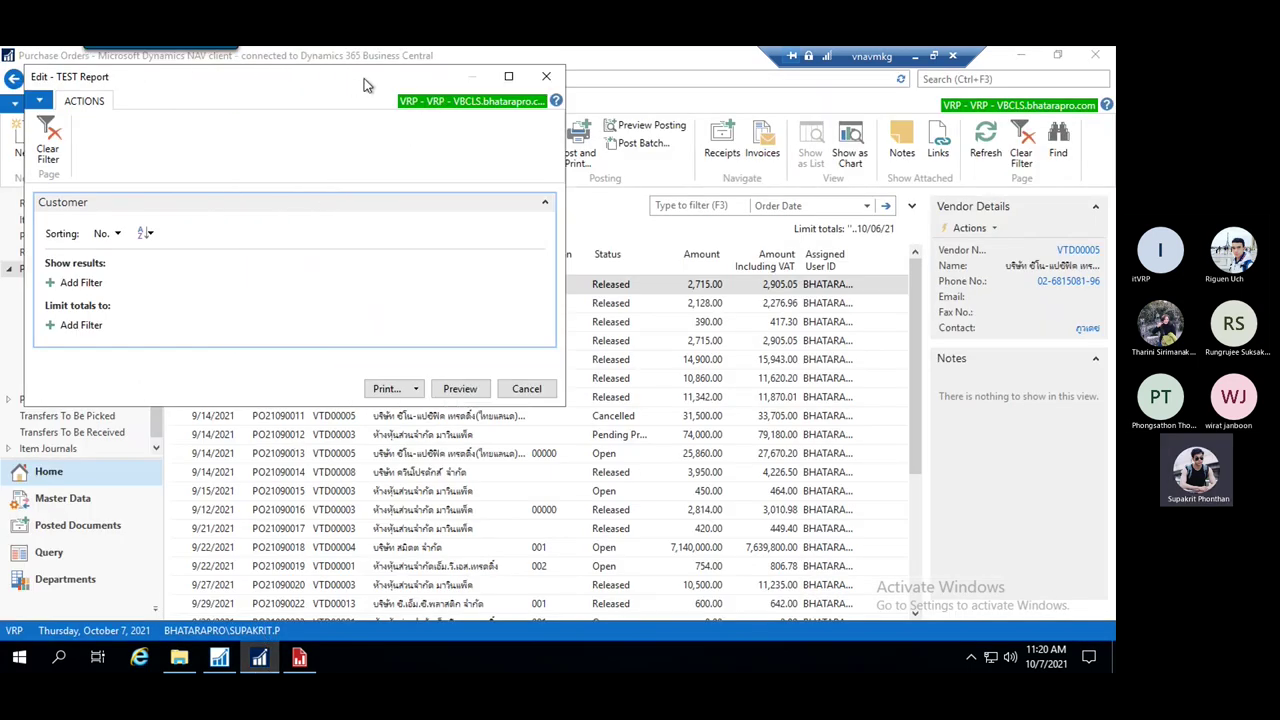
Preview the TEST Report in Print Layout, maximized at 100% zoom
{"action": "left_click_drag", "start_coordinate": [364, 78], "coordinate": [437, 141]}
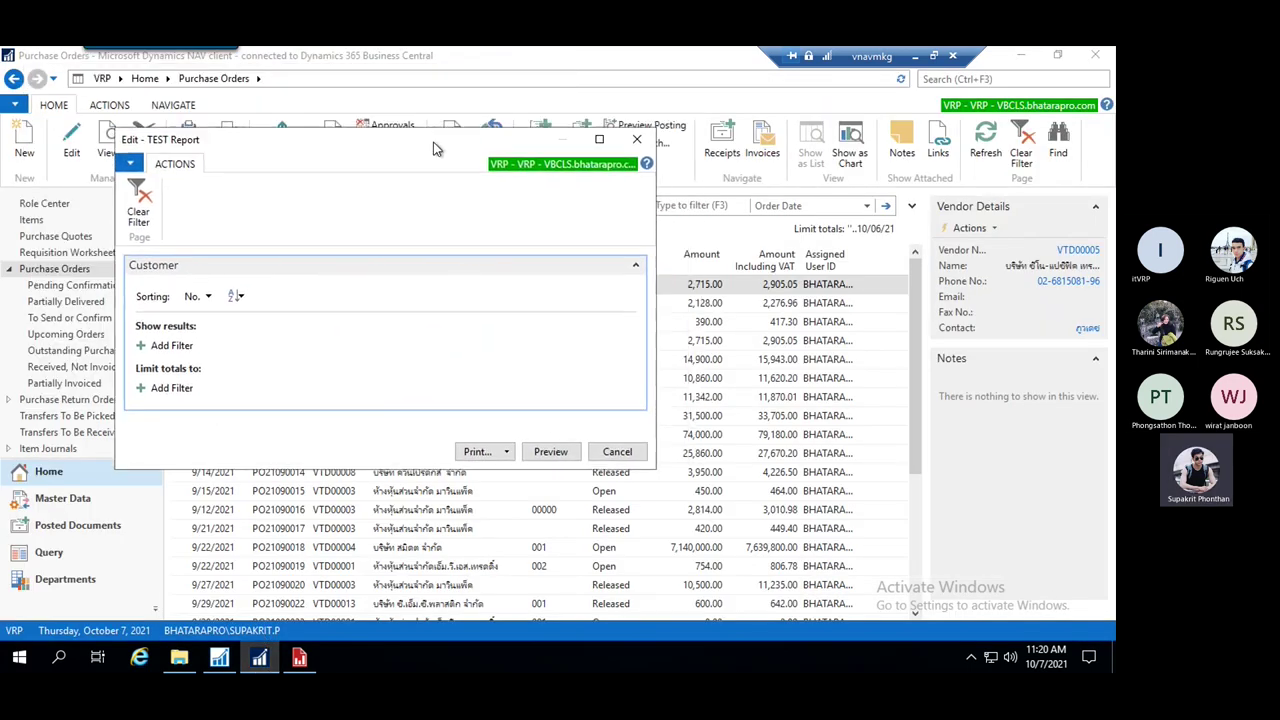
{"action": "left_click", "coordinate": [548, 452]}
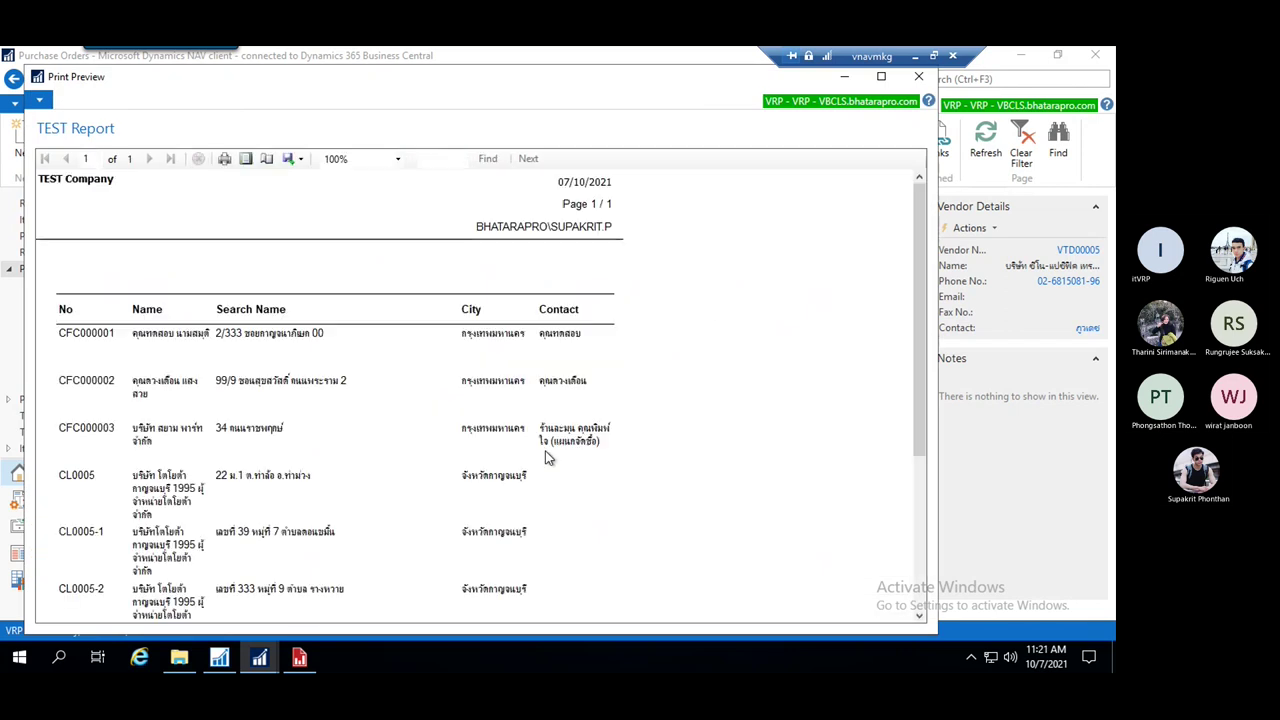
{"action": "left_click", "coordinate": [245, 158]}
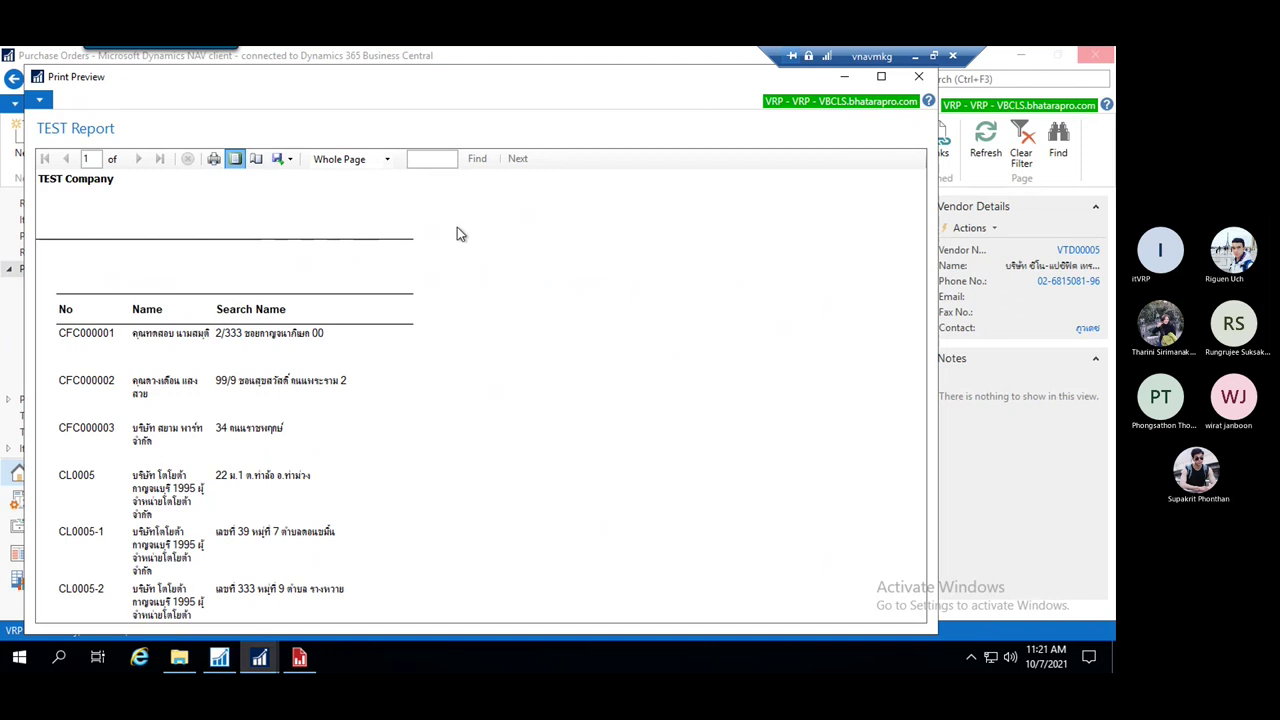
{"action": "left_click", "coordinate": [882, 80]}
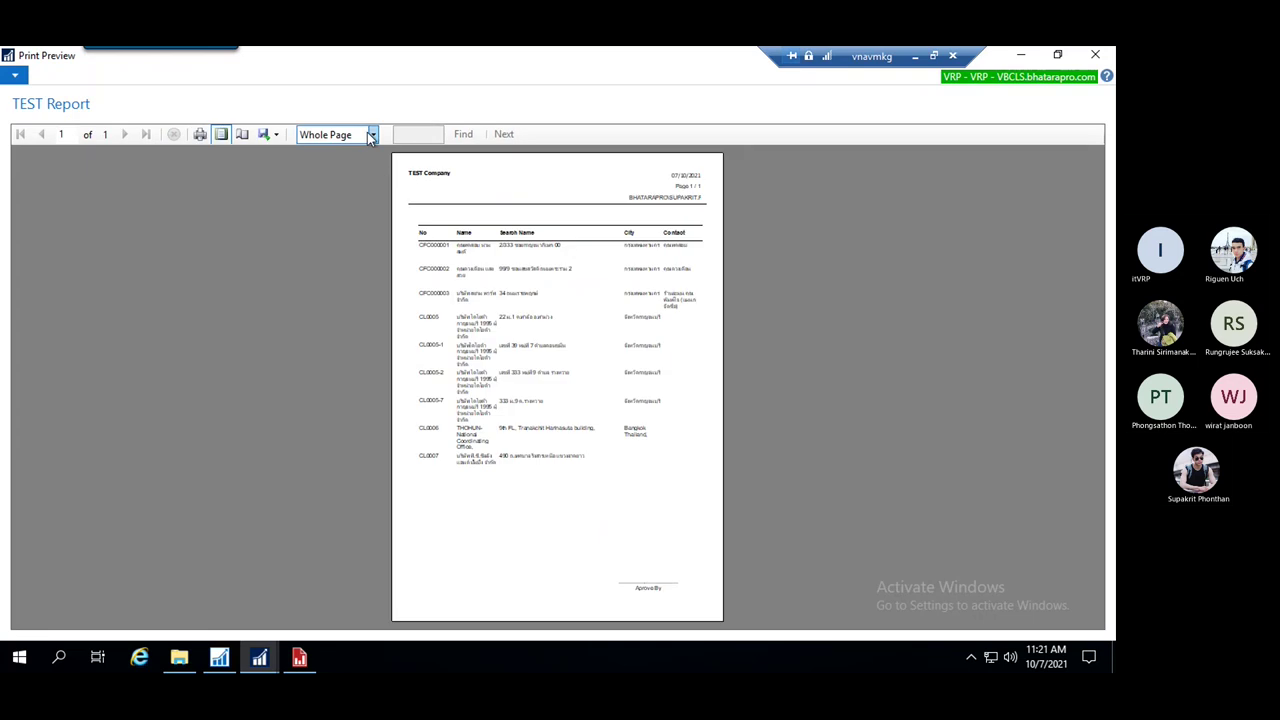
{"action": "left_click", "coordinate": [370, 137]}
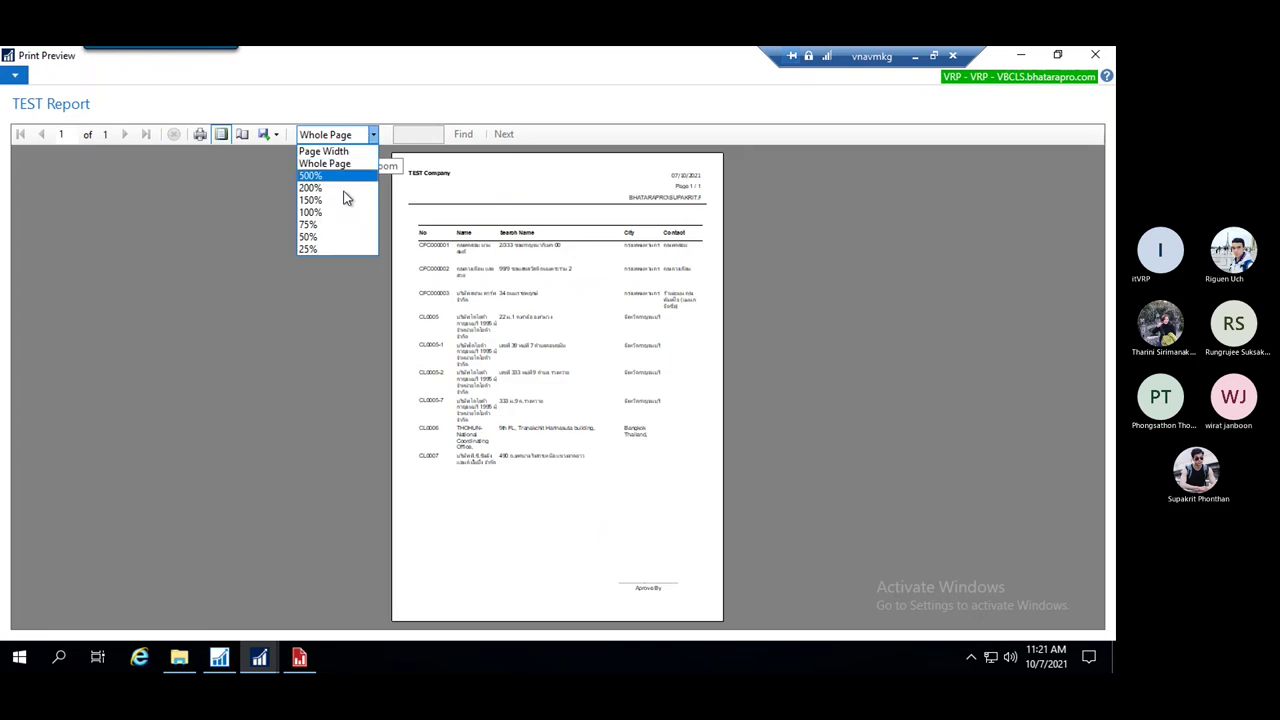
{"action": "left_click", "coordinate": [335, 211]}
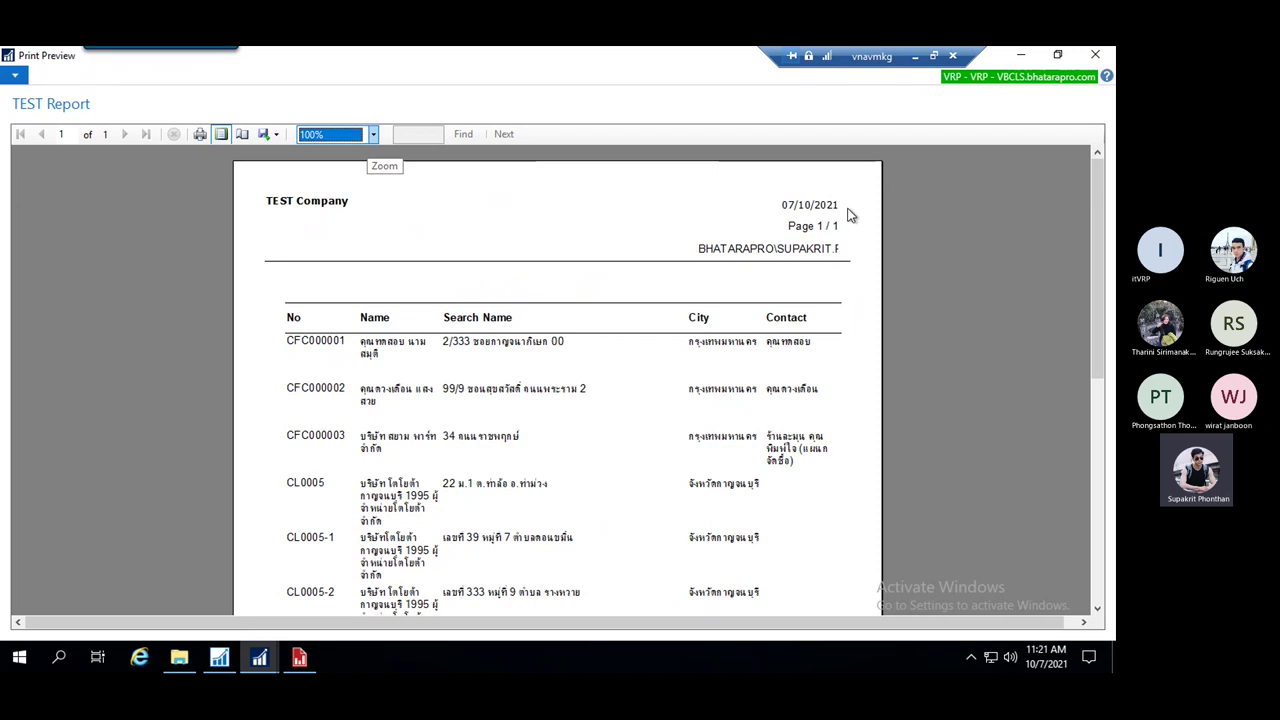
Scroll down to check the Aprove By footer and back up, then close the preview
{"action": "left_click", "coordinate": [803, 235]}
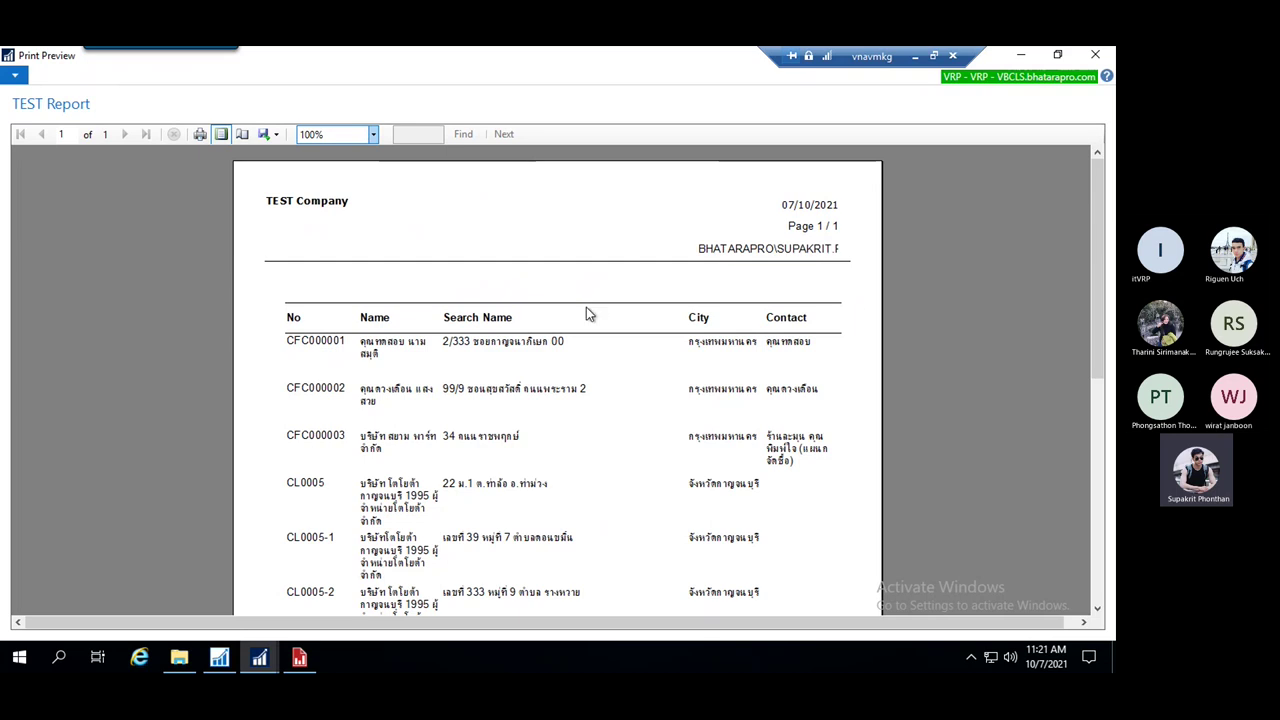
{"action": "scroll", "coordinate": [610, 337], "scroll_direction": "down", "scroll_amount": 1}
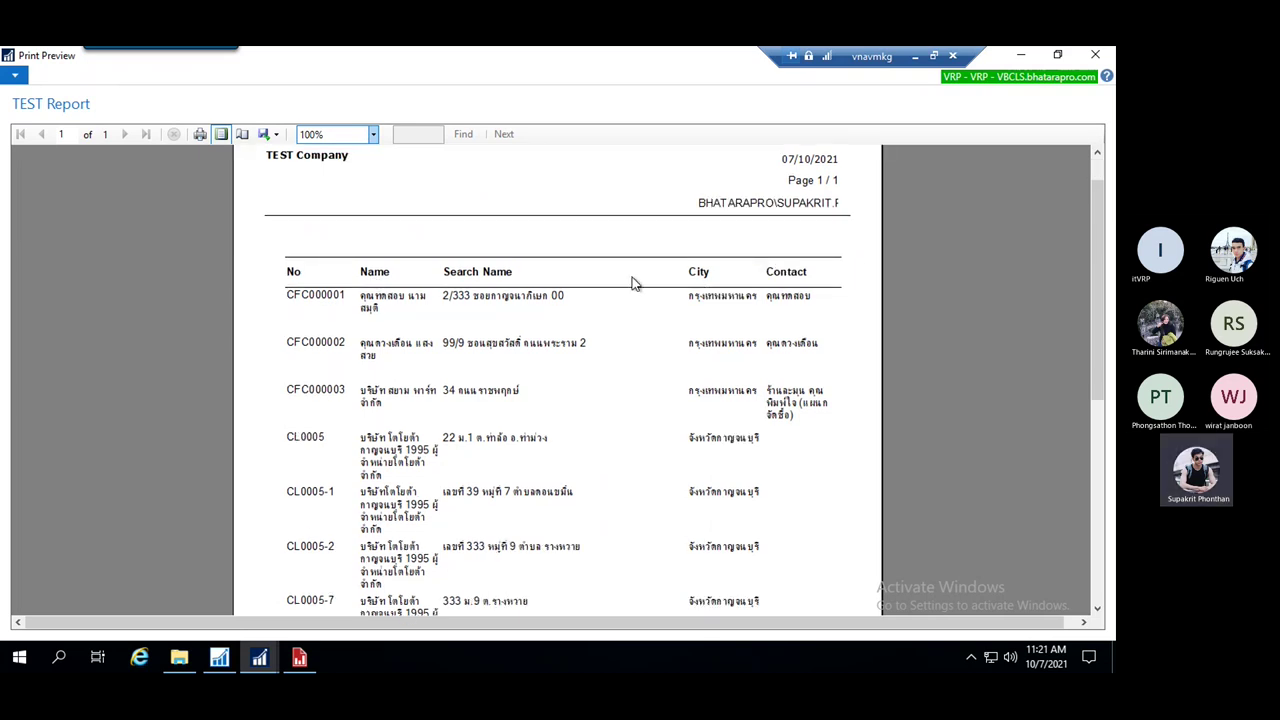
{"action": "scroll", "coordinate": [632, 283], "scroll_direction": "down", "scroll_amount": 7}
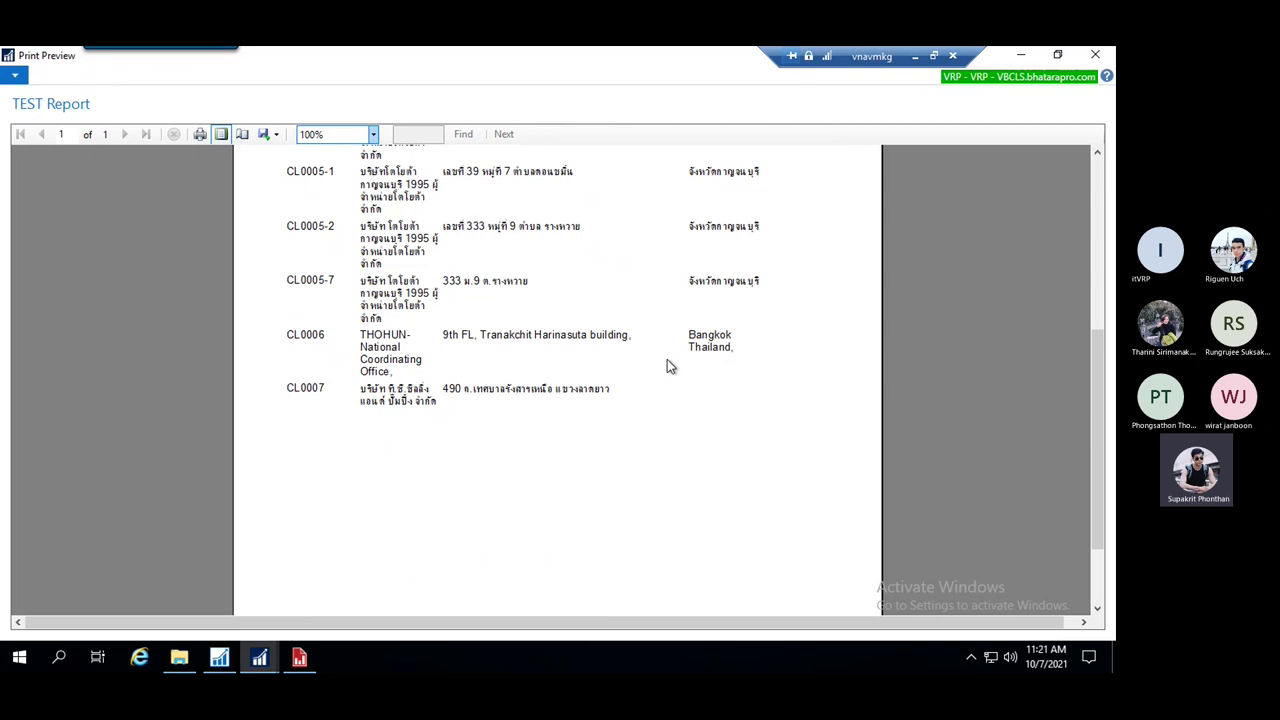
{"action": "scroll", "coordinate": [666, 365], "scroll_direction": "down", "scroll_amount": 3}
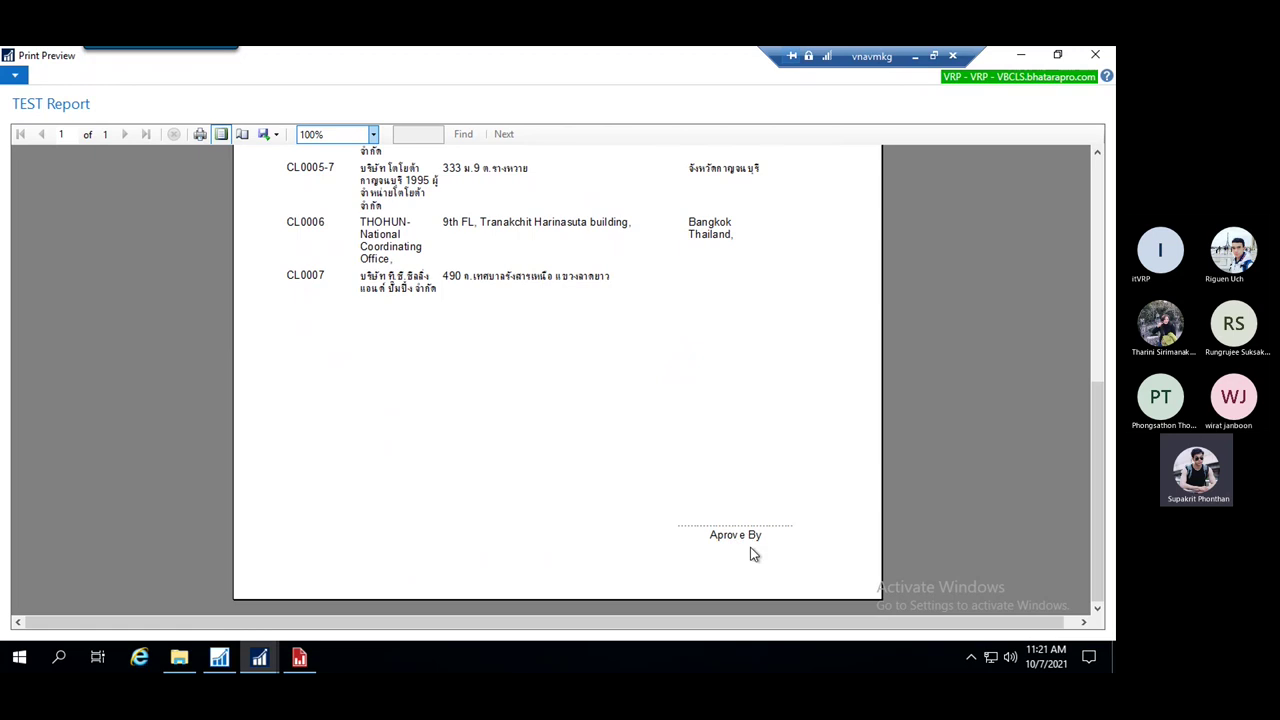
{"action": "scroll", "coordinate": [640, 371], "scroll_direction": "up", "scroll_amount": 3}
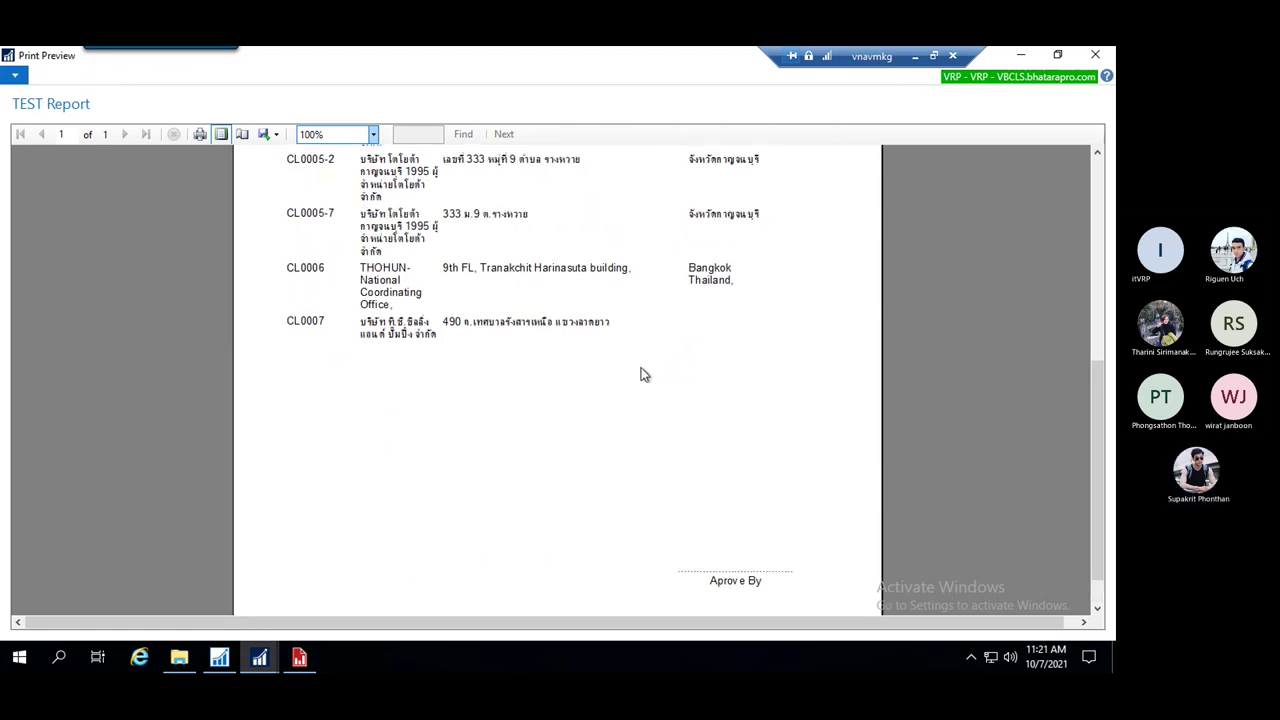
{"action": "scroll", "coordinate": [655, 410], "scroll_direction": "up", "scroll_amount": 7}
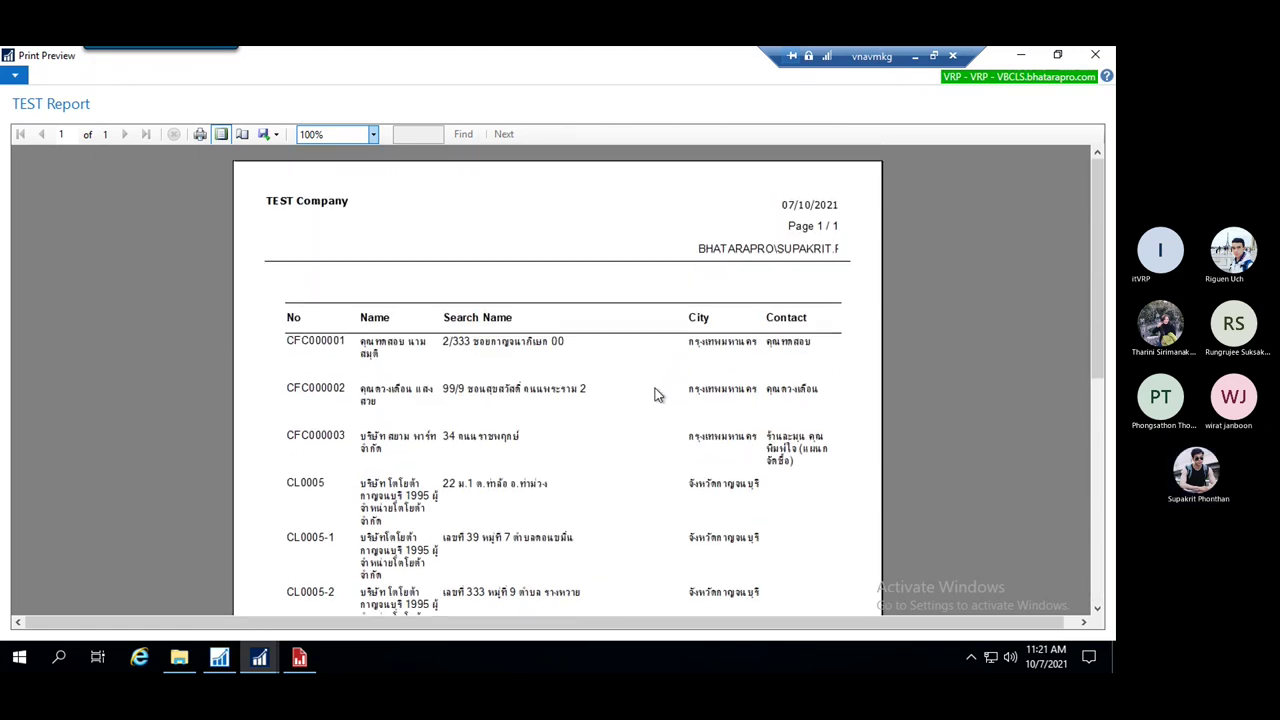
{"action": "key", "text": "Escape"}
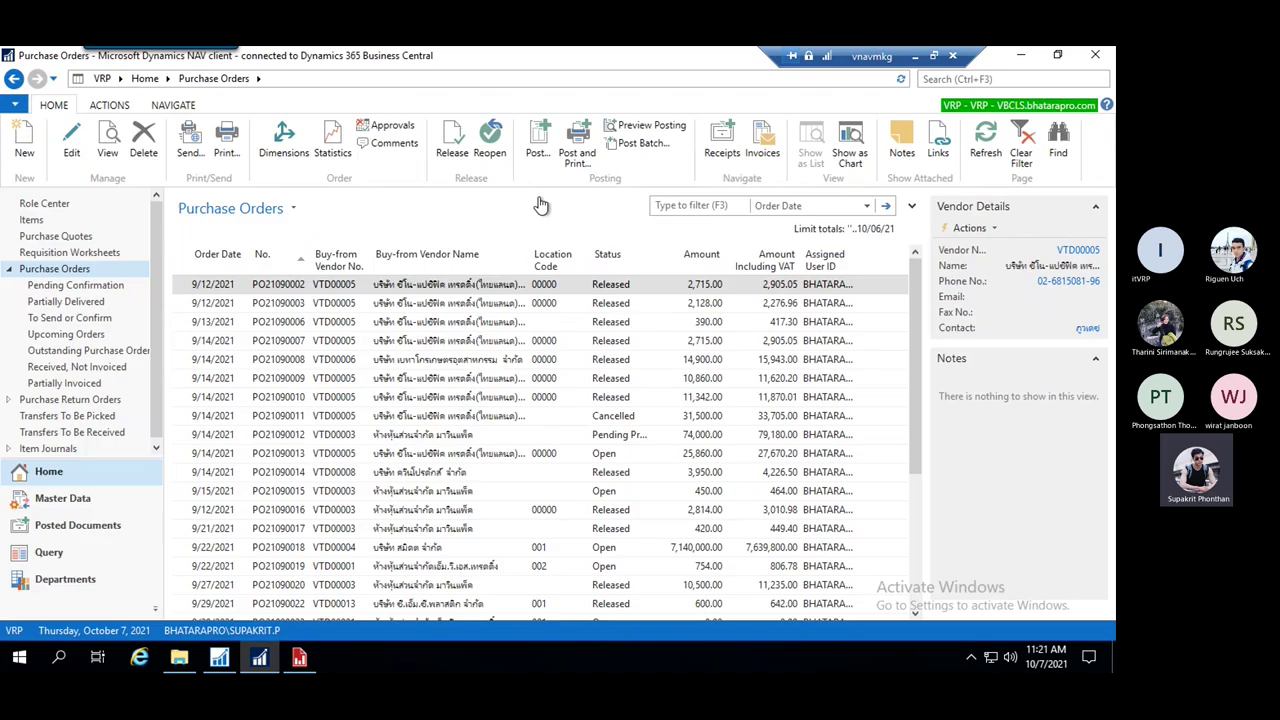
{"action": "key", "text": "alt+Tab"}
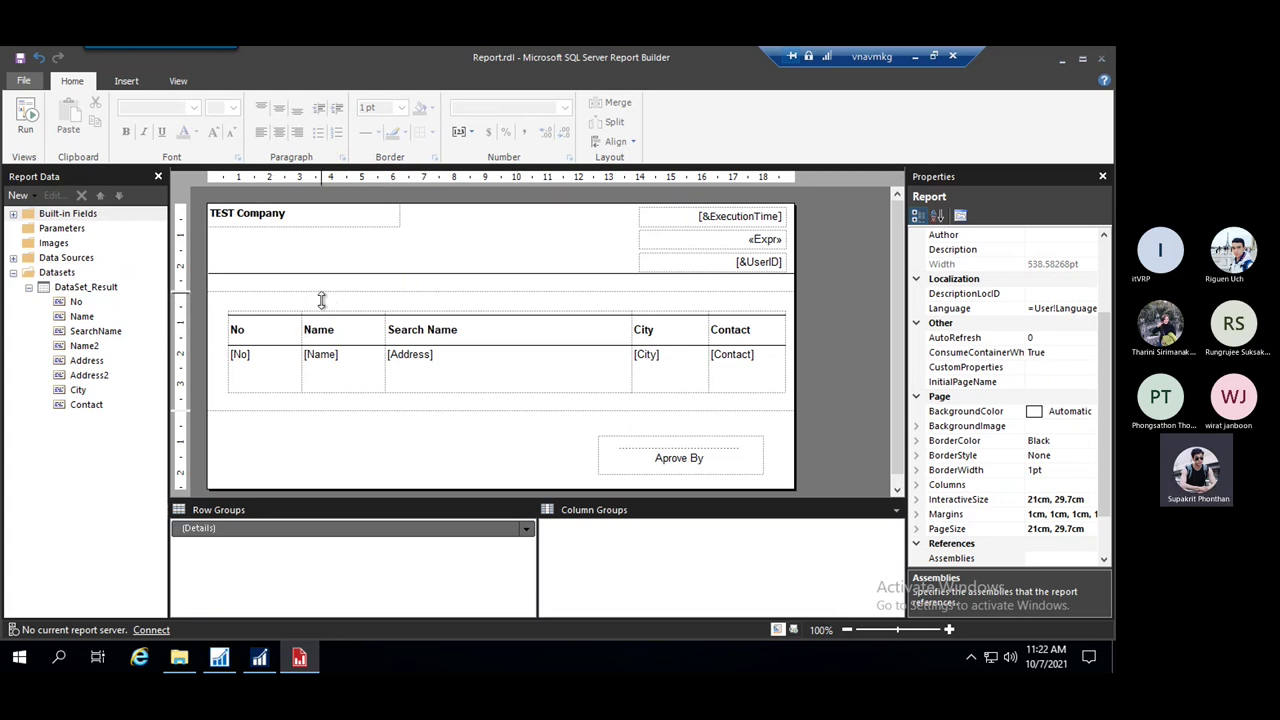
Drag the Search Name column border left to narrow the Customer table, then deselect it
{"action": "left_click", "coordinate": [321, 300]}
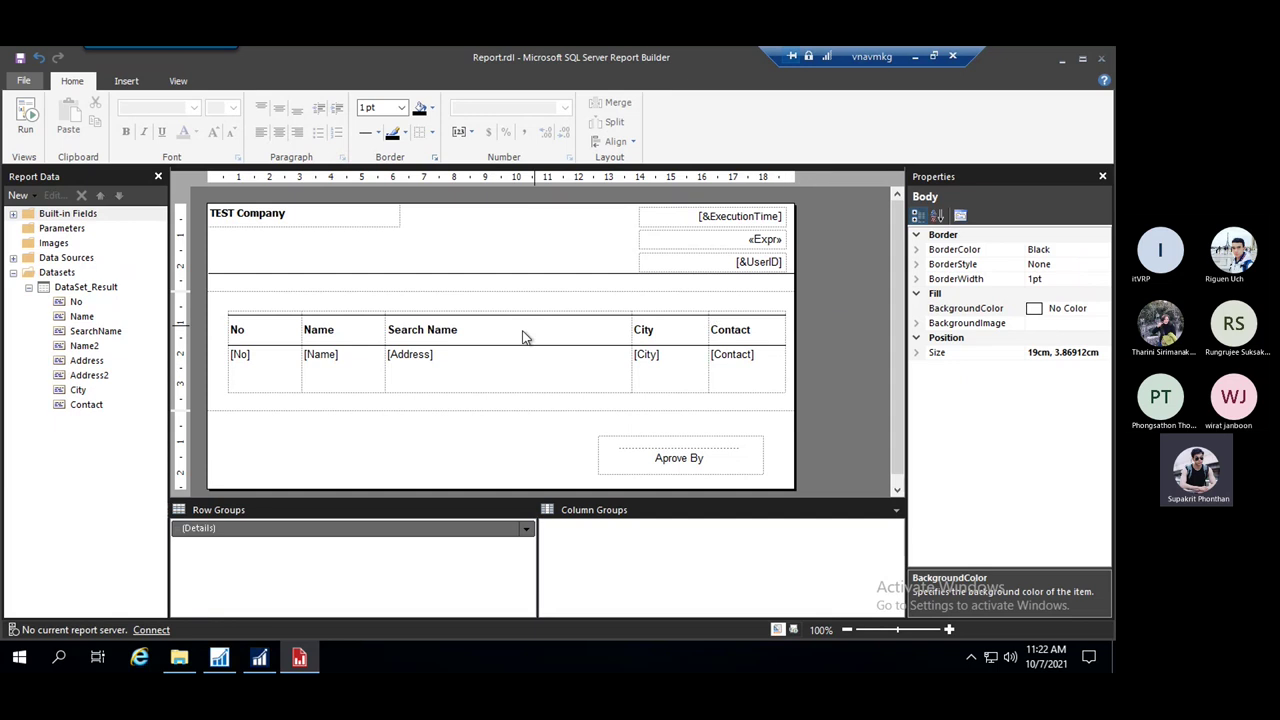
{"action": "left_click", "coordinate": [767, 372]}
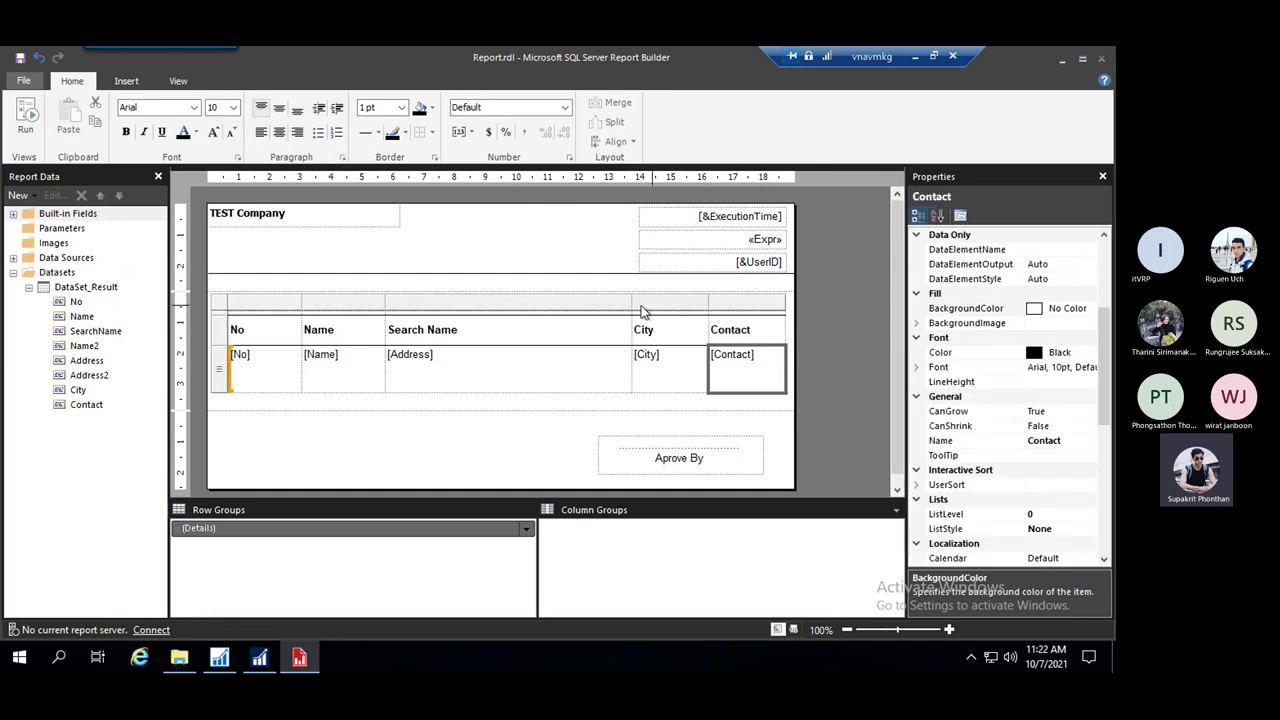
{"action": "left_click_drag", "start_coordinate": [631, 302], "coordinate": [557, 303]}
{"action": "left_click", "coordinate": [256, 444]}
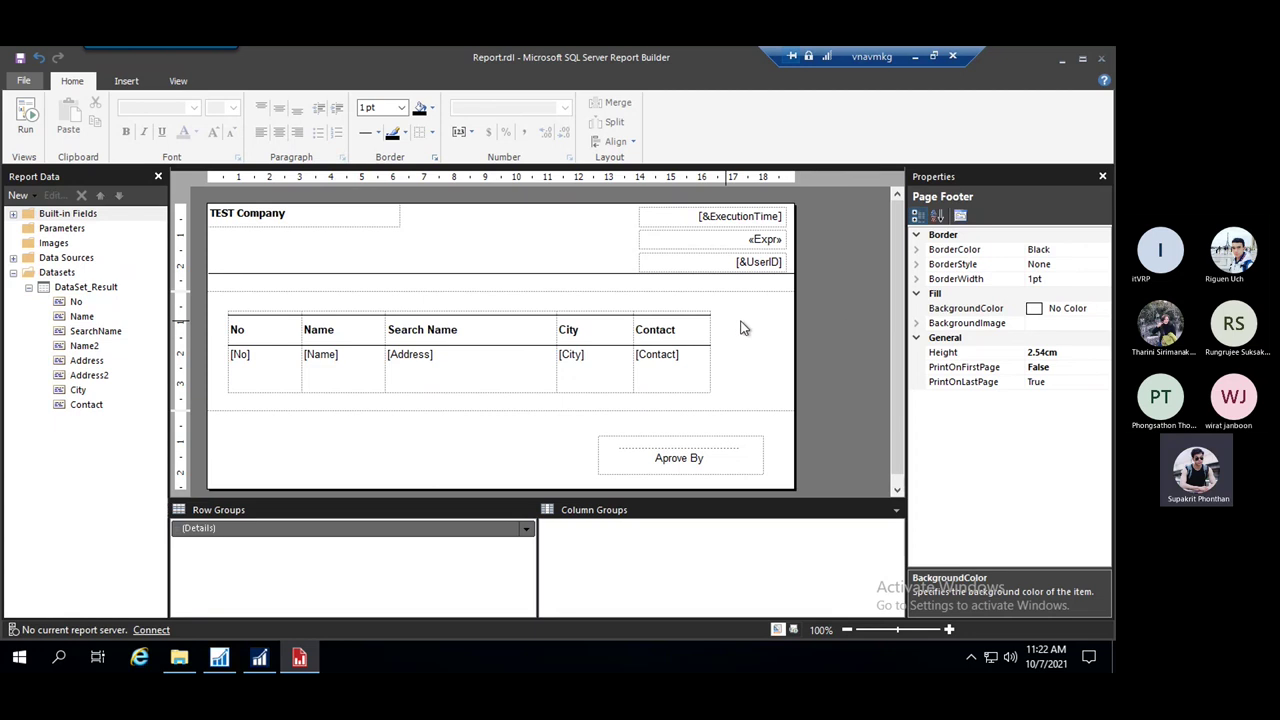
{"action": "left_click", "coordinate": [219, 657]}
{"action": "key", "text": "Down"}
{"action": "key", "text": "Down"}
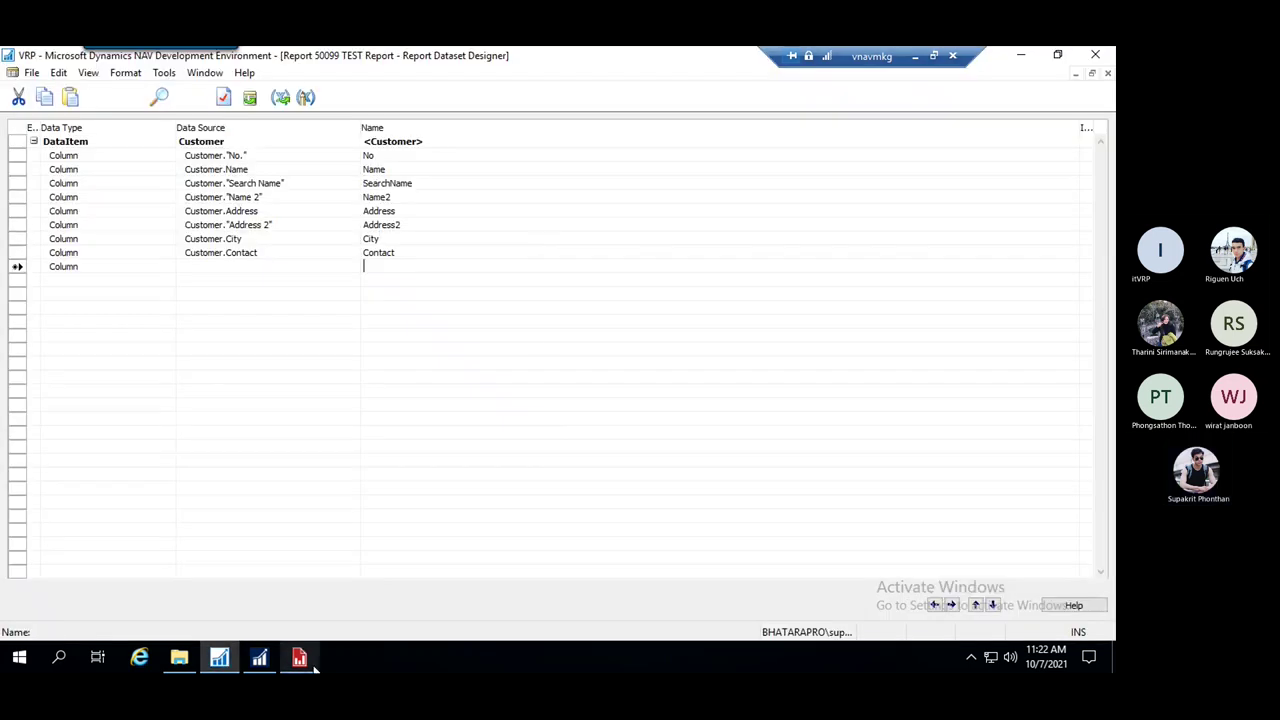
{"action": "left_click", "coordinate": [299, 657]}
{"action": "left_click", "coordinate": [868, 355]}
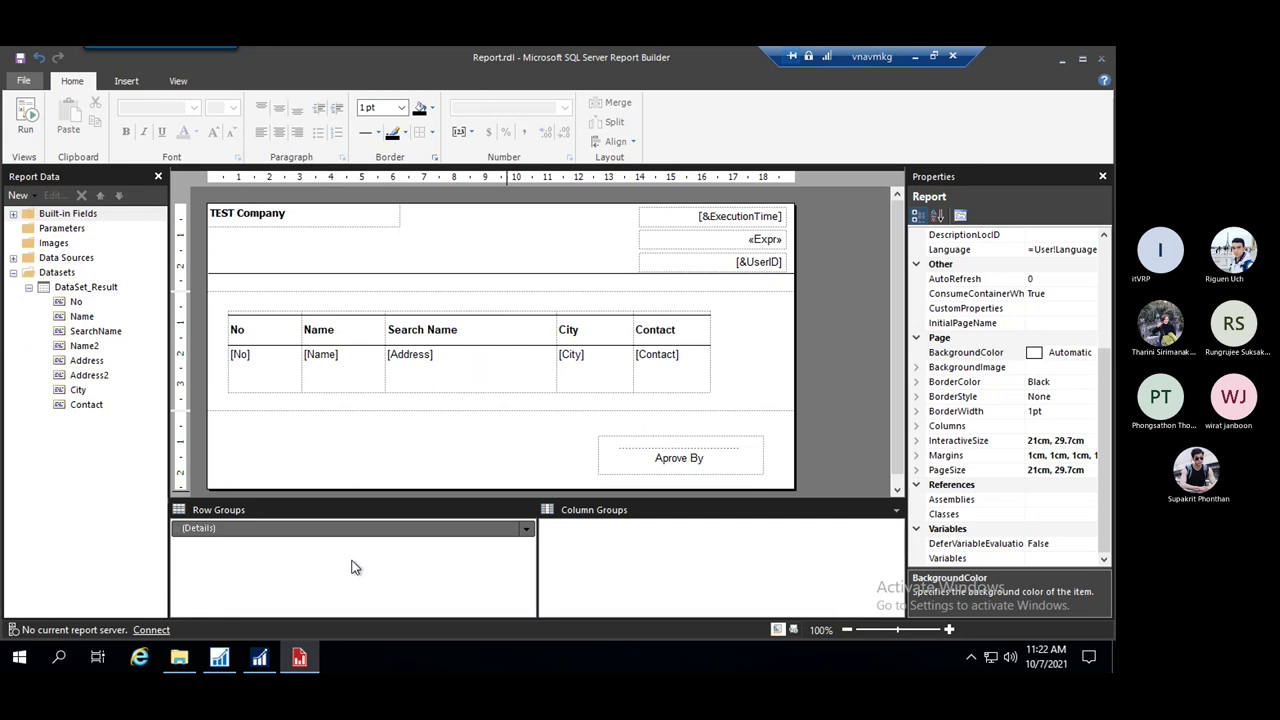
{"action": "left_click", "coordinate": [219, 657]}
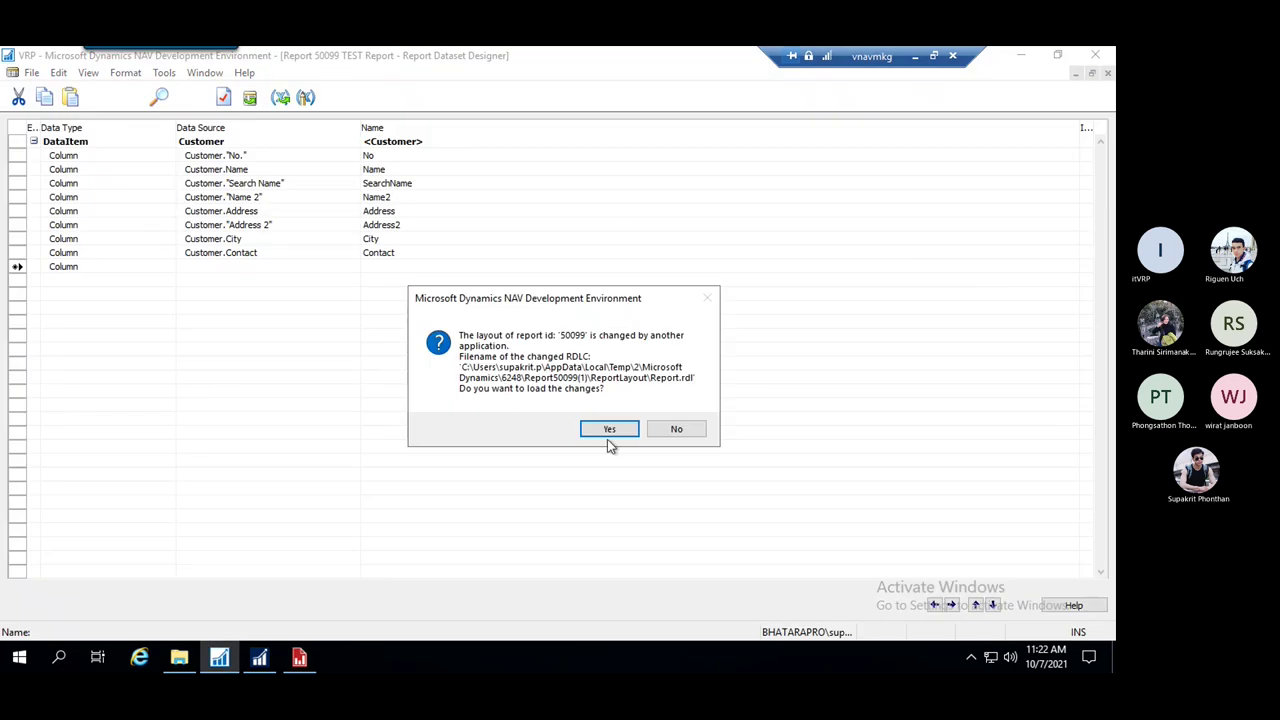
{"action": "left_click", "coordinate": [607, 433]}
{"action": "key", "text": "Escape"}
{"action": "left_click", "coordinate": [497, 376]}
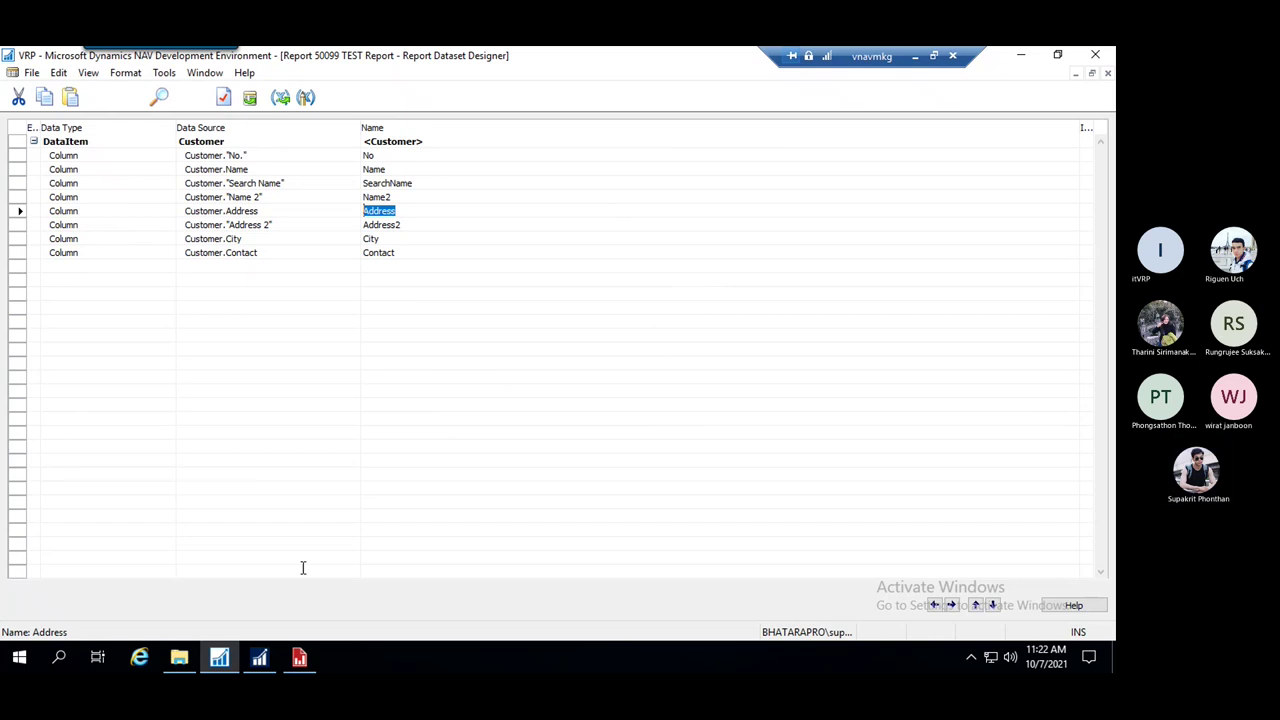
{"action": "mouse_move", "coordinate": [300, 663]}
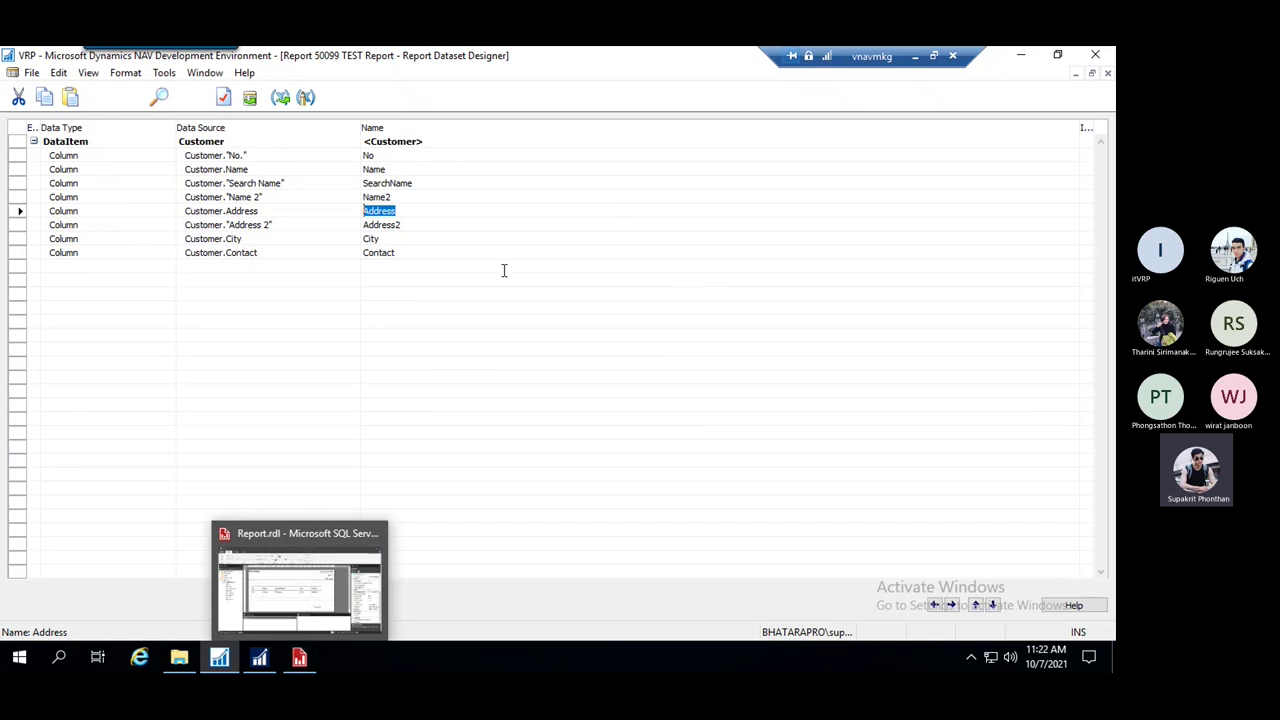
{"action": "key", "text": "Down"}
{"action": "key", "text": "Down"}
{"action": "key", "text": "Down"}
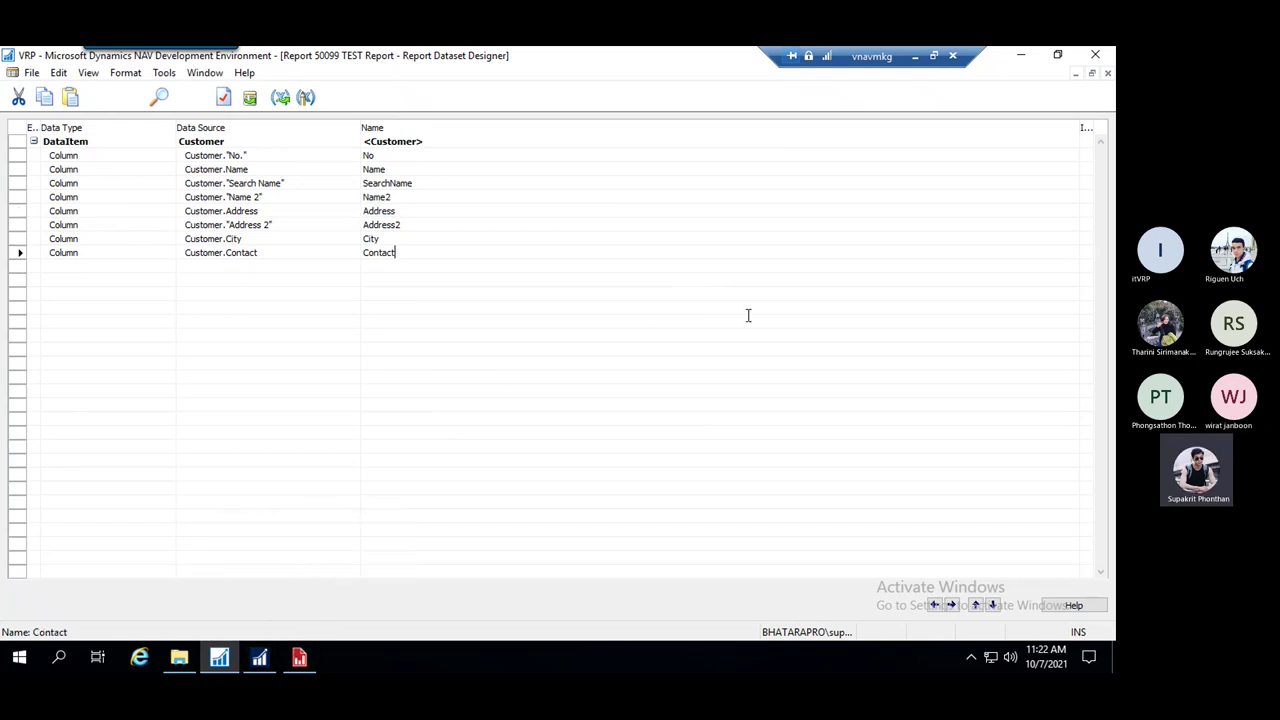
{"action": "key", "text": "shift+Home"}
{"action": "left_click", "coordinate": [259, 657]}
{"action": "left_click", "coordinate": [200, 344]}
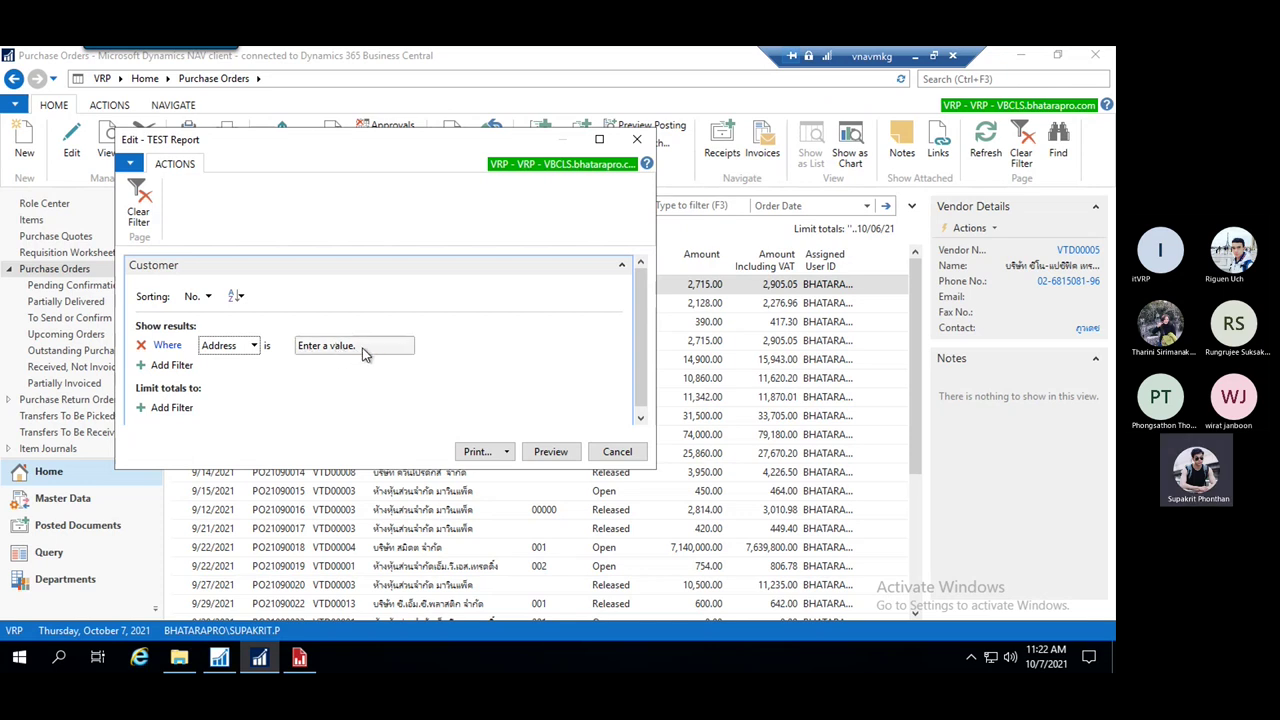
{"action": "left_click", "coordinate": [645, 149]}
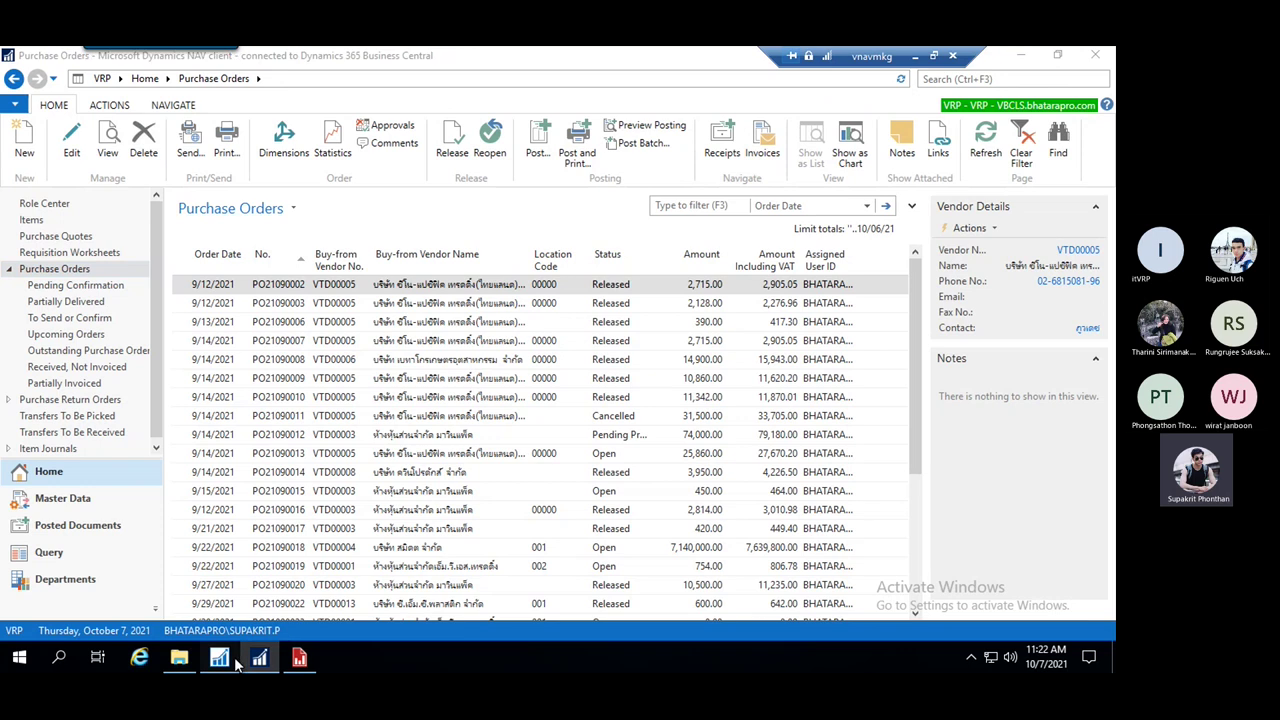
{"action": "left_click", "coordinate": [219, 657]}
{"action": "key", "text": "Down"}
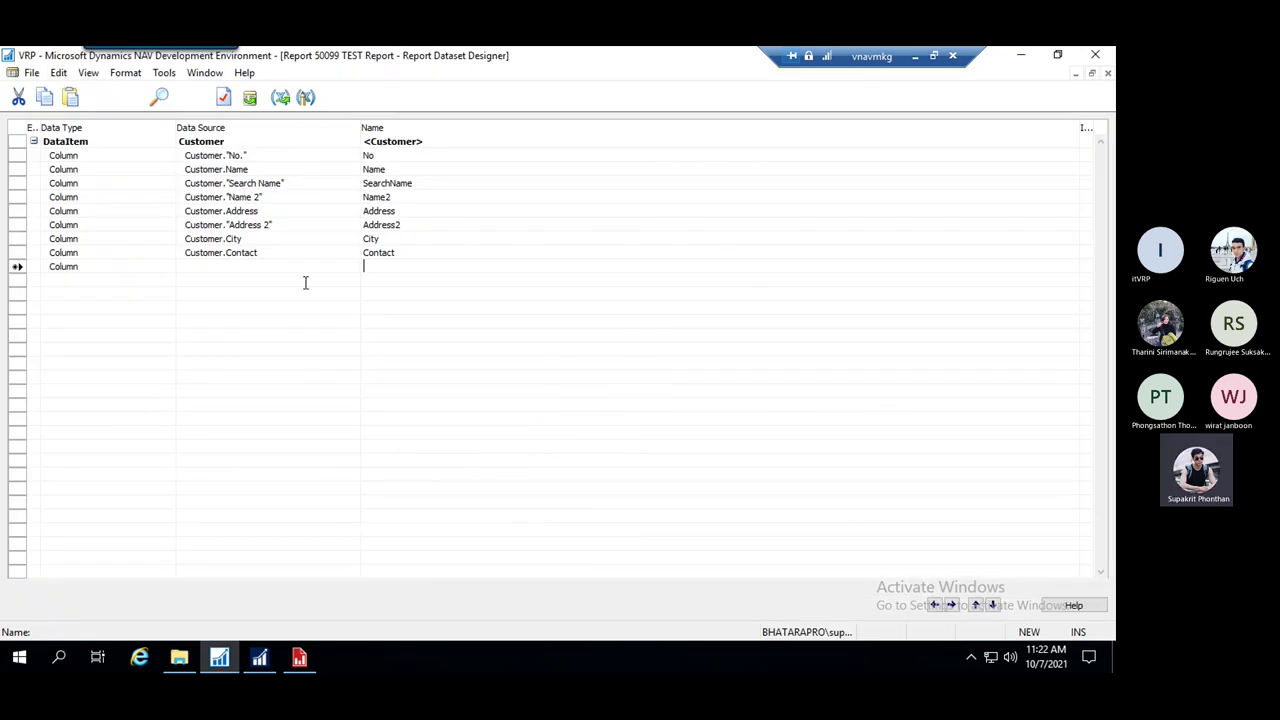
{"action": "left_click", "coordinate": [264, 266]}
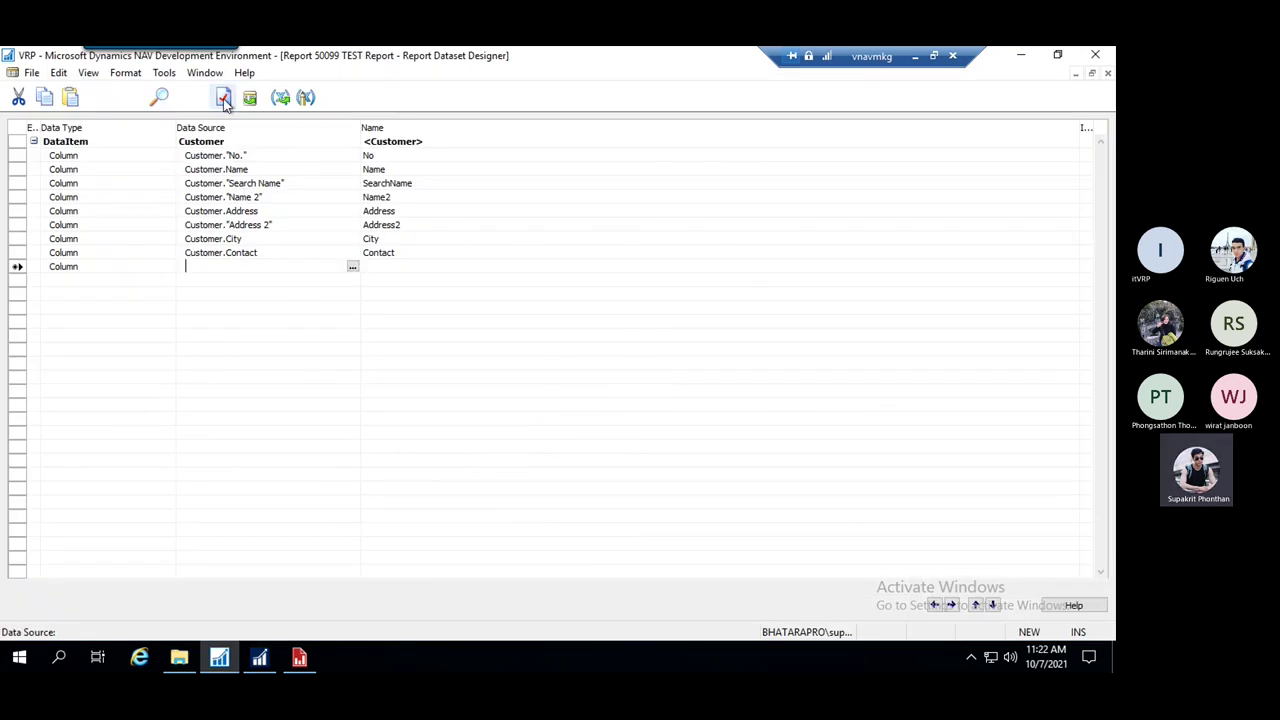
{"action": "left_click", "coordinate": [243, 143]}
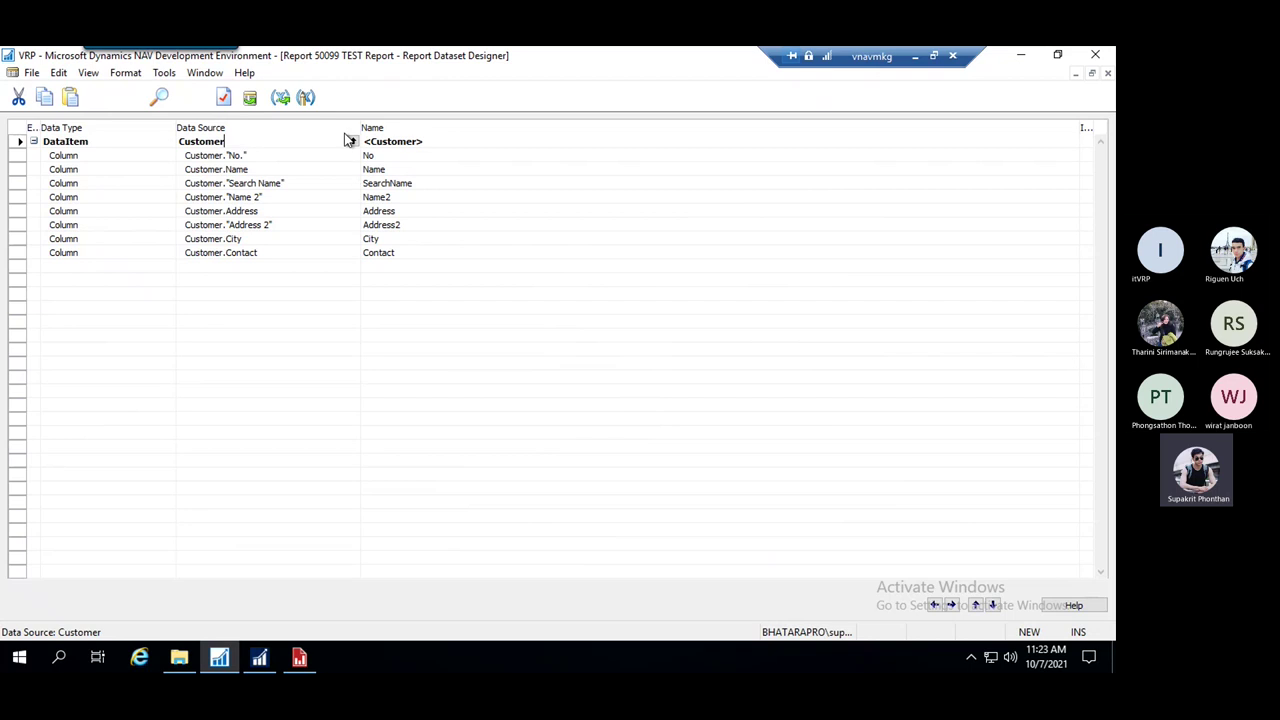
Open the Customer data item's properties and inspect its table view filter, leaving it unchanged
{"action": "left_click_drag", "start_coordinate": [233, 145], "coordinate": [180, 144]}
{"action": "left_click", "coordinate": [223, 97]}
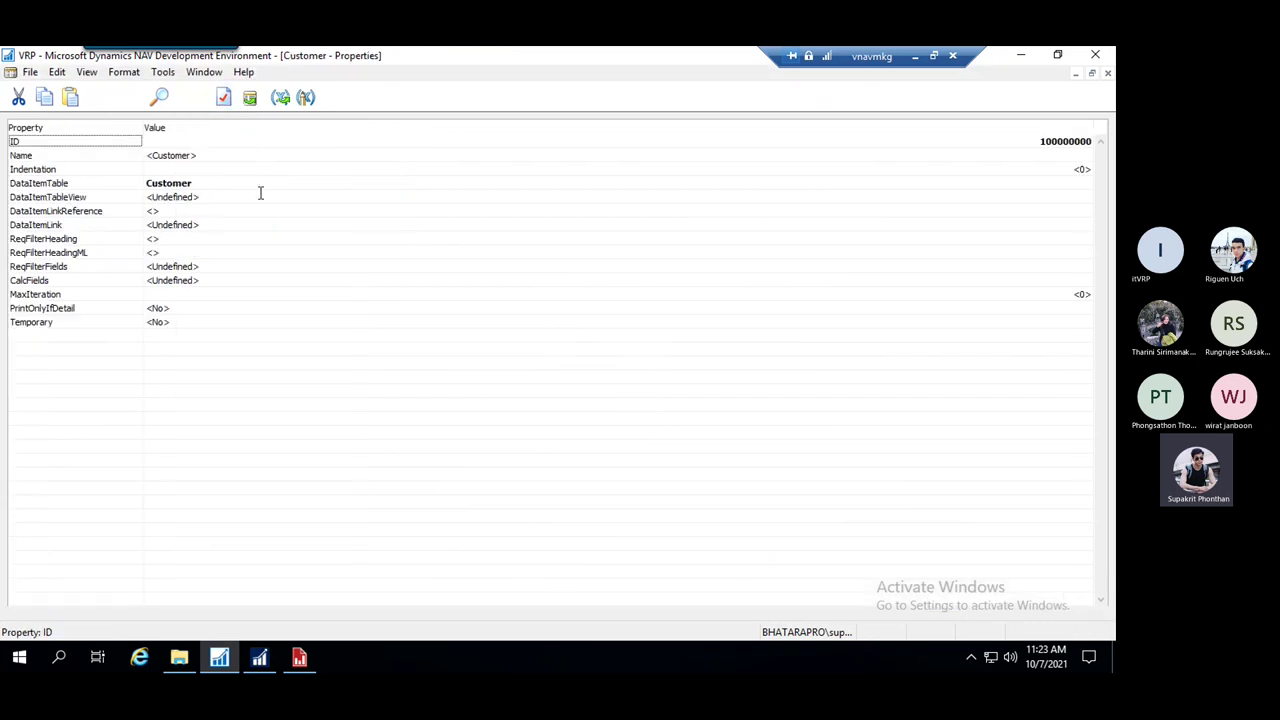
{"action": "left_click", "coordinate": [201, 224]}
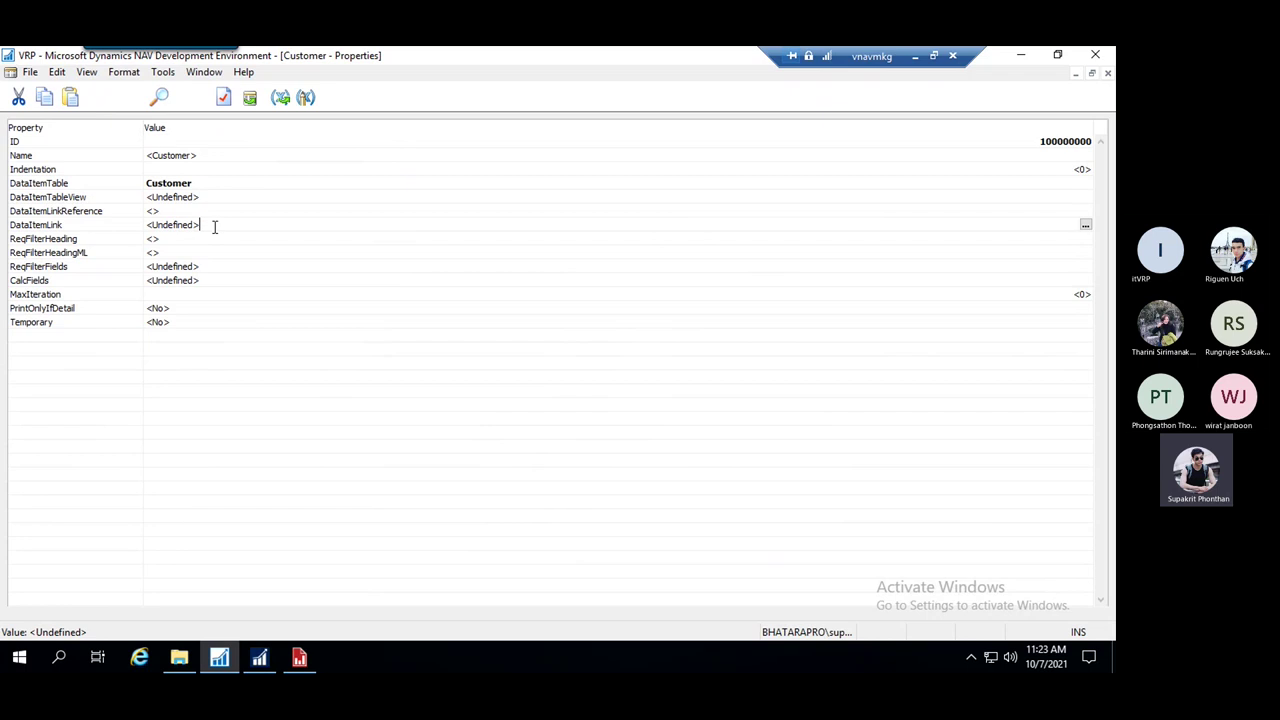
{"action": "left_click_drag", "start_coordinate": [201, 197], "coordinate": [127, 203]}
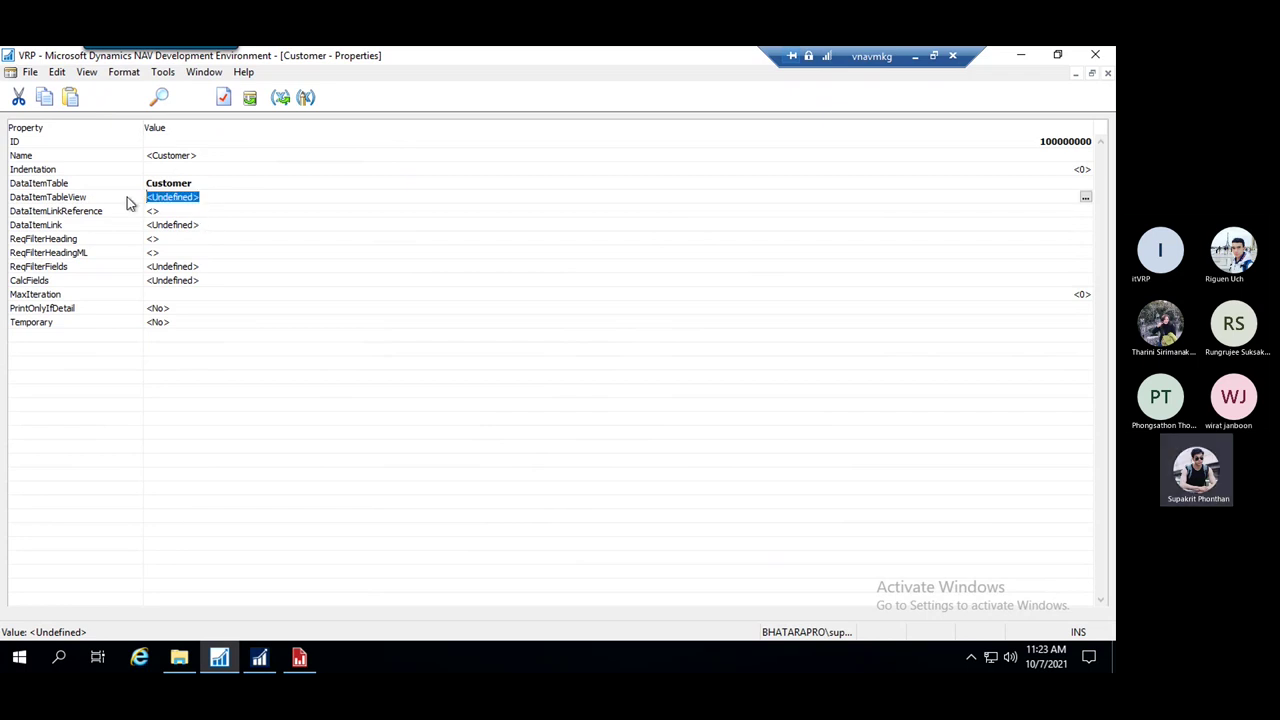
{"action": "left_click", "coordinate": [1085, 197]}
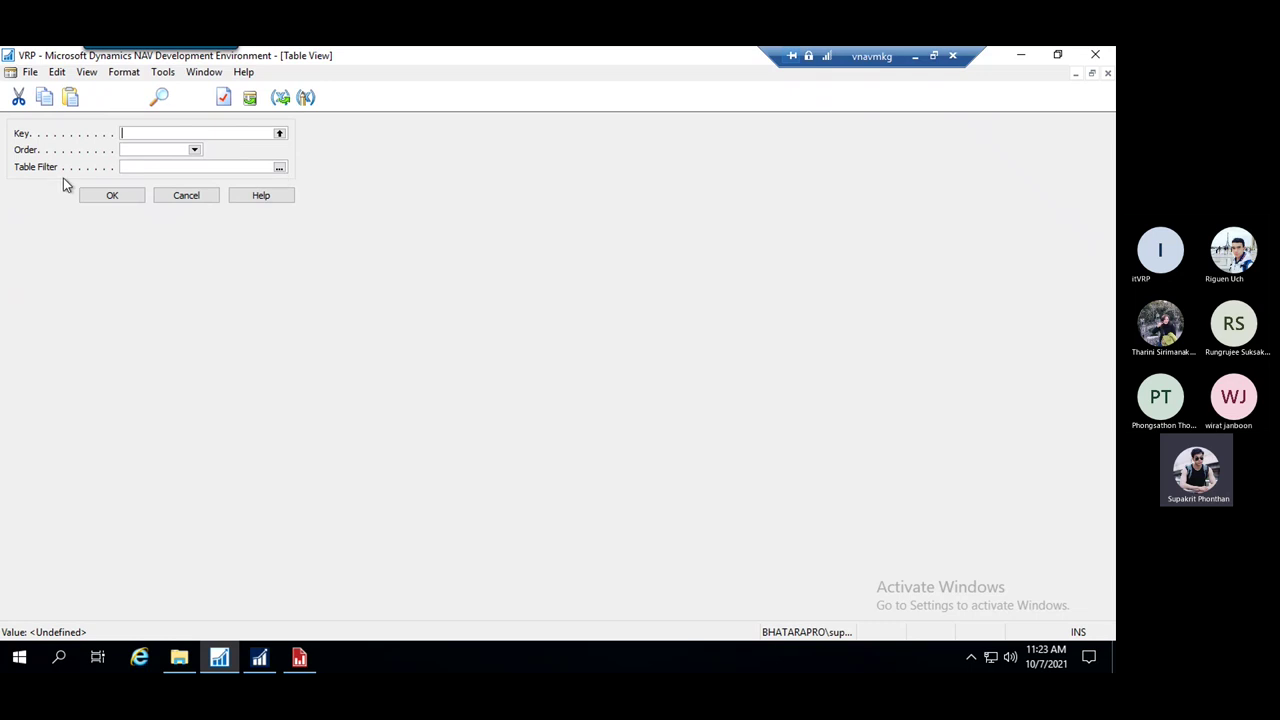
{"action": "left_click", "coordinate": [280, 168]}
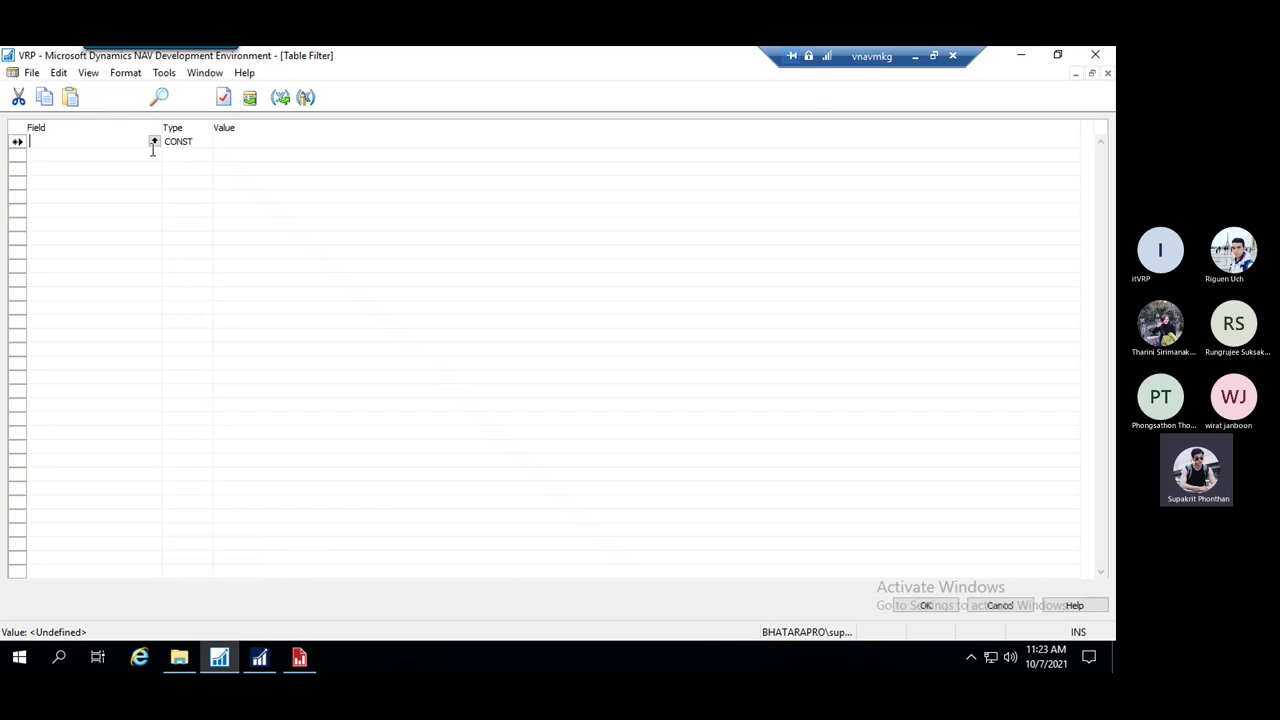
{"action": "left_click", "coordinate": [254, 142]}
{"action": "left_click", "coordinate": [124, 143]}
{"action": "left_click", "coordinate": [1000, 605]}
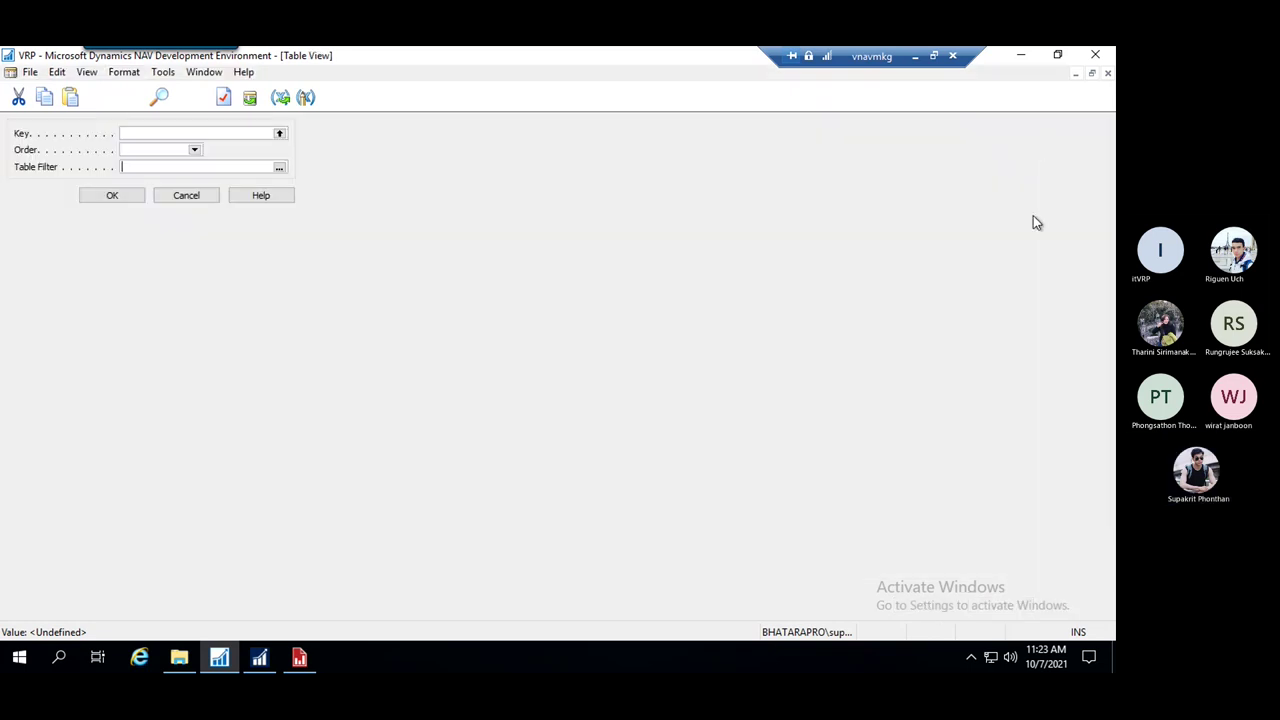
{"action": "key", "text": "Escape"}
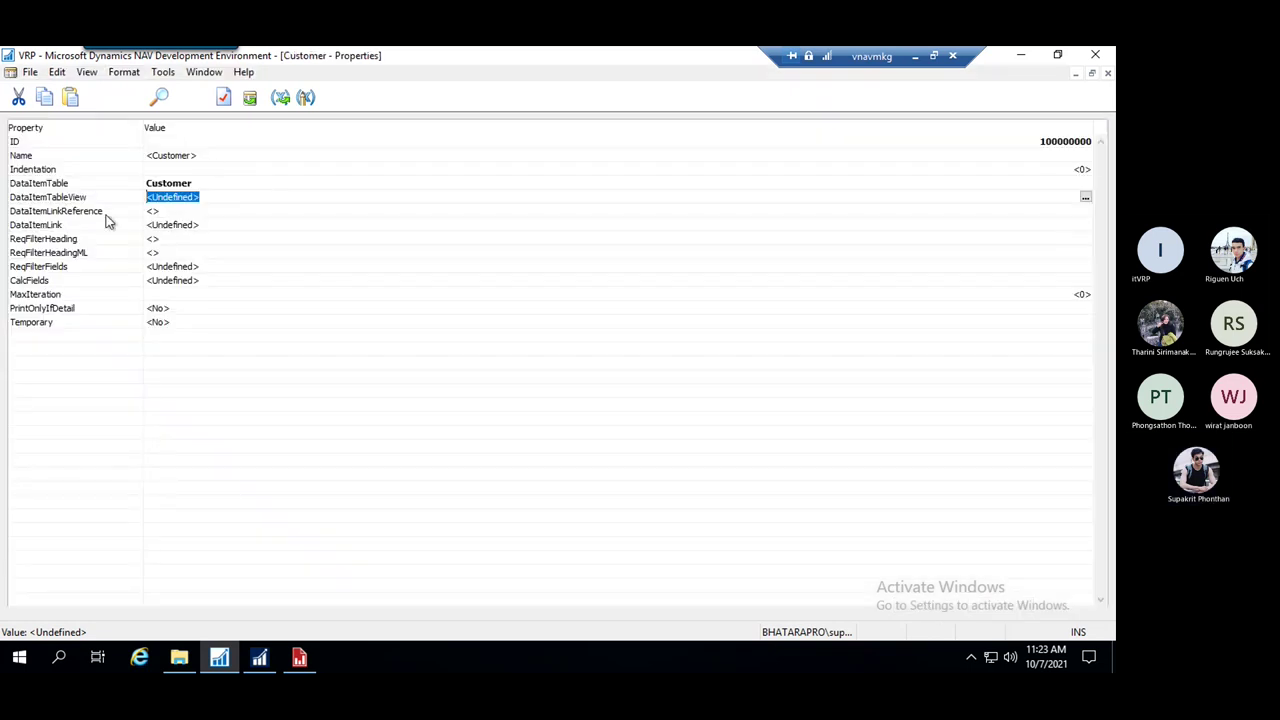
Set the Customer ReqFilterFields property to No., then close the designer to save
{"action": "left_click", "coordinate": [206, 266]}
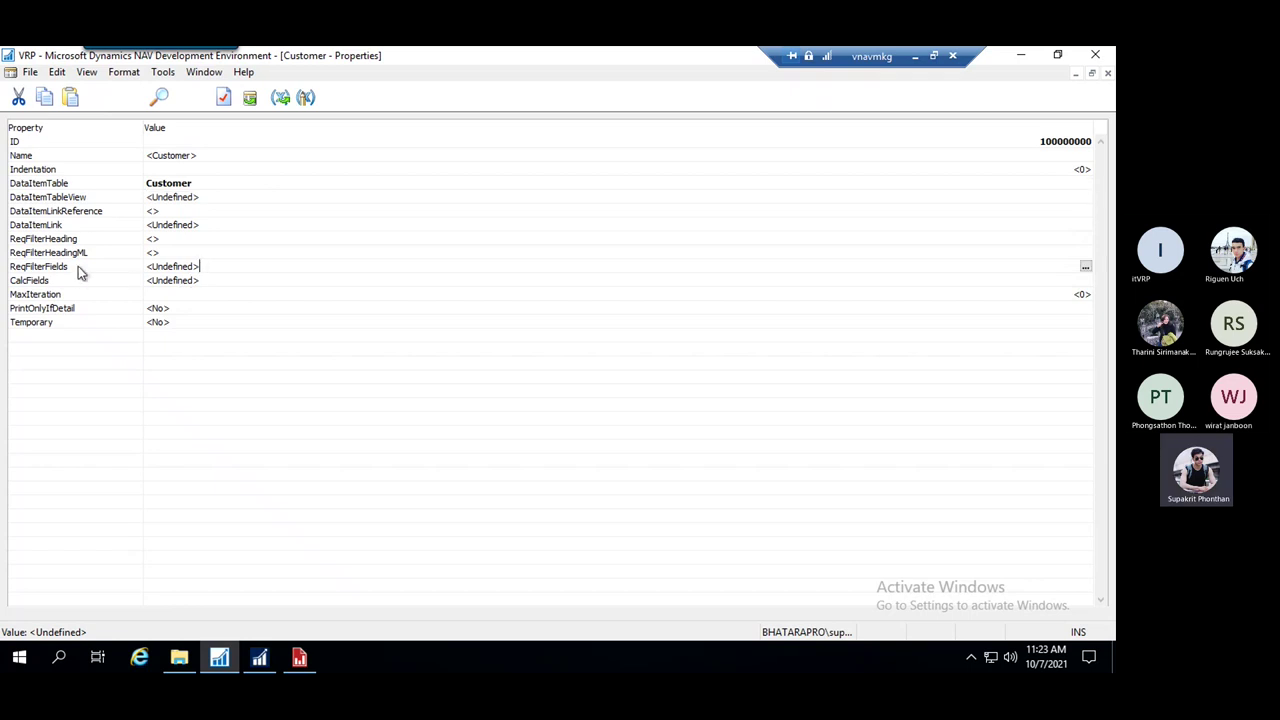
{"action": "left_click", "coordinate": [80, 270]}
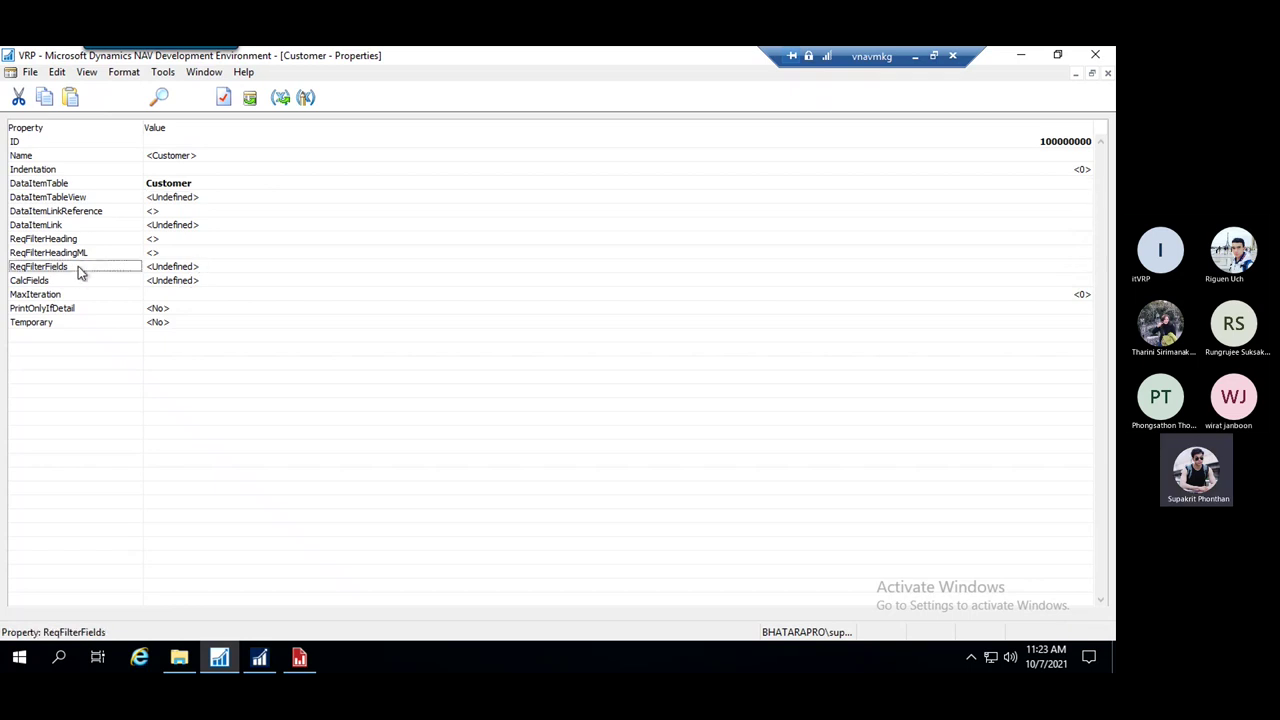
{"action": "left_click", "coordinate": [258, 265]}
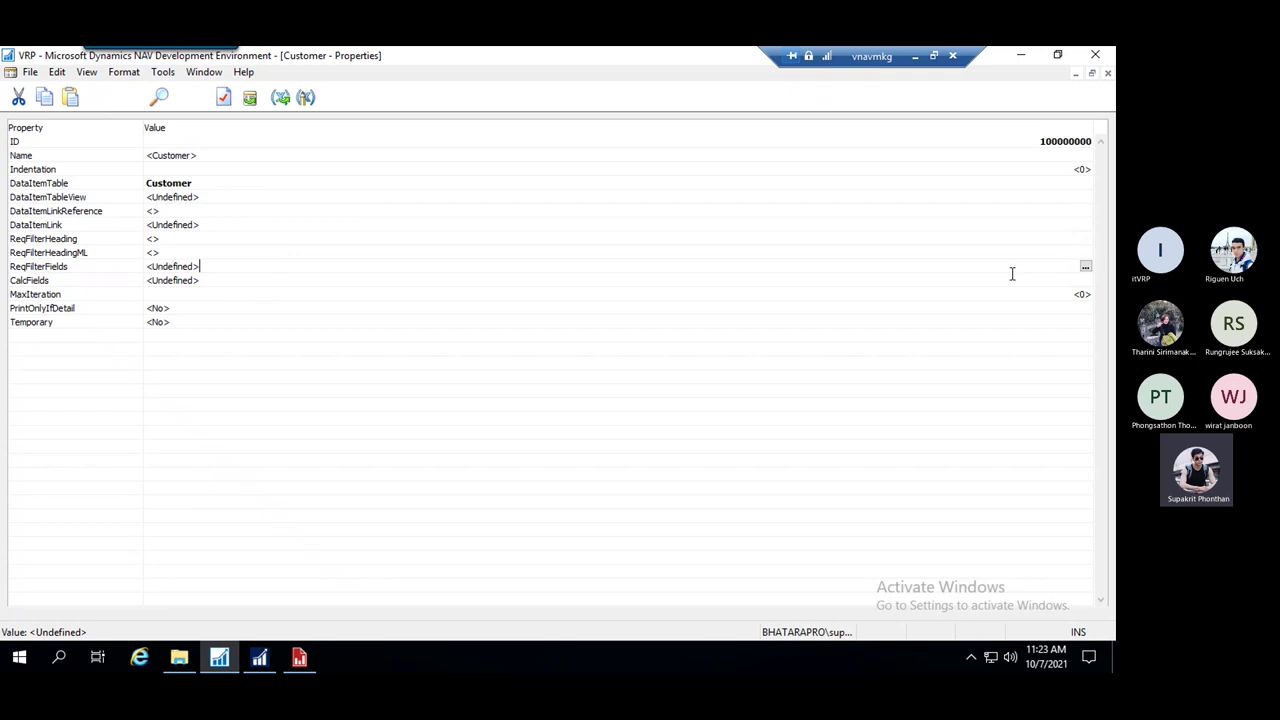
{"action": "left_click", "coordinate": [1086, 266]}
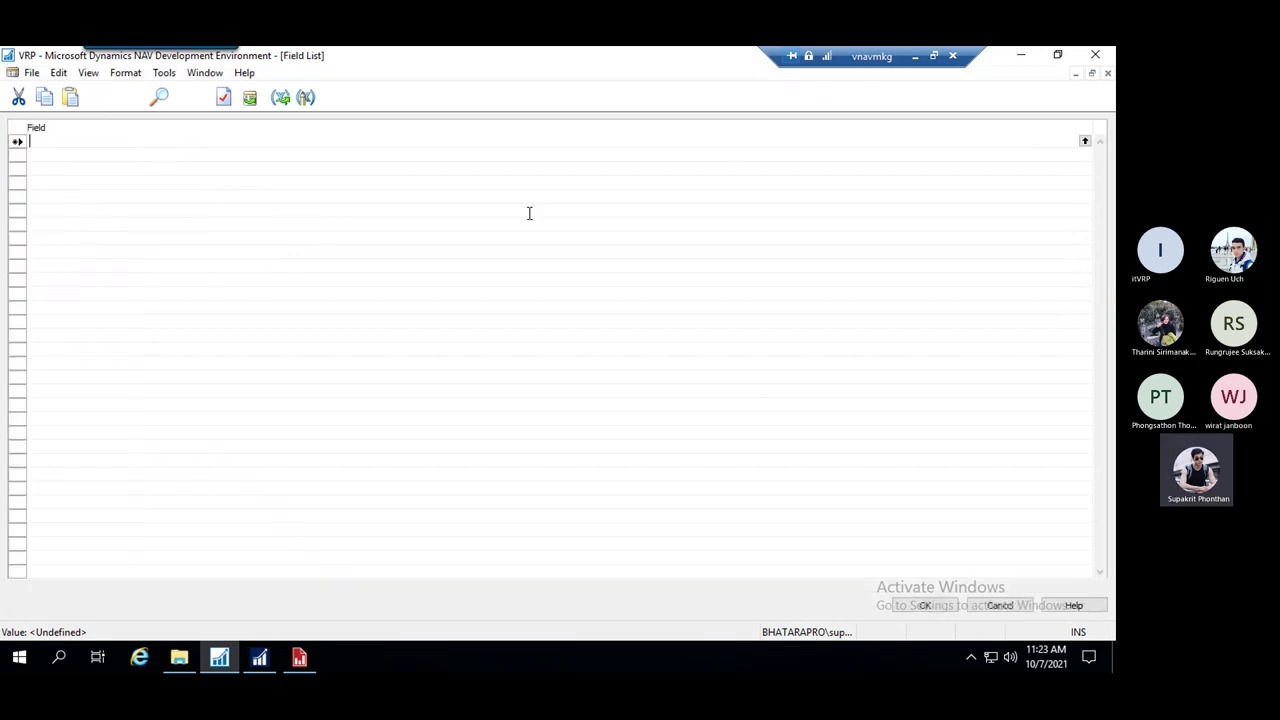
{"action": "left_click", "coordinate": [1086, 139]}
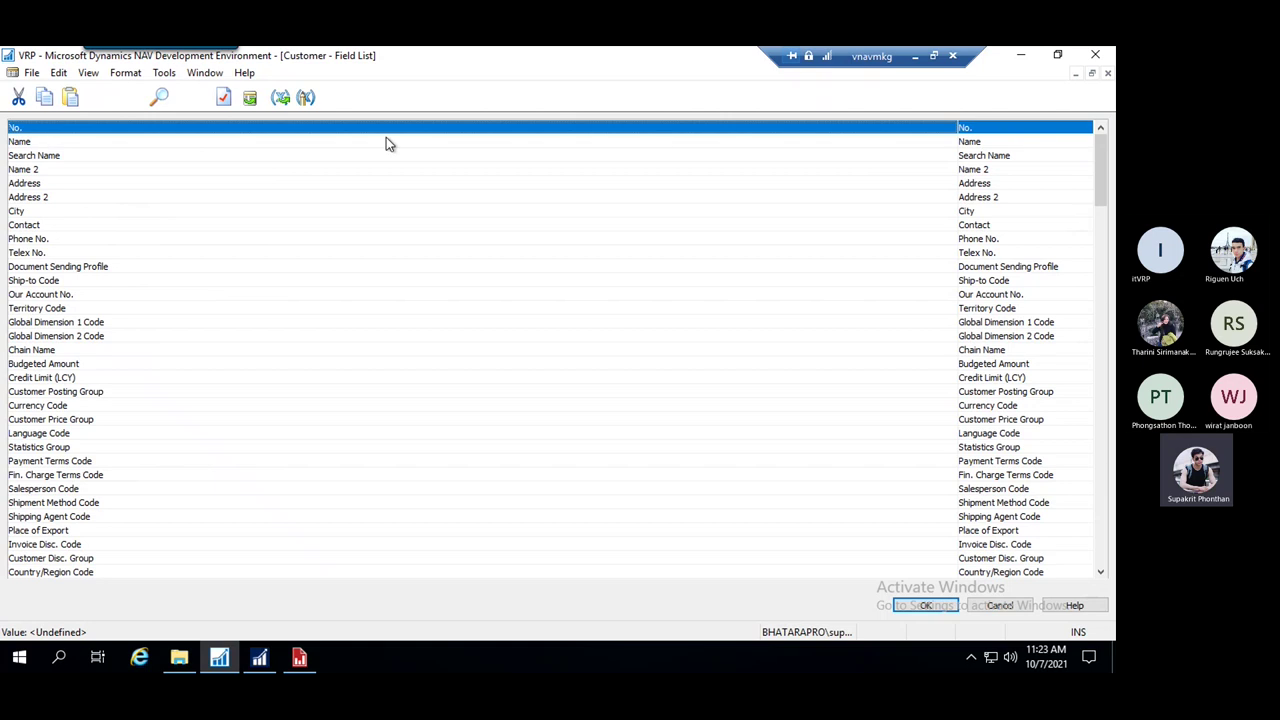
{"action": "left_click", "coordinate": [926, 606]}
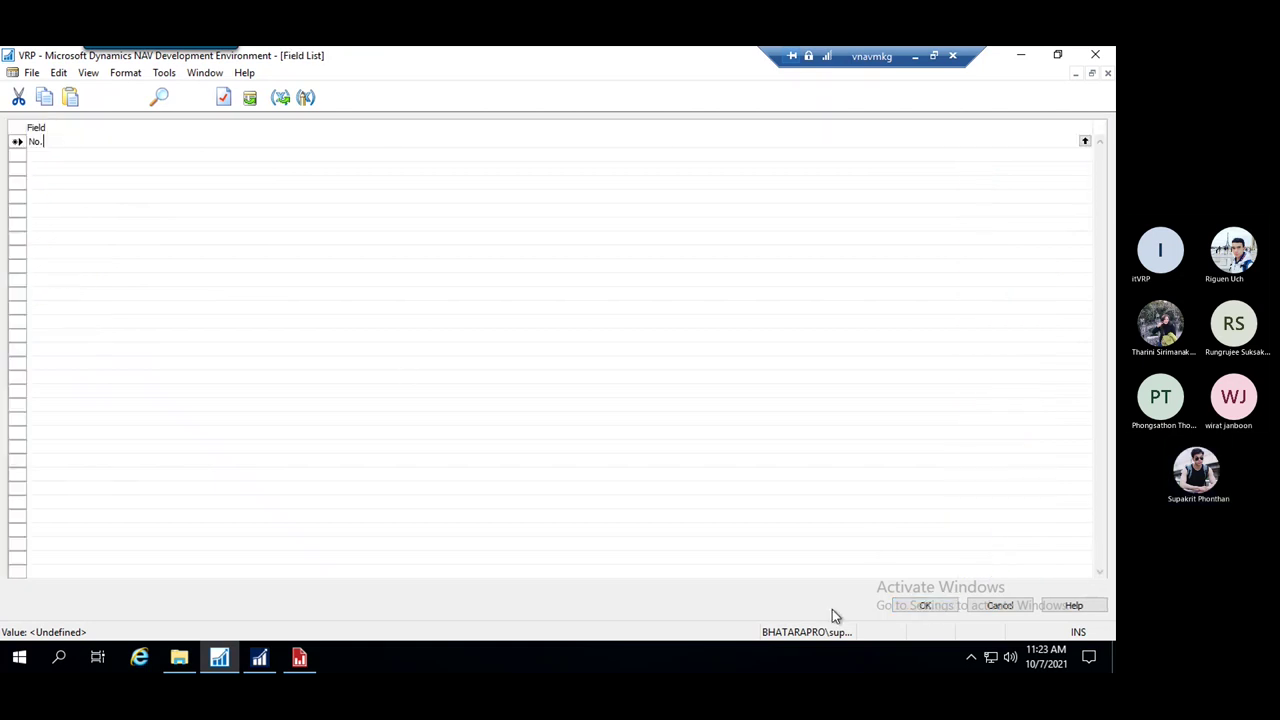
{"action": "left_click", "coordinate": [926, 606]}
{"action": "key", "text": "Down"}
{"action": "key", "text": "Down"}
{"action": "key", "text": "Down"}
{"action": "key", "text": "Down"}
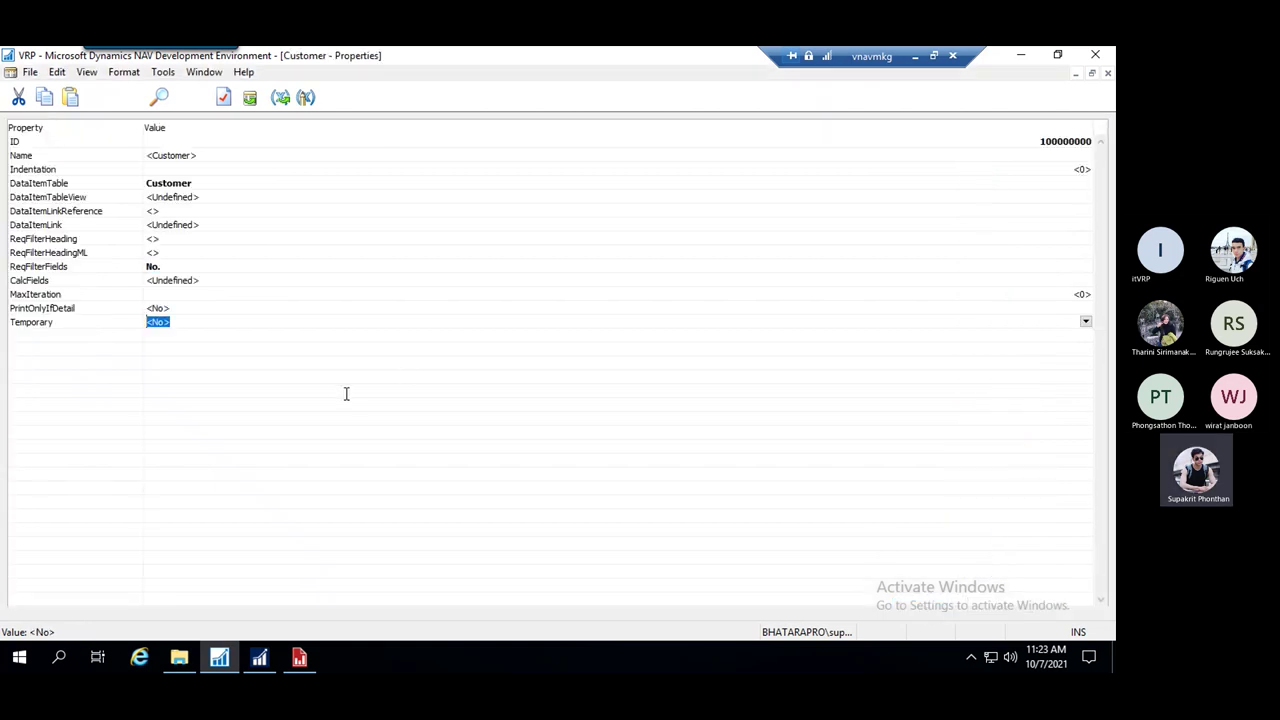
{"action": "key", "text": "Escape"}
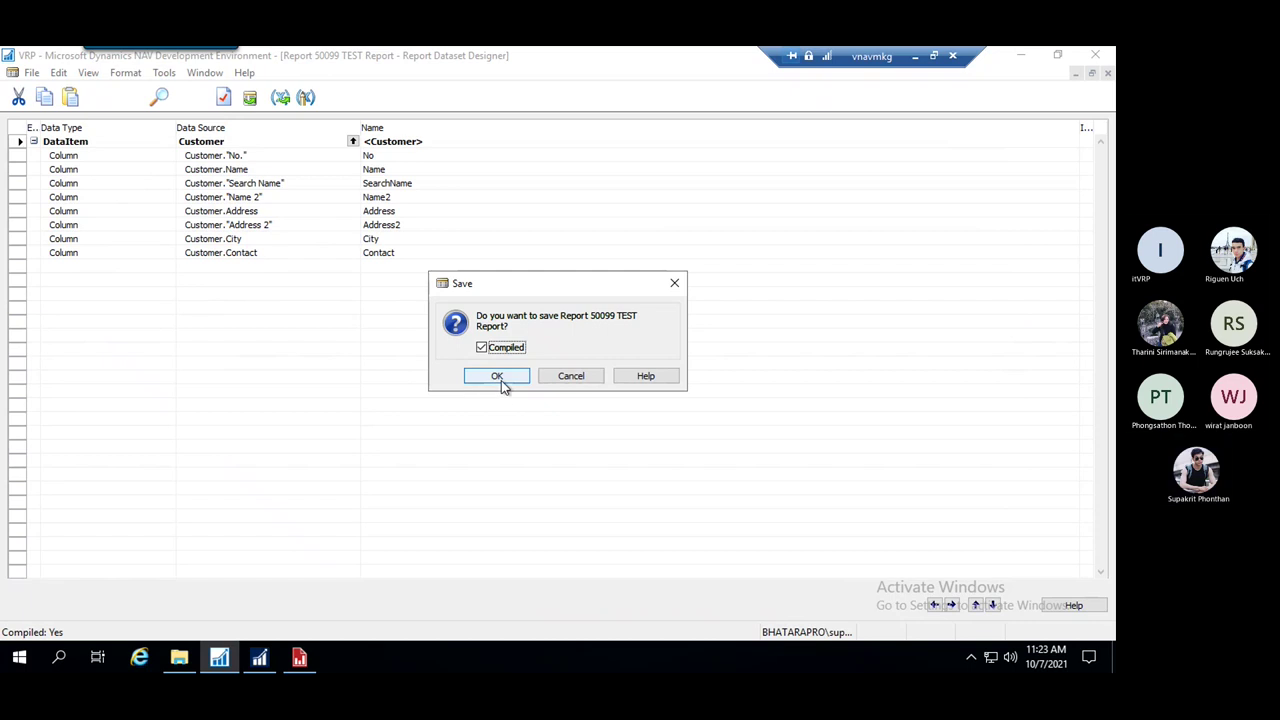
Save report 50099 compiled, run it, and filter Customer No. to the first listed customer
{"action": "left_click", "coordinate": [500, 378]}
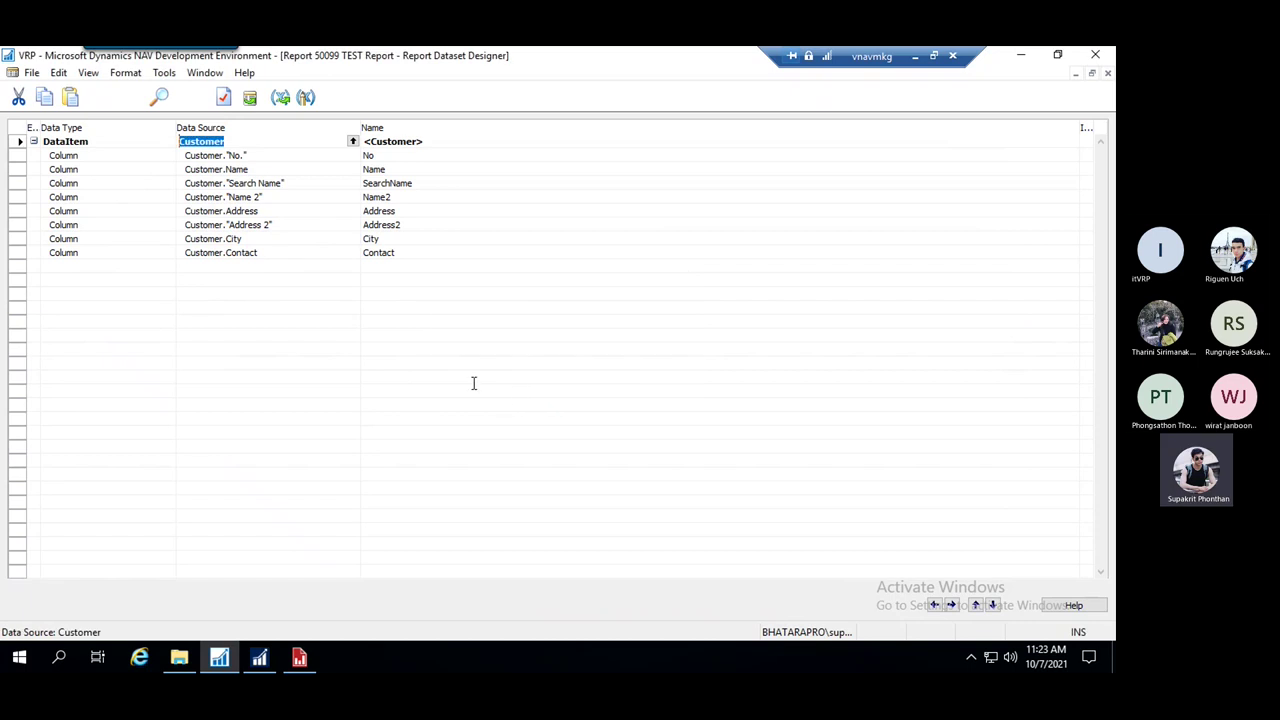
{"action": "key", "text": "ctrl+r"}
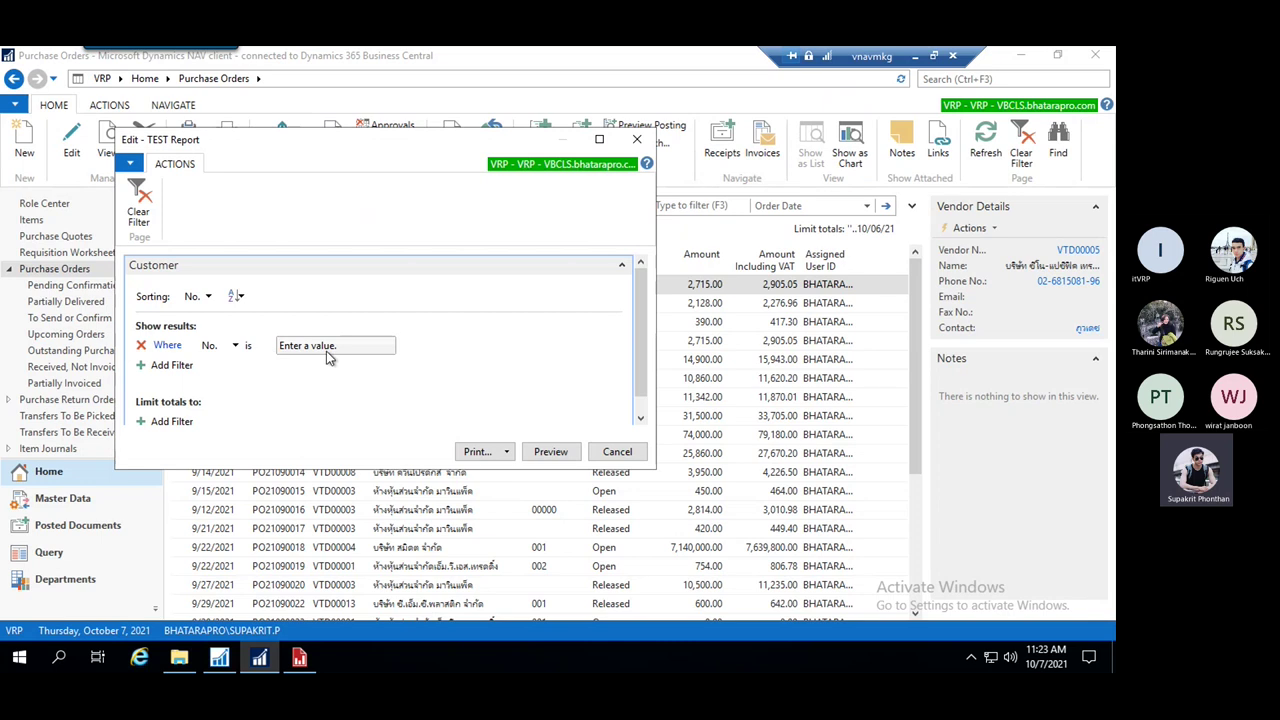
{"action": "left_click", "coordinate": [336, 348]}
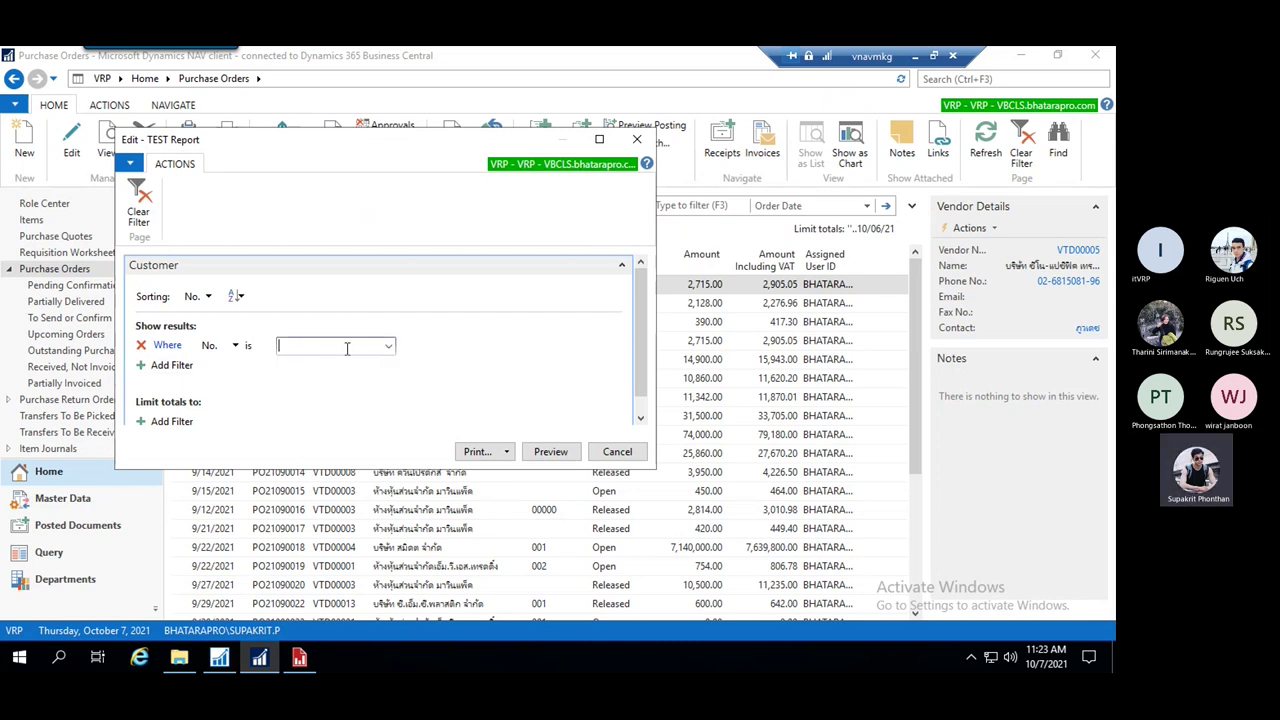
{"action": "left_click", "coordinate": [389, 346]}
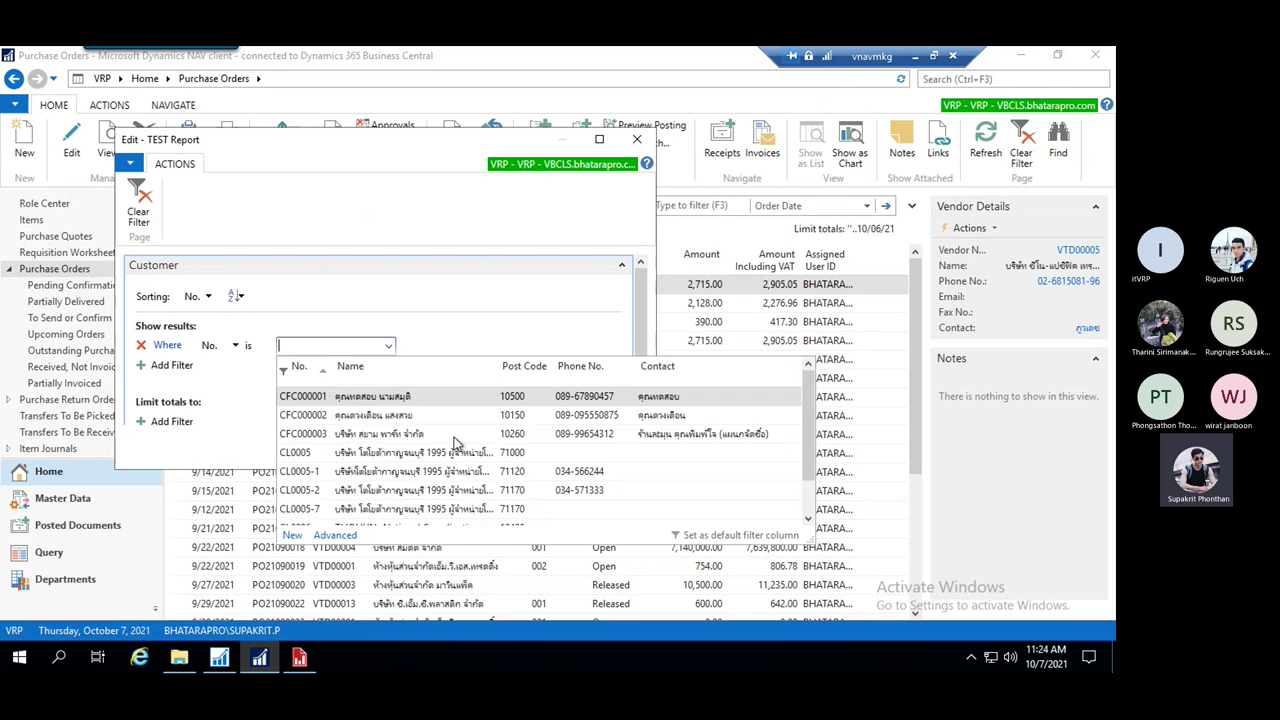
{"action": "left_click", "coordinate": [360, 400]}
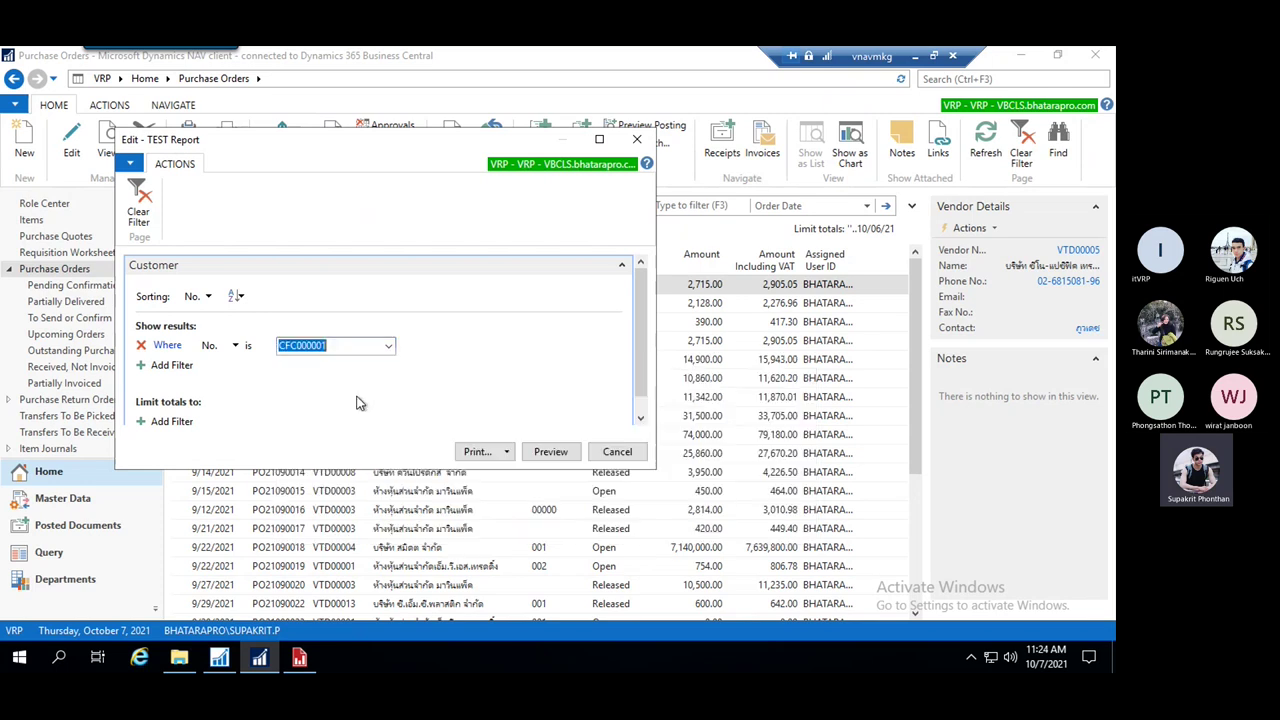
Preview the single-customer TEST Report as a whole-page print layout
{"action": "left_click", "coordinate": [550, 452]}
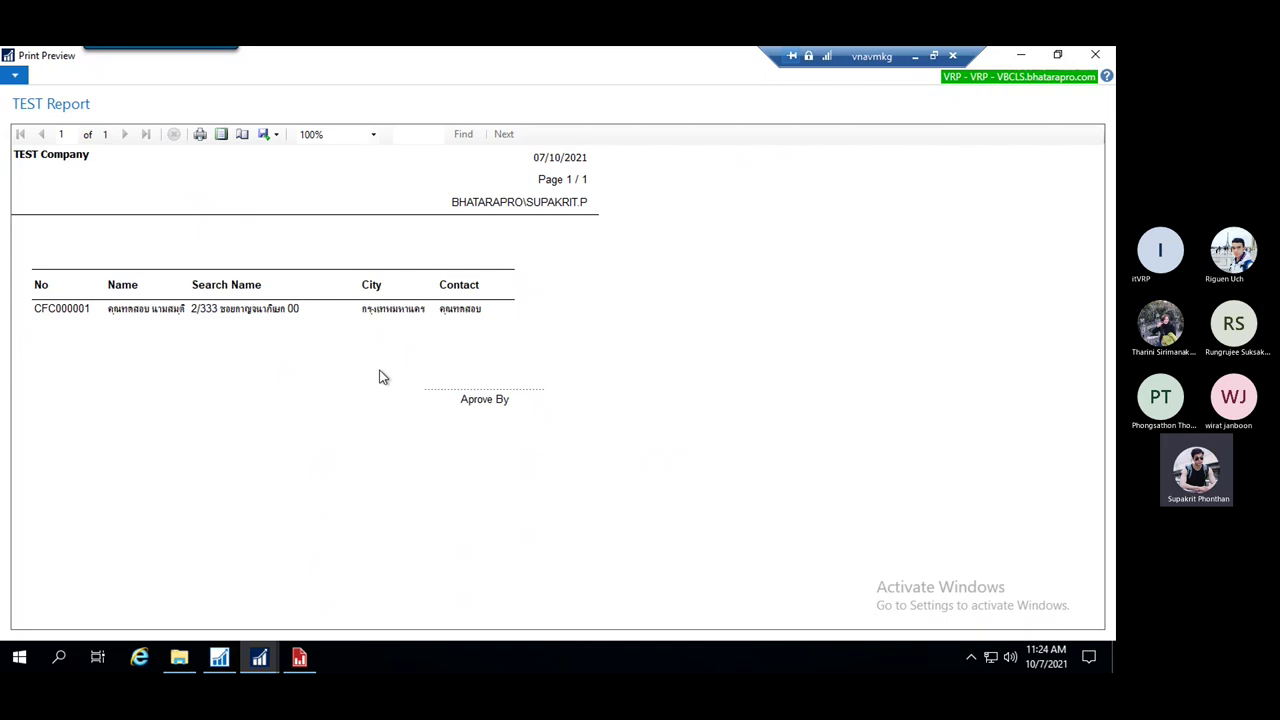
{"action": "left_click", "coordinate": [222, 135]}
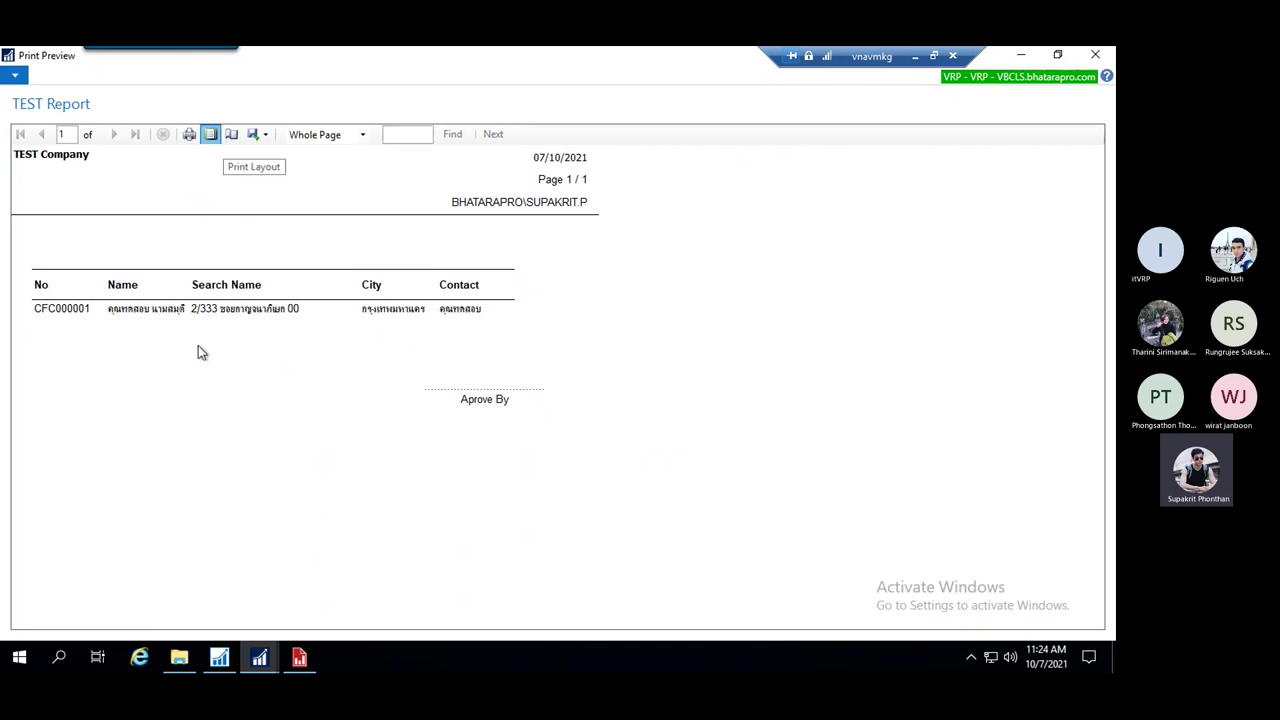
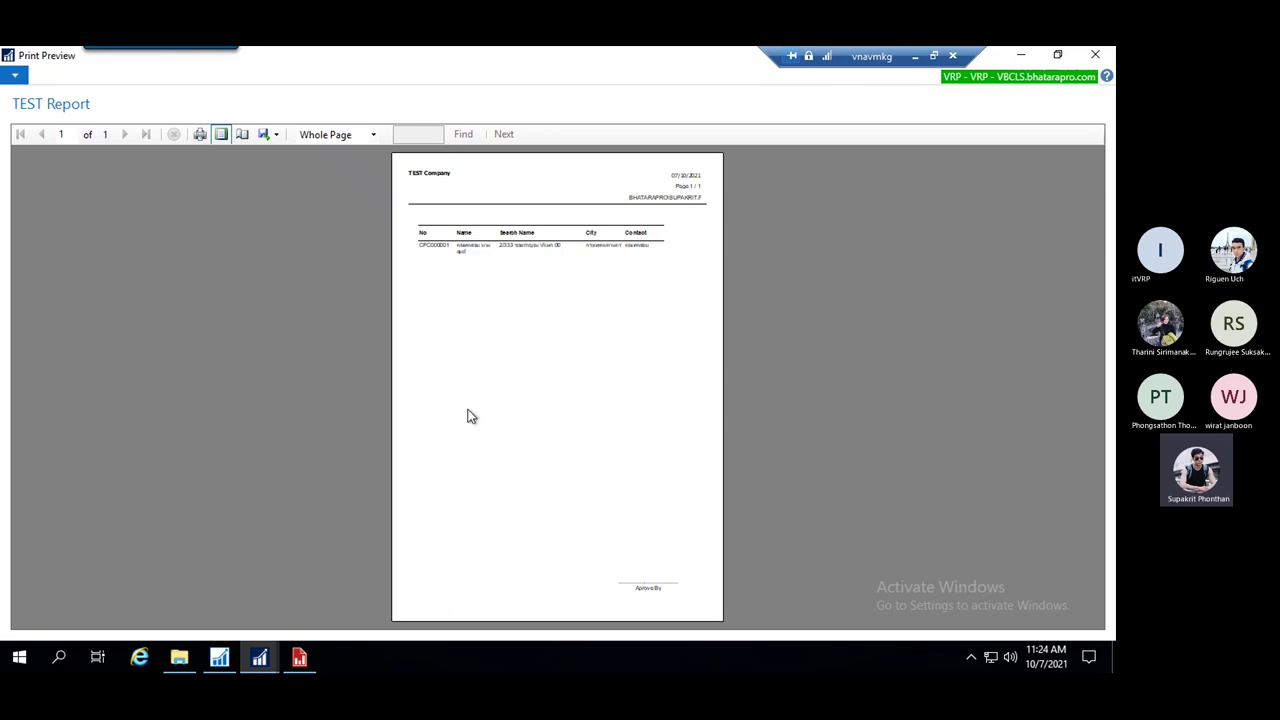
Zoom the TEST Report print preview to 100%, scroll through it, then close it
{"action": "left_click", "coordinate": [373, 135]}
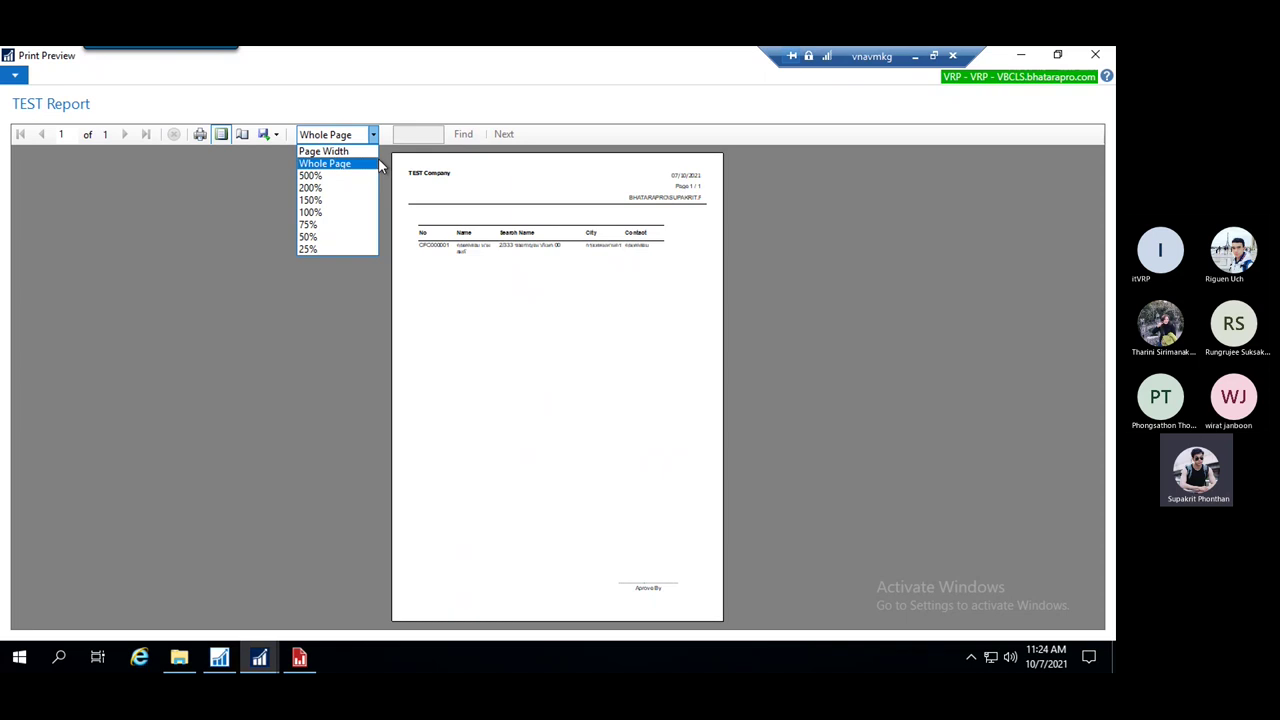
{"action": "left_click", "coordinate": [336, 219]}
{"action": "scroll", "coordinate": [672, 364], "scroll_direction": "down", "scroll_amount": 10}
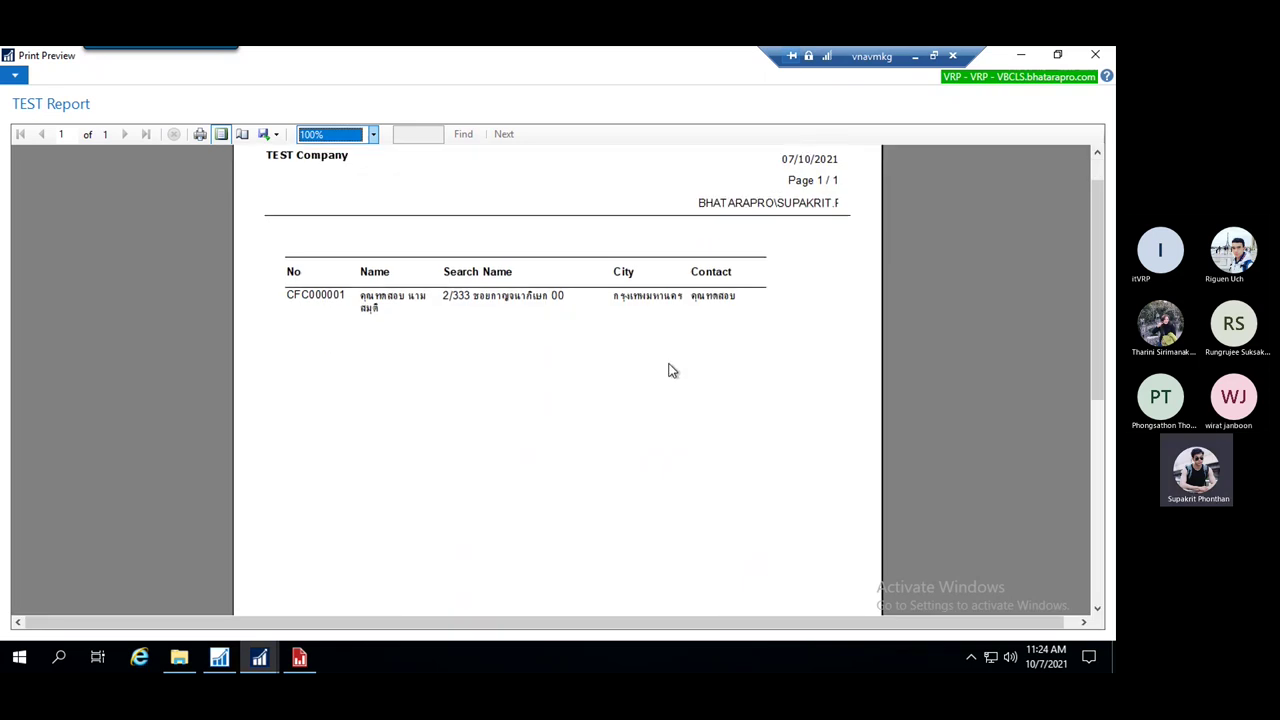
{"action": "scroll", "coordinate": [677, 431], "scroll_direction": "up", "scroll_amount": 6}
{"action": "scroll", "coordinate": [688, 437], "scroll_direction": "up", "scroll_amount": 4}
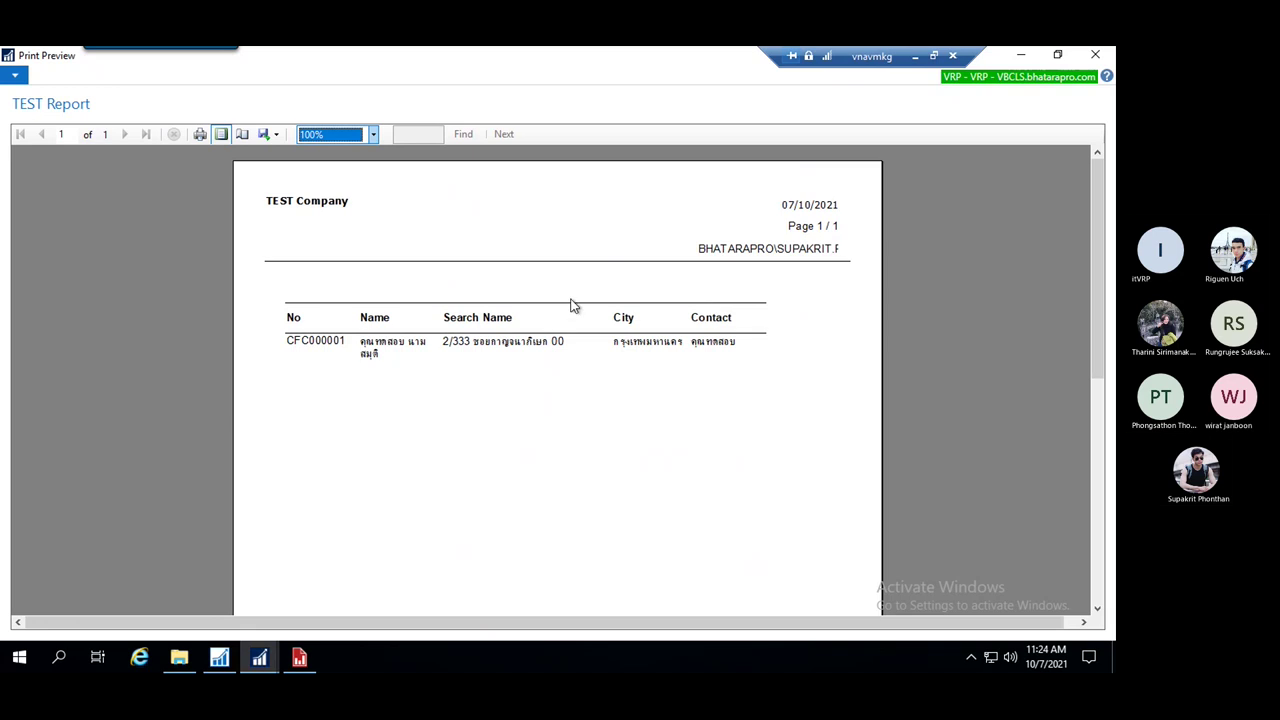
{"action": "key", "text": "Escape"}
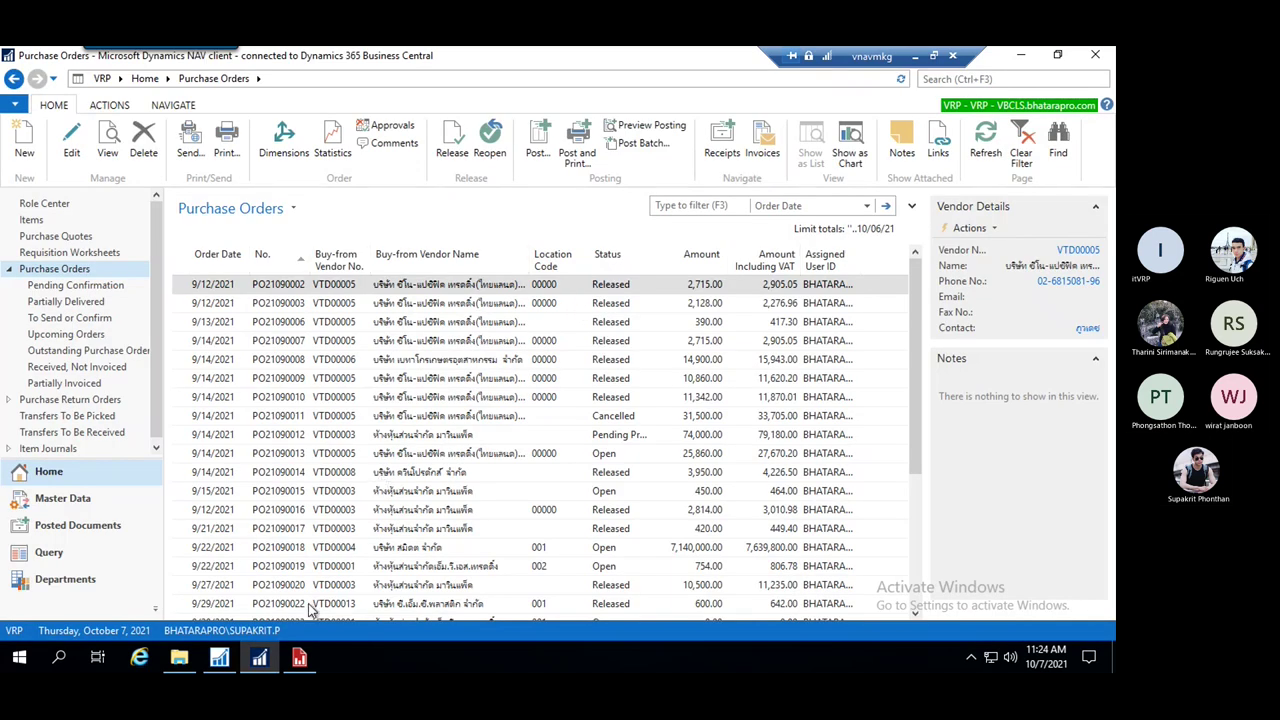
Close the Report Builder layout and return to the Report 50099 TEST Report Dataset Designer
{"action": "left_click", "coordinate": [299, 657]}
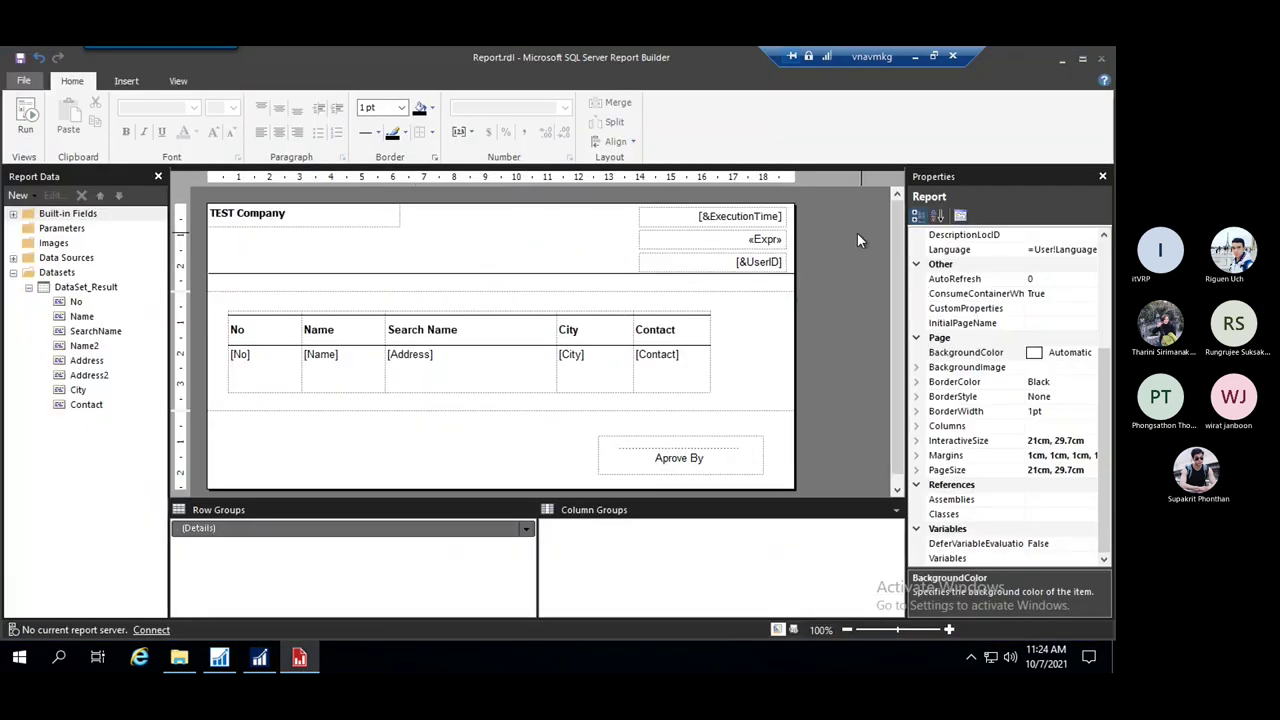
{"action": "left_click", "coordinate": [1101, 64]}
{"action": "left_click", "coordinate": [219, 657]}
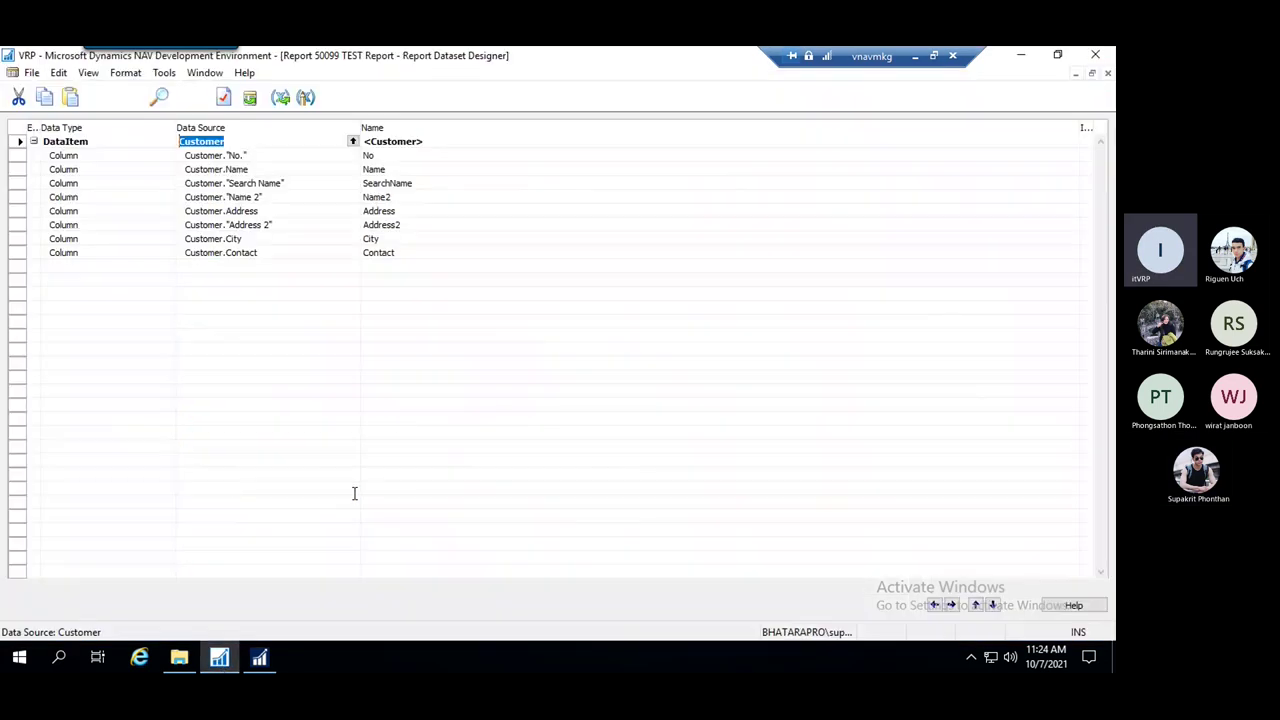
{"action": "left_click", "coordinate": [429, 255]}
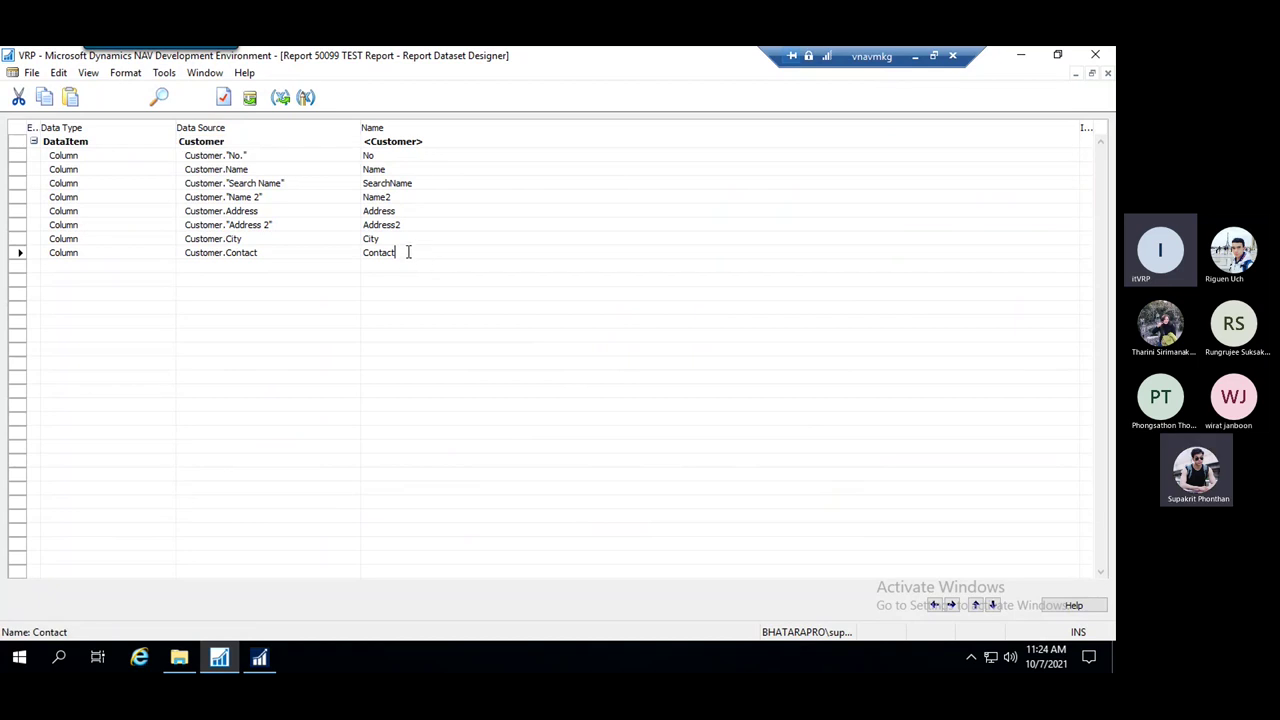
{"action": "left_click", "coordinate": [259, 657]}
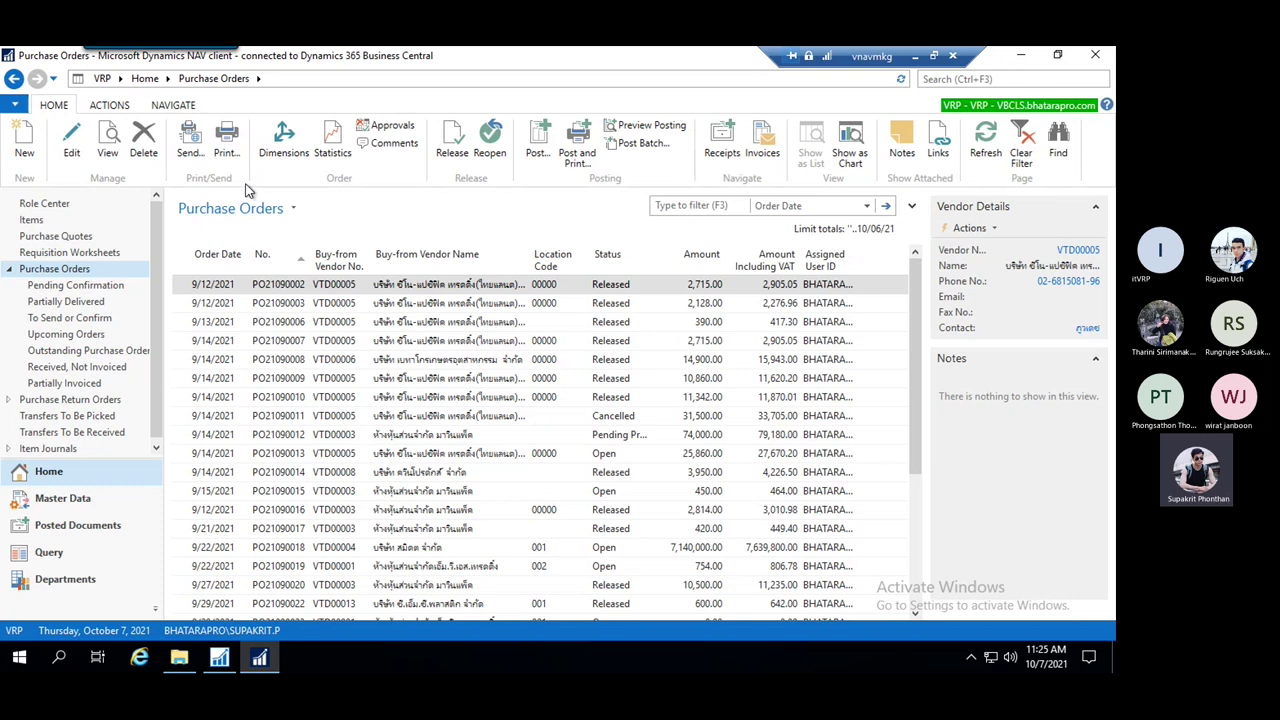
{"action": "left_click", "coordinate": [216, 667]}
Open page 50100 TEST in design from the Object Designer and bring its running list forward
{"action": "left_click", "coordinate": [205, 73]}
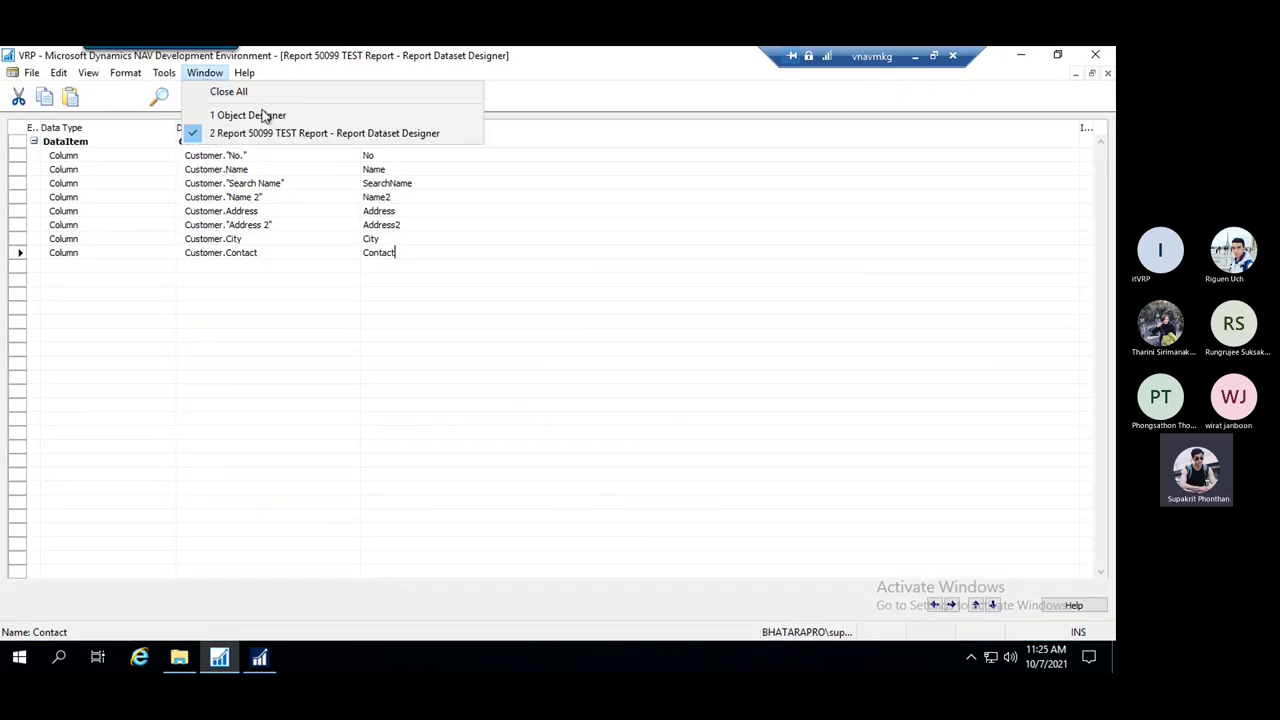
{"action": "left_click", "coordinate": [262, 115]}
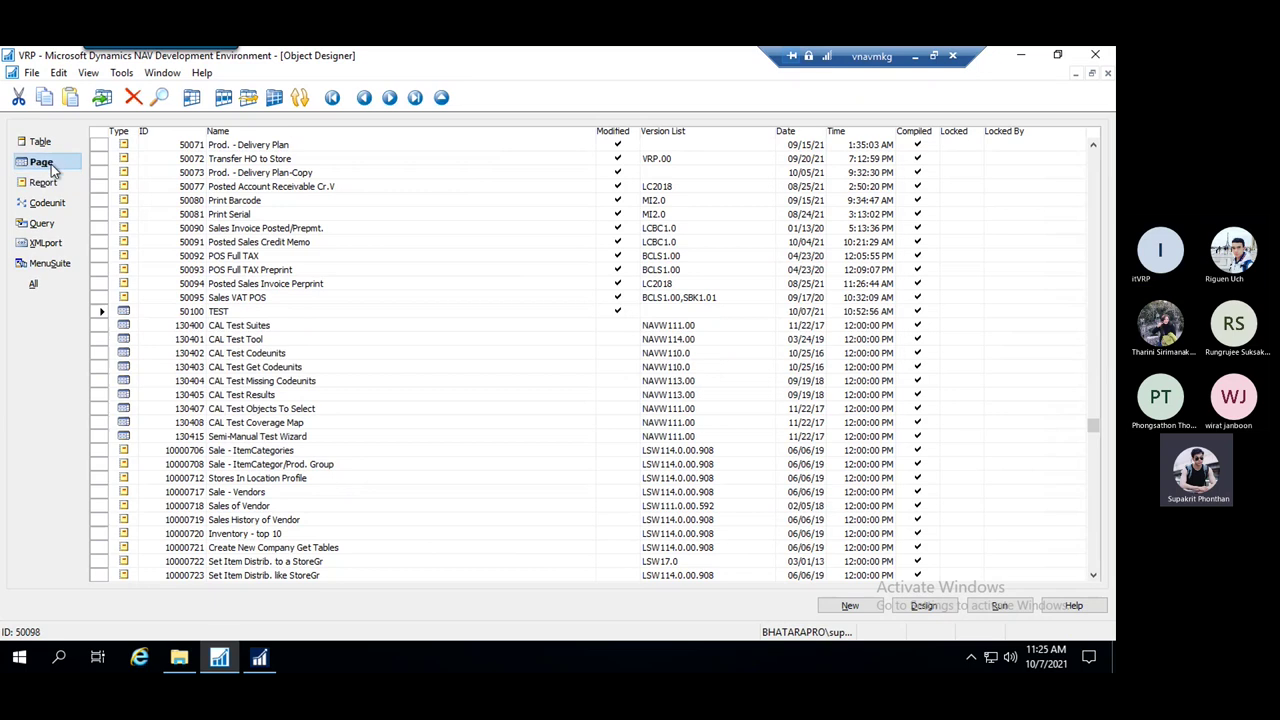
{"action": "left_click", "coordinate": [52, 168]}
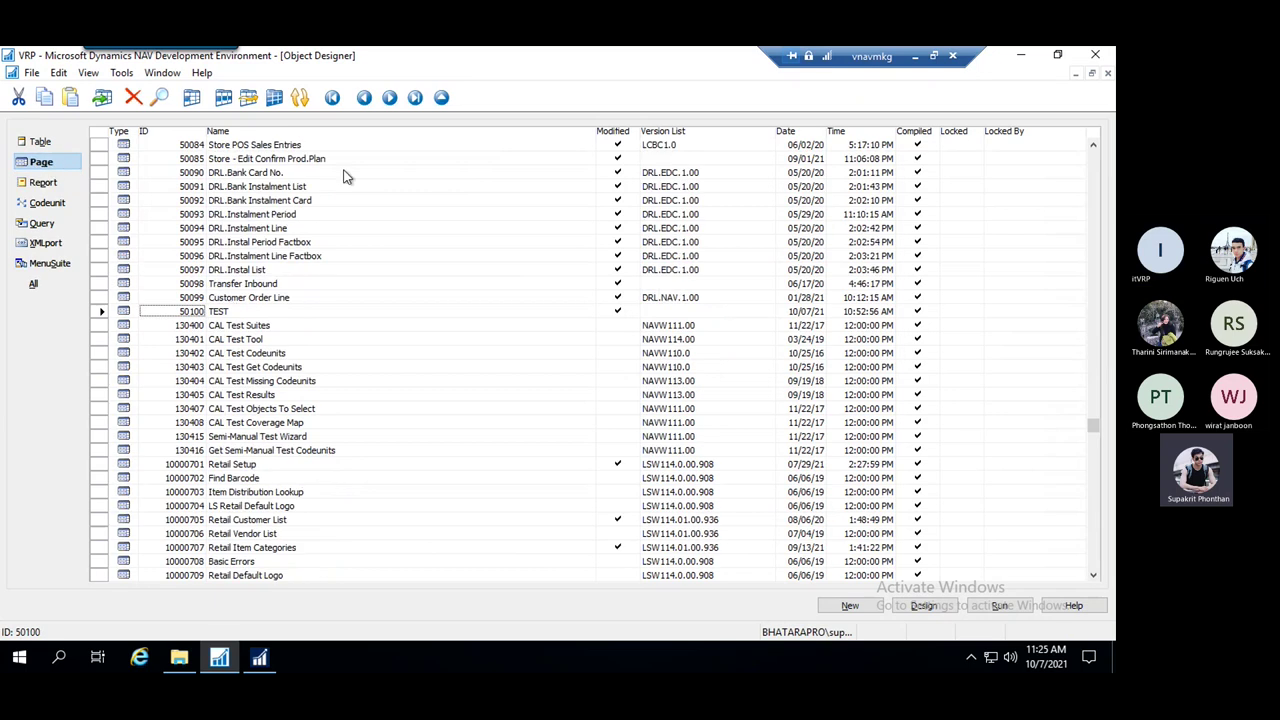
{"action": "right_click", "coordinate": [222, 315]}
{"action": "left_click", "coordinate": [284, 449]}
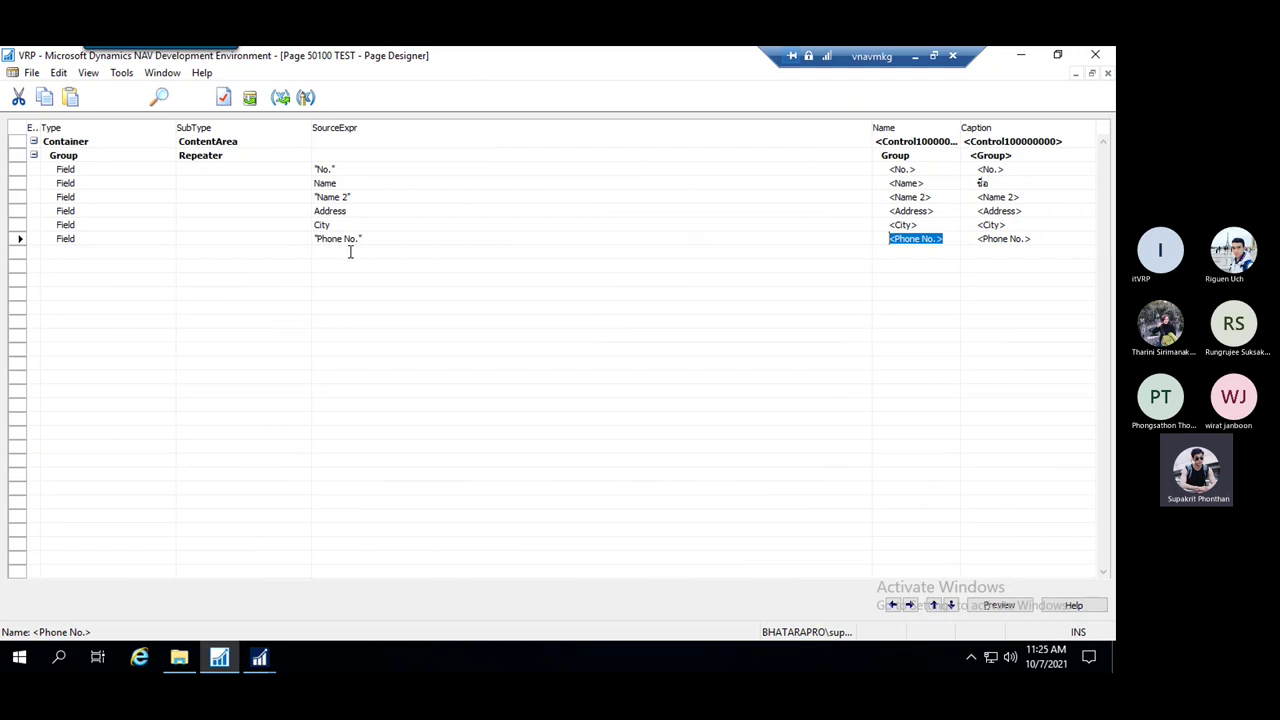
{"action": "mouse_move", "coordinate": [259, 657]}
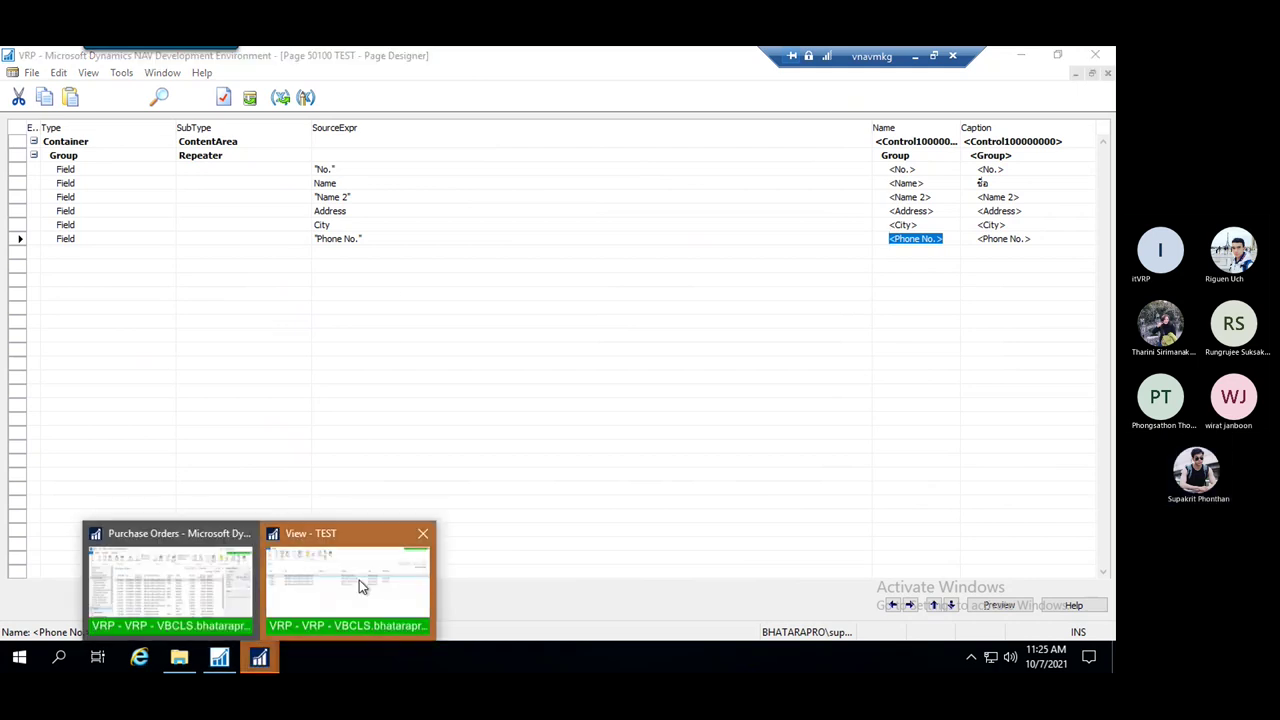
{"action": "left_click", "coordinate": [359, 580]}
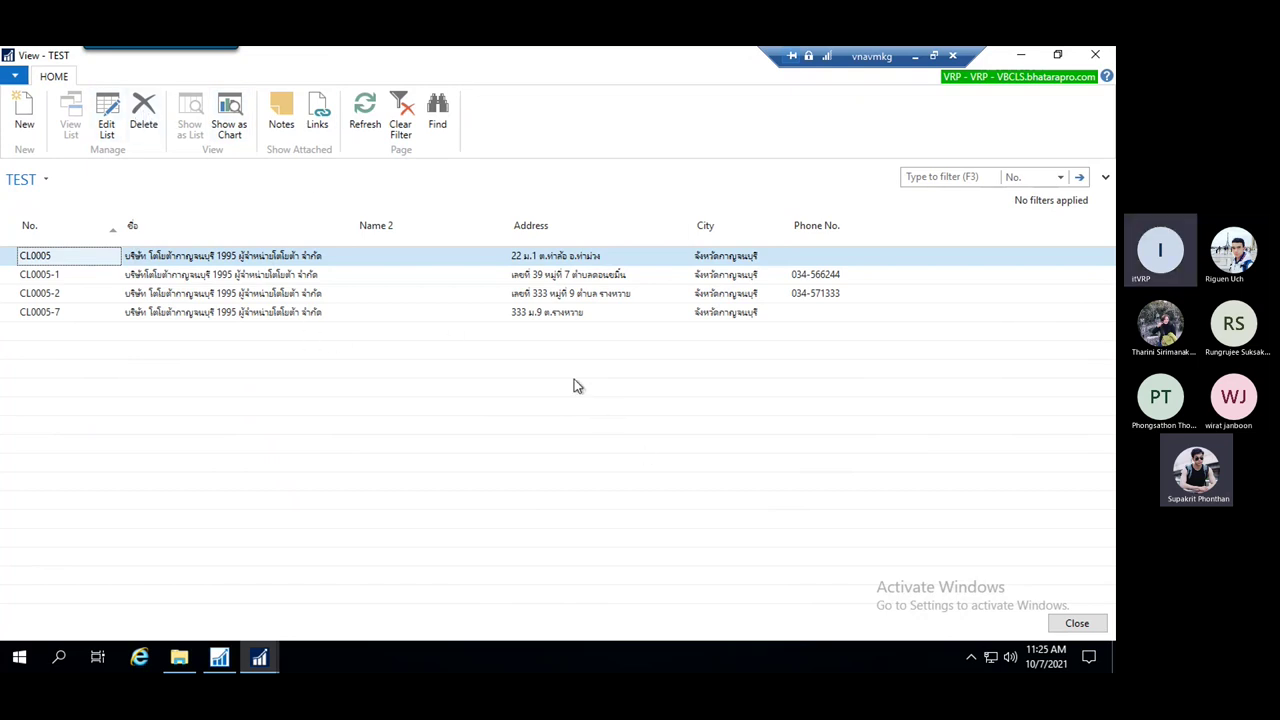
Close the TEST list and return to the page 50100 TEST design, checking the field rows
{"action": "key", "text": "Escape"}
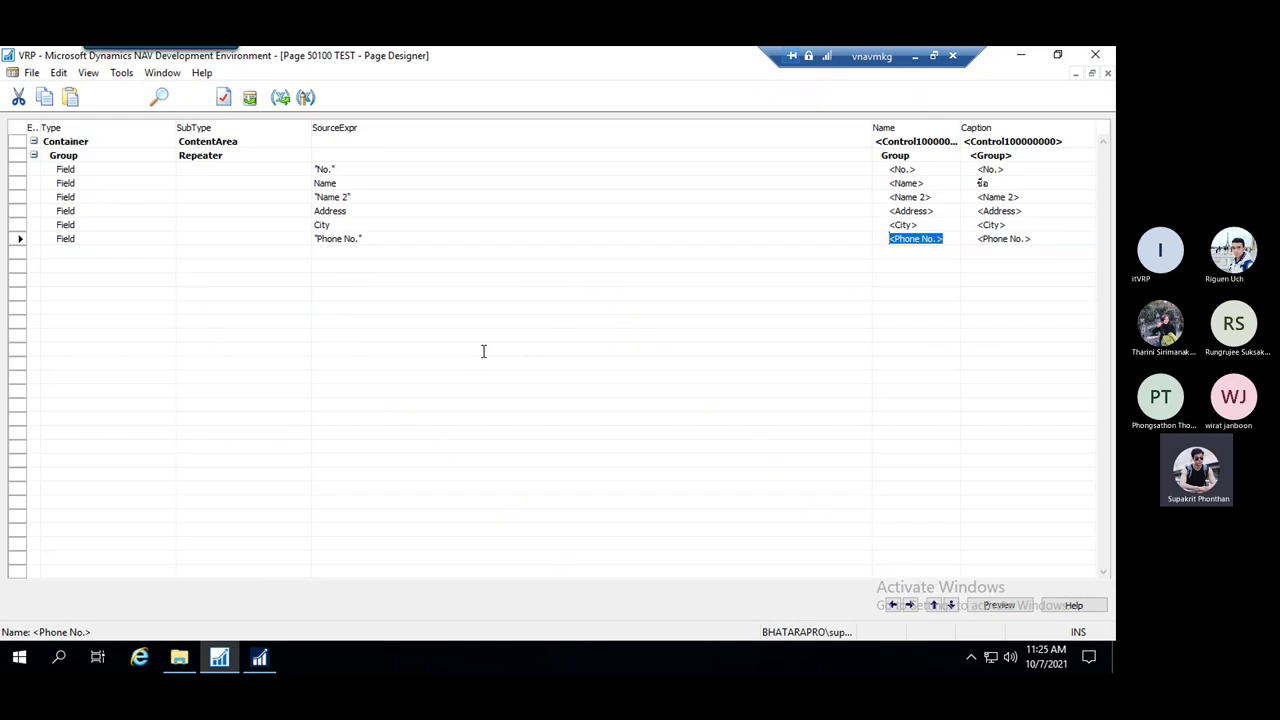
{"action": "left_click", "coordinate": [170, 76]}
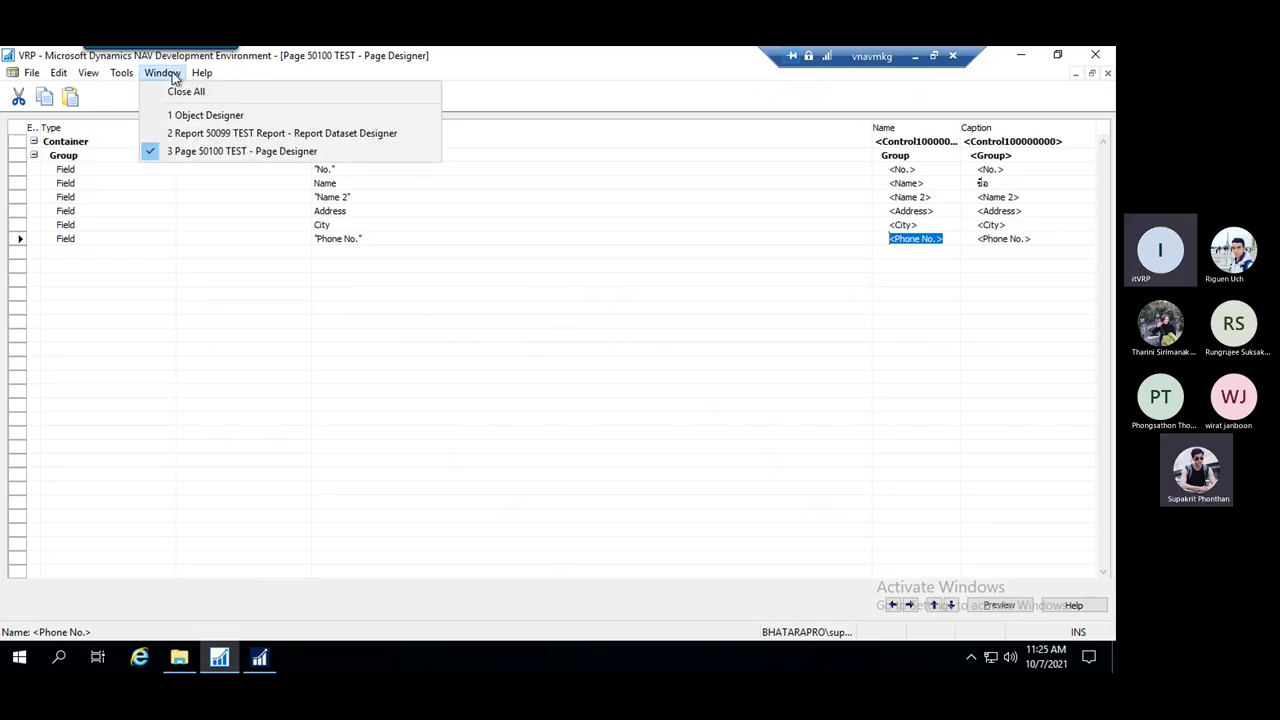
{"action": "left_click", "coordinate": [271, 151]}
{"action": "left_click", "coordinate": [390, 252]}
{"action": "left_click", "coordinate": [412, 228]}
{"action": "left_click", "coordinate": [414, 239]}
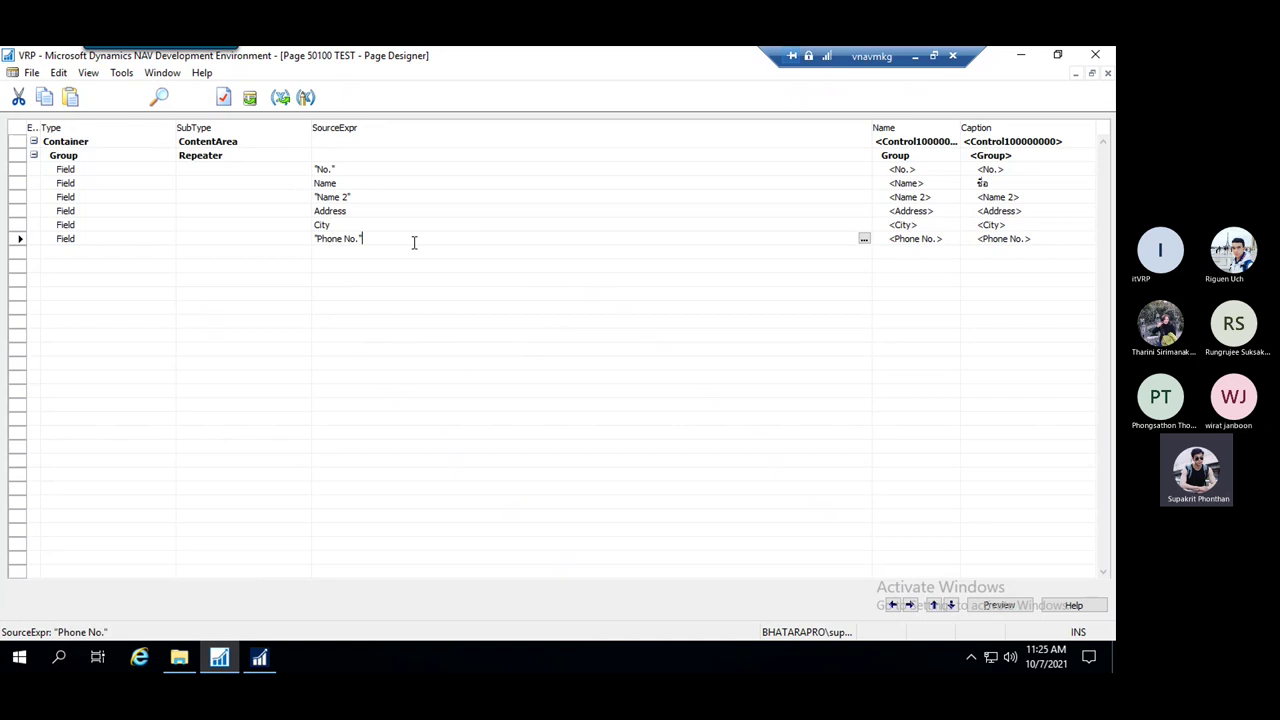
{"action": "left_click", "coordinate": [278, 252]}
In Page Actions, set the action container's SubType to ActionItems
{"action": "left_click", "coordinate": [89, 75]}
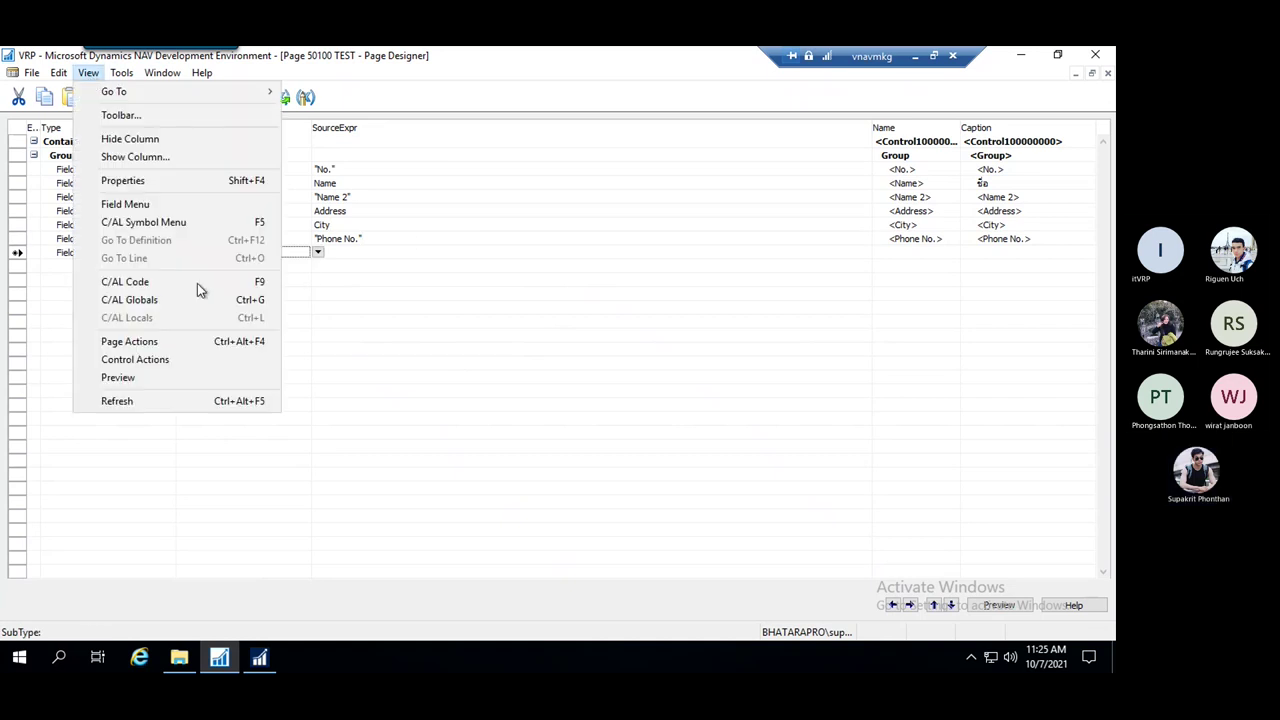
{"action": "left_click", "coordinate": [147, 343]}
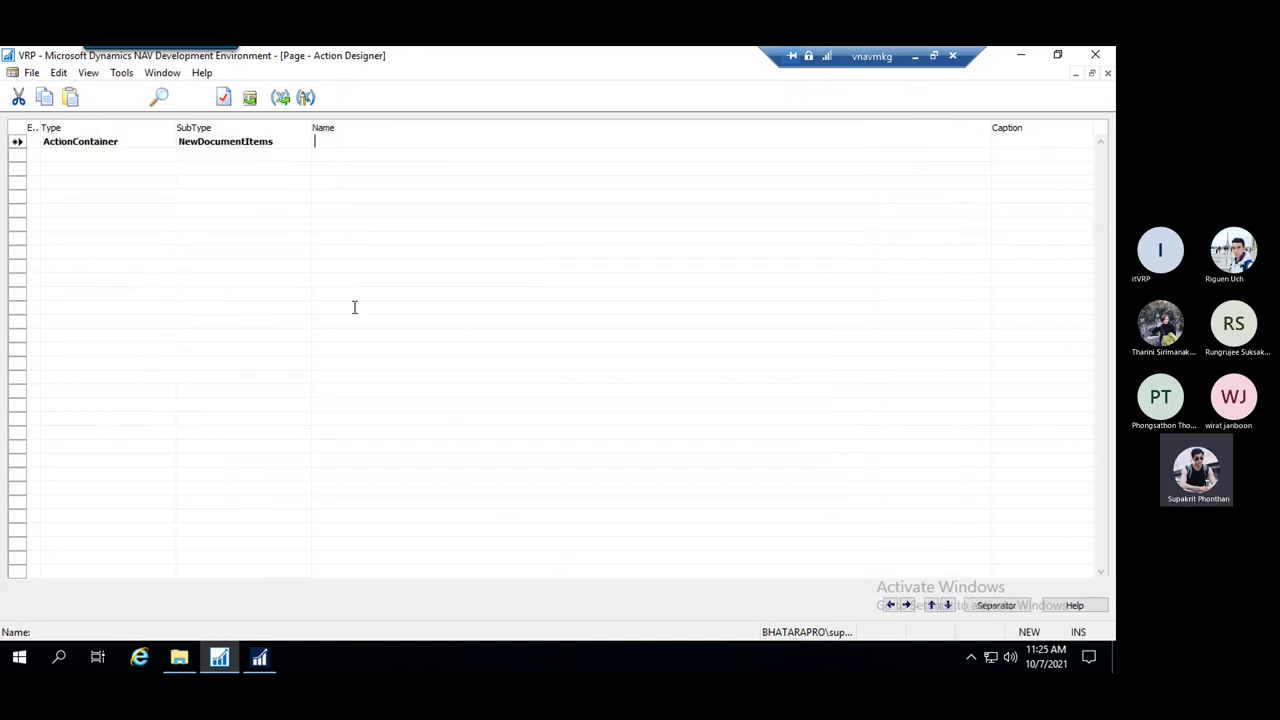
{"action": "left_click", "coordinate": [284, 147]}
{"action": "left_click", "coordinate": [318, 141]}
{"action": "left_click", "coordinate": [224, 172]}
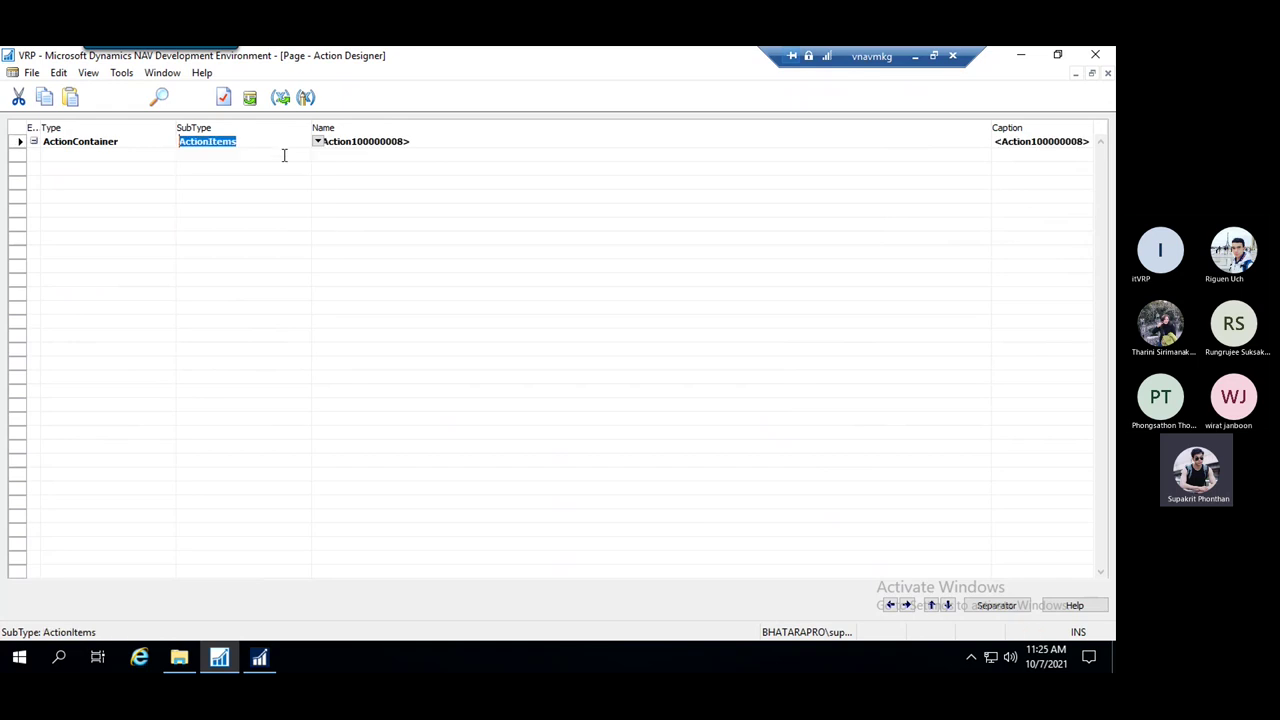
{"action": "left_click", "coordinate": [317, 142]}
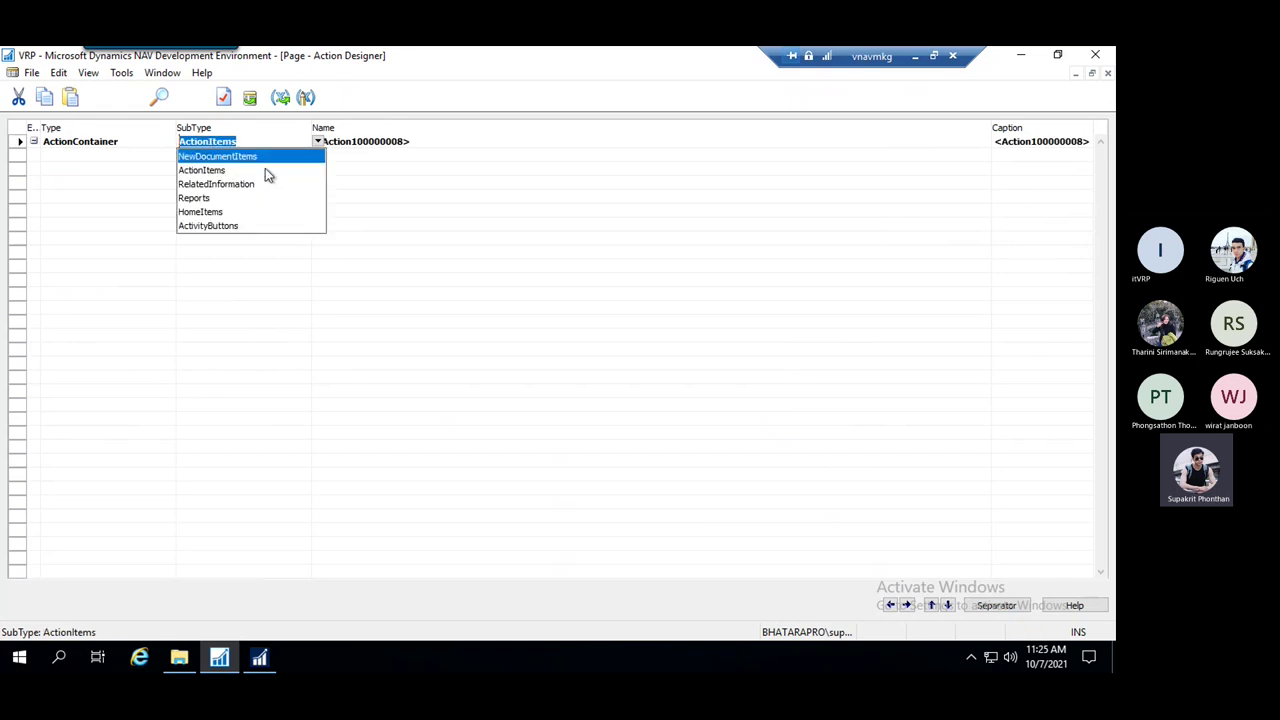
{"action": "left_click", "coordinate": [212, 174]}
Add an action named TEST under the ActionItems container and select it
{"action": "left_click", "coordinate": [378, 158]}
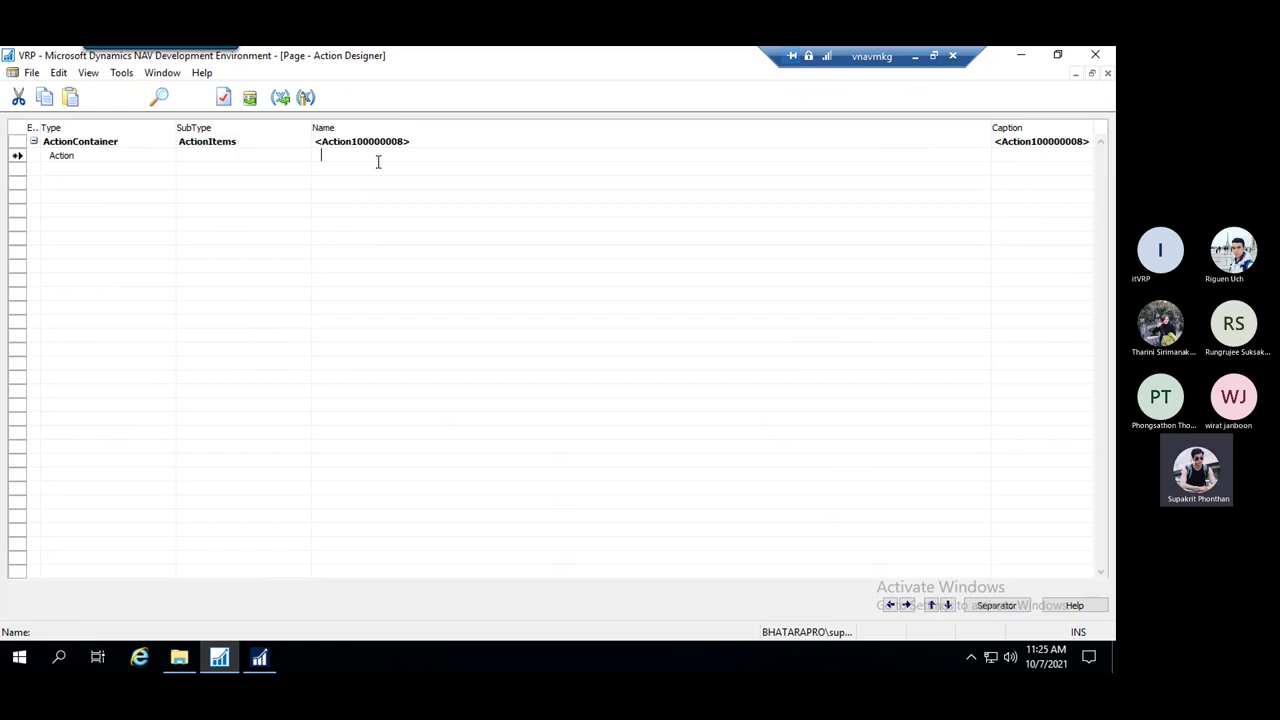
{"action": "left_click", "coordinate": [247, 157]}
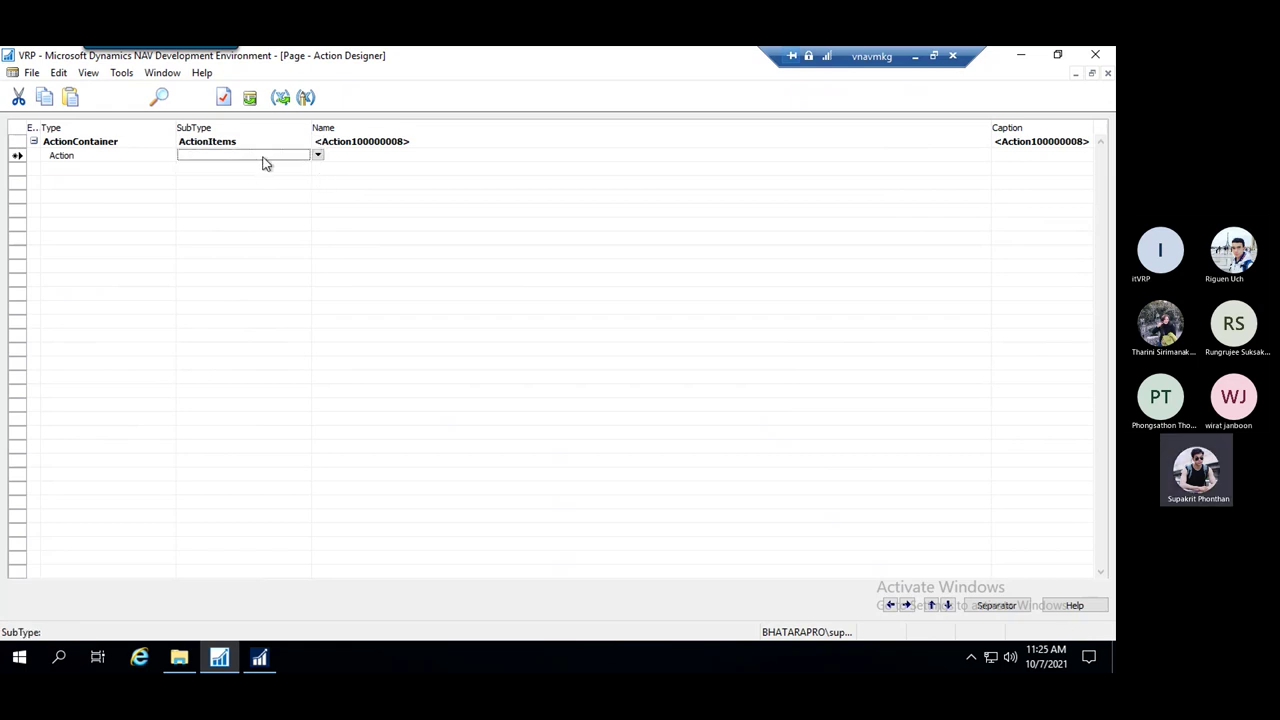
{"action": "left_click", "coordinate": [356, 152]}
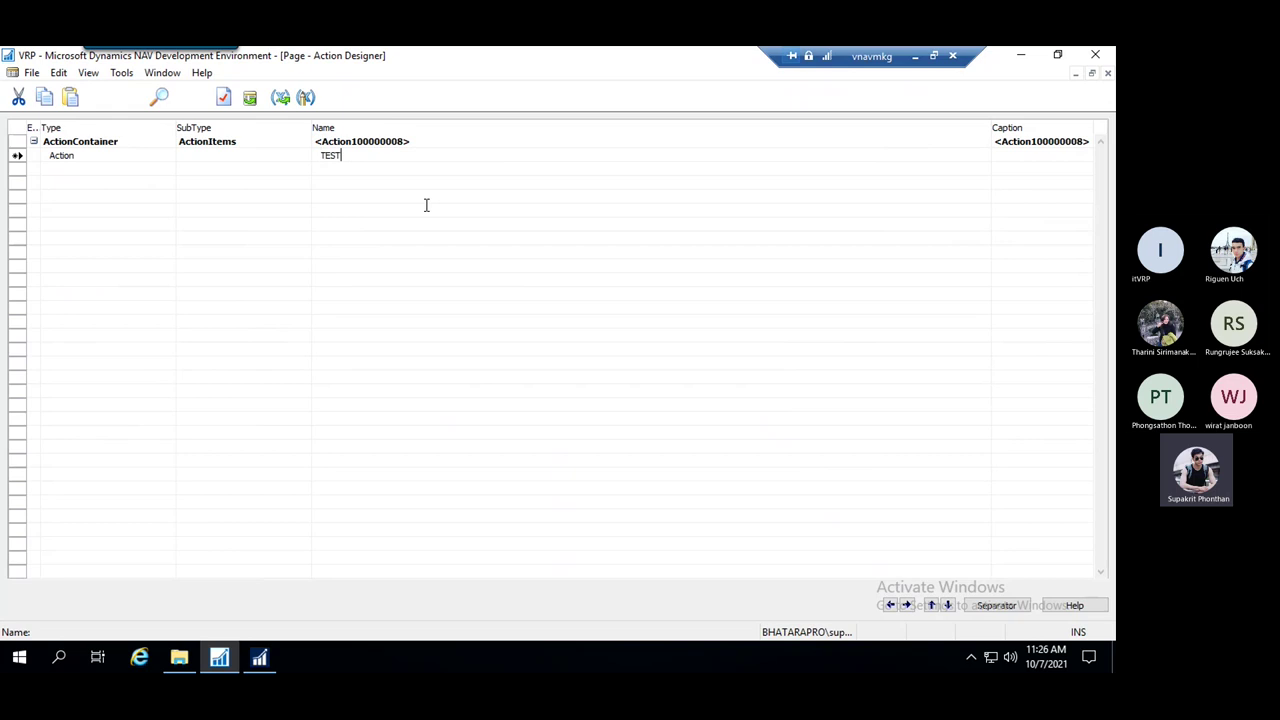
{"action": "key", "text": "Down"}
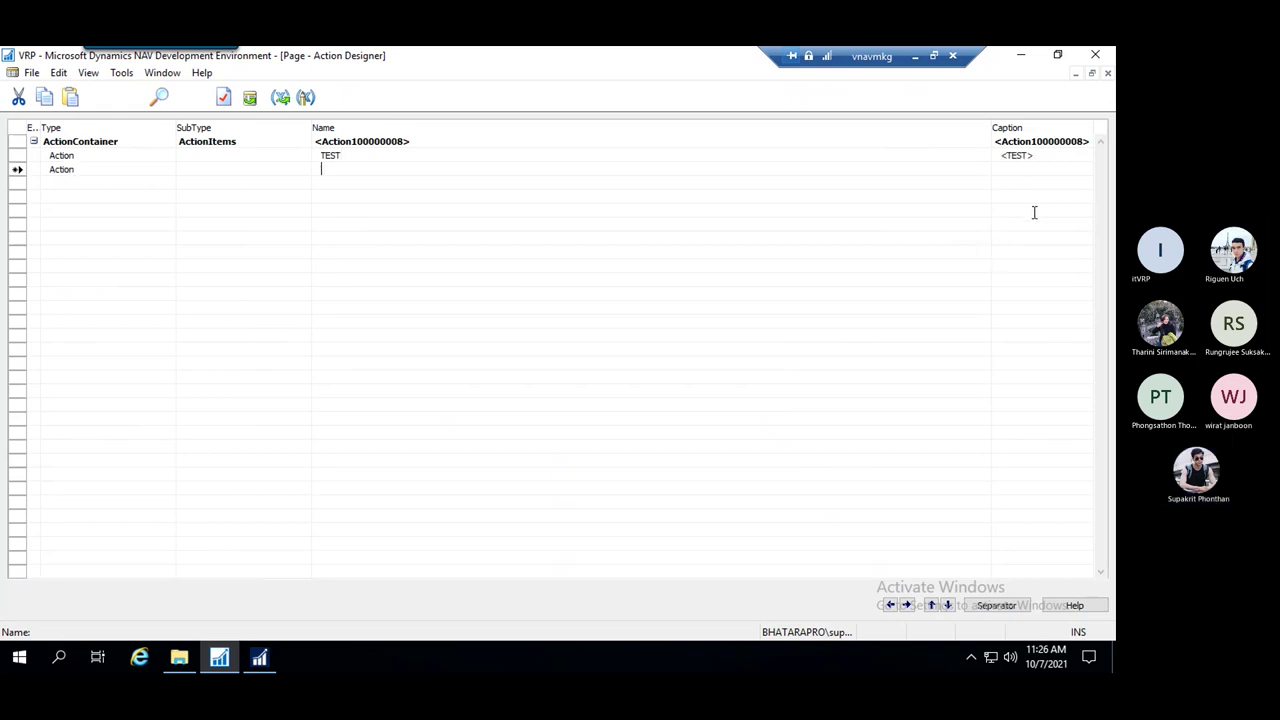
{"action": "left_click", "coordinate": [406, 156]}
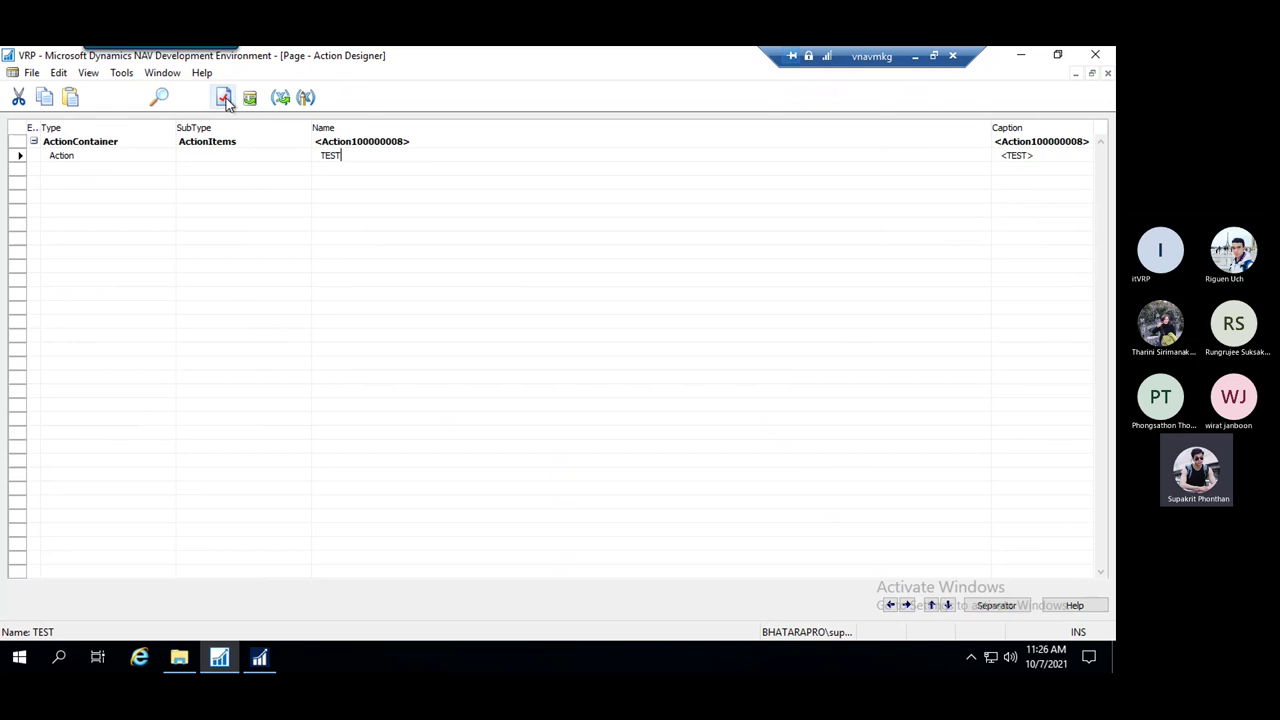
{"action": "left_click", "coordinate": [20, 156]}
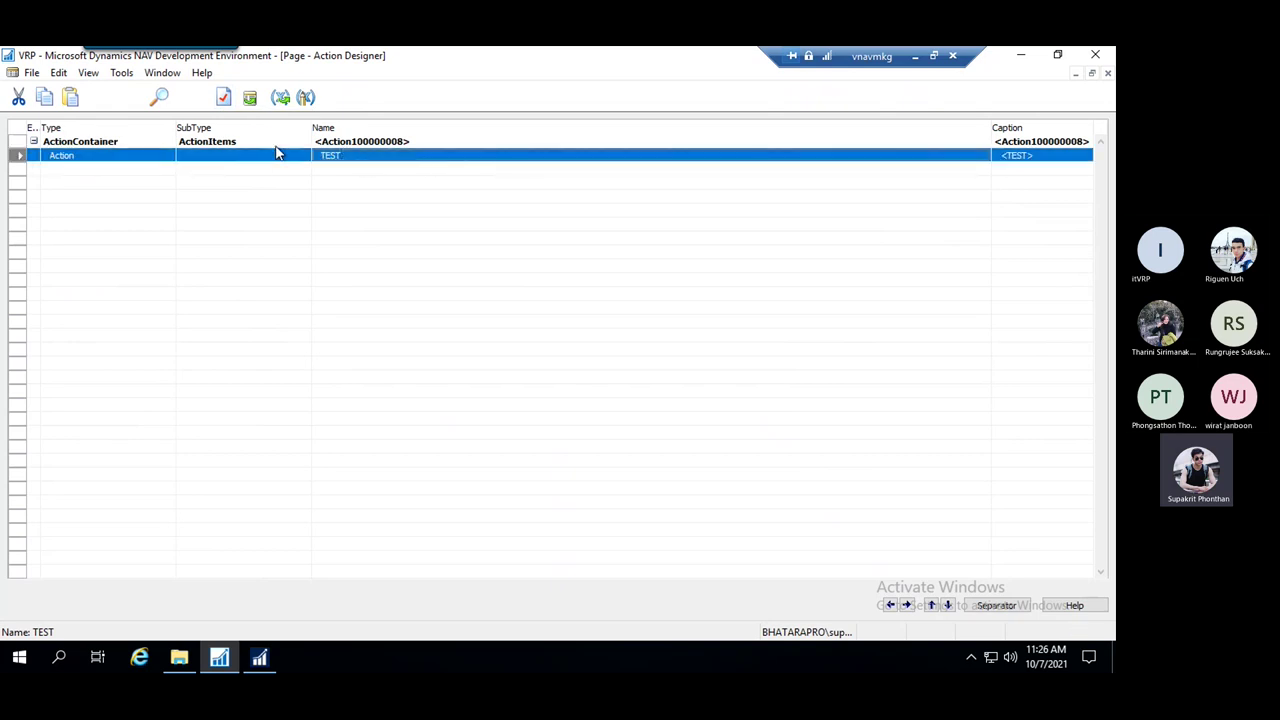
Replace the TEST action's <Undefined> Image property with Print
{"action": "left_click", "coordinate": [223, 99]}
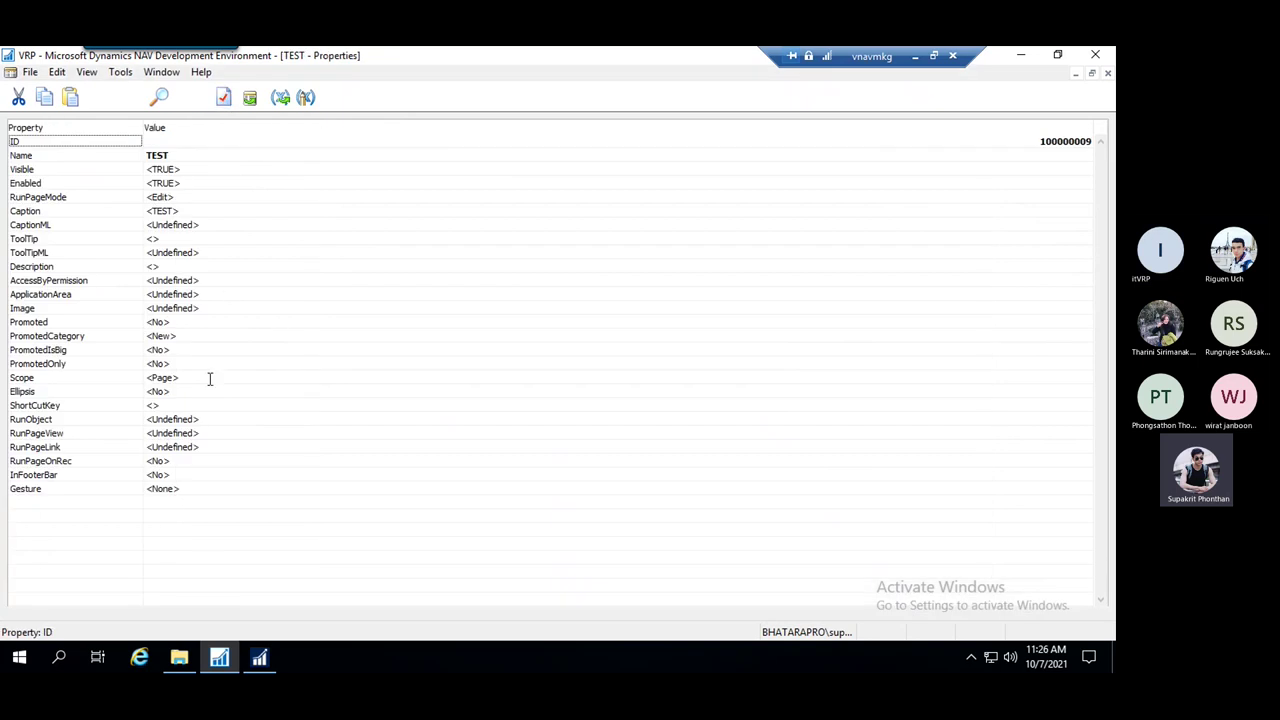
{"action": "left_click", "coordinate": [188, 349]}
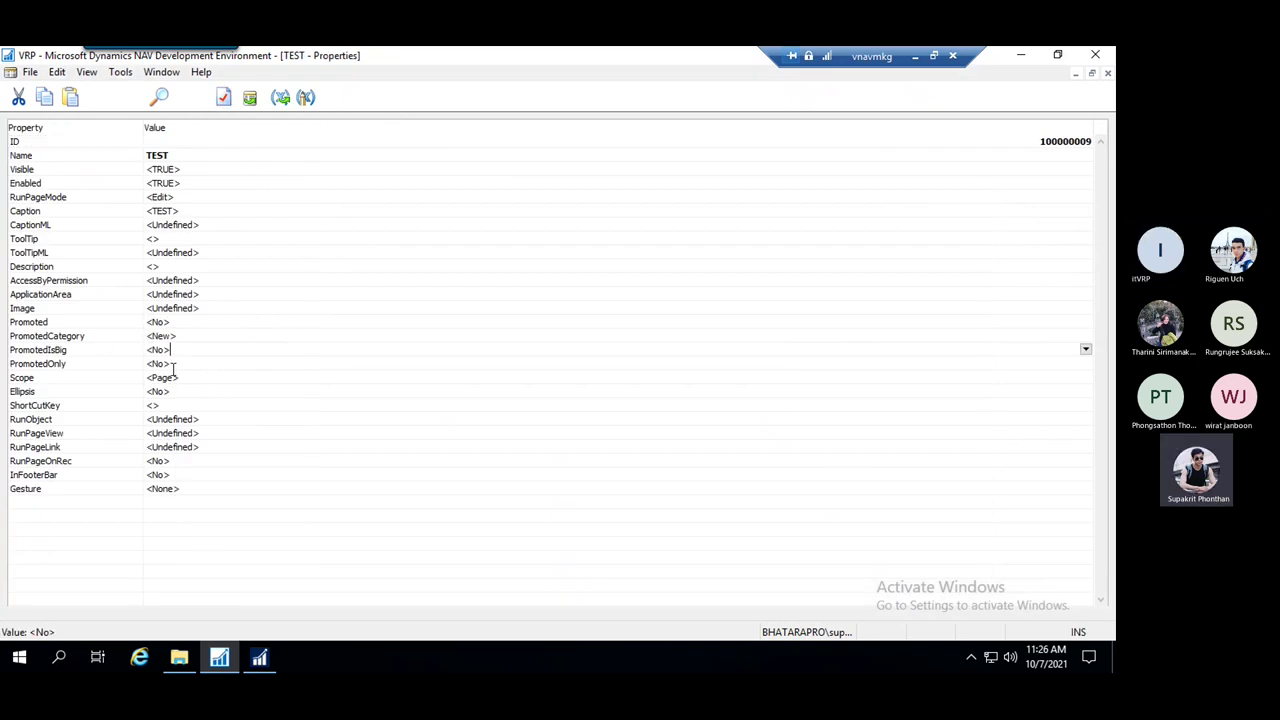
{"action": "left_click", "coordinate": [208, 308]}
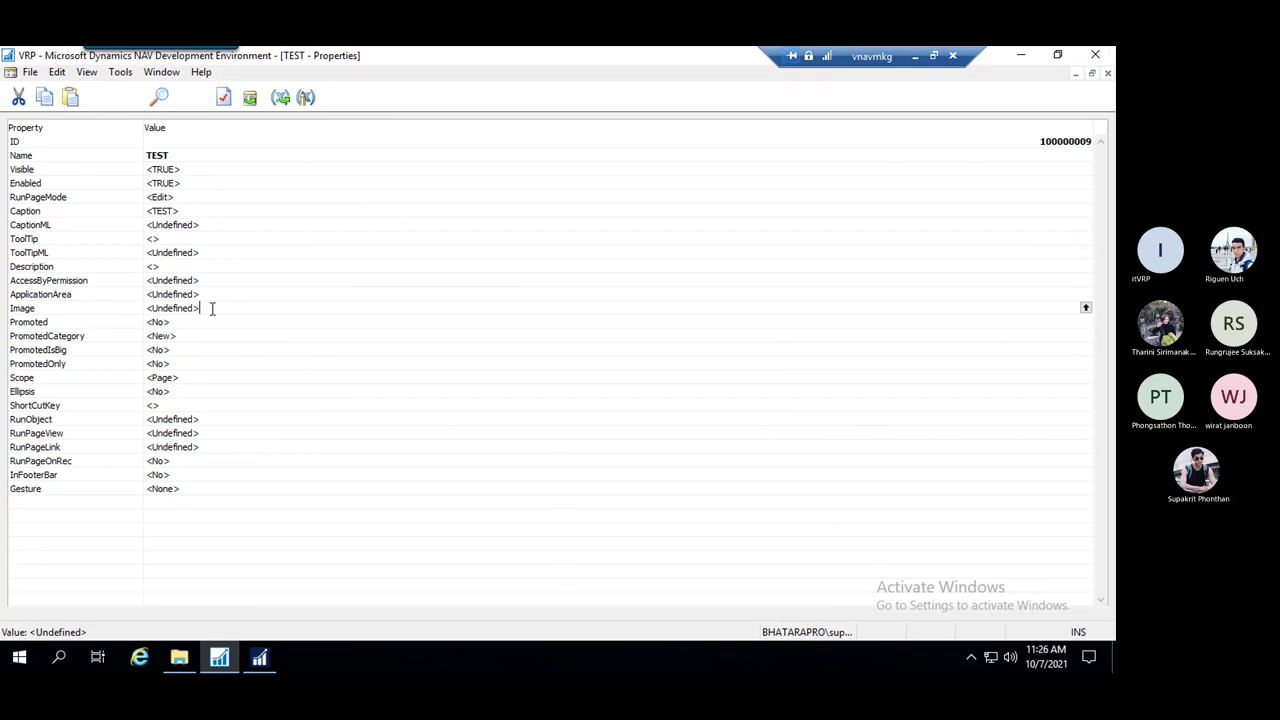
{"action": "left_click", "coordinate": [112, 307]}
{"action": "left_click", "coordinate": [228, 308]}
{"action": "left_click_drag", "start_coordinate": [228, 308], "coordinate": [140, 308]}
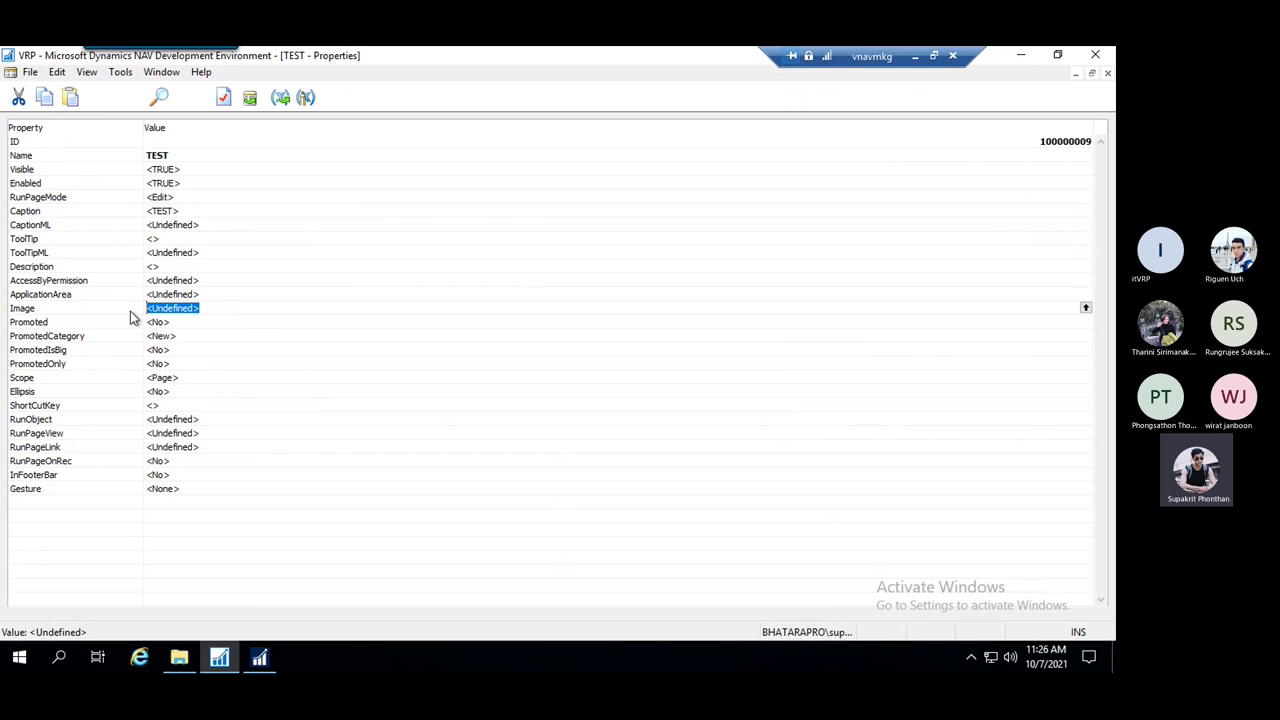
{"action": "type", "text": "Print"}
{"action": "left_click", "coordinate": [249, 337]}
{"action": "left_click", "coordinate": [246, 308]}
Browse the Image List lookup keeping Print, then minimize the remote NAV session
{"action": "left_click", "coordinate": [1086, 308]}
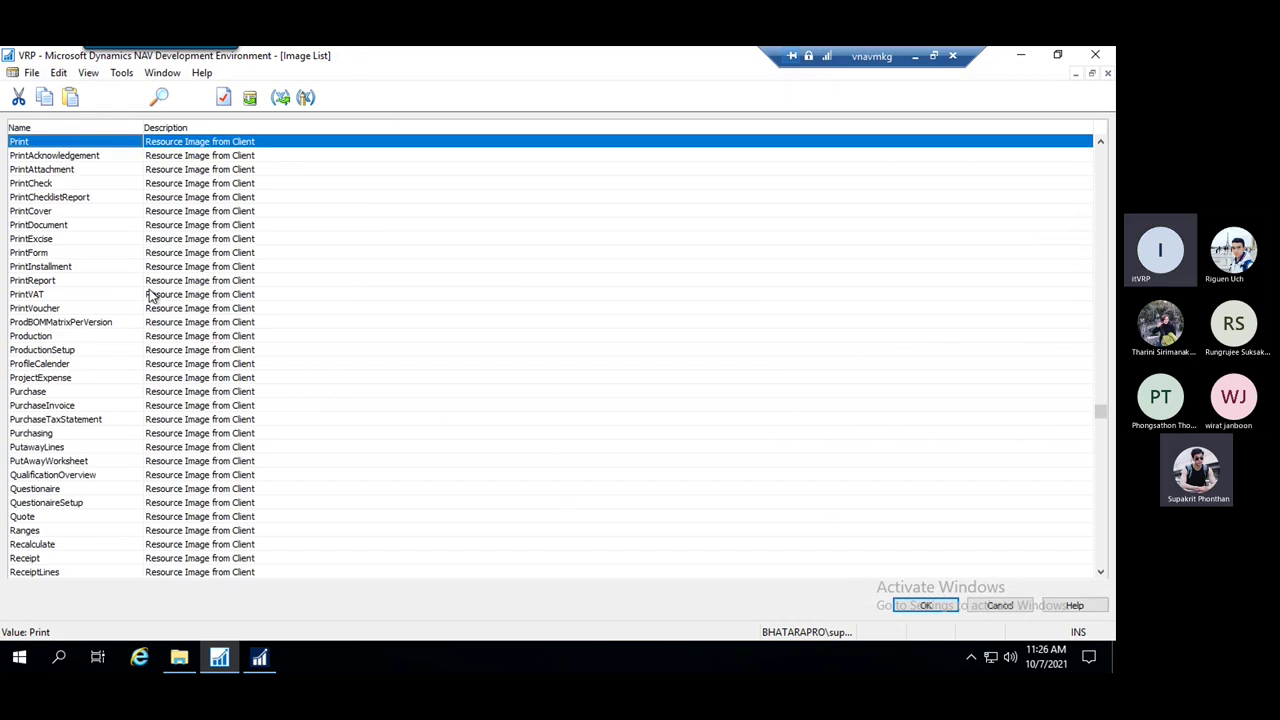
{"action": "left_click", "coordinate": [85, 262]}
{"action": "scroll", "coordinate": [94, 283], "scroll_direction": "down", "scroll_amount": 15}
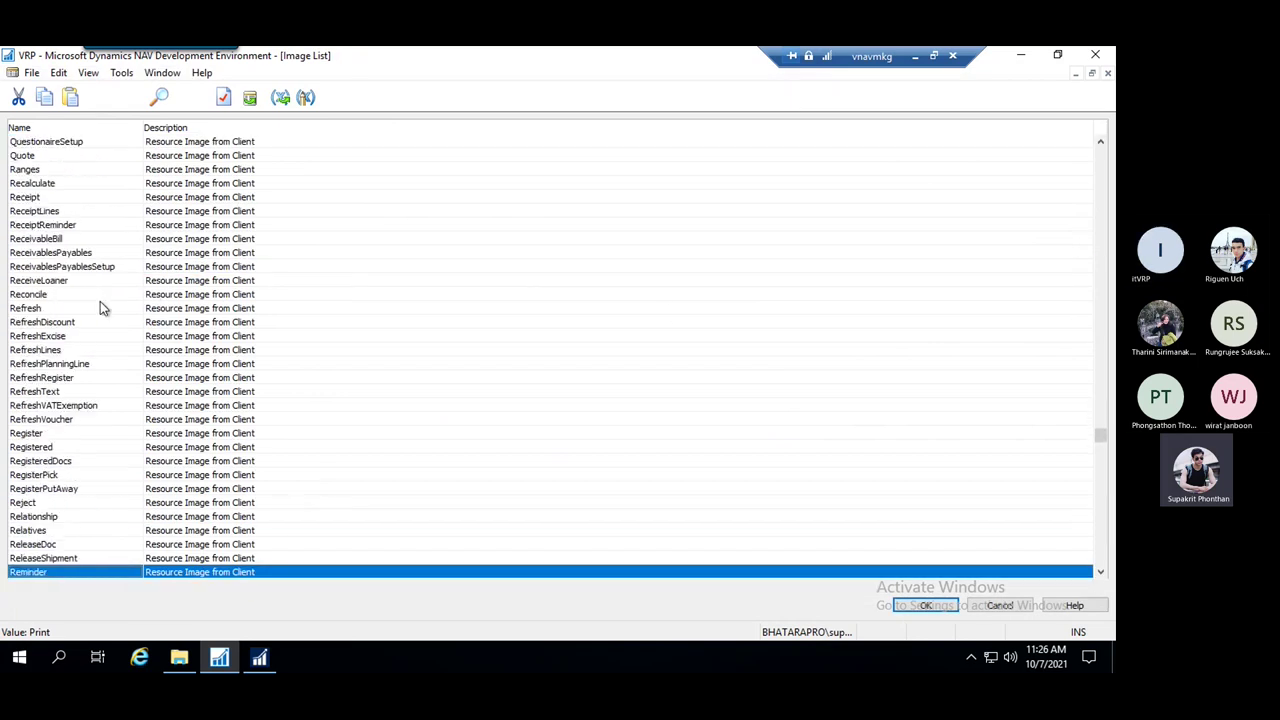
{"action": "scroll", "coordinate": [100, 308], "scroll_direction": "down", "scroll_amount": 13}
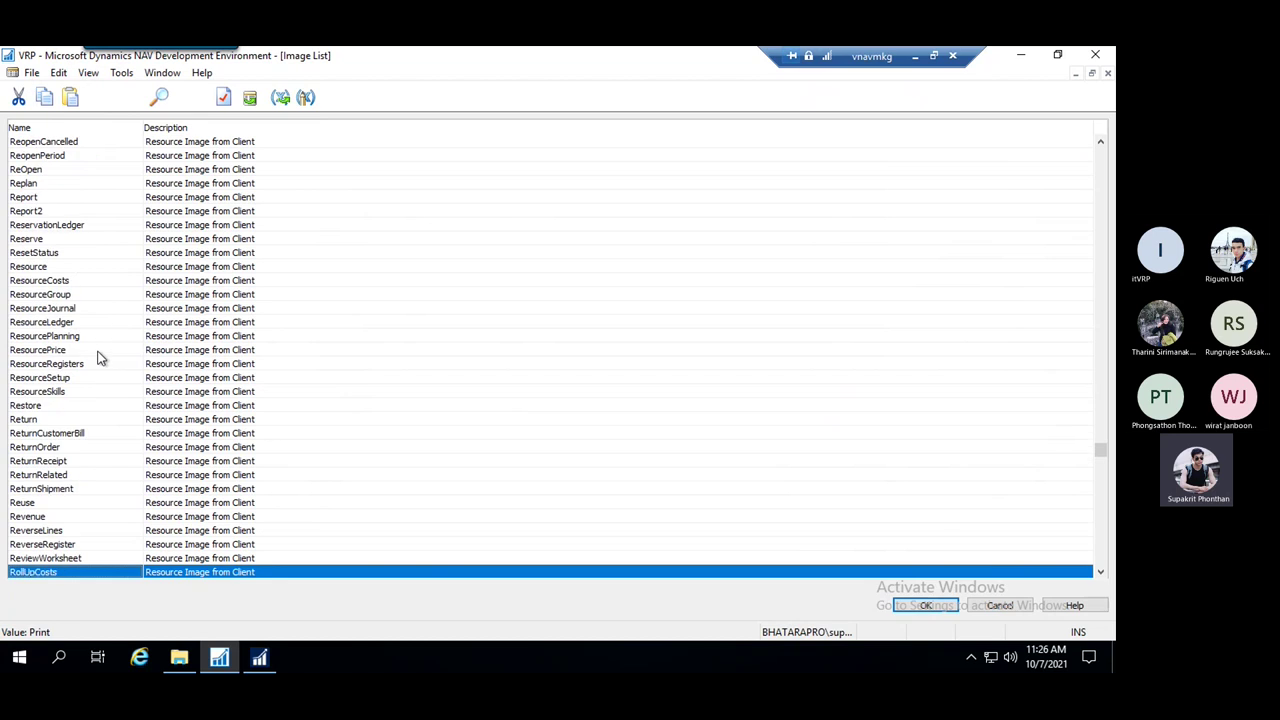
{"action": "scroll", "coordinate": [96, 365], "scroll_direction": "down", "scroll_amount": 10}
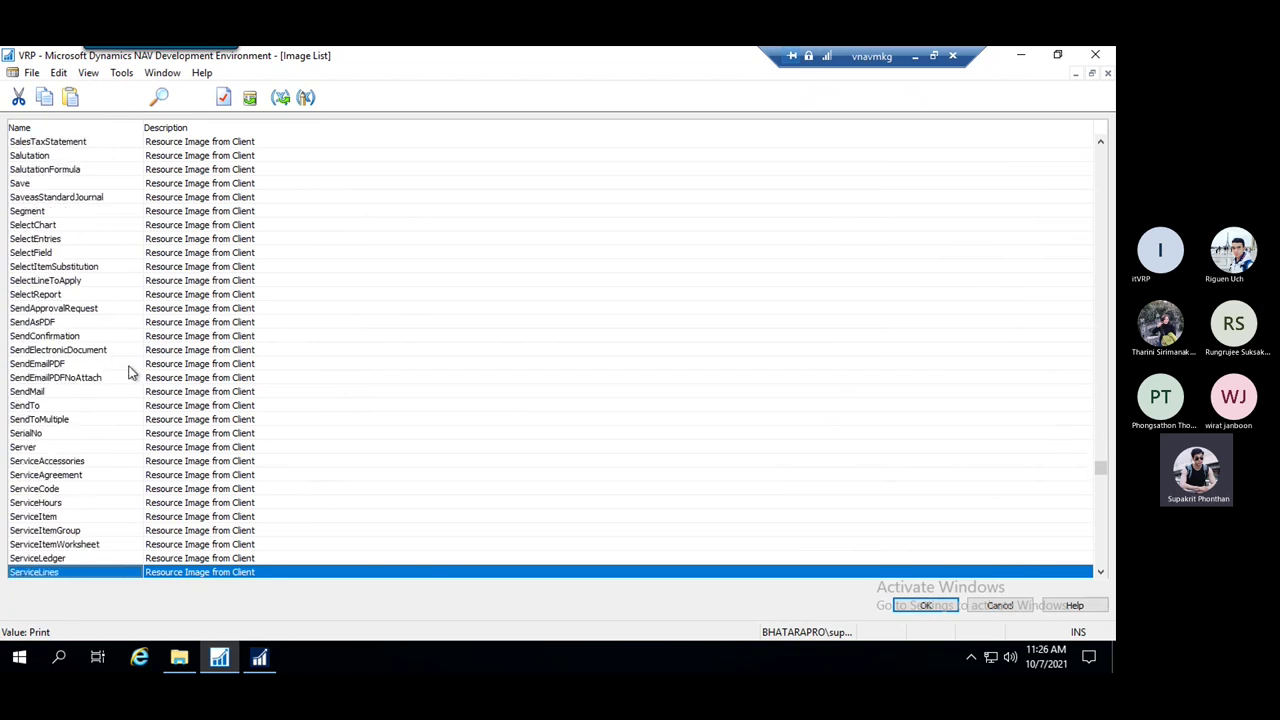
{"action": "scroll", "coordinate": [96, 356], "scroll_direction": "down", "scroll_amount": 7}
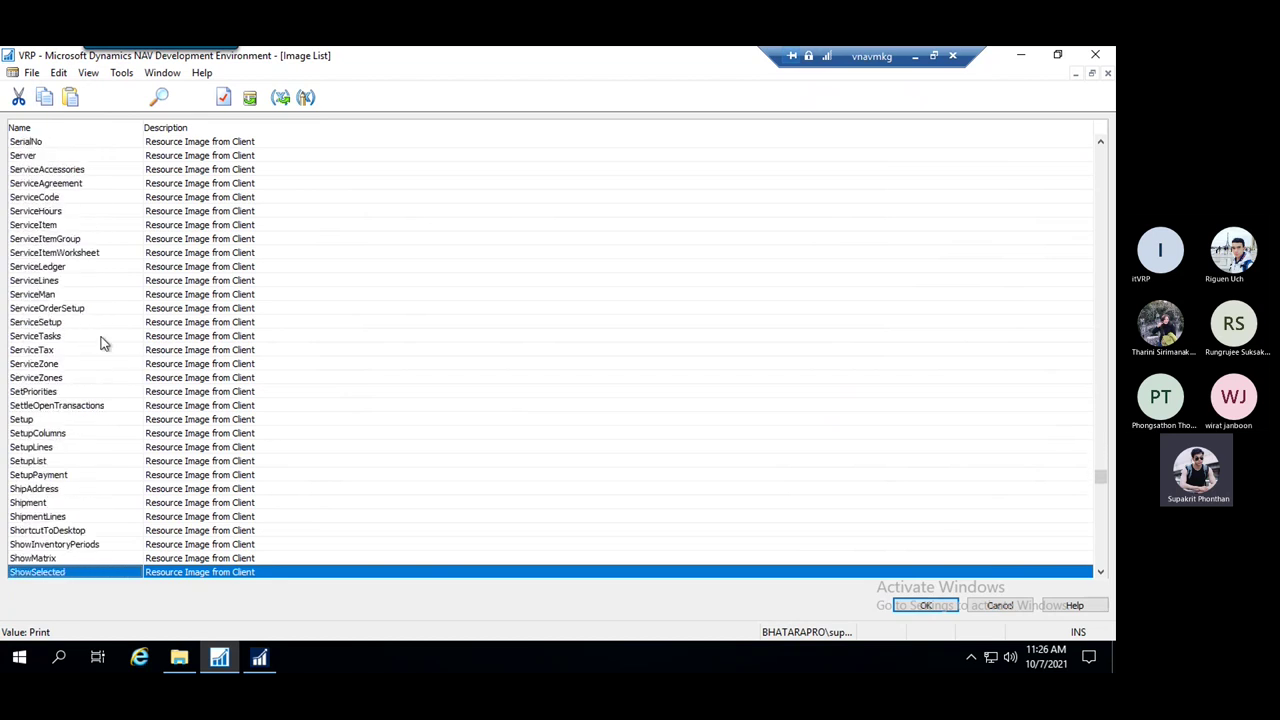
{"action": "key", "text": "Escape"}
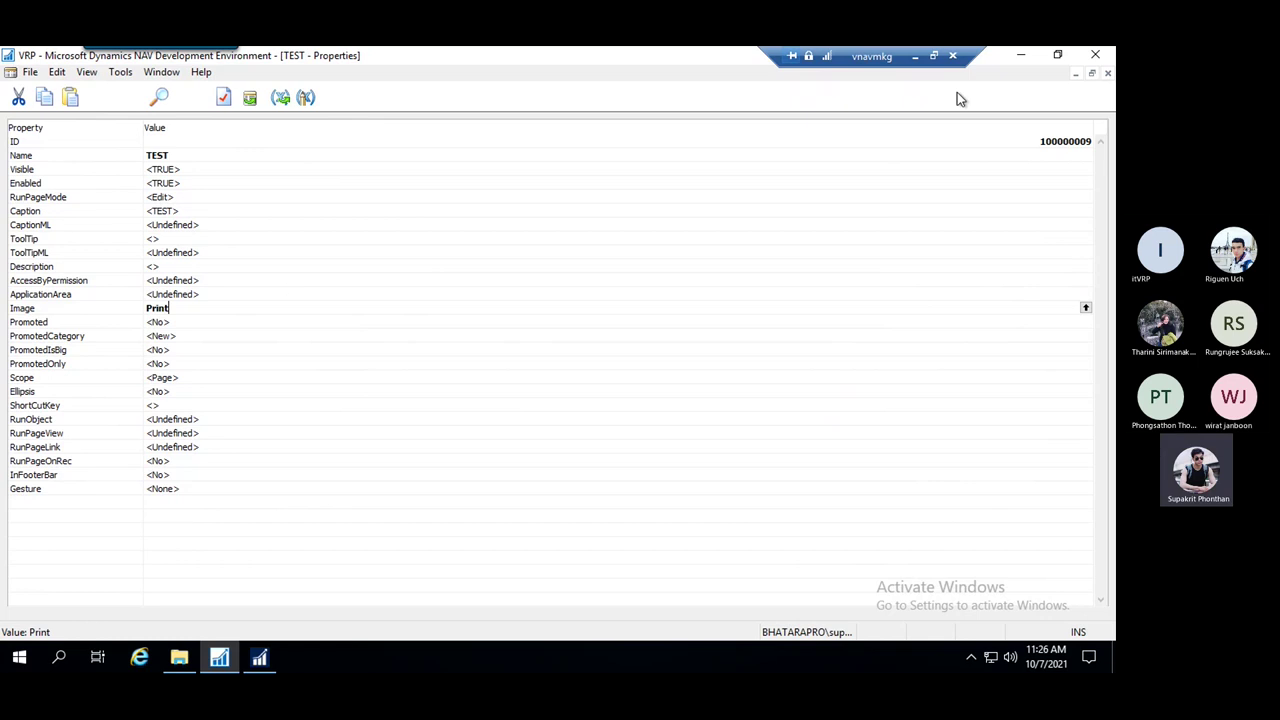
{"action": "left_click", "coordinate": [915, 56]}
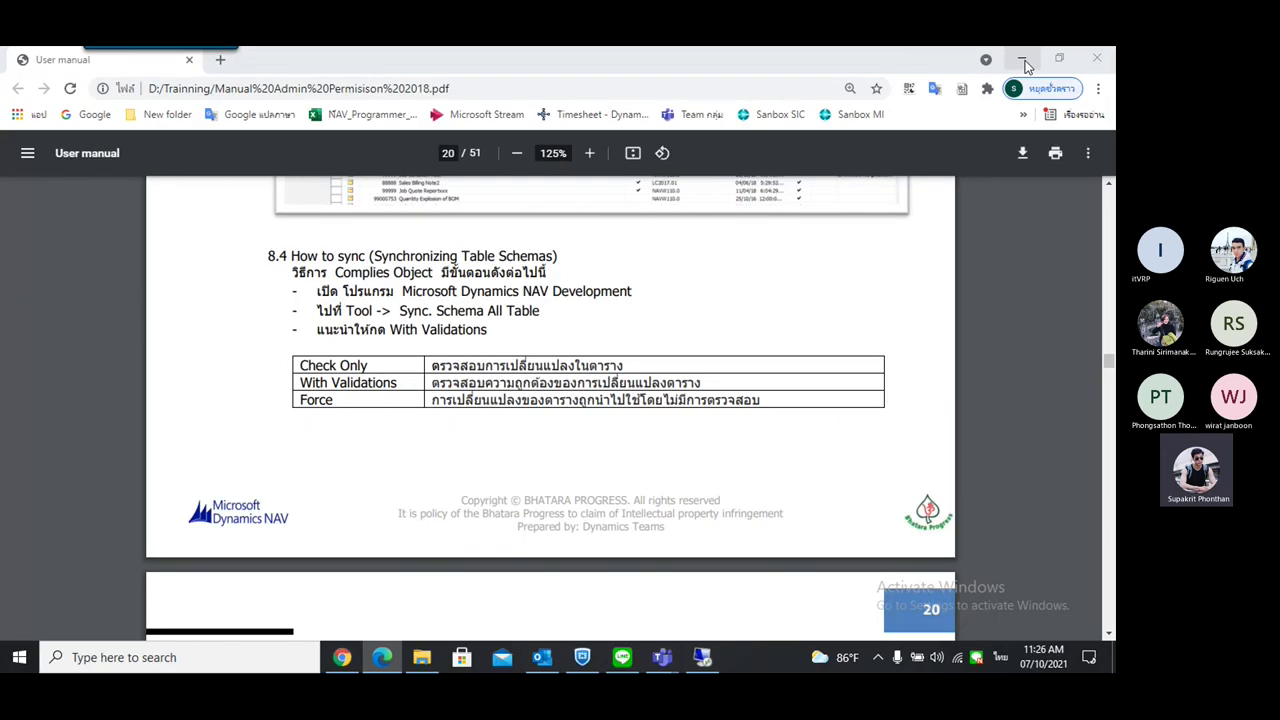
Hide the Training folder and launch Dynamics.NAV.ImageLibrary.exe from the desktop
{"action": "key", "text": "alt+Tab"}
{"action": "left_click", "coordinate": [1021, 54]}
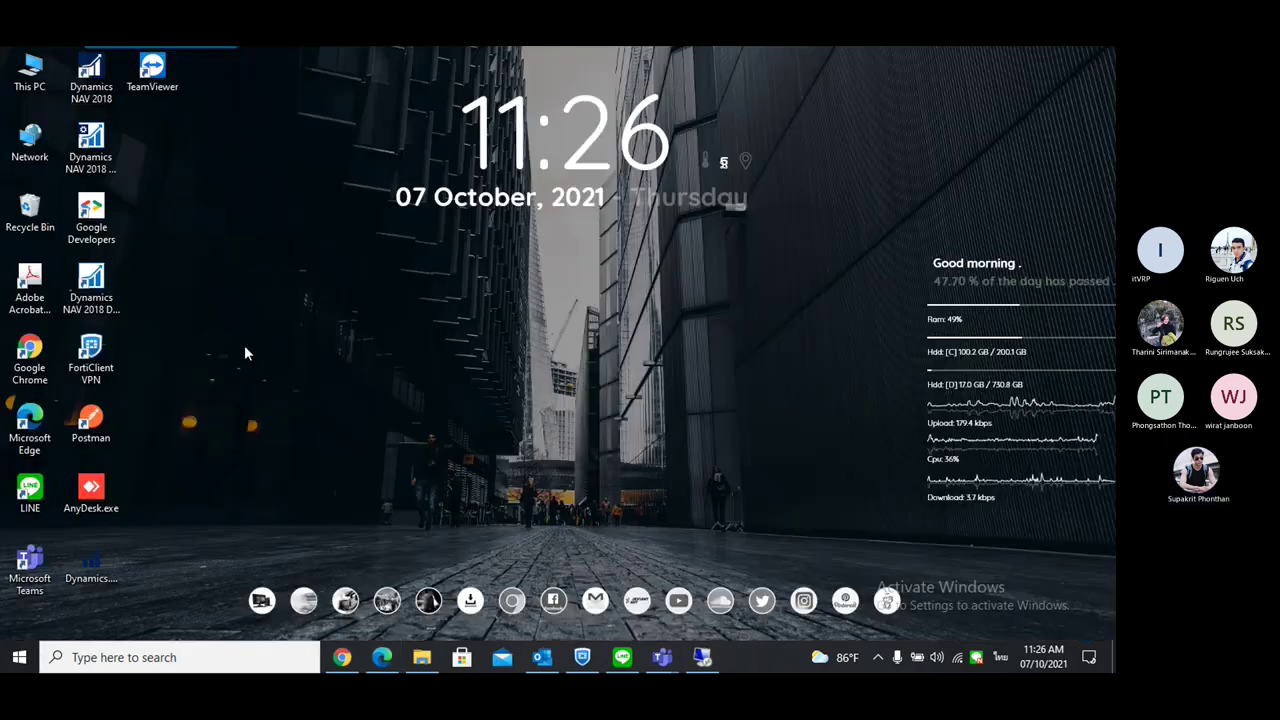
{"action": "left_click", "coordinate": [91, 565]}
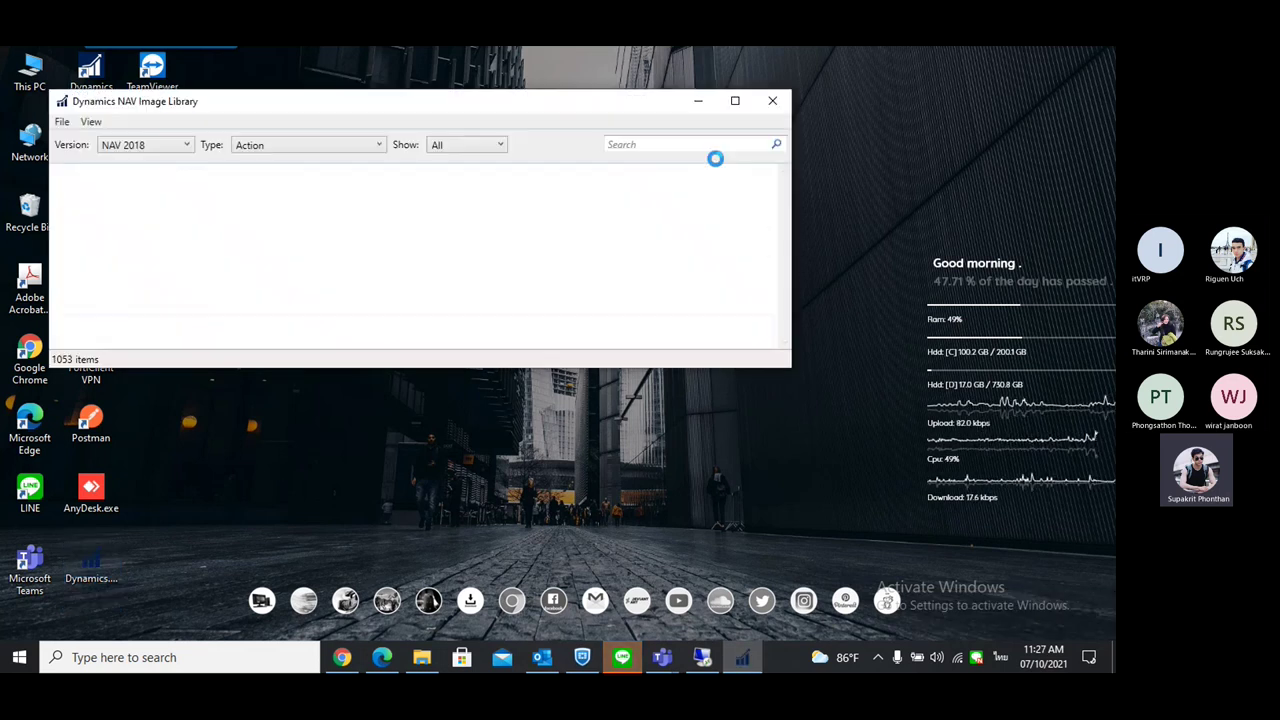
Maximize the Image Library, search 'print' to list its 16 icons, then close it
{"action": "left_click", "coordinate": [735, 101]}
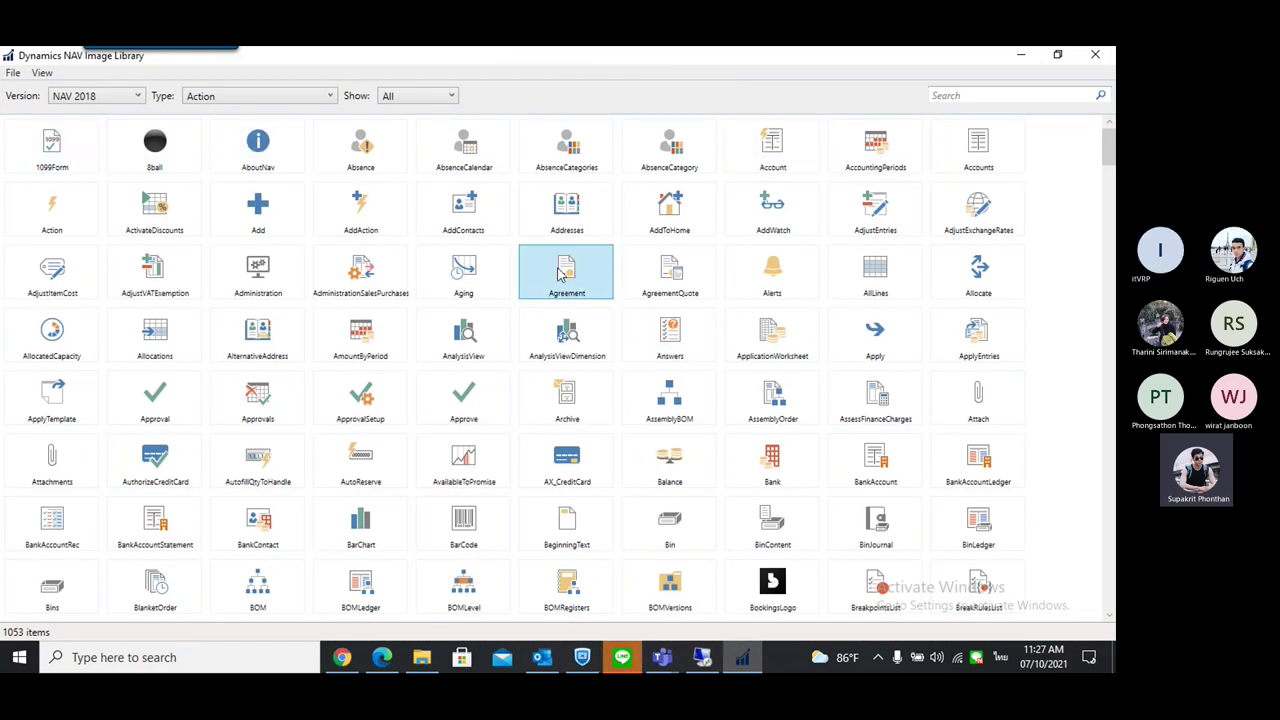
{"action": "scroll", "coordinate": [789, 436], "scroll_direction": "down", "scroll_amount": 1}
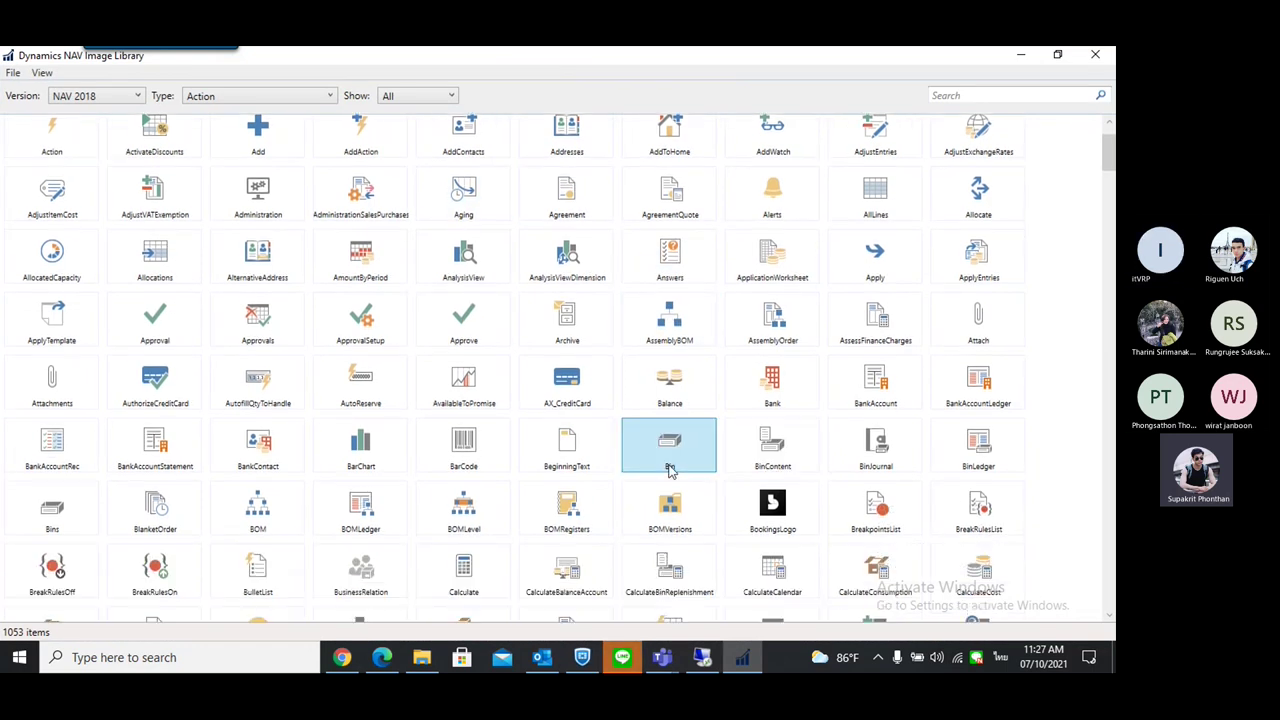
{"action": "scroll", "coordinate": [669, 443], "scroll_direction": "up", "scroll_amount": 1}
{"action": "left_click", "coordinate": [966, 95]}
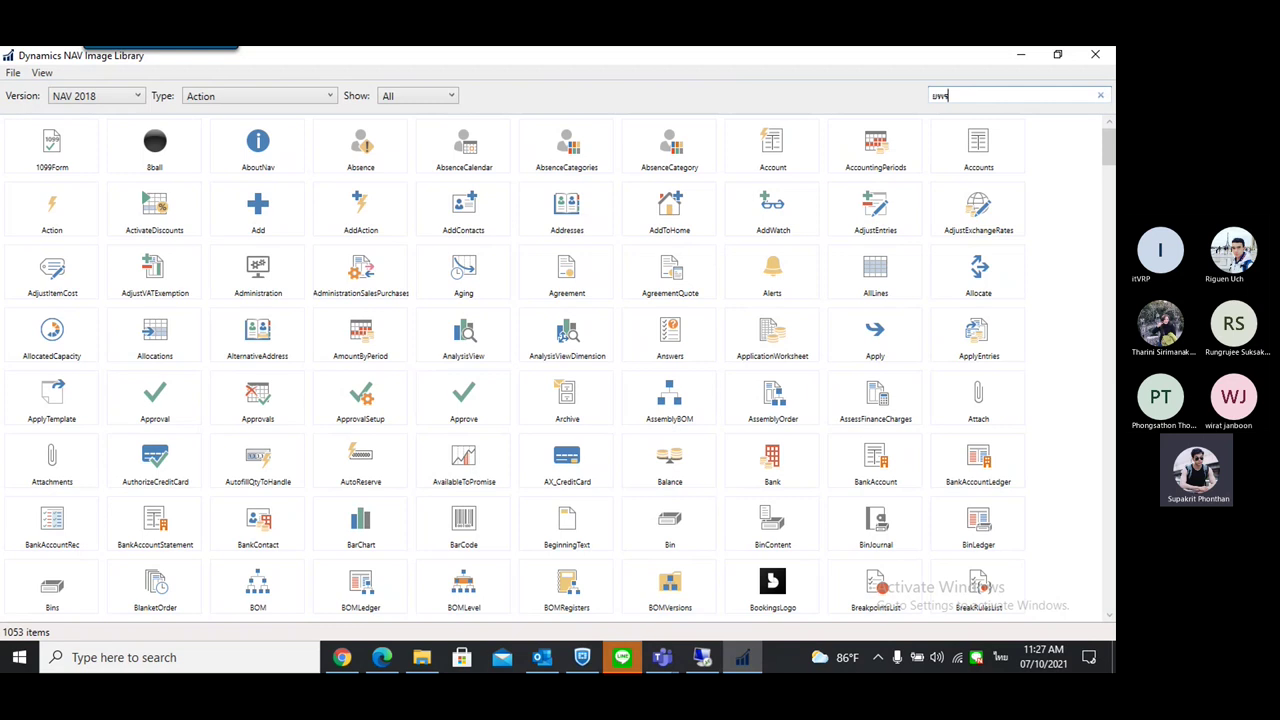
{"action": "type", "text": "ยฟะ"}
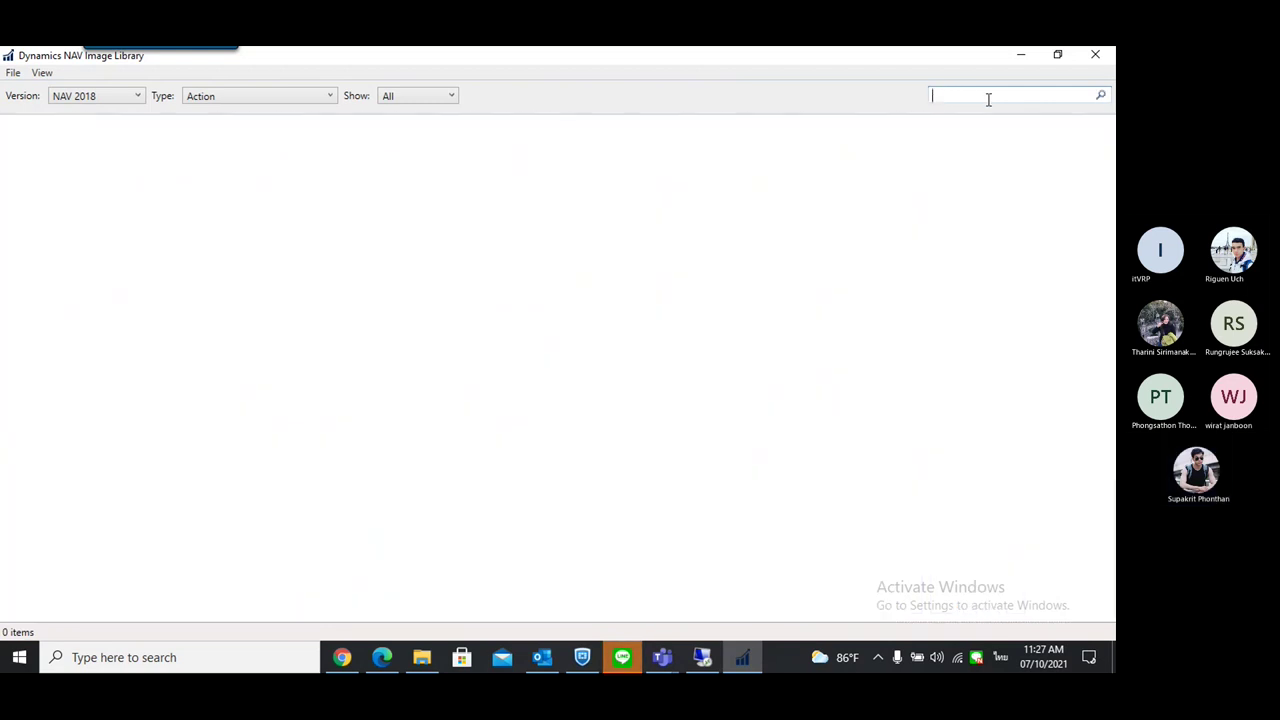
{"action": "type", "text": "print"}
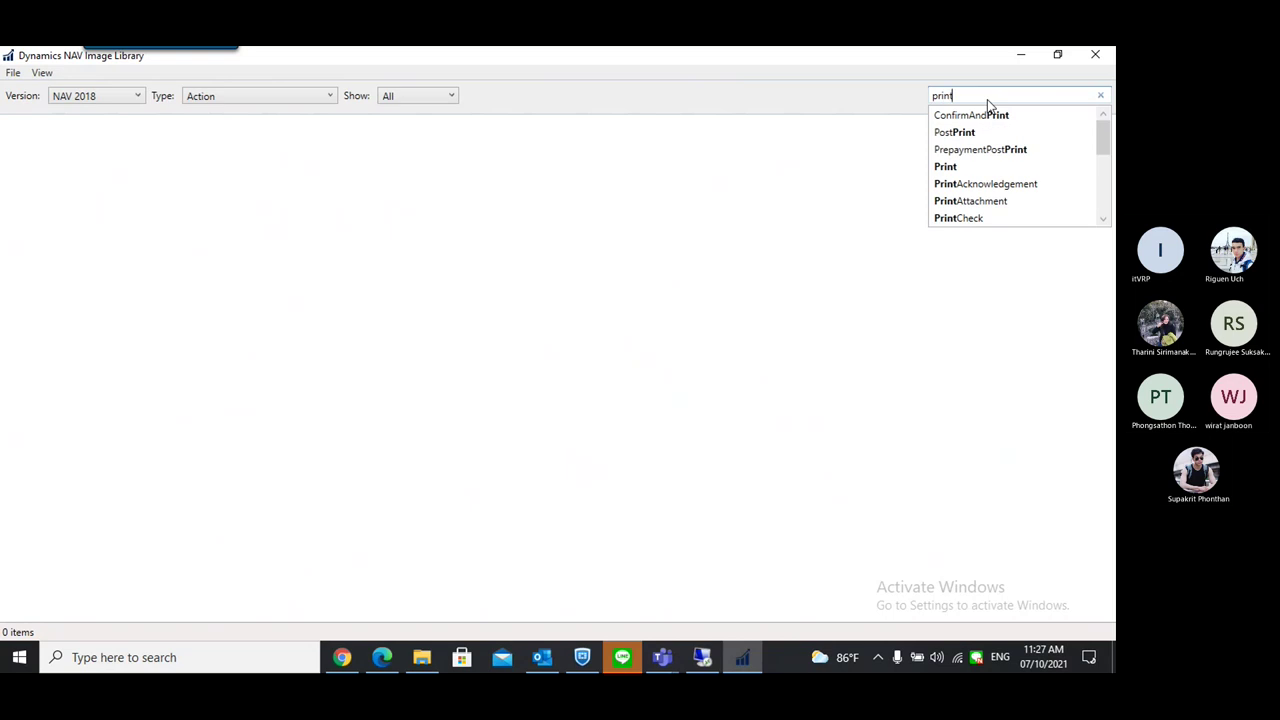
{"action": "key", "text": "Return"}
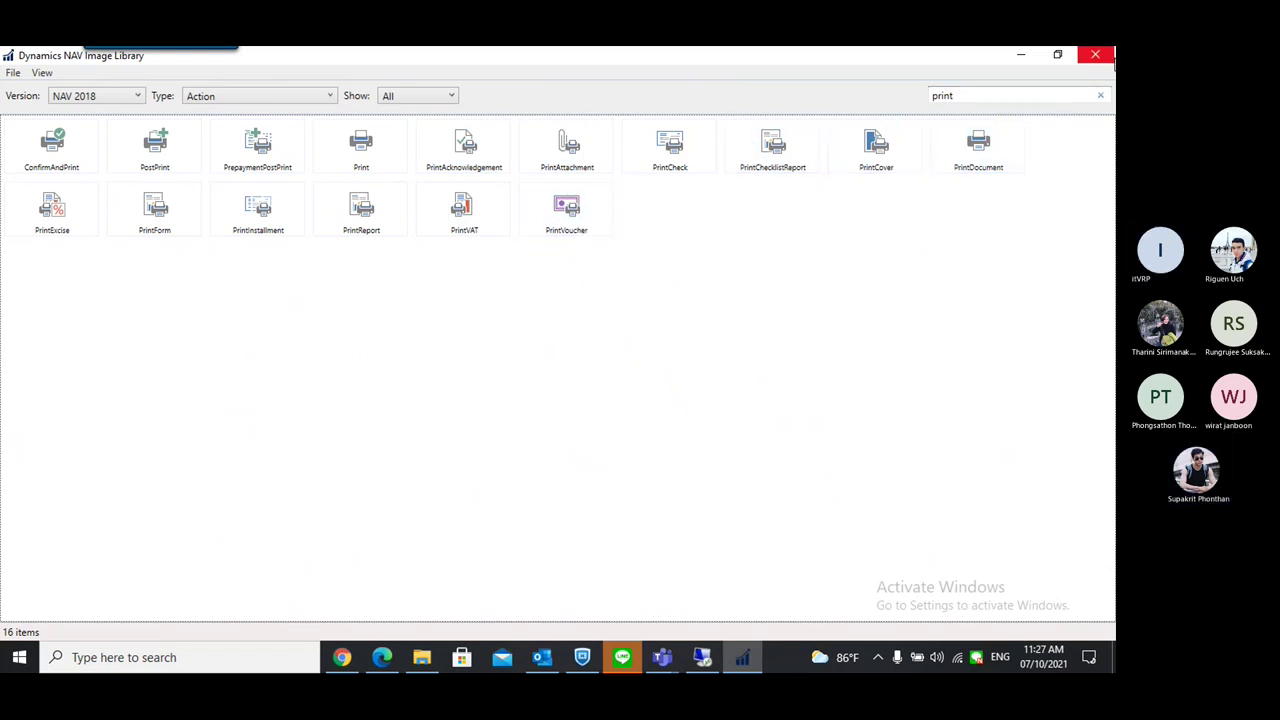
{"action": "left_click", "coordinate": [1096, 56]}
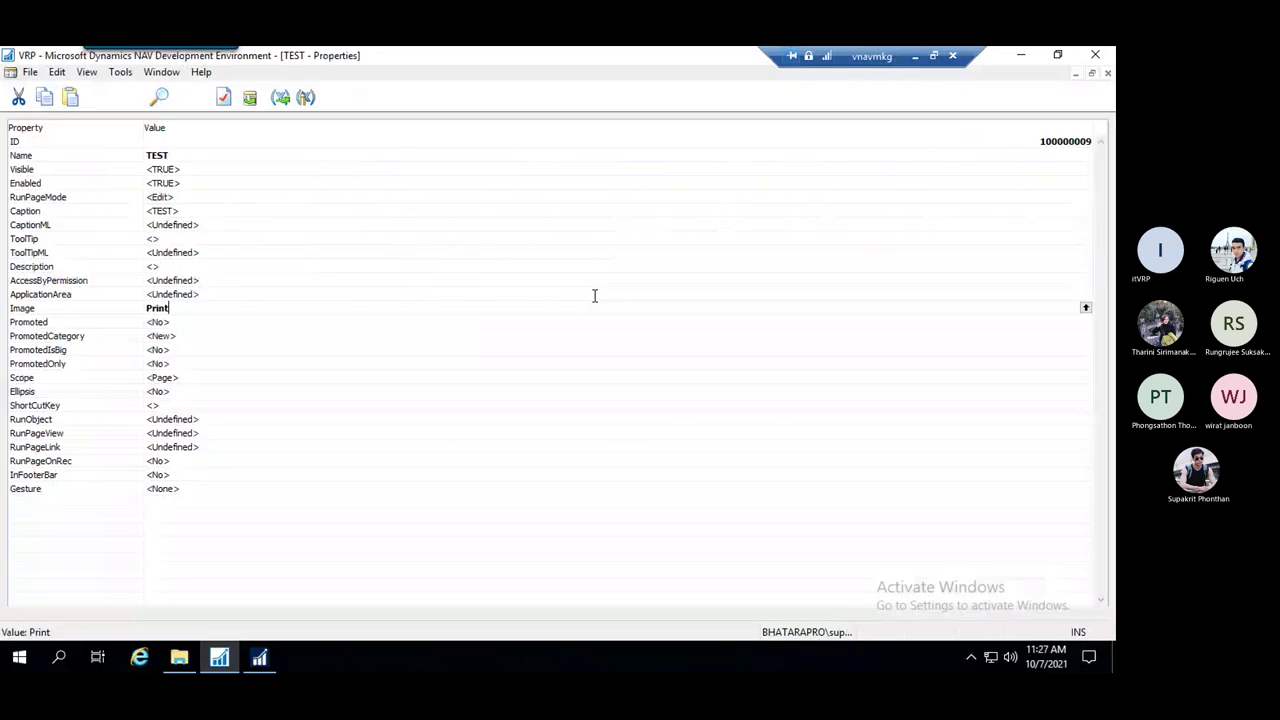
Select and delete the <Undefined> placeholder in the TEST action's RunObject property
{"action": "left_click", "coordinate": [213, 328]}
{"action": "left_click", "coordinate": [223, 183]}
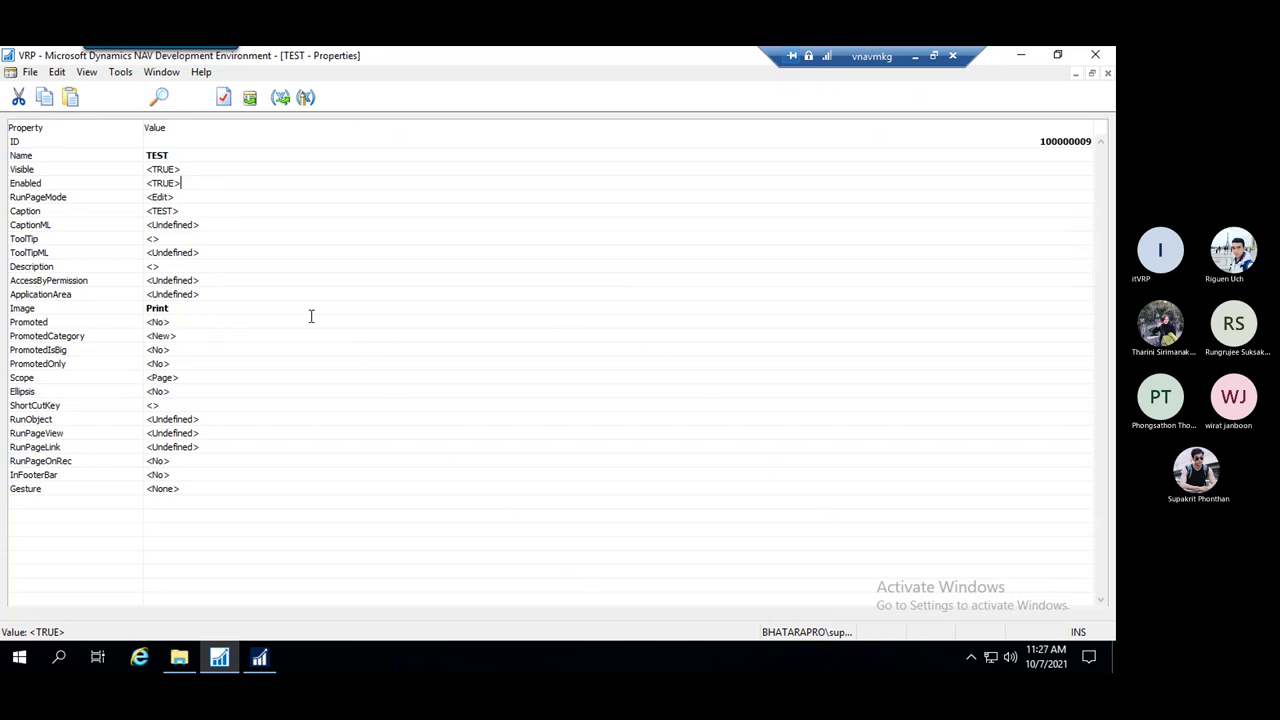
{"action": "left_click", "coordinate": [229, 424]}
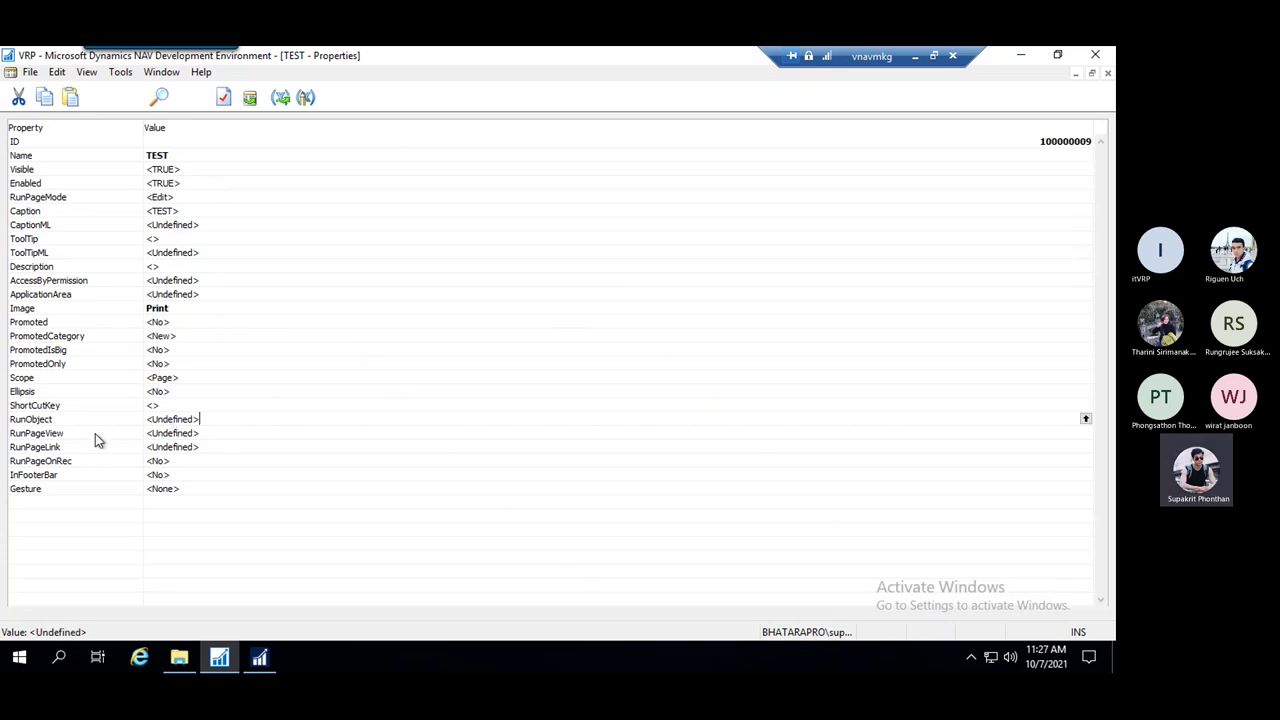
{"action": "left_click", "coordinate": [78, 422]}
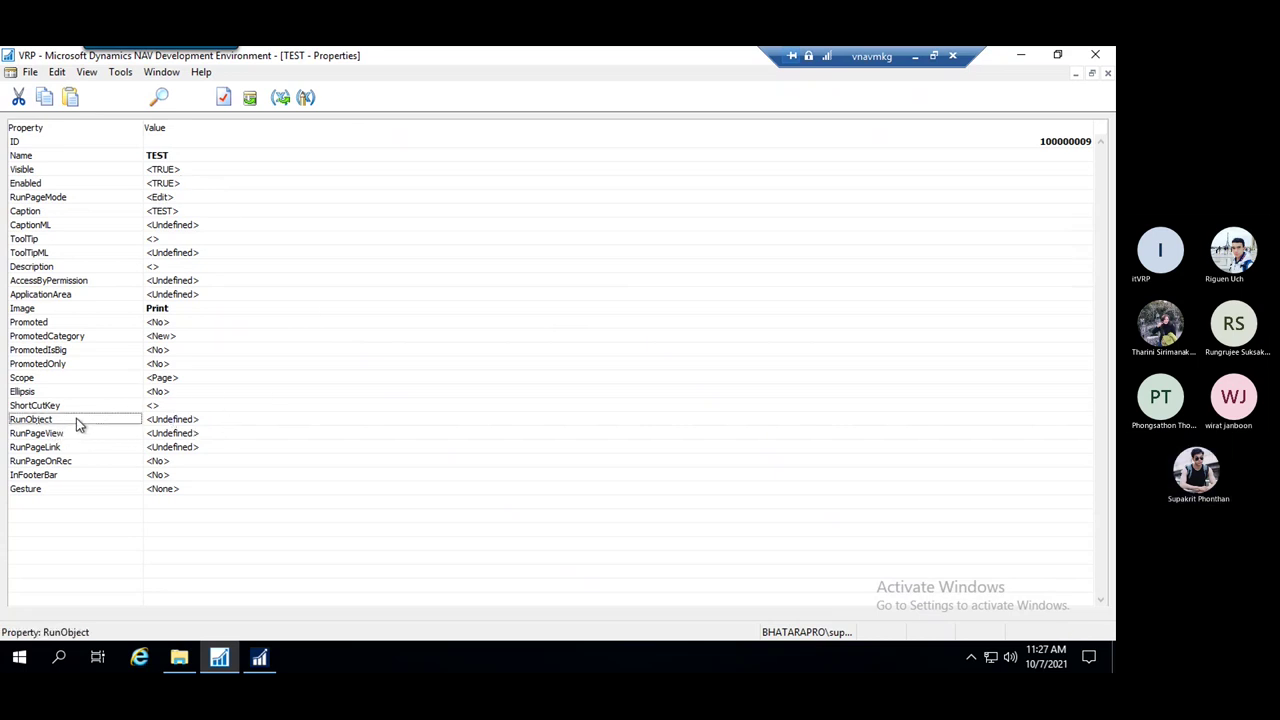
{"action": "left_click", "coordinate": [204, 424]}
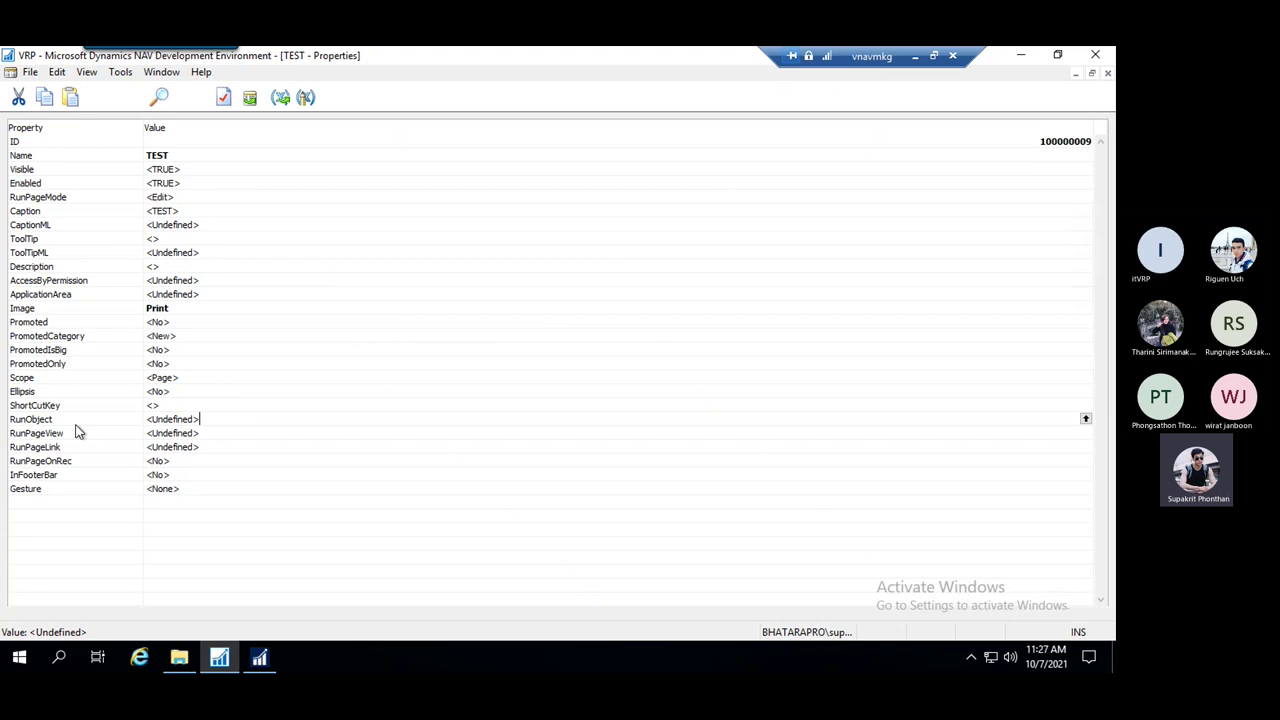
{"action": "left_click_drag", "start_coordinate": [245, 415], "coordinate": [124, 418]}
{"action": "left_click", "coordinate": [217, 416]}
{"action": "left_click_drag", "start_coordinate": [226, 422], "coordinate": [145, 420]}
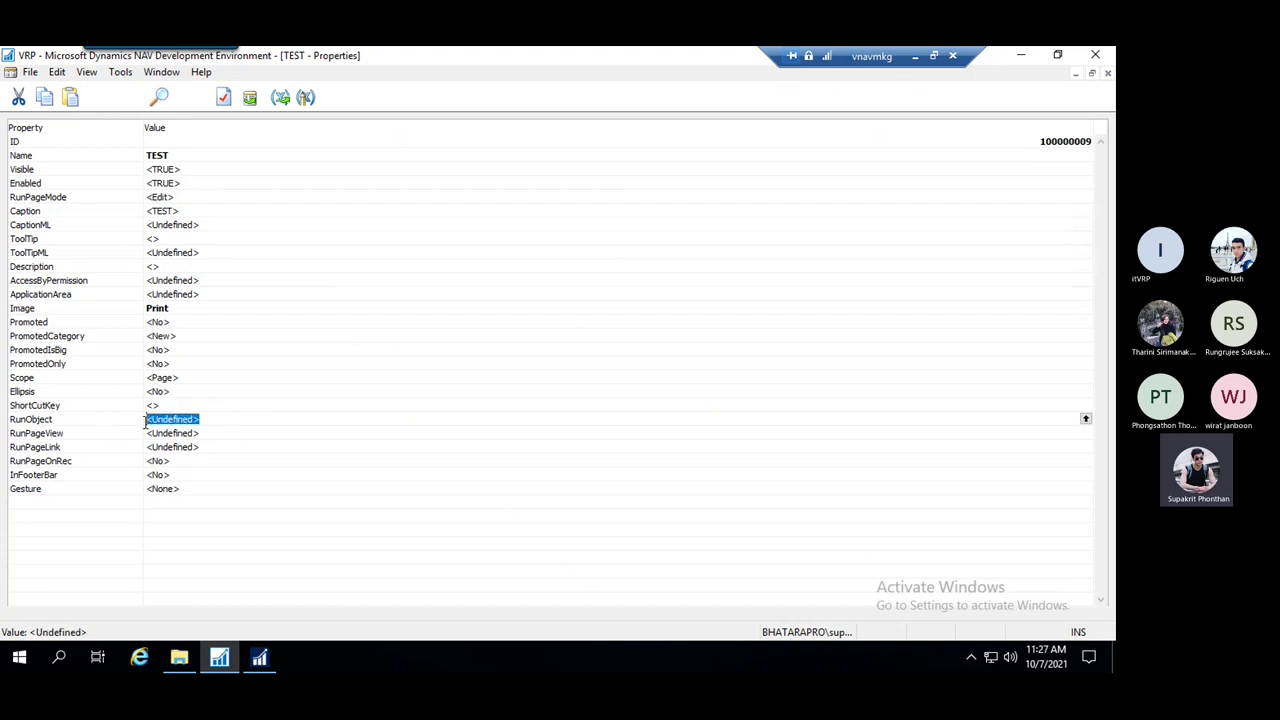
{"action": "left_click", "coordinate": [212, 420]}
{"action": "left_click_drag", "start_coordinate": [216, 421], "coordinate": [148, 422]}
{"action": "key", "text": "BackSpace"}
Set RunObject to Report 50099 TEST Report
{"action": "type", "text": "report 50099"}
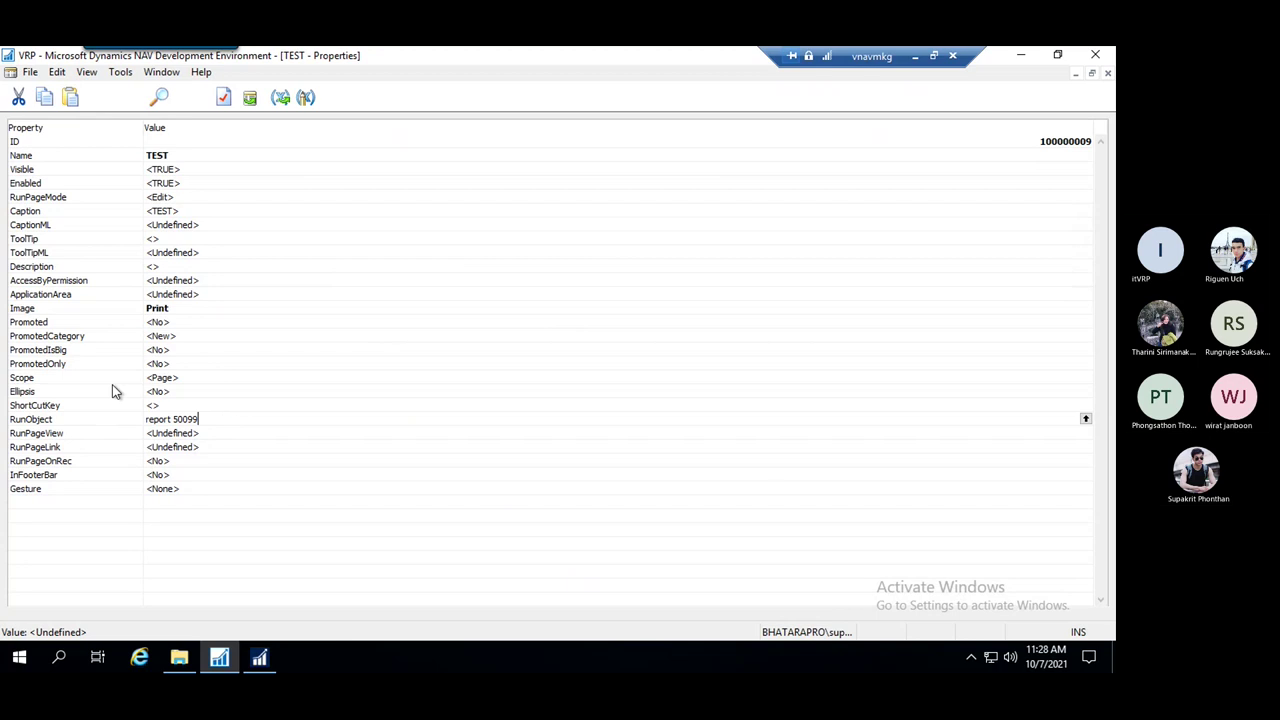
{"action": "left_click", "coordinate": [112, 384]}
{"action": "left_click", "coordinate": [251, 420]}
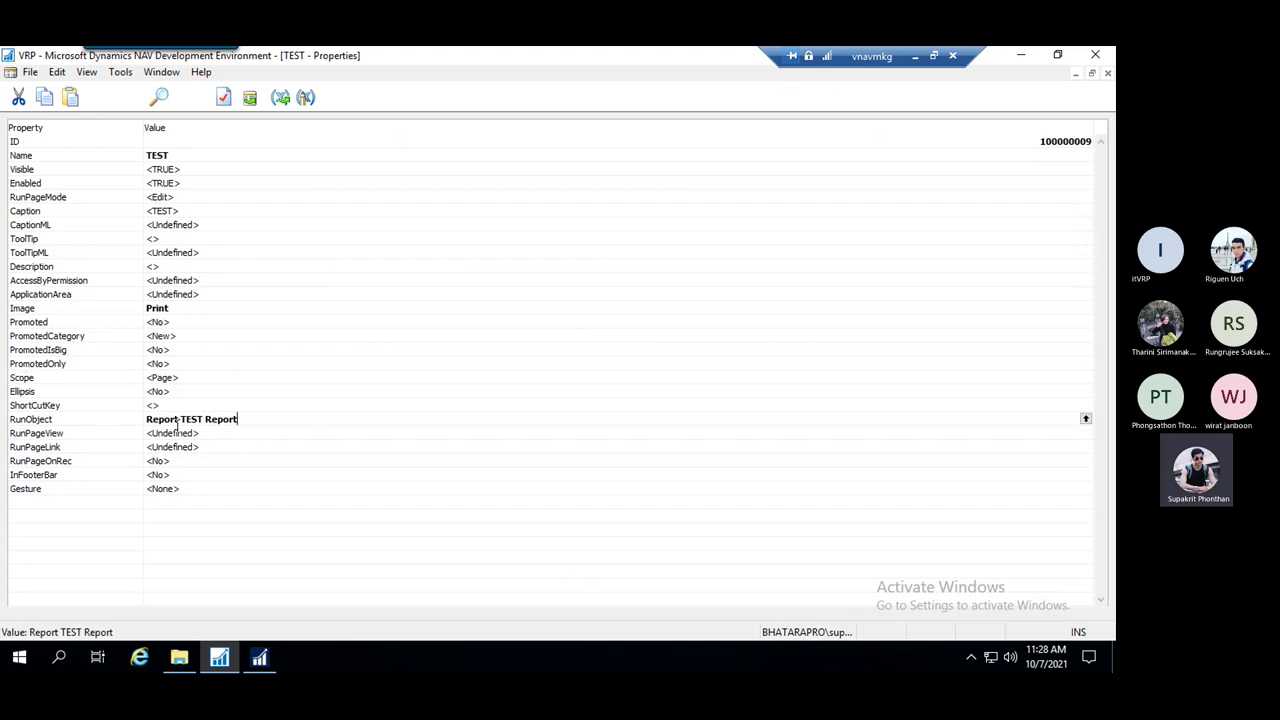
{"action": "left_click_drag", "start_coordinate": [183, 420], "coordinate": [256, 420]}
{"action": "left_click", "coordinate": [263, 440]}
Close the action properties and confirm saving the TEST page
{"action": "left_click", "coordinate": [289, 352]}
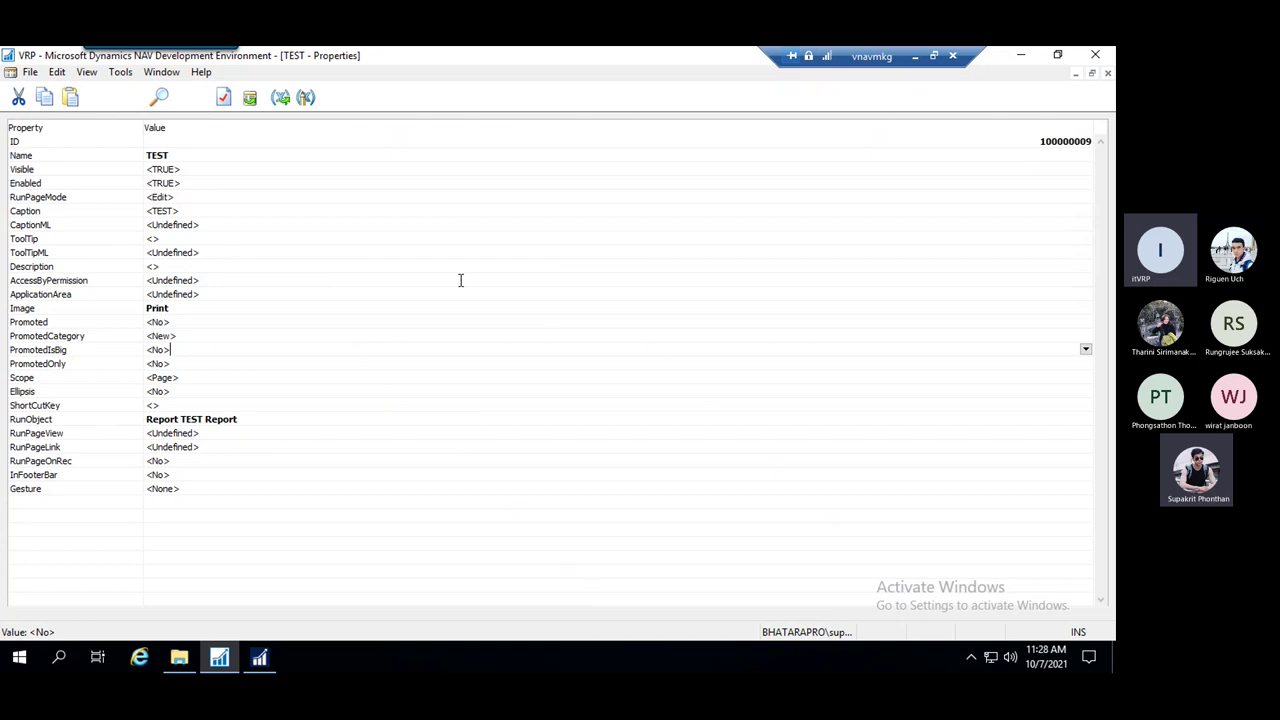
{"action": "key", "text": "Escape"}
{"action": "left_click", "coordinate": [497, 376]}
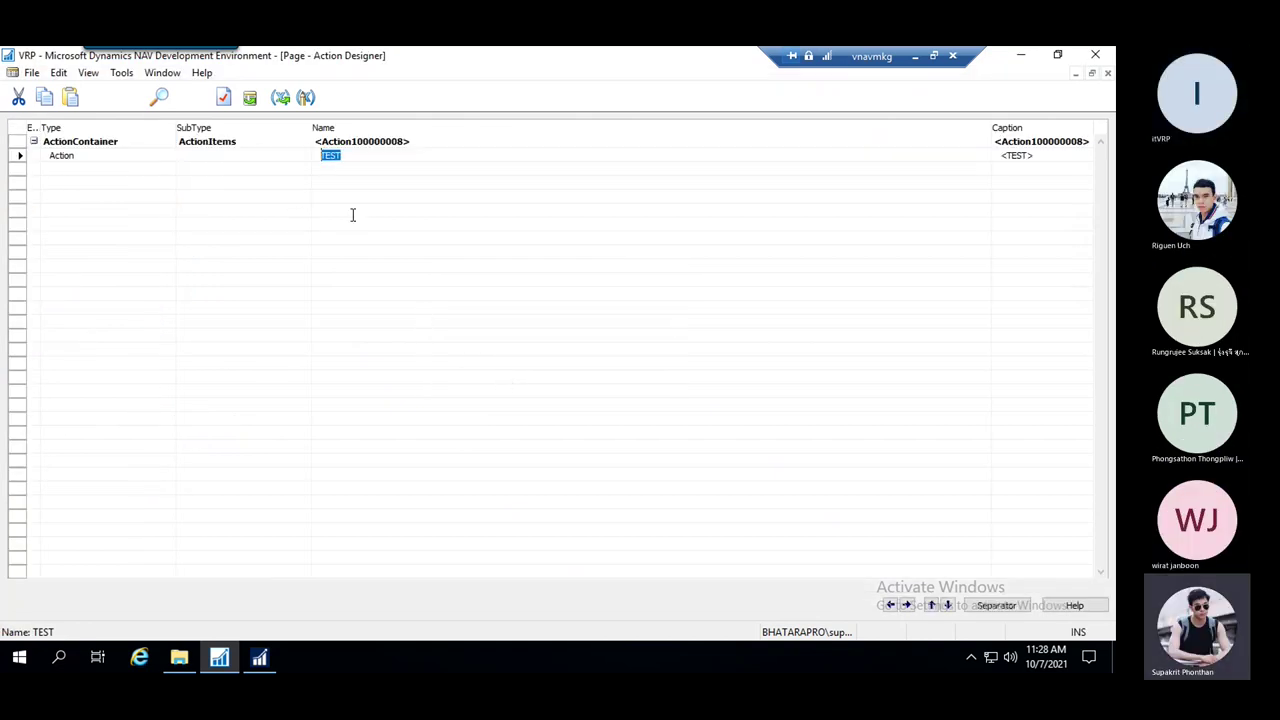
Run the TEST page with Ctrl+R and launch its TEST action to open the report
{"action": "key", "text": "Escape"}
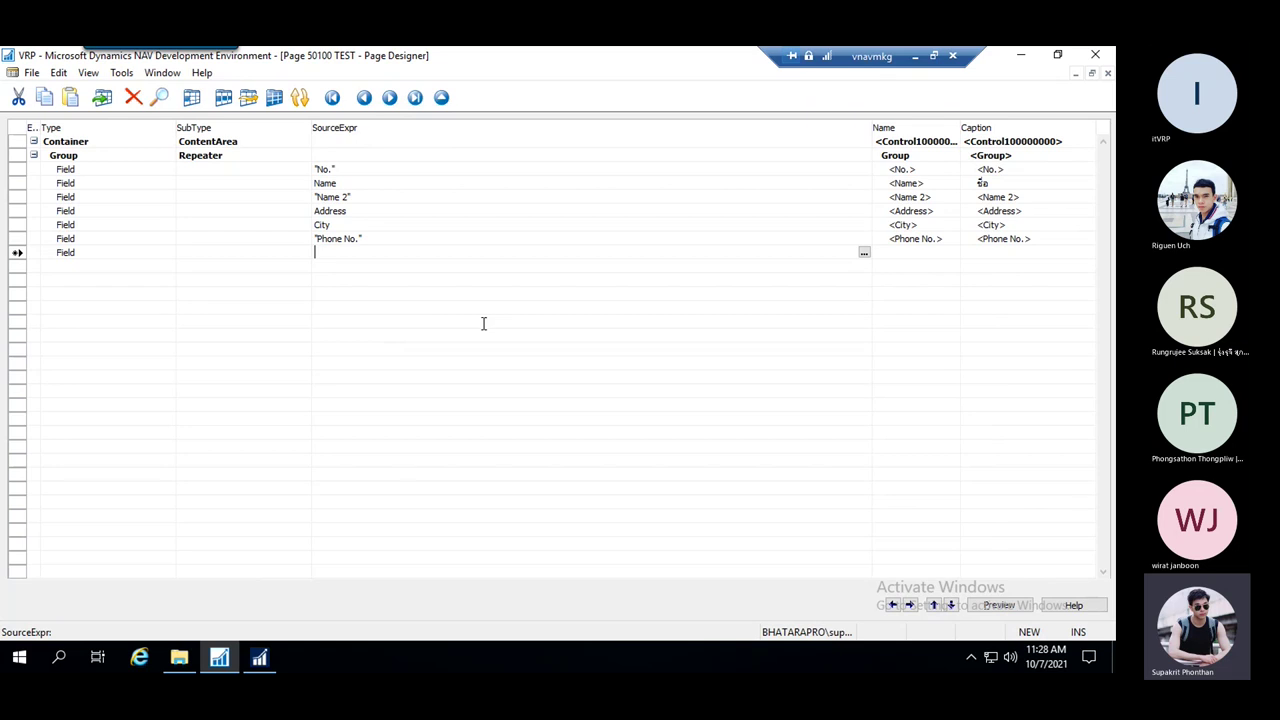
{"action": "key", "text": "ctrl+r"}
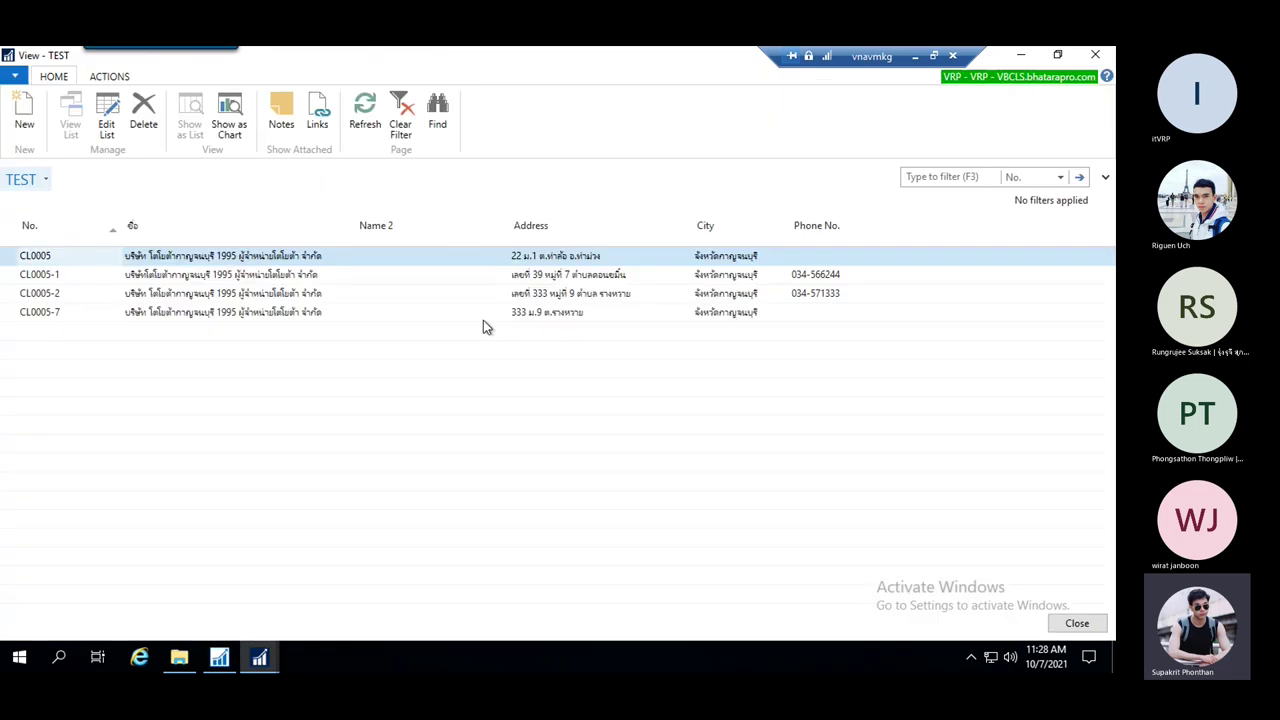
{"action": "left_click", "coordinate": [110, 76]}
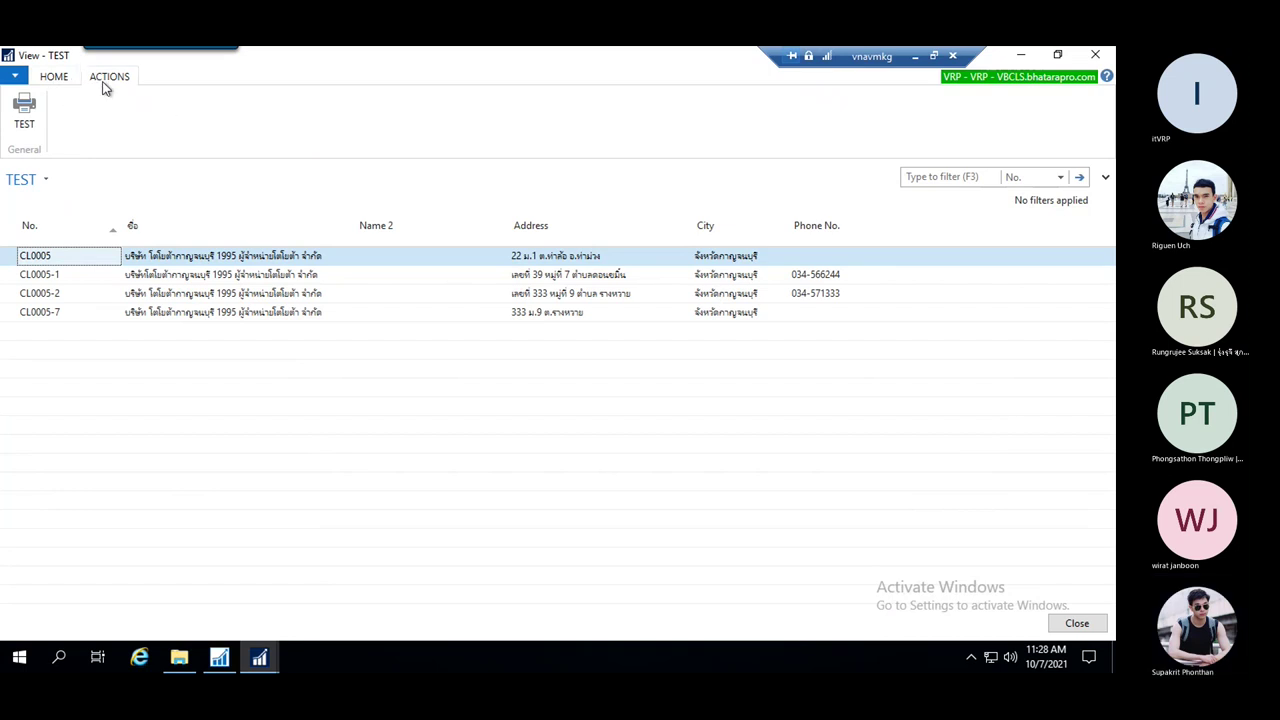
{"action": "left_click", "coordinate": [26, 116]}
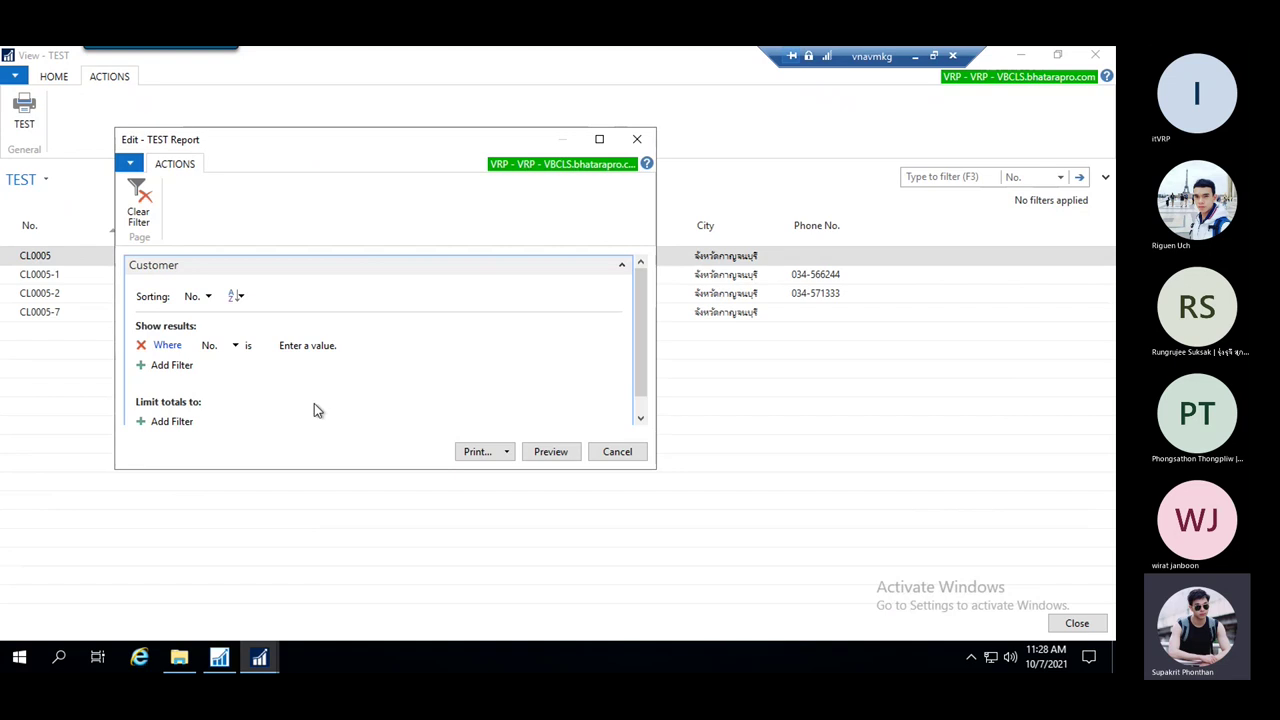
Pick then clear the CL0005-1 No. filter, preview the unfiltered TEST Report, and close it
{"action": "left_click_drag", "start_coordinate": [656, 207], "coordinate": [300, 340]}
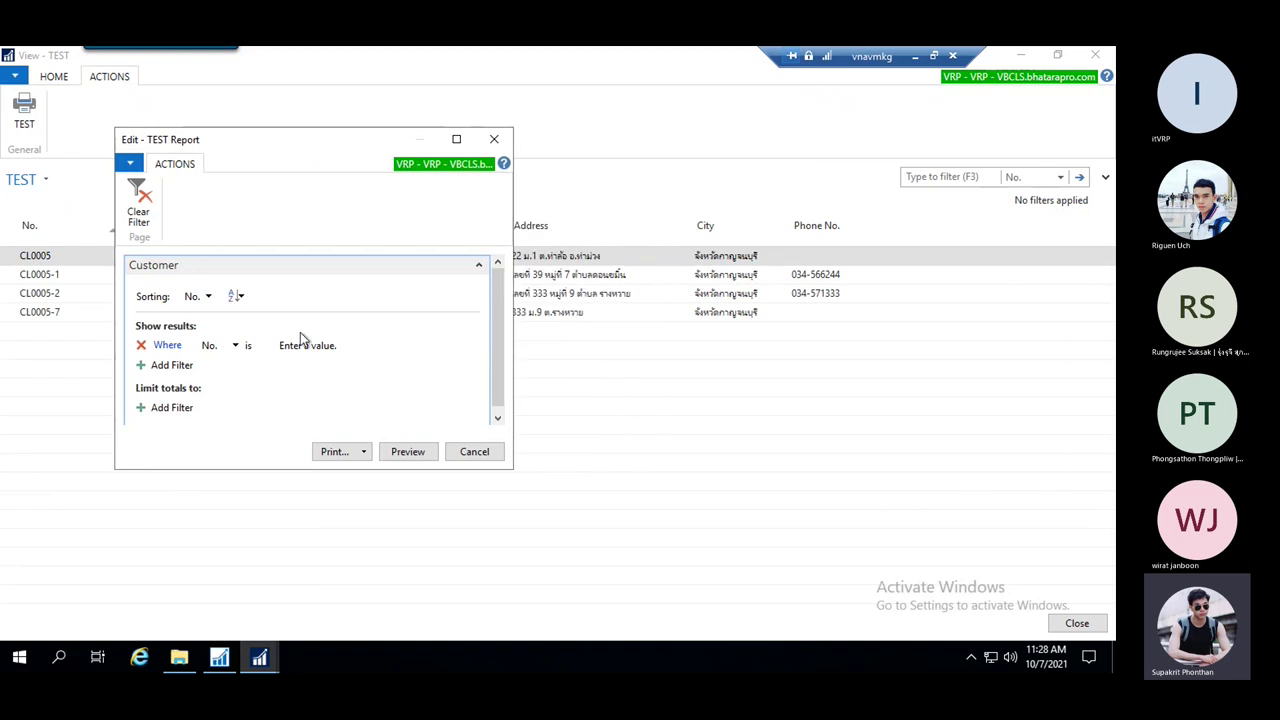
{"action": "left_click", "coordinate": [335, 350]}
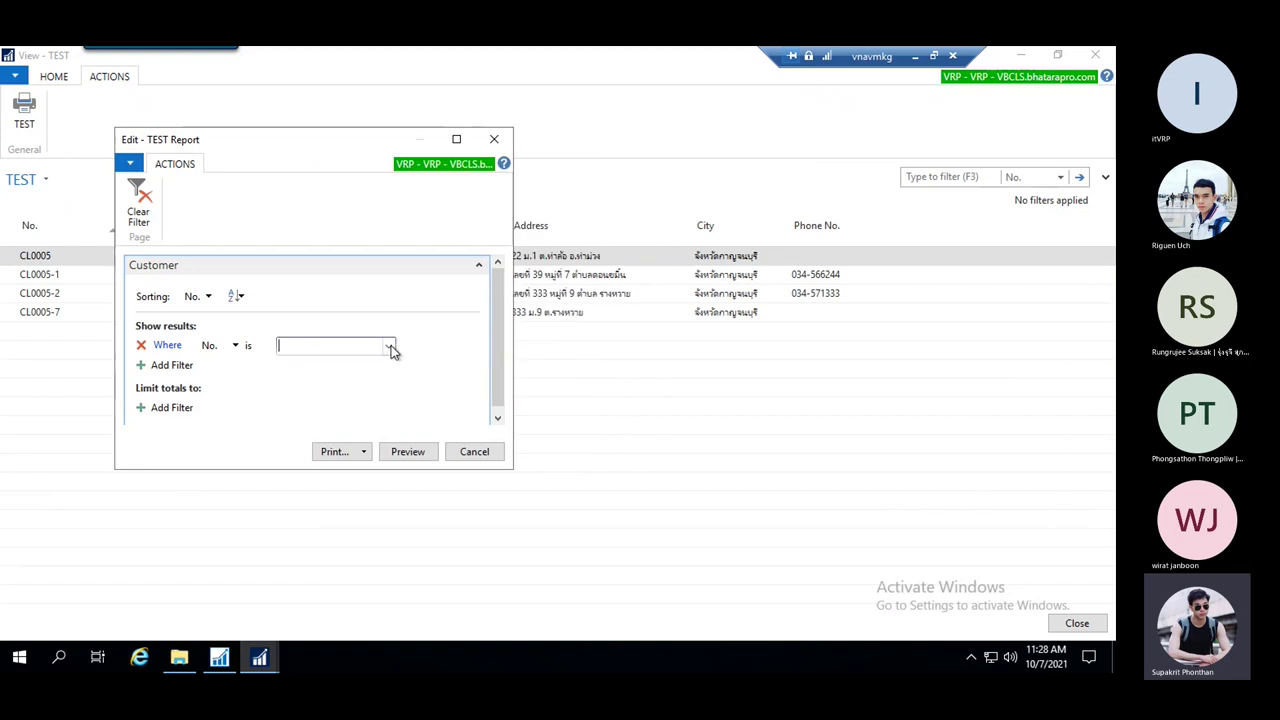
{"action": "left_click", "coordinate": [388, 346]}
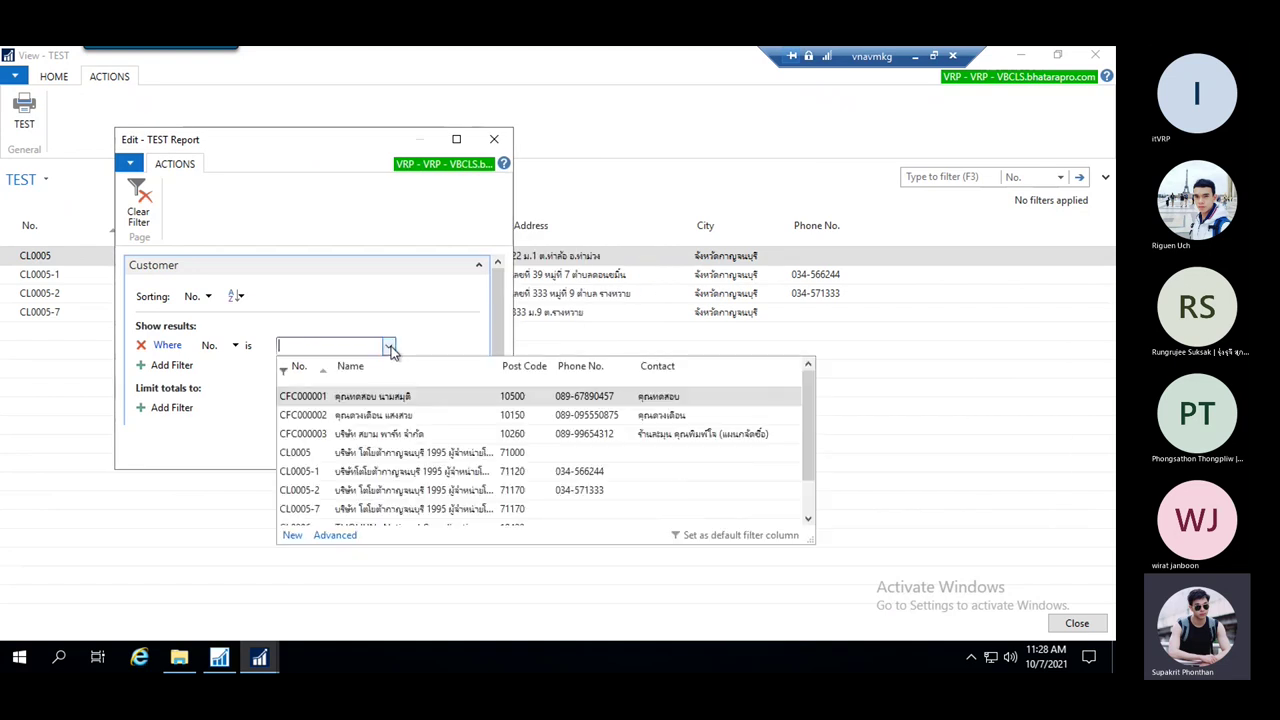
{"action": "left_click", "coordinate": [346, 472]}
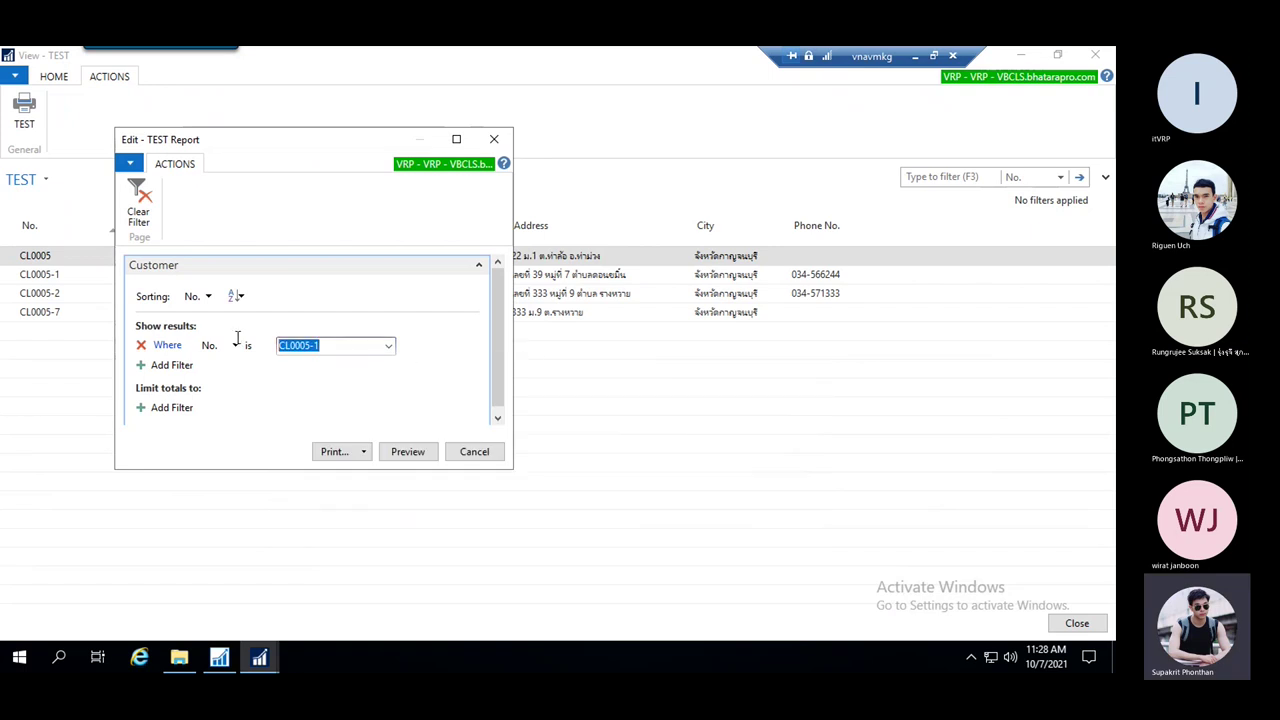
{"action": "key", "text": "BackSpace"}
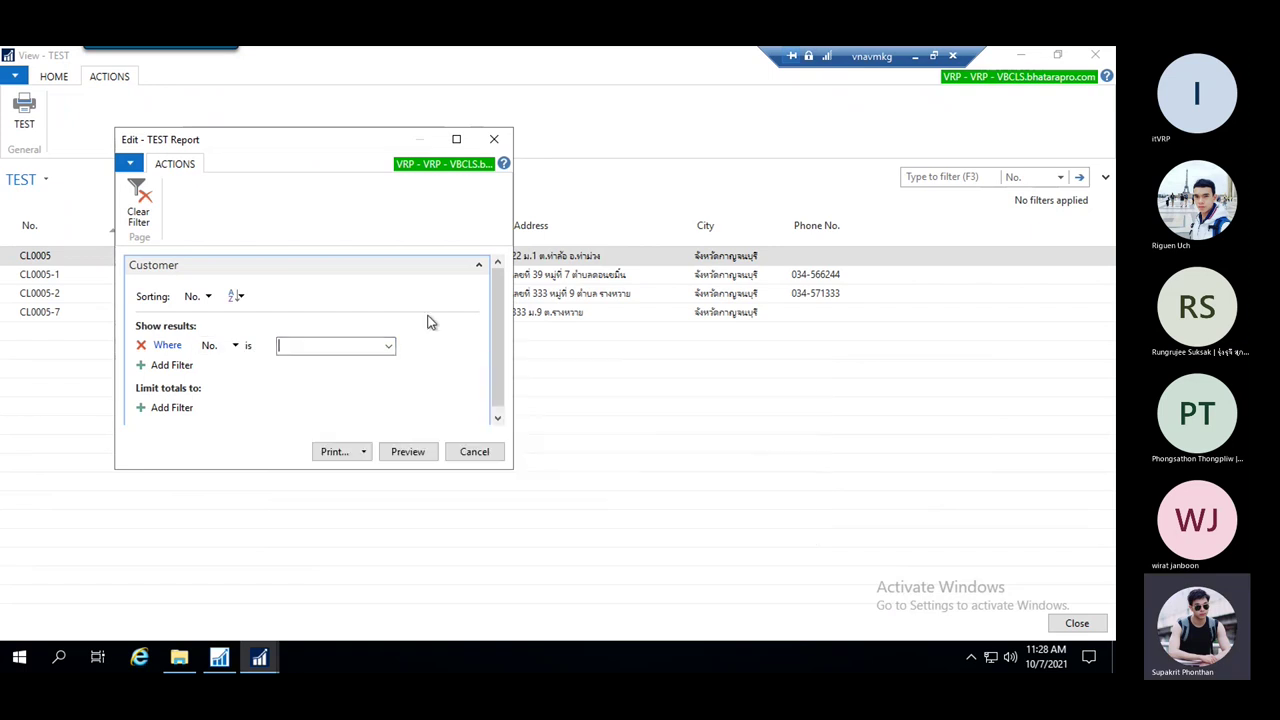
{"action": "left_click", "coordinate": [412, 454]}
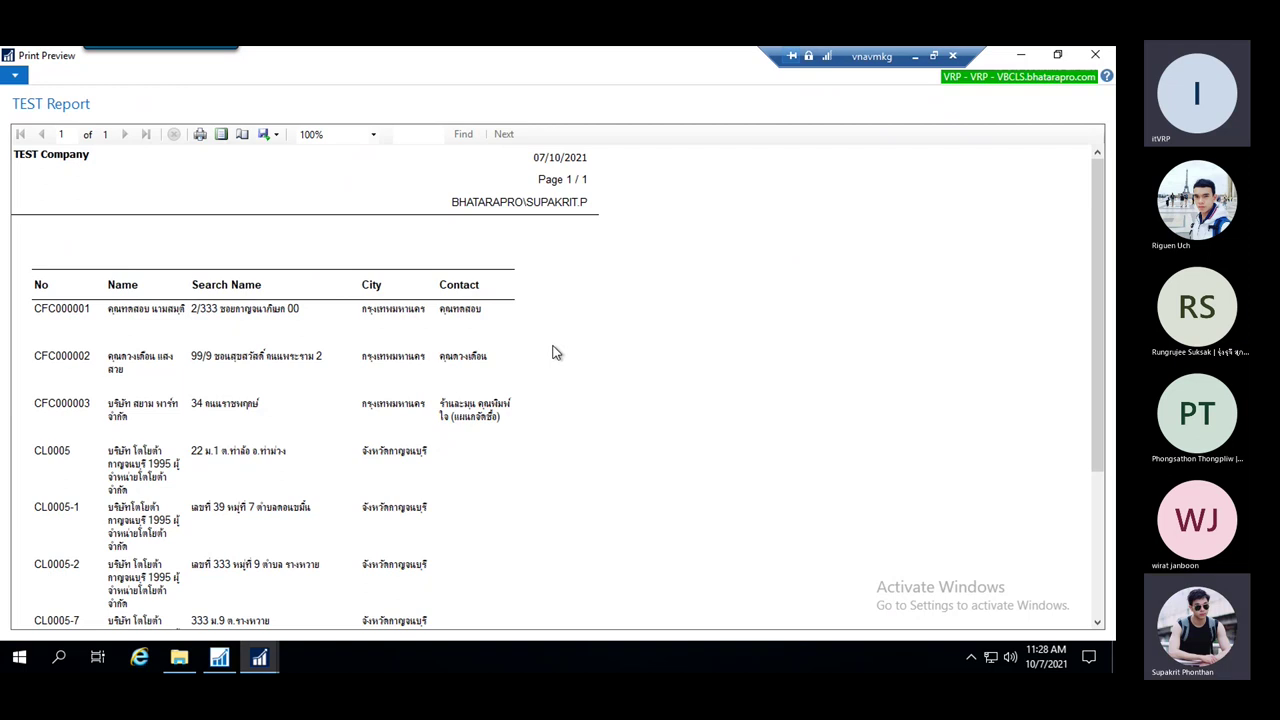
{"action": "key", "text": "Escape"}
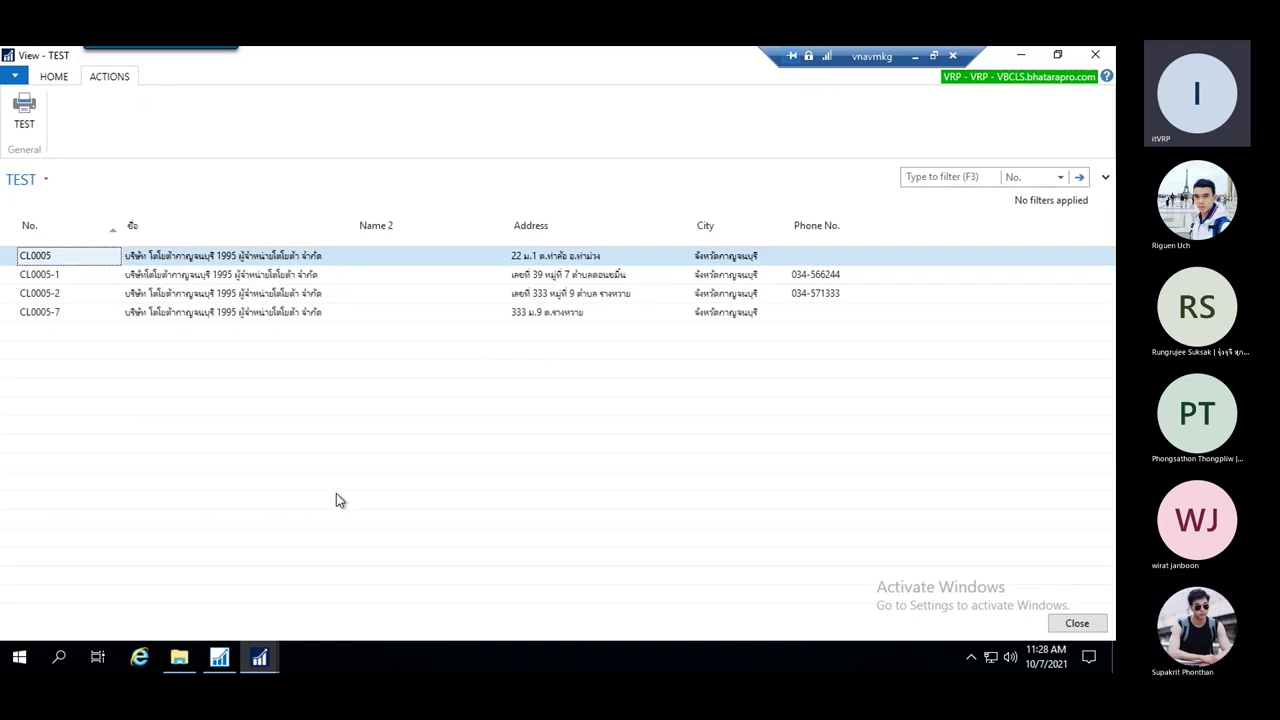
Close the duplicate View - TEST window from the taskbar thumbnails
{"action": "left_click", "coordinate": [223, 660]}
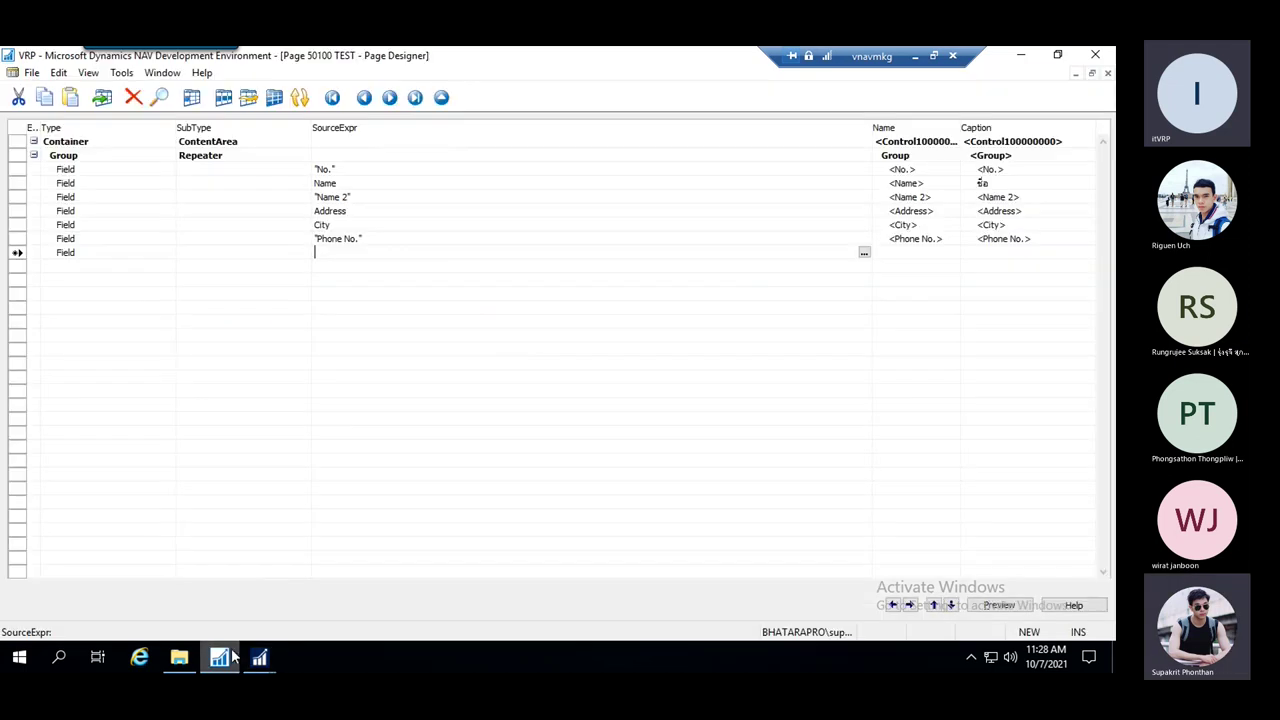
{"action": "left_click", "coordinate": [259, 658]}
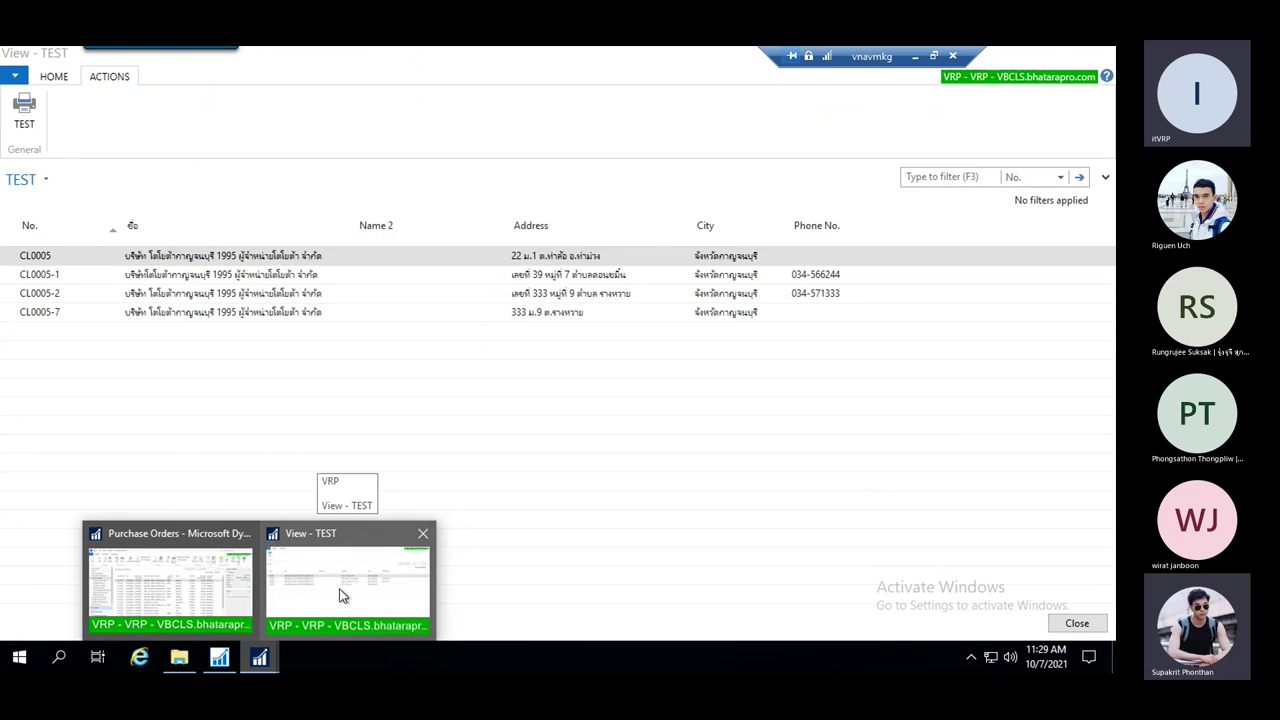
{"action": "key", "text": "Escape"}
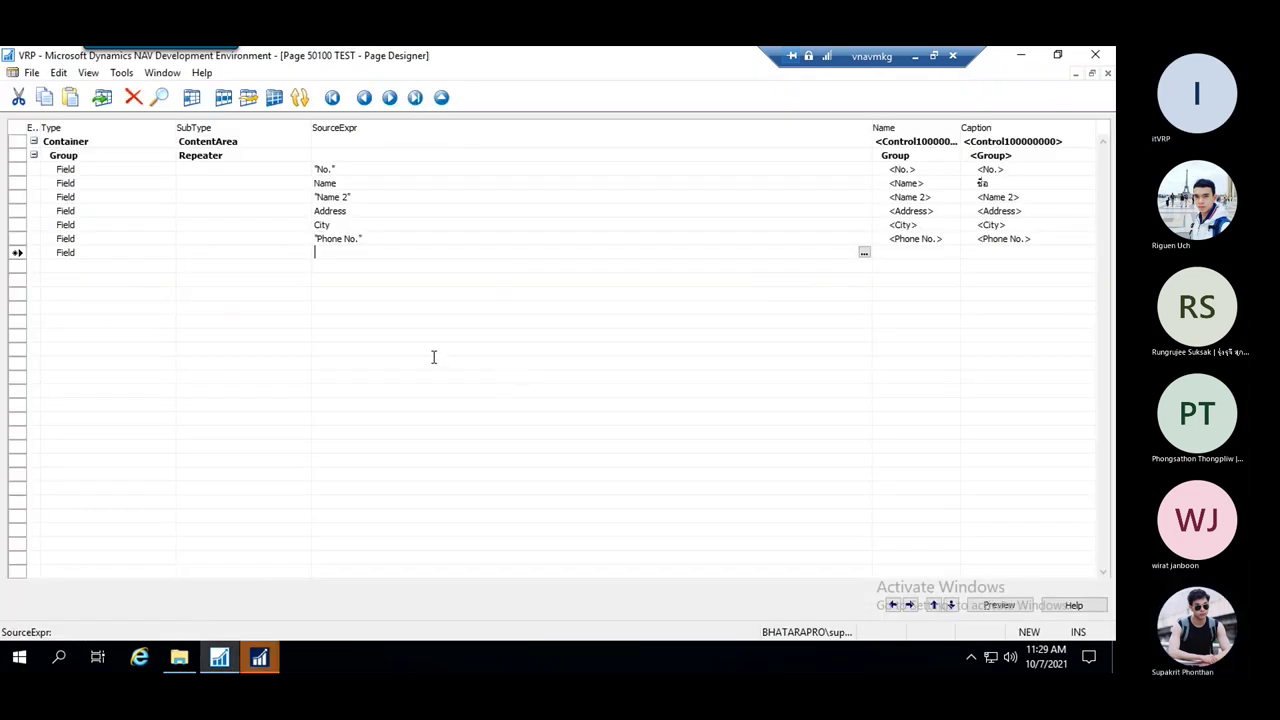
{"action": "left_click", "coordinate": [259, 658]}
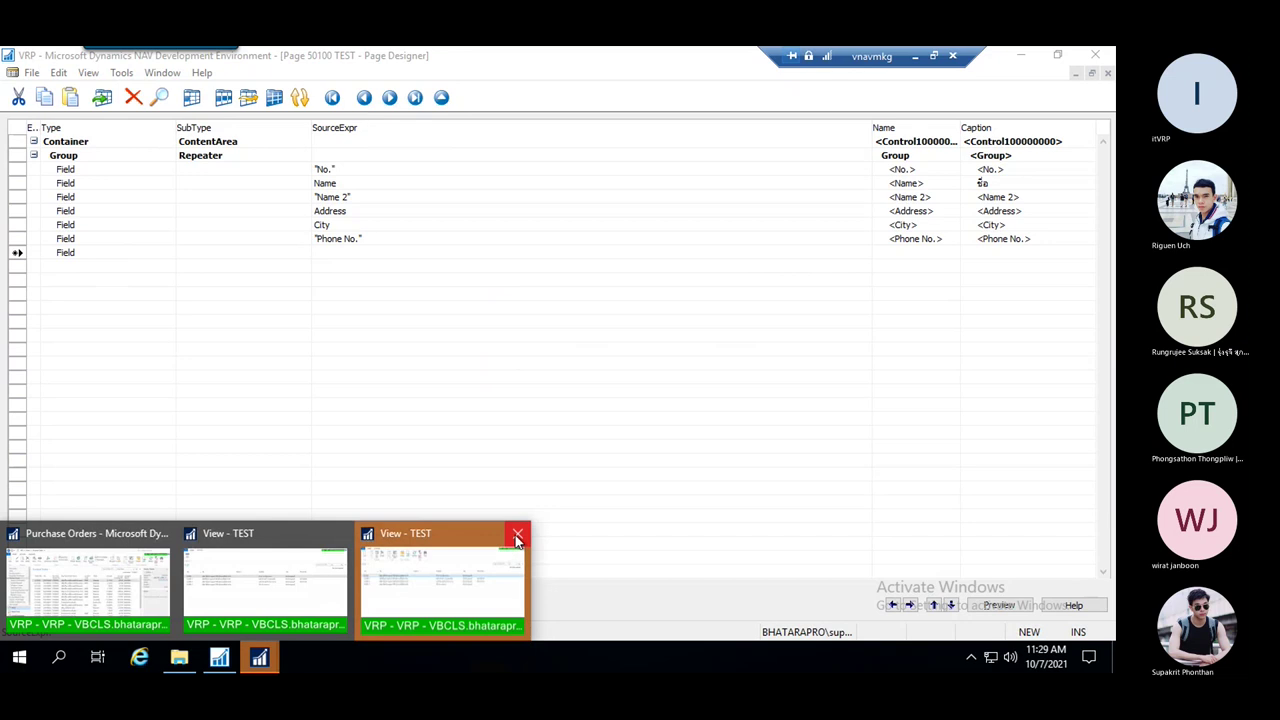
{"action": "left_click", "coordinate": [517, 533]}
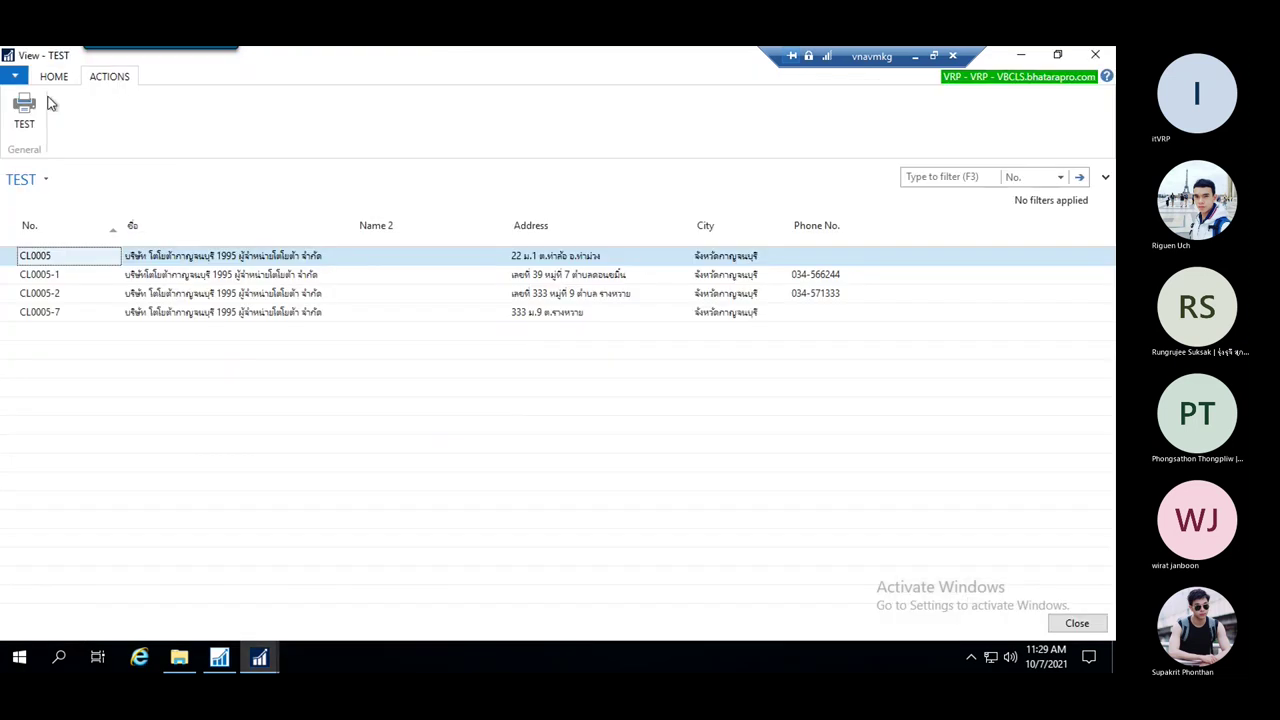
Reopen the TEST Report filter page and browse the customer No. lookup list
{"action": "left_click", "coordinate": [40, 108]}
{"action": "left_click", "coordinate": [321, 346]}
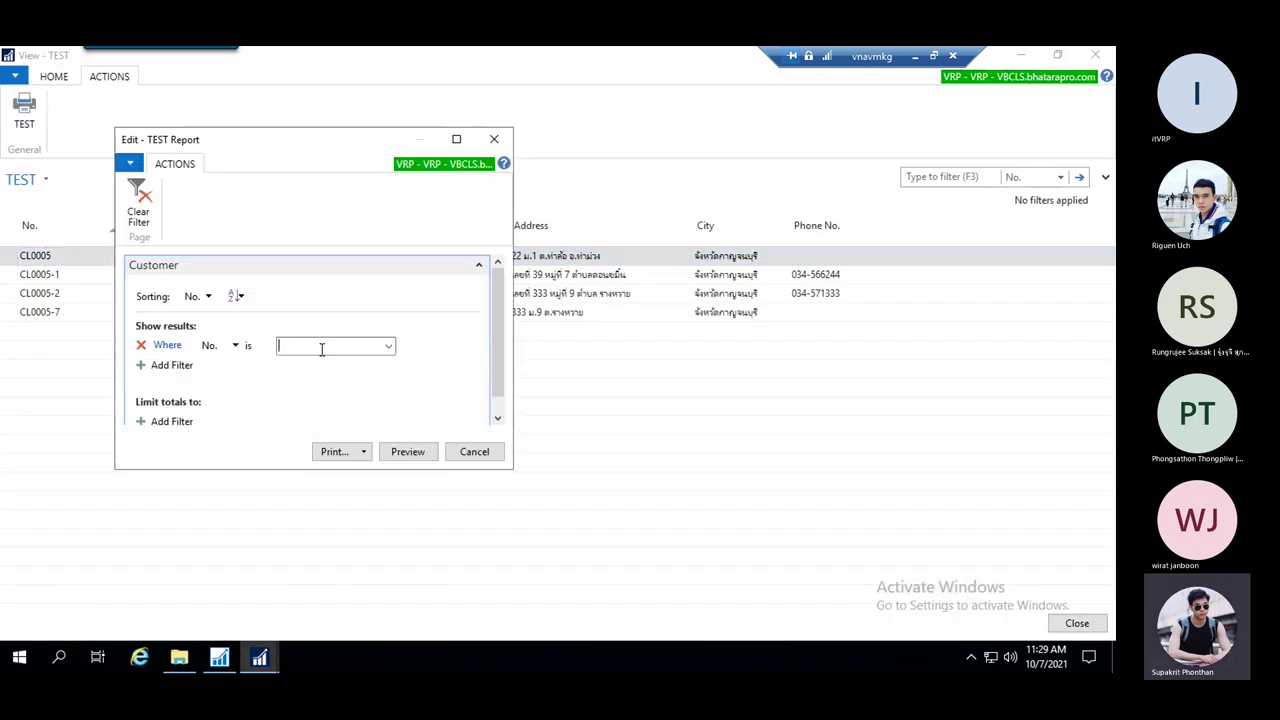
{"action": "left_click", "coordinate": [388, 346]}
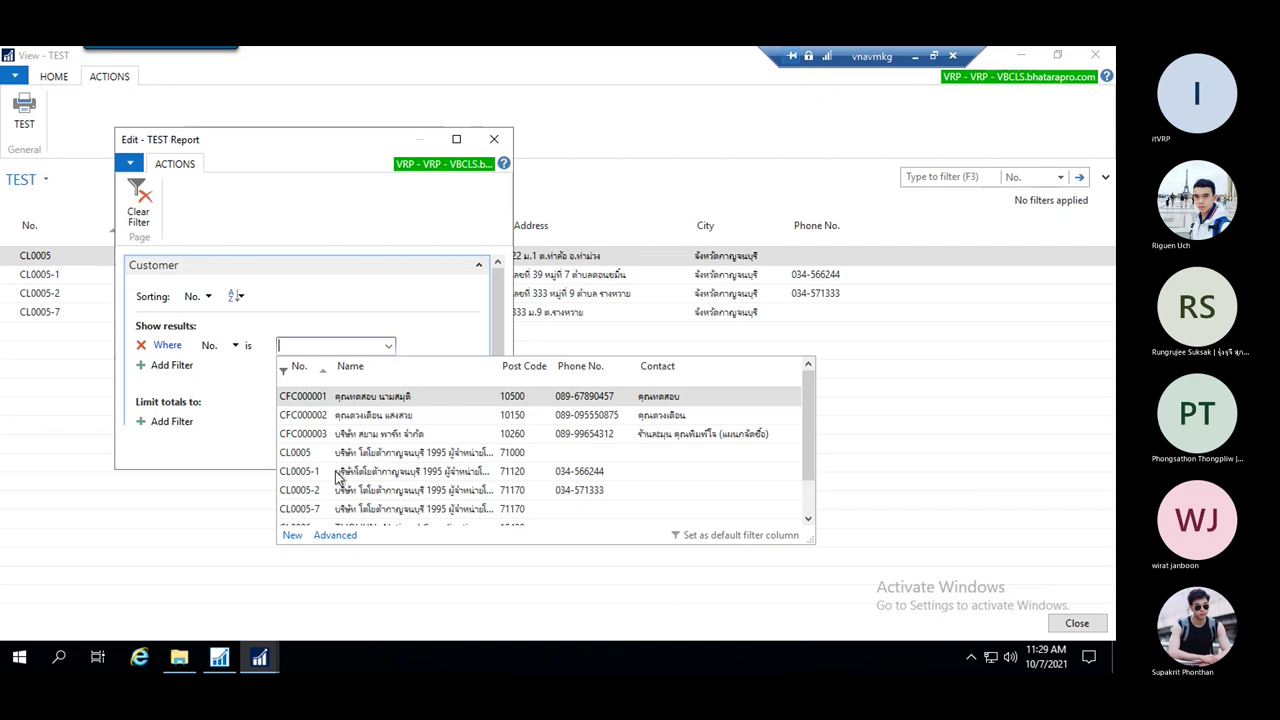
{"action": "scroll", "coordinate": [341, 470], "scroll_direction": "down", "scroll_amount": 1}
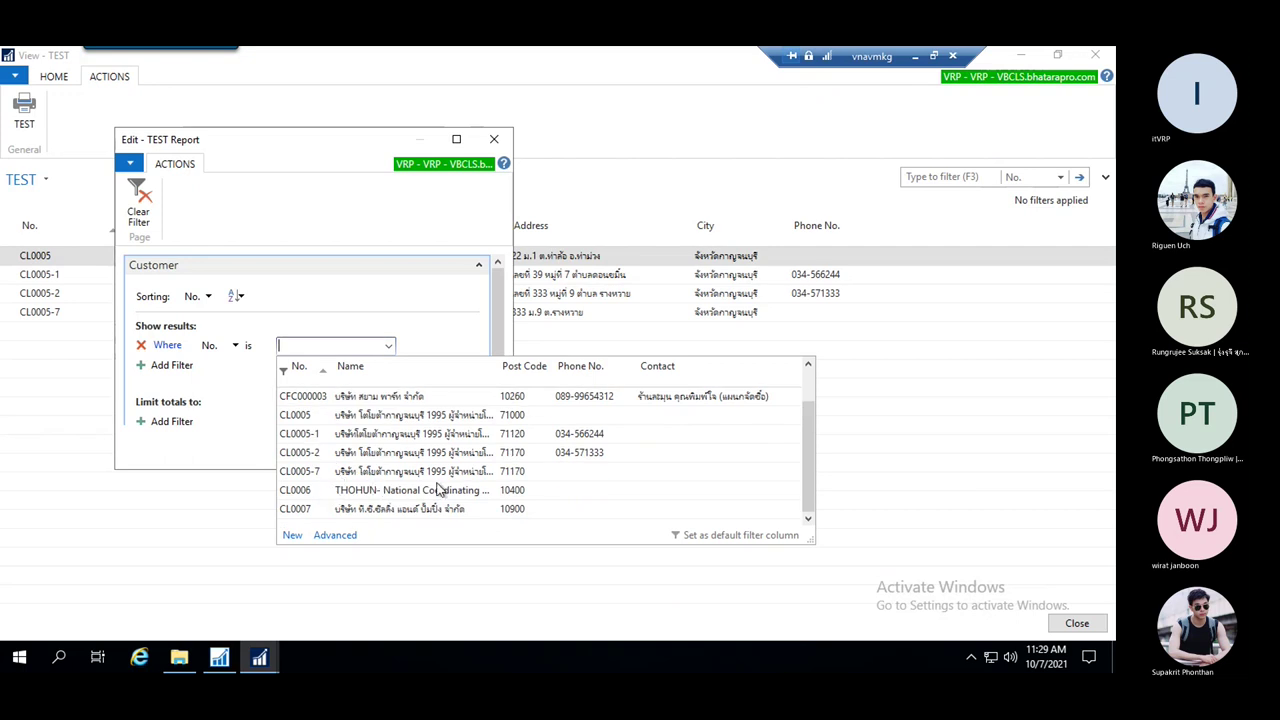
{"action": "scroll", "coordinate": [446, 485], "scroll_direction": "up", "scroll_amount": 1}
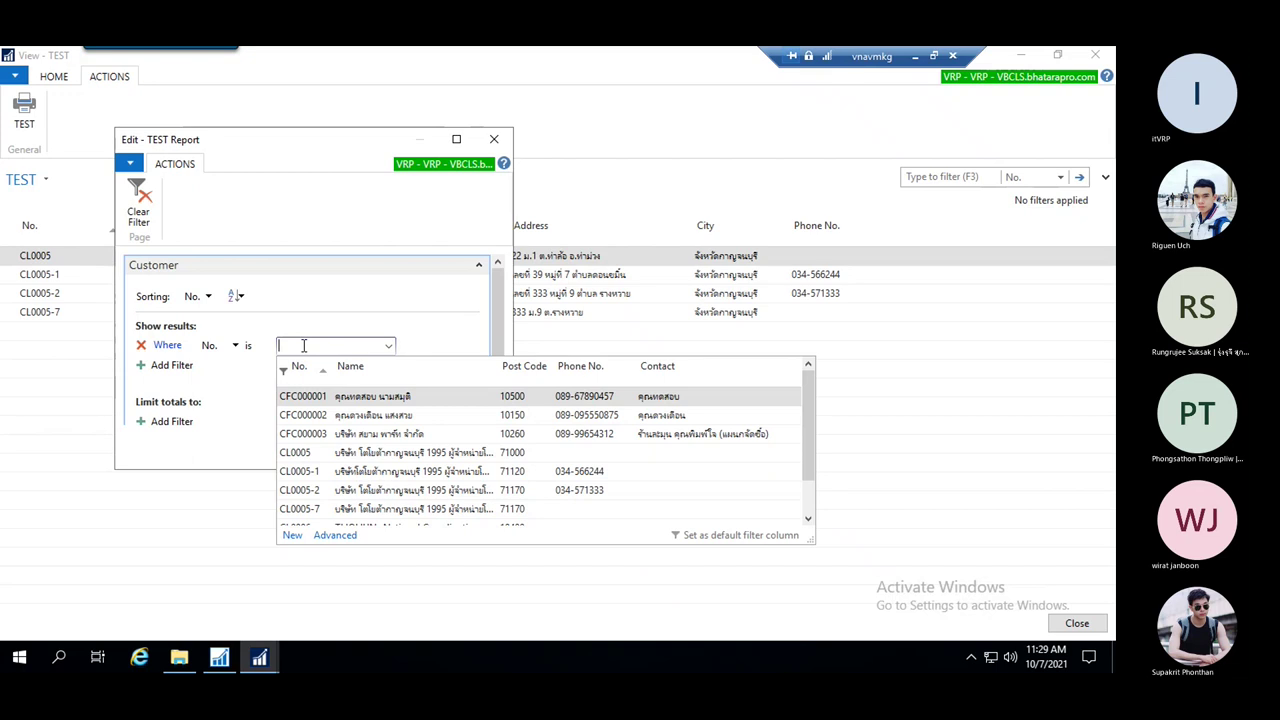
Add a second filter row for Application Method ('ap') and browse its field list
{"action": "left_click", "coordinate": [166, 366]}
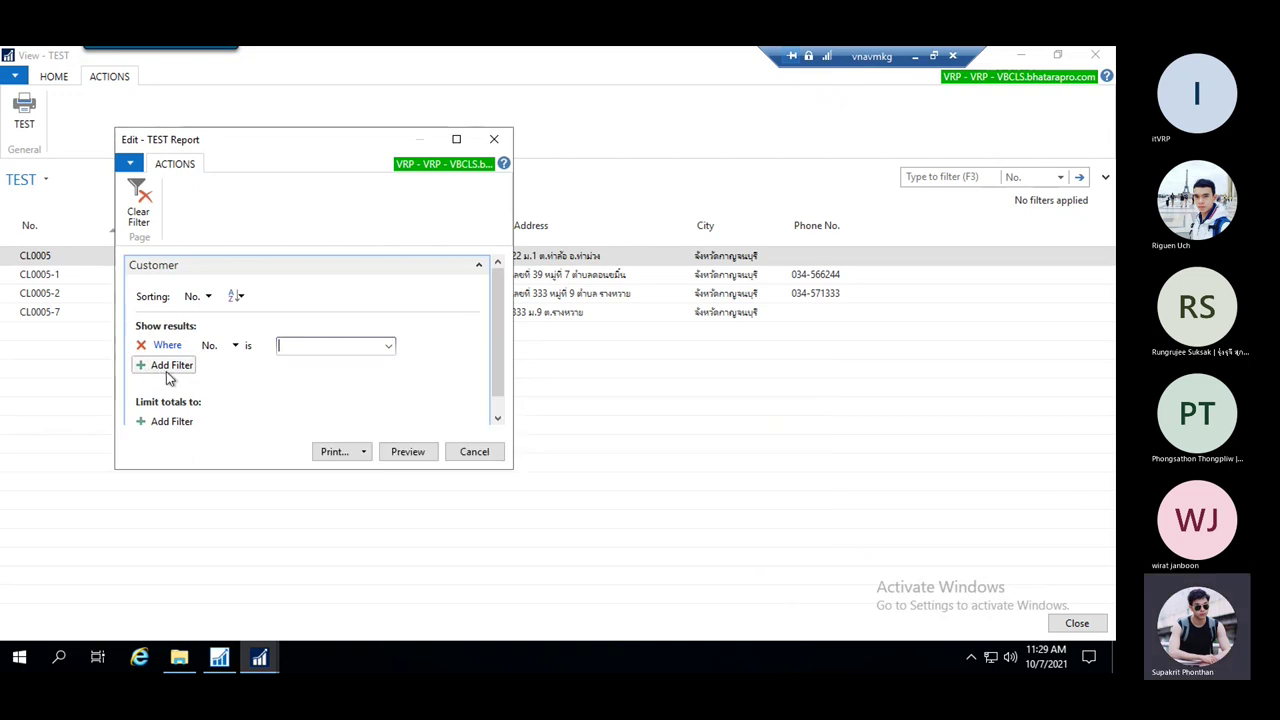
{"action": "left_click", "coordinate": [166, 368]}
{"action": "type", "text": "ap"}
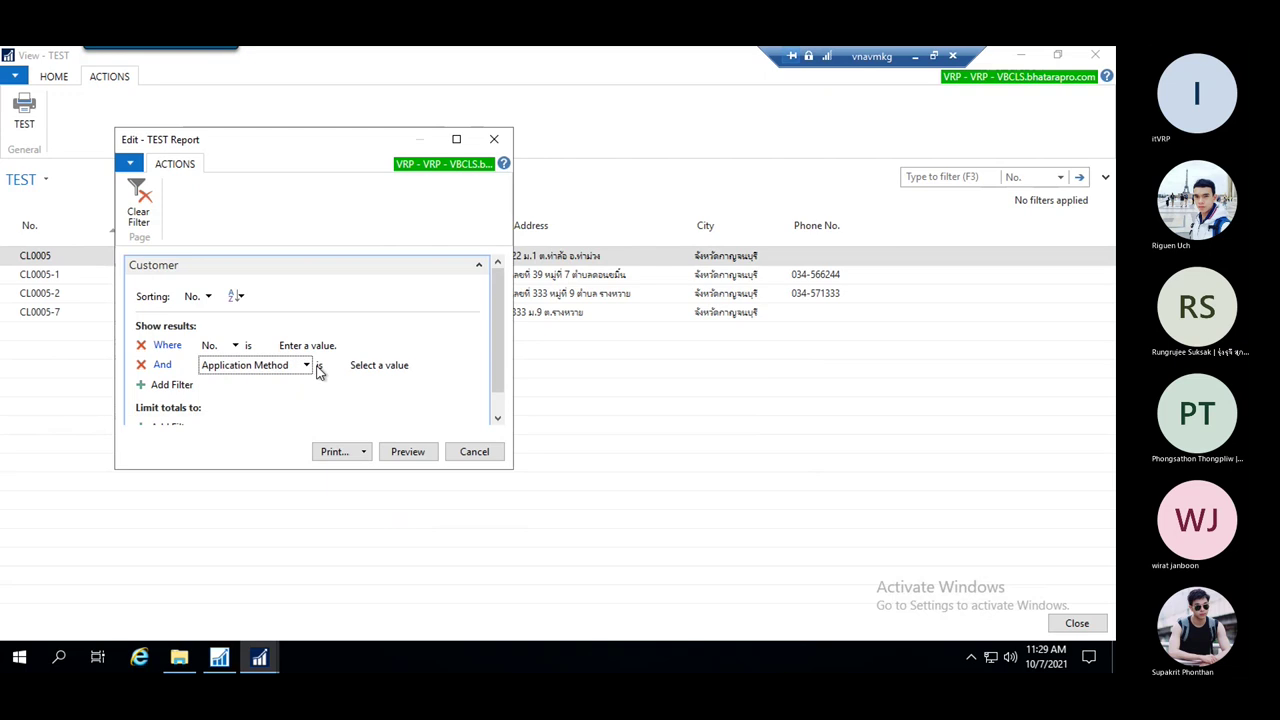
{"action": "left_click", "coordinate": [306, 366]}
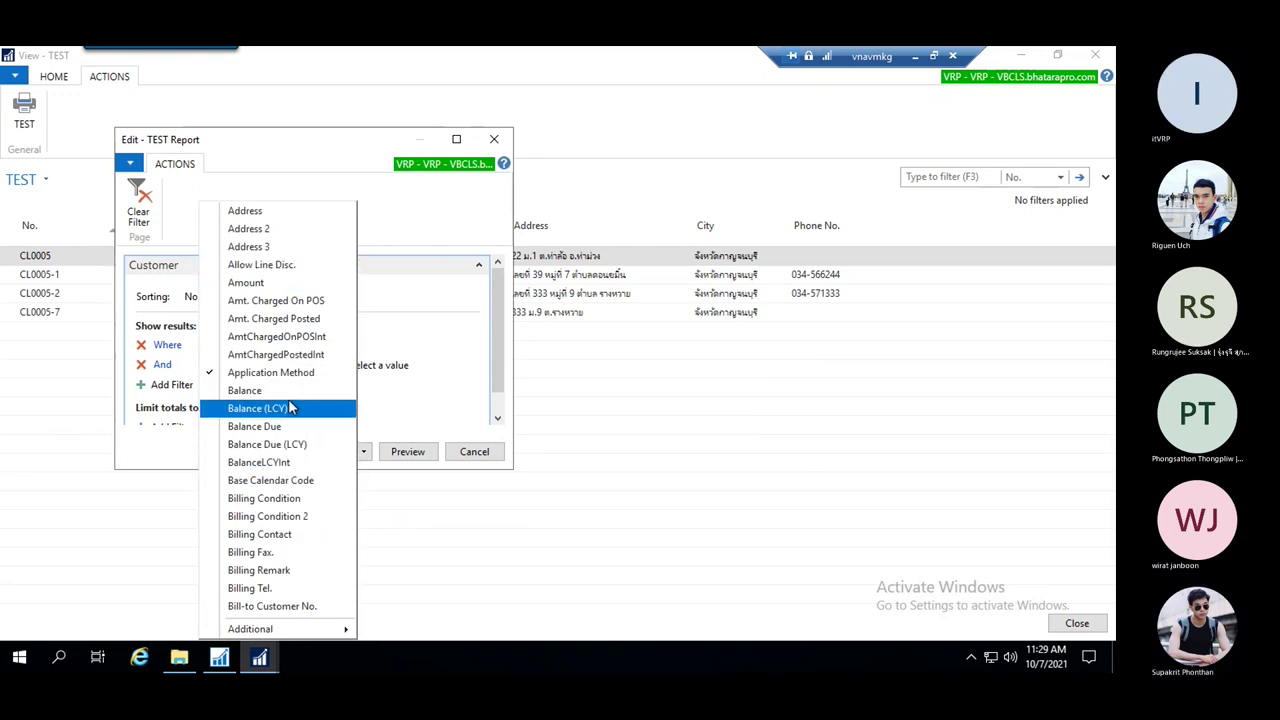
{"action": "mouse_move", "coordinate": [326, 629]}
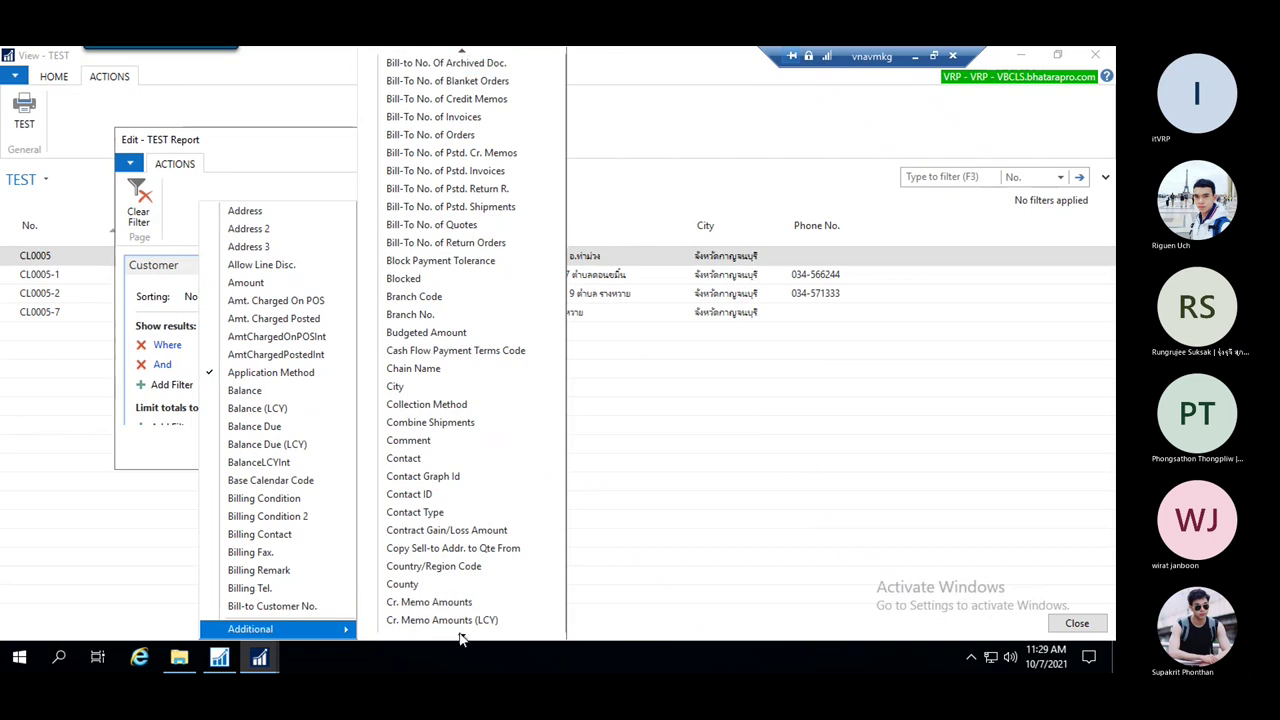
{"action": "scroll", "coordinate": [464, 640], "scroll_direction": "down", "scroll_amount": 8}
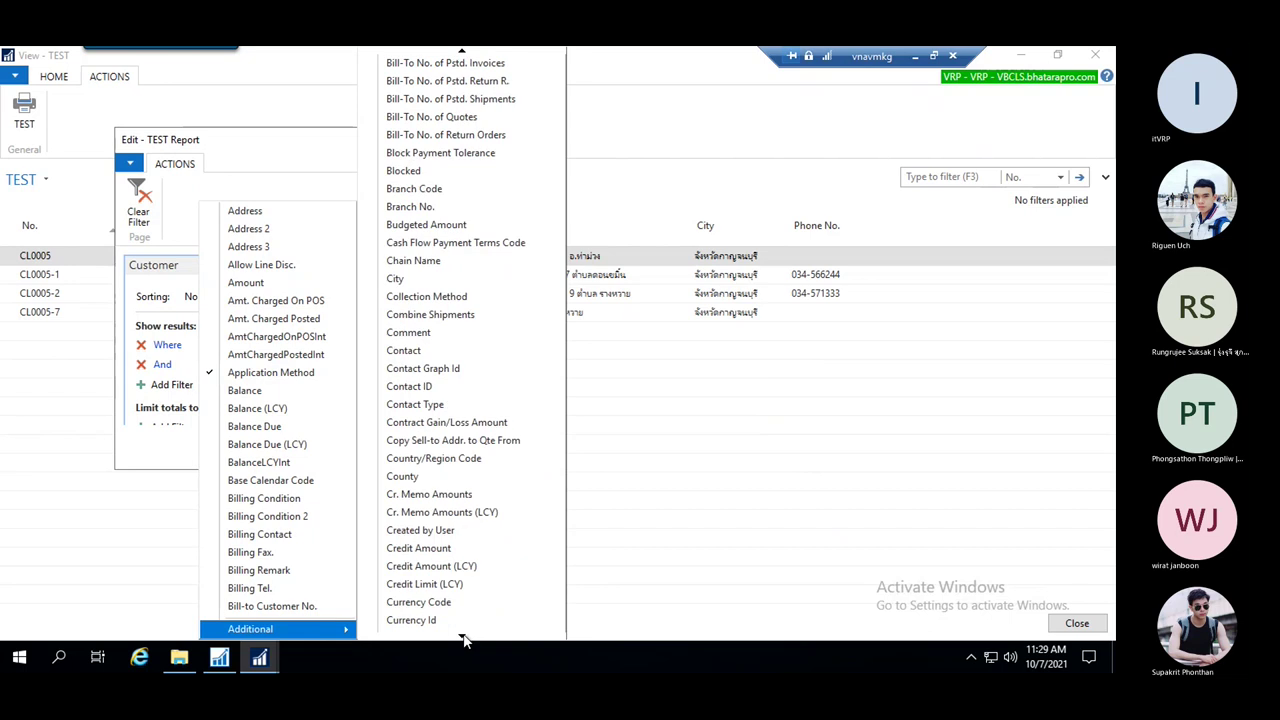
{"action": "scroll", "coordinate": [464, 640], "scroll_direction": "down", "scroll_amount": 5}
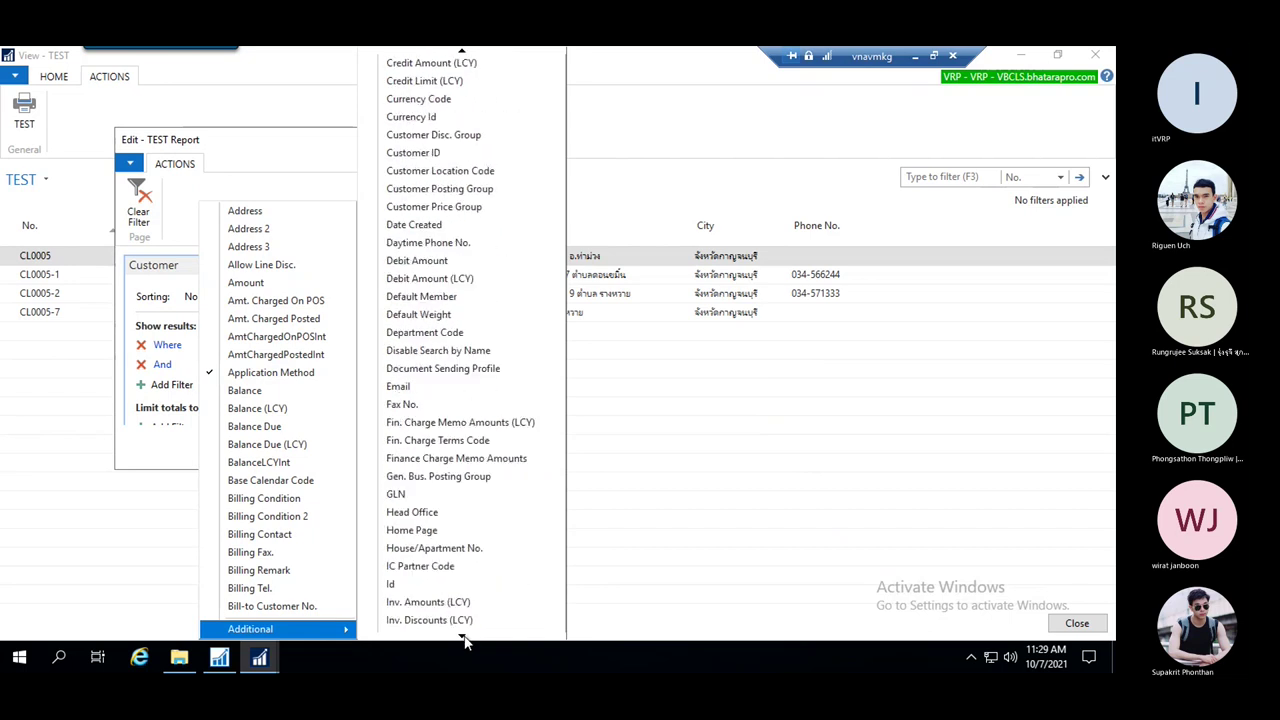
{"action": "scroll", "coordinate": [464, 640], "scroll_direction": "down", "scroll_amount": 4}
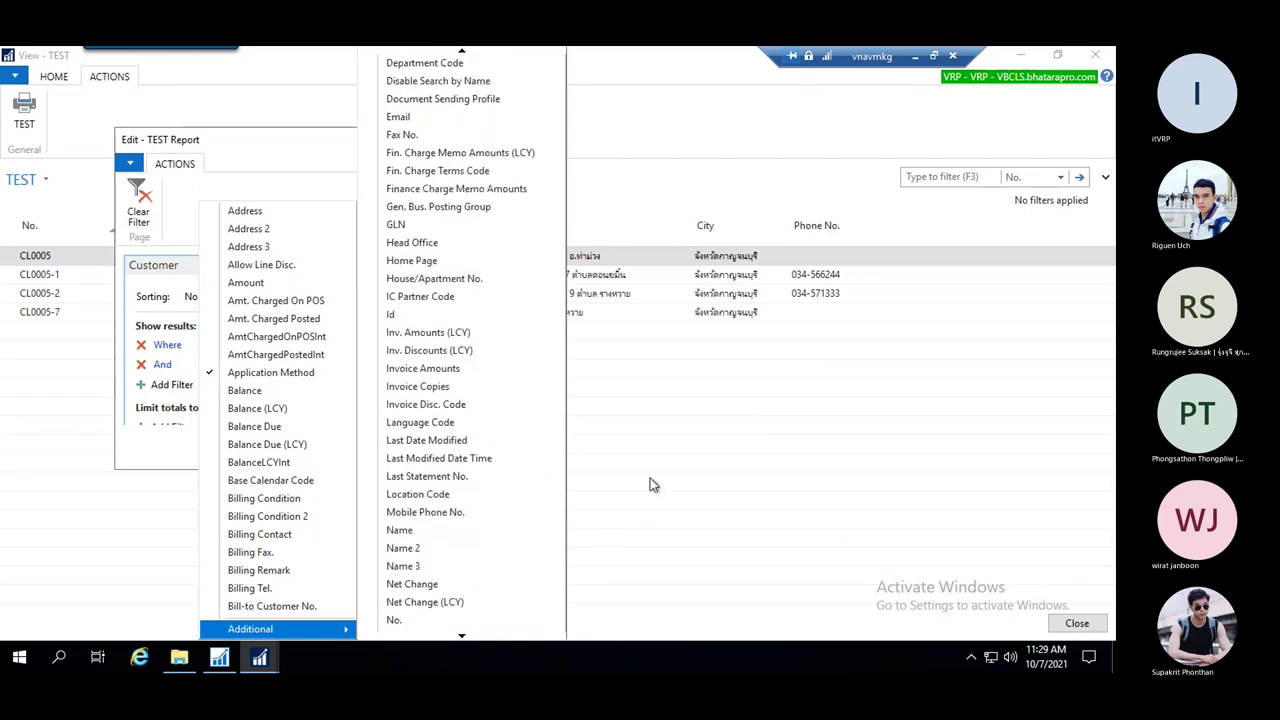
Close the field list and TEST Report filter page, returning to the development environment
{"action": "left_click", "coordinate": [168, 461]}
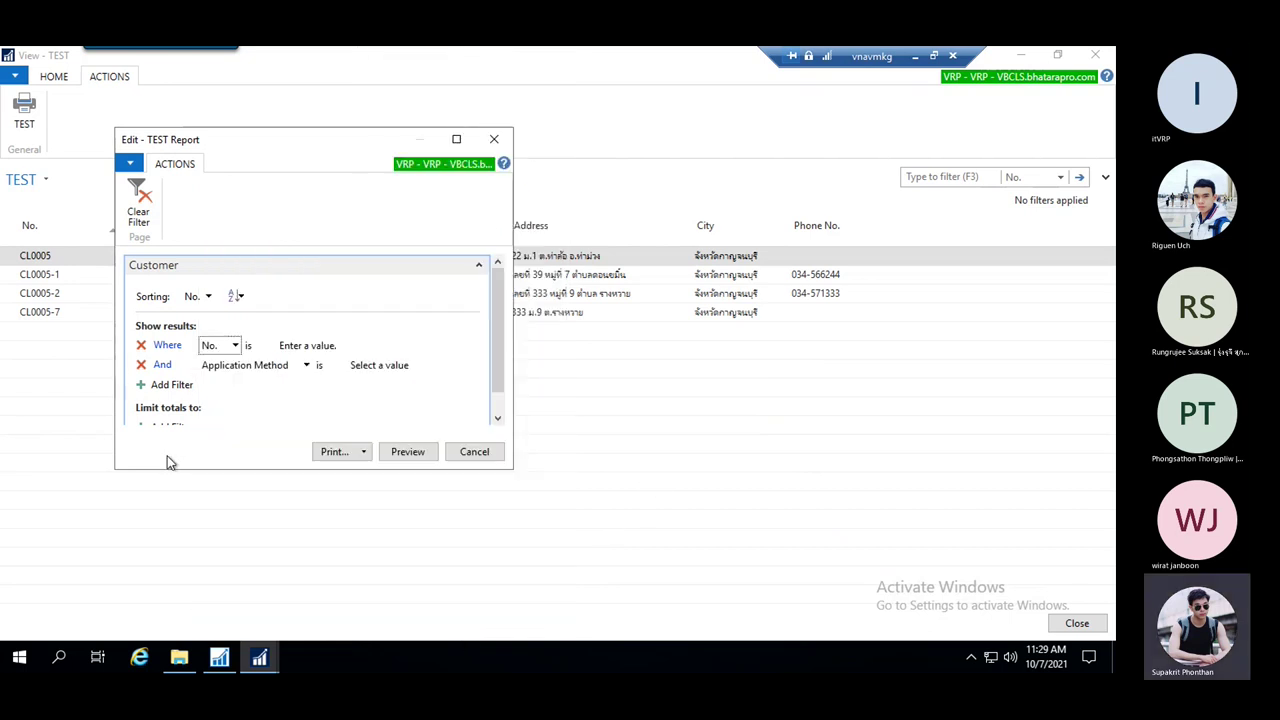
{"action": "left_click", "coordinate": [494, 139]}
{"action": "left_click", "coordinate": [229, 665]}
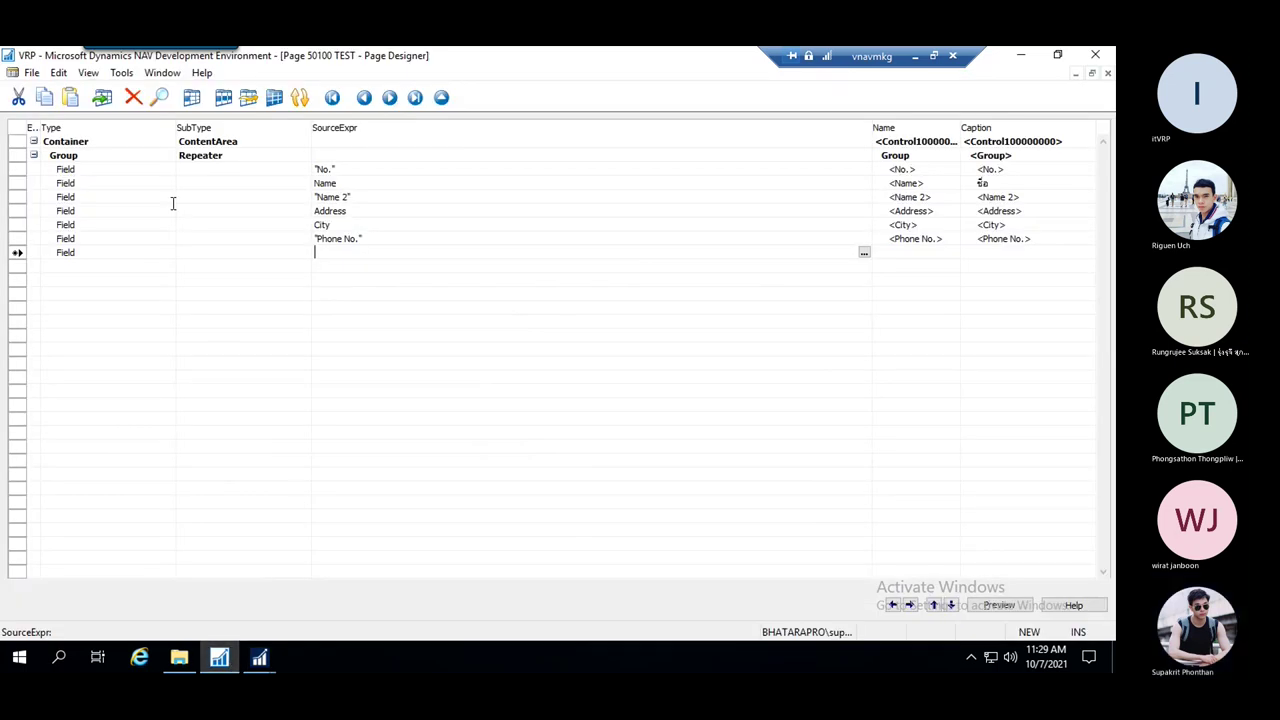
Switch to the TEST Report dataset designer and glance at the report's properties
{"action": "left_click", "coordinate": [155, 74]}
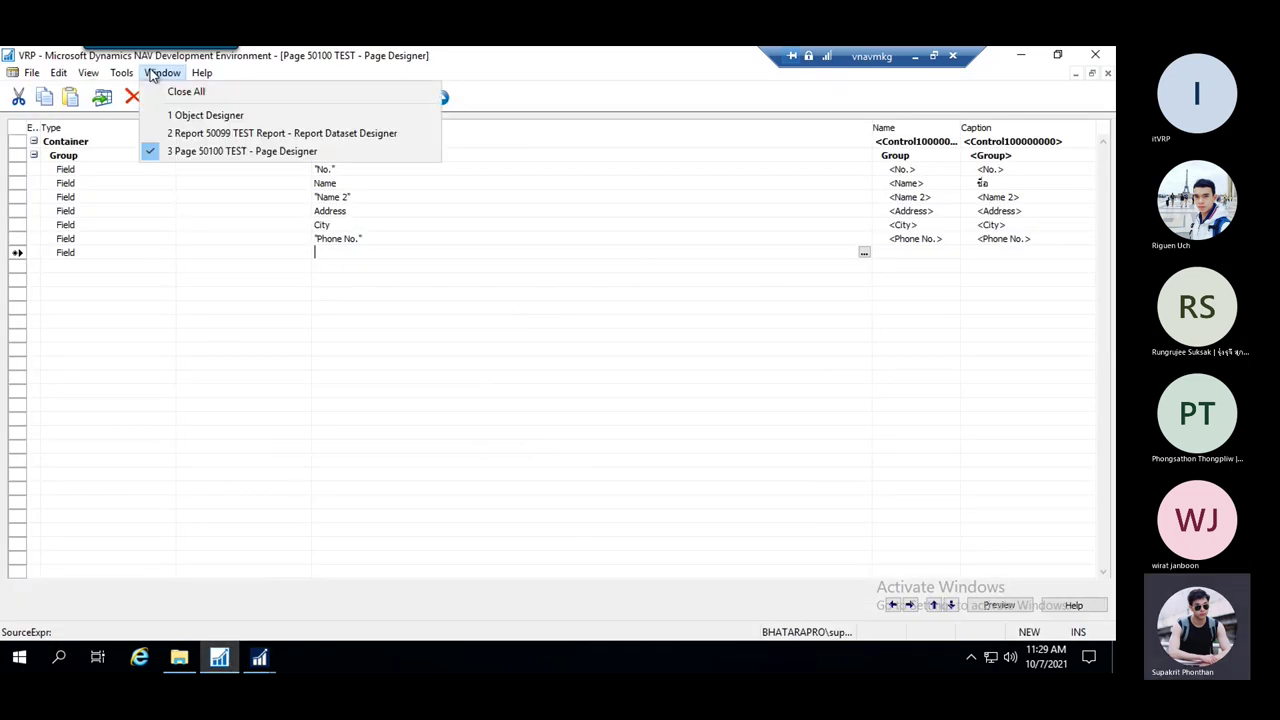
{"action": "left_click", "coordinate": [245, 133]}
{"action": "key", "text": "Down"}
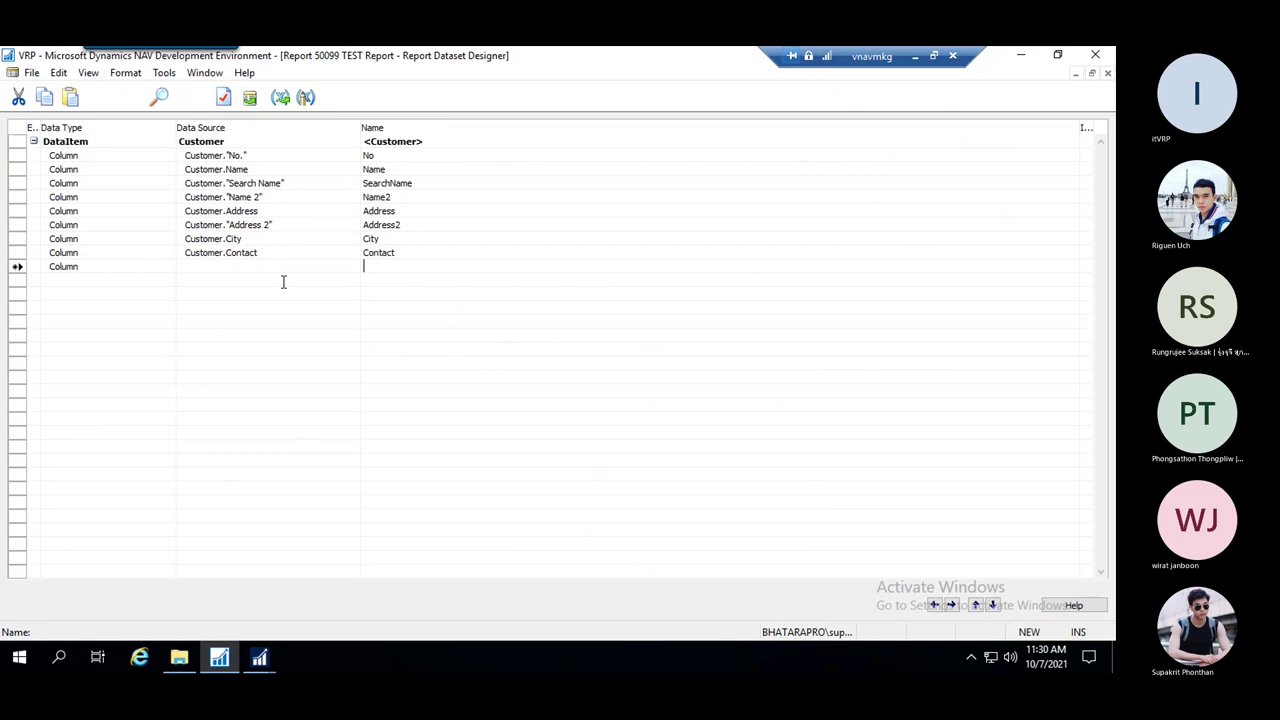
{"action": "left_click", "coordinate": [222, 96]}
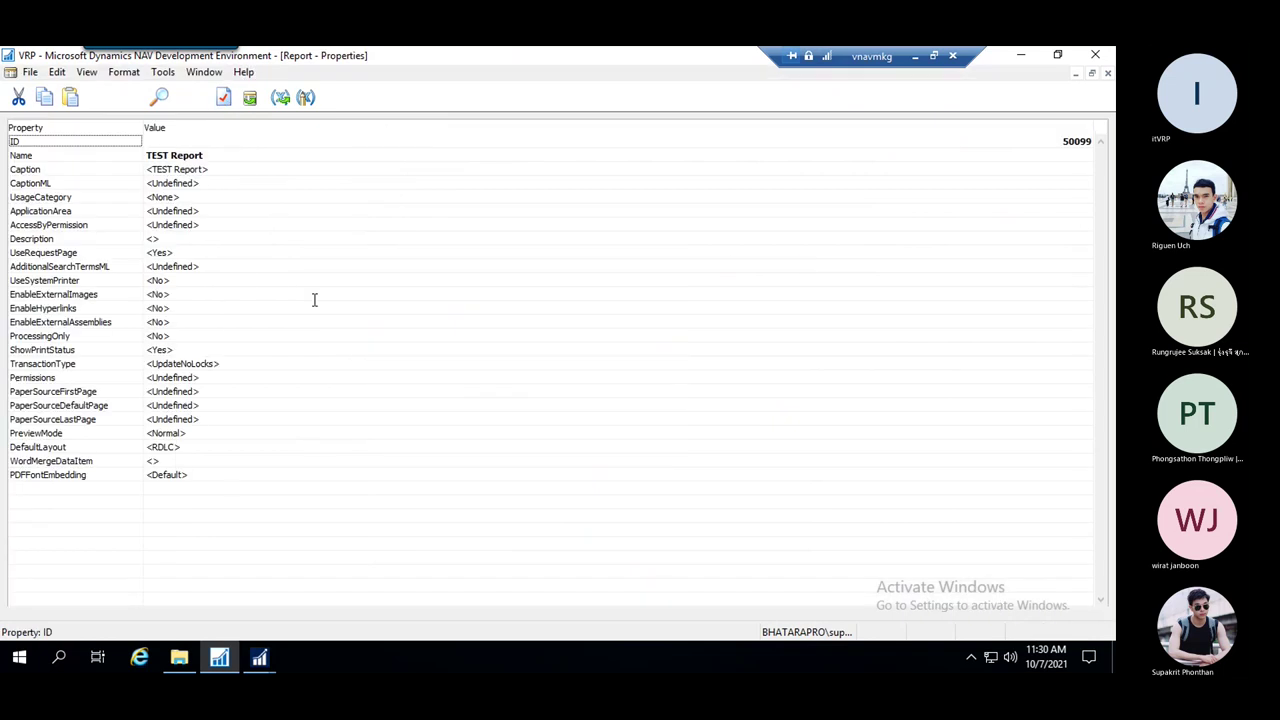
{"action": "key", "text": "Escape"}
Open the Customer field lookup for a new ReqFilterFields row, then bring the TEST customer list forward
{"action": "left_click", "coordinate": [258, 143]}
{"action": "left_click", "coordinate": [222, 96]}
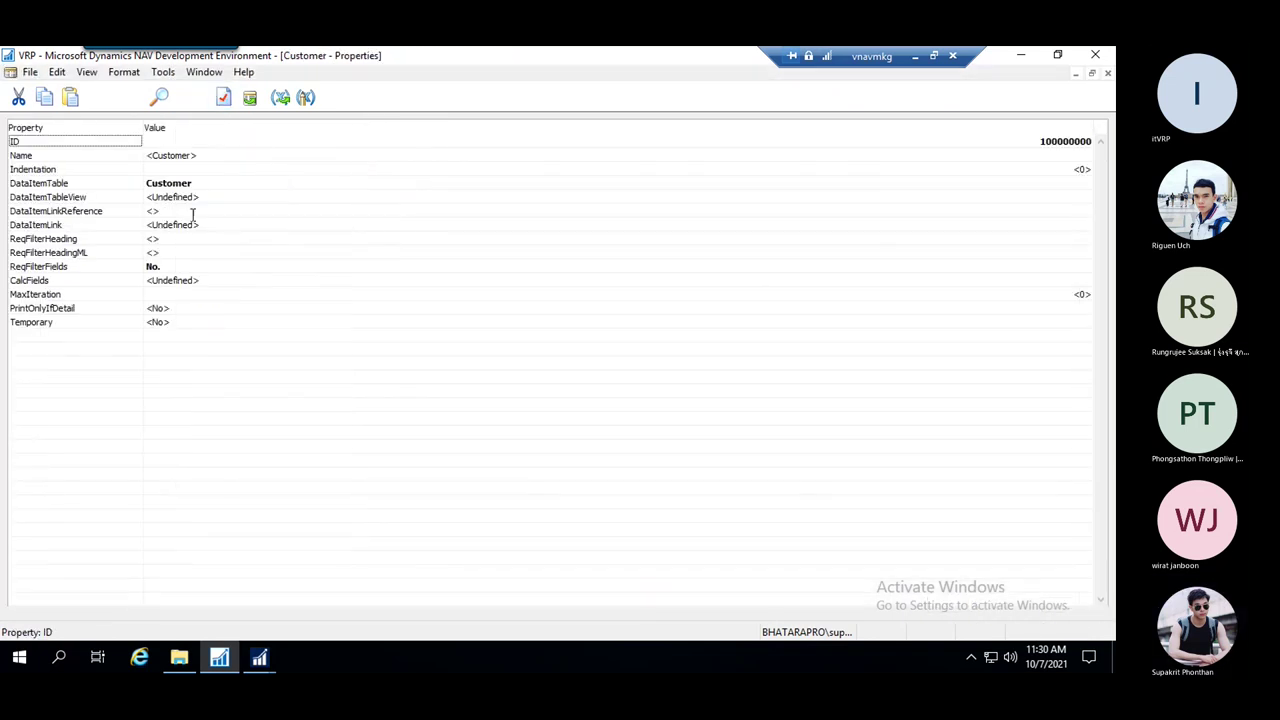
{"action": "left_click", "coordinate": [223, 265]}
{"action": "left_click", "coordinate": [1083, 266]}
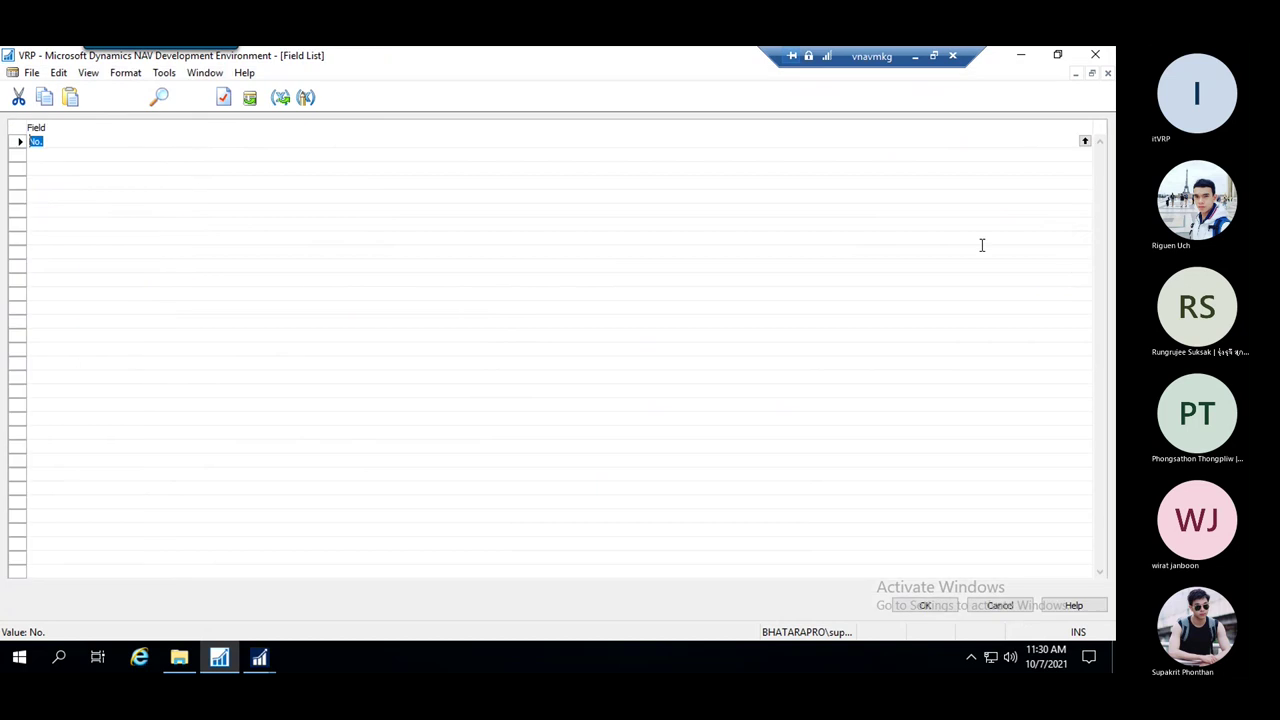
{"action": "left_click", "coordinate": [443, 161]}
{"action": "left_click", "coordinate": [1084, 154]}
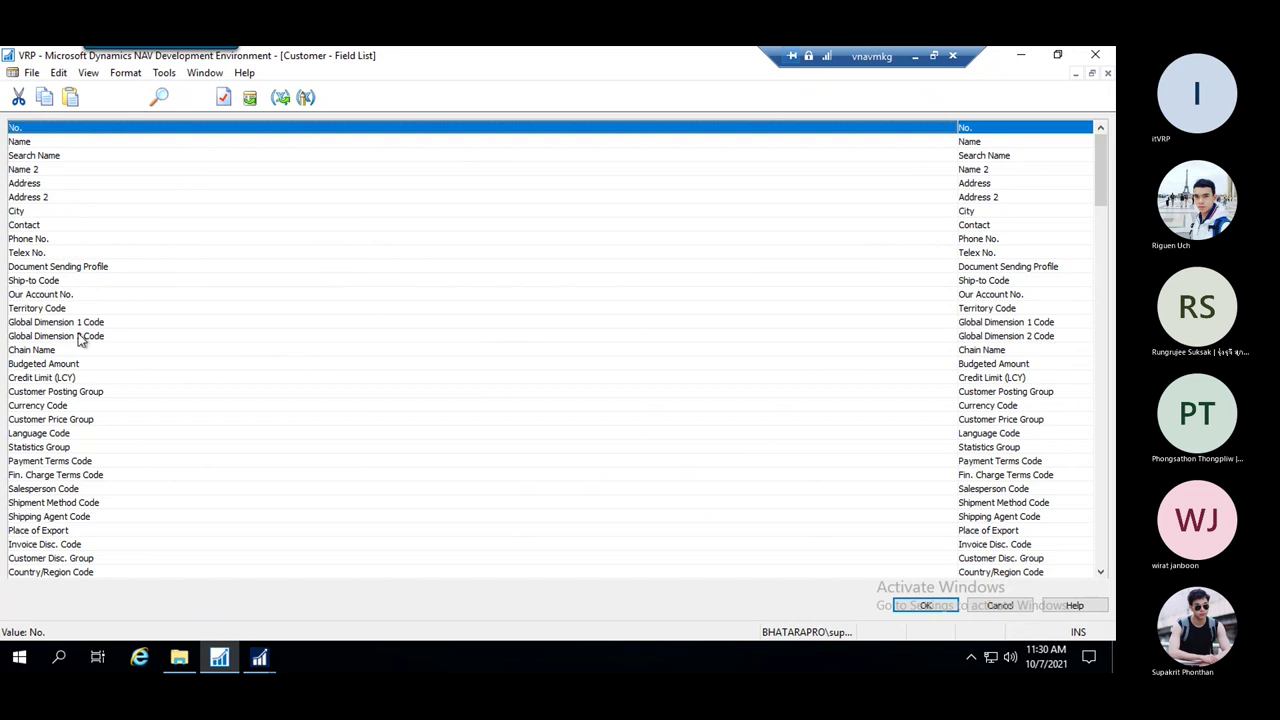
{"action": "mouse_move", "coordinate": [262, 662]}
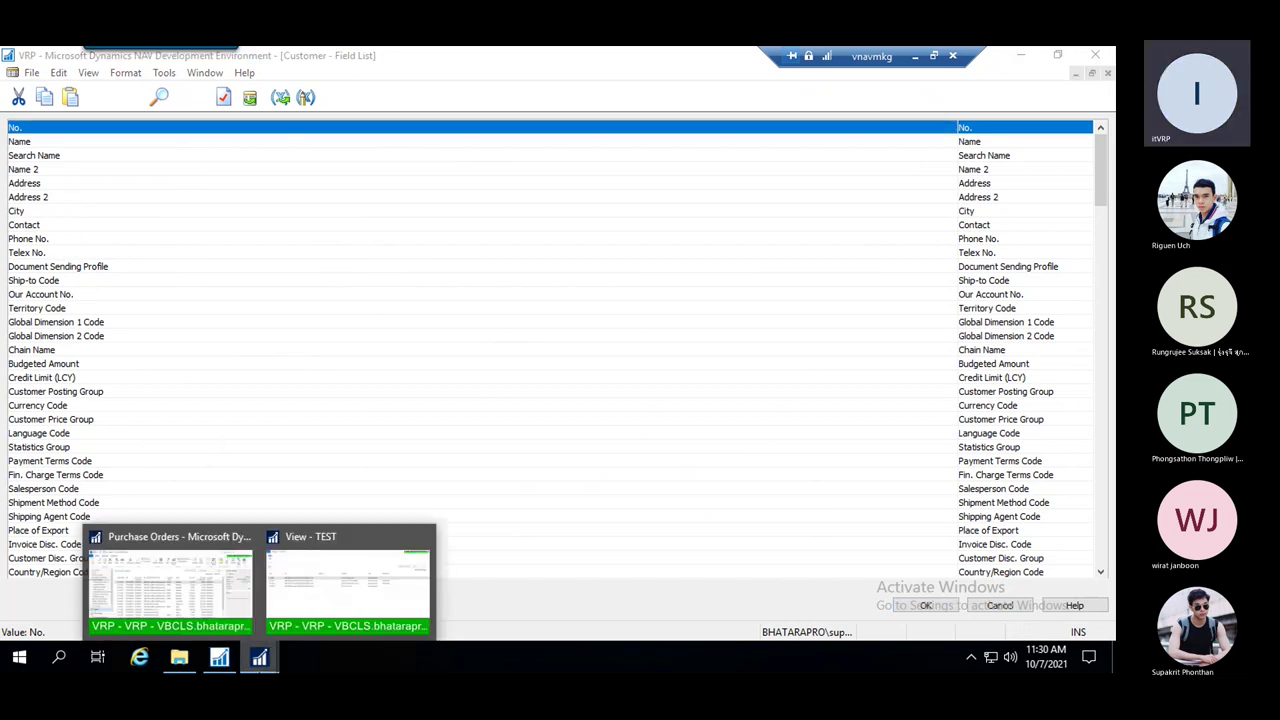
{"action": "left_click", "coordinate": [335, 617]}
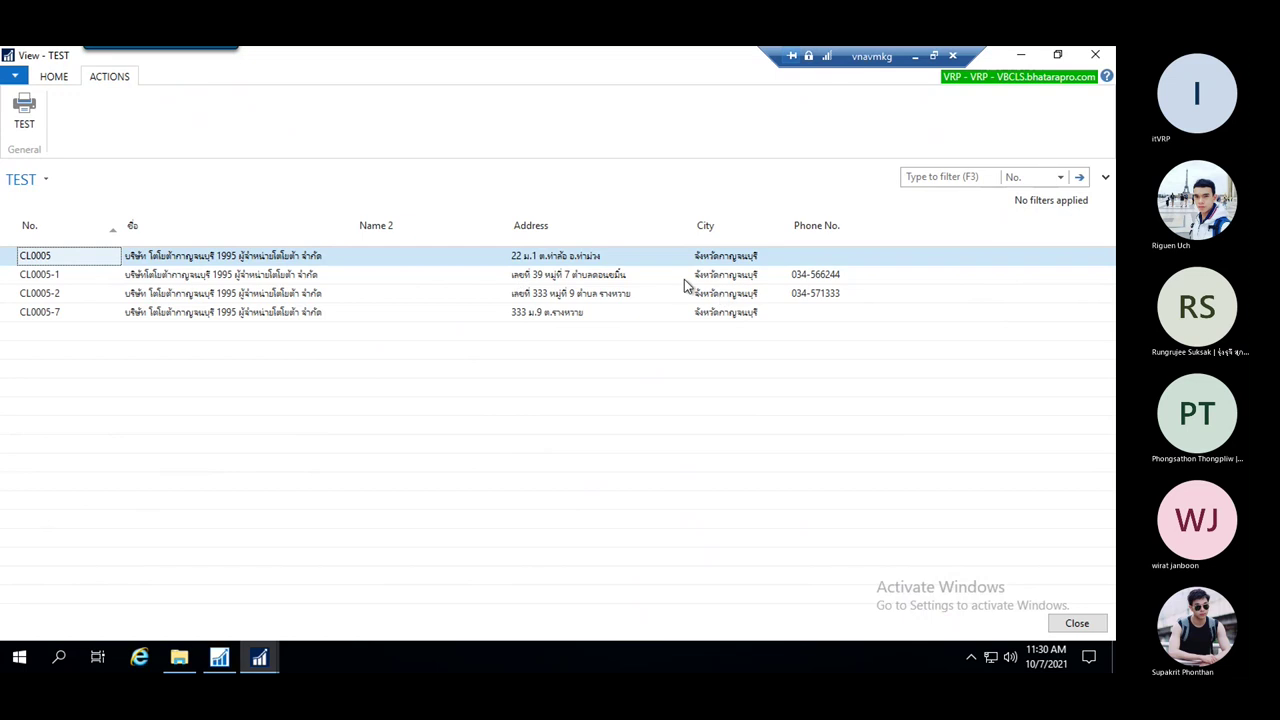
Glance at the Purchase Orders window, then return to the development environment's Customer field list
{"action": "left_click", "coordinate": [259, 658]}
{"action": "left_click", "coordinate": [208, 594]}
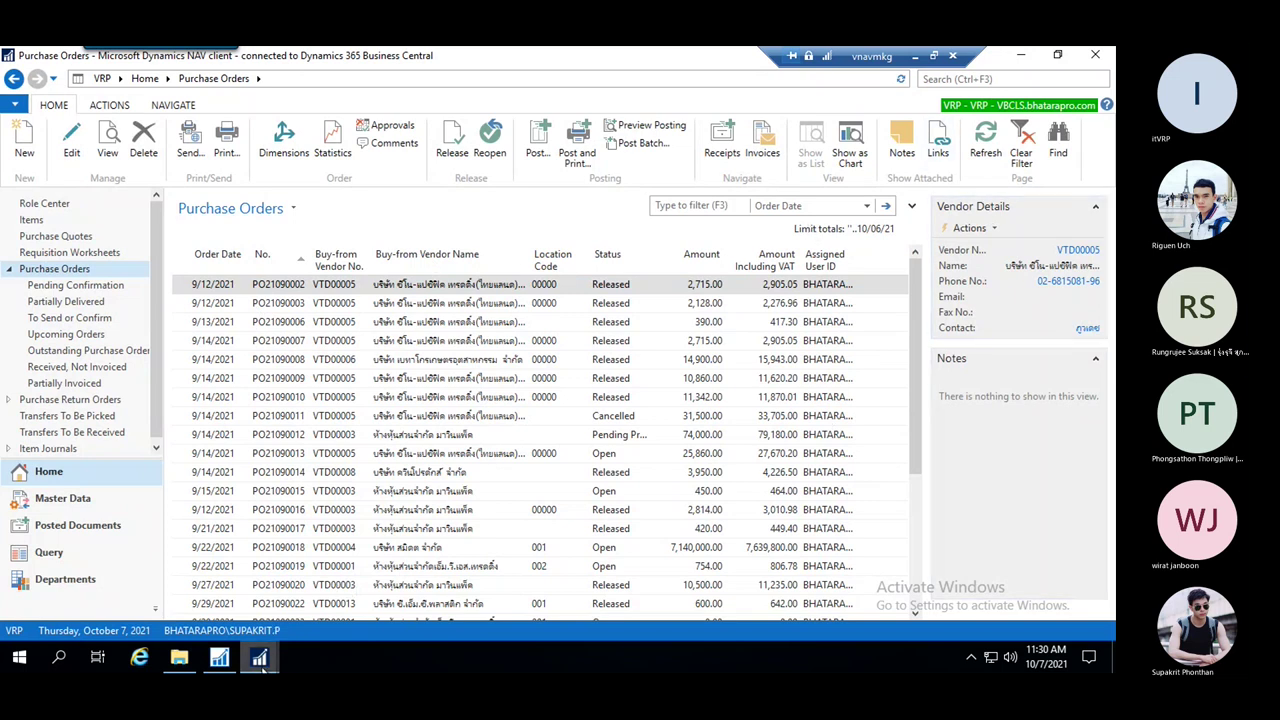
{"action": "left_click", "coordinate": [219, 657]}
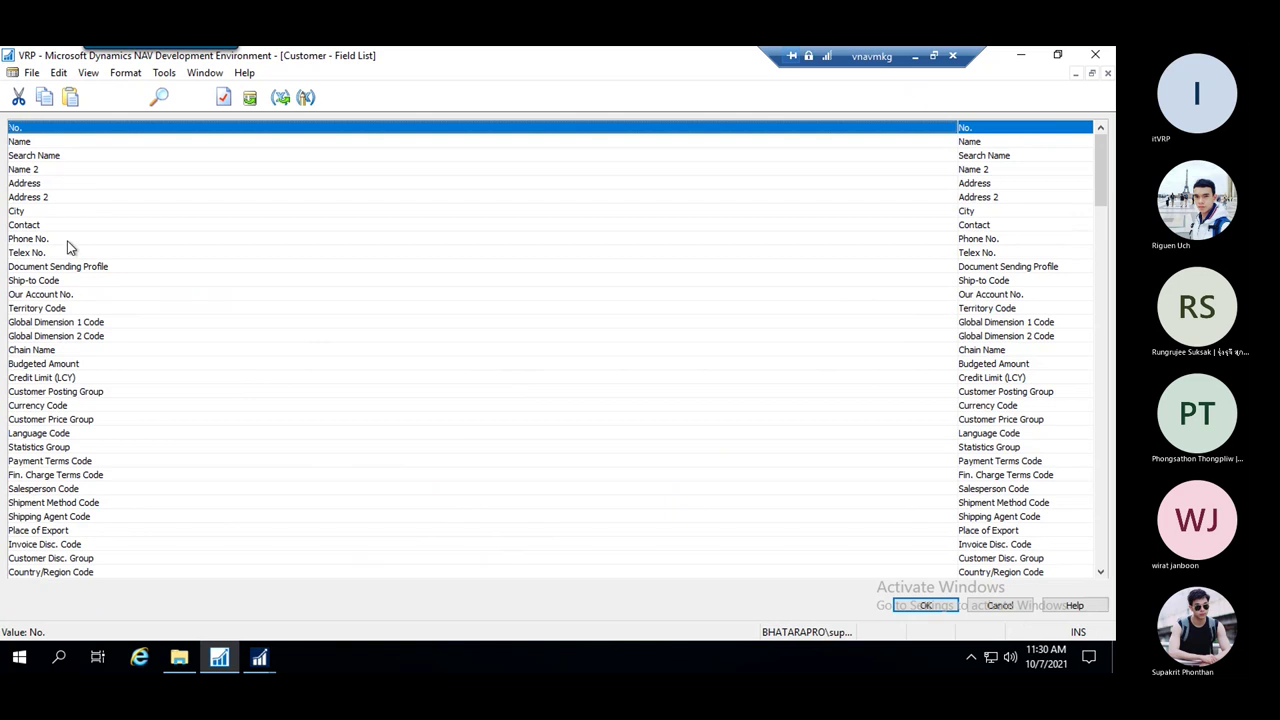
Add Post Code so ReqFilterFields reads No.,Post Code, then close the properties
{"action": "key", "text": "Down"}
{"action": "key", "text": "Down"}
{"action": "key", "text": "Down"}
{"action": "key", "text": "Down"}
{"action": "key", "text": "Down"}
{"action": "key", "text": "Down"}
{"action": "key", "text": "Down"}
{"action": "key", "text": "Down"}
{"action": "key", "text": "Down"}
{"action": "key", "text": "Down"}
{"action": "key", "text": "Down"}
{"action": "key", "text": "Down"}
{"action": "key", "text": "Down"}
{"action": "key", "text": "Down"}
{"action": "key", "text": "Down"}
{"action": "key", "text": "Down"}
{"action": "key", "text": "Down"}
{"action": "key", "text": "Down"}
{"action": "key", "text": "Down"}
{"action": "key", "text": "Down"}
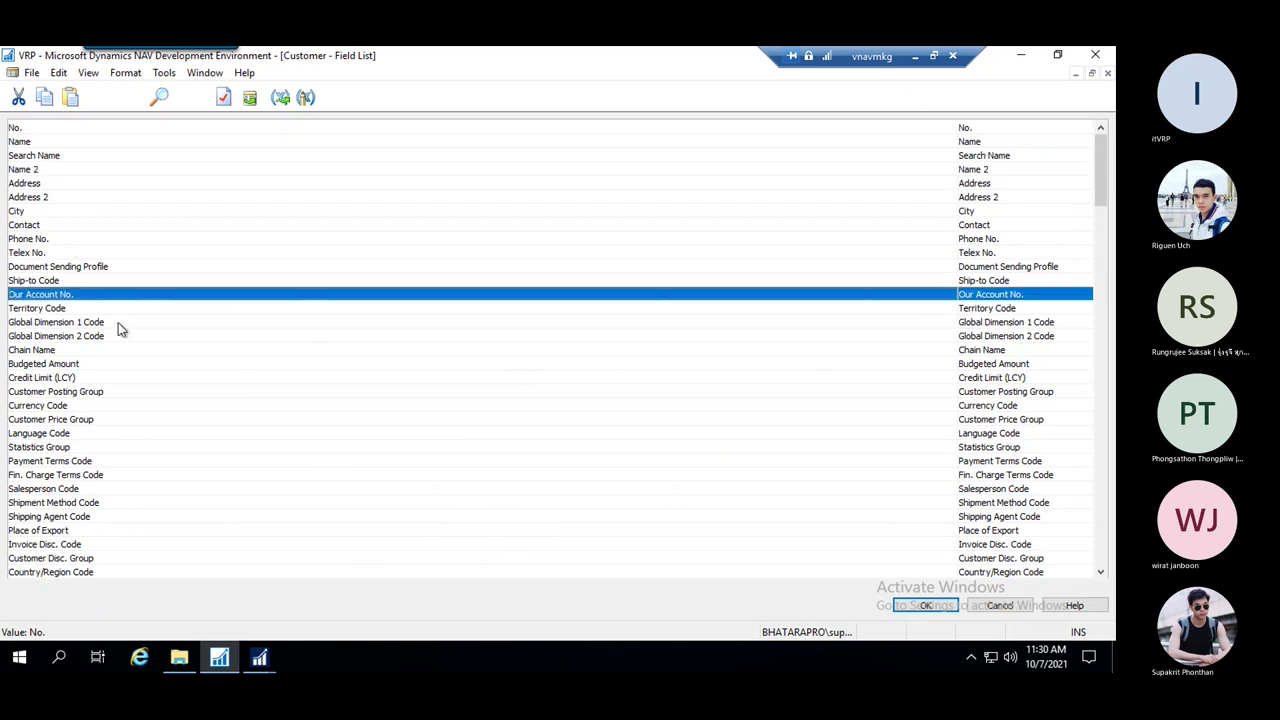
{"action": "key", "text": "Down"}
{"action": "key", "text": "Down"}
{"action": "key", "text": "Down"}
{"action": "key", "text": "Down"}
{"action": "key", "text": "Down"}
{"action": "key", "text": "Down"}
{"action": "key", "text": "Down"}
{"action": "key", "text": "Down"}
{"action": "key", "text": "Down"}
{"action": "key", "text": "Down"}
{"action": "key", "text": "Down"}
{"action": "key", "text": "Down"}
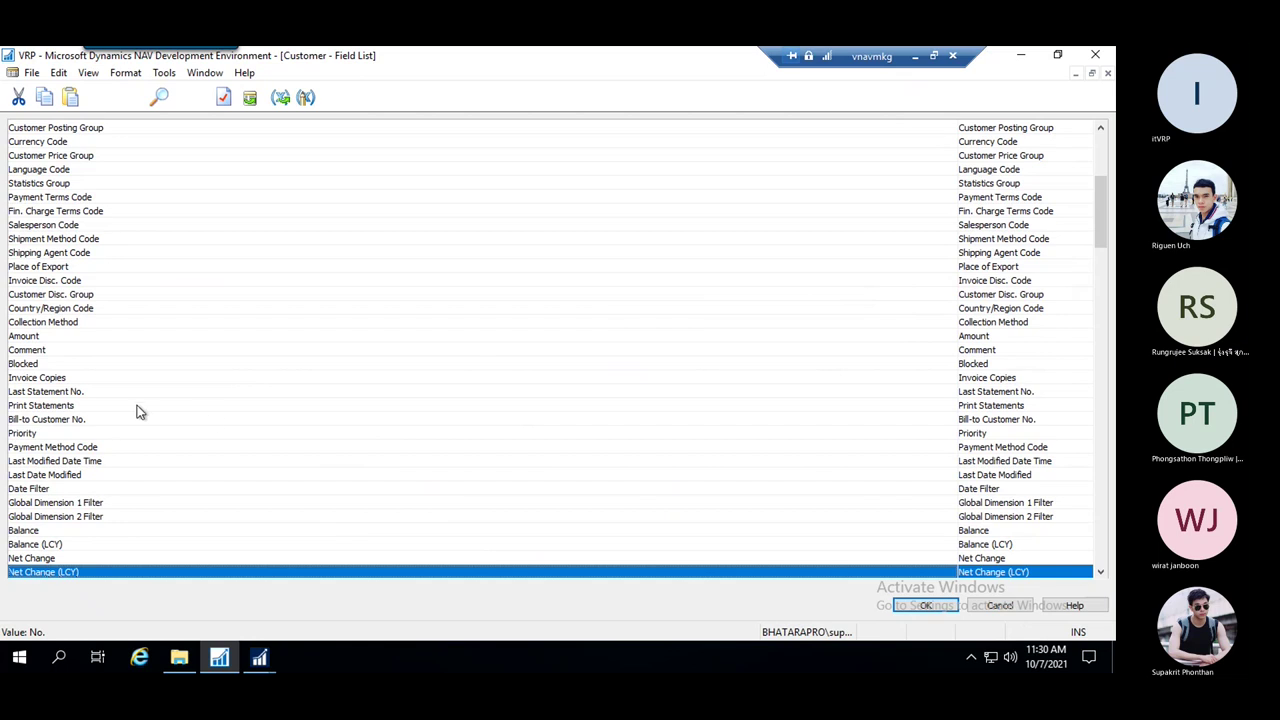
{"action": "key", "text": "Down"}
{"action": "key", "text": "Down"}
{"action": "key", "text": "Down"}
{"action": "key", "text": "Down"}
{"action": "key", "text": "Down"}
{"action": "key", "text": "Down"}
{"action": "key", "text": "Down"}
{"action": "key", "text": "Down"}
{"action": "key", "text": "Down"}
{"action": "key", "text": "Down"}
{"action": "key", "text": "Down"}
{"action": "key", "text": "Down"}
{"action": "key", "text": "Down"}
{"action": "key", "text": "Down"}
{"action": "key", "text": "Down"}
{"action": "key", "text": "Down"}
{"action": "key", "text": "Down"}
{"action": "key", "text": "Down"}
{"action": "key", "text": "Down"}
{"action": "key", "text": "Down"}
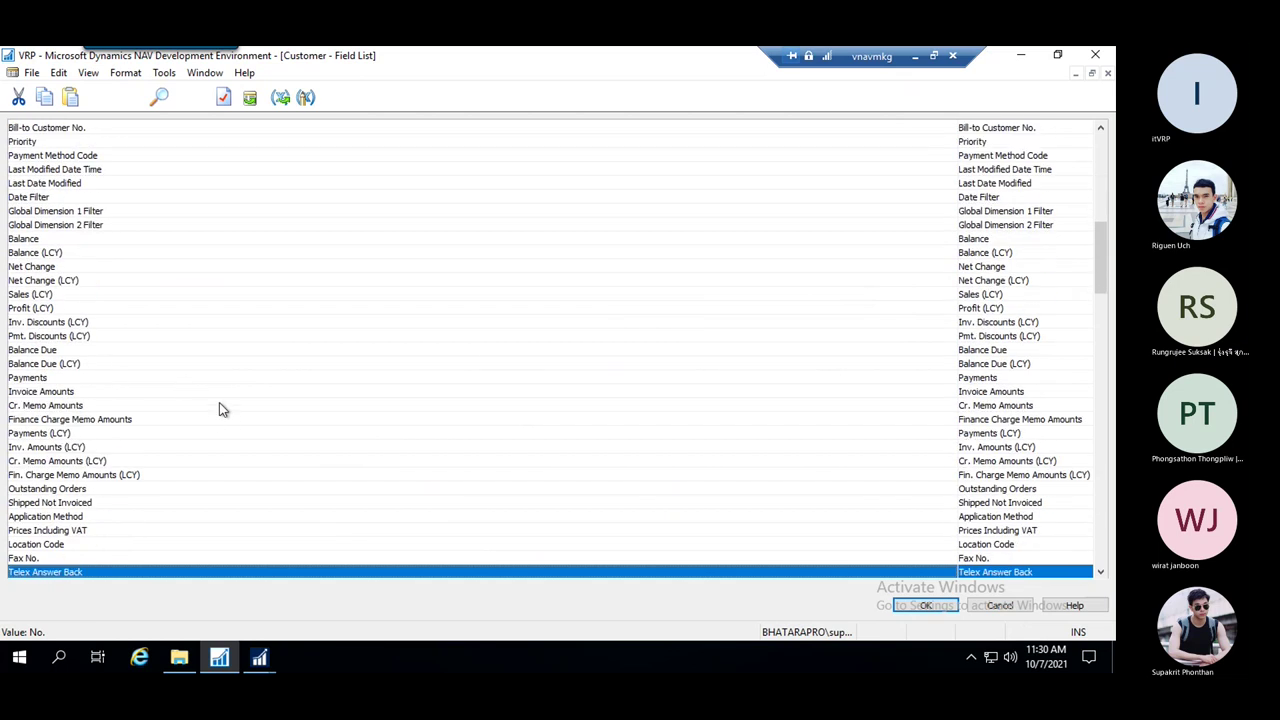
{"action": "double_click", "coordinate": [72, 448]}
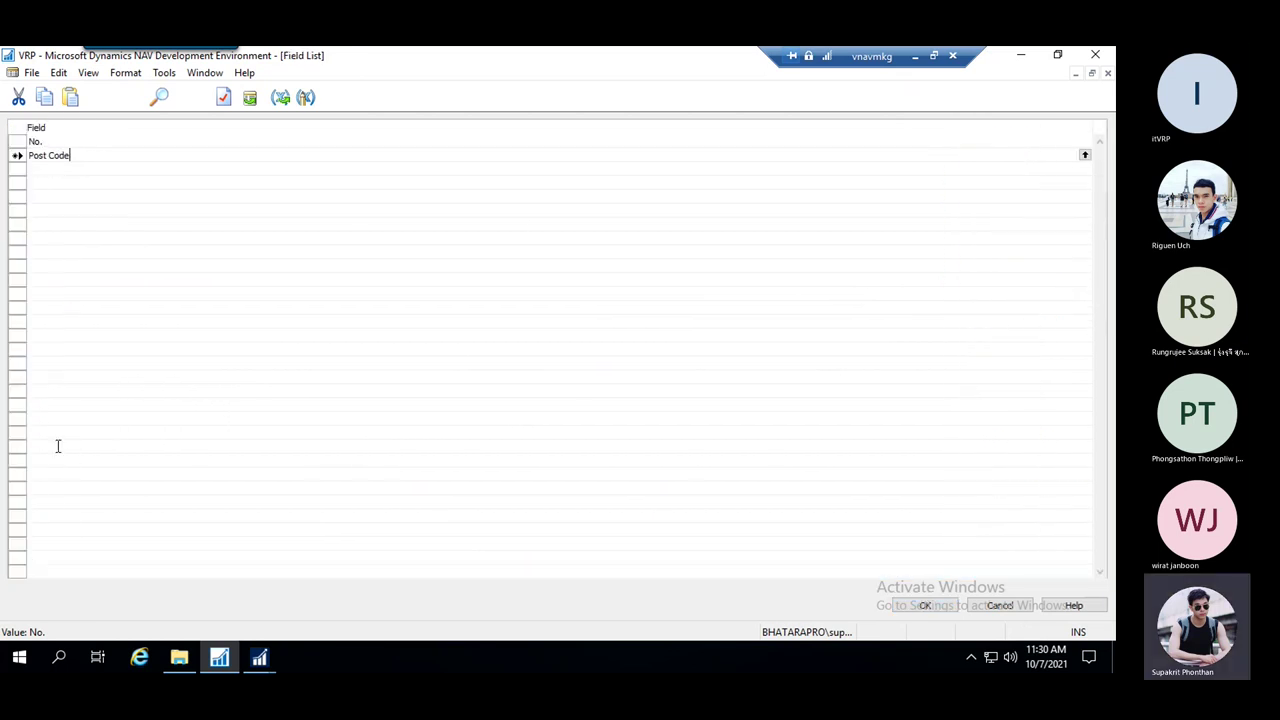
{"action": "left_click", "coordinate": [916, 610]}
{"action": "key", "text": "Down"}
{"action": "key", "text": "Down"}
{"action": "key", "text": "Down"}
{"action": "key", "text": "Down"}
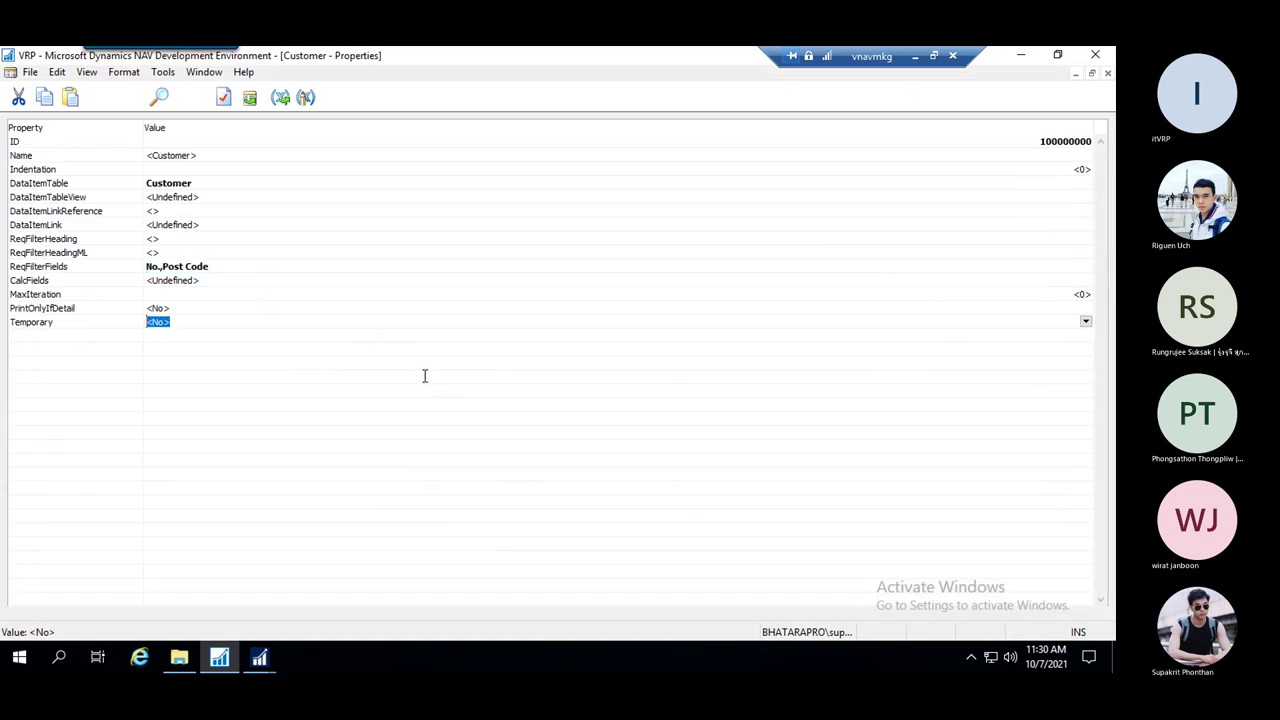
{"action": "key", "text": "Escape"}
{"action": "key", "text": "Escape"}
Save and compile Report 50099, then run the TEST report from the TEST customer list
{"action": "left_click", "coordinate": [505, 376]}
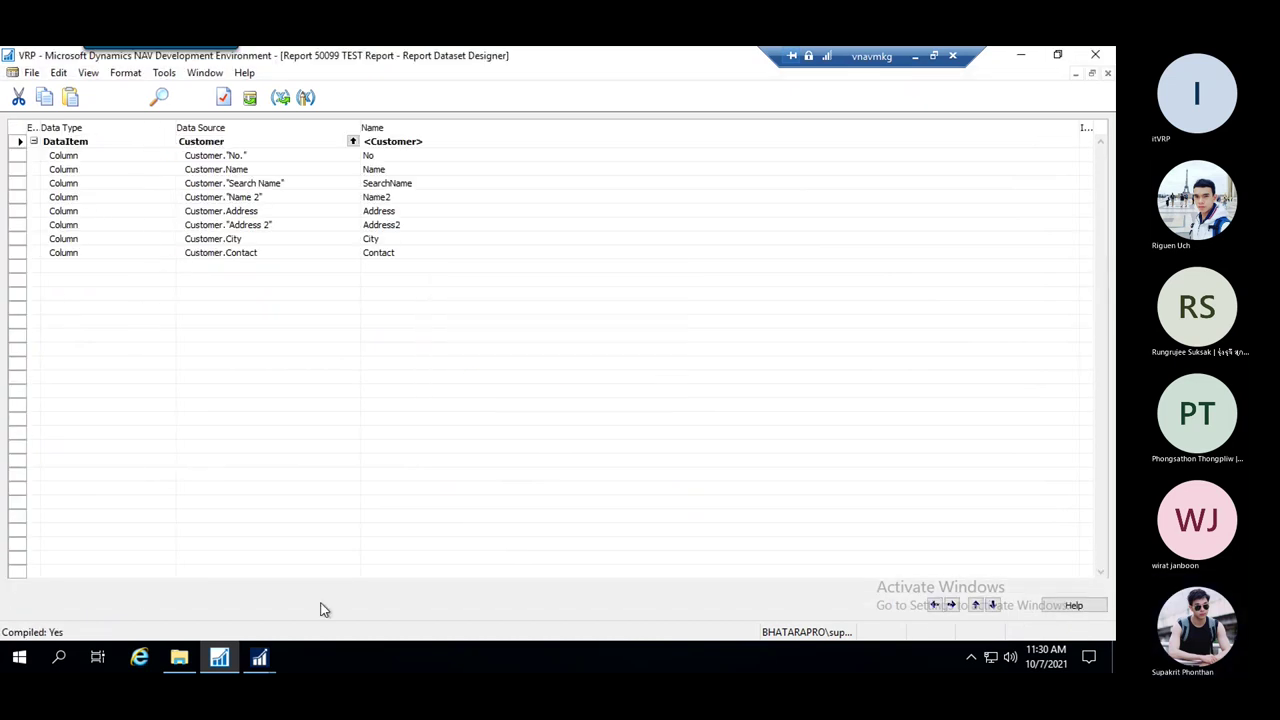
{"action": "mouse_move", "coordinate": [259, 668]}
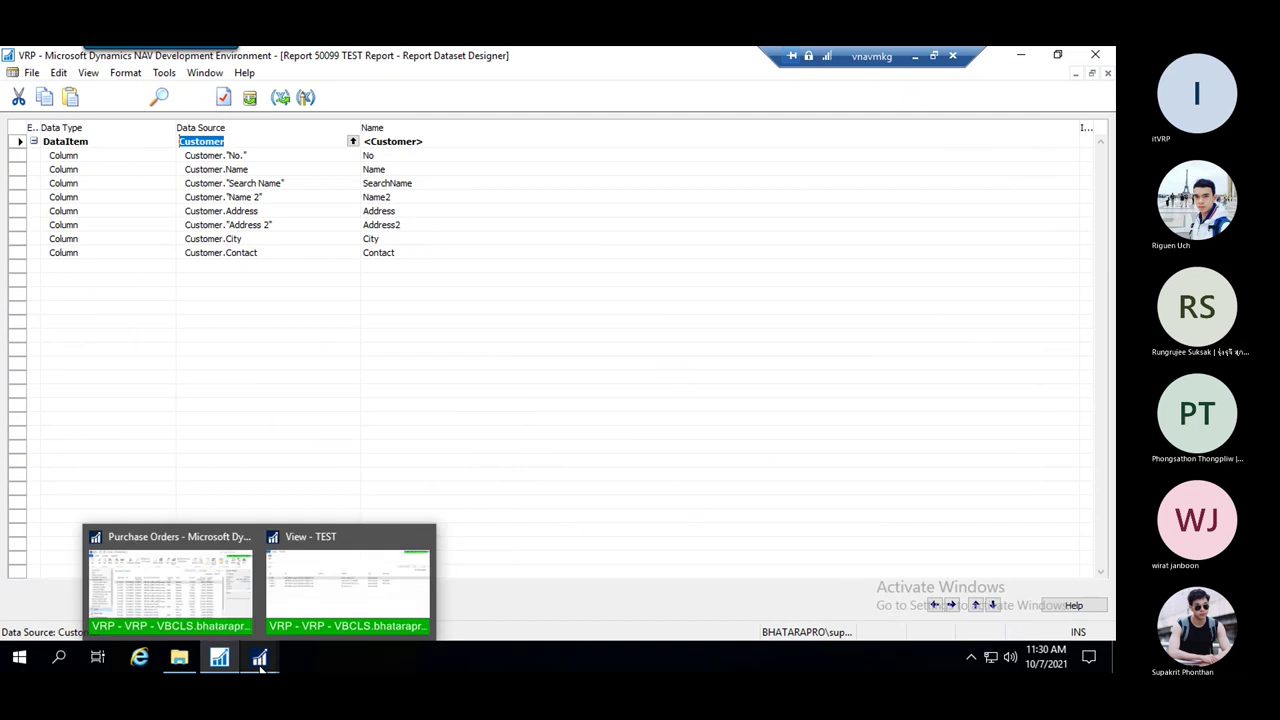
{"action": "left_click", "coordinate": [257, 662]}
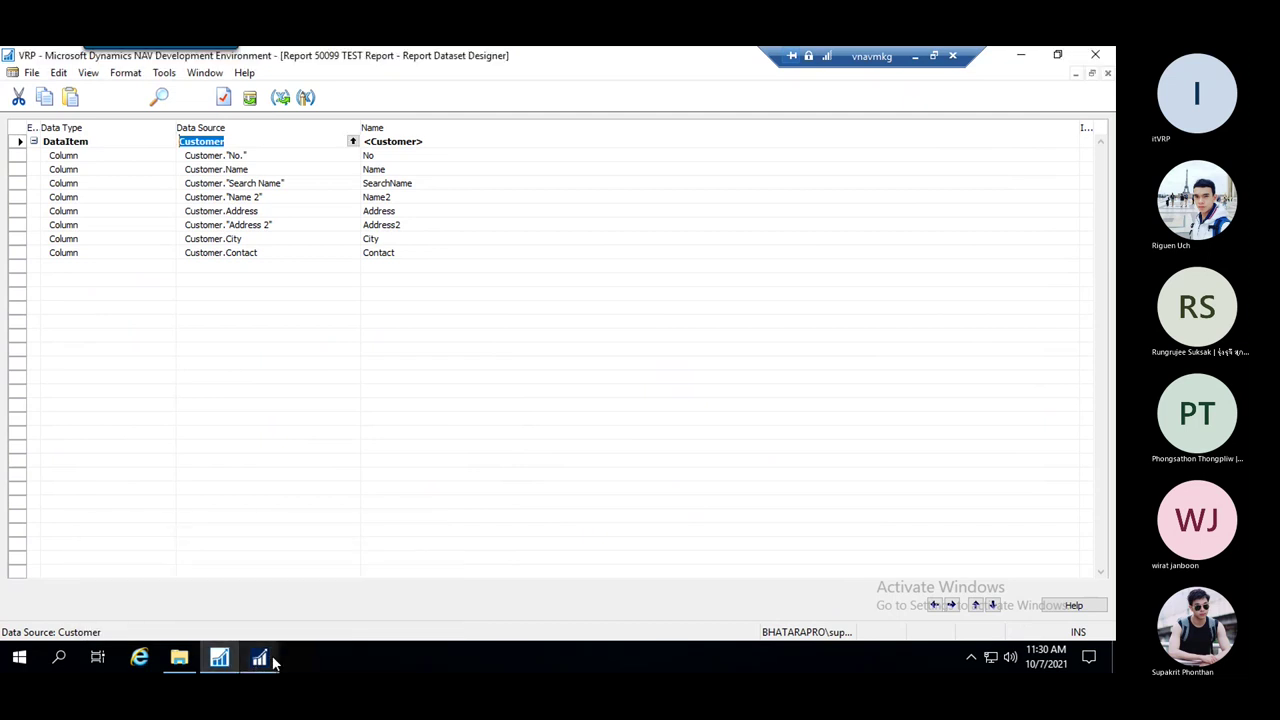
{"action": "mouse_move", "coordinate": [260, 662]}
{"action": "left_click", "coordinate": [350, 610]}
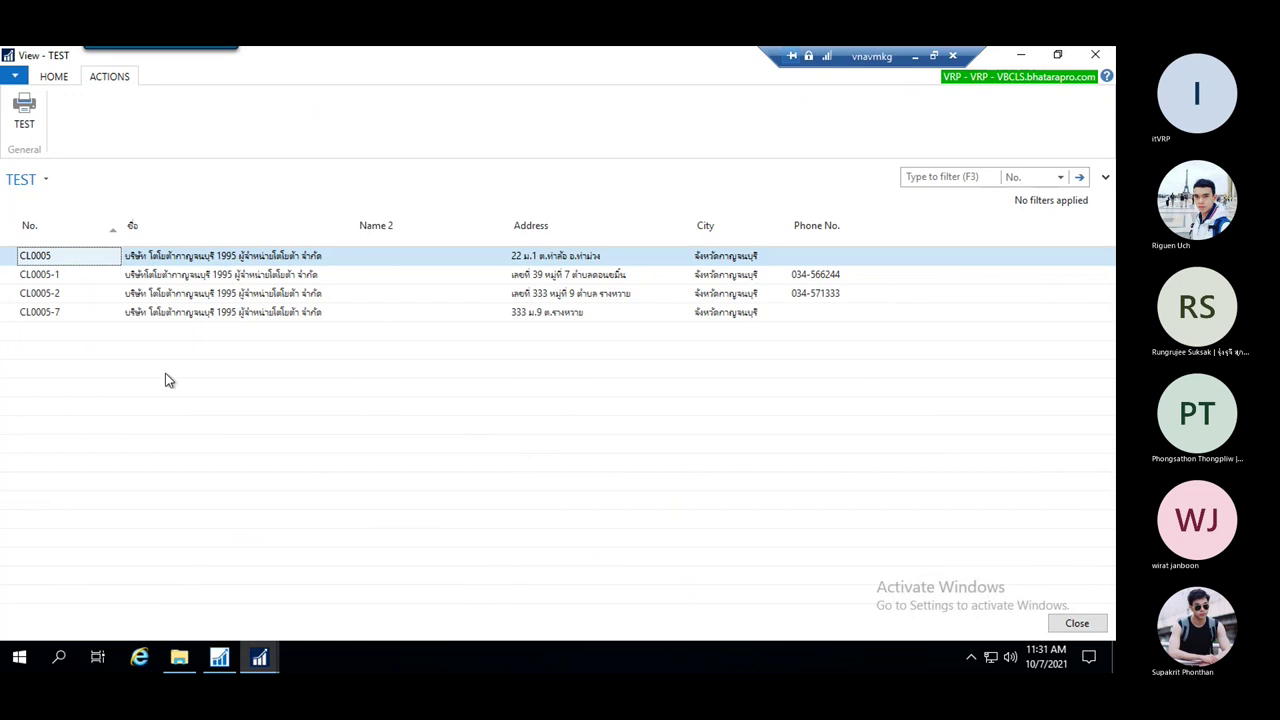
{"action": "left_click", "coordinate": [24, 110]}
{"action": "left_click_drag", "start_coordinate": [311, 130], "coordinate": [340, 92]}
Filter Post Code to 10260..10500 and preview the report, listing three customers
{"action": "left_click", "coordinate": [359, 290]}
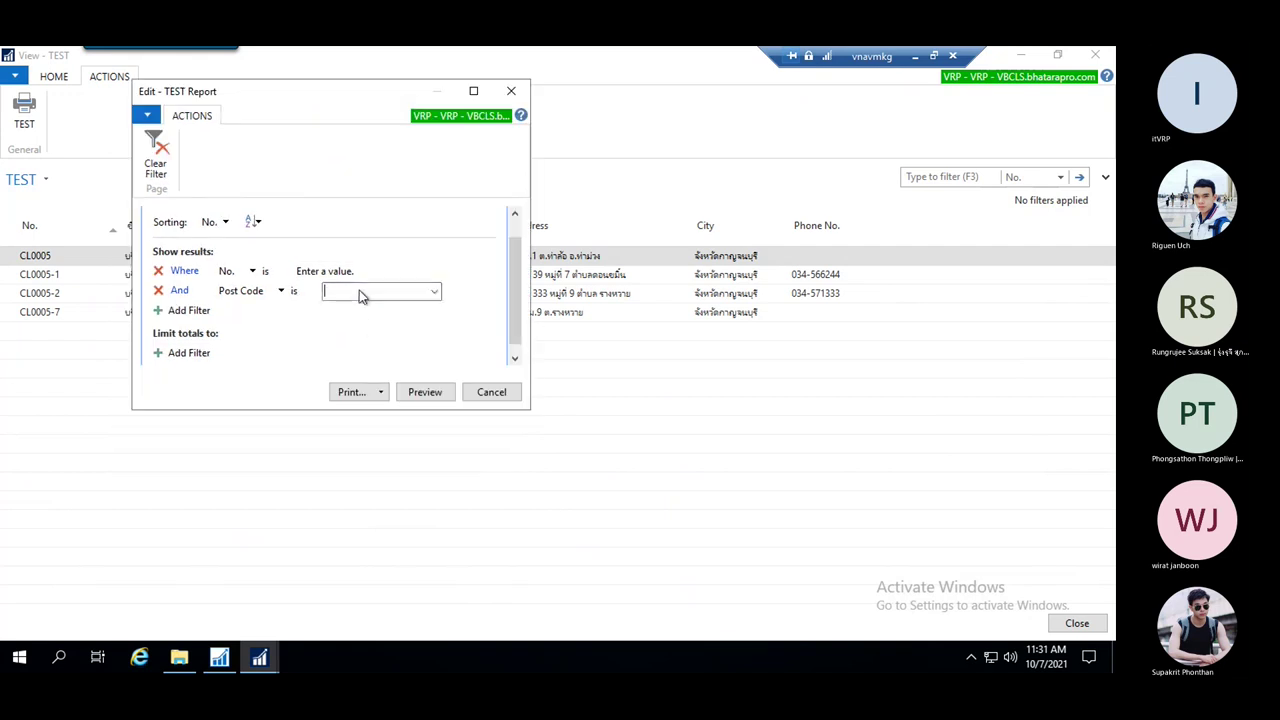
{"action": "left_click", "coordinate": [435, 292]}
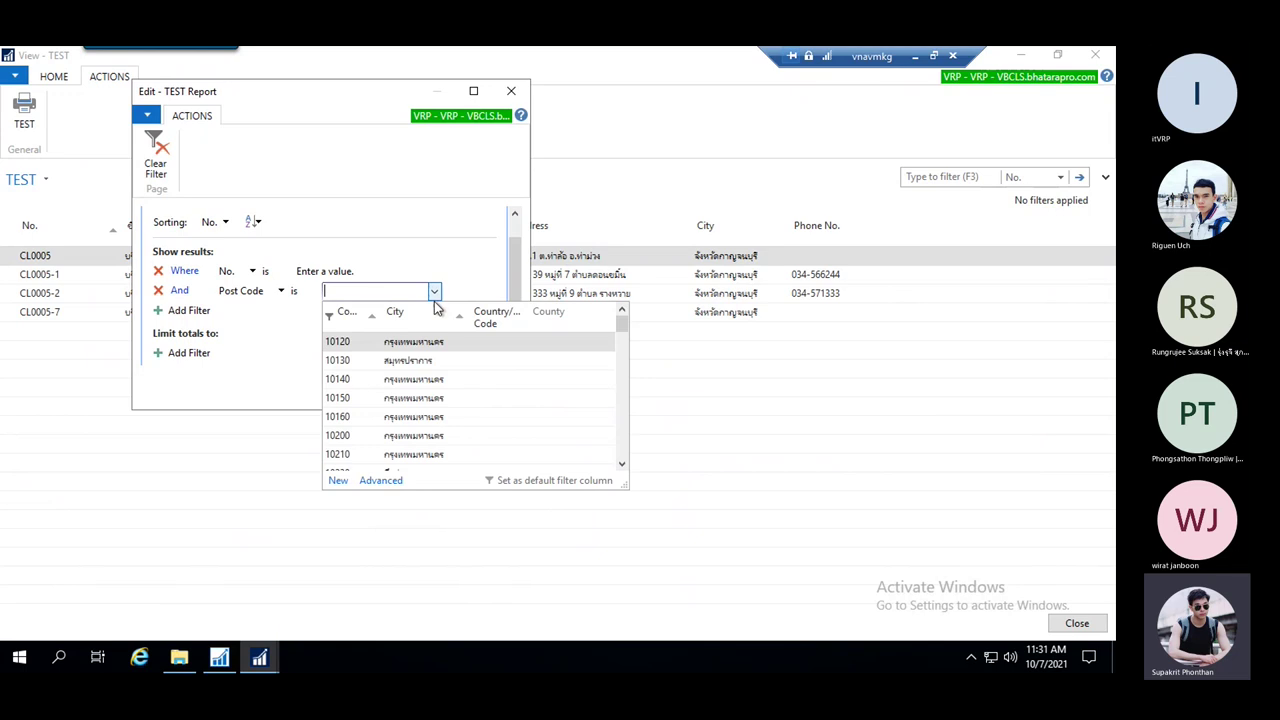
{"action": "scroll", "coordinate": [369, 410], "scroll_direction": "down", "scroll_amount": 1}
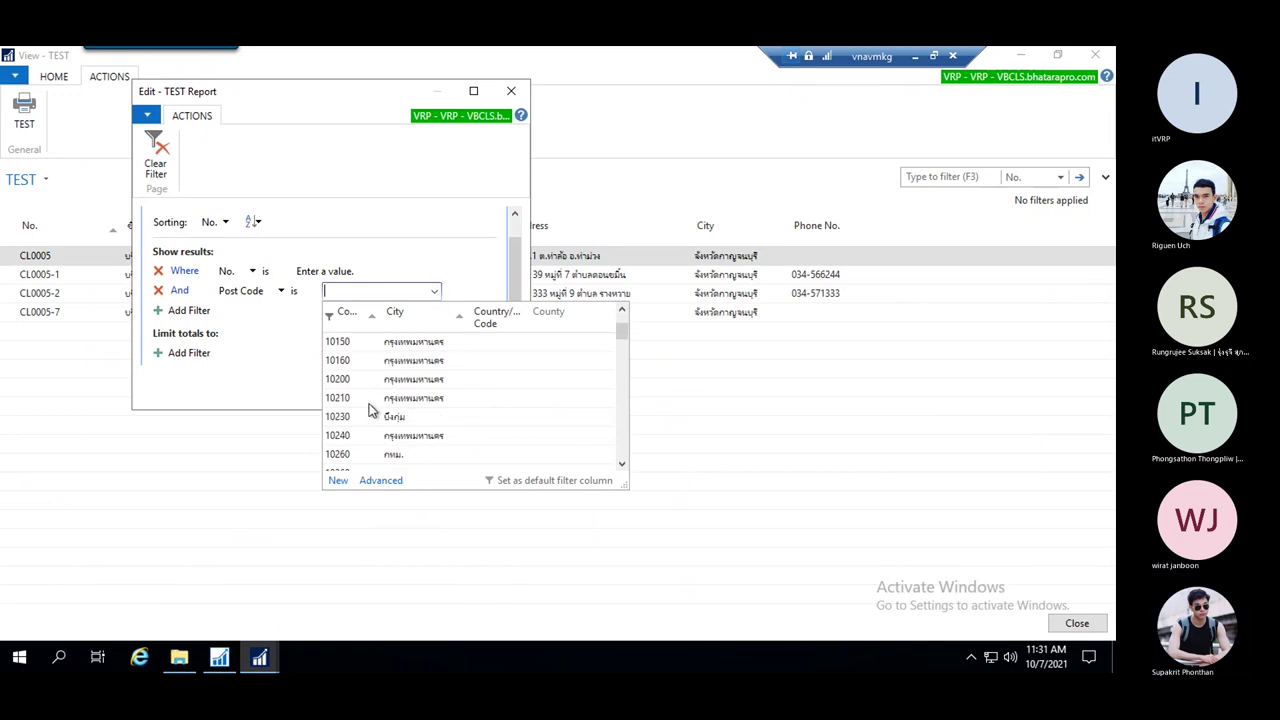
{"action": "scroll", "coordinate": [380, 405], "scroll_direction": "down", "scroll_amount": 2}
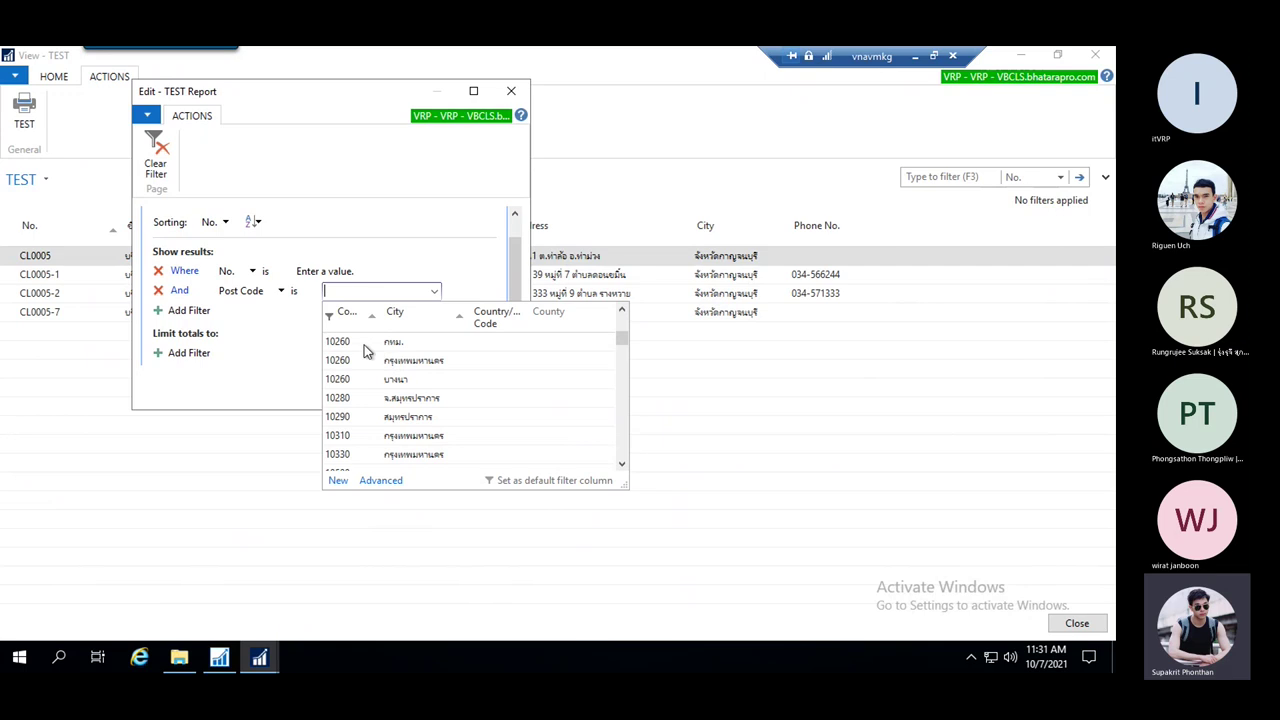
{"action": "scroll", "coordinate": [377, 417], "scroll_direction": "down", "scroll_amount": 3}
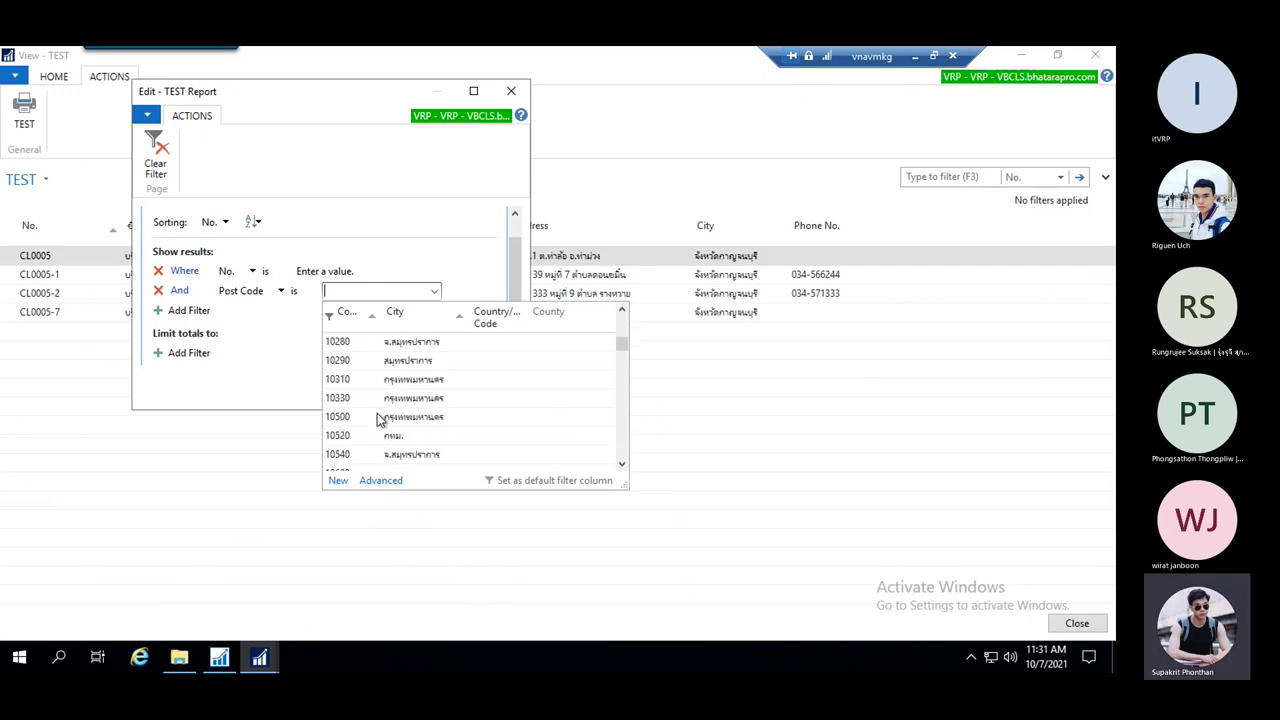
{"action": "scroll", "coordinate": [378, 427], "scroll_direction": "up", "scroll_amount": 2}
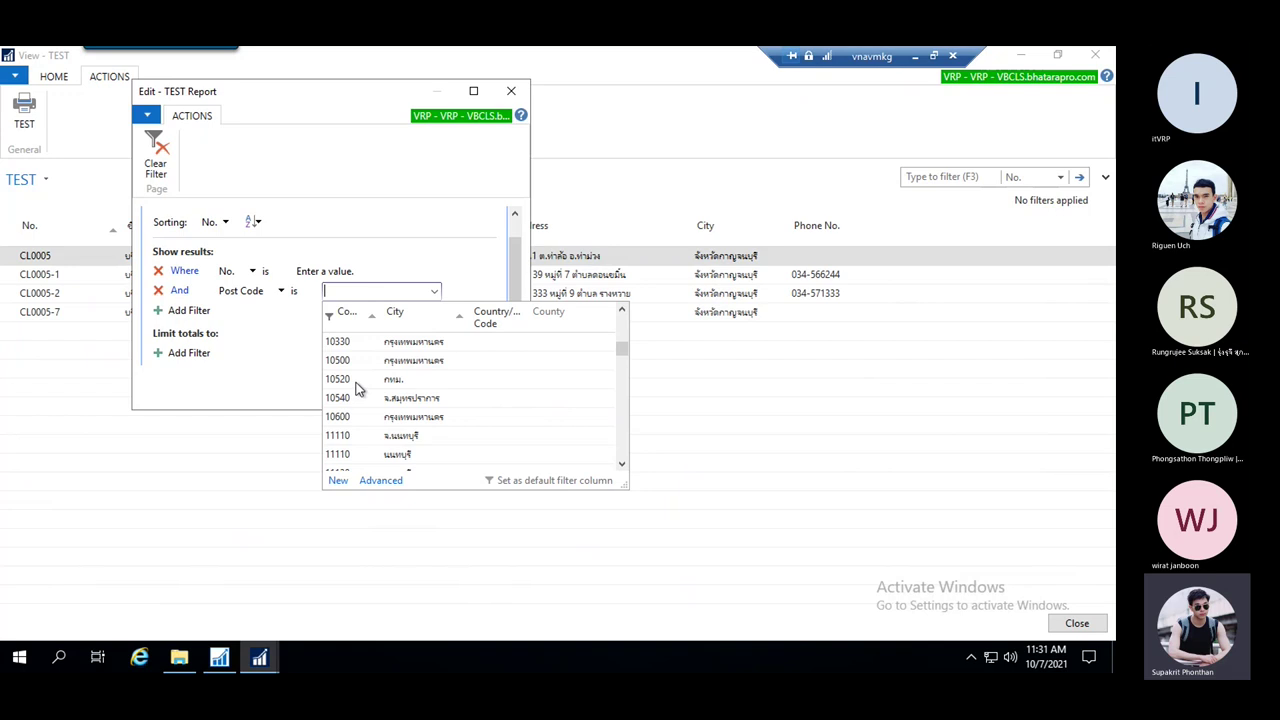
{"action": "scroll", "coordinate": [364, 377], "scroll_direction": "up", "scroll_amount": 2}
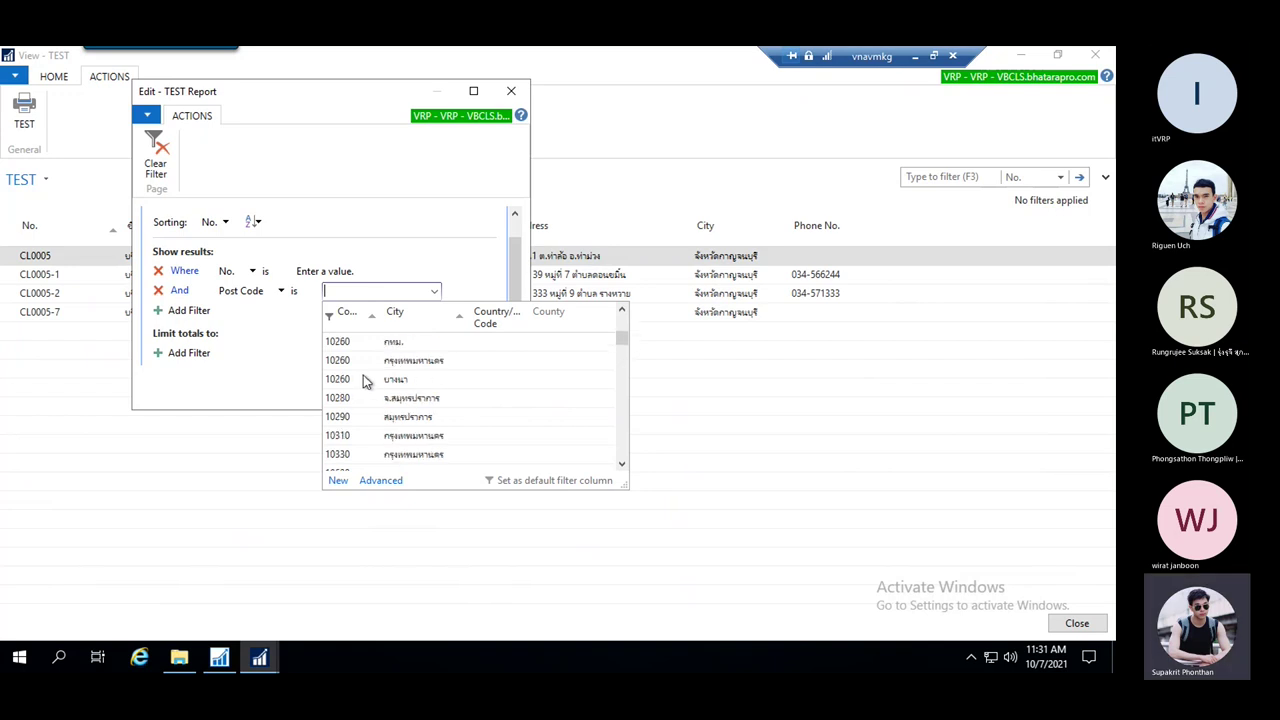
{"action": "left_click", "coordinate": [362, 342]}
{"action": "left_click", "coordinate": [371, 289]}
{"action": "type", "text": "."}
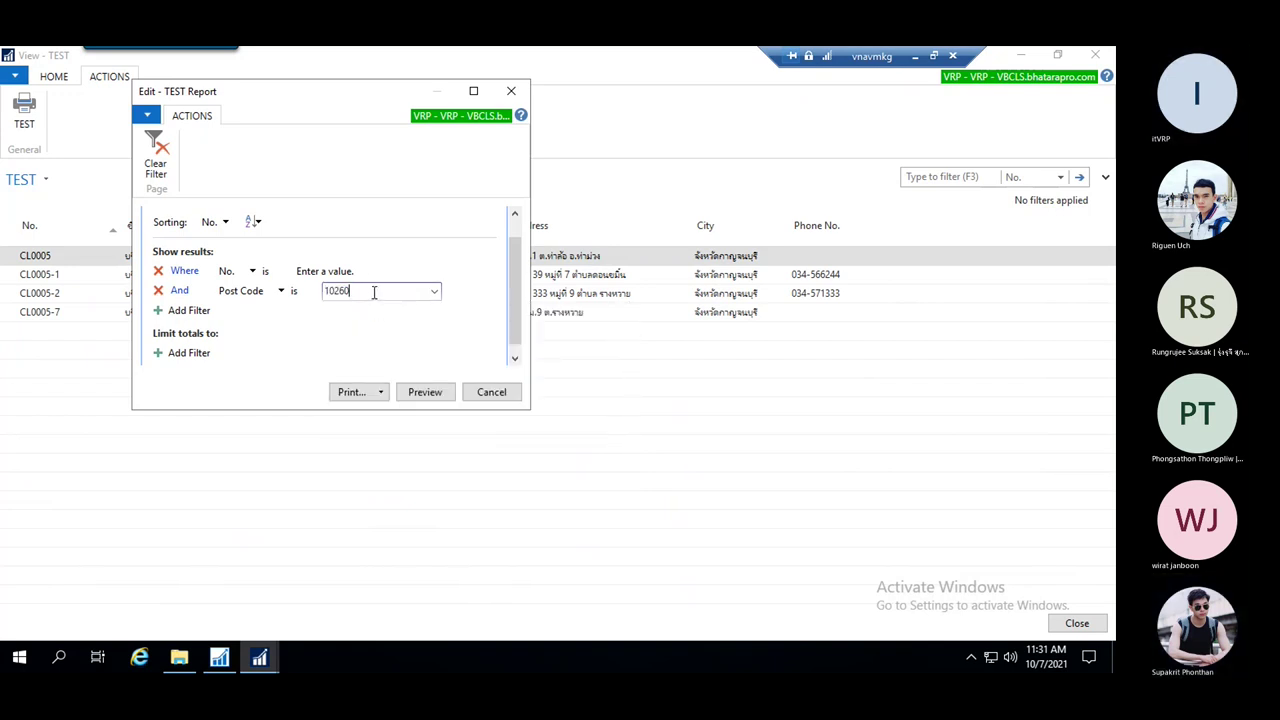
{"action": "type", "text": "."}
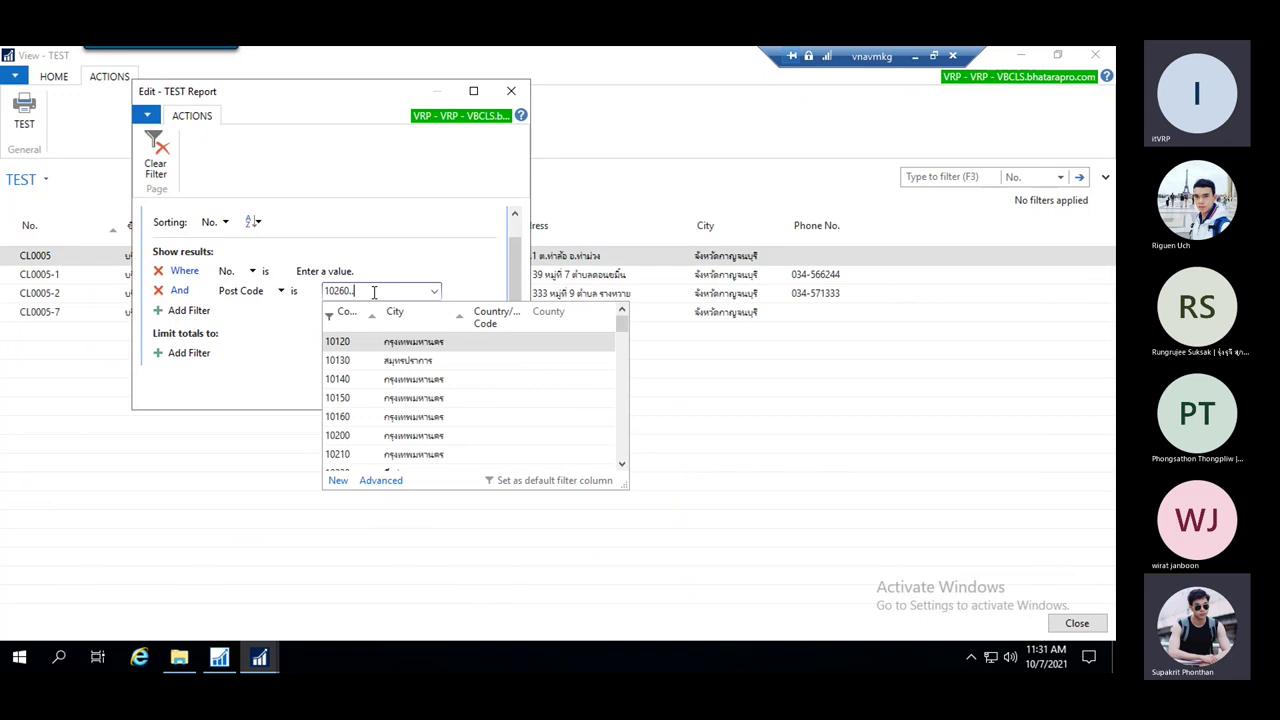
{"action": "type", "text": "10500"}
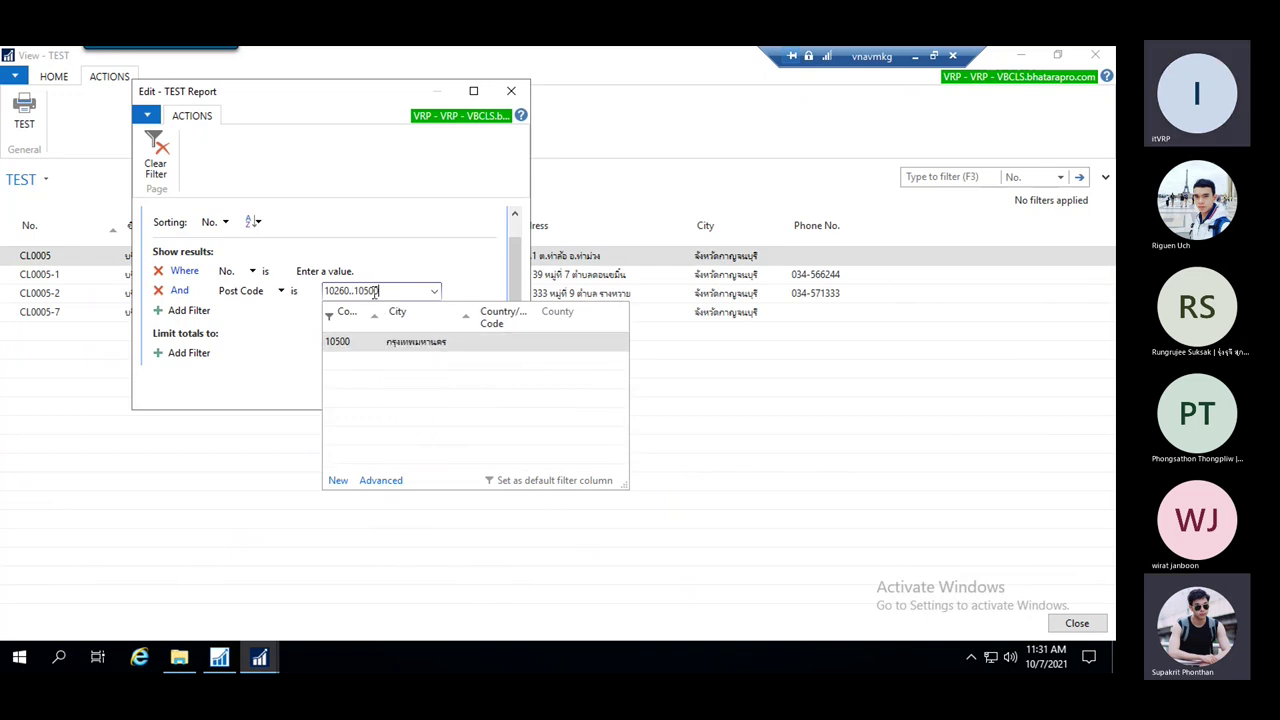
{"action": "key", "text": "Escape"}
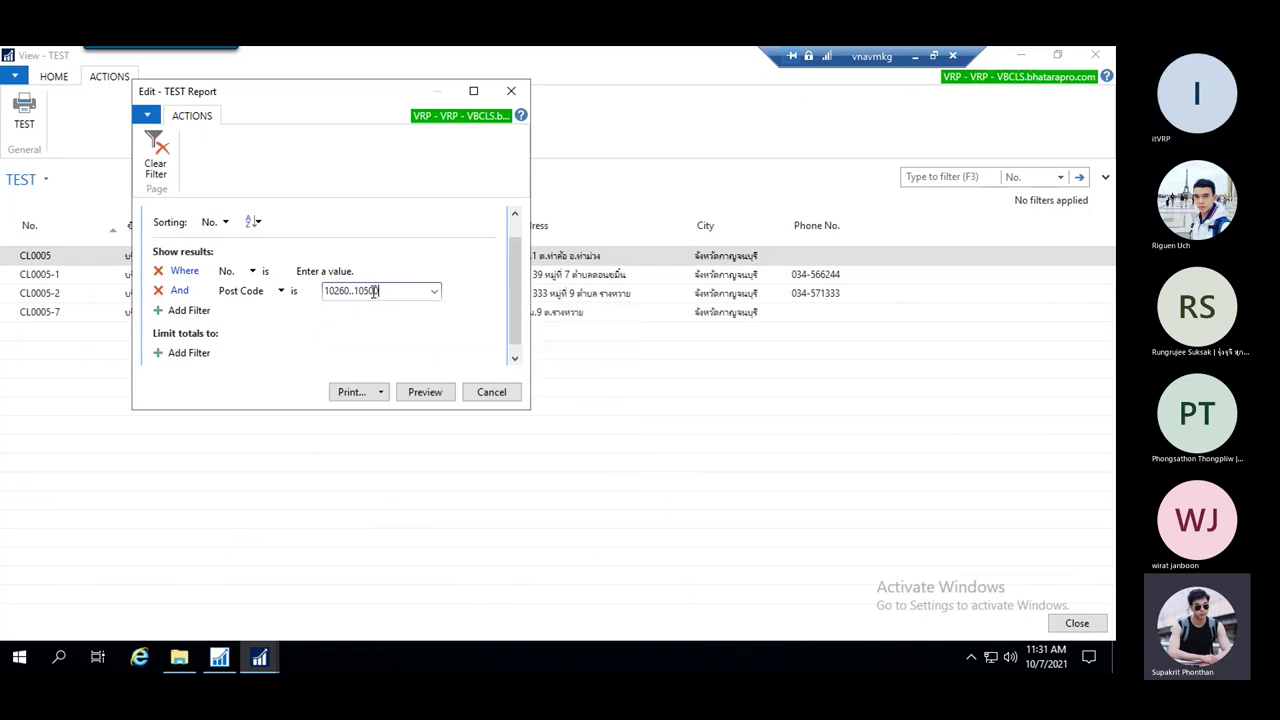
{"action": "left_click", "coordinate": [427, 393]}
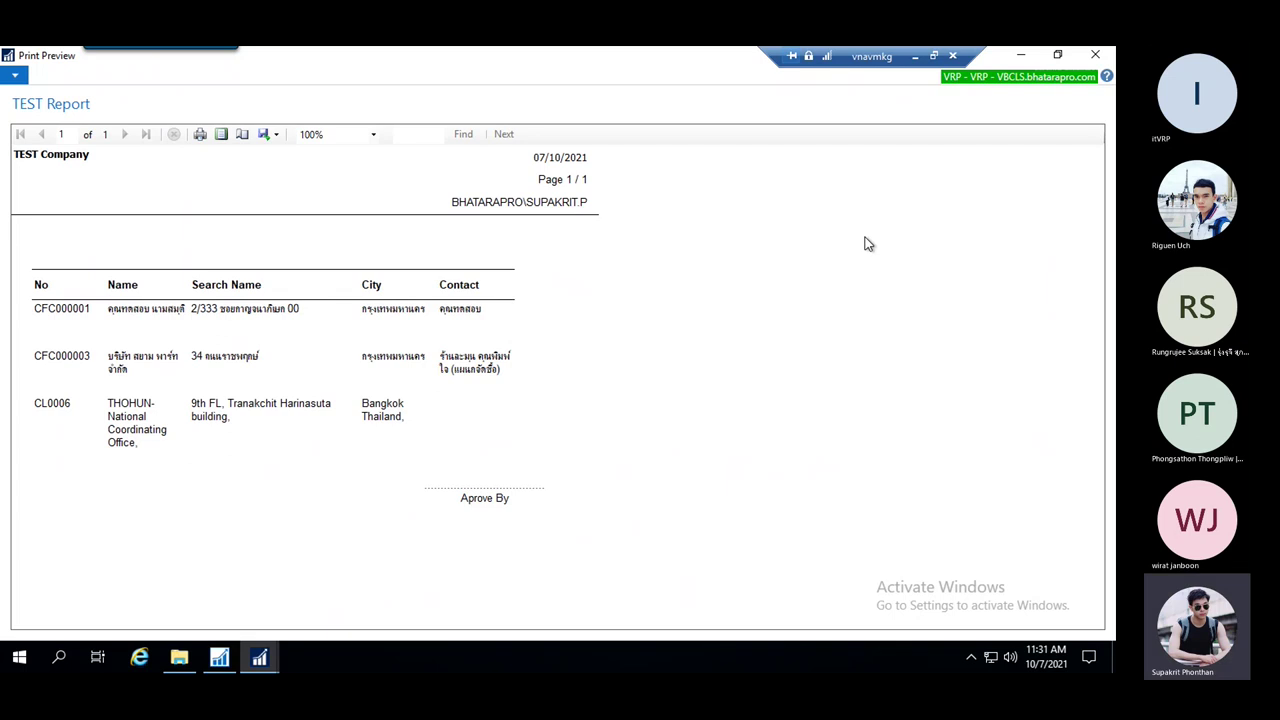
Close the report preview and check the TEST customer list's actions, including the TEST action
{"action": "key", "text": "Escape"}
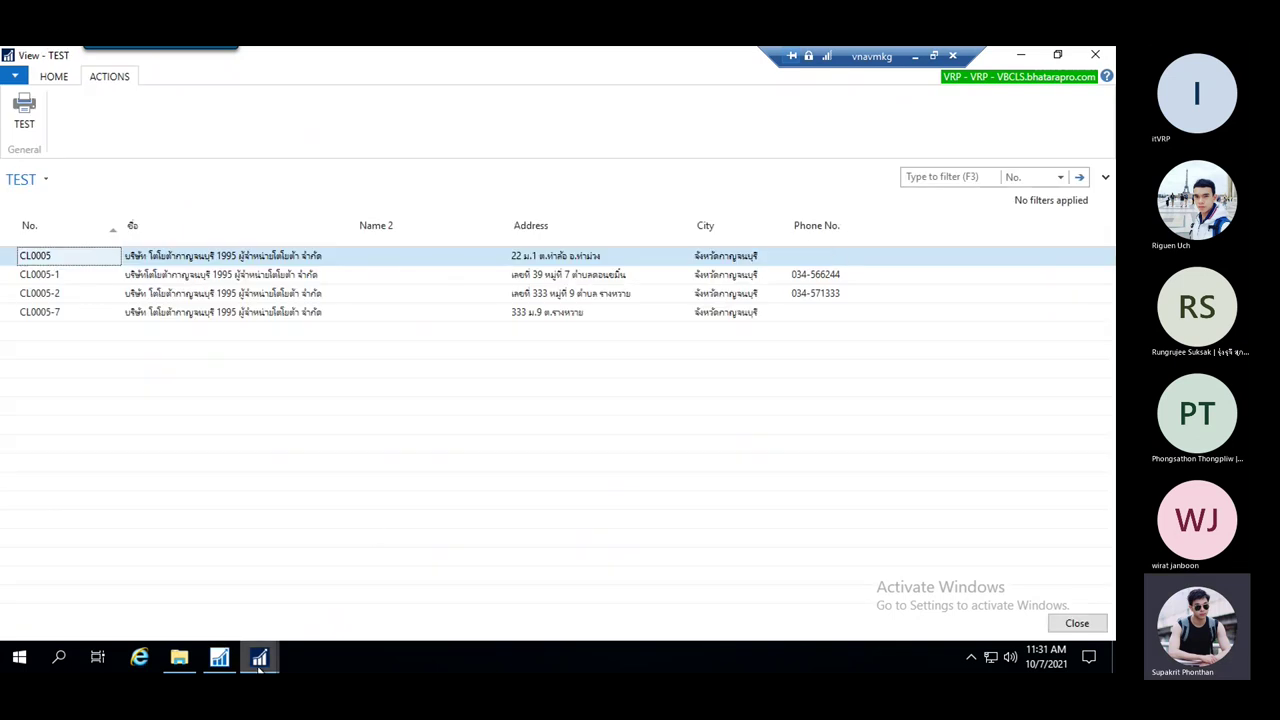
{"action": "mouse_move", "coordinate": [259, 662]}
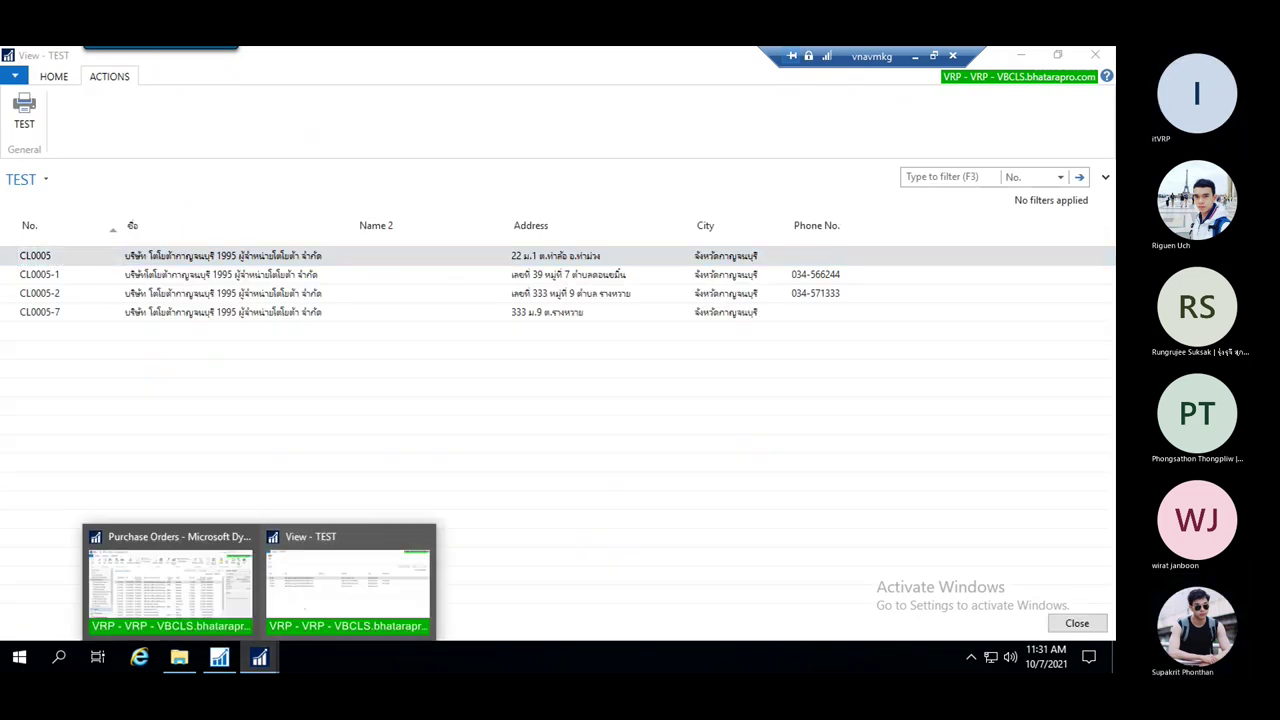
{"action": "left_click", "coordinate": [219, 657]}
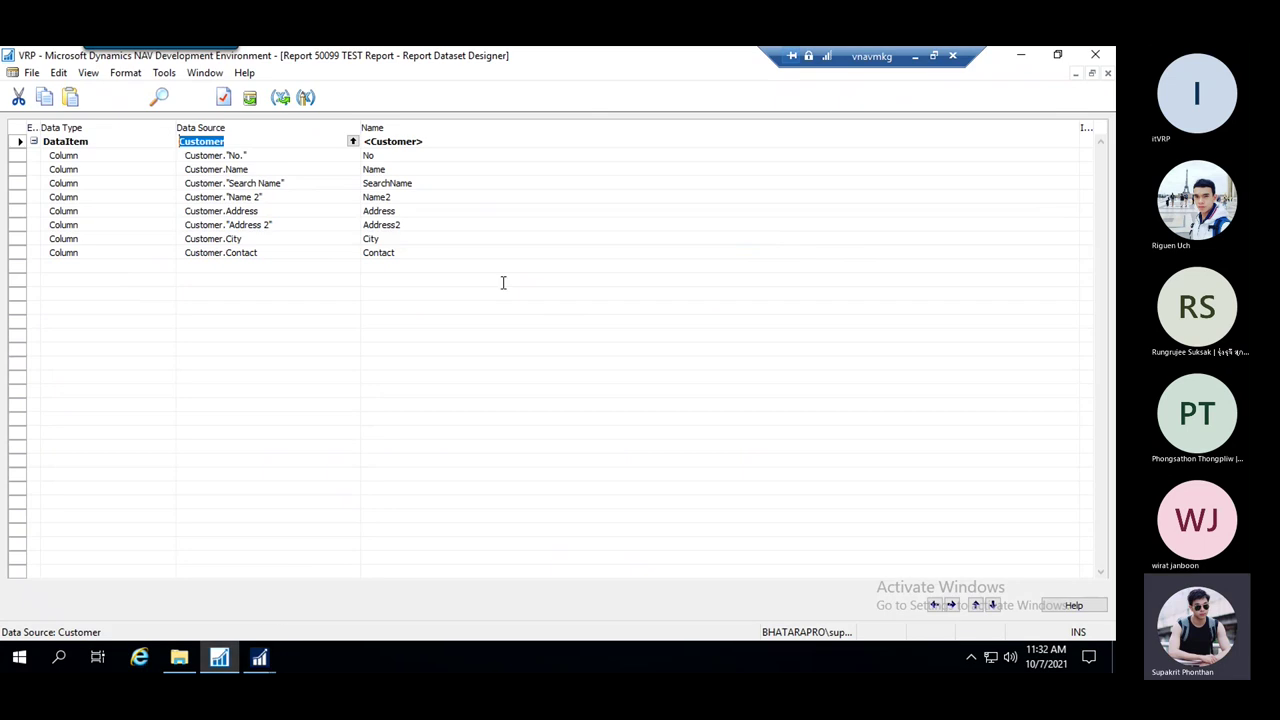
{"action": "left_click", "coordinate": [272, 667]}
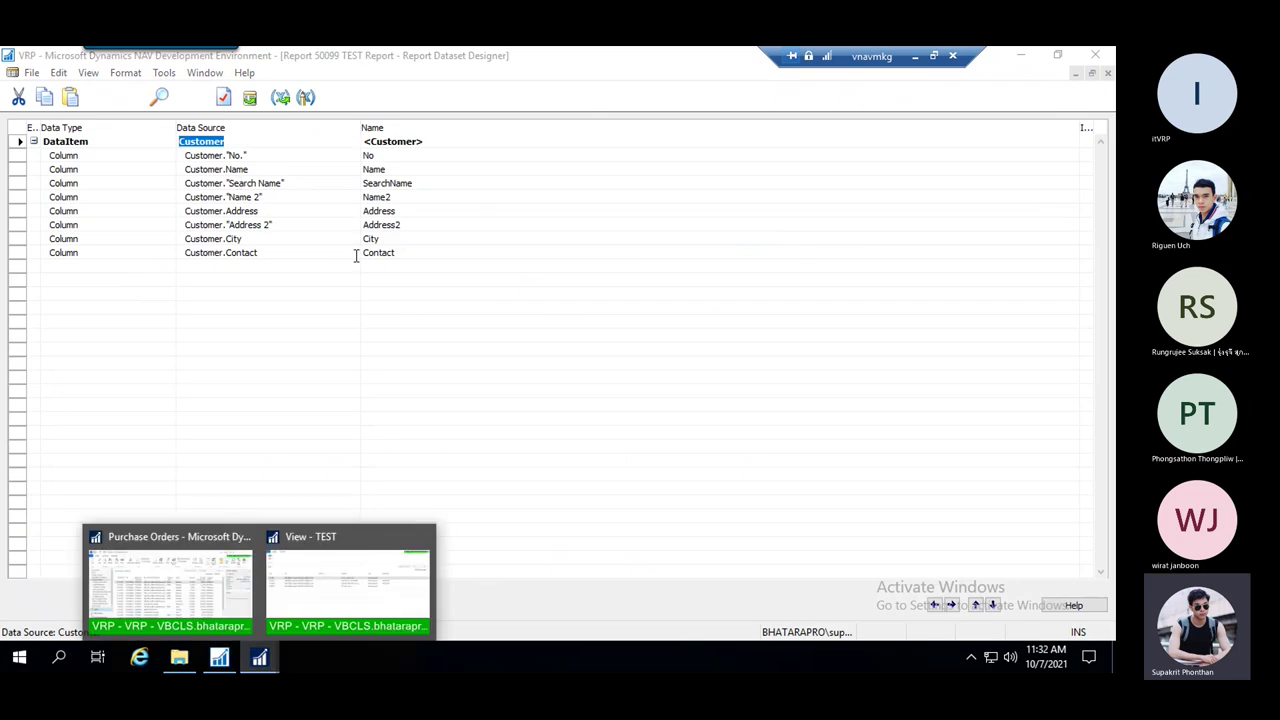
{"action": "left_click", "coordinate": [360, 595]}
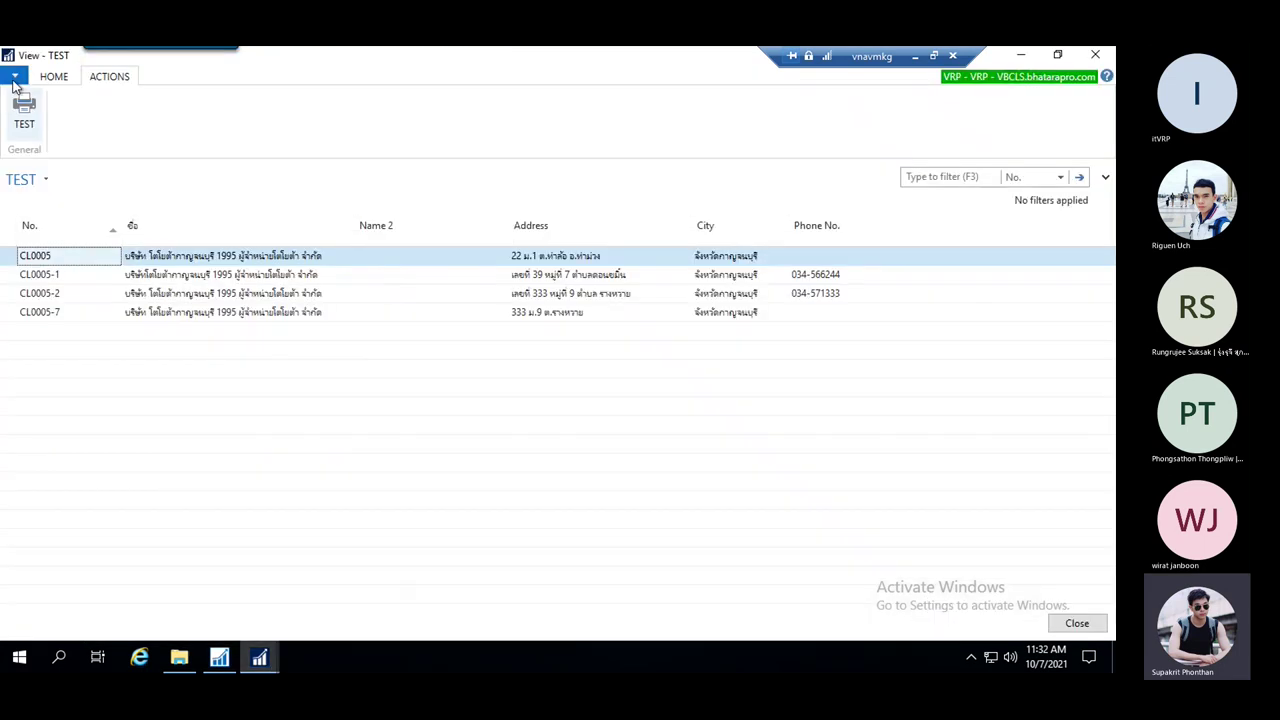
{"action": "left_click", "coordinate": [60, 77]}
{"action": "left_click", "coordinate": [106, 80]}
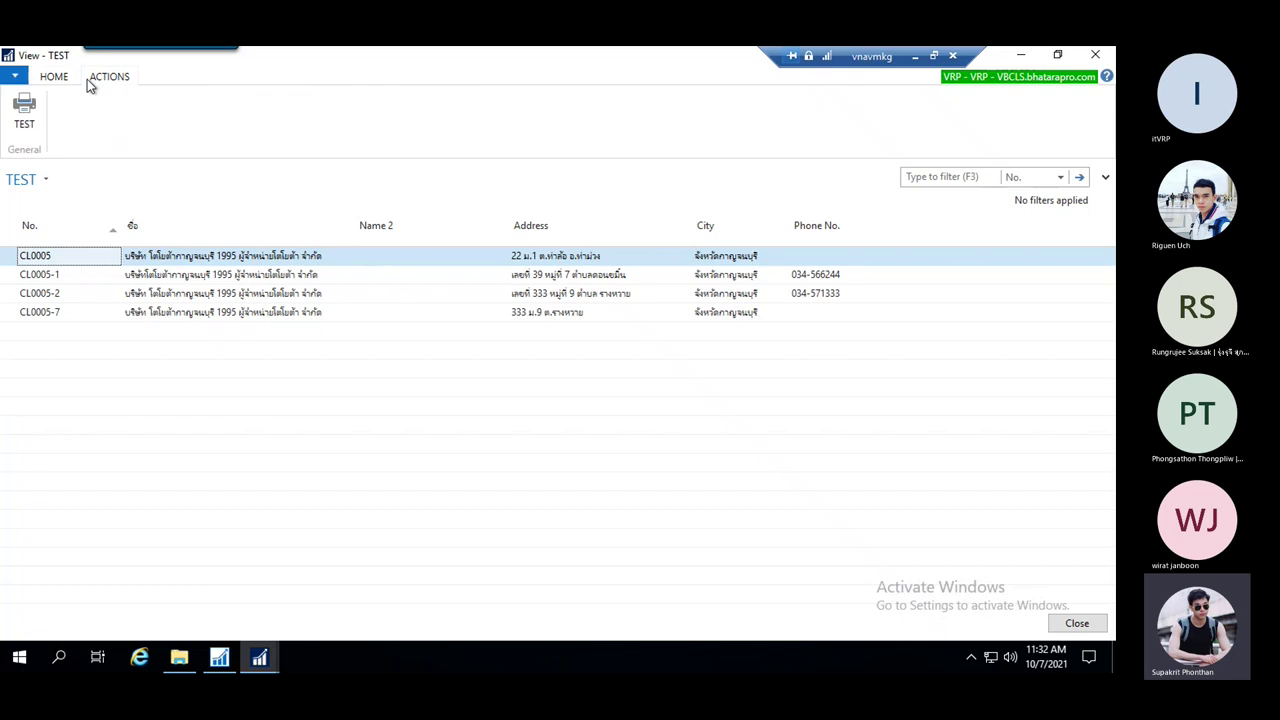
{"action": "left_click", "coordinate": [56, 77]}
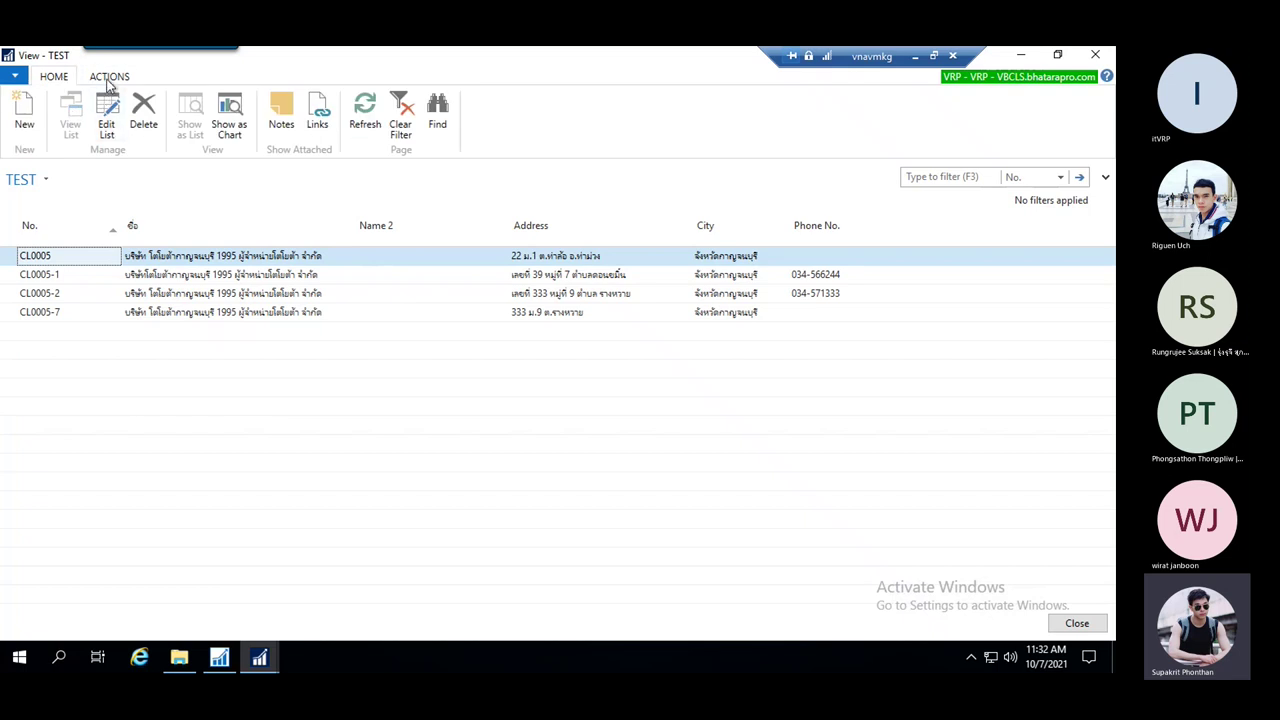
{"action": "left_click", "coordinate": [108, 77]}
Open the Action Designer of Page 50100 TEST and select the TEST action row
{"action": "left_click", "coordinate": [220, 657]}
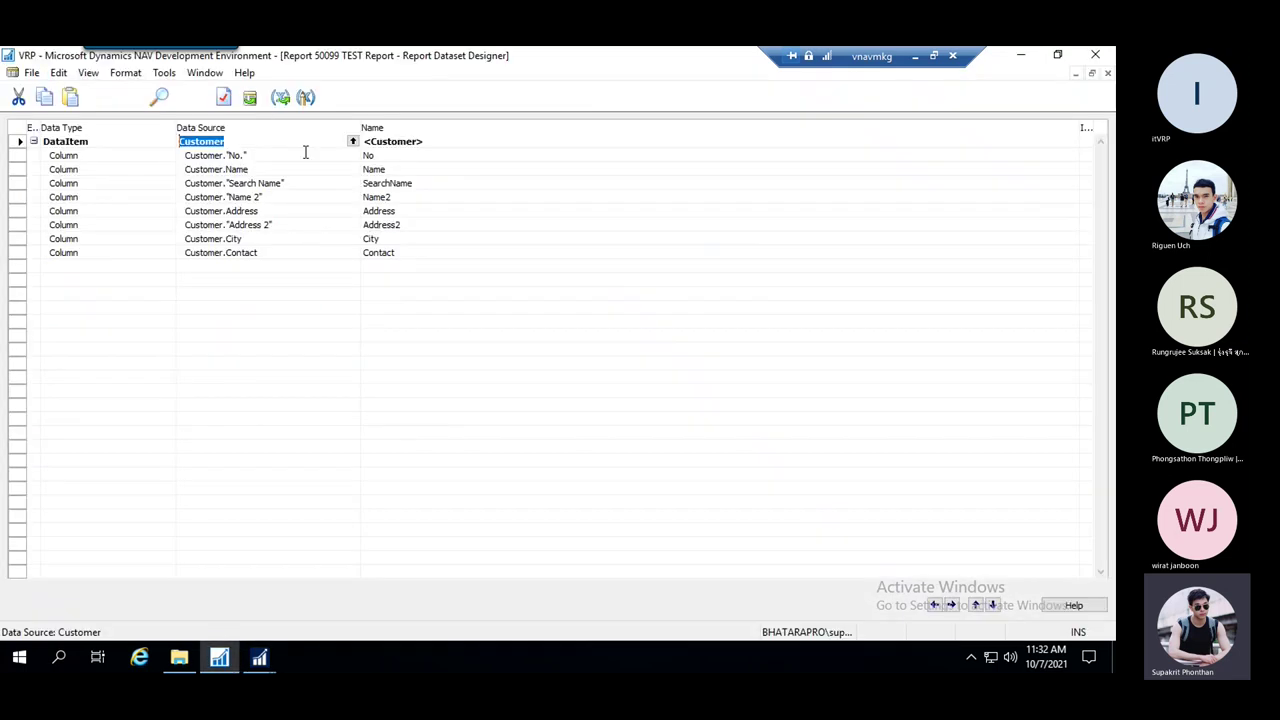
{"action": "left_click", "coordinate": [206, 74]}
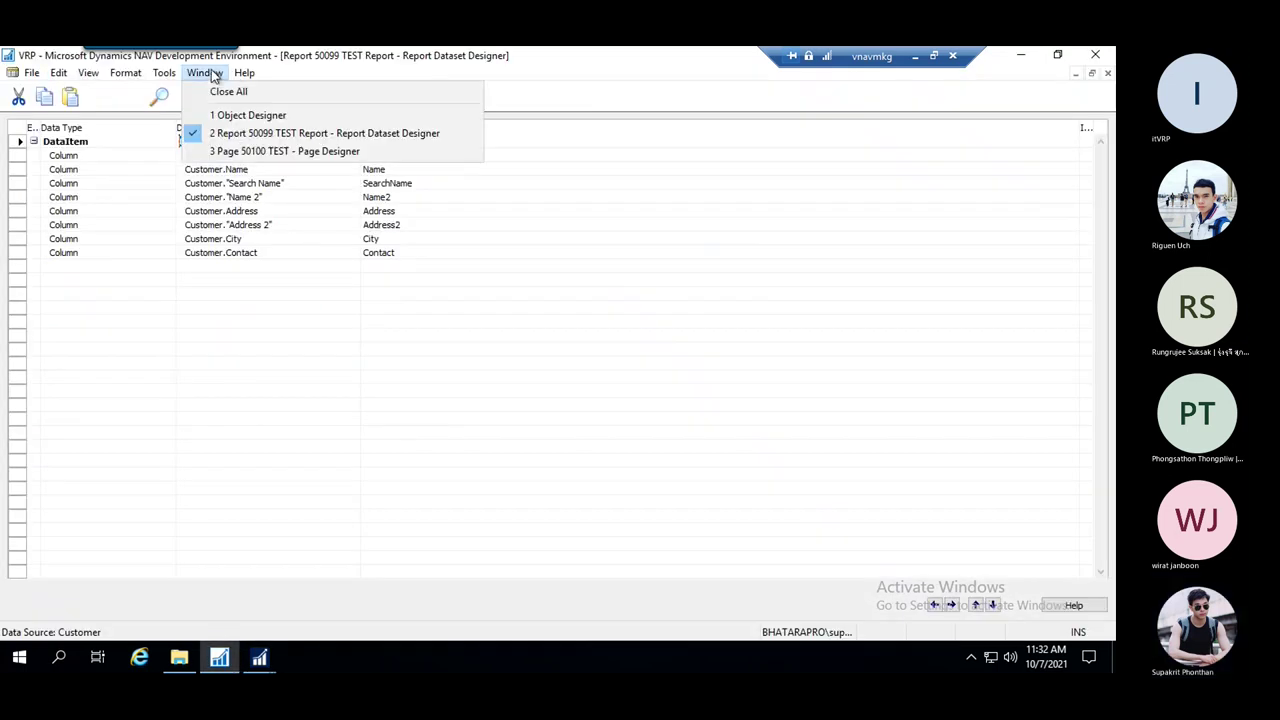
{"action": "left_click", "coordinate": [300, 152]}
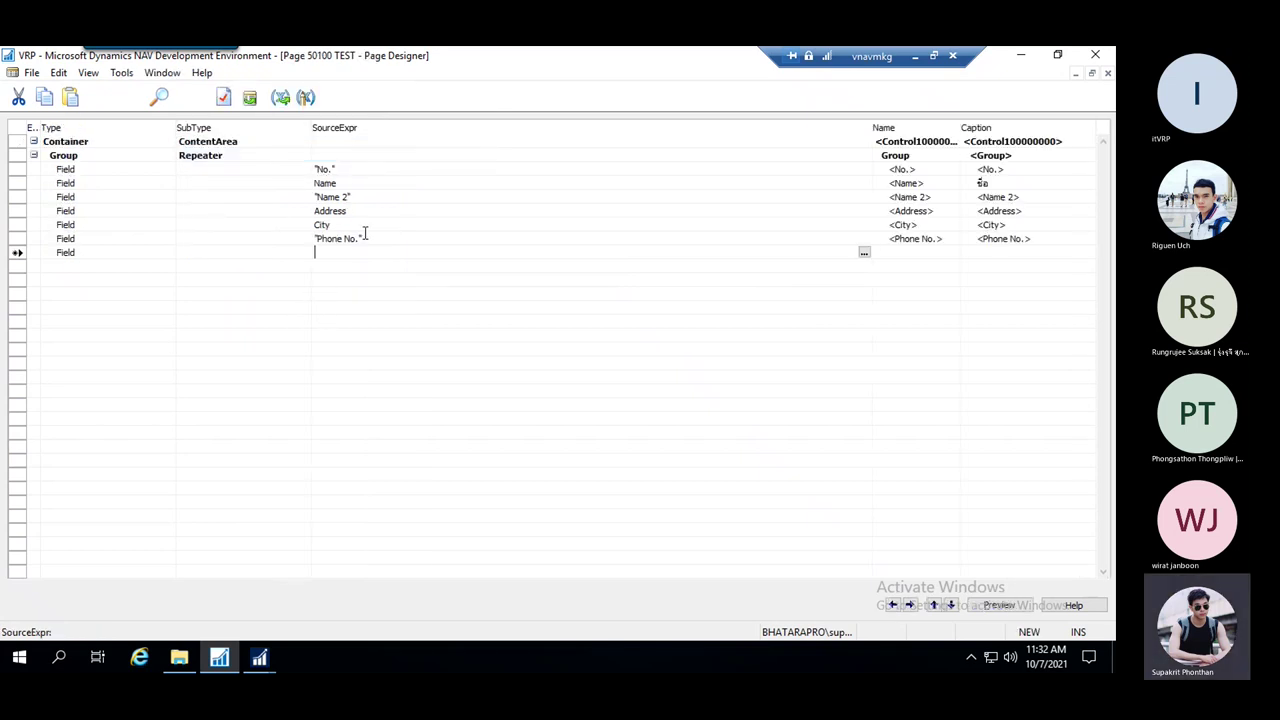
{"action": "left_click", "coordinate": [90, 73]}
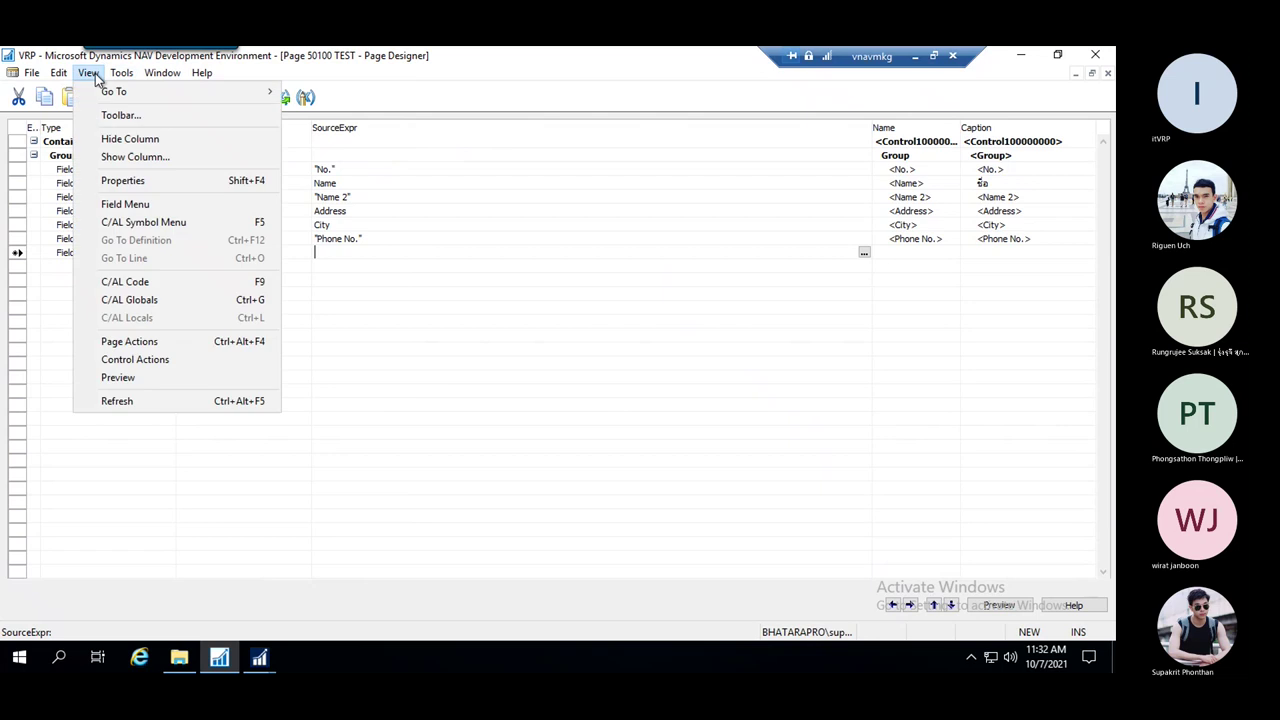
{"action": "left_click", "coordinate": [150, 344]}
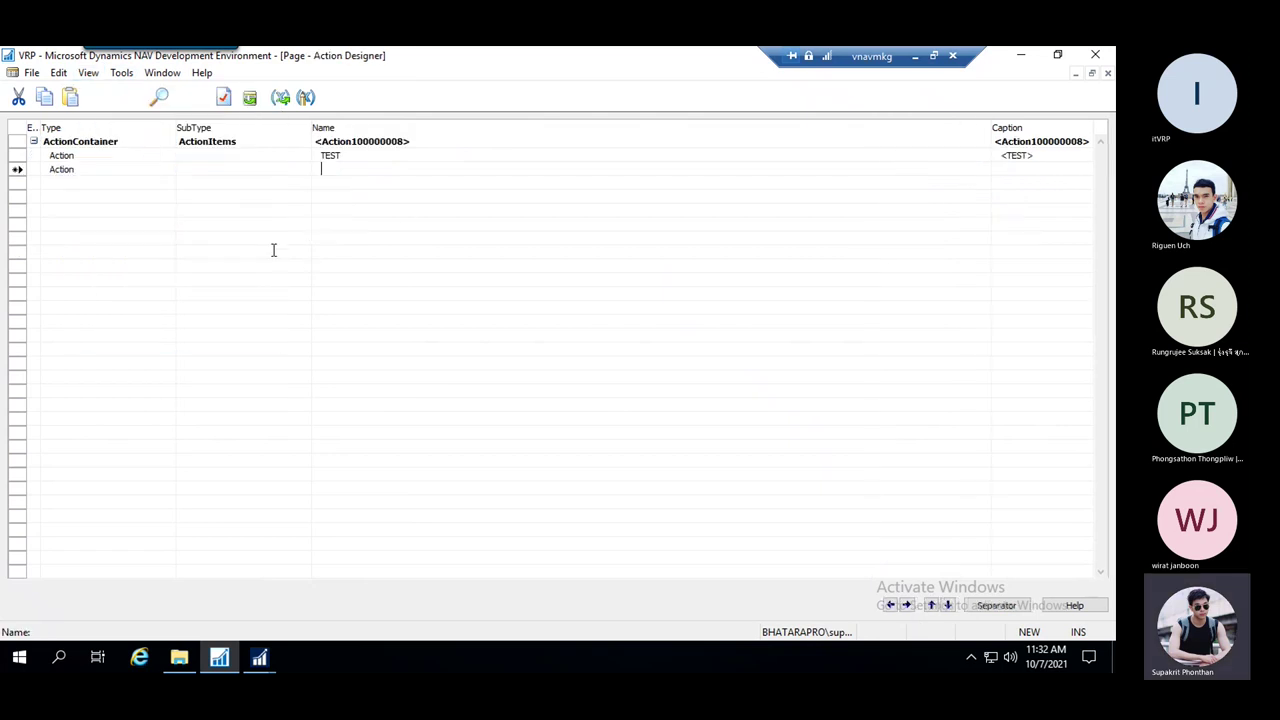
{"action": "left_click", "coordinate": [351, 157]}
{"action": "left_click", "coordinate": [20, 157]}
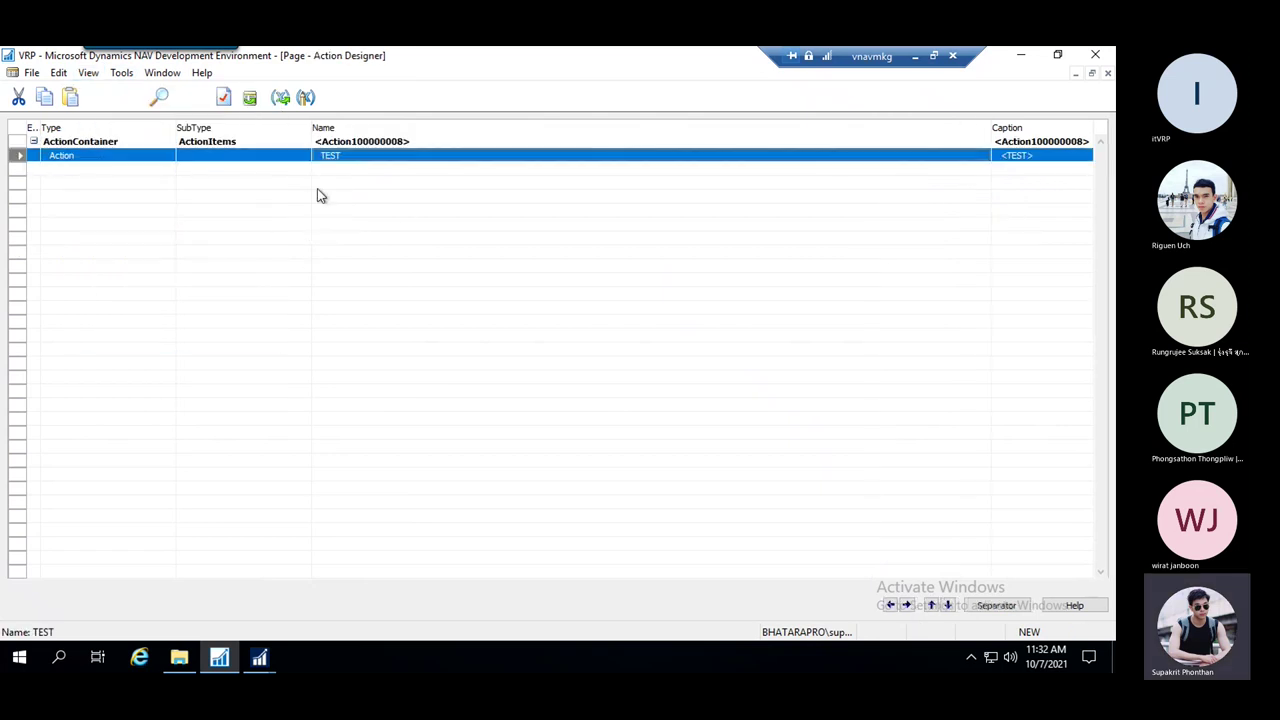
Set the TEST action's Promoted, PromotedIsBig and PromotedOnly to Yes and PromotedCategory to Report
{"action": "left_click", "coordinate": [223, 98]}
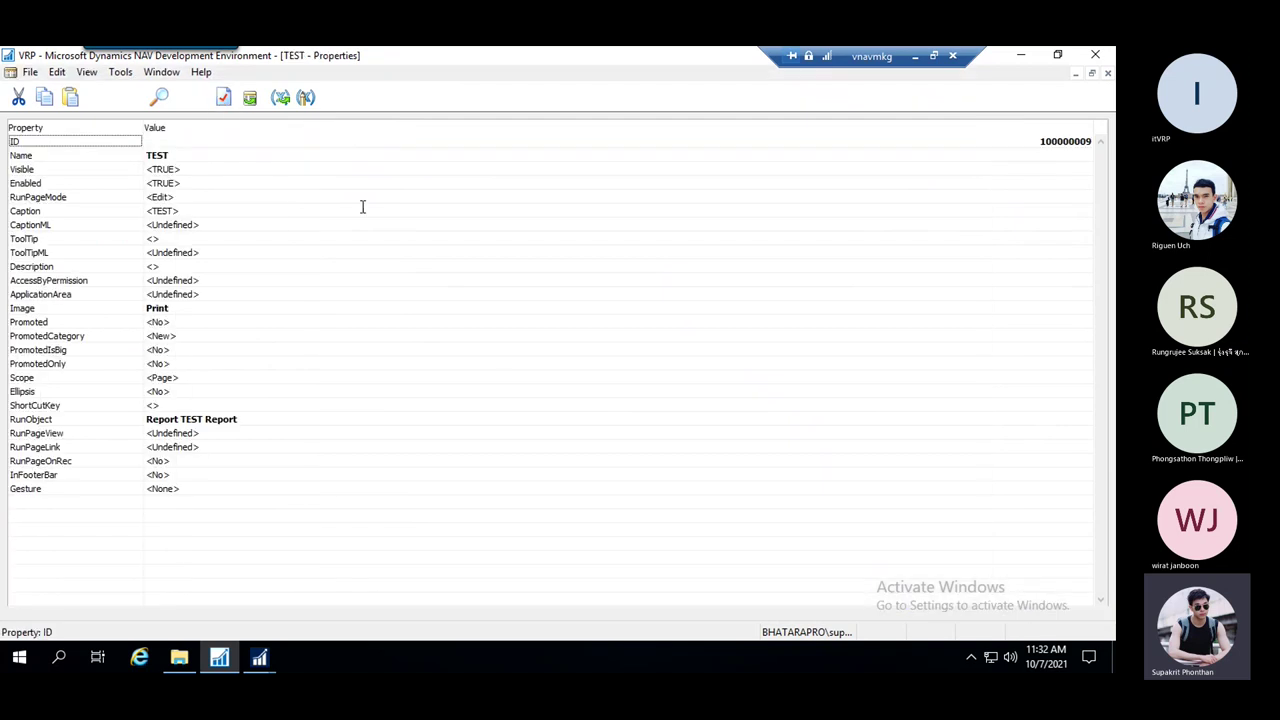
{"action": "left_click", "coordinate": [187, 321]}
{"action": "left_click", "coordinate": [188, 321]}
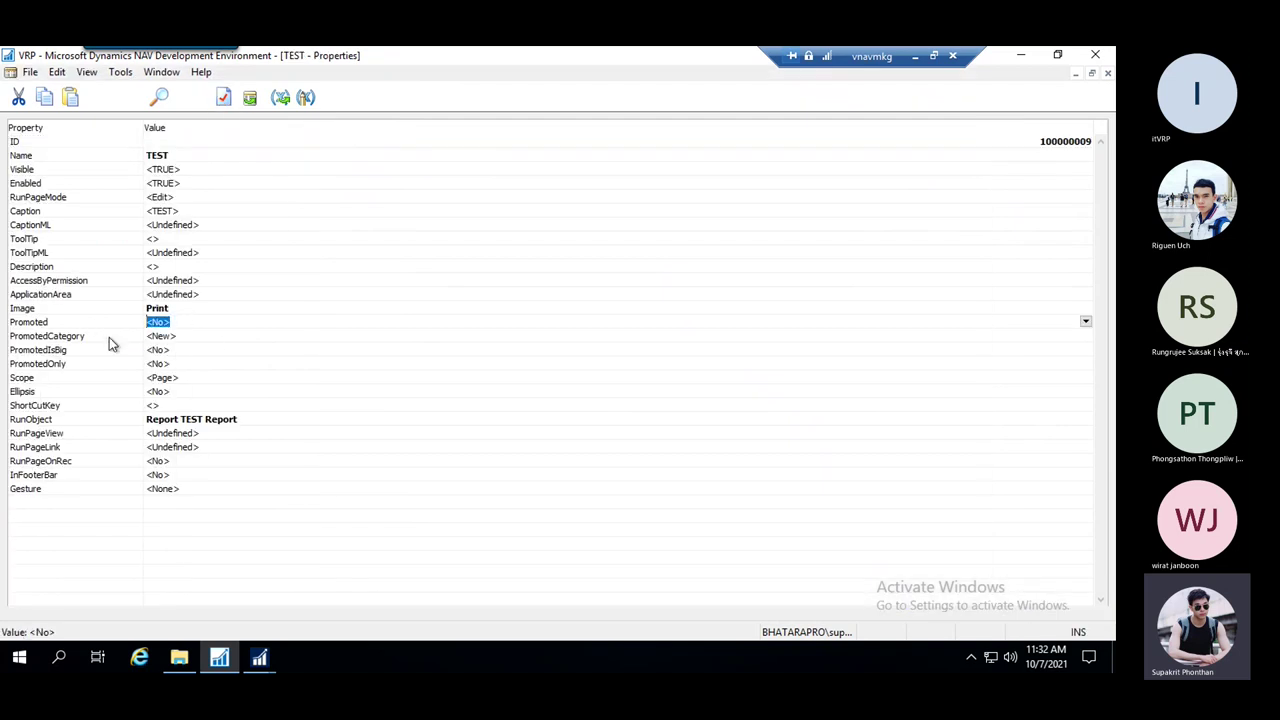
{"action": "type", "text": "y"}
{"action": "left_click", "coordinate": [200, 345]}
{"action": "left_click", "coordinate": [158, 350]}
{"action": "type", "text": "y"}
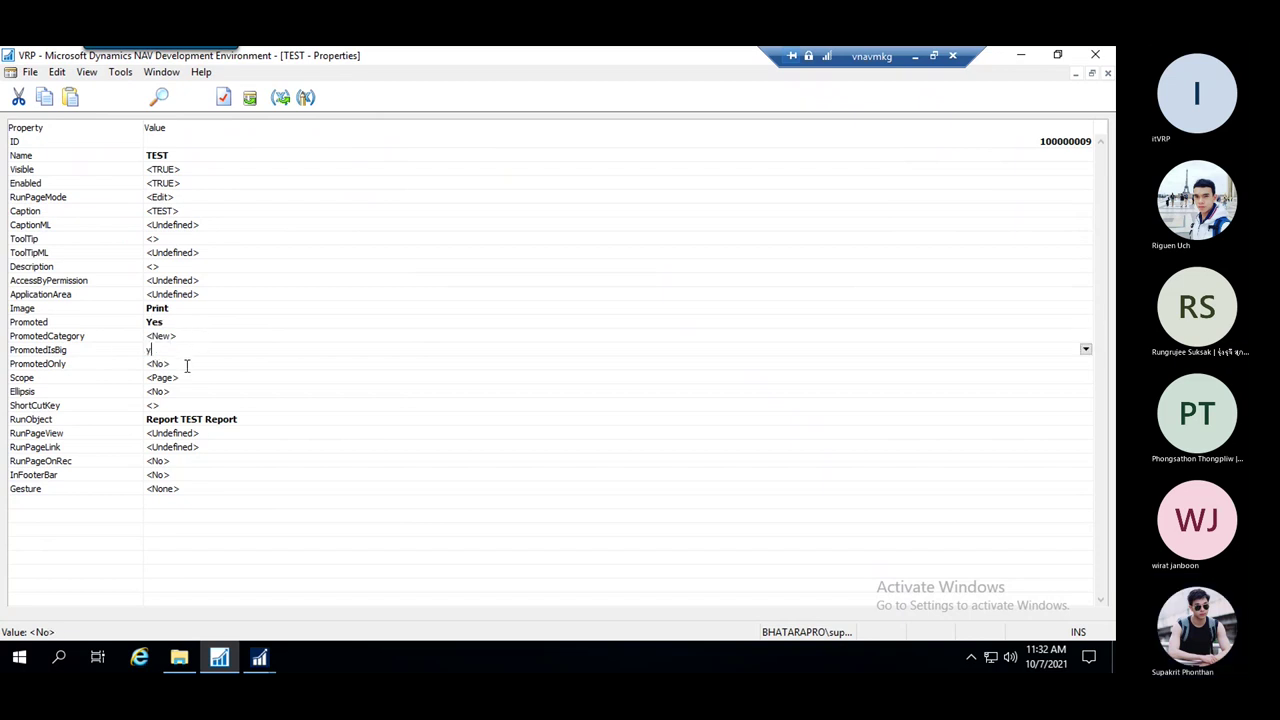
{"action": "left_click", "coordinate": [188, 363]}
{"action": "left_click", "coordinate": [186, 366]}
{"action": "type", "text": "y"}
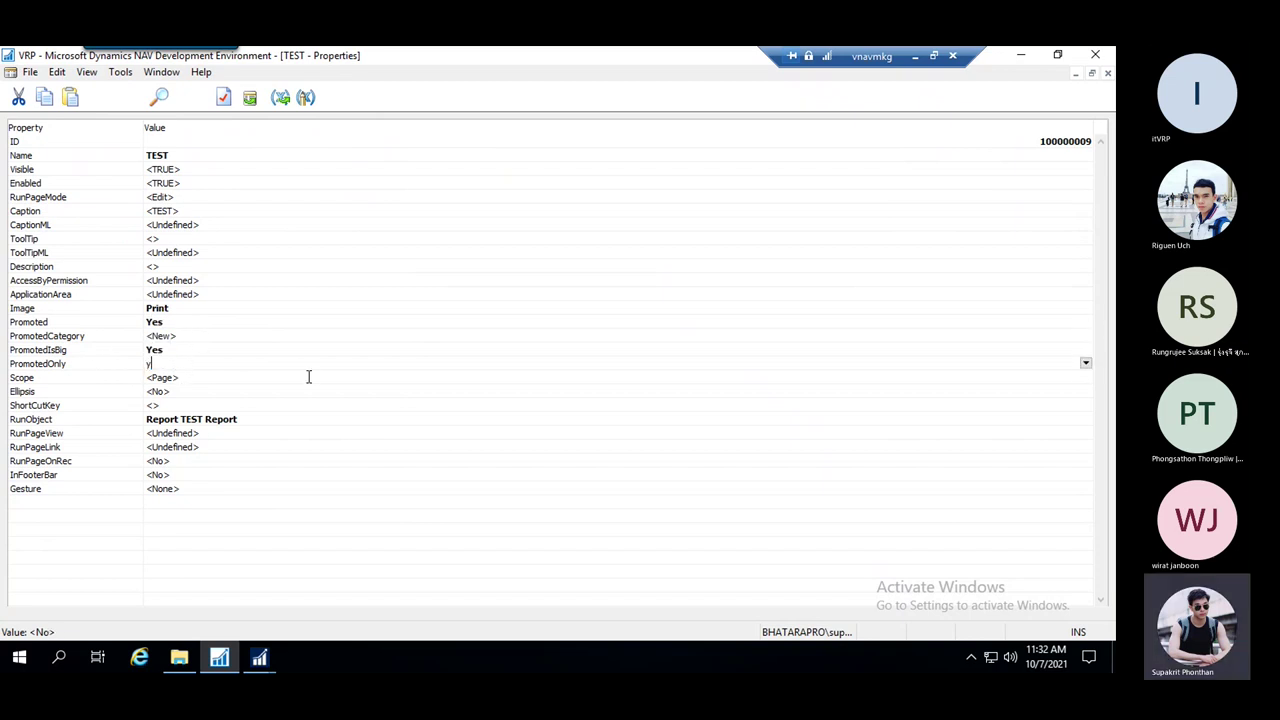
{"action": "left_click", "coordinate": [320, 377]}
{"action": "left_click", "coordinate": [244, 337]}
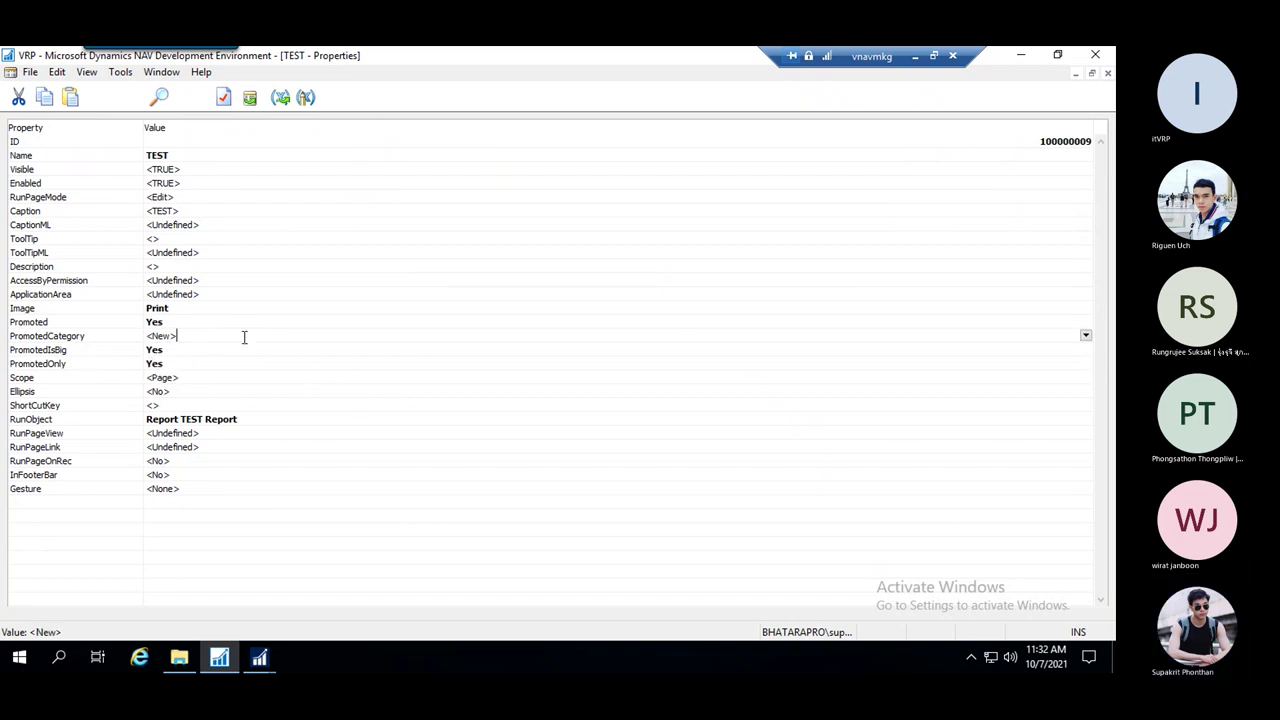
{"action": "left_click", "coordinate": [1086, 337]}
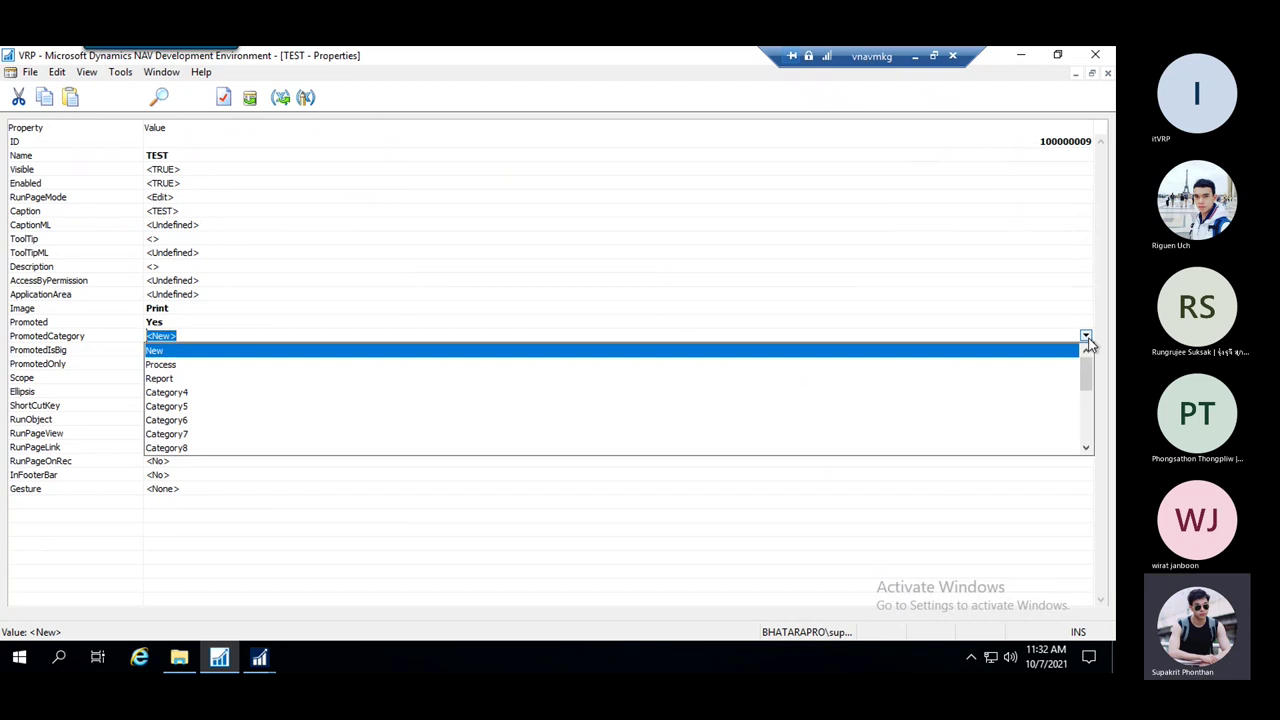
{"action": "left_click", "coordinate": [172, 379]}
Save the compiled page and close the TEST action's properties
{"action": "key", "text": "ctrl+s"}
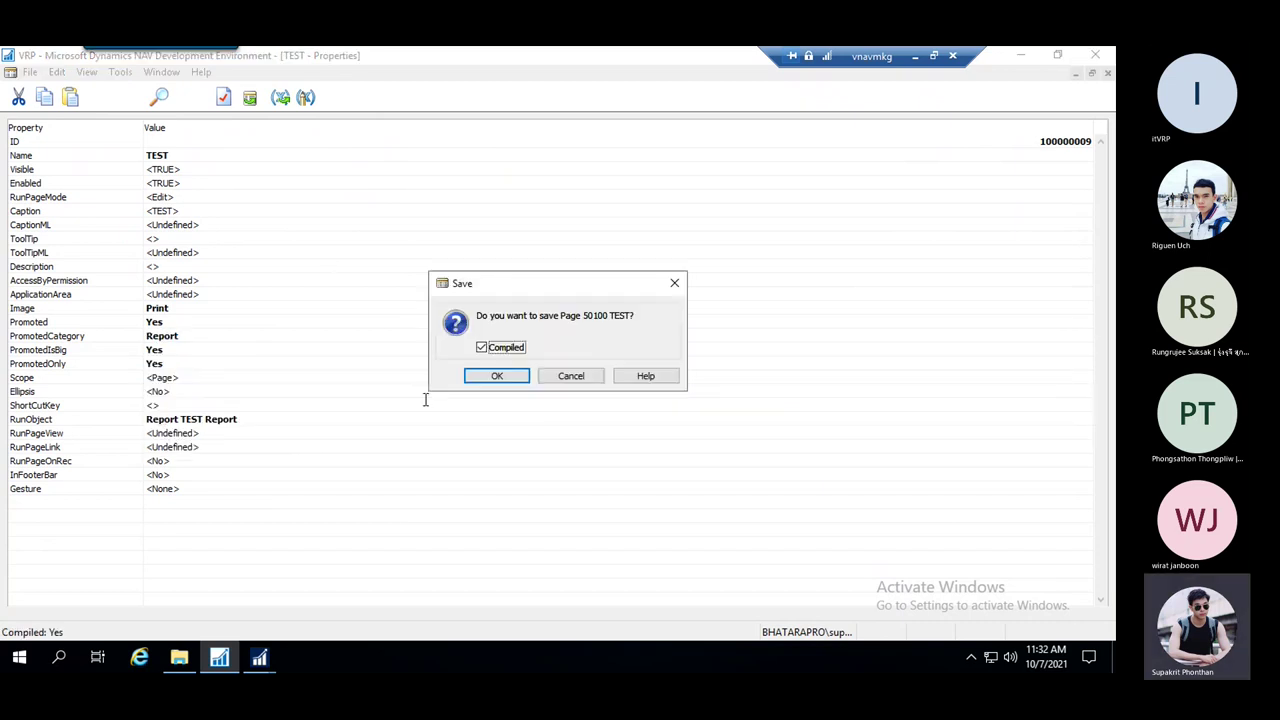
{"action": "left_click", "coordinate": [490, 380]}
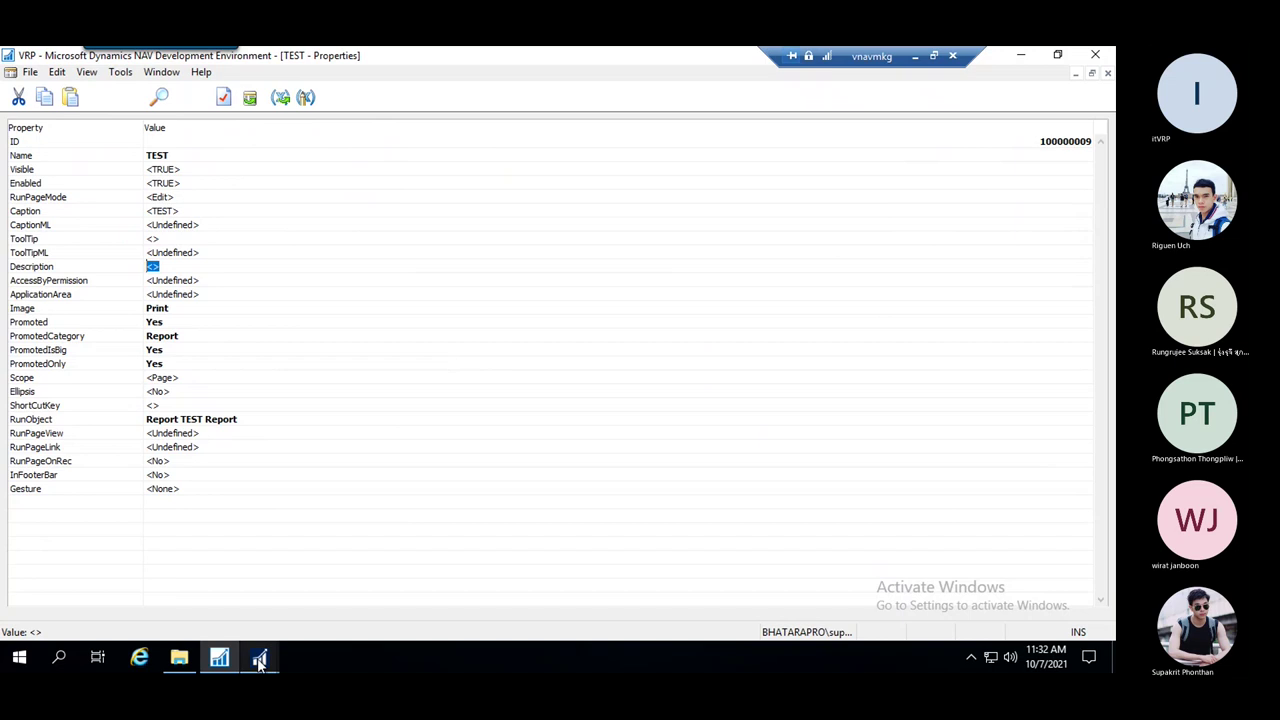
{"action": "left_click", "coordinate": [535, 252]}
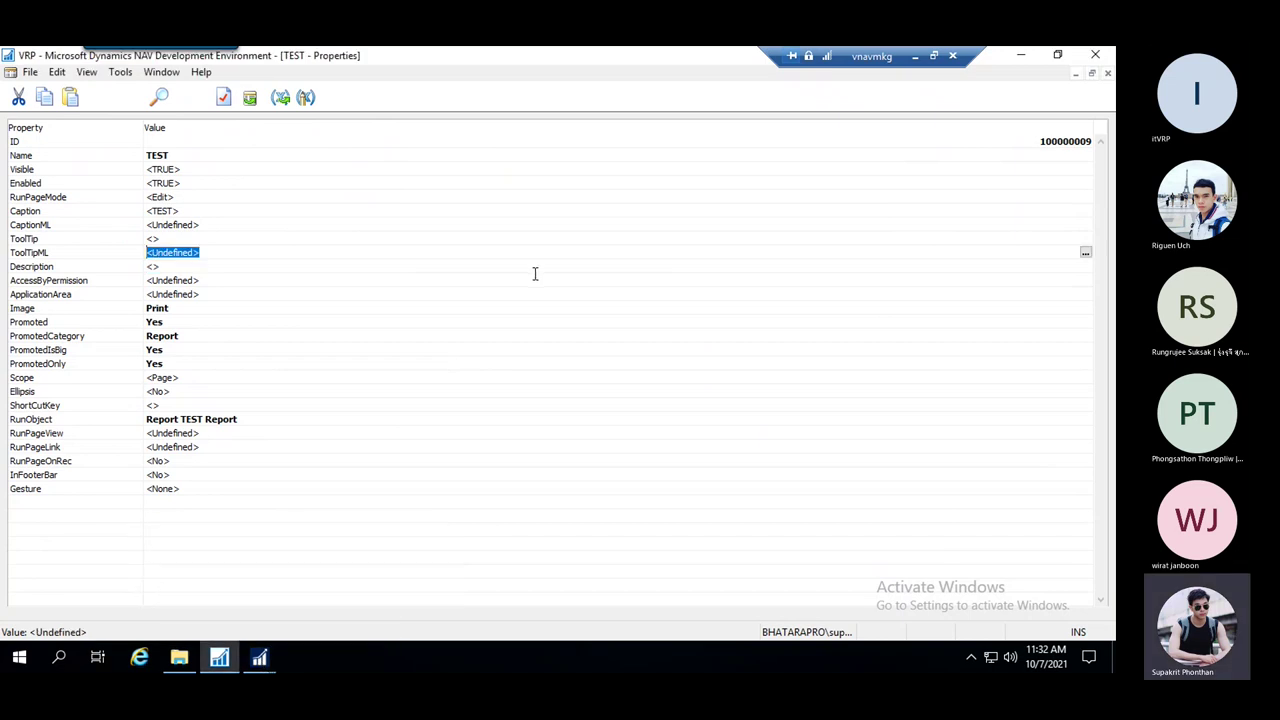
{"action": "key", "text": "Escape"}
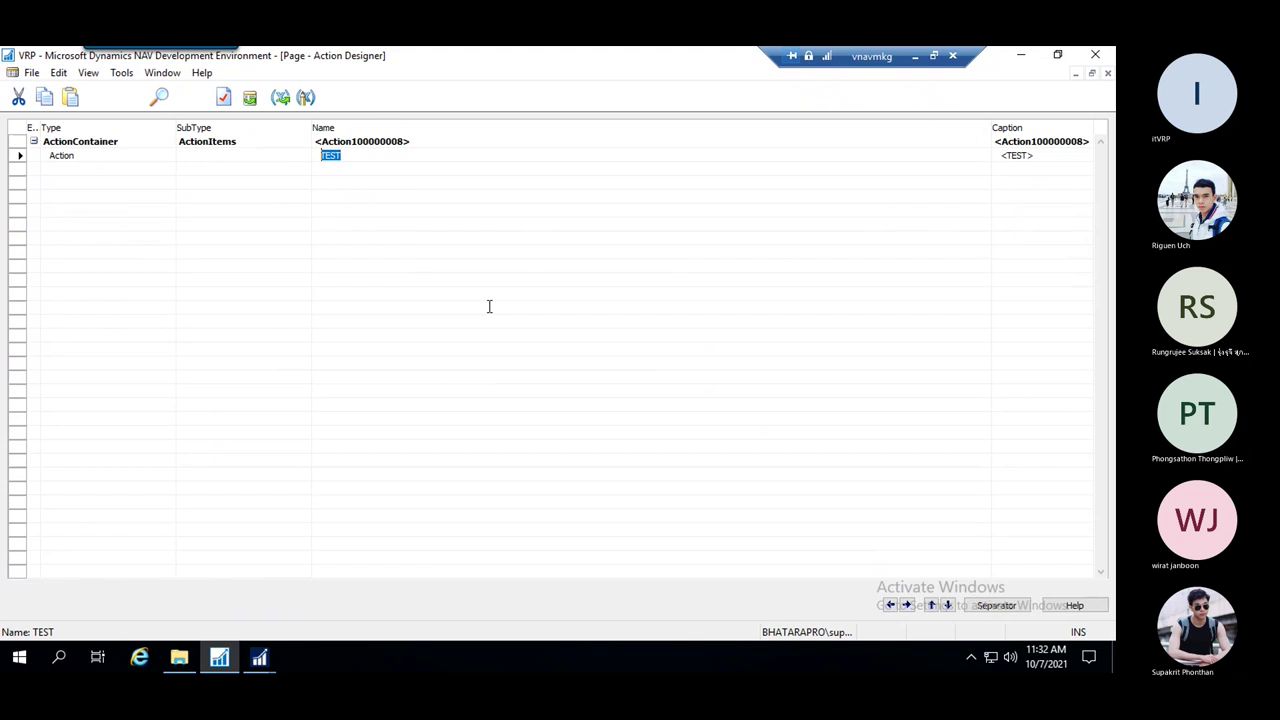
Save Page 50100 TEST, then run the promoted TEST report from the TEST customer list
{"action": "key", "text": "Escape"}
{"action": "left_click", "coordinate": [518, 374]}
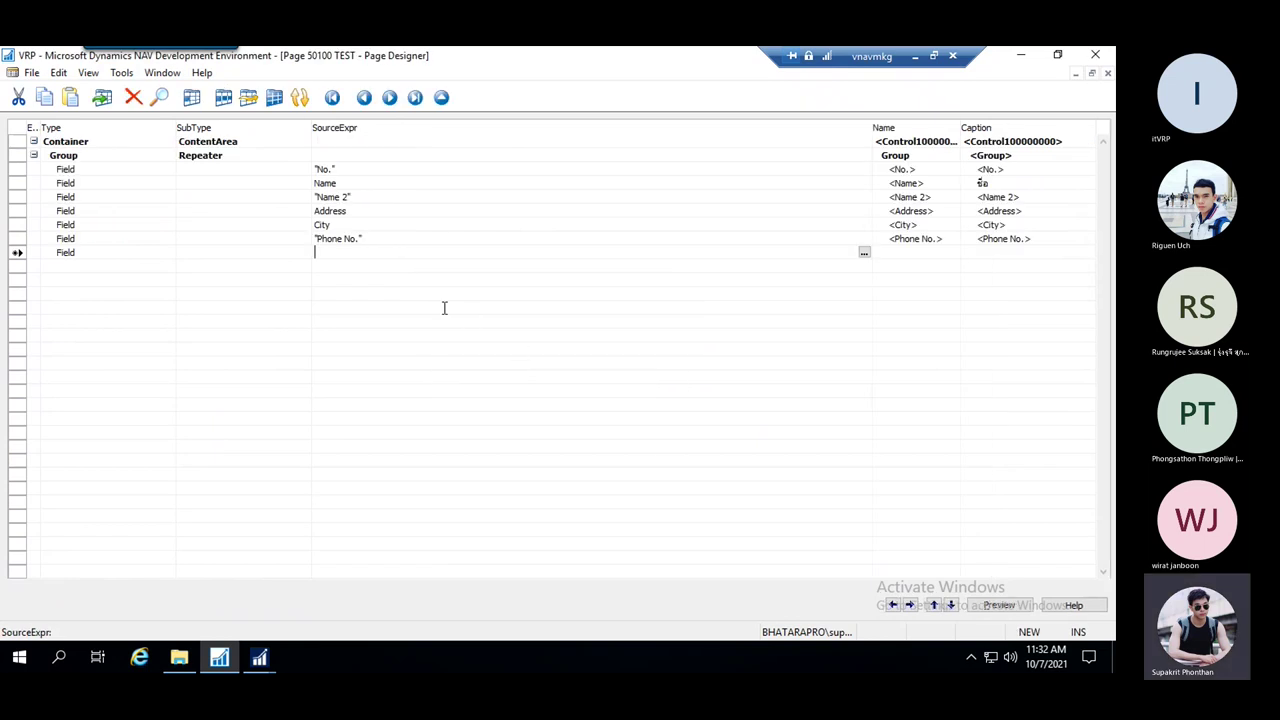
{"action": "left_click", "coordinate": [259, 657]}
{"action": "left_click", "coordinate": [430, 595]}
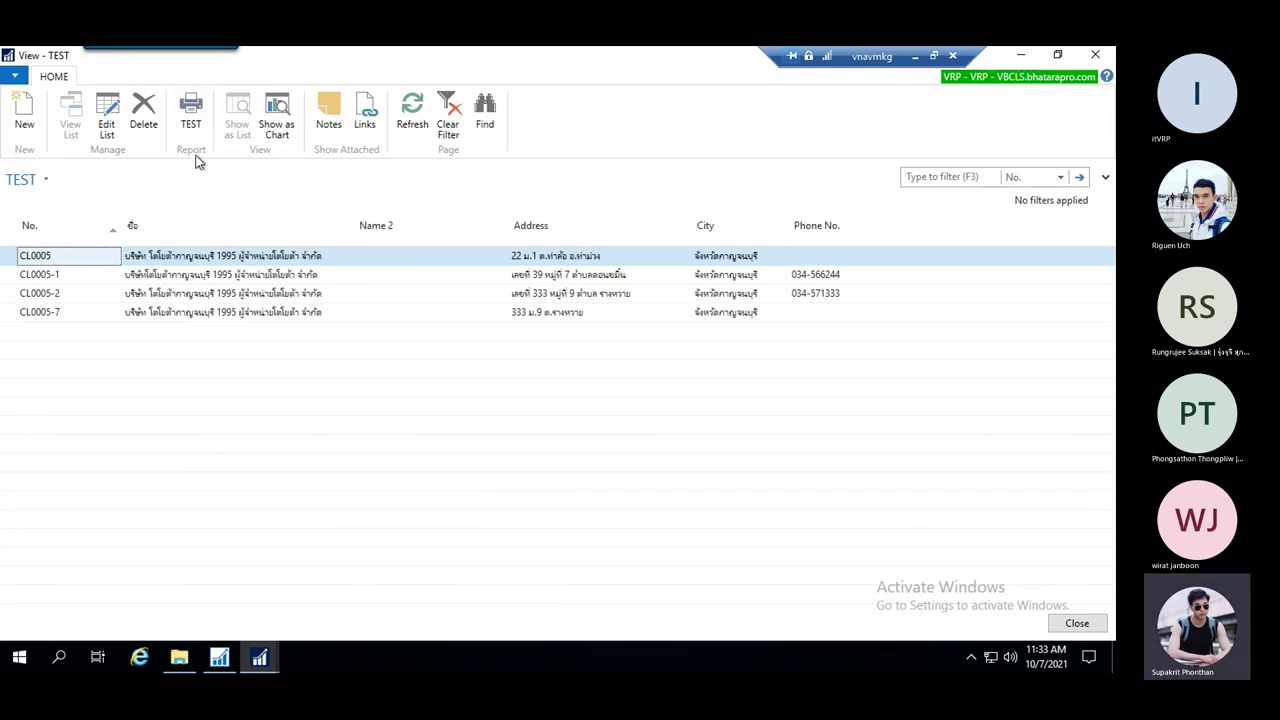
{"action": "left_click", "coordinate": [191, 112]}
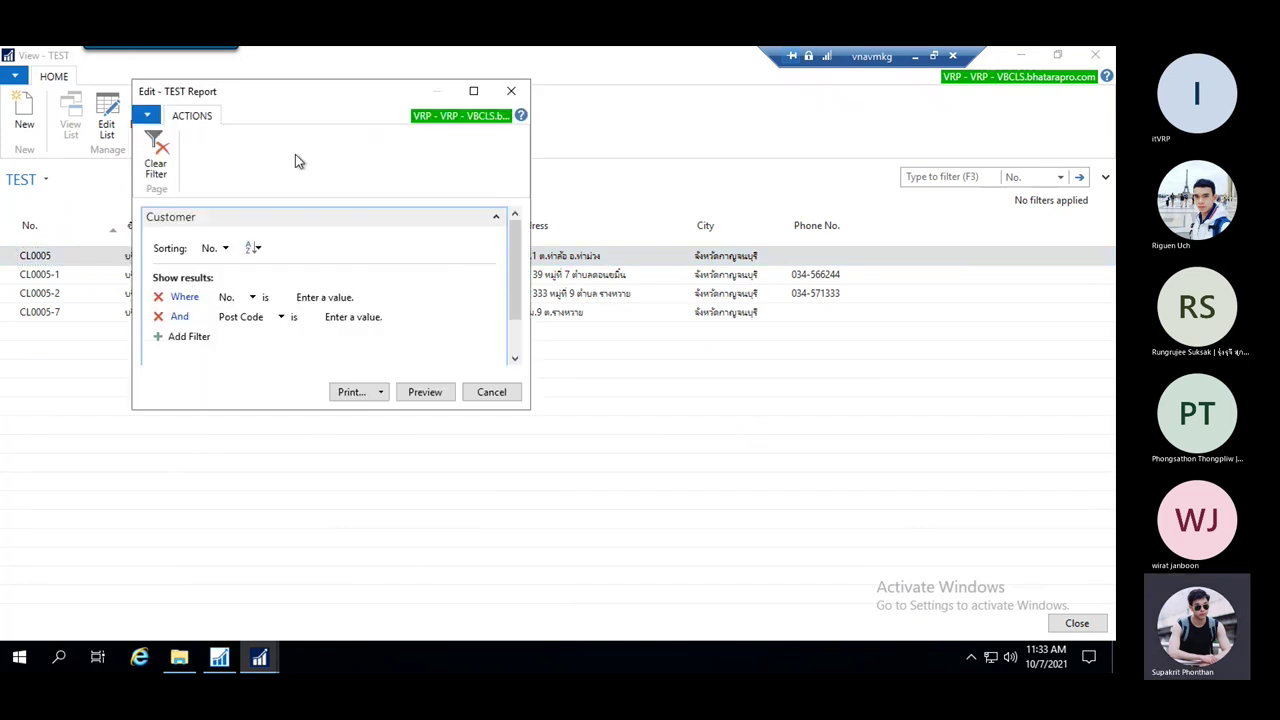
Move the TEST Report options window aside, then close it without running the report
{"action": "left_click_drag", "start_coordinate": [271, 94], "coordinate": [495, 134]}
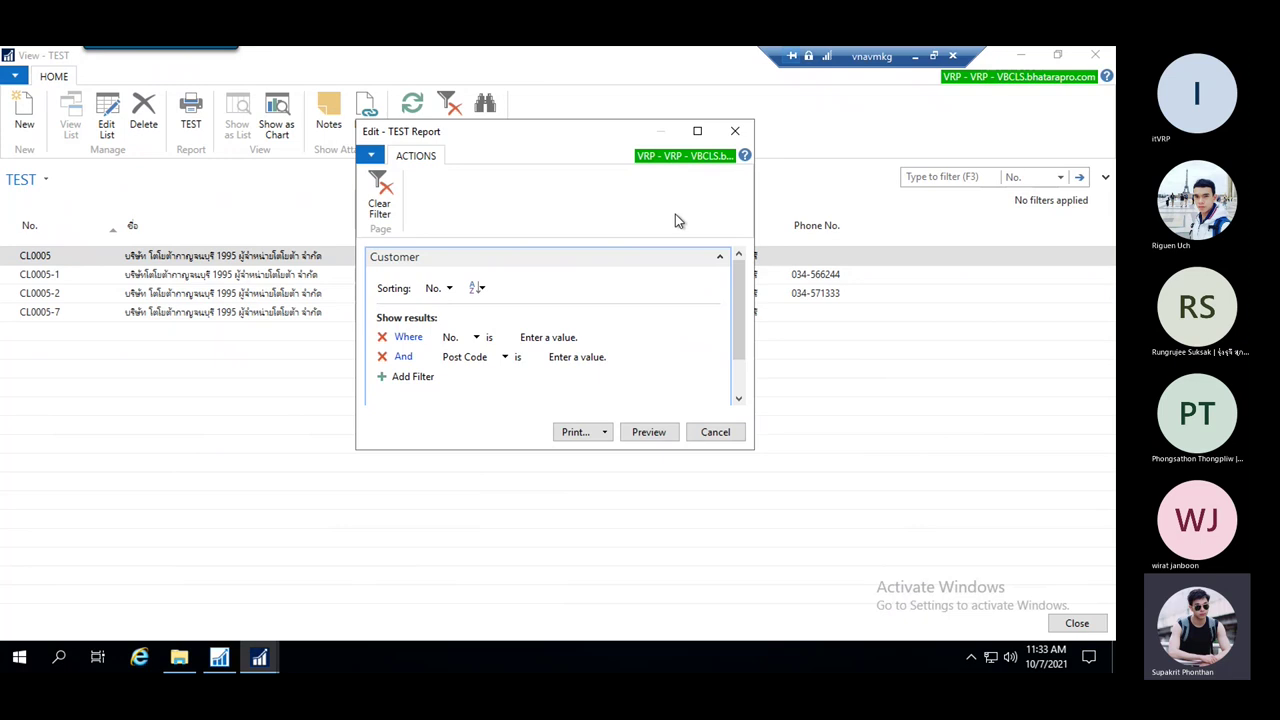
{"action": "left_click", "coordinate": [736, 132]}
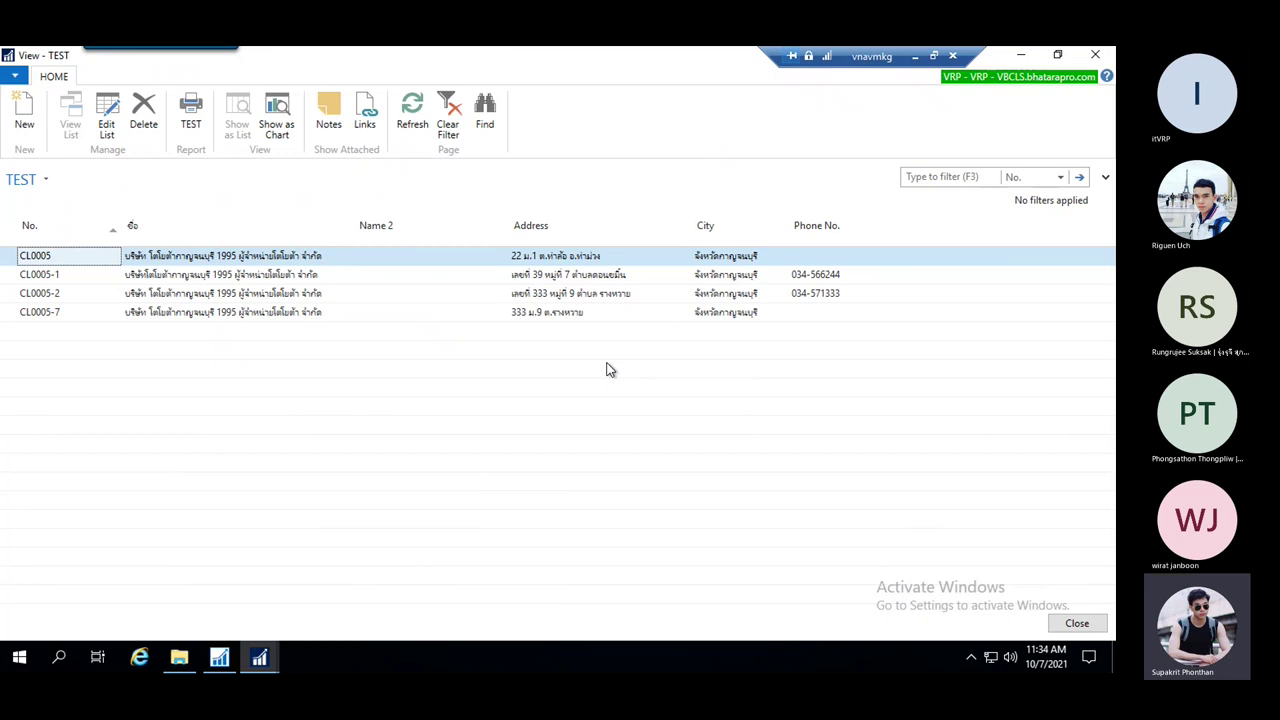
Close the TEST customer list and add an empty field row below Phone No
{"action": "key", "text": "Escape"}
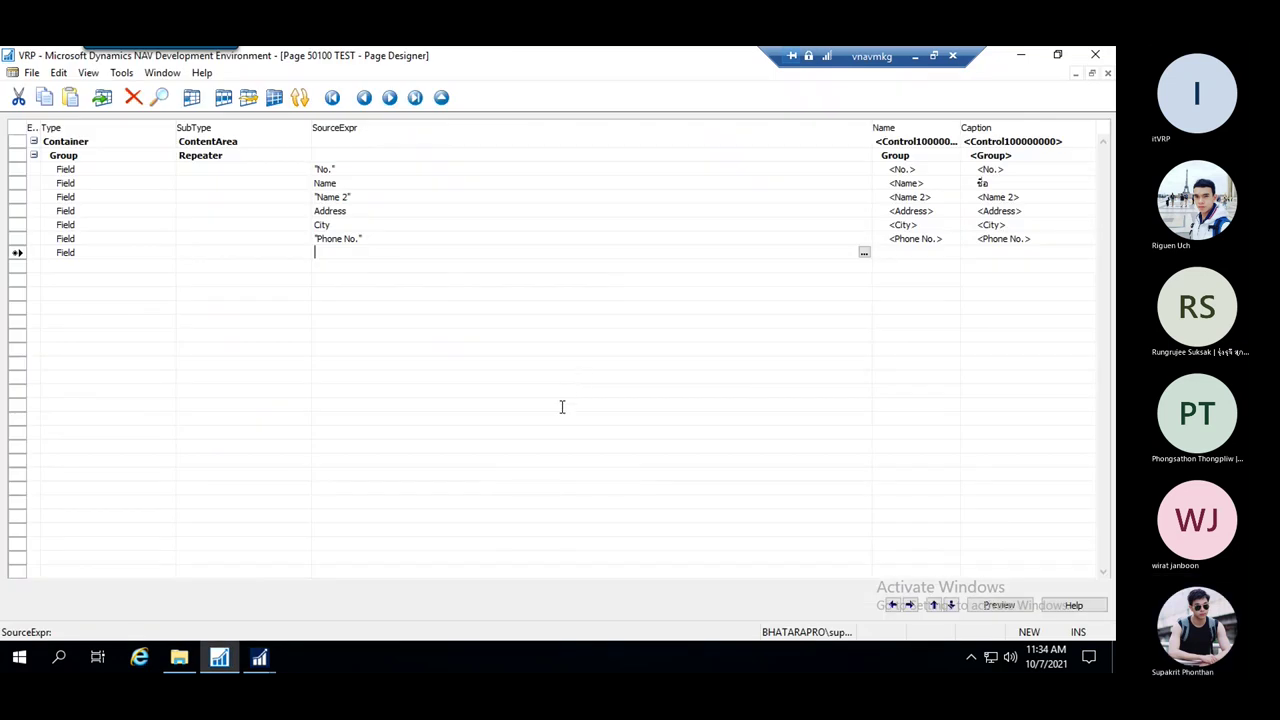
{"action": "left_click", "coordinate": [434, 211]}
{"action": "left_click", "coordinate": [426, 238]}
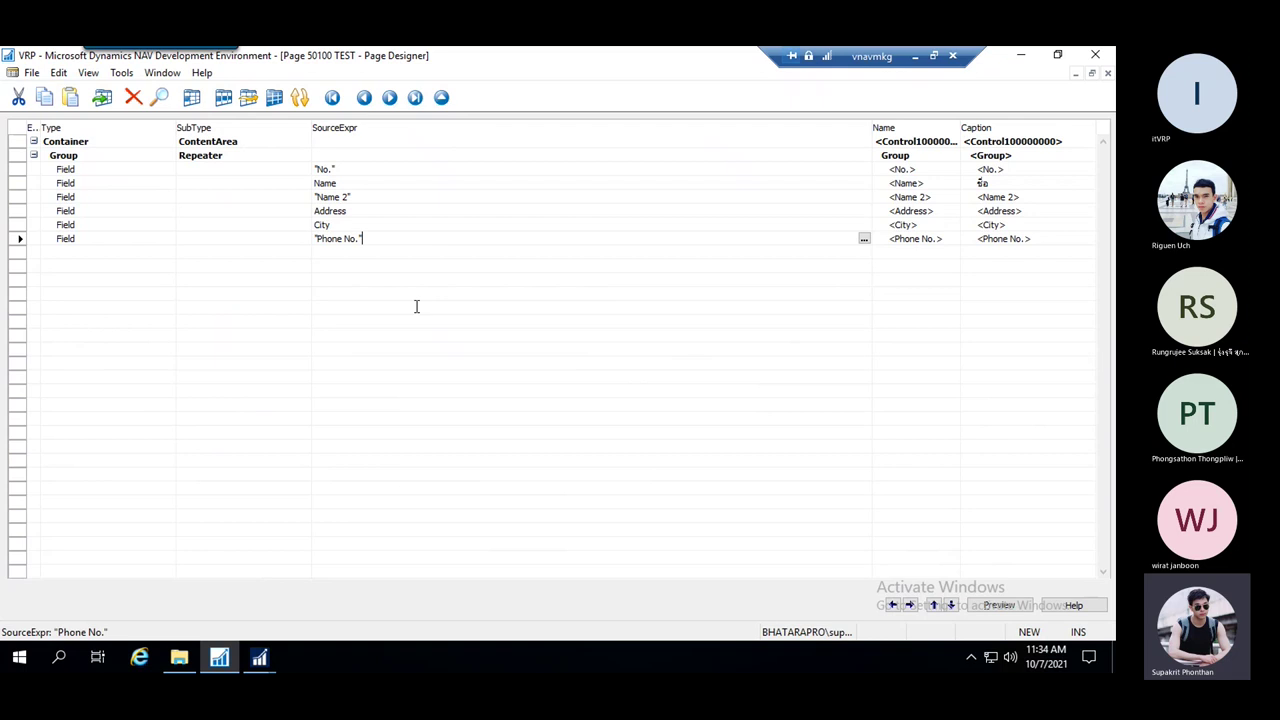
{"action": "key", "text": "Down"}
{"action": "key", "text": "Escape"}
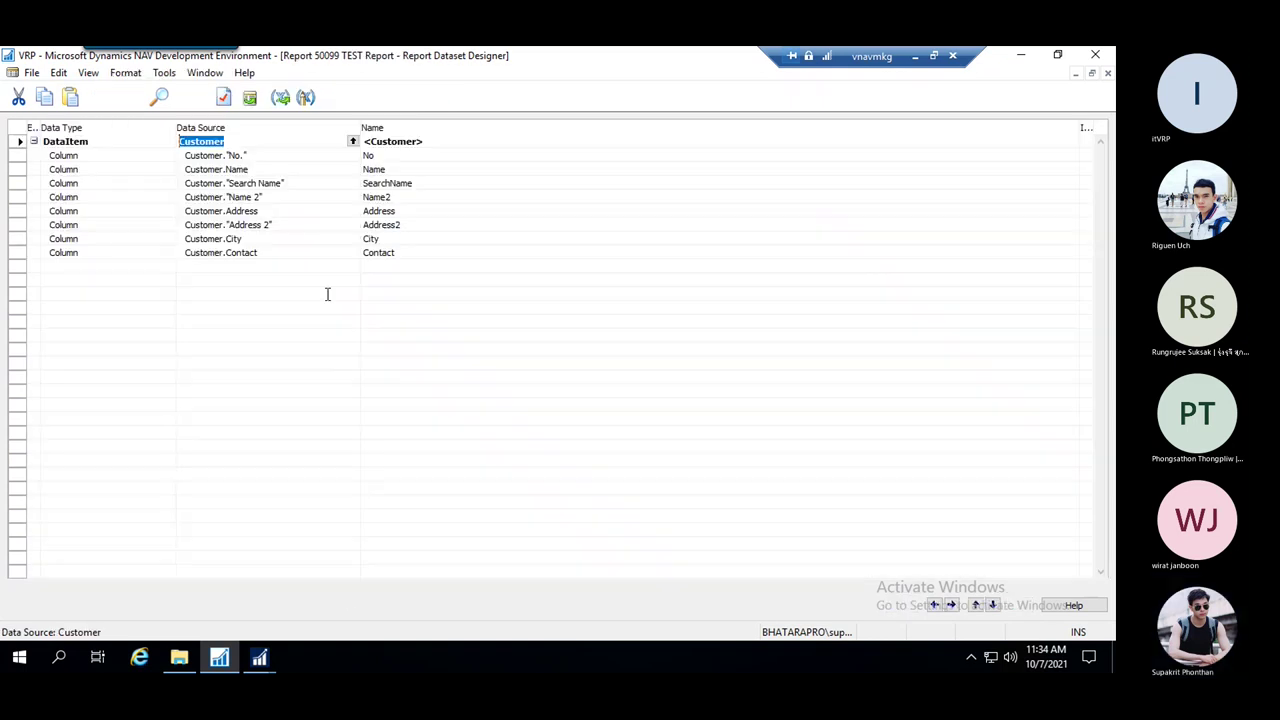
Return to the TEST Report dataset designer and close it, discarding unsaved changes
{"action": "mouse_move", "coordinate": [260, 667]}
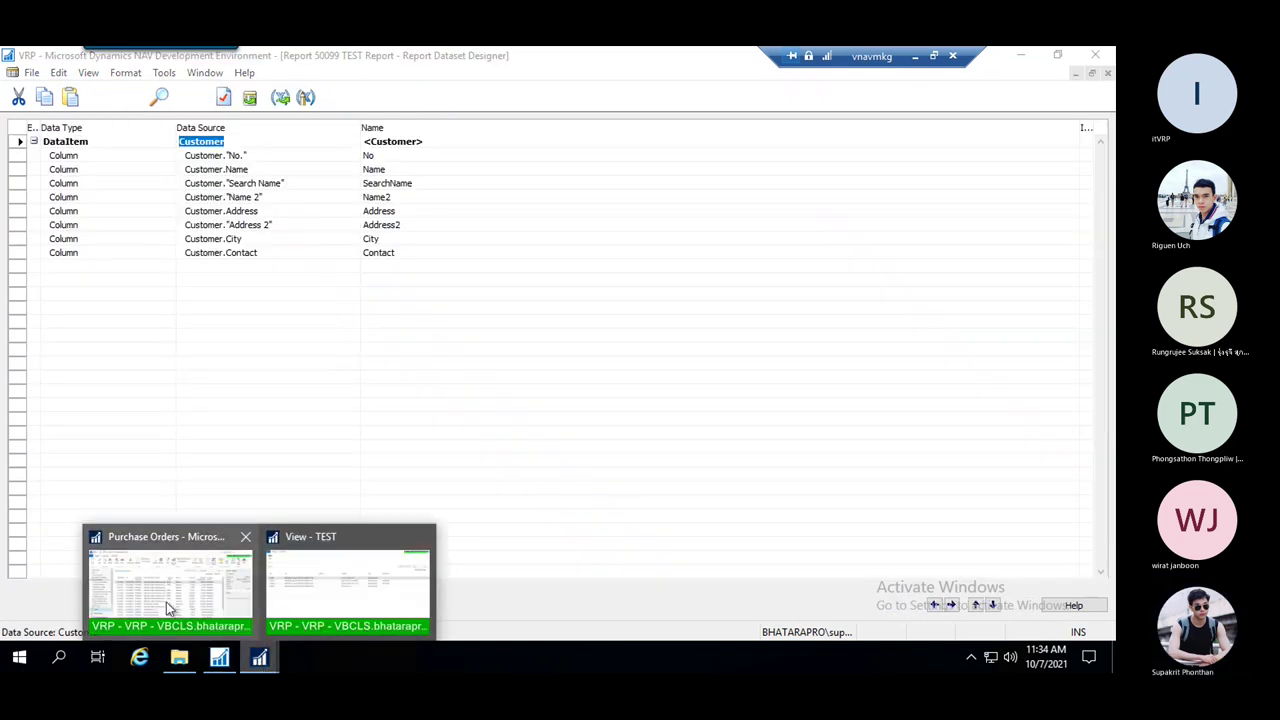
{"action": "mouse_move", "coordinate": [175, 598]}
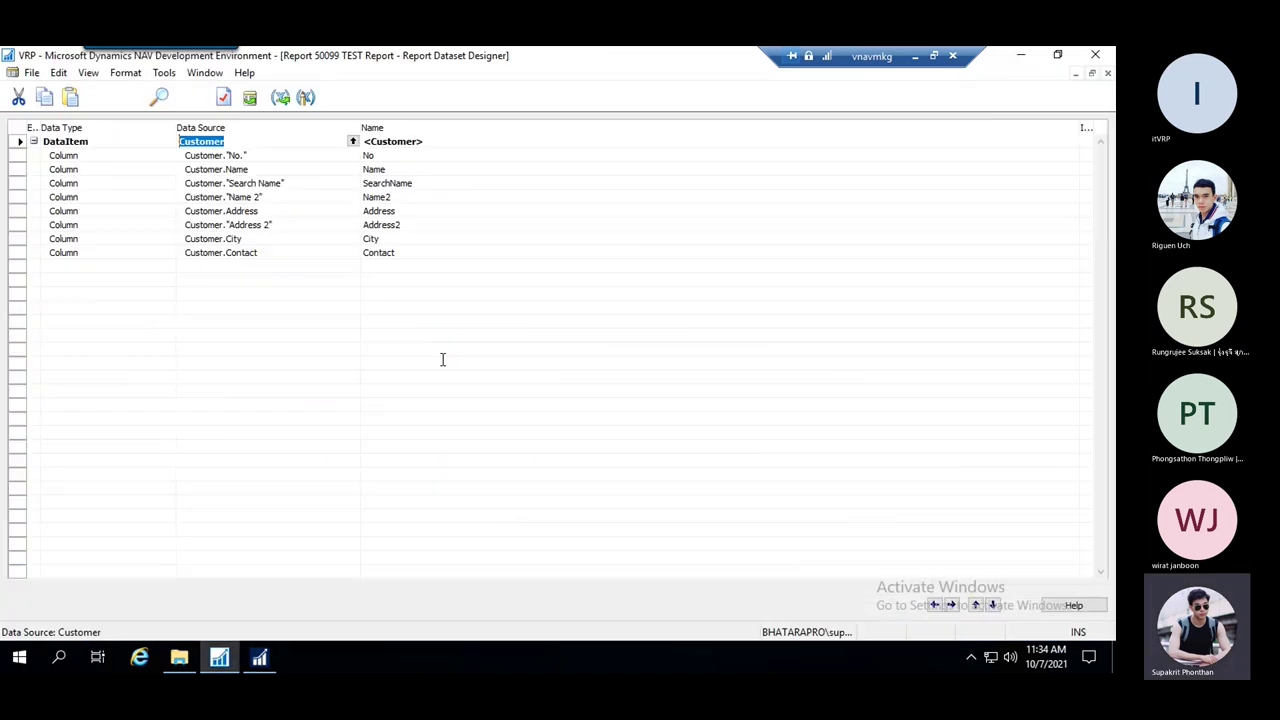
{"action": "left_click", "coordinate": [204, 73]}
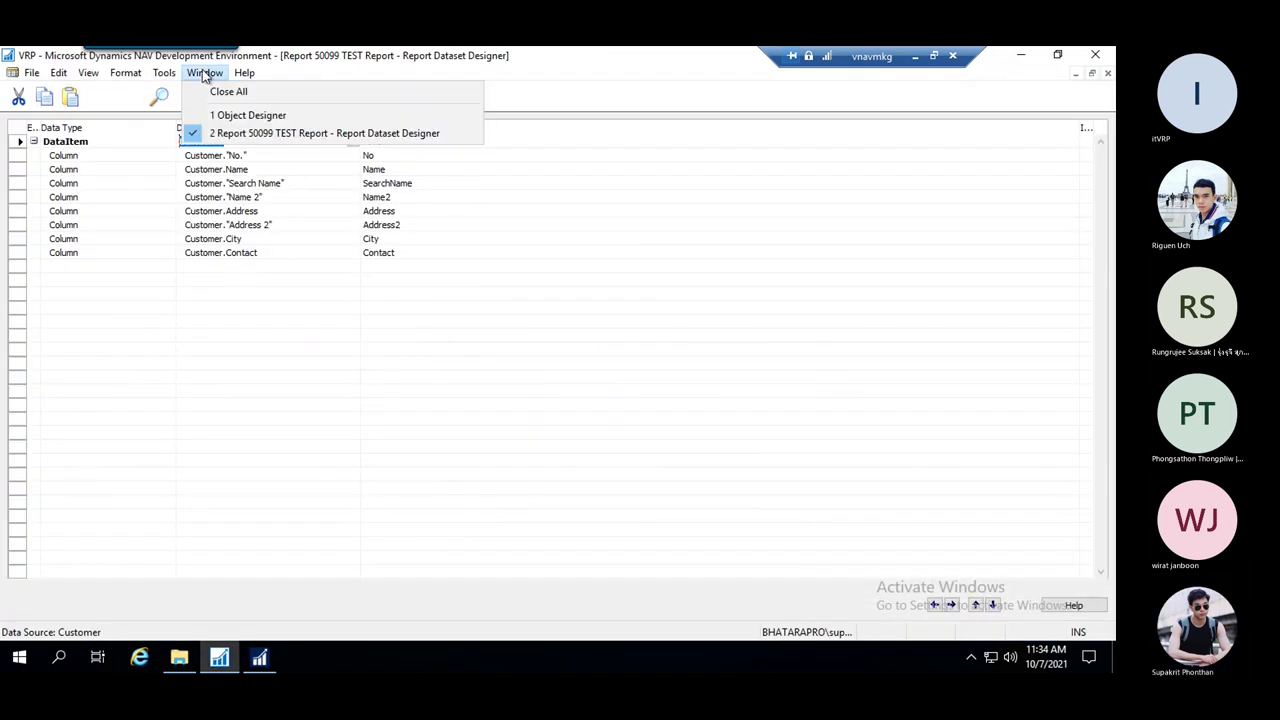
{"action": "left_click", "coordinate": [262, 132]}
{"action": "key", "text": "Escape"}
{"action": "left_click", "coordinate": [520, 376]}
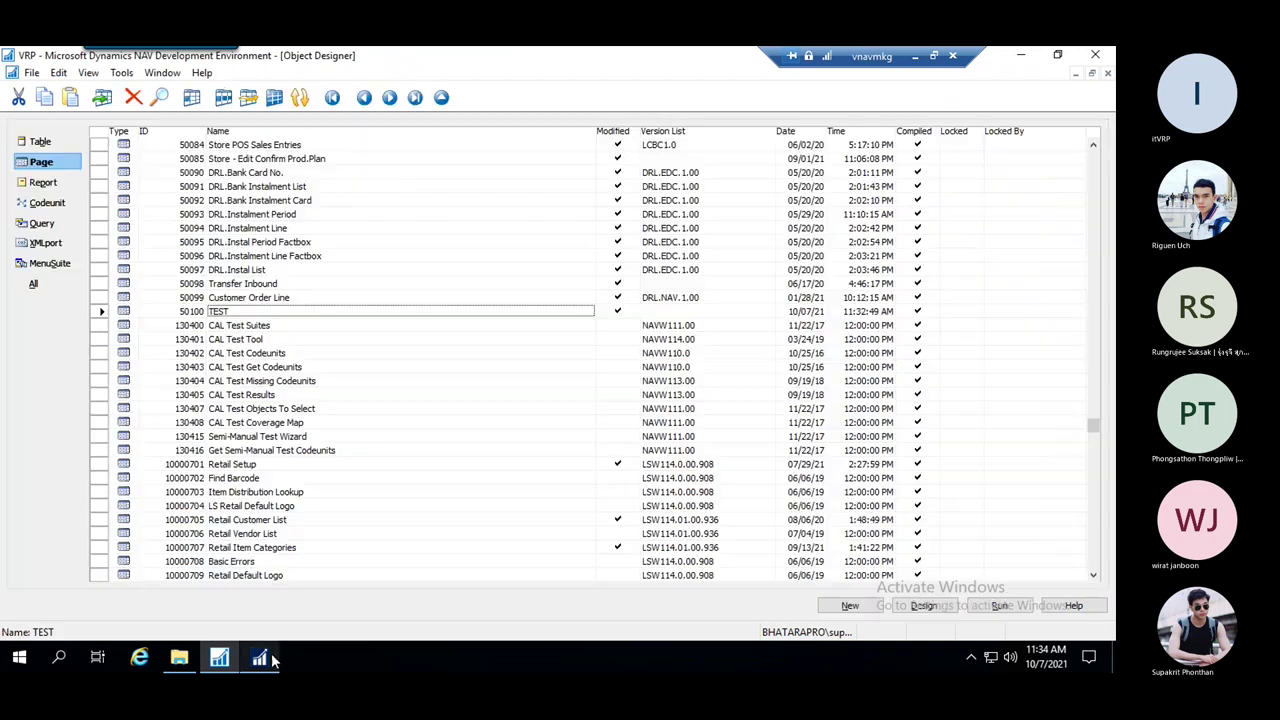
Back in the NAV client, show the Departments tree and expand Administration
{"action": "left_click", "coordinate": [259, 657]}
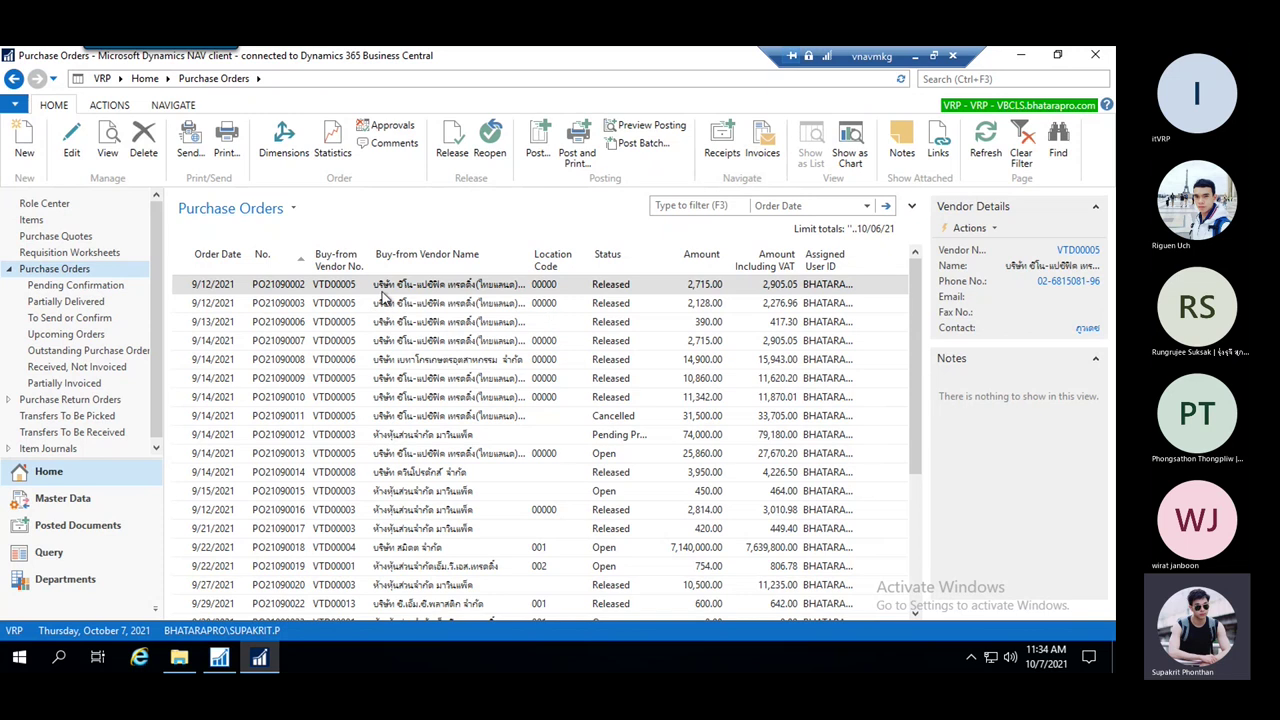
{"action": "left_click", "coordinate": [88, 579]}
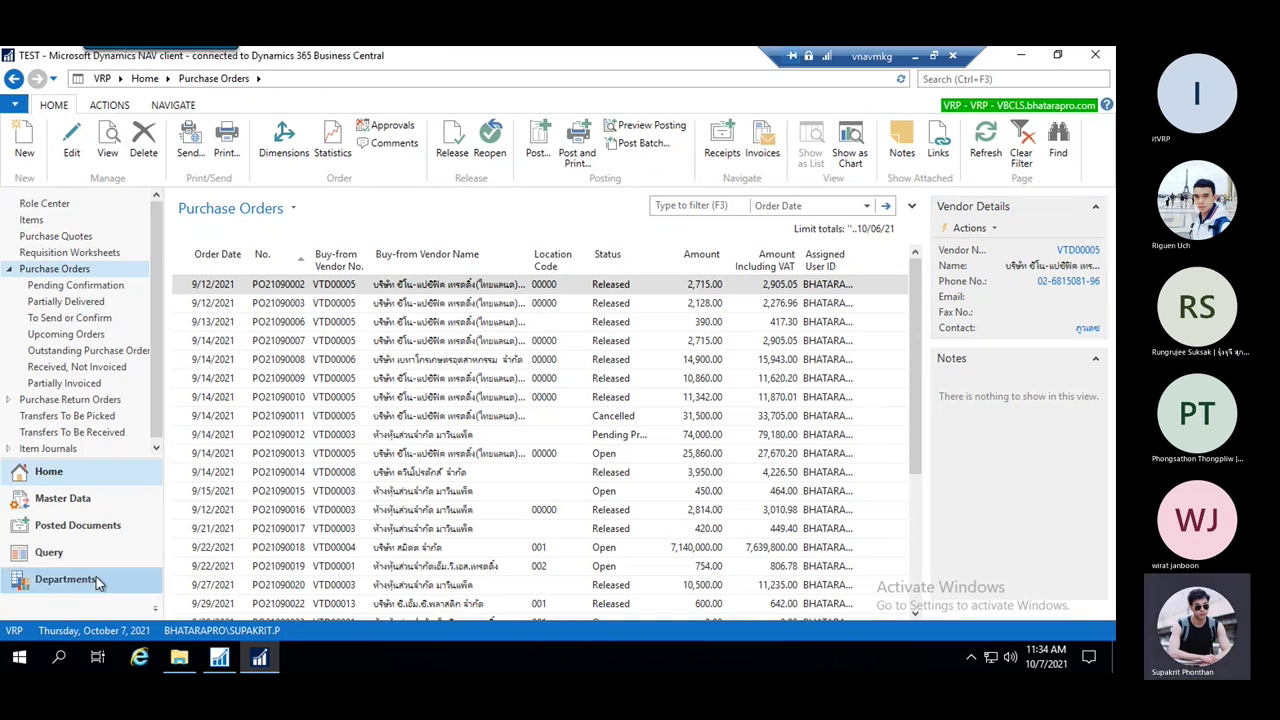
{"action": "left_click_drag", "start_coordinate": [156, 250], "coordinate": [152, 280]}
{"action": "scroll", "coordinate": [80, 260], "scroll_direction": "up", "scroll_amount": 2}
{"action": "left_click", "coordinate": [9, 226]}
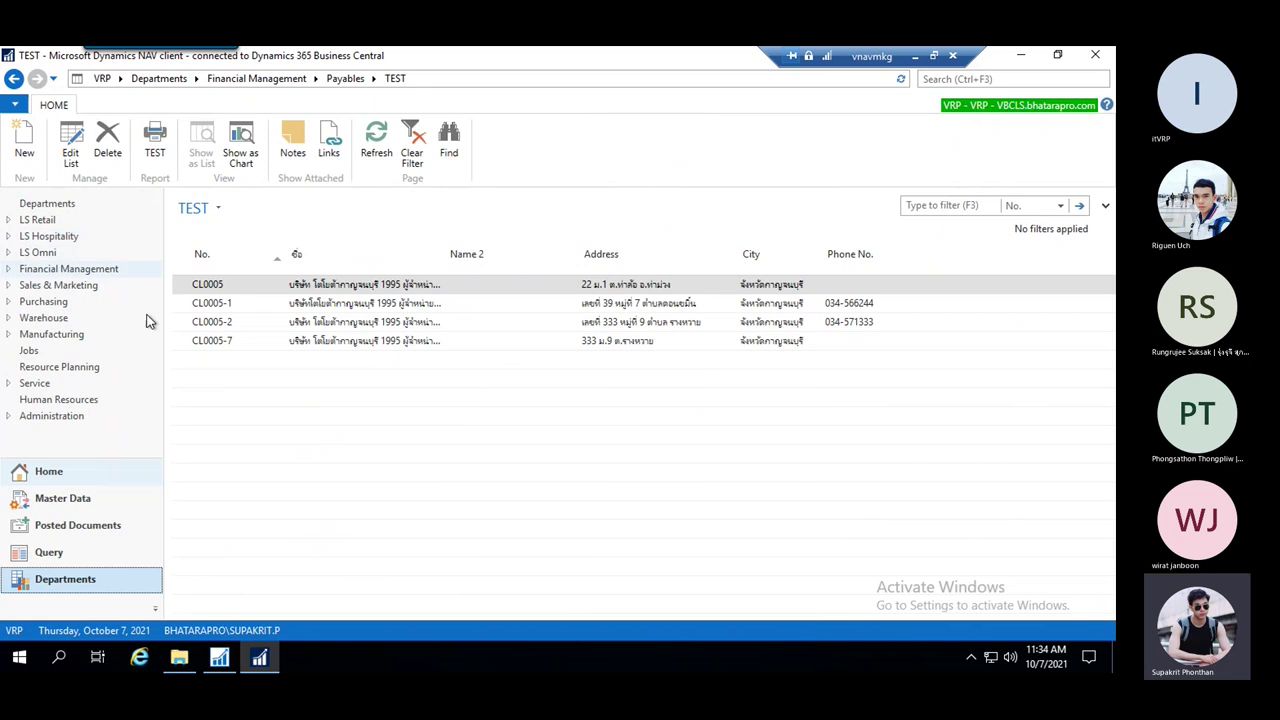
{"action": "left_click", "coordinate": [8, 418]}
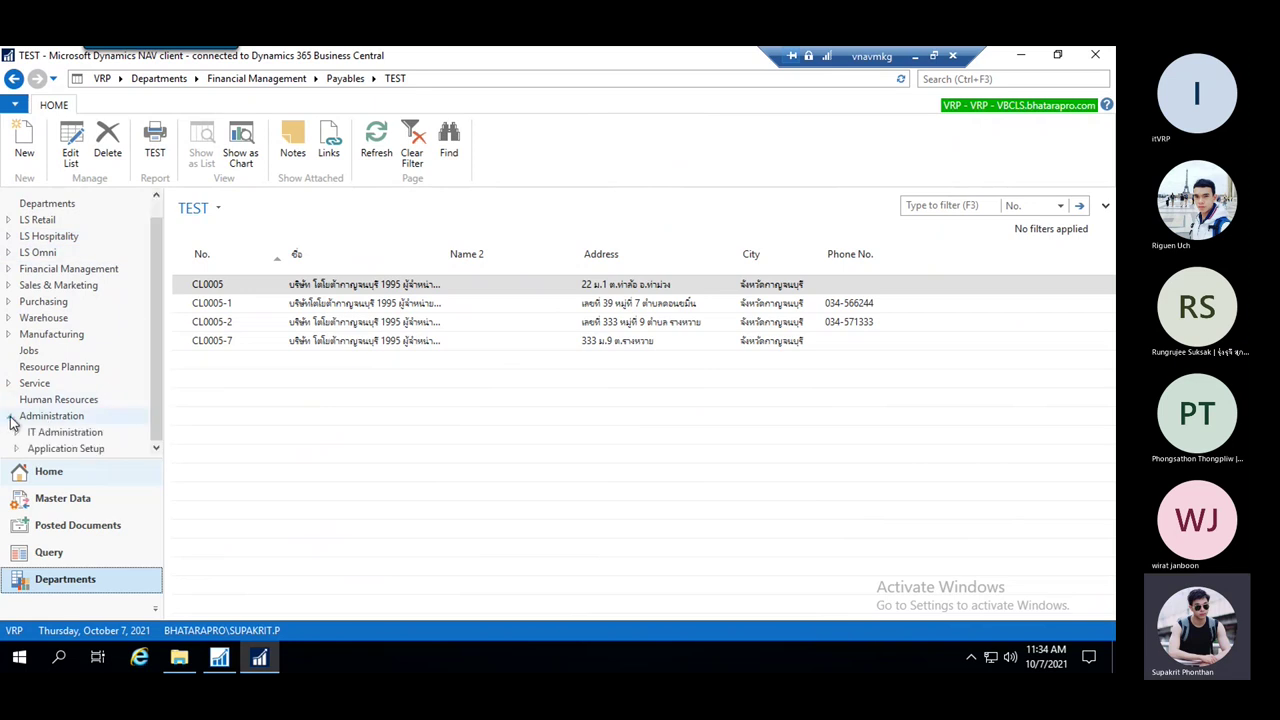
{"action": "left_click", "coordinate": [15, 436]}
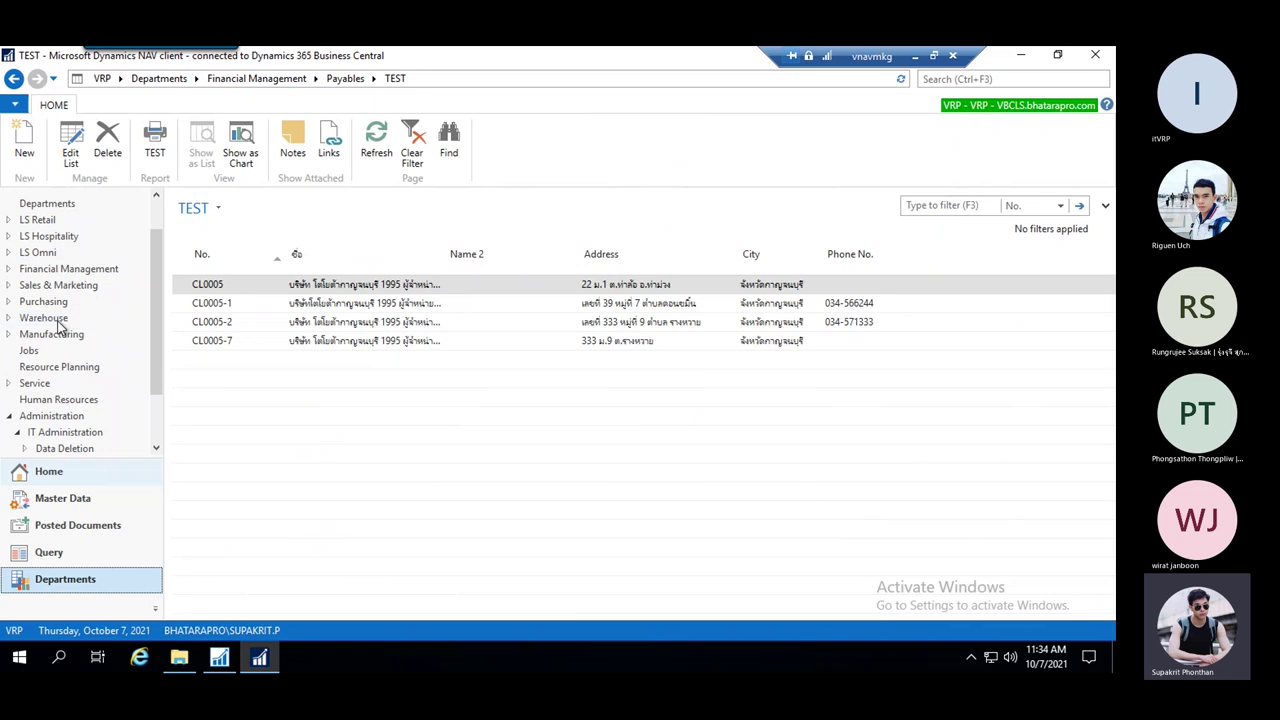
{"action": "left_click", "coordinate": [16, 432]}
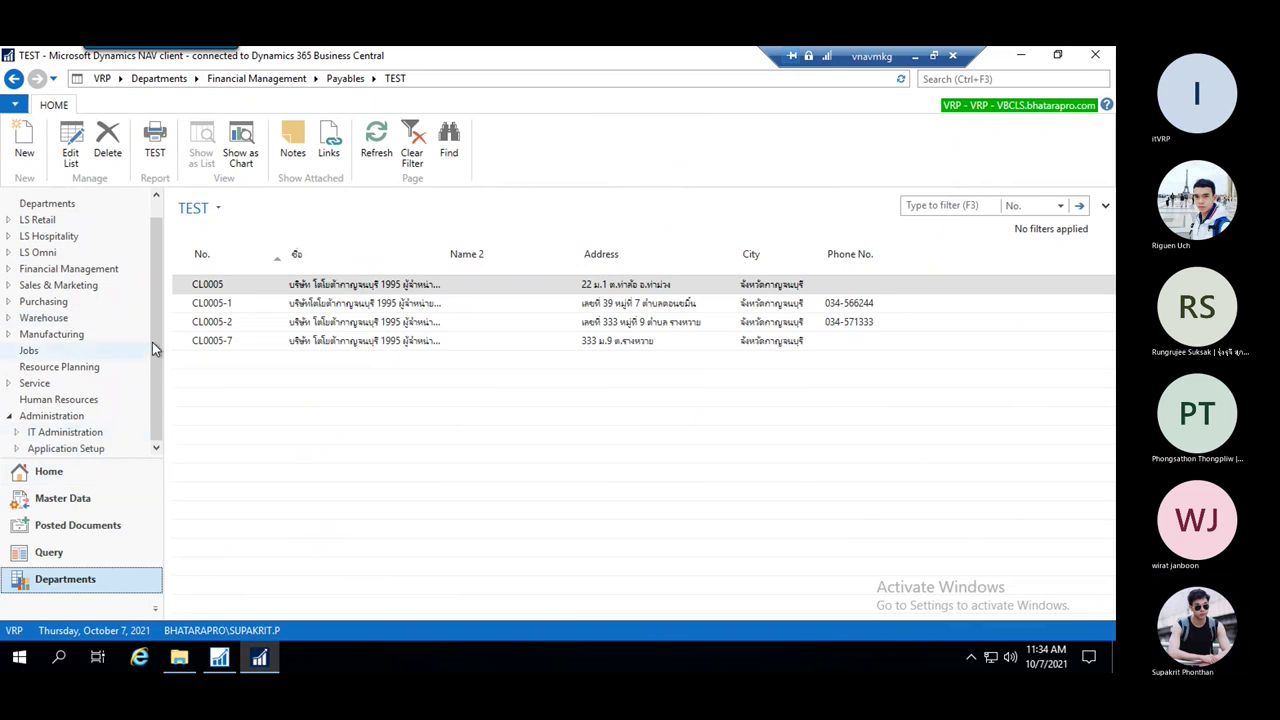
Expand Application Setup and open RapidStart Services' Configuration Packages list
{"action": "scroll", "coordinate": [150, 350], "scroll_direction": "down", "scroll_amount": 1}
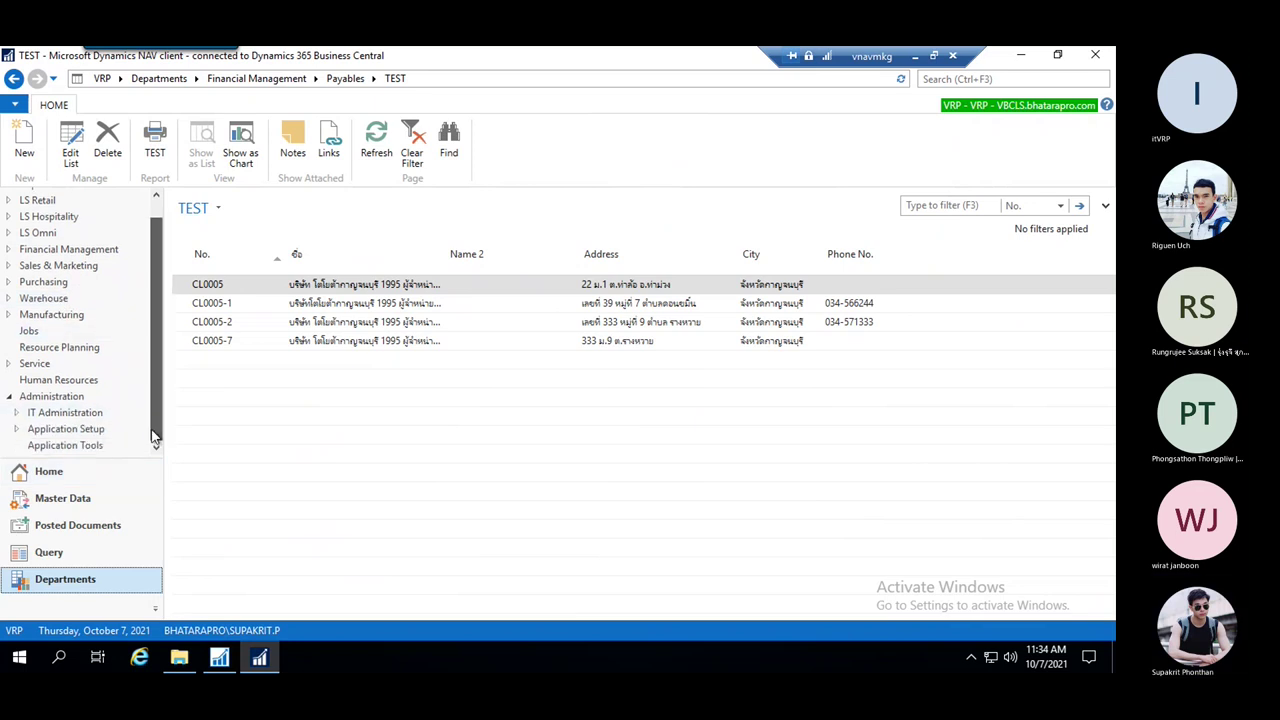
{"action": "left_click", "coordinate": [16, 429]}
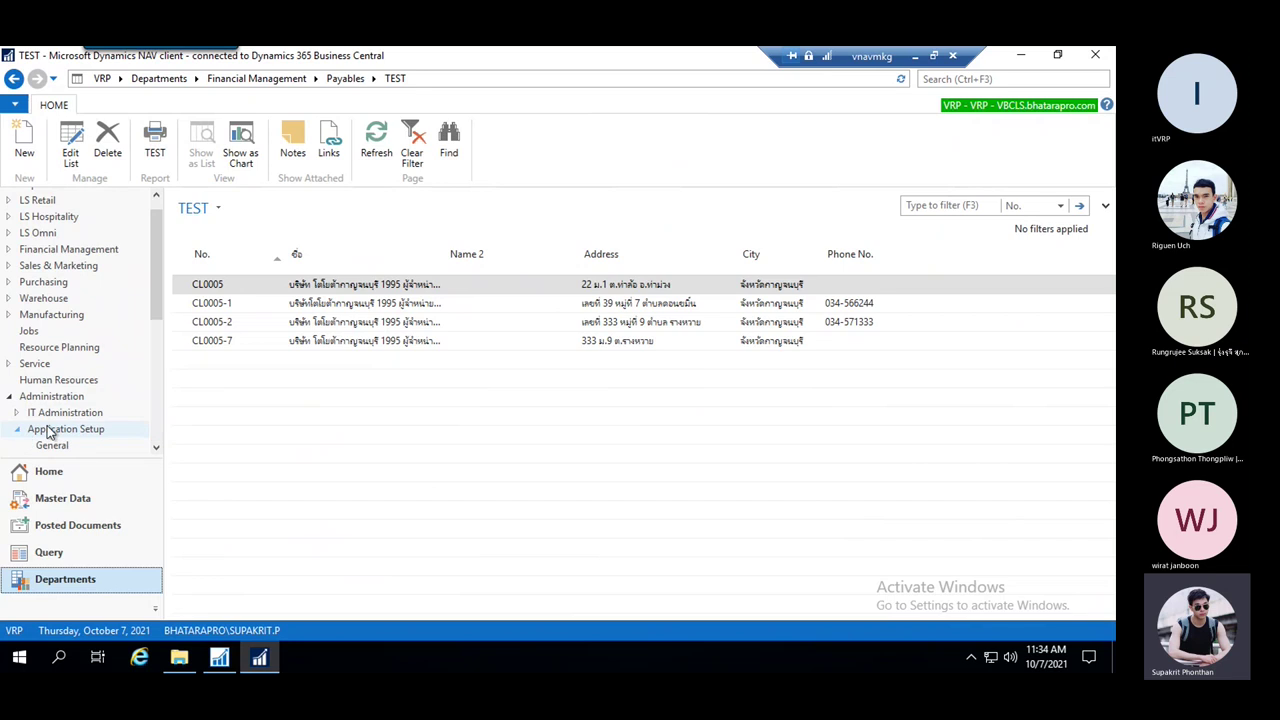
{"action": "scroll", "coordinate": [97, 368], "scroll_direction": "down", "scroll_amount": 2}
{"action": "scroll", "coordinate": [97, 370], "scroll_direction": "down", "scroll_amount": 4}
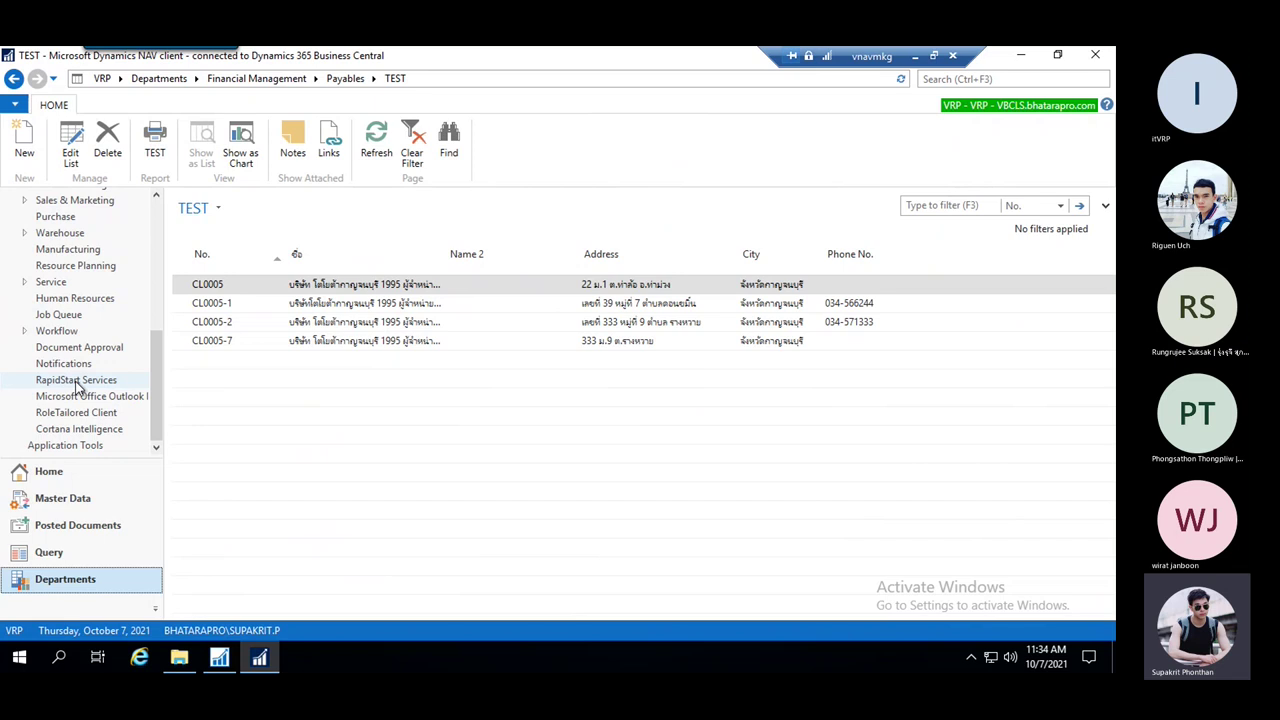
{"action": "left_click", "coordinate": [76, 381]}
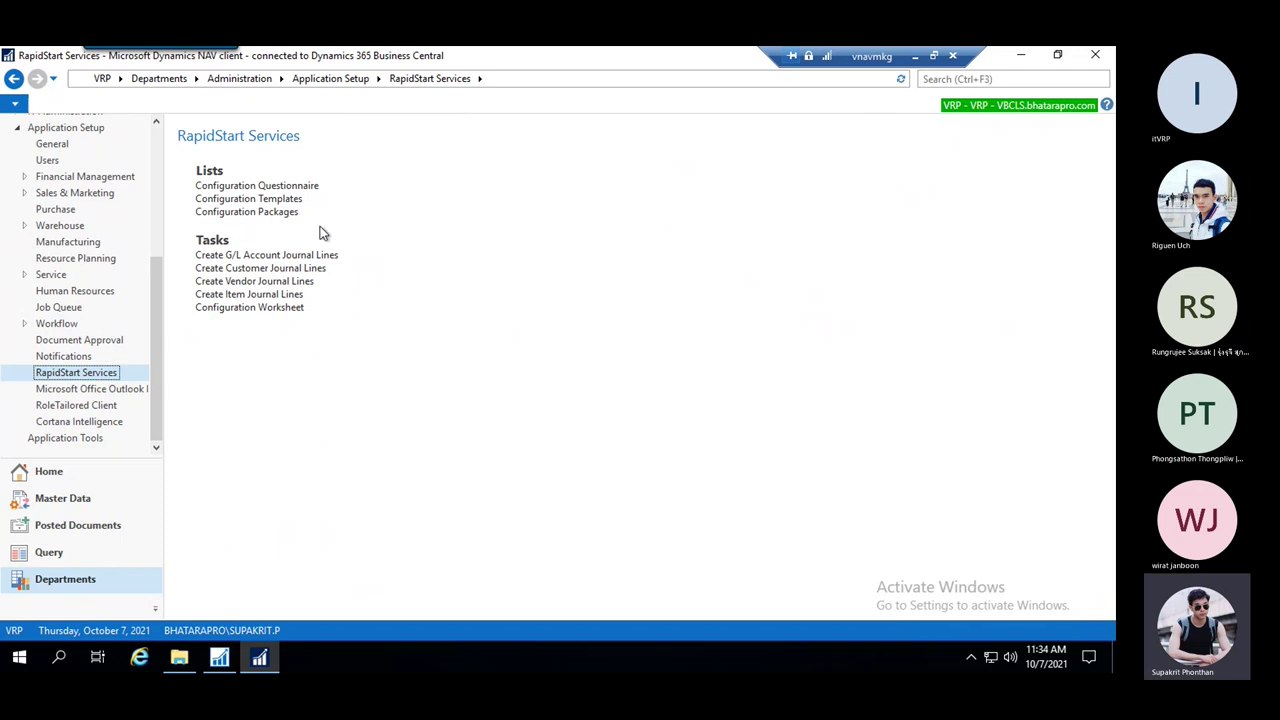
{"action": "left_click", "coordinate": [284, 220]}
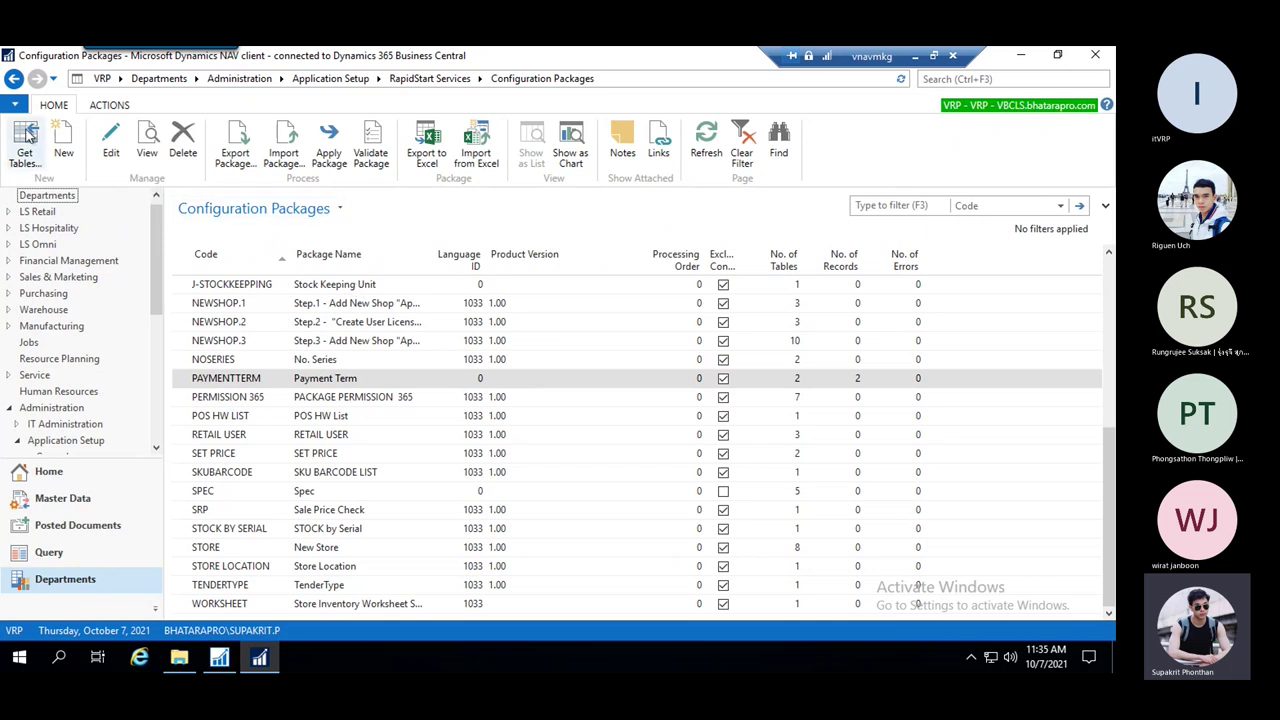
Try a new package with code PAYMENTTERM, which turns out to already exist
{"action": "left_click", "coordinate": [64, 148]}
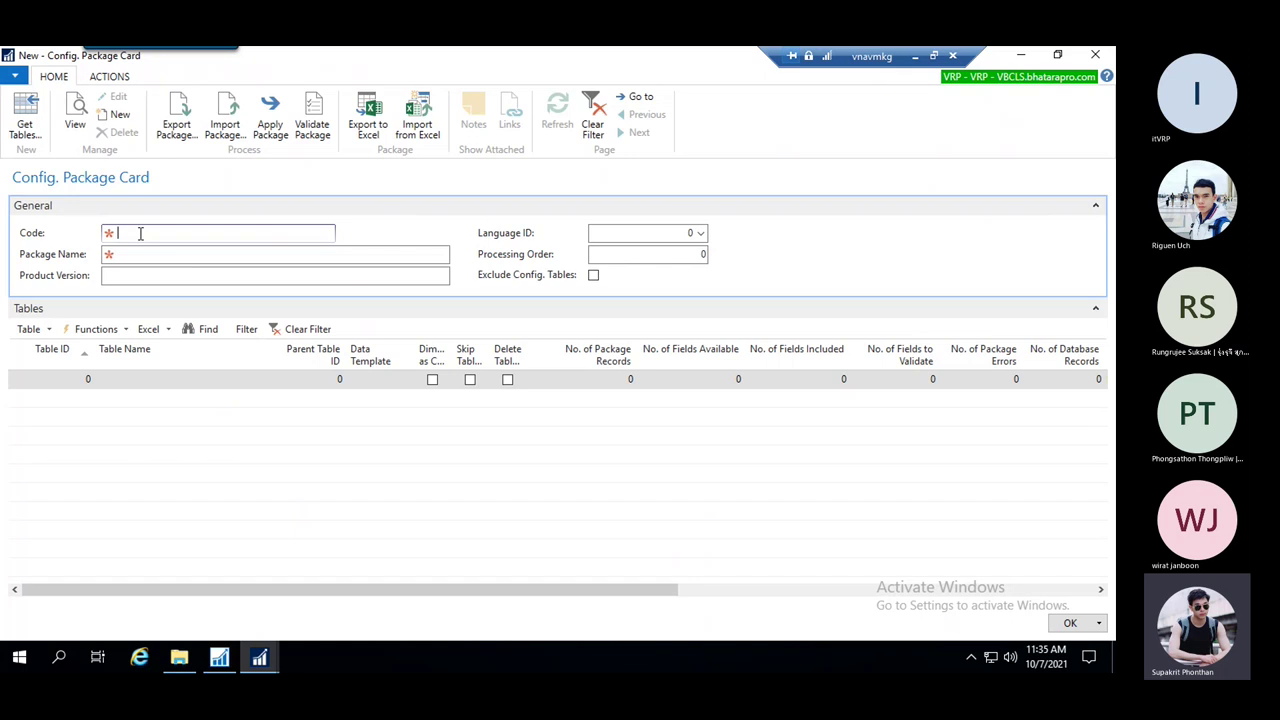
{"action": "type", "text": "a"}
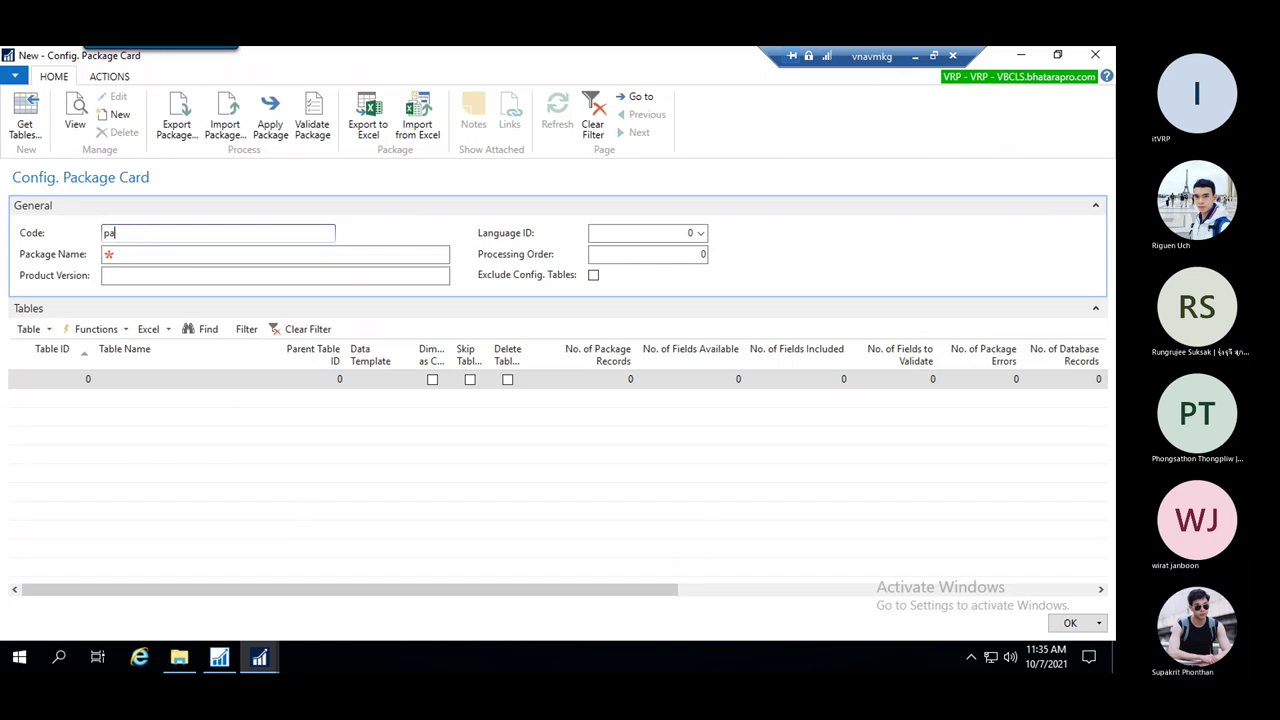
{"action": "type", "text": "ymentte"}
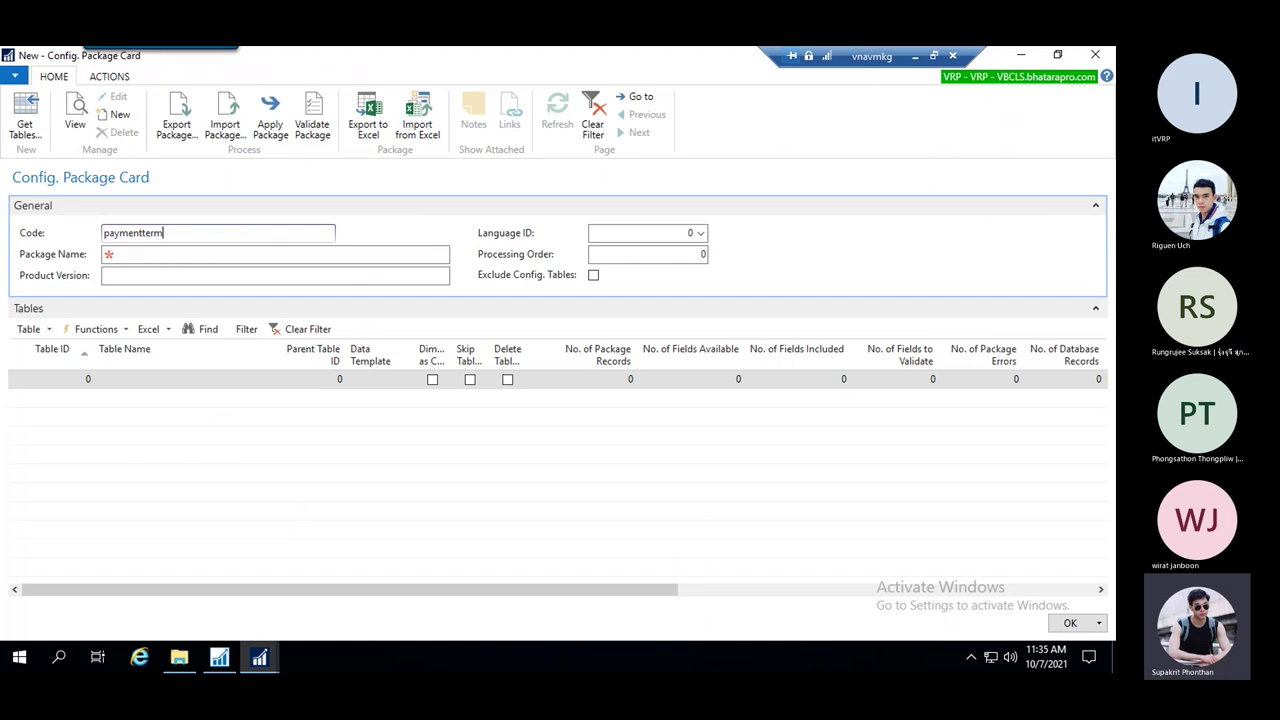
{"action": "type", "text": "rm"}
{"action": "left_click", "coordinate": [210, 252]}
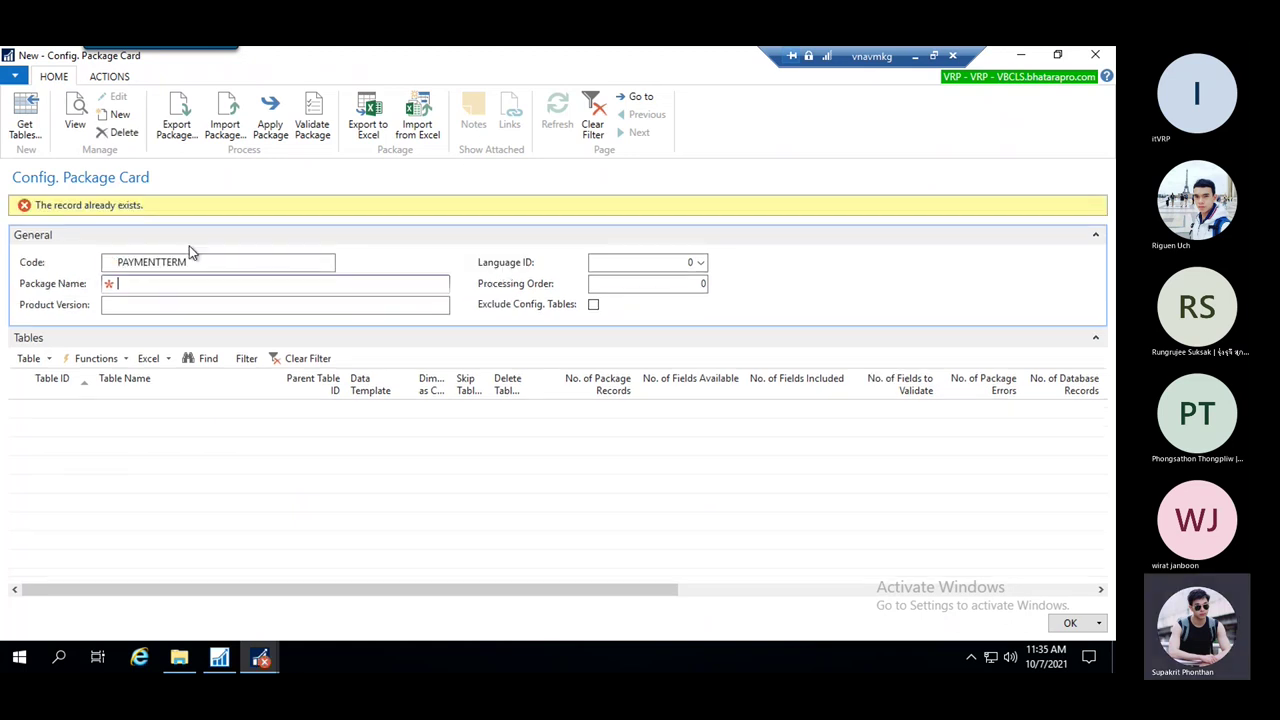
{"action": "left_click", "coordinate": [181, 261]}
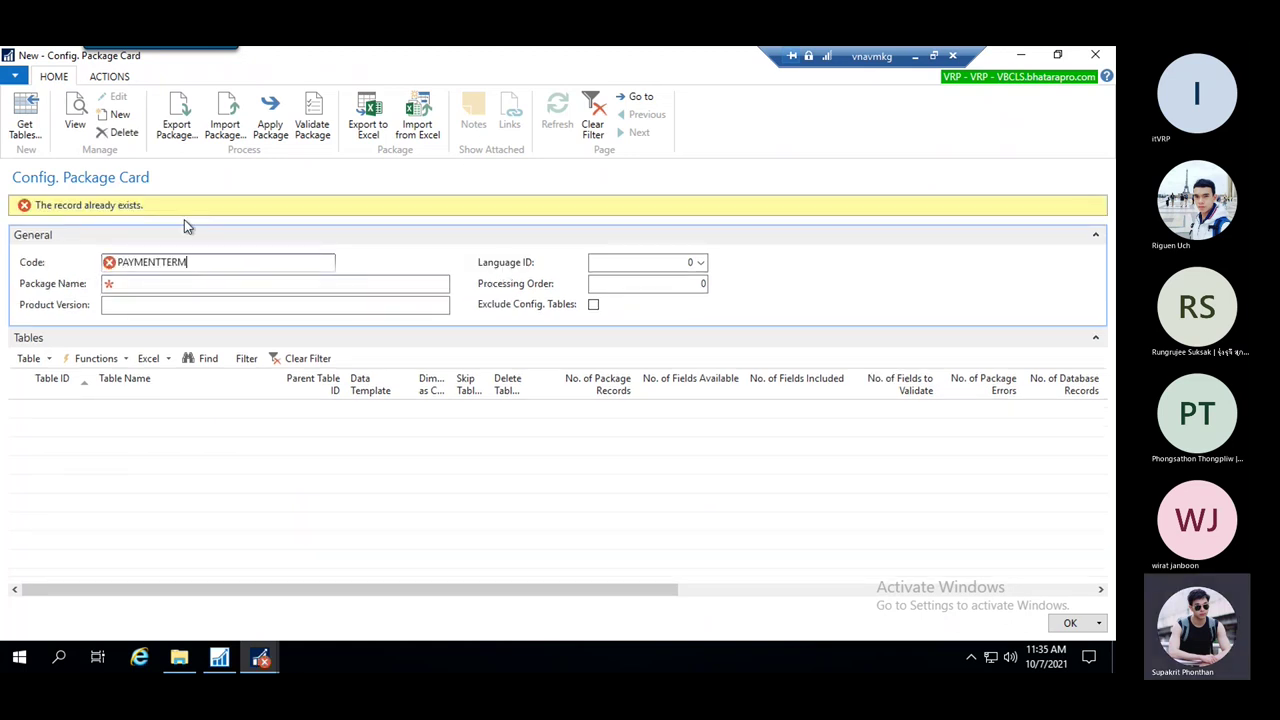
{"action": "left_click_drag", "start_coordinate": [198, 261], "coordinate": [87, 262]}
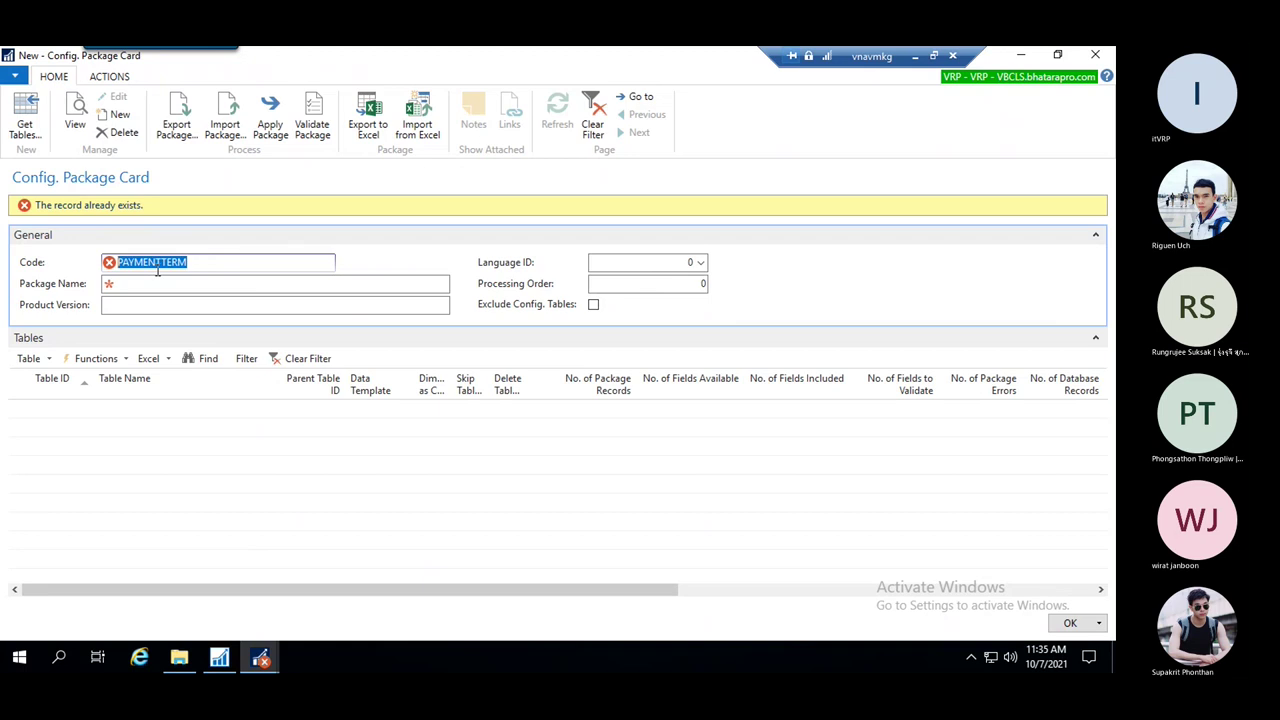
Discard the unsaved new package card and delete the existing PAYMENTTERM package
{"action": "key", "text": "Escape"}
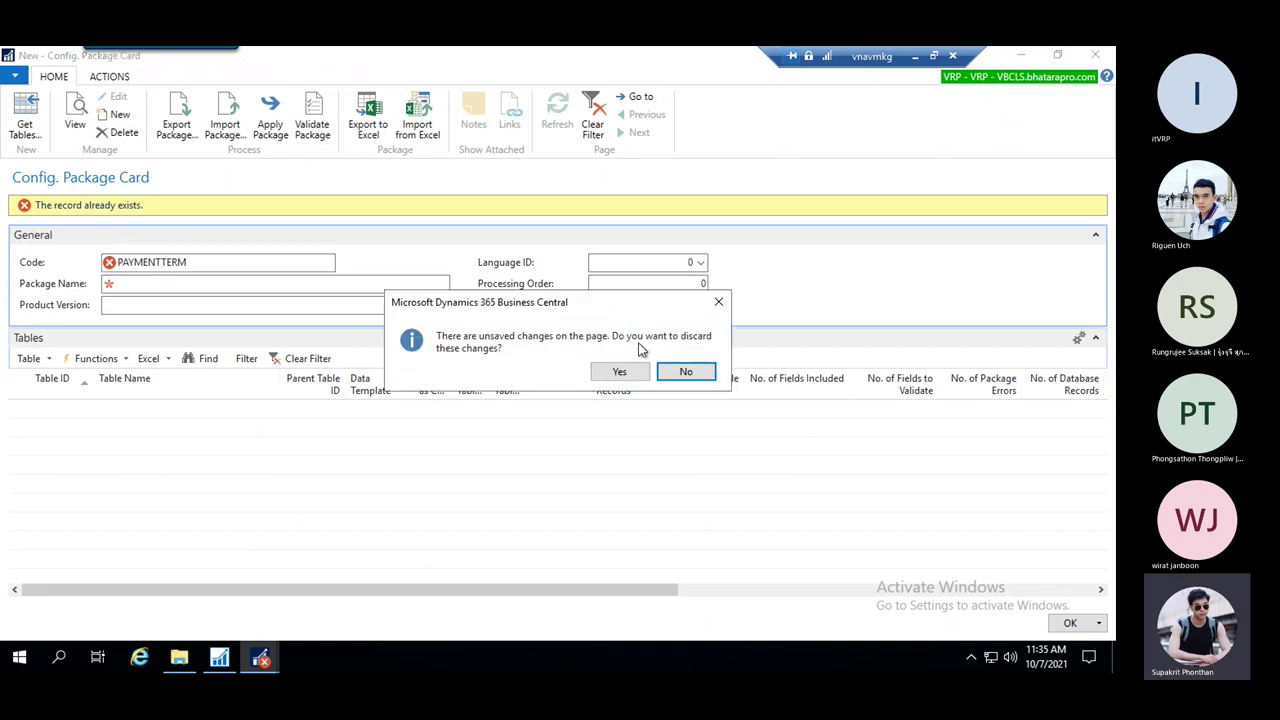
{"action": "left_click", "coordinate": [620, 372]}
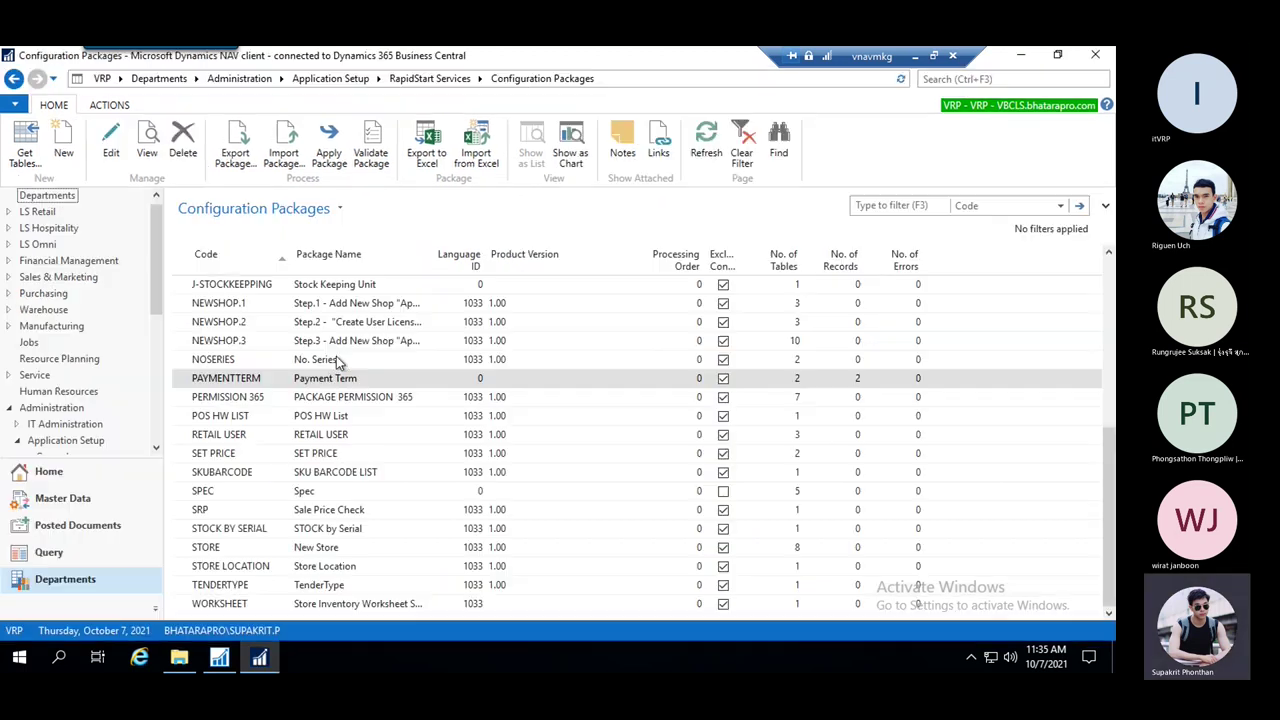
{"action": "left_click", "coordinate": [183, 143]}
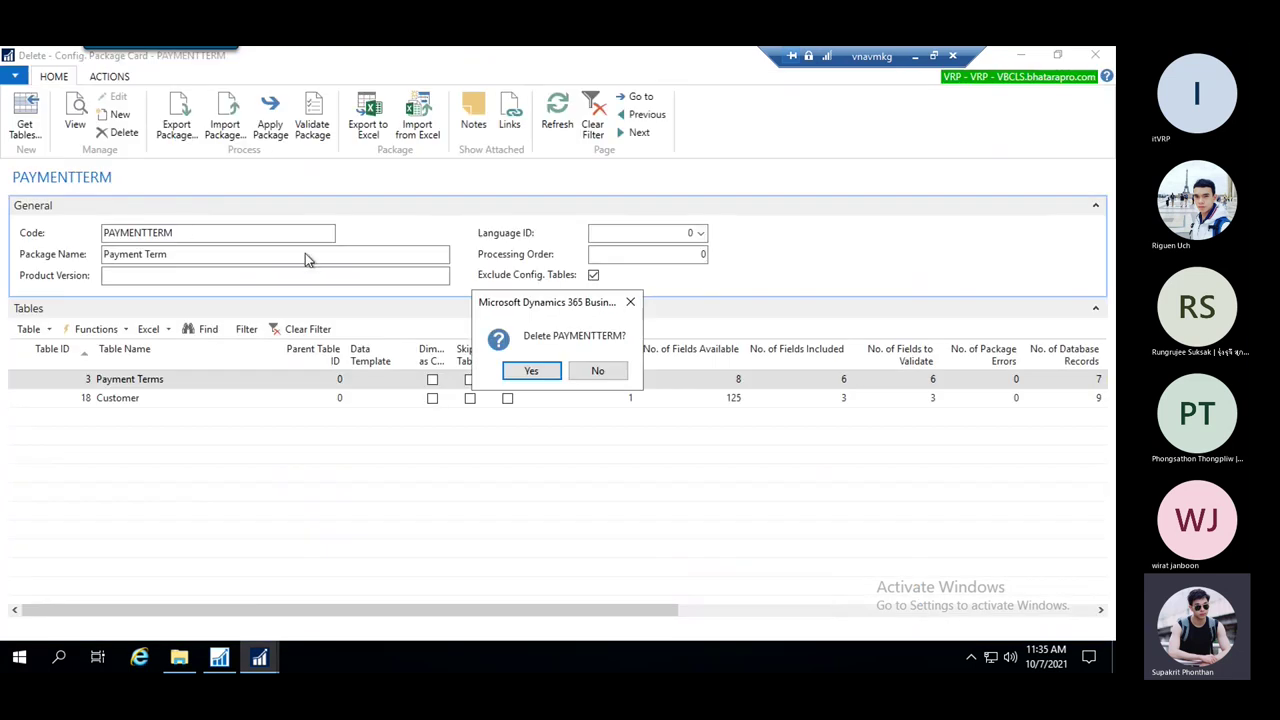
{"action": "left_click", "coordinate": [527, 377]}
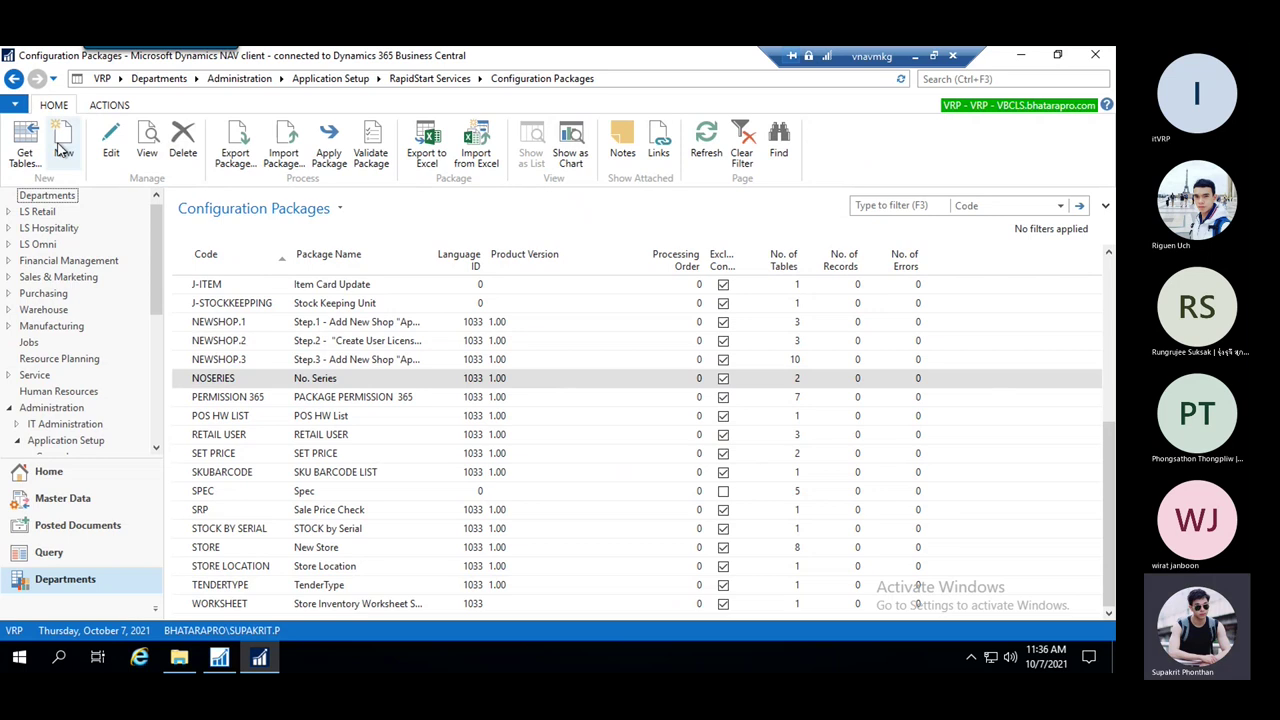
Create package code PAYMENTTERM named 'Payment Term' and start its first table line
{"action": "left_click", "coordinate": [65, 145]}
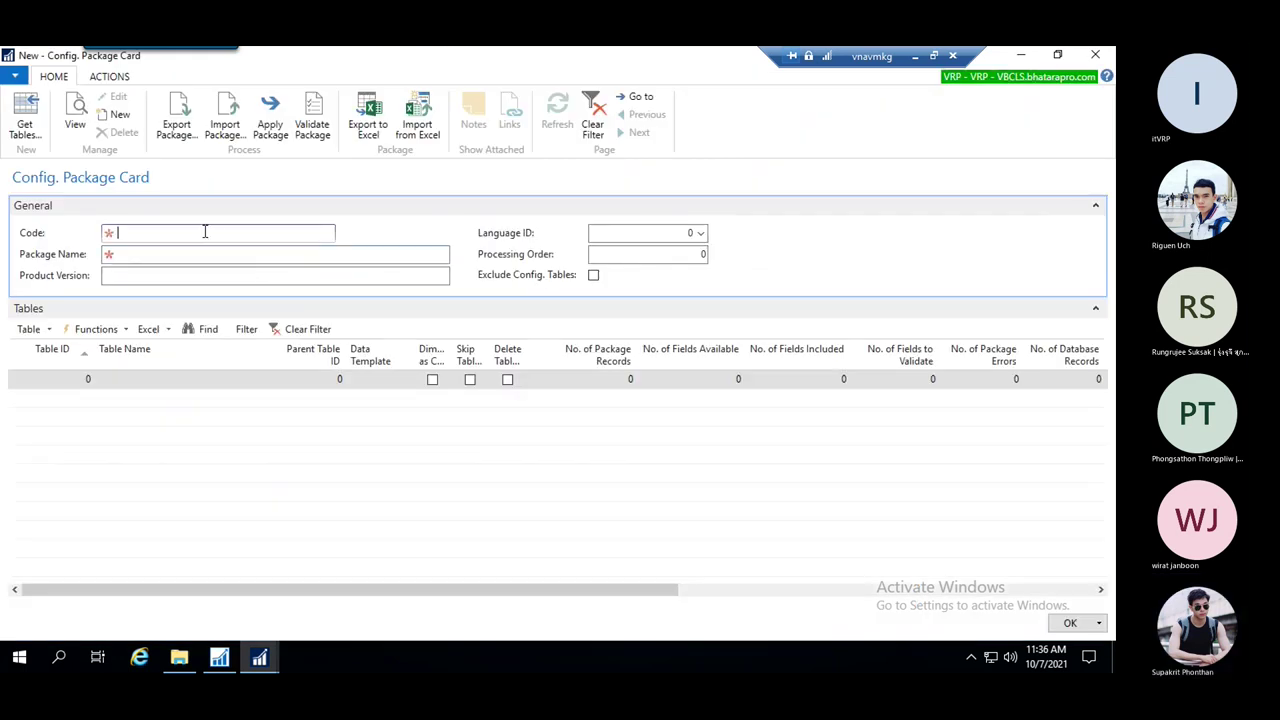
{"action": "type", "text": "paymentterm"}
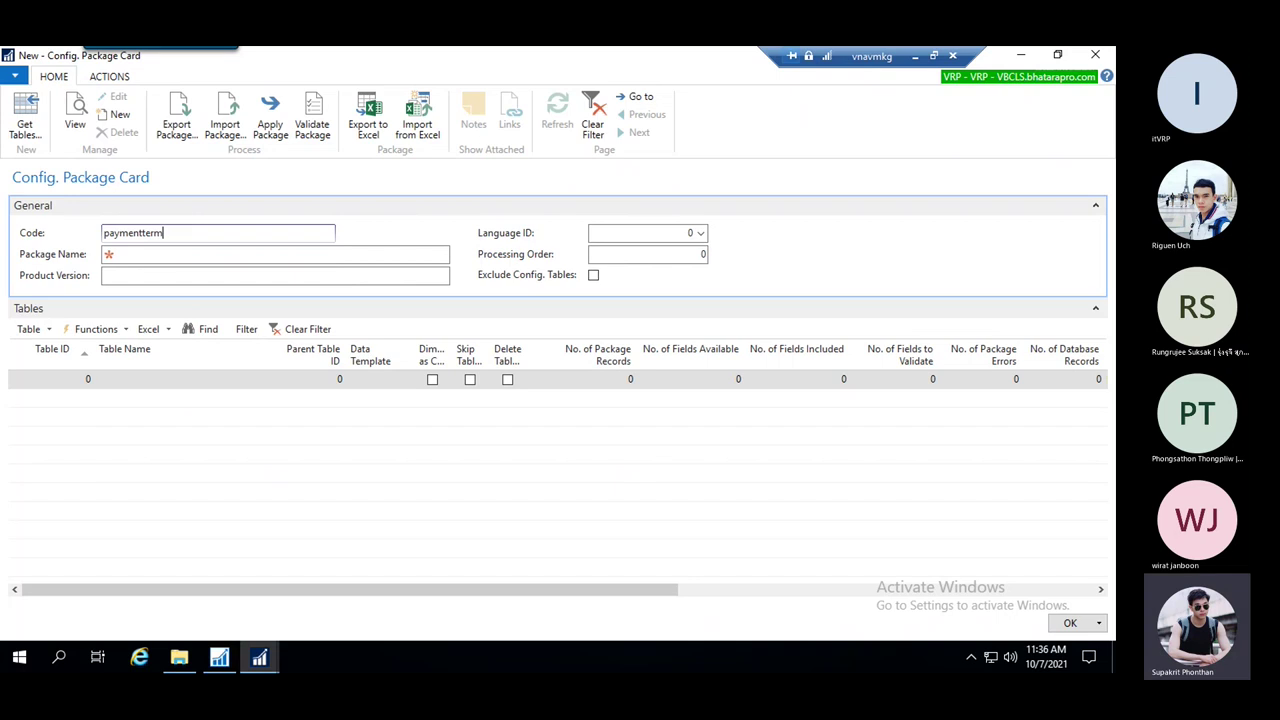
{"action": "key", "text": "Tab"}
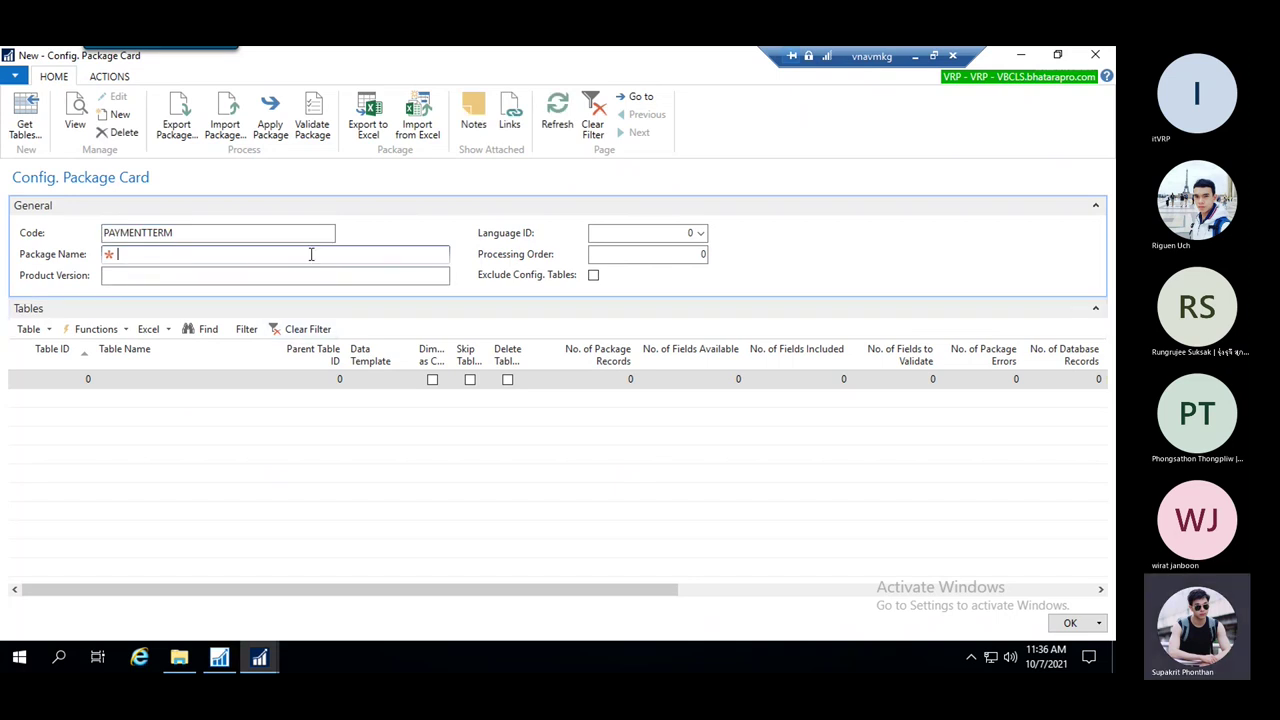
{"action": "type", "text": "Payment Term"}
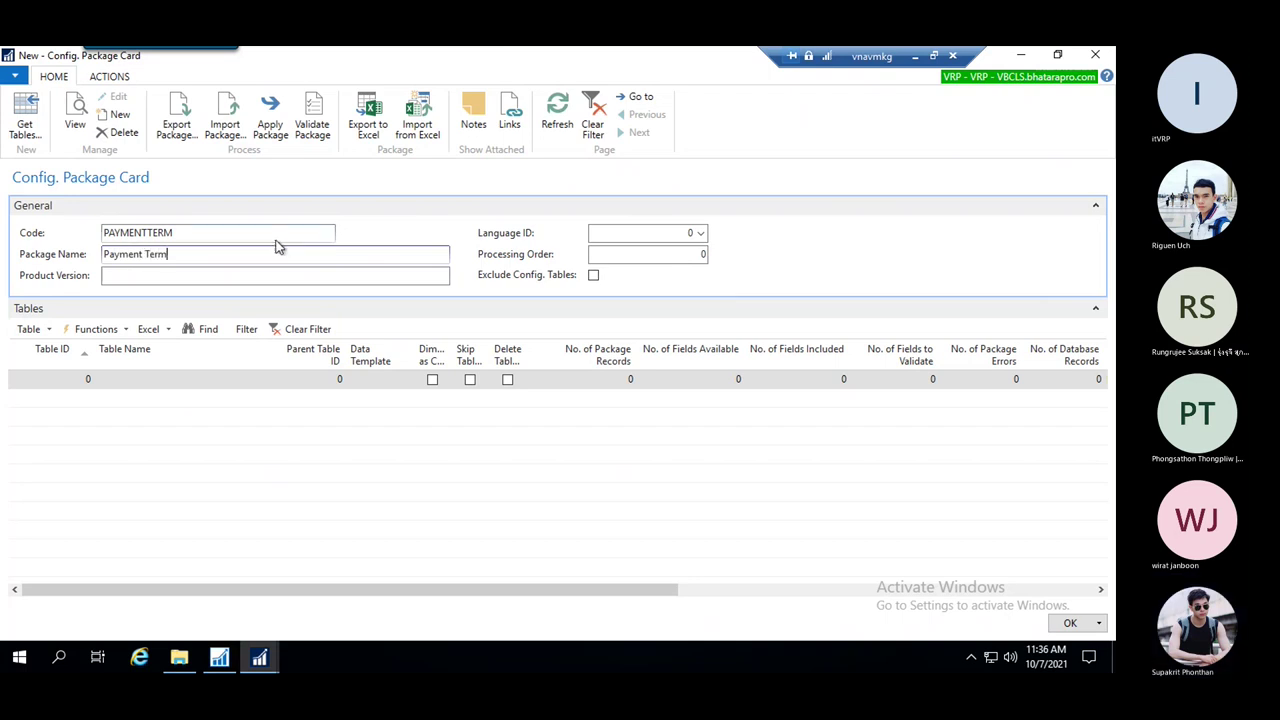
{"action": "left_click", "coordinate": [171, 276]}
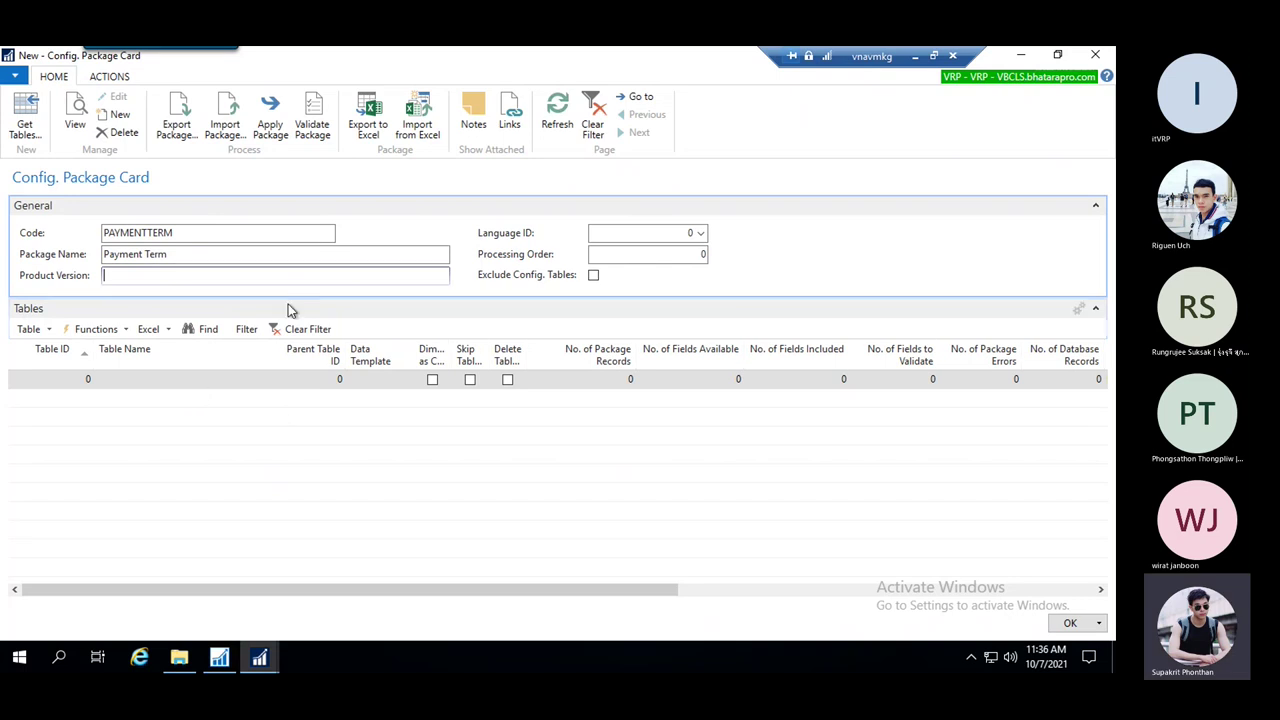
{"action": "left_click", "coordinate": [130, 385]}
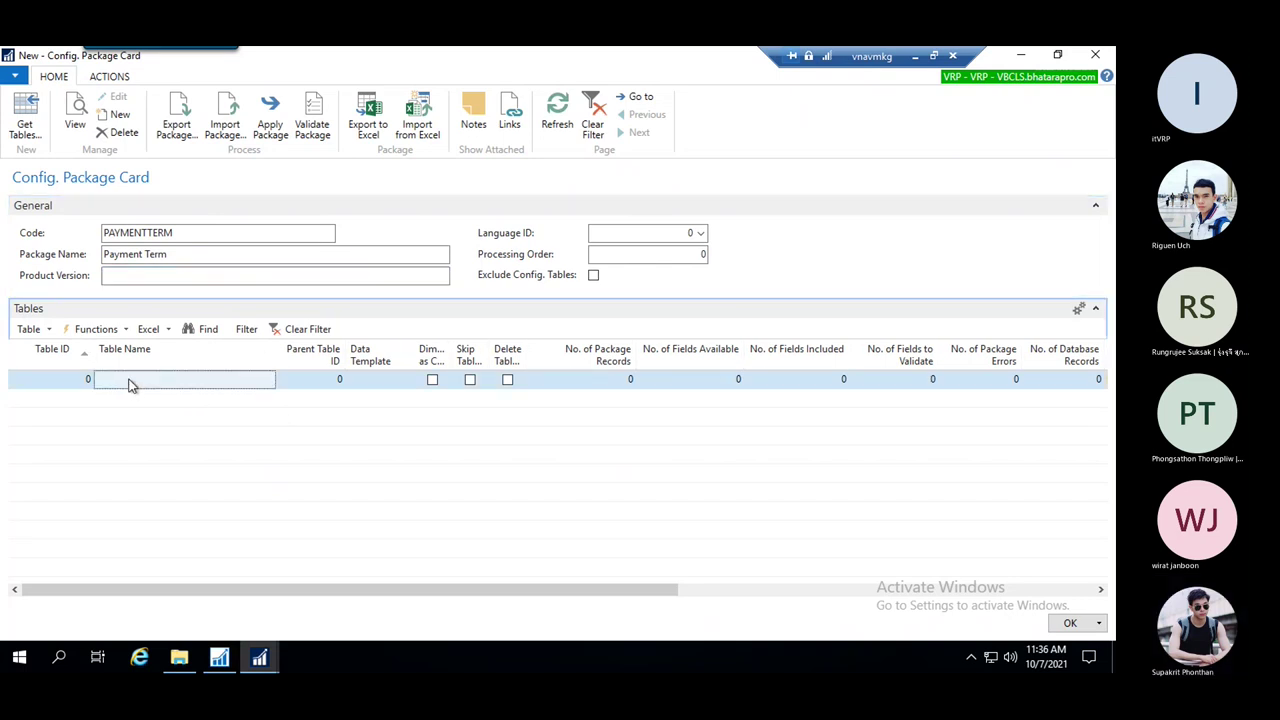
{"action": "mouse_move", "coordinate": [93, 400]}
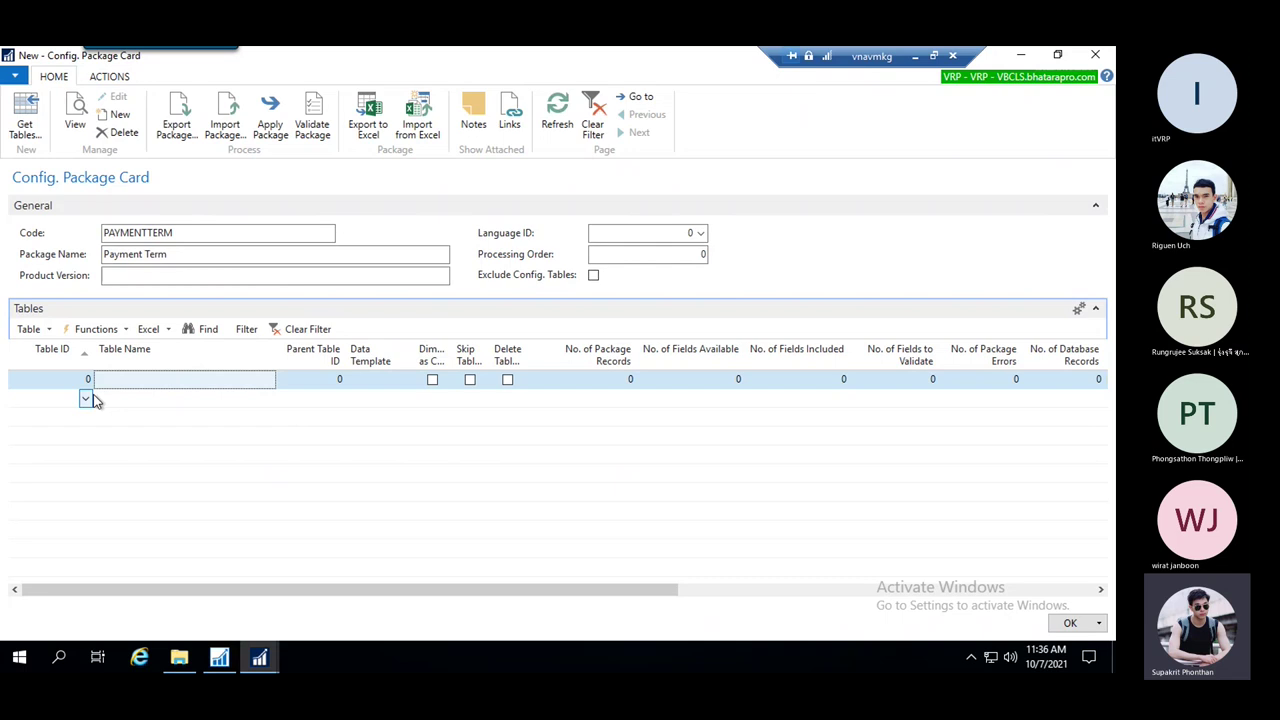
{"action": "left_click", "coordinate": [63, 380]}
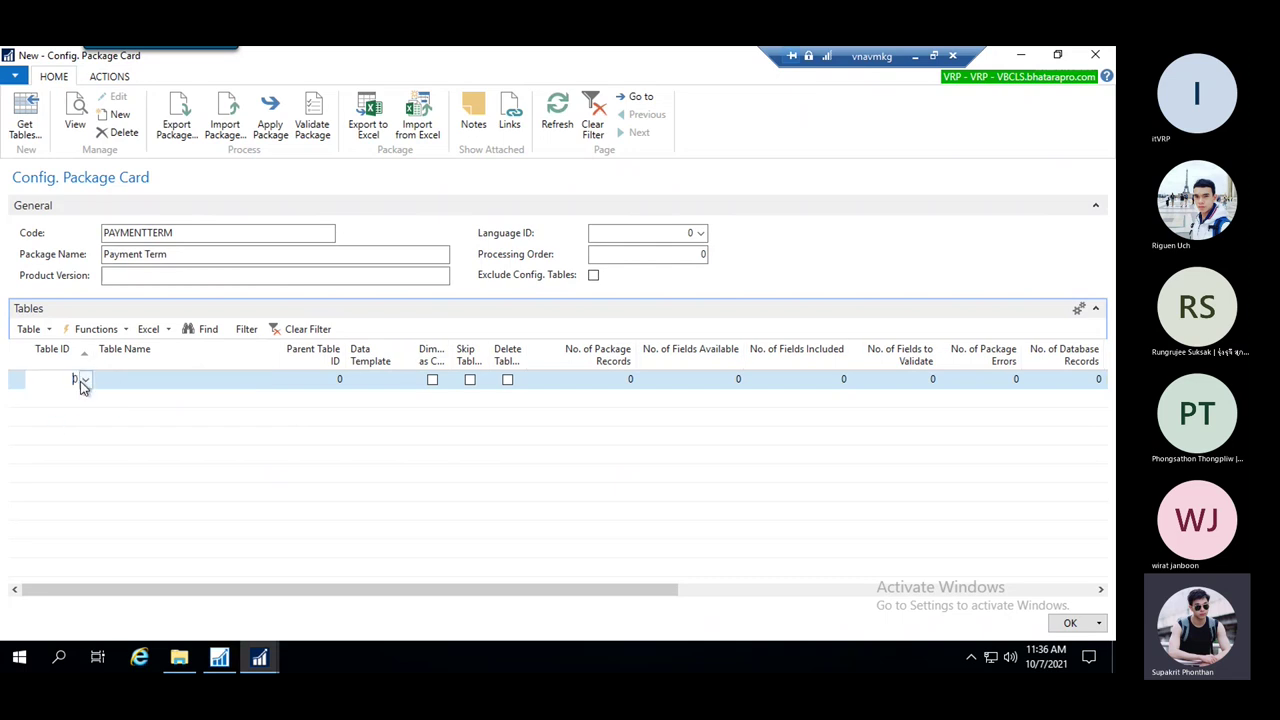
Add table 3 Payment Terms as the package's table line
{"action": "left_click", "coordinate": [84, 381]}
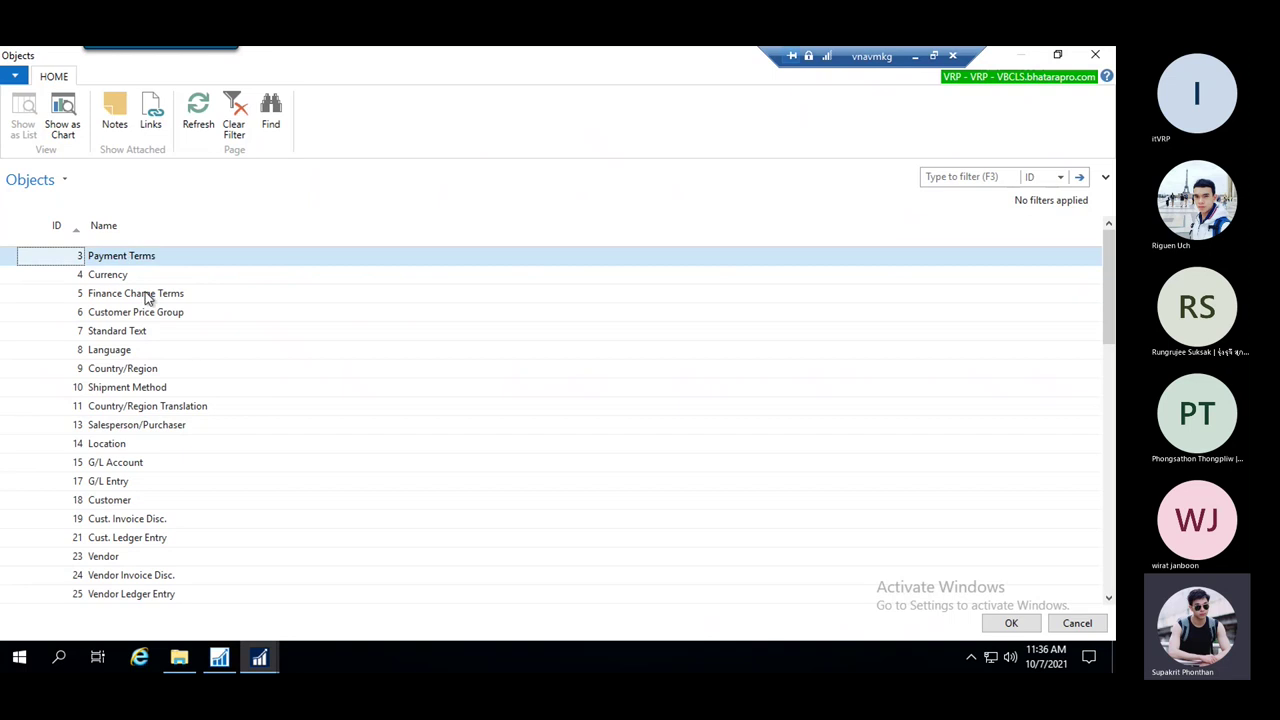
{"action": "key", "text": "Return"}
{"action": "left_click", "coordinate": [92, 387]}
{"action": "left_click", "coordinate": [1016, 628]}
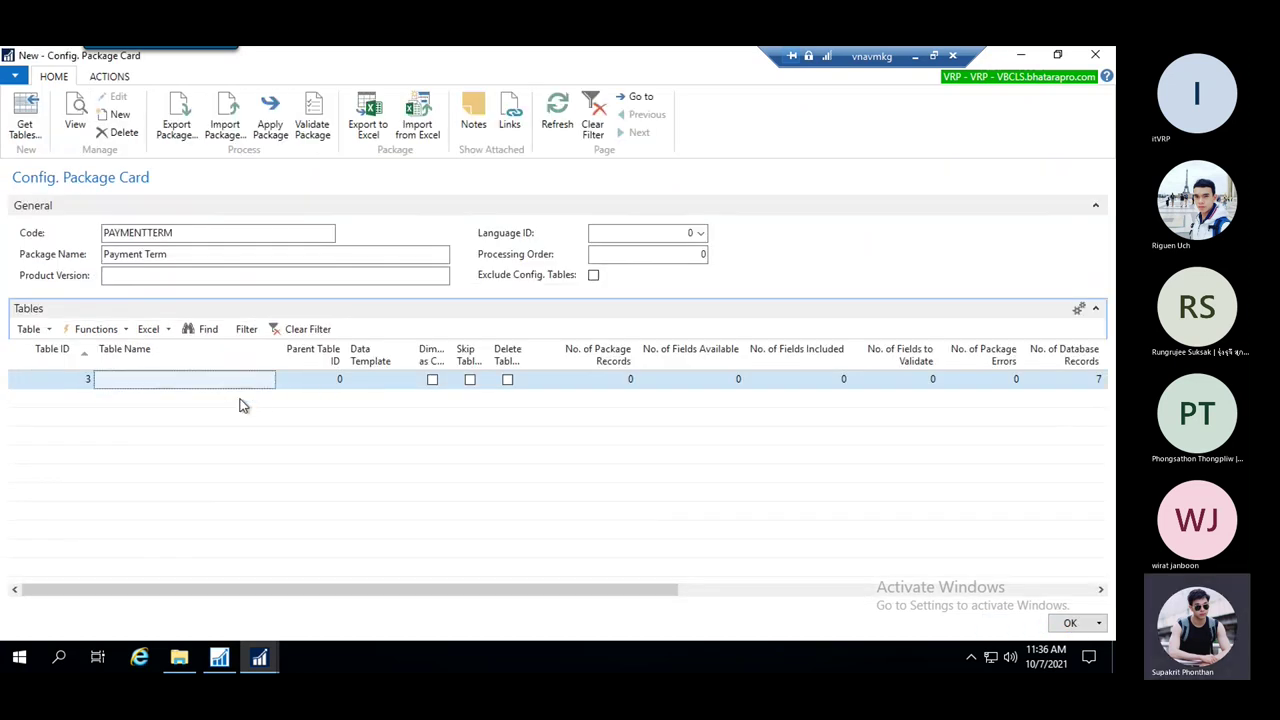
{"action": "left_click", "coordinate": [228, 383]}
Widen the Dimensions as Columns and Skip Table Triggers columns, then open the available fields
{"action": "left_click_drag", "start_coordinate": [452, 342], "coordinate": [486, 345]}
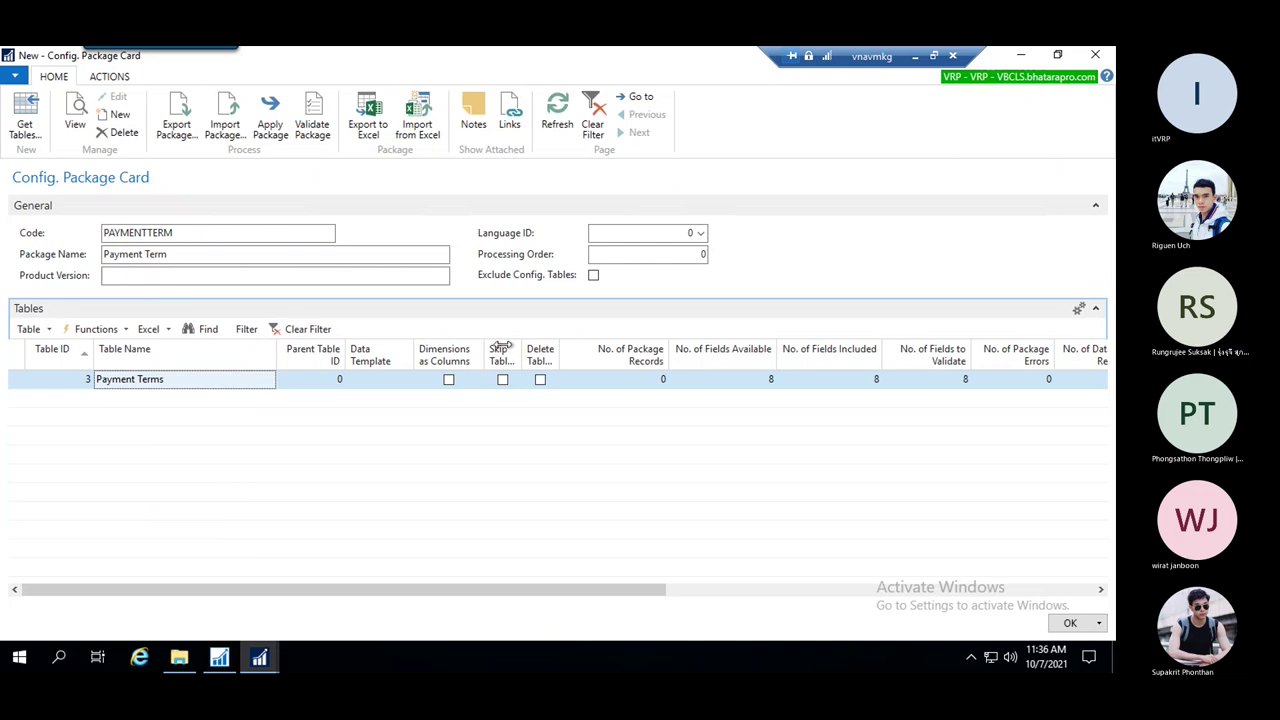
{"action": "left_click_drag", "start_coordinate": [522, 342], "coordinate": [613, 345]}
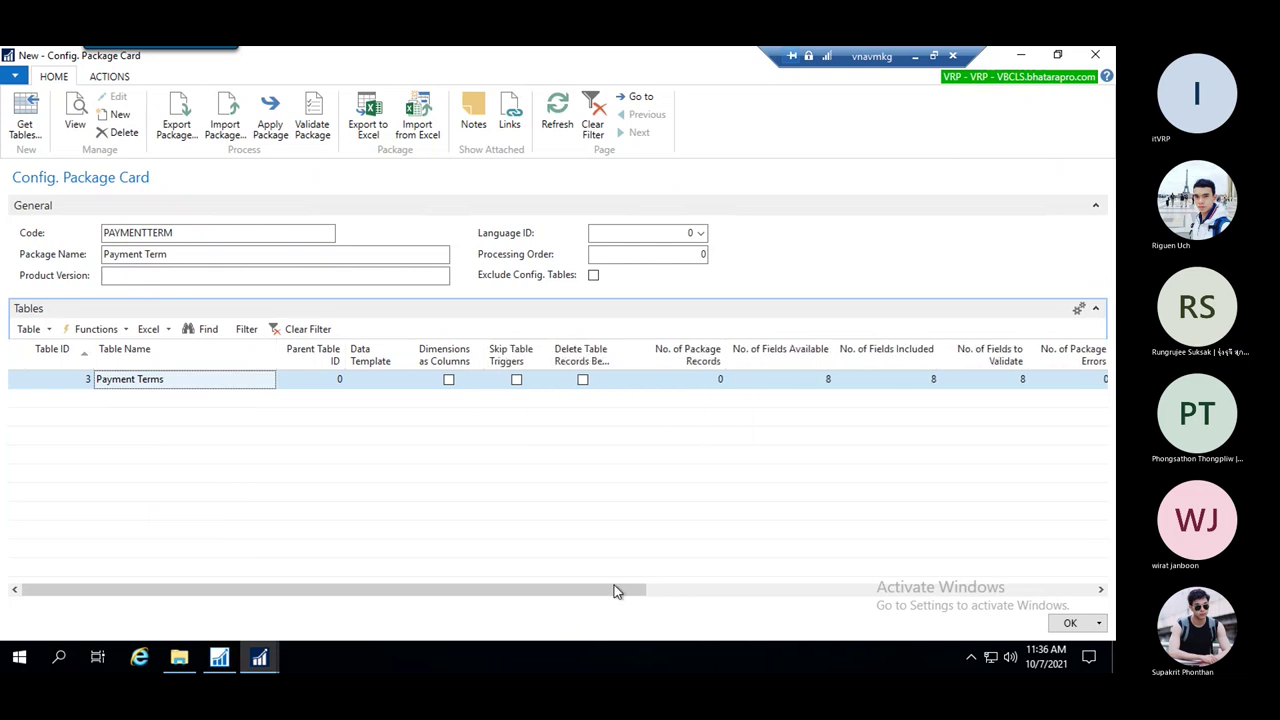
{"action": "left_click_drag", "start_coordinate": [617, 591], "coordinate": [705, 591]}
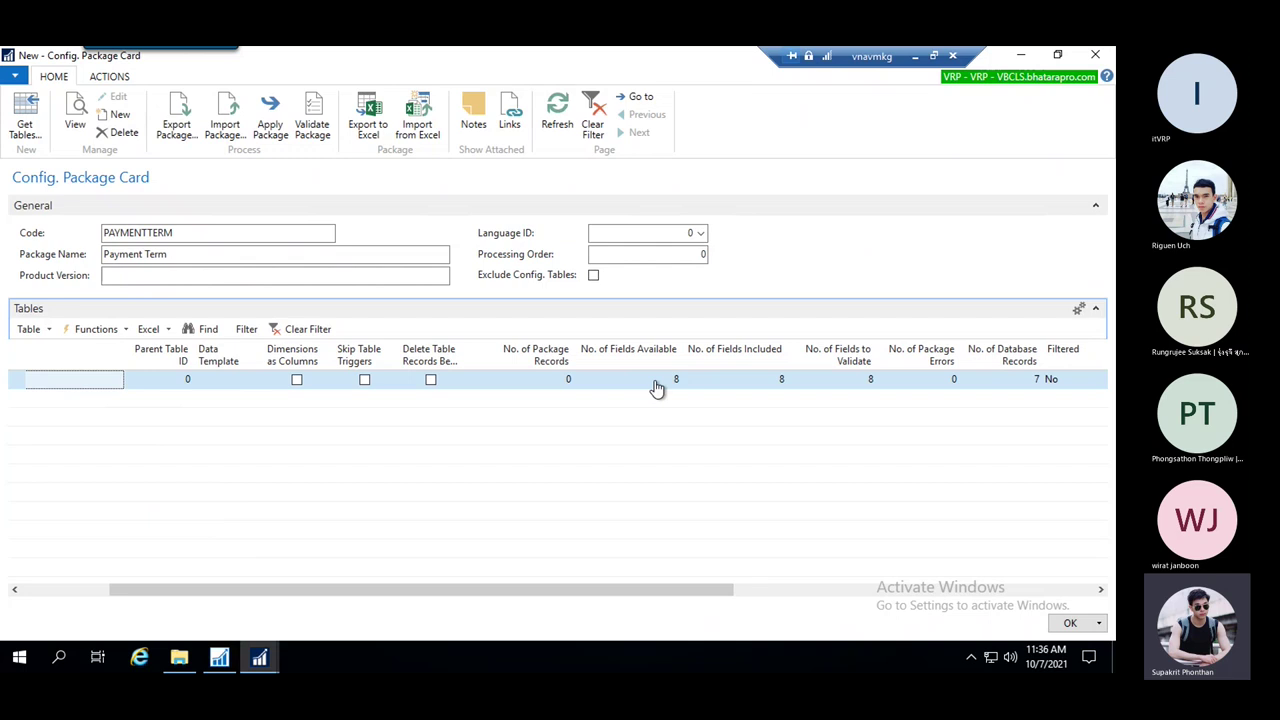
{"action": "left_click", "coordinate": [543, 386]}
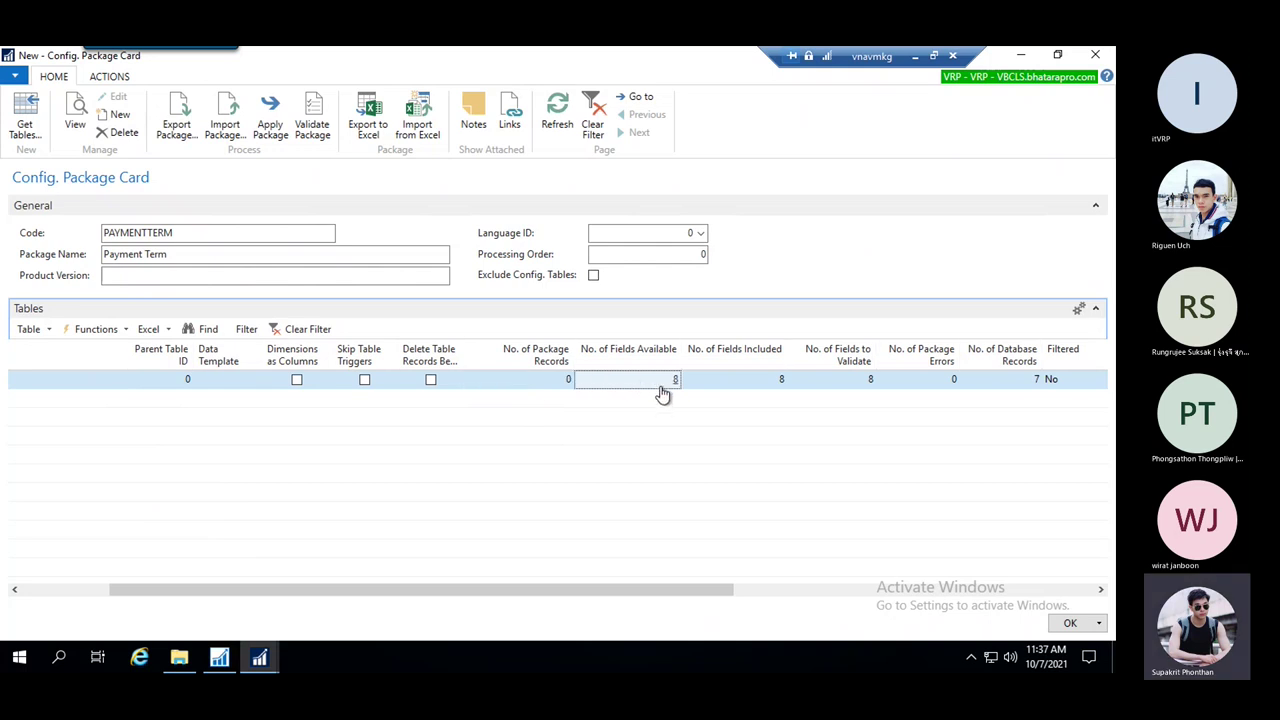
{"action": "left_click_drag", "start_coordinate": [477, 590], "coordinate": [340, 591]}
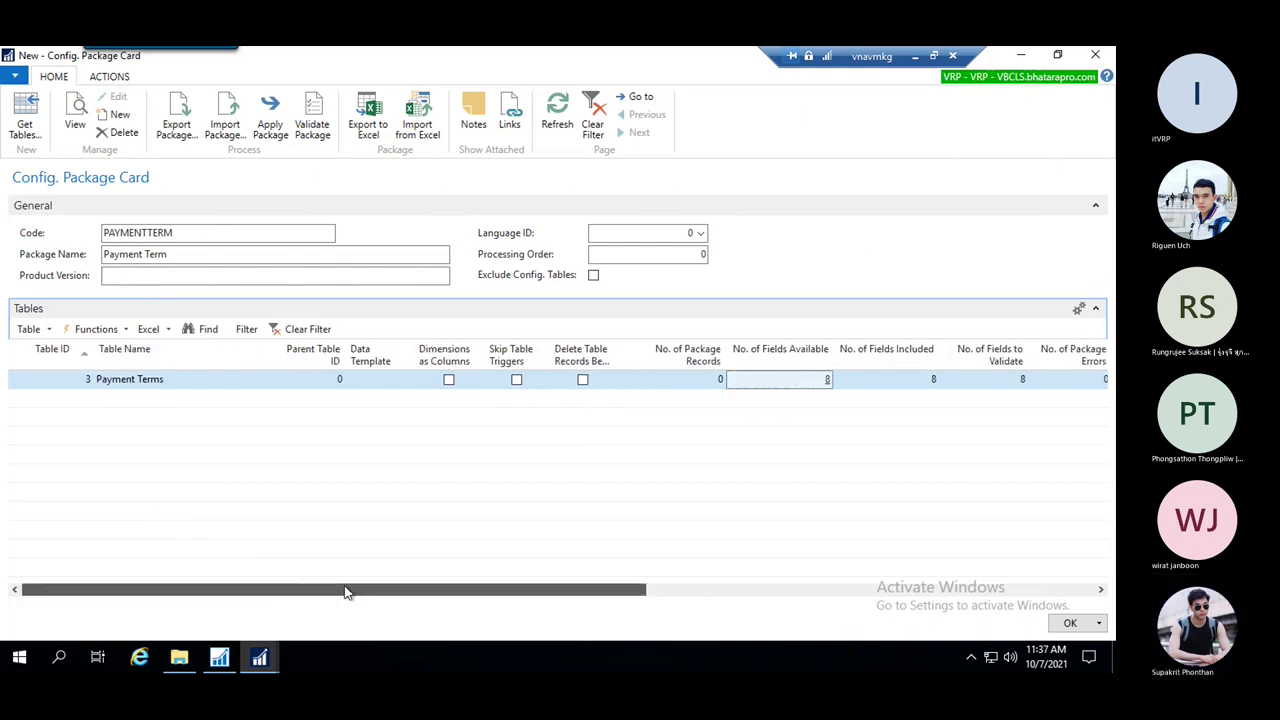
{"action": "left_click", "coordinate": [735, 380]}
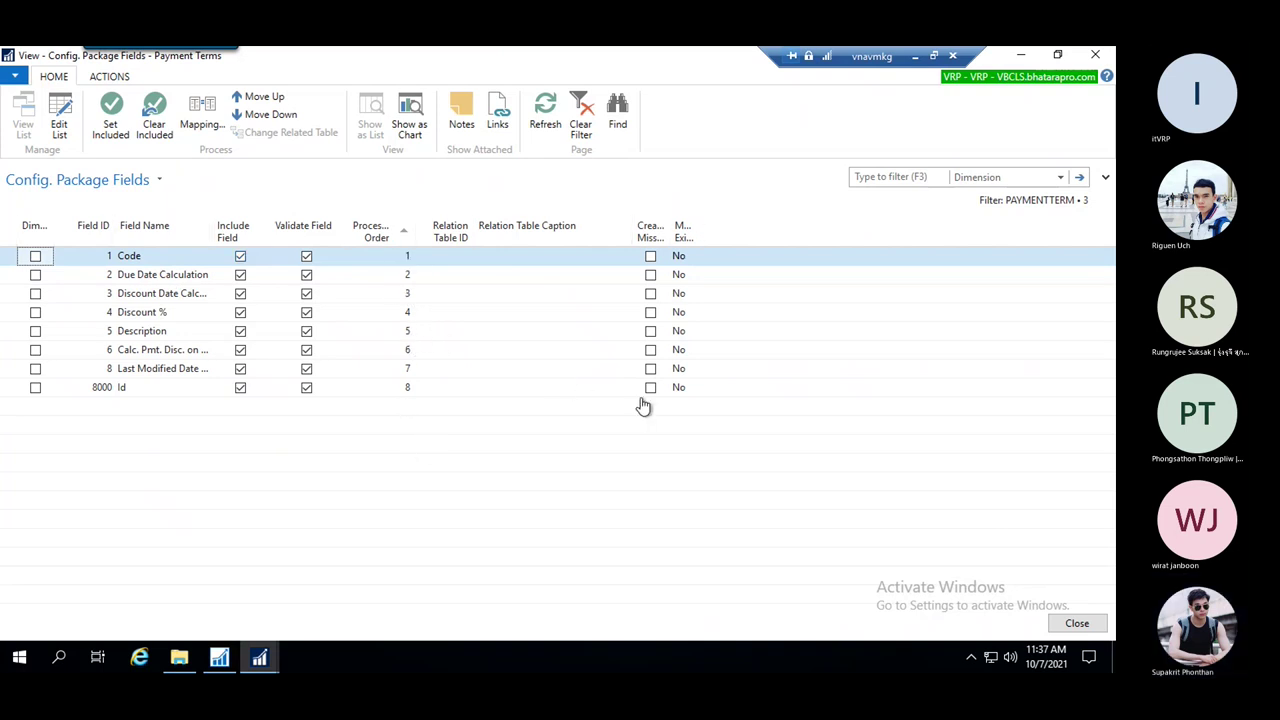
Review the list of fields included for Payment Terms, including Code's Validate Field setting
{"action": "key", "text": "Escape"}
{"action": "left_click_drag", "start_coordinate": [692, 589], "coordinate": [830, 573]}
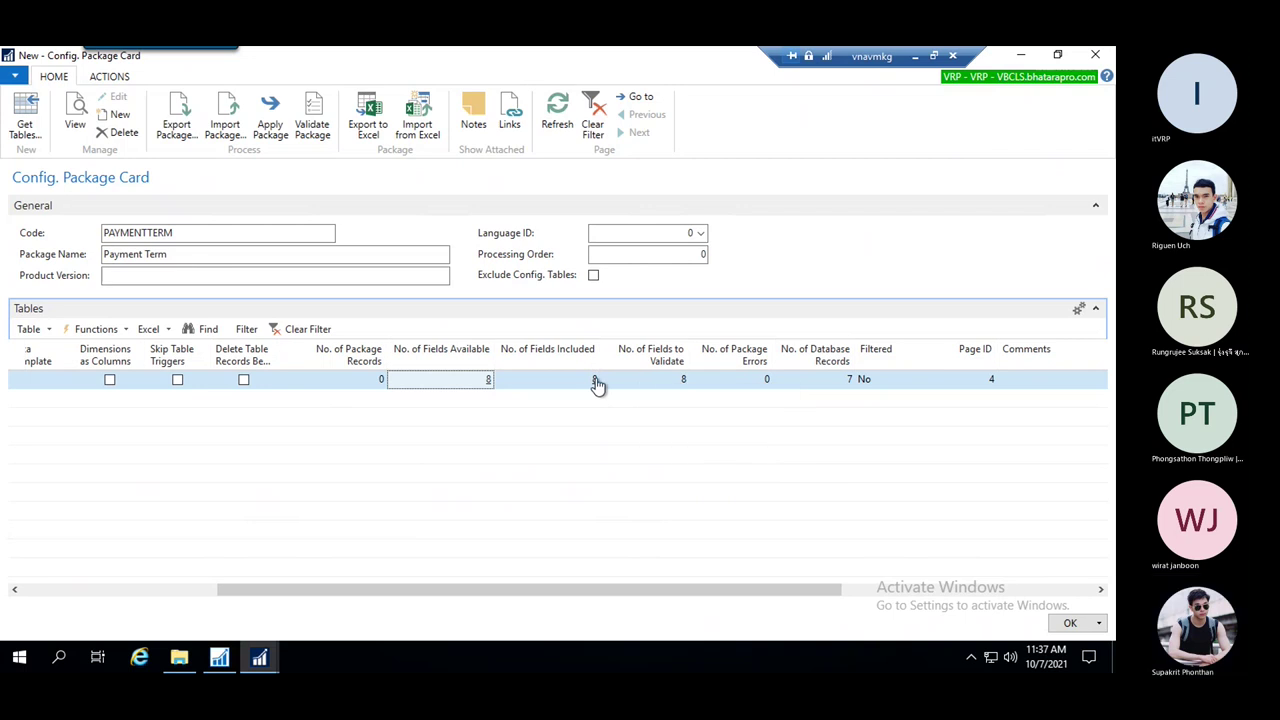
{"action": "left_click", "coordinate": [595, 381]}
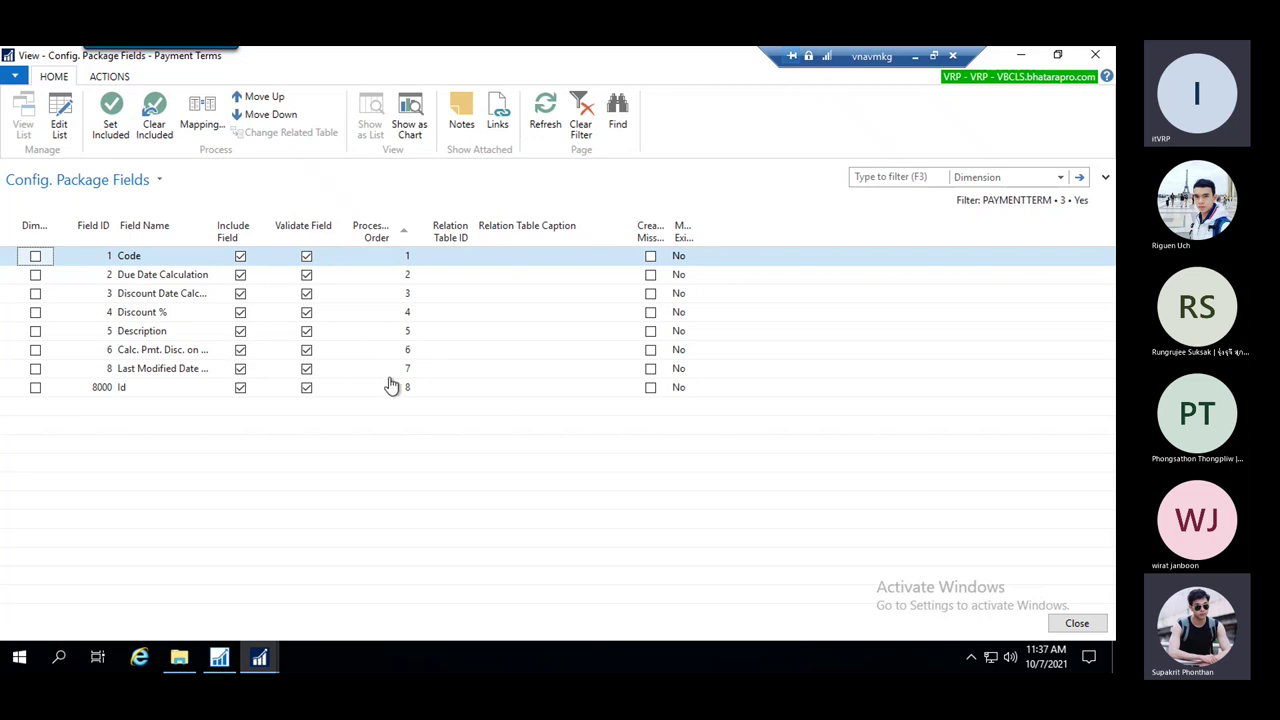
{"action": "key", "text": "Escape"}
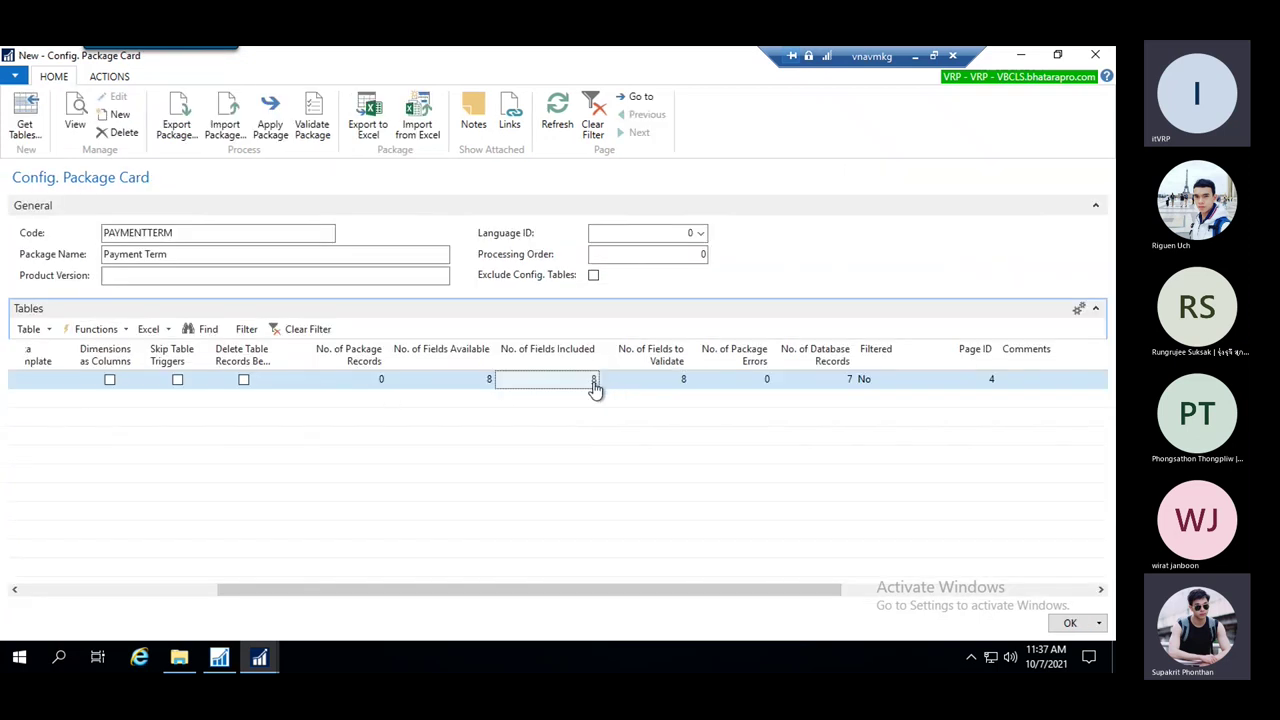
{"action": "left_click", "coordinate": [645, 382]}
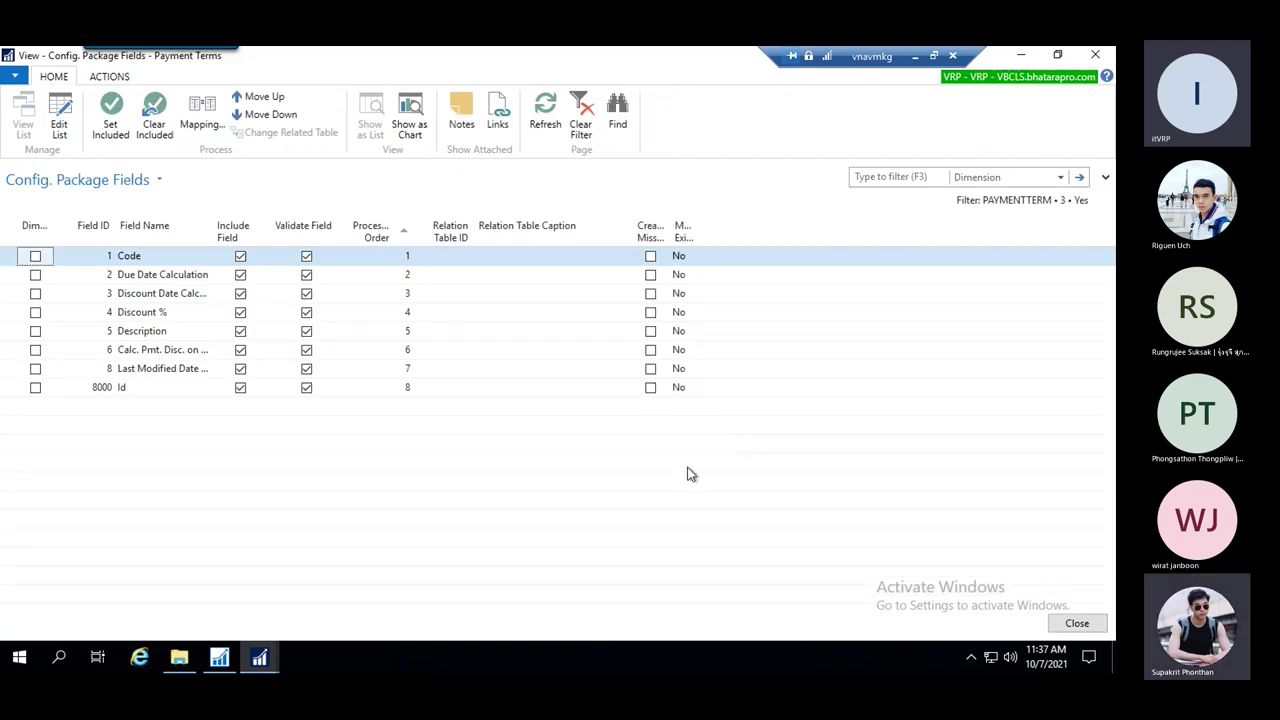
{"action": "left_click", "coordinate": [306, 256]}
{"action": "key", "text": "Escape"}
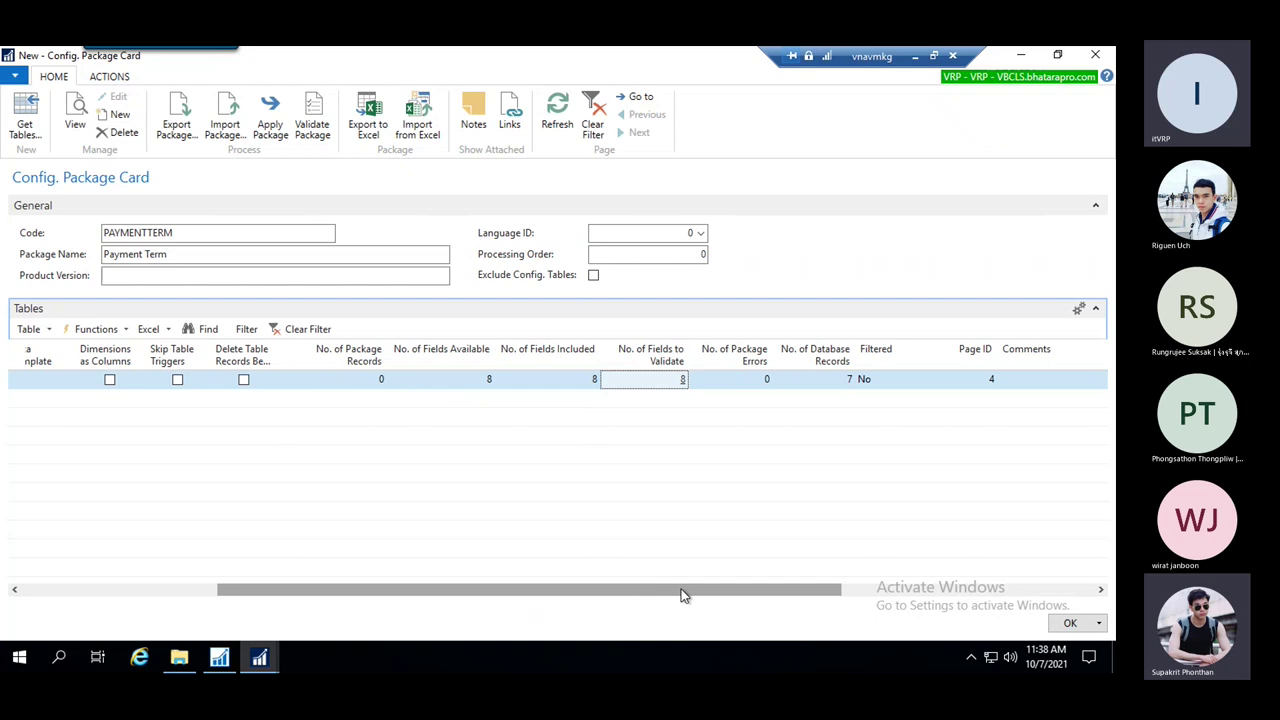
Open the Payment Terms package error records
{"action": "left_click_drag", "start_coordinate": [683, 594], "coordinate": [750, 595]}
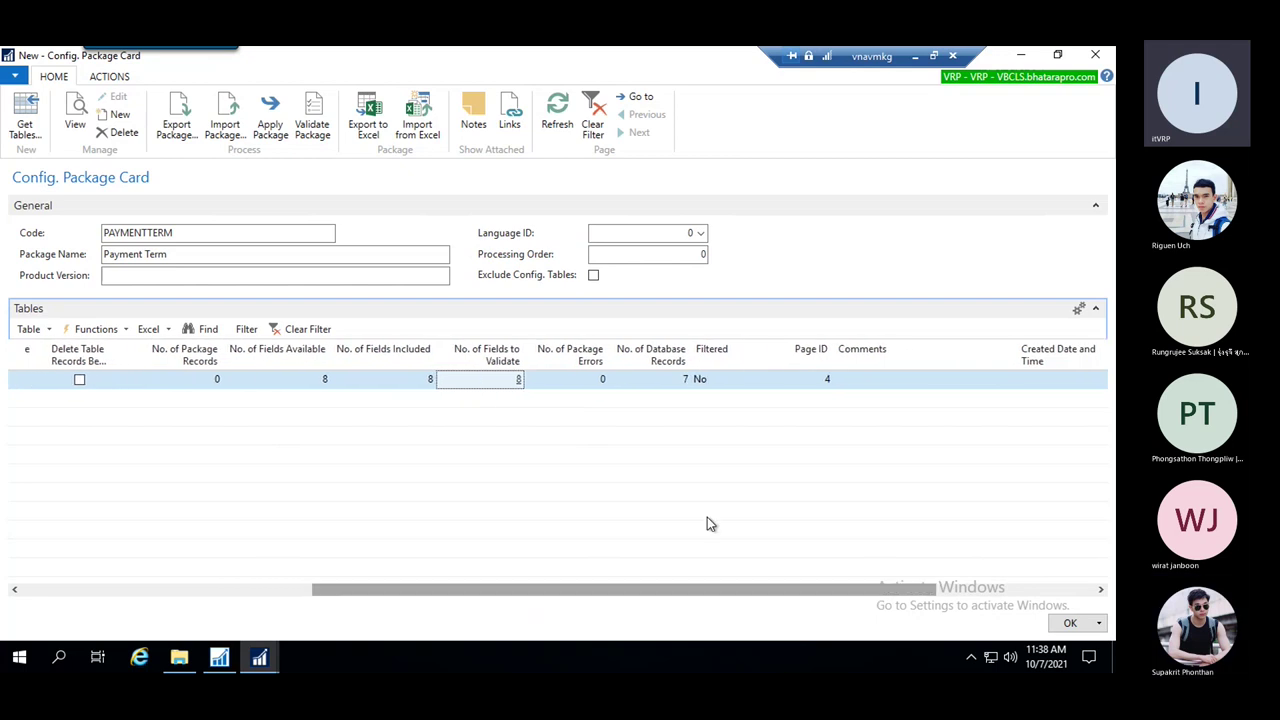
{"action": "left_click", "coordinate": [572, 384]}
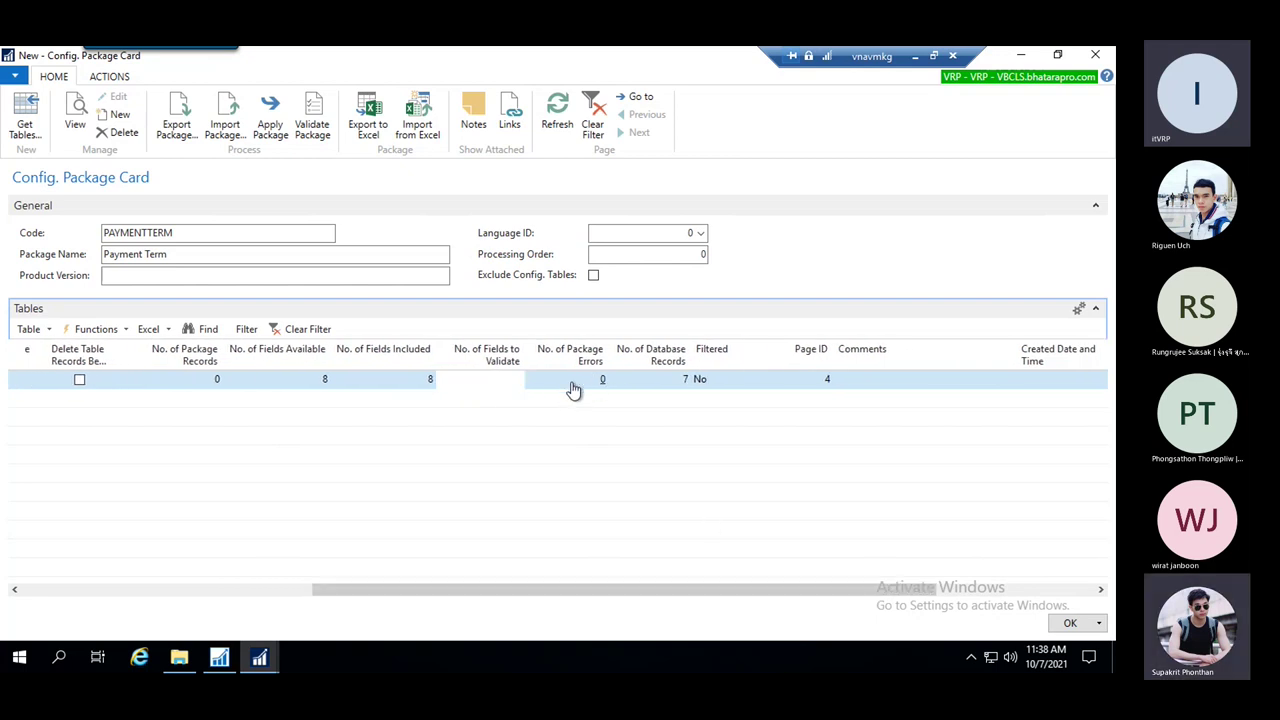
{"action": "key", "text": "Escape"}
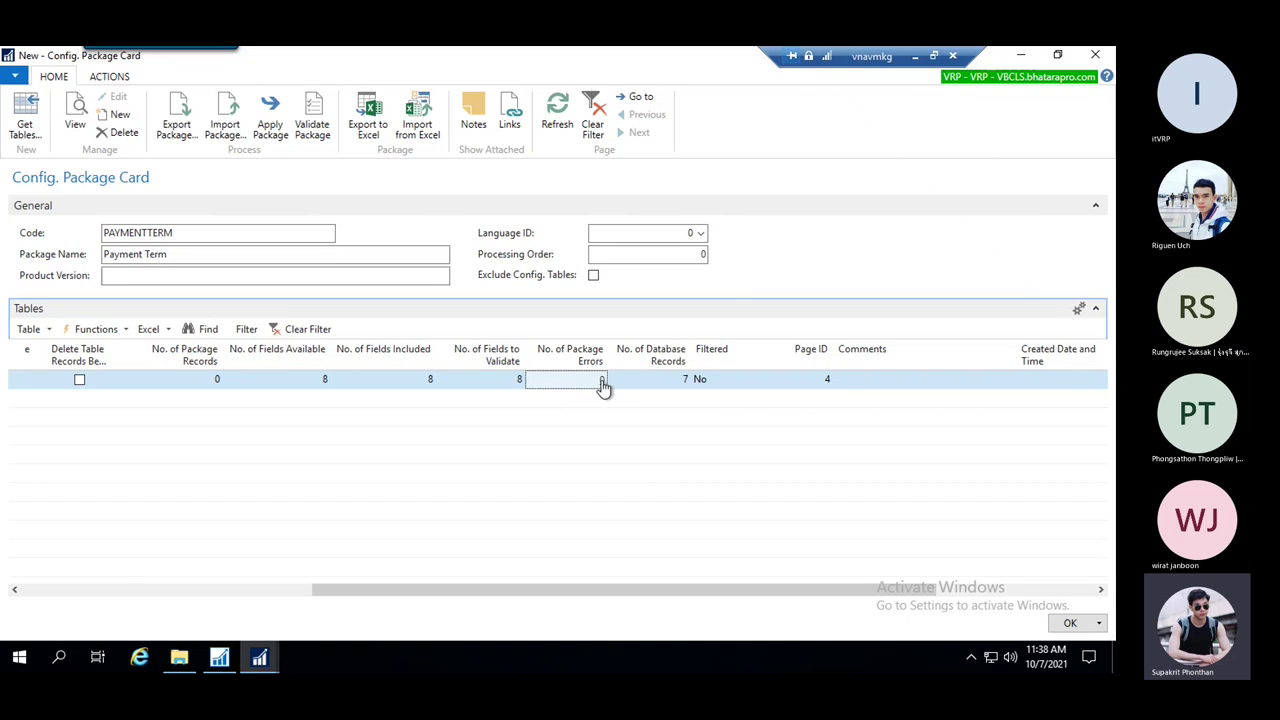
{"action": "left_click", "coordinate": [602, 382]}
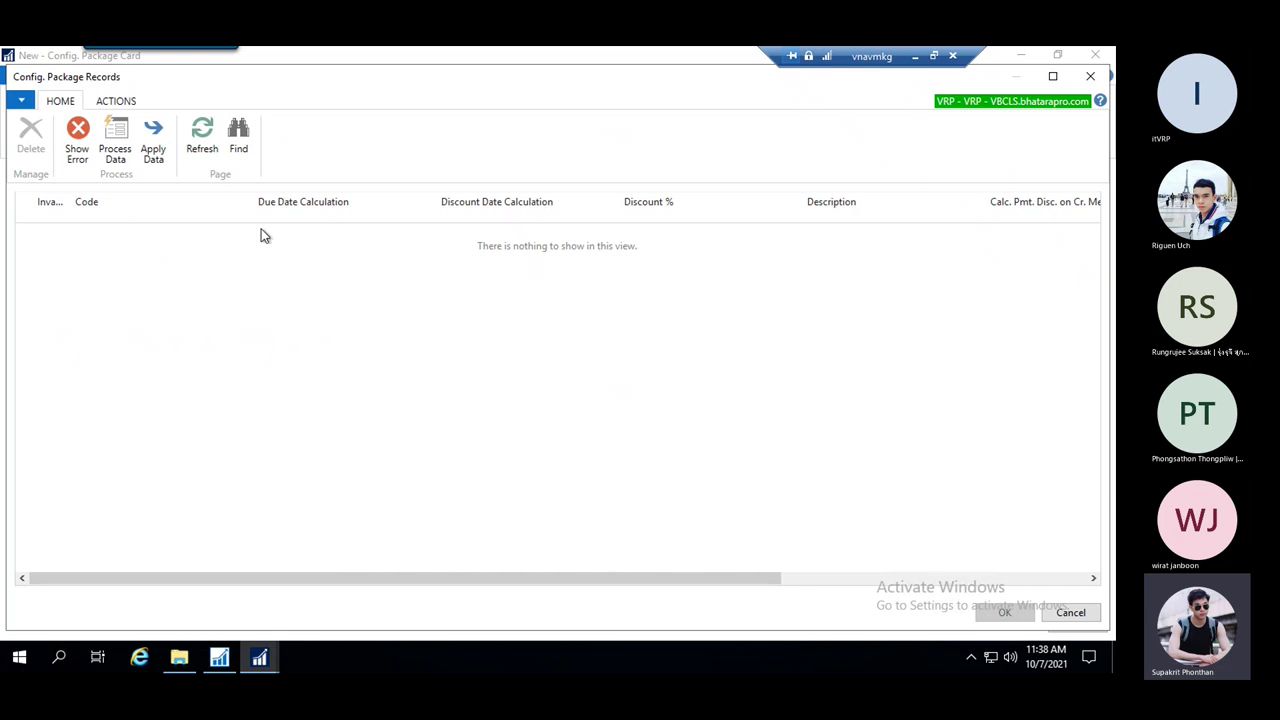
Check the records for migration errors and dismiss the no-errors message
{"action": "left_click", "coordinate": [78, 140]}
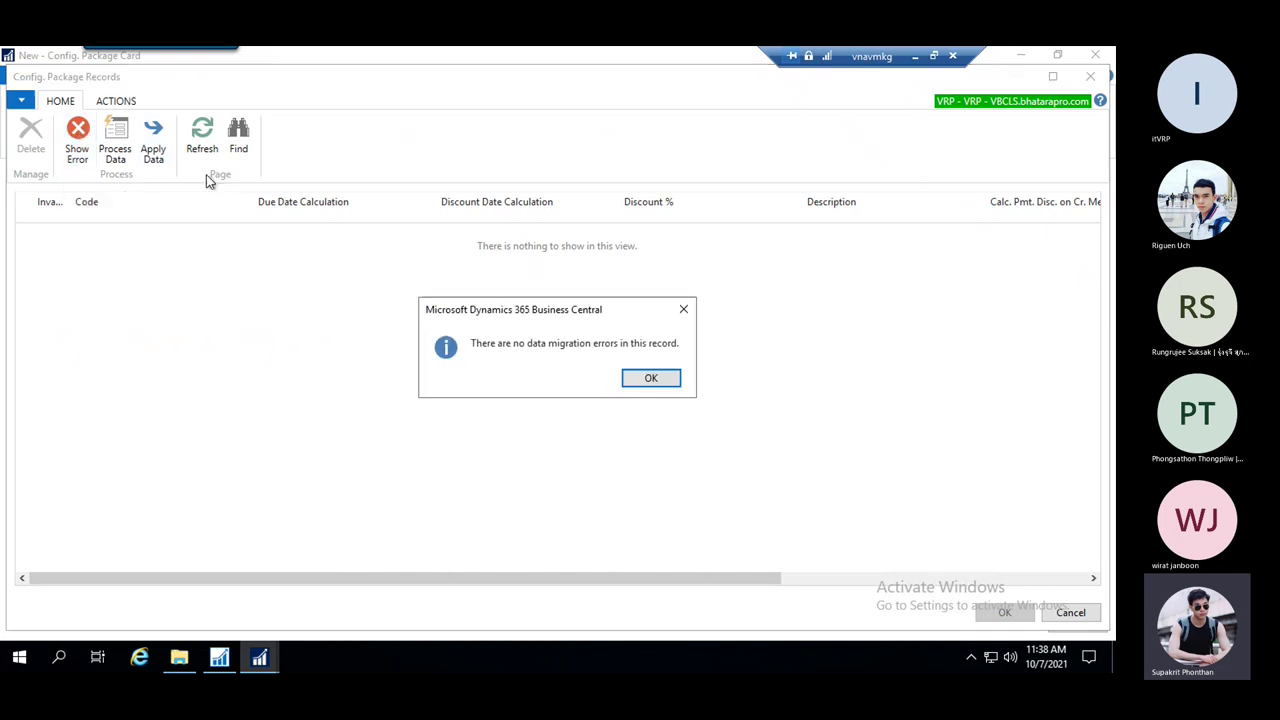
{"action": "left_click", "coordinate": [651, 377]}
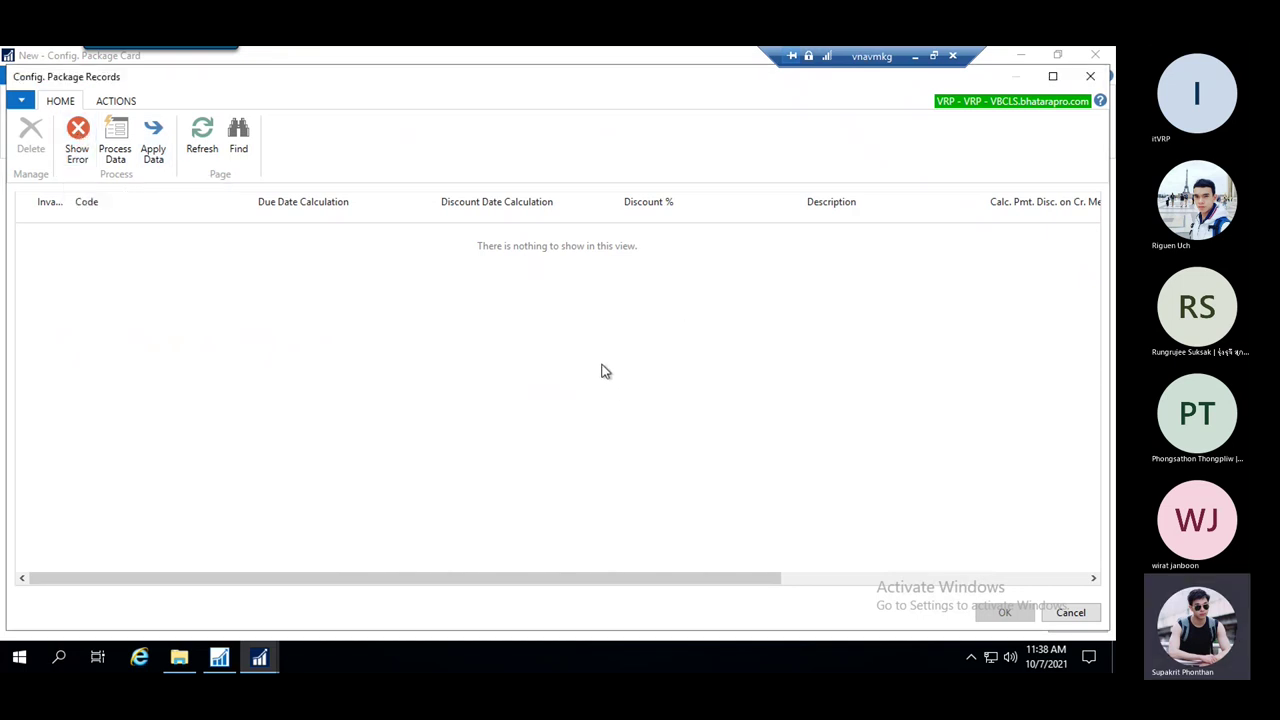
{"action": "key", "text": "Escape"}
{"action": "left_click_drag", "start_coordinate": [757, 591], "coordinate": [814, 571]}
View the seven Payment Terms database records, then close the list
{"action": "left_click", "coordinate": [529, 386]}
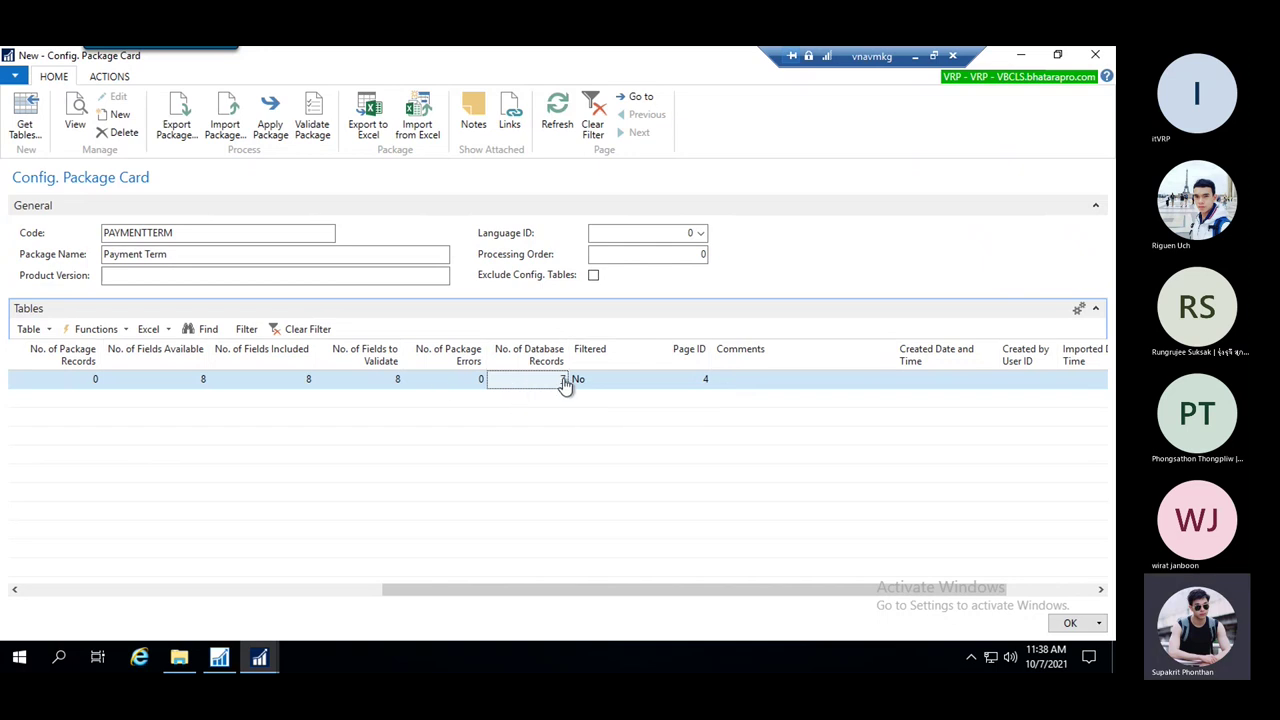
{"action": "left_click", "coordinate": [563, 380]}
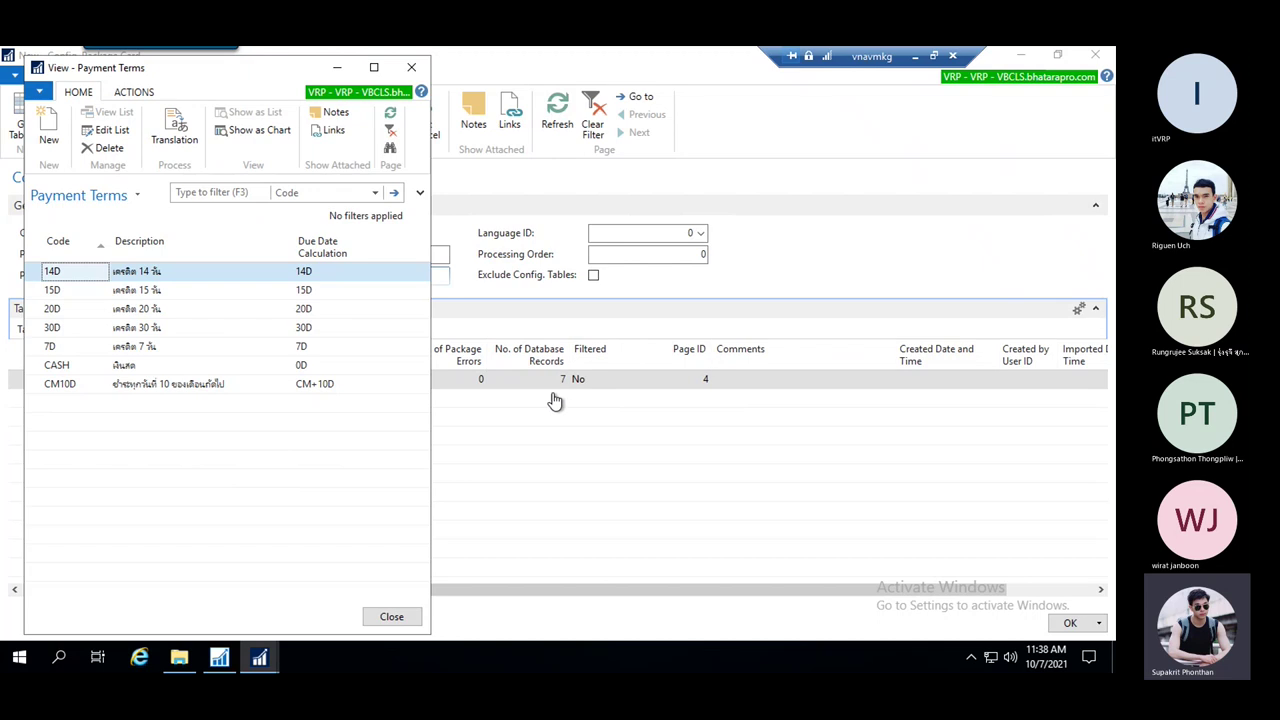
{"action": "left_click", "coordinate": [413, 68]}
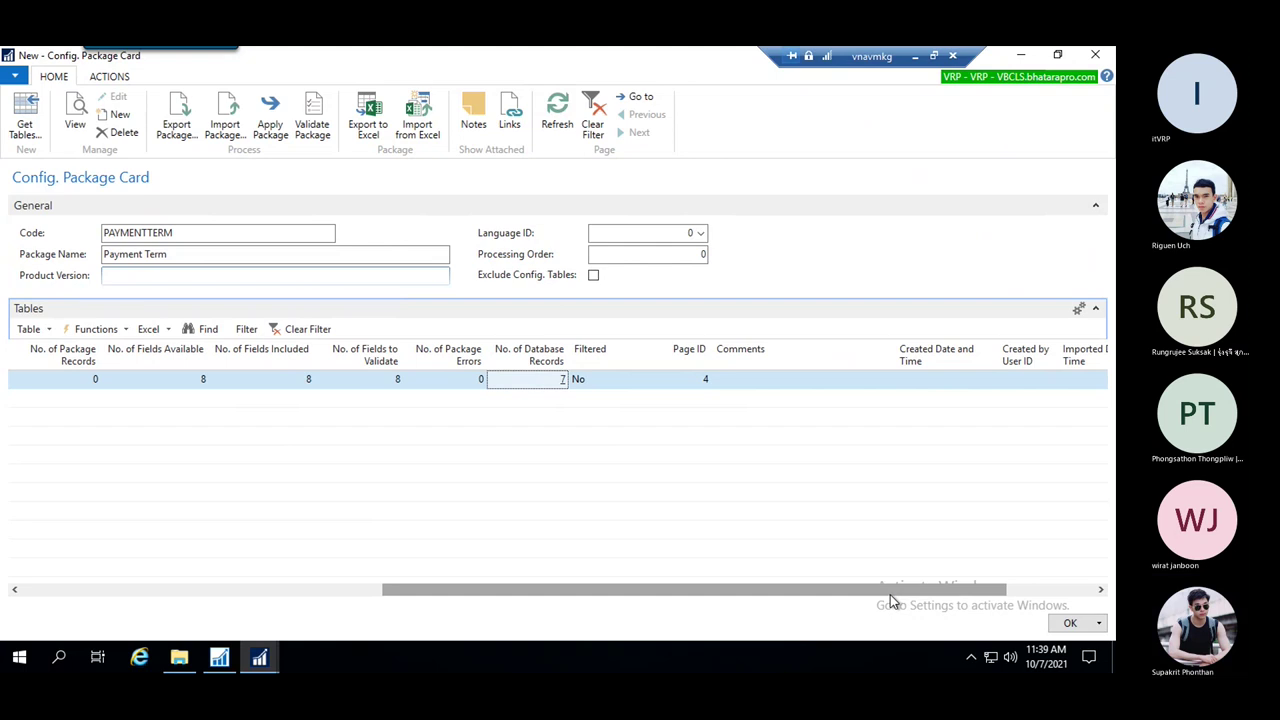
{"action": "left_click_drag", "start_coordinate": [890, 596], "coordinate": [418, 587]}
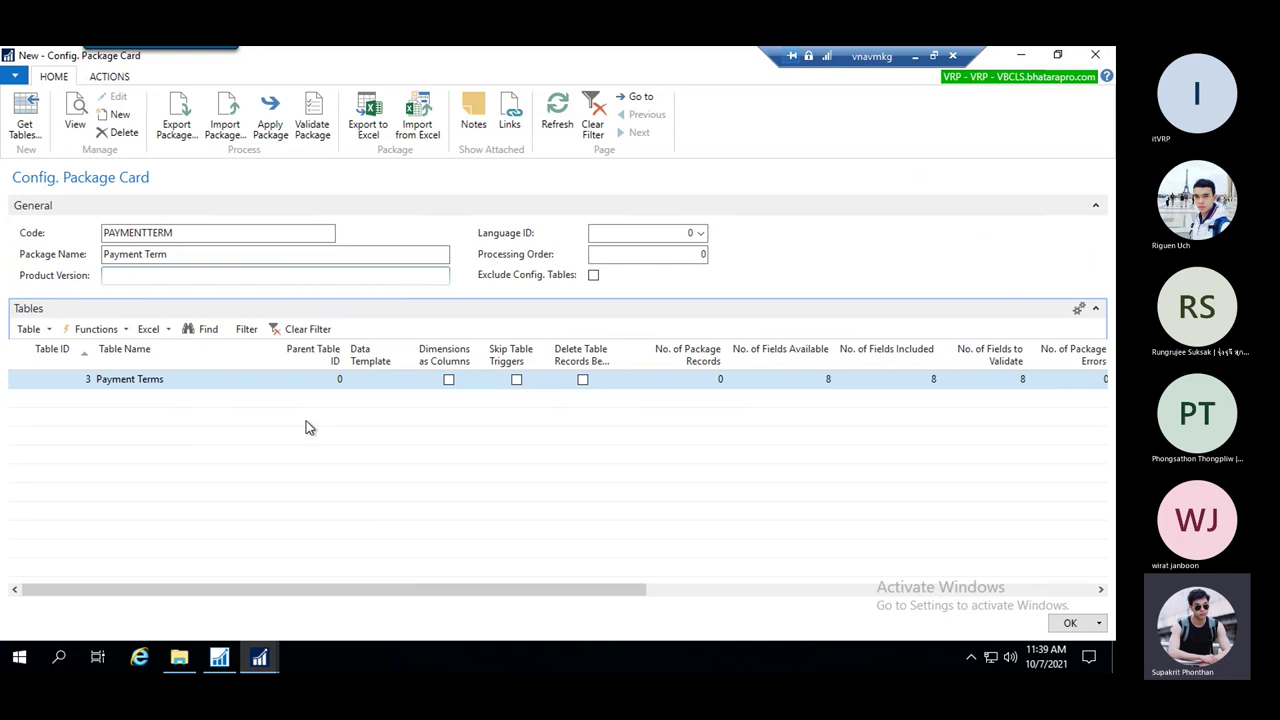
{"action": "left_click", "coordinate": [123, 254]}
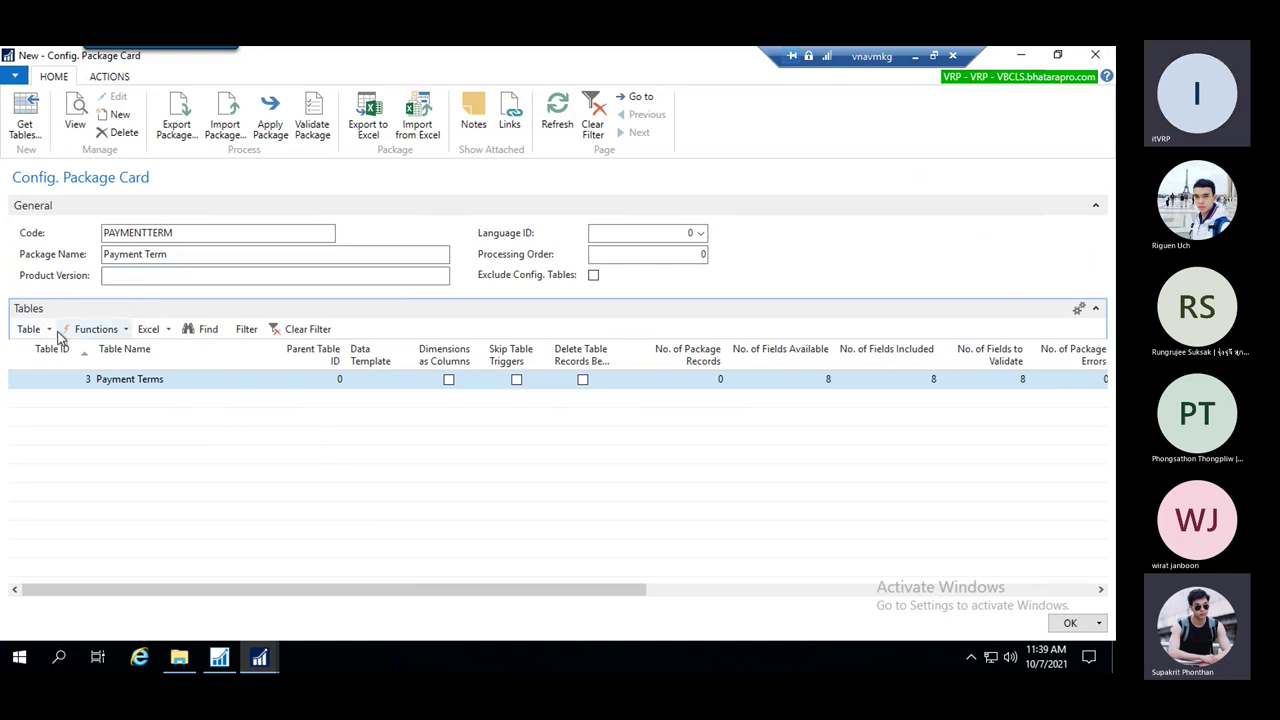
Browse the Table actions list, then reopen the Payment Terms database records
{"action": "left_click", "coordinate": [49, 330]}
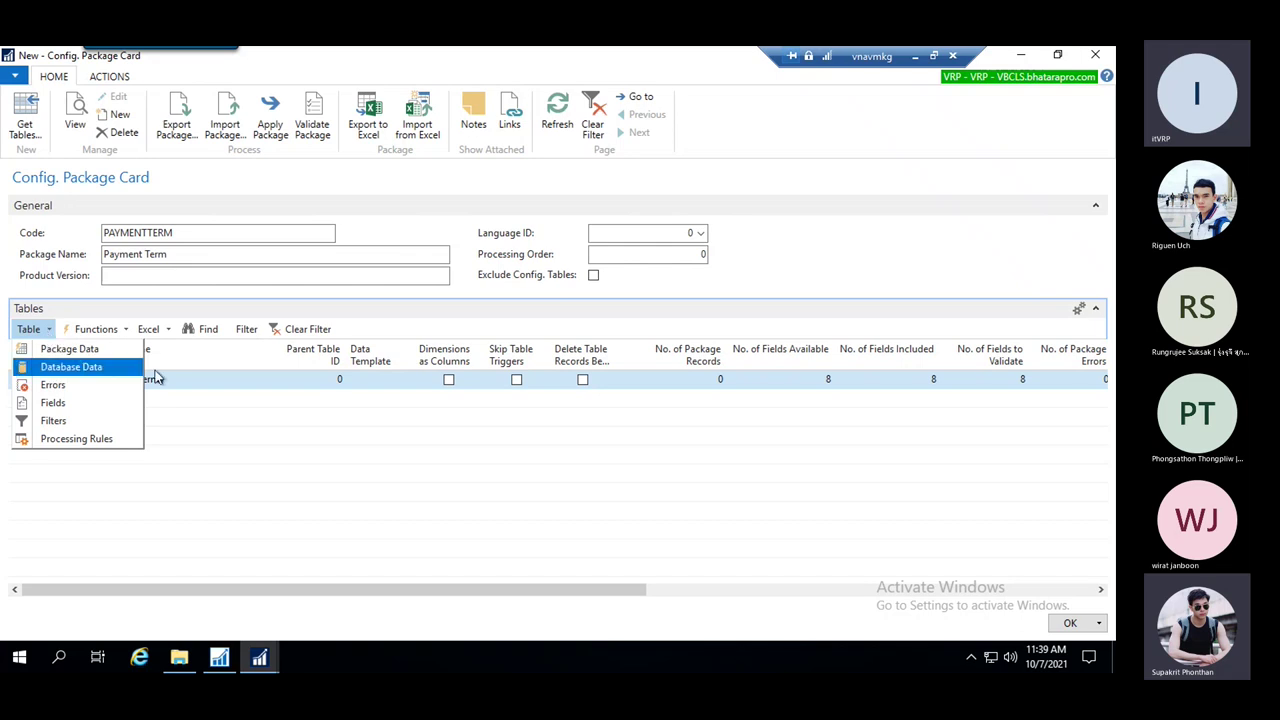
{"action": "left_click", "coordinate": [189, 384]}
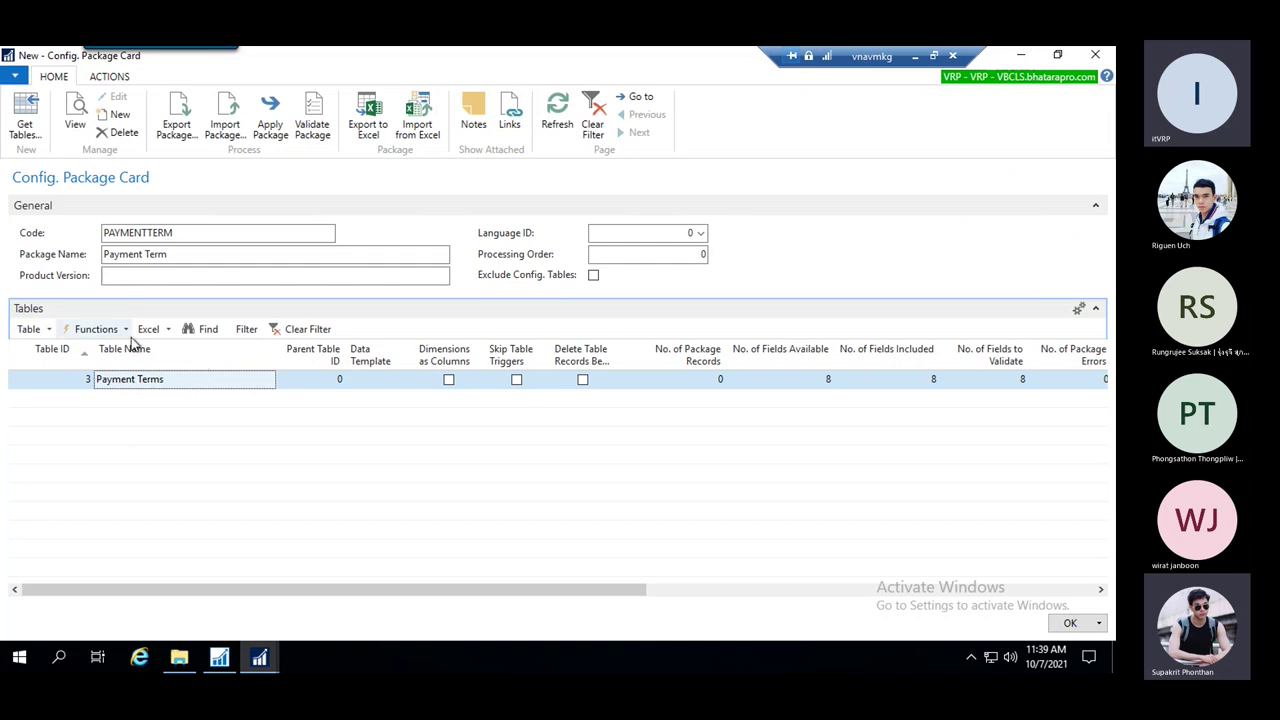
{"action": "left_click", "coordinate": [48, 330]}
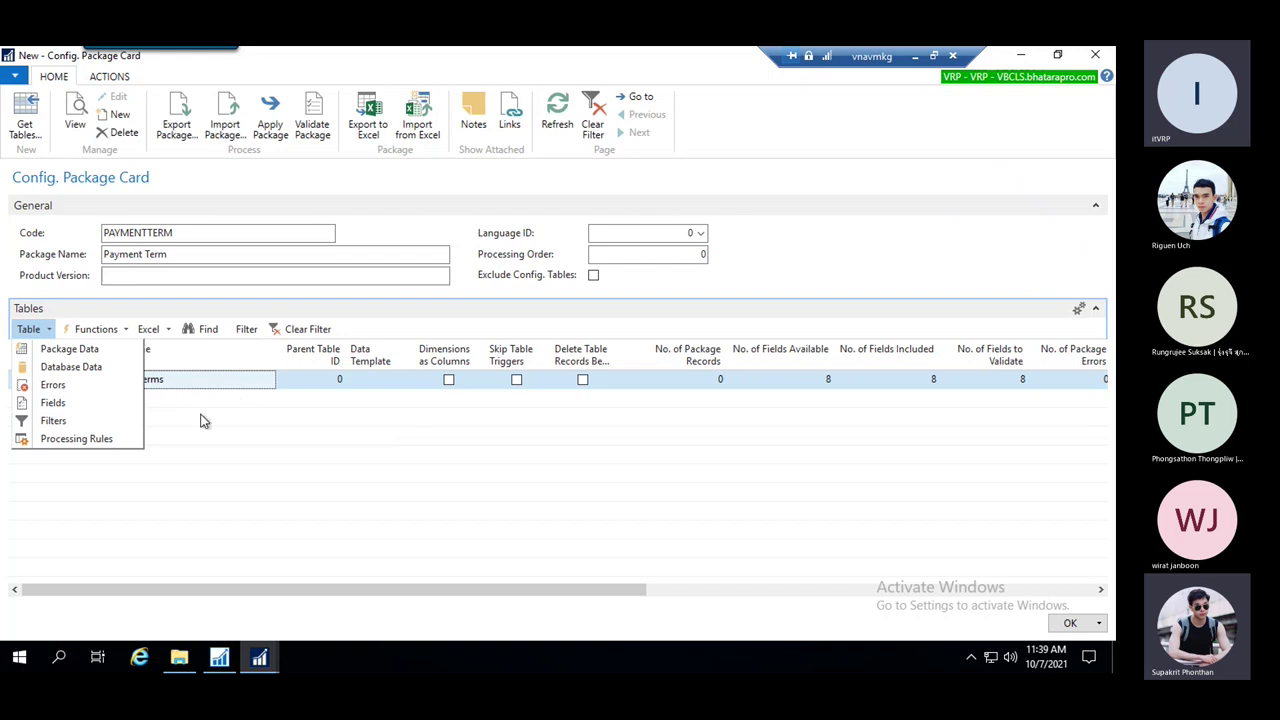
{"action": "left_click", "coordinate": [498, 595]}
{"action": "left_click_drag", "start_coordinate": [500, 597], "coordinate": [748, 605]}
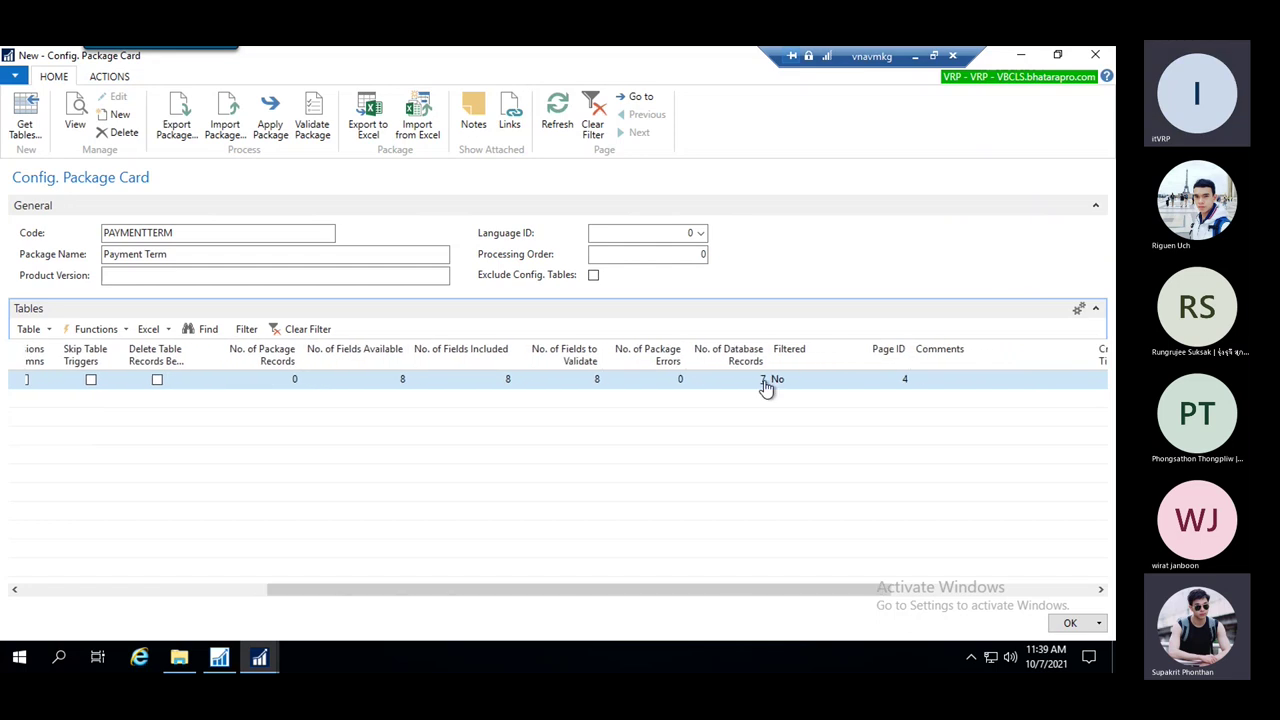
{"action": "left_click", "coordinate": [763, 381]}
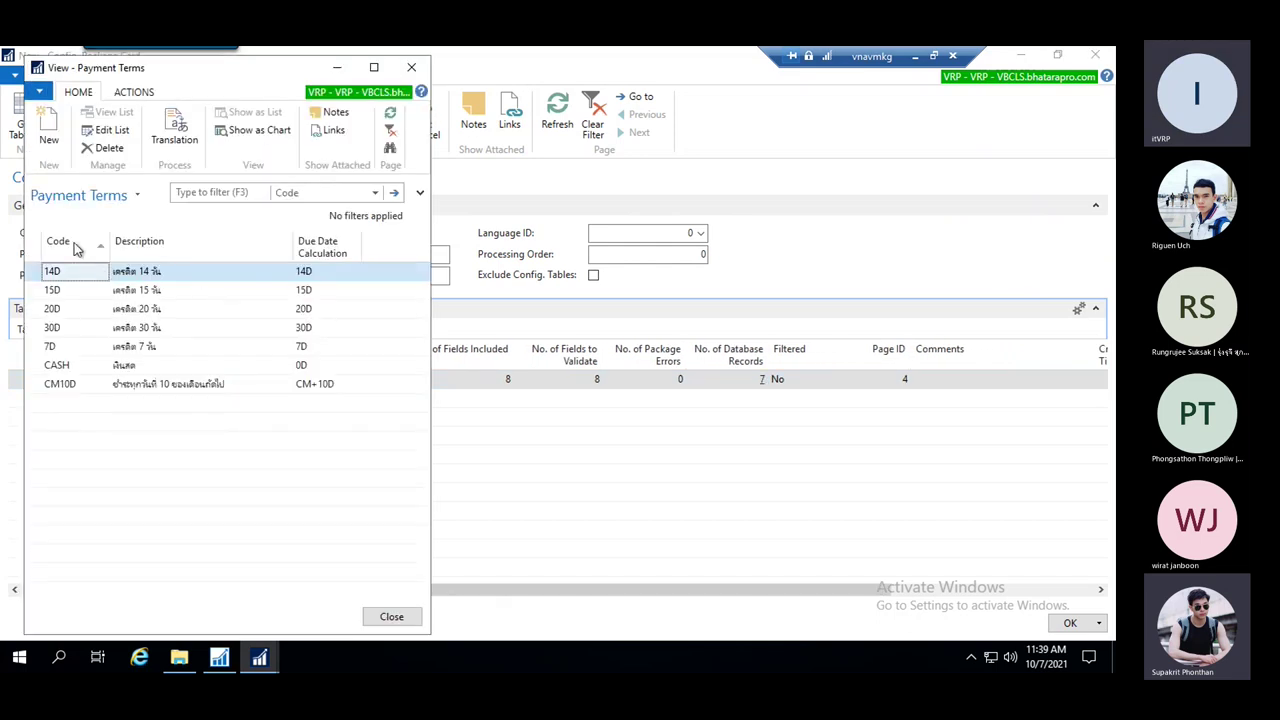
Copy the 14D code cell and close the Payment Terms list
{"action": "right_click", "coordinate": [53, 273]}
{"action": "left_click", "coordinate": [115, 287]}
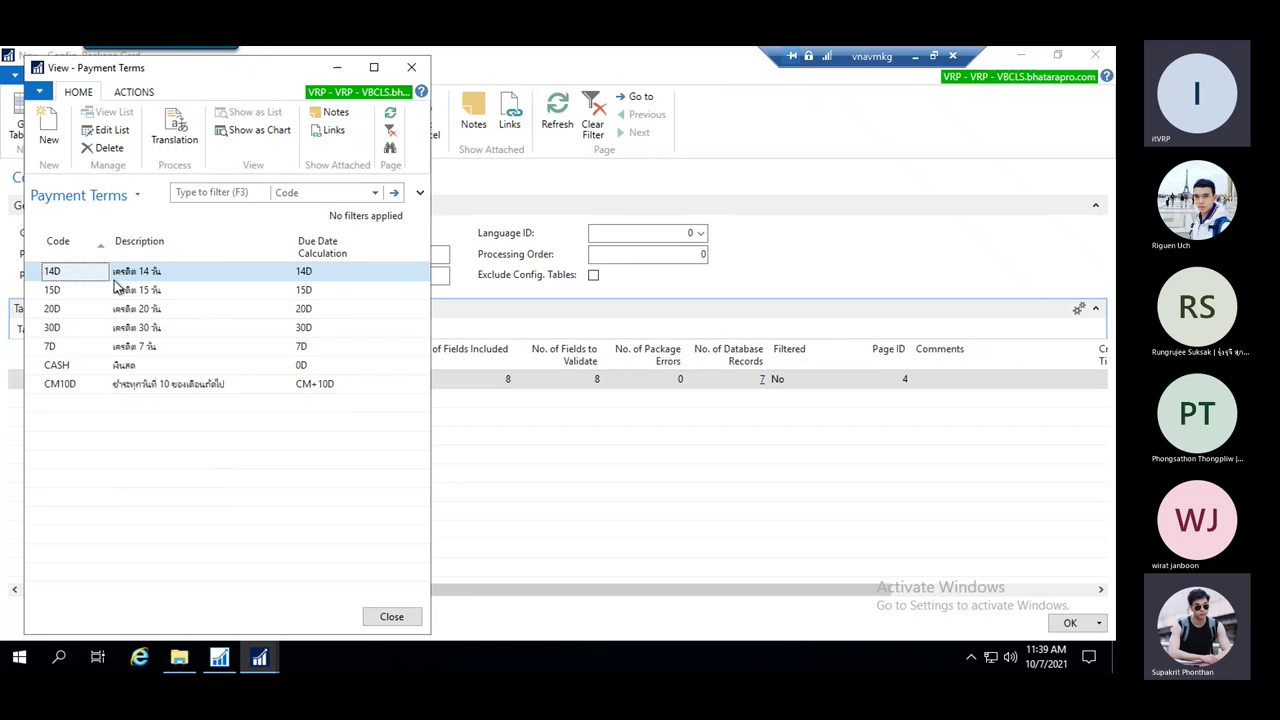
{"action": "left_click", "coordinate": [411, 67]}
{"action": "left_click_drag", "start_coordinate": [514, 590], "coordinate": [47, 492]}
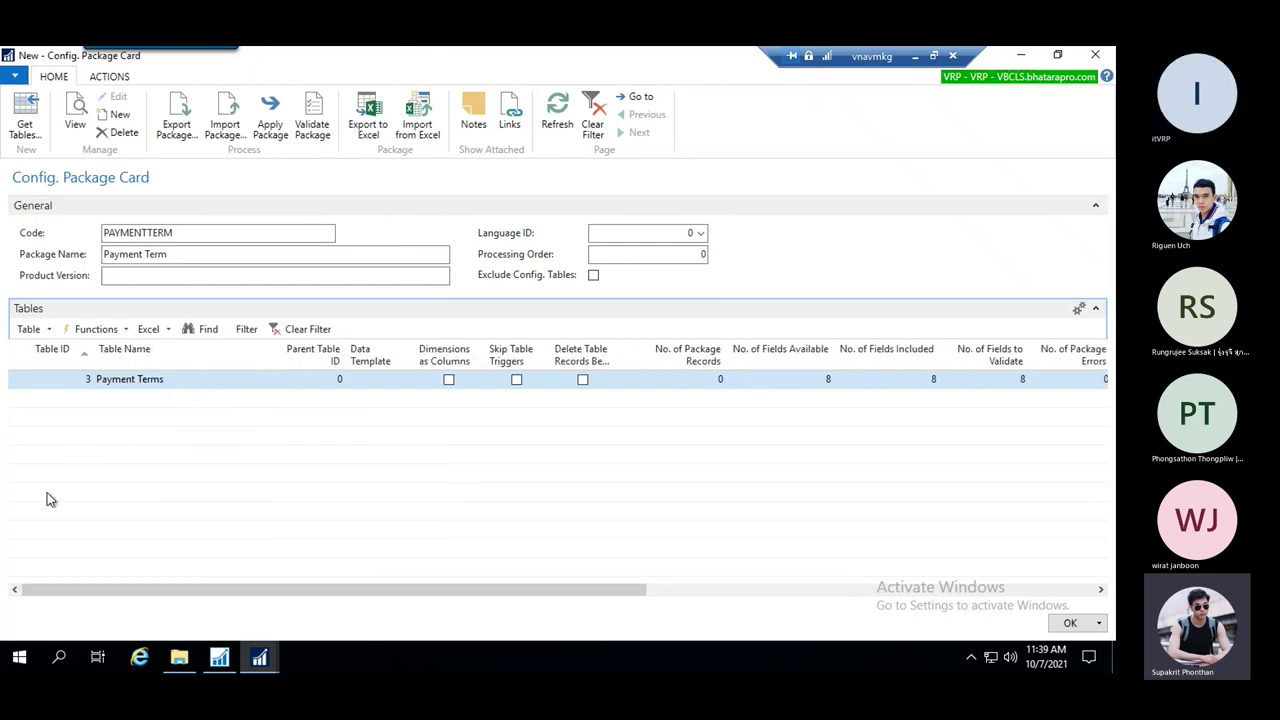
{"action": "left_click", "coordinate": [50, 331]}
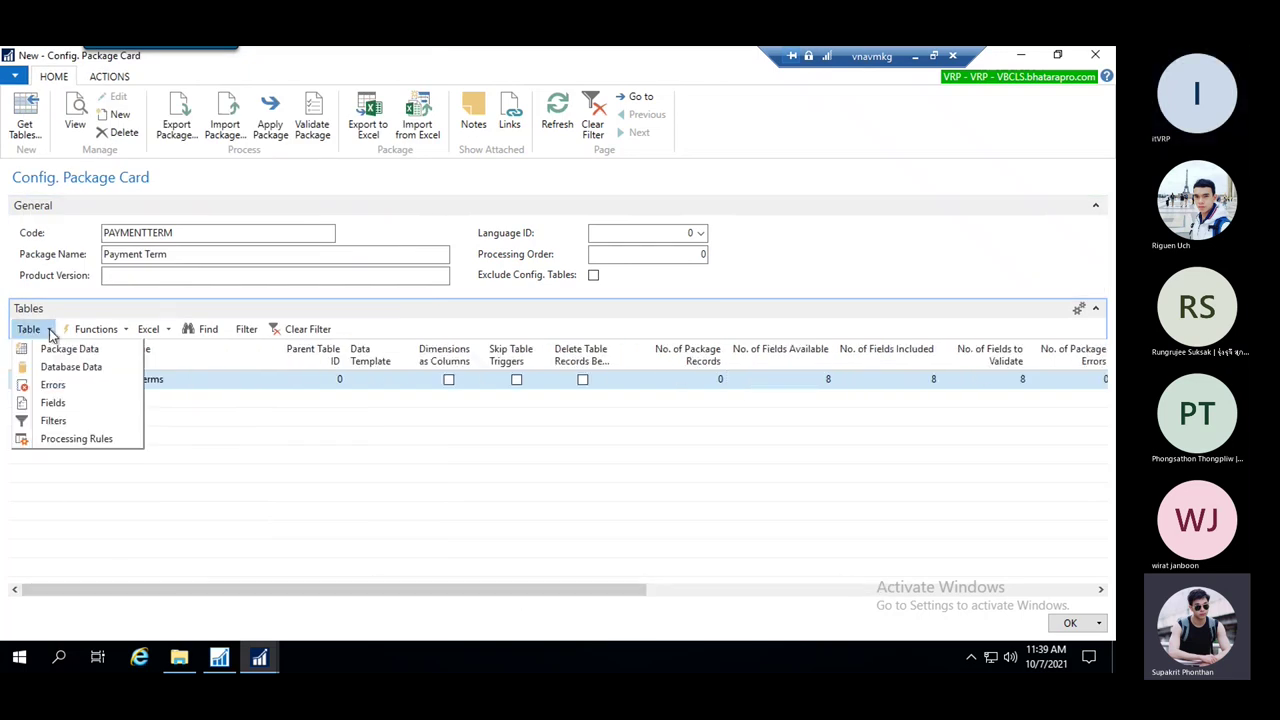
Filter the Payment Terms table on field Code with filter 14D
{"action": "left_click", "coordinate": [60, 421]}
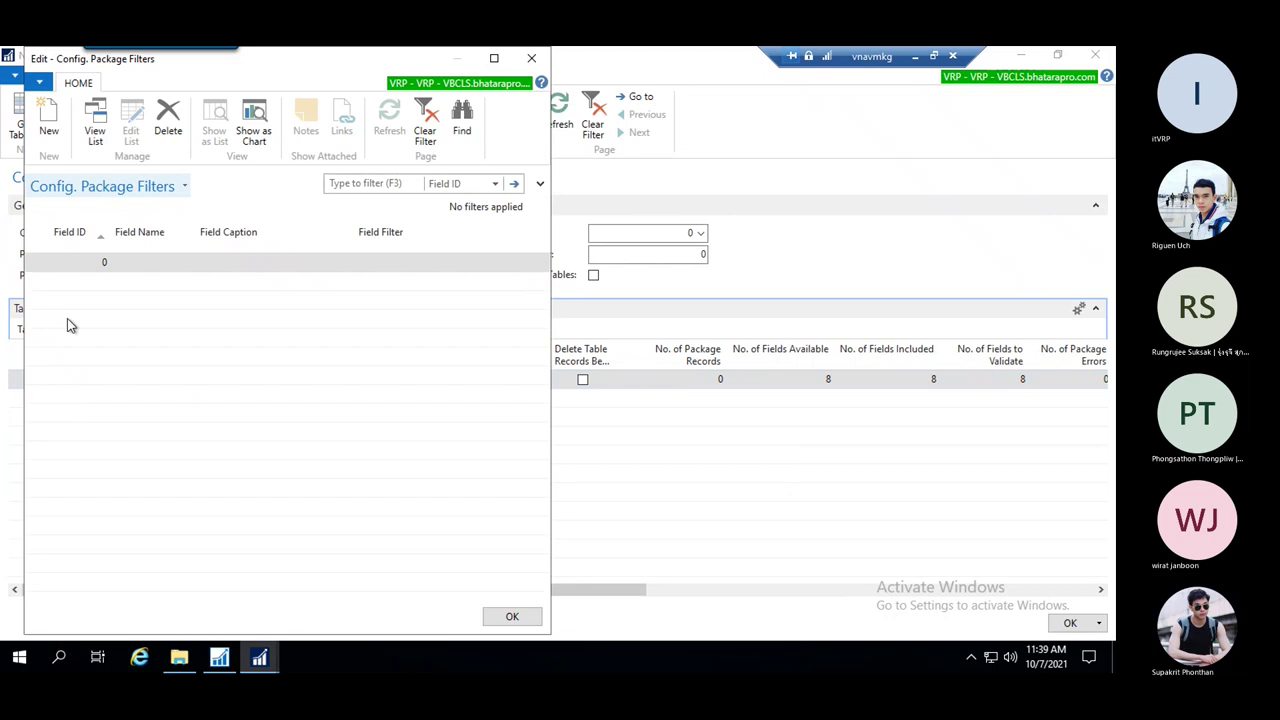
{"action": "left_click", "coordinate": [109, 262]}
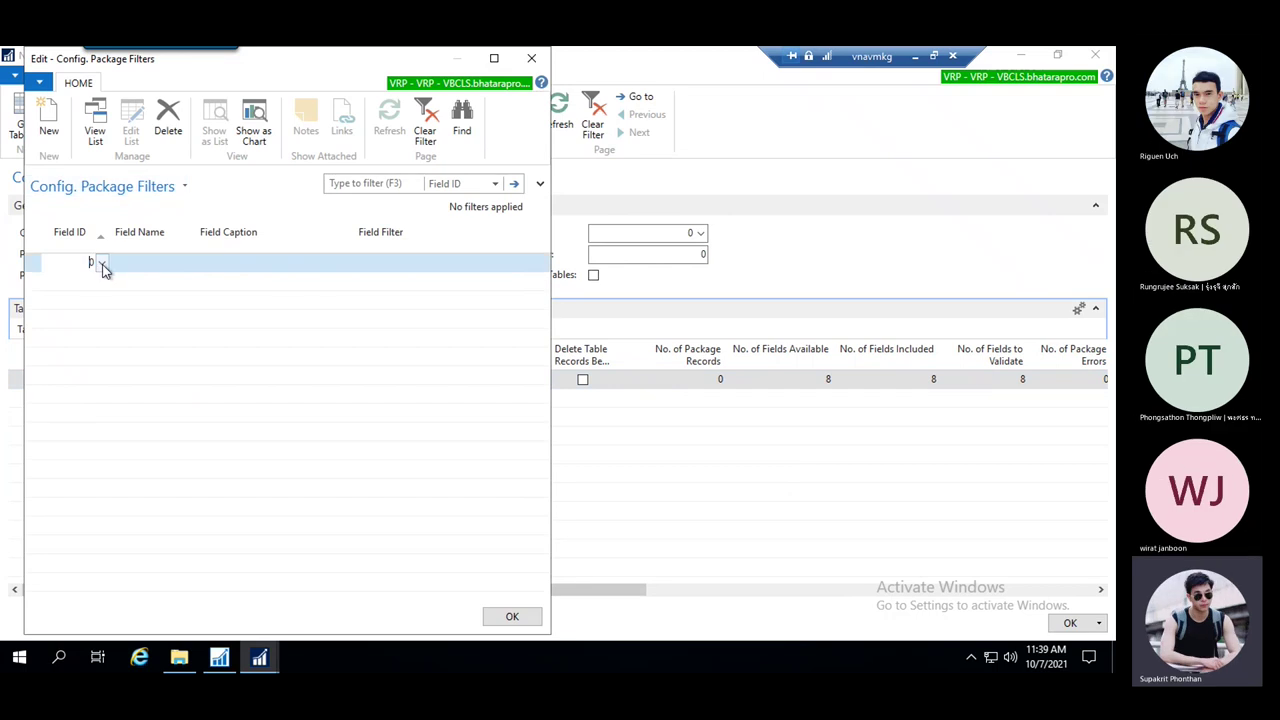
{"action": "left_click", "coordinate": [102, 263]}
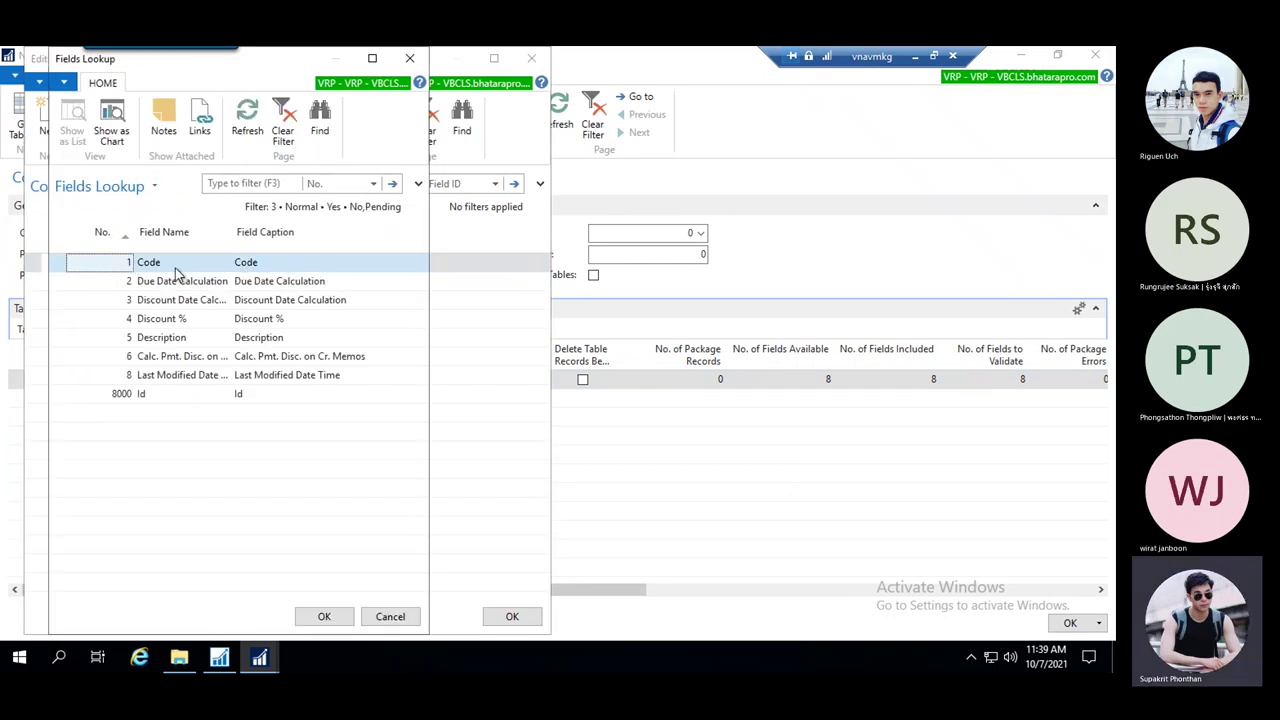
{"action": "left_click", "coordinate": [342, 614]}
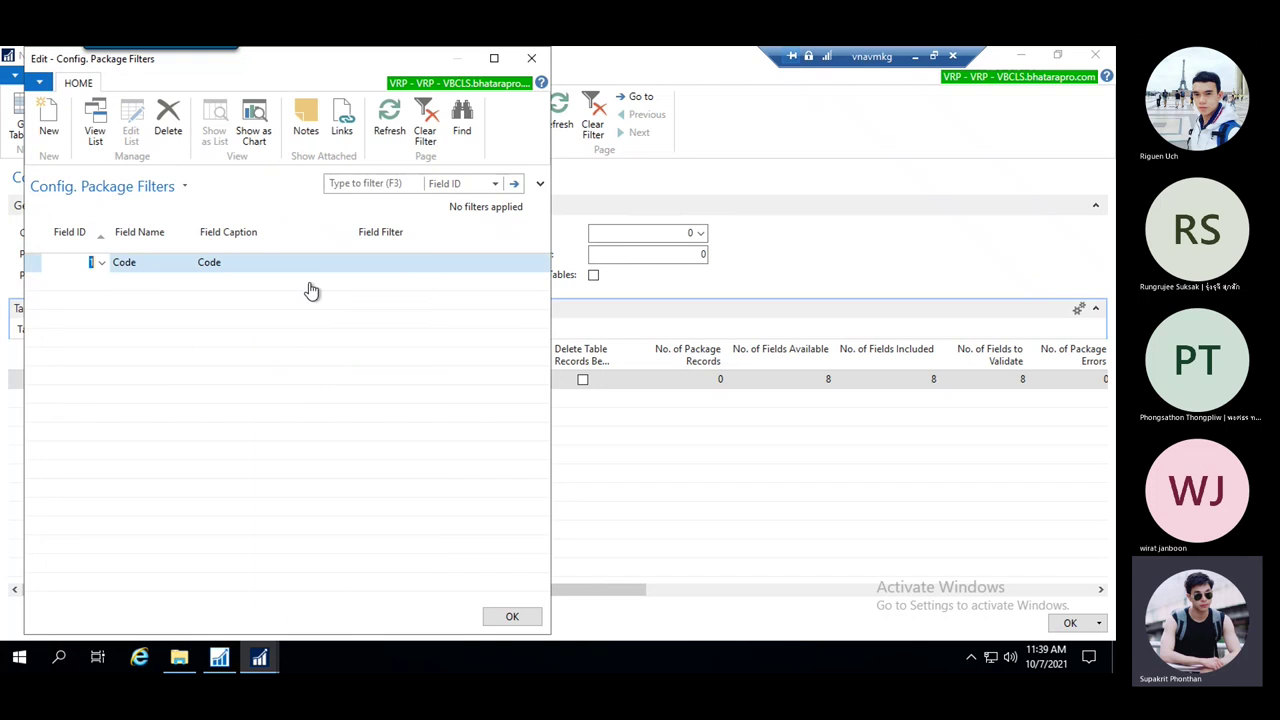
{"action": "left_click", "coordinate": [394, 267]}
{"action": "type", "text": "14D"}
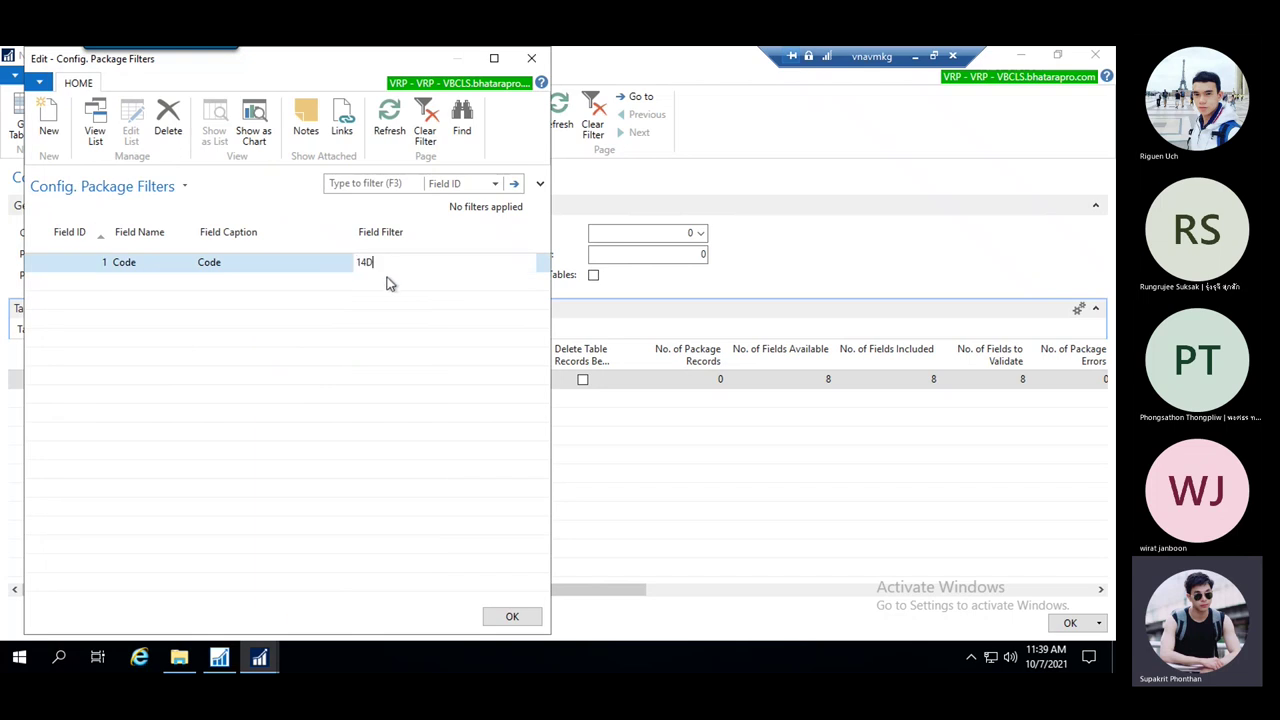
{"action": "left_click", "coordinate": [516, 615]}
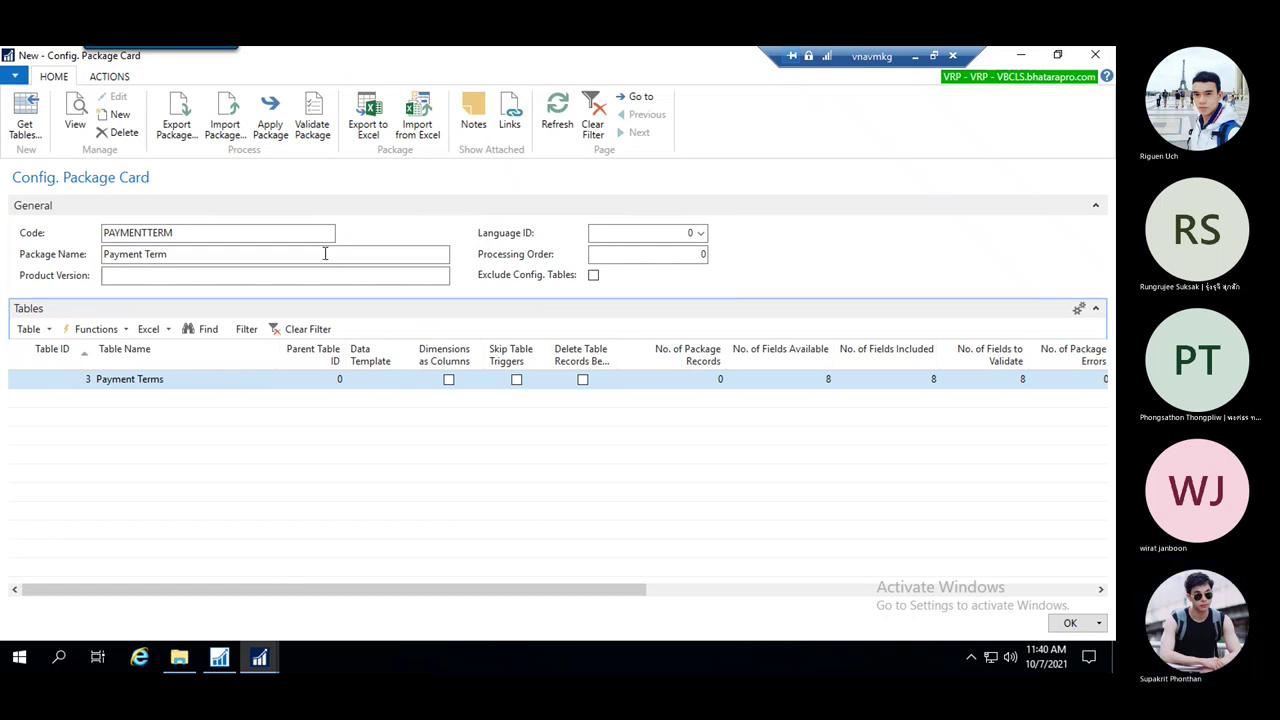
Export the package to Excel, saving the workbook to the Desktop with its default name
{"action": "left_click", "coordinate": [386, 122]}
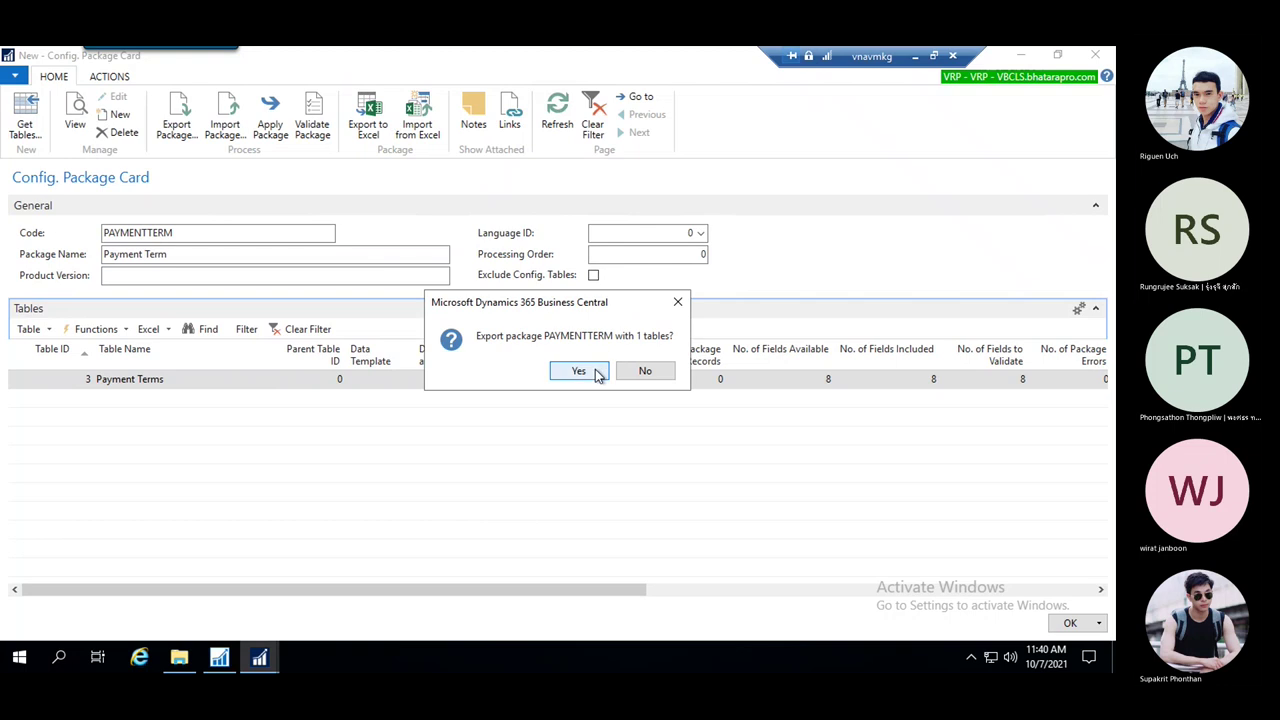
{"action": "left_click", "coordinate": [586, 372]}
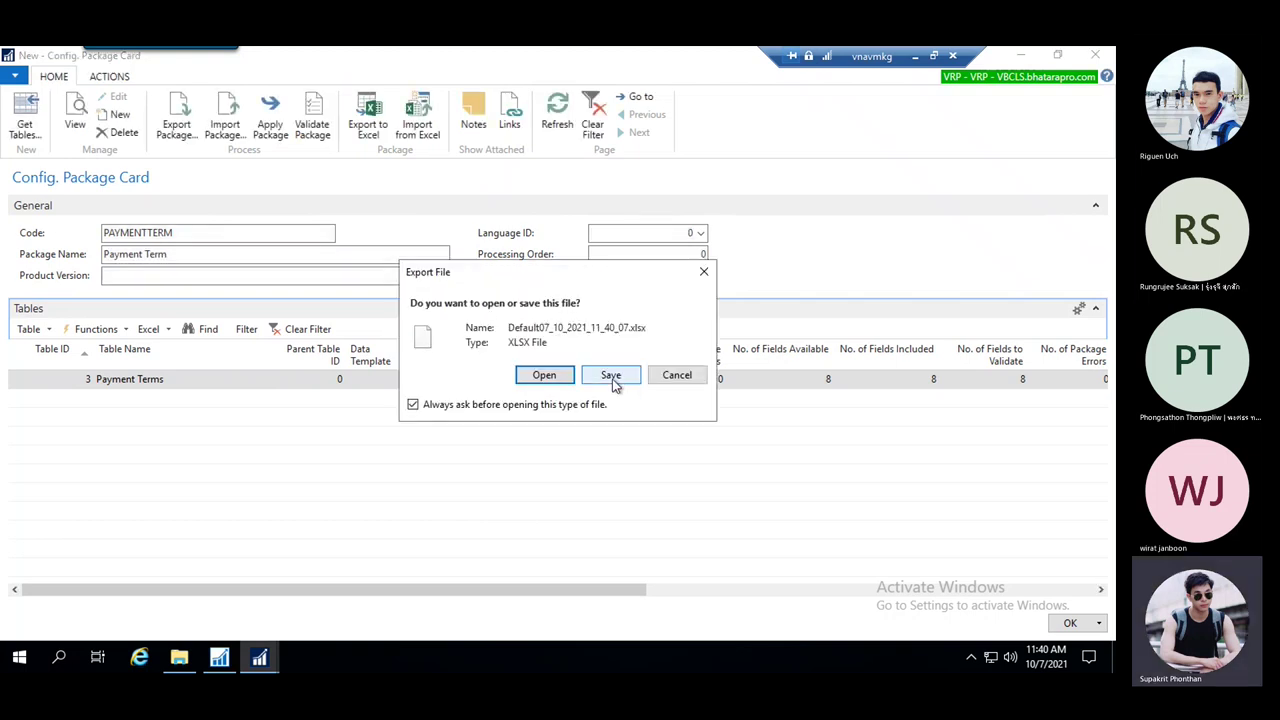
{"action": "left_click", "coordinate": [618, 376]}
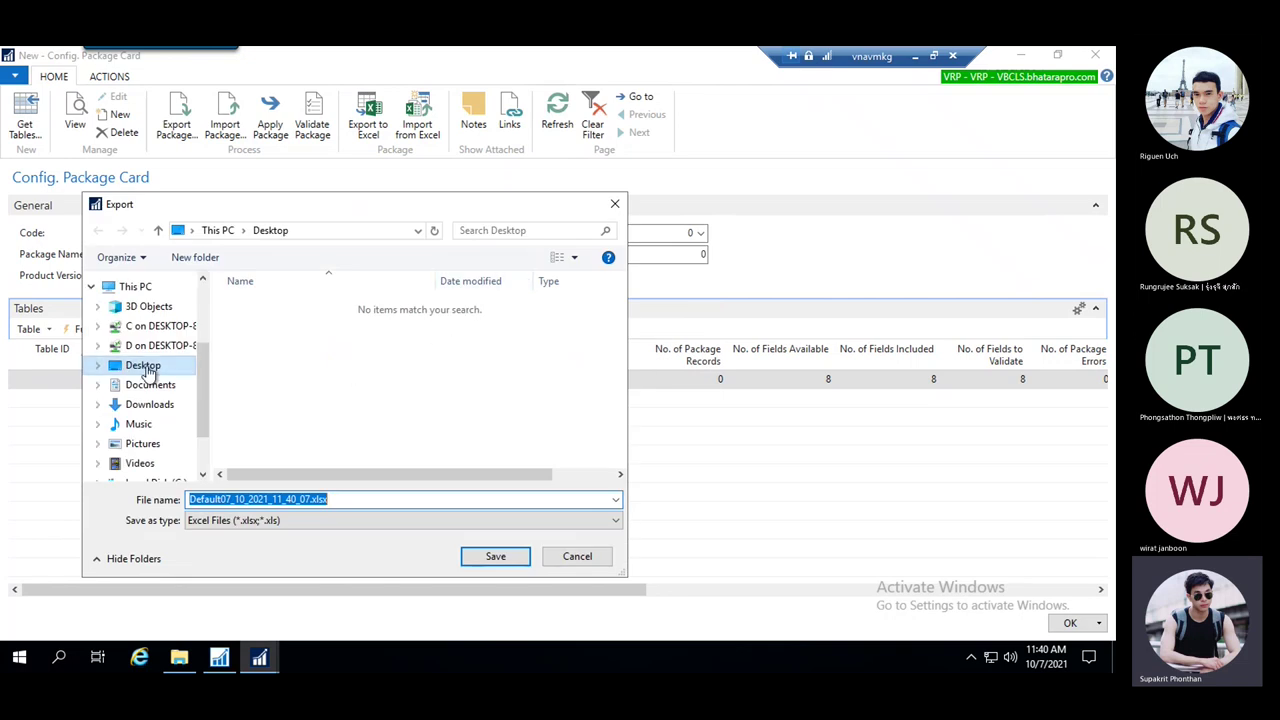
{"action": "left_click", "coordinate": [150, 366]}
{"action": "left_click", "coordinate": [518, 554]}
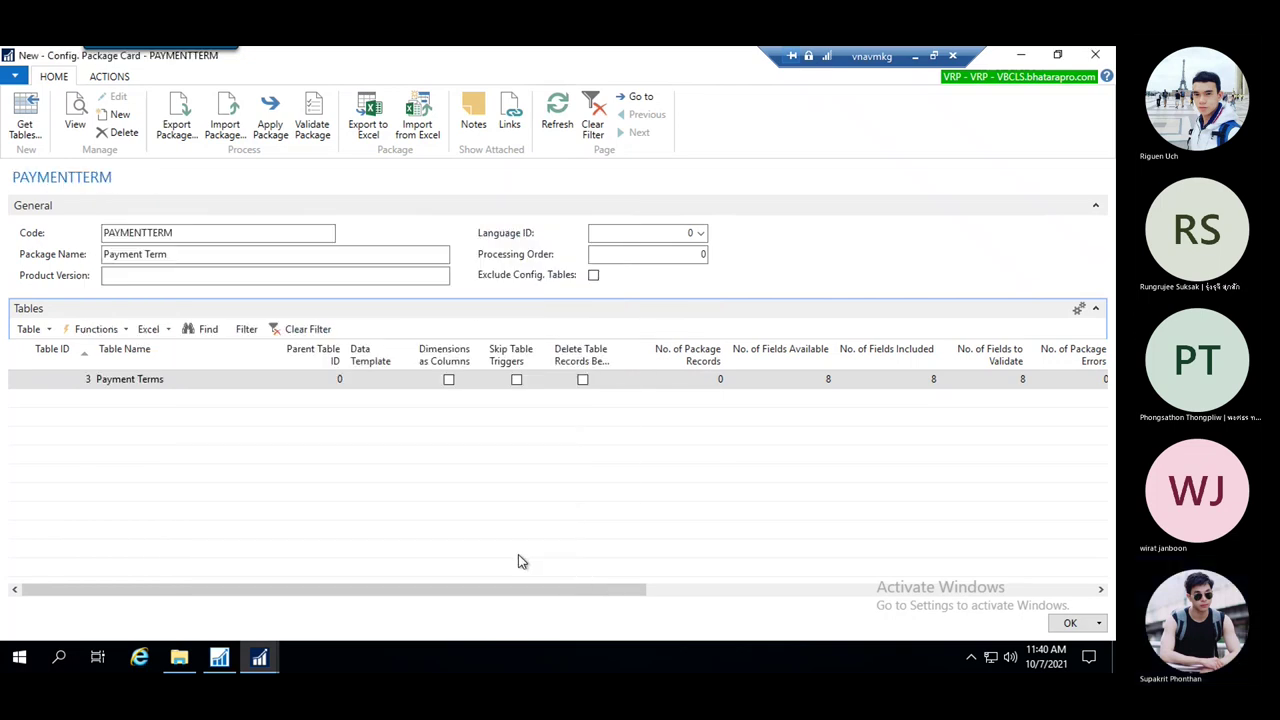
{"action": "left_click", "coordinate": [1019, 55]}
Minimize the NAV windows and delete test.txt and test.fob from the desktop
{"action": "left_click", "coordinate": [1019, 55]}
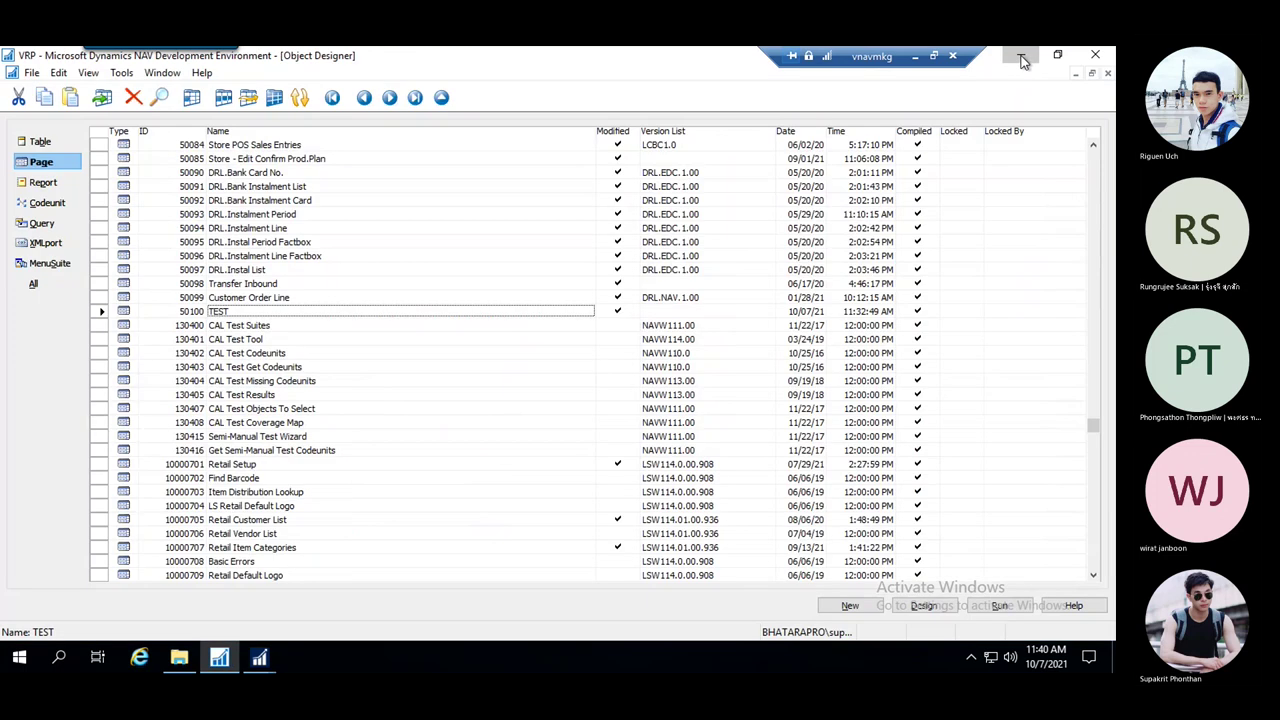
{"action": "left_click", "coordinate": [1019, 55]}
{"action": "left_click", "coordinate": [118, 110]}
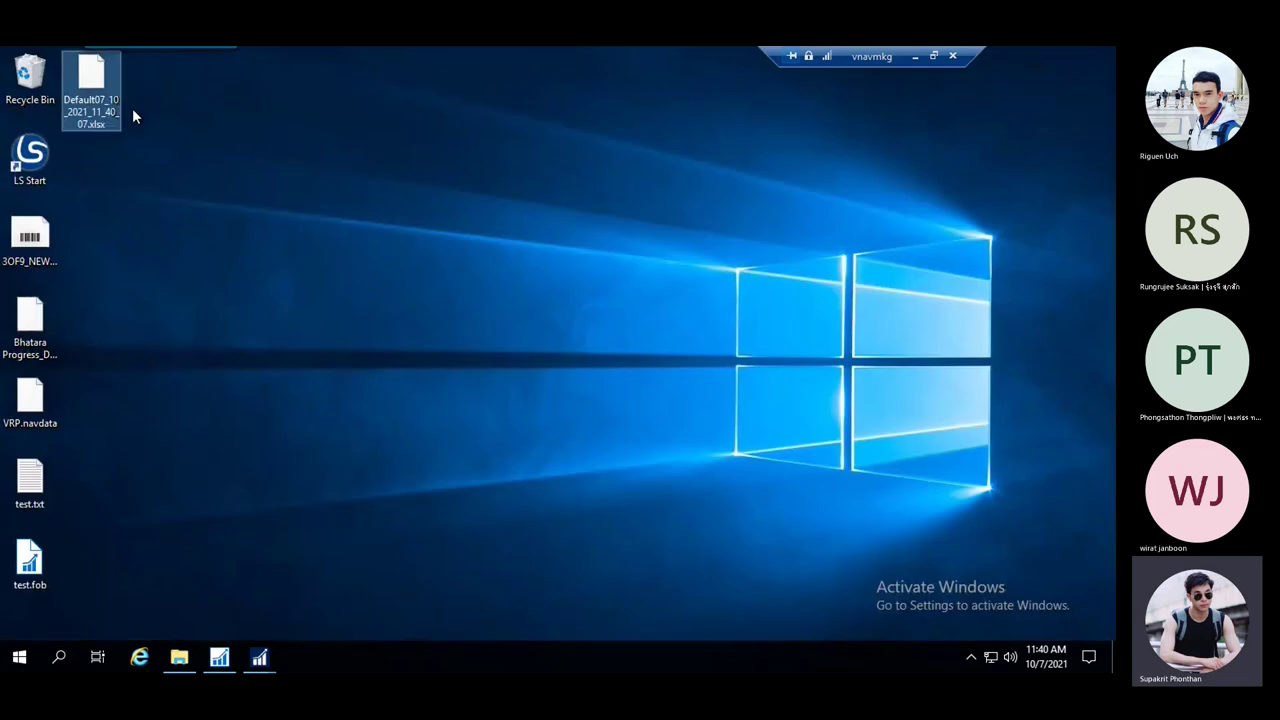
{"action": "left_click_drag", "start_coordinate": [114, 584], "coordinate": [16, 488]}
{"action": "key", "text": "Delete"}
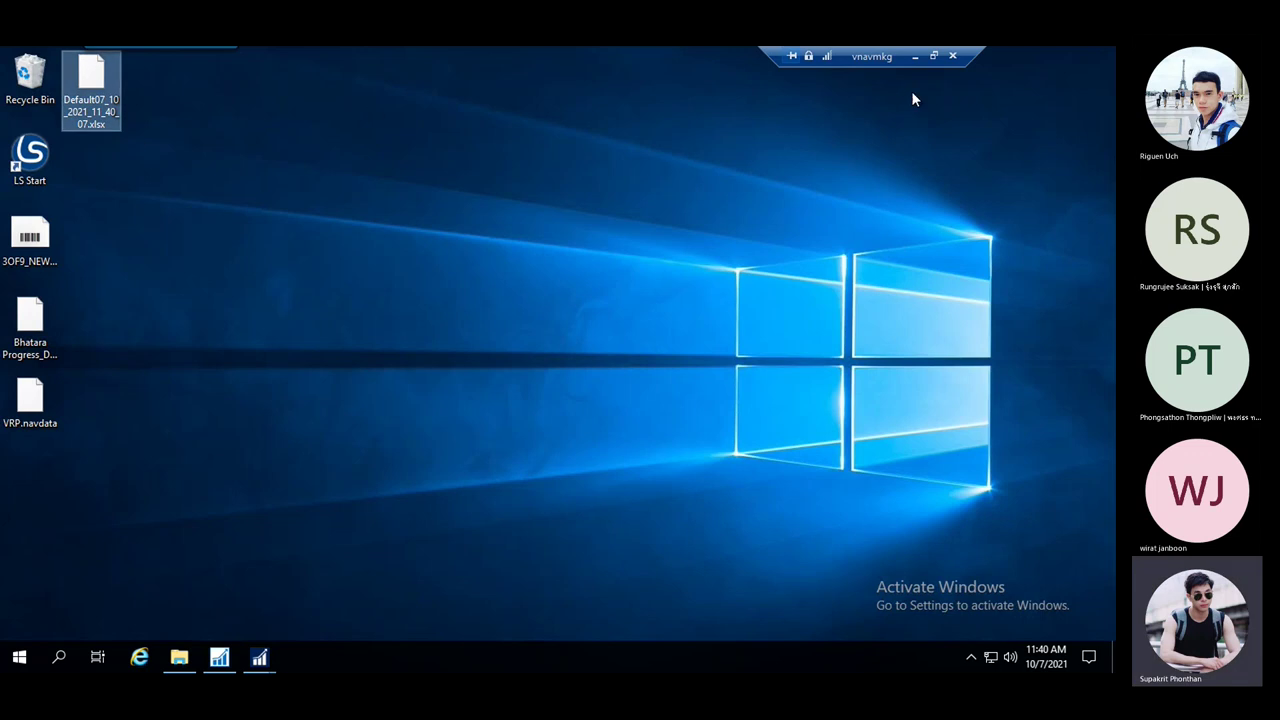
Open the exported workbook in Excel to check the 14D row, close it, and return to NAV
{"action": "left_click", "coordinate": [914, 56]}
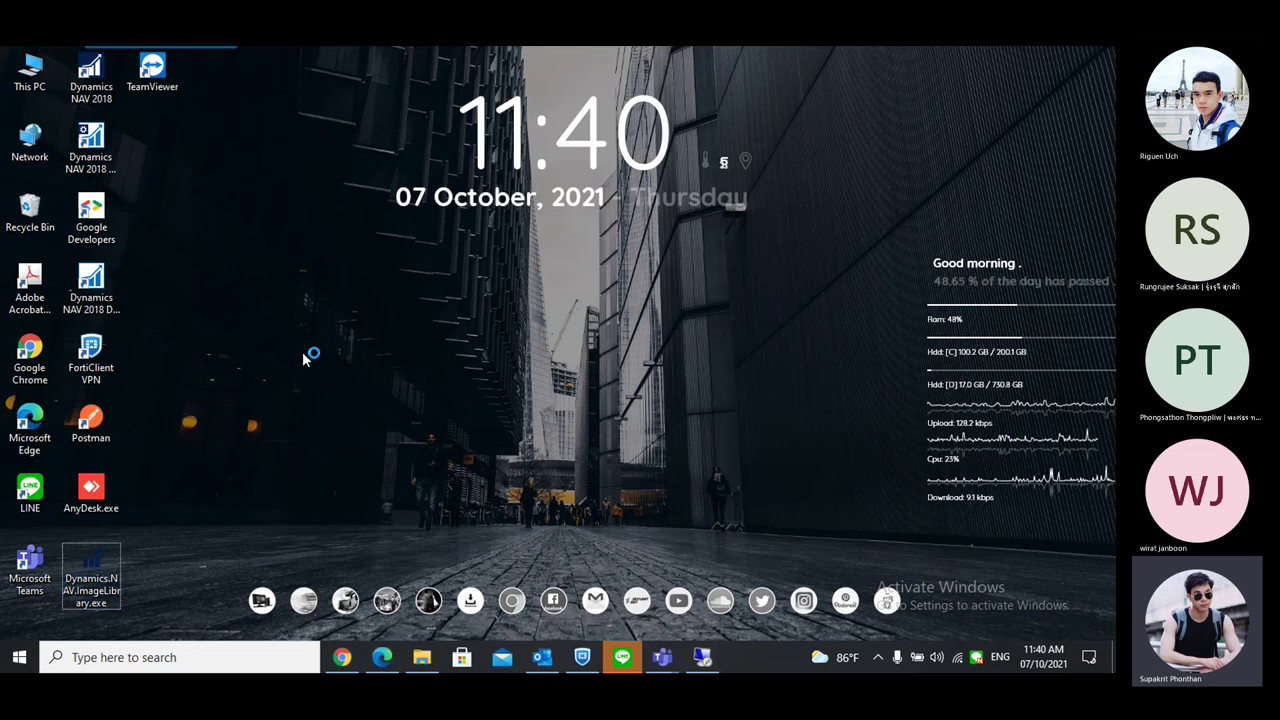
{"action": "double_click", "coordinate": [152, 150]}
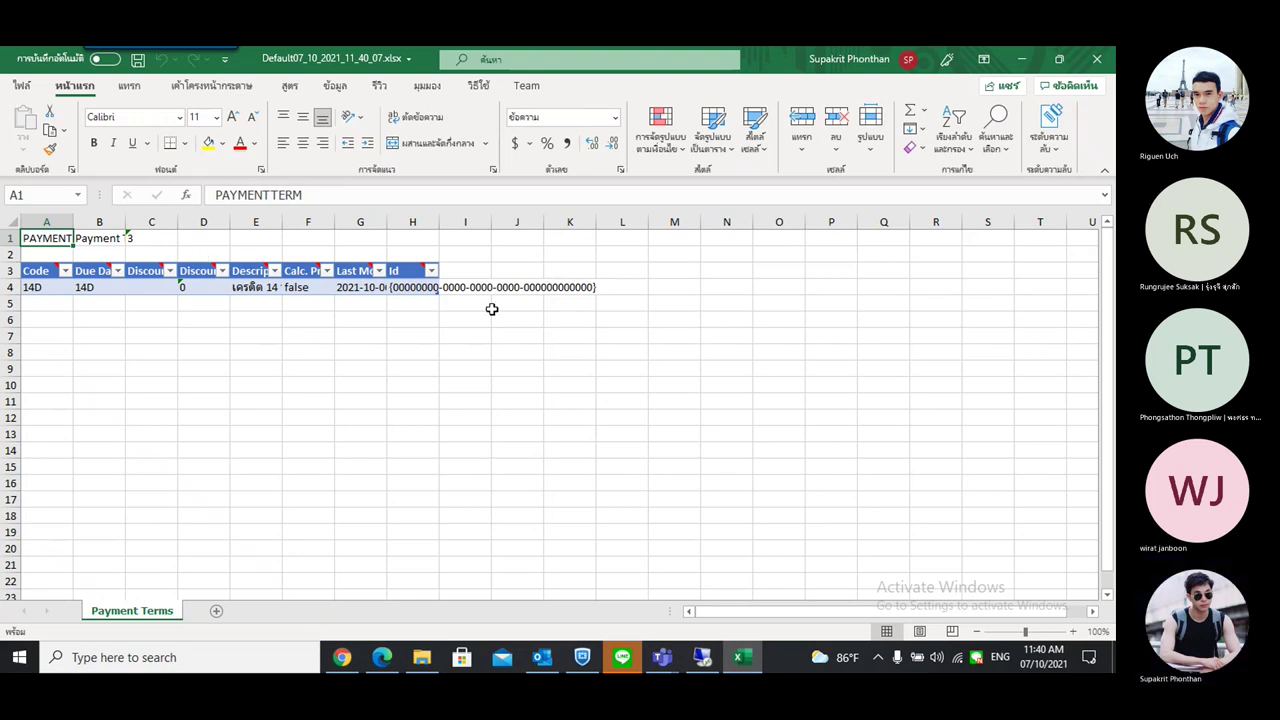
{"action": "left_click", "coordinate": [1097, 59]}
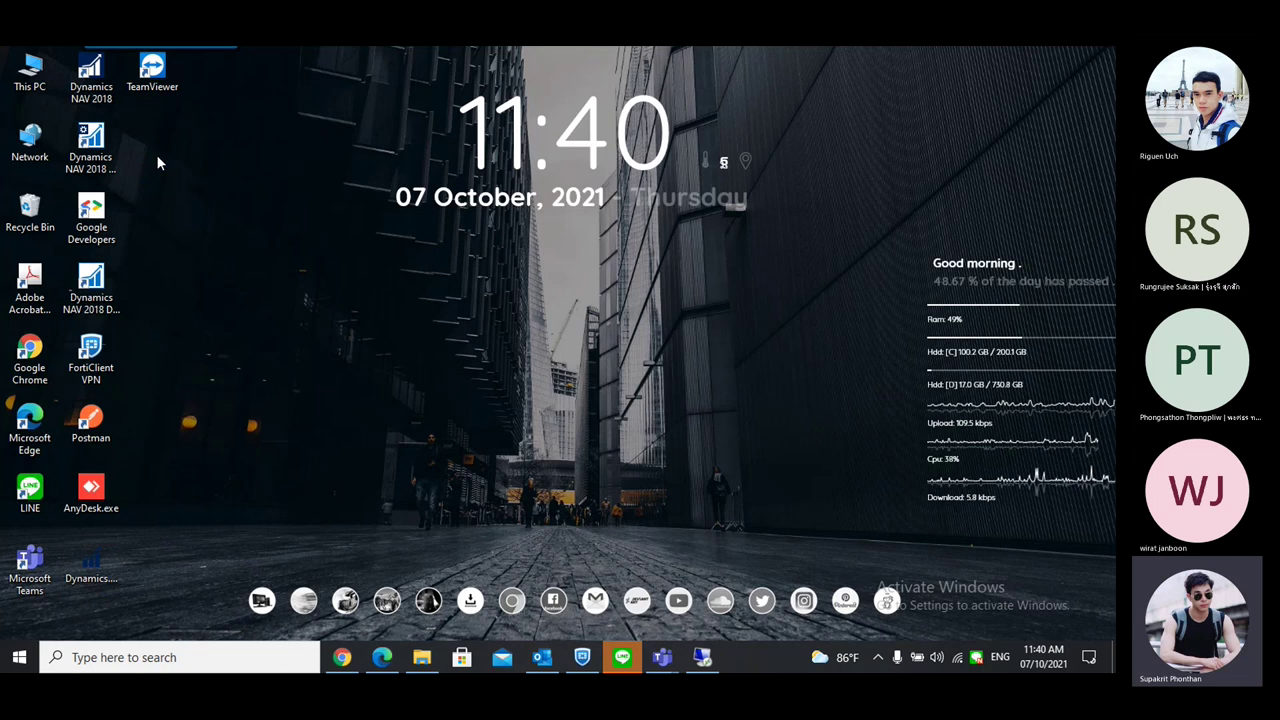
{"action": "left_click", "coordinate": [702, 657]}
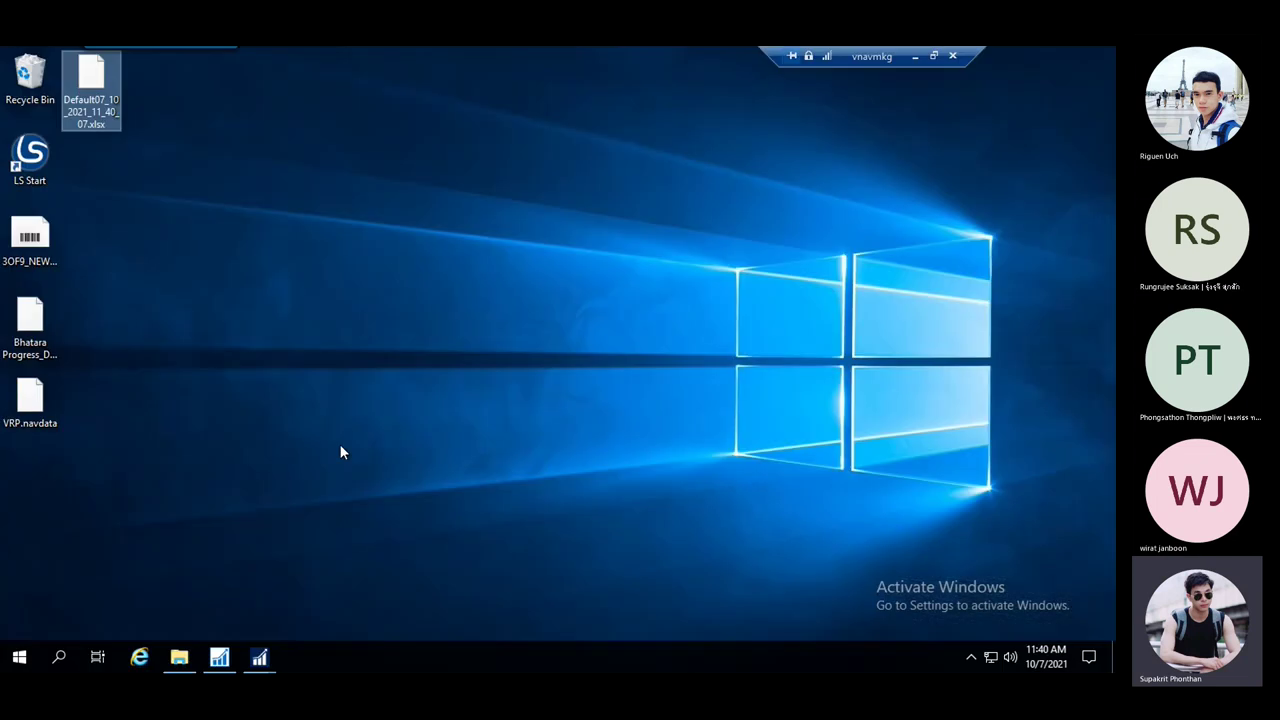
{"action": "left_click", "coordinate": [219, 657]}
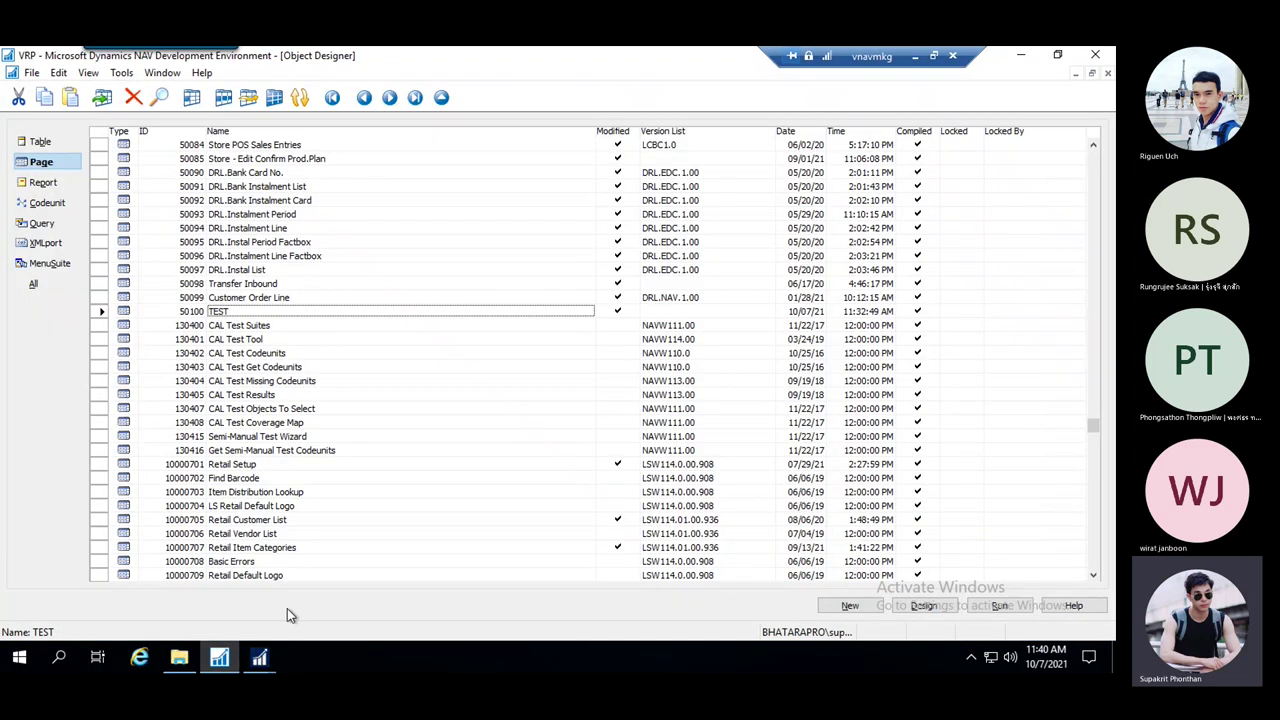
Bring back the PAYMENTTERM package card and open the Payment Terms field list via Table > Fields
{"action": "mouse_move", "coordinate": [262, 658]}
{"action": "left_click", "coordinate": [320, 600]}
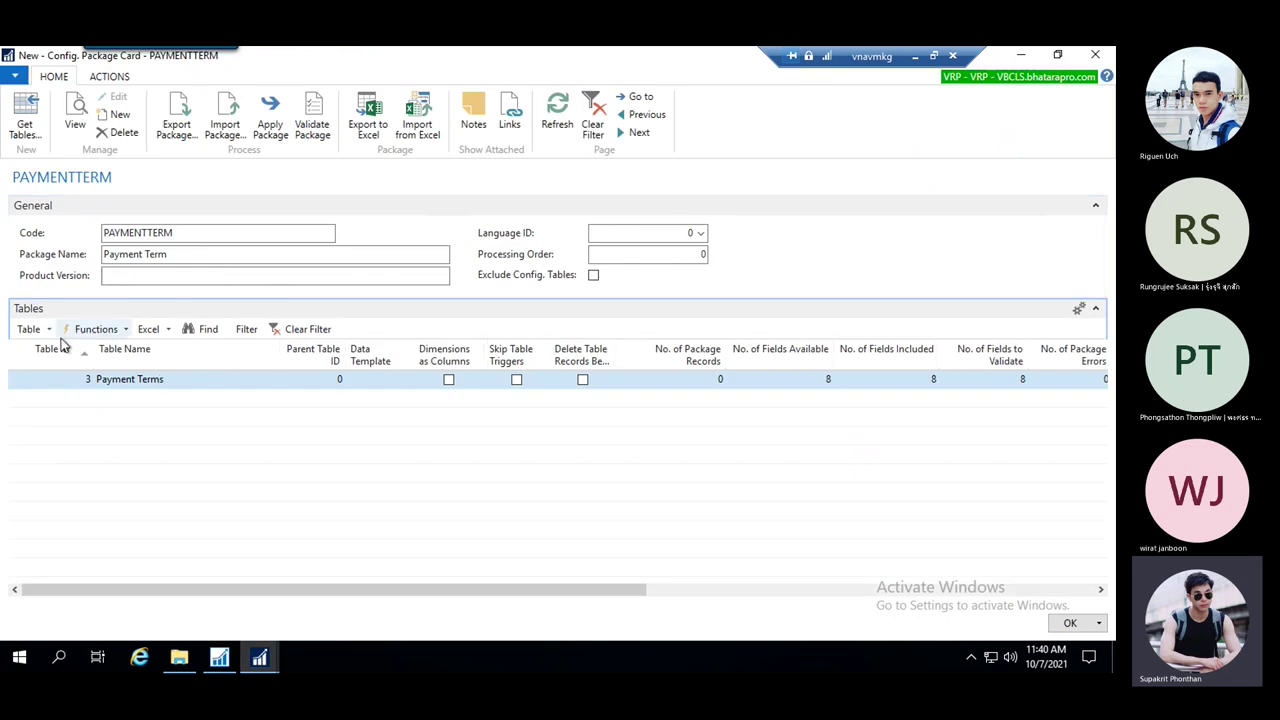
{"action": "left_click", "coordinate": [48, 329]}
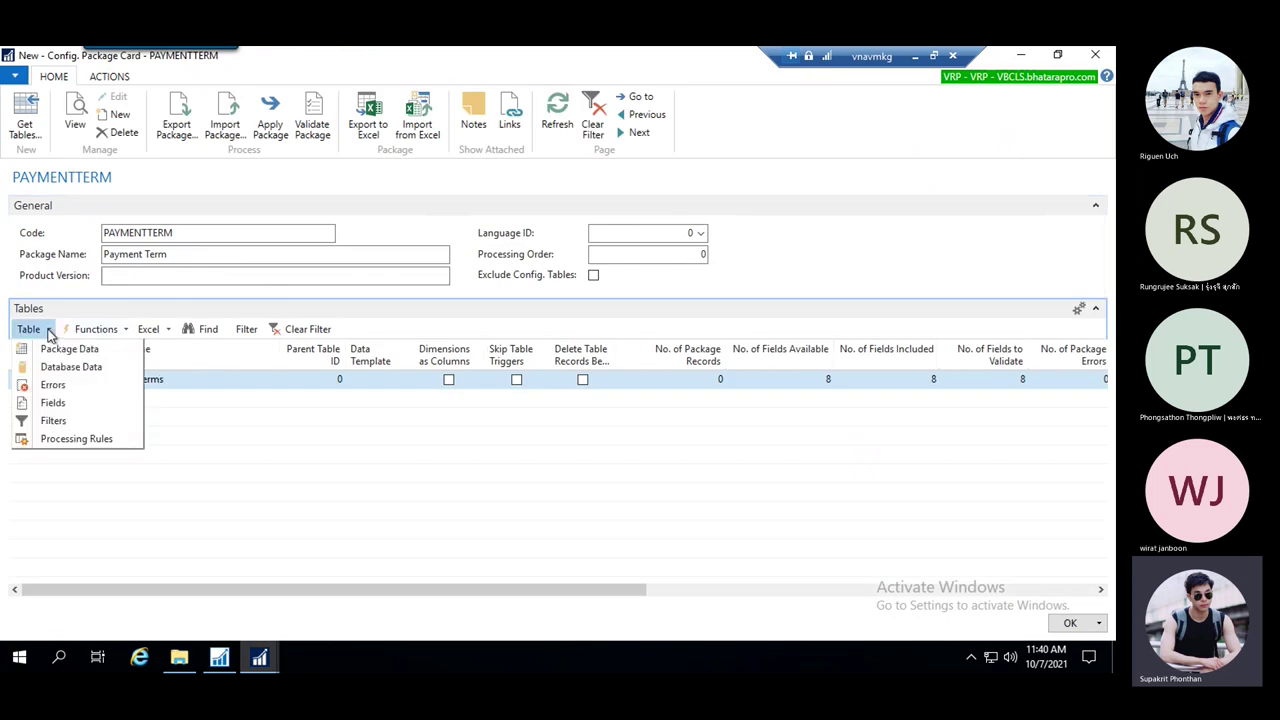
{"action": "left_click", "coordinate": [58, 404]}
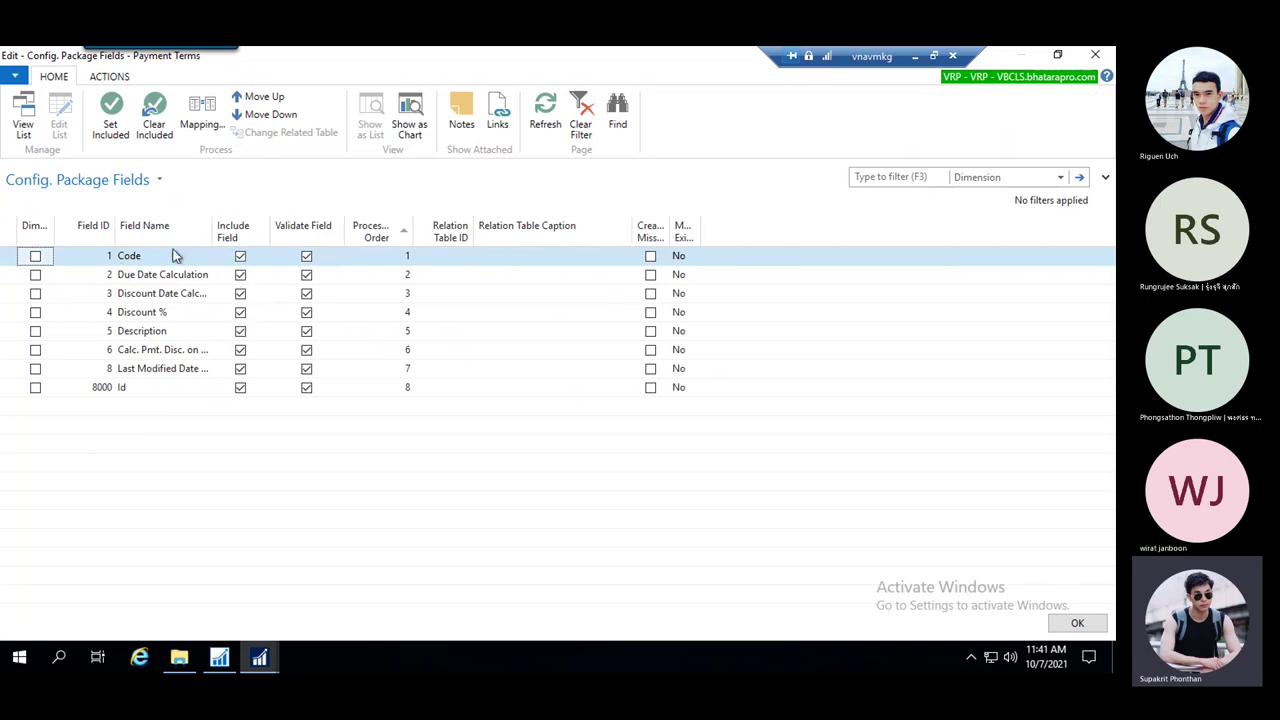
Include only Code, Due Date Calculation, Discount Date Calculation, Discount % and Description for Payment Terms
{"action": "left_click", "coordinate": [154, 118]}
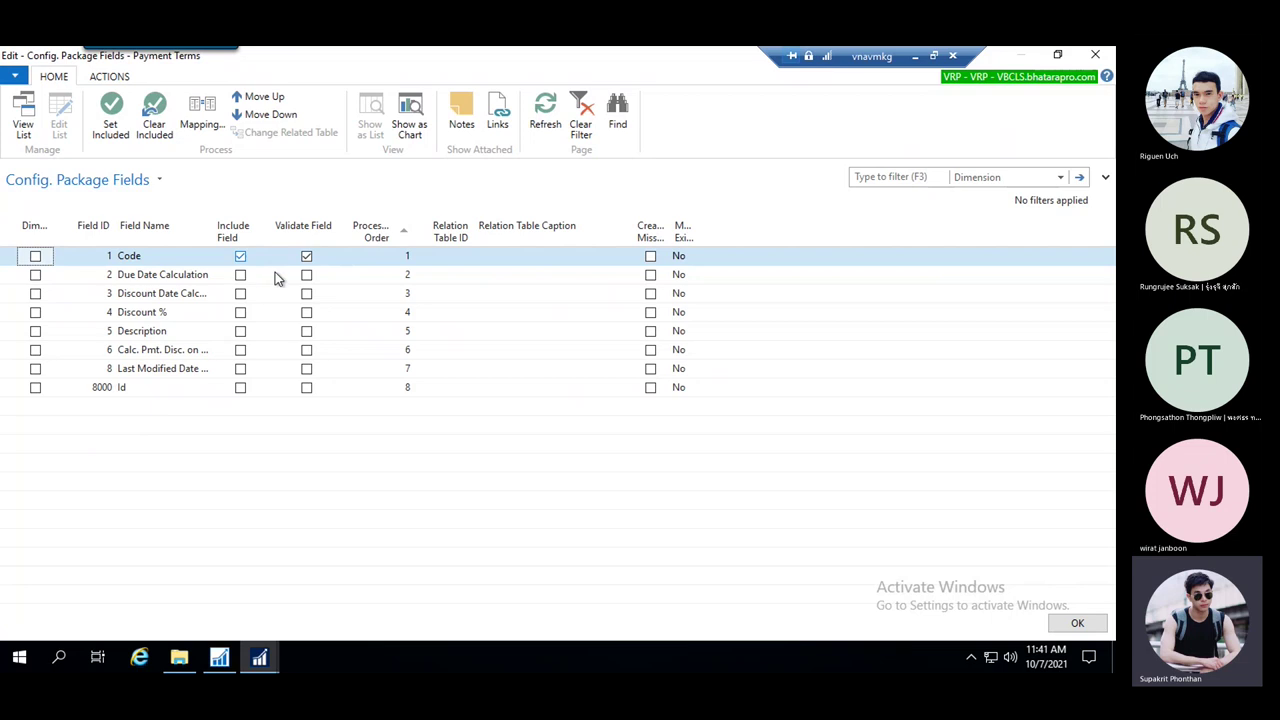
{"action": "left_click", "coordinate": [244, 278]}
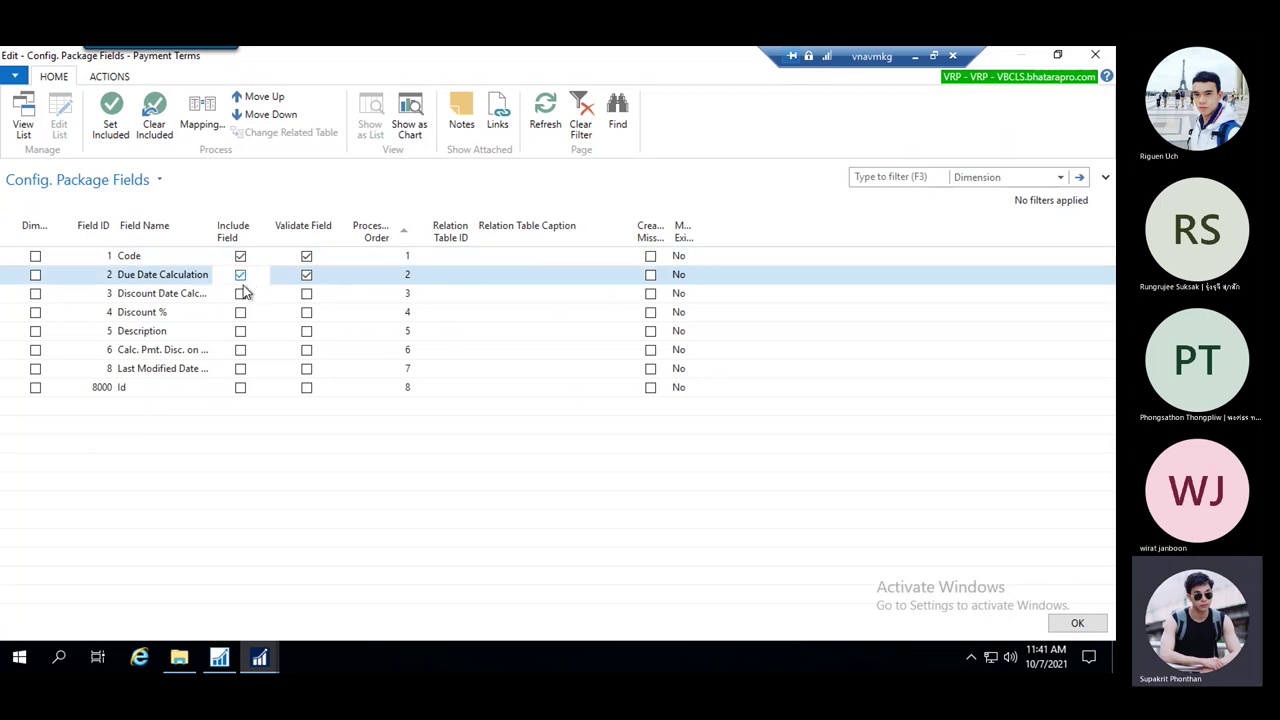
{"action": "left_click", "coordinate": [240, 293]}
{"action": "left_click", "coordinate": [240, 312]}
{"action": "left_click", "coordinate": [240, 331]}
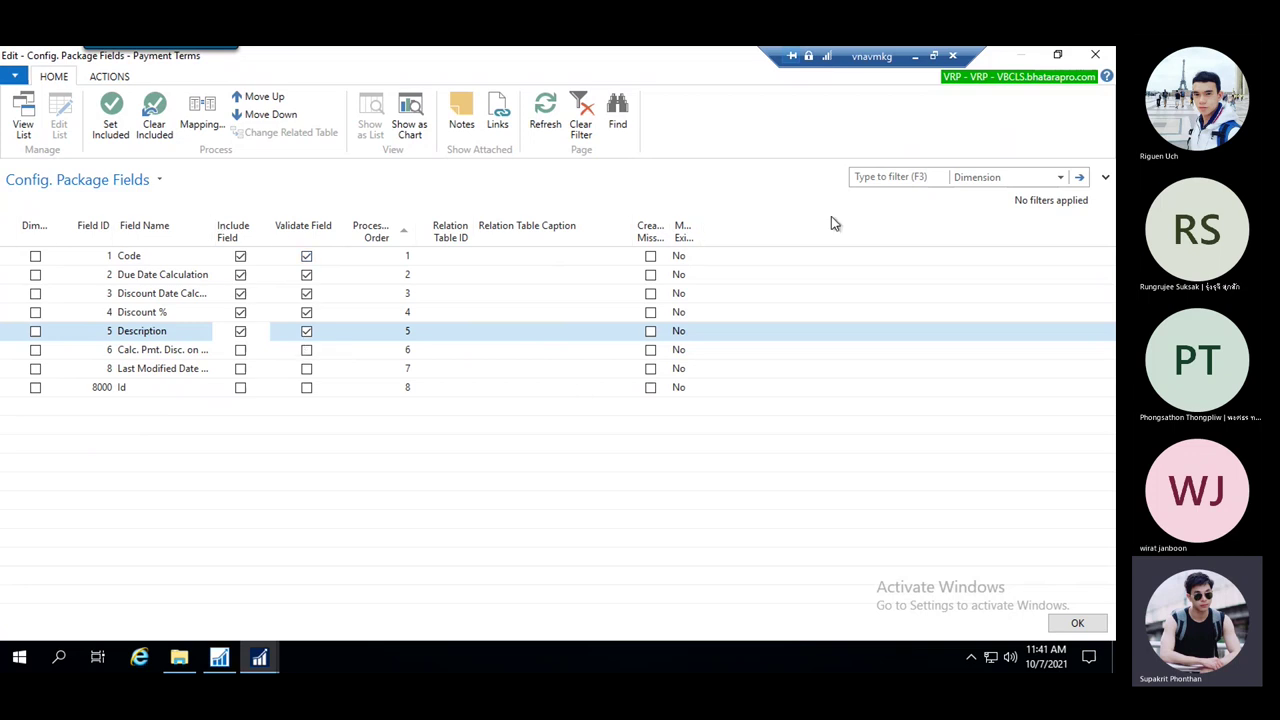
{"action": "left_click", "coordinate": [1077, 623]}
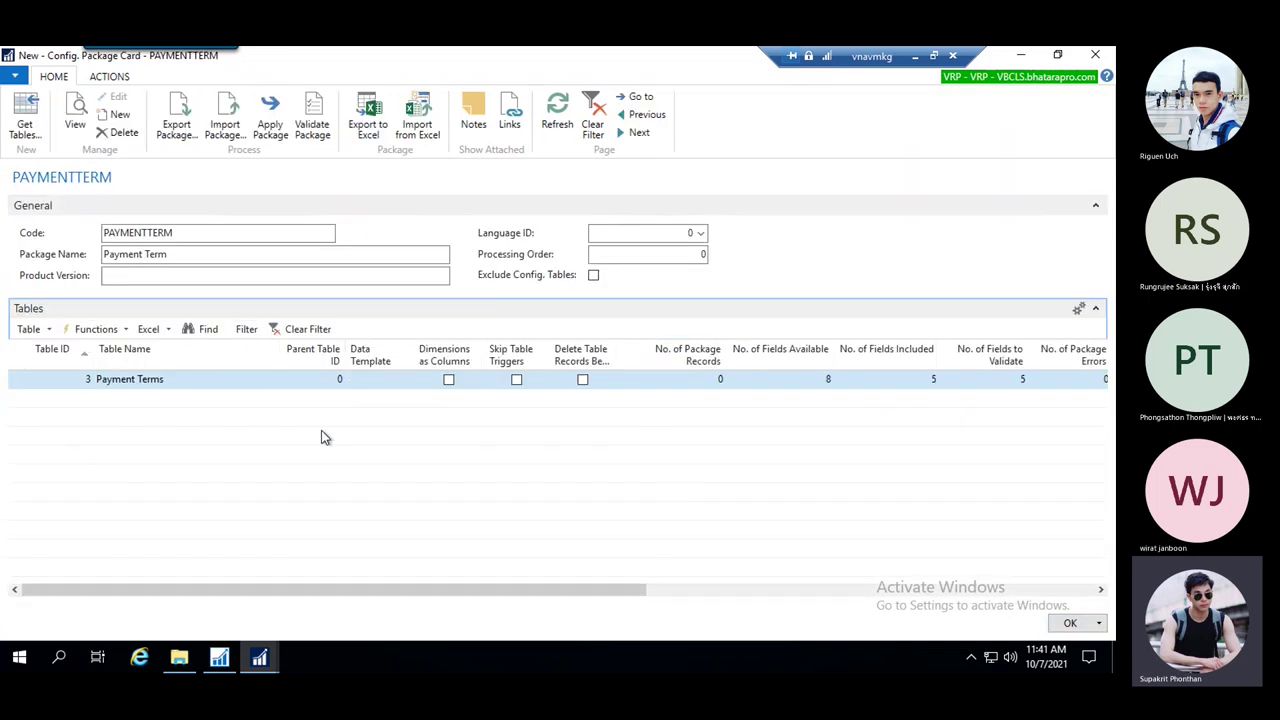
Export the PAYMENTTERM package to Excel, overwriting Default07_10_2021_11_40_07.xlsx on the desktop
{"action": "left_click", "coordinate": [370, 122]}
{"action": "left_click", "coordinate": [596, 376]}
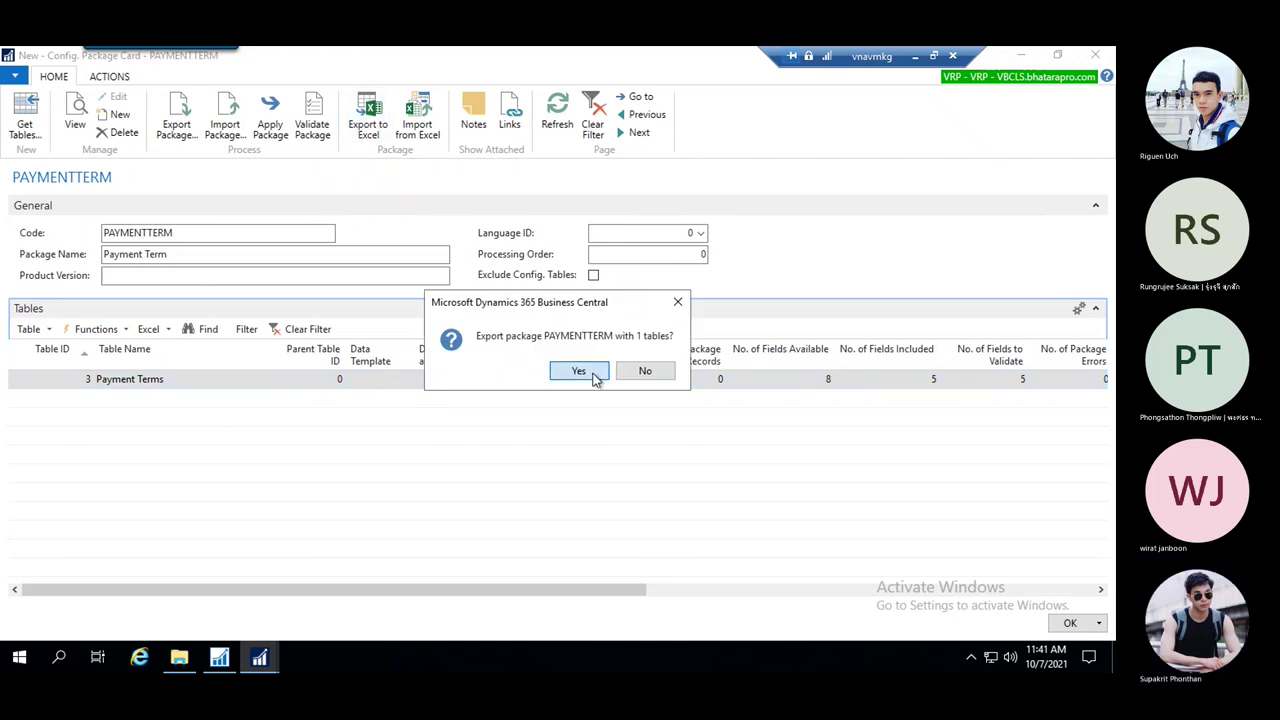
{"action": "left_click", "coordinate": [608, 372]}
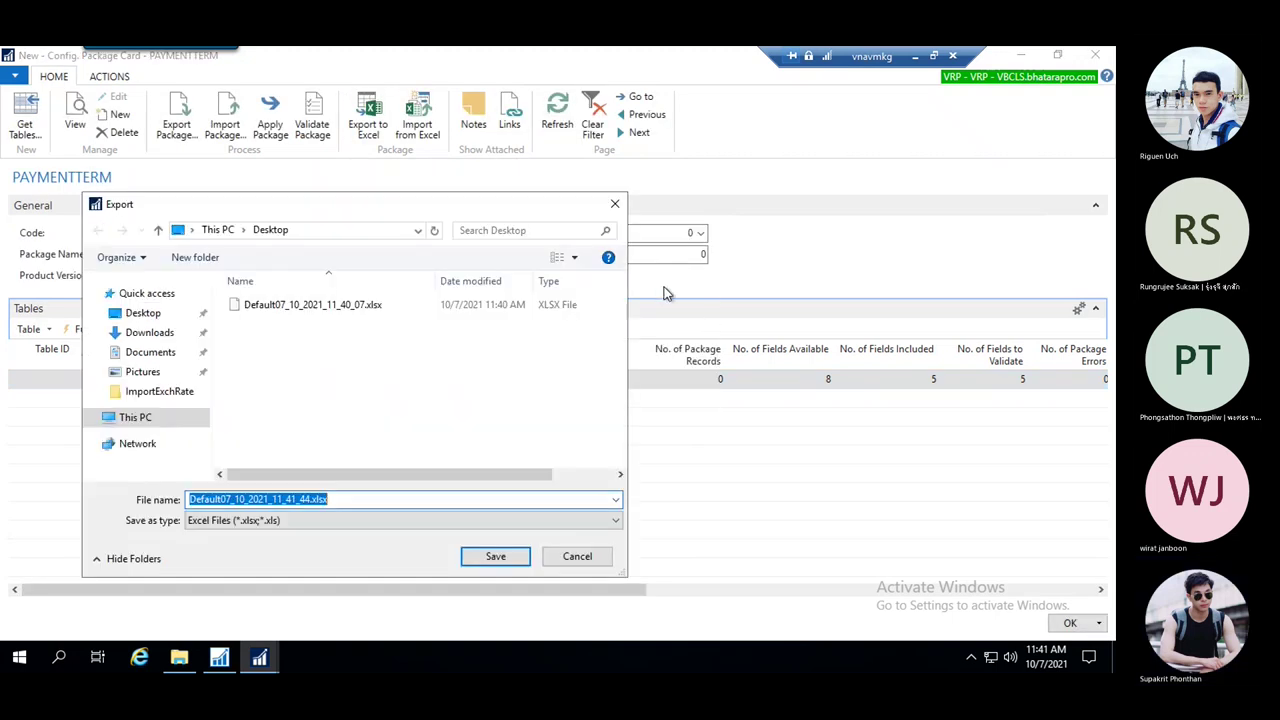
{"action": "left_click", "coordinate": [494, 556]}
{"action": "left_click", "coordinate": [596, 355]}
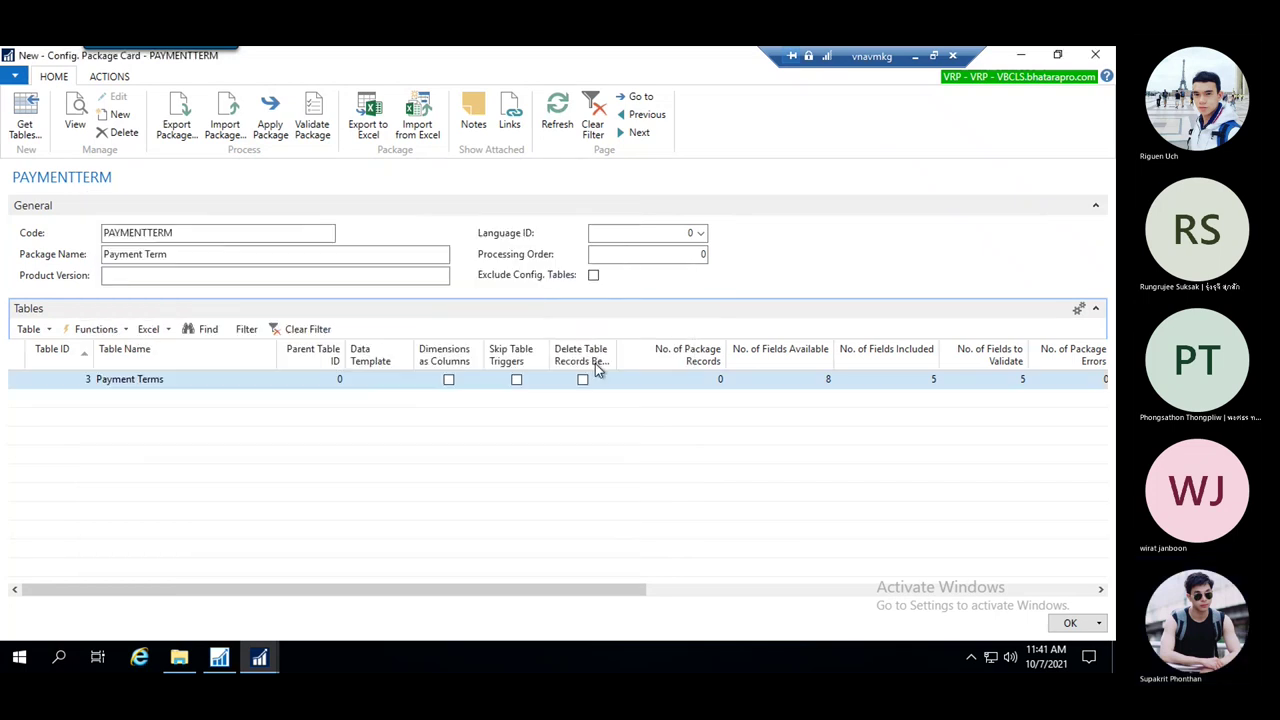
Minimize the NAV windows and leave the remote session for the local desktop
{"action": "left_click", "coordinate": [1021, 55]}
{"action": "left_click", "coordinate": [1021, 55]}
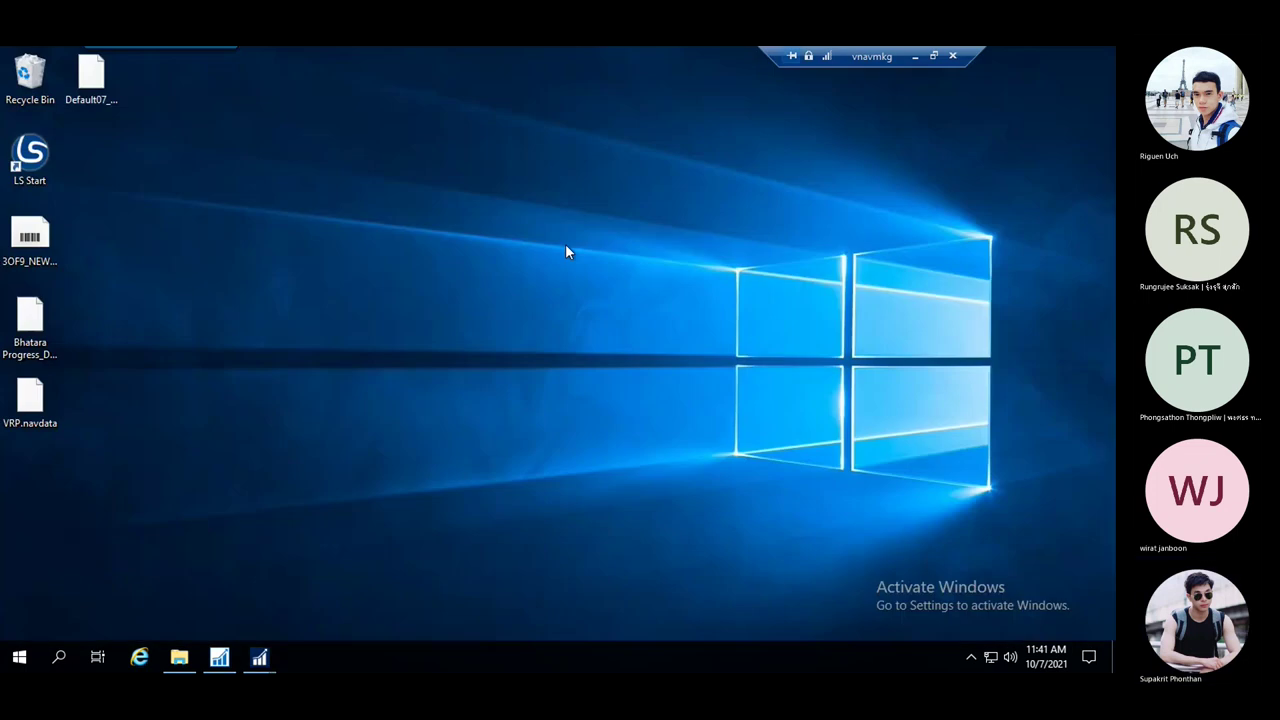
{"action": "left_click", "coordinate": [100, 80]}
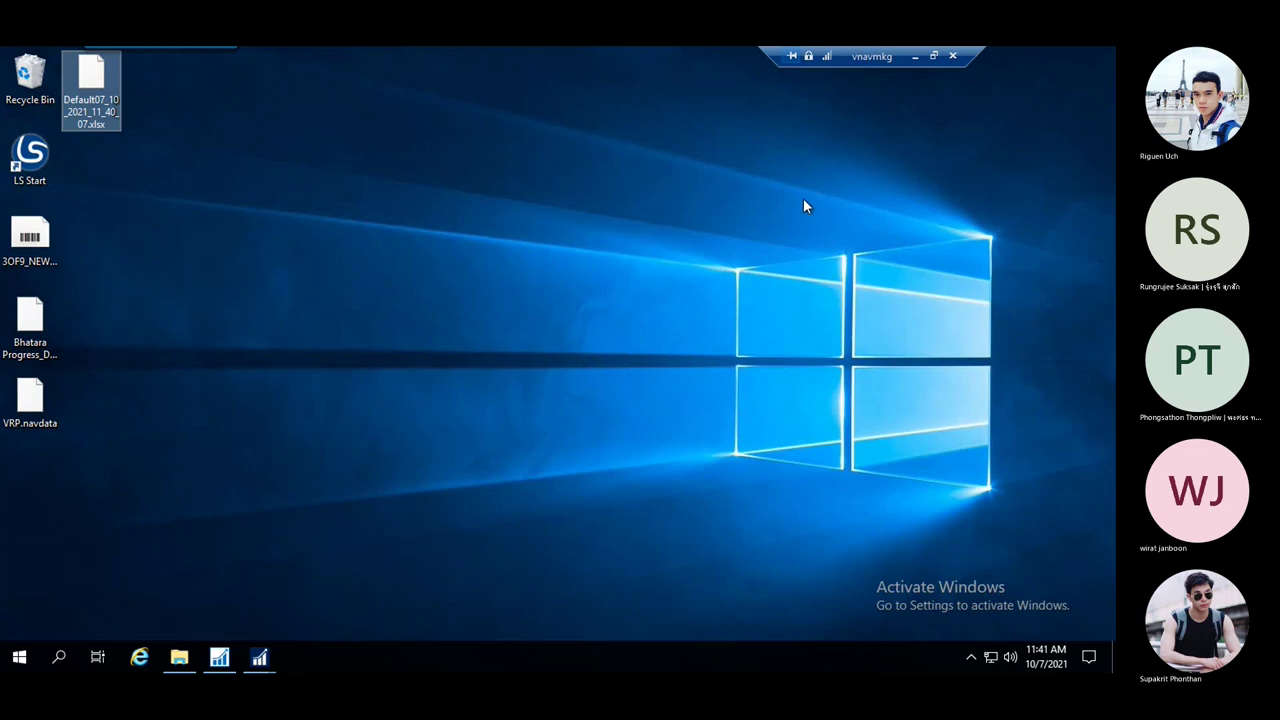
{"action": "left_click", "coordinate": [914, 56]}
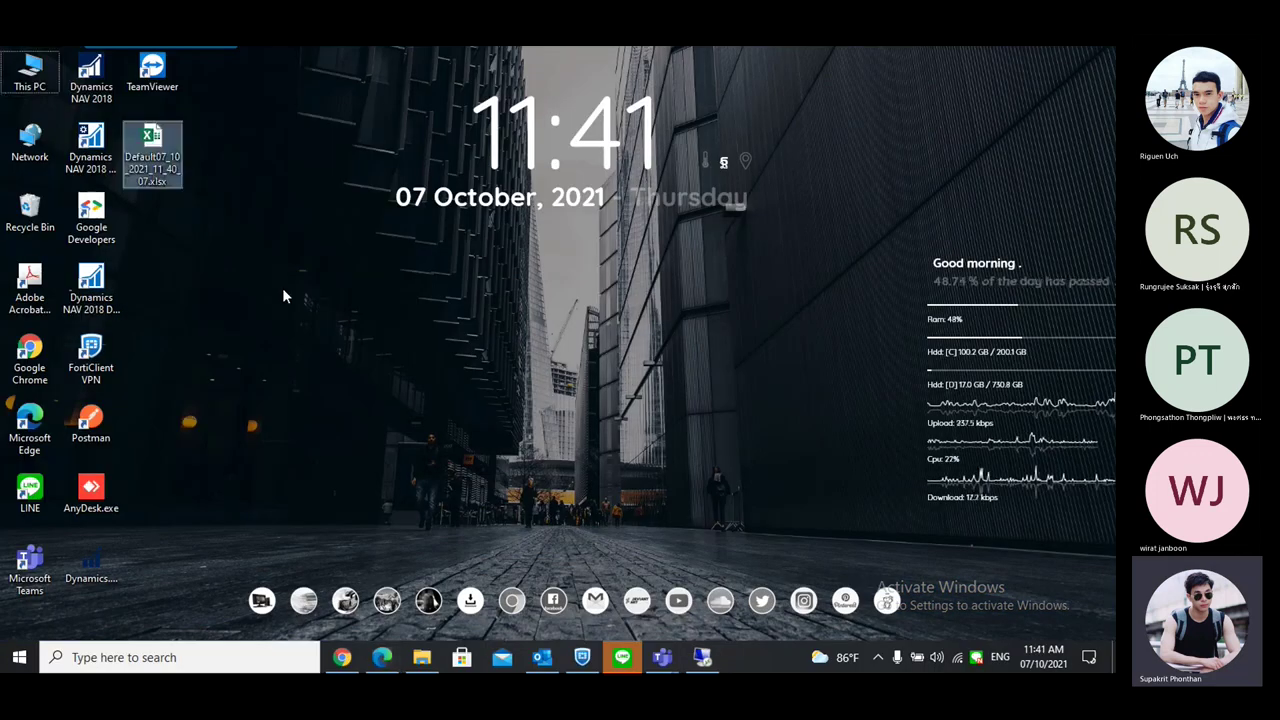
Open Default07_10_2021_11_40_07.xlsx and widen columns A and B to show PAYMENTTERM and Payment Terms
{"action": "double_click", "coordinate": [152, 148]}
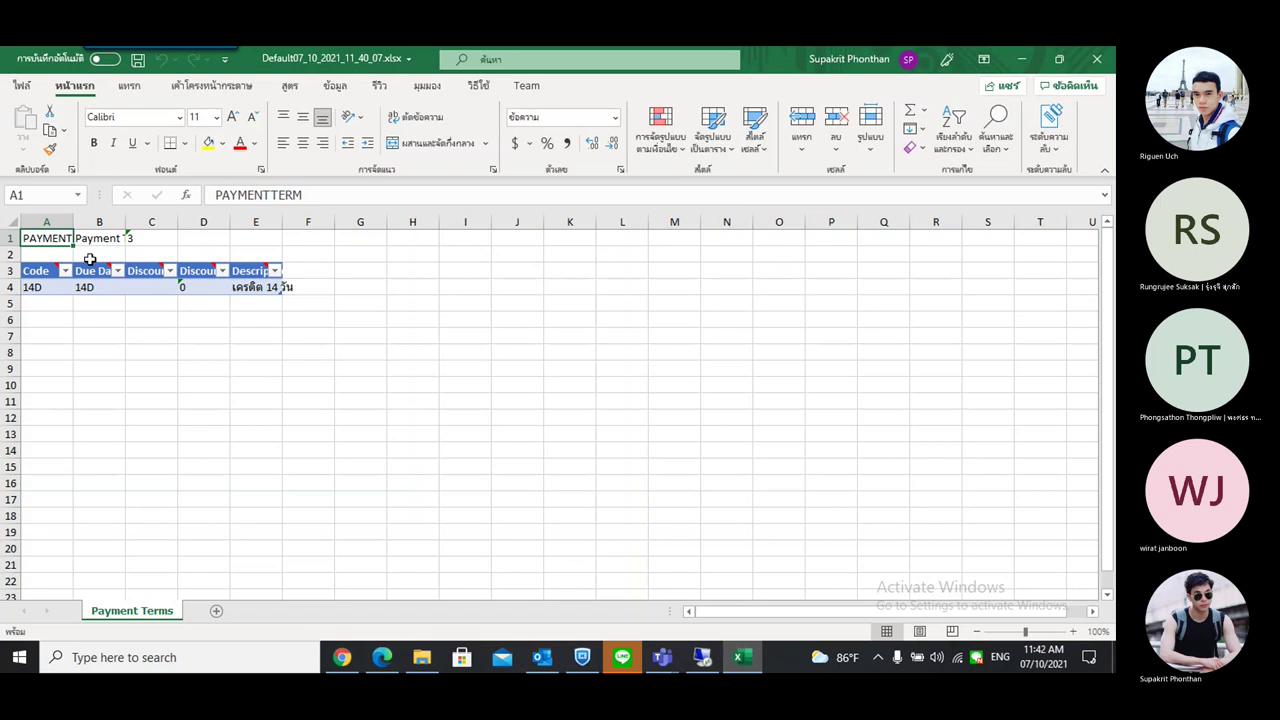
{"action": "double_click", "coordinate": [72, 224]}
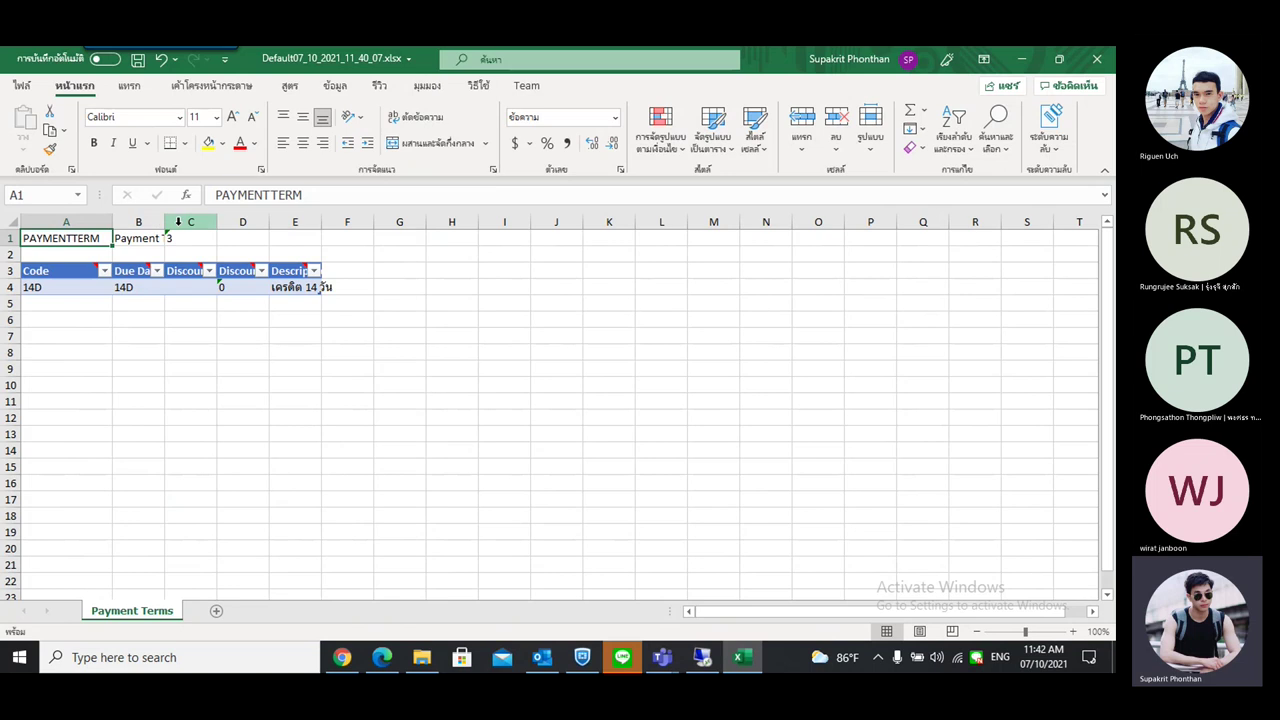
{"action": "left_click_drag", "start_coordinate": [165, 222], "coordinate": [193, 225]}
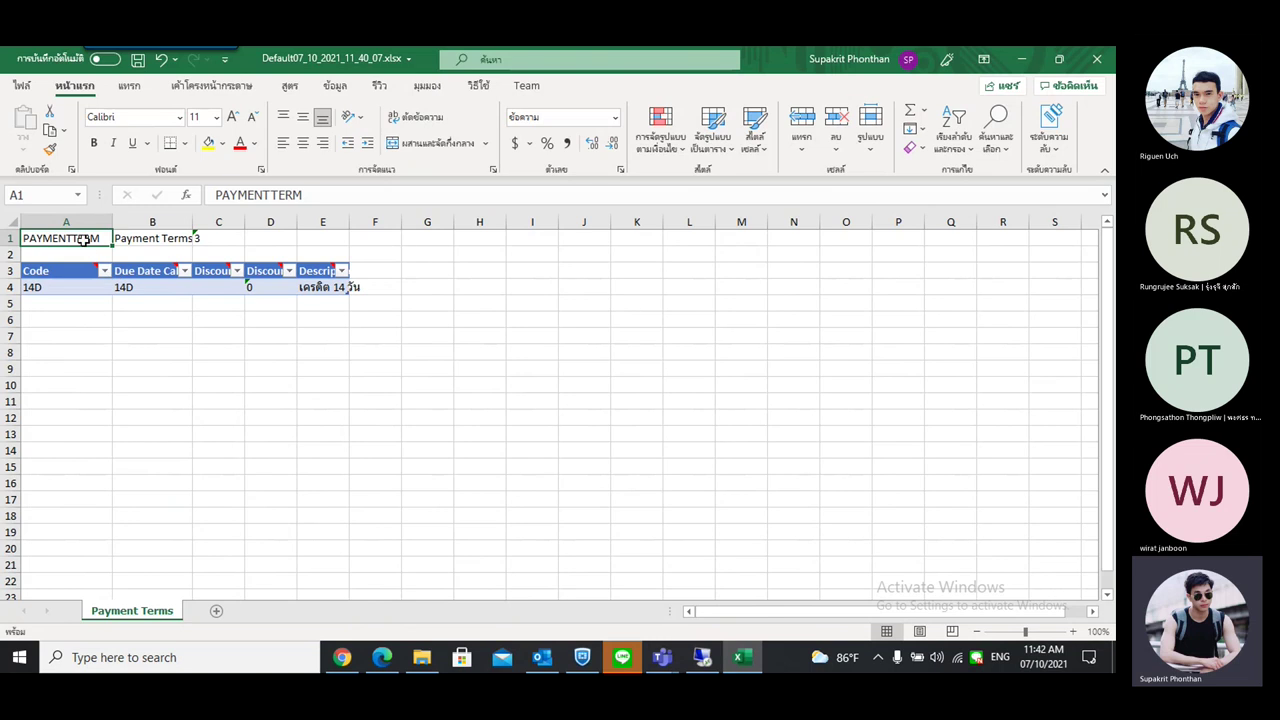
{"action": "left_click", "coordinate": [160, 238]}
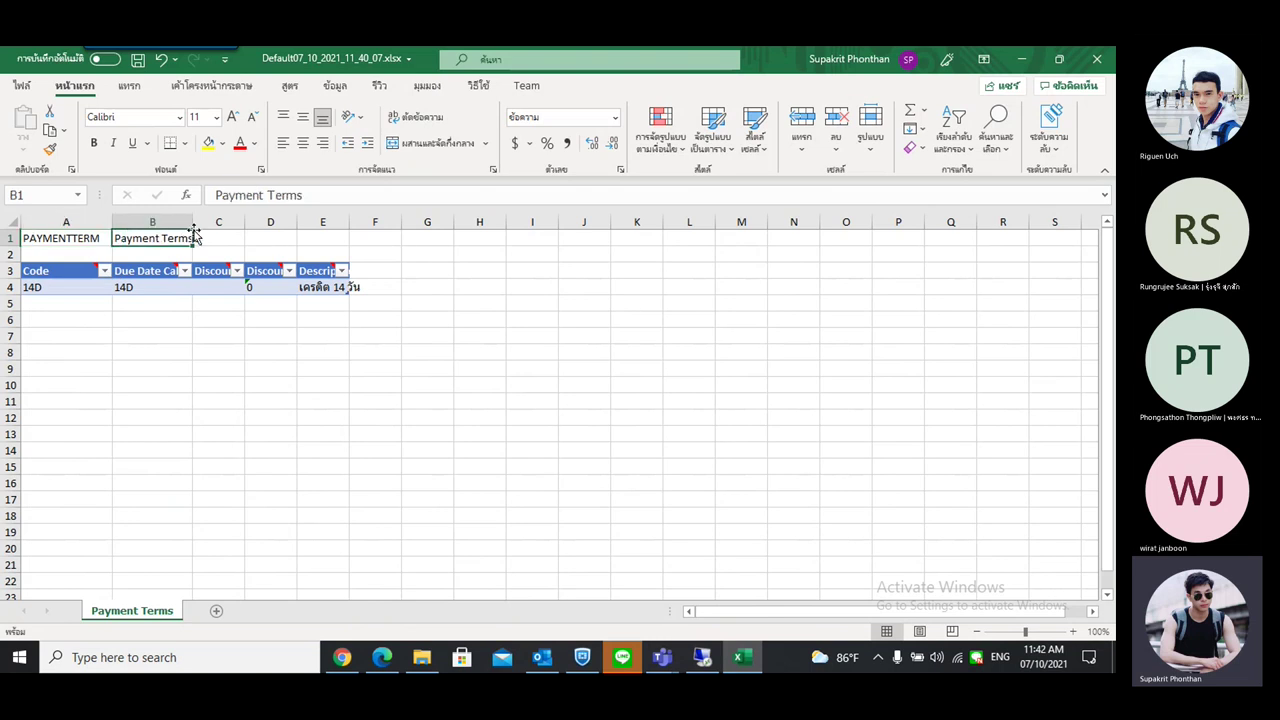
{"action": "left_click_drag", "start_coordinate": [193, 222], "coordinate": [227, 222]}
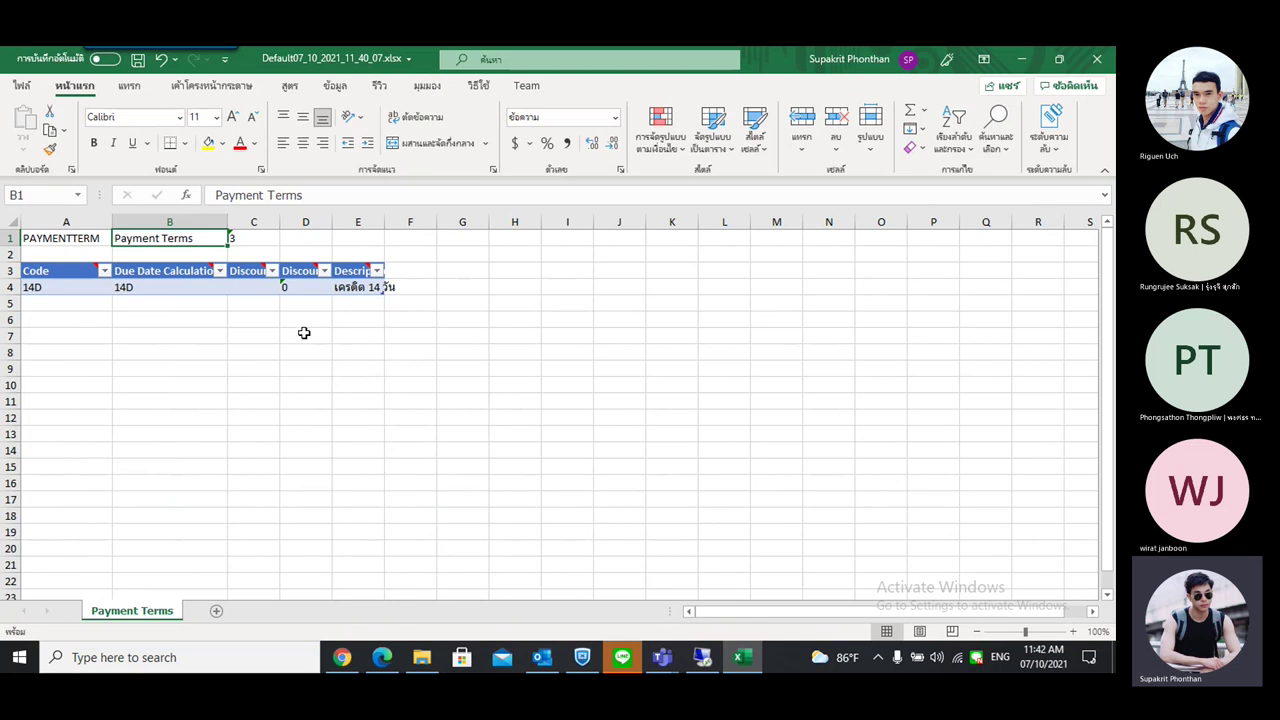
Resize the Payment Terms table so it extends down to row 7
{"action": "left_click", "coordinate": [72, 282]}
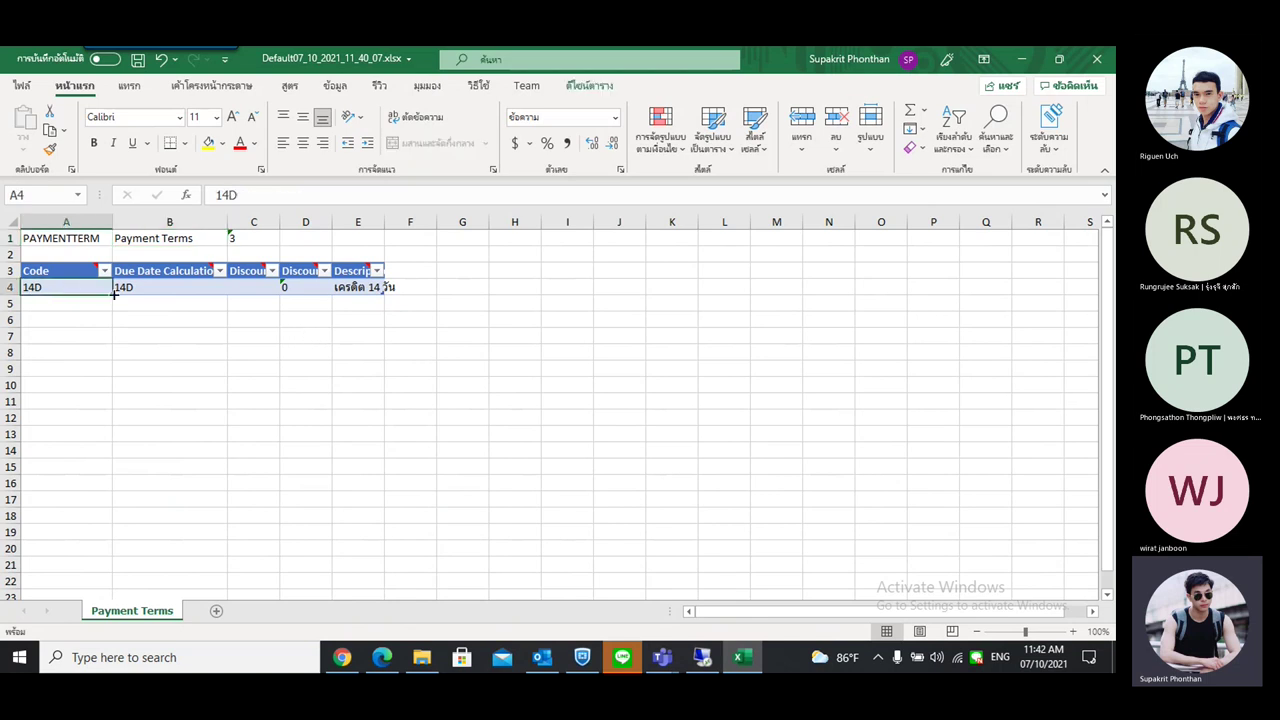
{"action": "left_click_drag", "start_coordinate": [383, 290], "coordinate": [374, 404]}
{"action": "left_click", "coordinate": [412, 304]}
{"action": "left_click_drag", "start_coordinate": [373, 474], "coordinate": [374, 478]}
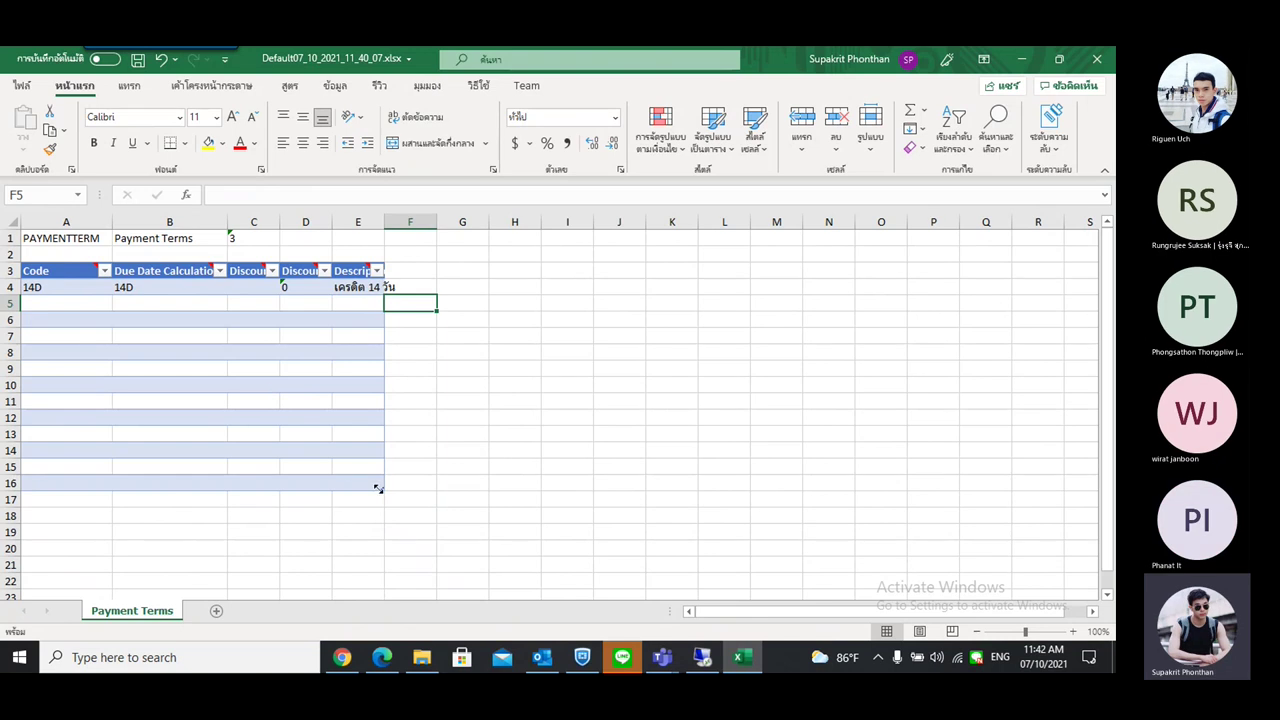
{"action": "left_click_drag", "start_coordinate": [381, 489], "coordinate": [374, 350]}
Enter TEST1 in A5 and TESt1 in A6, then close the workbook
{"action": "left_click", "coordinate": [95, 292]}
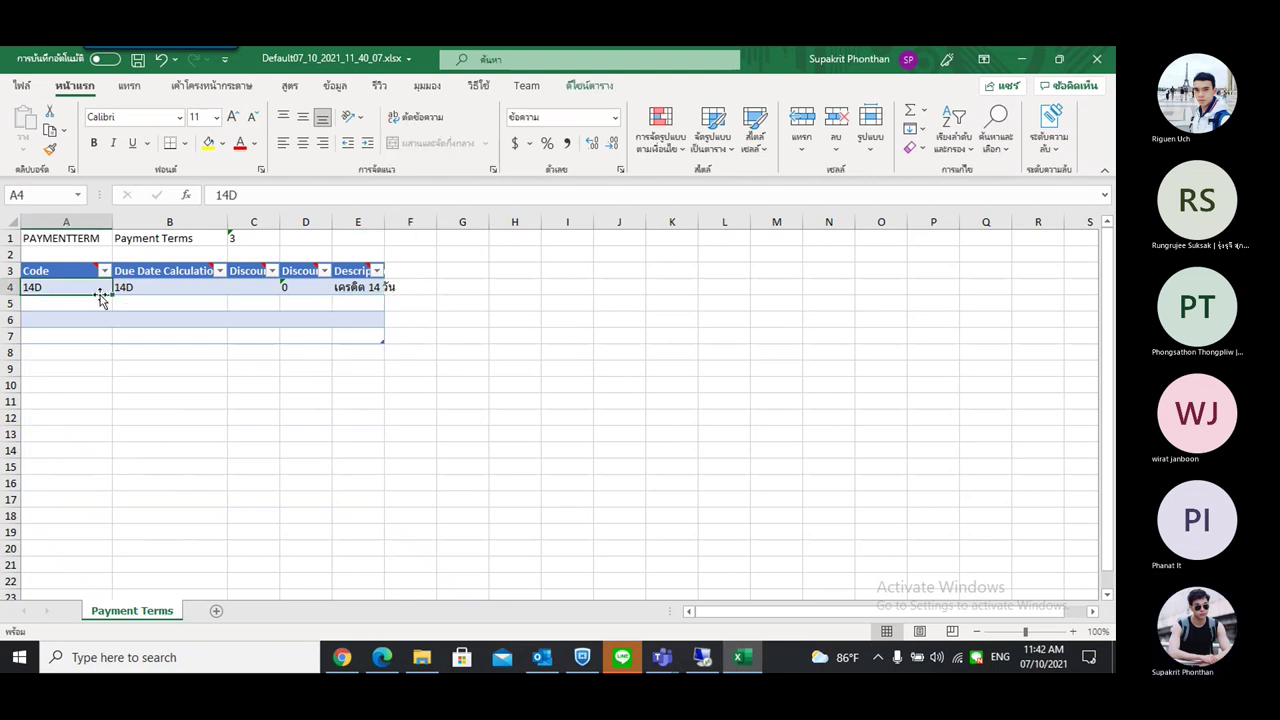
{"action": "double_click", "coordinate": [84, 305]}
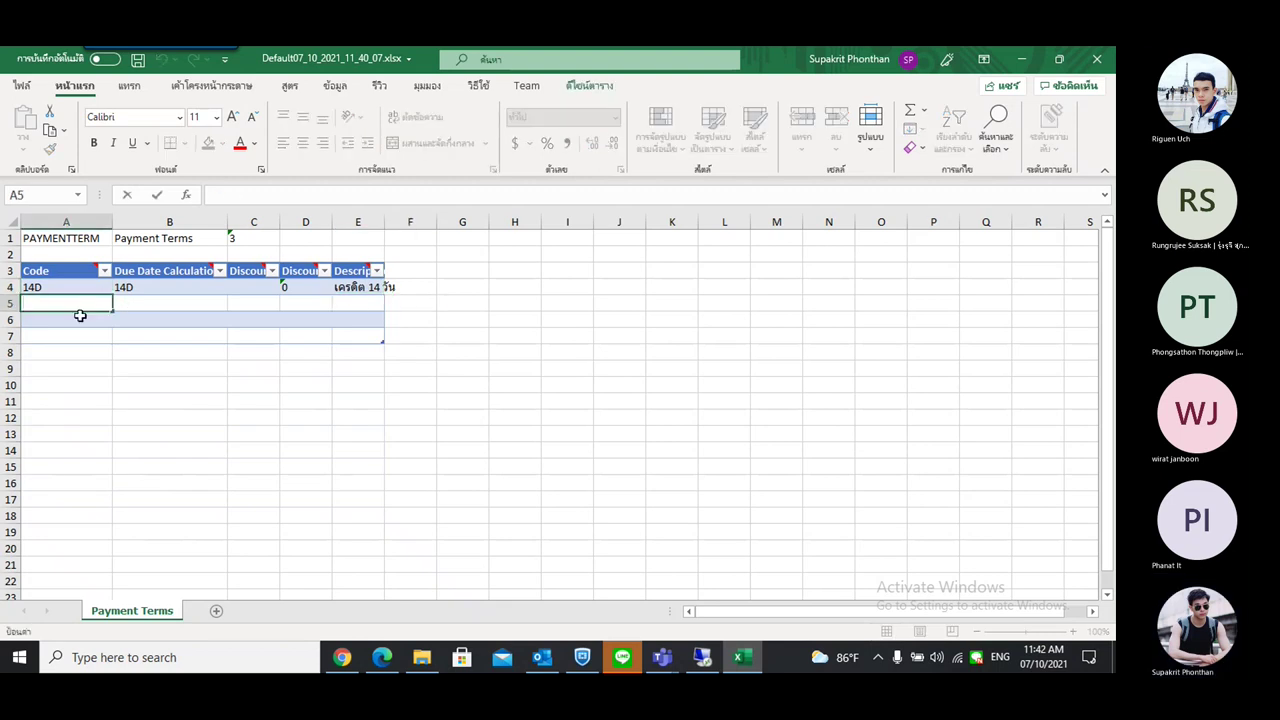
{"action": "type", "text": "TEST1"}
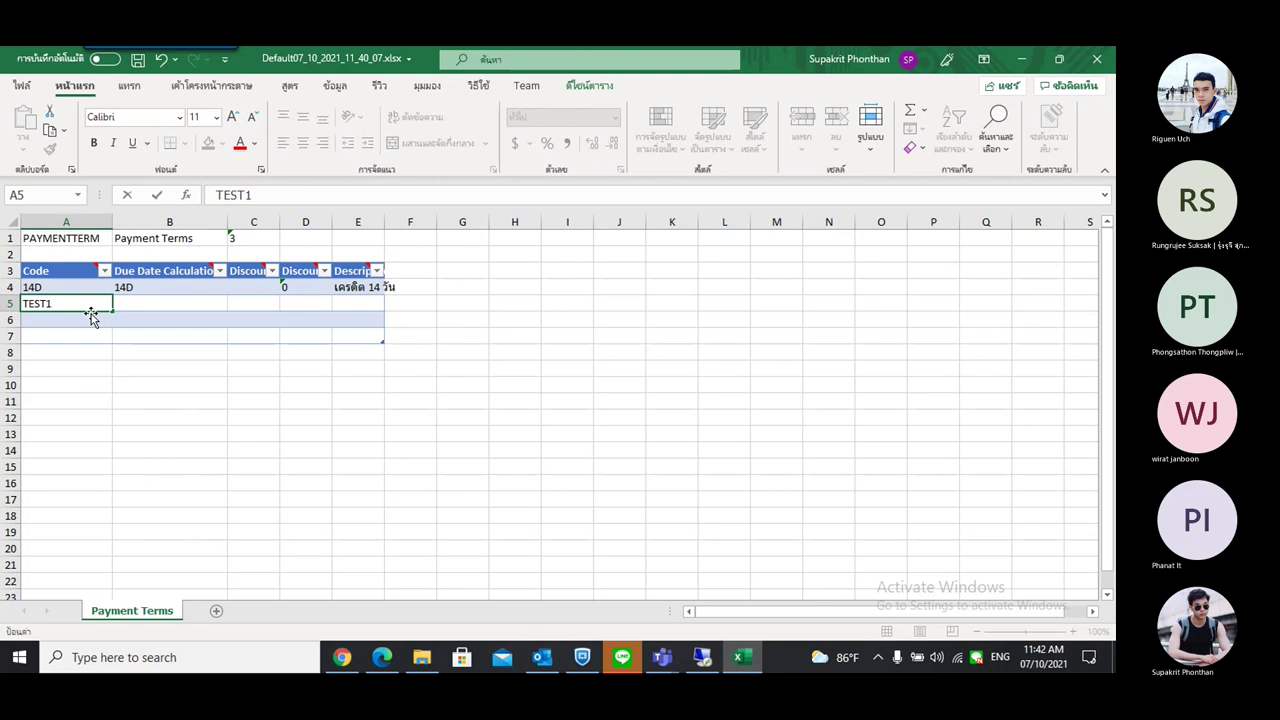
{"action": "left_click", "coordinate": [64, 319]}
{"action": "type", "text": "TESt1"}
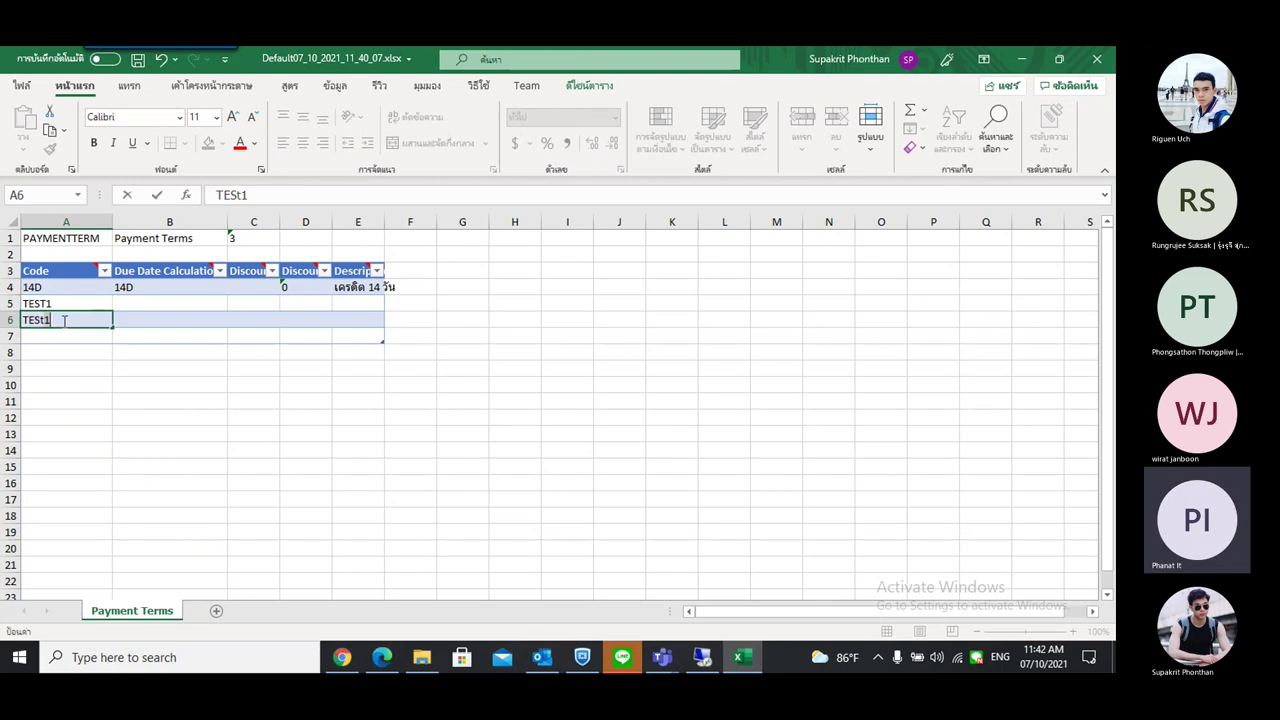
{"action": "left_click", "coordinate": [67, 320]}
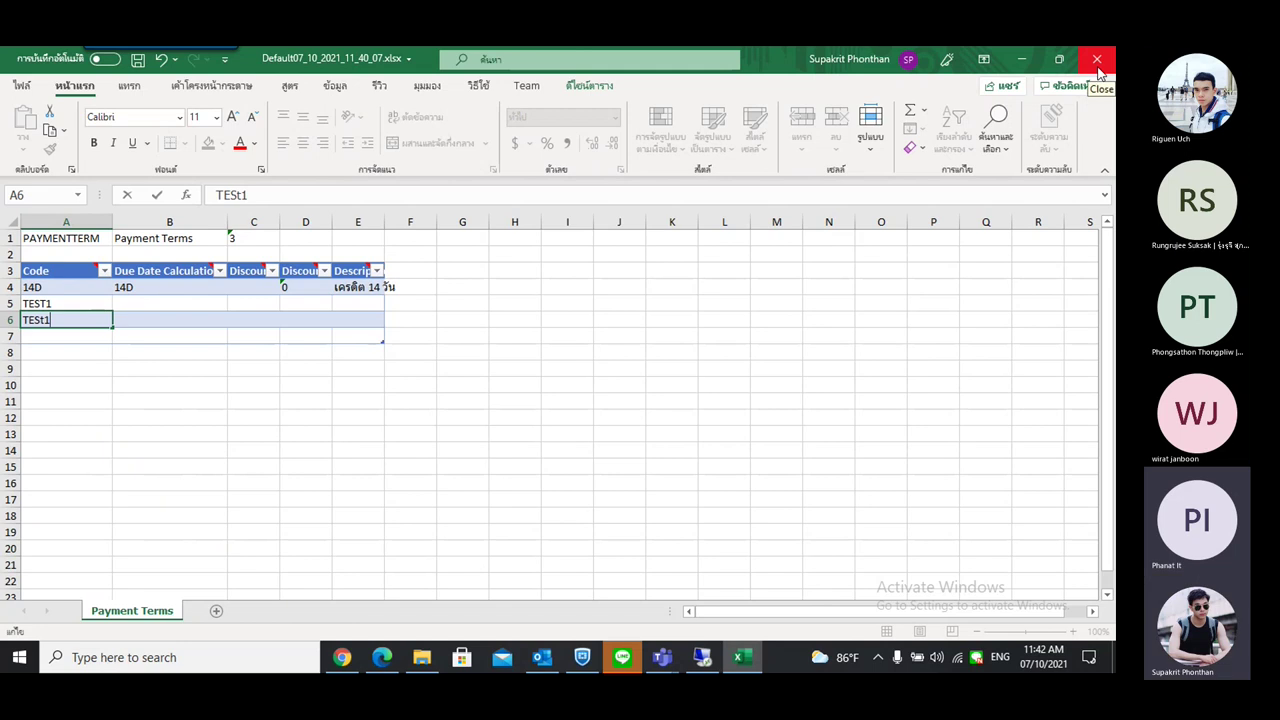
{"action": "left_click", "coordinate": [1098, 66]}
Discard the Excel changes and return to the PAYMENTTERM package card in the remote session
{"action": "left_click", "coordinate": [557, 373]}
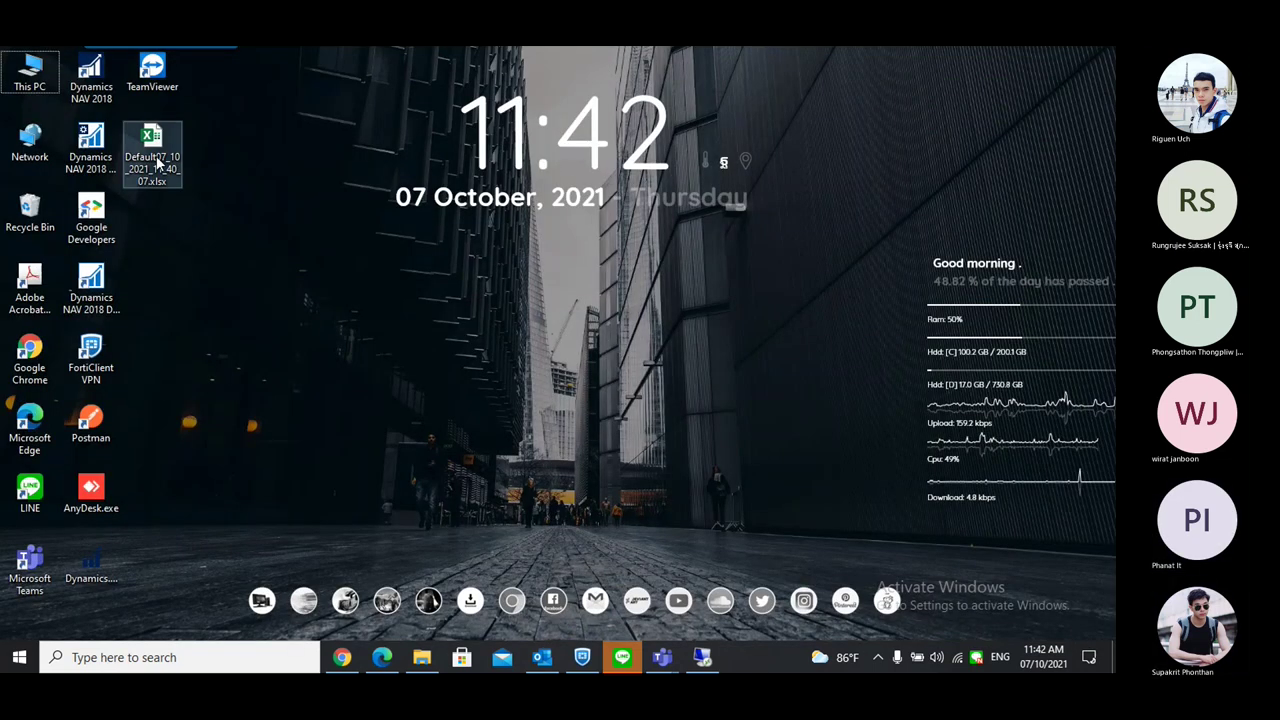
{"action": "left_click", "coordinate": [157, 163]}
{"action": "left_click", "coordinate": [702, 657]}
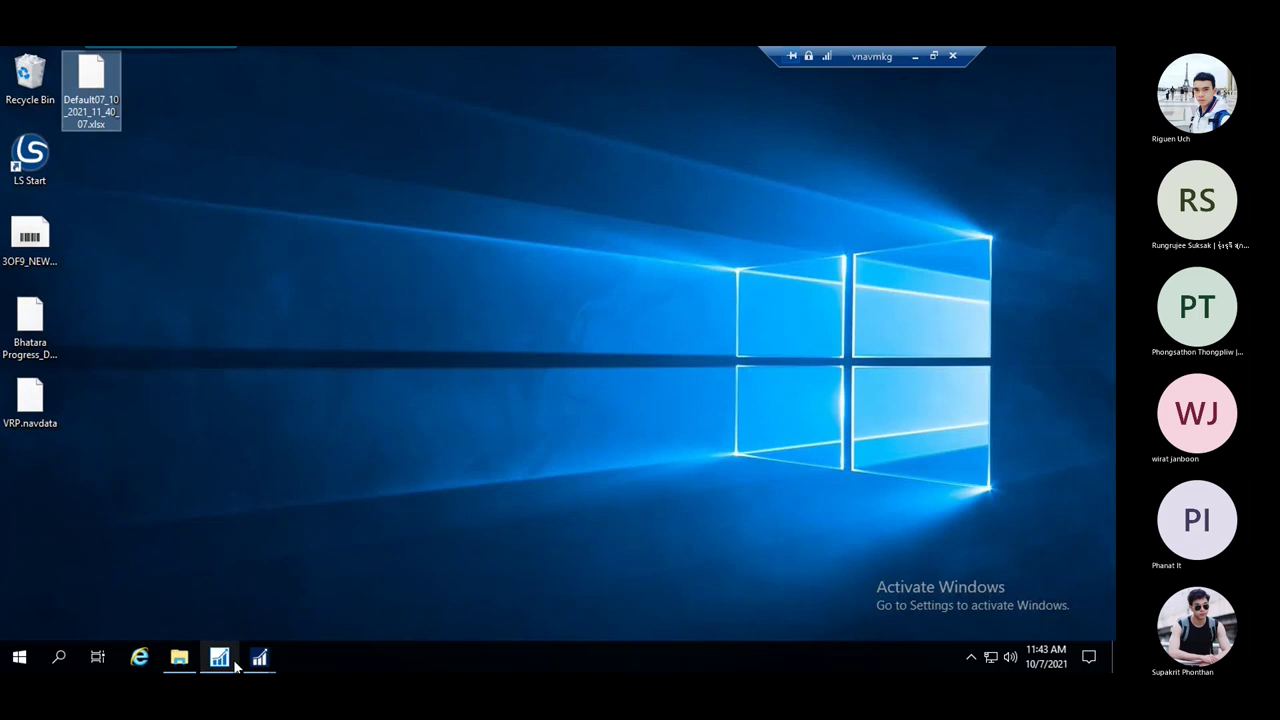
{"action": "mouse_move", "coordinate": [259, 660]}
{"action": "left_click", "coordinate": [347, 602]}
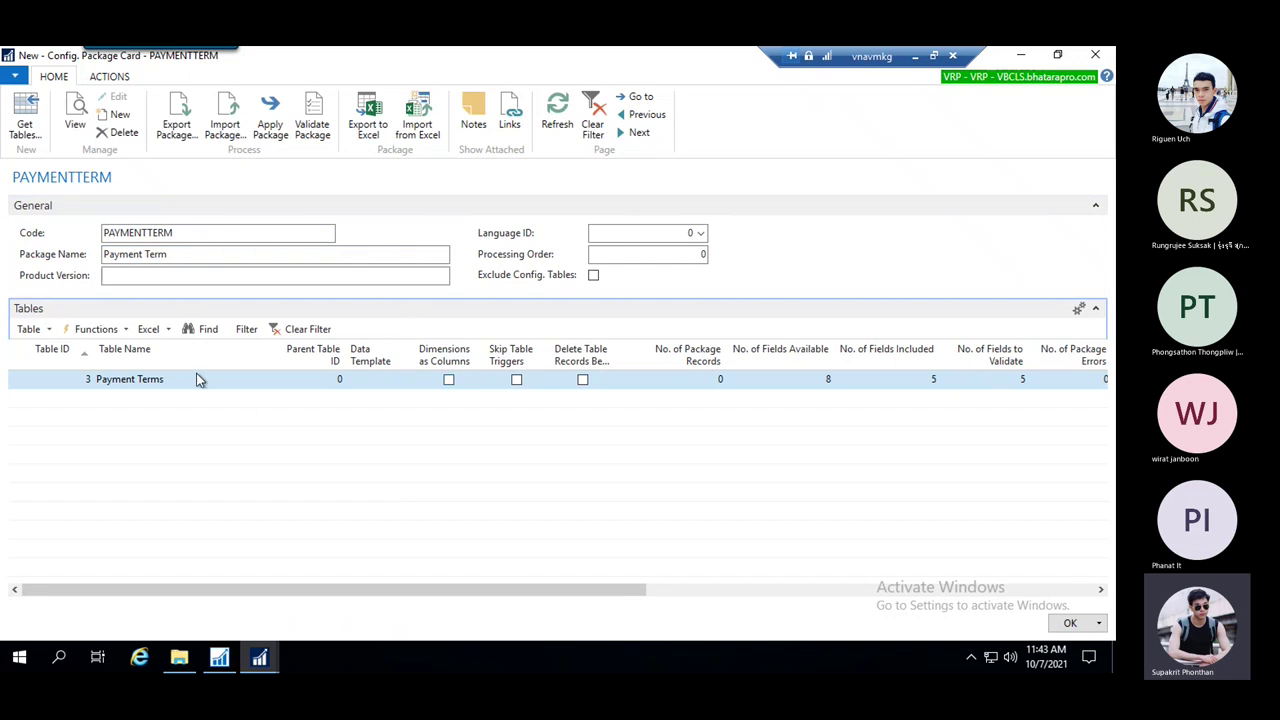
Delete the PAYMENTTERM configuration package
{"action": "left_click", "coordinate": [125, 385]}
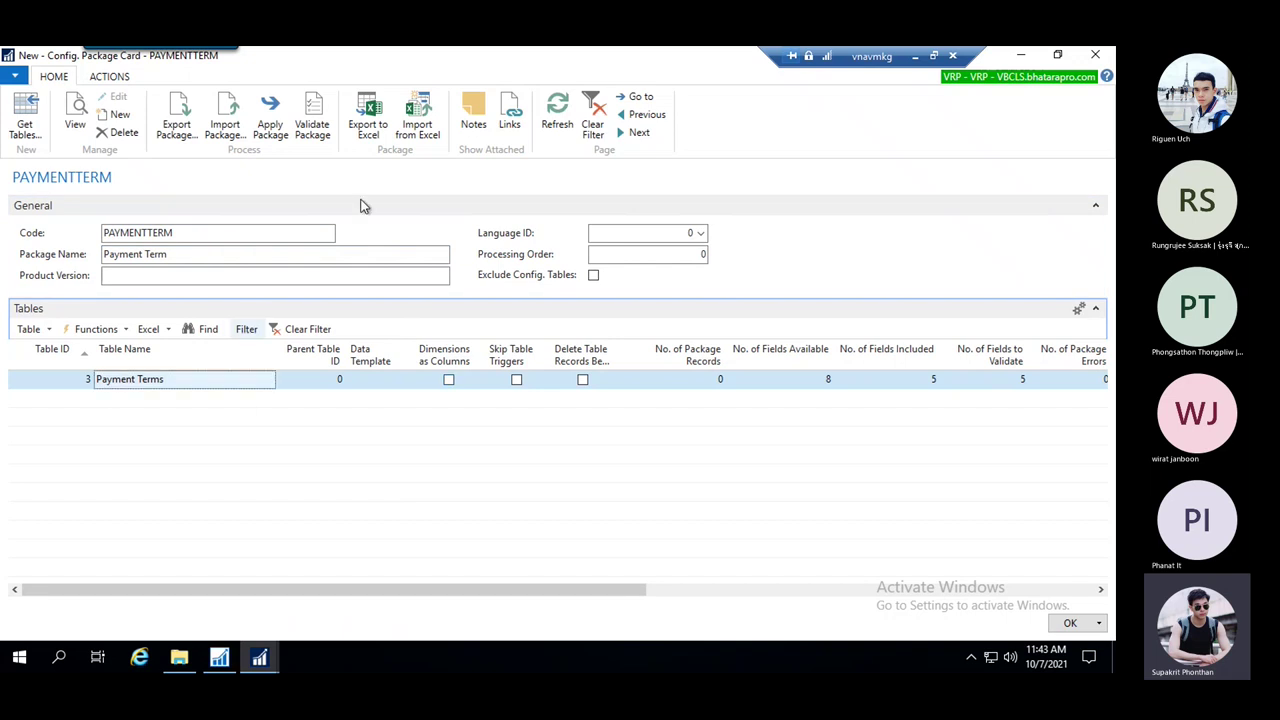
{"action": "left_click", "coordinate": [112, 138]}
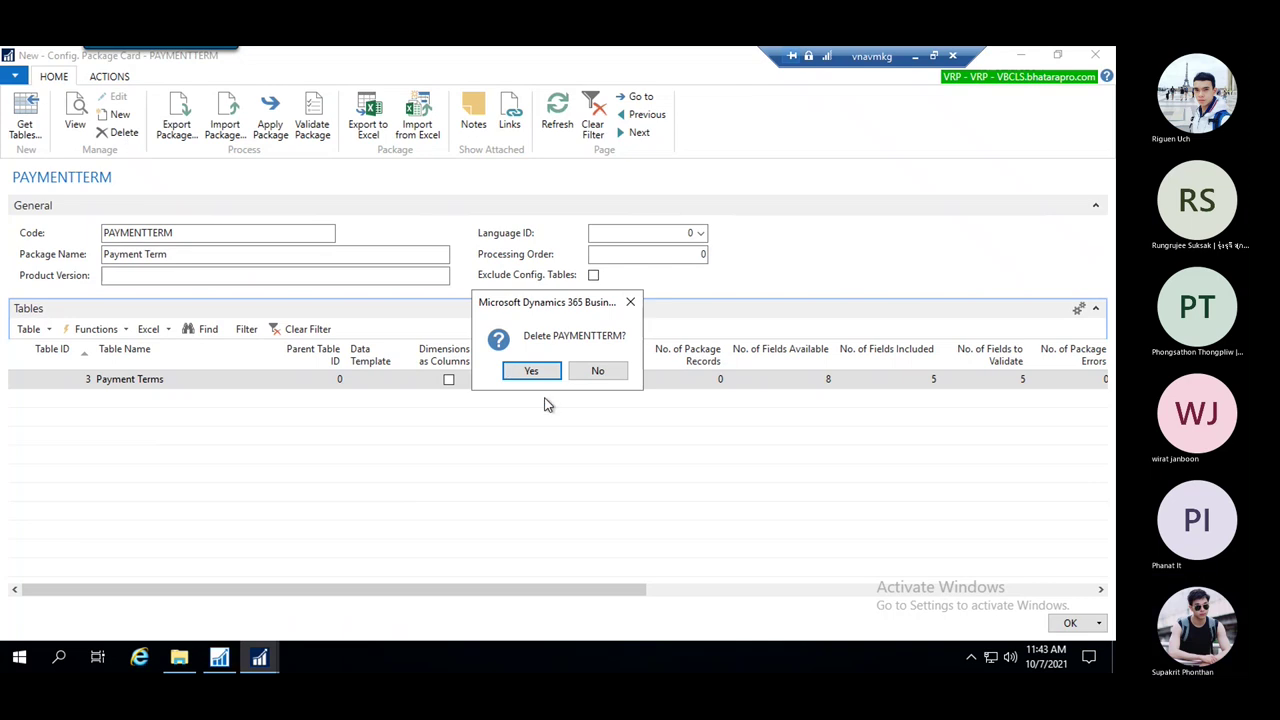
{"action": "left_click", "coordinate": [531, 373]}
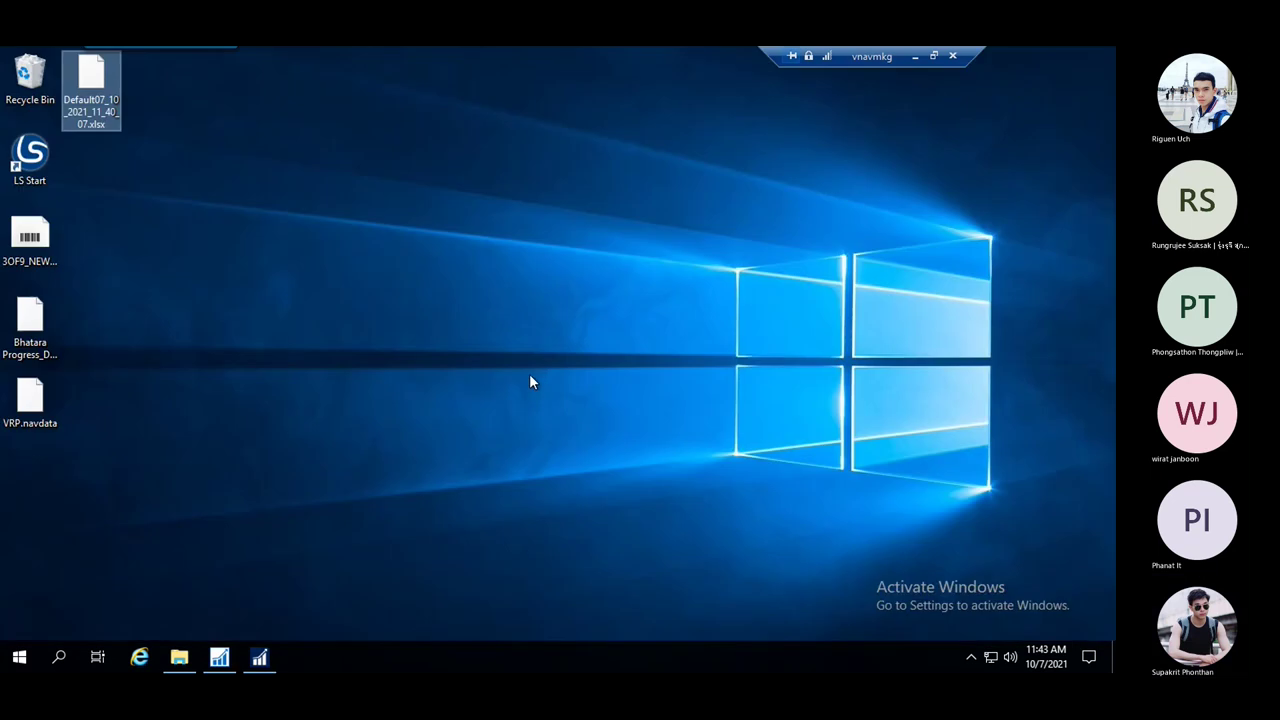
Open a new blank Config. Package Card from the Configuration Packages list
{"action": "left_click", "coordinate": [258, 659]}
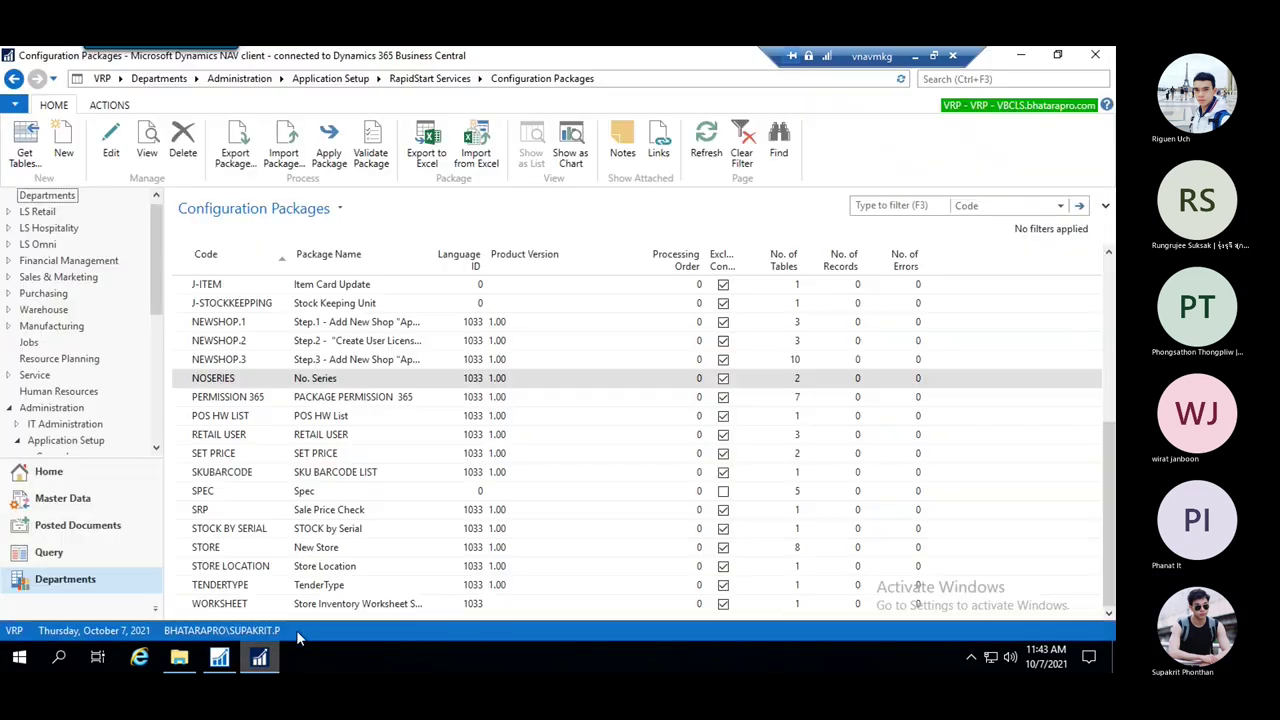
{"action": "left_click", "coordinate": [60, 143]}
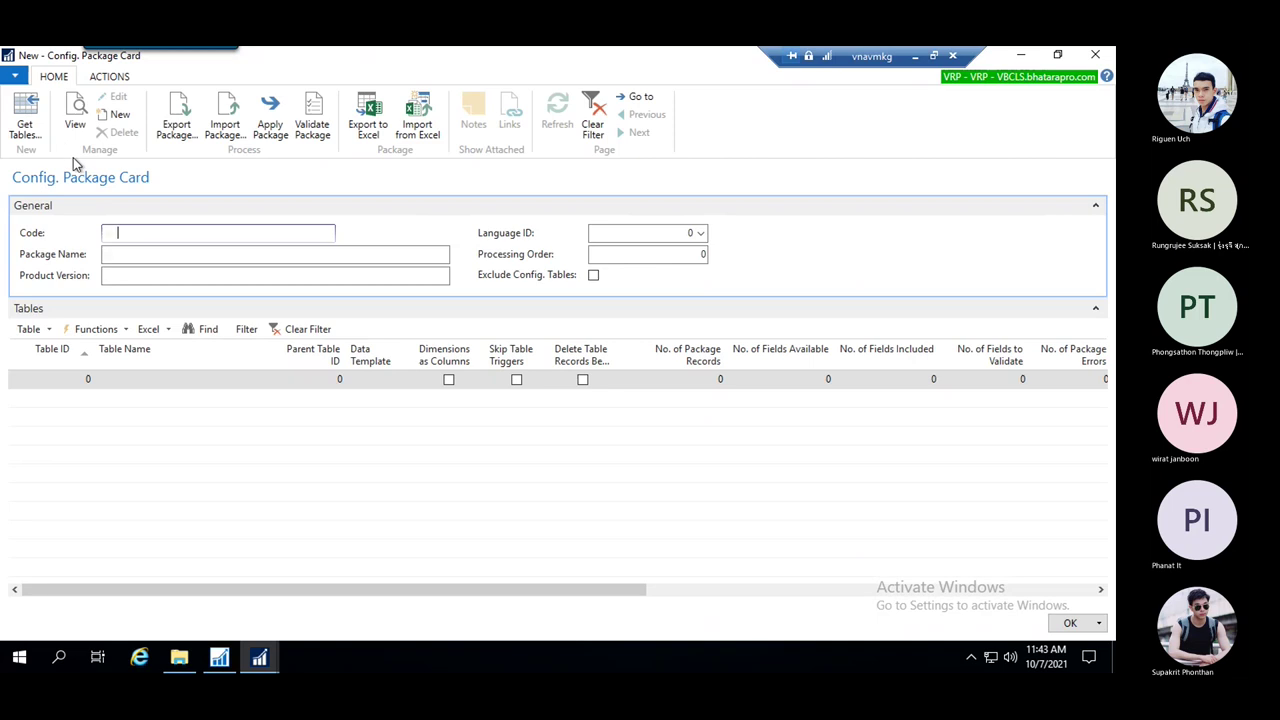
{"action": "key", "text": "Escape"}
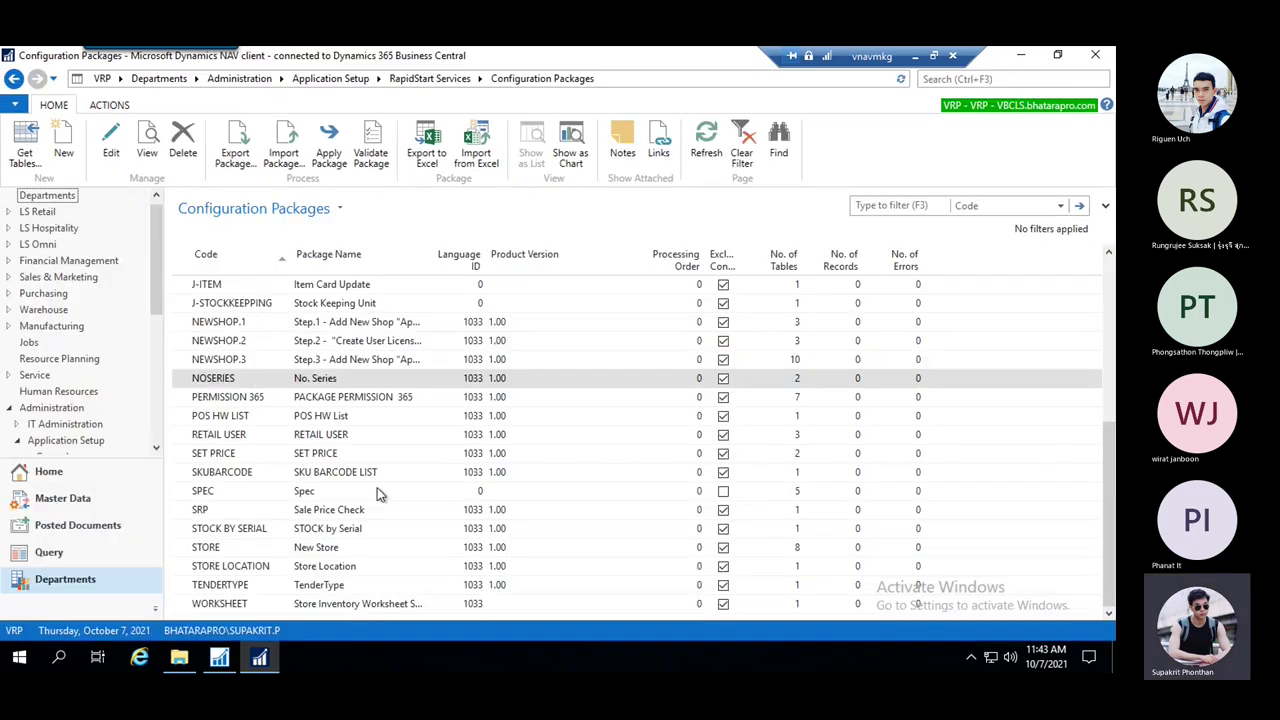
{"action": "left_click", "coordinate": [248, 496]}
{"action": "scroll", "coordinate": [305, 425], "scroll_direction": "up", "scroll_amount": 5}
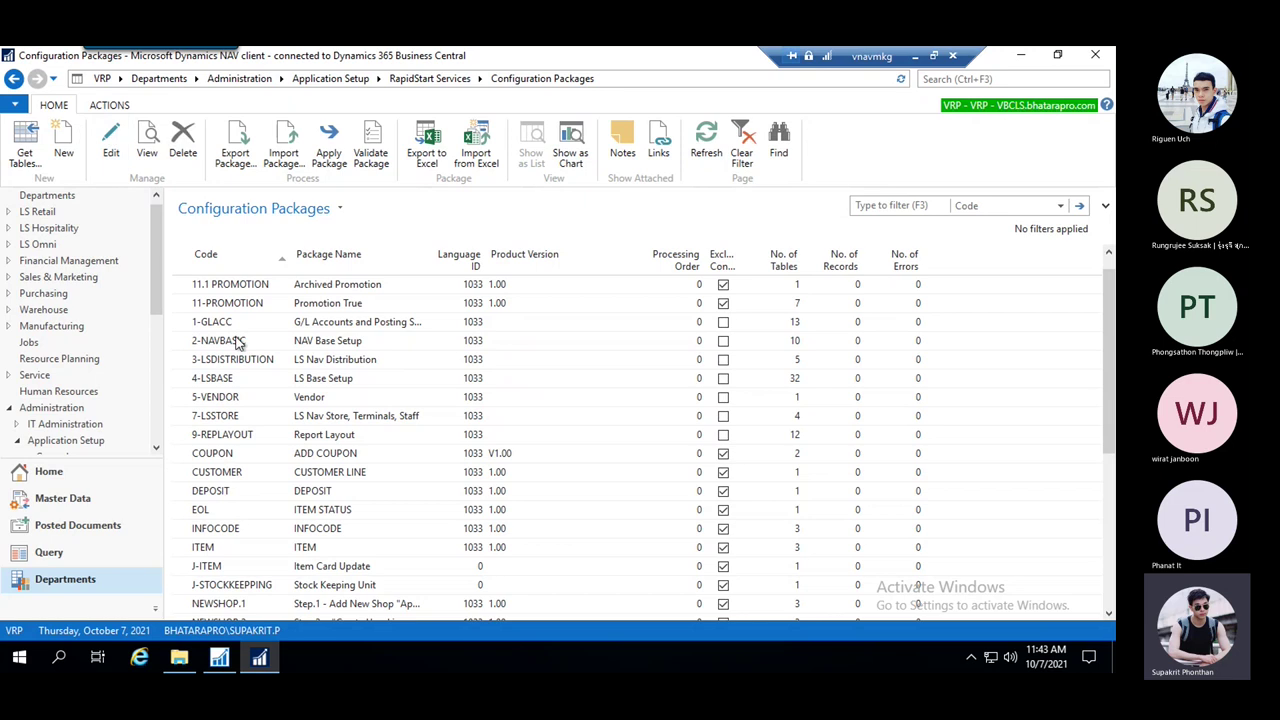
{"action": "scroll", "coordinate": [285, 405], "scroll_direction": "down", "scroll_amount": 5}
{"action": "scroll", "coordinate": [281, 398], "scroll_direction": "up", "scroll_amount": 5}
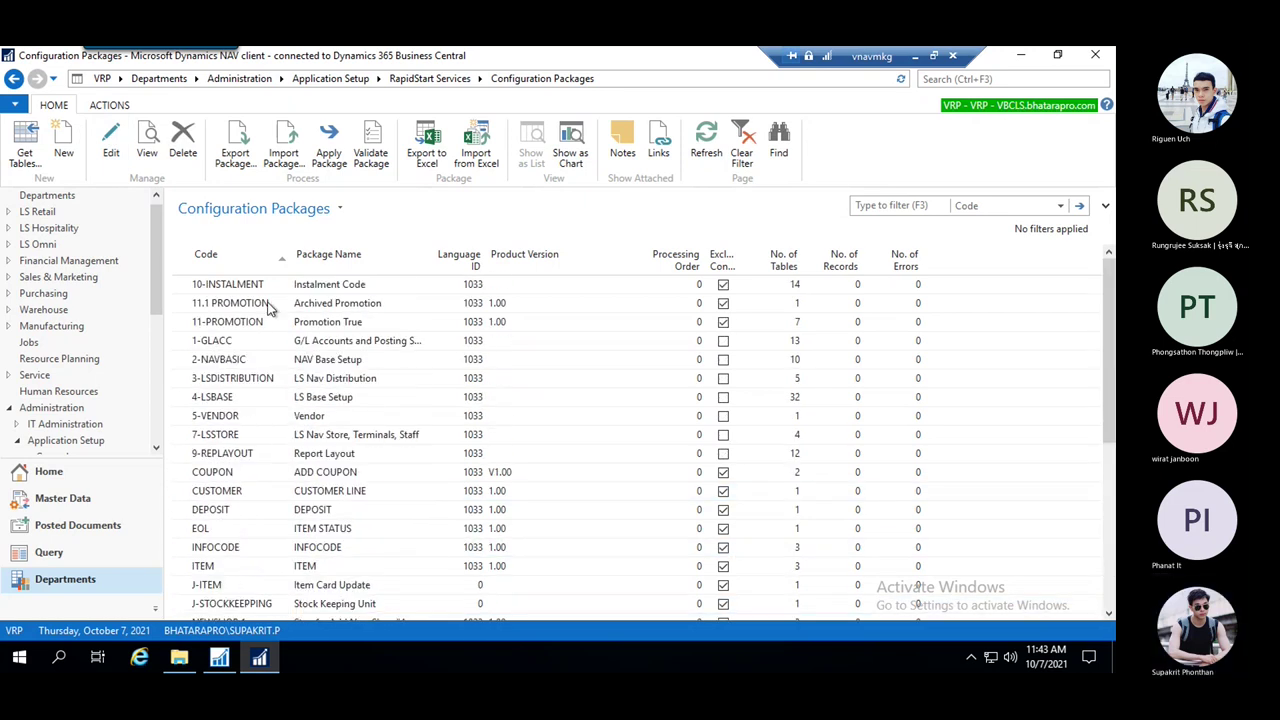
{"action": "left_click", "coordinate": [66, 138]}
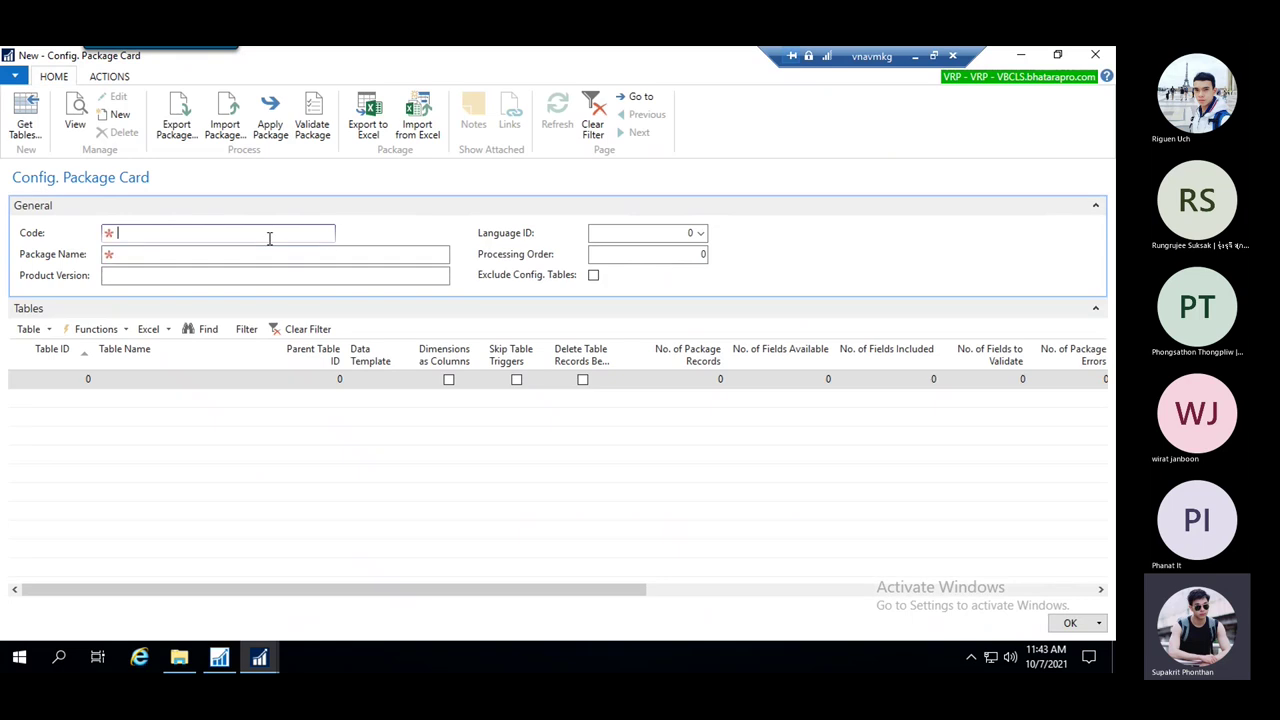
Enter PEYMENTTERM as the package code and Payment Term as the package name
{"action": "type", "text": "peymentterm"}
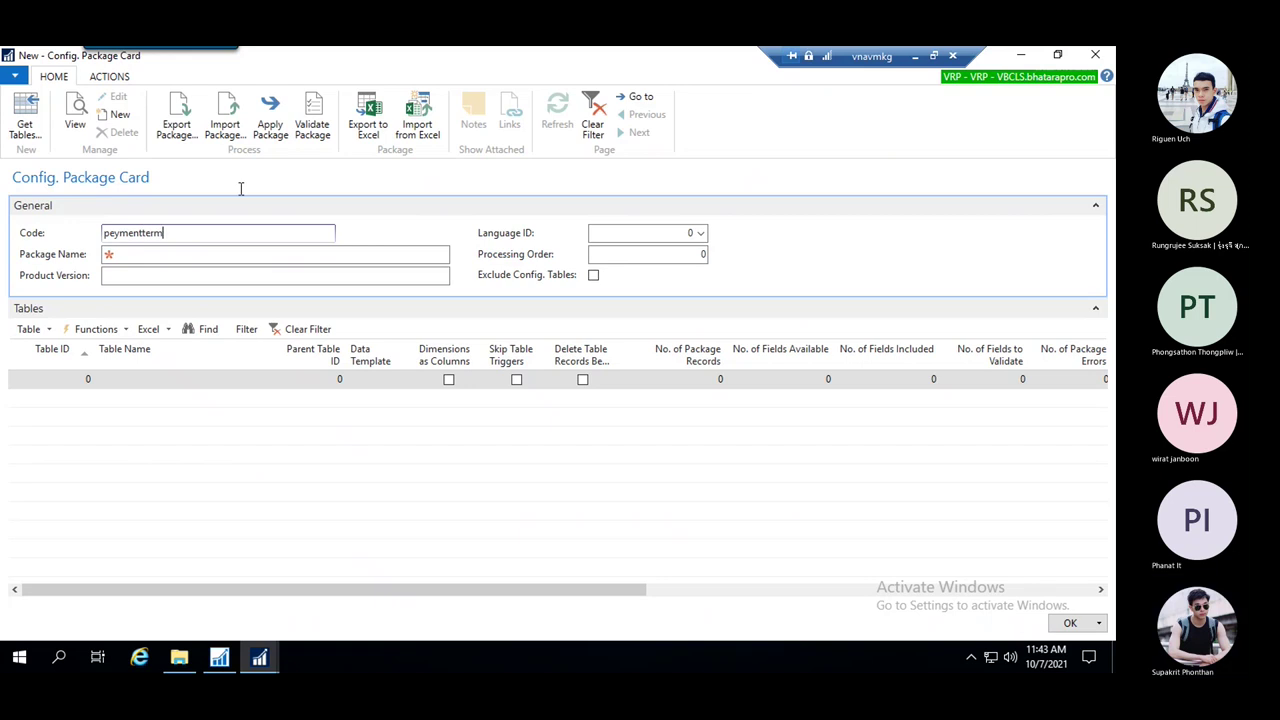
{"action": "left_click", "coordinate": [180, 255]}
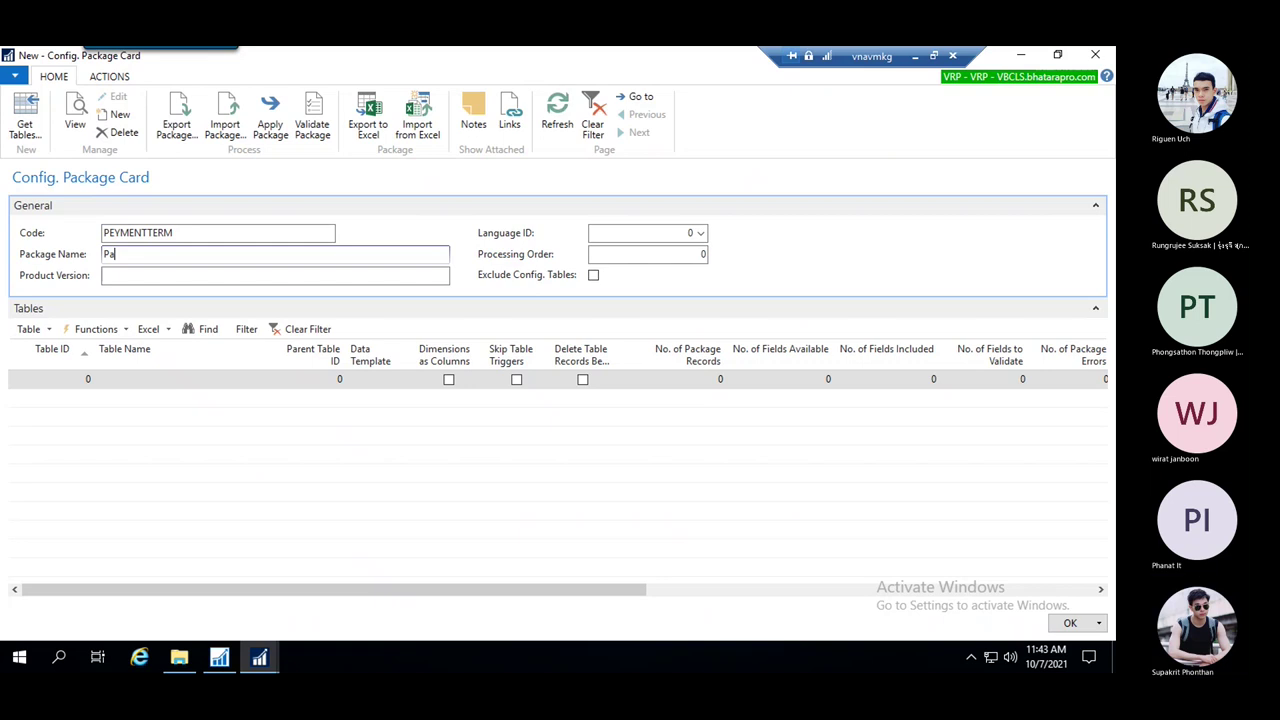
{"action": "type", "text": "Payment Term"}
{"action": "left_click", "coordinate": [197, 383]}
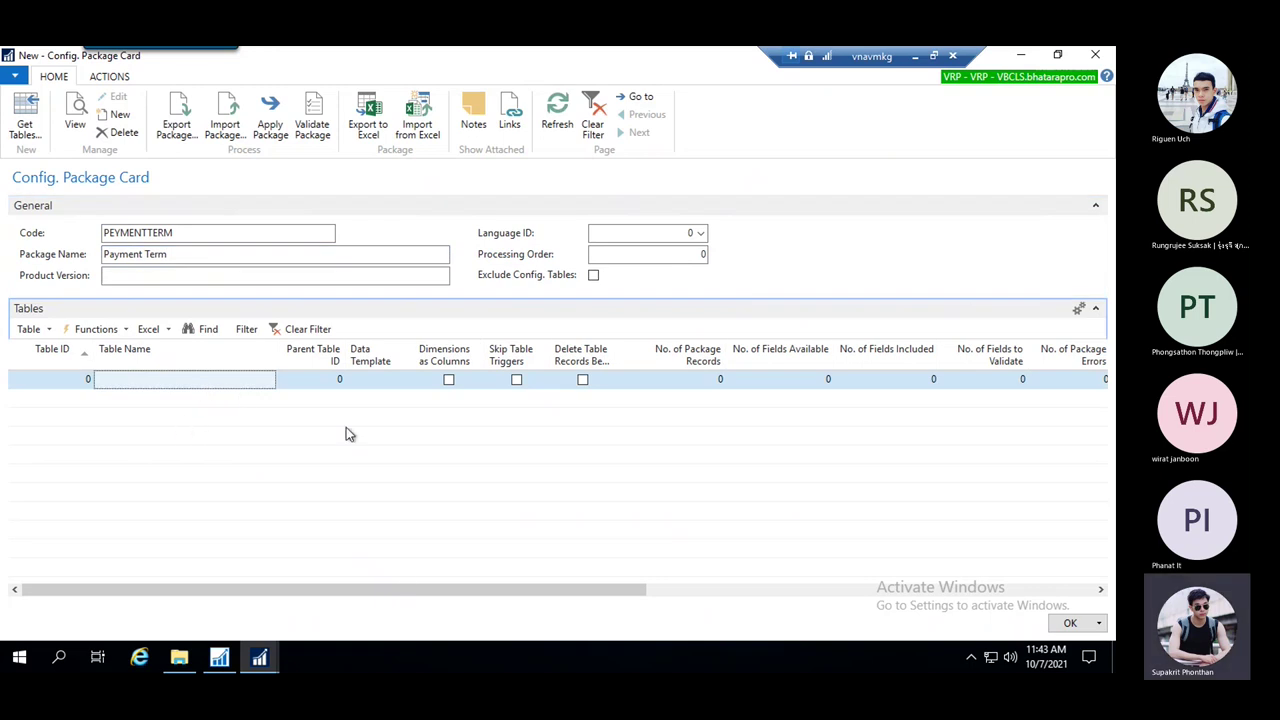
{"action": "left_click", "coordinate": [58, 381]}
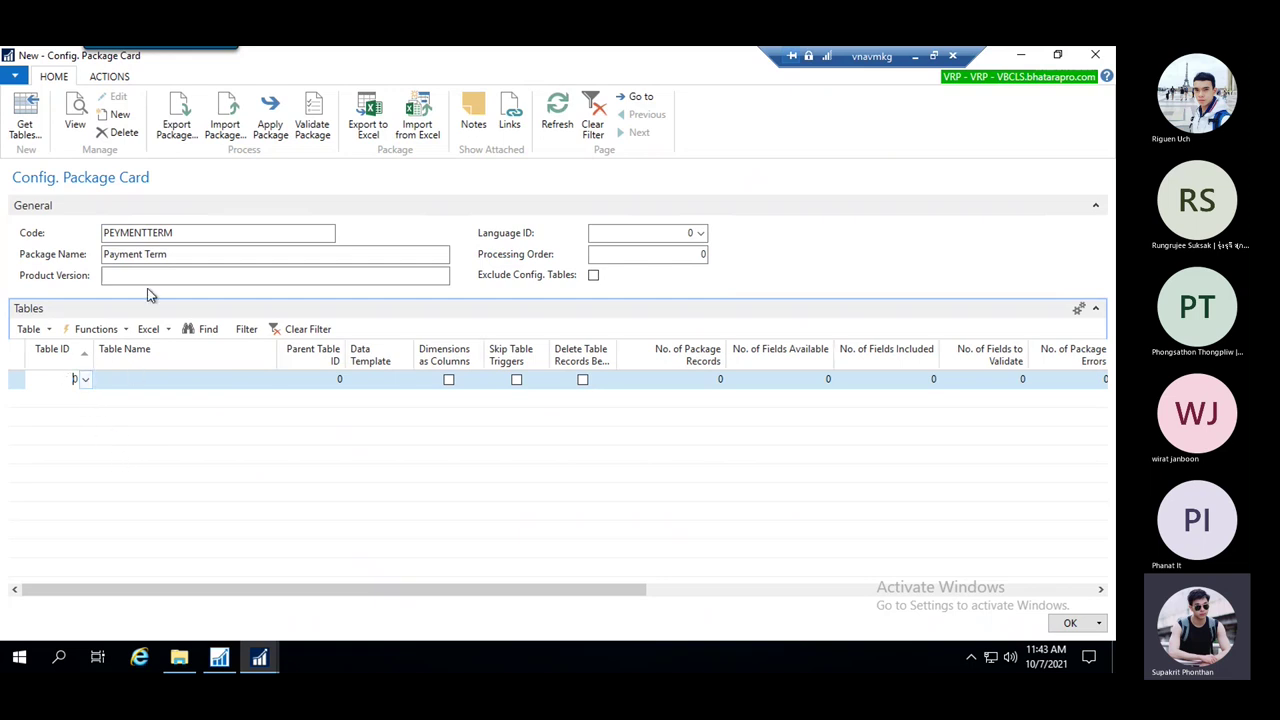
Add table 3 Payment Terms as the package's table line
{"action": "left_click", "coordinate": [90, 382]}
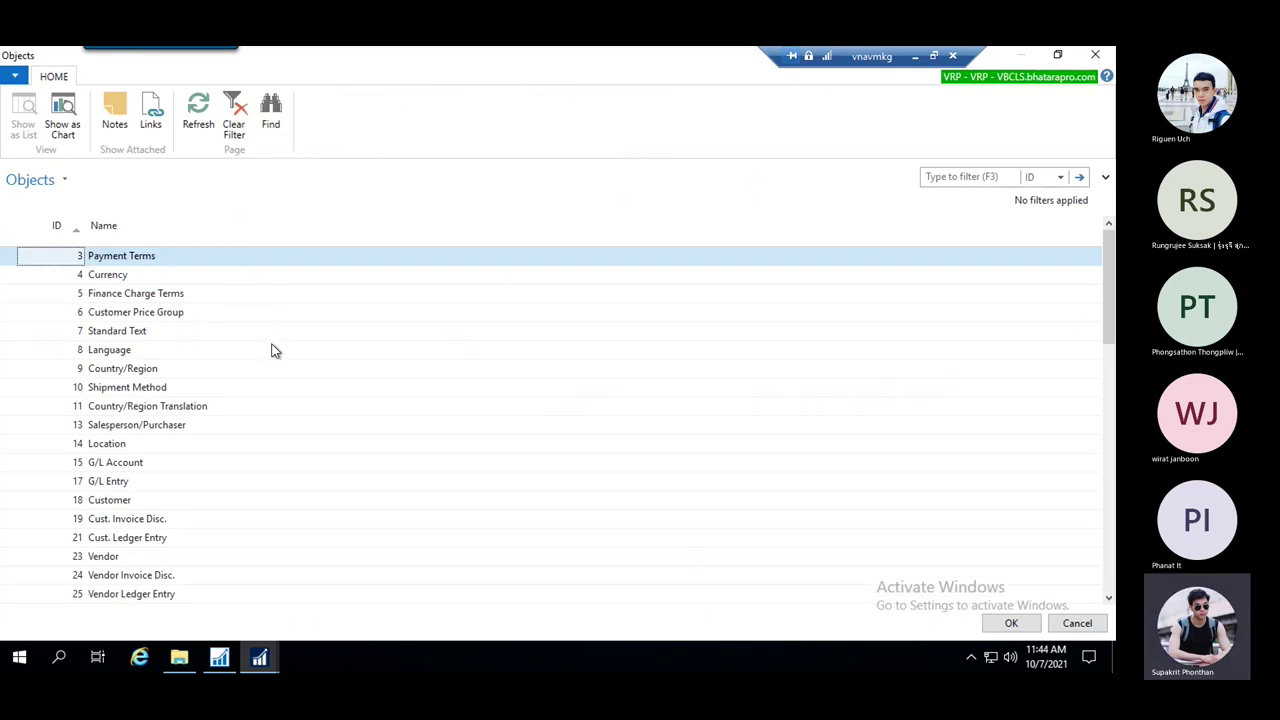
{"action": "left_click", "coordinate": [115, 258]}
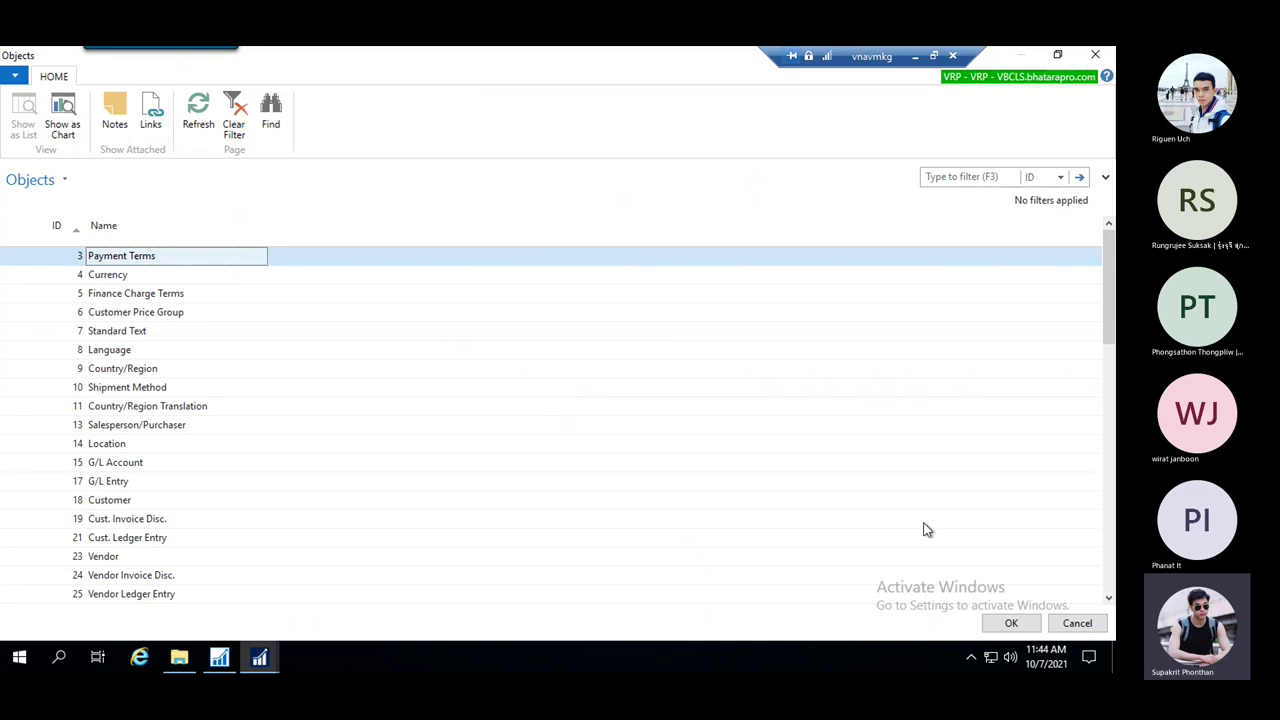
{"action": "left_click", "coordinate": [1014, 623]}
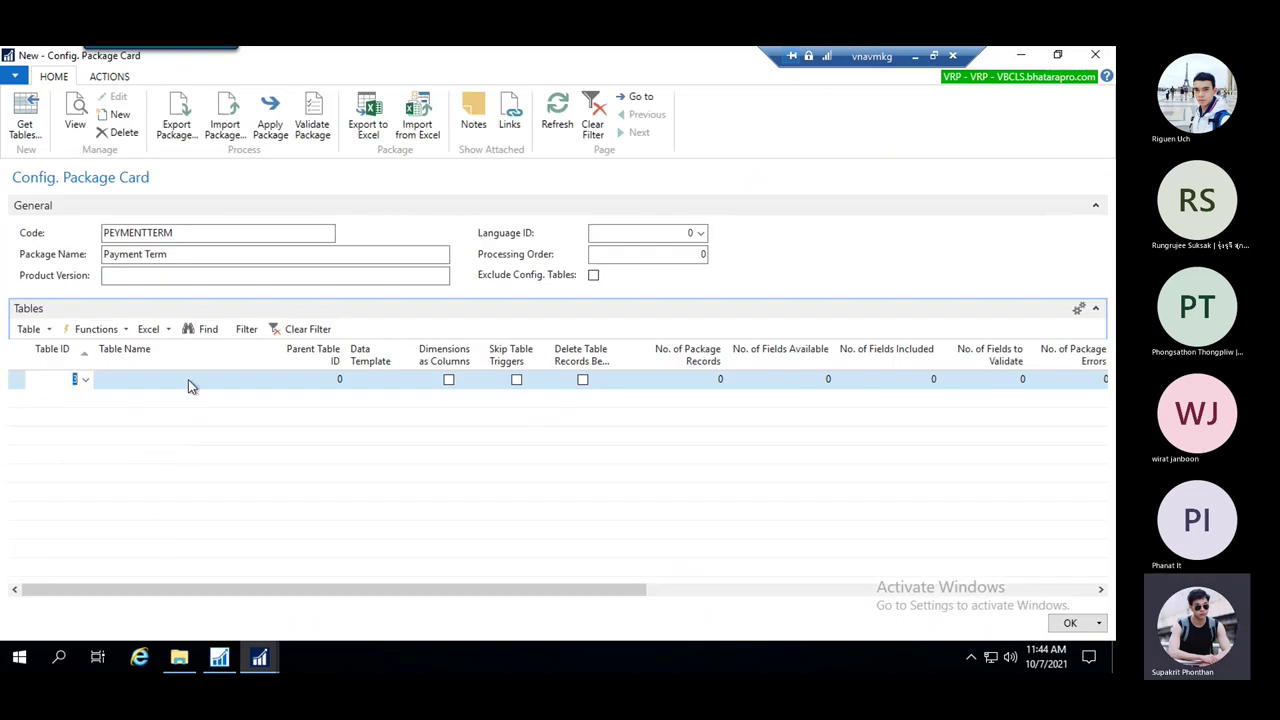
{"action": "key", "text": "Tab"}
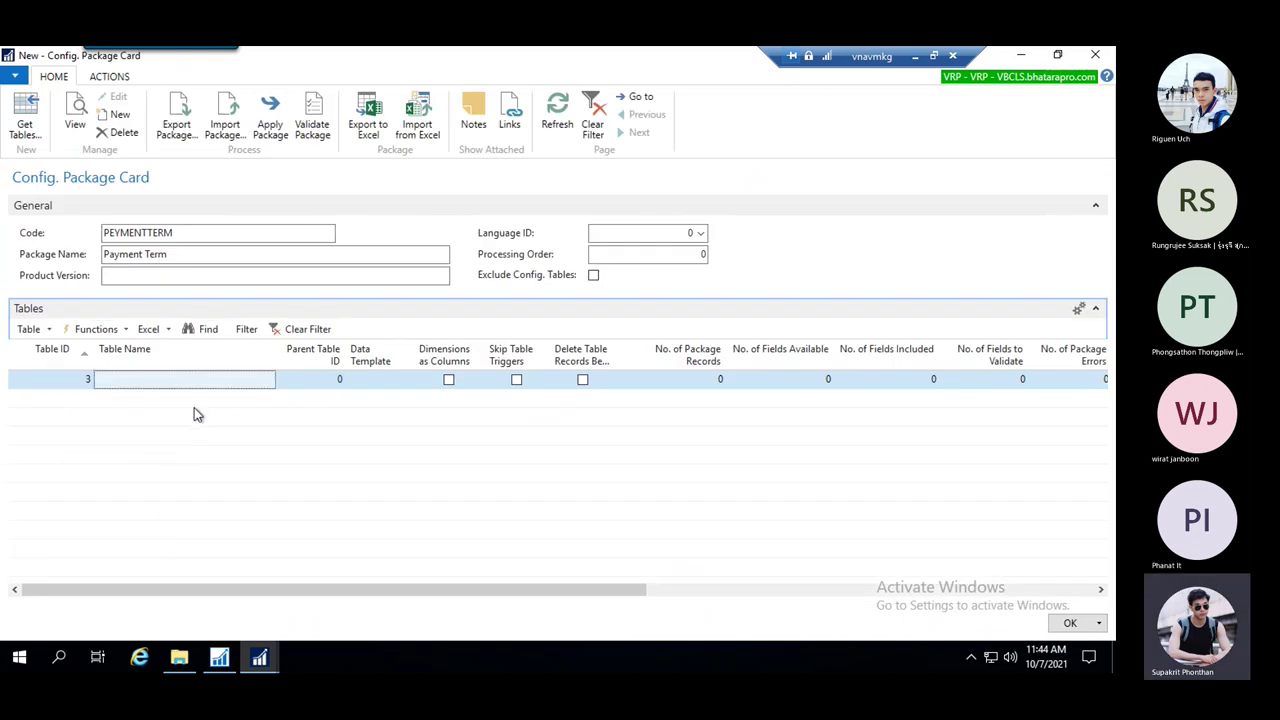
{"action": "left_click", "coordinate": [272, 399]}
{"action": "left_click", "coordinate": [275, 382]}
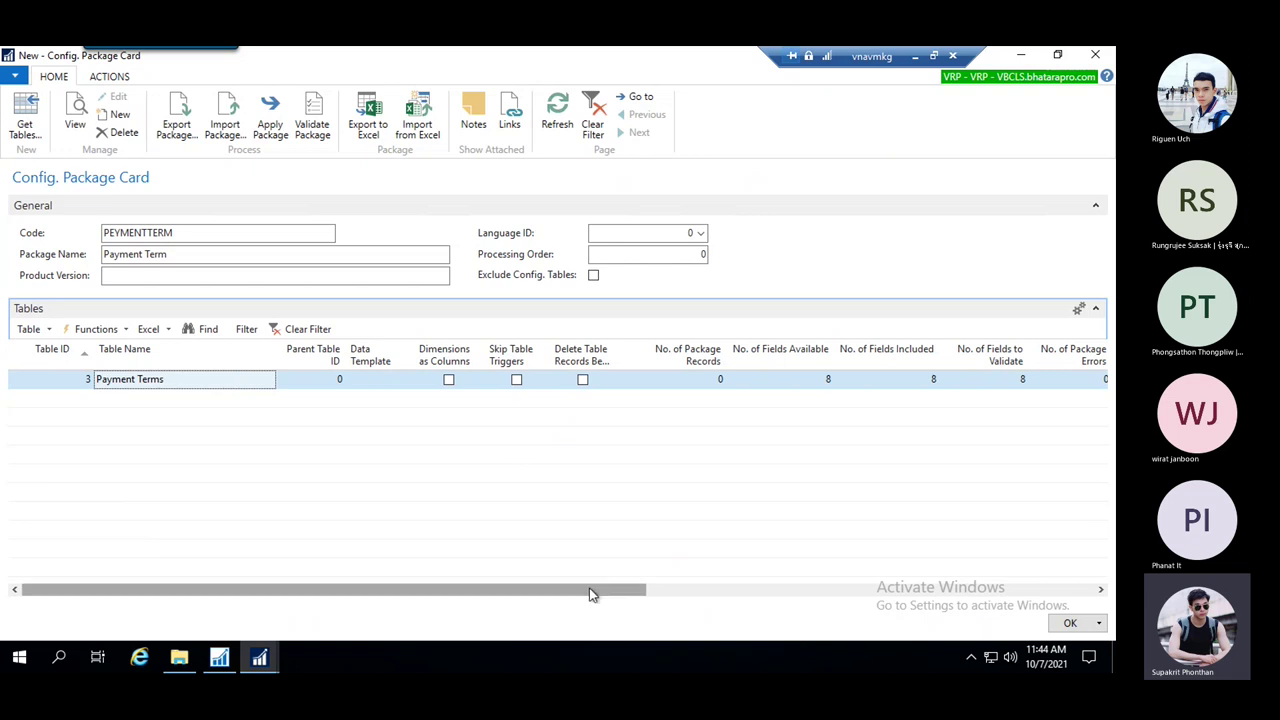
Review the Payment Terms fields available and fields included lists (8 of 8)
{"action": "left_click_drag", "start_coordinate": [591, 592], "coordinate": [749, 589]}
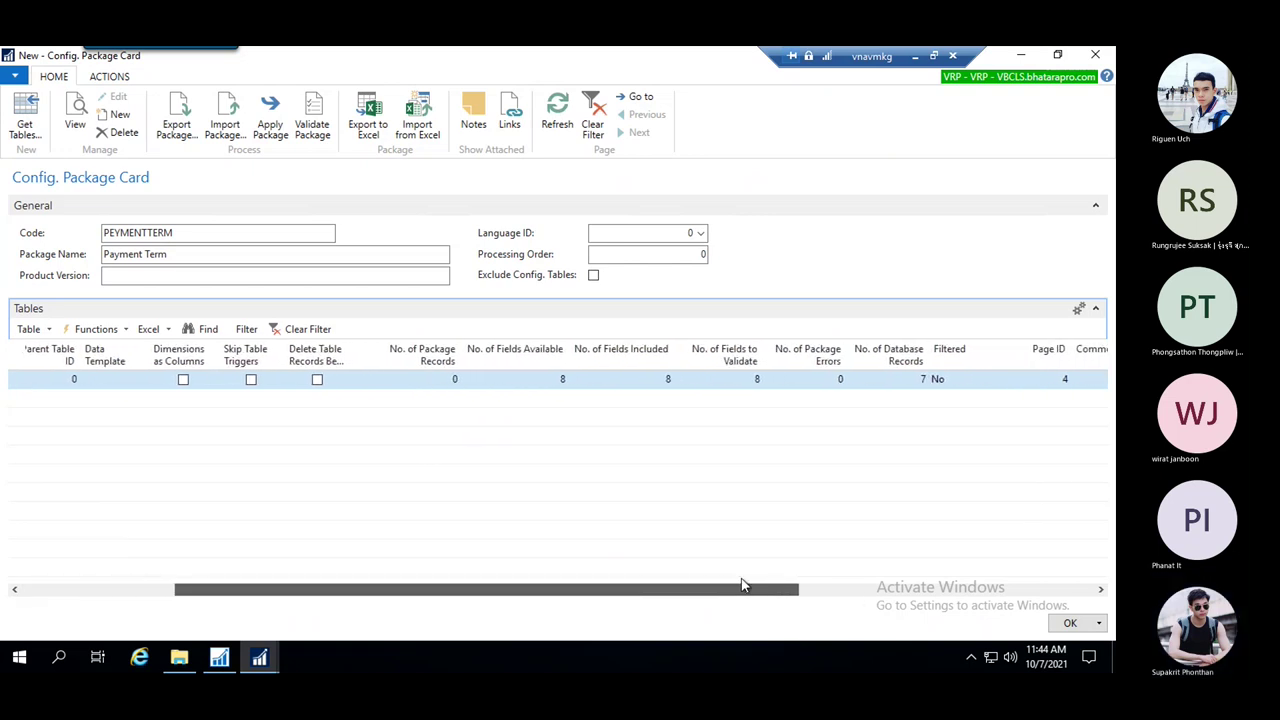
{"action": "left_click", "coordinate": [443, 388]}
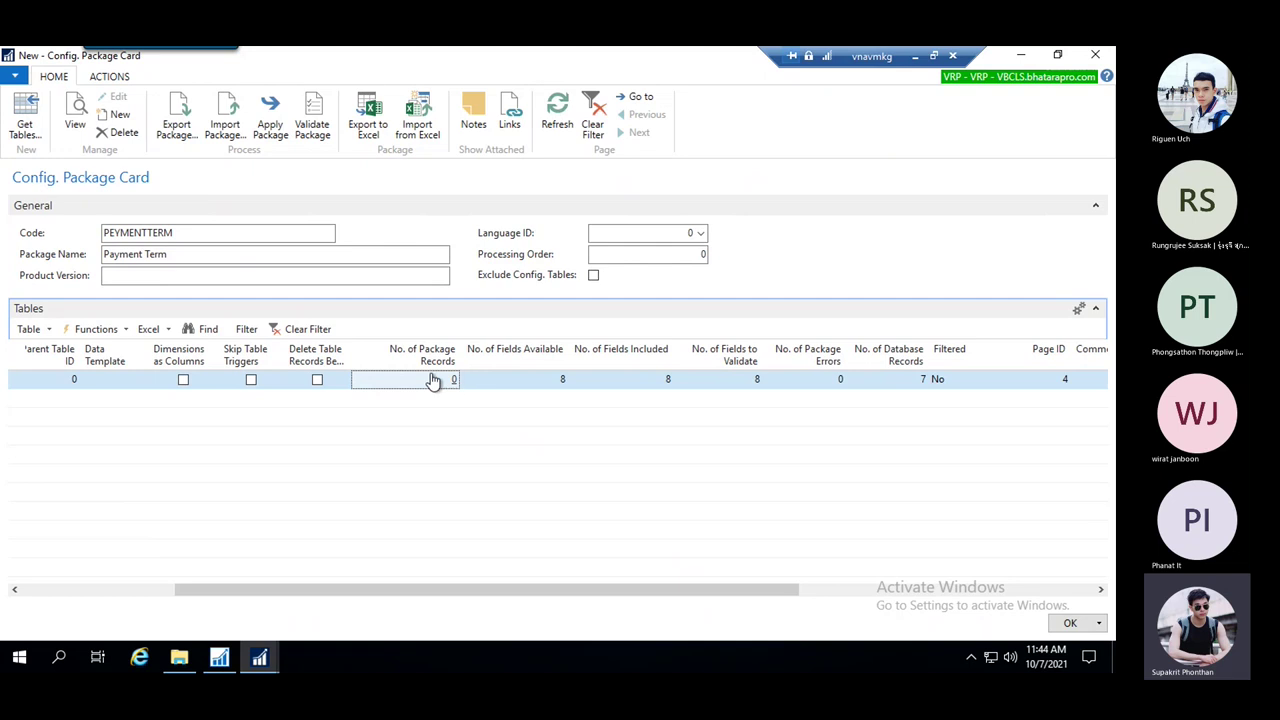
{"action": "left_click", "coordinate": [530, 385]}
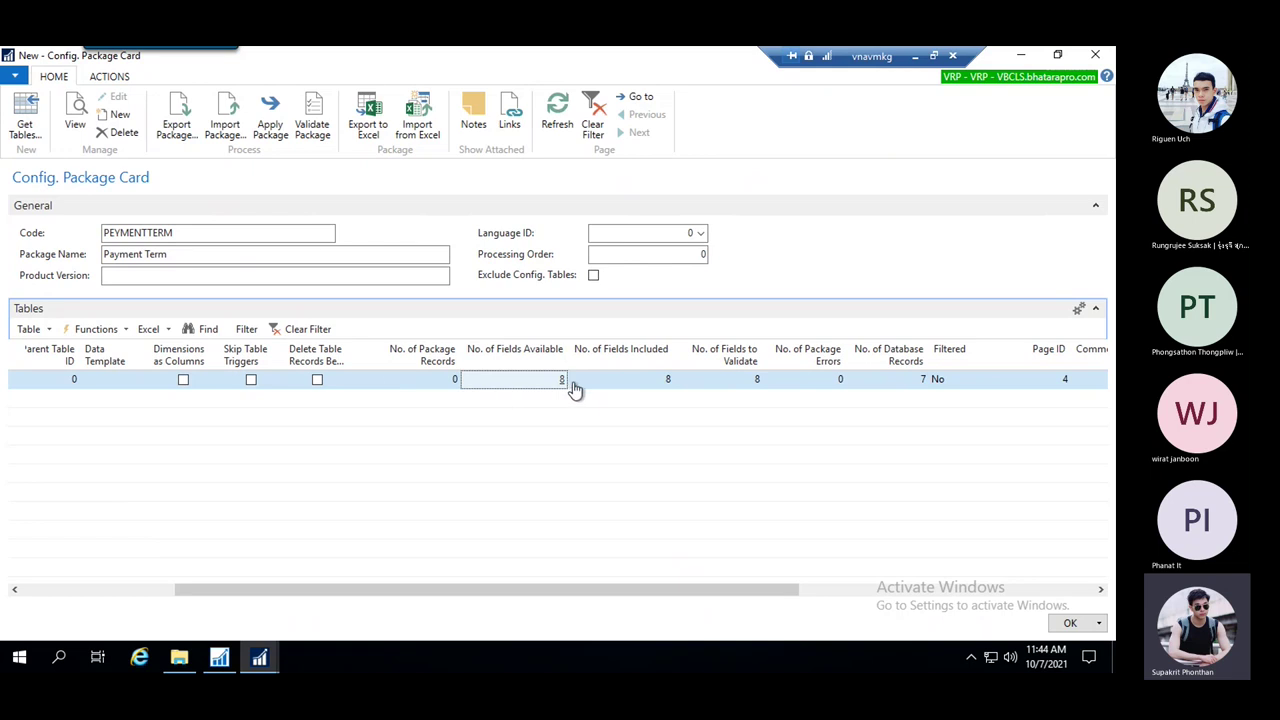
{"action": "left_click", "coordinate": [561, 381]}
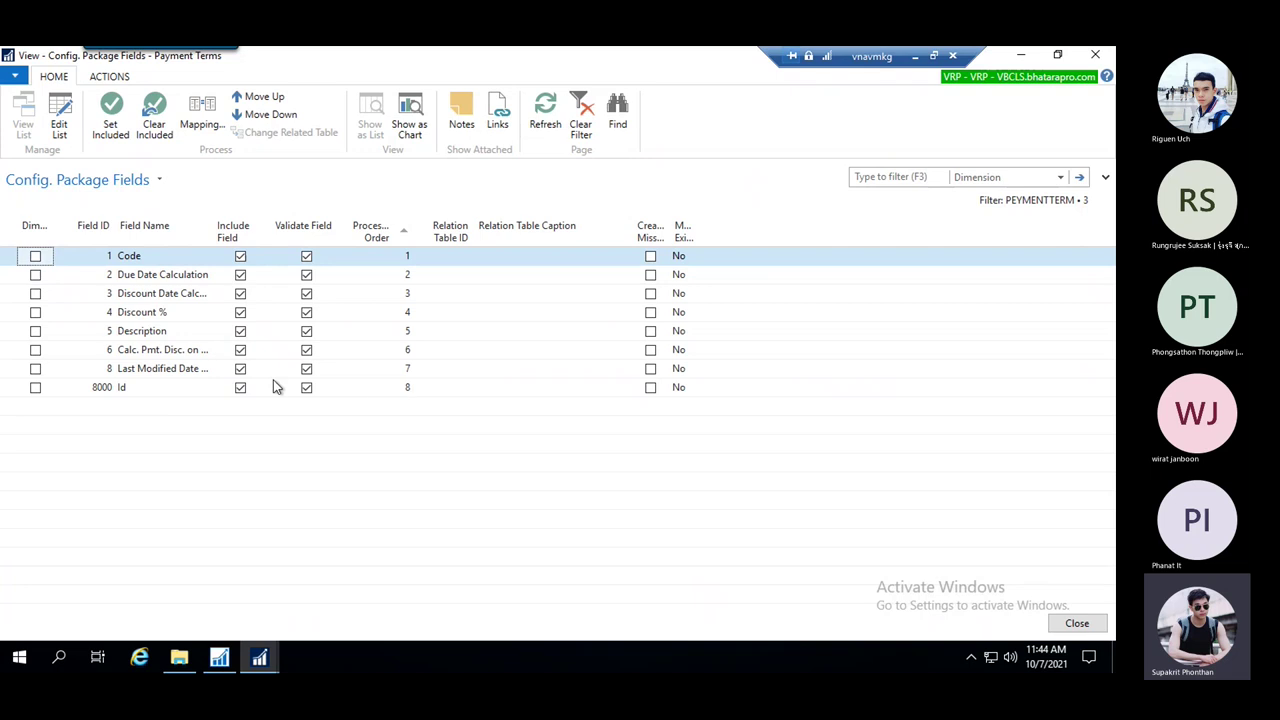
{"action": "key", "text": "Escape"}
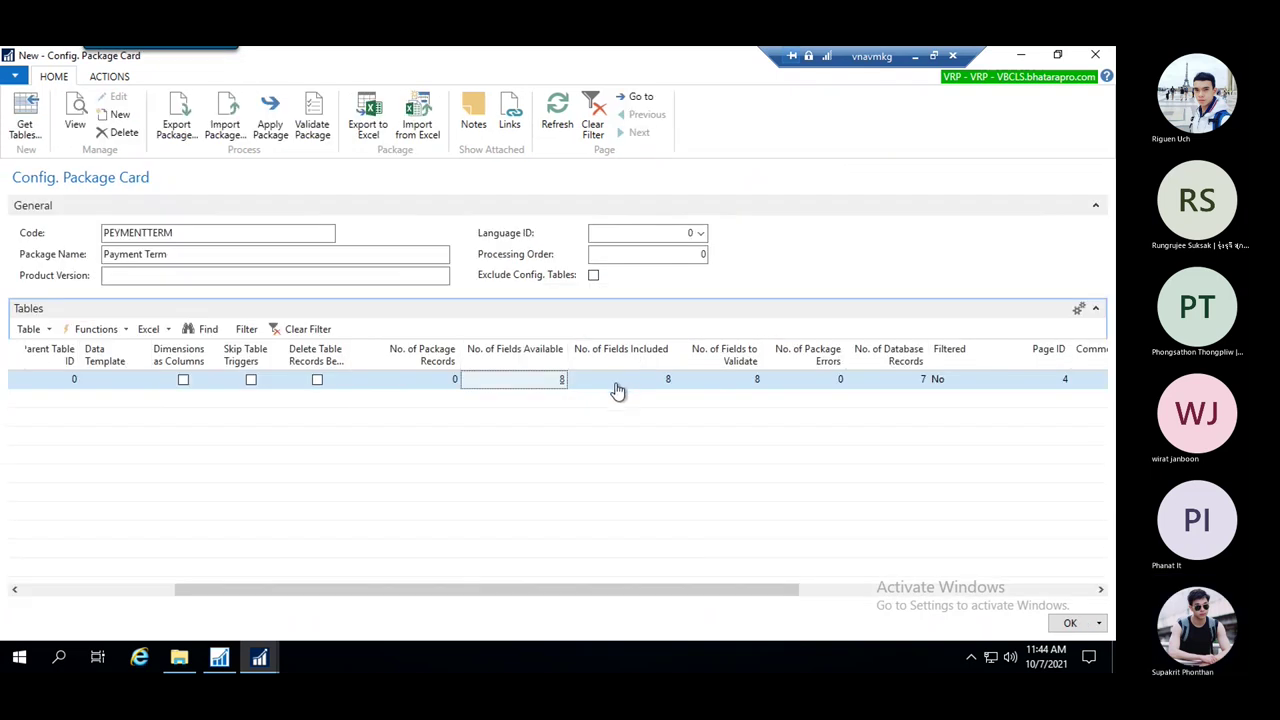
{"action": "left_click", "coordinate": [617, 390]}
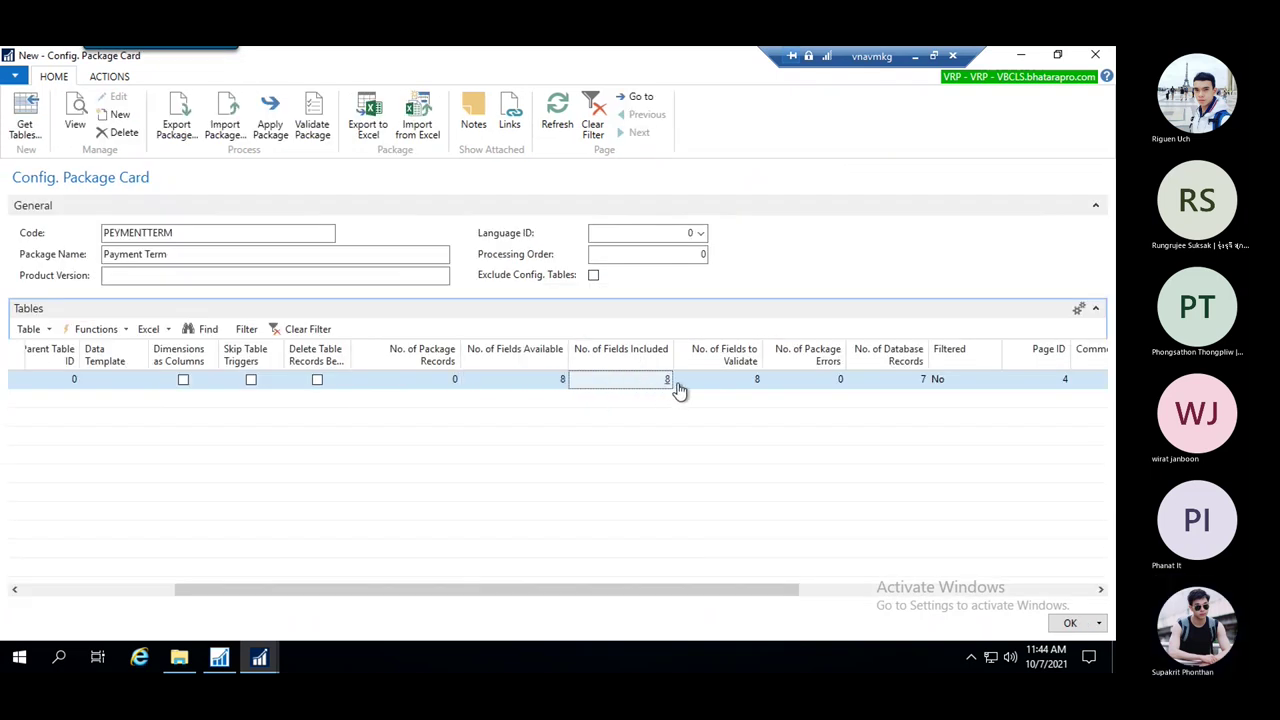
{"action": "left_click", "coordinate": [667, 381]}
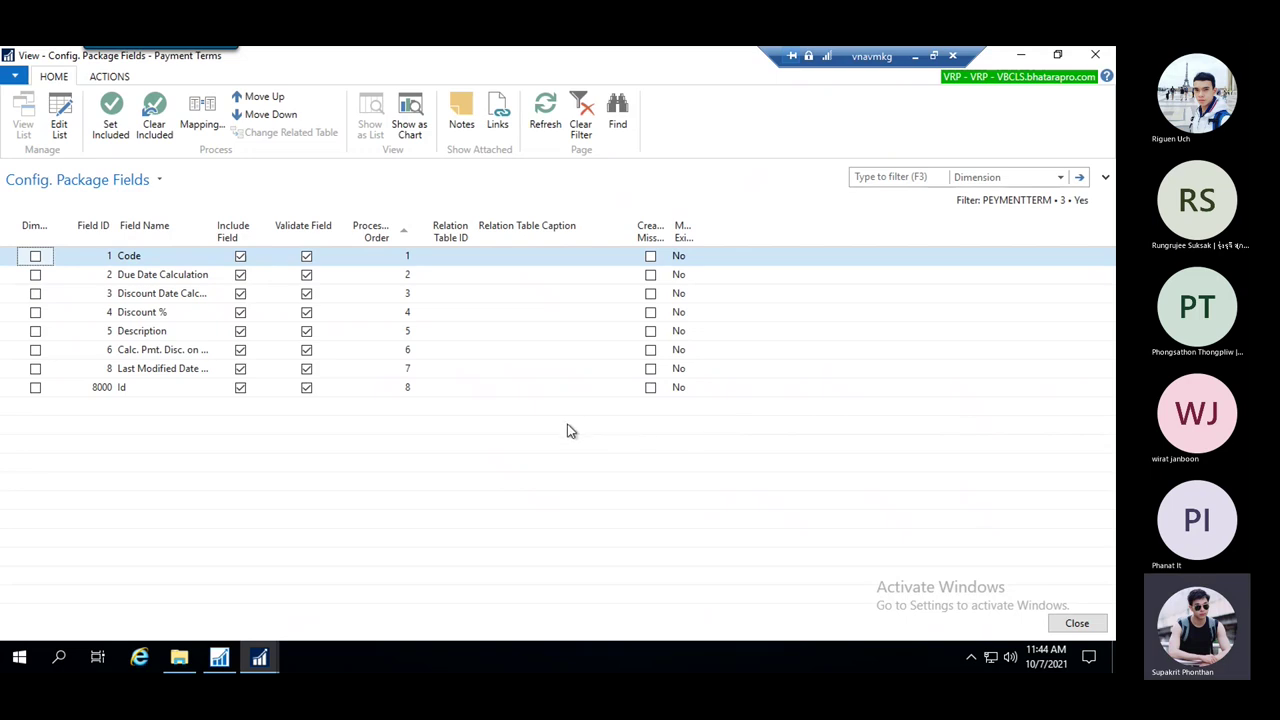
{"action": "key", "text": "Escape"}
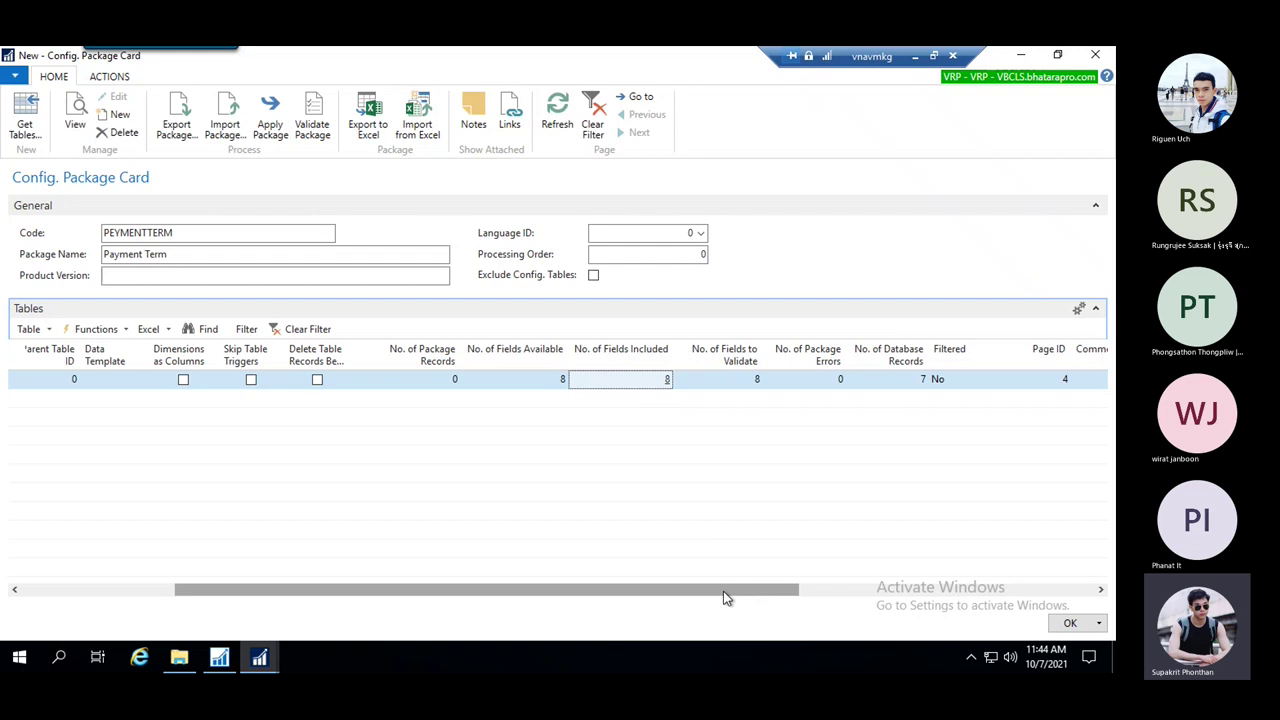
Check the fields to validate and confirm the package errors list is empty
{"action": "left_click_drag", "start_coordinate": [723, 592], "coordinate": [777, 593]}
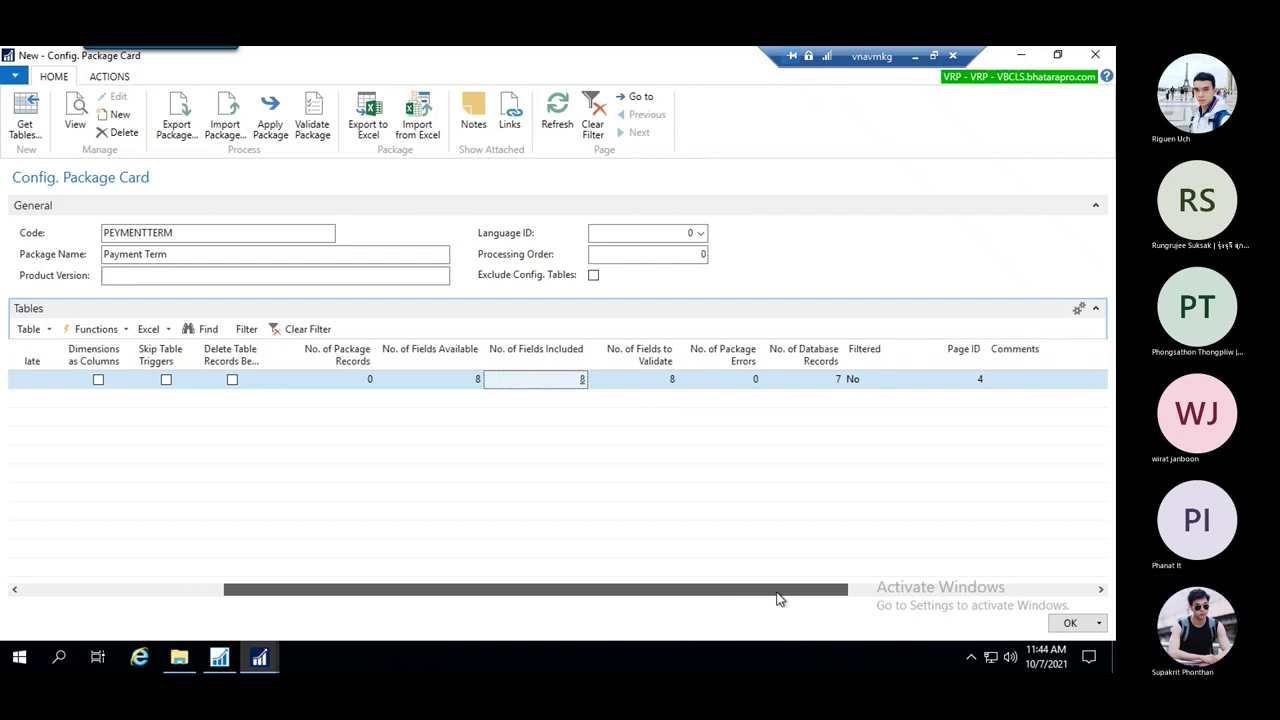
{"action": "left_click", "coordinate": [662, 378]}
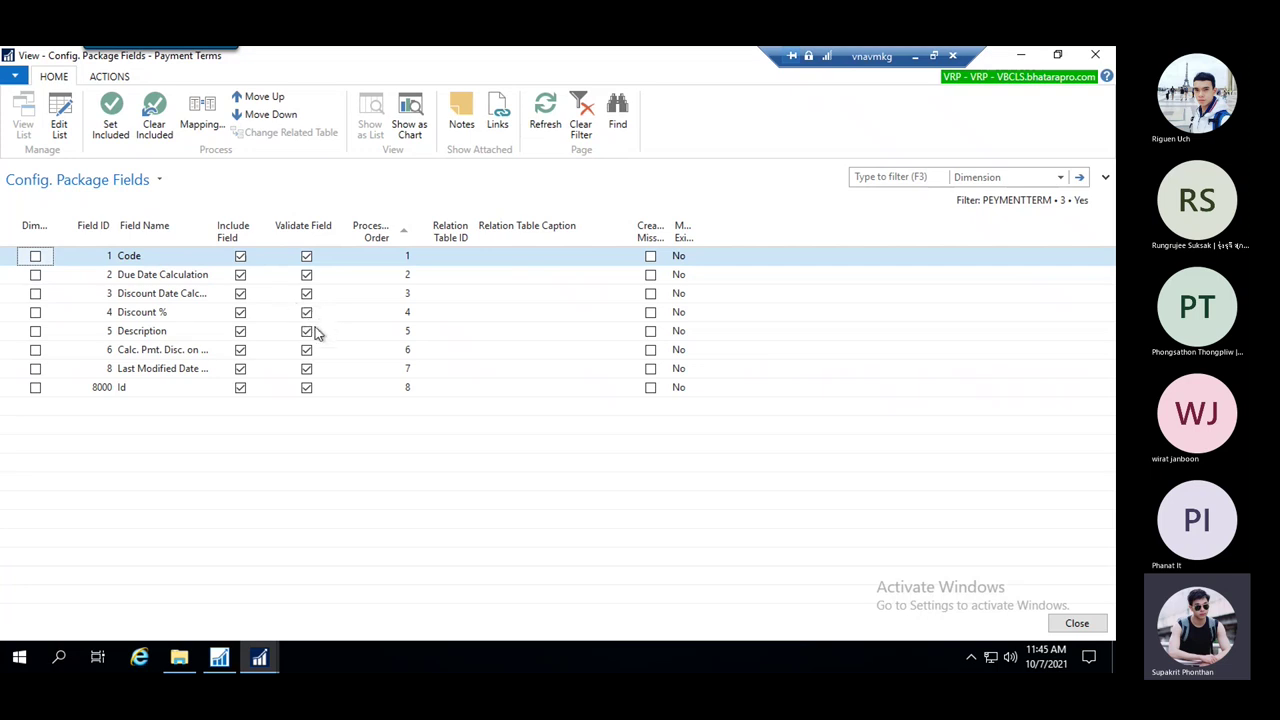
{"action": "key", "text": "Escape"}
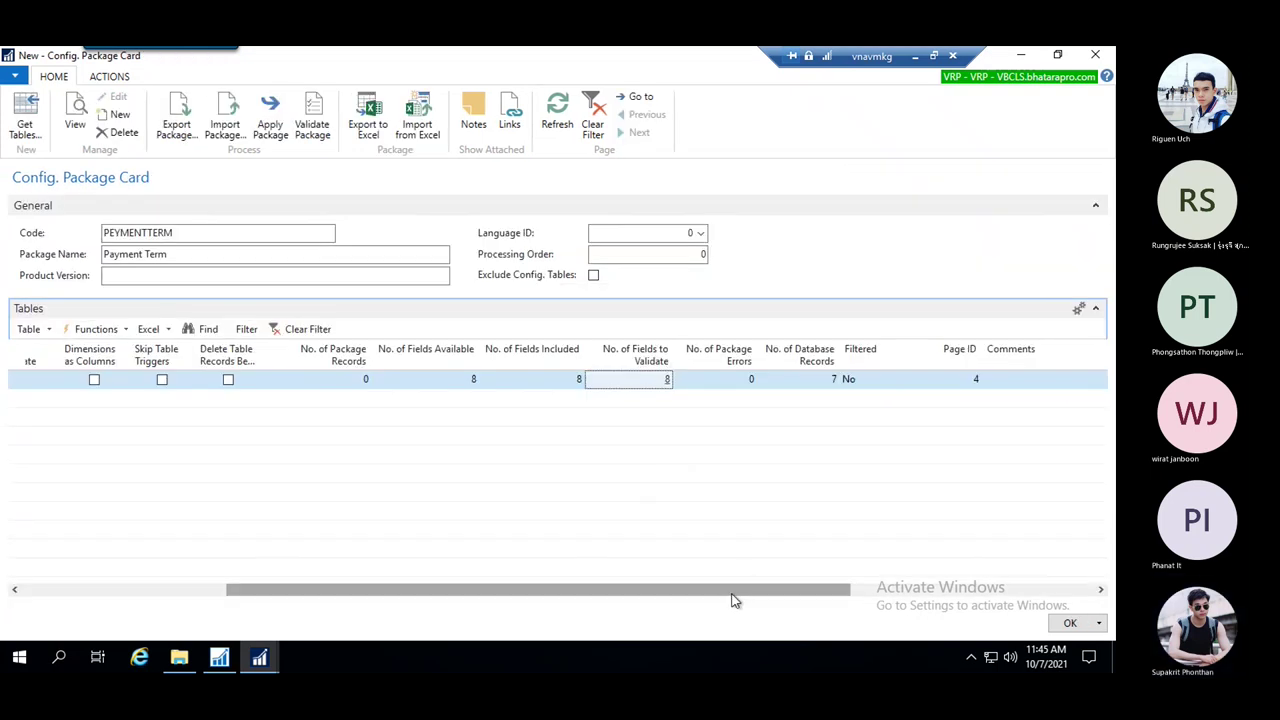
{"action": "left_click_drag", "start_coordinate": [734, 598], "coordinate": [807, 606]}
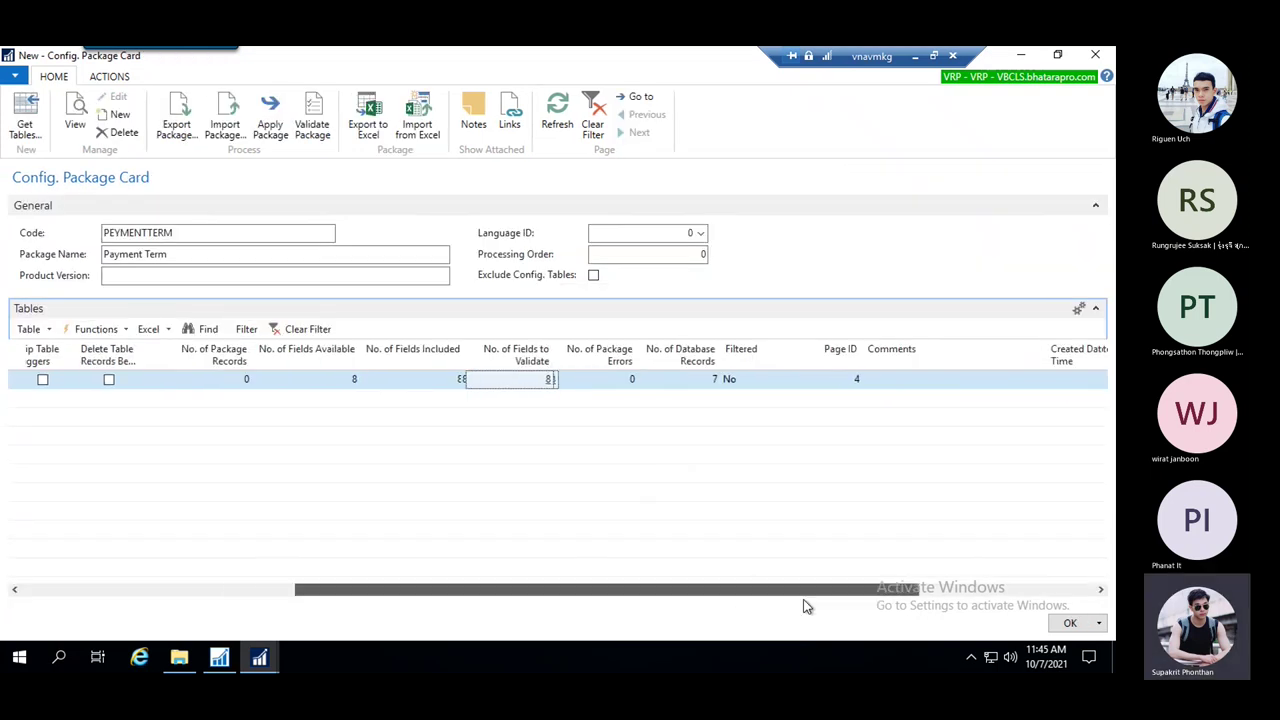
{"action": "left_click", "coordinate": [605, 384]}
{"action": "key", "text": "Escape"}
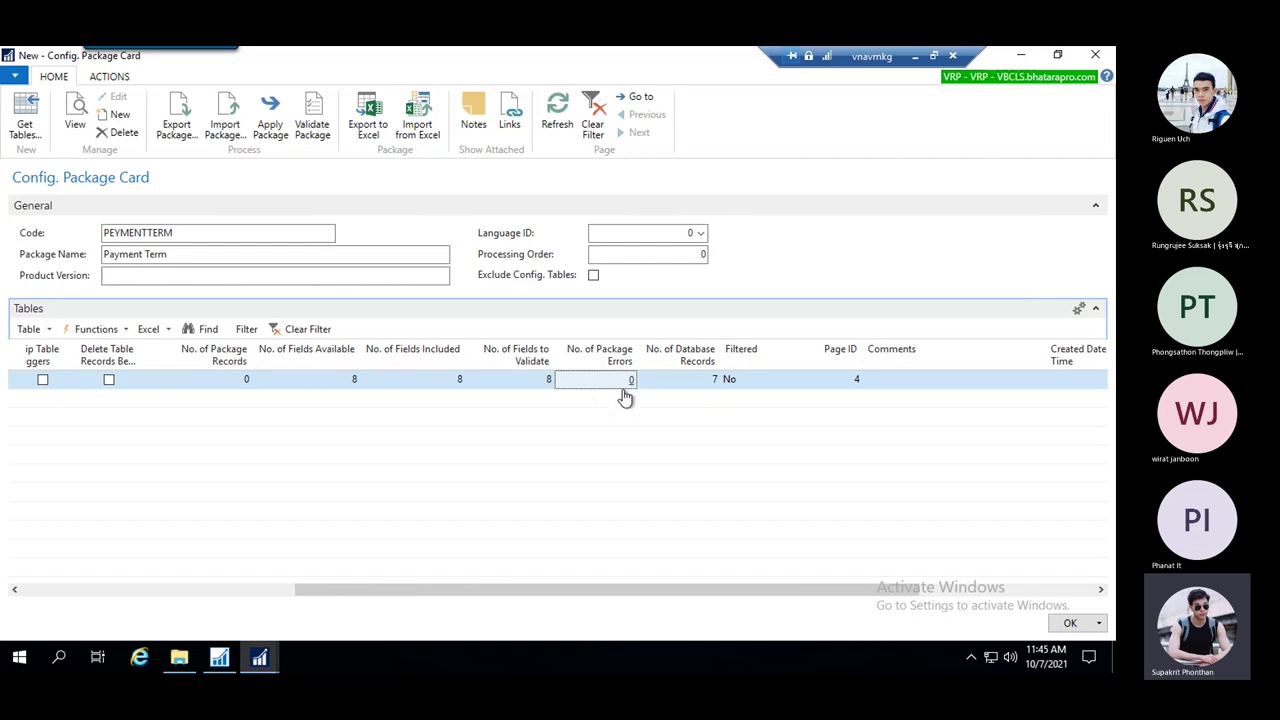
{"action": "left_click", "coordinate": [623, 388]}
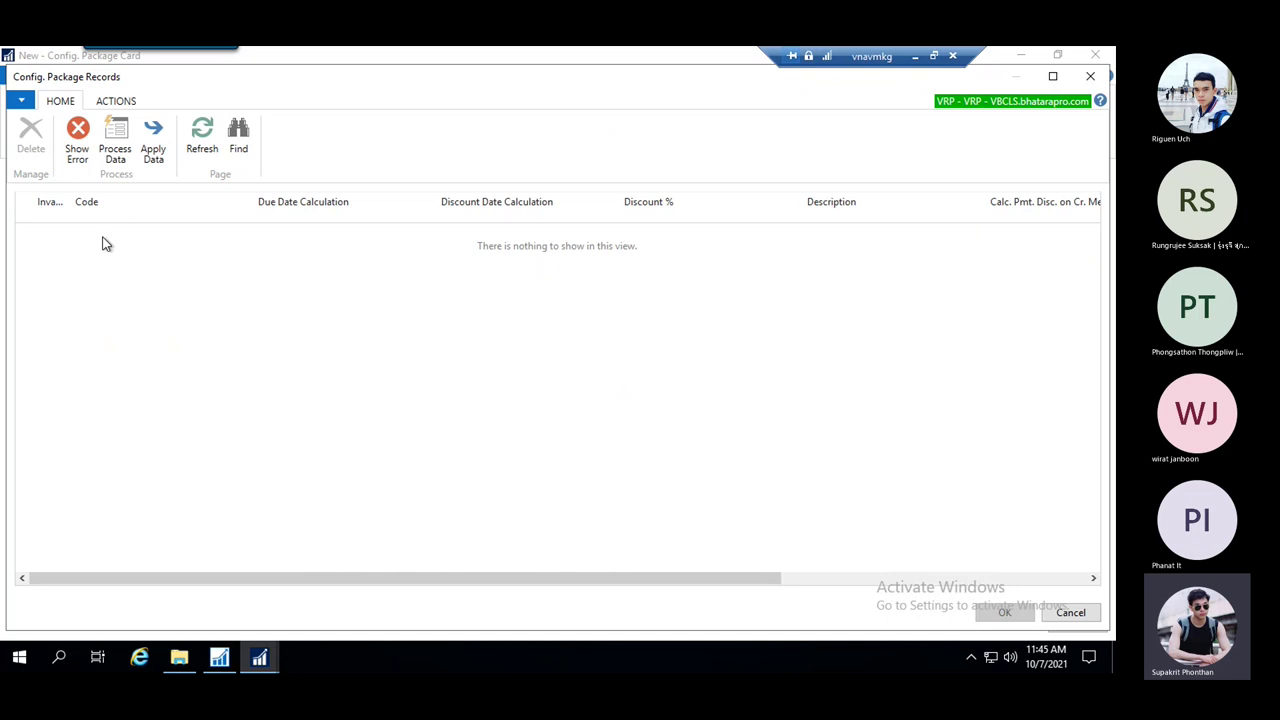
{"action": "left_click", "coordinate": [84, 158]}
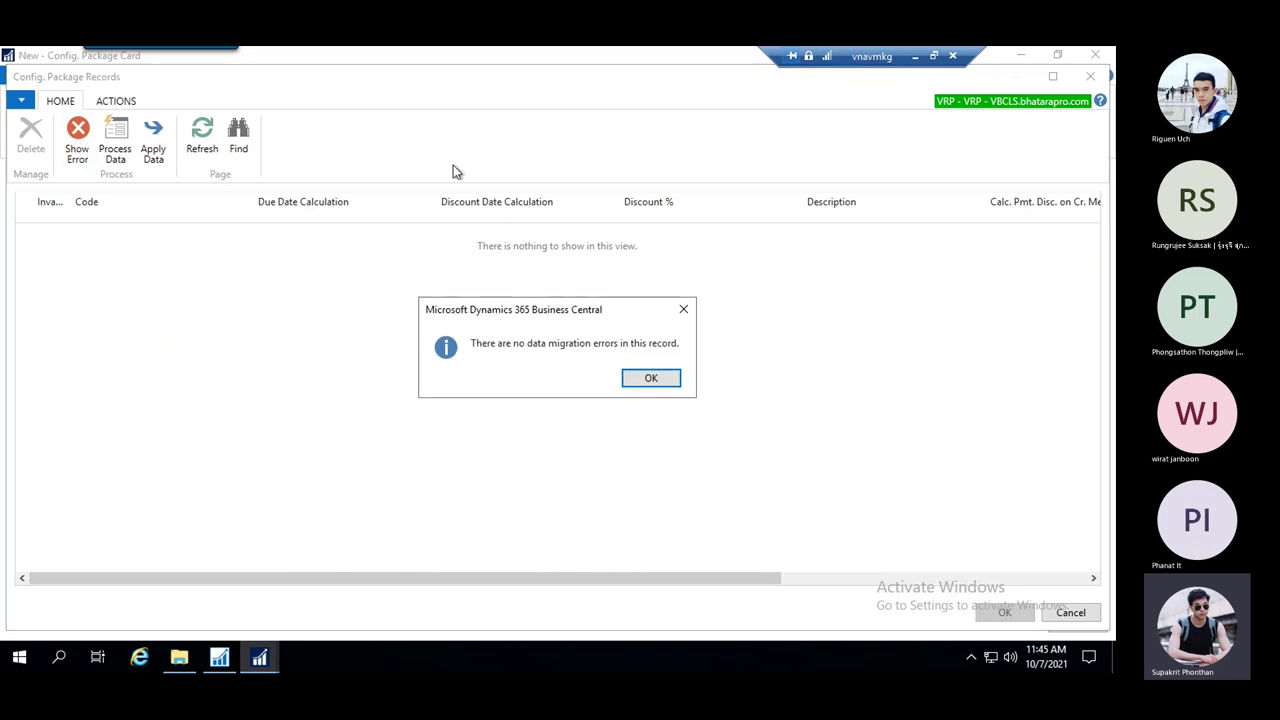
{"action": "left_click", "coordinate": [683, 309]}
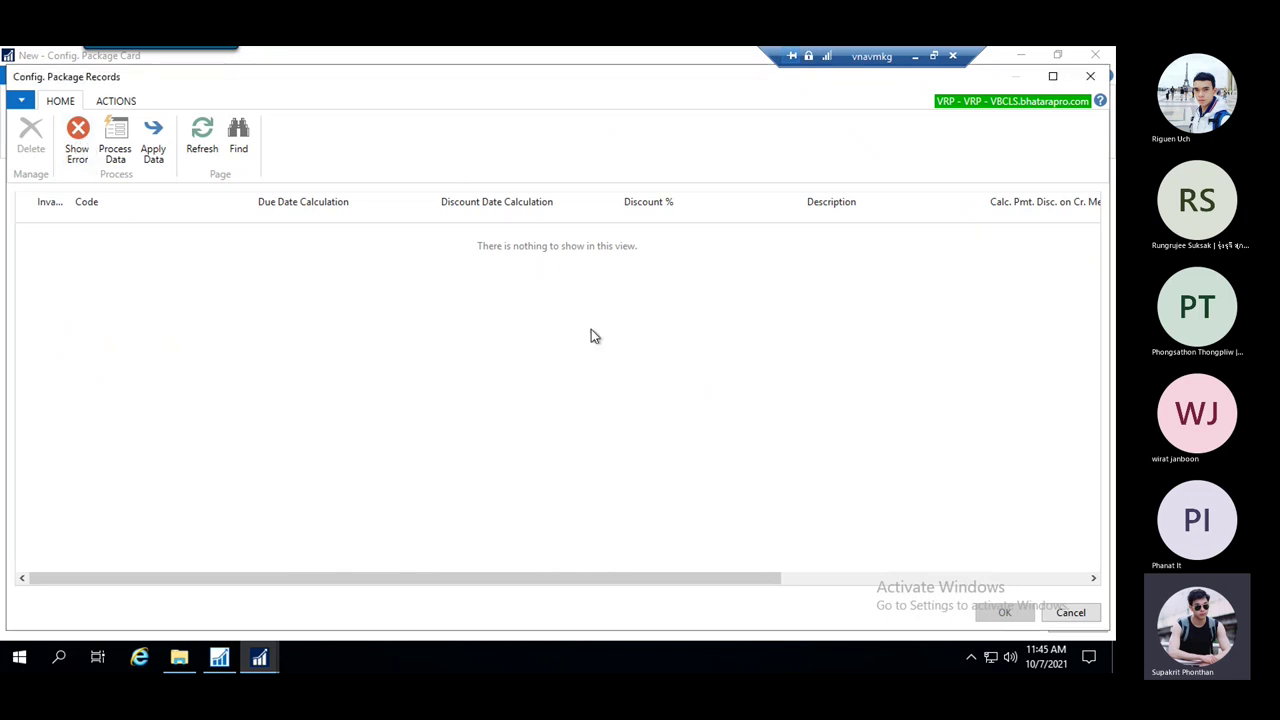
{"action": "key", "text": "Escape"}
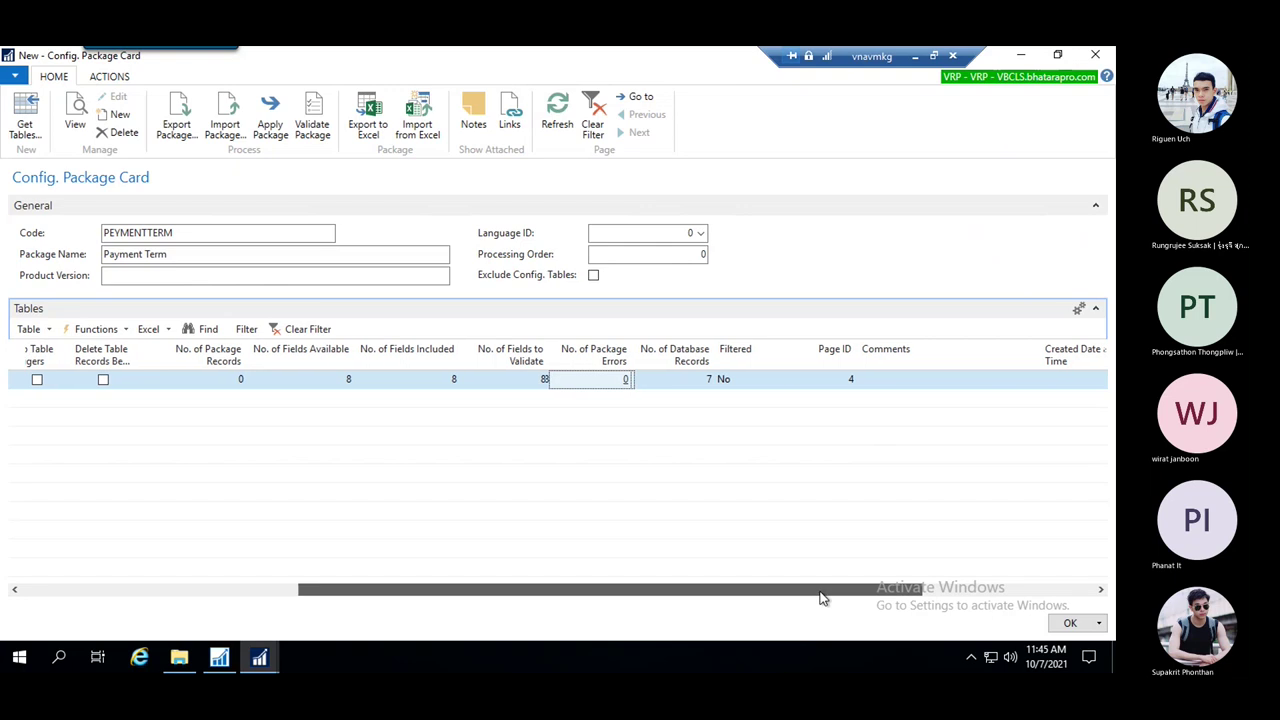
{"action": "scroll", "coordinate": [820, 597], "scroll_direction": "right", "scroll_amount": 2}
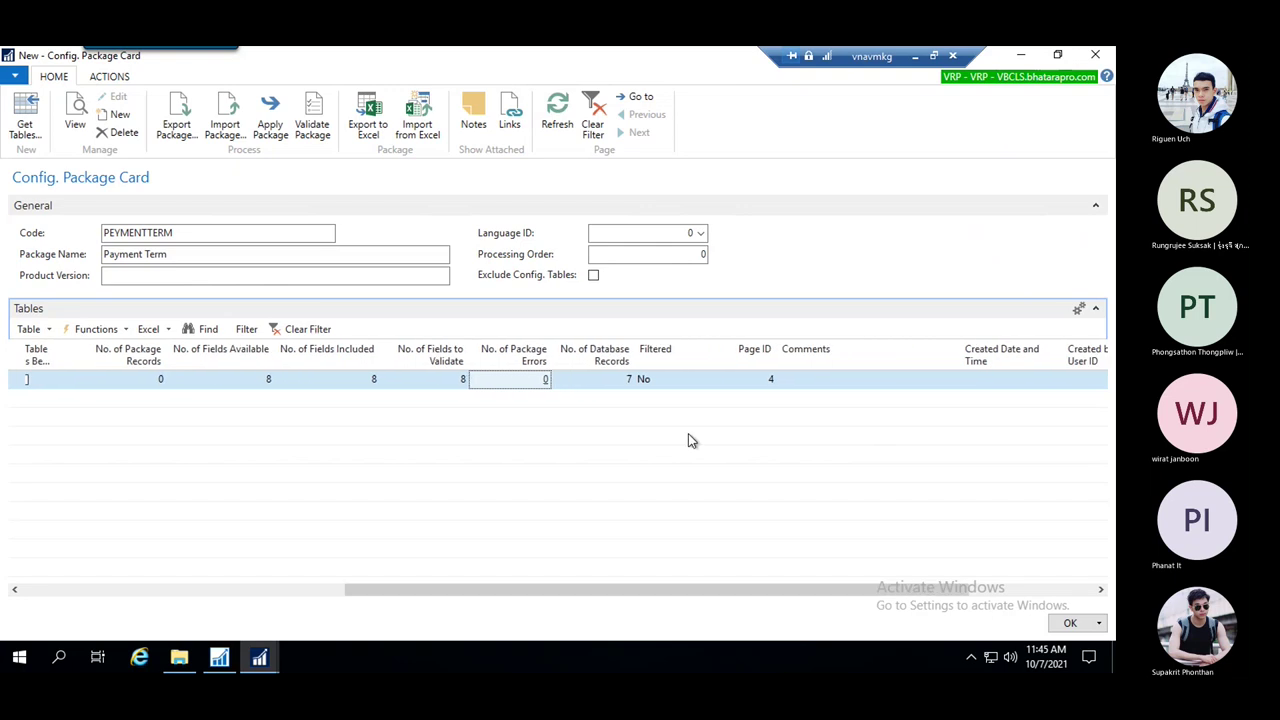
{"action": "left_click", "coordinate": [591, 382]}
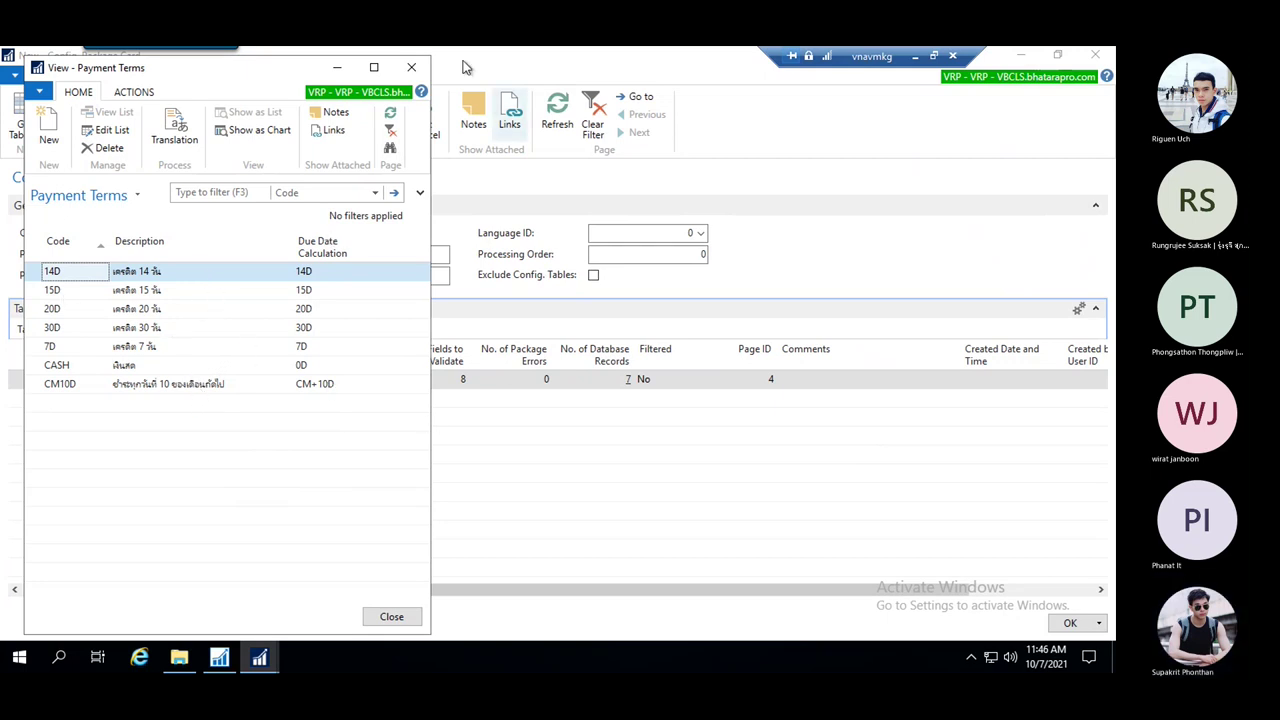
{"action": "left_click", "coordinate": [418, 80]}
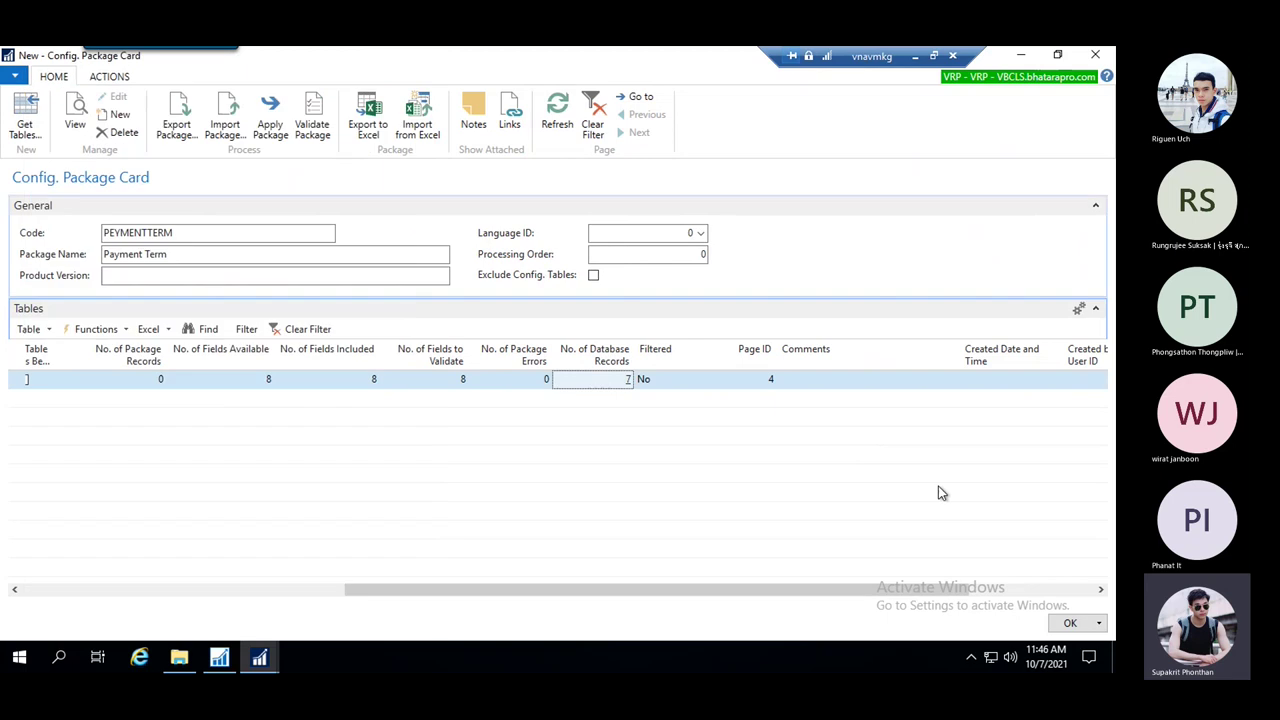
{"action": "left_click_drag", "start_coordinate": [840, 591], "coordinate": [537, 603]}
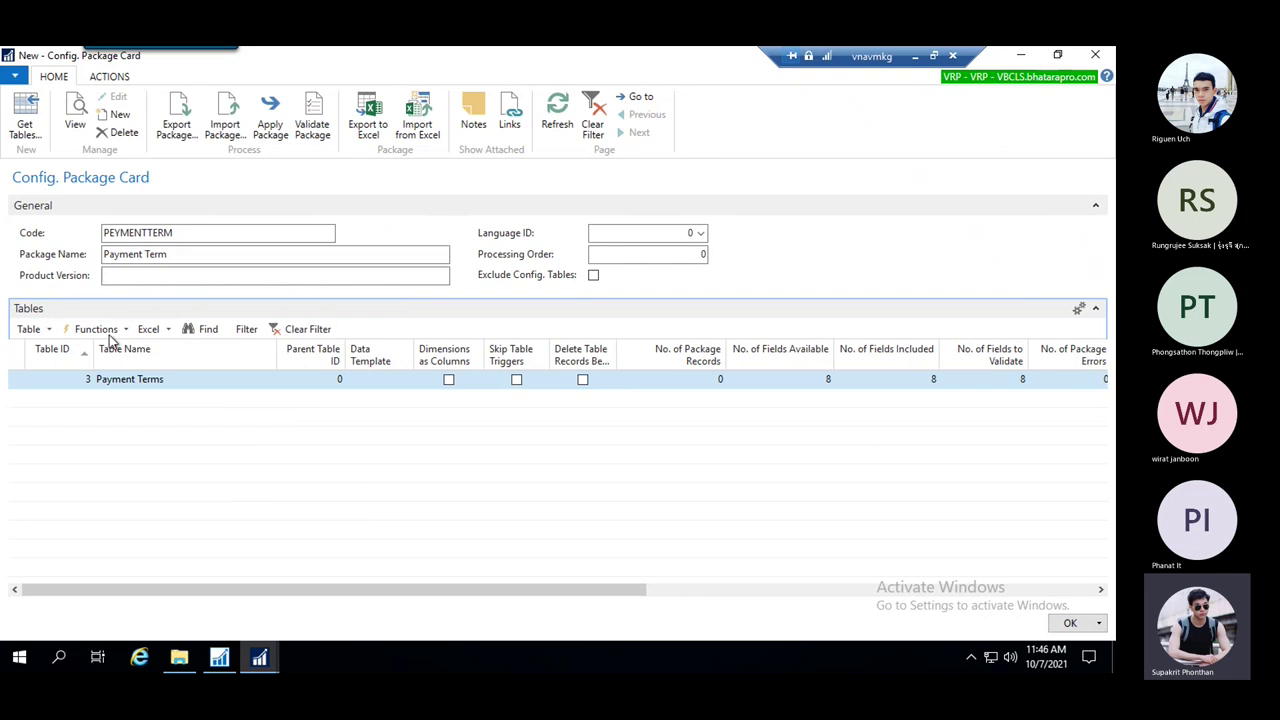
Copy the 14D code from the Payment Terms database records
{"action": "left_click", "coordinate": [48, 331]}
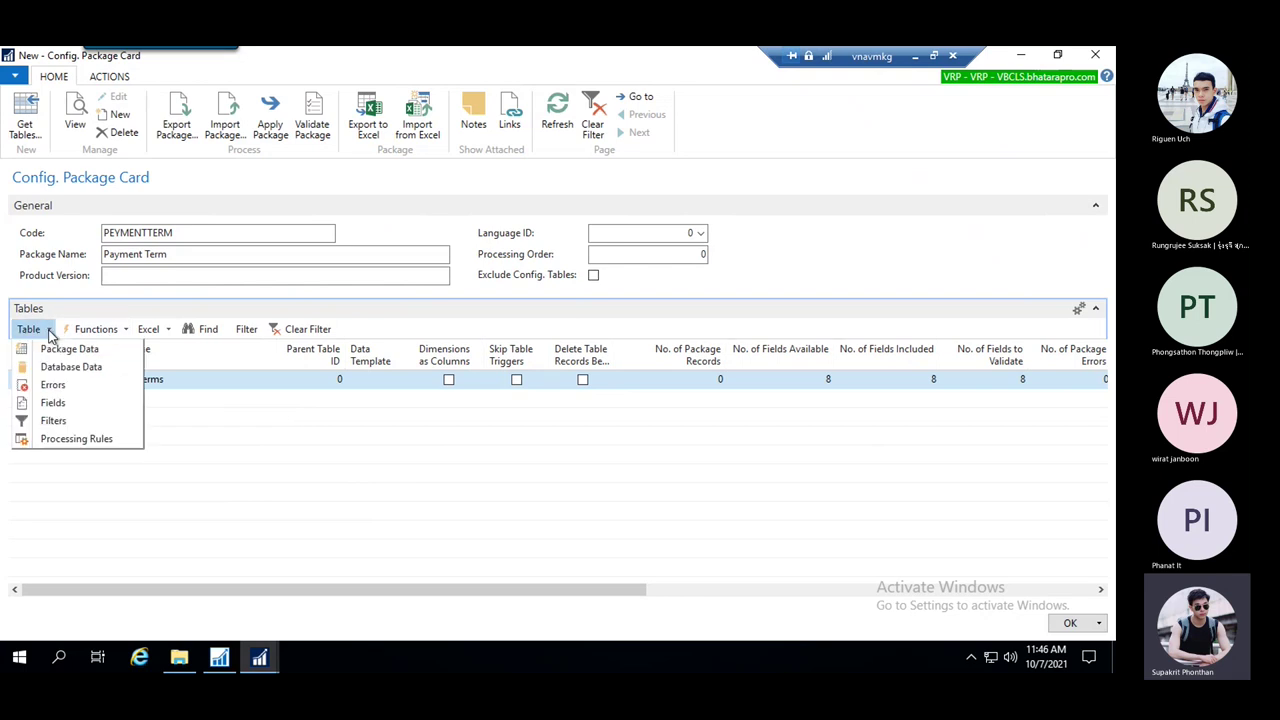
{"action": "left_click", "coordinate": [62, 420]}
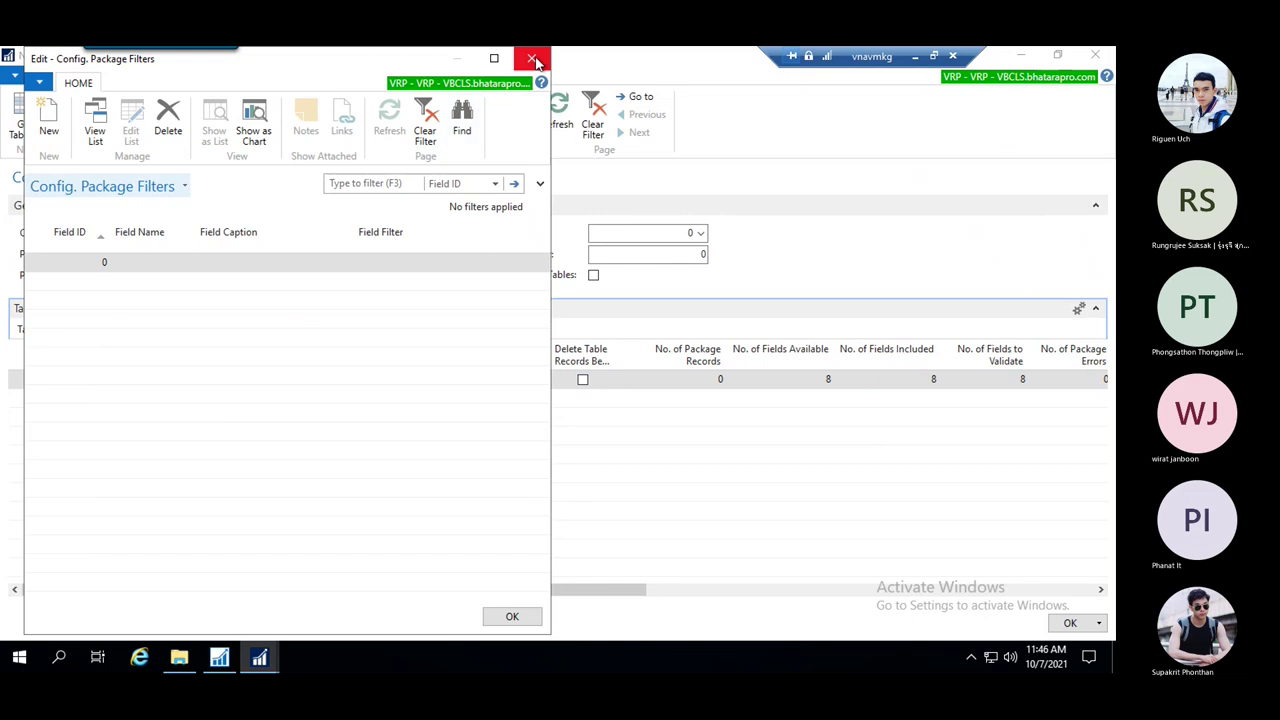
{"action": "left_click", "coordinate": [536, 62]}
{"action": "left_click_drag", "start_coordinate": [586, 592], "coordinate": [917, 572]}
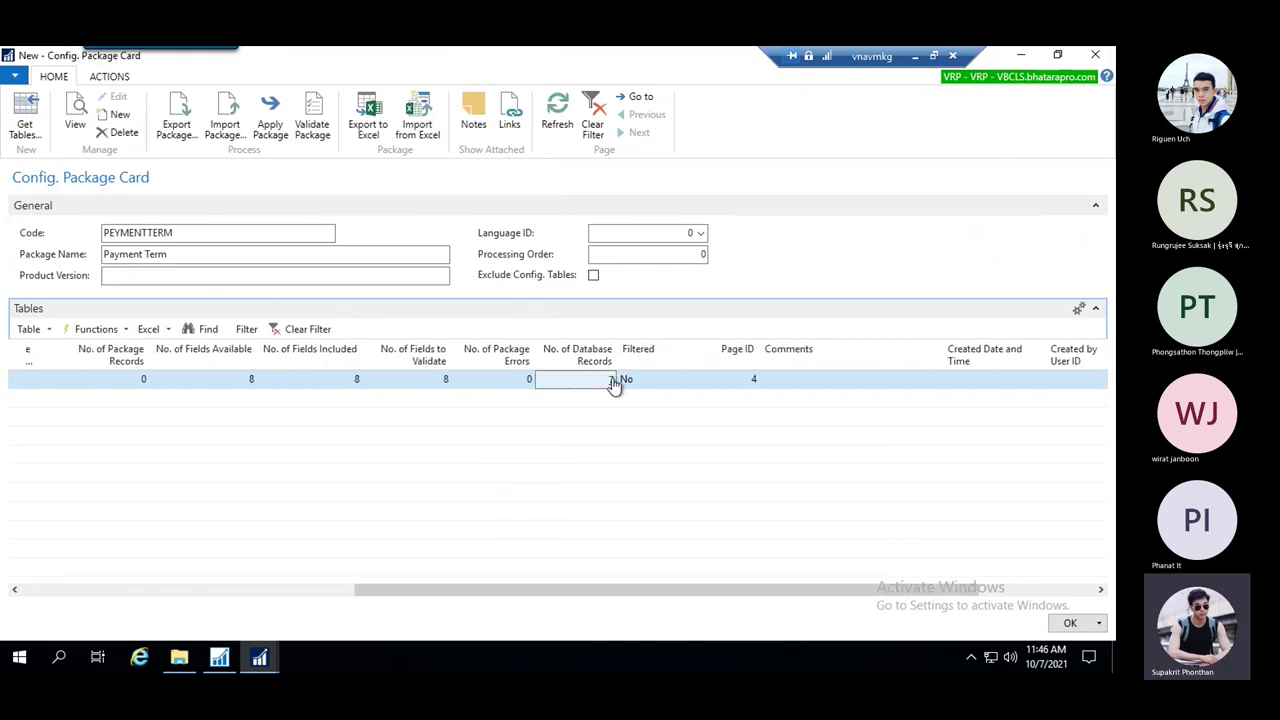
{"action": "left_click", "coordinate": [614, 380]}
{"action": "right_click", "coordinate": [53, 272]}
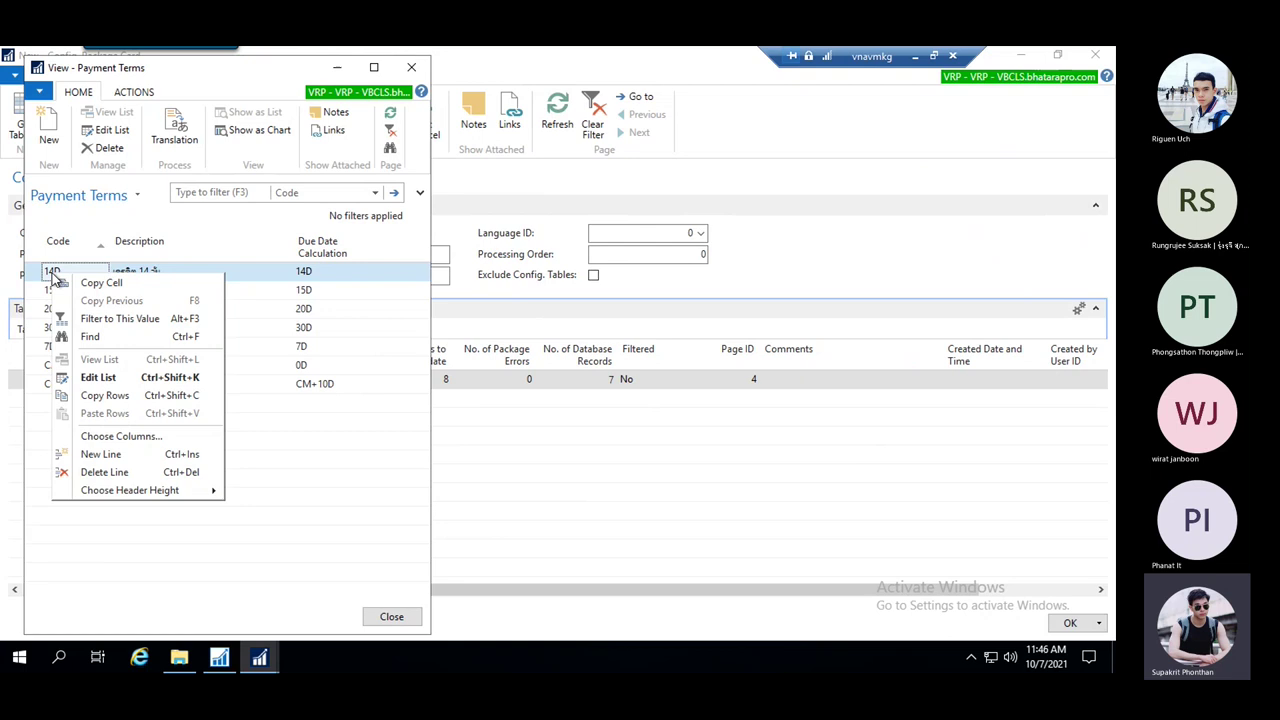
{"action": "left_click", "coordinate": [127, 284]}
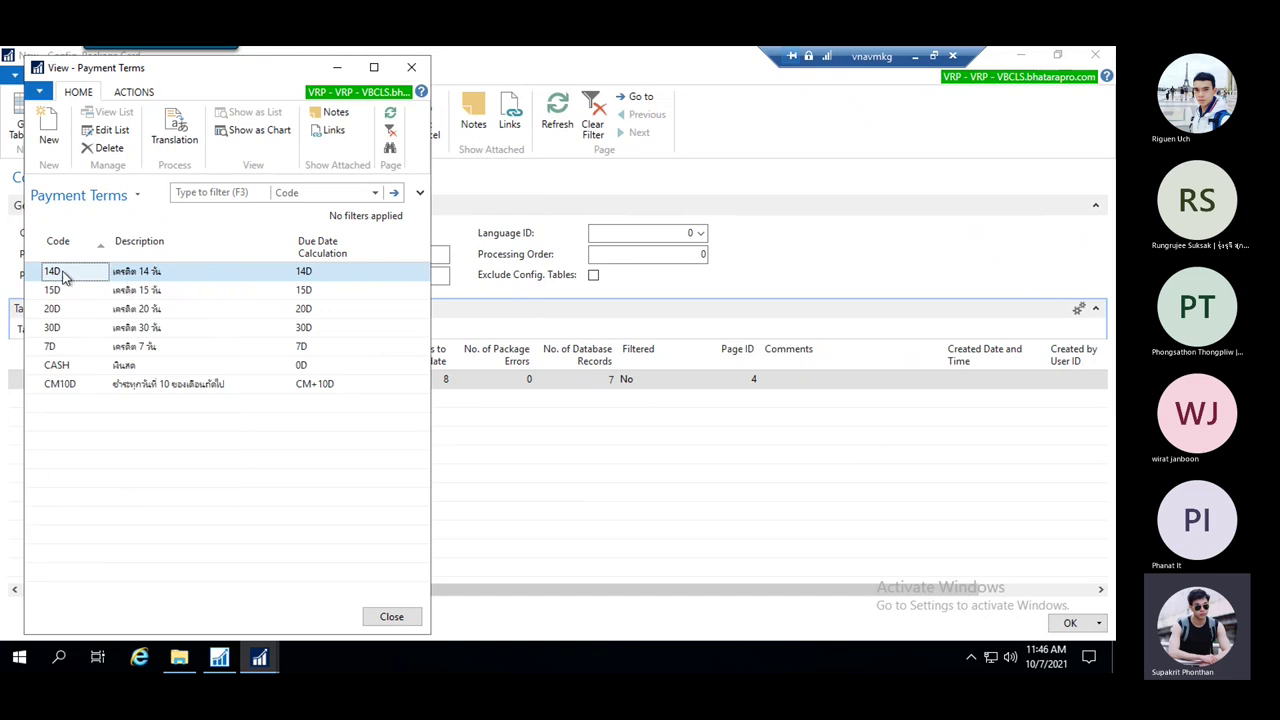
{"action": "left_click", "coordinate": [411, 67]}
{"action": "left_click_drag", "start_coordinate": [537, 590], "coordinate": [3, 585]}
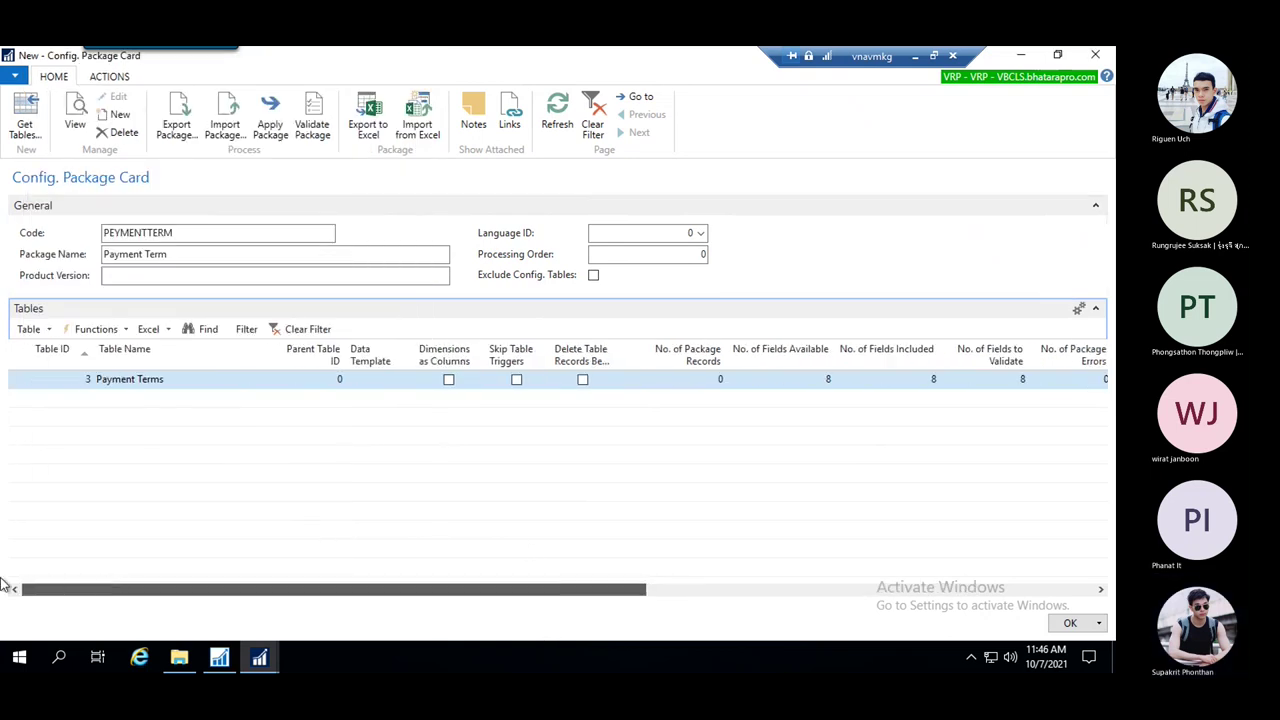
Add a filter on the Code field with value 14D to the Payment Terms table
{"action": "left_click", "coordinate": [48, 330]}
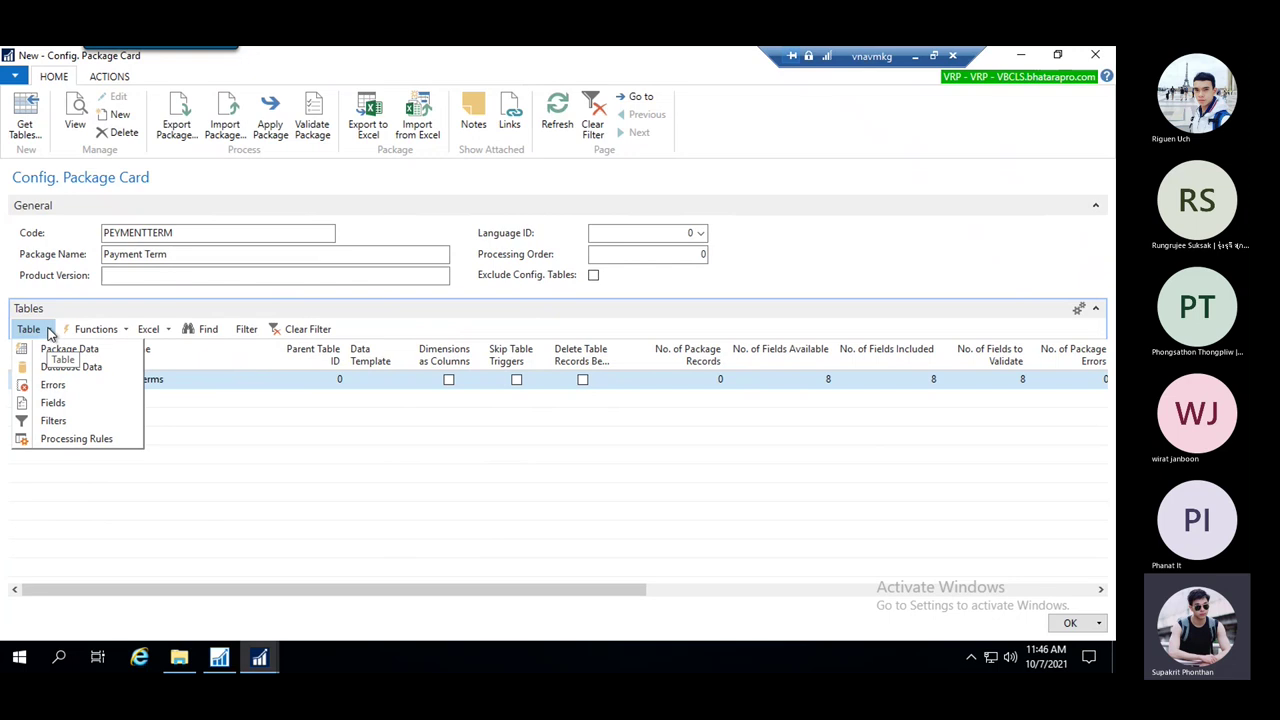
{"action": "left_click", "coordinate": [55, 328]}
{"action": "left_click", "coordinate": [28, 329]}
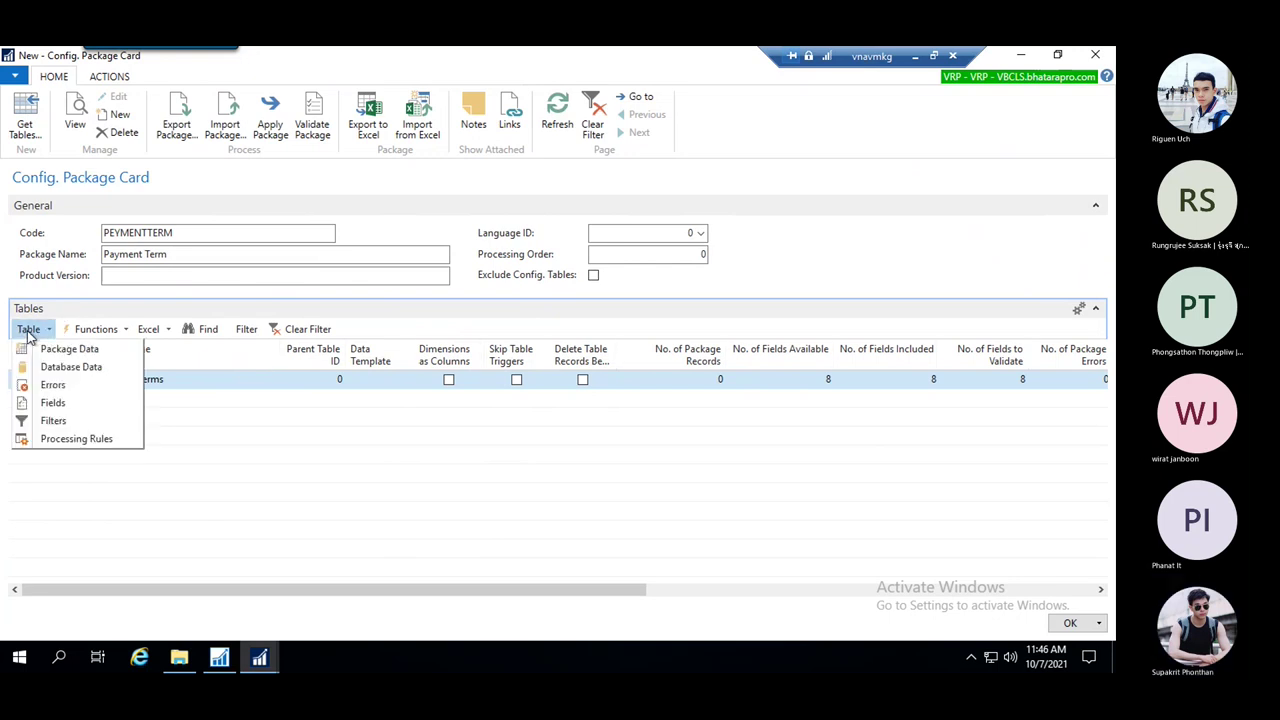
{"action": "left_click", "coordinate": [58, 421]}
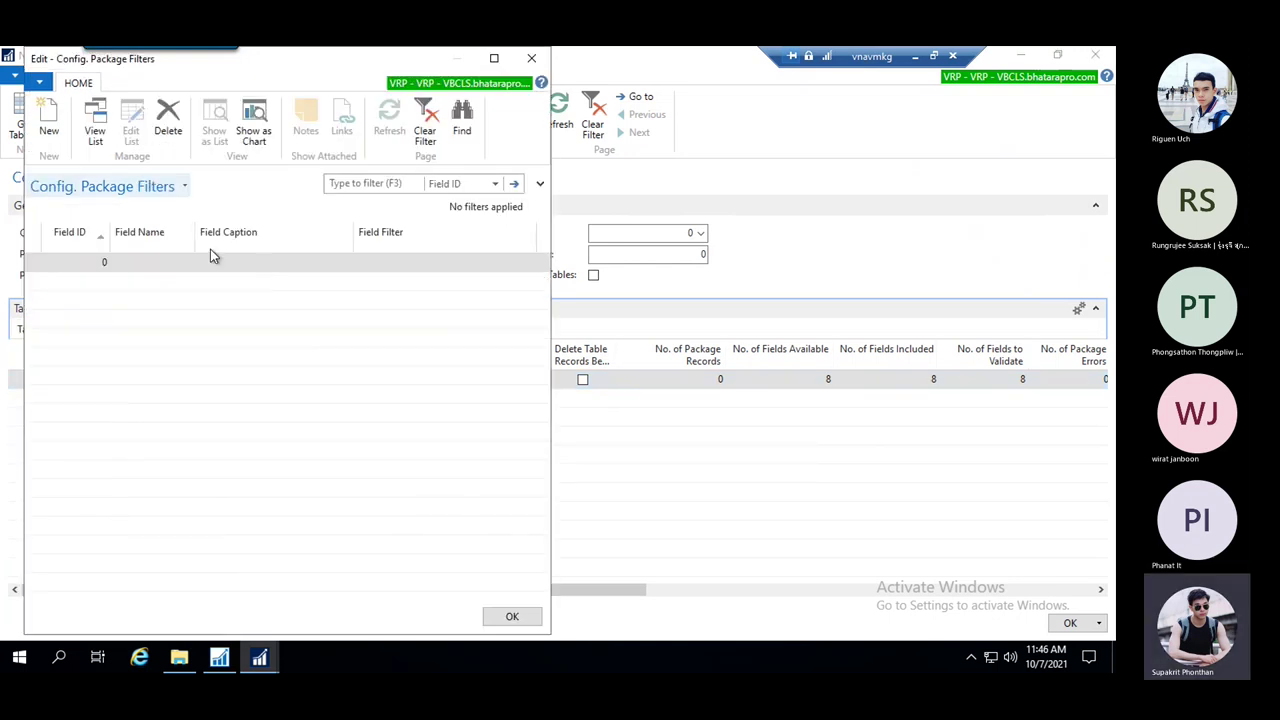
{"action": "left_click", "coordinate": [90, 268]}
{"action": "left_click", "coordinate": [108, 266]}
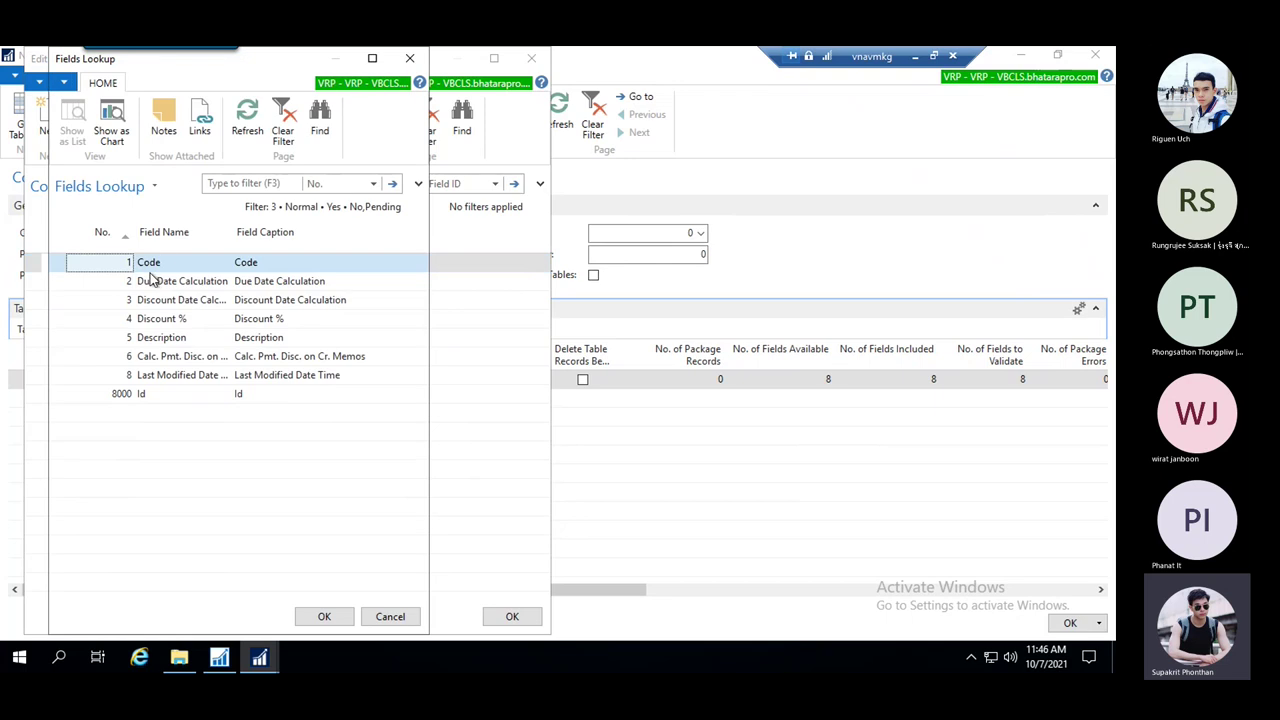
{"action": "left_click", "coordinate": [325, 616]}
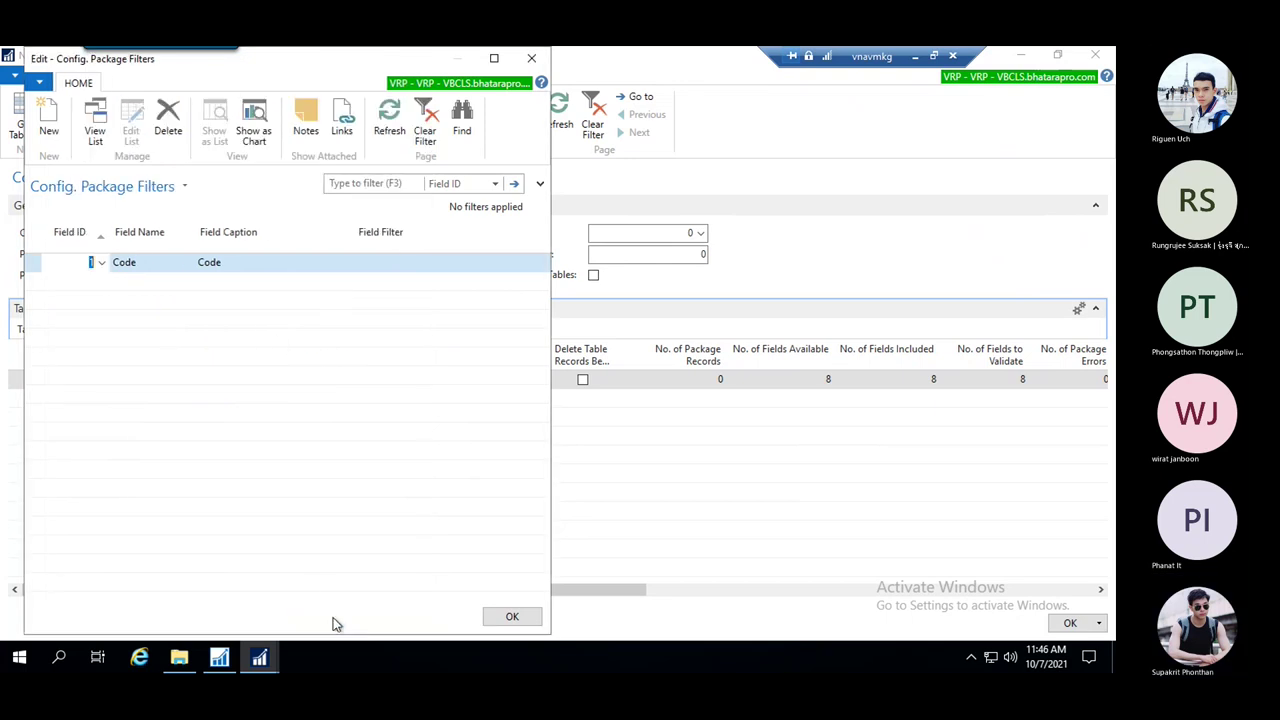
{"action": "left_click", "coordinate": [379, 263]}
{"action": "type", "text": "14D"}
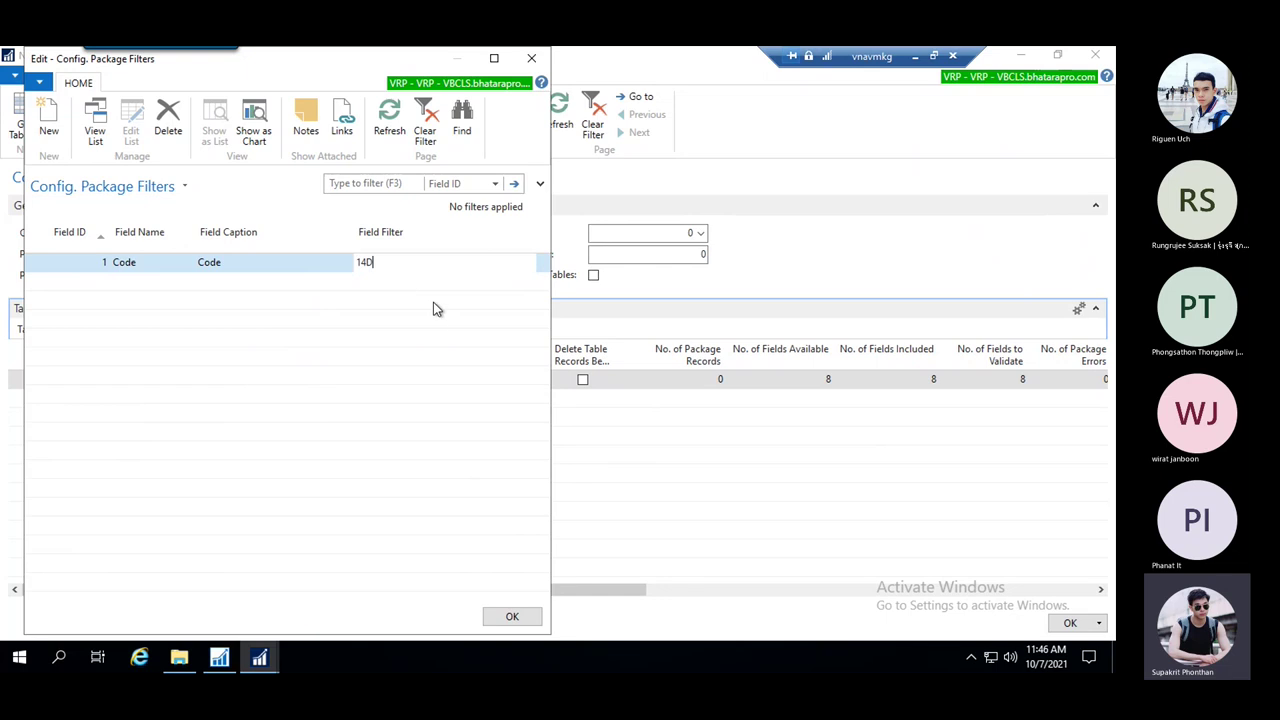
{"action": "left_click_drag", "start_coordinate": [375, 262], "coordinate": [337, 266]}
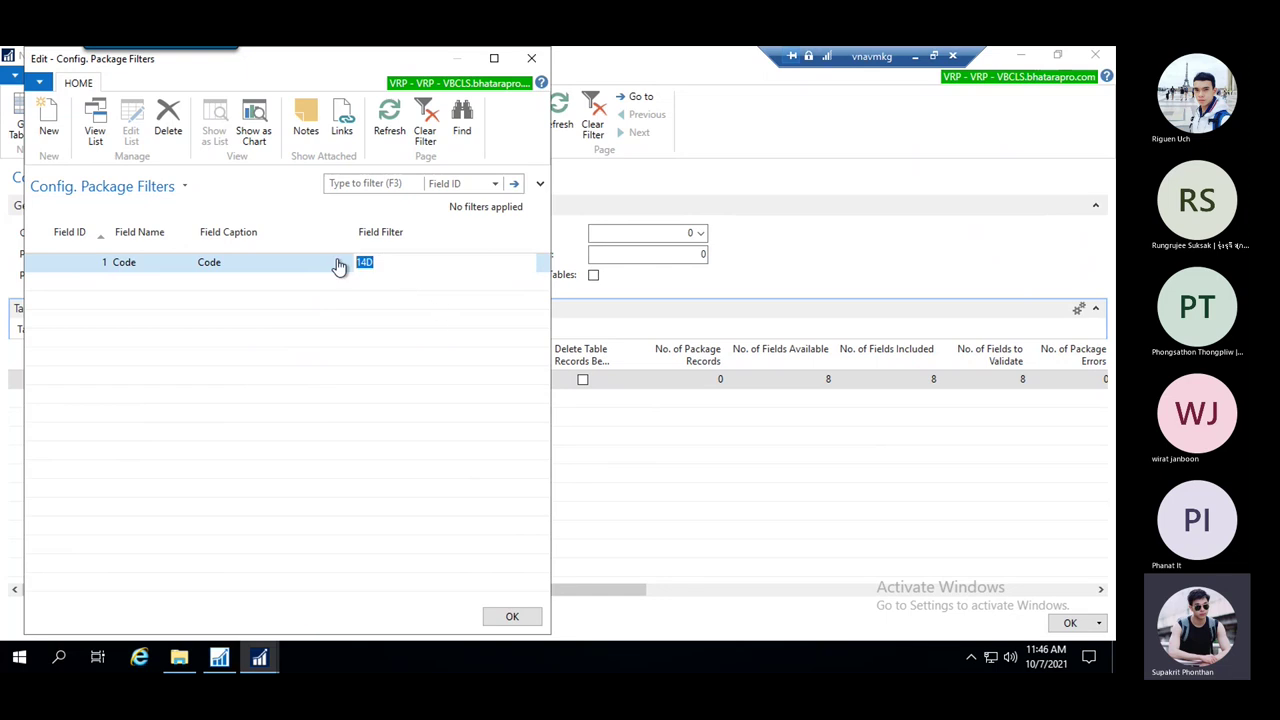
{"action": "left_click", "coordinate": [514, 618]}
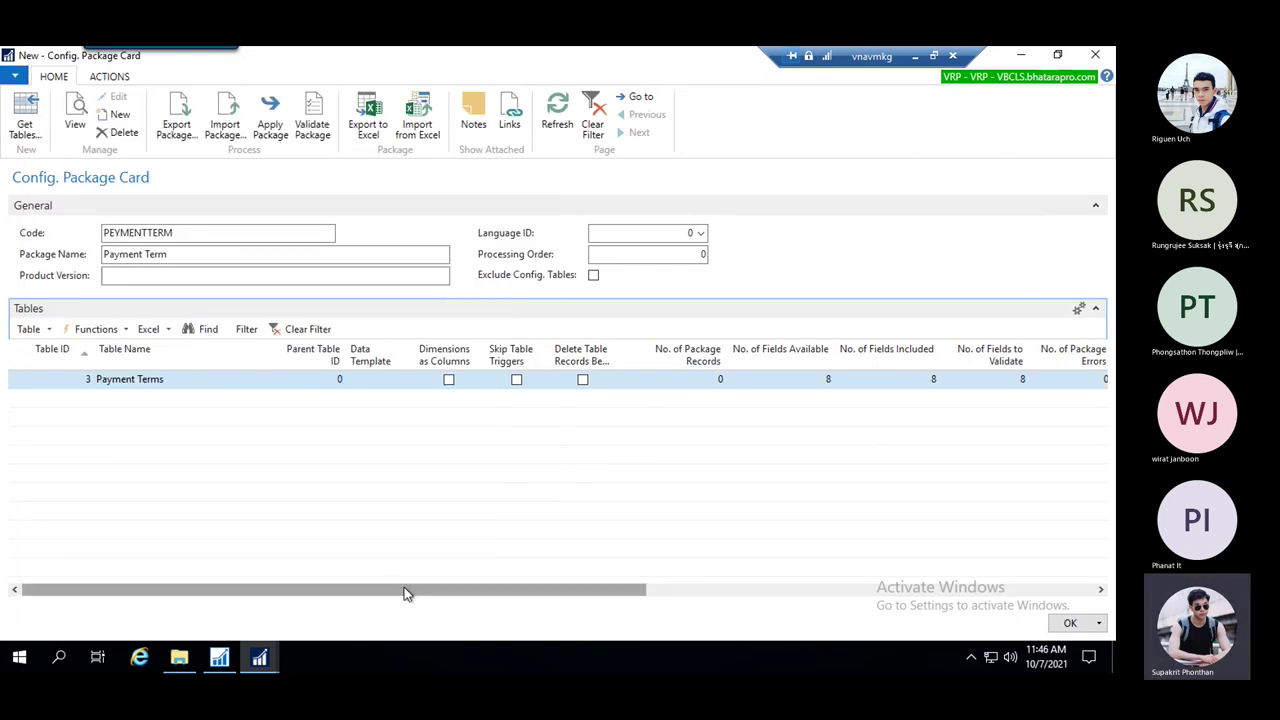
Include only Code, Due Date Calculation, Discount Date Calculation, Discount % and Description in the package
{"action": "left_click", "coordinate": [48, 331]}
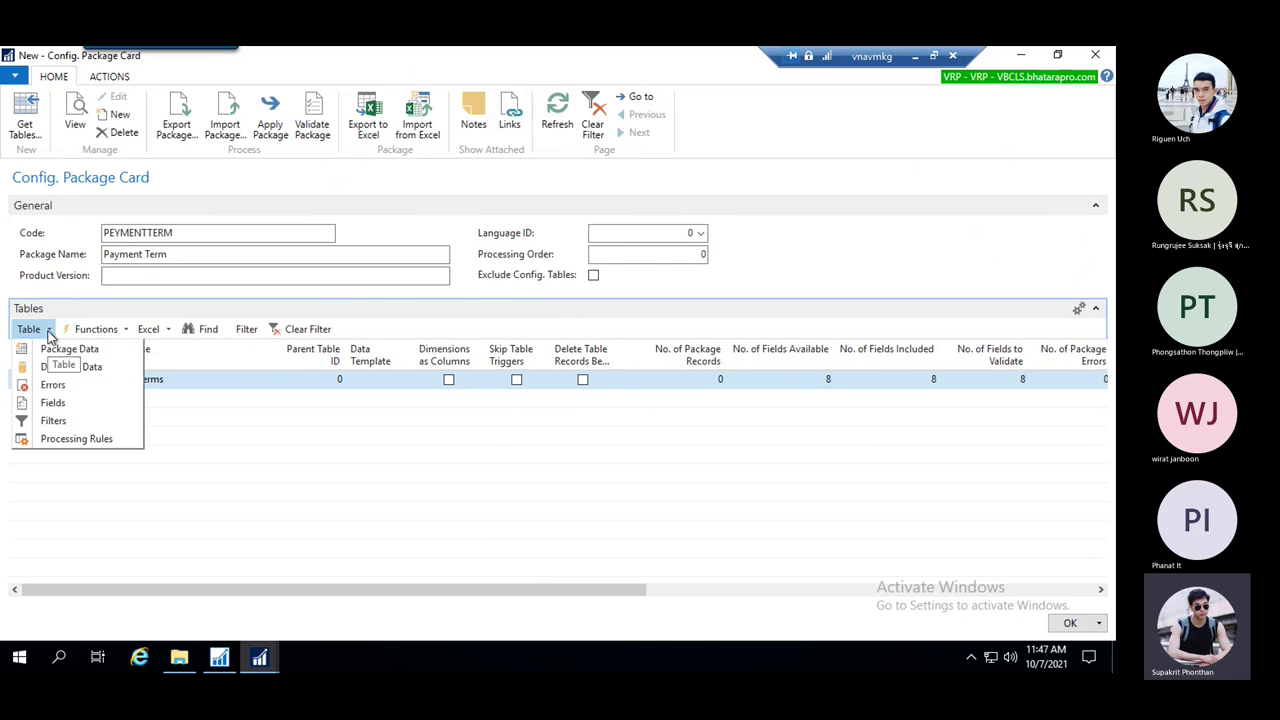
{"action": "left_click", "coordinate": [50, 403]}
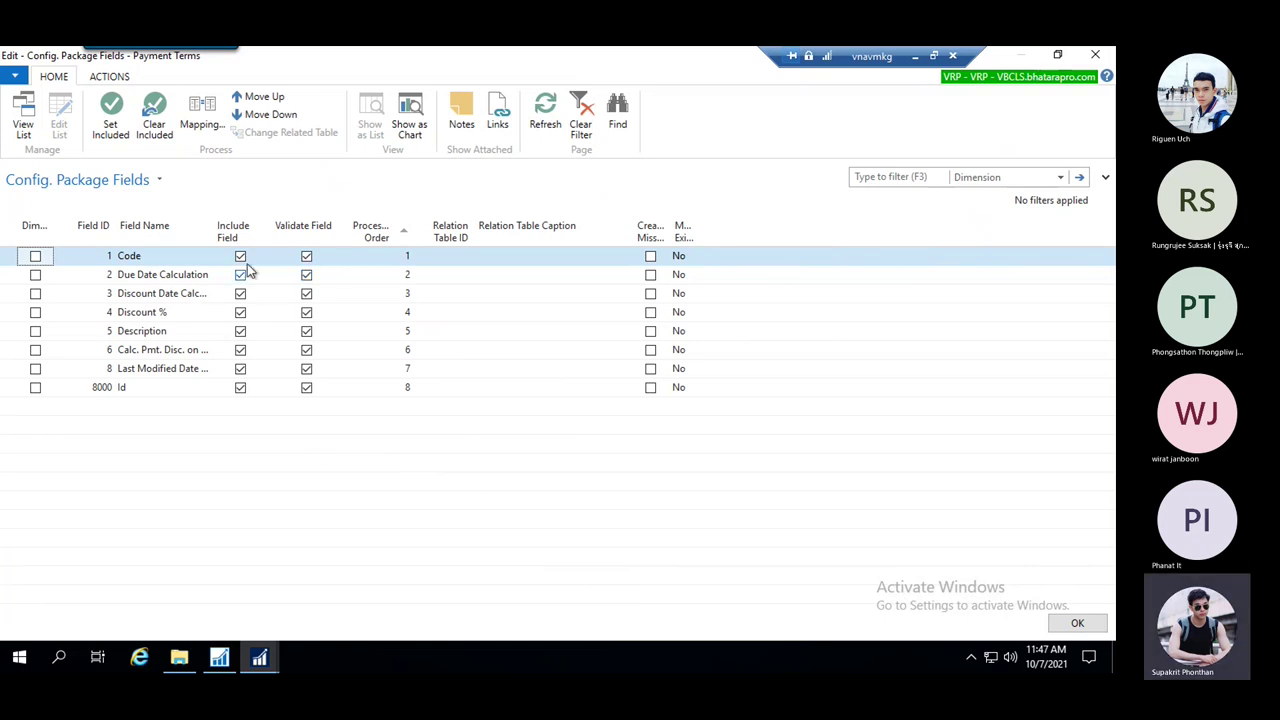
{"action": "left_click", "coordinate": [153, 120]}
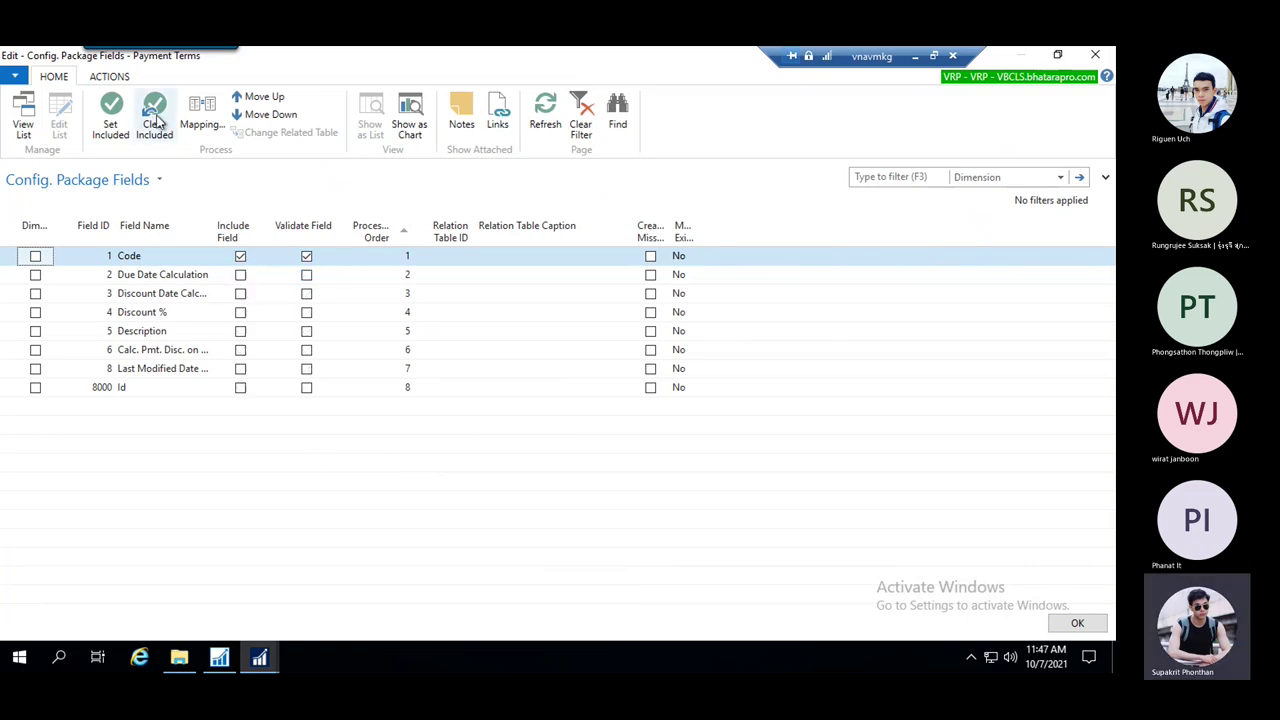
{"action": "left_click", "coordinate": [241, 275]}
{"action": "left_click", "coordinate": [241, 294]}
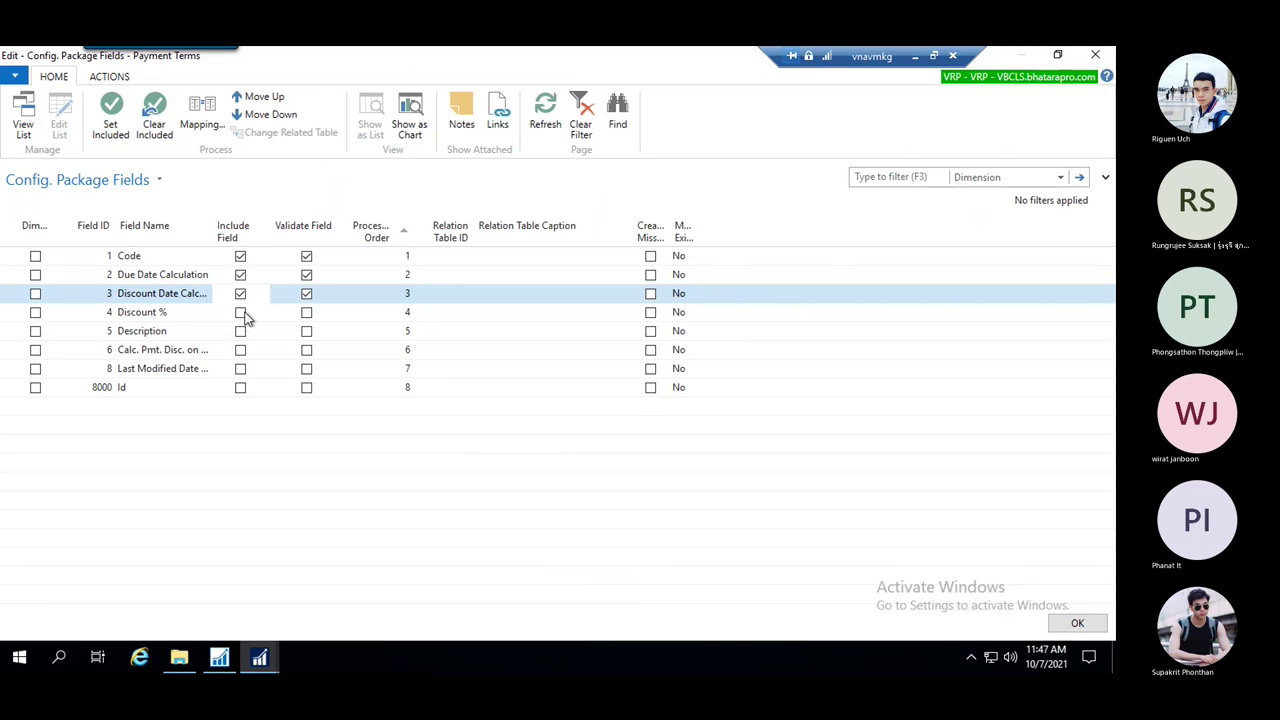
{"action": "left_click", "coordinate": [241, 312]}
{"action": "left_click", "coordinate": [241, 331]}
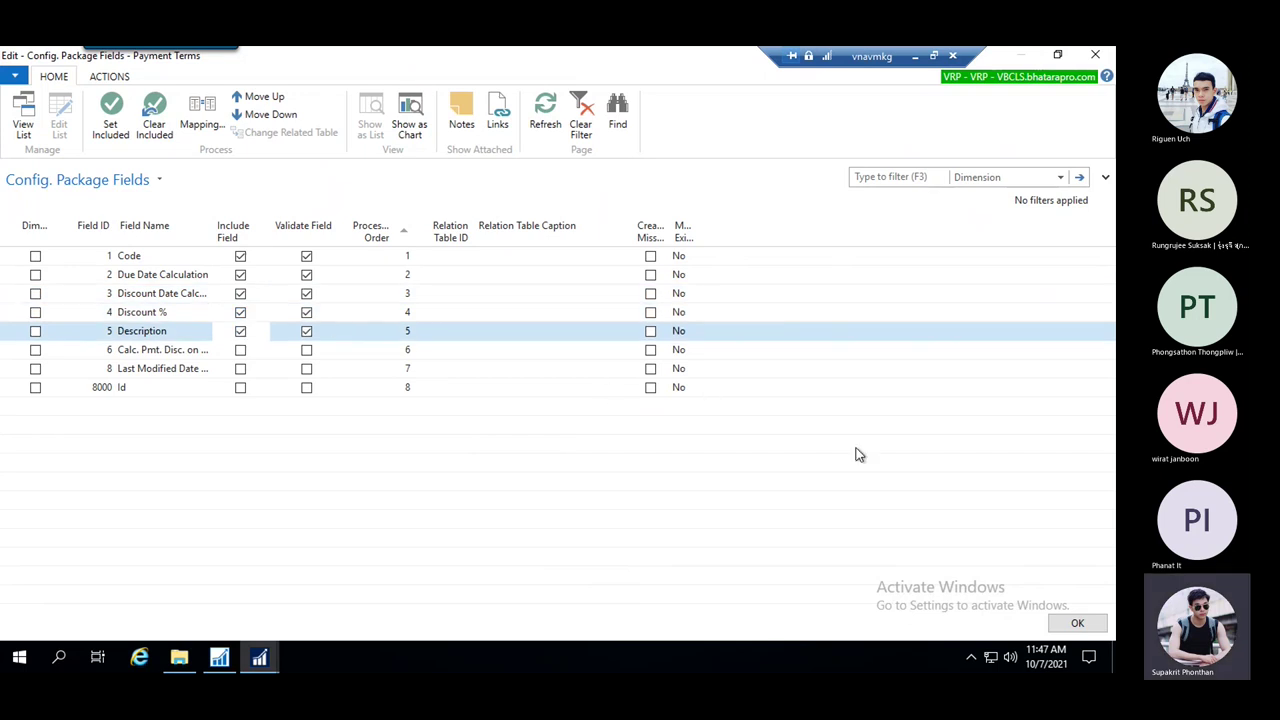
{"action": "left_click", "coordinate": [1077, 625]}
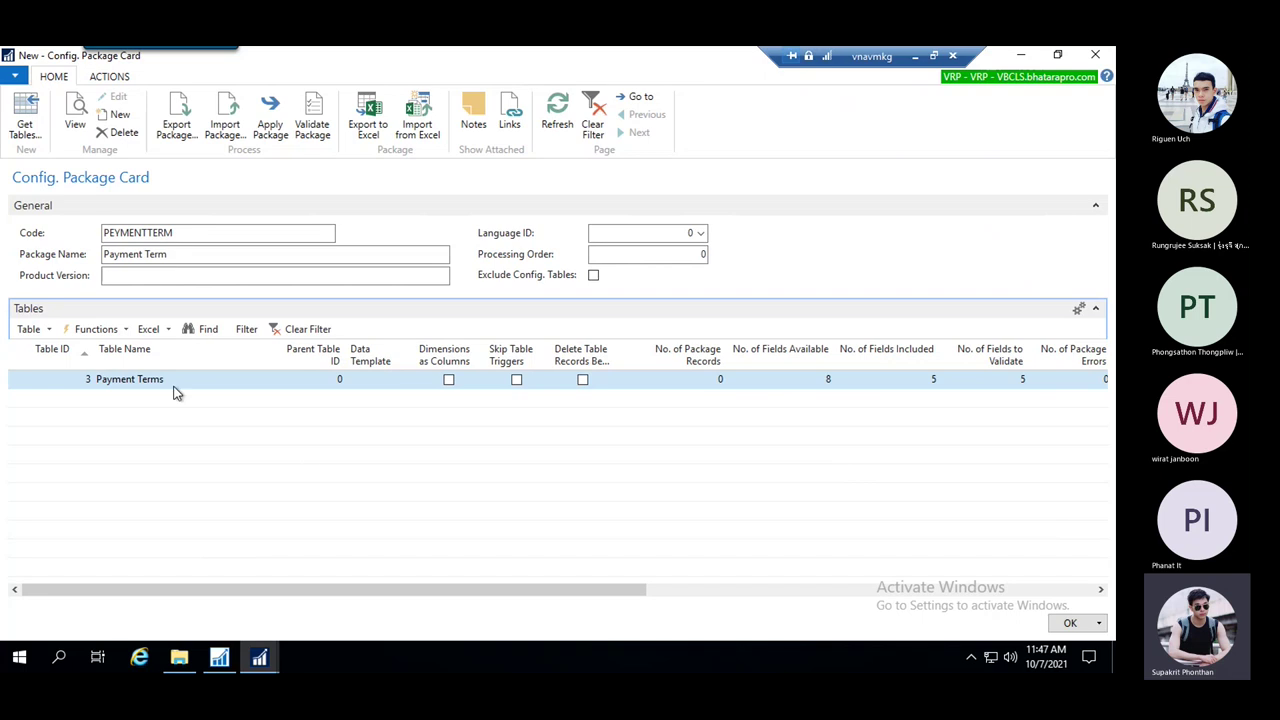
Re-export PEYMENTTERM over Default07_10_2021_11_40_07.xlsx on the Desktop and minimize to the desktop
{"action": "left_click", "coordinate": [376, 121]}
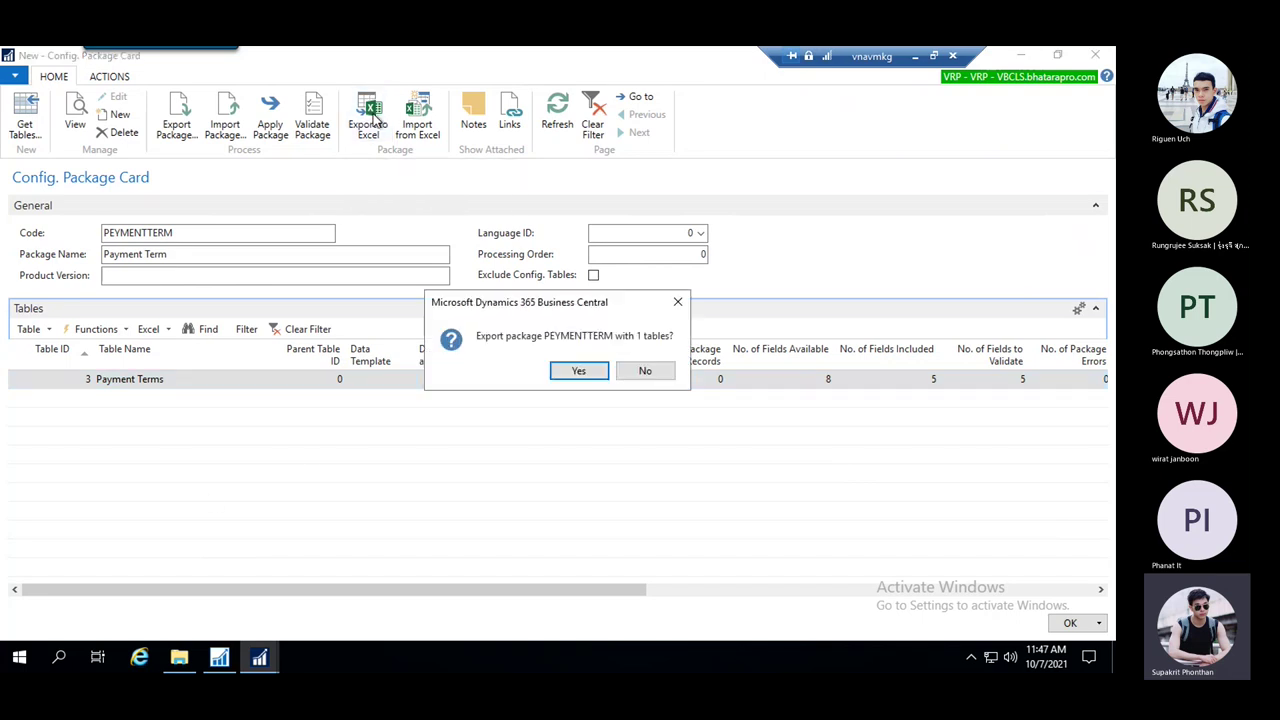
{"action": "left_click", "coordinate": [584, 372]}
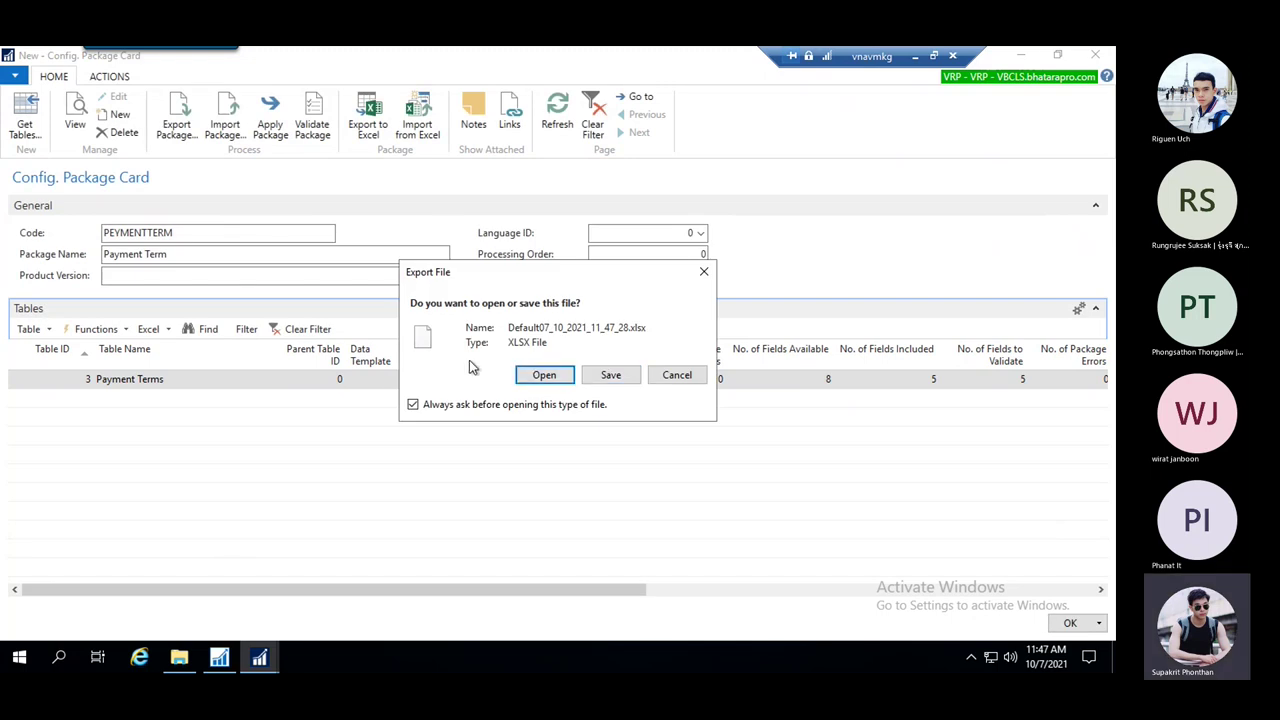
{"action": "left_click", "coordinate": [611, 376]}
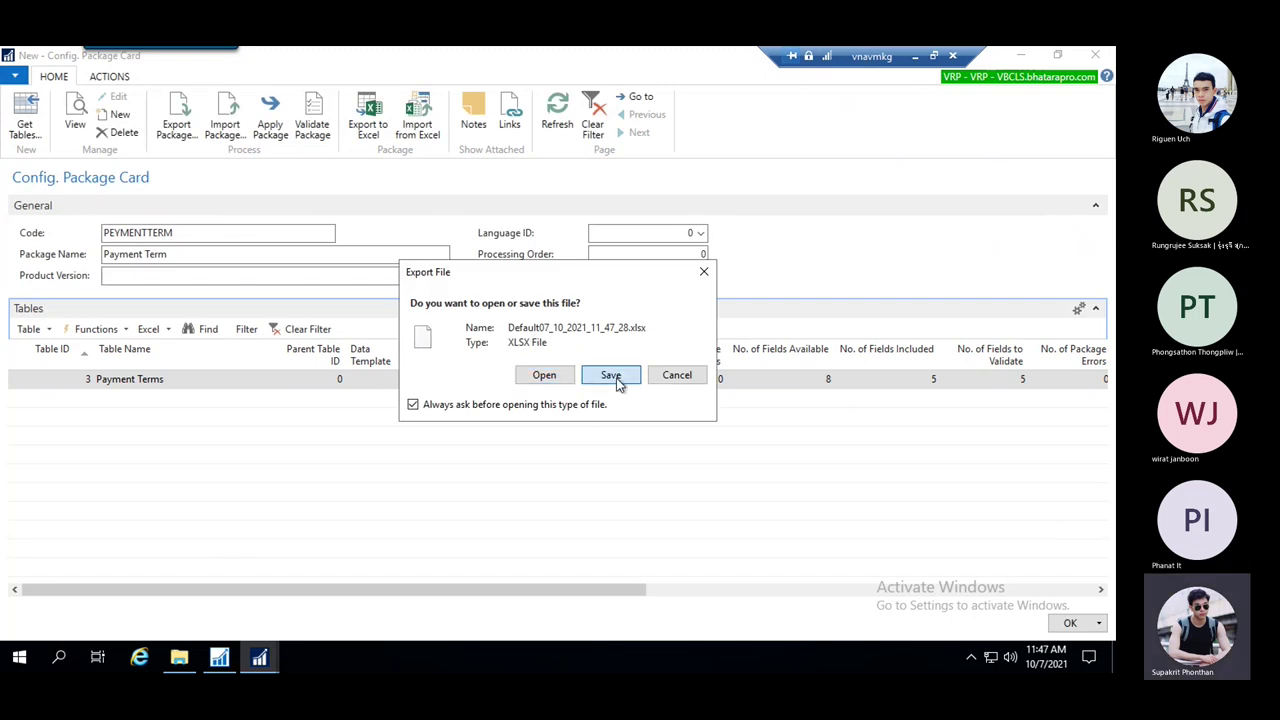
{"action": "left_click", "coordinate": [470, 306]}
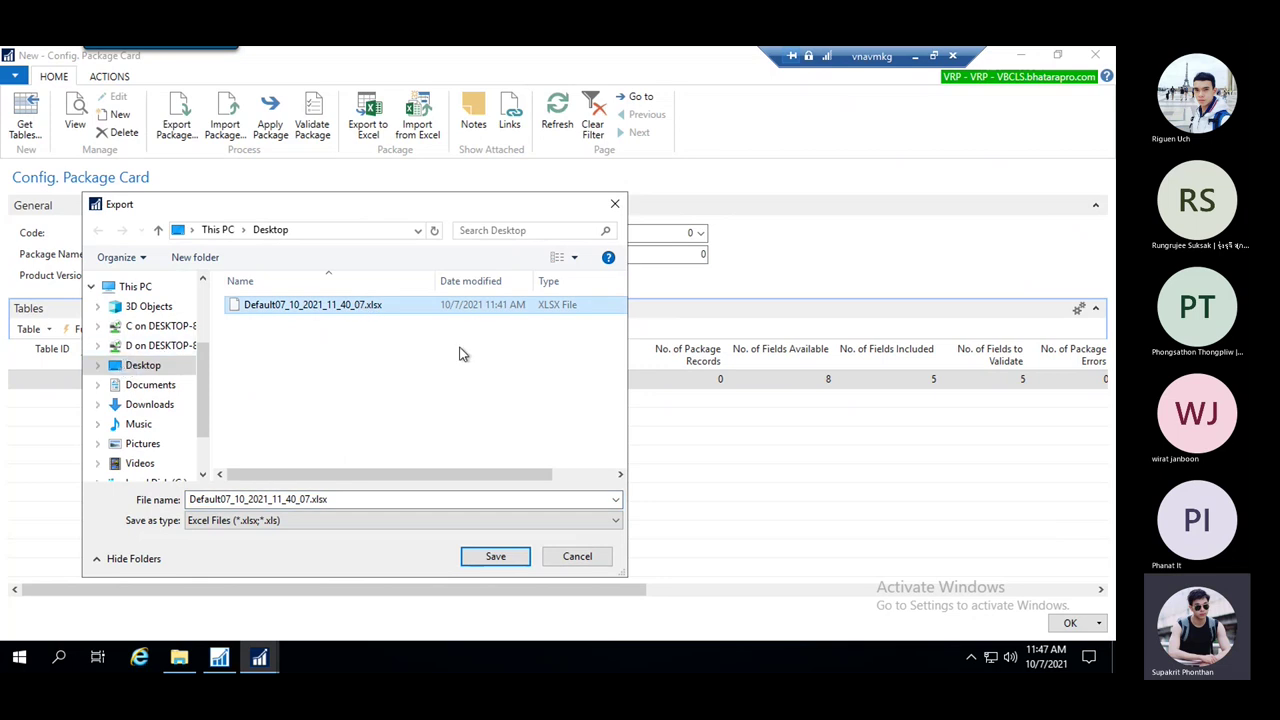
{"action": "left_click", "coordinate": [497, 556]}
{"action": "left_click", "coordinate": [603, 352]}
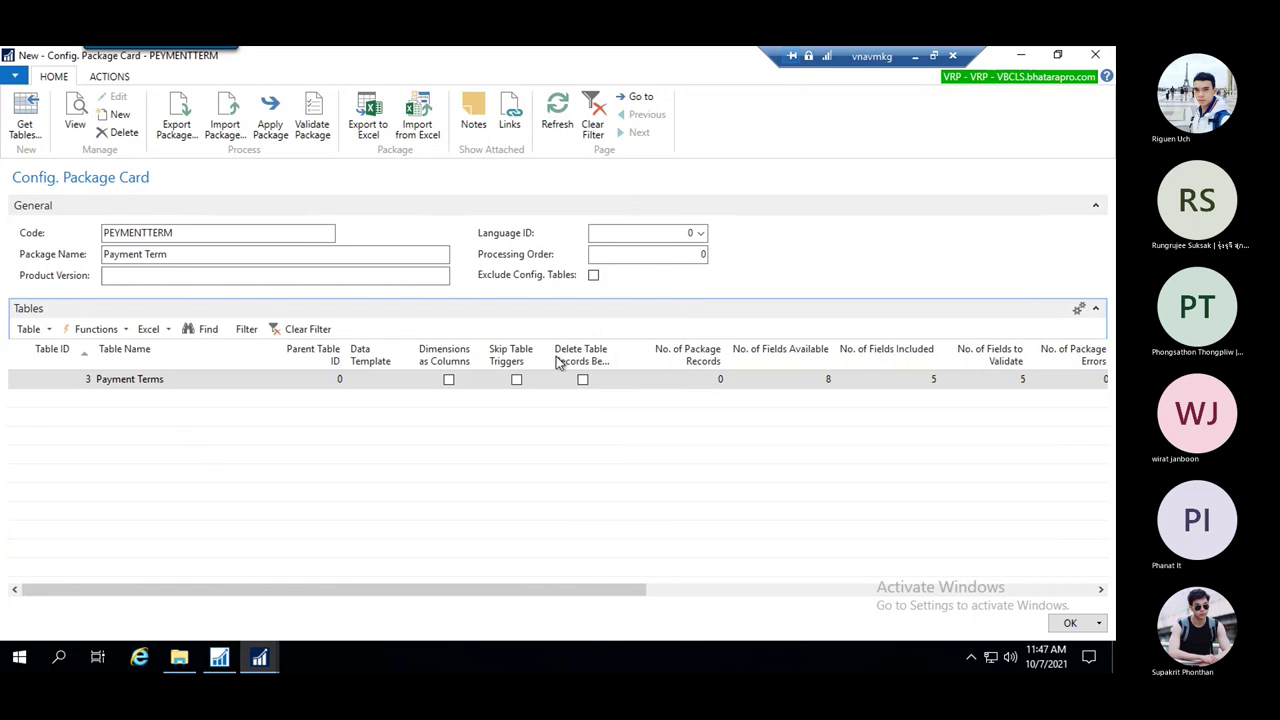
{"action": "left_click", "coordinate": [1021, 60]}
{"action": "left_click", "coordinate": [1021, 60]}
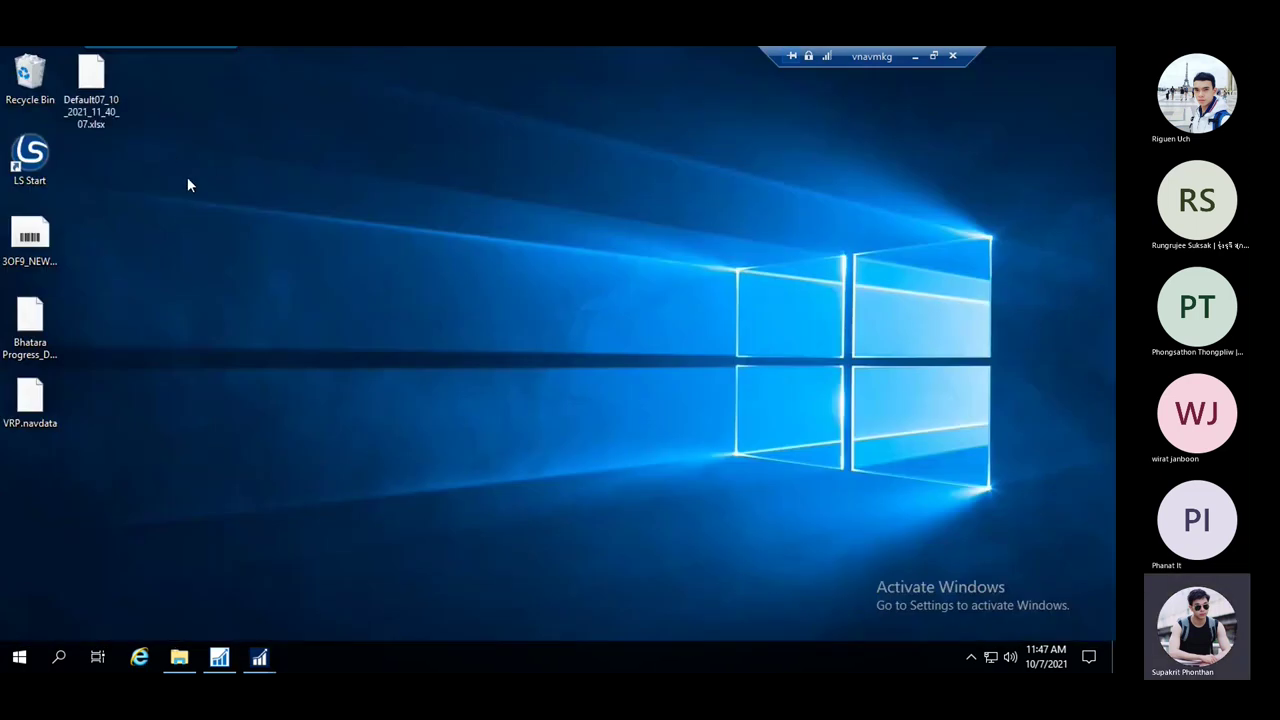
Open Default07_10_2021_11_40_07.xlsx from the local desktop and auto-fit column A to PEYMENTTERM
{"action": "left_click", "coordinate": [85, 95]}
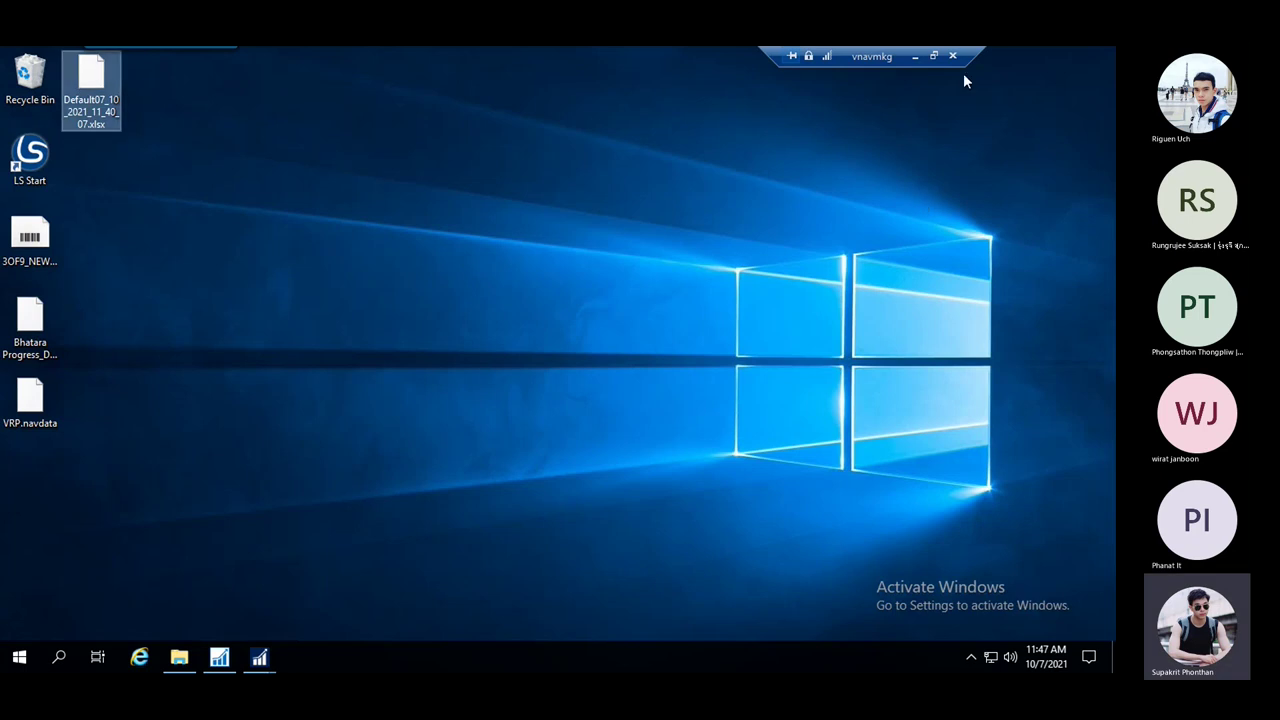
{"action": "left_click", "coordinate": [918, 56]}
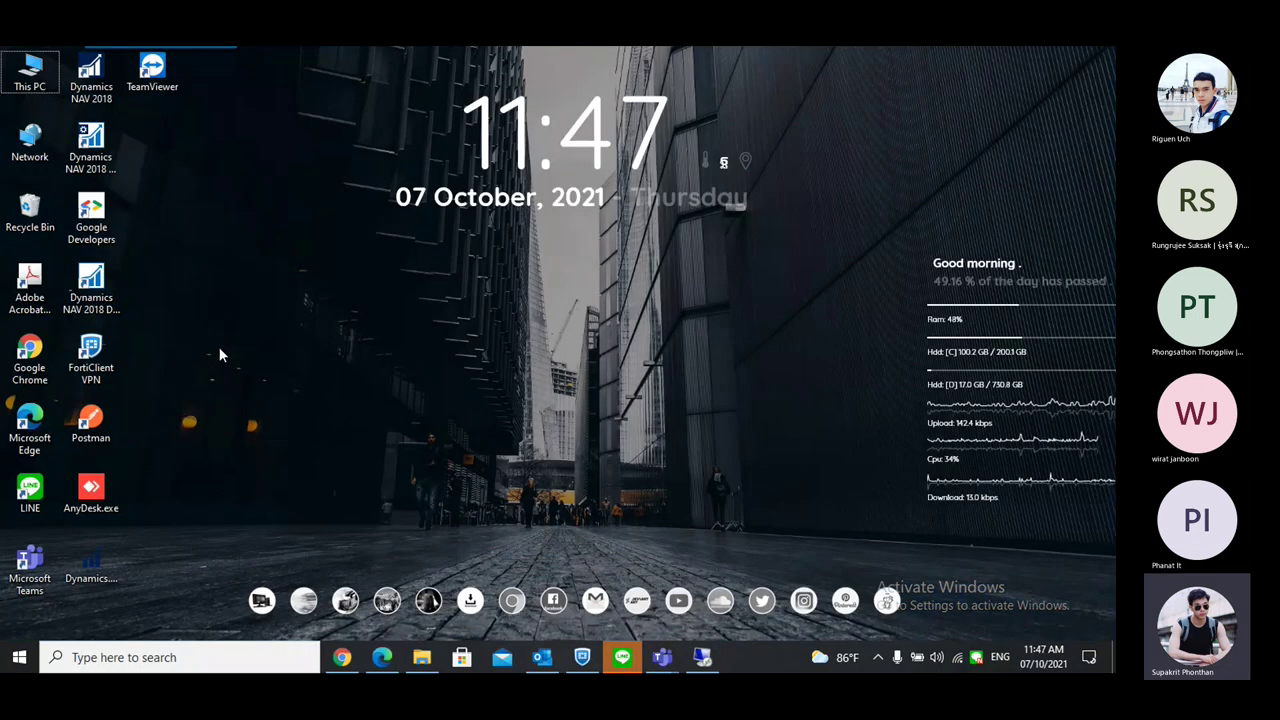
{"action": "key", "text": "ctrl+v"}
{"action": "double_click", "coordinate": [163, 160]}
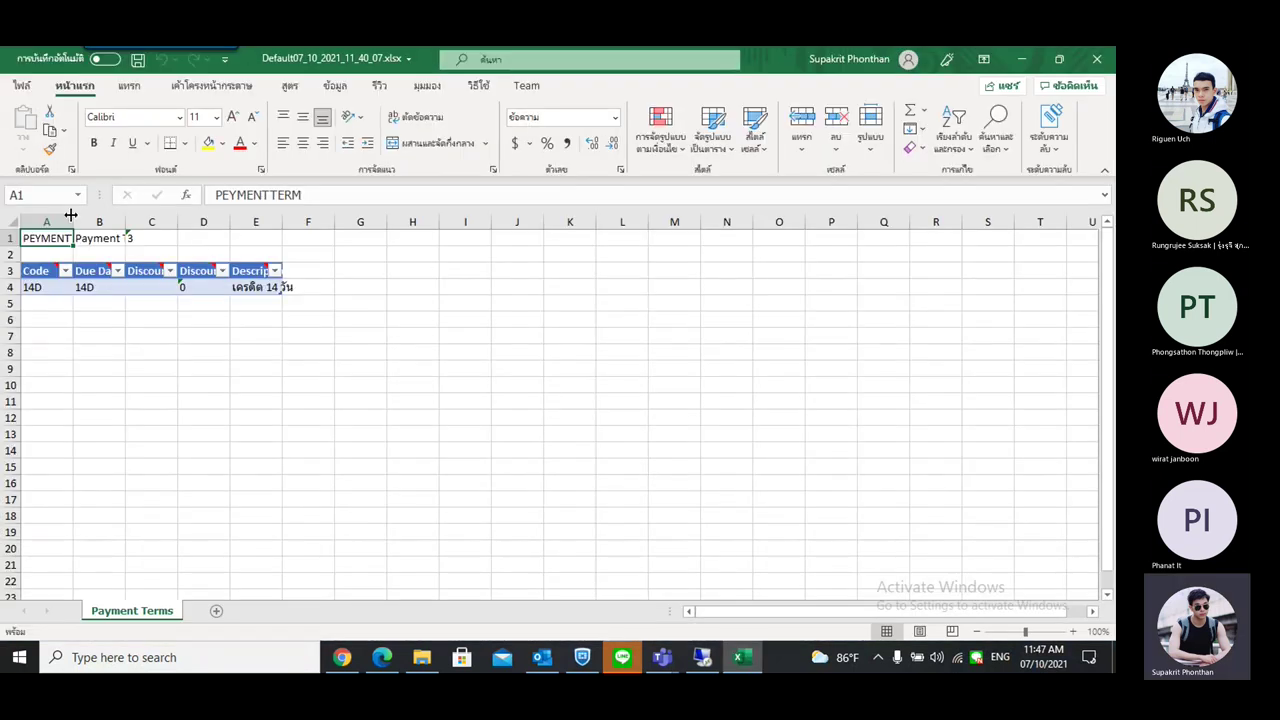
{"action": "double_click", "coordinate": [72, 215]}
Widen columns A and B so the Payment Terms and Due Date Calculation headings show fully
{"action": "left_click_drag", "start_coordinate": [98, 219], "coordinate": [118, 219]}
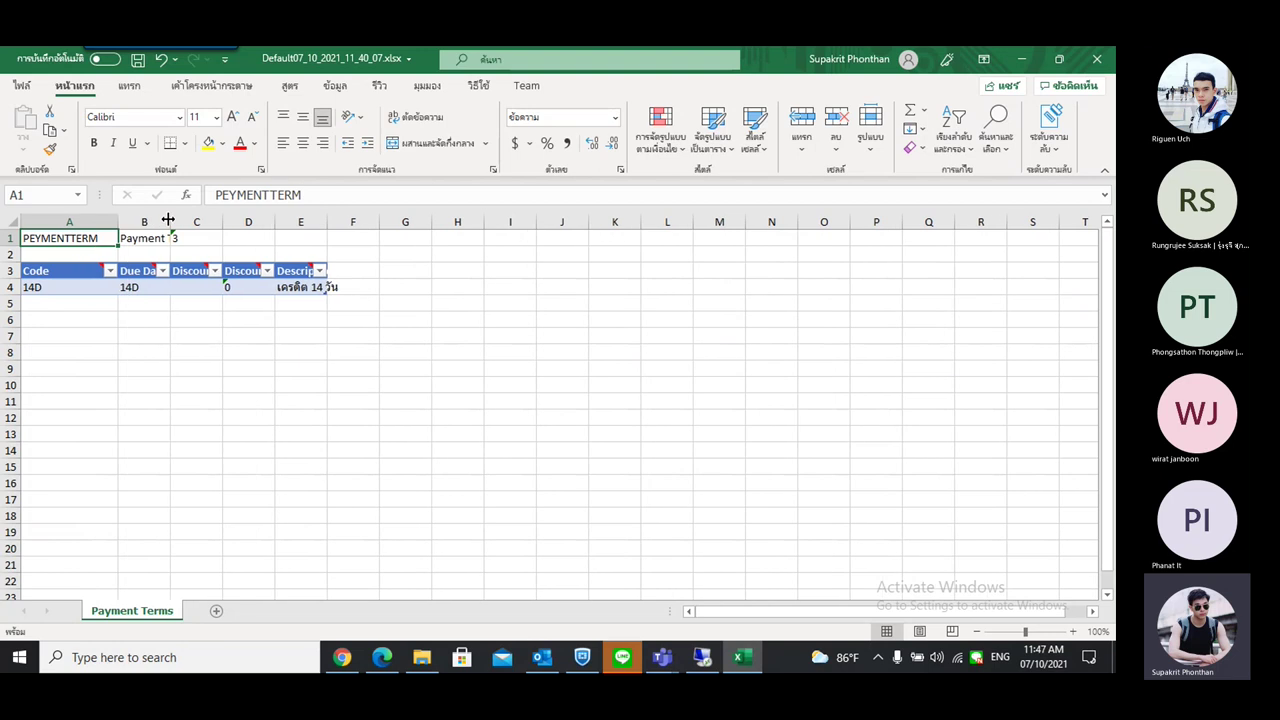
{"action": "left_click", "coordinate": [70, 253]}
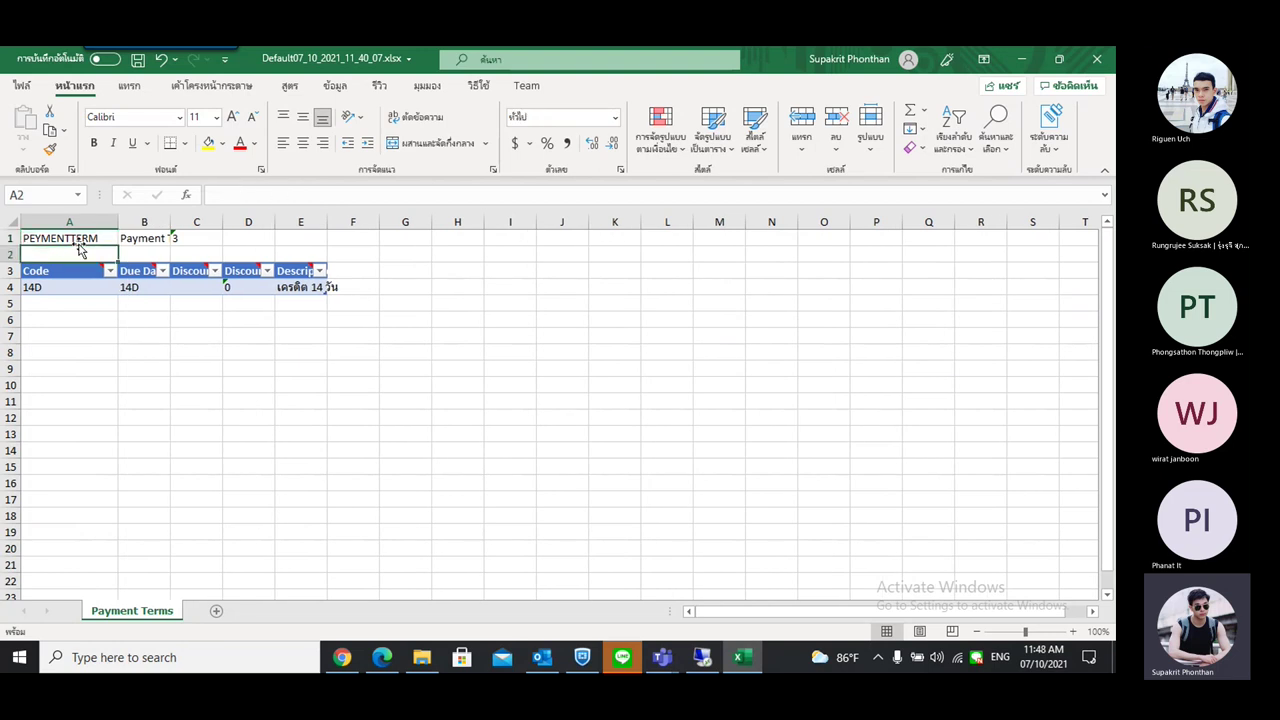
{"action": "left_click", "coordinate": [84, 237]}
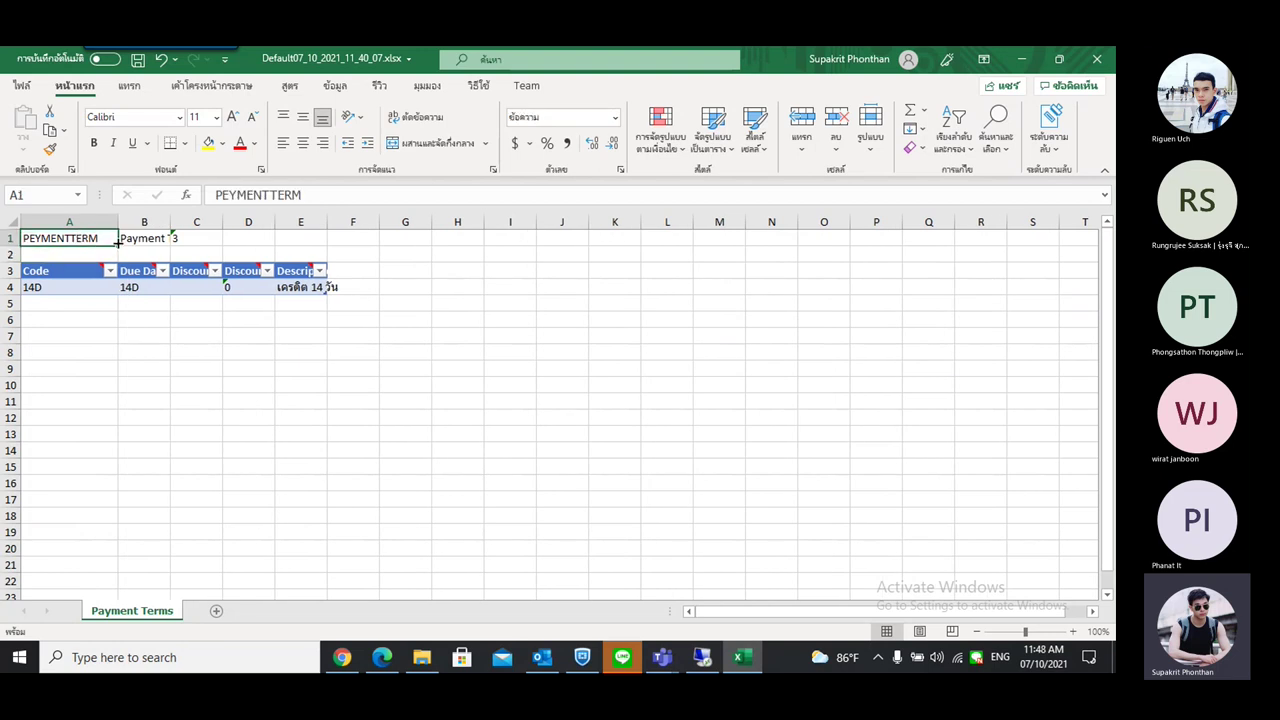
{"action": "left_click_drag", "start_coordinate": [171, 219], "coordinate": [197, 219]}
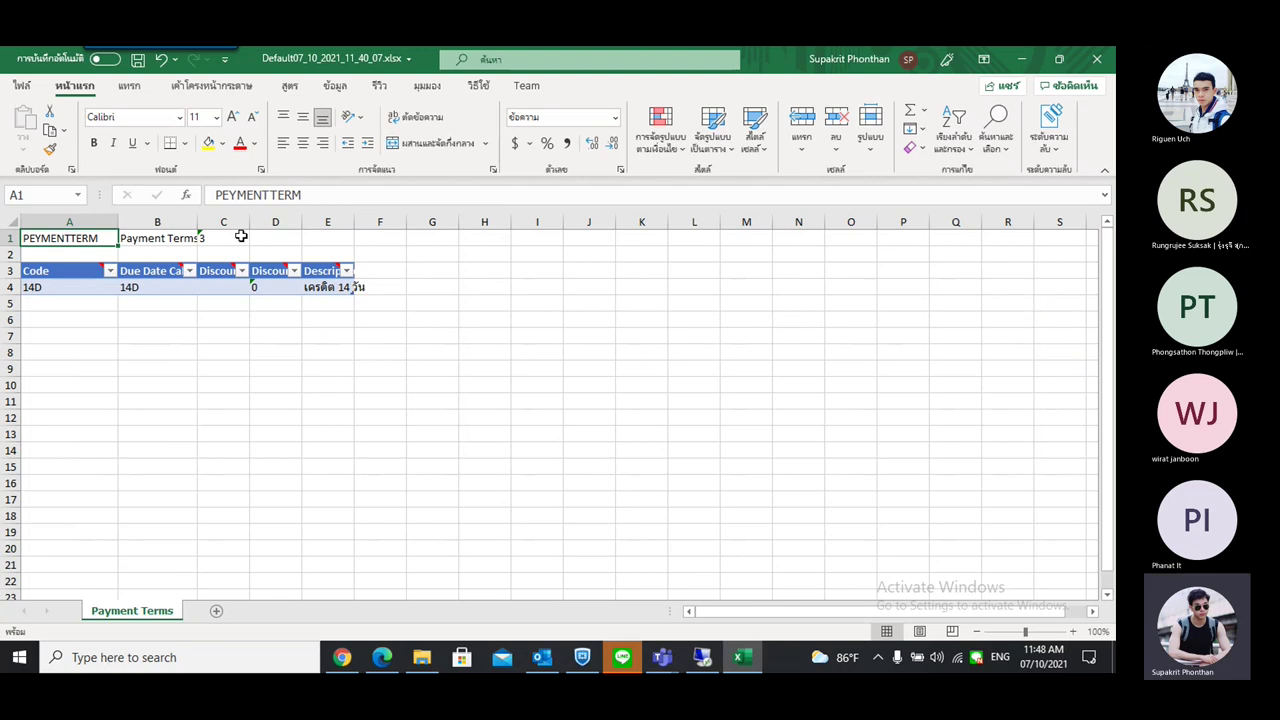
{"action": "double_click", "coordinate": [198, 222]}
Resize the Payment Terms table so it extends down to row 7
{"action": "left_click", "coordinate": [265, 240]}
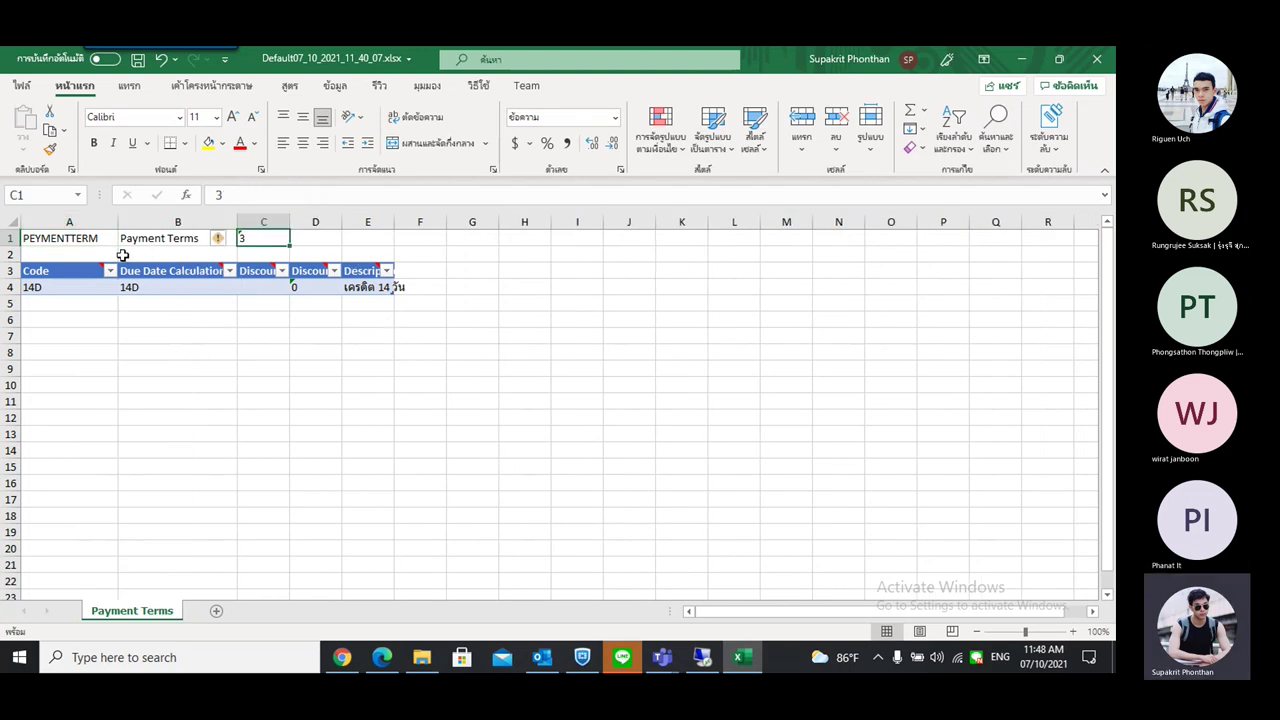
{"action": "left_click", "coordinate": [73, 289]}
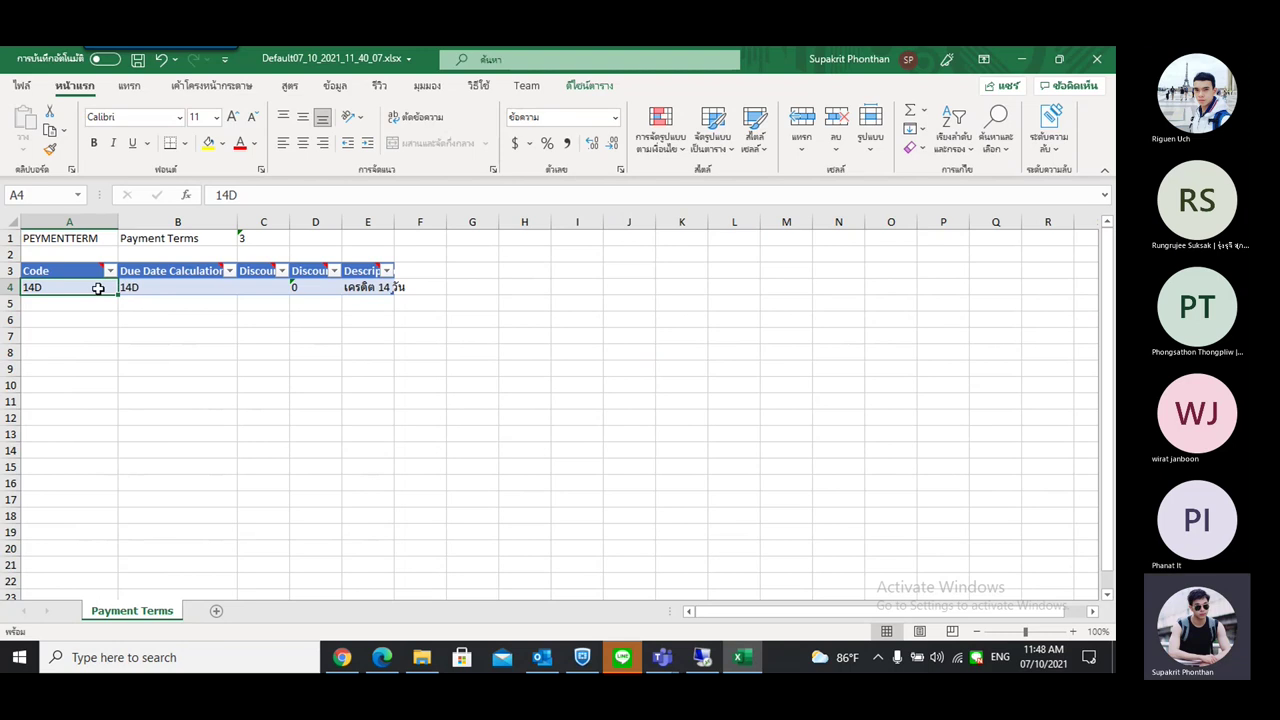
{"action": "left_click_drag", "start_coordinate": [100, 287], "coordinate": [346, 290]}
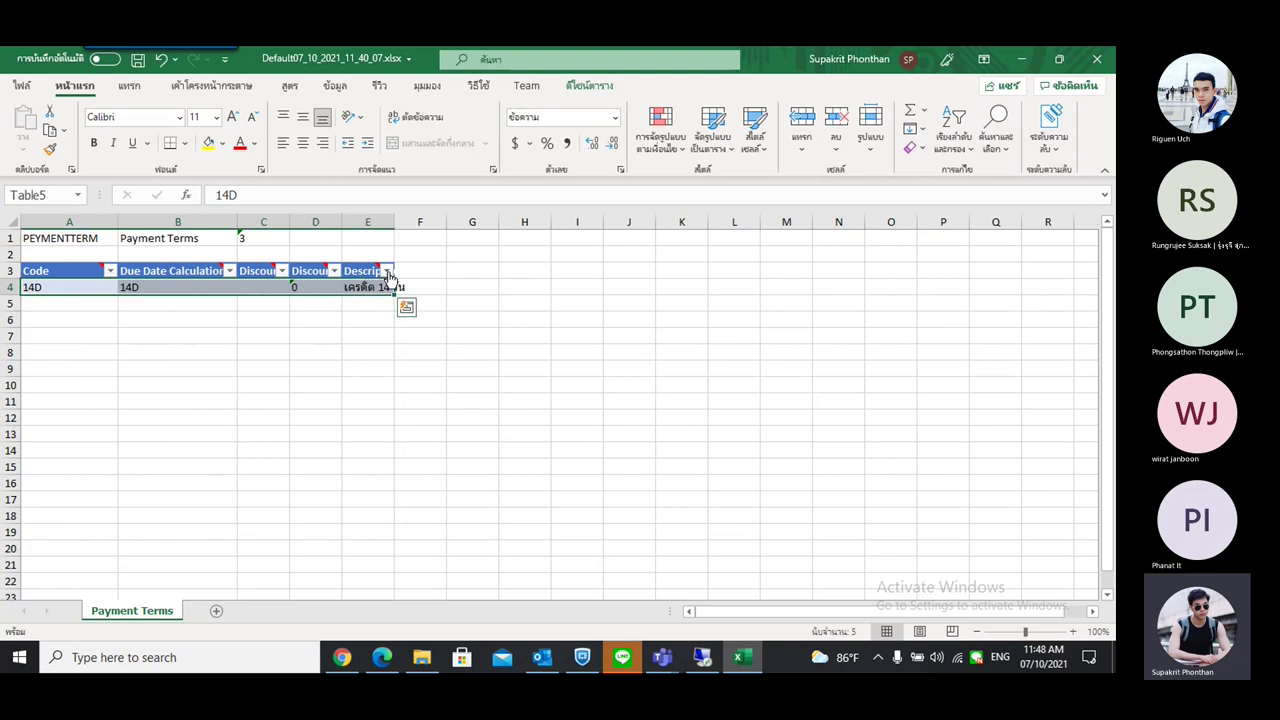
{"action": "left_click", "coordinate": [333, 325]}
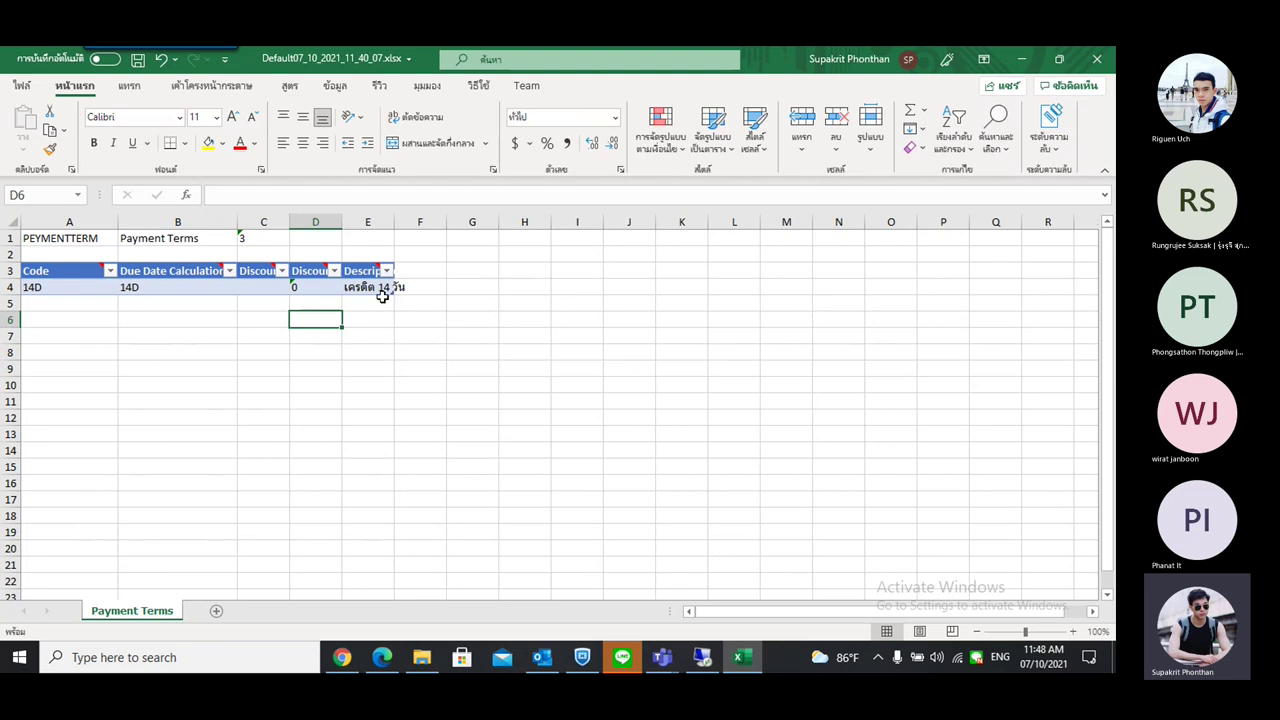
{"action": "left_click_drag", "start_coordinate": [395, 307], "coordinate": [394, 345]}
Enter TEST1 in A5 and fill TEST2 and TEST3 down to row 7
{"action": "left_click", "coordinate": [89, 310]}
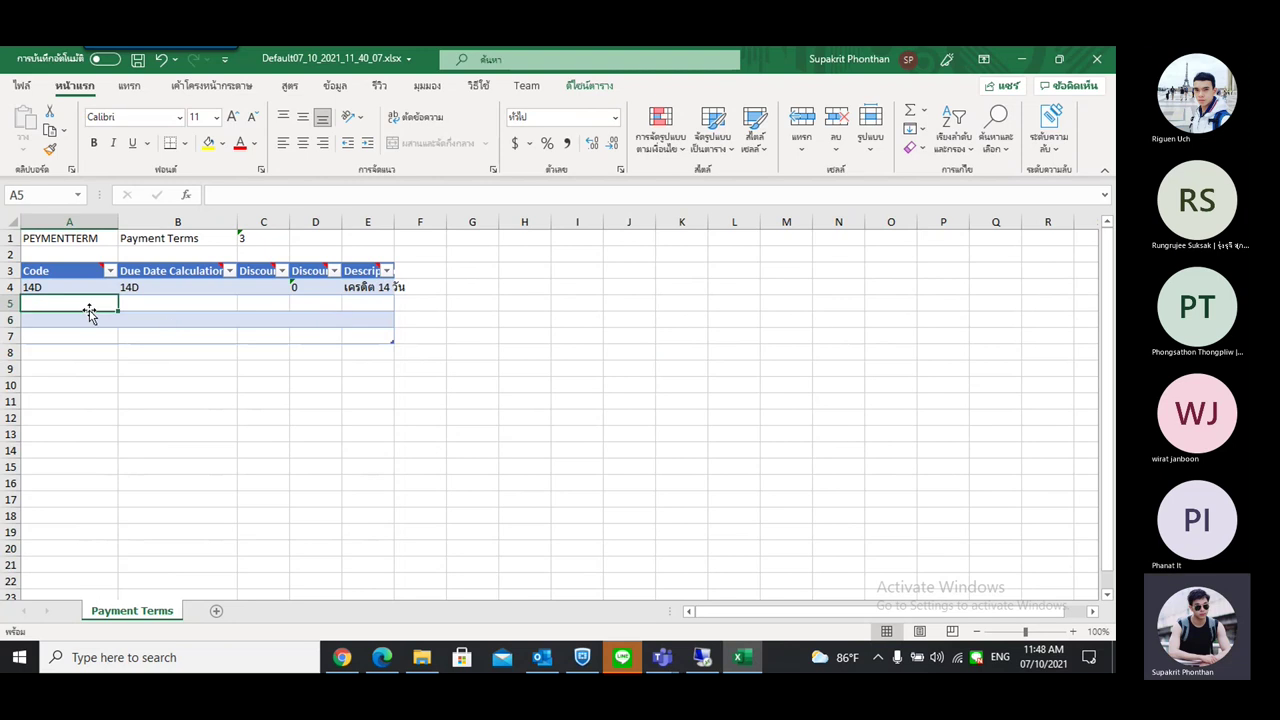
{"action": "left_click", "coordinate": [66, 338]}
{"action": "left_click", "coordinate": [73, 313]}
{"action": "left_click", "coordinate": [82, 301]}
{"action": "type", "text": "TEST"}
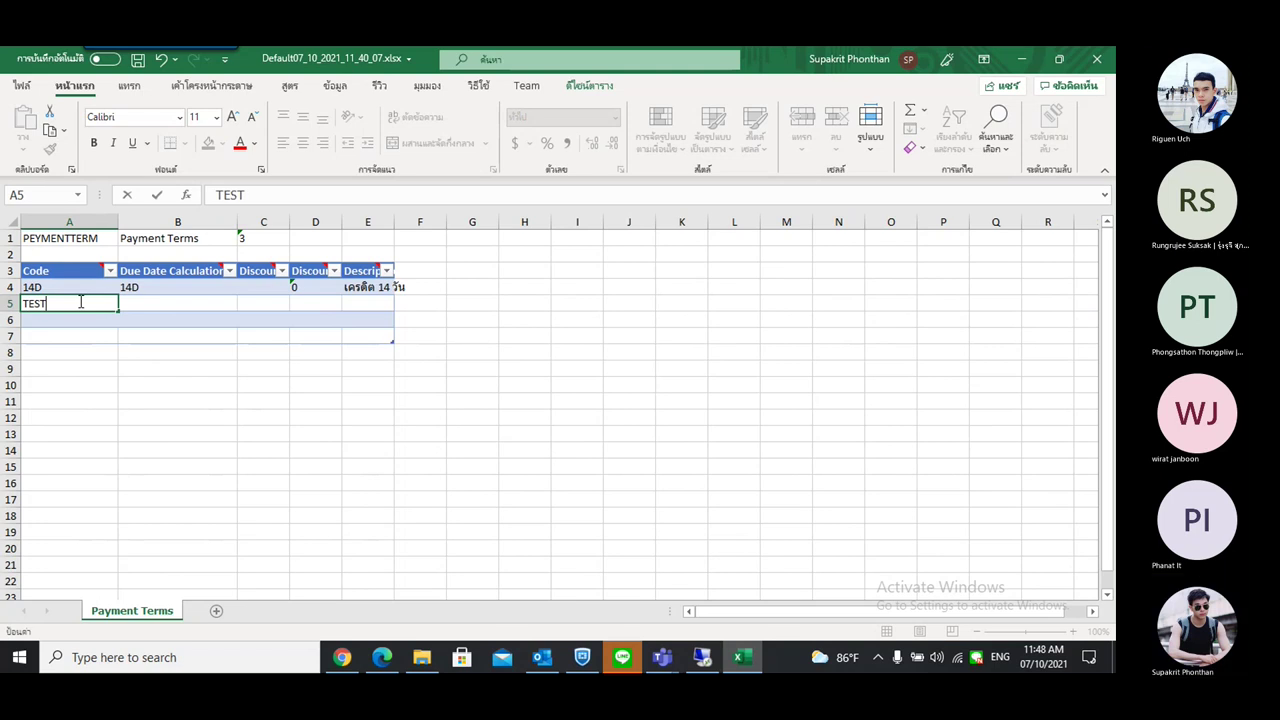
{"action": "type", "text": "1"}
{"action": "left_click", "coordinate": [75, 320]}
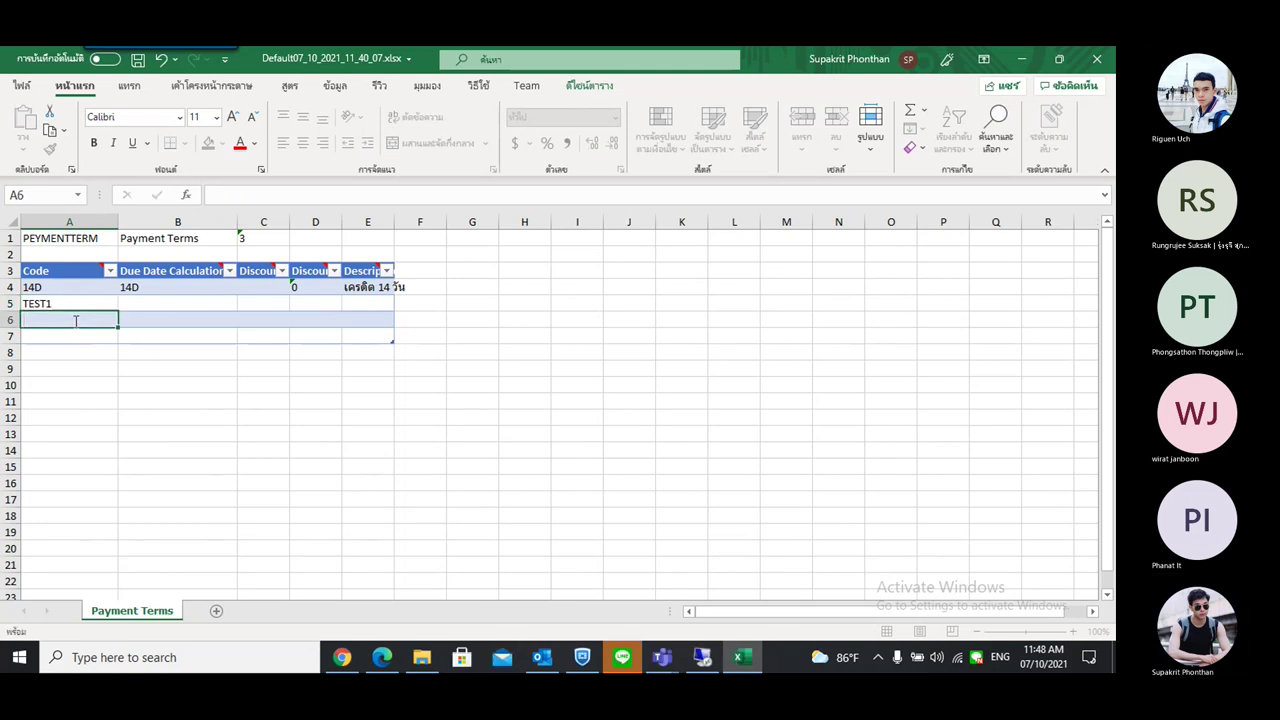
{"action": "type", "text": "TEsT1"}
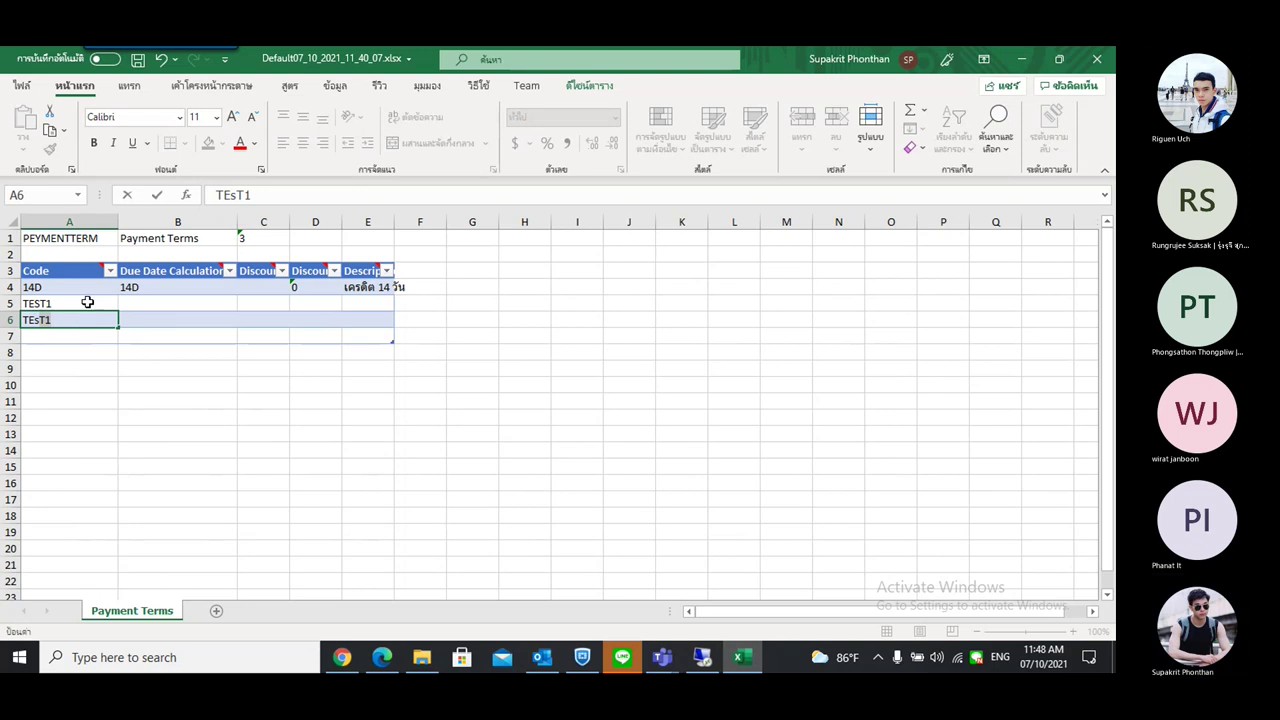
{"action": "left_click", "coordinate": [87, 302]}
{"action": "left_click_drag", "start_coordinate": [118, 311], "coordinate": [173, 335]}
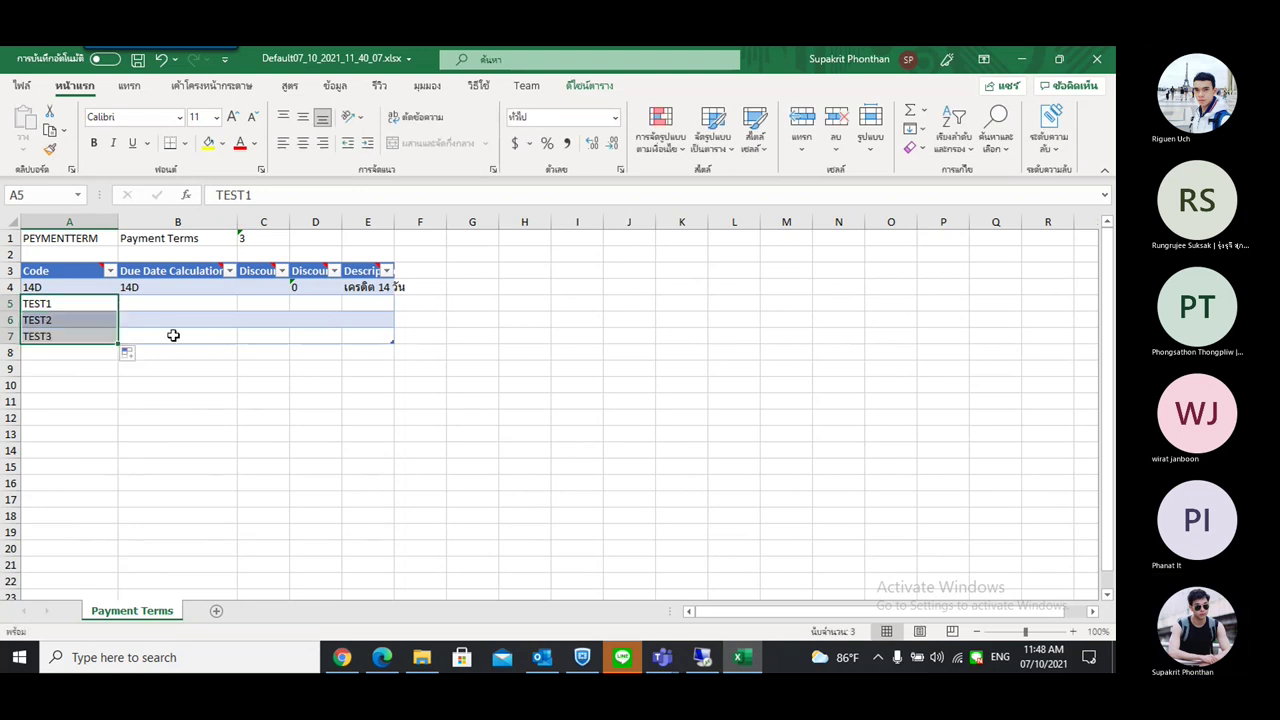
Copy 14D down column B and fill 1, 2, 3 into column D for rows 5–7
{"action": "left_click", "coordinate": [152, 302]}
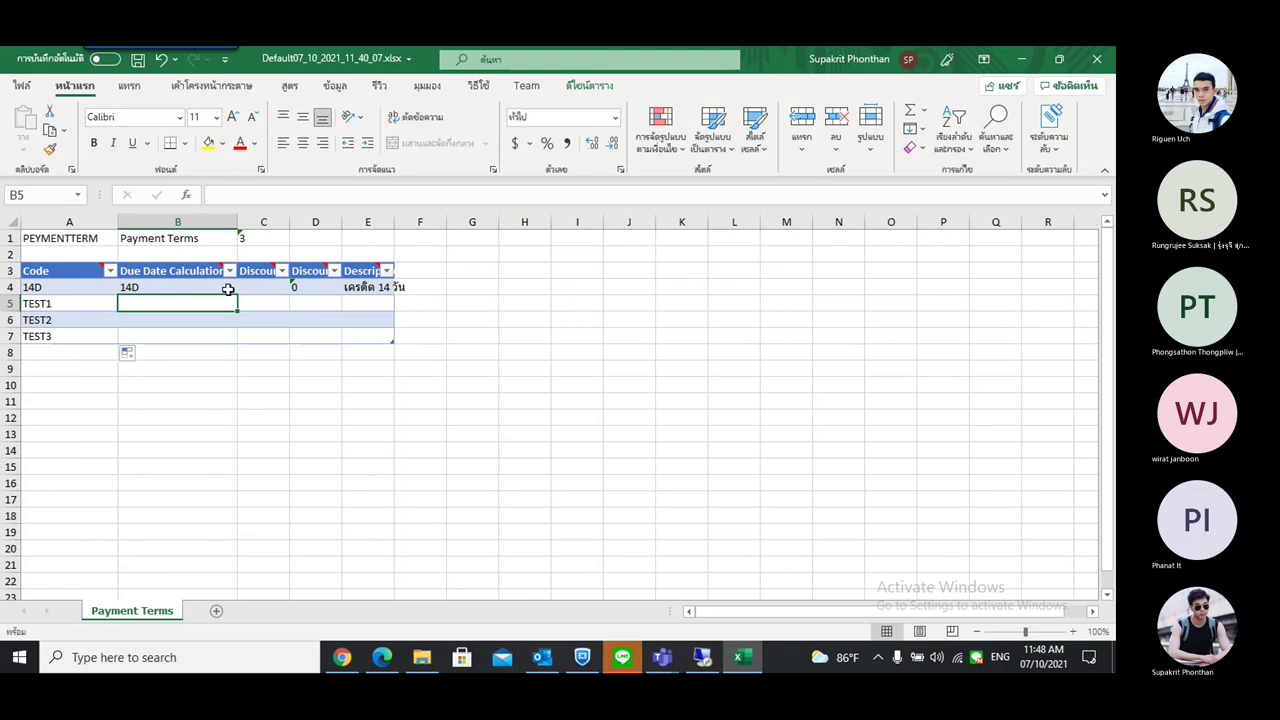
{"action": "left_click", "coordinate": [228, 289]}
{"action": "left_click_drag", "start_coordinate": [240, 297], "coordinate": [248, 348]}
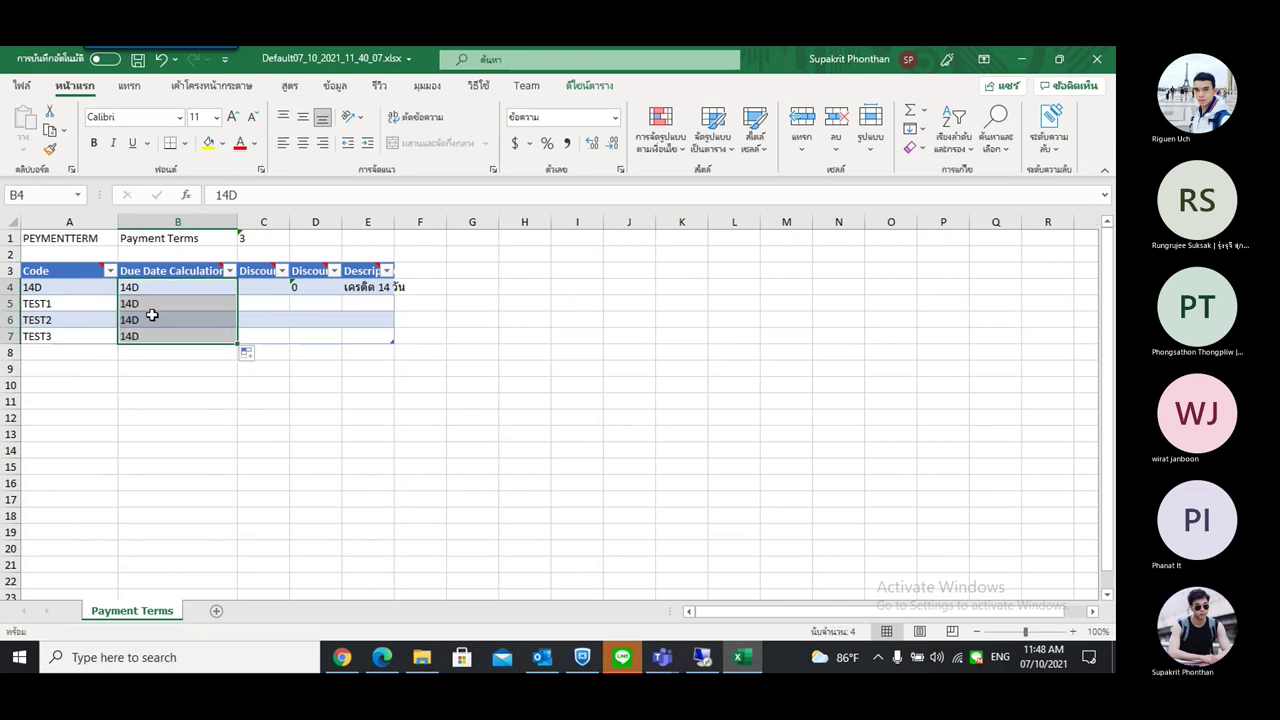
{"action": "left_click", "coordinate": [307, 289]}
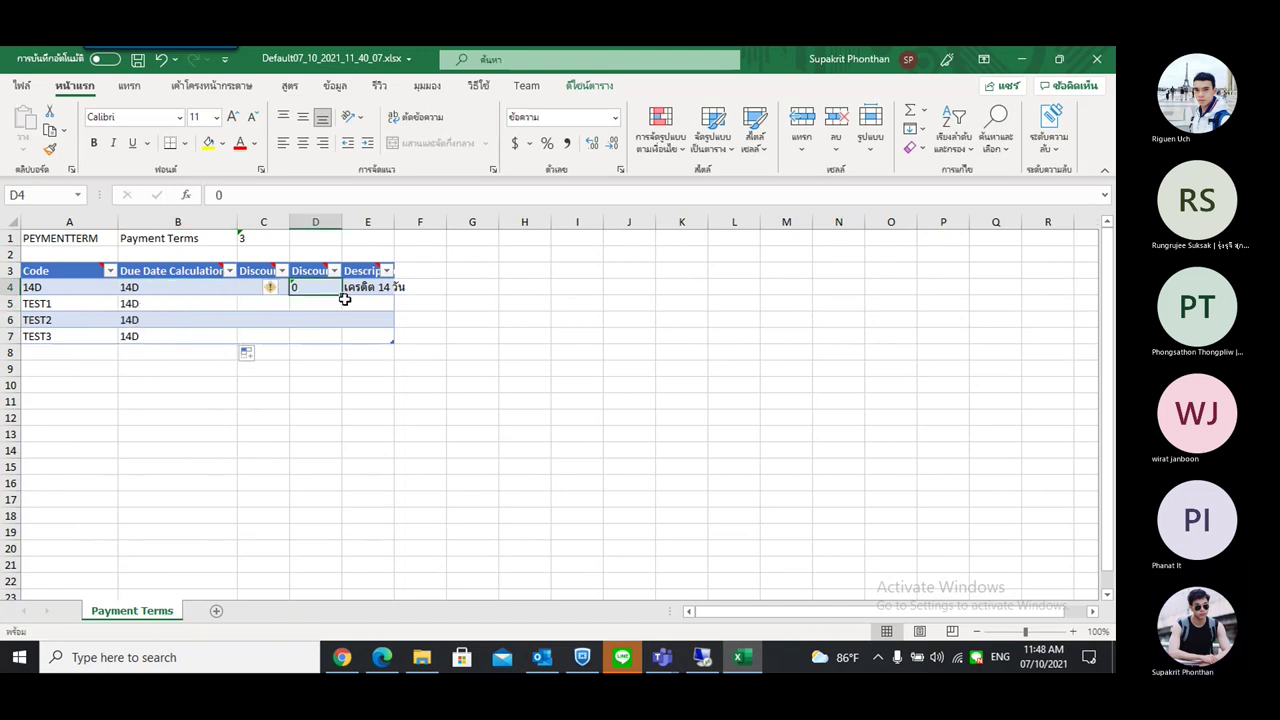
{"action": "left_click_drag", "start_coordinate": [341, 293], "coordinate": [340, 345]}
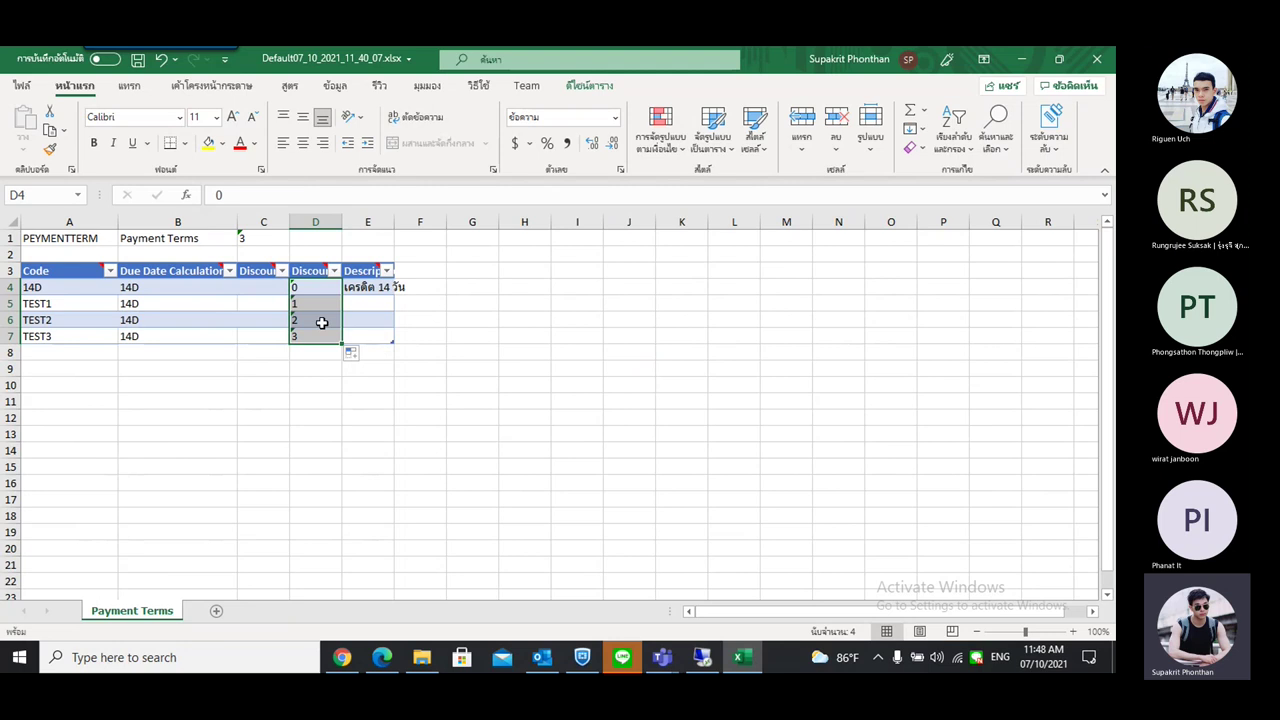
Copy the 14D credit description down to rows 5–7 and auto-fit column E
{"action": "left_click", "coordinate": [366, 290]}
{"action": "left_click_drag", "start_coordinate": [394, 294], "coordinate": [391, 343]}
{"action": "double_click", "coordinate": [394, 222]}
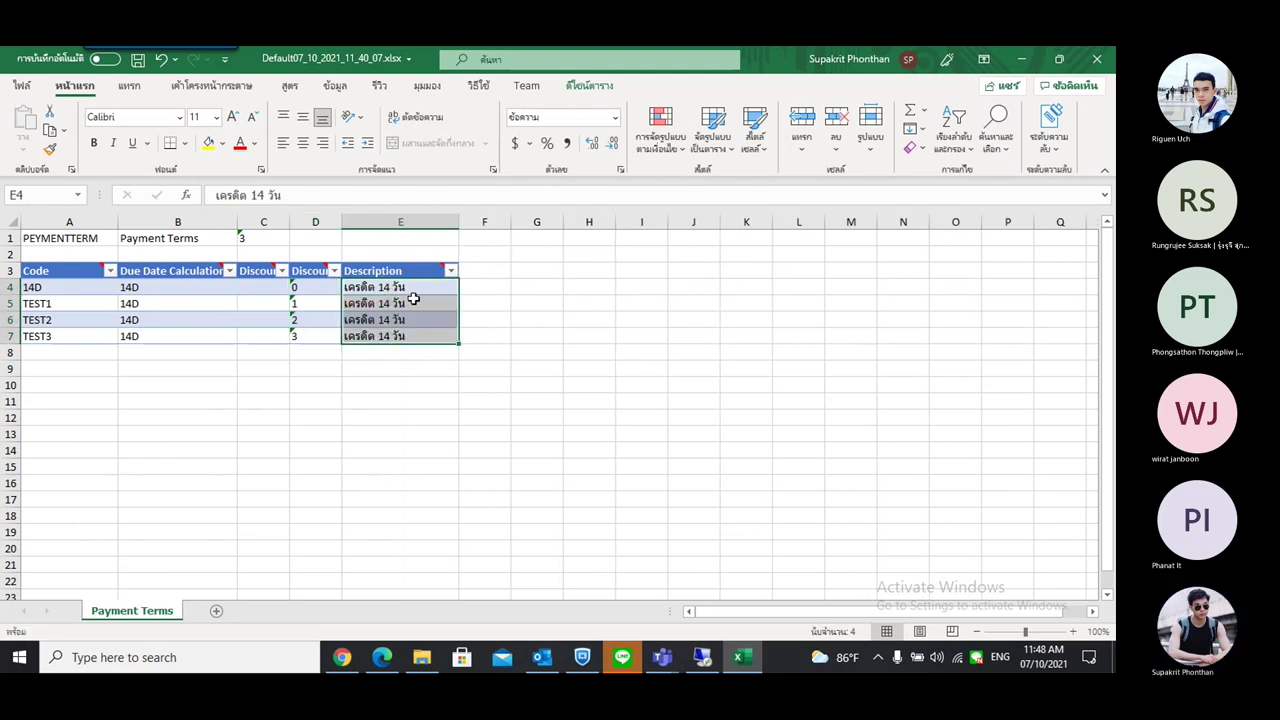
{"action": "left_click", "coordinate": [386, 286]}
{"action": "double_click", "coordinate": [386, 286]}
Change the TEST1–TEST3 descriptions to 15, 16 and 17 days of credit
{"action": "double_click", "coordinate": [394, 302]}
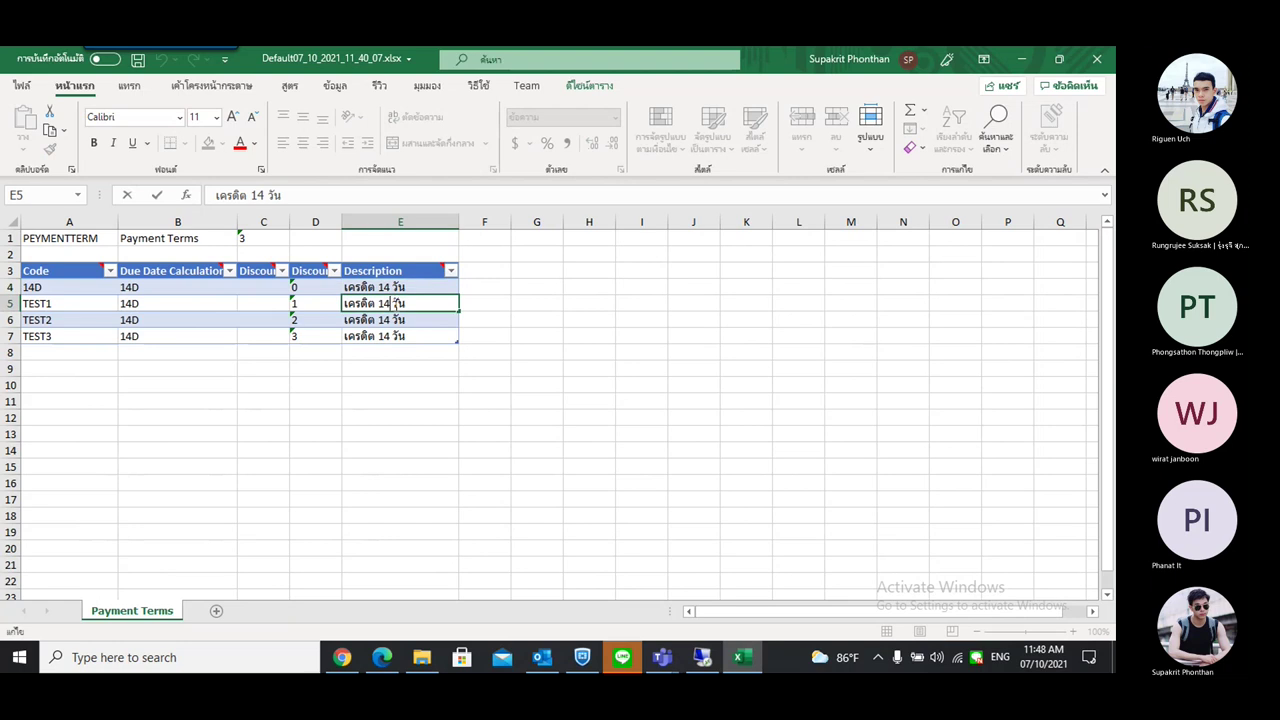
{"action": "left_click_drag", "start_coordinate": [391, 303], "coordinate": [385, 303]}
{"action": "type", "text": "5"}
{"action": "left_click", "coordinate": [390, 319]}
{"action": "double_click", "coordinate": [391, 319]}
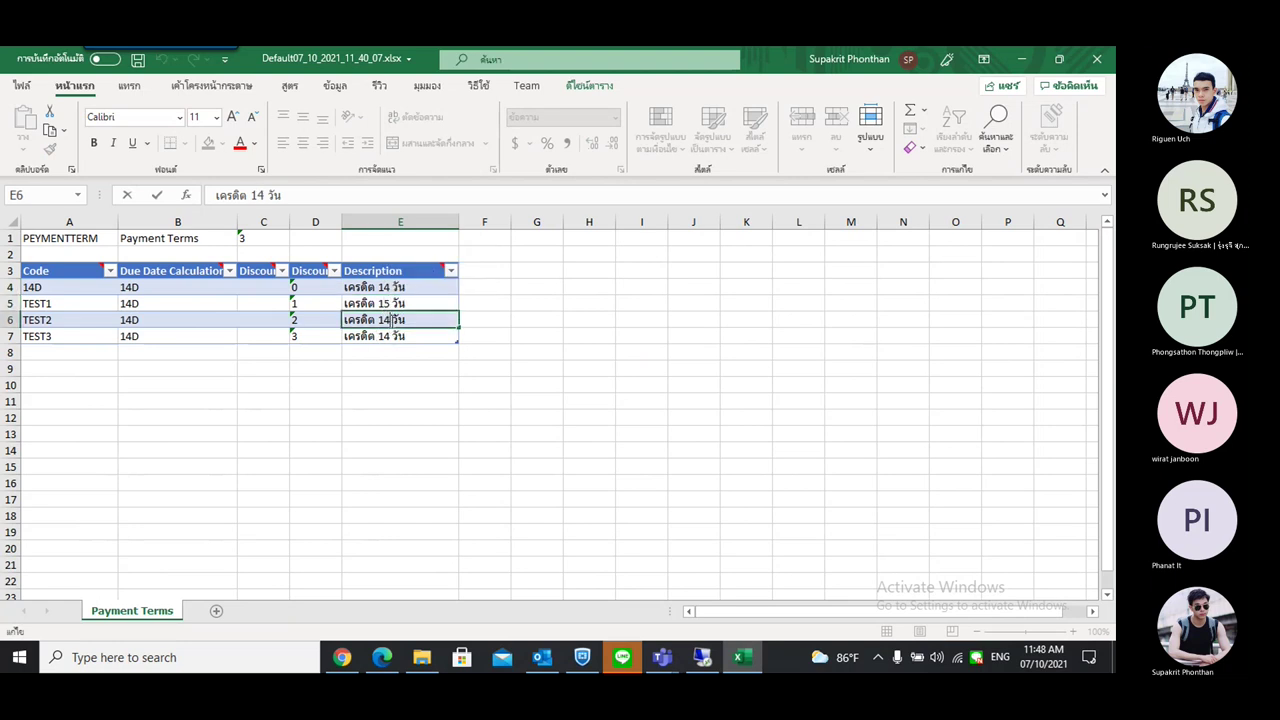
{"action": "type", "text": "6"}
{"action": "left_click_drag", "start_coordinate": [391, 319], "coordinate": [391, 340]}
{"action": "left_click", "coordinate": [390, 336]}
{"action": "double_click", "coordinate": [391, 336]}
{"action": "type", "text": "7"}
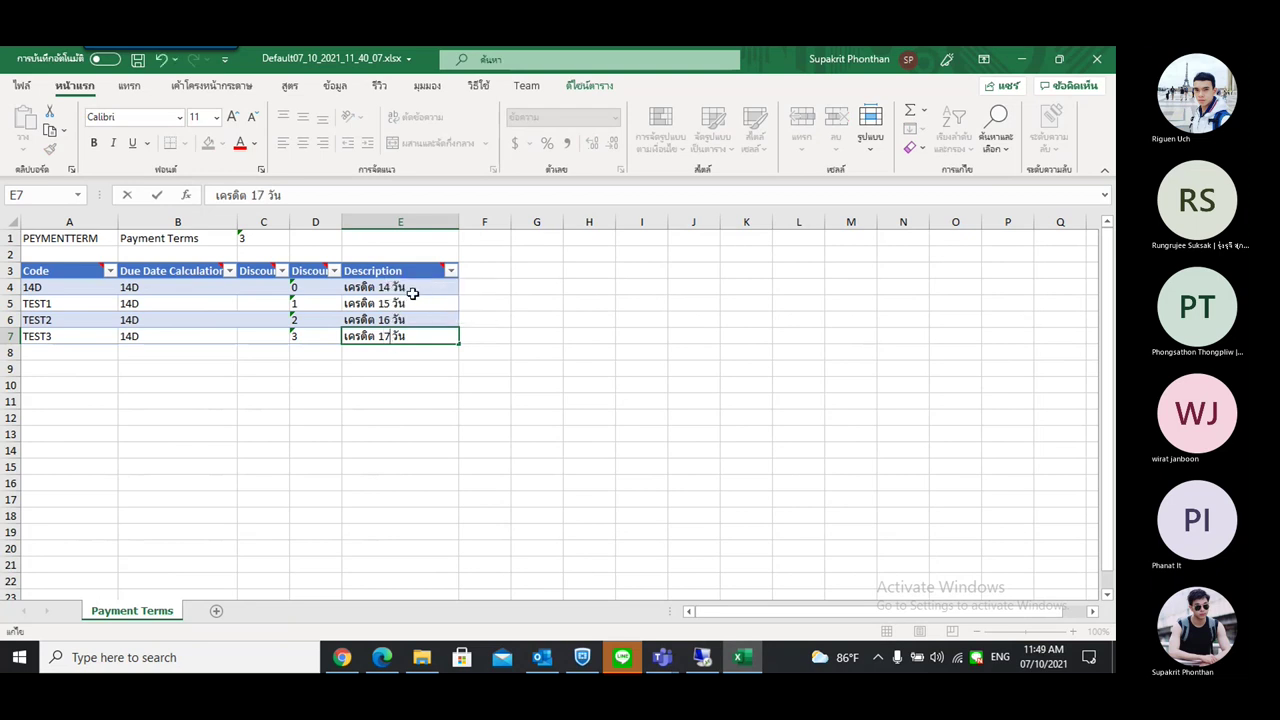
{"action": "left_click", "coordinate": [412, 292]}
Change the 14D description in E4 to เครดิต 10 วัน
{"action": "left_click", "coordinate": [27, 287]}
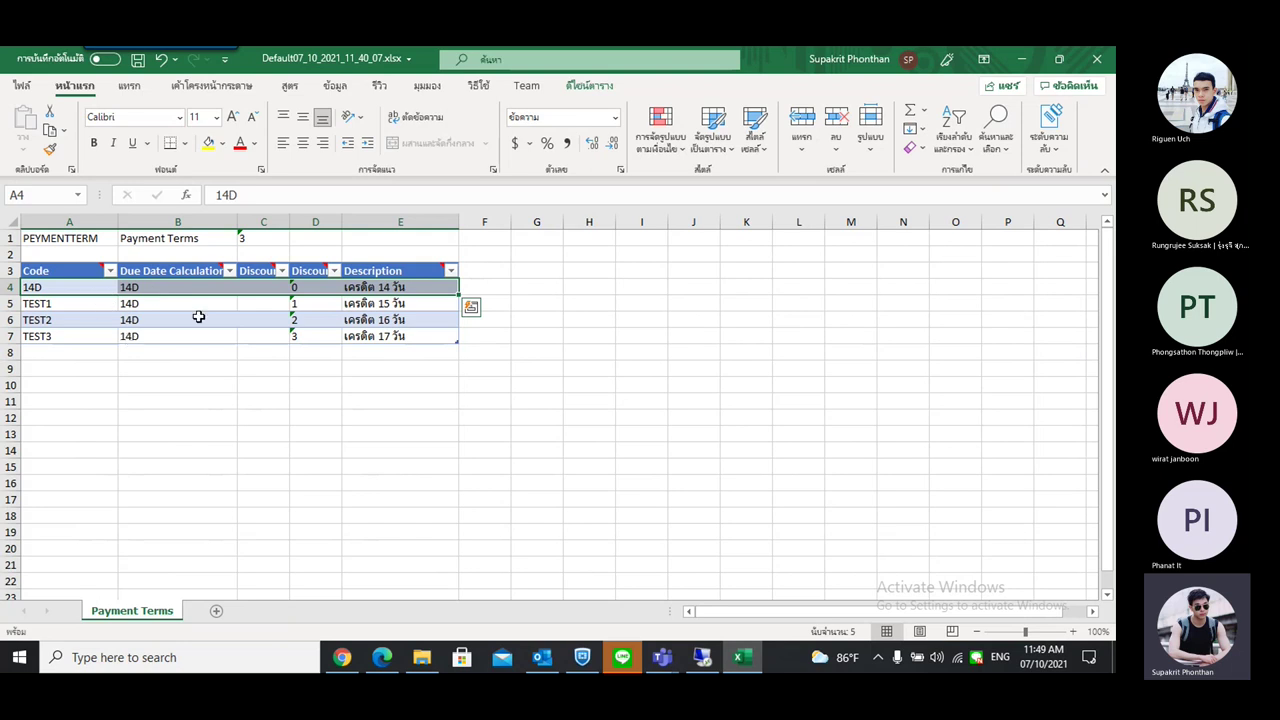
{"action": "left_click_drag", "start_coordinate": [55, 310], "coordinate": [381, 338]}
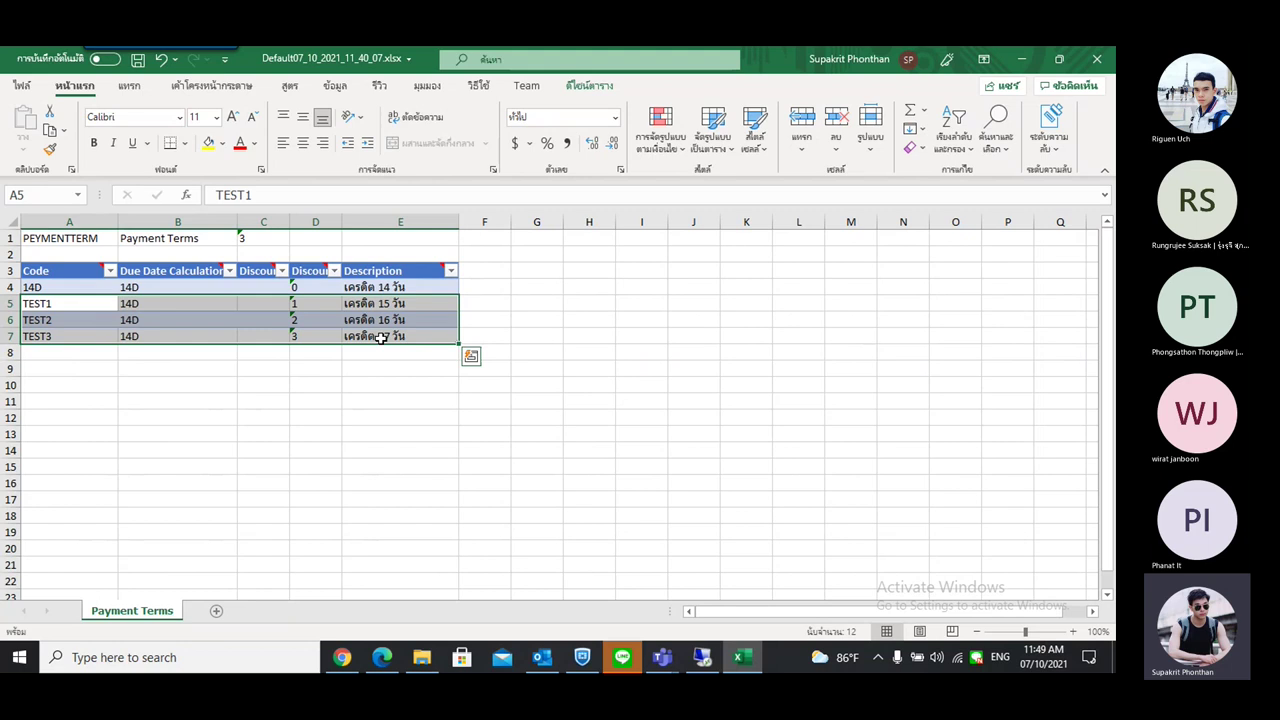
{"action": "left_click", "coordinate": [379, 287]}
{"action": "double_click", "coordinate": [389, 287]}
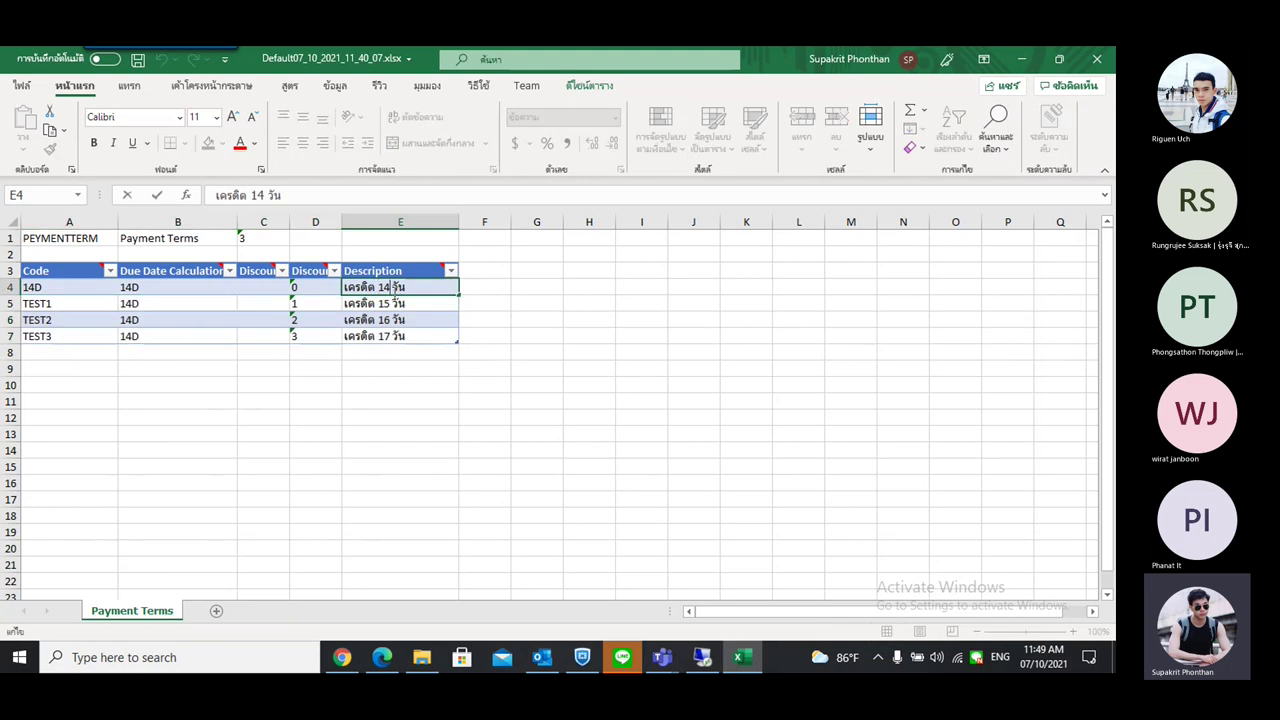
{"action": "key", "text": "BackSpace"}
{"action": "type", "text": "0"}
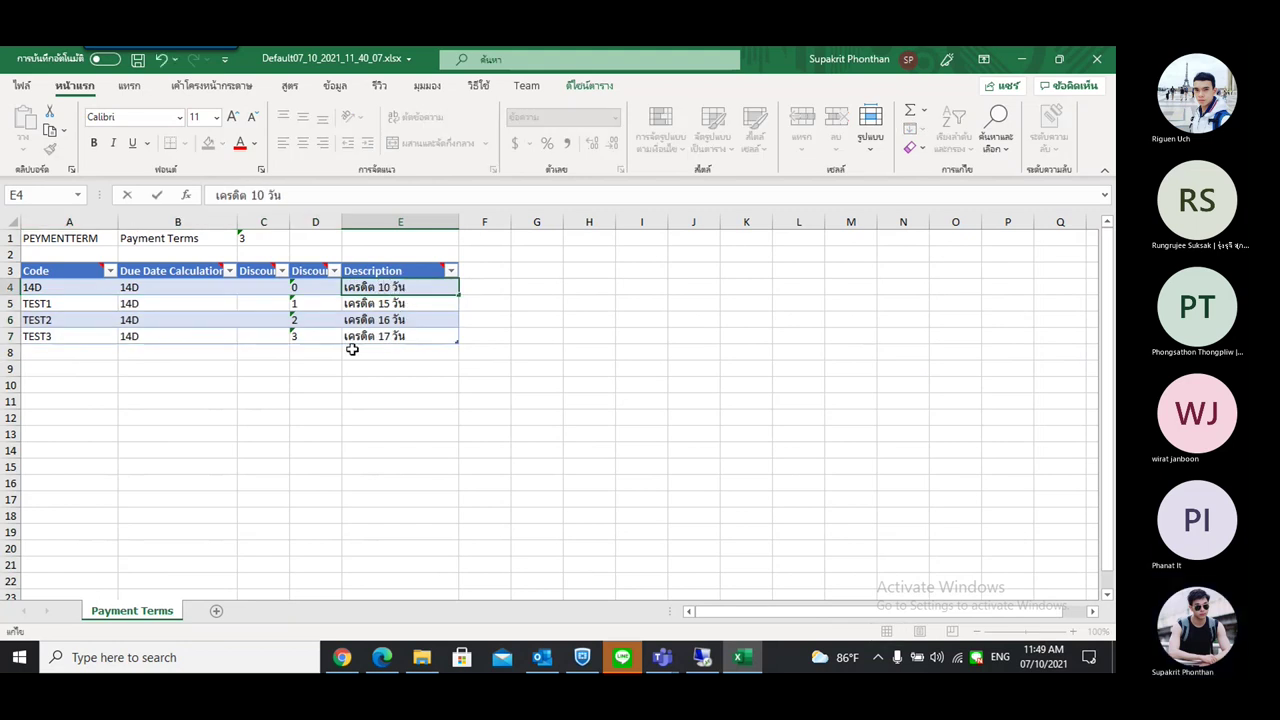
{"action": "left_click", "coordinate": [285, 400]}
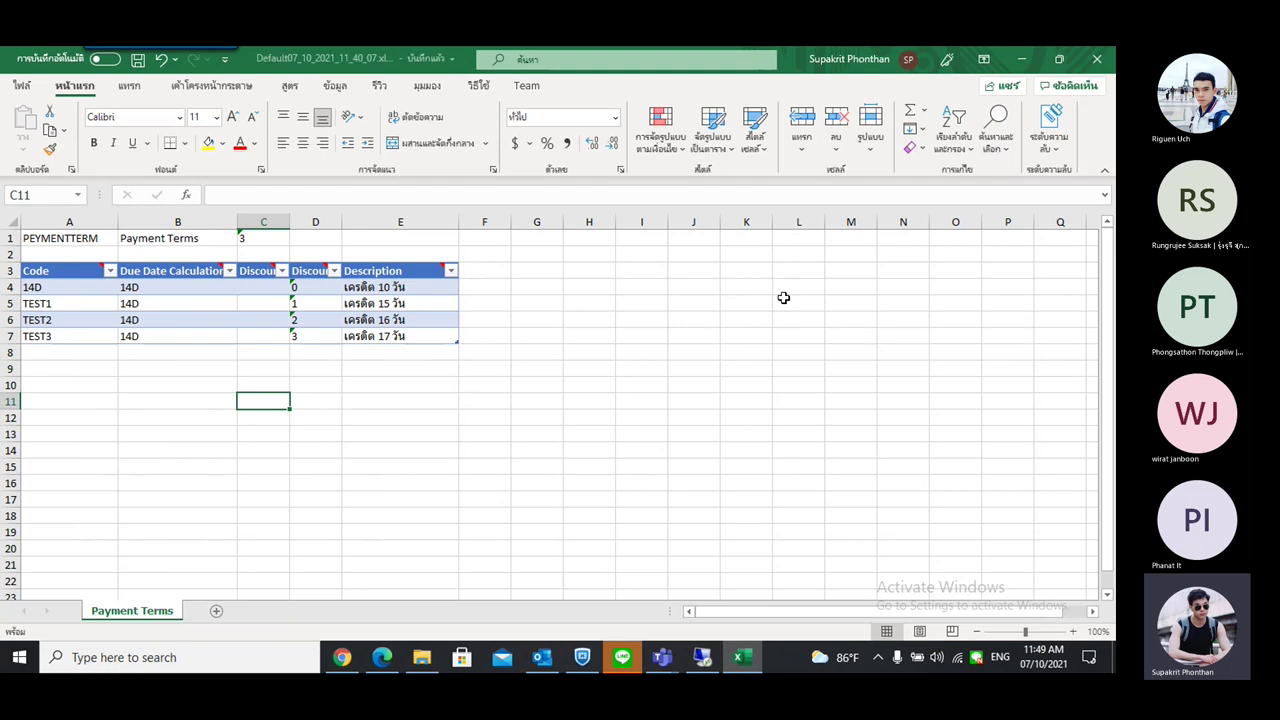
Close the workbook, paste it onto the remote server desktop, and return to the PEYMENTTERM package card
{"action": "left_click", "coordinate": [1098, 62]}
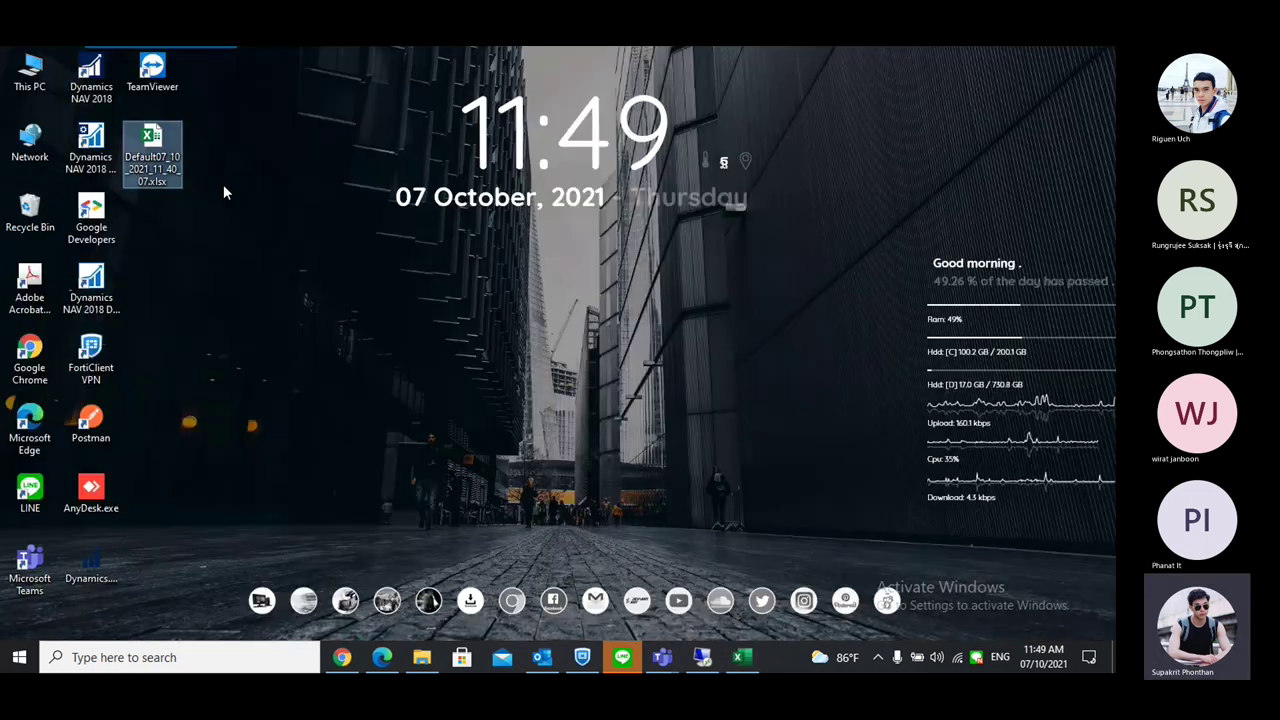
{"action": "left_click", "coordinate": [702, 657]}
{"action": "left_click", "coordinate": [105, 88]}
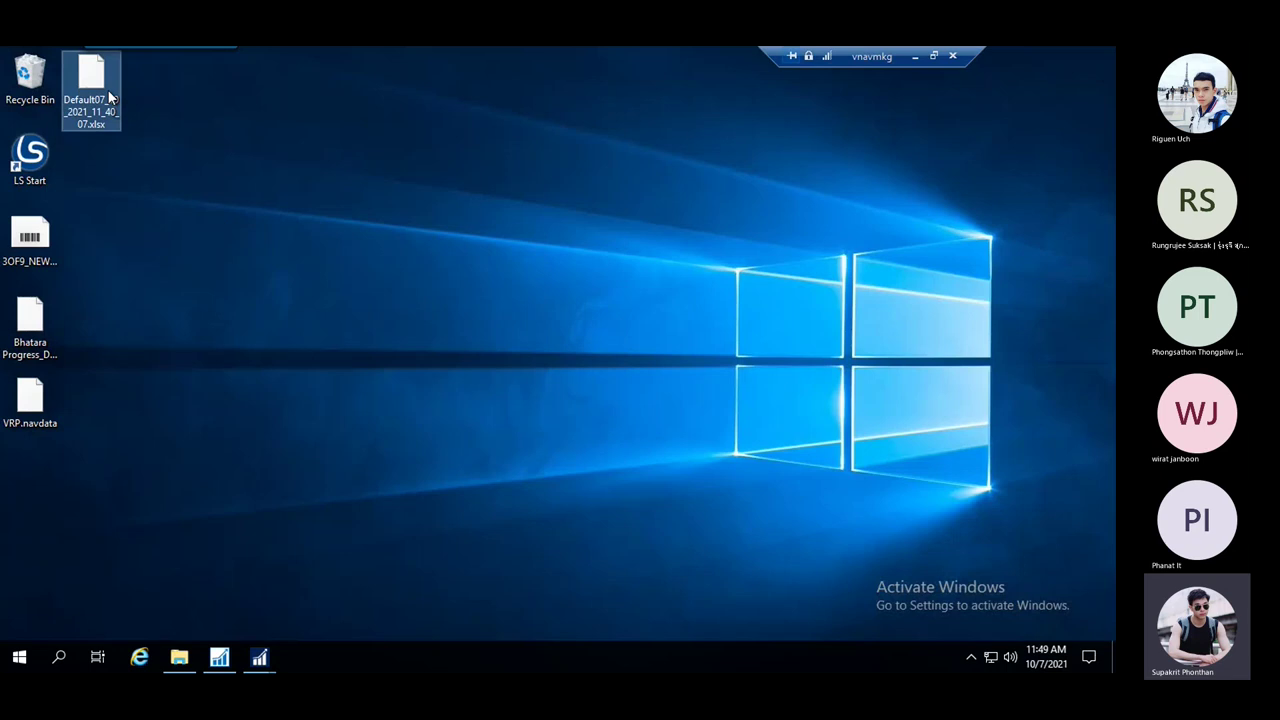
{"action": "key", "text": "Delete"}
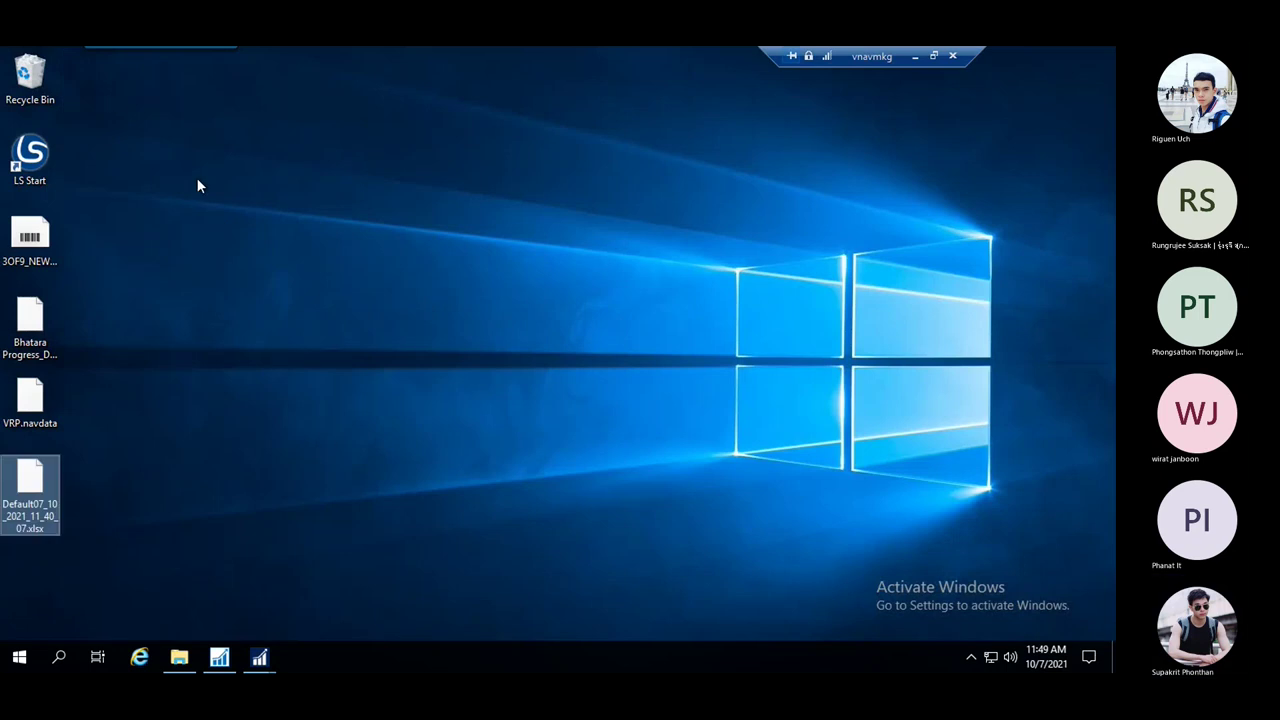
{"action": "mouse_move", "coordinate": [278, 650]}
{"action": "left_click", "coordinate": [345, 585]}
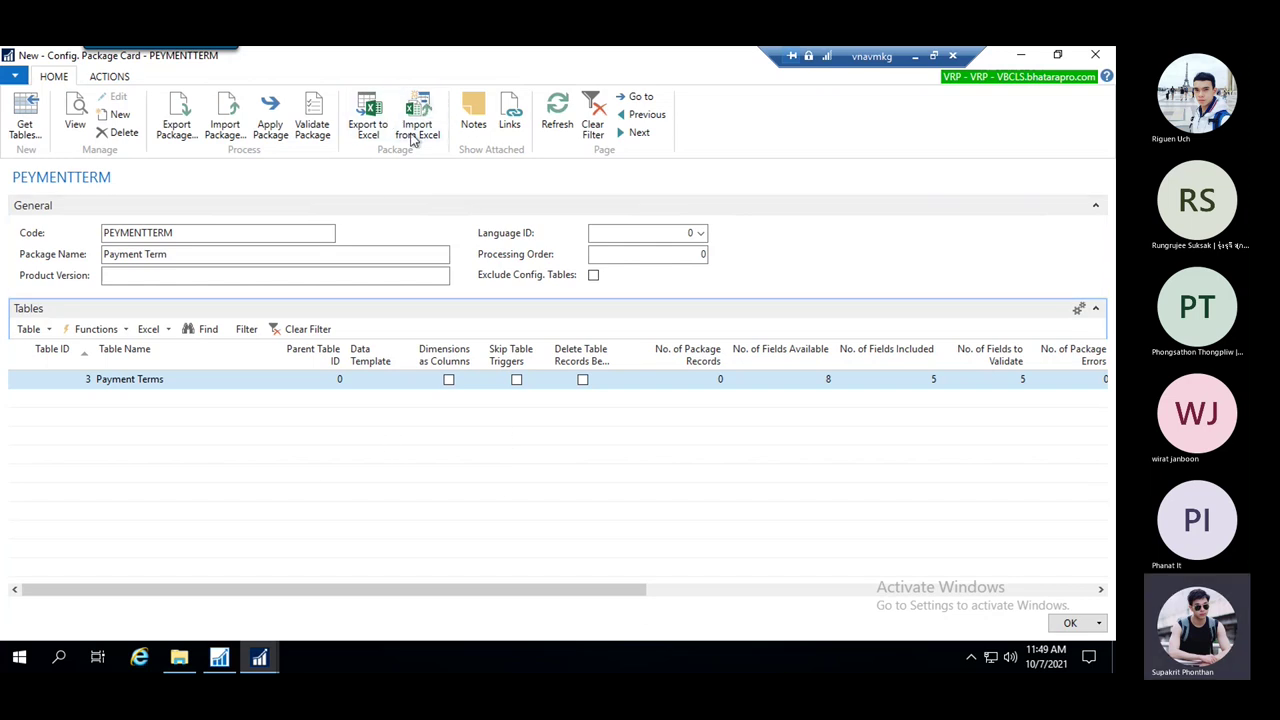
Import Default07_10_2021_11_40_07.xlsx from the Desktop into PEYMENTTERM, giving 4 Payment Terms package records
{"action": "left_click", "coordinate": [415, 134]}
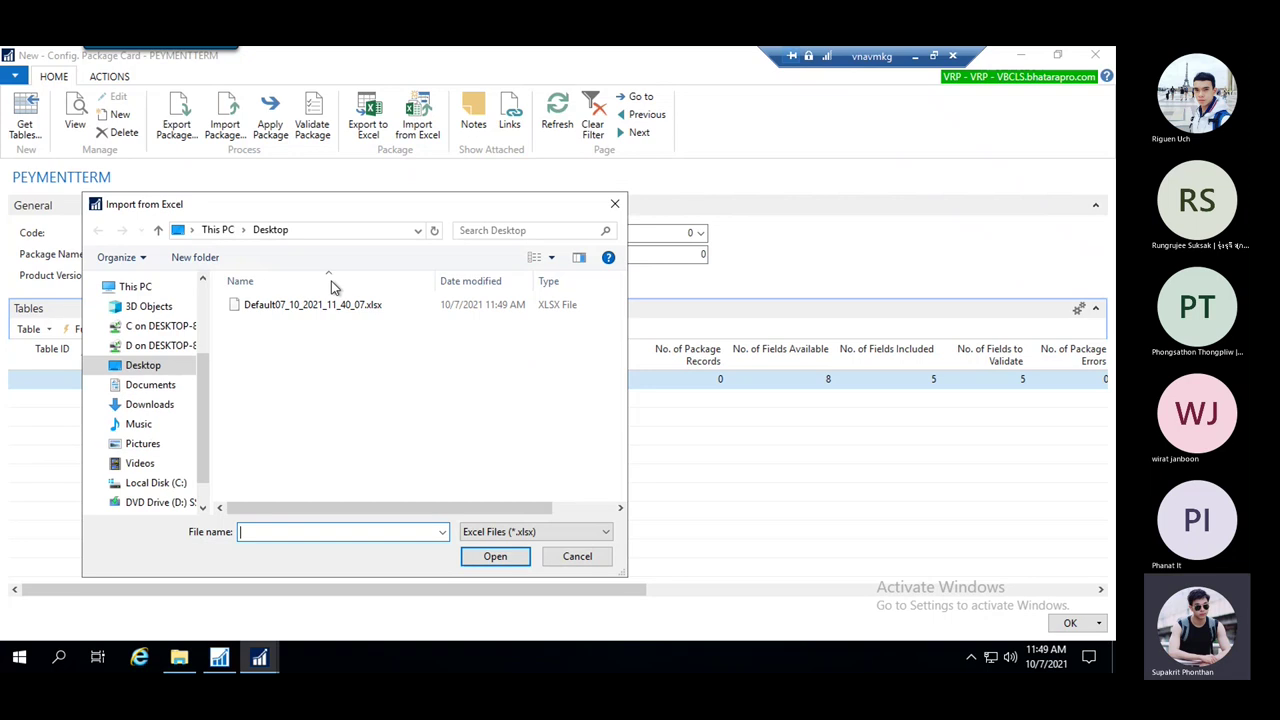
{"action": "left_click", "coordinate": [140, 368]}
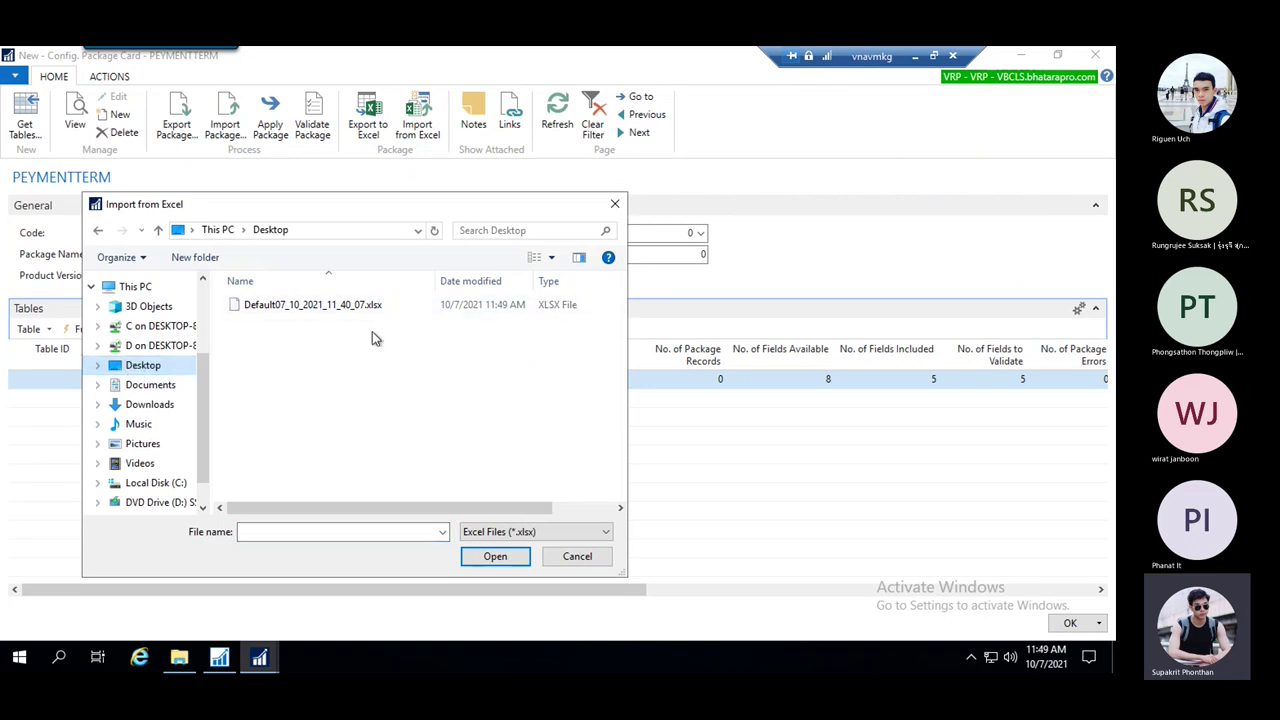
{"action": "left_click", "coordinate": [312, 306]}
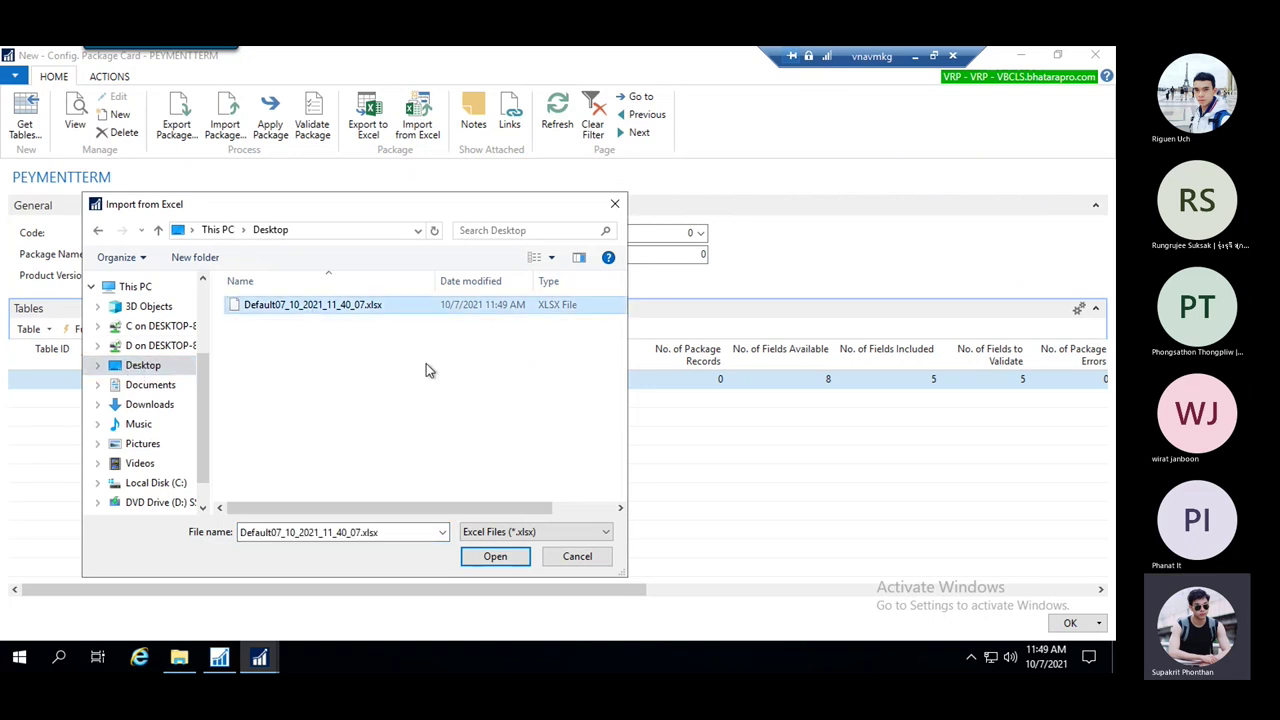
{"action": "left_click", "coordinate": [507, 557]}
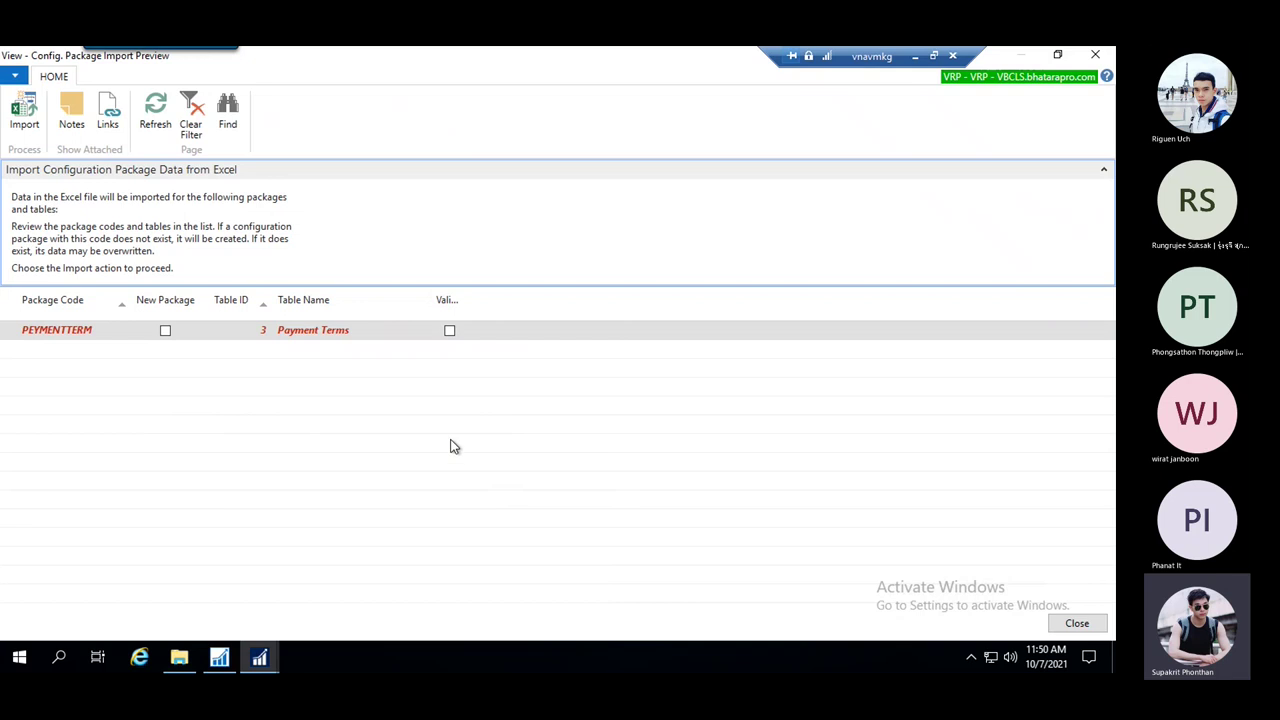
{"action": "left_click", "coordinate": [23, 112]}
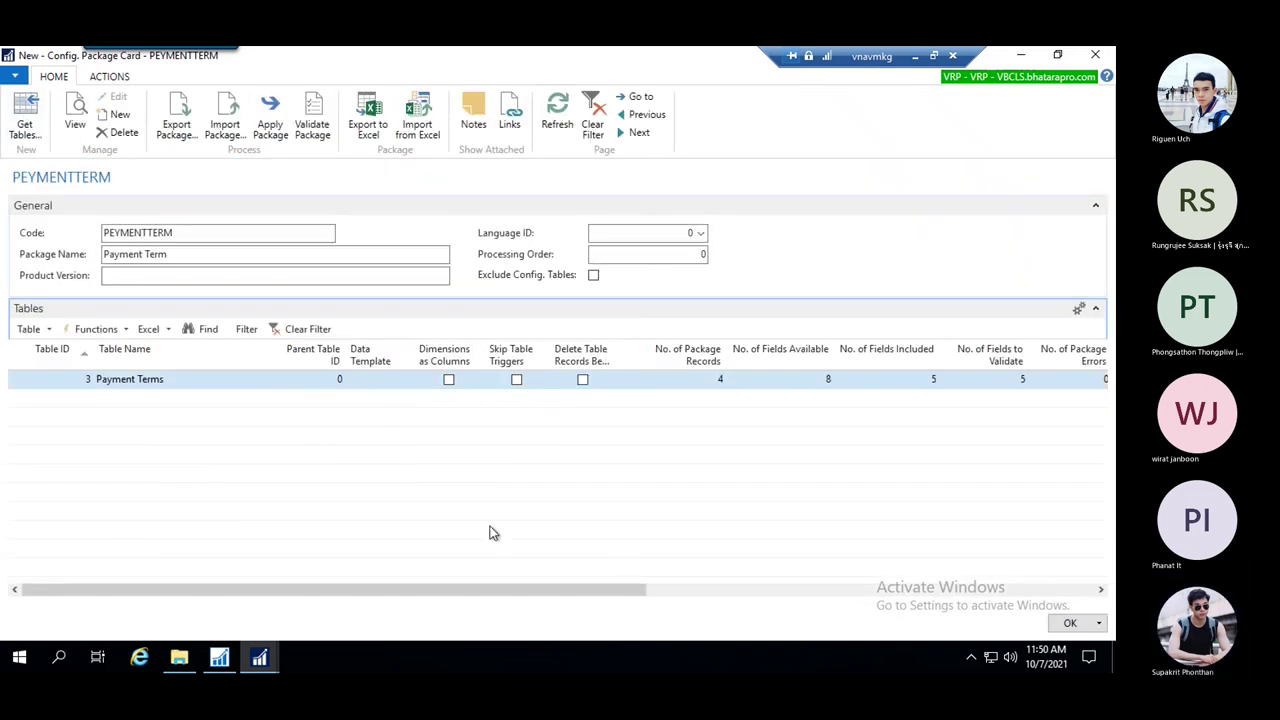
{"action": "left_click_drag", "start_coordinate": [505, 587], "coordinate": [700, 575]}
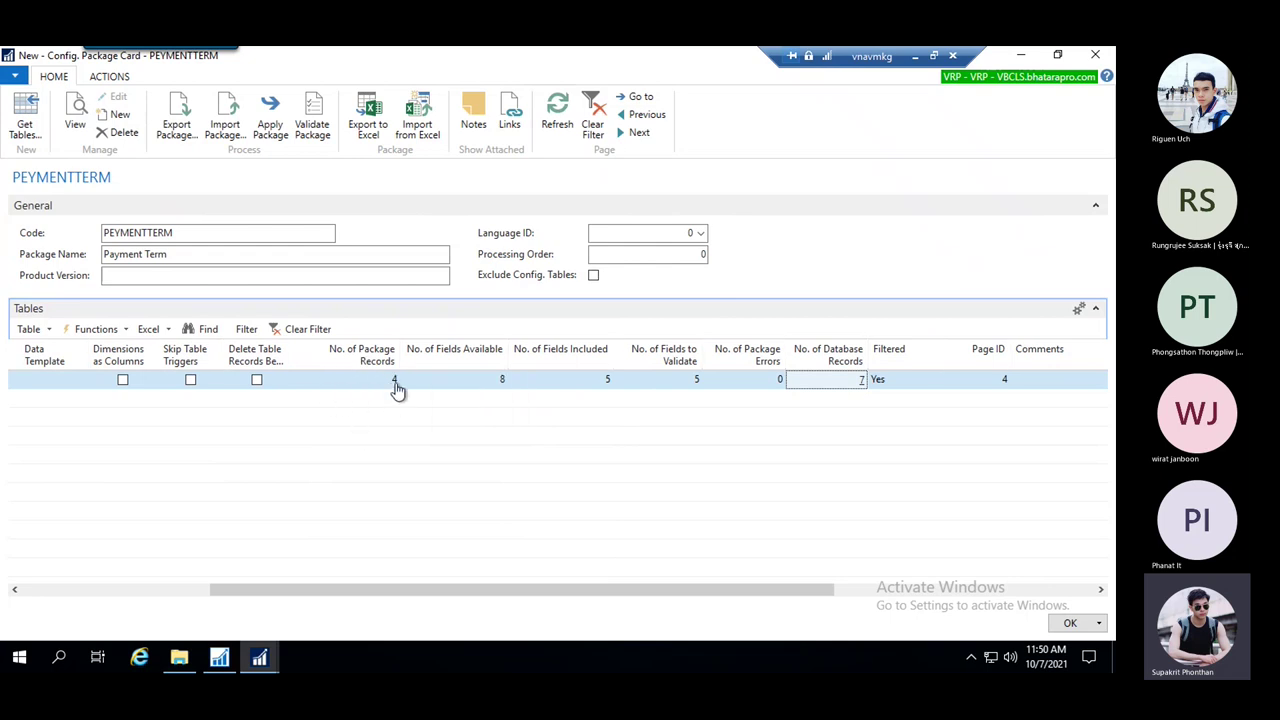
{"action": "left_click", "coordinate": [397, 382]}
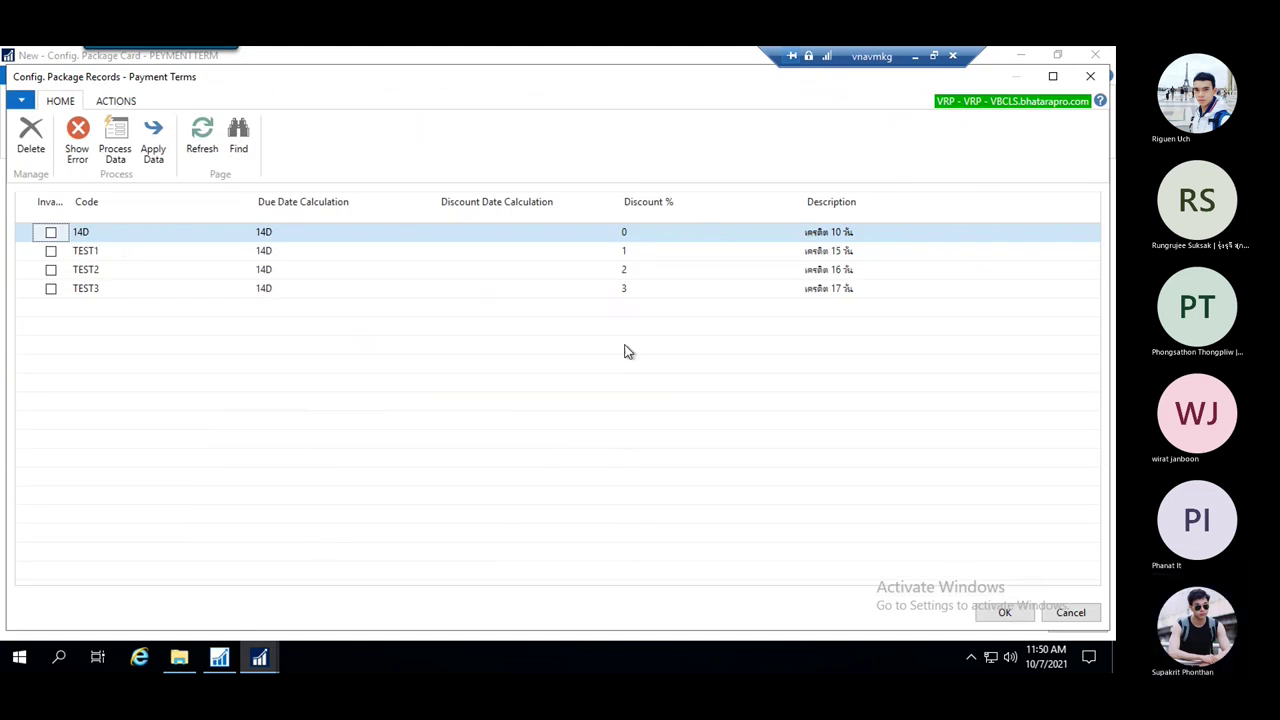
{"action": "left_click", "coordinate": [1004, 612]}
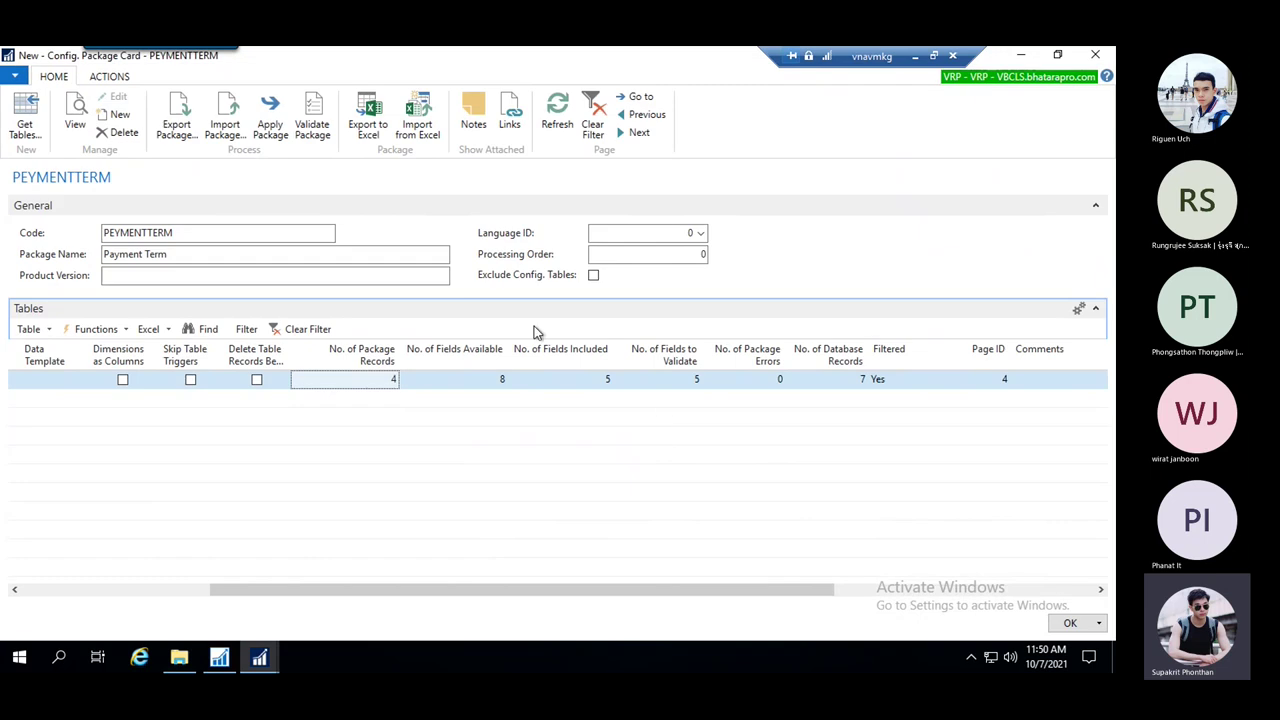
{"action": "left_click", "coordinate": [478, 380]}
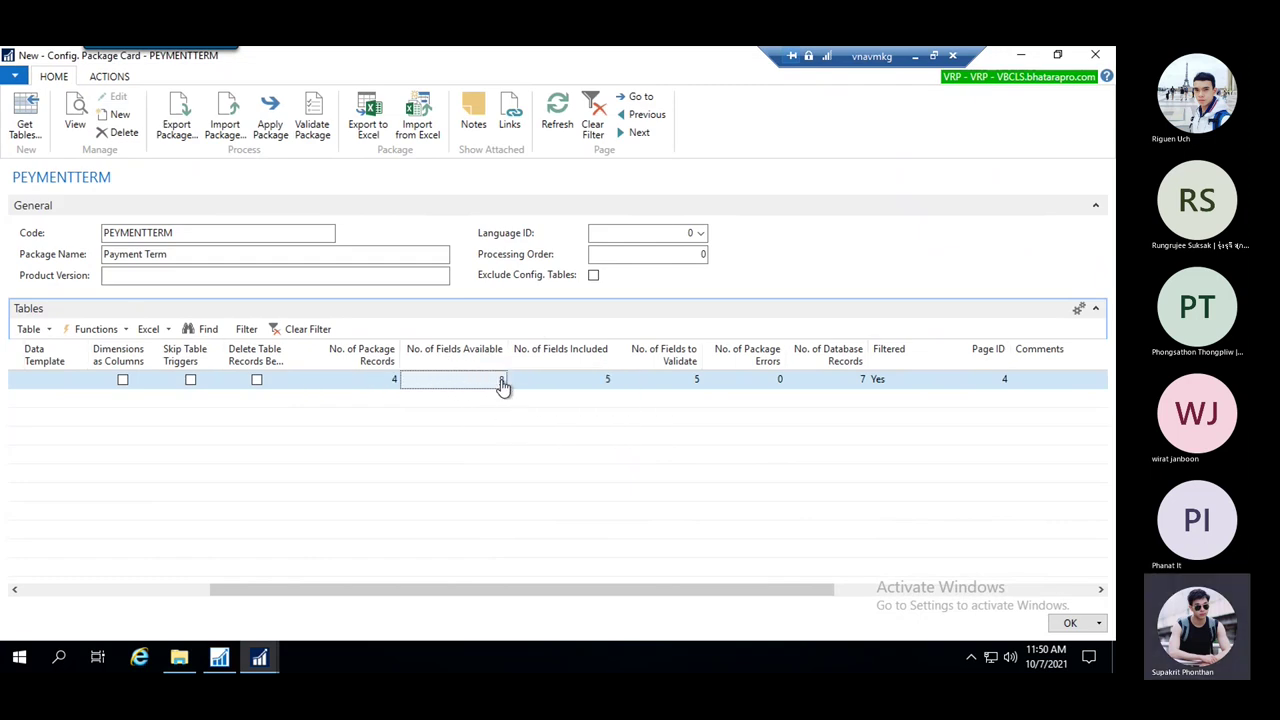
{"action": "left_click", "coordinate": [502, 381]}
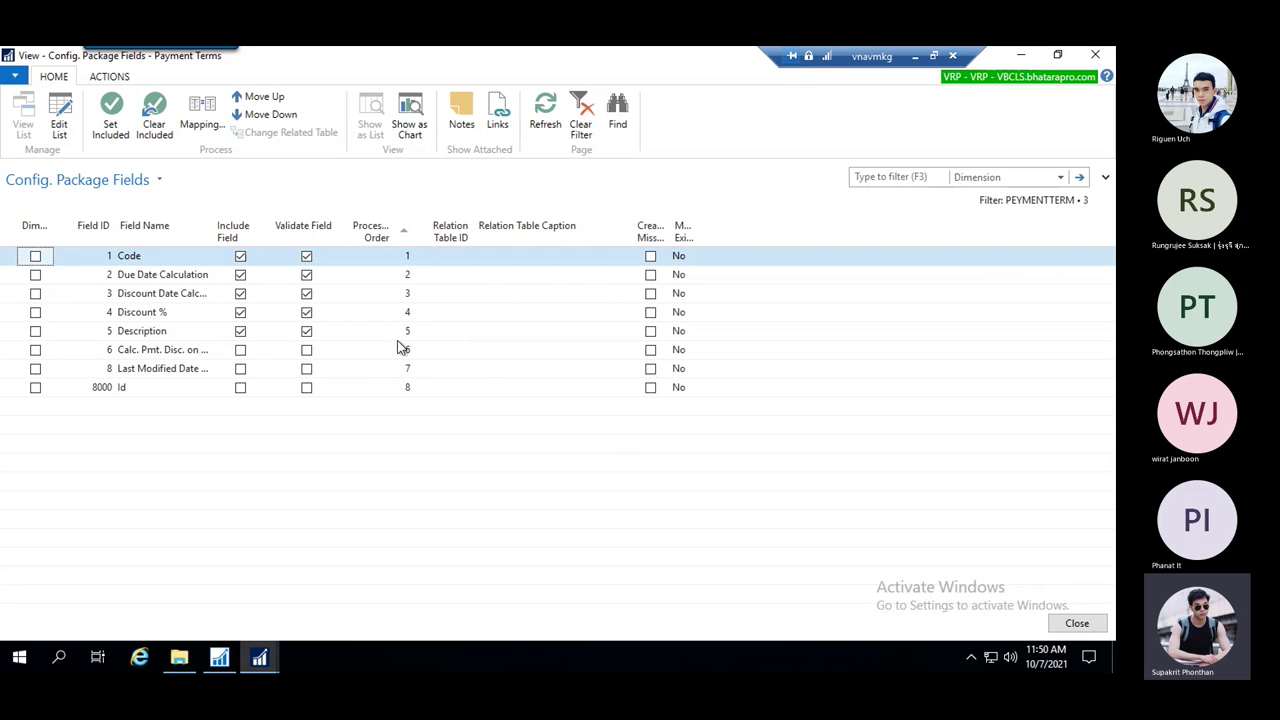
{"action": "key", "text": "Escape"}
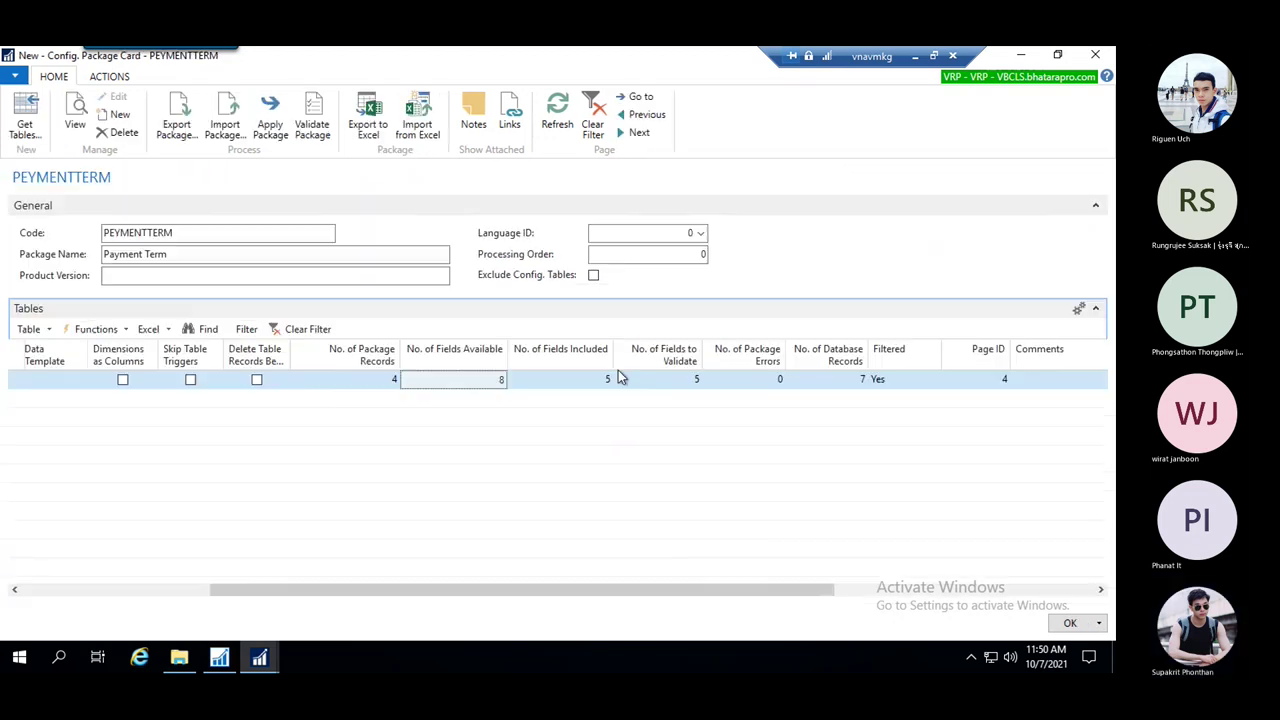
{"action": "left_click", "coordinate": [572, 385]}
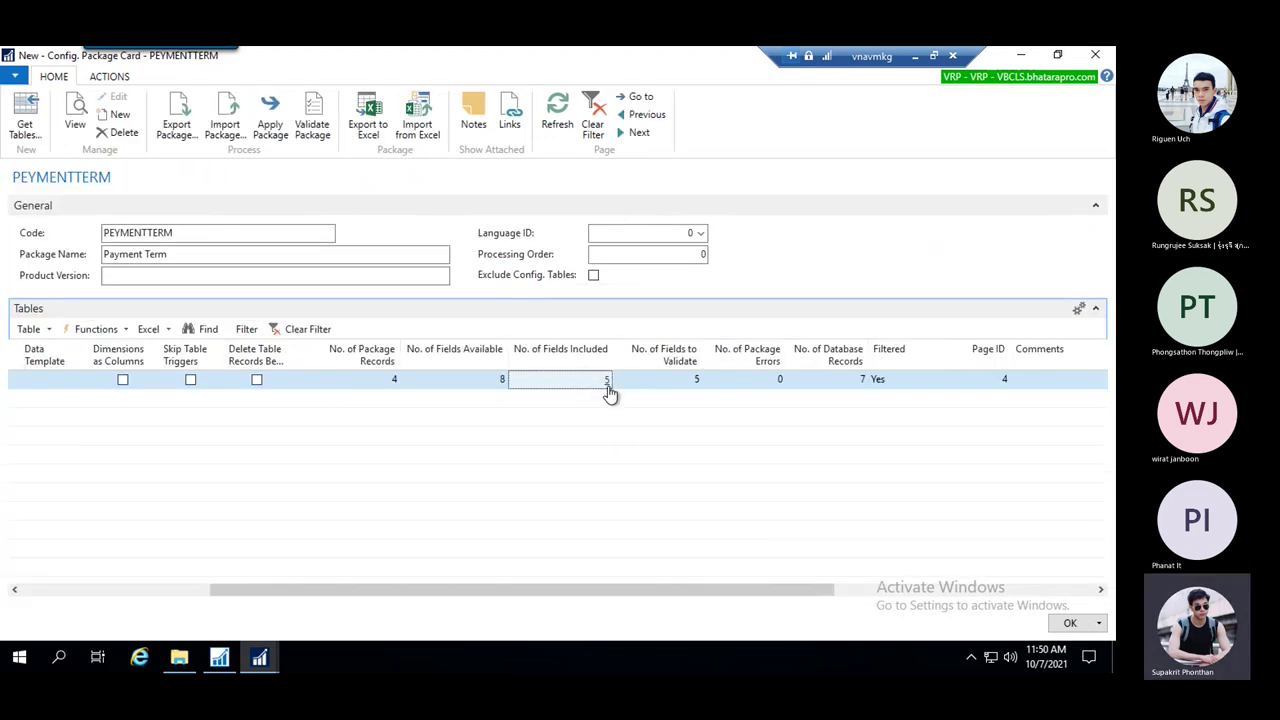
{"action": "left_click", "coordinate": [607, 383]}
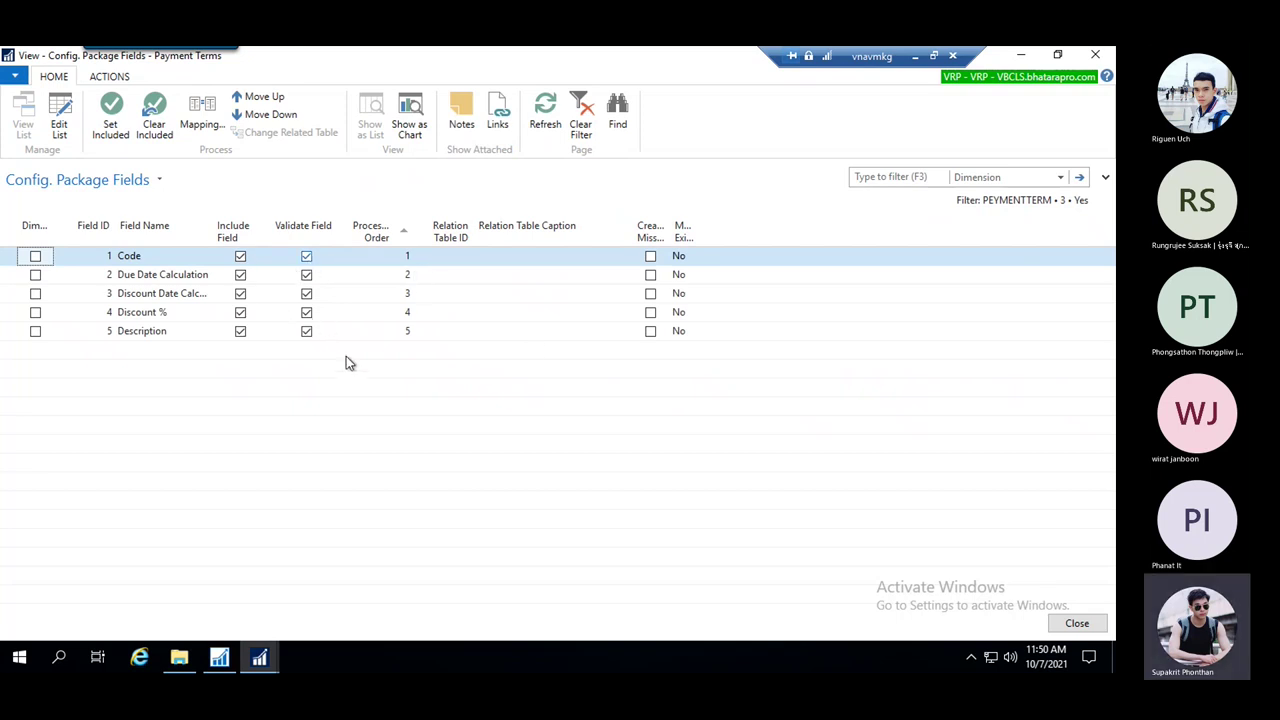
{"action": "key", "text": "Escape"}
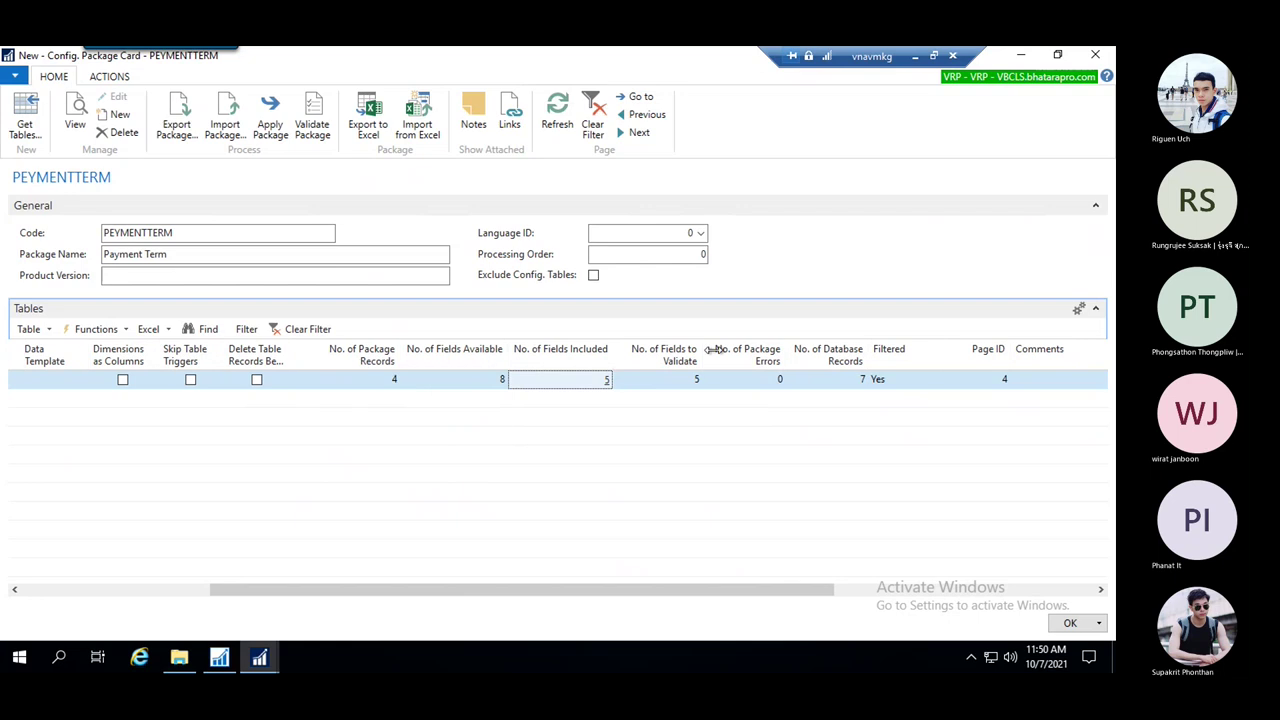
{"action": "left_click", "coordinate": [688, 380]}
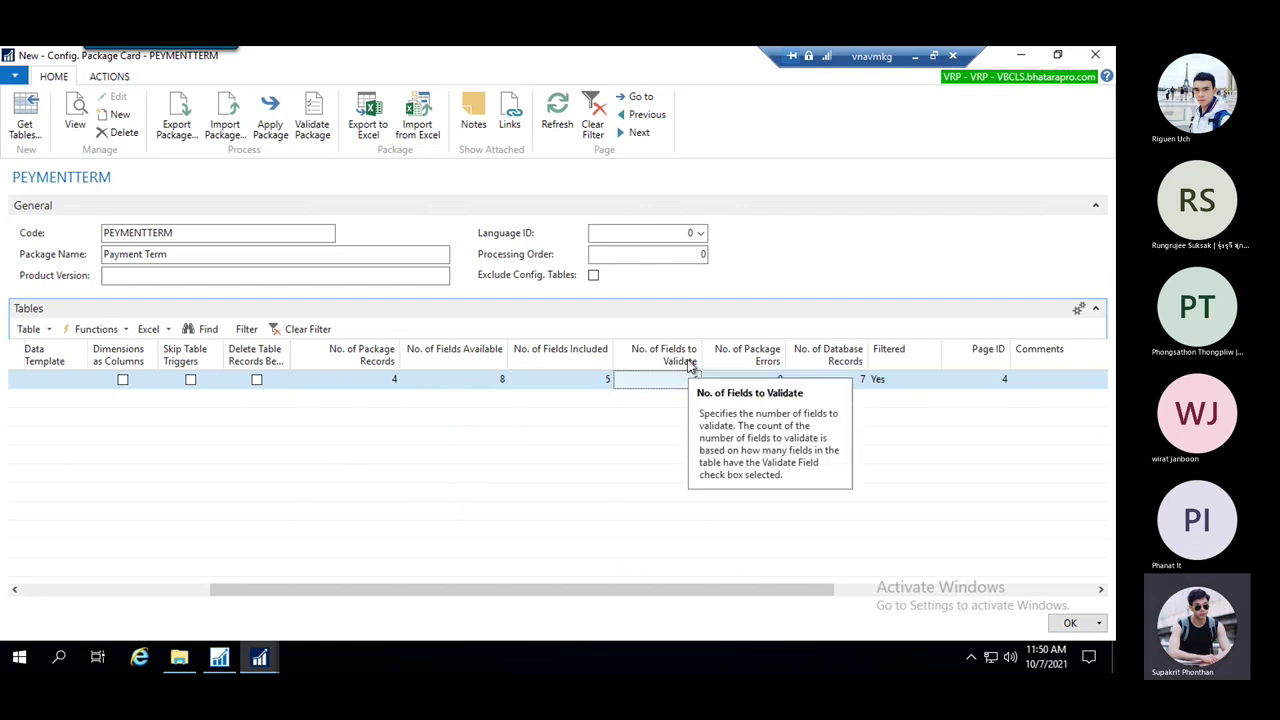
{"action": "left_click", "coordinate": [752, 384]}
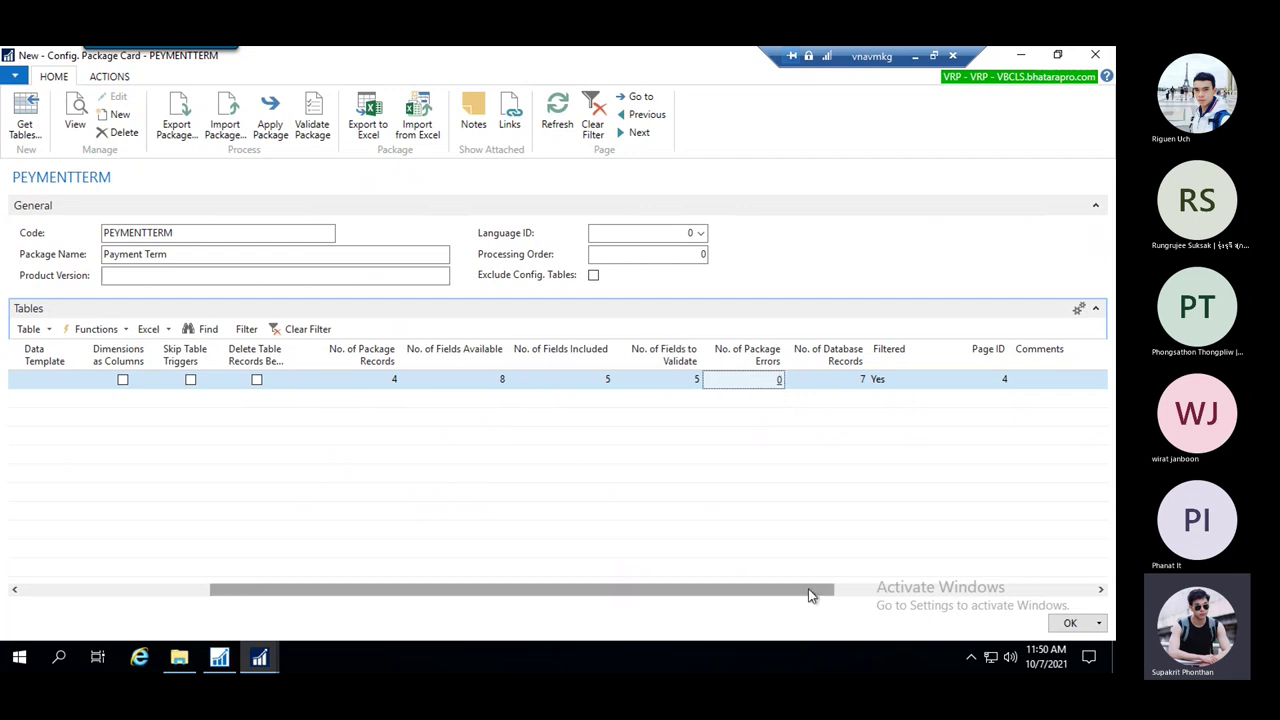
{"action": "left_click_drag", "start_coordinate": [808, 595], "coordinate": [527, 604]}
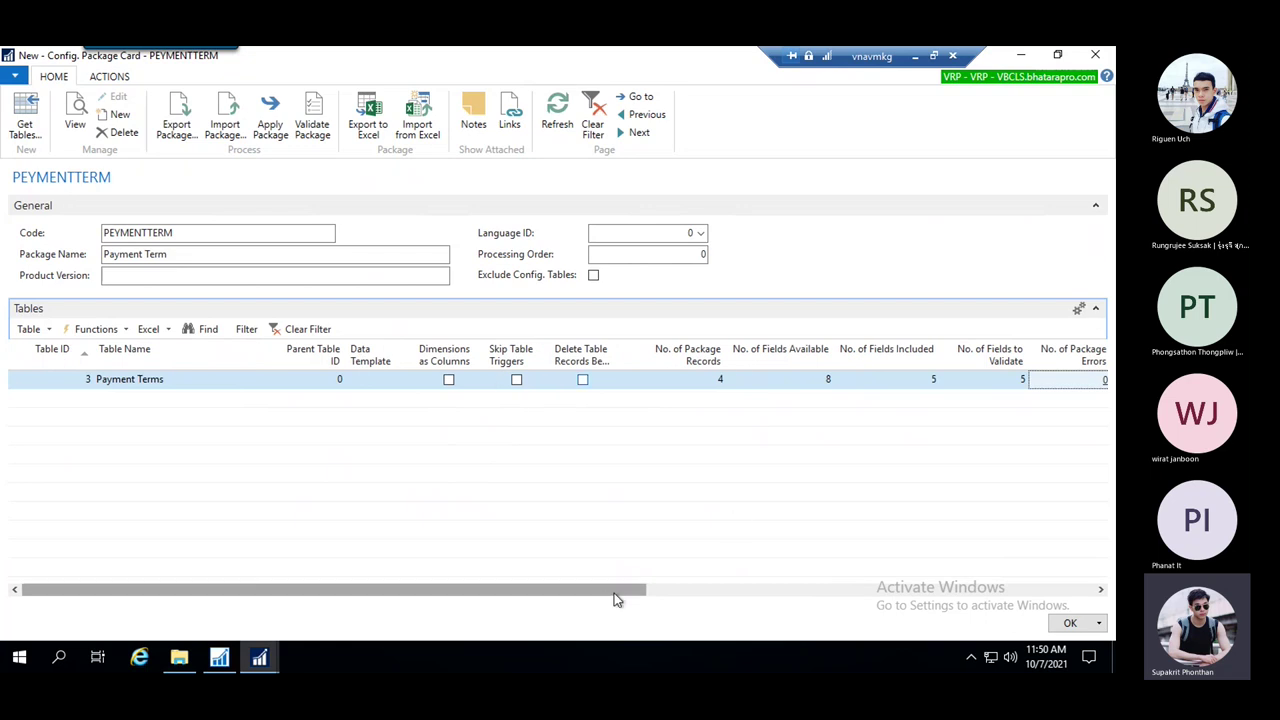
{"action": "left_click_drag", "start_coordinate": [615, 598], "coordinate": [792, 592]}
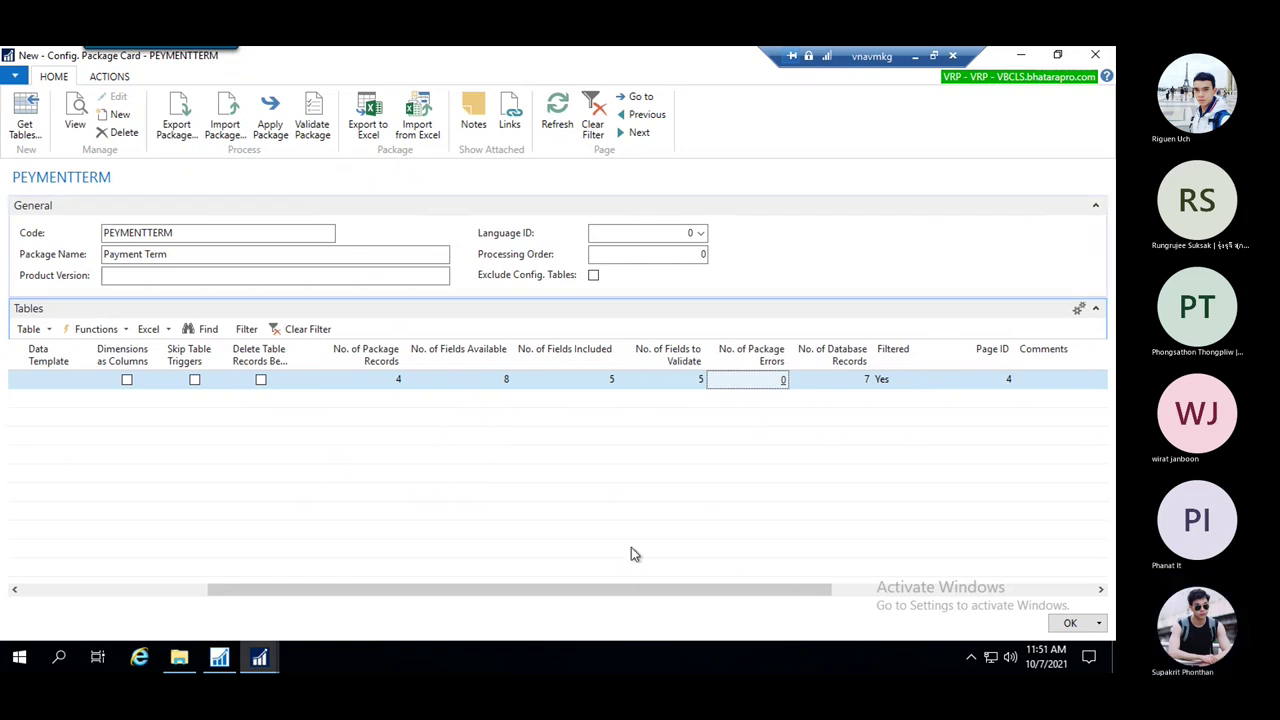
Apply the PEYMENTTERM package, inserting 3 payment terms and modifying 1 for 10 records total
{"action": "left_click_drag", "start_coordinate": [634, 591], "coordinate": [615, 591]}
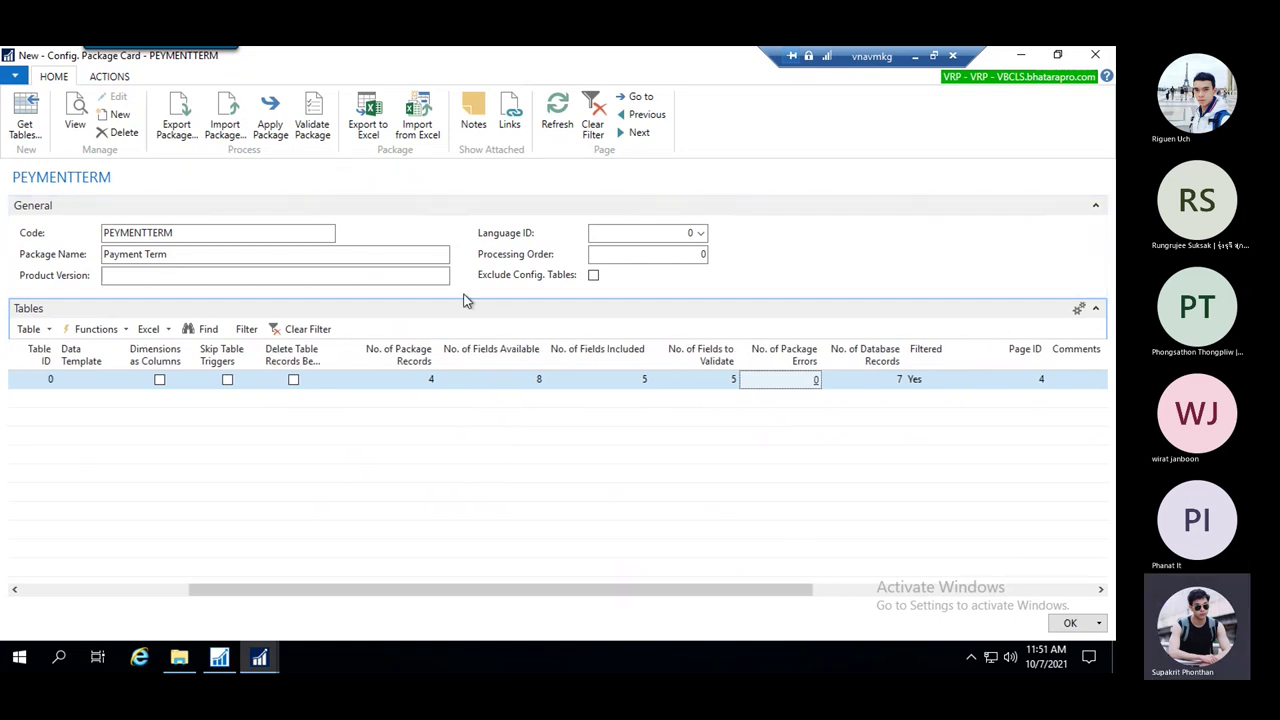
{"action": "left_click", "coordinate": [272, 118]}
{"action": "left_click", "coordinate": [573, 372]}
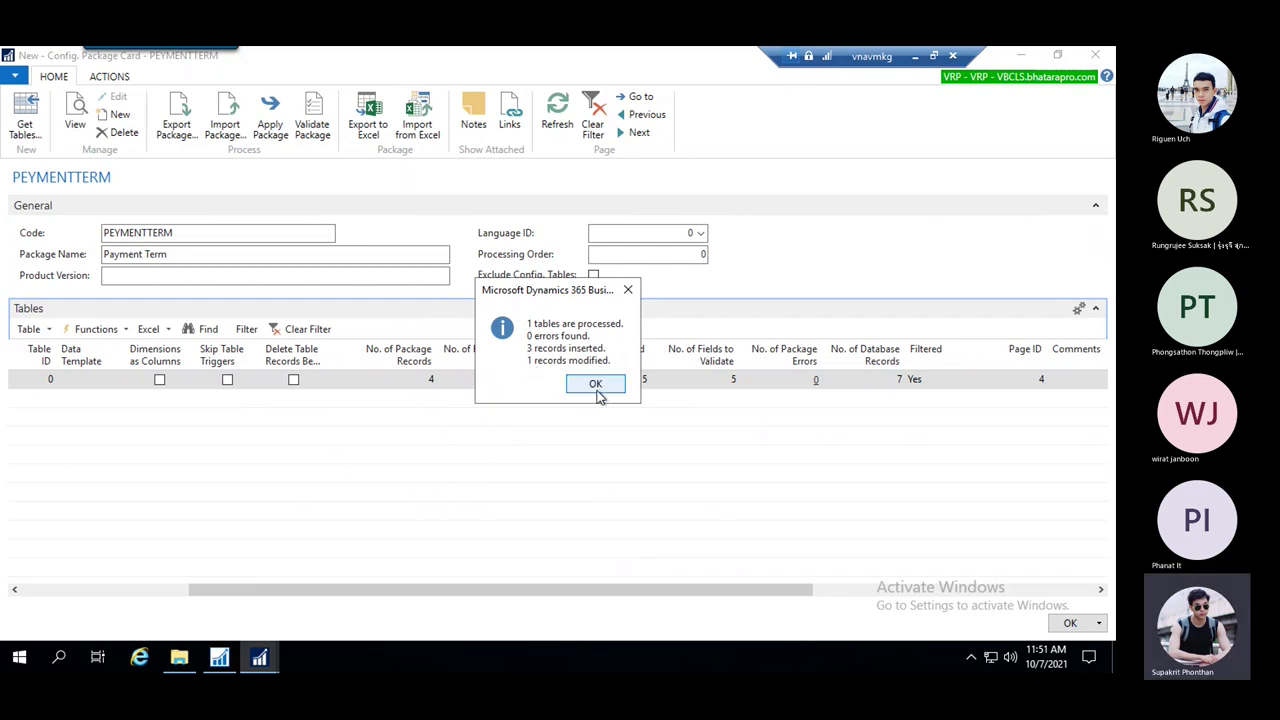
{"action": "left_click", "coordinate": [596, 384]}
Open the Payment Terms setup page from the page search
{"action": "left_click", "coordinate": [259, 657]}
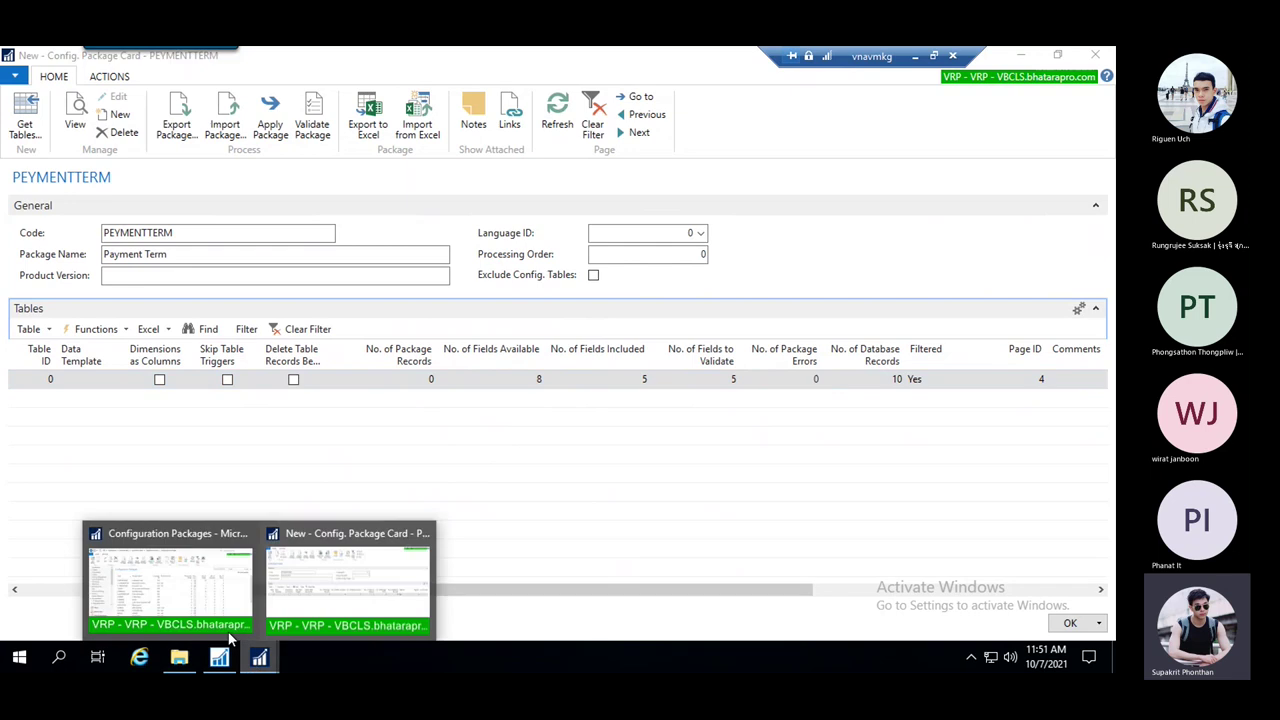
{"action": "left_click", "coordinate": [193, 604]}
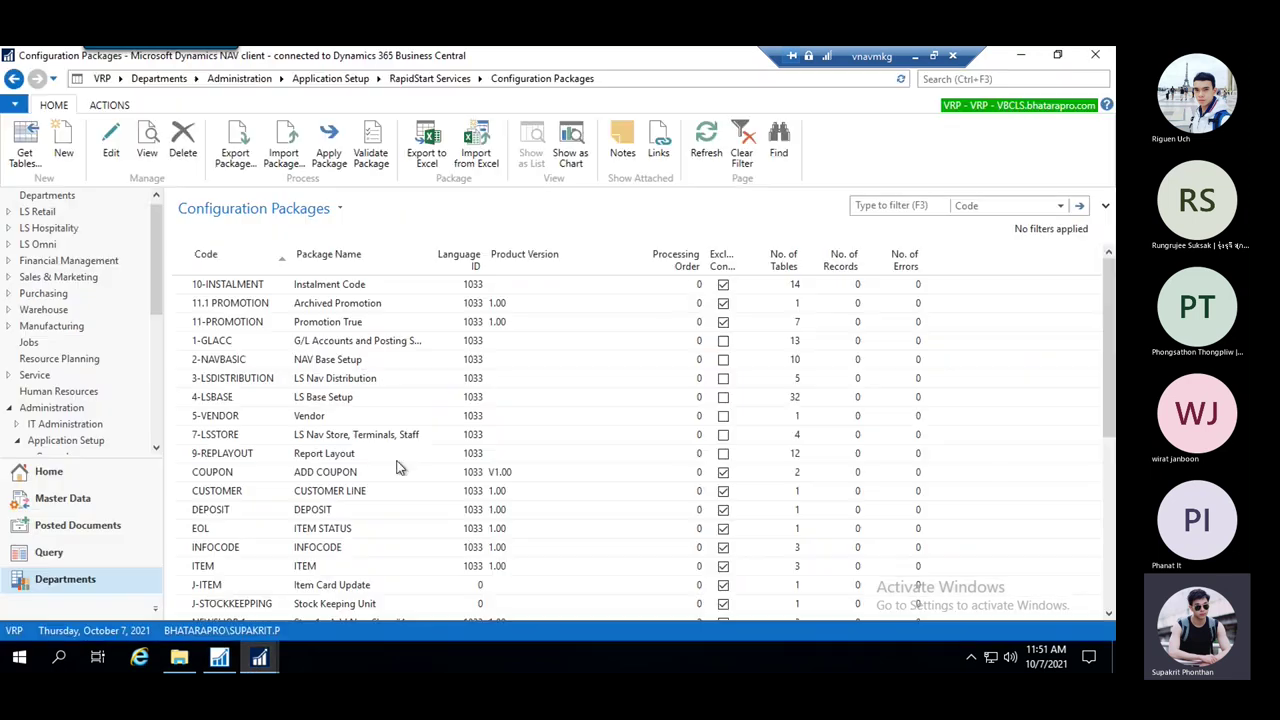
{"action": "left_click", "coordinate": [995, 79]}
{"action": "type", "text": "payment ter"}
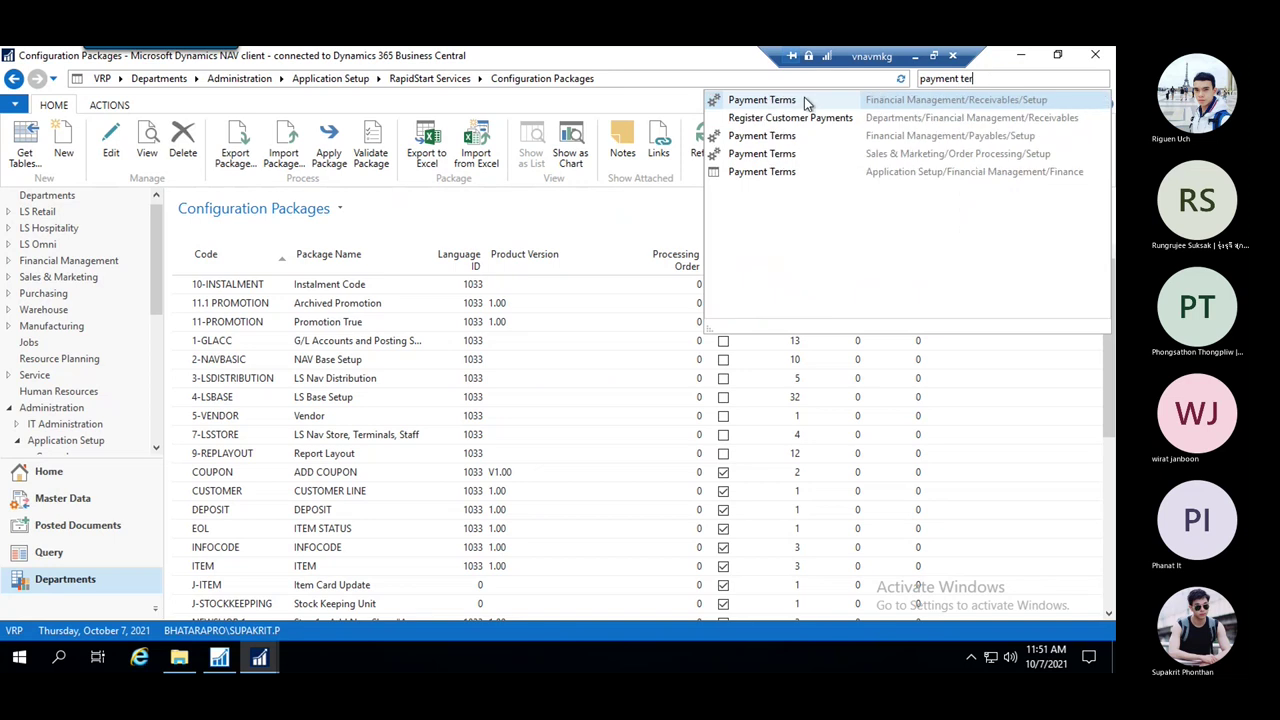
{"action": "left_click", "coordinate": [770, 172]}
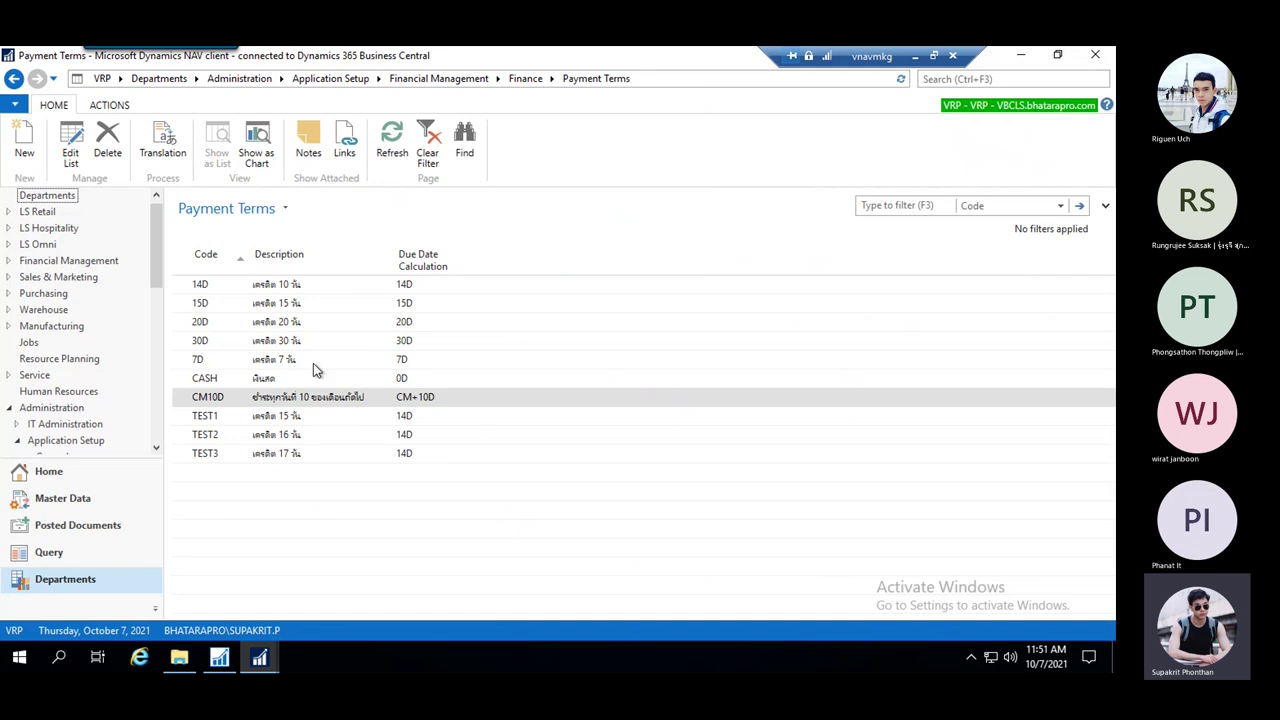
Review the imported TEST1–TEST3 payment terms, then minimise the remote session
{"action": "left_click", "coordinate": [376, 284]}
{"action": "left_click", "coordinate": [310, 434]}
{"action": "left_click", "coordinate": [241, 422]}
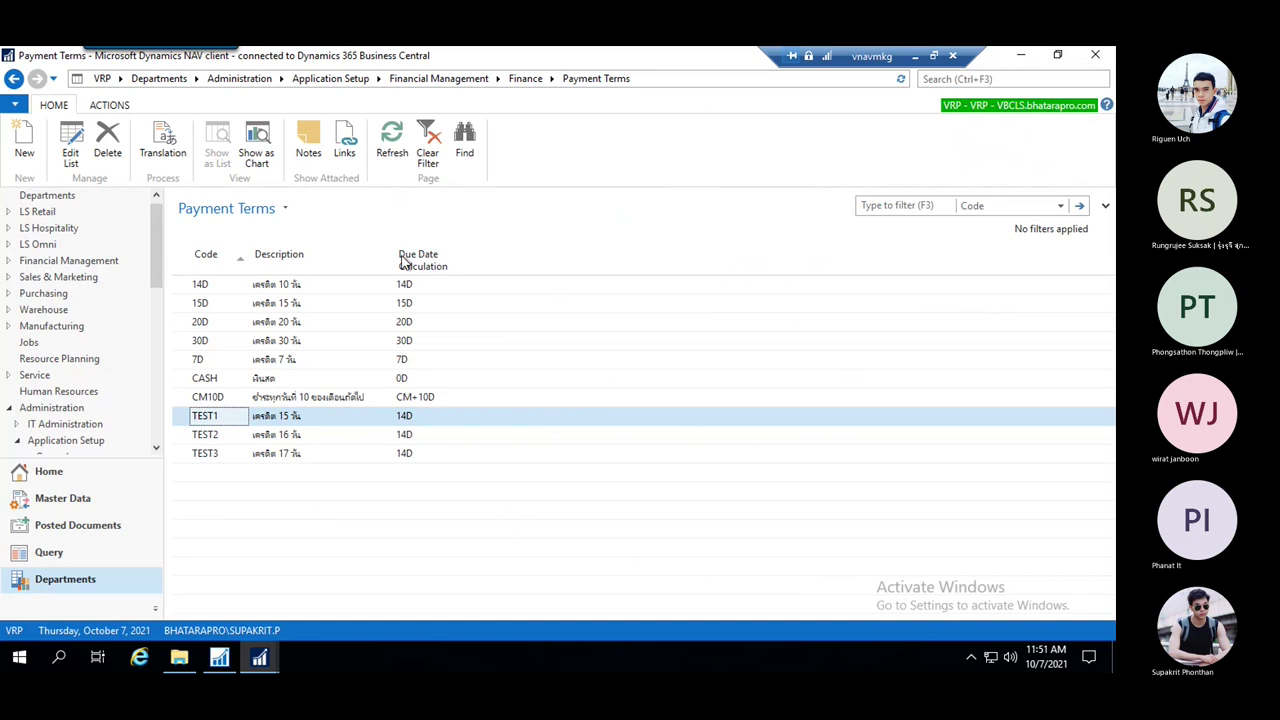
{"action": "left_click", "coordinate": [218, 436]}
{"action": "left_click", "coordinate": [229, 422]}
{"action": "left_click", "coordinate": [229, 457], "text": "shift"}
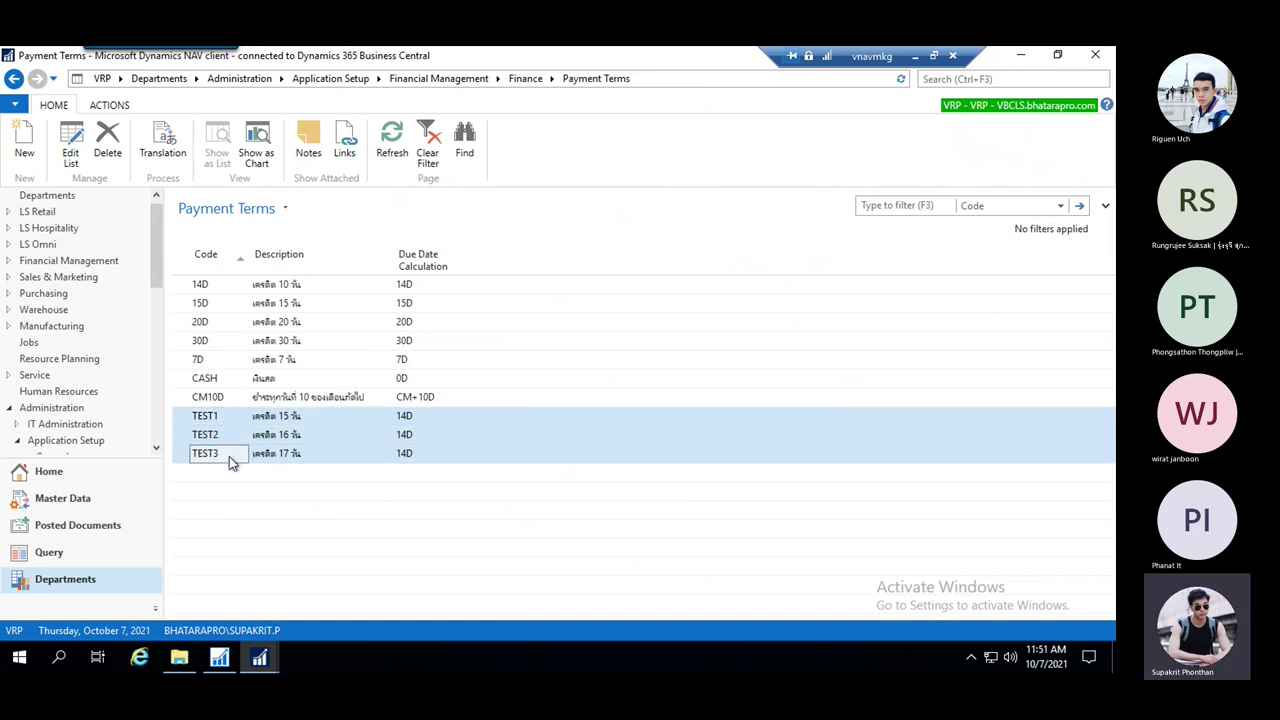
{"action": "left_click", "coordinate": [443, 416]}
{"action": "left_click", "coordinate": [425, 454]}
{"action": "left_click", "coordinate": [433, 420]}
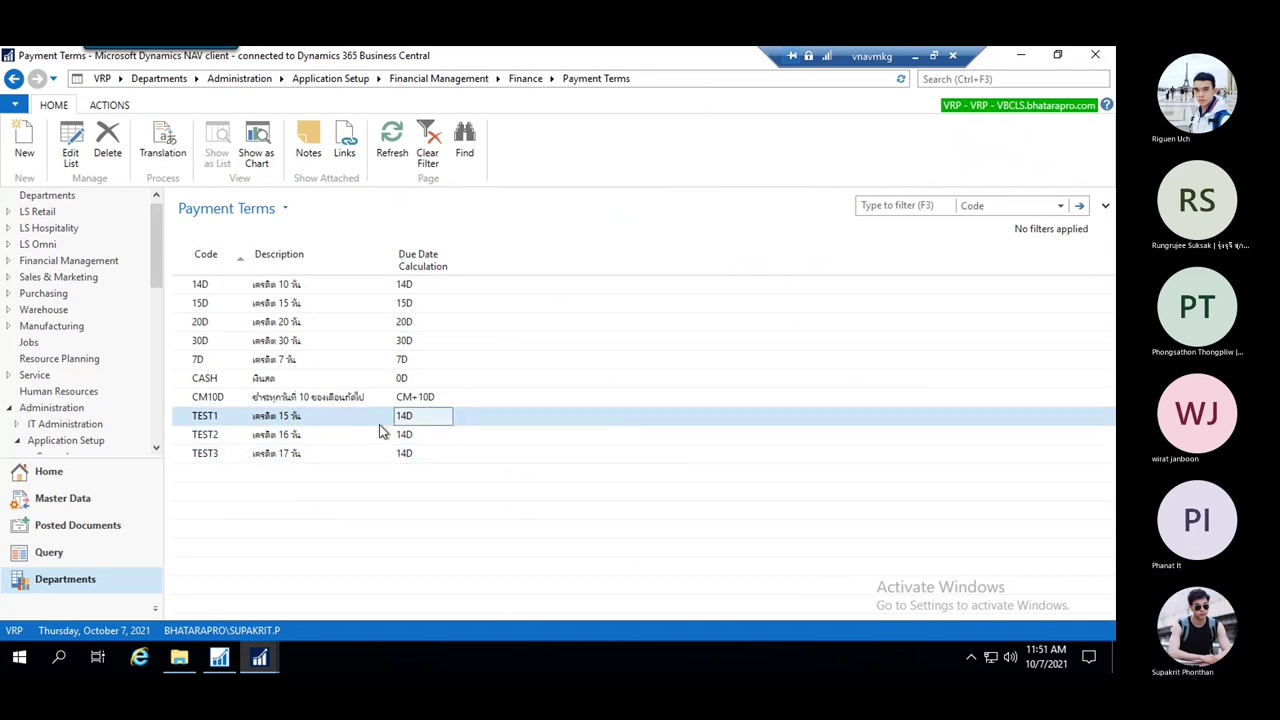
{"action": "left_click", "coordinate": [300, 455]}
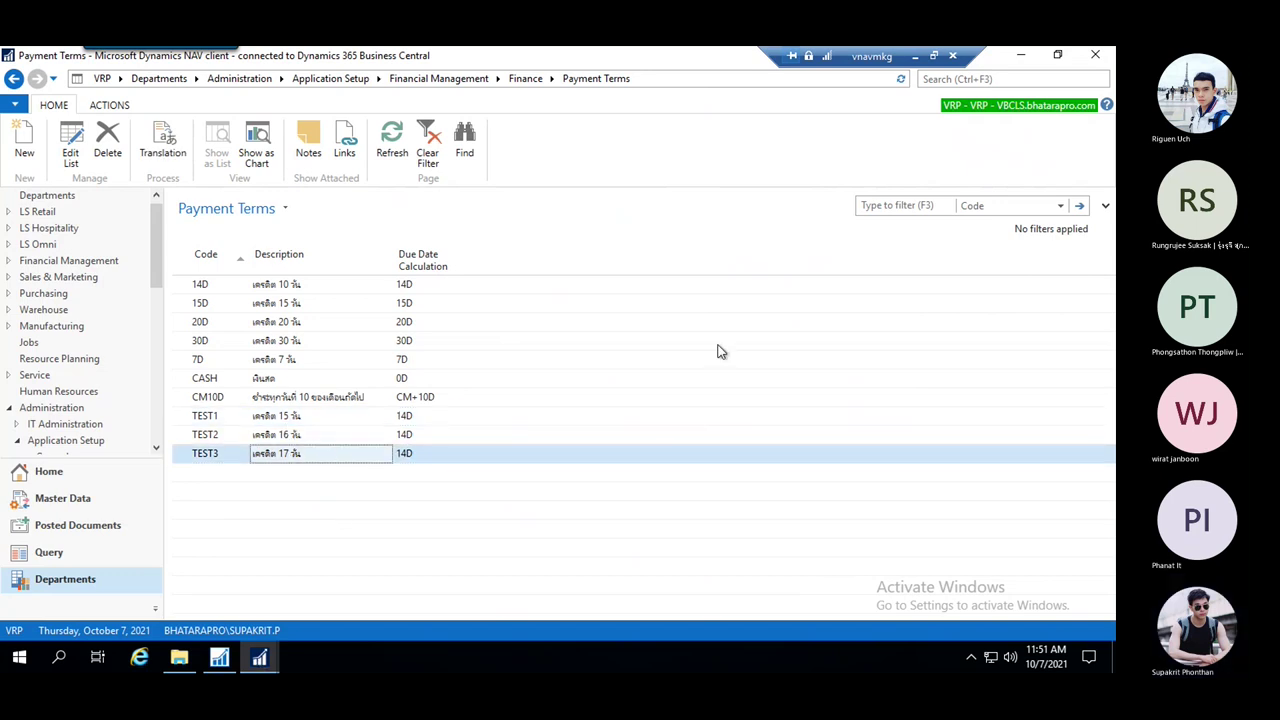
{"action": "left_click", "coordinate": [915, 56]}
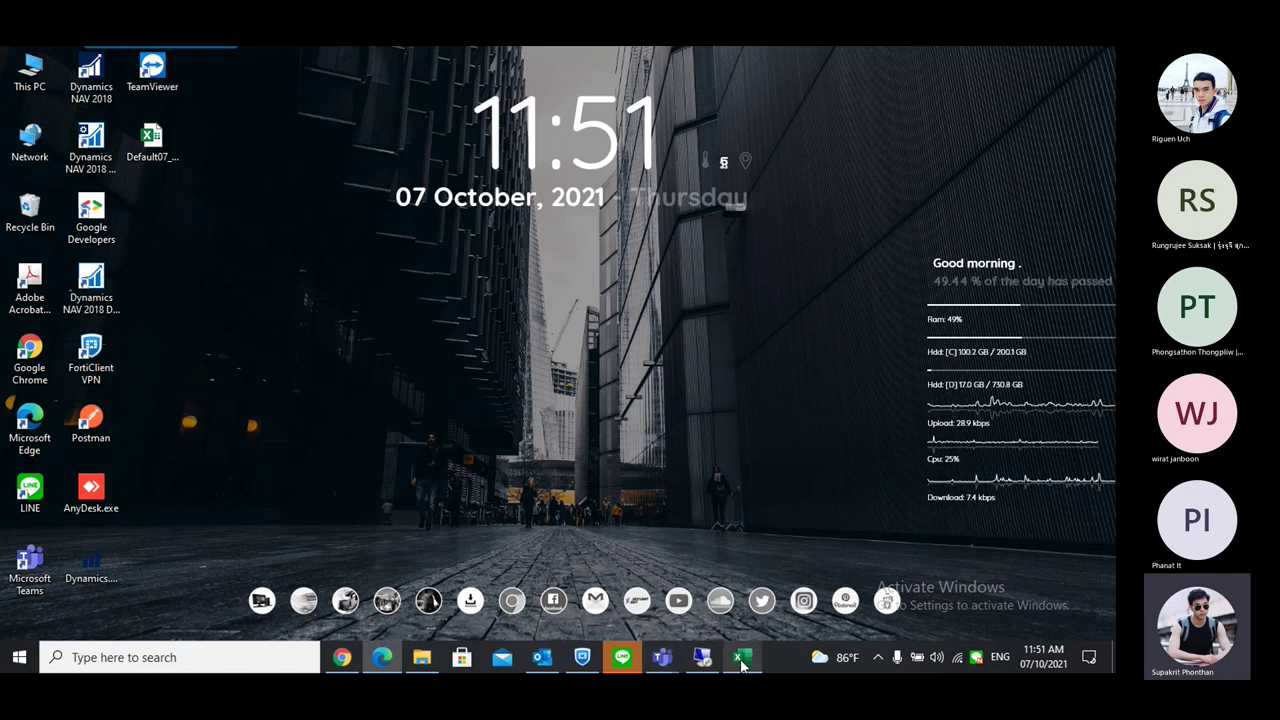
Compare the TEST1 and 14D descriptions in the Excel workbook
{"action": "left_click", "coordinate": [738, 657]}
{"action": "left_click", "coordinate": [395, 303]}
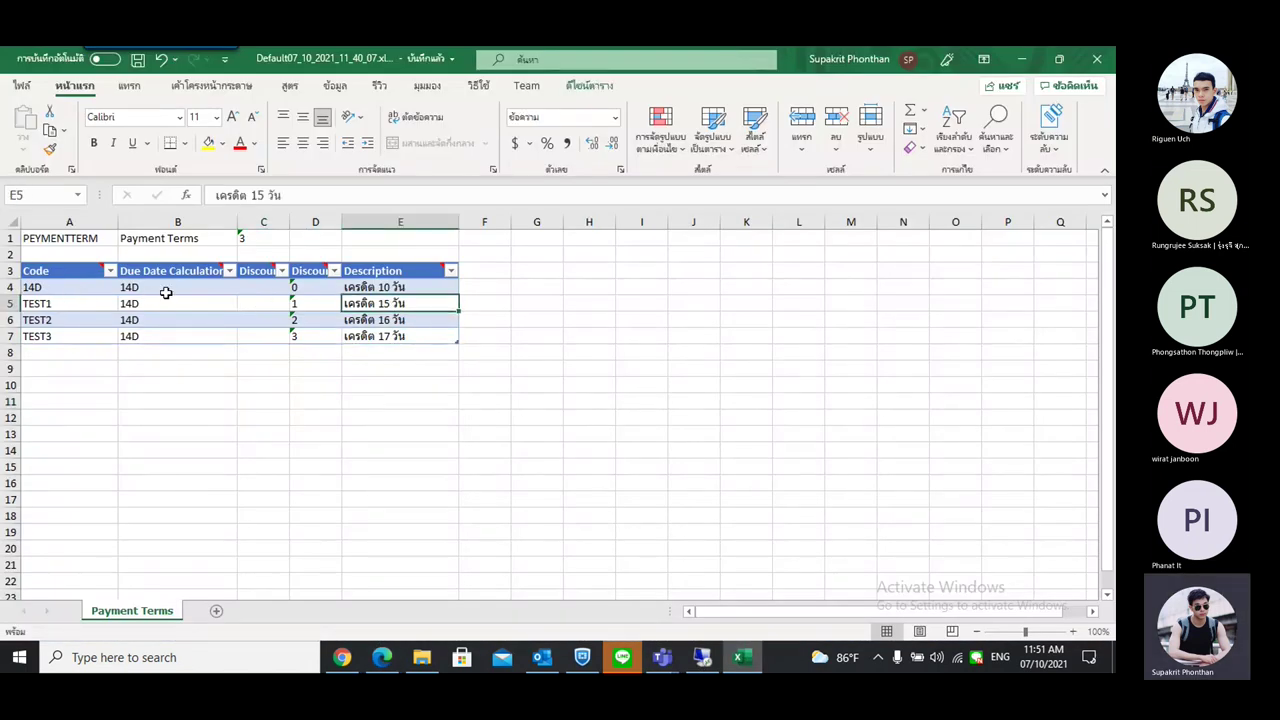
{"action": "left_click", "coordinate": [400, 288]}
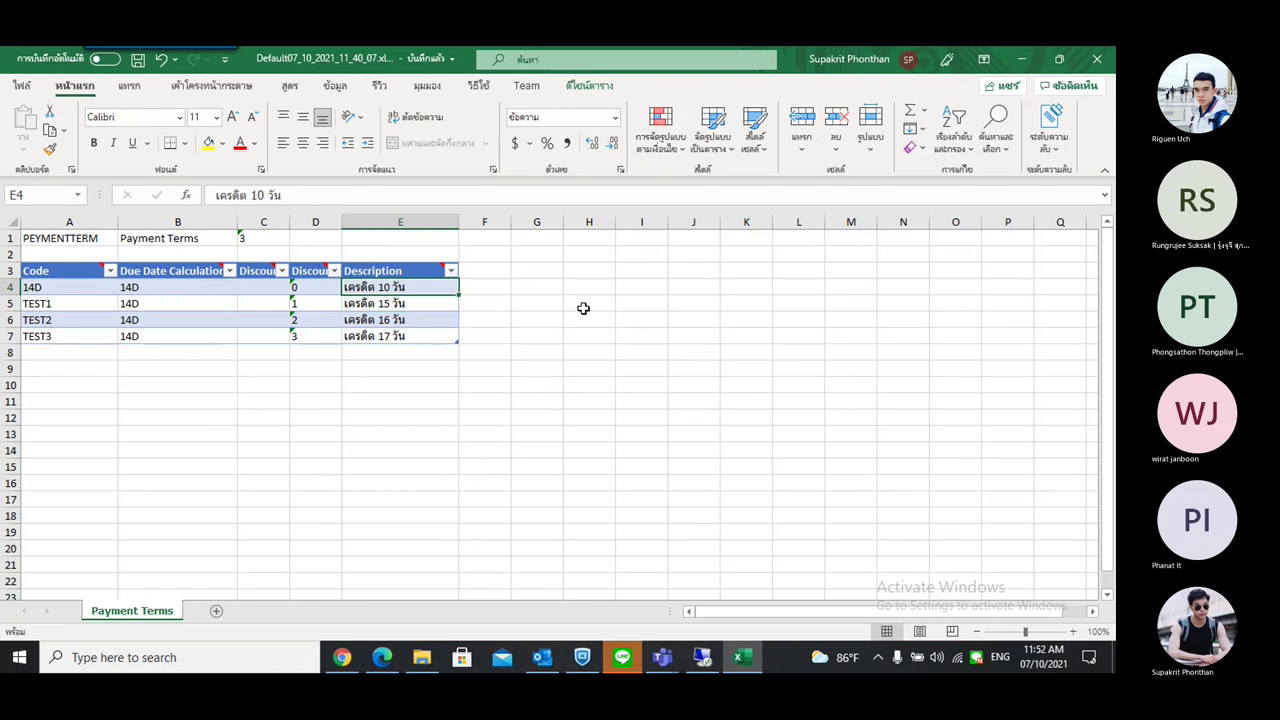
{"action": "left_click", "coordinate": [702, 657]}
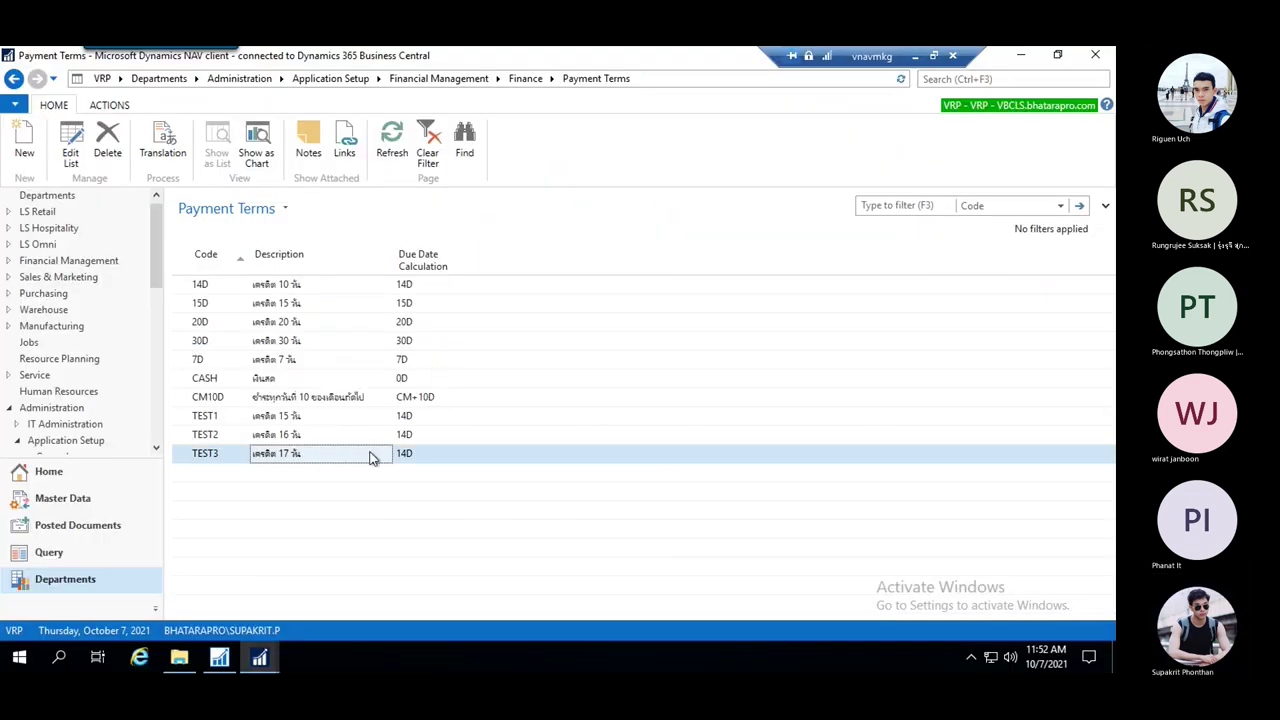
Delete the TEST1, TEST2 and TEST3 payment terms and bring back the PEYMENTTERM package card
{"action": "left_click", "coordinate": [284, 287]}
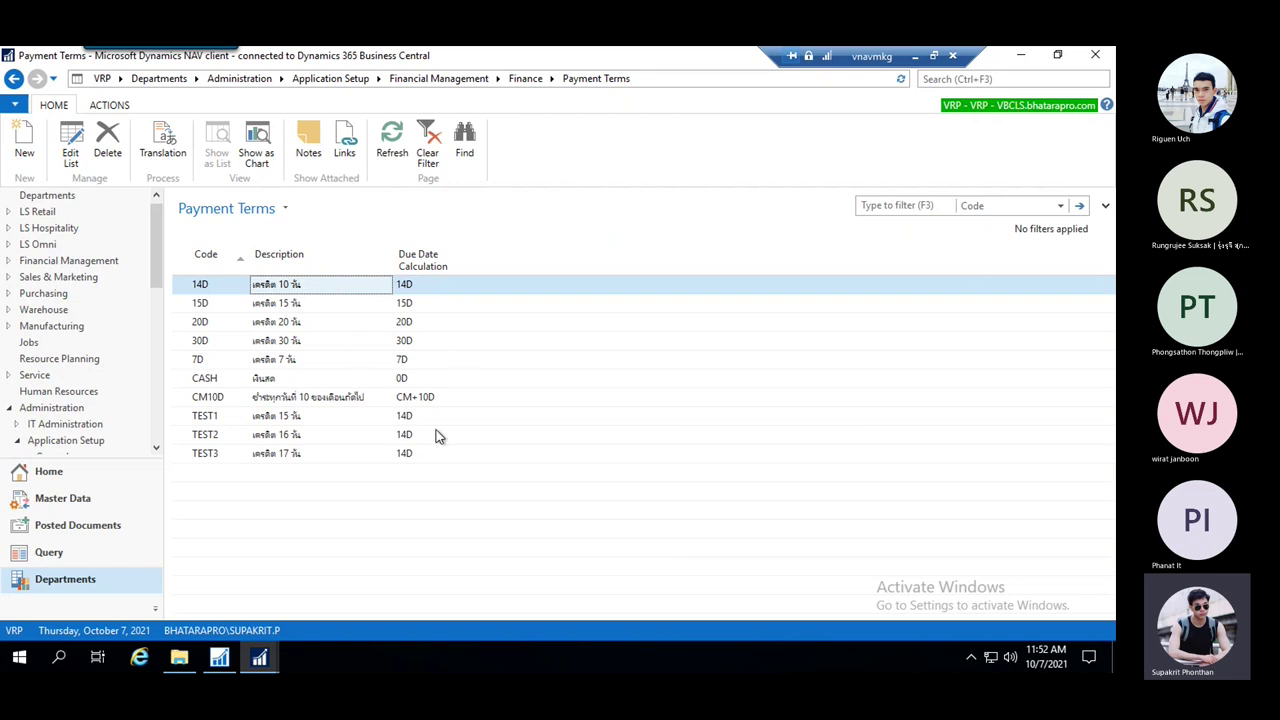
{"action": "left_click", "coordinate": [249, 418]}
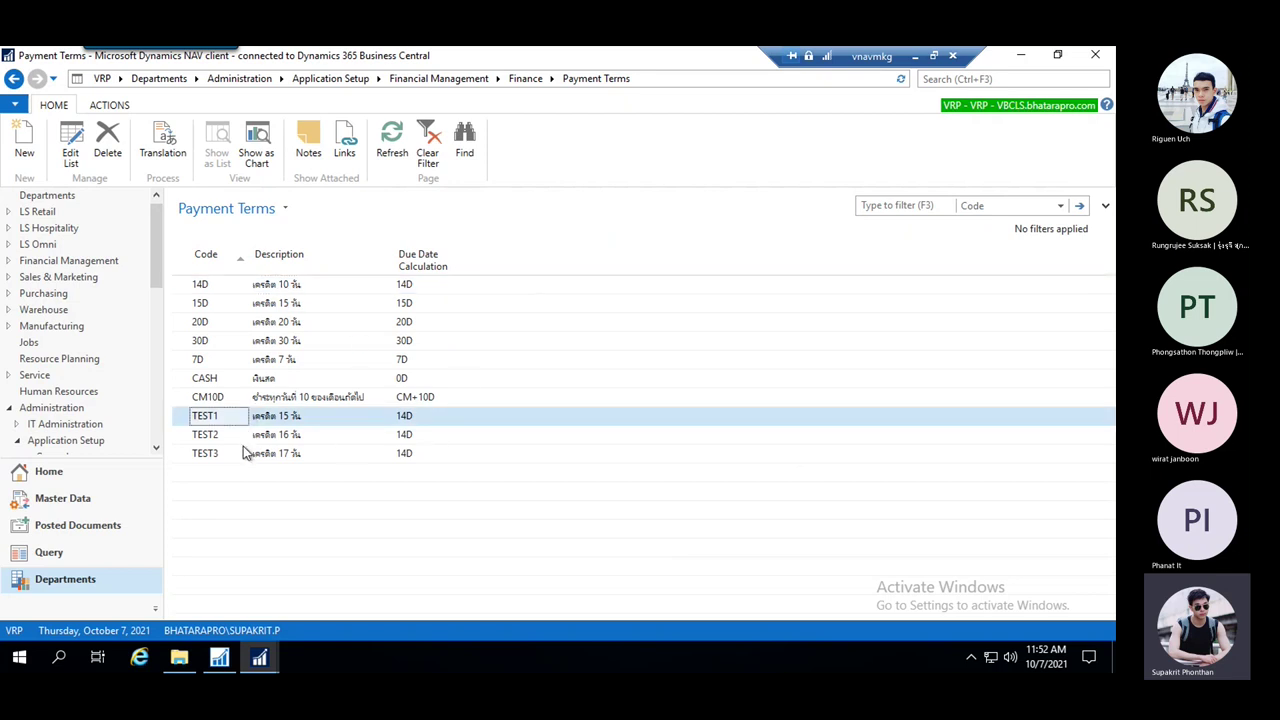
{"action": "left_click", "coordinate": [246, 451], "text": "shift"}
{"action": "left_click", "coordinate": [112, 145]}
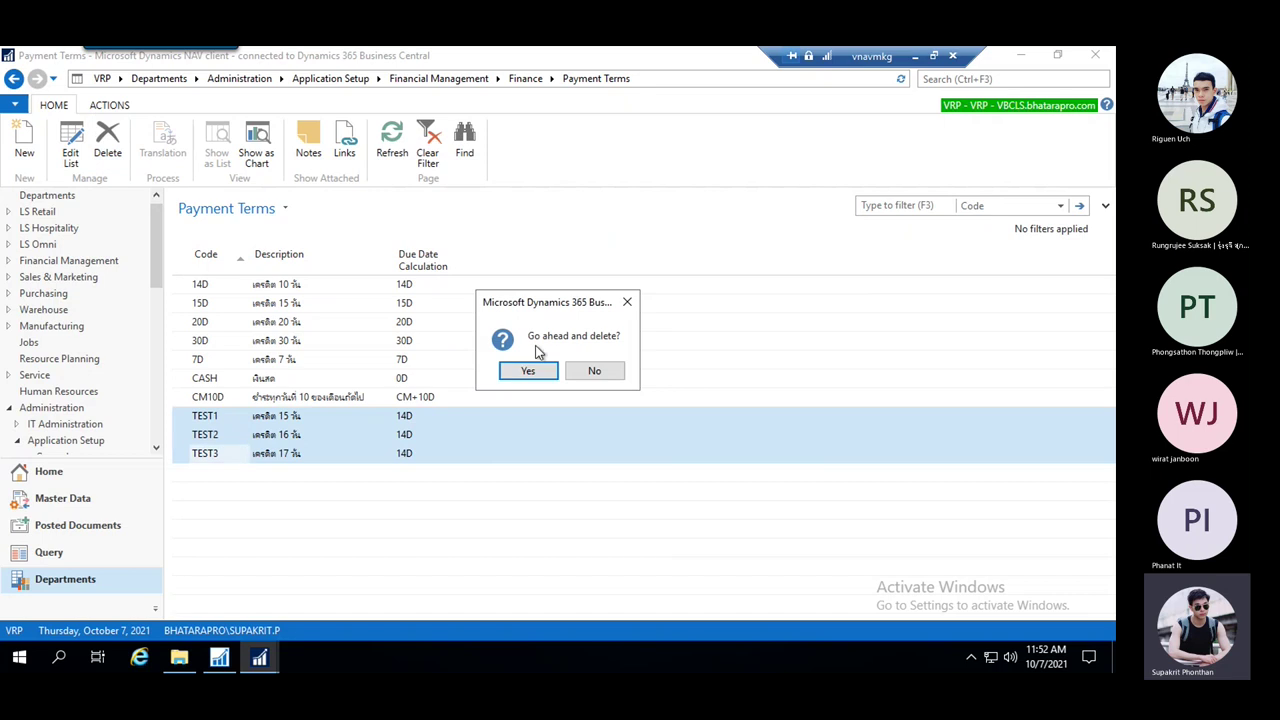
{"action": "left_click", "coordinate": [533, 369]}
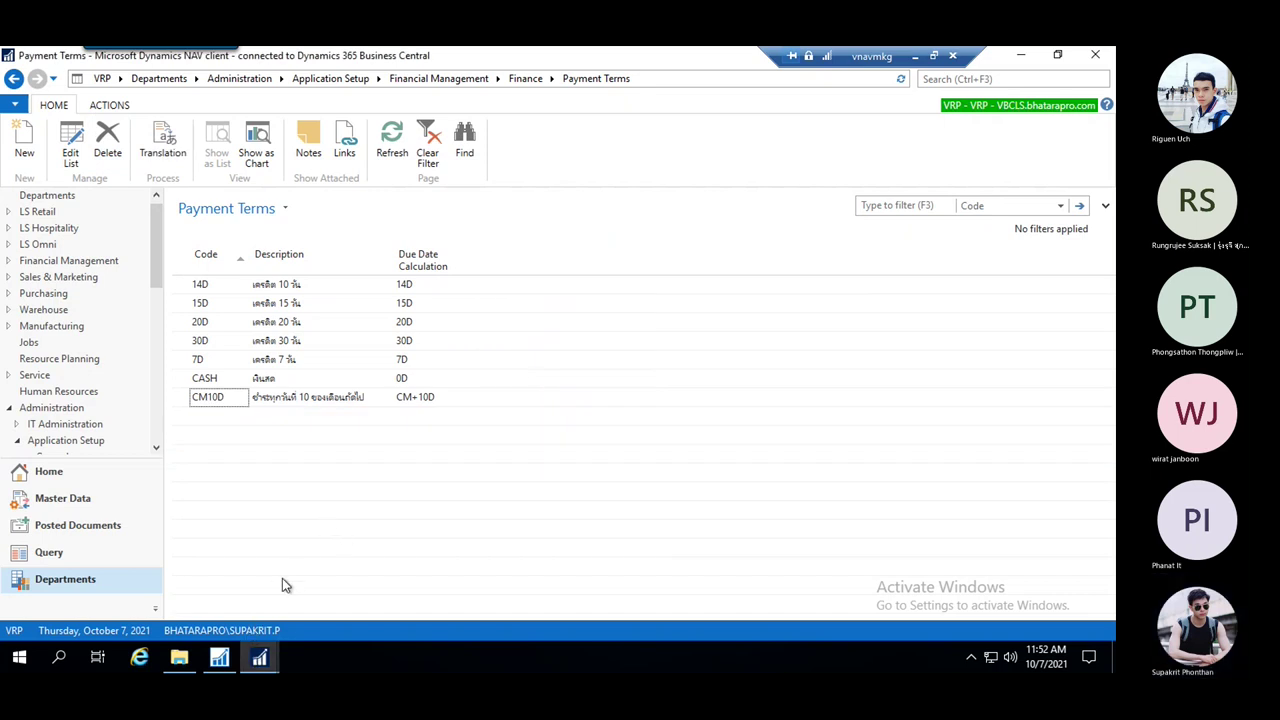
{"action": "left_click", "coordinate": [258, 658]}
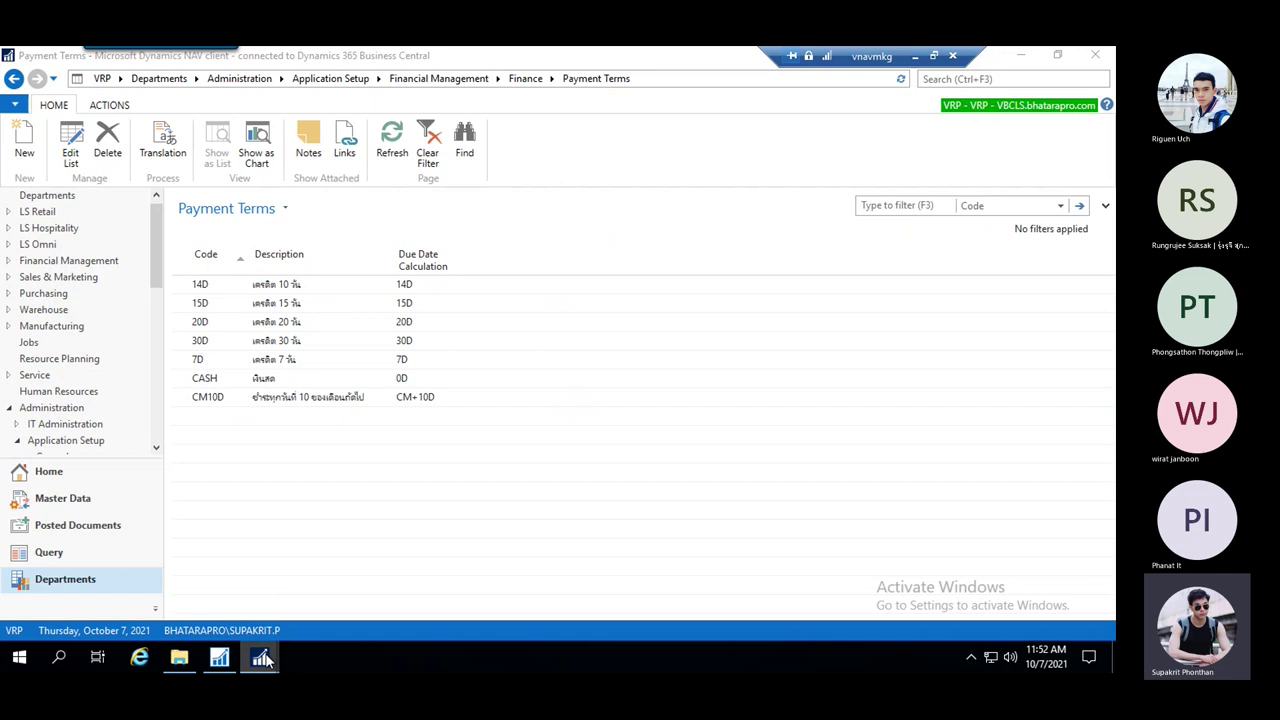
{"action": "left_click", "coordinate": [386, 601]}
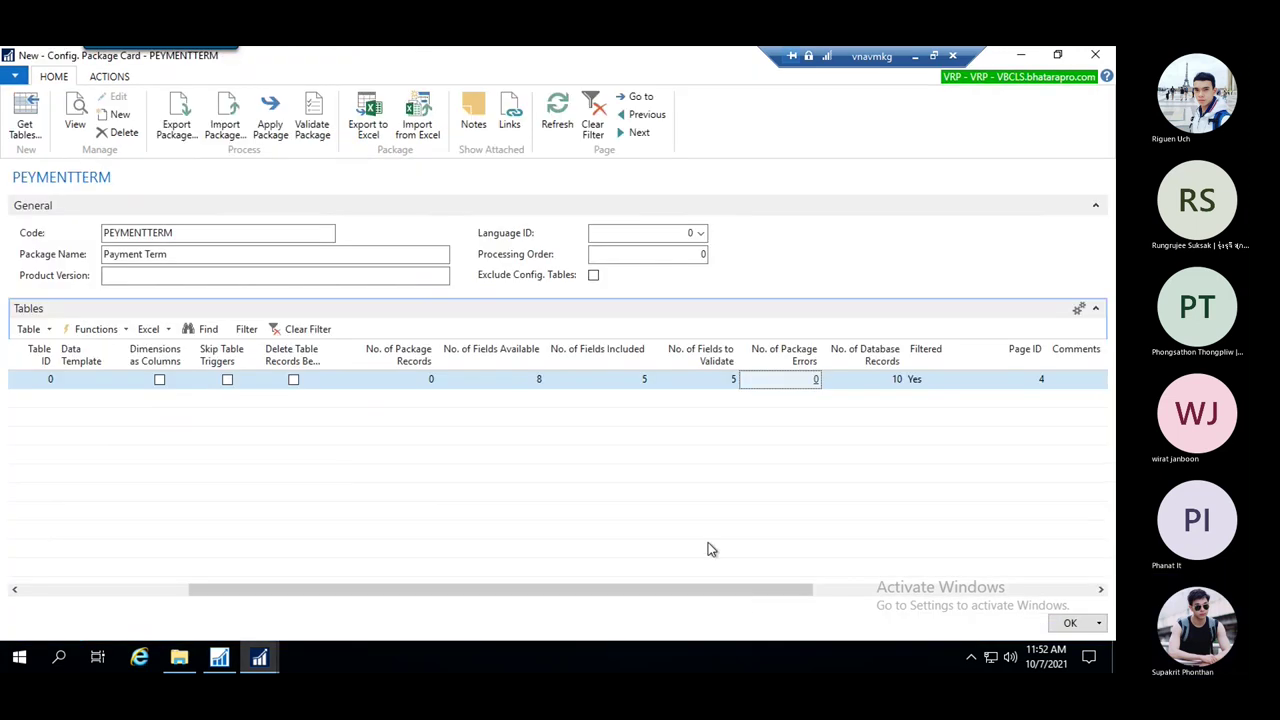
Change TEST3's Discount % in D7 to 't'
{"action": "left_click", "coordinate": [914, 56]}
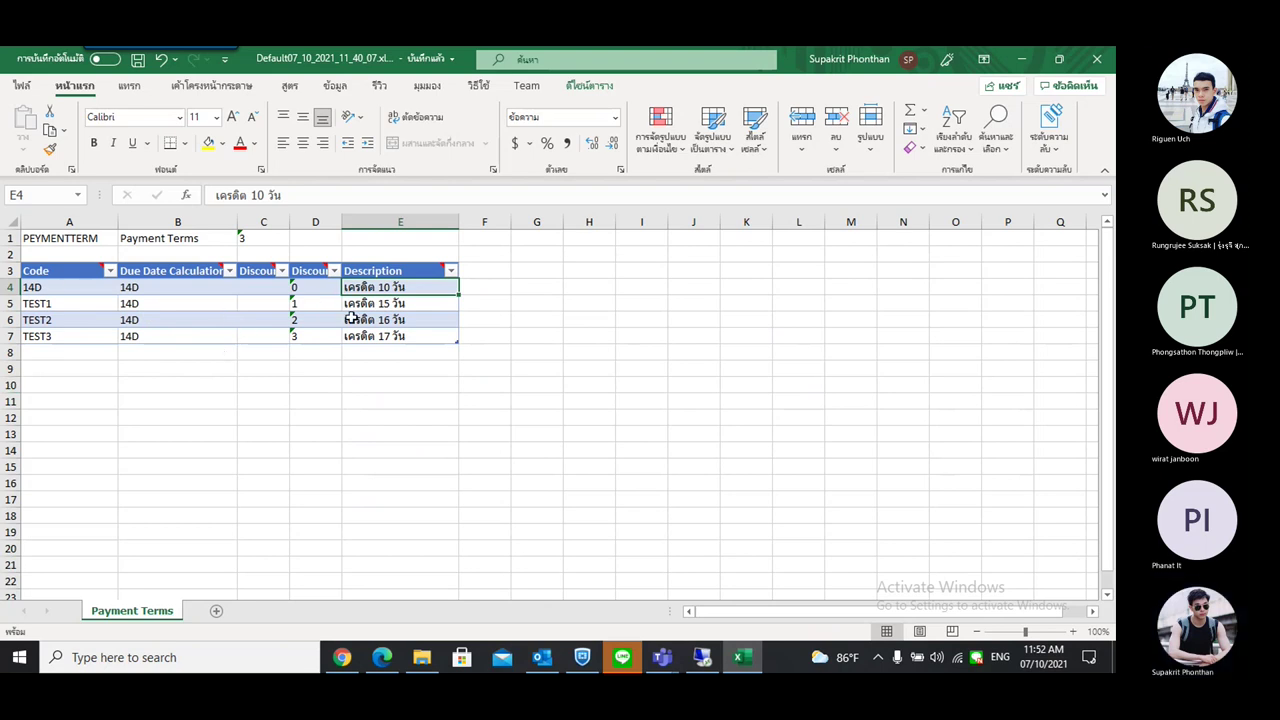
{"action": "left_click_drag", "start_coordinate": [340, 221], "coordinate": [404, 221]}
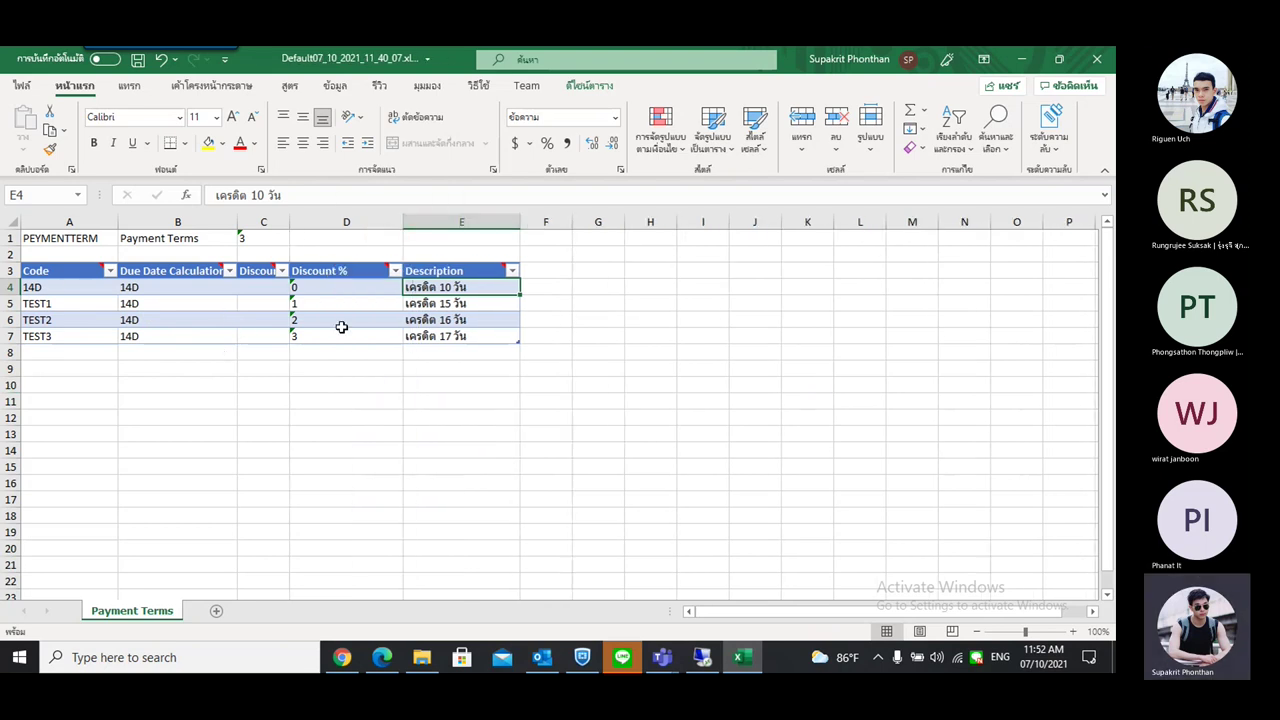
{"action": "left_click", "coordinate": [340, 334]}
{"action": "double_click", "coordinate": [314, 336]}
{"action": "double_click", "coordinate": [314, 336]}
{"action": "type", "text": "t"}
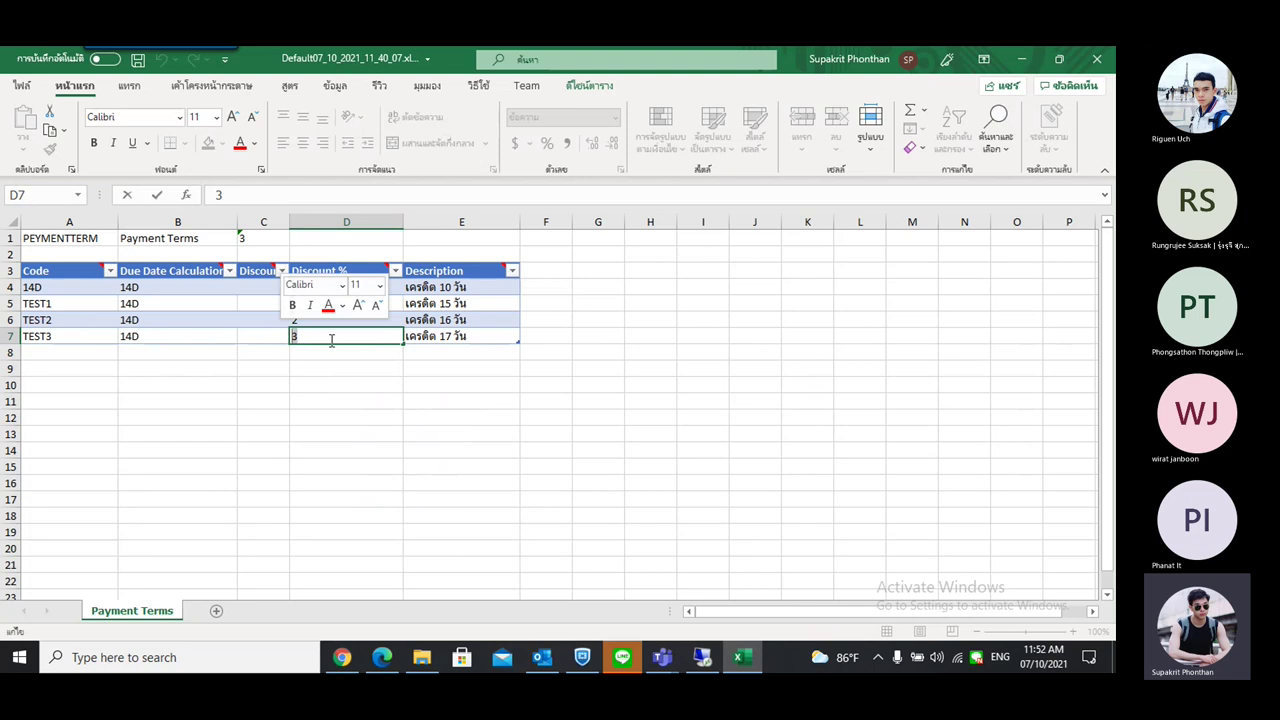
{"action": "left_click", "coordinate": [381, 390]}
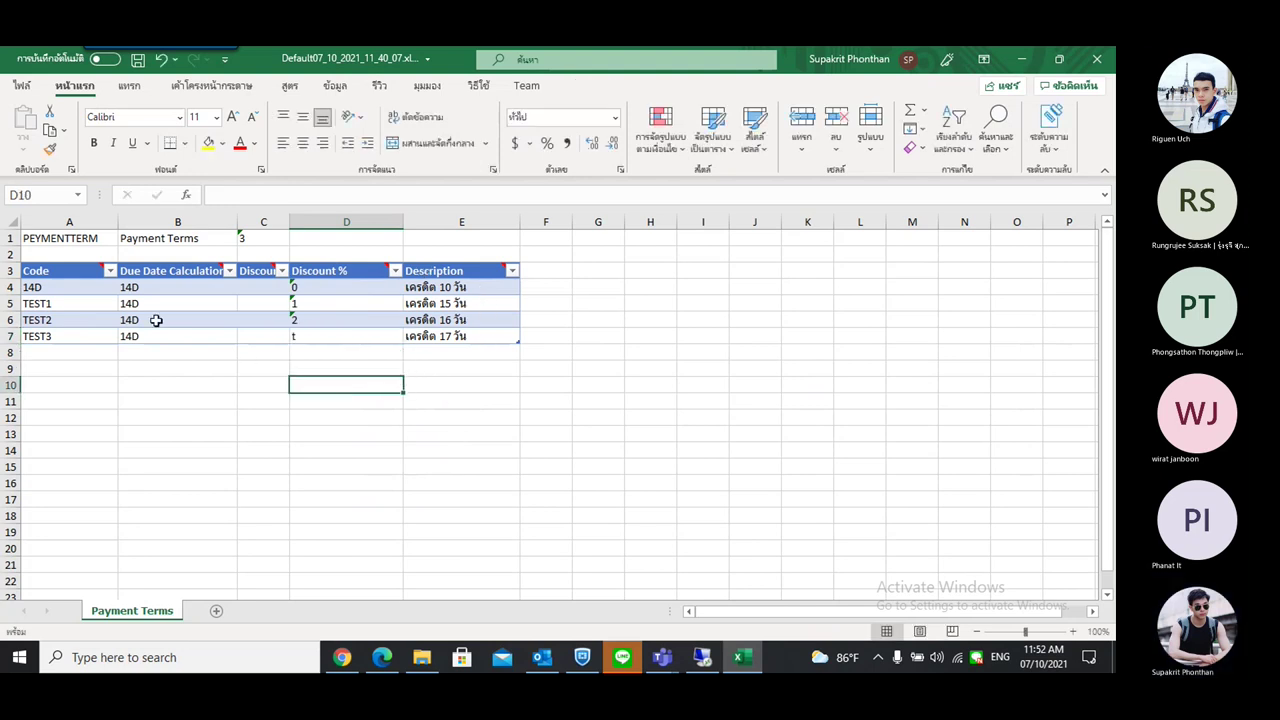
{"action": "left_click", "coordinate": [258, 289]}
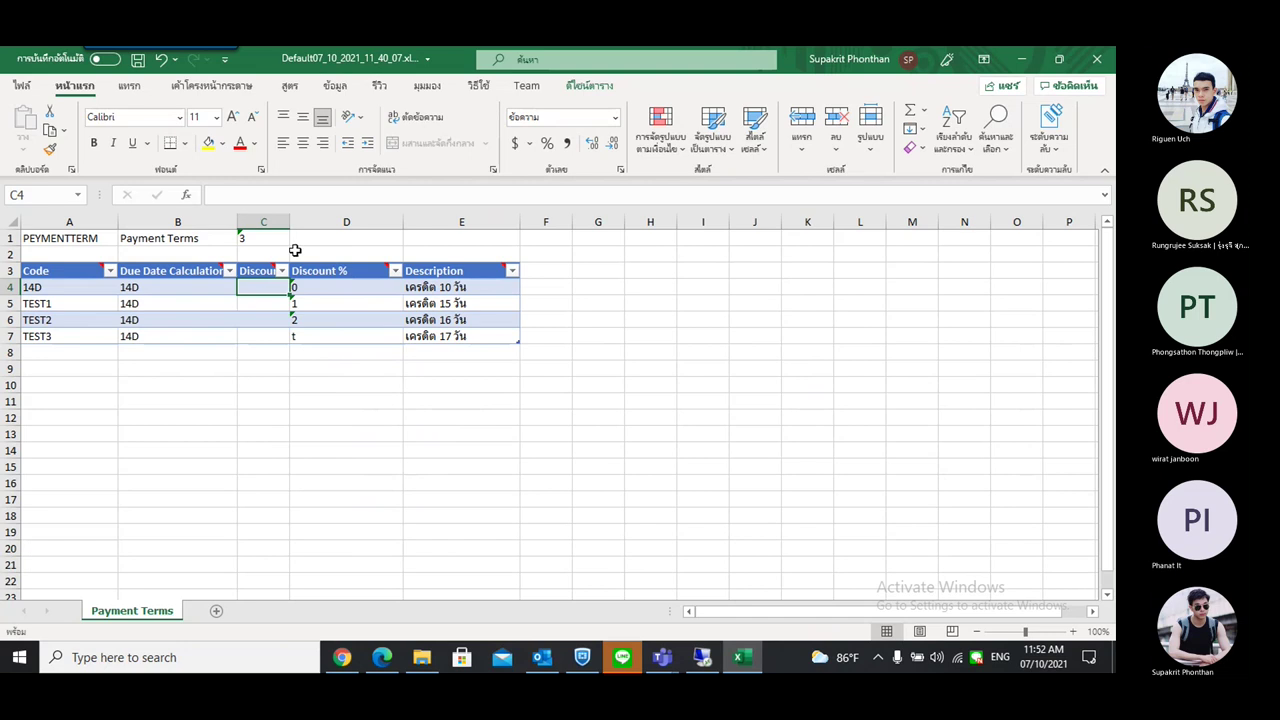
{"action": "left_click_drag", "start_coordinate": [290, 222], "coordinate": [311, 222]}
{"action": "double_click", "coordinate": [487, 336]}
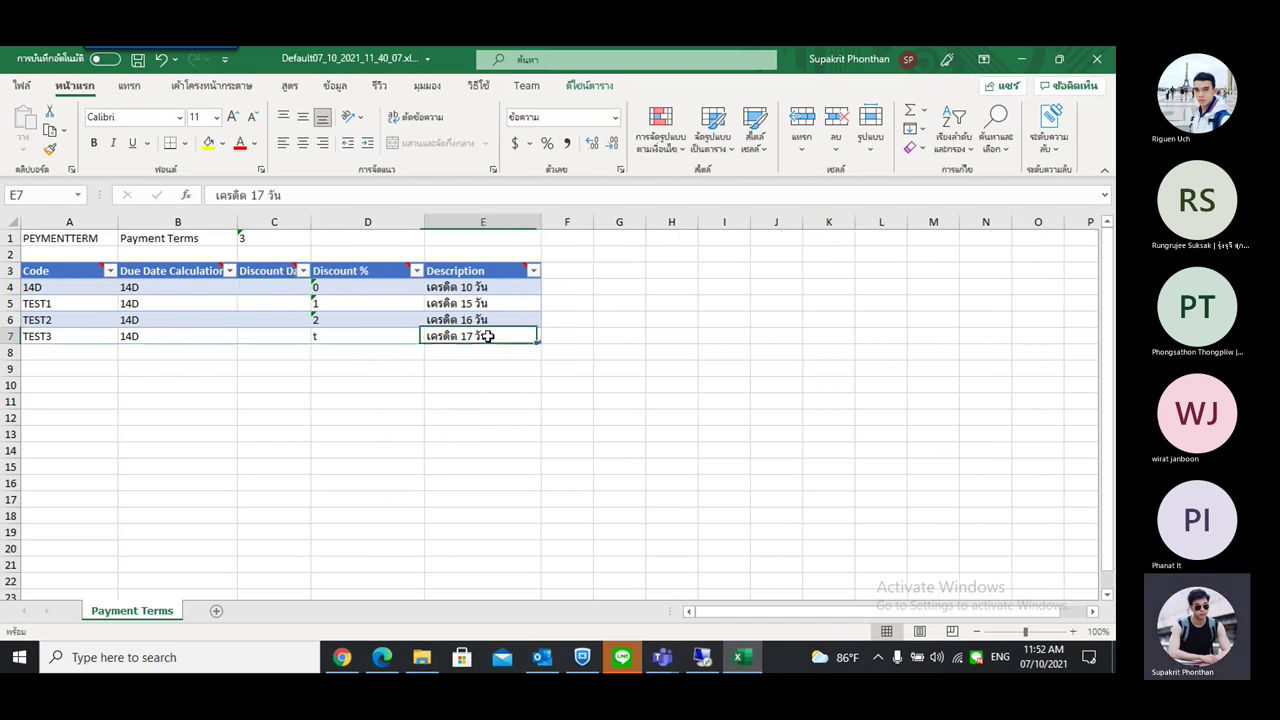
{"action": "left_click_drag", "start_coordinate": [505, 337], "coordinate": [412, 331]}
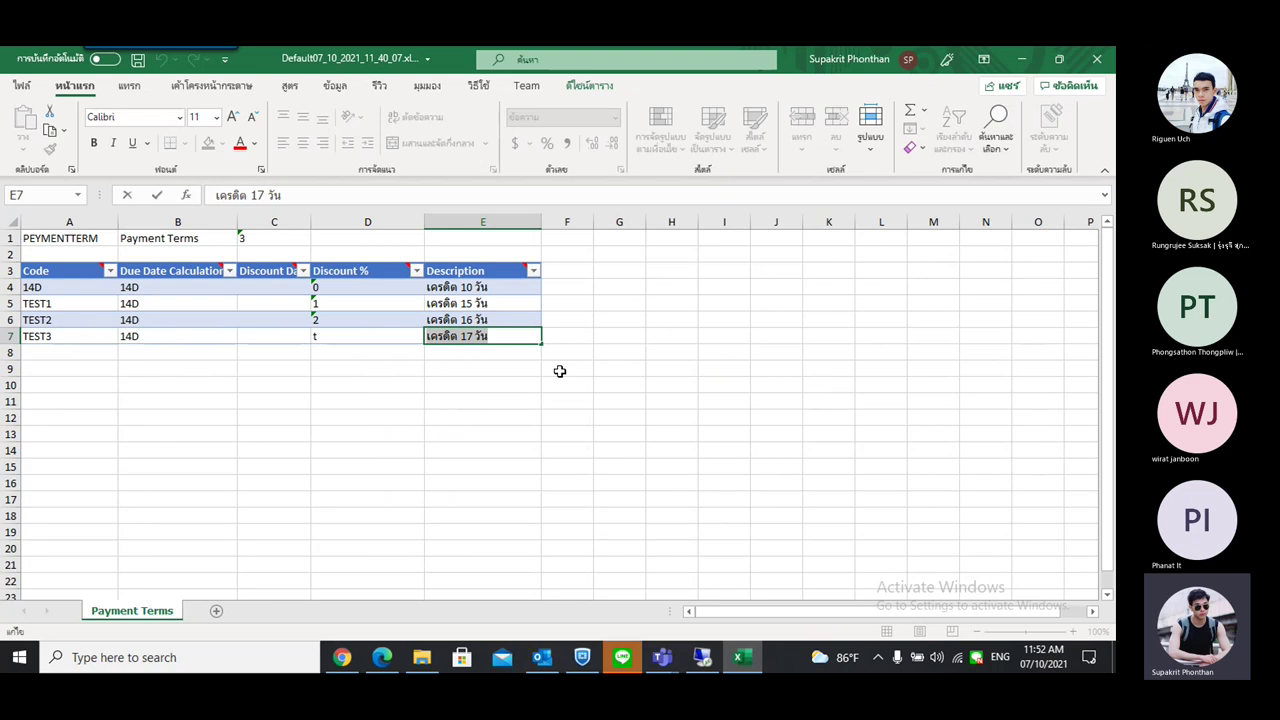
{"action": "type", "text": "1234567890"}
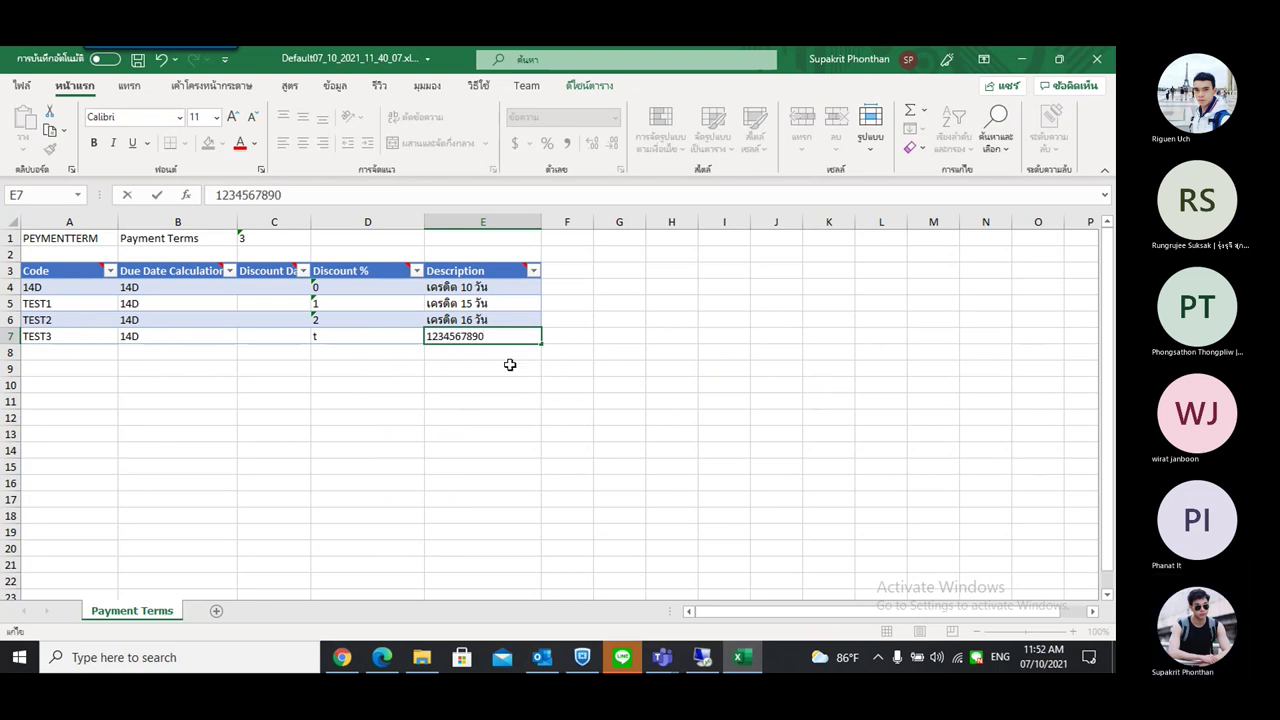
{"action": "key", "text": "Return"}
{"action": "left_click", "coordinate": [498, 336]}
{"action": "key", "text": "F2"}
{"action": "key", "text": "shift+Left"}
{"action": "key", "text": "shift+Left"}
{"action": "key", "text": "shift+Left"}
{"action": "key", "text": "shift+Left"}
{"action": "key", "text": "shift+Left"}
{"action": "left_click", "coordinate": [489, 316]}
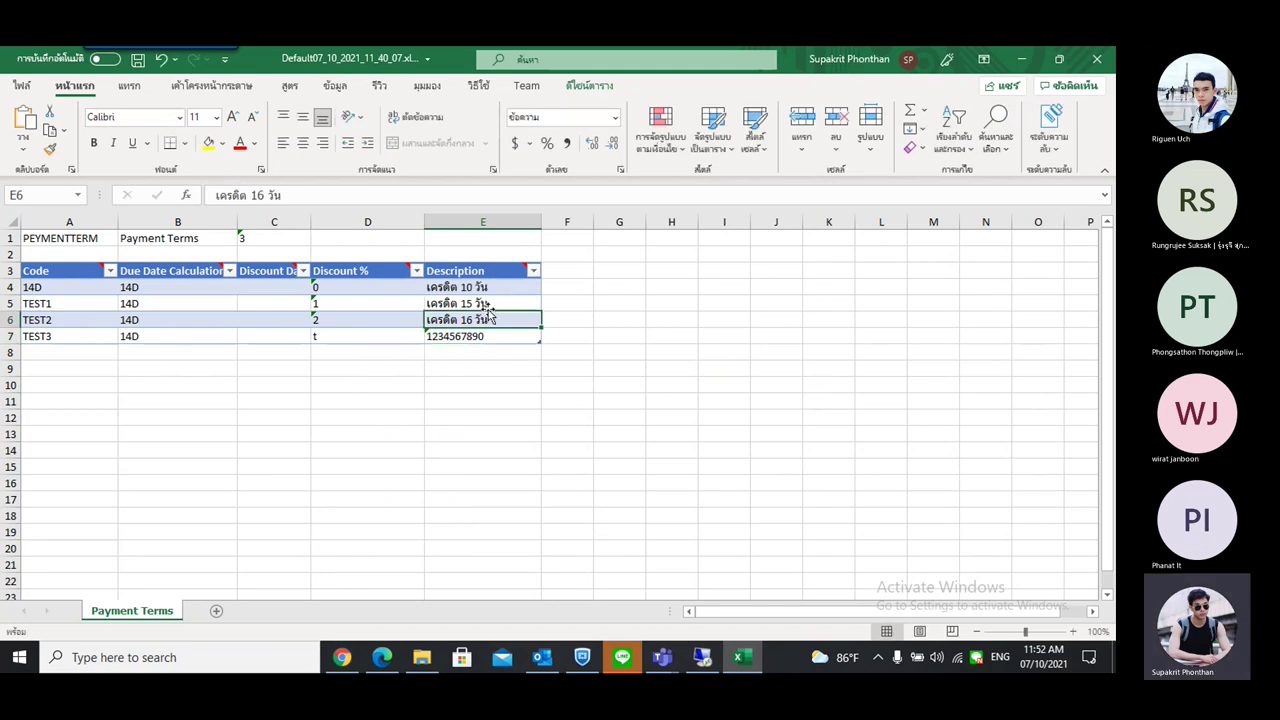
{"action": "double_click", "coordinate": [489, 316]}
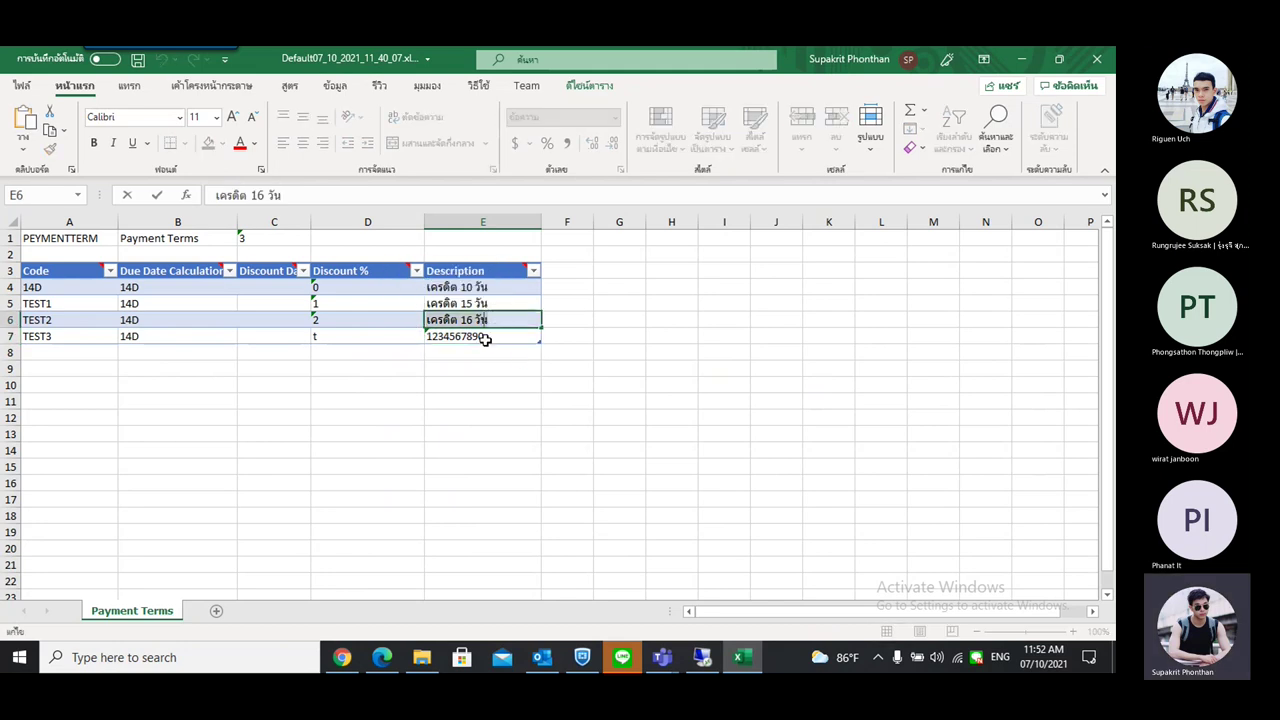
{"action": "key", "text": "ctrl+v"}
{"action": "key", "text": "ctrl+v"}
{"action": "key", "text": "ctrl+v"}
{"action": "key", "text": "ctrl+v"}
{"action": "key", "text": "ctrl+v"}
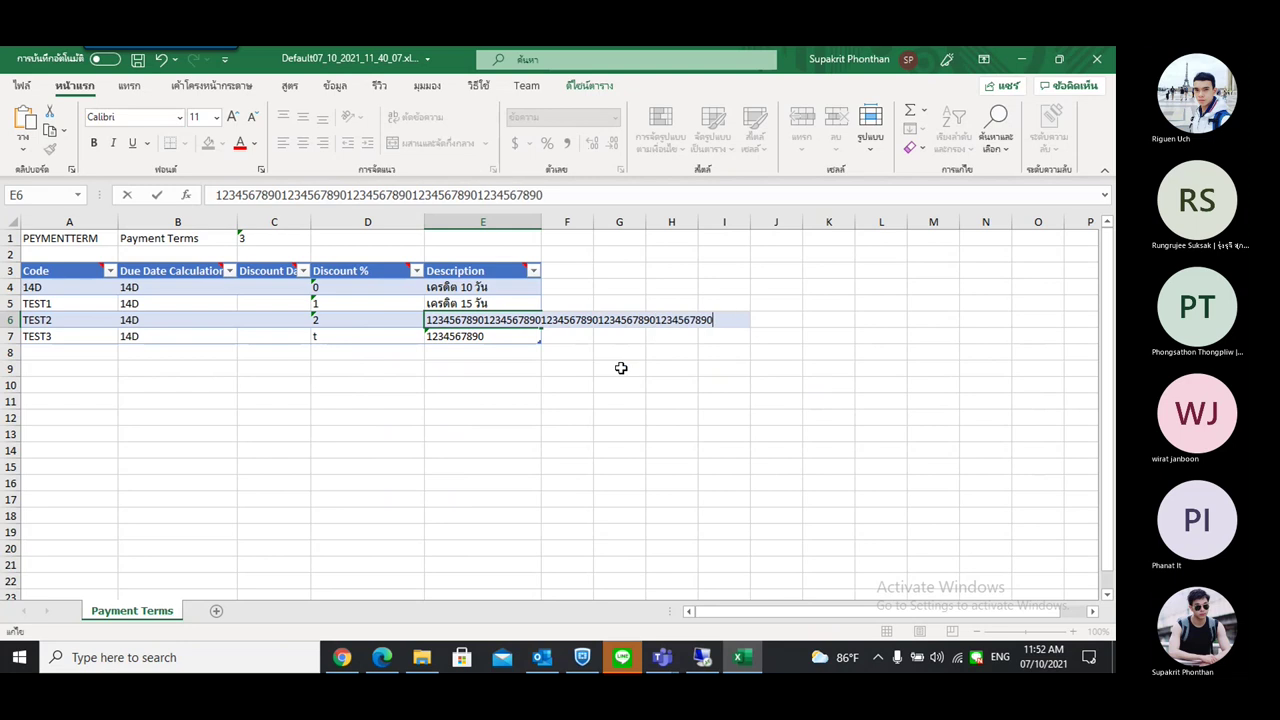
{"action": "key", "text": "ctrl+v"}
{"action": "key", "text": "ctrl+v"}
{"action": "key", "text": "ctrl+v"}
{"action": "key", "text": "ctrl+v"}
{"action": "key", "text": "ctrl+v"}
{"action": "key", "text": "ctrl+v"}
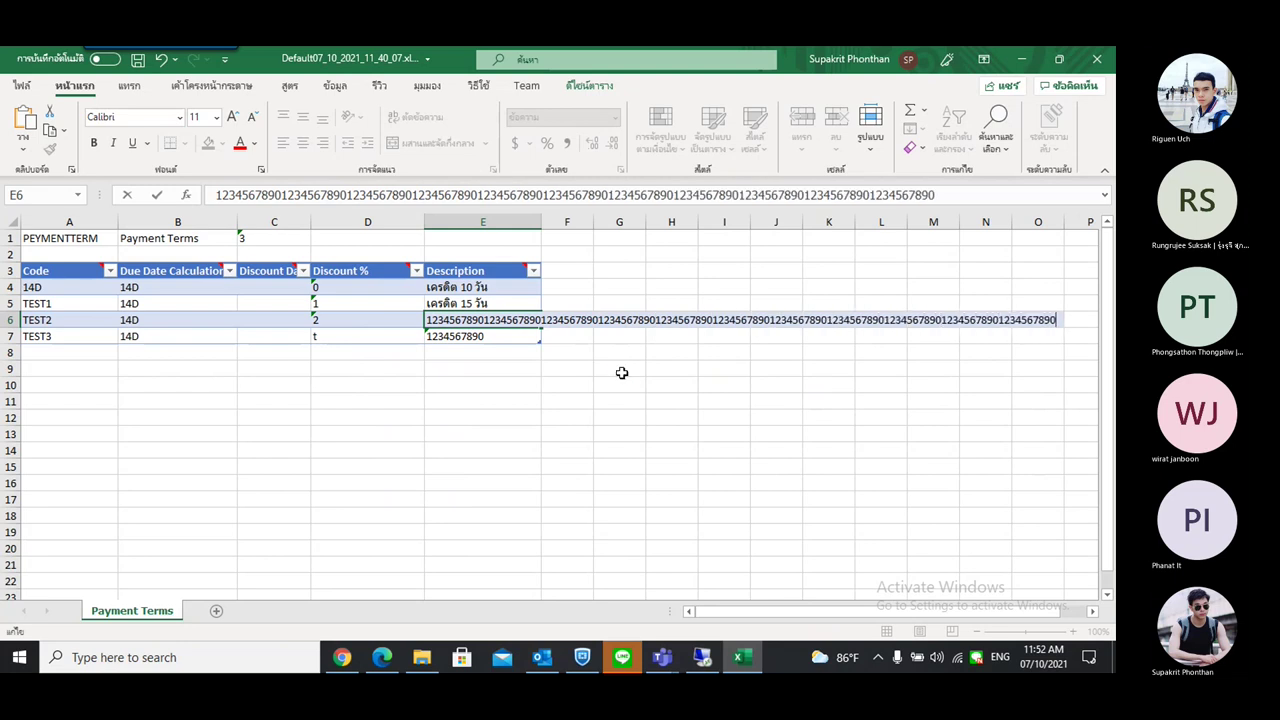
{"action": "key", "text": "ctrl+v"}
{"action": "left_click", "coordinate": [572, 414]}
Save the workbook with Ctrl+S and minimise Excel
{"action": "left_click", "coordinate": [242, 382]}
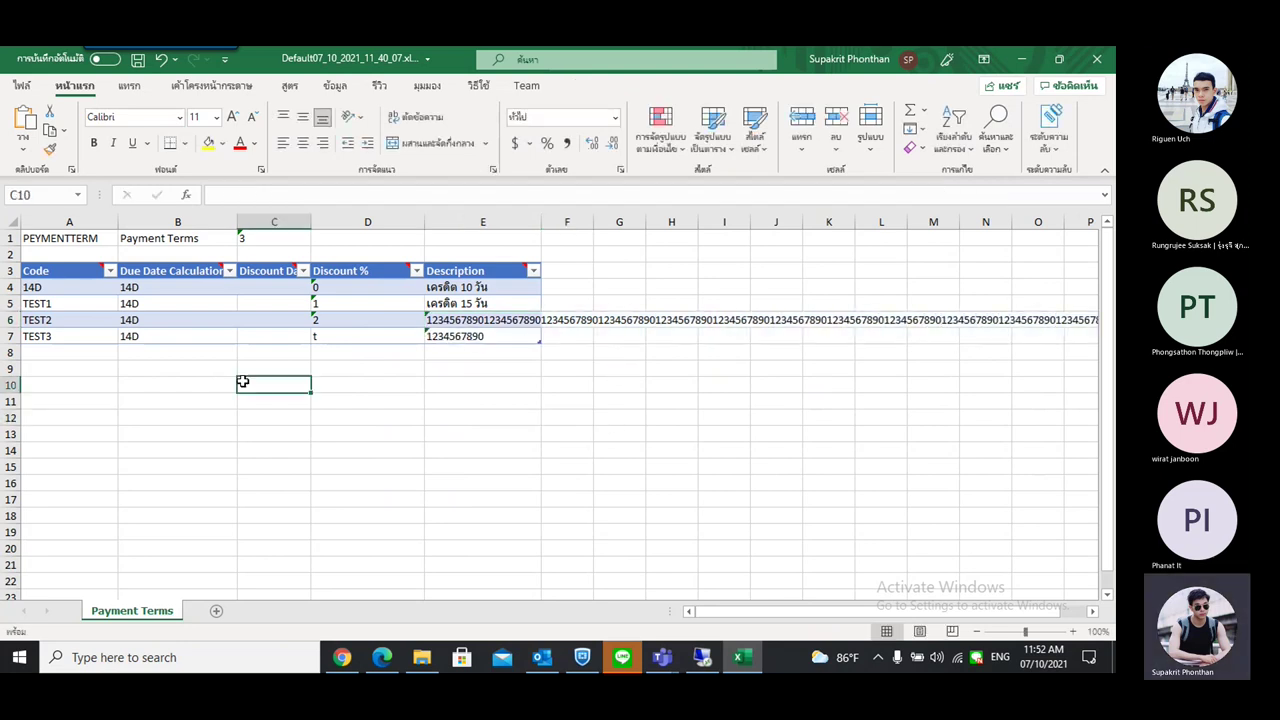
{"action": "left_click", "coordinate": [610, 256]}
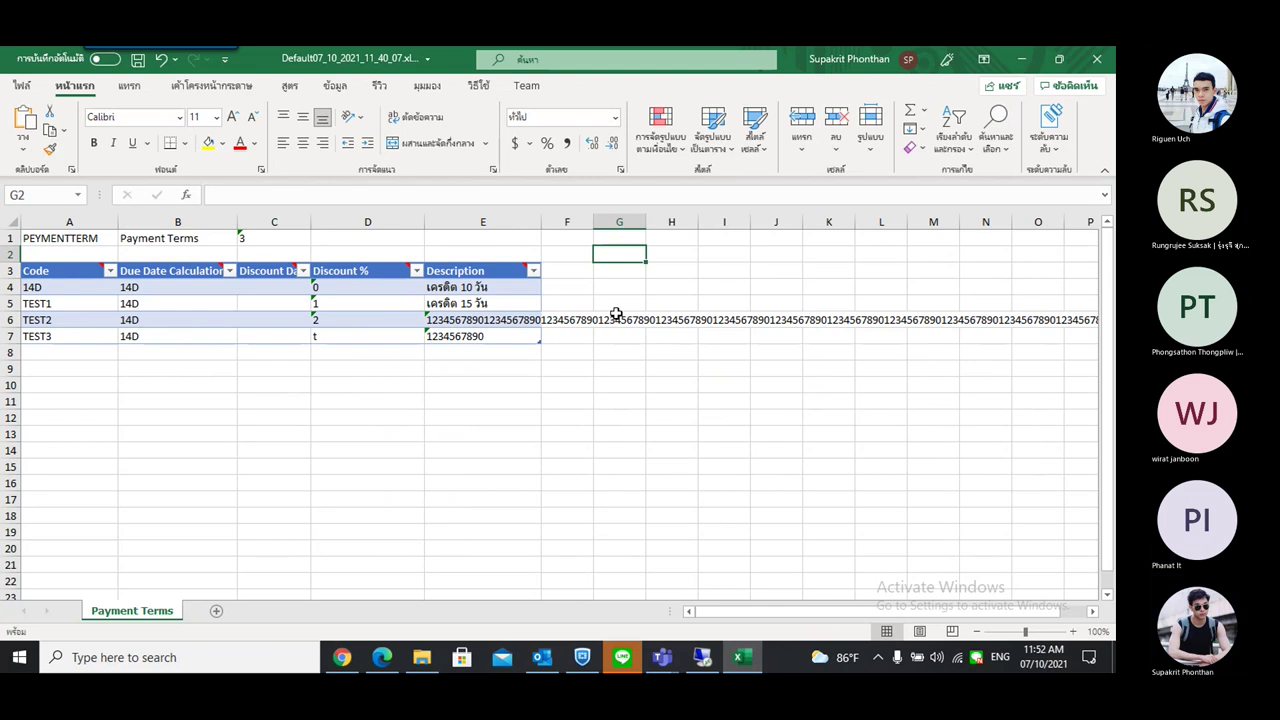
{"action": "key", "text": "ctrl+s"}
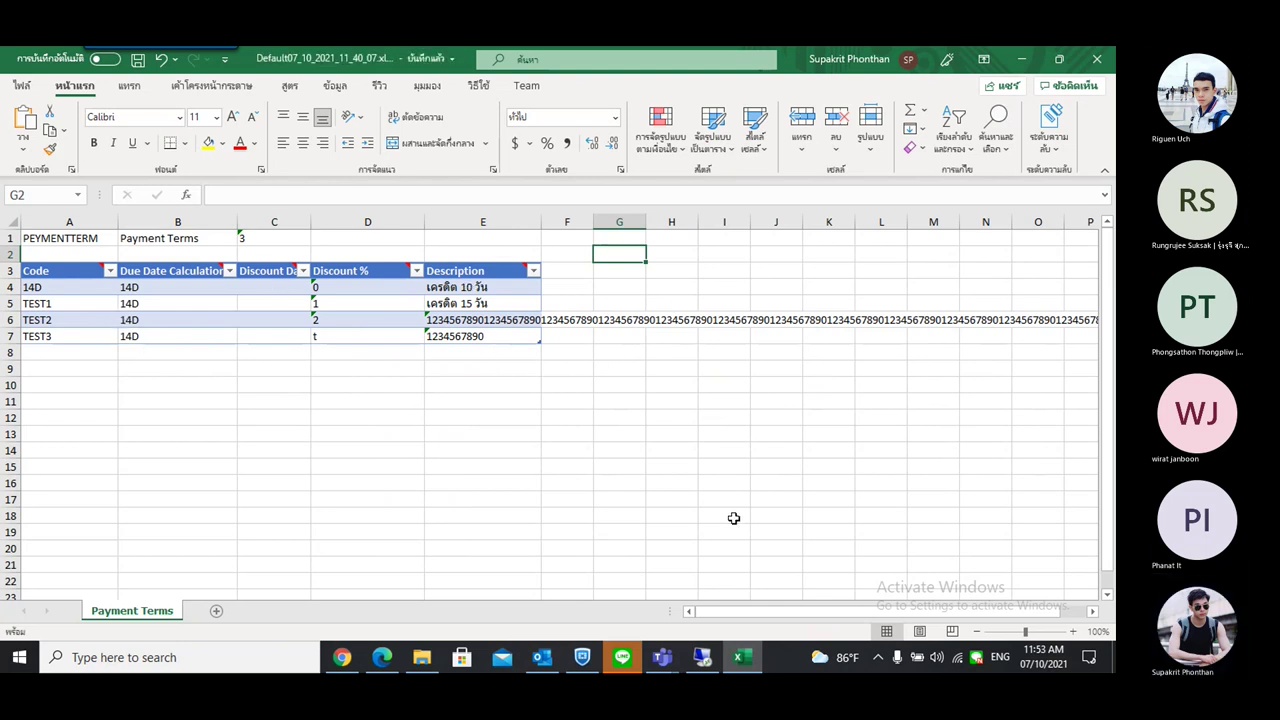
{"action": "left_click", "coordinate": [1021, 60]}
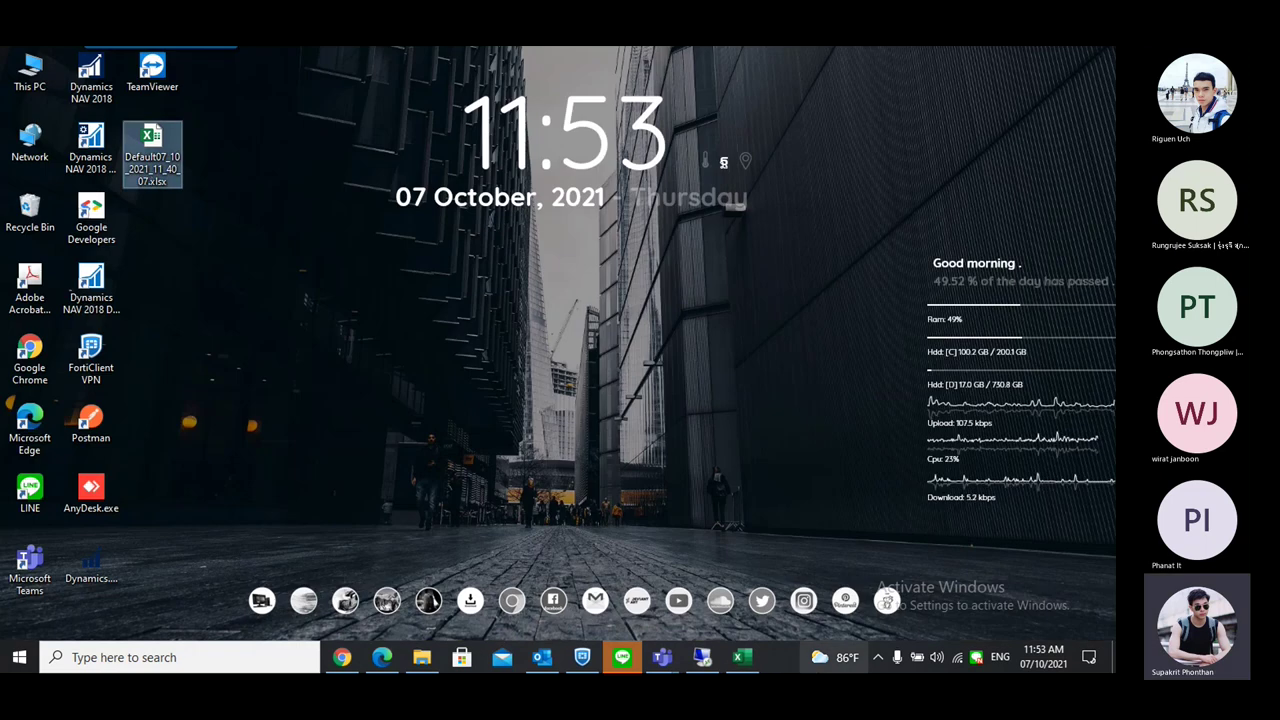
Delete the old exported workbook file from the remote desktop
{"action": "left_click", "coordinate": [702, 657]}
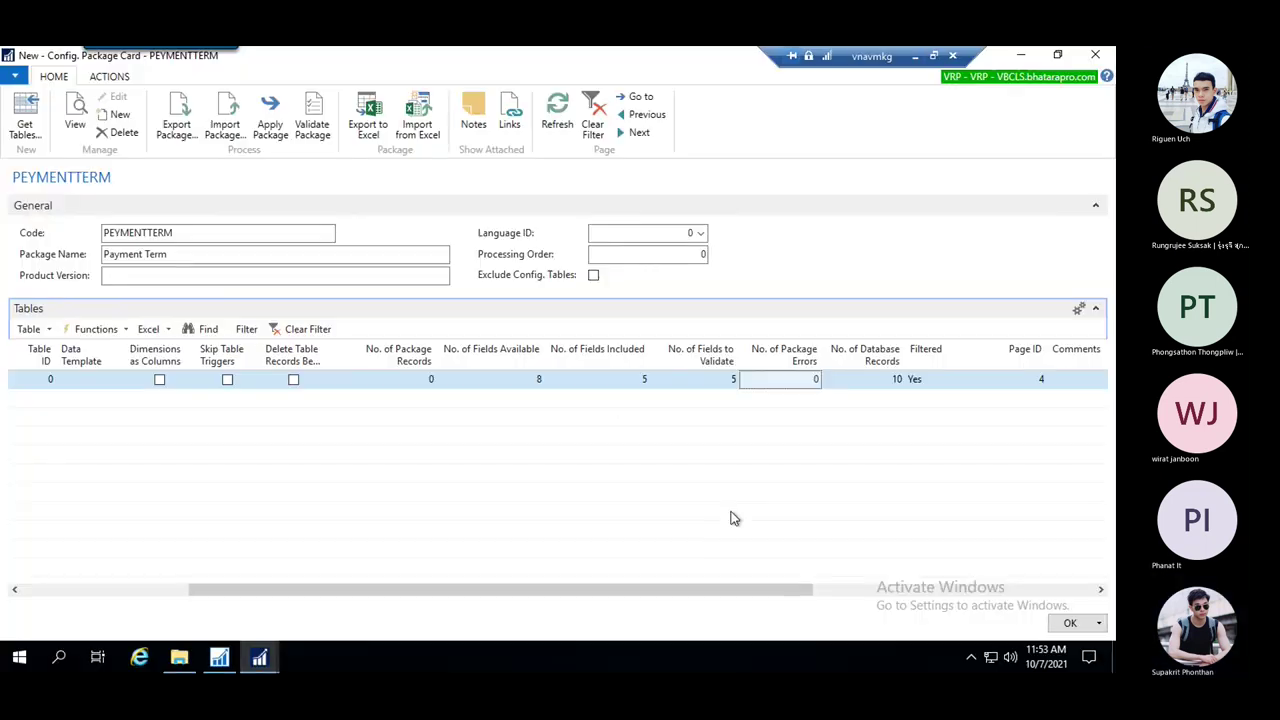
{"action": "left_click", "coordinate": [1021, 55]}
{"action": "left_click", "coordinate": [1021, 55]}
{"action": "left_click", "coordinate": [33, 494]}
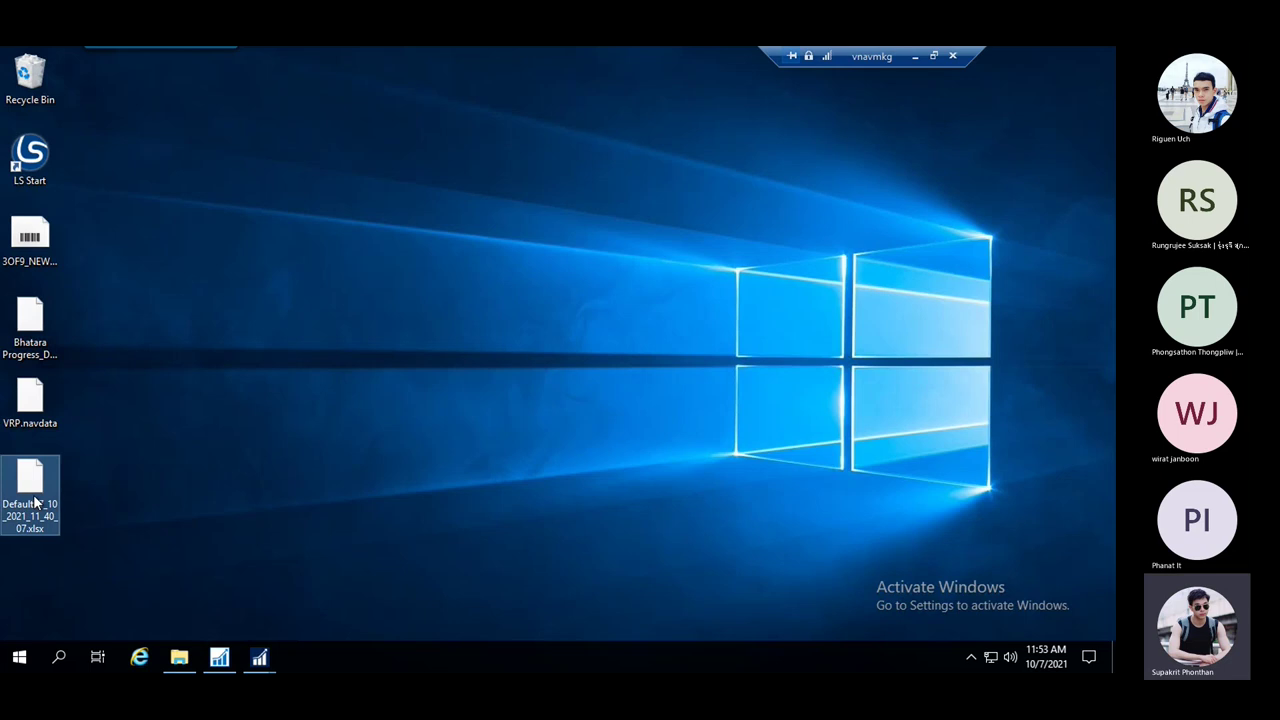
{"action": "key", "text": "Delete"}
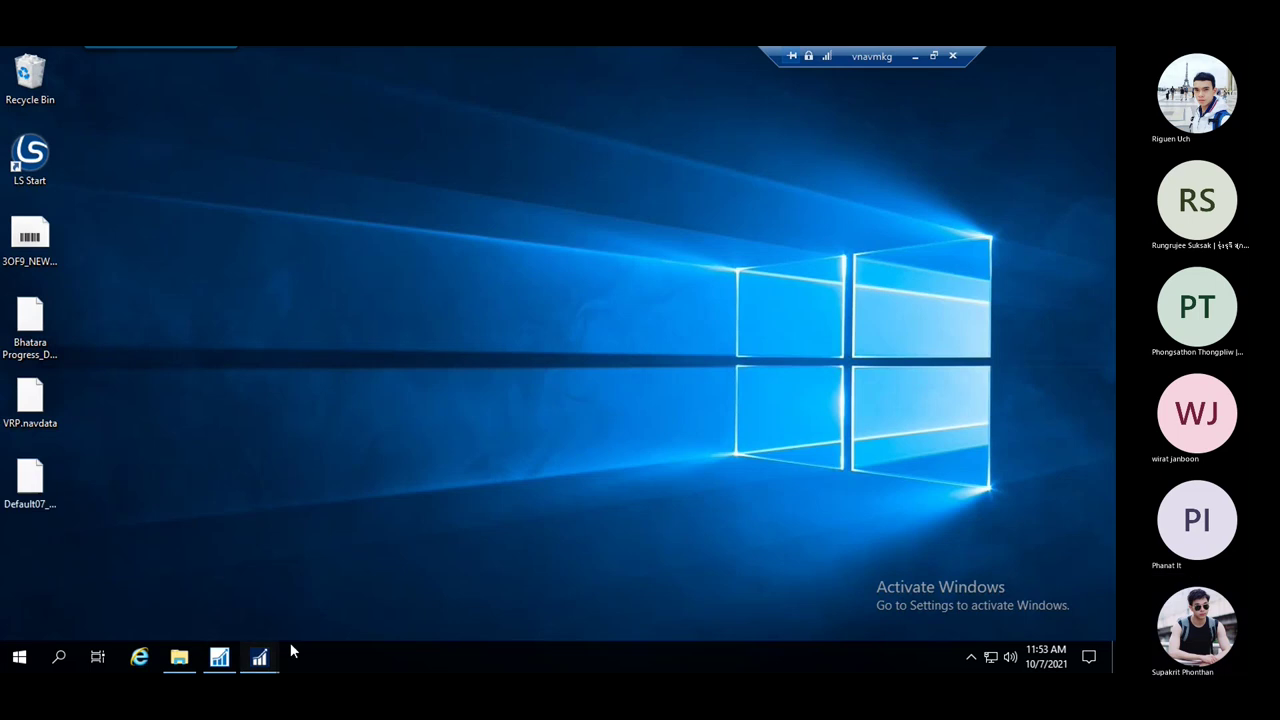
Restore the PEYMENTTERM package card and scroll the Tables grid back to Table ID and Name
{"action": "left_click", "coordinate": [259, 657]}
{"action": "left_click", "coordinate": [345, 585]}
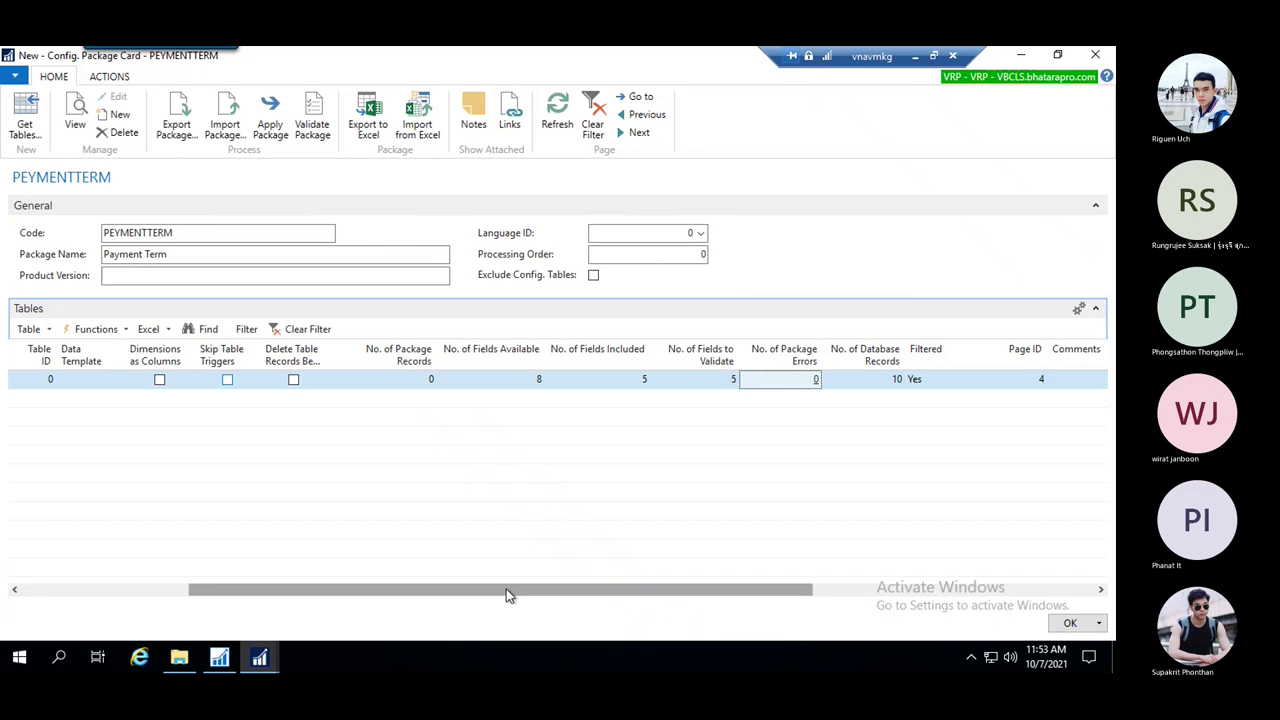
{"action": "left_click_drag", "start_coordinate": [509, 592], "coordinate": [489, 590]}
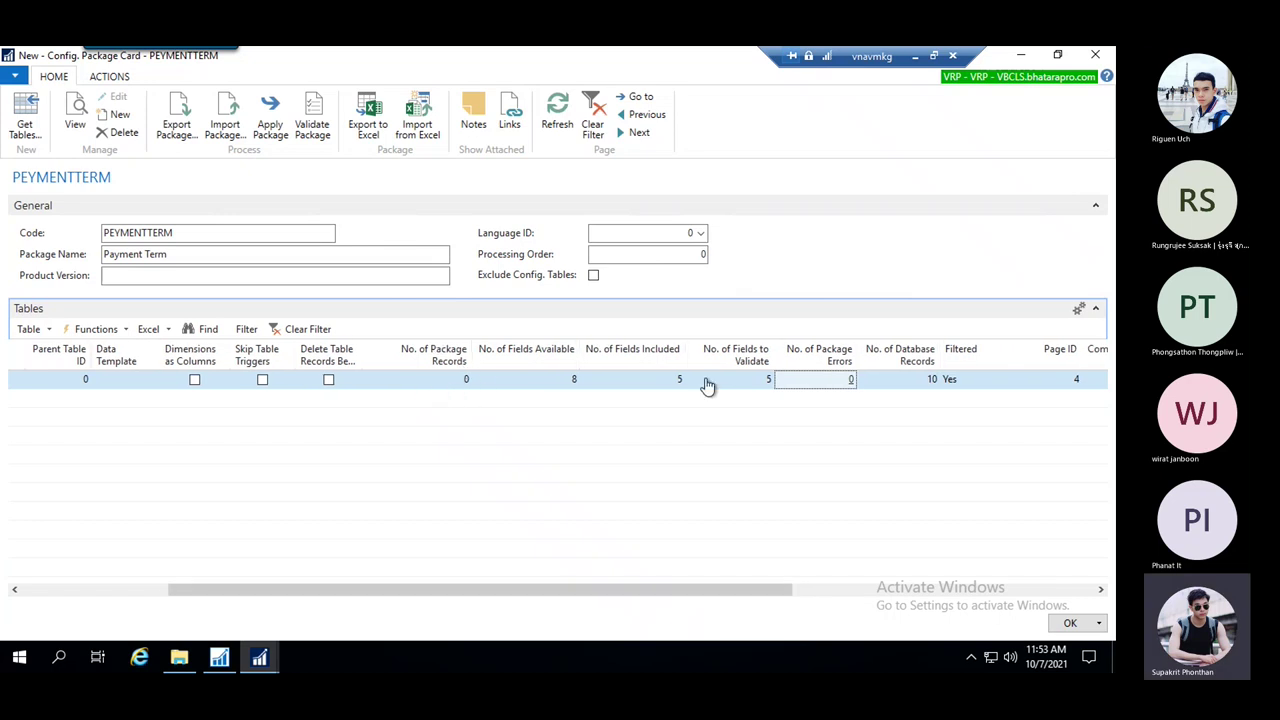
{"action": "left_click_drag", "start_coordinate": [692, 590], "coordinate": [644, 597]}
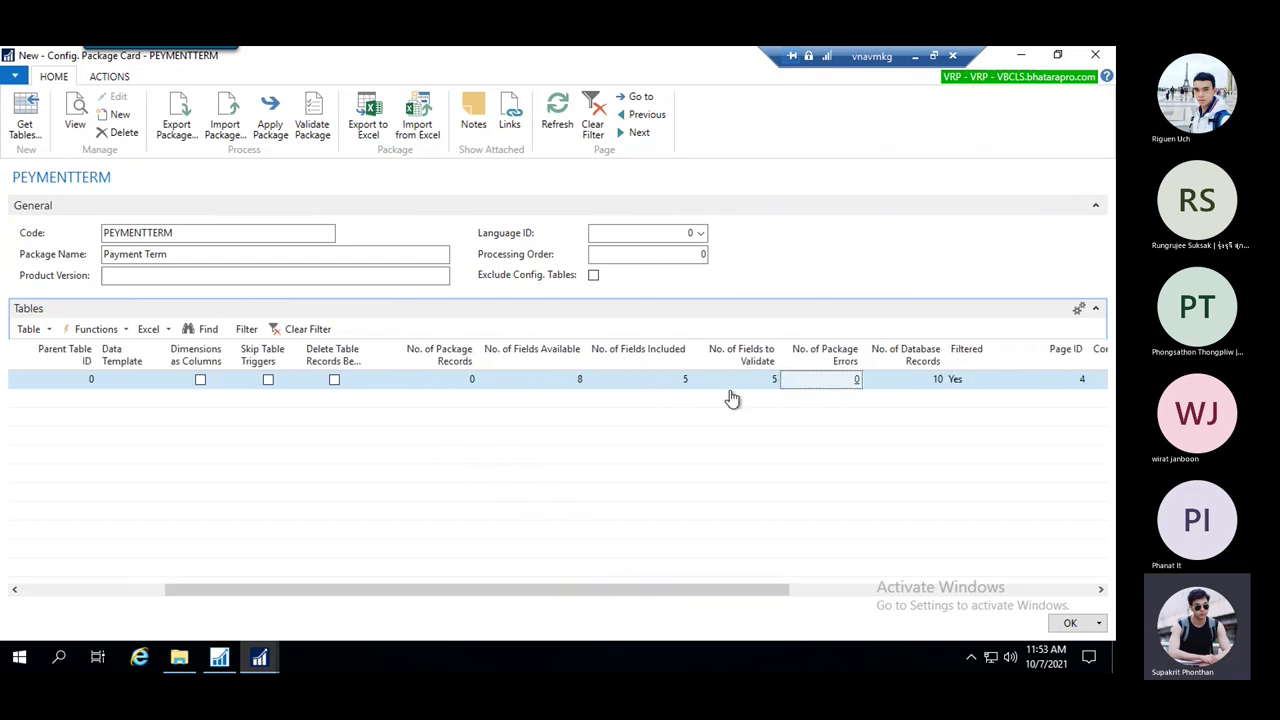
{"action": "left_click_drag", "start_coordinate": [727, 597], "coordinate": [471, 607]}
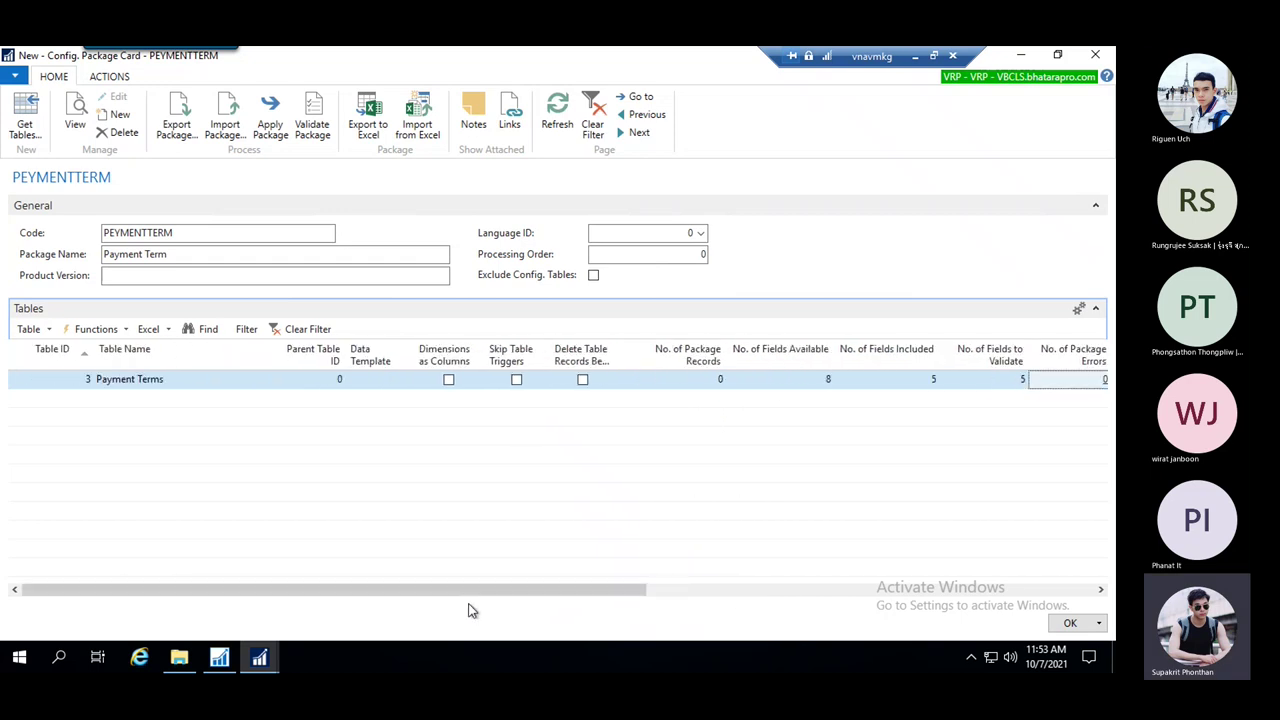
Import Default07_10_2021_11_40_07.xlsx from the Desktop into the PEYMENTTERM package
{"action": "left_click", "coordinate": [435, 133]}
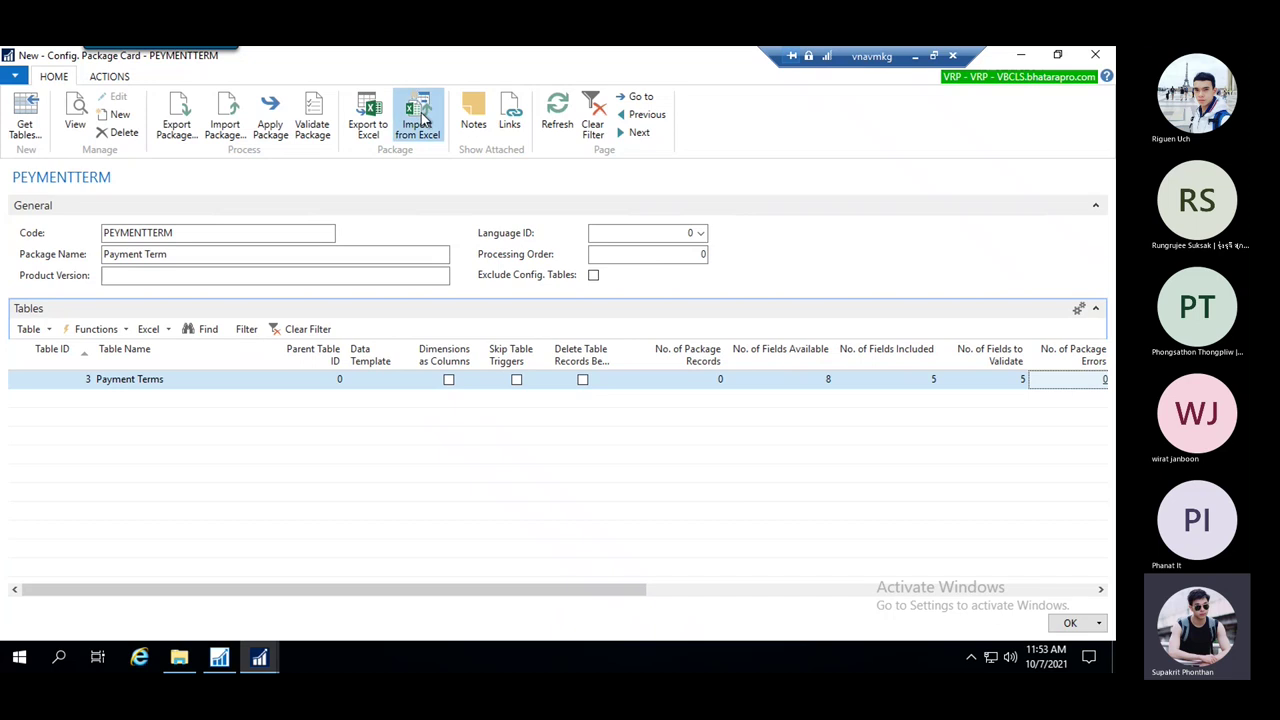
{"action": "left_click", "coordinate": [395, 305]}
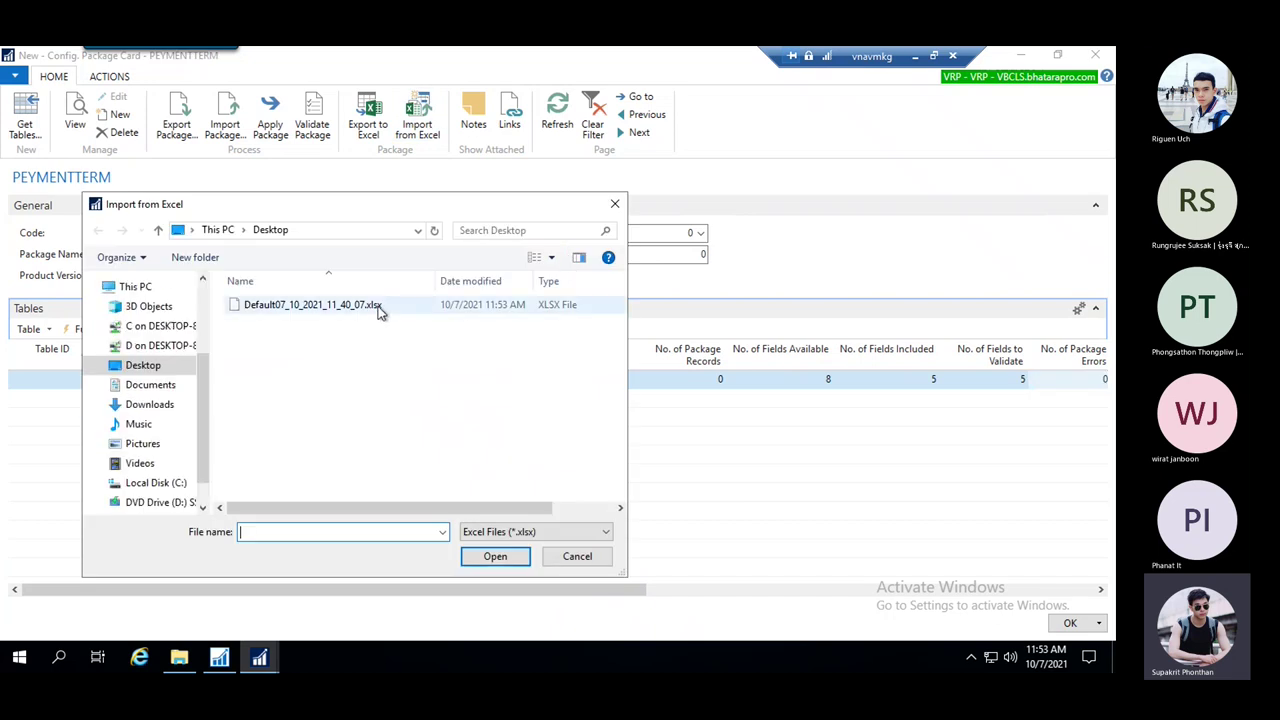
{"action": "left_click", "coordinate": [503, 557]}
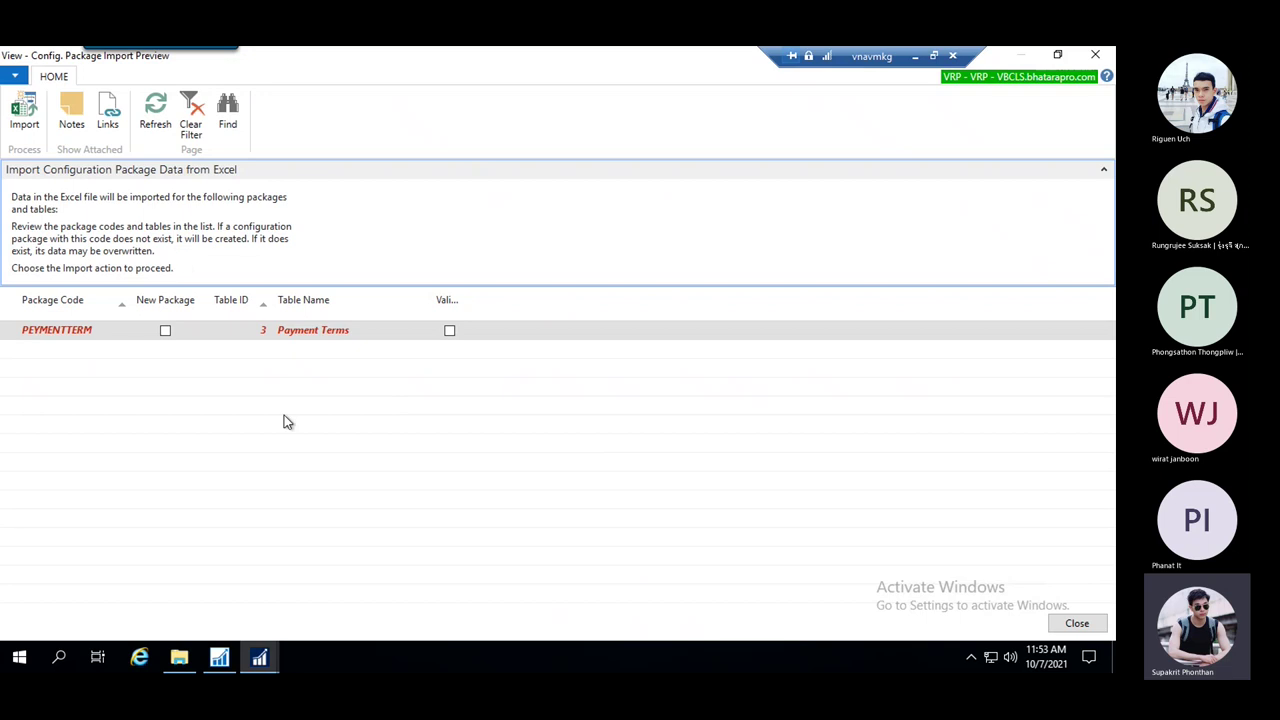
{"action": "left_click", "coordinate": [14, 130]}
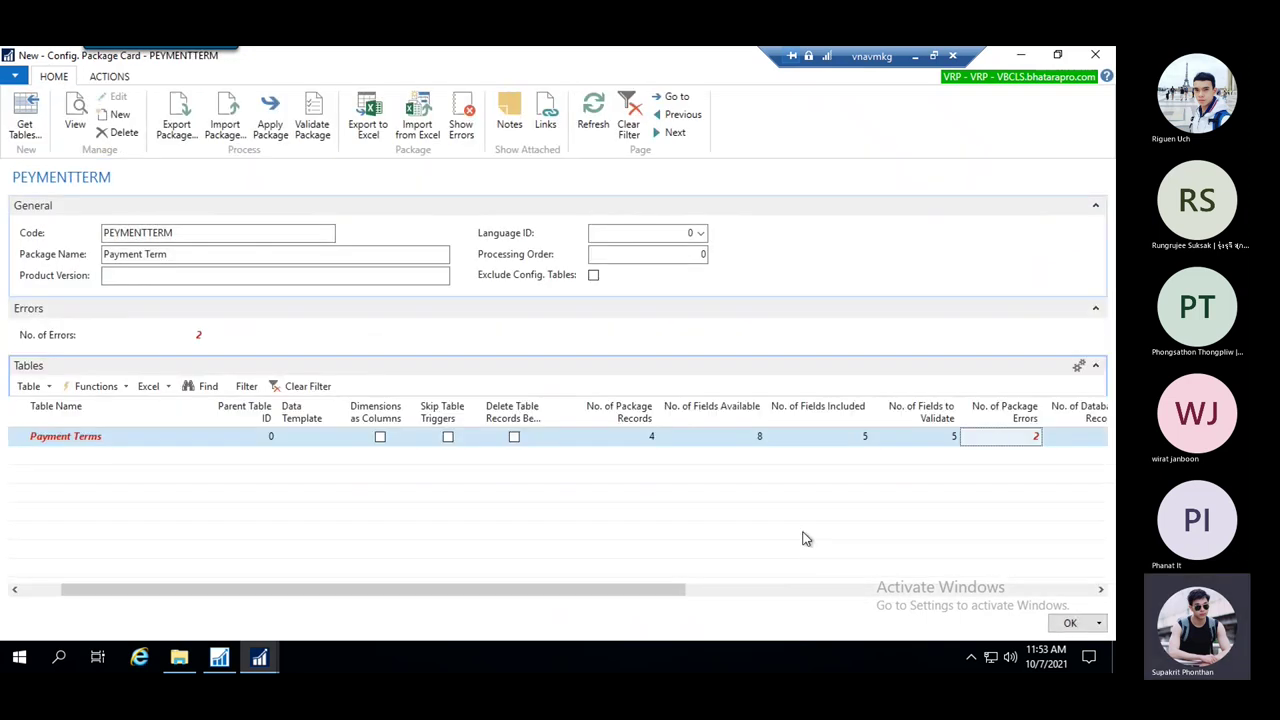
Show TEST2's package error, which says its Description exceeds 100 characters, with Error Text widened
{"action": "left_click_drag", "start_coordinate": [648, 598], "coordinate": [806, 600]}
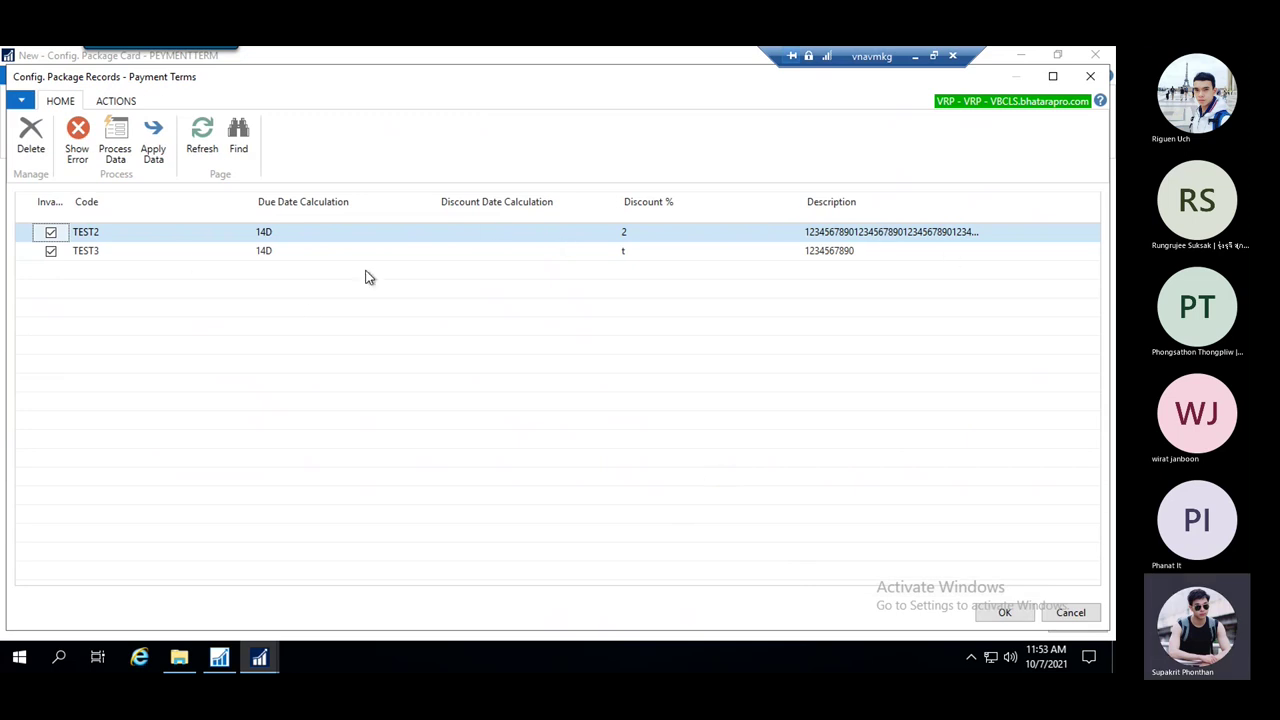
{"action": "left_click", "coordinate": [394, 254]}
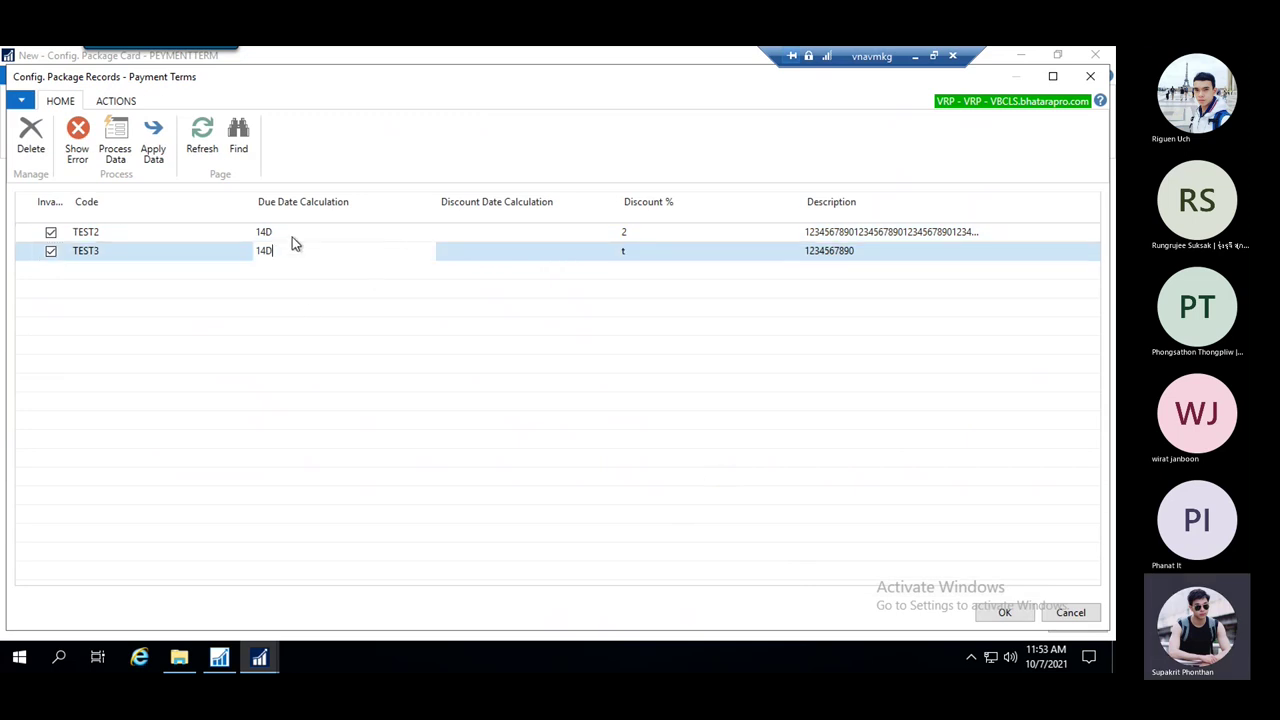
{"action": "left_click", "coordinate": [196, 229]}
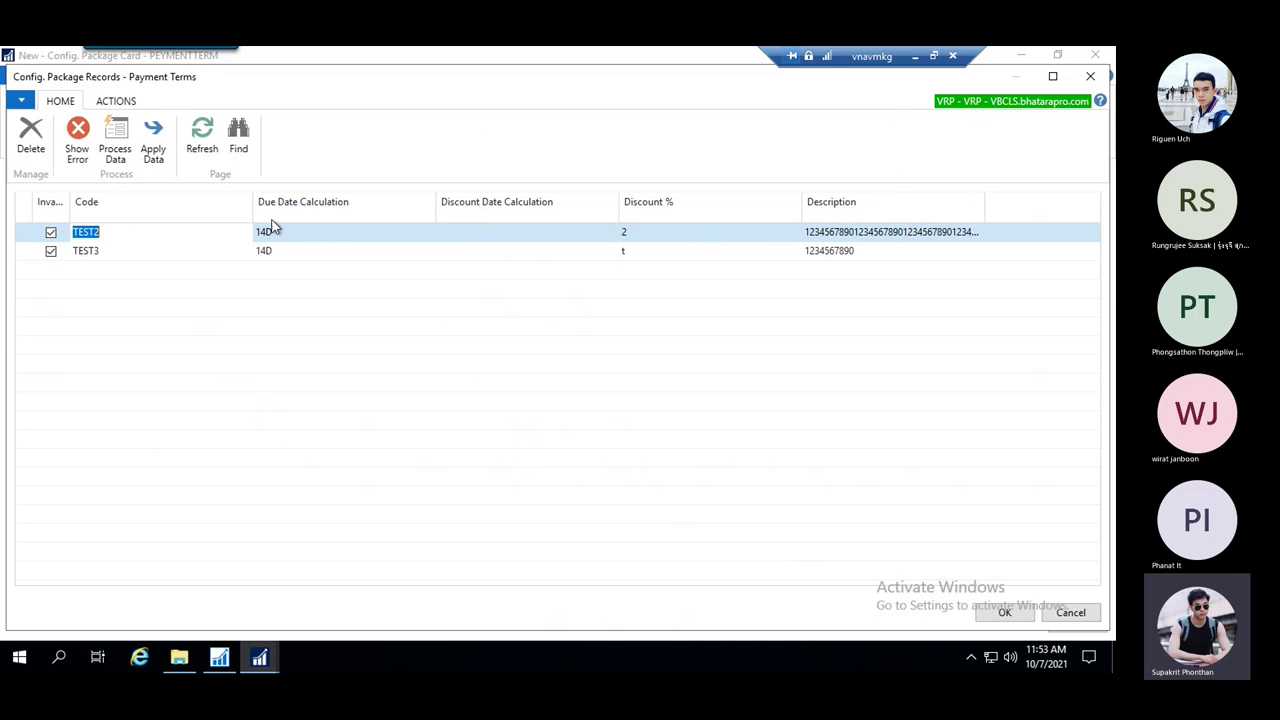
{"action": "left_click", "coordinate": [77, 140]}
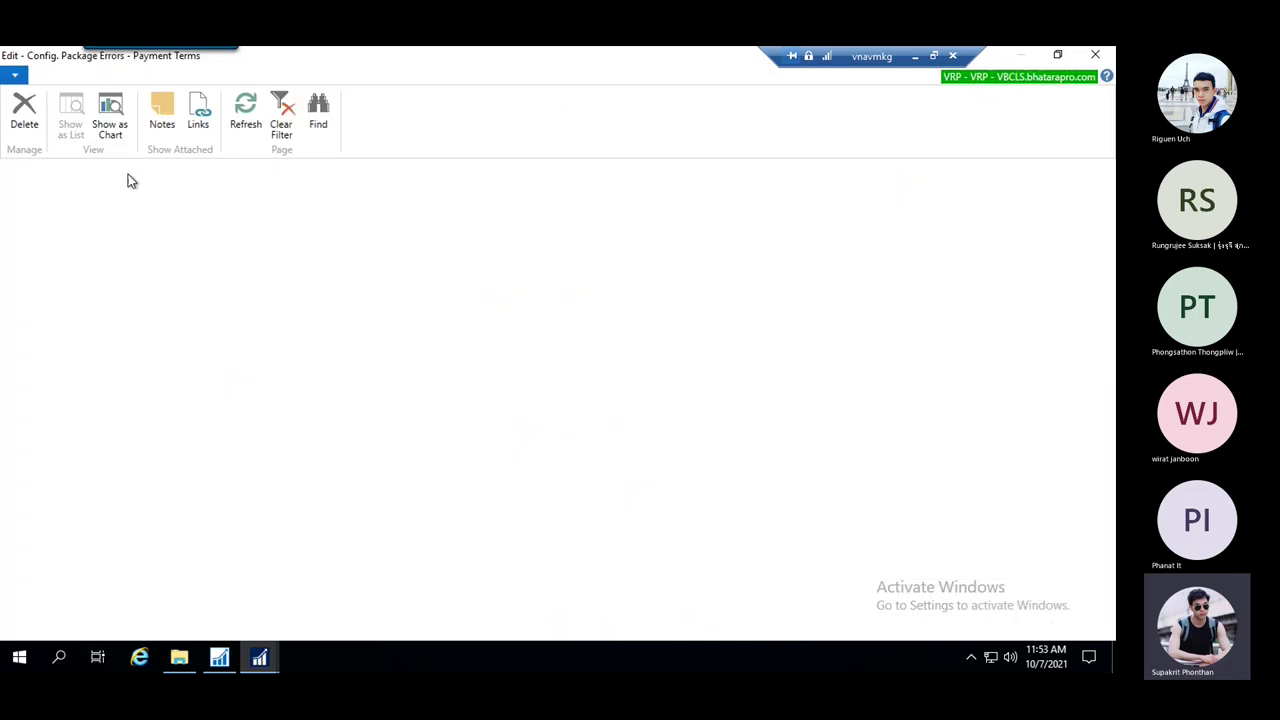
{"action": "left_click_drag", "start_coordinate": [273, 225], "coordinate": [435, 226]}
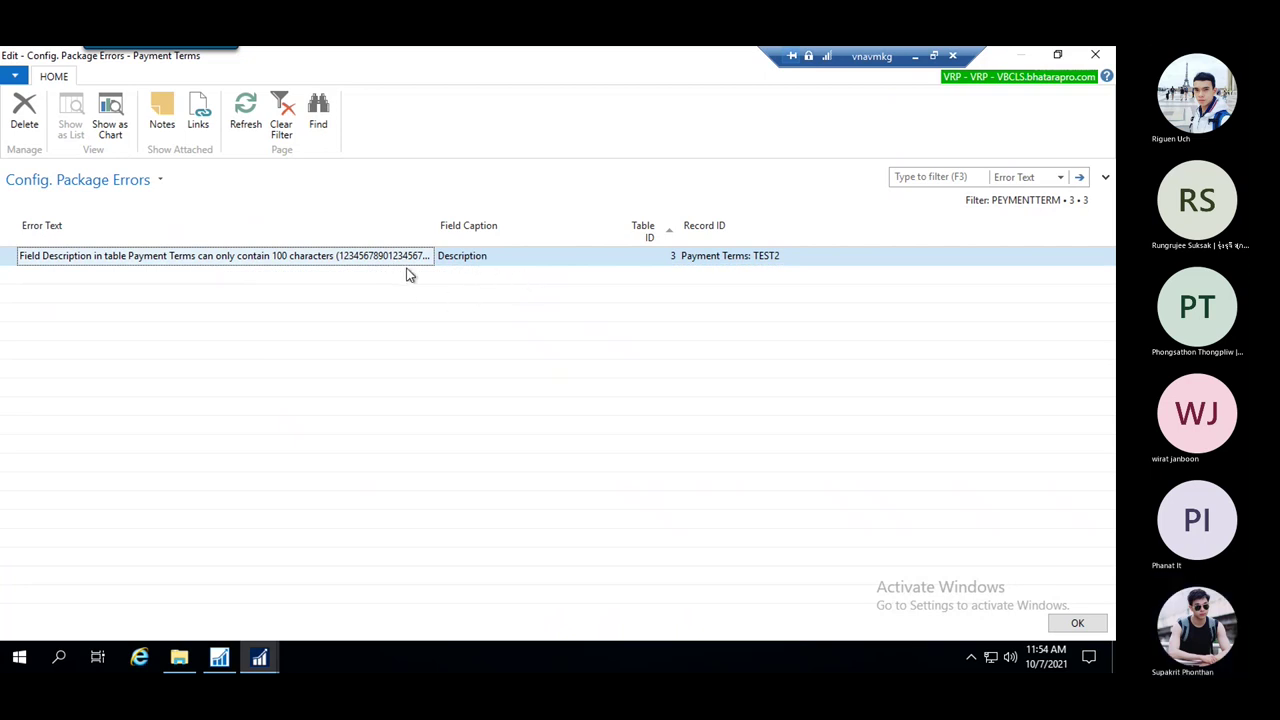
Trim the excess characters from TEST2's Description, then show TEST3's error: Discount % 't' is invalid
{"action": "key", "text": "Escape"}
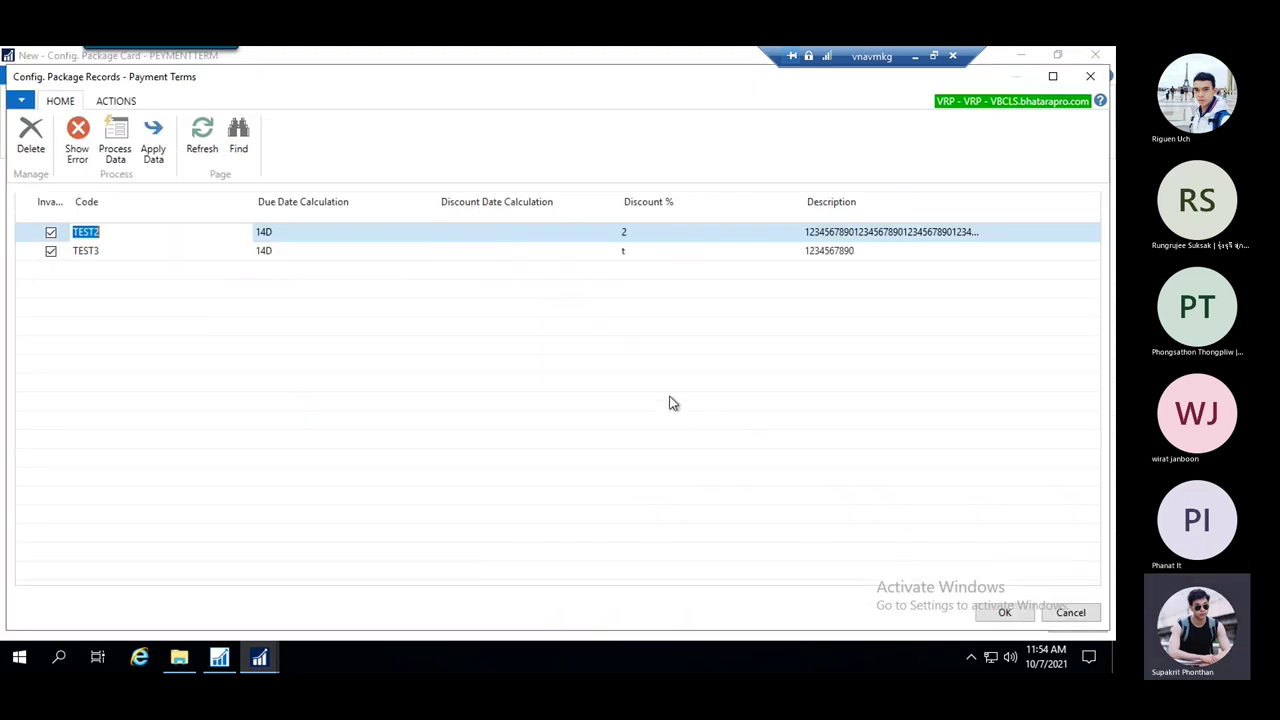
{"action": "left_click", "coordinate": [915, 232]}
{"action": "left_click", "coordinate": [935, 232]}
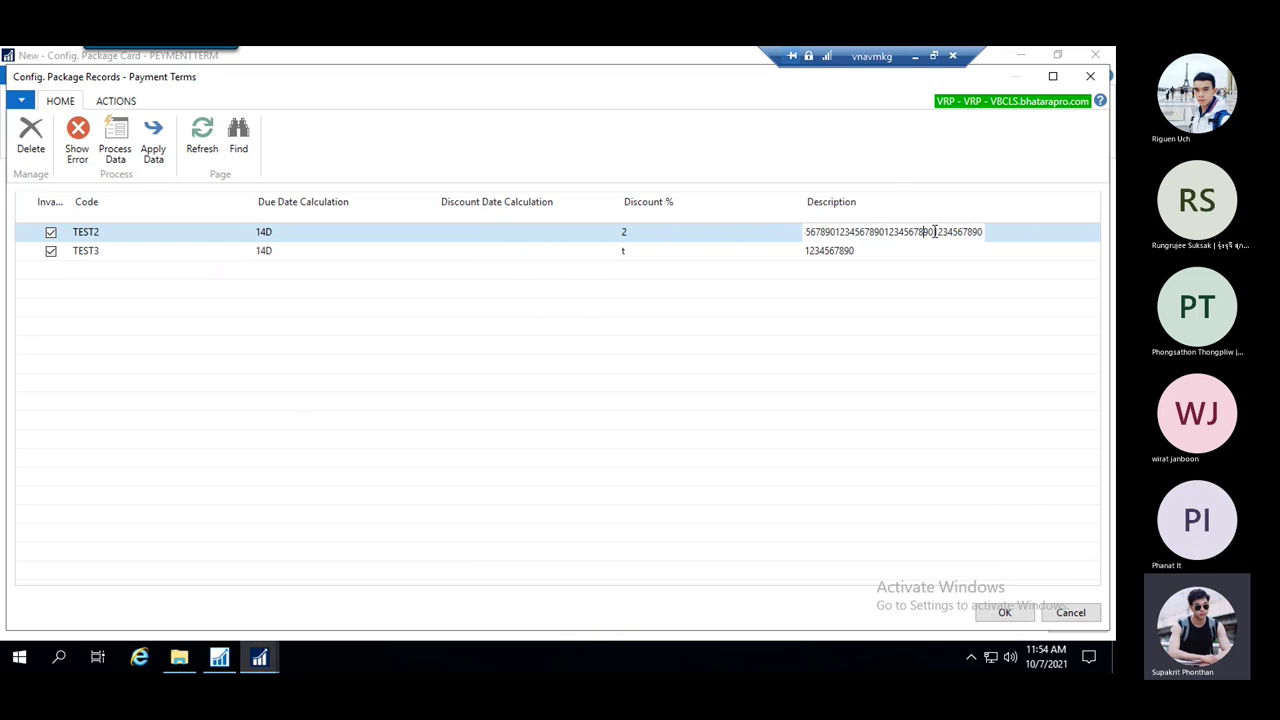
{"action": "left_click_drag", "start_coordinate": [935, 232], "coordinate": [983, 232]}
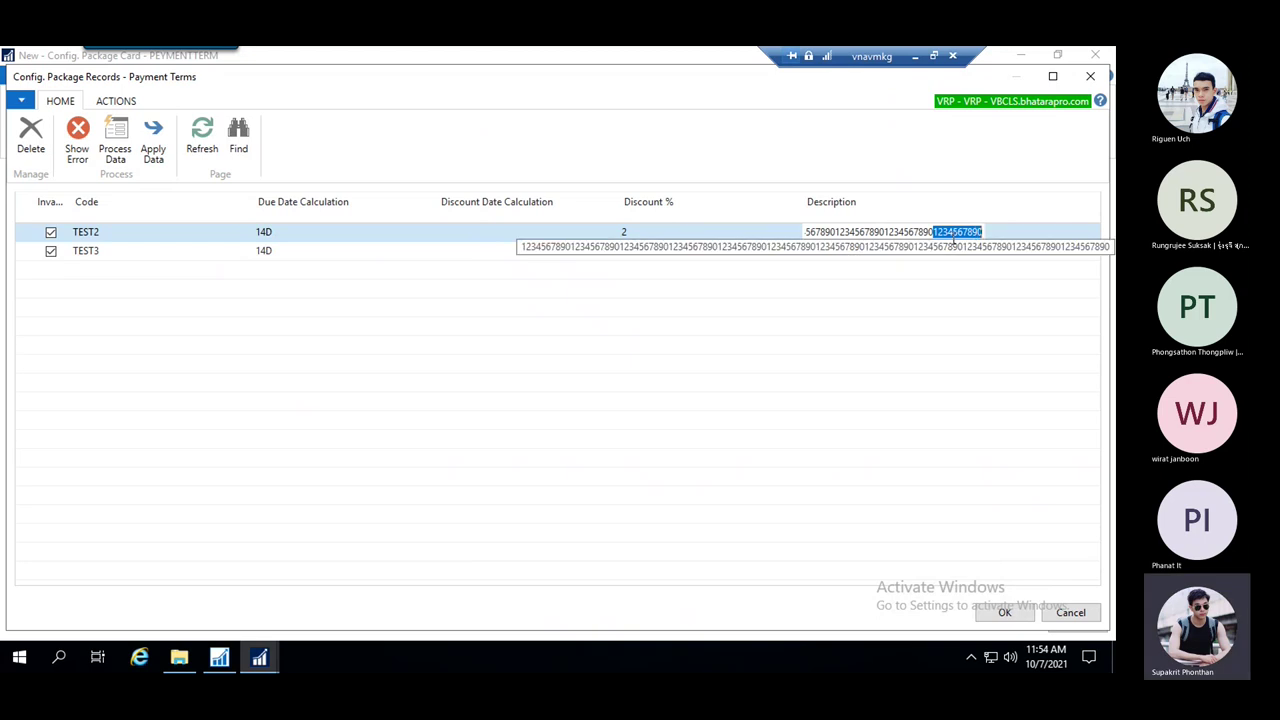
{"action": "left_click", "coordinate": [885, 231]}
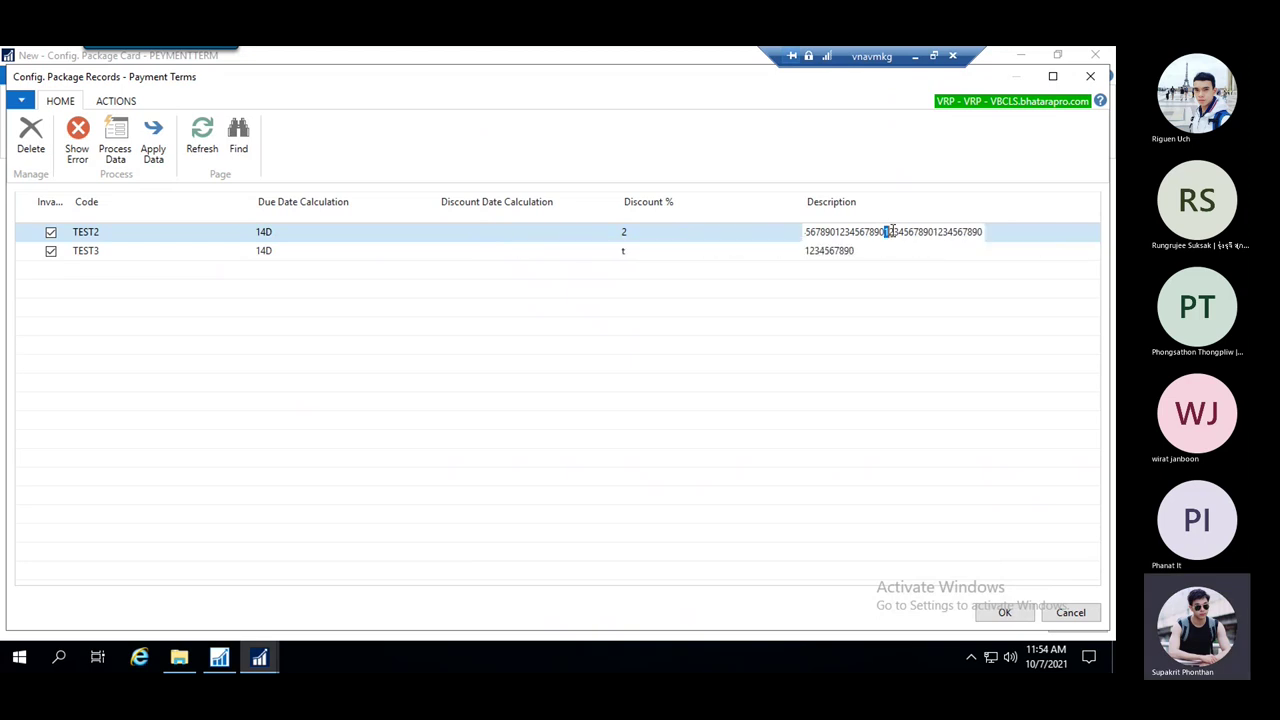
{"action": "left_click_drag", "start_coordinate": [896, 232], "coordinate": [1037, 238]}
{"action": "left_click", "coordinate": [1037, 238]}
{"action": "key", "text": "ctrl+Delete"}
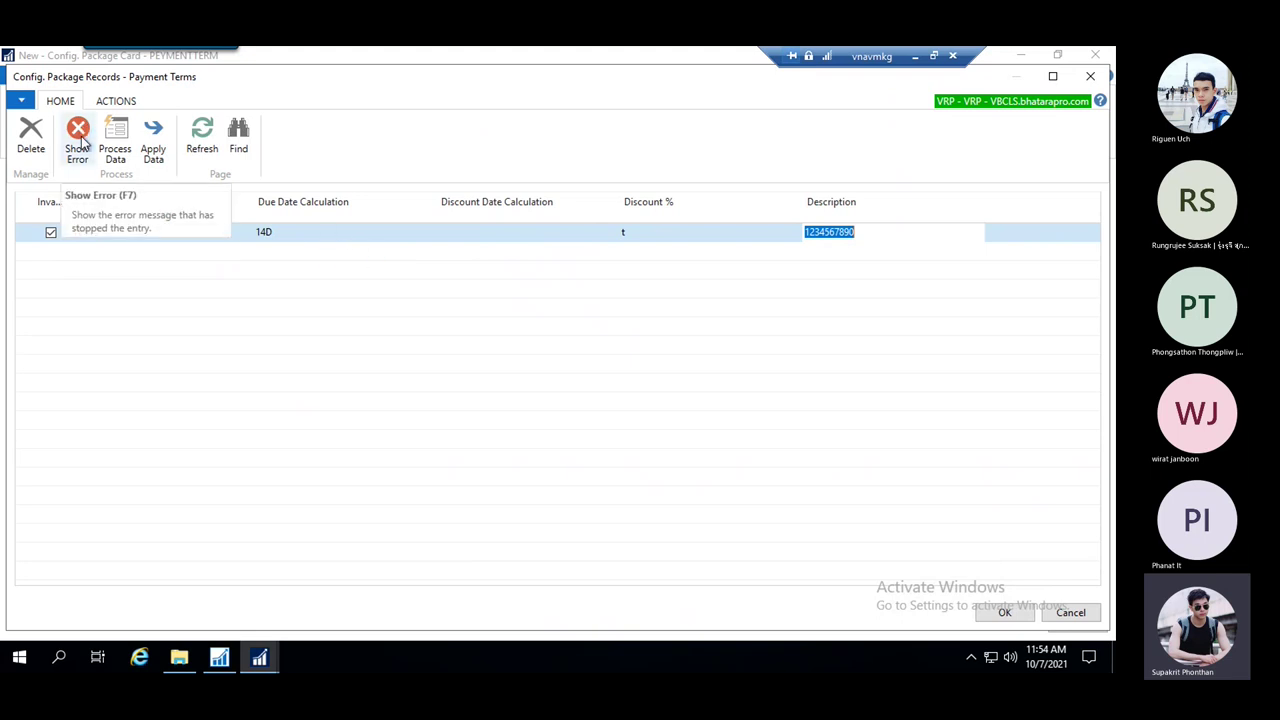
{"action": "left_click", "coordinate": [80, 138]}
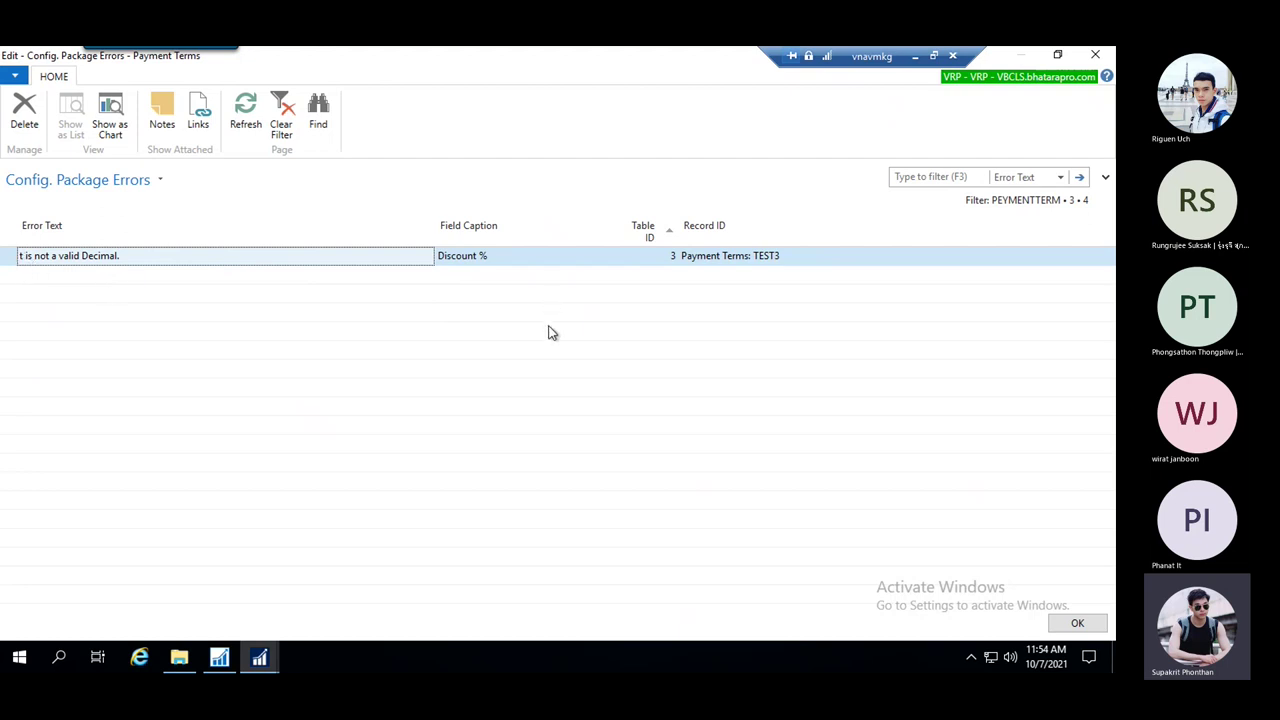
Replace TEST3's invalid Discount % 't' with 10 so it reads 10.9, and close the records
{"action": "key", "text": "Escape"}
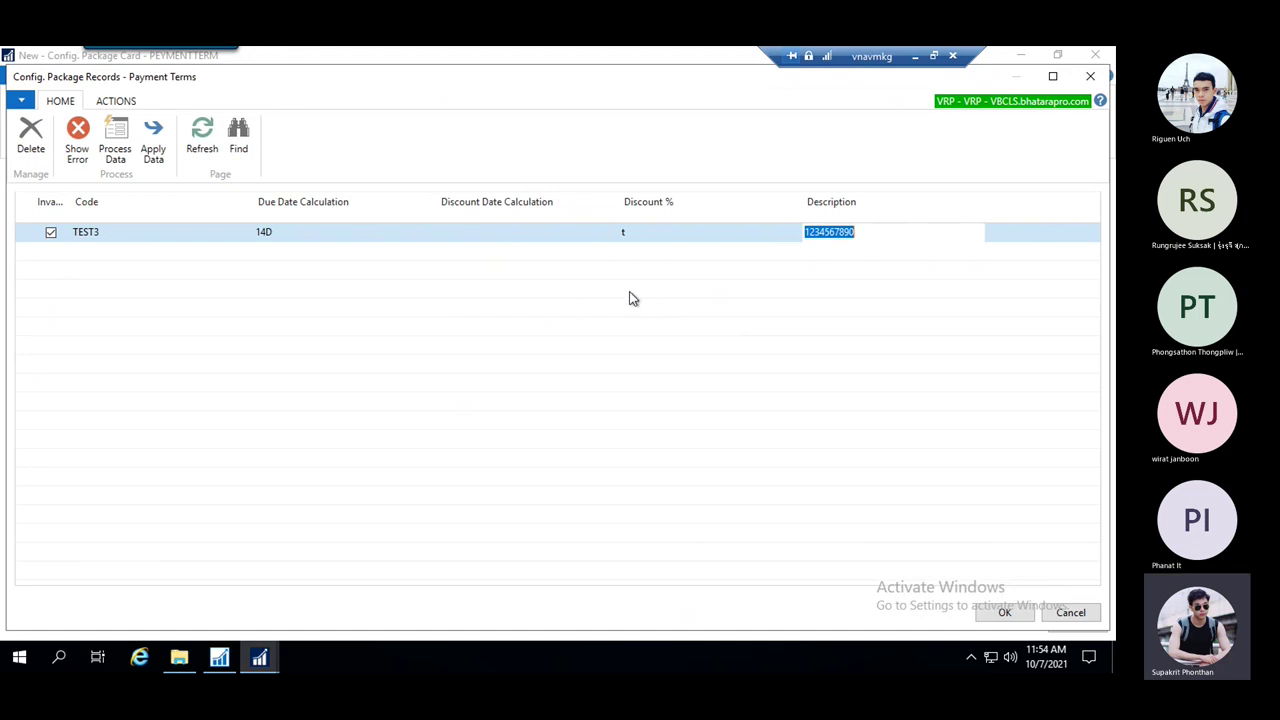
{"action": "left_click", "coordinate": [651, 232]}
{"action": "double_click", "coordinate": [614, 232]}
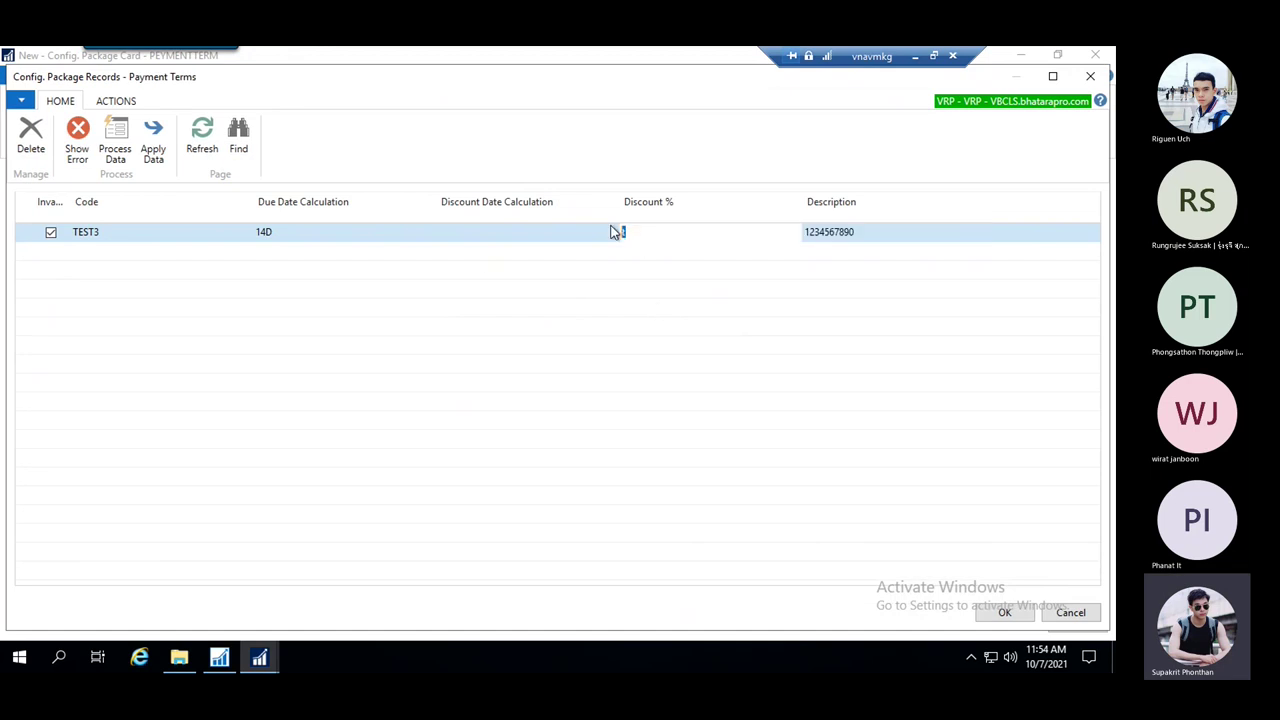
{"action": "type", "text": "10.9"}
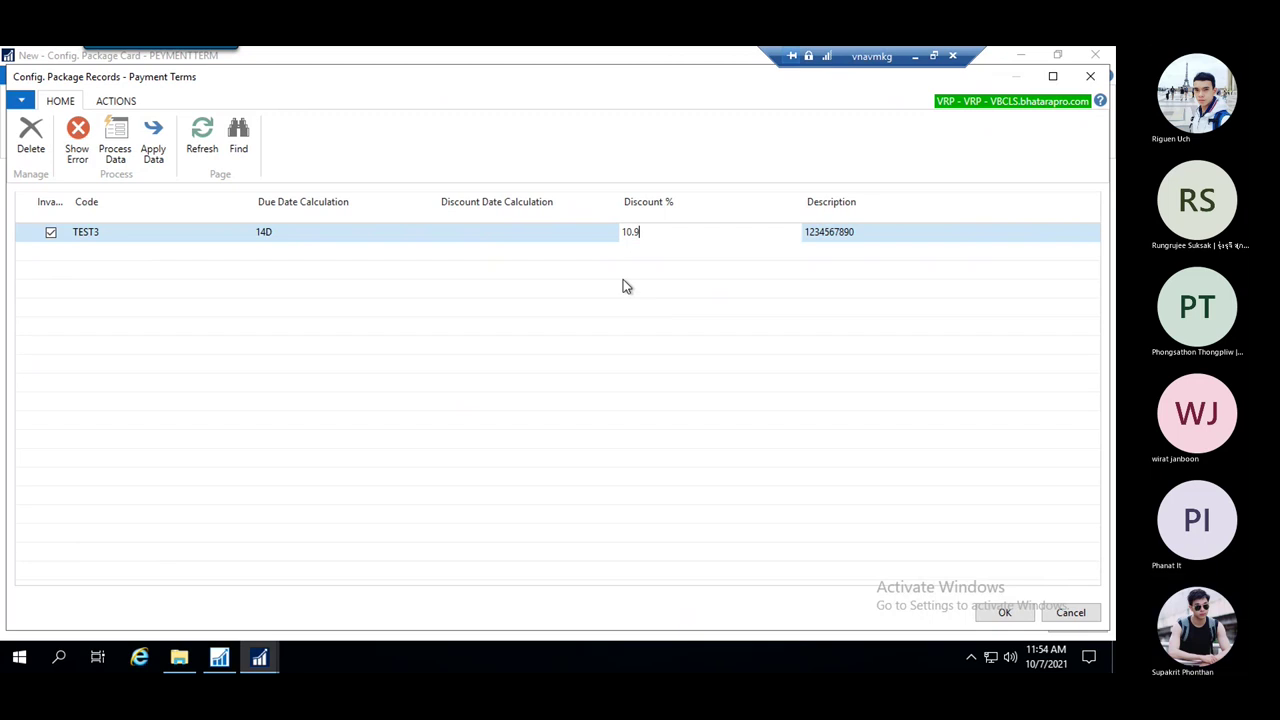
{"action": "left_click", "coordinate": [492, 260]}
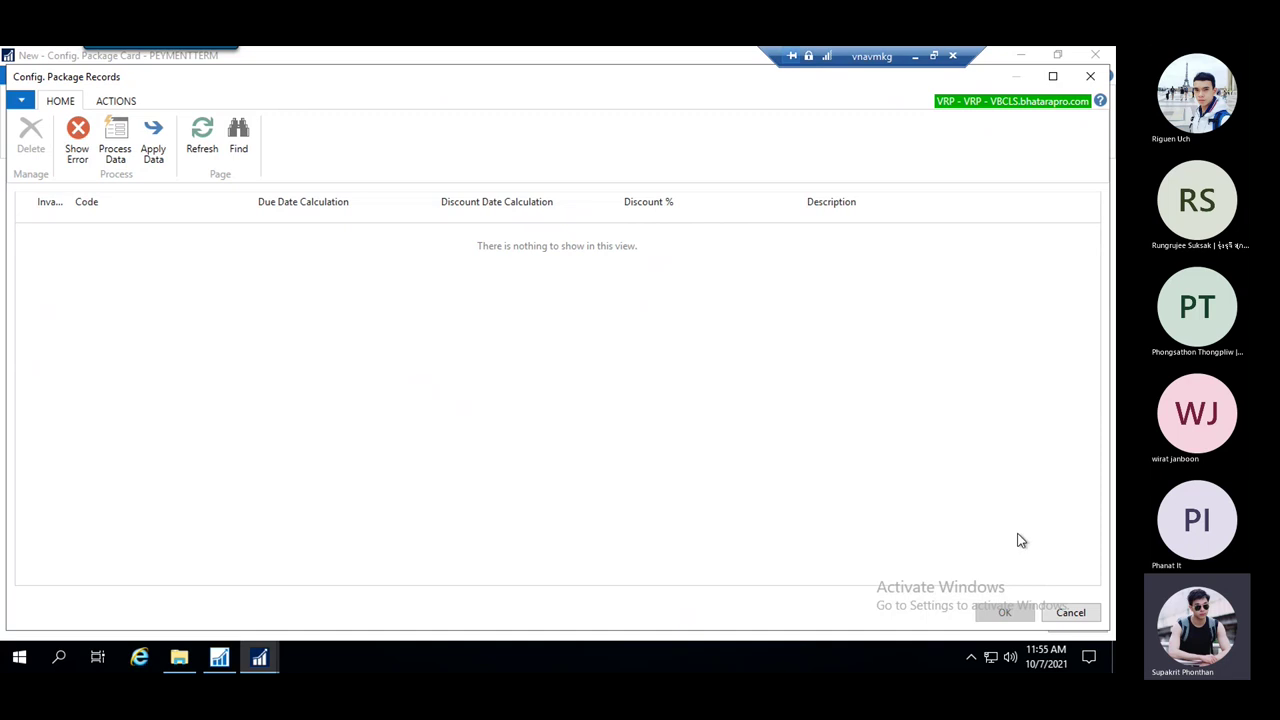
{"action": "left_click", "coordinate": [1075, 612]}
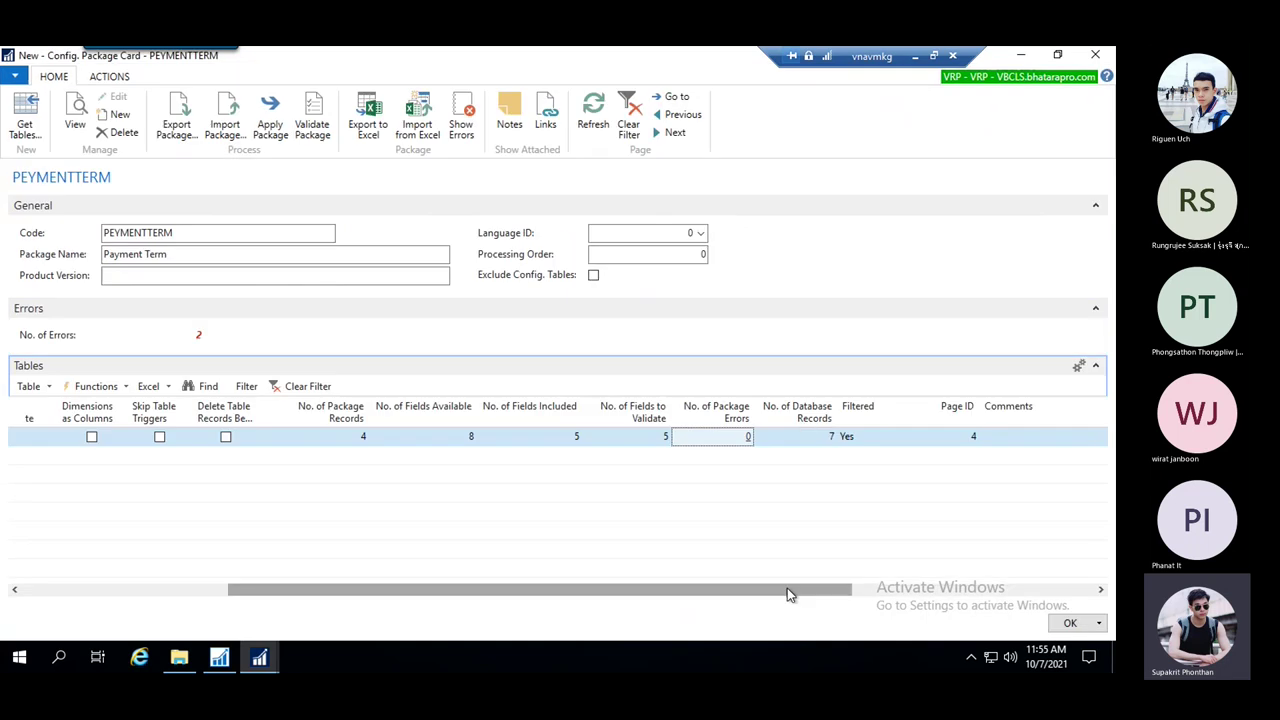
Reopen the 4 Payment Terms package records to verify TEST3's 10.9 discount and TEST2's Description
{"action": "left_click_drag", "start_coordinate": [787, 592], "coordinate": [757, 591]}
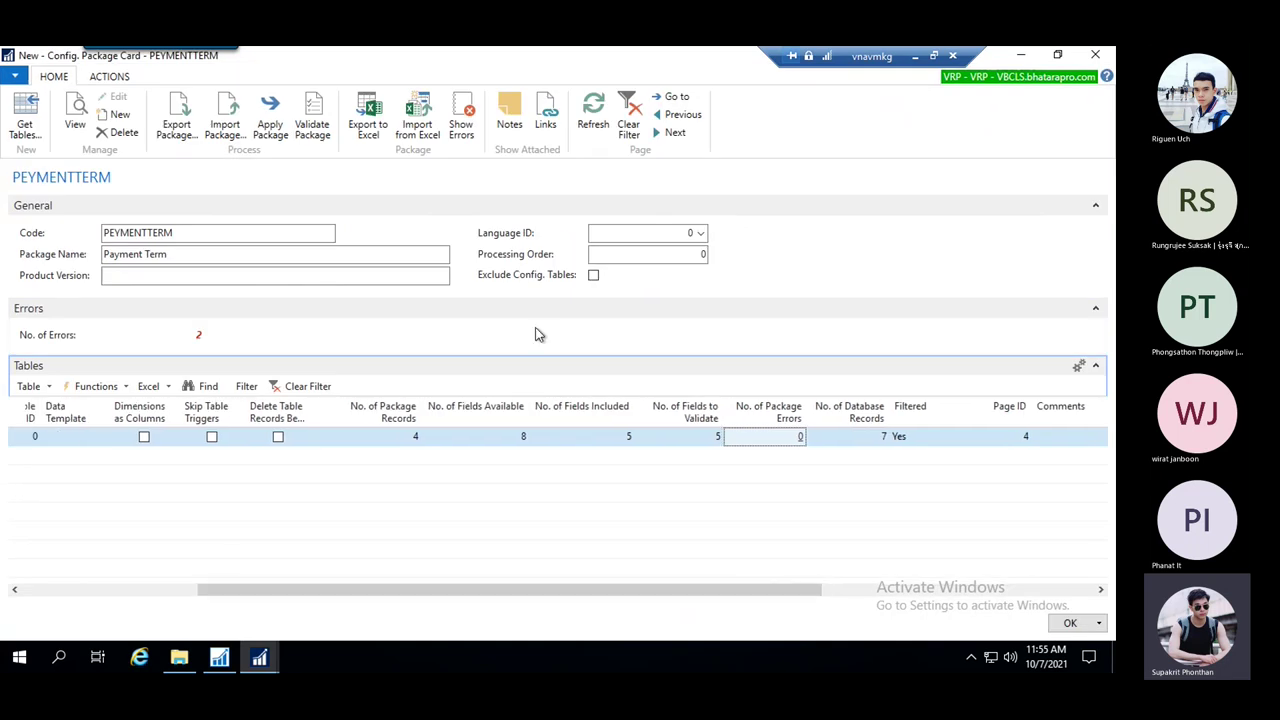
{"action": "left_click", "coordinate": [418, 443]}
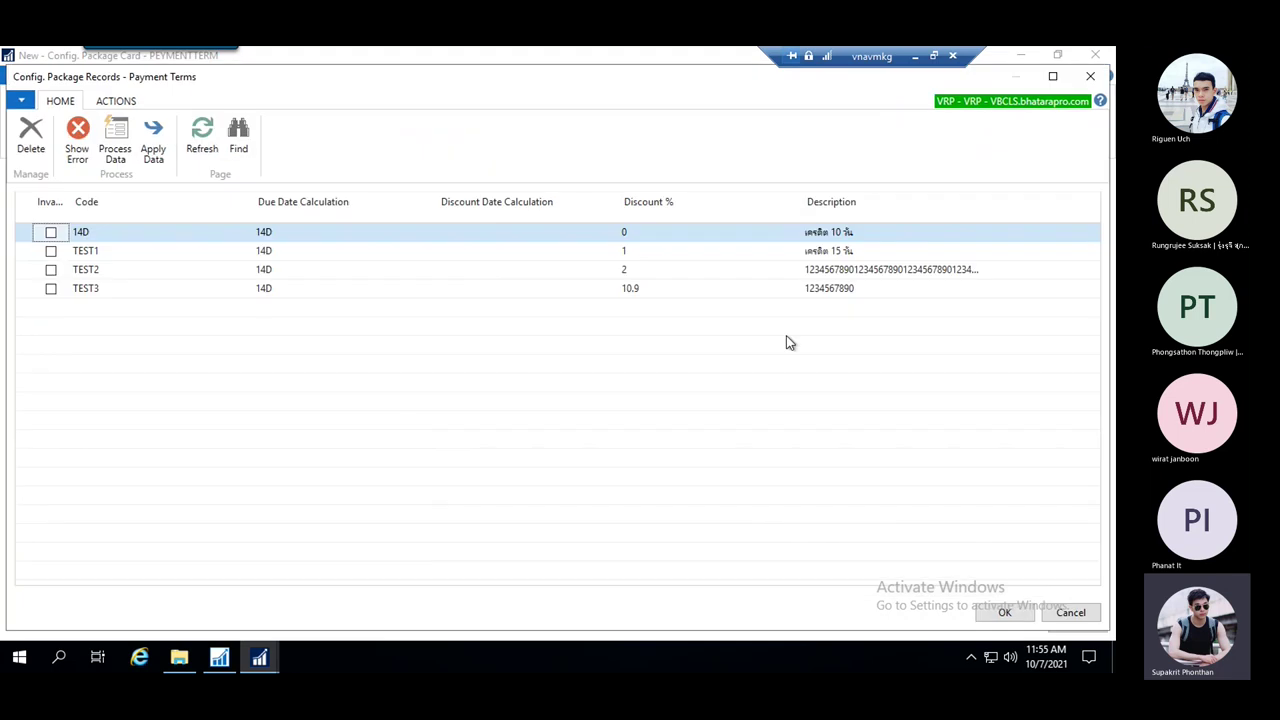
{"action": "left_click", "coordinate": [649, 292]}
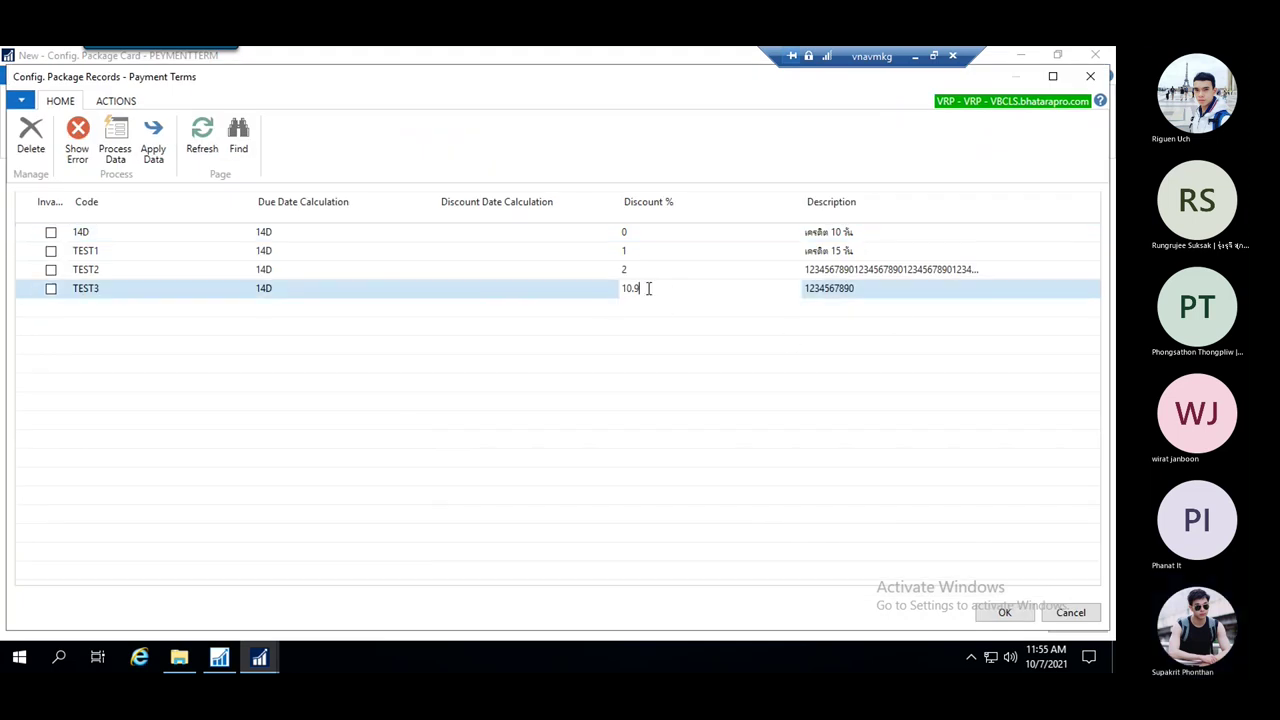
{"action": "left_click", "coordinate": [886, 270]}
{"action": "left_click_drag", "start_coordinate": [825, 270], "coordinate": [1024, 267]}
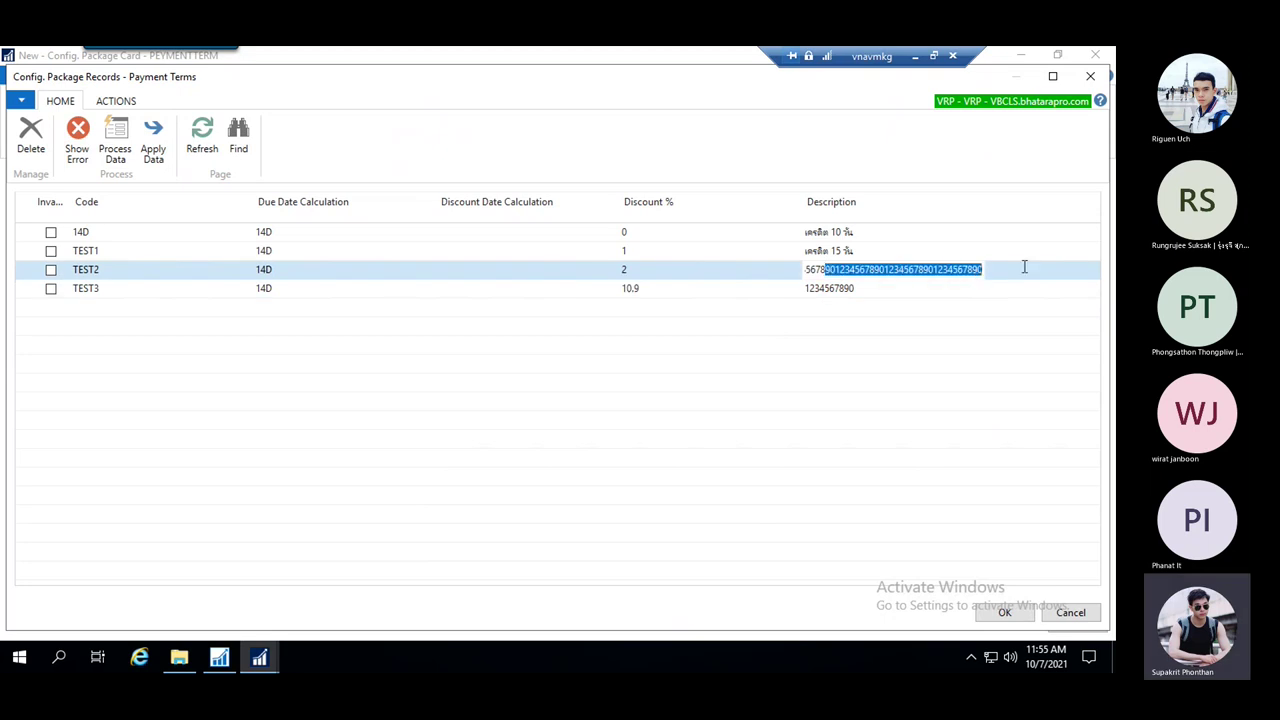
{"action": "key", "text": "Return"}
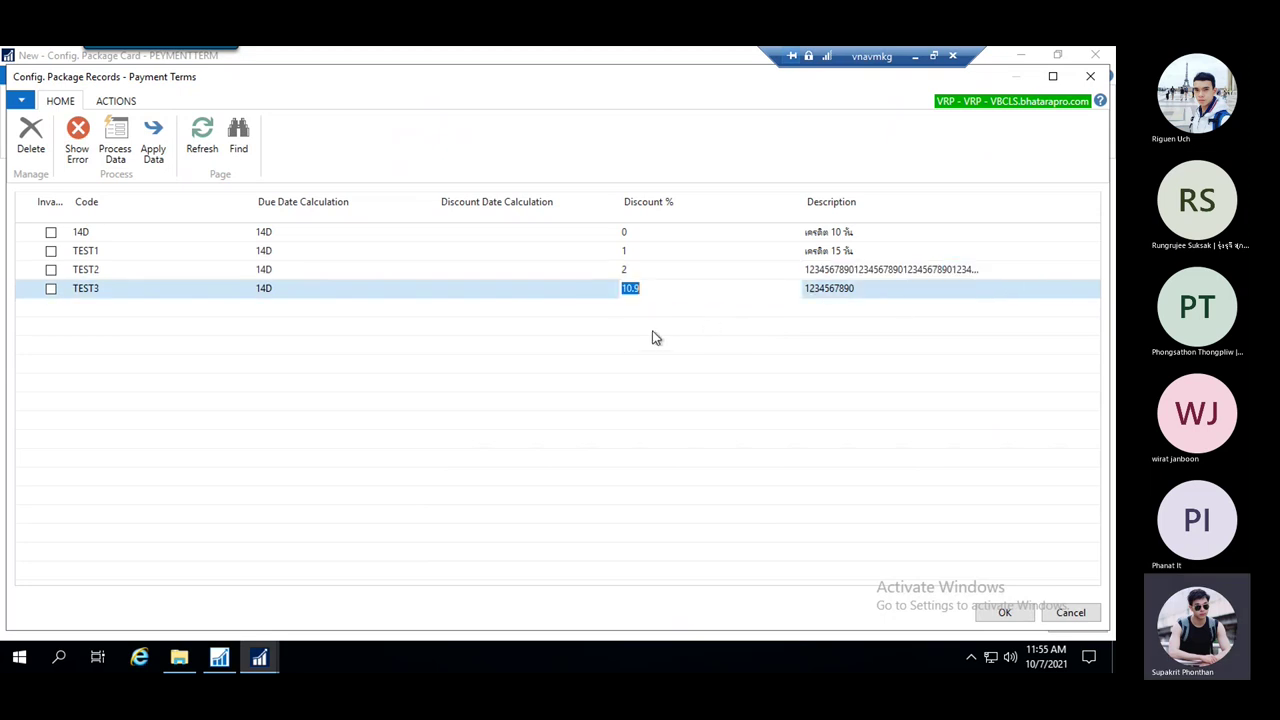
{"action": "key", "text": "Escape"}
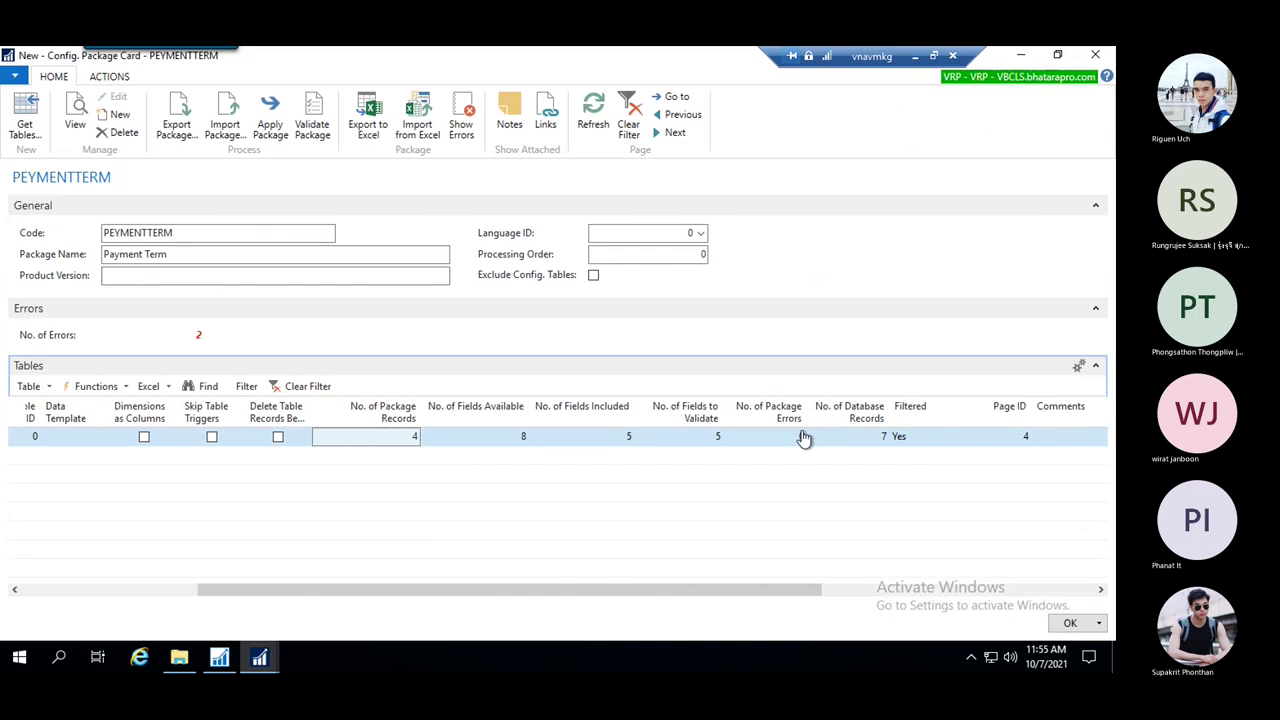
{"action": "left_click_drag", "start_coordinate": [772, 595], "coordinate": [570, 545]}
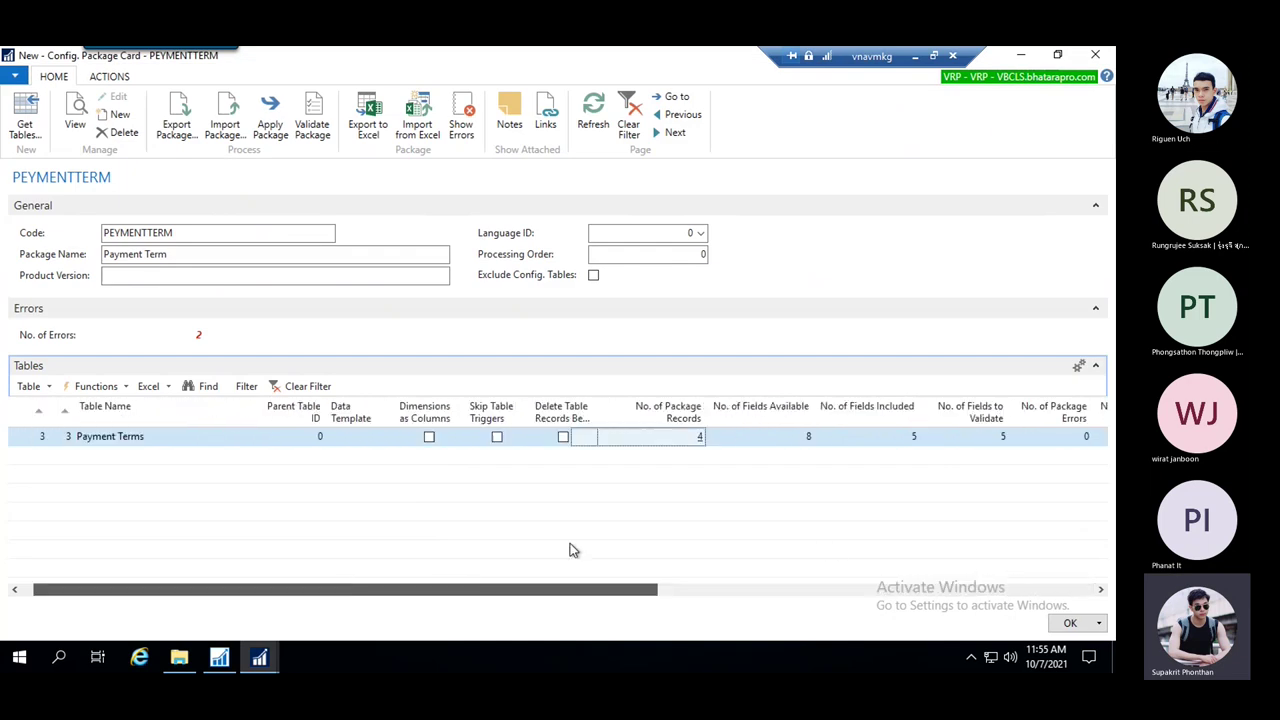
Apply the PEYMENTTERM package: 0 errors, 3 records inserted and 1 modified
{"action": "left_click", "coordinate": [270, 120]}
{"action": "left_click", "coordinate": [586, 372]}
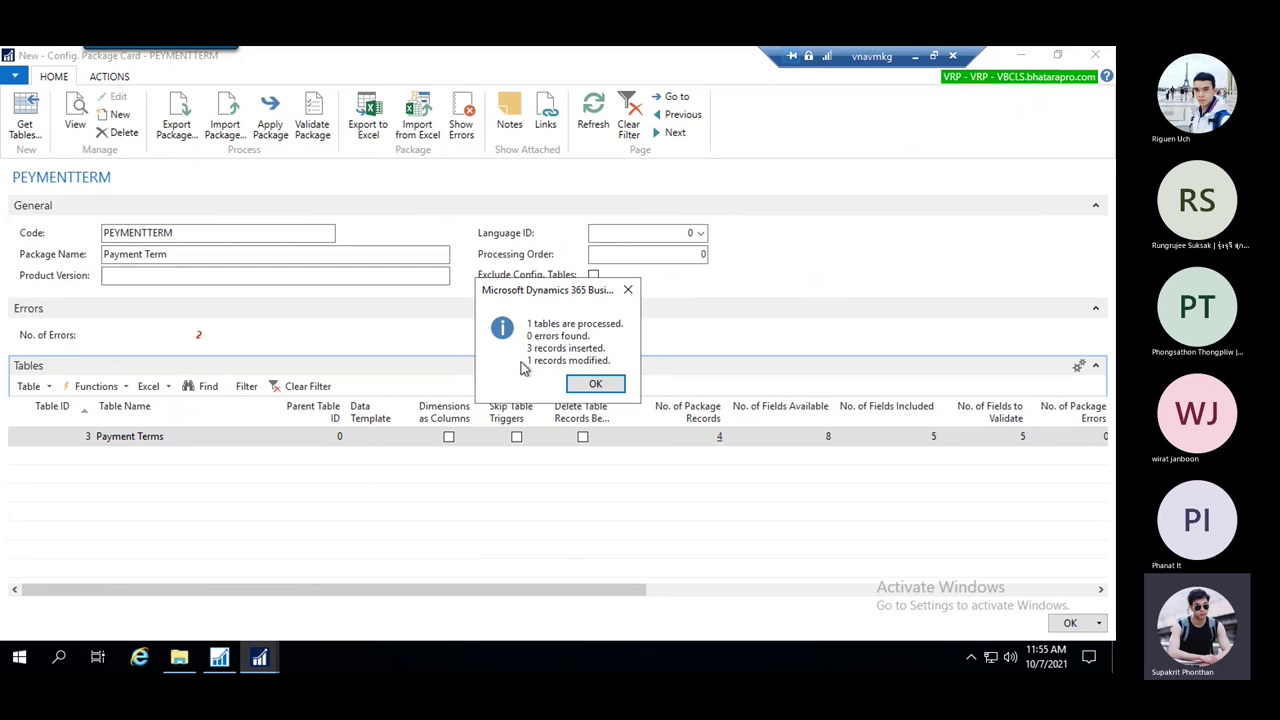
{"action": "left_click", "coordinate": [596, 385]}
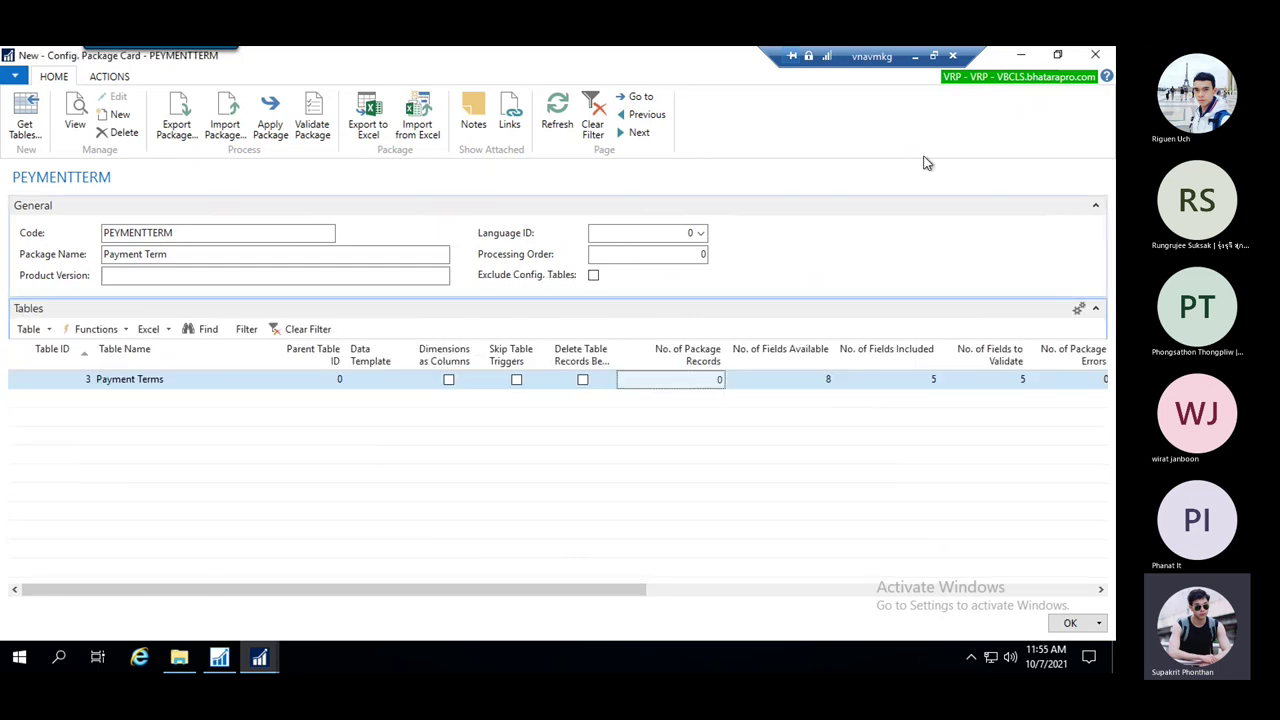
Search 'payment ter' to open the Payment Terms list and widen its Description column
{"action": "mouse_move", "coordinate": [259, 657]}
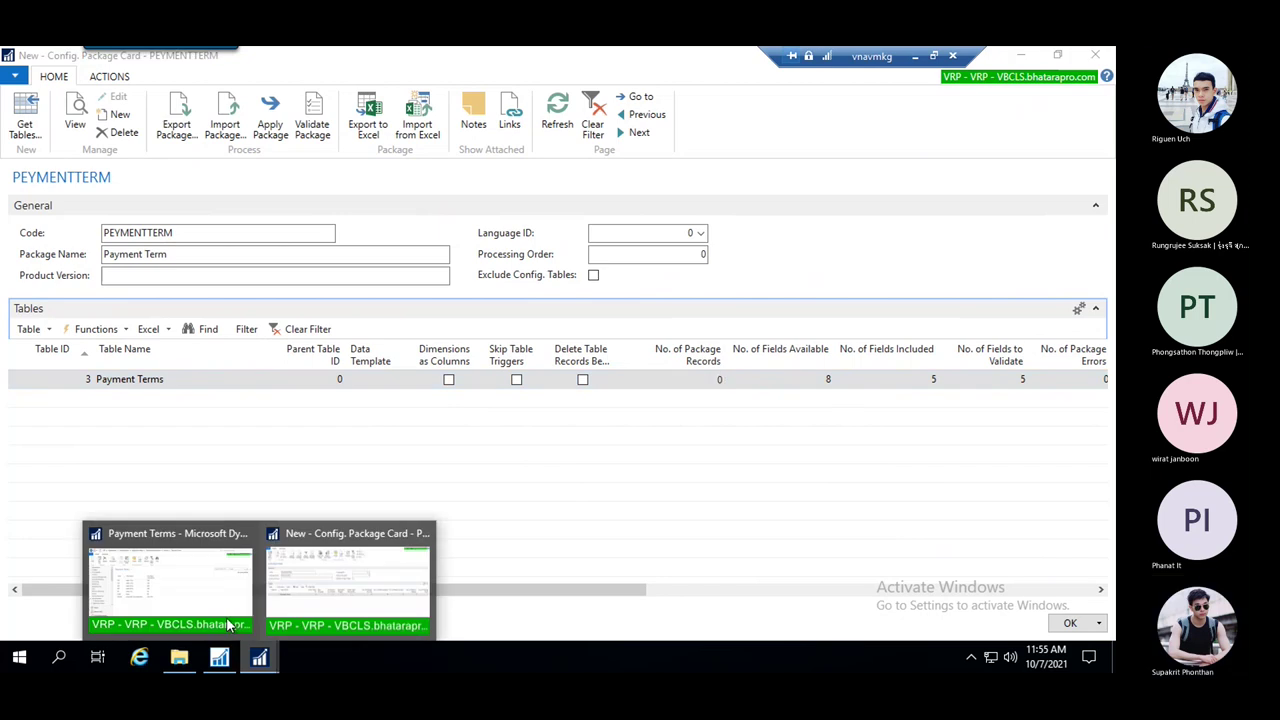
{"action": "left_click", "coordinate": [190, 600]}
{"action": "left_click", "coordinate": [989, 79]}
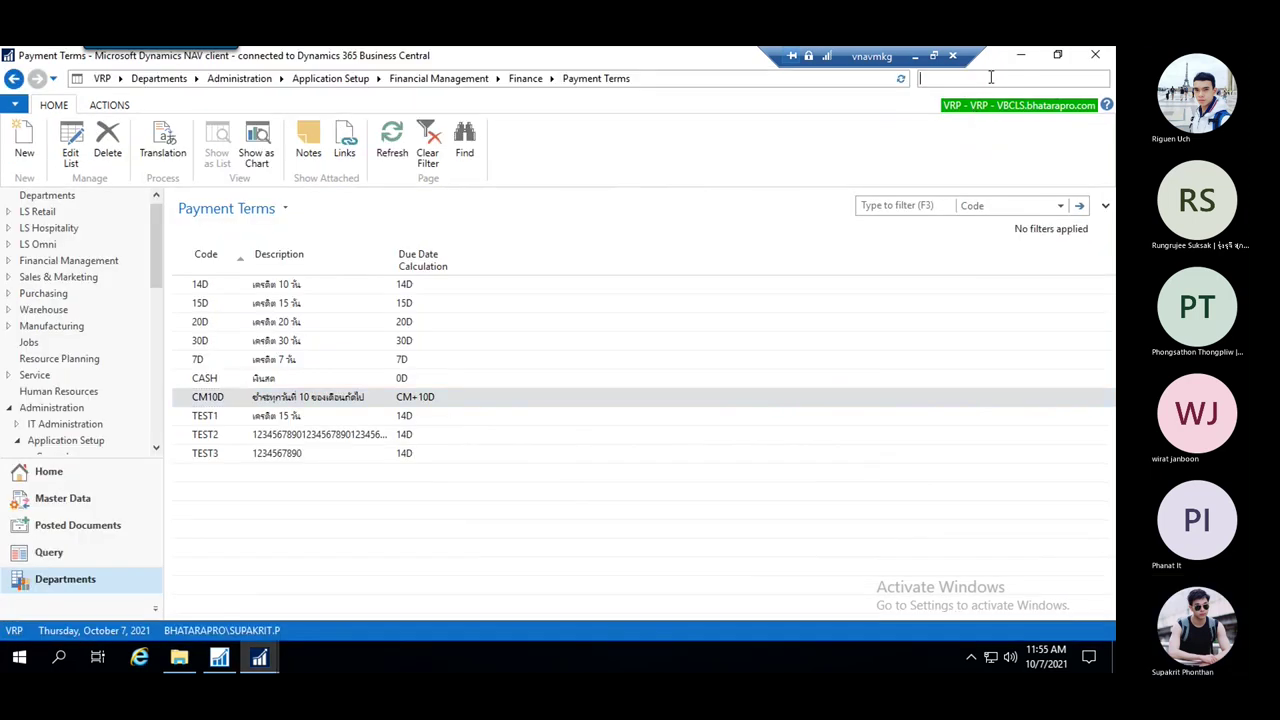
{"action": "type", "text": "paymen"}
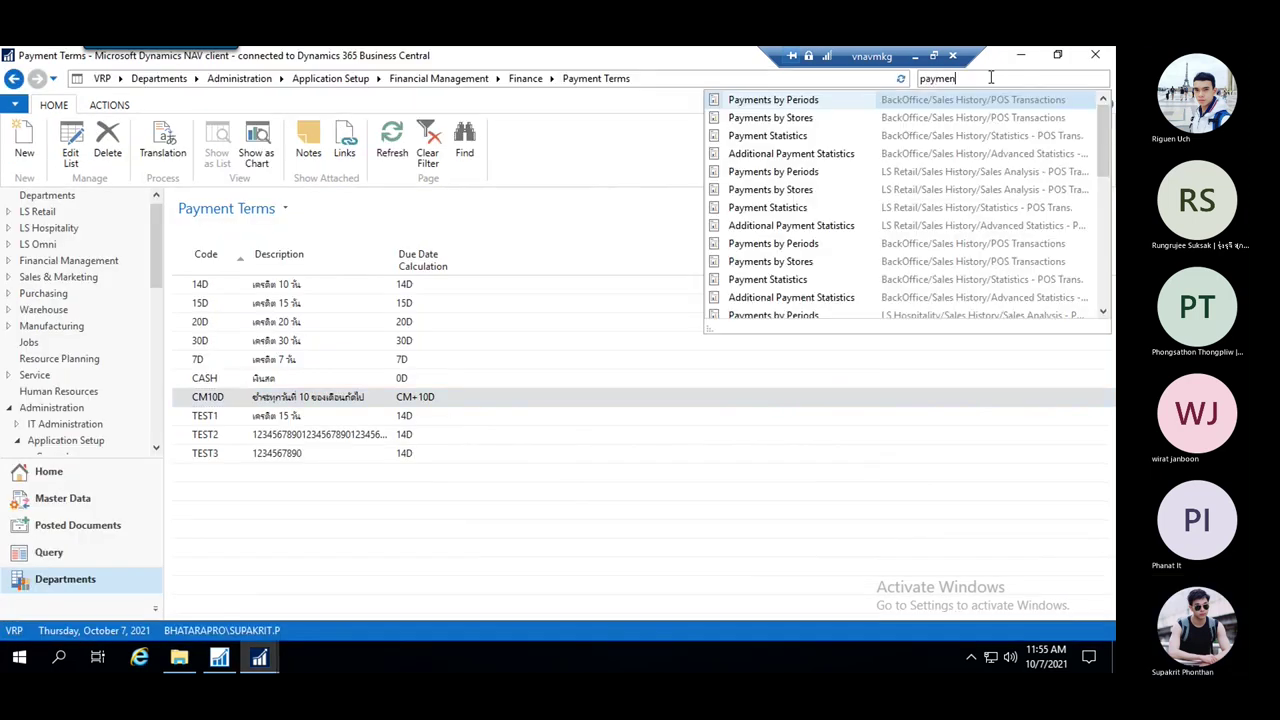
{"action": "type", "text": "t t"}
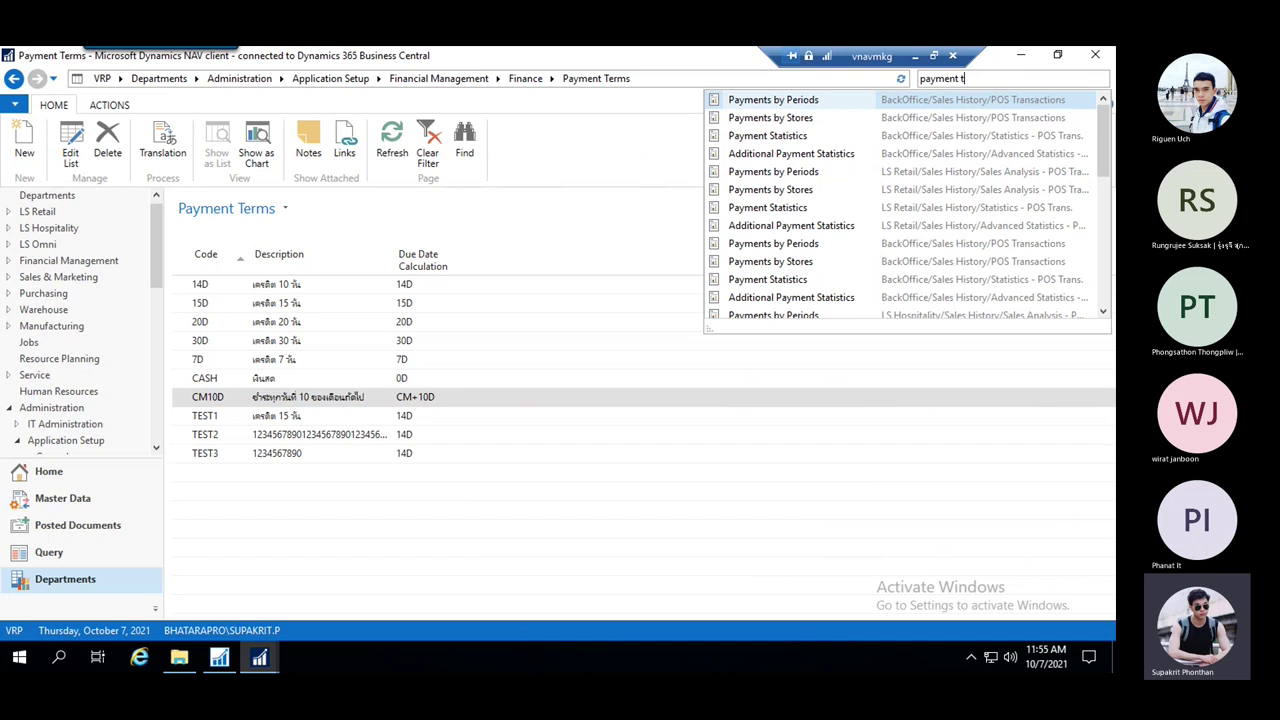
{"action": "type", "text": "er"}
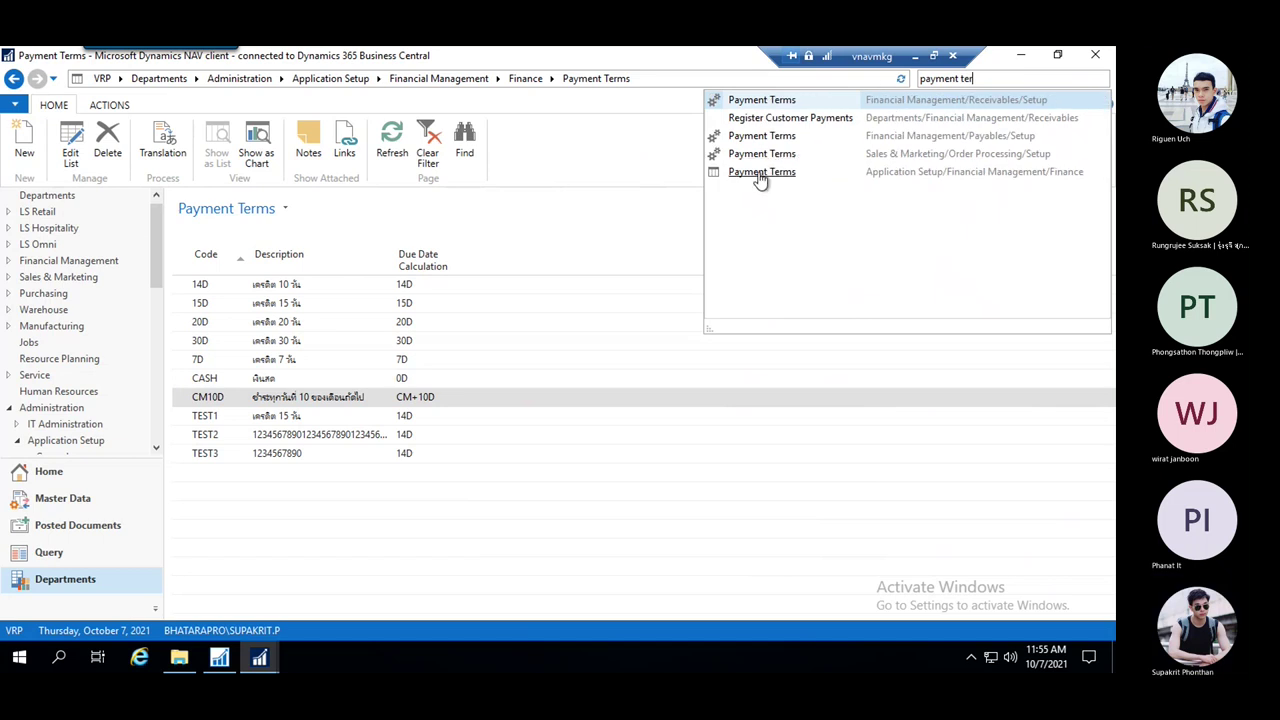
{"action": "left_click", "coordinate": [761, 174]}
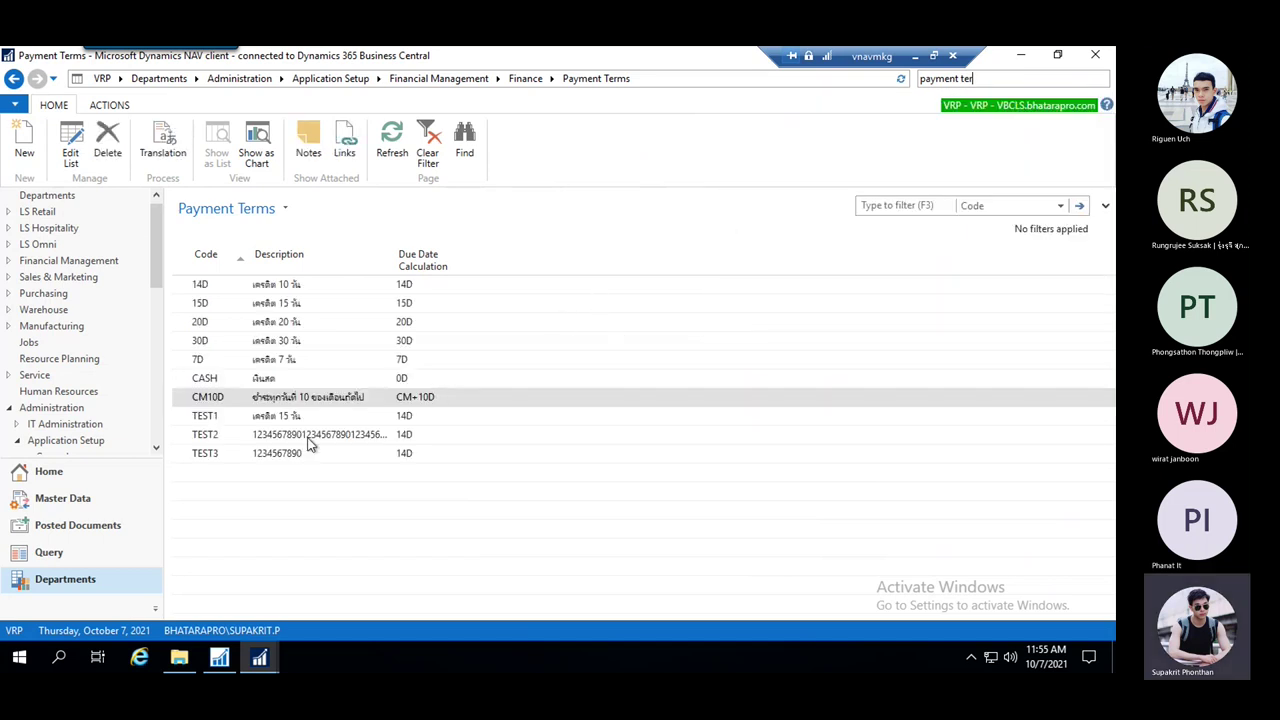
{"action": "left_click_drag", "start_coordinate": [391, 258], "coordinate": [578, 258]}
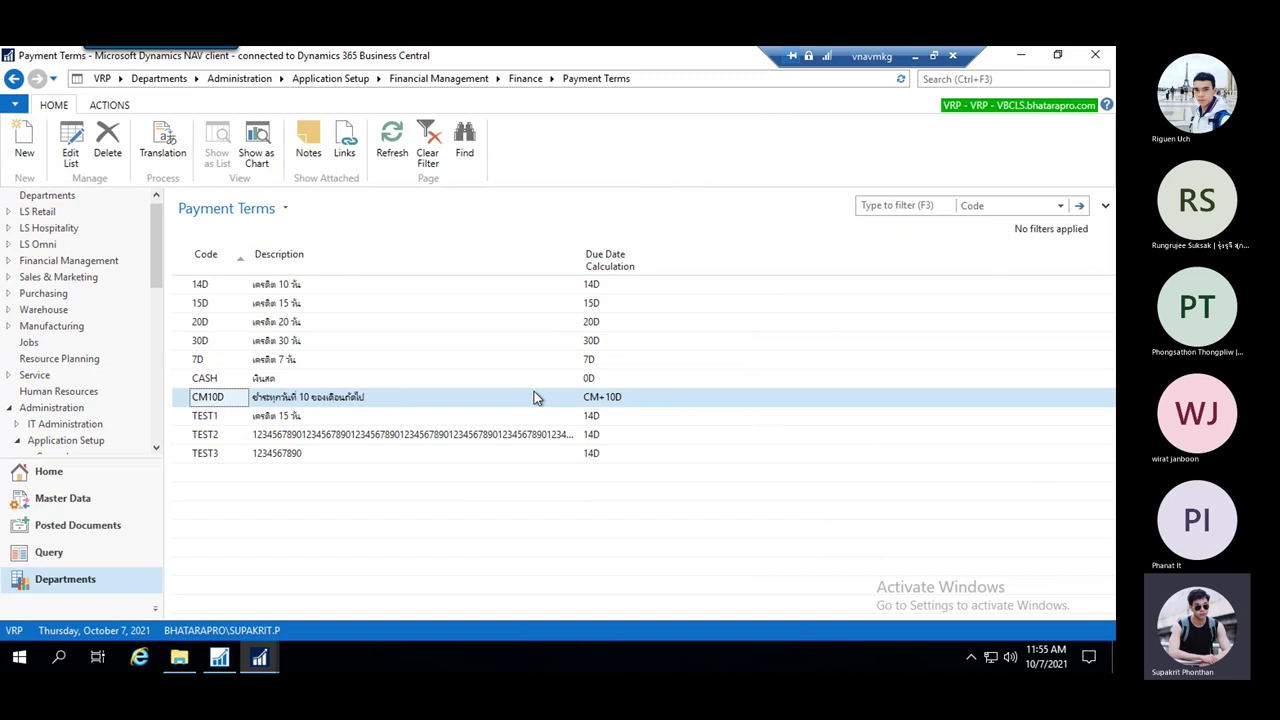
Select payment terms TEST1, TEST2 and TEST3 and delete them
{"action": "left_click", "coordinate": [350, 441]}
{"action": "left_click", "coordinate": [297, 452]}
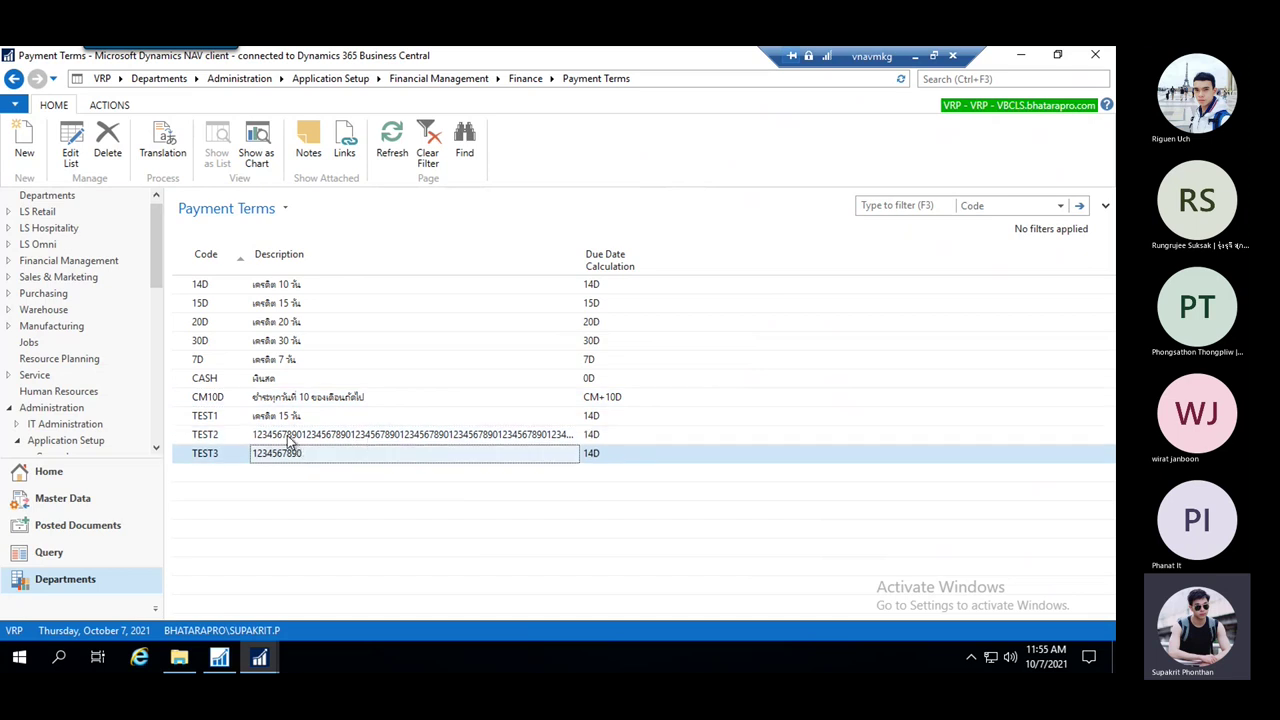
{"action": "left_click", "coordinate": [288, 434]}
{"action": "left_click", "coordinate": [290, 416]}
{"action": "left_click", "coordinate": [248, 441], "text": "shift"}
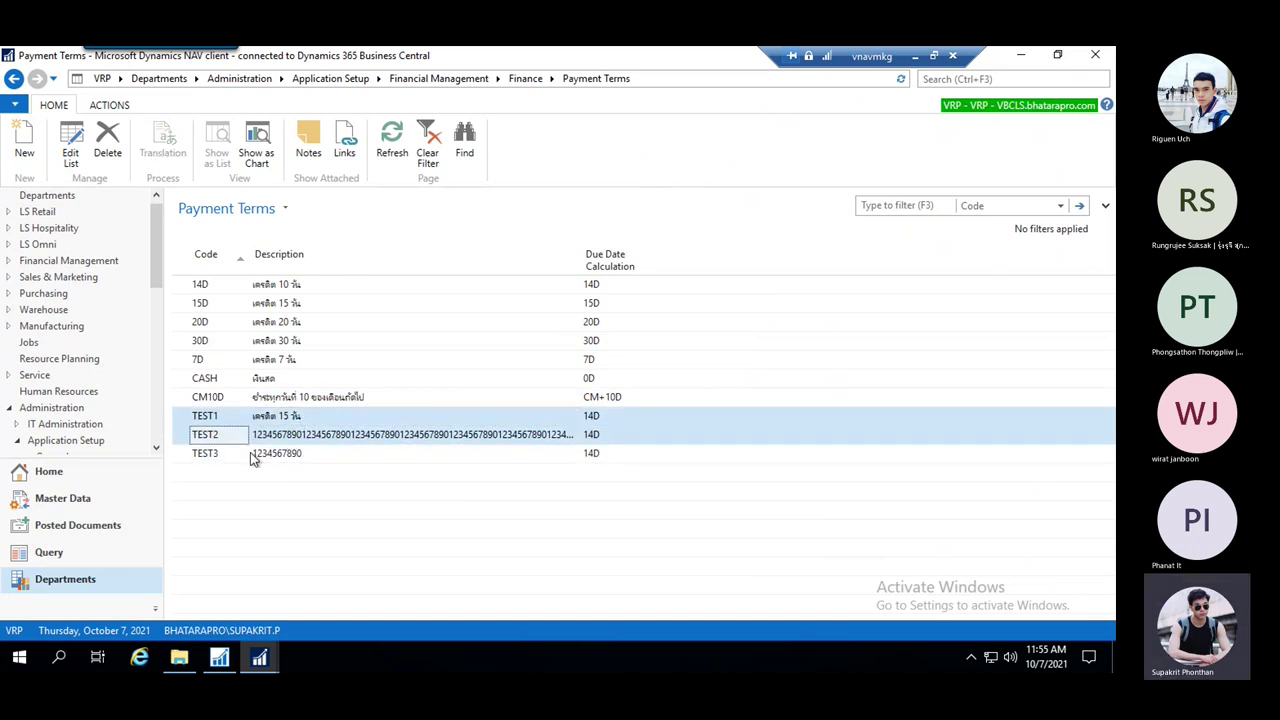
{"action": "left_click", "coordinate": [253, 456], "text": "shift"}
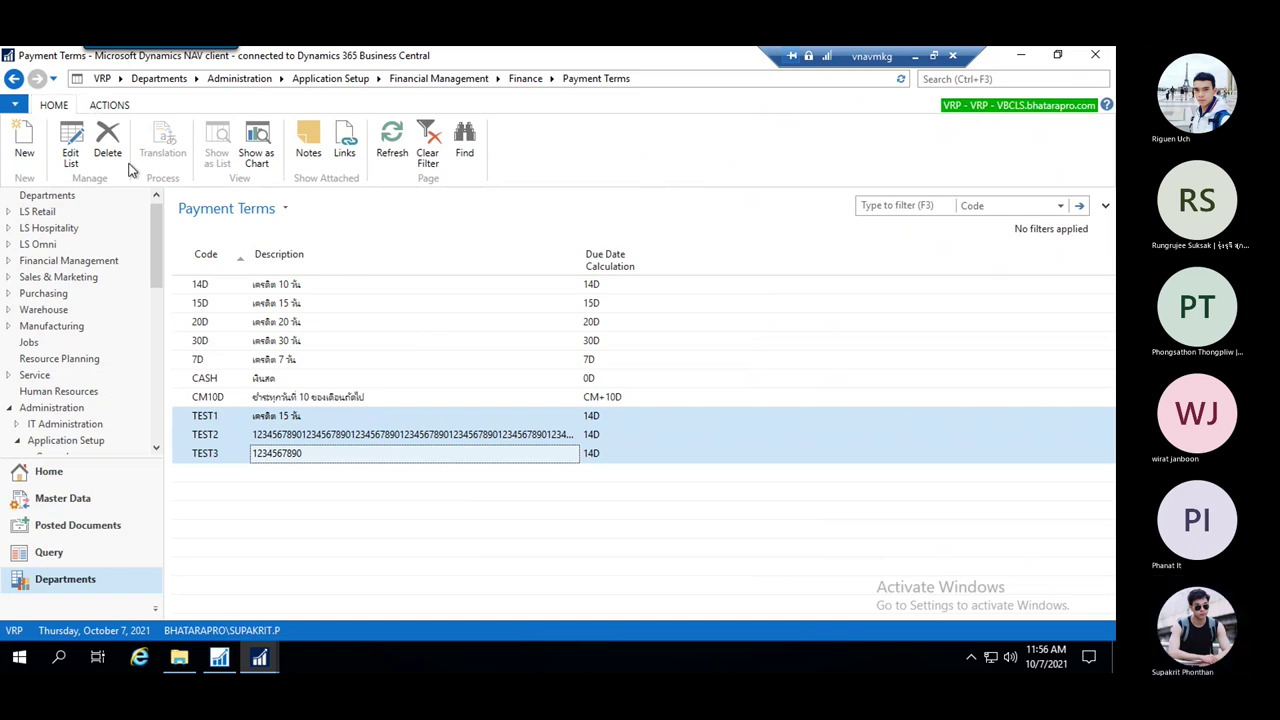
{"action": "left_click", "coordinate": [108, 140]}
{"action": "left_click", "coordinate": [531, 371]}
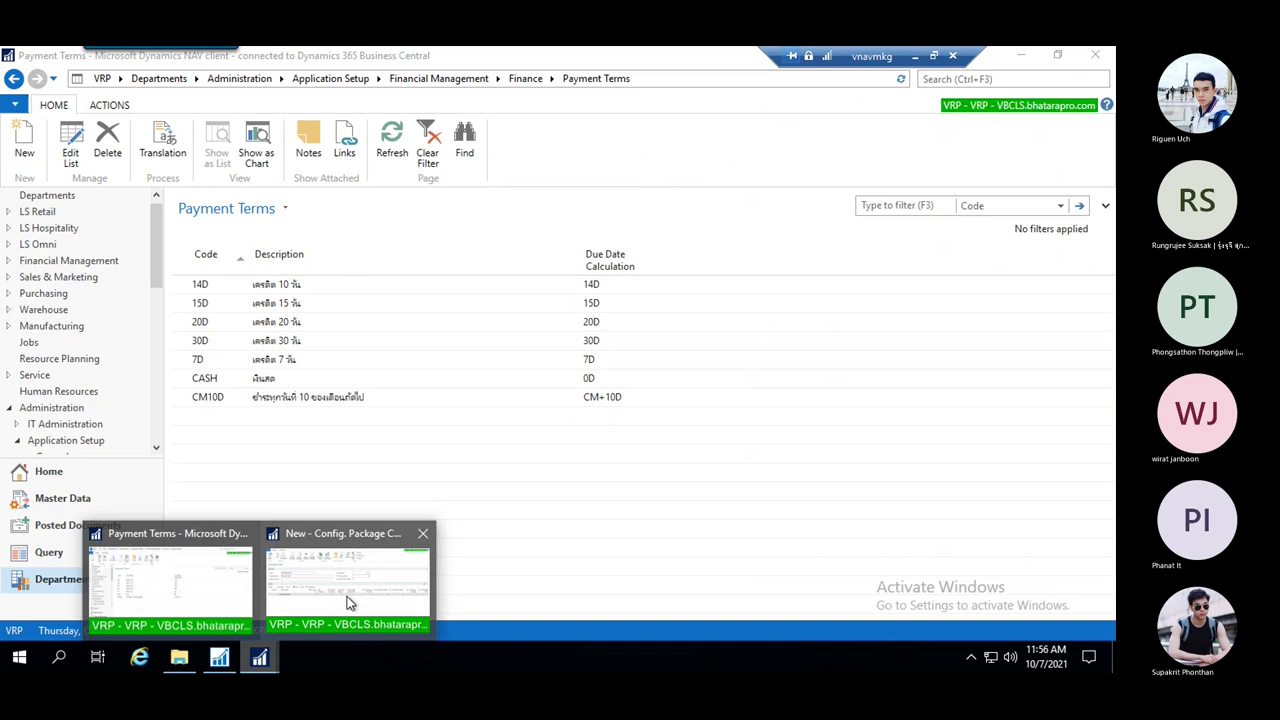
{"action": "left_click", "coordinate": [224, 668]}
Add a table 18 Customer line to the PEYMENTTERM package and accept reviewing multi-related fields
{"action": "mouse_move", "coordinate": [259, 660]}
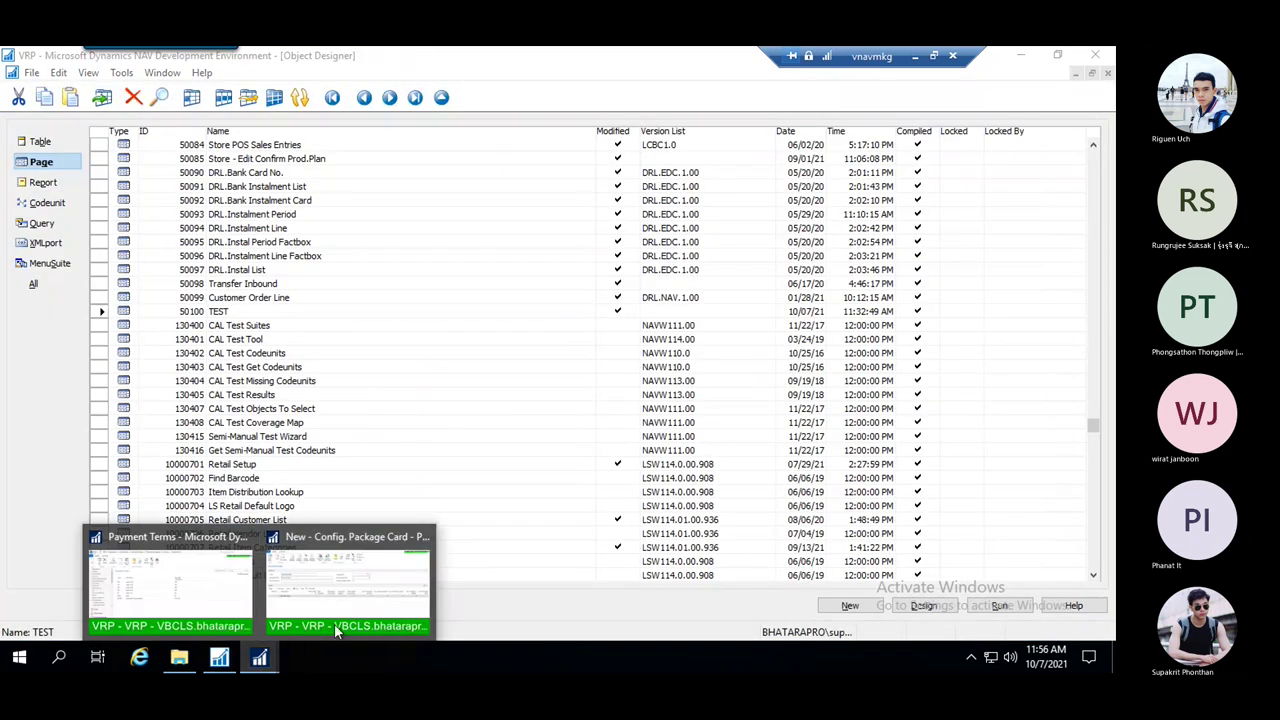
{"action": "left_click", "coordinate": [345, 585]}
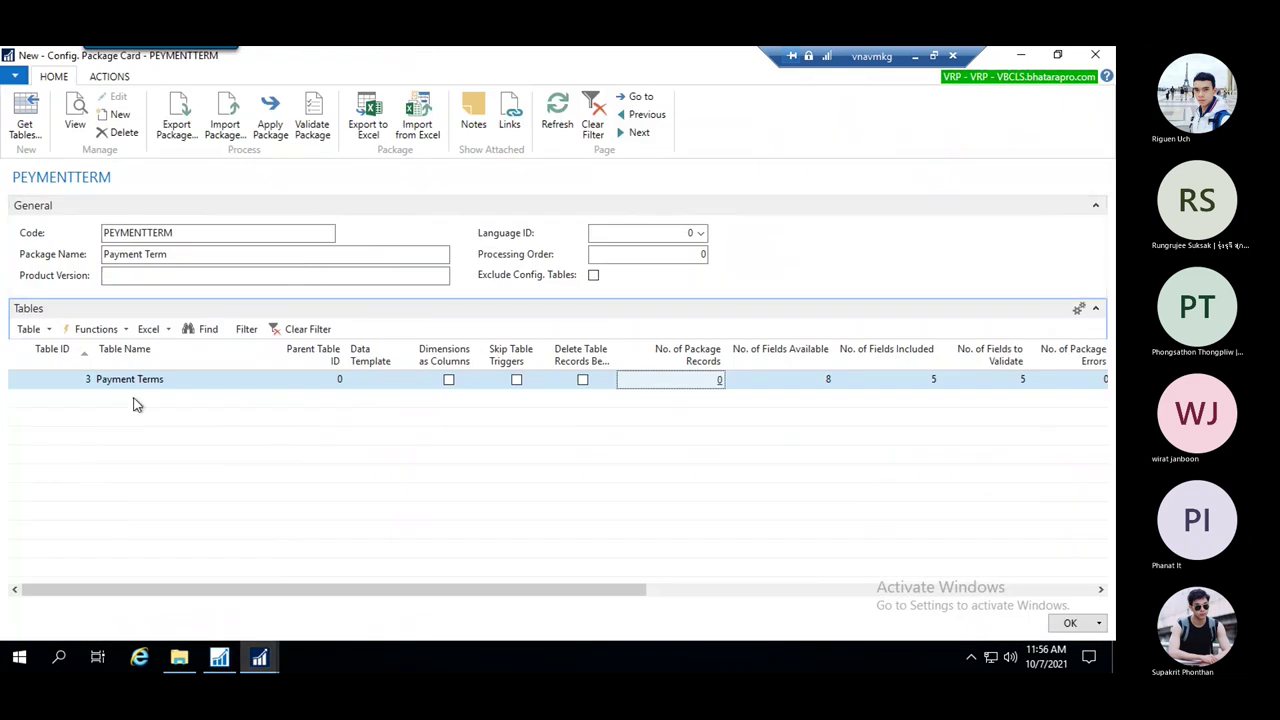
{"action": "left_click", "coordinate": [55, 398]}
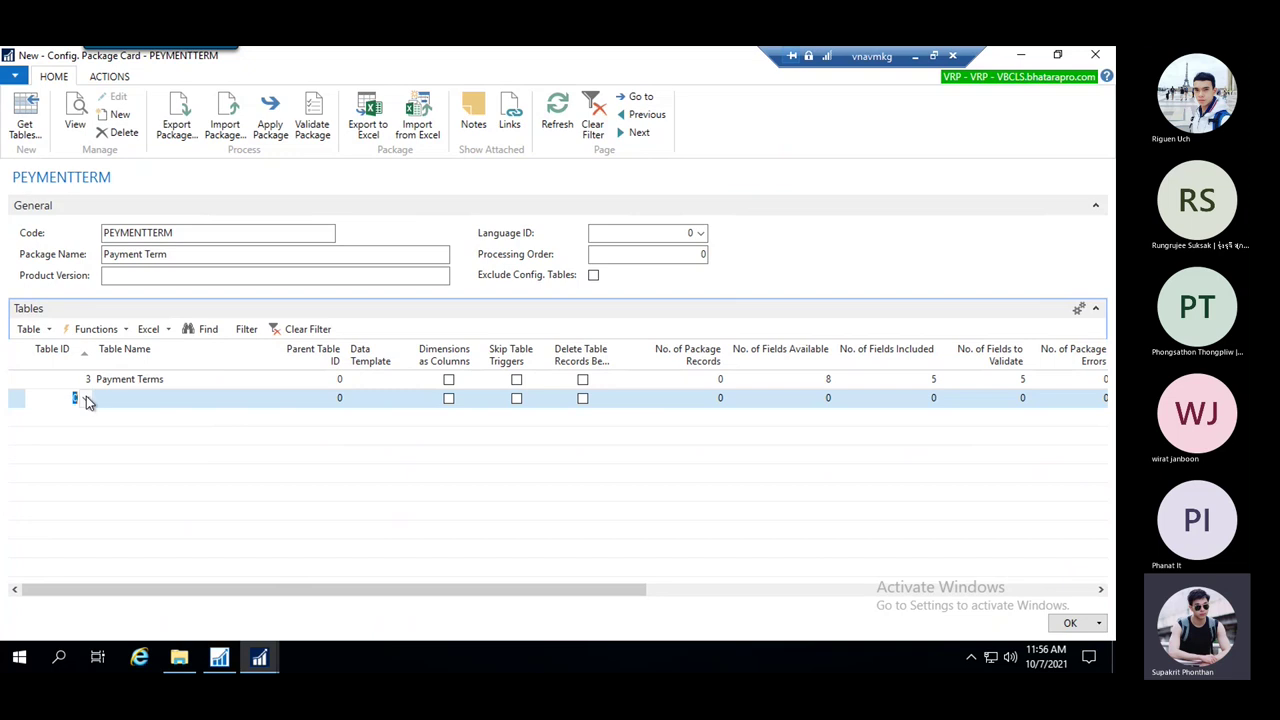
{"action": "left_click", "coordinate": [86, 398]}
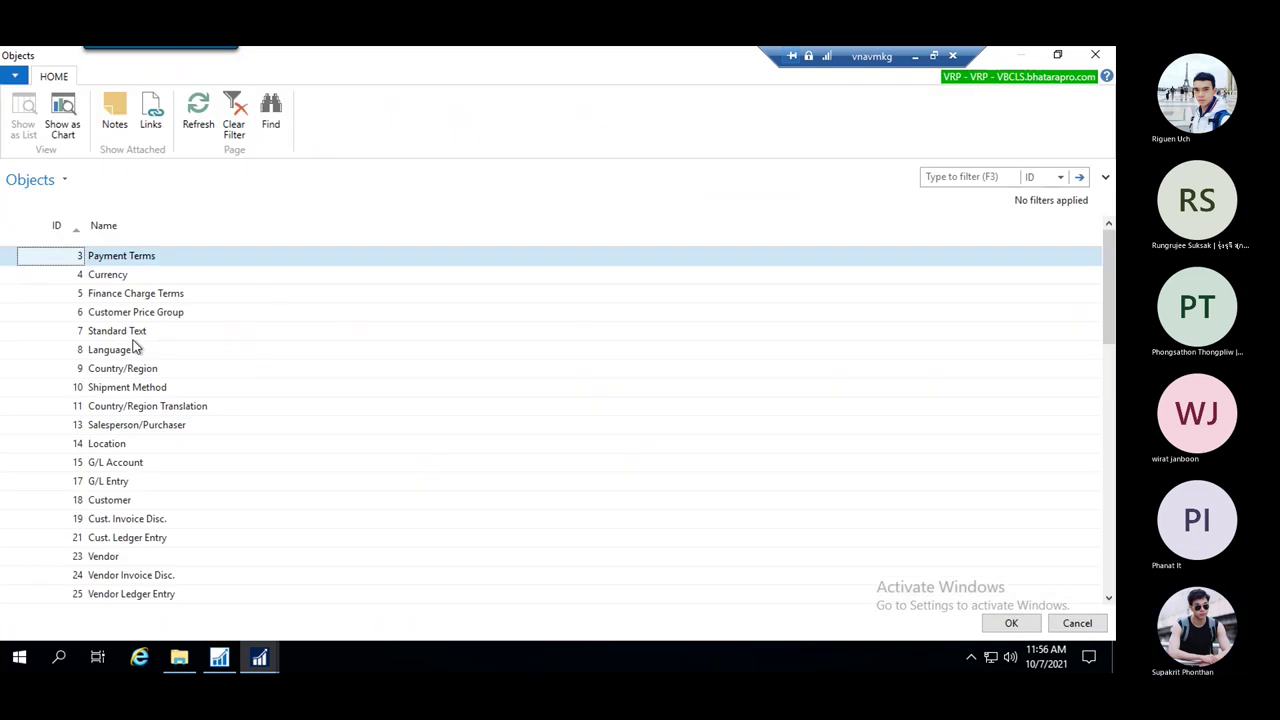
{"action": "left_click", "coordinate": [153, 505]}
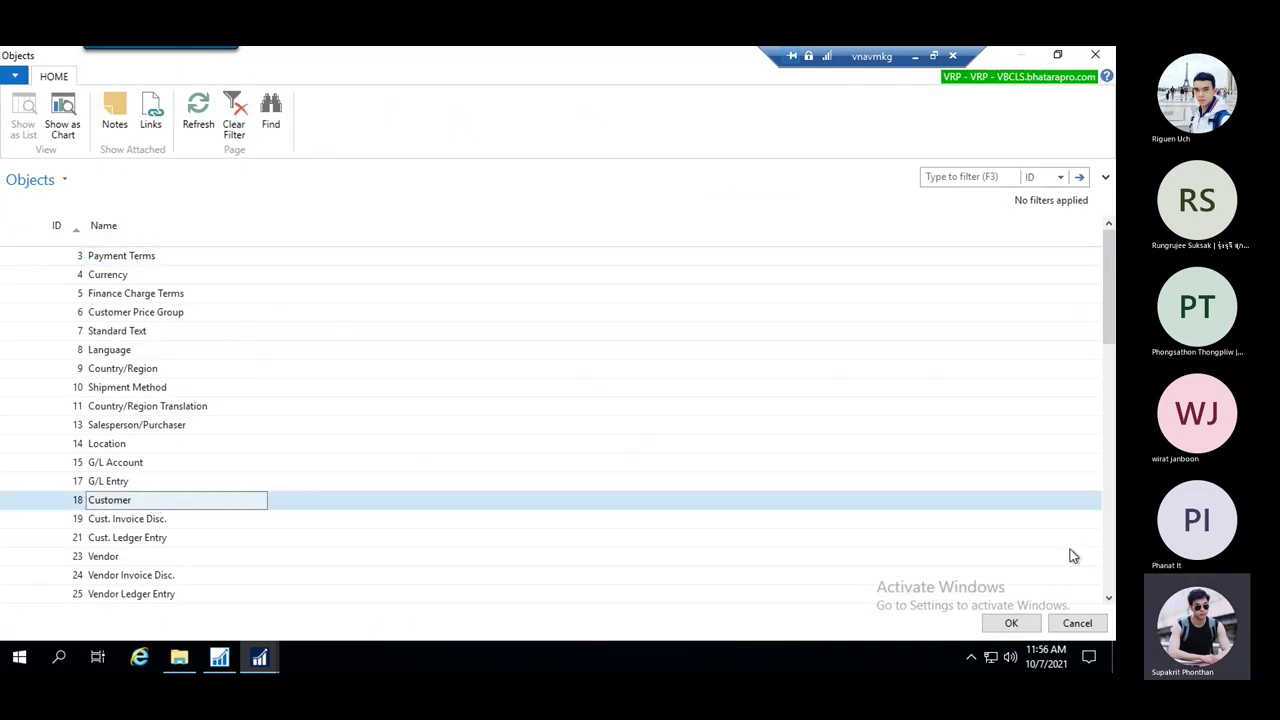
{"action": "left_click", "coordinate": [1012, 624]}
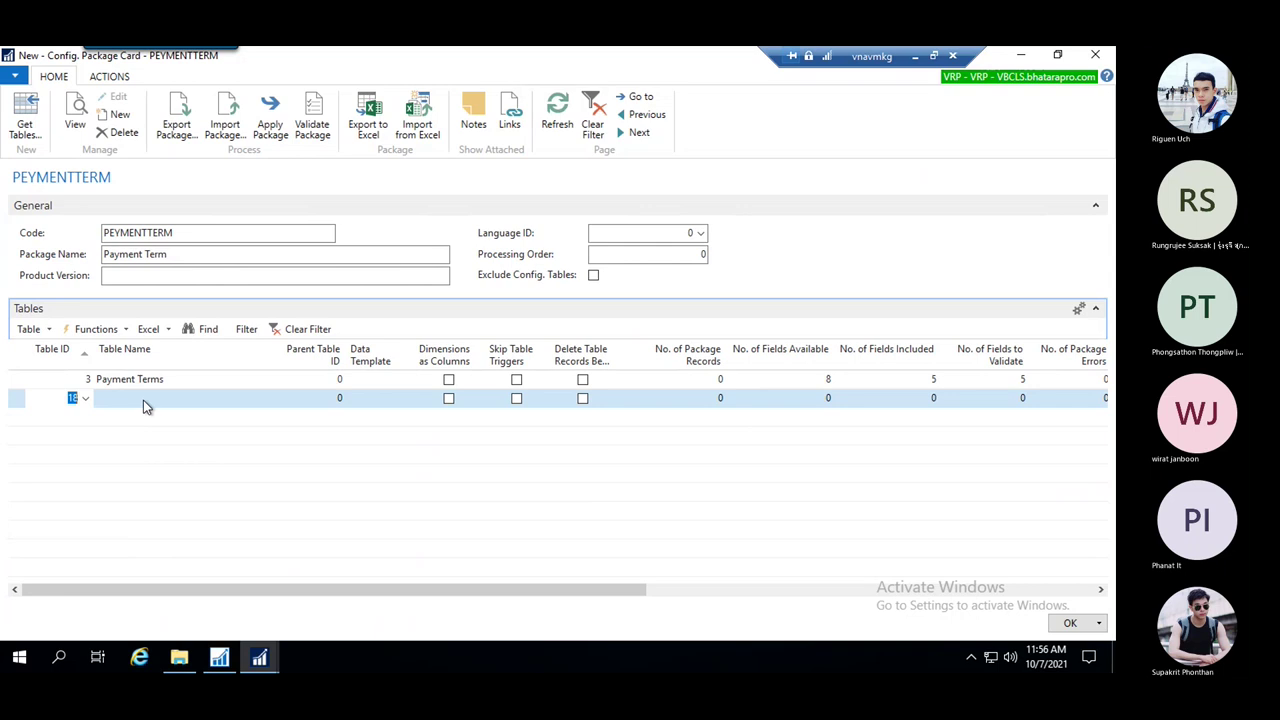
{"action": "left_click", "coordinate": [216, 420]}
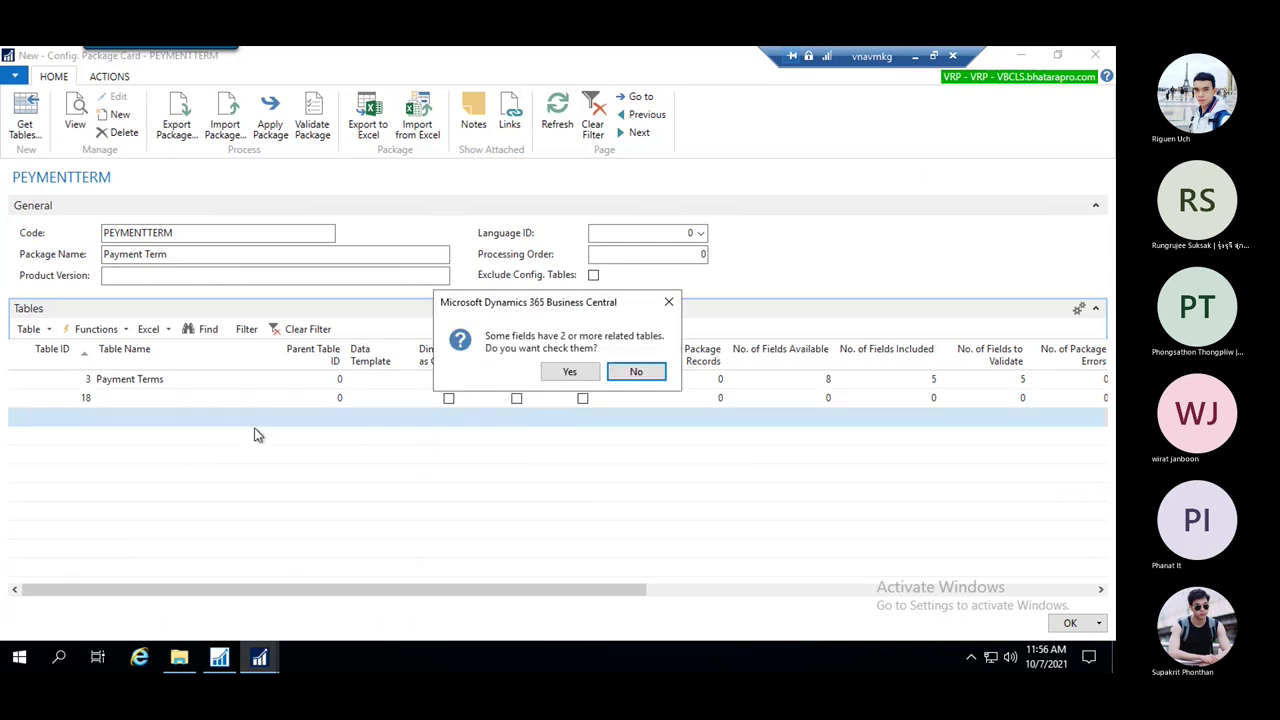
{"action": "left_click", "coordinate": [569, 371]}
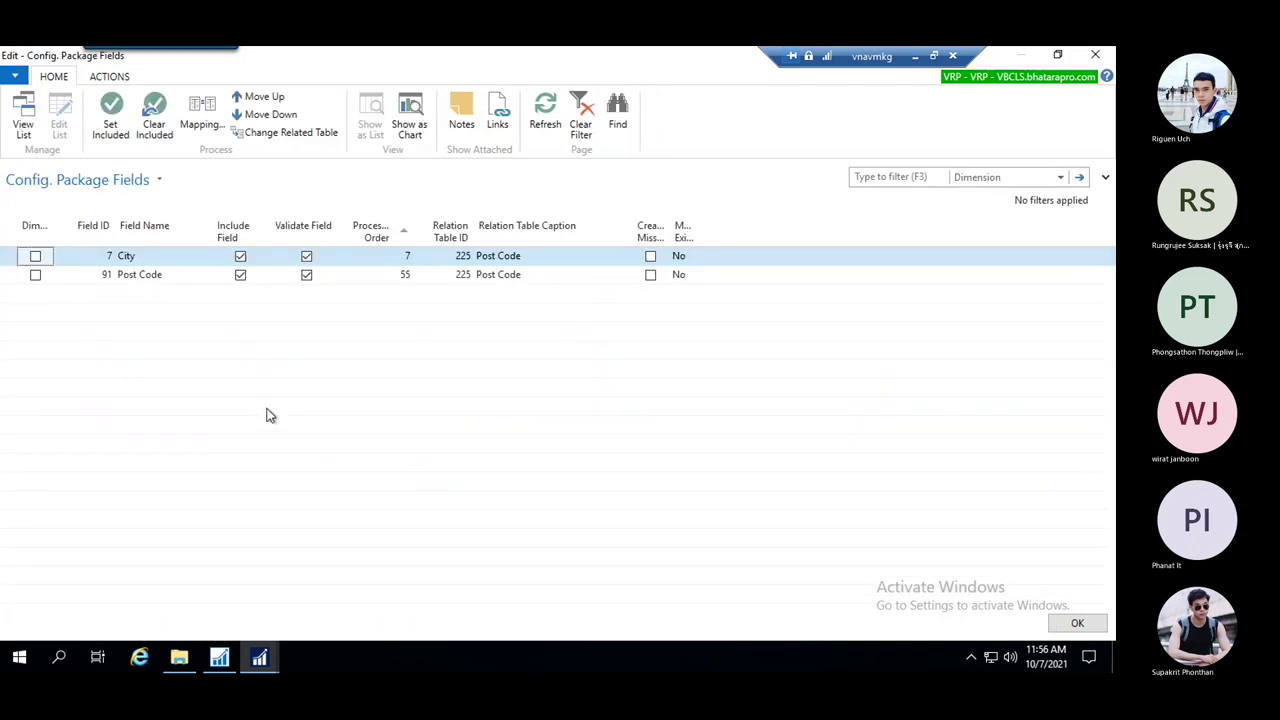
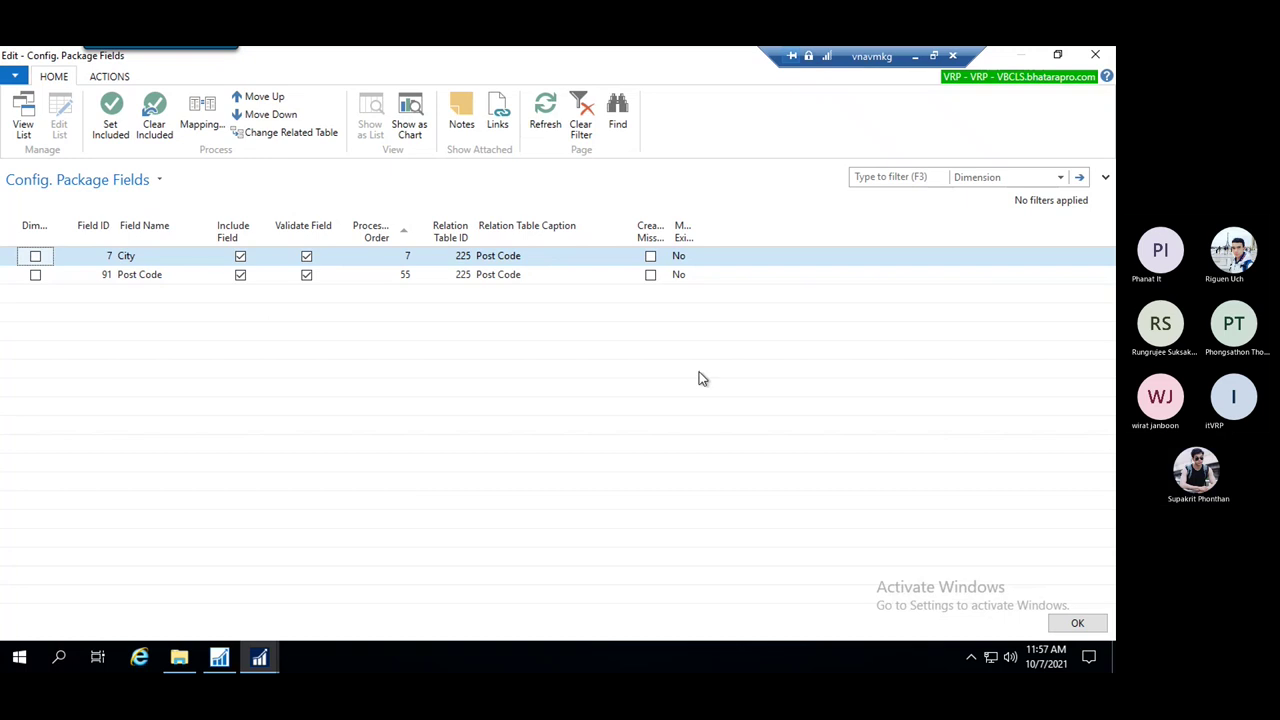
Close the package field list and scroll through the package's Tables grid
{"action": "left_click", "coordinate": [1079, 625]}
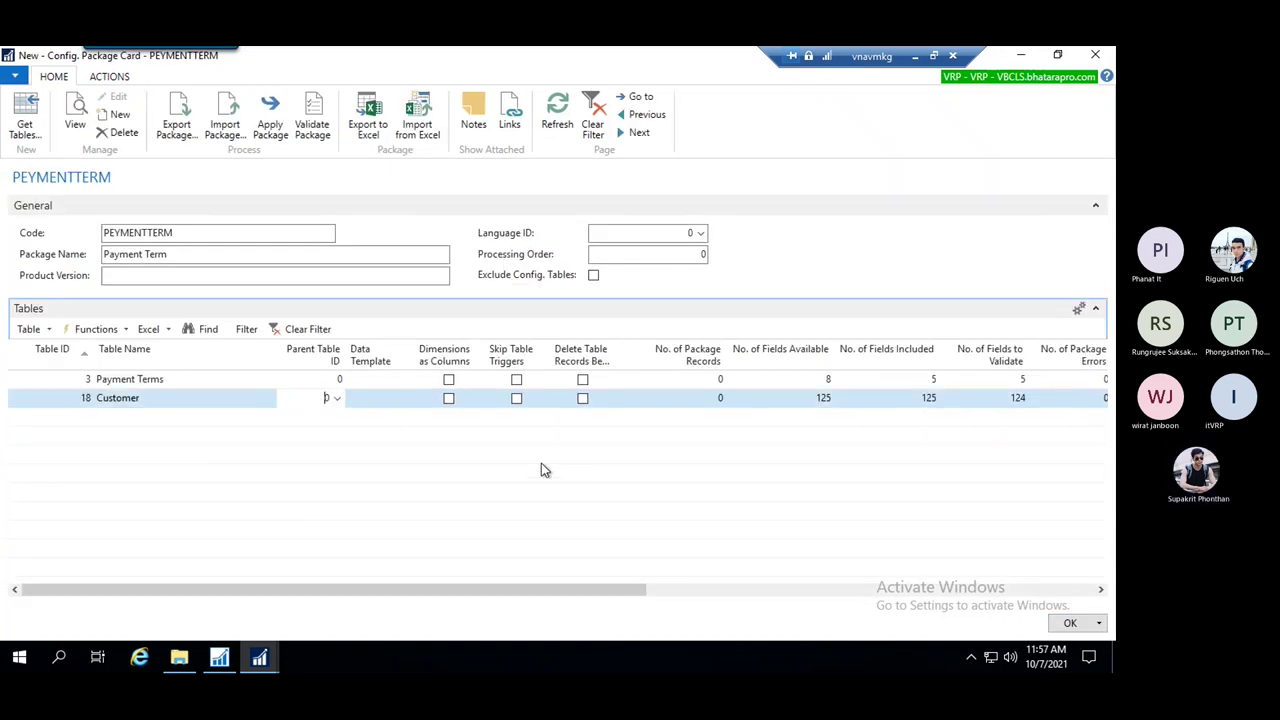
{"action": "left_click_drag", "start_coordinate": [593, 585], "coordinate": [817, 588]}
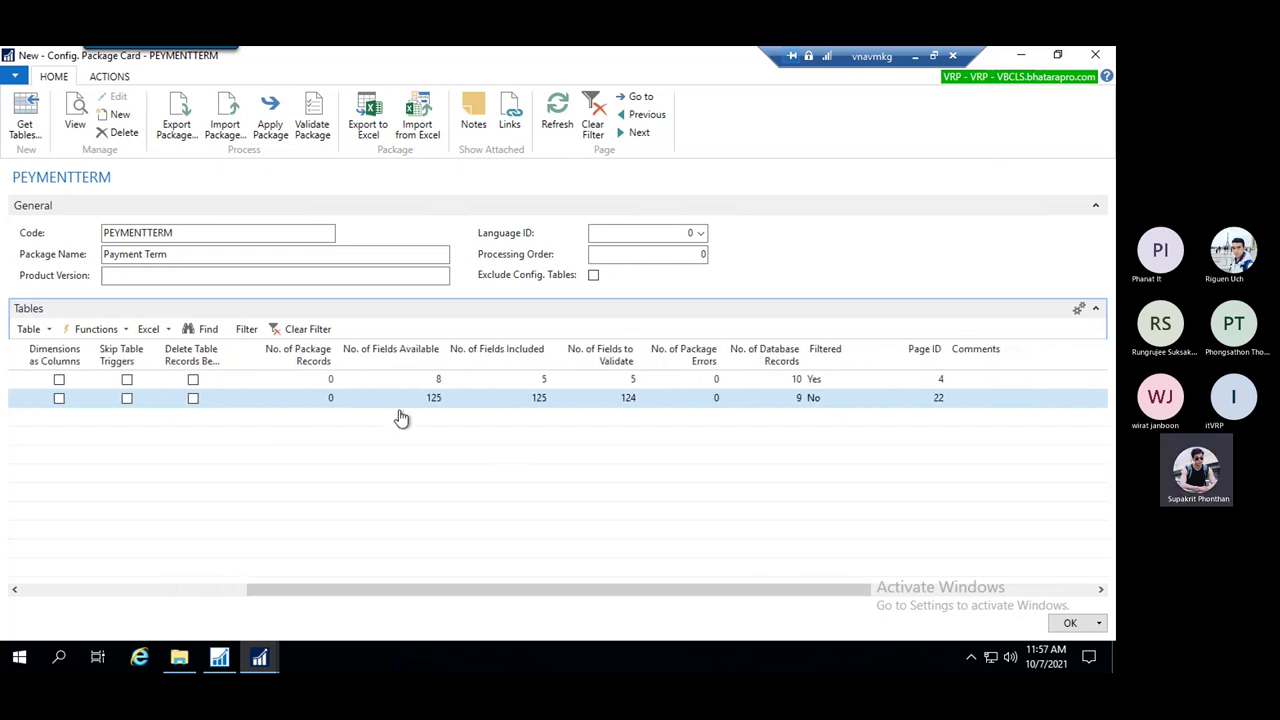
{"action": "left_click_drag", "start_coordinate": [614, 598], "coordinate": [345, 593]}
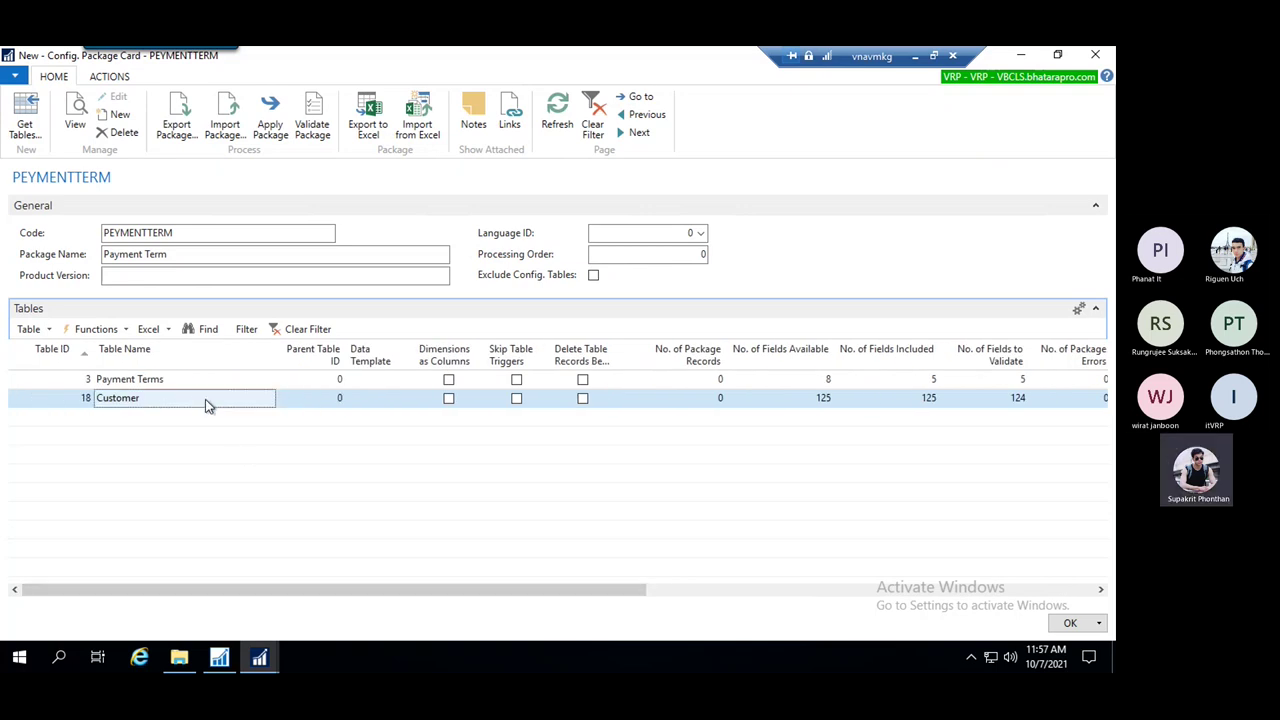
{"action": "left_click", "coordinate": [47, 330]}
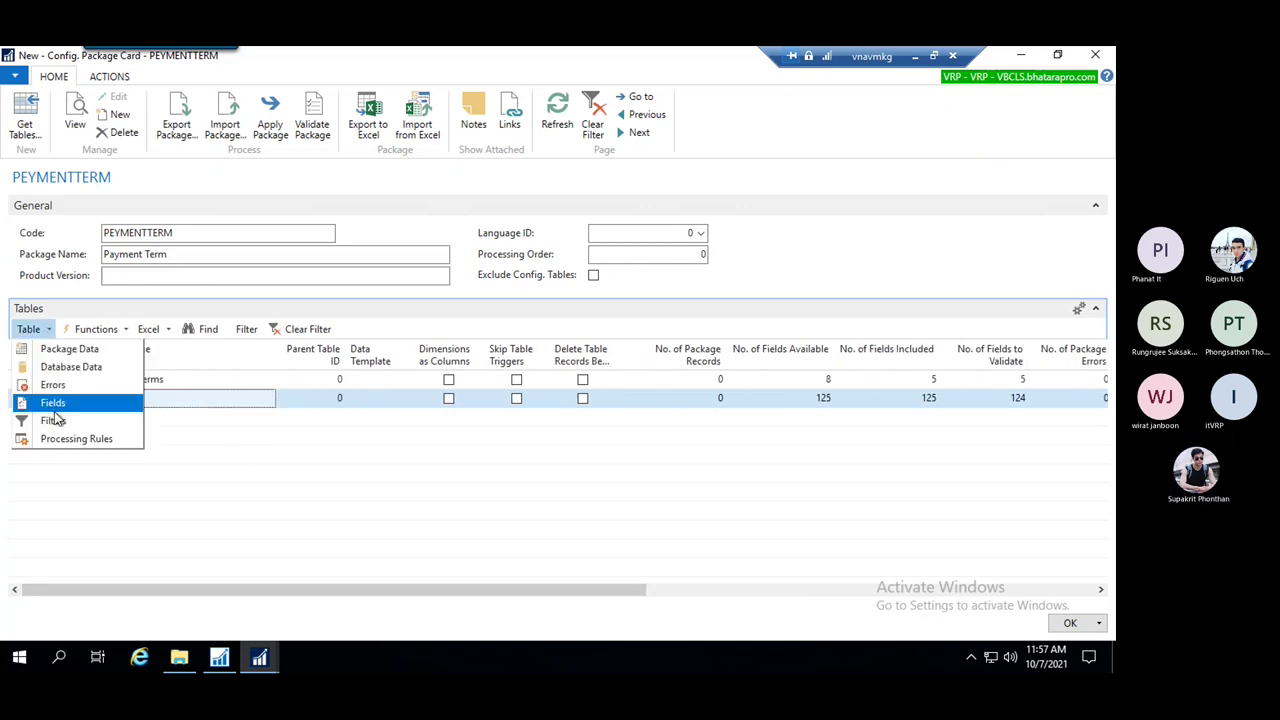
{"action": "left_click_drag", "start_coordinate": [594, 591], "coordinate": [769, 578]}
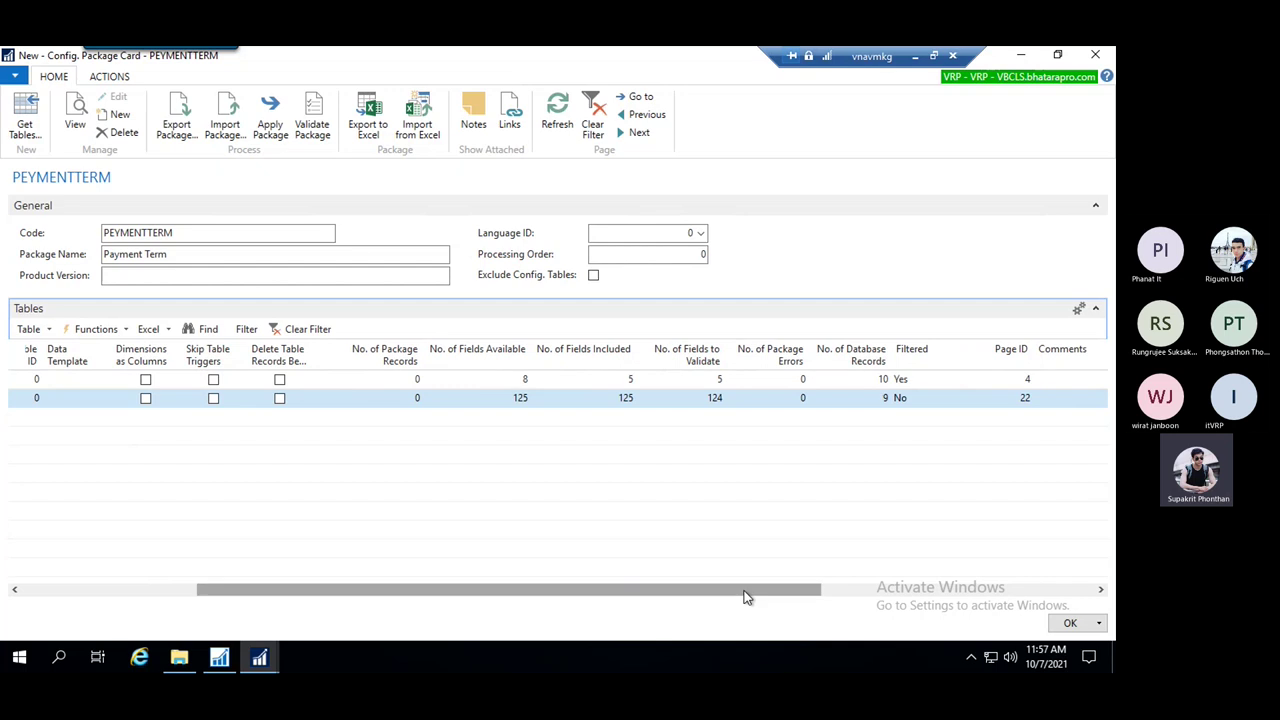
View the 9 Customer records counted in the database, then close the customer list
{"action": "left_click", "coordinate": [886, 404]}
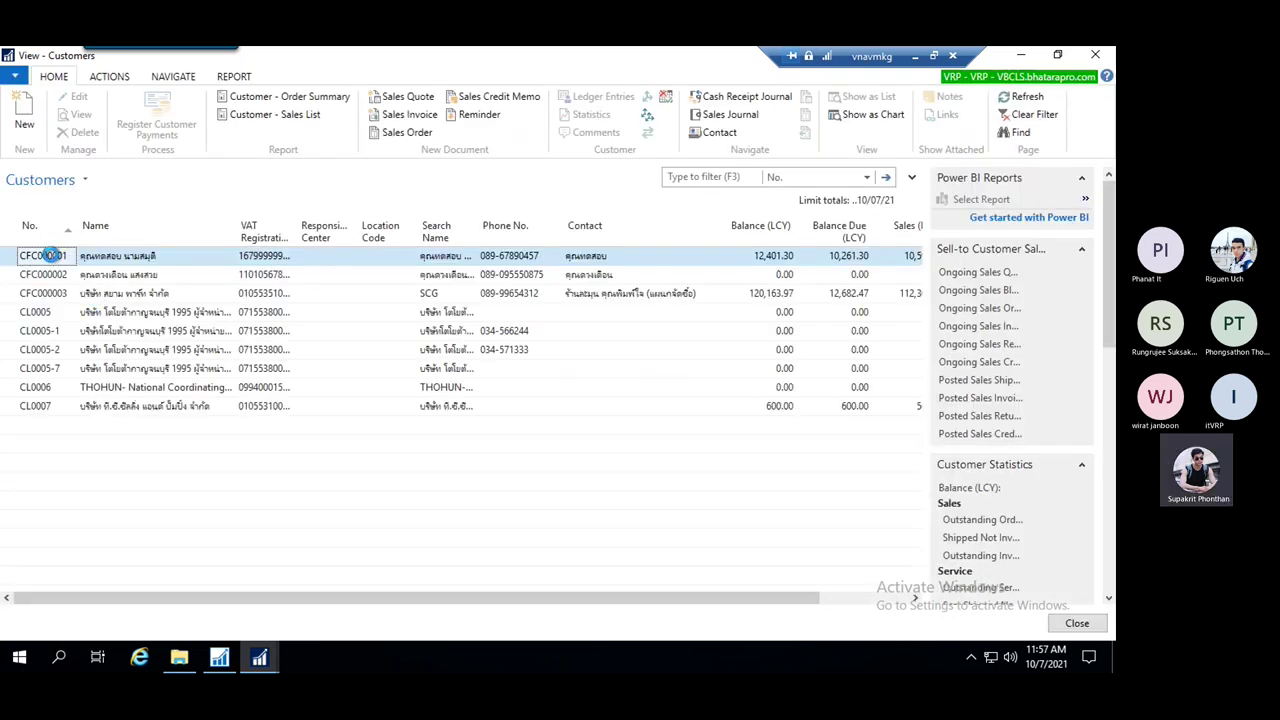
{"action": "right_click", "coordinate": [43, 256]}
{"action": "left_click", "coordinate": [108, 272]}
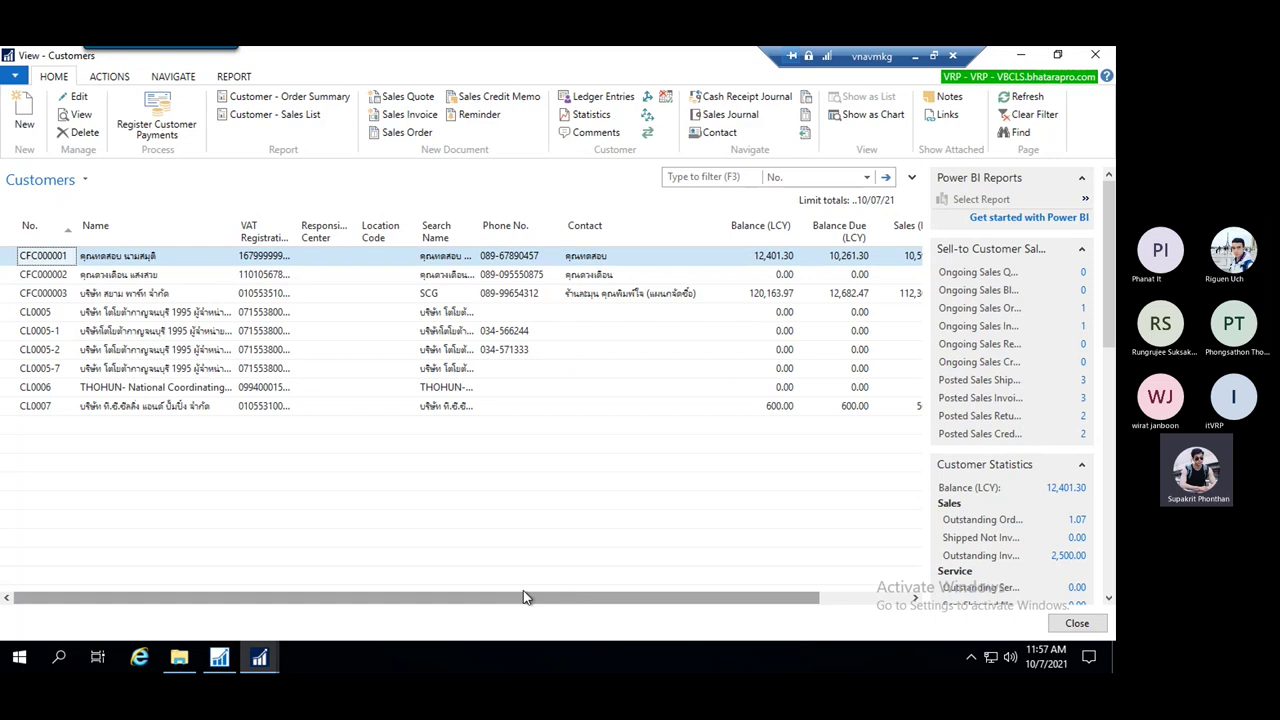
{"action": "key", "text": "Escape"}
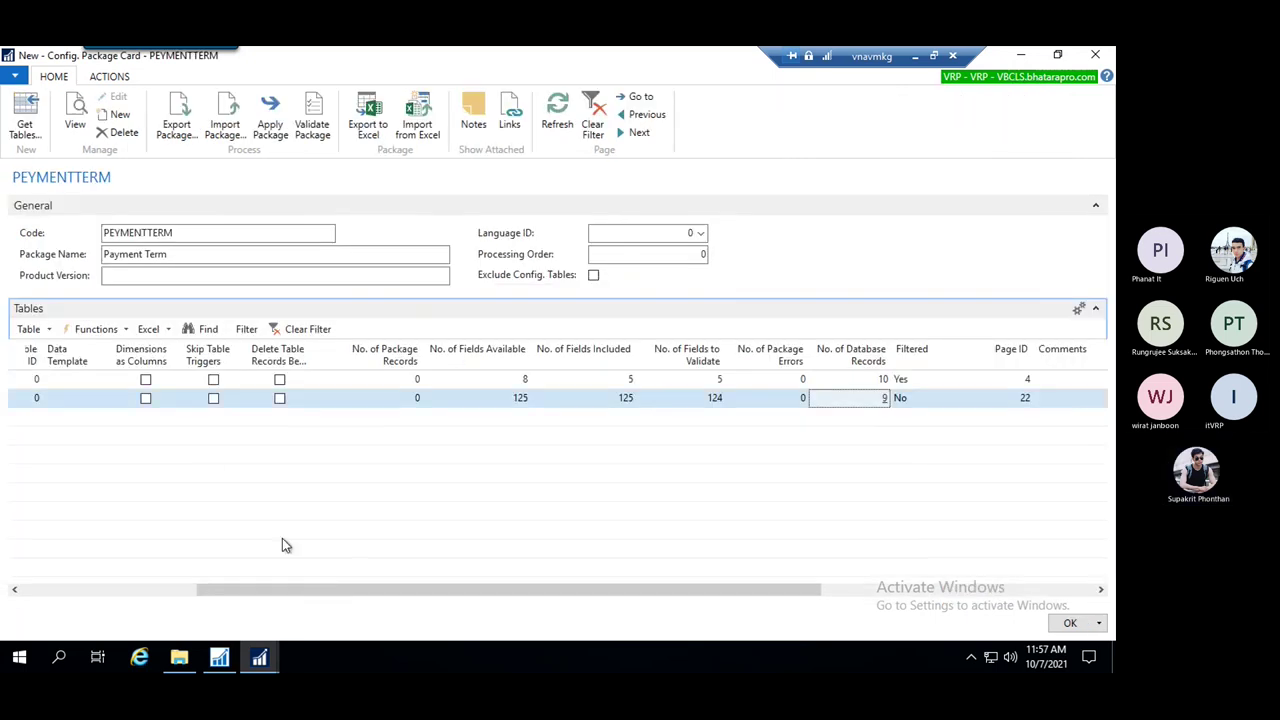
{"action": "left_click_drag", "start_coordinate": [295, 589], "coordinate": [17, 587]}
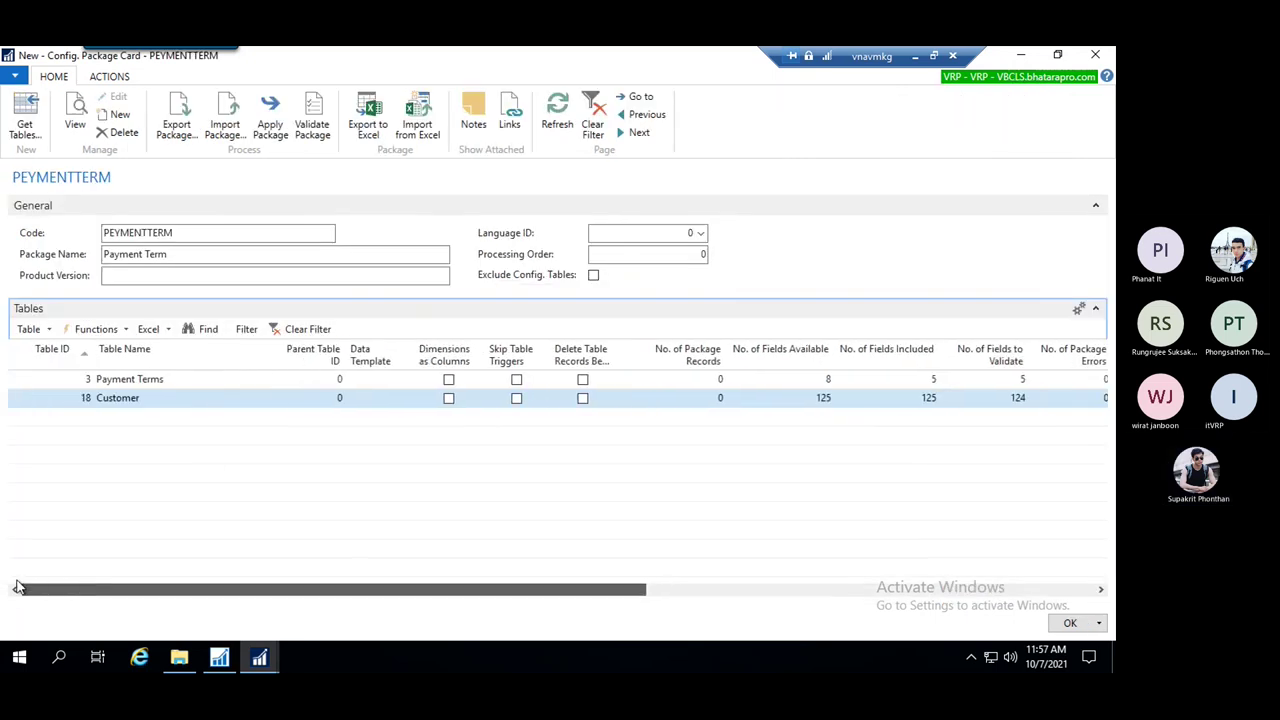
Filter the package's Customer table on the No. field to a single customer number
{"action": "left_click", "coordinate": [52, 332]}
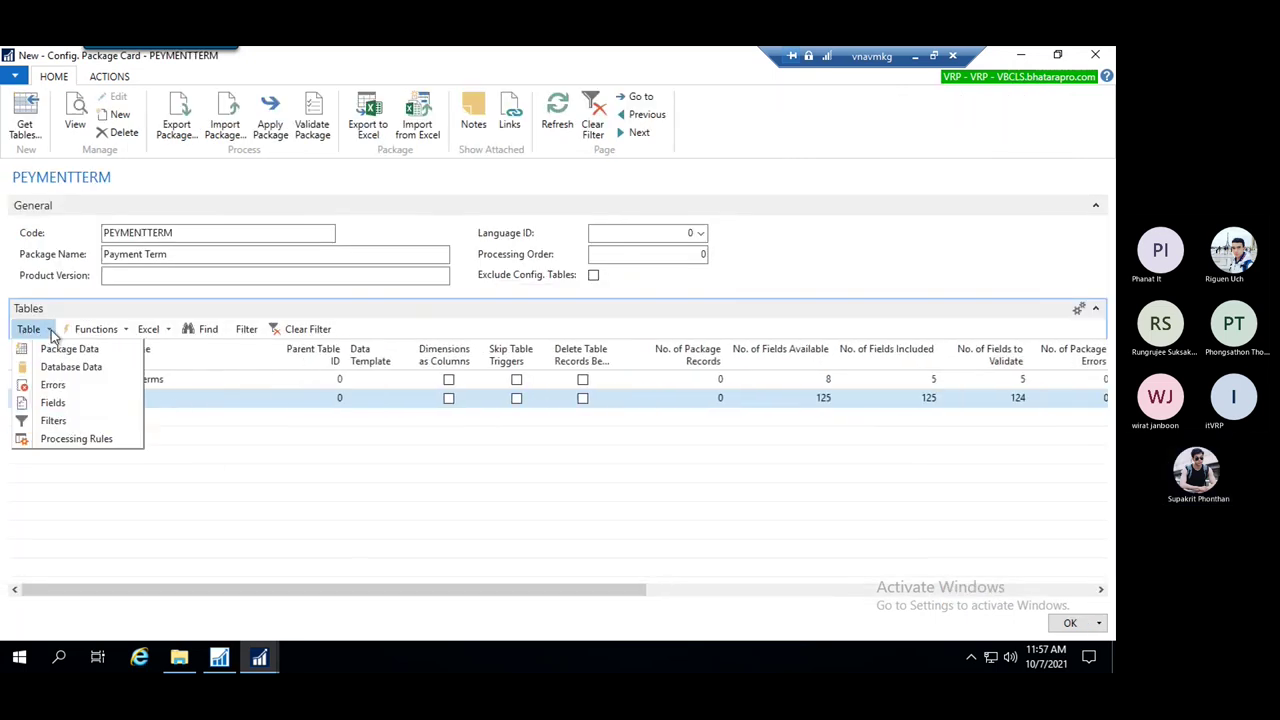
{"action": "left_click", "coordinate": [77, 419]}
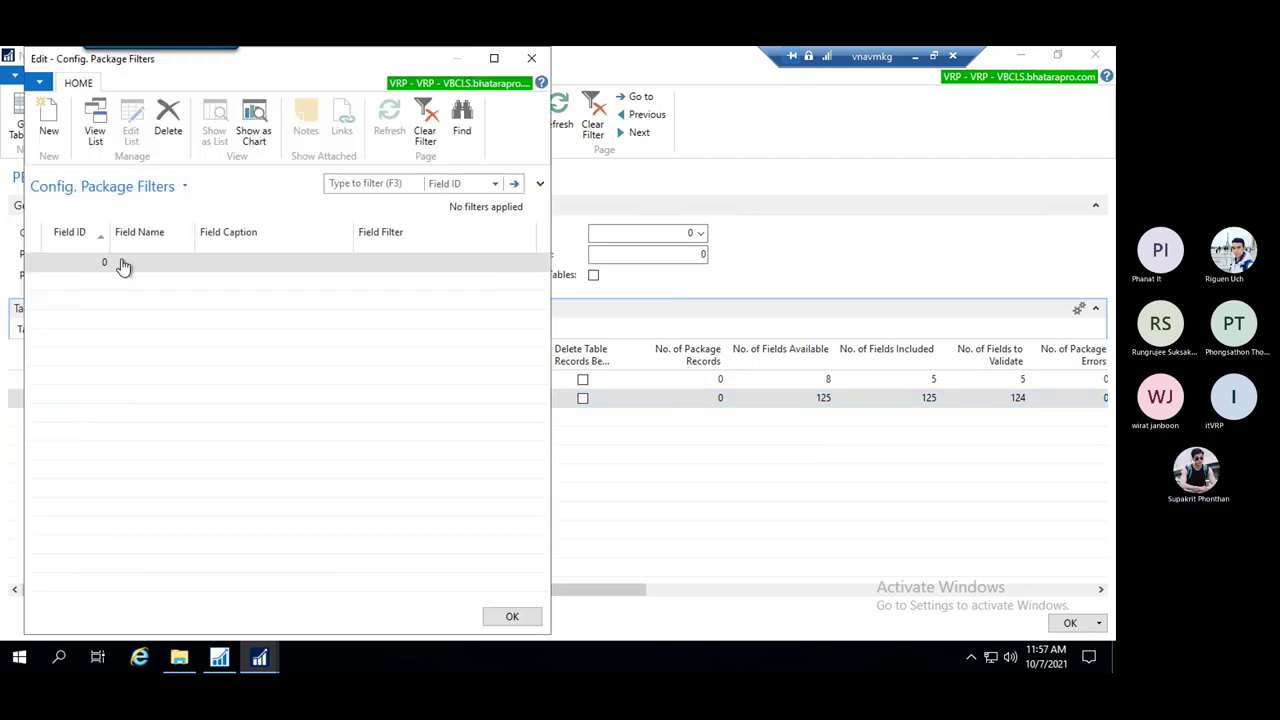
{"action": "left_click", "coordinate": [90, 267]}
{"action": "left_click", "coordinate": [95, 263]}
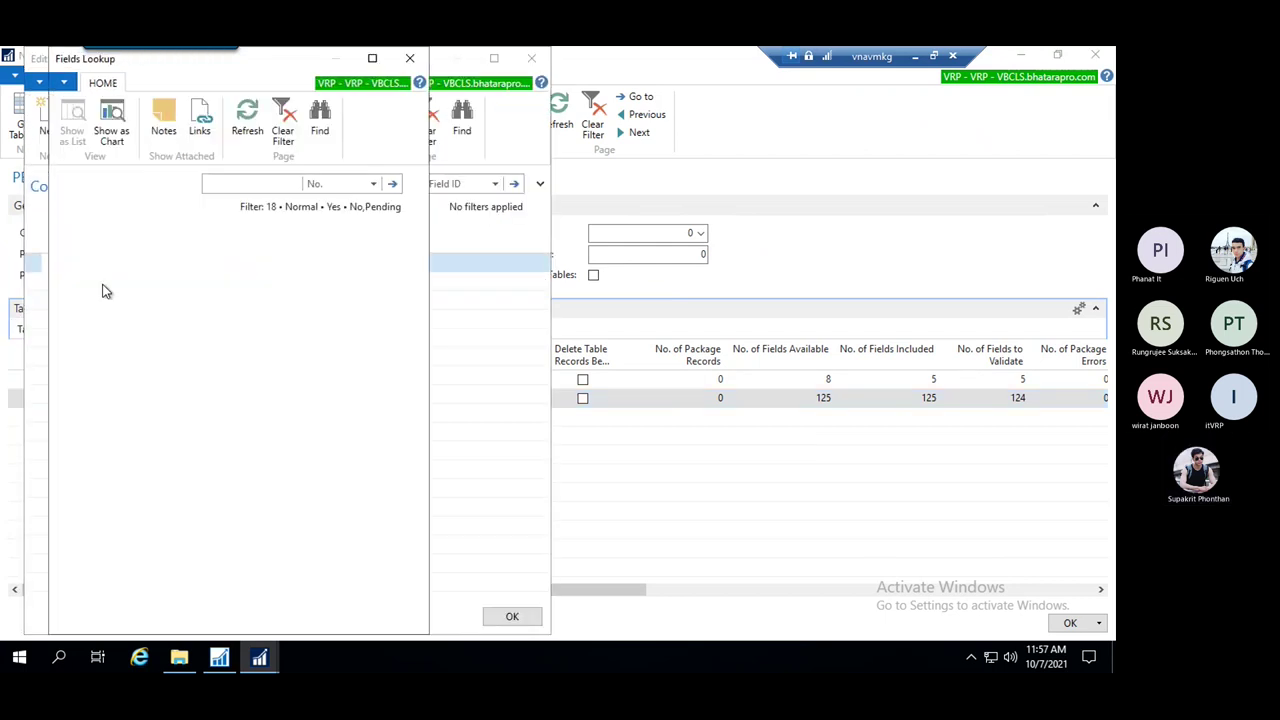
{"action": "left_click", "coordinate": [324, 616]}
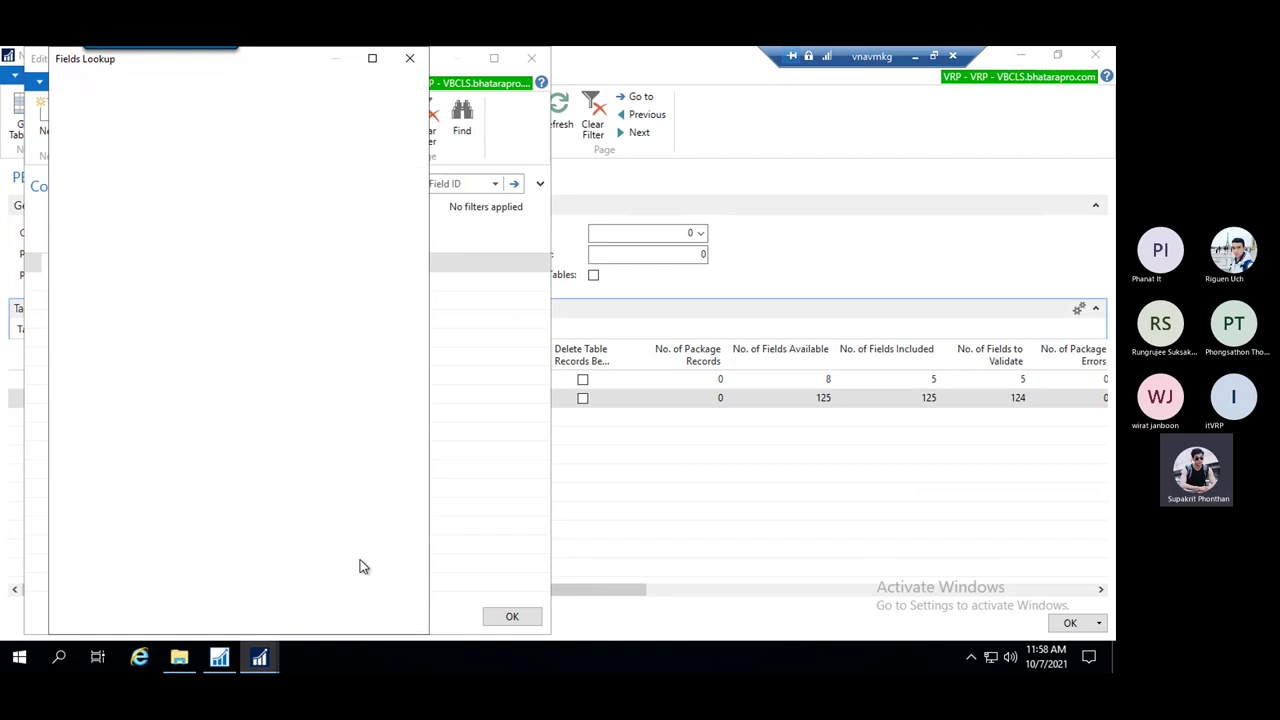
{"action": "left_click", "coordinate": [393, 268]}
{"action": "type", "text": "CFC000001"}
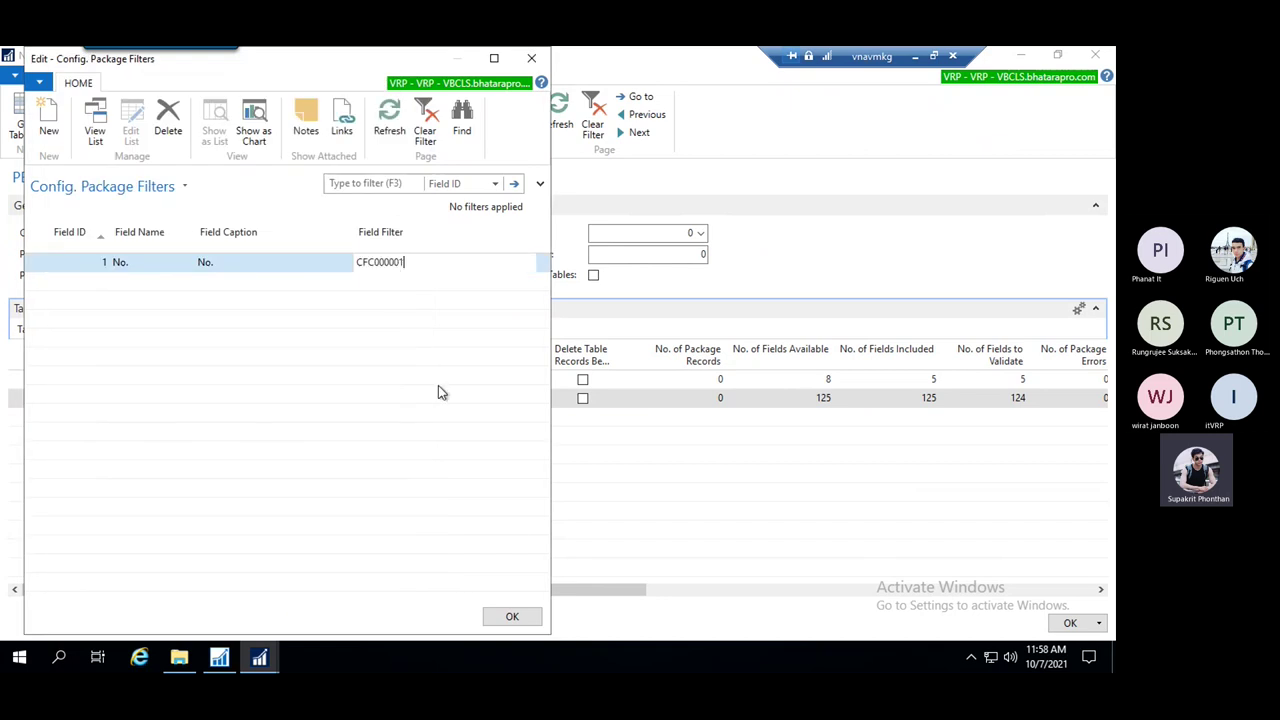
{"action": "left_click", "coordinate": [512, 614]}
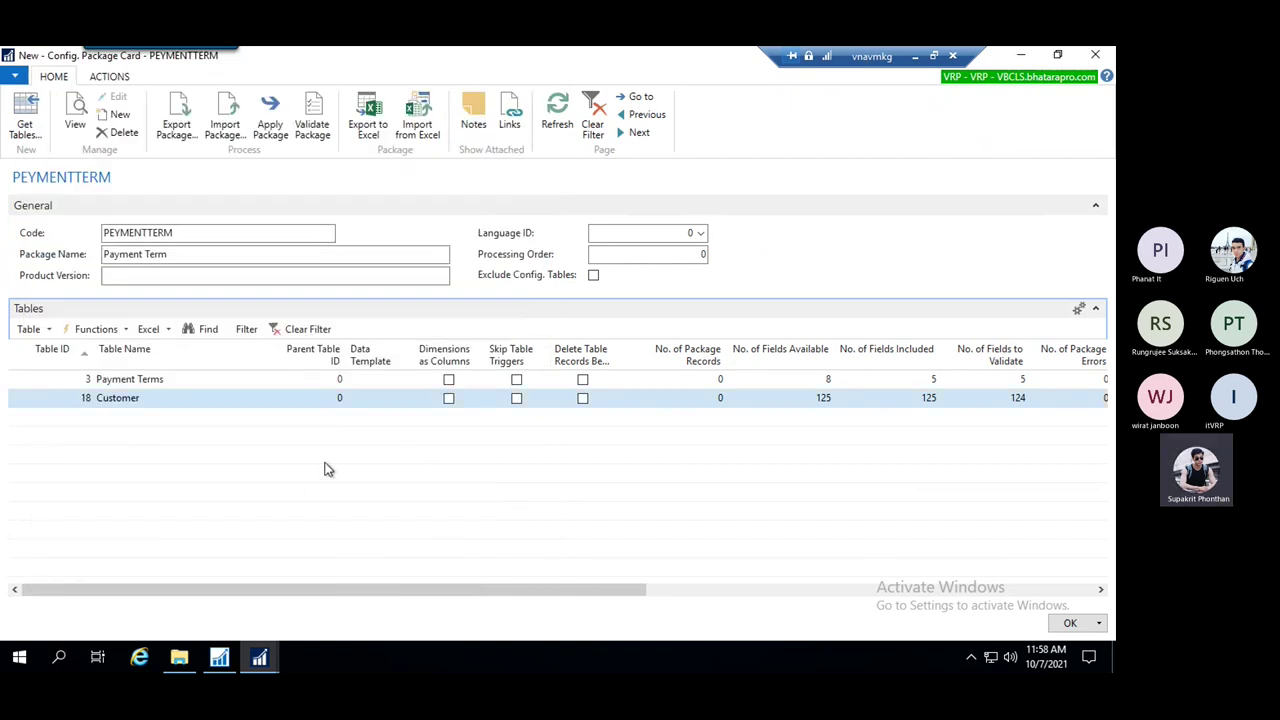
Include only the No., Name and Address fields for the Customer table
{"action": "left_click", "coordinate": [48, 331]}
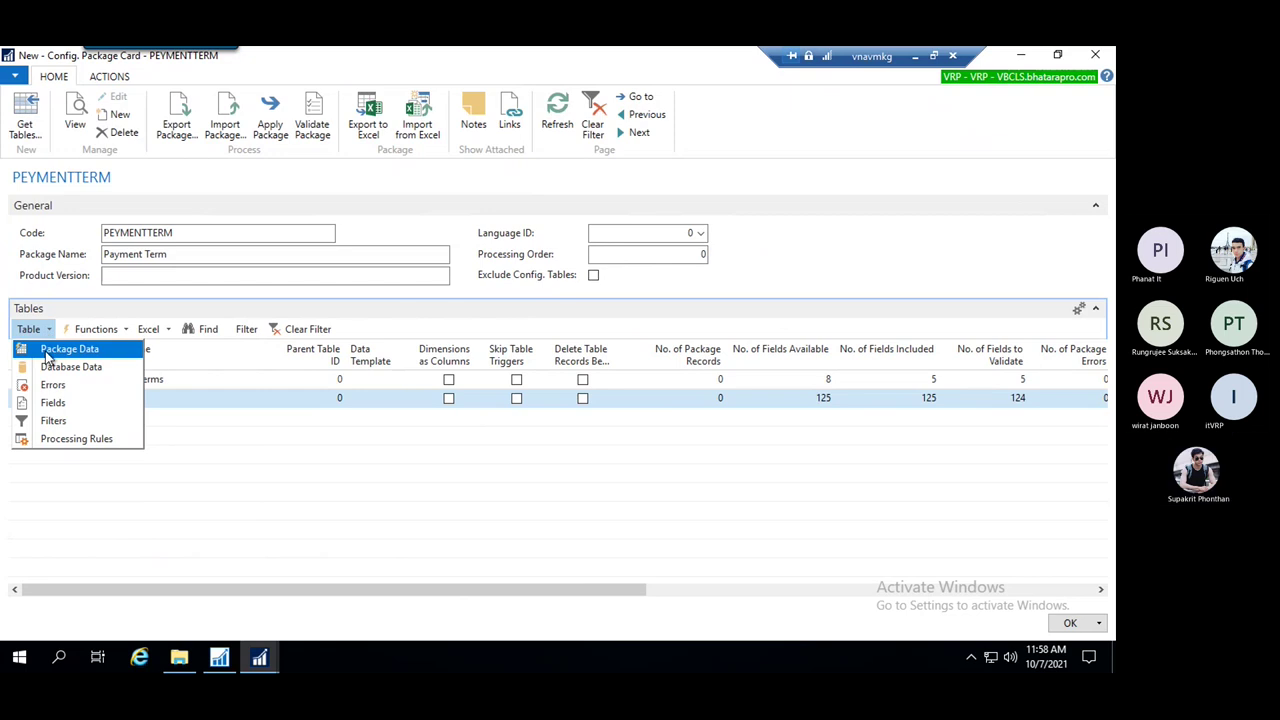
{"action": "left_click", "coordinate": [52, 403]}
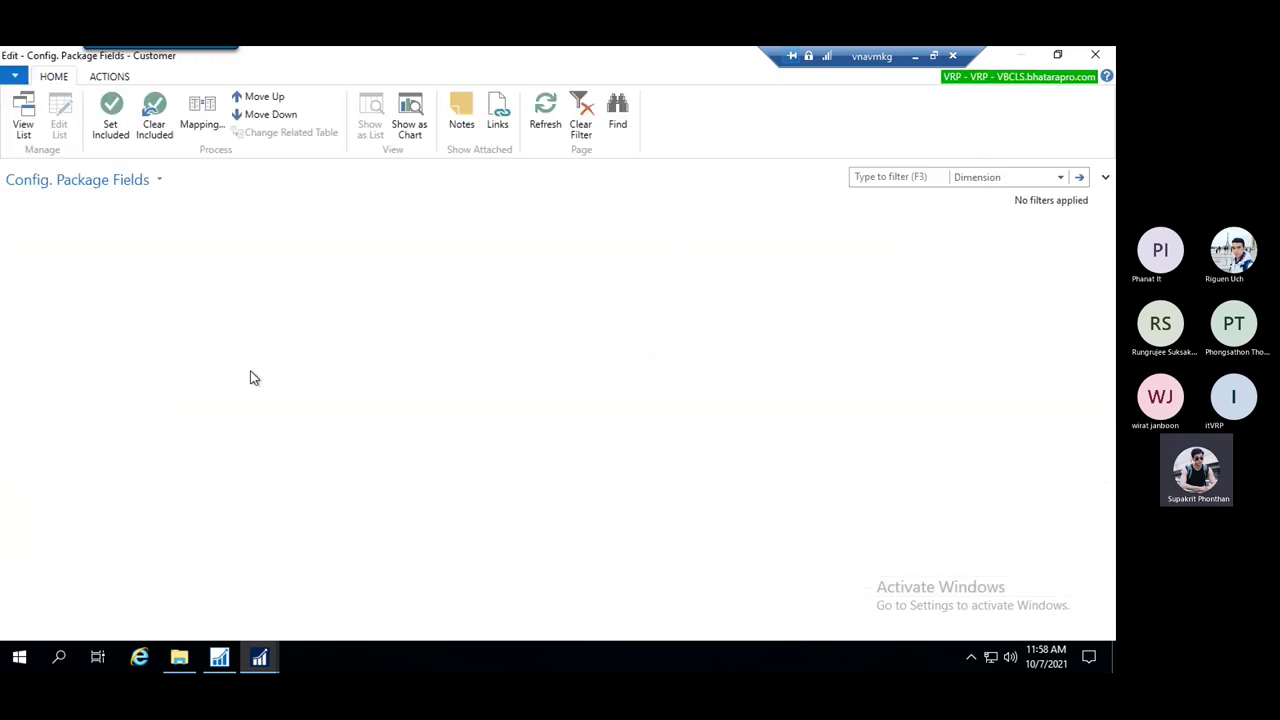
{"action": "left_click", "coordinate": [155, 118]}
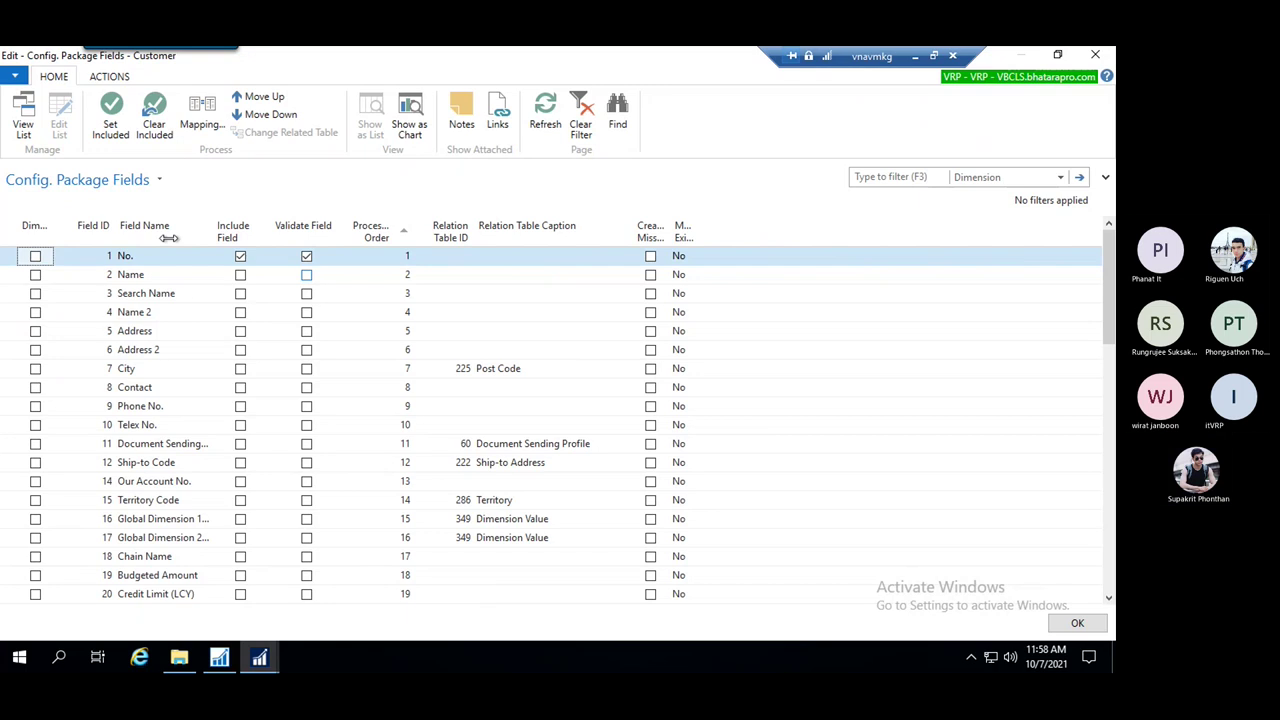
{"action": "left_click", "coordinate": [240, 276]}
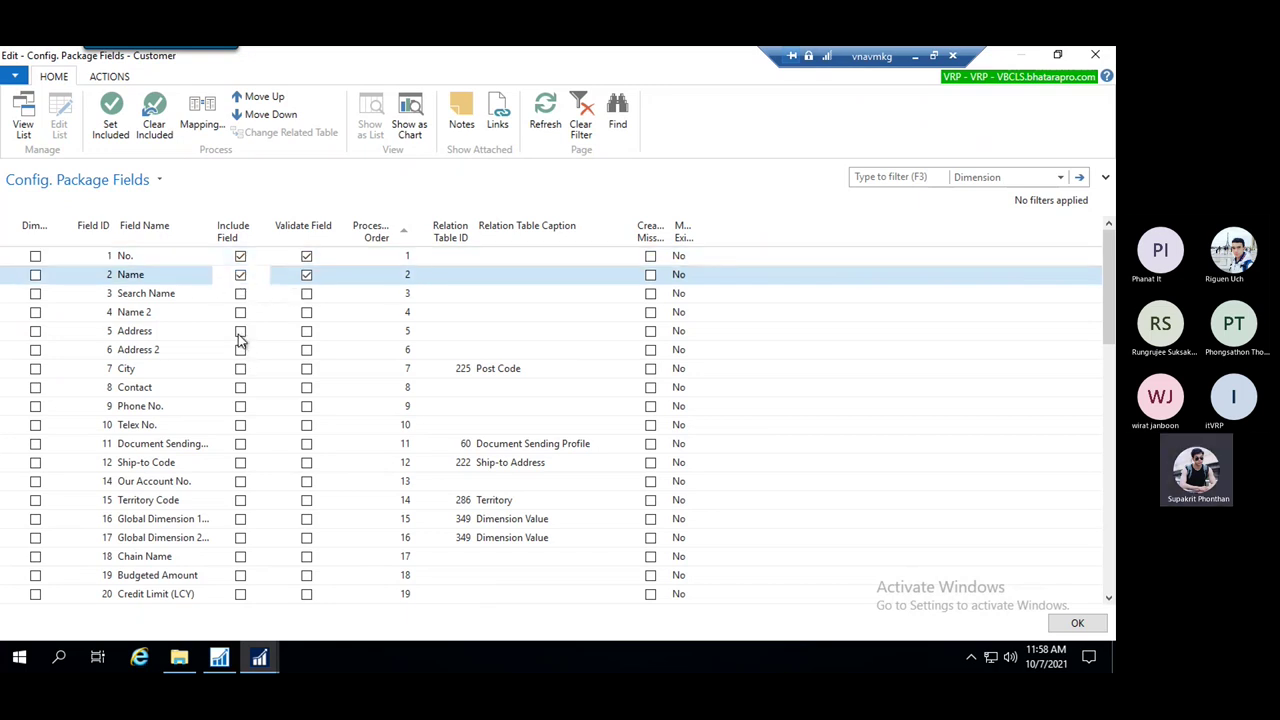
{"action": "left_click", "coordinate": [240, 332]}
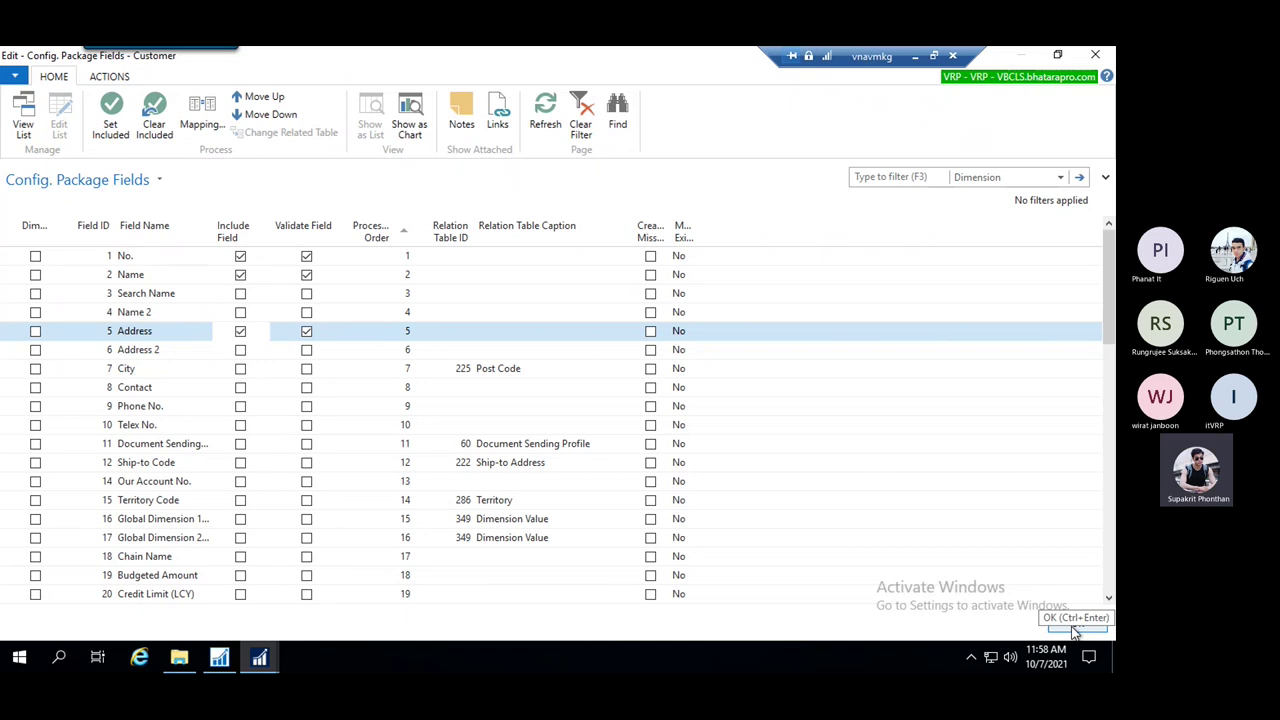
{"action": "left_click", "coordinate": [1071, 622]}
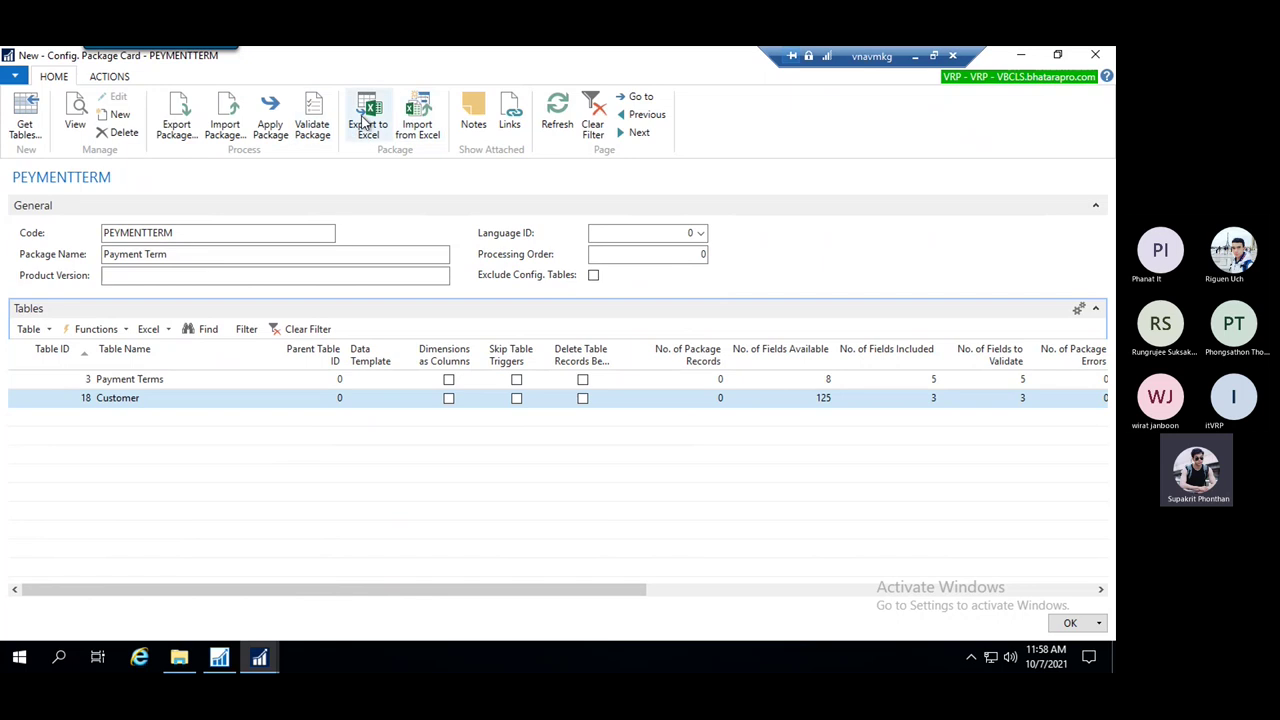
Export the 2-table package to Excel, overwriting Default07_10_2021_11_40_07.xlsx on the Desktop
{"action": "left_click", "coordinate": [385, 130]}
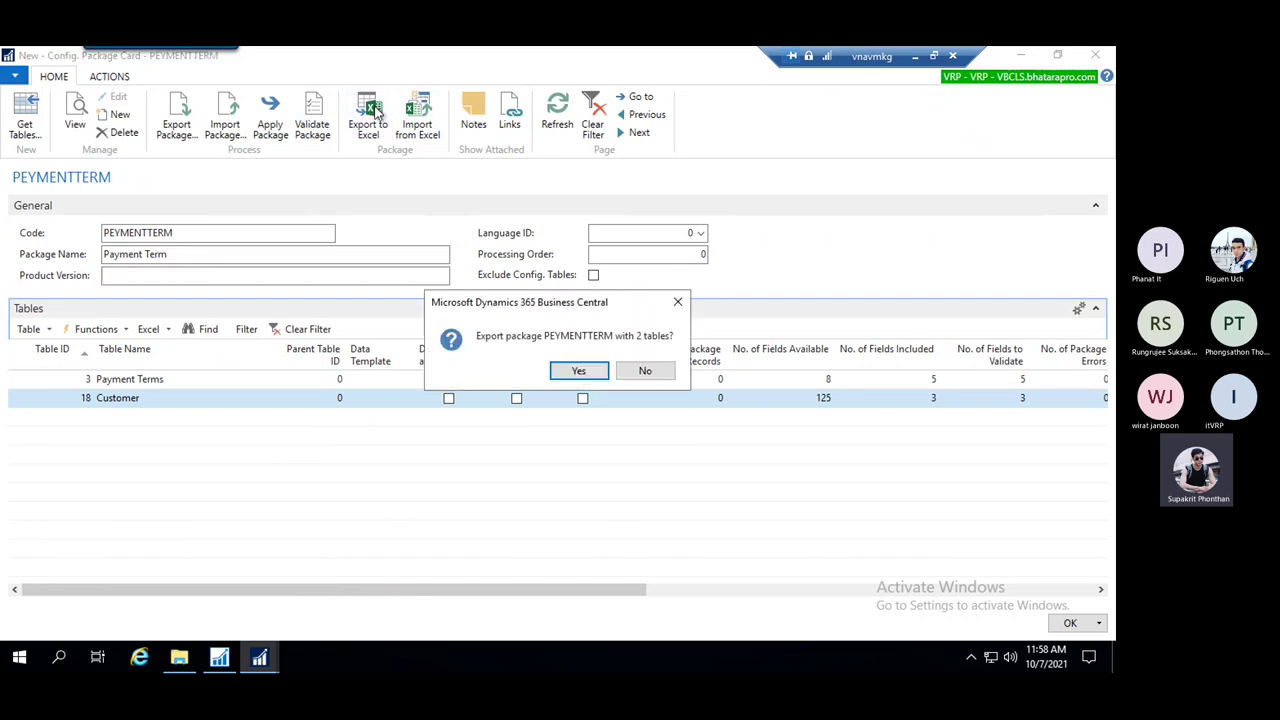
{"action": "left_click", "coordinate": [576, 371]}
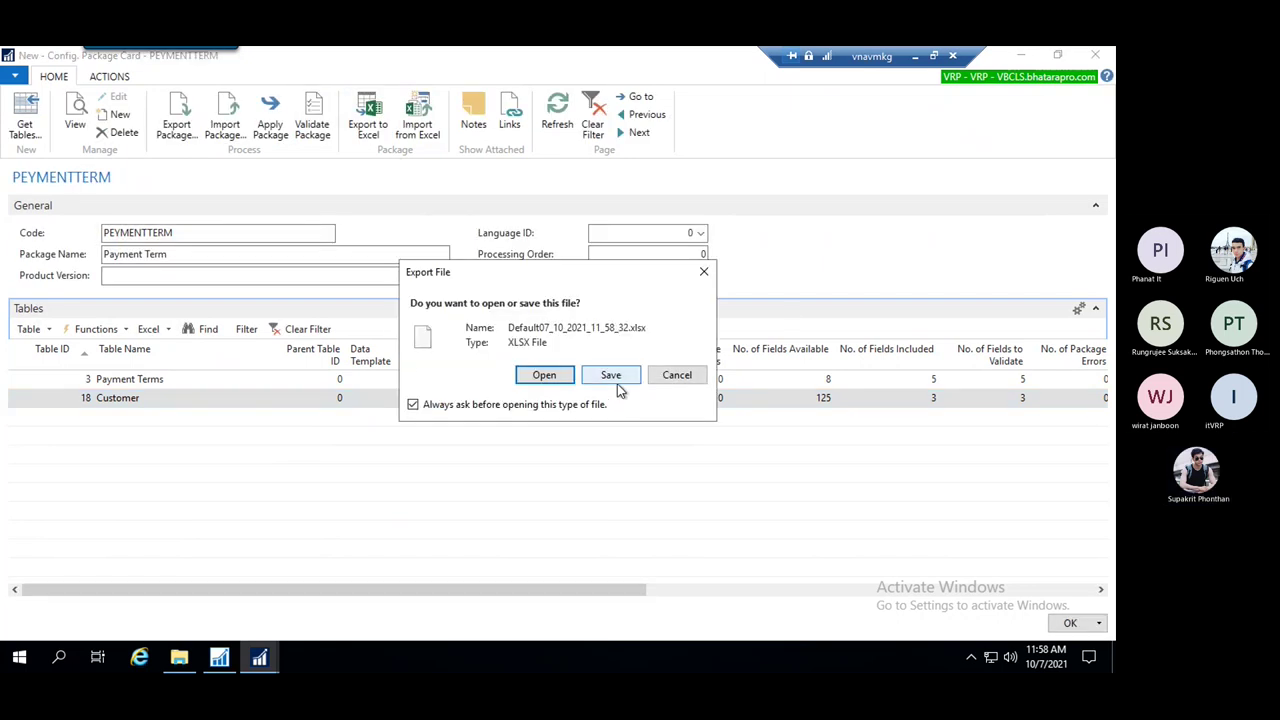
{"action": "left_click", "coordinate": [612, 376]}
{"action": "left_click", "coordinate": [395, 305]}
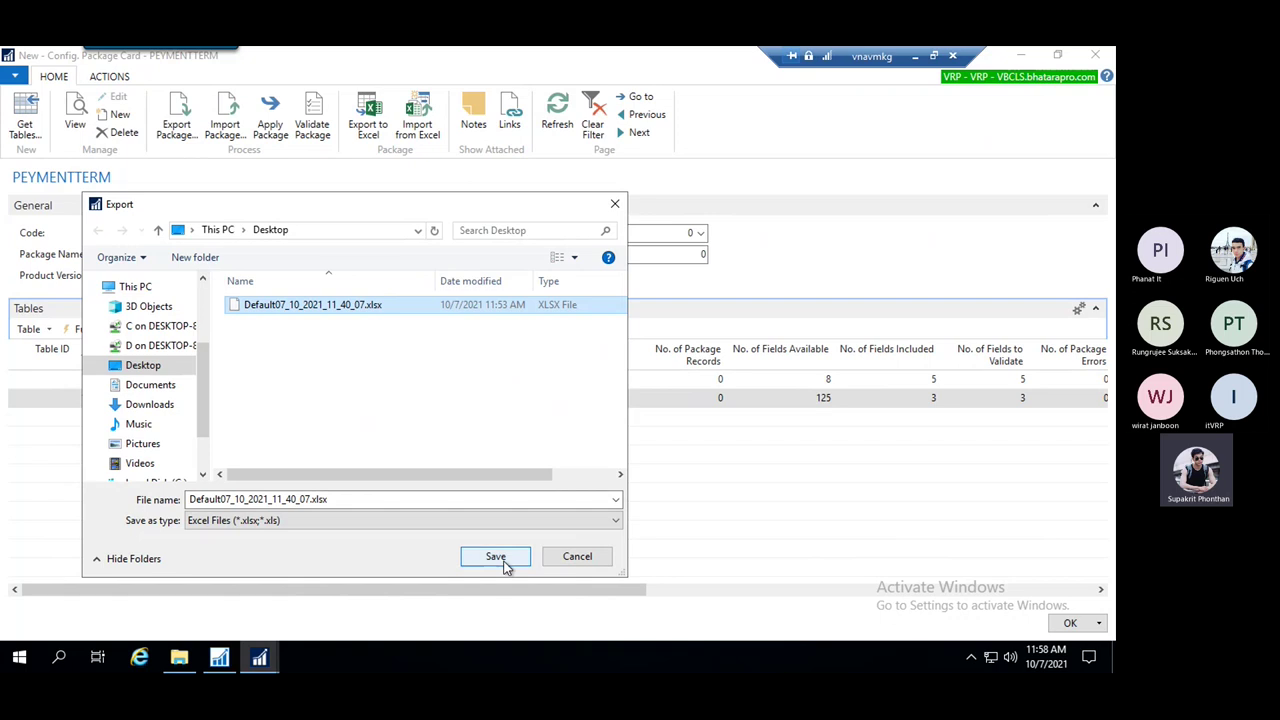
{"action": "left_click", "coordinate": [497, 557]}
{"action": "left_click", "coordinate": [592, 352]}
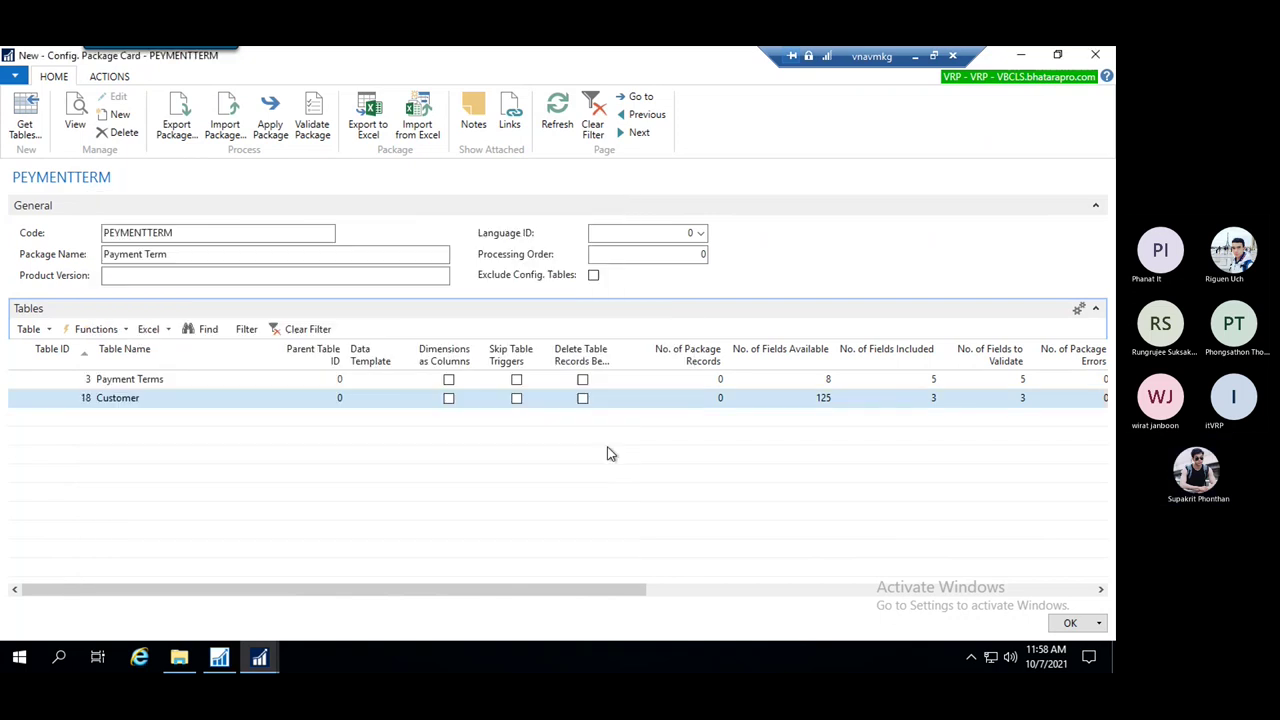
Minimize the NAV windows and remote session, briefly opening the exported workbook in Excel
{"action": "left_click", "coordinate": [1019, 55]}
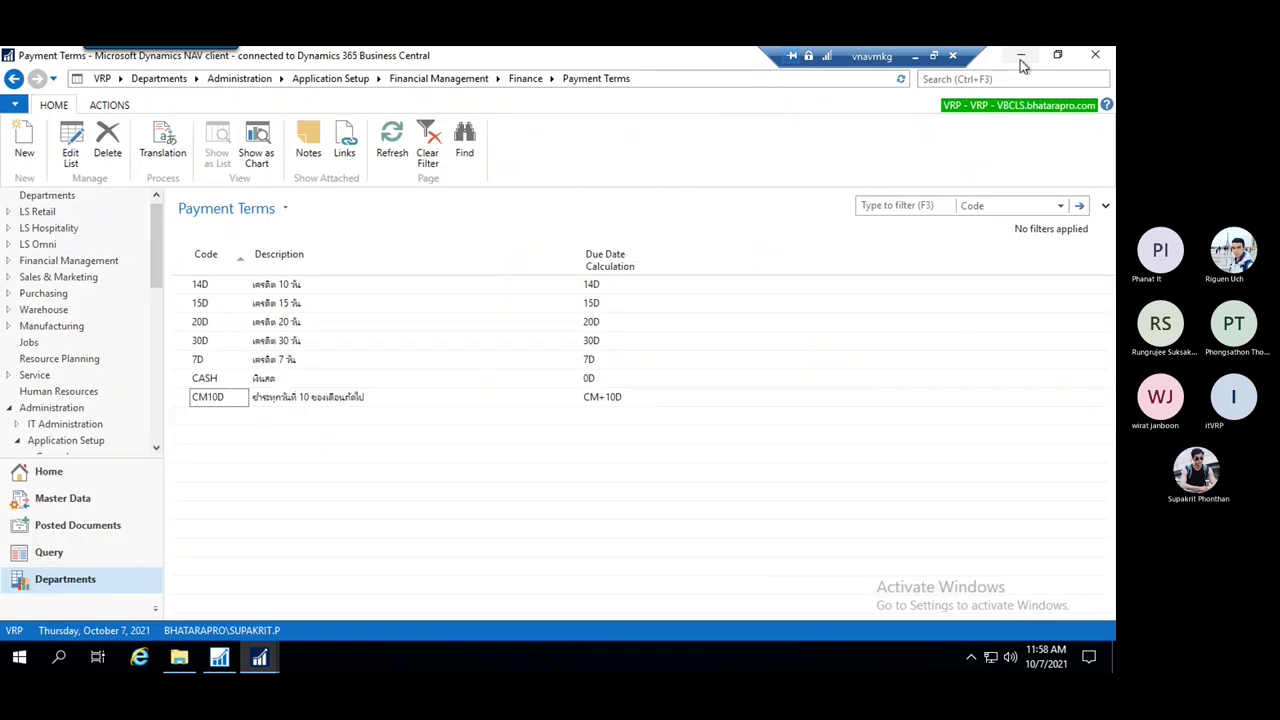
{"action": "left_click", "coordinate": [1019, 55]}
{"action": "left_click", "coordinate": [44, 486]}
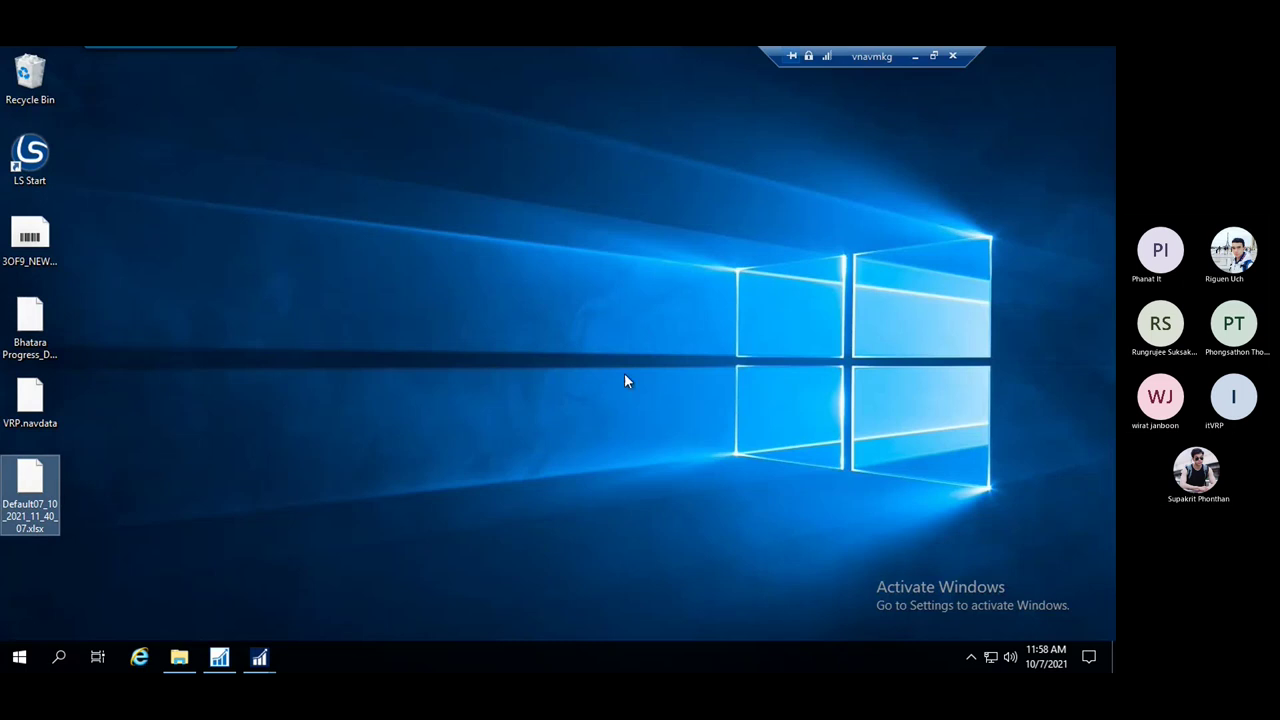
{"action": "left_click", "coordinate": [915, 57]}
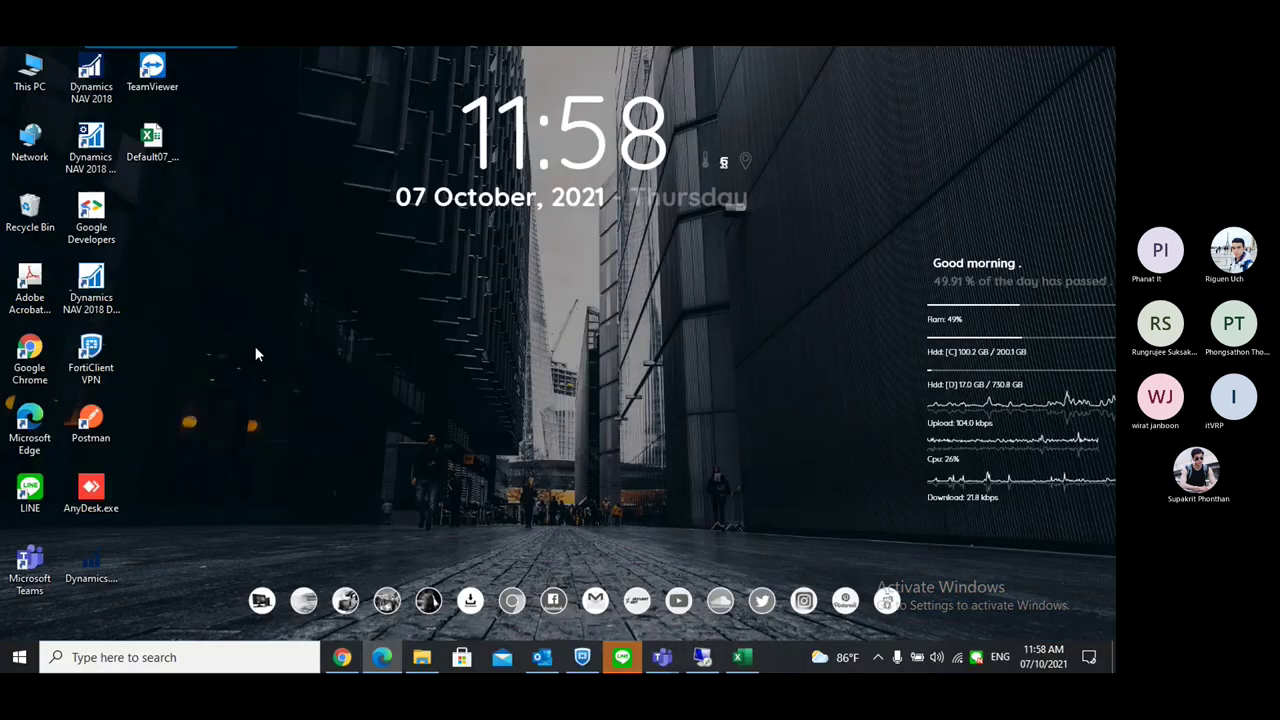
{"action": "left_click", "coordinate": [748, 650]}
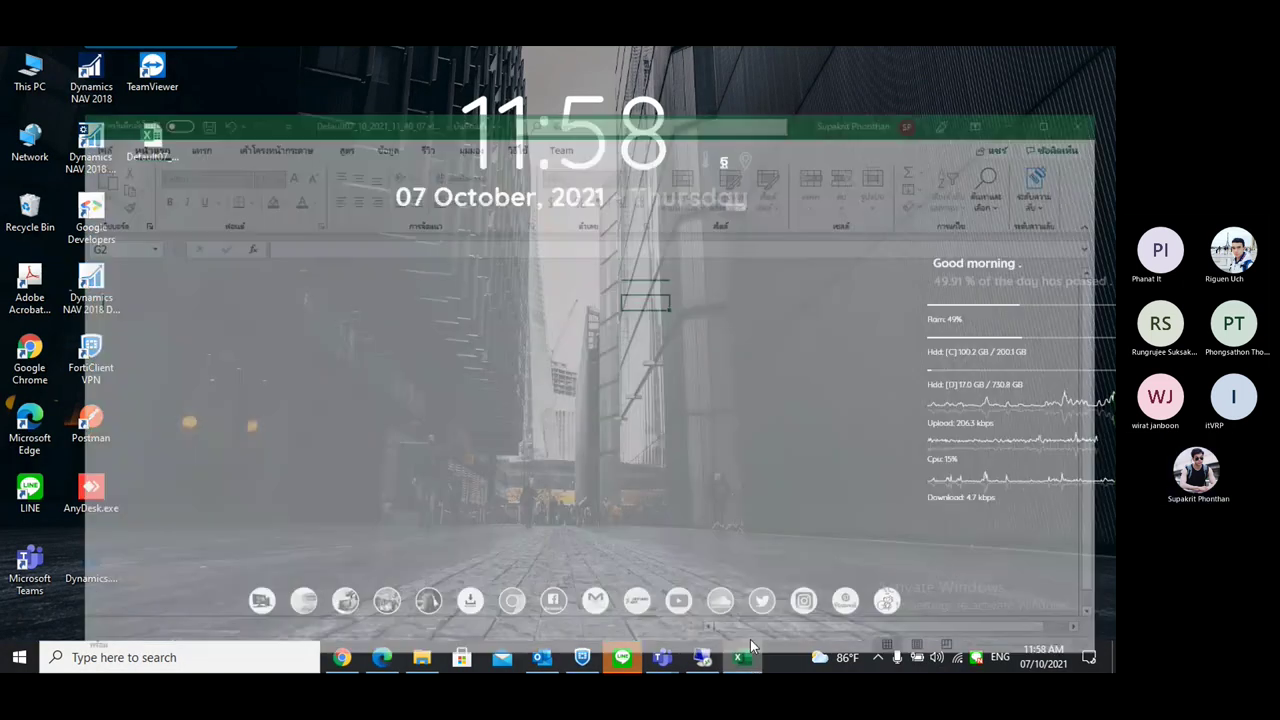
{"action": "key", "text": "alt+F4"}
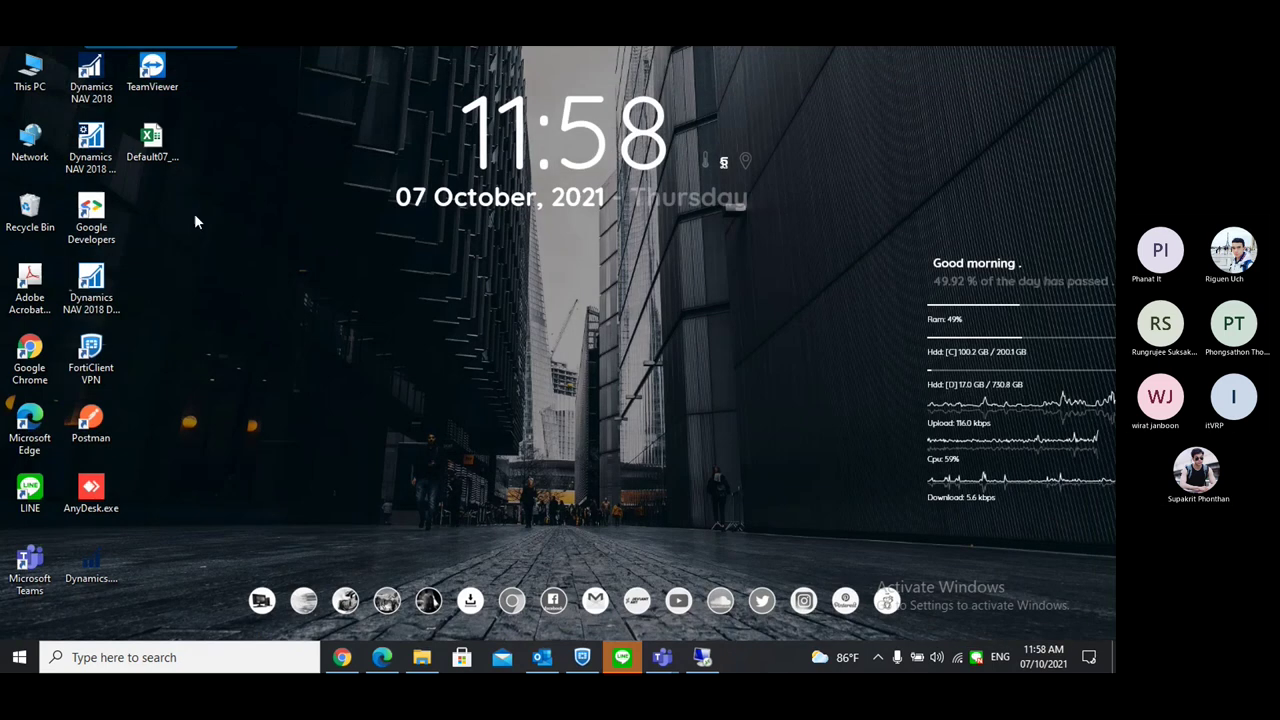
Open the exported workbook maximized and compare its Payment Terms and Customer sheets
{"action": "double_click", "coordinate": [167, 160]}
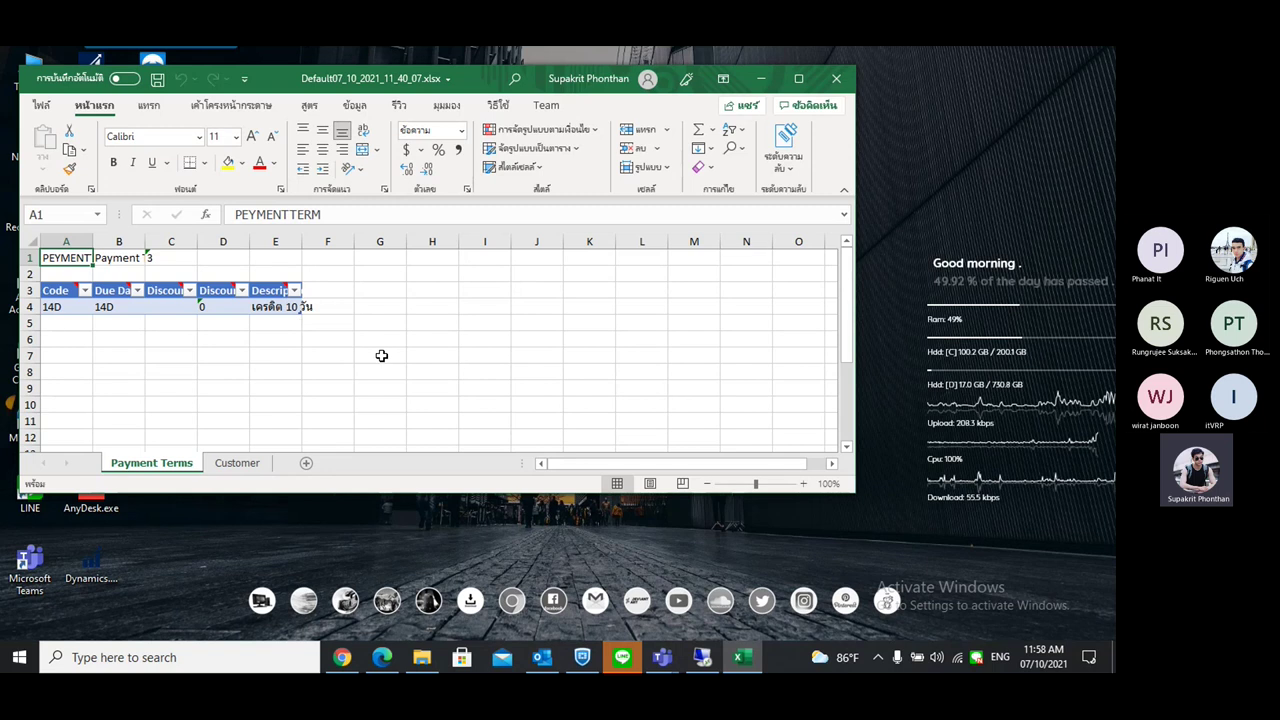
{"action": "left_click", "coordinate": [798, 78]}
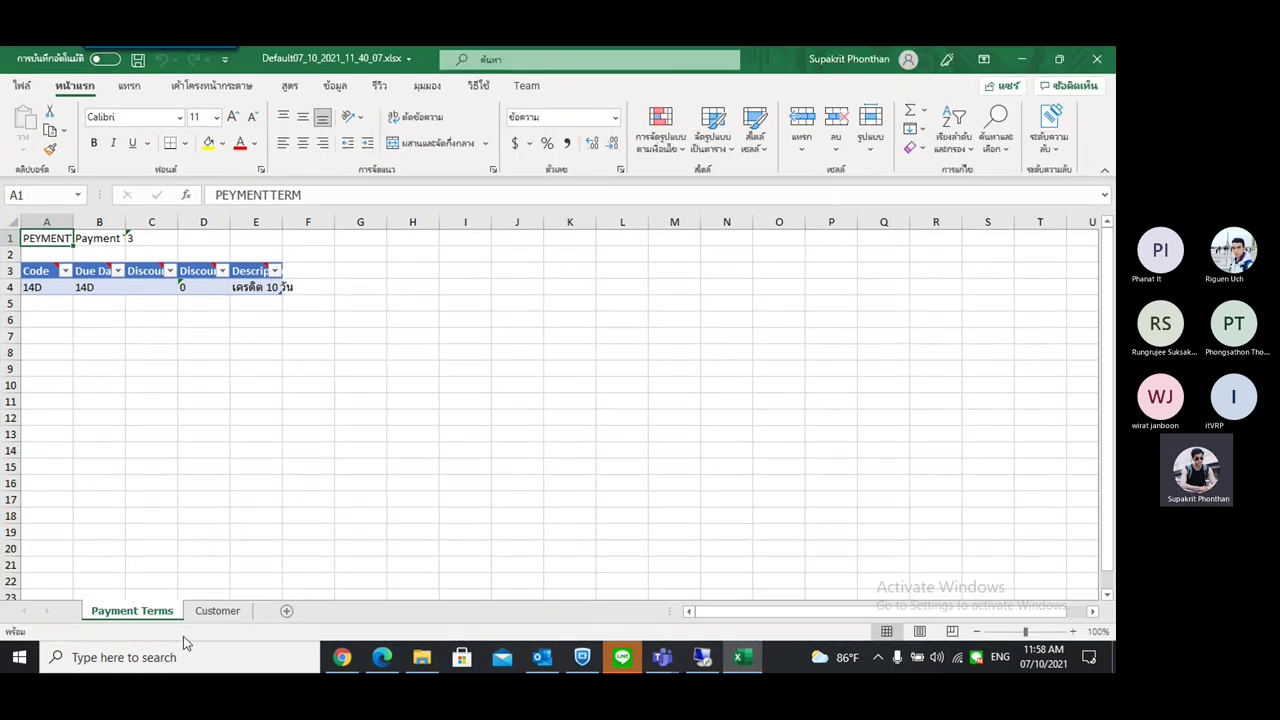
{"action": "left_click", "coordinate": [215, 611]}
{"action": "left_click", "coordinate": [133, 611]}
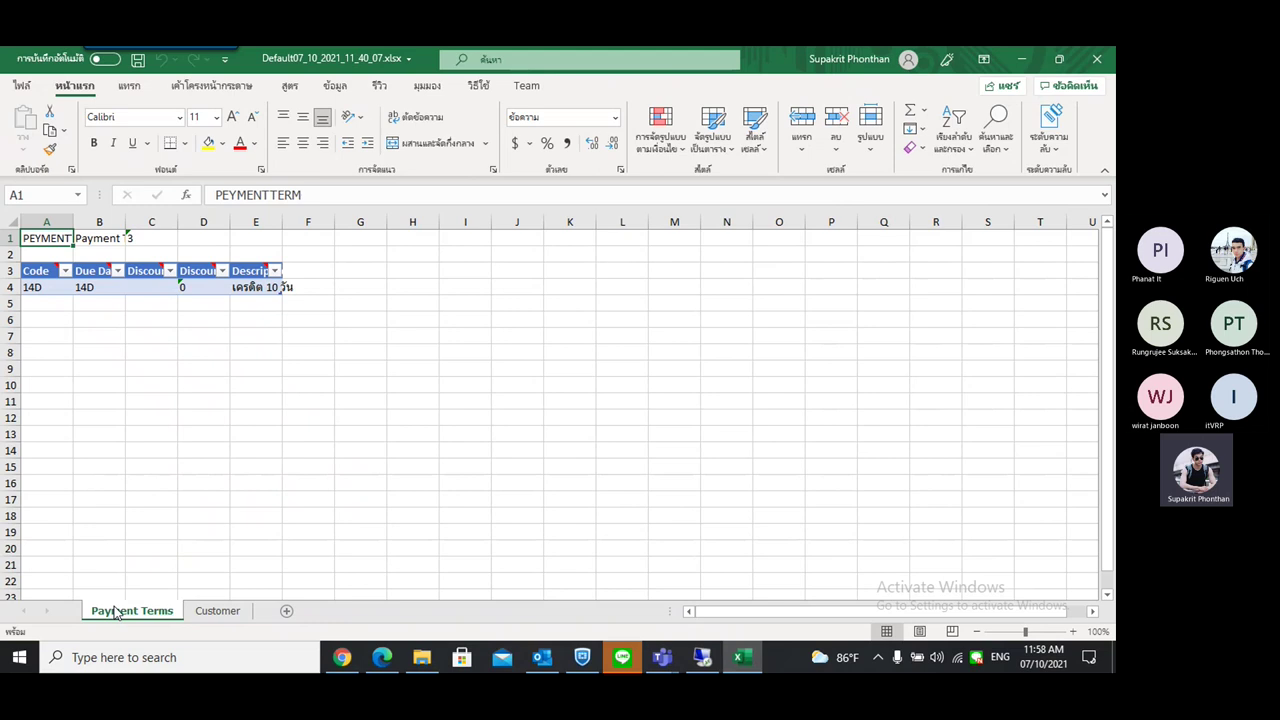
{"action": "left_click", "coordinate": [213, 612]}
{"action": "left_click", "coordinate": [160, 611]}
{"action": "left_click", "coordinate": [214, 611]}
{"action": "left_click", "coordinate": [143, 611]}
{"action": "left_click", "coordinate": [220, 612]}
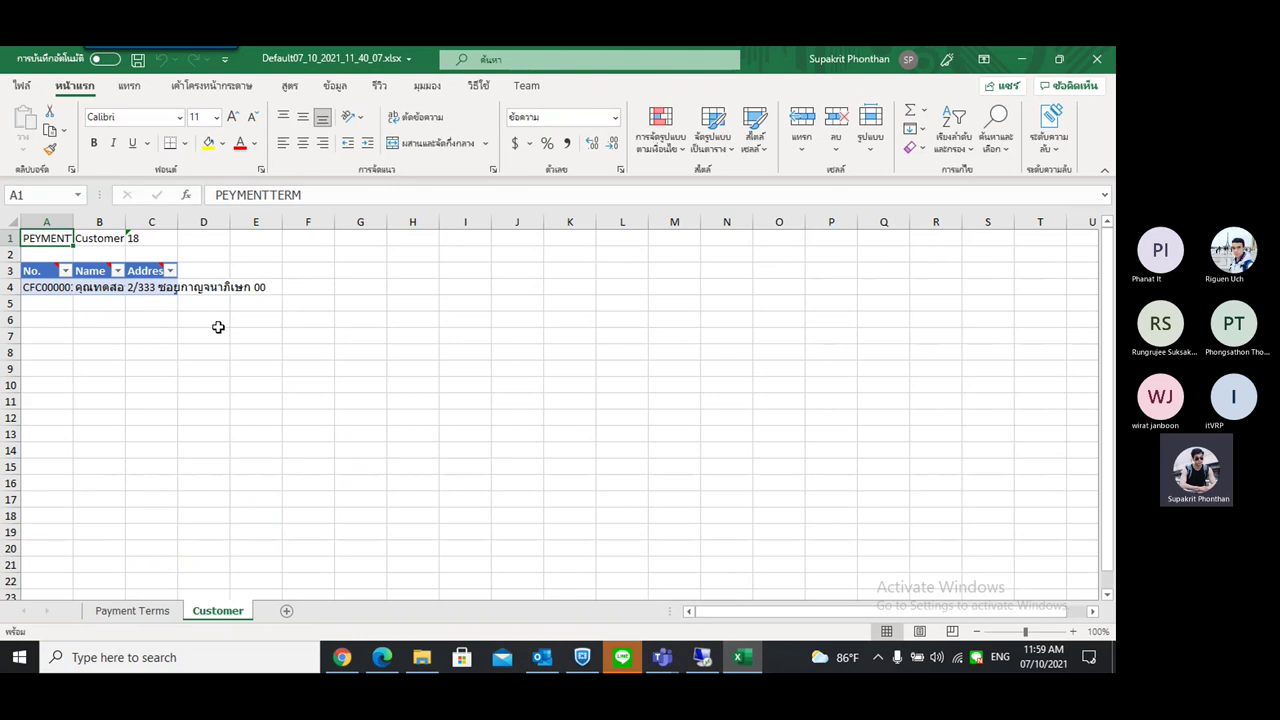
{"action": "left_click", "coordinate": [153, 611]}
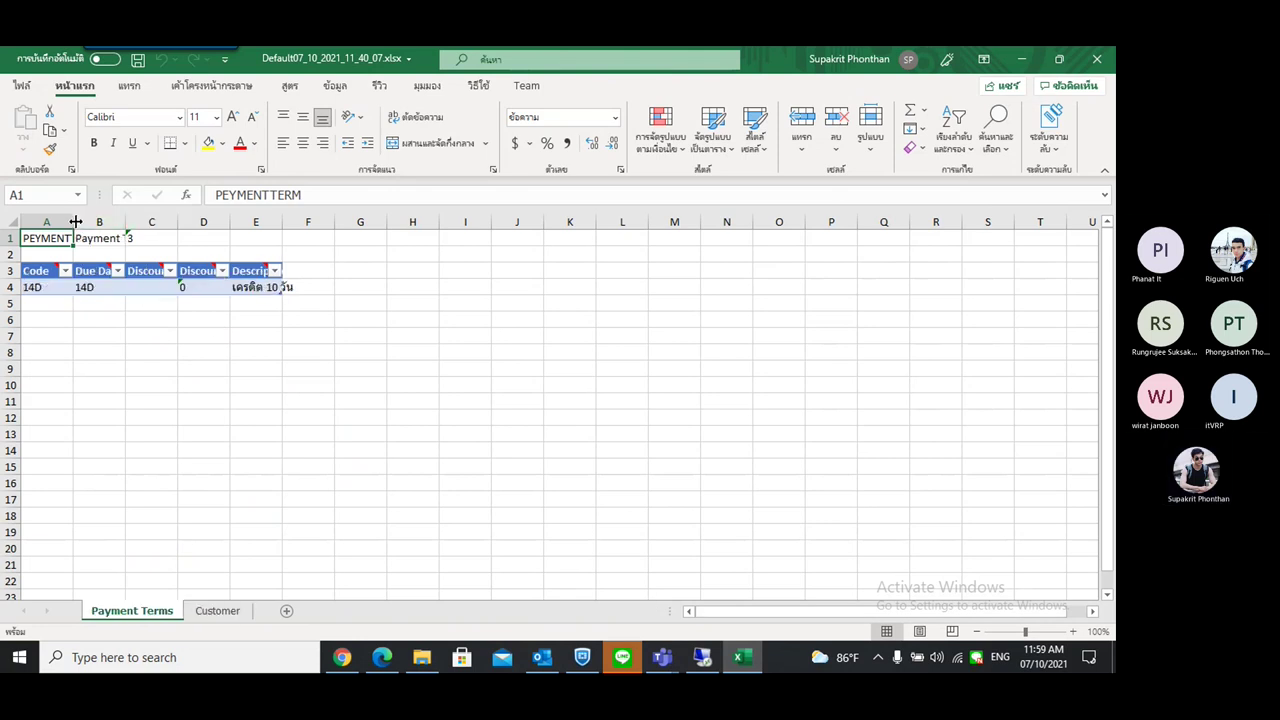
Extend the Payment Terms table three rows and fill codes TEST1–TEST3
{"action": "left_click_drag", "start_coordinate": [73, 221], "coordinate": [91, 221]}
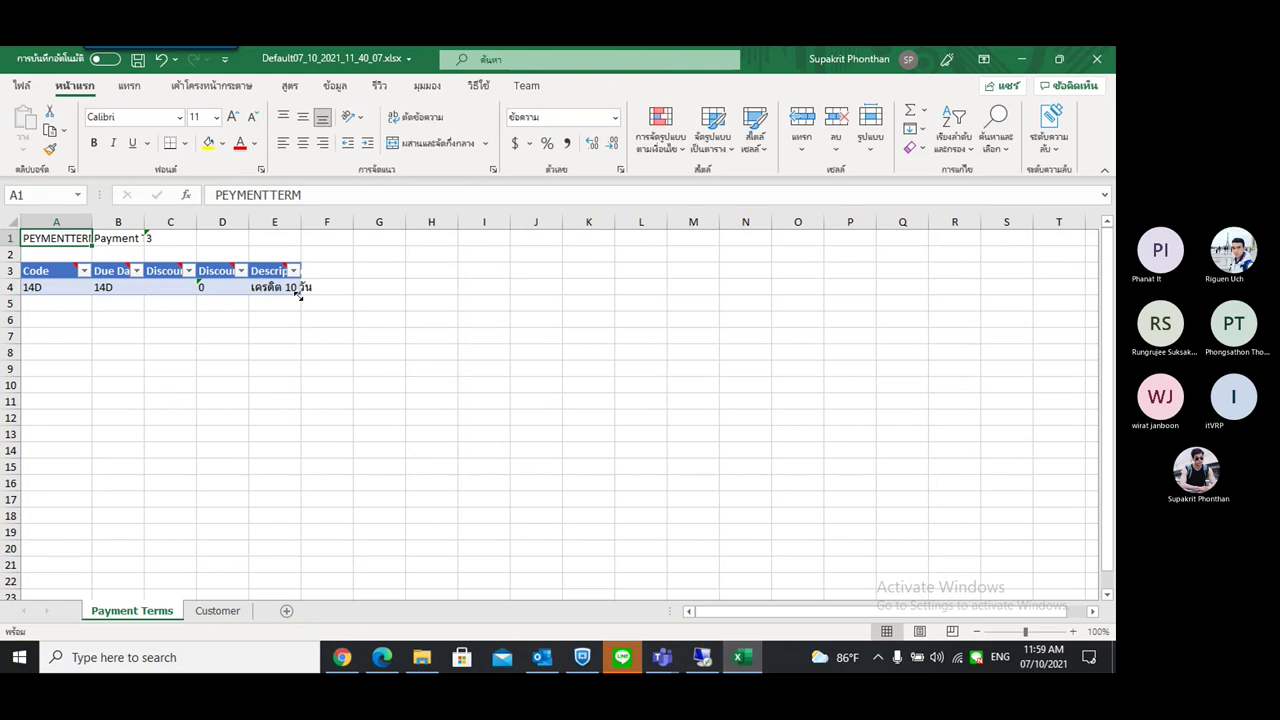
{"action": "left_click_drag", "start_coordinate": [298, 292], "coordinate": [302, 342]}
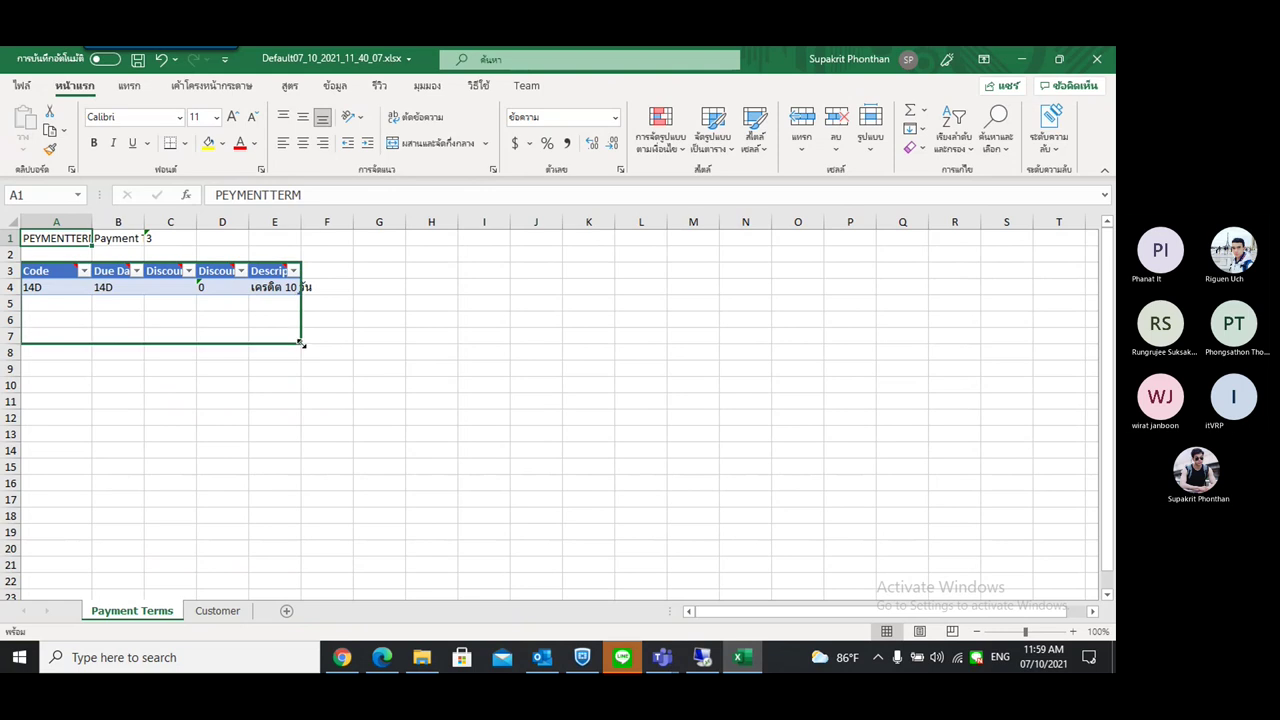
{"action": "left_click", "coordinate": [51, 288]}
{"action": "left_click", "coordinate": [62, 308]}
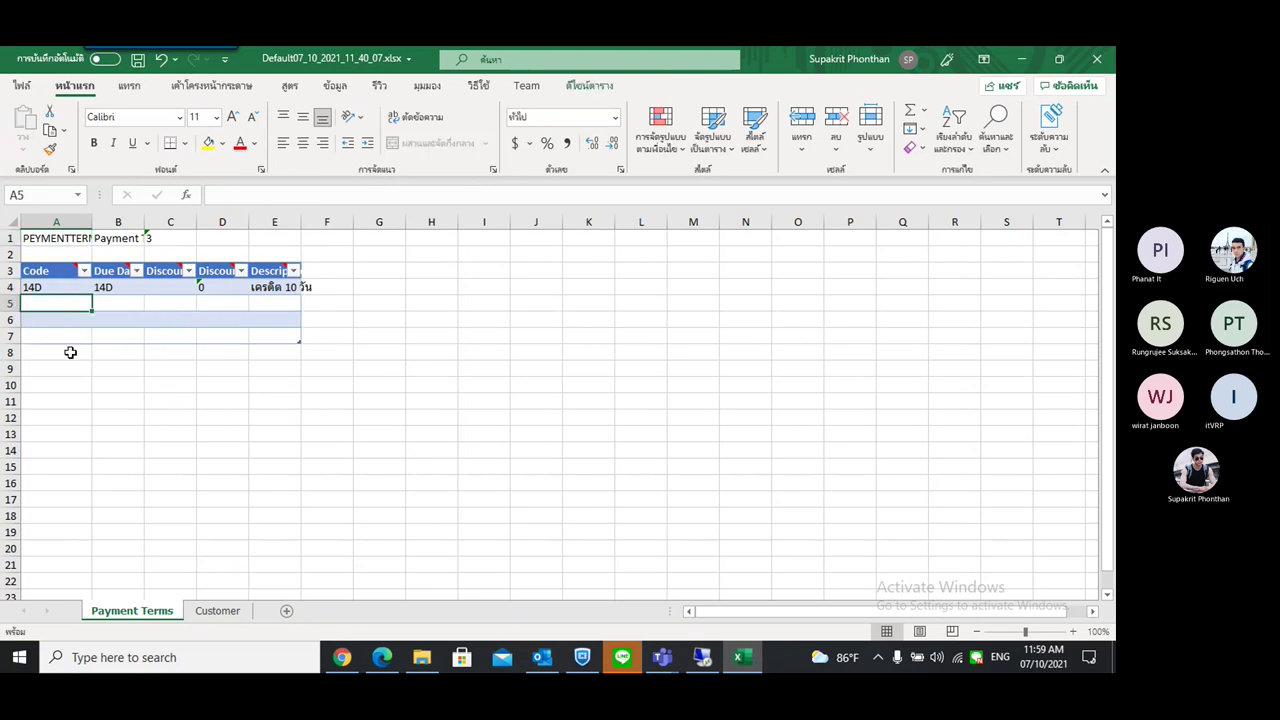
{"action": "double_click", "coordinate": [67, 300]}
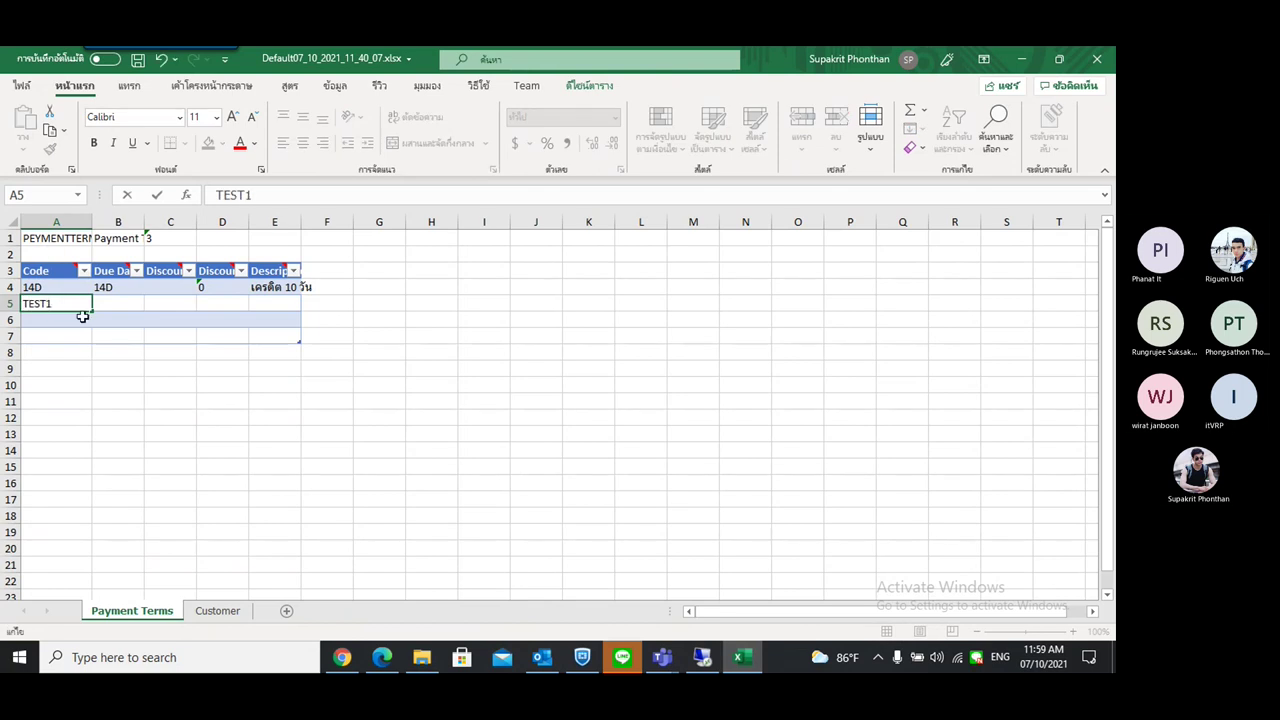
{"action": "type", "text": "TEST1"}
{"action": "key", "text": "Return"}
{"action": "left_click", "coordinate": [77, 303]}
{"action": "left_click_drag", "start_coordinate": [91, 311], "coordinate": [143, 340]}
Give the new rows due date 14D, discounts 1–3 and the existing description
{"action": "left_click", "coordinate": [120, 303]}
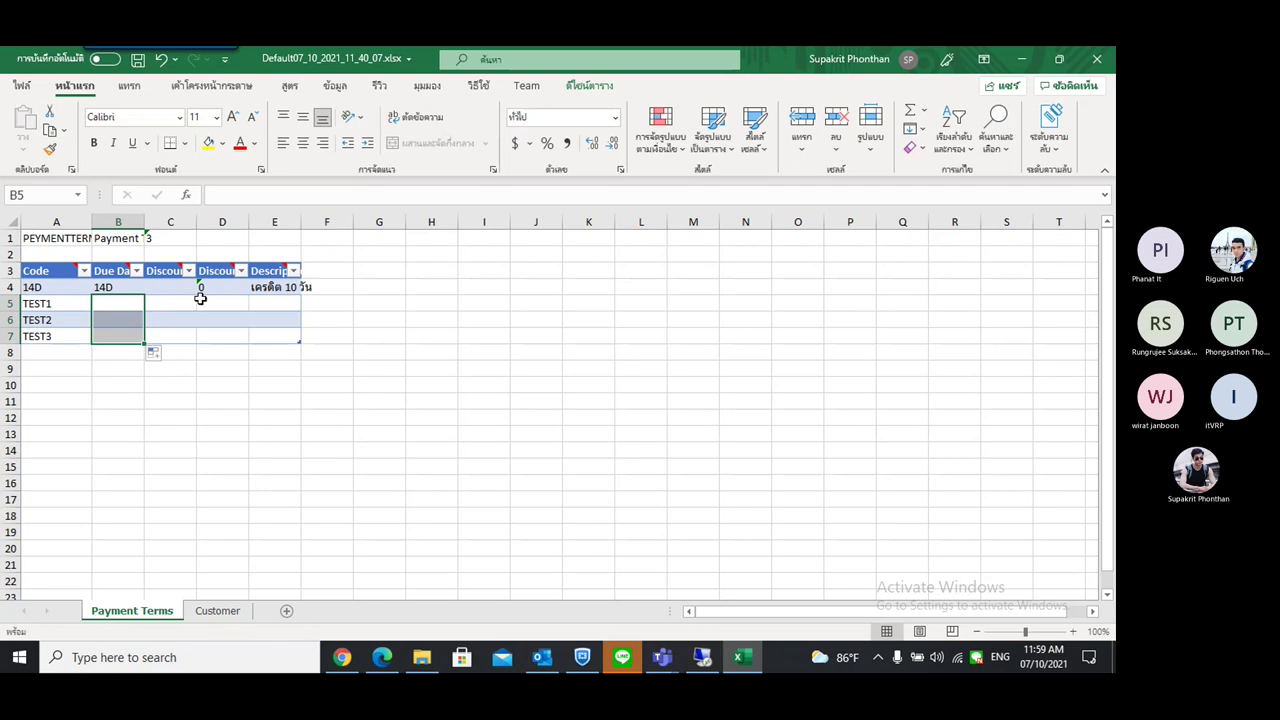
{"action": "left_click", "coordinate": [216, 315]}
{"action": "left_click", "coordinate": [243, 304]}
{"action": "left_click_drag", "start_coordinate": [249, 311], "coordinate": [250, 341]}
{"action": "left_click", "coordinate": [288, 305]}
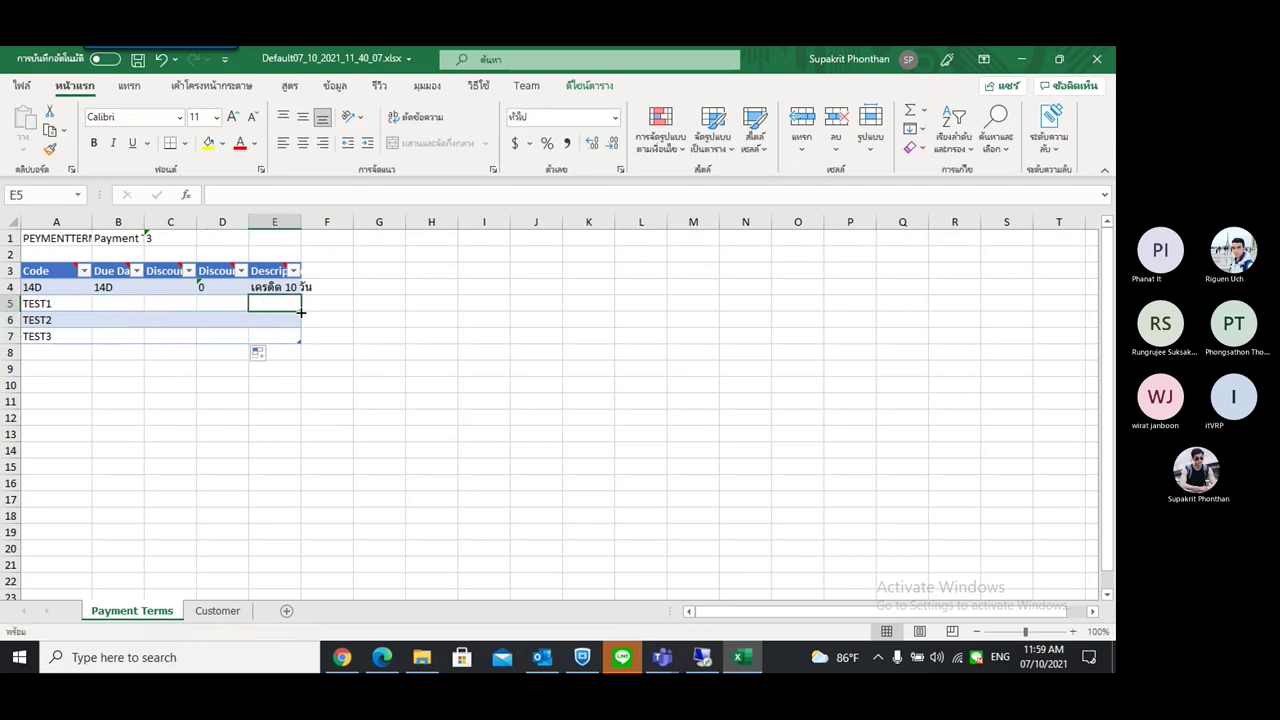
{"action": "left_click", "coordinate": [285, 289]}
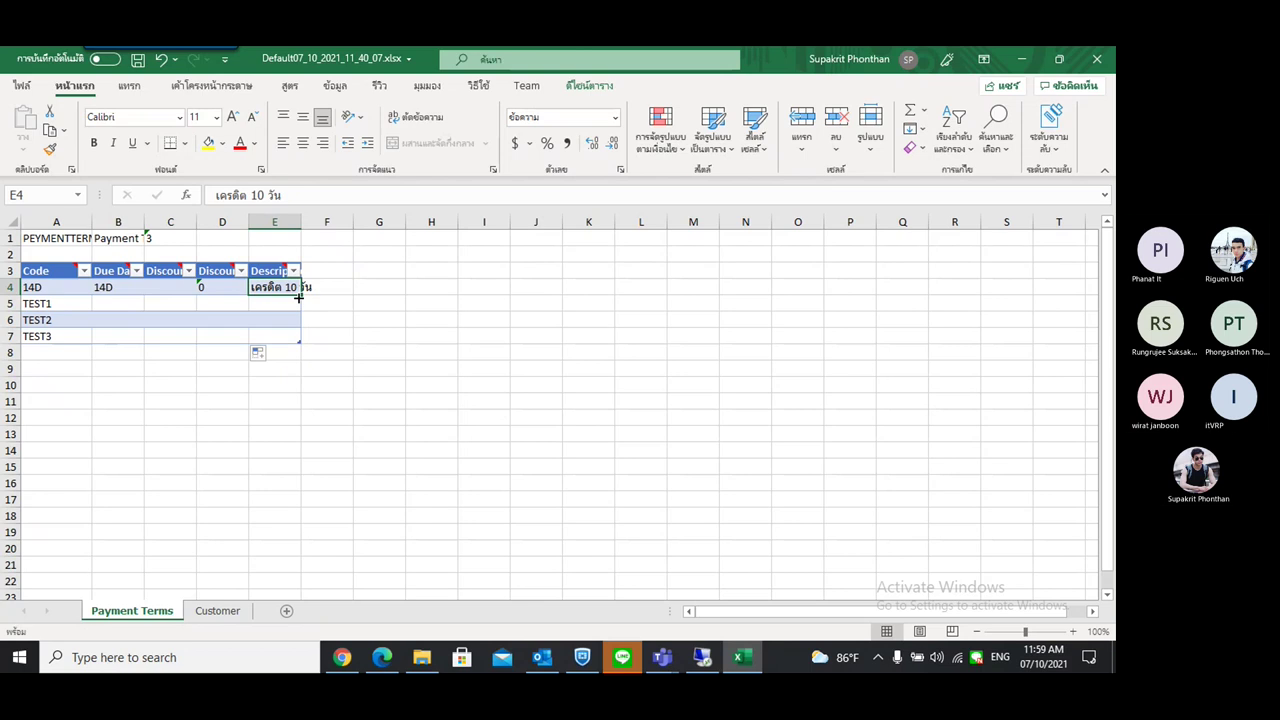
{"action": "left_click_drag", "start_coordinate": [298, 297], "coordinate": [298, 341]}
{"action": "left_click", "coordinate": [221, 292]}
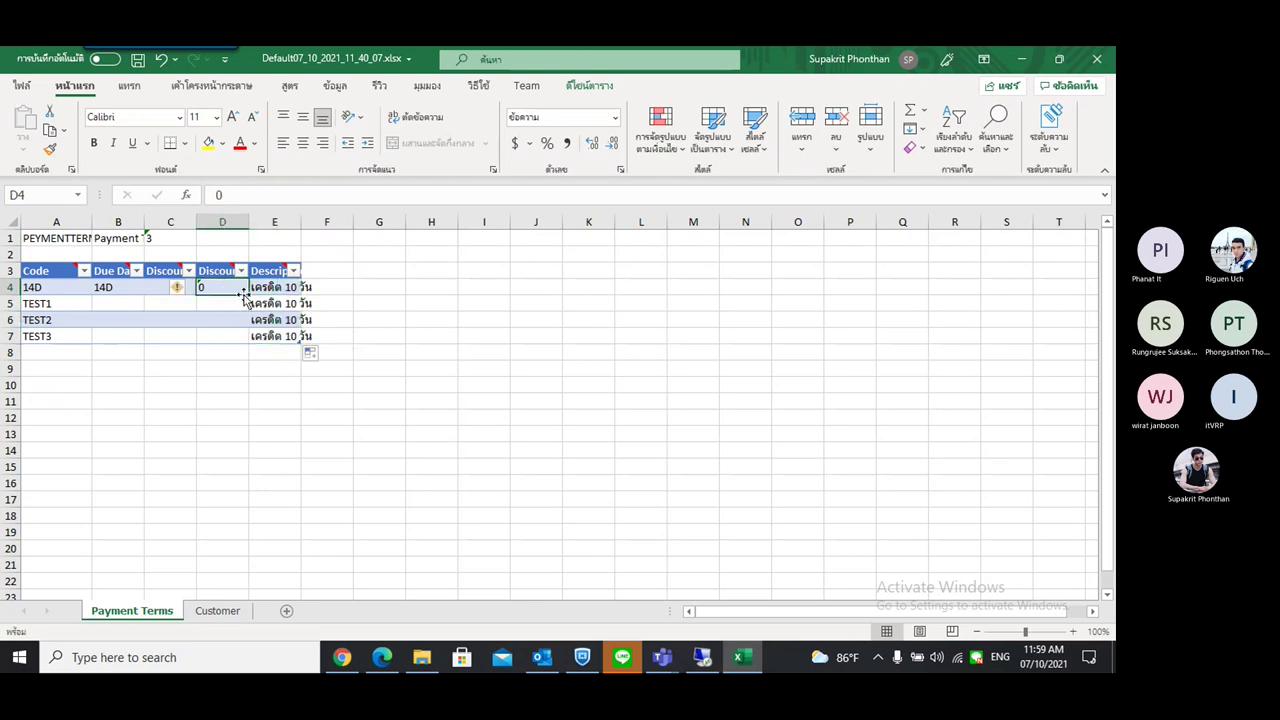
{"action": "left_click_drag", "start_coordinate": [249, 296], "coordinate": [257, 340]}
{"action": "left_click", "coordinate": [407, 324]}
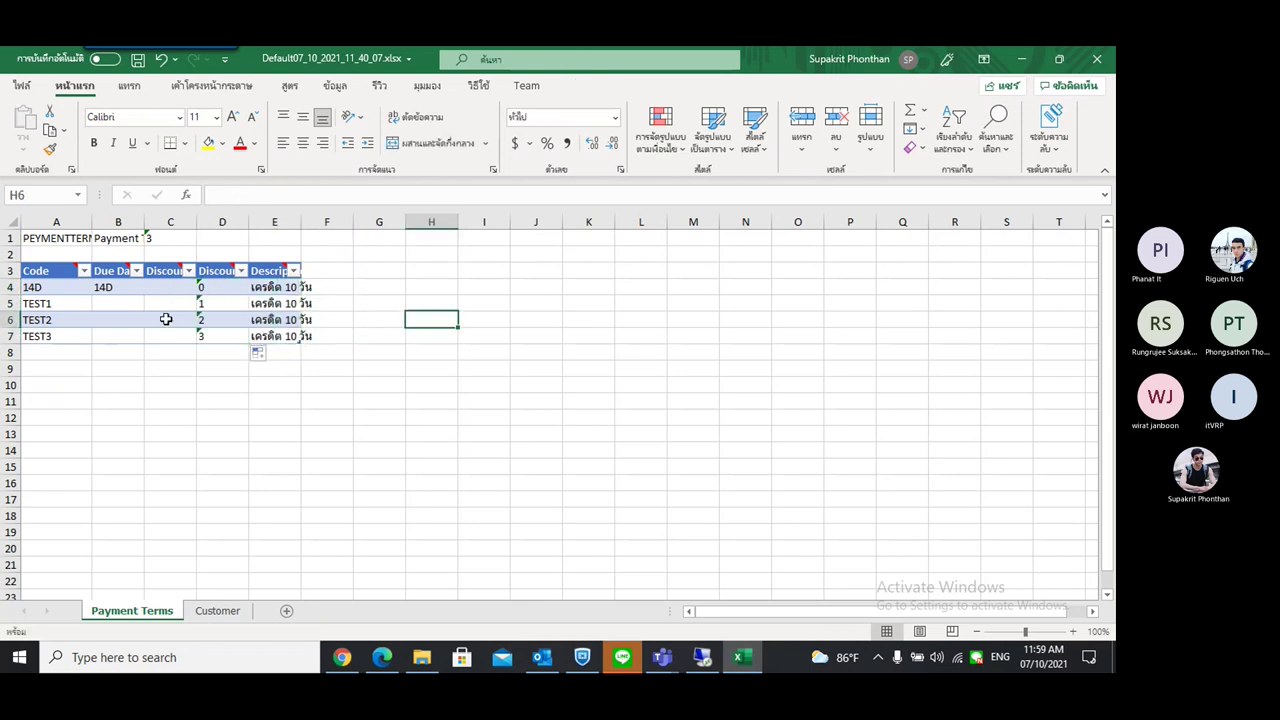
{"action": "left_click", "coordinate": [128, 291]}
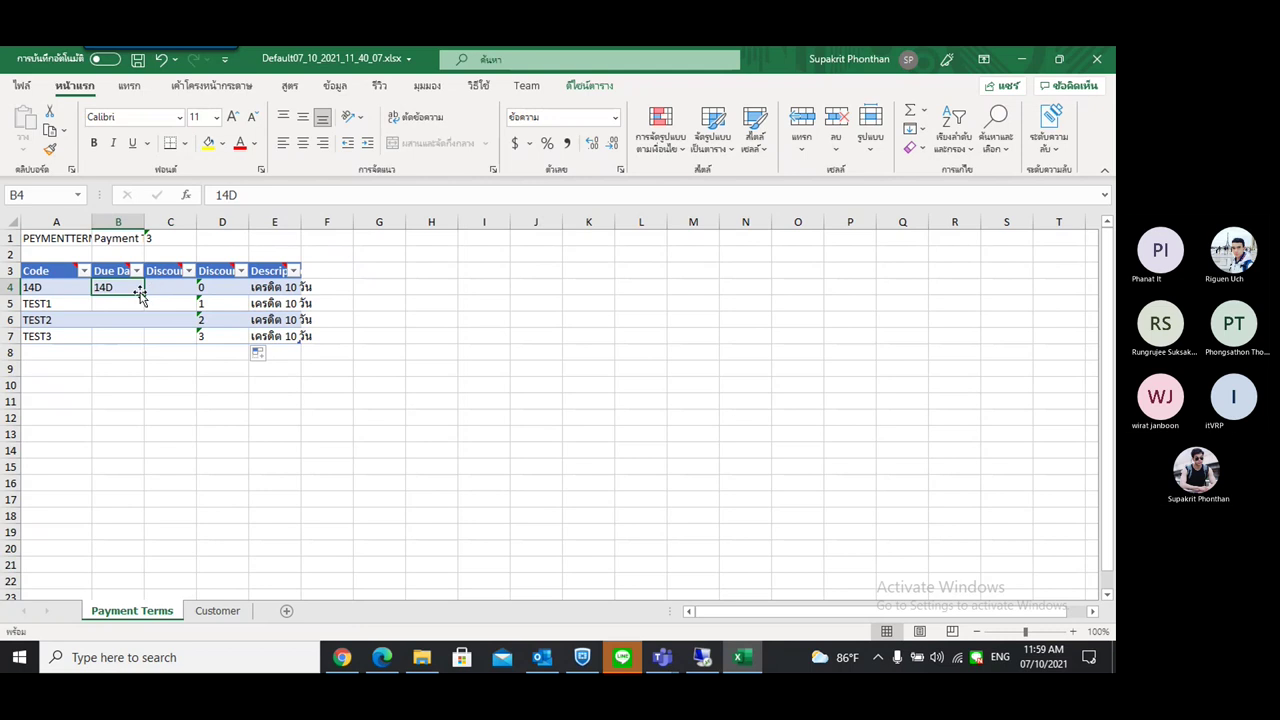
{"action": "left_click_drag", "start_coordinate": [140, 295], "coordinate": [152, 350]}
{"action": "left_click", "coordinate": [401, 375]}
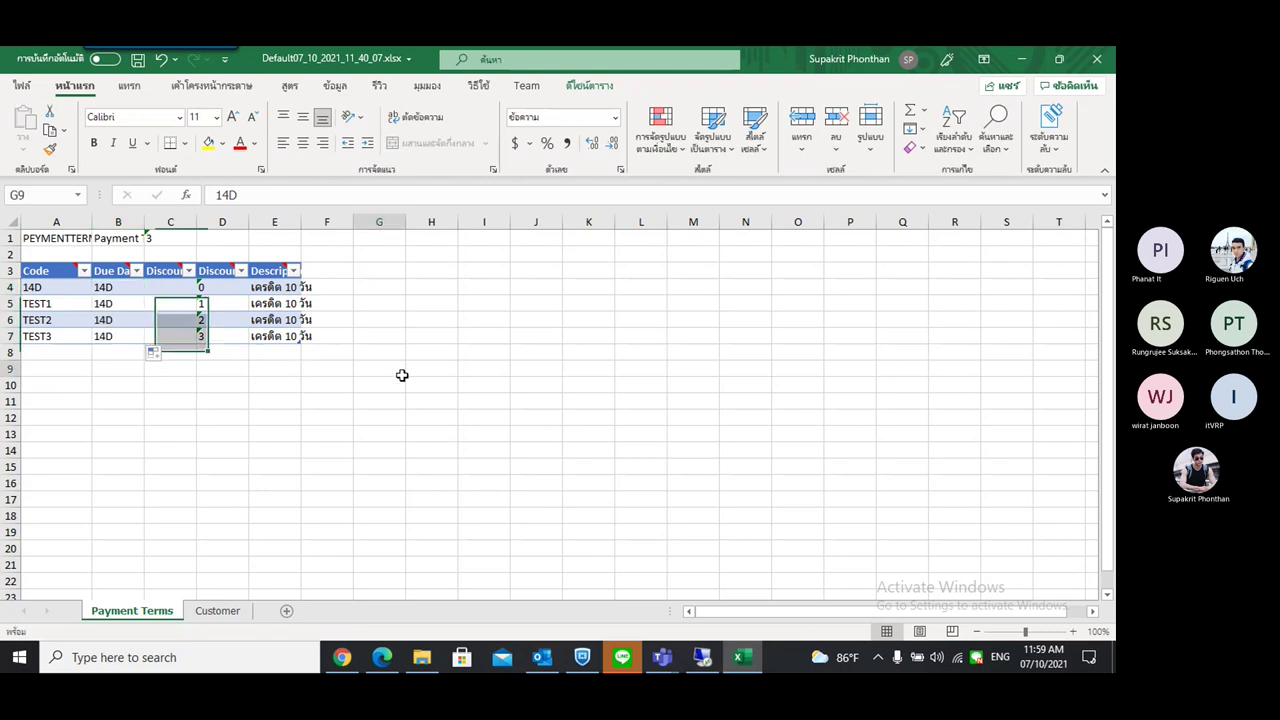
Add customers TEST01–TEST03 to the Customer table with copied names and numbered addresses
{"action": "left_click", "coordinate": [217, 610]}
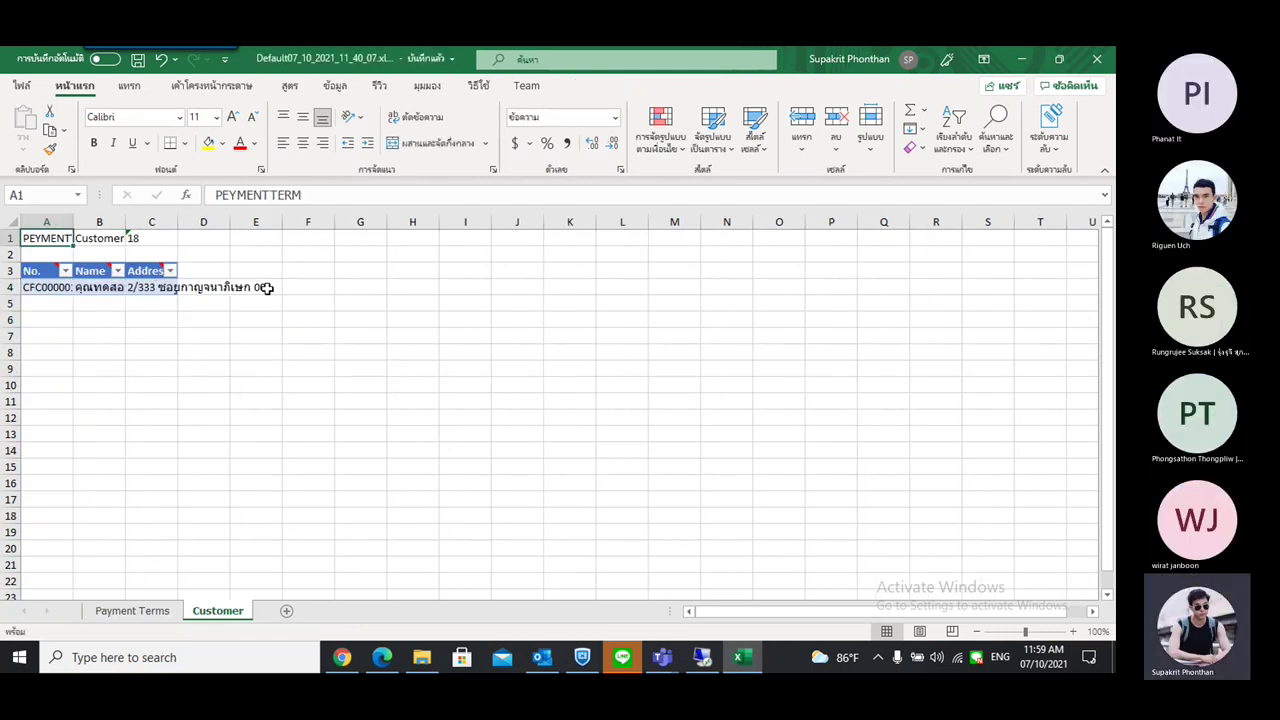
{"action": "left_click_drag", "start_coordinate": [75, 222], "coordinate": [510, 222]}
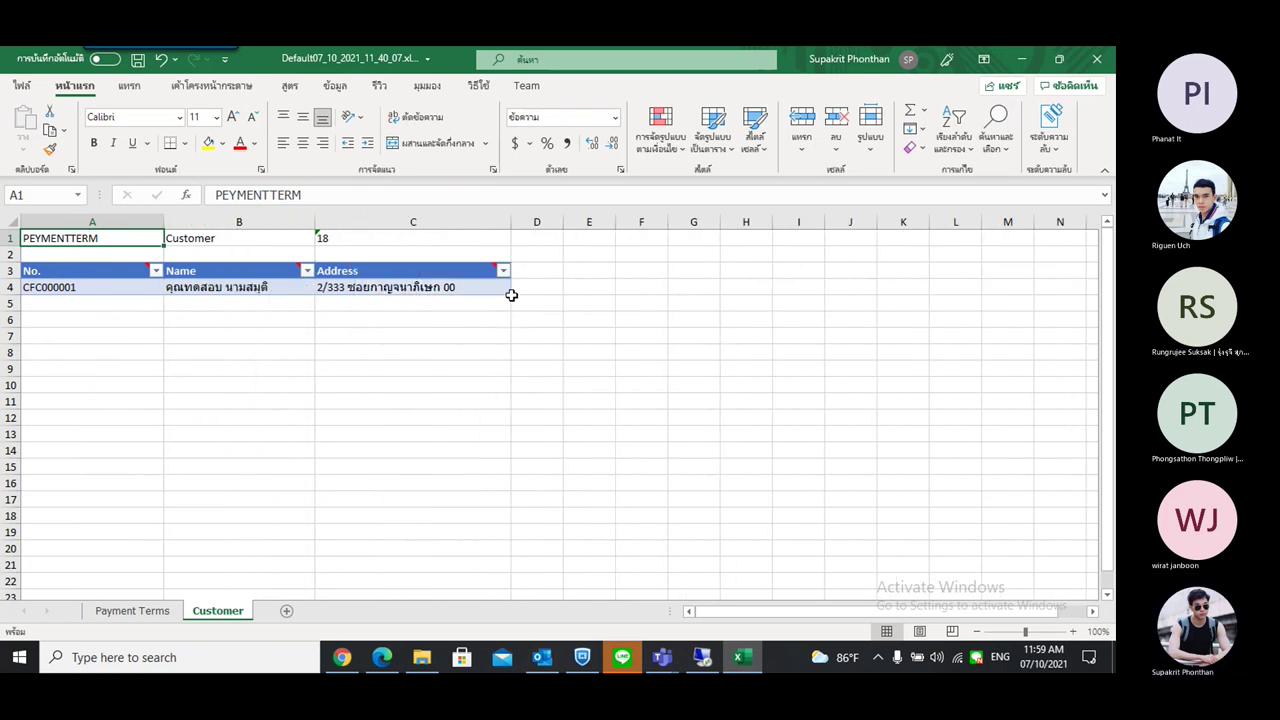
{"action": "left_click_drag", "start_coordinate": [510, 291], "coordinate": [510, 341]}
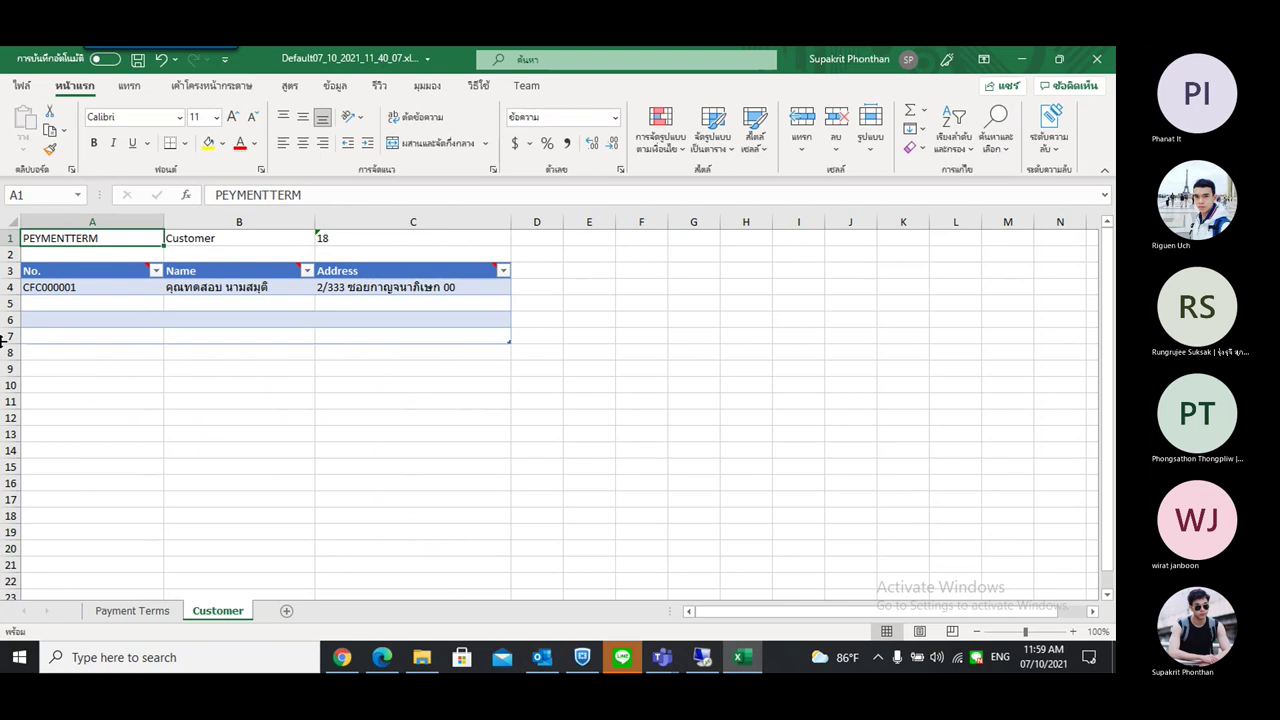
{"action": "double_click", "coordinate": [119, 308]}
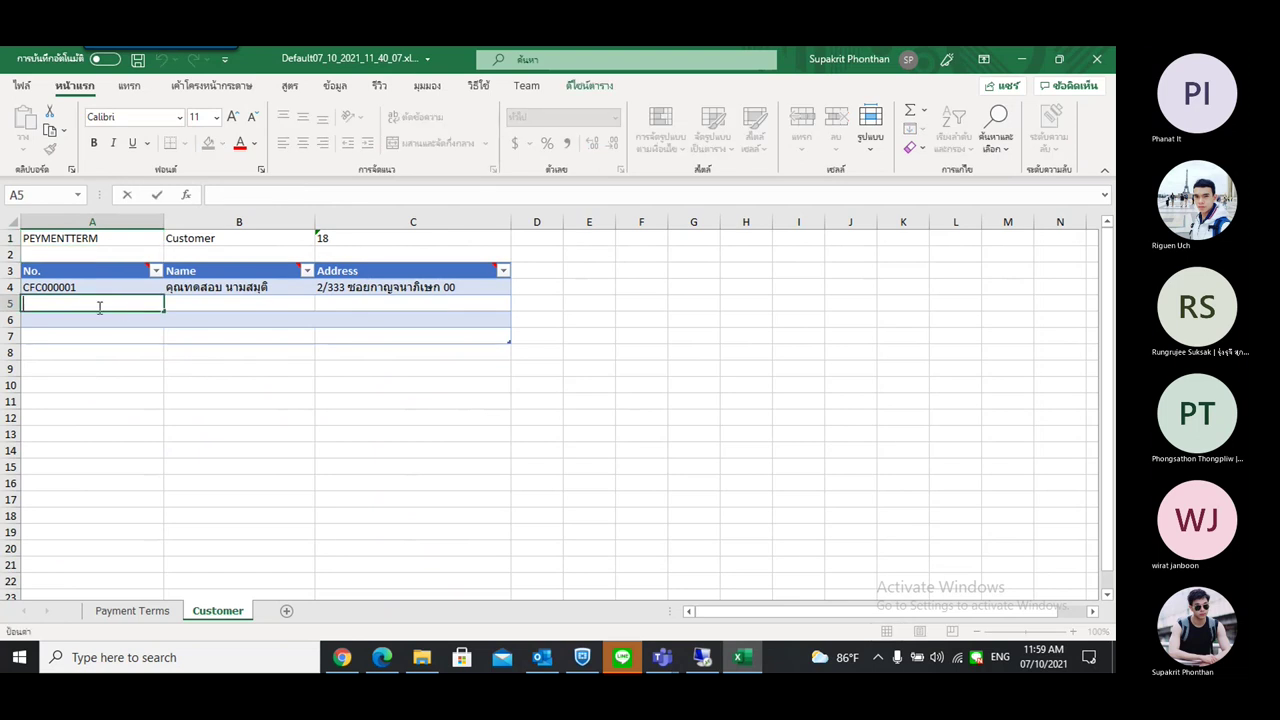
{"action": "type", "text": "TEST01"}
{"action": "left_click_drag", "start_coordinate": [166, 312], "coordinate": [166, 340]}
{"action": "left_click", "coordinate": [300, 312]}
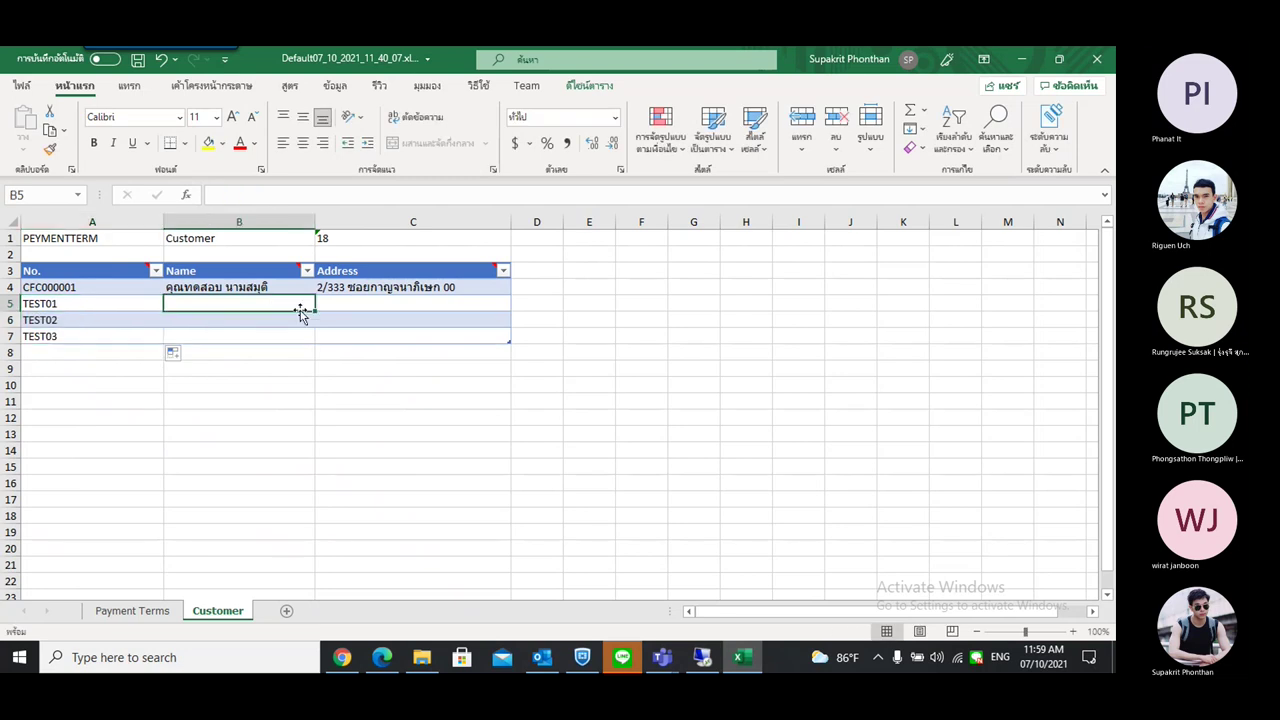
{"action": "left_click", "coordinate": [293, 286]}
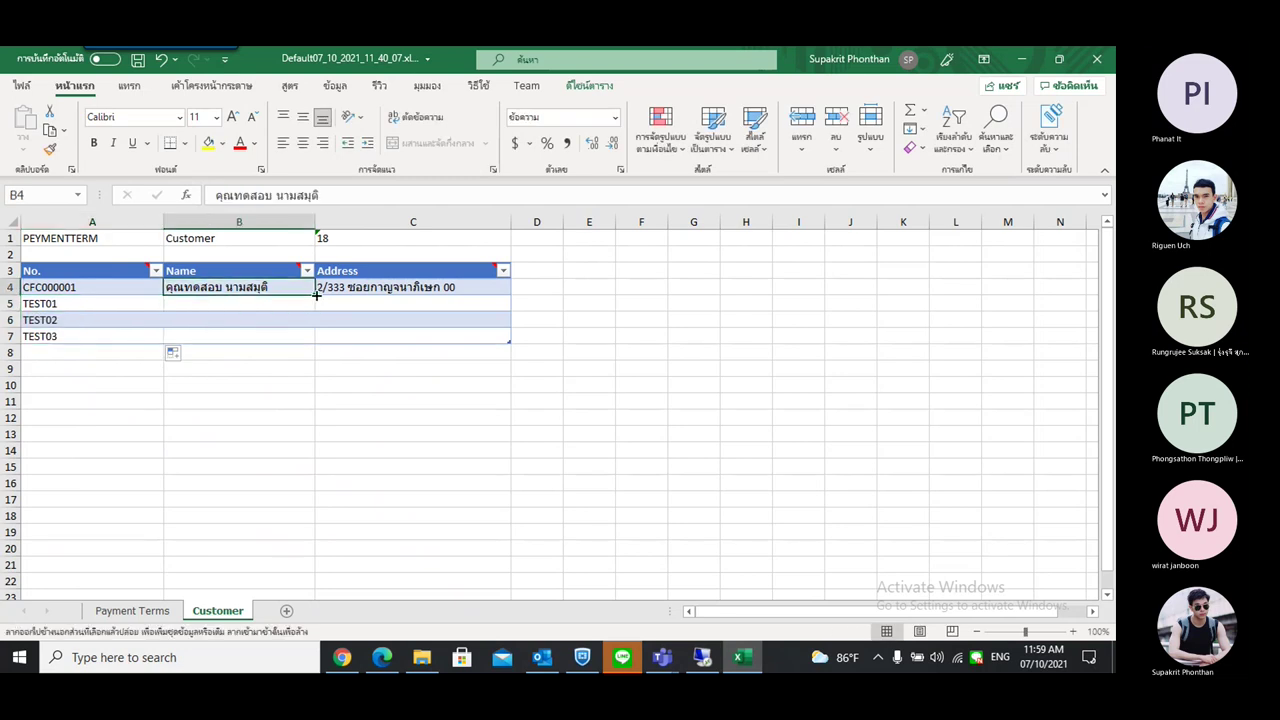
{"action": "left_click_drag", "start_coordinate": [316, 295], "coordinate": [314, 343]}
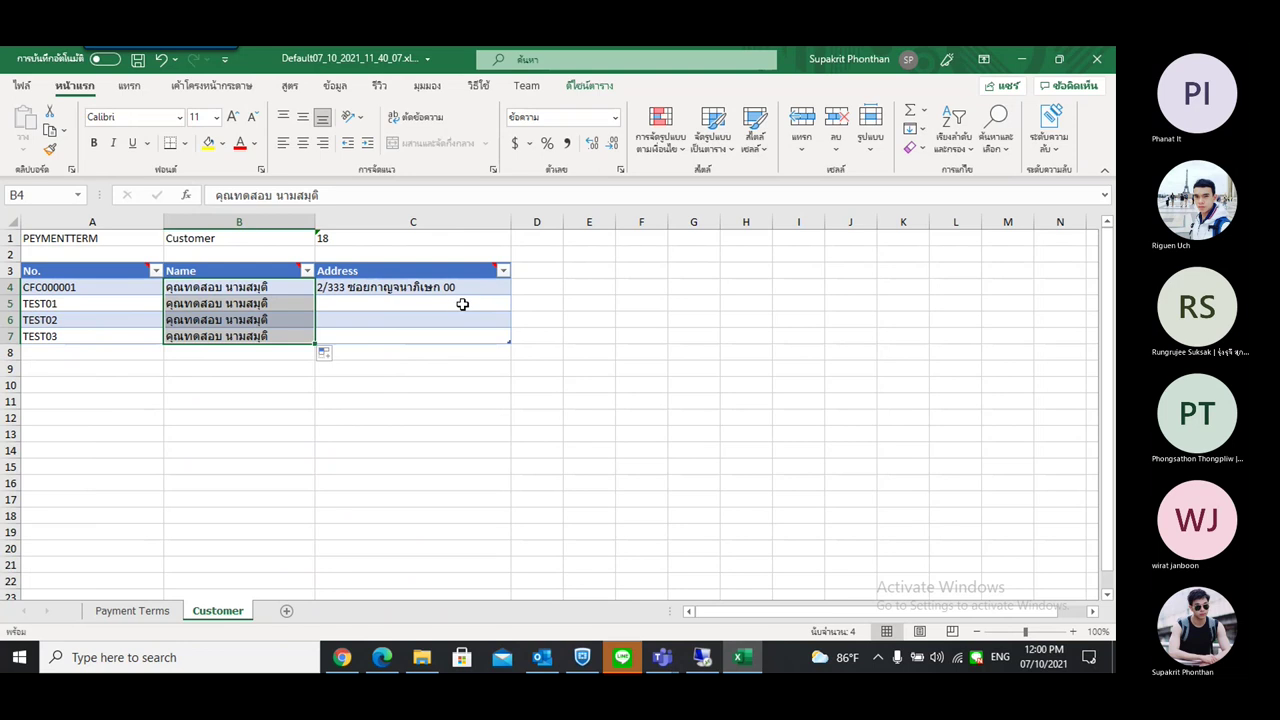
{"action": "left_click", "coordinate": [488, 289]}
{"action": "left_click_drag", "start_coordinate": [512, 297], "coordinate": [512, 343]}
Suffix the three new customer names with test, test2 and test3
{"action": "double_click", "coordinate": [289, 304]}
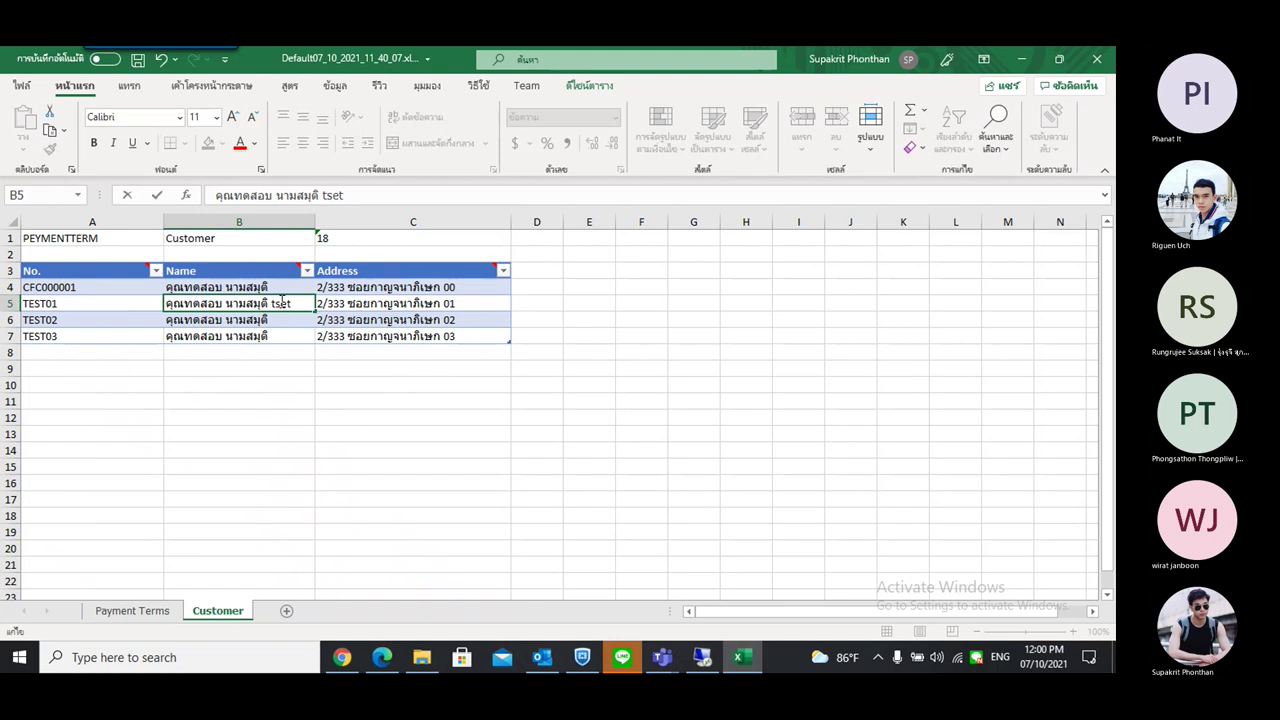
{"action": "type", "text": "test"}
{"action": "double_click", "coordinate": [283, 320]}
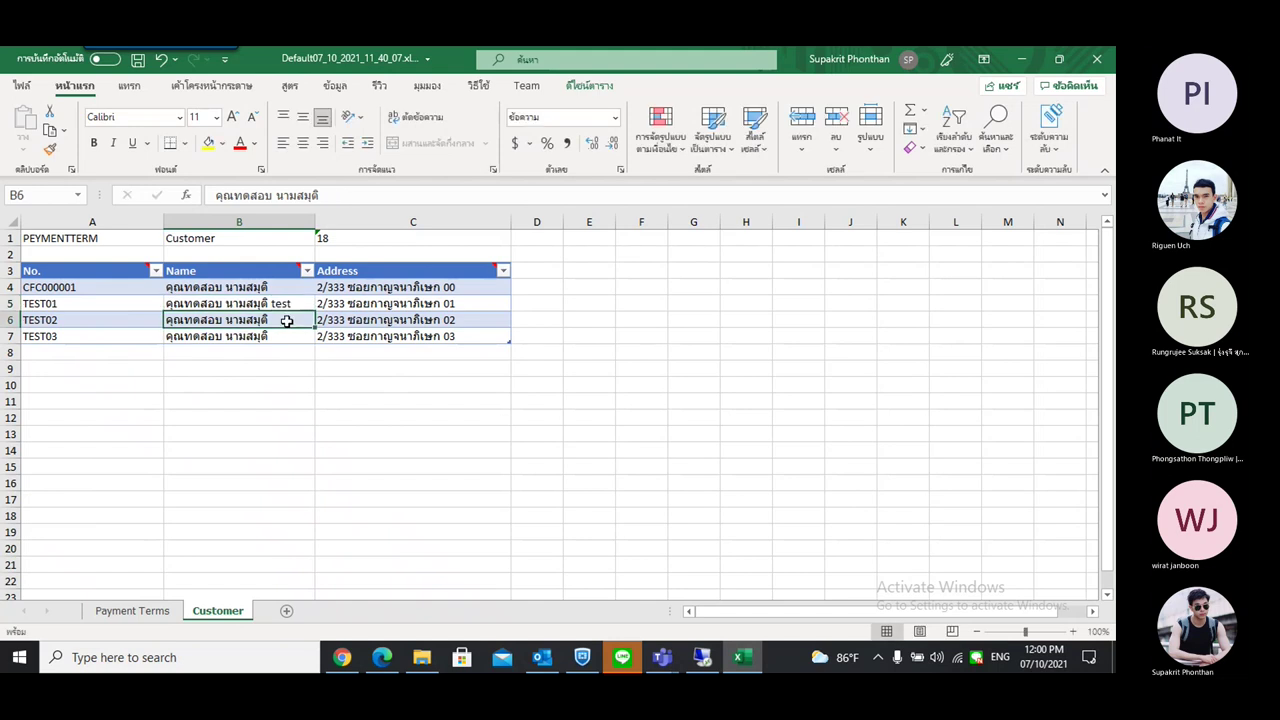
{"action": "type", "text": "test"}
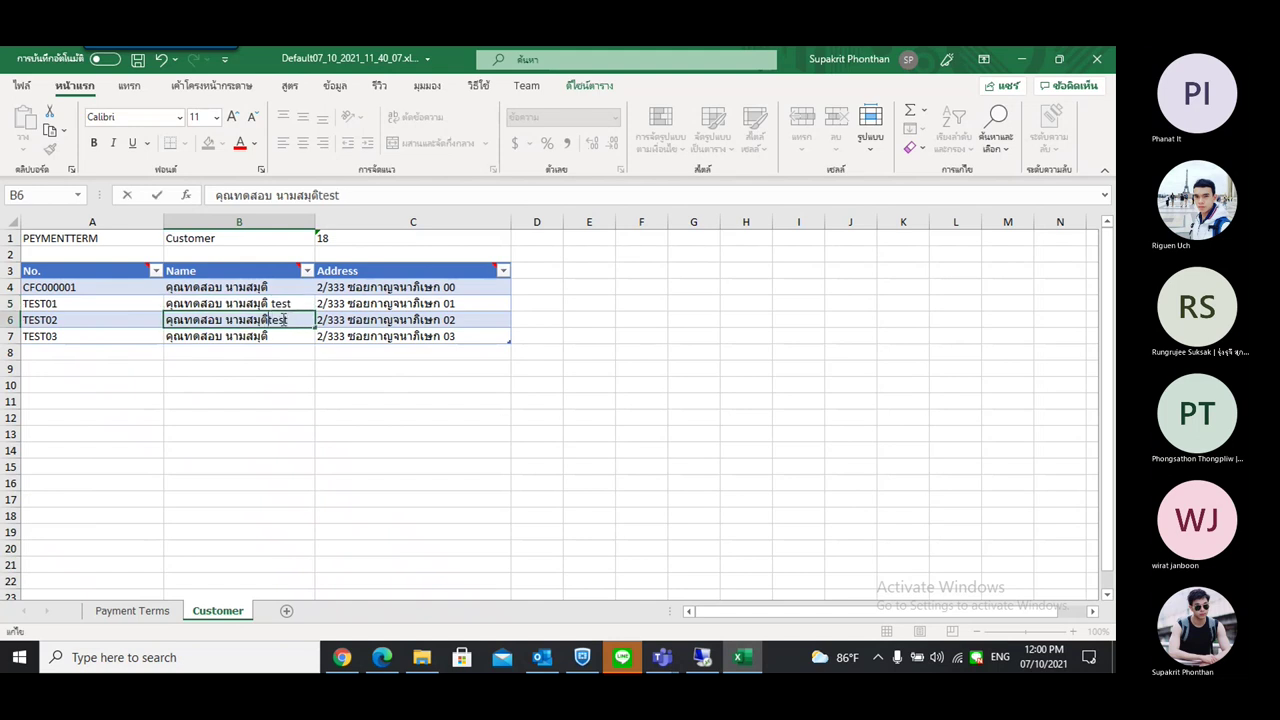
{"action": "key", "text": "Left"}
{"action": "key", "text": "Left"}
{"action": "key", "text": "Left"}
{"action": "key", "text": "Left"}
{"action": "double_click", "coordinate": [287, 335]}
{"action": "type", "text": "test"}
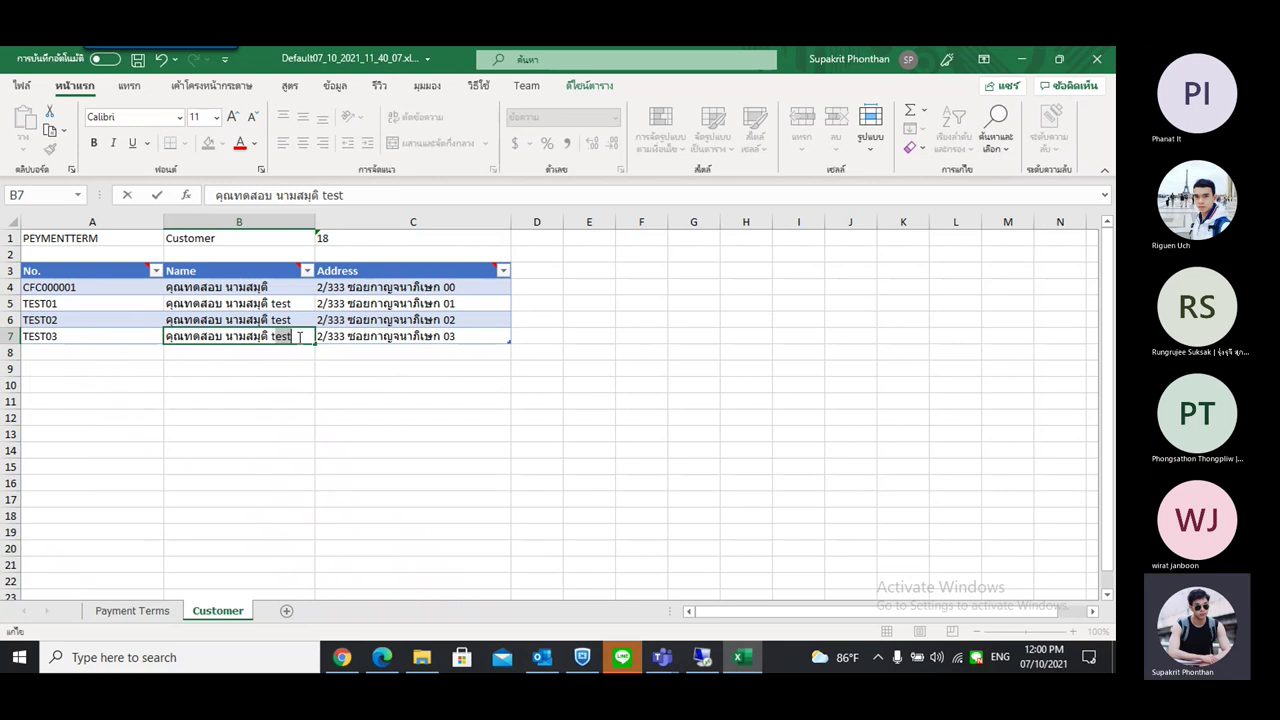
{"action": "left_click", "coordinate": [346, 399]}
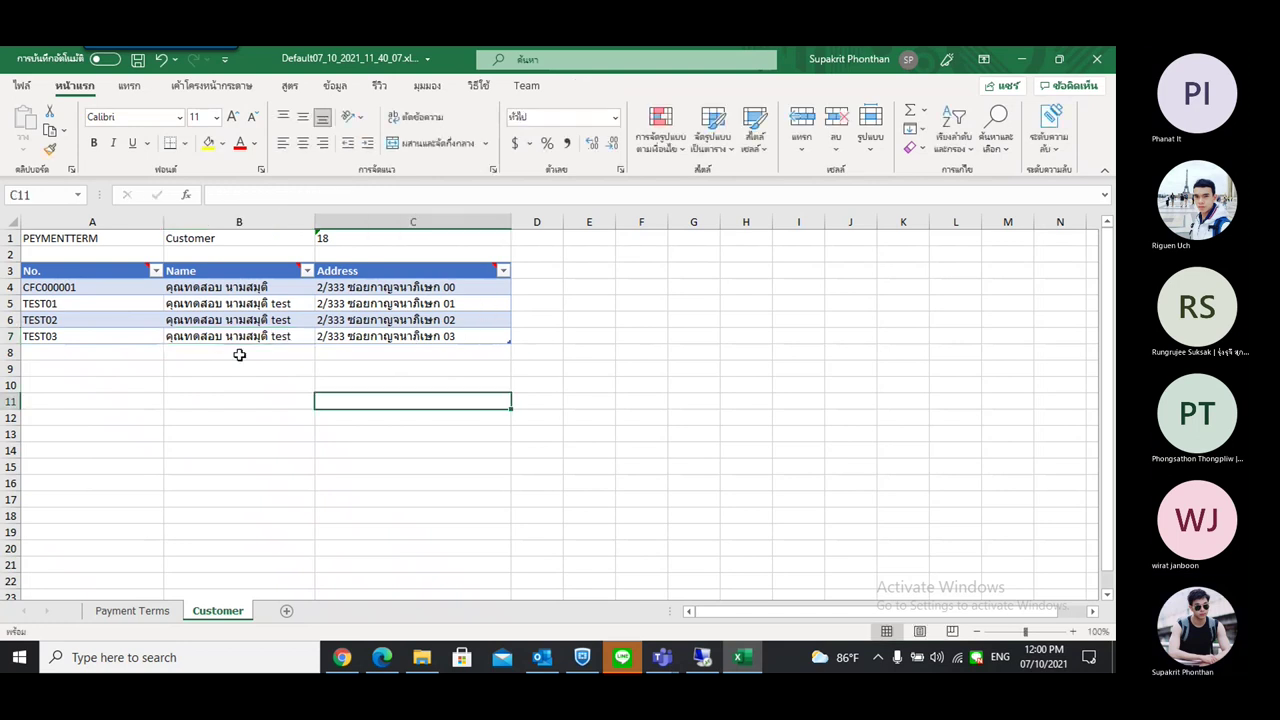
{"action": "left_click", "coordinate": [297, 322]}
{"action": "double_click", "coordinate": [298, 320]}
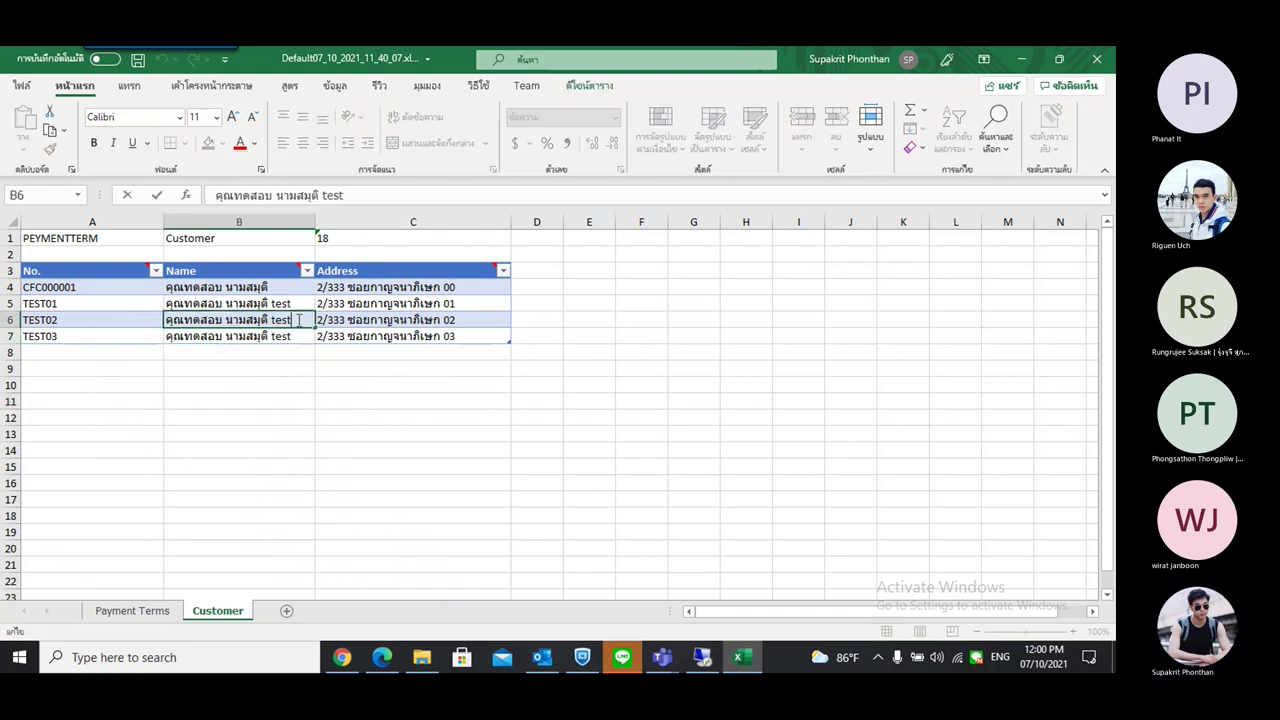
{"action": "type", "text": "2"}
{"action": "key", "text": "Return"}
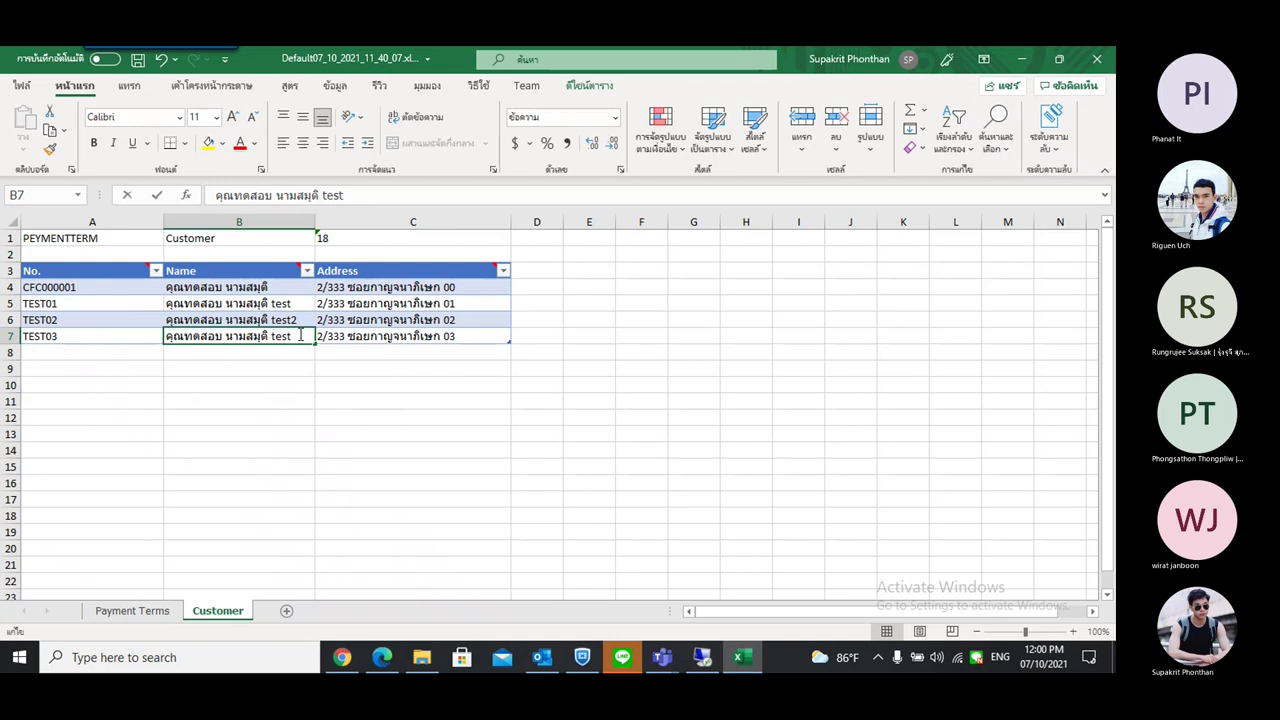
{"action": "type", "text": "3"}
{"action": "left_click", "coordinate": [417, 401]}
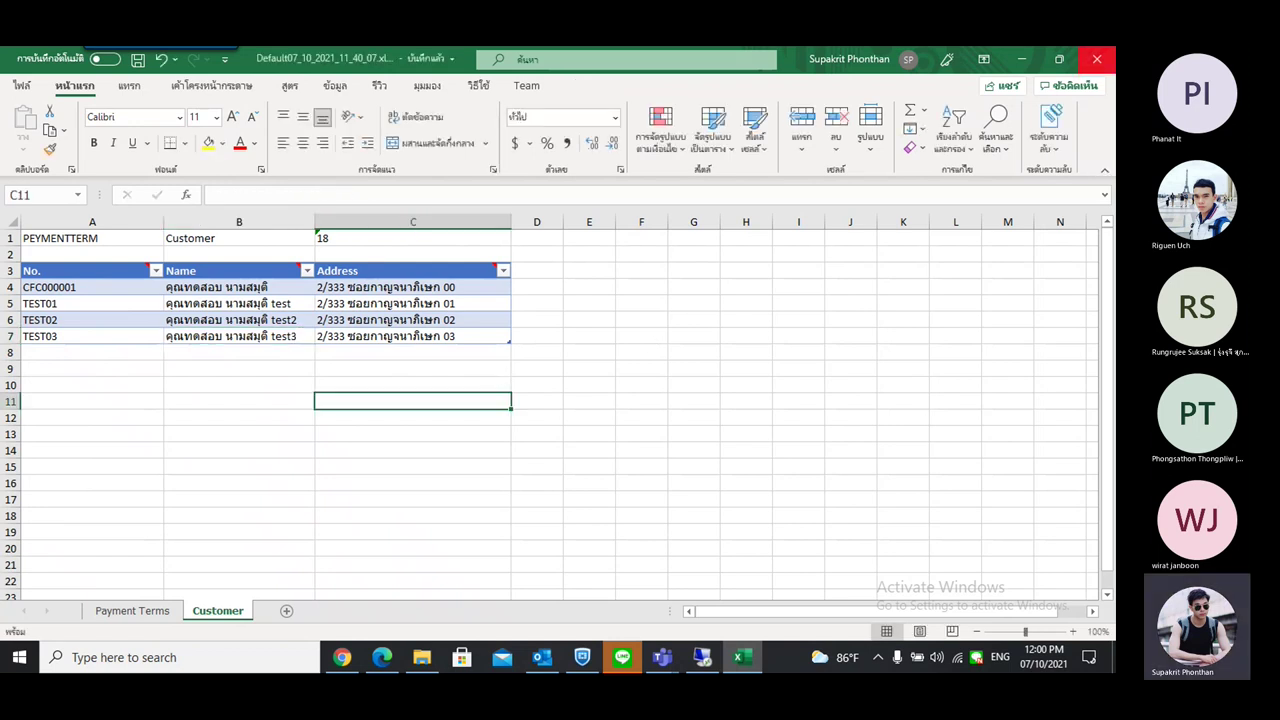
Change TEST3's discount in cell D7 of Payment Terms to the invalid value t
{"action": "left_click", "coordinate": [1021, 59]}
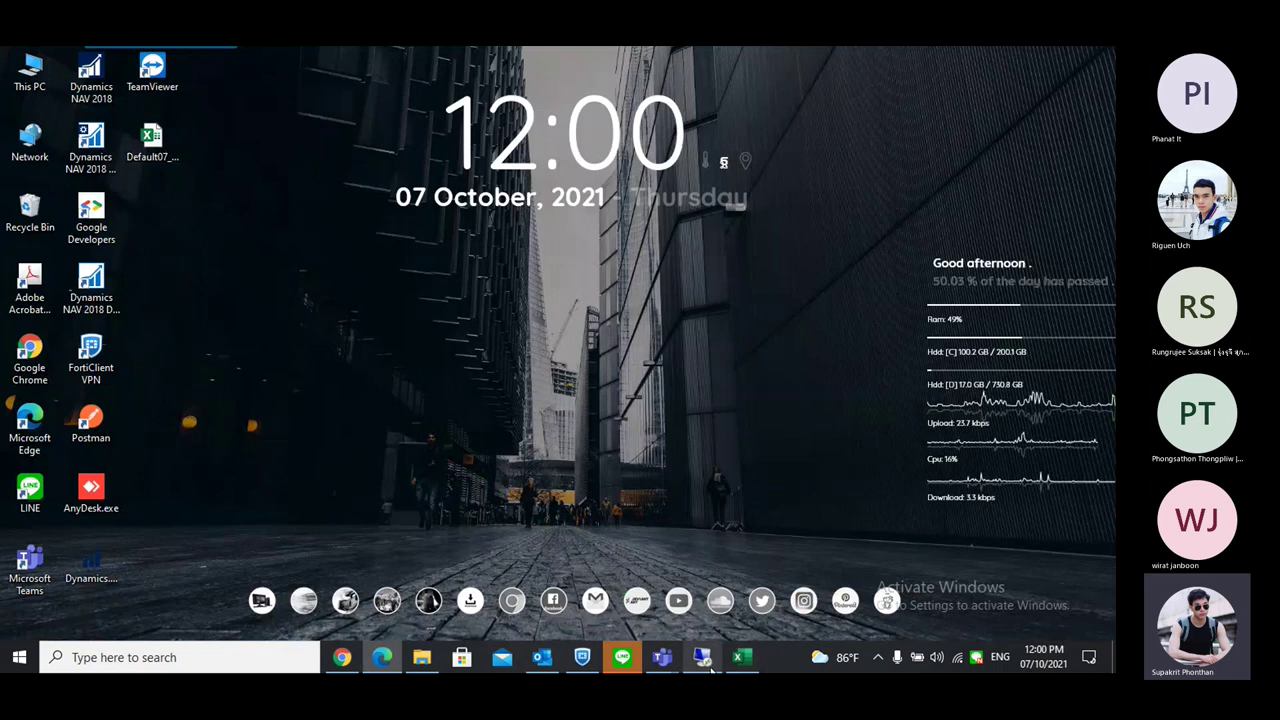
{"action": "left_click", "coordinate": [740, 657]}
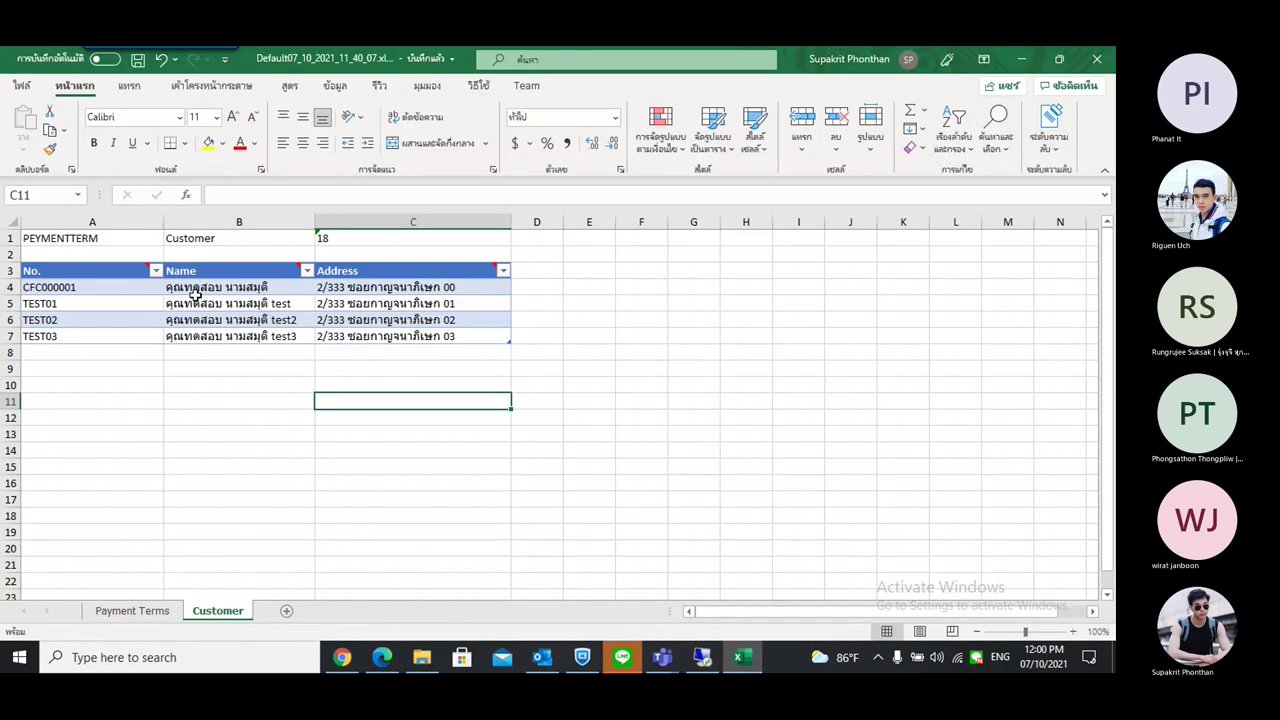
{"action": "left_click", "coordinate": [150, 614]}
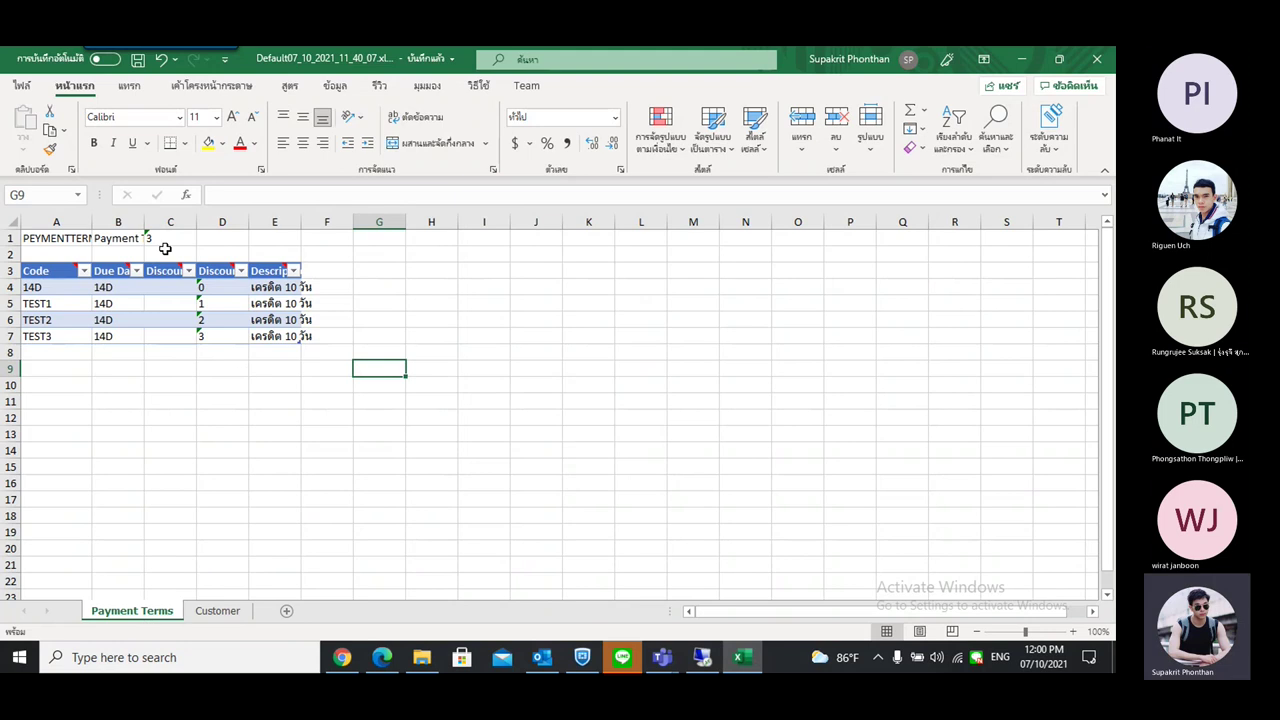
{"action": "double_click", "coordinate": [218, 336]}
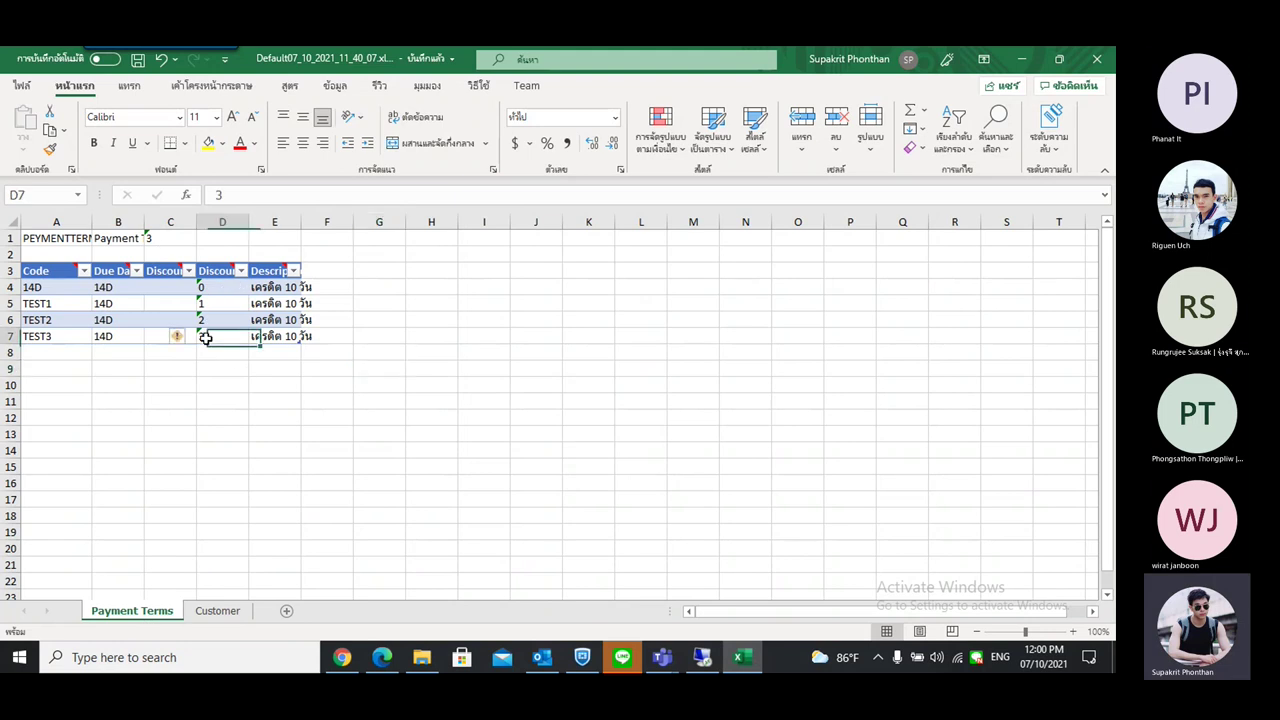
{"action": "key", "text": "BackSpace"}
{"action": "type", "text": "t"}
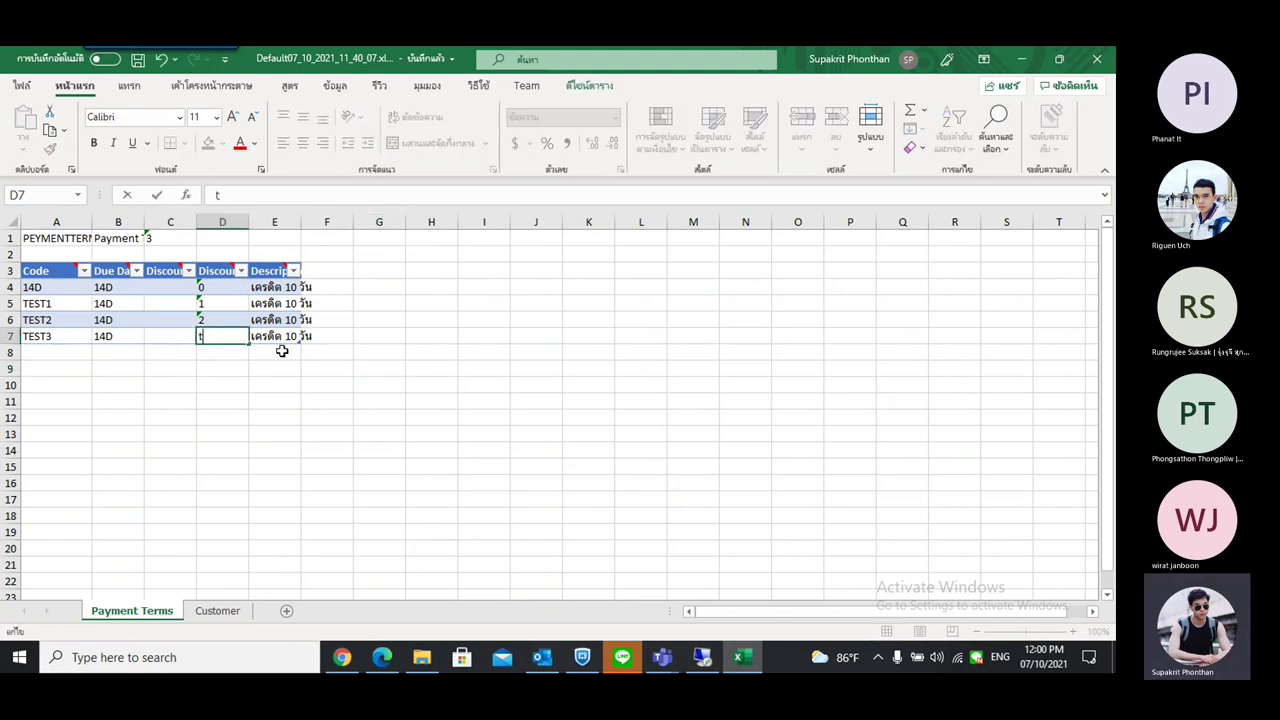
{"action": "left_click", "coordinate": [267, 301]}
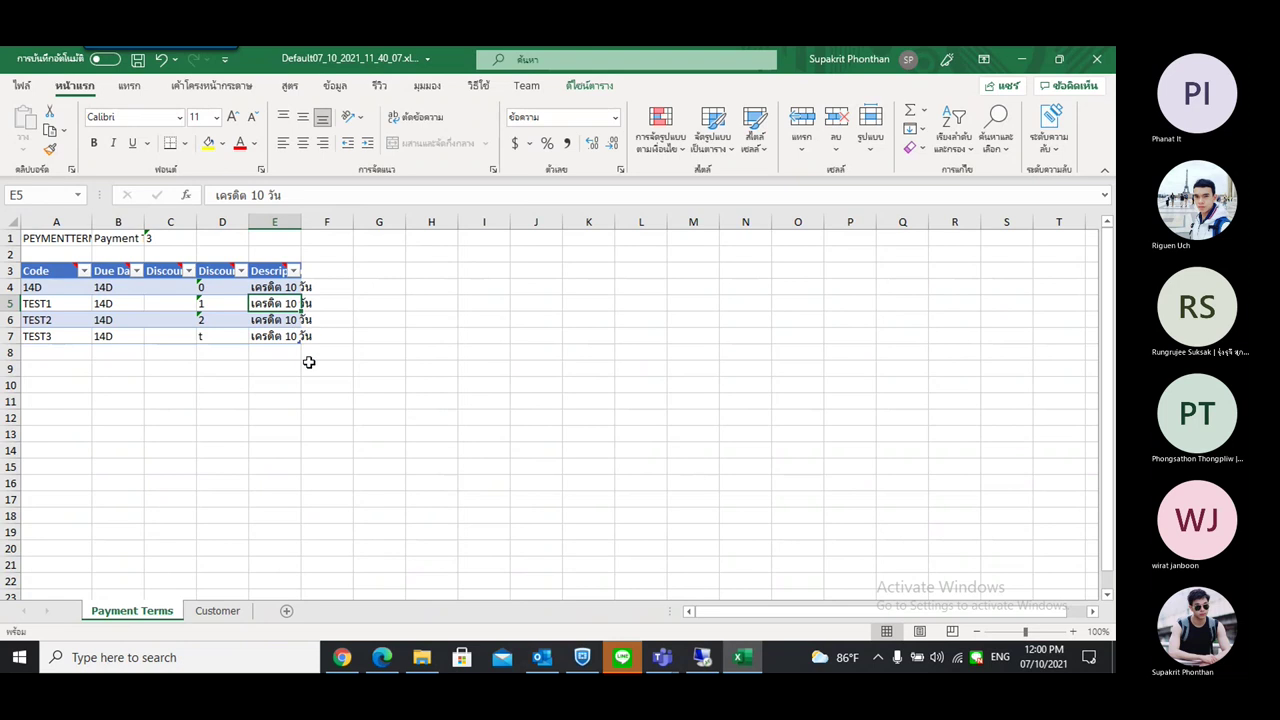
{"action": "left_click_drag", "start_coordinate": [300, 221], "coordinate": [345, 221]}
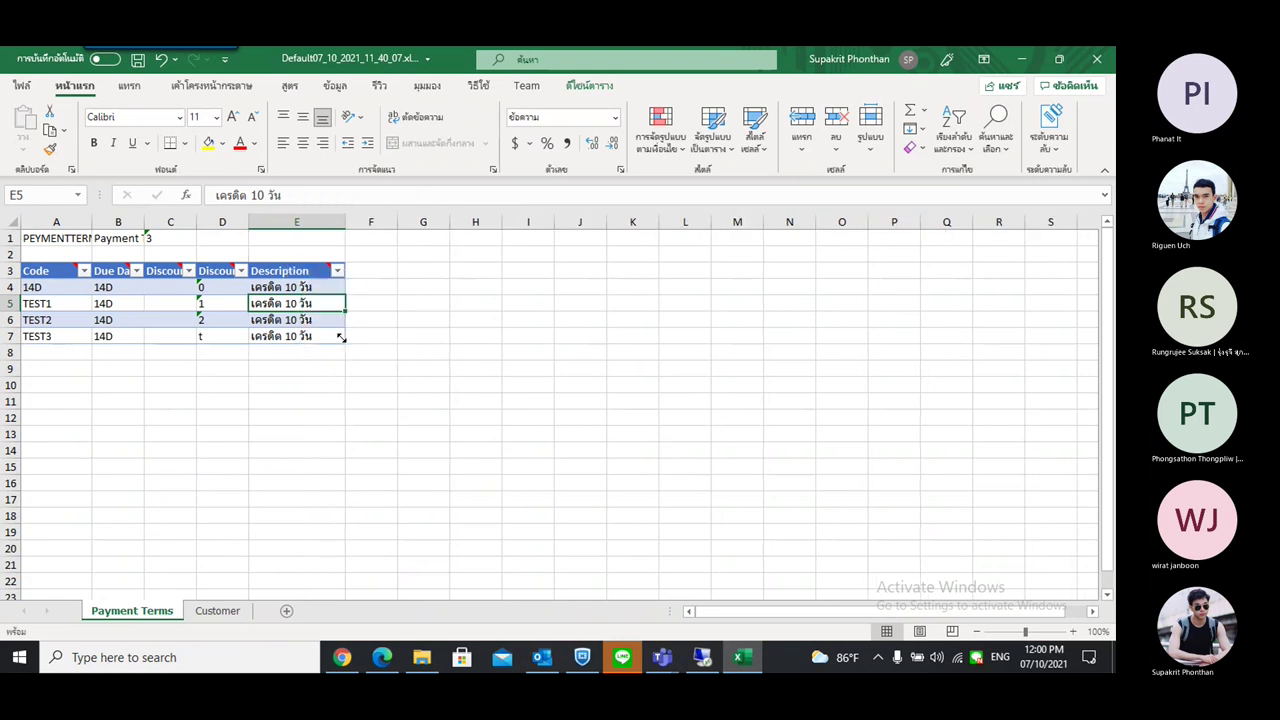
{"action": "left_click", "coordinate": [333, 336]}
{"action": "double_click", "coordinate": [318, 319]}
{"action": "left_click_drag", "start_coordinate": [318, 319], "coordinate": [224, 320]}
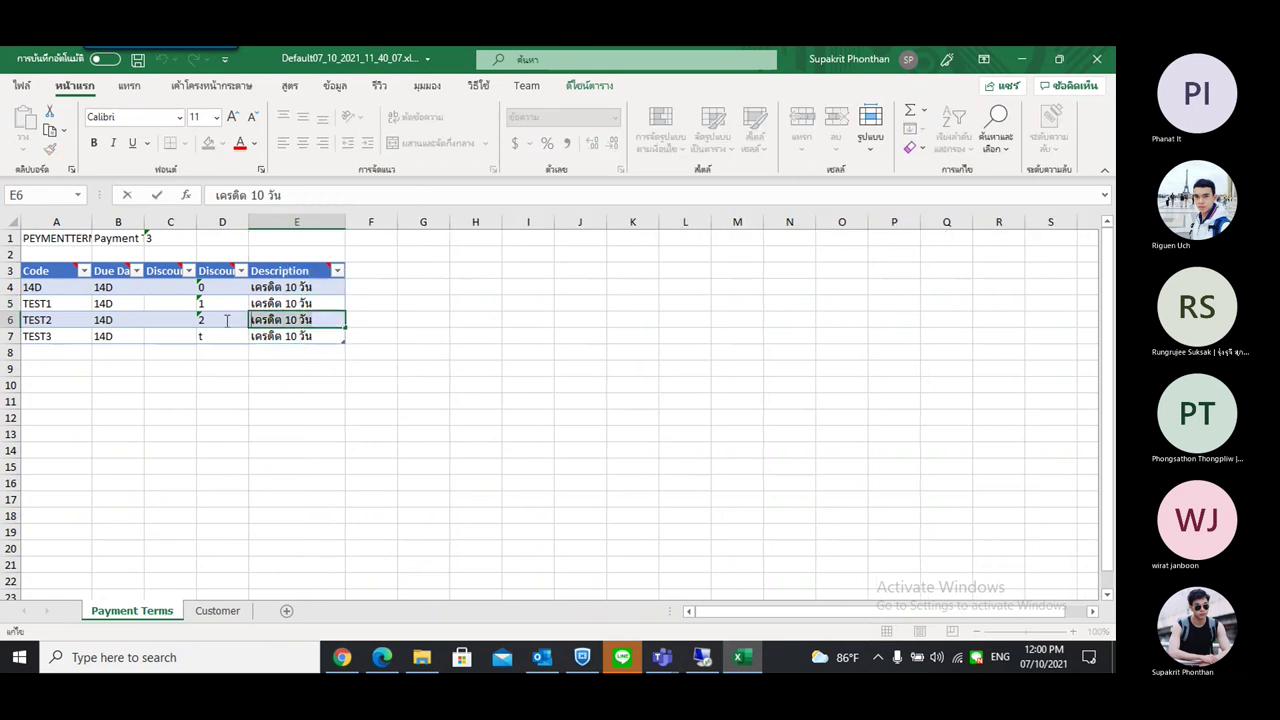
{"action": "type", "text": "1"}
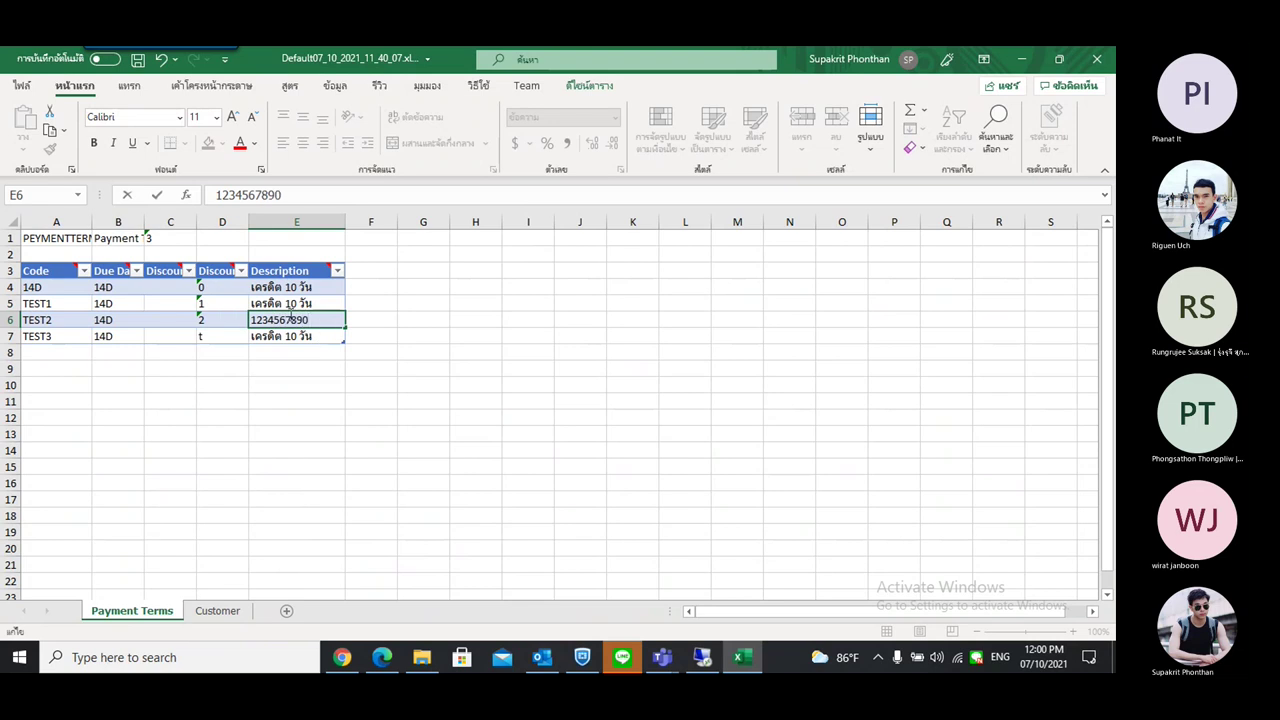
{"action": "type", "text": "234567890"}
{"action": "key", "text": "ctrl+v"}
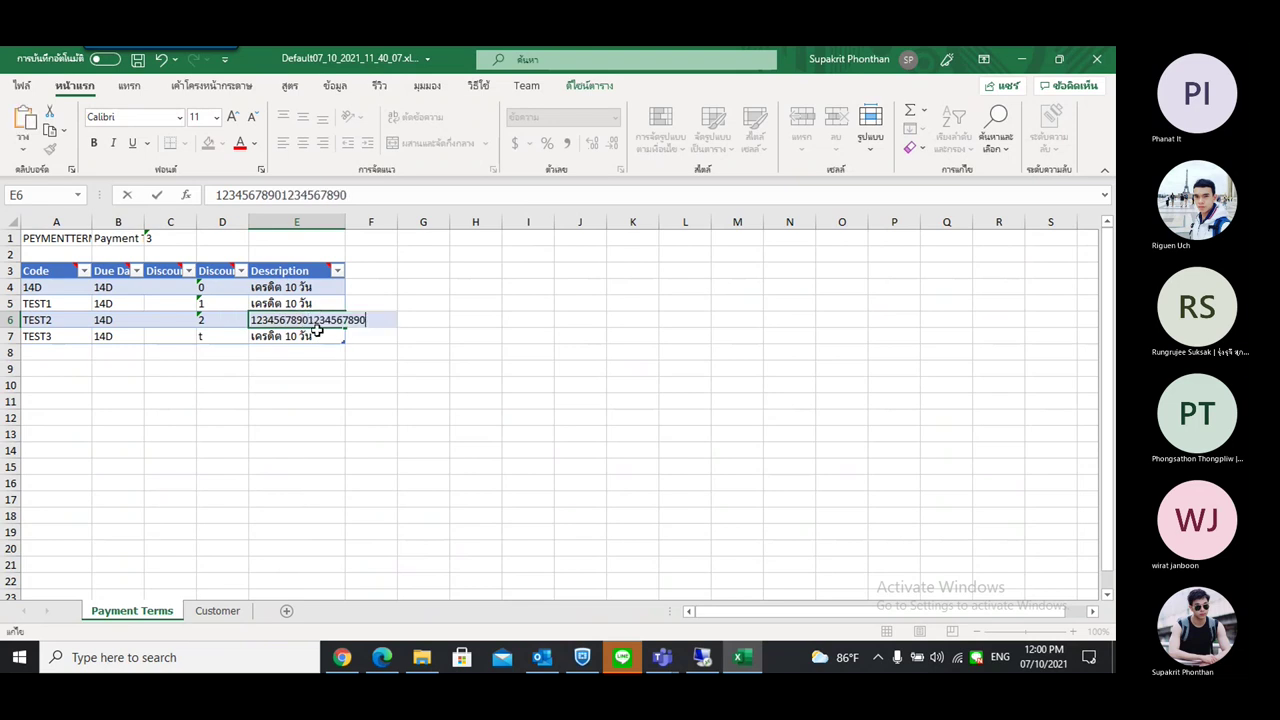
{"action": "key", "text": "ctrl+v"}
{"action": "key", "text": "ctrl+v"}
{"action": "key", "text": "ctrl+v"}
{"action": "key", "text": "ctrl+v"}
{"action": "key", "text": "ctrl+v"}
{"action": "key", "text": "ctrl+v"}
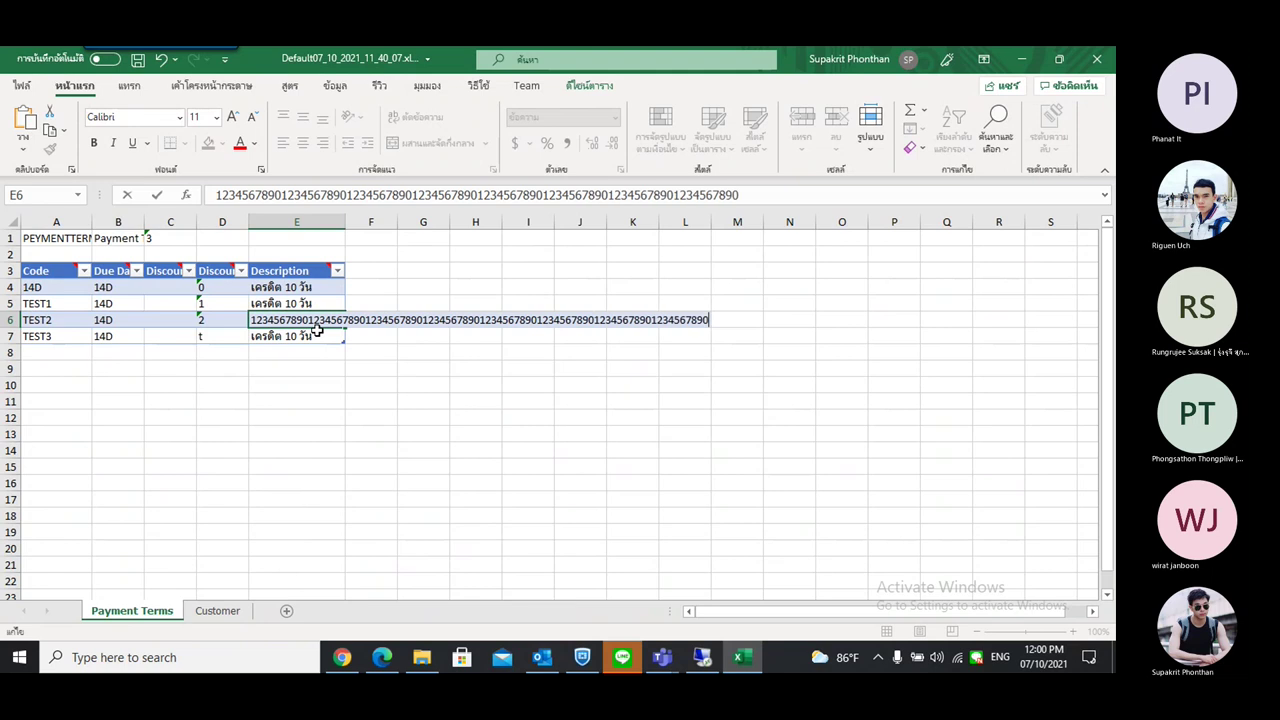
{"action": "key", "text": "ctrl+v"}
{"action": "key", "text": "ctrl+v"}
{"action": "key", "text": "ctrl+v"}
{"action": "key", "text": "ctrl+v"}
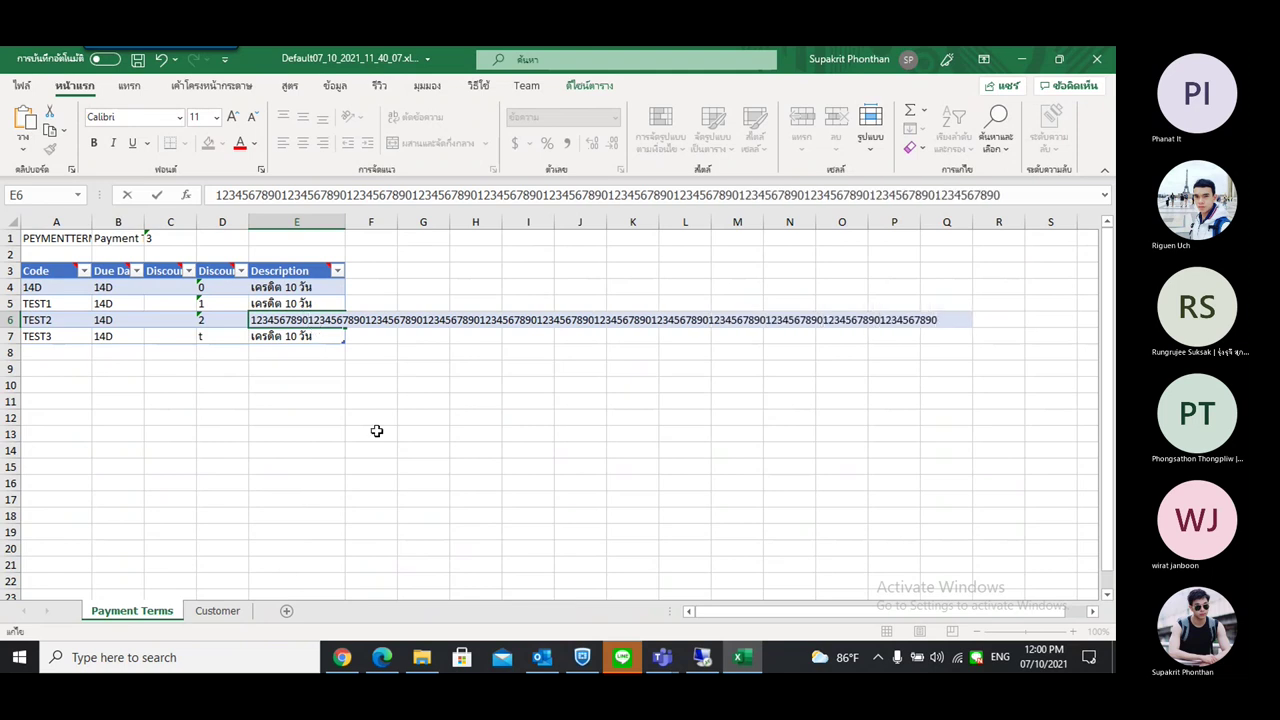
{"action": "left_click", "coordinate": [376, 431]}
{"action": "key", "text": "ctrl+s"}
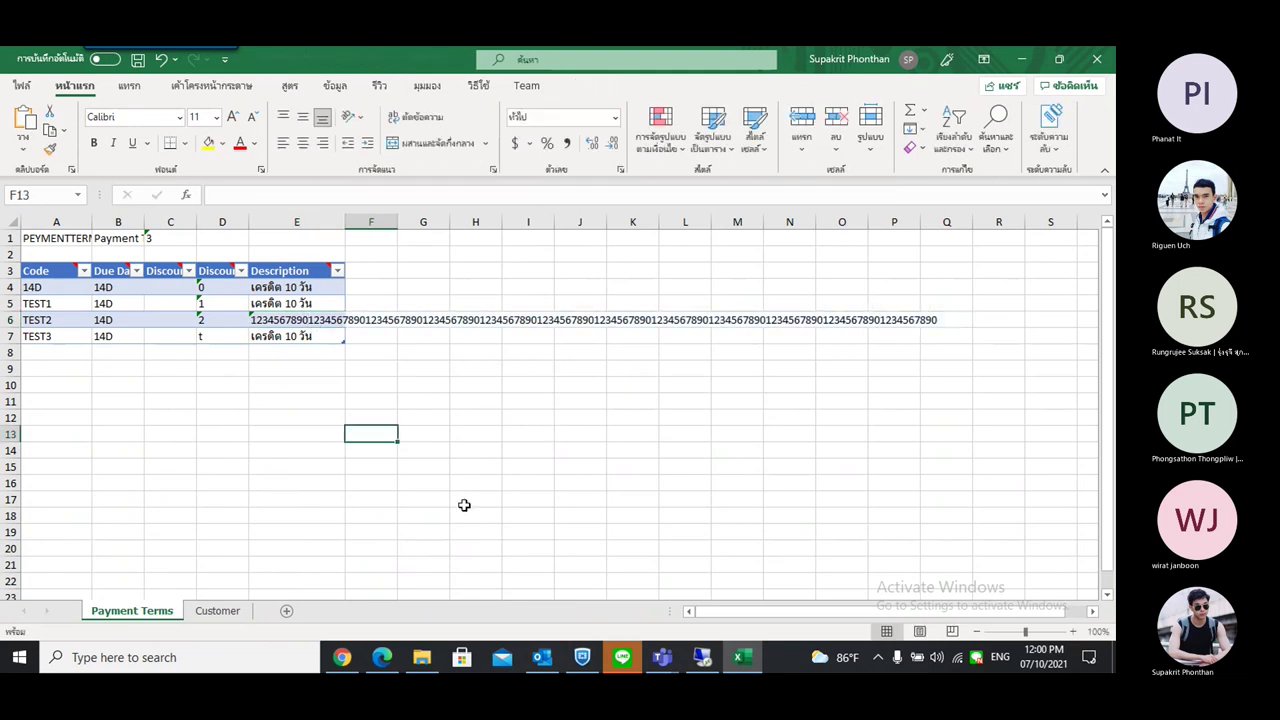
{"action": "left_click", "coordinate": [1097, 59]}
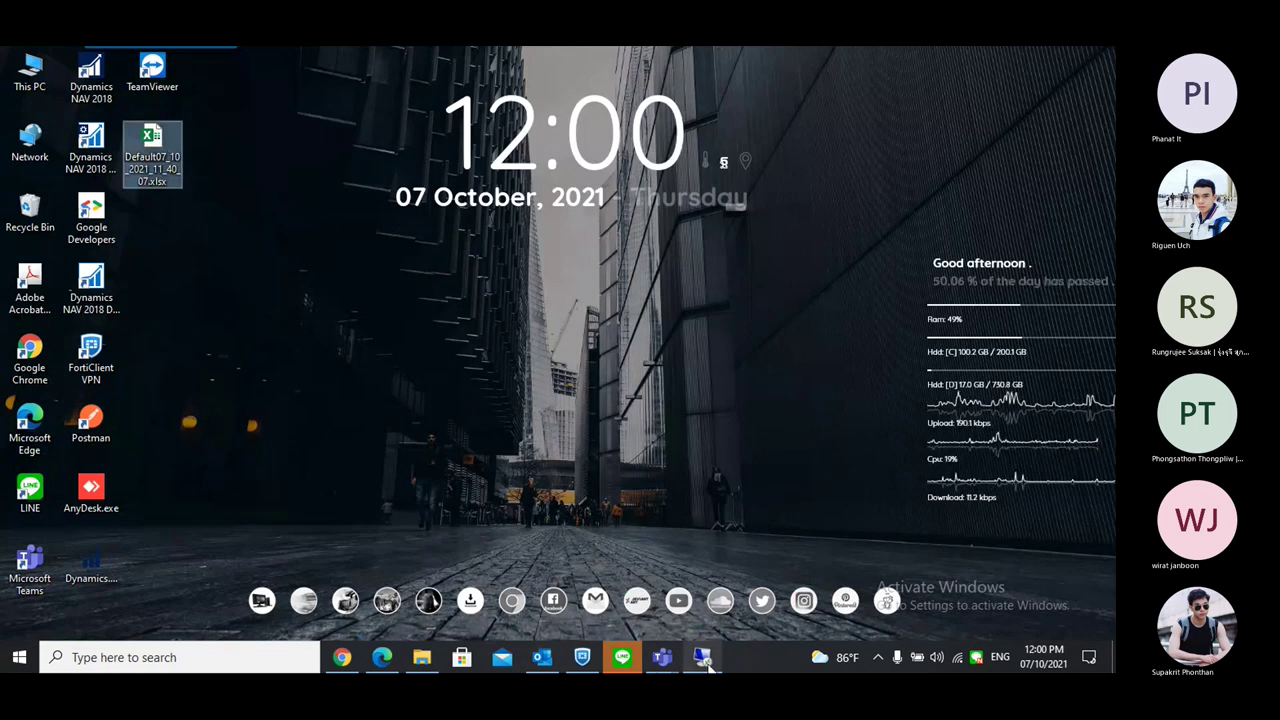
From the PEYMENTTERM package card, import Default07_10_2021_11_40_07.xlsx from the Desktop
{"action": "left_click", "coordinate": [702, 657]}
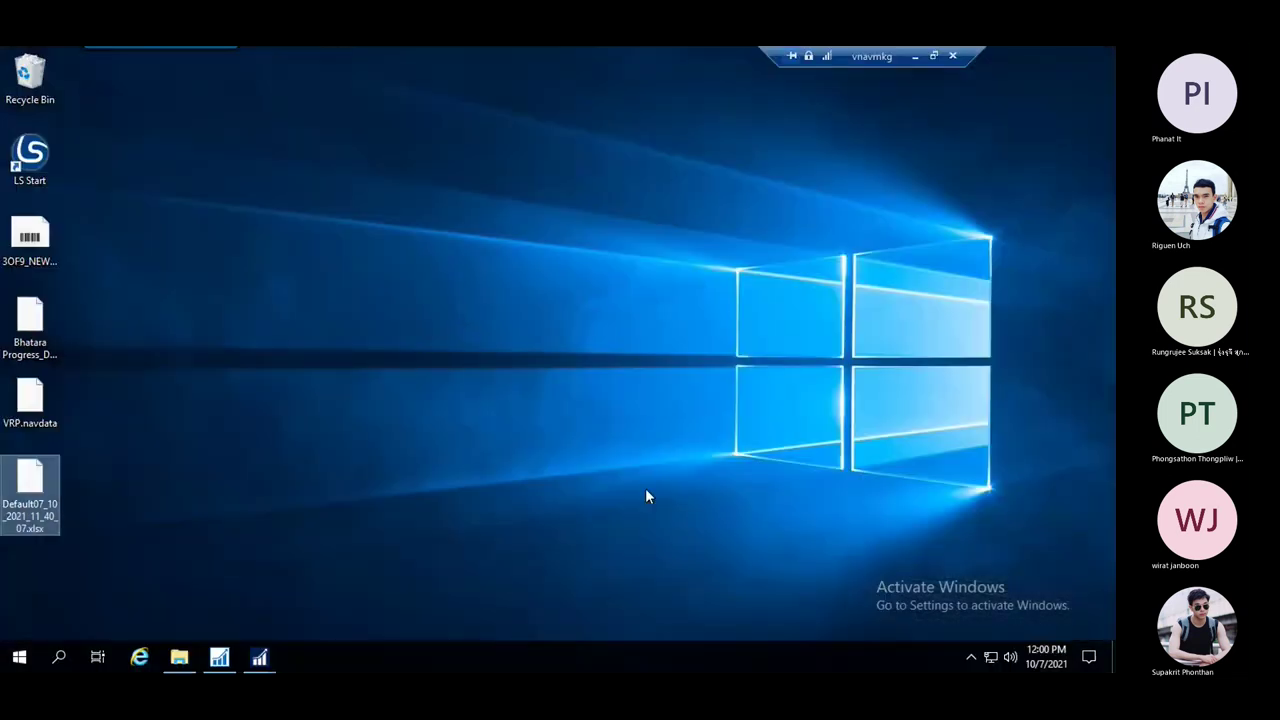
{"action": "left_click", "coordinate": [12, 500]}
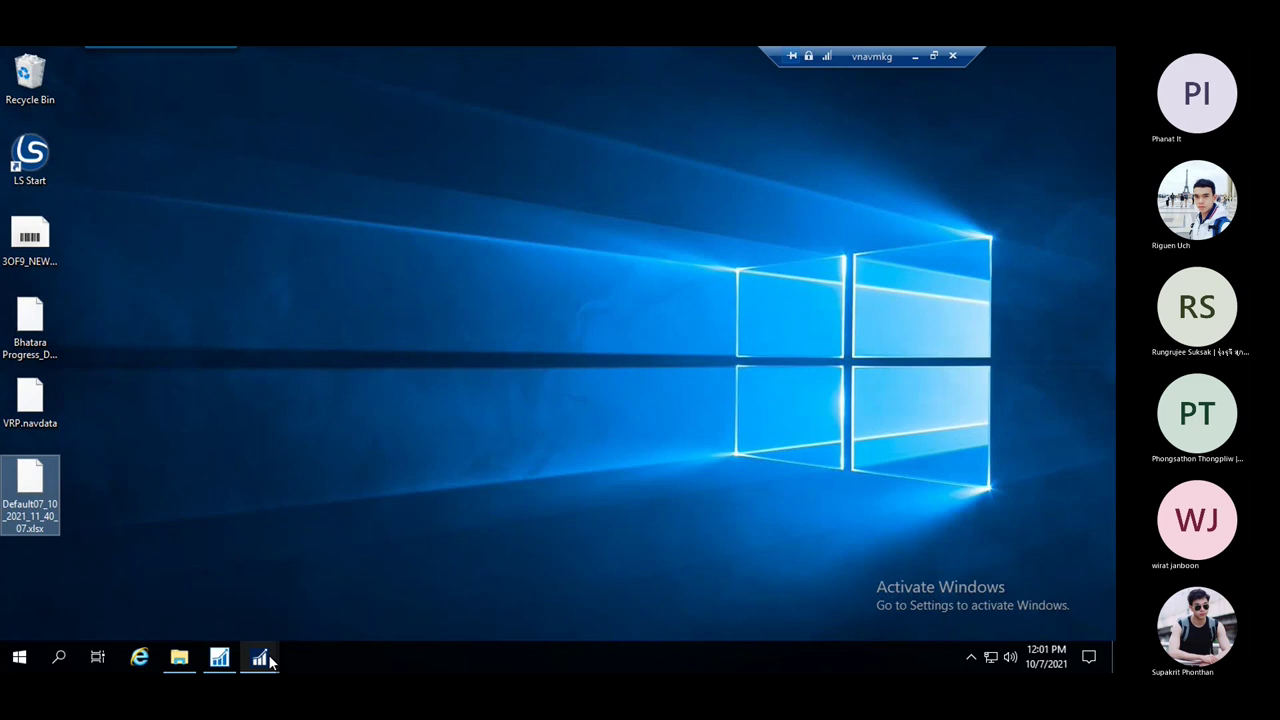
{"action": "mouse_move", "coordinate": [270, 662]}
{"action": "left_click", "coordinate": [297, 623]}
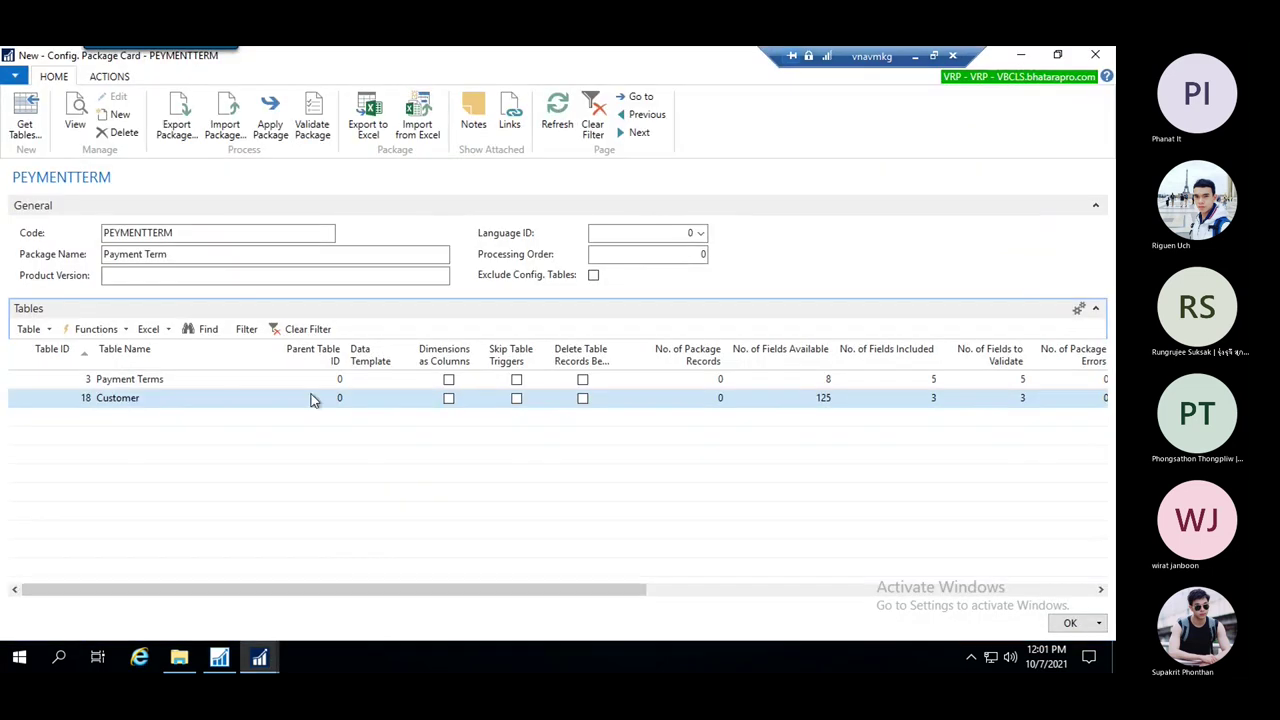
{"action": "left_click", "coordinate": [424, 118]}
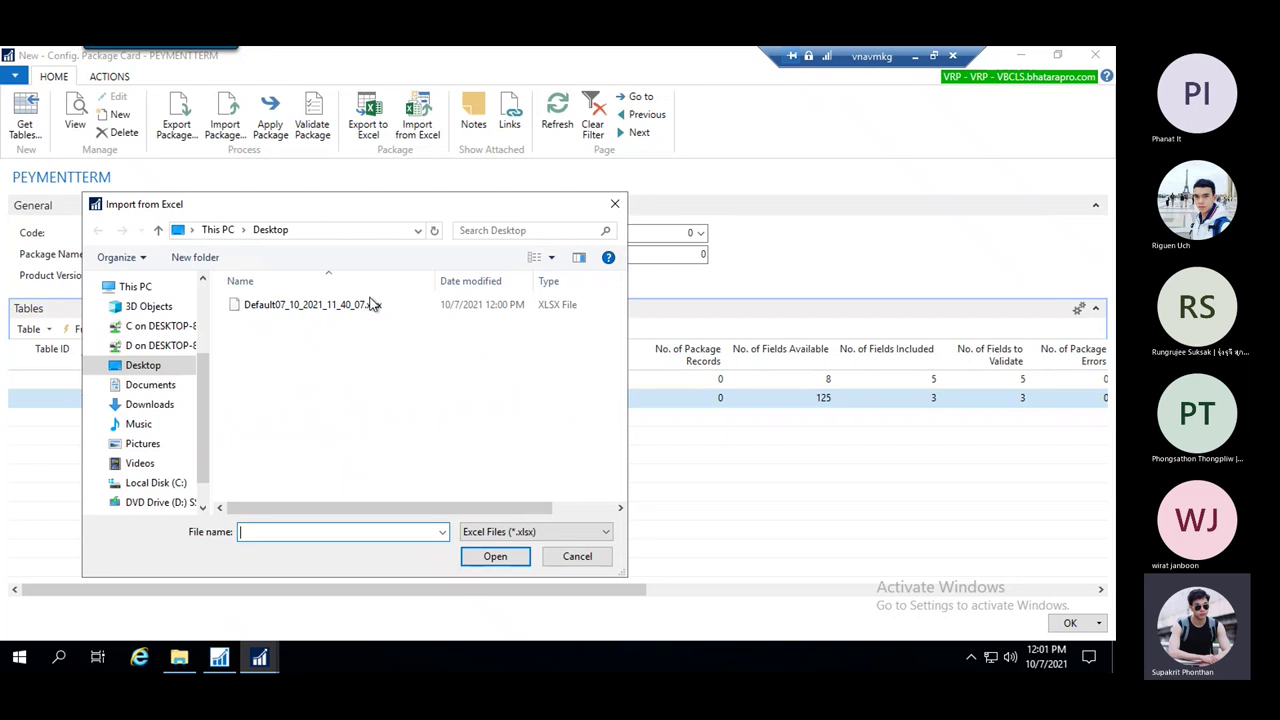
{"action": "left_click", "coordinate": [330, 304]}
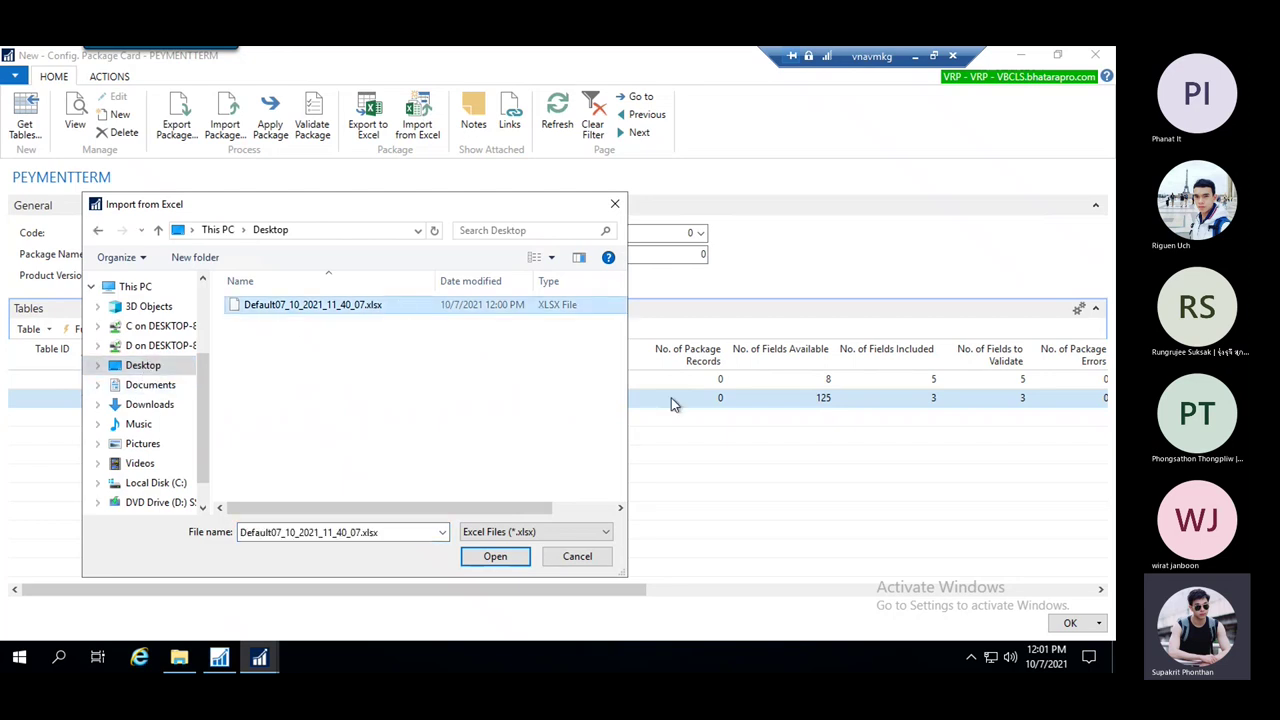
{"action": "left_click", "coordinate": [496, 557]}
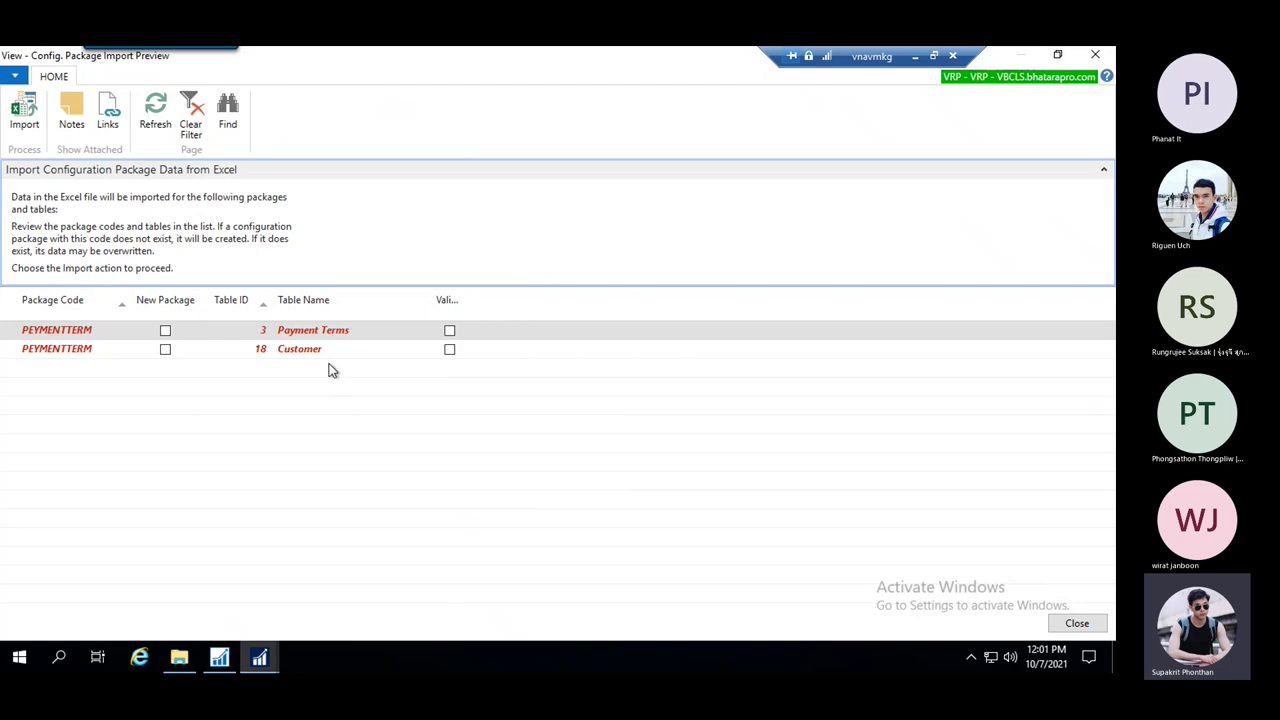
Apply the imported data and open the Payment Terms records that have package errors
{"action": "left_click", "coordinate": [24, 112]}
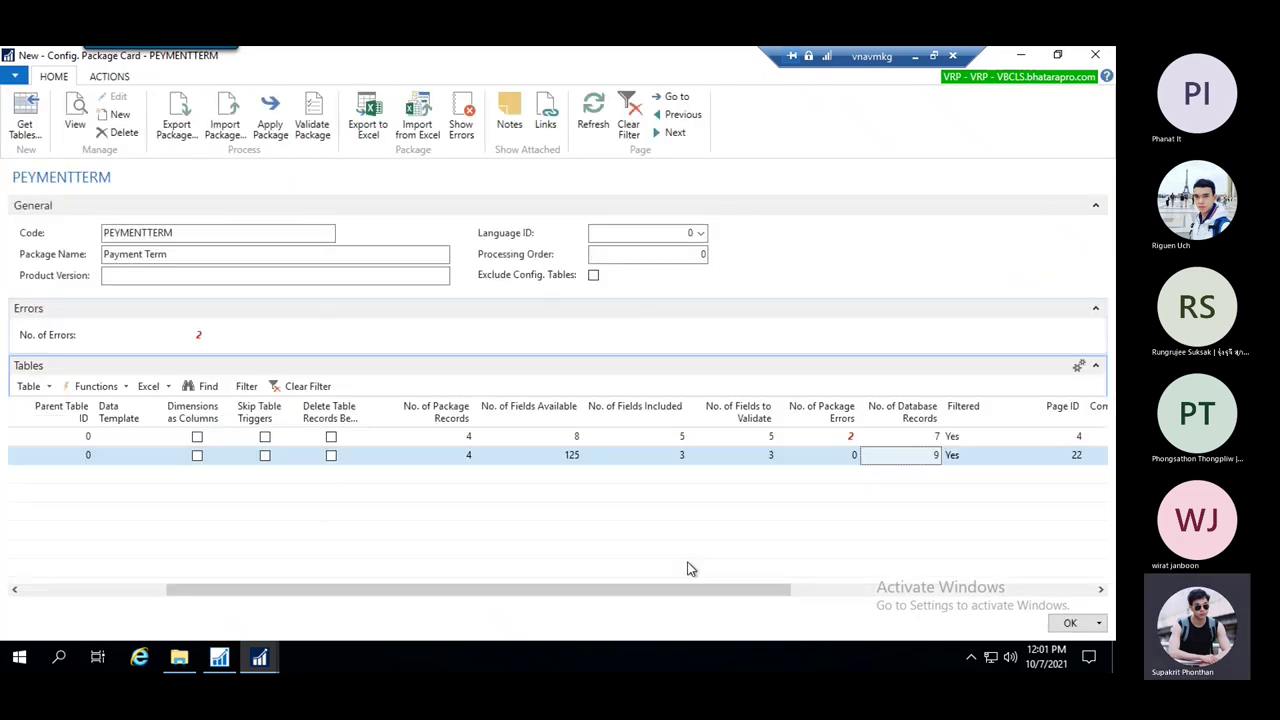
{"action": "left_click_drag", "start_coordinate": [723, 591], "coordinate": [773, 574]}
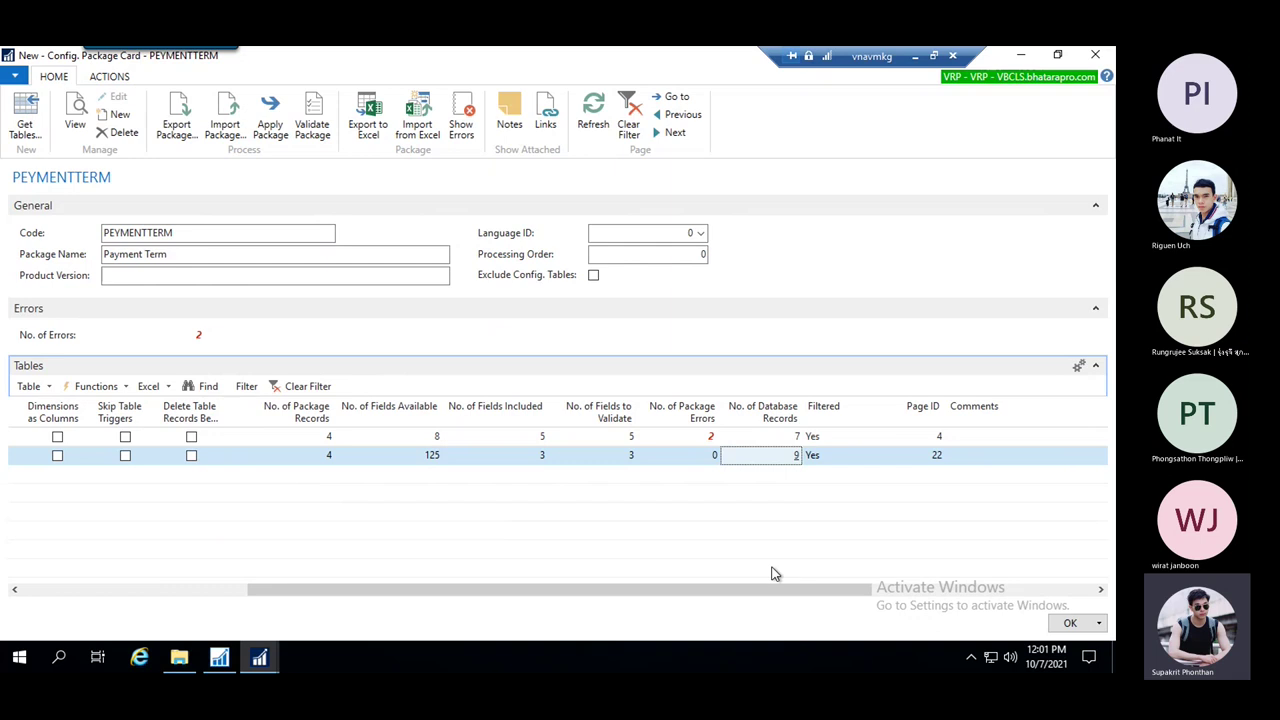
{"action": "left_click", "coordinate": [690, 440]}
{"action": "left_click_drag", "start_coordinate": [680, 594], "coordinate": [752, 590]}
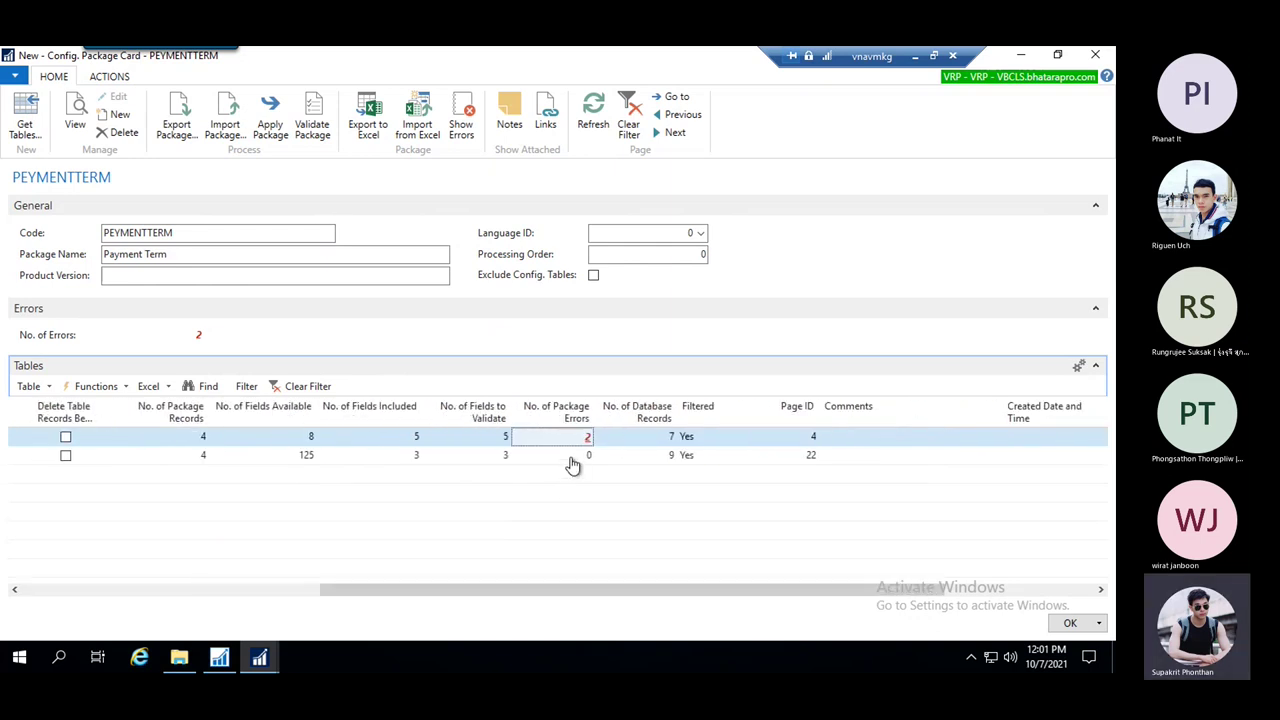
{"action": "left_click", "coordinate": [572, 457]}
{"action": "left_click_drag", "start_coordinate": [651, 589], "coordinate": [680, 566]}
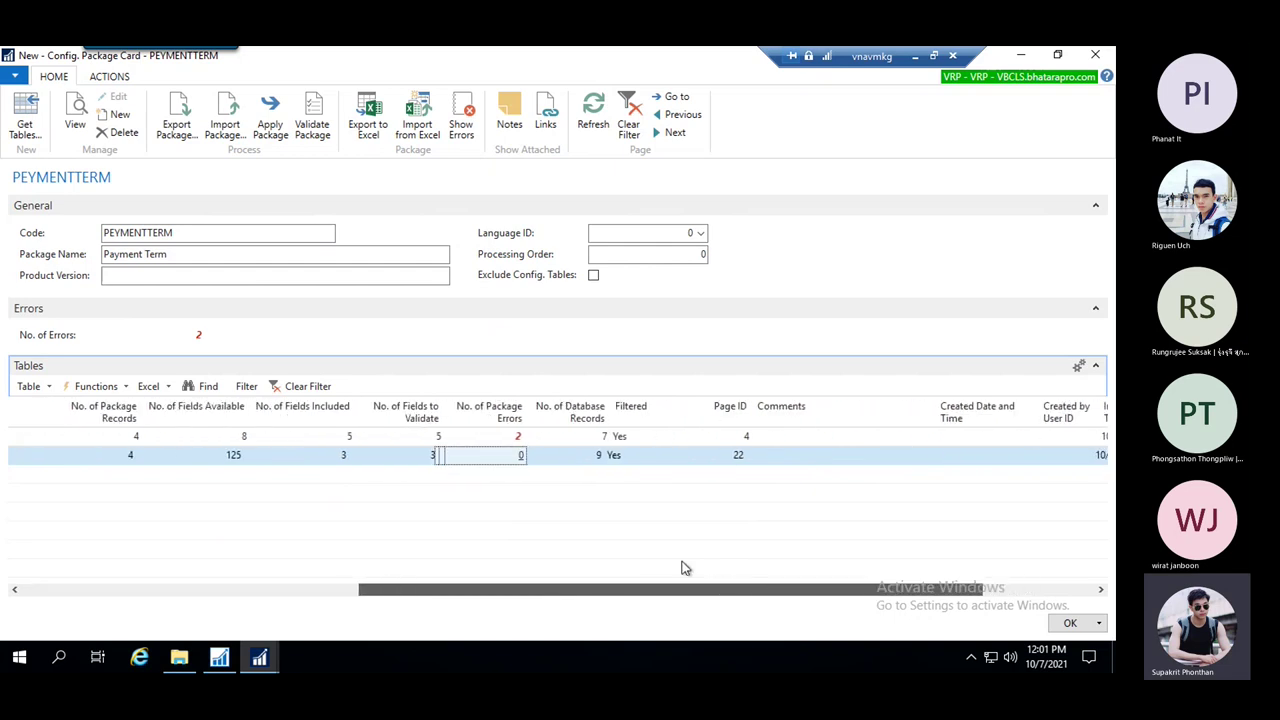
{"action": "left_click", "coordinate": [515, 438]}
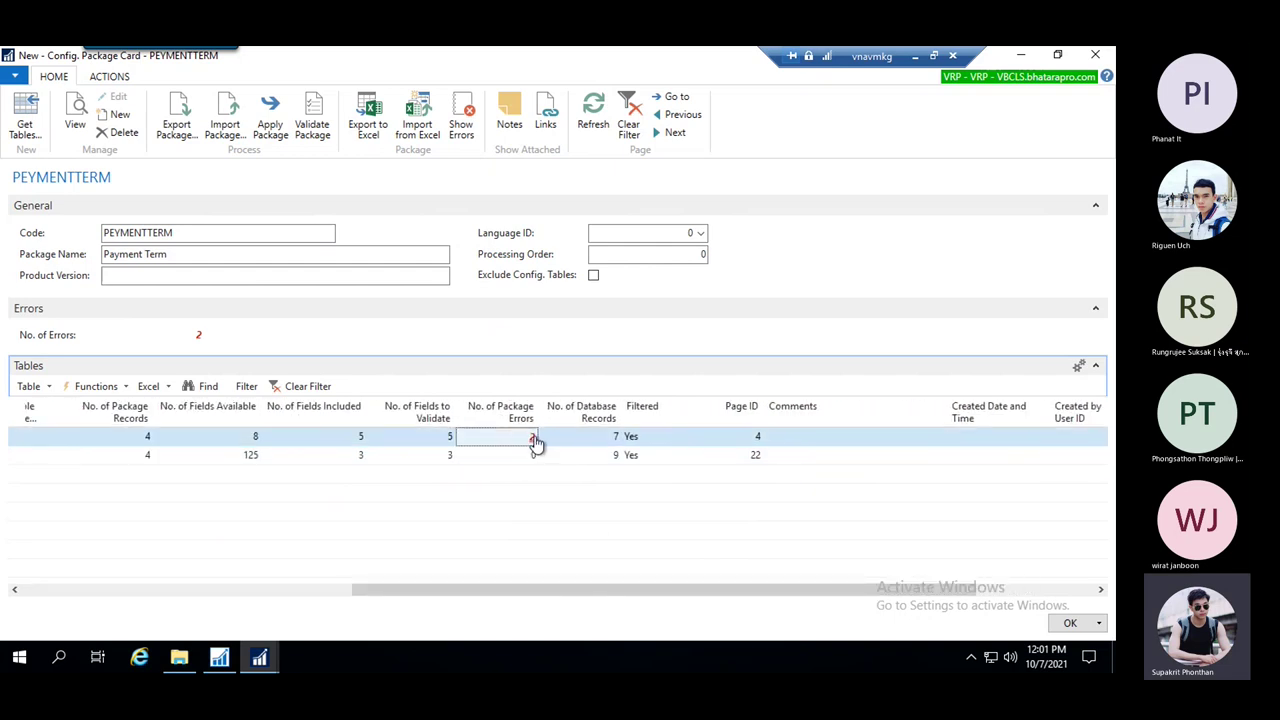
{"action": "left_click", "coordinate": [533, 440]}
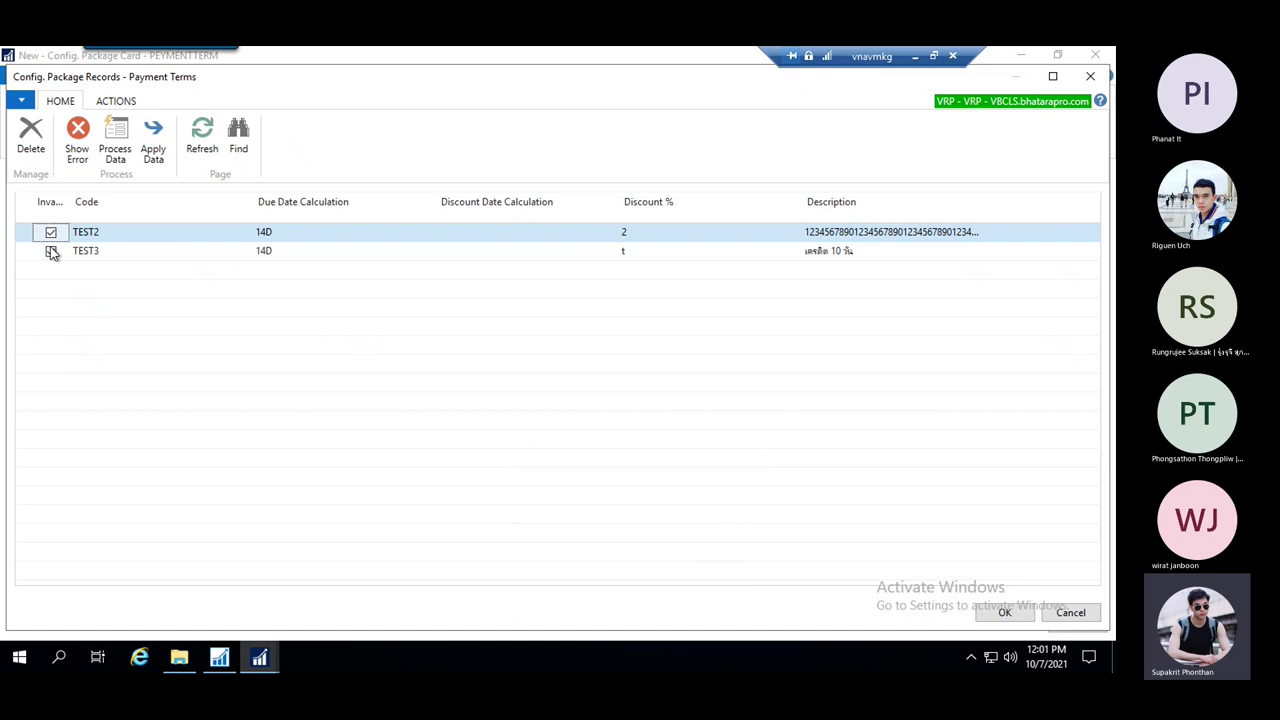
Review TEST2's error and trim its over-long description
{"action": "left_click", "coordinate": [77, 135]}
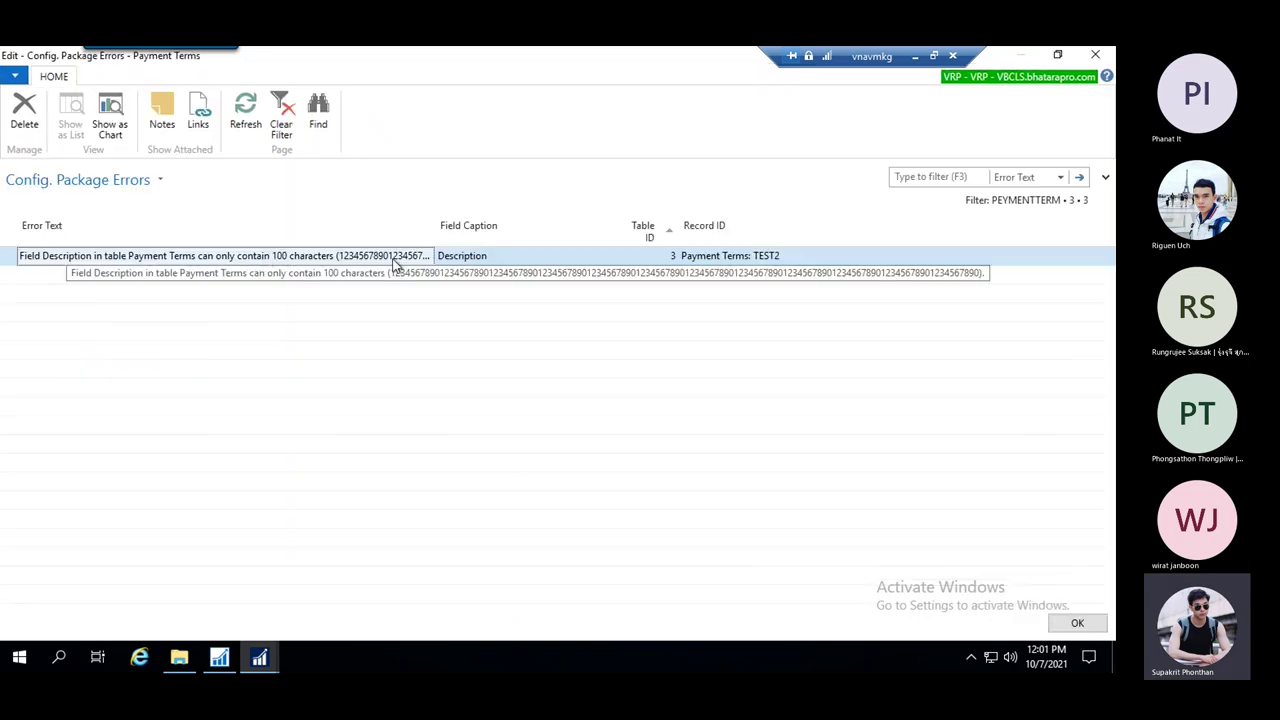
{"action": "key", "text": "Escape"}
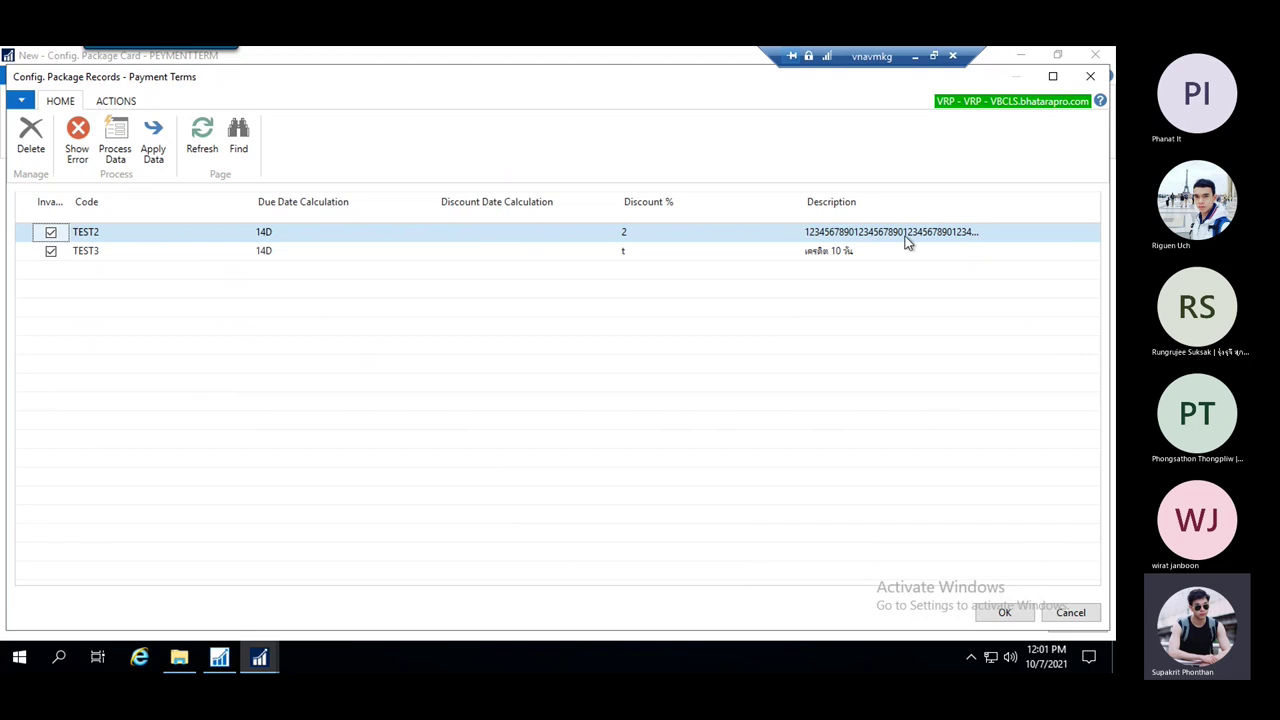
{"action": "left_click", "coordinate": [906, 240]}
{"action": "left_click_drag", "start_coordinate": [946, 232], "coordinate": [982, 232]}
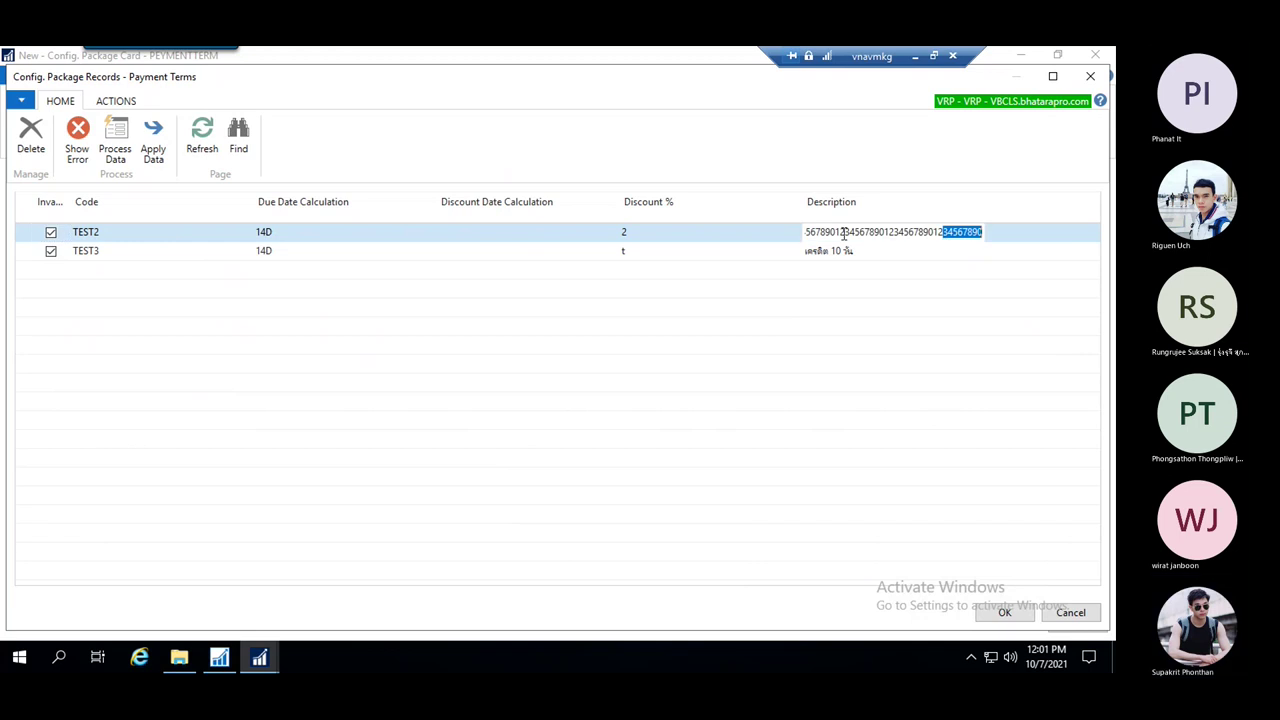
{"action": "left_click_drag", "start_coordinate": [858, 232], "coordinate": [1087, 232]}
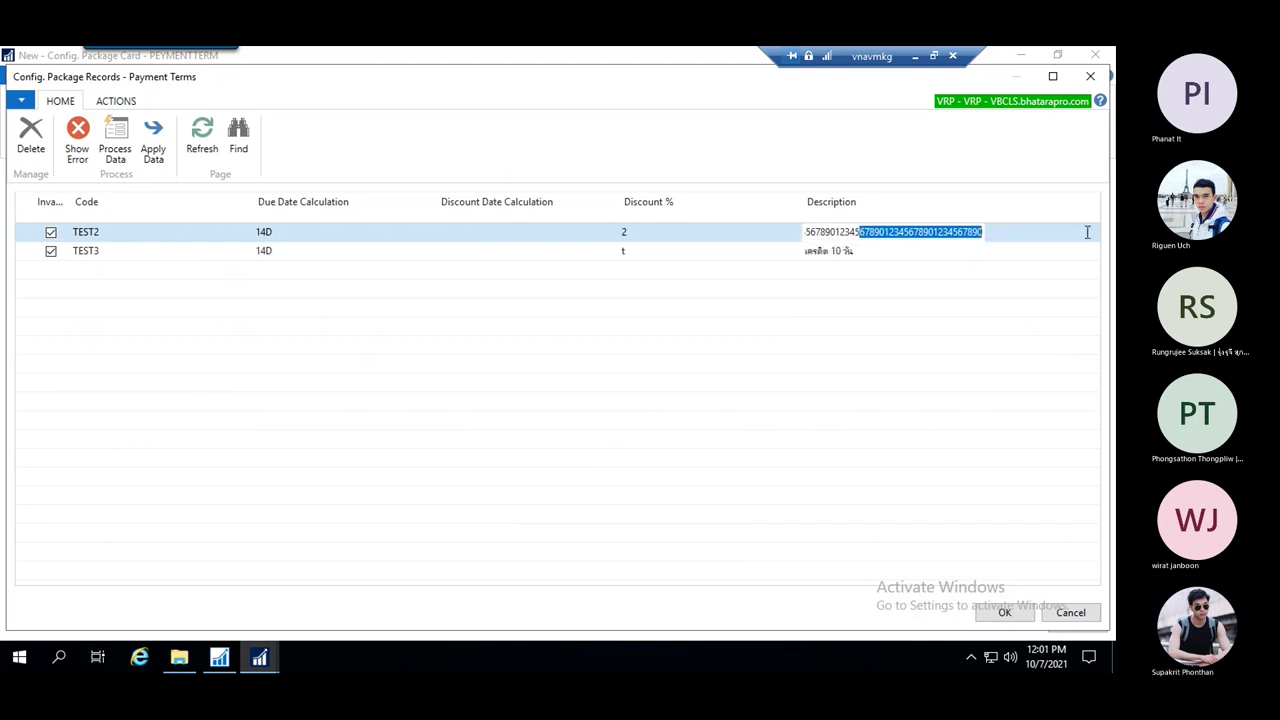
{"action": "key", "text": "BackSpace"}
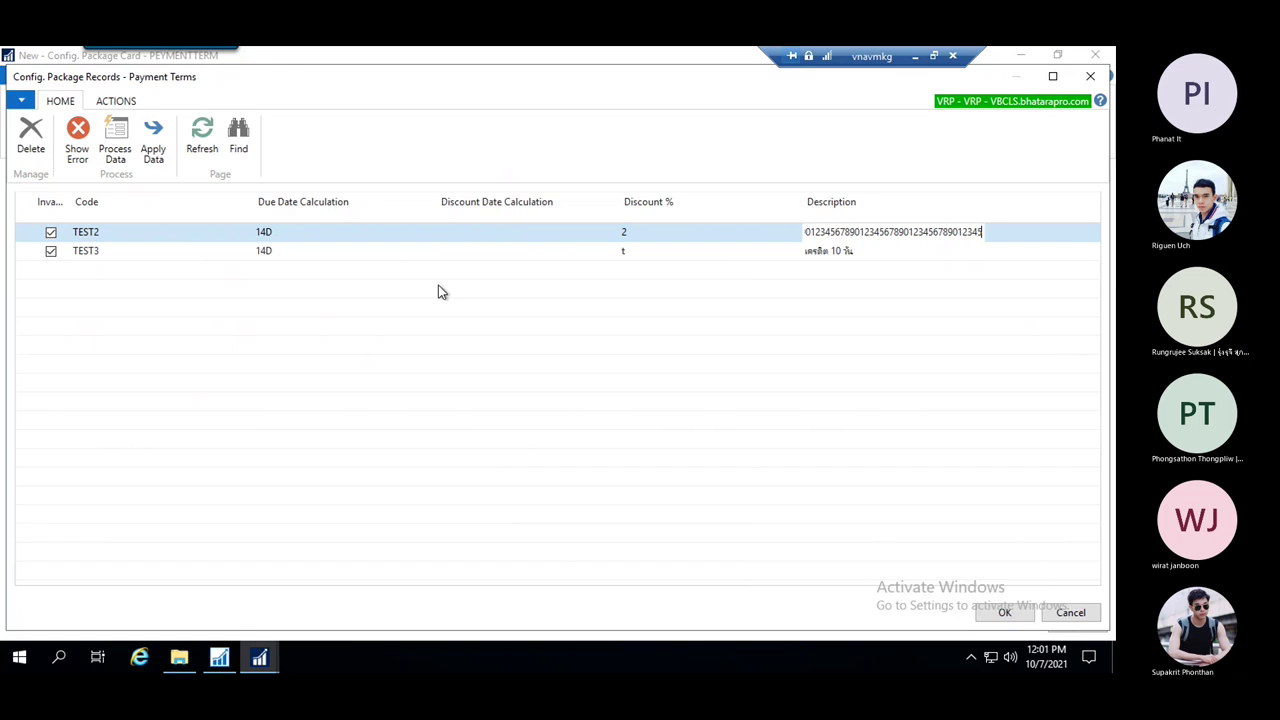
{"action": "key", "text": "Down"}
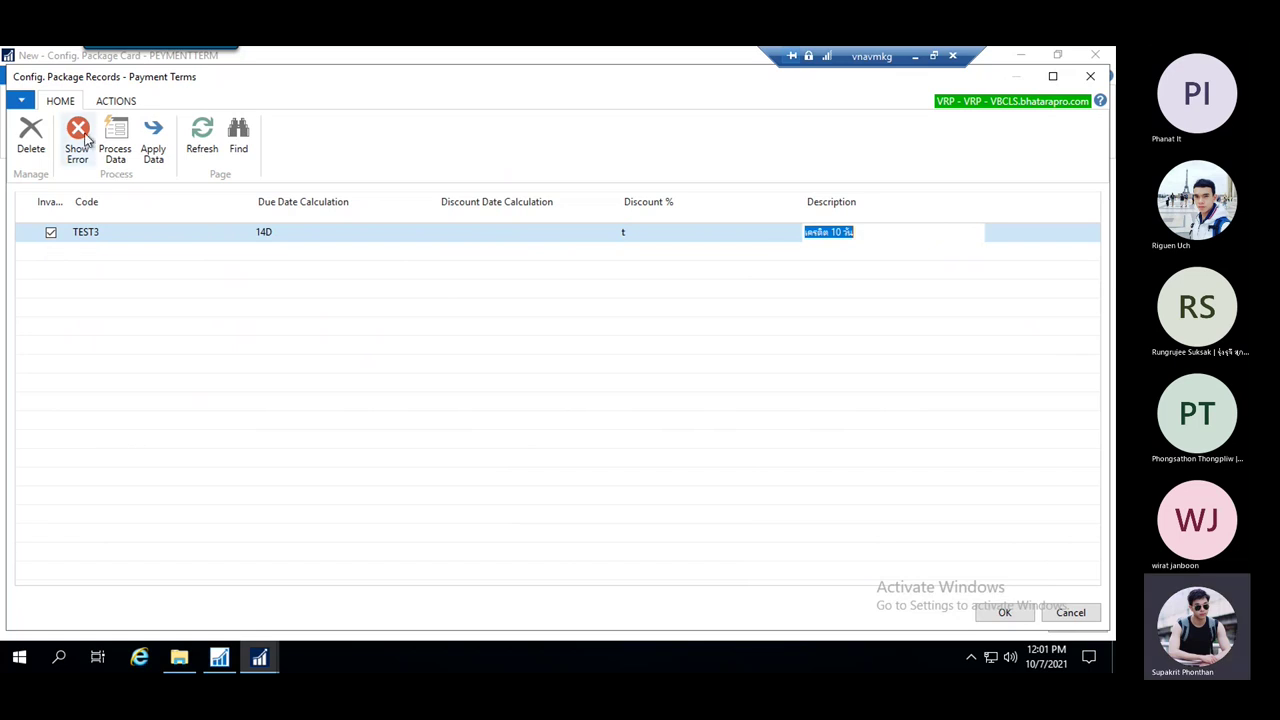
Correct TEST3's invalid discount t to 12 and close the package records
{"action": "left_click", "coordinate": [84, 138]}
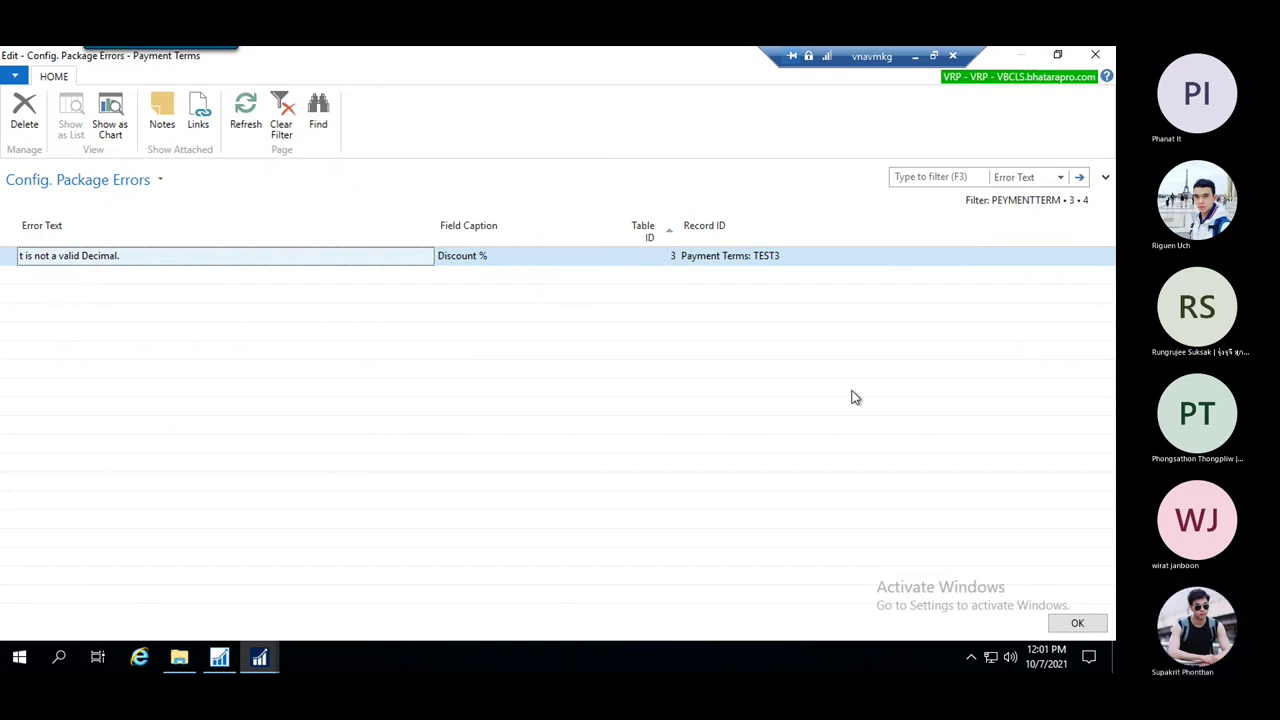
{"action": "key", "text": "Escape"}
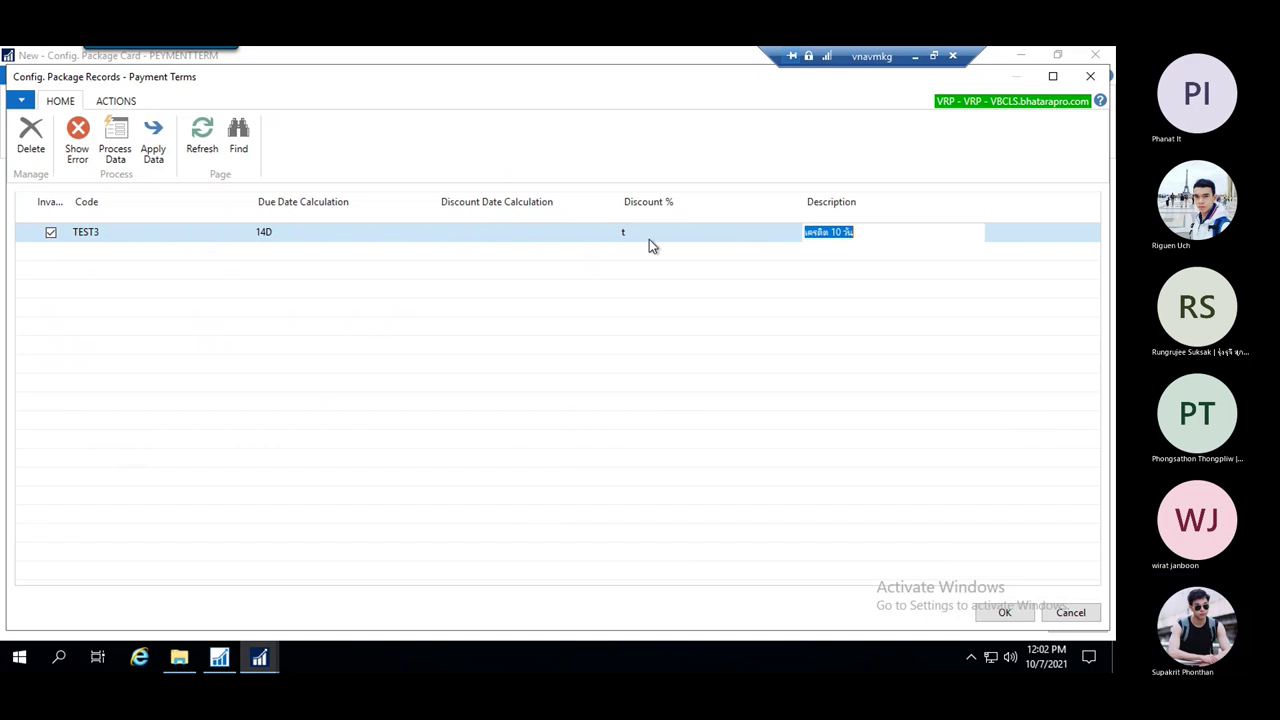
{"action": "left_click", "coordinate": [649, 239]}
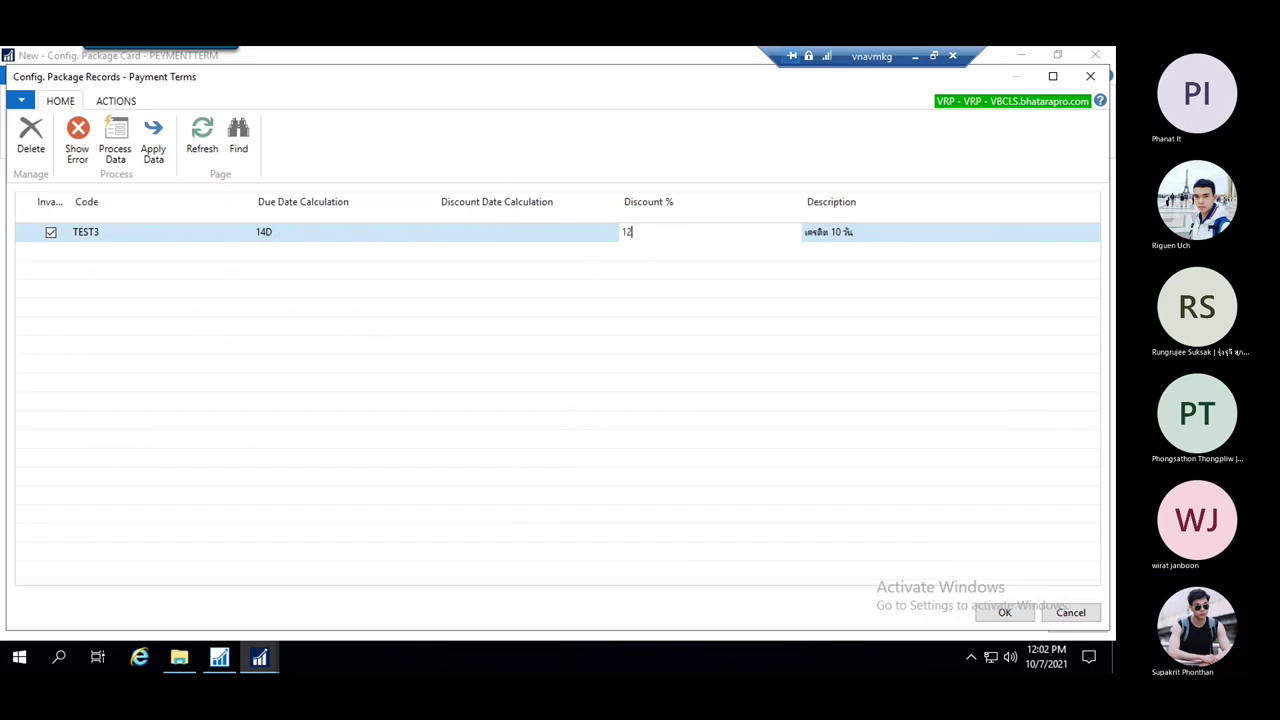
{"action": "key", "text": "Return"}
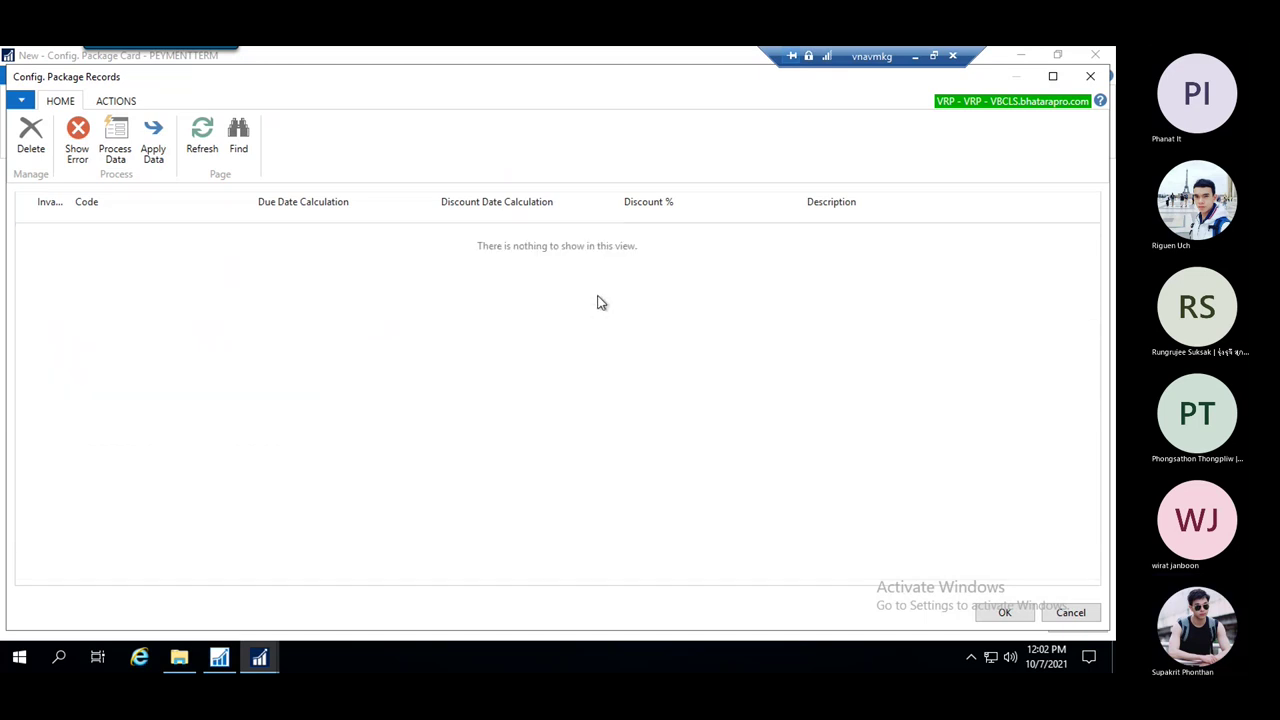
{"action": "key", "text": "Escape"}
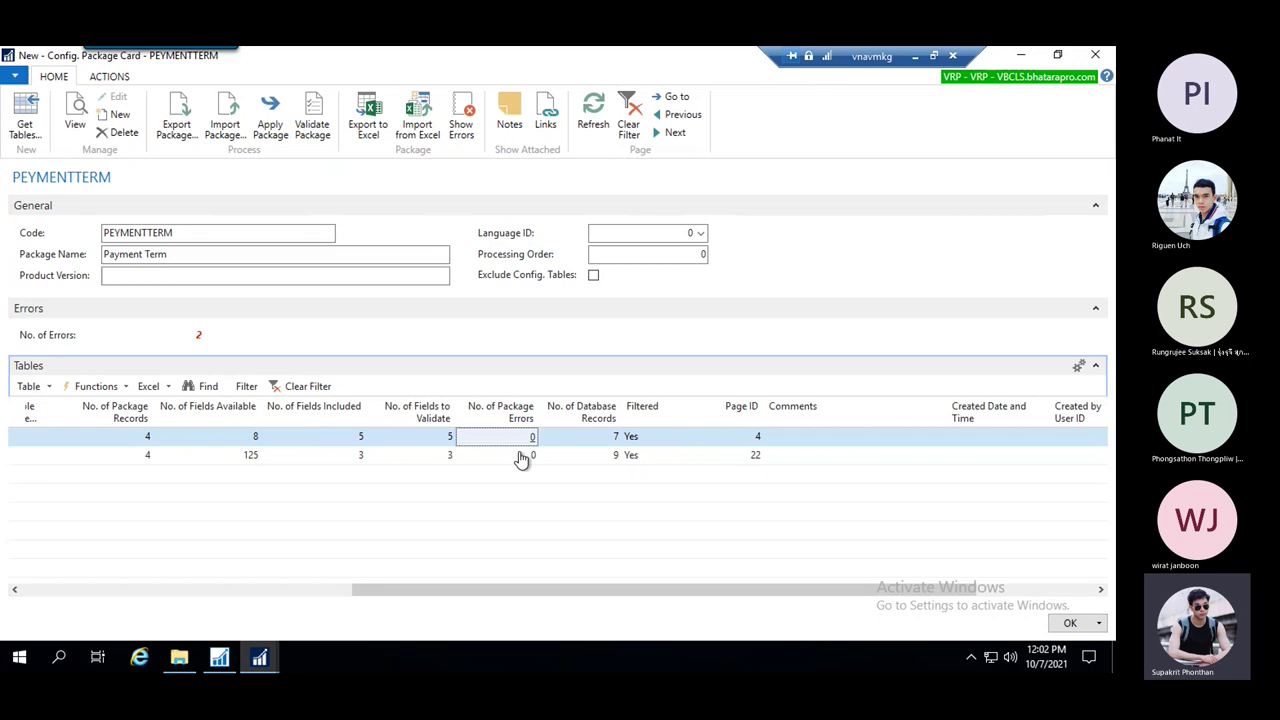
{"action": "left_click_drag", "start_coordinate": [675, 598], "coordinate": [600, 597]}
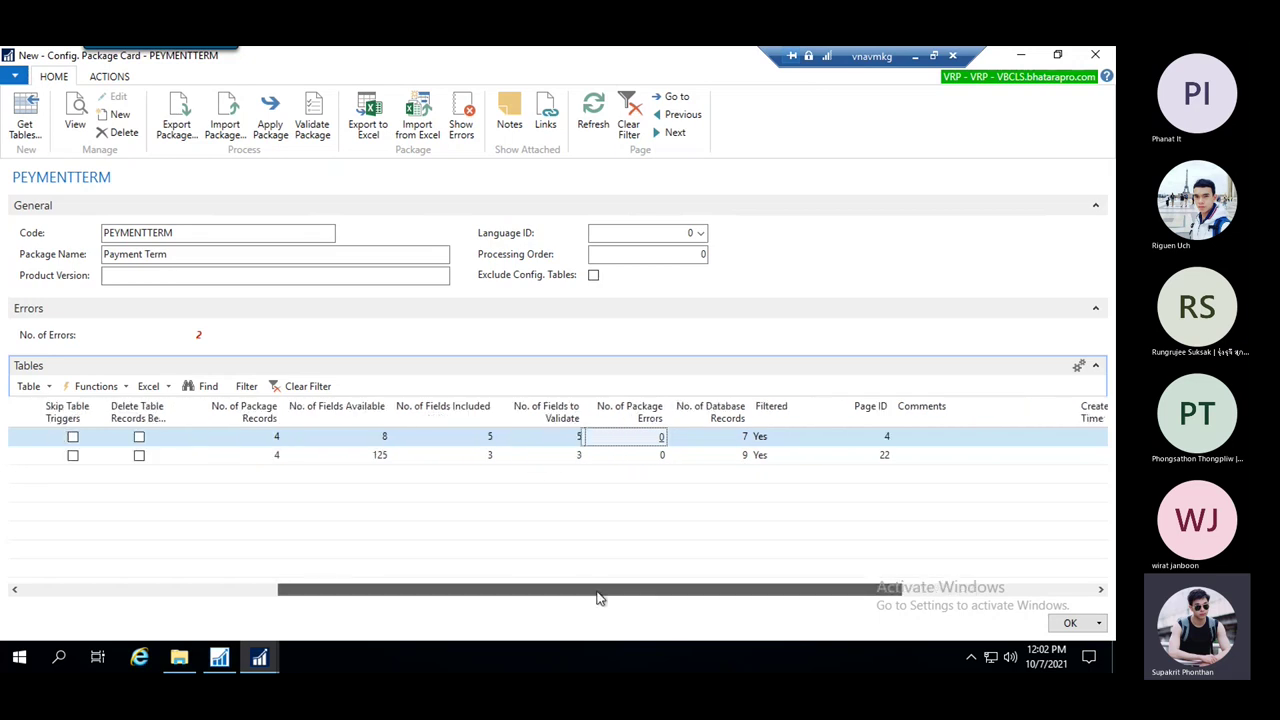
{"action": "left_click", "coordinate": [283, 455]}
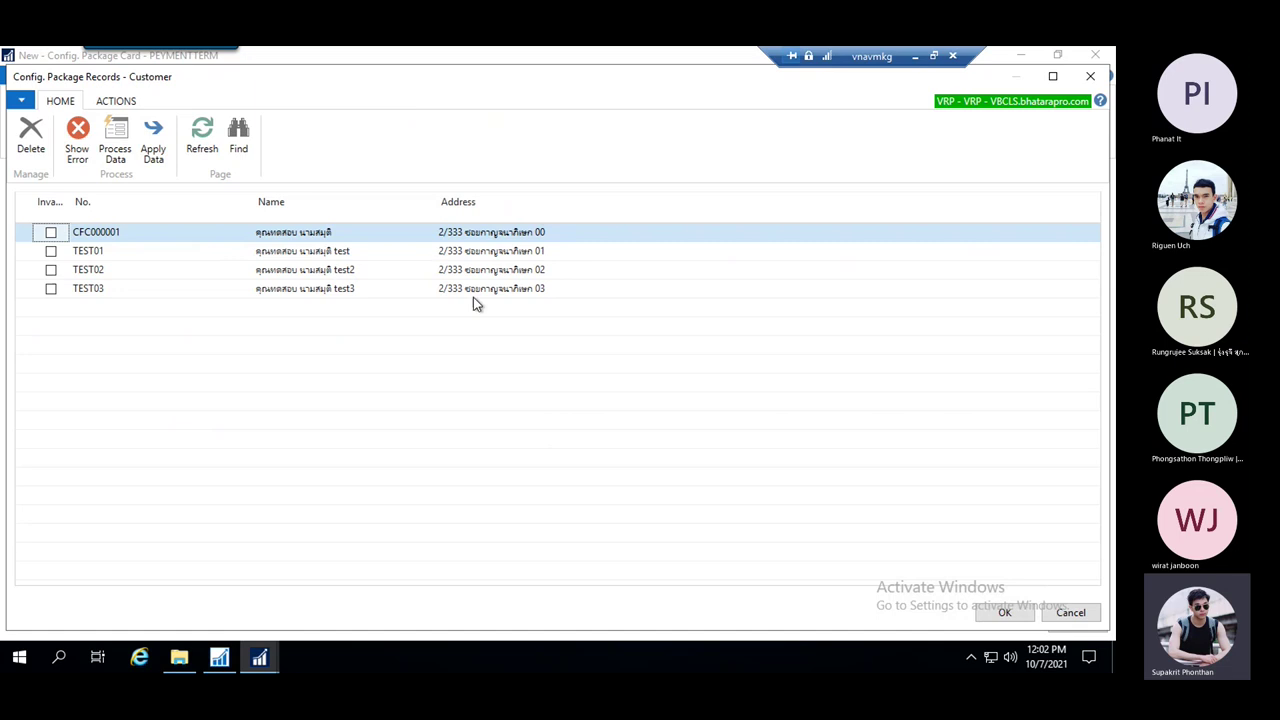
{"action": "key", "text": "Escape"}
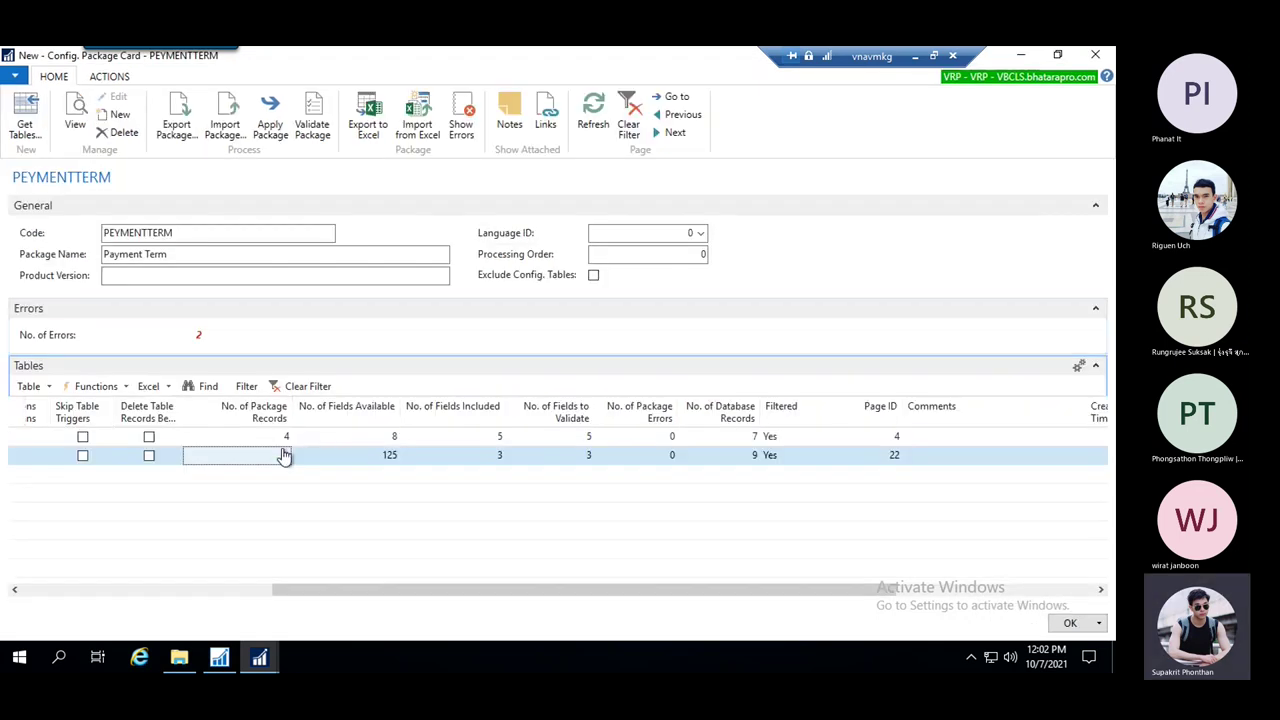
{"action": "left_click", "coordinate": [287, 443]}
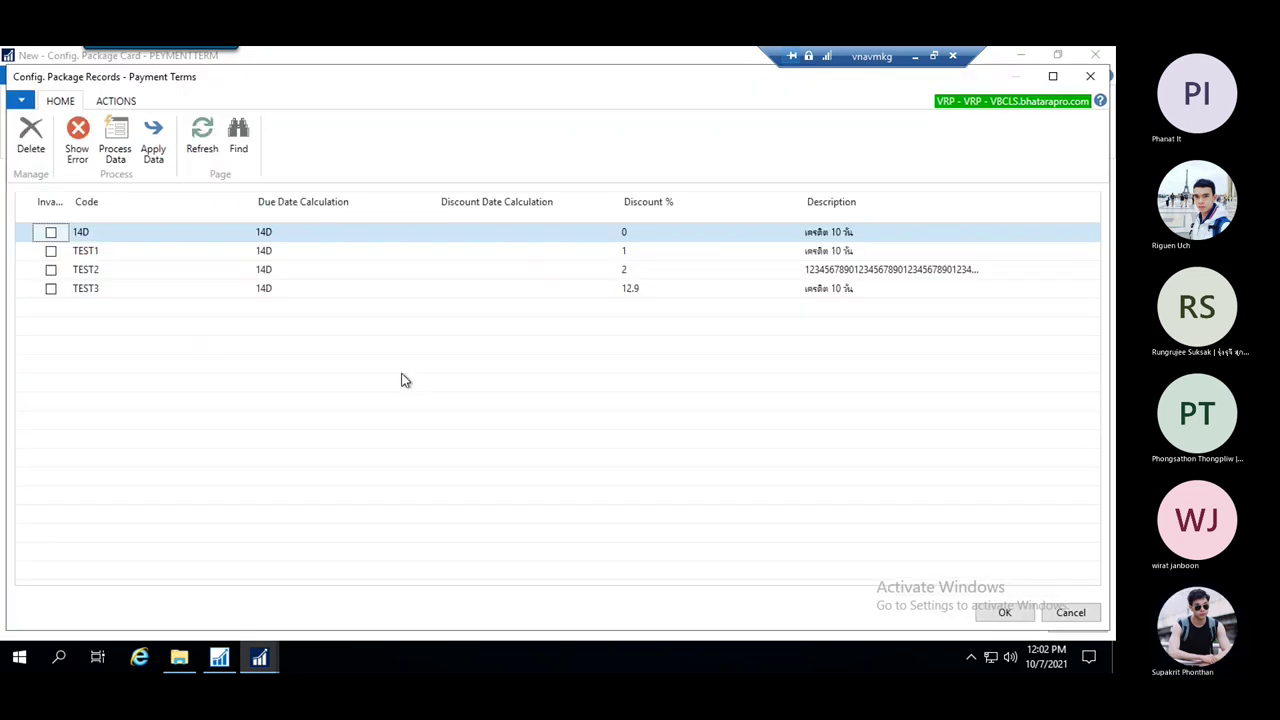
{"action": "key", "text": "Escape"}
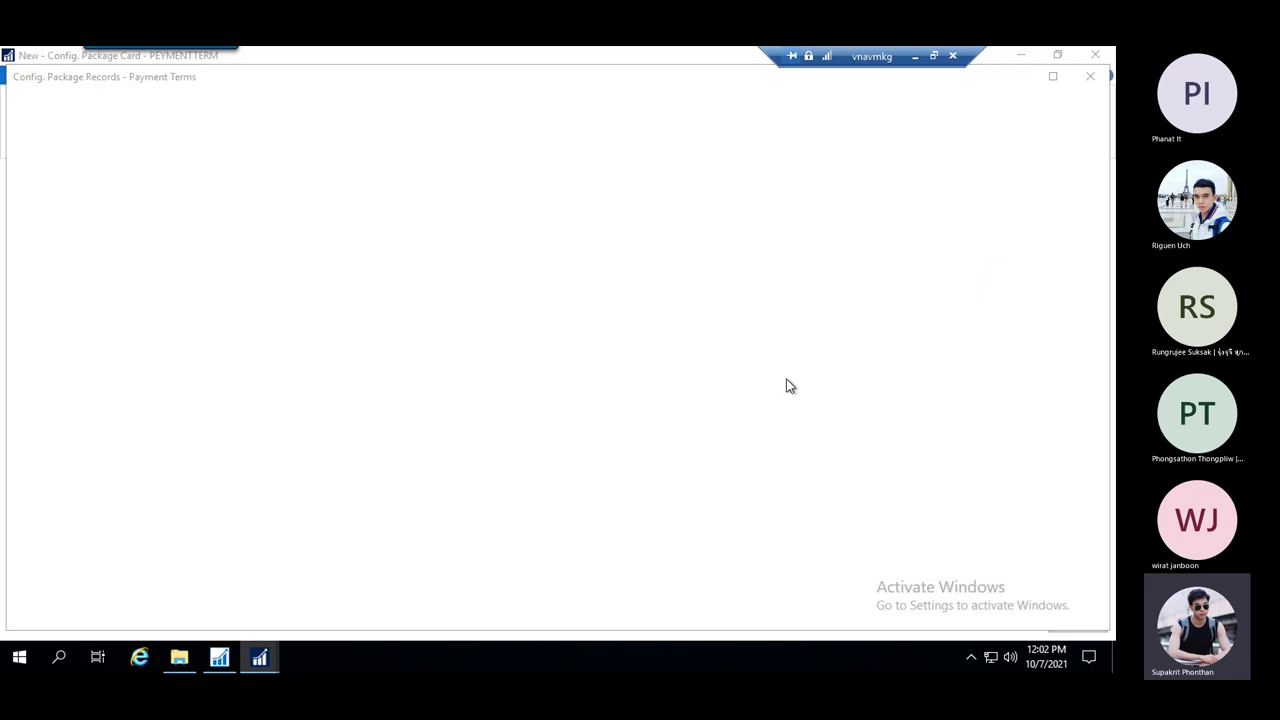
{"action": "left_click_drag", "start_coordinate": [783, 593], "coordinate": [651, 593]}
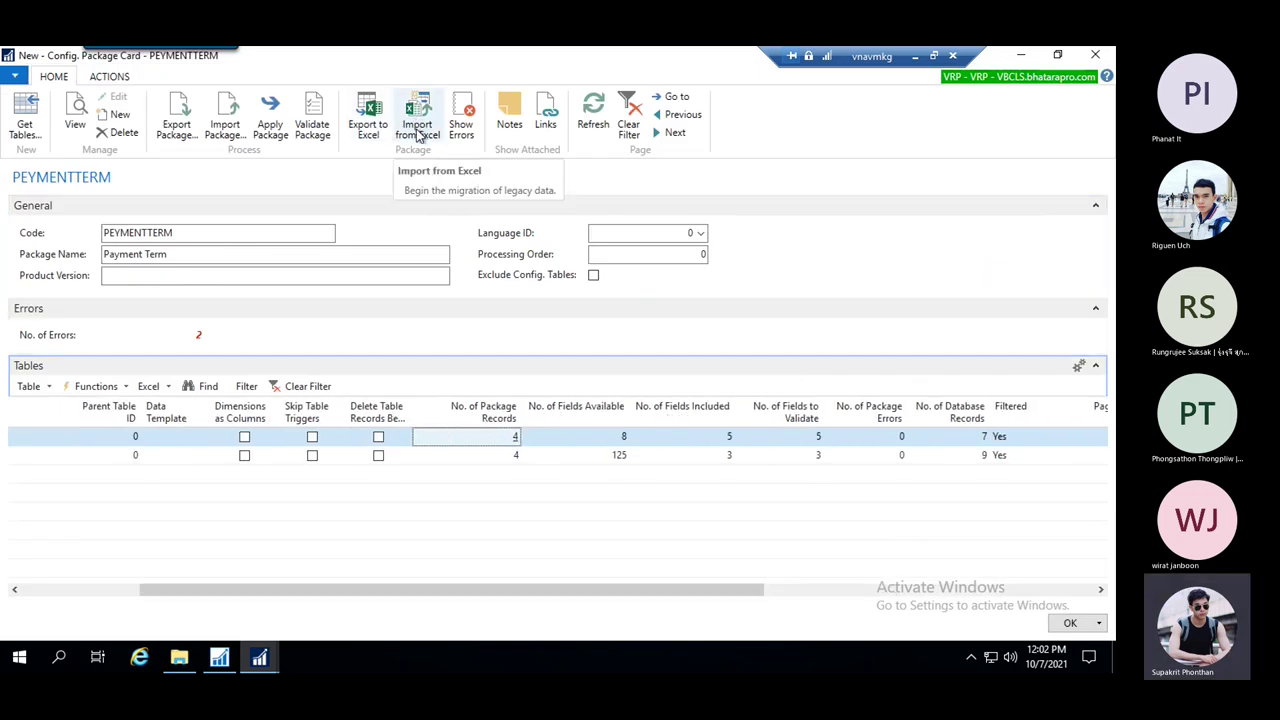
Apply the PEYMENTTERM package data and accept the result: 6 records inserted, 2 modified, 0 errors
{"action": "left_click", "coordinate": [271, 126]}
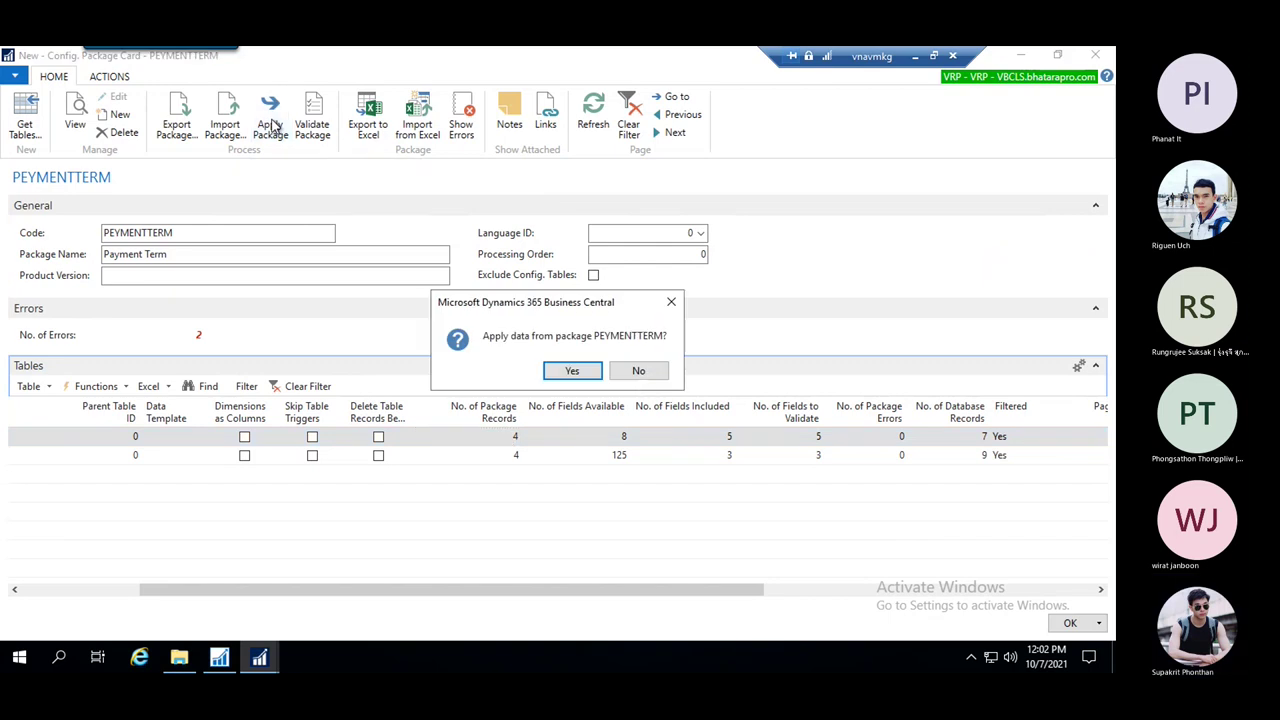
{"action": "left_click", "coordinate": [586, 373]}
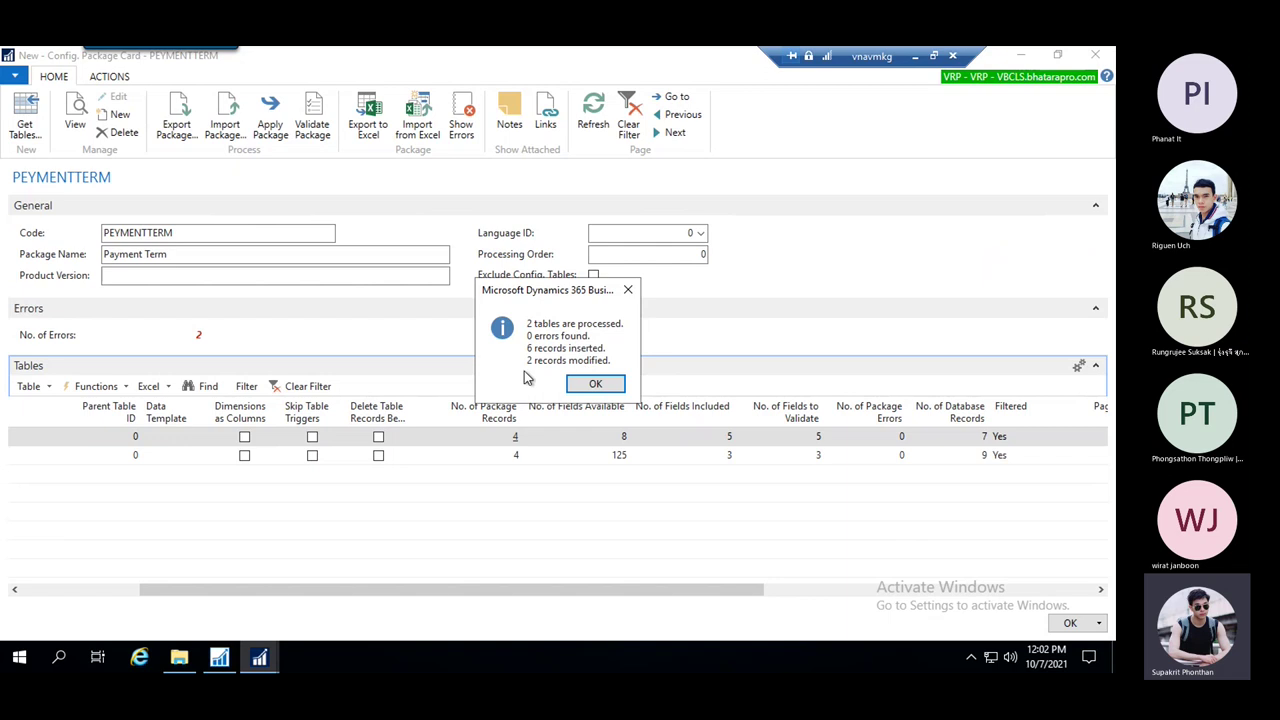
{"action": "left_click", "coordinate": [595, 384]}
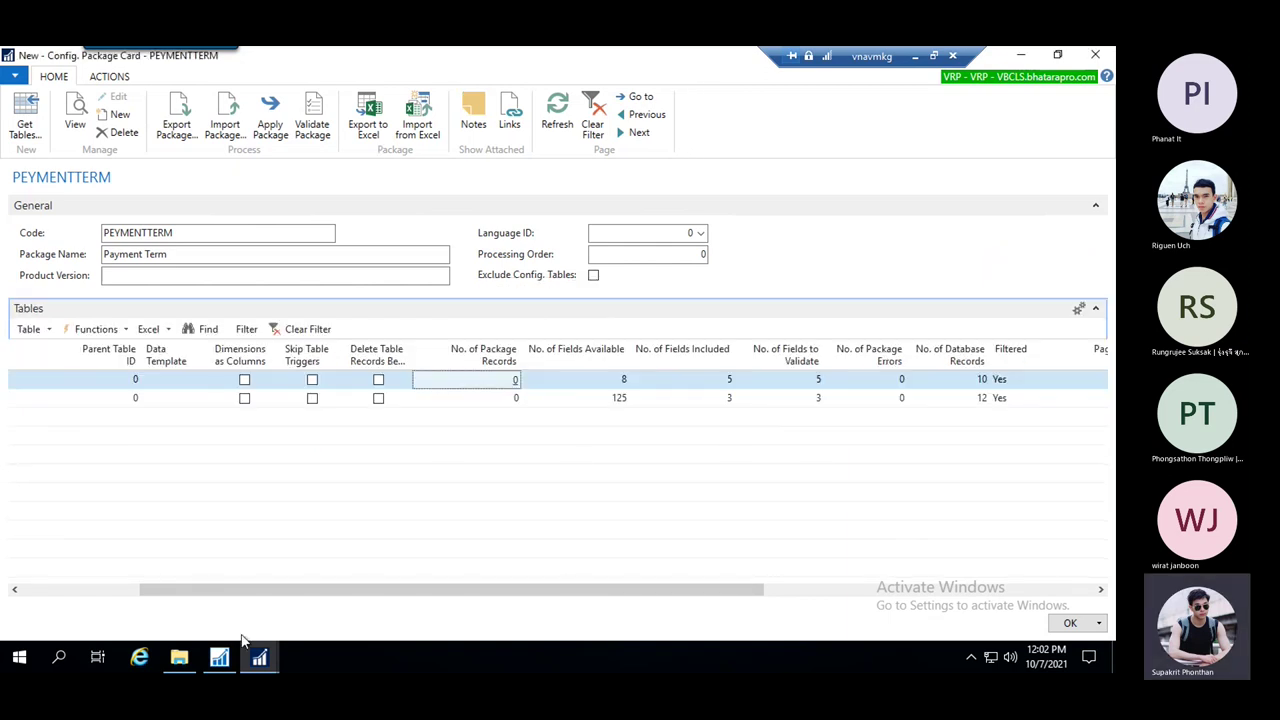
Open the Payment Terms list and check that TEST1 through TEST3 are present
{"action": "mouse_move", "coordinate": [259, 657]}
{"action": "left_click", "coordinate": [171, 575]}
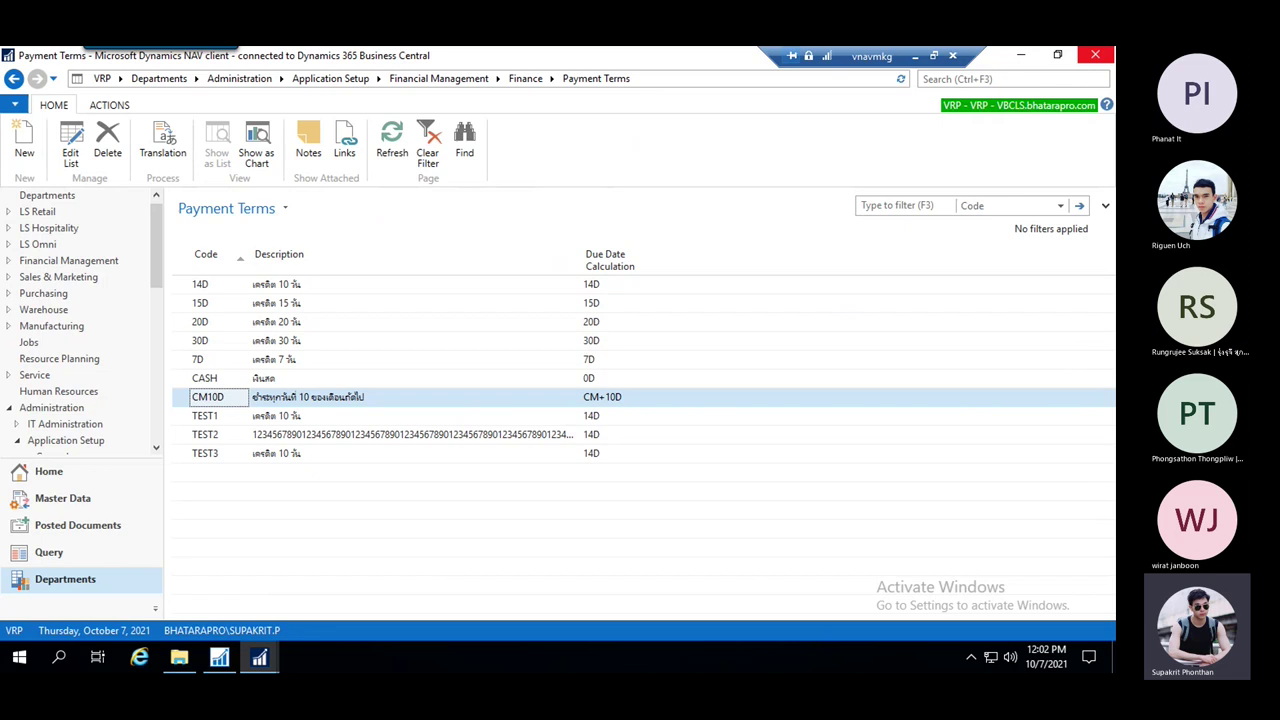
{"action": "left_click", "coordinate": [990, 80]}
{"action": "type", "text": "pa"}
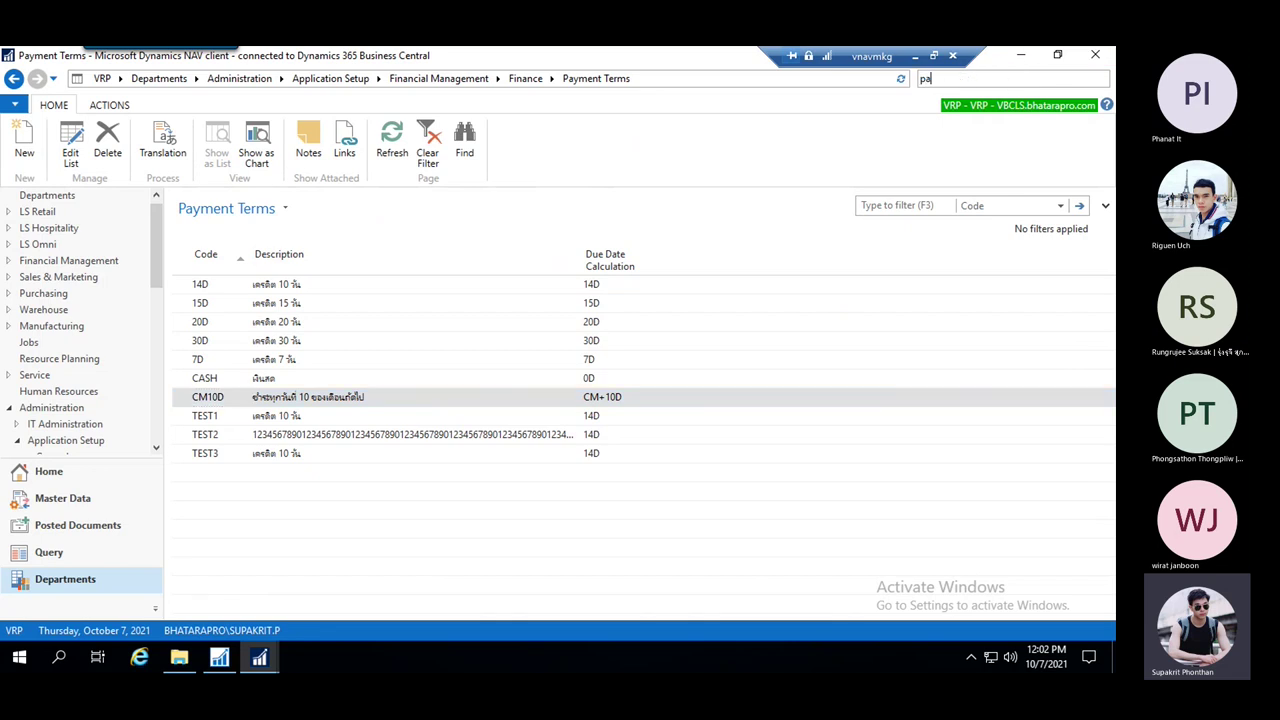
{"action": "type", "text": "yment"}
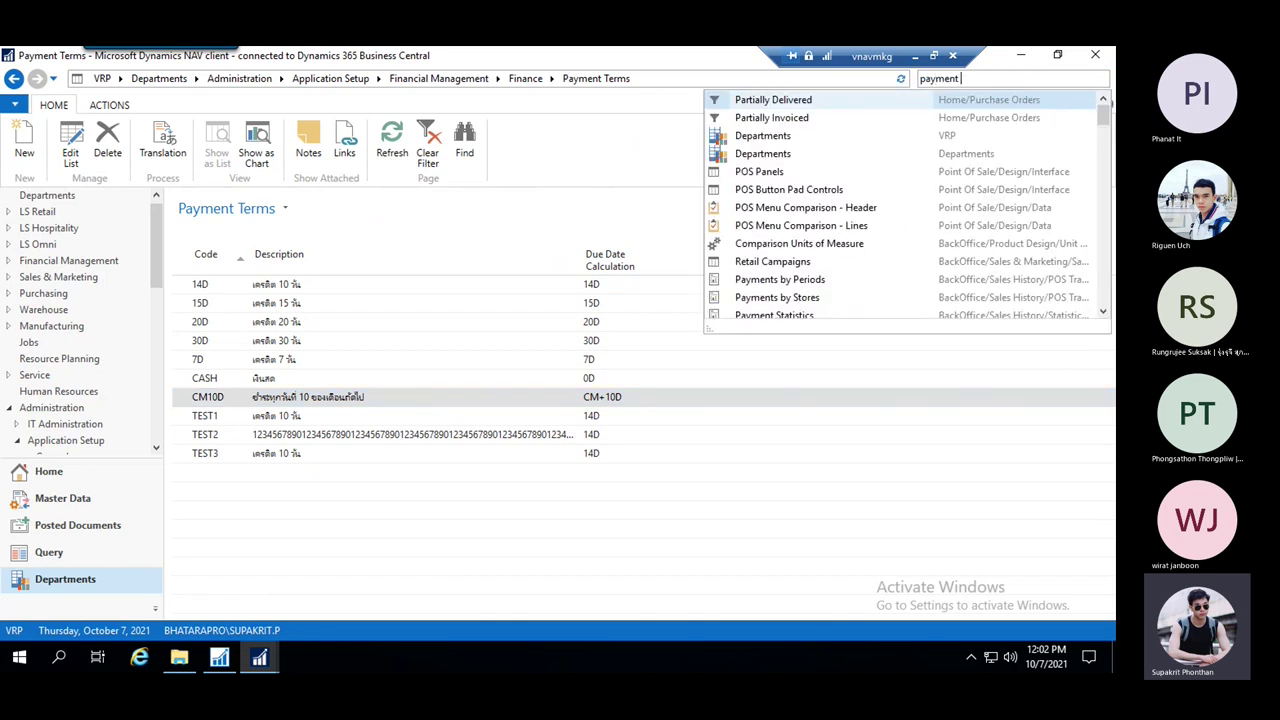
{"action": "type", "text": " ter"}
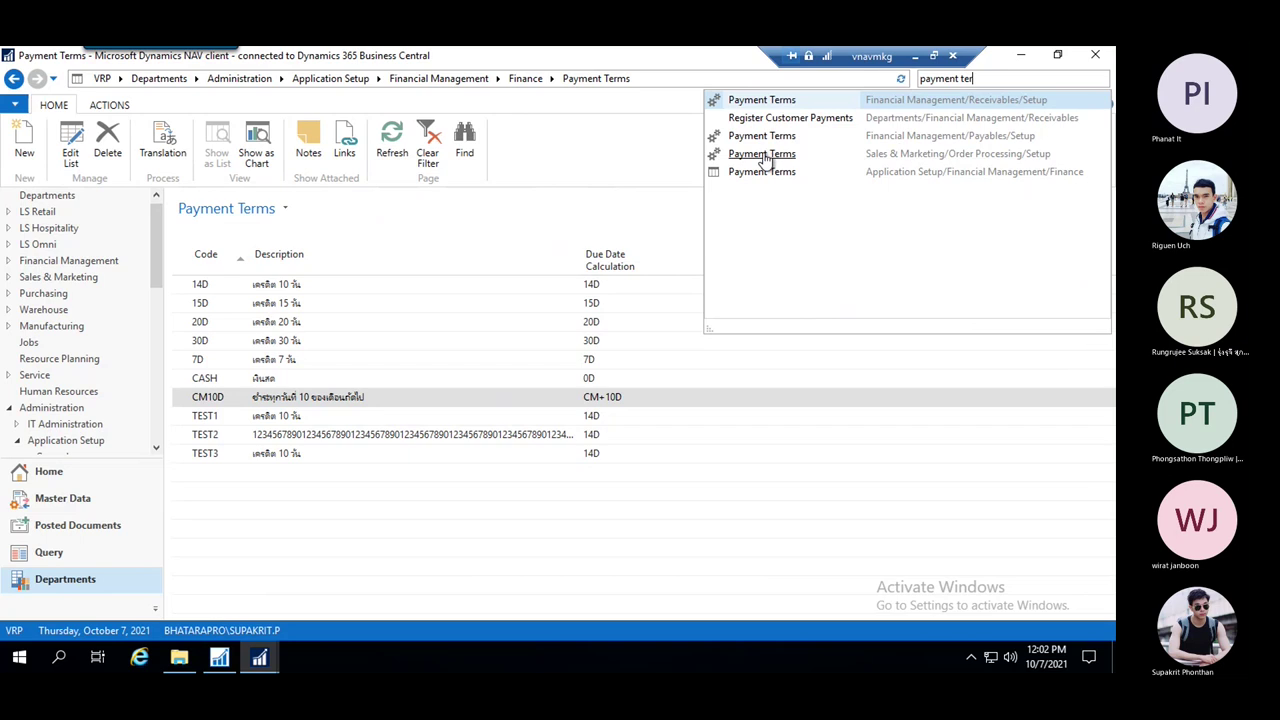
{"action": "left_click", "coordinate": [762, 155]}
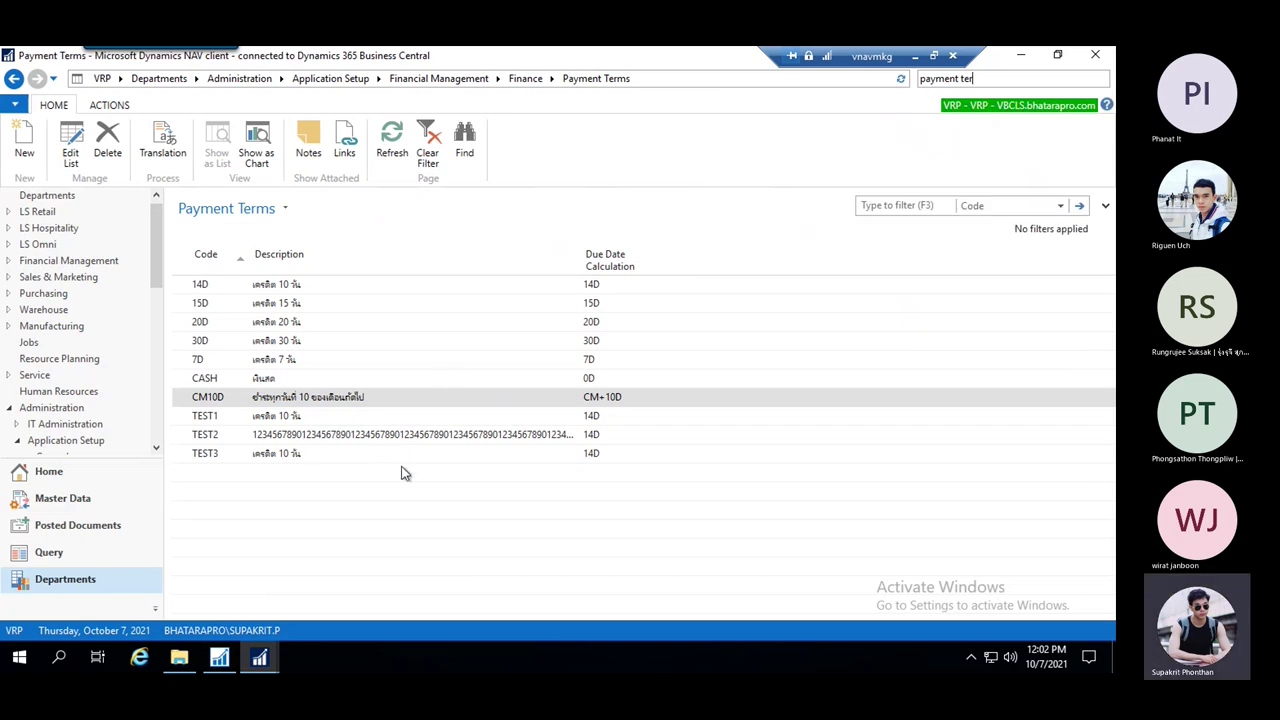
{"action": "left_click", "coordinate": [292, 418]}
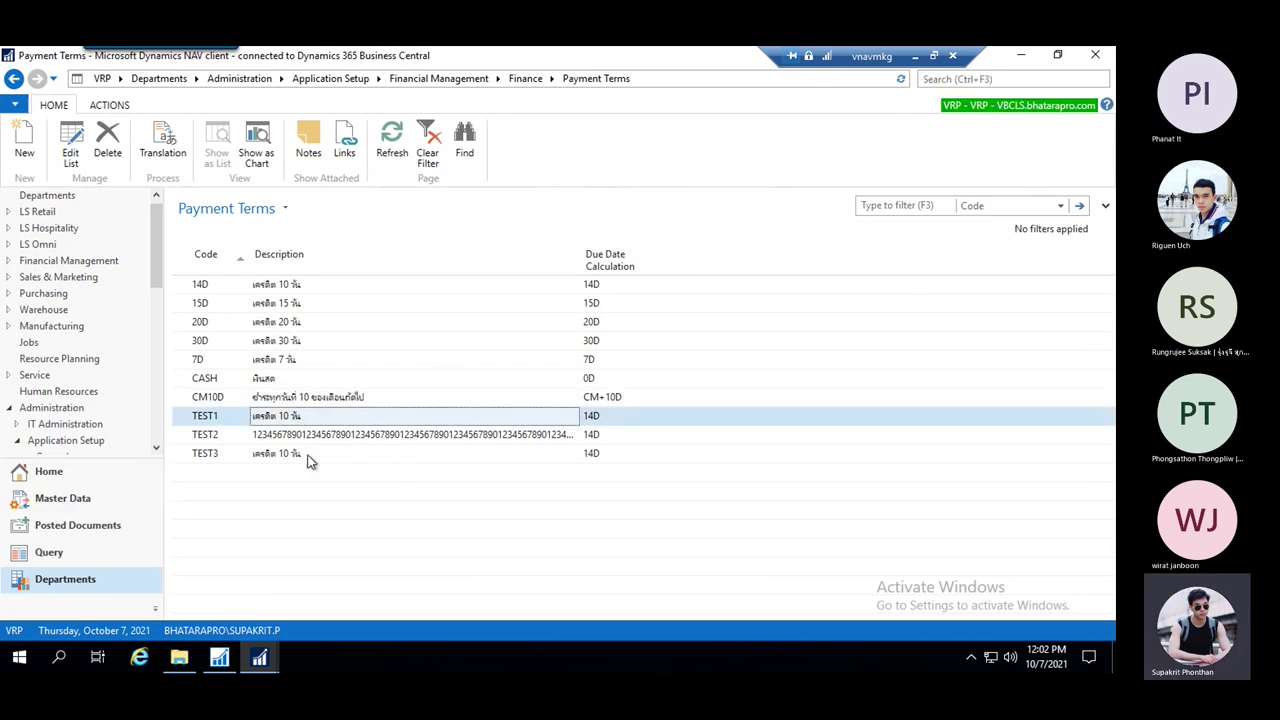
{"action": "left_click", "coordinate": [309, 454], "text": "shift"}
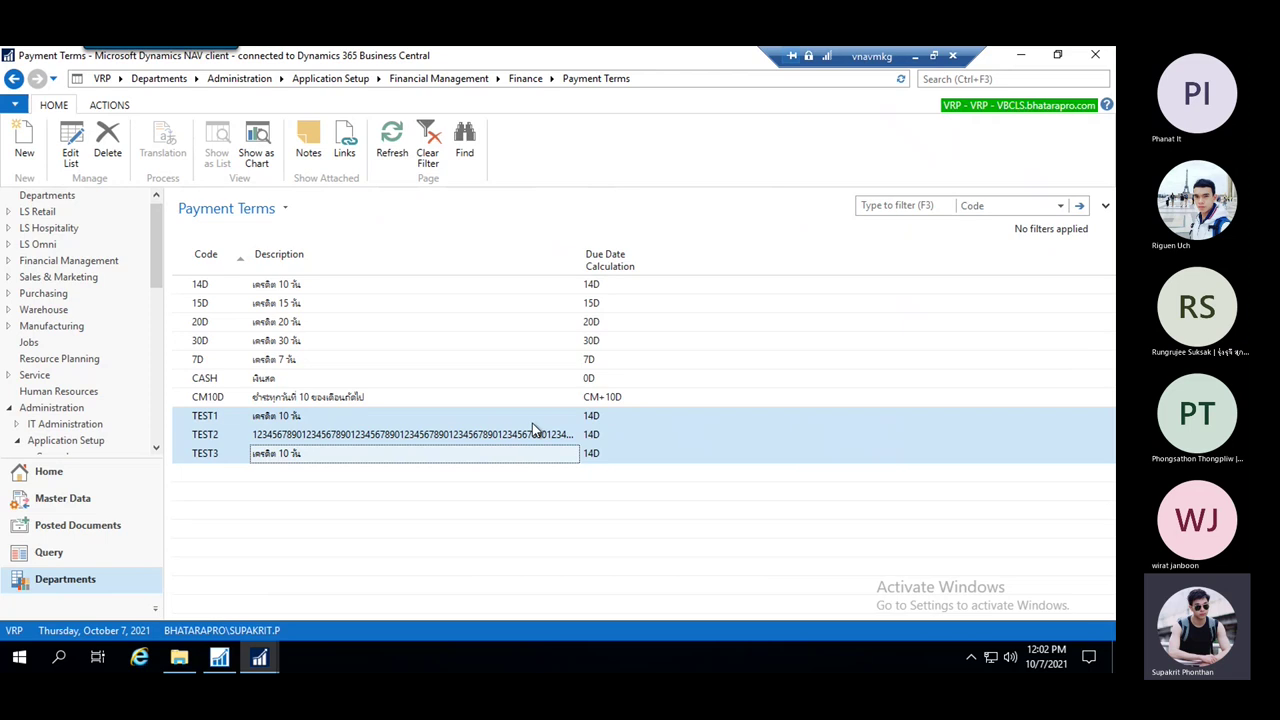
Open the Customers list and verify customers TEST01 through TEST03, scrolling across their columns
{"action": "left_click", "coordinate": [1016, 78]}
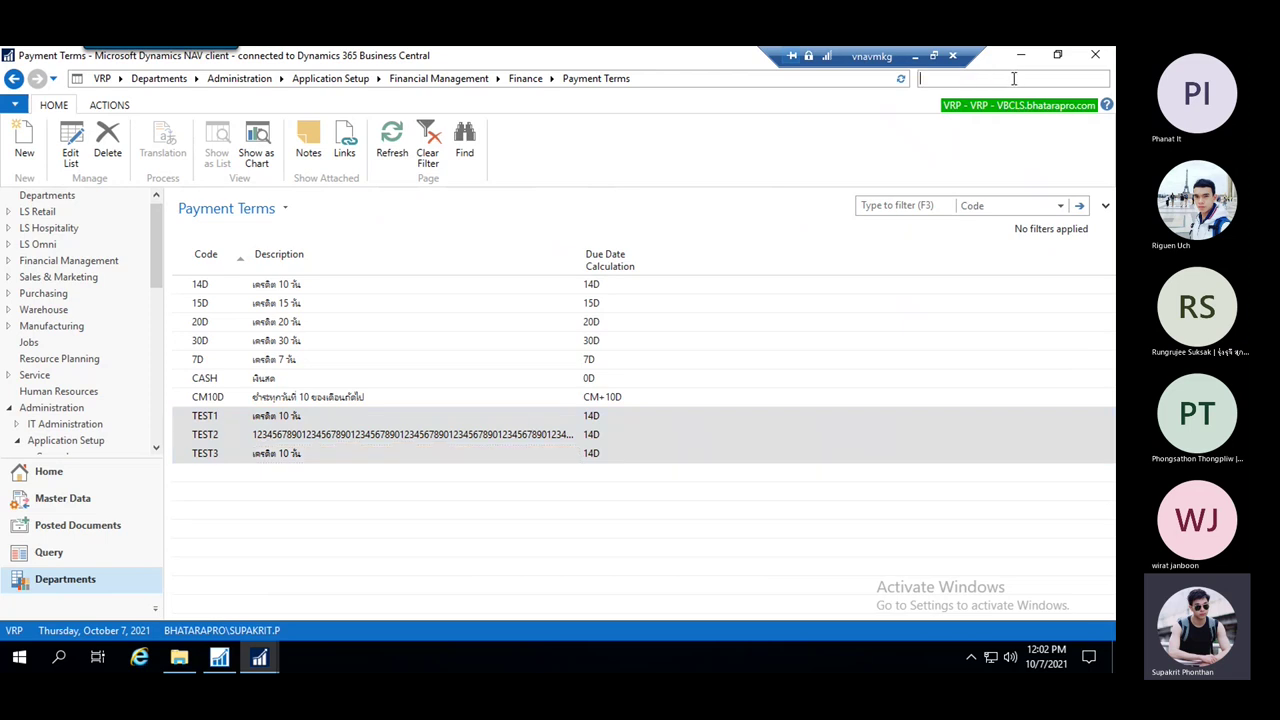
{"action": "type", "text": "customer"}
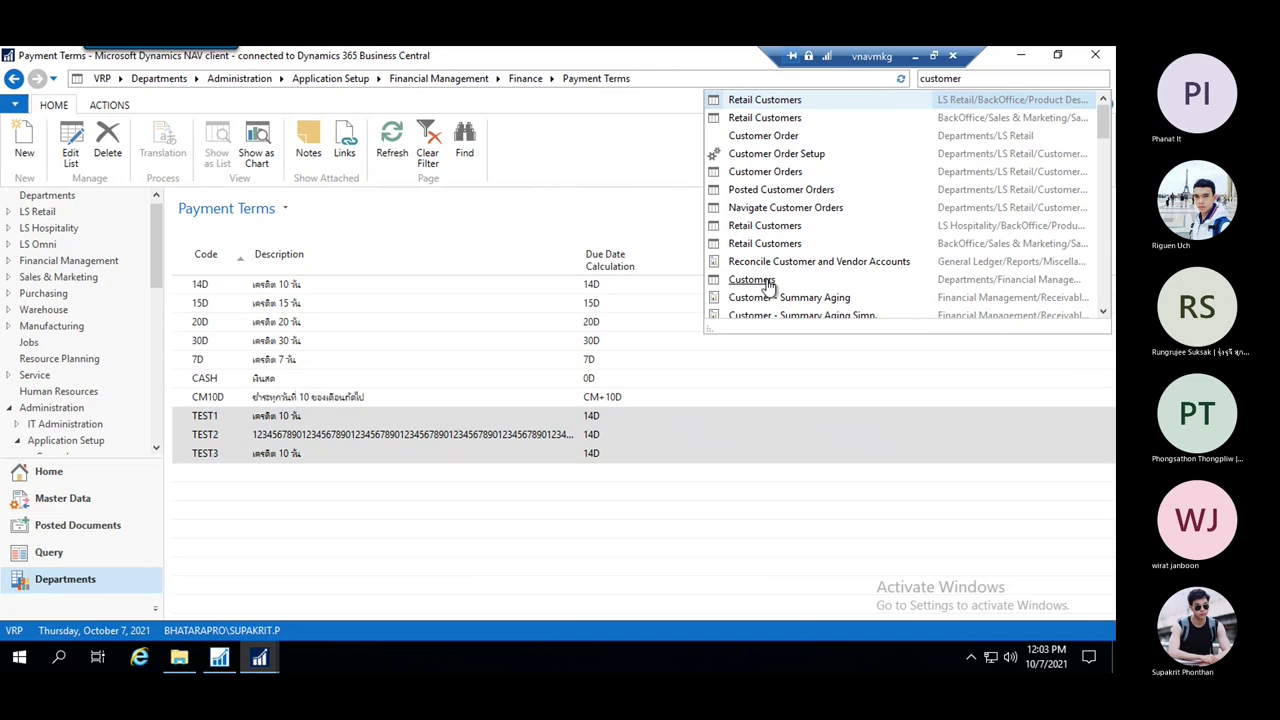
{"action": "left_click", "coordinate": [768, 282]}
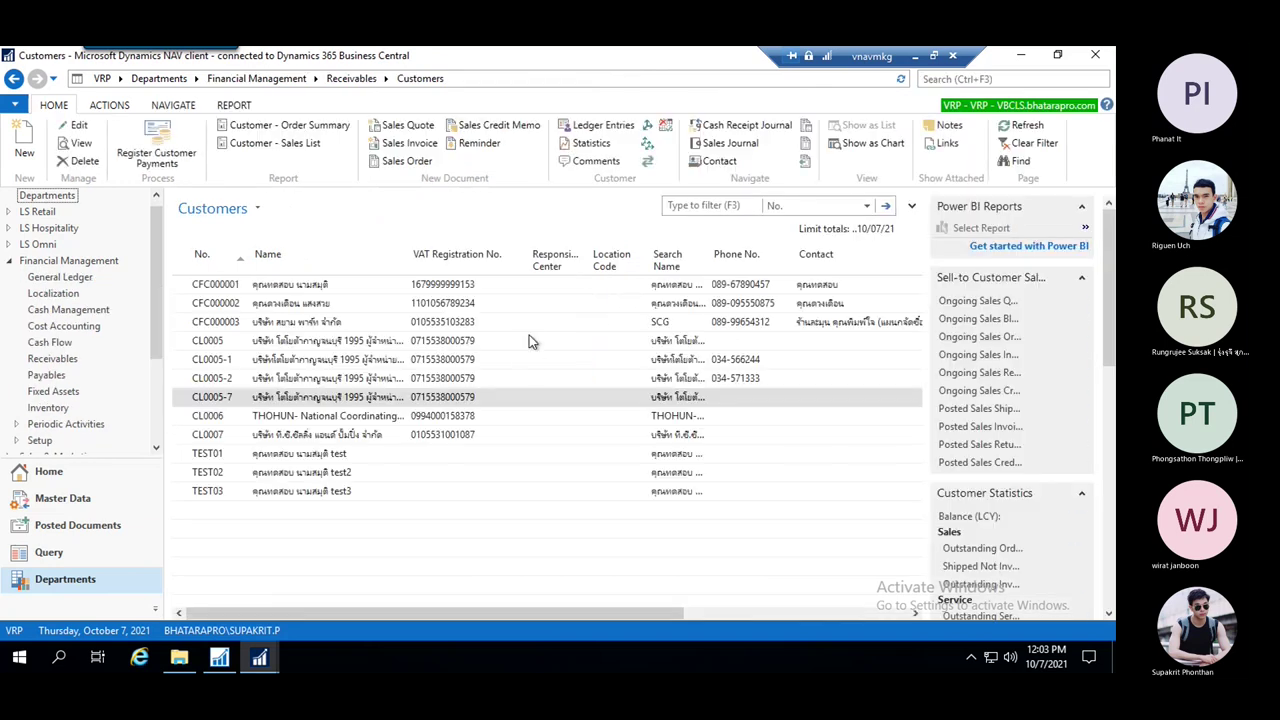
{"action": "left_click", "coordinate": [376, 455]}
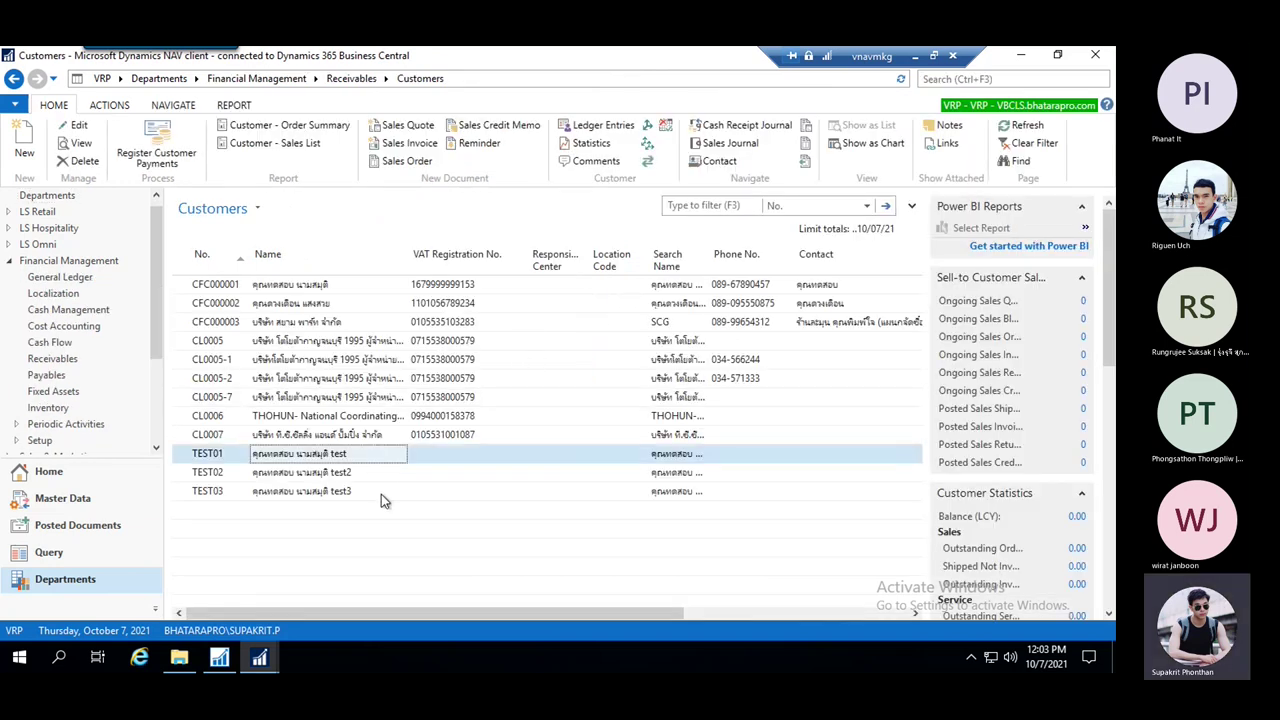
{"action": "left_click", "coordinate": [381, 494], "text": "shift"}
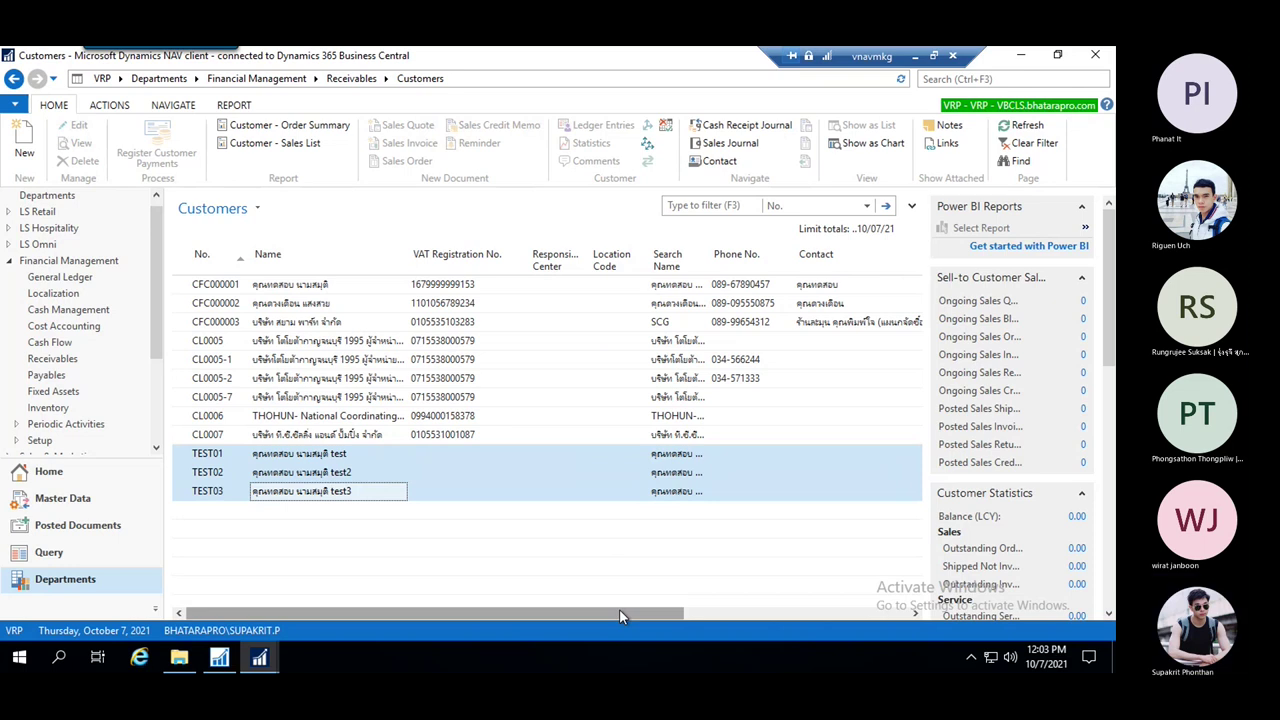
{"action": "left_click_drag", "start_coordinate": [619, 609], "coordinate": [702, 608]}
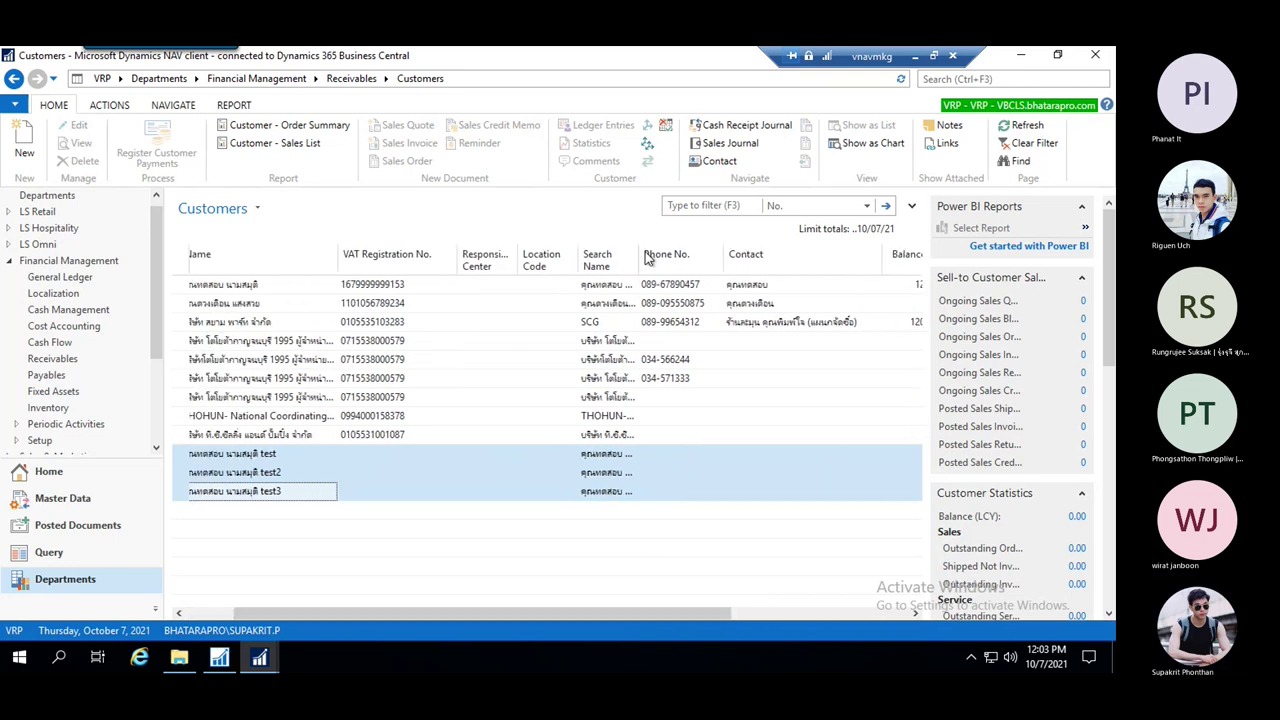
{"action": "left_click_drag", "start_coordinate": [679, 607], "coordinate": [430, 608]}
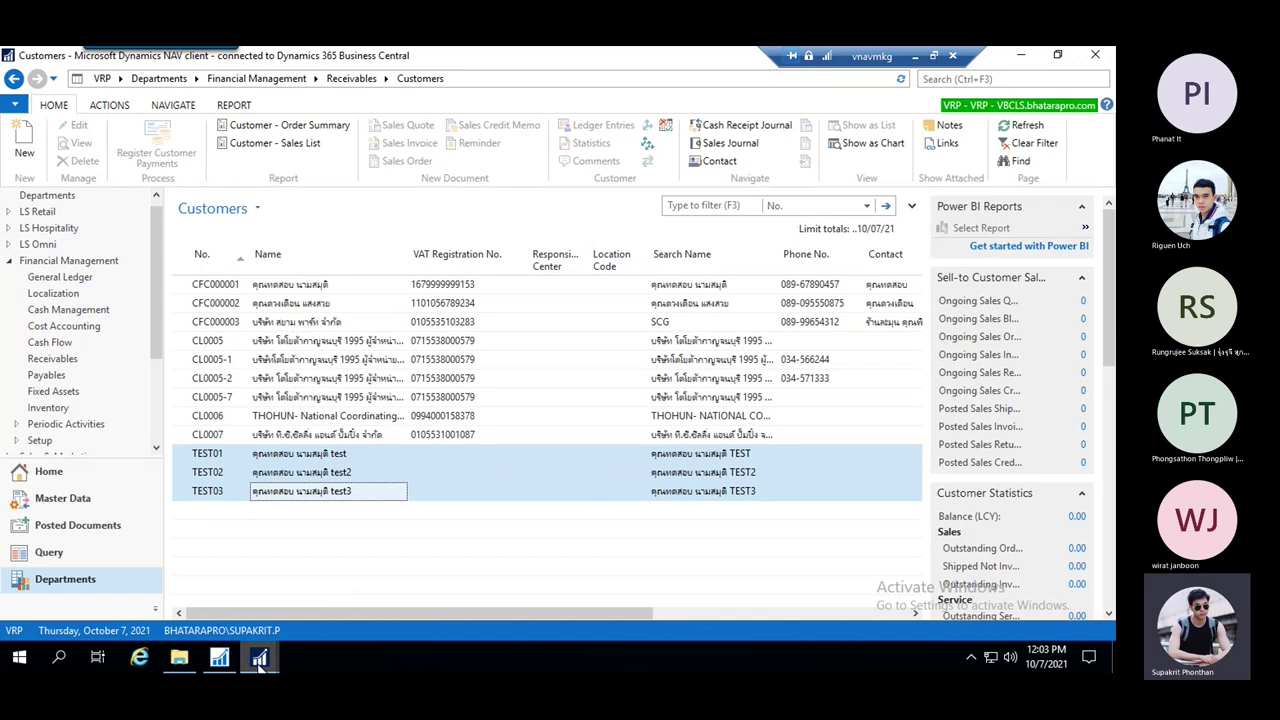
{"action": "mouse_move", "coordinate": [259, 655]}
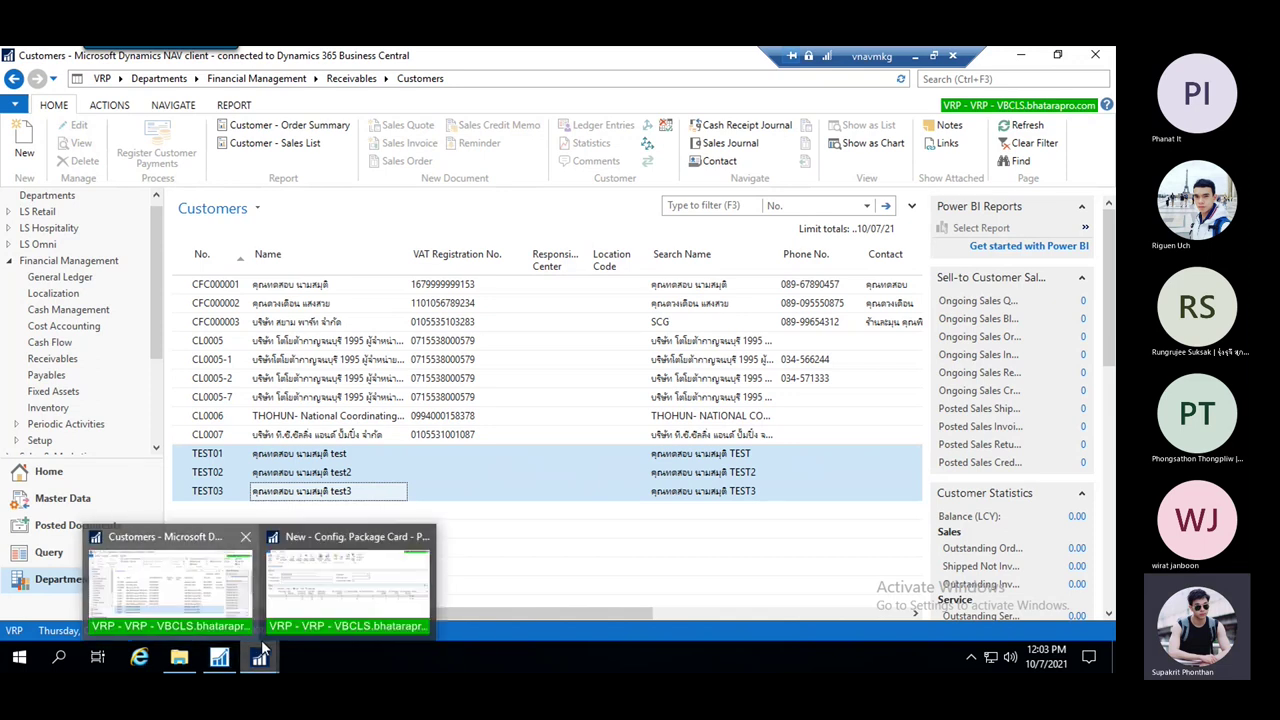
{"action": "left_click", "coordinate": [222, 668]}
On the PEYMENTTERM package card, review the Customer and Payment Terms tables and their Excel options
{"action": "mouse_move", "coordinate": [259, 657]}
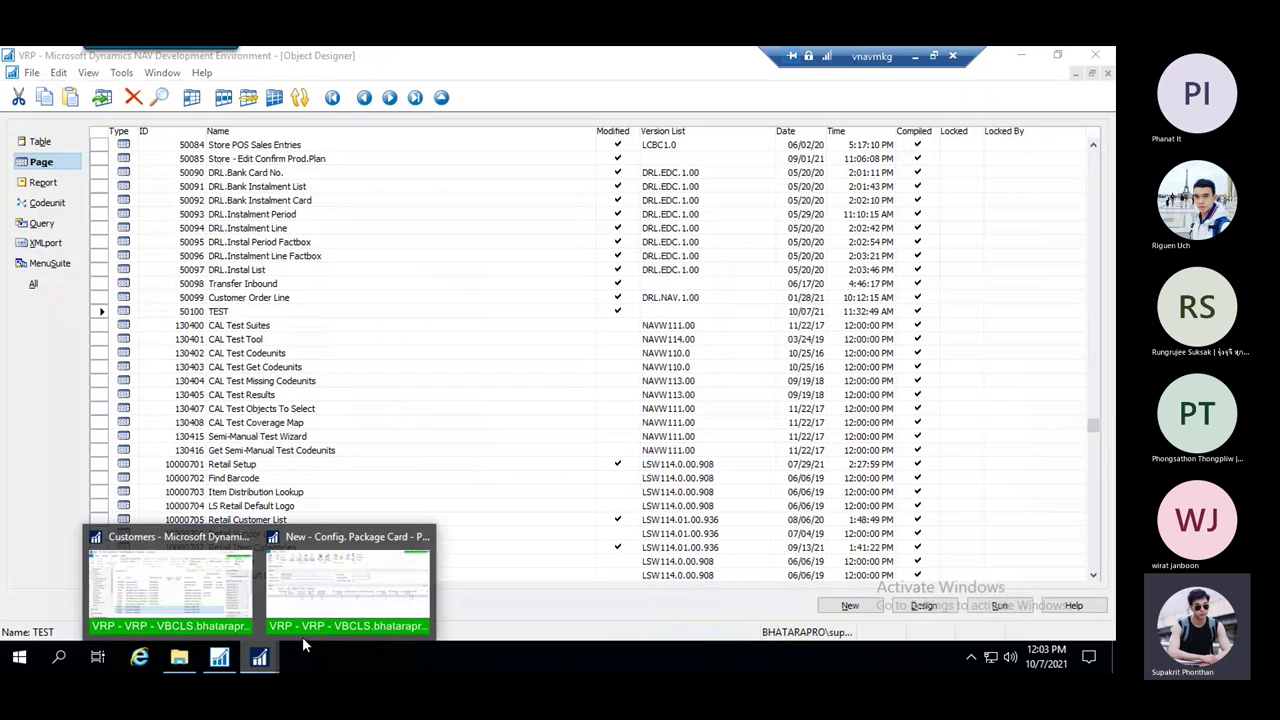
{"action": "left_click", "coordinate": [357, 578]}
{"action": "left_click_drag", "start_coordinate": [446, 589], "coordinate": [166, 588]}
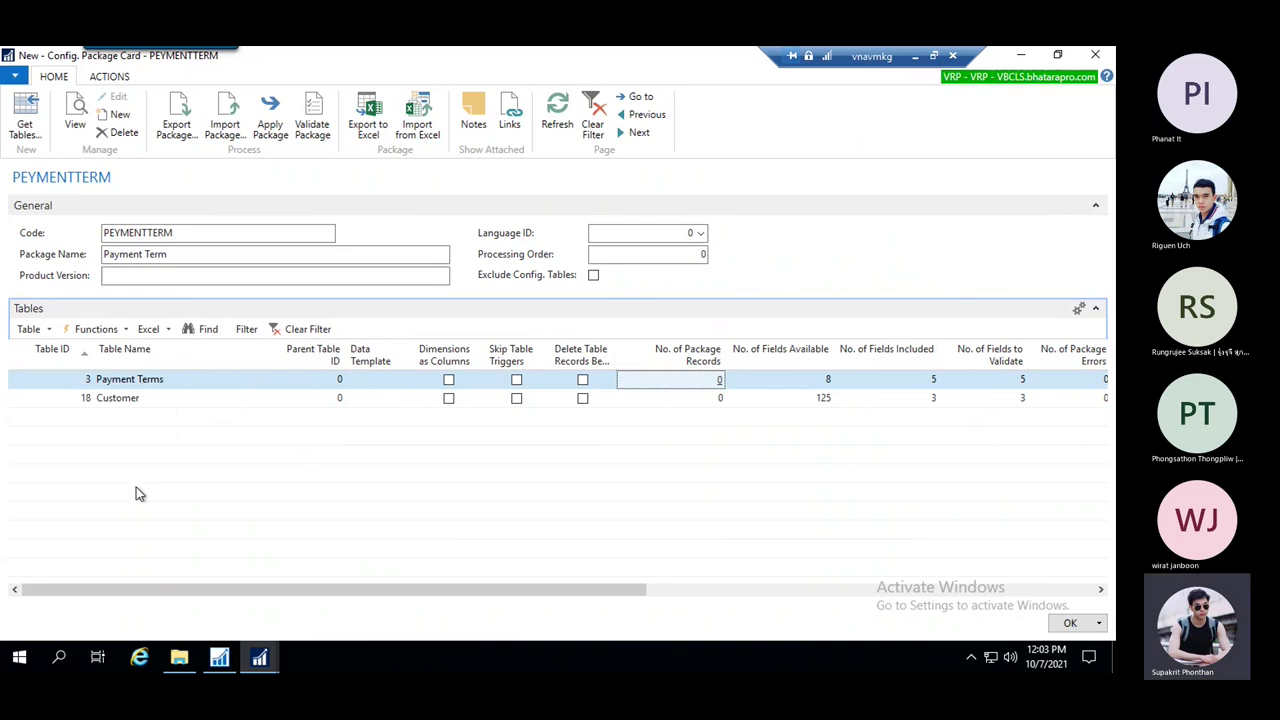
{"action": "left_click", "coordinate": [163, 402]}
{"action": "left_click", "coordinate": [186, 379]}
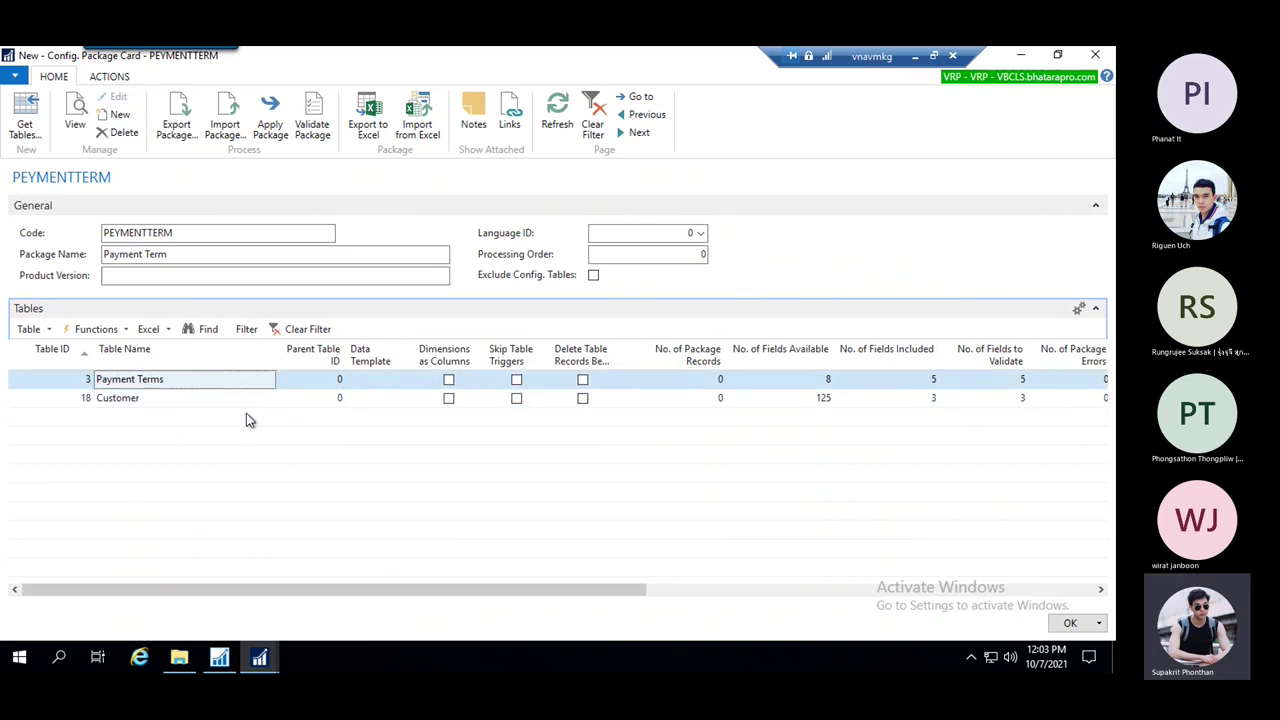
{"action": "left_click", "coordinate": [157, 329]}
{"action": "left_click", "coordinate": [210, 353]}
{"action": "left_click", "coordinate": [166, 331]}
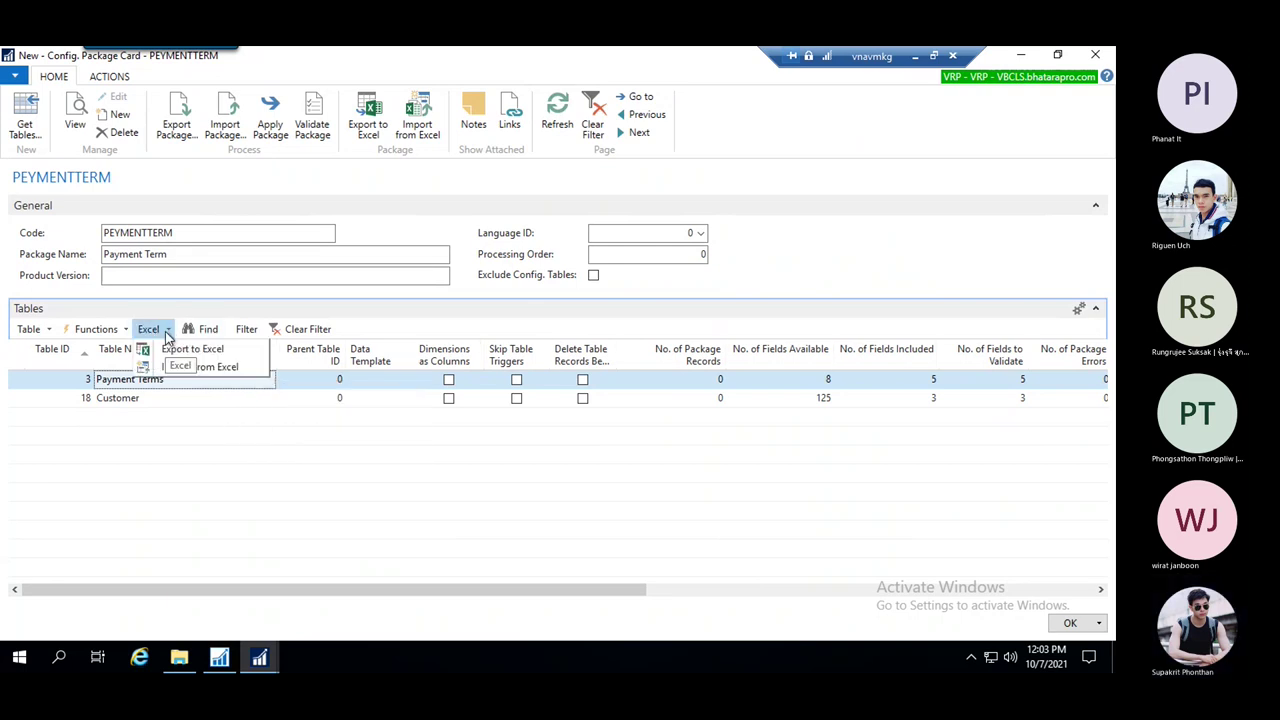
{"action": "left_click", "coordinate": [205, 367]}
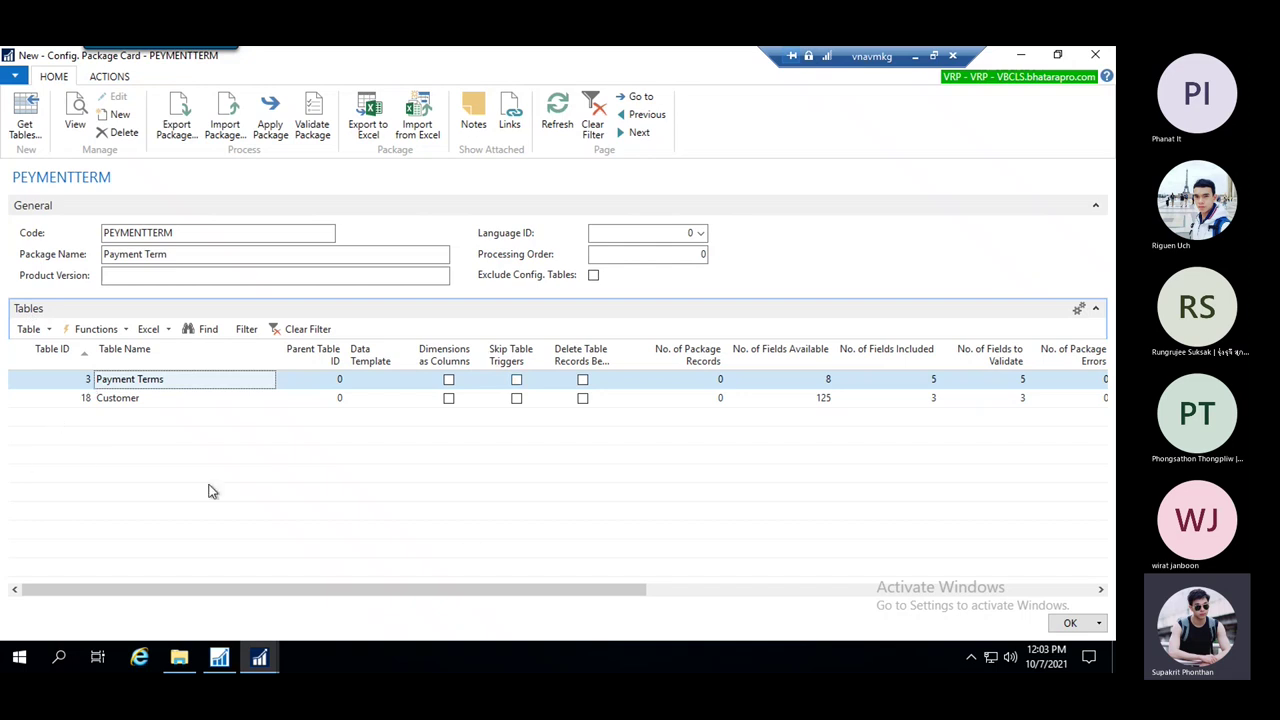
Check the Functions menu, pick Payment Terms (3) via the Table ID lookup, and close the card with OK
{"action": "left_click", "coordinate": [150, 329]}
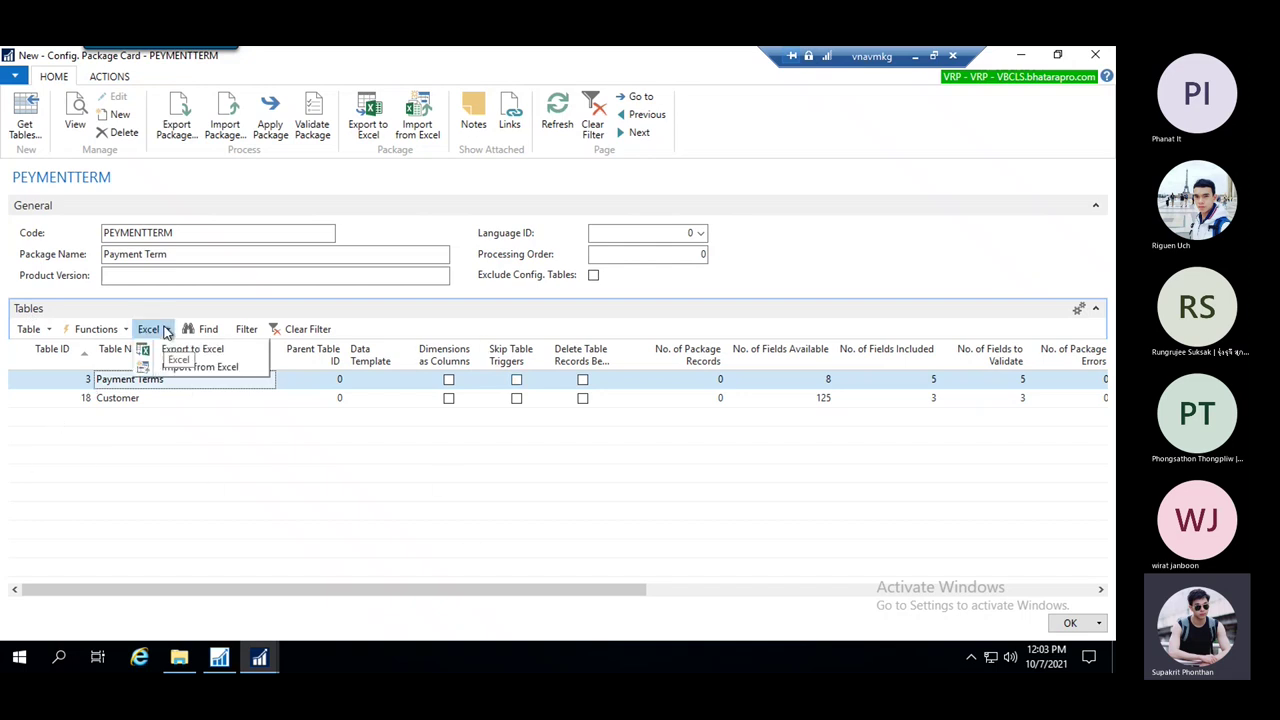
{"action": "left_click", "coordinate": [140, 401]}
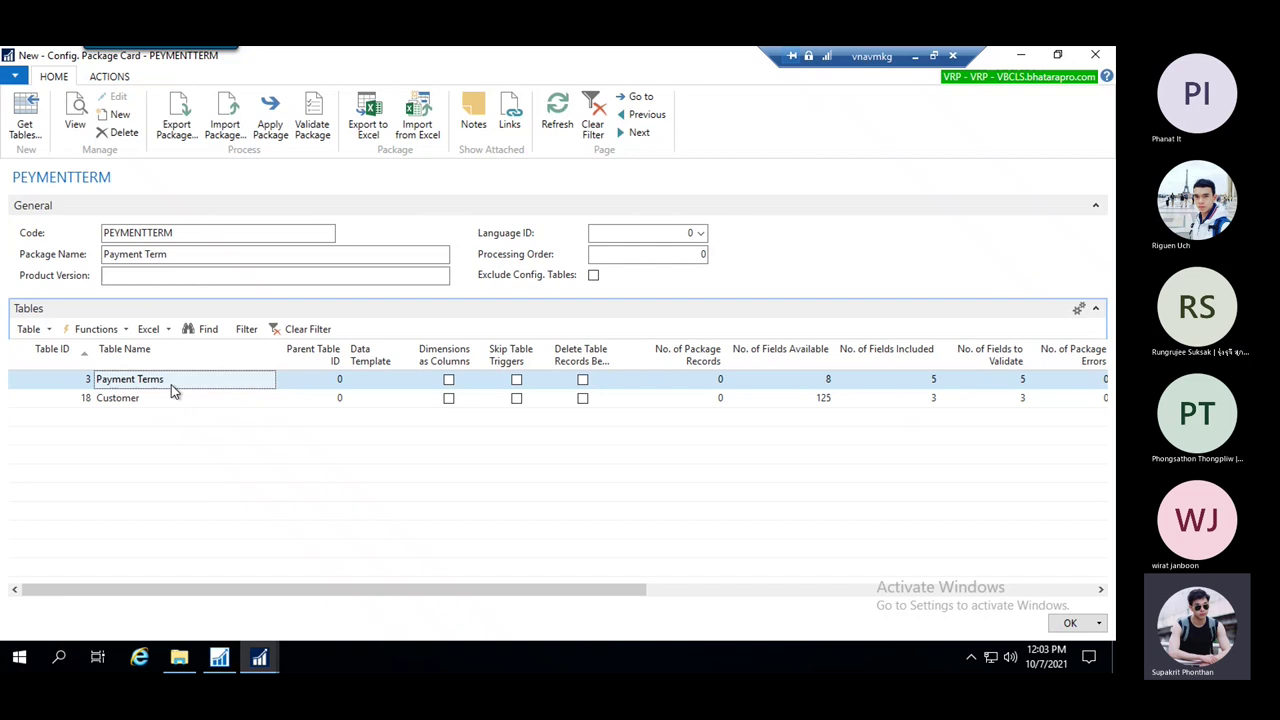
{"action": "left_click", "coordinate": [170, 331]}
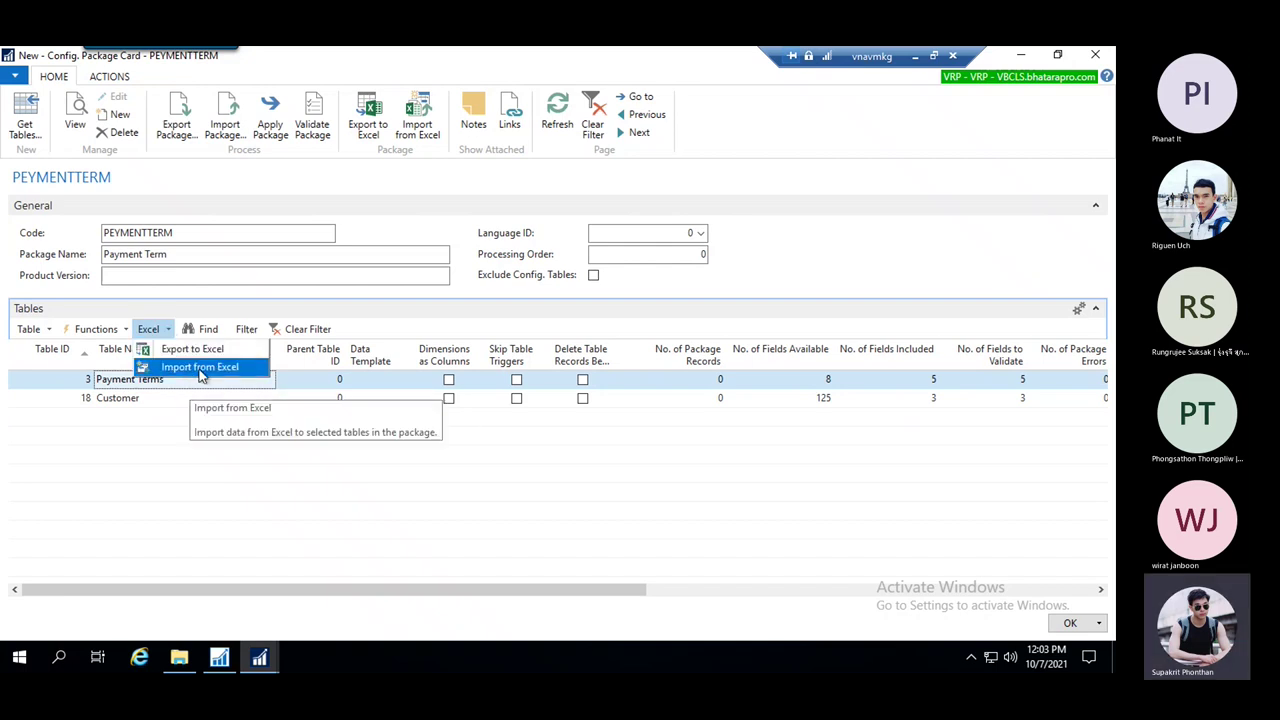
{"action": "left_click", "coordinate": [124, 331]}
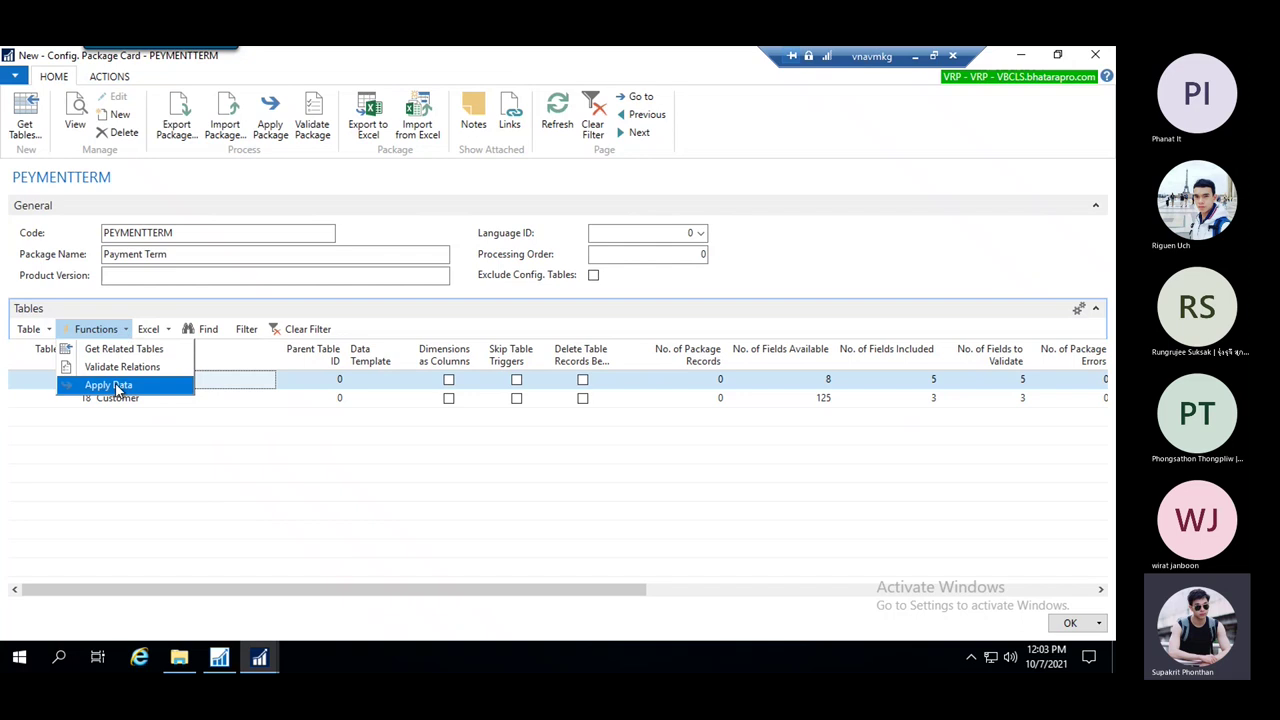
{"action": "left_click", "coordinate": [60, 325]}
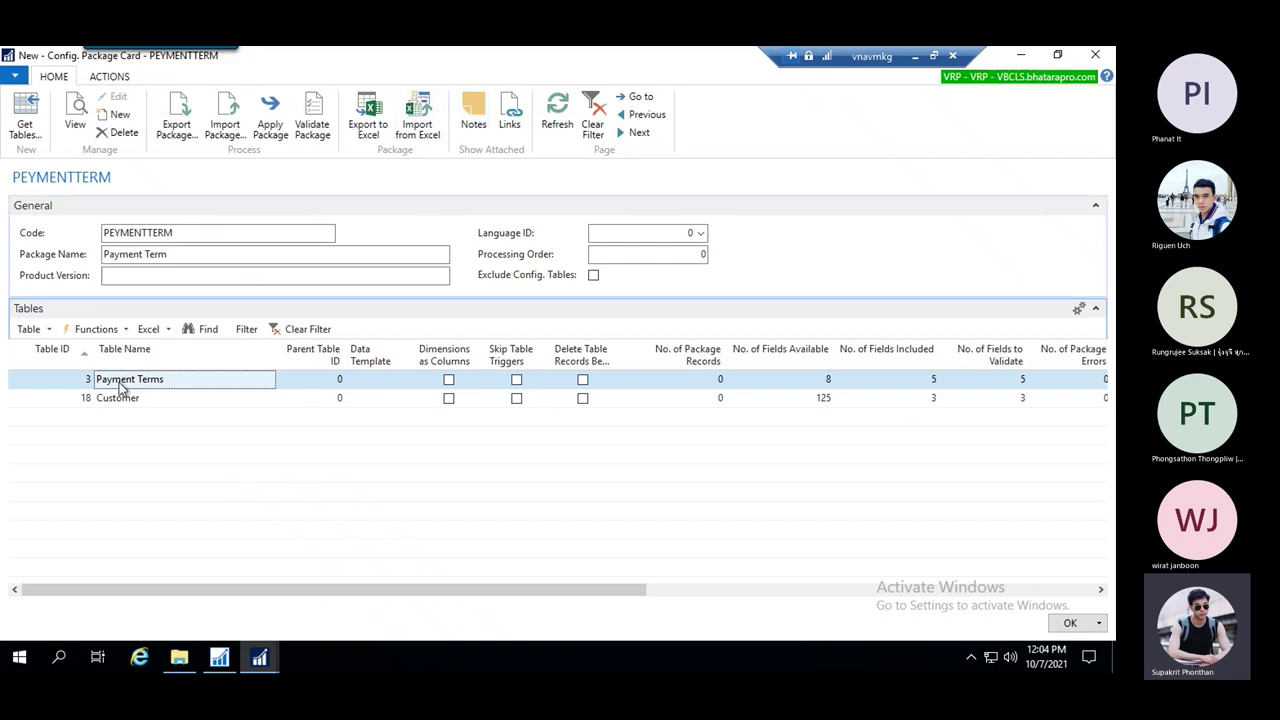
{"action": "left_click", "coordinate": [167, 331]}
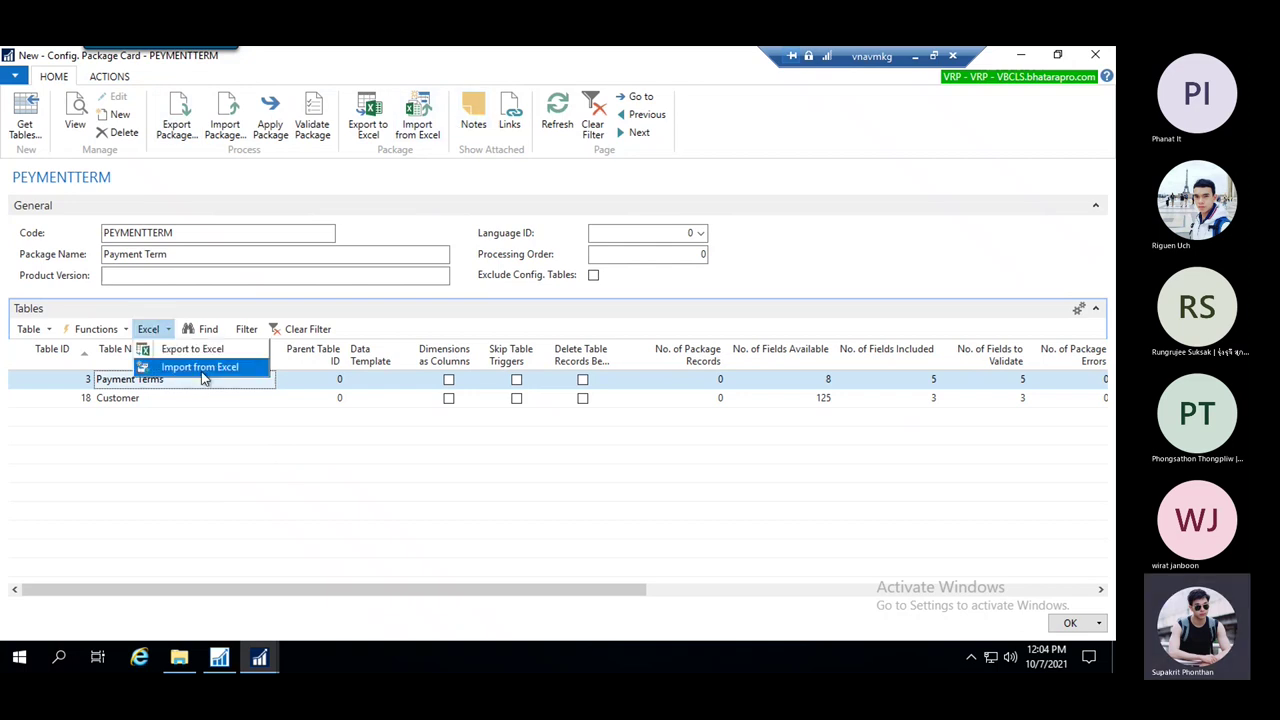
{"action": "left_click", "coordinate": [88, 386]}
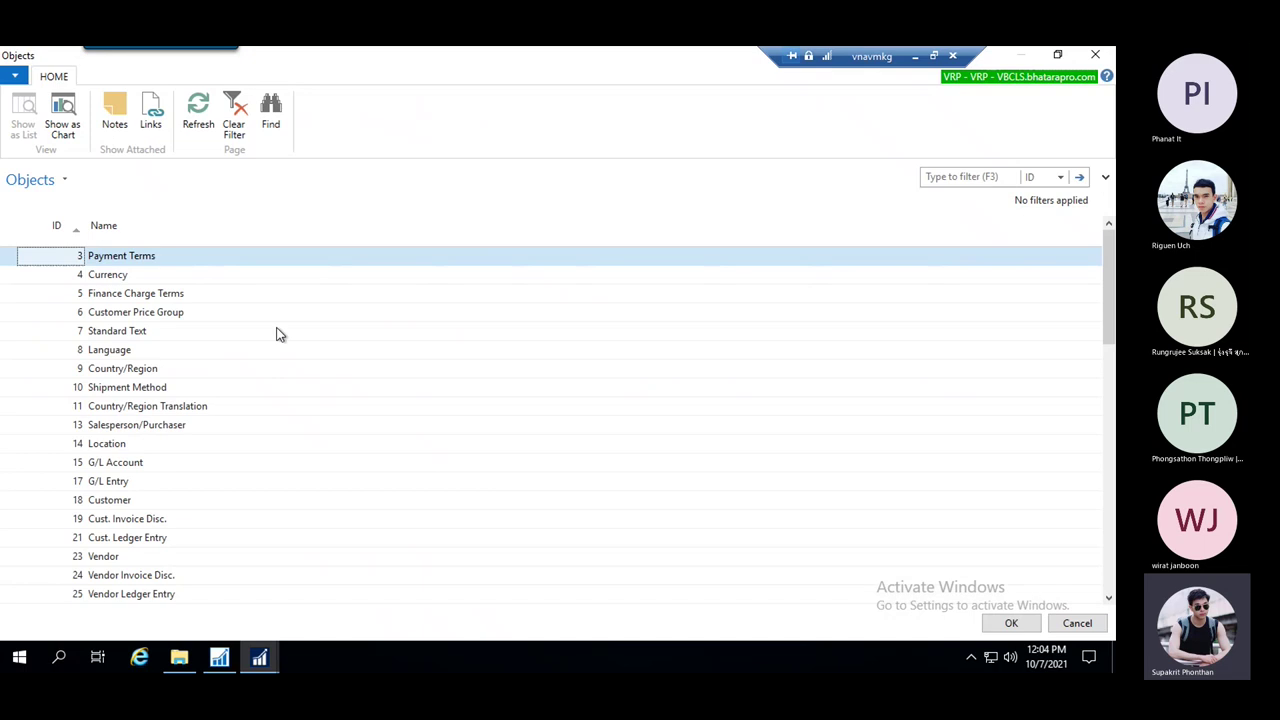
{"action": "key", "text": "Return"}
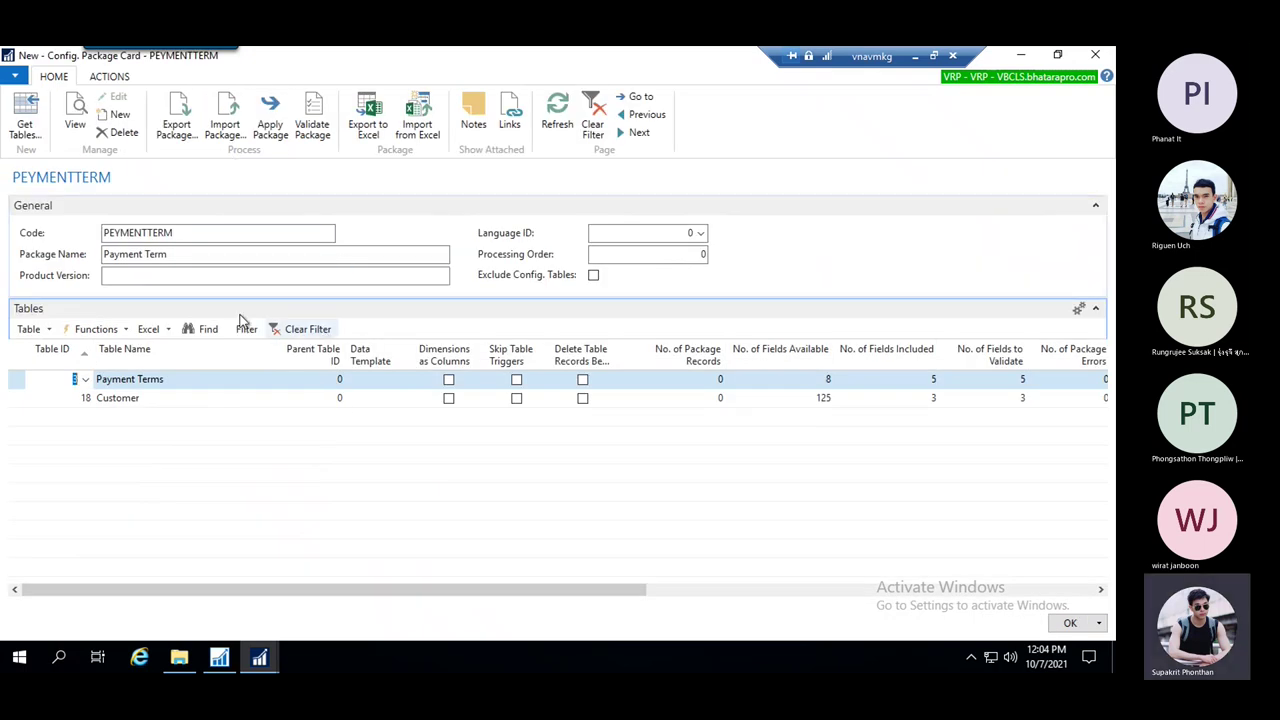
{"action": "left_click", "coordinate": [1070, 623]}
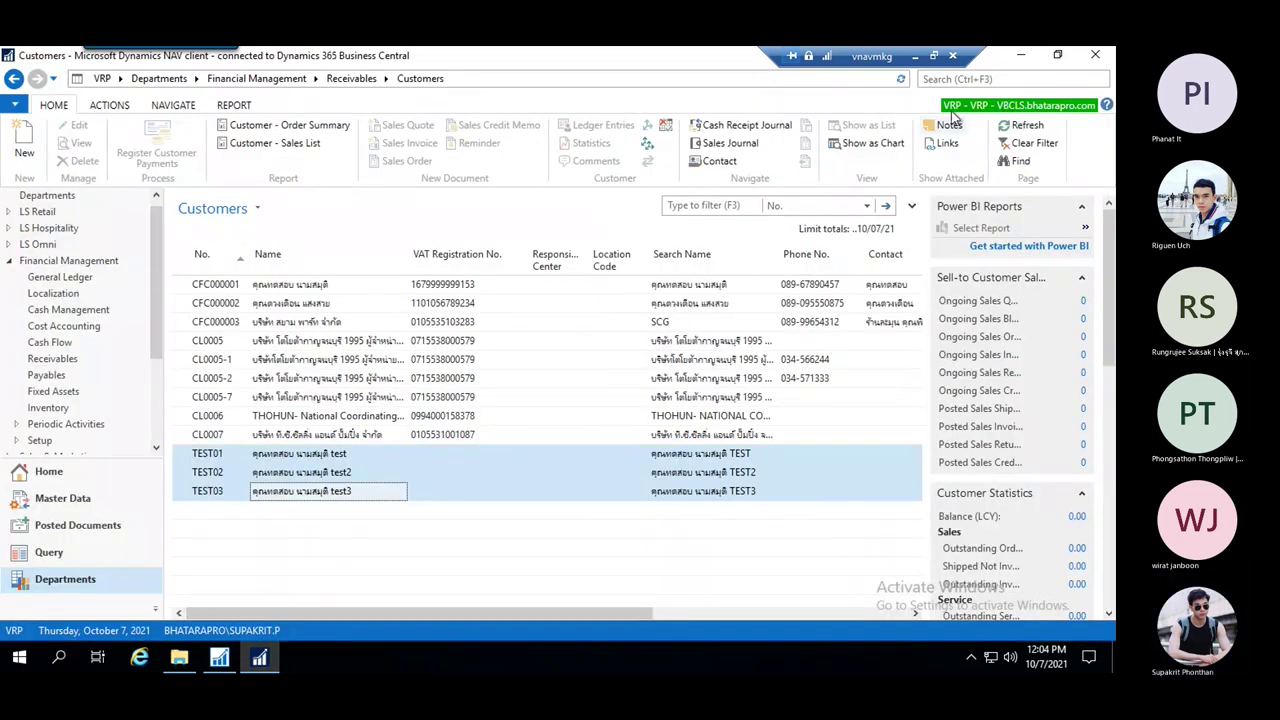
Collapse Financial Management, expand Administration > Application Setup, and open RapidStart Services
{"action": "left_click", "coordinate": [970, 79]}
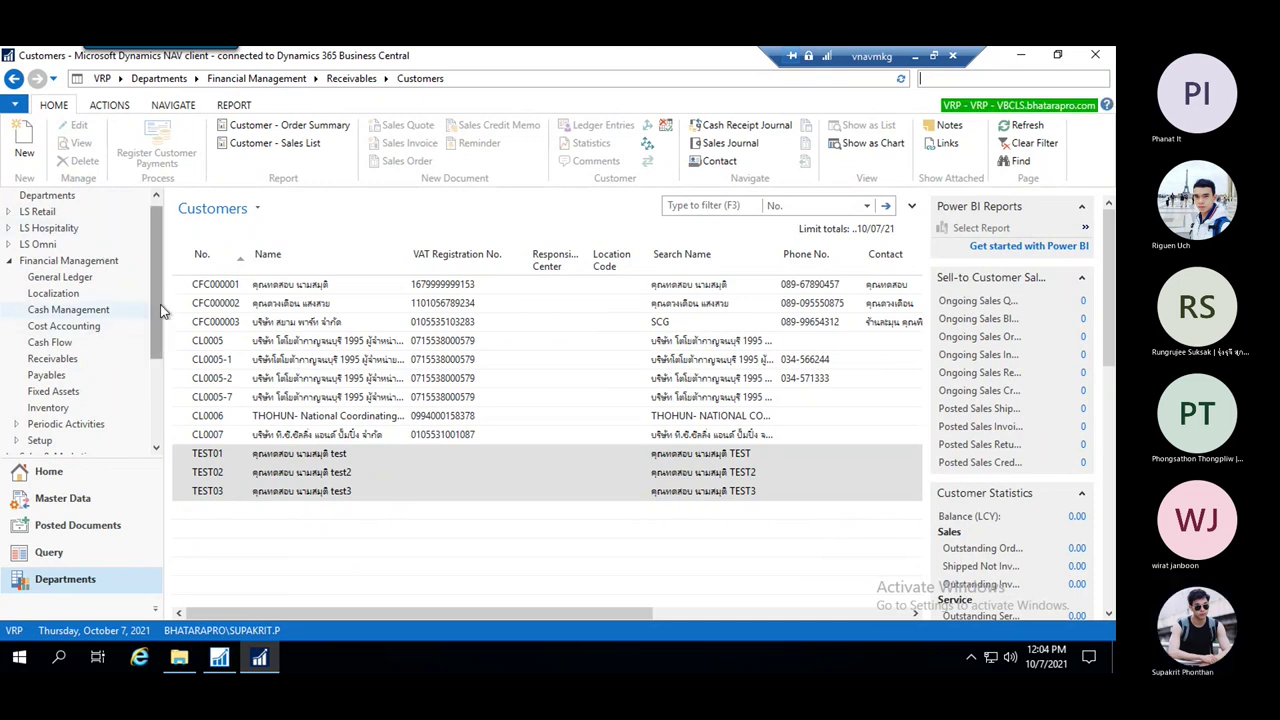
{"action": "scroll", "coordinate": [160, 304], "scroll_direction": "down", "scroll_amount": 3}
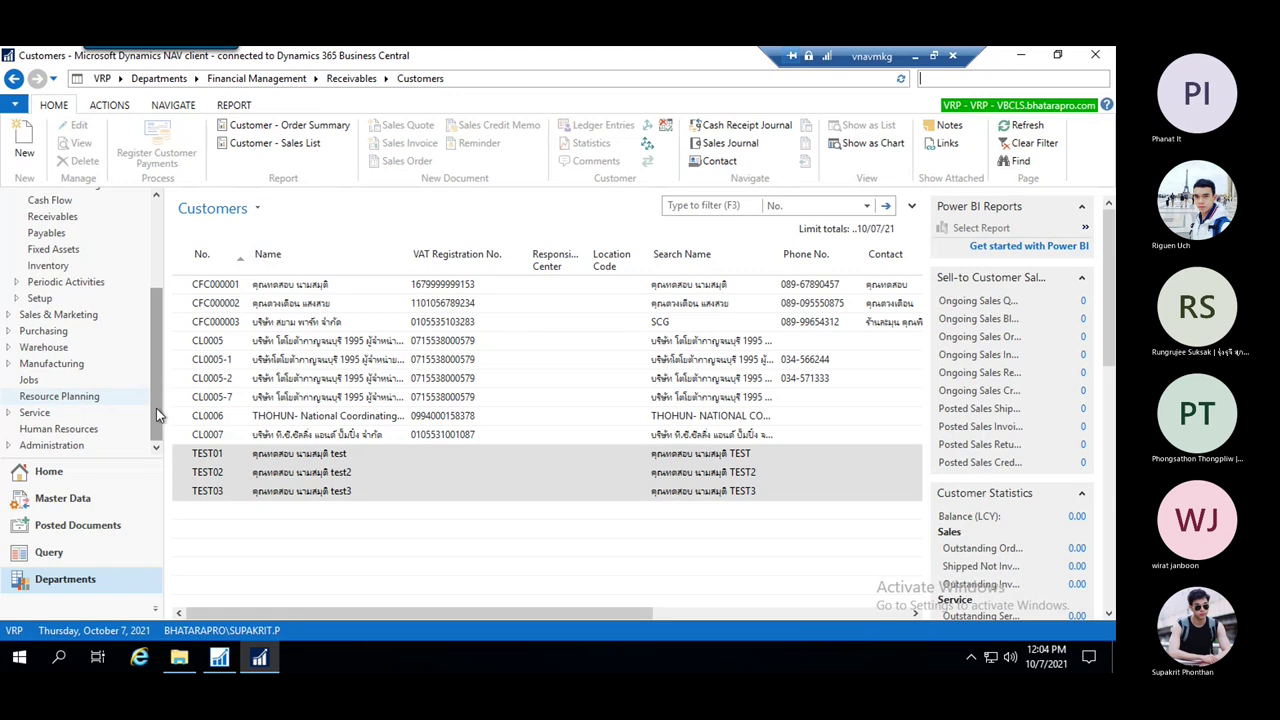
{"action": "left_click_drag", "start_coordinate": [156, 408], "coordinate": [167, 322]}
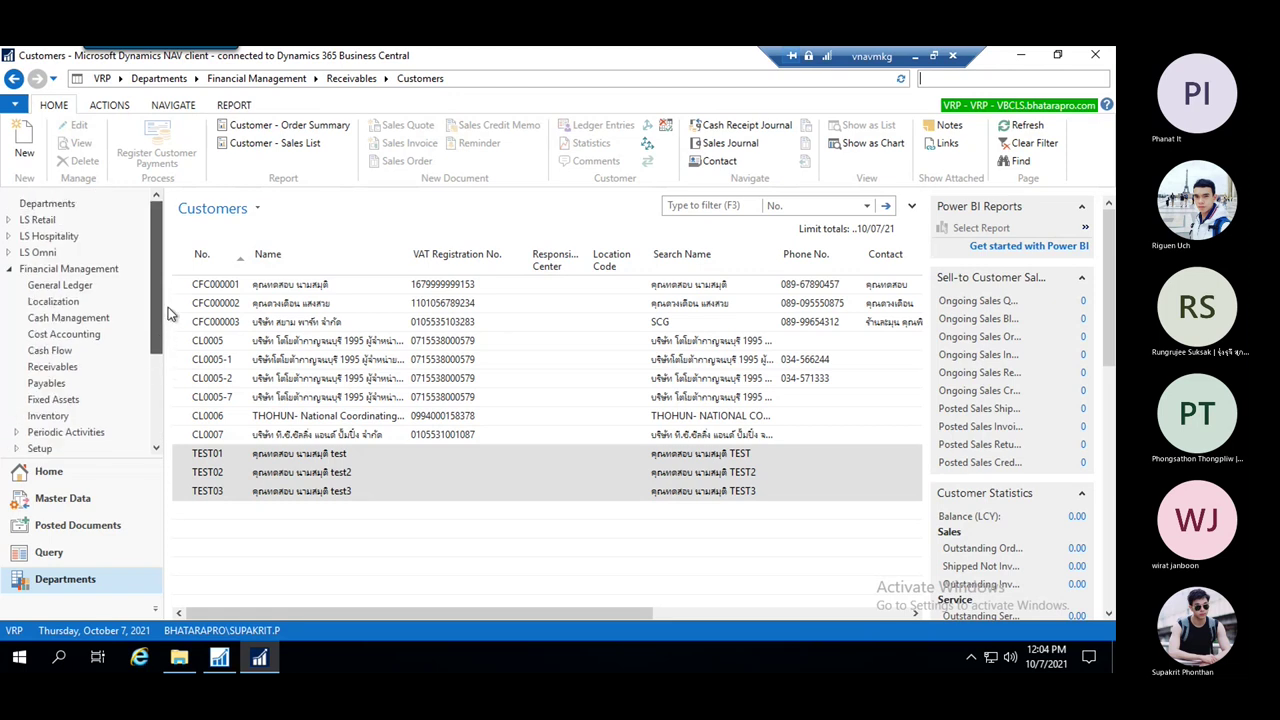
{"action": "left_click", "coordinate": [10, 269]}
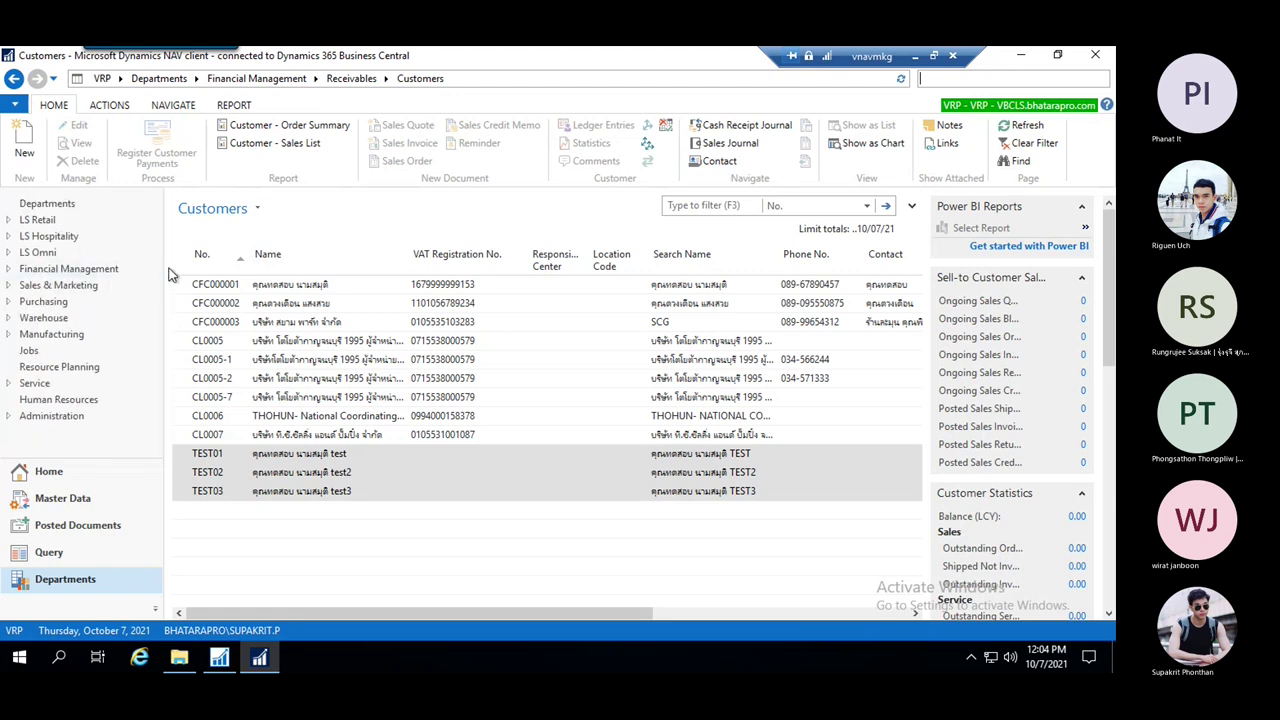
{"action": "left_click", "coordinate": [9, 416]}
{"action": "scroll", "coordinate": [95, 375], "scroll_direction": "down", "scroll_amount": 3}
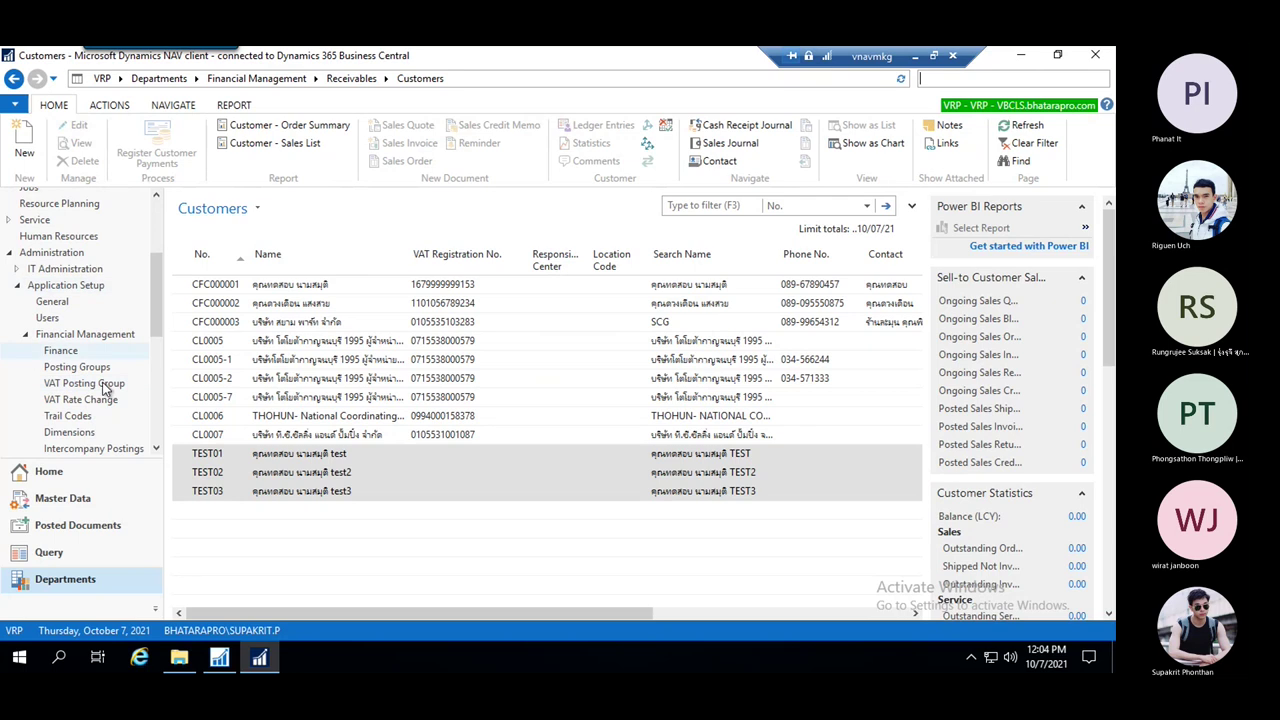
{"action": "left_click_drag", "start_coordinate": [155, 303], "coordinate": [148, 436]}
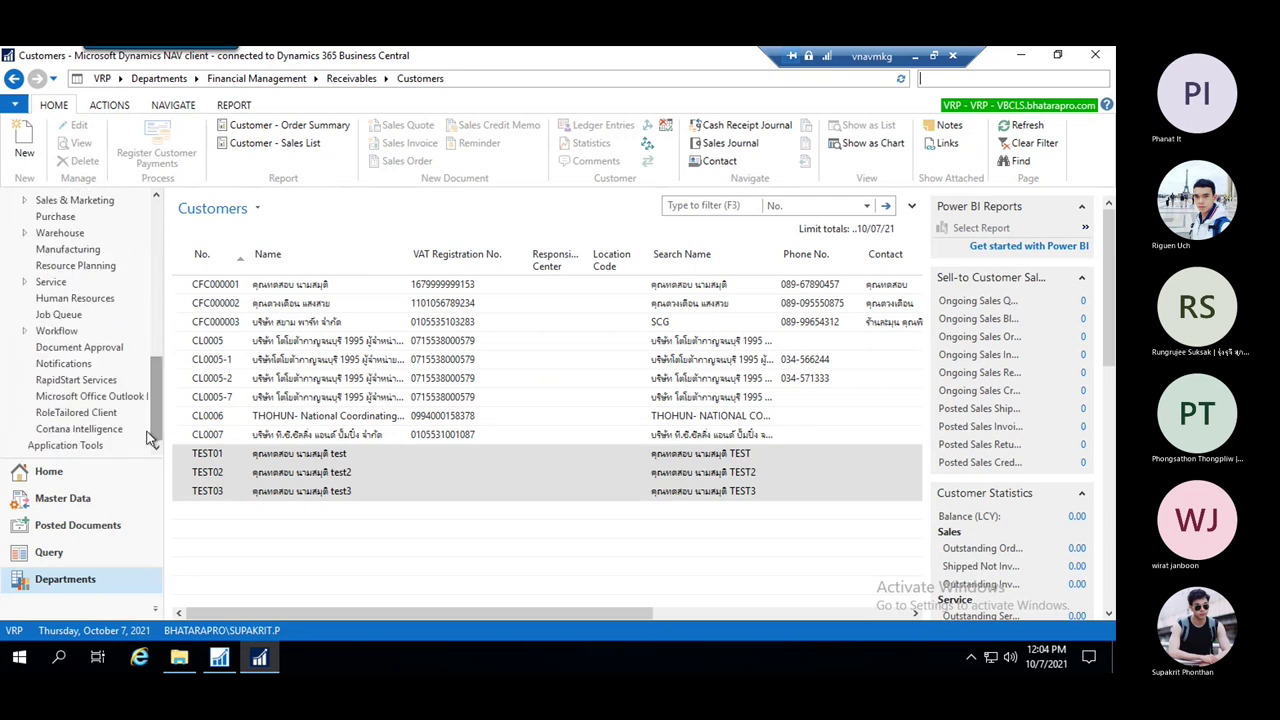
{"action": "left_click", "coordinate": [87, 384]}
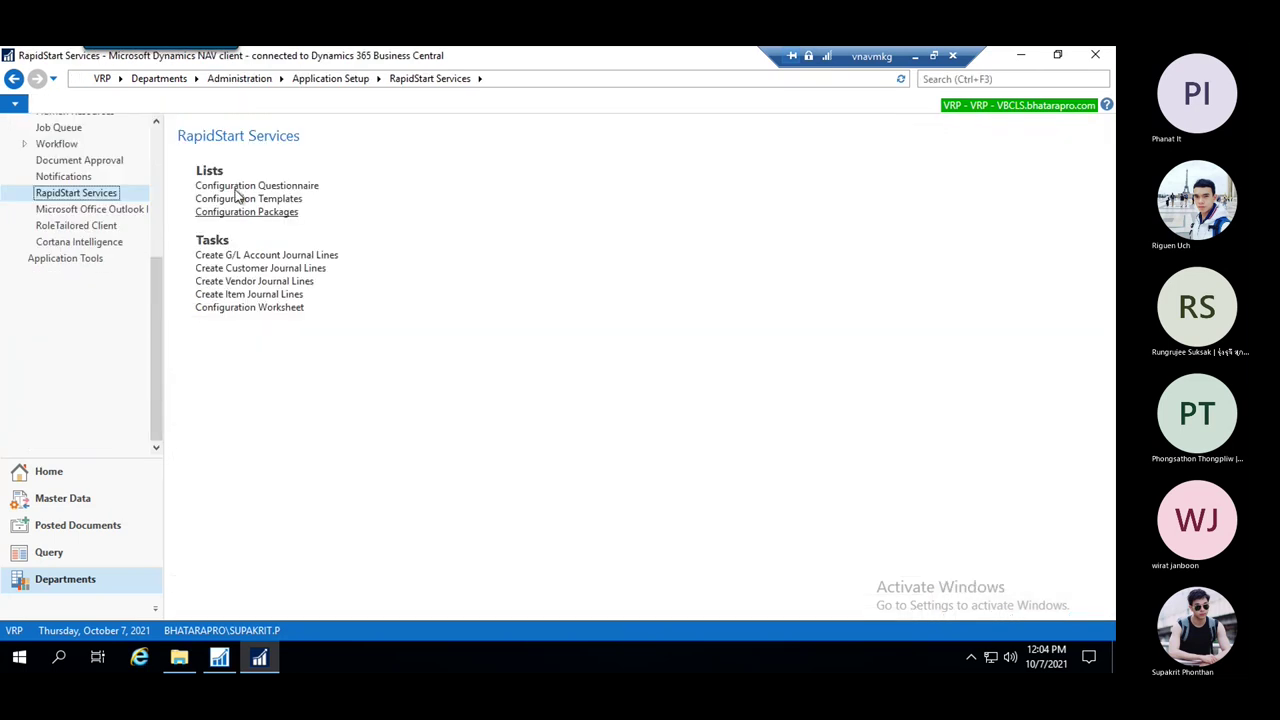
From Configuration Packages, export PEYMENTTERM and save PackagePEYMENTTERM.rapidstart on the Desktop
{"action": "left_click", "coordinate": [265, 212]}
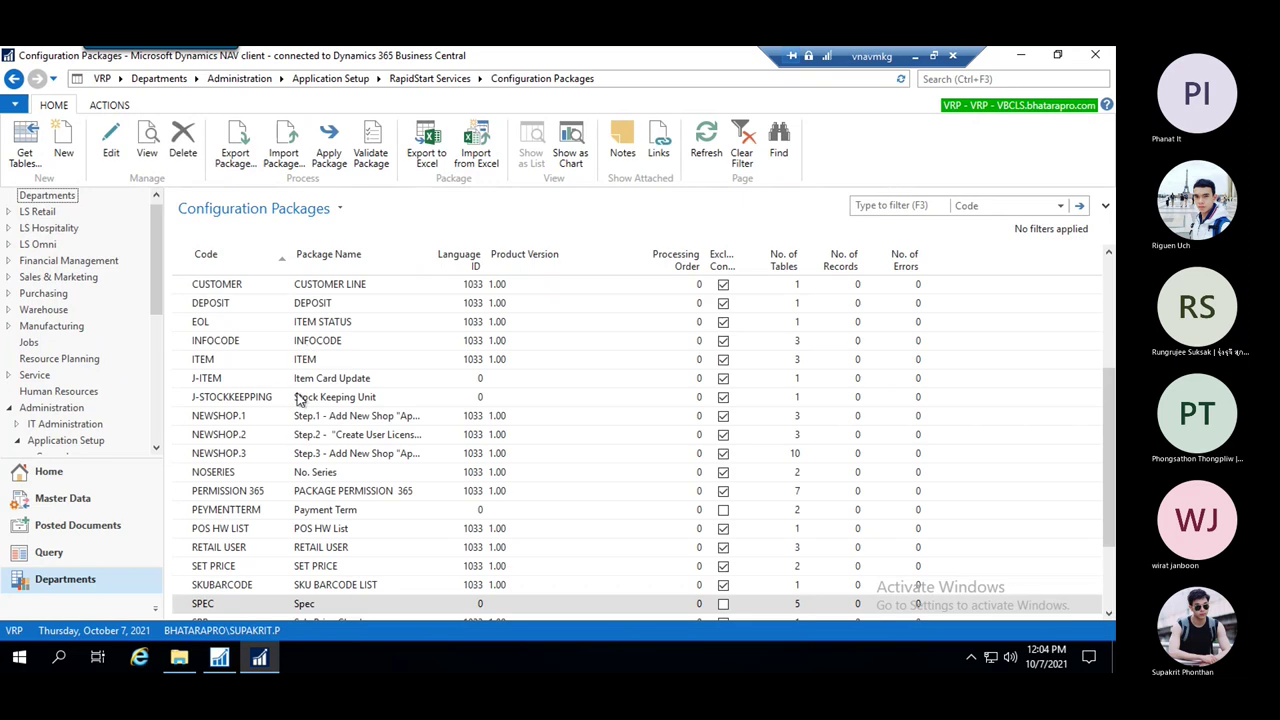
{"action": "left_click", "coordinate": [244, 511]}
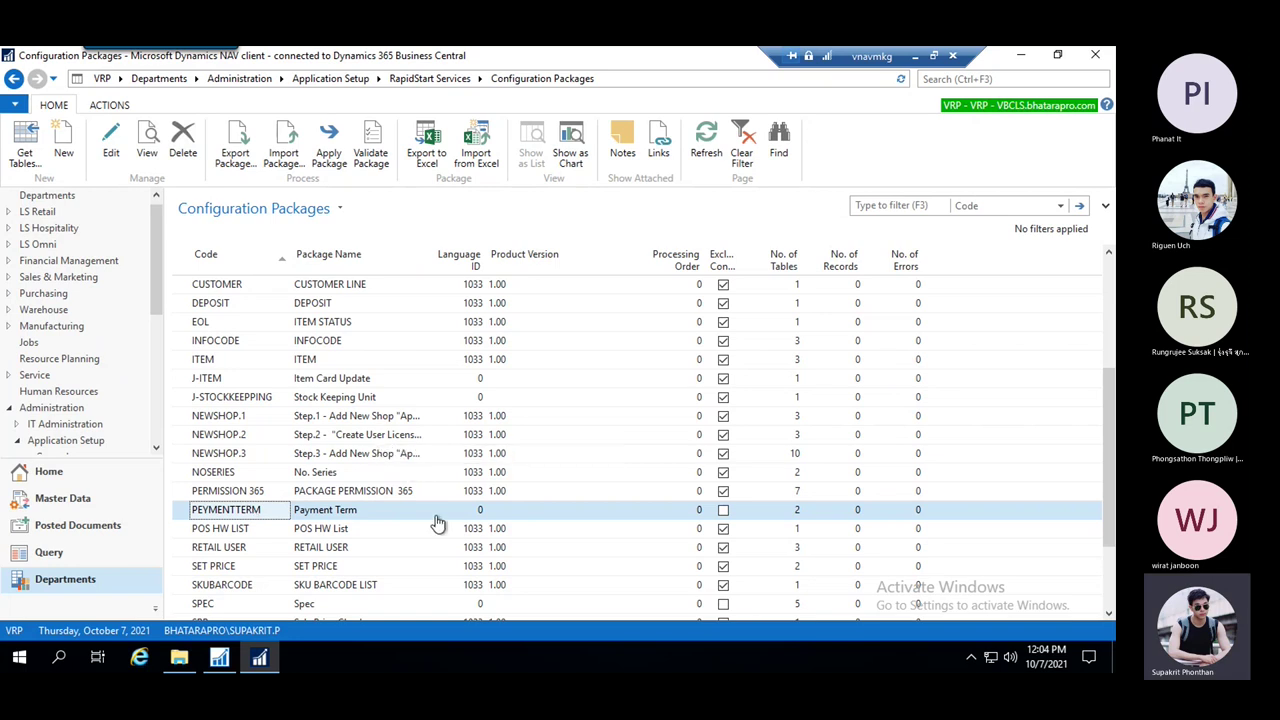
{"action": "left_click", "coordinate": [241, 156]}
{"action": "left_click", "coordinate": [234, 160]}
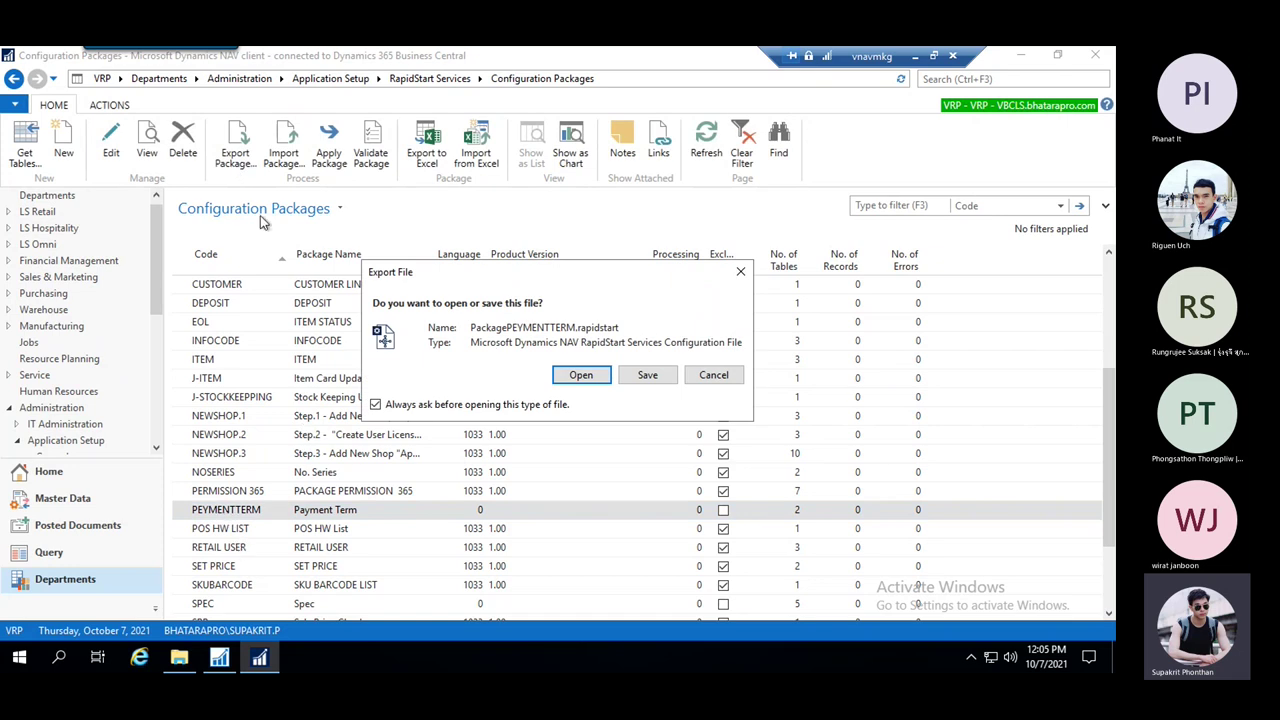
{"action": "left_click", "coordinate": [648, 376]}
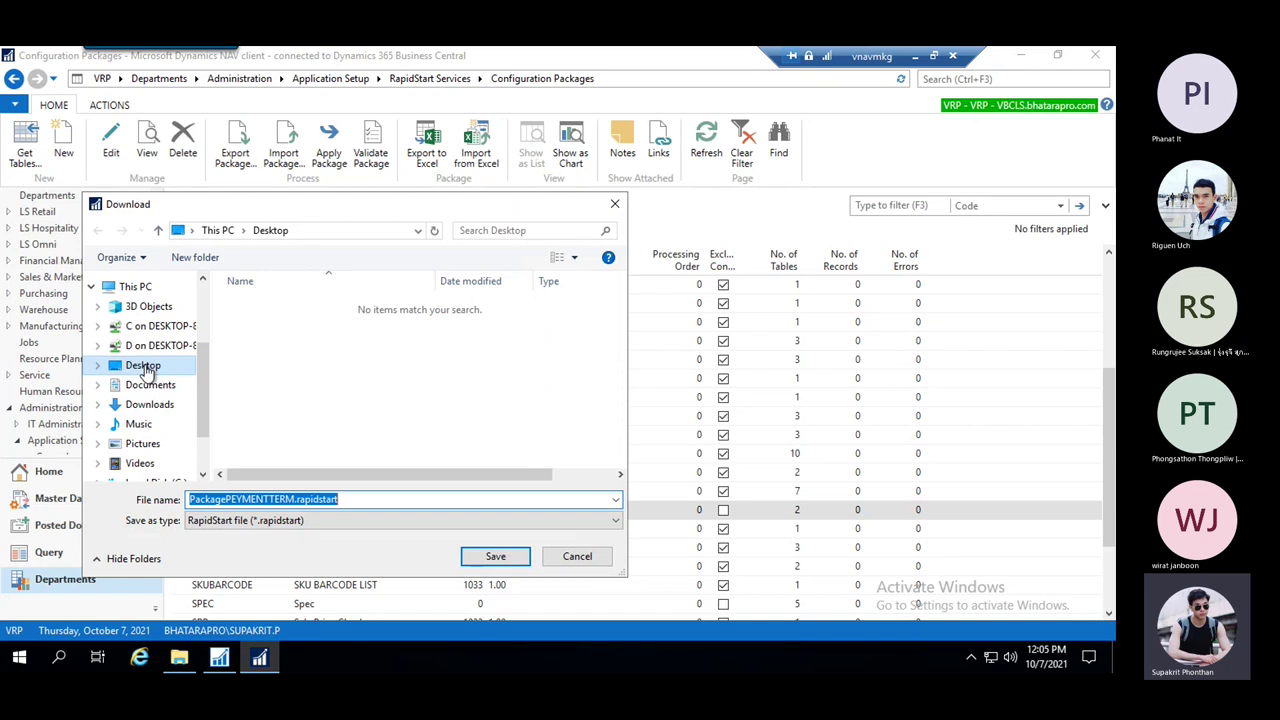
{"action": "left_click", "coordinate": [143, 365]}
{"action": "left_click", "coordinate": [510, 558]}
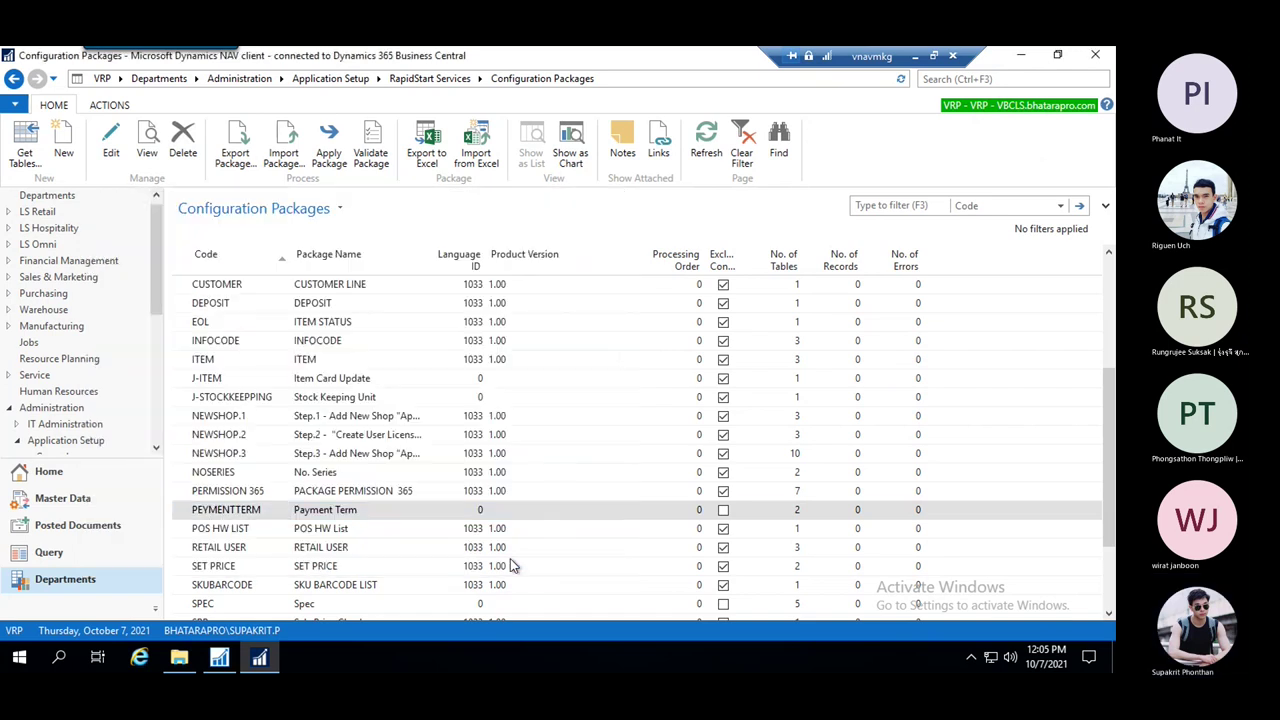
{"action": "left_click", "coordinate": [1020, 55]}
{"action": "left_click", "coordinate": [1020, 55]}
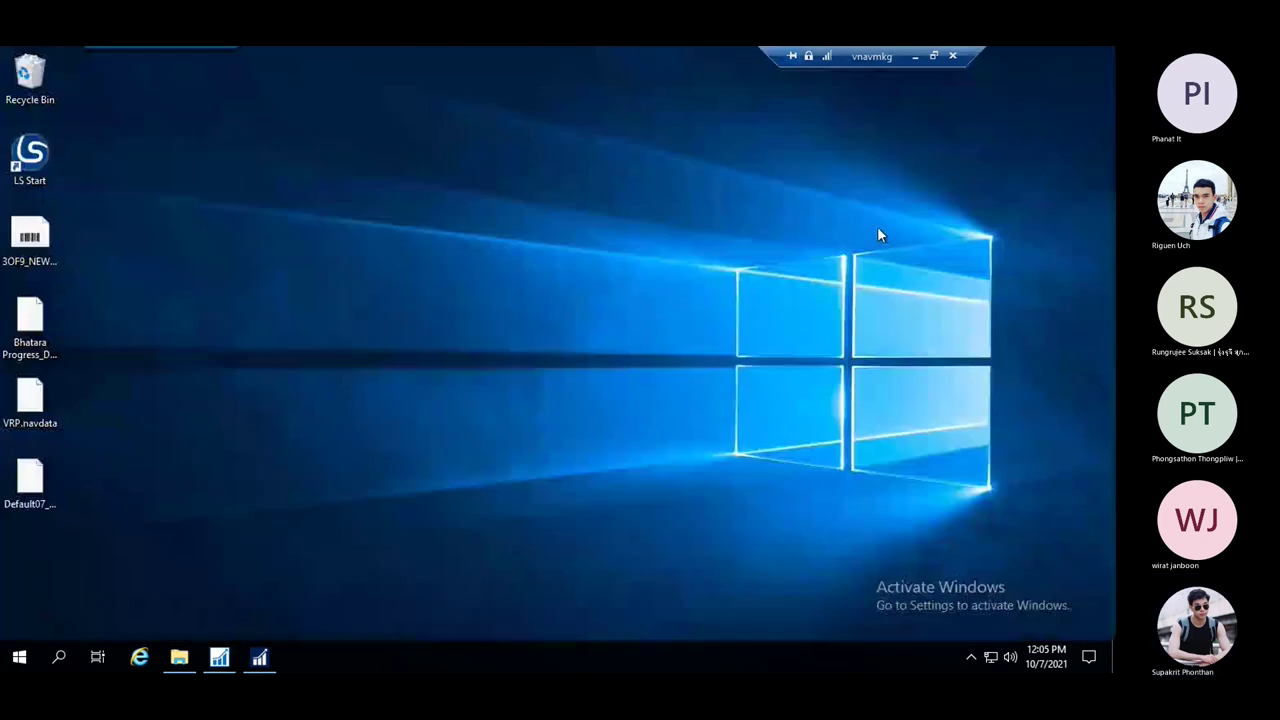
{"action": "left_click", "coordinate": [30, 562]}
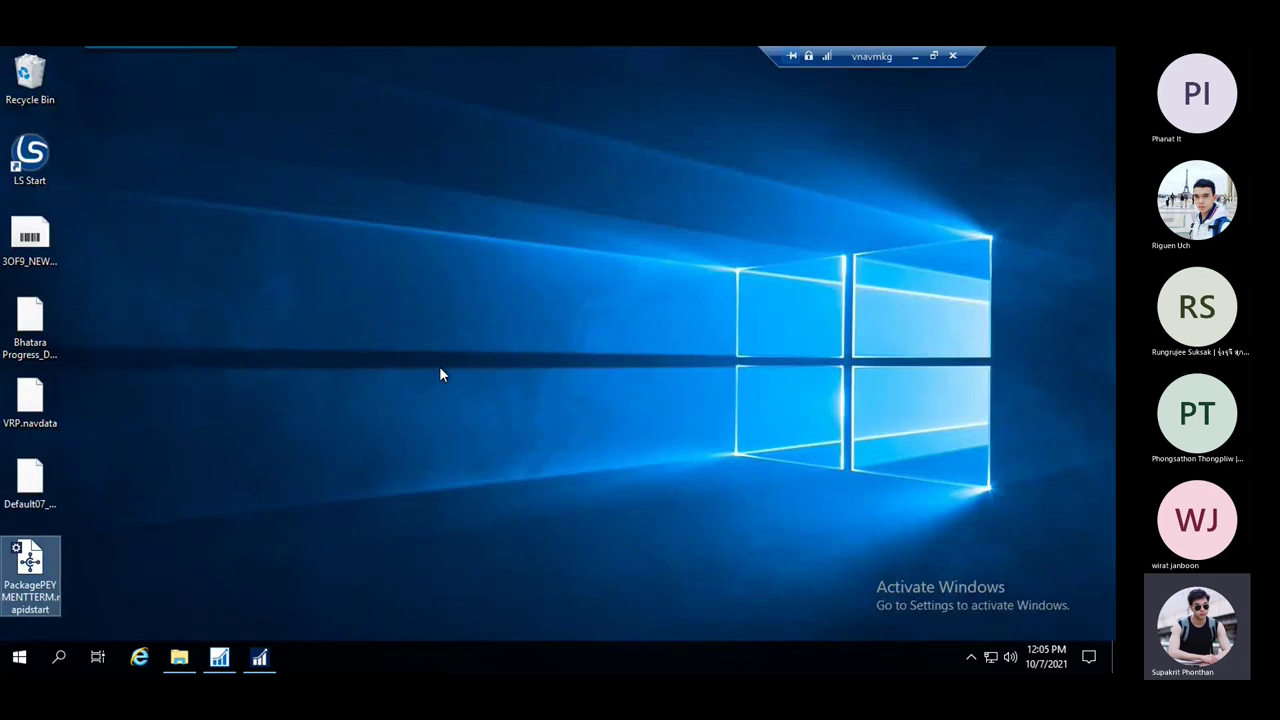
{"action": "left_click", "coordinate": [248, 394]}
{"action": "left_click_drag", "start_coordinate": [43, 538], "coordinate": [14, 488]}
{"action": "left_click", "coordinate": [259, 659]}
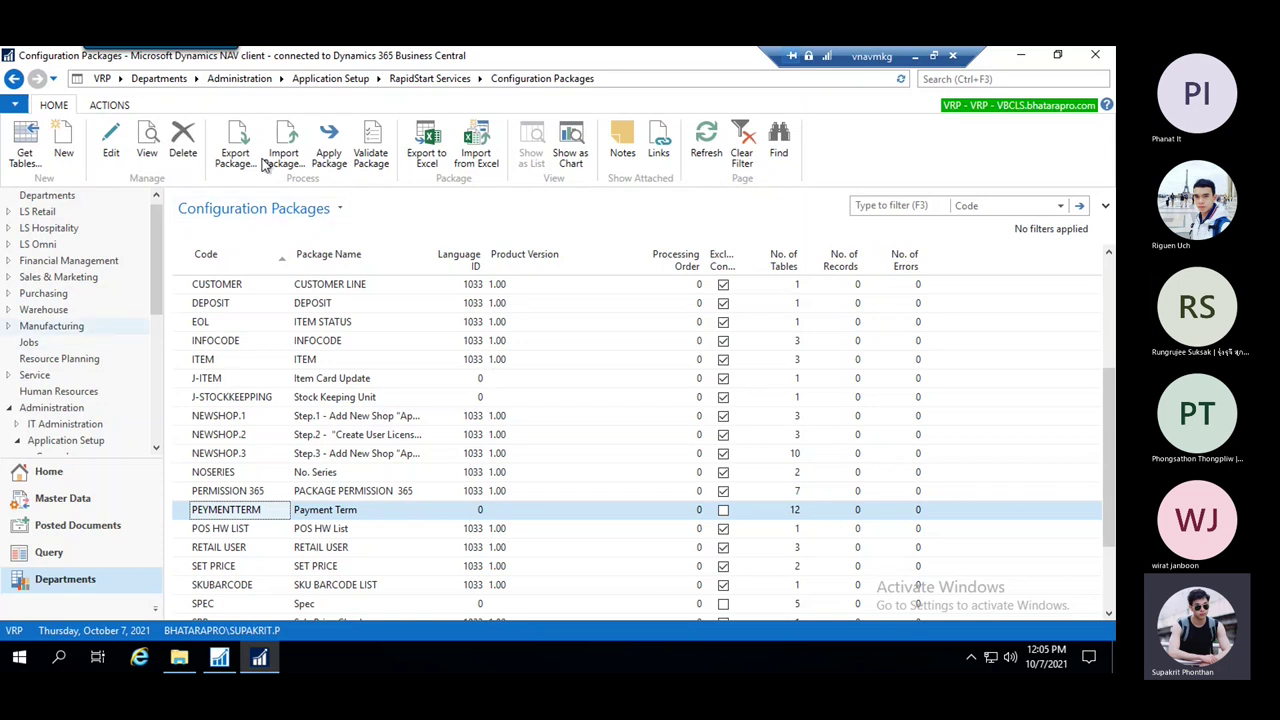
Import PackagePEYMENTTERM.rapidstart from the Desktop and reselect PEYMENTTERM, showing 12 tables and 2 records
{"action": "left_click", "coordinate": [288, 142]}
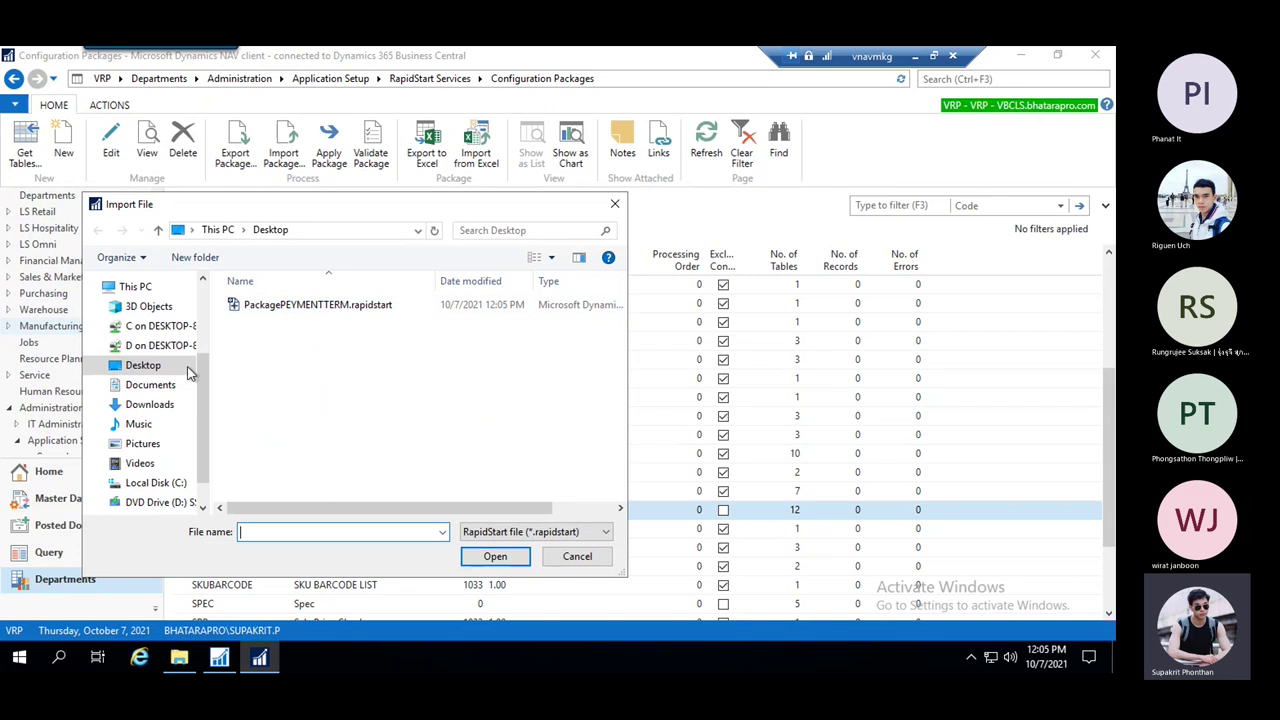
{"action": "left_click", "coordinate": [300, 306]}
{"action": "left_click", "coordinate": [500, 557]}
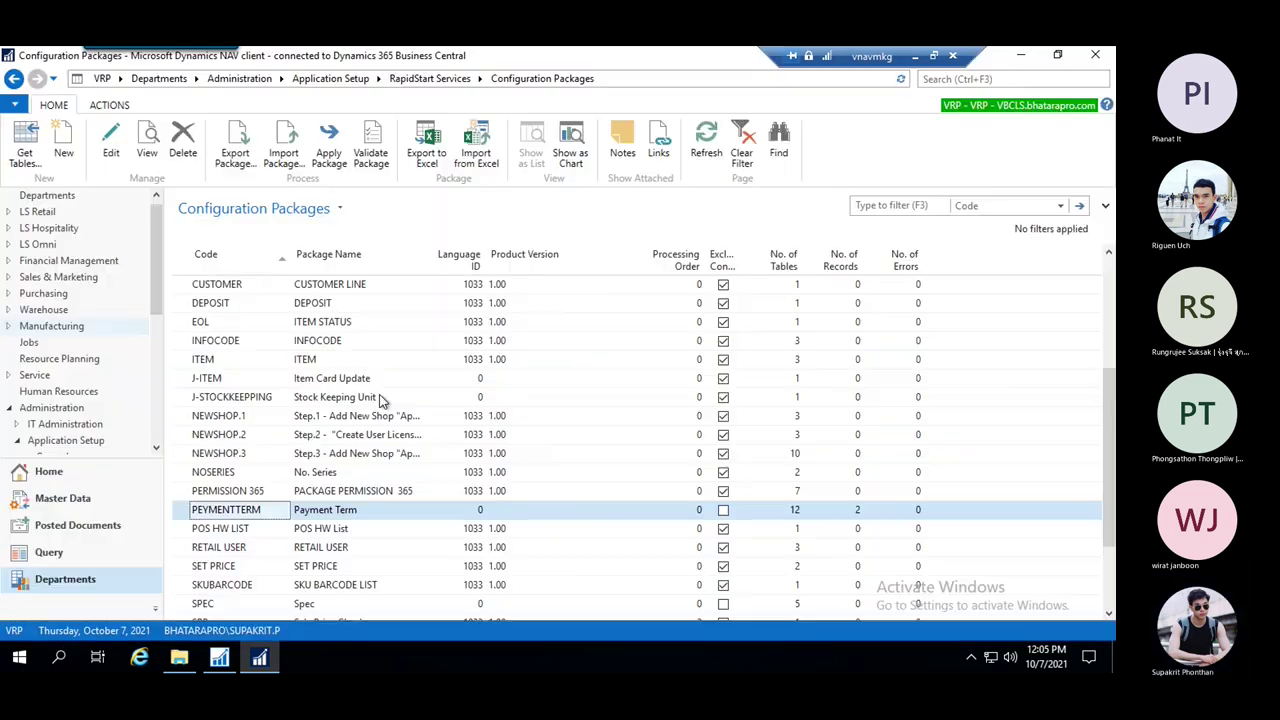
{"action": "left_click", "coordinate": [379, 492]}
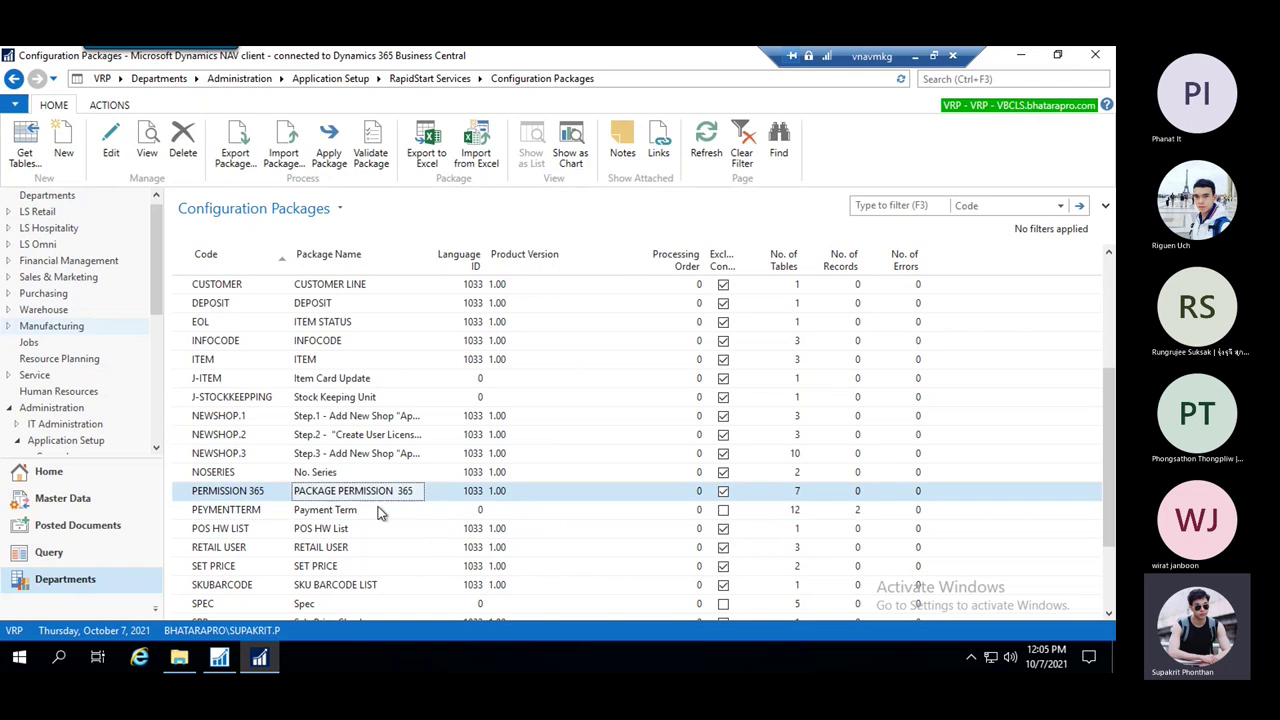
{"action": "left_click", "coordinate": [378, 508]}
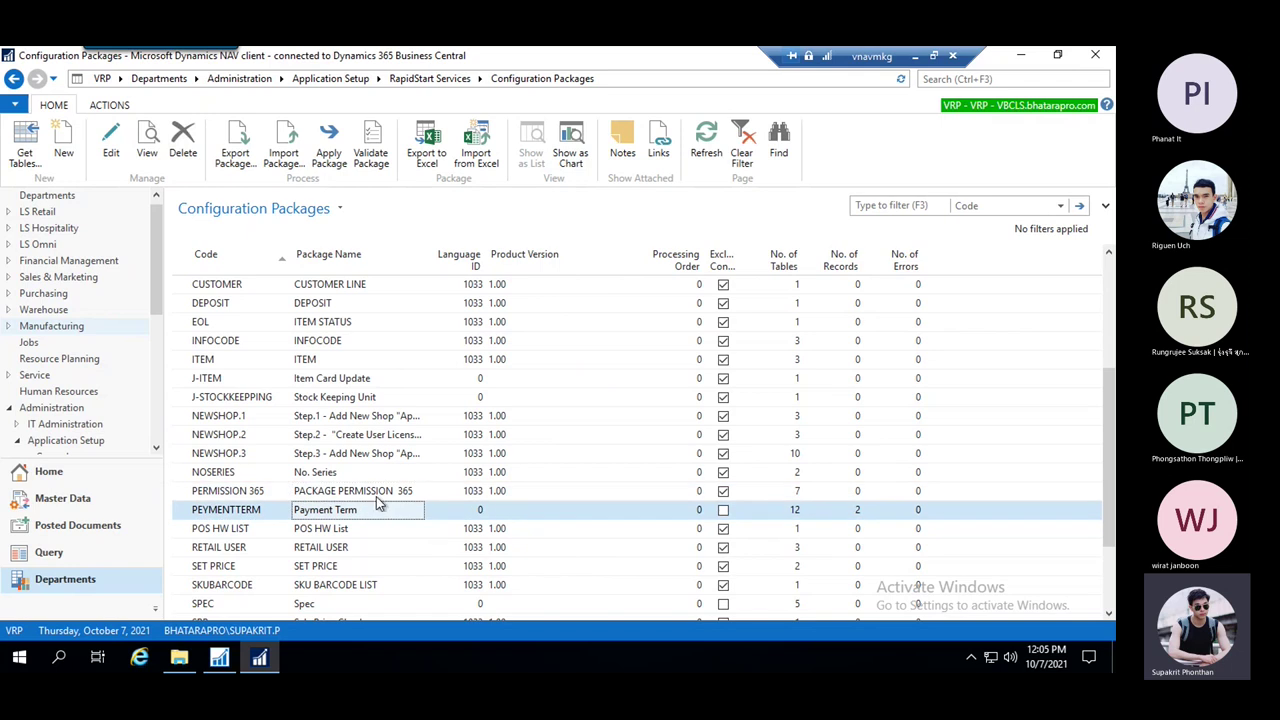